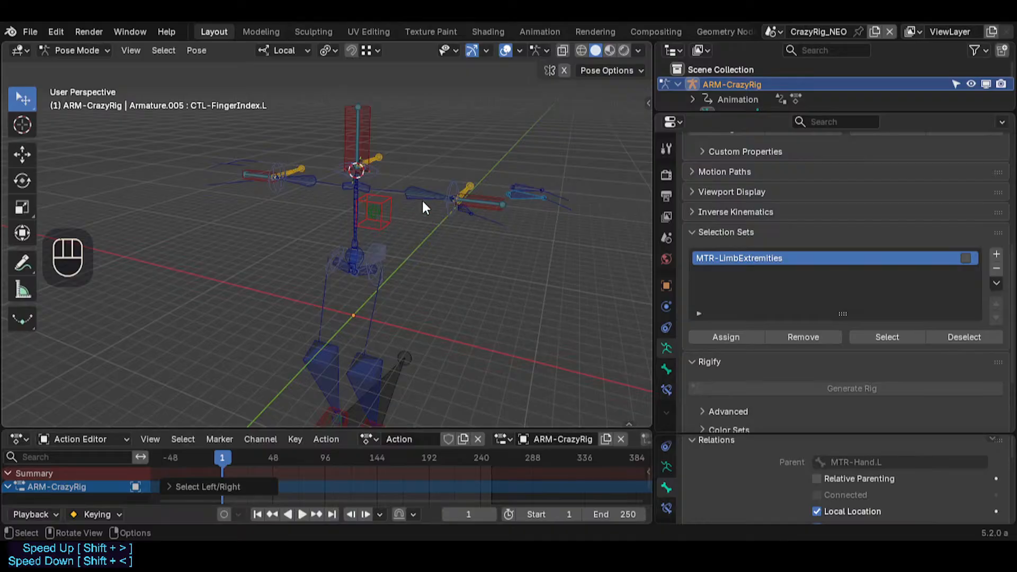
Step: Try moving the left shoulder control bone CTL-Shoulder.L of the rig
drag(422, 204, 394, 225)
key(Escape)
key(shift+grave)
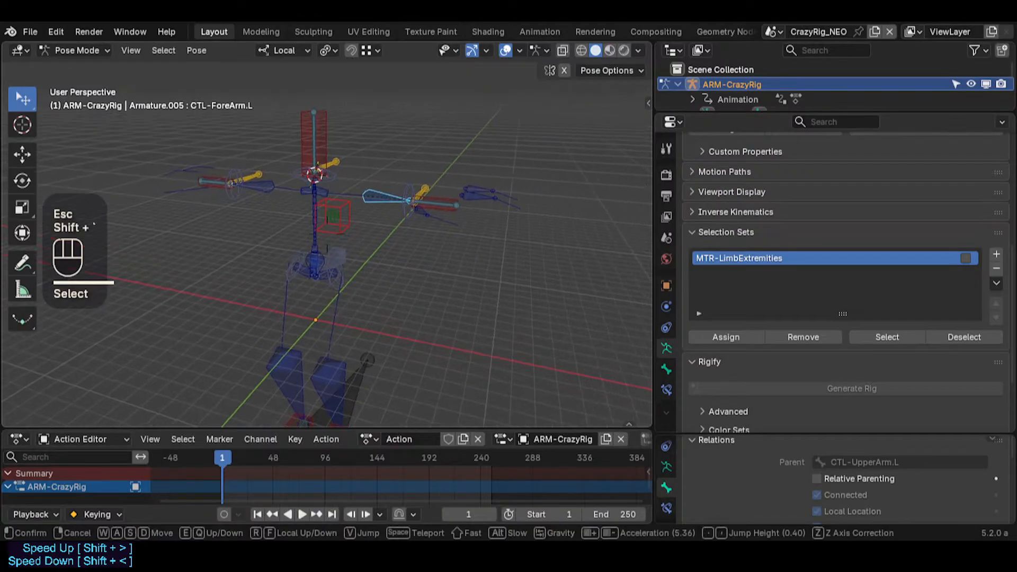
key(shift+w)
key(w)
key(e)
click(383, 197)
click(341, 187)
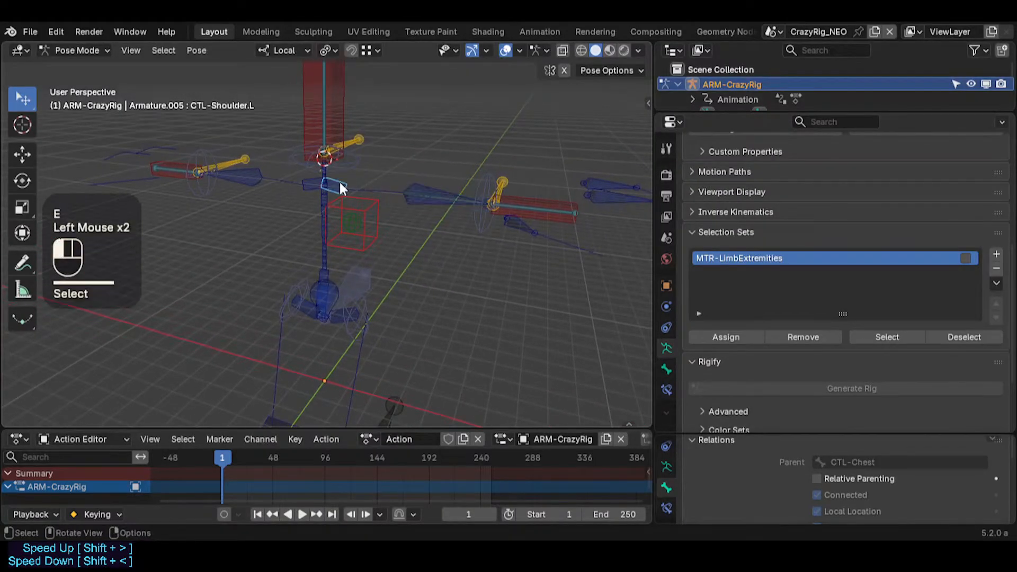
key(g)
key(Escape)
Step: Move the left forearm control CTL-ForeArm.L inward and adjust it once more so the arm bends
click(422, 192)
key(g)
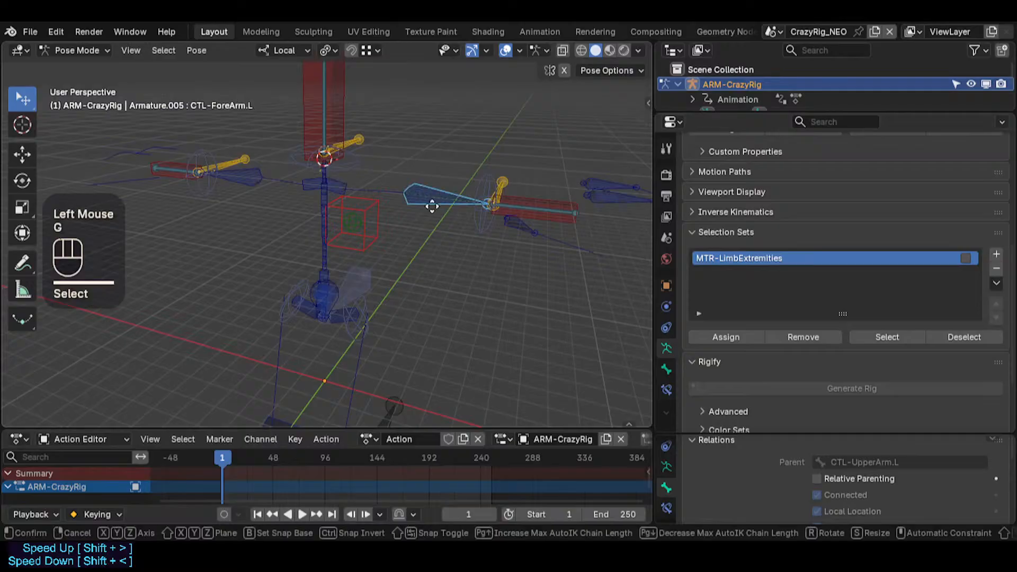
click(355, 233)
middle_drag(369, 236, 396, 282)
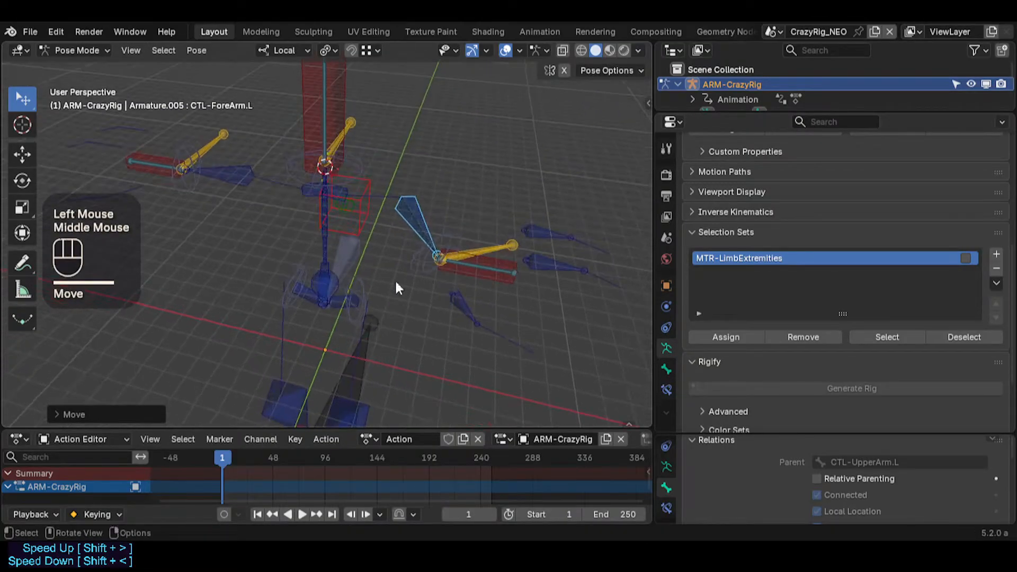
key(g)
click(386, 236)
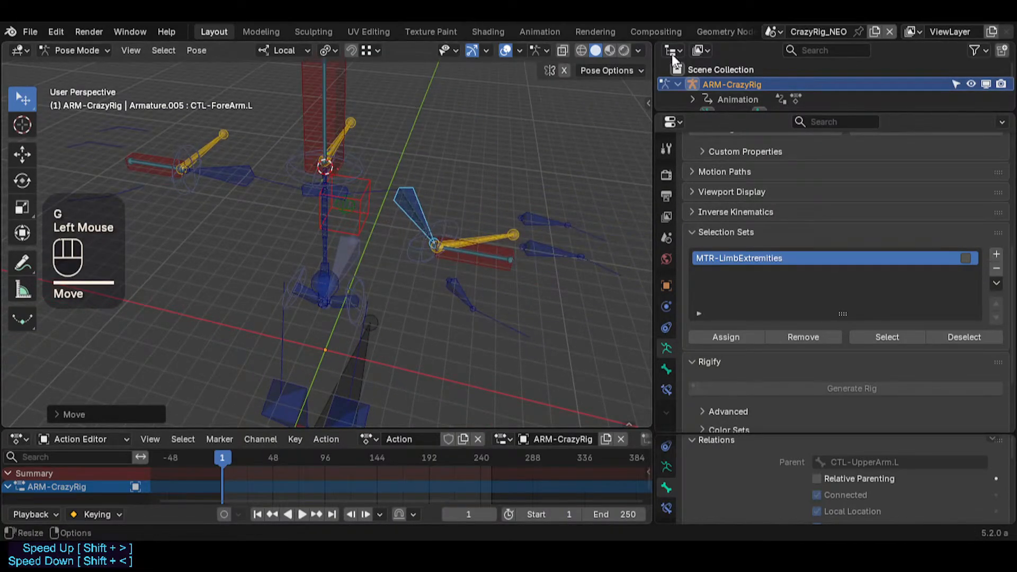
Step: Move CTL-ForeArm.L back outward in two adjustments to extend the left arm
key(shift+grave)
click(395, 259)
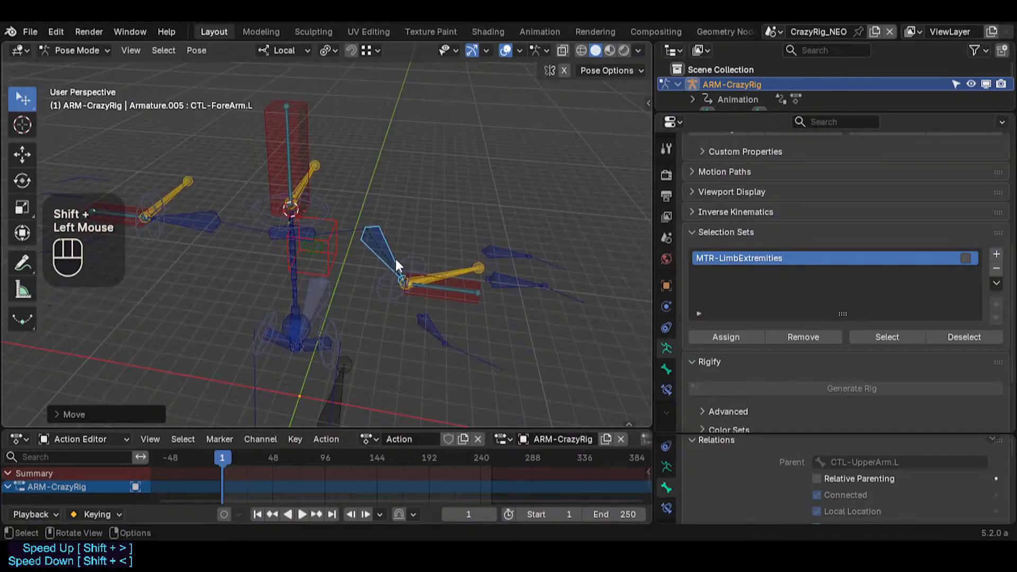
shift+click(394, 233)
key(g)
click(419, 235)
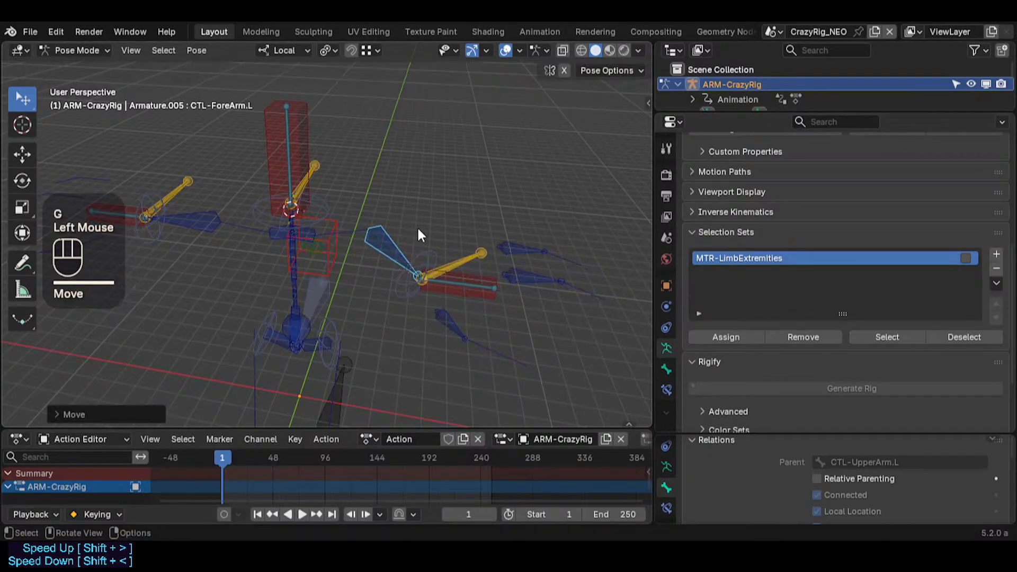
key(g)
click(436, 224)
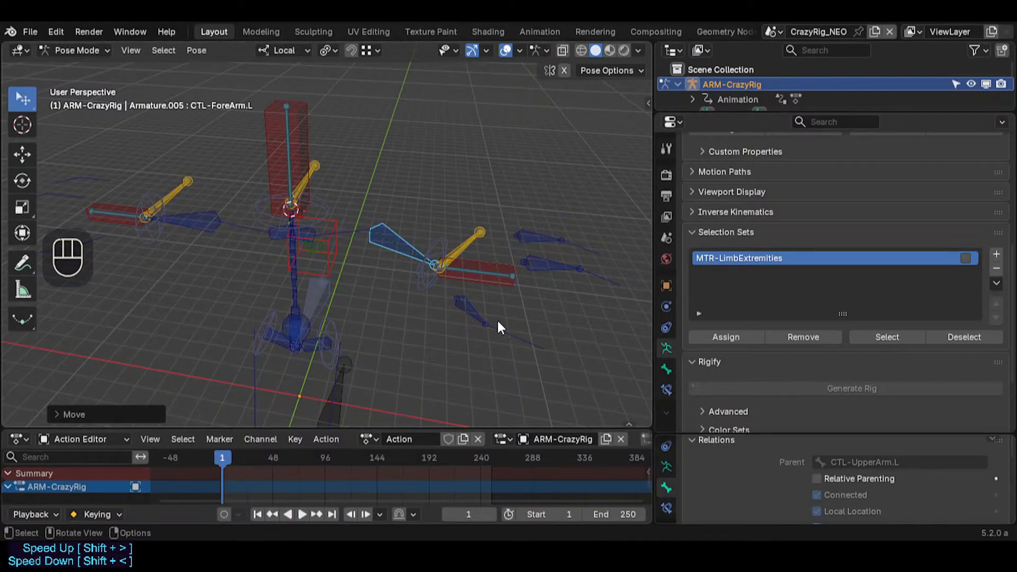
Step: Select CTL-ForeArm.L again and move it downward to lower the left elbow and wrist
click(422, 291)
click(389, 259)
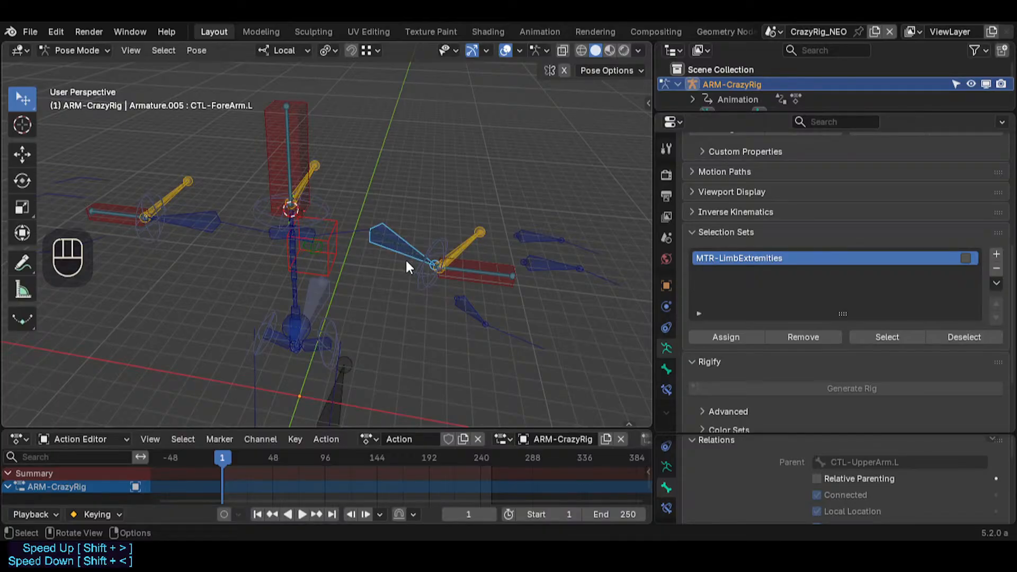
key(g)
click(412, 279)
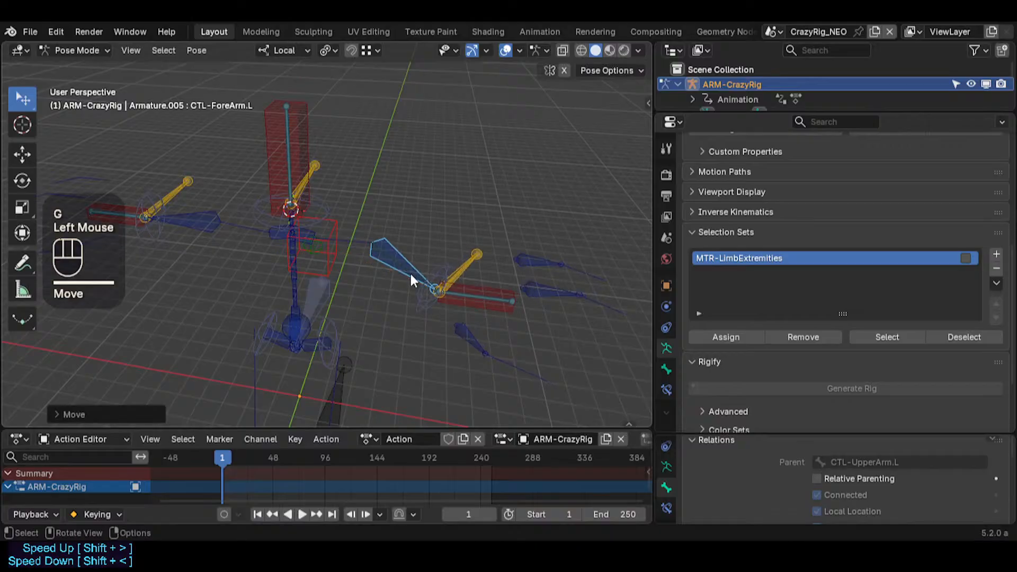
click(414, 254)
Step: Select all bones and clear their pose transforms
key(a)
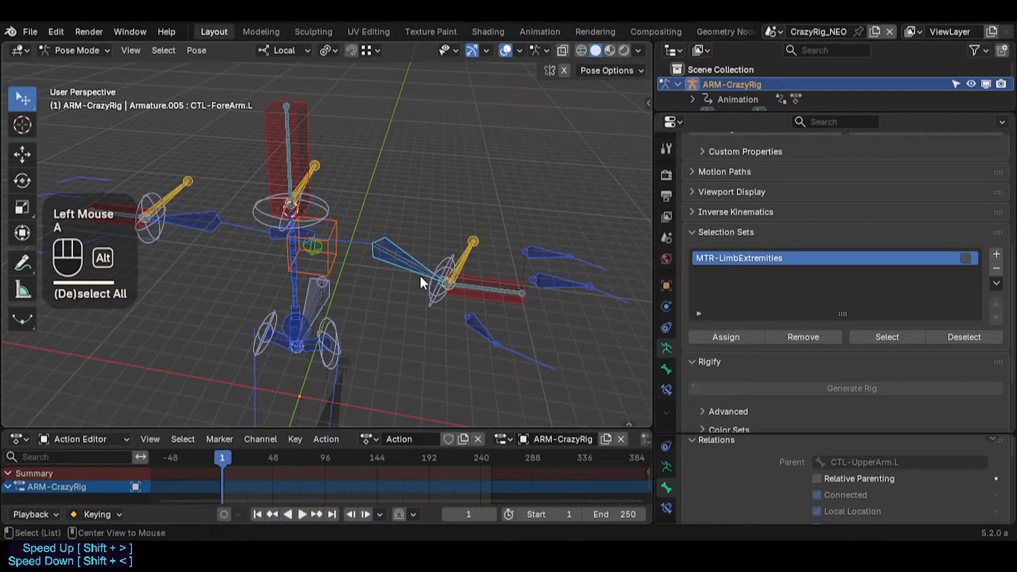
key(a)
key(alt+q)
key(alt+q)
Step: Try moving the left forearm control CTL-ForeArm.L and the right shoulder control CTL-Shoulder.R with Auto IK
click(396, 234)
key(g)
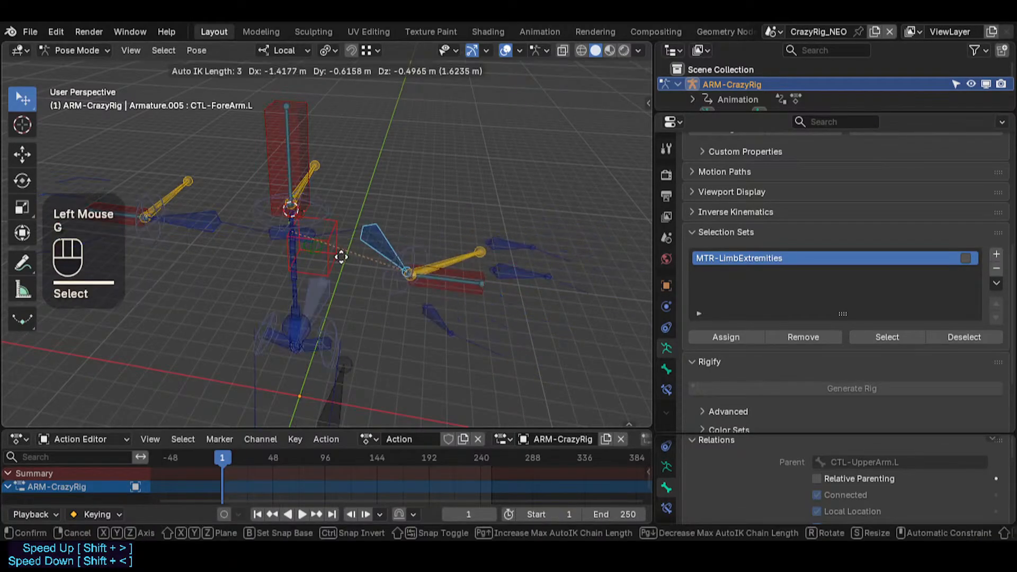
click(278, 232)
click(270, 232)
key(g)
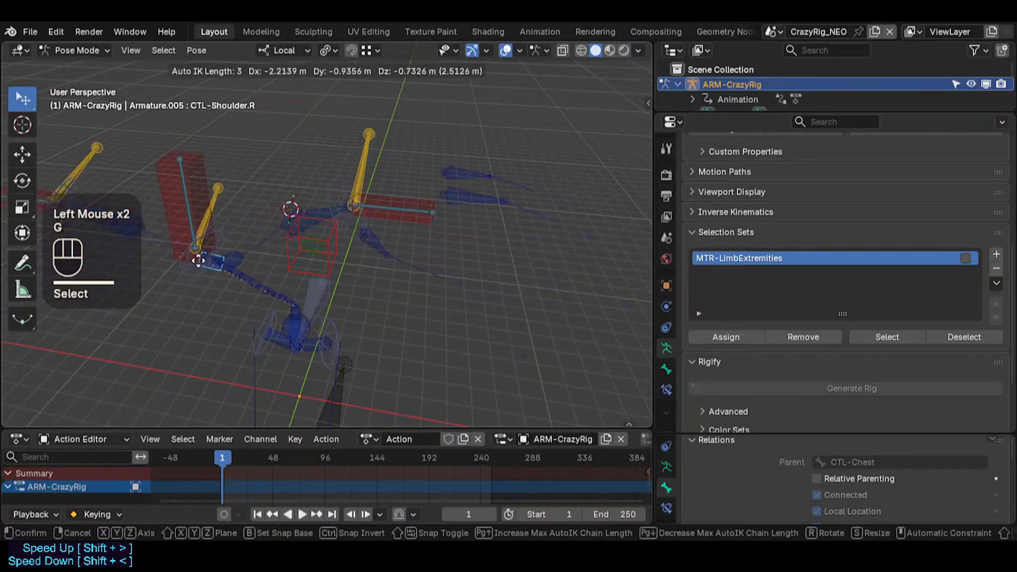
key(Escape)
click(402, 253)
key(g)
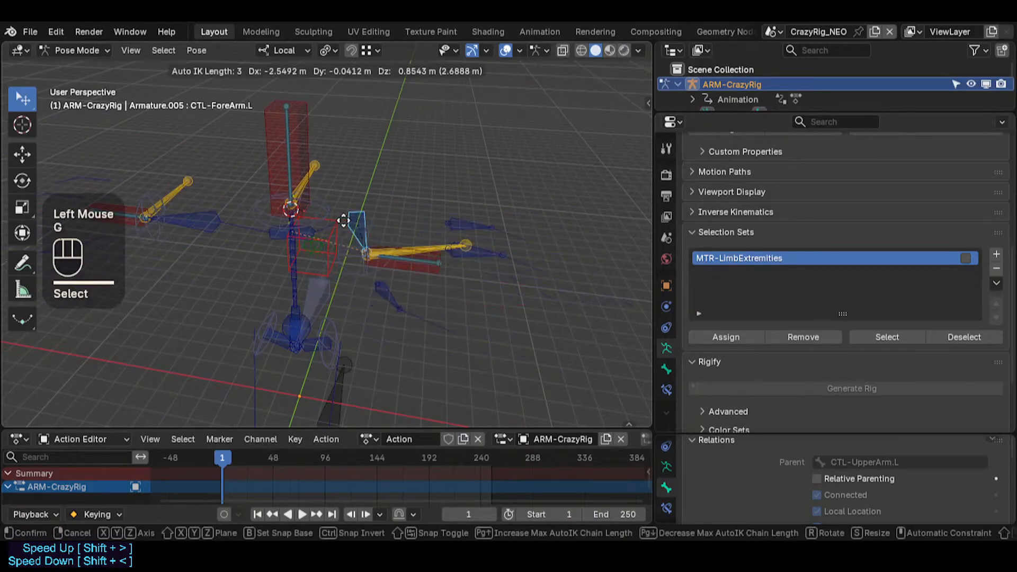
key(Escape)
Step: Return the whole rig to its rest pose by clearing the transforms of all bones
key(a)
key(alt+q)
key(alt+q)
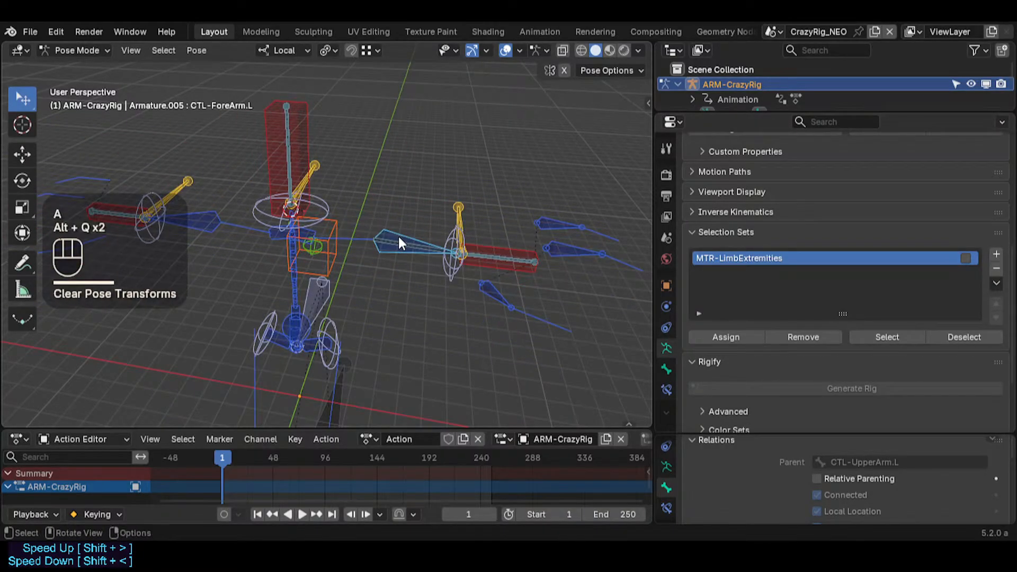
Step: Select the chest control bone CTL-Chest on the upper spine and rotate it
click(398, 236)
click(287, 265)
click(300, 249)
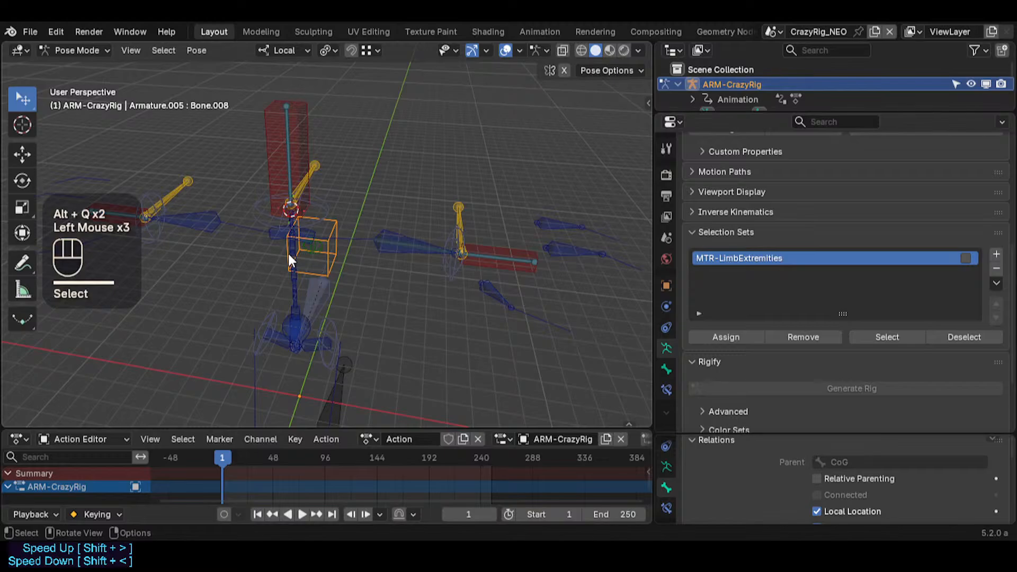
click(288, 252)
middle_drag(339, 276, 350, 294)
key(r)
click(360, 243)
Step: Tilt CTL-Chest with a trackball rotation and readjust it with a plain rotation
key(r)
key(r)
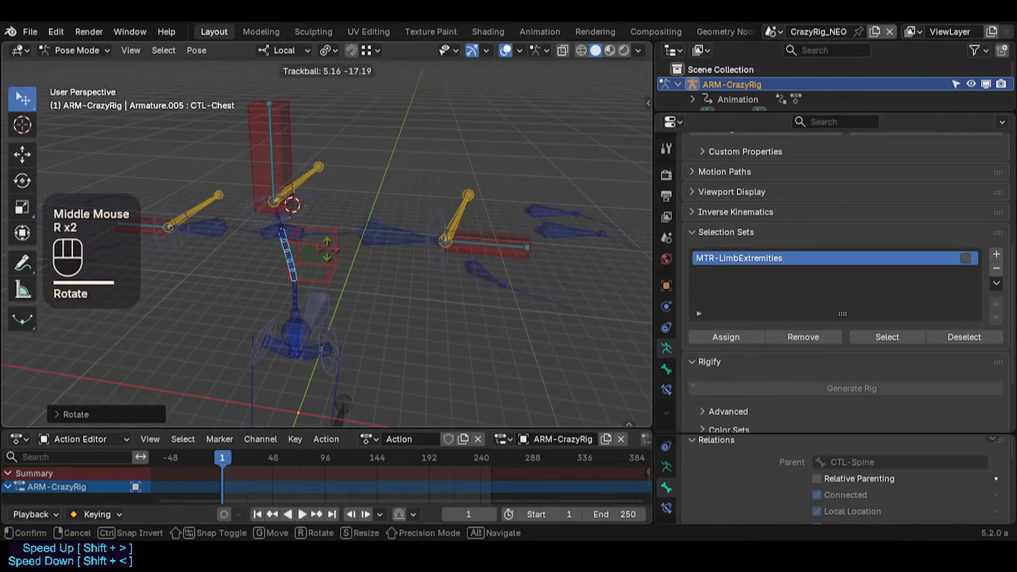
click(362, 231)
middle_drag(361, 233, 356, 244)
key(r)
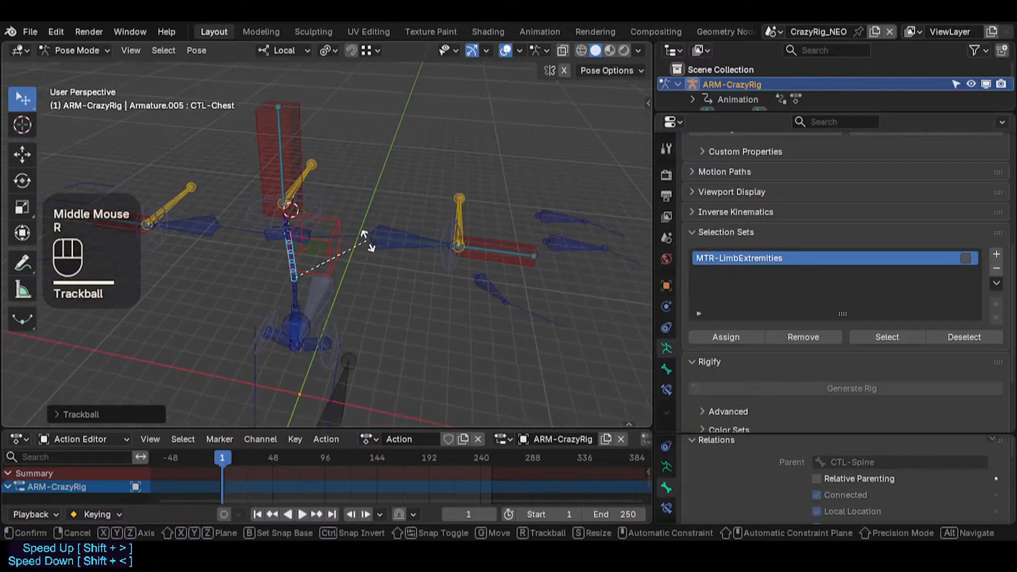
click(360, 258)
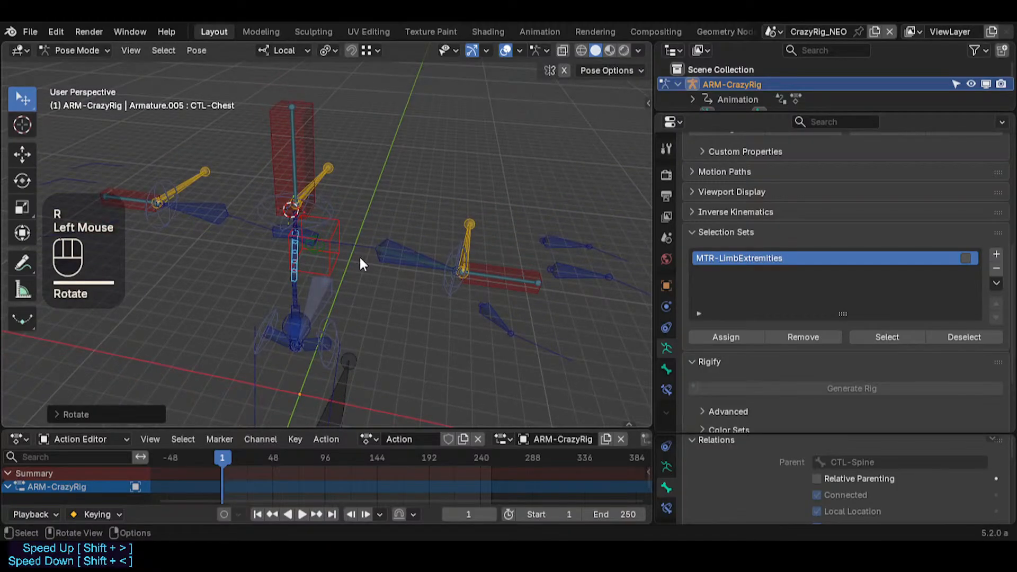
click(359, 257)
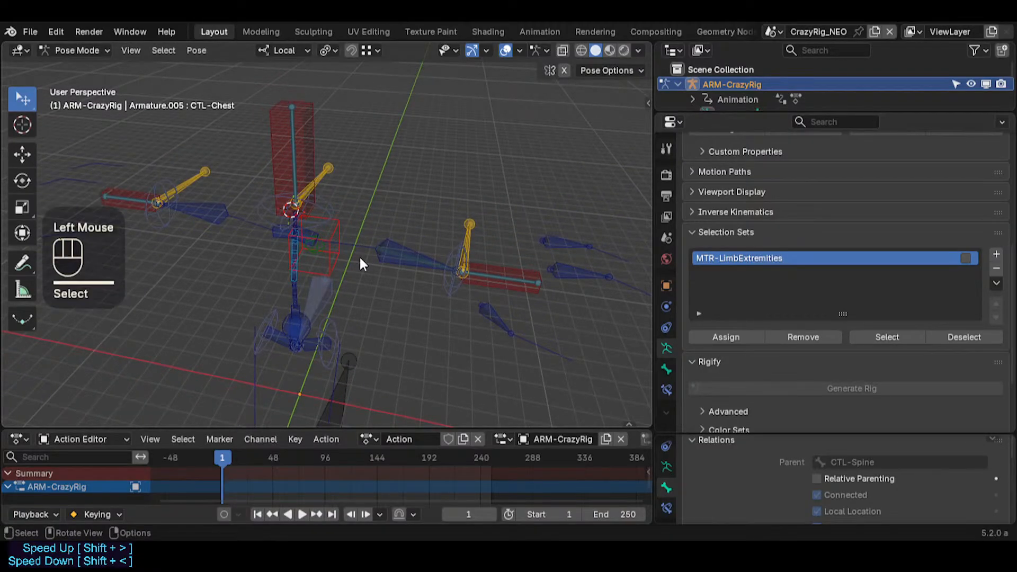
Step: Select the left hand pin bone PIN-Hand.L and examine the wrist area up close
shift+click(447, 278)
key(shift+grave)
key(d)
key(w)
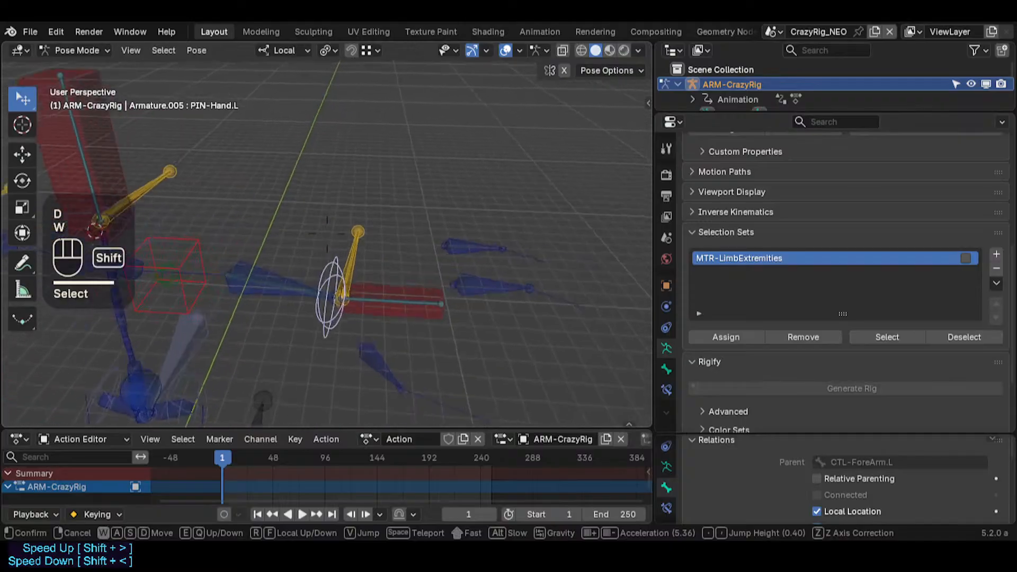
key(shift+d)
key(s)
key(shift+s)
key(shift+q)
key(a)
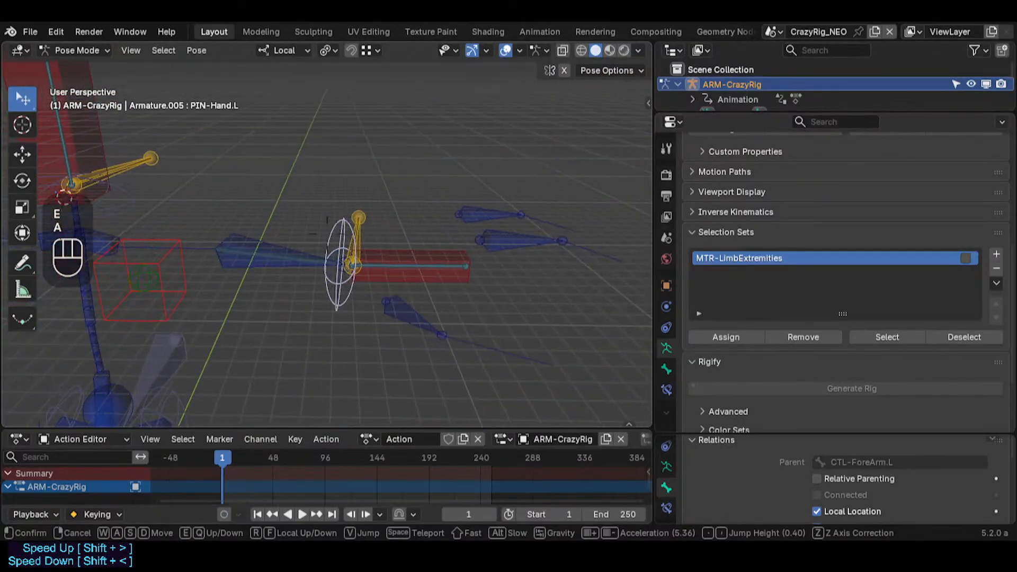
Step: Try moving the left hand mechanism bone MCH-Hand.L away from the wrist
click(431, 275)
click(429, 268)
key(g)
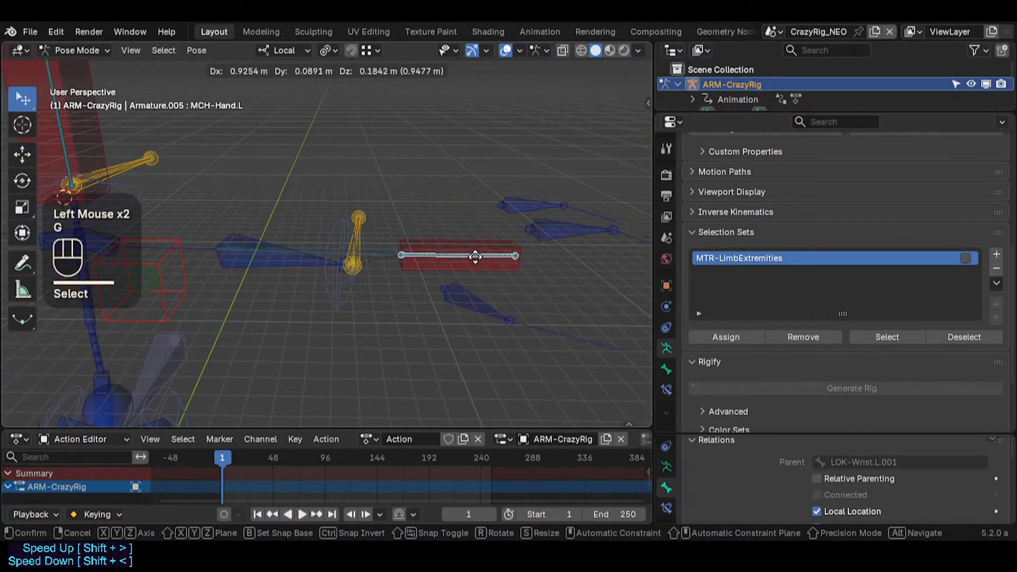
key(Escape)
Step: Reselect PIN-Hand.L and examine how it sits on the left arm relative to the torso
key(shift+grave)
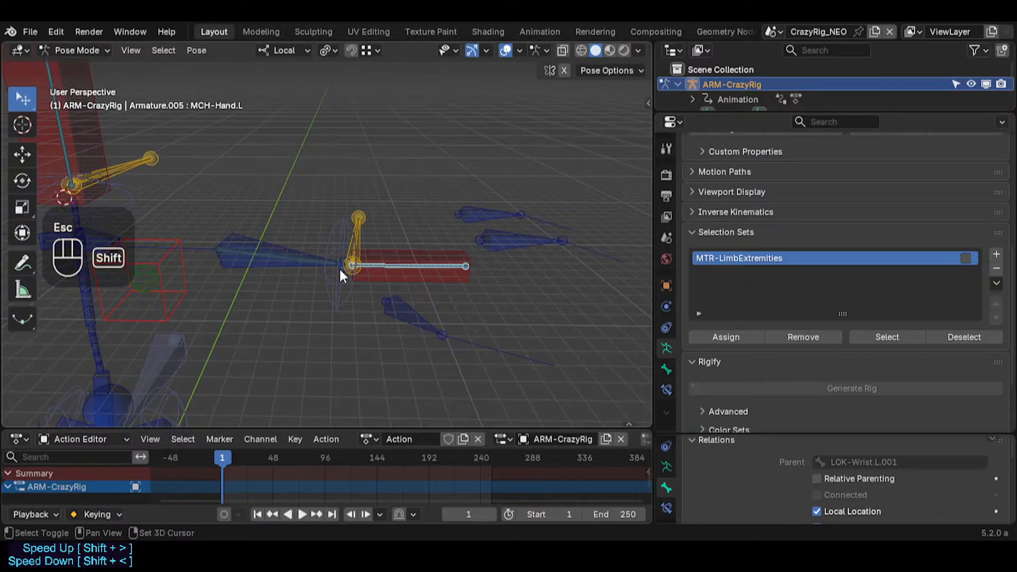
key(a)
key(s)
click(324, 266)
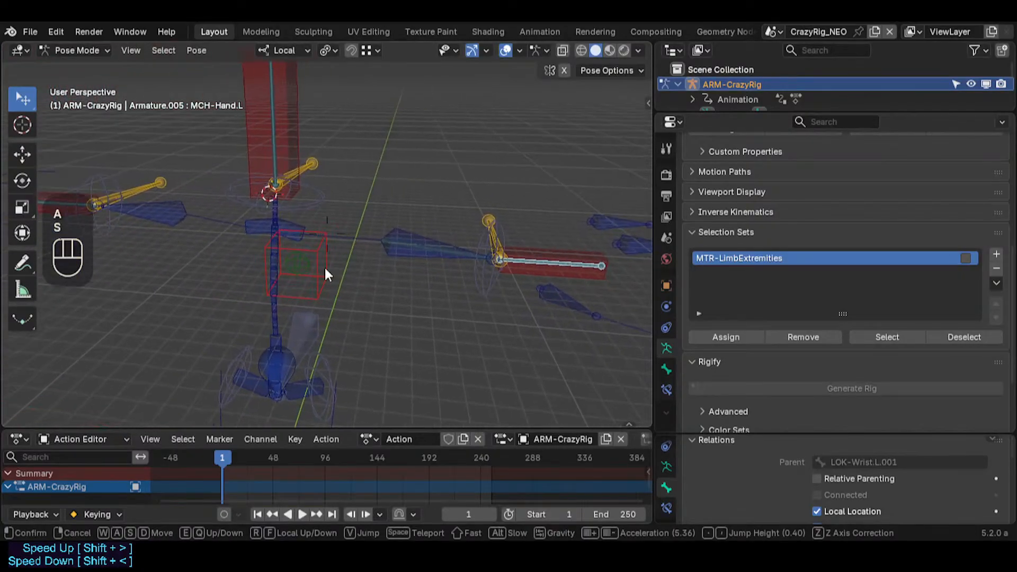
key(shift+grave)
key(s)
key(a)
click(325, 269)
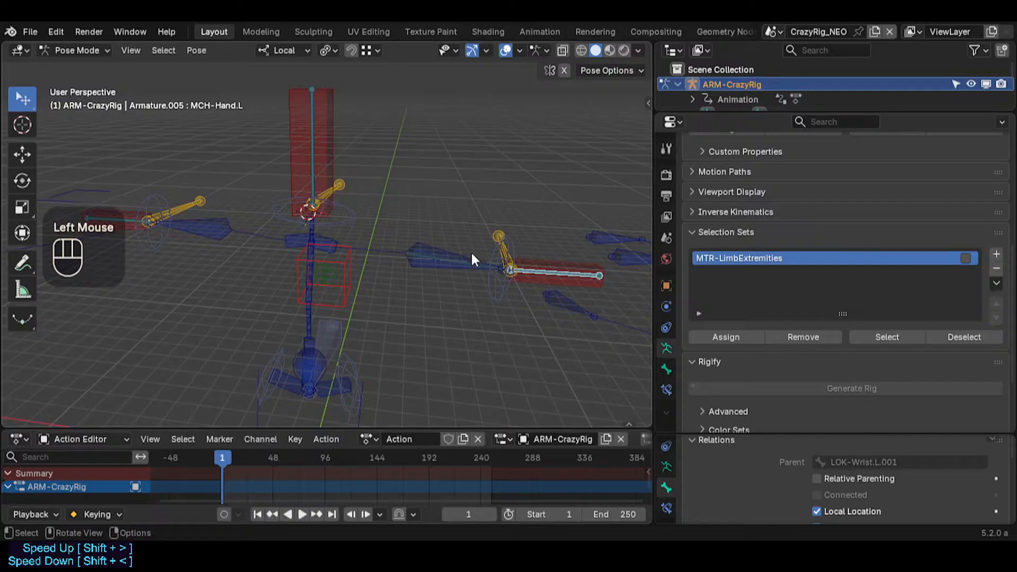
click(495, 279)
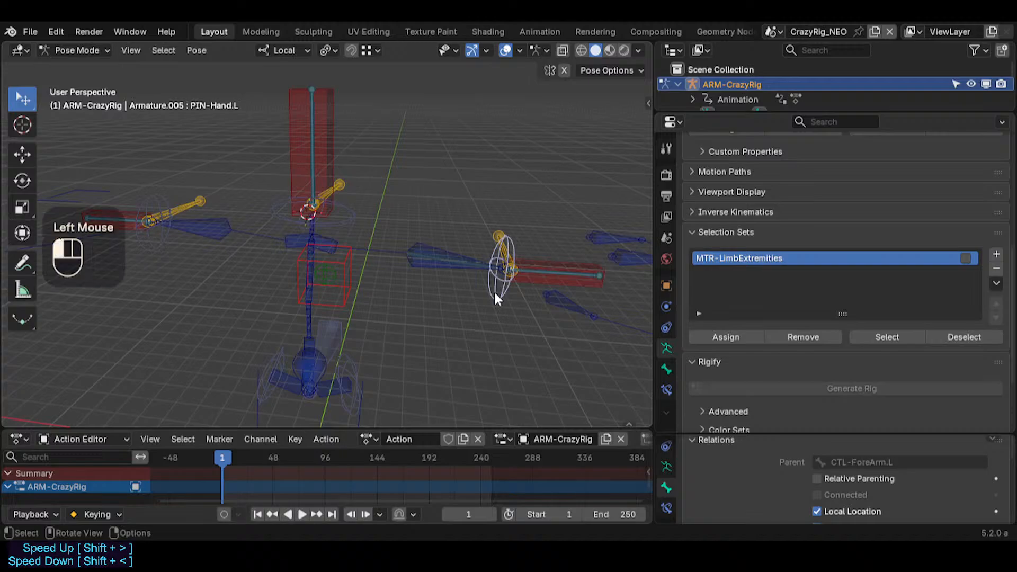
Step: Try moving the left forearm control CTL-ForeArm.L inward toward the torso
click(475, 269)
middle_drag(475, 269, 409, 302)
key(g)
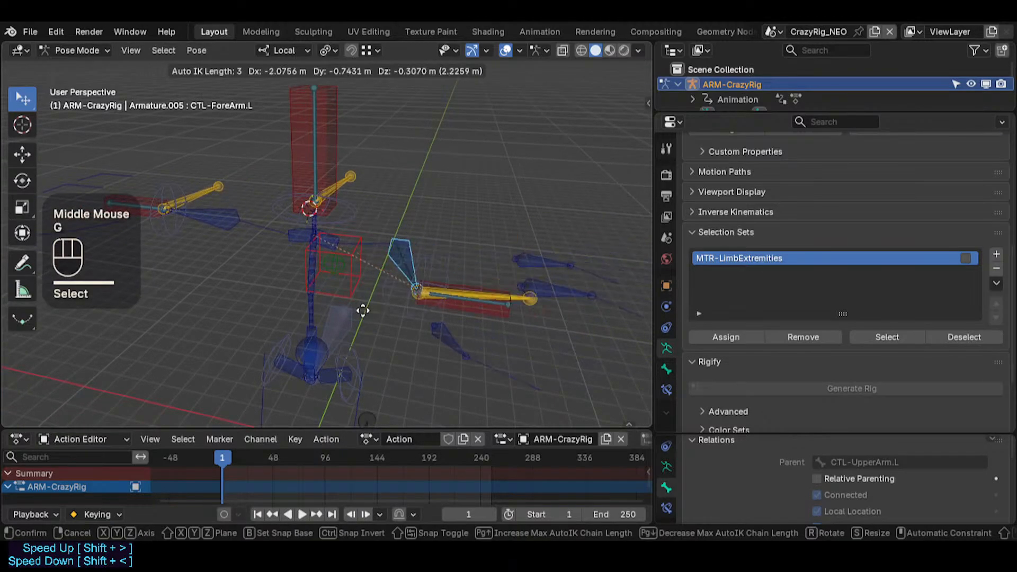
key(Escape)
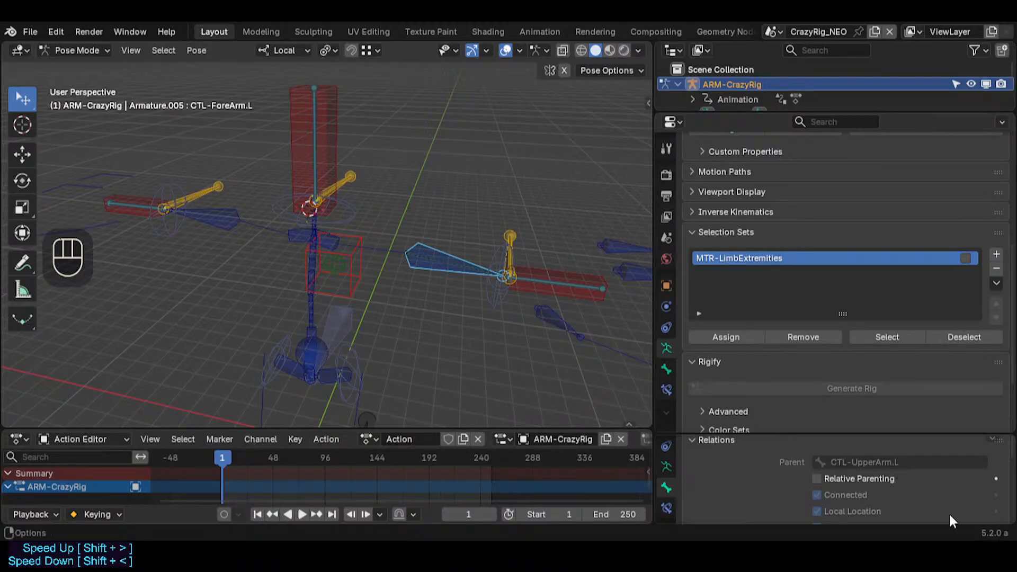
Step: Rotate the left forearm control CTL-ForeArm.L freely with a trackball rotation
key(shift+grave)
key(w)
key(d)
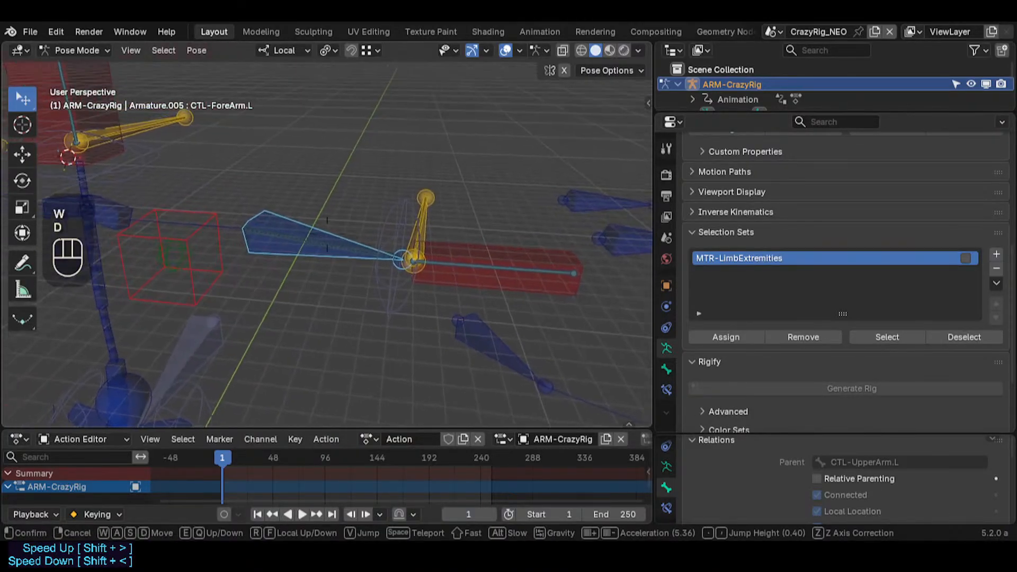
click(335, 250)
key(r)
key(r)
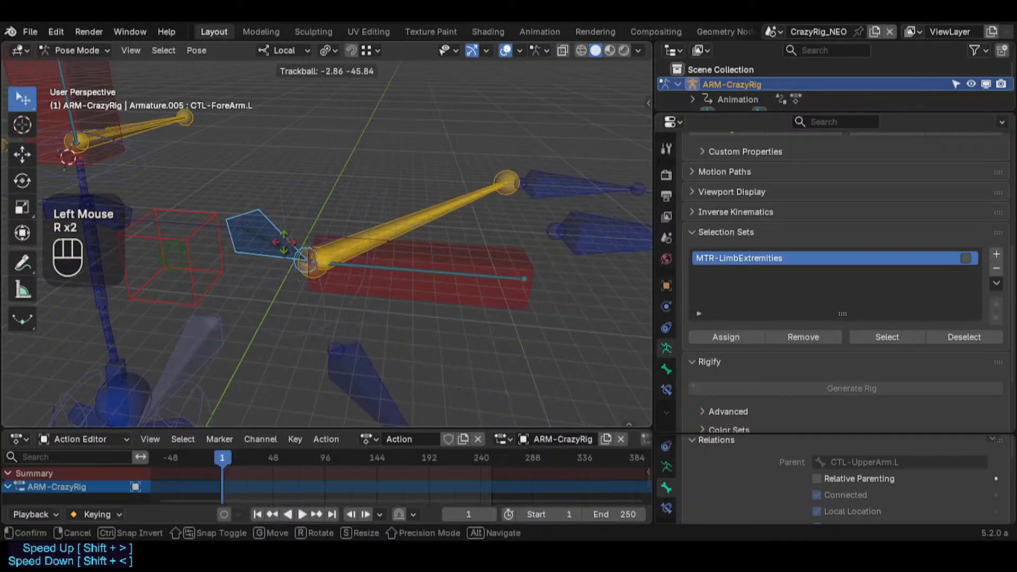
shift+click(302, 258)
Step: Move CTL-ForeArm.L inward toward the torso to bend the left arm further
key(shift+grave)
key(shift+a)
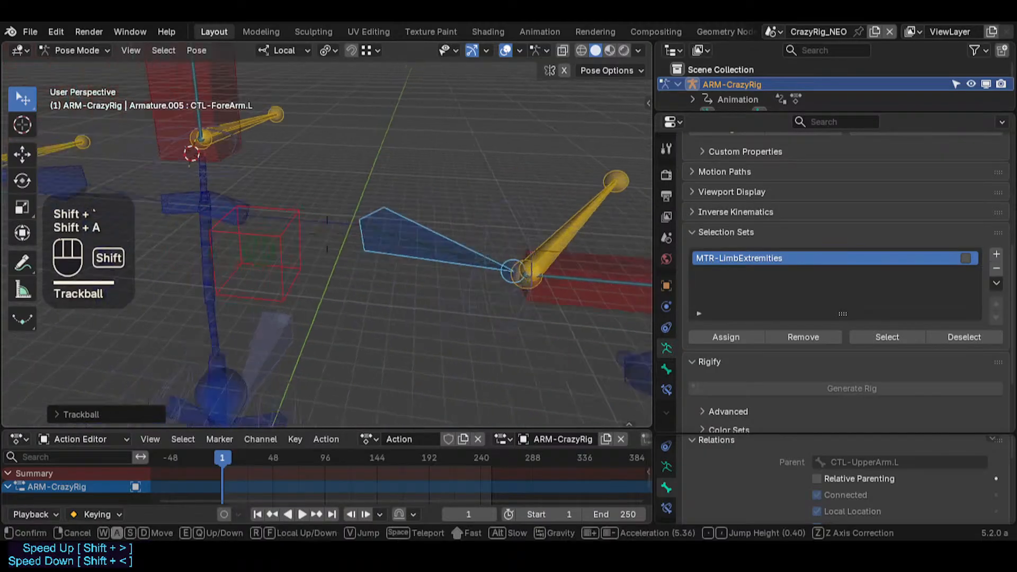
key(shift+s)
key(d)
key(w)
click(303, 257)
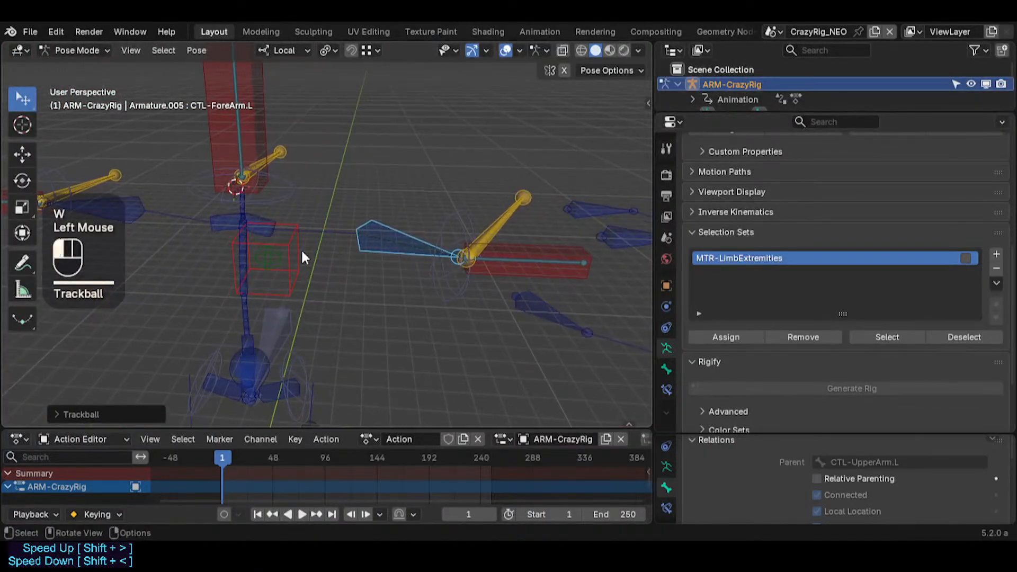
triple_click(389, 252)
key(g)
click(365, 259)
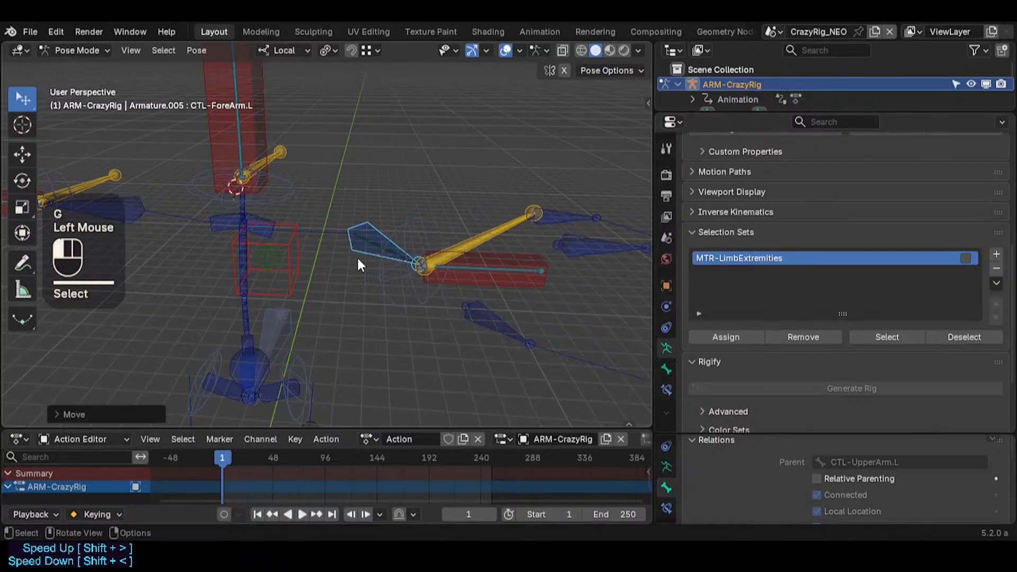
Step: Select all bones and clear their pose transforms to restore the rest pose
key(a)
key(alt+q)
key(alt+q)
click(526, 222)
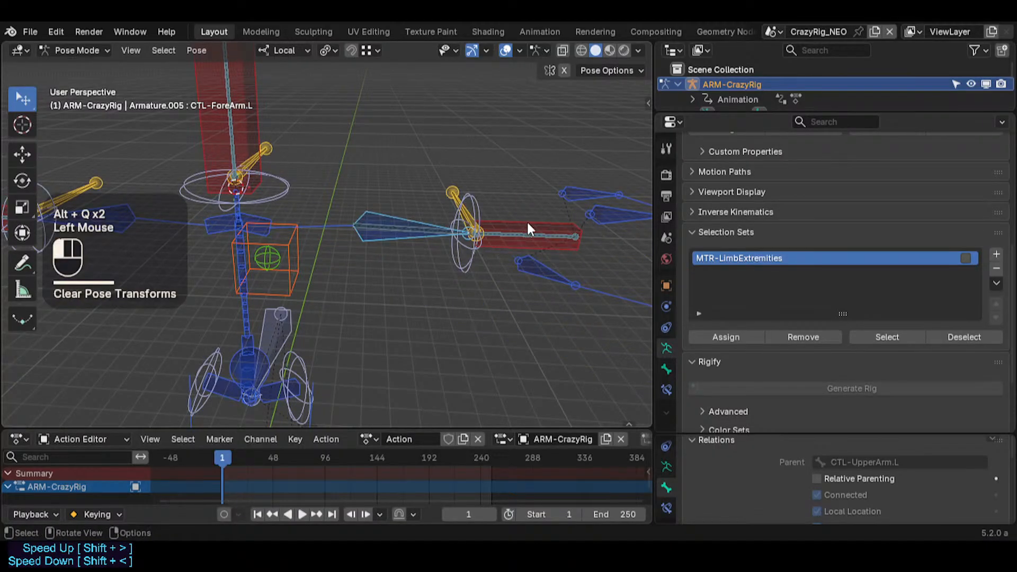
Step: Move the left forearm control CTL-ForeArm.L slightly inward toward the torso with Auto IK
key(shift+grave)
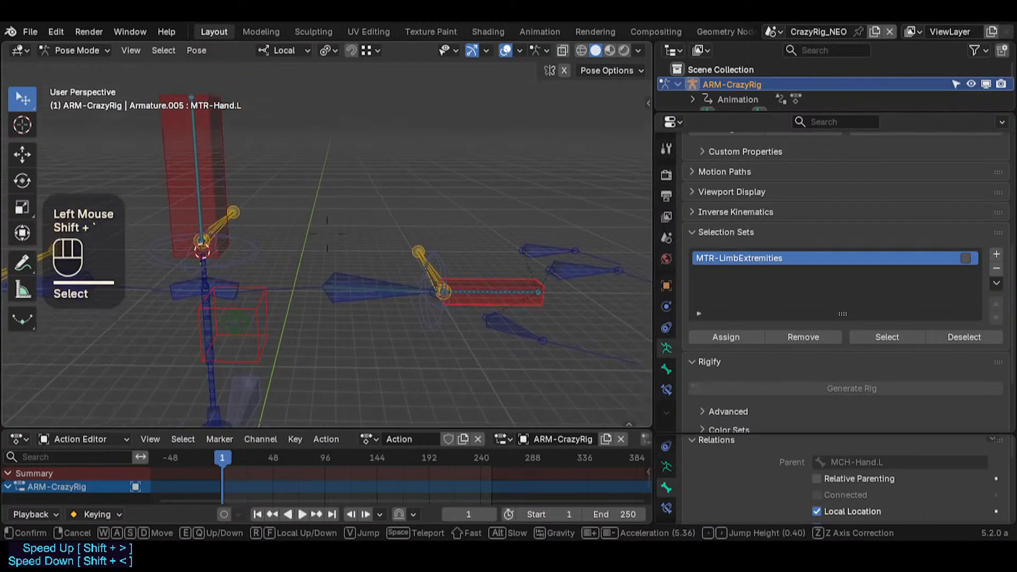
key(w)
key(d)
key(d)
key(q)
key(w)
key(d)
click(453, 313)
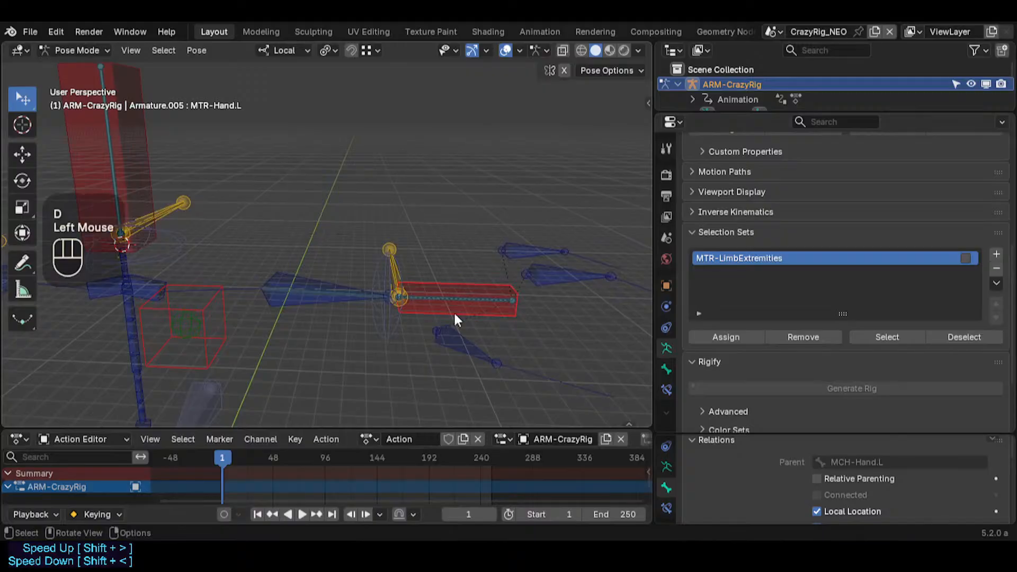
key(shift+grave)
key(s)
click(364, 304)
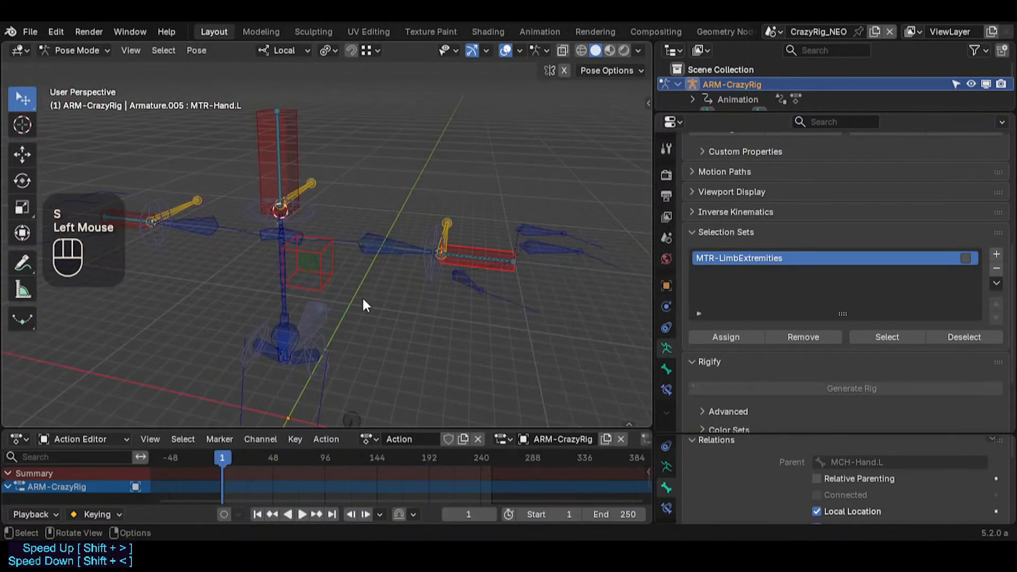
click(390, 260)
key(g)
click(380, 271)
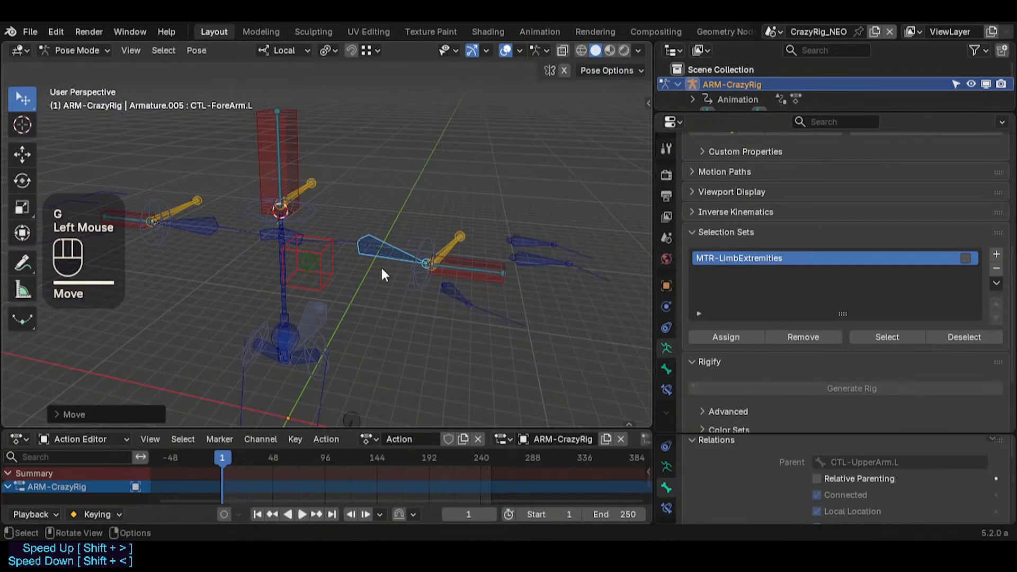
Step: Try rotating the left shoulder control CTL-Shoulder.L
key(shift+grave)
key(w)
key(w)
key(e)
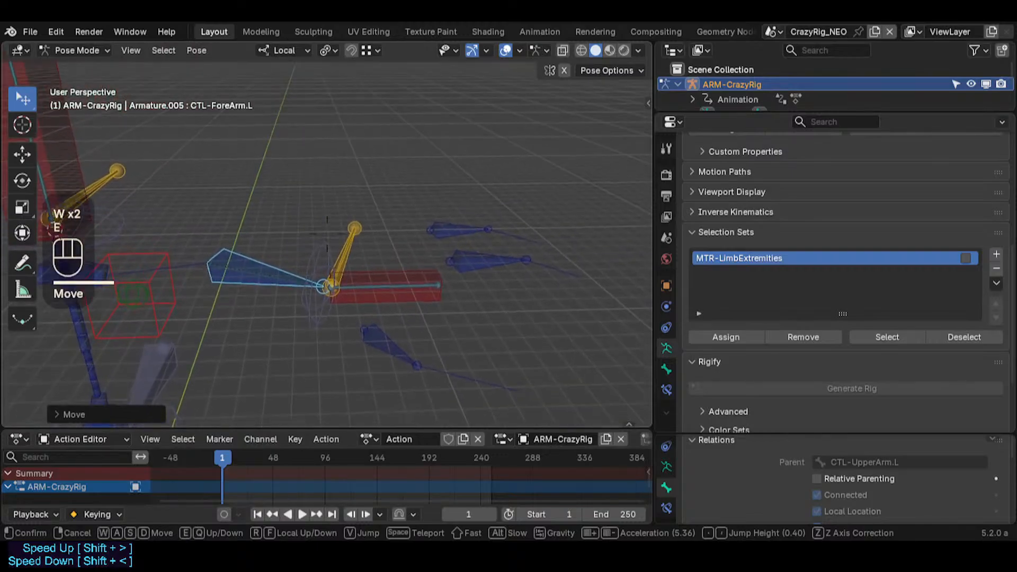
key(w)
key(d)
key(s)
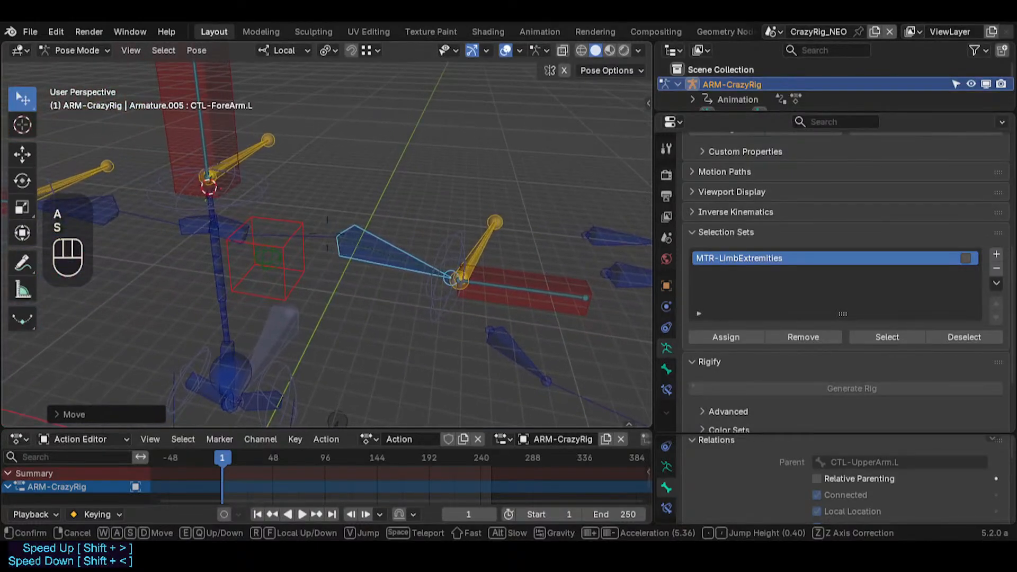
click(397, 281)
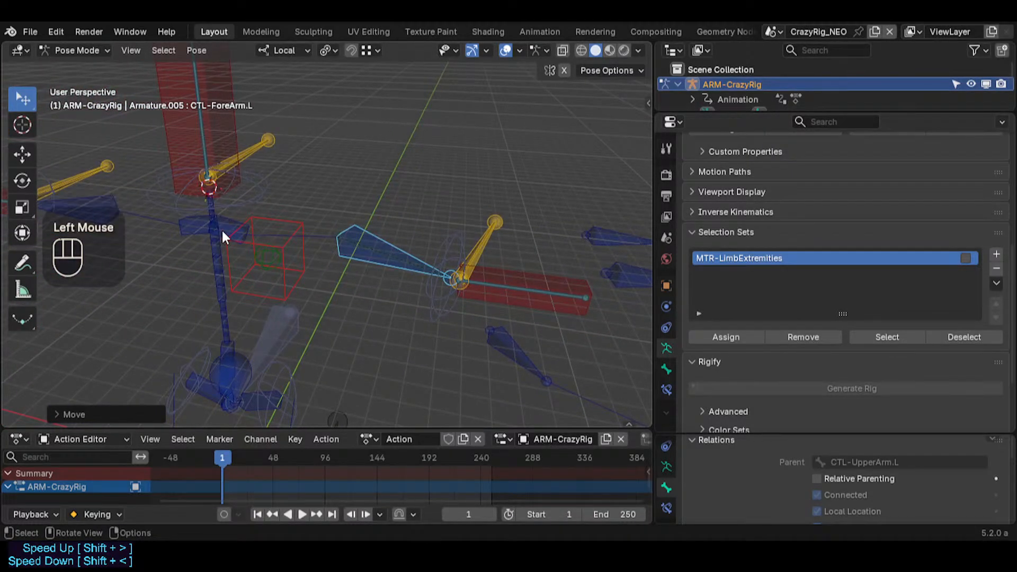
click(234, 222)
key(r)
key(Escape)
click(238, 228)
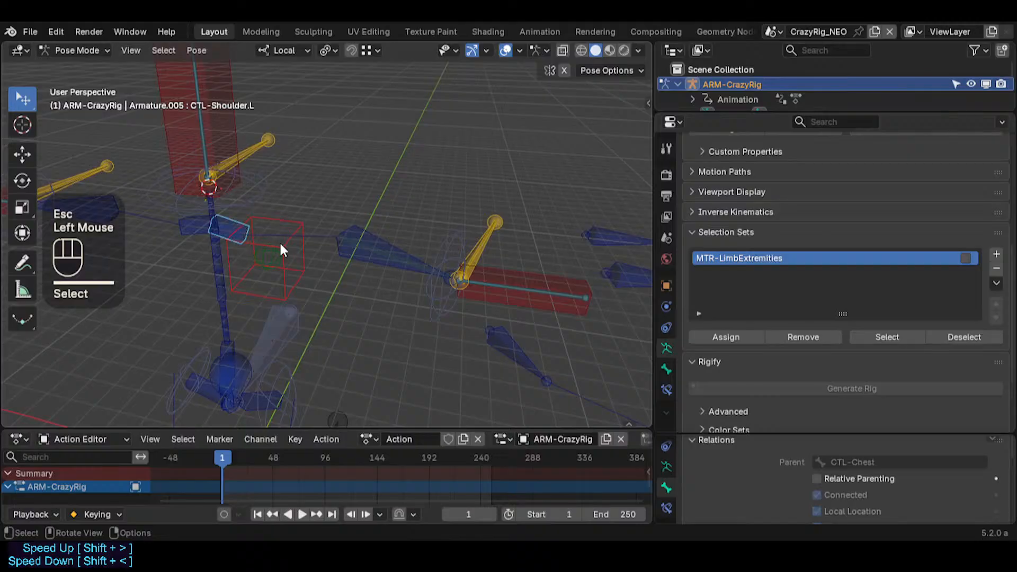
key(r)
key(Escape)
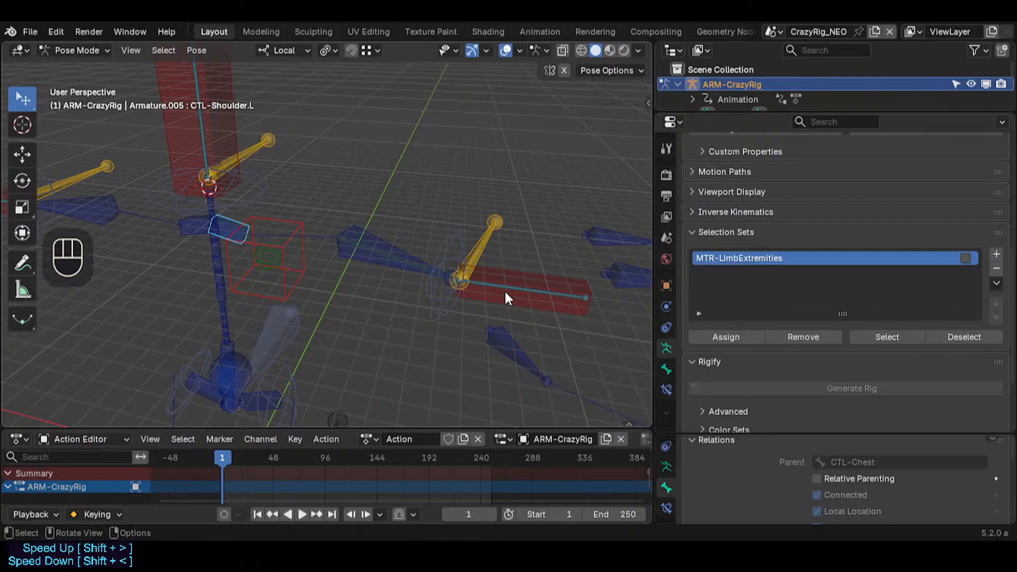
Step: Try rotating the left forearm control CTL-ForeArm.L
click(415, 306)
key(r)
key(Escape)
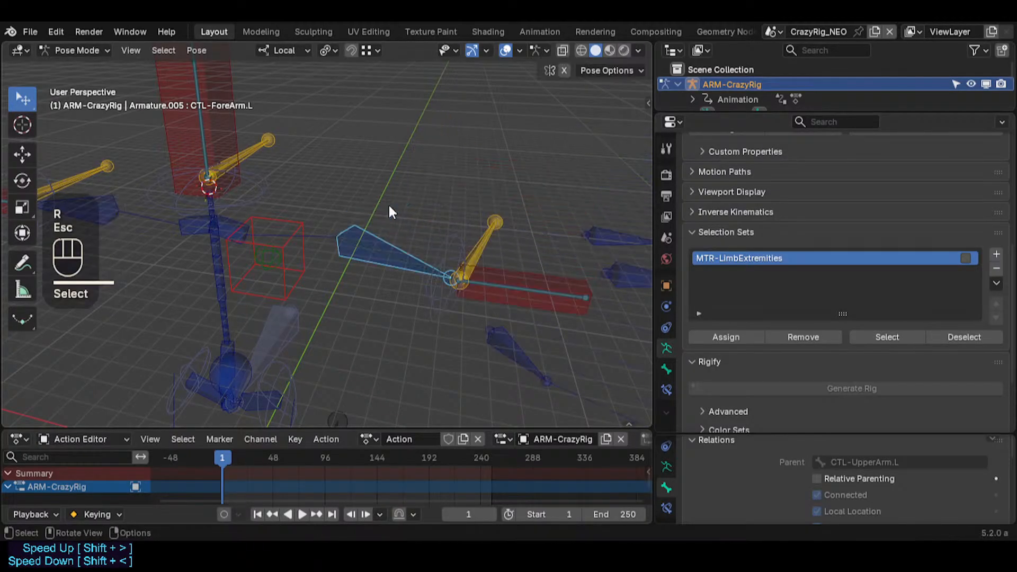
Step: Move CTL-ForeArm.L repeatedly inward and outward with Auto IK to vary the bend of the left arm
key(g)
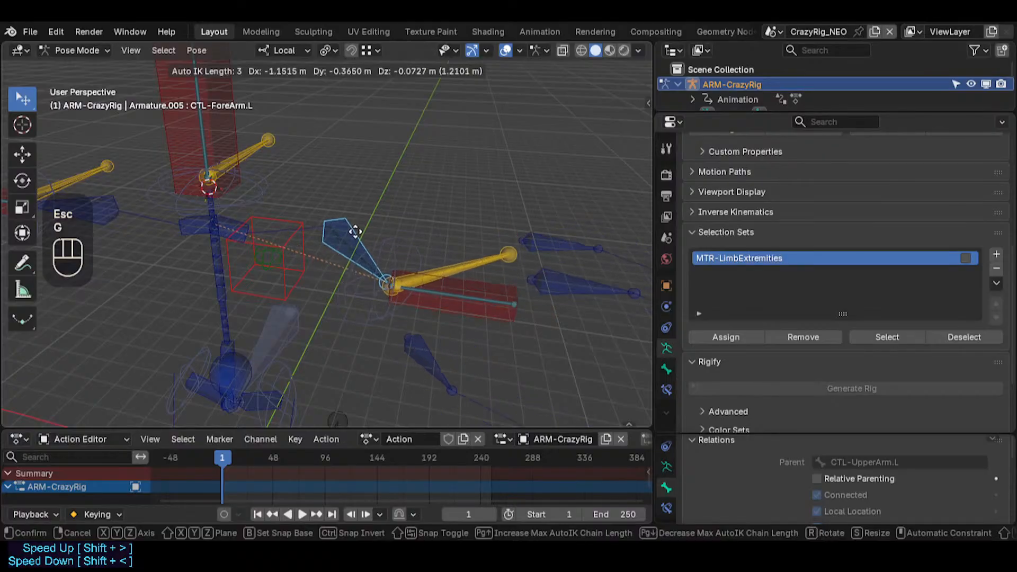
click(359, 233)
key(g)
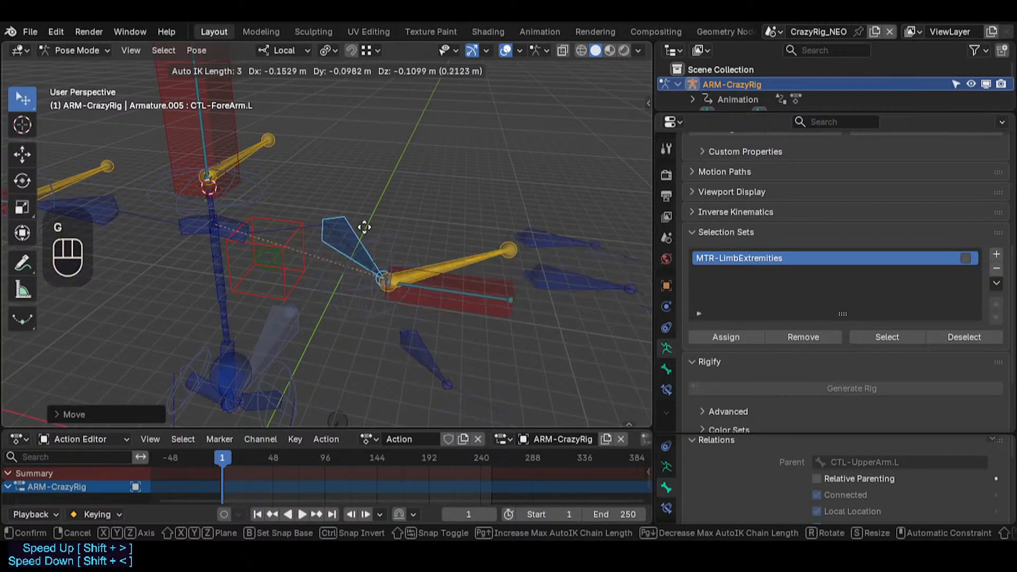
click(337, 229)
key(g)
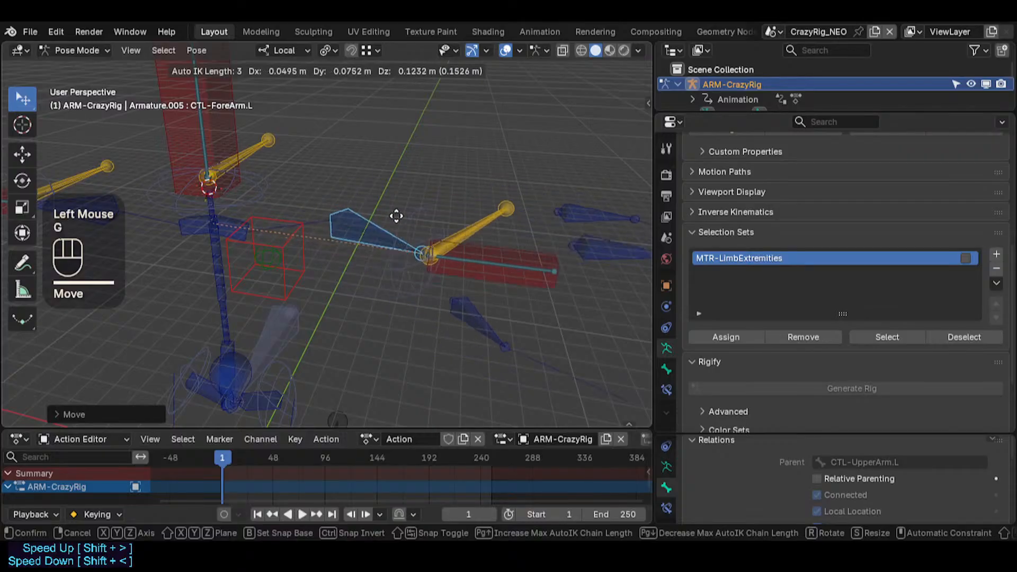
click(364, 202)
key(g)
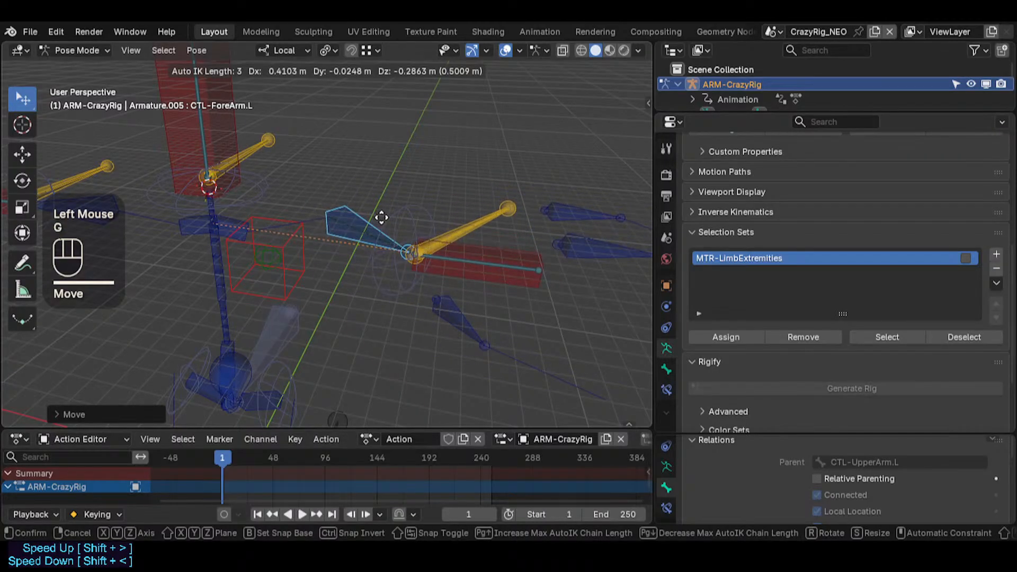
click(379, 234)
key(g)
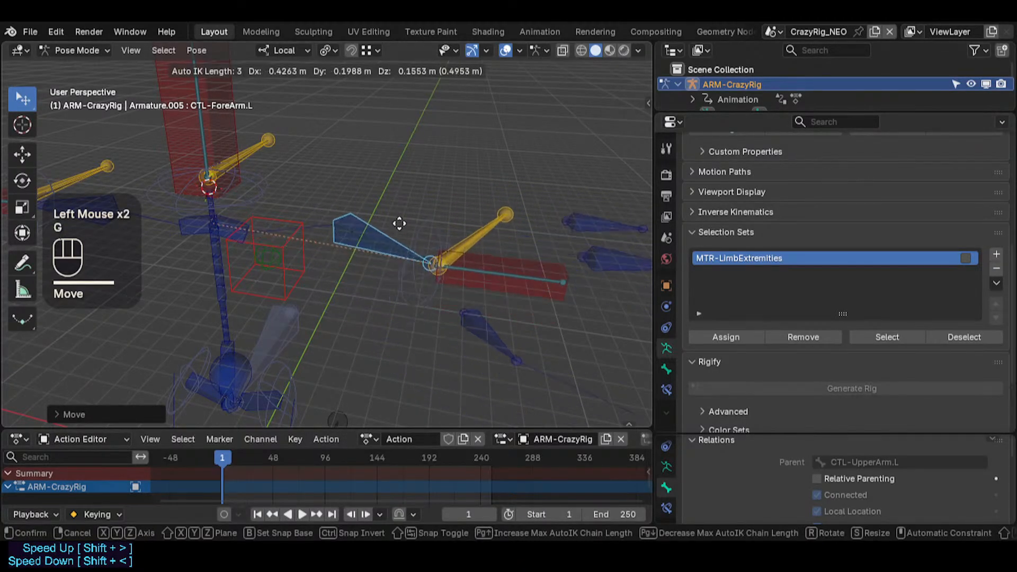
click(387, 218)
Step: Rotate CTL-ForeArm.L freely with a trackball rotation
key(r)
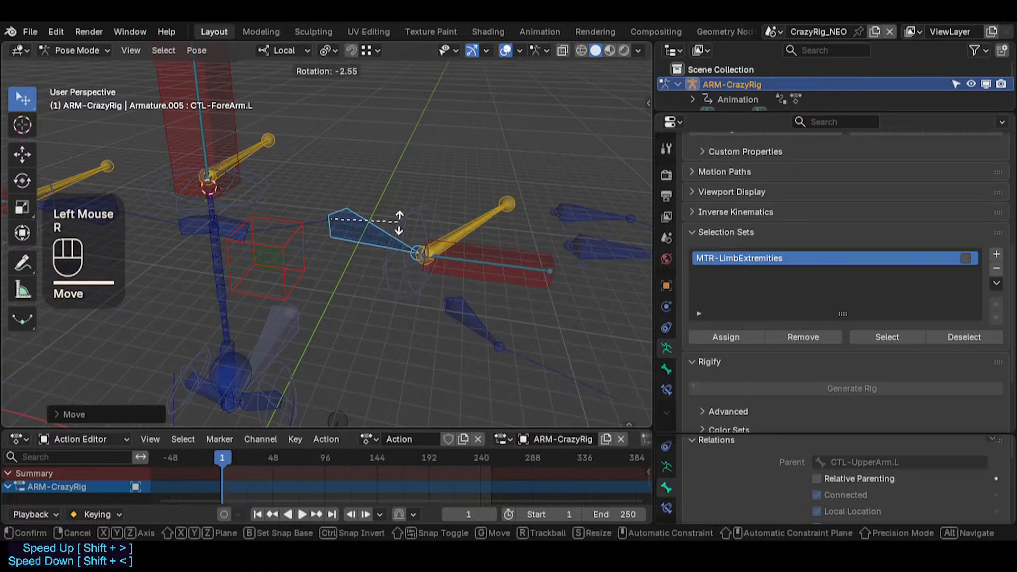
key(r)
click(344, 227)
Step: Shift CTL-ForeArm.L back and forth near the torso with Auto IK, starting from its rotated pose
key(g)
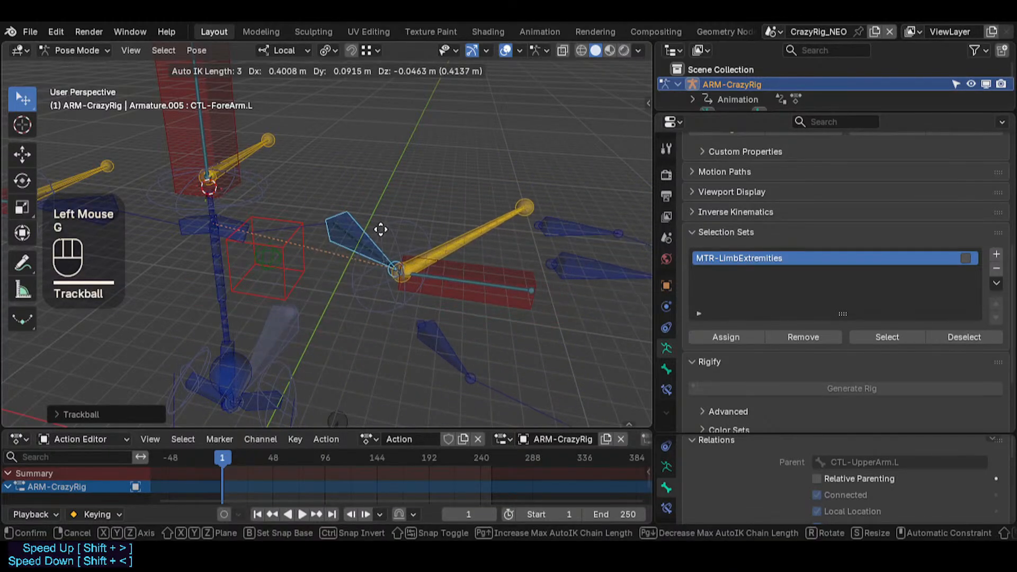
click(381, 228)
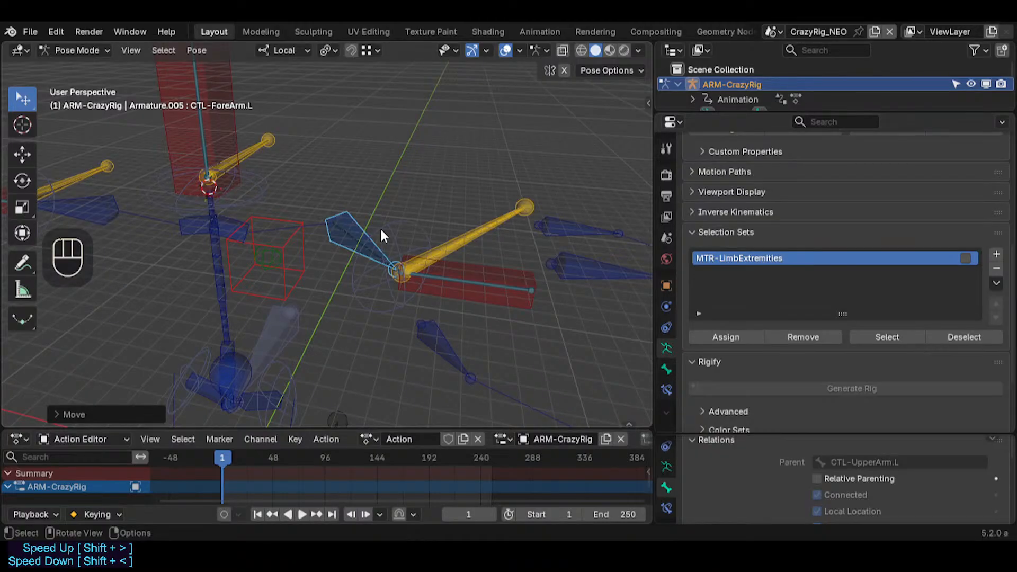
key(g)
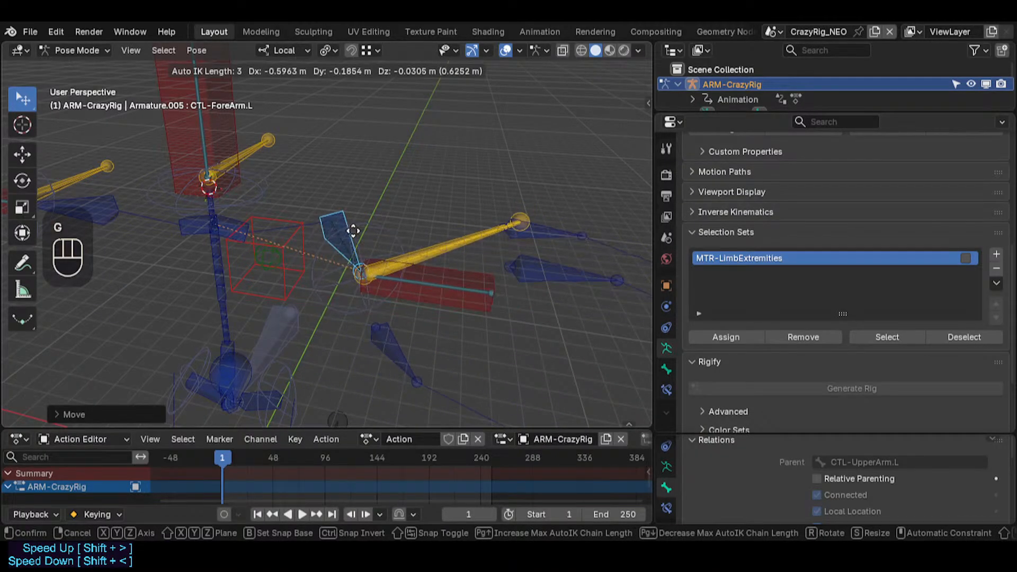
click(378, 240)
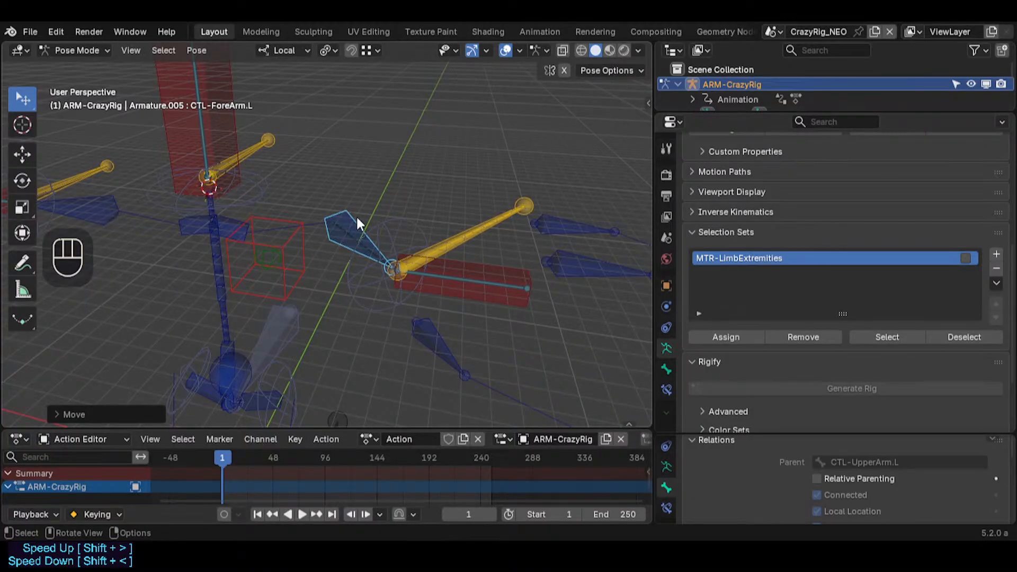
click(357, 218)
key(g)
click(342, 221)
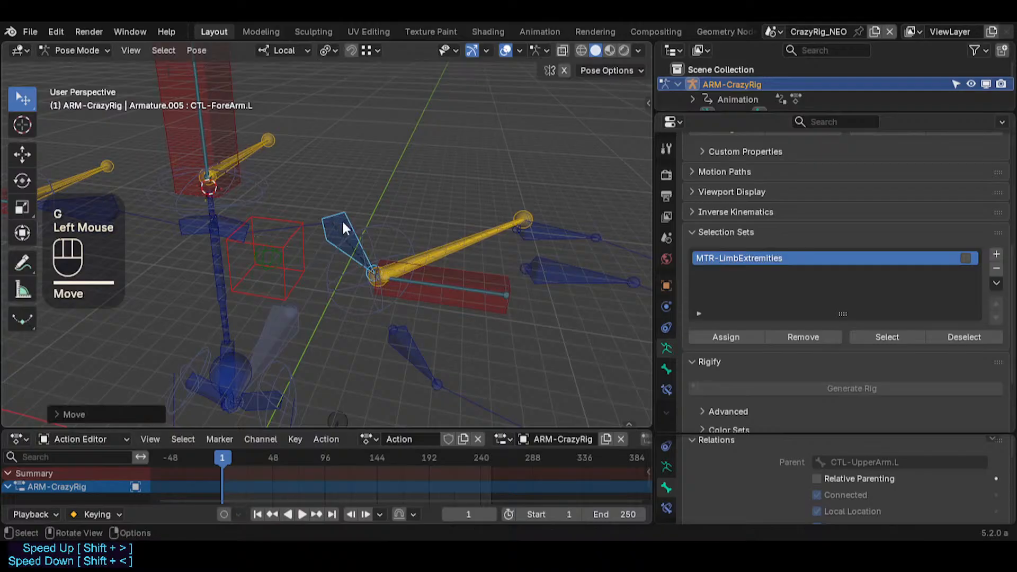
key(g)
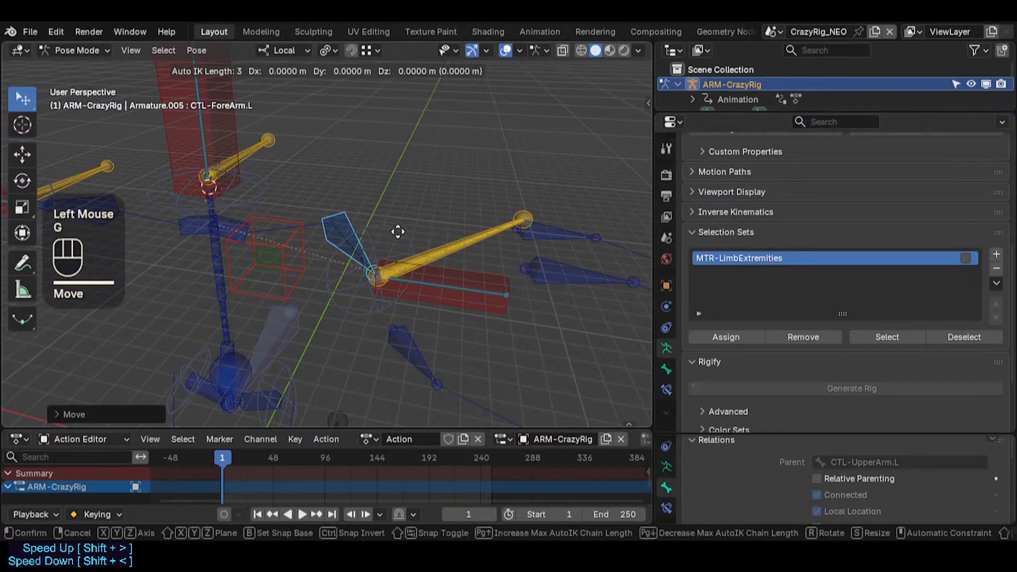
click(414, 232)
Step: Select all bones and clear their pose transforms
key(a)
key(alt+q)
key(alt+q)
Step: Move CTL-ForeArm.L inward and downward with Auto IK, and inspect the bent left arm from close up
click(398, 237)
key(g)
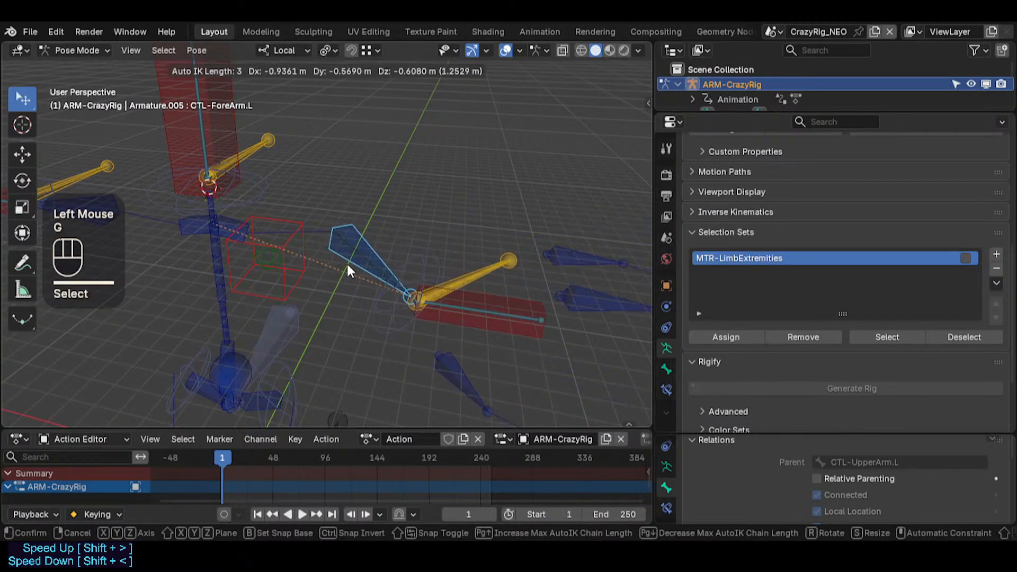
click(335, 300)
middle_click(336, 300)
key(shift+grave)
key(d)
key(w)
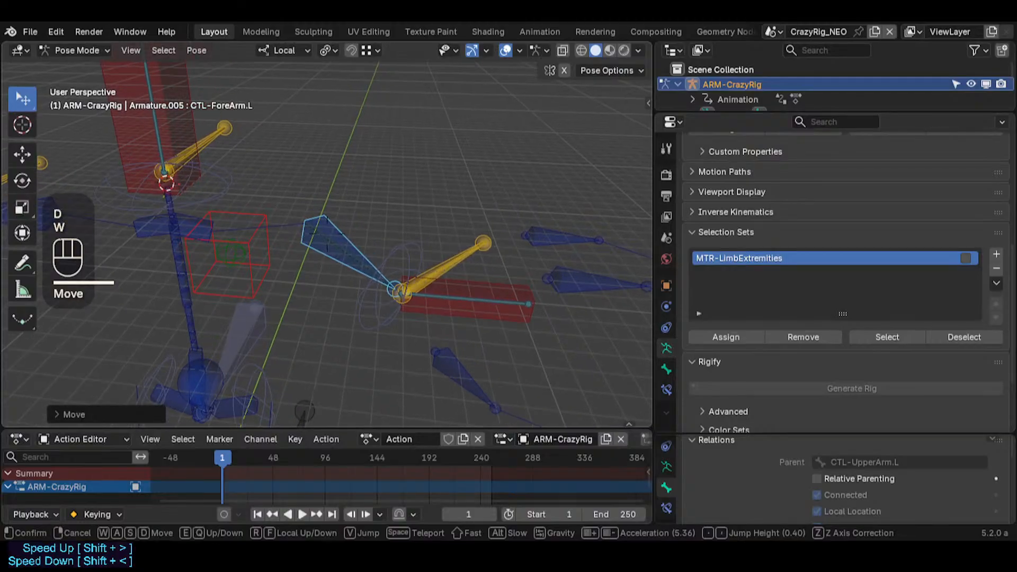
click(339, 298)
key(shift+grave)
key(s)
click(339, 294)
Step: Return the whole CrazyRig armature to its rest pose by clearing the transforms of all bones
key(a)
key(alt+q)
key(alt+q)
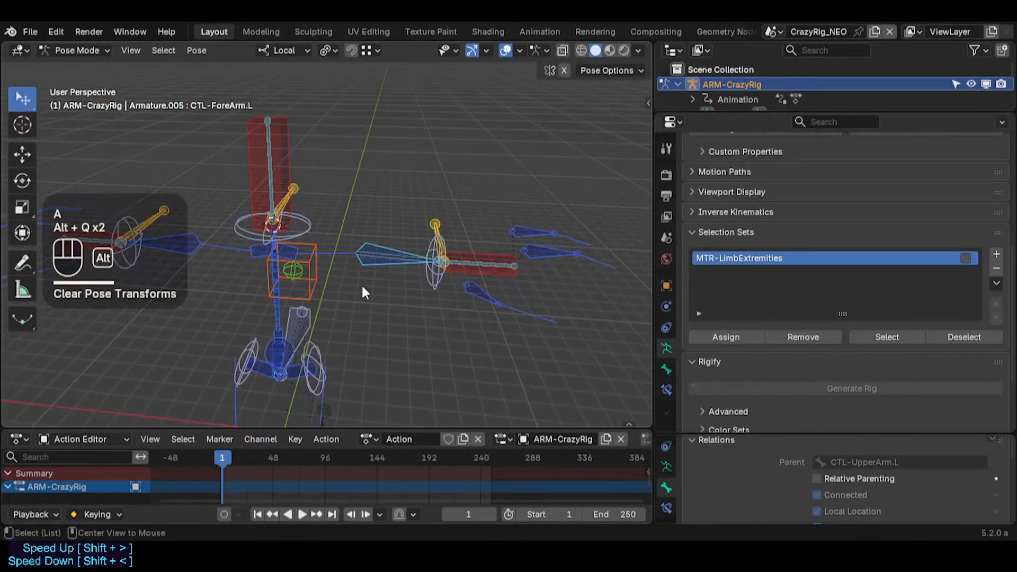
click(376, 261)
key(g)
key(Escape)
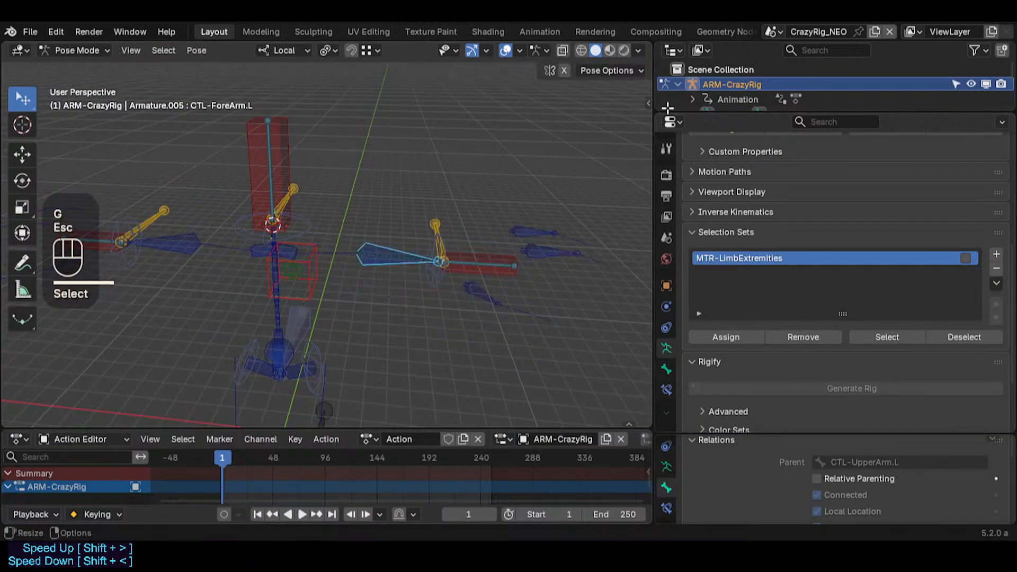
click(770, 31)
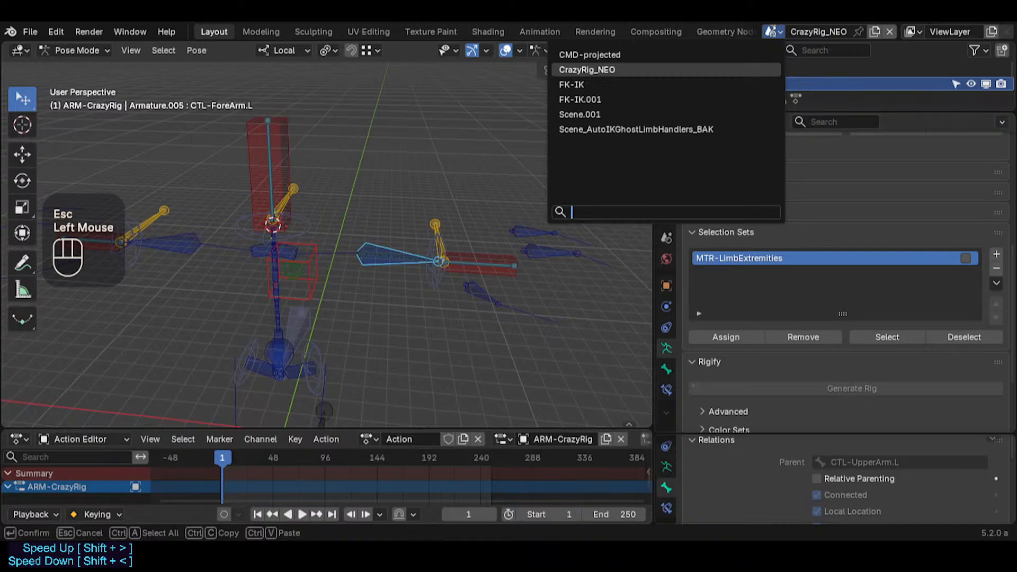
key(Escape)
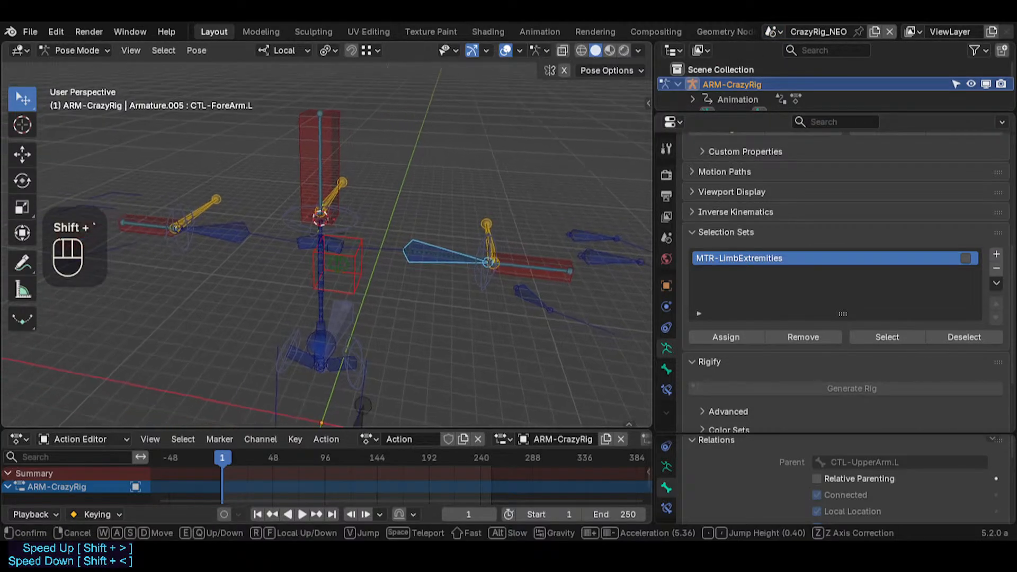
Step: Move the left forearm control CTL-ForeArm.L inward toward the torso so the left arm bends at the elbow
key(w)
key(d)
click(402, 253)
click(401, 254)
click(439, 275)
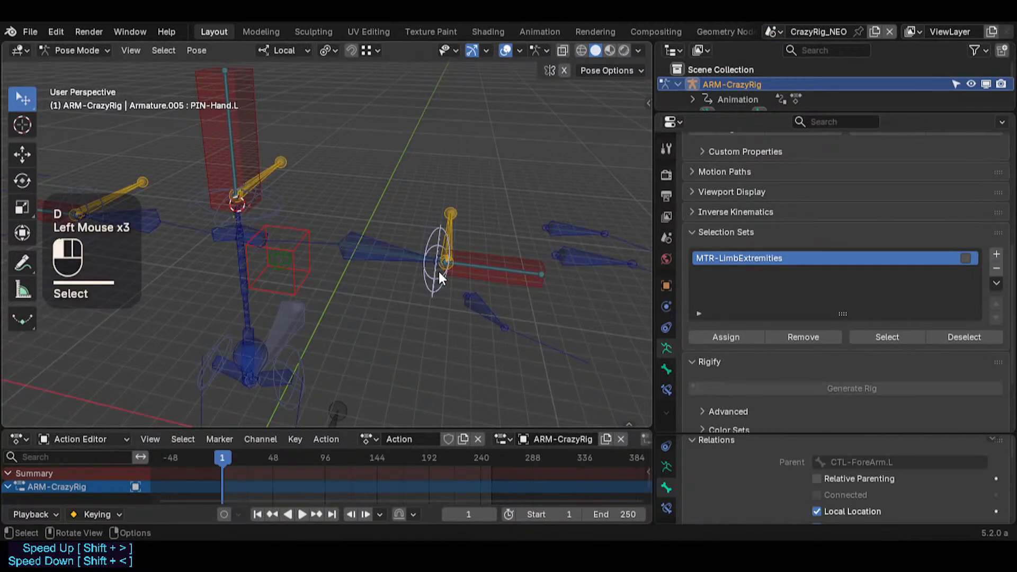
click(364, 240)
key(g)
click(332, 250)
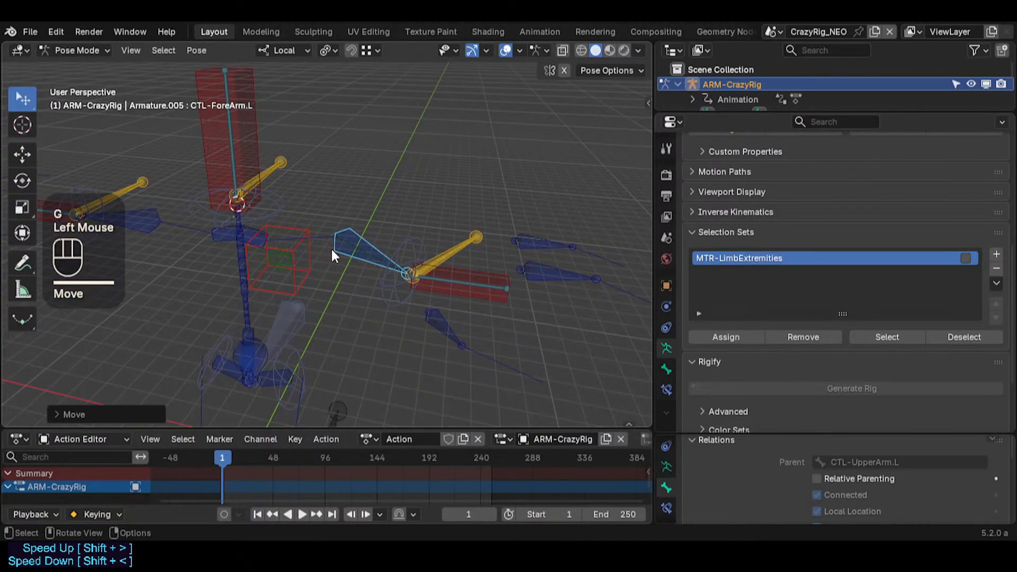
Step: Switch to the FK-IK scene and select the left shoulder control CMD-Shoulder.L of Armature.002 in Pose Mode
click(773, 32)
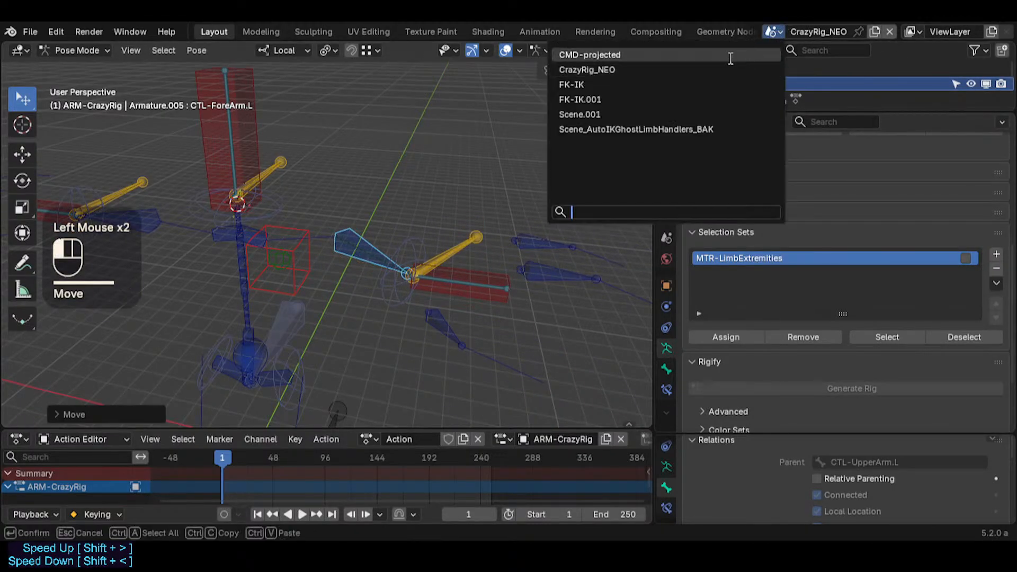
click(708, 84)
click(250, 247)
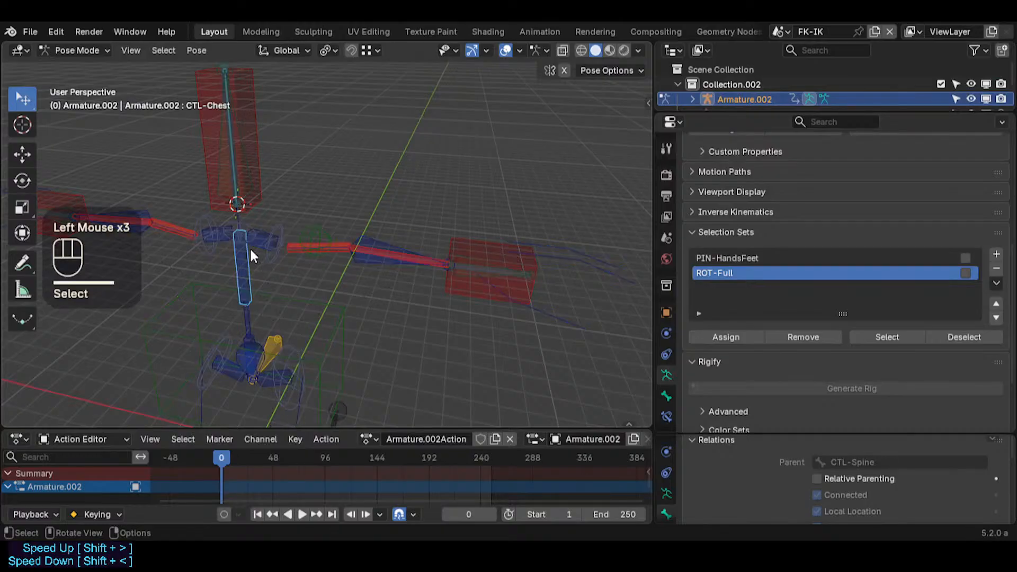
click(263, 228)
click(265, 227)
scroll(297, 241, up, 1)
key(Tab)
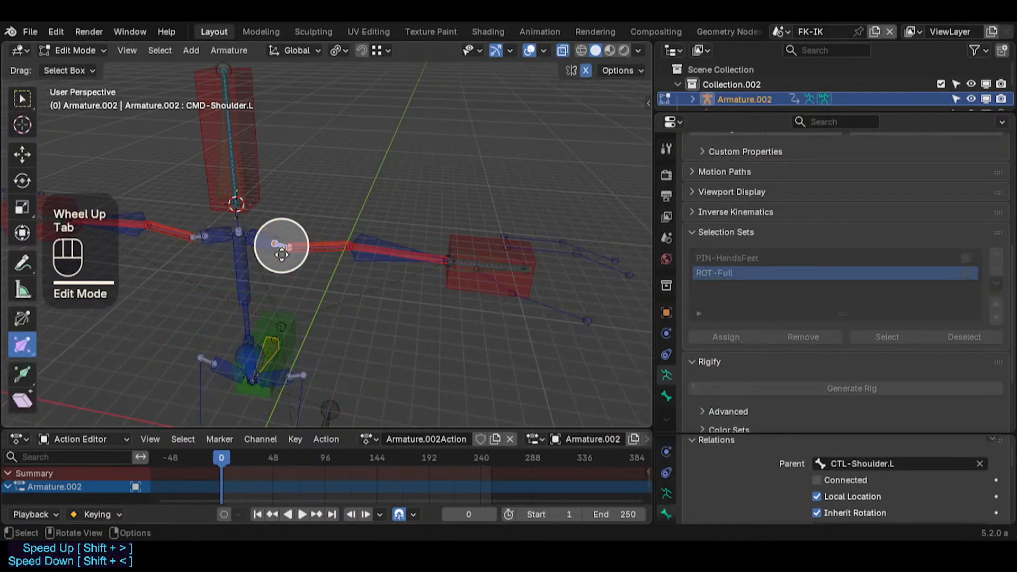
key(Tab)
Step: Return Armature.002 to Pose Mode and try to pull the left shoulder control CMD-Shoulder.L outward with Auto IK
click(265, 220)
click(266, 221)
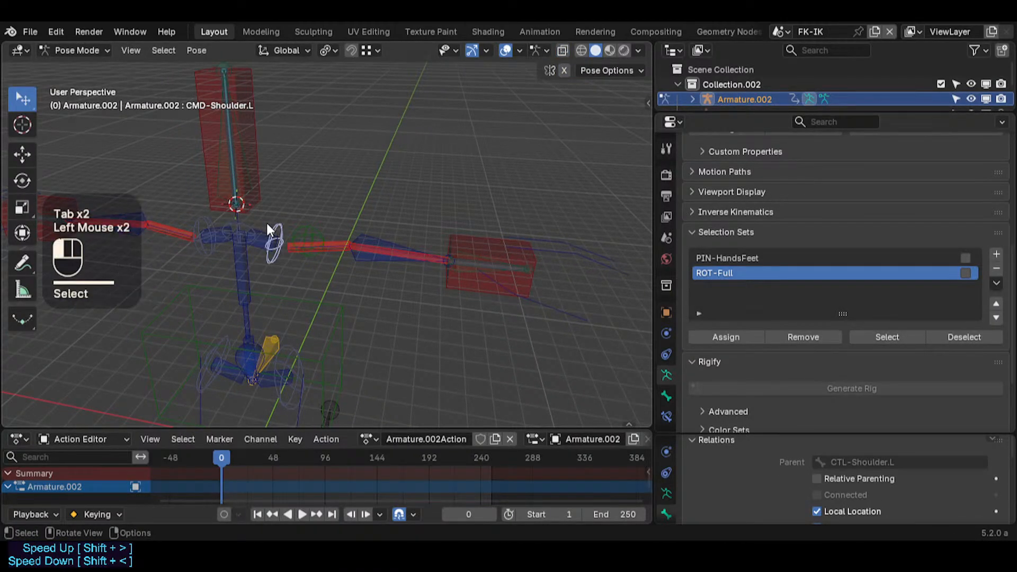
click(266, 222)
shift+click(269, 220)
key(g)
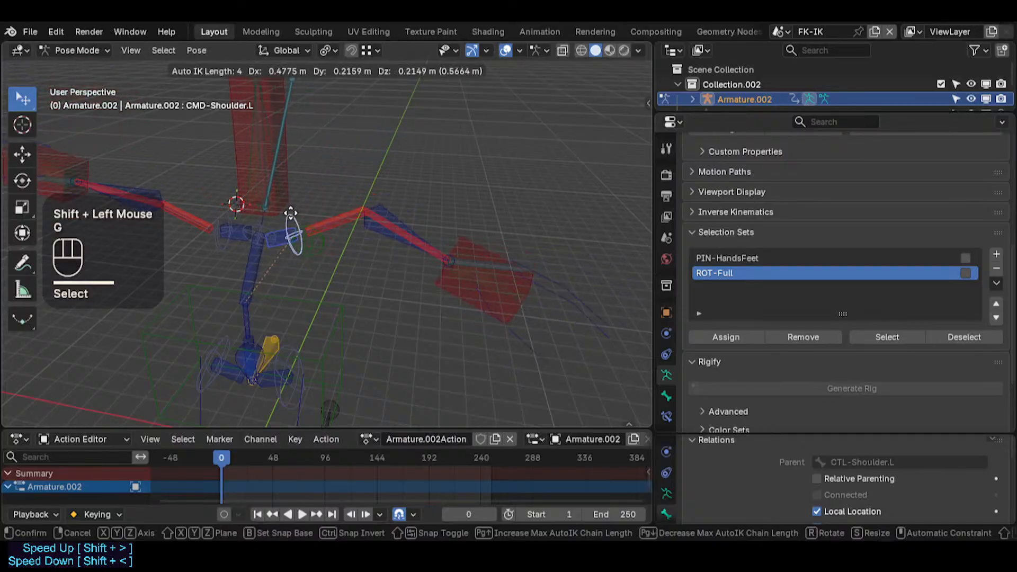
key(Escape)
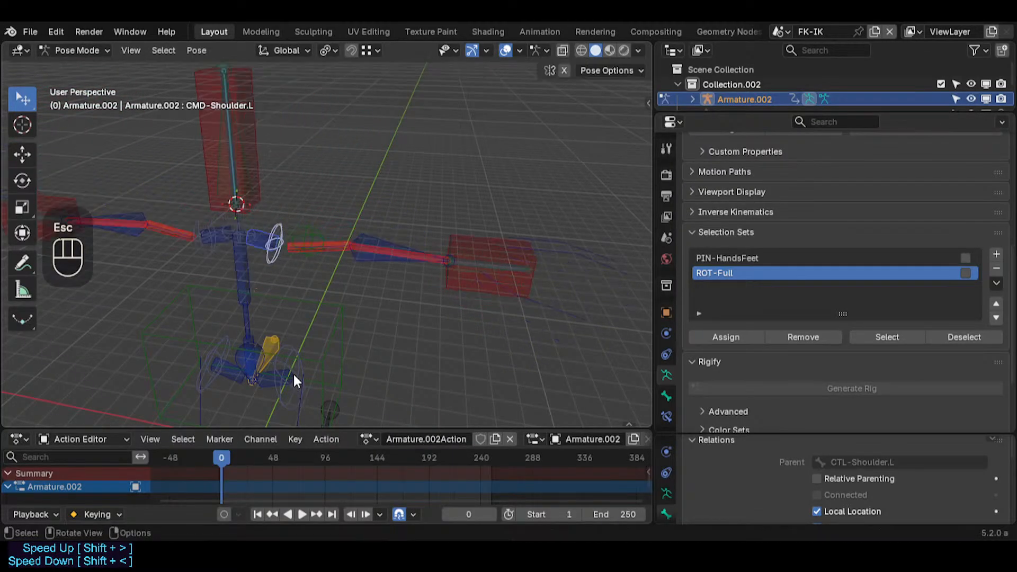
Step: Try to pull the left hip control Bone.006.L downward with Auto IK
click(294, 373)
key(shift+grave)
key(shift+s)
key(shift+q)
key(shift+q)
click(328, 288)
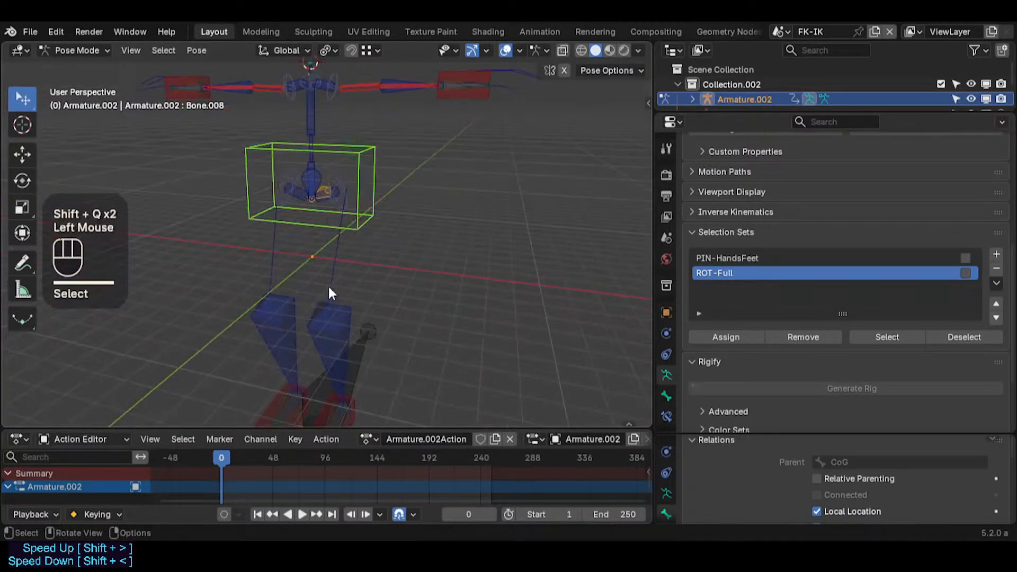
click(328, 176)
shift+click(336, 182)
key(shift+grave)
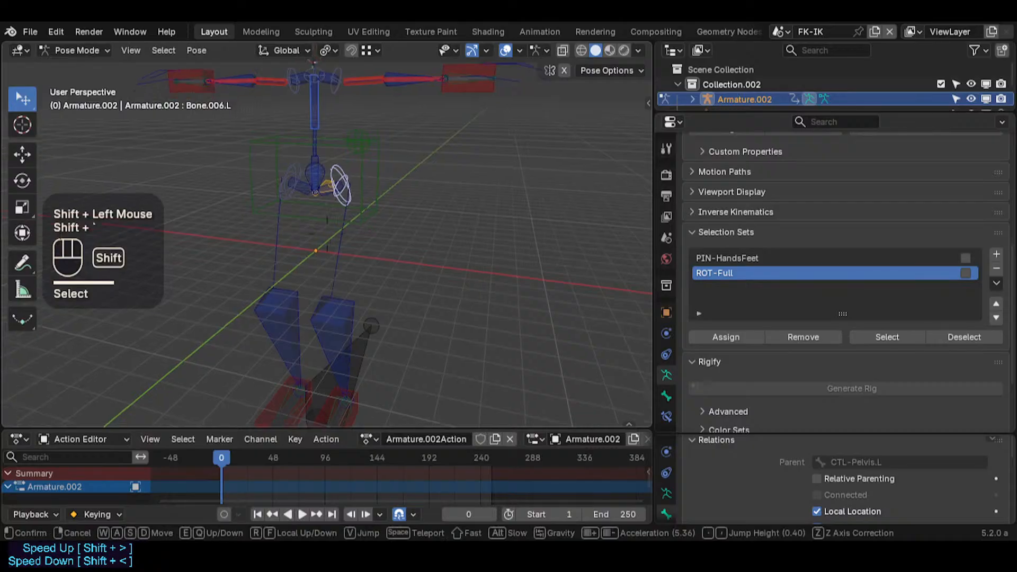
key(s)
click(331, 182)
key(g)
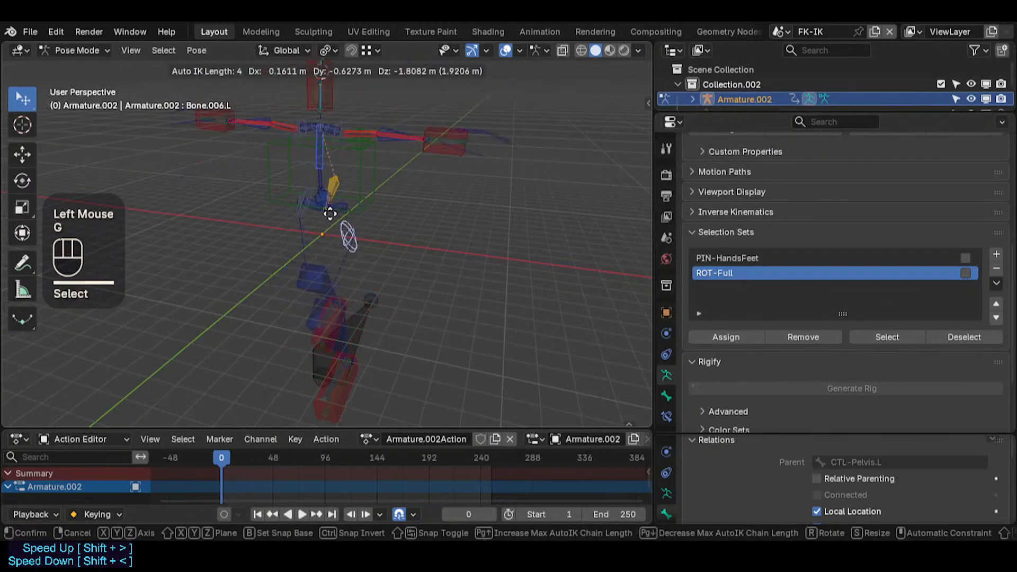
key(Escape)
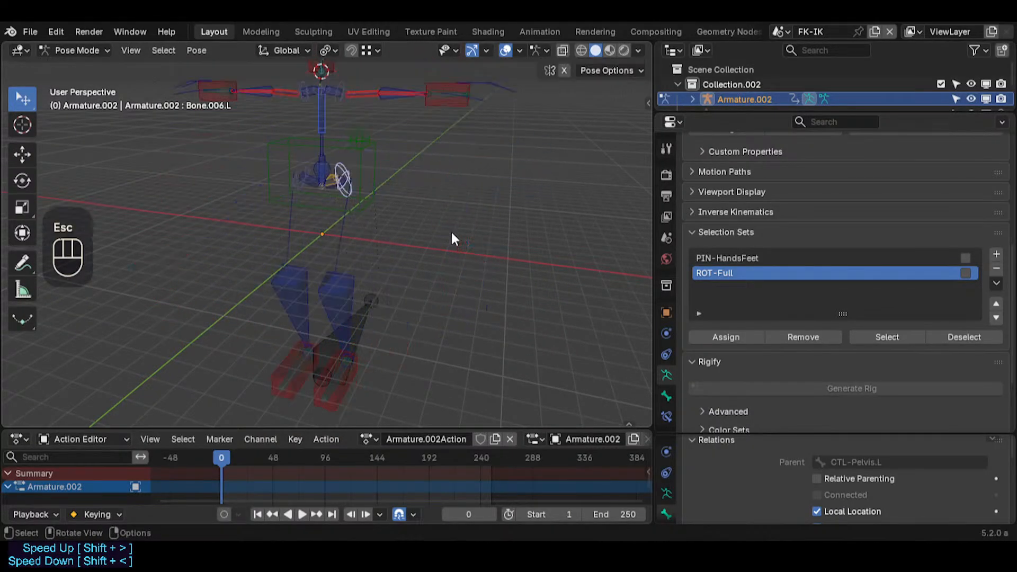
Step: Select the left foot control MTR-Foot.L to examine the leg controls
click(345, 356)
click(330, 287)
click(354, 362)
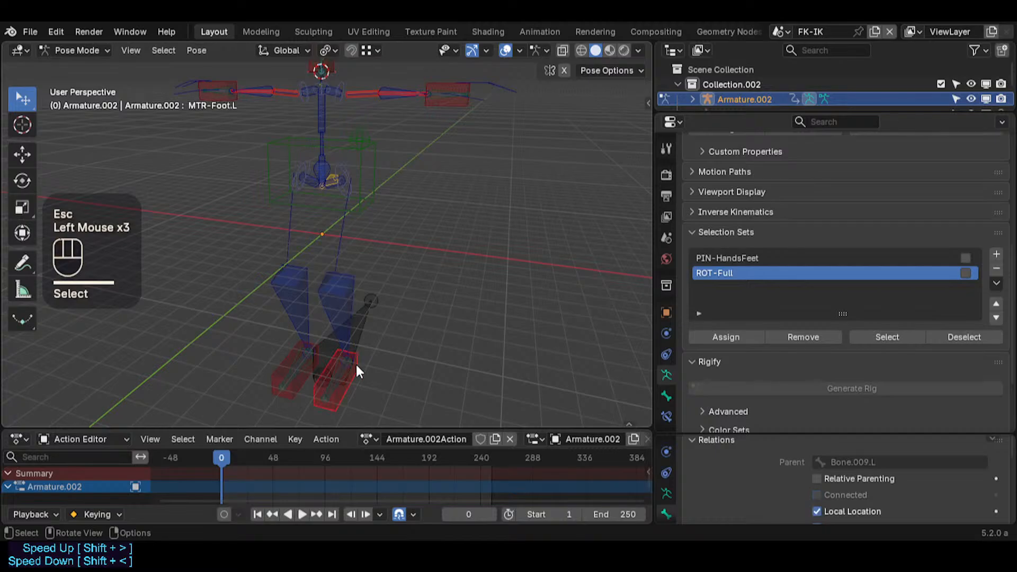
key(shift+grave)
key(w)
click(317, 265)
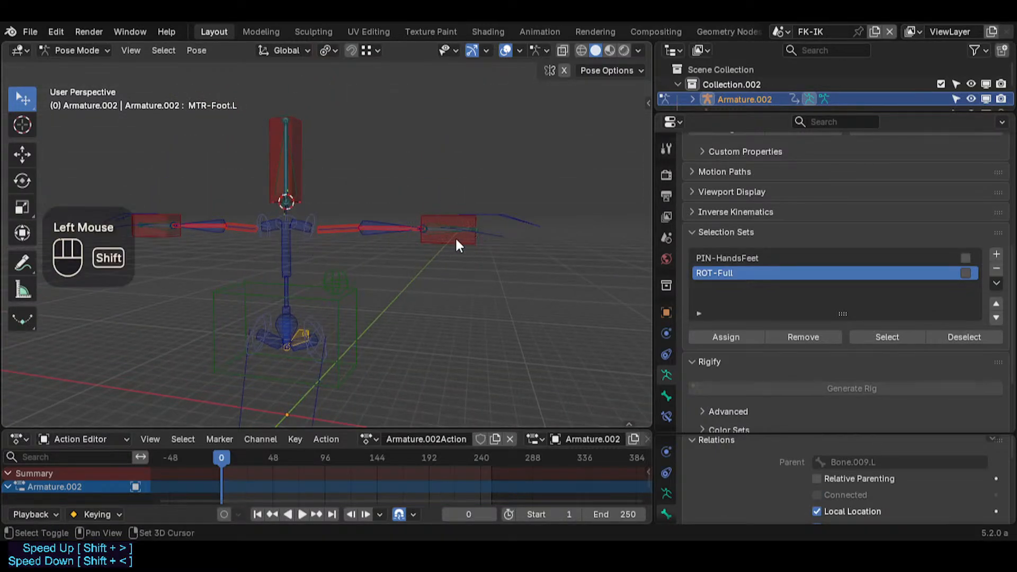
Step: Select the chest bone CTL-Chest and try a short Auto IK move of CMD-Shoulder.L
key(shift+grave)
key(w)
key(shift+e)
click(428, 280)
click(365, 311)
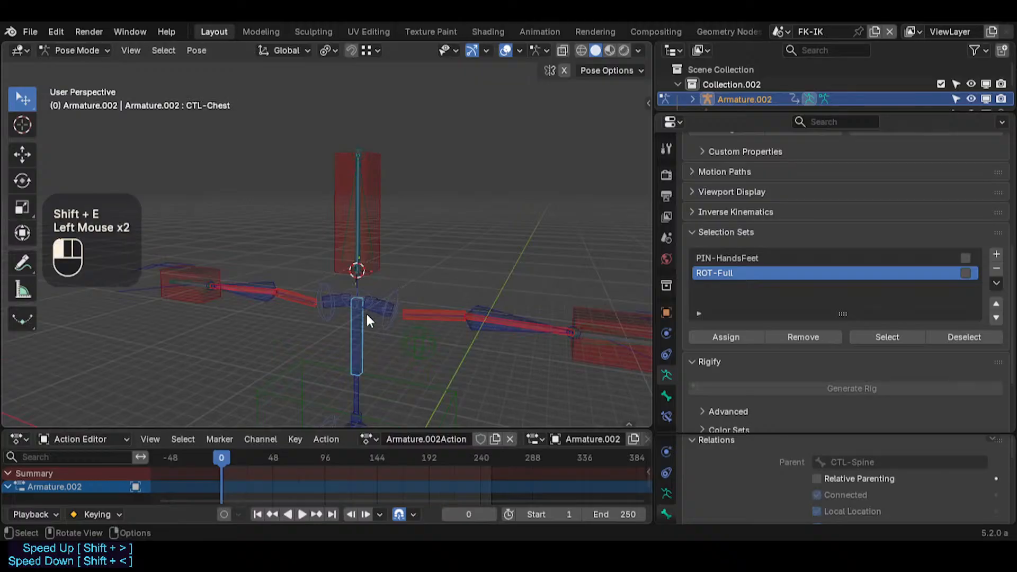
click(365, 311)
click(365, 312)
shift+click(381, 320)
shift+click(386, 322)
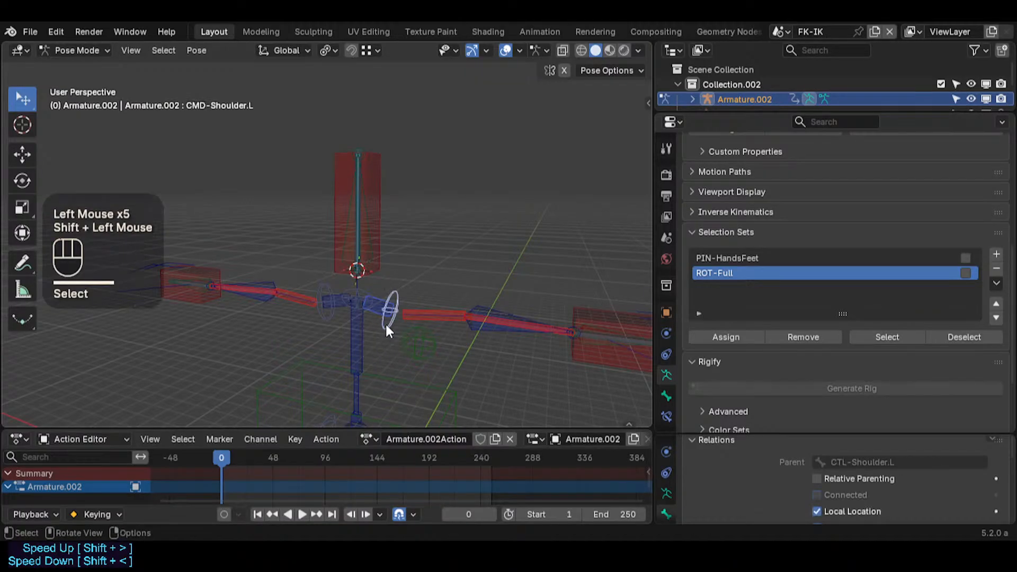
middle_drag(385, 322, 443, 341)
key(g)
key(Escape)
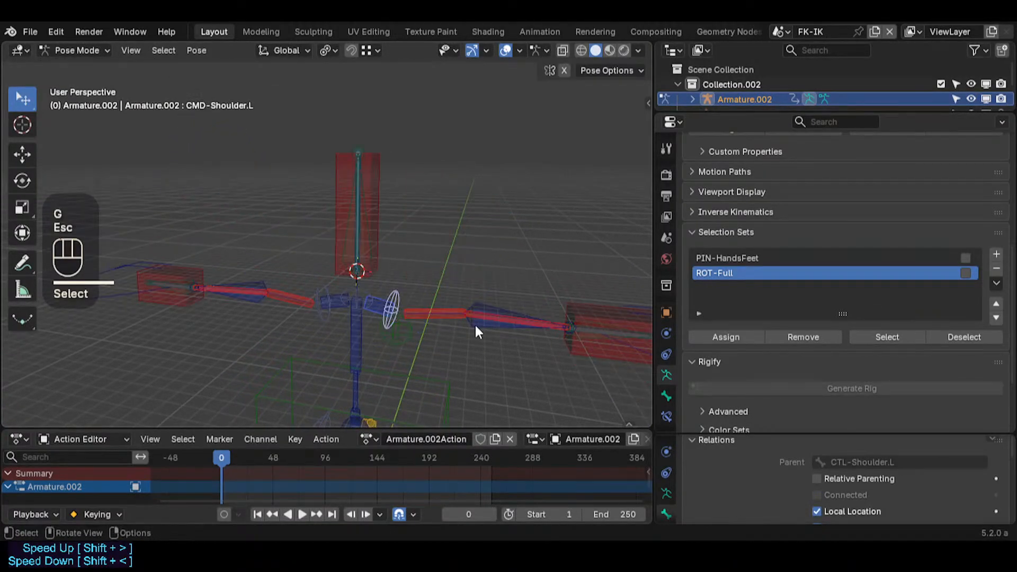
Step: Examine the left shoulder bone CTL-Shoulder.L and its command control CMD-Shoulder.L by selecting them in turn
click(385, 298)
click(393, 293)
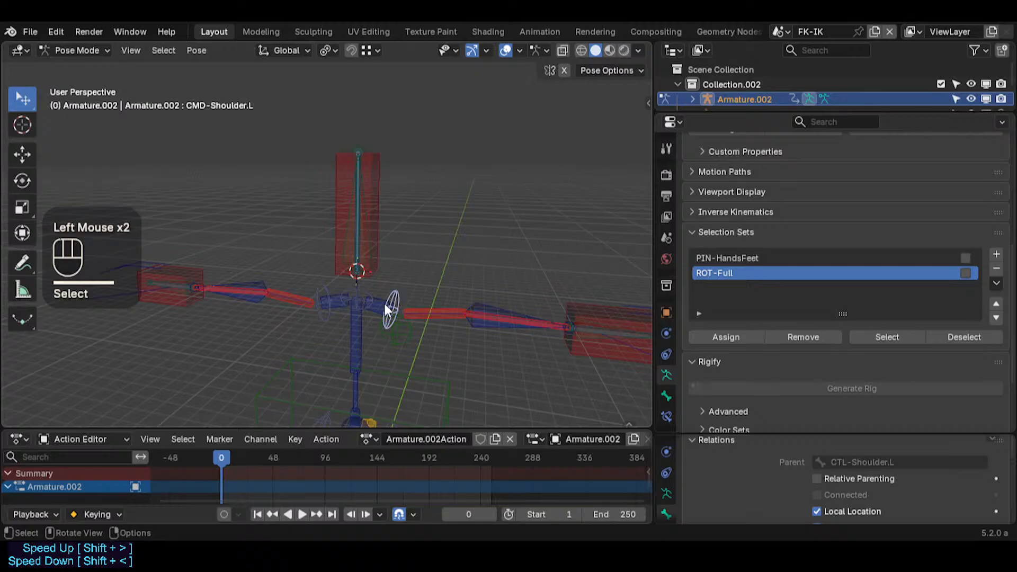
click(371, 311)
click(380, 312)
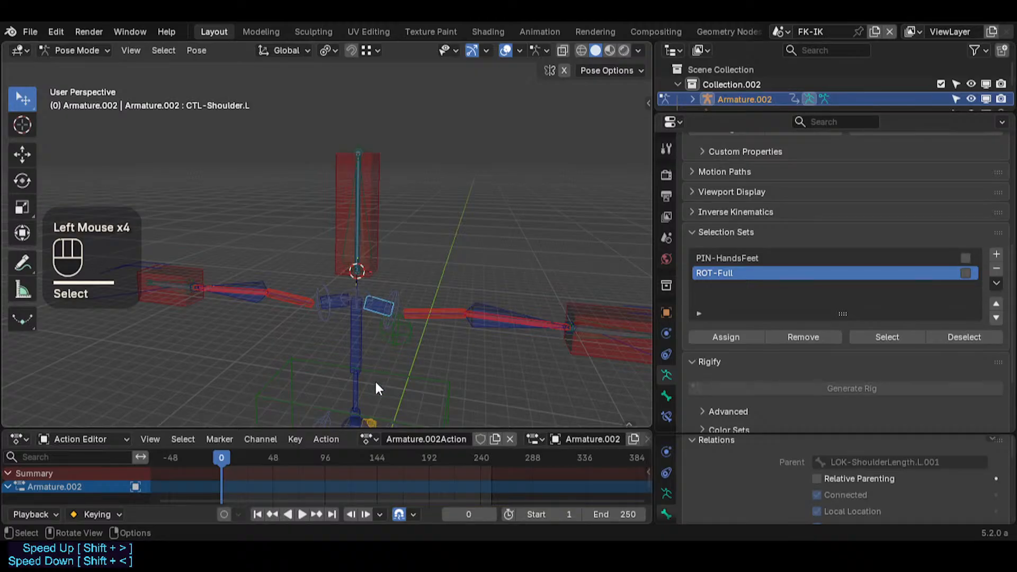
click(385, 319)
click(391, 306)
click(396, 300)
click(392, 308)
click(392, 306)
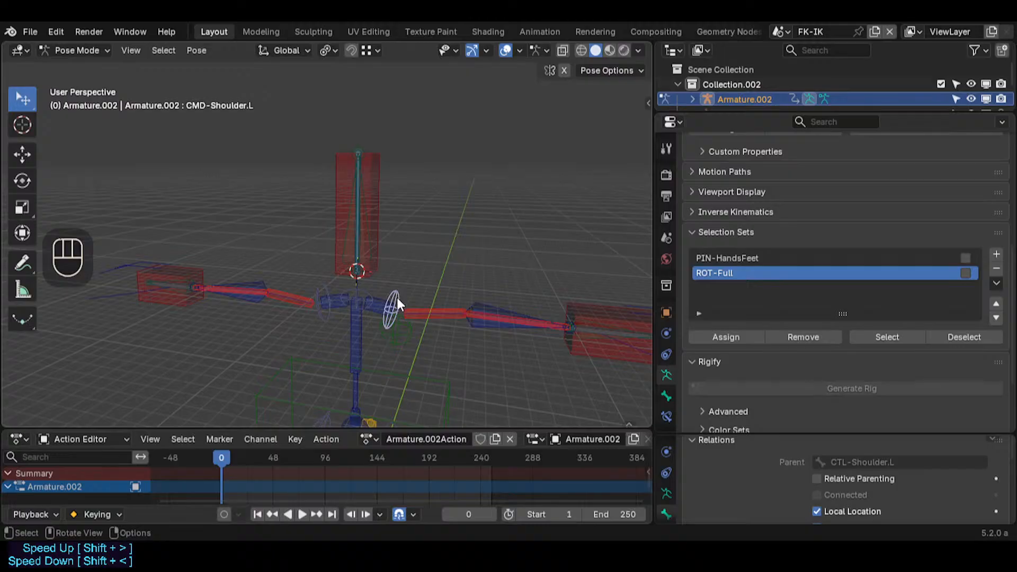
click(379, 301)
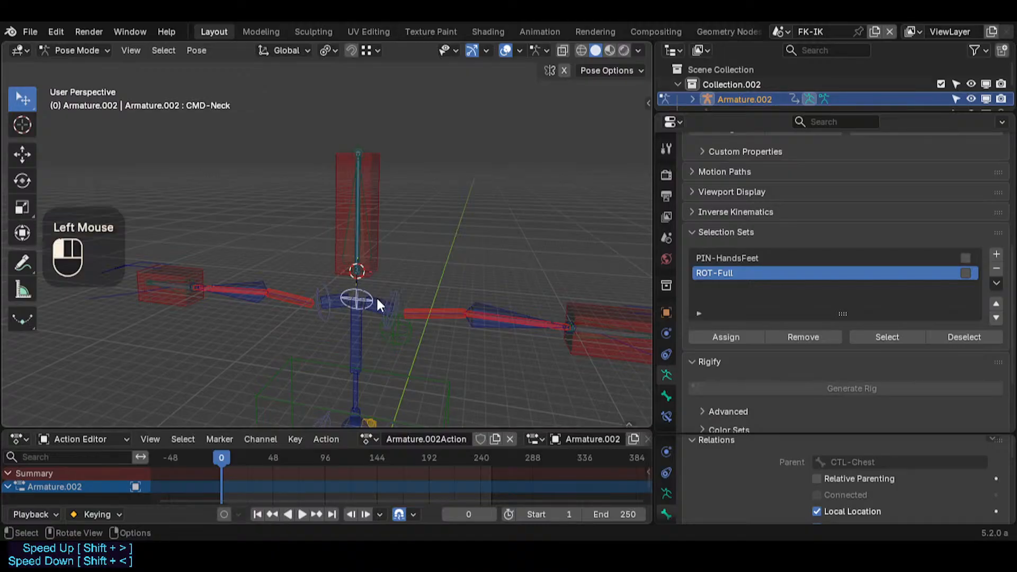
click(391, 304)
click(392, 312)
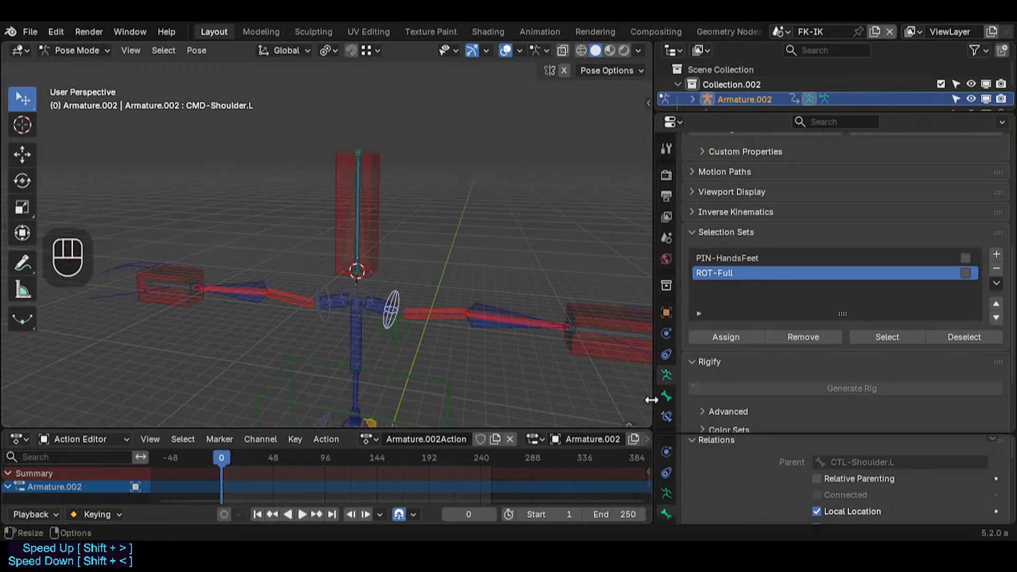
Step: Try pulling CMD-Shoulder.L sideways again to check how the chest, head and both arms follow
click(381, 306)
shift+click(393, 299)
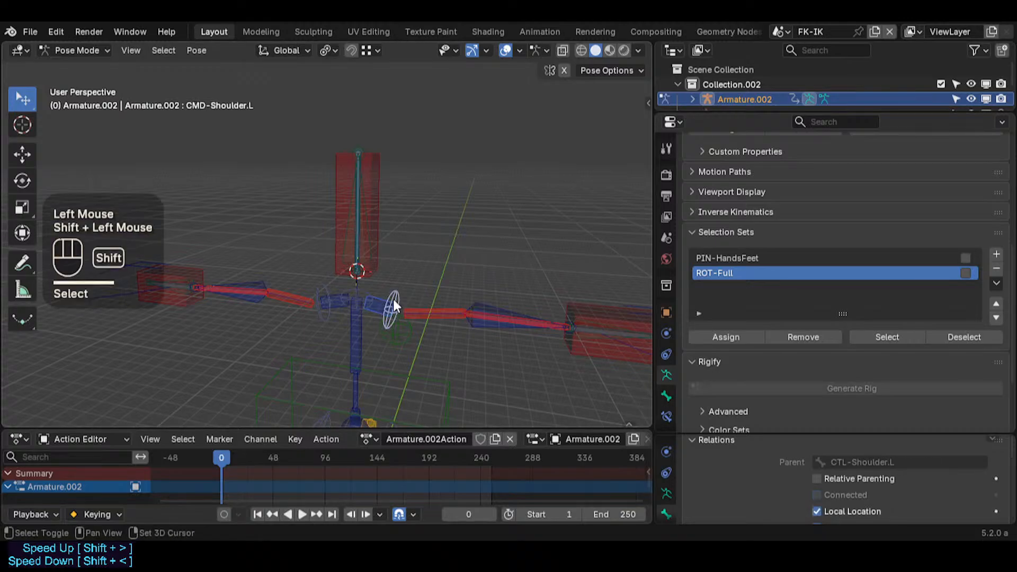
middle_drag(393, 298, 393, 325)
key(g)
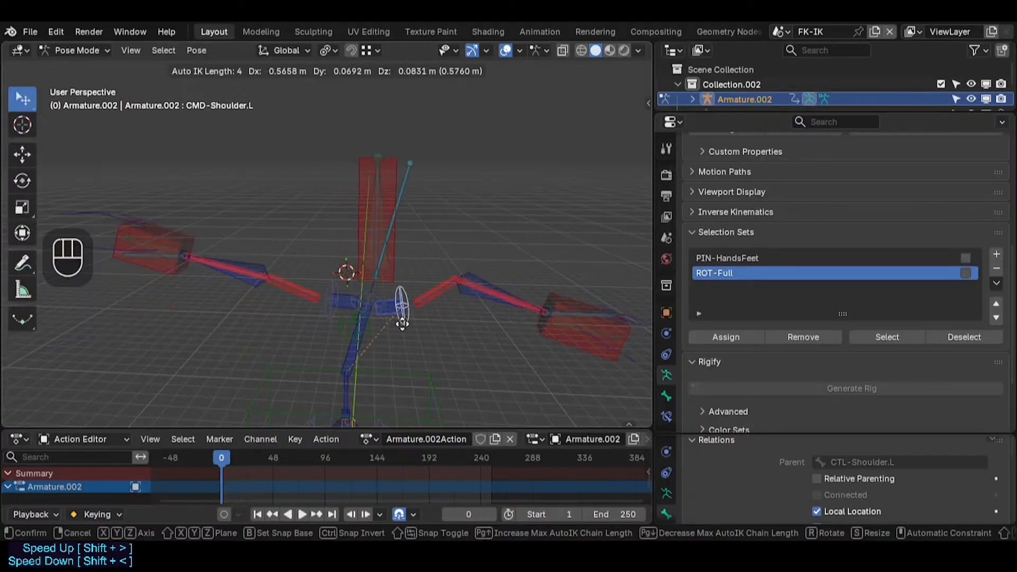
key(Escape)
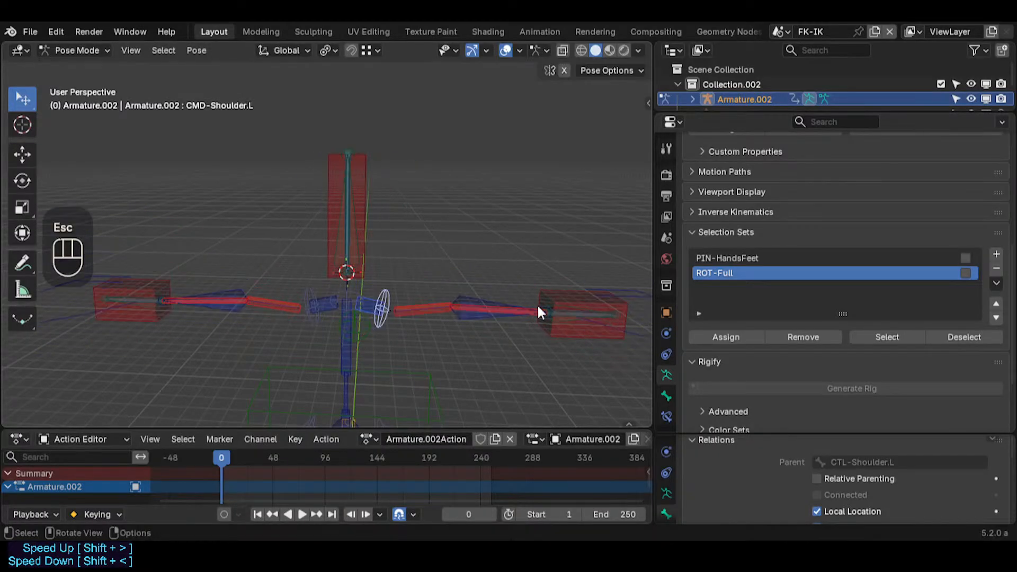
Step: Move CMD-Shoulder.L outward with Auto IK and show the bone constraints of the left hand MTR-Hand.L
key(g)
click(459, 323)
double_click(570, 339)
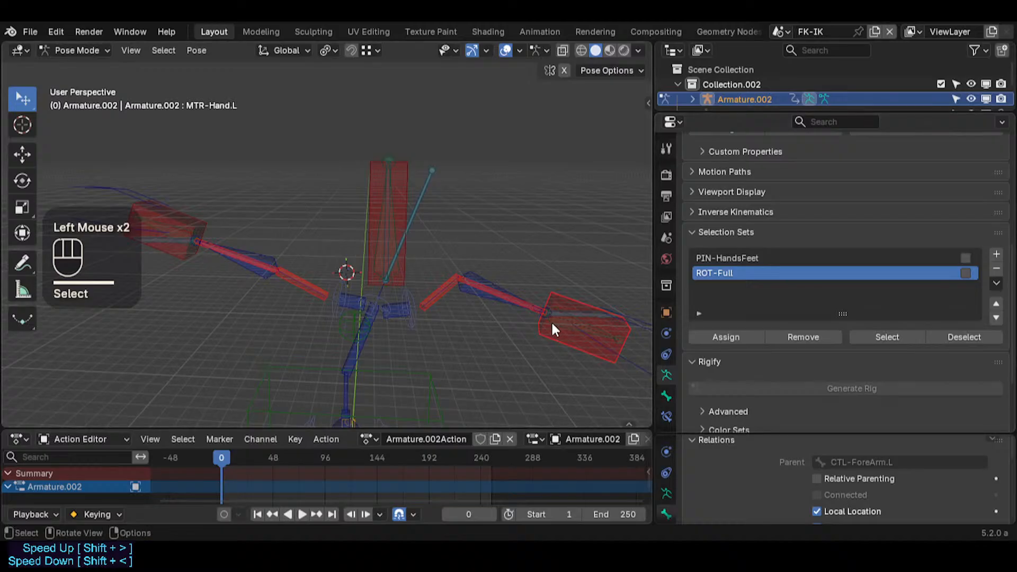
click(666, 416)
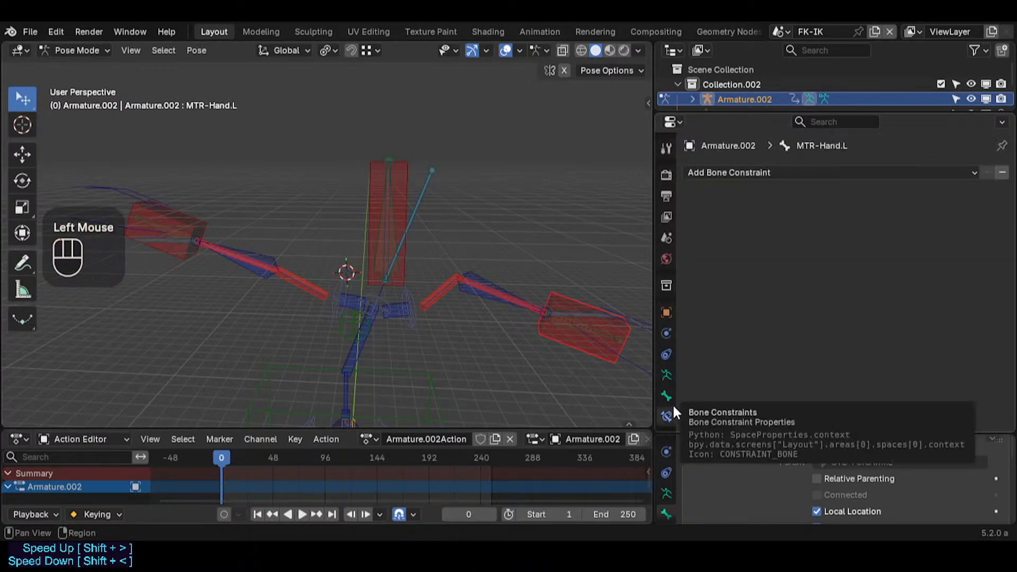
click(541, 302)
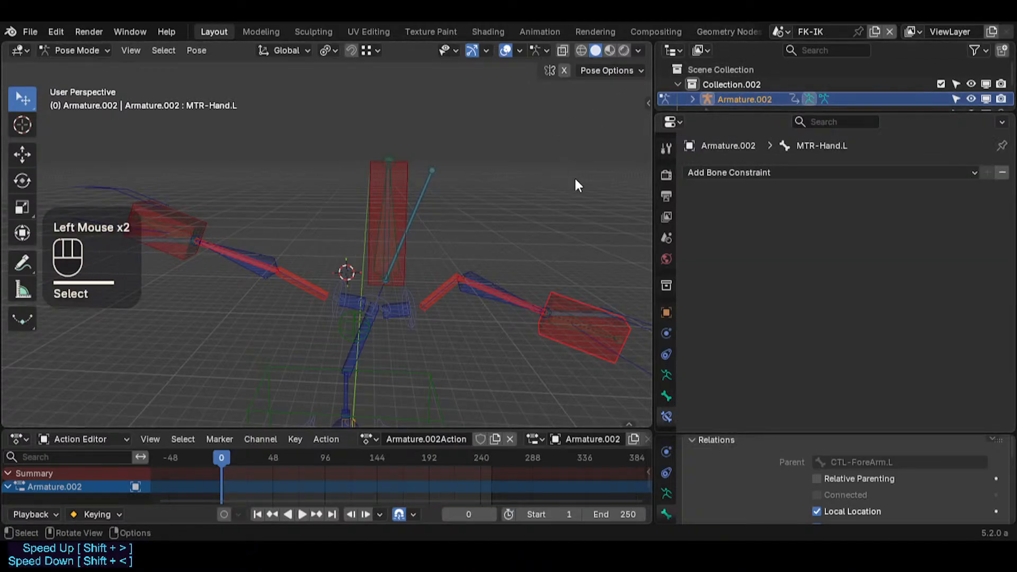
Step: Return Armature.002 to its rest pose by clearing the transforms of all bones
key(a)
key(alt+q)
key(alt+q)
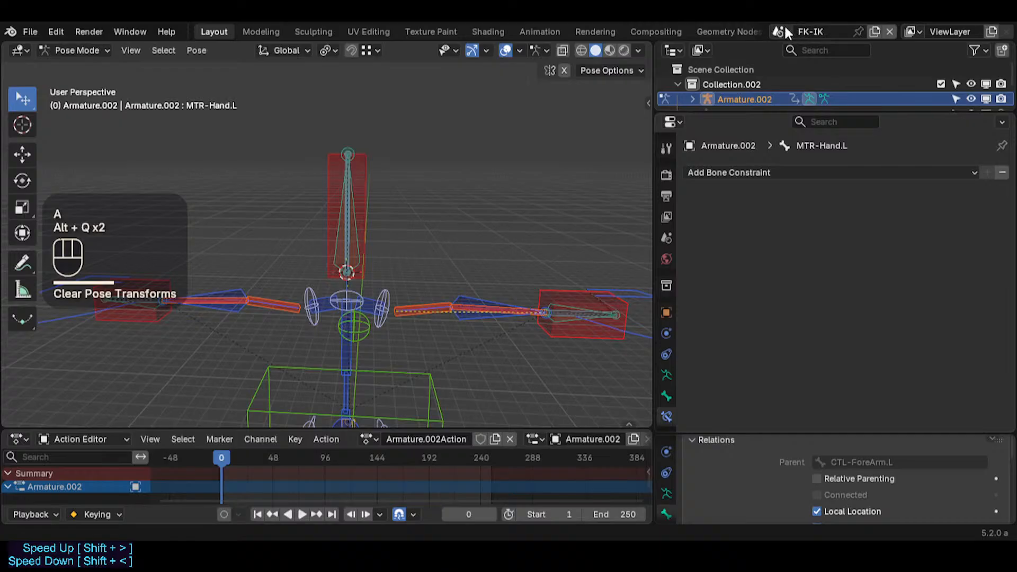
Step: Switch to the CrazyRig_NEO scene and show the Limit Rotation constraint of the left hand bone MCH-Hand.L
click(783, 30)
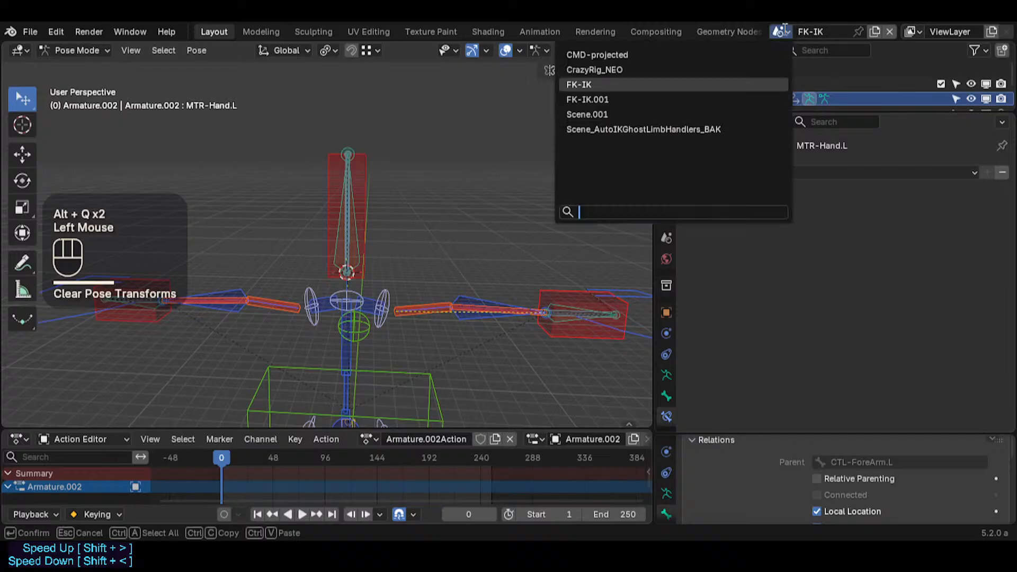
click(686, 70)
click(513, 277)
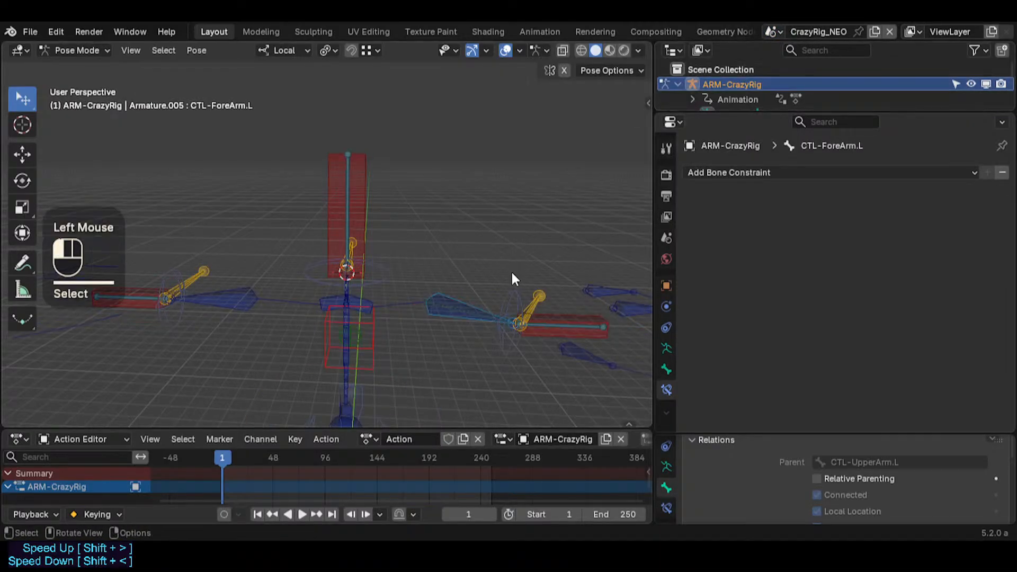
key(shift+grave)
click(513, 274)
click(528, 271)
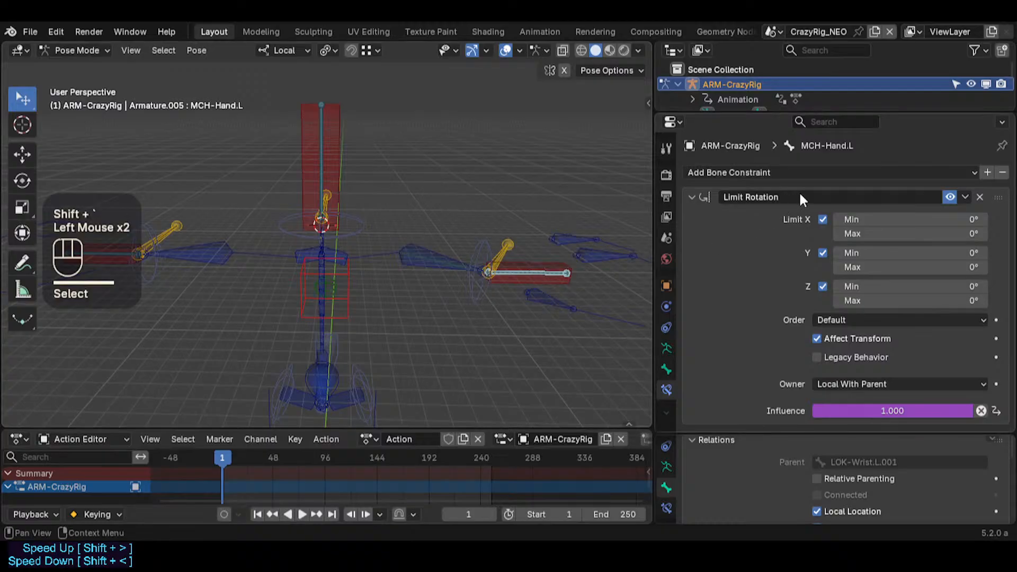
click(565, 270)
click(548, 268)
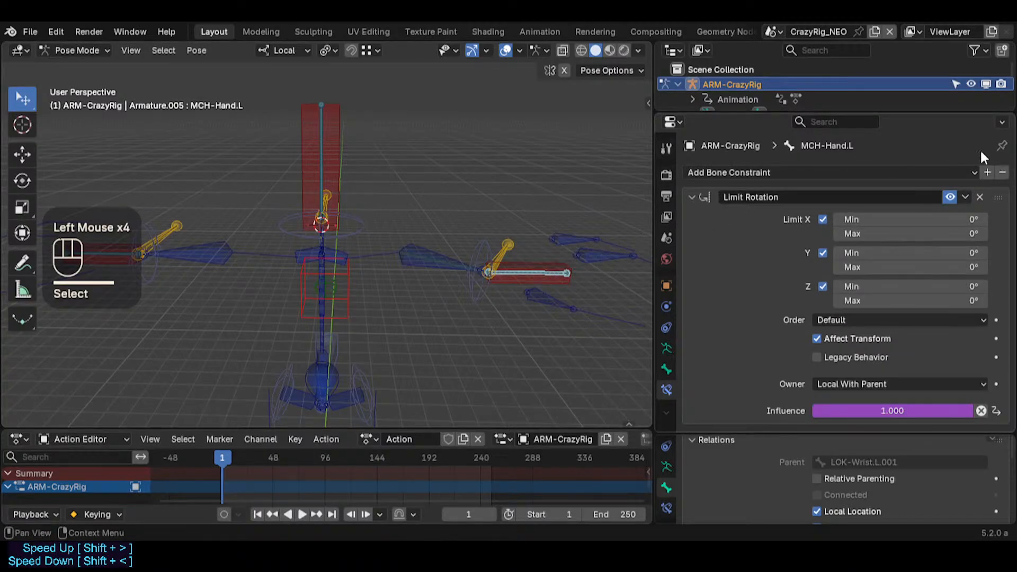
scroll(911, 247, down, 2)
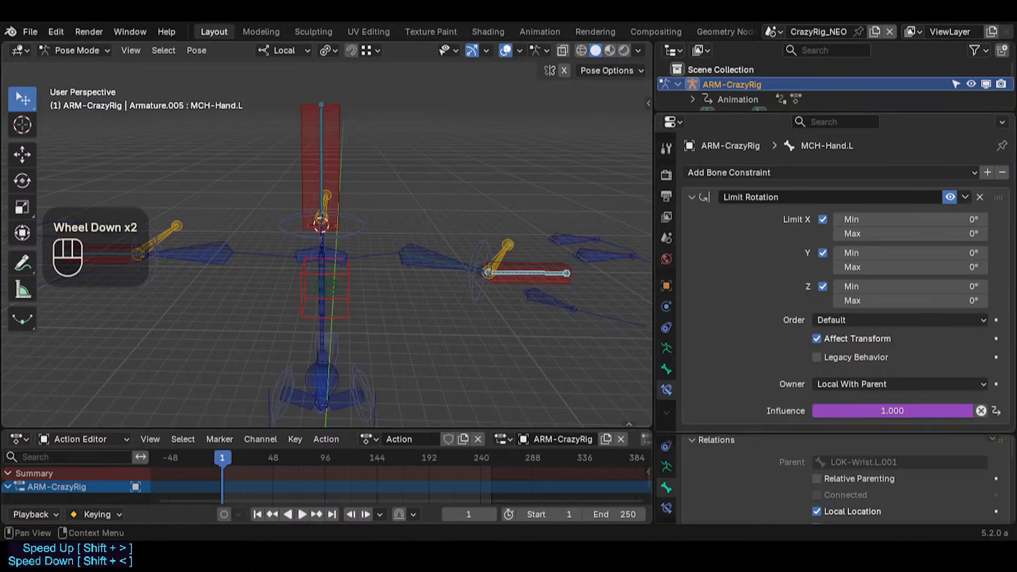
Step: Move CTL-ForeArm.L inward and downward with Auto IK and reselect MCH-Hand.L
middle_drag(485, 344, 503, 268)
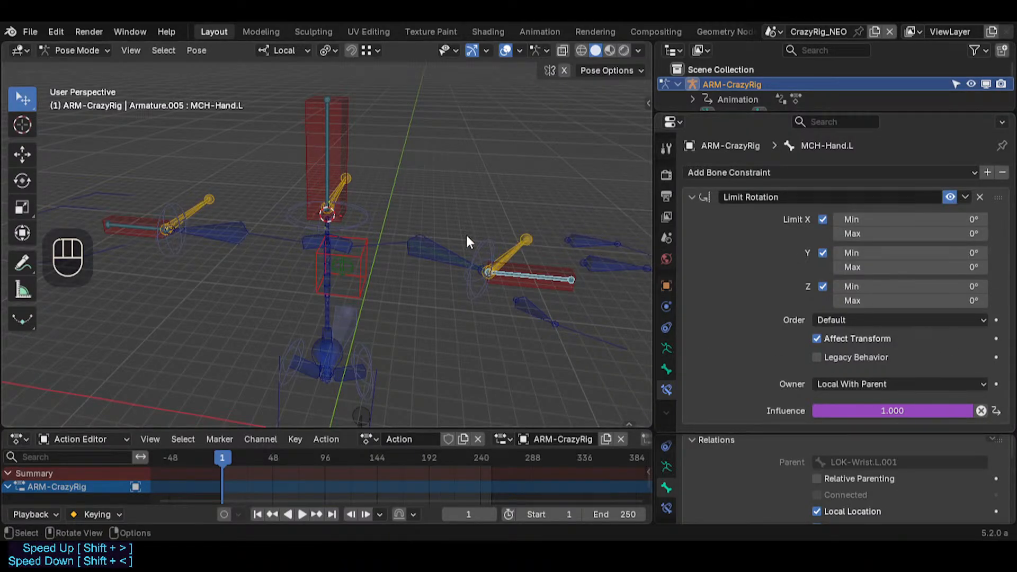
click(455, 253)
key(g)
click(436, 275)
click(490, 300)
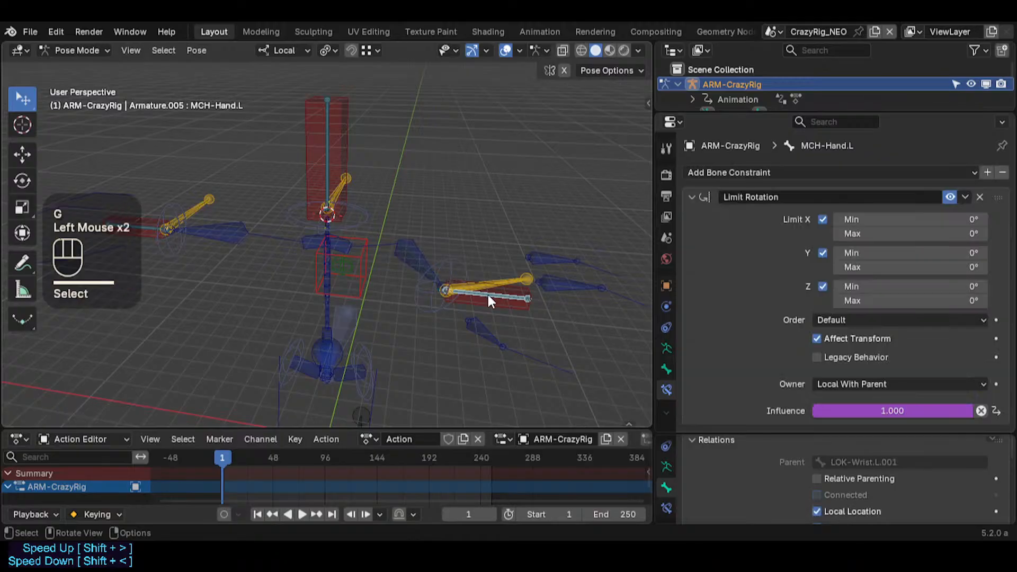
Step: Reposition CTL-ForeArm.L with Auto IK, keeping the left arm bent, and select the hand control MTR-Hand.L
click(416, 252)
key(g)
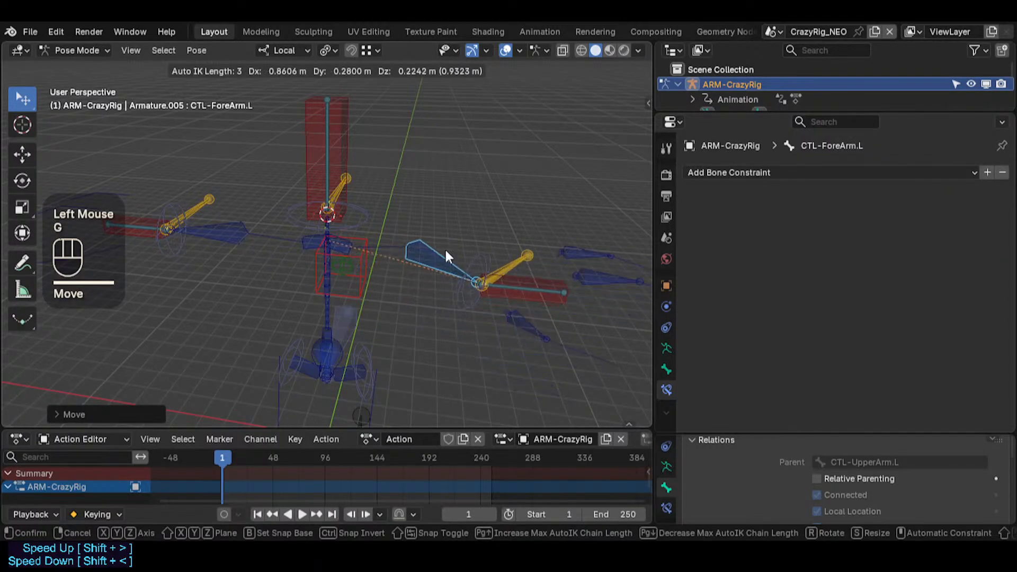
middle_drag(451, 281, 399, 305)
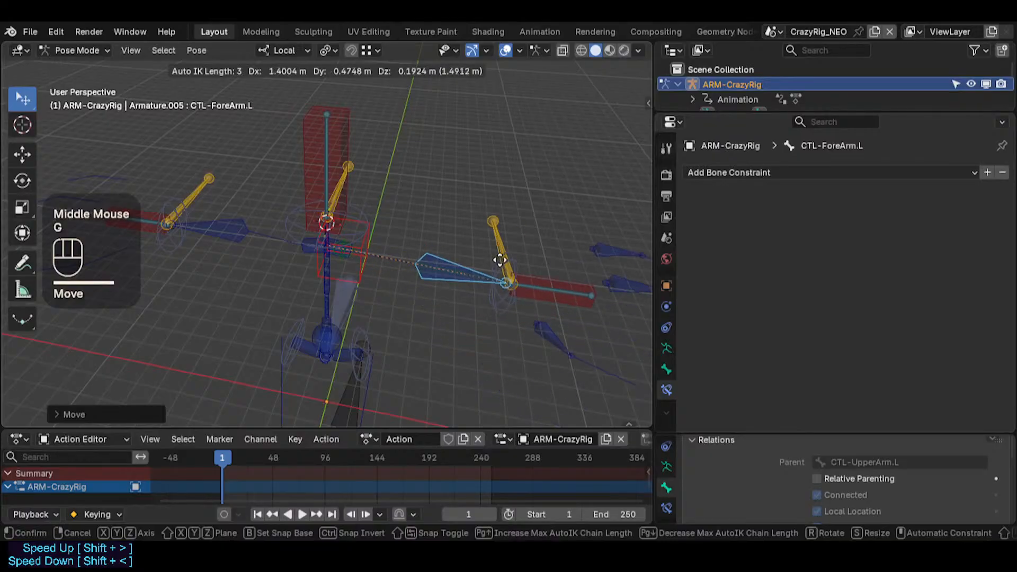
click(466, 279)
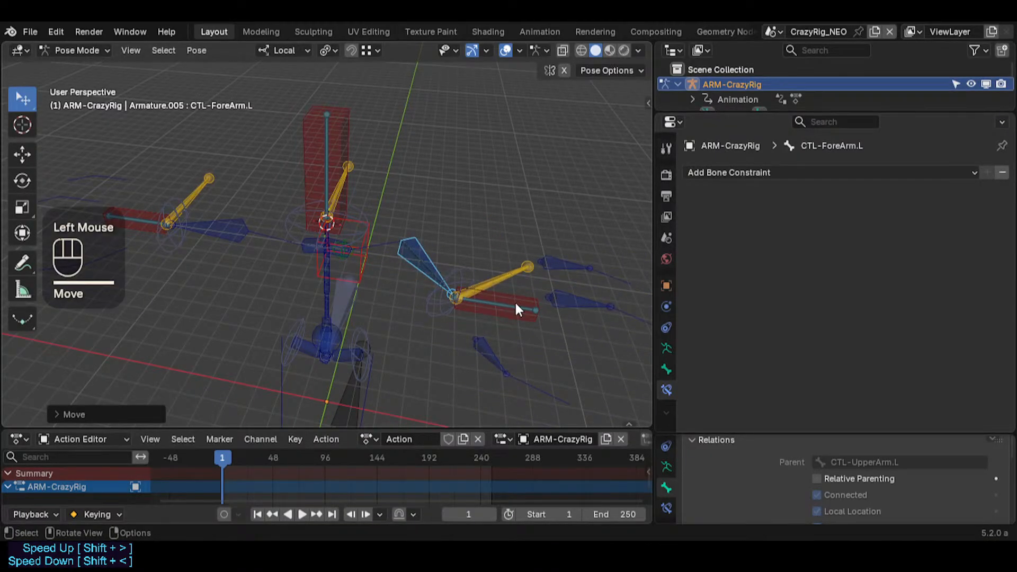
key(g)
click(418, 267)
click(498, 316)
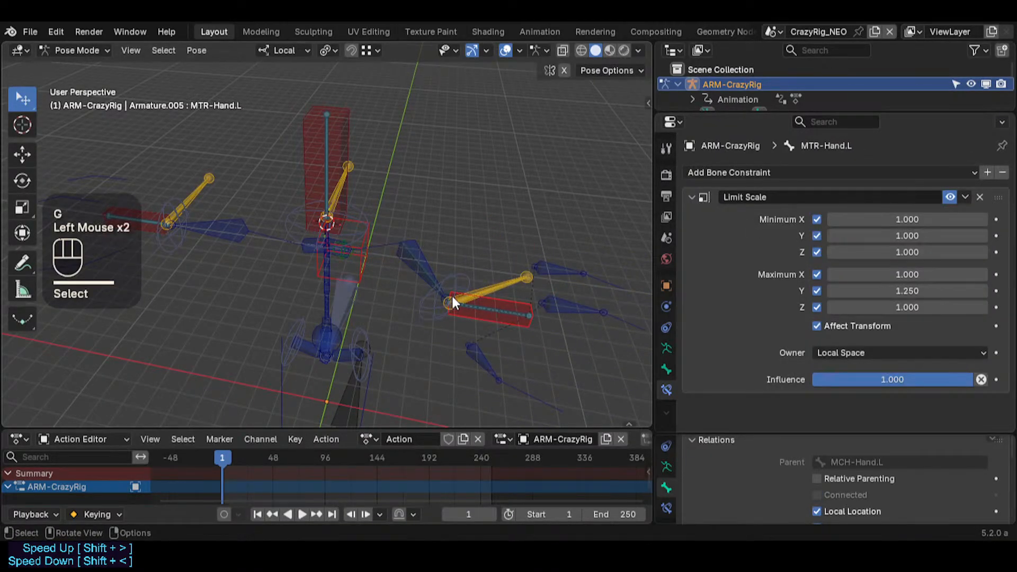
Step: Move CTL-ForeArm.L inward with Auto IK, then shift it back outward with the left arm still bent
click(415, 250)
key(g)
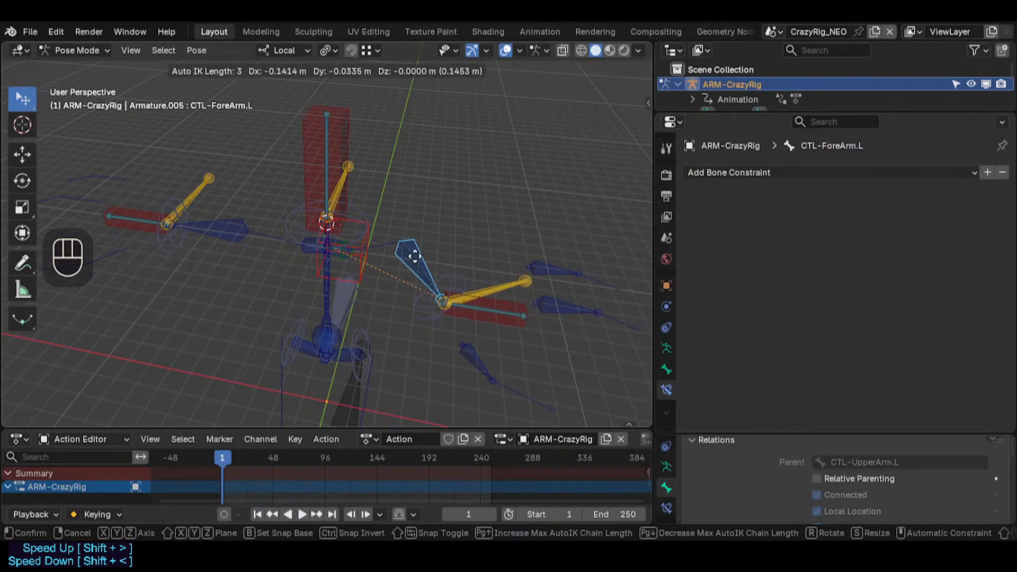
click(415, 252)
key(g)
click(427, 261)
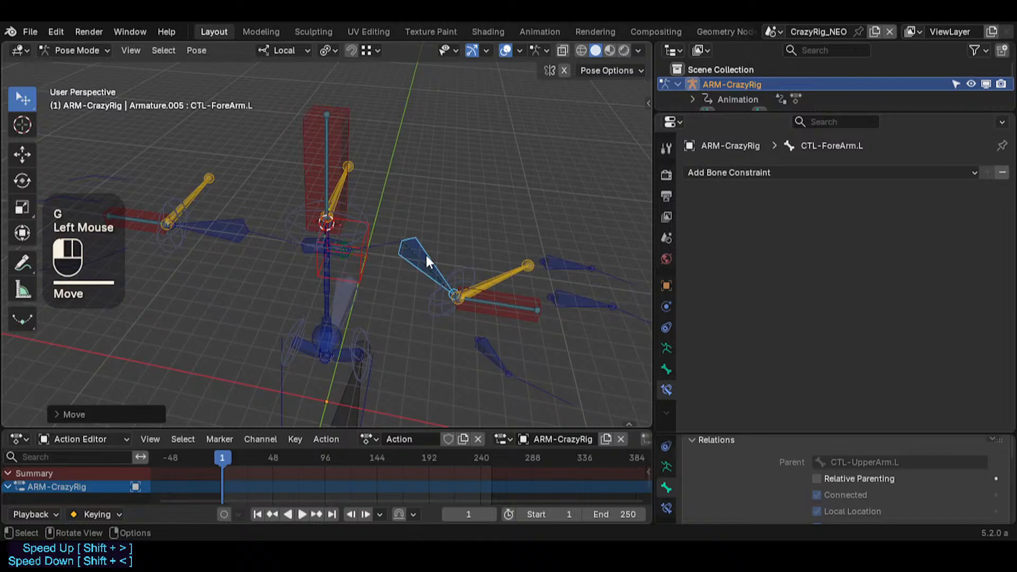
Step: Scale up the hand control MTR-Hand.L to test its Limit Scale constraint, leaving its position alone
double_click(495, 295)
key(s)
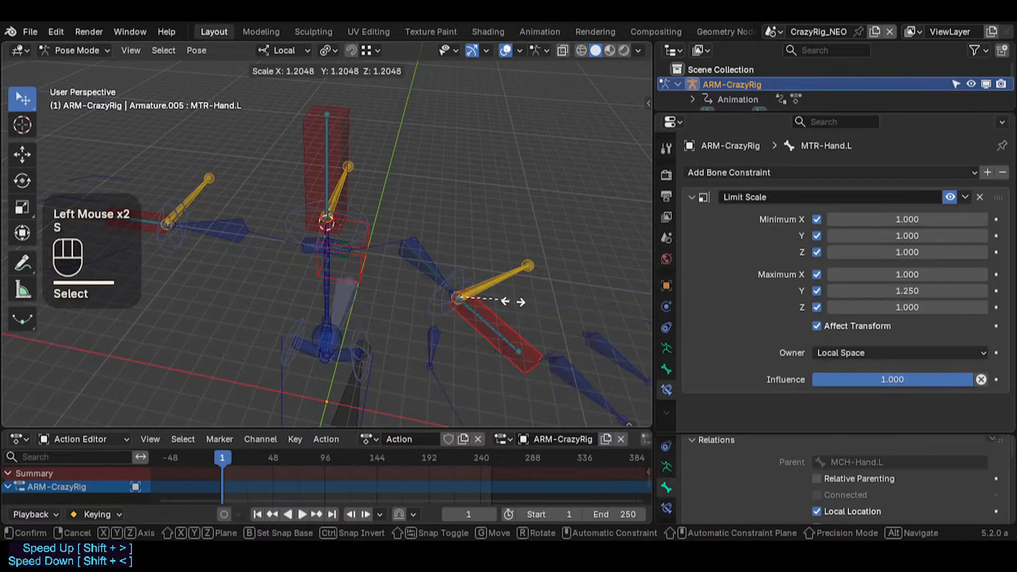
click(545, 317)
key(g)
key(Escape)
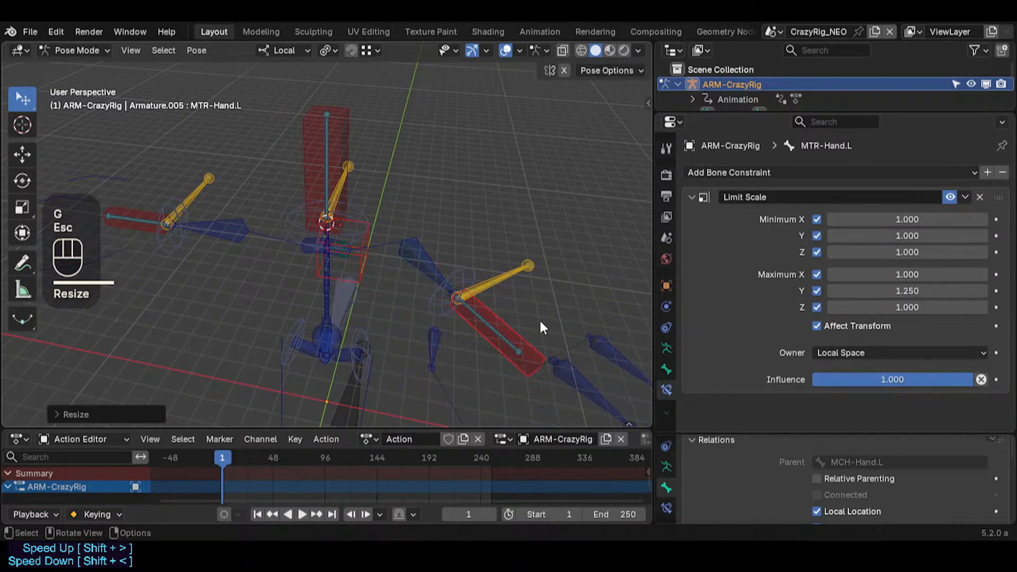
Step: Clear the transforms of all bones in ARM-CrazyRig
key(a)
key(alt+g)
key(alt+g)
Step: Move CTL-ForeArm.L in and out several times with Auto IK, leaving the left arm slightly bent
click(449, 247)
key(g)
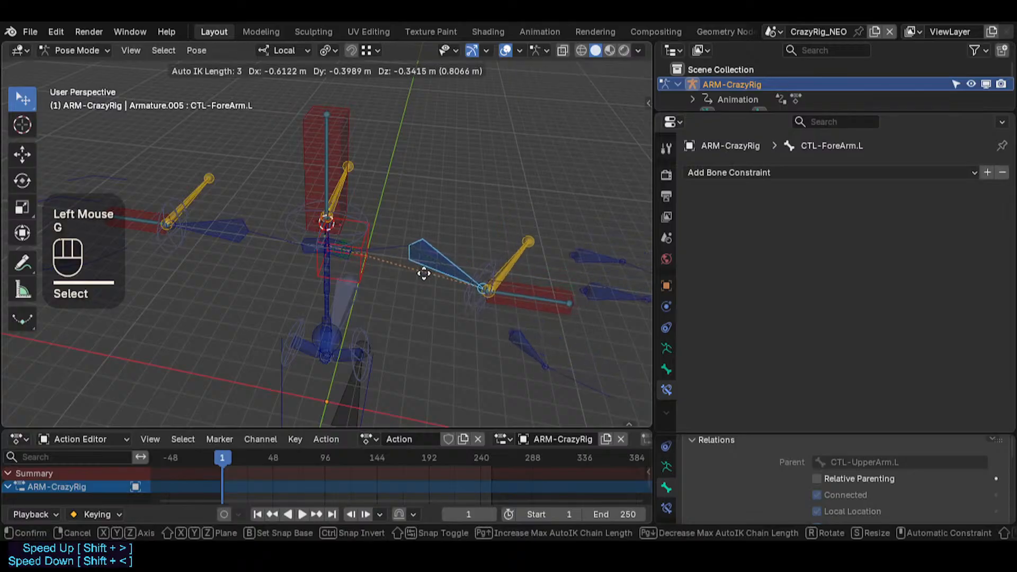
click(422, 274)
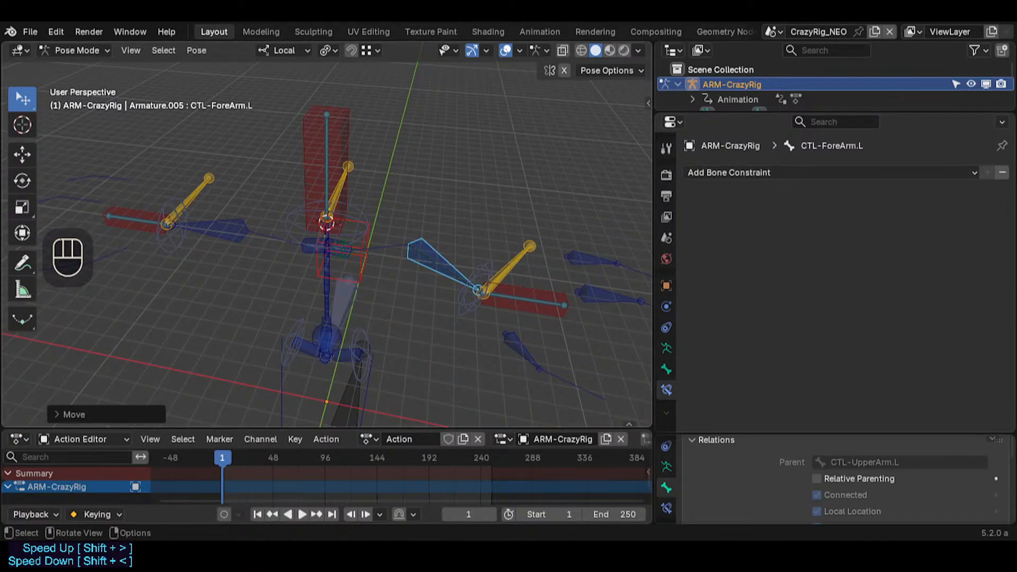
click(431, 252)
key(g)
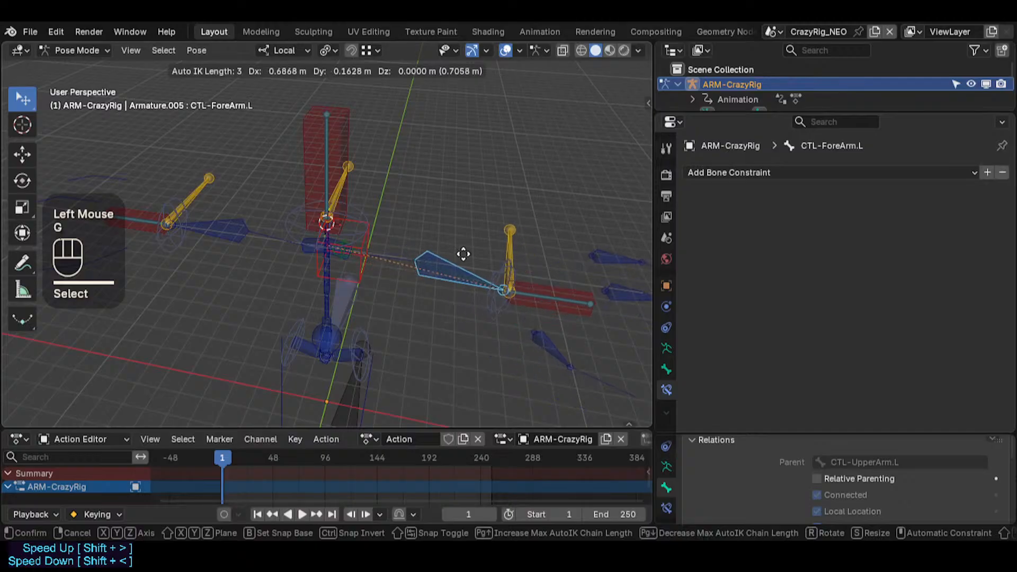
click(447, 259)
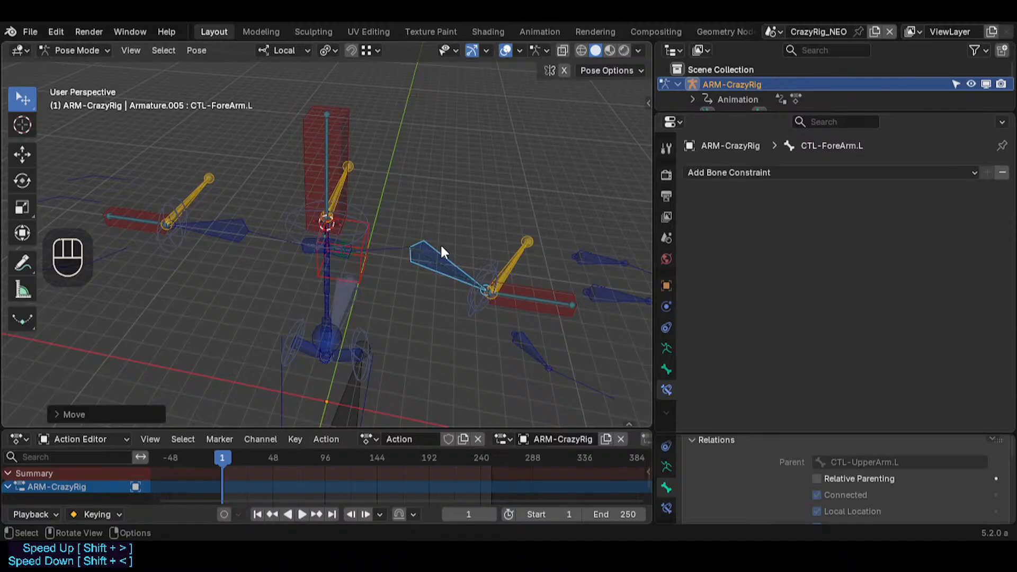
key(g)
click(451, 250)
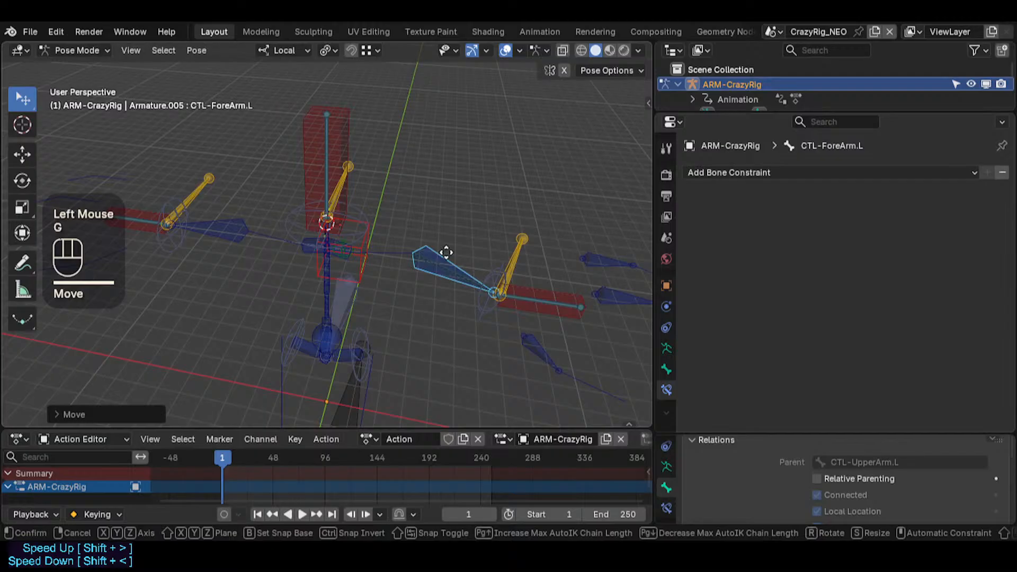
Step: Show the Copy Location constraint of CTL-UpperArm.L and reselect CTL-ForeArm.L, cancelling a trial Auto IK move
click(397, 247)
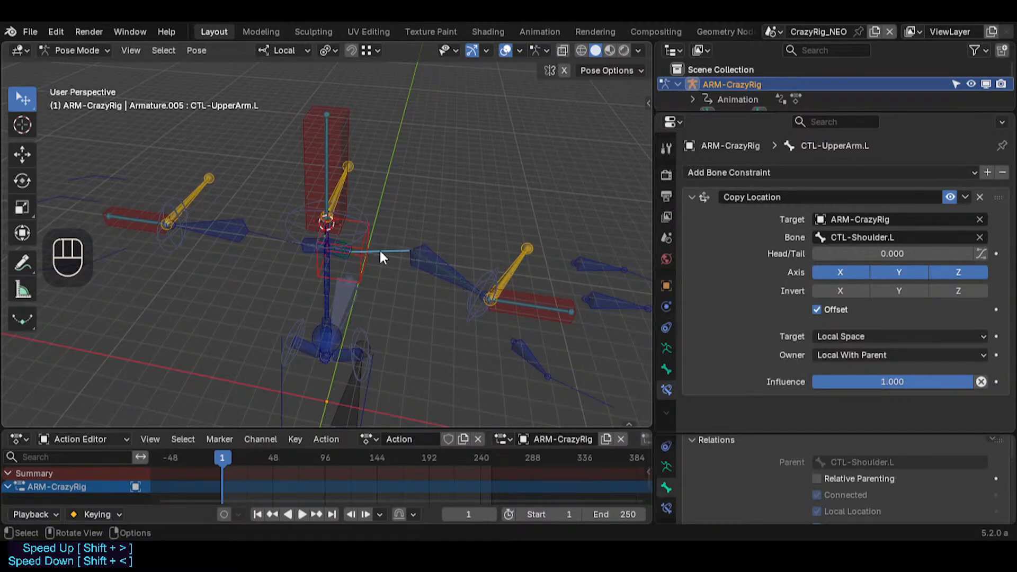
click(454, 252)
key(g)
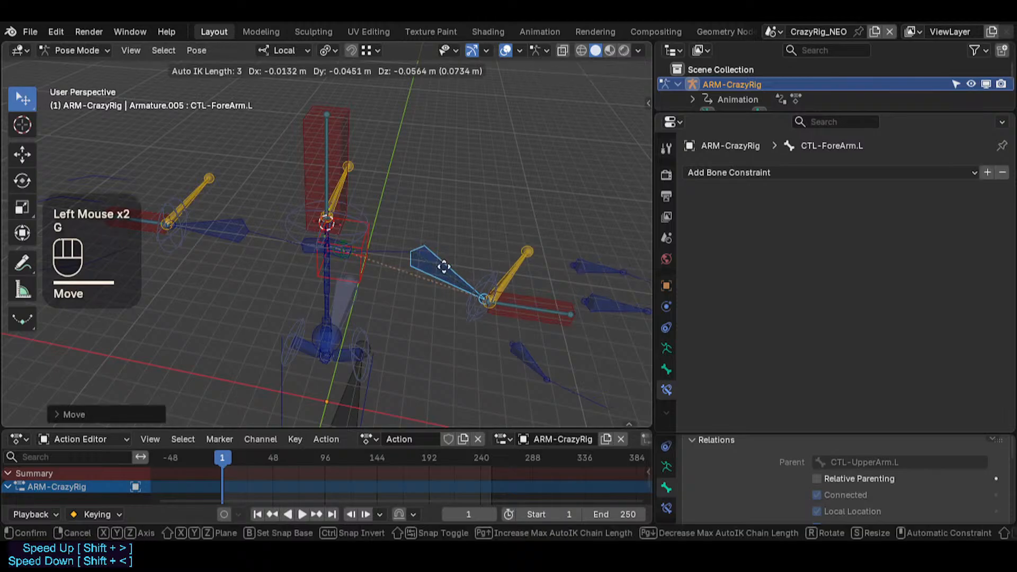
key(Escape)
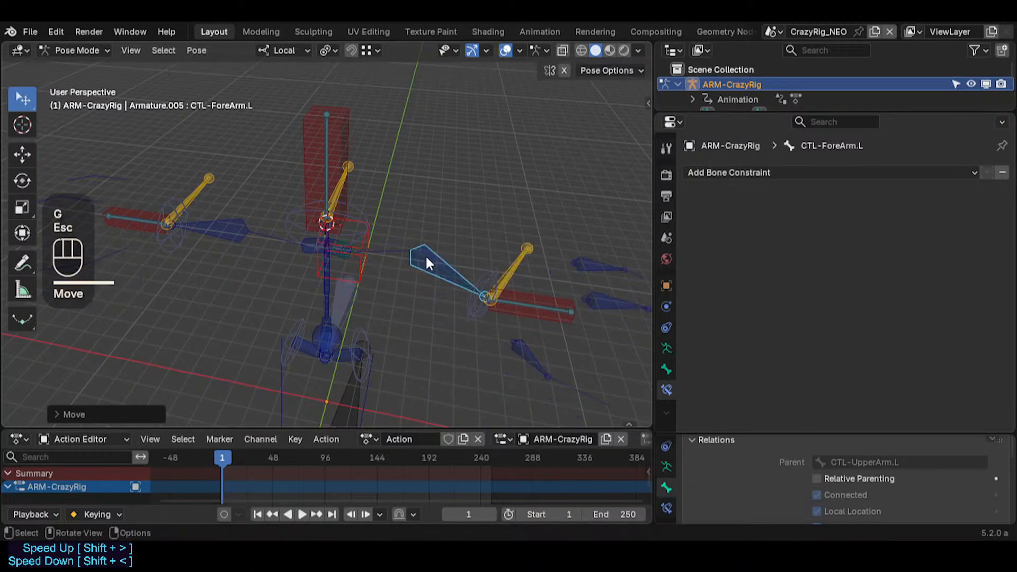
click(392, 265)
click(433, 263)
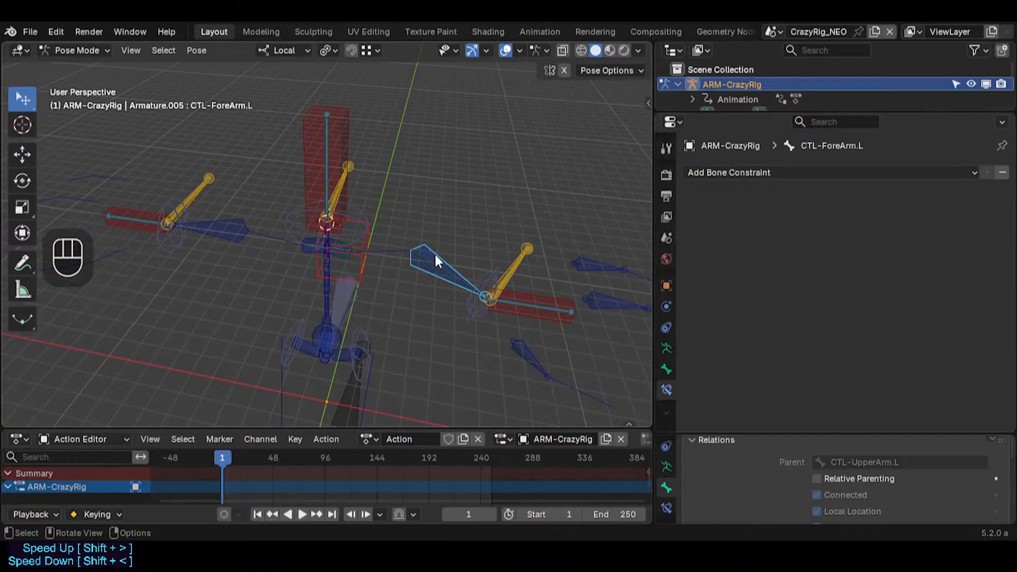
Step: Shift CTL-ForeArm.L slightly inward with Auto IK and select CTL-UpperArm.L
click(439, 254)
key(g)
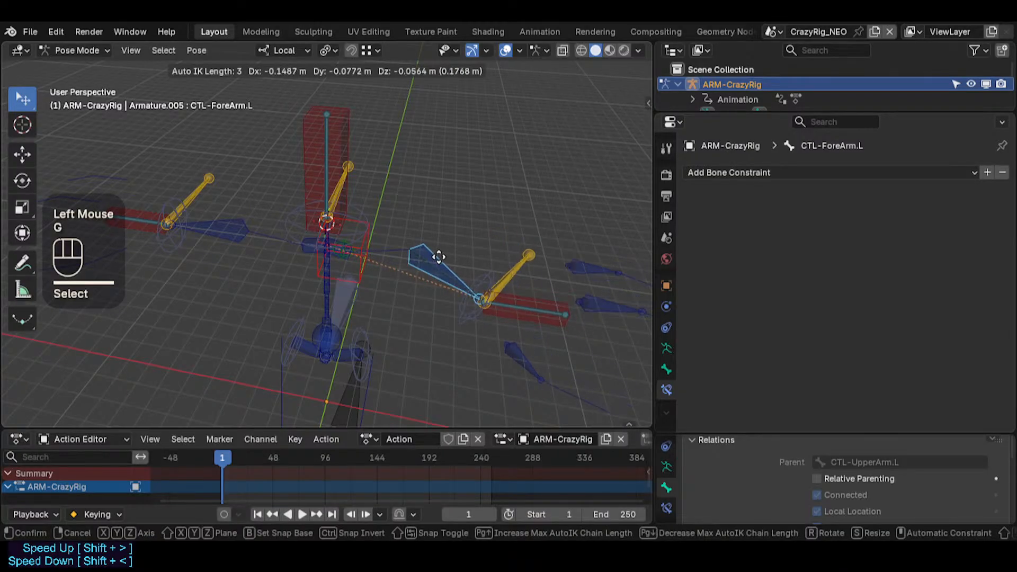
click(406, 249)
click(405, 249)
click(407, 249)
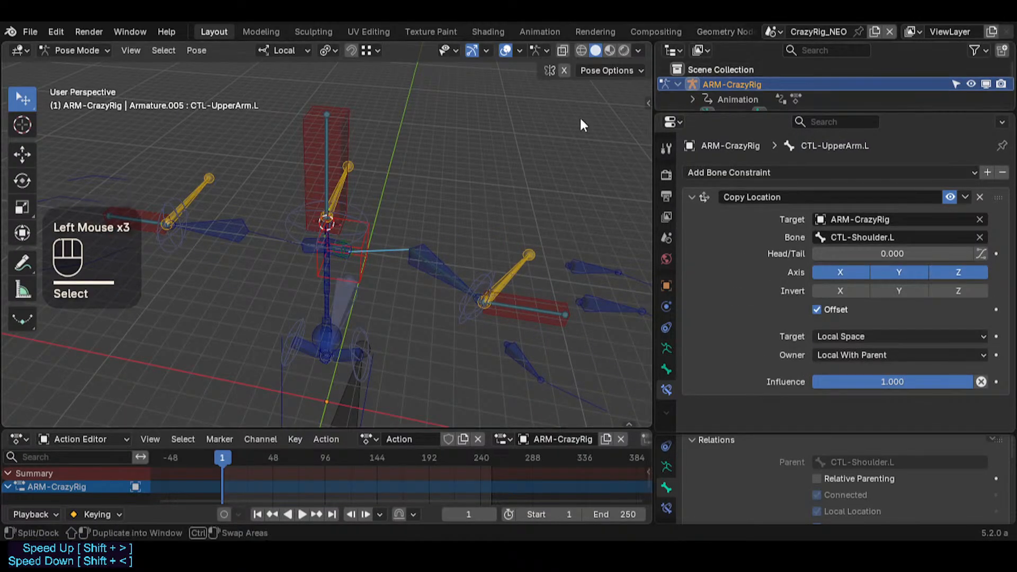
Step: Raise CTL-ForeArm.L with Auto IK and select CTL-UpperArm.L again
click(414, 244)
key(g)
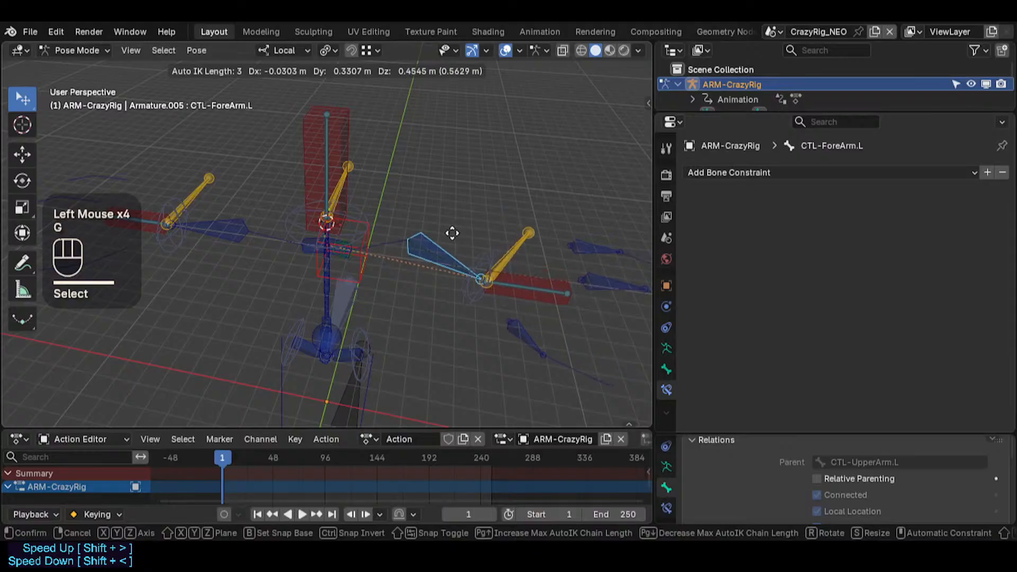
click(380, 247)
click(380, 246)
Step: Rotate CTL-UpperArm.L upward, adjust the rotation of CTL-ForeArm.L, then rotate CTL-UpperArm.L partly back down
key(r)
click(405, 243)
click(455, 224)
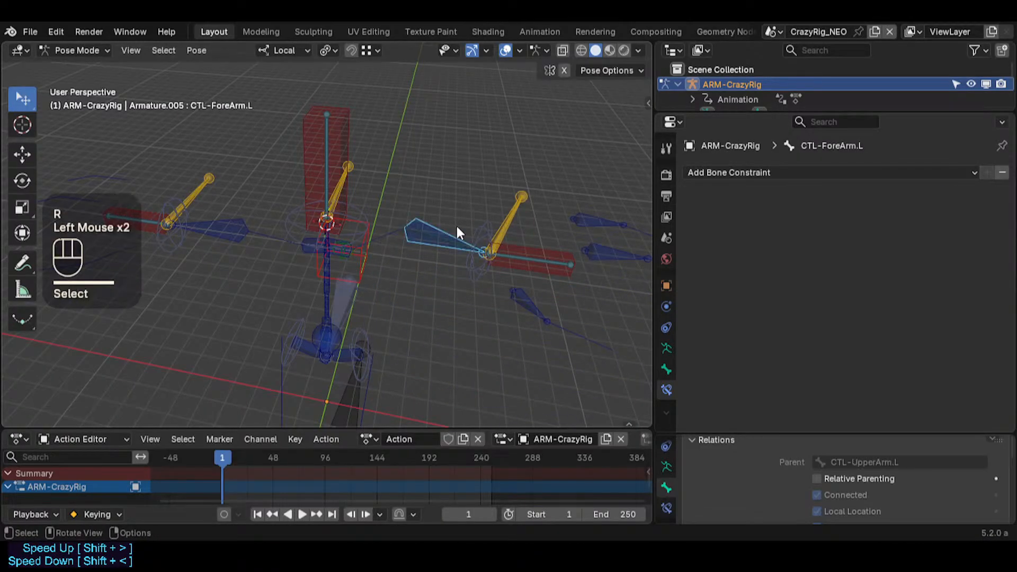
key(r)
click(396, 225)
click(395, 233)
key(r)
click(427, 242)
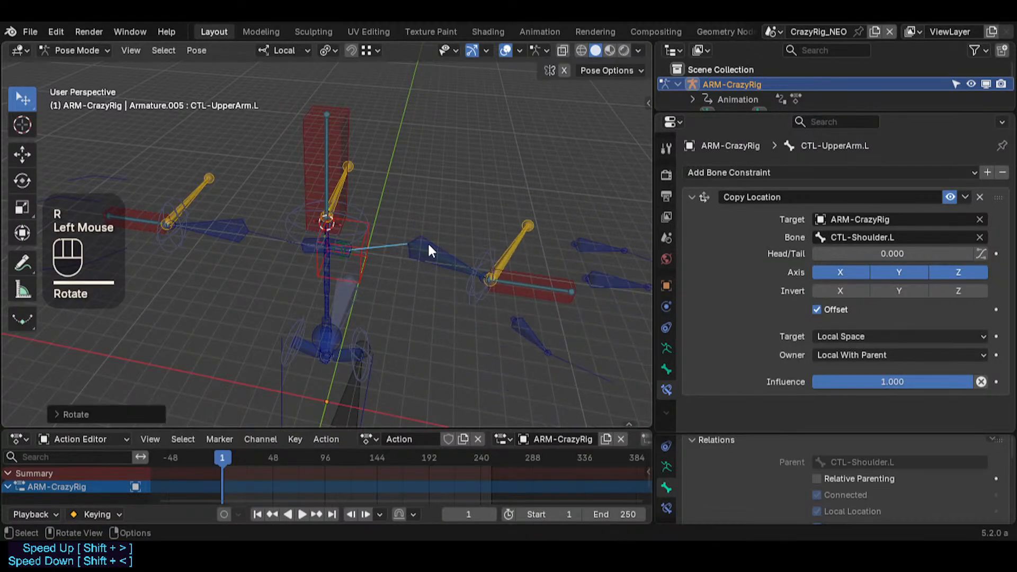
Step: Rotate CTL-ForeArm.L freely to bend the elbow further, then rotate CTL-UpperArm.L slightly downward
click(455, 244)
key(r)
key(r)
click(424, 247)
click(396, 245)
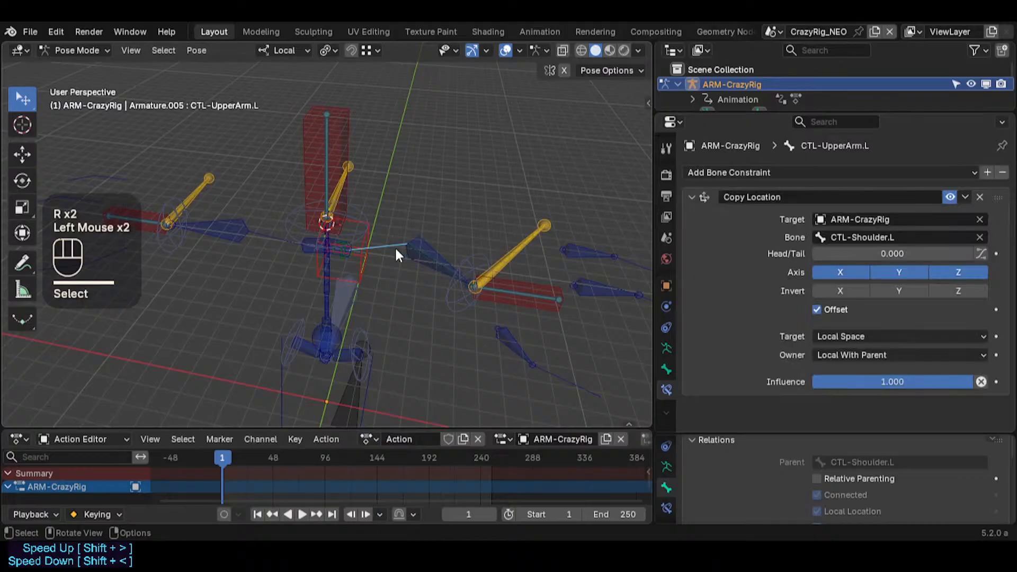
key(r)
click(392, 252)
click(393, 253)
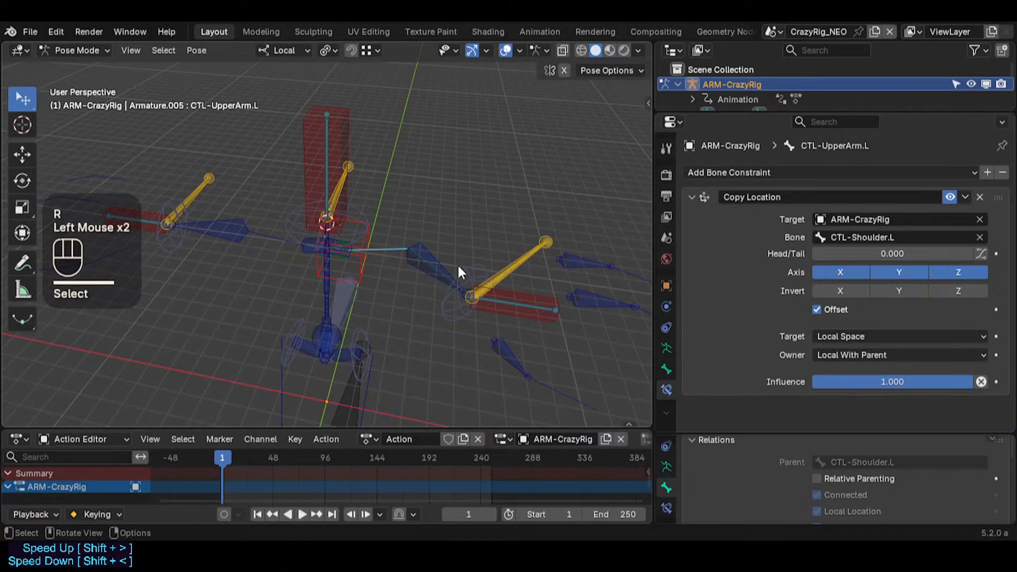
Step: Examine the posed left arm from close up with CTL-ForeArm.L selected
key(shift+grave)
key(q)
key(q)
click(394, 263)
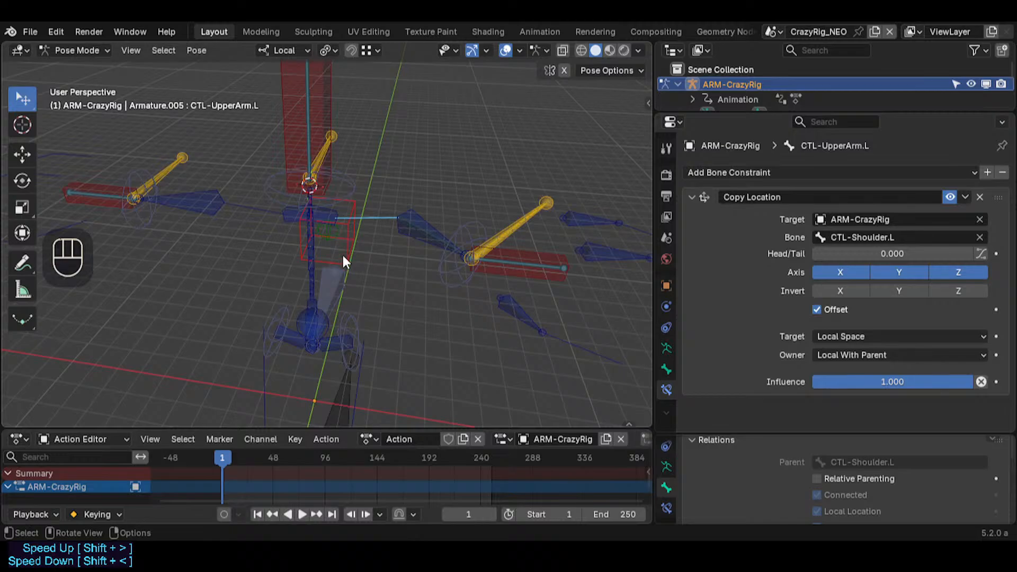
key(shift+grave)
key(w)
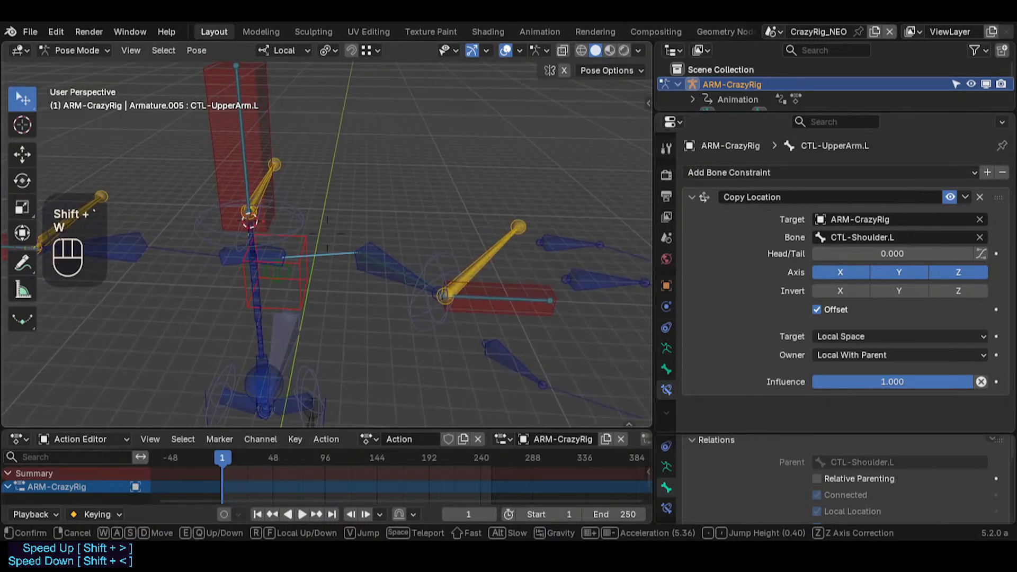
click(454, 319)
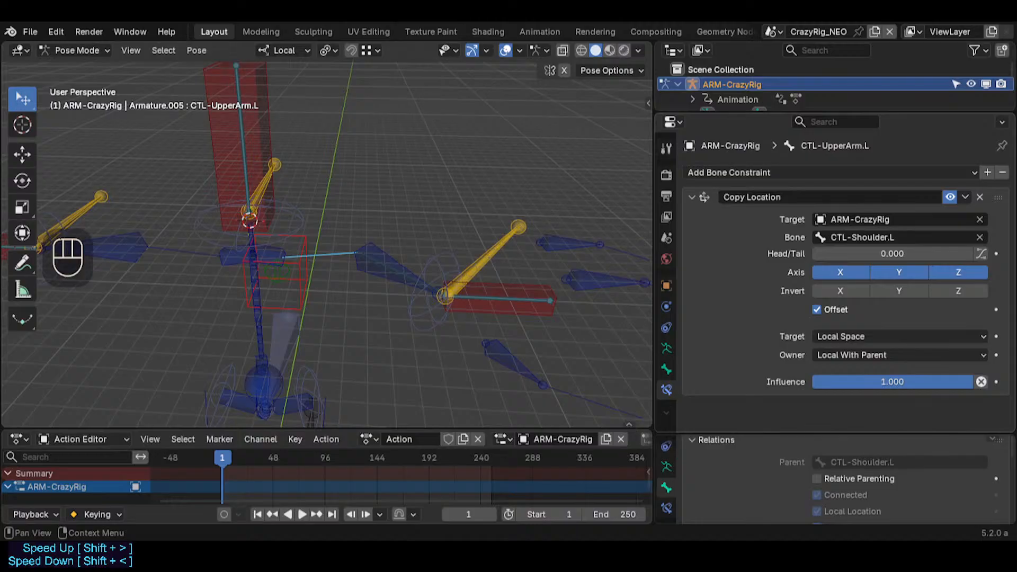
click(382, 252)
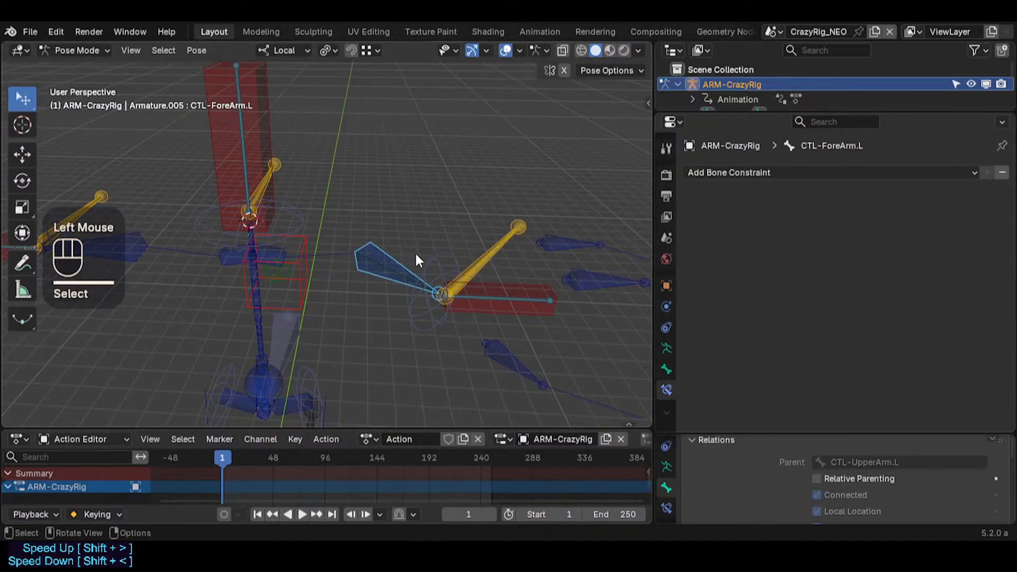
key(shift+grave)
key(d)
key(w)
key(w)
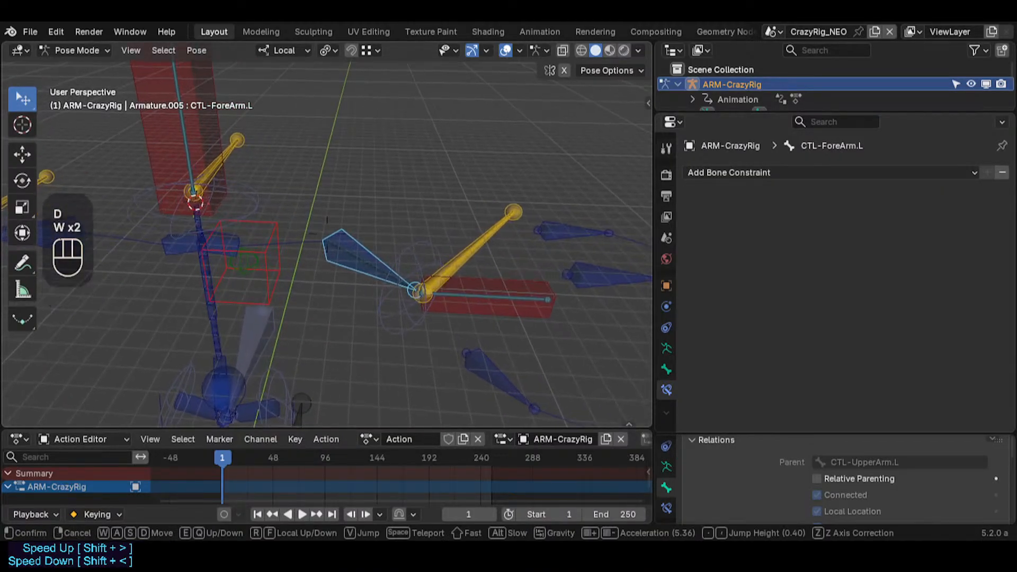
click(435, 260)
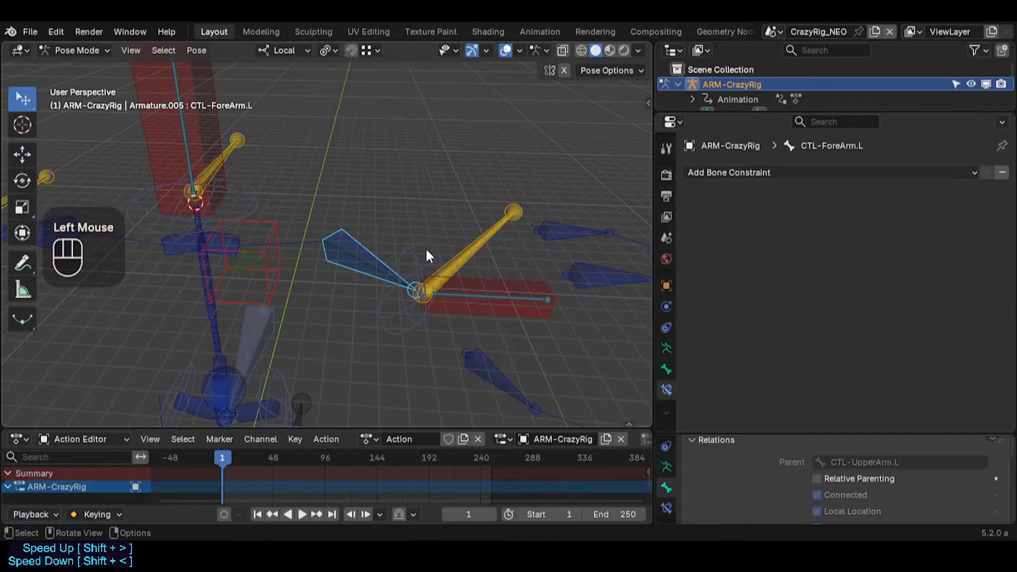
Step: Inspect the bones around the left wrist, including PIN-Hand.L, and reselect CTL-ForeArm.L
click(370, 233)
click(409, 261)
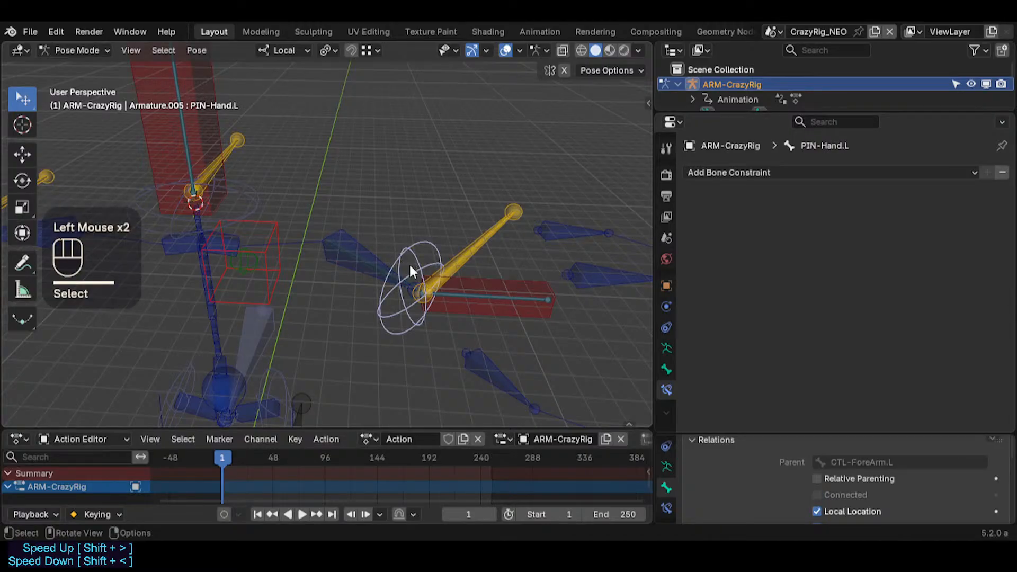
click(420, 263)
click(491, 231)
mouse_move(377, 237)
middle_down()
mouse_move(378, 249)
mouse_move(386, 243)
middle_up()
click(385, 244)
Step: Return ARM-CrazyRig to its rest pose by clearing the pose transforms of all bones
key(a)
key(alt+q)
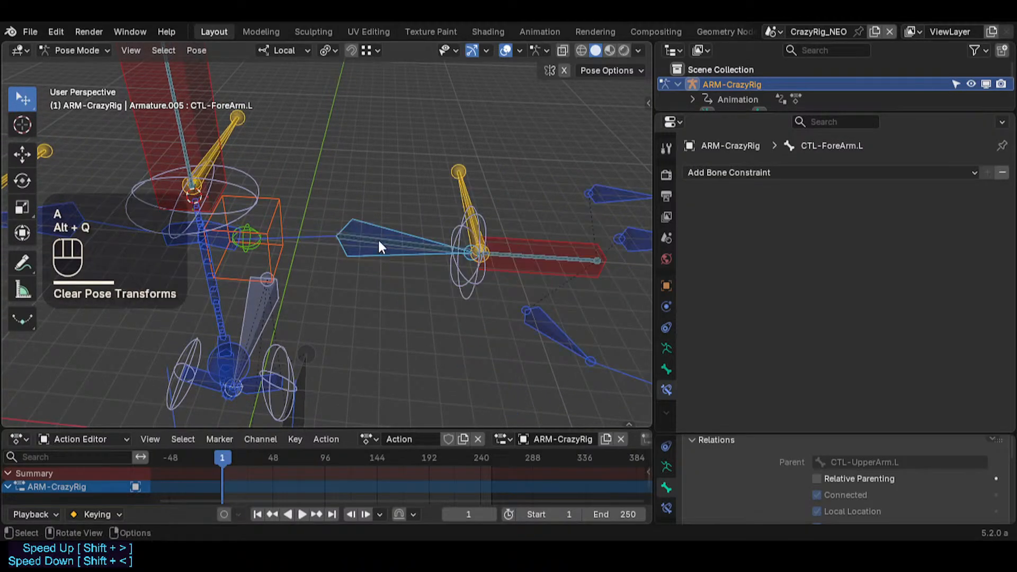
key(shift+f)
key(d)
key(a)
click(313, 218)
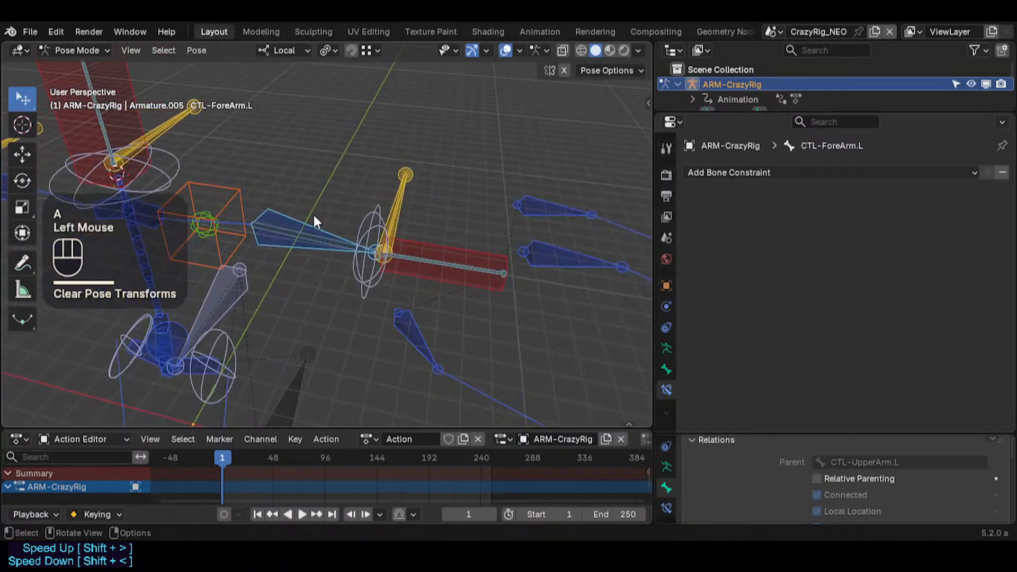
Step: Select only CTL-ForeArm.L and move it inward with Auto IK to bend the left arm slightly
click(329, 262)
middle_drag(329, 262, 365, 269)
key(g)
key(Escape)
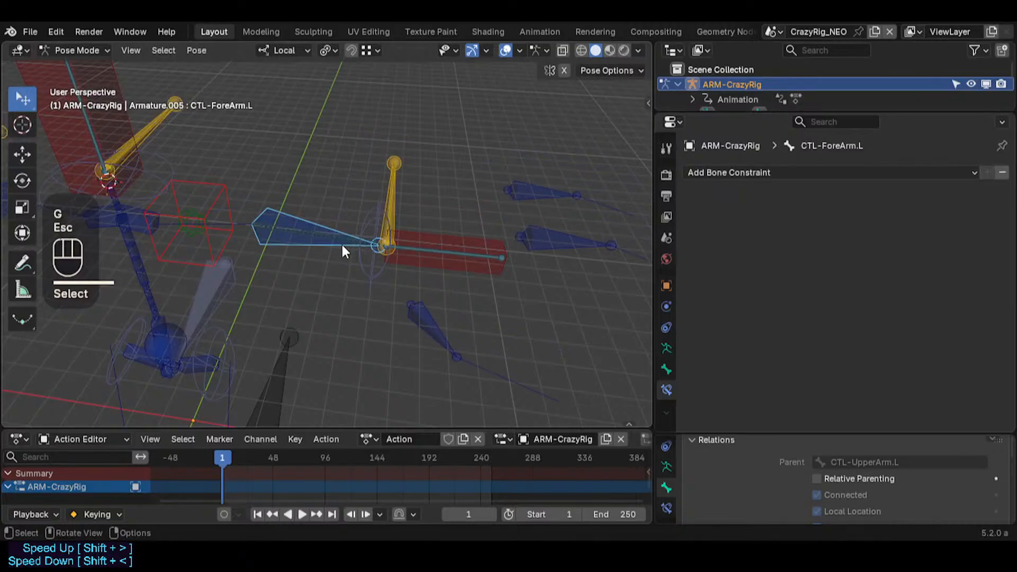
key(g)
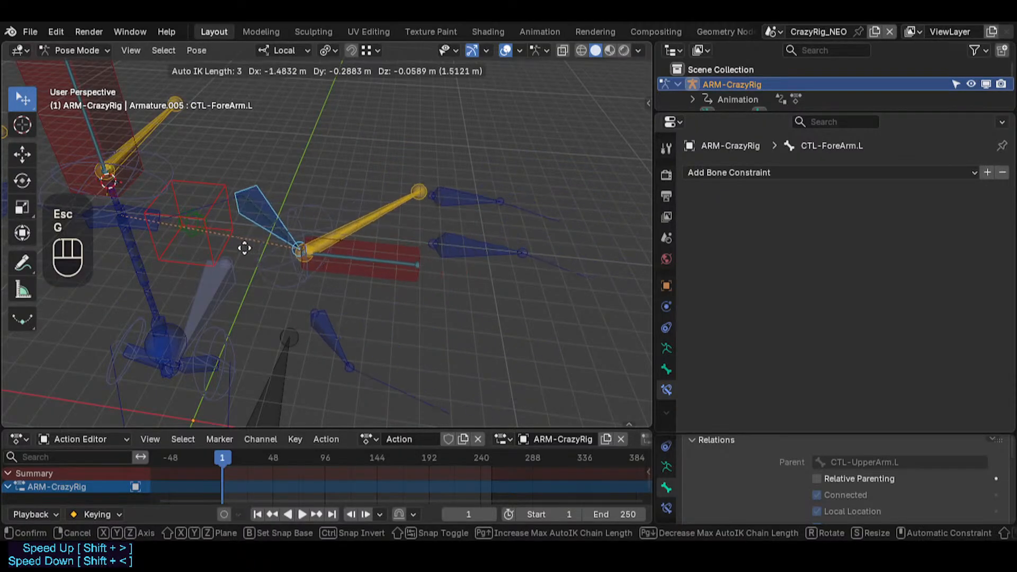
shift+click(309, 259)
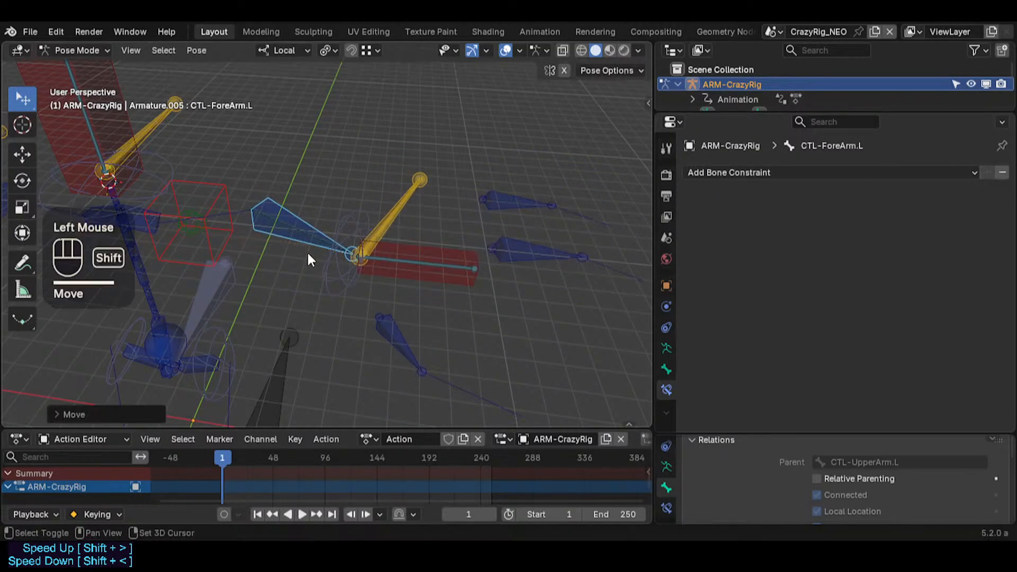
Step: Adjust CTL-ForeArm.L slightly with Auto IK, then try moving CTL-UpperArm.L
middle_drag(239, 183, 273, 177)
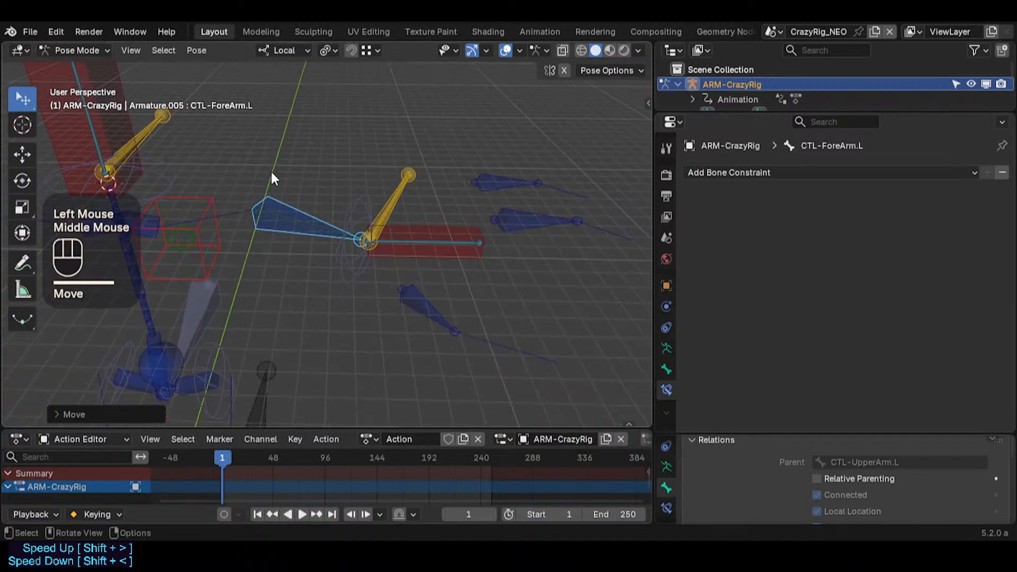
key(g)
click(258, 215)
click(228, 208)
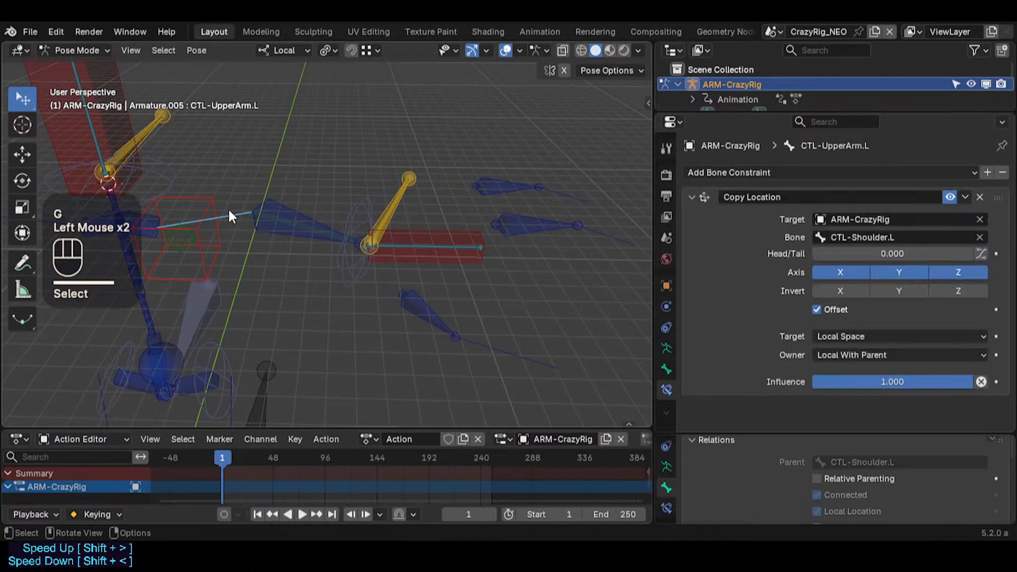
key(g)
key(Escape)
Step: Move CTL-ForeArm.L with Auto IK, trying a chain length of 1 and then 3
click(278, 231)
key(g)
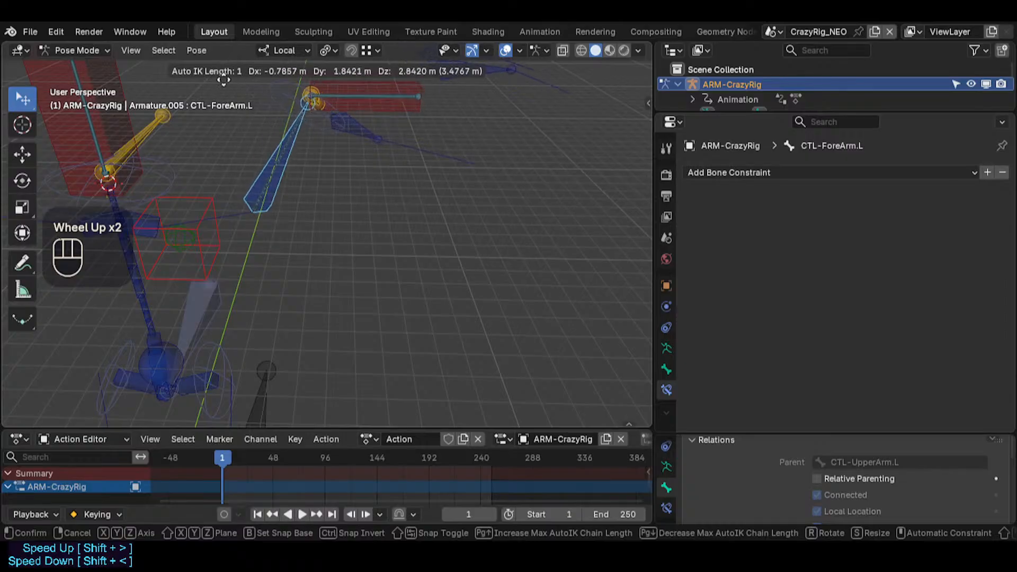
scroll(325, 274, down, 2)
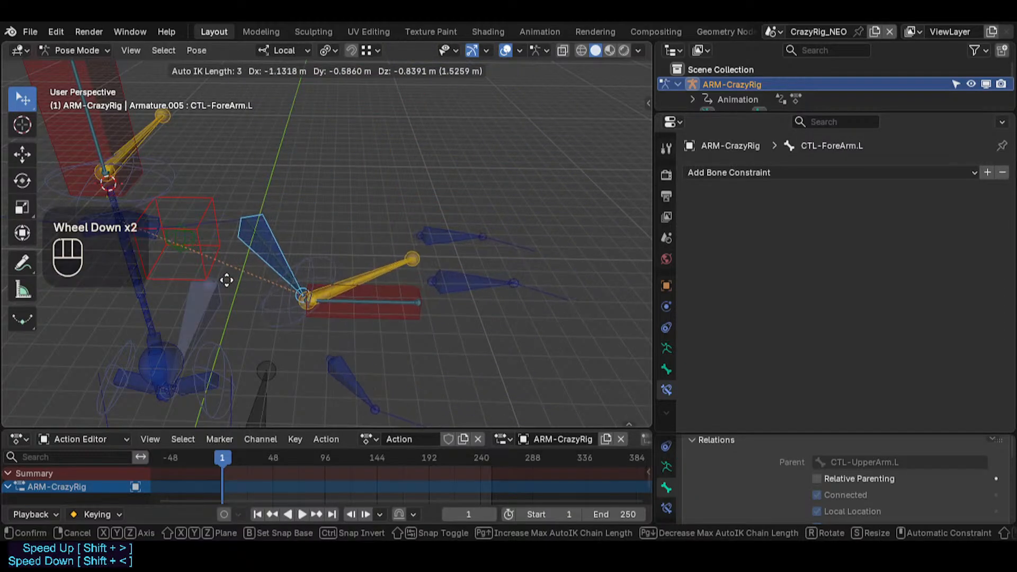
click(209, 252)
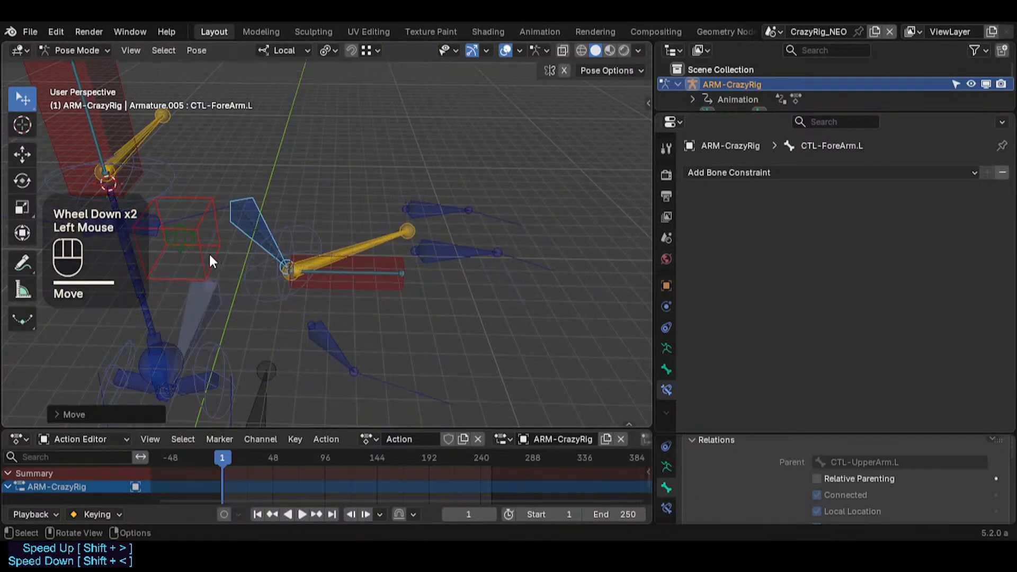
shift+middle_drag(209, 252, 231, 217)
scroll(380, 286, down, 1)
key(g)
click(249, 302)
Step: Compare CTL-ForeArm.L with its rest position in Edit Mode, then return to Pose Mode and move it again with Auto IK
key(Tab)
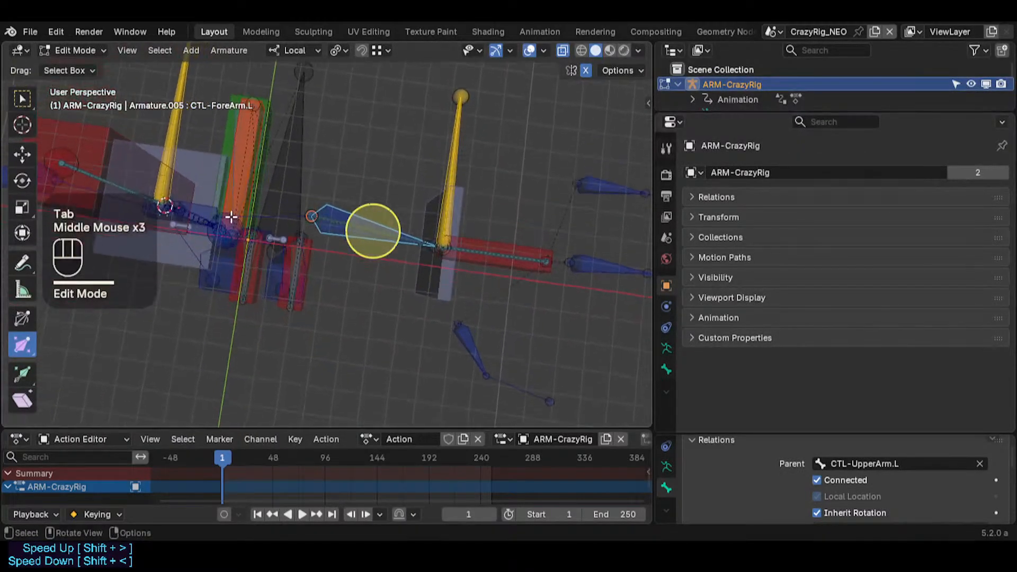
key(Tab)
middle_drag(344, 257, 308, 234)
key(g)
click(335, 243)
Step: Examine the left forearm's rest position and the bones' local axes in Edit Mode, switching the axes display on and off
key(Tab)
key(ctrl+3)
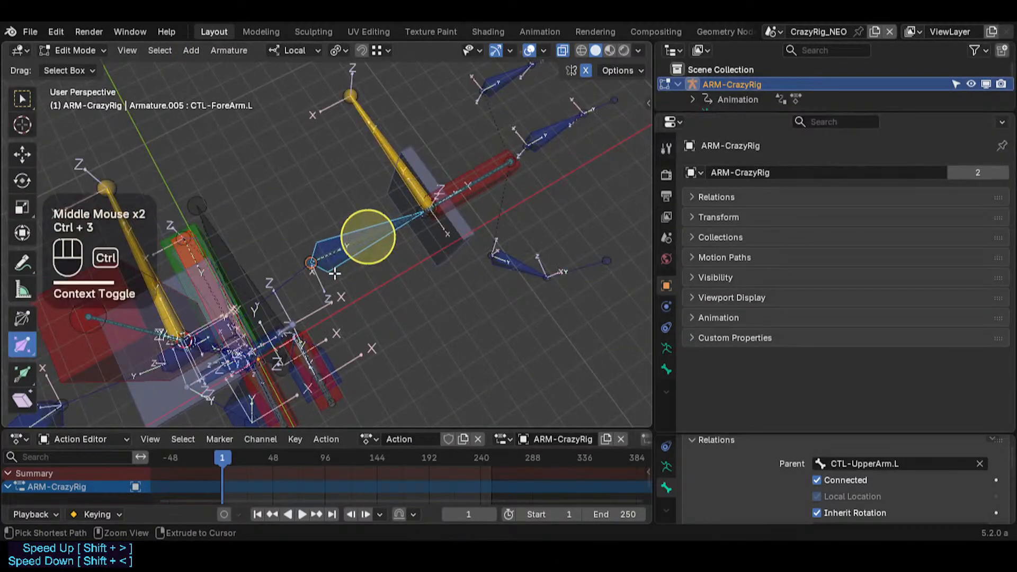
key(ctrl+3)
middle_drag(288, 226, 418, 240)
key(g)
key(Escape)
key(alt+a)
click(388, 237)
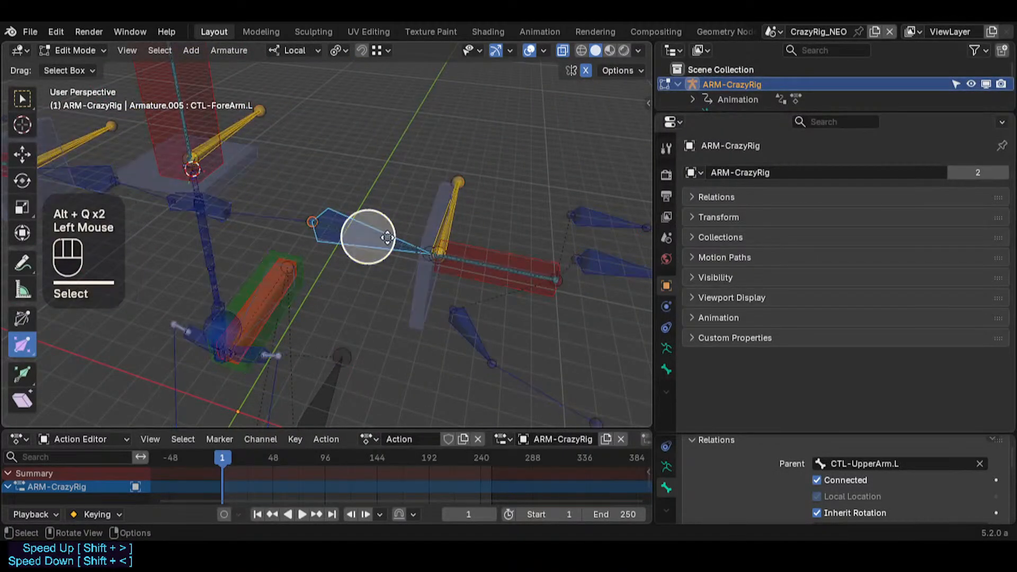
Step: Return to Pose Mode and clear the pose transforms of all bones
key(ctrl+Tab)
key(a)
key(alt+g)
key(alt+g)
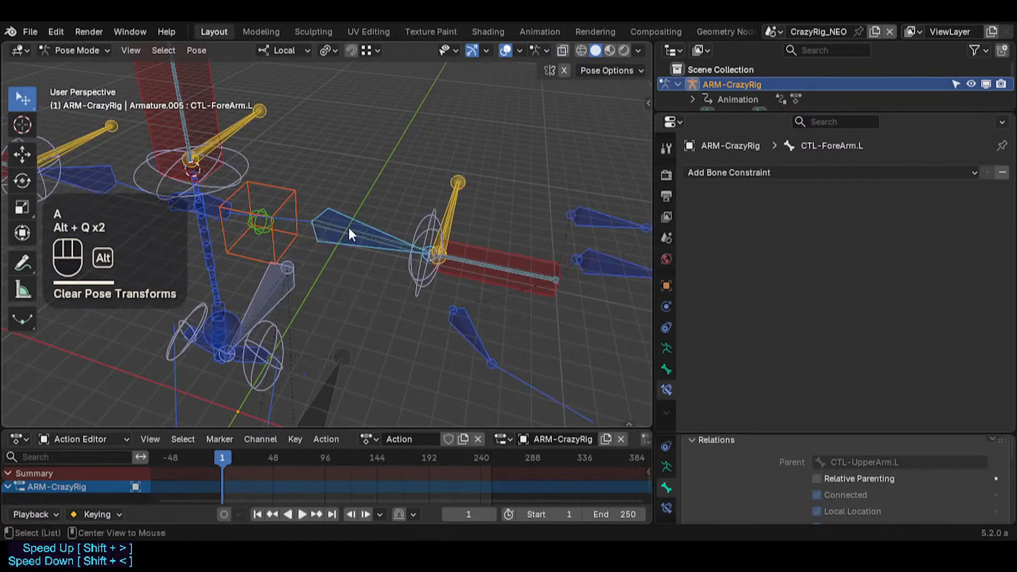
Step: Select only CTL-ForeArm.L and move it with Auto IK to bend the left arm
click(361, 233)
middle_drag(400, 255, 396, 260)
key(g)
click(371, 294)
Step: Rotate CTL-ForeArm.L directly about its local Y axis
middle_drag(415, 214, 440, 204)
key(r)
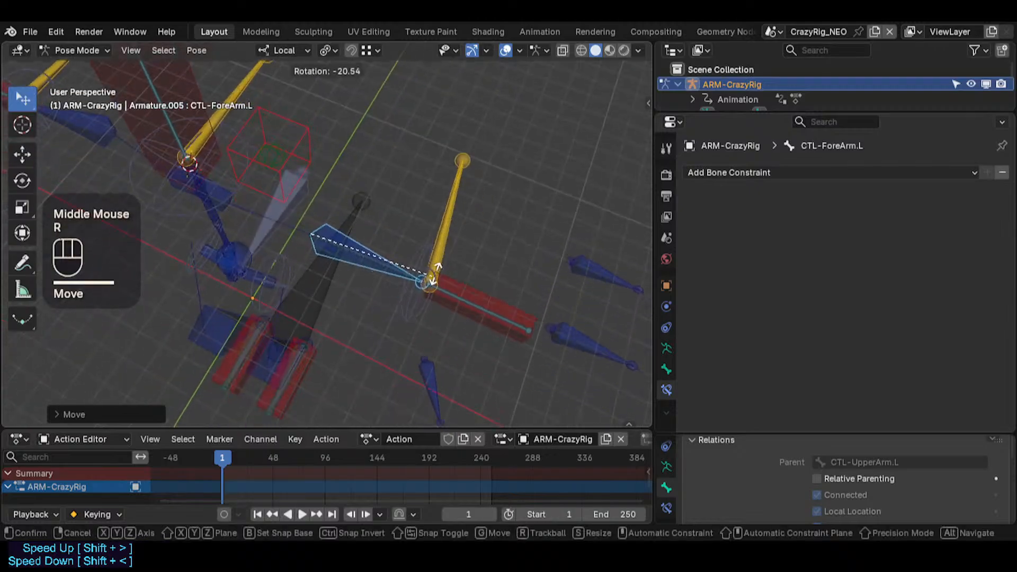
key(z)
key(y)
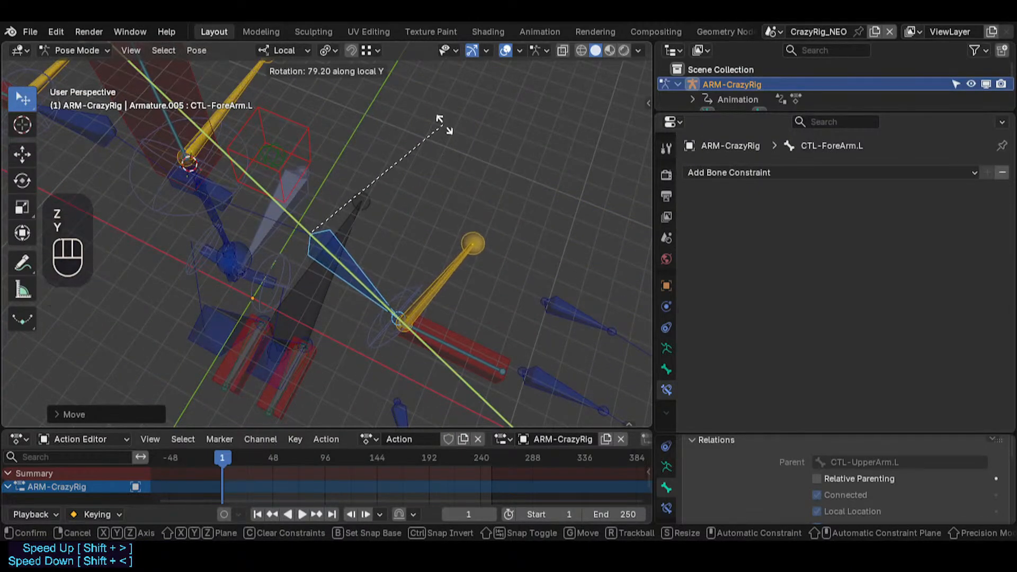
click(418, 201)
Step: Move the rotated CTL-ForeArm.L several times with Auto IK at chain length 3, checking the elbow bend from different angles
key(g)
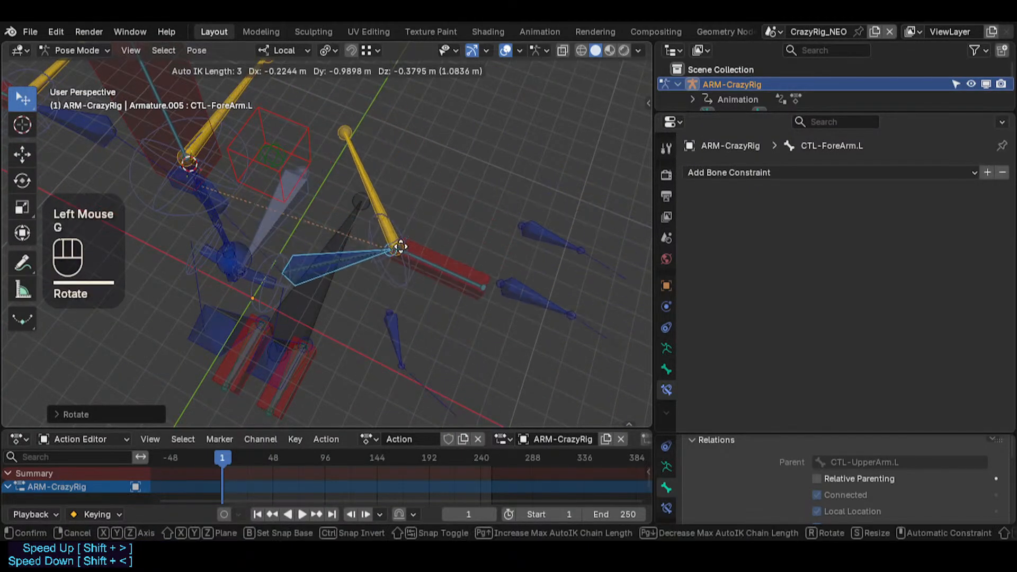
click(392, 297)
key(g)
click(352, 316)
middle_drag(352, 316, 461, 125)
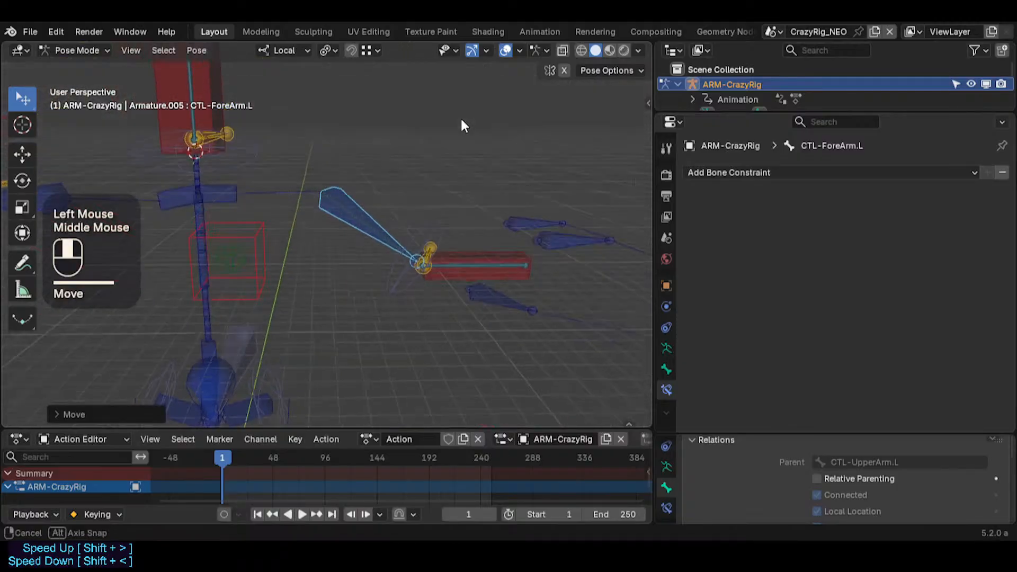
key(g)
click(391, 264)
Step: Reset ARM-CrazyRig to its rest pose by clearing the transforms of every bone
middle_drag(391, 264, 370, 276)
key(a)
key(alt+q)
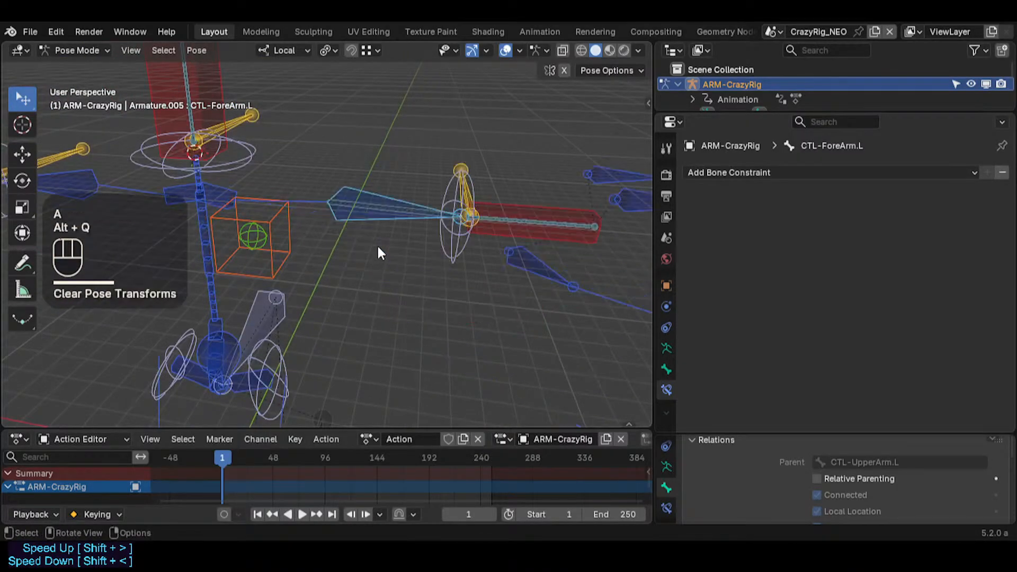
Step: Select only CTL-ForeArm.L and rotate it freely with a trackball rotation
click(383, 185)
click(404, 204)
key(r)
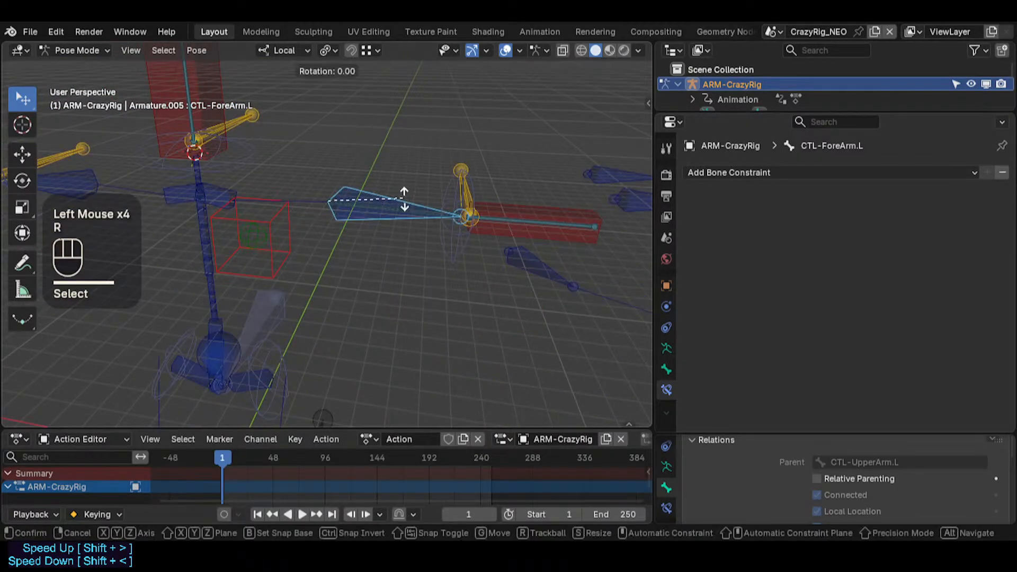
key(r)
click(297, 175)
middle_drag(298, 174, 343, 233)
Step: Move CTL-ForeArm.L with Auto IK, reducing the chain length to 2
key(g)
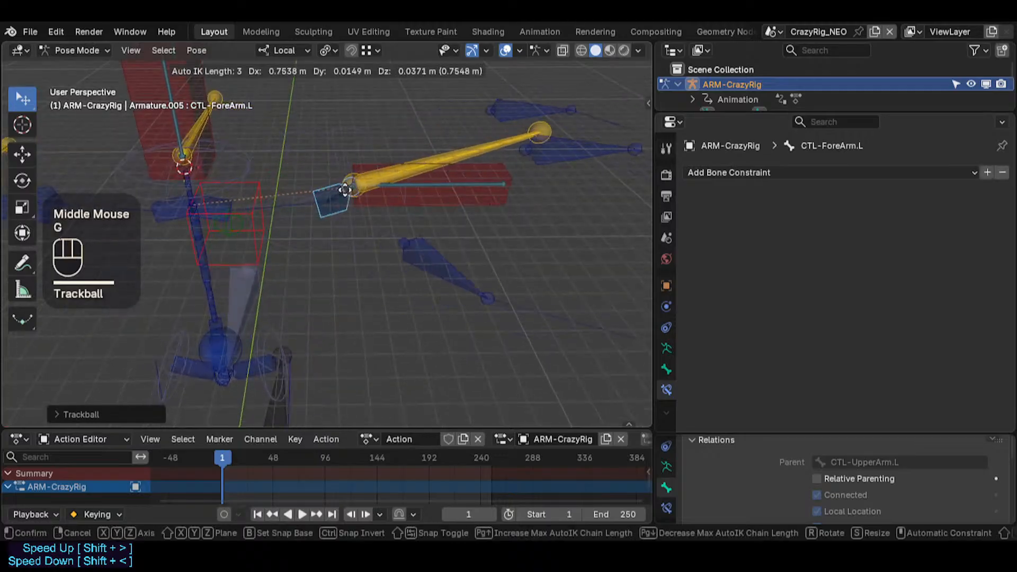
scroll(395, 204, up, 1)
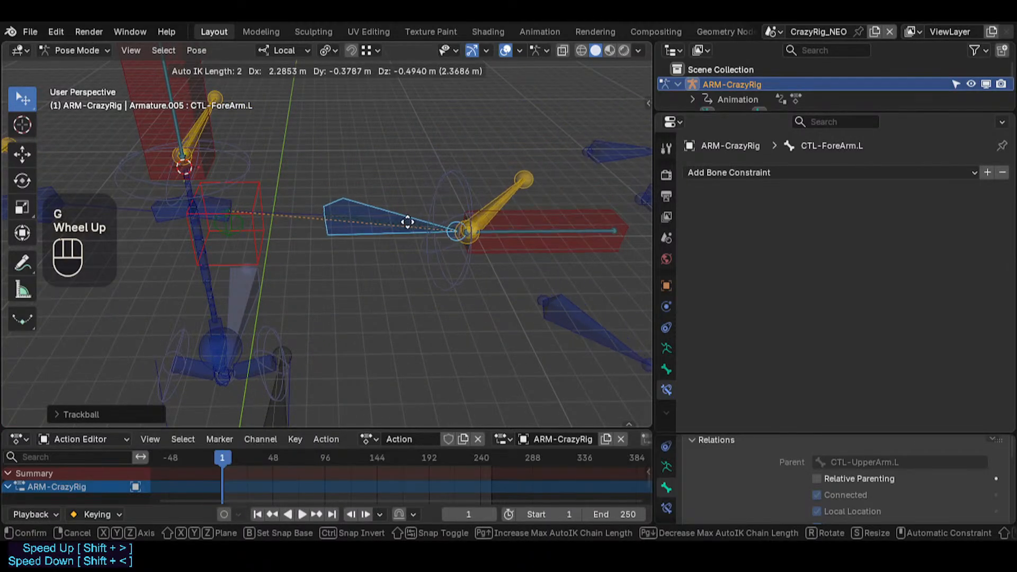
click(348, 215)
Step: Inspect the left arm's bones, including PIN-Hand.L, CTL-Shoulder.L and CTL-UpperArm.L with its Copy Location constraint
middle_drag(348, 215, 384, 213)
scroll(412, 248, up, 1)
scroll(412, 248, down, 1)
key(shift+grave)
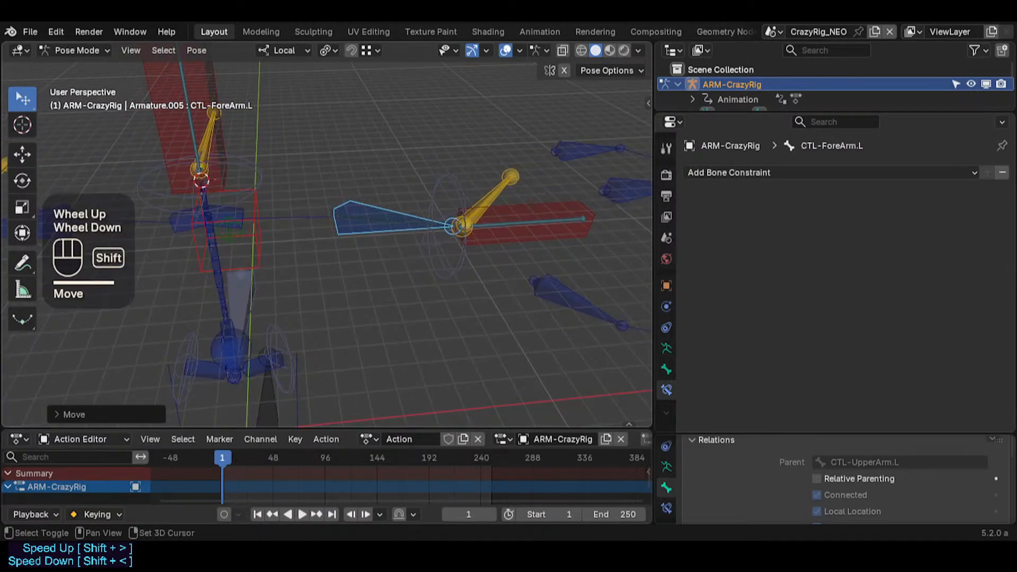
key(d)
key(s)
click(411, 242)
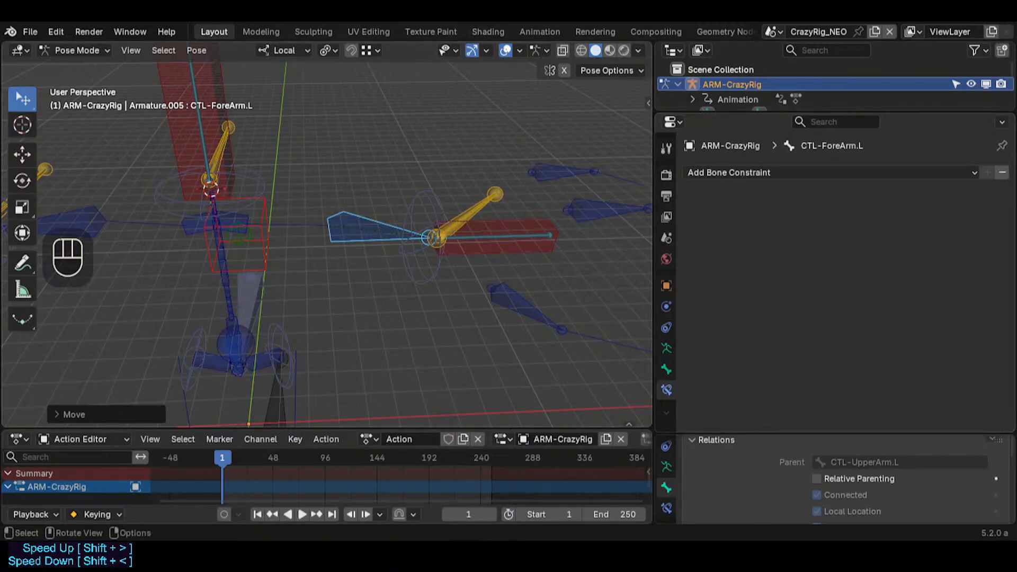
click(401, 210)
click(413, 204)
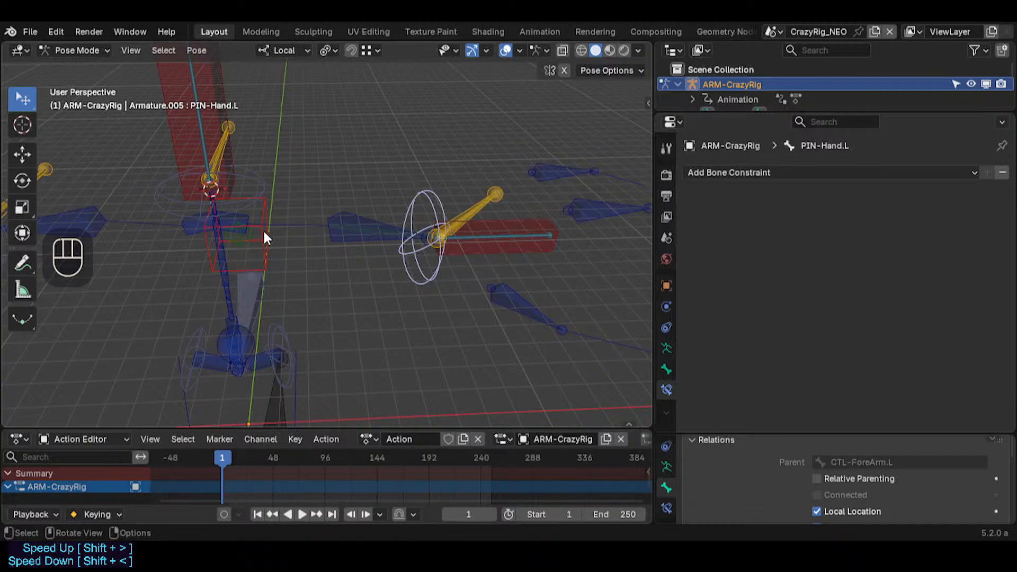
click(243, 214)
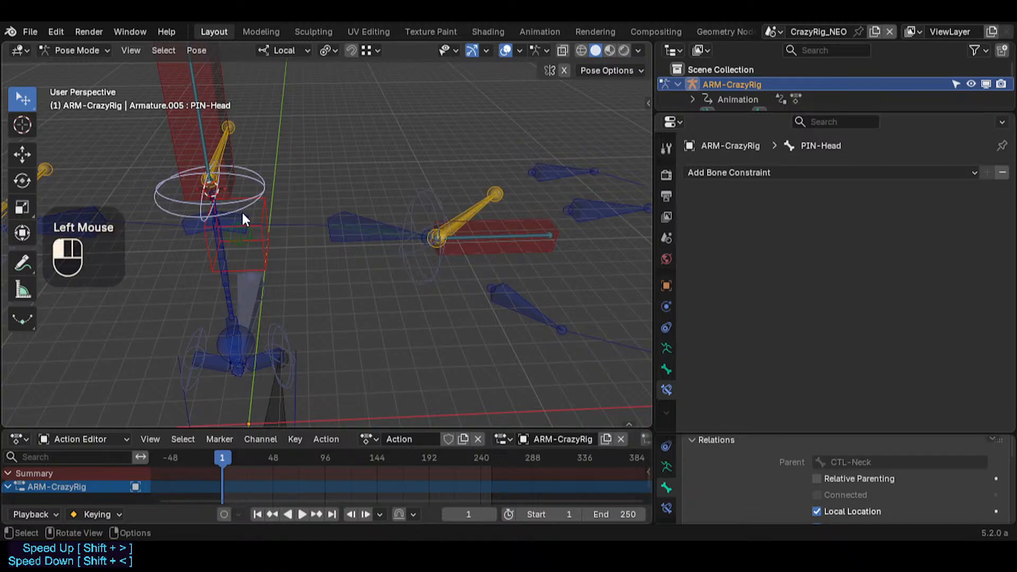
click(247, 217)
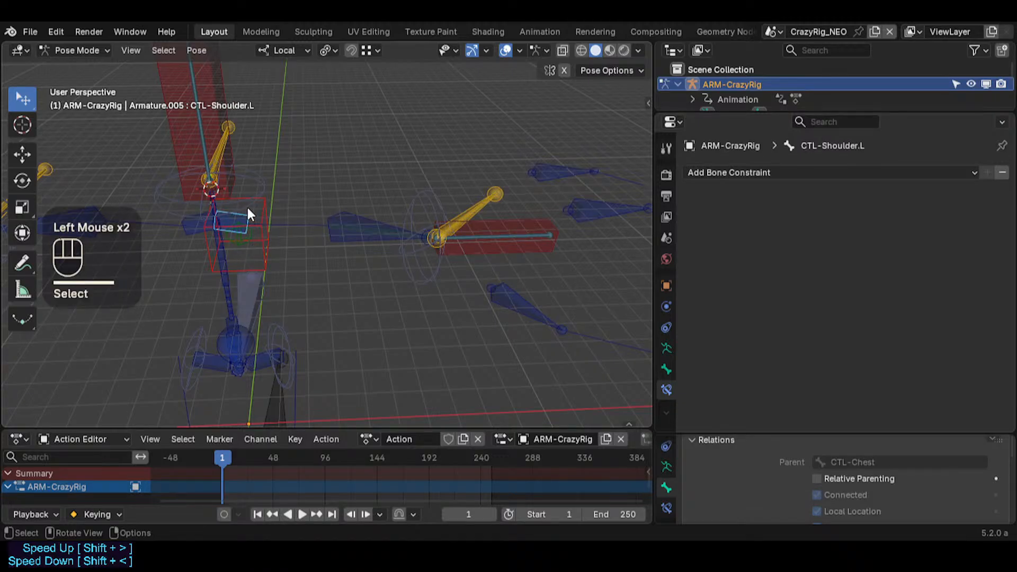
click(283, 223)
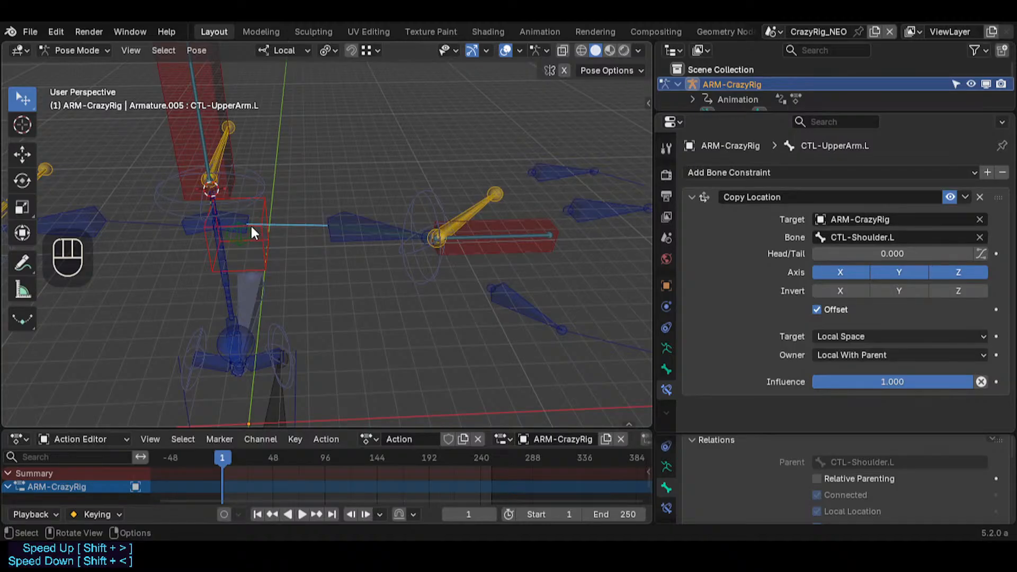
double_click(305, 228)
click(303, 229)
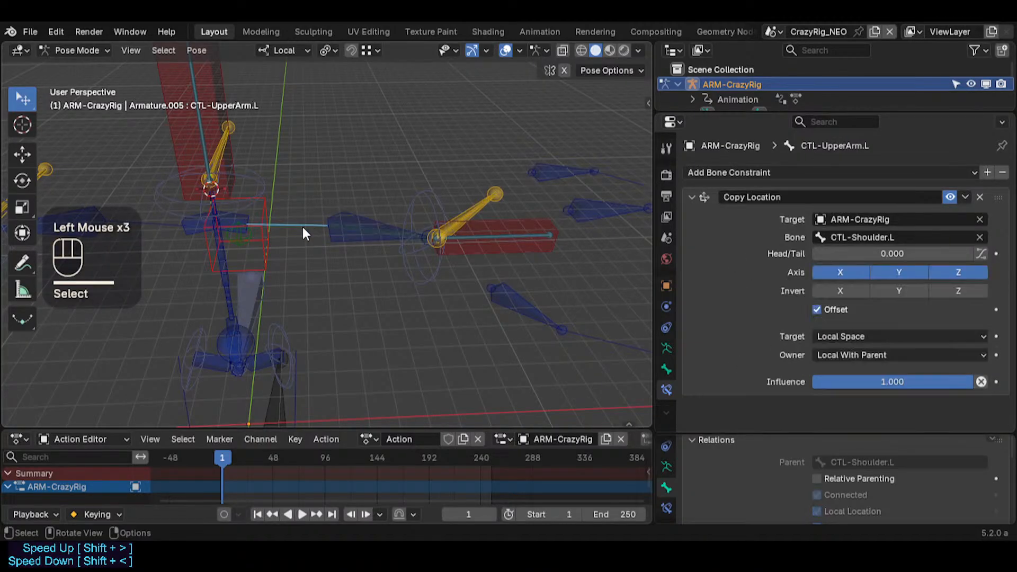
Step: Select CTL-ForeArm.L and move it inward with Auto IK at chain length 2
click(345, 220)
key(g)
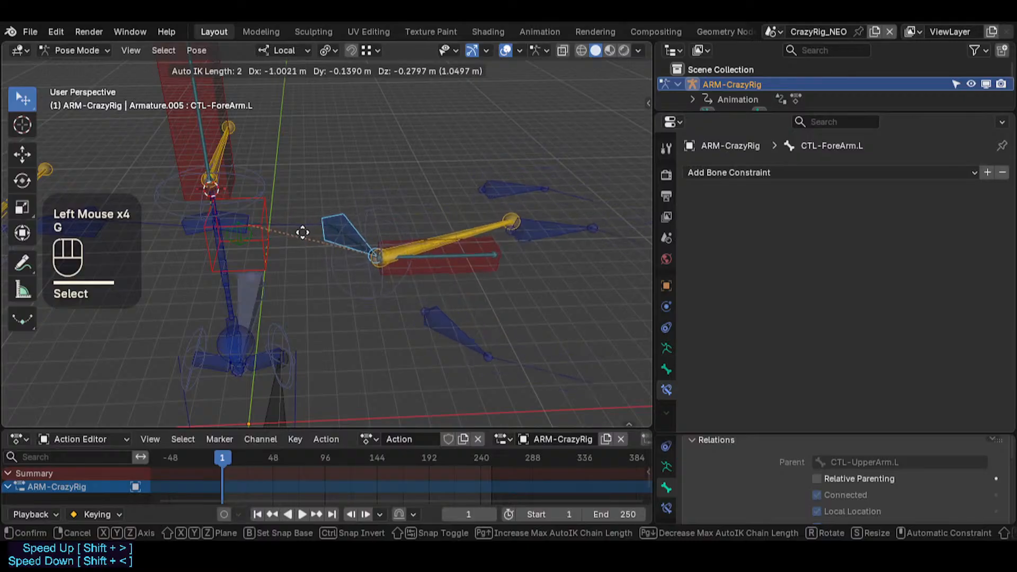
click(408, 194)
Step: Add PIN-Hand.L to the selection and move it repeatedly with Auto IK at chain length 2 to bend the left arm
shift+click(418, 218)
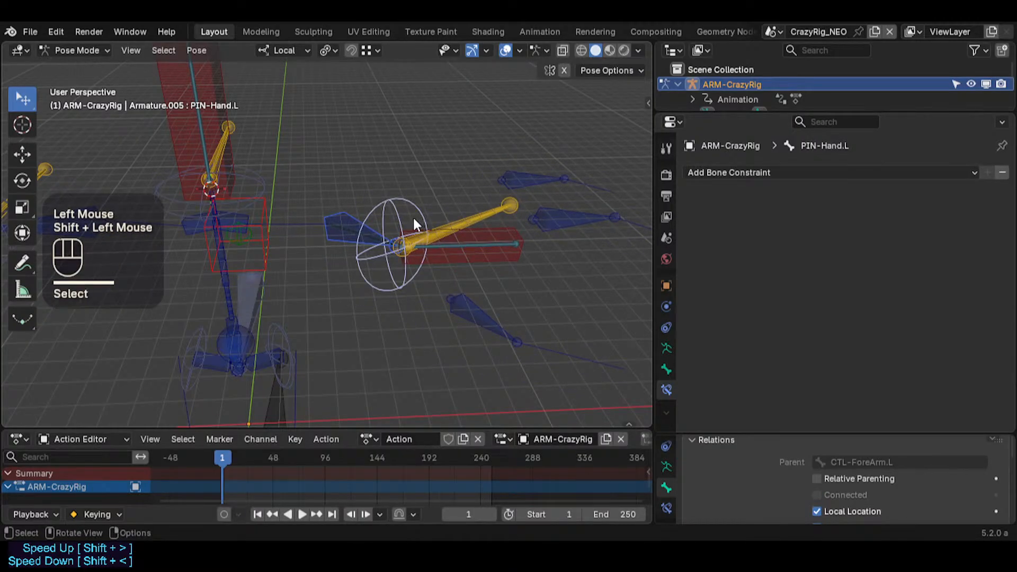
key(g)
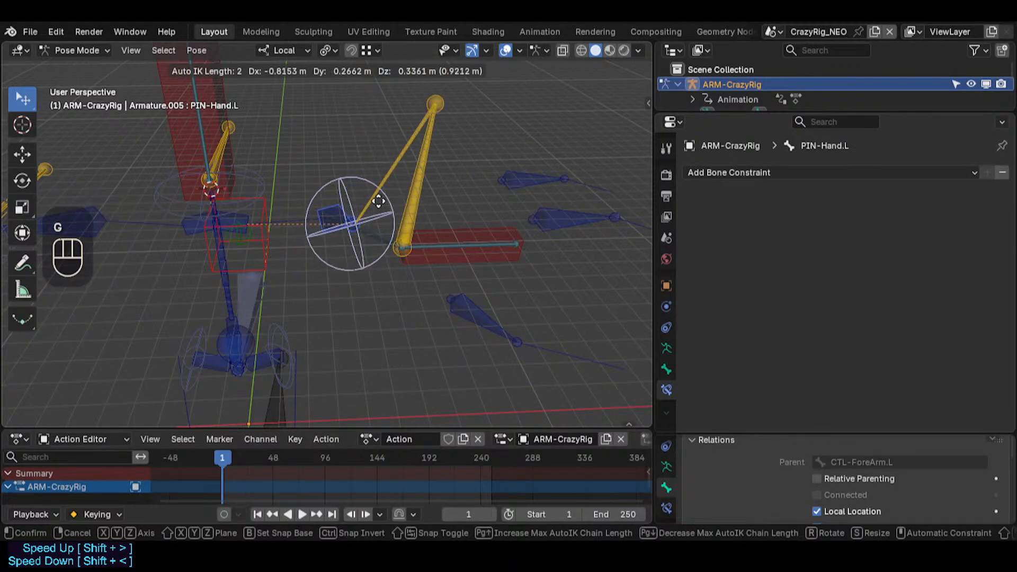
click(378, 204)
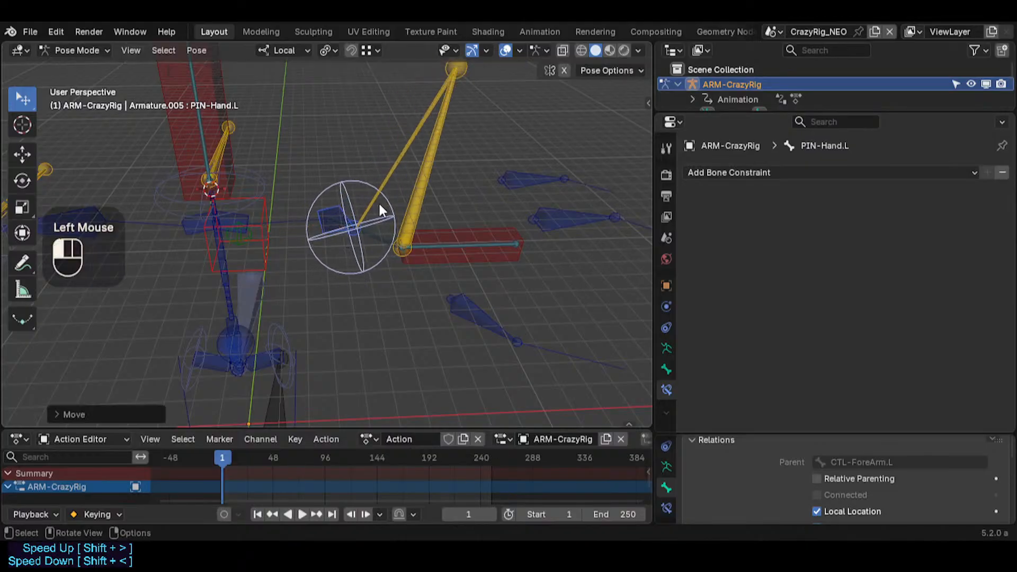
middle_drag(378, 201, 422, 224)
key(g)
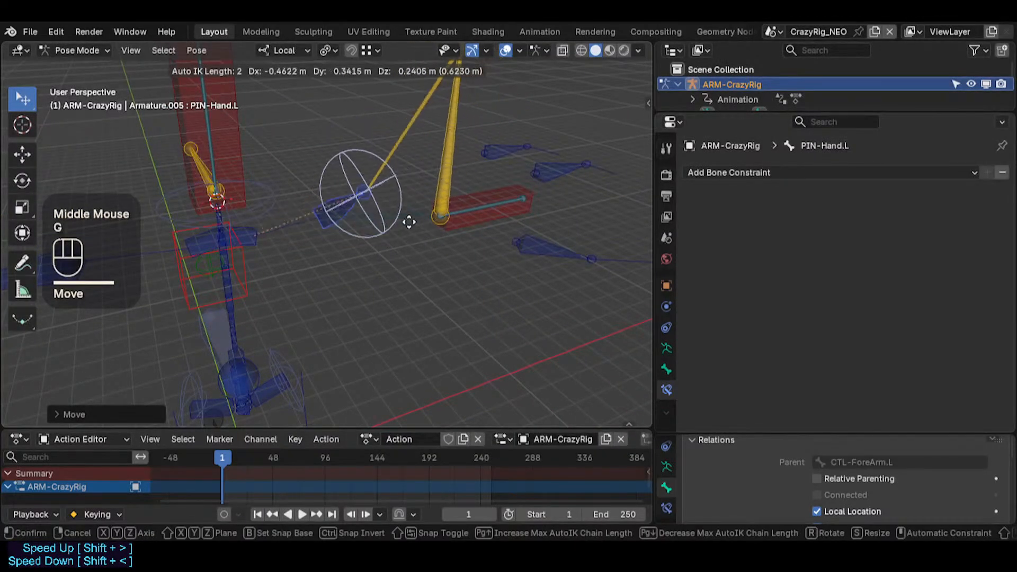
click(409, 292)
middle_drag(409, 291, 408, 272)
key(g)
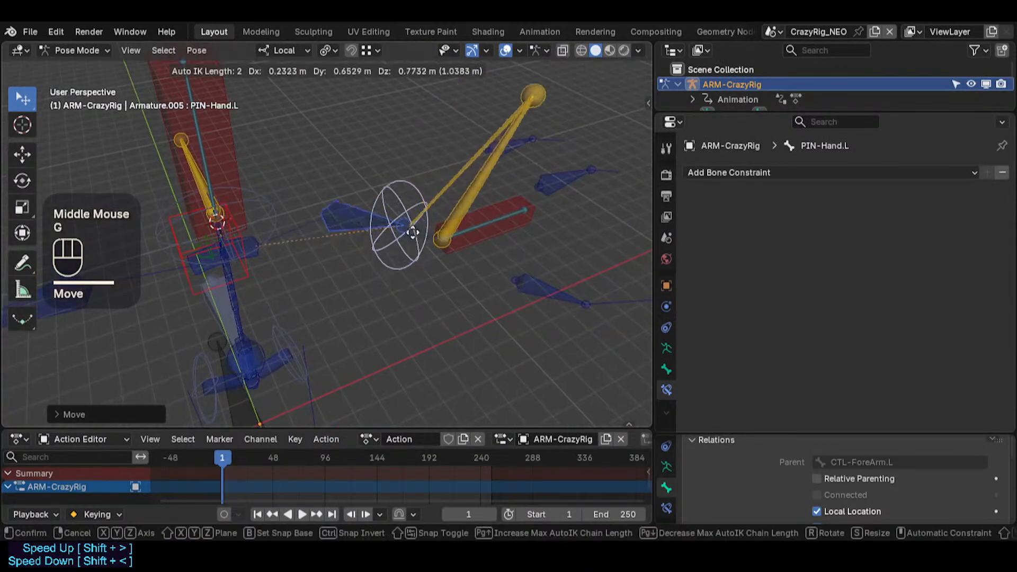
click(479, 217)
Step: Check MTR-Hand.L and its Limit Scale constraint, then move CTL-ForeArm.L alone with Auto IK
click(477, 262)
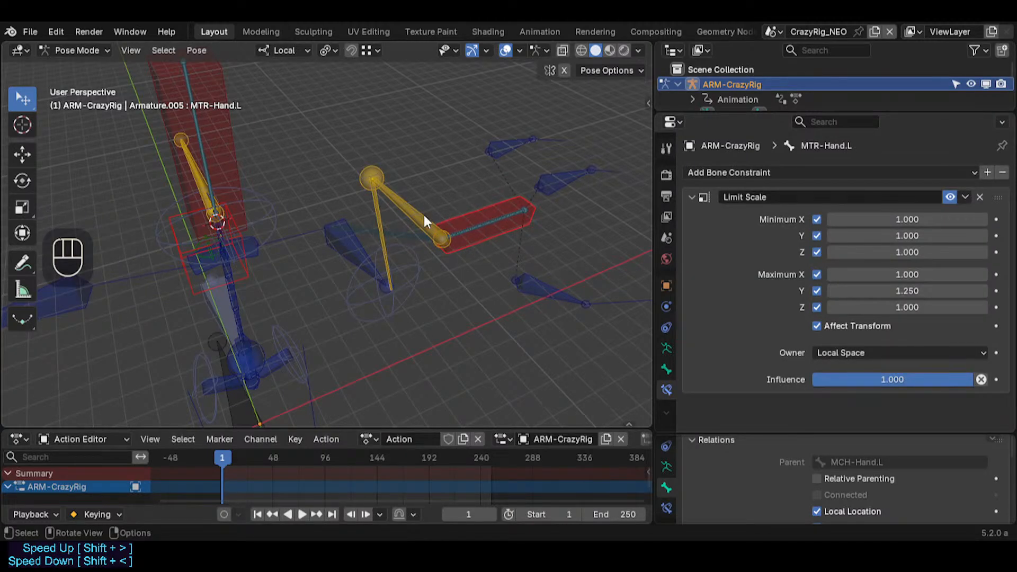
click(361, 240)
key(g)
click(442, 240)
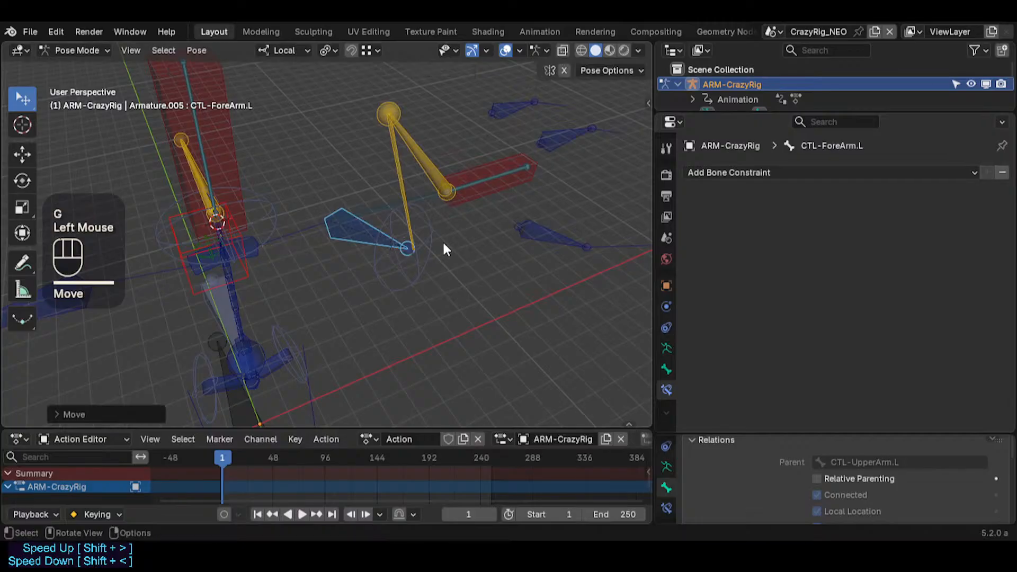
key(g)
click(475, 212)
Step: Select MTR-Hand.L and clear its pose transforms
click(475, 212)
key(alt+q)
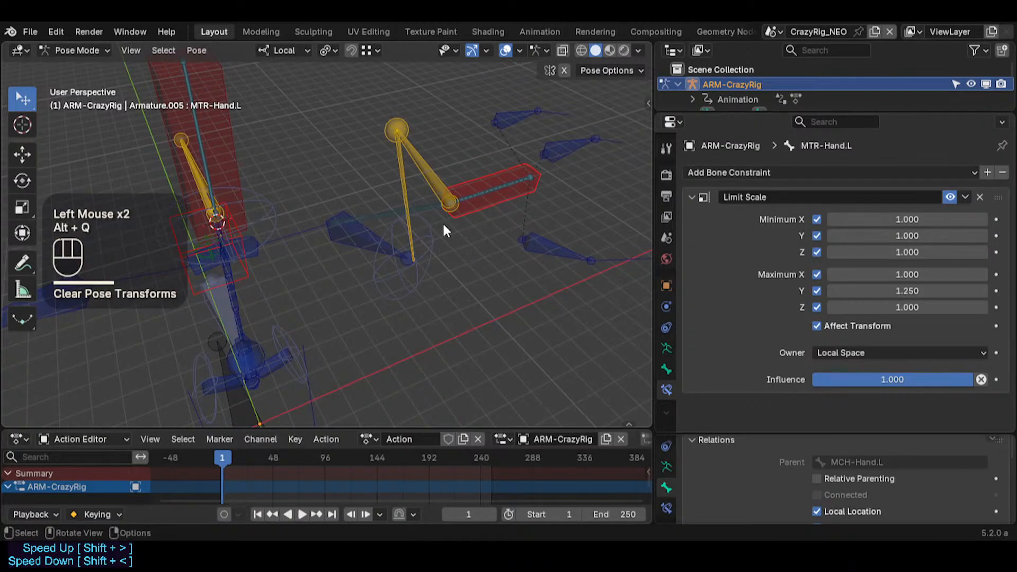
key(alt+g)
Step: Select CTL-ForeArm.L together with PIN-Hand.L and move them with Auto IK to bend the left elbow
click(376, 240)
shift+click(405, 259)
key(g)
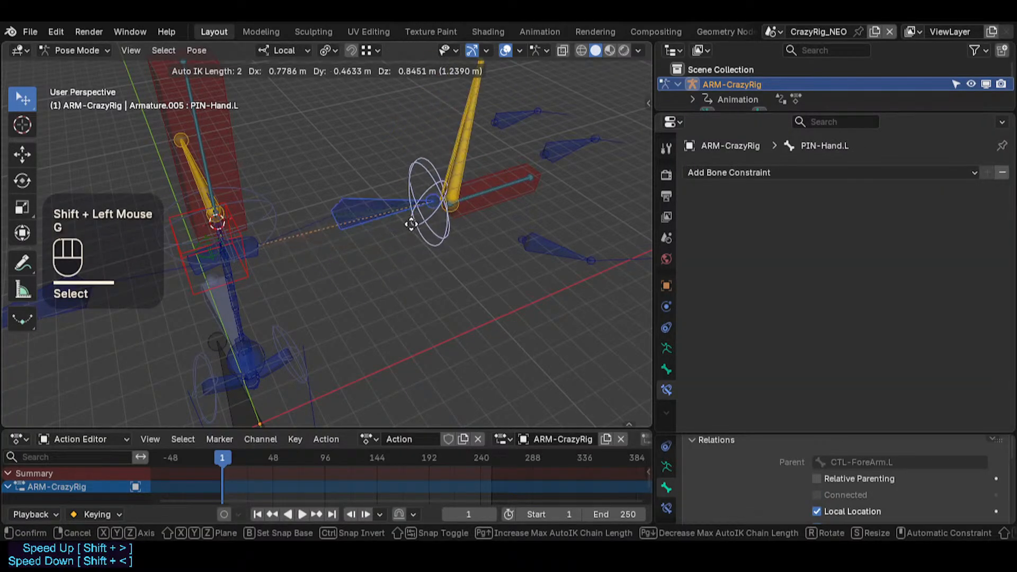
click(411, 223)
key(g)
click(389, 289)
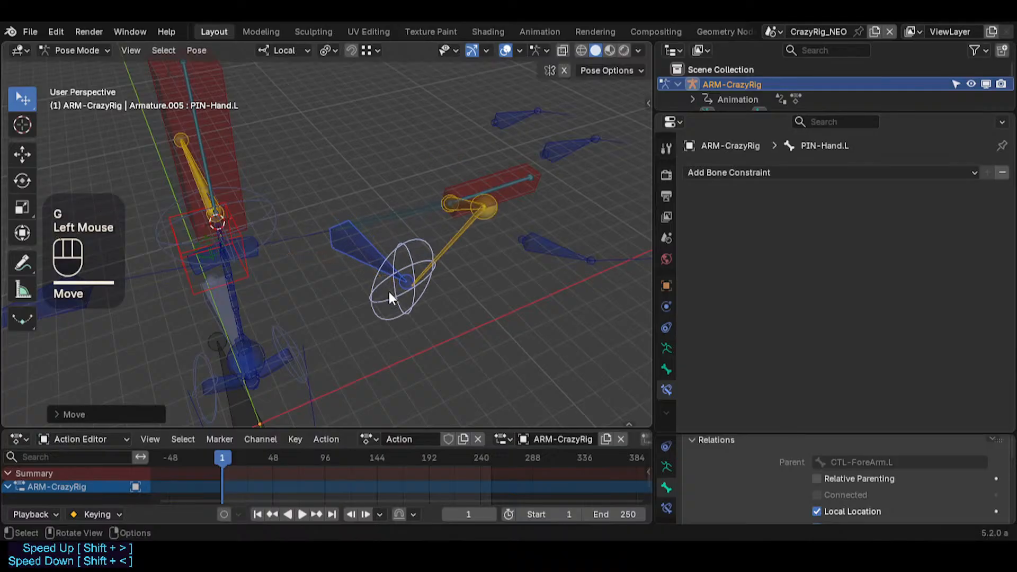
Step: Select MCH-ForeArm.L and examine up close how it follows MTR-Hand.L through its Stretch To constraint
click(406, 225)
key(shift+grave)
key(shift+w)
key(s)
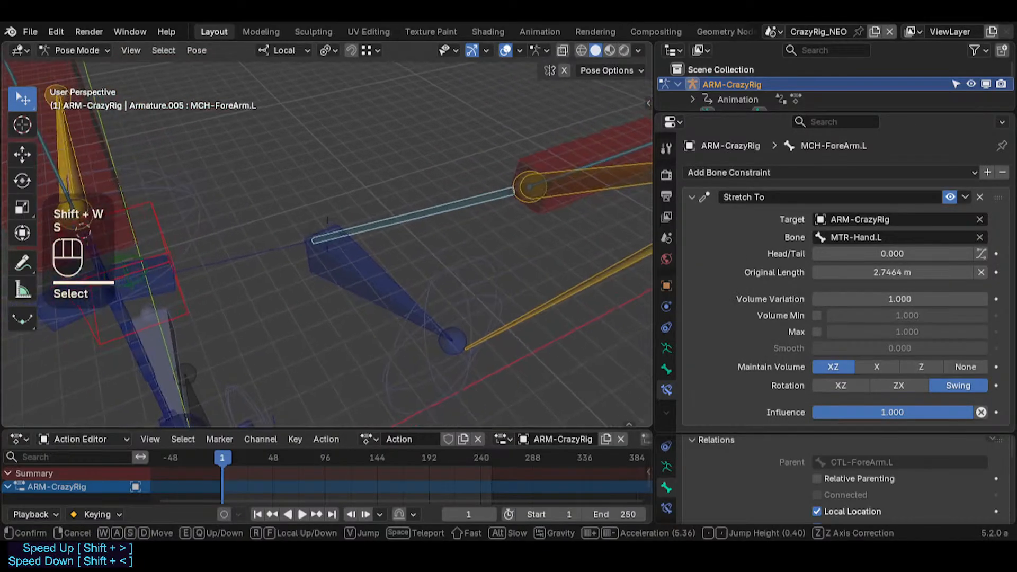
key(d)
key(w)
click(407, 225)
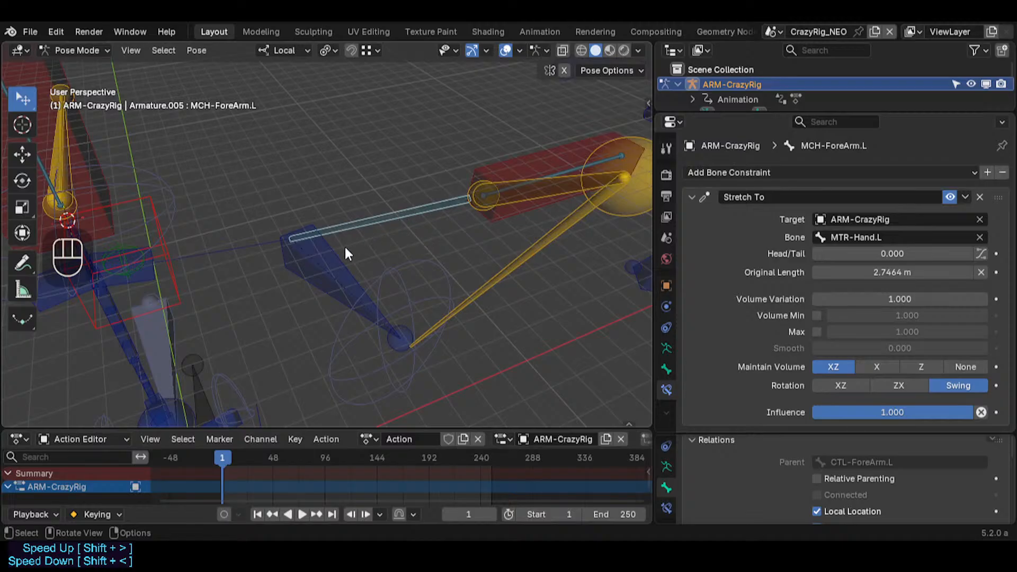
Step: Rotate CTL-ForeArm.L directly, then move it using Auto IK with a chain length of 2
click(338, 274)
key(shift+grave)
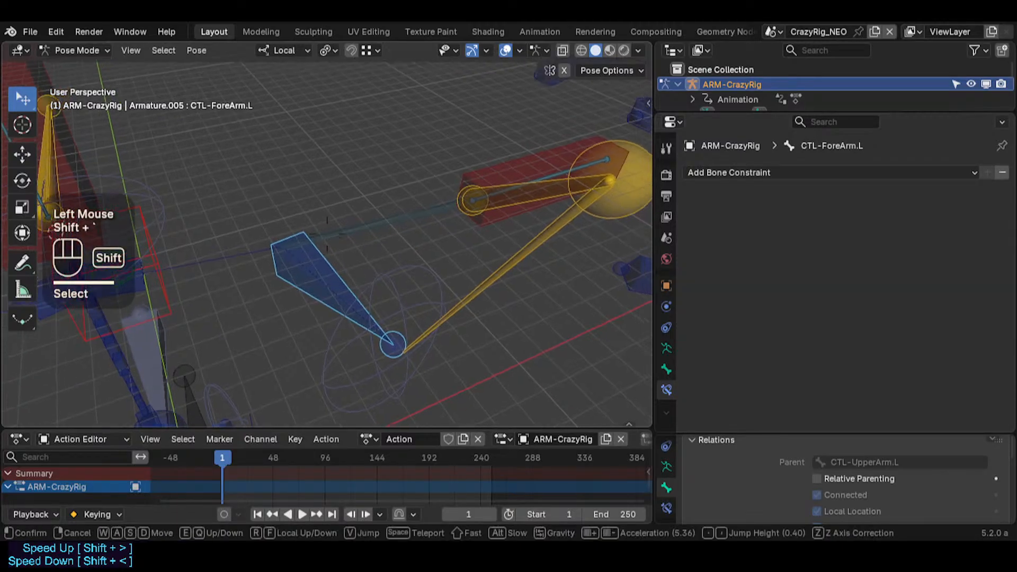
key(d)
key(s)
click(320, 298)
click(342, 301)
key(r)
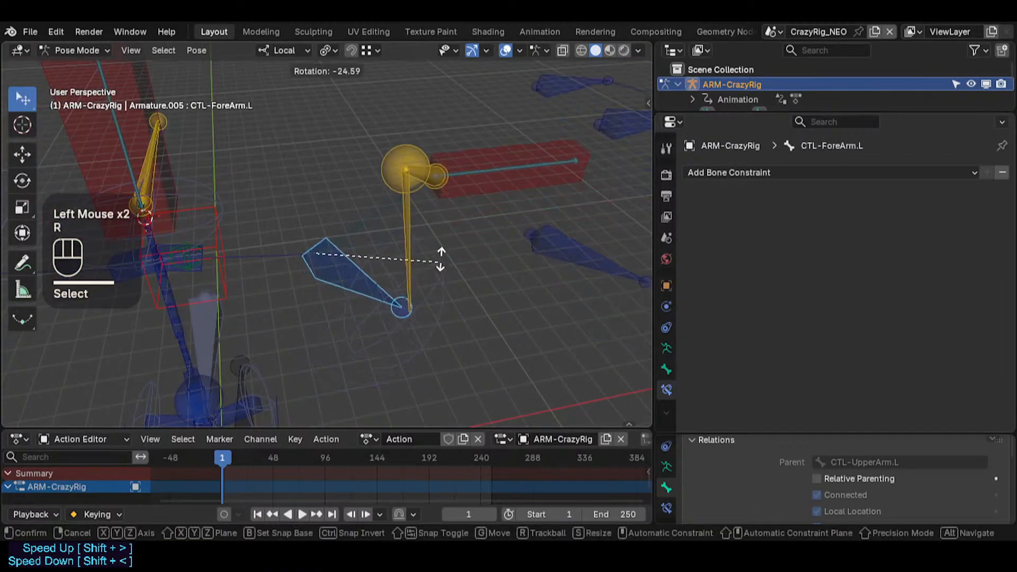
click(382, 262)
key(g)
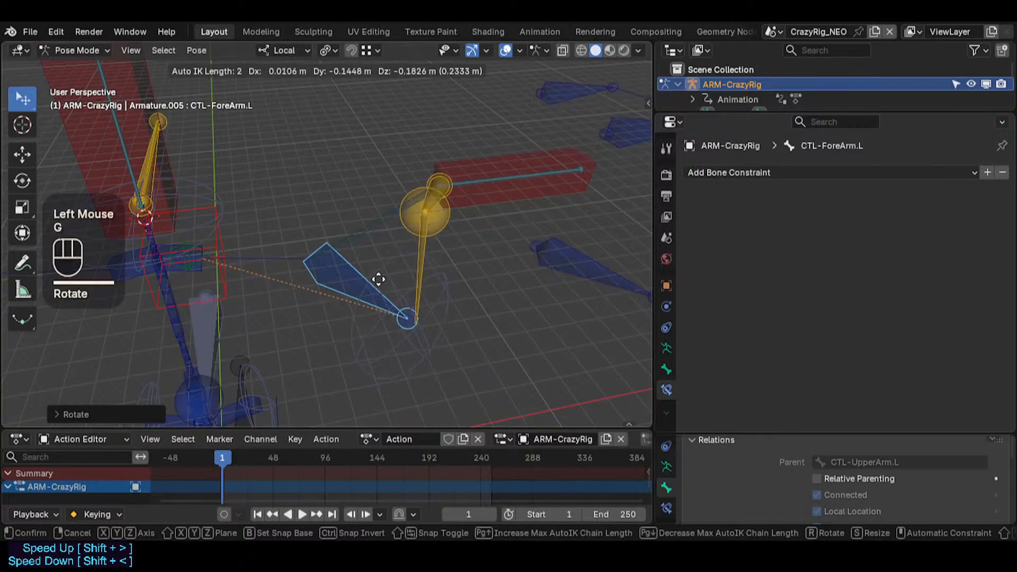
click(379, 277)
Step: Move PIN-Hand.L with Auto IK at chain length 2, then move MTR-Hand.L away from the wrist
shift+click(408, 272)
key(g)
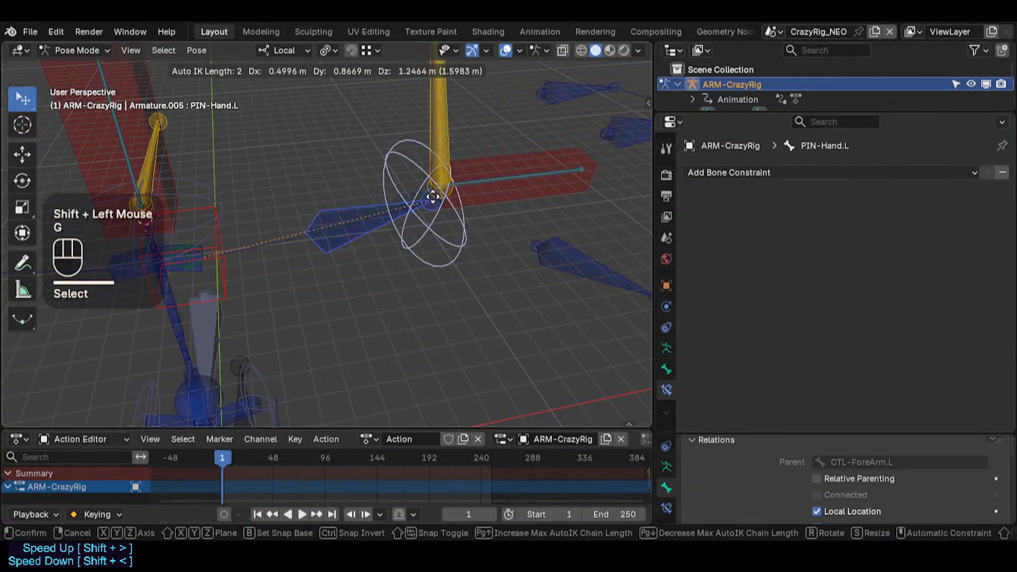
click(481, 161)
click(513, 193)
key(g)
click(514, 251)
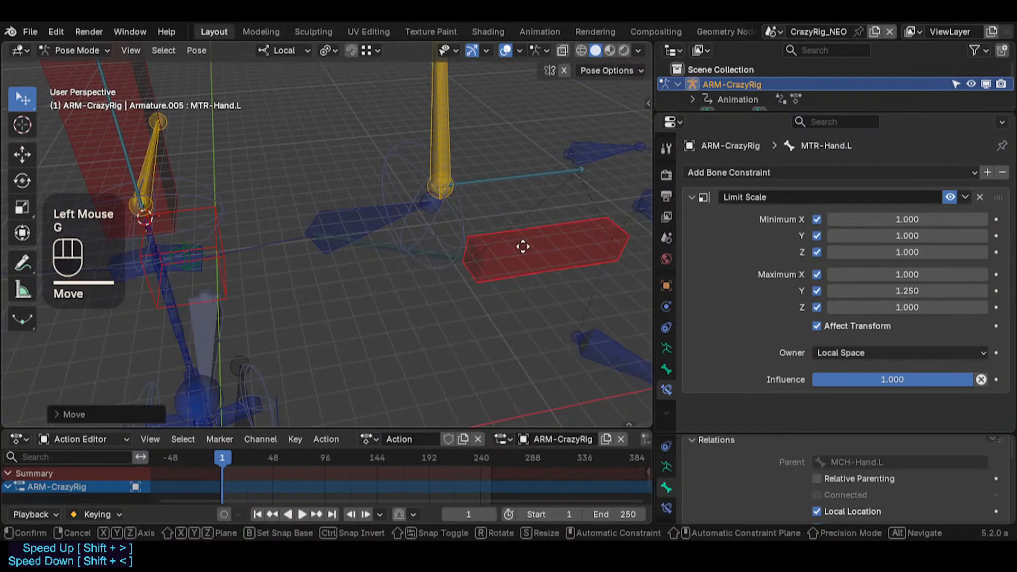
Step: Select all of CrazyRig's bones and clear their pose transforms
key(a)
key(alt+q)
key(alt+q)
Step: Select MTR-Hand.L and try to move it
click(403, 228)
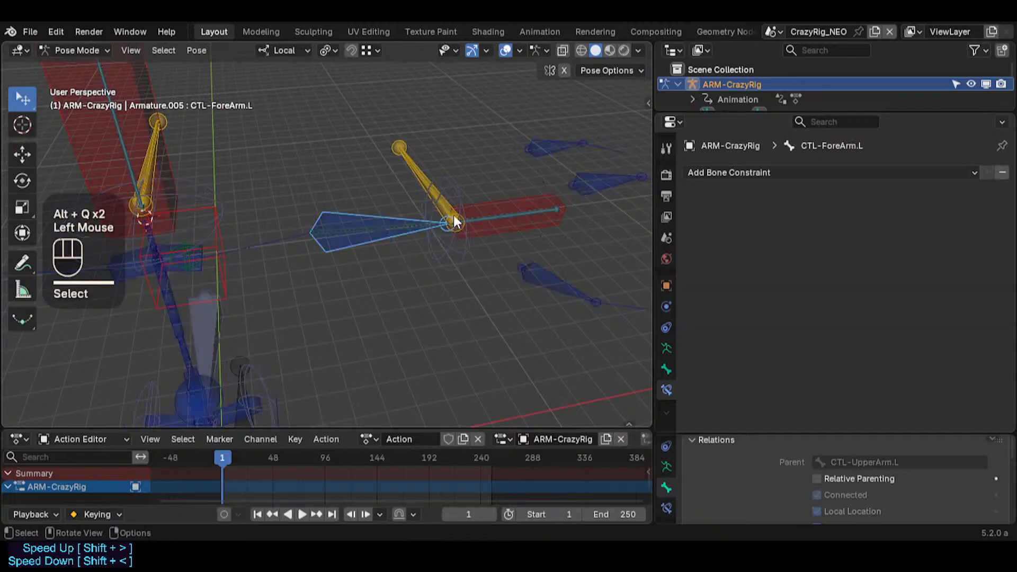
click(503, 204)
key(g)
key(Escape)
Step: Select CTL-ForeArm.L and move it with Auto IK at chain length 2 to lower the left arm
click(403, 217)
click(404, 217)
click(404, 218)
shift+click(526, 198)
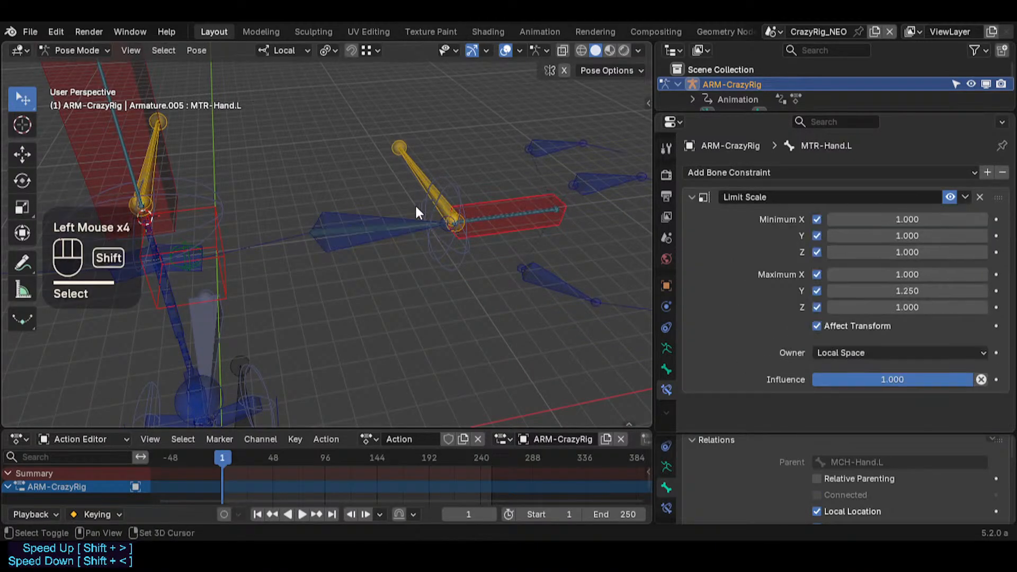
shift+click(406, 208)
shift+click(492, 197)
shift+click(381, 215)
key(g)
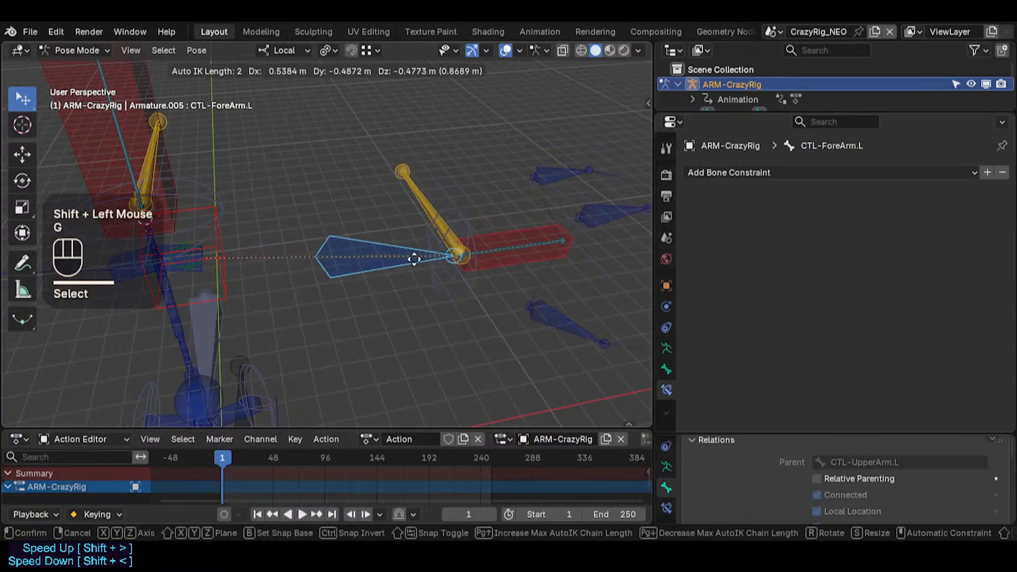
click(373, 253)
Step: Compare MTR-Hand.L and its Limit Scale constraint with CTL-ForeArm.L by selecting them alternately
click(488, 230)
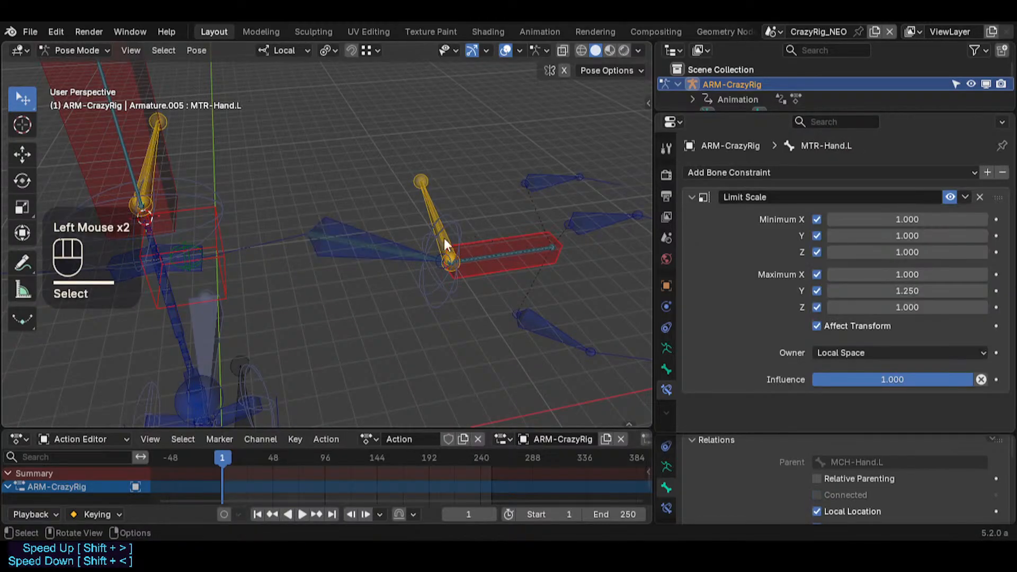
click(370, 228)
click(496, 243)
click(402, 247)
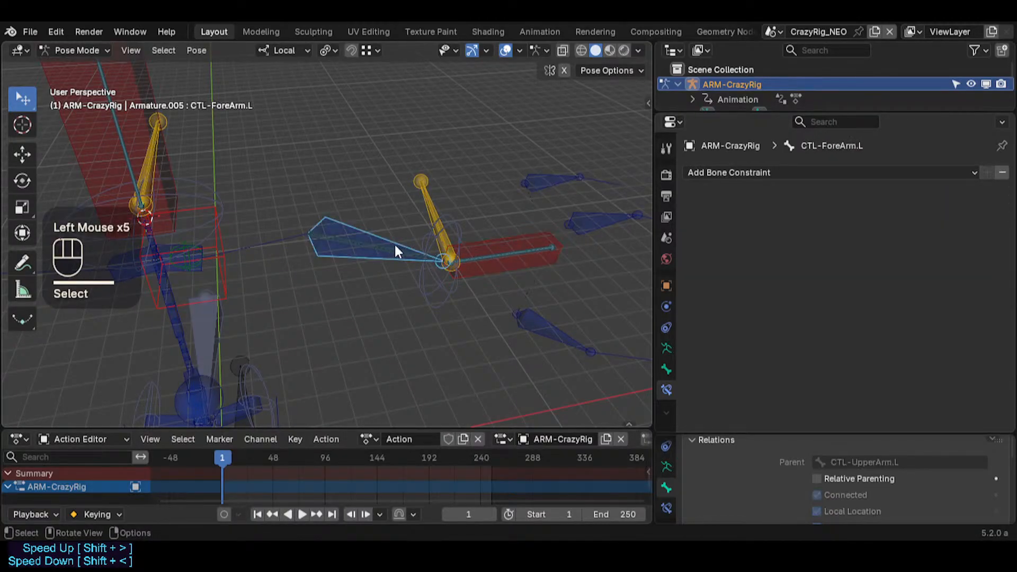
click(488, 231)
click(375, 235)
Step: Try to scale CTL-ForeArm.L freely and along its Y axis
key(s)
key(Escape)
key(s)
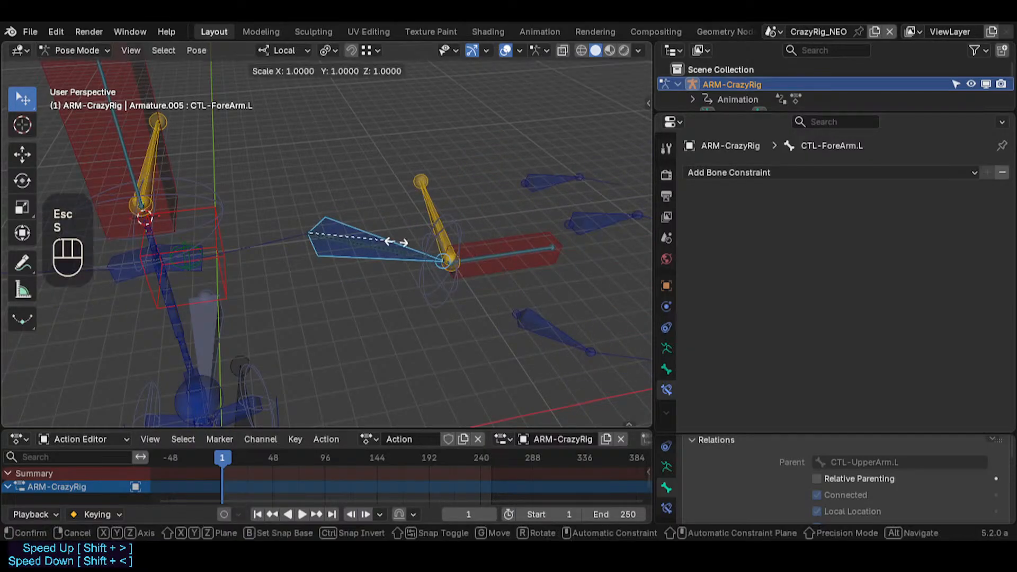
key(y)
key(Escape)
Step: Clear the pose transforms of every bone so the left arm returns to its rest pose
key(a)
key(alt+q)
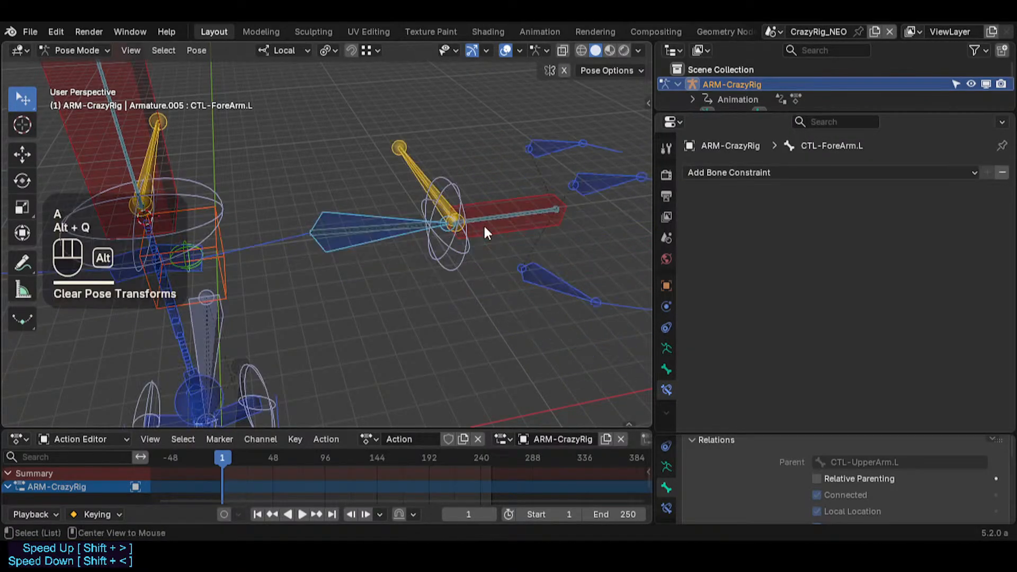
key(alt+q)
click(481, 211)
click(379, 218)
middle_drag(379, 217, 397, 235)
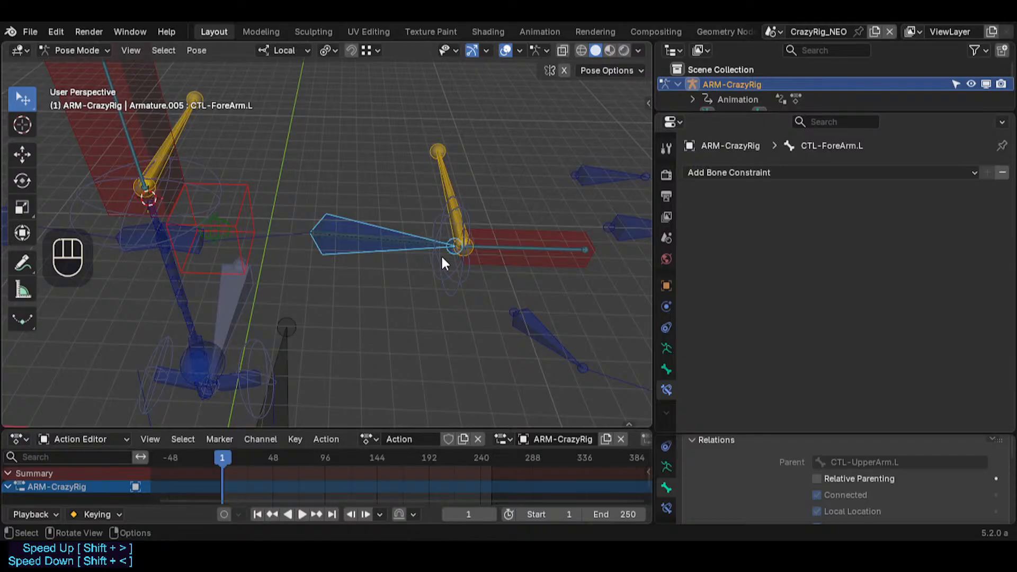
key(a)
key(alt+q)
Step: Move CTL-ForeArm.L with Auto IK at chain length 2, then try to move PIN-Hand.L
click(372, 223)
key(g)
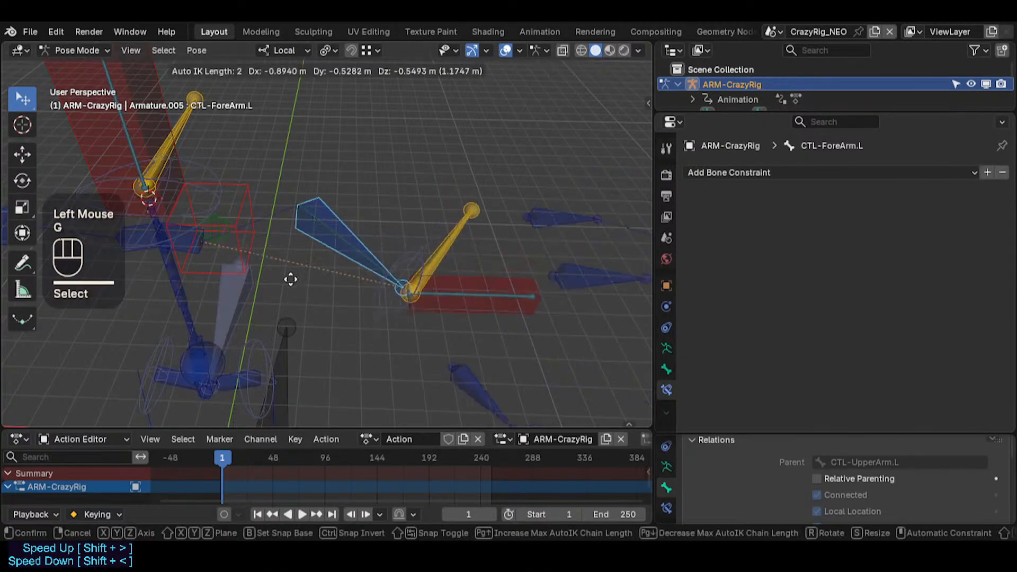
click(341, 252)
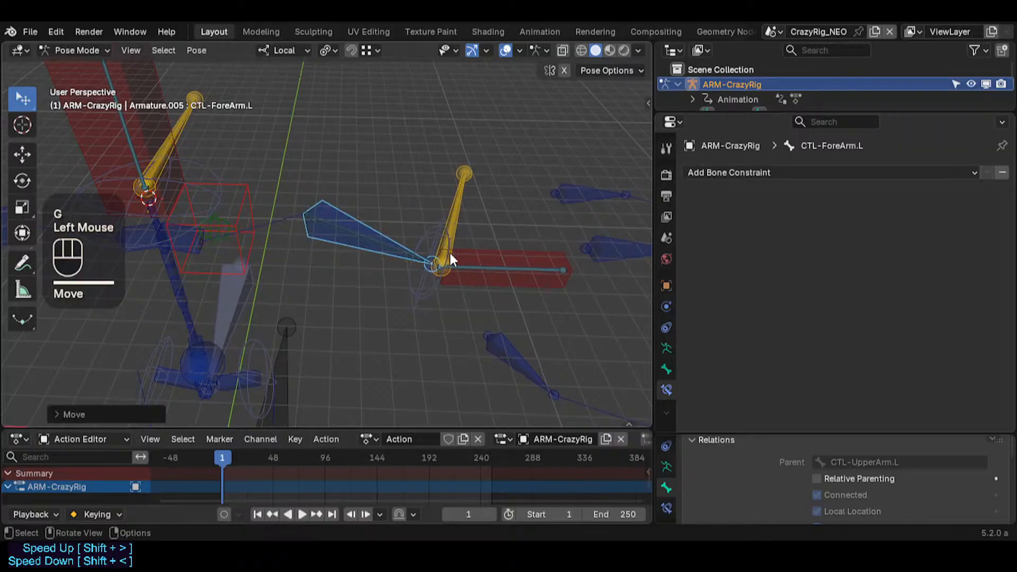
shift+click(422, 236)
key(g)
key(Escape)
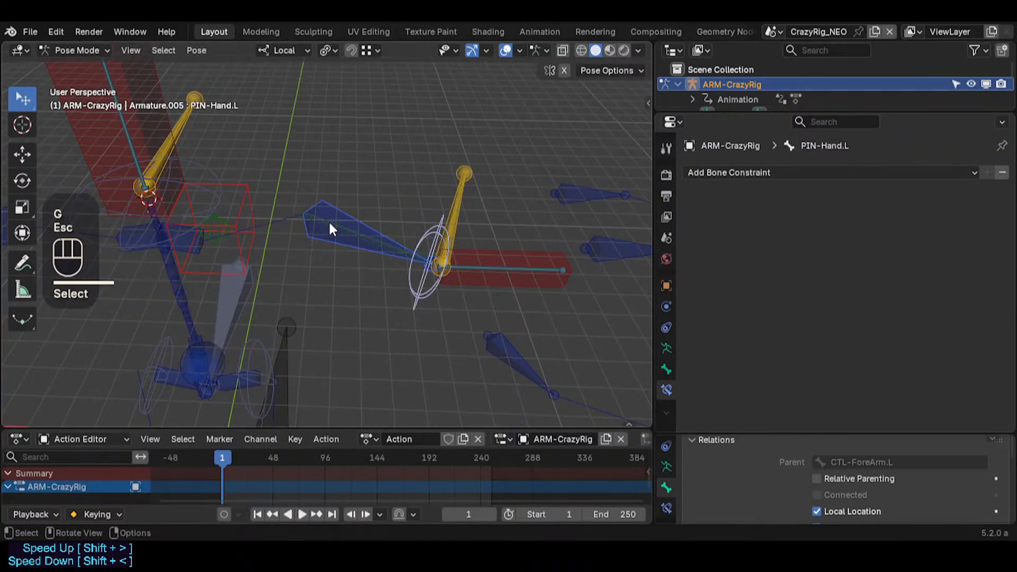
Step: Move PIN-Hand.L toward the body with Auto IK, increasing the chain length to 3
click(329, 228)
click(278, 221)
shift+click(401, 287)
key(g)
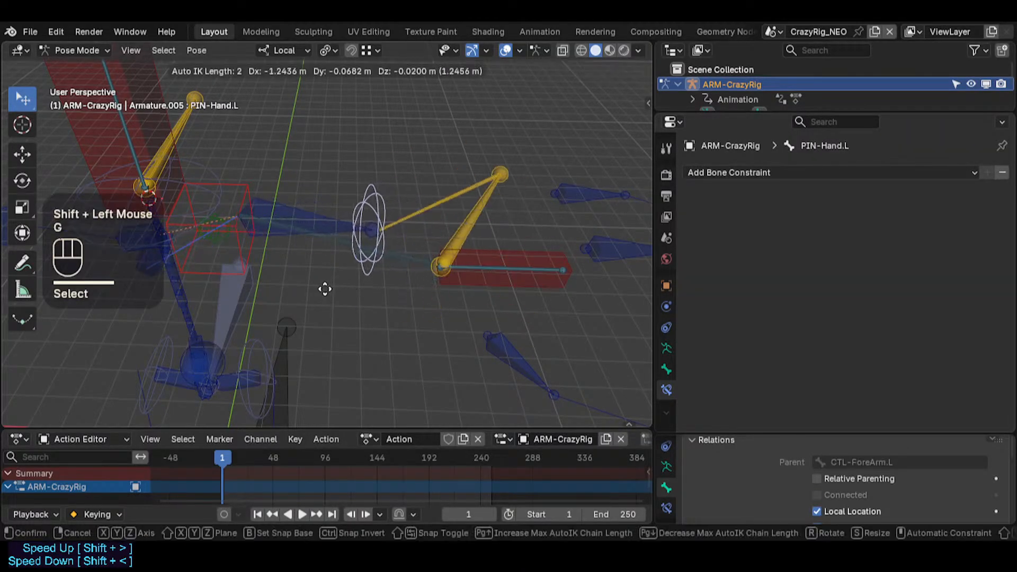
scroll(341, 268, down, 1)
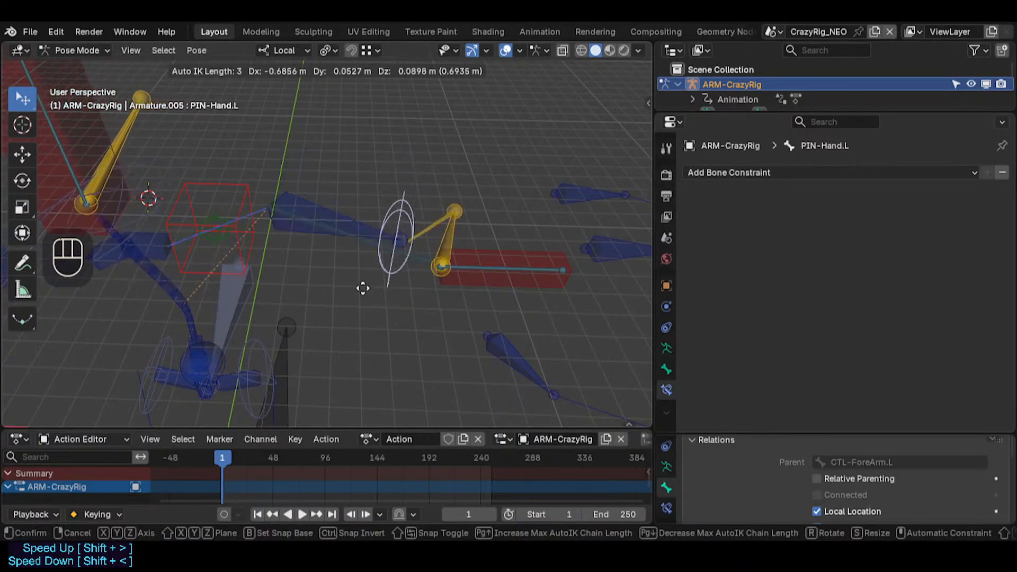
click(352, 303)
Step: Move PIN-Hand.L repeatedly with Auto IK at chain length 3 to bend the forearm away from the stationary hand
middle_drag(352, 302, 351, 252)
key(g)
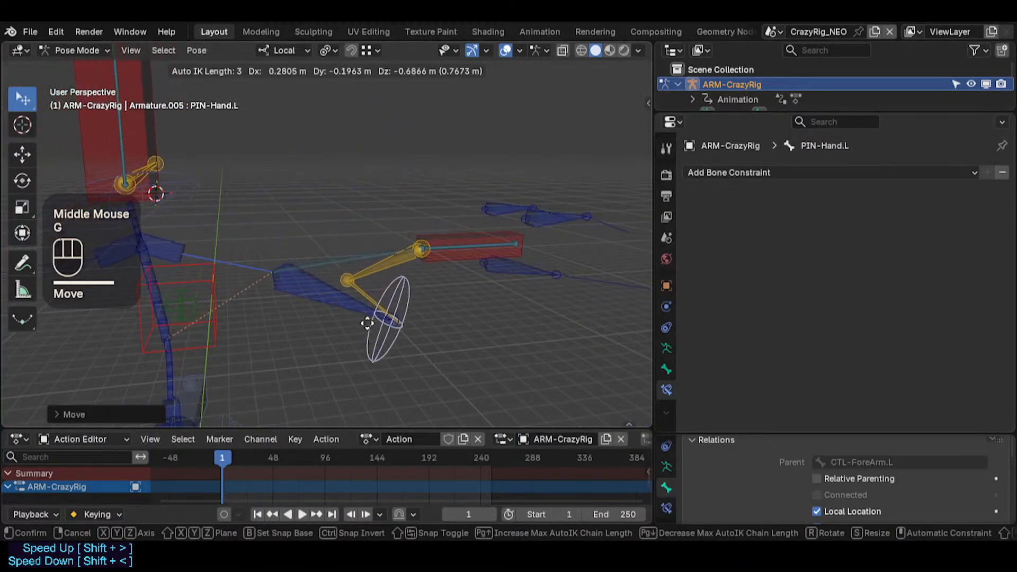
click(384, 368)
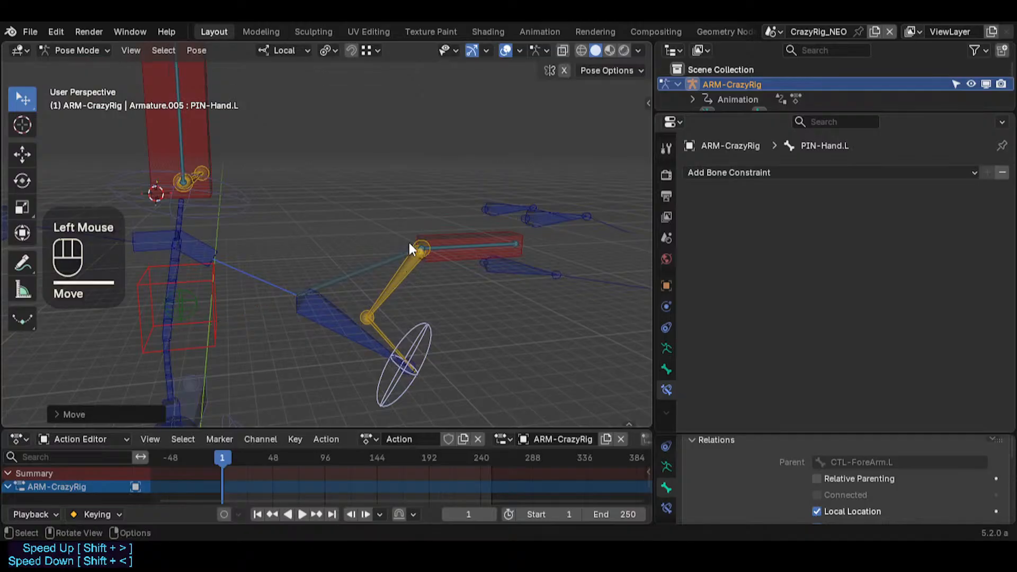
key(g)
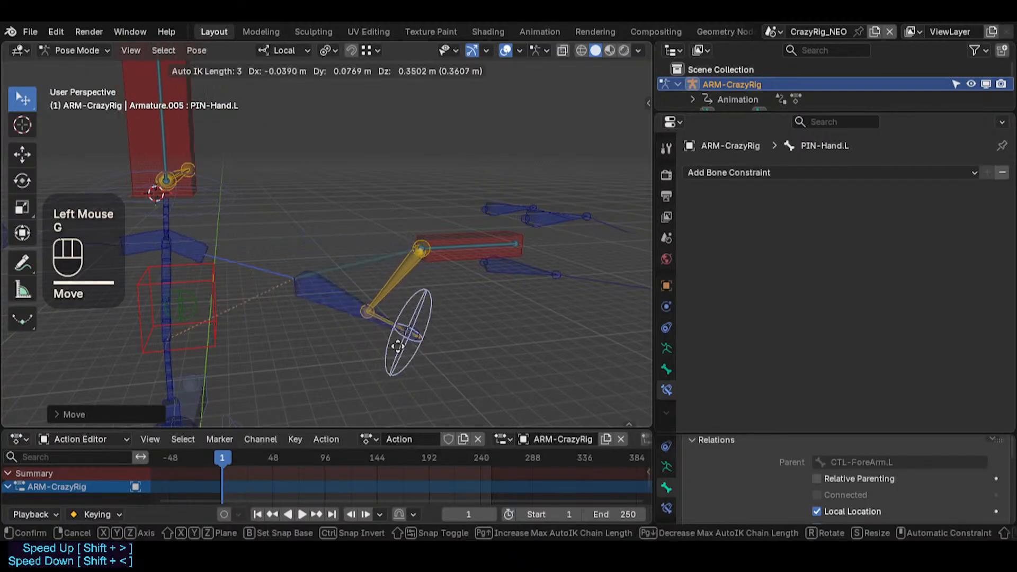
click(412, 334)
key(g)
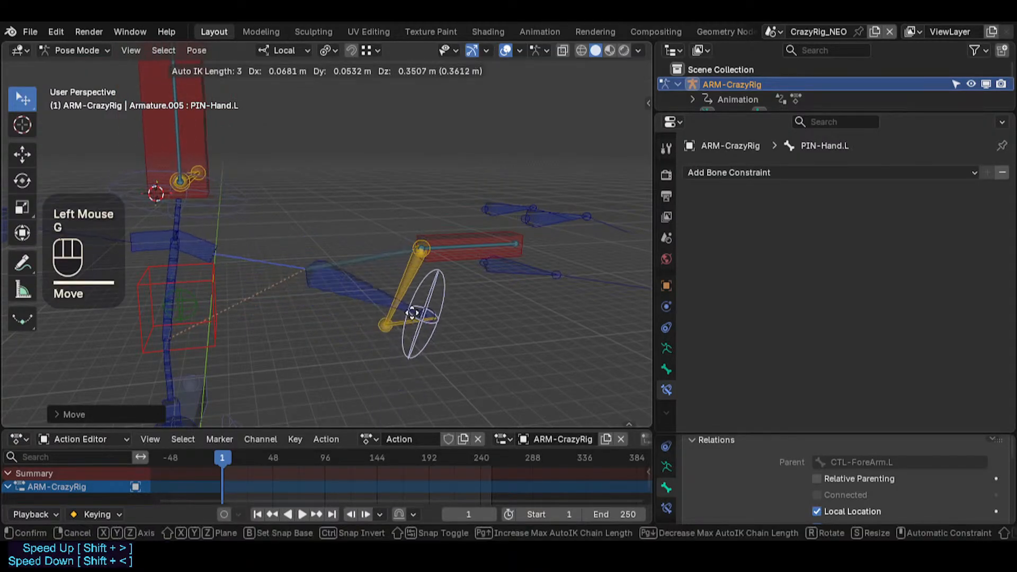
click(416, 288)
key(g)
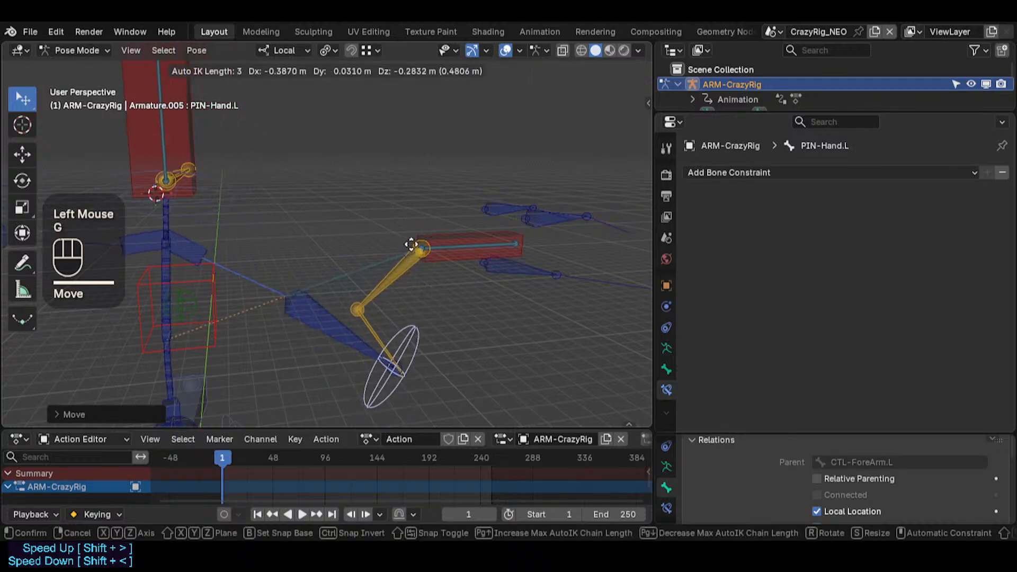
click(416, 231)
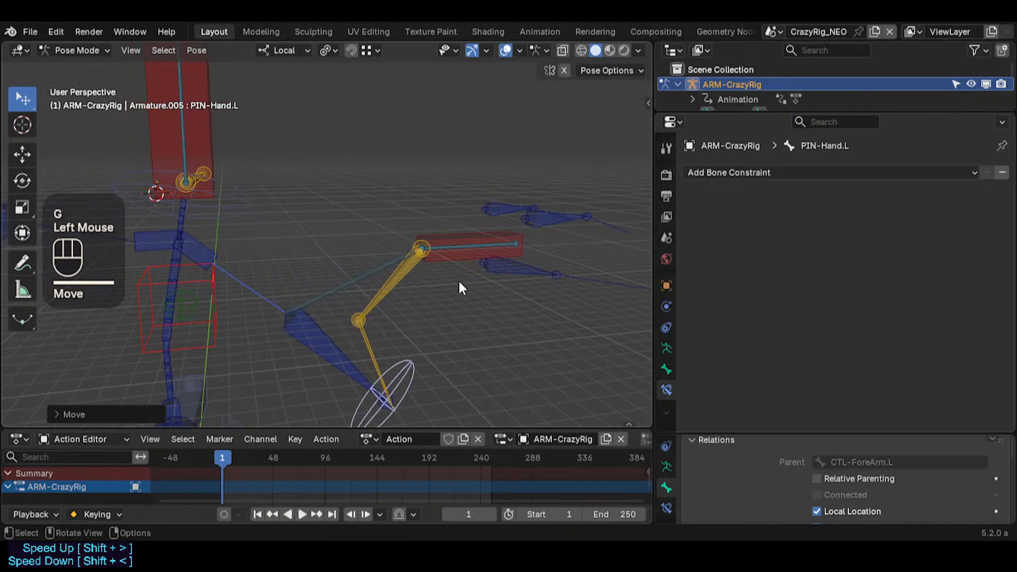
Step: Examine MCH-Hand.L's Limit Rotation constraint and its parent bone LOK-Wrist.L.001
double_click(447, 243)
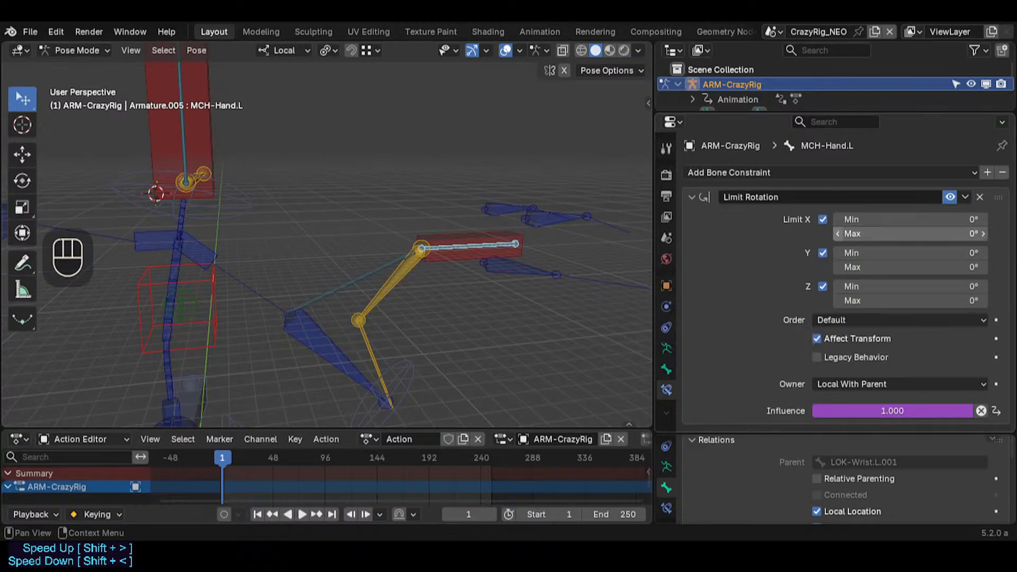
scroll(895, 318, down, 2)
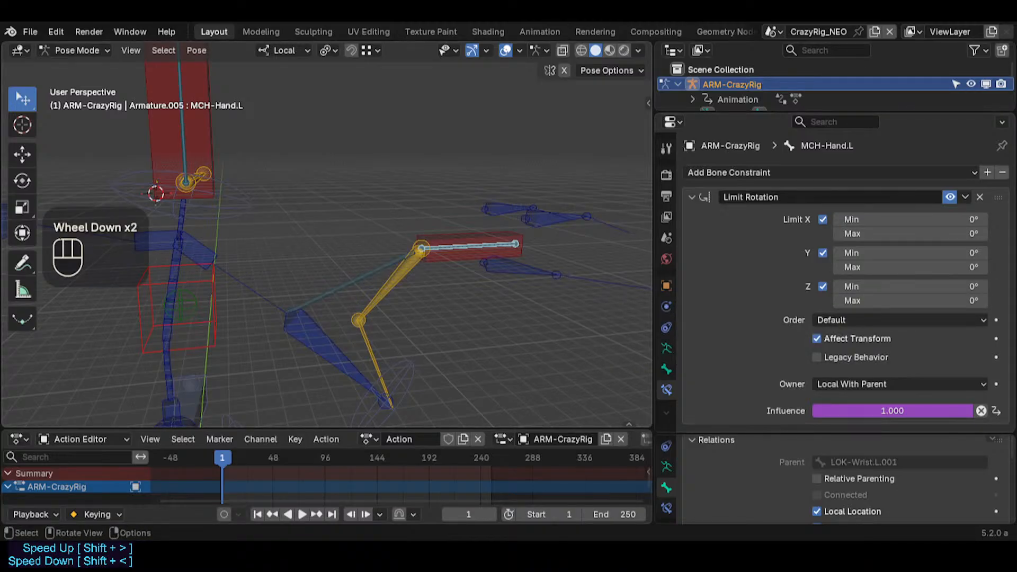
middle_drag(365, 305, 360, 309)
double_click(379, 281)
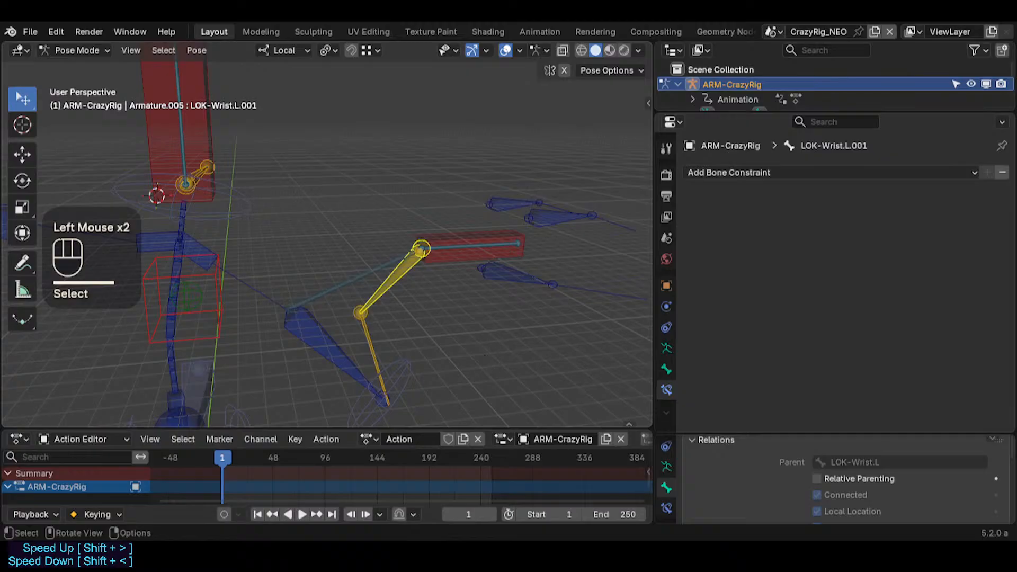
click(443, 293)
Step: Reset the whole rig by clearing the pose transforms of all bones
key(a)
key(alt+q)
key(alt+q)
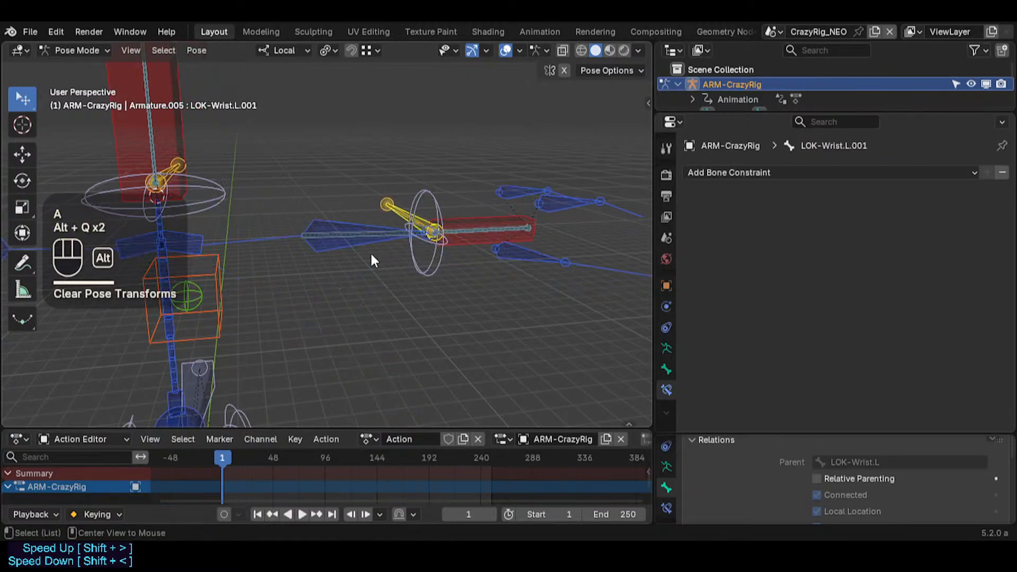
Step: Select CTL-Shoulder.L and try moving it with Auto IK at chain length 3
click(268, 234)
click(354, 220)
middle_drag(354, 219, 333, 339)
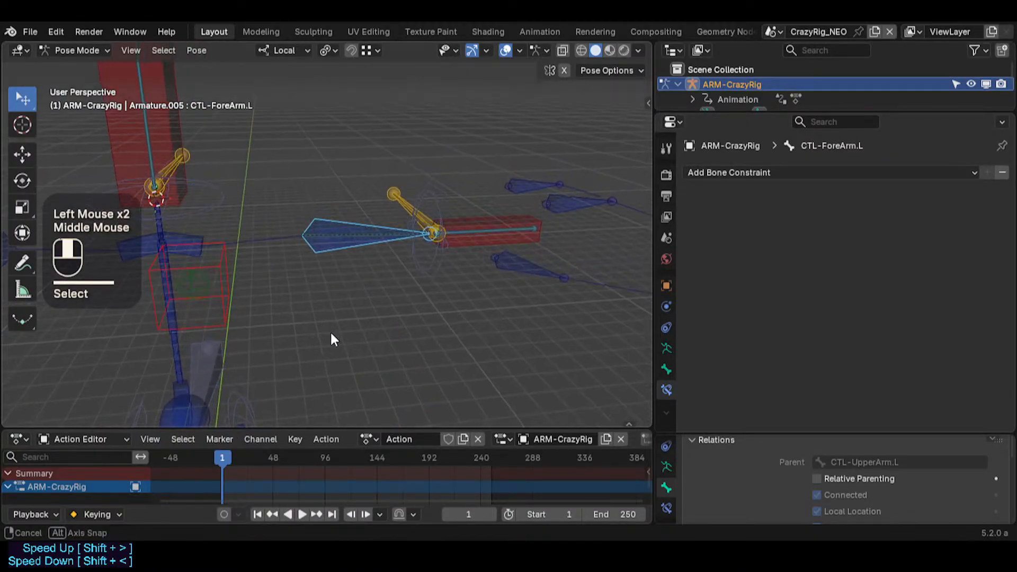
click(208, 238)
click(189, 246)
click(197, 249)
key(g)
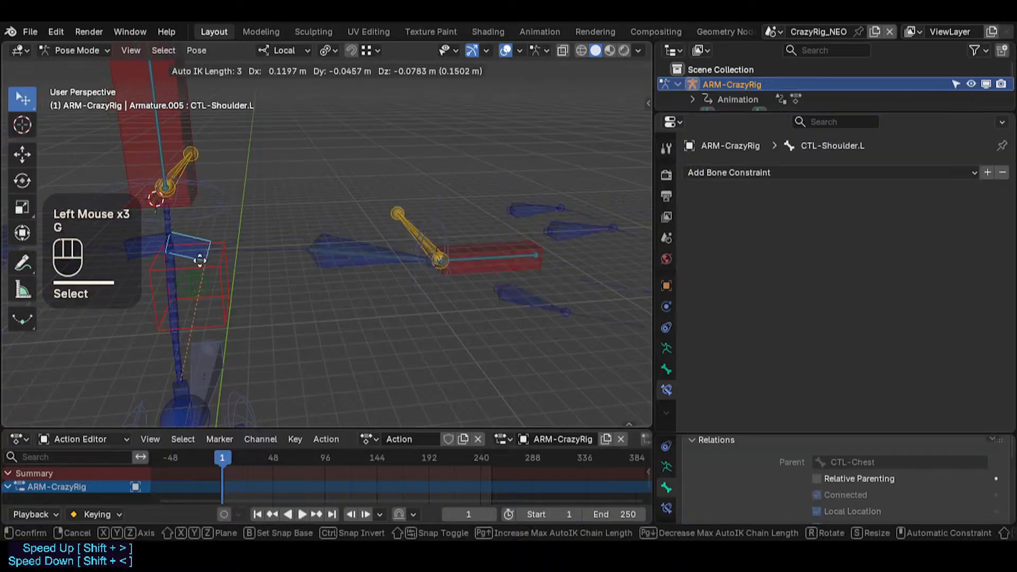
key(Escape)
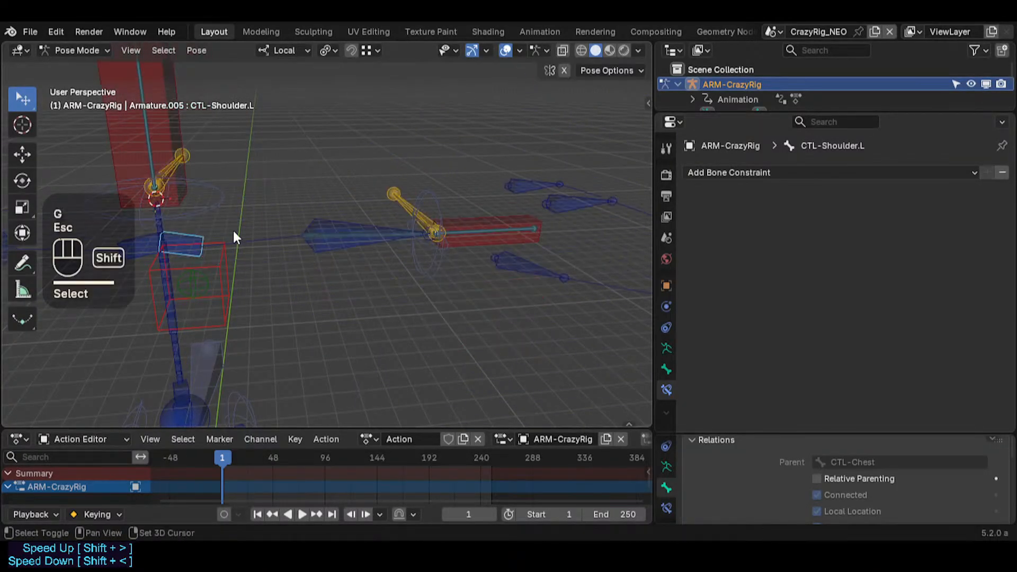
Step: Check the PIN-Hand.L bone, then reselect CTL-Shoulder.L and try again to move it with Auto IK
click(435, 233)
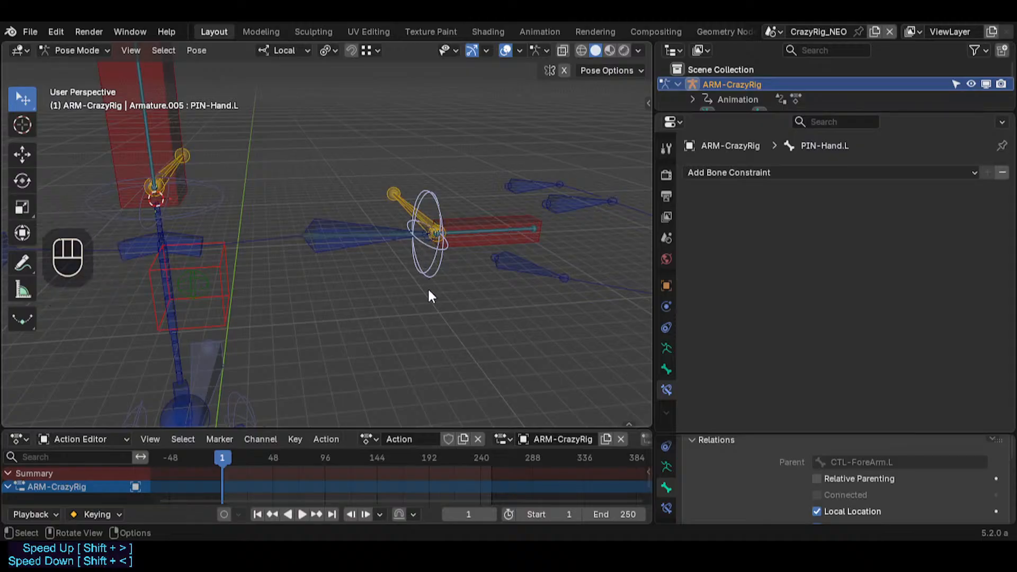
click(182, 210)
middle_drag(191, 211, 203, 243)
click(260, 282)
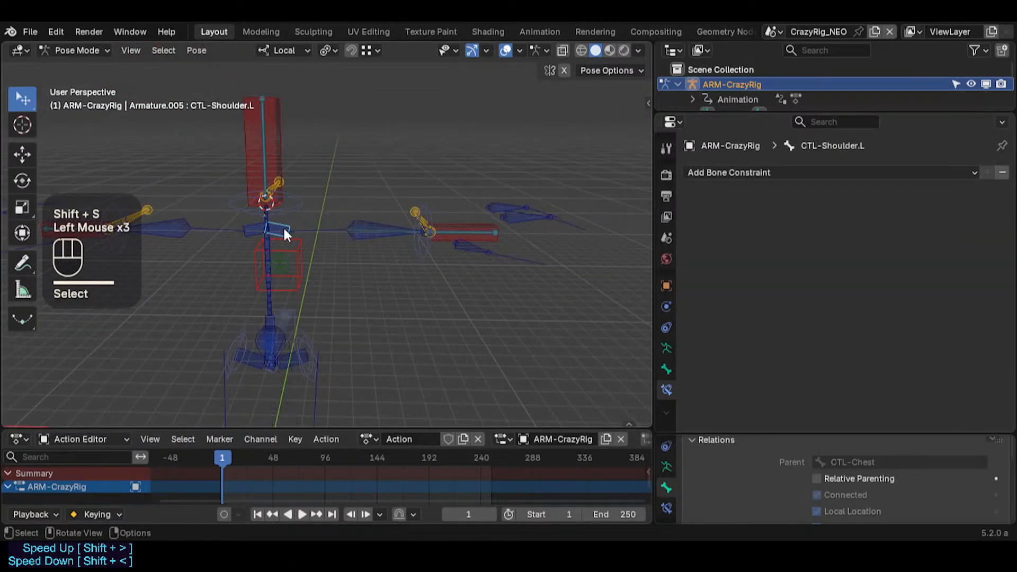
key(g)
key(Escape)
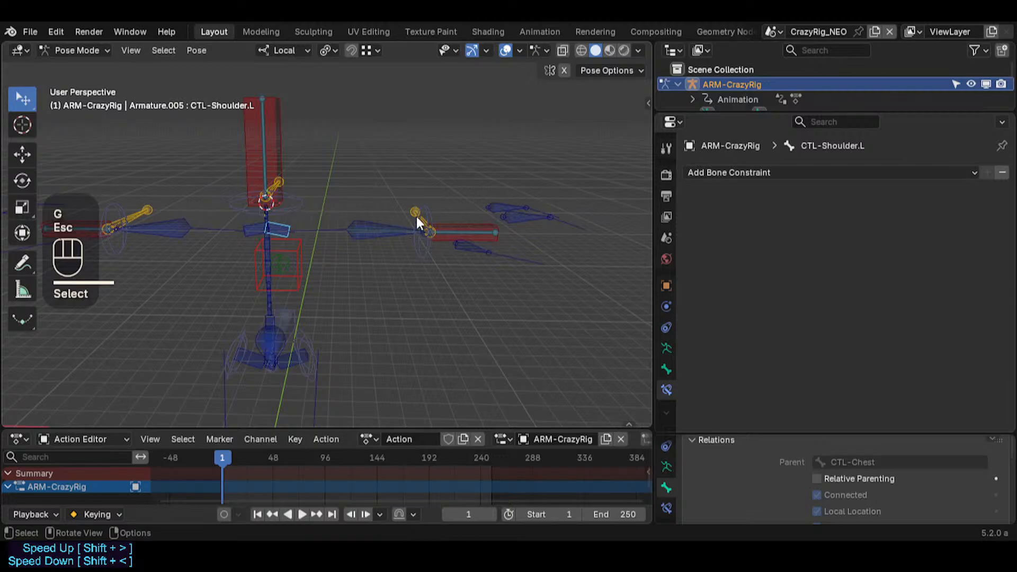
Step: Rotate CTL-Shoulder.L directly to swing the left arm down and then up
key(r)
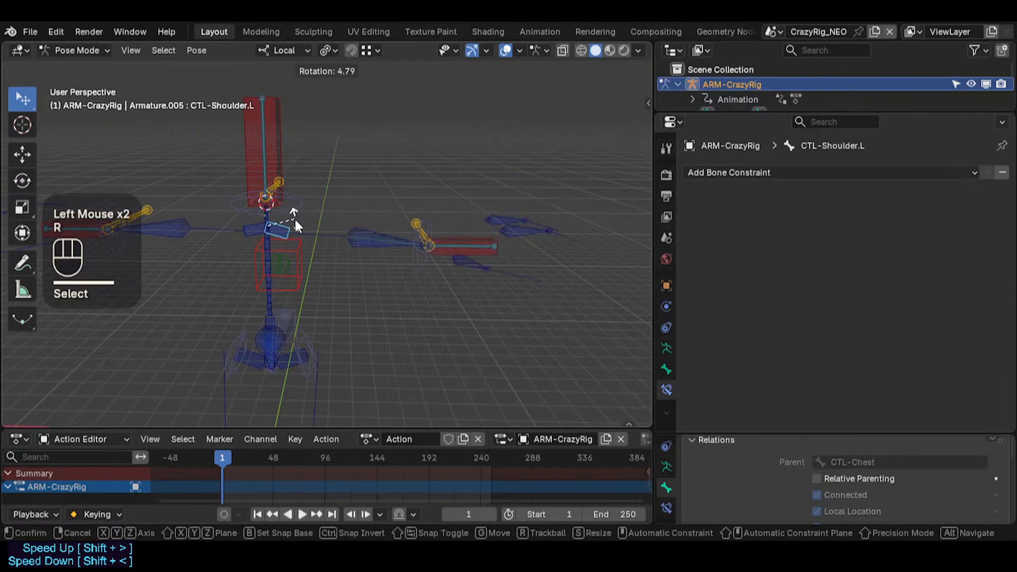
click(293, 217)
key(r)
click(273, 239)
Step: Select CTL-Chest and move it twice with Auto IK to bend the spine sideways
click(272, 240)
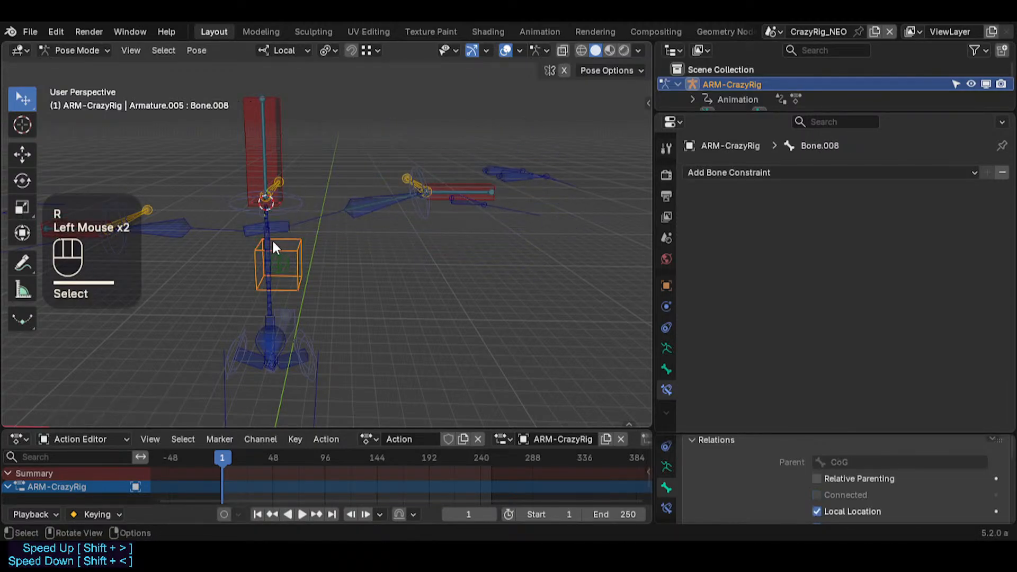
click(272, 239)
key(g)
click(284, 238)
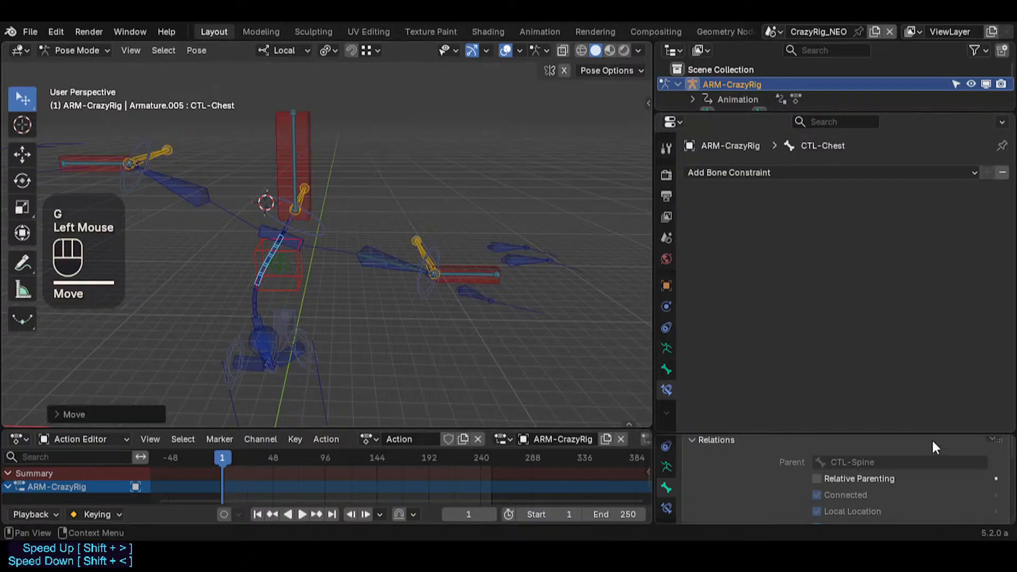
key(g)
click(278, 236)
Step: Select PIN-Head and move it repeatedly with Auto IK at chain length 3 to bend the spine beneath the stationary head
shift+click(278, 222)
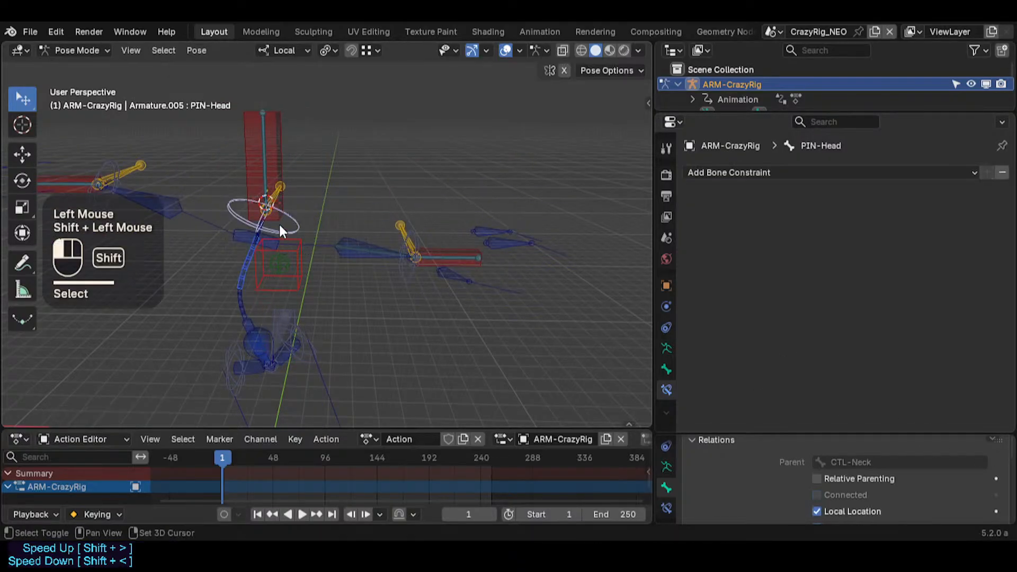
key(g)
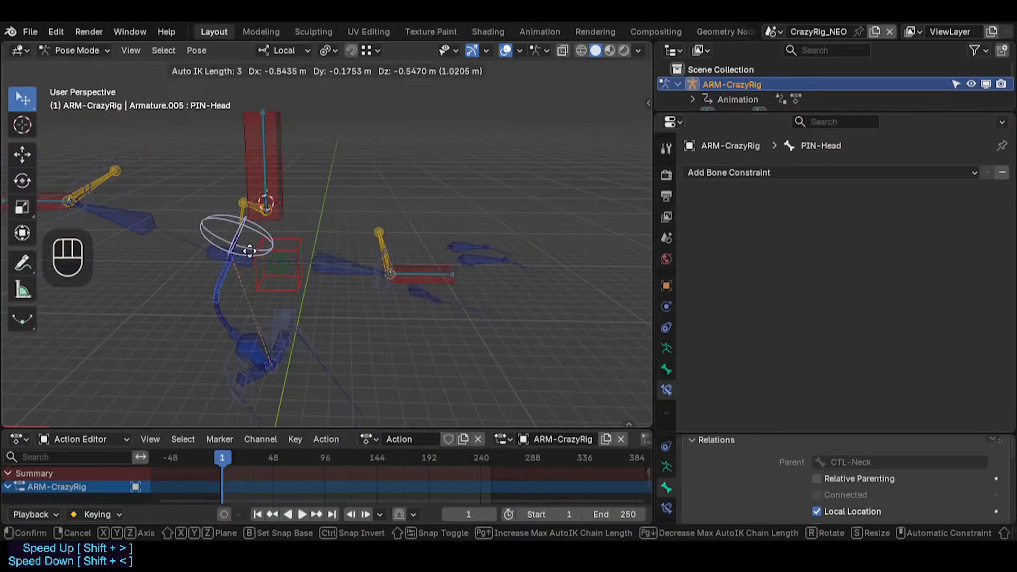
click(269, 233)
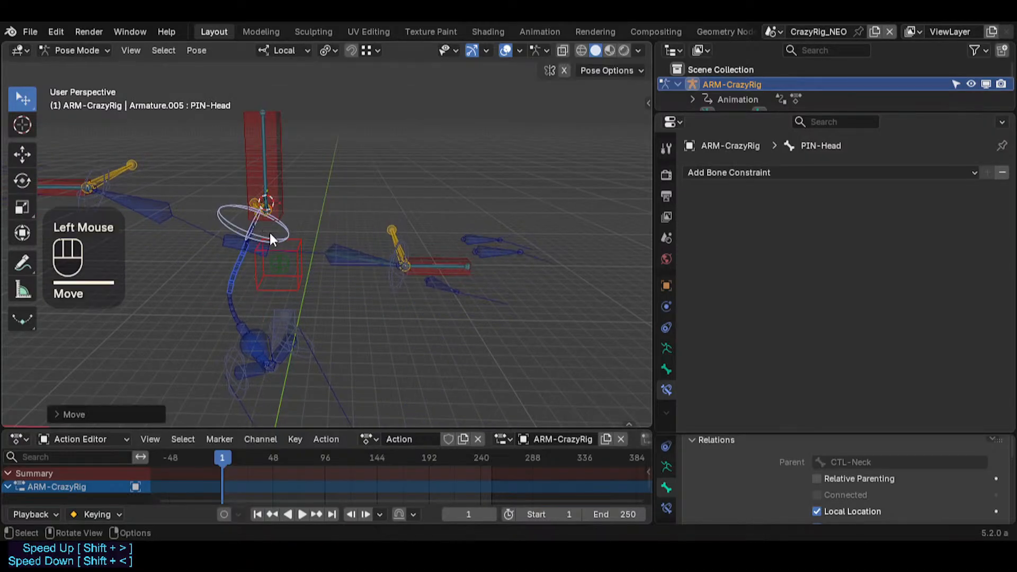
middle_drag(269, 233, 91, 199)
scroll(241, 249, up, 1)
key(g)
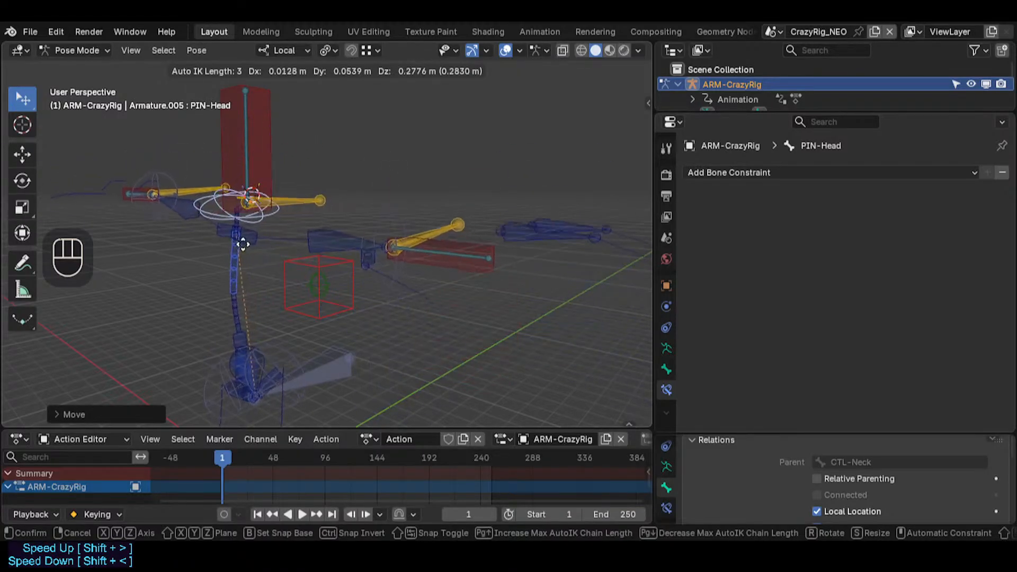
click(286, 219)
key(g)
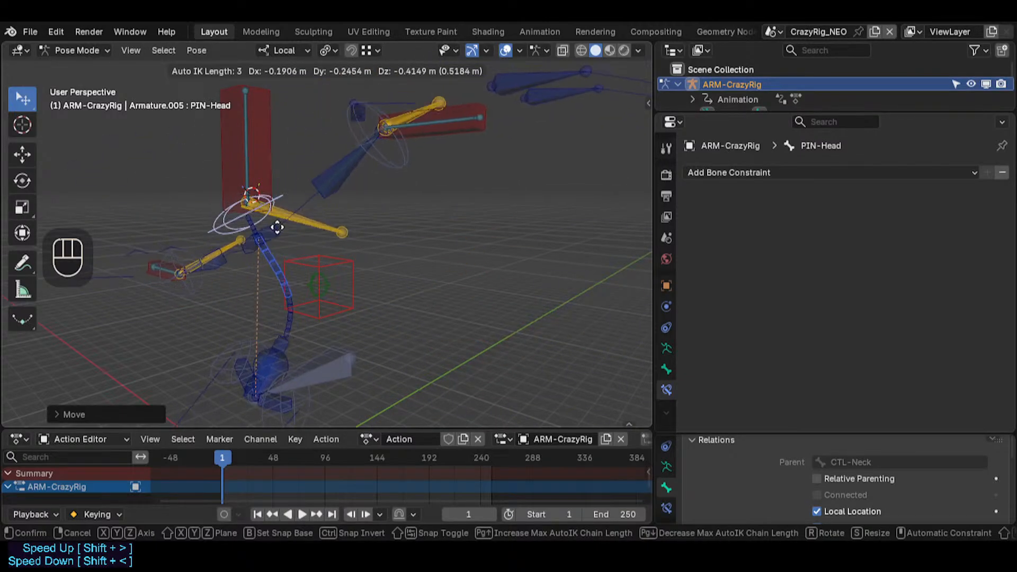
click(283, 231)
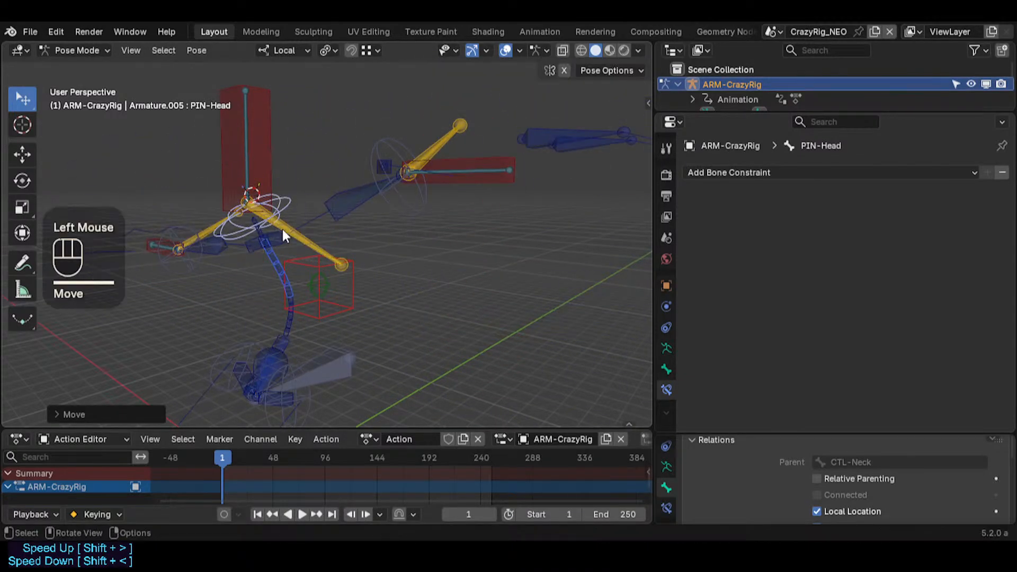
Step: Select the MTR-Head bone, move it a little and try rotating it
click(267, 179)
key(g)
shift+click(324, 279)
key(r)
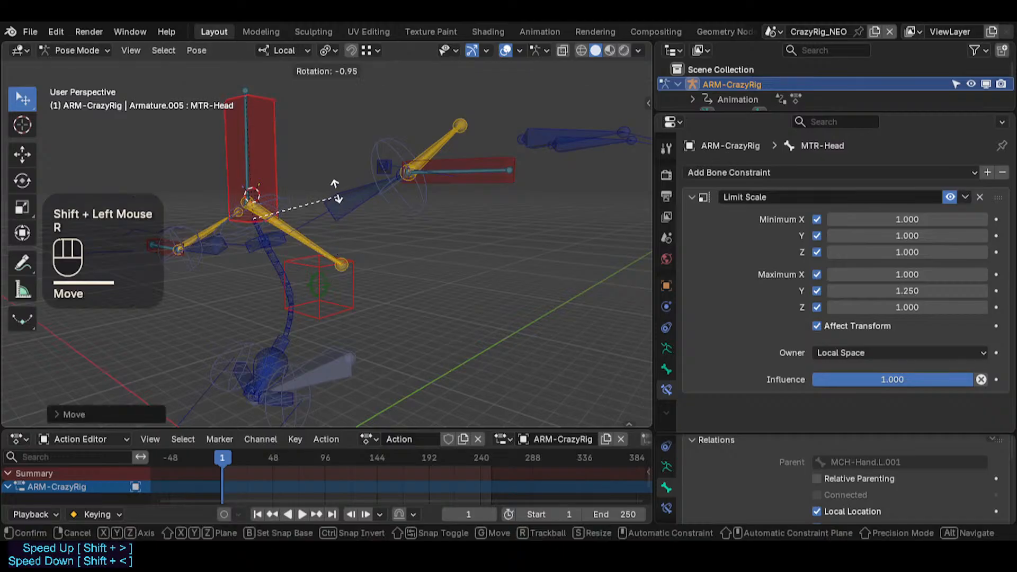
click(324, 179)
Step: Select all bones and clear their pose transforms to reset the rig
middle_drag(352, 278, 356, 267)
key(a)
key(alt+q)
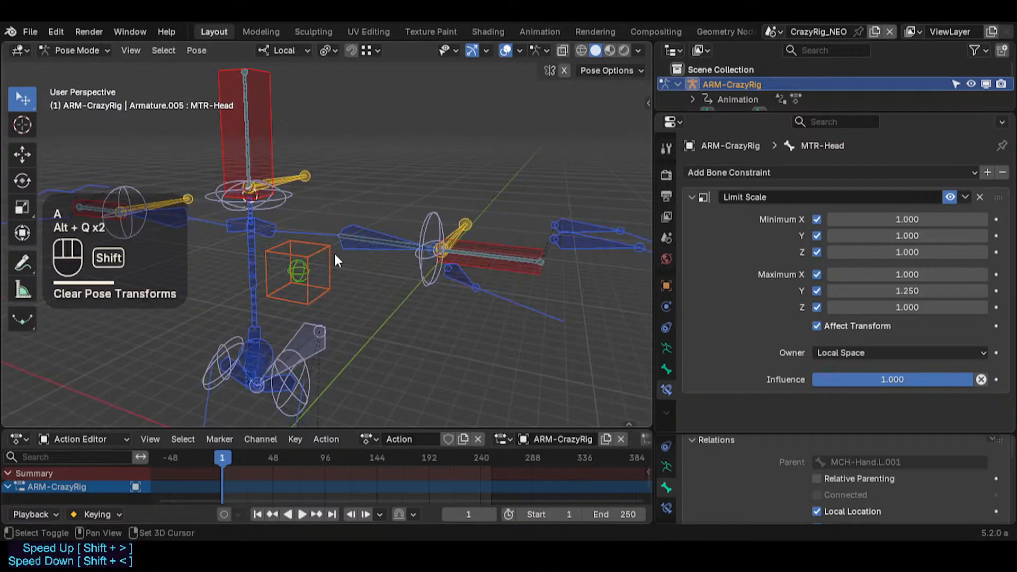
Step: Select CTL-ForeArm.L on the left arm and try moving it with Auto IK at chain length 3
key(shift+grave)
key(a)
key(w)
key(w)
key(e)
key(a)
key(s)
key(shift+q)
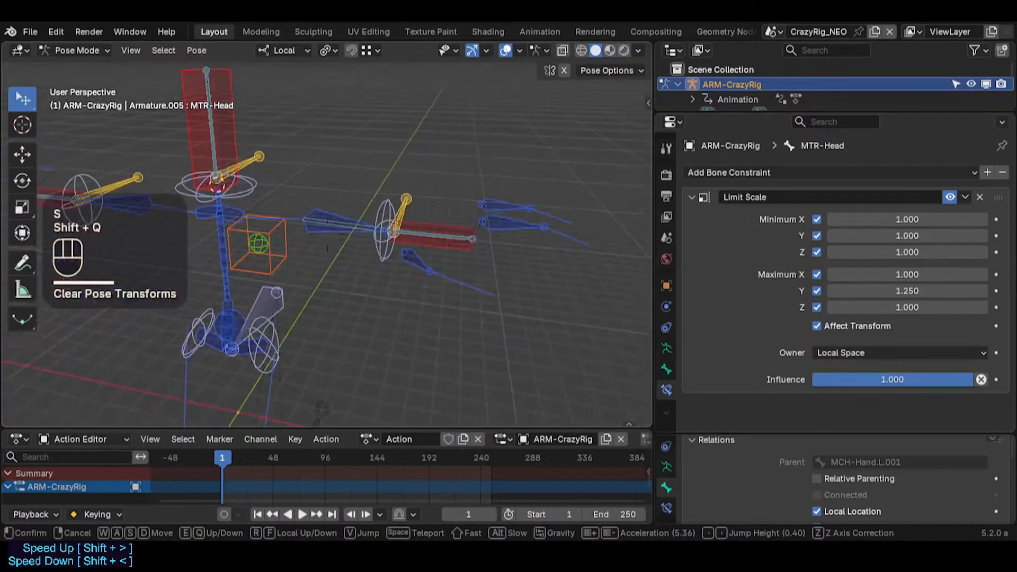
key(e)
click(311, 258)
click(355, 257)
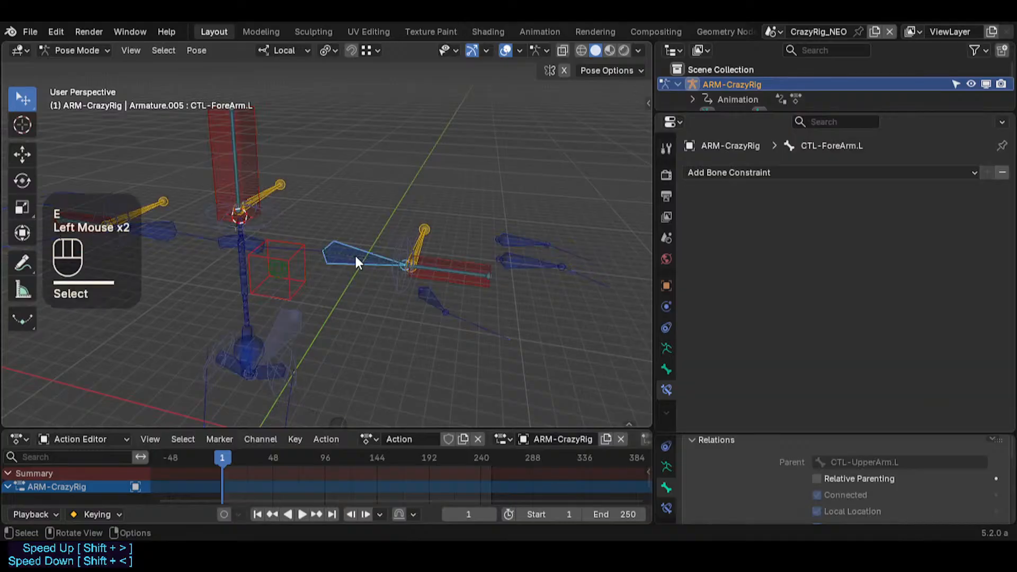
middle_drag(355, 259, 384, 327)
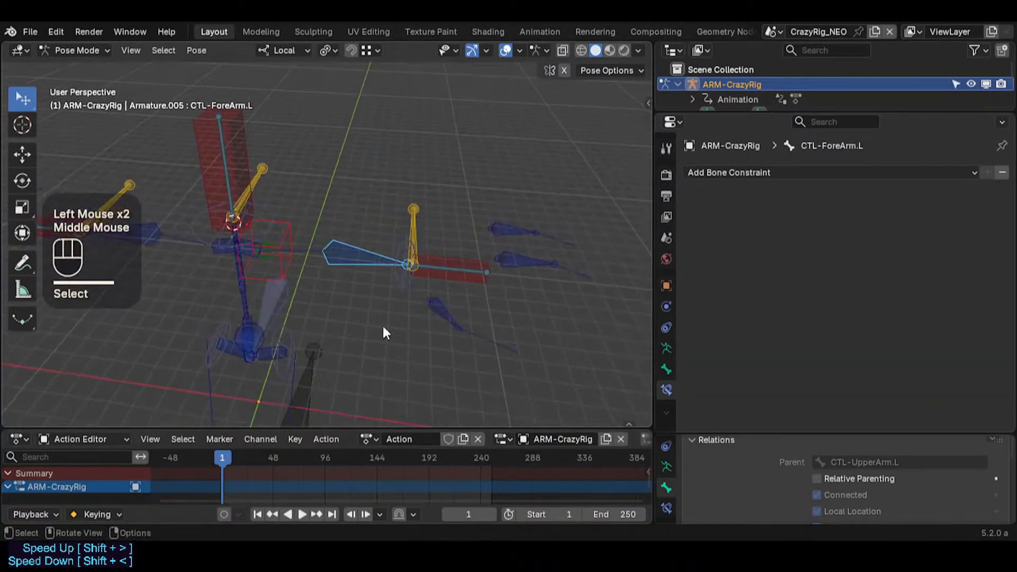
middle_click(366, 297)
key(g)
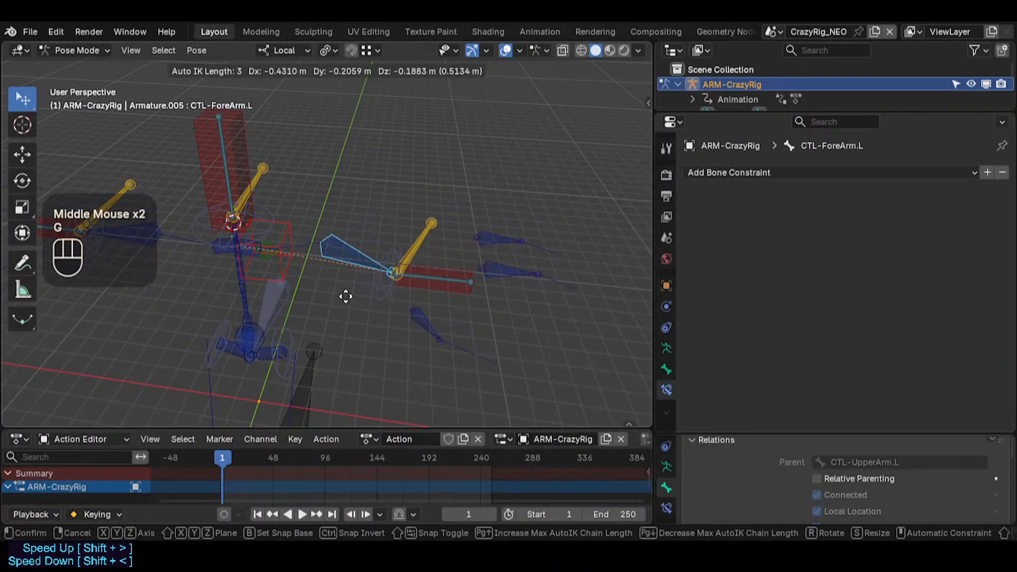
key(Escape)
Step: Move CTL-ForeArm.L with Auto IK at chain length 3 to shift the left arm along with its hand
key(shift+grave)
key(w)
key(w)
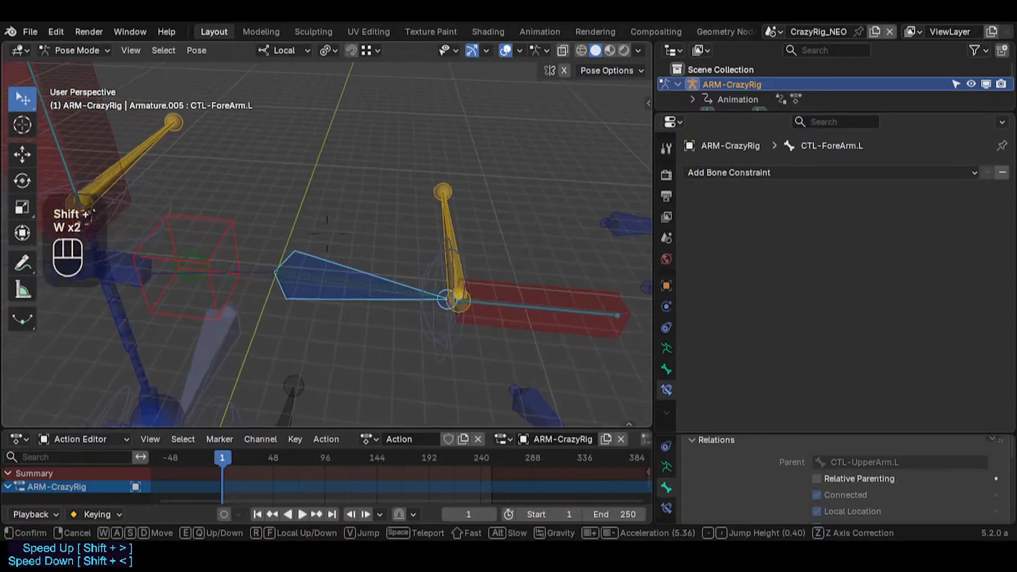
key(s)
click(348, 276)
key(g)
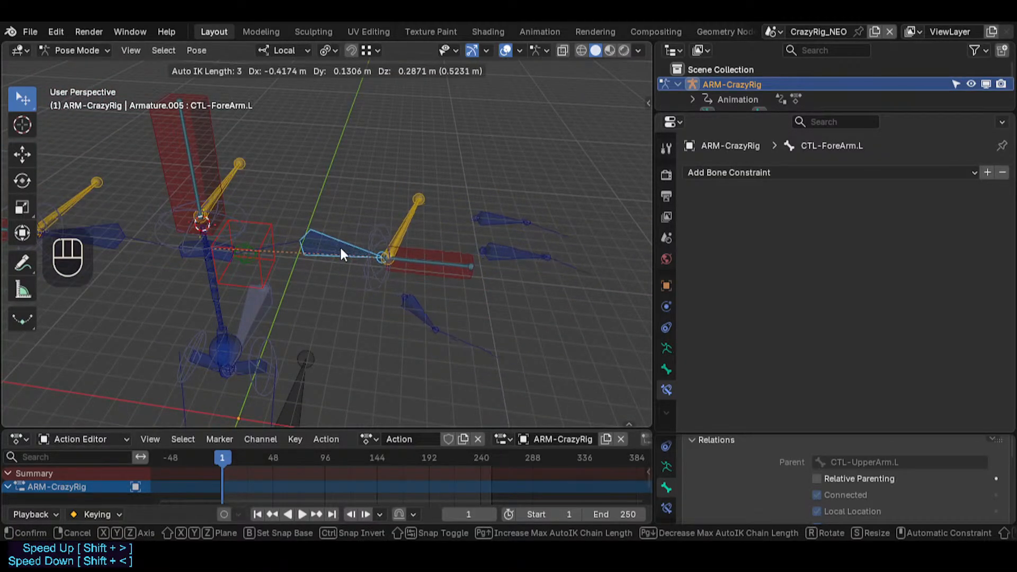
click(363, 233)
Step: Move PIN-Hand.L with Auto IK, raising the chain length to 4 to include the chest in the motion
shift+click(378, 252)
key(g)
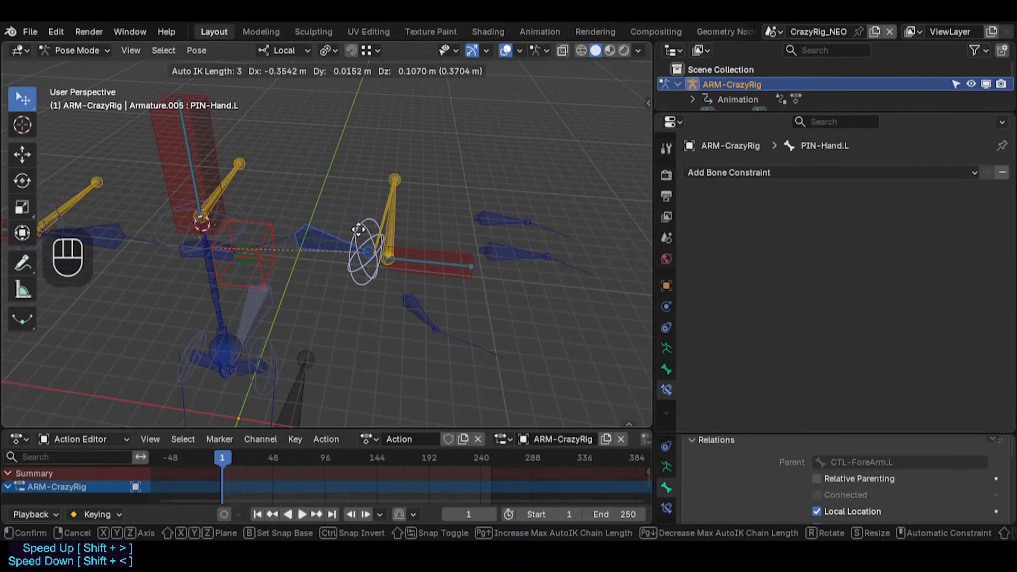
scroll(346, 233, down, 1)
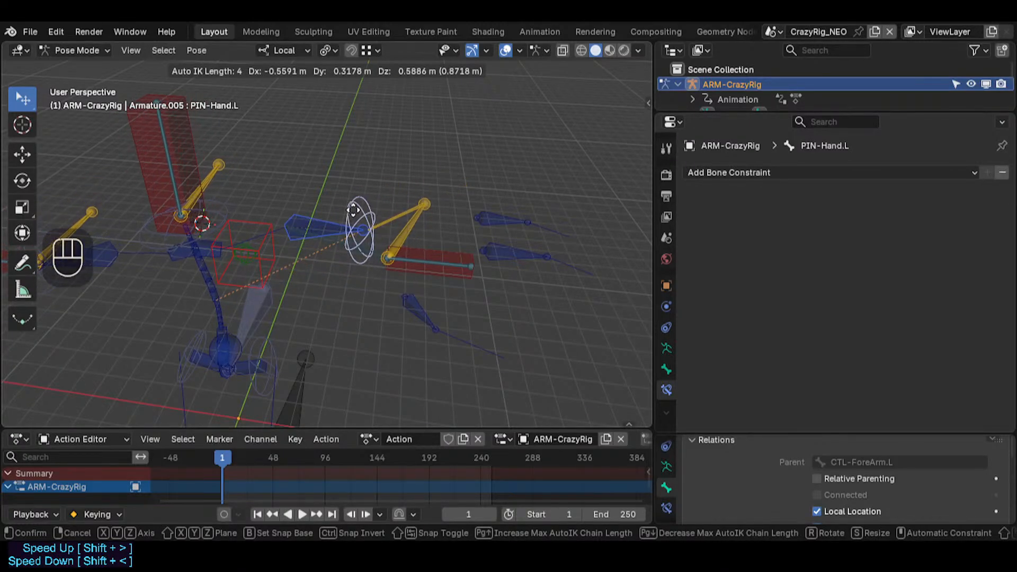
click(385, 208)
Step: Check the LOK-Wrist.L bone at the left wrist and move PIN-Hand.L slightly with Auto IK at chain length 4
click(411, 233)
click(411, 227)
click(396, 221)
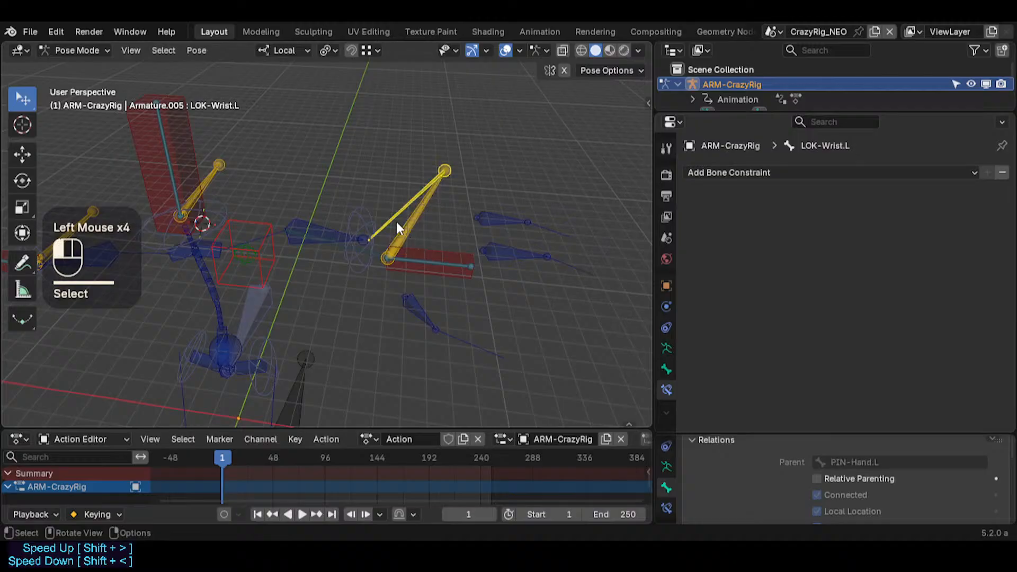
click(325, 219)
shift+click(359, 214)
key(g)
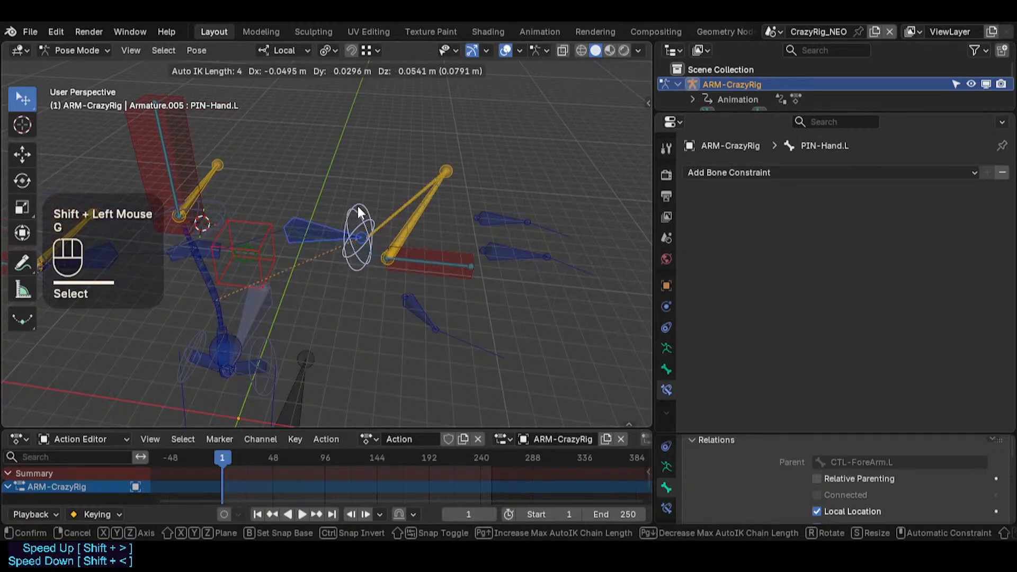
click(359, 214)
Step: Select CTL-ForeArm.L and then PIN-Hand.L, and switch the armature to Edit Mode
click(296, 226)
click(296, 227)
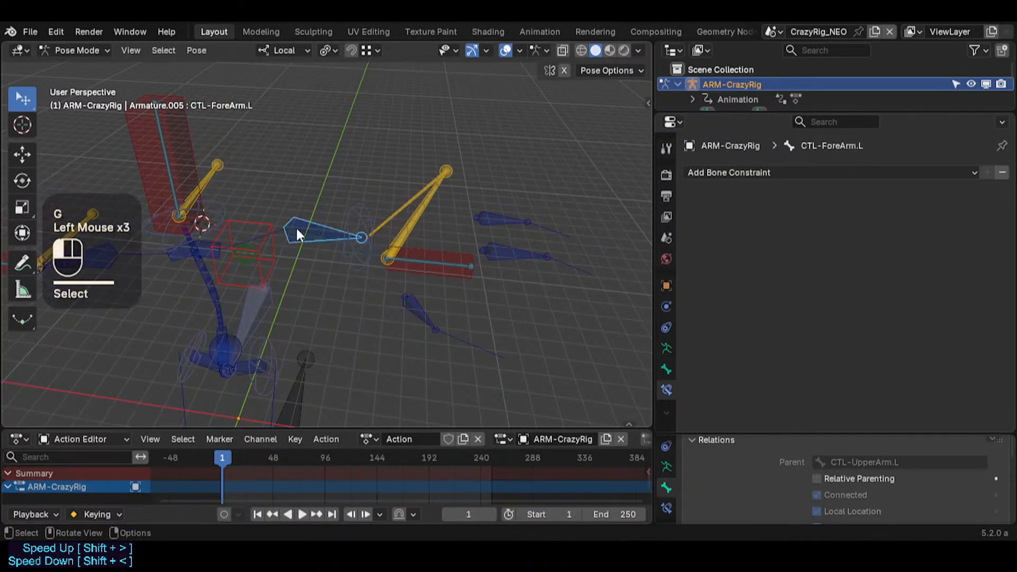
click(346, 231)
key(ctrl+4)
middle_drag(330, 286, 370, 256)
key(Tab)
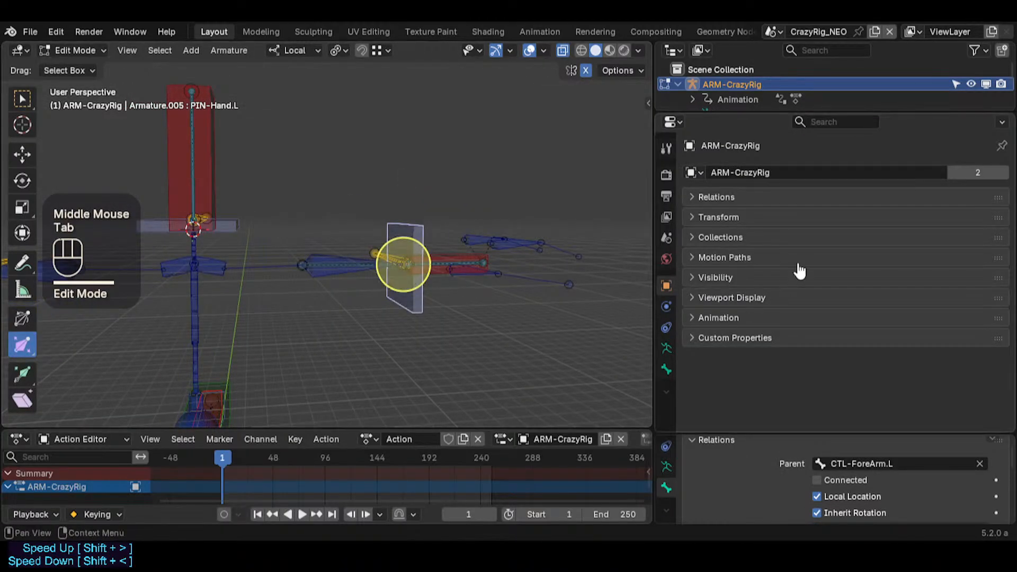
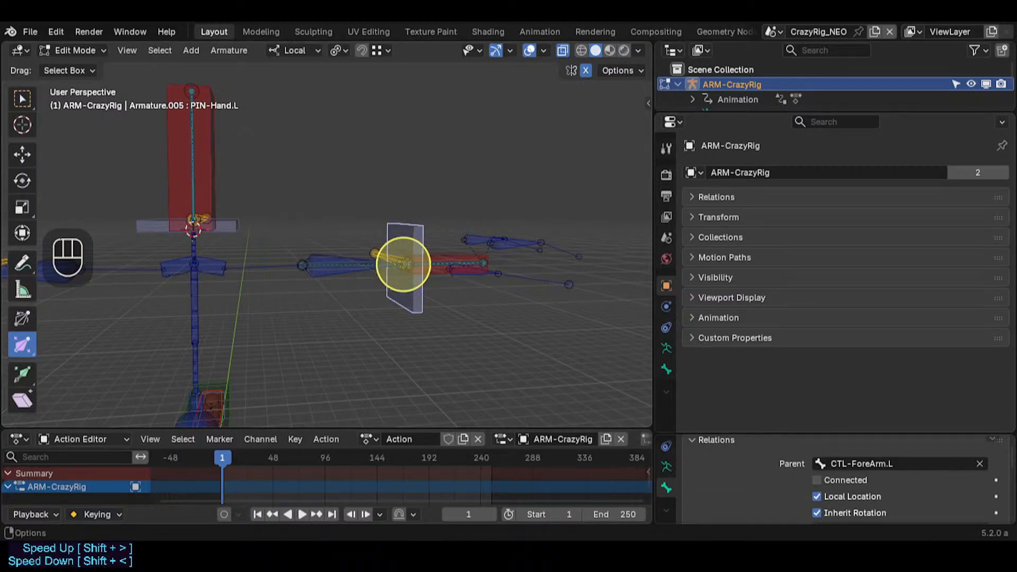
Step: Examine up close the junction between CTL-ForeArm.L's tail and PIN-Hand.L, selecting the forearm's end joint
middle_drag(403, 264, 401, 264)
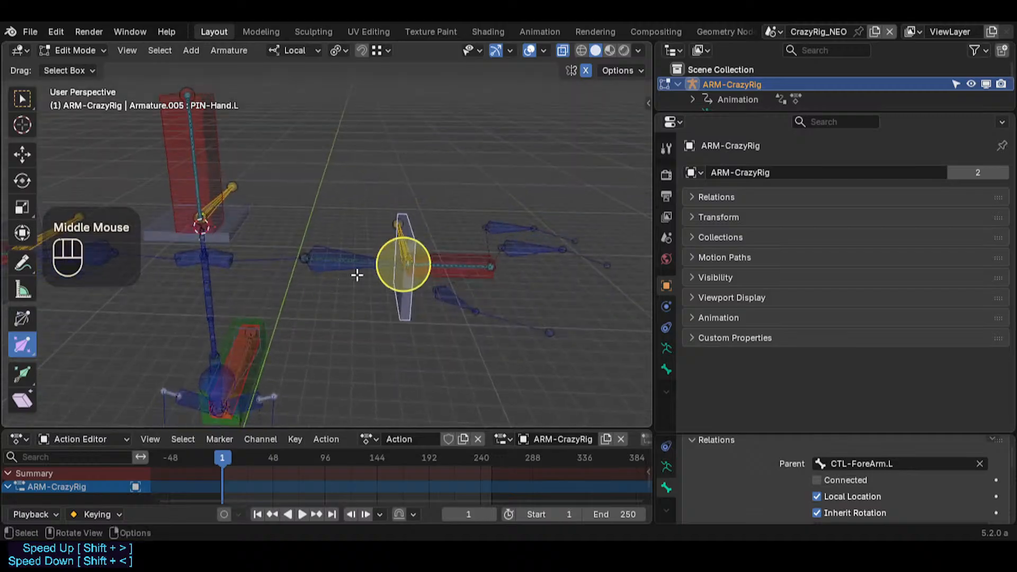
shift+click(348, 264)
key(shift+grave)
key(w)
click(356, 277)
click(377, 388)
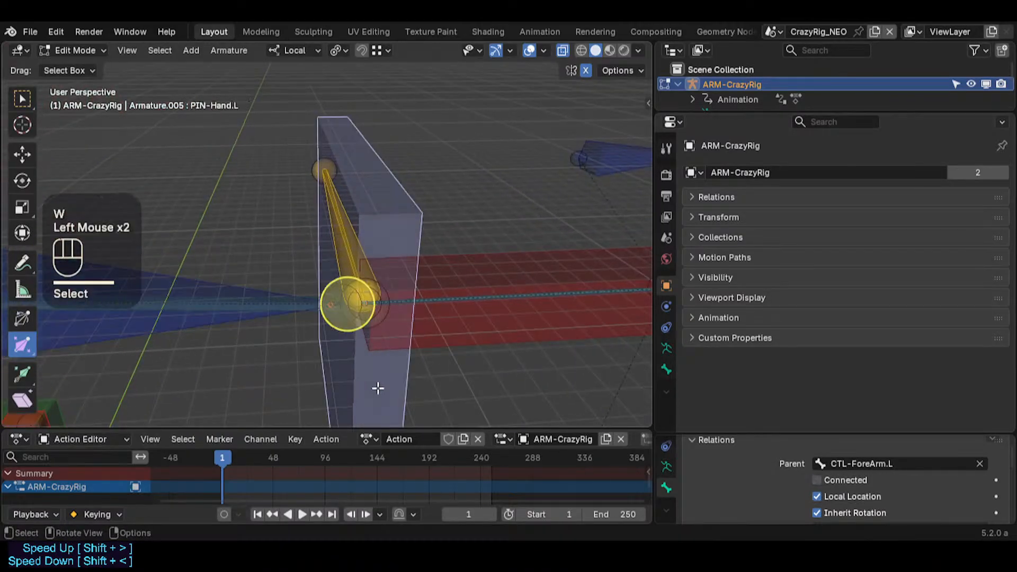
middle_drag(377, 388, 331, 317)
middle_drag(331, 317, 336, 379)
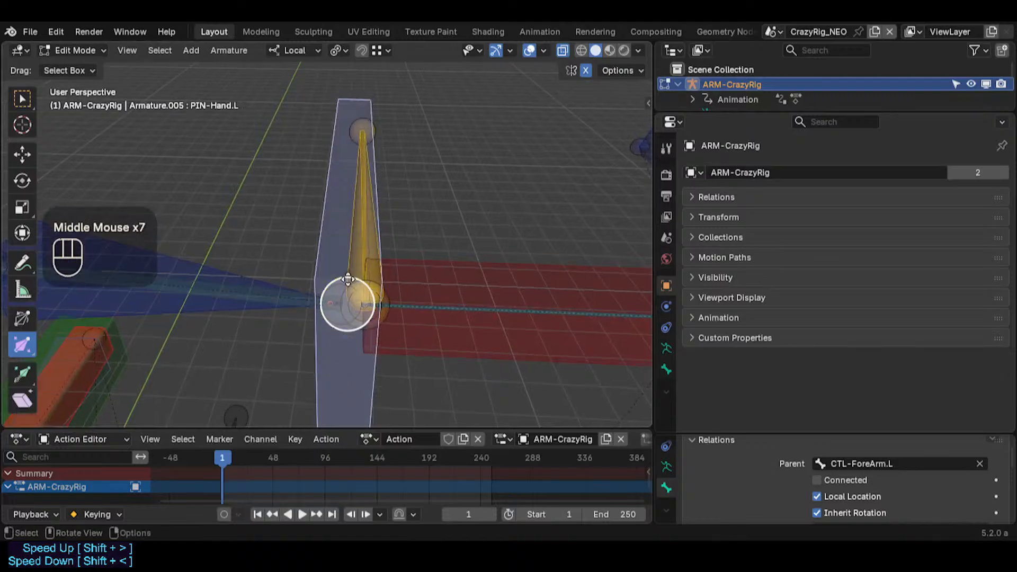
middle_drag(347, 279, 336, 300)
click(335, 293)
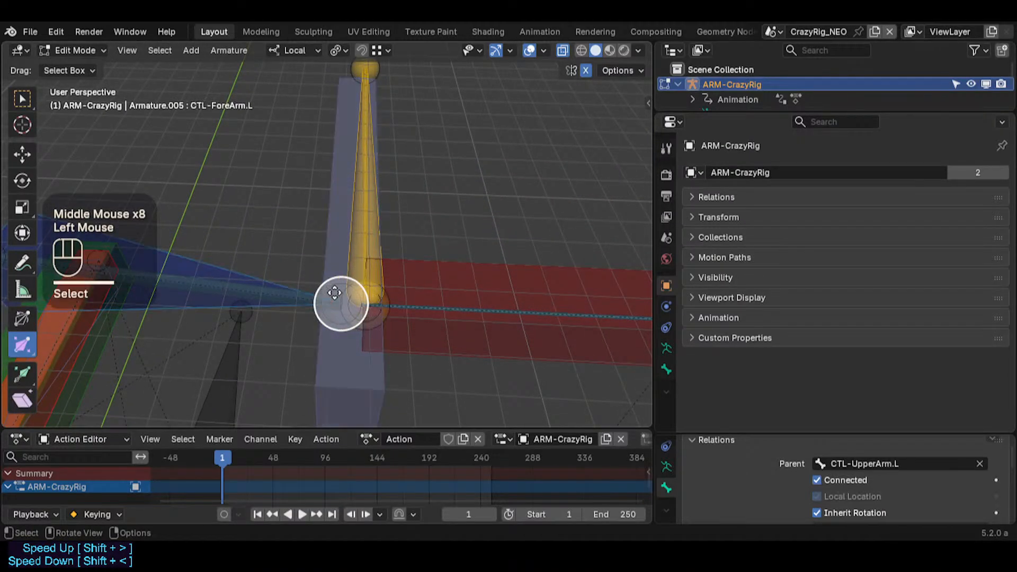
Step: Select PIN-Hand.L in Edit Mode and try moving it away from the forearm's end
middle_drag(371, 376, 333, 379)
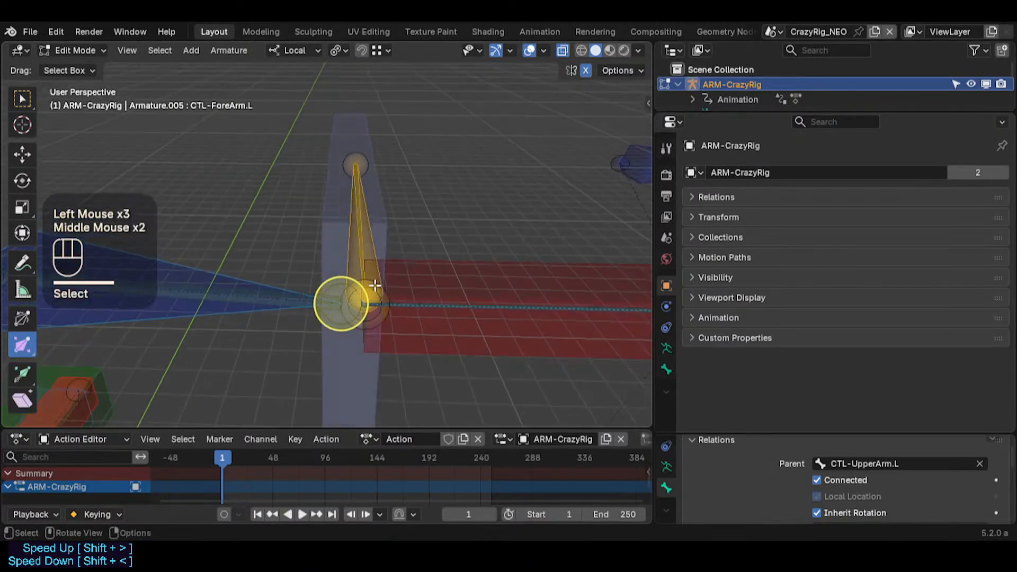
click(332, 379)
key(g)
key(Escape)
mouse_move(339, 344)
middle_down()
mouse_move(307, 328)
mouse_move(318, 301)
mouse_move(335, 302)
mouse_move(322, 351)
middle_up()
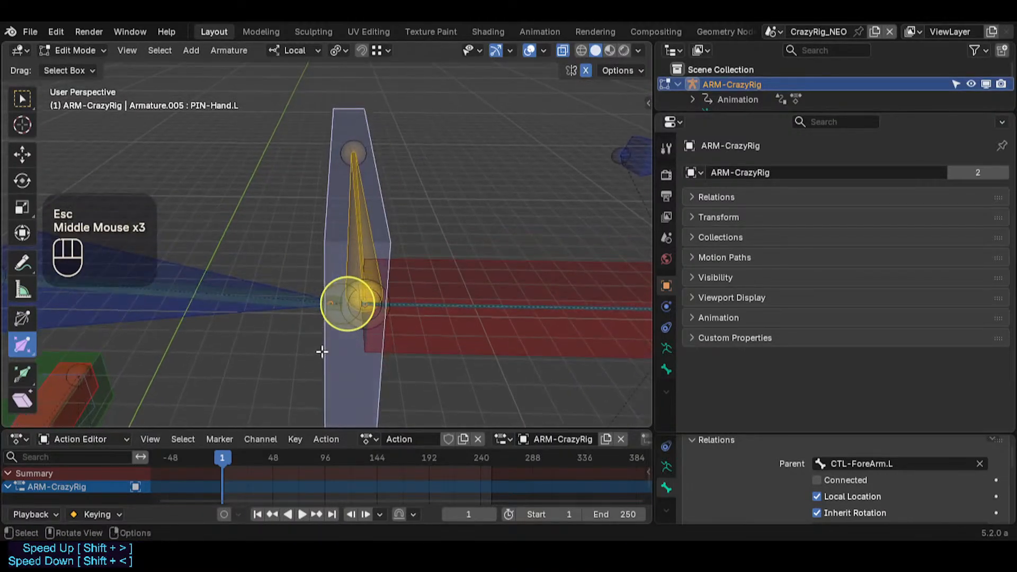
Step: Reselect the end joint of CTL-ForeArm.L to compare its position and parent relation with PIN-Hand.L
click(345, 324)
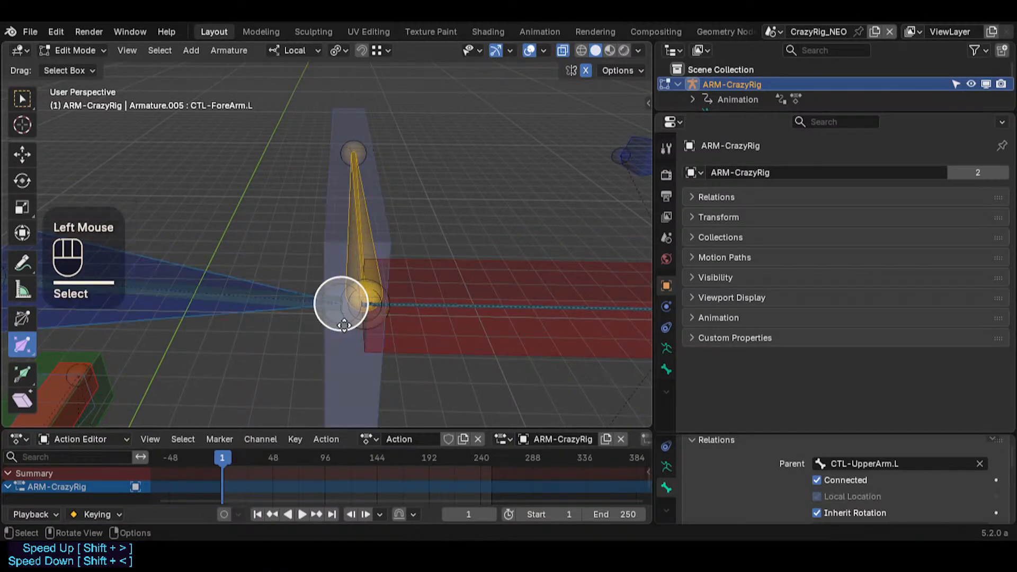
key(s)
key(Escape)
click(344, 326)
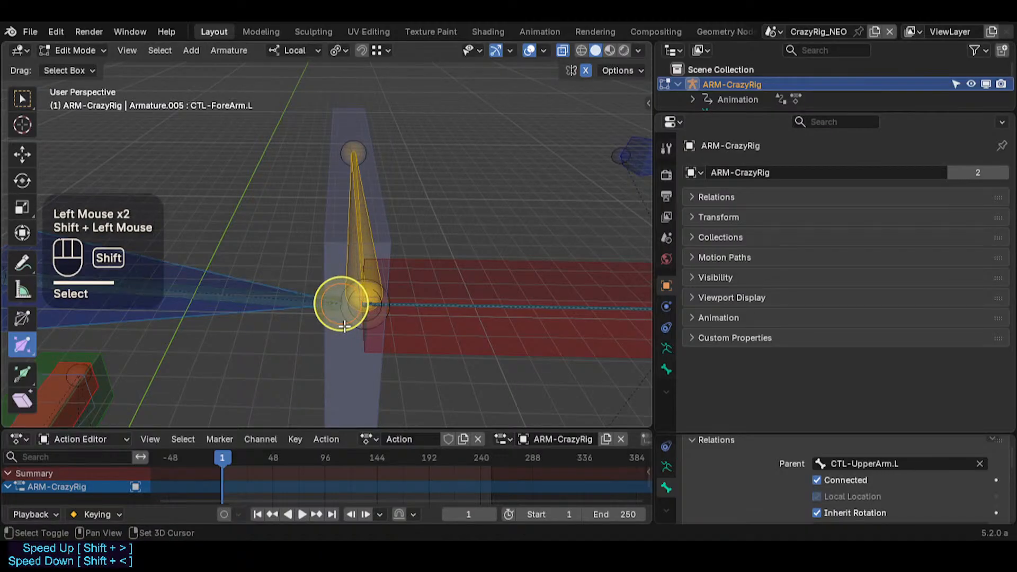
Step: Move the end joint of CTL-ForeArm.L about 0.07 m away from PIN-Hand.L in Edit Mode, and select MCH-ForeArm.L
key(g)
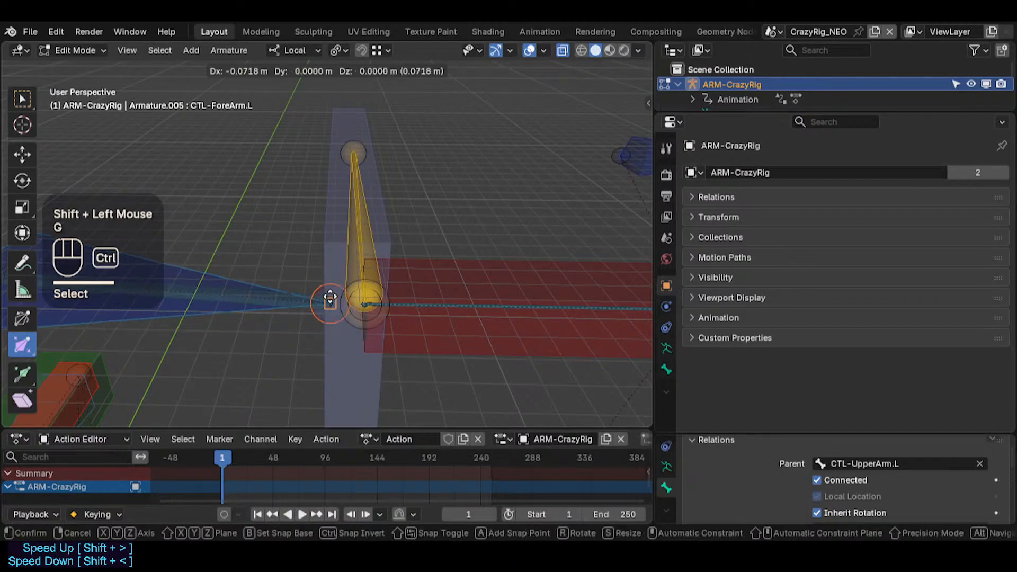
ctrl+click(330, 301)
click(290, 304)
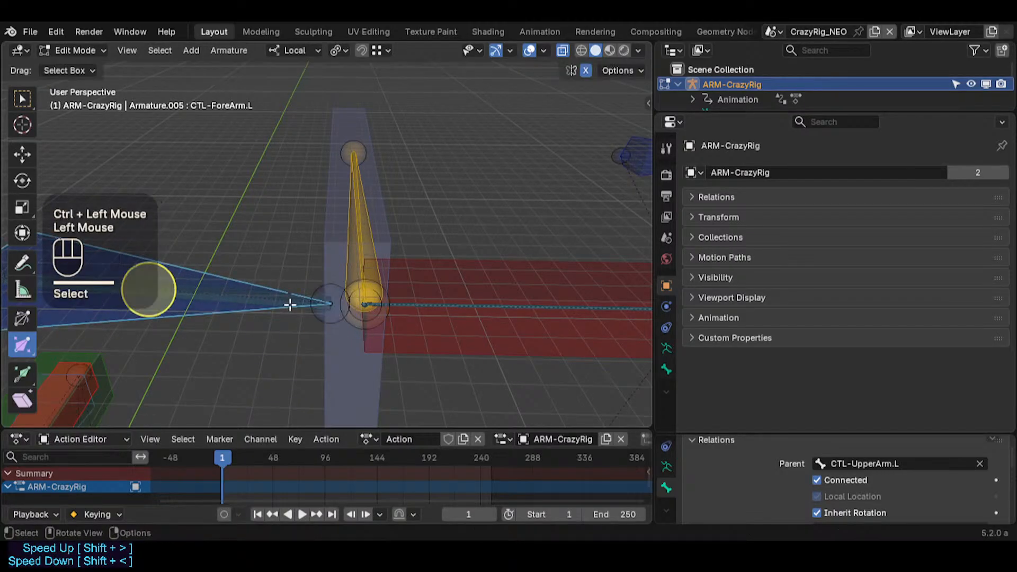
click(326, 307)
click(267, 300)
Step: Switch the armature to Pose Mode, select all bones and clear their pose transforms
key(ctrl+Tab)
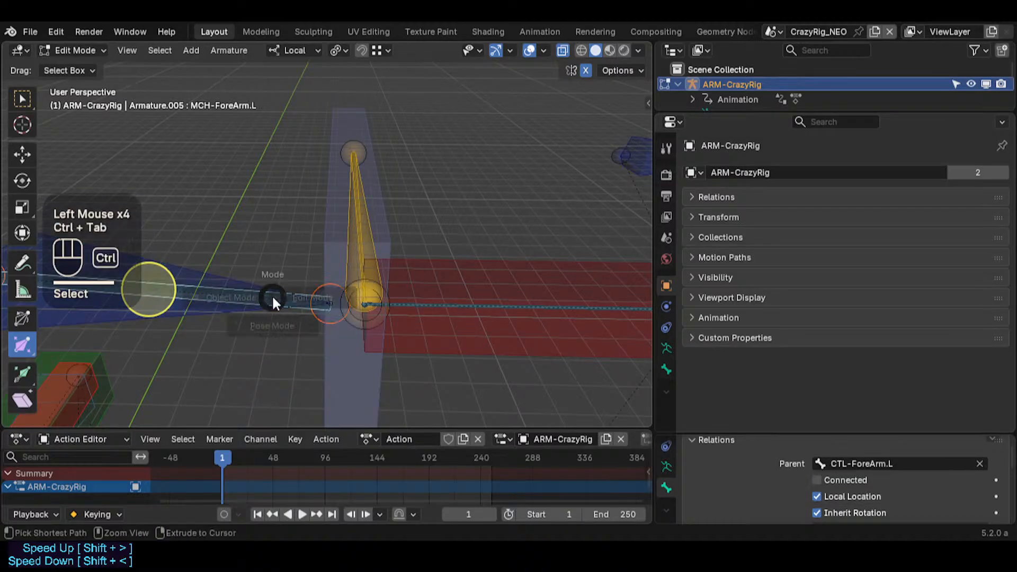
click(248, 250)
key(shift+grave)
key(shift+s)
key(shift+a)
click(322, 256)
key(a)
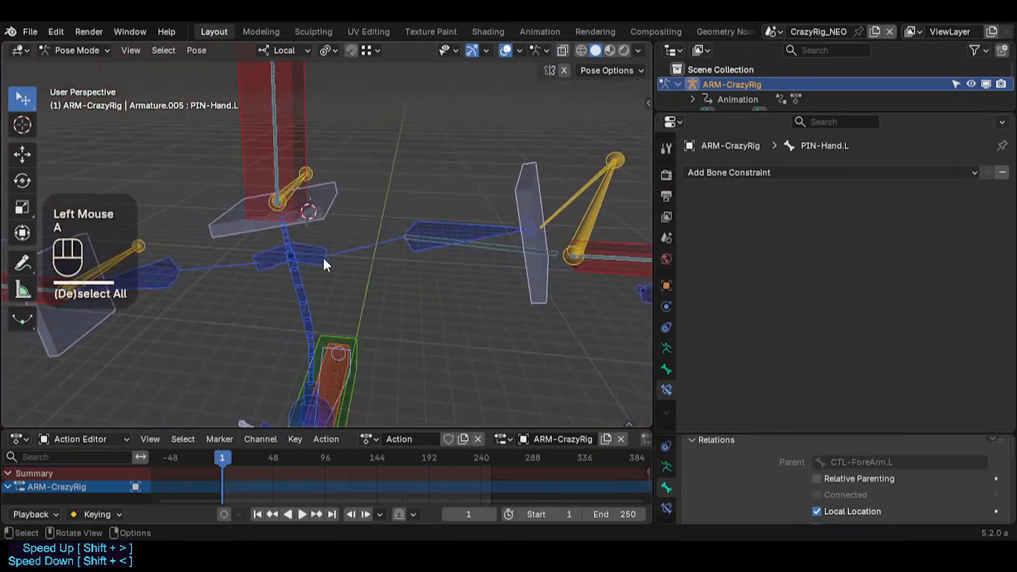
key(alt+q)
key(alt+q)
Step: Select MCH-ForeArm.L, CTL-ForeArm.L and PIN-Hand.L in turn to compare their constraints and parents
click(537, 271)
click(537, 271)
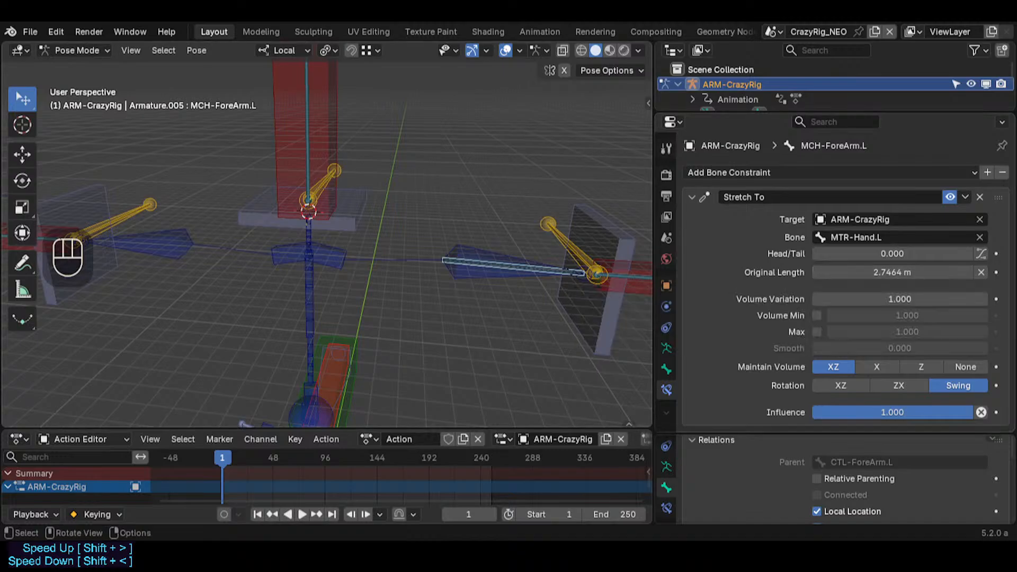
click(523, 302)
shift+middle_drag(523, 302, 305, 314)
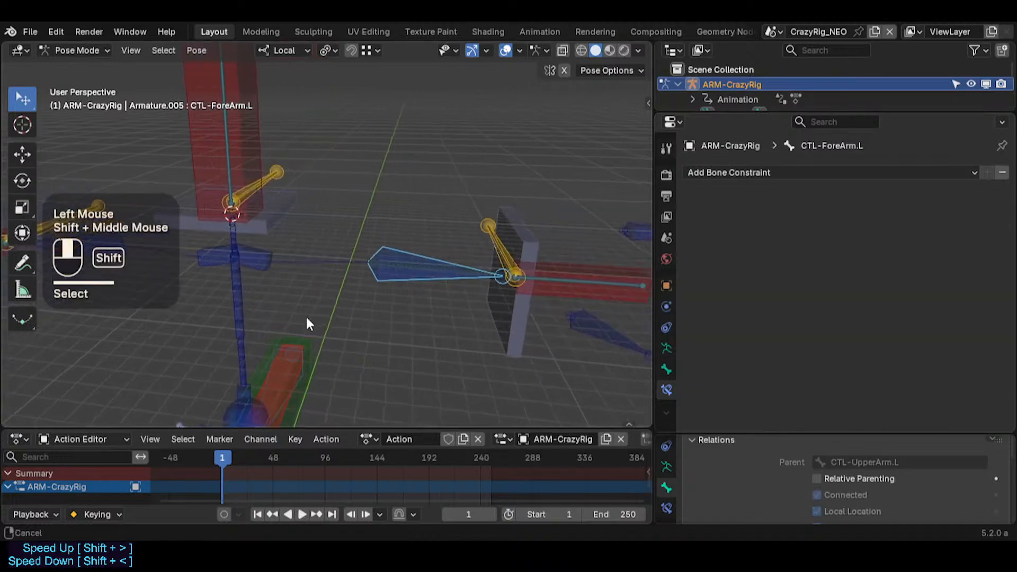
click(503, 215)
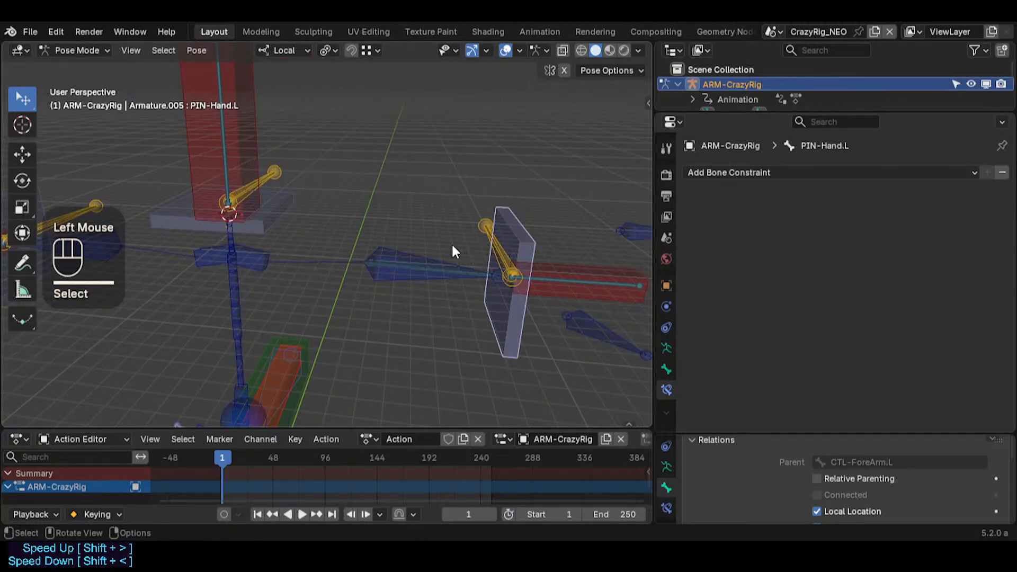
click(440, 264)
Step: Show the bones' custom shapes, and move CTL-ForeArm.L and PIN-Hand.L together inward with an Auto IK length of 4
key(ctrl+4)
click(403, 233)
click(407, 255)
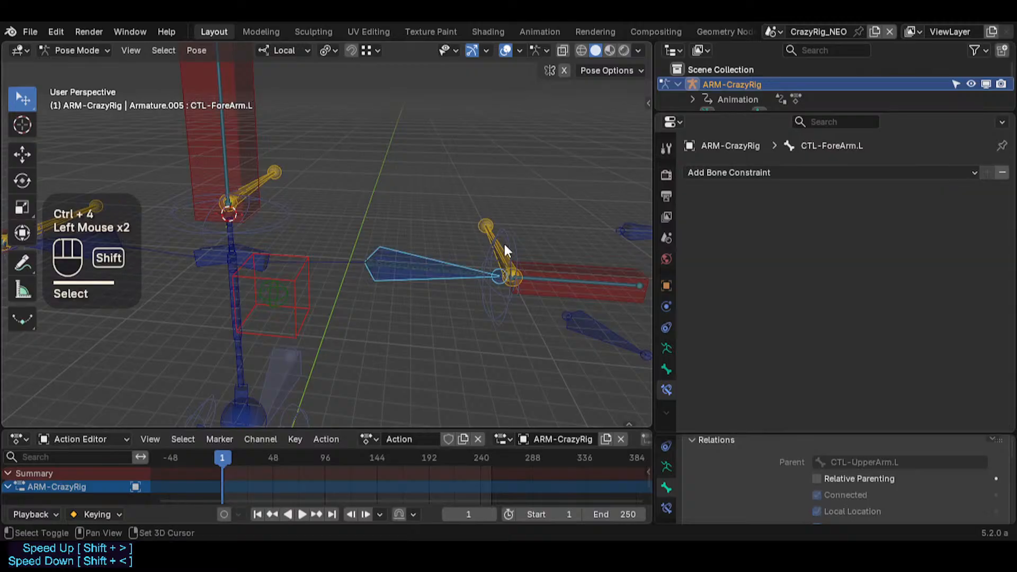
shift+click(523, 236)
key(g)
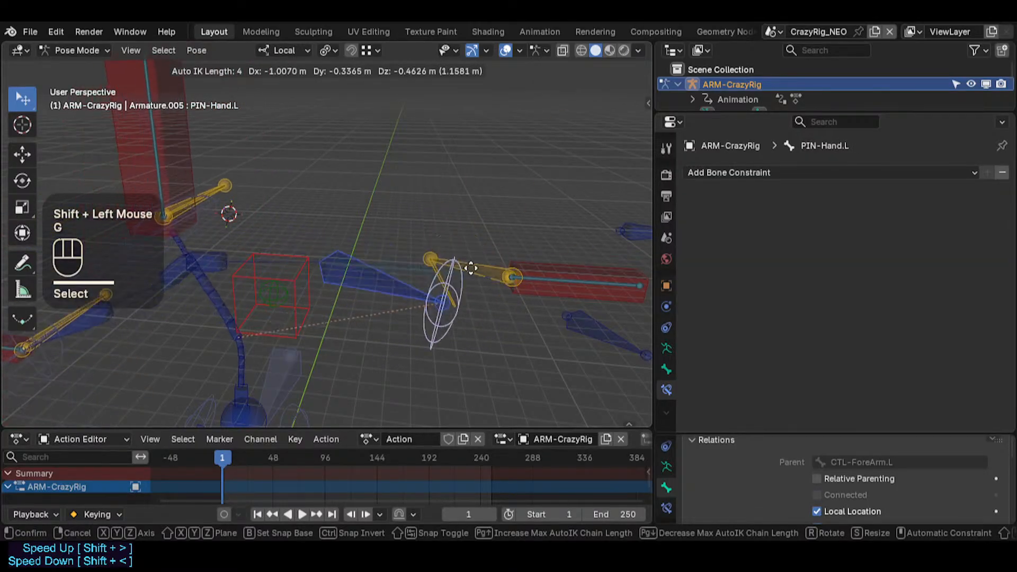
click(445, 281)
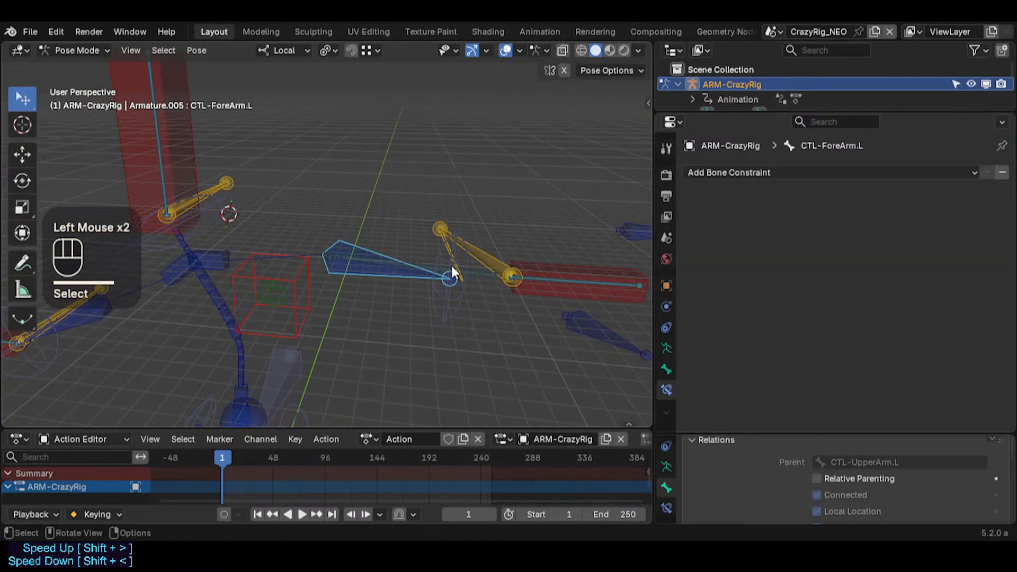
Step: Move CTL-ForeArm.L on its own, lower and further inward, and rotate it upward
key(g)
click(482, 319)
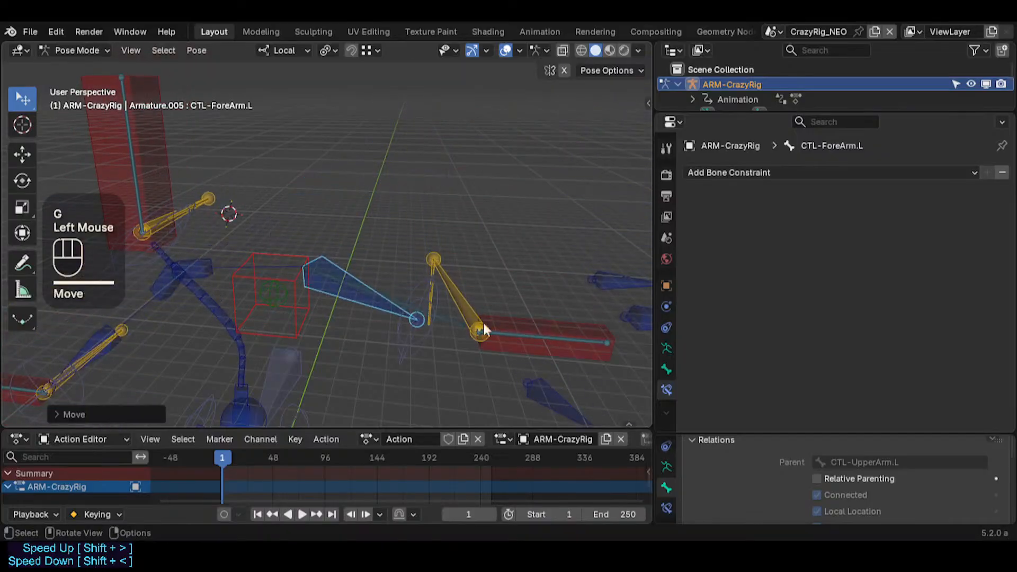
key(r)
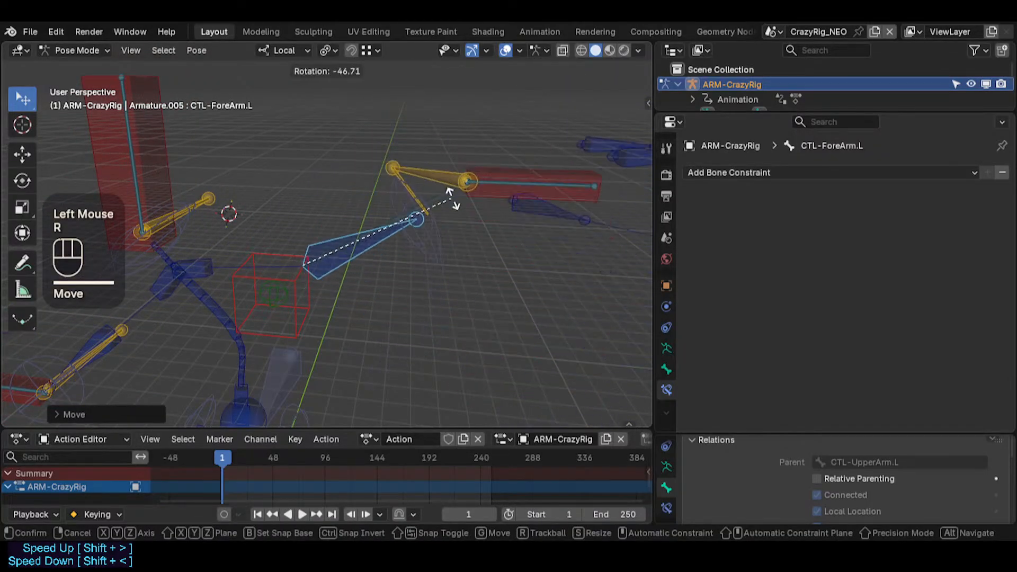
click(504, 154)
Step: Select the hand bone MTR-Hand.L and scale it up
click(504, 159)
click(504, 159)
key(s)
click(606, 311)
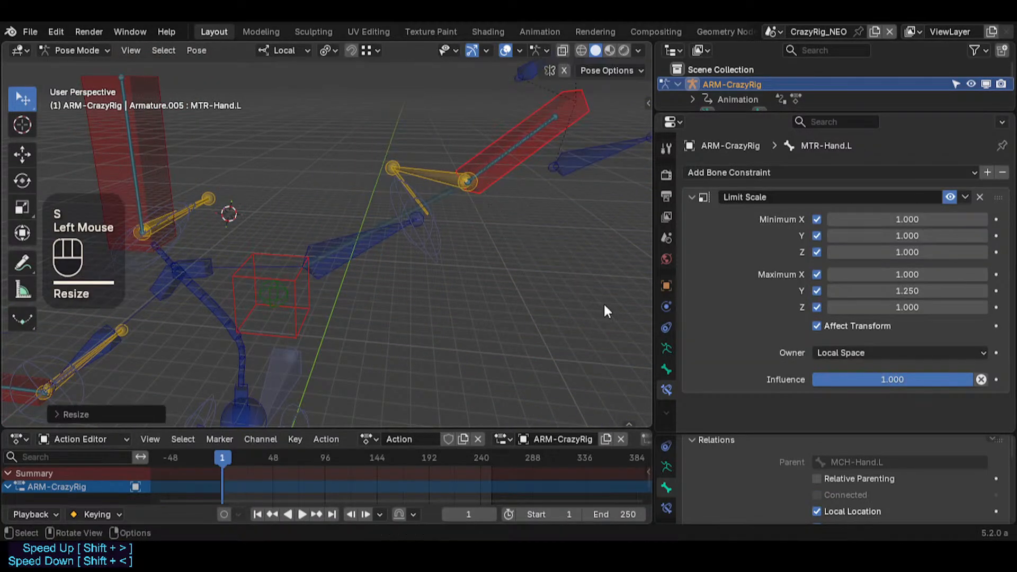
Step: Rotate CTL-ForeArm.L back downward and move it around with an Auto IK length of 4
double_click(389, 252)
key(r)
click(408, 325)
key(g)
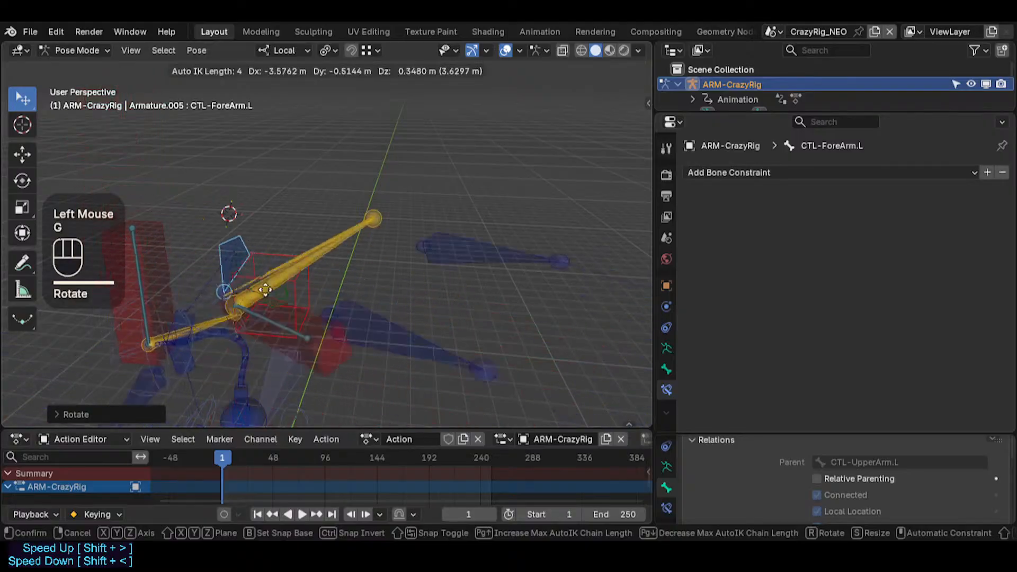
click(443, 263)
Step: Move CTL-ForeArm.L in two passes to pull the arm and upper body outward
middle_drag(443, 263, 440, 317)
key(shift+grave)
key(s)
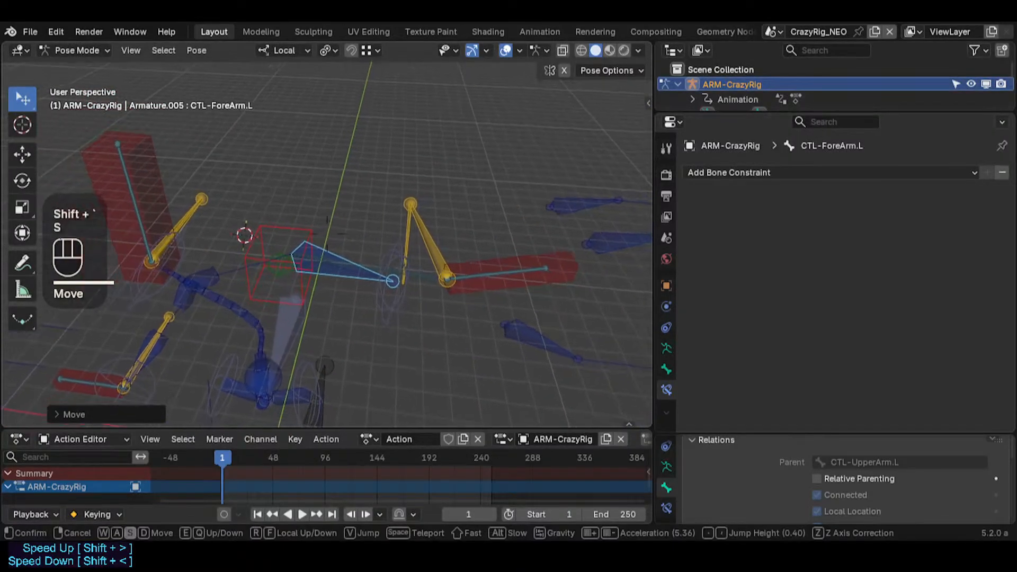
click(440, 317)
key(s)
key(Escape)
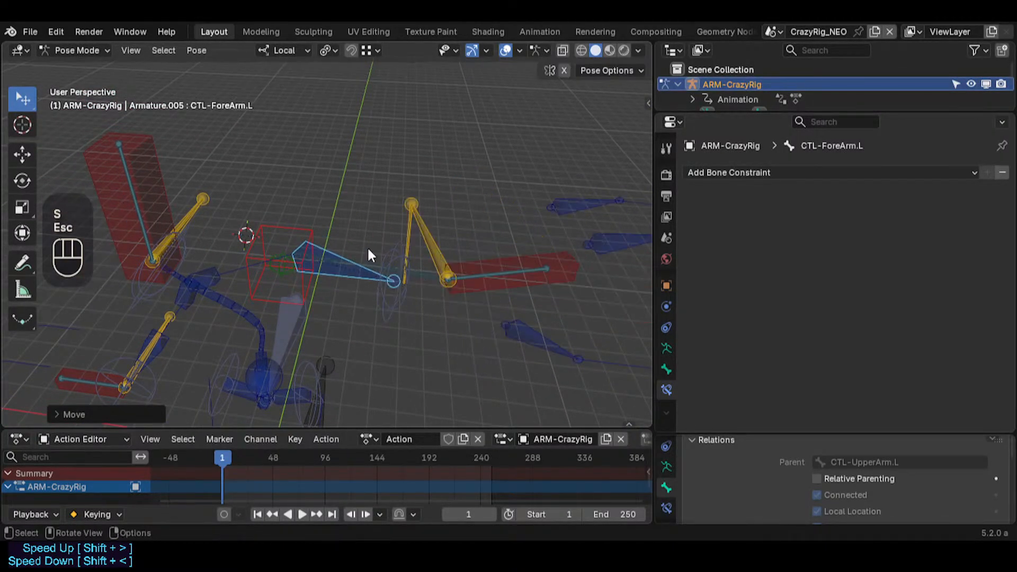
click(366, 272)
key(g)
click(397, 247)
key(g)
click(464, 254)
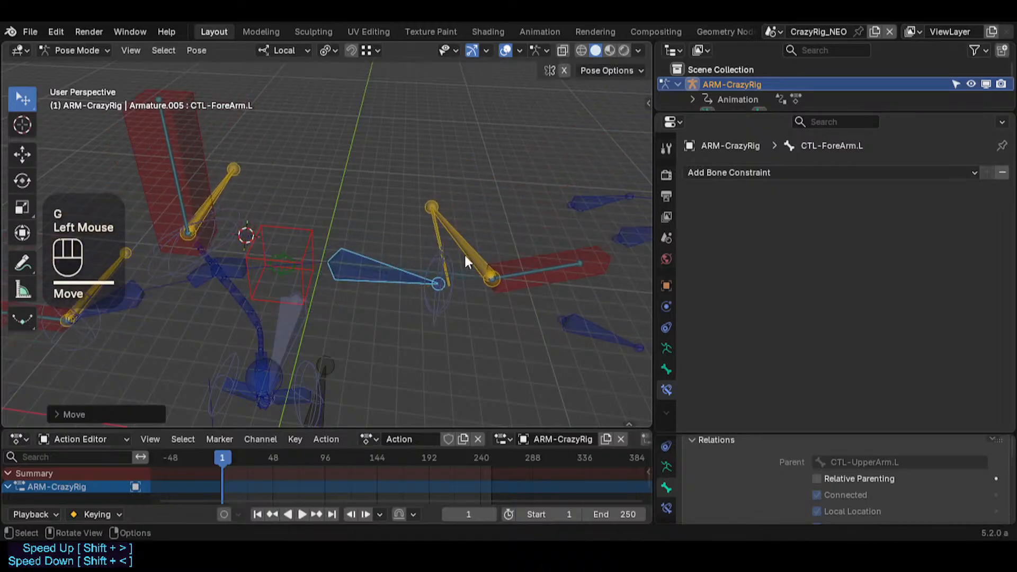
Step: Scale MTR-Hand.L up and down several times to demonstrate how its scale switches the hand's alignment with the forearm
click(511, 251)
key(s)
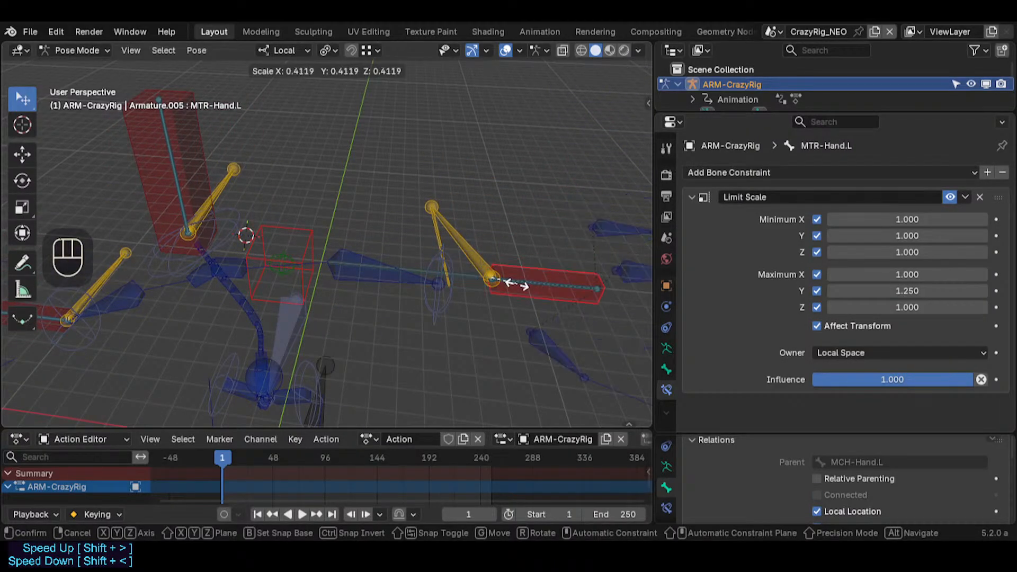
click(550, 286)
key(shift+grave)
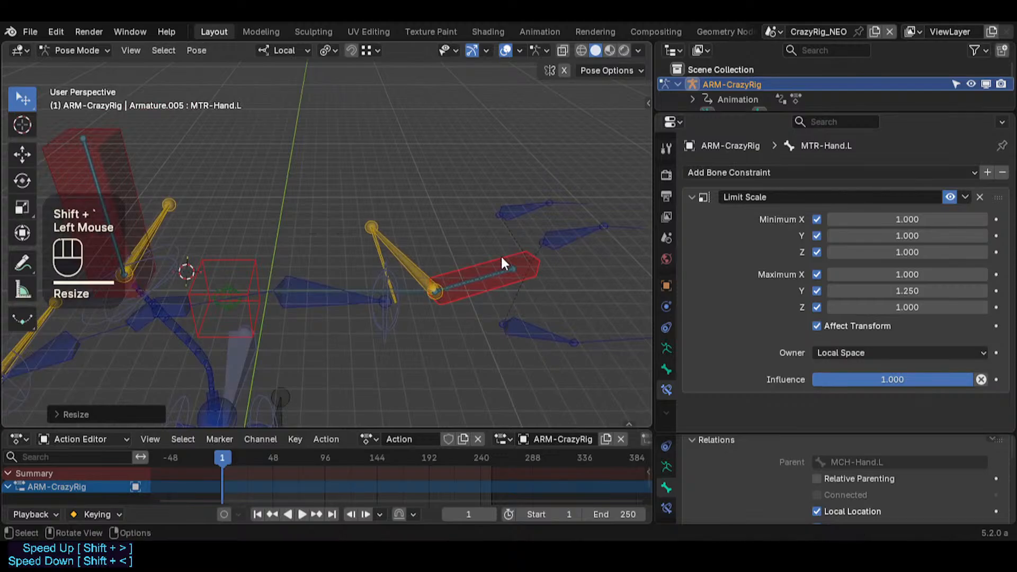
click(501, 254)
key(s)
click(431, 271)
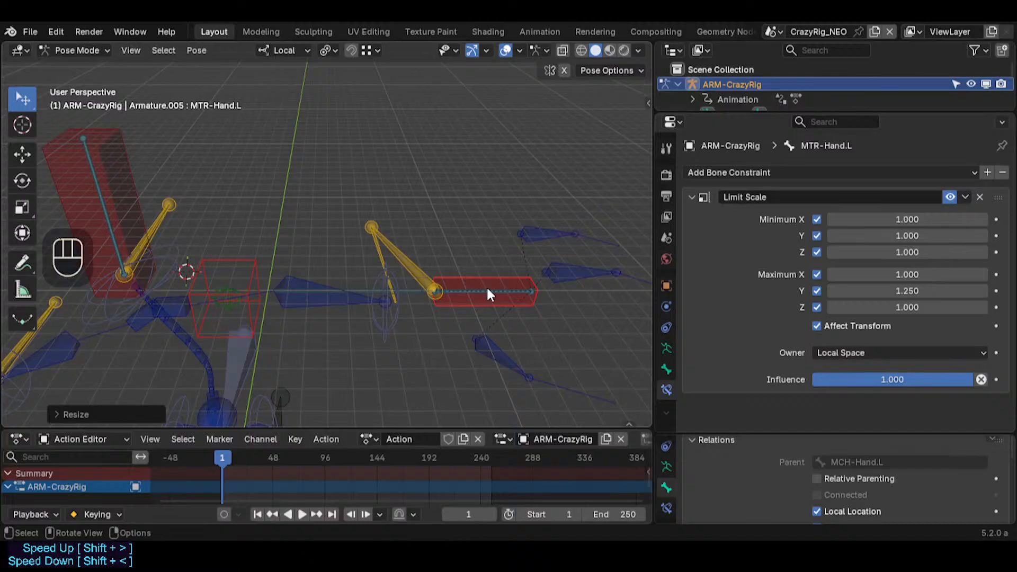
key(s)
click(542, 291)
click(566, 227)
click(491, 264)
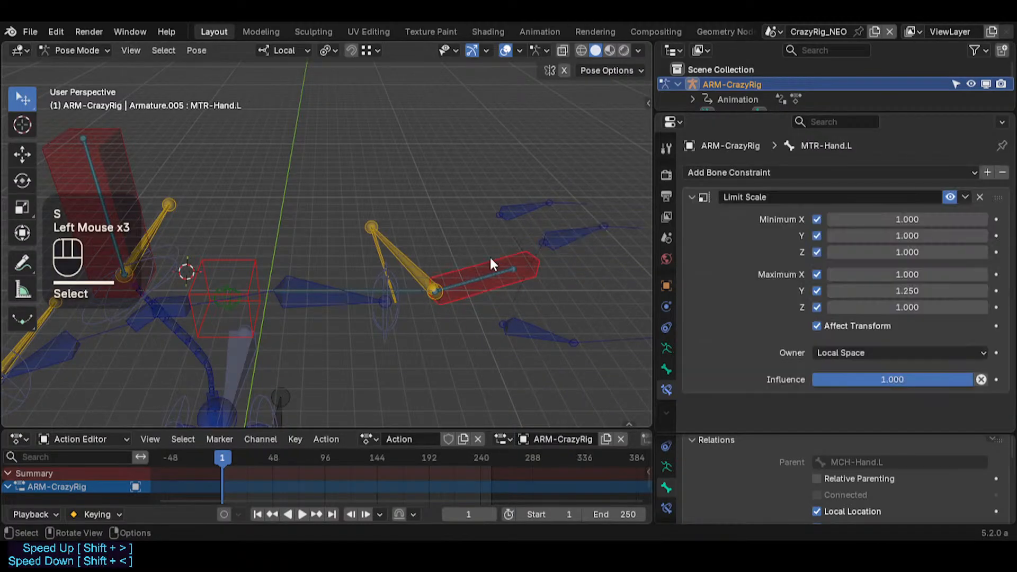
key(s)
click(579, 246)
Step: Try scaling MTR-Hand.L to a negative value, and clear its pose transforms
key(shift+grave)
key(d)
click(535, 266)
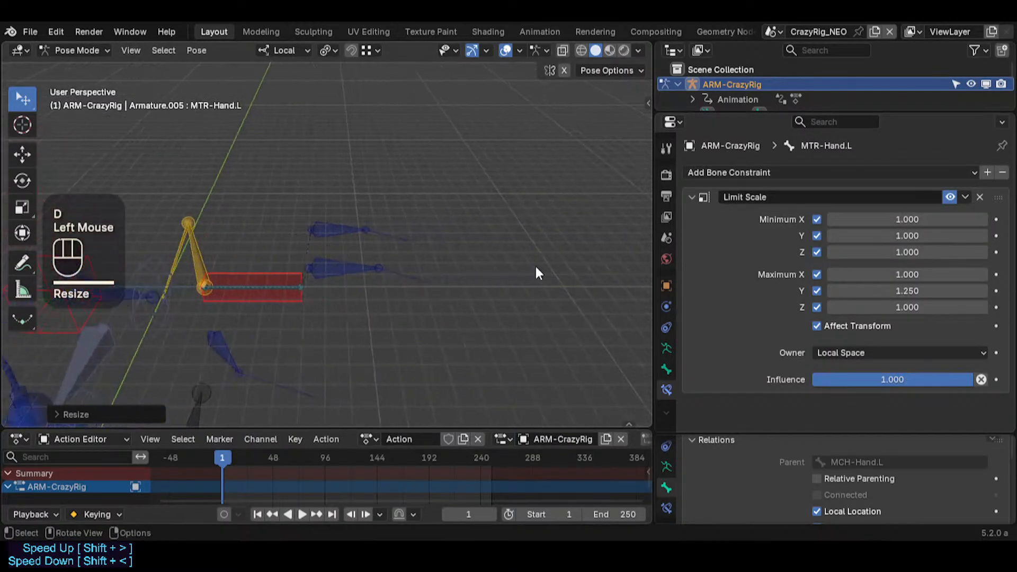
click(335, 268)
click(253, 273)
key(s)
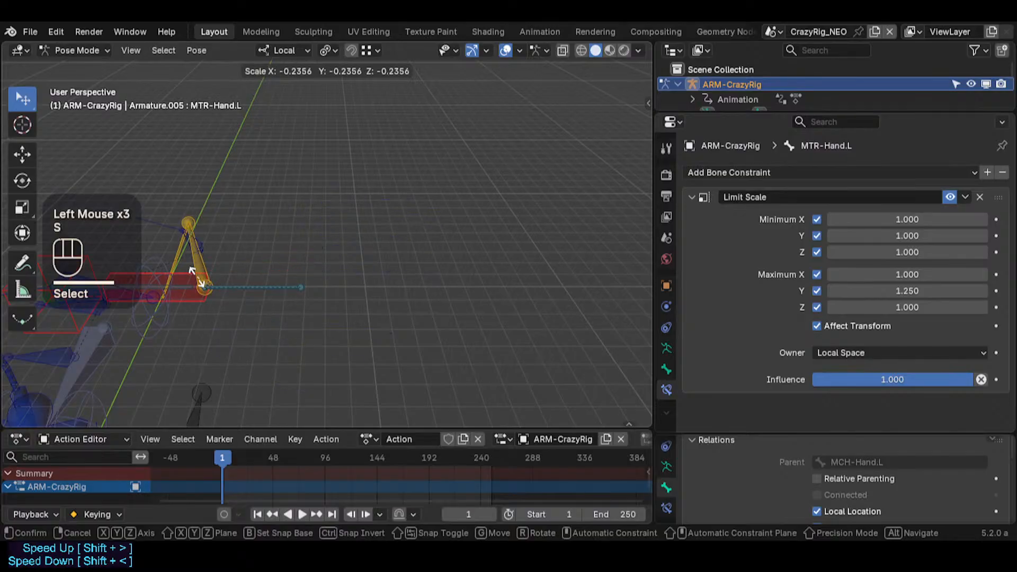
click(312, 288)
key(Escape)
key(alt+q)
key(alt+q)
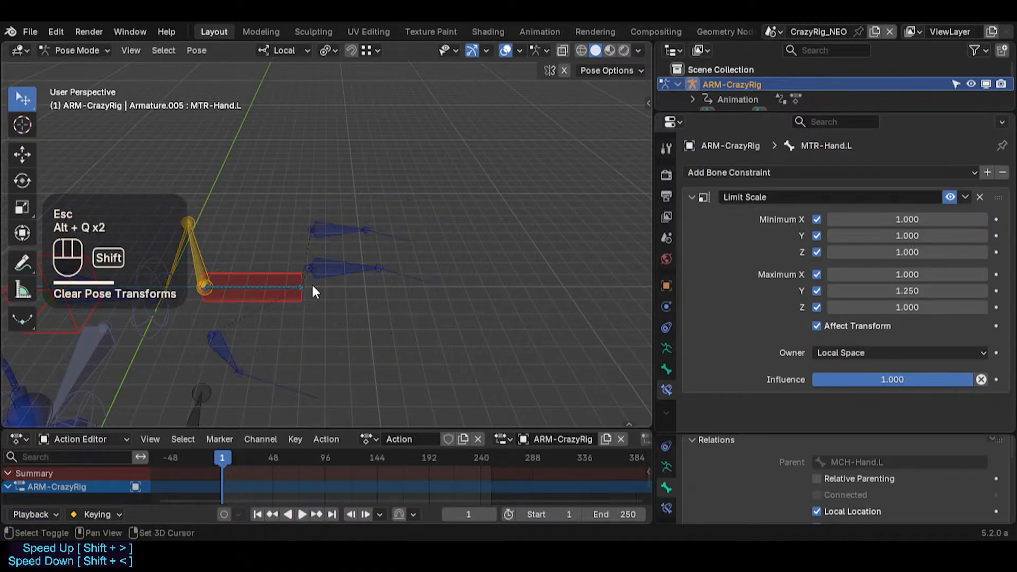
Step: Select PIN-Hand.L together with MTR-Hand.L and try moving both
key(shift+grave)
key(w)
key(d)
click(313, 289)
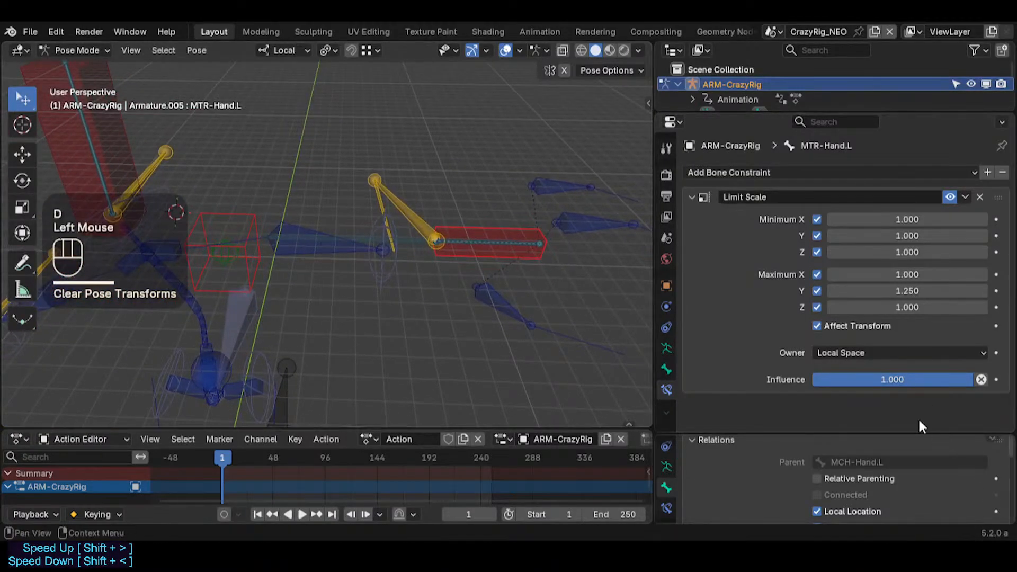
click(395, 277)
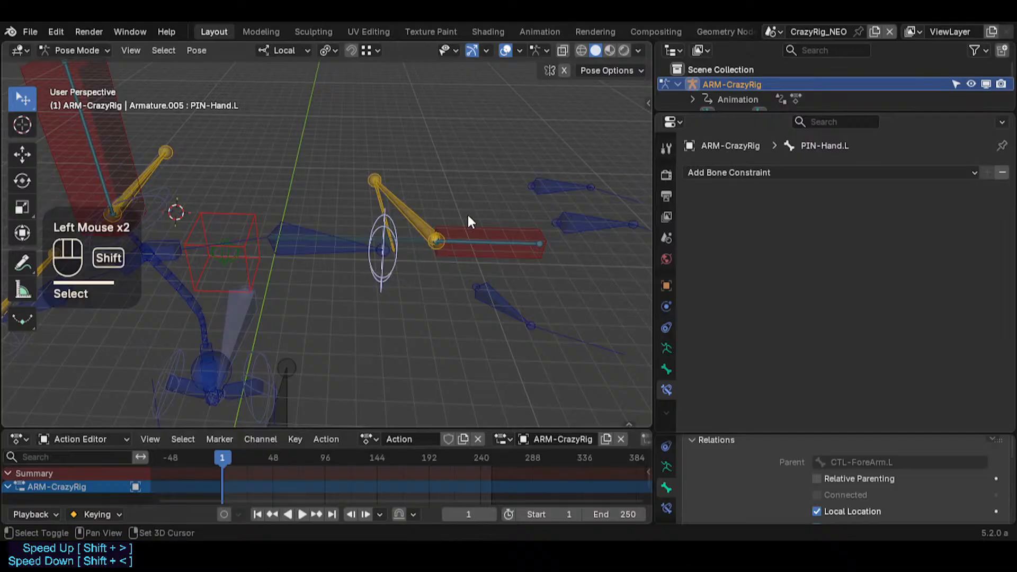
key(shift+grave)
key(d)
key(w)
click(453, 231)
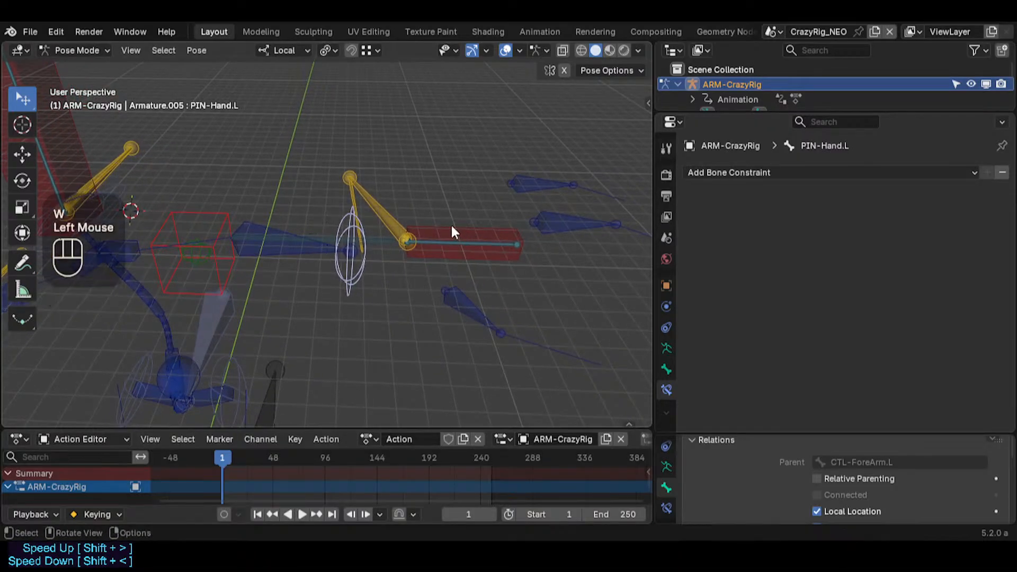
shift+click(424, 241)
key(g)
key(Escape)
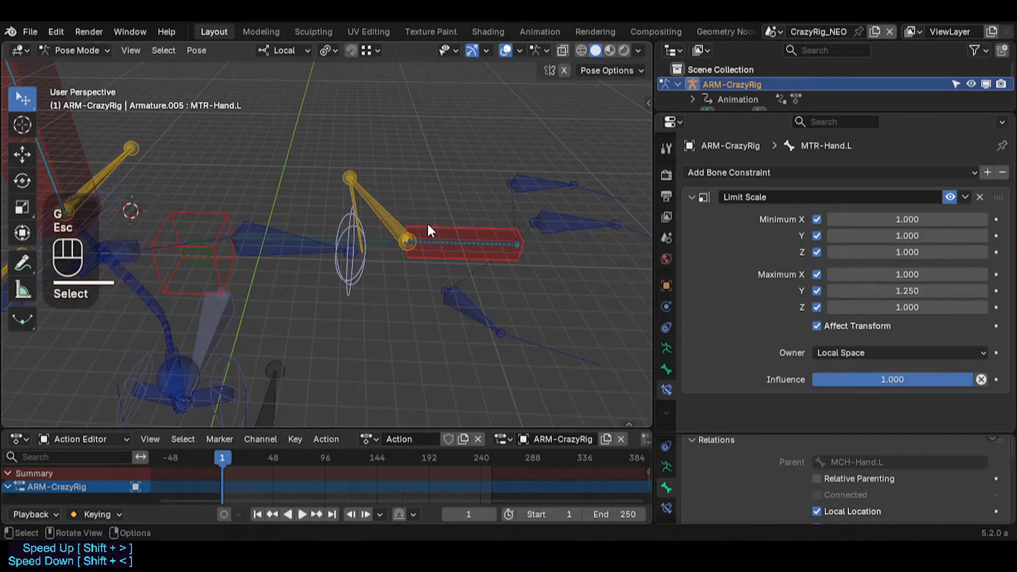
Step: Try moving CTL-ForeArm.L on its own and PIN-Hand.L on its own to compare how each affects the arm
click(286, 238)
key(g)
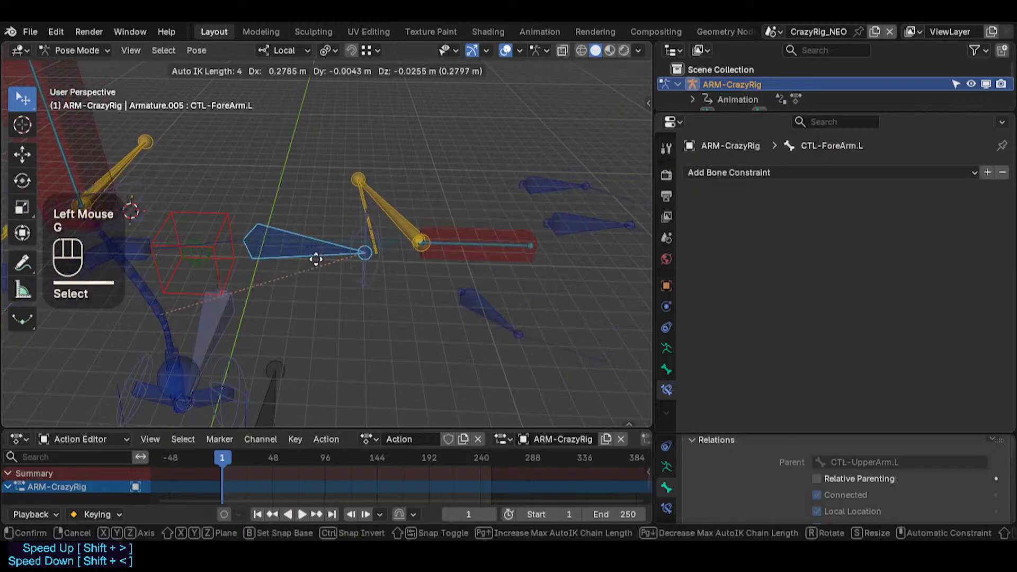
key(Escape)
click(348, 254)
key(g)
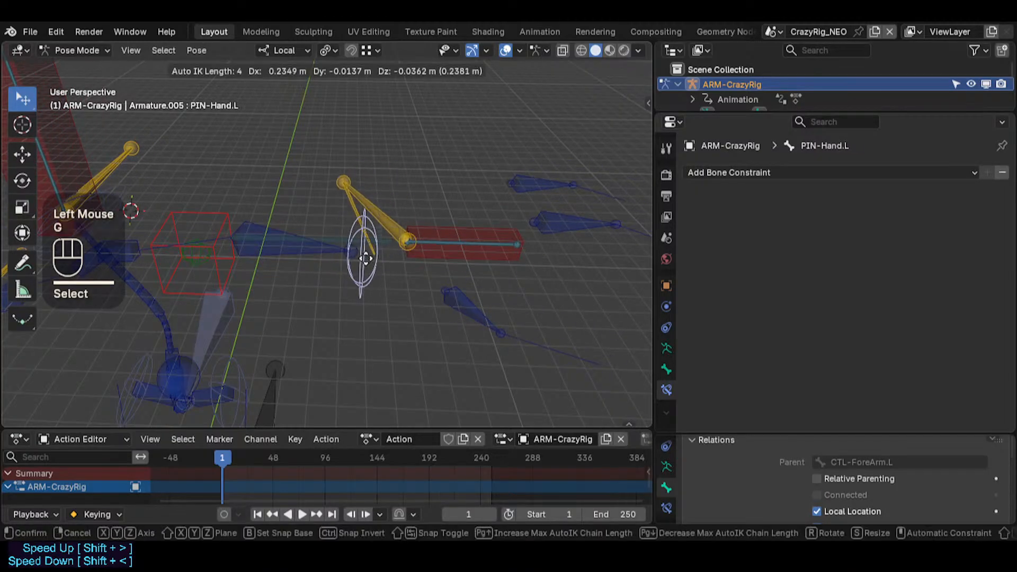
key(Escape)
click(320, 255)
key(g)
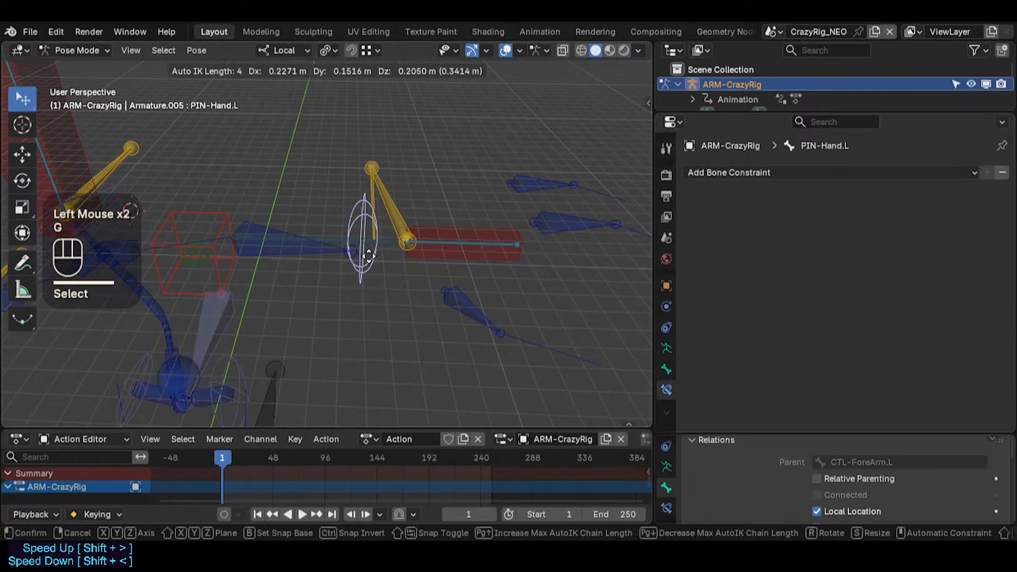
key(Escape)
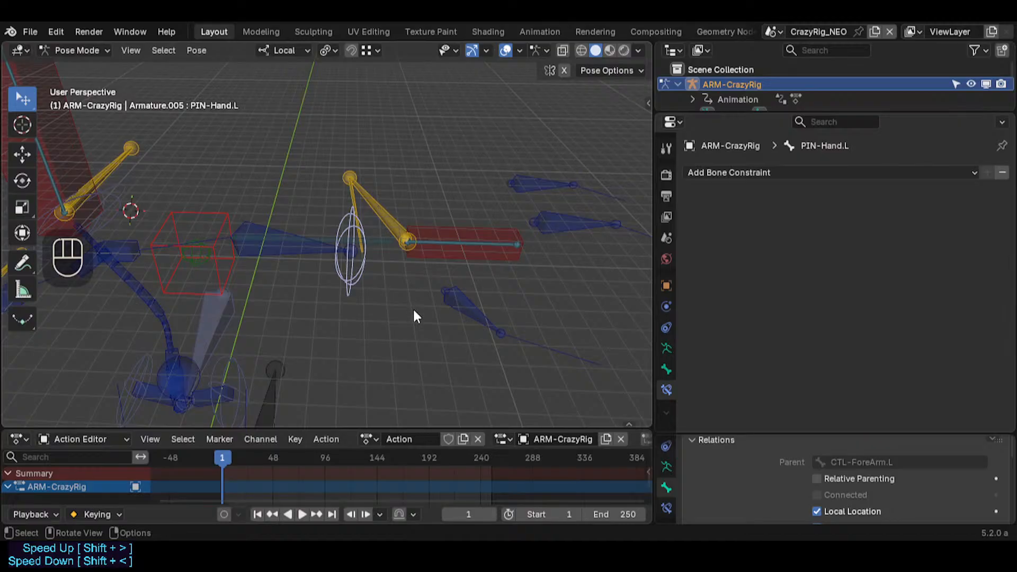
Step: Move CTL-ForeArm.L and PIN-Hand.L together away from the hand with an Auto IK length of 4
click(310, 254)
shift+click(352, 272)
key(g)
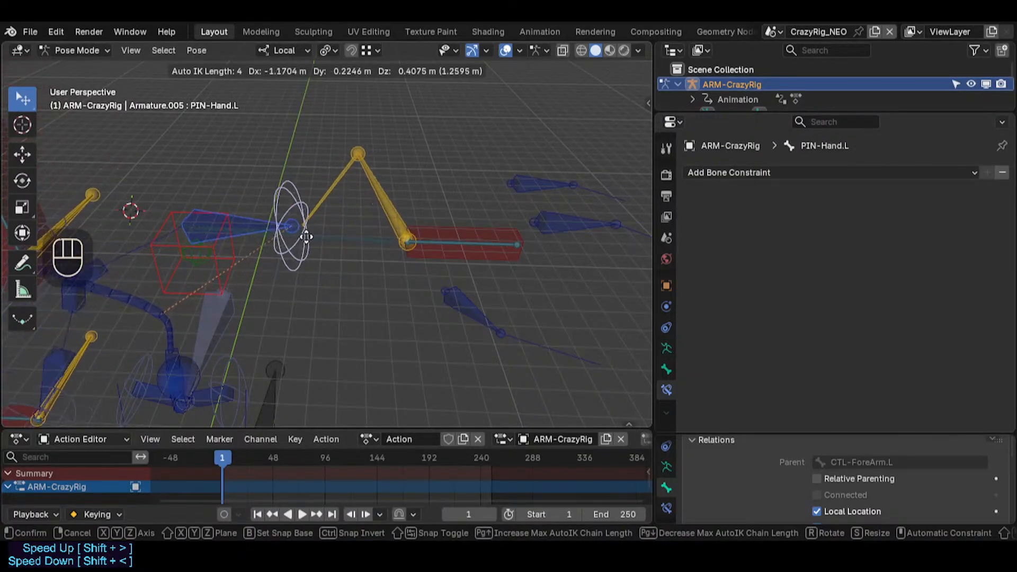
click(314, 239)
Step: Select the wrist bones between PIN-Hand.L and the hand, ending on LOK-Wrist.L, to check their parenting
click(329, 169)
click(407, 198)
click(312, 193)
click(336, 194)
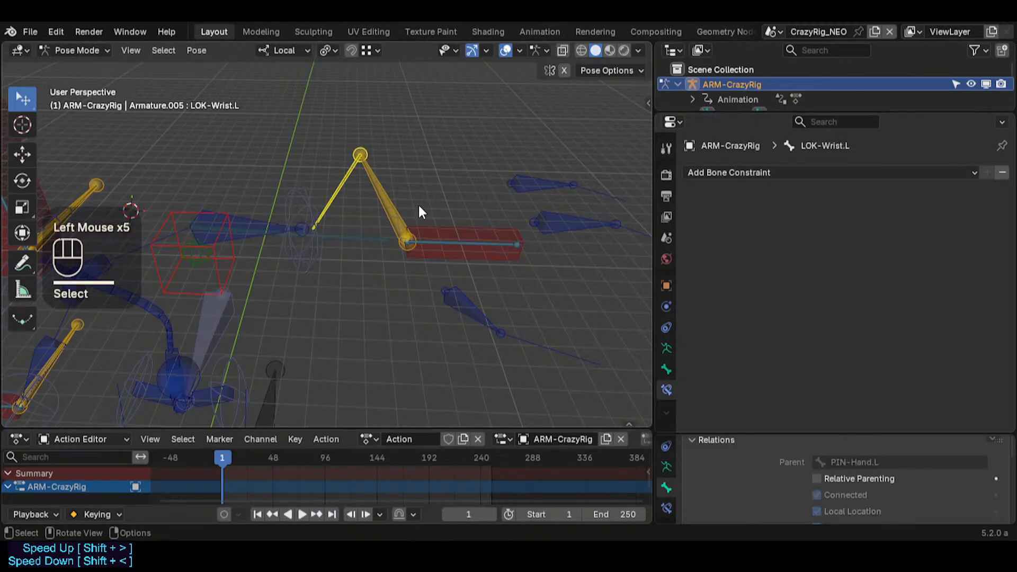
Step: Try moving PIN-Hand.L on its own with an Auto IK length of 4
click(310, 250)
shift+click(300, 255)
key(g)
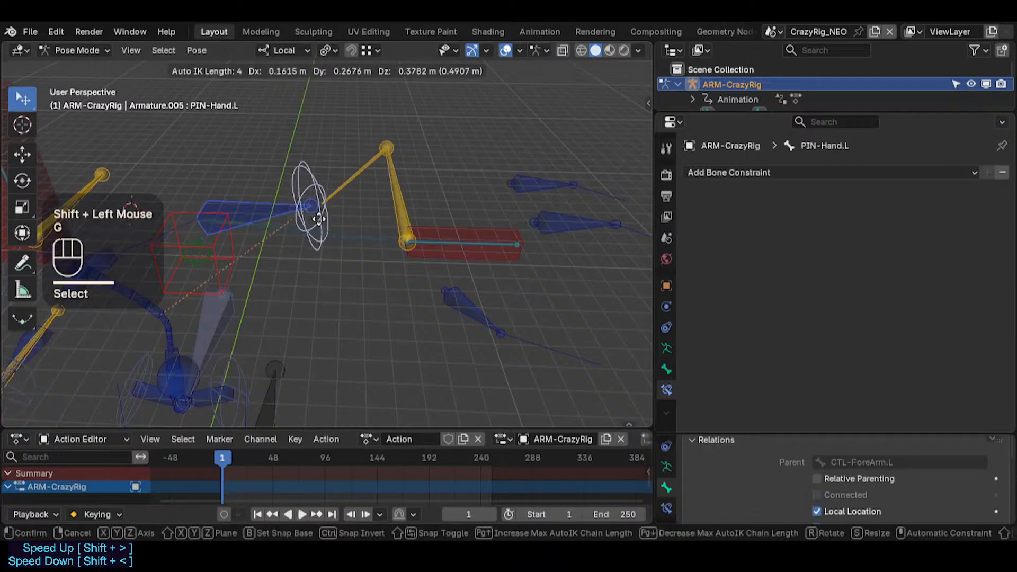
click(314, 246)
click(320, 213)
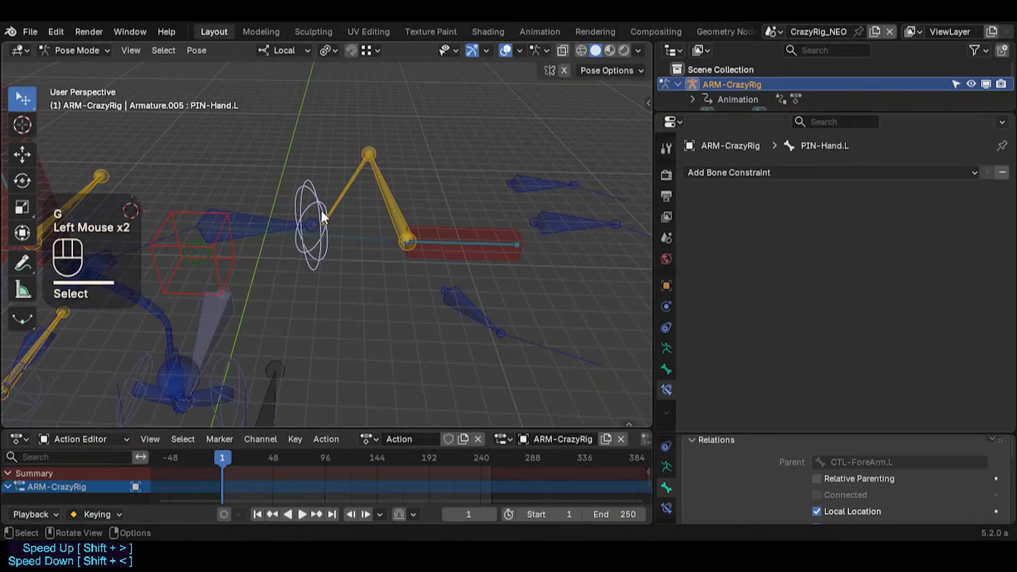
Step: Enter Edit Mode on ARM-CrazyRig with LOK-Wrist.L.001 as the active bone and get a close view of it
shift+click(394, 204)
key(Tab)
middle_drag(408, 265, 417, 329)
key(ctrl+4)
key(shift+grave)
key(w)
key(d)
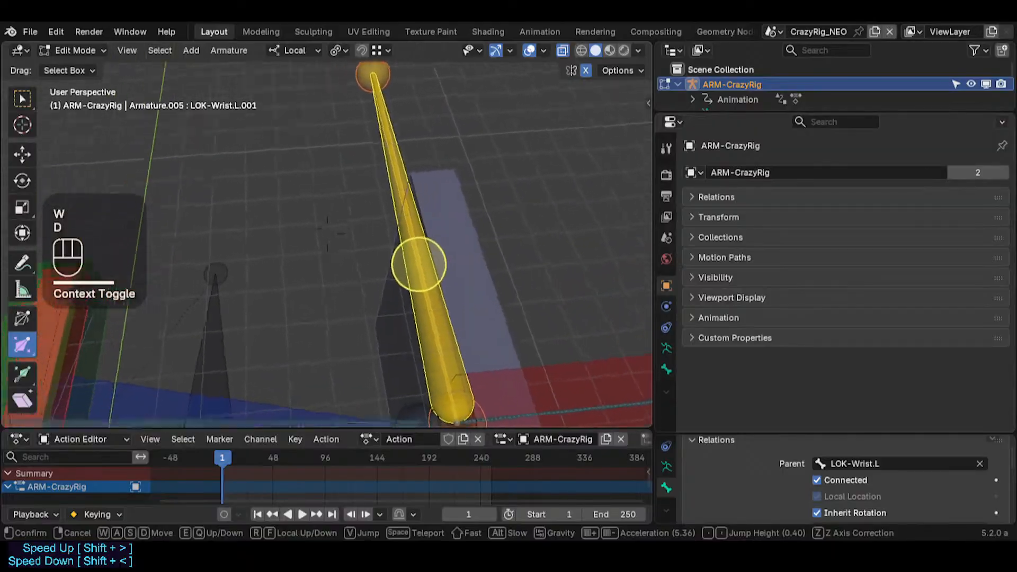
key(s)
key(q)
key(w)
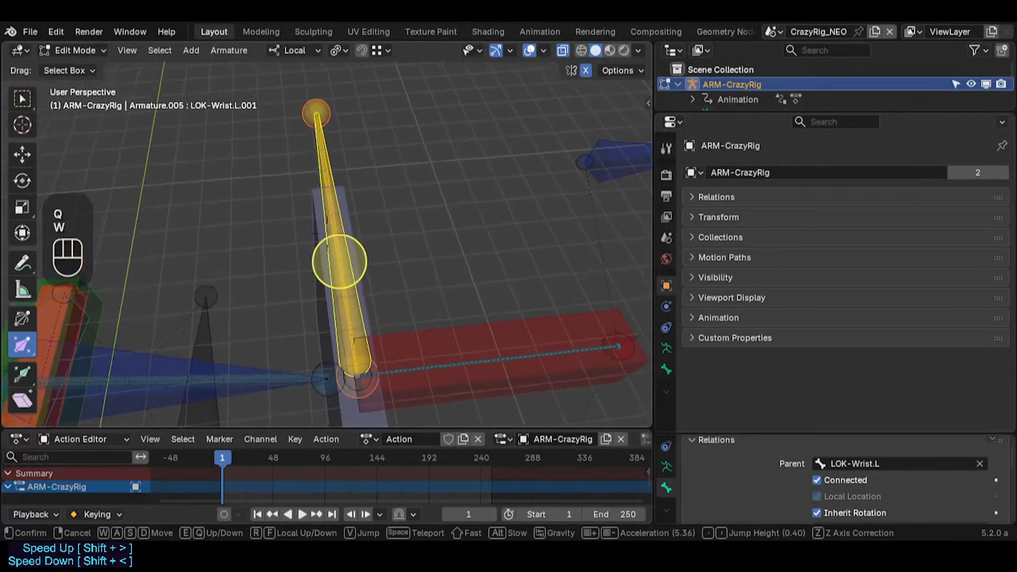
key(s)
key(d)
Step: Try moving the rest position of LOK-Wrist.L.001 away from the hand twice, cancelling each move
click(379, 330)
click(359, 245)
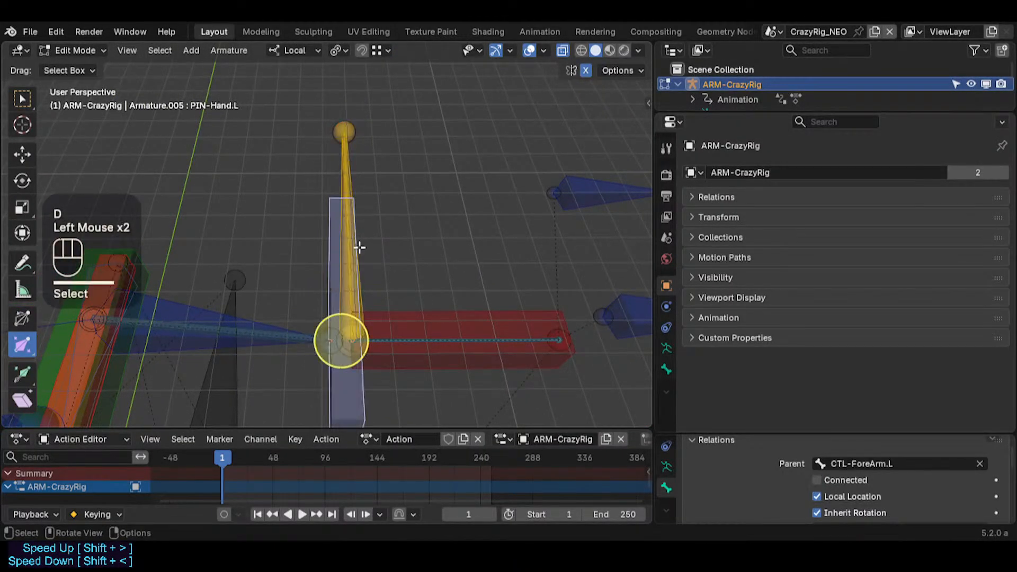
click(358, 247)
click(359, 247)
click(359, 248)
key(g)
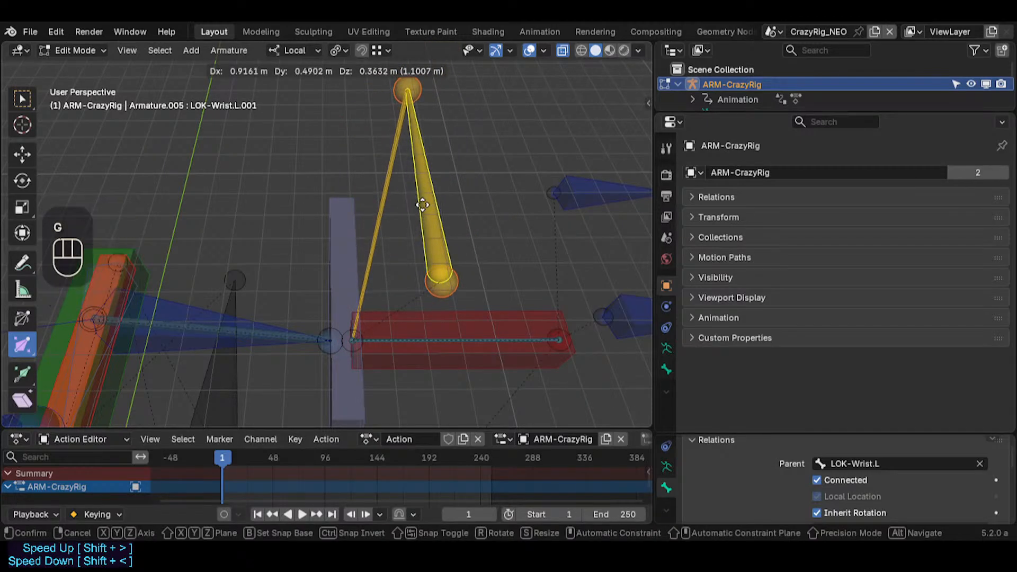
key(Escape)
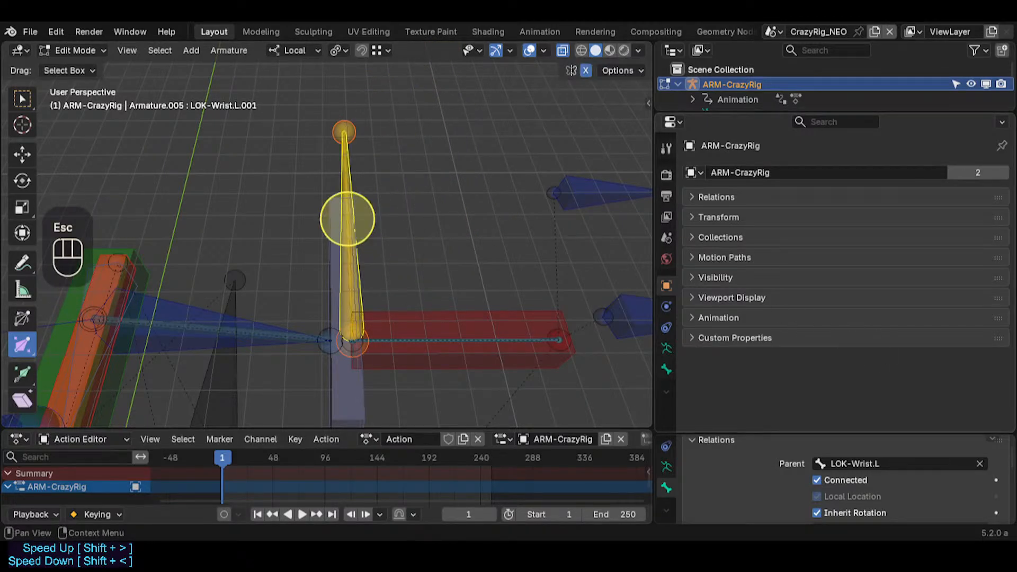
click(363, 280)
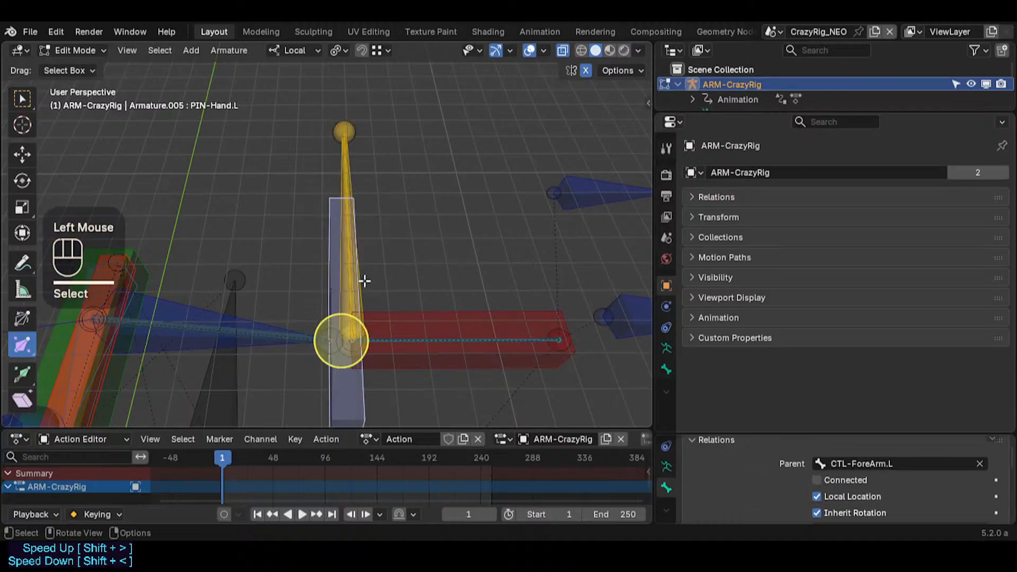
click(363, 281)
key(g)
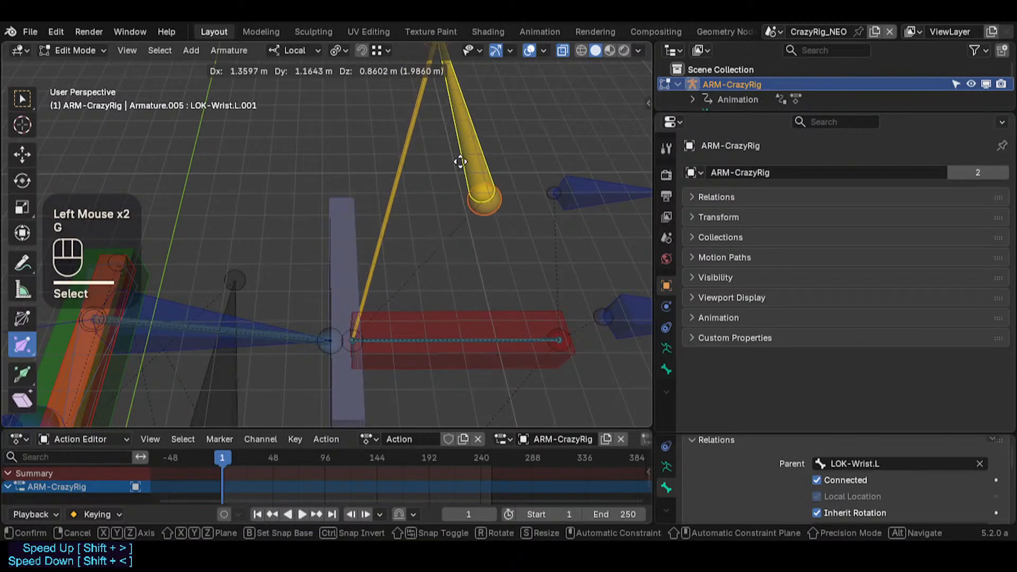
key(Escape)
Step: Select LOK-Wrist.L and try moving its rest position along the hand, cancelling each move
click(346, 168)
click(345, 168)
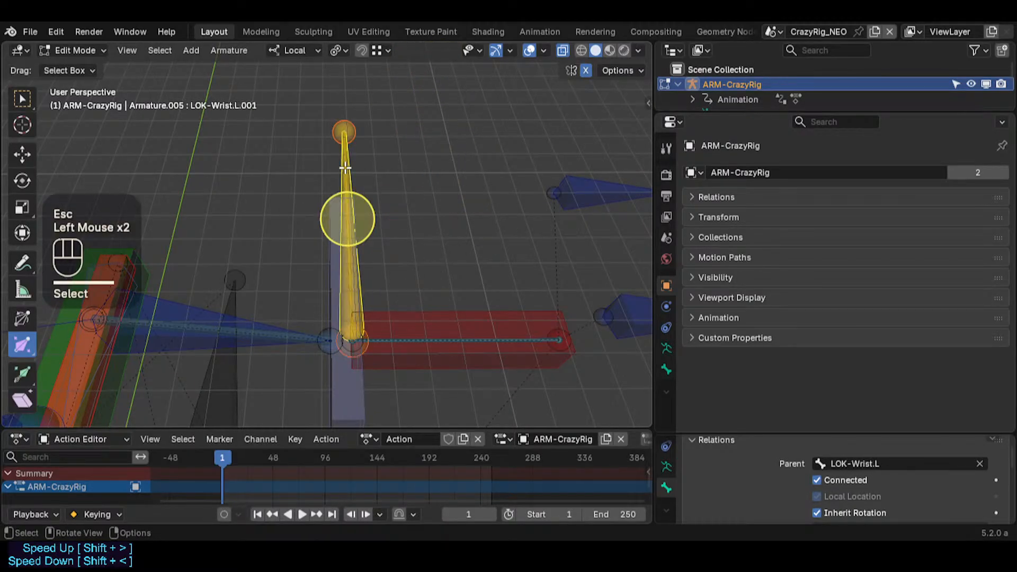
click(345, 168)
click(346, 168)
click(345, 168)
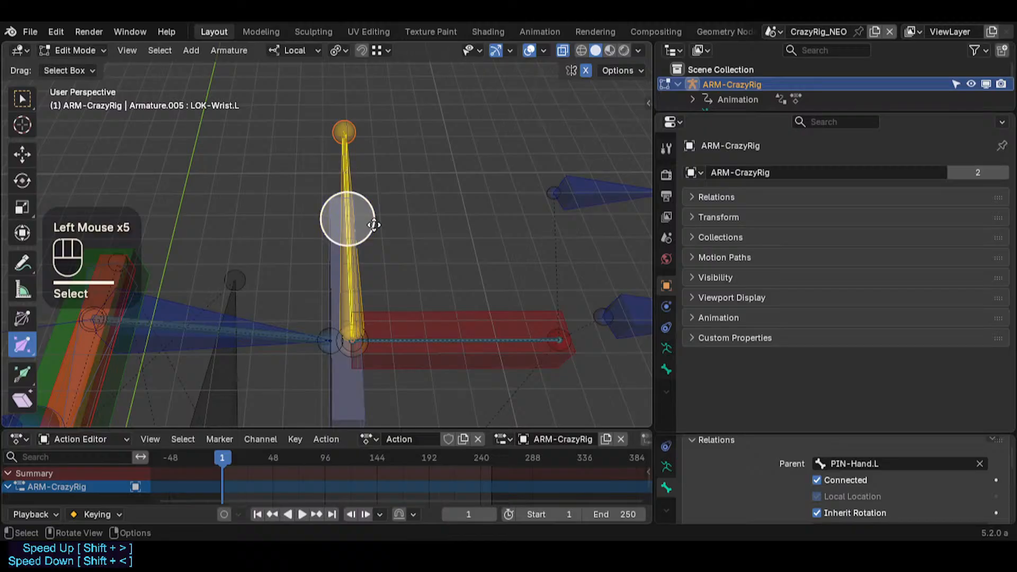
key(g)
key(Escape)
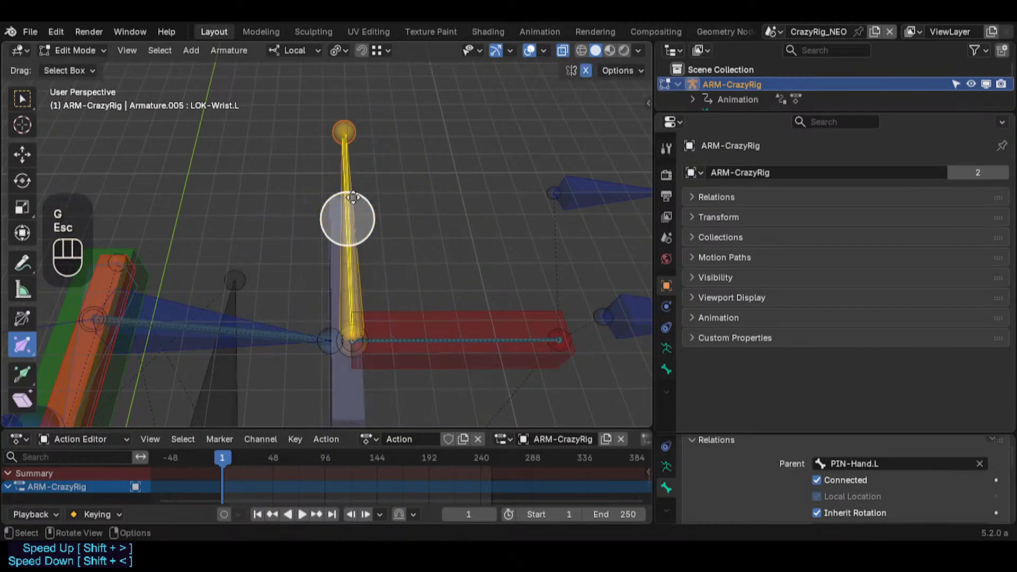
key(g)
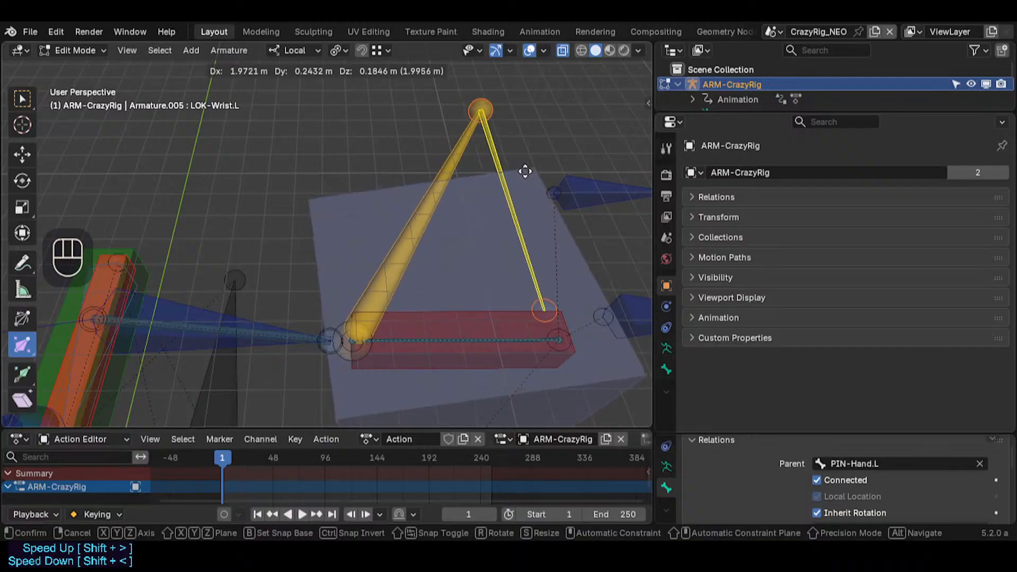
key(Escape)
Step: Select LOK-Wrist.L.001 and try both moving and rotating it in Edit Mode, cancelling each transform
click(366, 236)
click(358, 253)
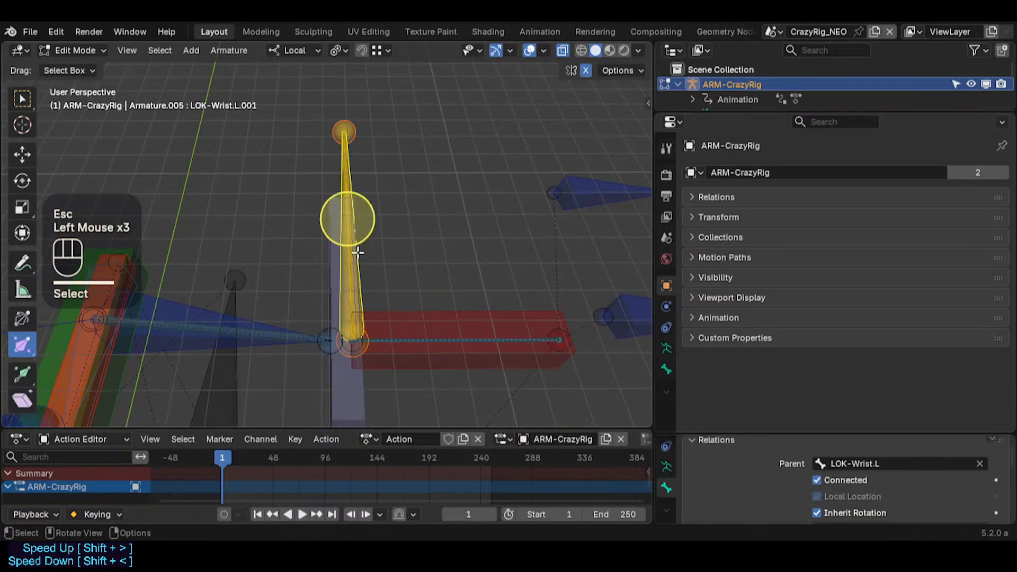
key(g)
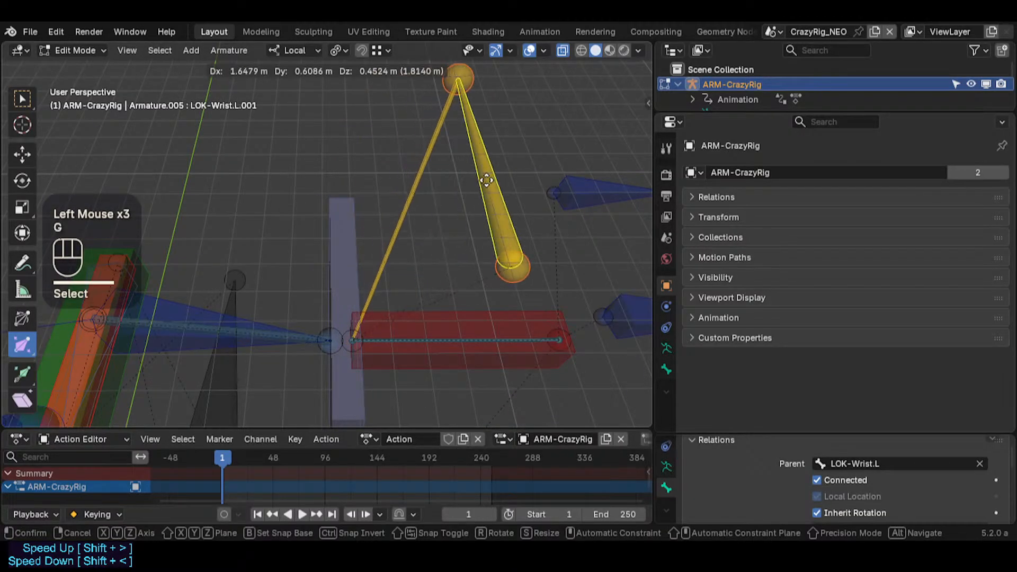
key(Escape)
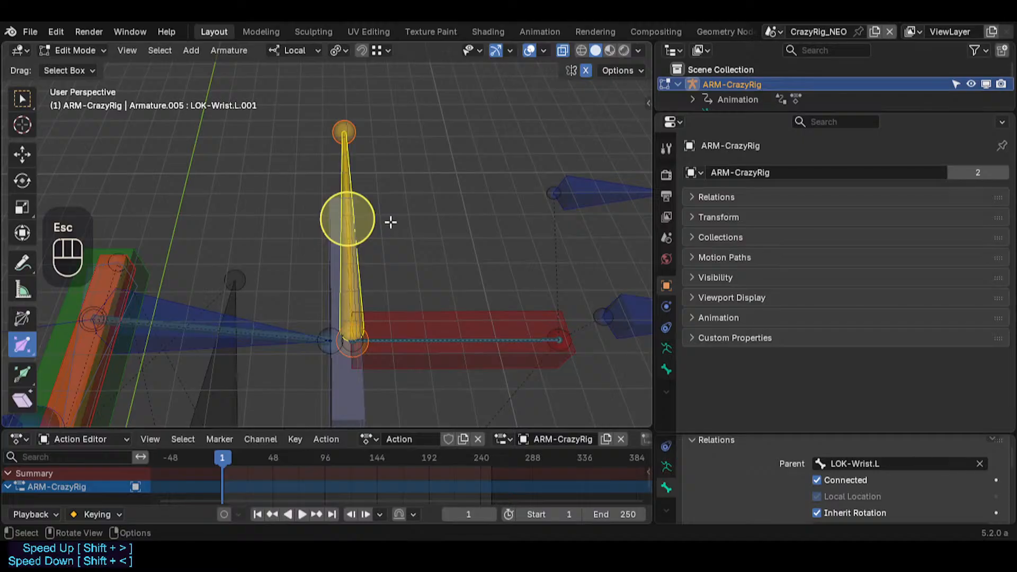
key(r)
key(Escape)
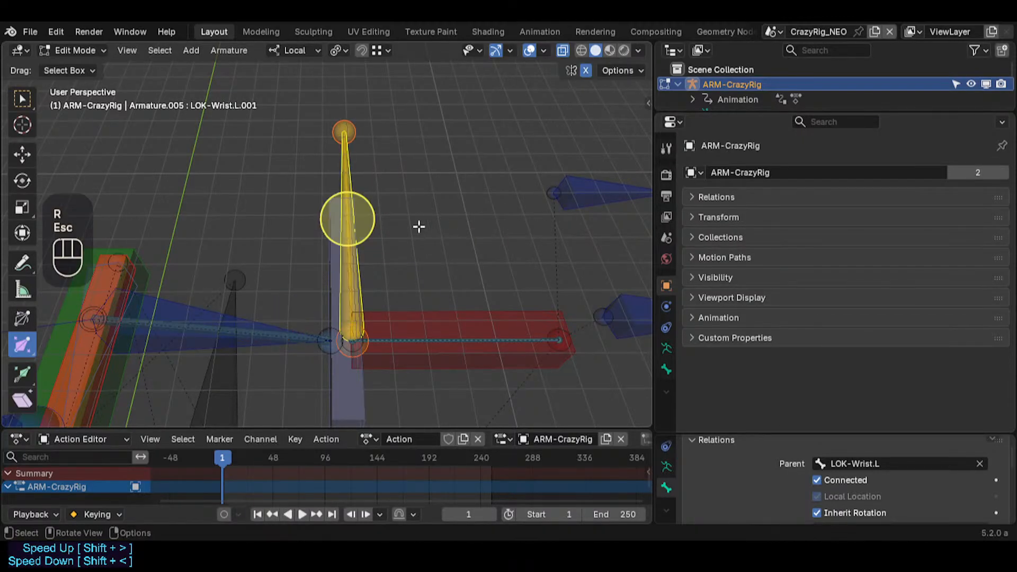
Step: Reselect LOK-Wrist.L and try moving it from two viewing angles to show how PIN-Hand.L stretches with it, cancelling each move
click(340, 341)
click(345, 218)
key(g)
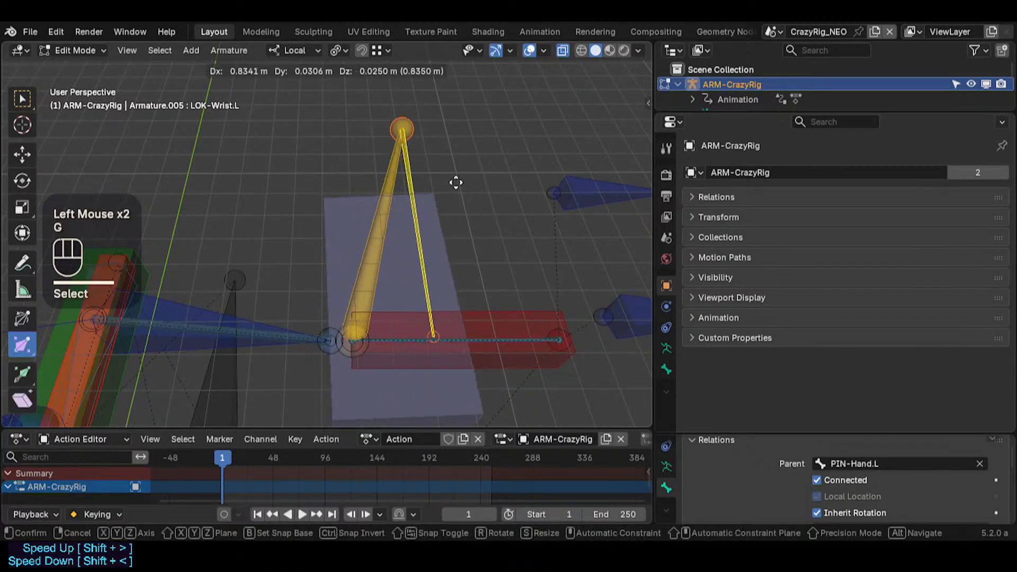
key(Escape)
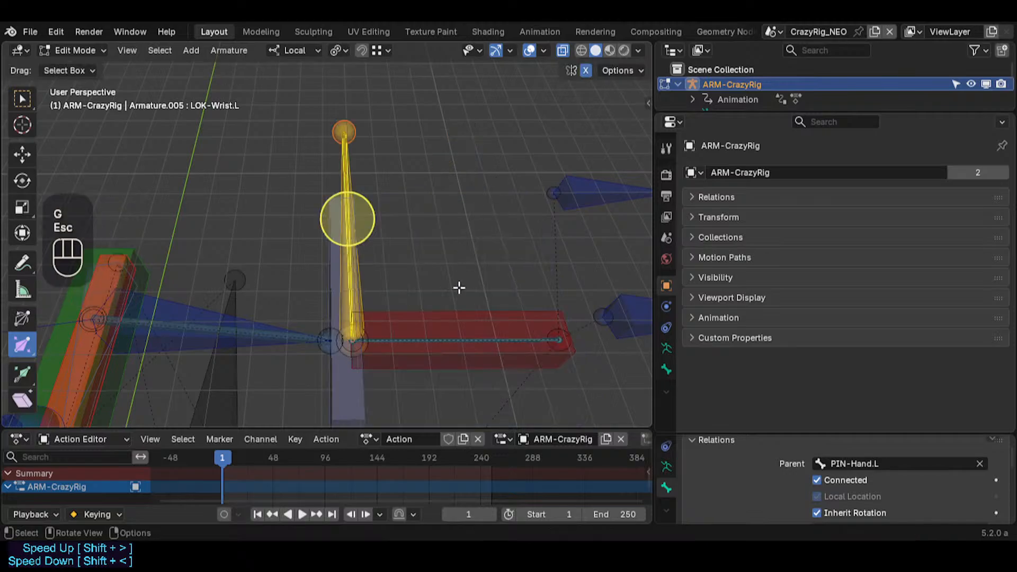
middle_drag(459, 285, 364, 148)
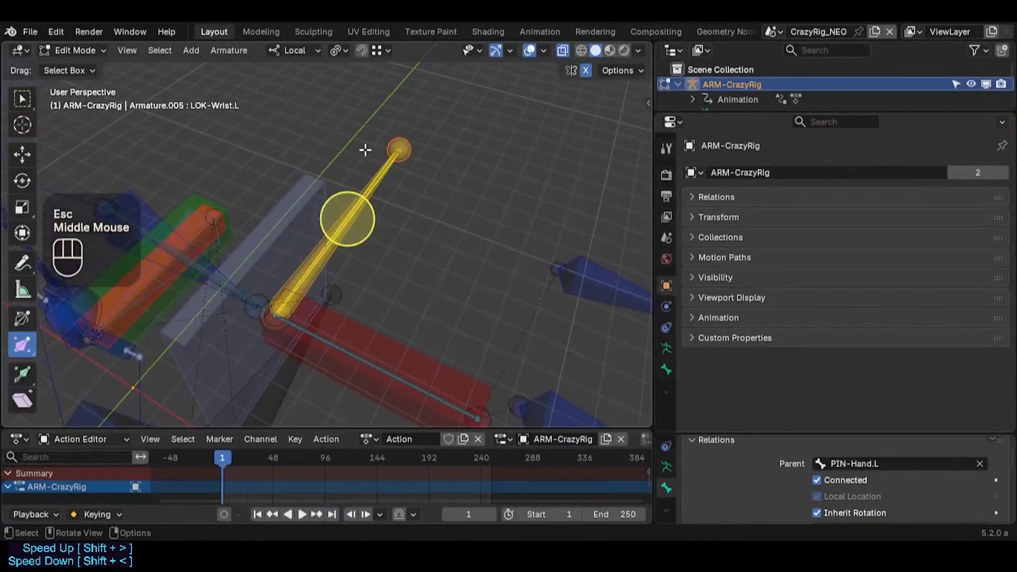
key(g)
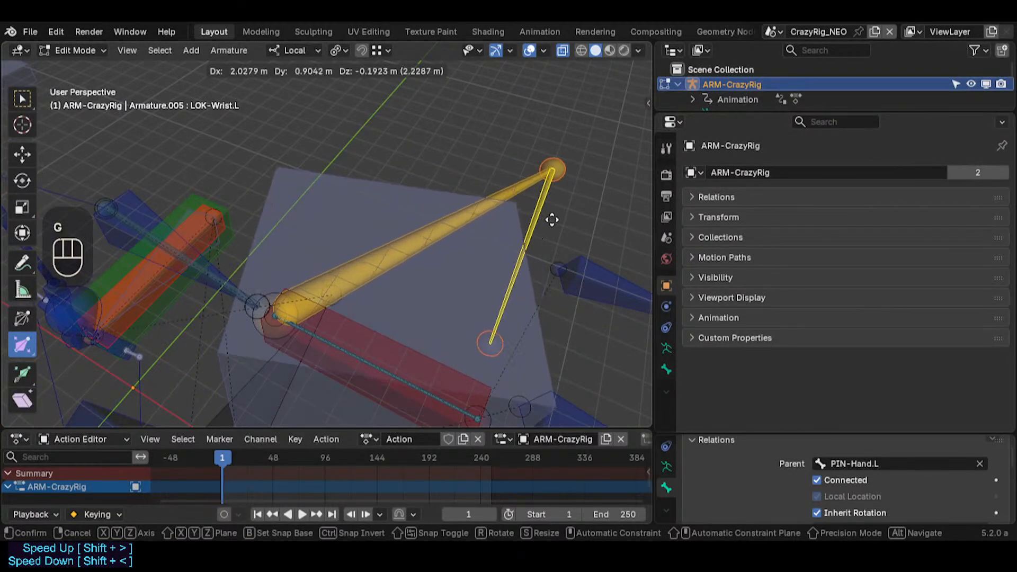
key(Escape)
Step: Return to Pose Mode and try moving LOK-Wrist.L.001 with an Auto IK length of 4
middle_drag(284, 213, 384, 324)
key(ctrl+Tab)
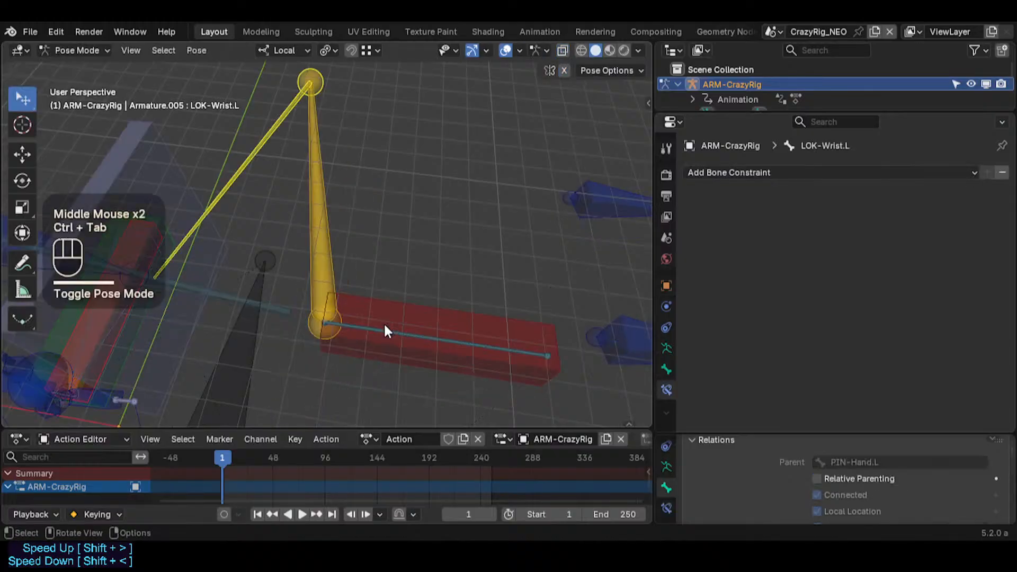
key(shift+grave)
key(a)
click(291, 191)
key(shift+grave)
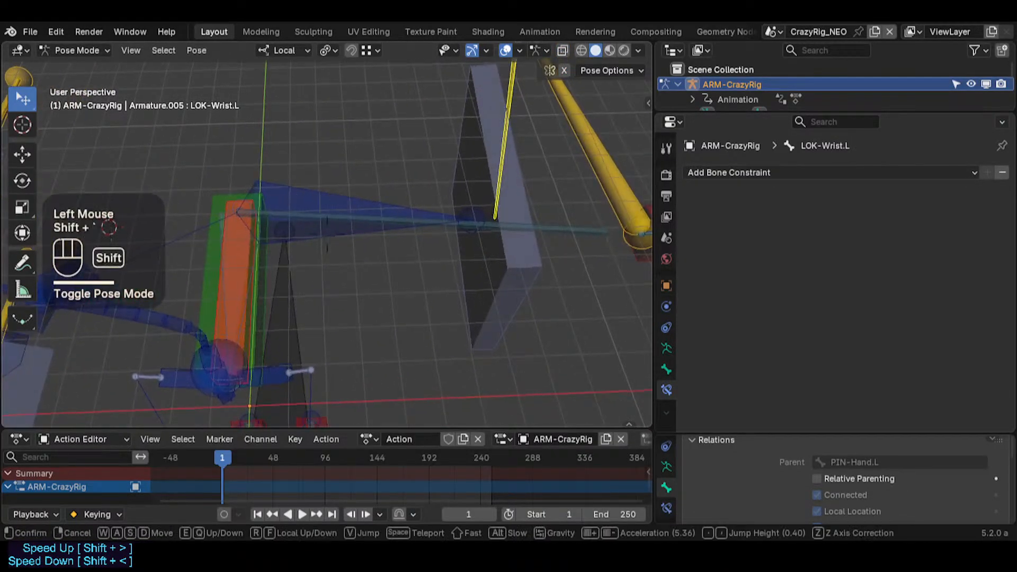
key(w)
key(s)
click(482, 216)
click(564, 283)
key(g)
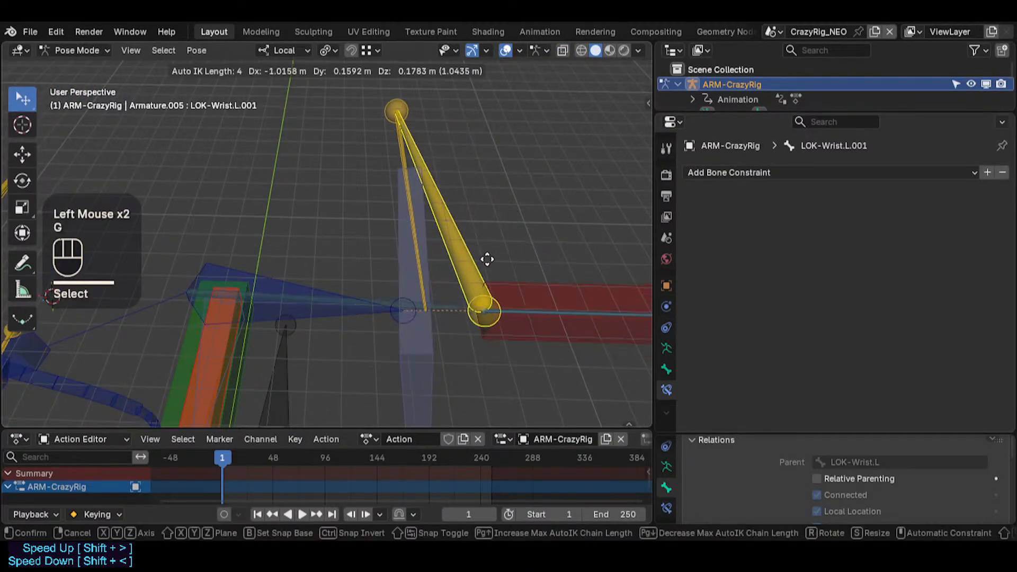
click(630, 254)
Step: Select LOK-Wrist.L and try moving it in Pose Mode with an Auto IK length of 4
click(438, 199)
key(g)
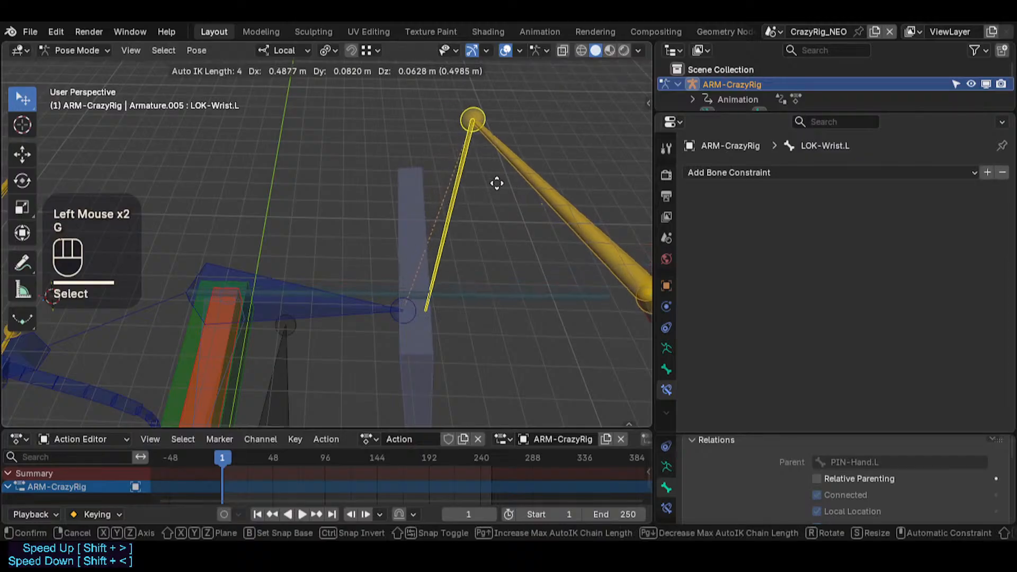
click(476, 204)
click(477, 204)
Step: Select all bones and clear their pose transforms
key(a)
key(alt+q)
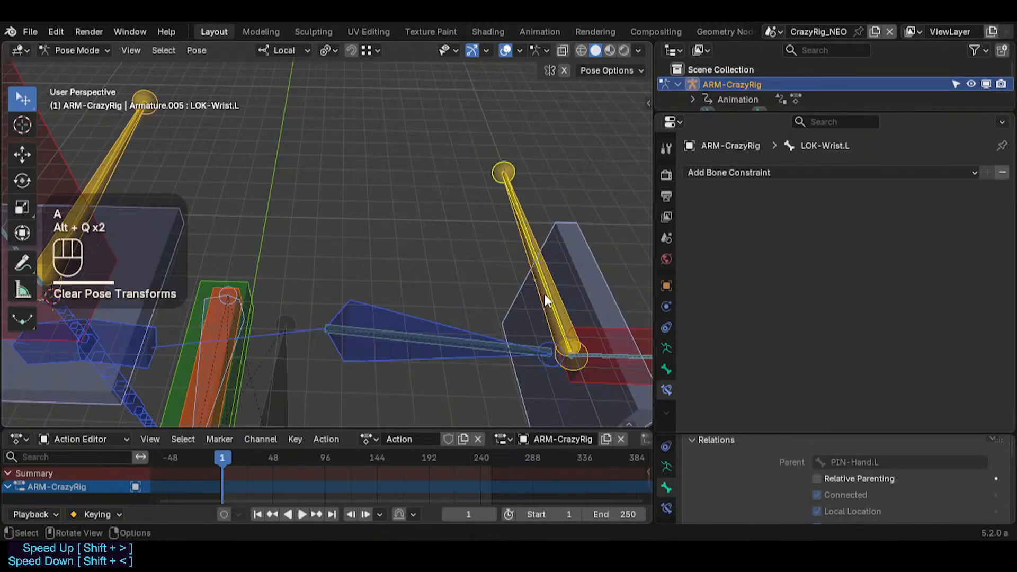
key(shift+grave)
key(d)
key(a)
key(w)
click(381, 196)
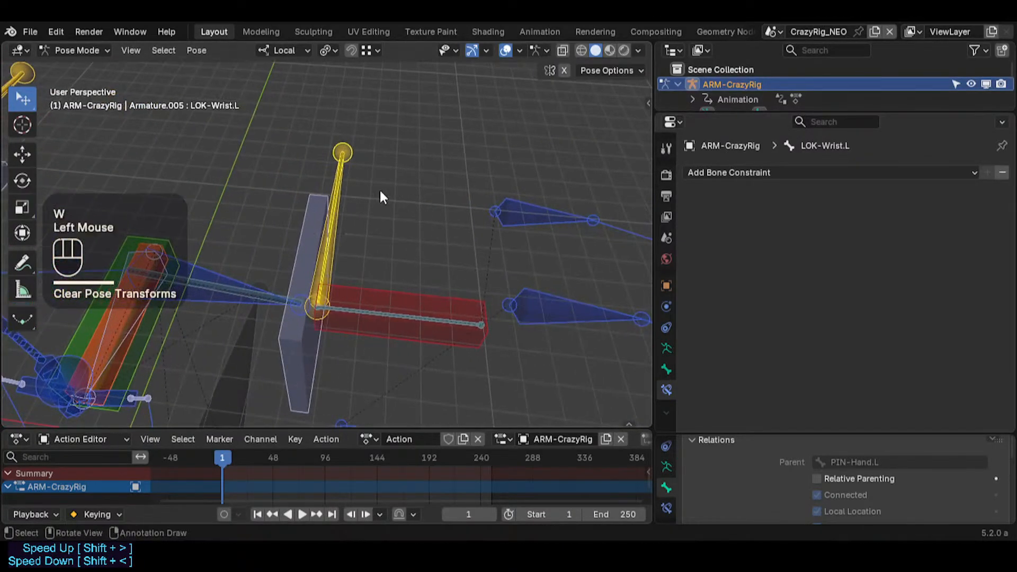
Step: Enter Edit Mode on LOK-Wrist.L.001 and try moving it along the hand bone, cancelling the move
click(361, 174)
click(345, 171)
key(Tab)
middle_drag(381, 319, 355, 289)
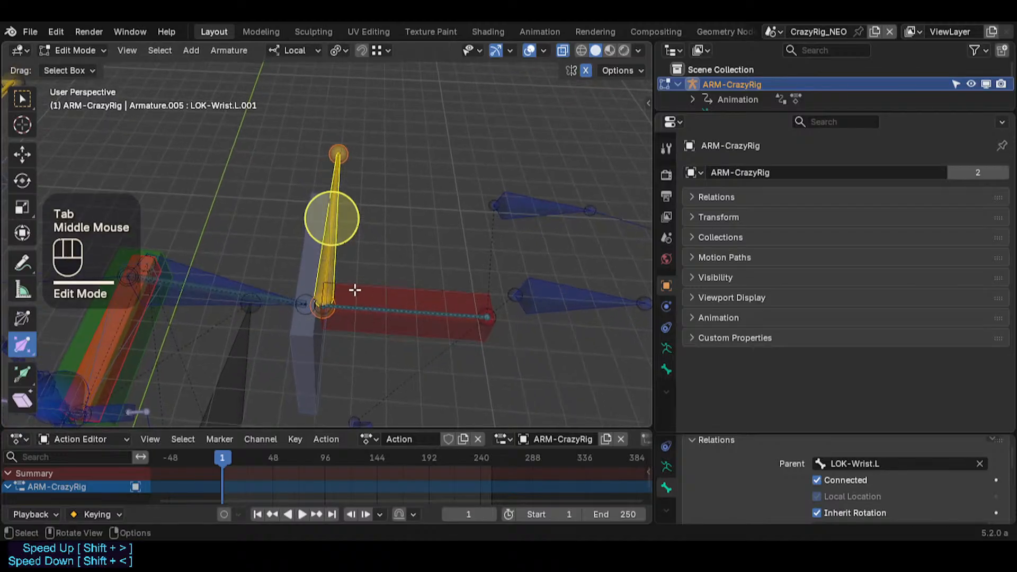
key(g)
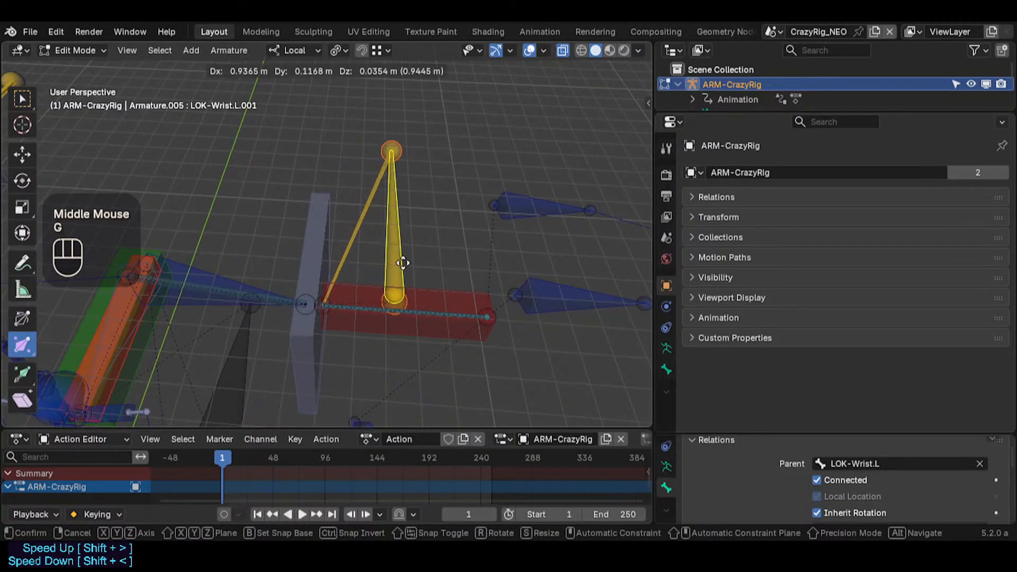
key(Escape)
Step: Show the bone axes and hide every bone except PIN-Hand.L, the wrist bones and the hand bones including MCH-Hand.L
key(ctrl+3)
middle_drag(429, 256, 336, 219)
shift+click(294, 214)
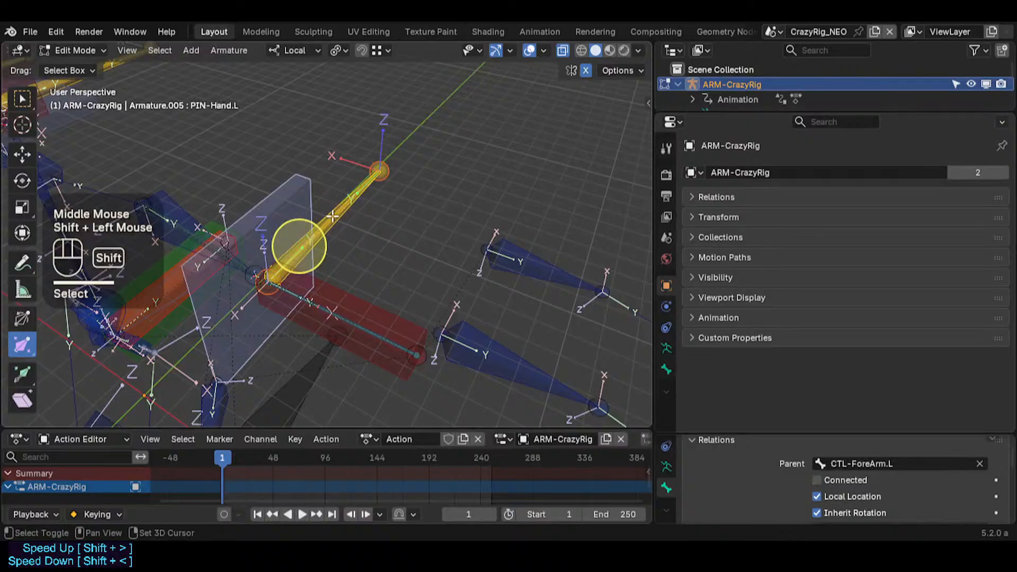
shift+click(357, 295)
shift+click(318, 279)
key(shift+h)
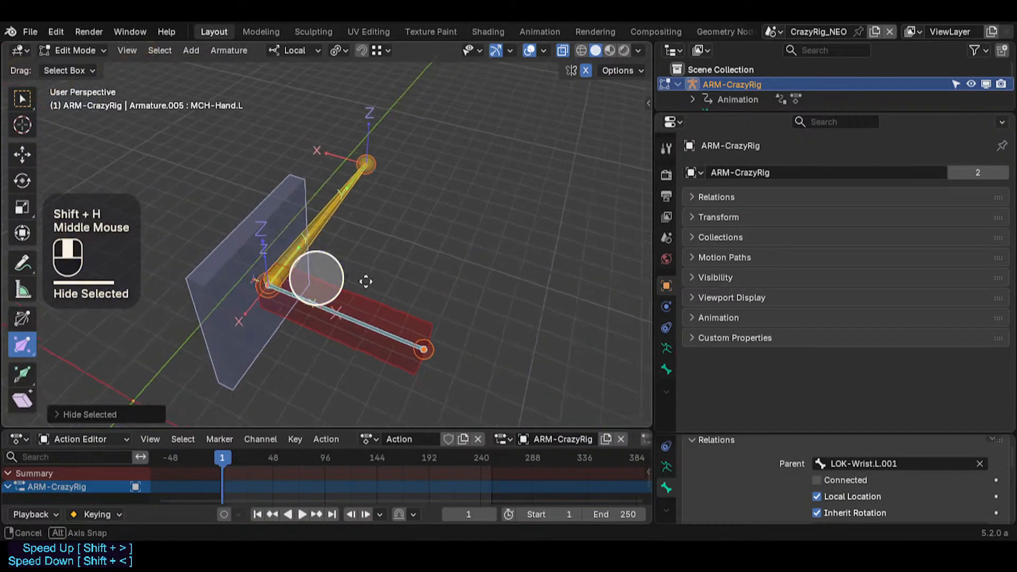
Step: Select PIN-Hand.L alone and try scaling it up to lengthen it along the hand, cancelling the scale
middle_drag(364, 282, 311, 200)
key(alt+a)
click(306, 203)
click(245, 286)
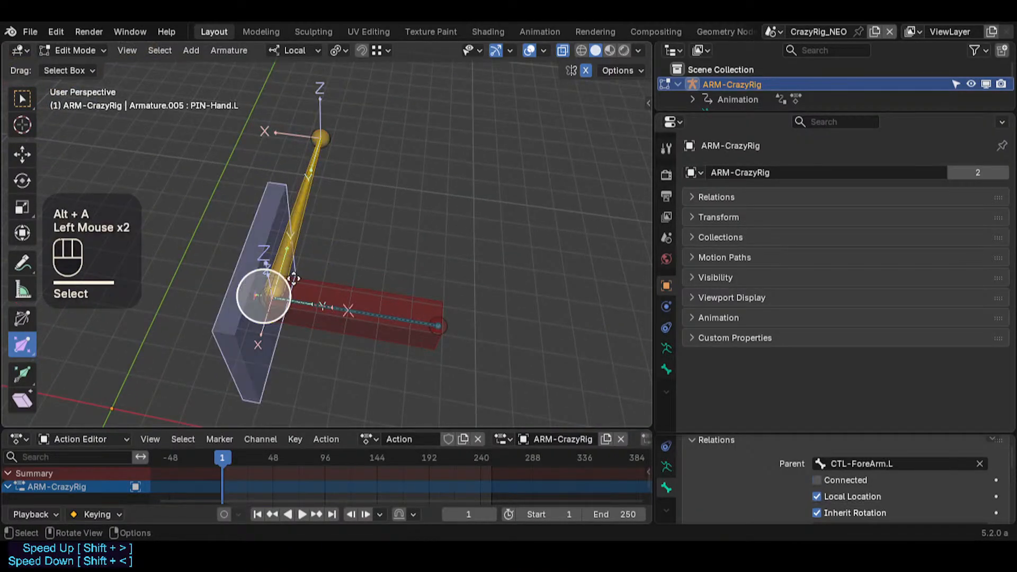
middle_drag(261, 295, 297, 281)
key(s)
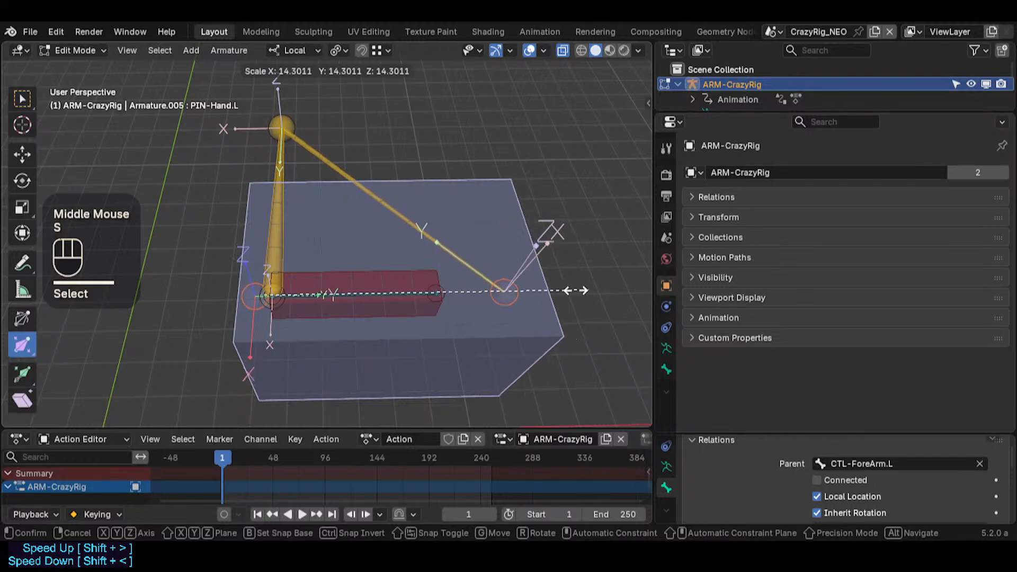
key(Escape)
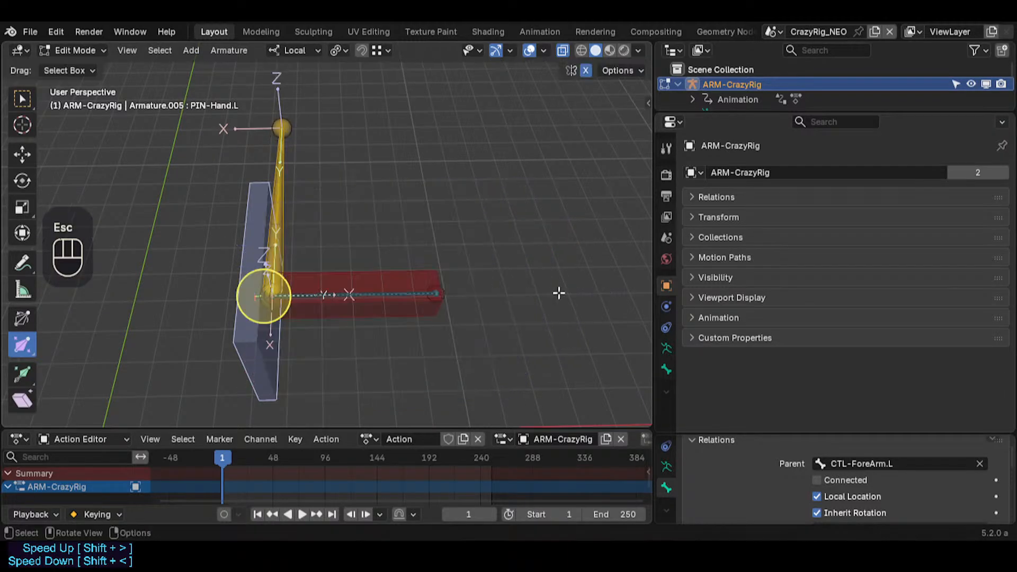
Step: Adjust the envelope radius of the wrist bones along their length and at their outer joint to even out their thickness
click(284, 167)
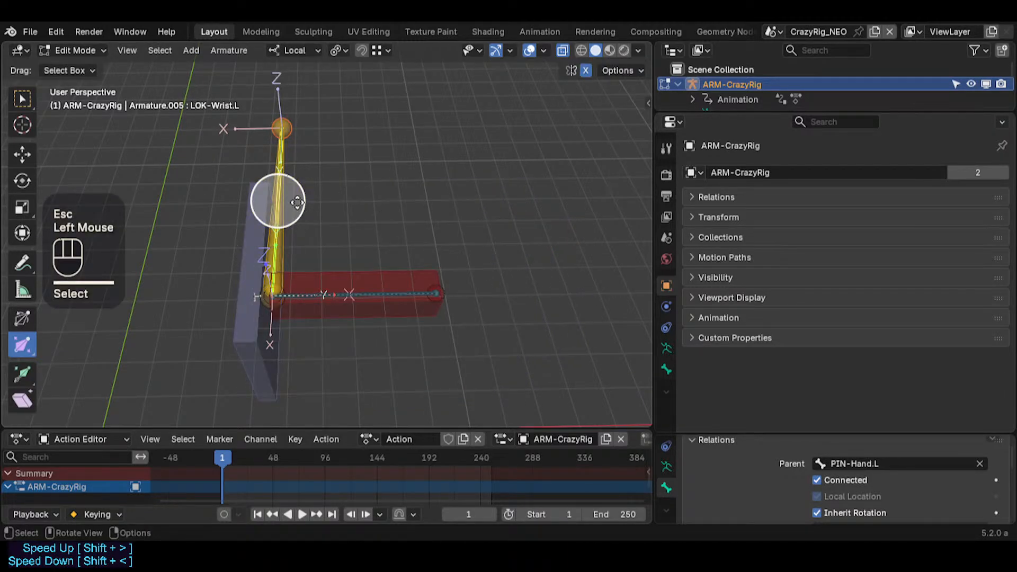
mouse_move(304, 213)
mouse_down()
mouse_move(443, 218)
mouse_move(312, 218)
mouse_up()
click(288, 119)
drag(312, 124, 277, 126)
click(261, 295)
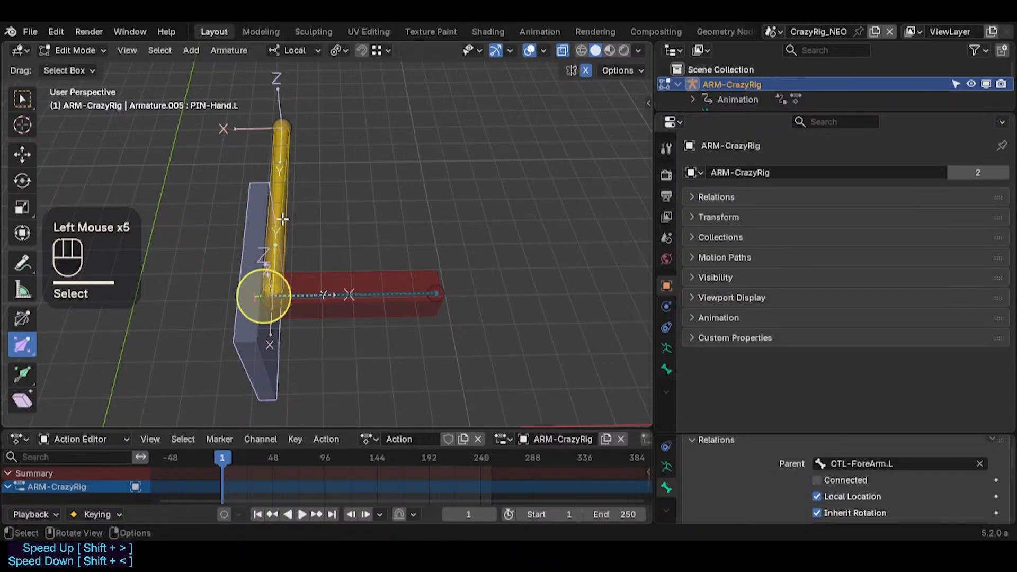
click(277, 201)
click(282, 223)
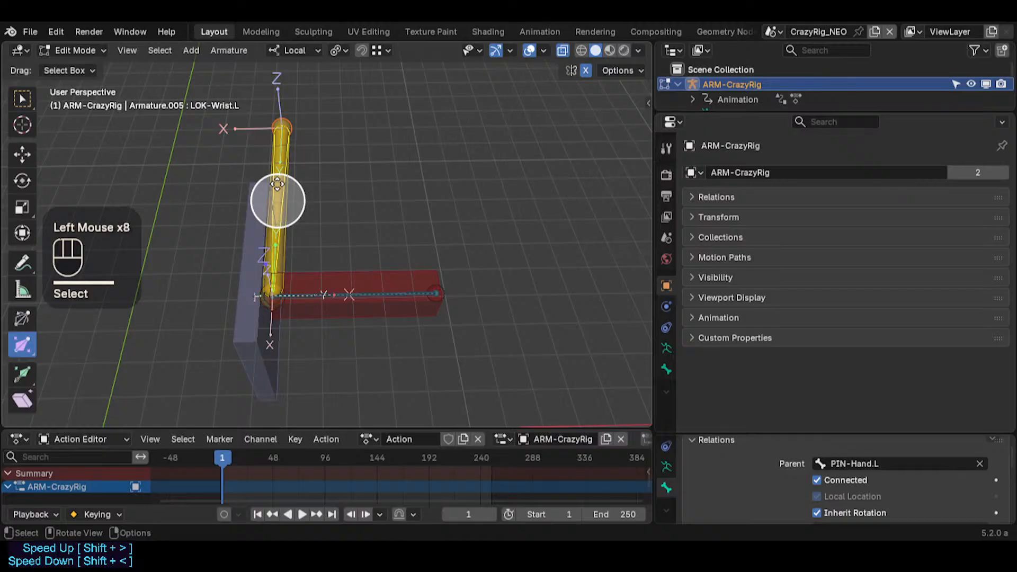
Step: Isolate LOK-Wrist.L, enlarge its envelope radius at the hand end and fine-tune the radius of its outer tip
key(shift+h)
click(285, 291)
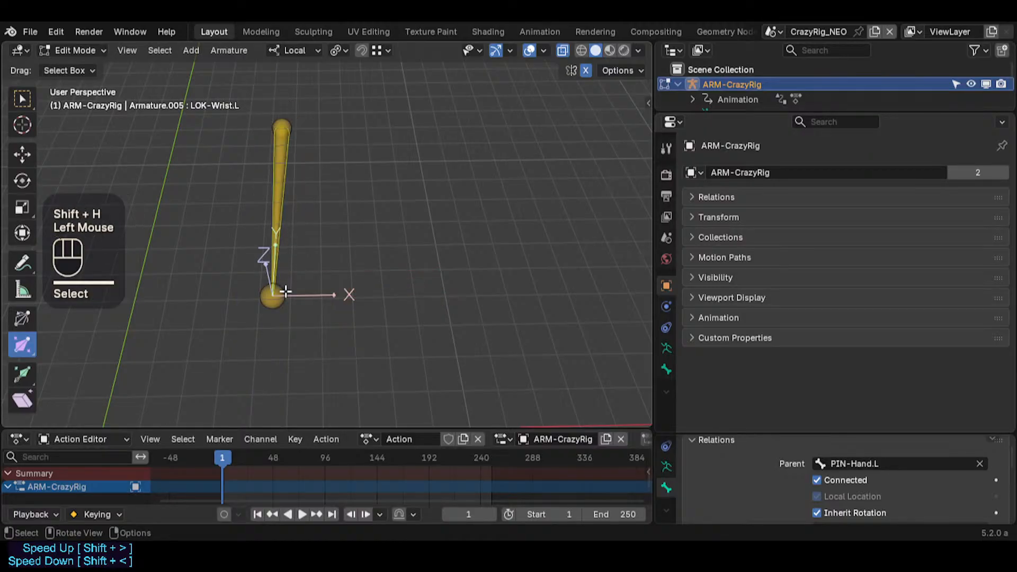
key(b)
drag(229, 340, 319, 303)
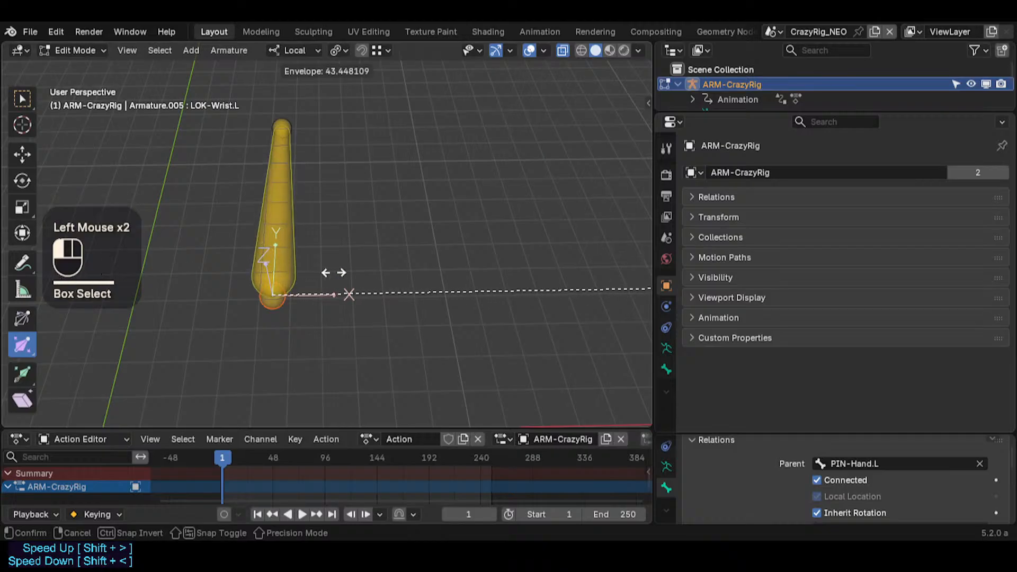
click(302, 130)
click(285, 122)
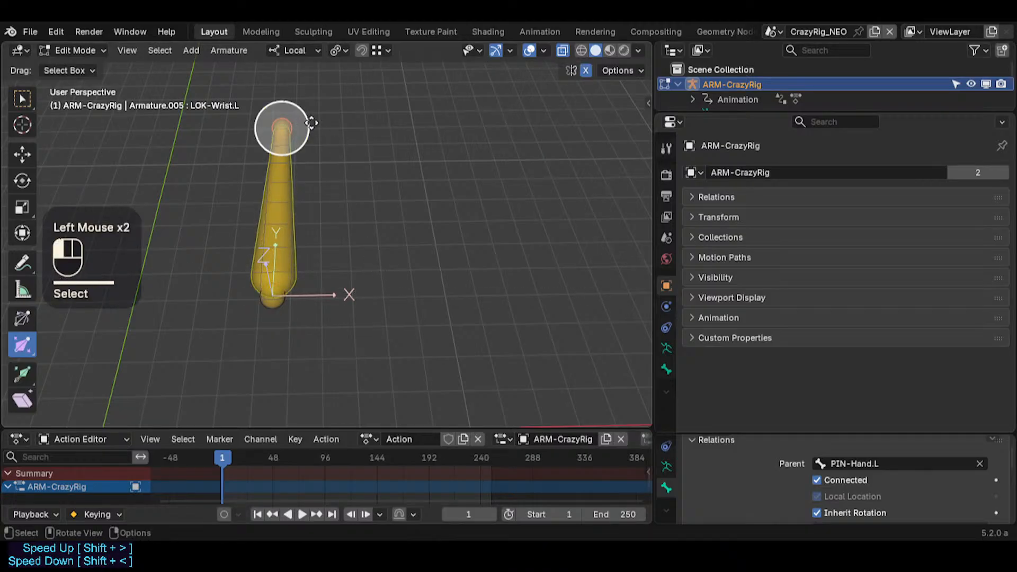
drag(312, 123, 322, 126)
click(308, 128)
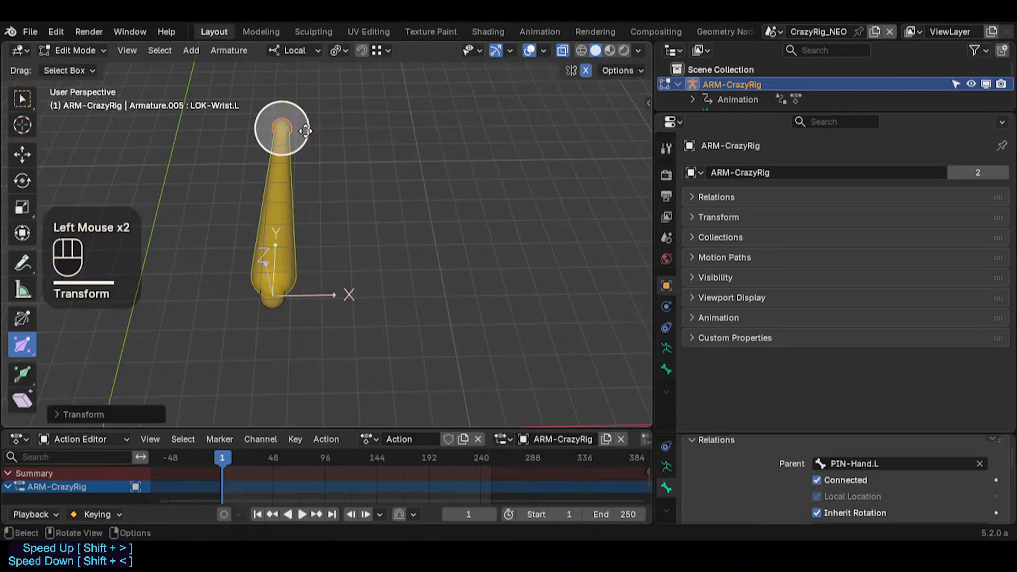
click(302, 207)
Step: Check LOK-Wrist.L.001 in Pose Mode, try resizing the outer tip's envelope in Edit Mode and undo that change
key(Tab)
click(275, 172)
click(285, 167)
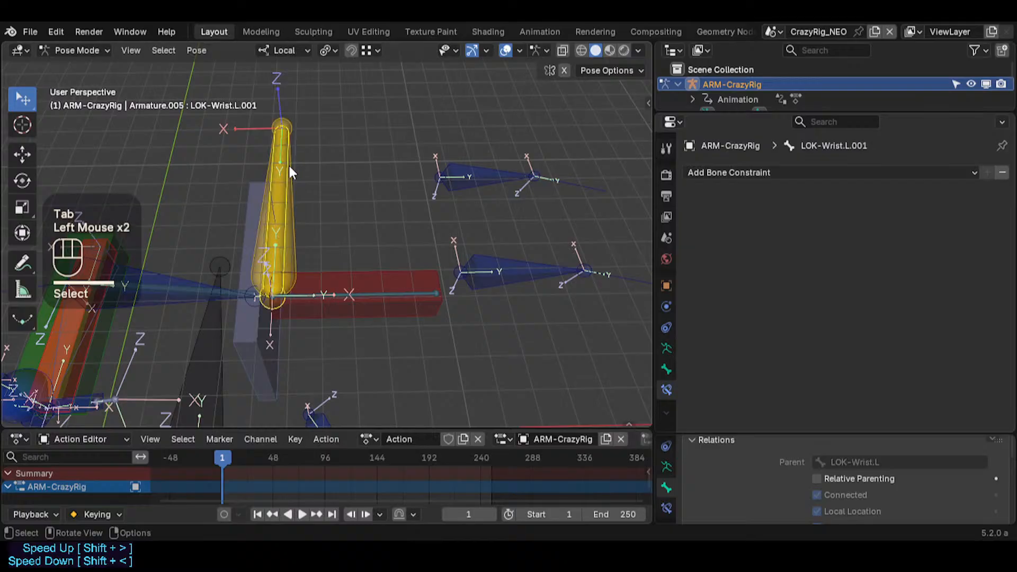
key(Tab)
drag(306, 126, 309, 130)
key(ctrl+z)
Step: Cycle through the overlapping PIN-Hand.L and wrist bones in Pose Mode and enlarge LOK-Wrist.L's outer tip radius in Edit Mode
key(Tab)
click(282, 211)
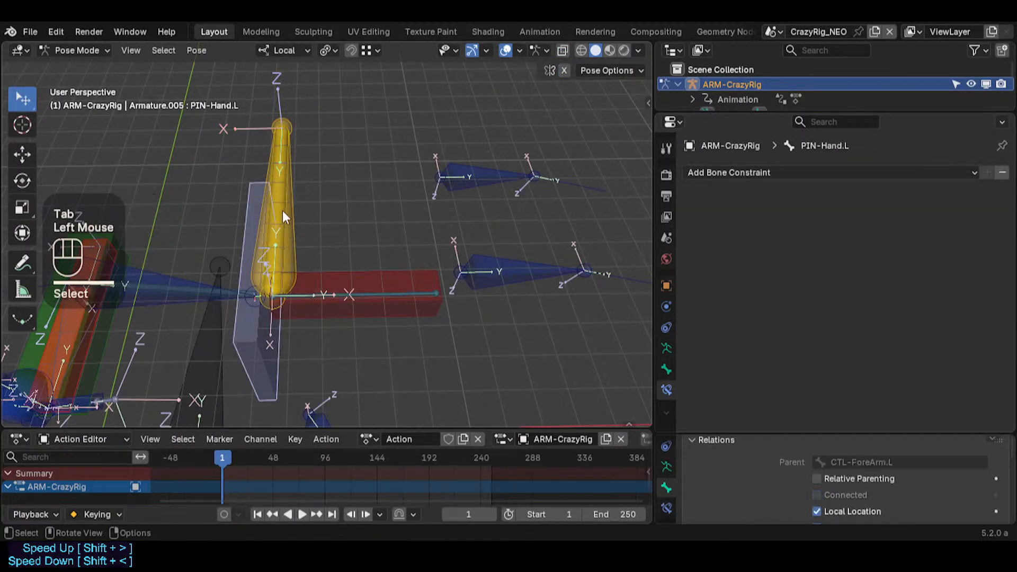
click(285, 209)
click(285, 210)
key(Tab)
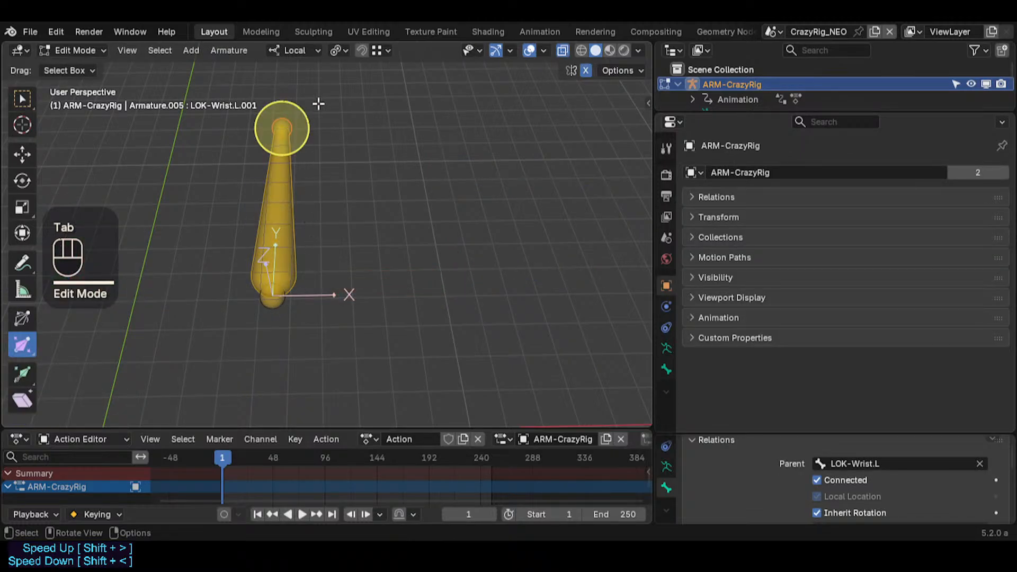
mouse_move(318, 104)
mouse_down()
mouse_move(377, 125)
mouse_move(339, 129)
mouse_move(319, 106)
mouse_up()
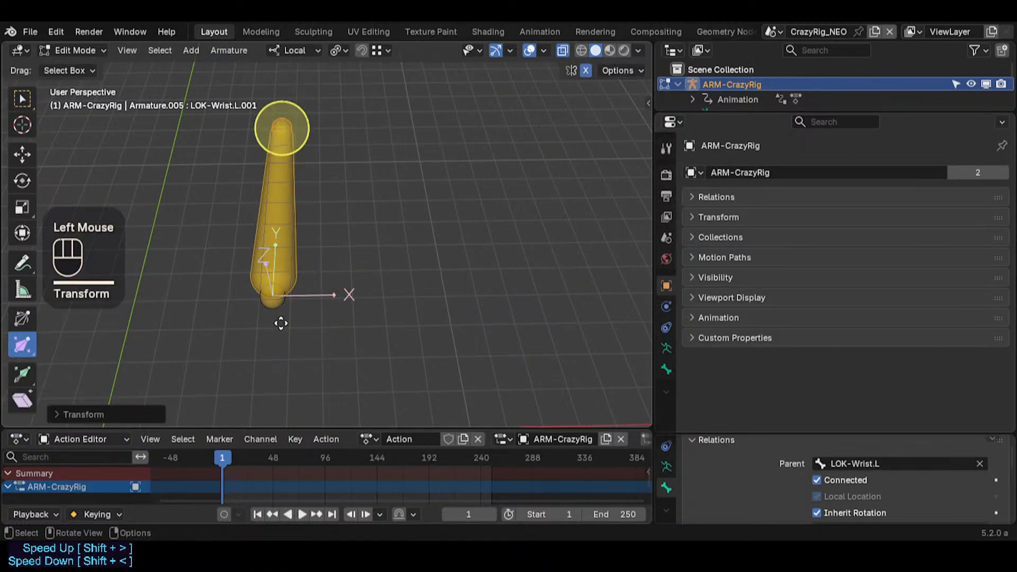
click(280, 313)
click(271, 207)
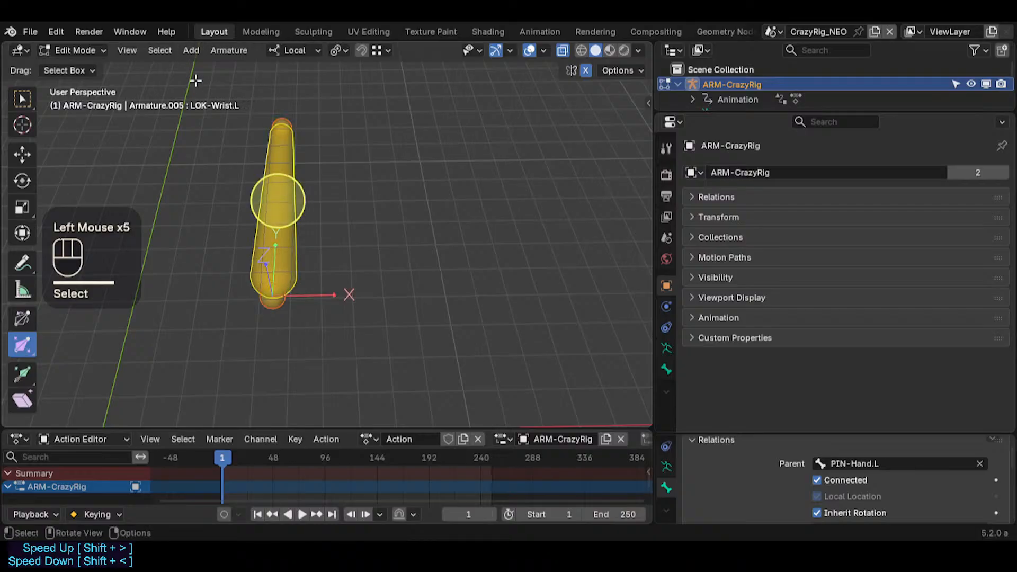
click(280, 117)
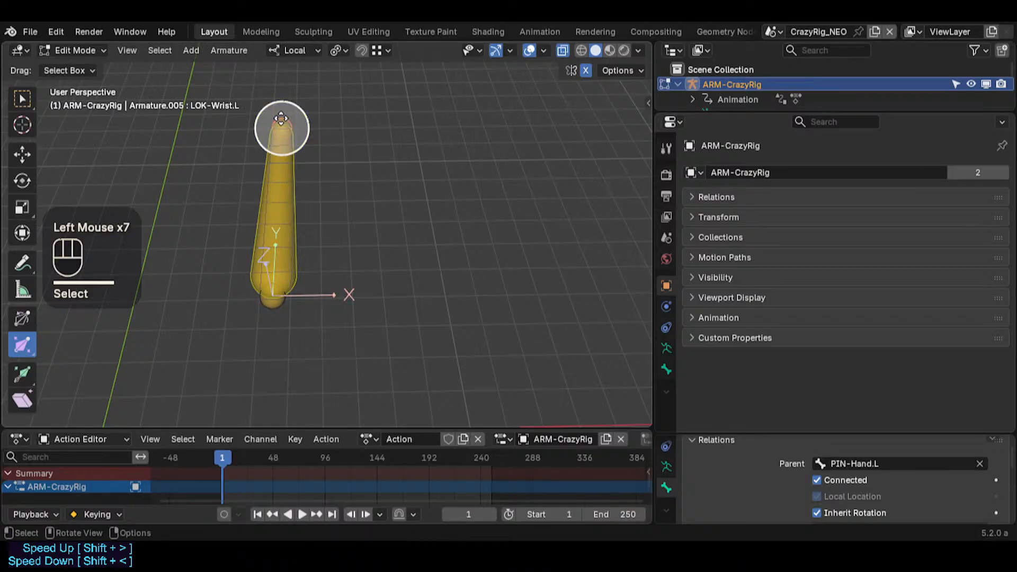
click(281, 170)
alt+click(282, 169)
Step: Reveal the hidden bones, isolate LOK-Wrist.L.001 and enlarge the envelope radius at its hand end
key(alt+h)
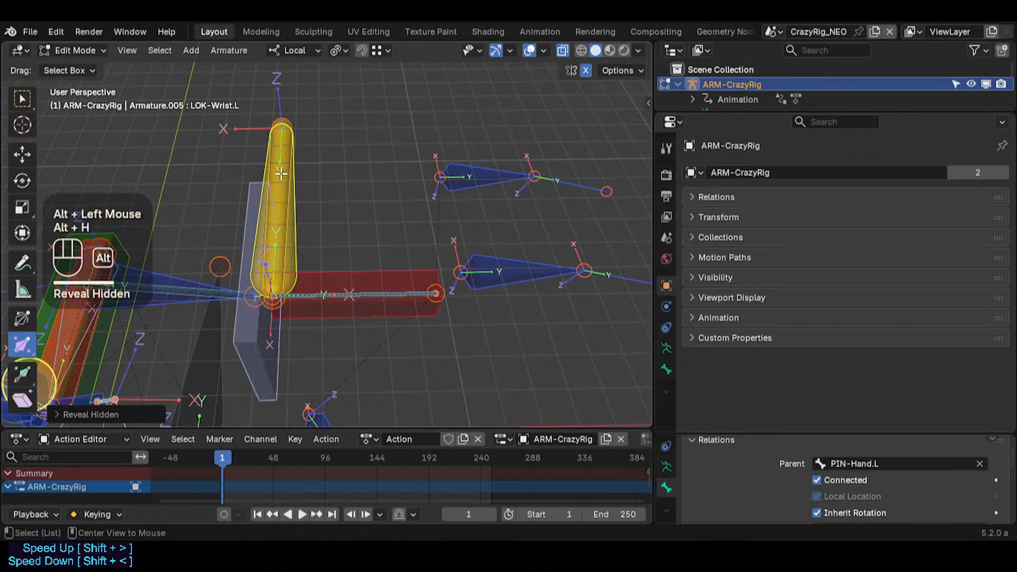
click(280, 174)
alt+click(279, 176)
click(279, 180)
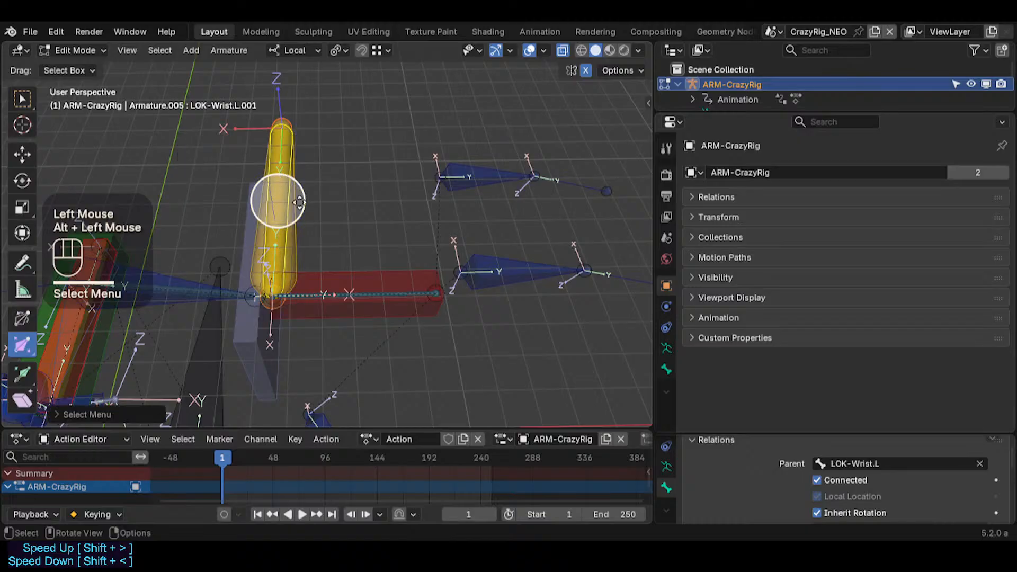
key(shift+h)
click(285, 309)
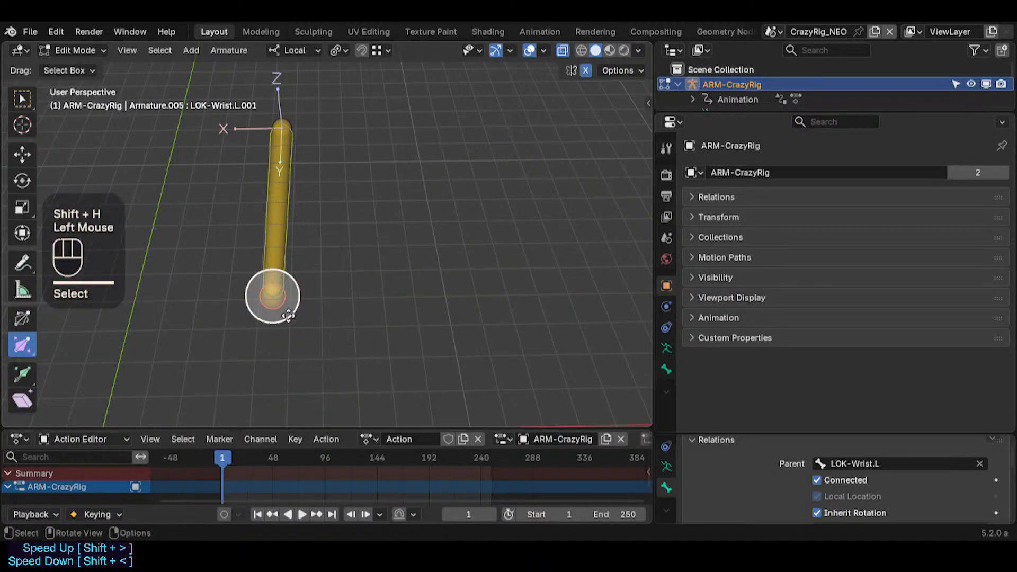
click(290, 316)
key(ctrl+alt+s)
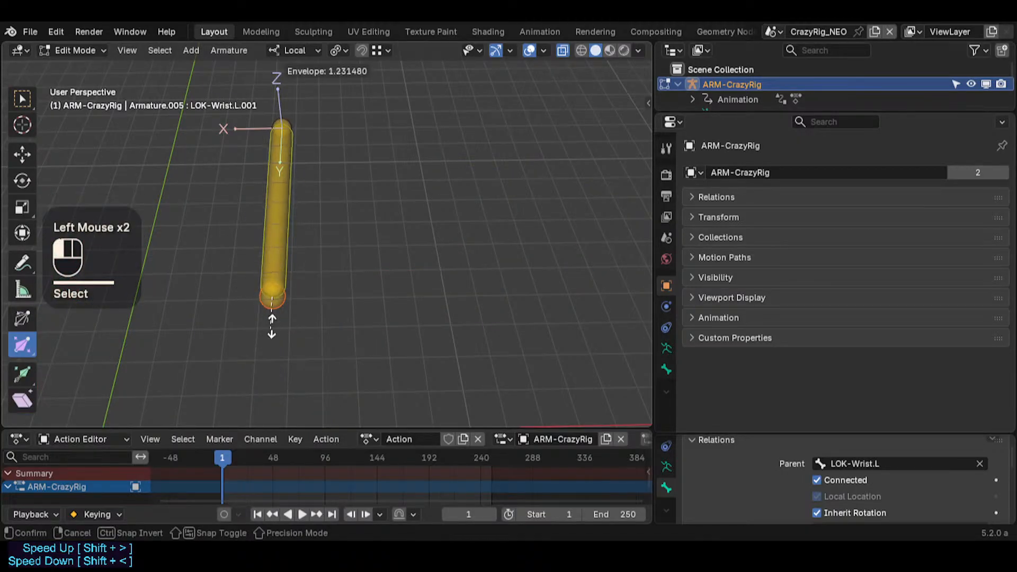
click(272, 296)
Step: Scale down the envelope of the whole LOK-Wrist.L.001 bone and reveal the hidden bones
click(280, 203)
click(281, 204)
key(ctrl+alt+s)
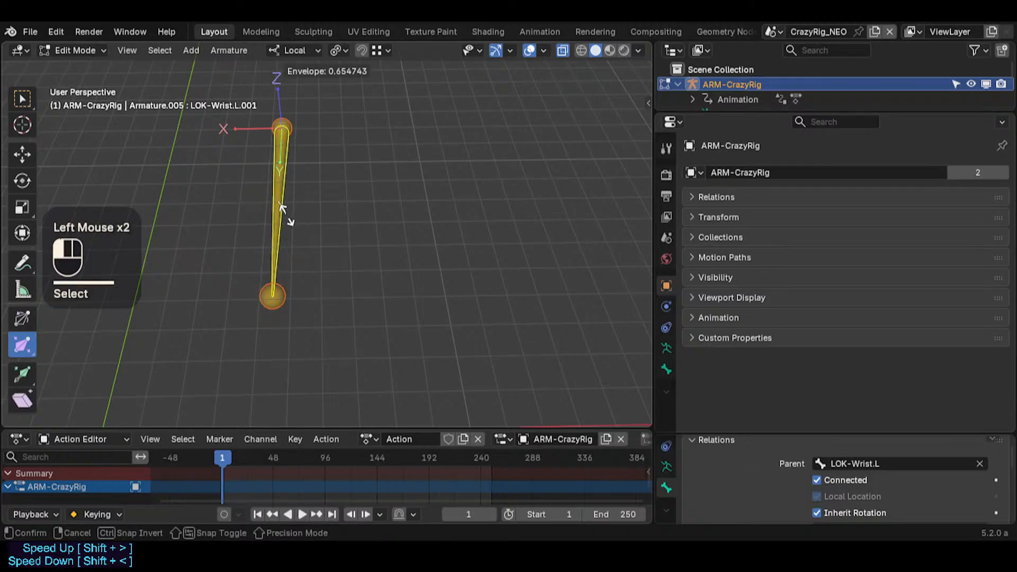
click(282, 208)
click(345, 202)
key(alt+h)
Step: Slim down LOK-Wrist.L's envelope, return the armature to Pose Mode and save SuperRig.blend
click(287, 190)
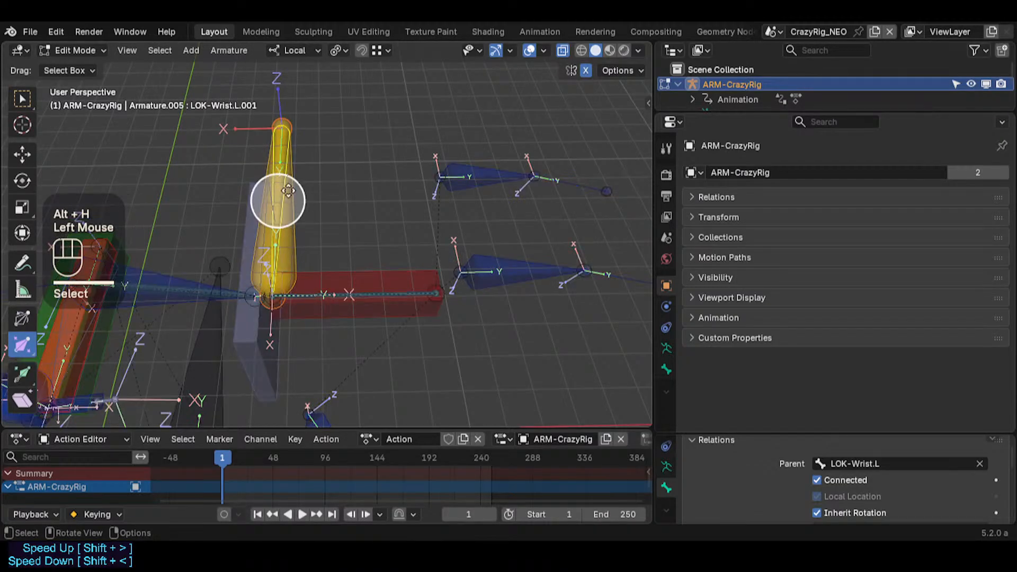
click(295, 204)
drag(295, 203, 295, 203)
click(294, 193)
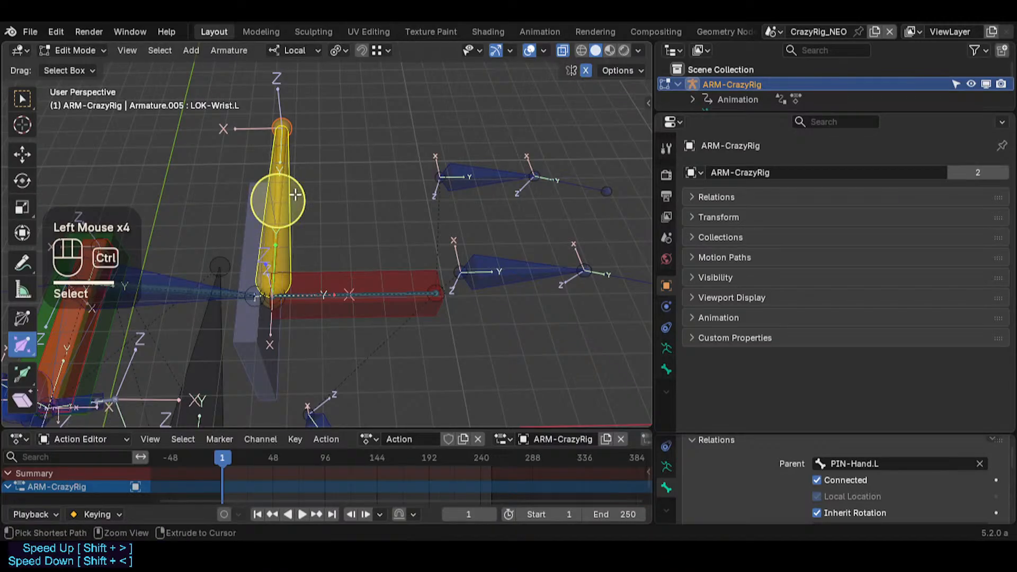
key(ctrl+Tab)
click(294, 210)
key(ctrl+s)
Step: Enter Edit Mode and try moving LOK-Wrist.L freely away from the hand, cancelling the move
click(280, 341)
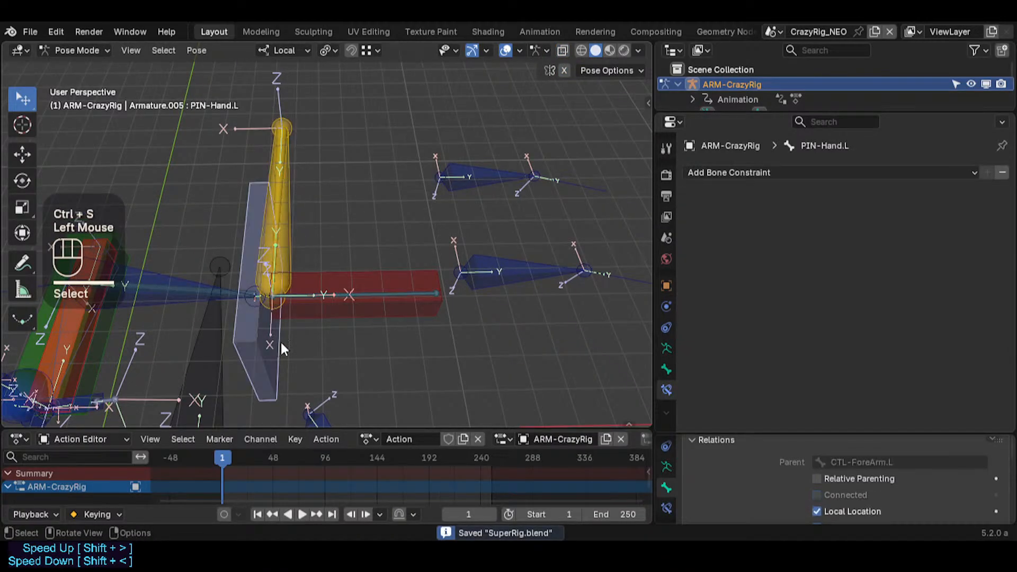
click(259, 329)
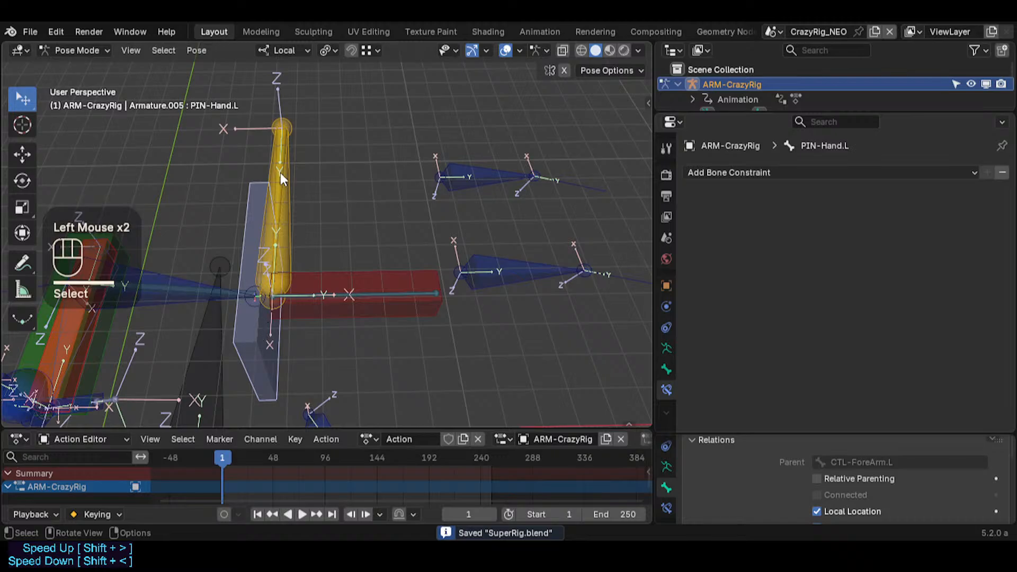
click(286, 188)
key(Tab)
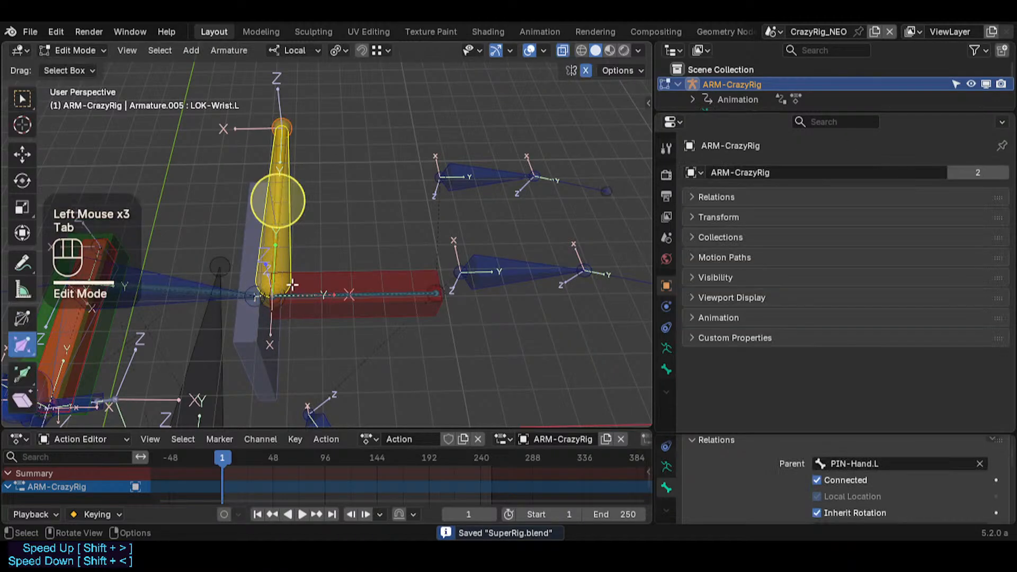
key(g)
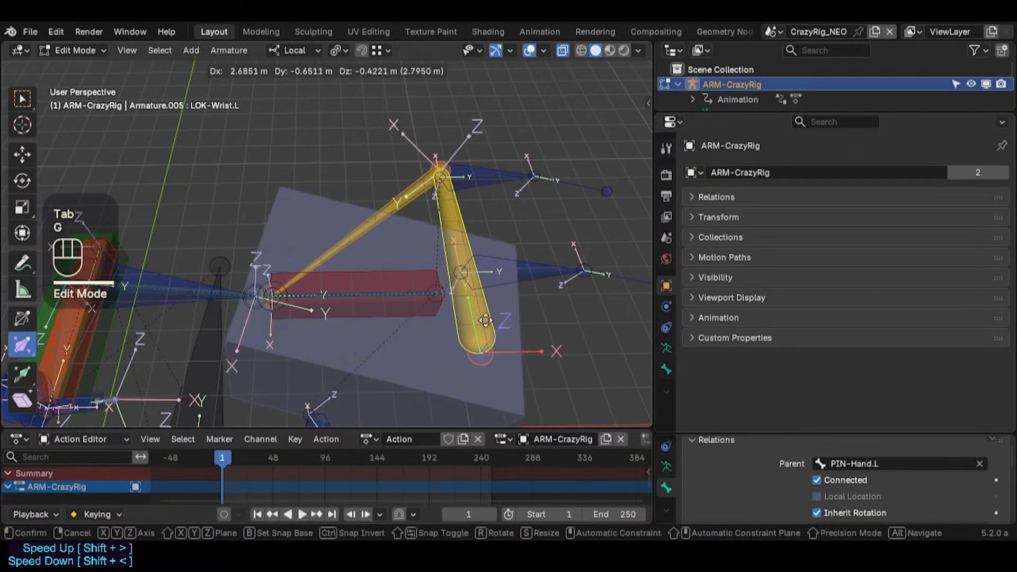
key(Escape)
Step: Examine how PIN-Hand.L, LOK-Wrist.L and CTL-ForeArm.L are placed relative to each other, selecting each from several viewpoints
click(256, 338)
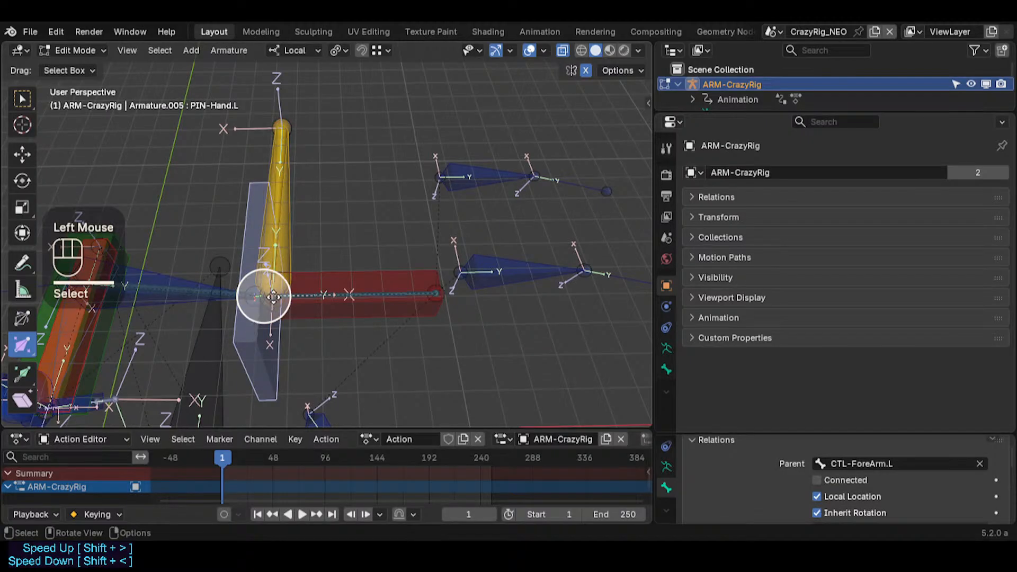
click(288, 242)
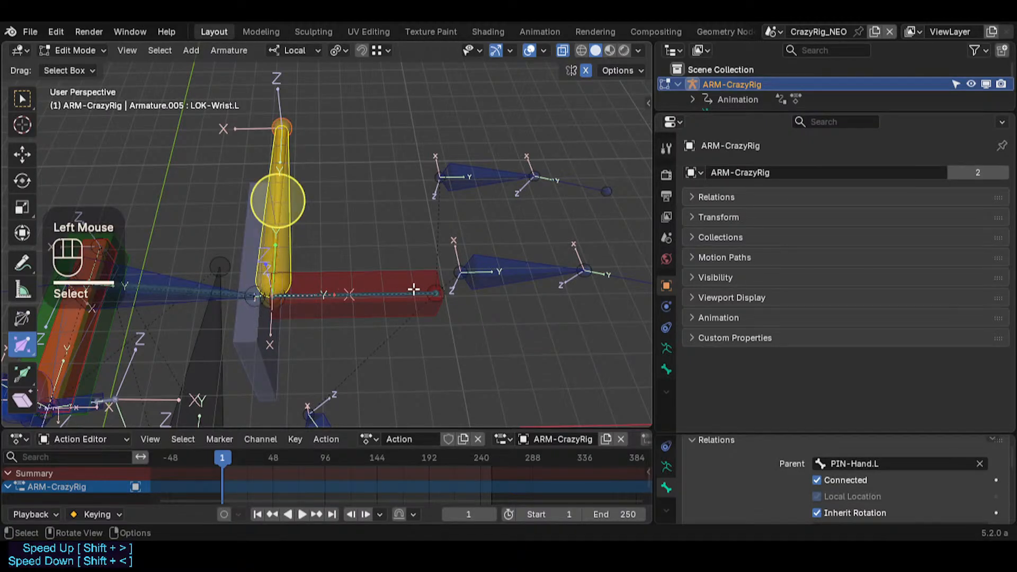
middle_drag(327, 275, 189, 89)
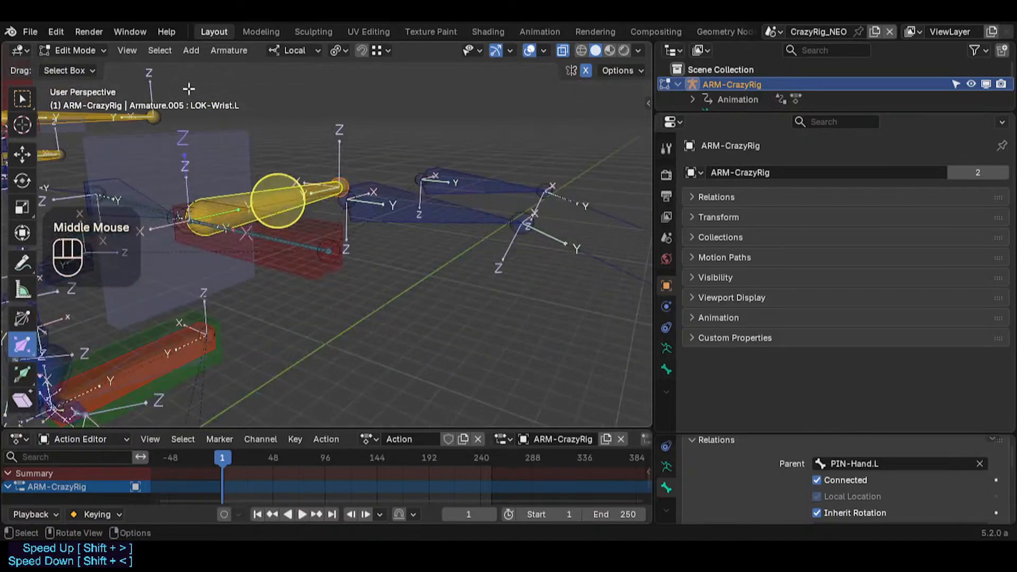
middle_drag(181, 160, 300, 249)
click(201, 283)
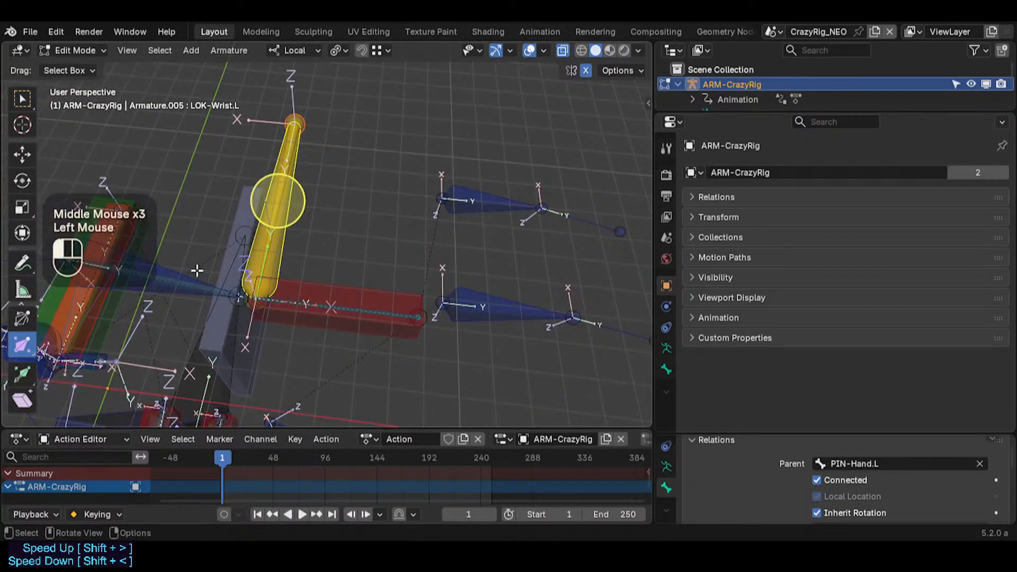
shift+middle_drag(202, 284, 274, 290)
key(shift+grave)
key(q)
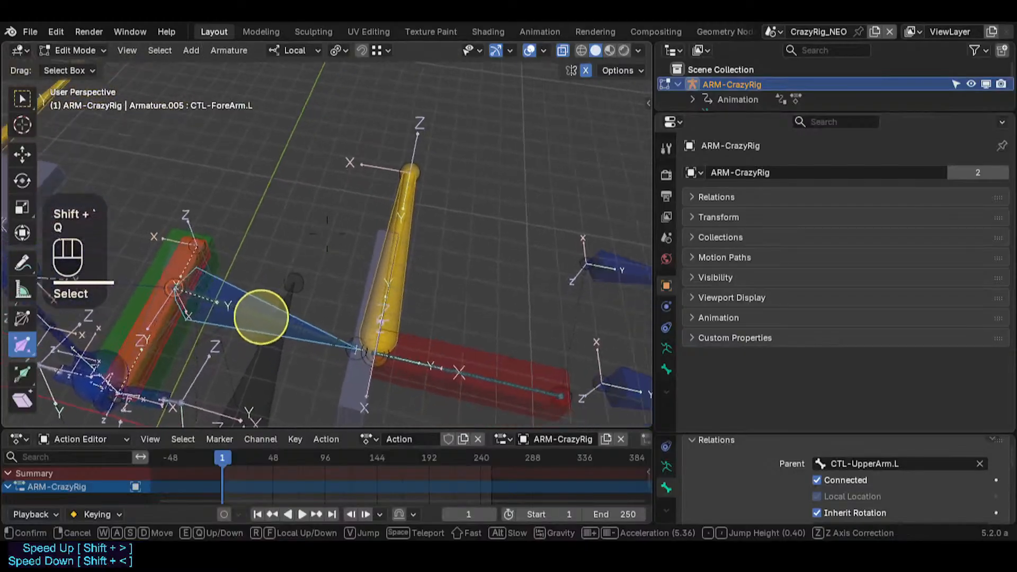
key(d)
key(s)
key(d)
key(a)
Step: Select the wrist bones together with PIN-Hand.L and rotate them 90° about the local X axis
click(340, 223)
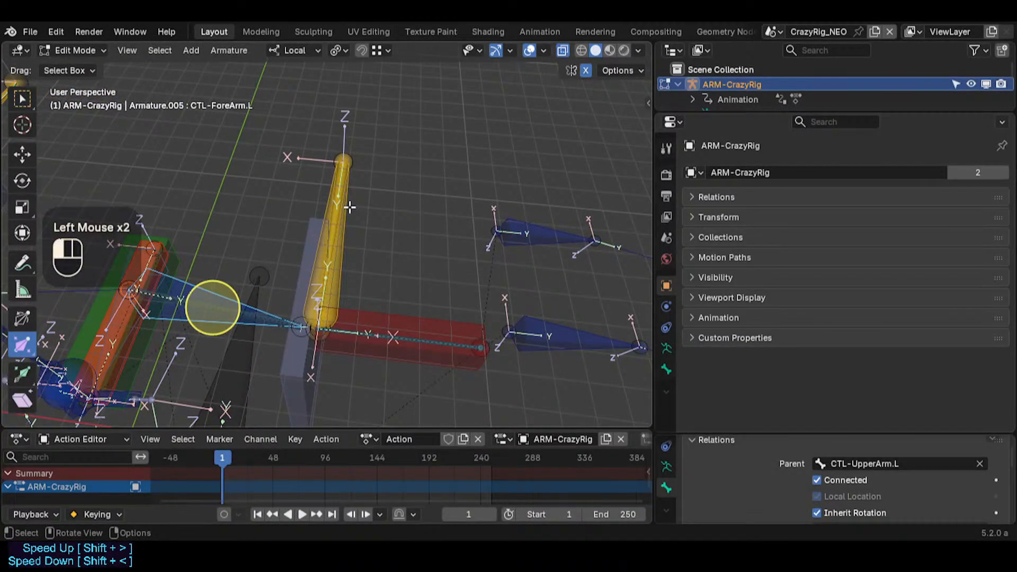
shift+click(348, 205)
middle_drag(348, 205, 301, 243)
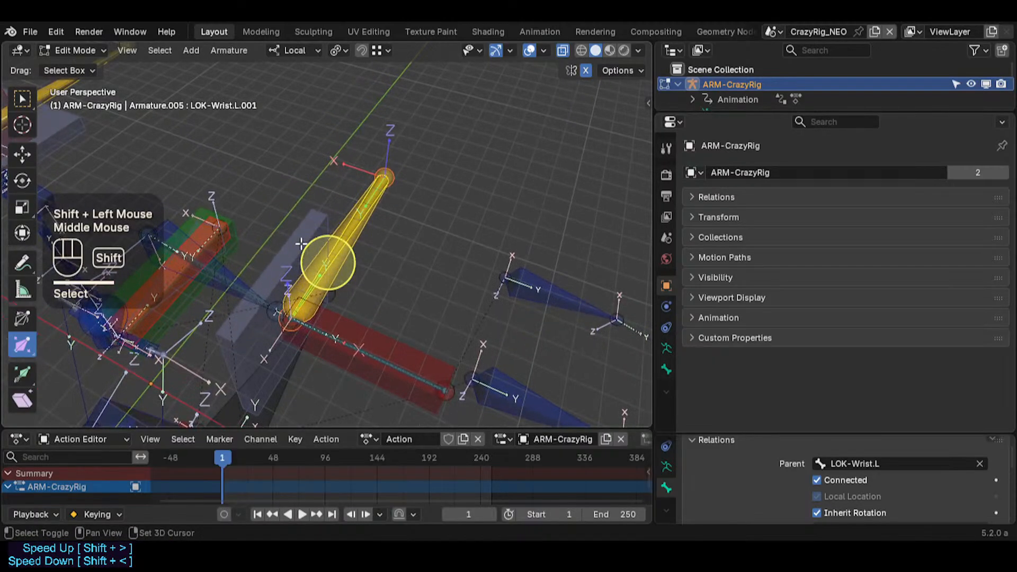
shift+click(311, 239)
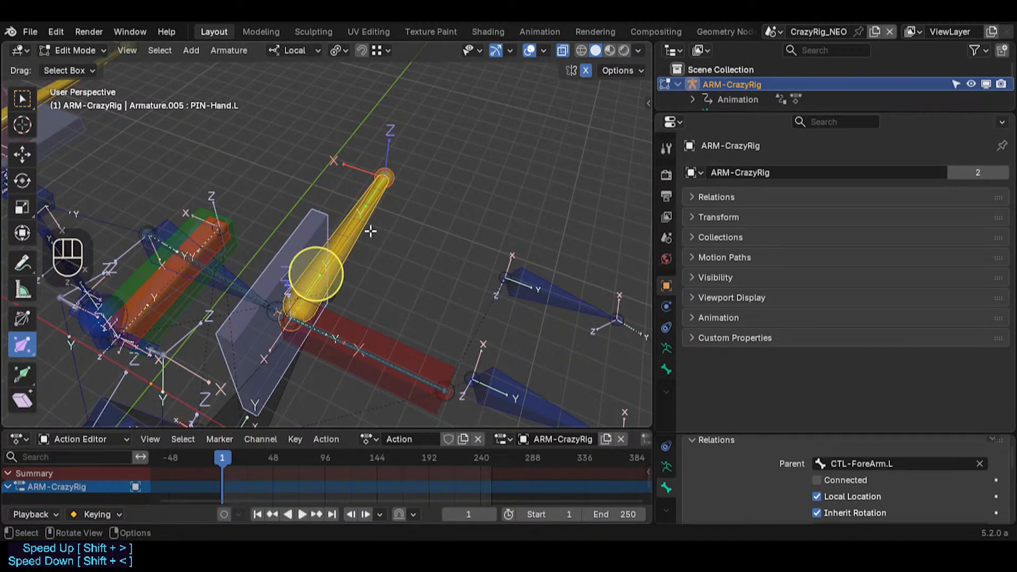
text(rz90)
key(Escape)
text(rx90)
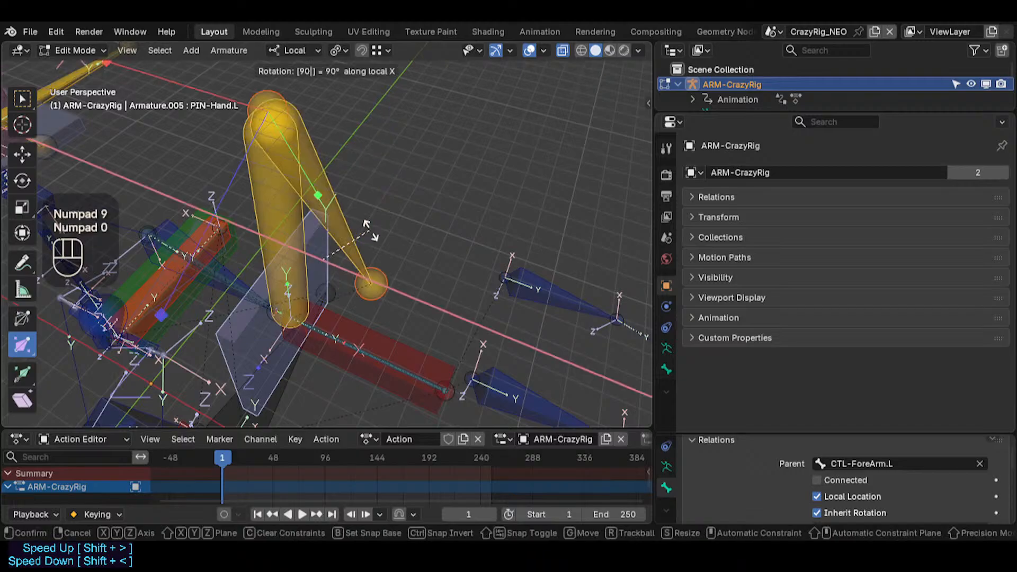
click(317, 274)
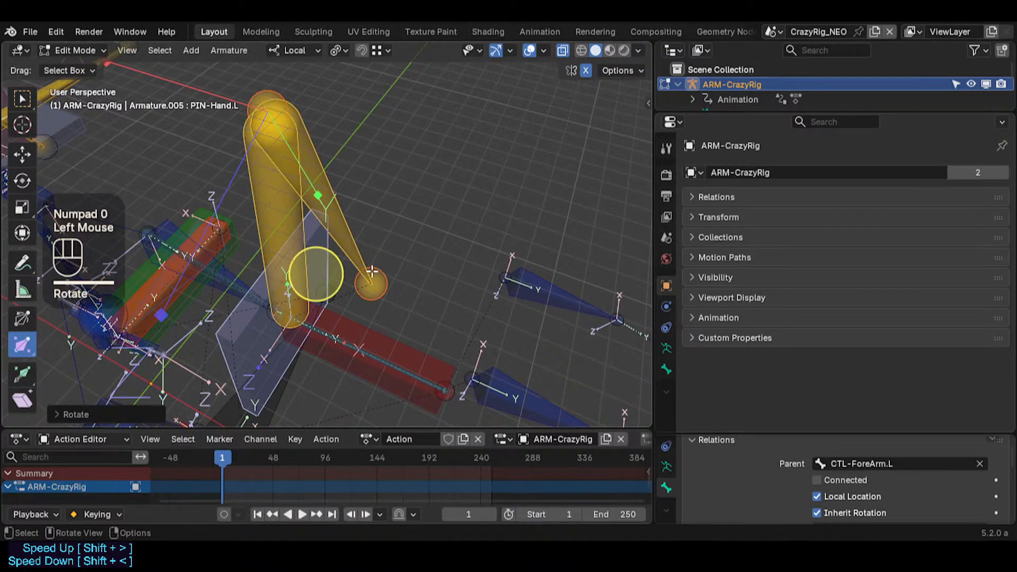
click(284, 314)
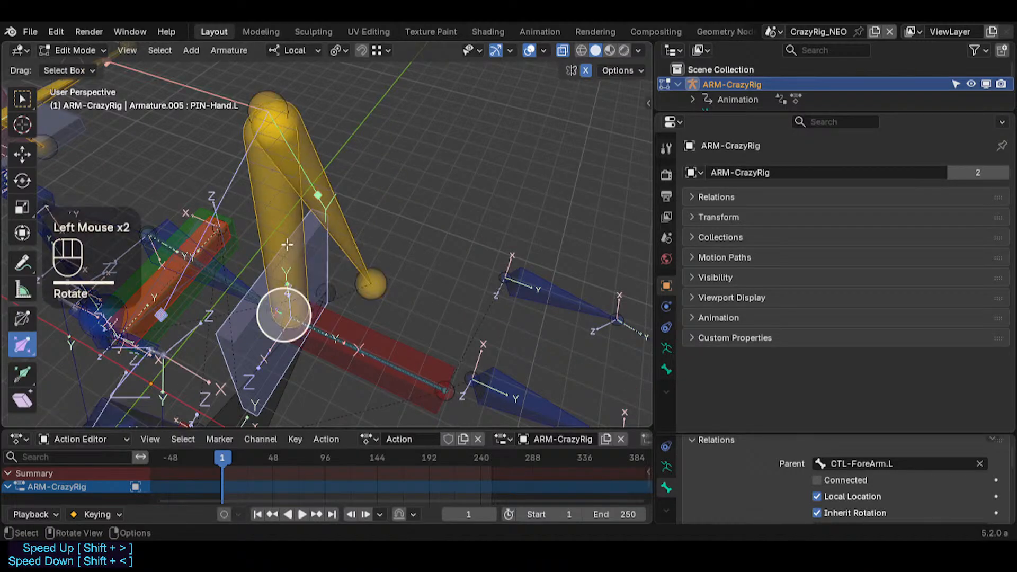
Step: Isolate LOK-Wrist.L and LOK-Wrist.L.001 by hiding every other bone
click(308, 307)
click(307, 312)
click(297, 278)
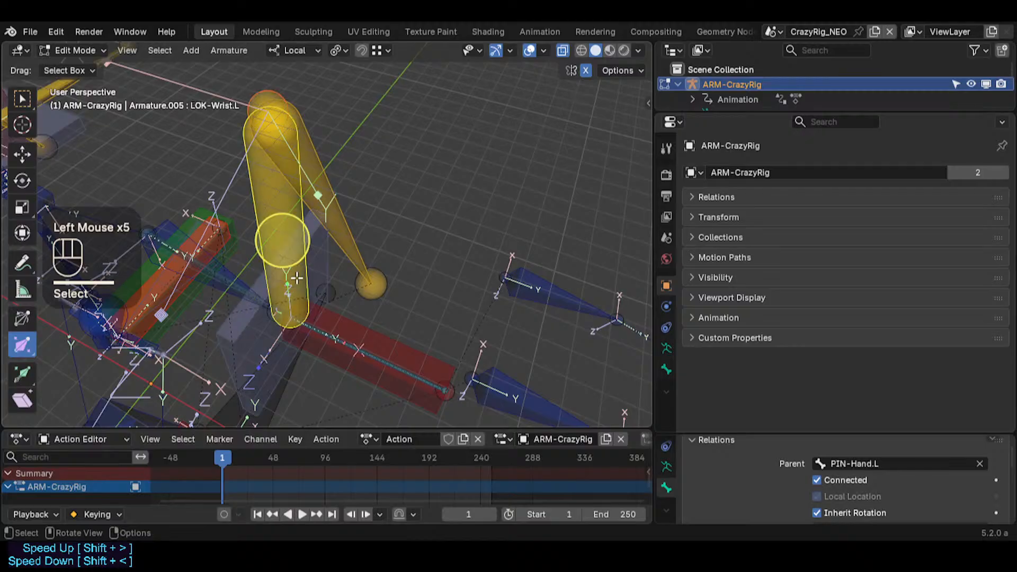
shift+click(348, 220)
key(shift+h)
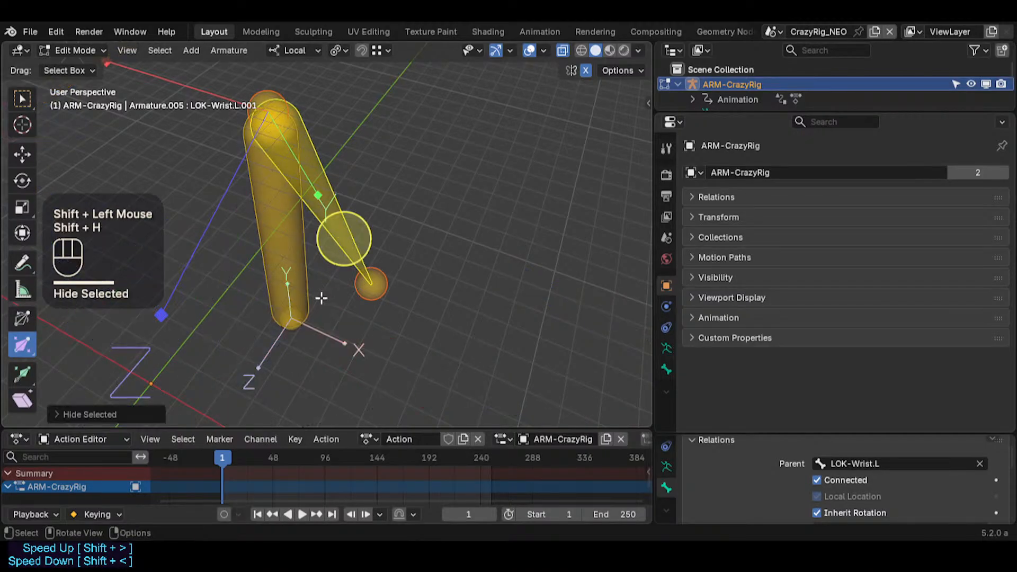
Step: Enlarge LOK-Wrist.L's envelope around its base joint and shrink it toward the upper joint
click(296, 273)
drag(311, 251, 315, 254)
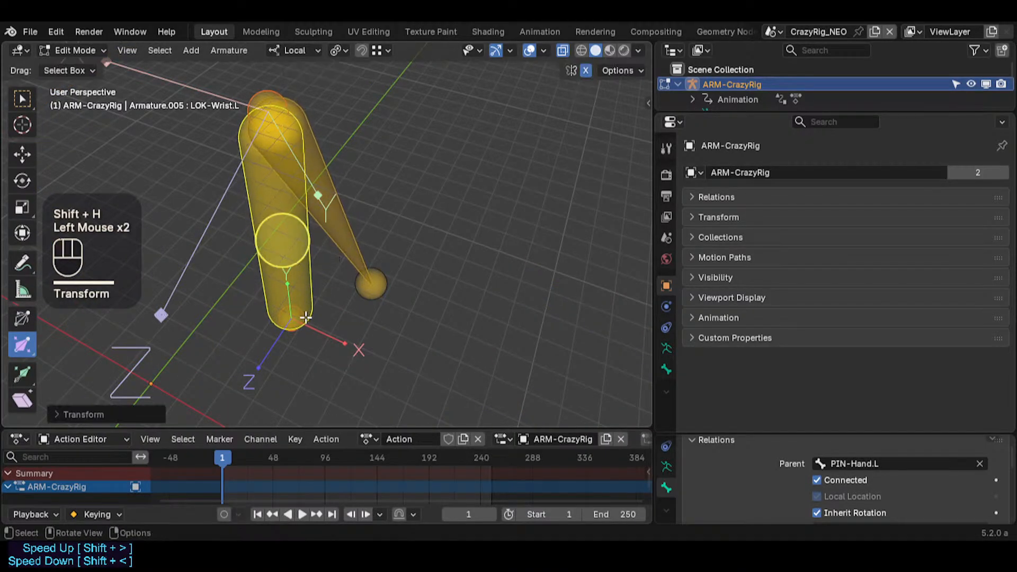
click(307, 325)
key(b)
drag(265, 344, 330, 293)
drag(316, 318, 338, 307)
click(339, 307)
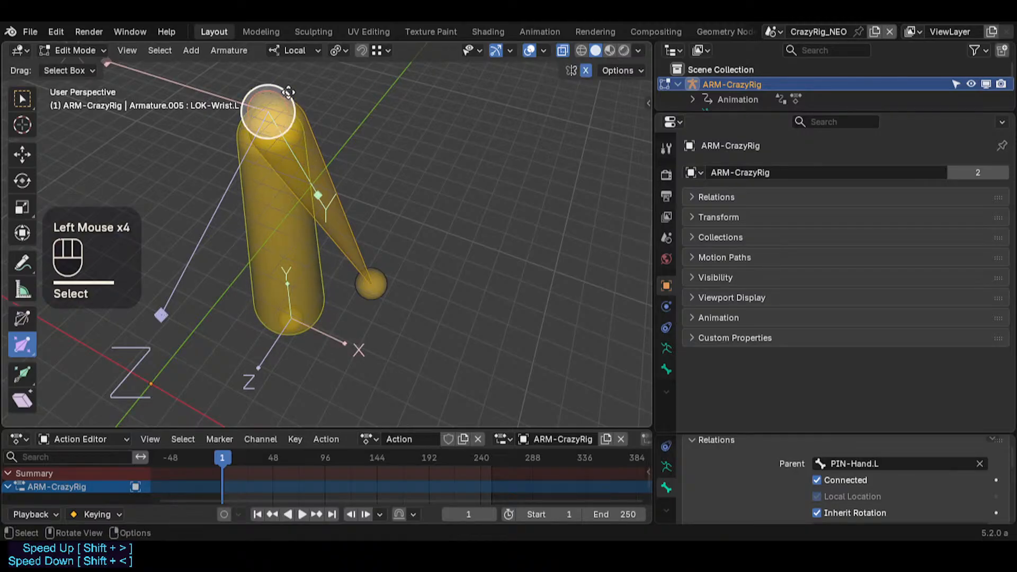
mouse_move(268, 100)
mouse_down()
mouse_move(256, 121)
mouse_move(265, 116)
mouse_up()
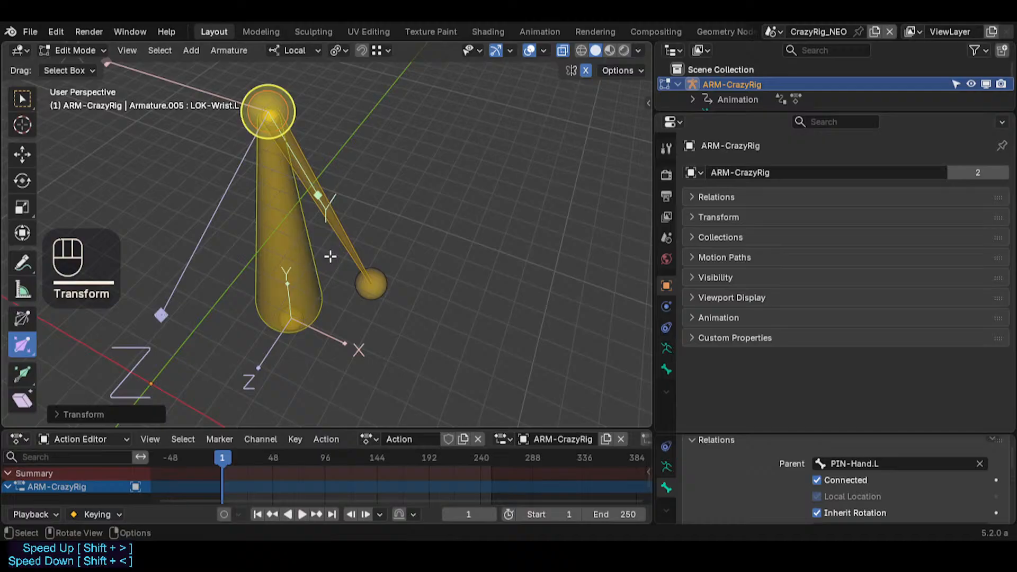
Step: Snap LOK-Wrist.L.001's free end onto the base joint of LOK-Wrist.L
click(363, 289)
key(g)
ctrl+click(297, 327)
Step: Select both overlapping wrist bones and clear their roll
click(290, 241)
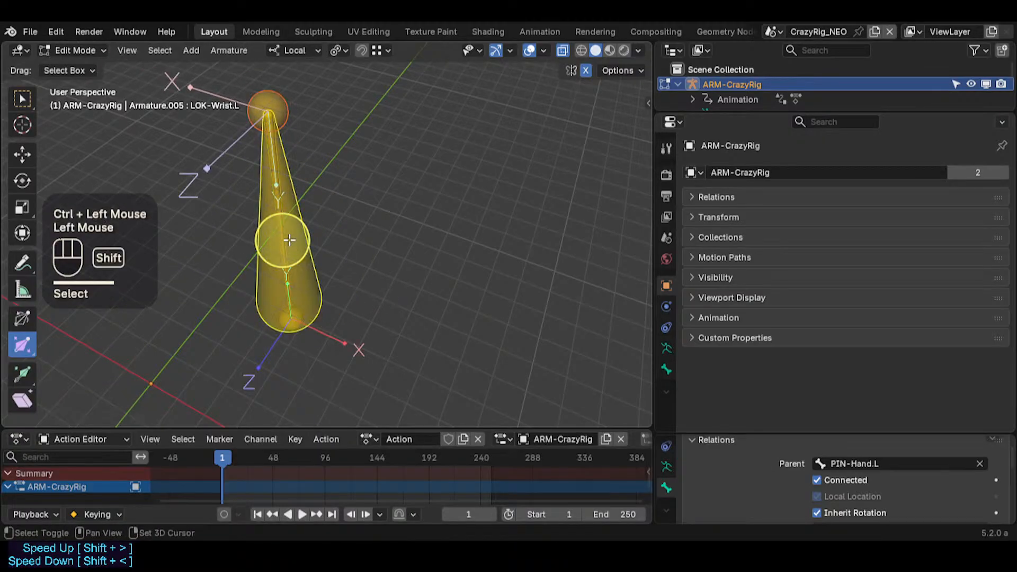
shift+click(289, 233)
shift+click(283, 233)
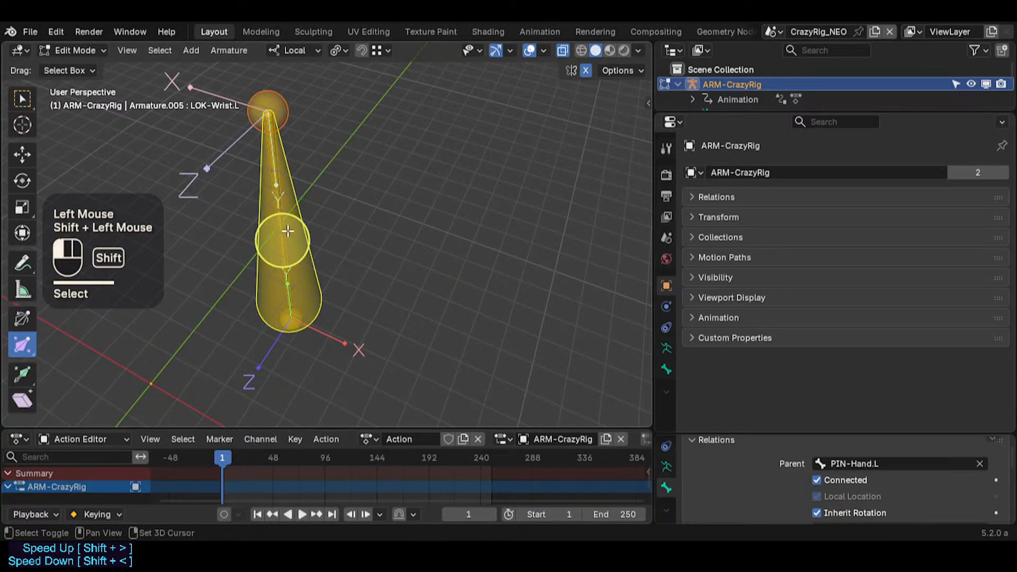
key(alt+r)
click(311, 233)
click(311, 234)
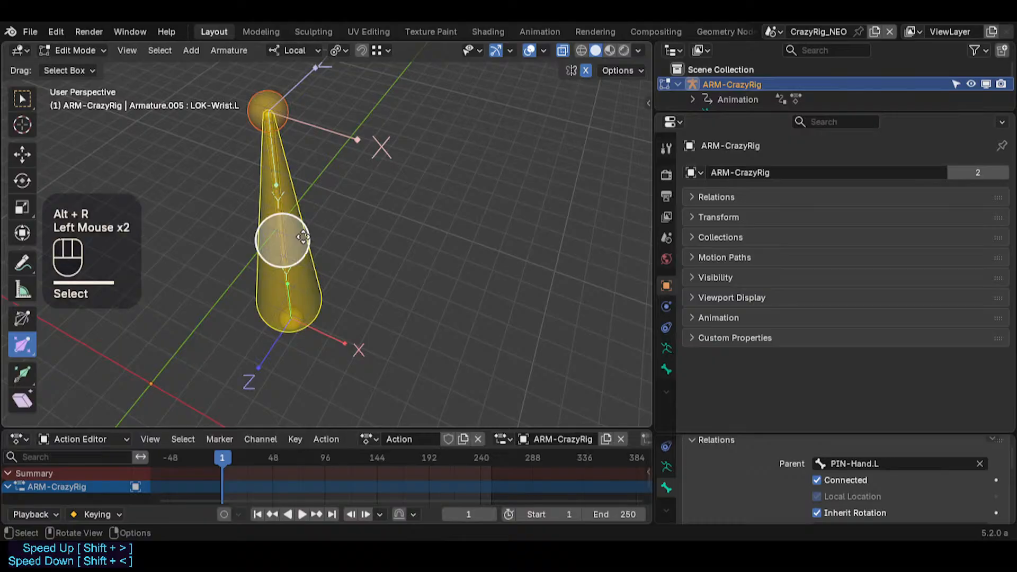
Step: Slim down LOK-Wrist.L's envelope and resize the envelope of LOK-Wrist.L.001
drag(307, 236, 282, 236)
click(282, 242)
double_click(313, 243)
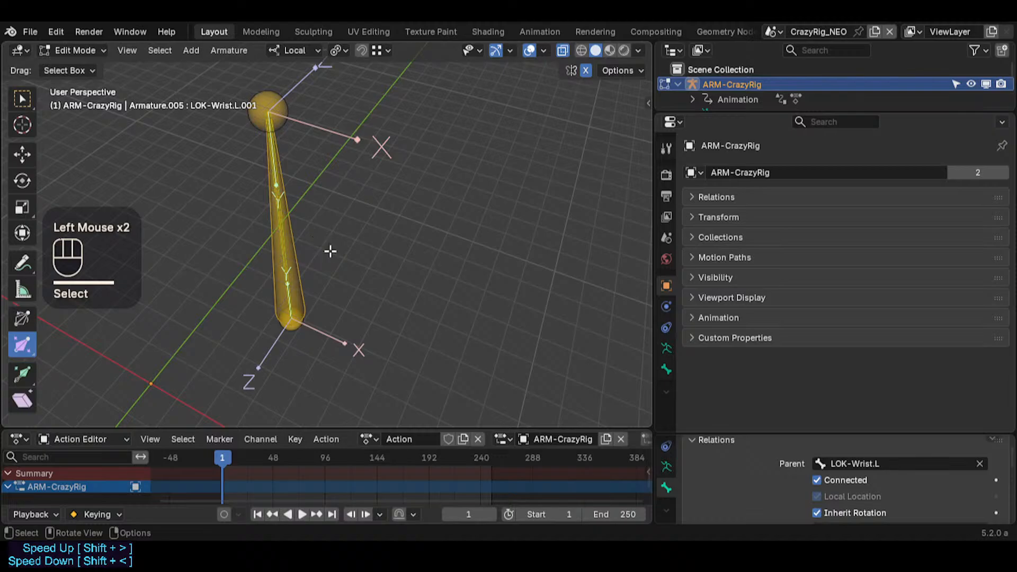
double_click(282, 238)
click(288, 247)
drag(310, 249, 406, 286)
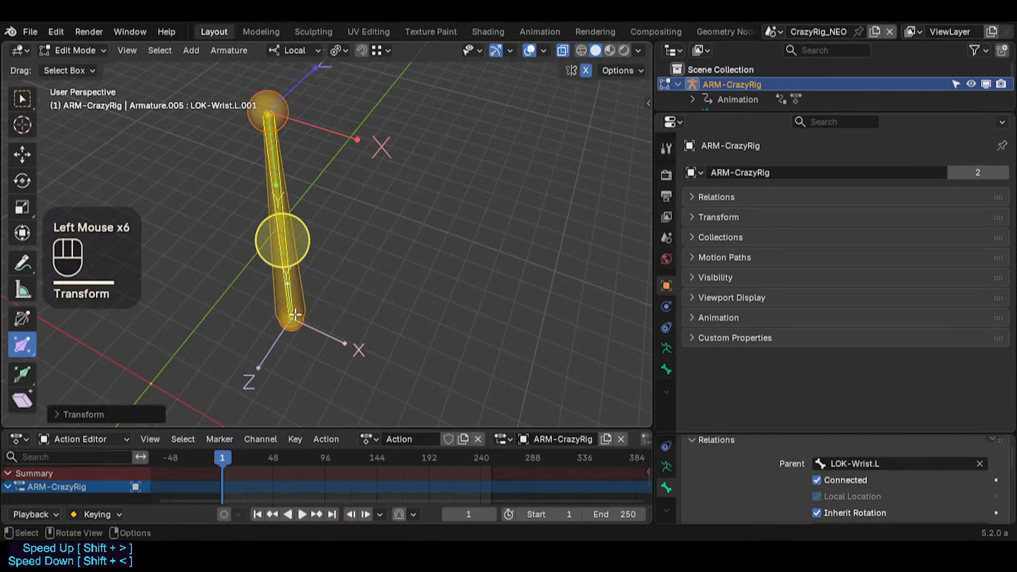
click(296, 325)
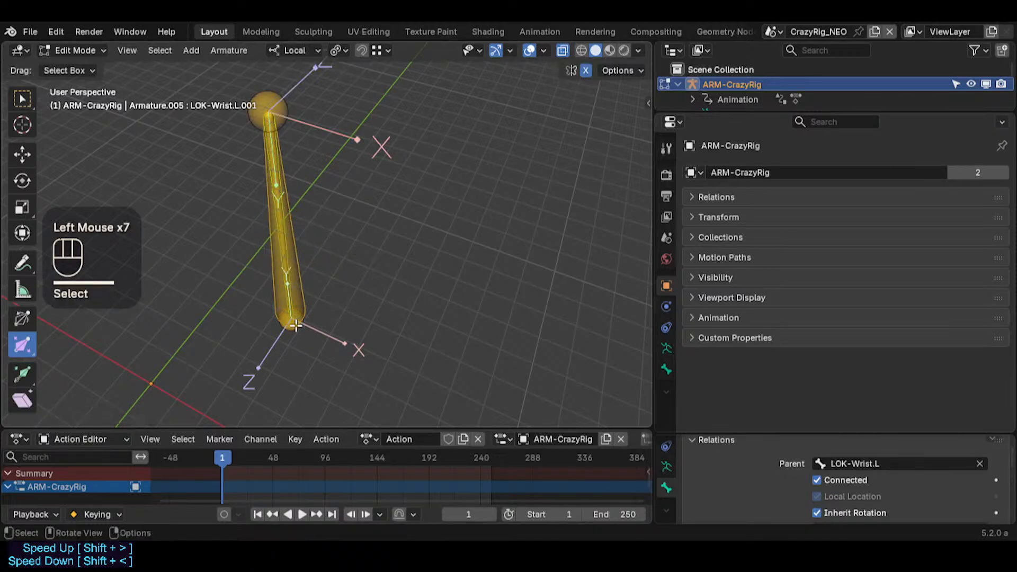
Step: Isolate LOK-Wrist.L.001 and adjust the envelope radius at its lower end
click(293, 283)
key(shift+h)
click(324, 338)
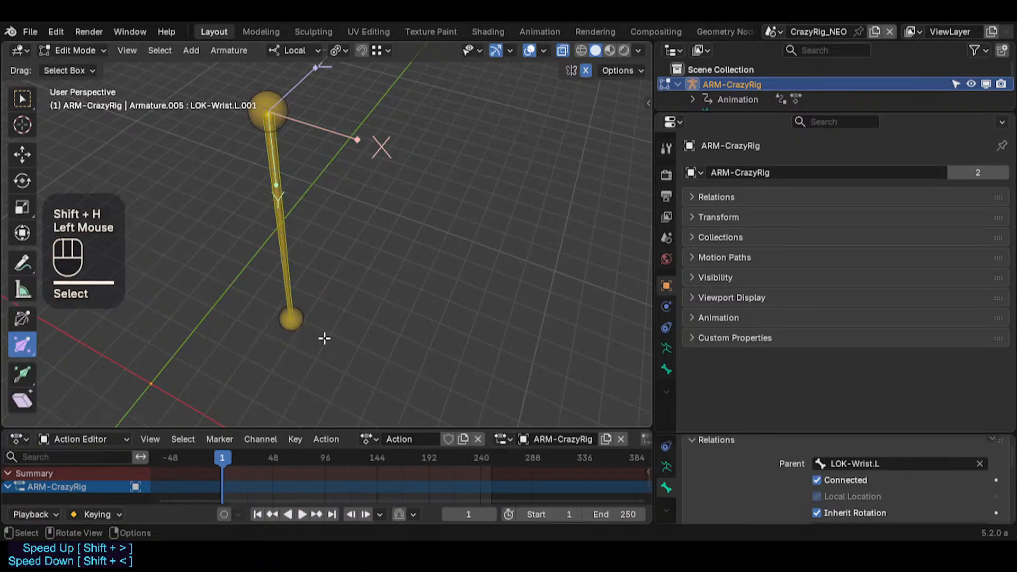
click(295, 321)
click(292, 318)
click(291, 318)
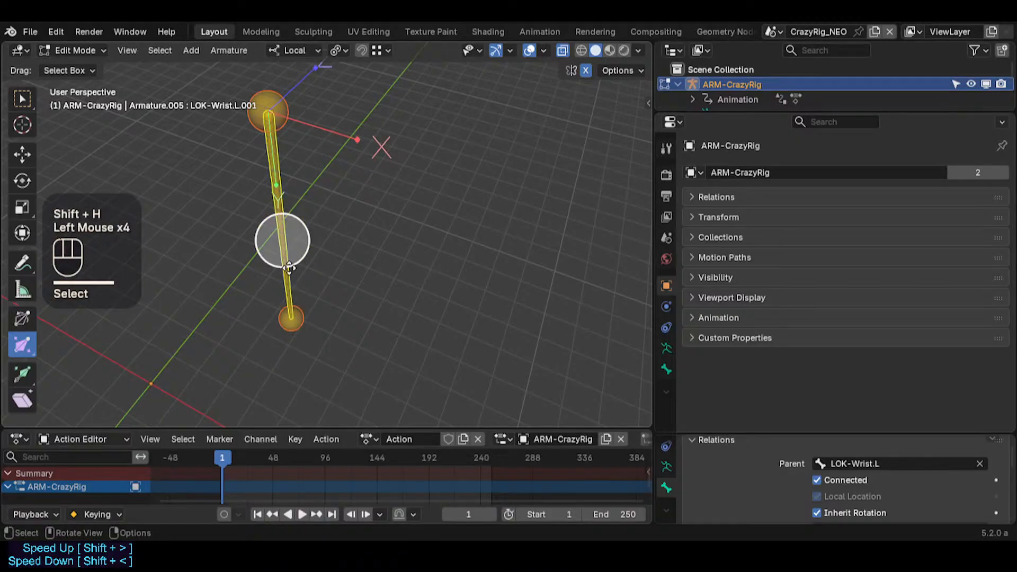
click(295, 318)
drag(295, 318, 295, 292)
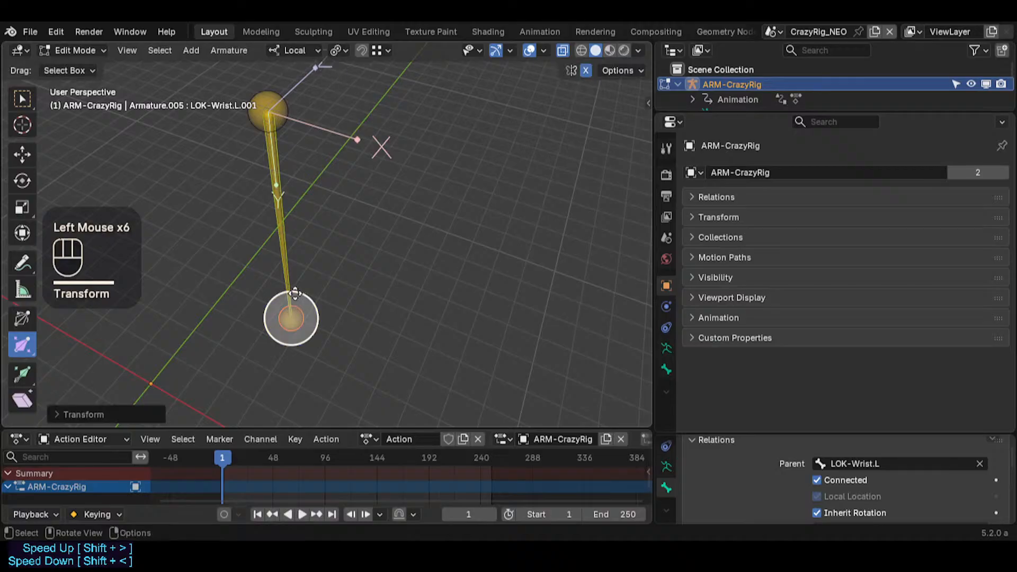
Step: Box-select LOK-Wrist.L.001's upper joint and thicken the envelope there slightly
click(288, 93)
key(b)
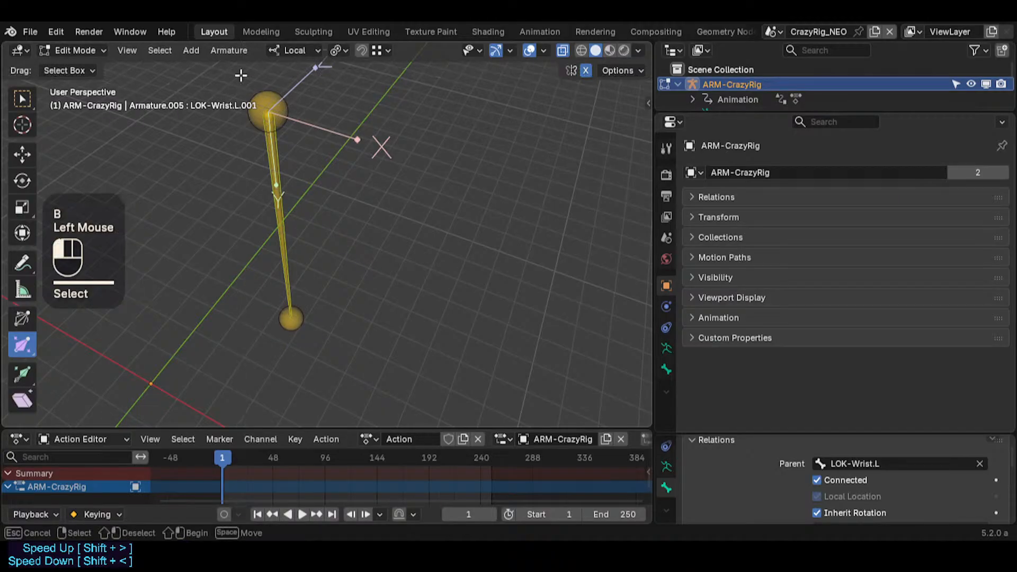
drag(238, 71, 331, 172)
drag(299, 109, 303, 108)
click(345, 154)
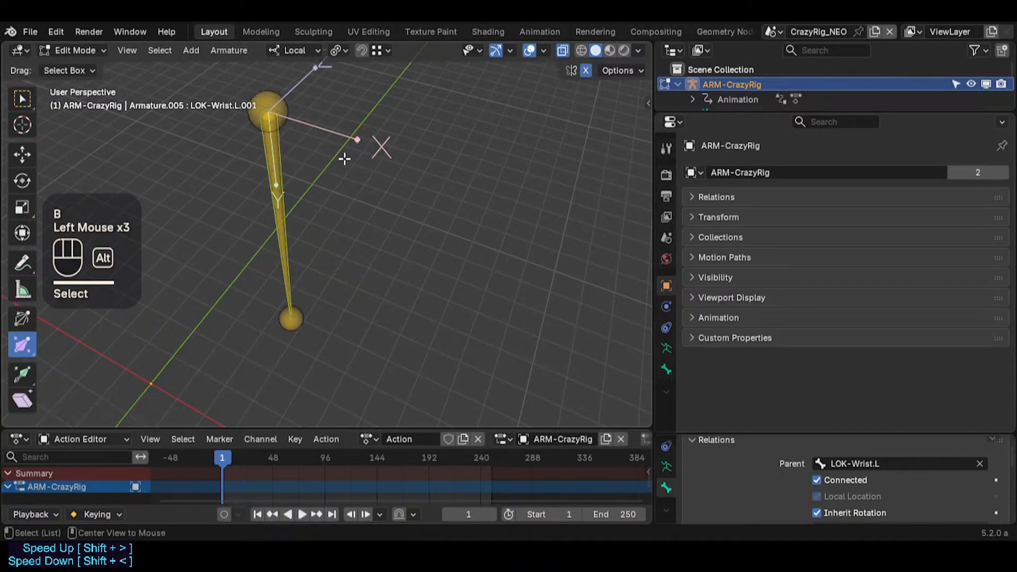
Step: Reveal all hidden bones and save SuperRig.blend
key(alt+h)
click(306, 197)
key(ctrl+s)
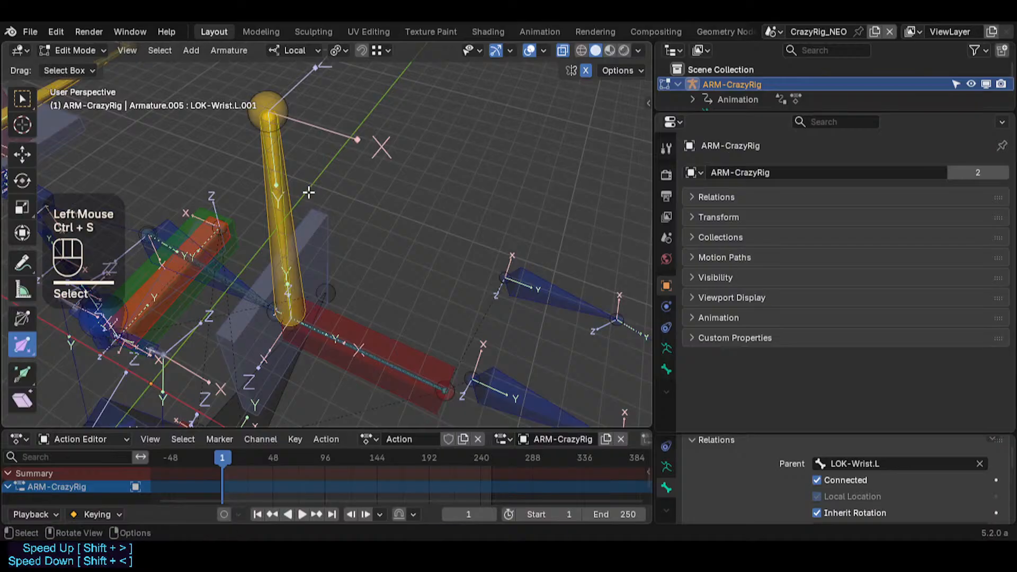
Step: Select LOK-Wrist.L together with LOK-Wrist.L.001 in the full rig and clear their roll again
key(shift+grave)
key(s)
key(q)
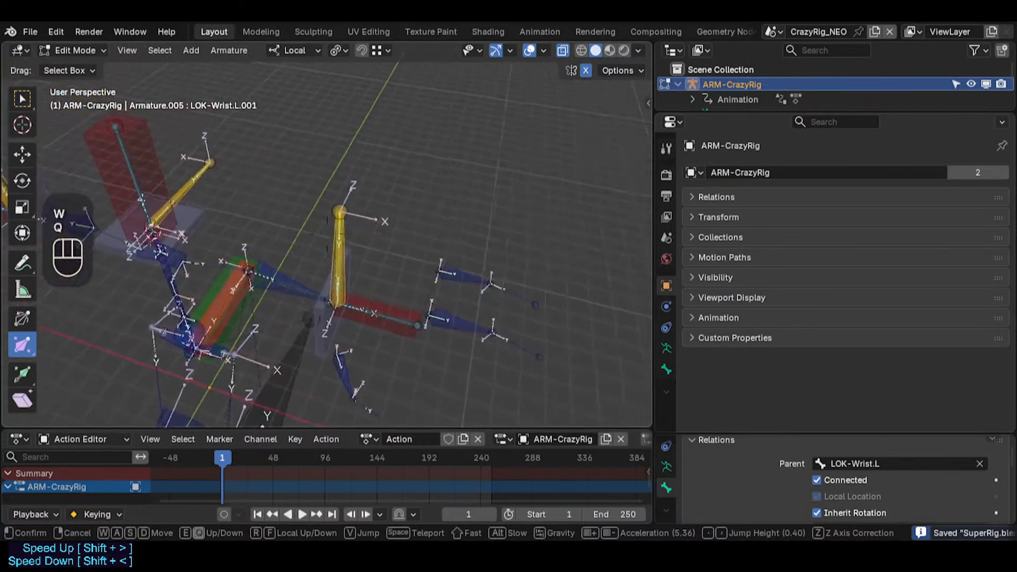
click(339, 191)
click(340, 190)
shift+click(340, 197)
click(341, 201)
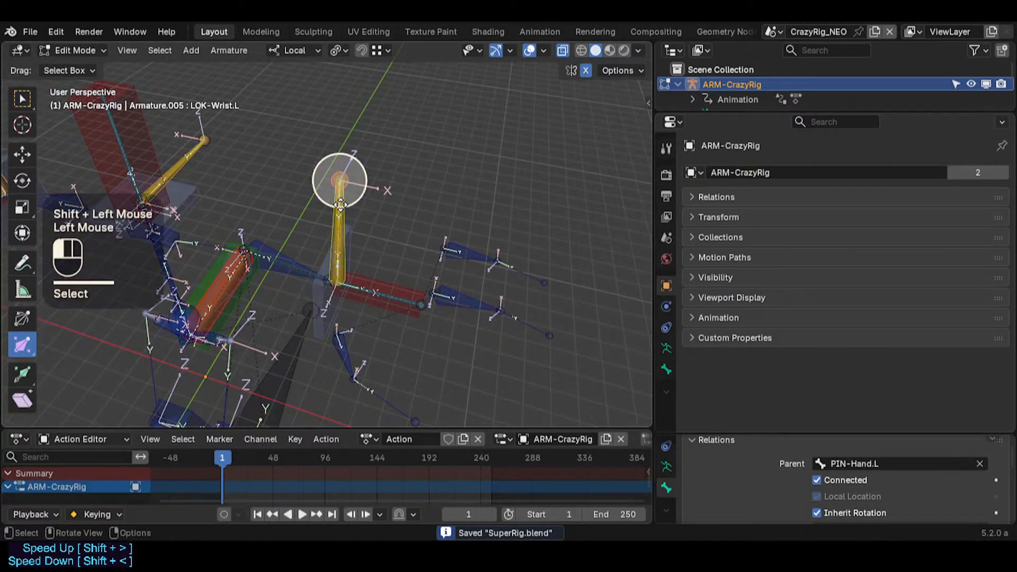
shift+click(341, 206)
key(alt+r)
Step: Switch ARM-CrazyRig to Pose Mode
key(ctrl+Tab)
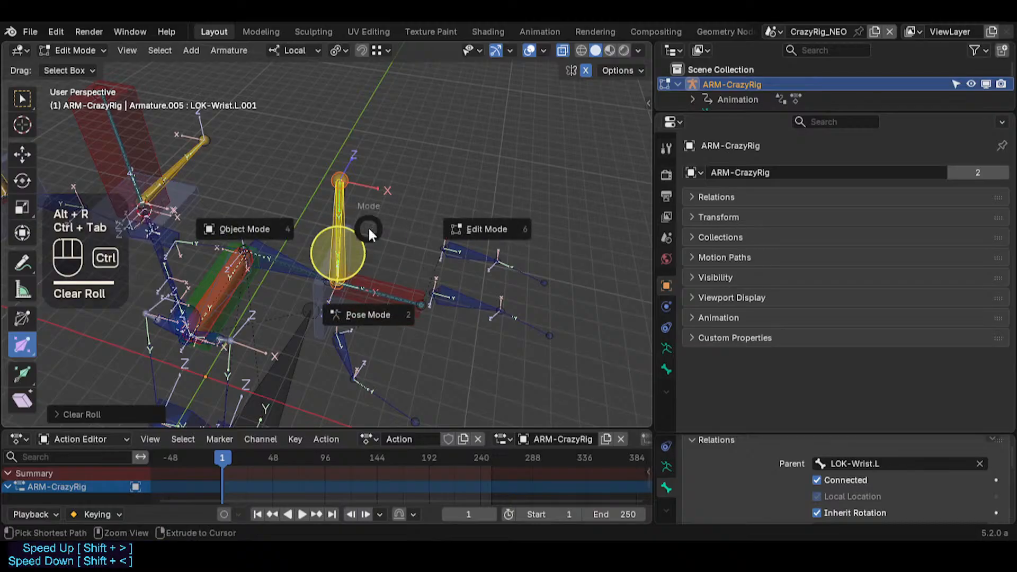
key(shift+grave)
key(q)
key(e)
key(e)
click(361, 240)
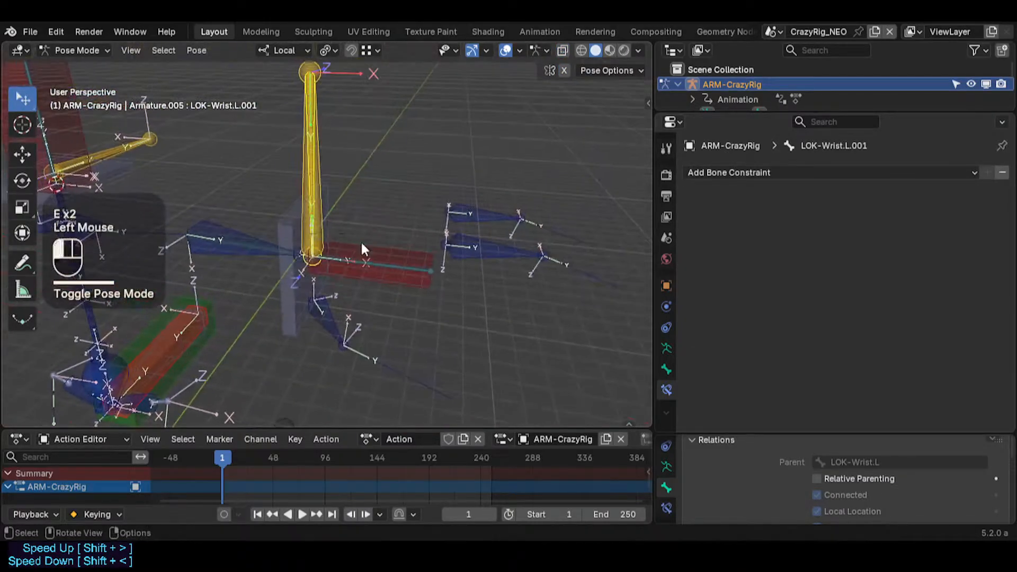
Step: Select CTL-ForeArm.L and move it to test how the hand and wrist bones follow
middle_drag(372, 256, 363, 265)
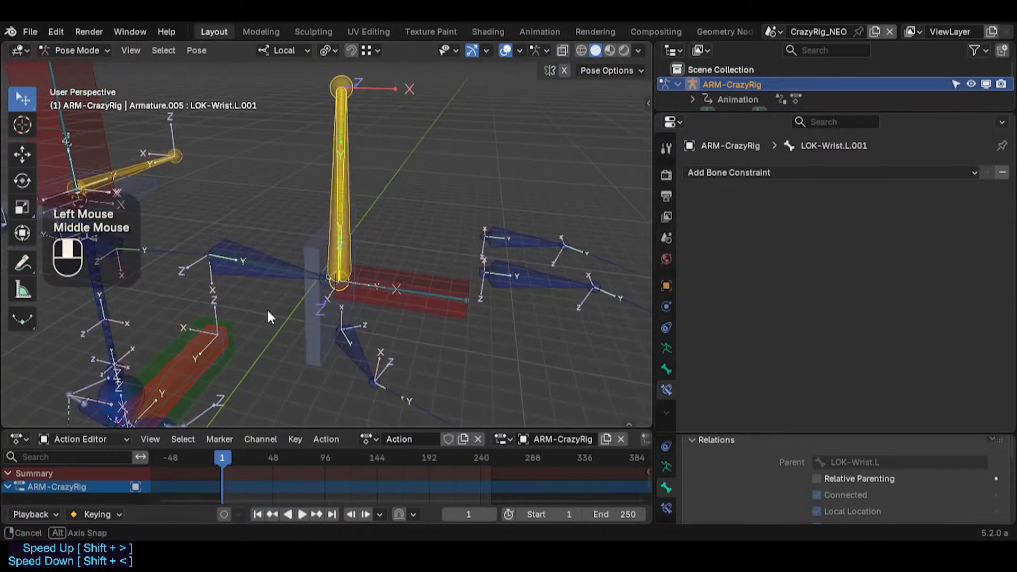
click(280, 273)
key(g)
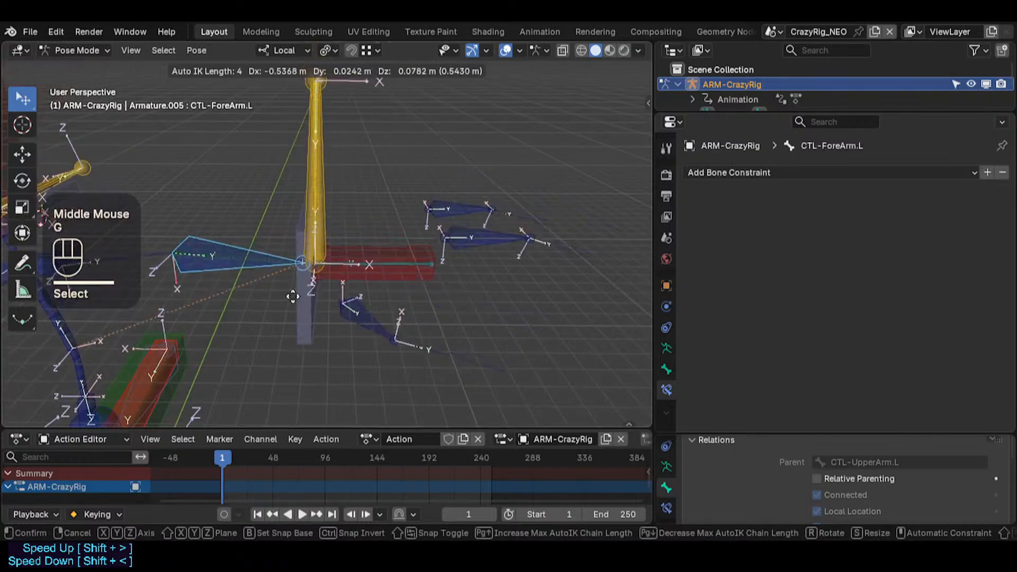
click(314, 301)
Step: Show the bones' custom shapes and hide their axes
key(ctrl+4)
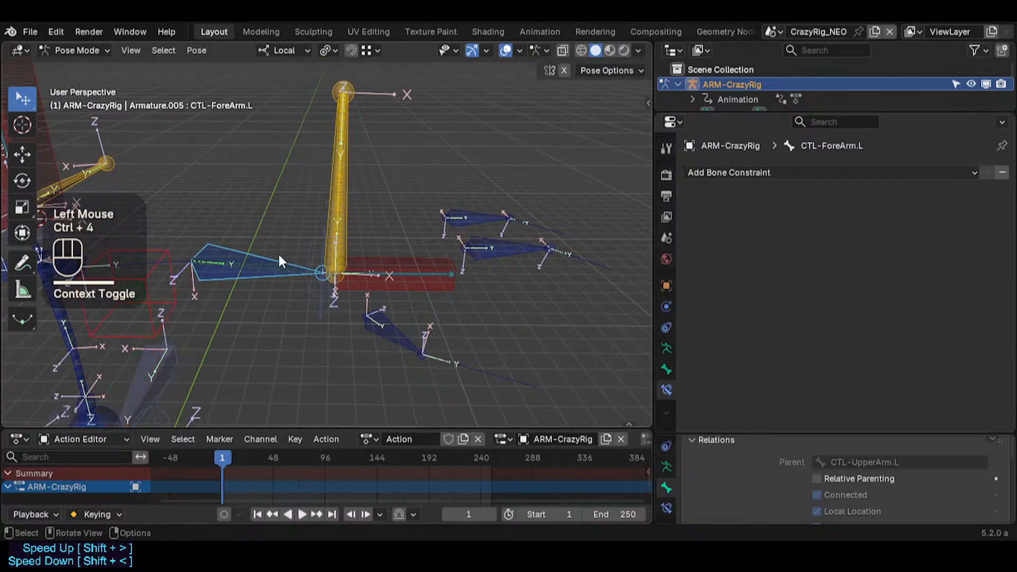
key(ctrl+3)
Step: Move PIN-Hand.L away from the hand toward the arm to spread the two wrist bones apart
click(334, 302)
shift+click(334, 297)
key(g)
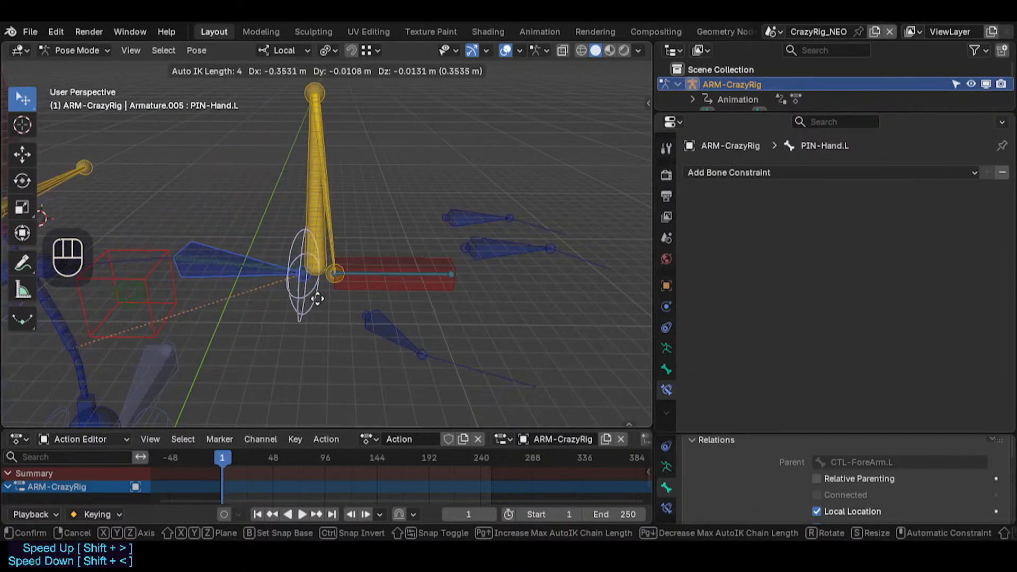
click(265, 305)
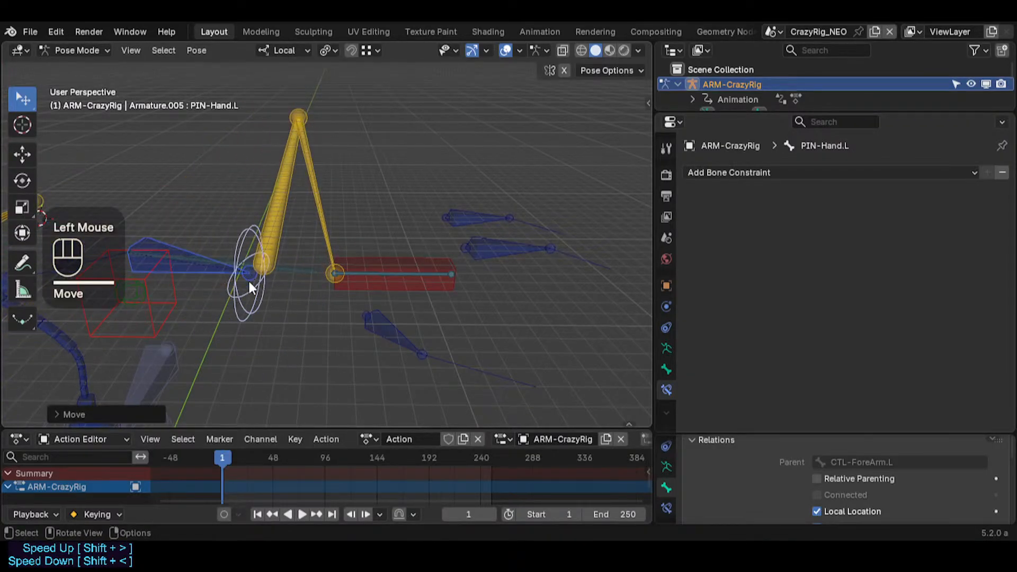
Step: Examine the parent relations of PIN-Hand.L, LOK-Wrist.L and LOK-Wrist.L.001 by selecting each bone
click(249, 276)
click(269, 232)
click(318, 208)
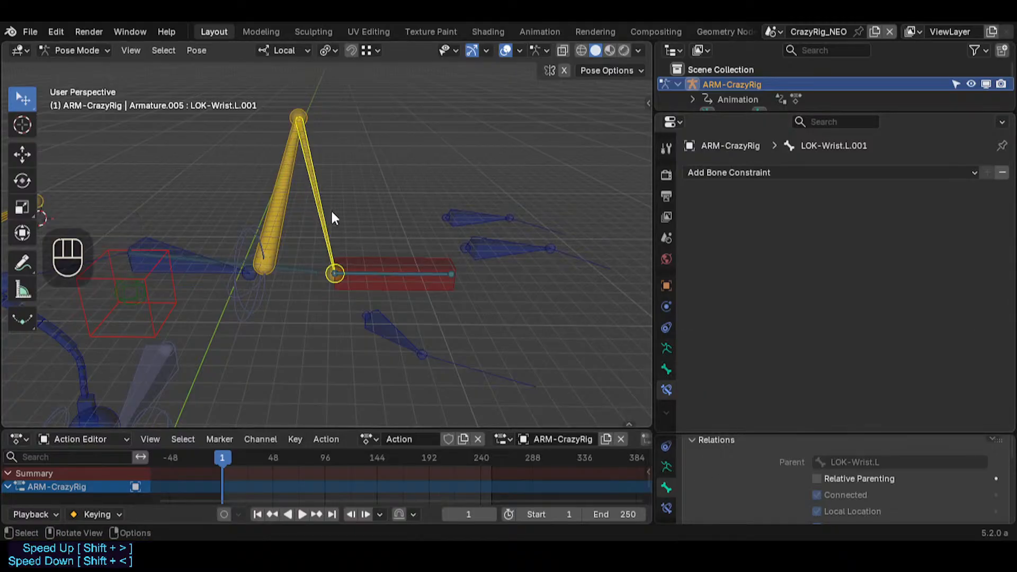
click(264, 175)
click(283, 190)
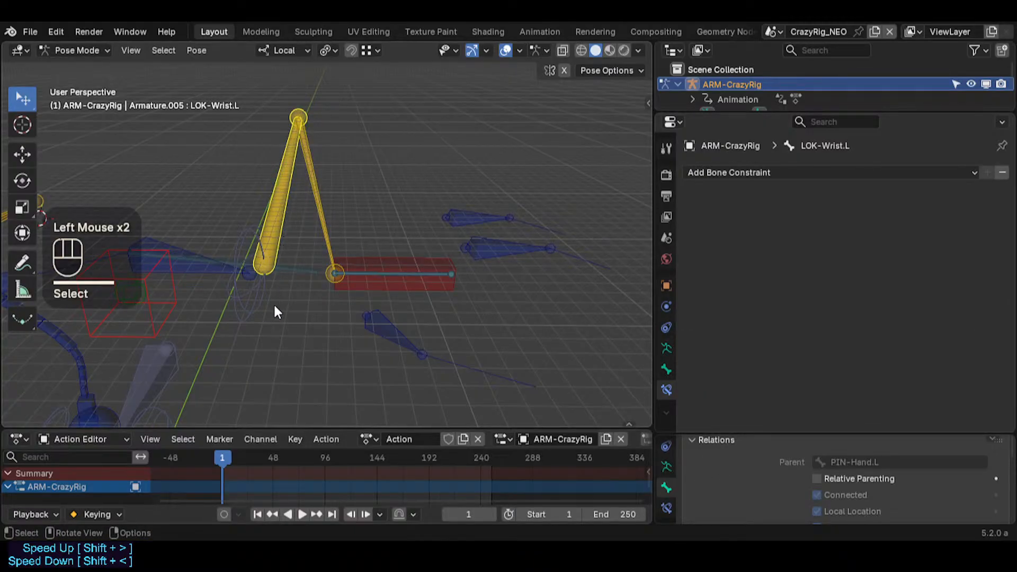
click(290, 167)
click(306, 202)
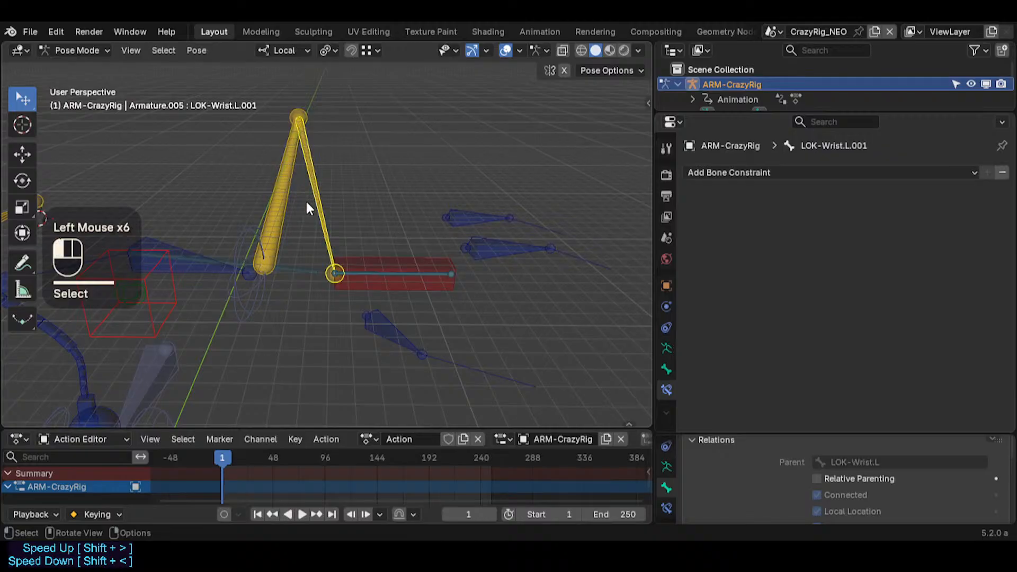
click(289, 180)
click(253, 307)
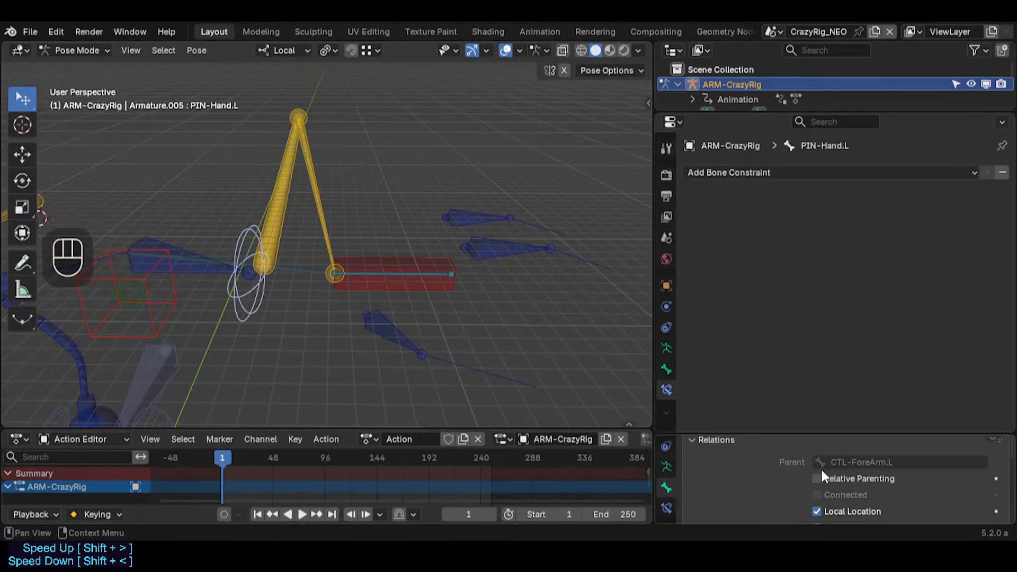
Step: Move and rotate CTL-ForeArm.L to test the parented wrist chain, and select LOK-Wrist.L.001
double_click(220, 269)
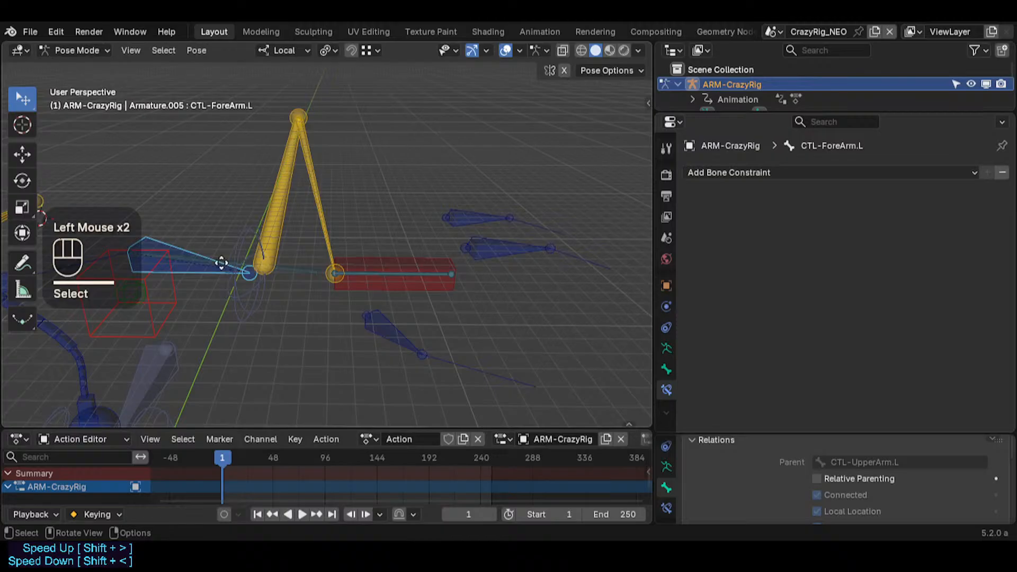
key(g)
click(269, 246)
key(g)
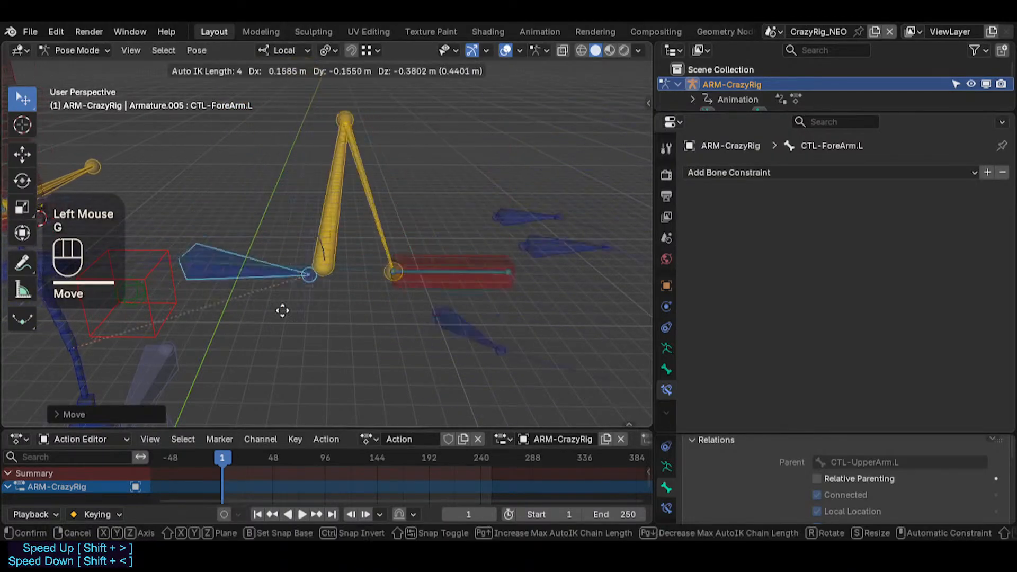
click(355, 299)
key(r)
click(335, 290)
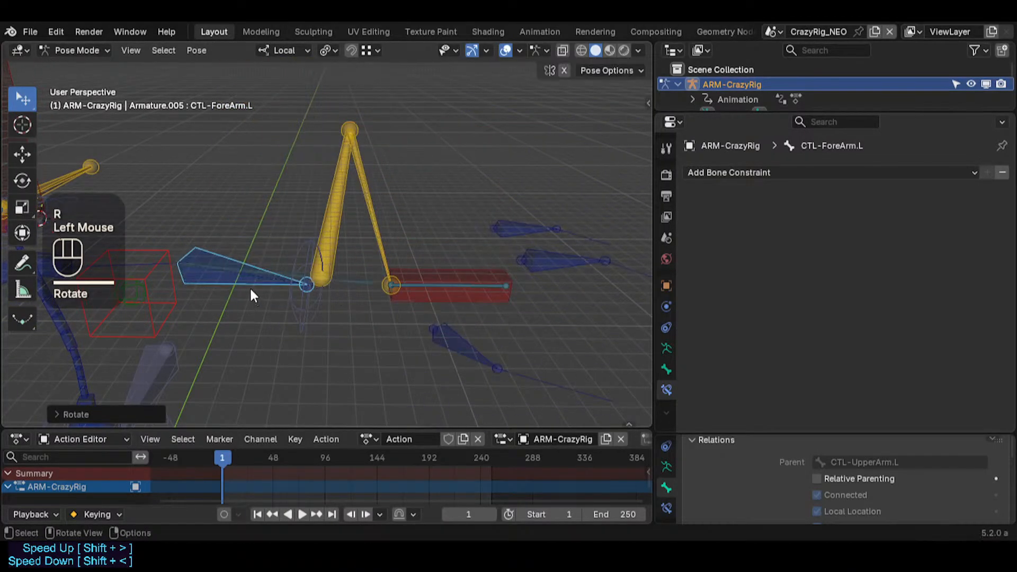
key(g)
click(246, 290)
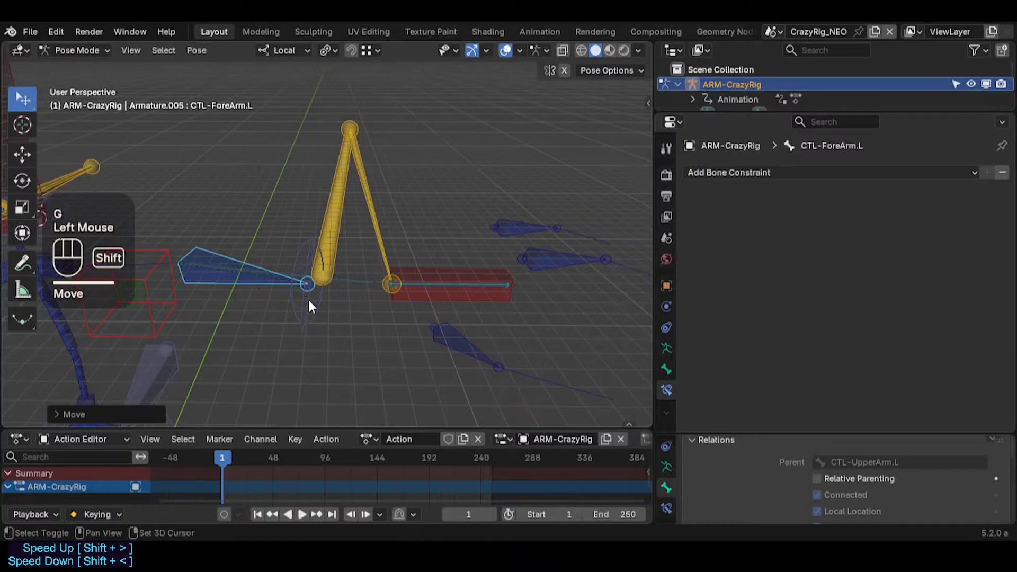
double_click(337, 211)
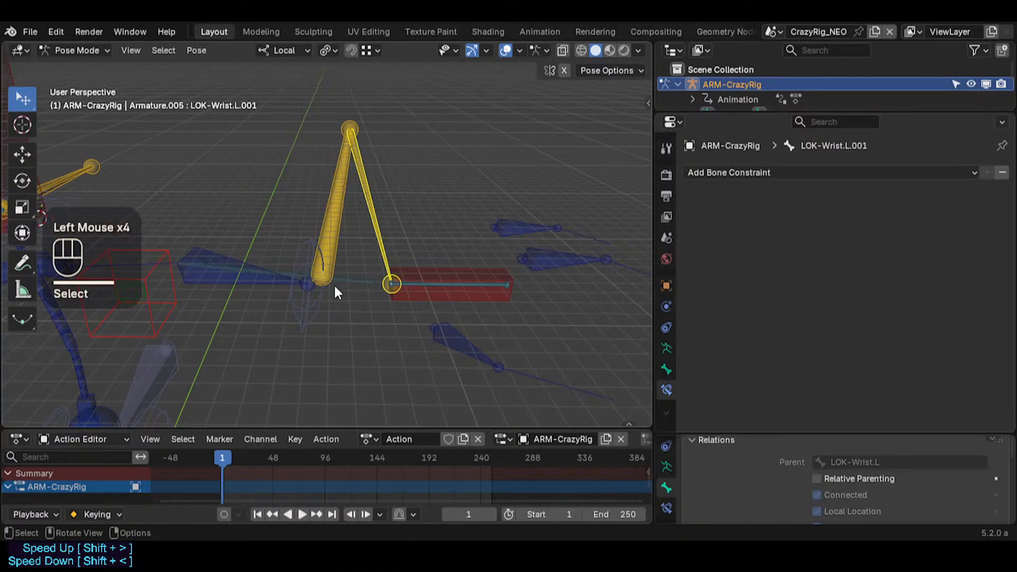
Step: Move CTL-ForeArm.L and PIN-Hand.L together away from the hand to test how the lock bones follow
click(323, 182)
click(386, 188)
click(249, 286)
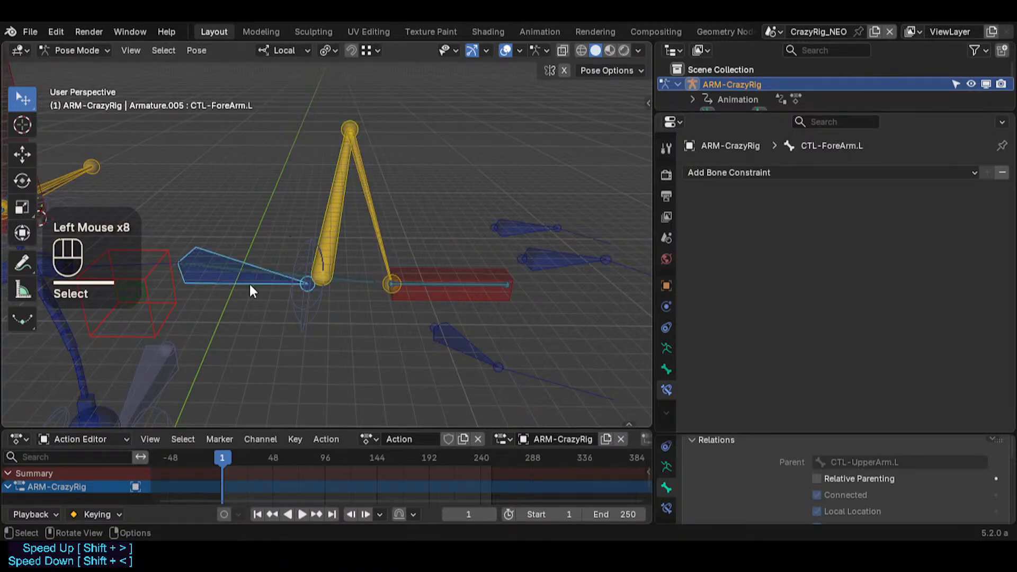
shift+click(302, 292)
key(g)
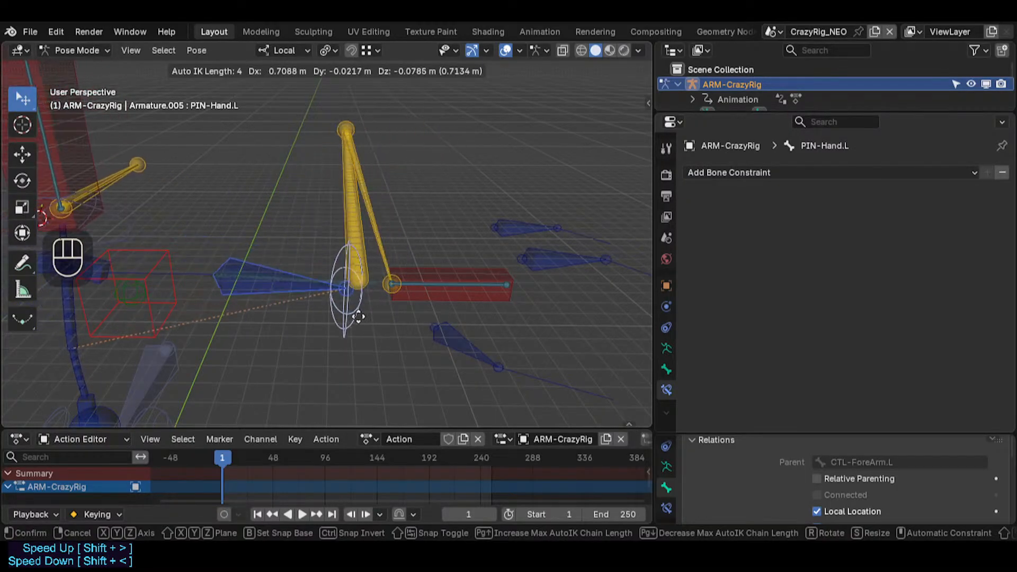
click(311, 292)
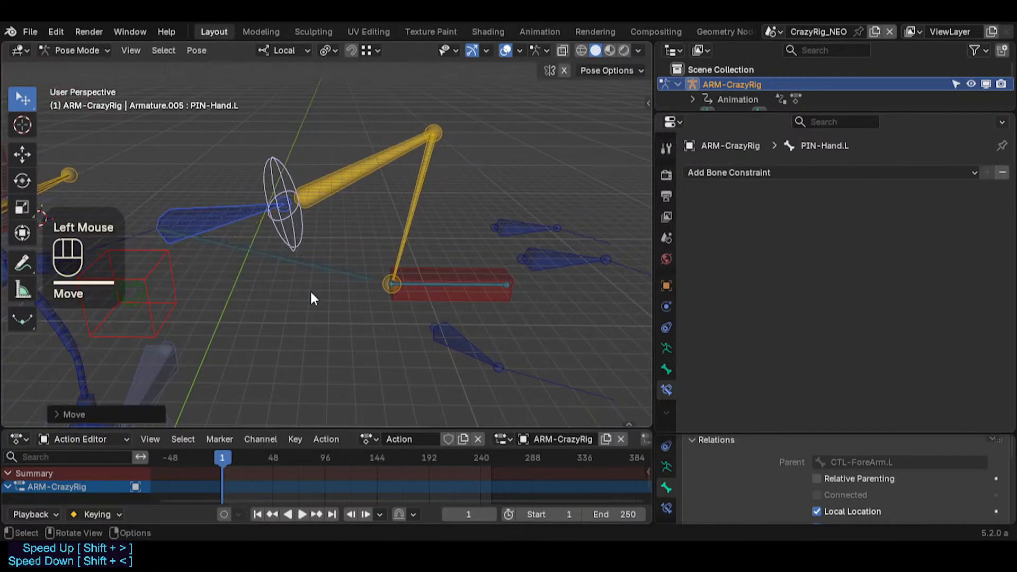
Step: Clear the pose transforms of all bones in the rig
key(a)
key(alt+q)
key(alt+q)
Step: Select MCH-ForeArm.L at the wrist and open the armature in Edit Mode with that bone selected
click(304, 273)
click(303, 268)
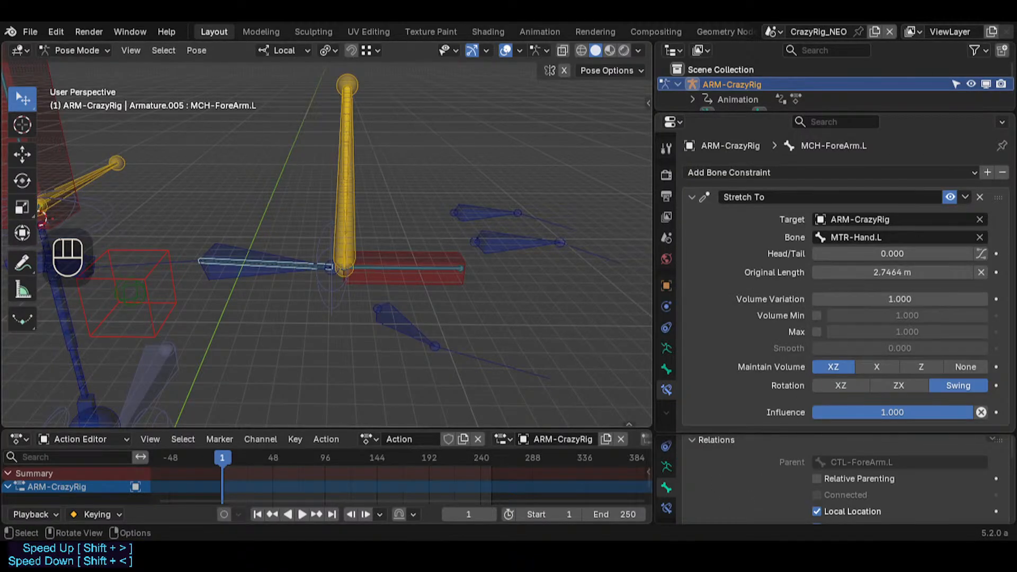
click(270, 270)
key(Tab)
click(273, 265)
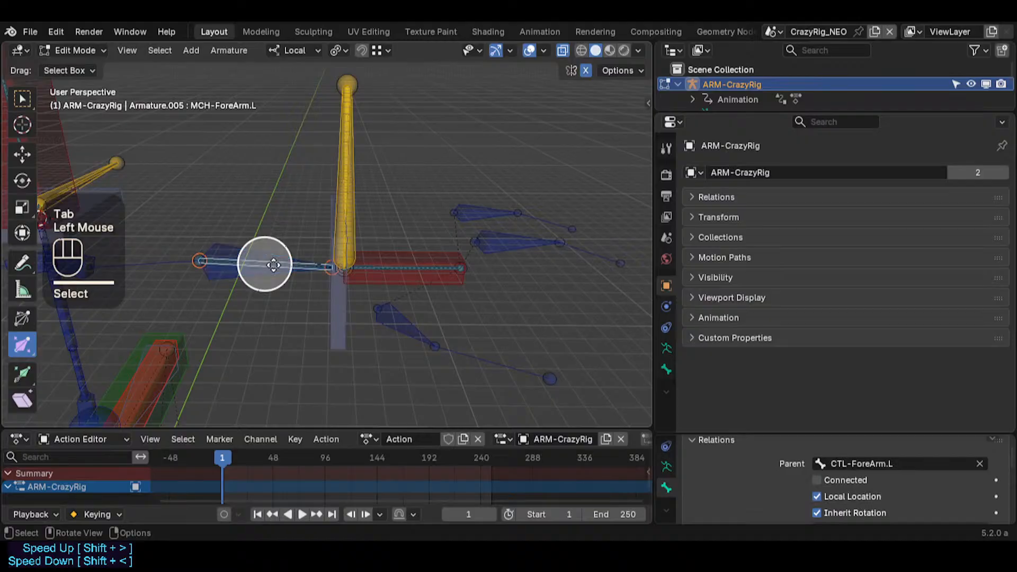
Step: Examine up close the wrist joint where the forearm bones, PIN-Hand.L and the lock bones meet
scroll(264, 264, up, 1)
key(shift+grave)
key(w)
key(w)
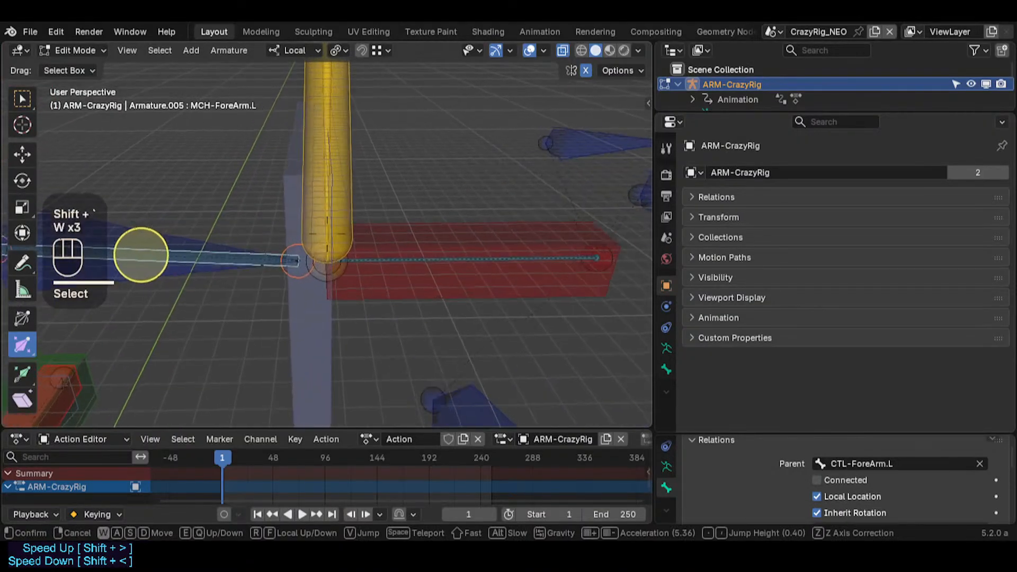
key(a)
key(s)
key(w)
key(d)
key(a)
key(w)
key(a)
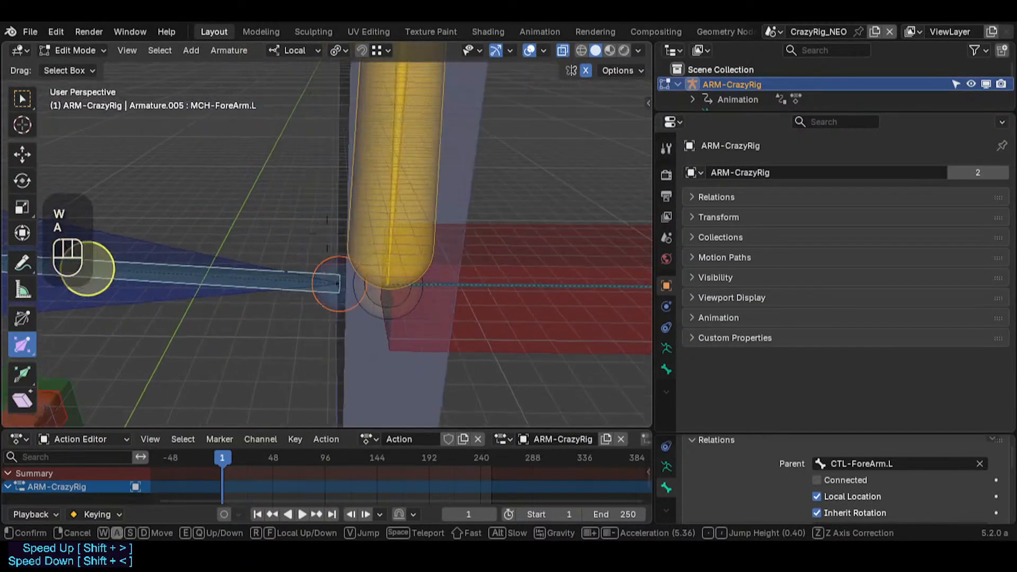
key(d)
click(315, 277)
middle_drag(278, 309, 311, 316)
click(316, 313)
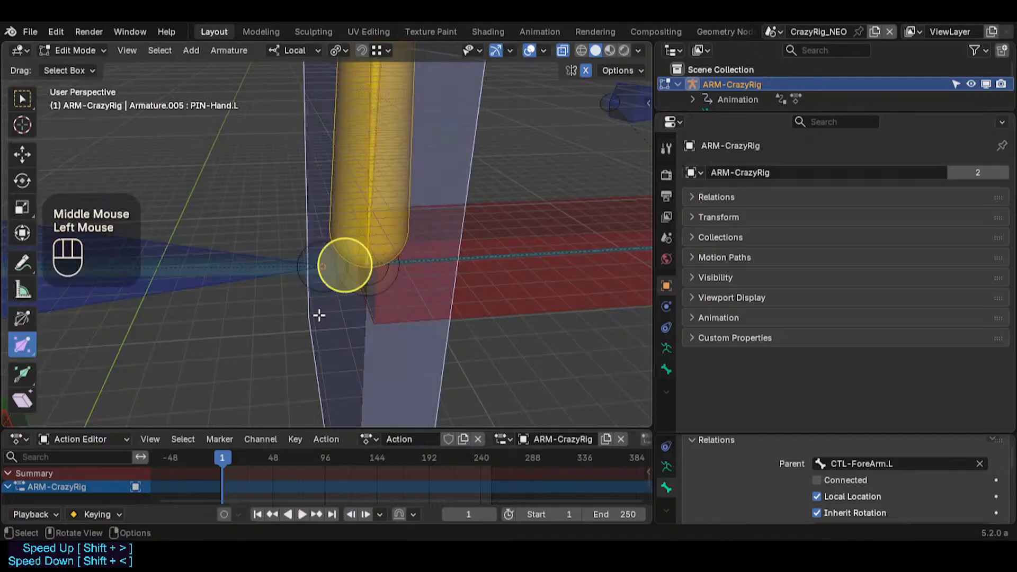
click(307, 287)
key(g)
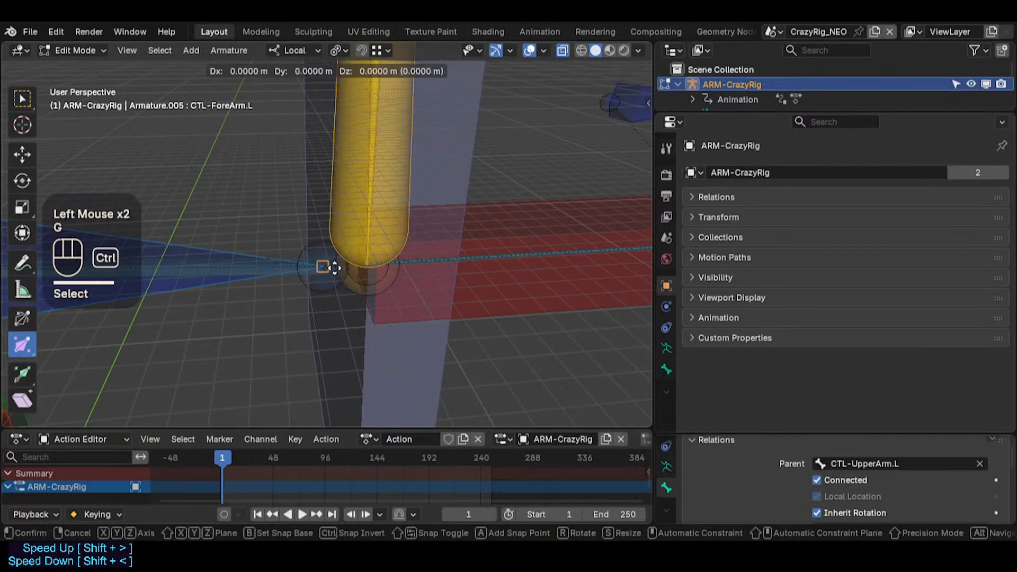
key(Escape)
key(g)
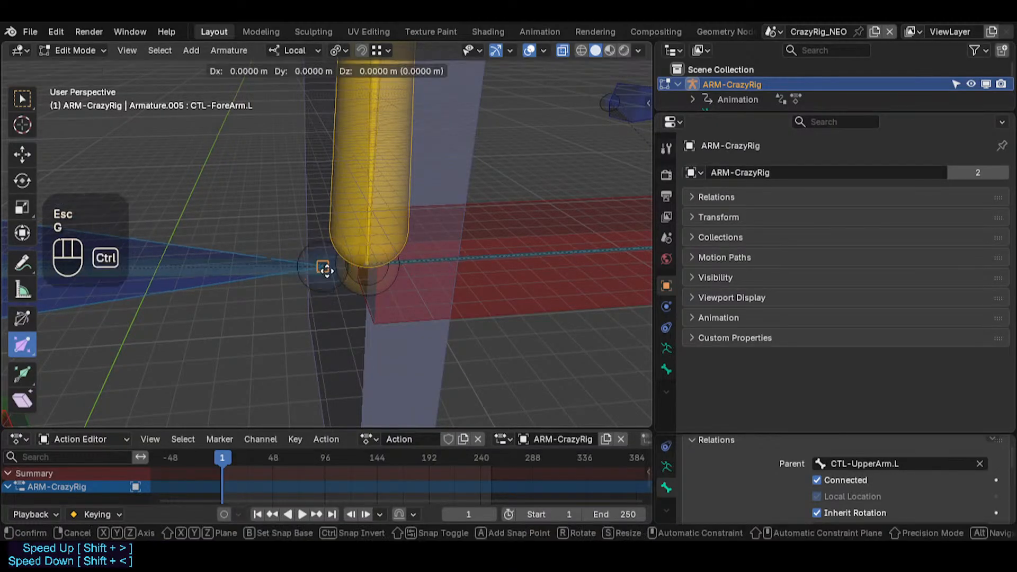
key(Escape)
Step: Return the armature to Pose Mode and clear the pose transforms of every bone again
middle_drag(324, 316, 288, 322)
key(ctrl+Tab)
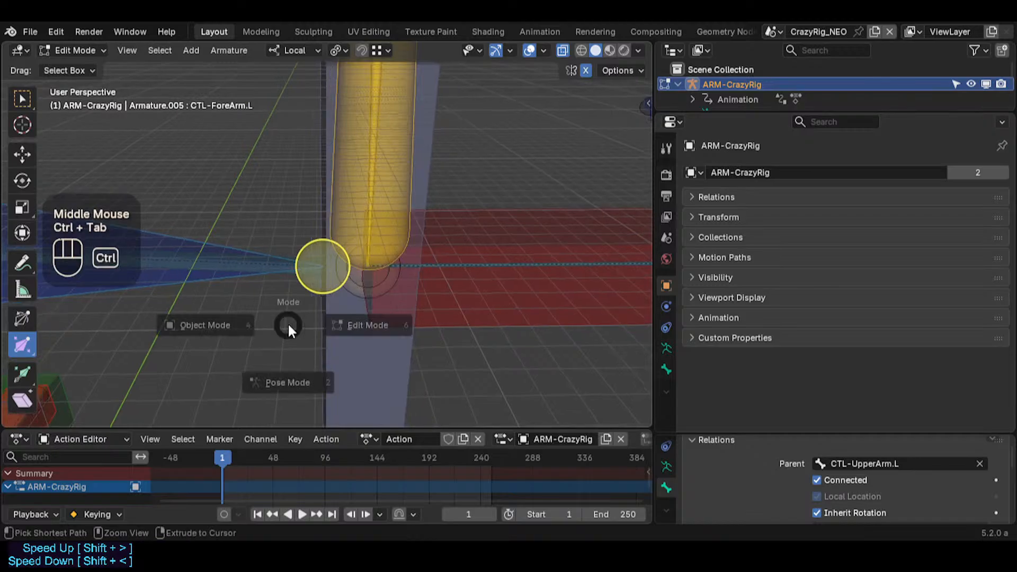
key(shift+grave)
key(s)
click(287, 314)
key(a)
key(alt+q)
key(alt+q)
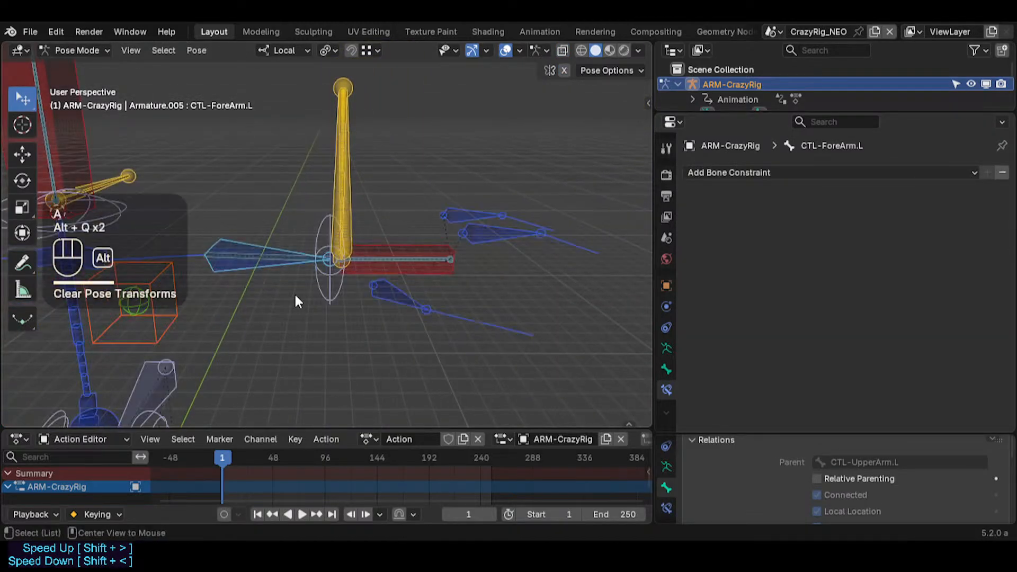
Step: Test moving CTL-ForeArm.L by itself and together with PIN-Hand.L, pulling the wrist away from the hand
click(296, 271)
key(g)
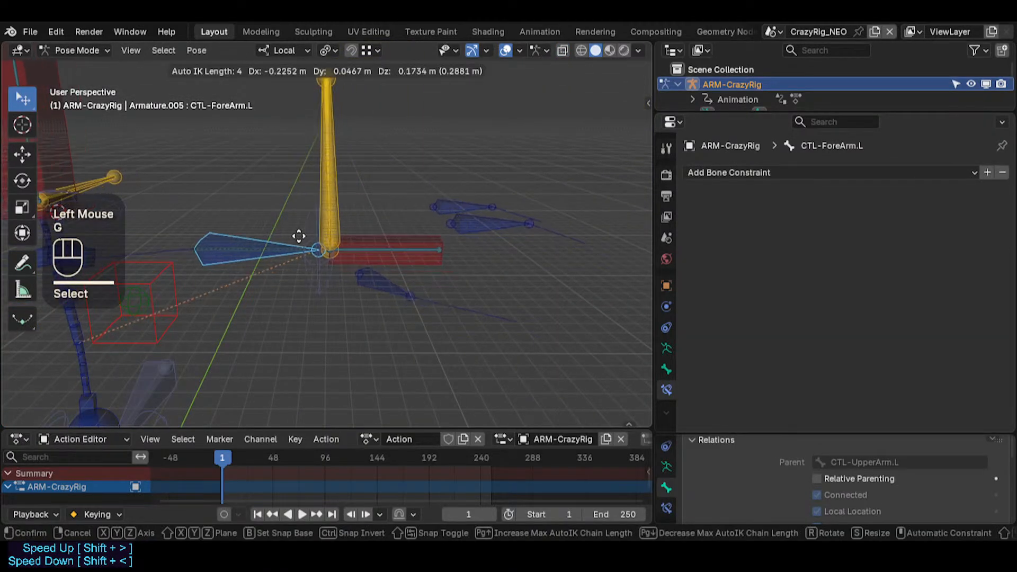
key(Escape)
shift+click(329, 260)
key(g)
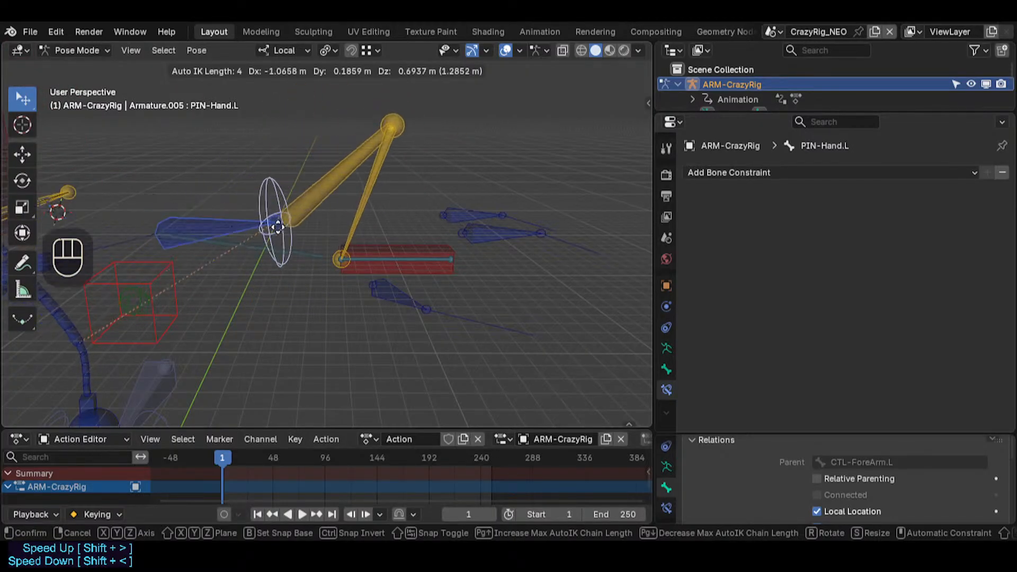
Step: Clear the pose transforms of every bone in the rig
click(290, 265)
click(317, 259)
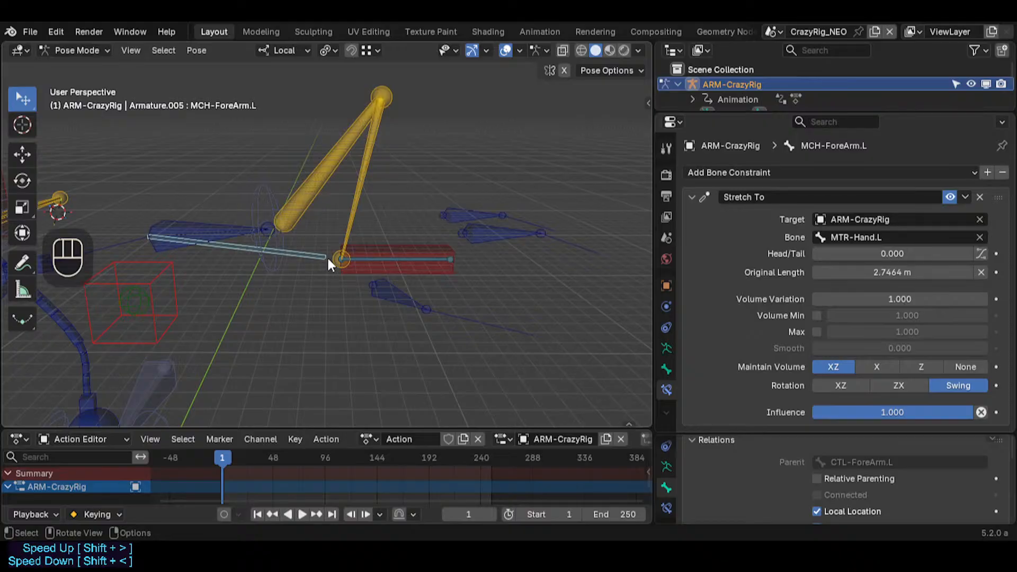
key(a)
key(alt+q)
key(alt+q)
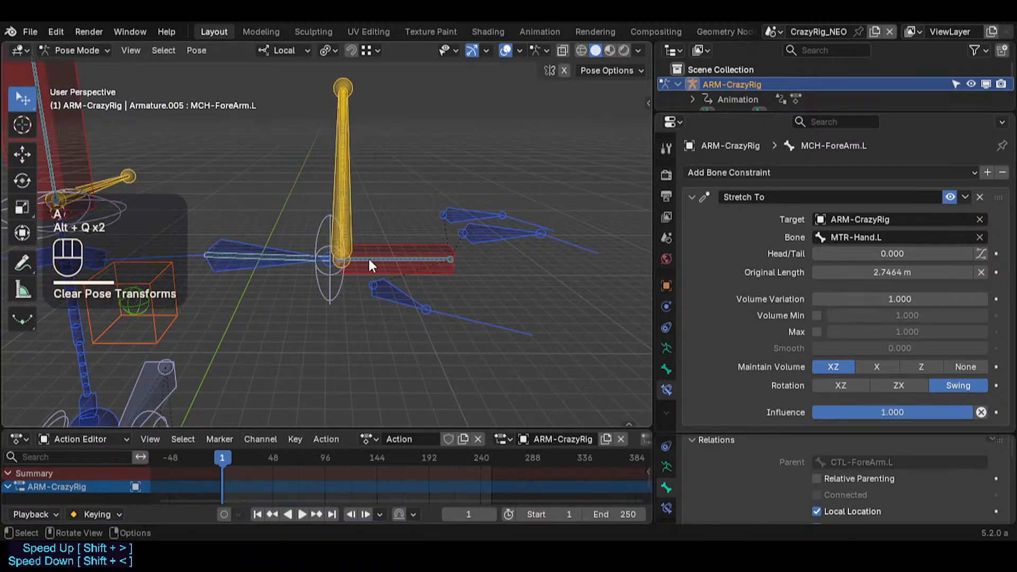
Step: Move CTL-ForeArm.L and PIN-Hand.L together away from their rest position
click(287, 251)
click(316, 257)
shift+click(319, 294)
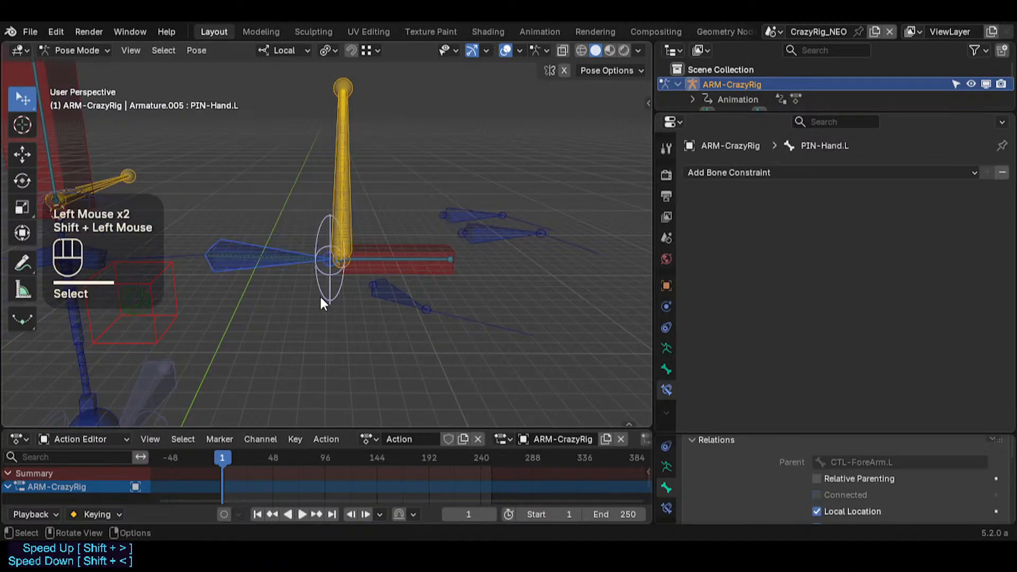
key(g)
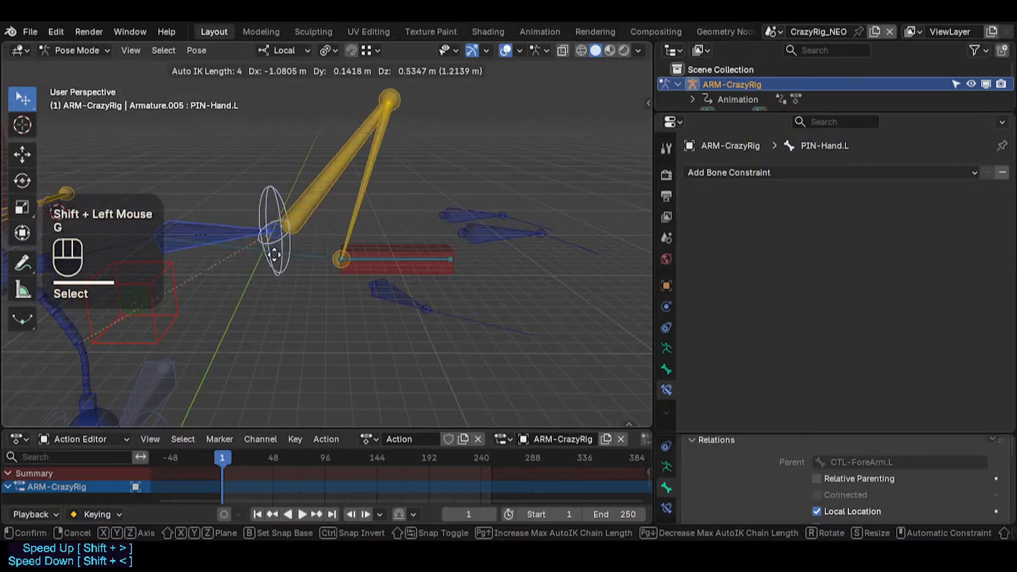
click(289, 249)
Step: Reset the Original Length of MCH-ForeArm.L's Stretch To constraint while the arm is out of its rest pose
click(302, 258)
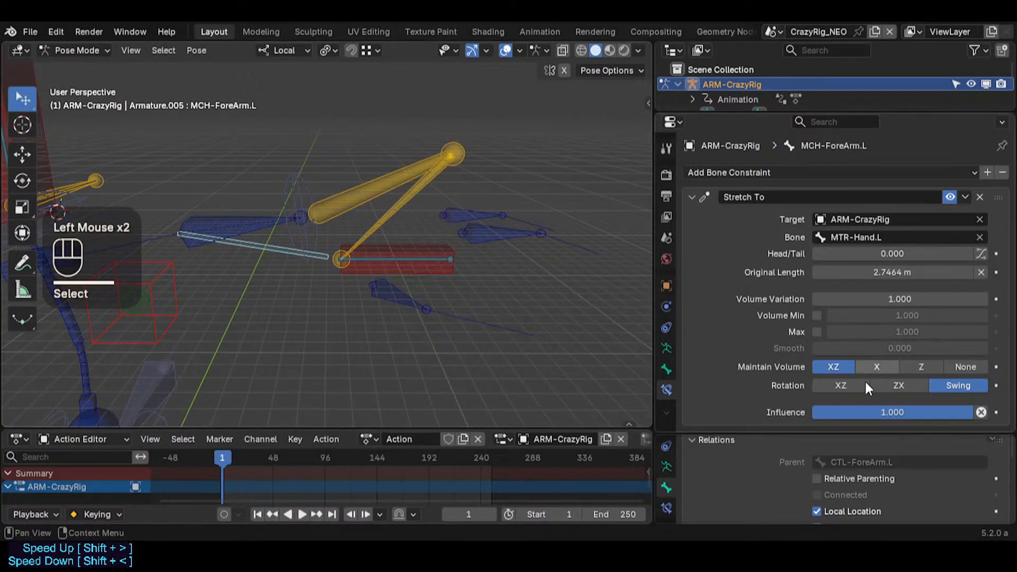
scroll(920, 324, down, 1)
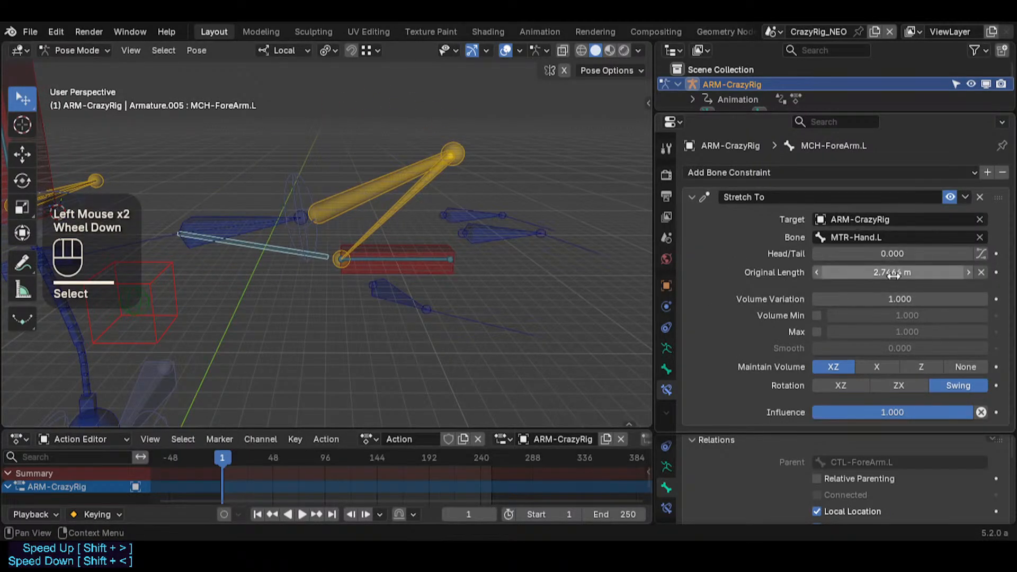
key(BackSpace)
key(BackSpace)
key(BackSpace)
key(BackSpace)
key(BackSpace)
Step: Return all bones to the rest pose by clearing their pose transforms
key(a)
key(a)
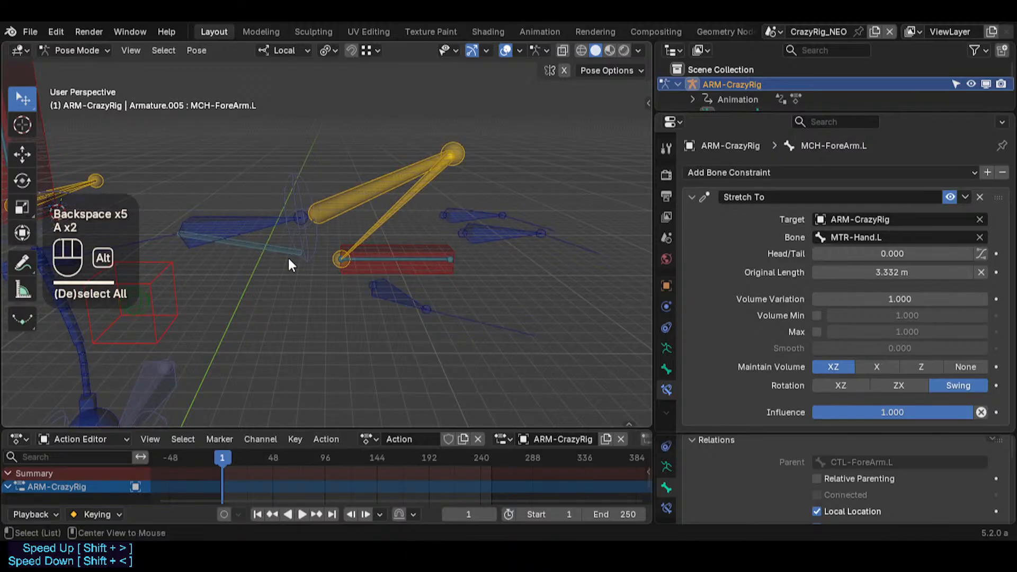
key(alt+q)
key(alt+q)
Step: Reset the Original Length of MCH-ForeArm.L's Stretch To constraint with the arm in its rest pose
click(289, 260)
click(289, 258)
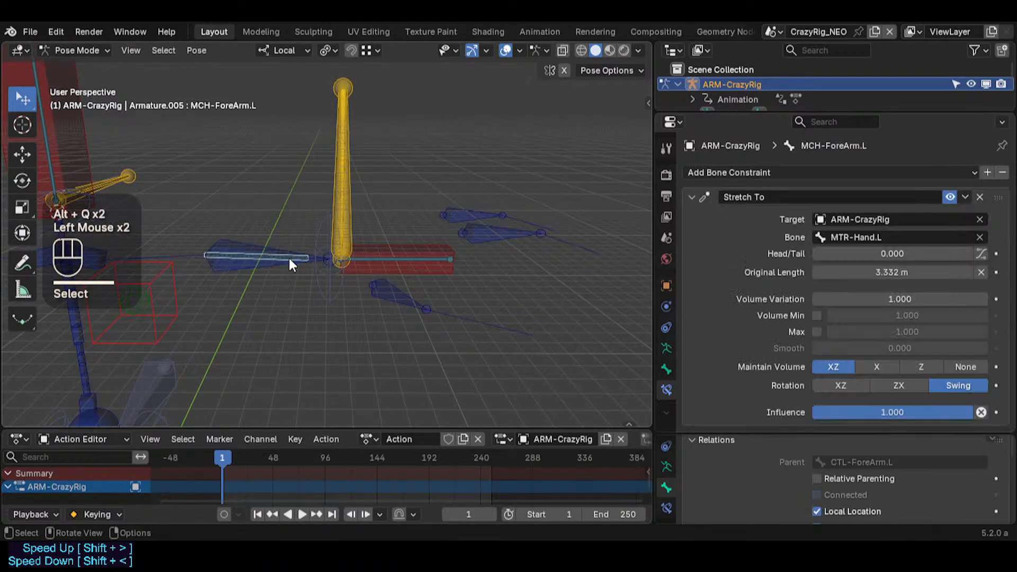
key(BackSpace)
key(BackSpace)
key(BackSpace)
key(BackSpace)
key(BackSpace)
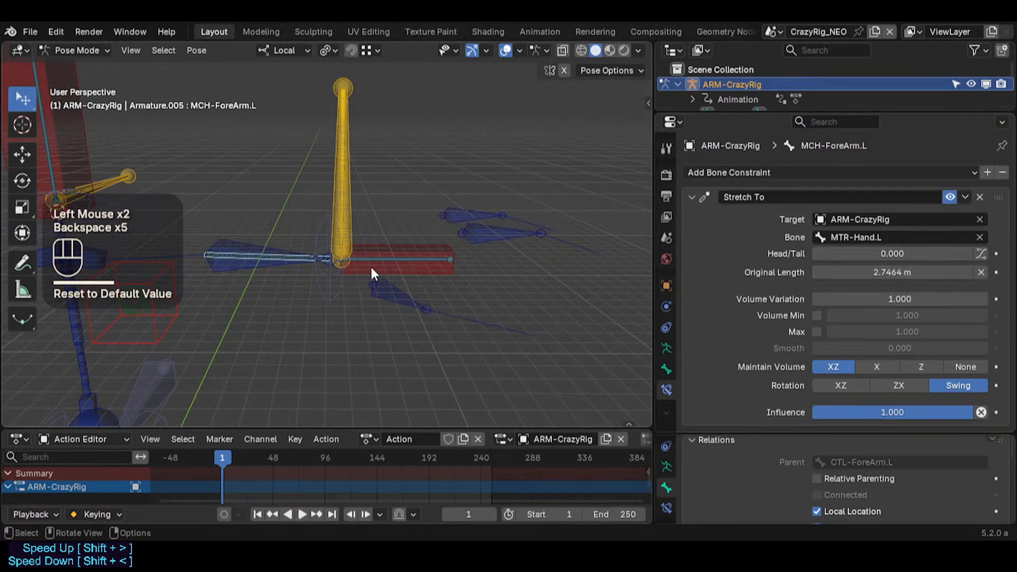
Step: Move and rotate CTL-ForeArm.L and PIN-Hand.L together to test how the left hand holds its place
click(291, 268)
shift+click(329, 278)
key(g)
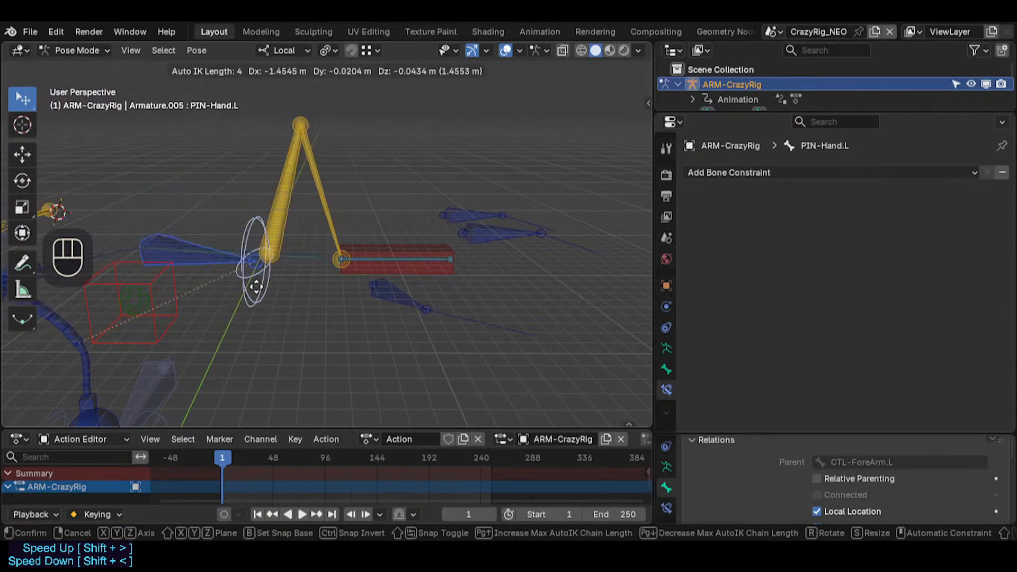
click(265, 222)
key(g)
key(r)
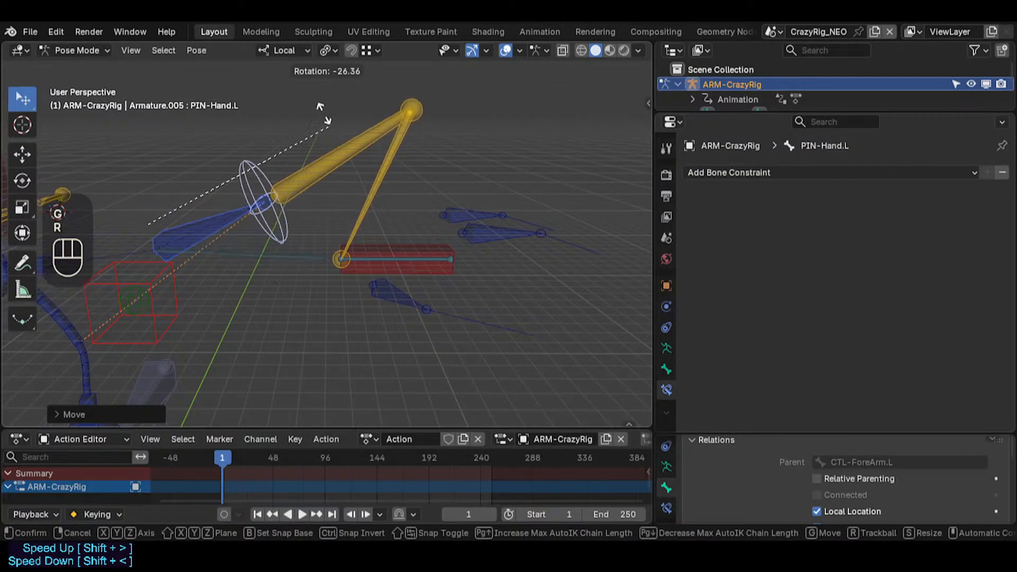
click(206, 212)
key(g)
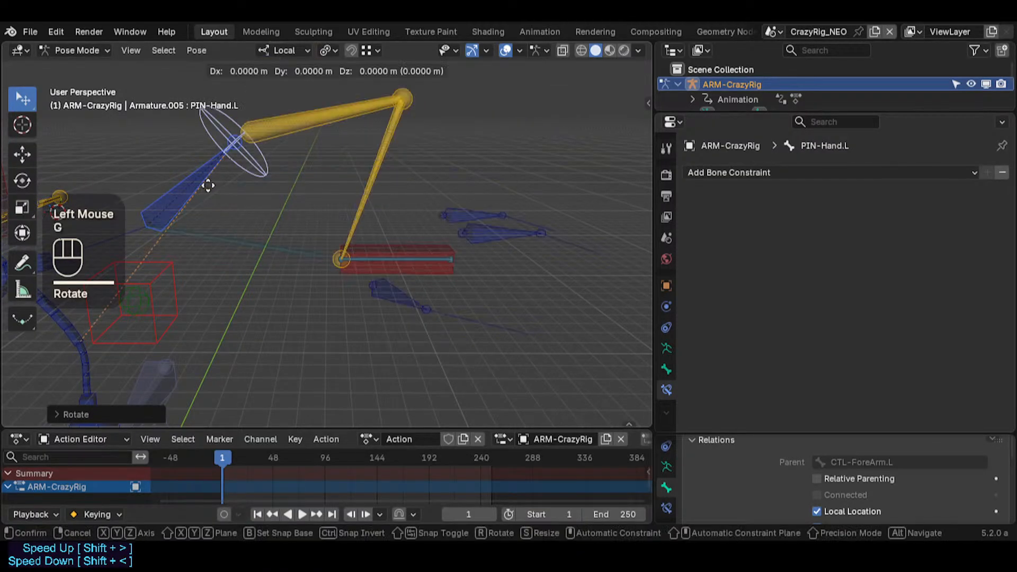
click(208, 186)
Step: Move CTL-ForeArm.L on its own to test how the left arm follows
key(shift+grave)
key(a)
key(s)
click(208, 187)
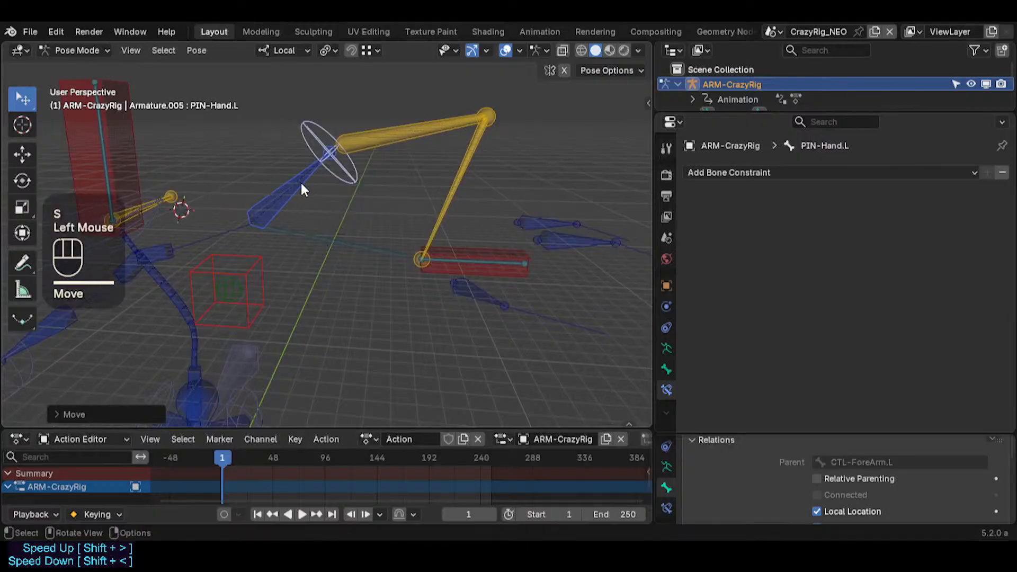
click(301, 183)
key(g)
click(322, 209)
Step: Clear the pose transforms of all bones again
key(a)
key(alt+g)
key(alt+g)
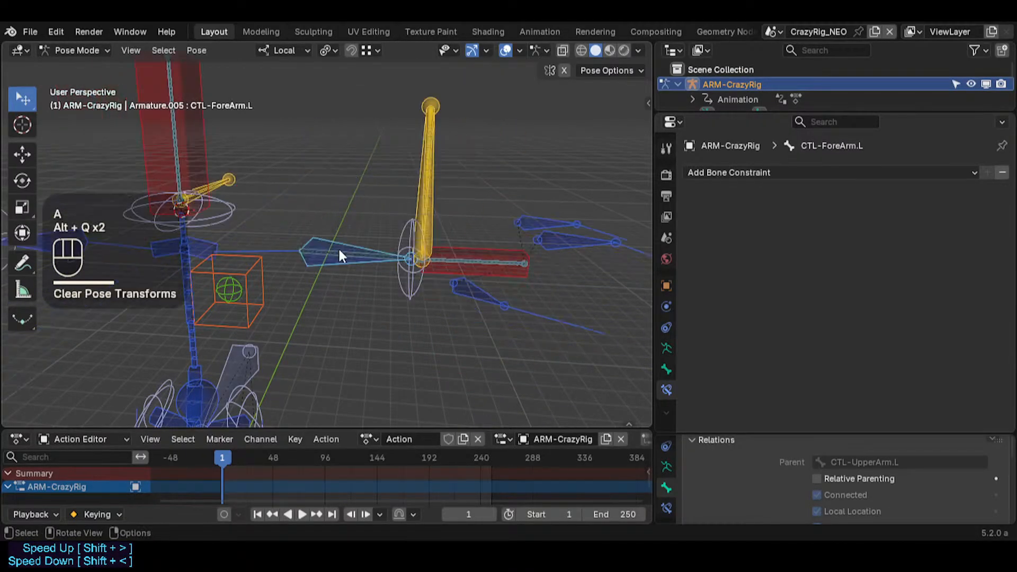
Step: Move CTL-ForeArm.L a short distance toward the body from its rest position
click(339, 241)
click(339, 241)
shift+middle_drag(339, 241, 303, 252)
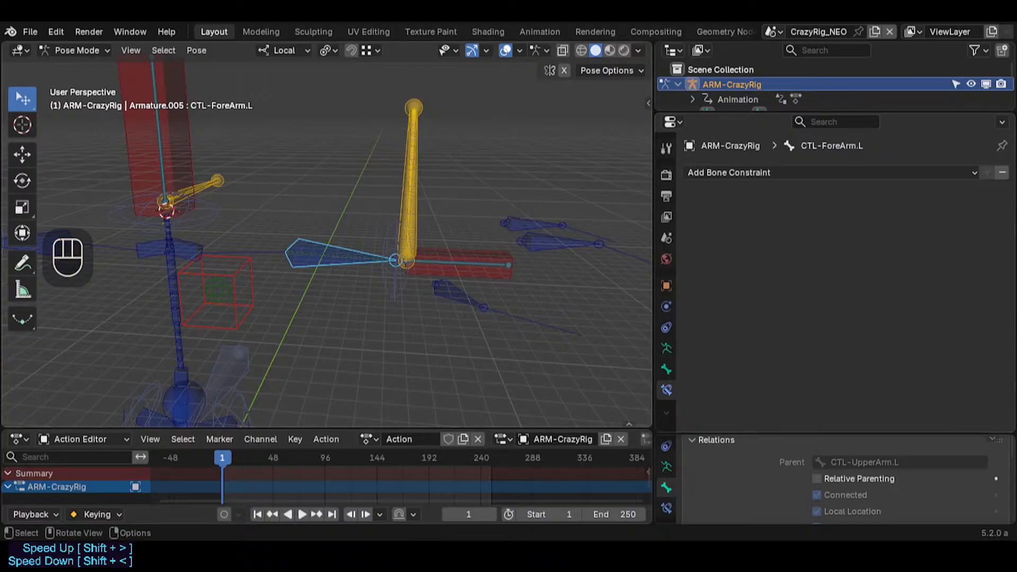
click(335, 244)
key(g)
click(348, 287)
Step: Examine the left wrist's bone chain, checking the parents of PIN-Hand.L, the two LOK-Wrist bones and MCH-Hand.L
click(357, 271)
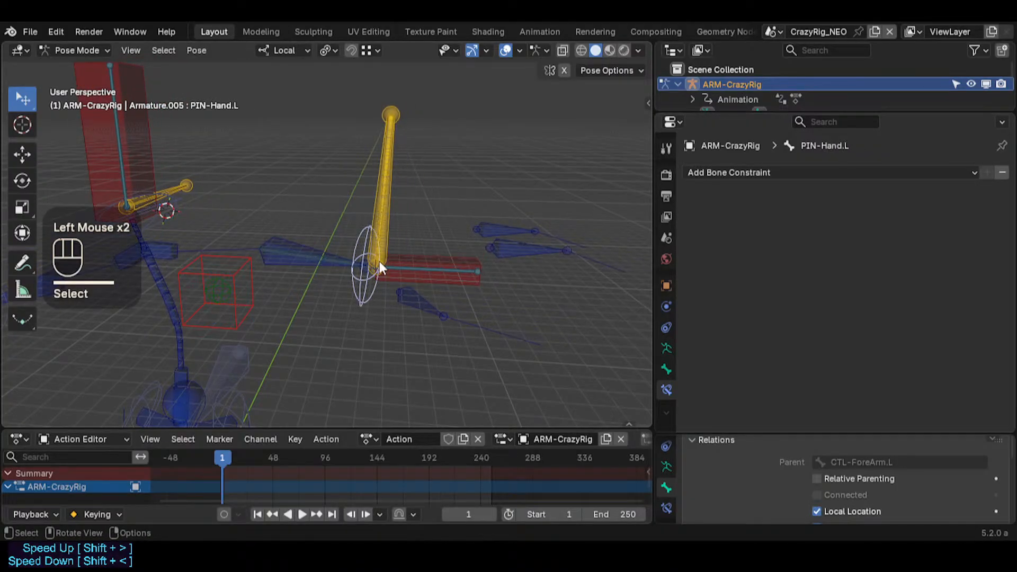
key(shift+grave)
key(w)
key(w)
click(376, 281)
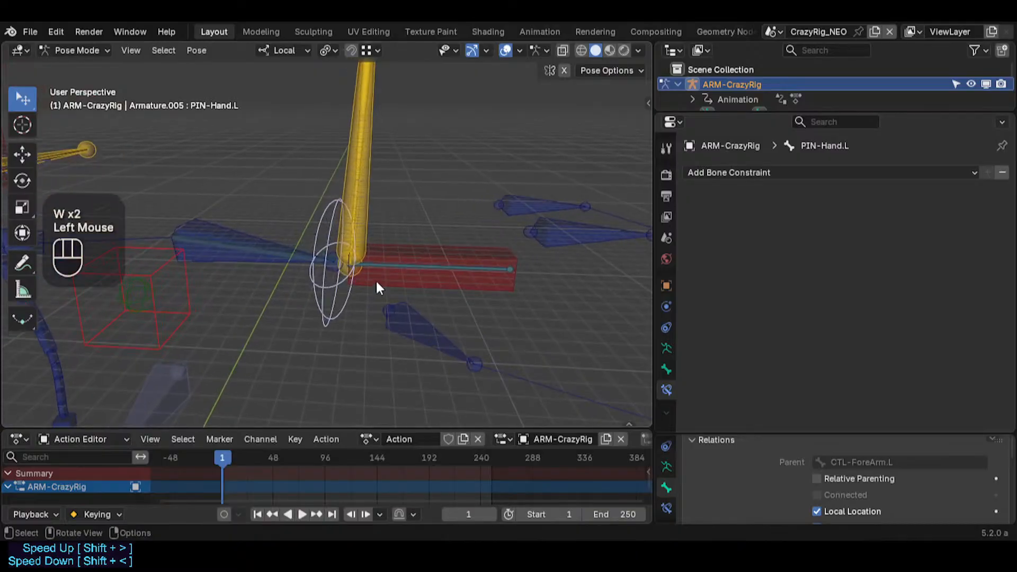
click(353, 183)
click(320, 265)
click(370, 192)
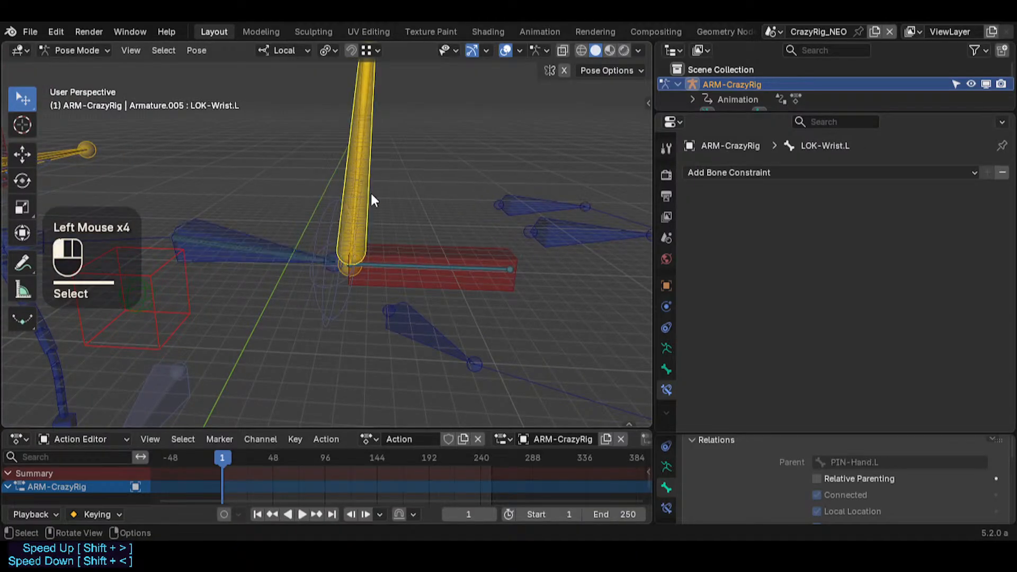
click(325, 276)
click(364, 194)
click(364, 161)
click(374, 157)
click(335, 293)
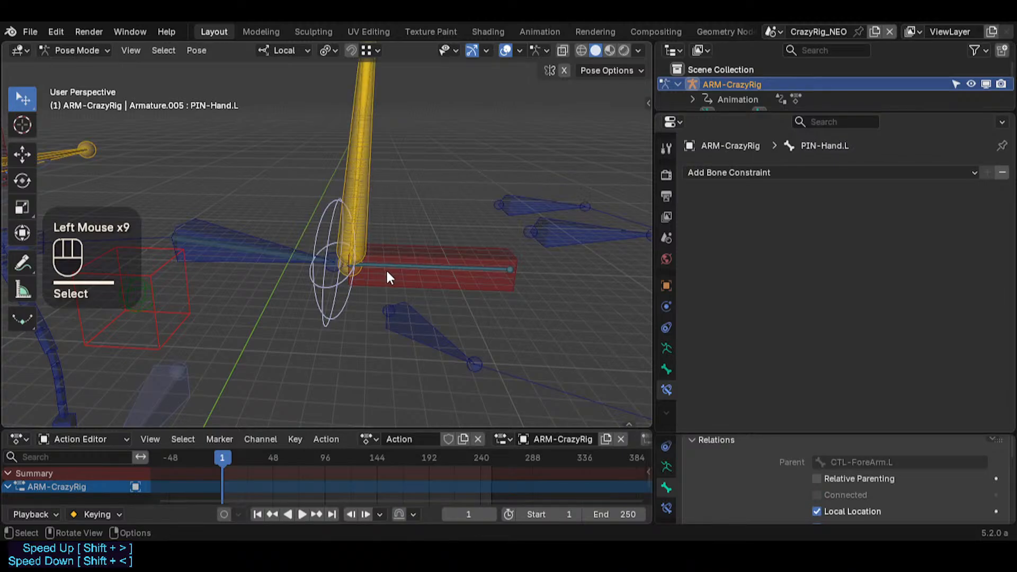
click(414, 270)
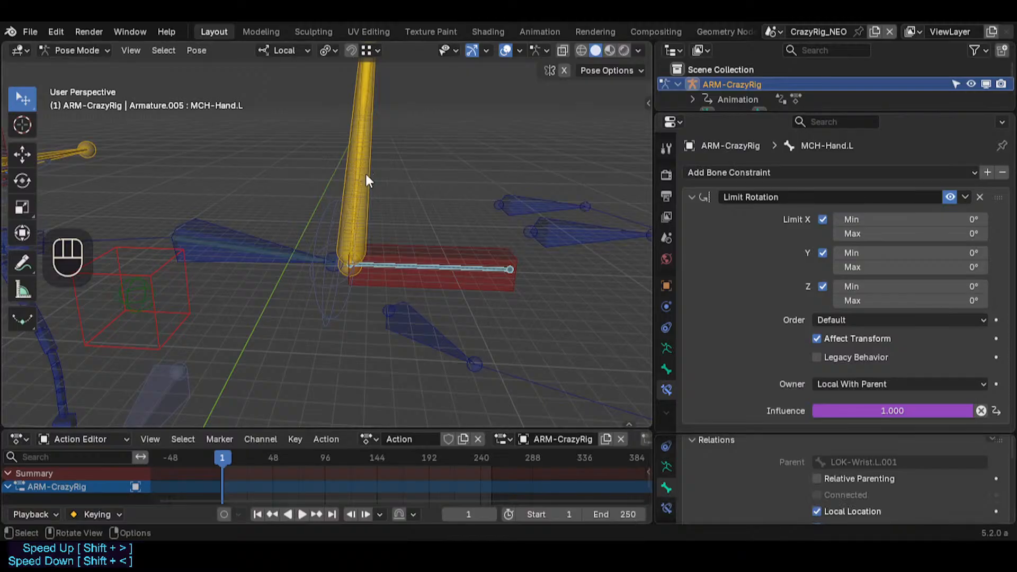
Step: Try moving MCH-Hand.L away from the left wrist
shift+click(334, 298)
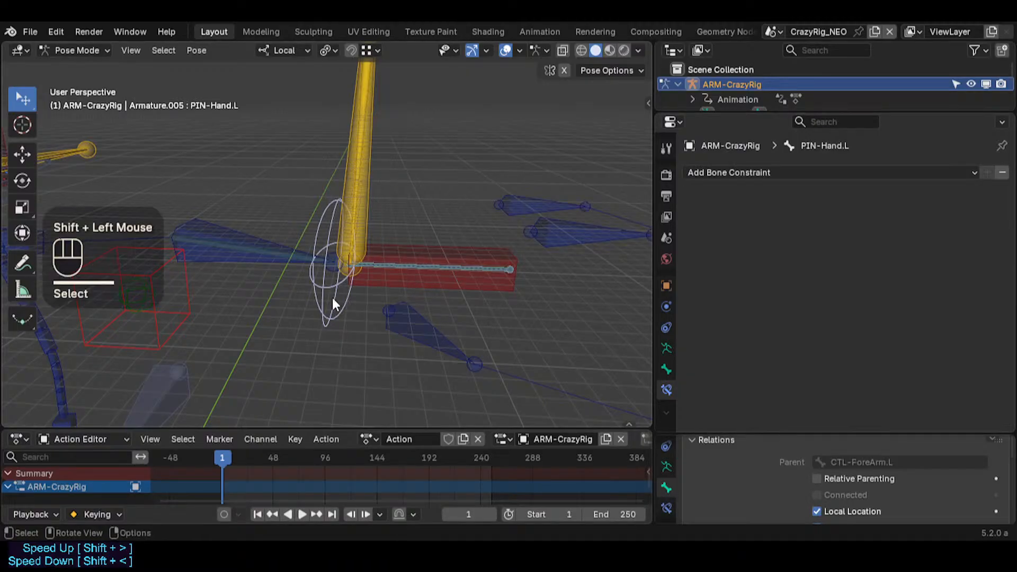
click(332, 297)
click(265, 253)
click(415, 267)
key(g)
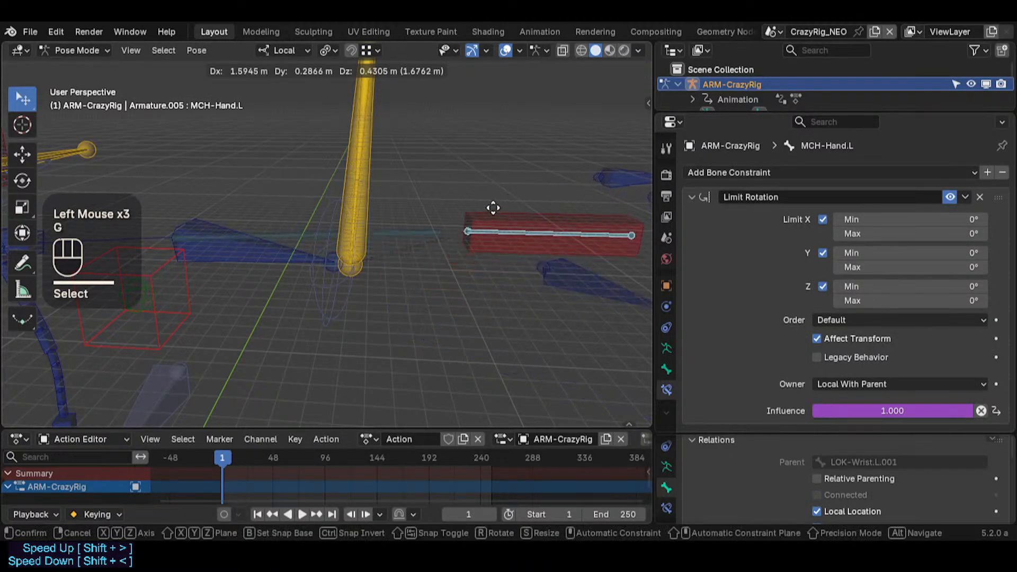
key(Escape)
Step: Select LOK-Wrist.L and its child bone, and extend the selection to all grouped LOK bones at both wrists and the head
click(356, 146)
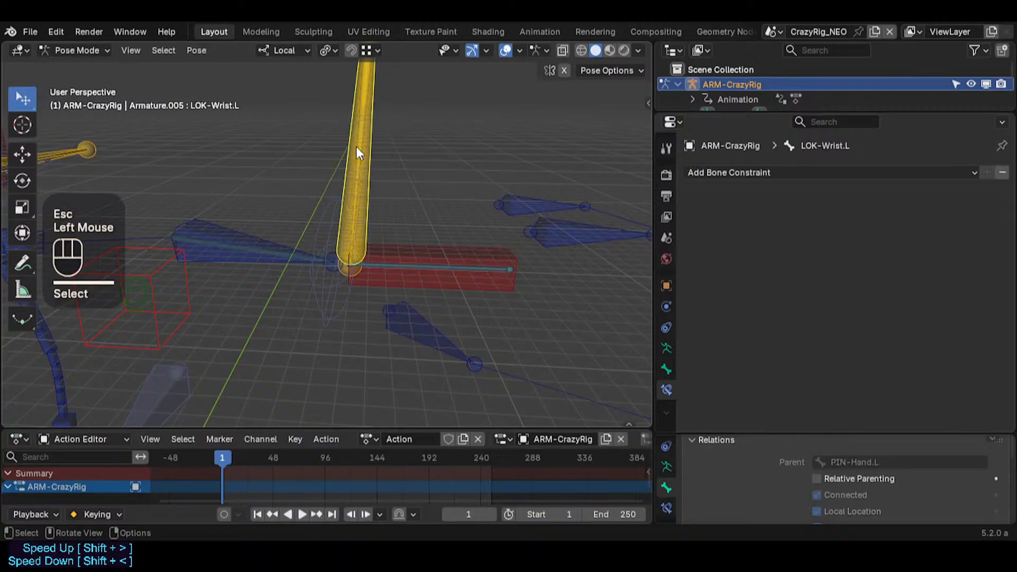
click(360, 146)
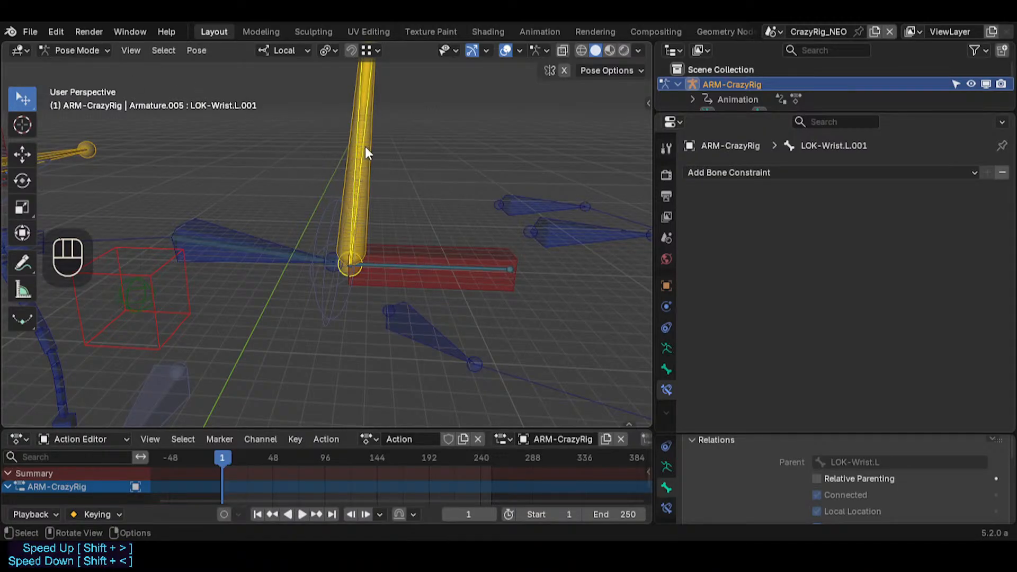
shift+click(365, 175)
click(355, 175)
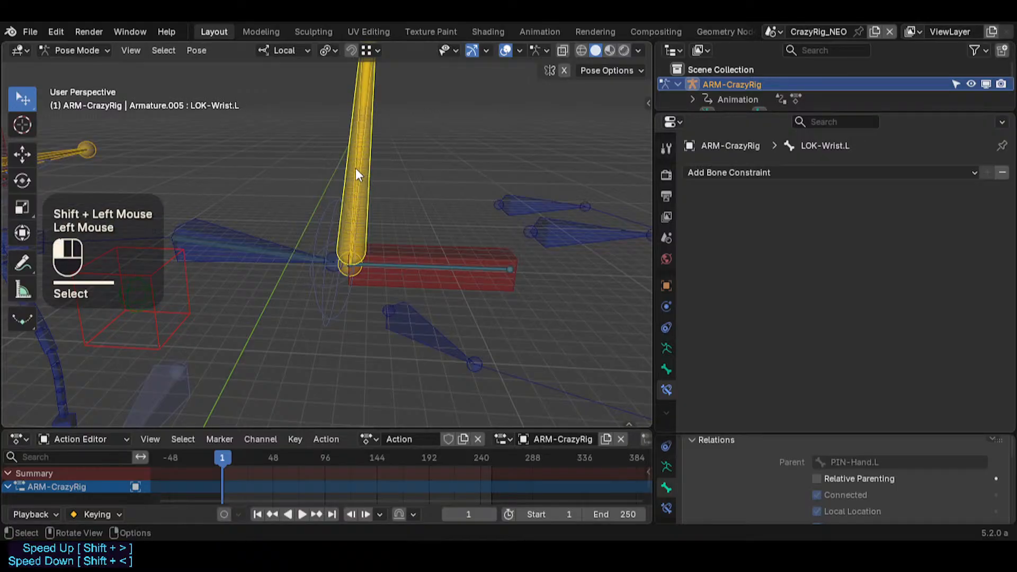
click(355, 169)
shift+click(372, 172)
key(shift+alt+x)
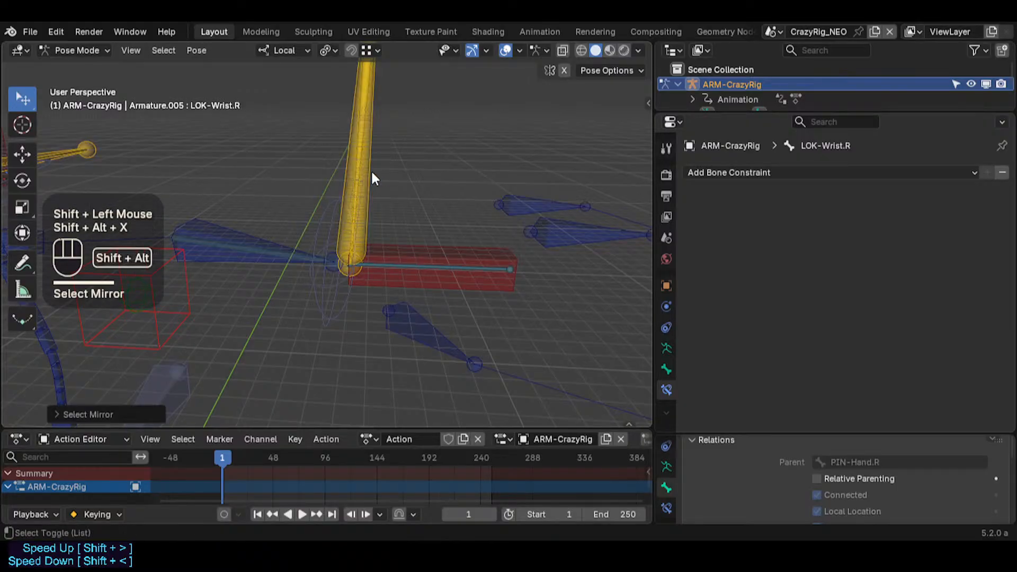
click(370, 172)
key(shift+g)
click(368, 170)
Step: Batch rename the selected bones, replacing LOK with HNG in their names
key(shift+grave)
key(s)
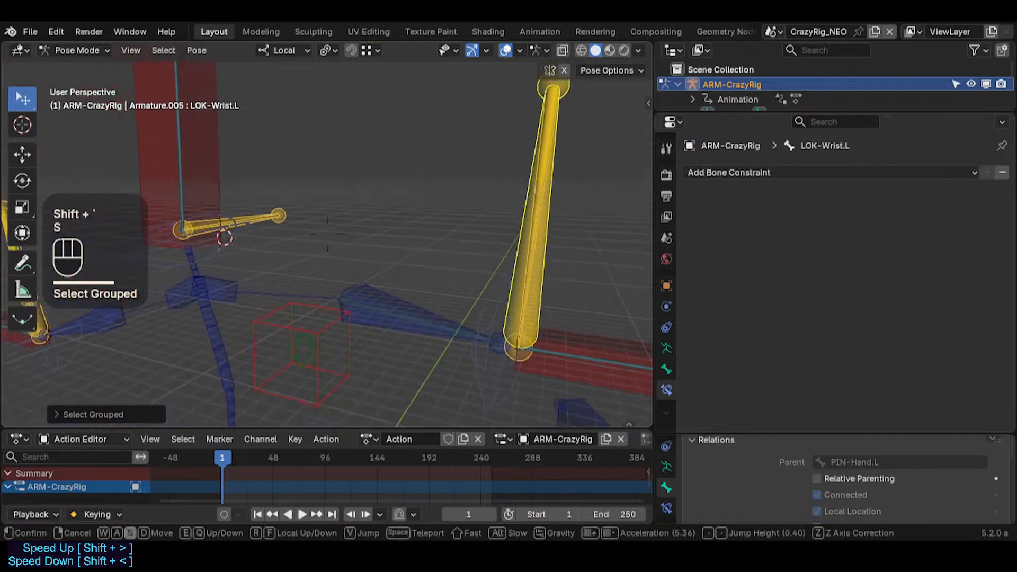
key(shift+a)
key(s)
click(367, 170)
key(ctrl+F2)
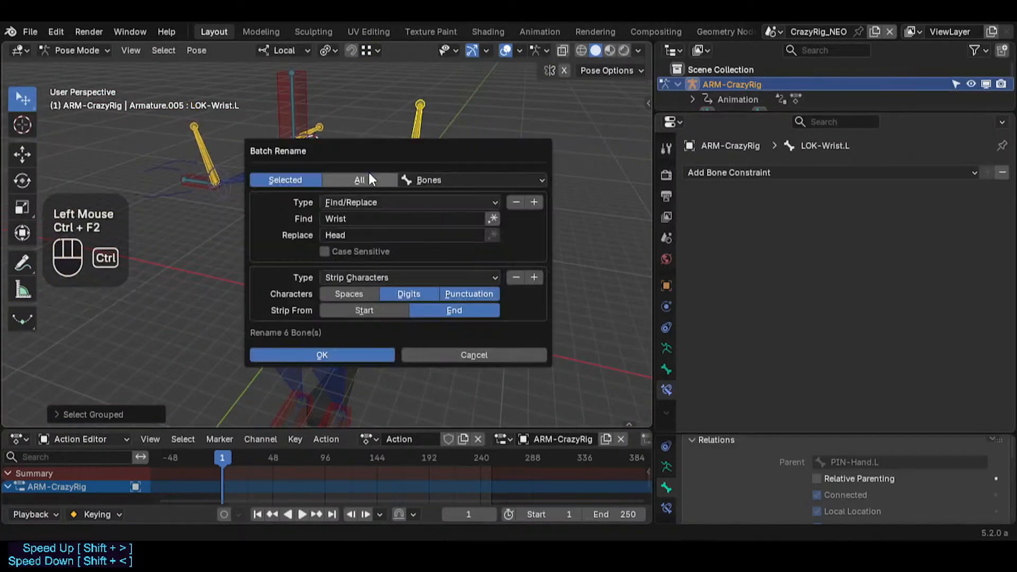
click(391, 220)
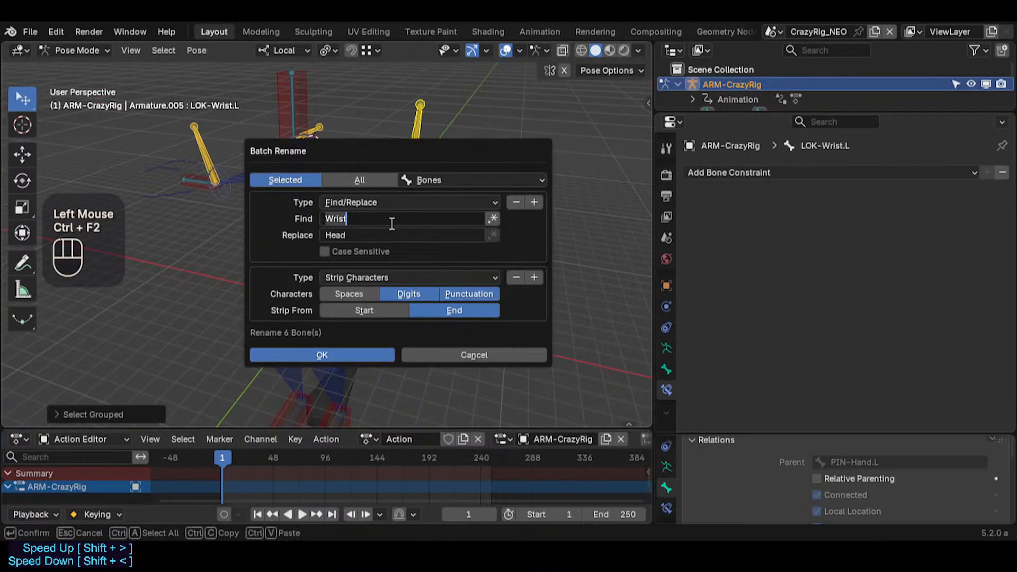
text(LOK)
key(Tab)
text(H)
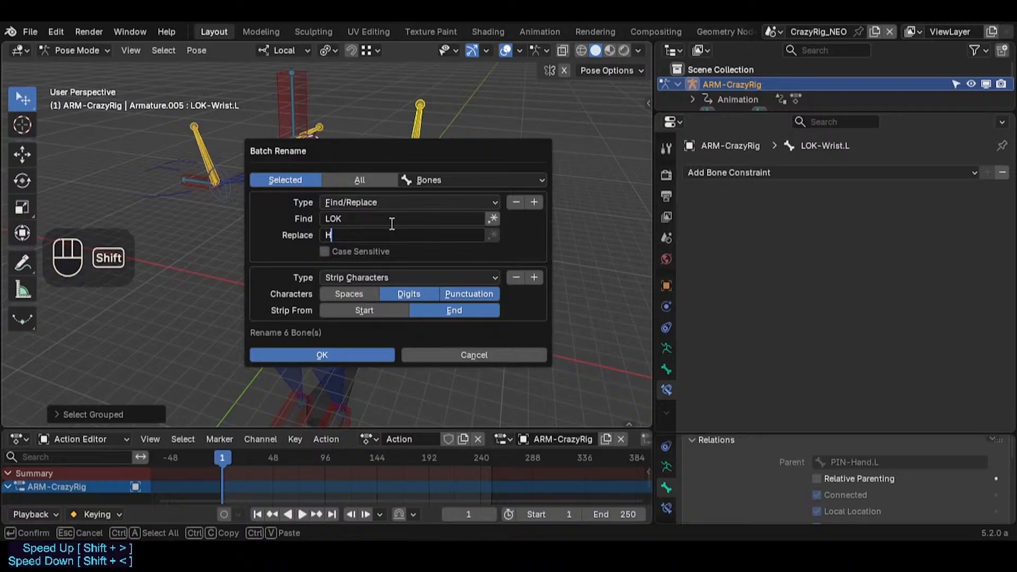
click(362, 352)
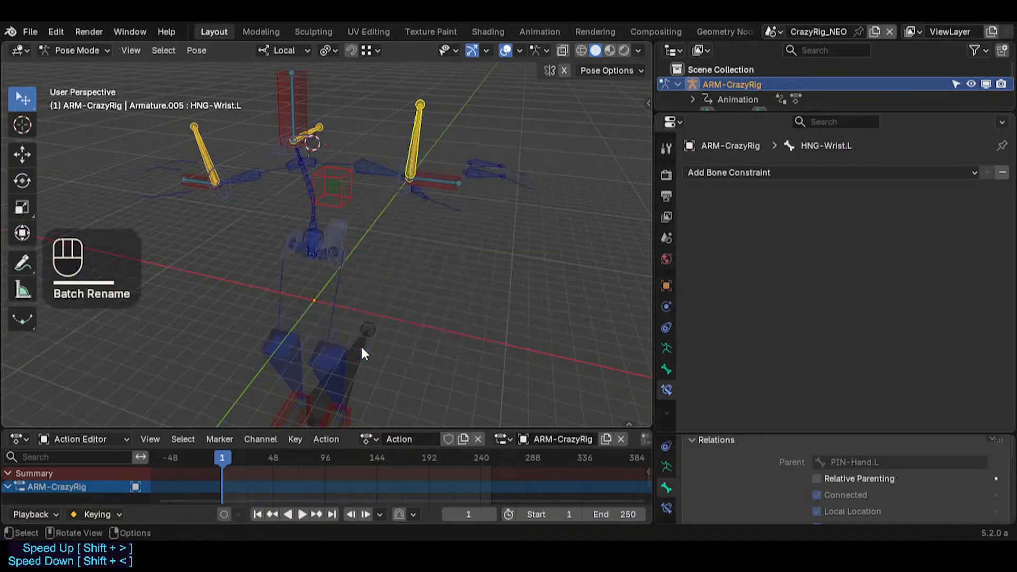
Step: Review the renamed HNG bones at the head and left wrist, and save the file
click(312, 127)
click(312, 127)
click(409, 137)
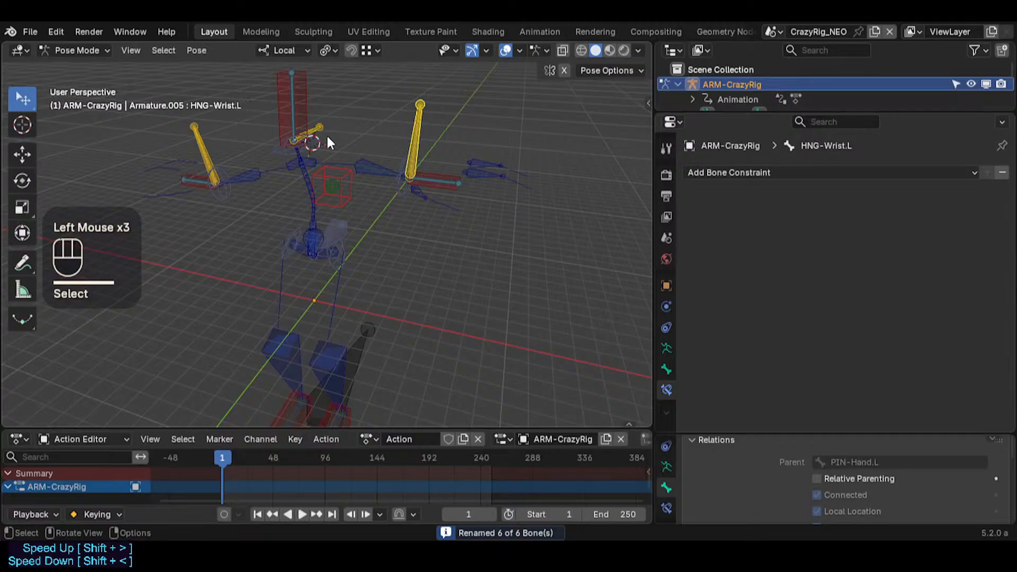
click(324, 135)
click(423, 147)
click(421, 147)
key(shift+grave)
key(w)
key(w)
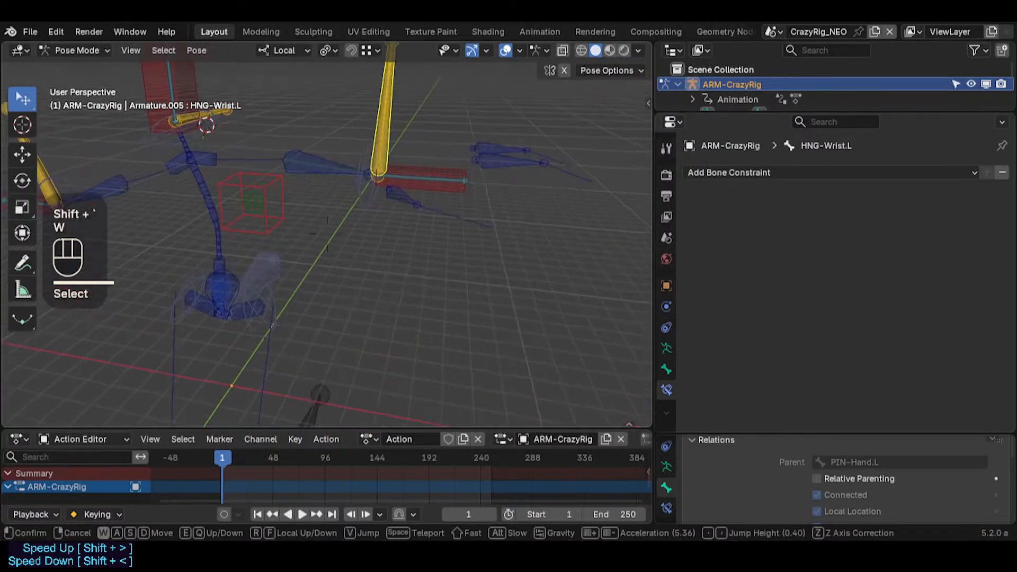
key(shift+e)
click(374, 202)
key(ctrl+s)
Step: Move CTL-ForeArm.L and PIN-Hand.L together toward the body, away from the left hand
click(354, 236)
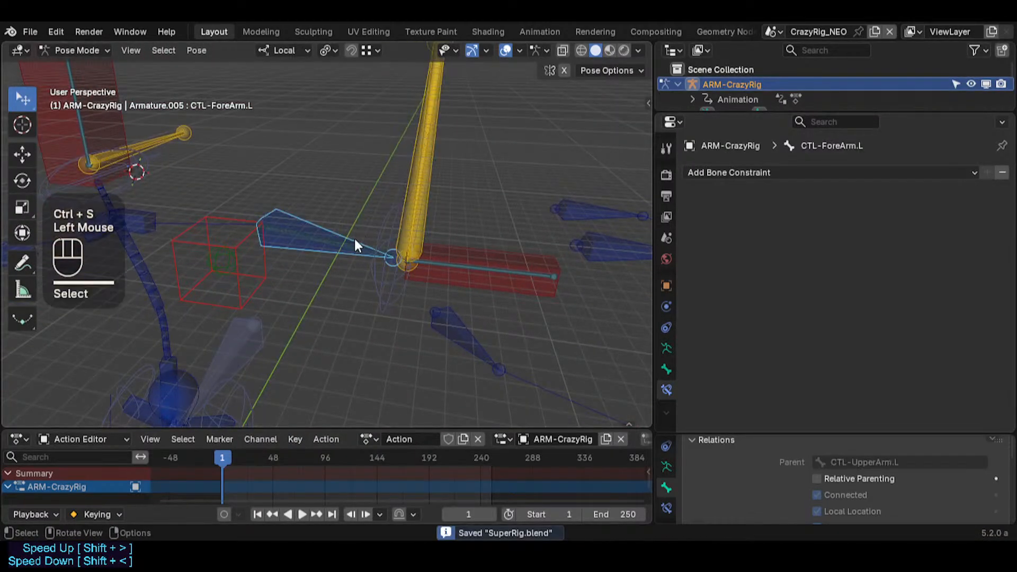
shift+click(388, 280)
key(shift+grave)
key(d)
click(416, 246)
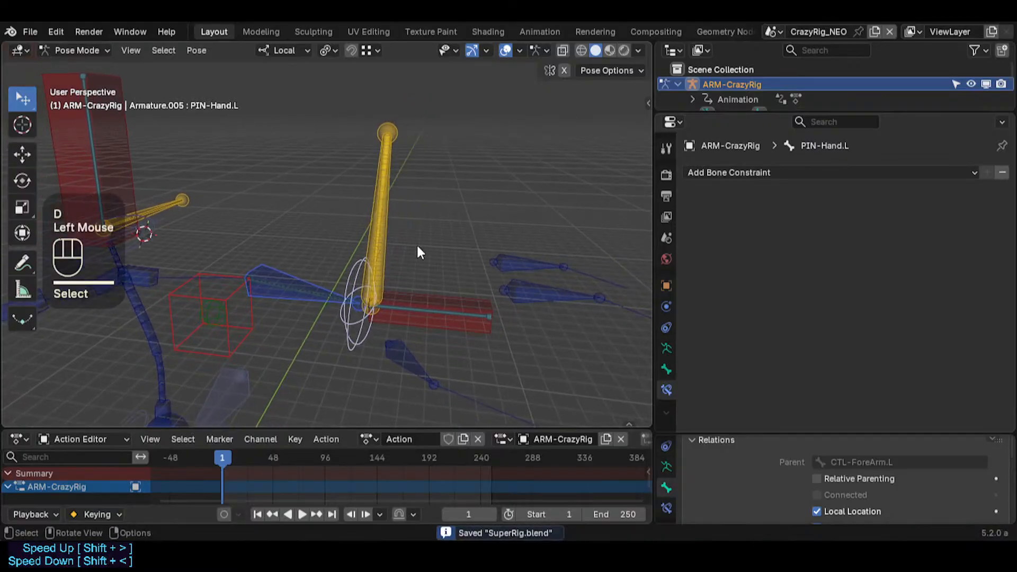
key(g)
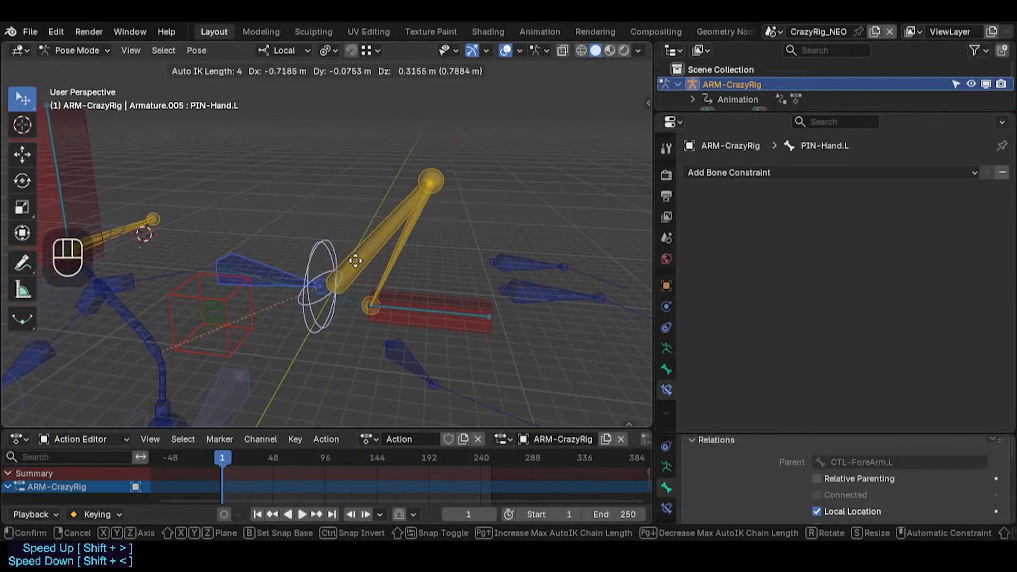
click(339, 262)
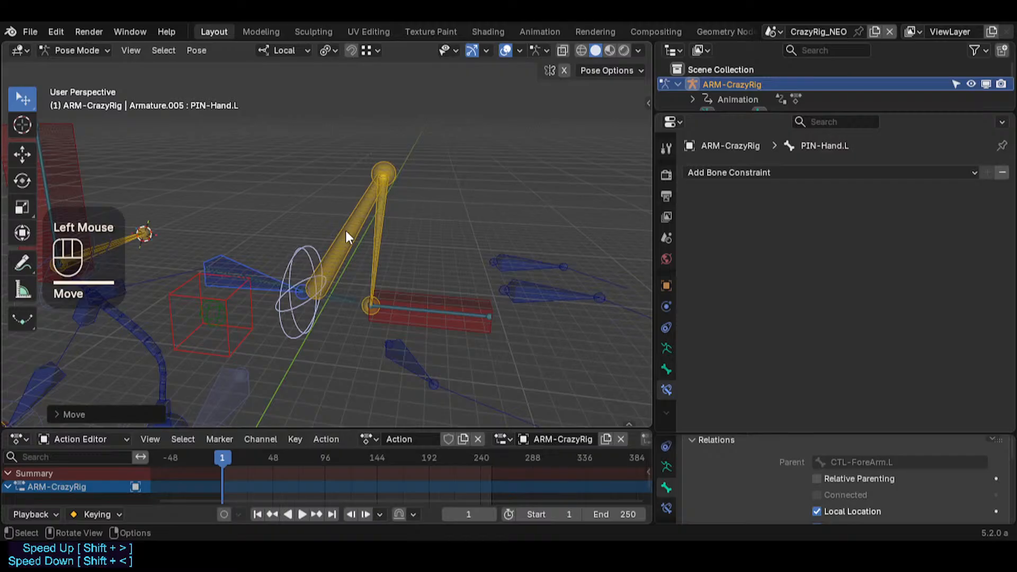
Step: Check the bones around the left wrist hinge, and reposition CTL-ForeArm.L together with PIN-Hand.L
click(249, 260)
click(358, 244)
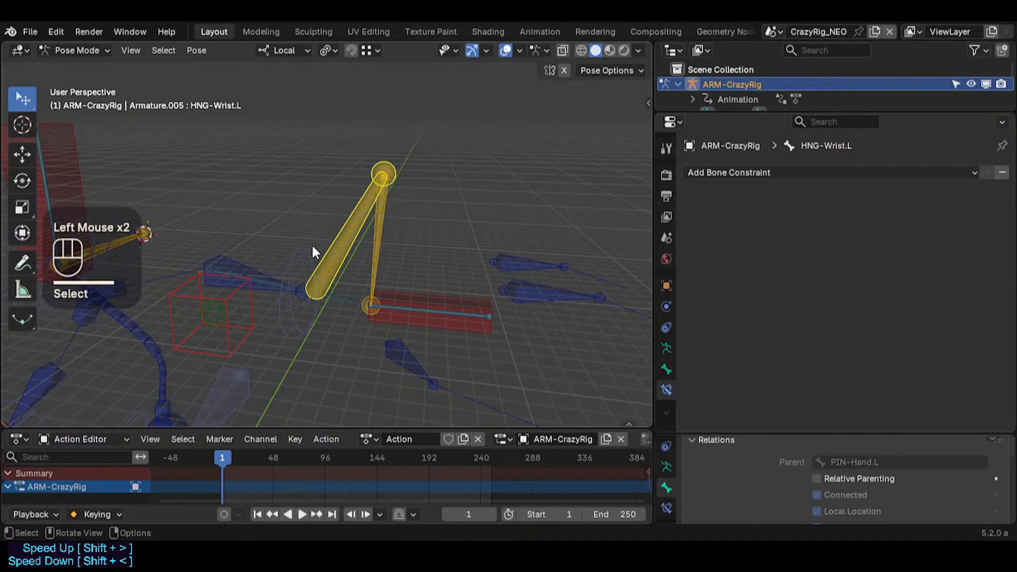
click(358, 217)
click(293, 256)
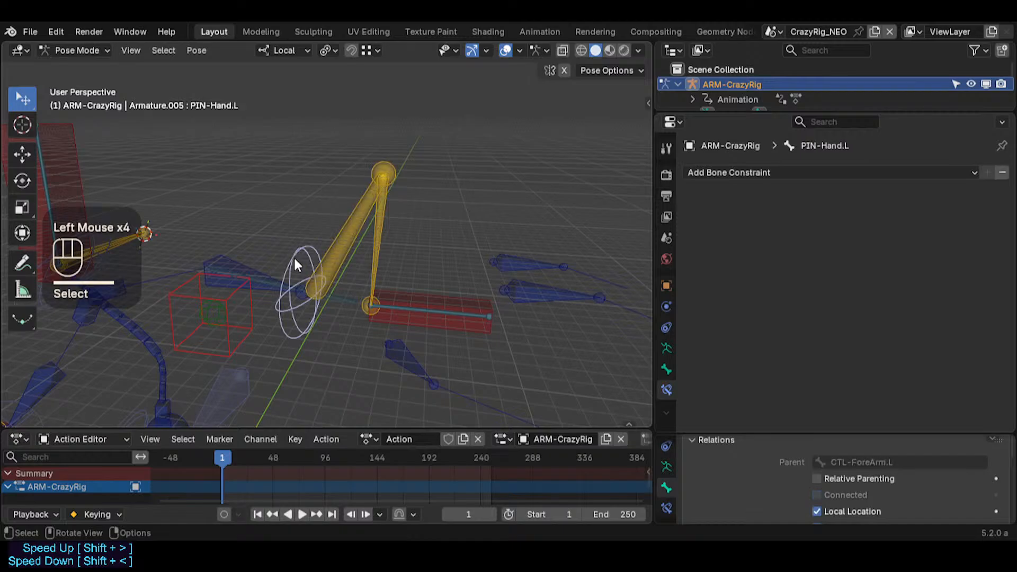
click(247, 260)
shift+click(294, 253)
key(g)
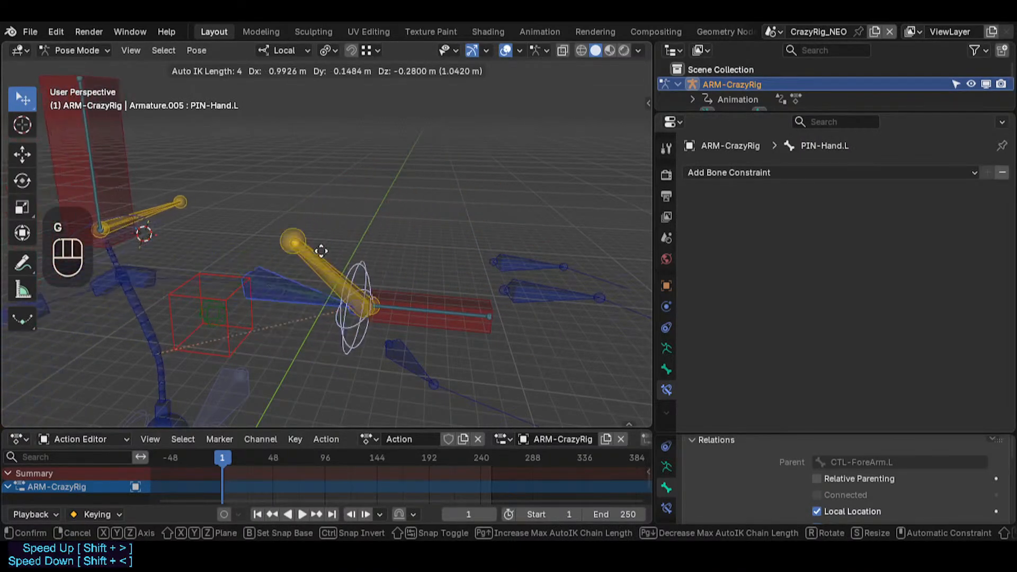
click(301, 247)
Step: Try setting the display type of HNG-Wrist.L and HNG-Wrist.L.001 to Wire, and undo it
shift+click(382, 253)
shift+click(382, 253)
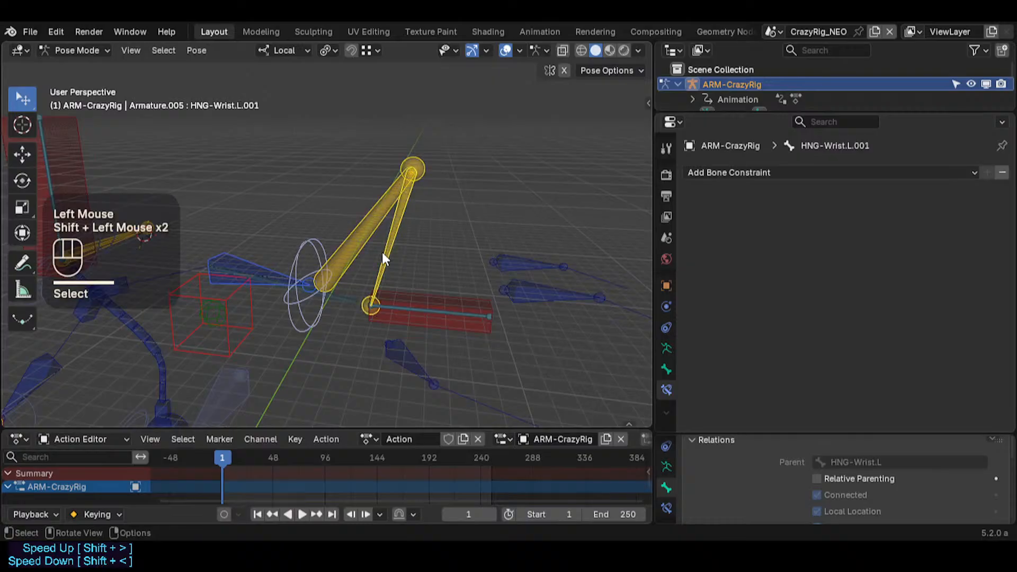
key(shift+alt+b)
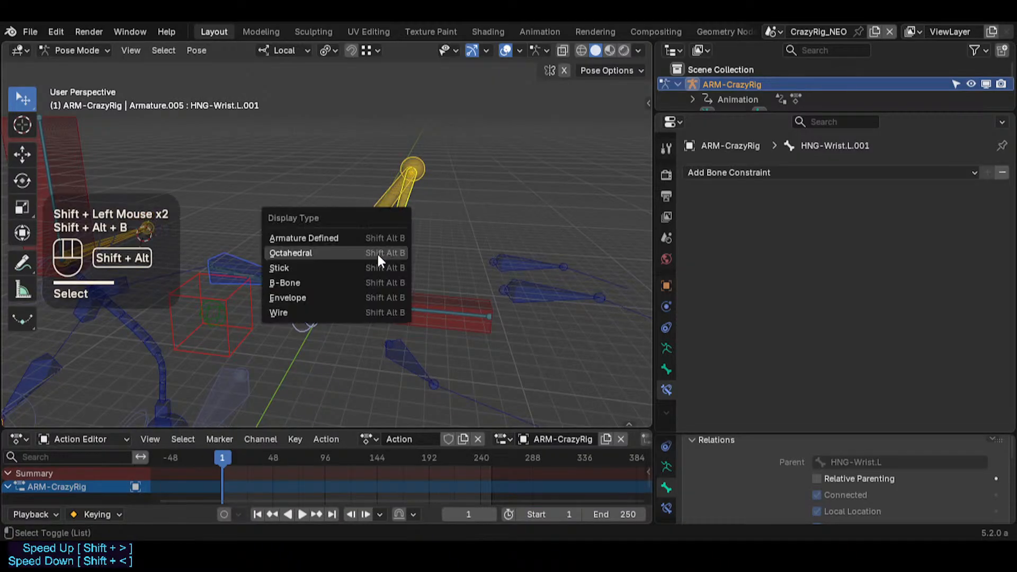
click(347, 312)
key(ctrl+z)
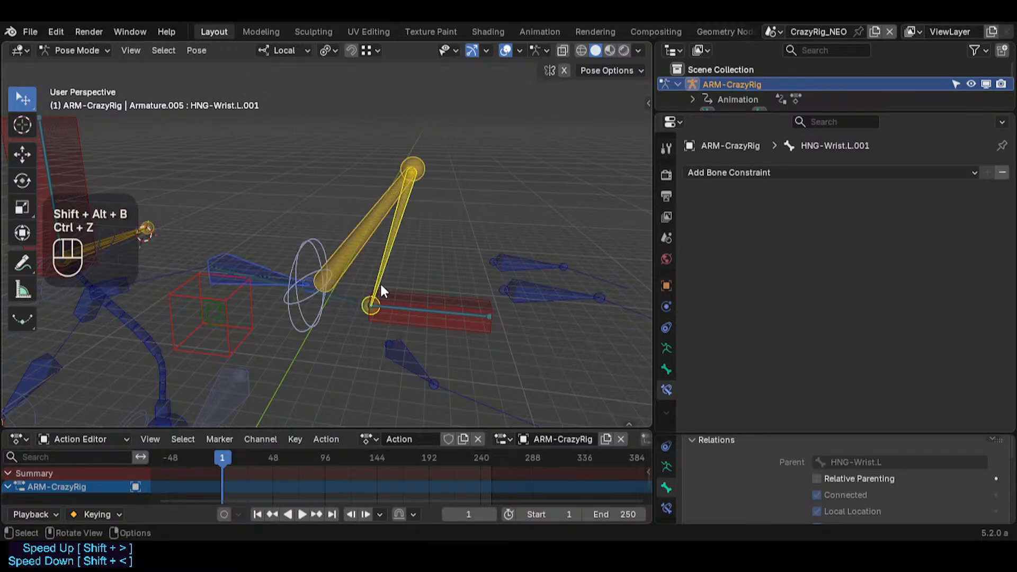
Step: Reselect the left forearm control with its hand pin and move both to test how the hinge bones follow
click(243, 266)
click(274, 251)
click(327, 238)
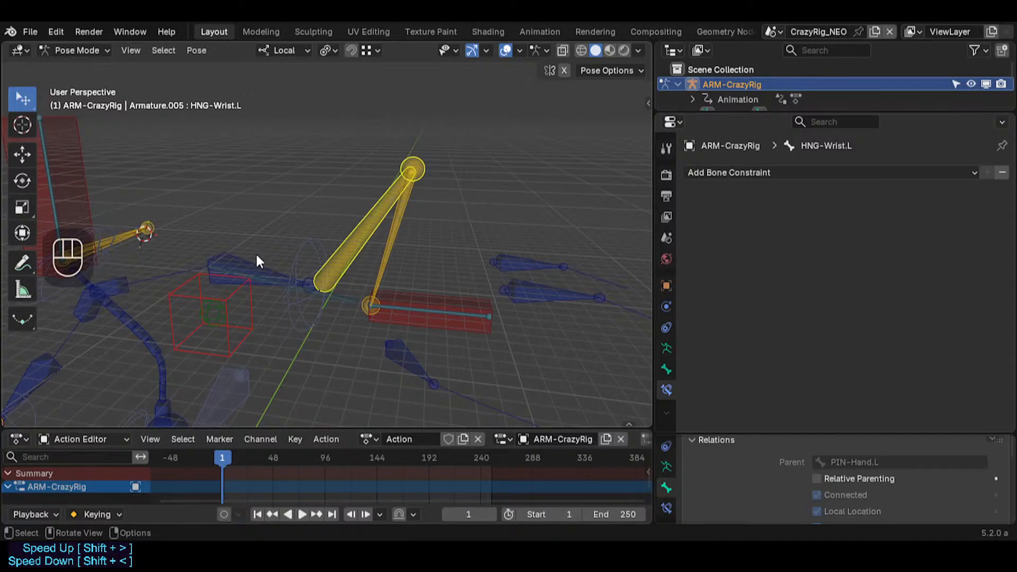
click(284, 251)
shift+click(287, 254)
key(g)
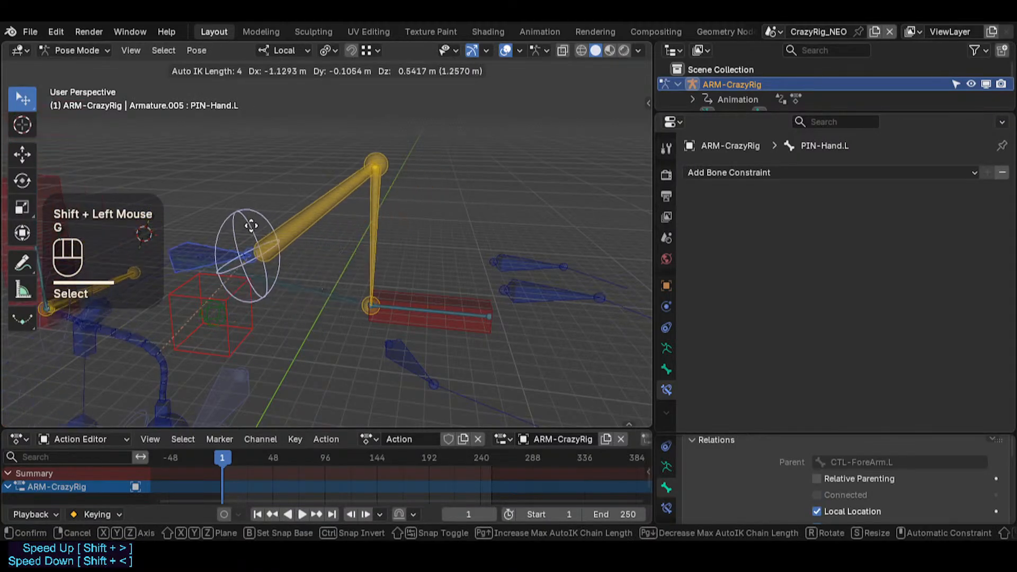
click(355, 245)
Step: Try moving HNG-Wrist.L.001 and HNG-Wrist.L on their own, cancelling each move
click(364, 195)
key(g)
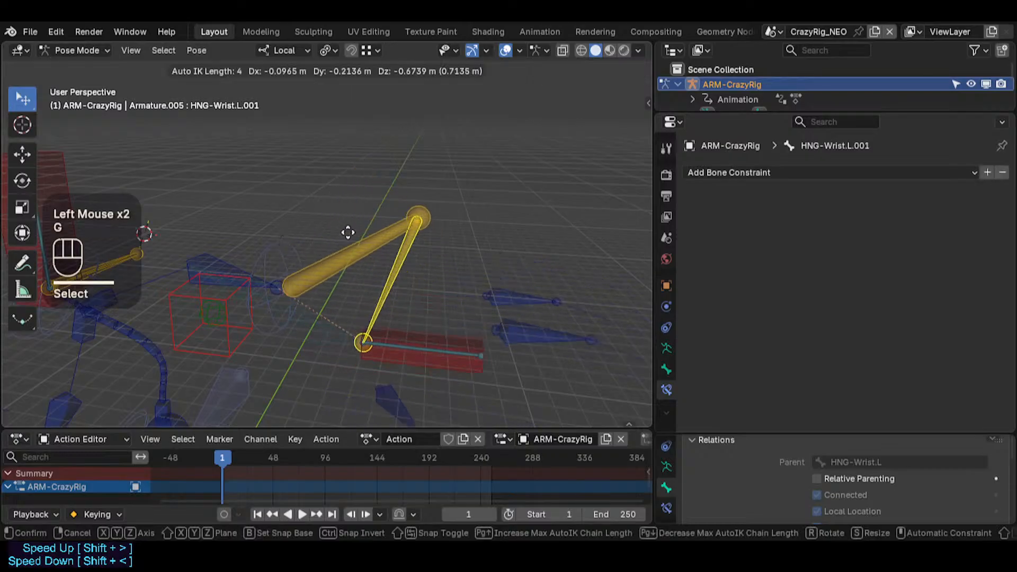
key(Escape)
click(346, 215)
key(g)
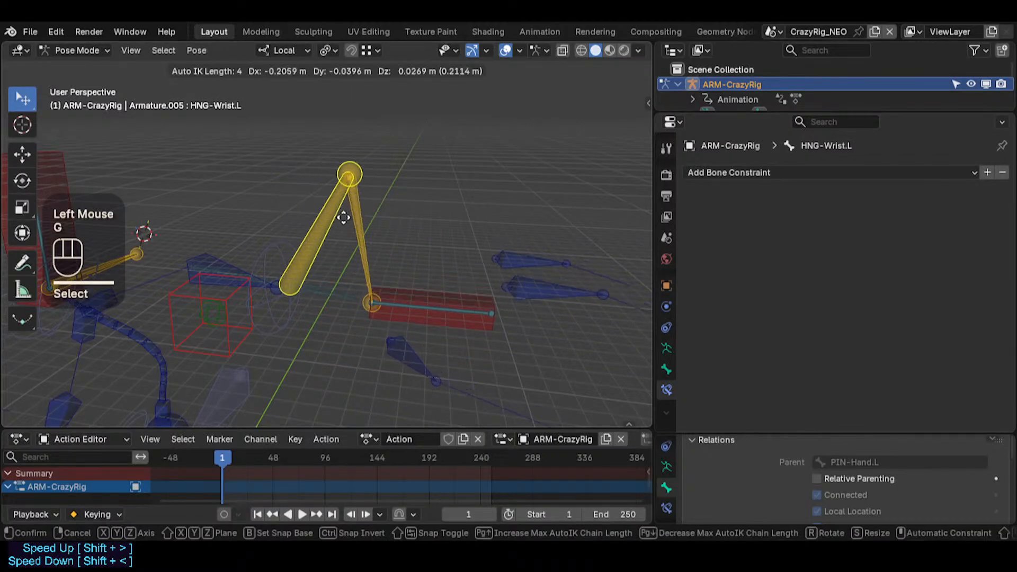
key(Escape)
key(g)
key(Escape)
Step: Try moving PIN-Hand.L together with HNG-Wrist.L and with HNG-Wrist.L.001, cancelling each move
shift+click(295, 249)
shift+click(294, 247)
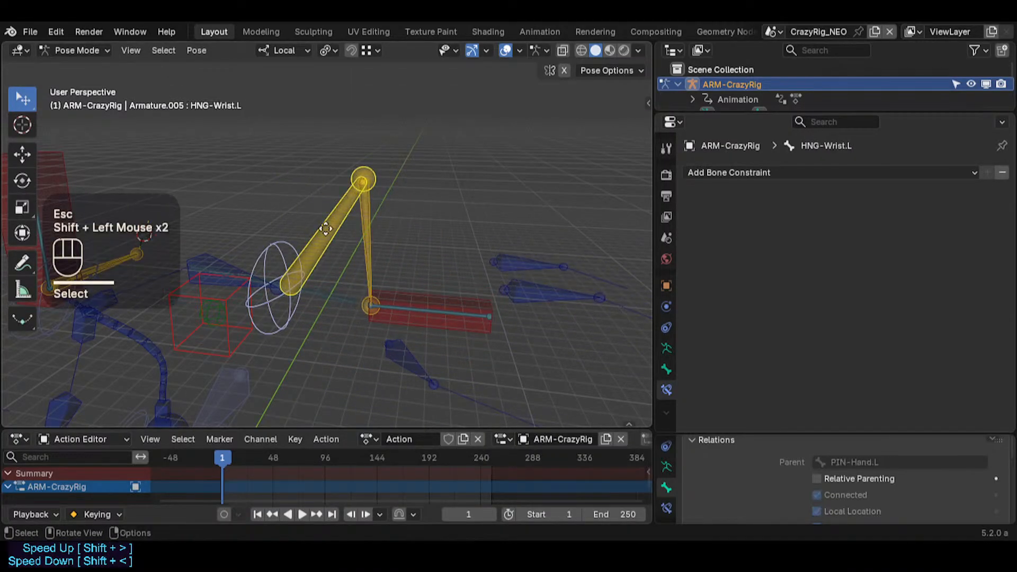
key(g)
key(Escape)
key(shift+d)
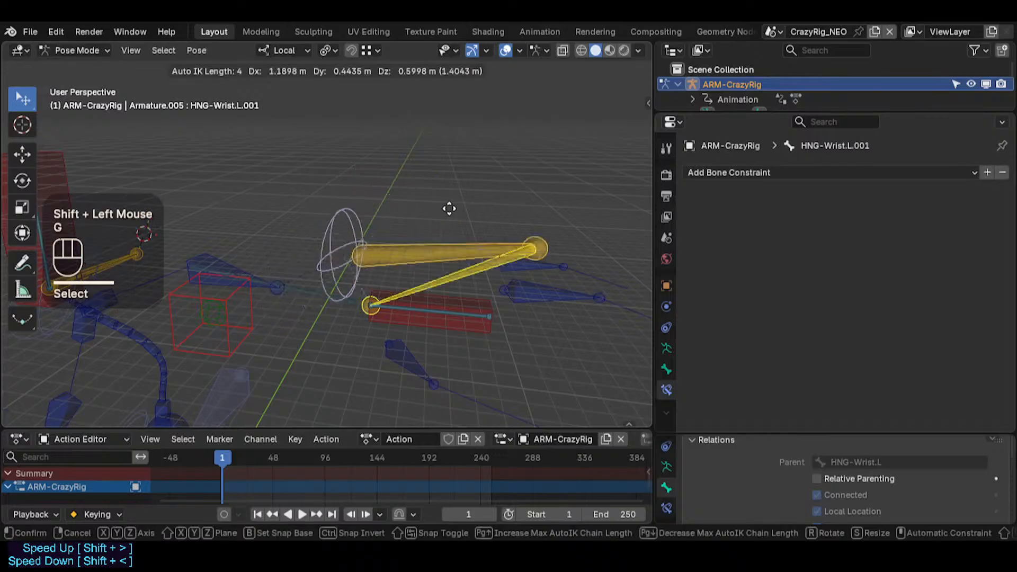
key(Escape)
Step: Raise CTL-ForeArm.L and PIN-Hand.L together, and shift the pair back toward the left hand
click(218, 256)
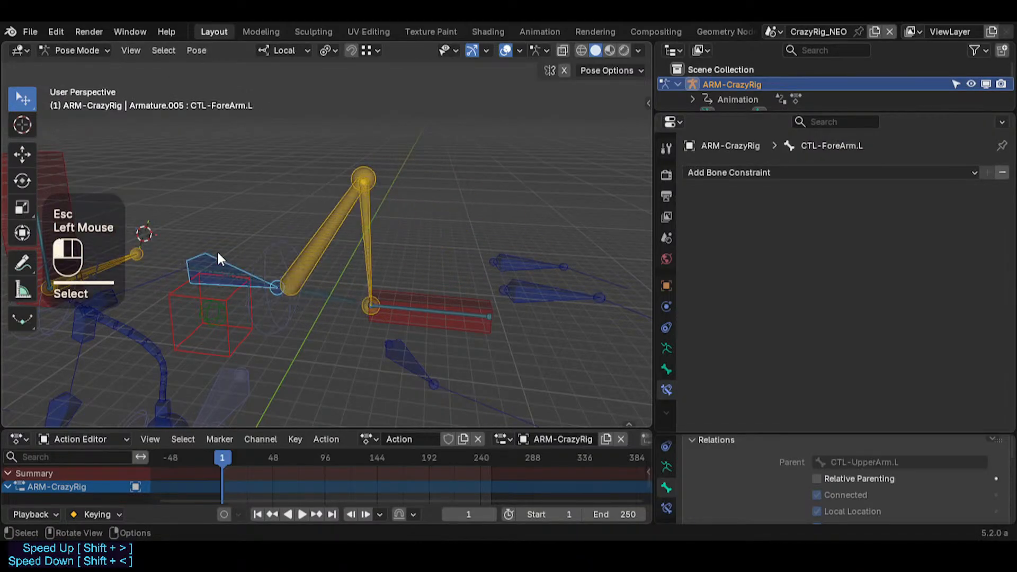
shift+click(281, 249)
key(g)
click(263, 219)
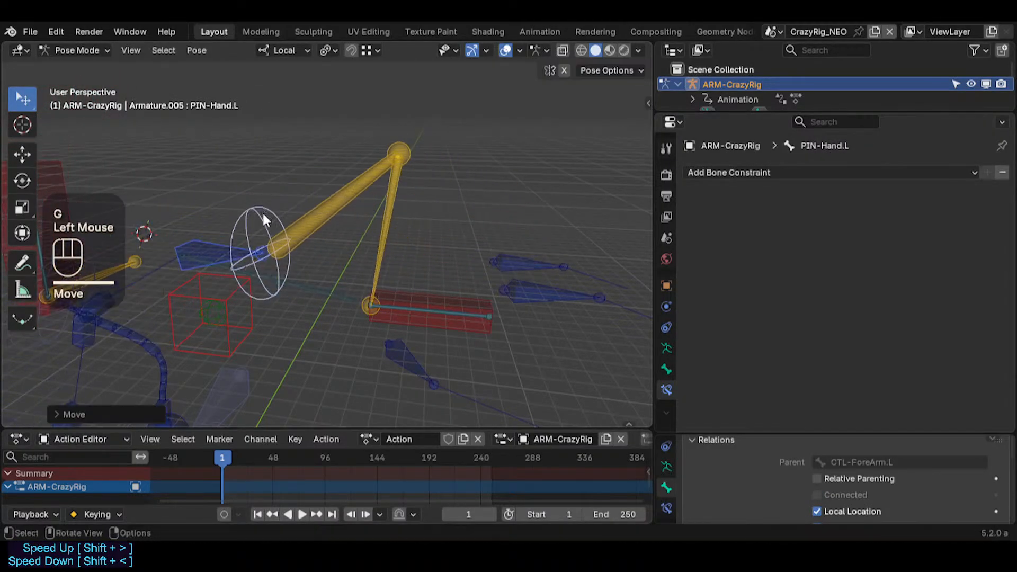
click(197, 237)
shift+click(250, 228)
key(g)
click(273, 232)
Step: Try moving PIN-Hand.L alone and together with CTL-ForeArm.L, cancelling each move
click(213, 251)
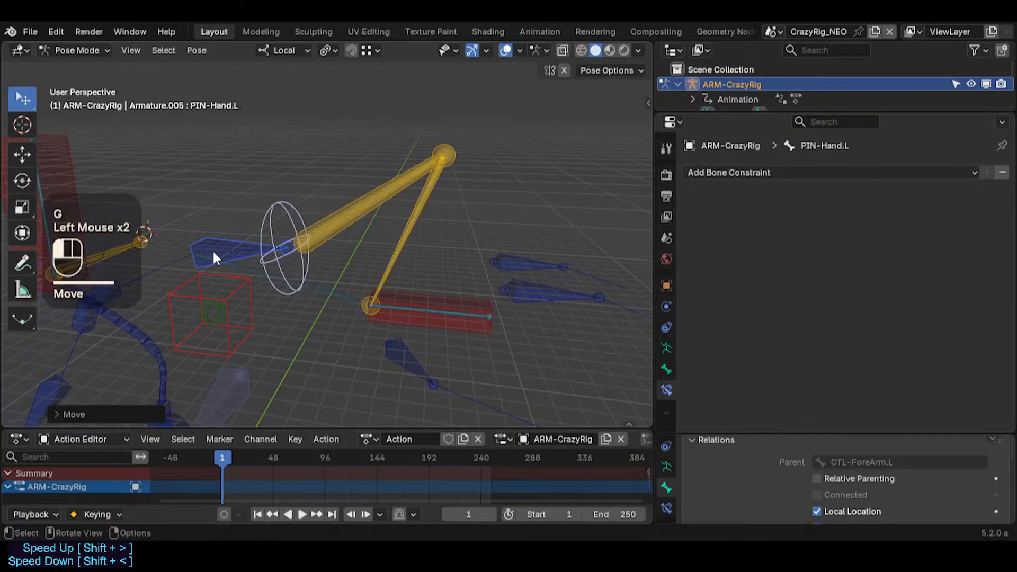
click(287, 201)
key(g)
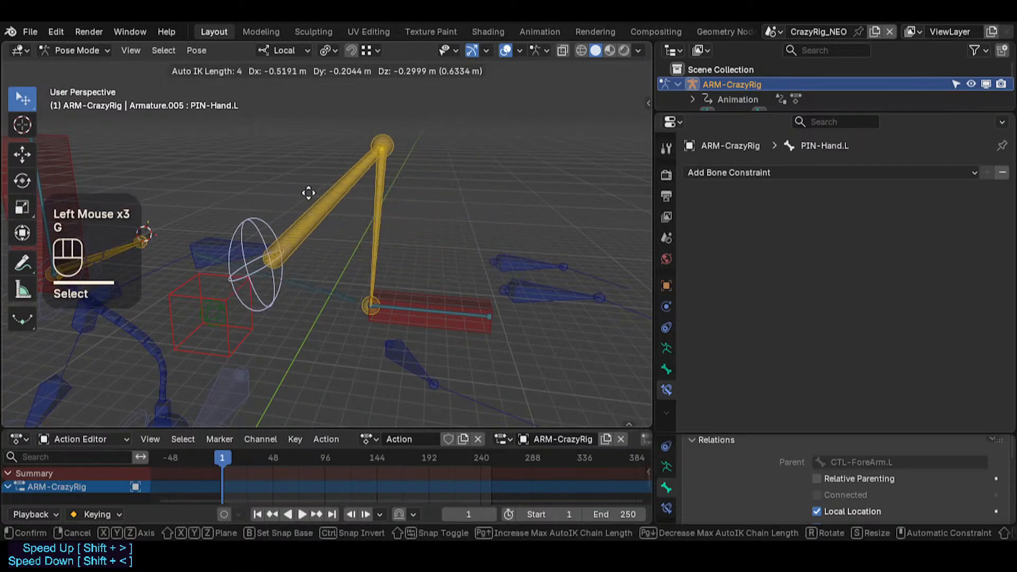
key(Escape)
click(288, 212)
shift+click(288, 213)
key(g)
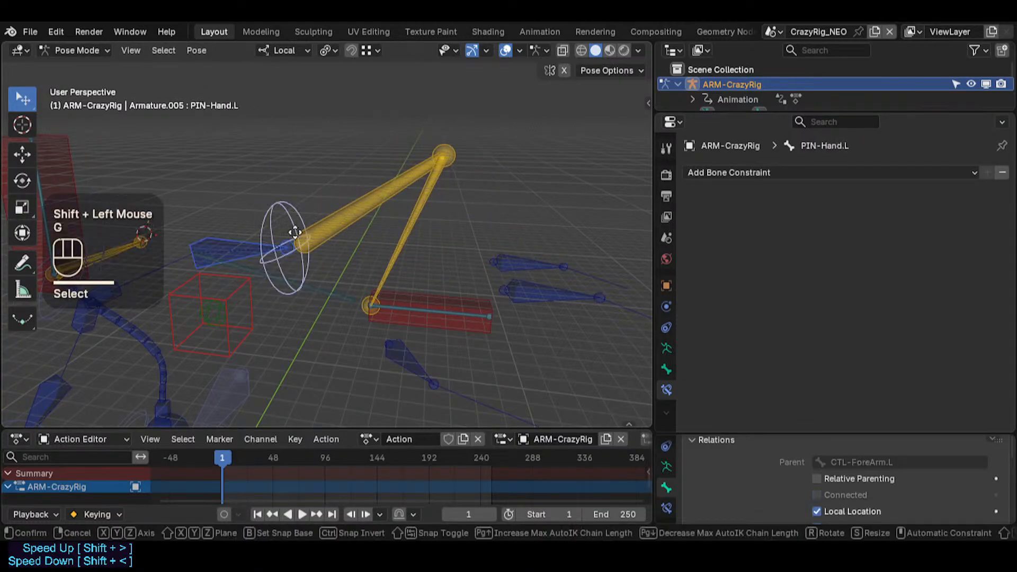
key(Escape)
Step: Clear the pose transforms of all bones in the rig
key(a)
key(alt+g)
key(alt+g)
Step: Rotate CTL-ForeArm.L so that the left forearm swings upward
click(334, 263)
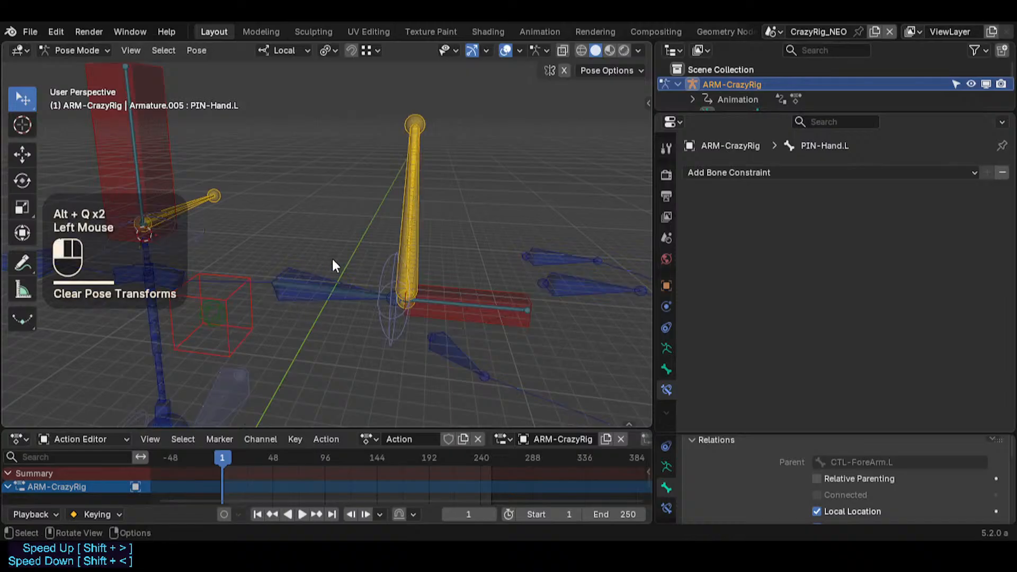
click(363, 284)
key(r)
click(318, 273)
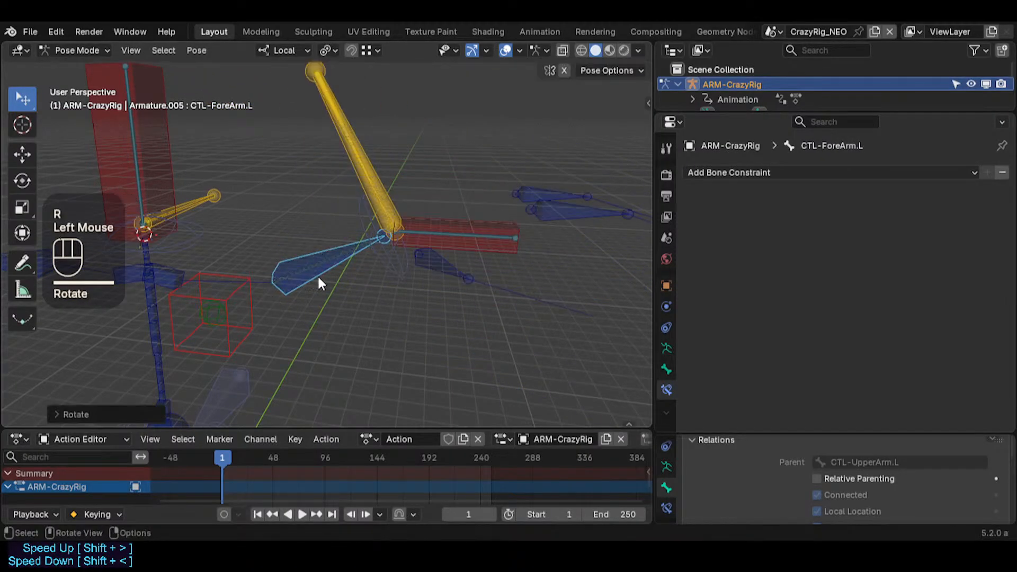
Step: Move CTL-ForeArm.L with the Auto IK chain length reduced to 1
key(g)
scroll(284, 295, up, 2)
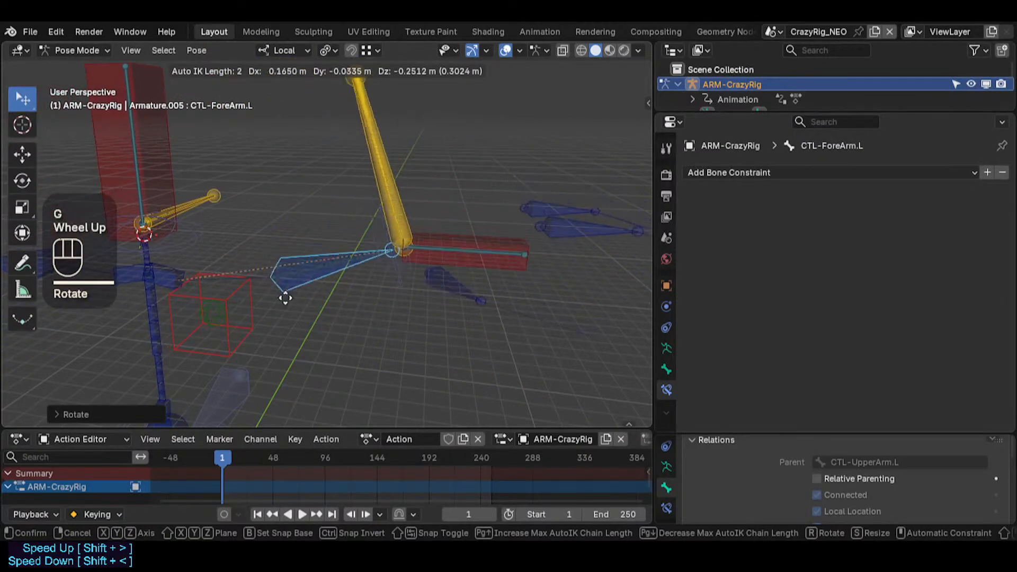
scroll(300, 272, up, 1)
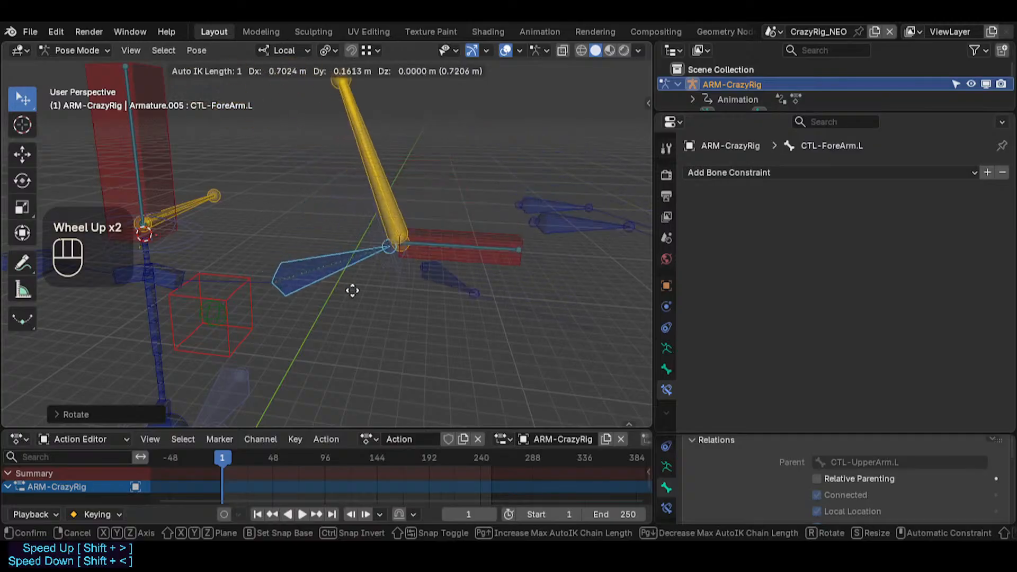
click(328, 270)
Step: Rotate CTL-ForeArm.L about its local X axis, and rotate it once more without an axis constraint
key(r)
key(x)
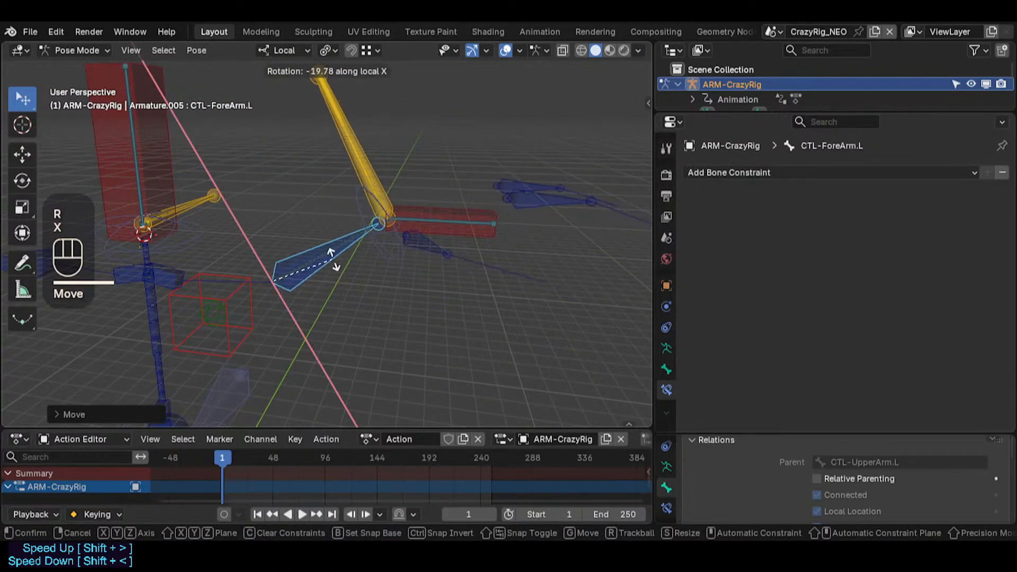
click(334, 270)
key(r)
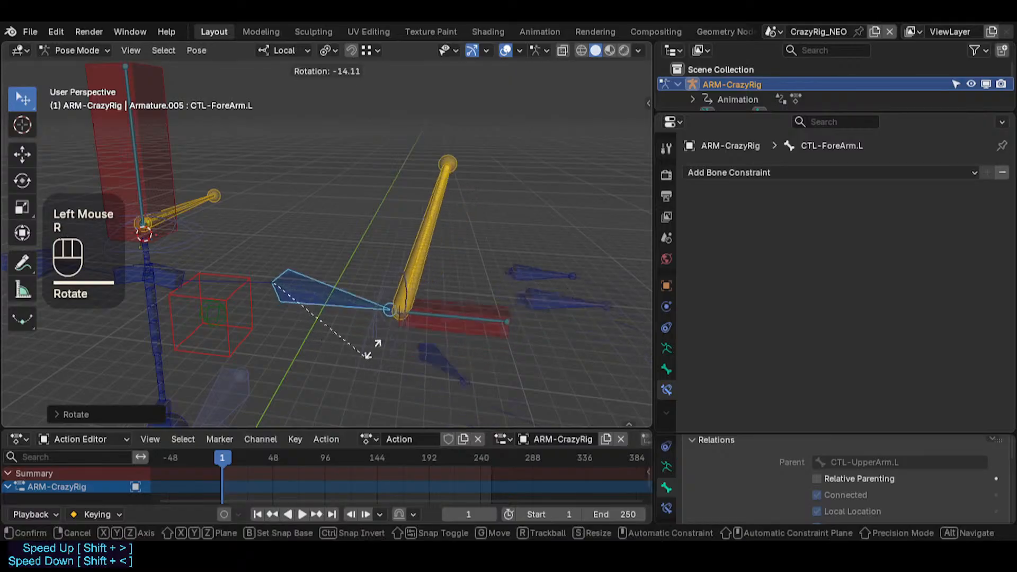
click(424, 233)
click(437, 226)
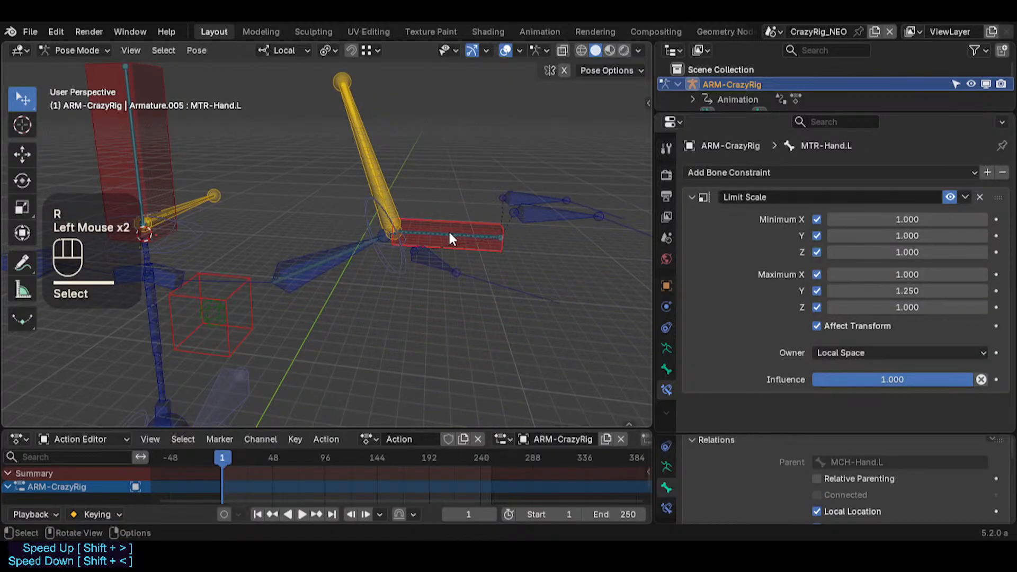
click(398, 220)
Step: Lower the left forearm by moving CTL-ForeArm.L, and reselect that bone for another slight move
click(334, 252)
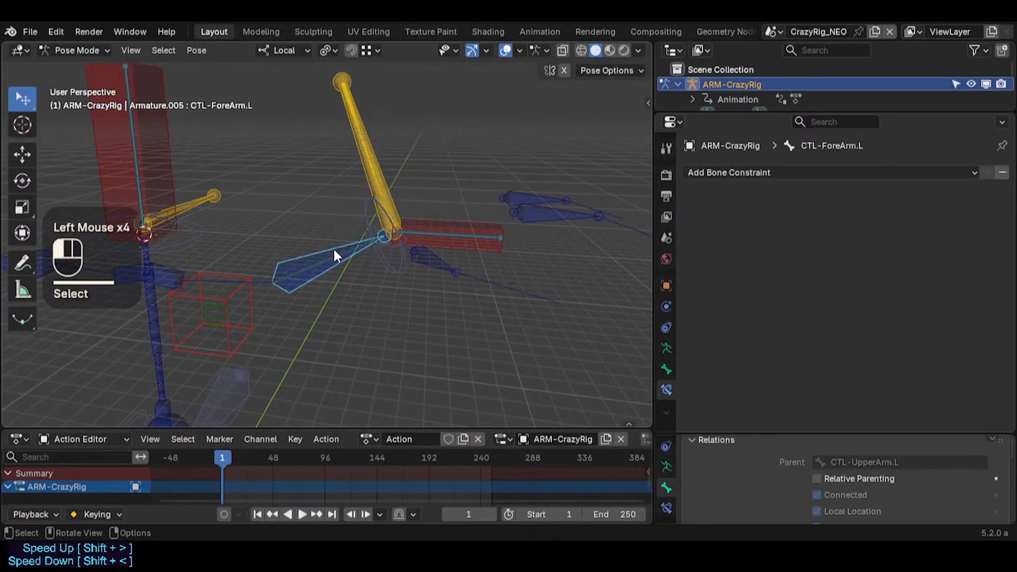
key(g)
click(325, 272)
key(a)
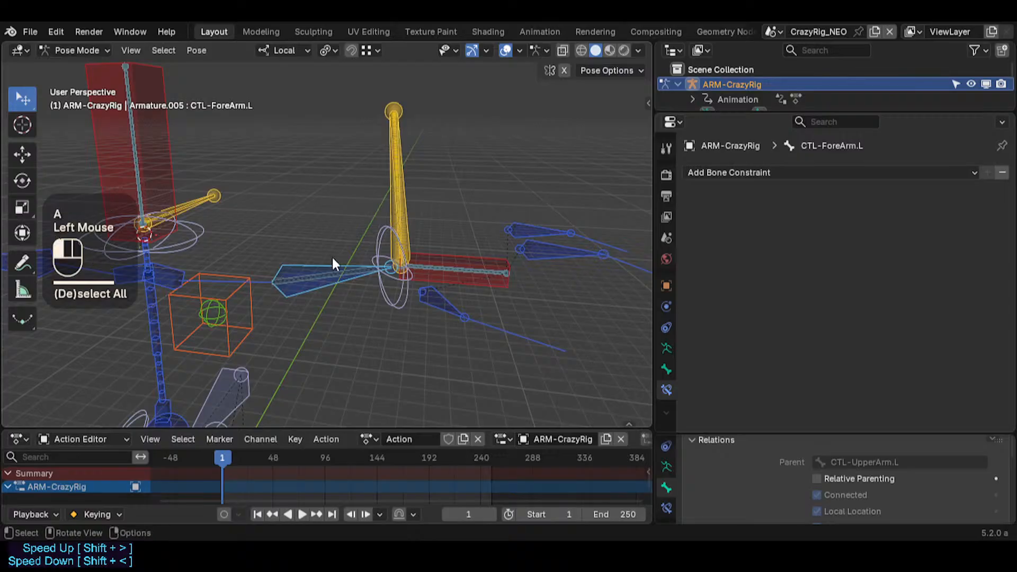
click(331, 260)
key(g)
click(345, 250)
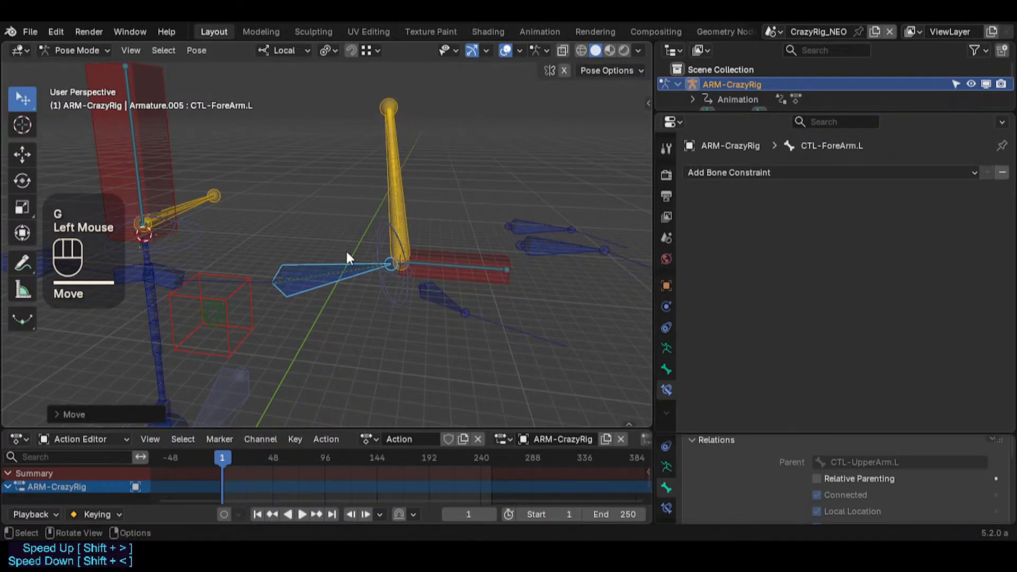
Step: Move CTL-ForeArm.L using an Auto IK chain length of 2 so that the upper arm follows
key(alt+x)
key(g)
click(343, 250)
key(alt+x)
key(g)
scroll(344, 250, down, 1)
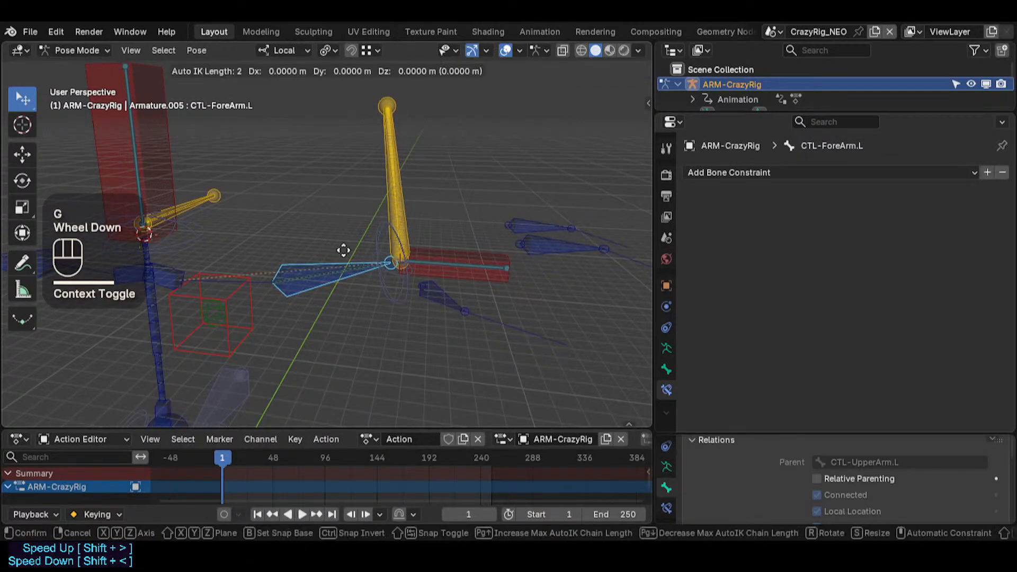
click(316, 242)
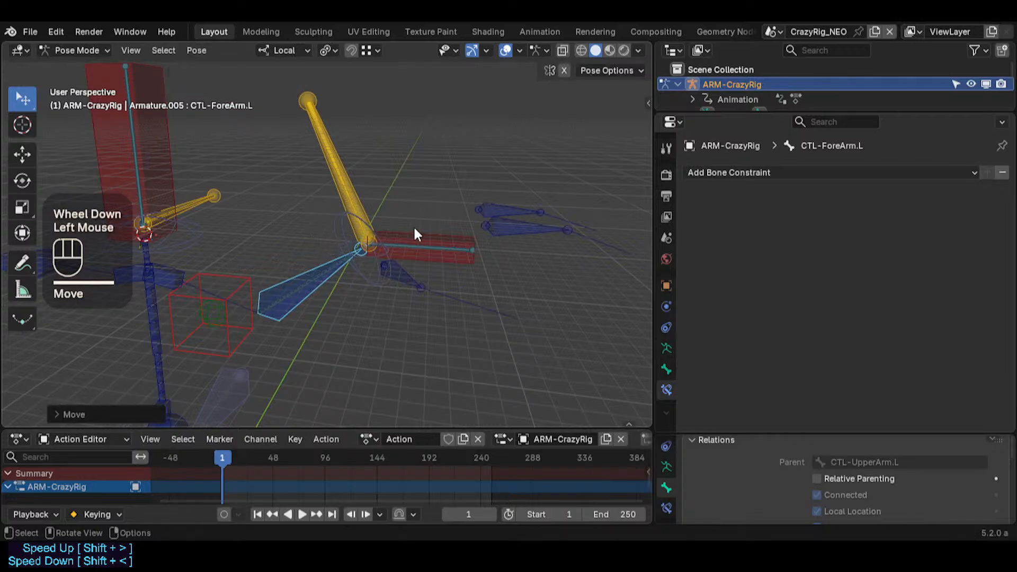
Step: Examine the parenting and constraint settings of MCH-Hand.L and its parent bone HNG-Wrist.L.001
click(413, 225)
click(396, 243)
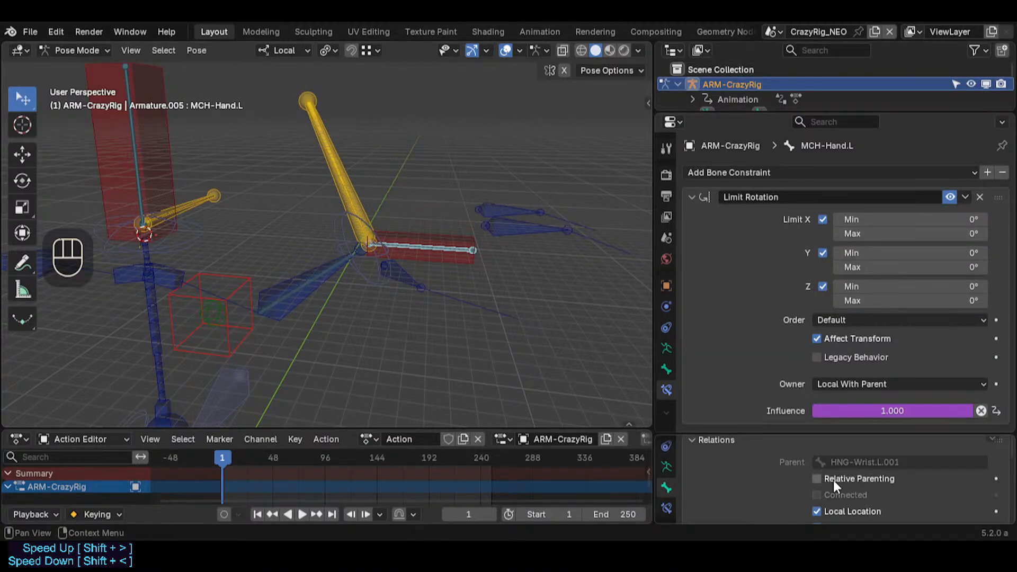
scroll(831, 484, down, 2)
scroll(838, 466, up, 1)
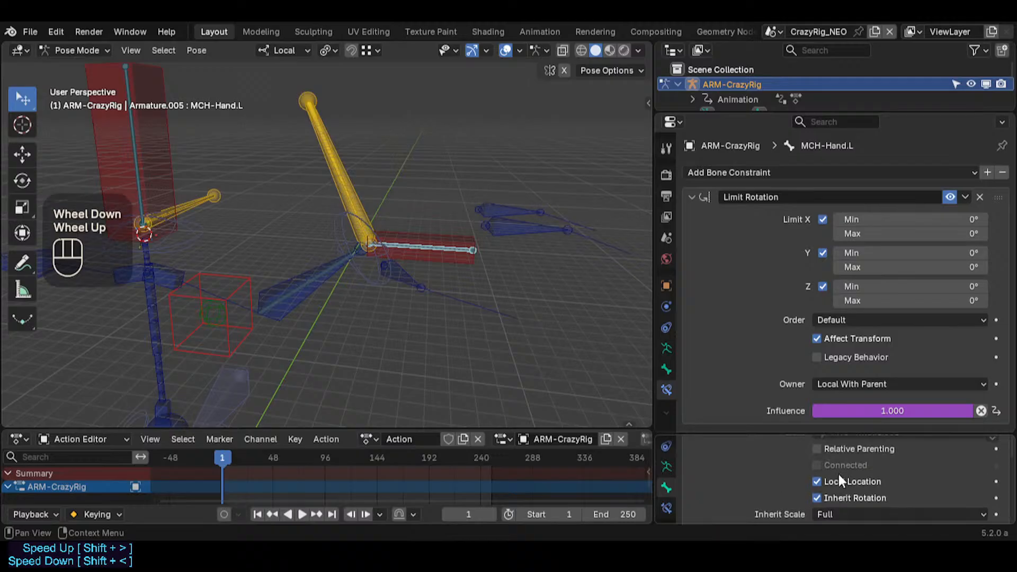
click(338, 166)
click(338, 166)
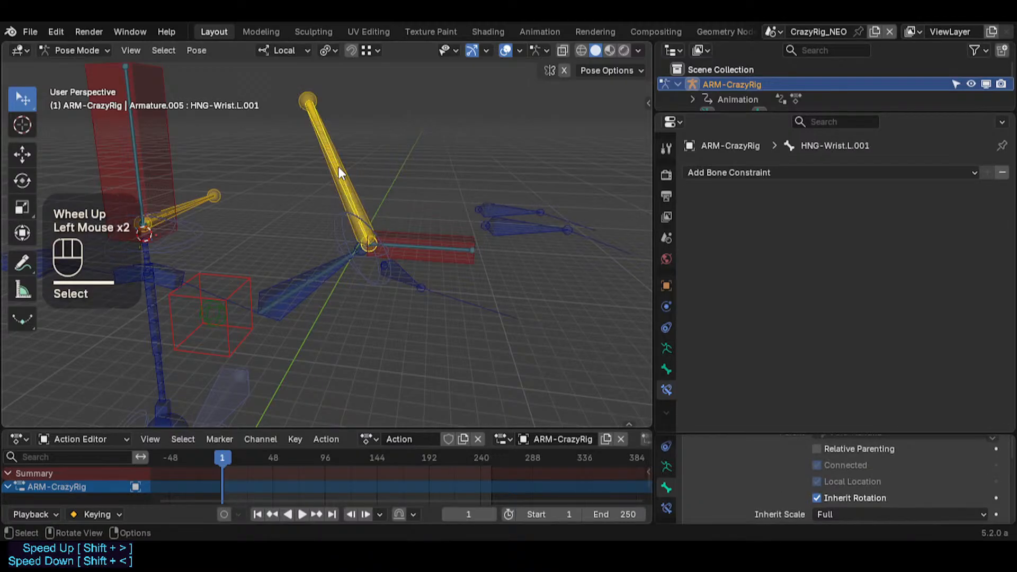
click(428, 247)
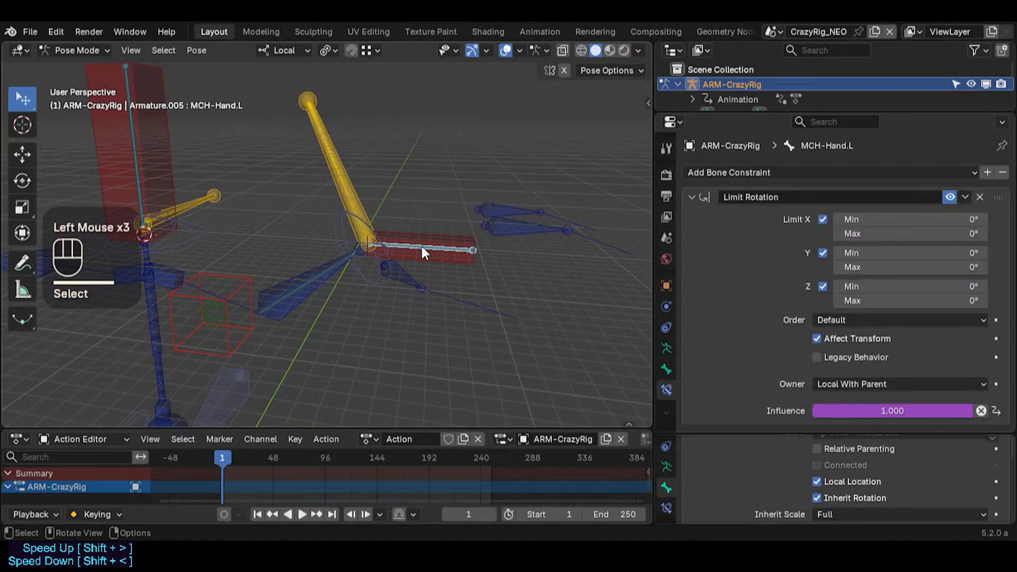
Step: Move CTL-ForeArm.L and PIN-Hand.L together towards the body with an Auto IK chain length of 2
click(298, 275)
shift+click(357, 281)
key(g)
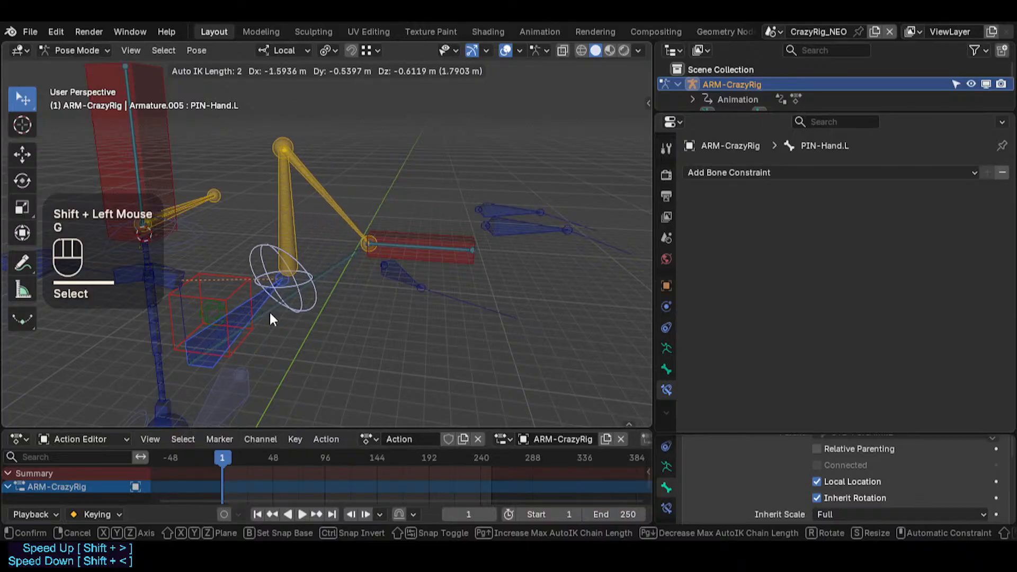
click(248, 241)
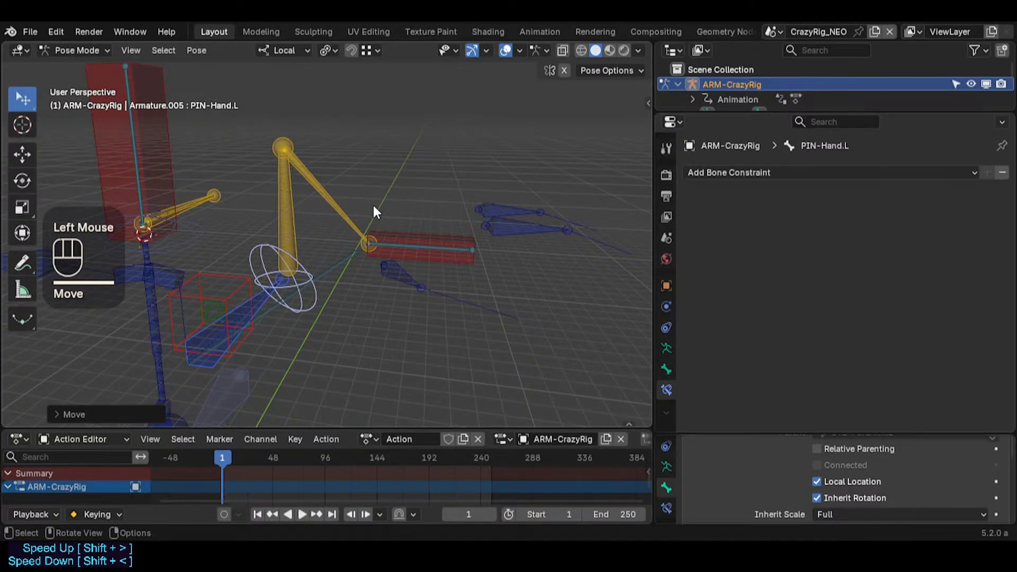
Step: Trace the left hand's bone chain from MCH-Hand.L through HNG-Wrist.L.001, HNG-Wrist.L and PIN-Hand.L to CTL-ForeArm.L
click(390, 248)
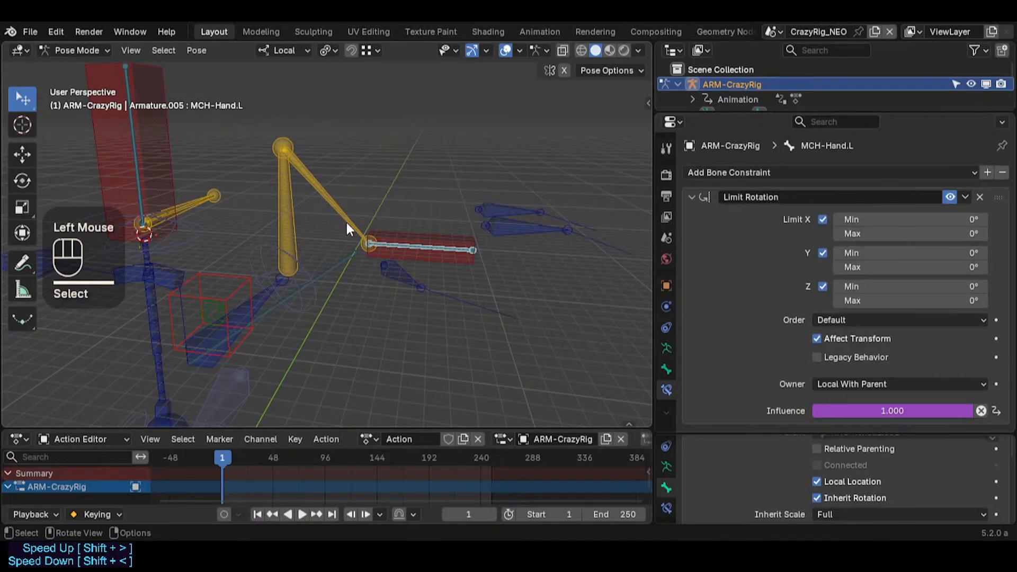
shift+click(364, 234)
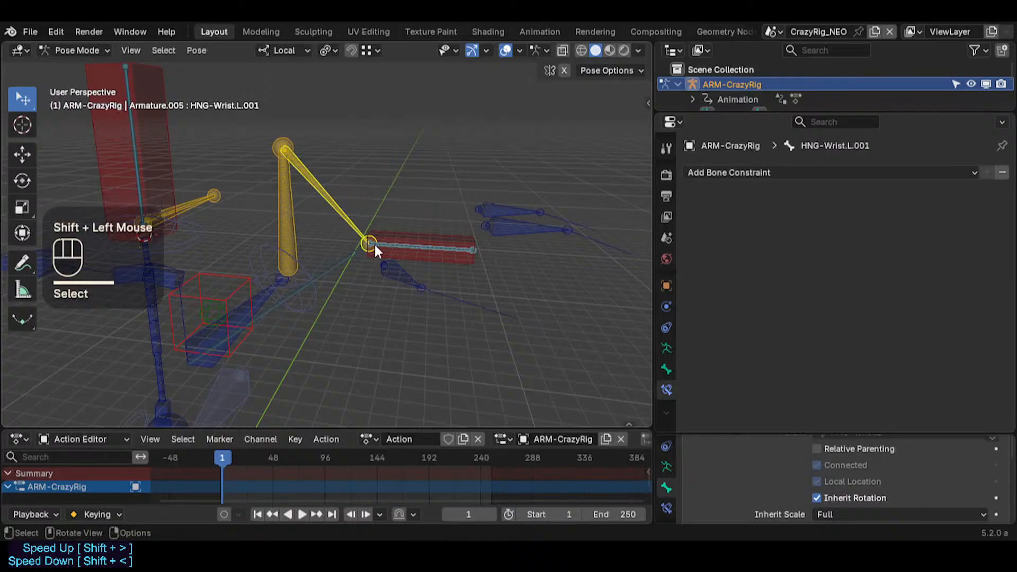
shift+click(291, 227)
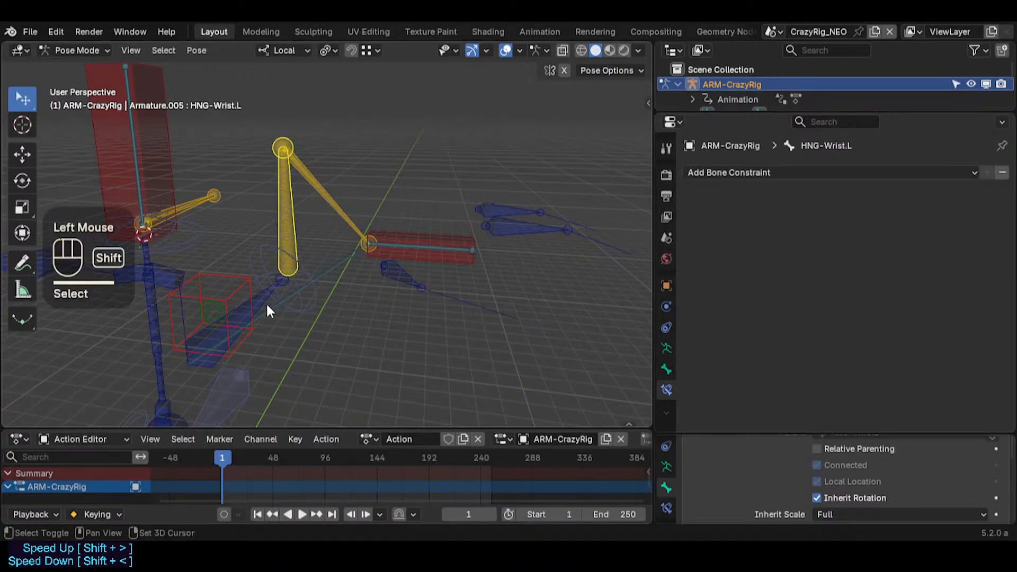
shift+click(270, 250)
shift+click(250, 302)
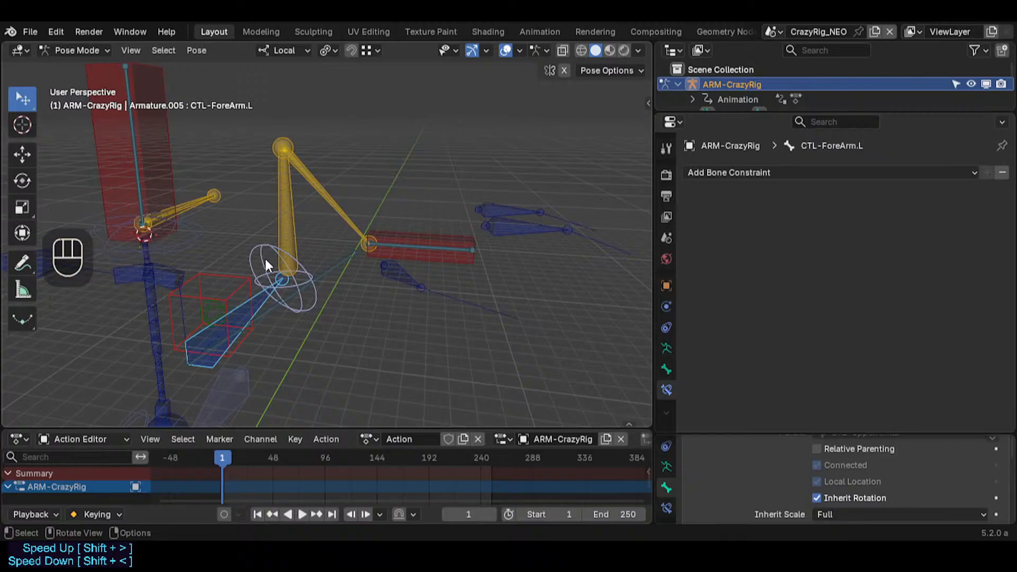
key(ctrl+4)
key(ctrl+4)
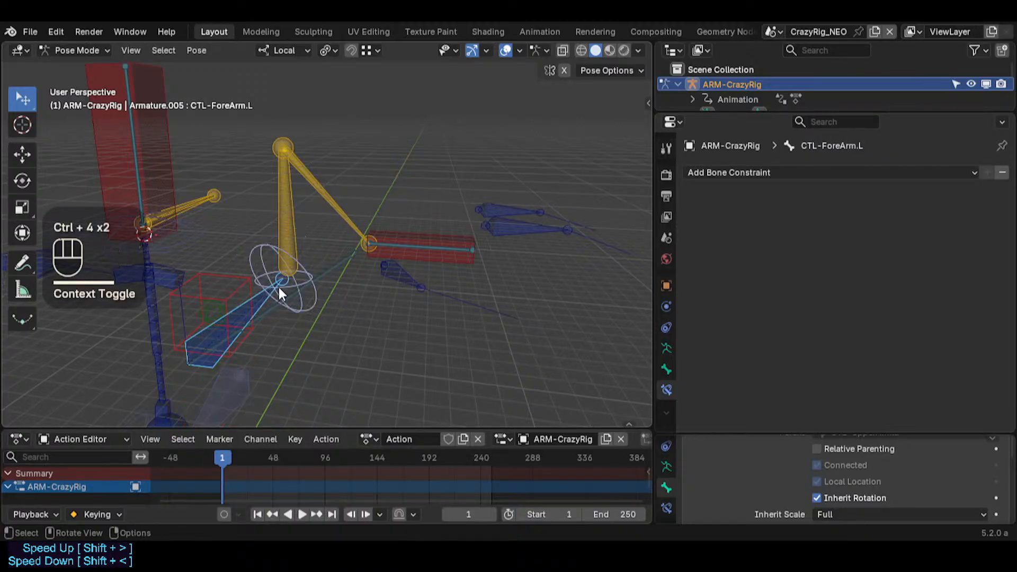
Step: Move PIN-Hand.L on its own, check the hinge bone HNG-Wrist.L.001, and raise PIN-Hand.L above the forearm's end
double_click(267, 256)
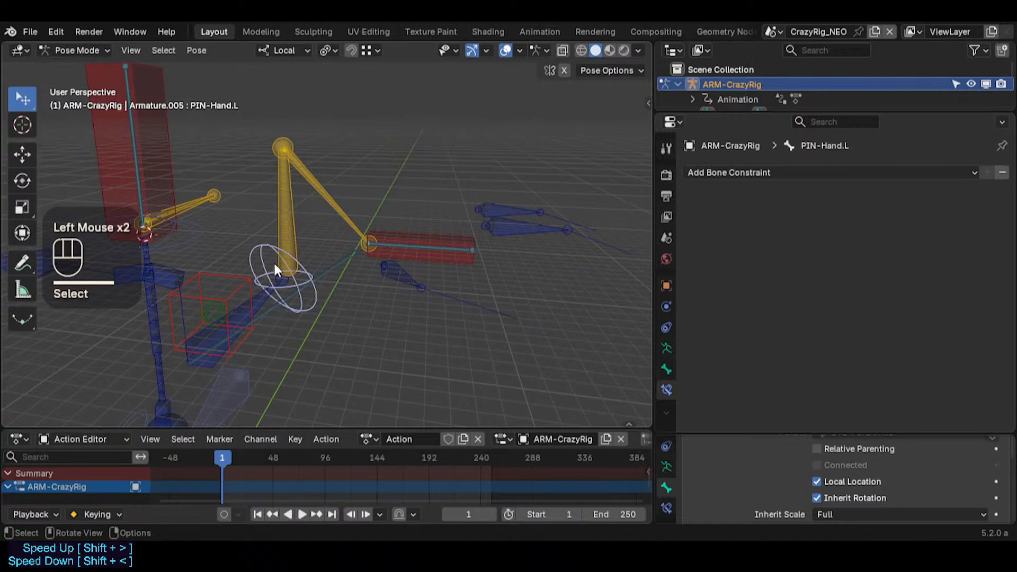
key(g)
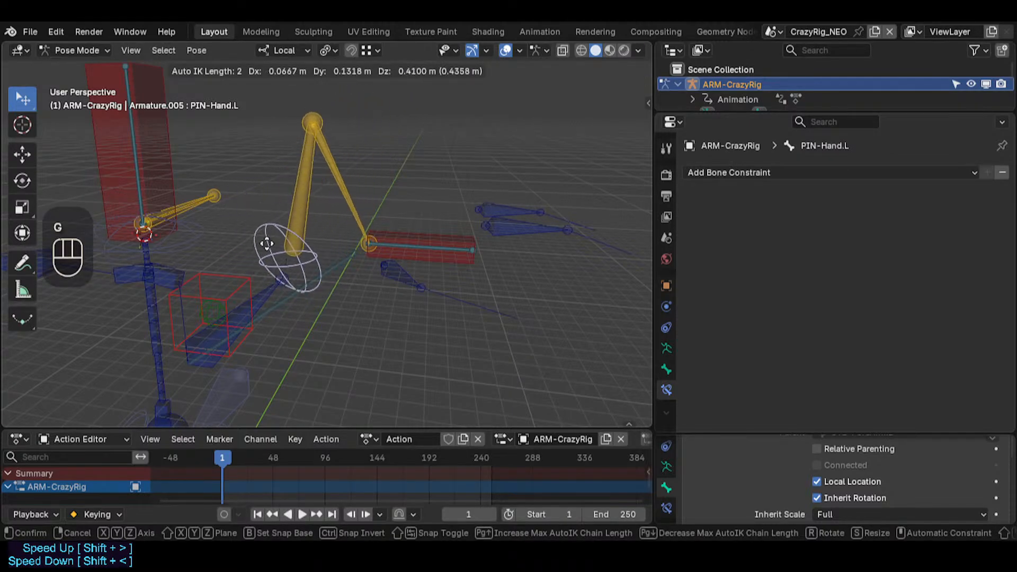
click(266, 265)
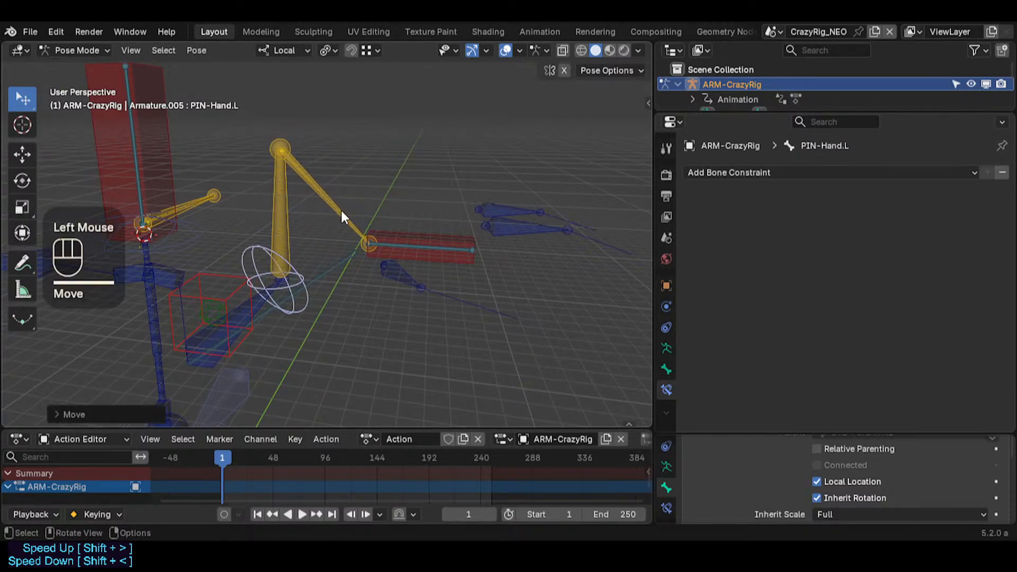
double_click(365, 245)
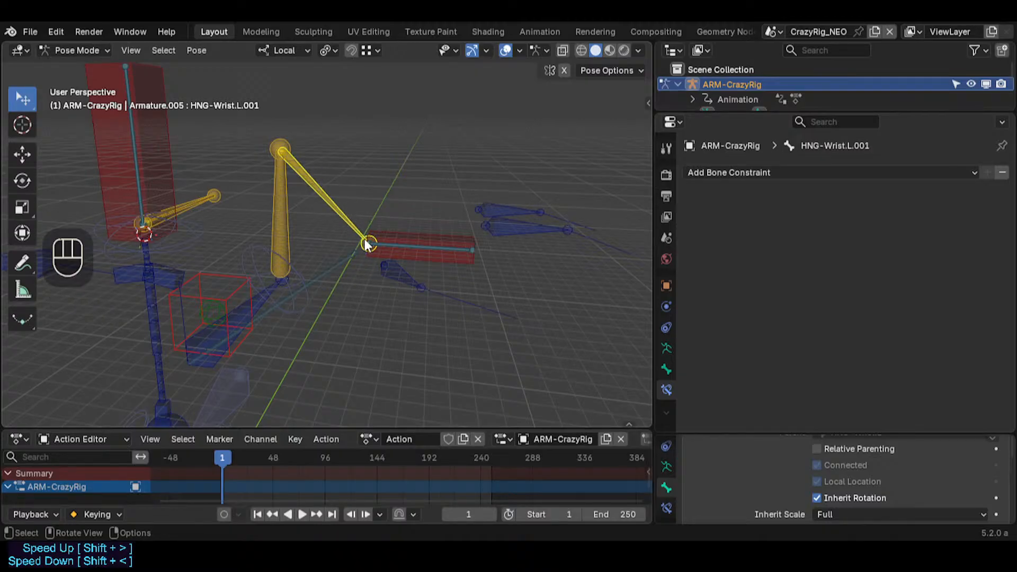
click(256, 255)
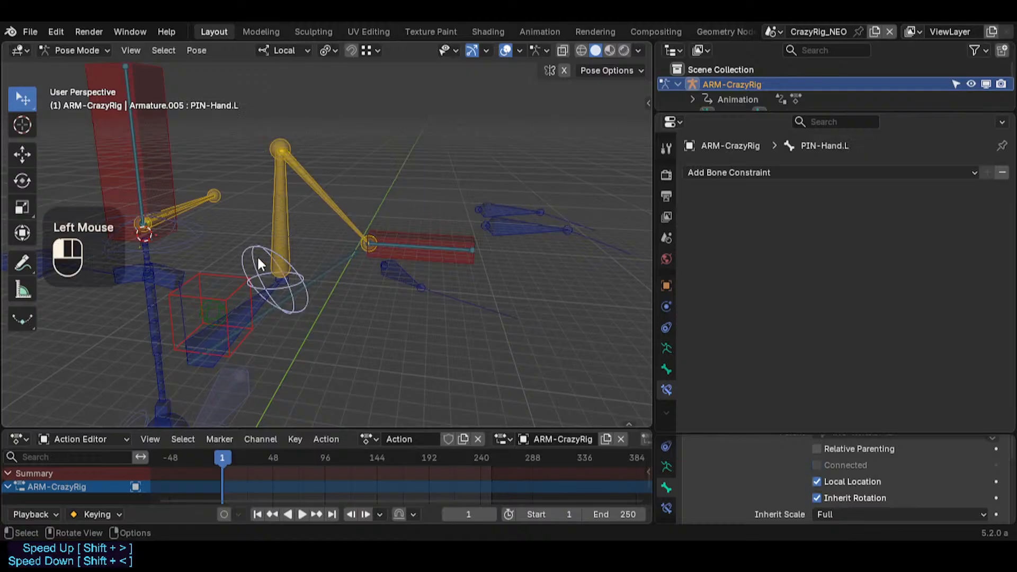
key(g)
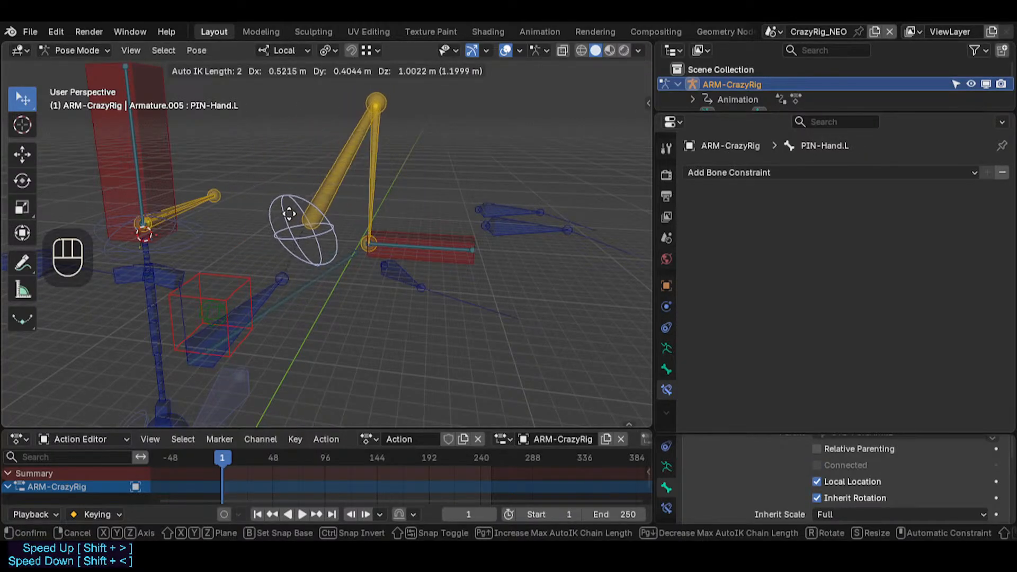
click(270, 233)
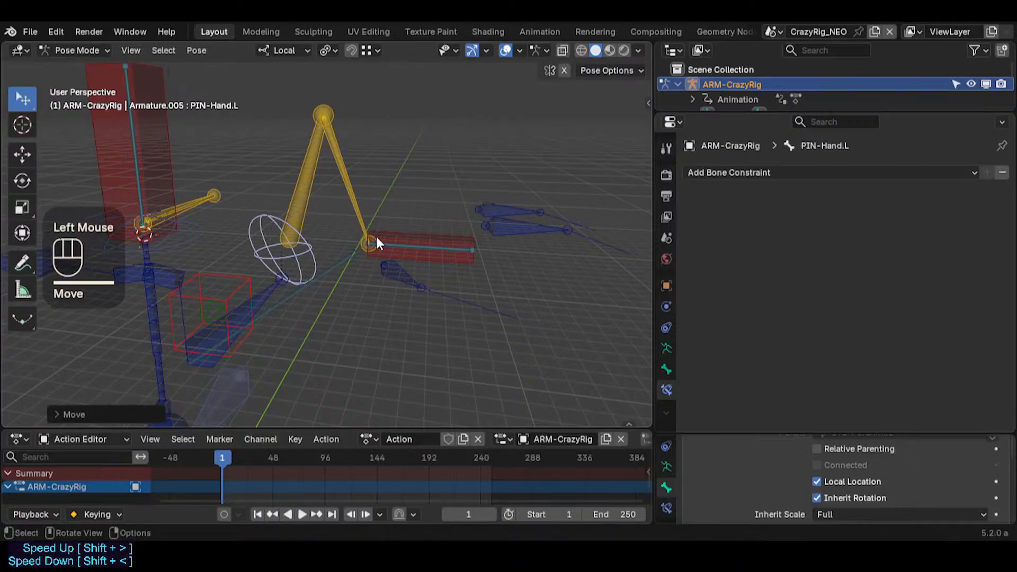
Step: Compare MCH-Hand.L with HNG-Wrist.L.001 and disable the Limit Rotation constraint on MCH-Hand.L
click(403, 246)
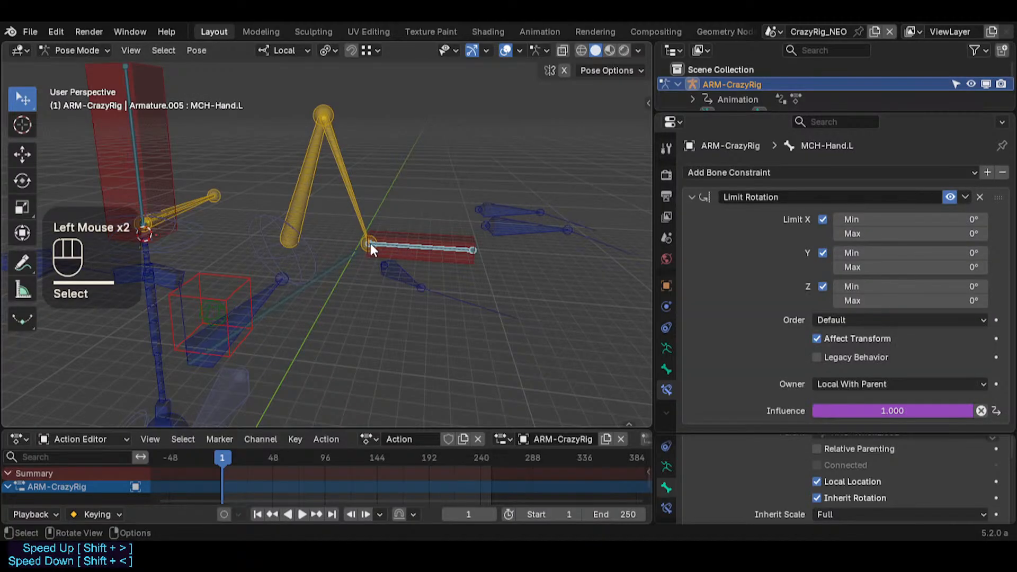
click(361, 225)
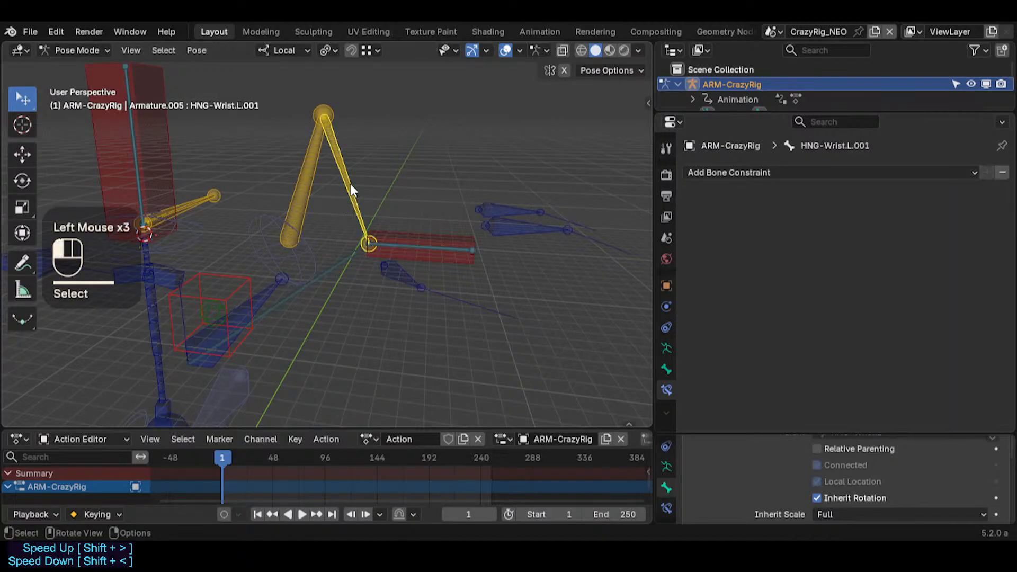
click(408, 249)
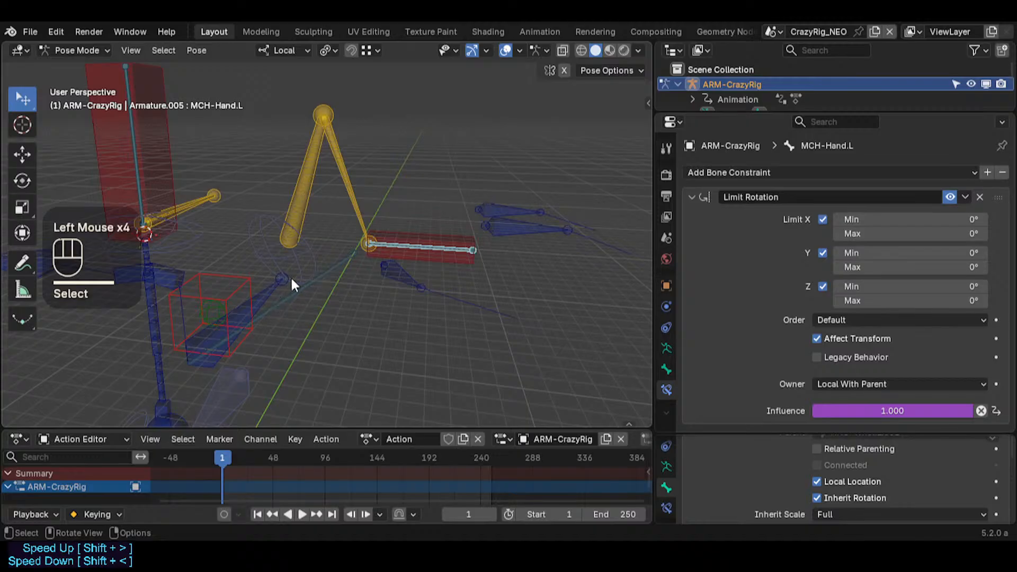
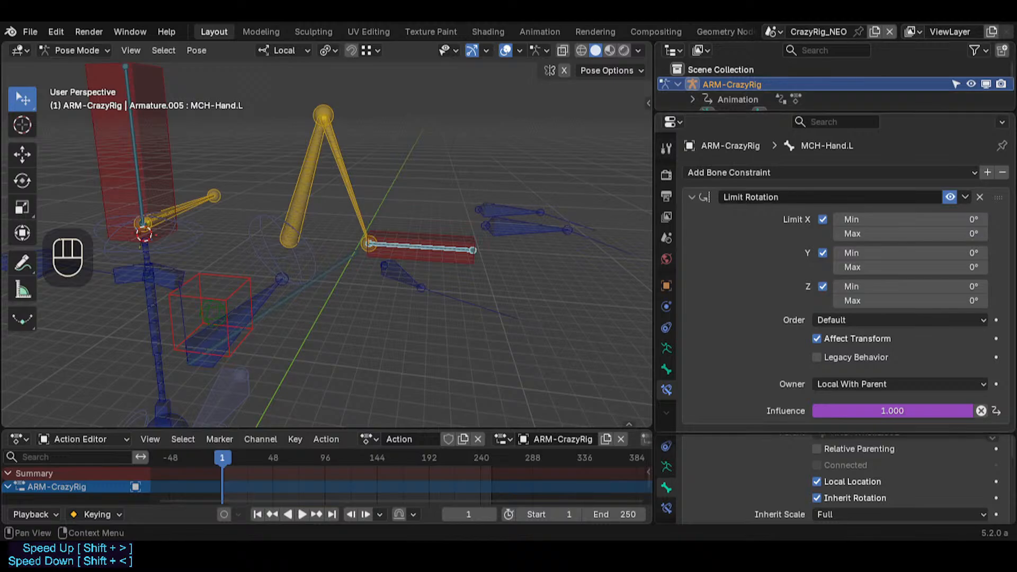
scroll(752, 197, down, 3)
click(950, 197)
Step: Select all bones and reset the rig's pose to its rest position
key(a)
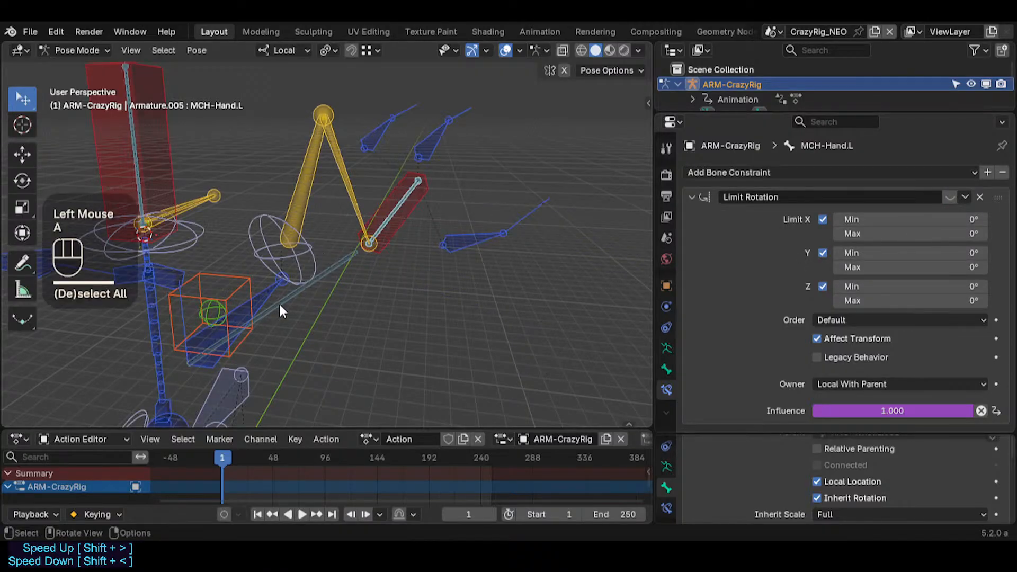
key(alt+q)
key(alt+q)
double_click(382, 265)
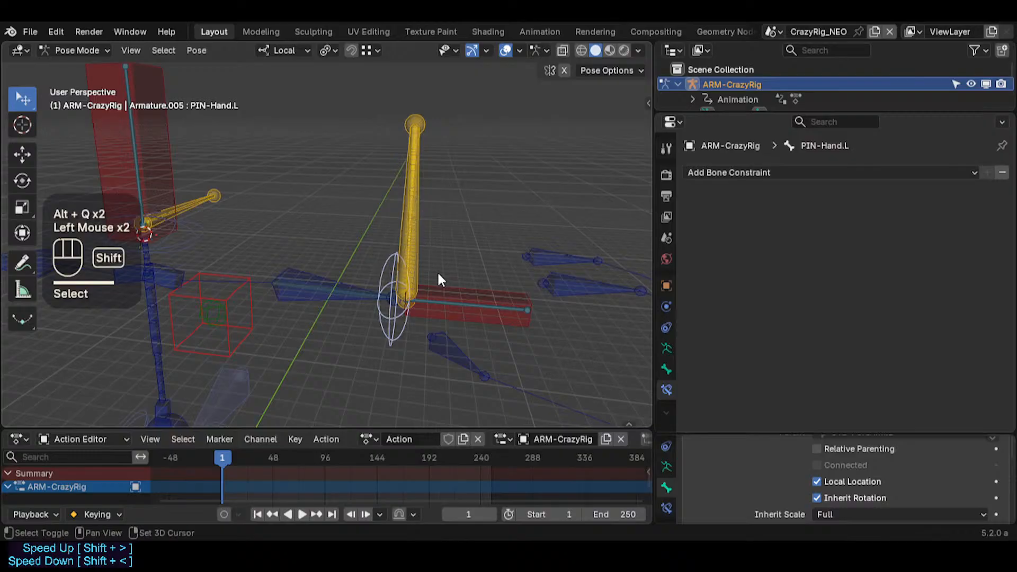
click(327, 276)
shift+click(390, 277)
key(g)
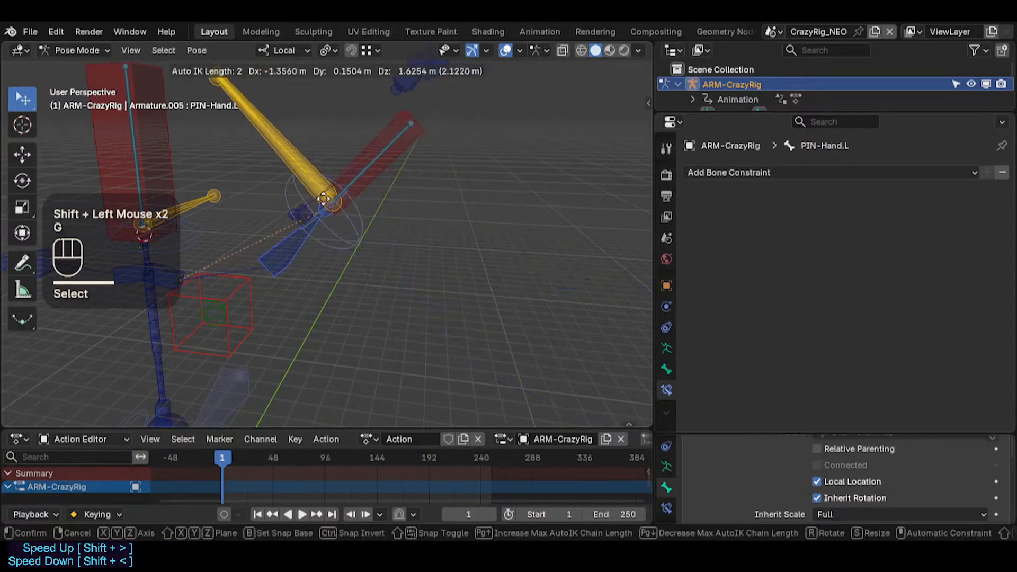
key(Escape)
click(335, 275)
shift+click(380, 267)
key(g)
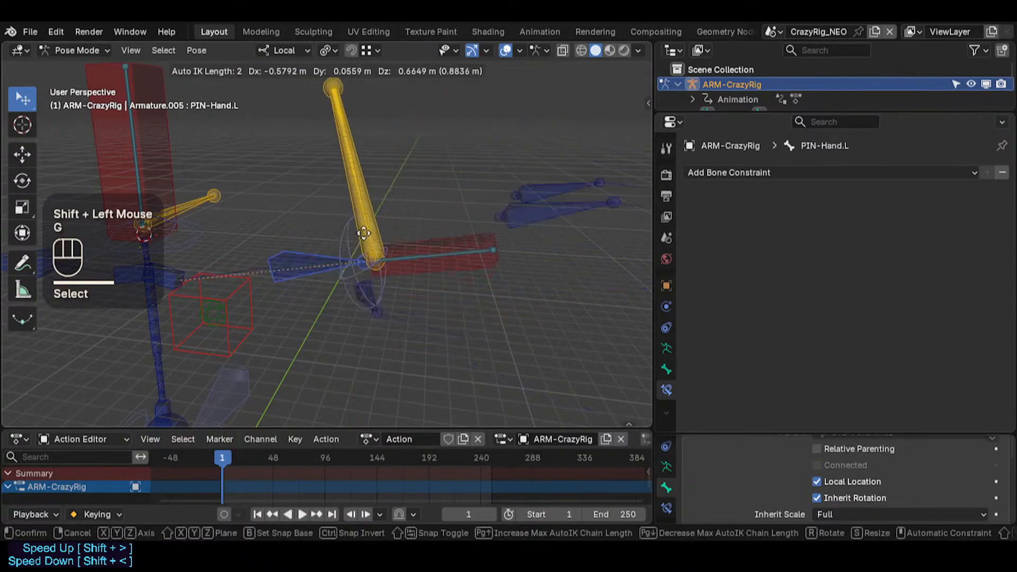
key(Escape)
Step: Move CTL-ForeArm.L and PIN-Hand.L together with the hand's Limit Rotation constraint disabled, using an Auto IK chain length of 2
click(332, 270)
shift+click(377, 267)
key(g)
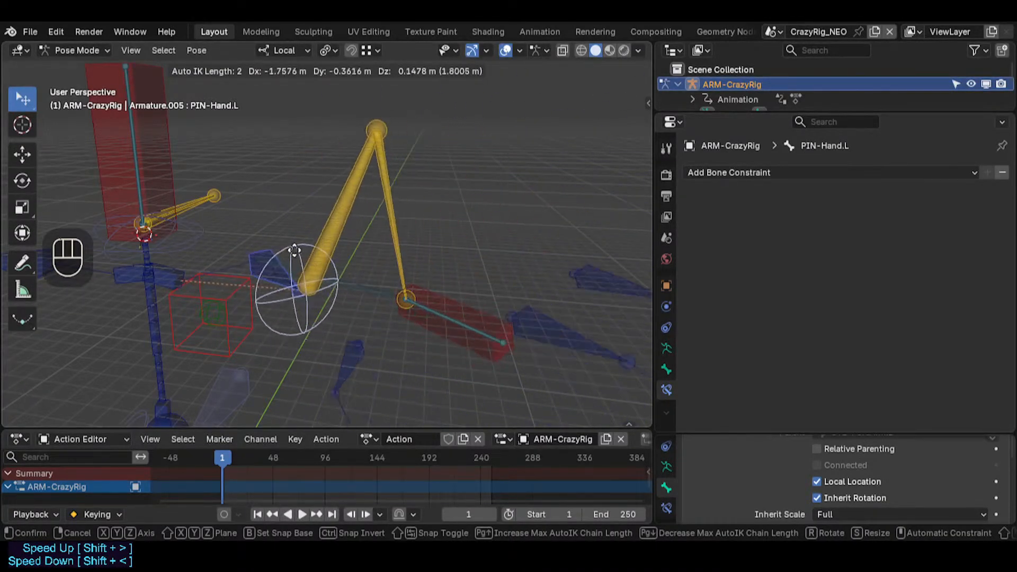
click(345, 238)
Step: Select MCH-Hand.L and re-enable its Limit Rotation constraint
click(448, 326)
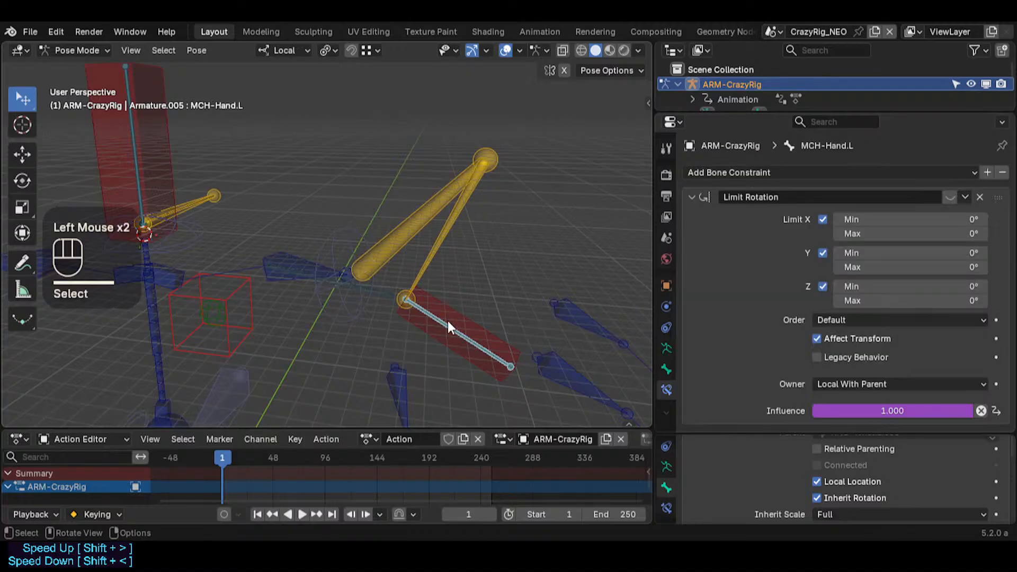
mouse_move(383, 291)
middle_down()
mouse_move(276, 360)
mouse_move(362, 300)
mouse_move(351, 307)
mouse_move(382, 218)
mouse_move(442, 233)
mouse_move(379, 309)
middle_up()
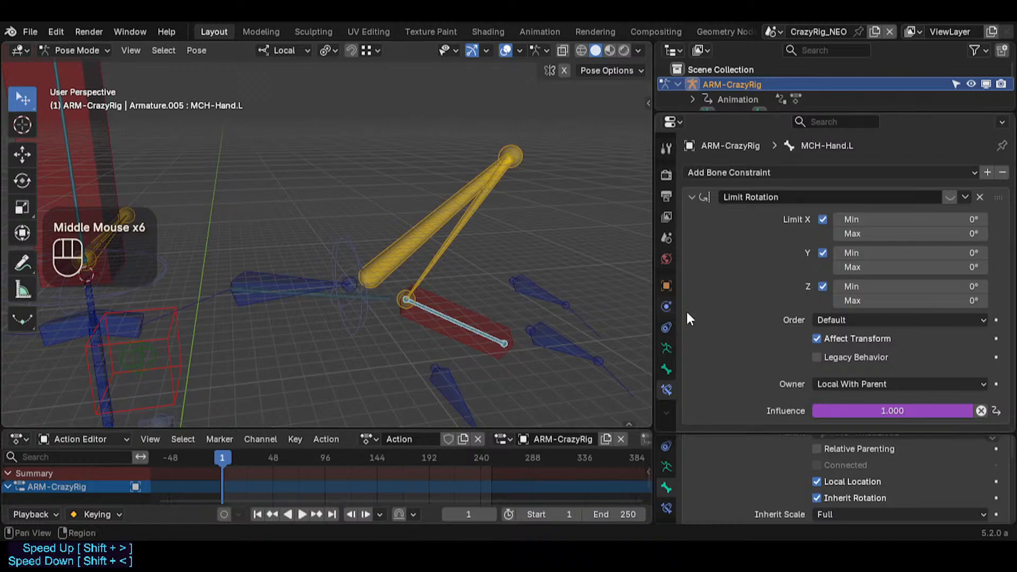
click(951, 197)
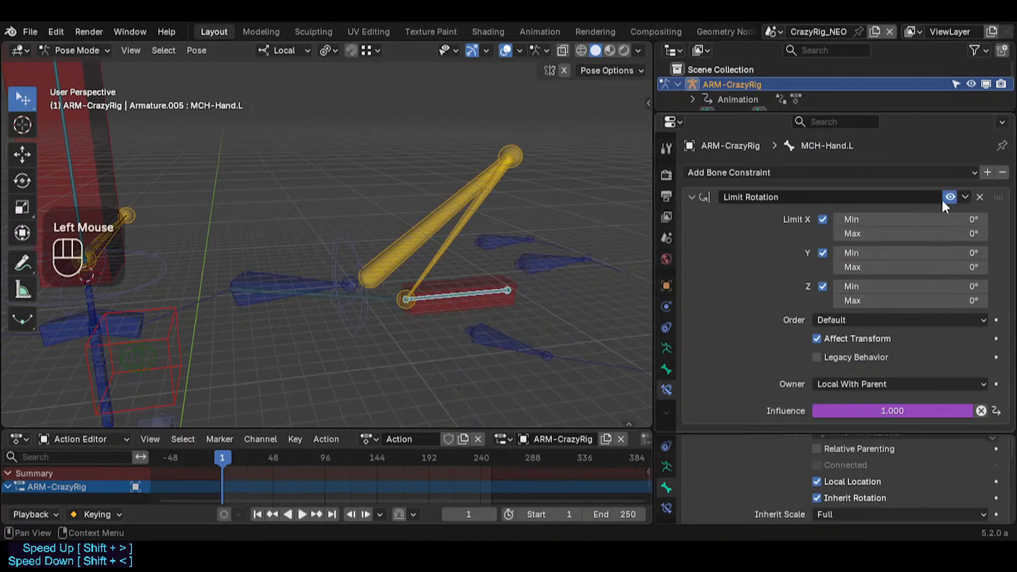
scroll(872, 321, down, 3)
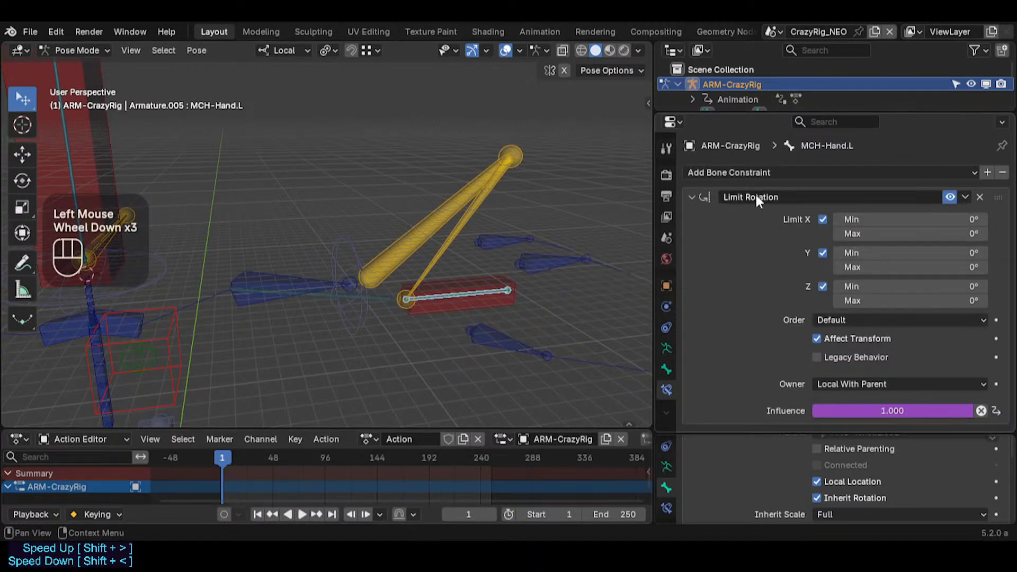
Step: Select the head's MCH-Hand.L.001 bone together with MCH-Hand.L and its mirrored counterpart MCH-Hand.R by extending the selection
key(shift+alt+x)
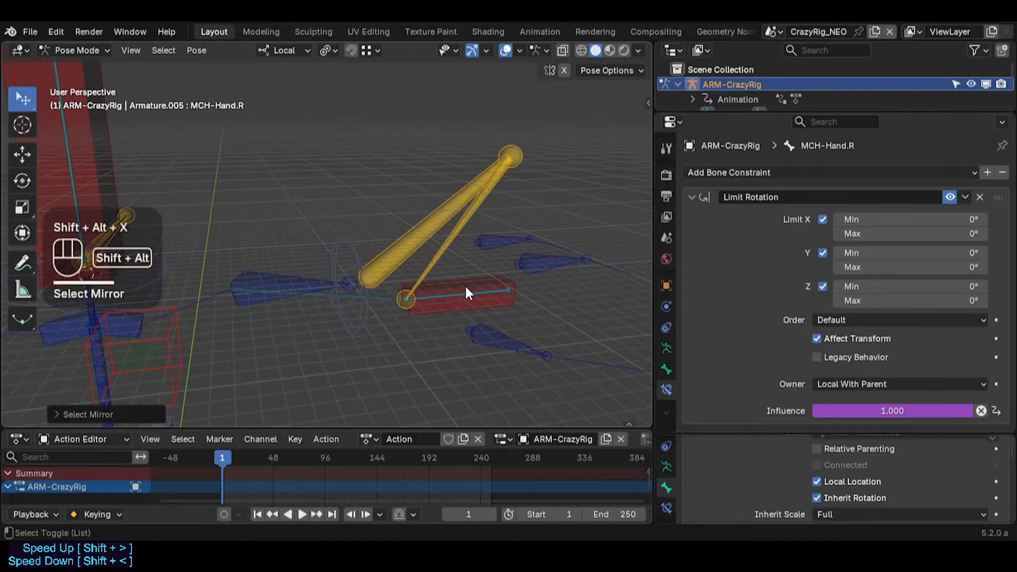
key(shift+alt+x)
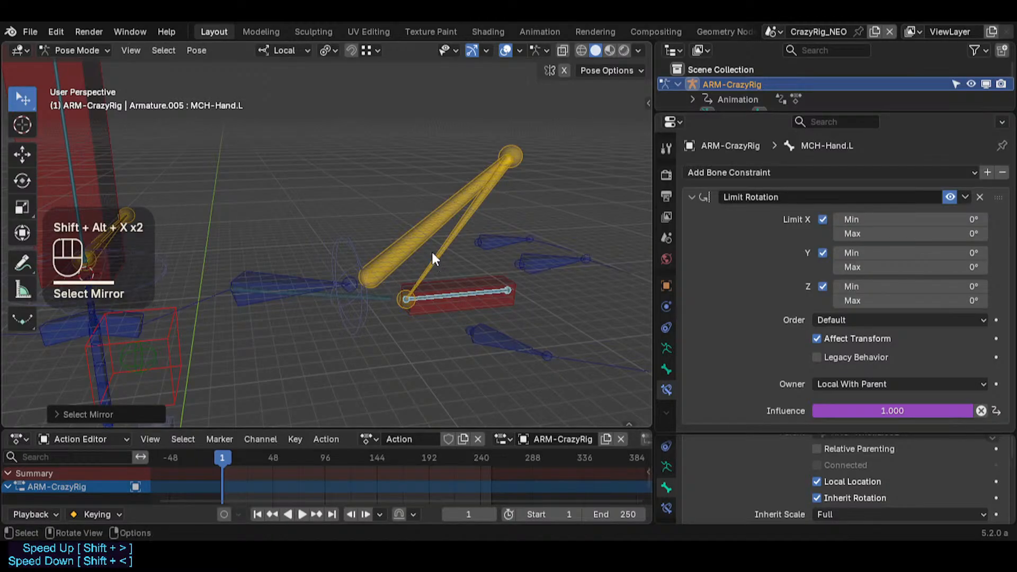
click(68, 158)
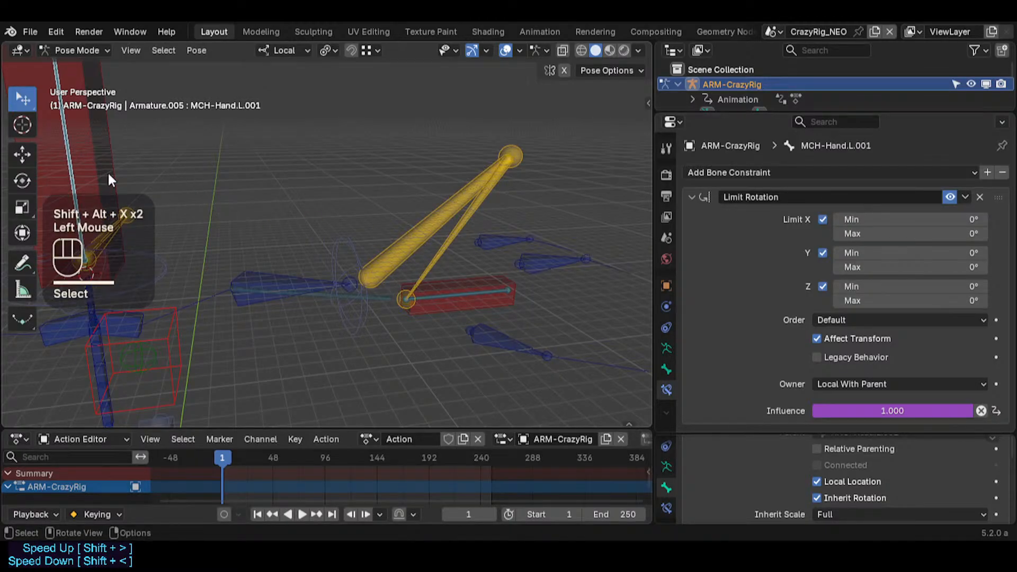
alt+shift+click(482, 287)
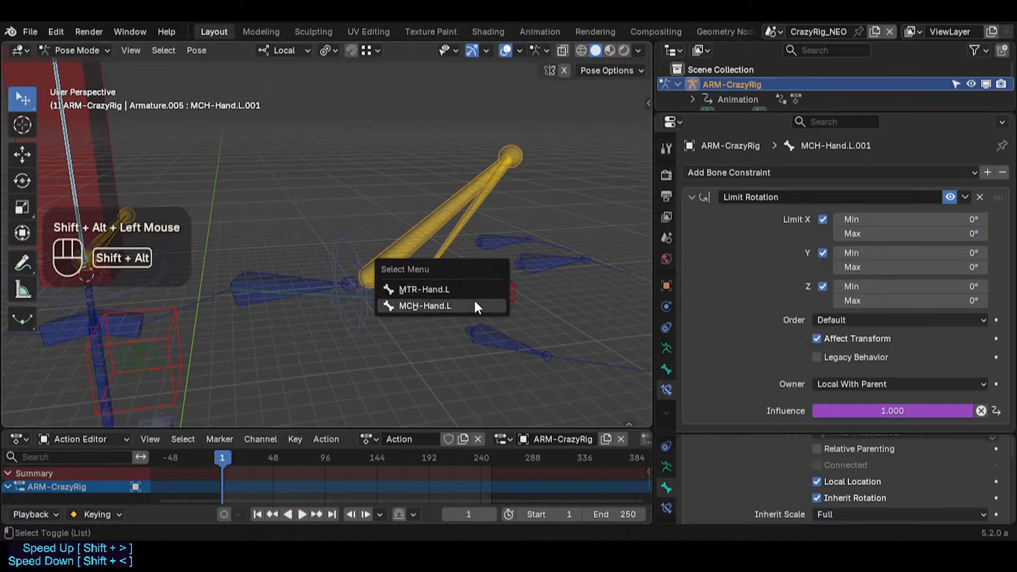
click(473, 298)
click(69, 414)
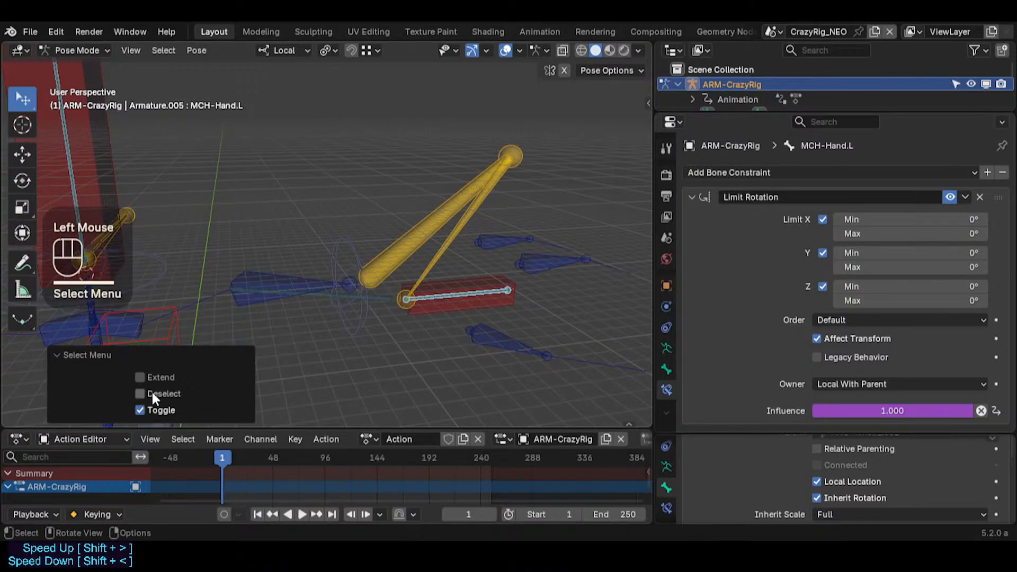
click(156, 377)
key(shift+alt+x)
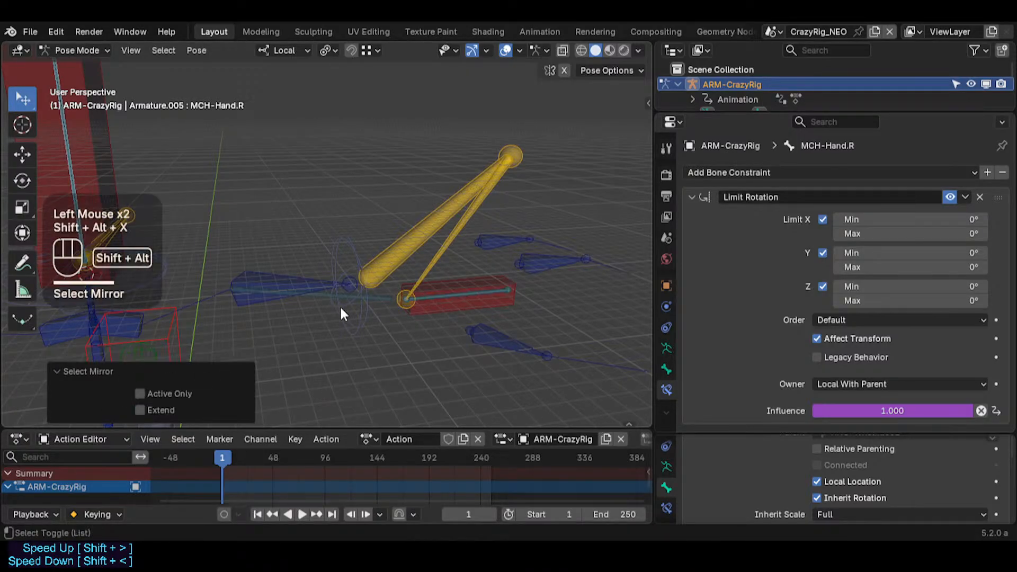
key(shift+alt+x)
click(159, 410)
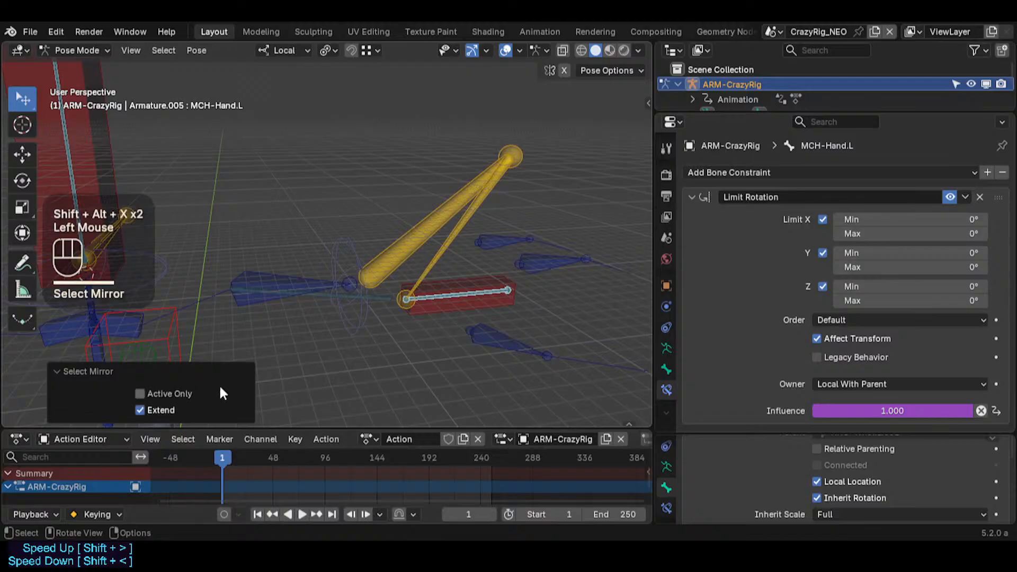
key(shift+alt+x)
key(shift+alt+x)
Step: Batch rename the three selected bones, replacing MCH with BUF and stripping digits and punctuation from the end
key(ctrl+F2)
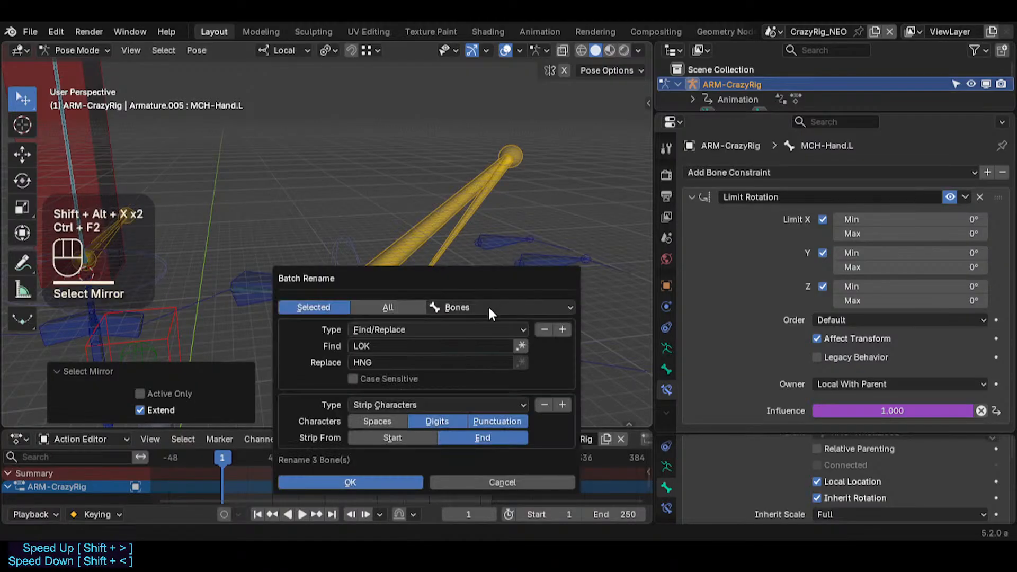
click(394, 345)
text(MCH)
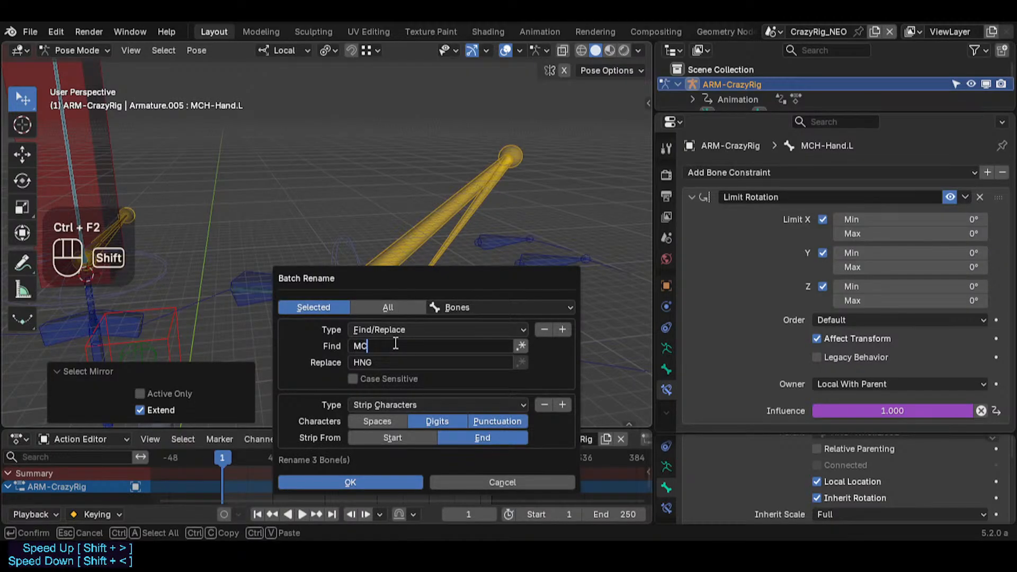
key(Tab)
text(BU)
key(Return)
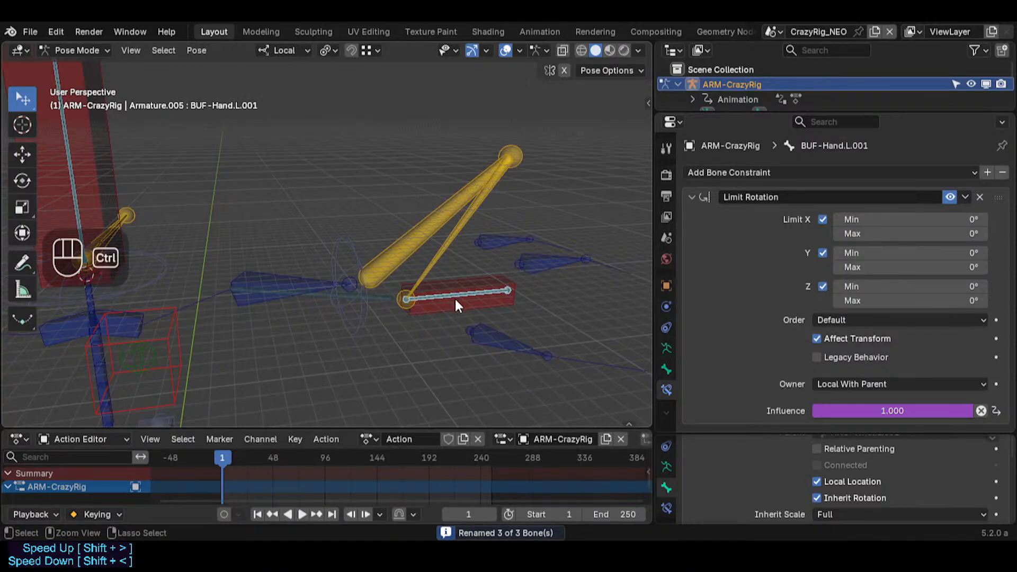
Step: Run Batch Rename again on the selected bones with the same MCH-to-BUF replacement and character stripping
key(ctrl+F2)
click(521, 312)
click(522, 310)
click(522, 310)
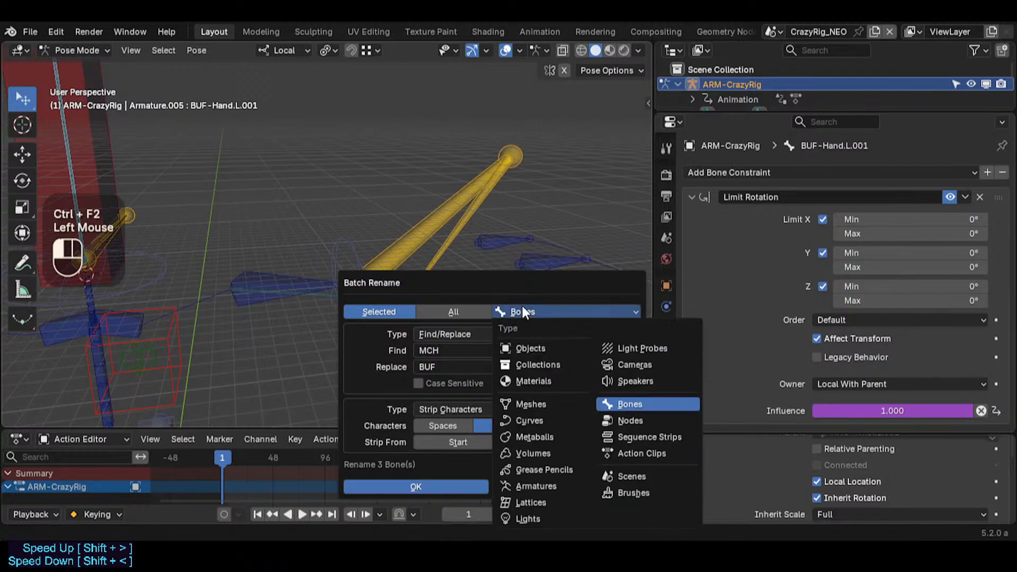
click(520, 310)
click(447, 410)
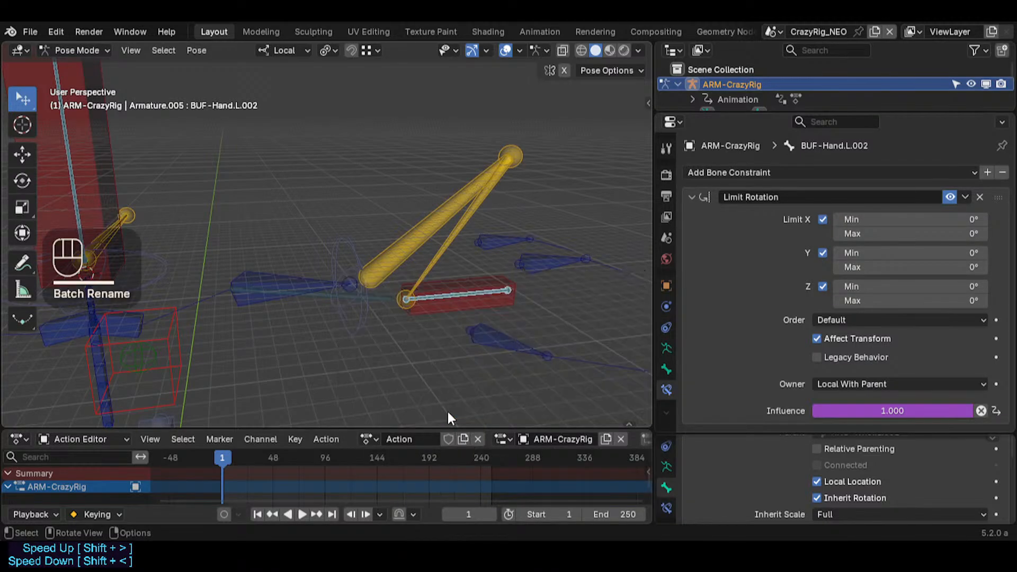
Step: Select MTR-Hand.L and list the overlapping bones at the left hand
key(shift+grave)
key(s)
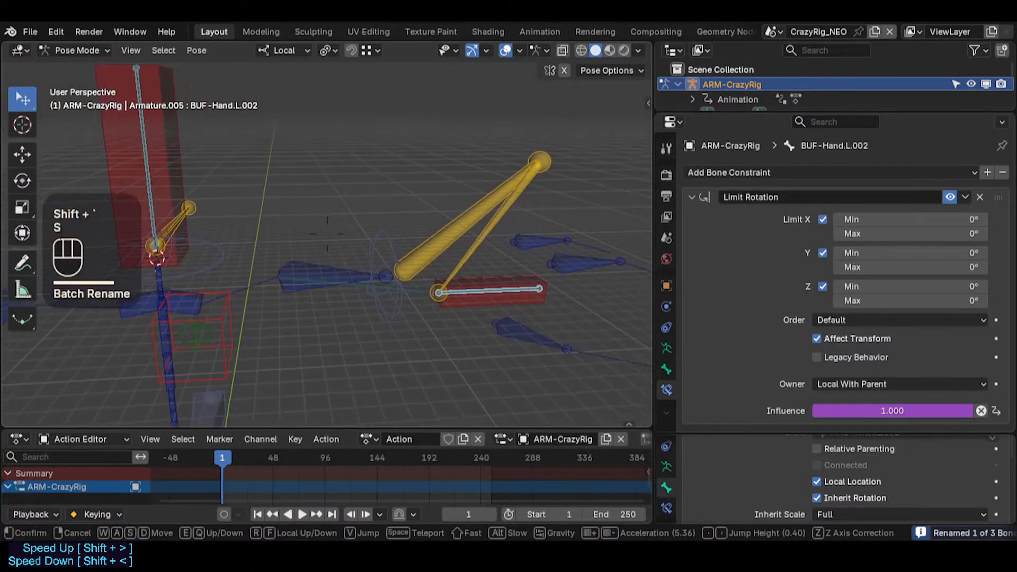
click(482, 271)
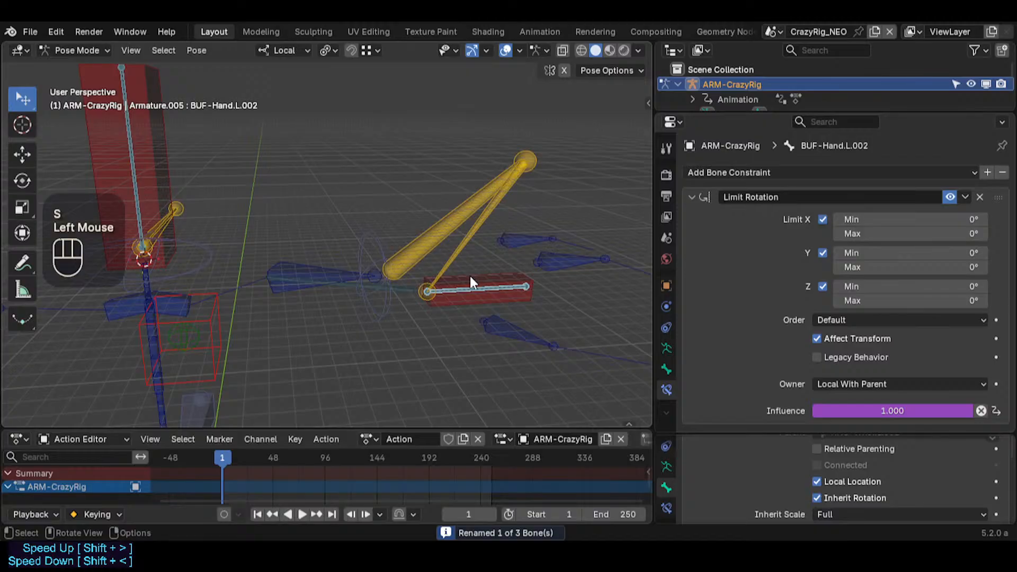
double_click(469, 275)
alt+click(469, 274)
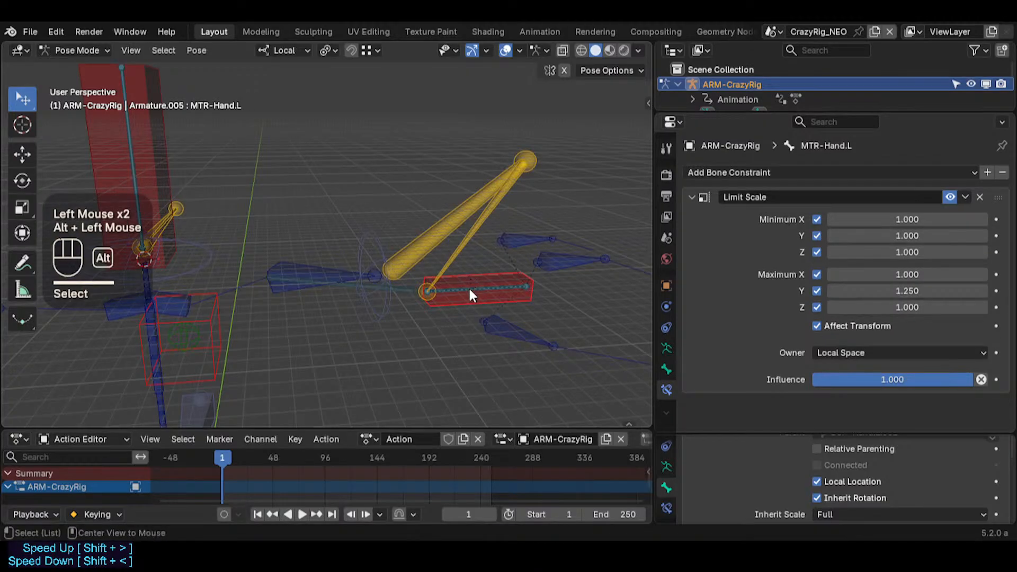
alt+click(470, 289)
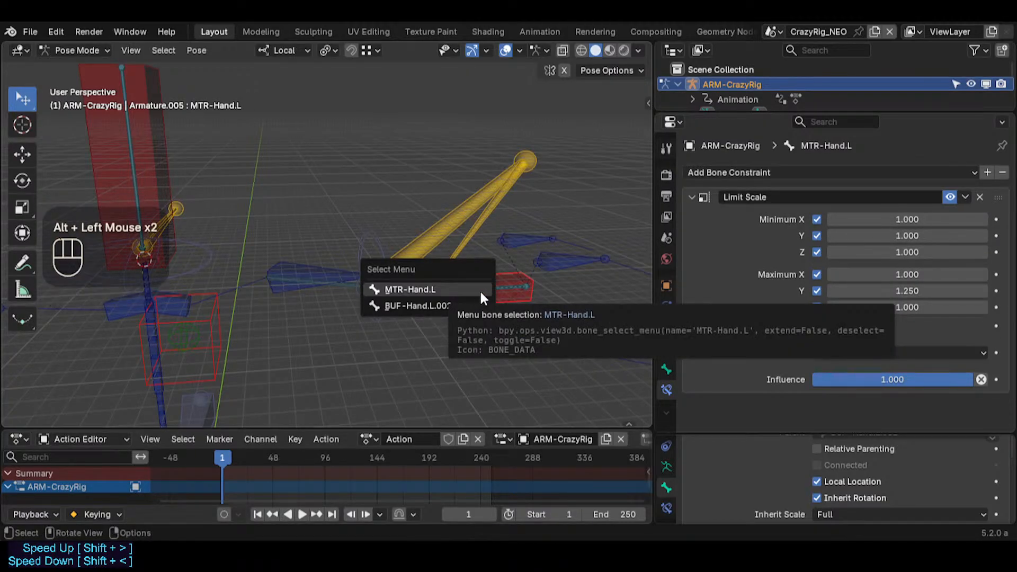
Step: Check the armature's Bone Collections, including MCH, and reveal all hidden bones in Pose Mode
key(n)
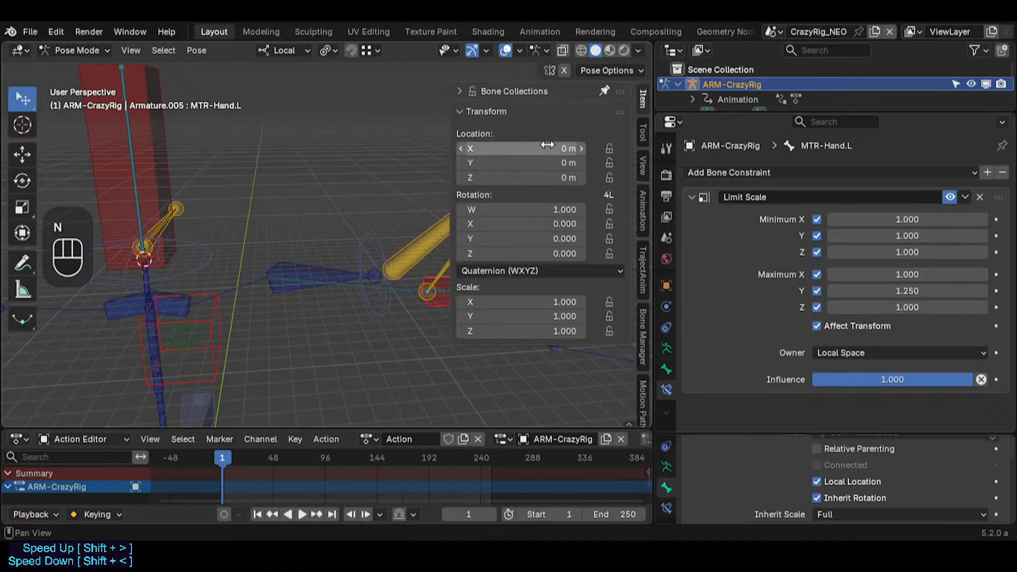
click(530, 109)
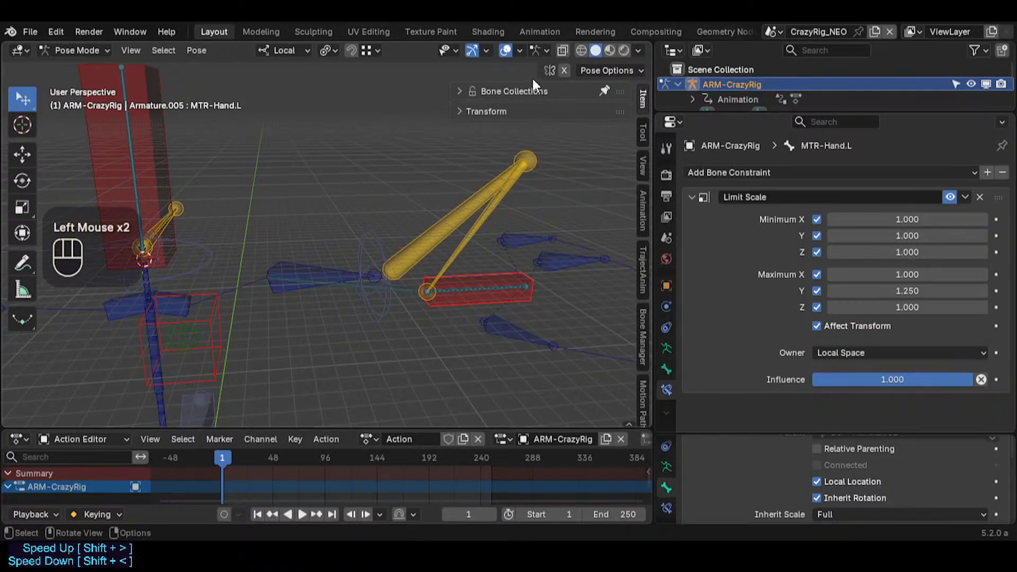
click(532, 106)
click(531, 106)
click(530, 91)
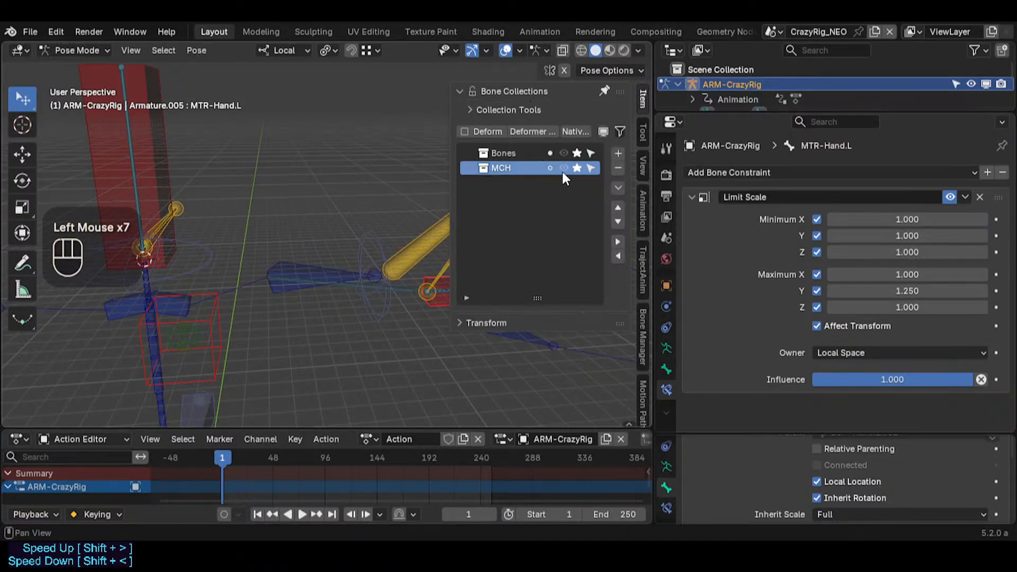
key(n)
click(394, 194)
key(alt+h)
key(alt+h)
Step: Compare the names and constraints of the left forearm and hand bones with those of the right hand
click(400, 294)
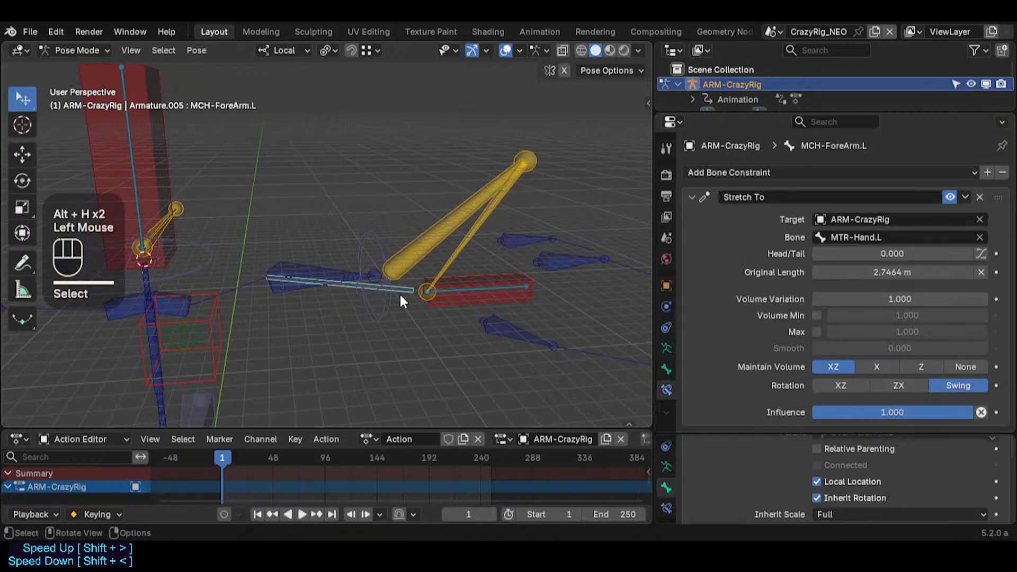
click(404, 294)
click(442, 290)
key(shift+grave)
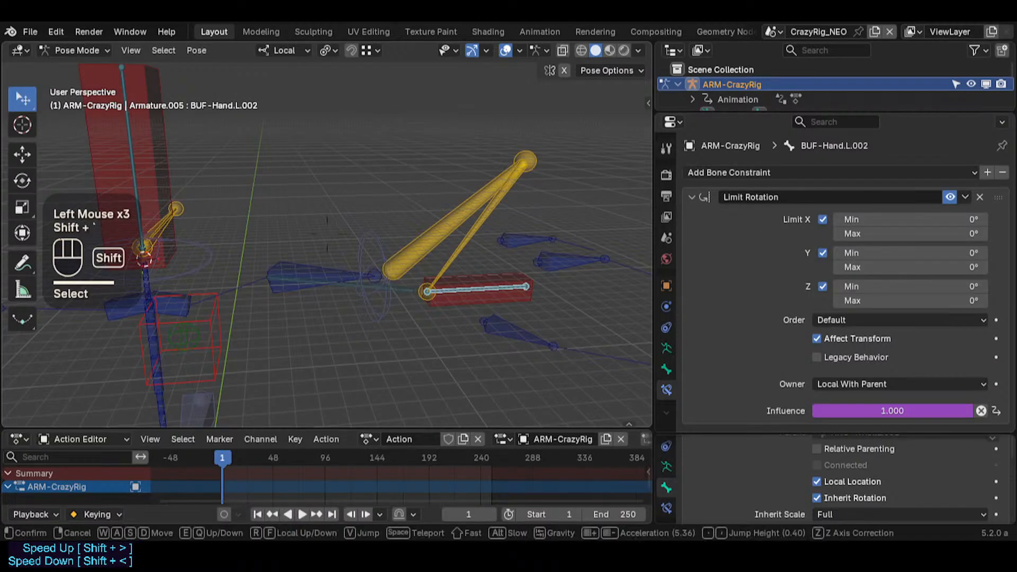
key(a)
key(s)
click(246, 275)
click(213, 256)
click(213, 256)
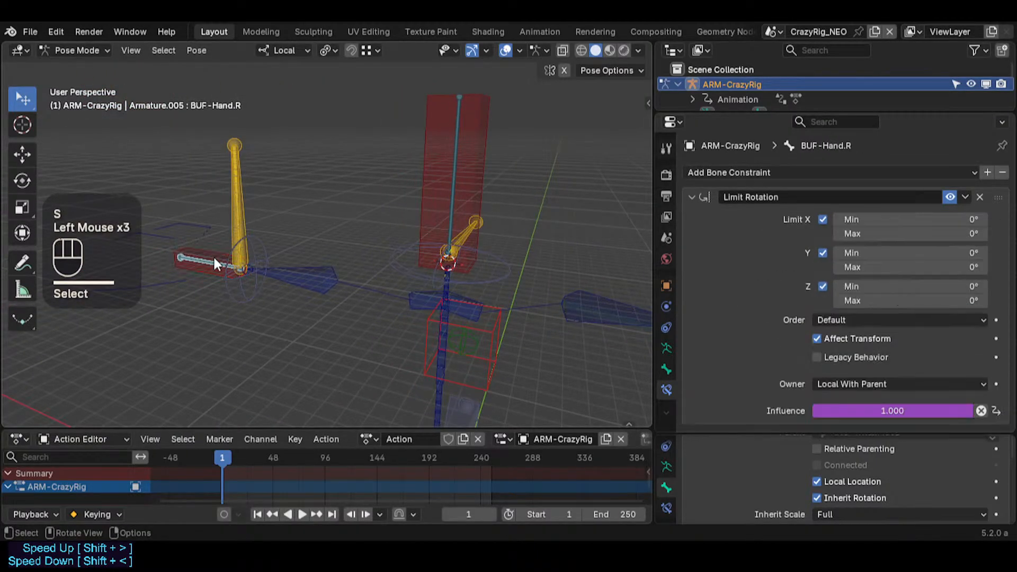
key(shift+grave)
click(224, 256)
click(401, 276)
click(407, 276)
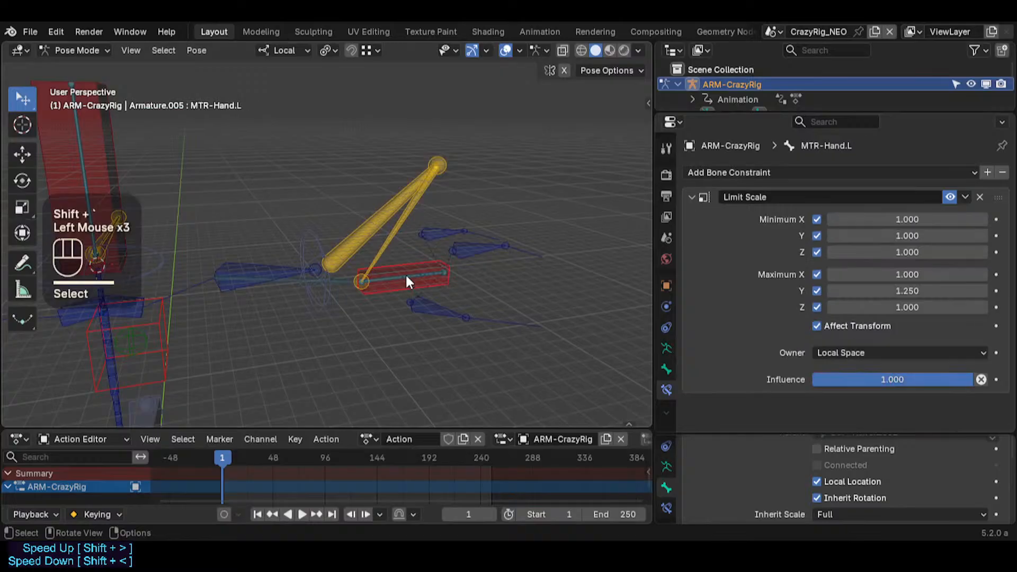
Step: Rename the left hand's buffer bone as BUF-Hand.L.001
click(407, 278)
key(F2)
key(shift+Left)
key(shift+Left)
key(shift+Left)
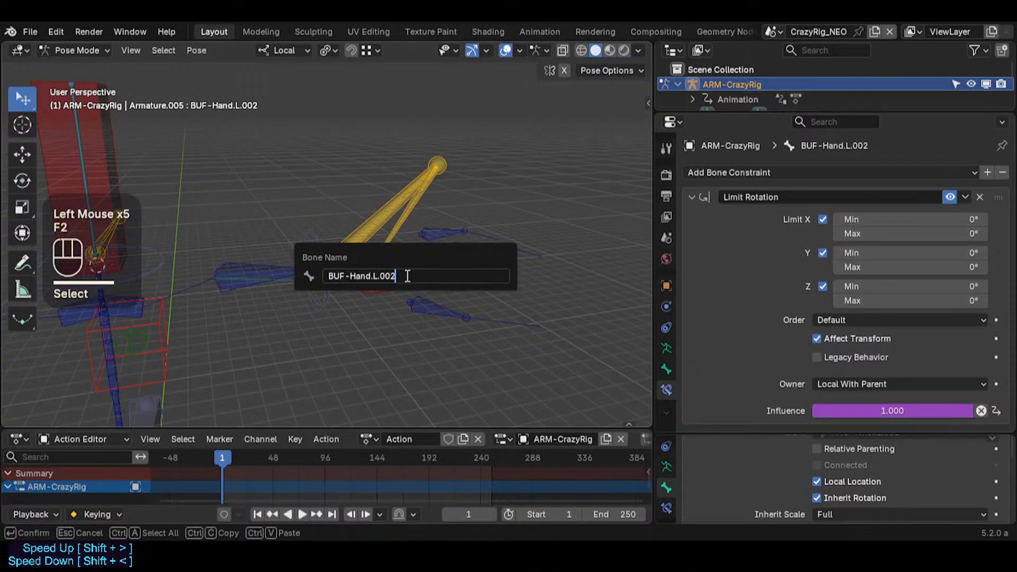
text(001)
key(Return)
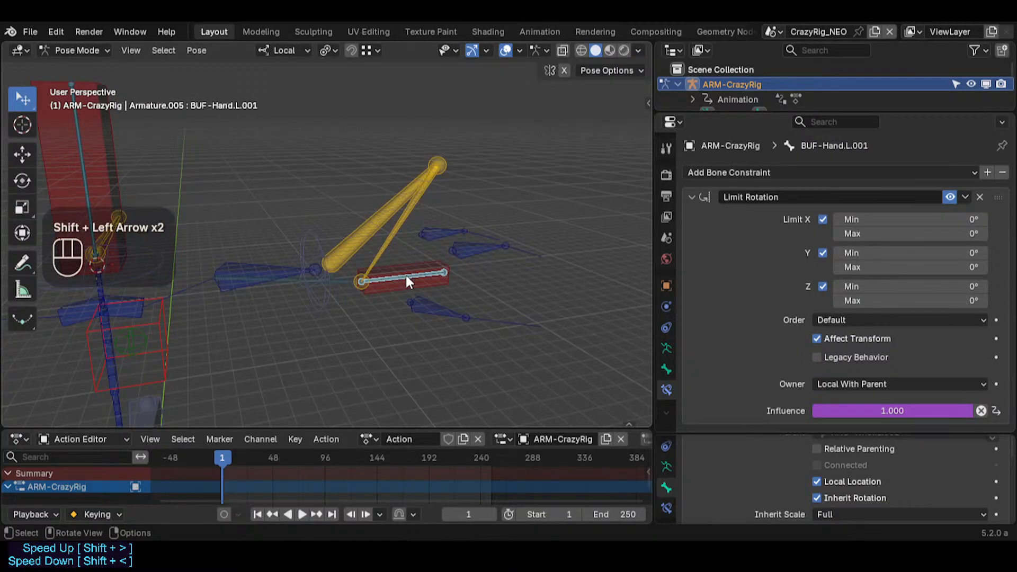
Step: Switch the armature to Edit Mode and pick MTR-Hand.L from the overlapping left hand bones
key(shift+grave)
key(s)
click(459, 267)
click(459, 267)
key(Tab)
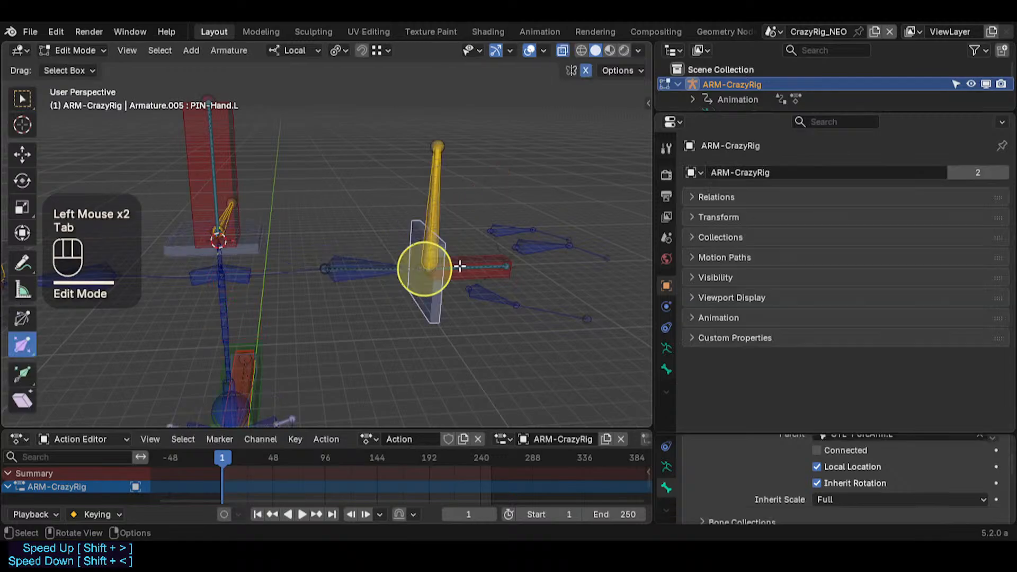
alt+click(459, 267)
alt+click(459, 267)
alt+click(459, 265)
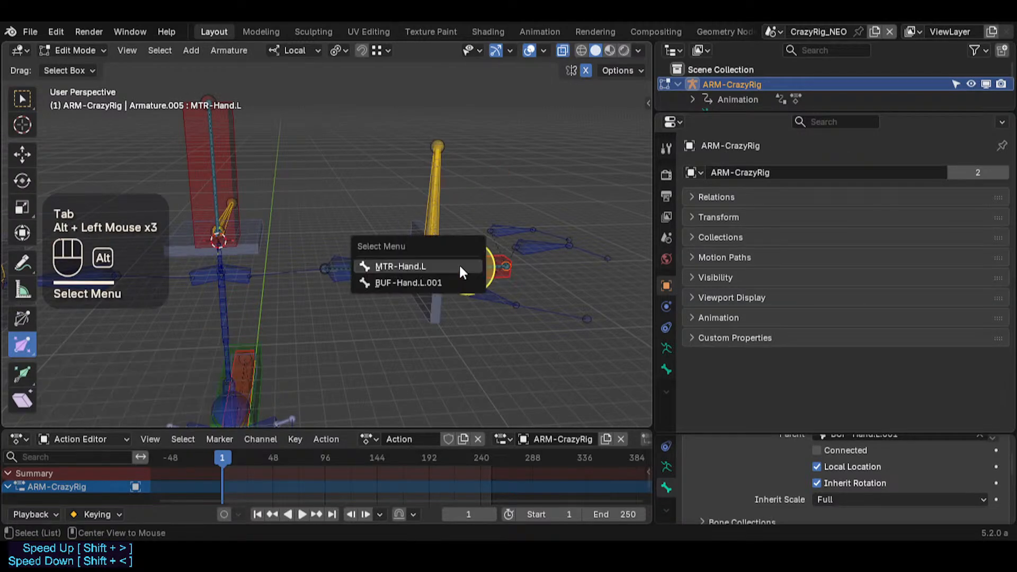
click(454, 266)
Step: Inspect the overlapping bones at the left wrist, including PIN-Hand.L and BUF-Hand.L.001
key(a)
alt+click(438, 270)
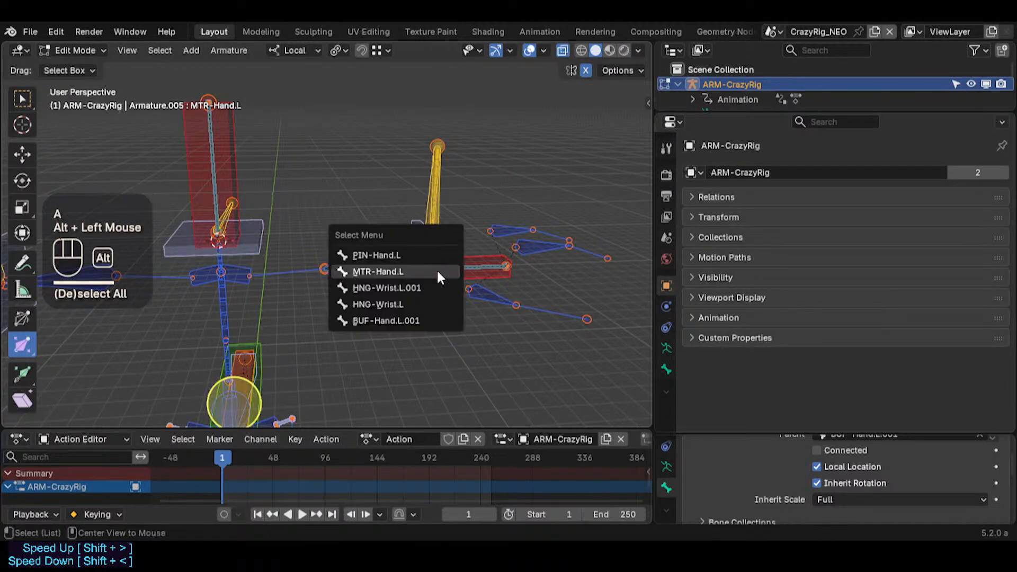
click(429, 322)
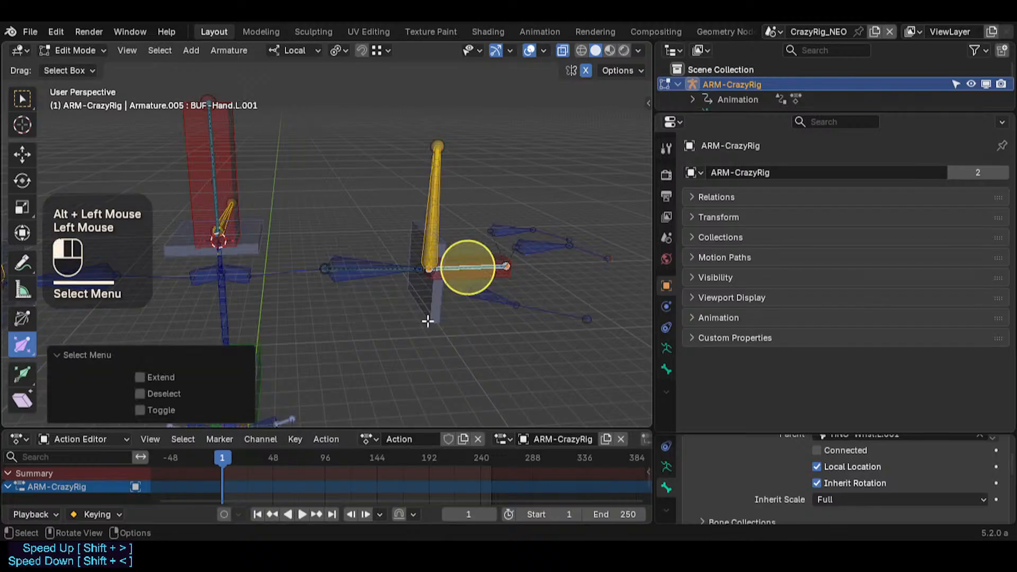
alt+click(430, 307)
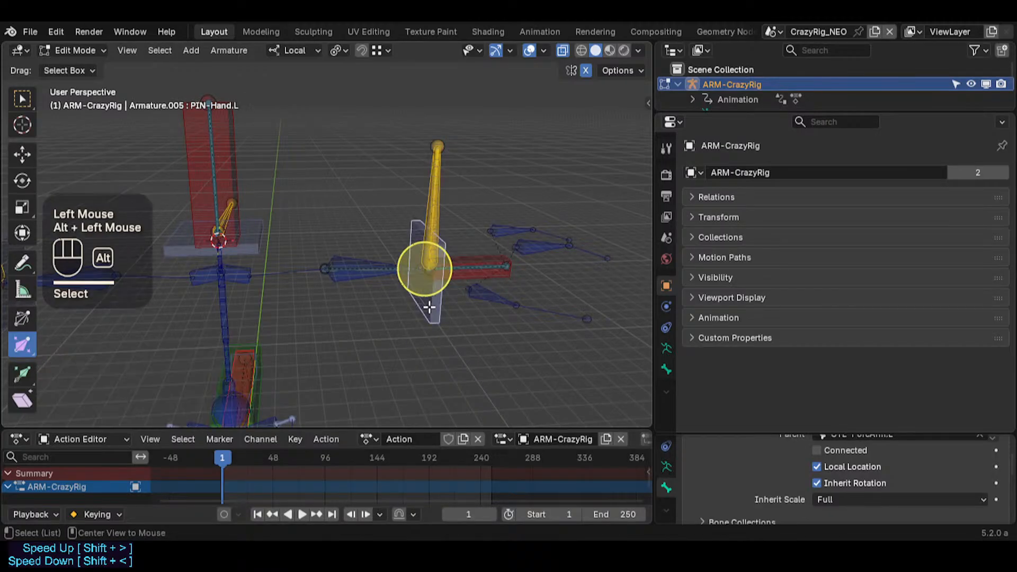
click(479, 264)
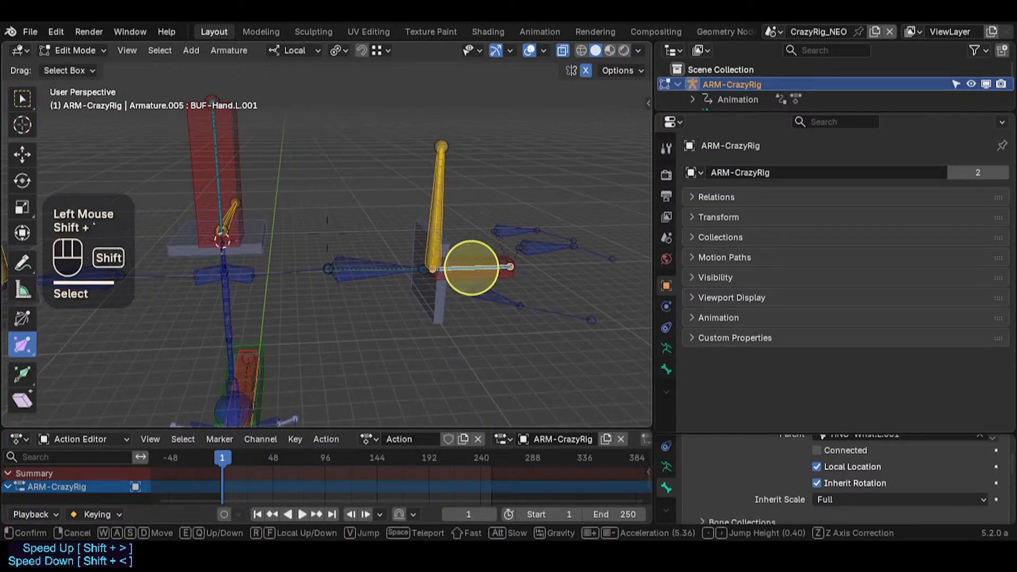
Step: Select the head's BUF-Hand.L bone and rename it BUF-Head.L
key(shift+grave)
click(475, 252)
click(351, 155)
click(358, 156)
click(358, 157)
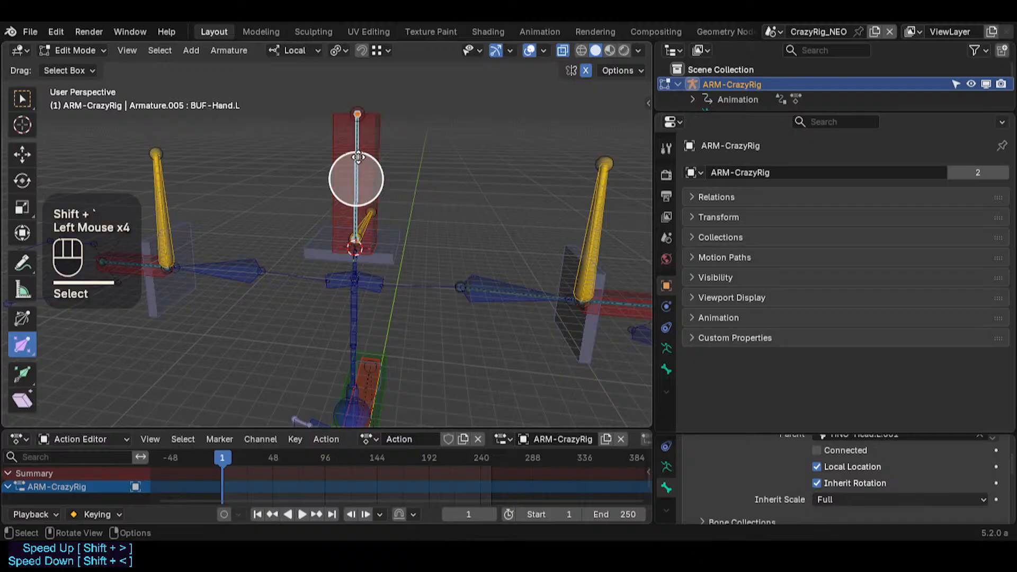
click(358, 156)
click(358, 157)
click(358, 157)
click(358, 156)
key(F2)
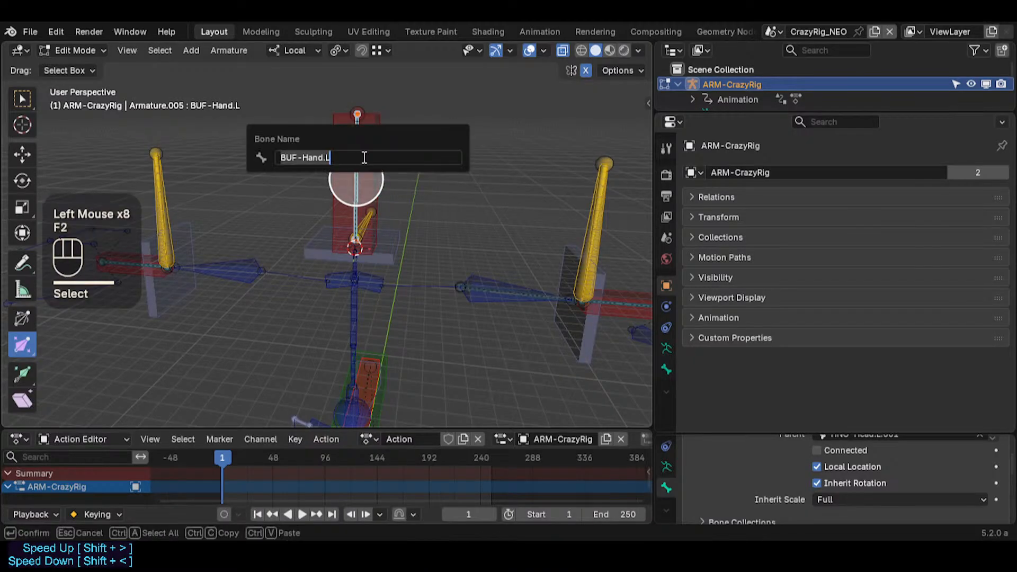
key(Right)
key(Right)
key(Right)
key(Right)
key(Right)
key(Right)
text(e)
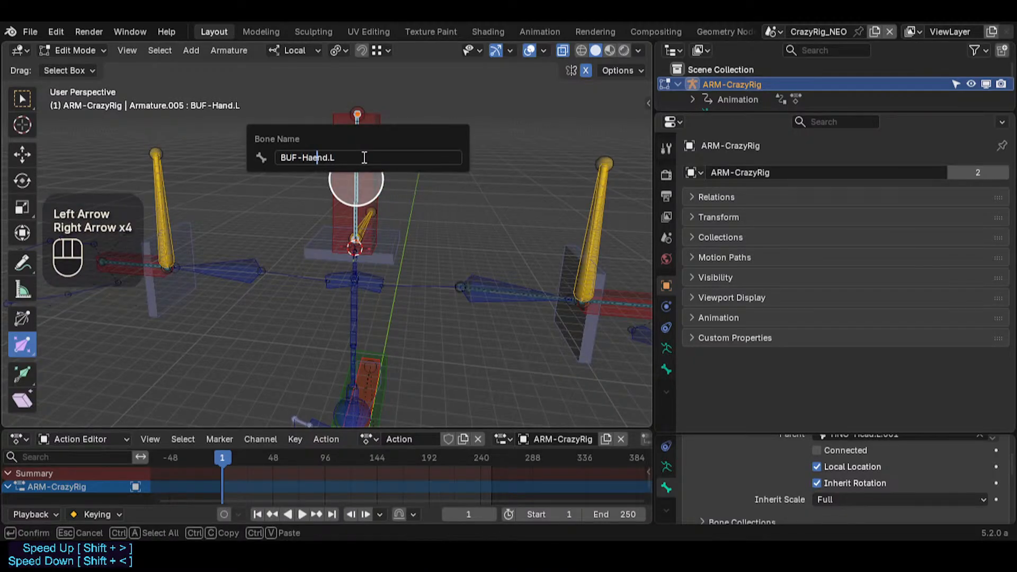
key(BackSpace)
key(BackSpace)
text(ea)
key(Delete)
key(Return)
key(shift+grave)
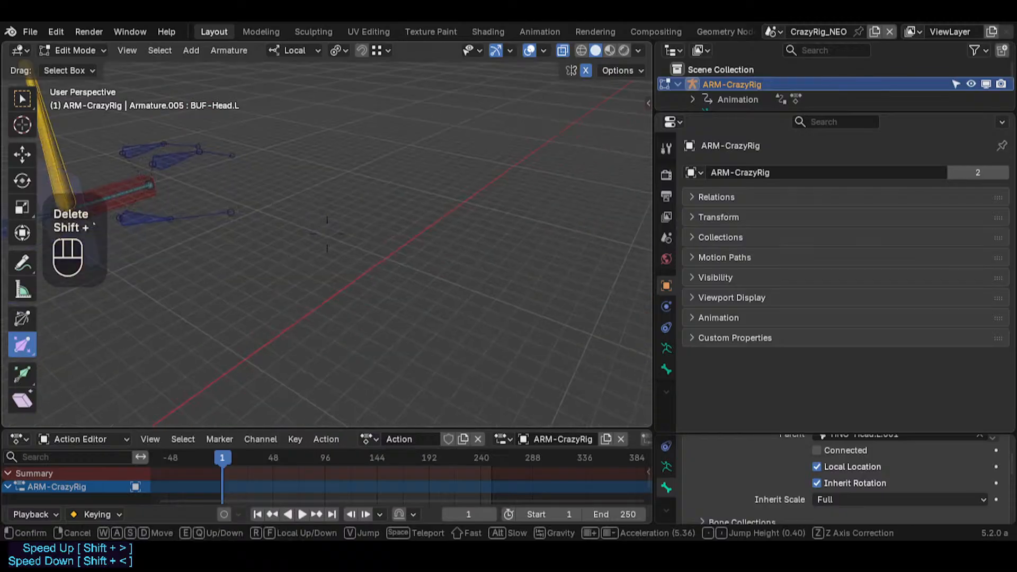
Step: Rename the left hand's buffer bone from BUF-Hand.L.001 to BUF-Hand.L
key(d)
click(329, 142)
shift+click(268, 200)
shift+click(268, 200)
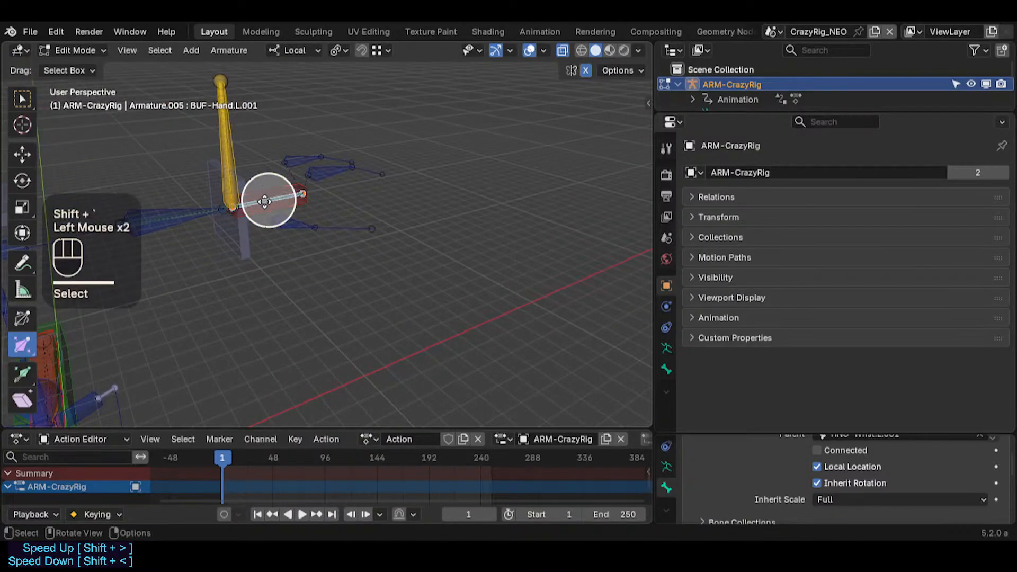
key(F2)
key(Home)
key(BackSpace)
key(BackSpace)
key(BackSpace)
key(BackSpace)
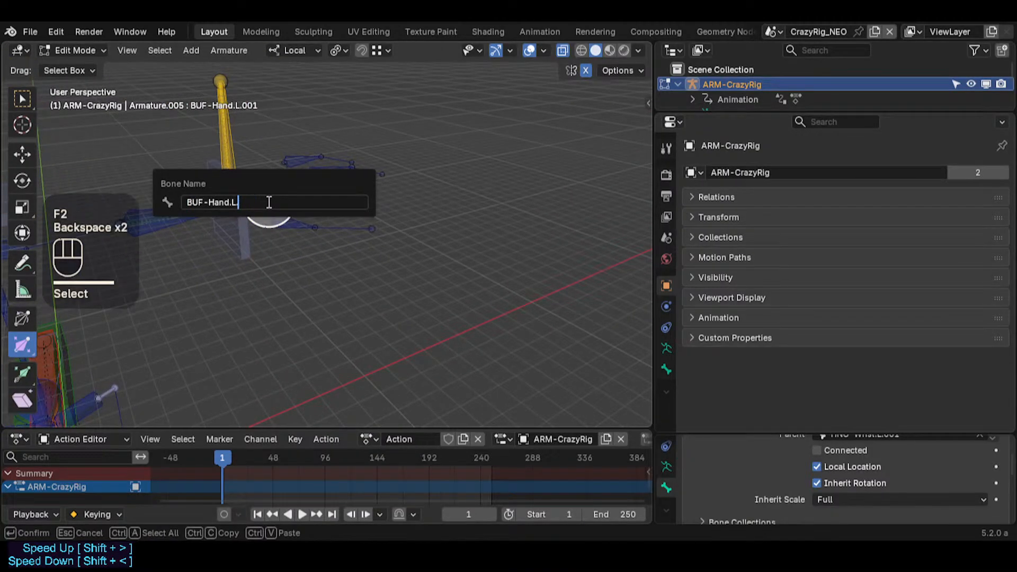
Step: Select the mirrored right hand buffer bone to check its name, and save the file
key(shift+alt+x)
key(shift+grave)
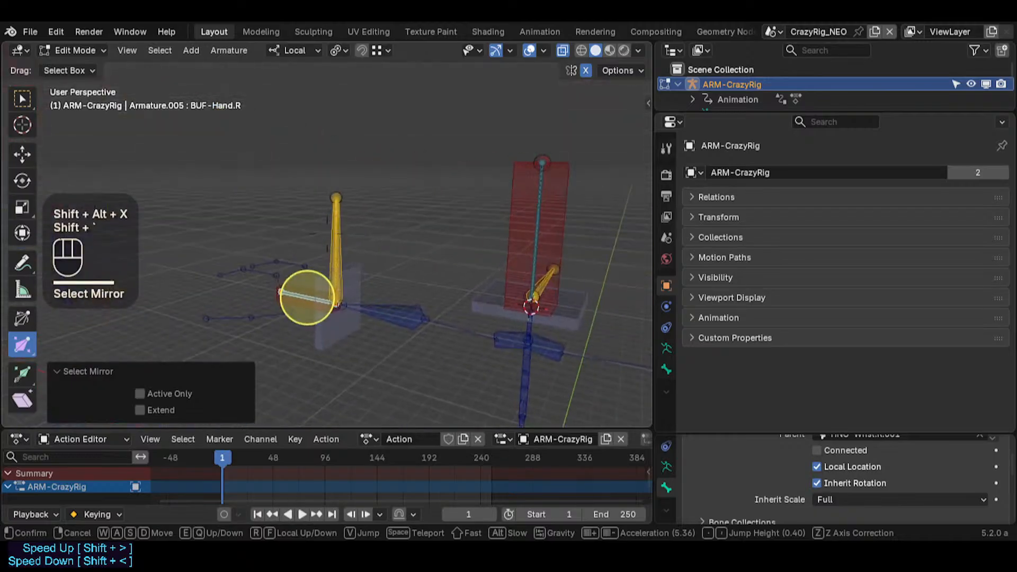
click(293, 202)
key(ctrl+s)
Step: Switch the armature to Pose Mode with BUF-Hand.L selected and review its Limit Rotation constraint
double_click(487, 273)
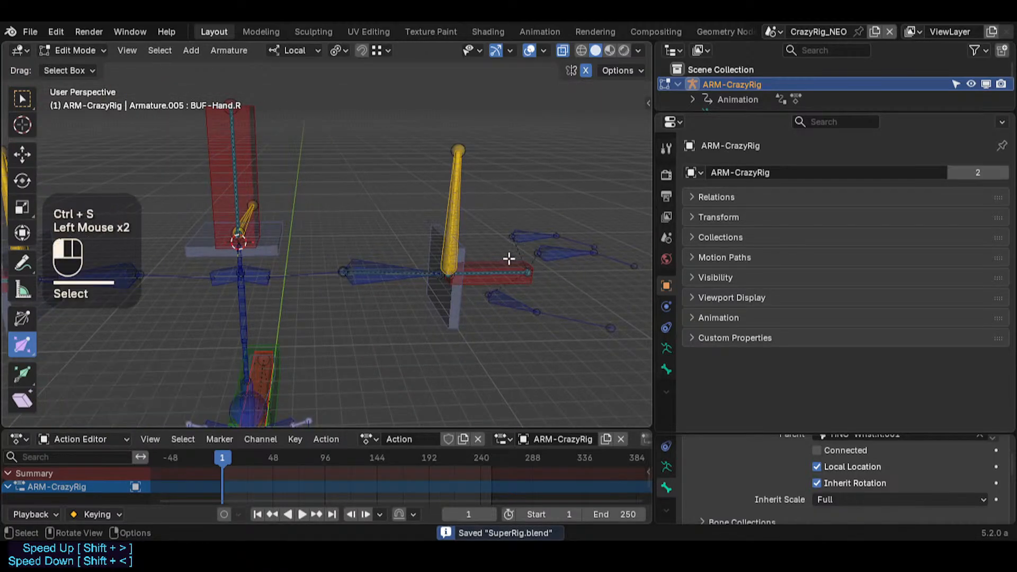
click(488, 273)
key(g)
key(Escape)
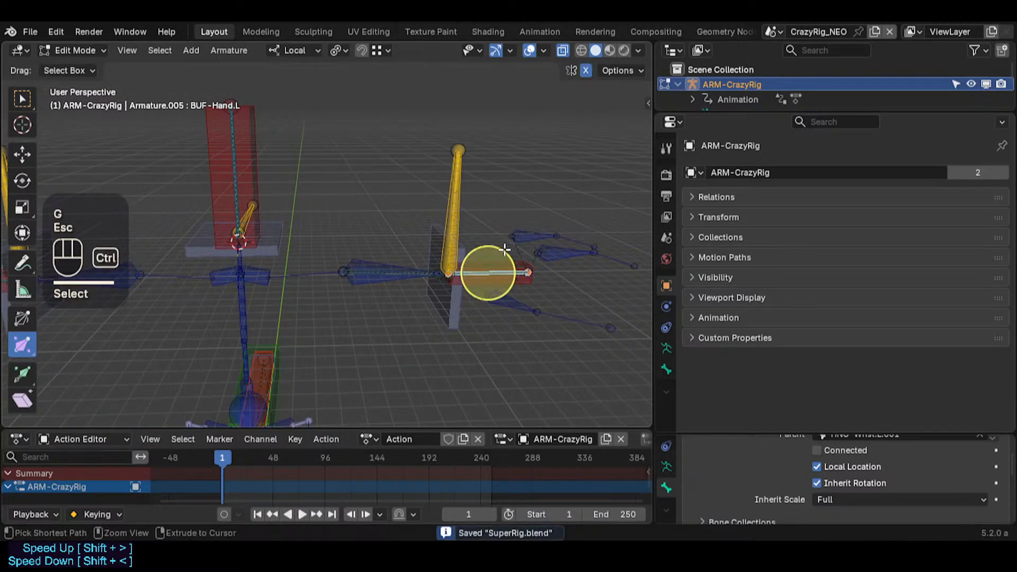
key(ctrl+Tab)
click(527, 274)
click(527, 274)
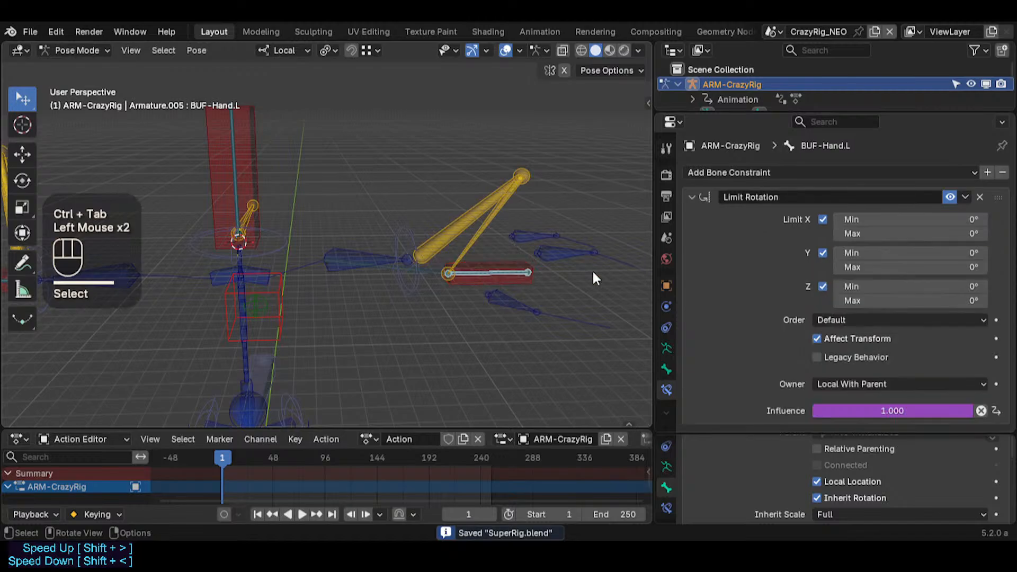
scroll(819, 404, down, 2)
scroll(838, 351, down, 1)
scroll(787, 220, up, 1)
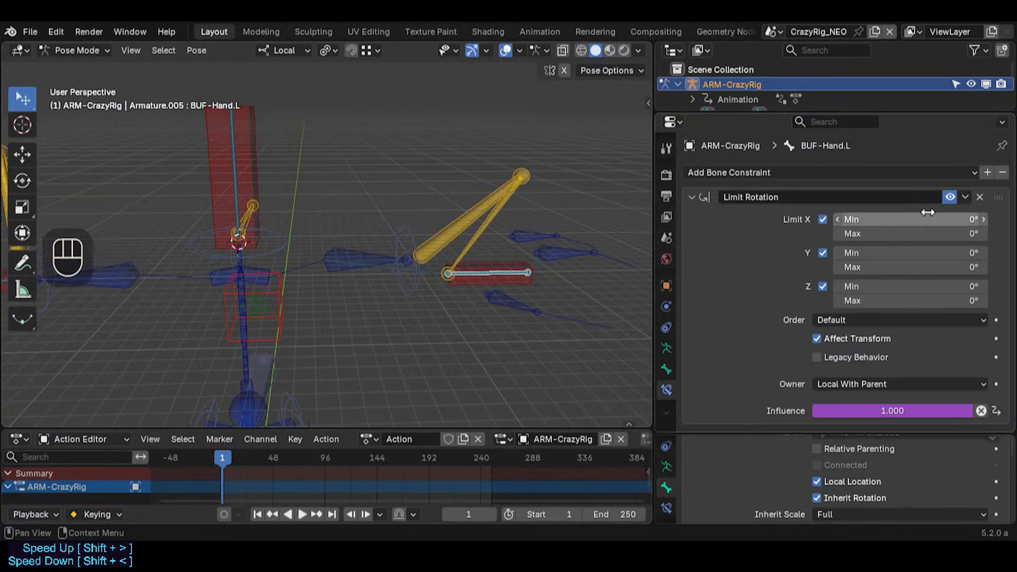
Step: Inspect the constraints of the overlapping left hand bones MTR-Hand.L, HNG-Wrist.L.001 and BUF-Hand.L
click(464, 272)
click(481, 267)
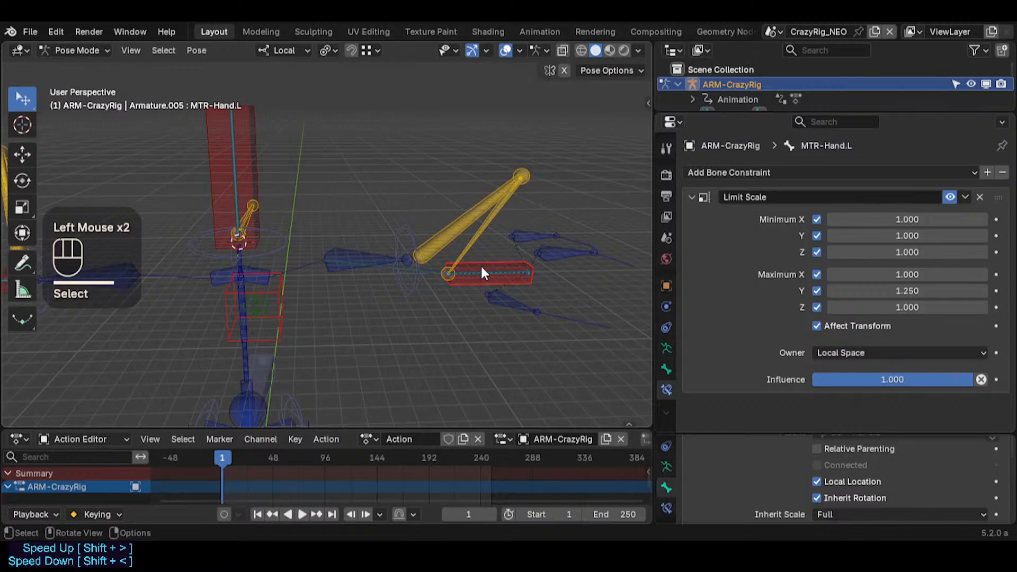
click(478, 231)
click(478, 267)
click(483, 270)
click(482, 255)
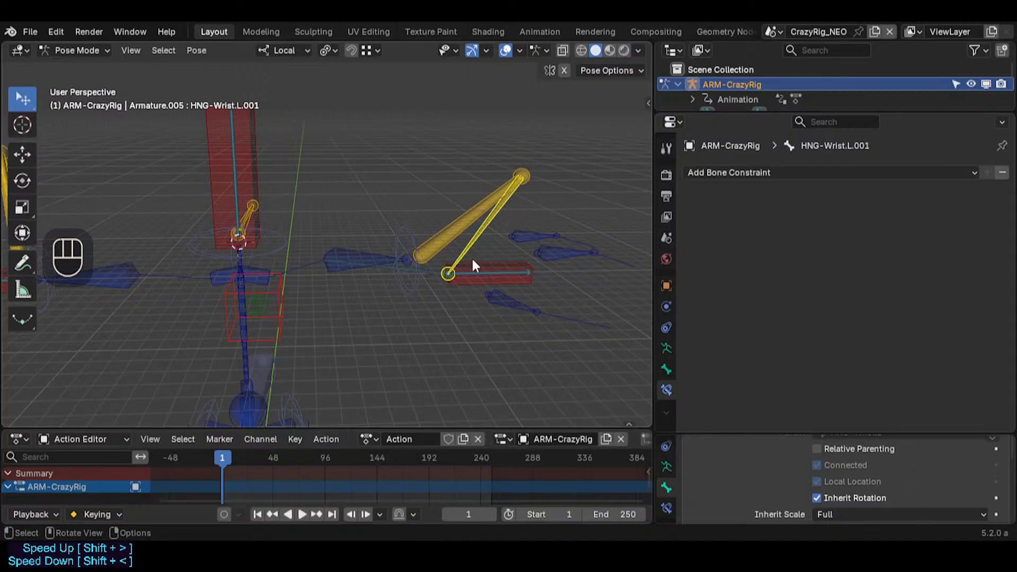
double_click(481, 271)
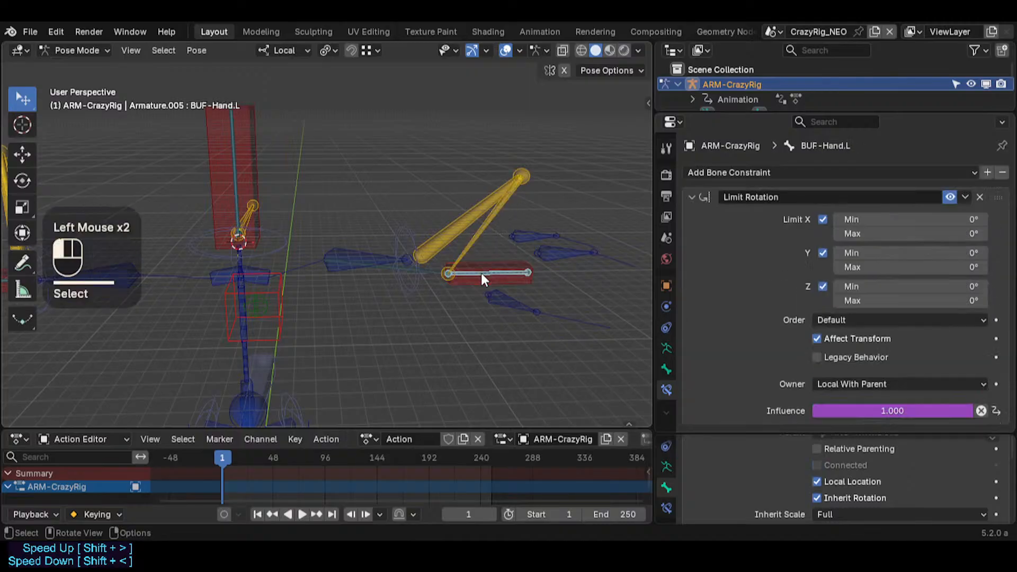
Step: Move the PIN-Hand.L control to test how the left hand follows the forearm
click(345, 255)
key(g)
click(403, 238)
shift+click(427, 238)
key(g)
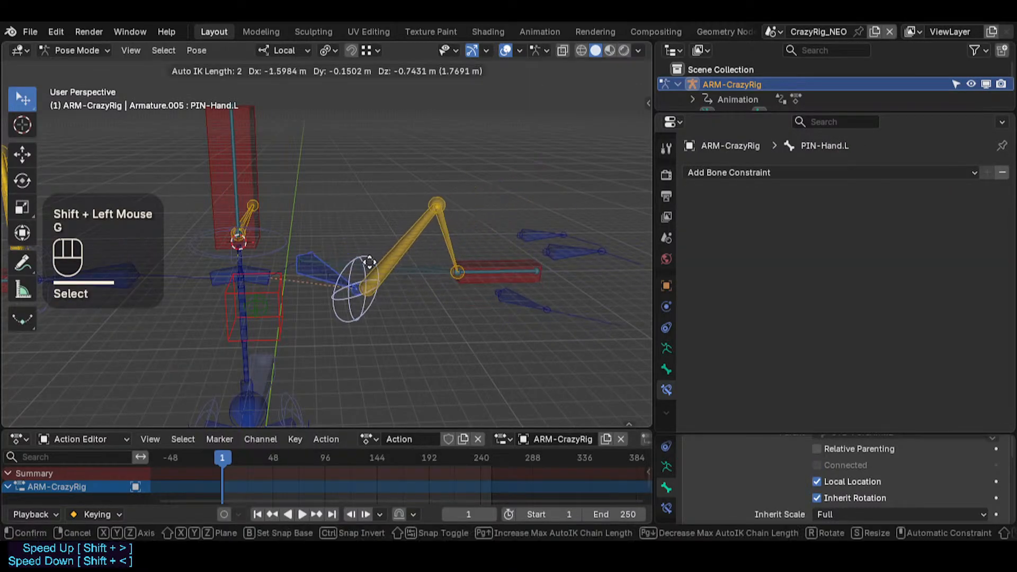
click(444, 238)
Step: Compare the constraints on BUF-Hand.L and MTR-Hand.L, finishing with BUF-Hand.L selected
click(506, 269)
double_click(528, 271)
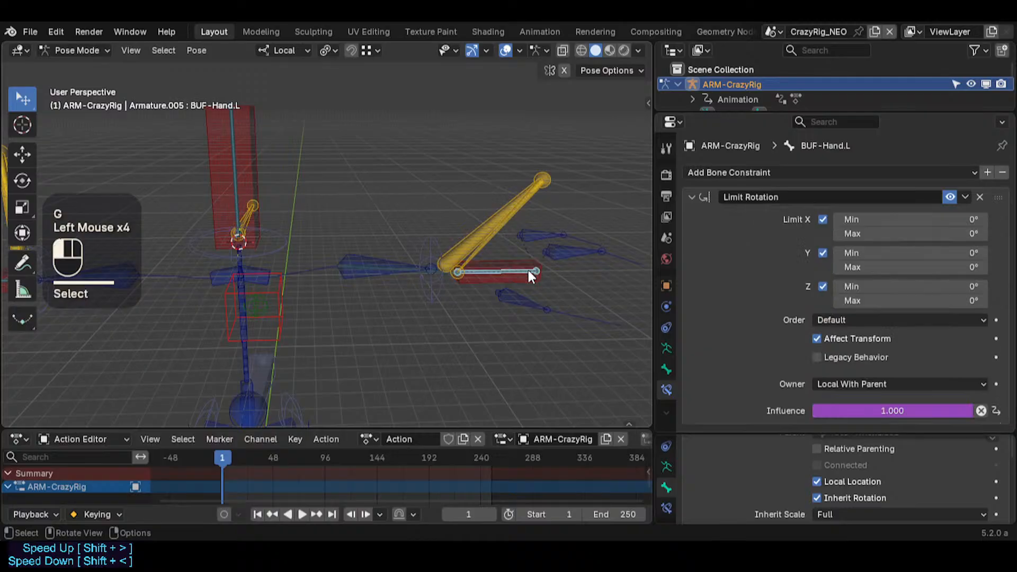
click(528, 271)
click(522, 272)
click(521, 270)
click(516, 275)
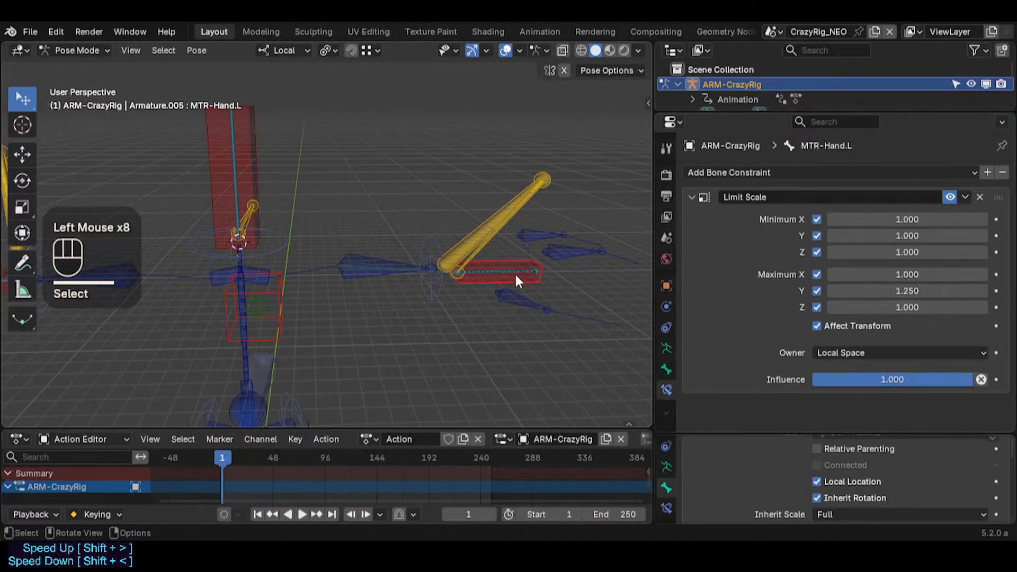
click(516, 279)
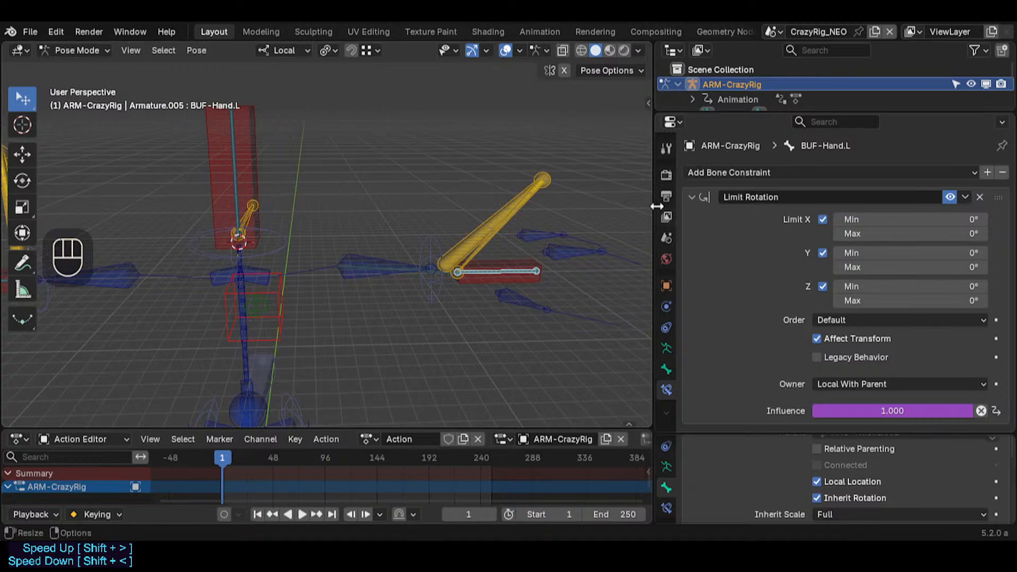
scroll(770, 323, down, 2)
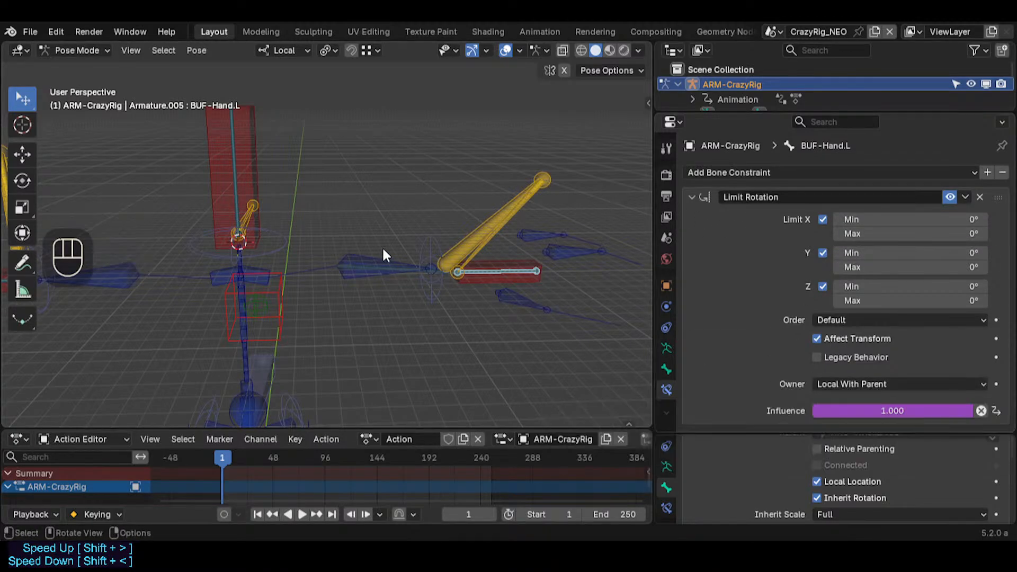
Step: Try Local Space as the owner of BUF-Hand.L's Limit Rotation and restore Local With Parent
click(853, 381)
click(853, 383)
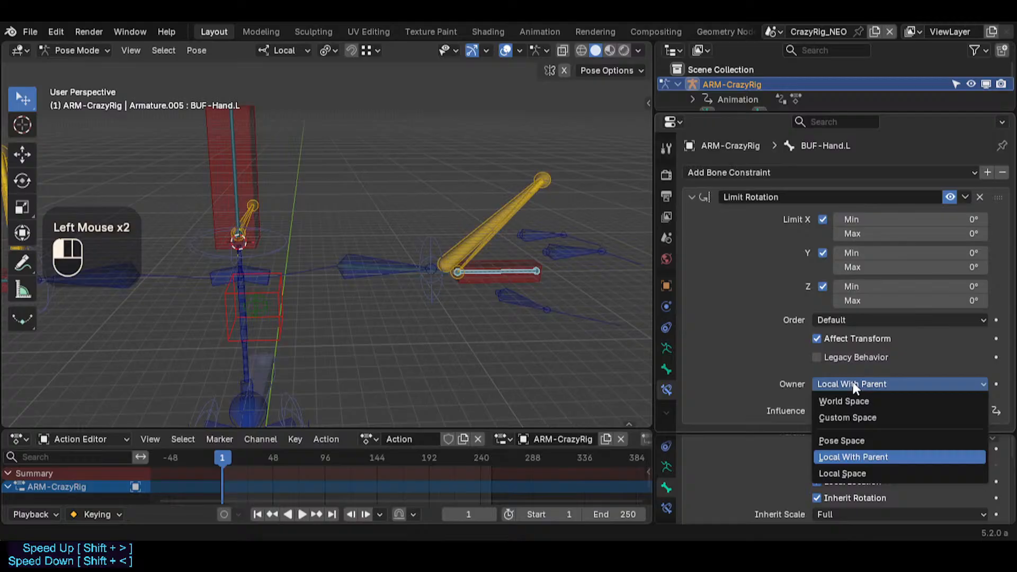
click(822, 471)
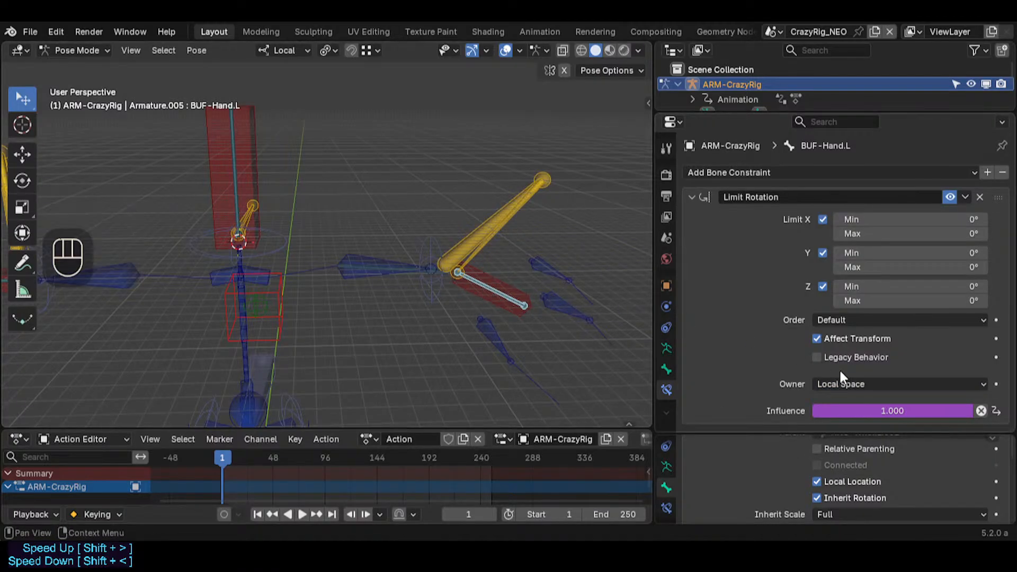
click(847, 383)
click(828, 382)
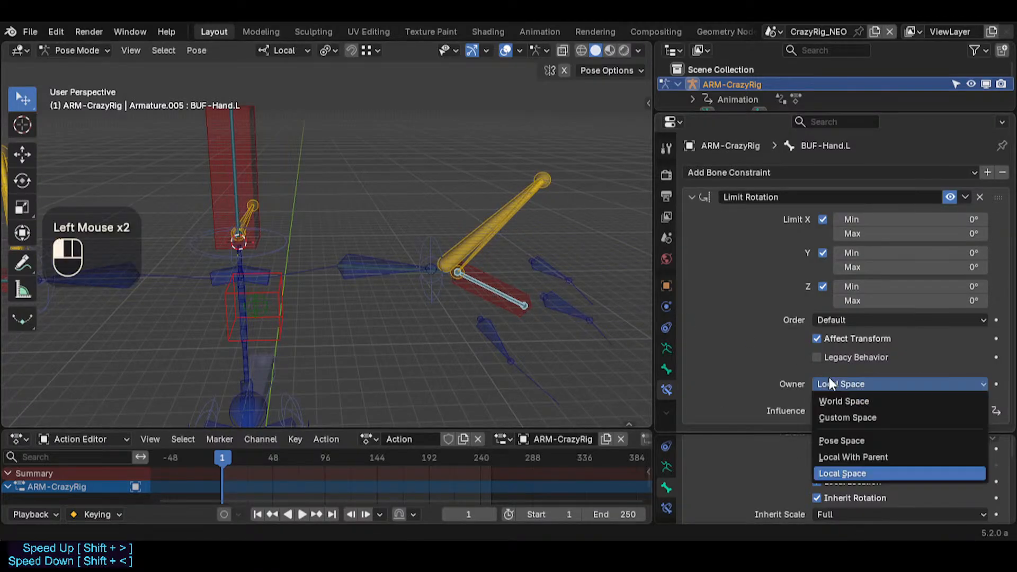
click(824, 456)
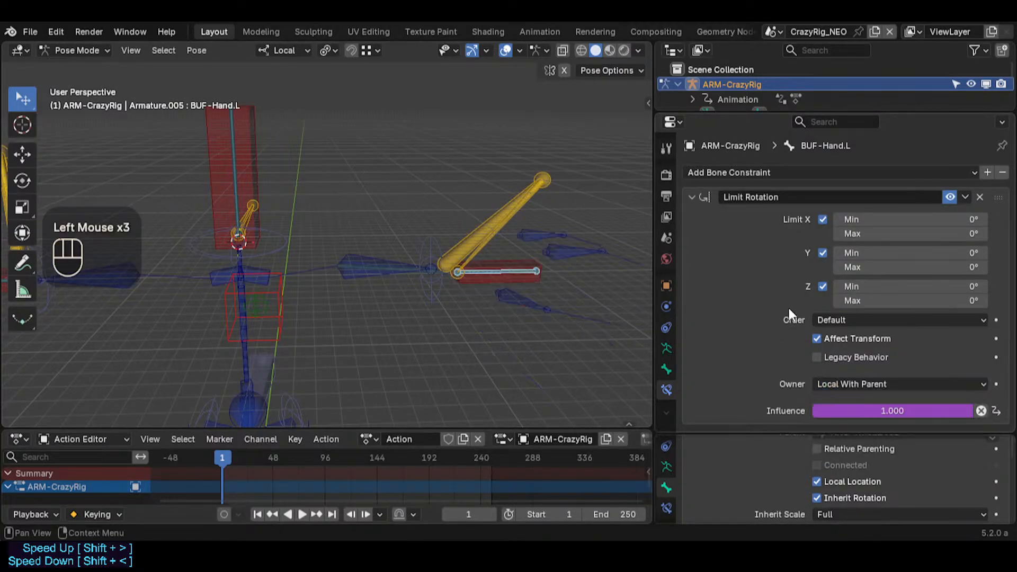
Step: Briefly disable Affect Transform in BUF-Hand.L's Limit Rotation and pick MTR-Hand.L from the overlapping hand bones
click(806, 332)
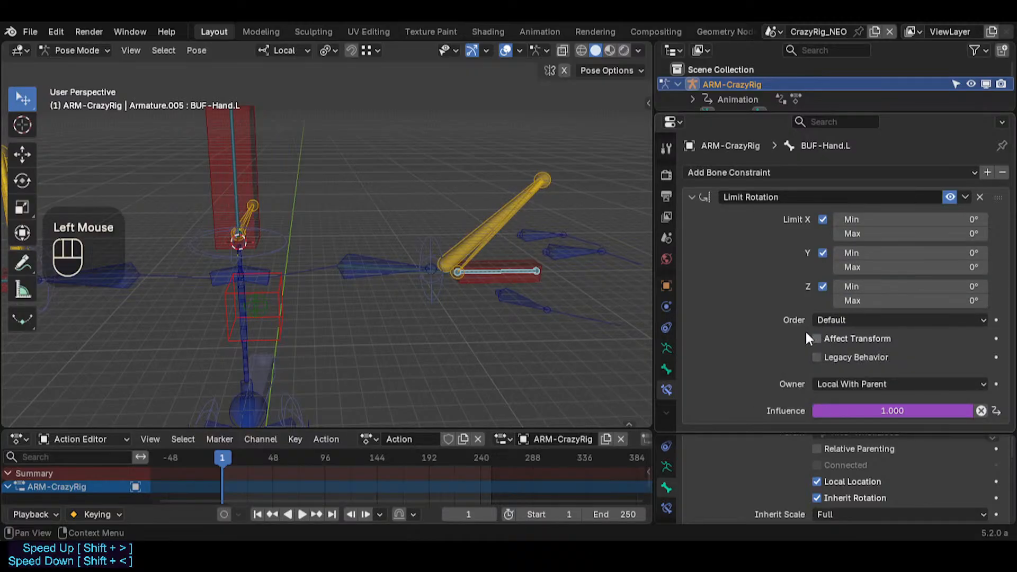
click(380, 279)
click(502, 271)
click(502, 271)
click(501, 270)
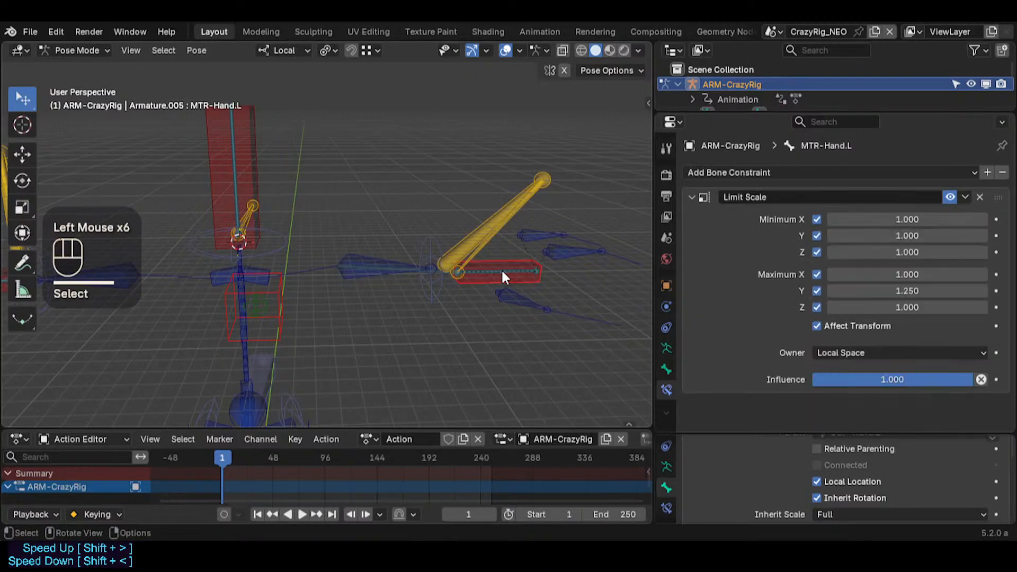
Step: Reposition the PIN-Hand.L control at the left wrist and reselect BUF-Hand.L to check its constraint
click(427, 257)
click(427, 258)
shift+click(427, 257)
key(g)
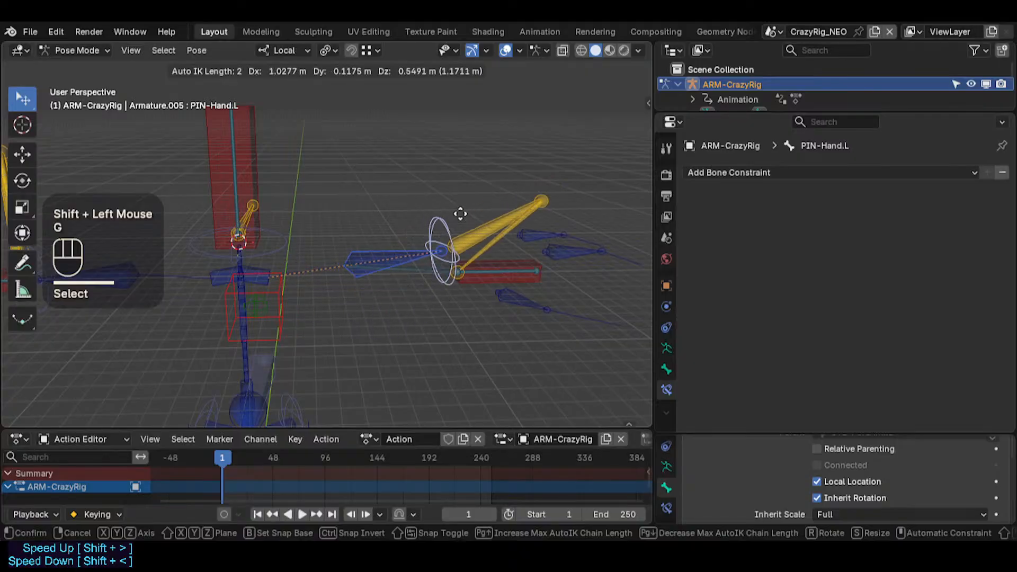
click(411, 243)
click(508, 269)
click(490, 263)
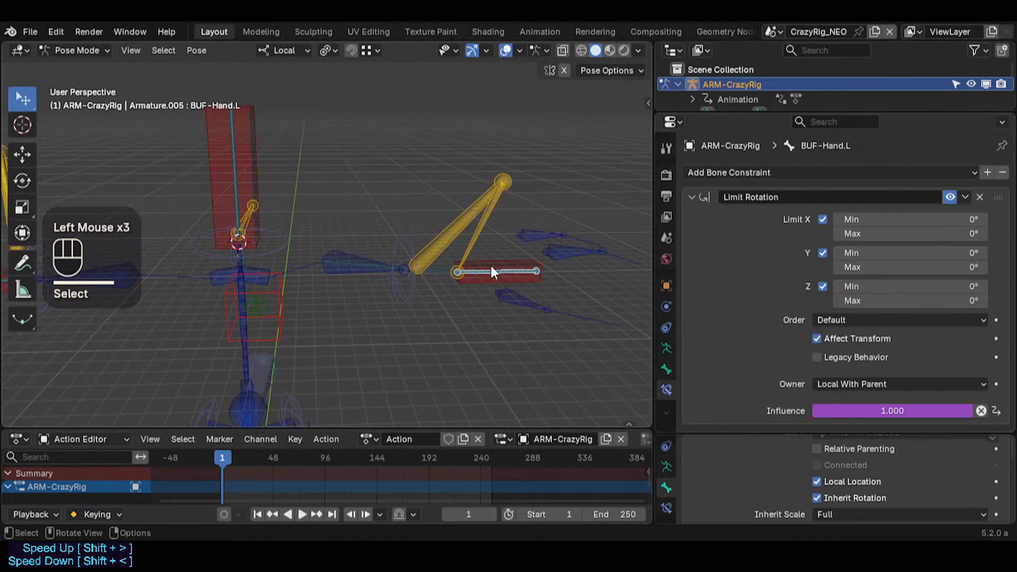
Step: Move PIN-Hand.L by about 0.62 m in X, 0.10 m in Y and 0.43 m in Z
click(380, 258)
click(380, 258)
shift+click(385, 245)
click(363, 252)
shift+click(397, 268)
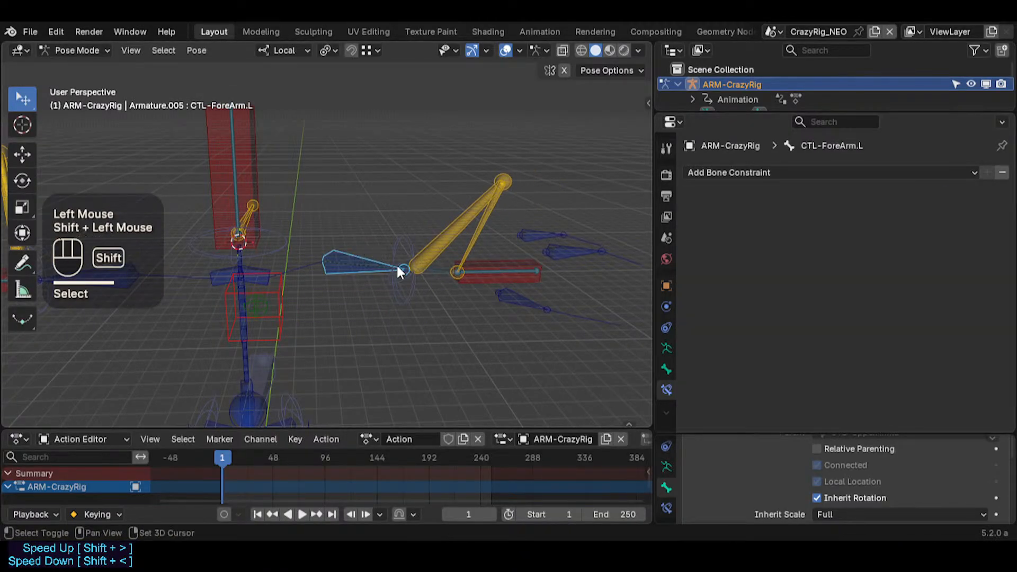
shift+click(398, 267)
key(g)
click(422, 237)
Step: Turn Affect Transform off and back on in the Limit Rotation constraint of BUF-Hand.L
click(504, 266)
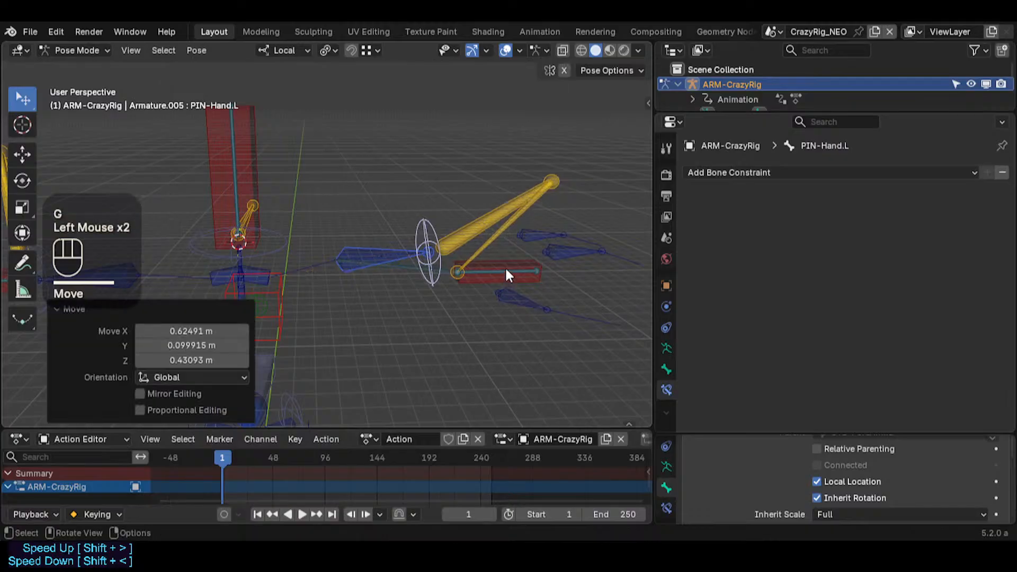
click(504, 265)
click(818, 339)
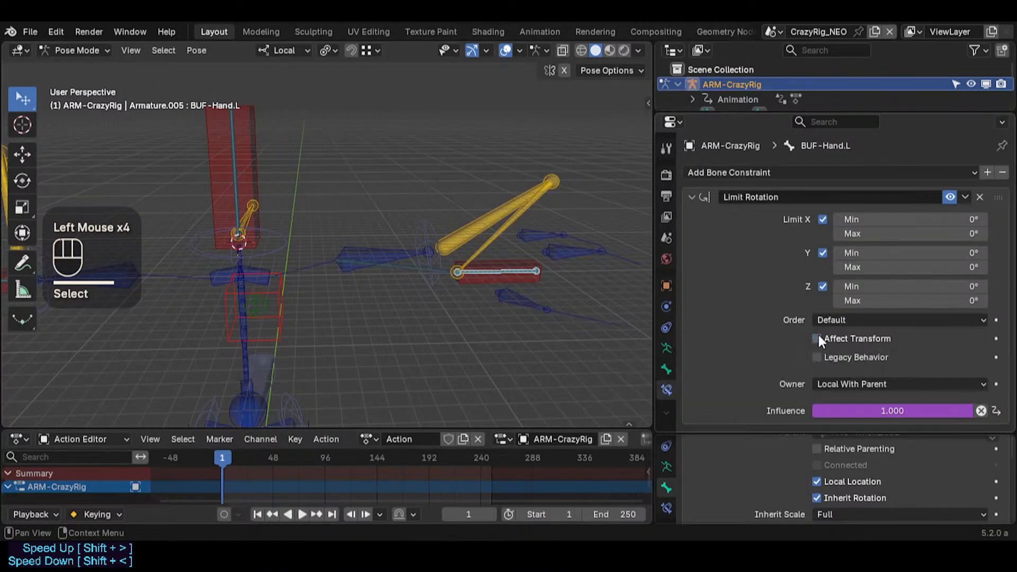
click(818, 339)
scroll(829, 313, up, 1)
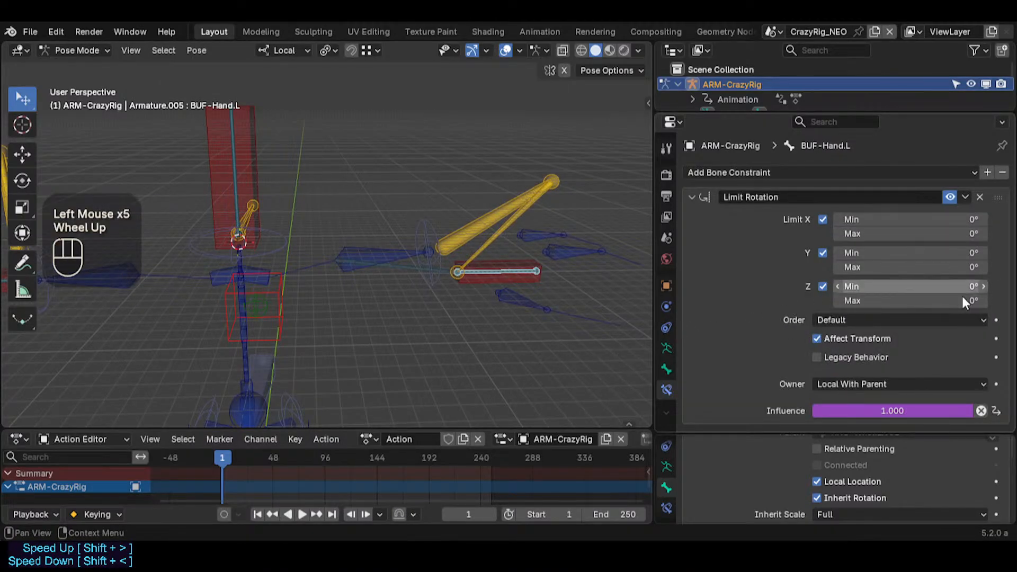
Step: Save the file and move PIN-Hand.L by about -0.52 m in X, -0.09 m in Y and -0.39 m in Z
click(499, 270)
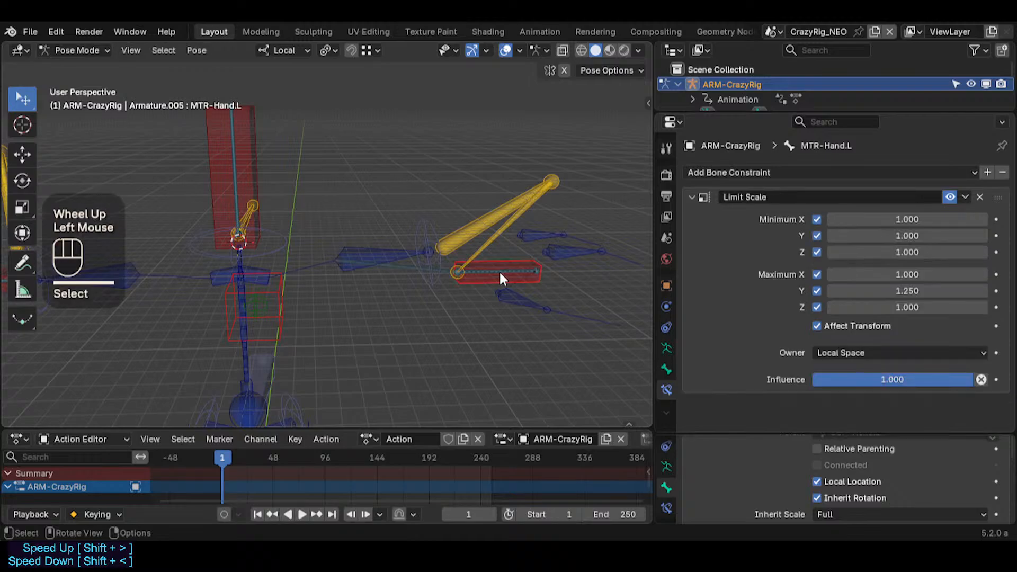
click(499, 270)
key(ctrl+s)
click(390, 242)
shift+click(418, 226)
key(g)
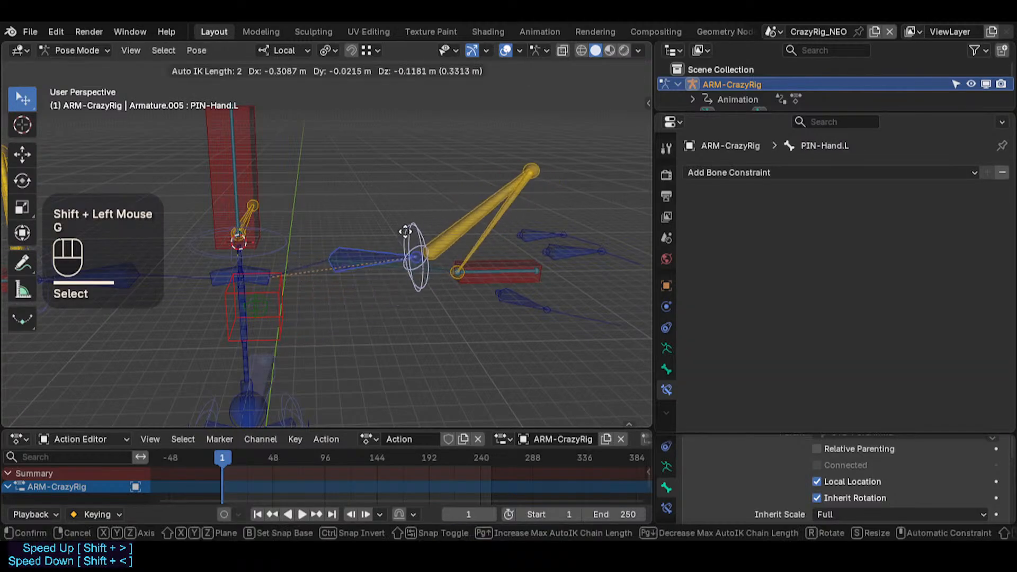
click(396, 245)
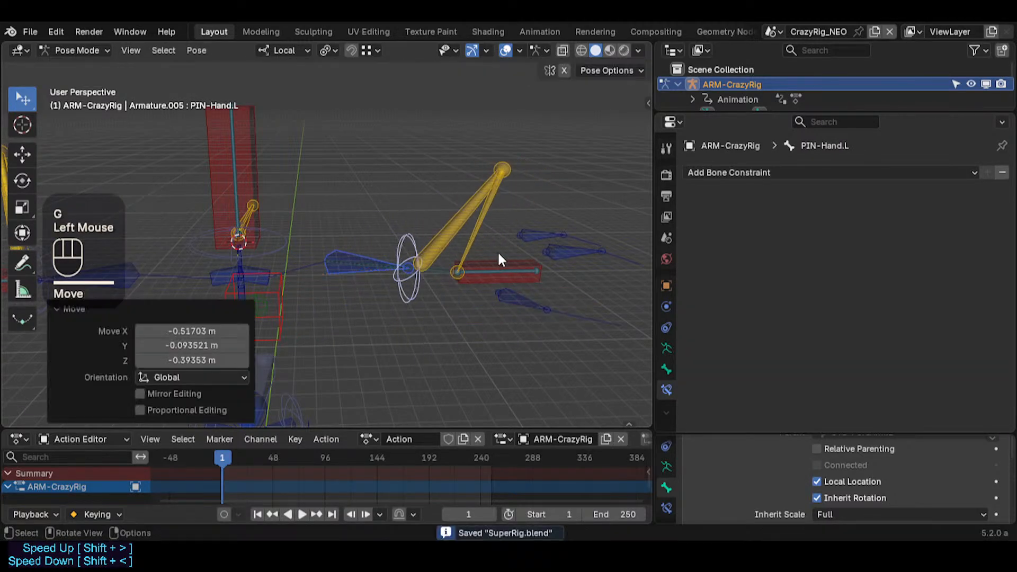
Step: Try rotating and moving MTR-Hand.L to test the left hand control, cancelling each transform
click(498, 259)
key(r)
key(Escape)
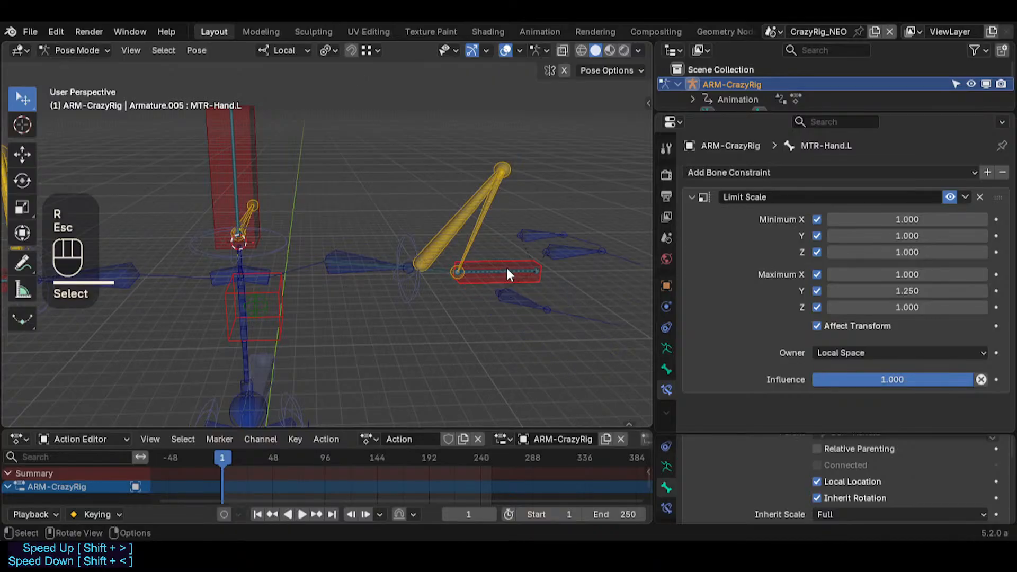
click(506, 266)
click(508, 264)
key(g)
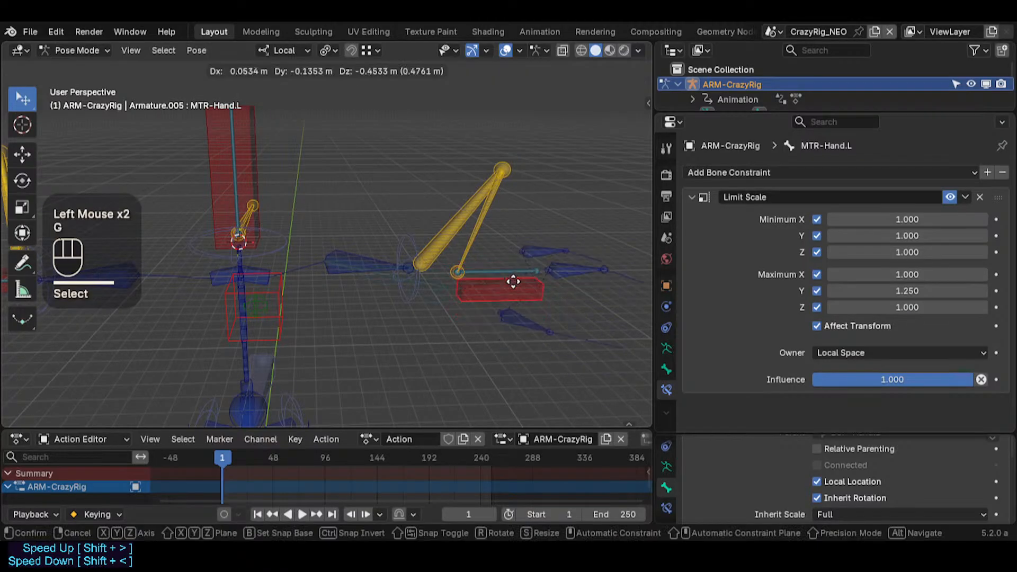
key(Escape)
key(g)
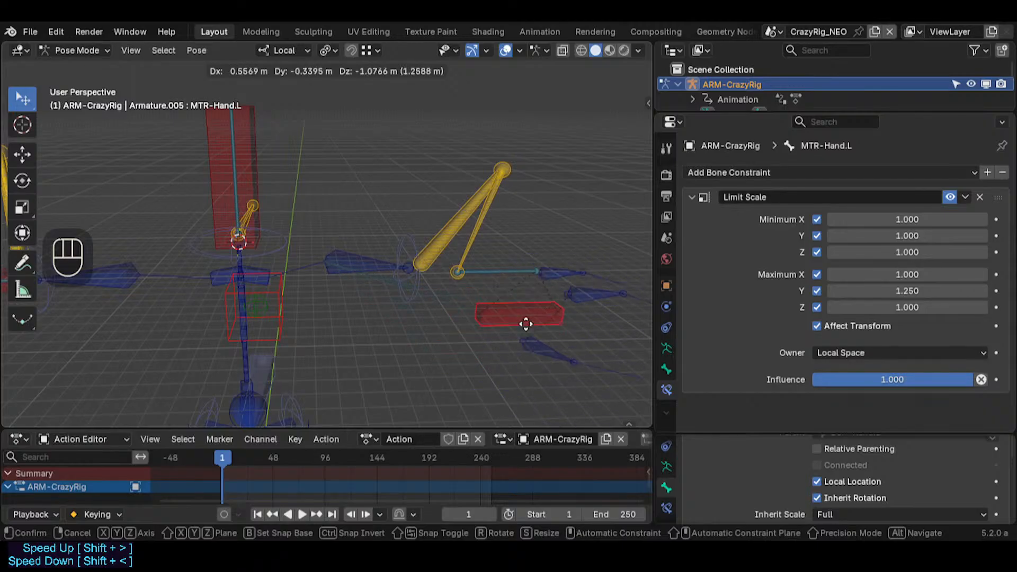
key(Escape)
key(r)
key(Escape)
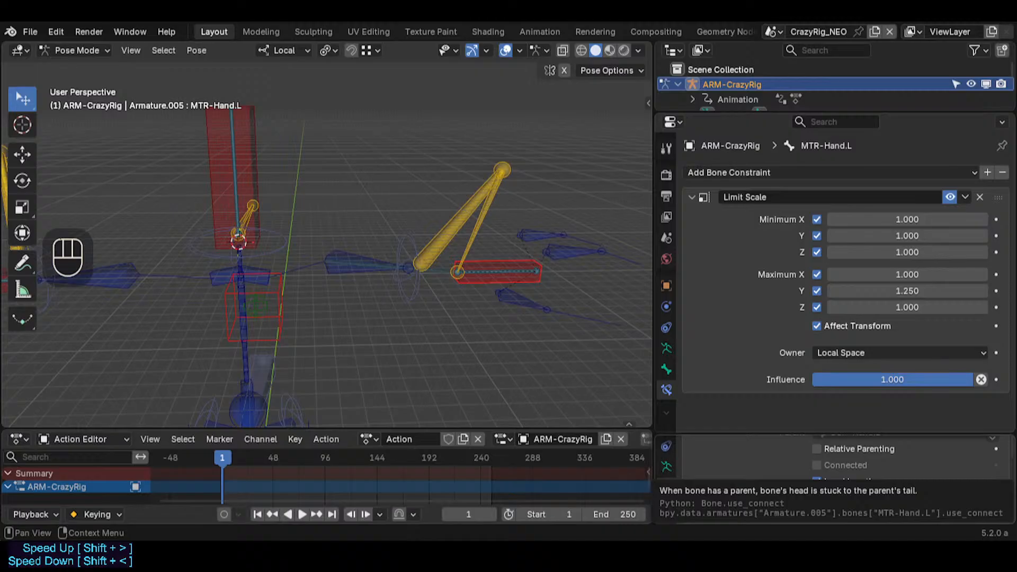
click(497, 266)
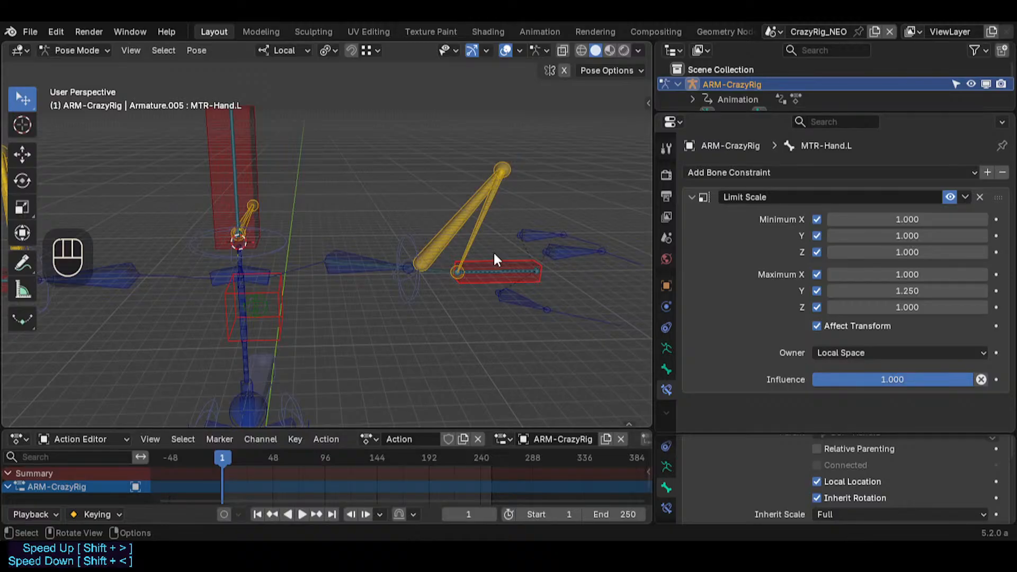
Step: Try moving and trackball-rotating MTR-Hand.L several more times, cancelling every transform
key(g)
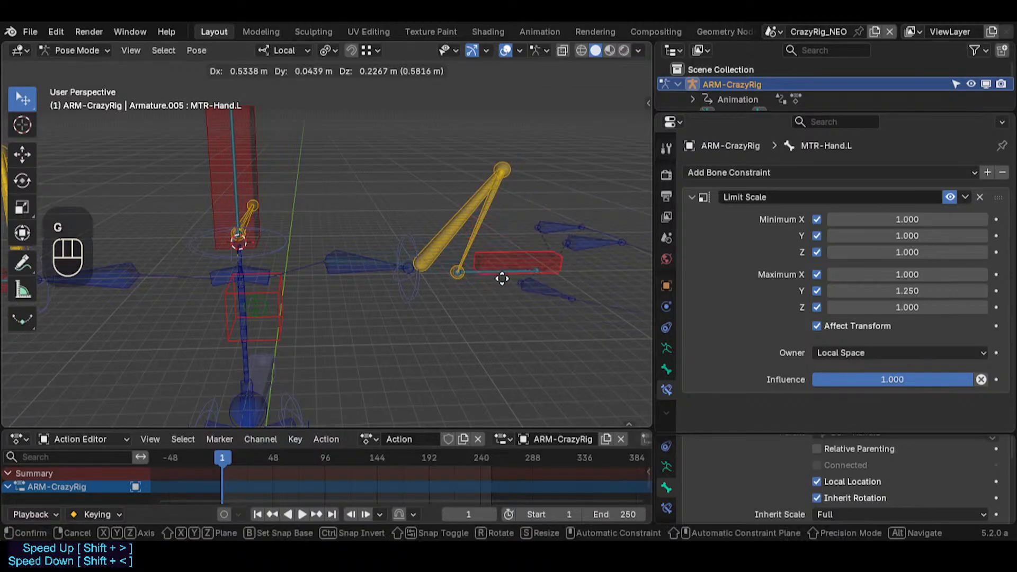
key(Escape)
key(r)
key(r)
key(Escape)
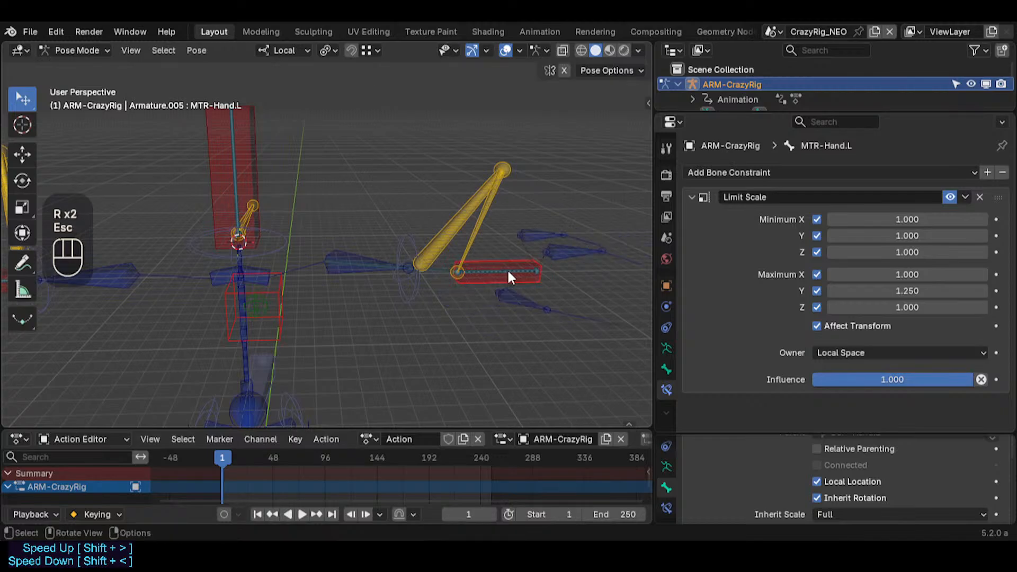
key(r)
key(Escape)
key(g)
key(Escape)
key(g)
key(Escape)
key(g)
key(Escape)
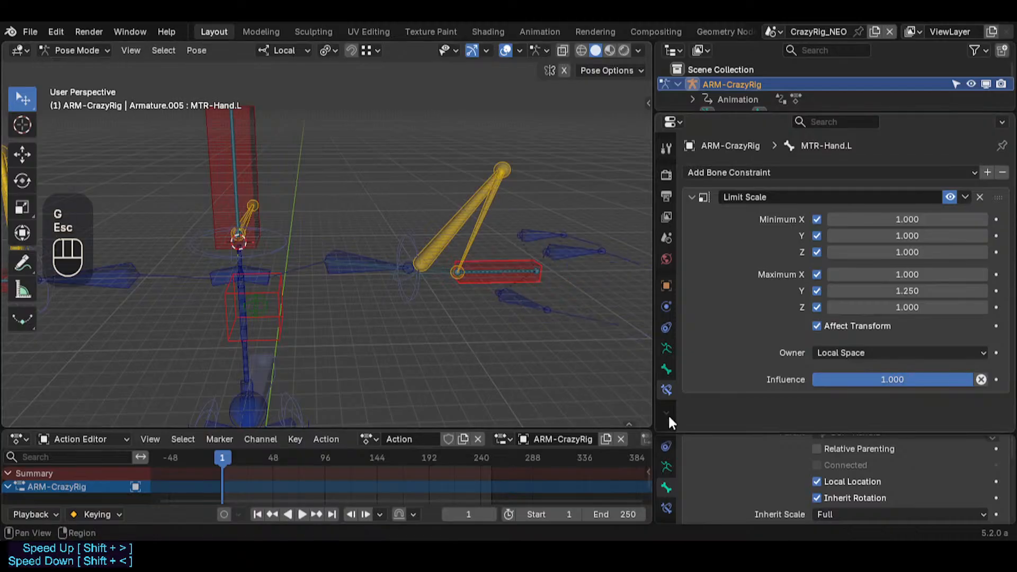
Step: Enlarge the lower Properties editor and bring the parent setting in MTR-Hand.L's Relations into view
drag(732, 434, 731, 399)
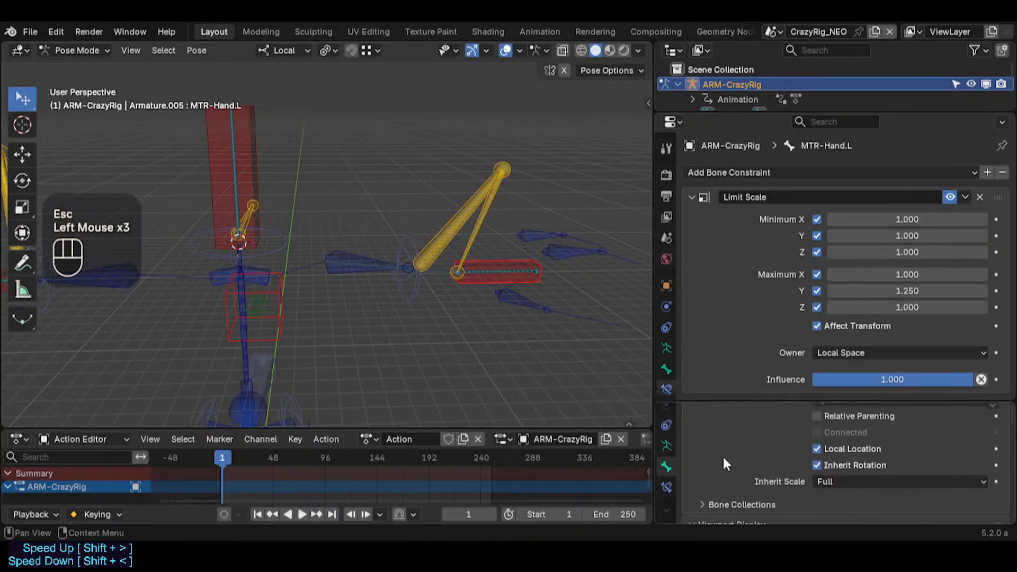
scroll(726, 455, up, 3)
middle_click(729, 414)
middle_drag(734, 463, 730, 423)
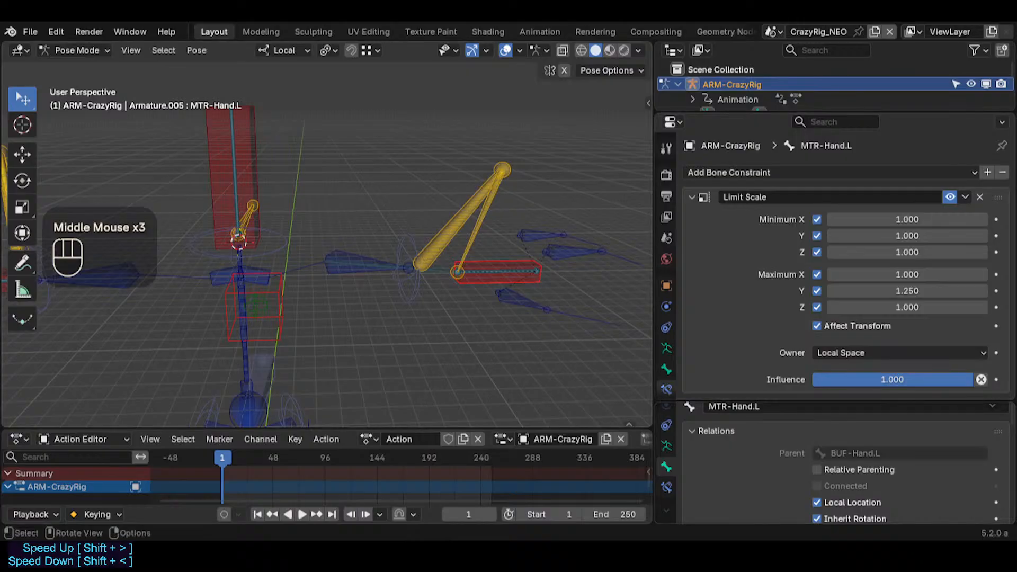
Step: Test MTR-Hand.L by moving it away from the wrist three times and clearing its pose location after each move
click(482, 271)
click(489, 263)
key(g)
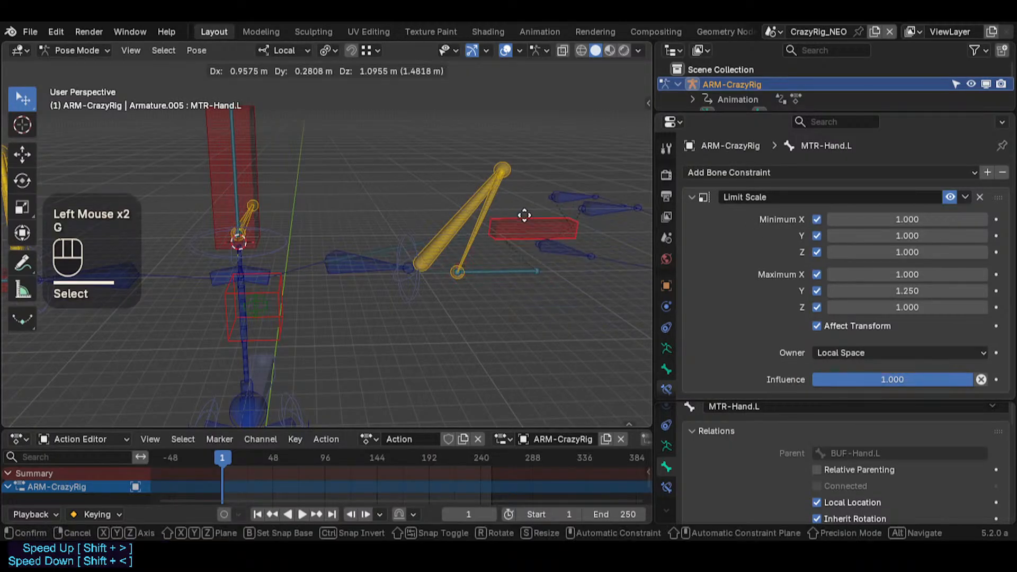
click(523, 236)
key(alt+g)
key(g)
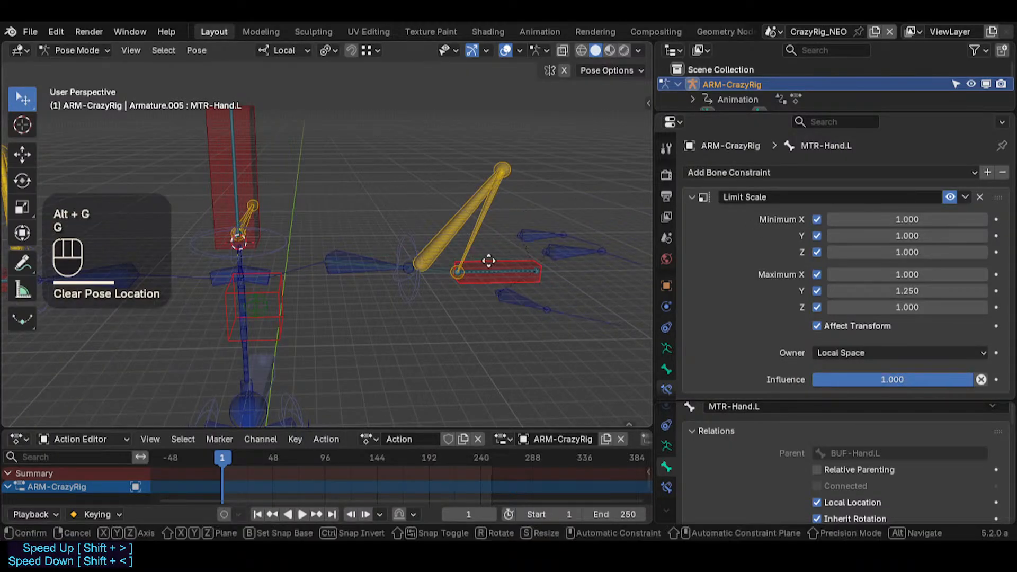
click(519, 210)
key(alt+g)
key(g)
click(546, 210)
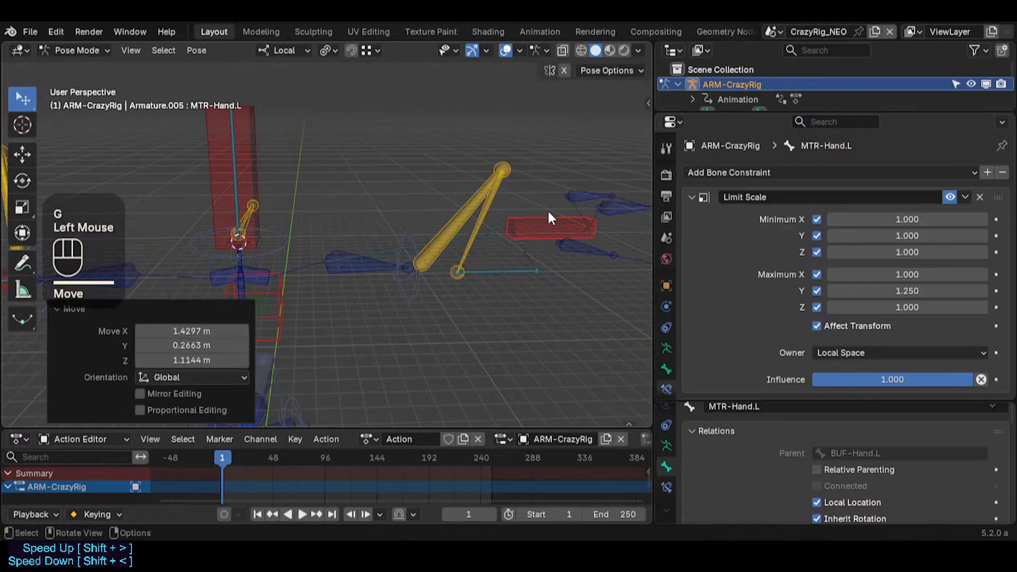
key(alt+g)
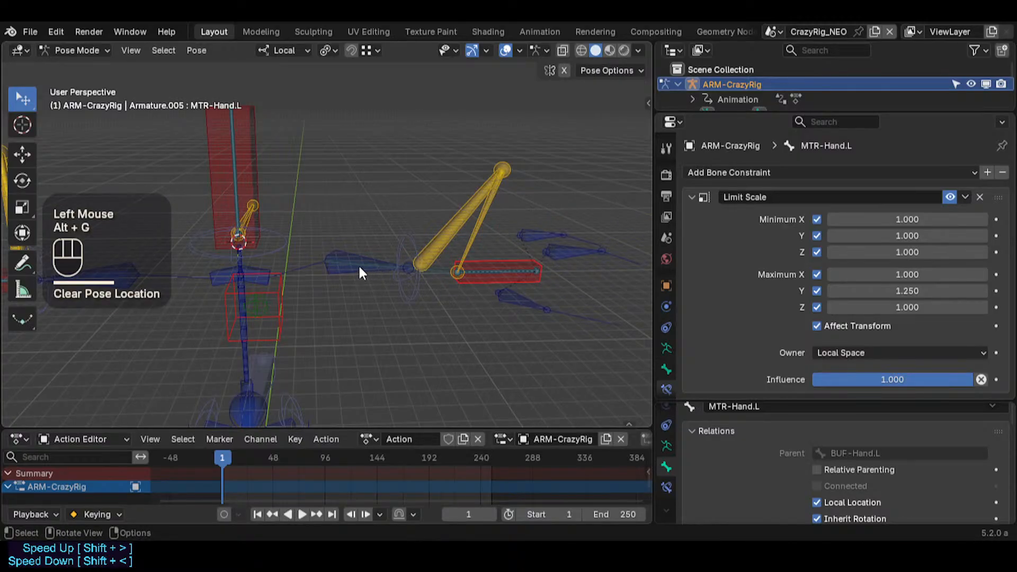
Step: Enlarge the Action Editor and insert a keyframe on CTL-ForeArm.L at frame 1
click(394, 281)
click(476, 281)
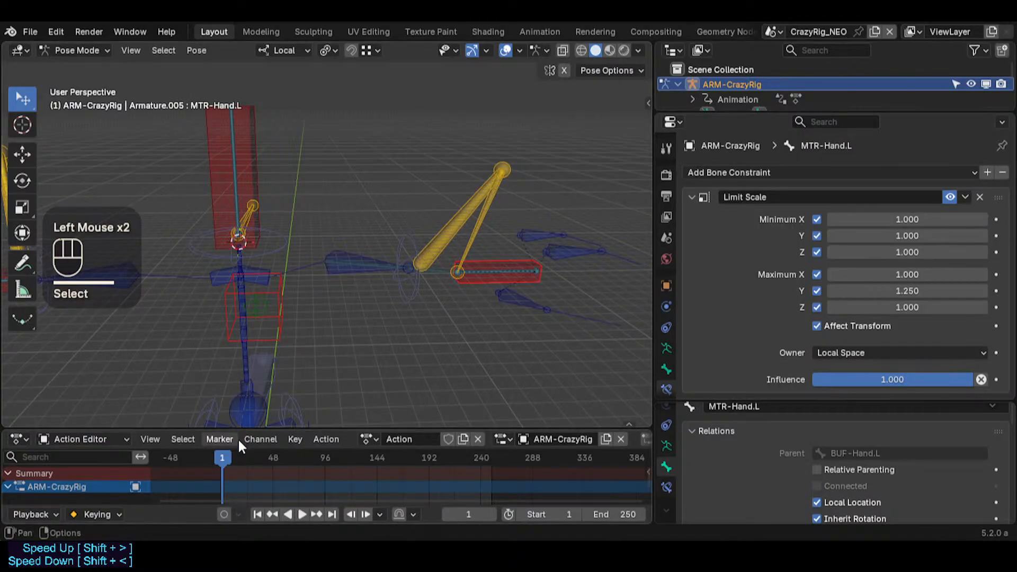
drag(264, 430, 264, 409)
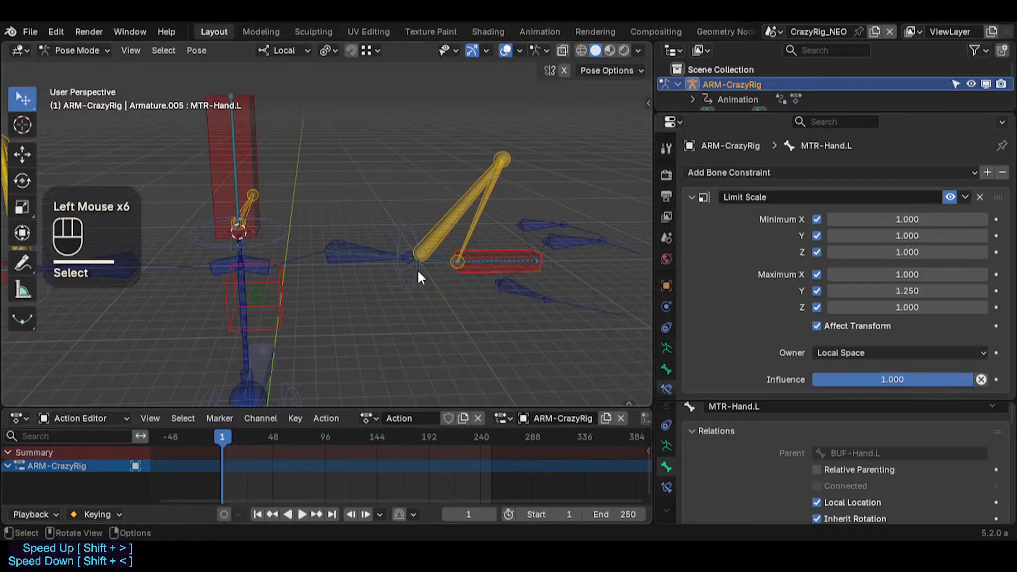
click(364, 249)
key(i)
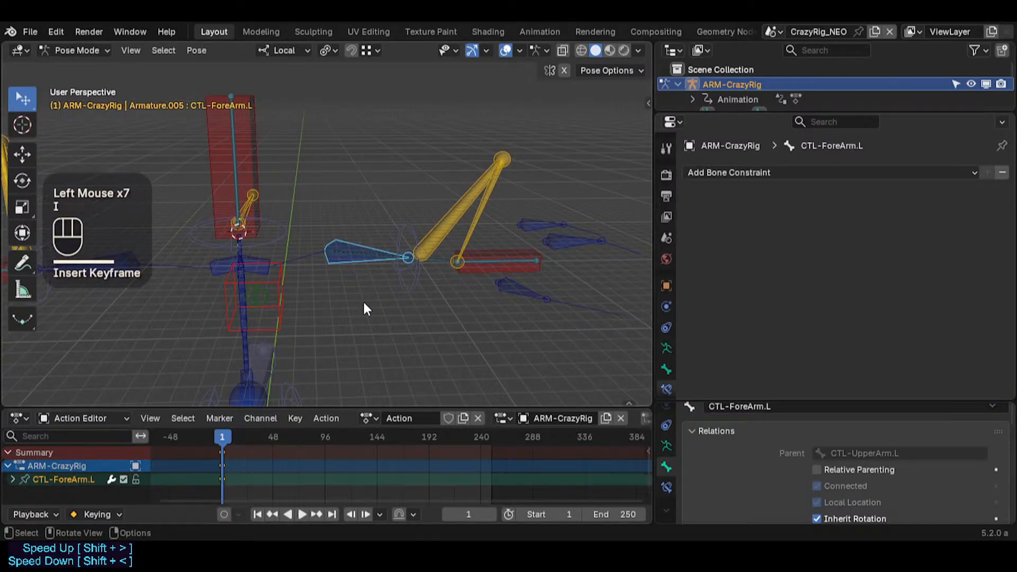
Step: Go to frame 74 and turn on the motion trail for MTR-Hand.L
drag(231, 445, 301, 440)
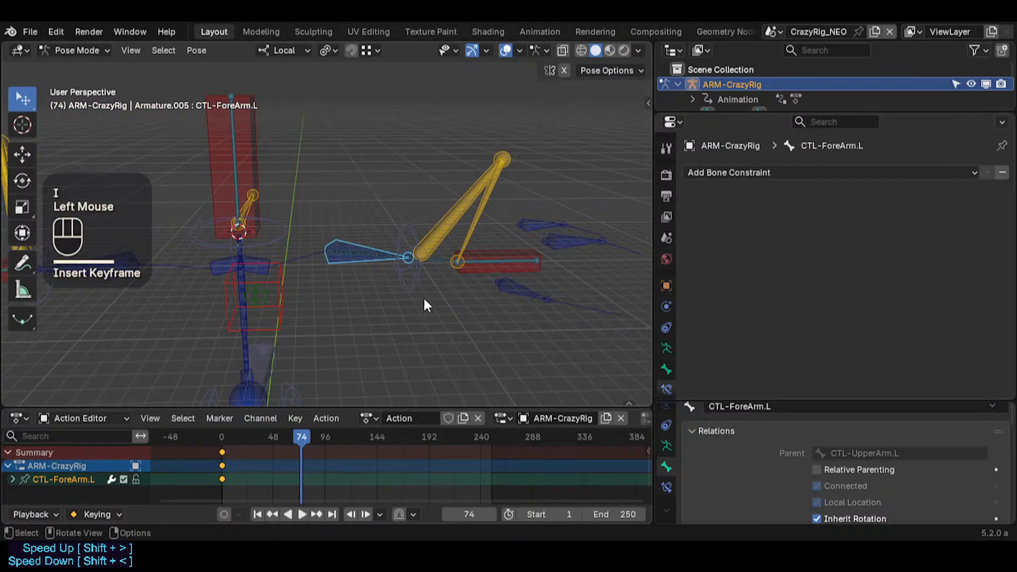
click(479, 268)
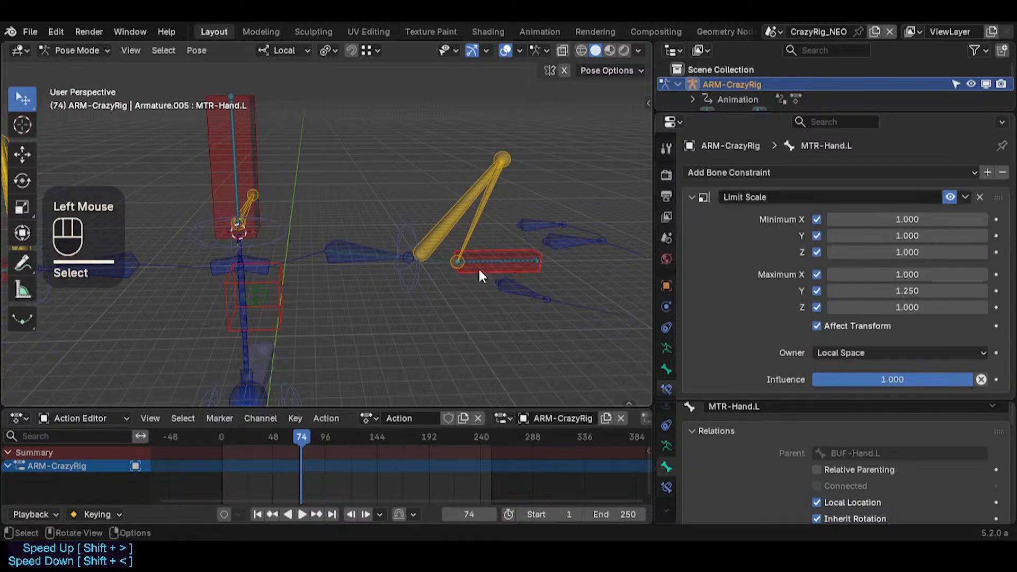
key(ctrl+t)
click(446, 337)
Step: Rotate CTL-ForeArm.L by -73.9° about the view axis at frame 74
click(343, 256)
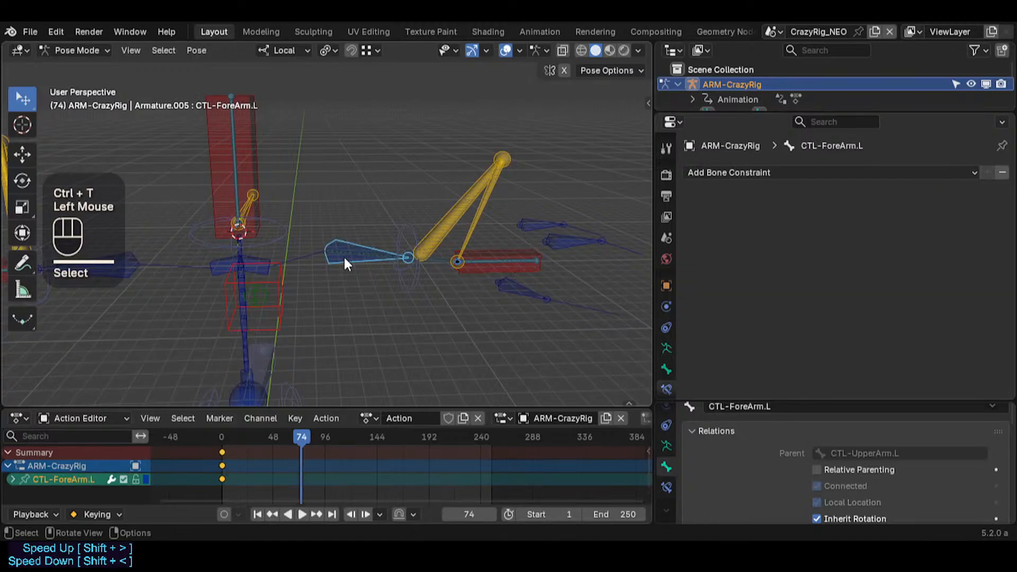
key(r)
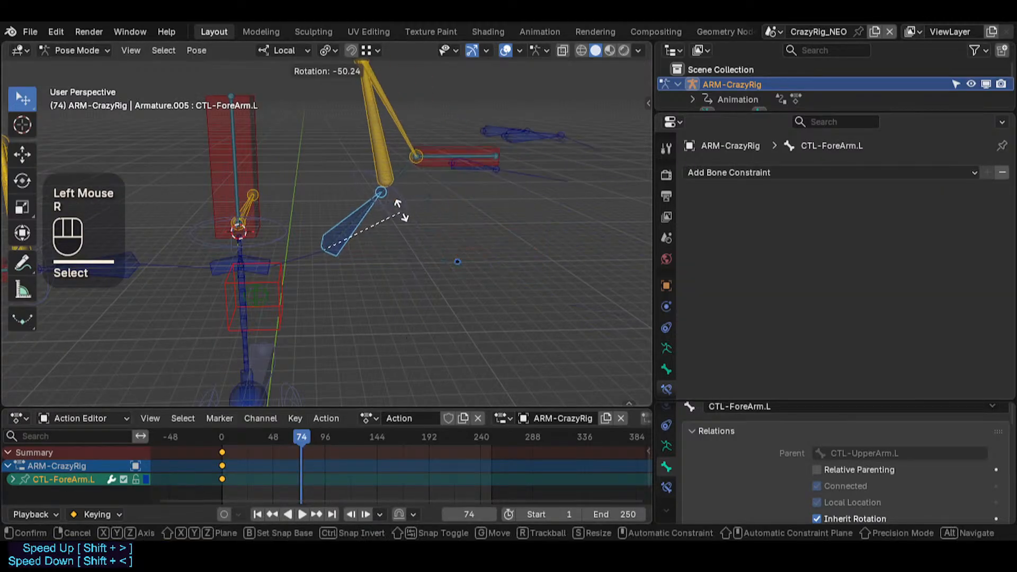
click(374, 189)
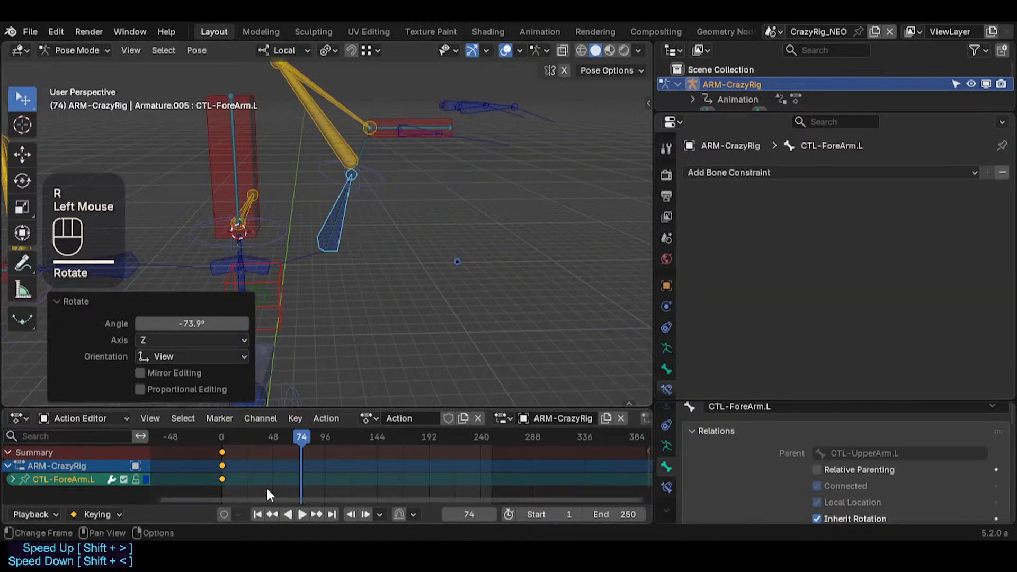
Step: Turn on auto keying and move CTL-ForeArm.L by about 0.84 m in X, -0.23 m in Y and -0.67 m in Z
key(shift+ctrl+alt+r)
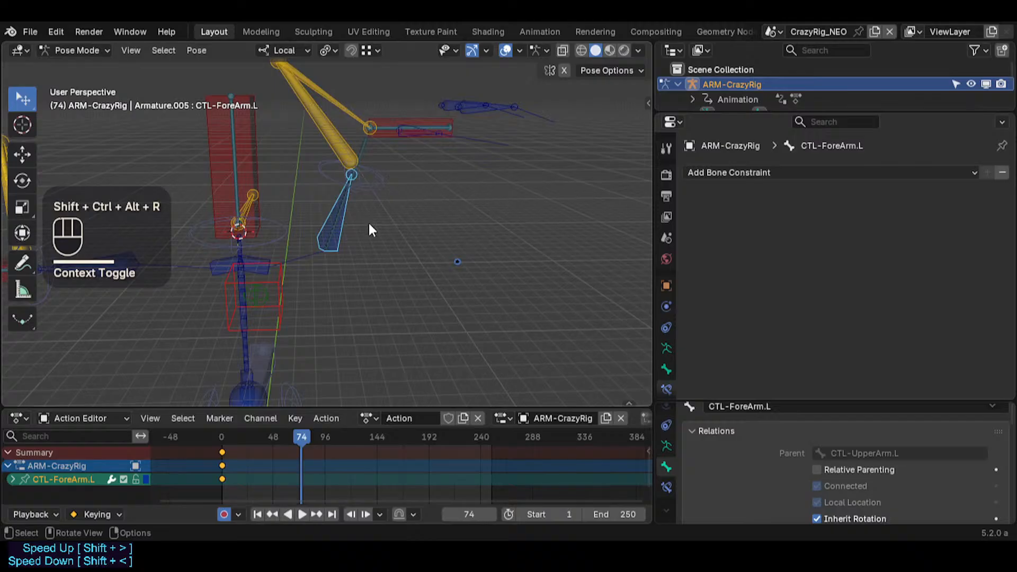
key(g)
click(367, 282)
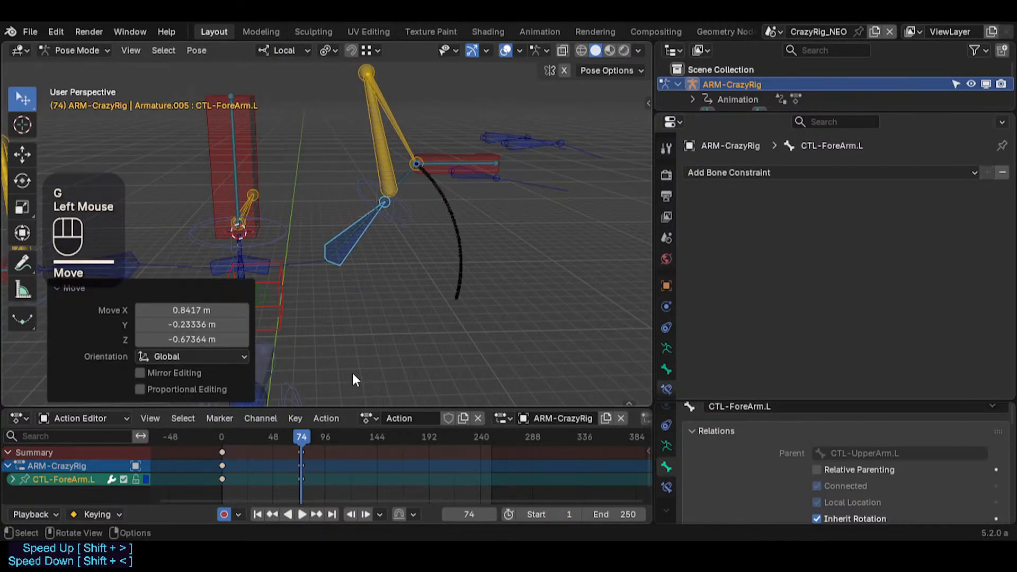
Step: At frame 1, move CTL-ForeArm.L by about -0.49, -0.02 and -0.14 m in XYZ, and again by about -0.05, -0.17 and -0.58 m
click(221, 436)
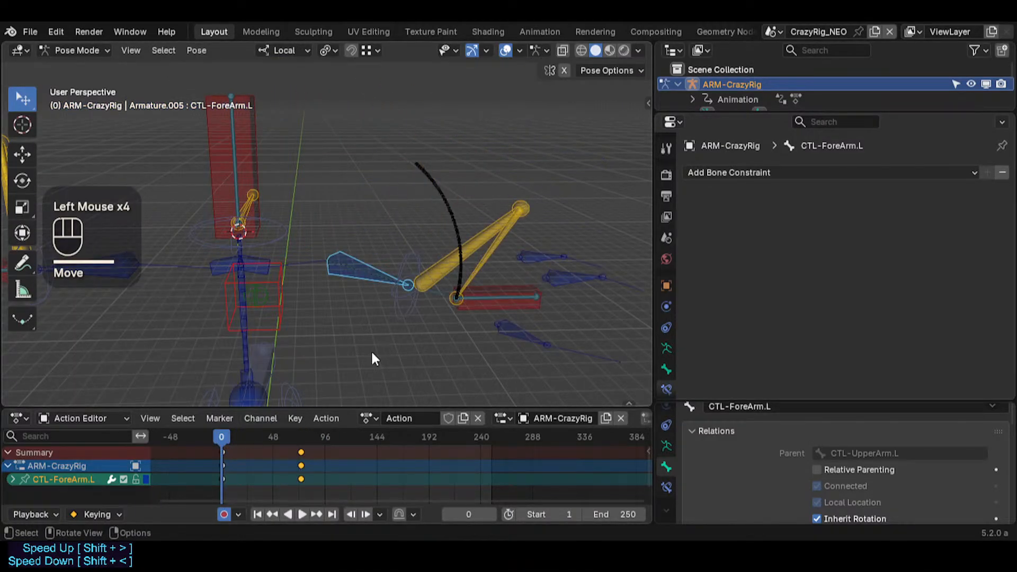
key(Left)
key(Right)
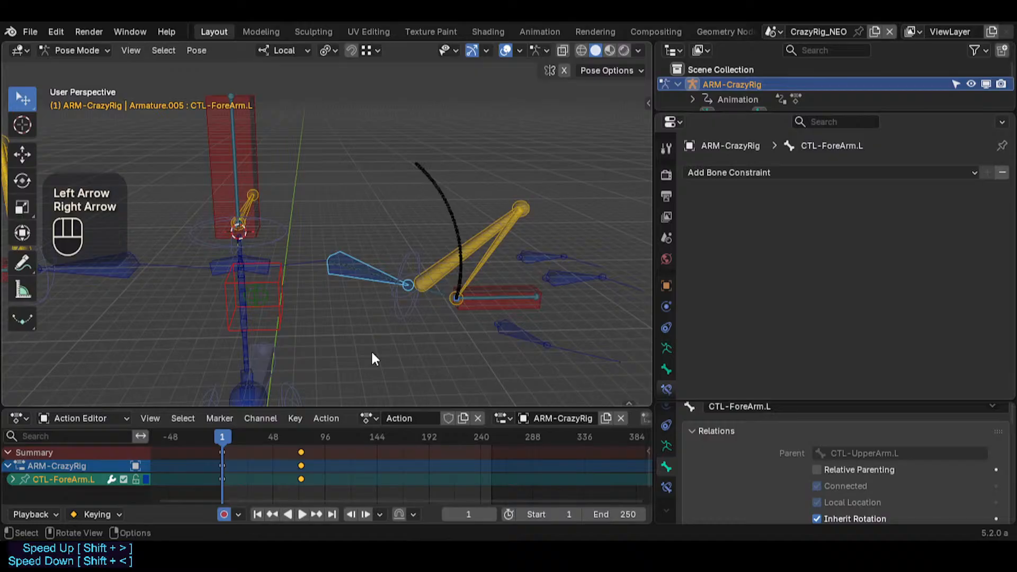
key(g)
click(356, 363)
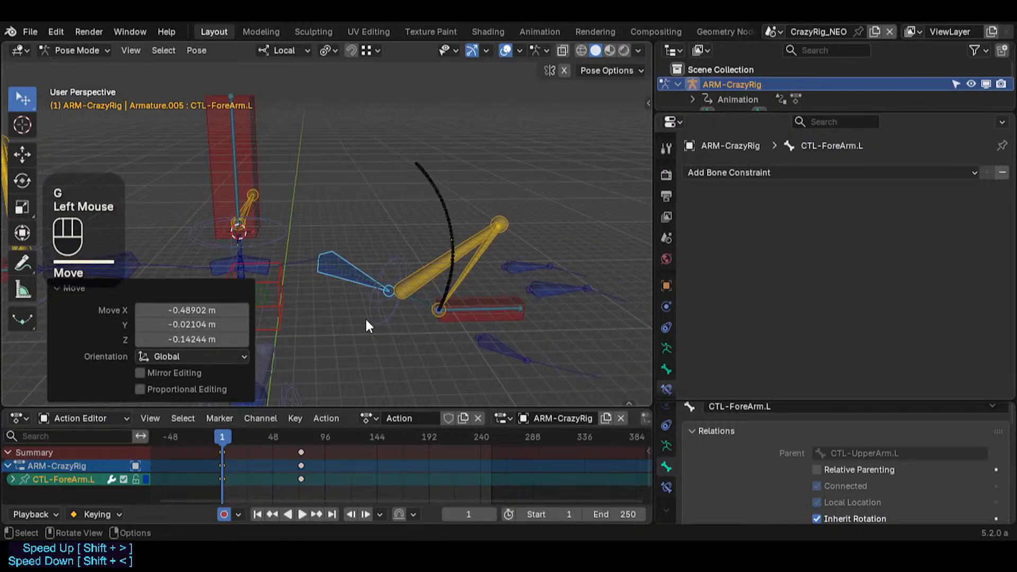
key(g)
click(381, 347)
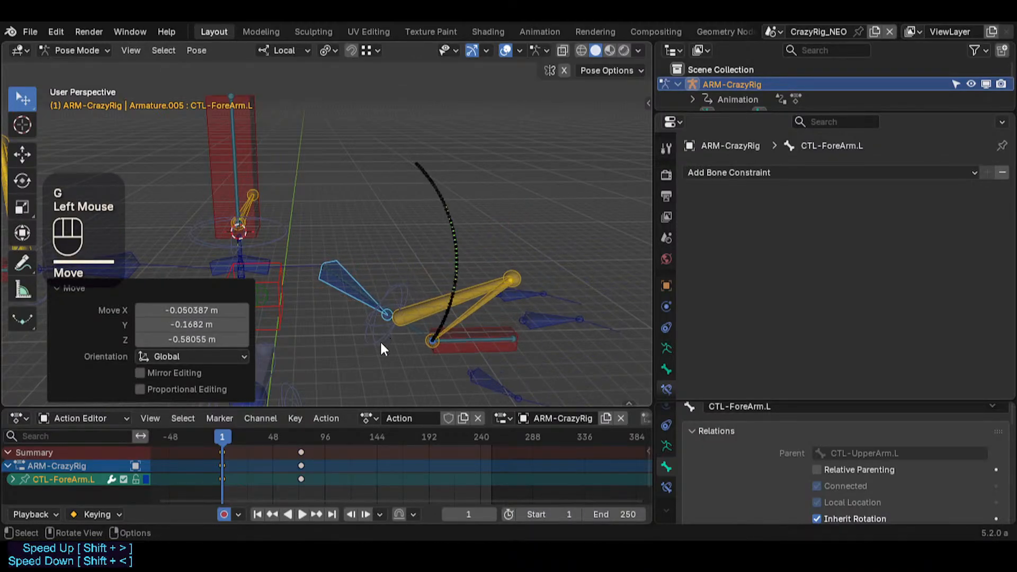
Step: Move MTR-Hand.L away from the wrist at frame 1, finishing with about 1.44 m in X, 0.43 m in Y and 1.66 m in Z
click(456, 343)
click(464, 358)
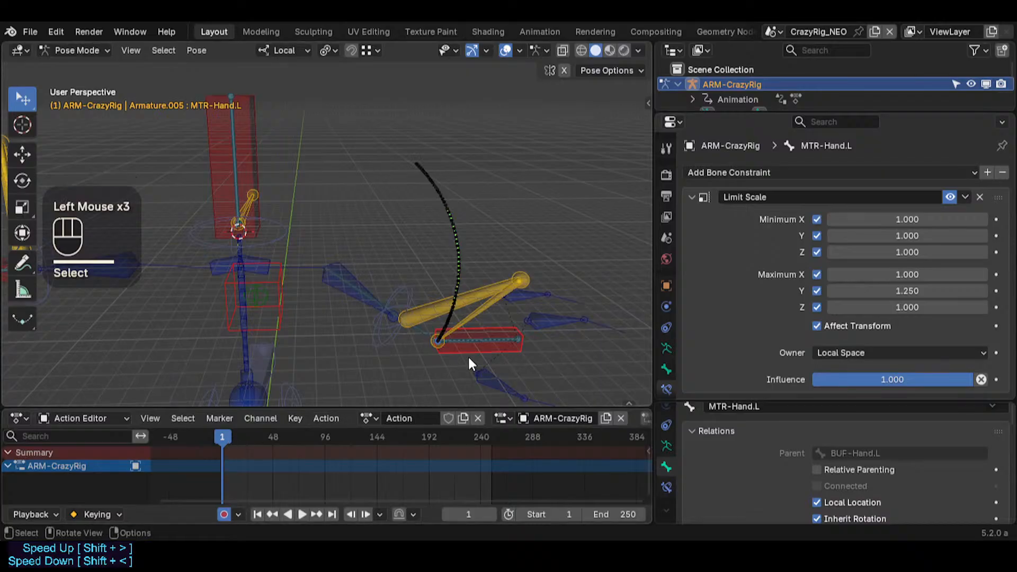
key(g)
click(504, 354)
key(g)
click(561, 287)
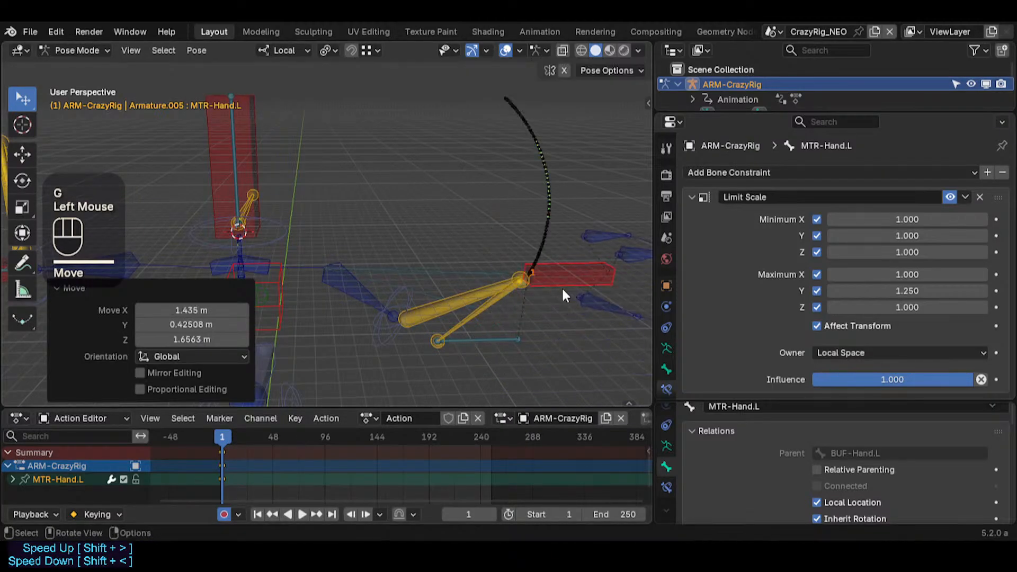
Step: Rotate MTR-Hand.L downward and move it by about -1.12, -0.32 and -1.25 m in XYZ, plus about 0.81, -0.13 and -0.33 m
key(r)
click(575, 298)
key(g)
click(537, 331)
key(g)
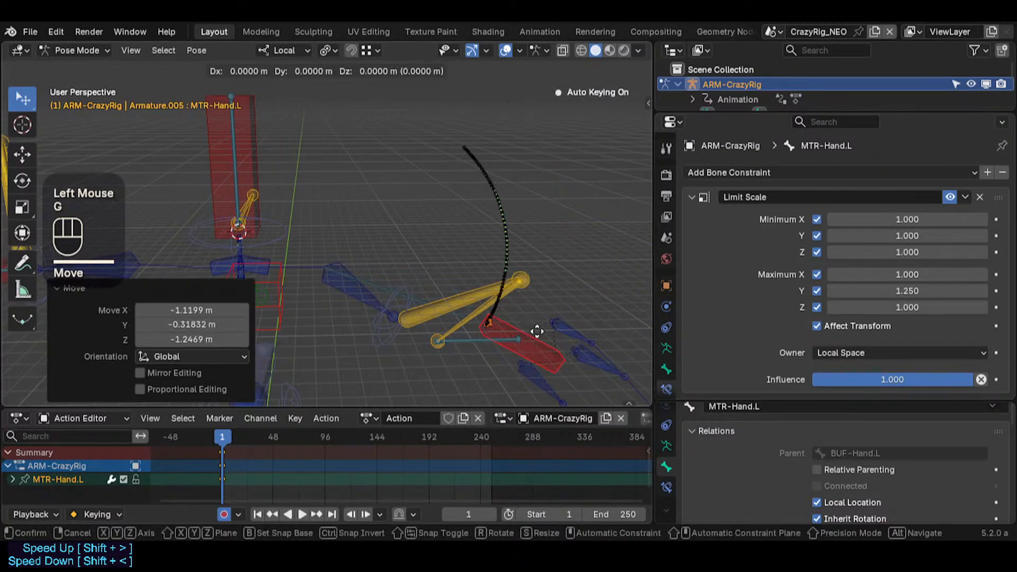
click(556, 347)
Step: Reposition MTR-Hand.L farther out from the forearm at frame 76 and undo the stray selection of CTL-FingerThumb.L
drag(271, 436, 303, 433)
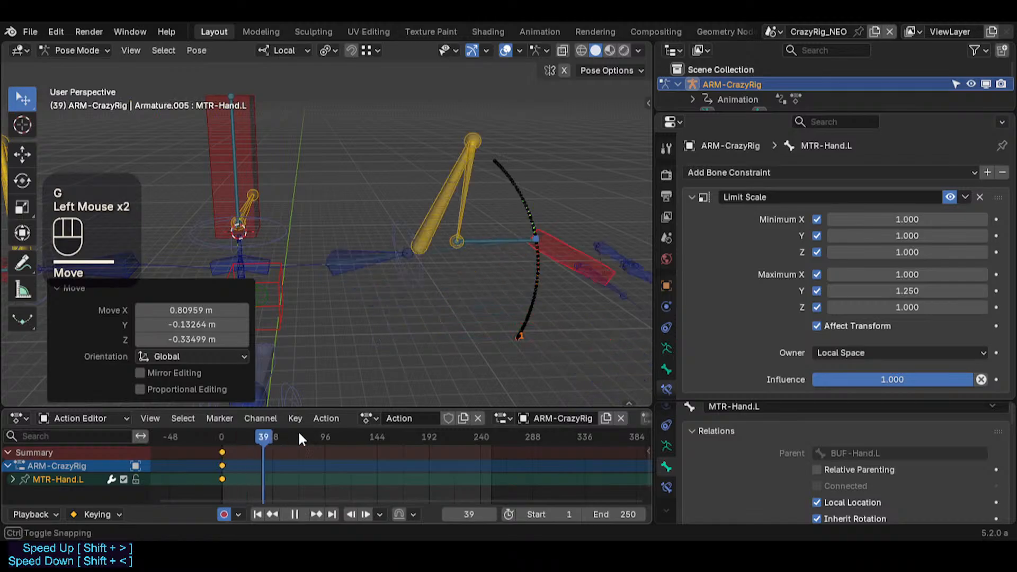
click(463, 277)
key(g)
click(530, 157)
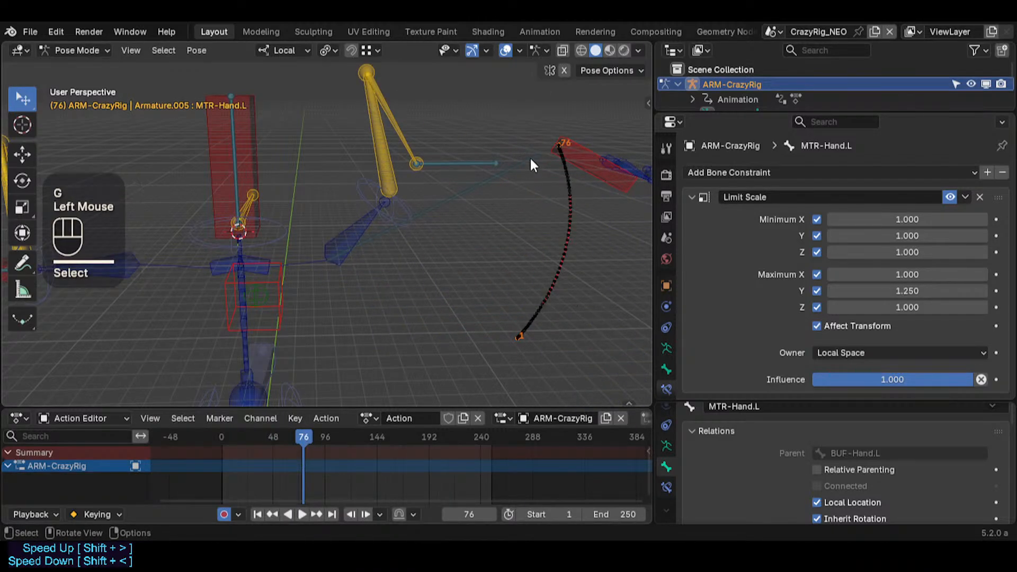
click(603, 170)
key(g)
click(632, 250)
click(633, 250)
key(g)
click(549, 275)
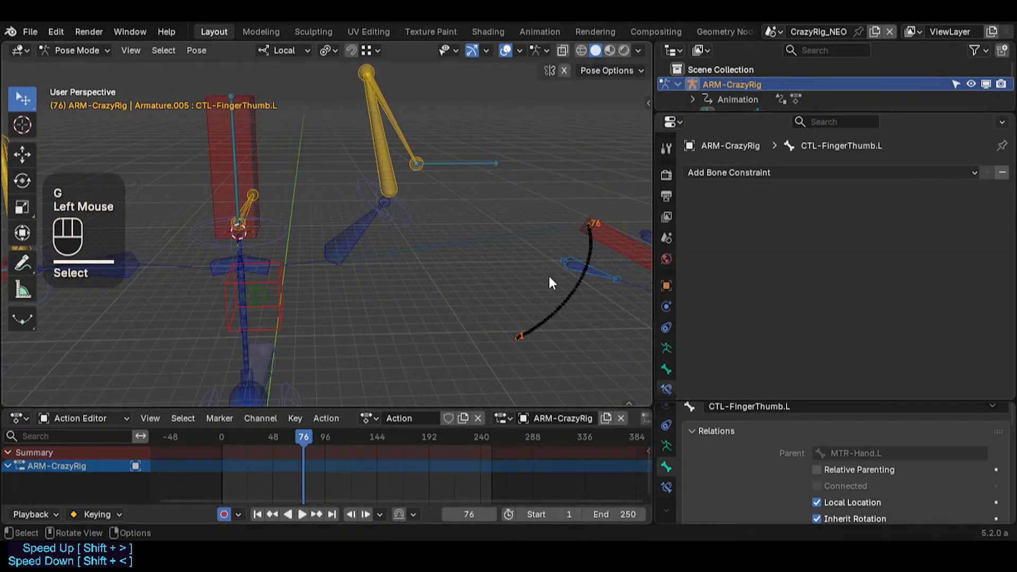
key(ctrl+z)
Step: Adjust MTR-Hand.L at frame 76 with several moves, including about -0.56 m in X, -0.52 m in Y and -1.45 m in Z
middle_drag(525, 272, 512, 234)
click(513, 233)
key(g)
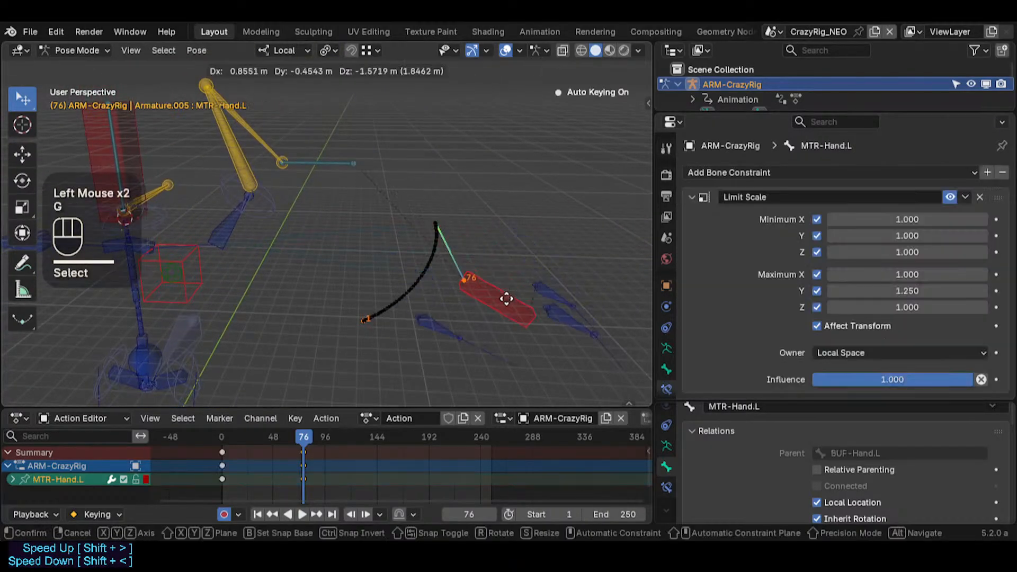
click(511, 286)
key(g)
click(582, 256)
click(582, 256)
key(g)
click(547, 313)
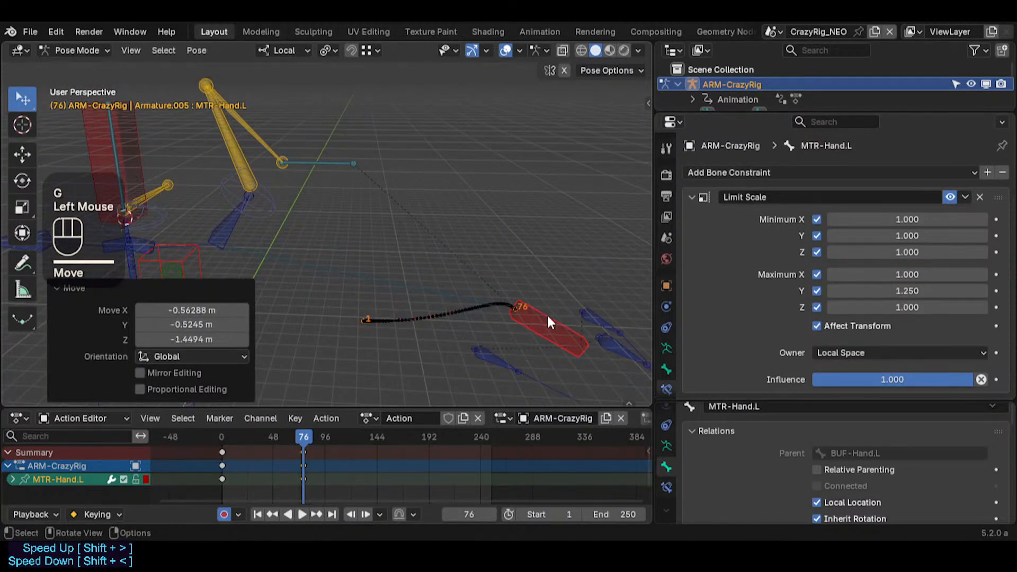
key(g)
click(555, 261)
Step: Go to frame 138 and raise MTR-Hand.L, finishing with a move of about -0.38 m in X, 0.23 m in Y and 0.78 m in Z
drag(294, 441, 374, 436)
key(g)
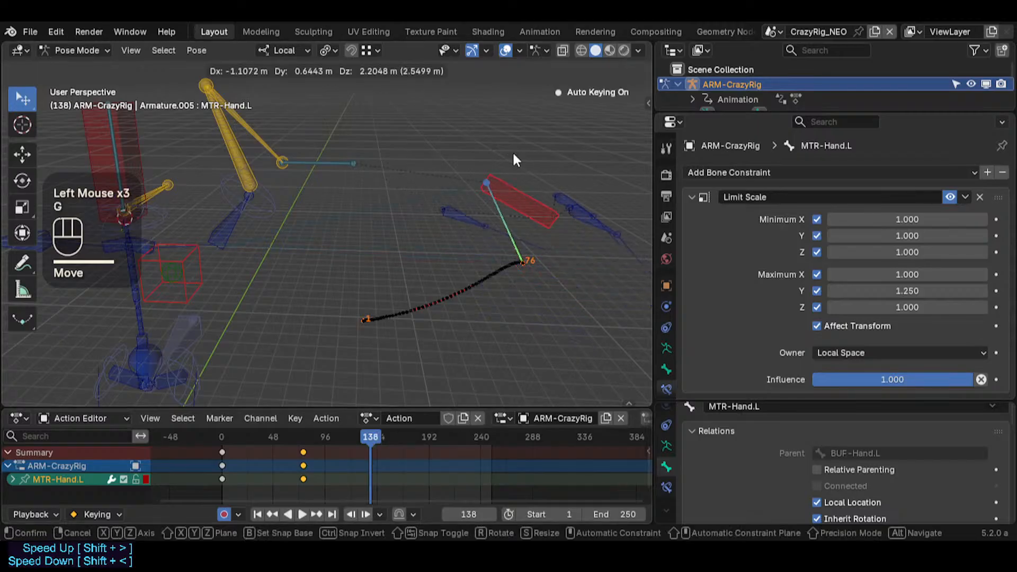
click(496, 181)
click(474, 170)
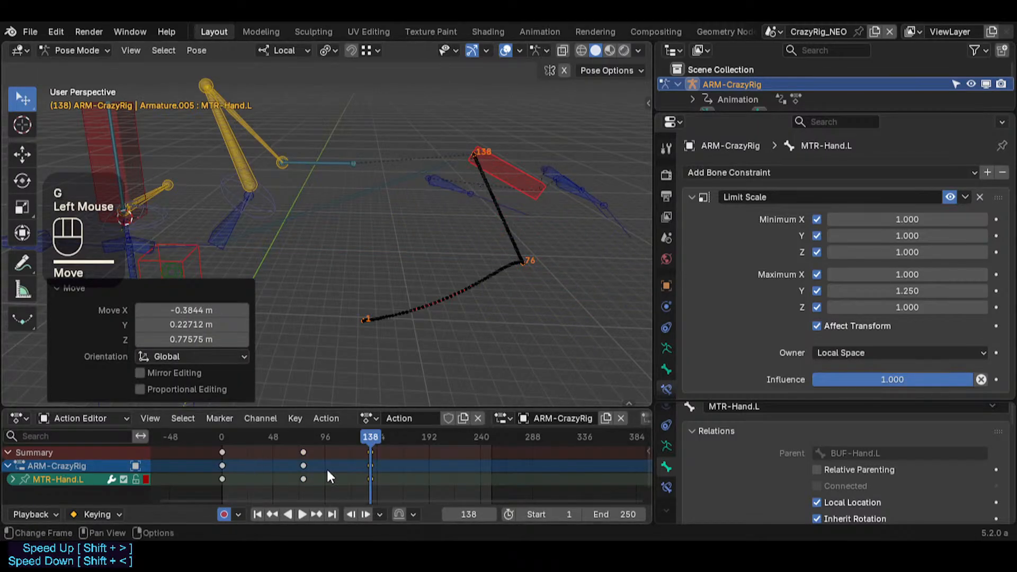
Step: Play and scrub the animation to frame 19, and compare the keyframes of CTL-ForeArm.L and MTR-Hand.L
click(288, 514)
drag(290, 436, 242, 423)
click(300, 418)
key(space)
click(405, 317)
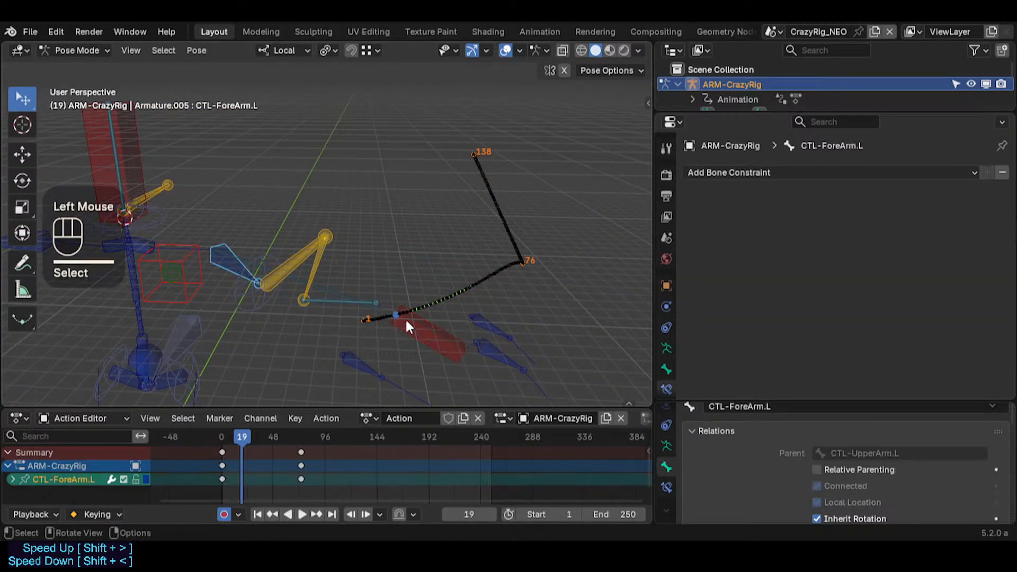
key(a)
click(400, 331)
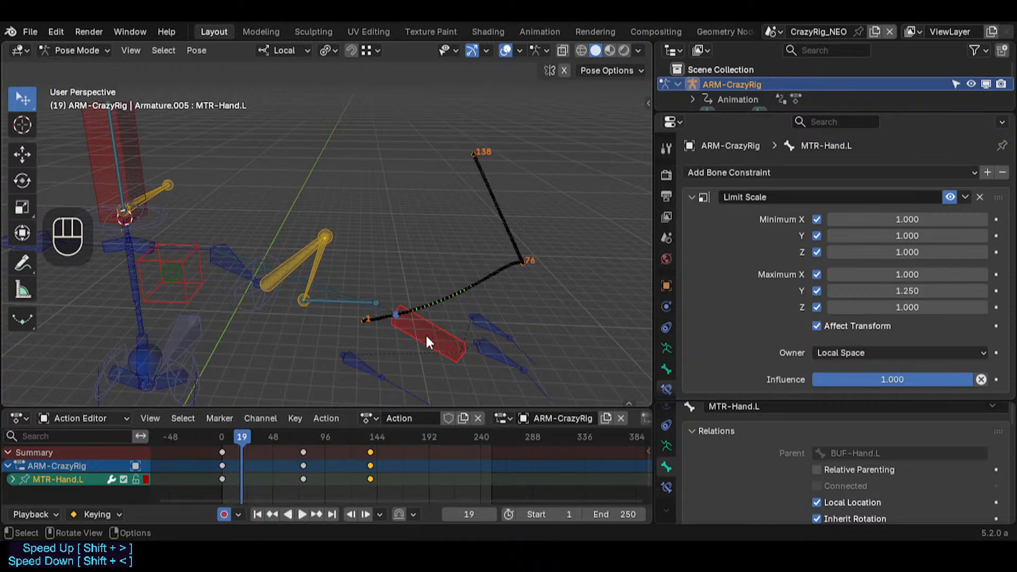
Step: Remove the motion trail and clear the pose transforms of all bones in ARM-CrazyRig
key(alt+t)
key(a)
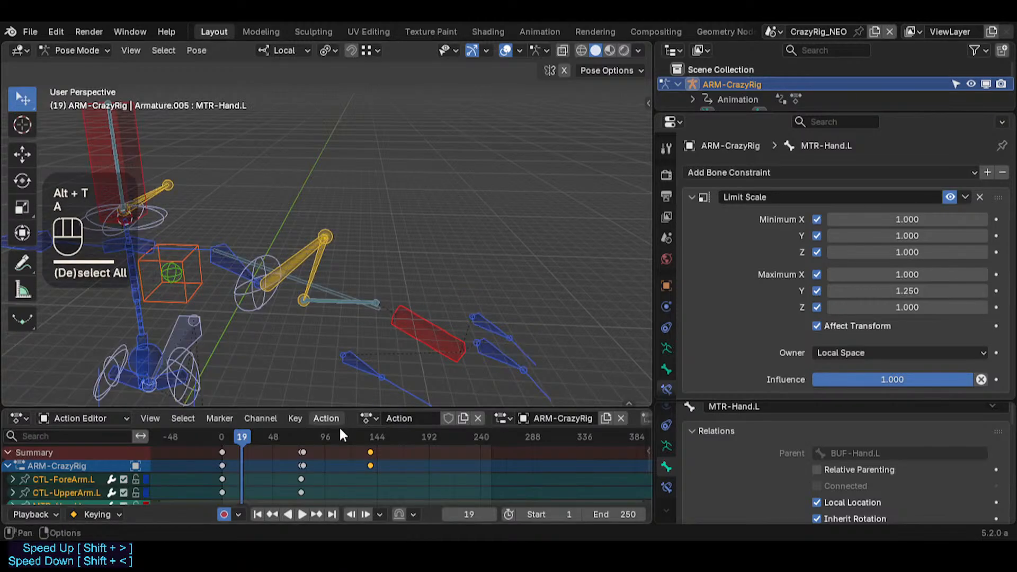
key(a)
key(alt+g)
key(alt+g)
Step: Delete all keyframes from the ARM-CrazyRig action and turn off auto keying
key(a)
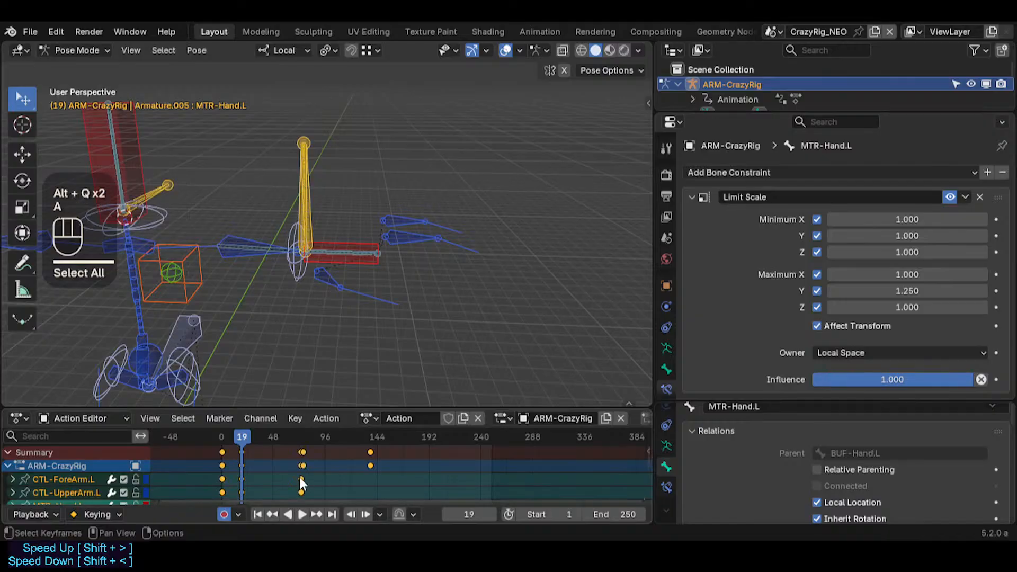
key(x)
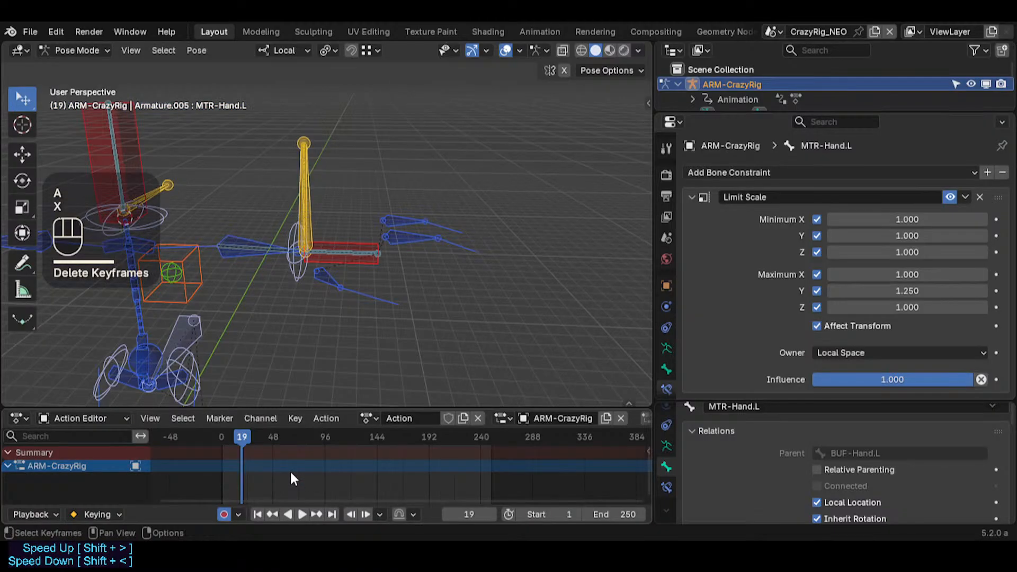
key(shift+ctrl+alt+r)
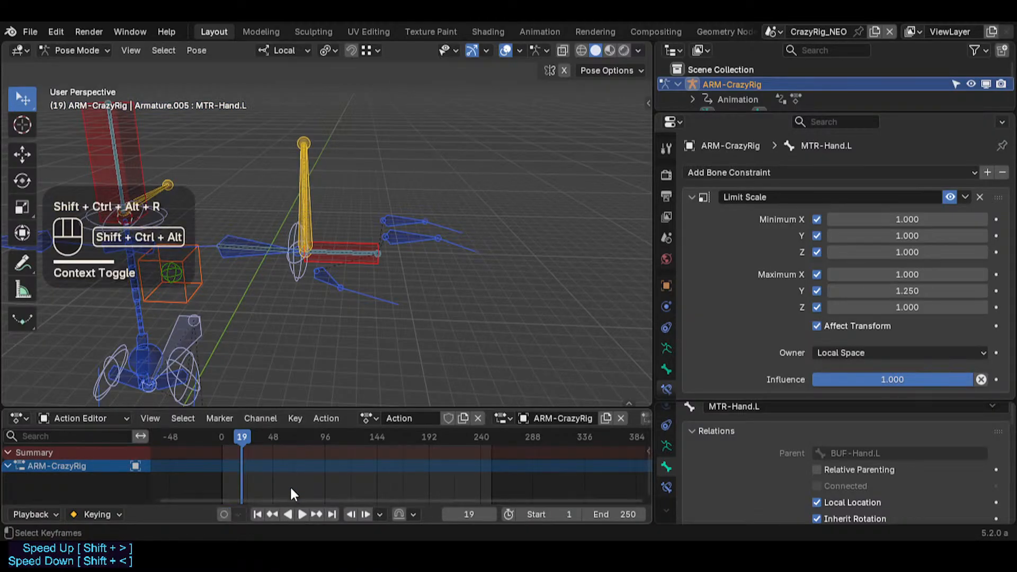
Step: Select every bone with the whole upper rig in view and reset its pose transforms again
key(shift+grave)
key(a)
click(279, 321)
key(a)
key(alt+q)
key(alt+q)
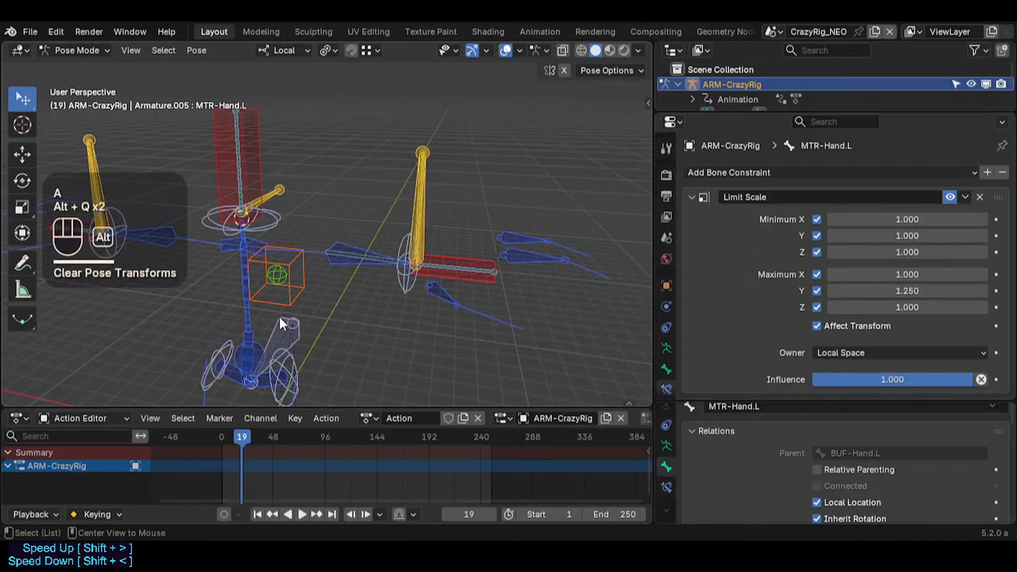
Step: Try rotating and moving MTR-Hand.L, and clear its pose location
double_click(286, 271)
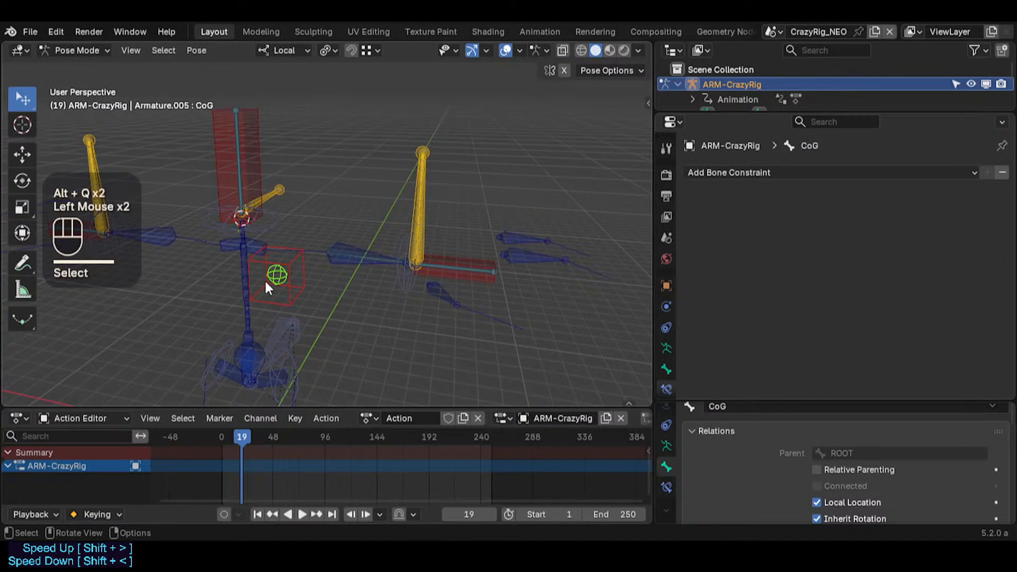
click(475, 278)
key(r)
key(Escape)
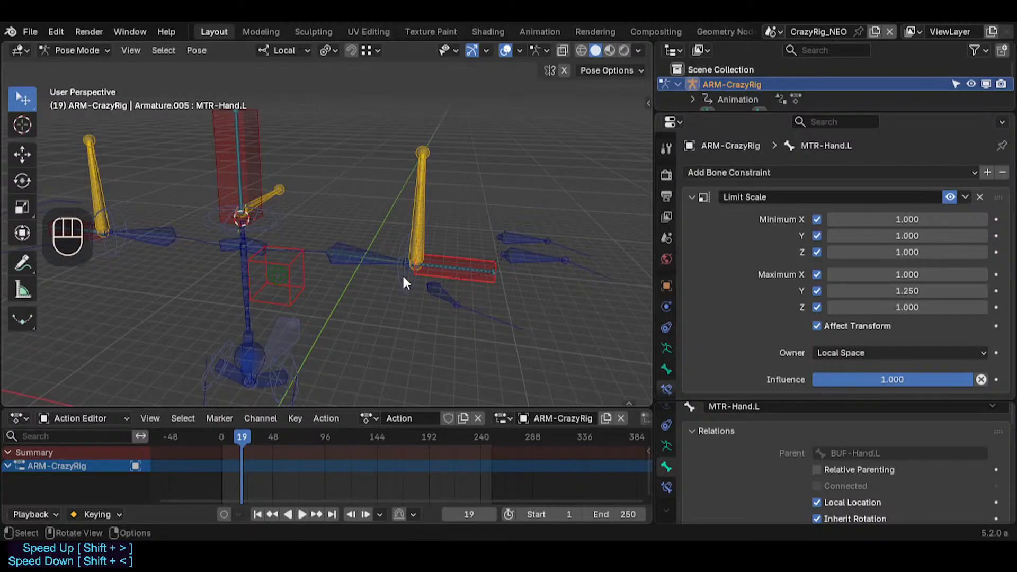
click(459, 265)
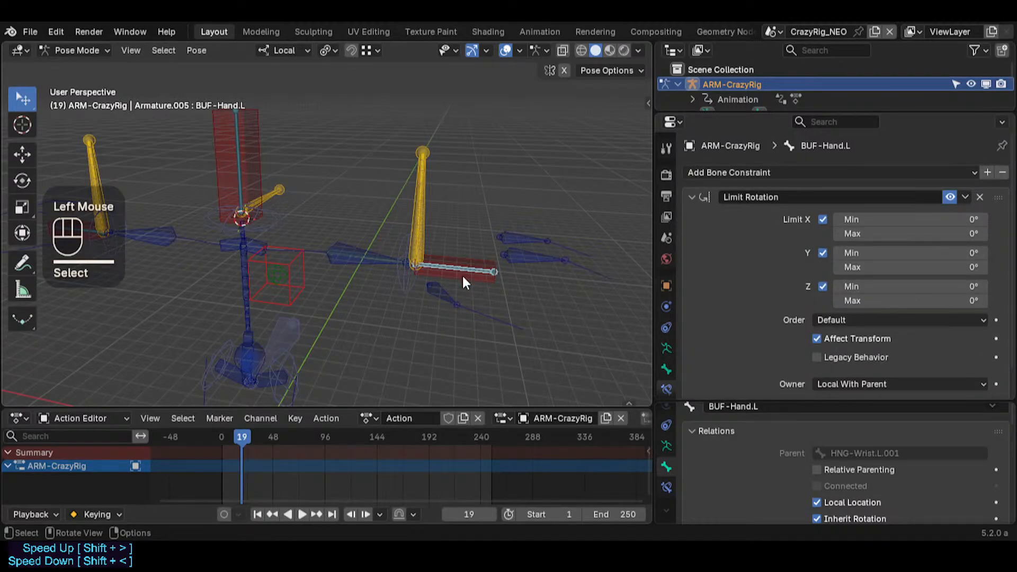
click(462, 273)
click(461, 272)
key(g)
click(524, 296)
key(alt+g)
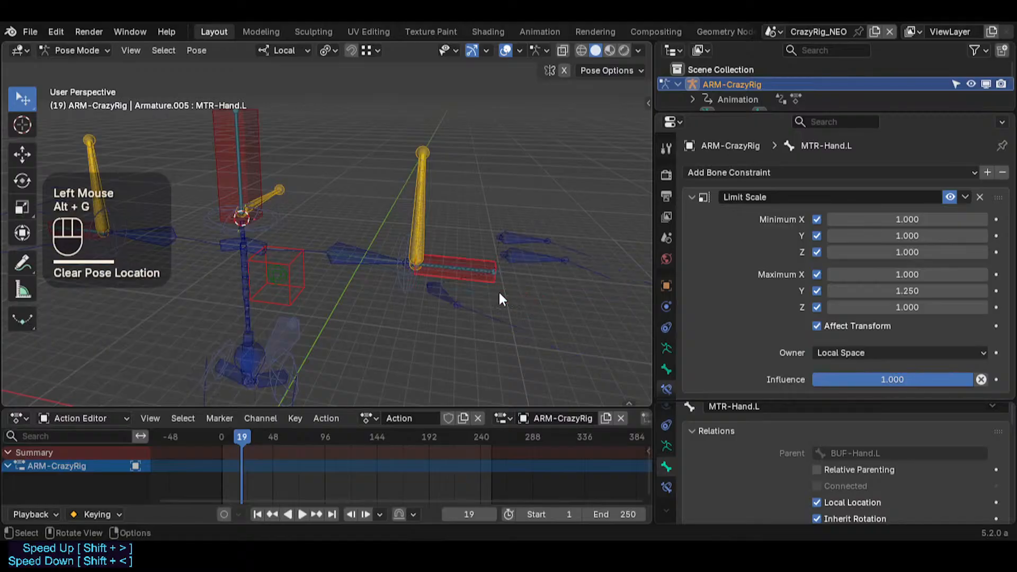
Step: Move MTR-Hand.L outward from BUF-Hand.L and shift CTL-ForeArm.L toward the torso
key(g)
click(479, 286)
click(374, 260)
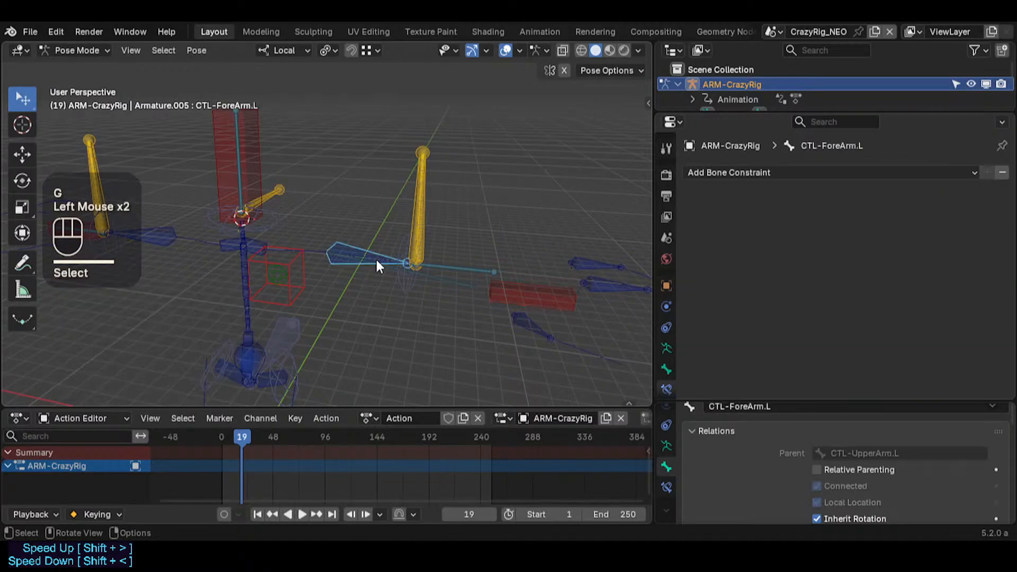
key(g)
click(345, 254)
Step: Clear MTR-Hand.L's pose location and move CTL-ForeArm.L about 1.59 m in X and 0.45 m in Y
click(474, 283)
key(alt+g)
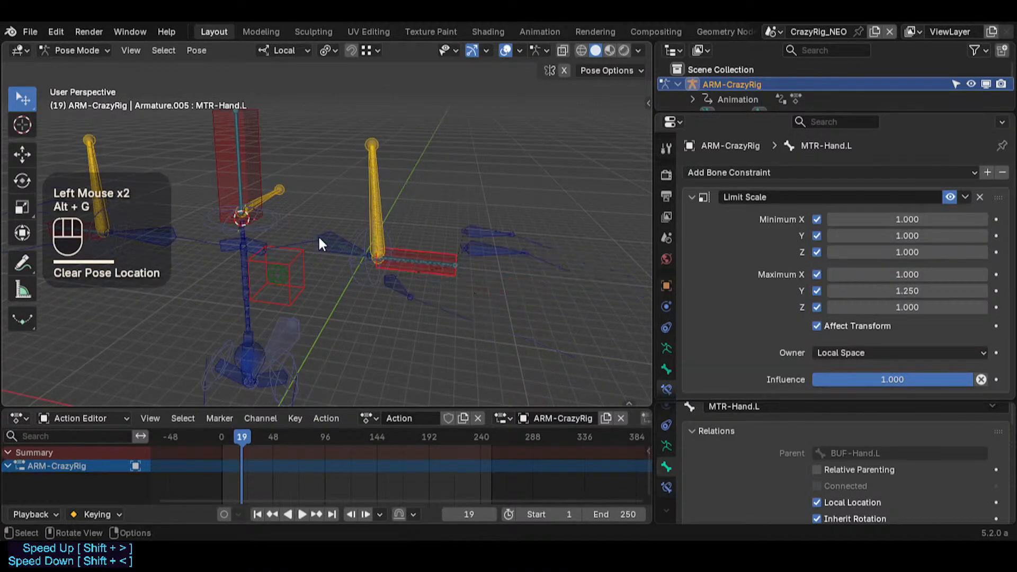
click(317, 234)
key(g)
key(Escape)
click(339, 231)
key(g)
click(400, 234)
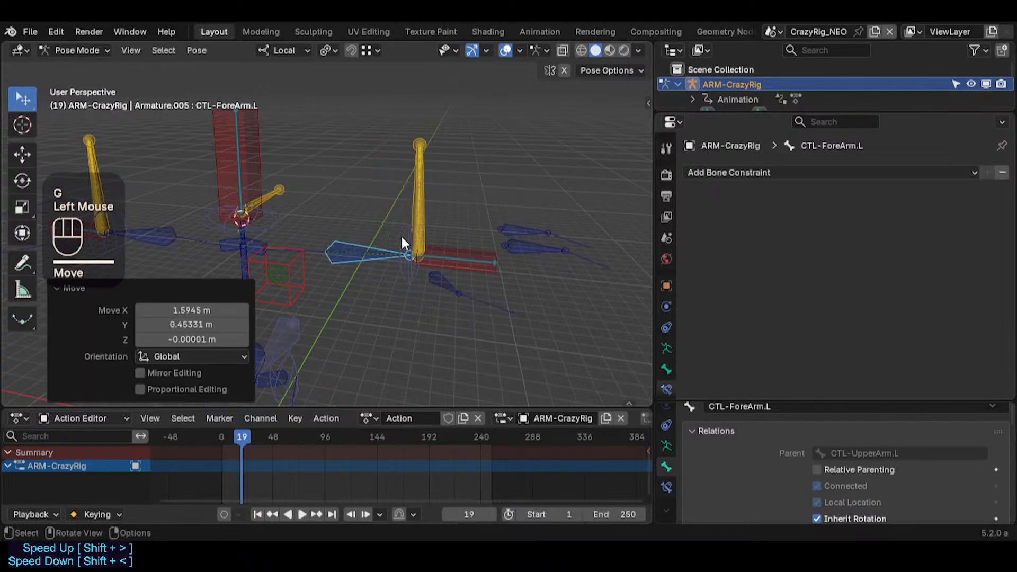
Step: Move MTR-Hand.L slightly off BUF-Hand.L, to a location of about -0.03 m in X, 0.37 m in Y and -0.25 m in Z
click(475, 279)
key(g)
click(483, 263)
Step: Examine the location, rotation and scale values of MTR-Hand.L
click(480, 261)
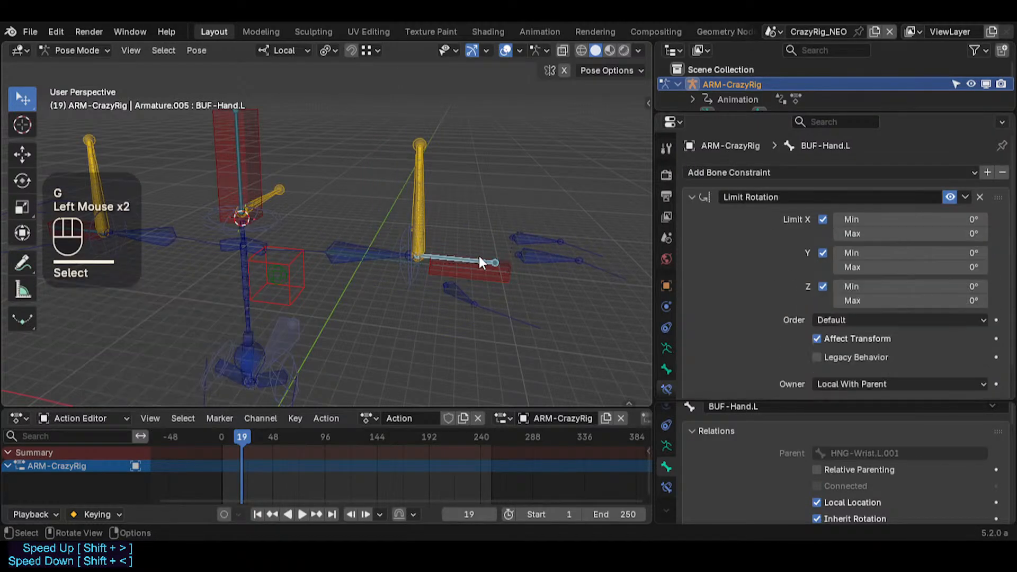
click(480, 274)
key(n)
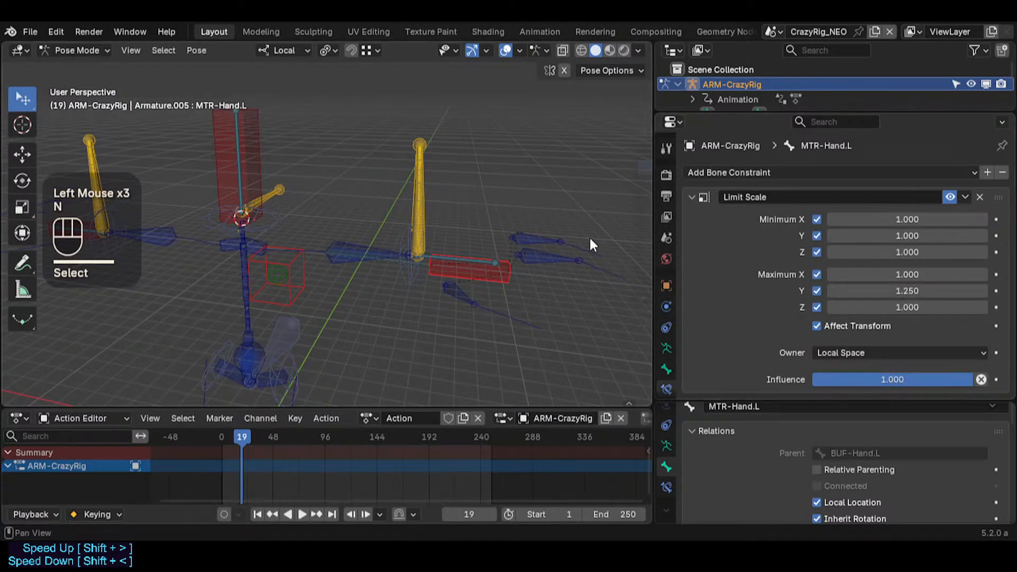
click(513, 93)
click(533, 110)
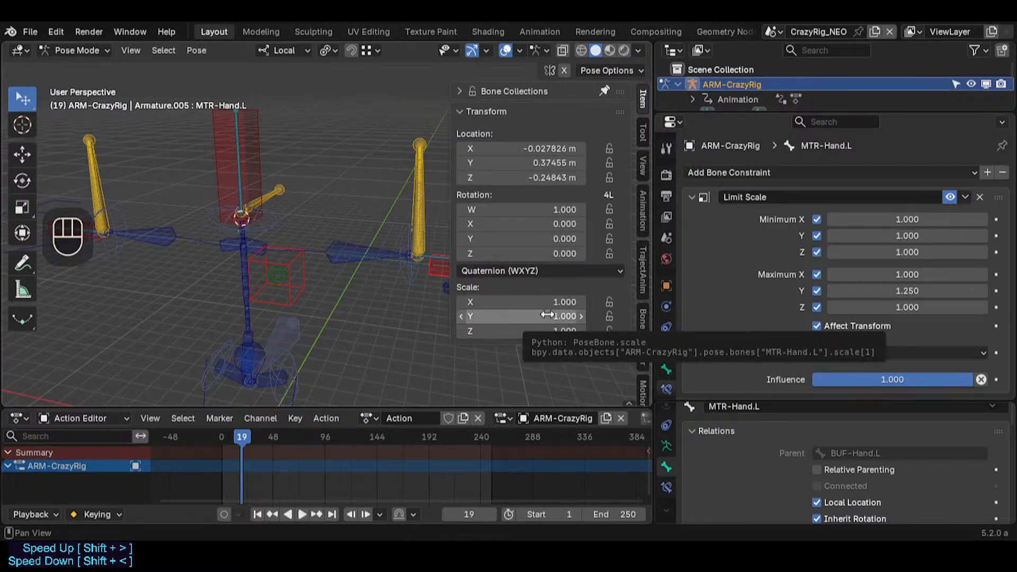
key(n)
key(n)
key(n)
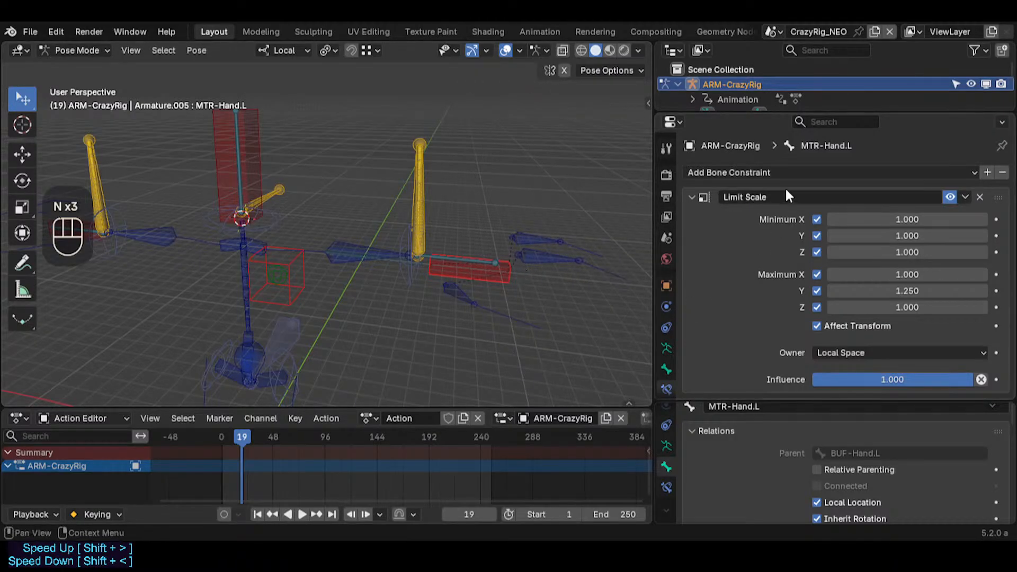
Step: Compare the Limit Scale constraint of MTR-Hand.L with the Limit Rotation constraint of BUF-Hand.L
scroll(800, 244, down, 1)
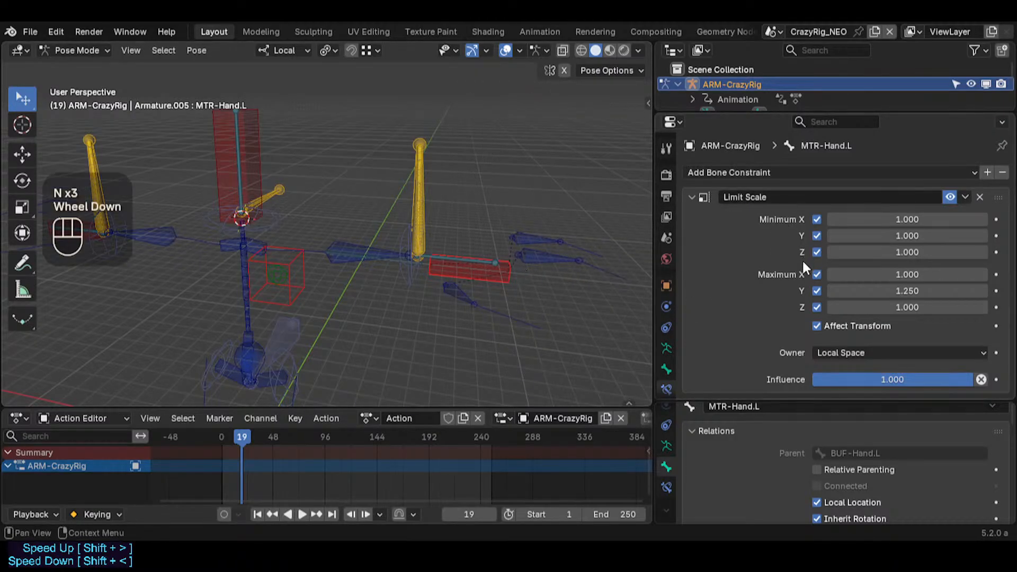
click(471, 270)
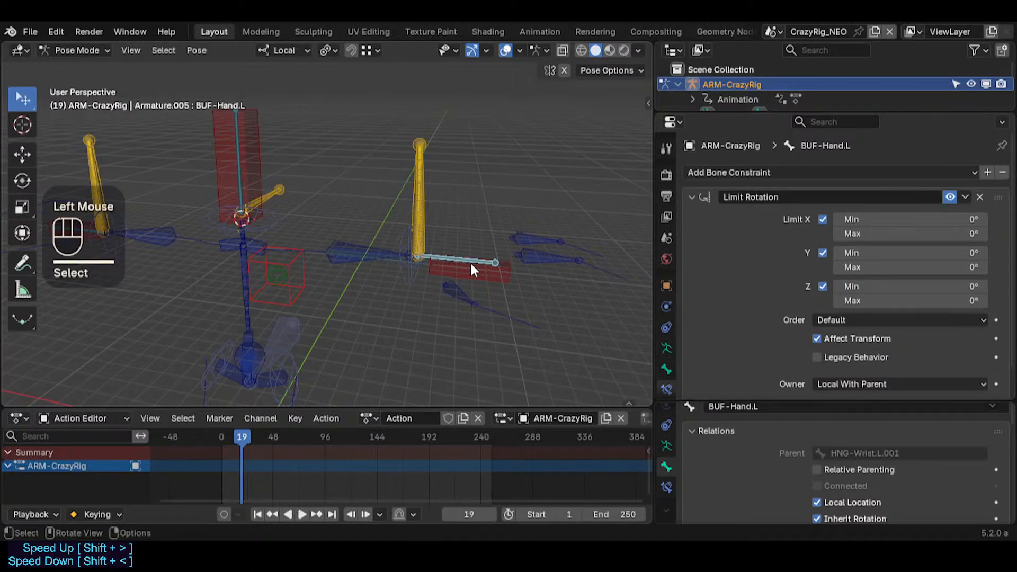
click(479, 274)
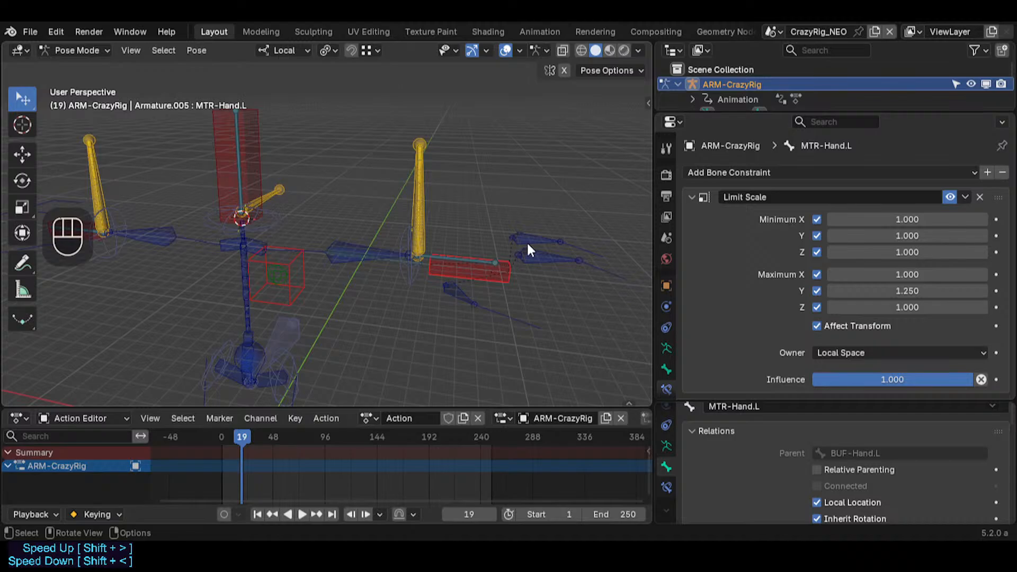
click(481, 274)
click(536, 251)
Step: Try scaling MTR-Hand.L up to test its effect on the hand and fingers
click(471, 272)
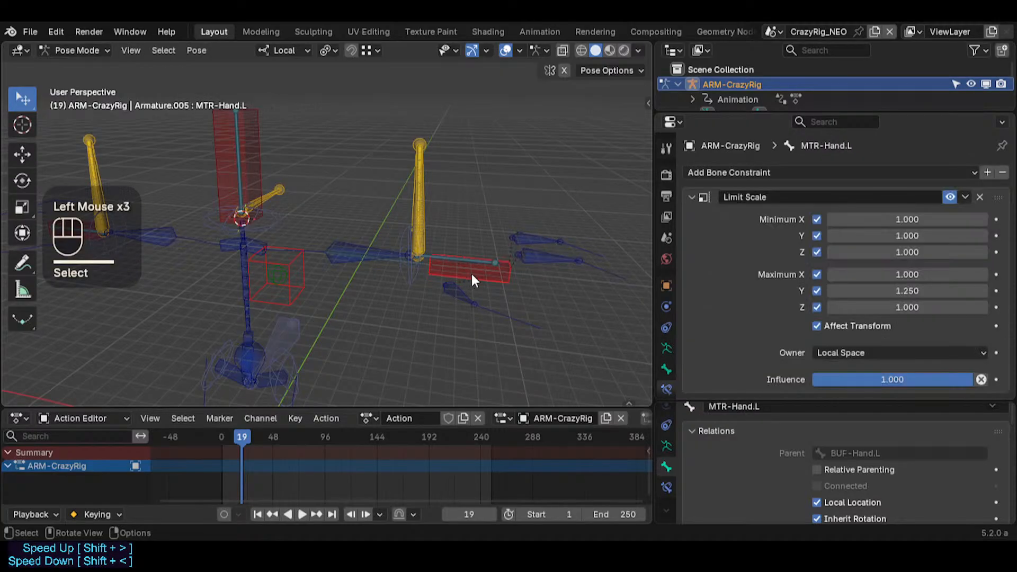
key(s)
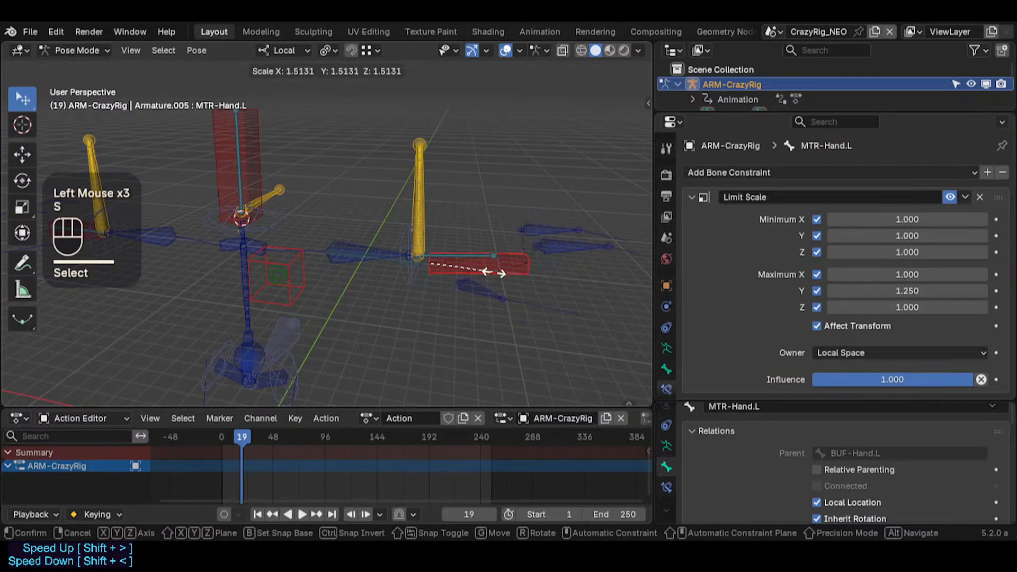
key(Escape)
key(s)
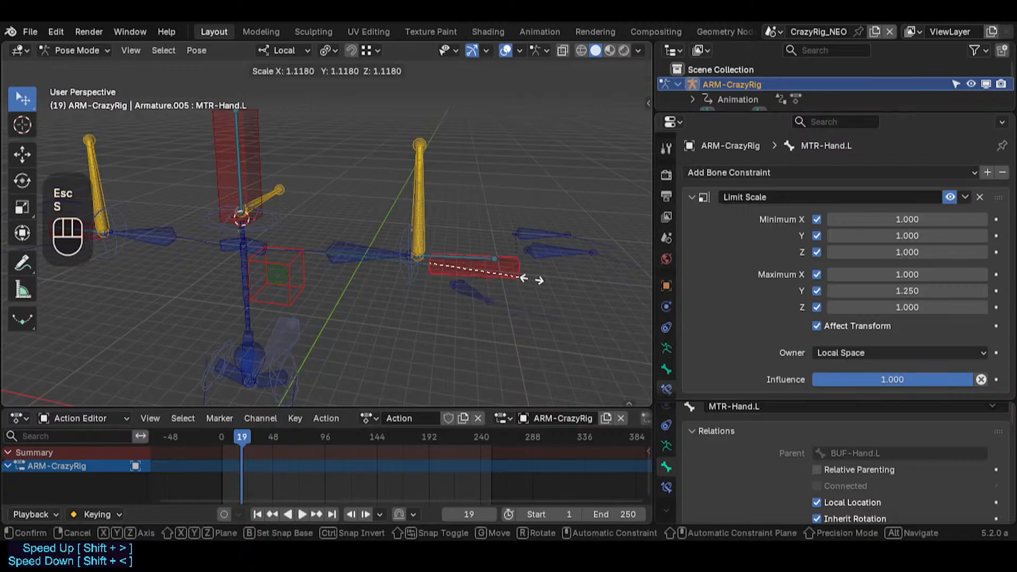
key(Escape)
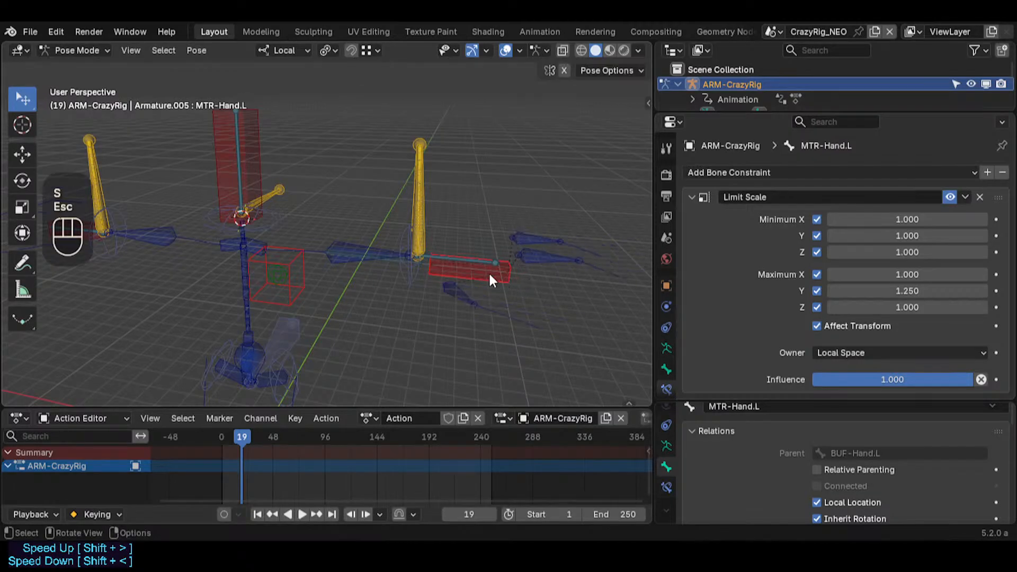
Step: Move MTR-Hand.L about -0.98, -0.90 and -1.97 m in X, Y and Z, and back by about 1.08, 0.88 and 1.82 m
key(g)
key(Escape)
key(g)
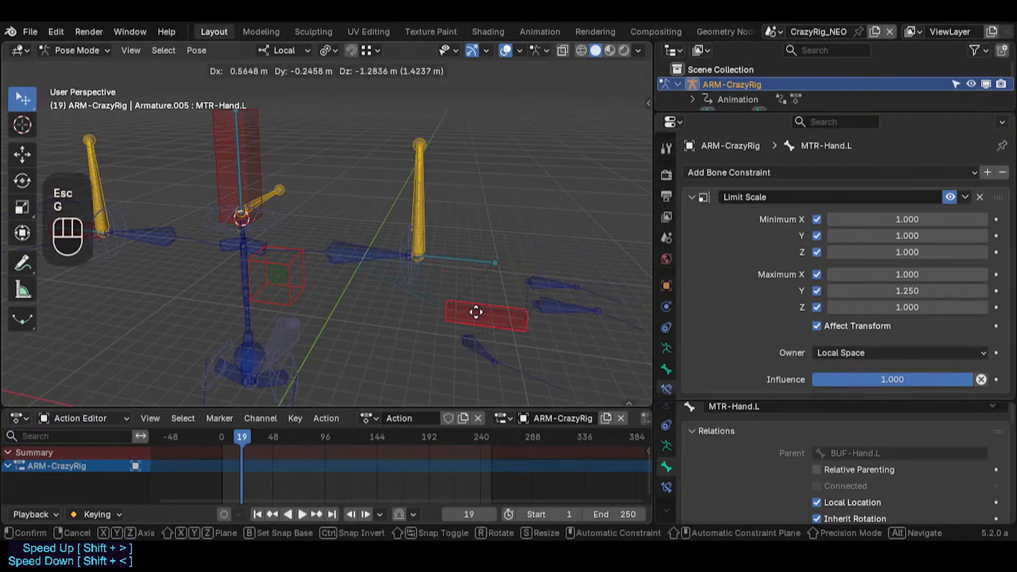
key(Escape)
key(g)
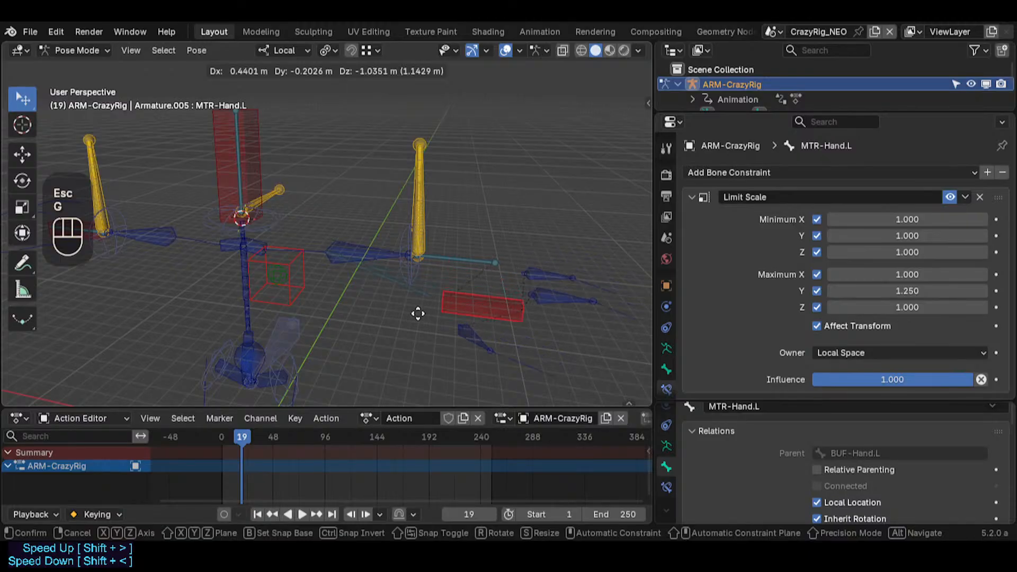
click(408, 296)
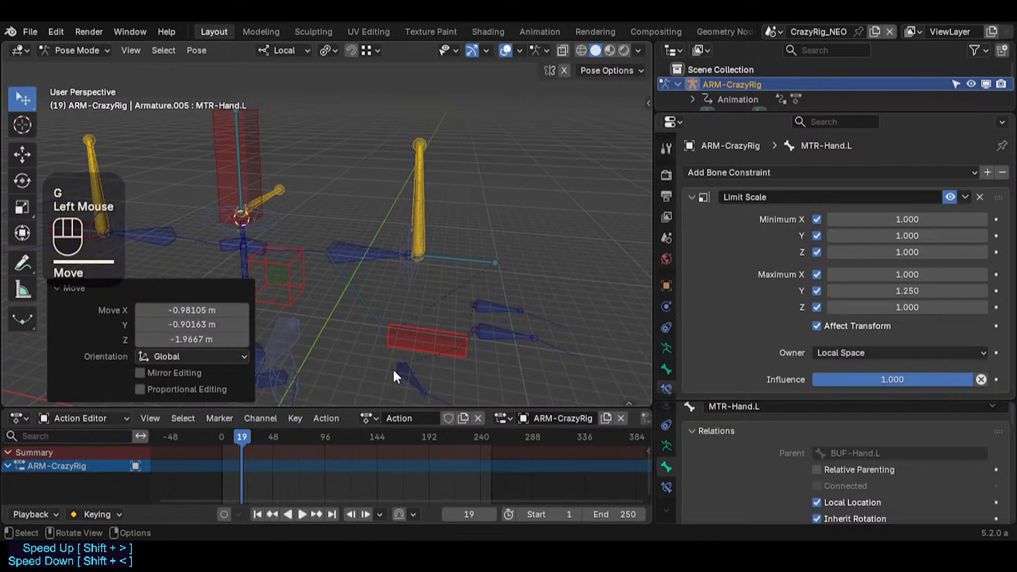
key(g)
click(462, 280)
Step: Reposition MTR-Hand.L with several free moves, leaving it slightly farther out along the end of BUF-Hand.L
key(g)
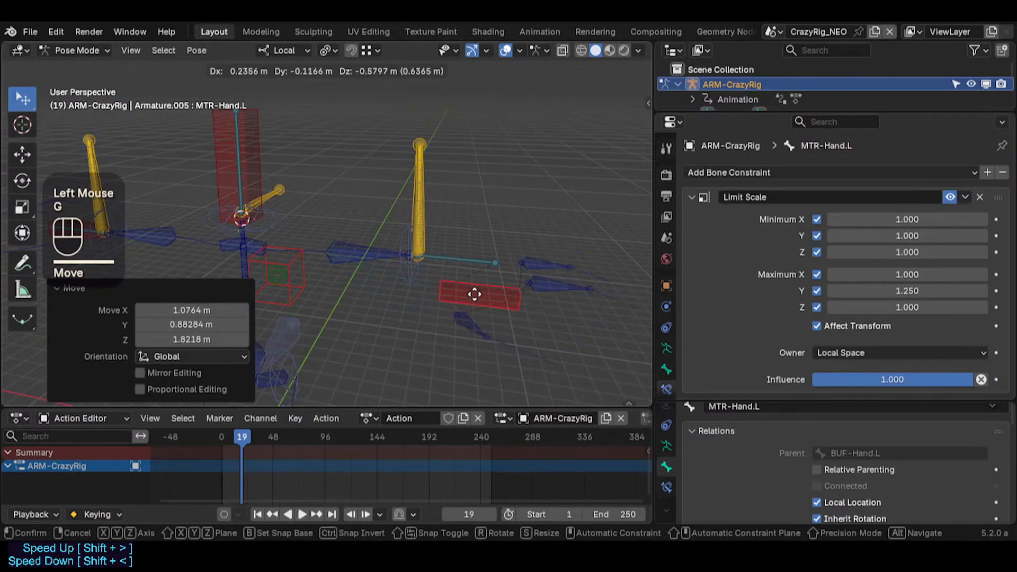
key(Escape)
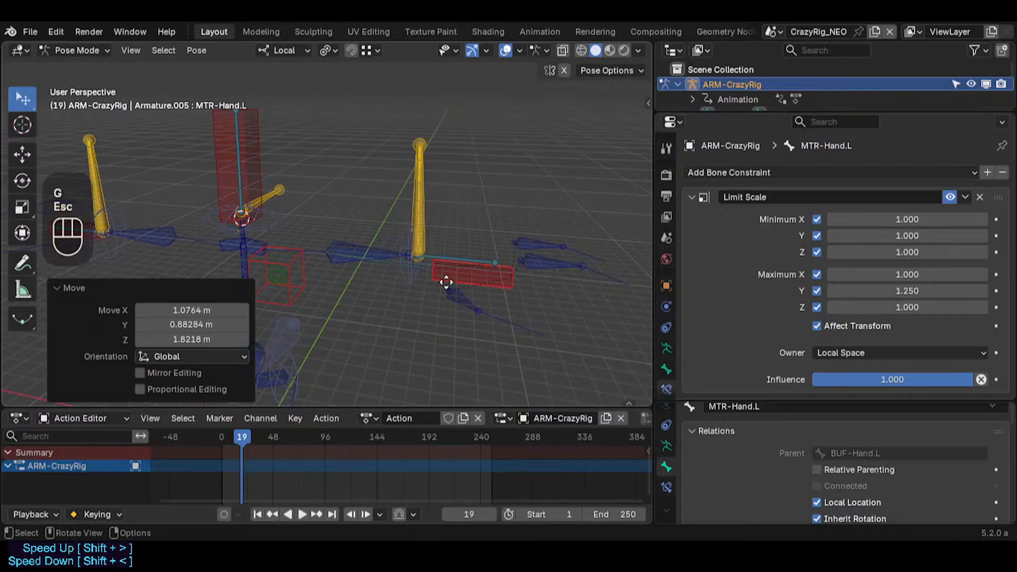
key(g)
key(Escape)
click(98, 292)
key(g)
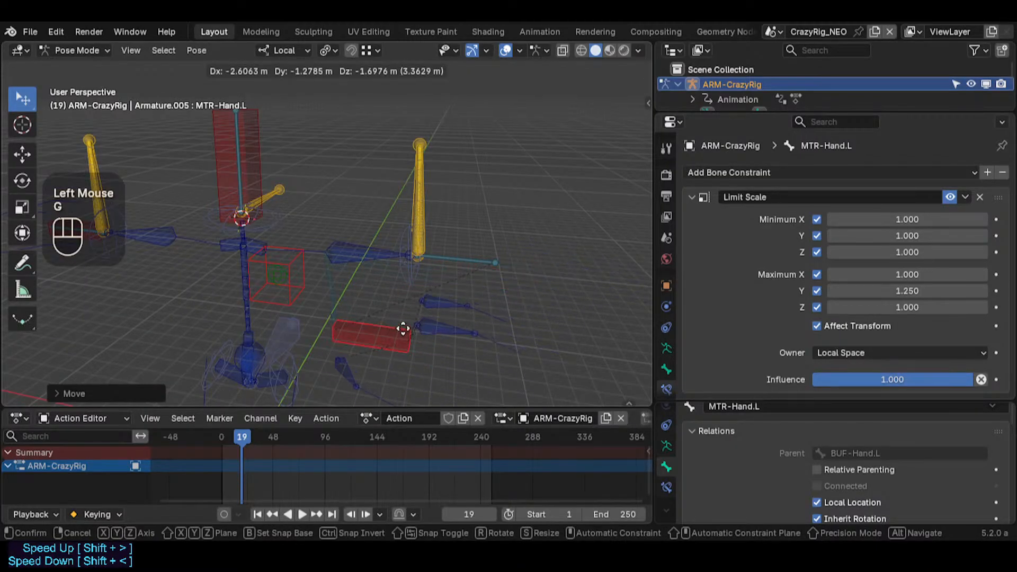
click(498, 286)
key(g)
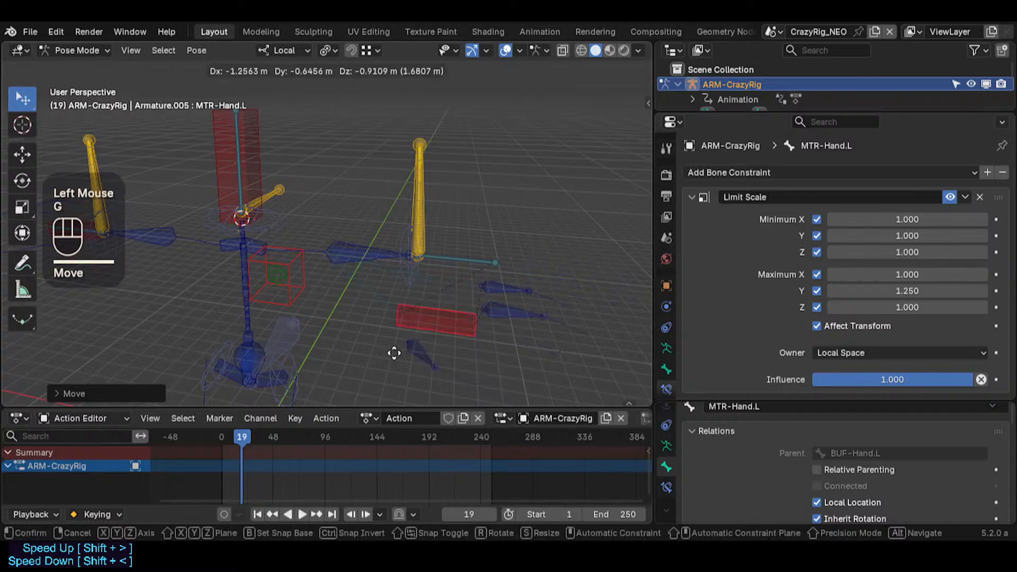
click(461, 290)
Step: Try rotating CTL-ForeArm.L to test how MTR-Hand.L responds to the forearm at its unscaled size
click(391, 247)
key(r)
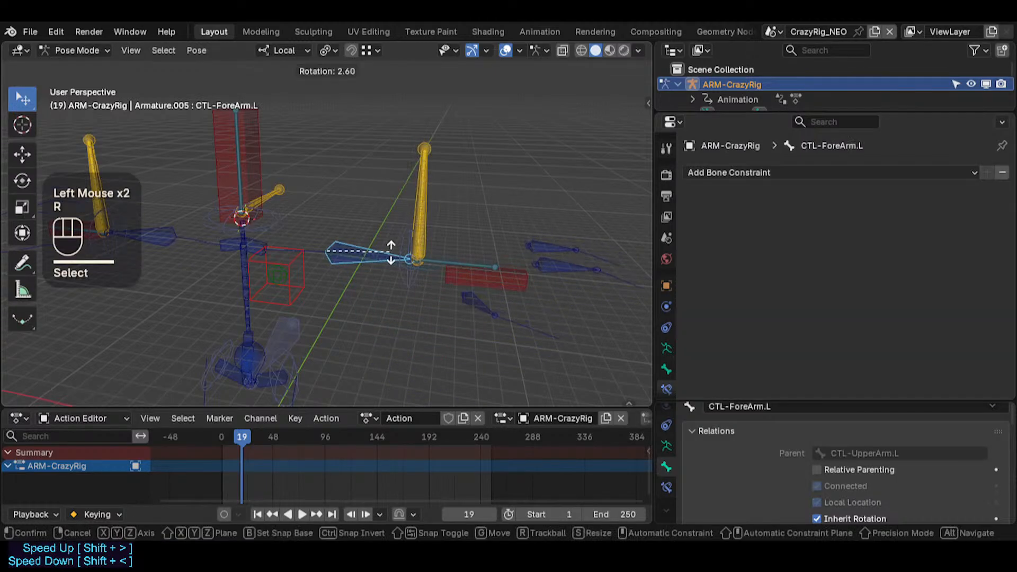
key(r)
key(Escape)
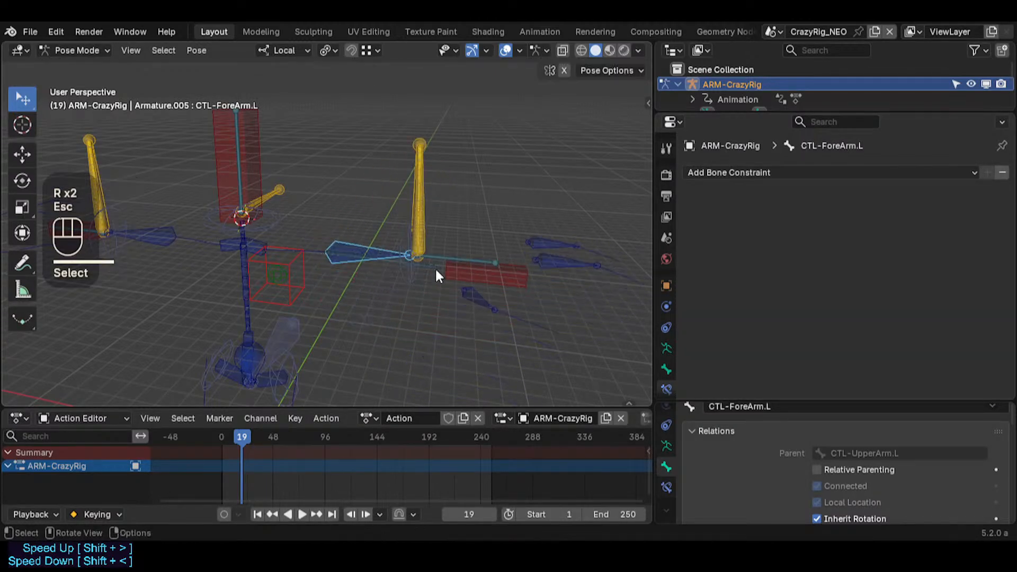
click(435, 274)
key(g)
key(Escape)
click(395, 246)
key(r)
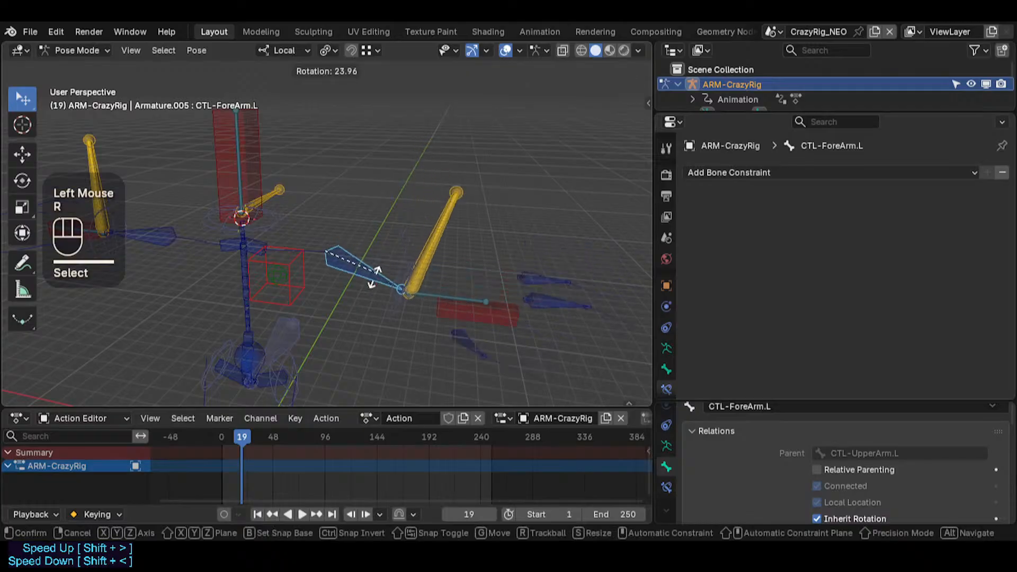
key(r)
key(Escape)
Step: Scale MTR-Hand.L up by a factor of about 2.6
click(463, 263)
click(481, 266)
key(s)
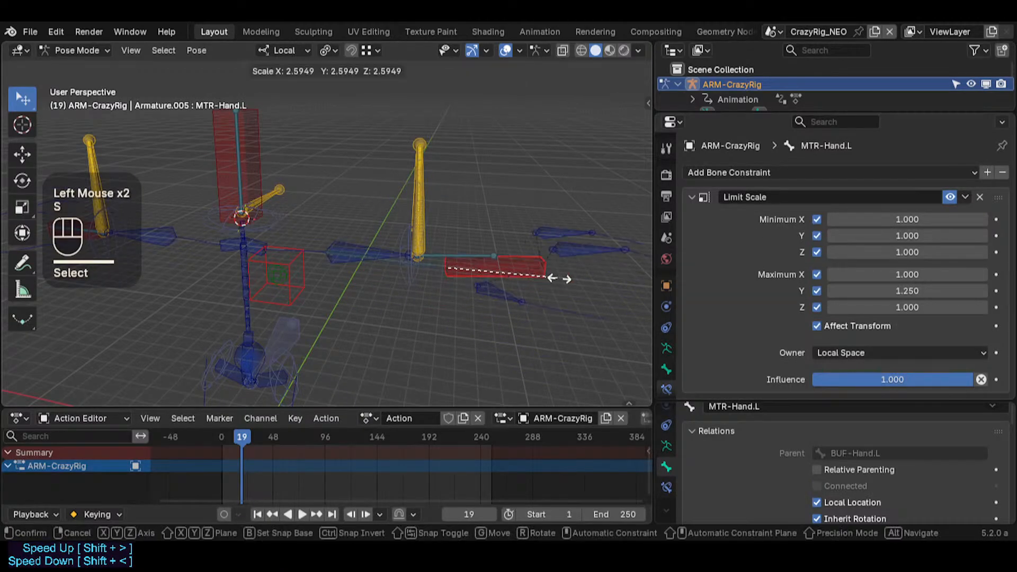
click(554, 278)
Step: Try plain and trackball rotations of CTL-ForeArm.L to test how the scaled-up MTR-Hand.L responds
click(417, 264)
key(r)
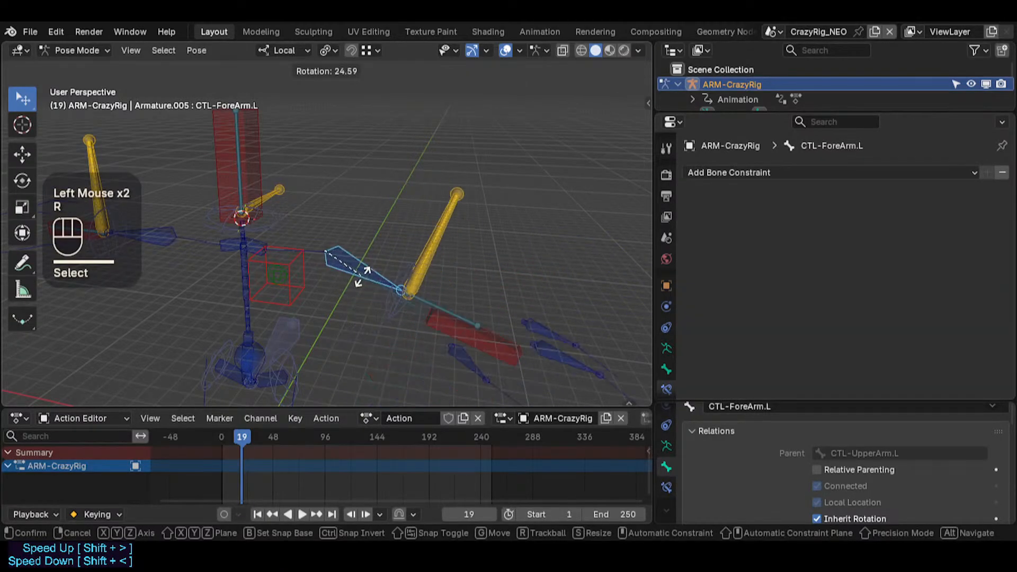
key(Escape)
key(r)
key(r)
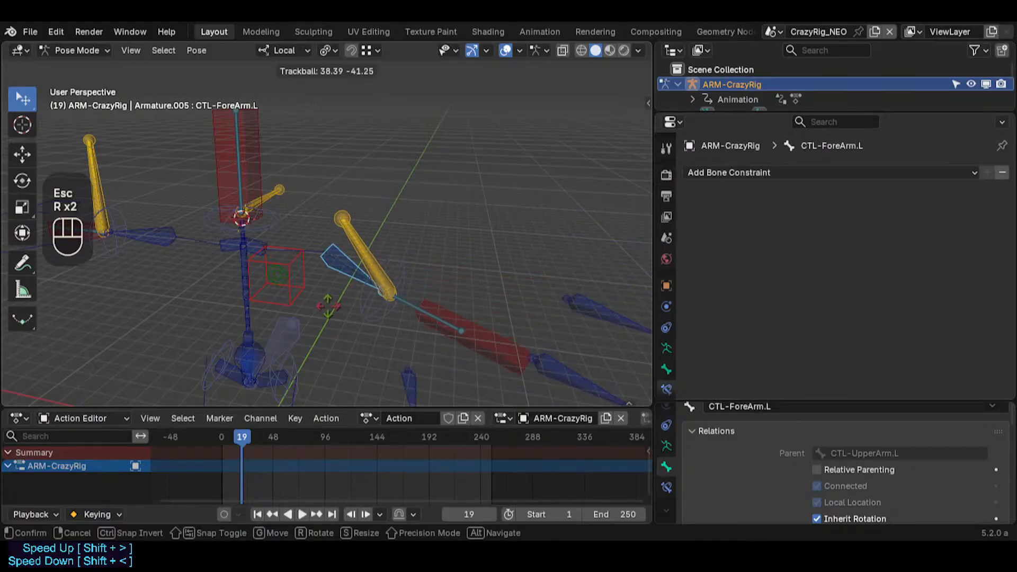
key(Escape)
Step: Clear the pose transforms of all bones at frame 3 and save the file
click(224, 435)
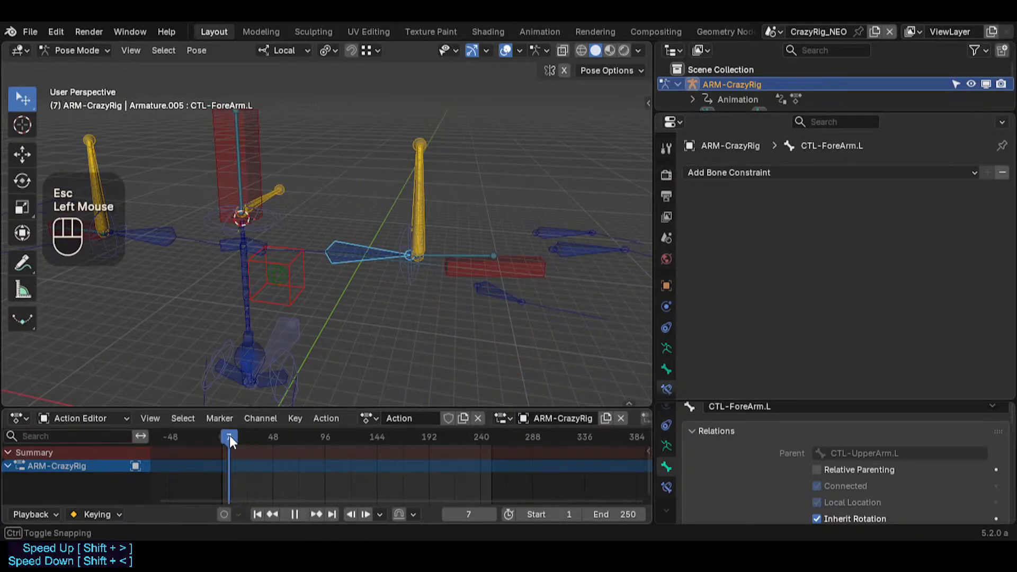
key(a)
key(alt+q)
key(alt+q)
key(ctrl+s)
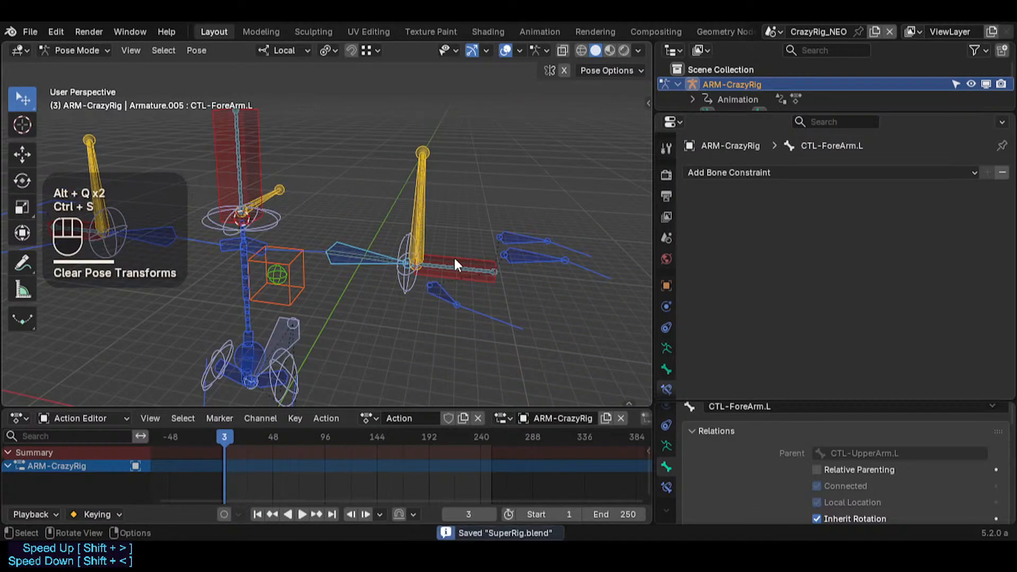
Step: Calculate the motion path of MTR-Hand.L with In Range display, Scene Frame Range and Heads as bake location
click(454, 262)
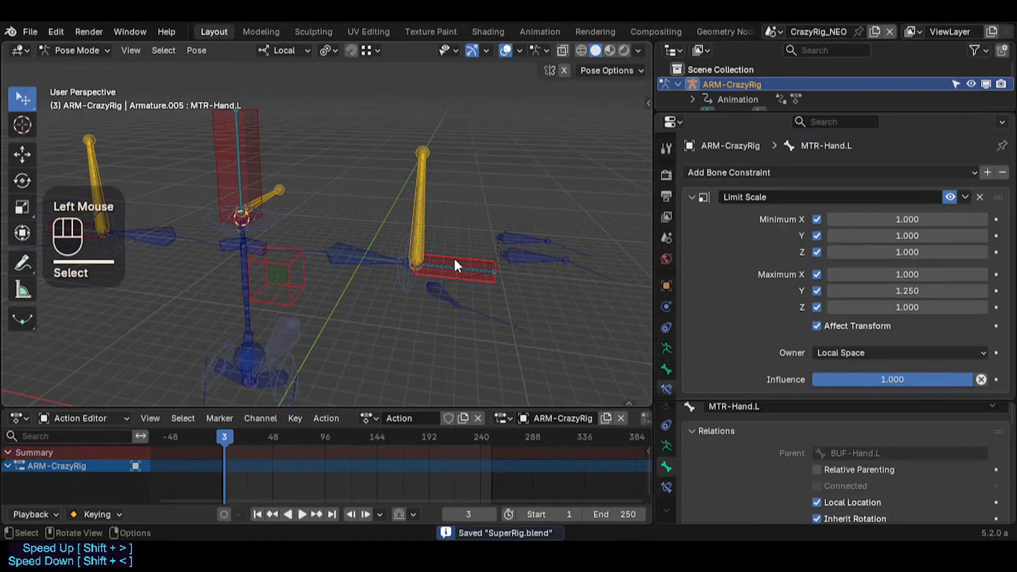
key(ctrl+t)
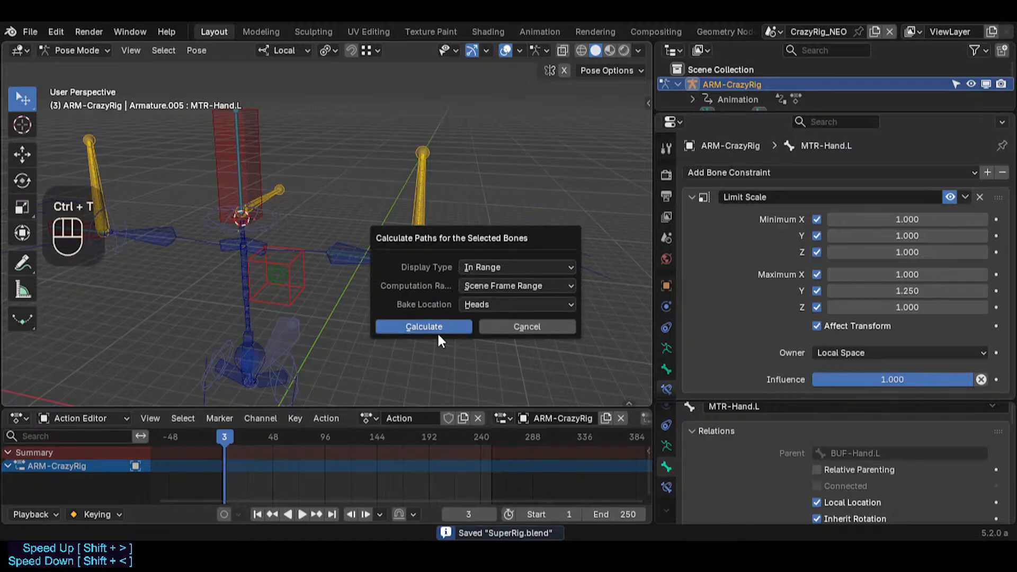
click(424, 326)
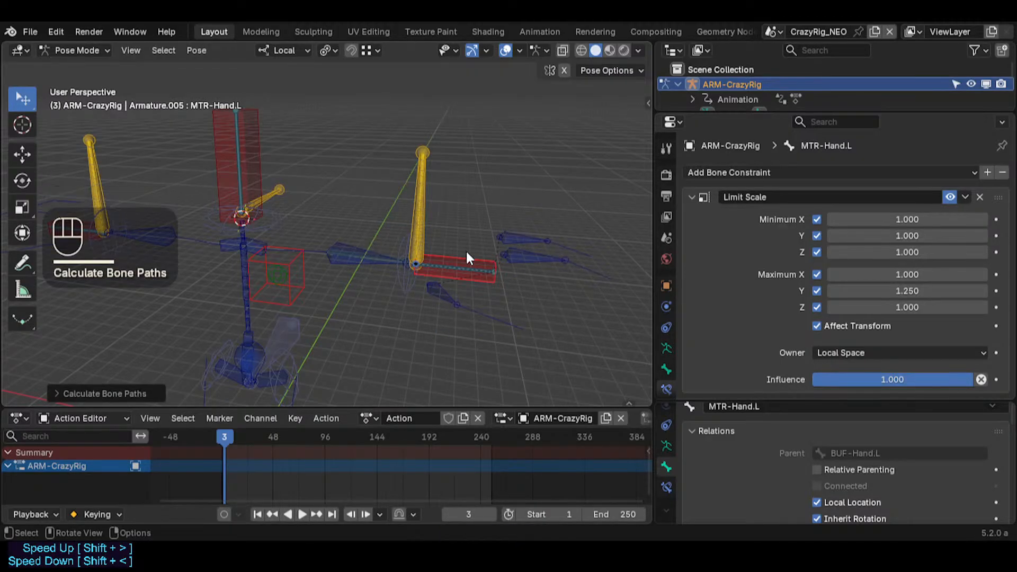
Step: Keyframe MTR-Hand.L at frame 3, then move it about -1.60, -0.93 and -1.49 m in X, Y and Z and keyframe it at frame 81
key(i)
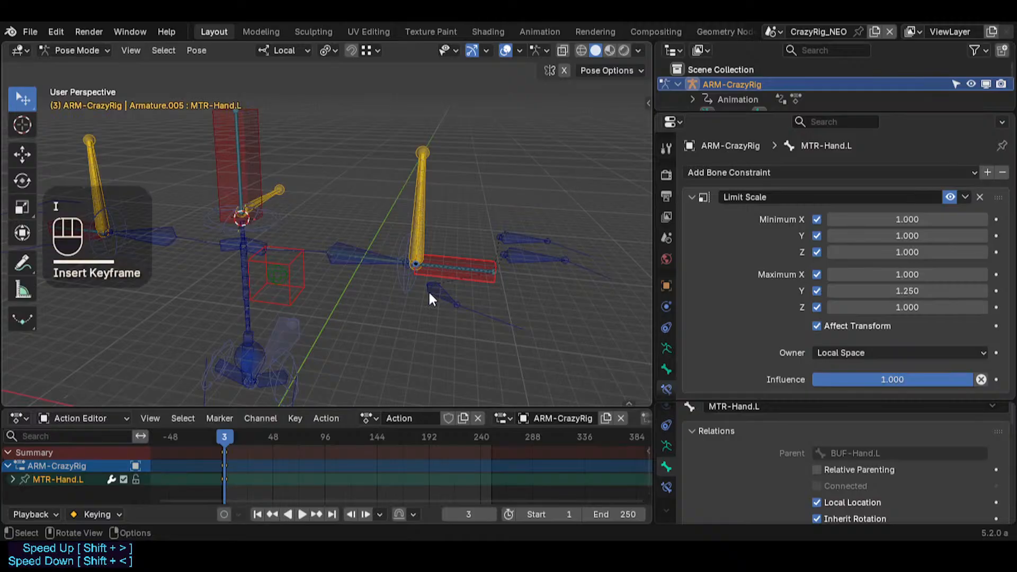
drag(224, 437, 309, 437)
key(g)
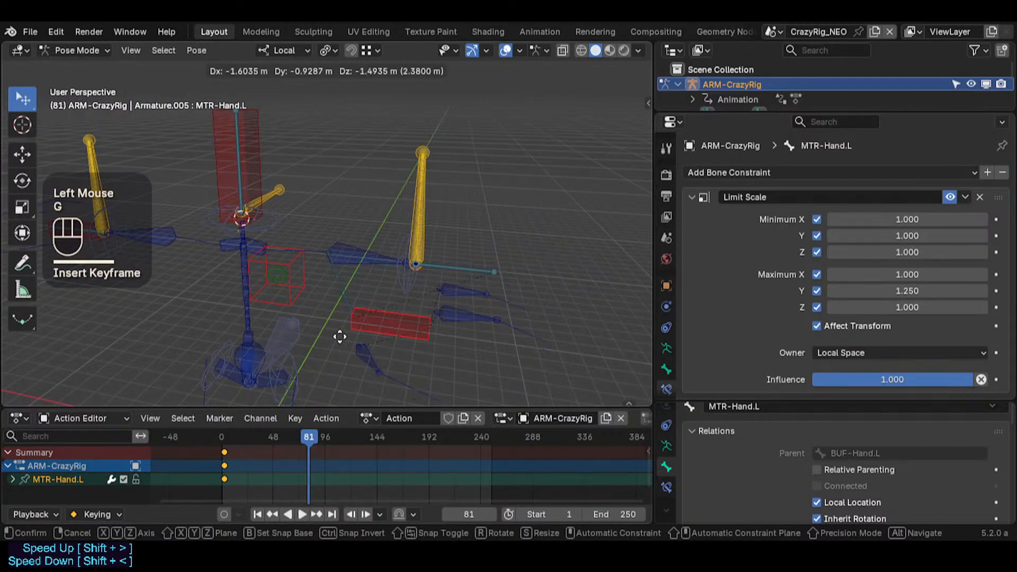
click(324, 347)
key(i)
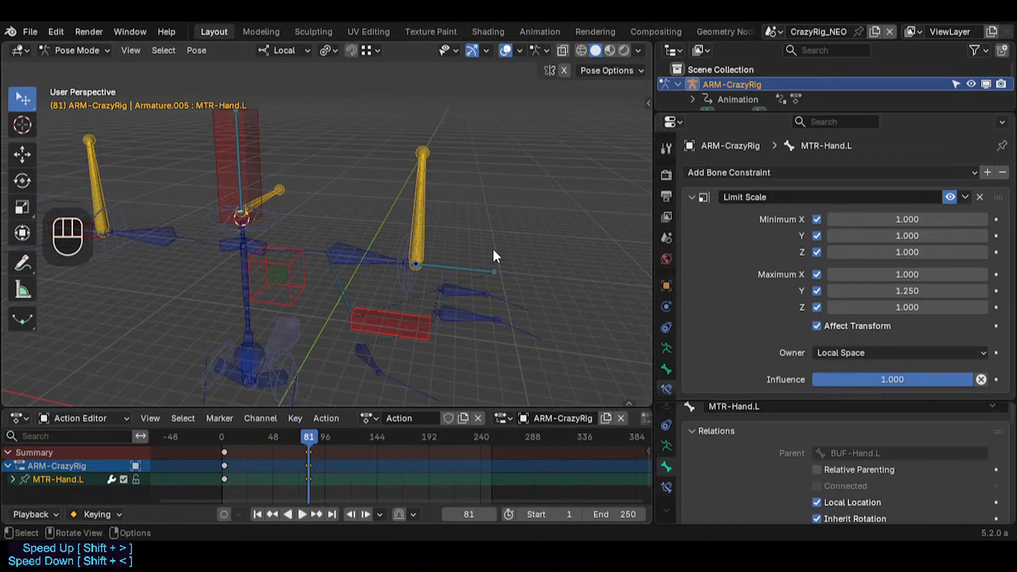
Step: Recalculate the motion path of MTR-Hand.L so it covers the new keyframed movement
click(389, 324)
key(ctrl+t)
click(363, 383)
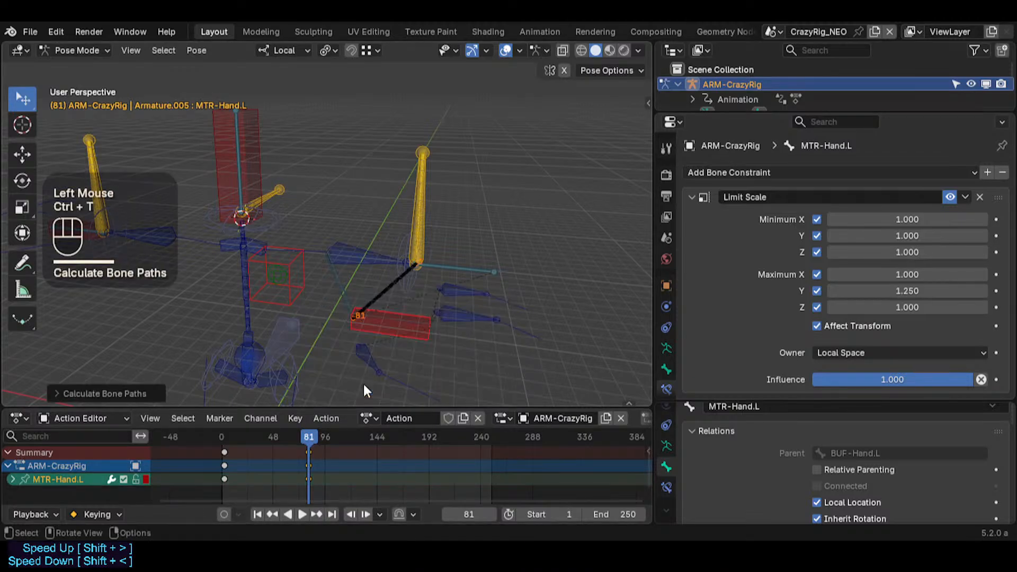
Step: Go back to the start of the timeline and step through the frames around MTR-Hand.L's first keyframe
drag(313, 433, 210, 431)
double_click(208, 431)
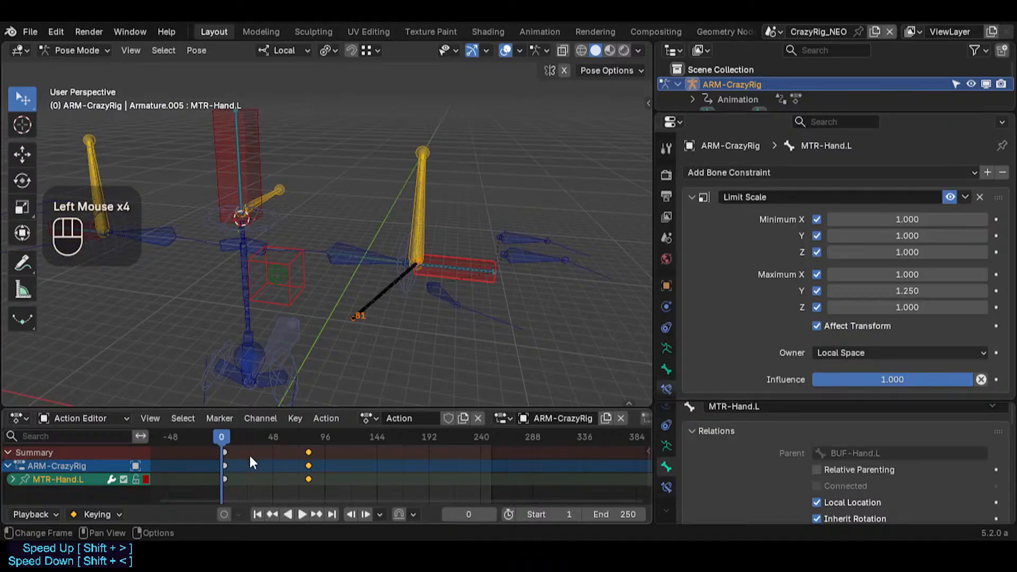
key(Right)
key(Right)
key(Left)
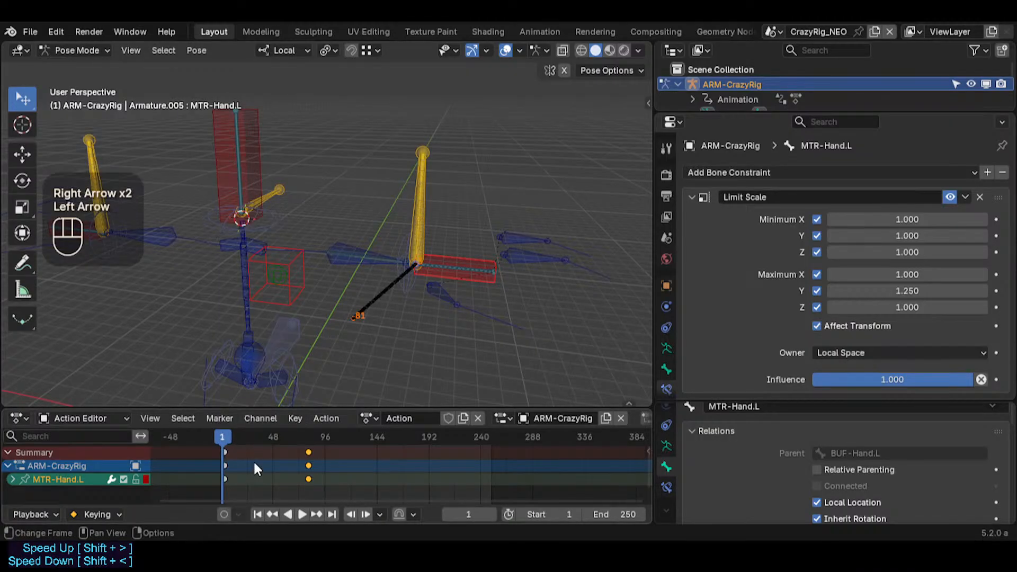
key(Left)
key(Right)
key(Right)
key(Right)
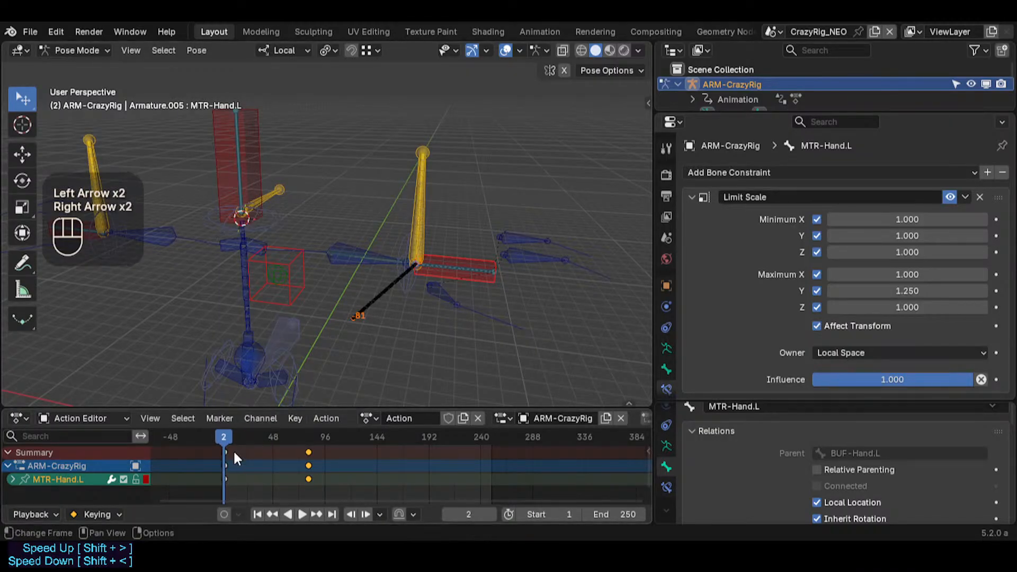
Step: Move MTR-Hand.L's first keyframe to frame 1
click(226, 448)
click(224, 449)
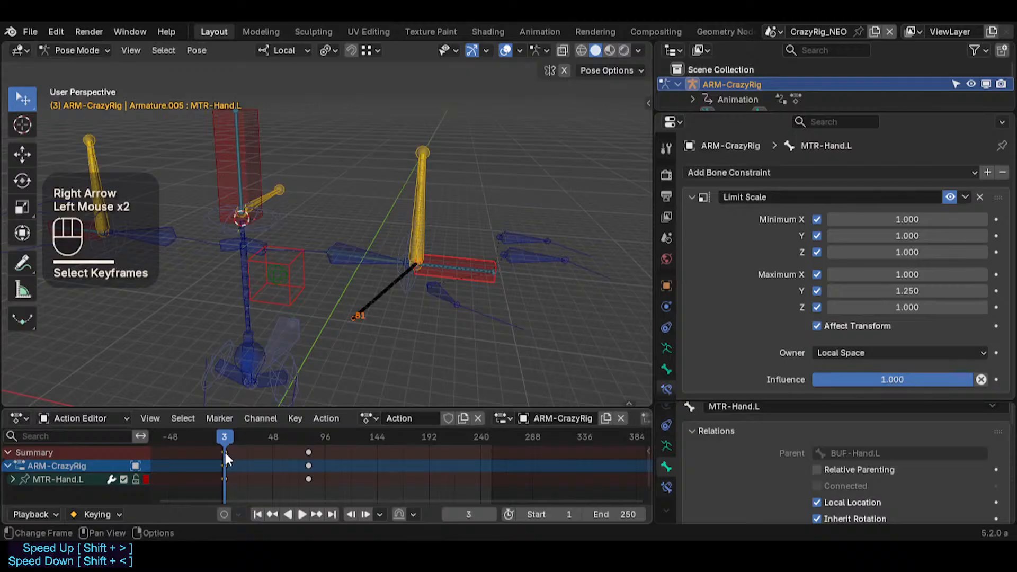
scroll(224, 450, up, 3)
key(shift+Left)
key(c)
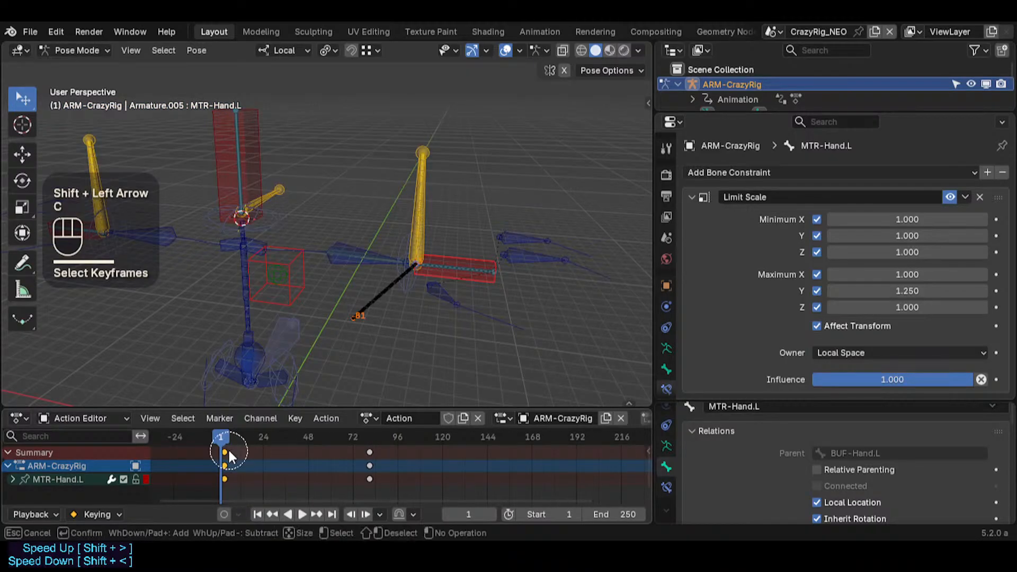
key(Escape)
click(220, 451)
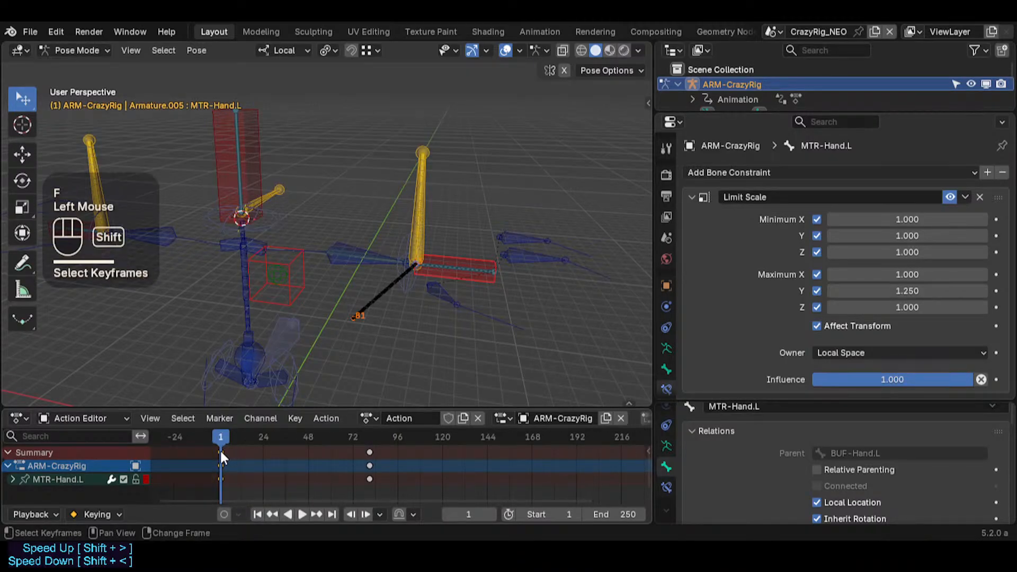
Step: Duplicate the frame 1 keyframe of MTR-Hand.L to frame 42 and go to that frame
key(shift+d)
click(294, 437)
click(294, 438)
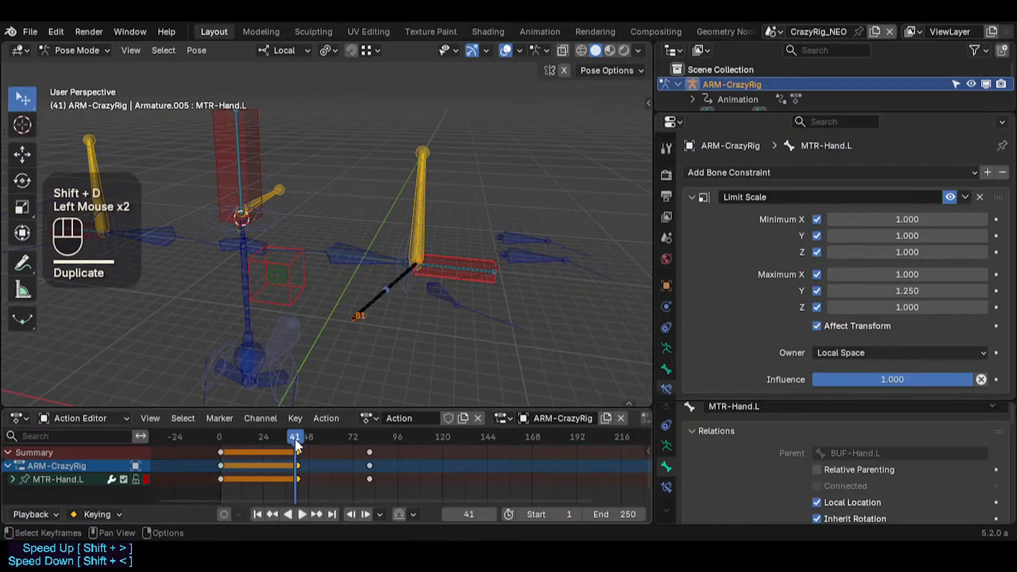
key(Down)
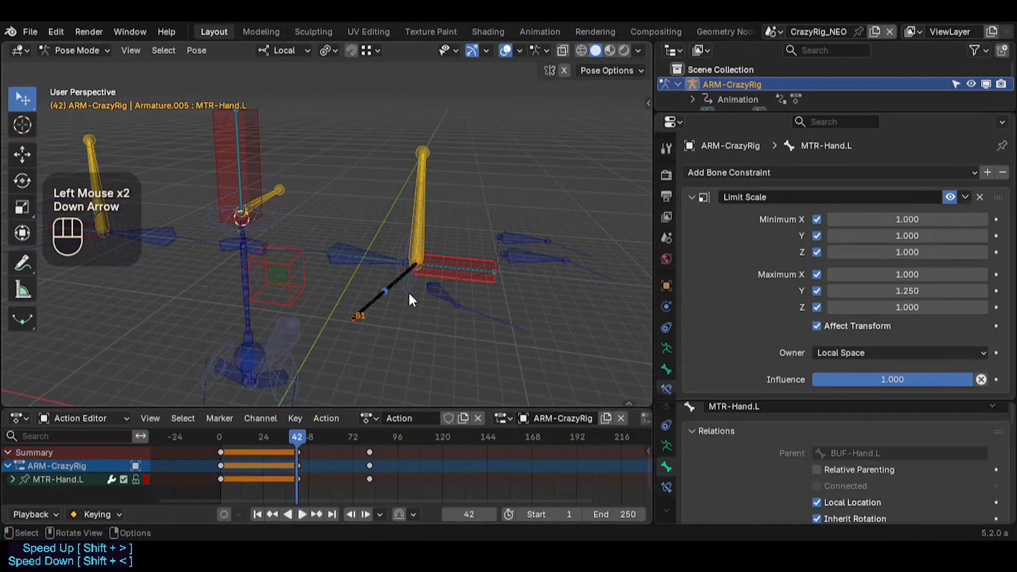
mouse_move(395, 273)
middle_down()
mouse_move(408, 337)
mouse_move(405, 282)
middle_up()
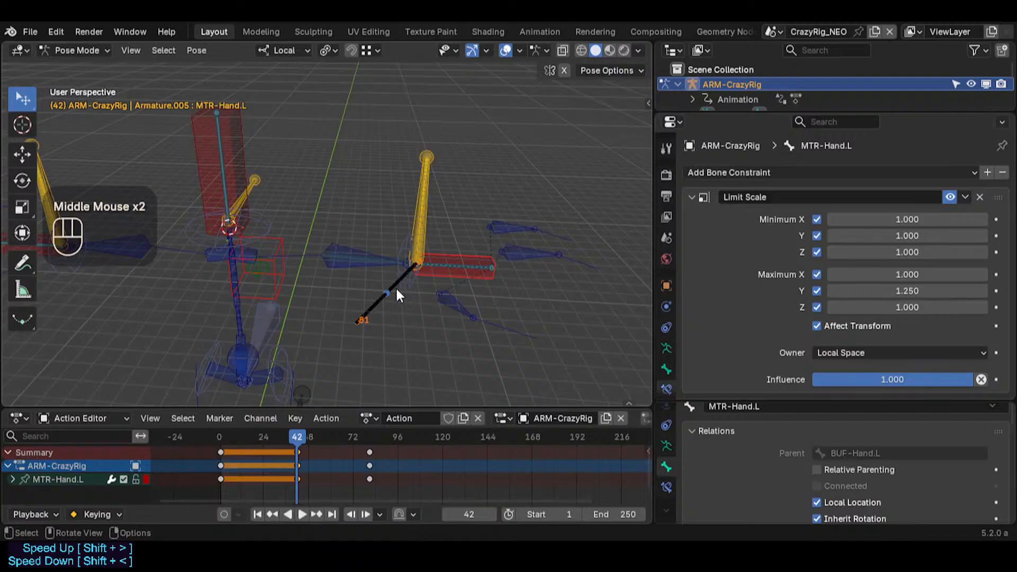
ctrl+scroll(372, 281, up, 1)
ctrl+right_click(371, 285)
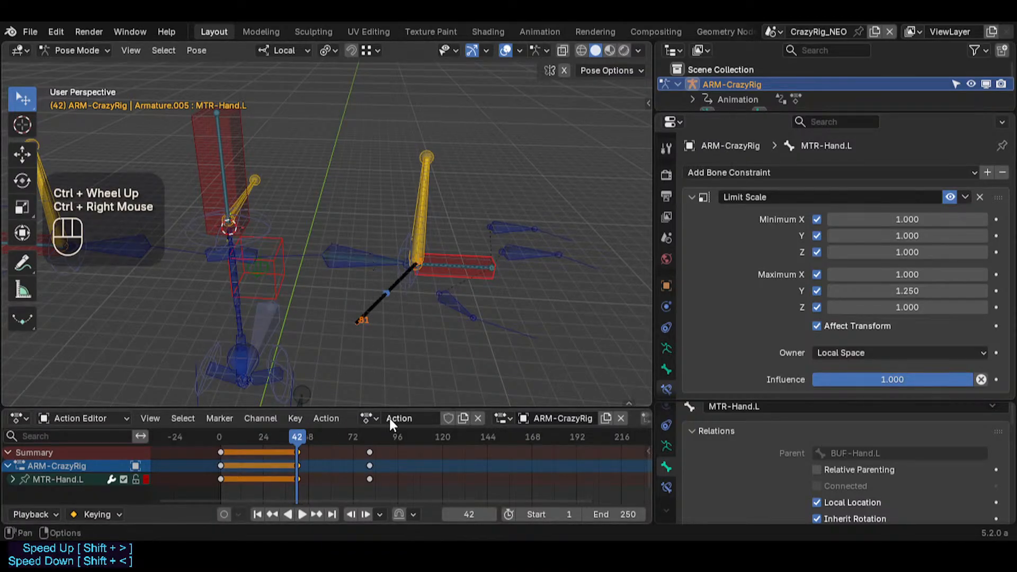
key(a)
key(x)
key(Escape)
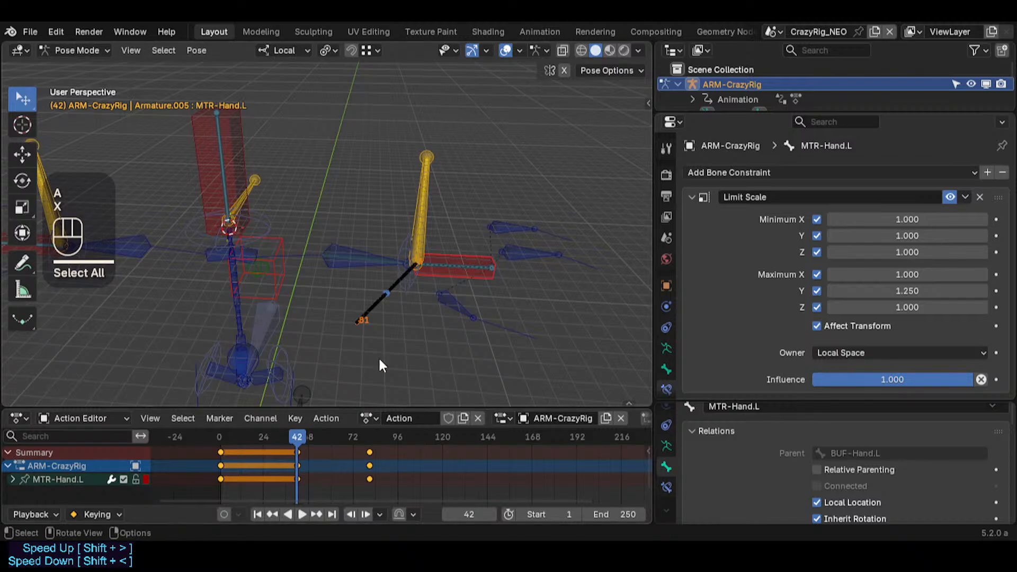
ctrl+right_click(363, 264)
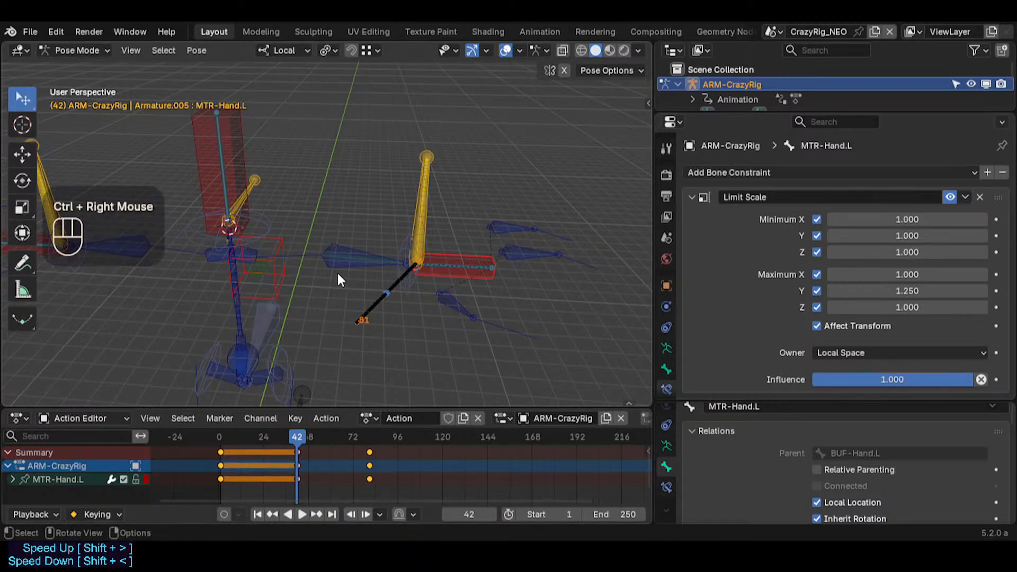
key(shift+alt+x)
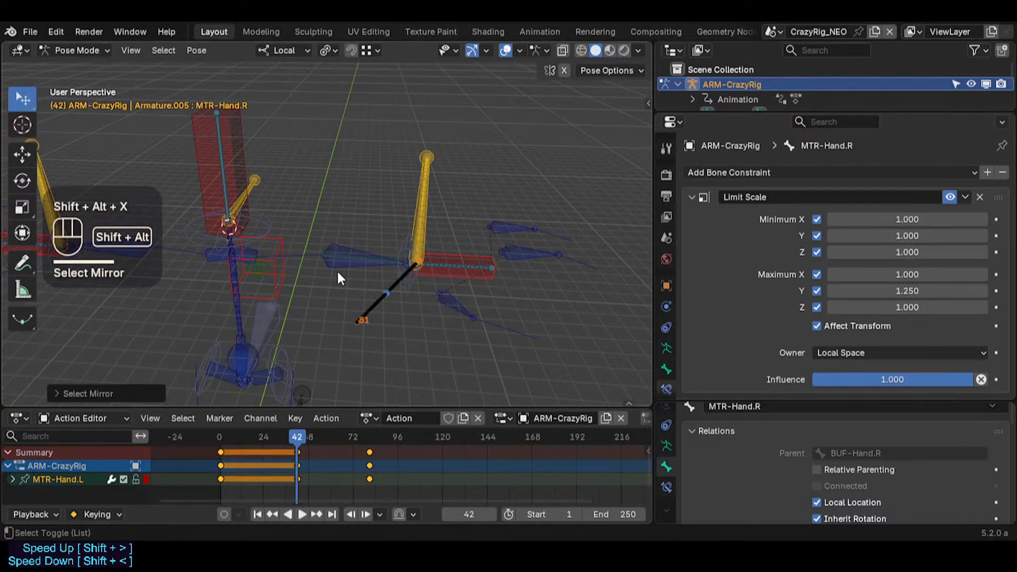
Step: Place the 3D cursor on the middle of MTR-Hand.L's motion path, near the frame 42 point
click(350, 295)
shift+right_click(346, 219)
shift+right_click(357, 289)
shift+right_click(357, 288)
shift+right_click(386, 289)
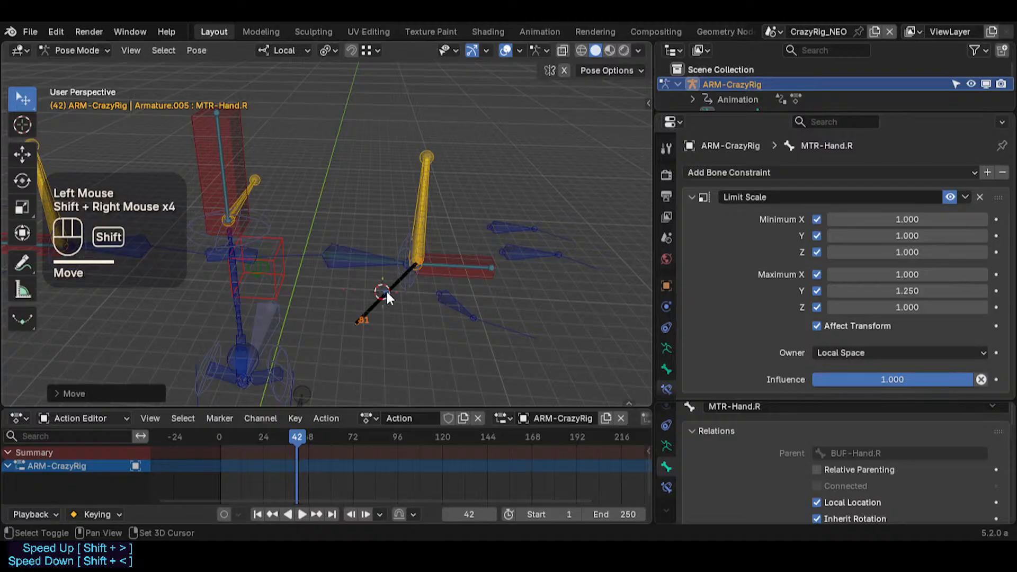
shift+right_click(370, 291)
shift+right_click(391, 293)
Step: Set the transform pivot point to 3D Cursor and rotate MTR-Hand.L about its Z axis
click(441, 269)
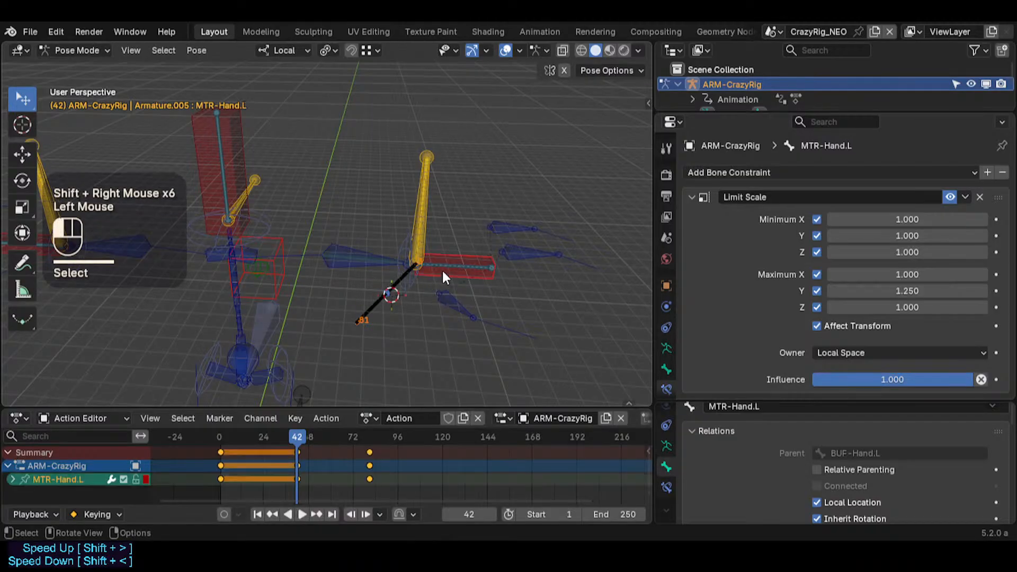
key(r)
key(Escape)
key(period)
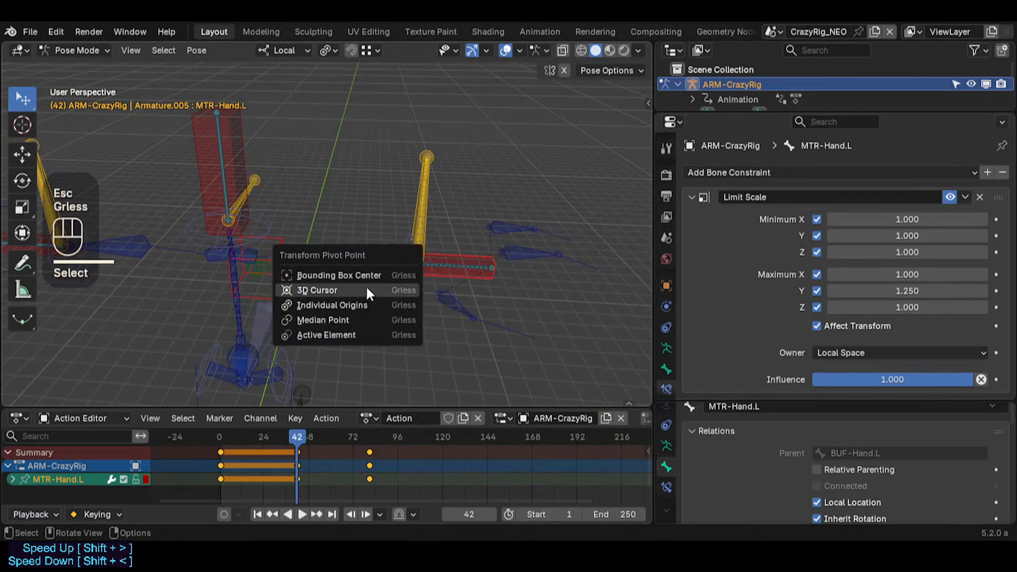
click(318, 290)
key(r)
key(z)
click(439, 312)
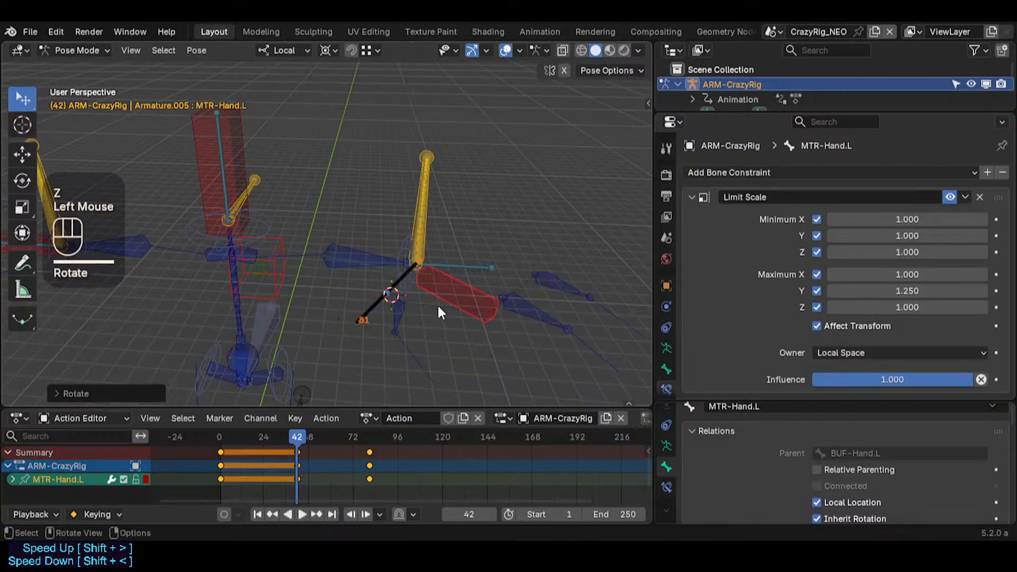
Step: Select all bones and clear their pose transforms to return MTR-Hand.L to its rest position
key(a)
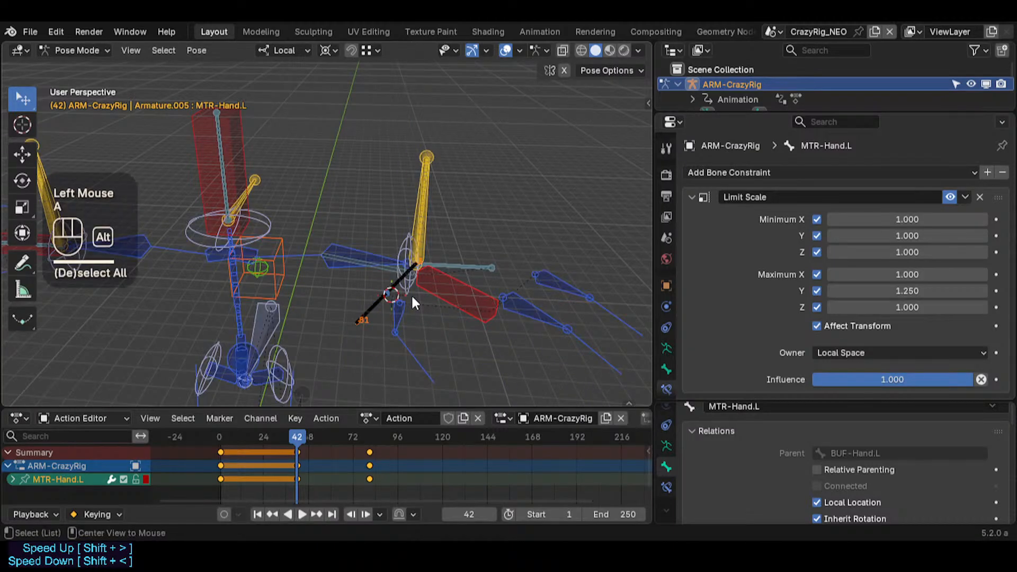
key(alt+q)
key(alt+q)
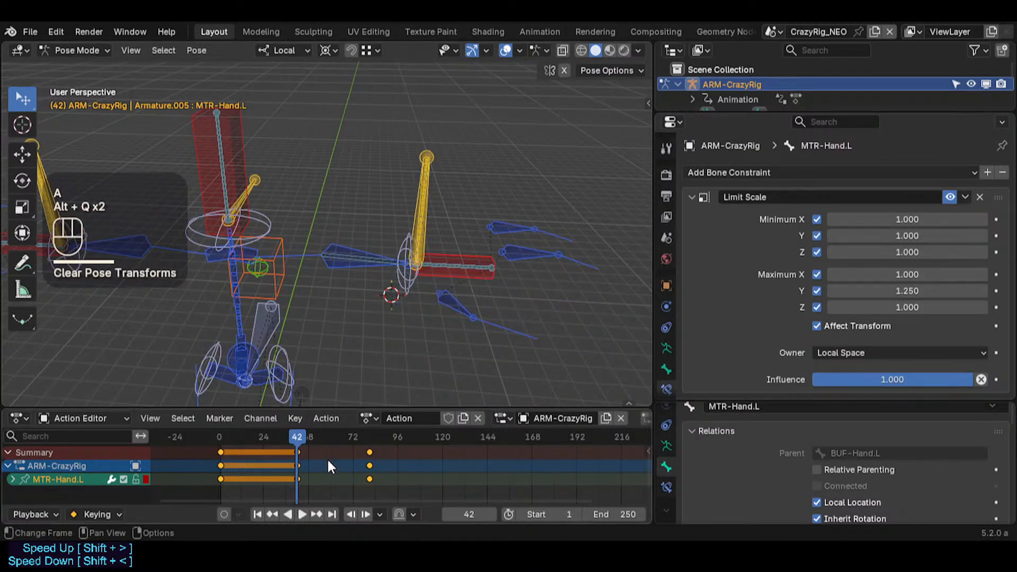
Step: Delete all MTR-Hand.L keyframes from the action
click(301, 447)
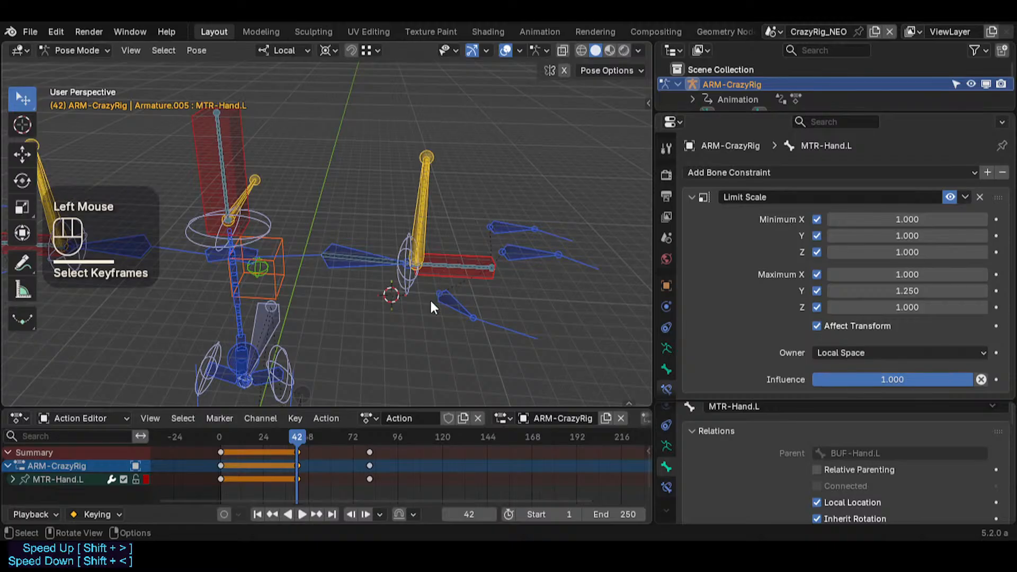
key(a)
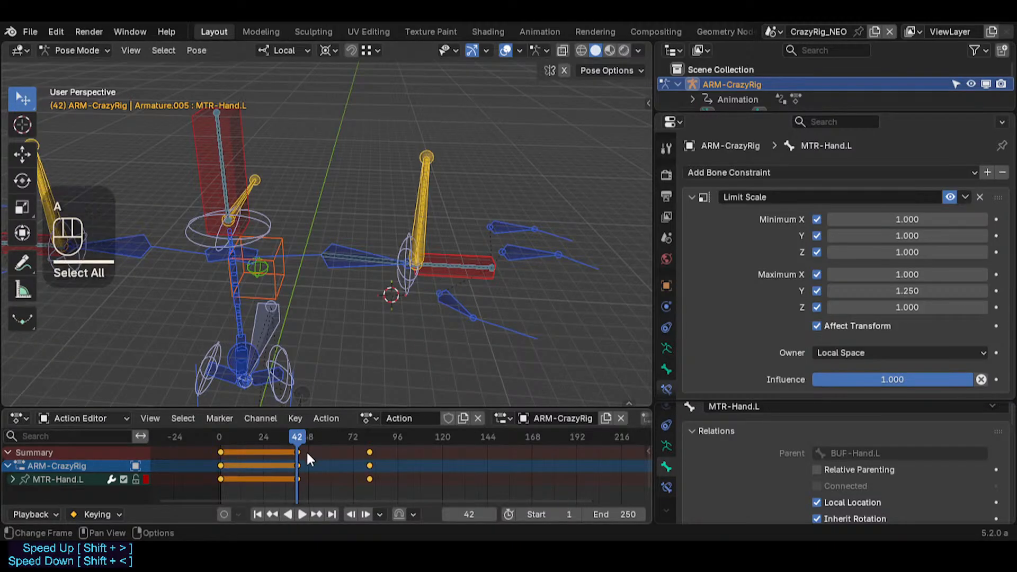
key(x)
key(Escape)
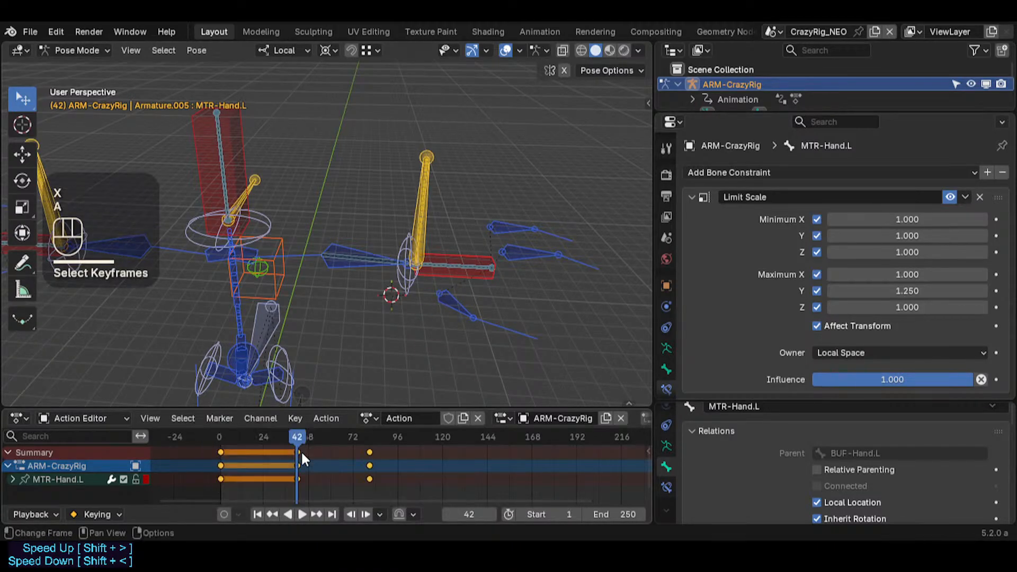
key(x)
click(304, 457)
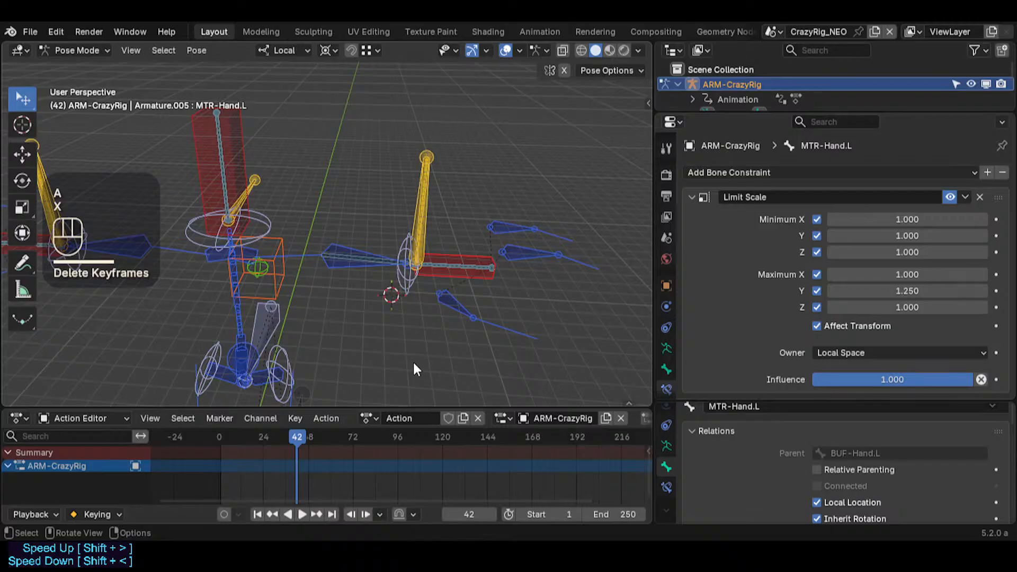
Step: Return to frame 1 and switch the armature from Pose Mode to Object Mode
key(shift+Down)
key(shift+Left)
key(shift+Left)
key(ctrl+Tab)
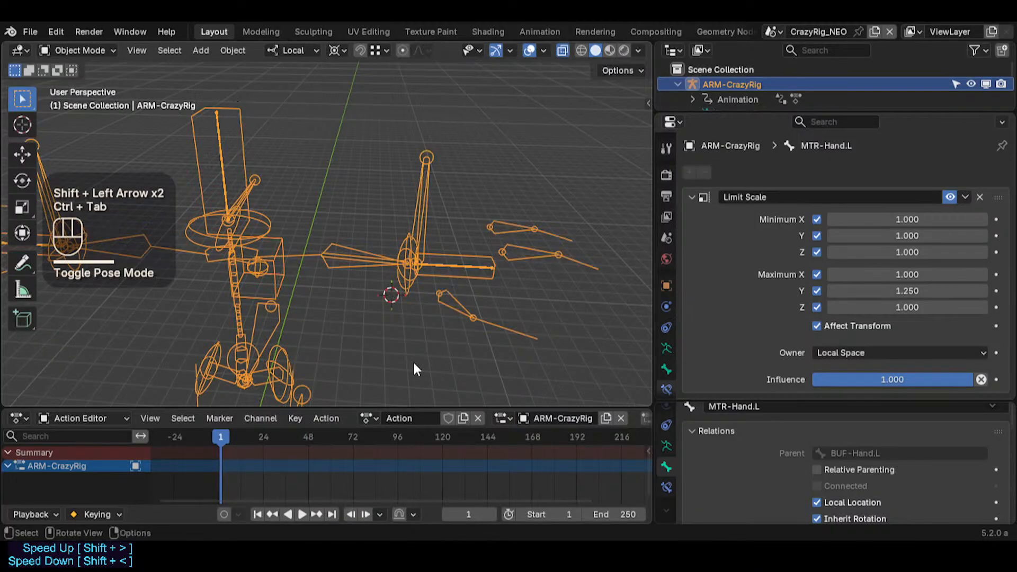
Step: Save SuperRig.blend and switch ARM-CrazyRig to Pose Mode
key(ctrl+s)
click(438, 283)
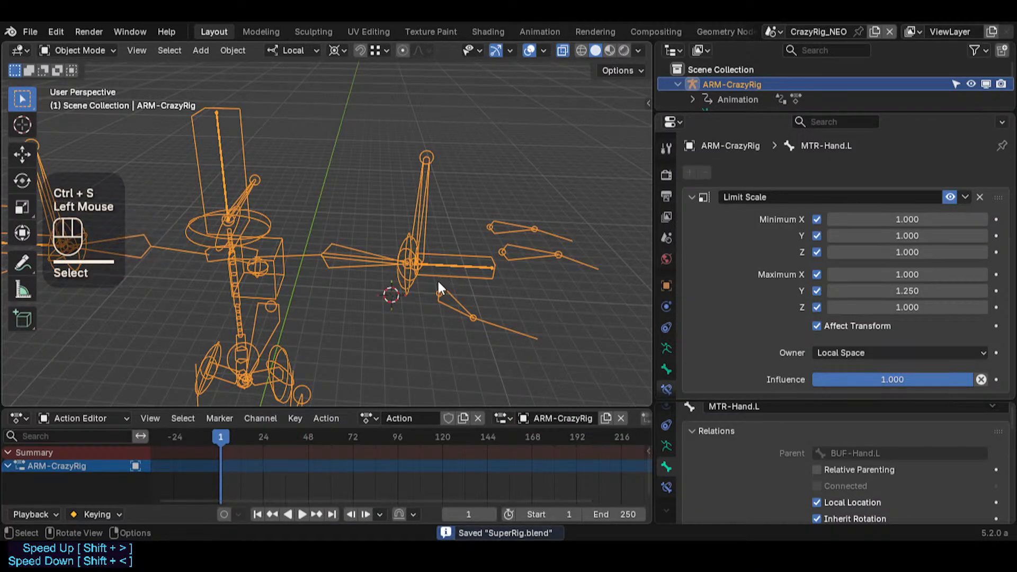
key(ctrl+Tab)
Step: Try moving MTR-Hand.L freely away from the forearm, cancelling each move
click(458, 255)
key(g)
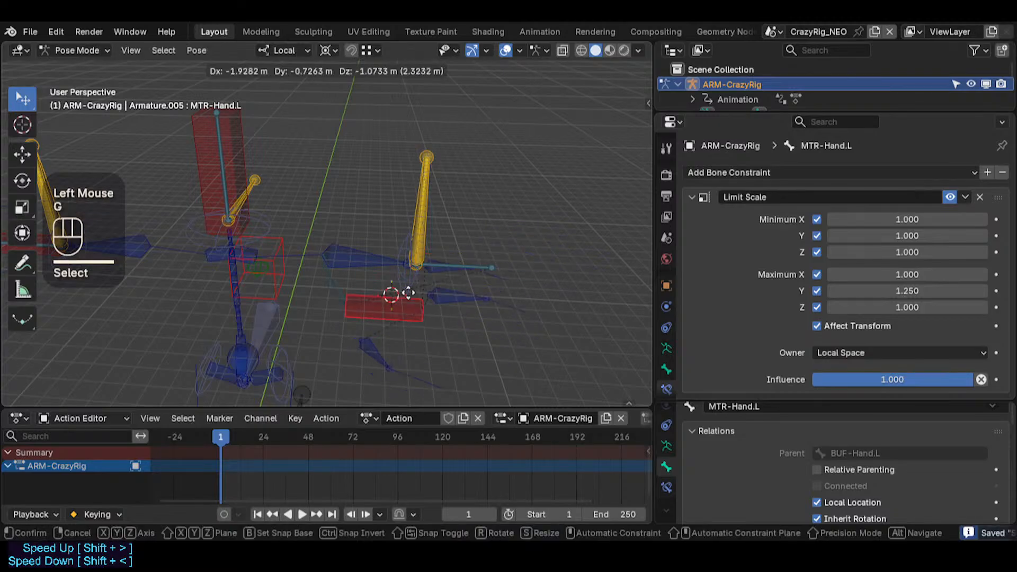
key(Escape)
key(g)
key(Escape)
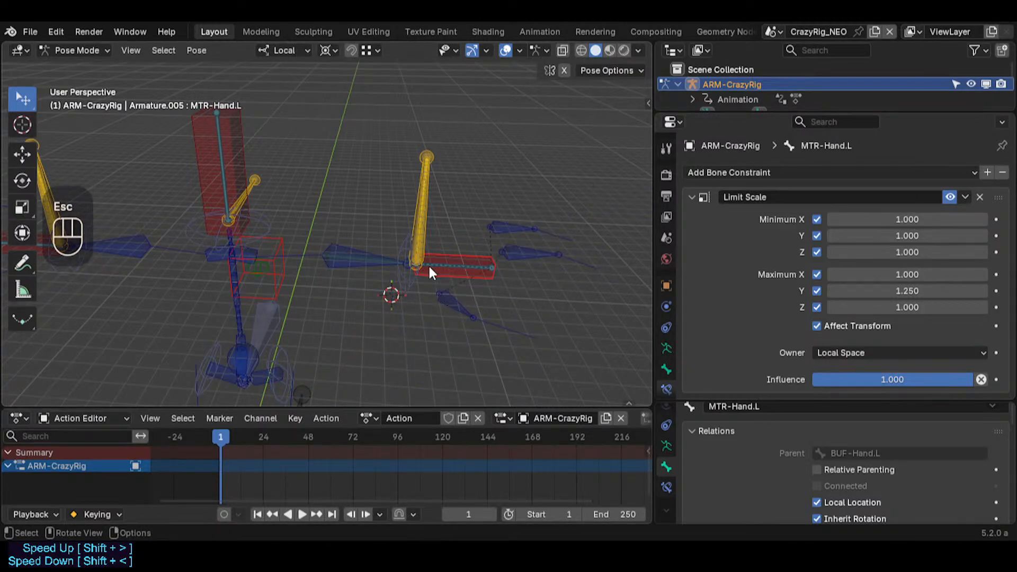
Step: Try a trackball rotation of CTL-ForeArm.L to check how the hand follows it, and cancel the rotation
click(383, 259)
key(r)
key(r)
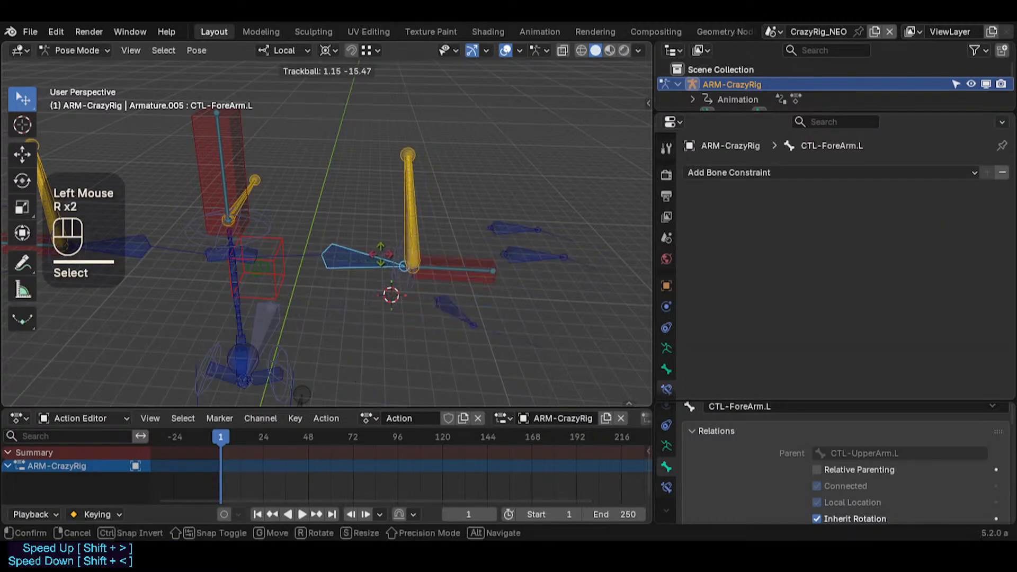
key(Escape)
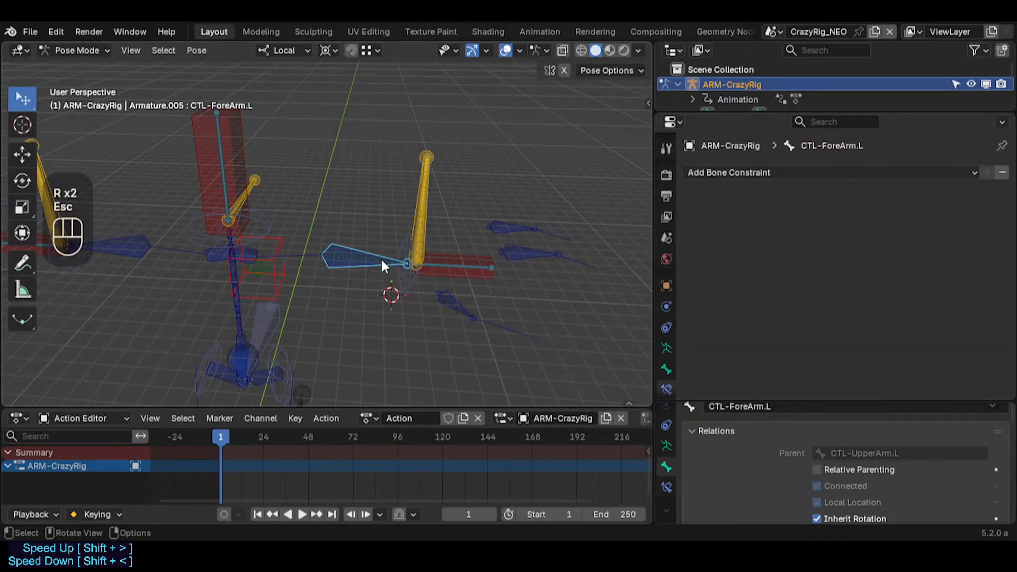
Step: Calculate a motion path for MTR-Hand.L with display type In Range, Scene Frame Range and bake location Heads
click(437, 269)
key(ctrl+t)
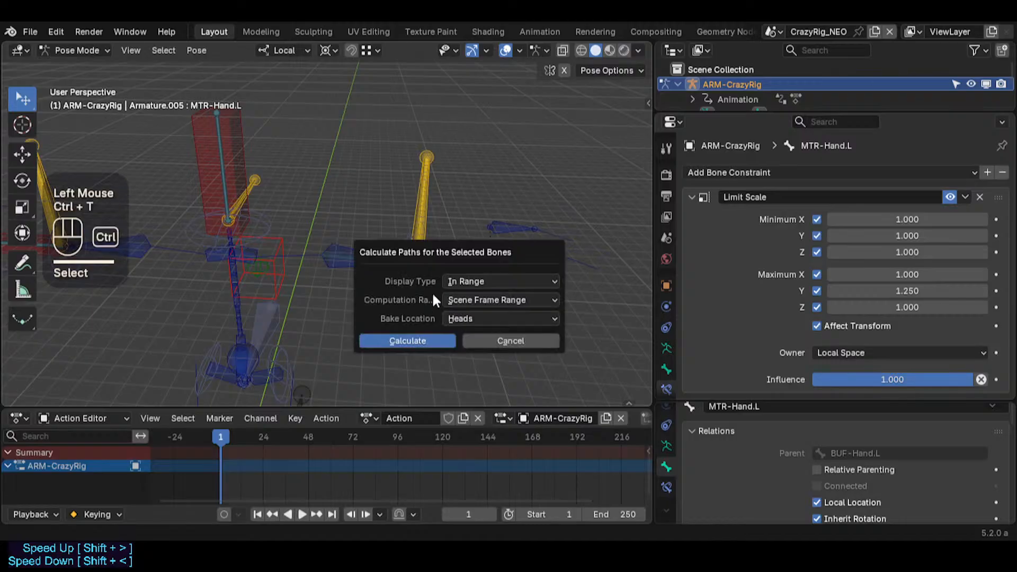
click(439, 339)
Step: Insert a keyframe for CTL-ForeArm.L at frame 1 and go to frame 52
click(366, 258)
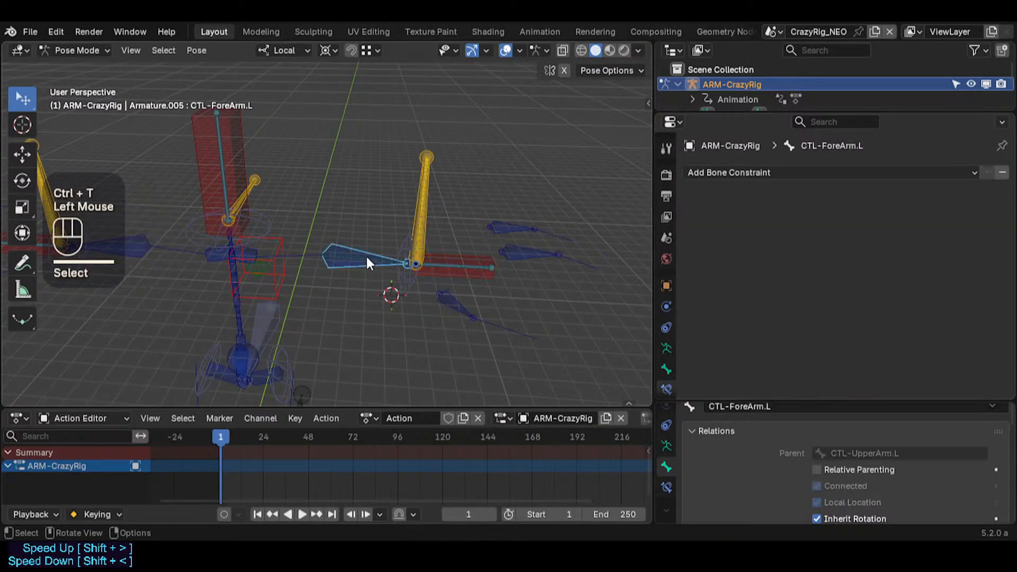
key(i)
drag(245, 448, 315, 449)
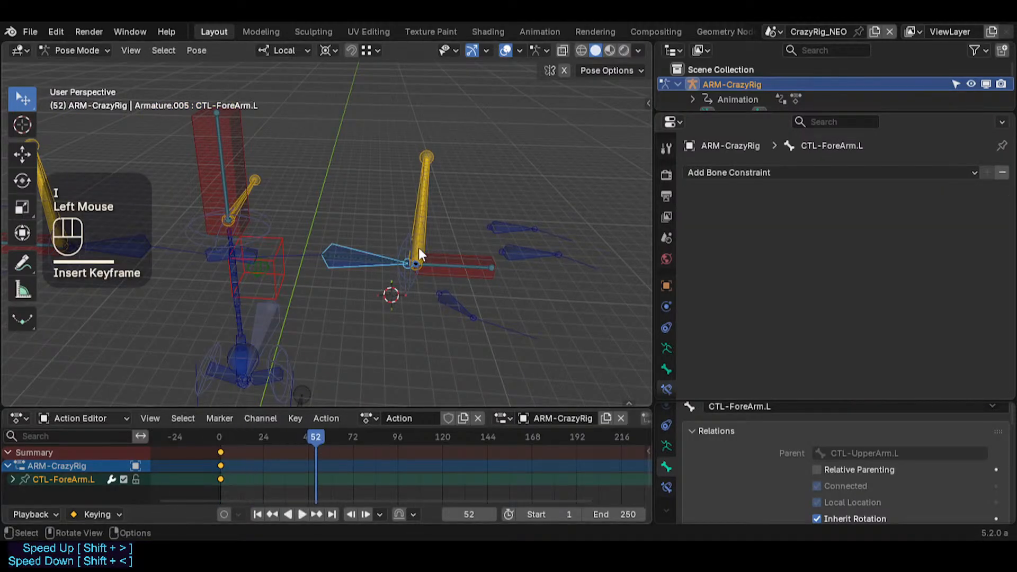
key(r)
key(Escape)
key(r)
key(z)
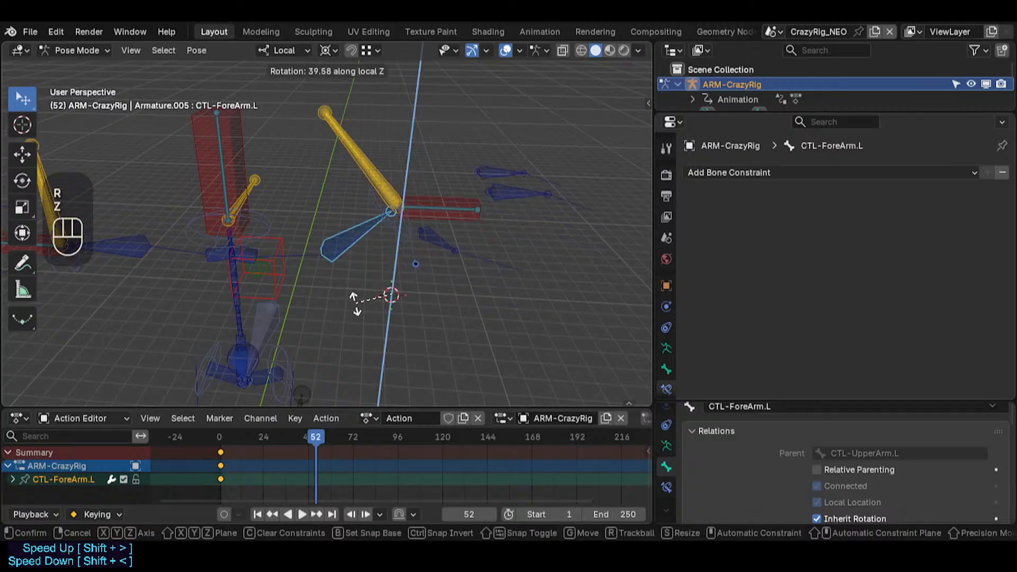
key(y)
key(x)
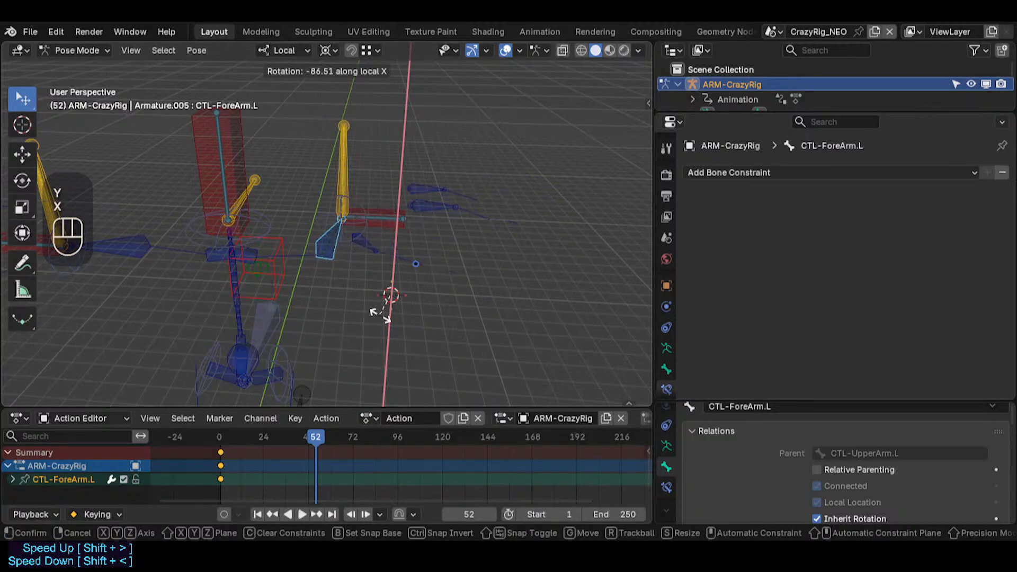
key(z)
key(x)
key(x)
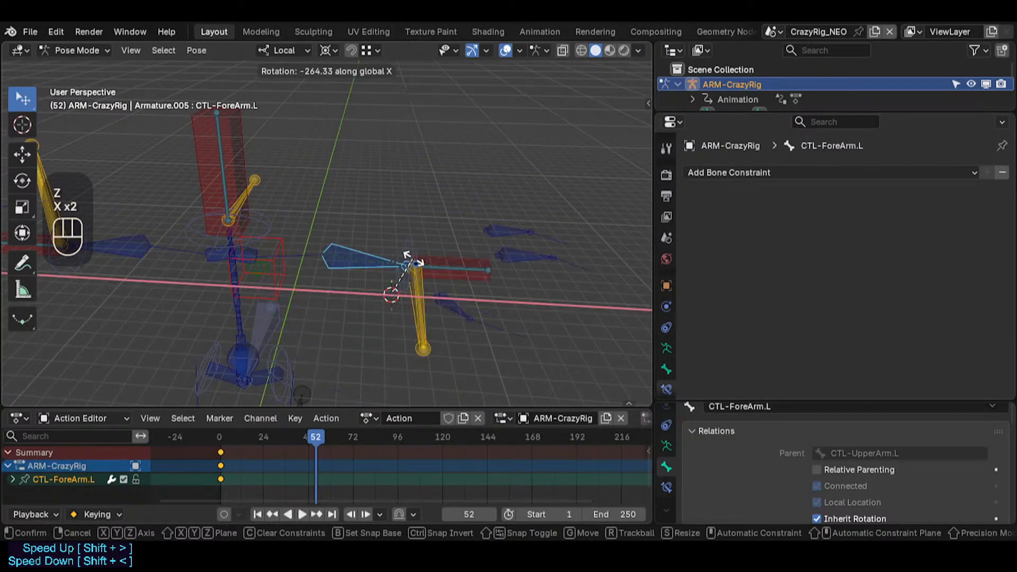
key(Escape)
key(r)
key(x)
key(x)
key(z)
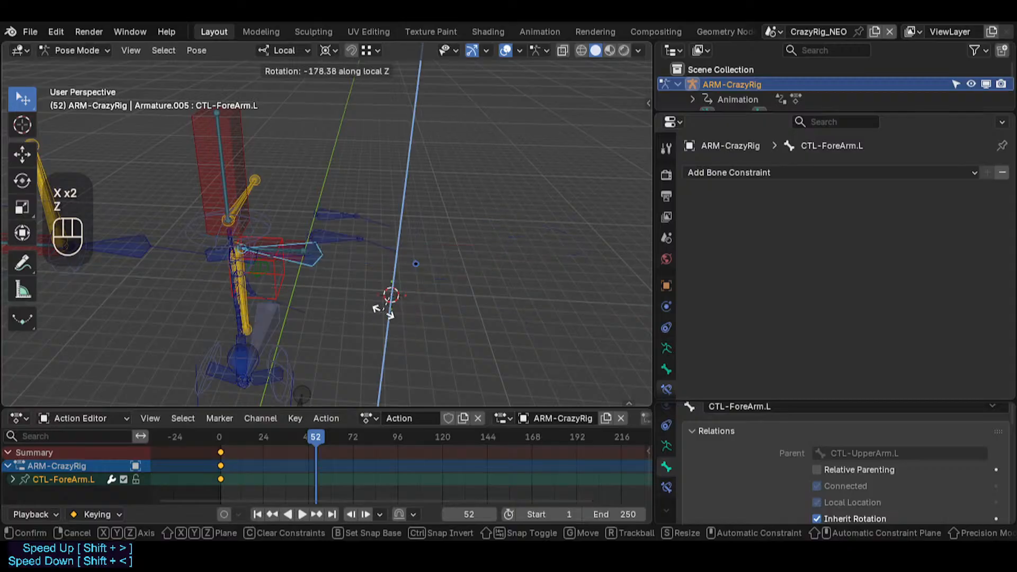
key(z)
key(Escape)
key(r)
key(y)
key(y)
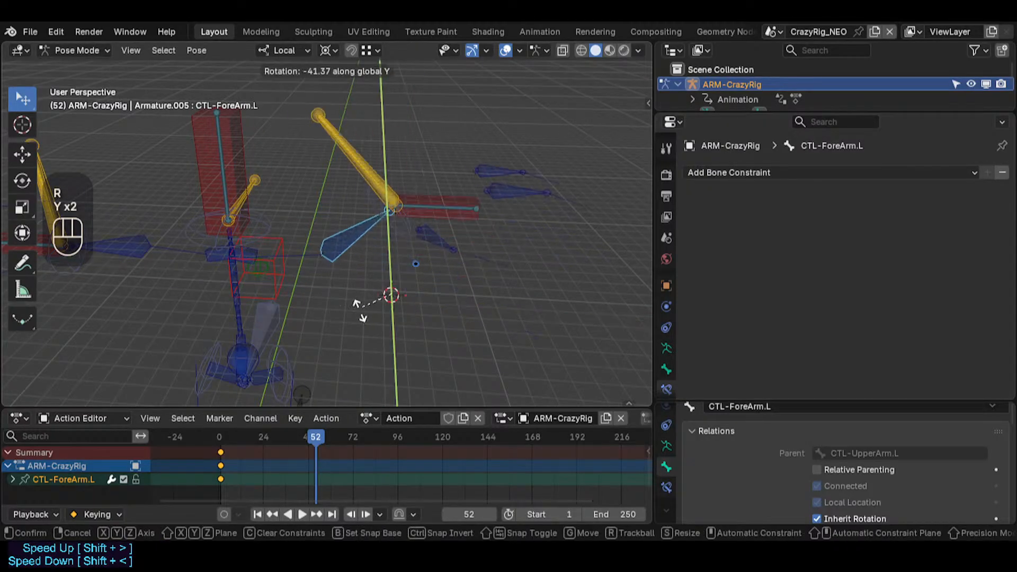
key(Escape)
Step: Change the transform pivot point from 3D Cursor, rotate CTL-ForeArm.L about the global Z axis and keyframe it at frame 52
middle_drag(357, 310, 389, 245)
key(period)
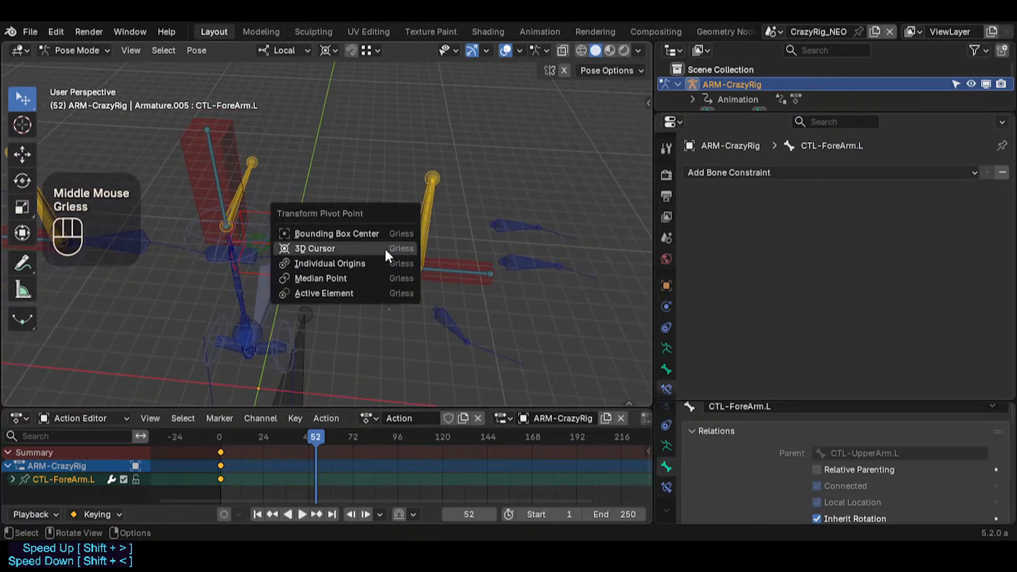
click(386, 250)
key(r)
key(z)
key(z)
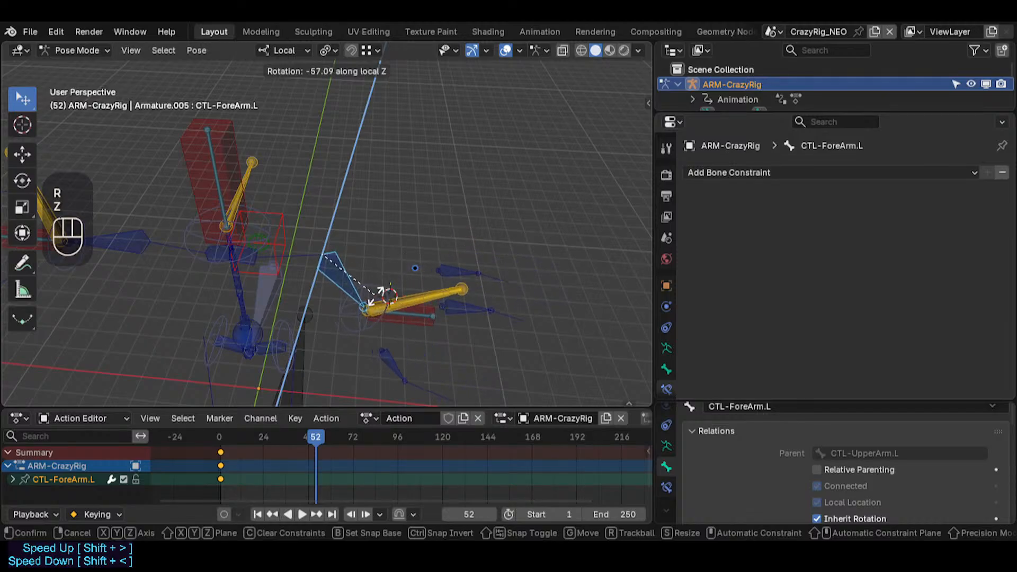
click(405, 298)
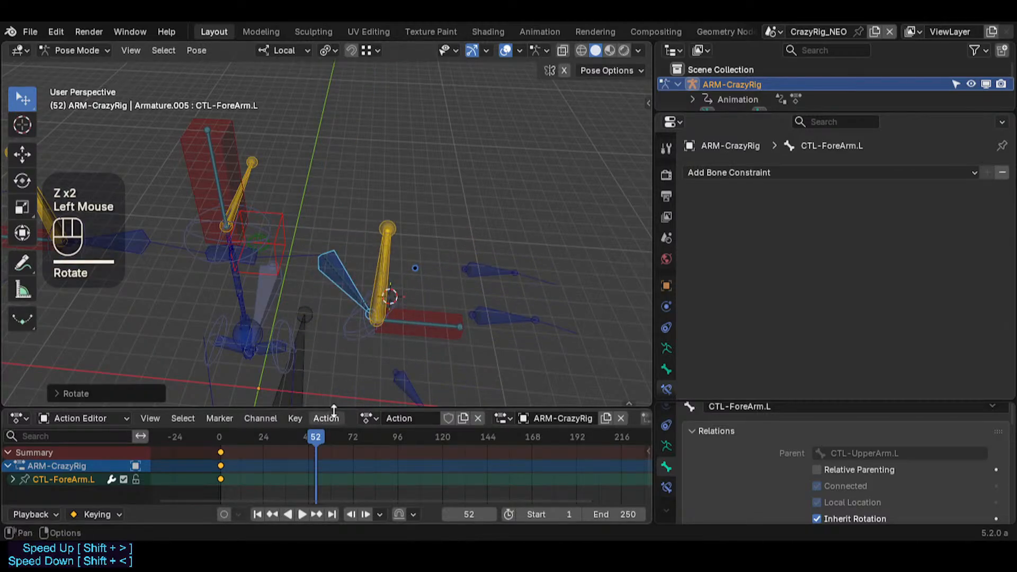
key(i)
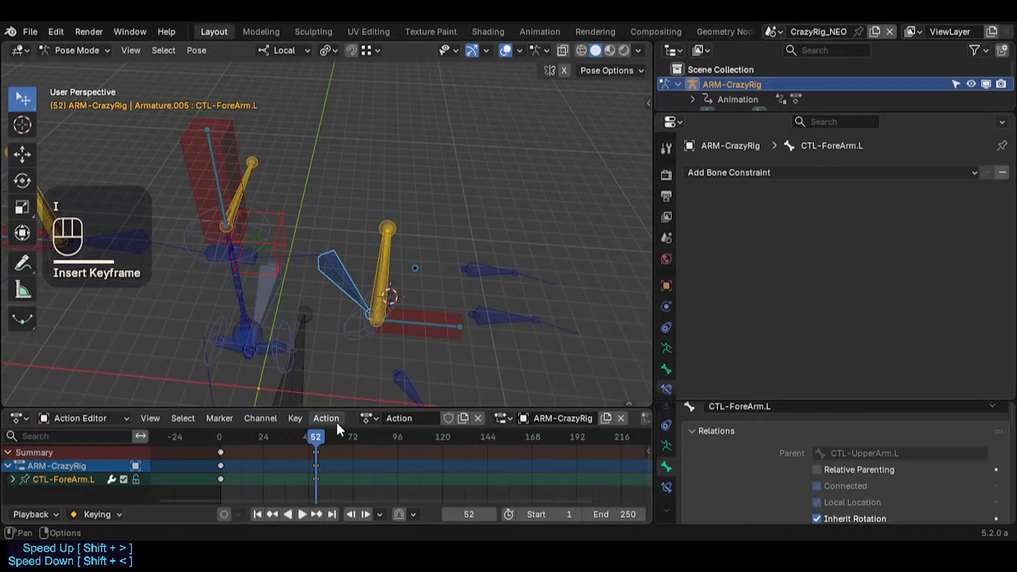
Step: Enable auto keying and nudge CTL-ForeArm.L at frame 52 to refresh the motion path
key(shift+ctrl+alt+r)
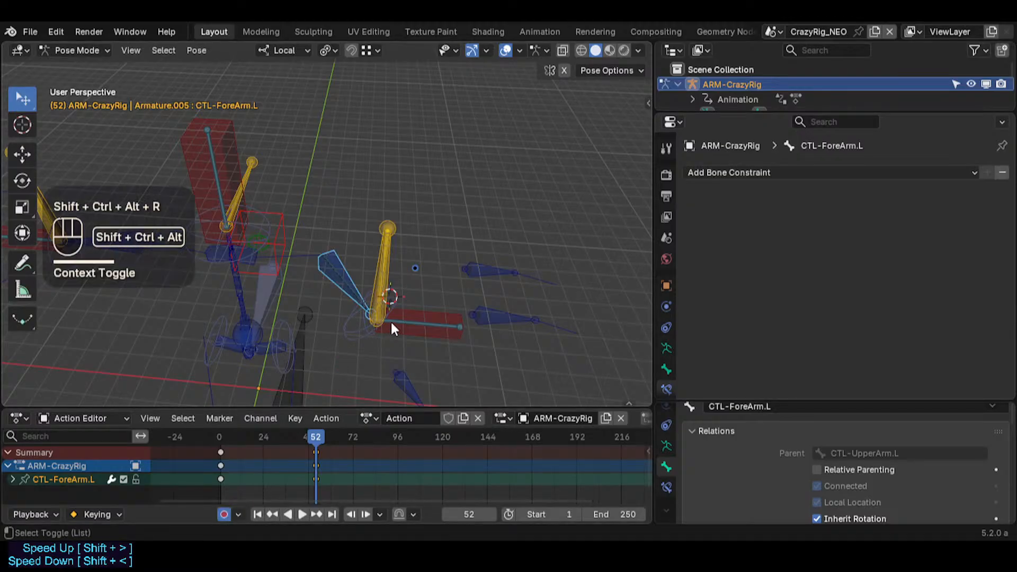
key(g)
click(383, 316)
middle_drag(383, 316, 365, 381)
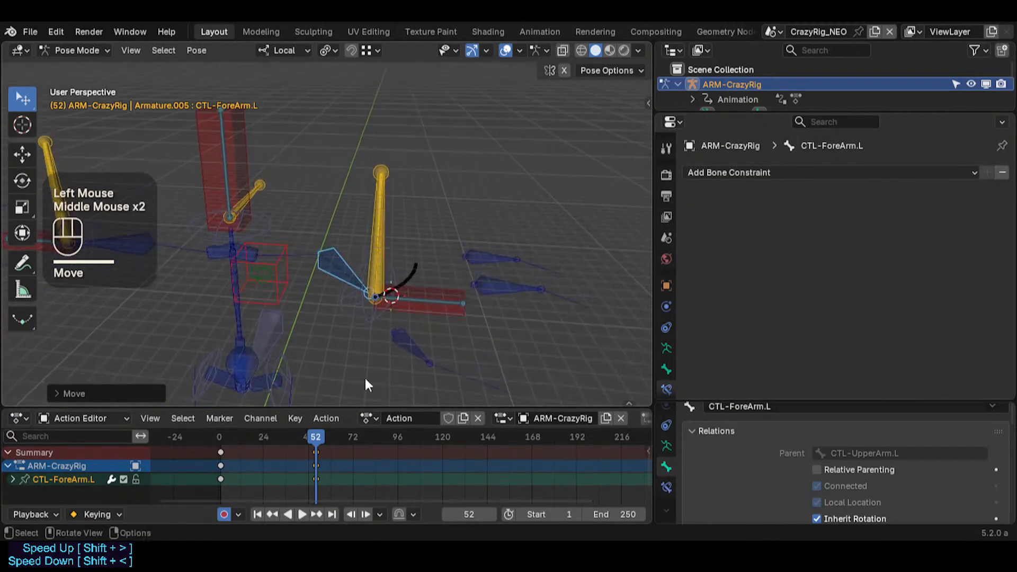
Step: Clear and recalculate the MTR-Hand.L motion path with In Range, Scene Frame Range and Heads
click(421, 281)
key(alt+t)
key(ctrl+t)
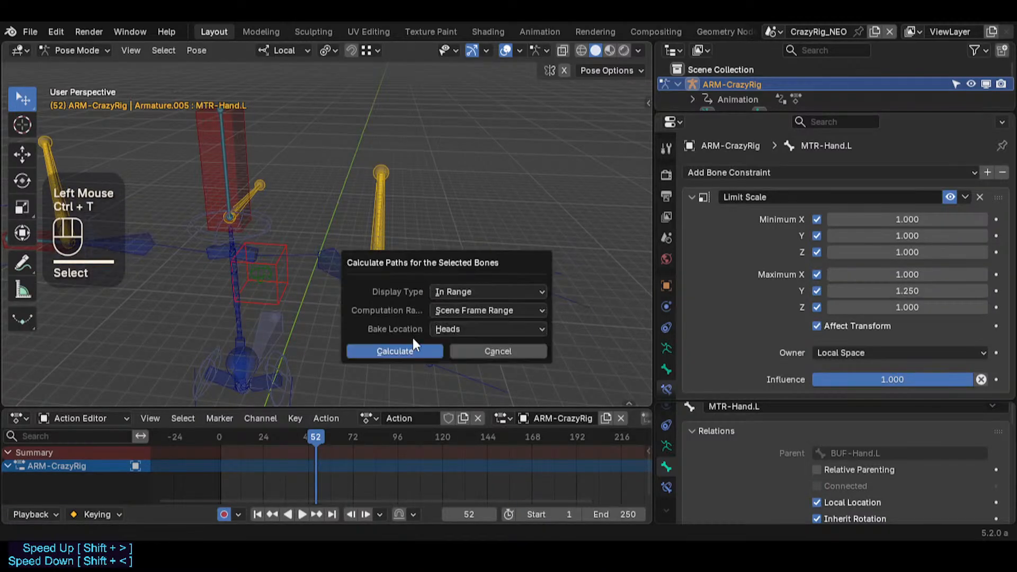
click(410, 348)
middle_drag(416, 288, 421, 311)
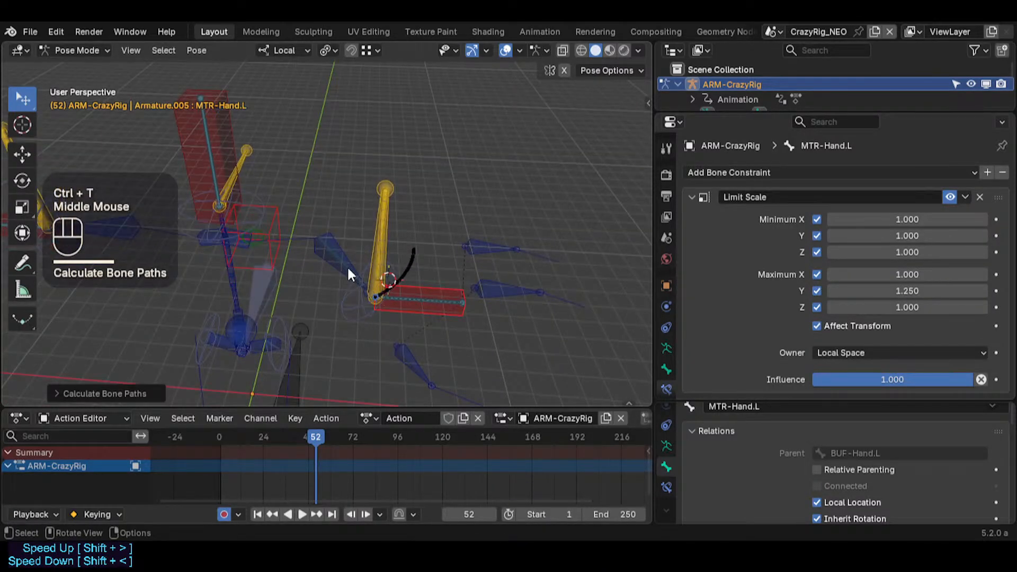
middle_drag(347, 266, 383, 205)
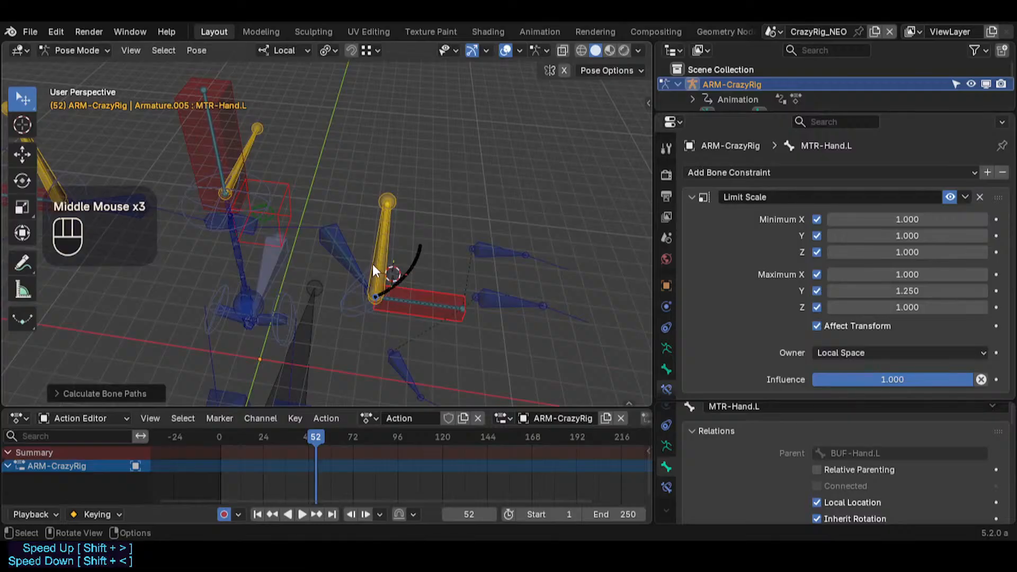
Step: Try a trackball rotation of the posed CTL-ForeArm.L at frame 52 and cancel it
click(353, 236)
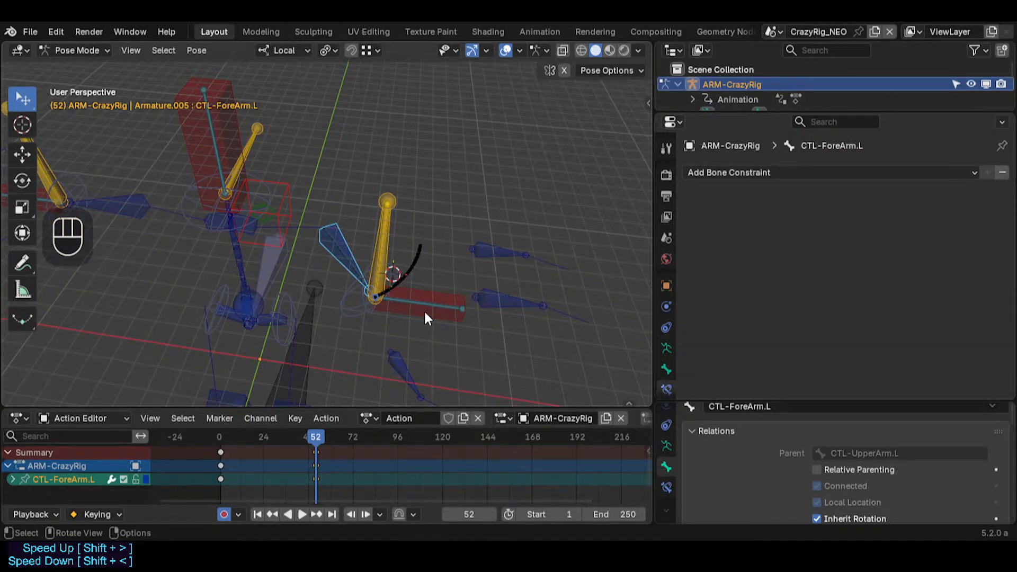
key(r)
key(r)
key(Escape)
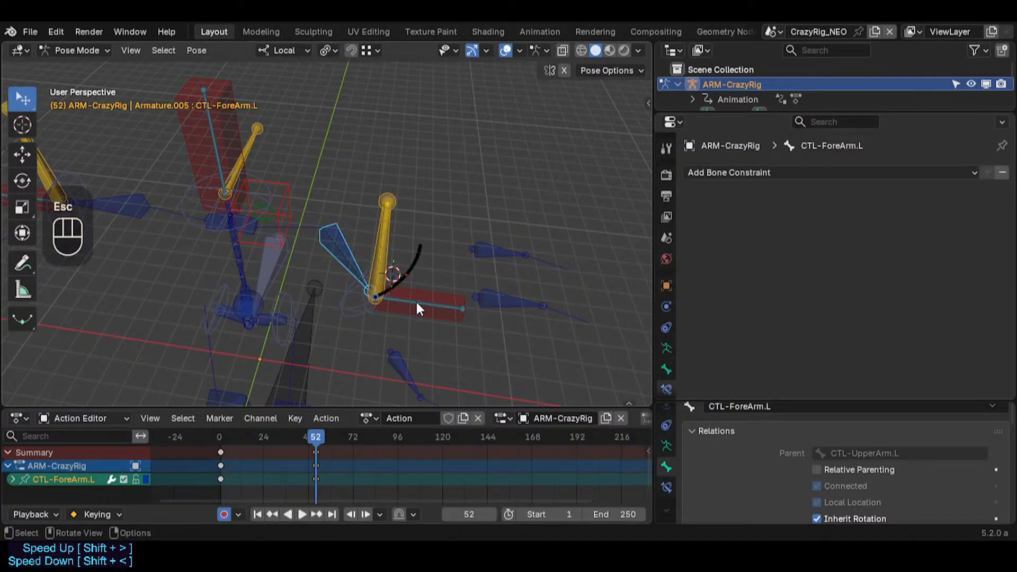
Step: Cycle through the selection tools to Select Box
key(w)
key(w)
key(w)
key(w)
key(w)
key(w)
key(w)
key(w)
key(w)
key(w)
key(w)
key(w)
key(w)
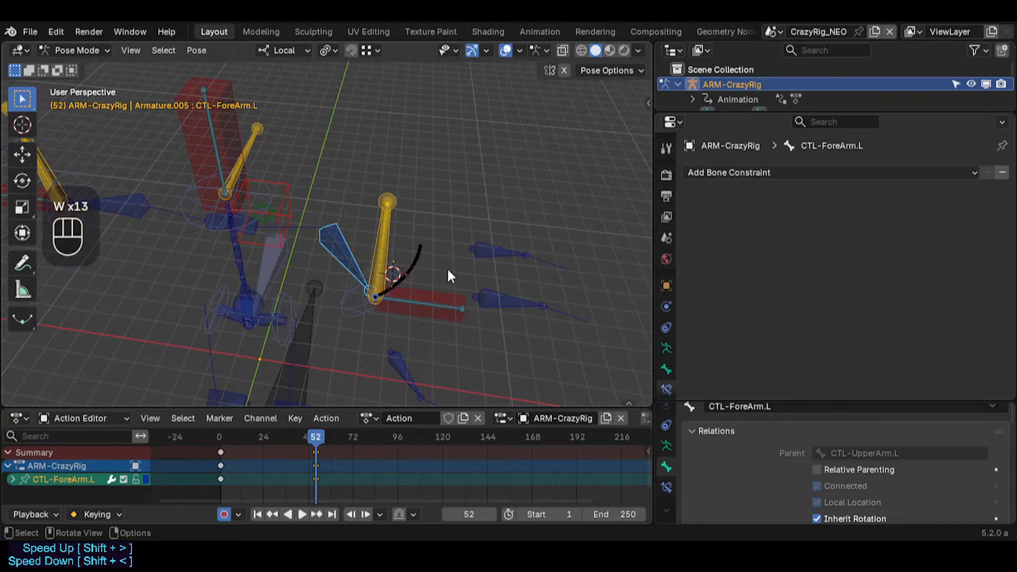
Step: Move MTR-Hand.L slightly off the end of the forearm at frame 52 and clear its motion path
click(447, 284)
key(g)
click(430, 289)
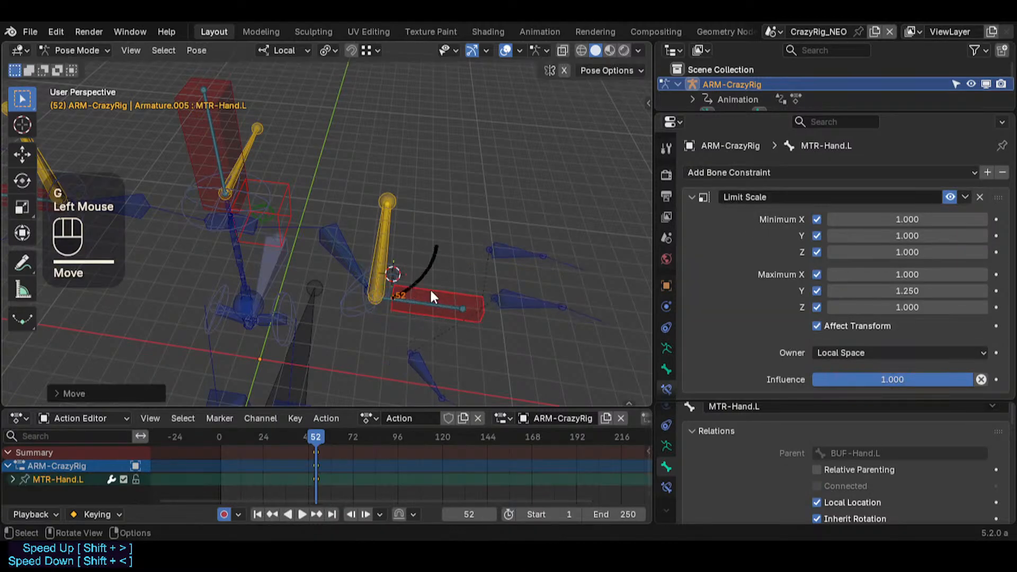
click(427, 290)
key(alt+t)
Step: Clear the pose transforms of all bones, delete their keyframes at frame 52 and deselect everything
key(a)
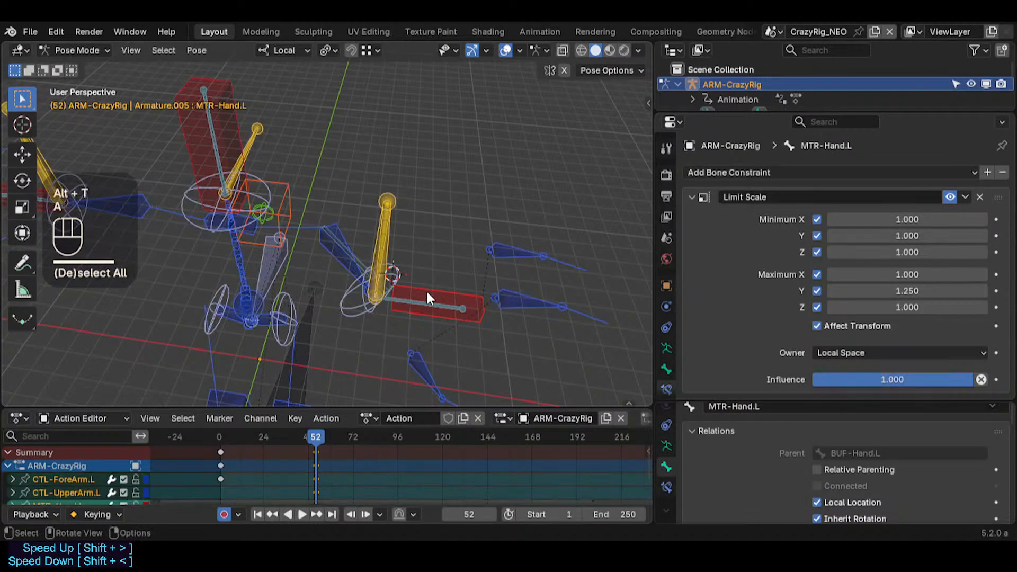
key(alt+q)
key(alt+q)
key(x)
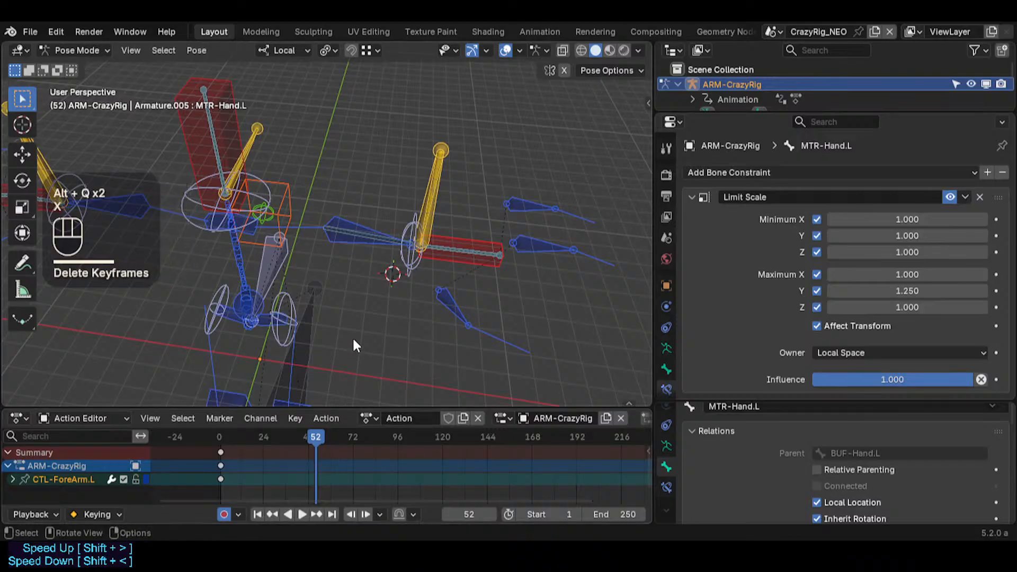
key(alt+a)
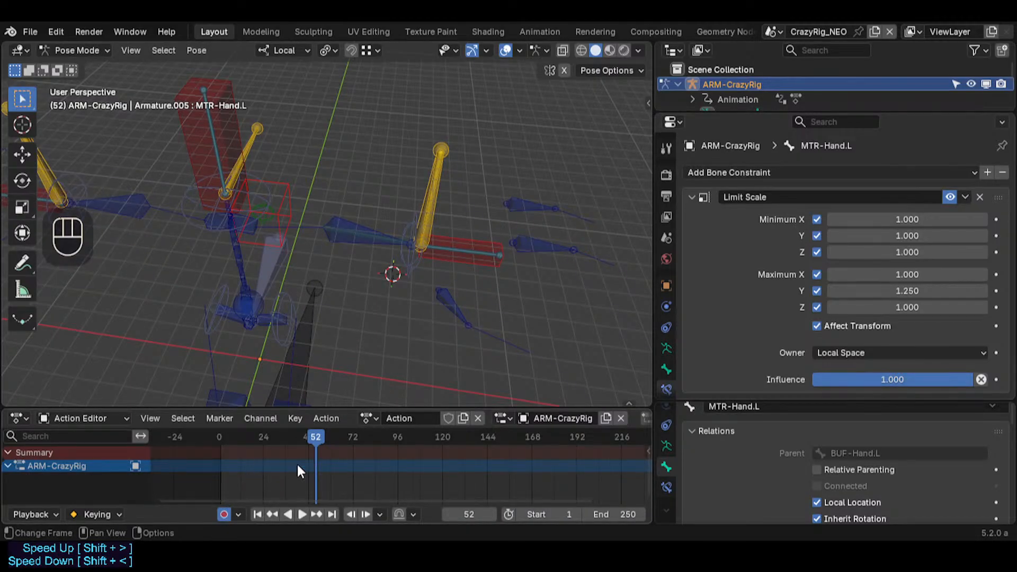
Step: Return to frame 1 with auto keying turned off and clear the pose transforms of all bones
key(shift+Left)
key(shift+Left)
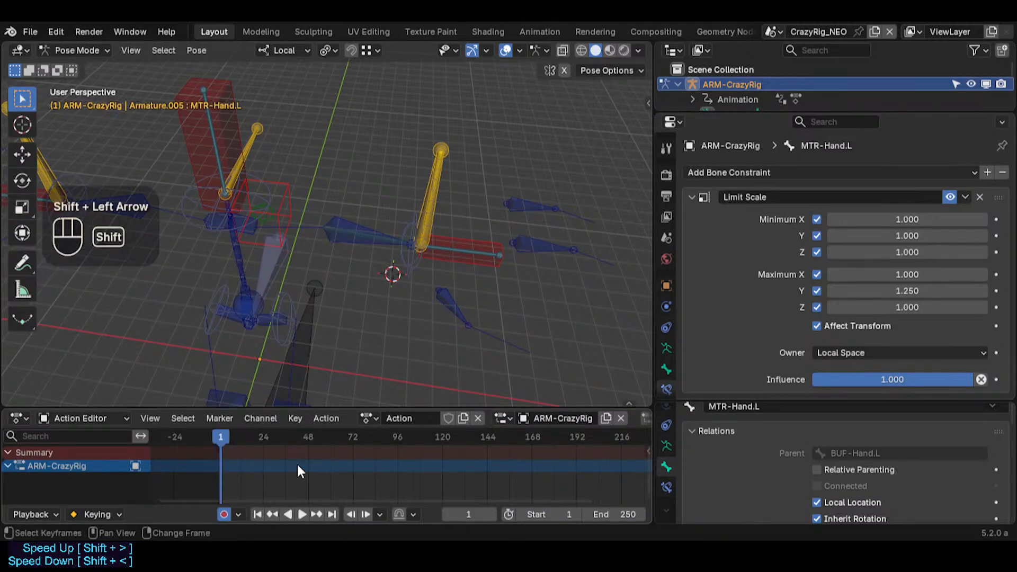
click(224, 513)
key(a)
key(alt+q)
key(alt+q)
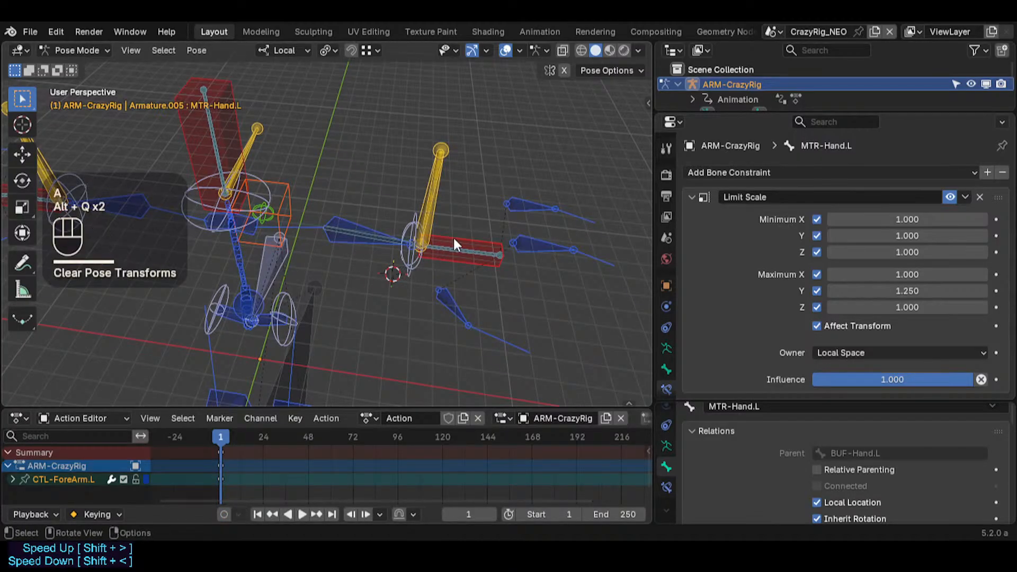
Step: Try a free move of MTR-Hand.L and a trackball rotation of CTL-ForeArm.L, cancelling both
click(453, 237)
key(g)
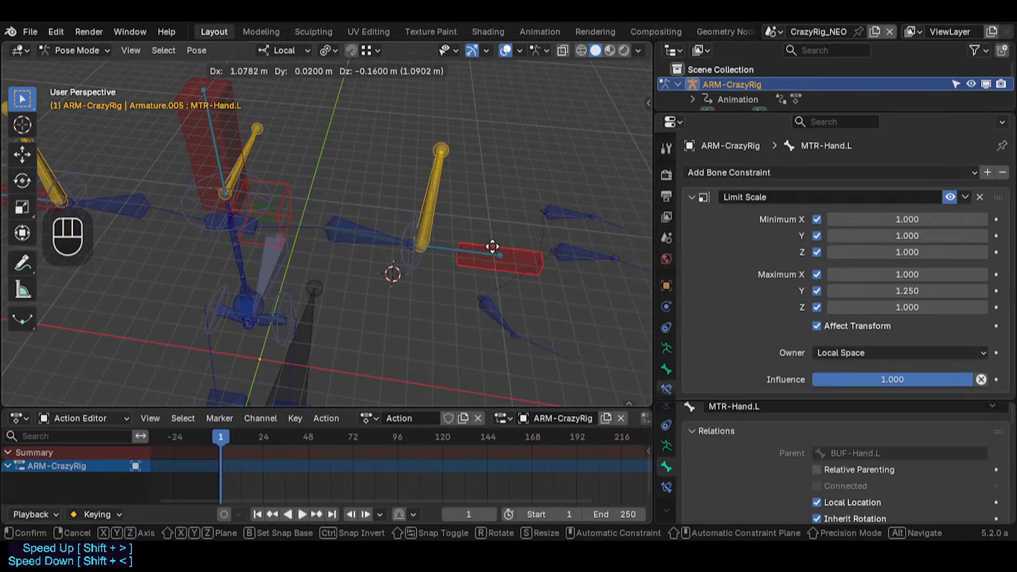
key(Escape)
double_click(385, 220)
key(r)
key(r)
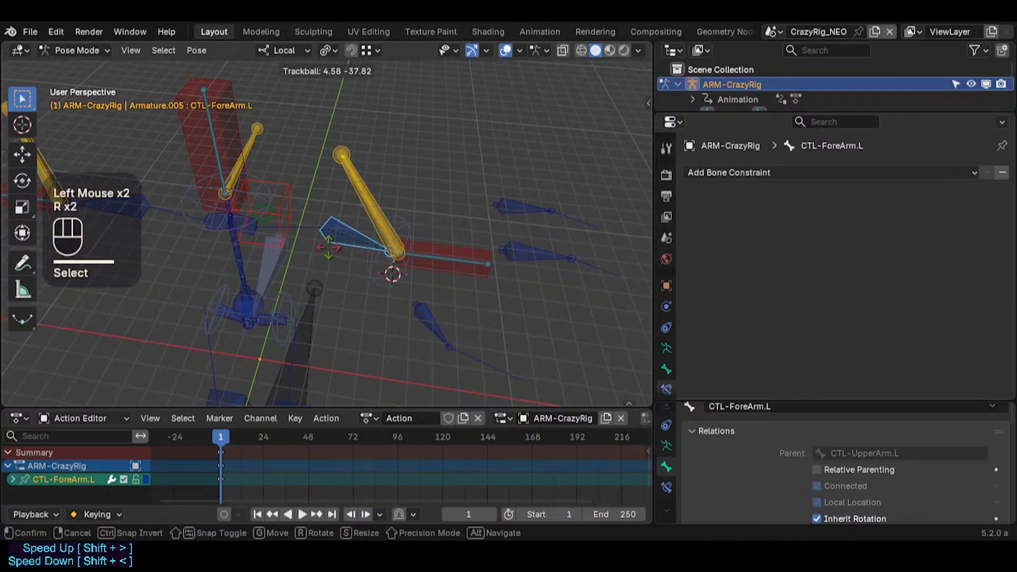
key(Escape)
Step: Move MTR-Hand.L freely around the end of CTL-ForeArm.L in two passes
double_click(455, 240)
key(g)
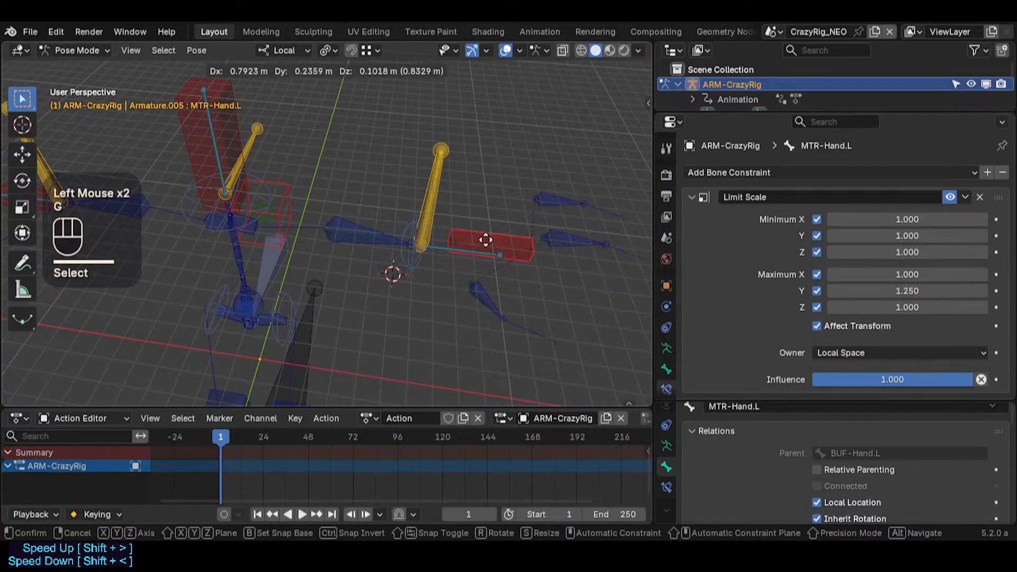
click(462, 269)
click(460, 272)
key(g)
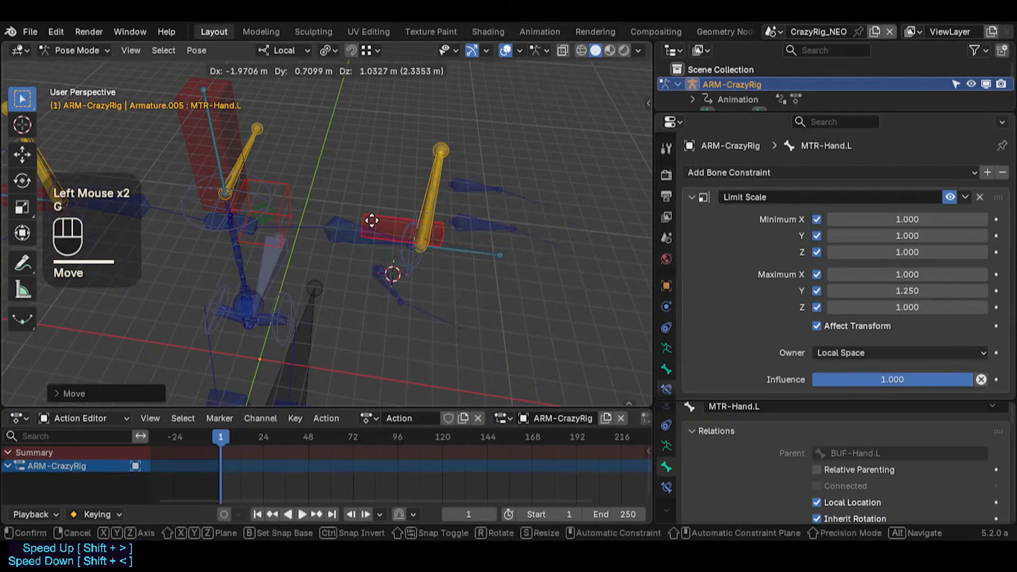
click(440, 245)
Step: Rotate CTL-ForeArm.L downward, and rotate MTR-Hand.L to roughly match the forearm's angle
click(383, 243)
key(r)
click(414, 308)
double_click(472, 293)
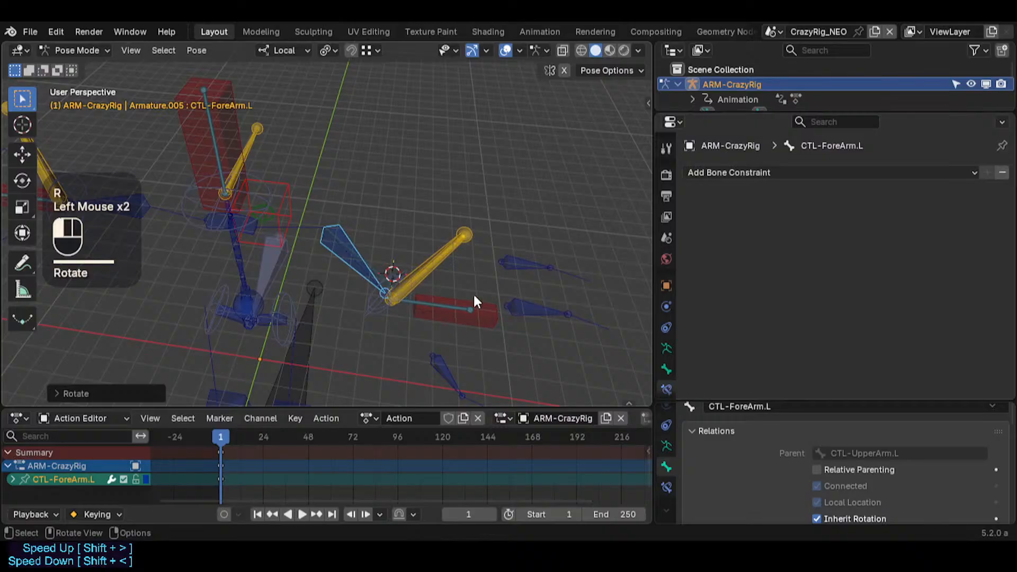
key(r)
click(458, 320)
Step: Move MTR-Hand.L several times around the lowered wrist, leaving it slightly below BUF-Hand.L
key(g)
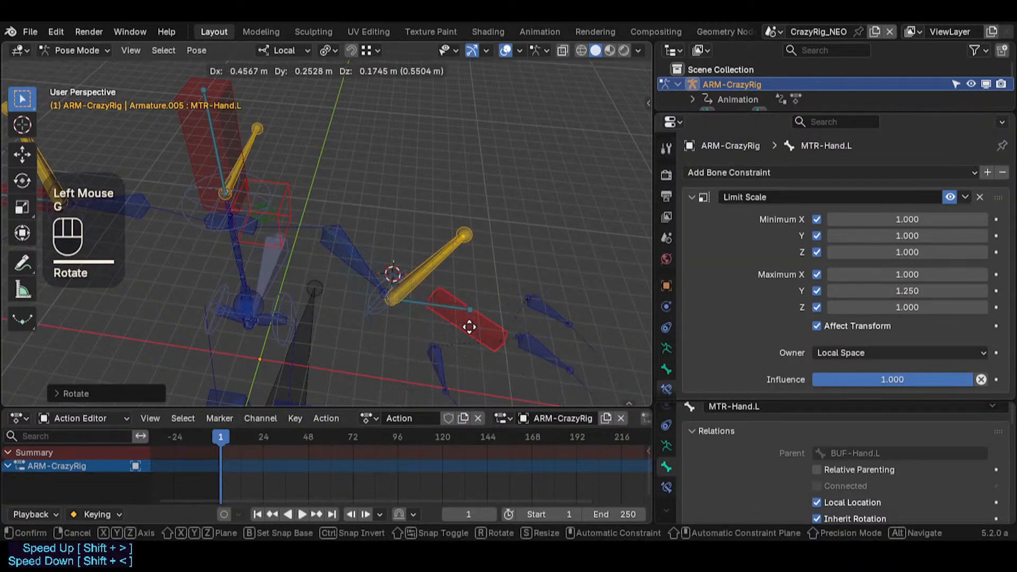
click(428, 312)
click(376, 263)
click(377, 266)
click(453, 273)
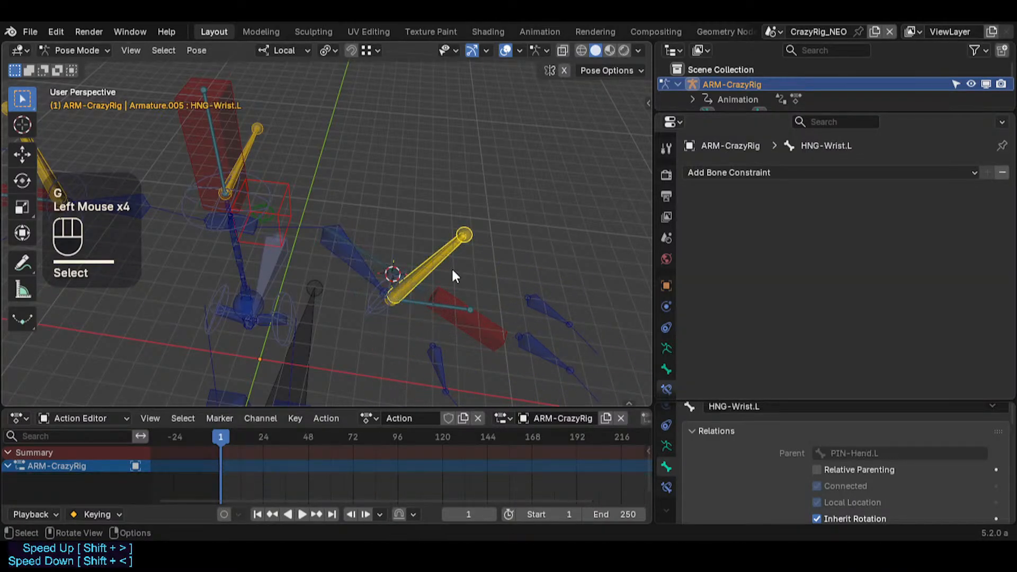
double_click(464, 299)
key(g)
click(400, 306)
key(g)
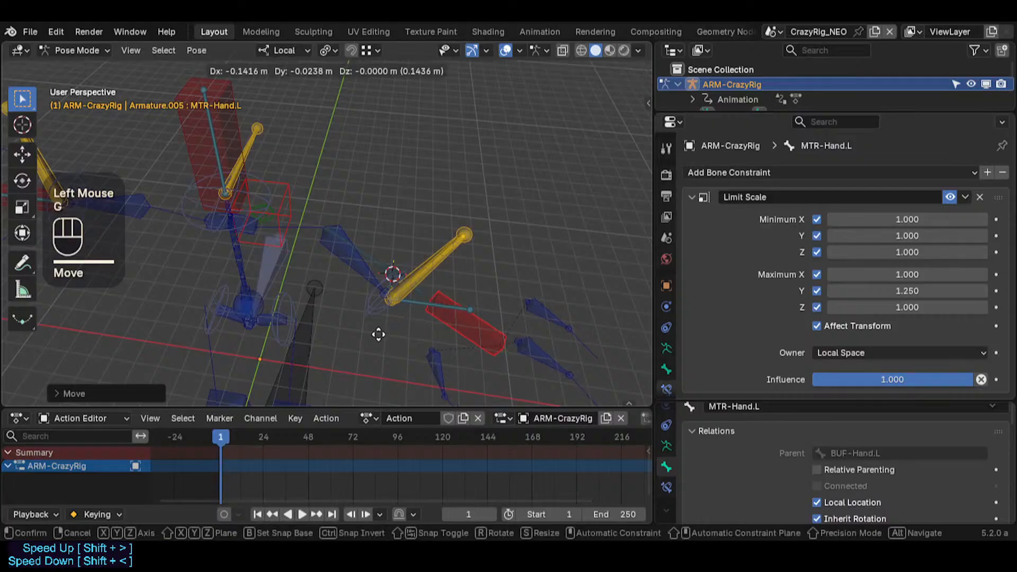
click(384, 328)
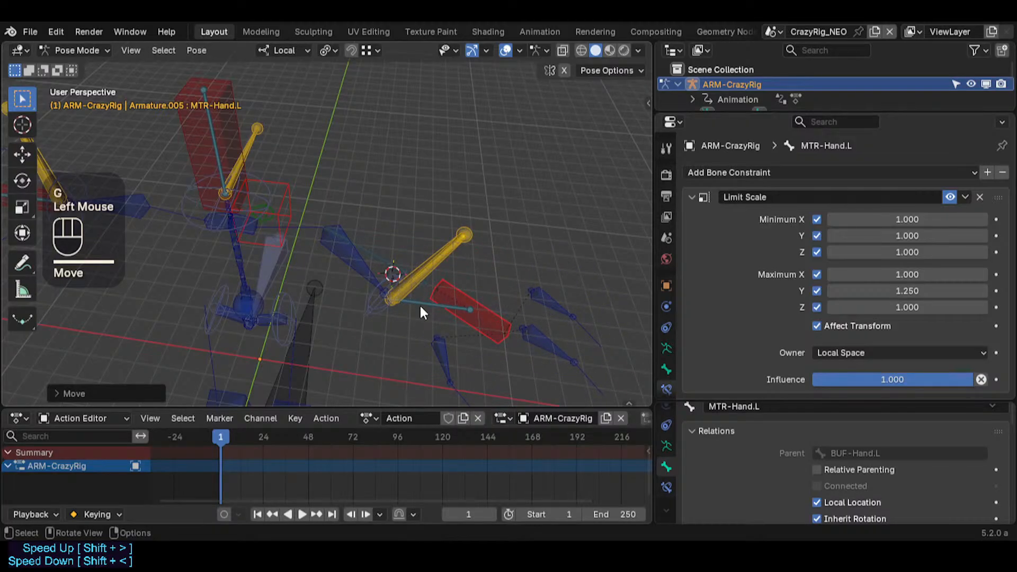
key(g)
click(427, 325)
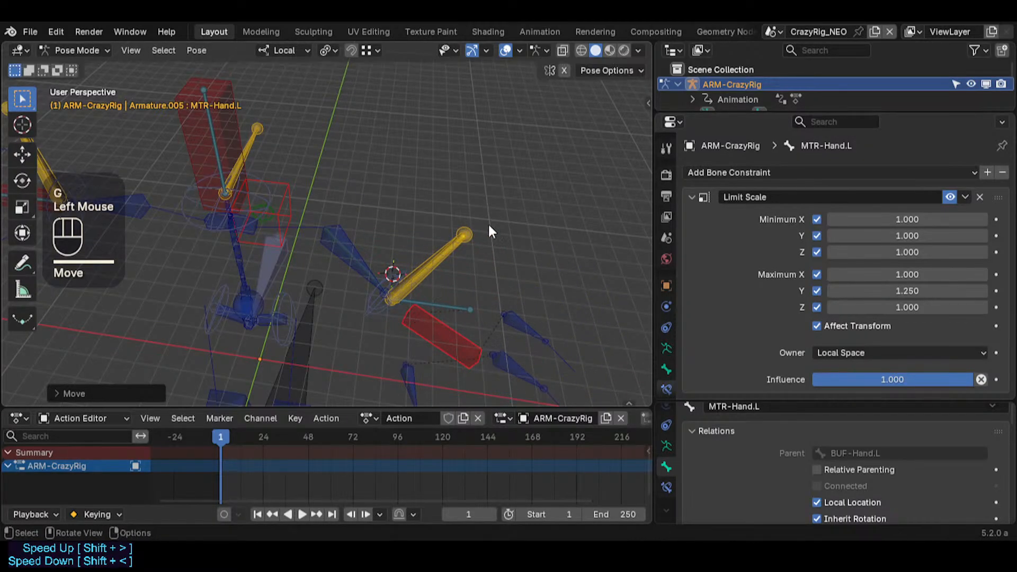
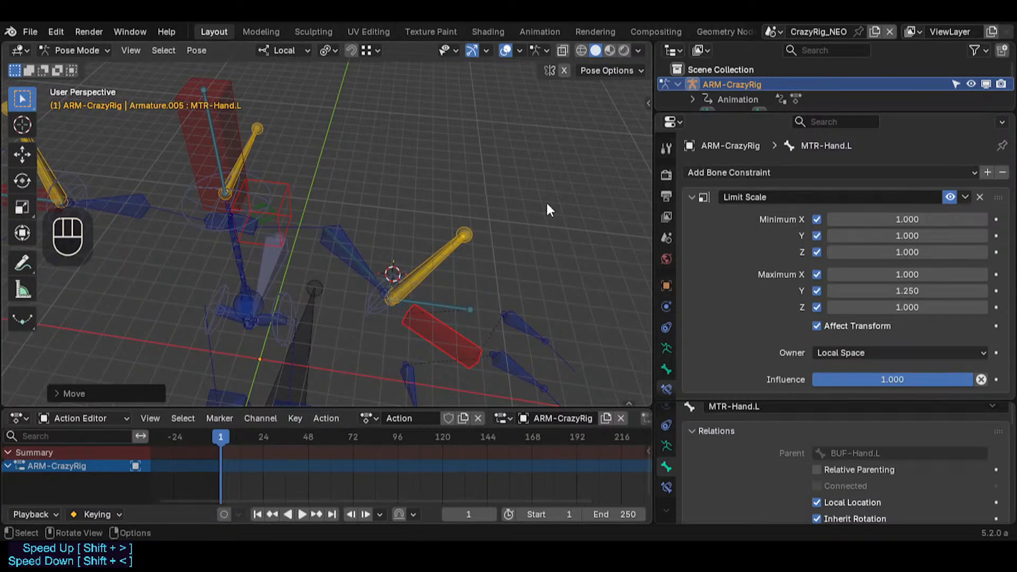
Step: Rotate CTL-ForeArm.L back up with the offset hand following, and clear the pose transforms of all bones
click(359, 250)
key(r)
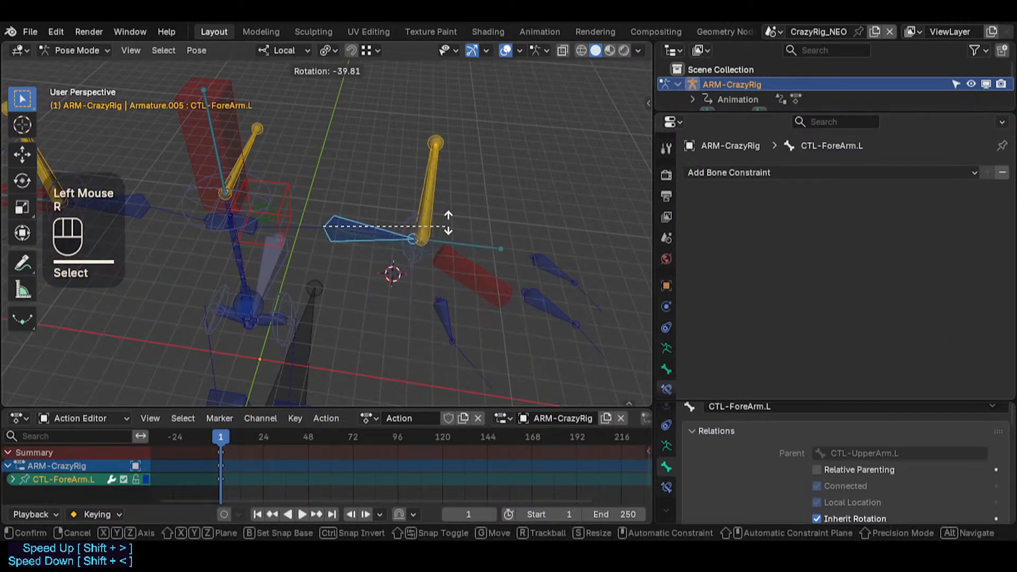
click(445, 206)
key(alt+q)
key(alt+q)
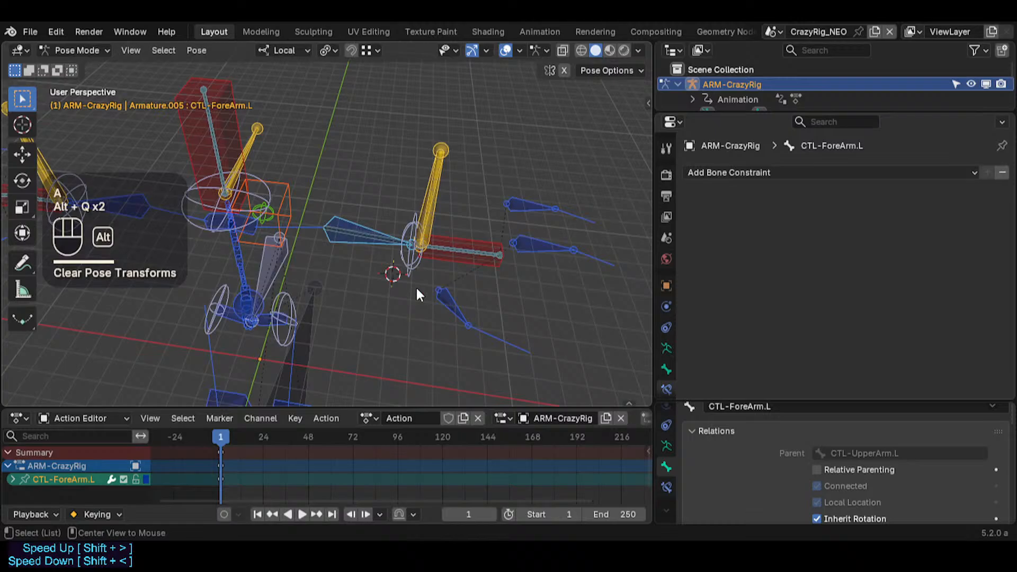
Step: Try a free move of PIN-Hand.L with Auto IK, and select MTR-Hand.L
click(392, 240)
shift+click(408, 216)
key(g)
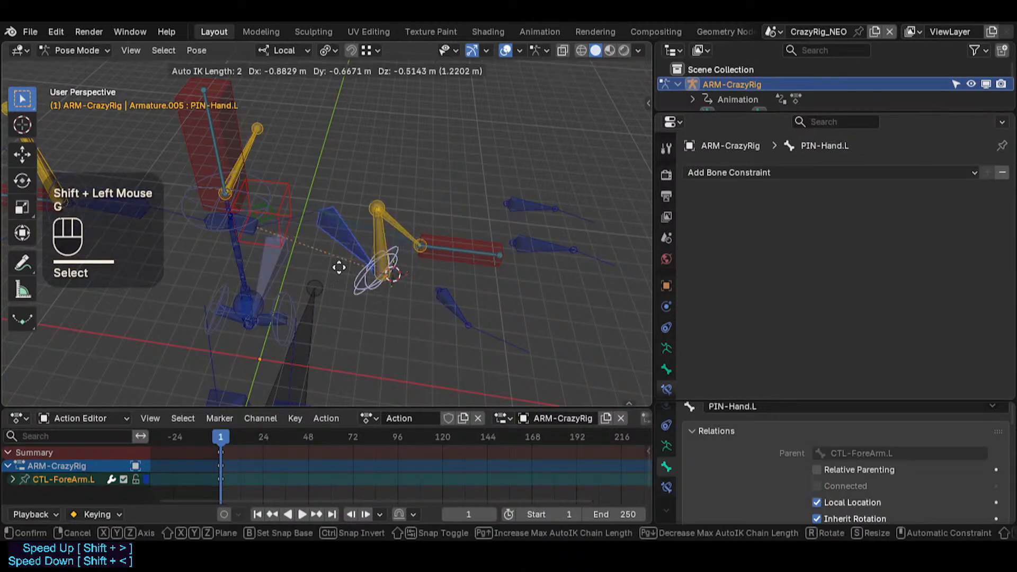
key(Escape)
click(449, 241)
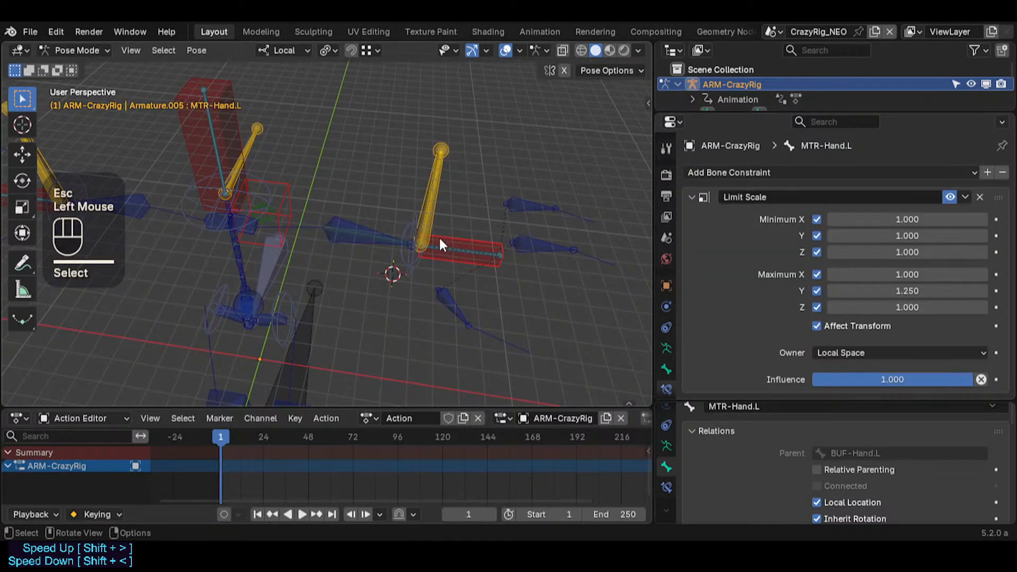
Step: Rotate CTL-ForeArm.L downward from its rest pose
click(370, 230)
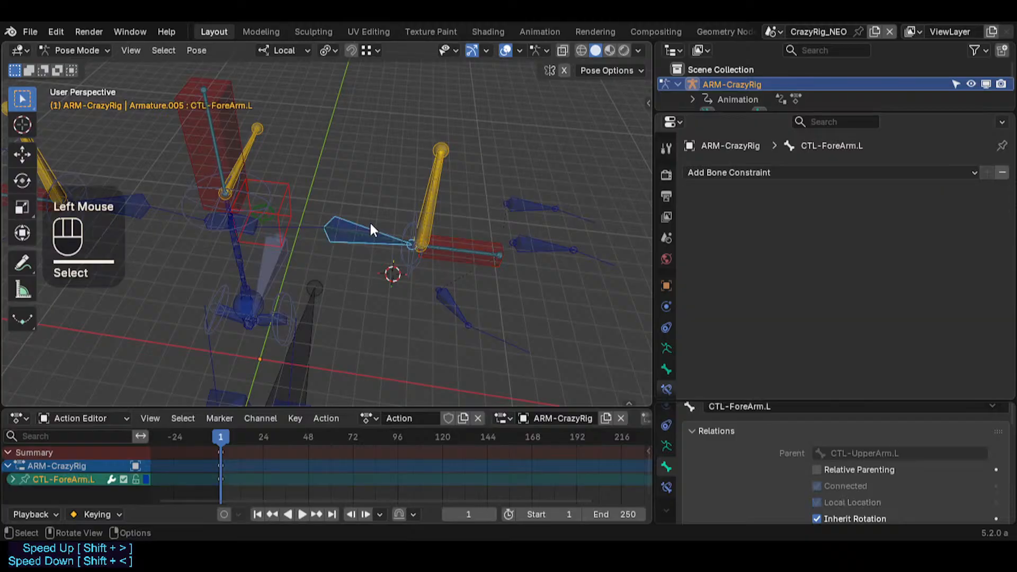
key(r)
click(339, 263)
Step: Move MTR-Hand.L off the lowered wrist and clear its location
click(439, 296)
key(g)
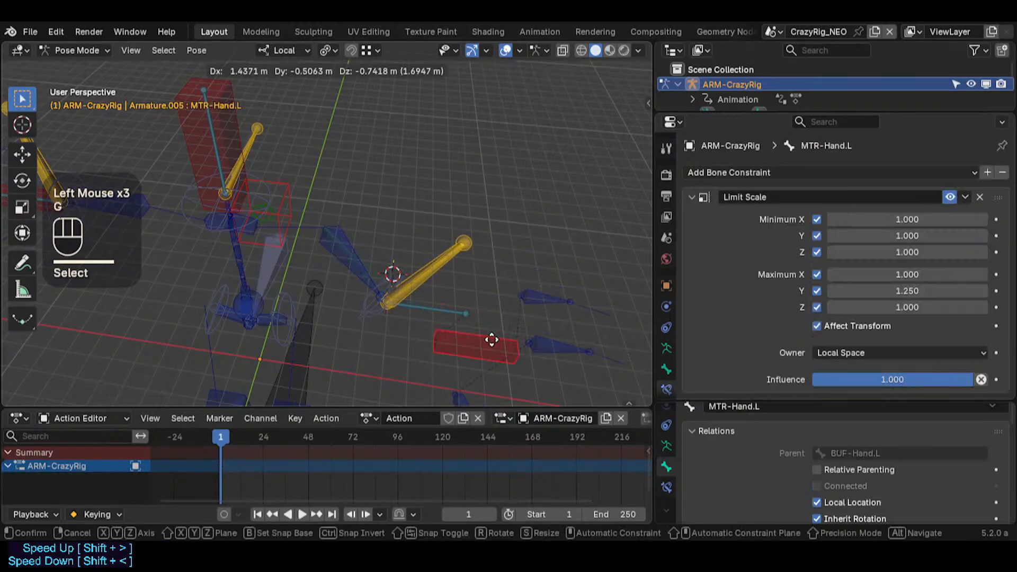
click(477, 345)
key(alt+g)
Step: Trackball-rotate CTL-ForeArm.L part of the way up, and clear the pose transforms of all bones
click(365, 253)
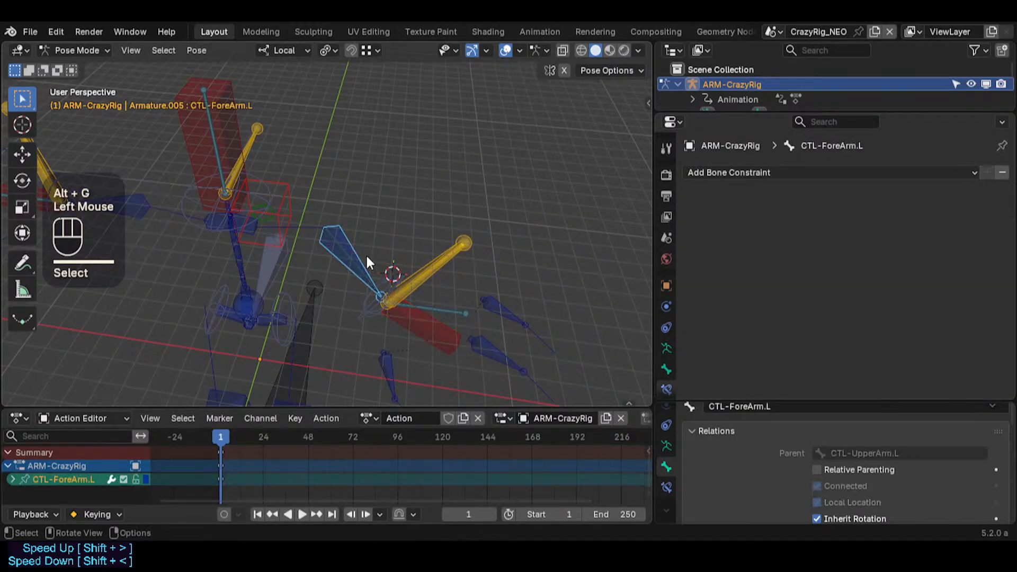
key(r)
key(r)
click(409, 218)
key(a)
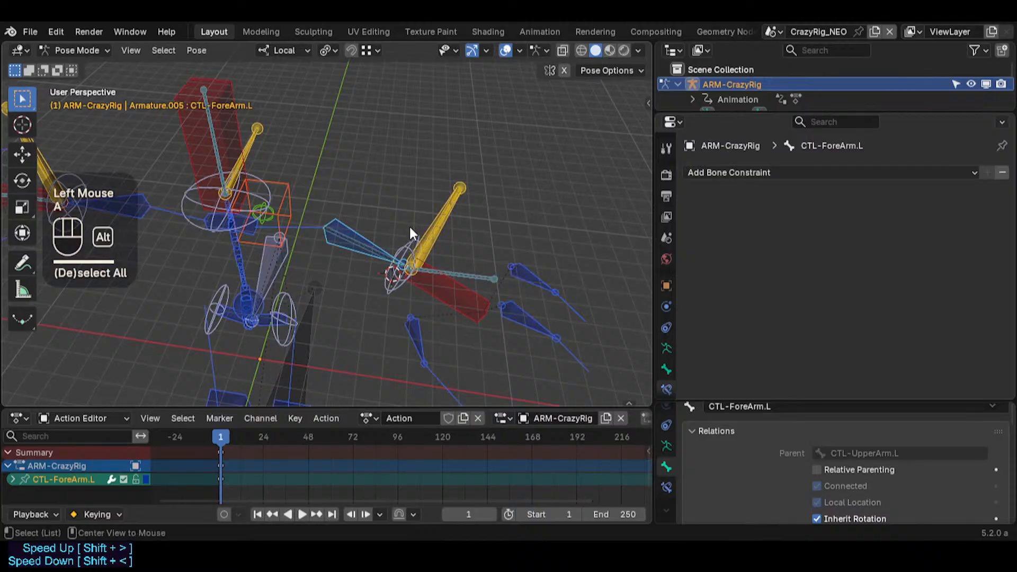
key(alt+q)
key(alt+q)
Step: Examine the Limit Rotation constraint on BUF-Hand.L and compare it with the Limit Scale constraint on MTR-Hand.L
click(410, 229)
click(456, 250)
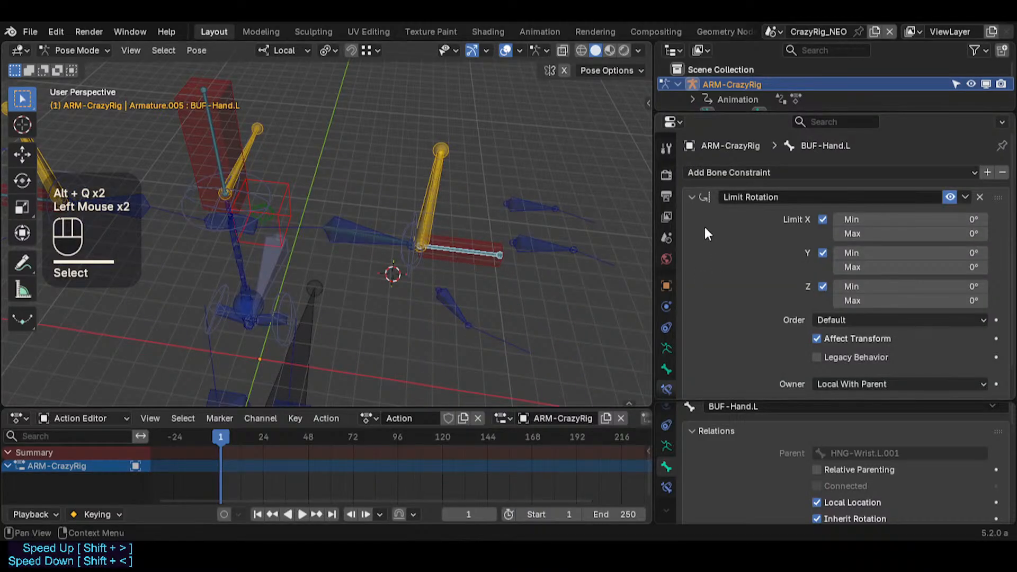
scroll(752, 342, down, 2)
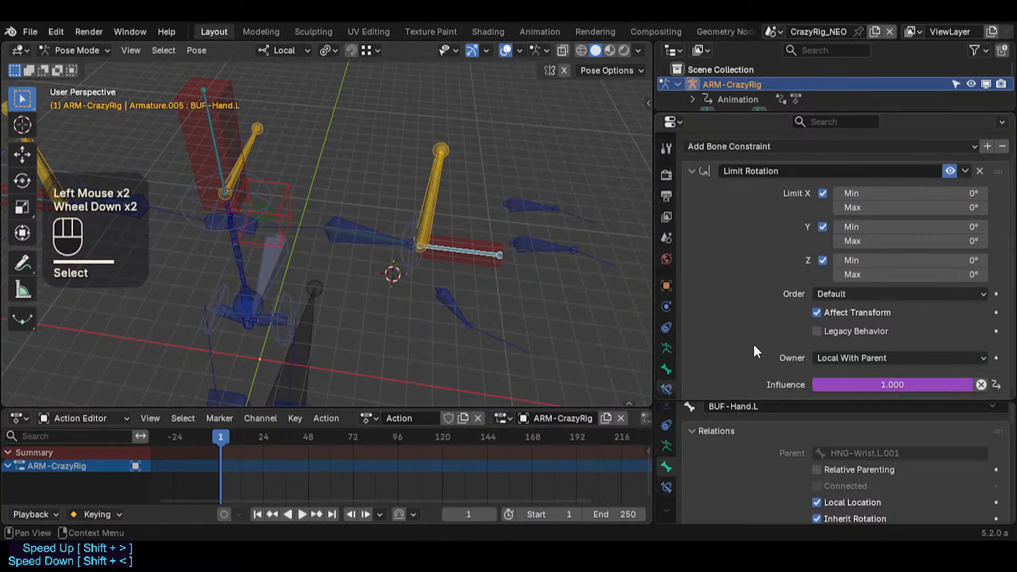
click(453, 244)
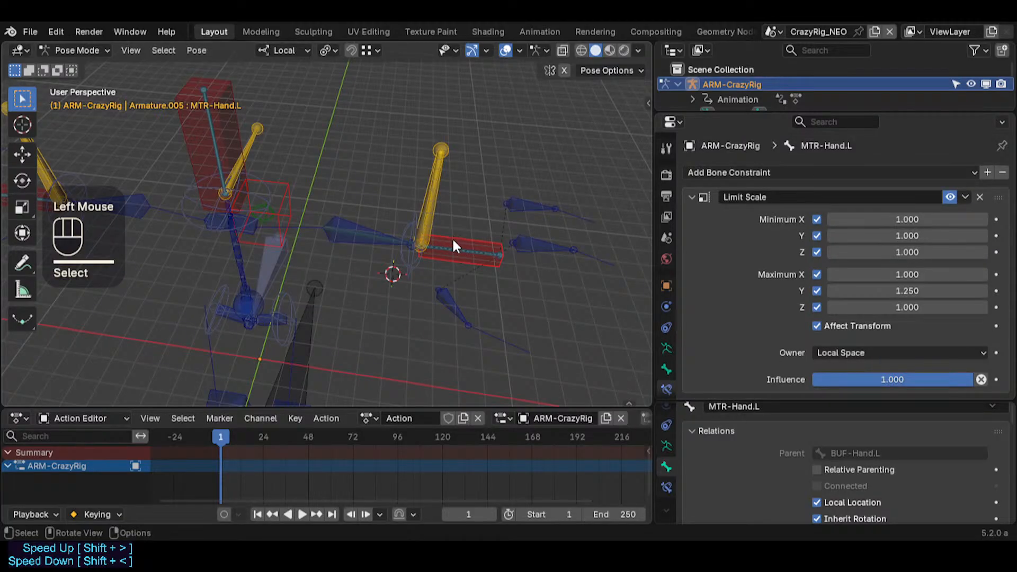
click(453, 244)
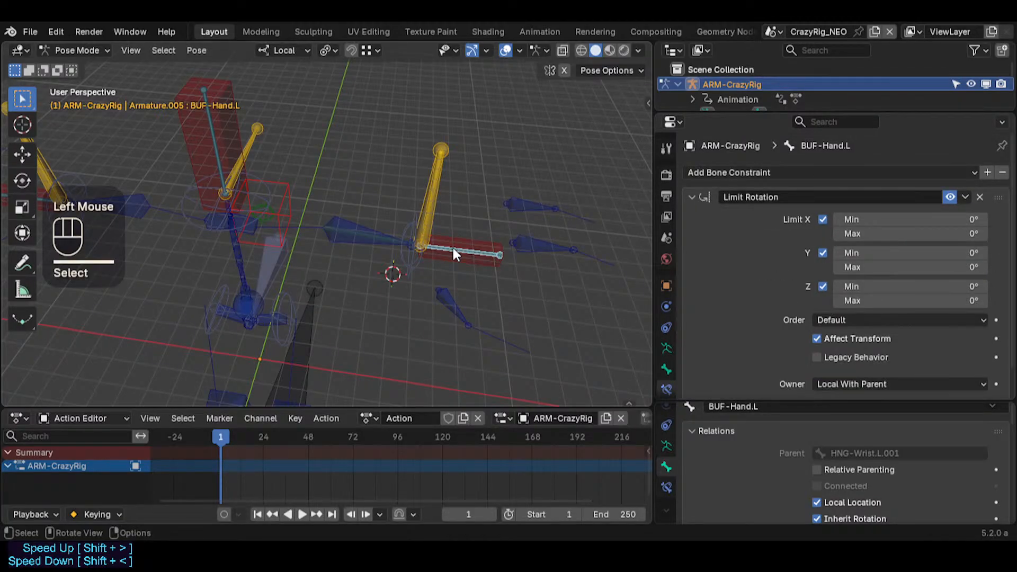
click(461, 243)
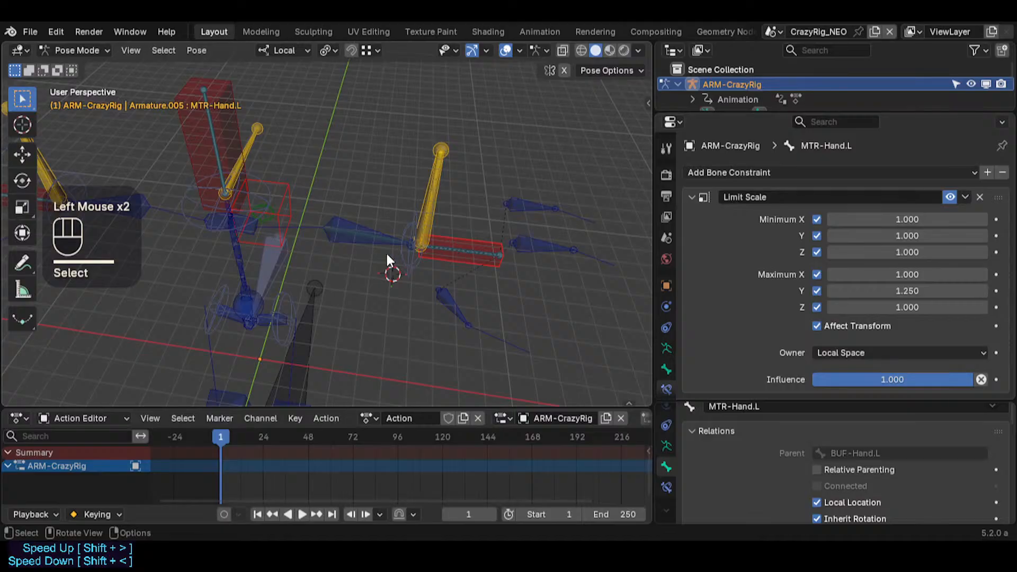
Step: Rotate MTR-Hand.L slightly, and shift CTL-FingerMiddle.L slightly with Auto IK
drag(479, 243, 490, 248)
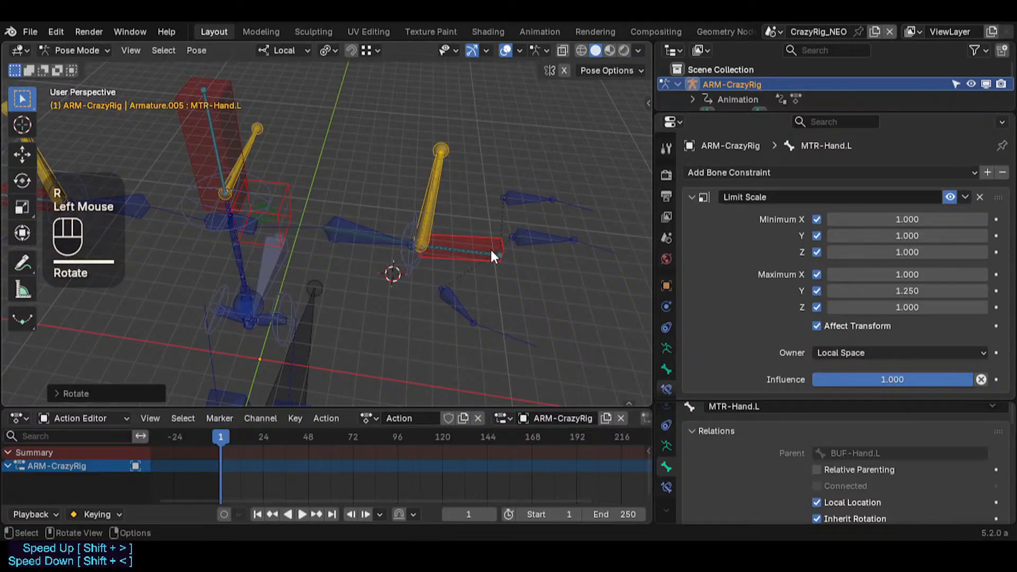
shift+click(505, 186)
key(g)
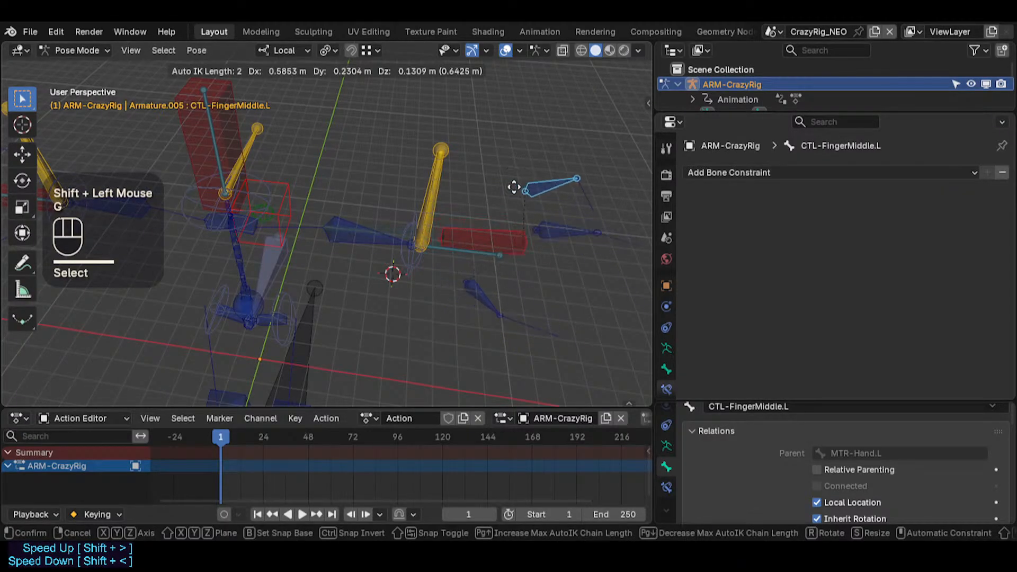
click(506, 194)
Step: Examine the parent and Connected settings of MTR-Hand.L, CTL-FingerMiddle.L and CTL-FingerMiddle.L.001
click(497, 243)
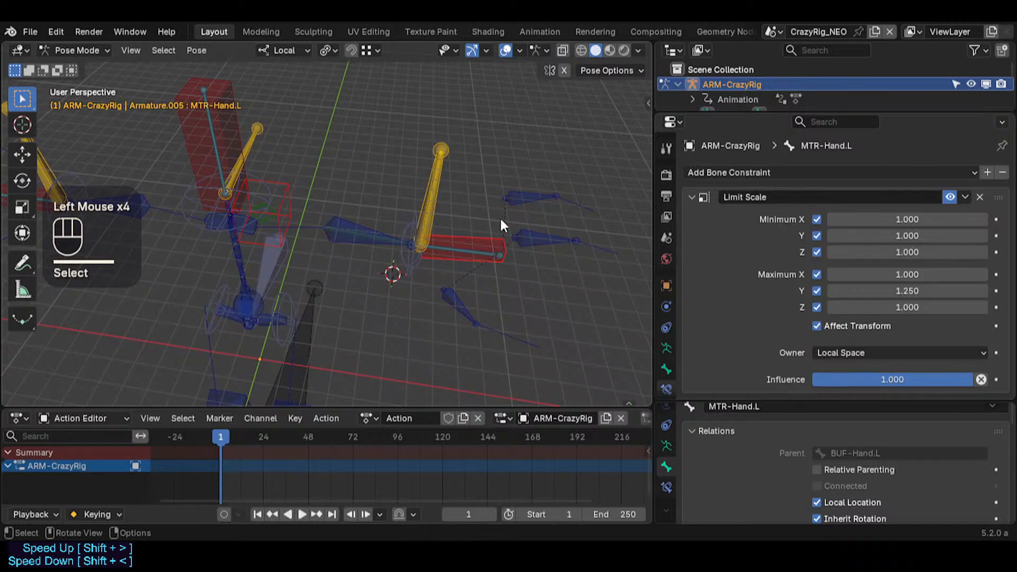
click(496, 236)
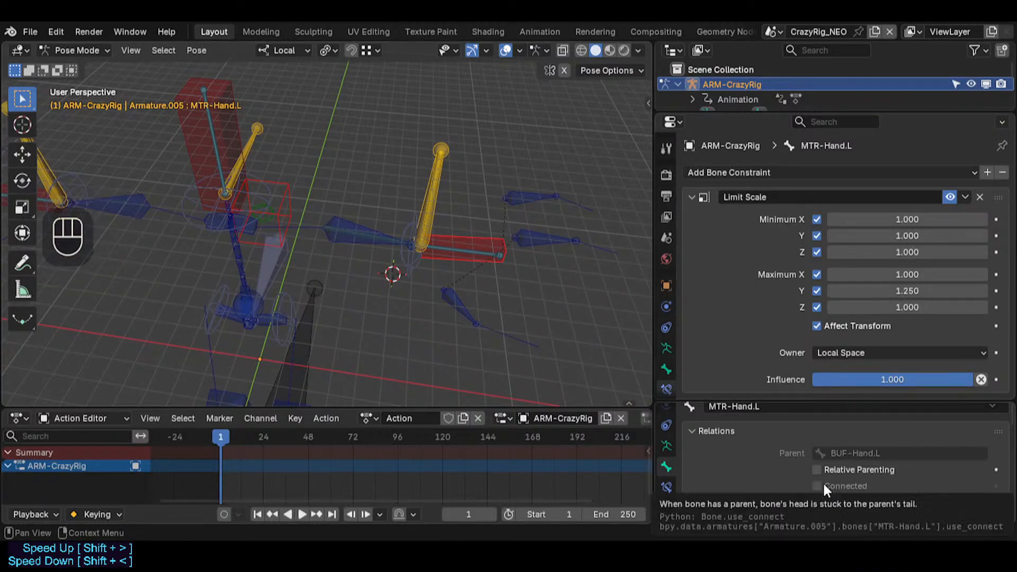
double_click(515, 197)
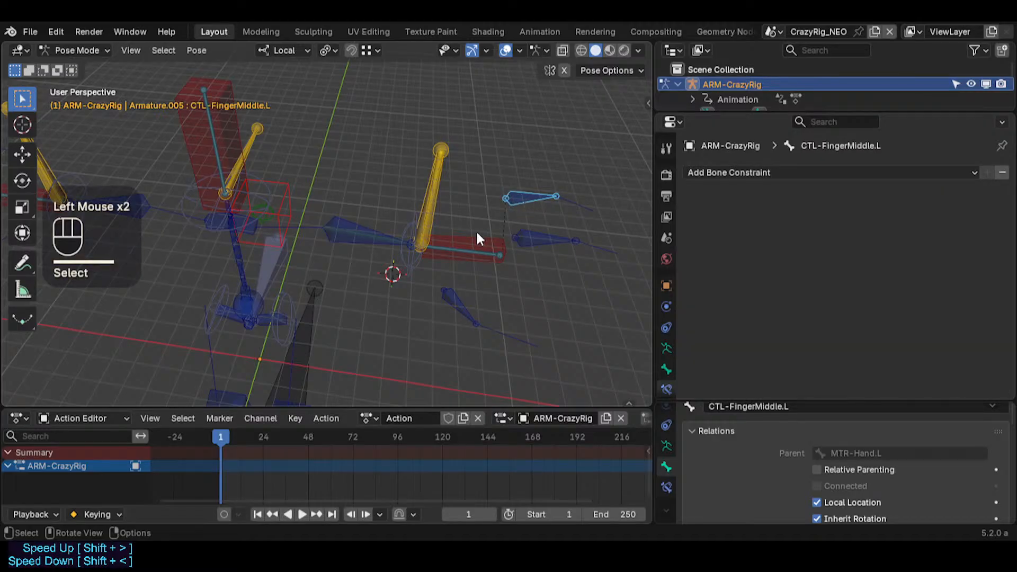
click(465, 239)
click(357, 233)
click(517, 199)
click(576, 204)
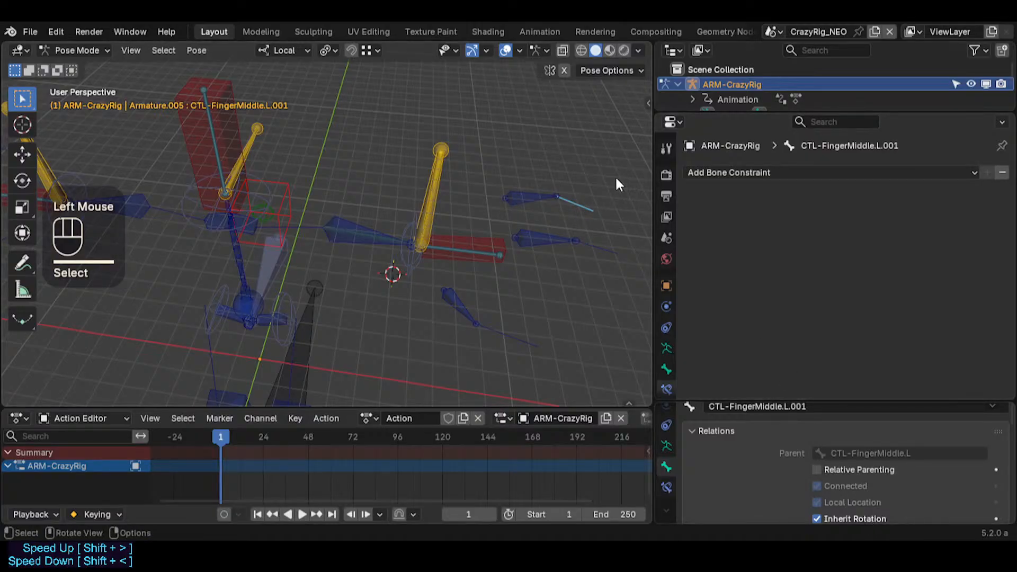
click(527, 199)
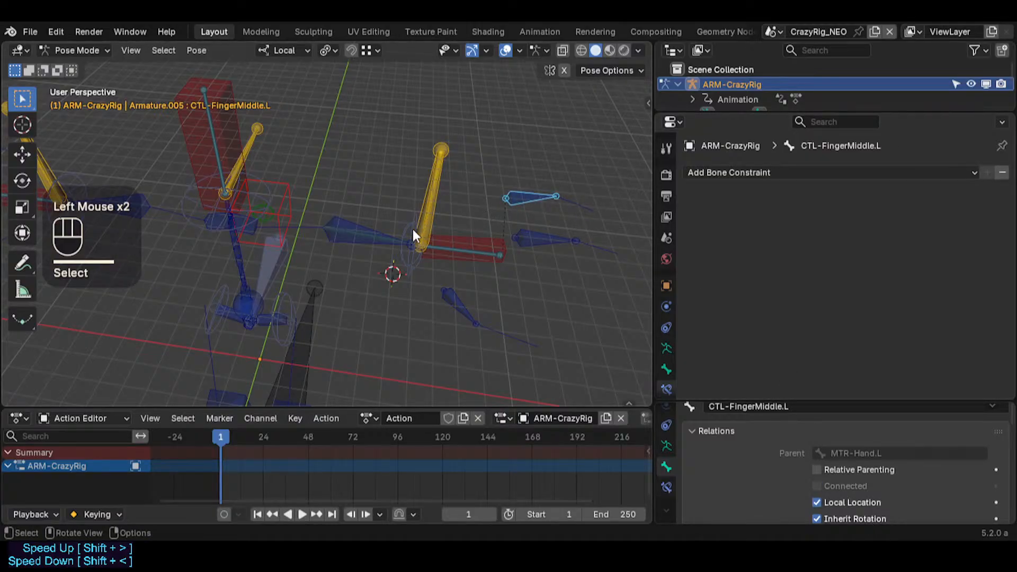
click(359, 213)
click(464, 236)
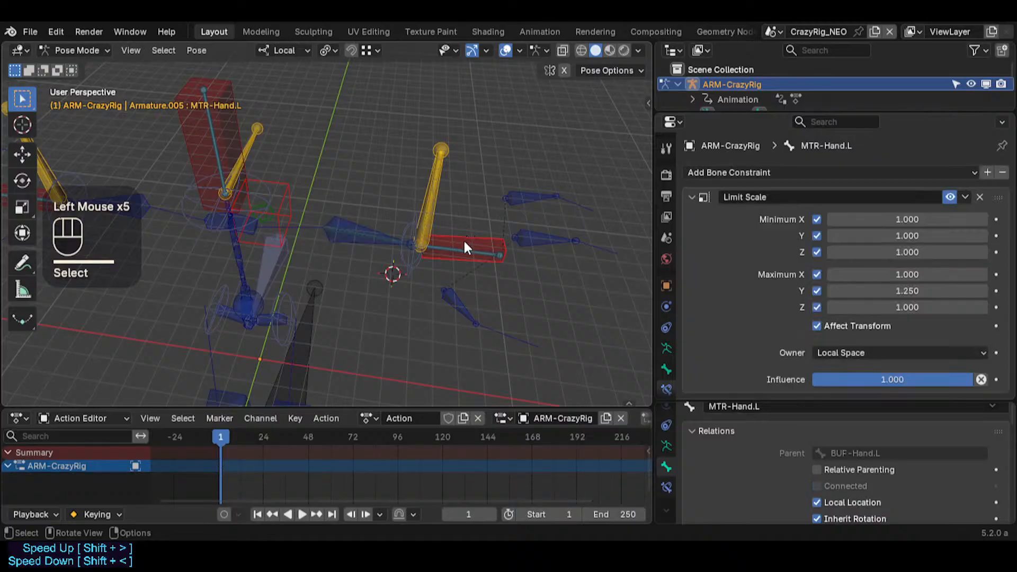
Step: Try twice to move BUF-Hand.L with CTL-FingerMiddle.L as the active bone
click(457, 247)
shift+click(526, 200)
shift+click(527, 199)
key(g)
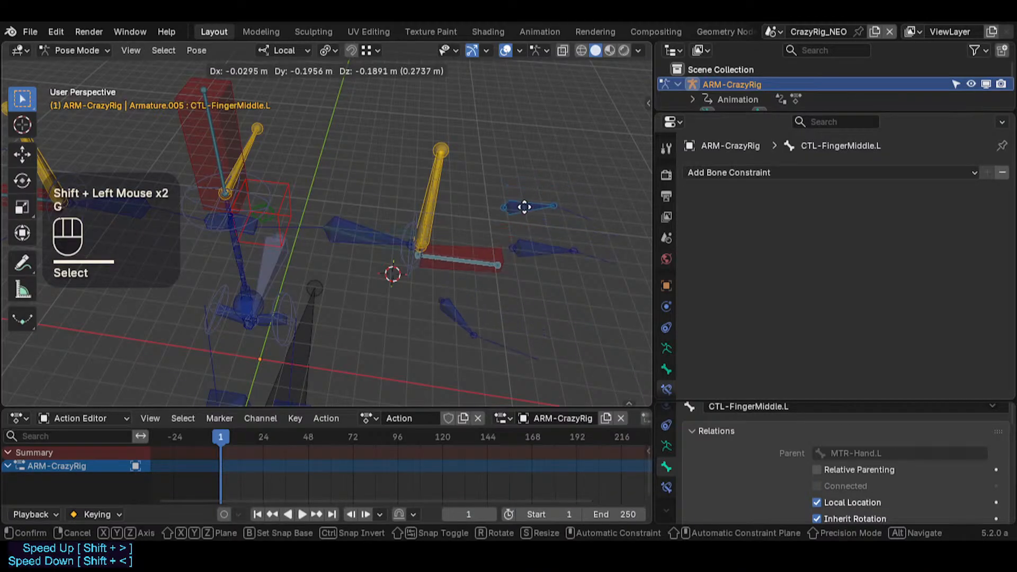
key(Escape)
shift+click(518, 197)
shift+click(518, 197)
key(g)
key(Escape)
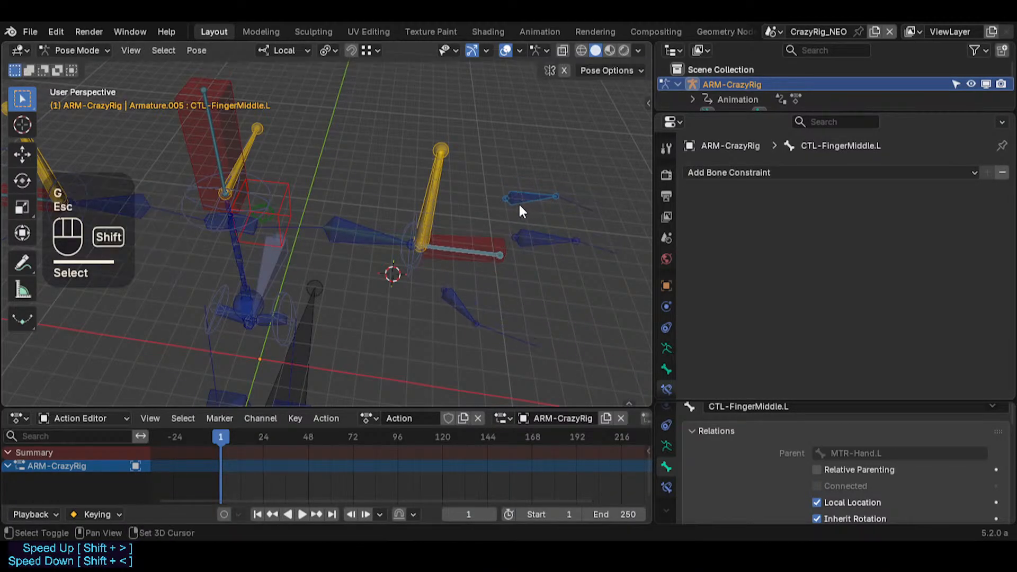
Step: Move BUF-Hand.L and CTL-FingerMiddle.L together away from the wrist with Auto IK
shift+click(517, 203)
shift+click(518, 204)
shift+click(518, 203)
key(g)
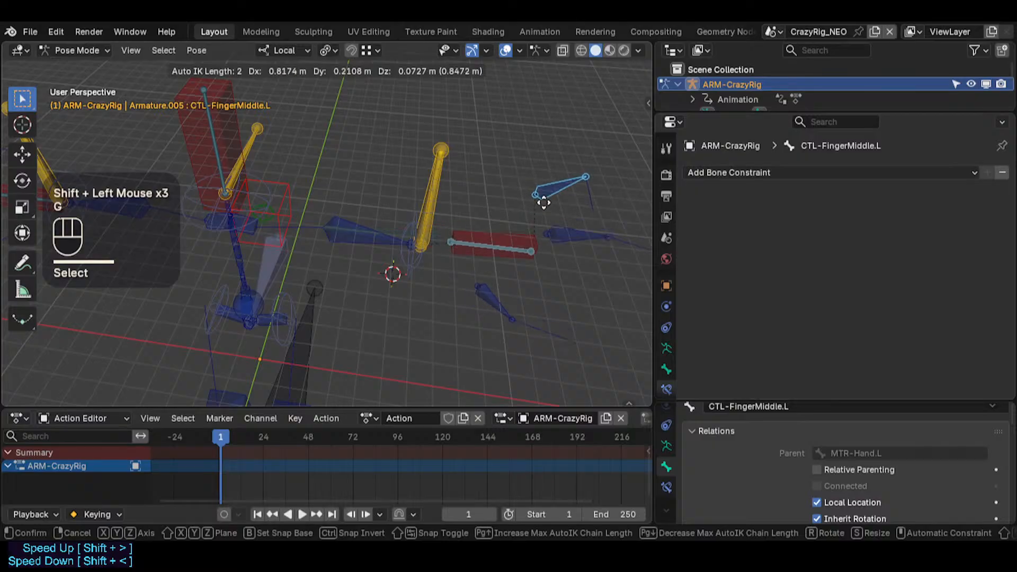
key(r)
key(r)
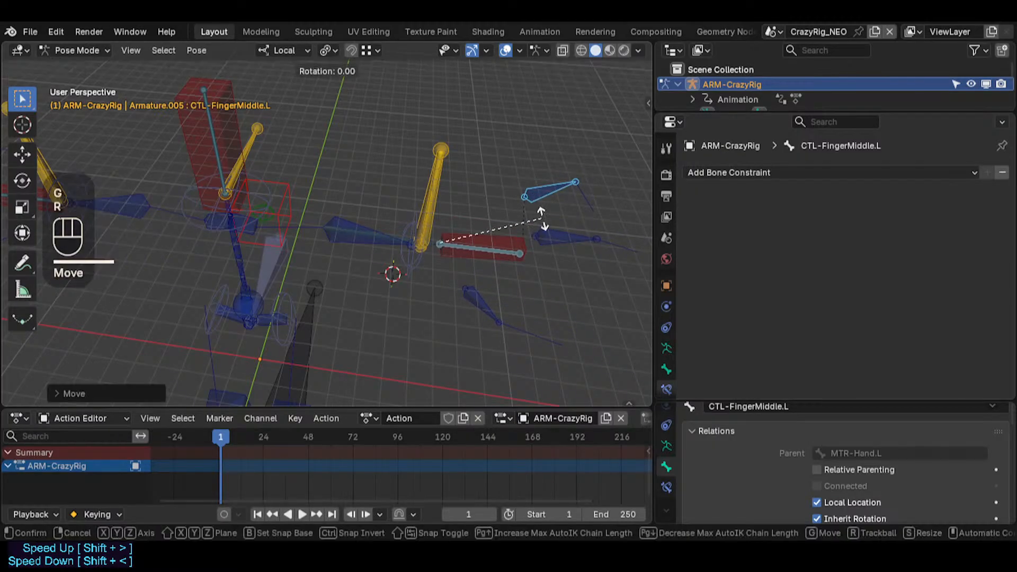
key(Escape)
Step: Close the current transform and reset every bone of CrazyRig to its rest pose
click(486, 238)
key(a)
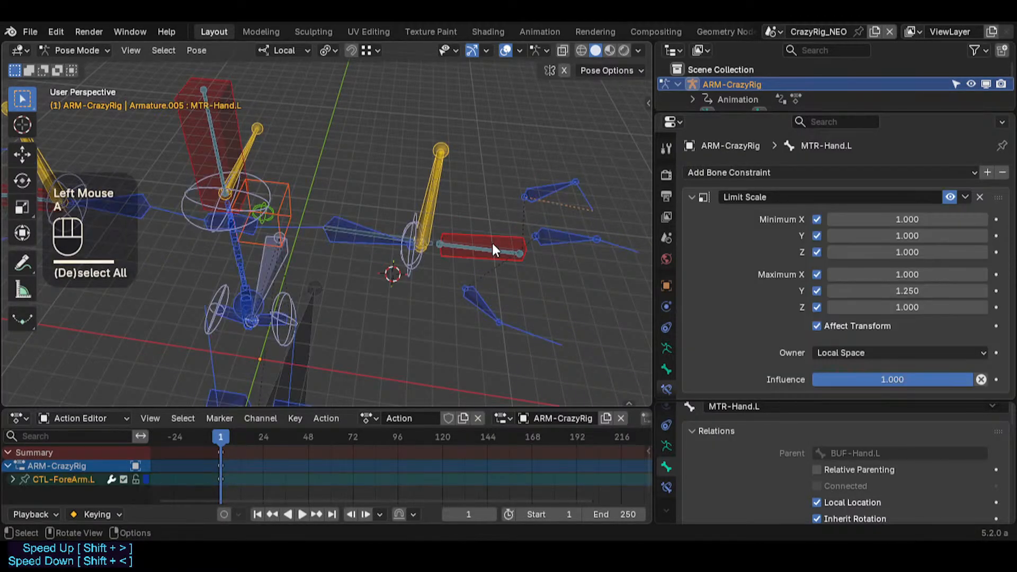
key(alt+q)
key(alt+q)
Step: Select MTR-Hand.L together with CTL-FingerMiddle.L and move both off the wrist with Auto IK
click(448, 245)
click(463, 244)
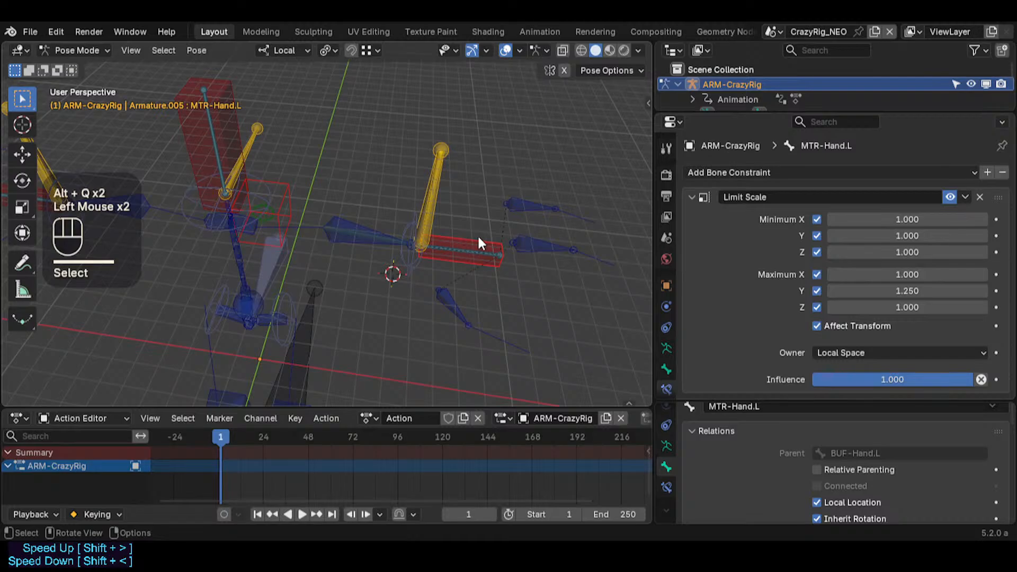
click(455, 249)
click(464, 243)
shift+click(517, 202)
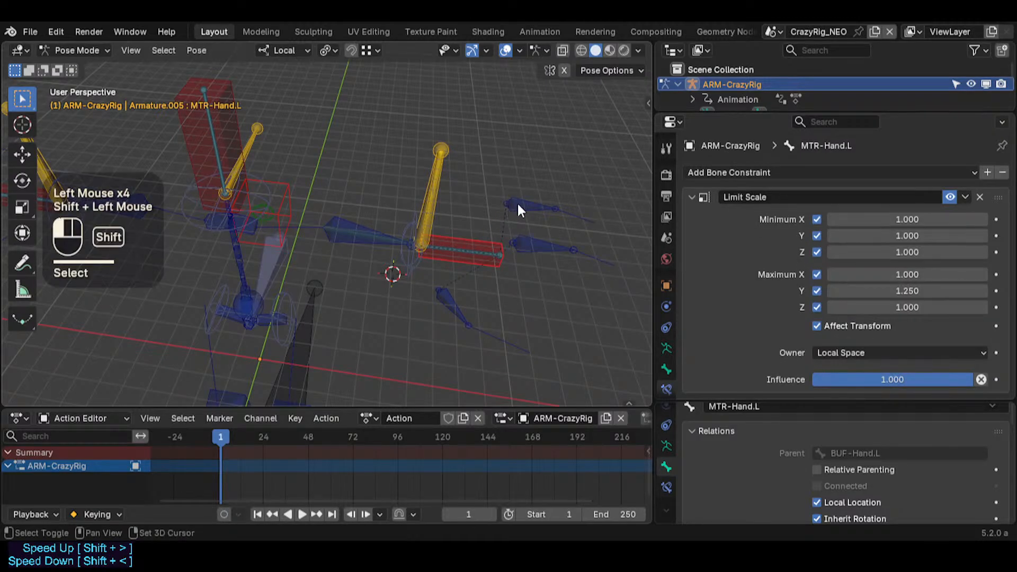
key(g)
click(535, 194)
Step: Trackball-rotate MTR-Hand.L and CTL-FingerMiddle.L together, trying rotation along local X and with local Z locked along the way
key(g)
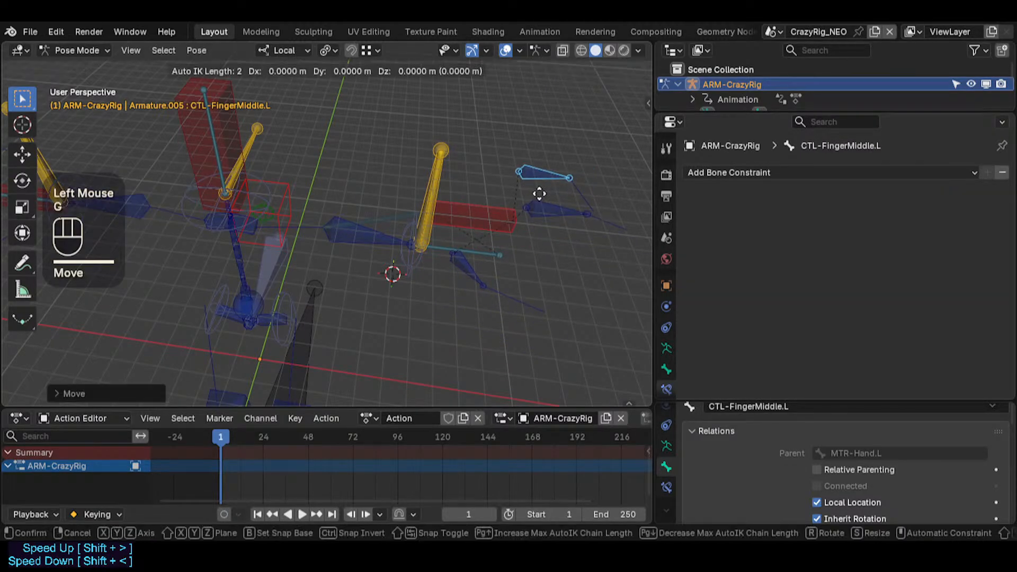
key(r)
key(r)
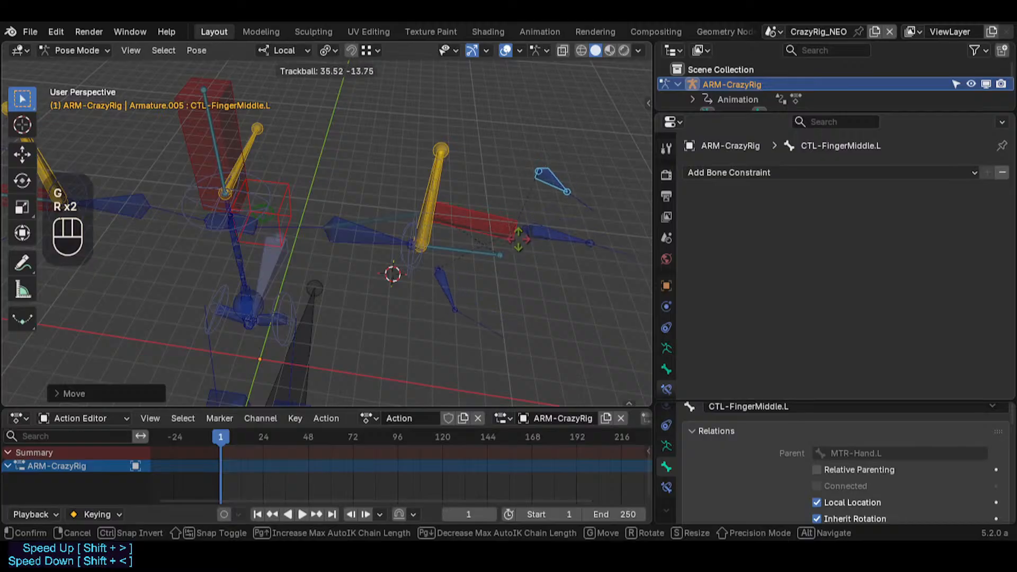
key(x)
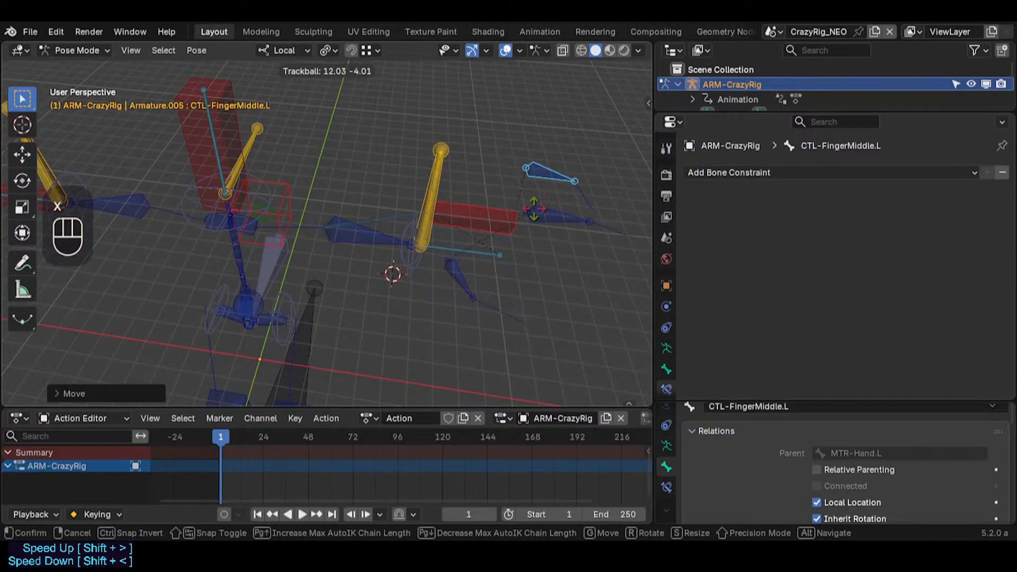
key(r)
key(x)
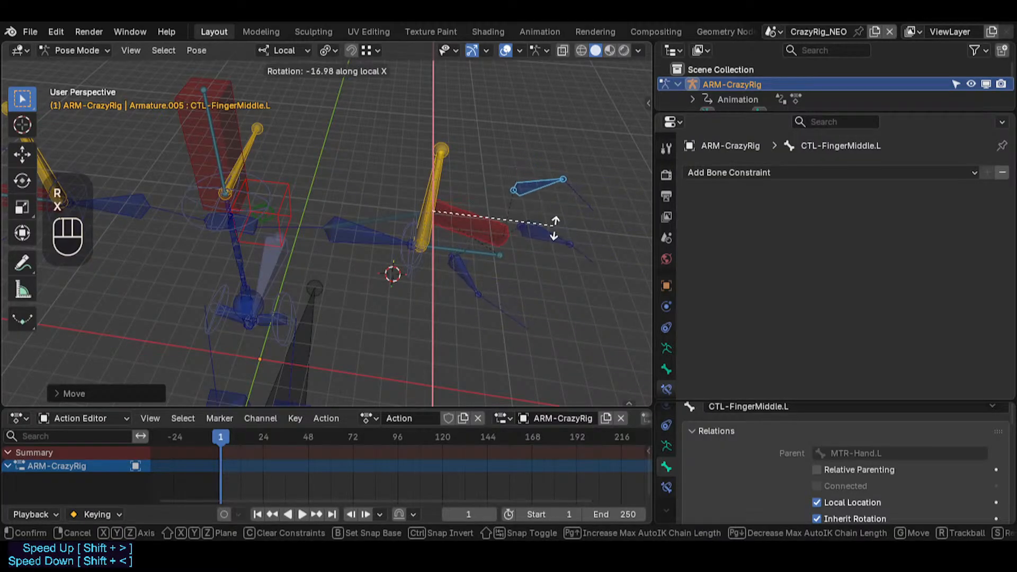
key(z)
key(x)
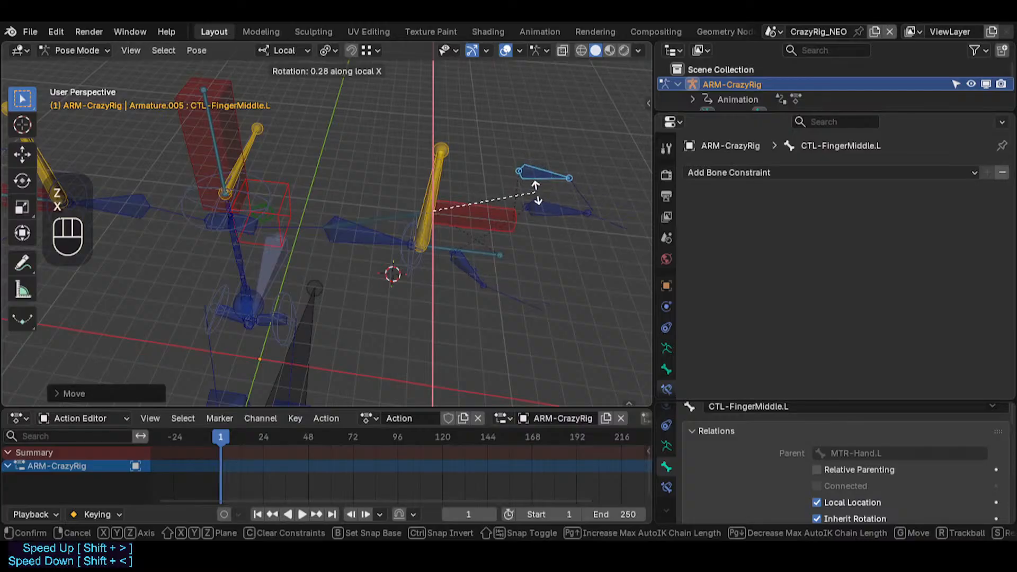
key(shift+z)
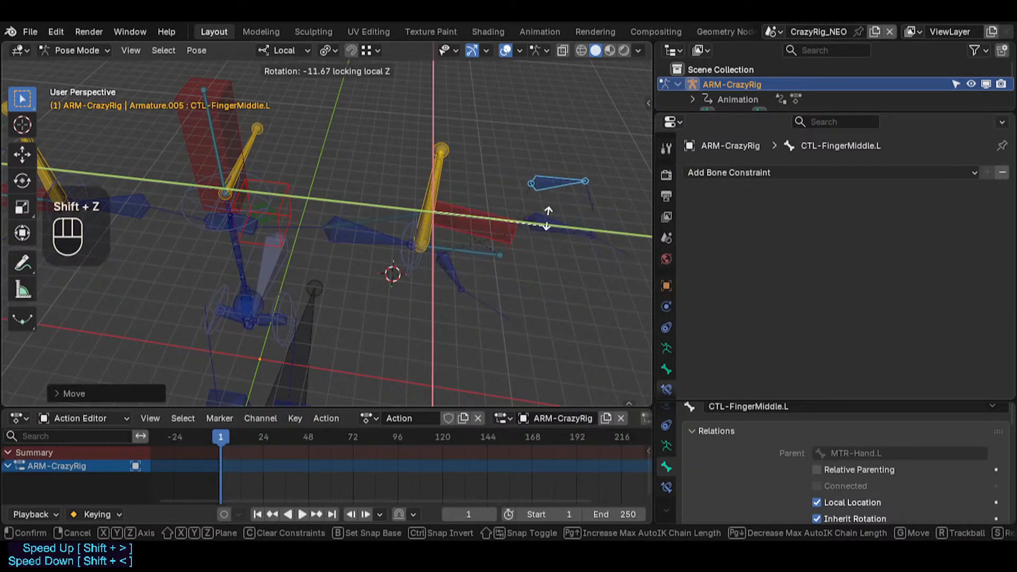
key(r)
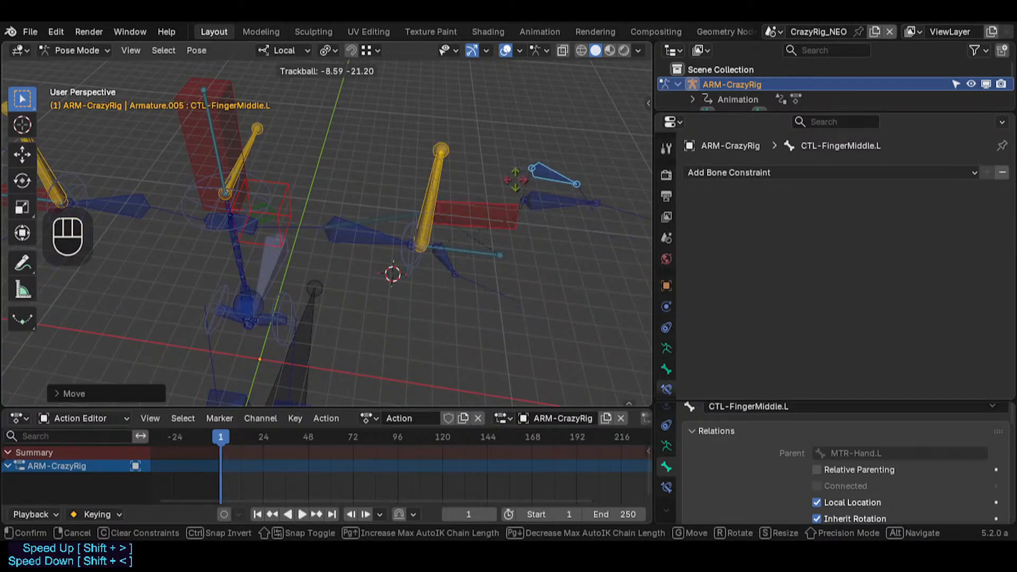
click(538, 227)
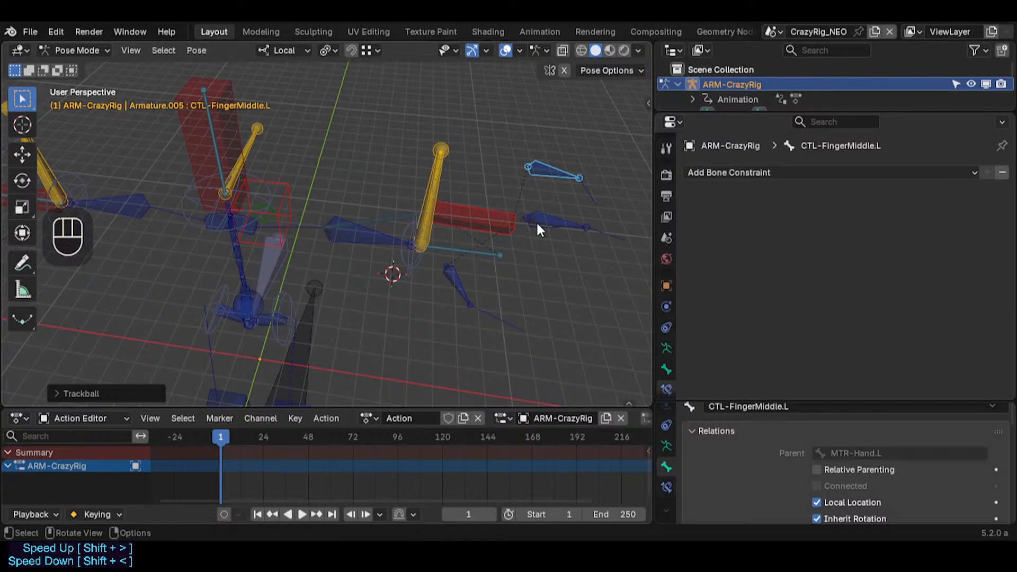
key(g)
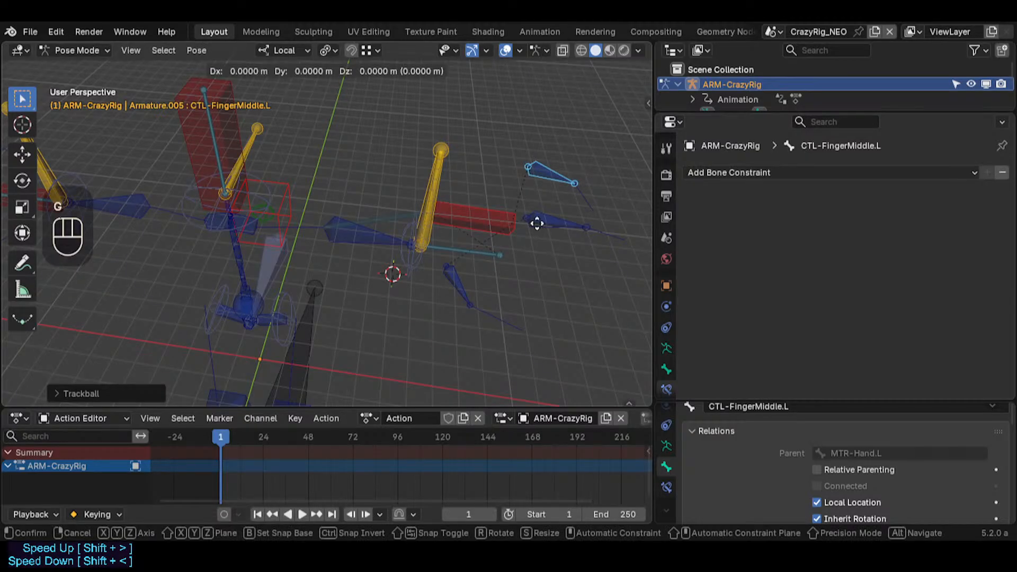
click(537, 222)
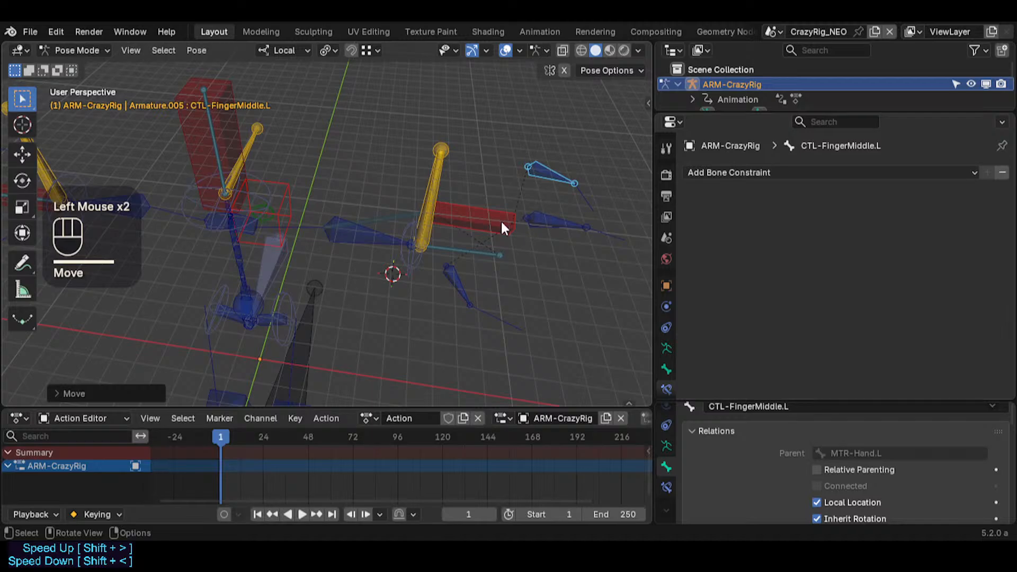
Step: Move MTR-Hand.L on its own and reset CrazyRig to its rest pose
click(503, 225)
key(g)
click(529, 228)
key(alt+g)
key(alt+g)
Step: Move and rotate MTR-Hand.L alone several times so it sits detached slightly above the wrist
click(487, 241)
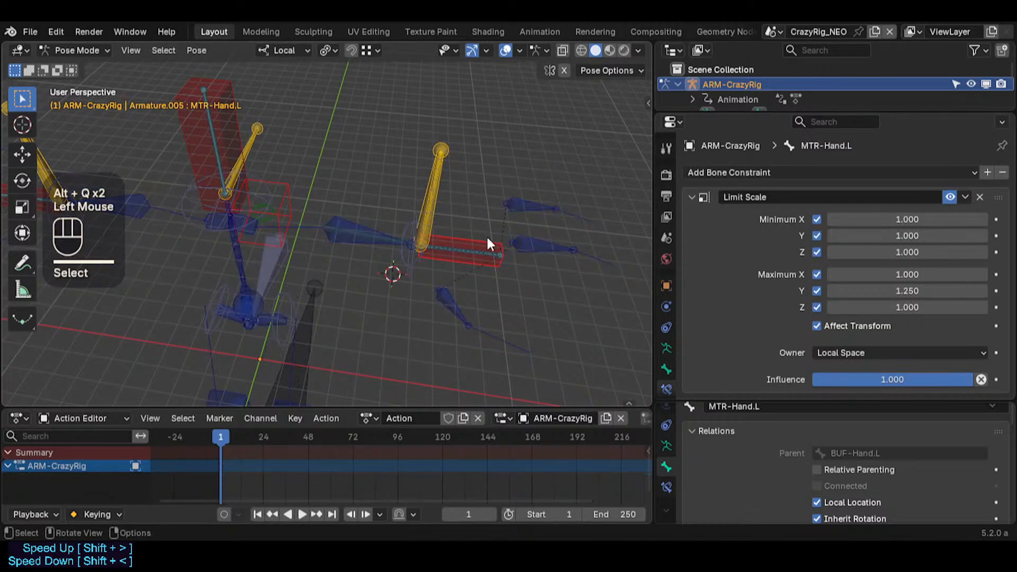
key(g)
click(526, 232)
key(r)
click(531, 196)
key(g)
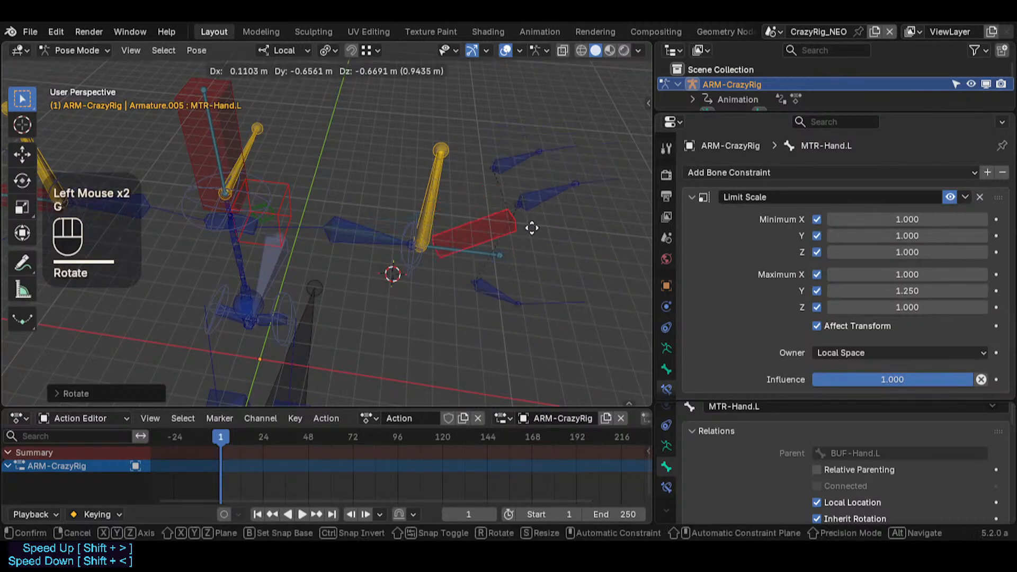
click(530, 218)
key(r)
click(513, 225)
key(g)
click(507, 249)
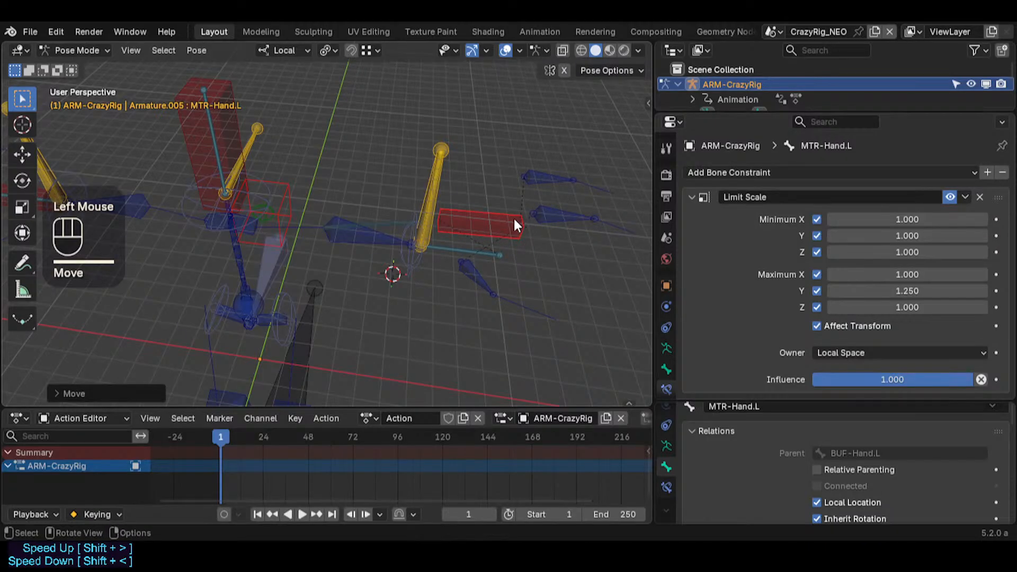
Step: Add CTL-FingerMiddle.L, CTL-FingerIndex.L and CTL-FingerThumb.L to the MTR-Hand.L selection, then move them away from the wrist with Auto IK, testing trackball rotation
shift+click(536, 175)
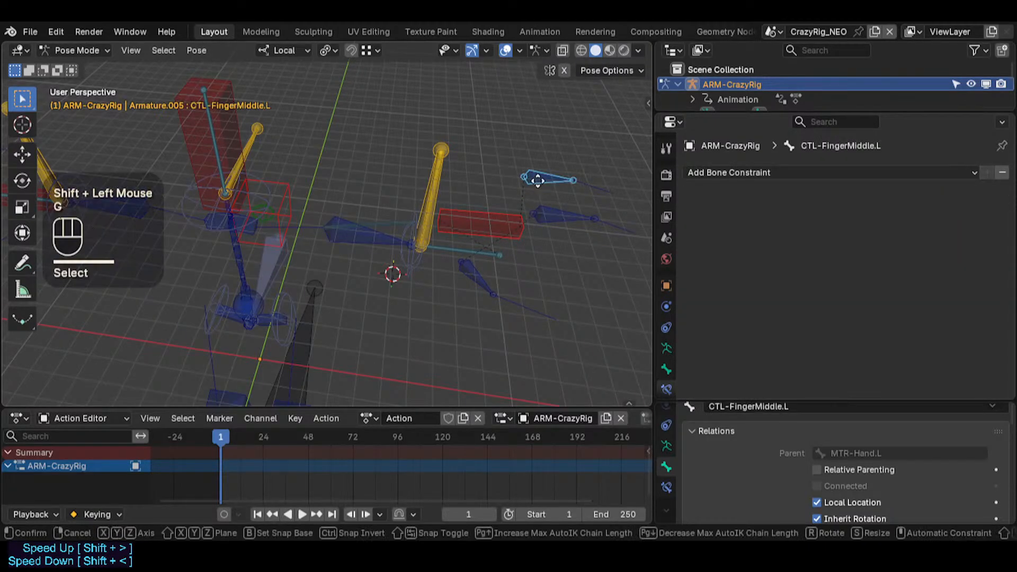
key(g)
key(Escape)
shift+click(556, 214)
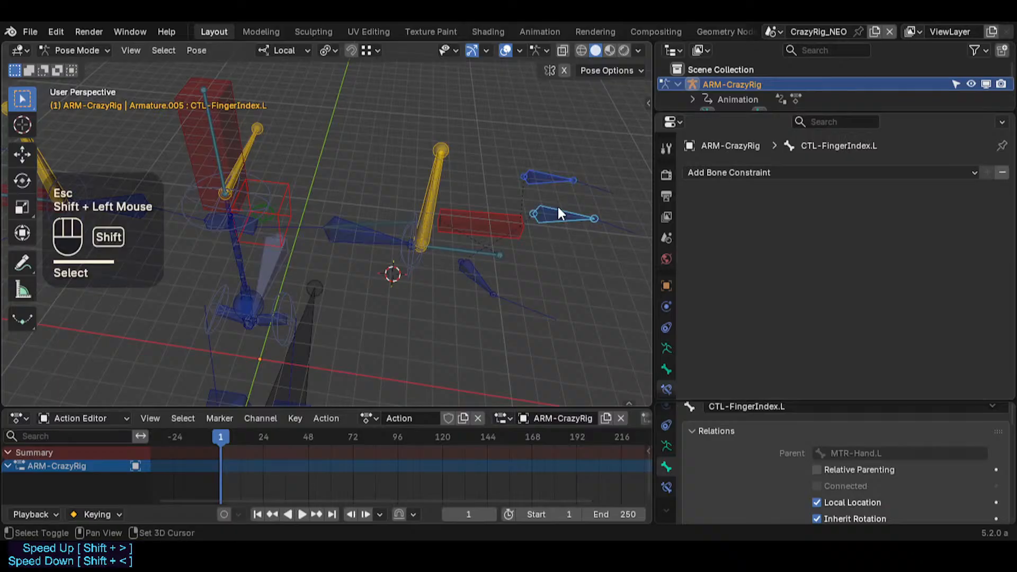
shift+click(478, 276)
key(g)
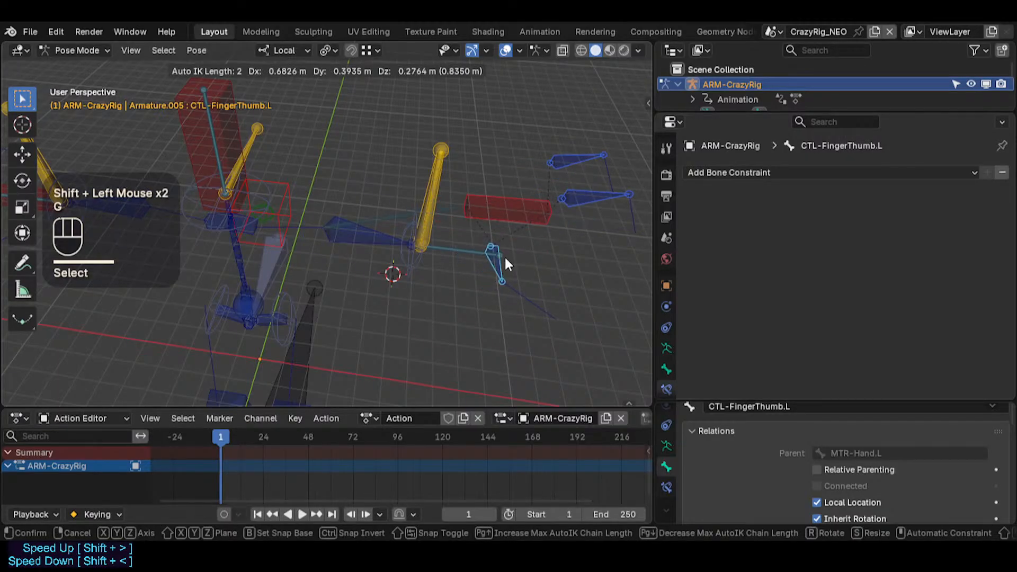
key(r)
key(r)
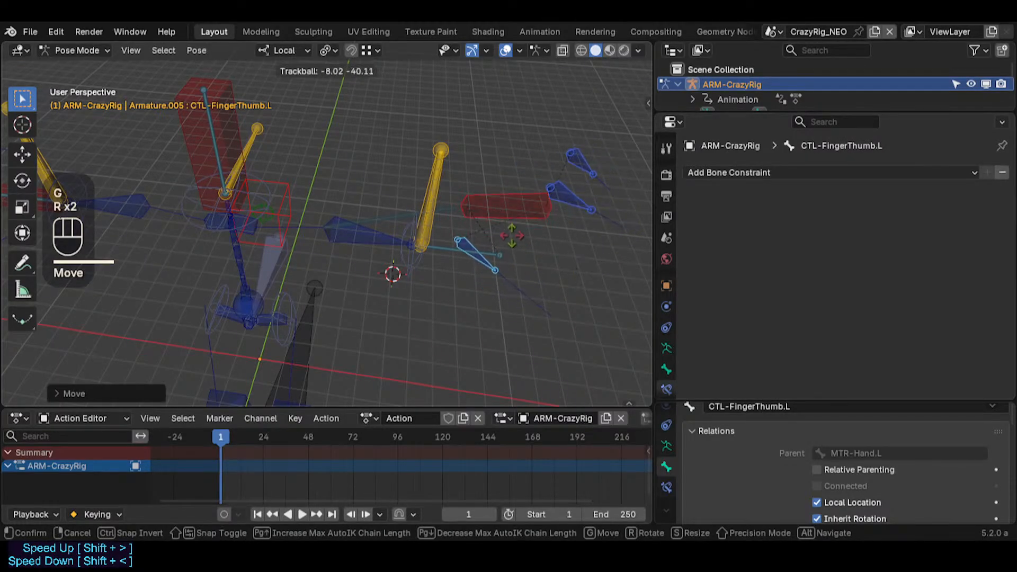
click(557, 235)
key(g)
click(554, 231)
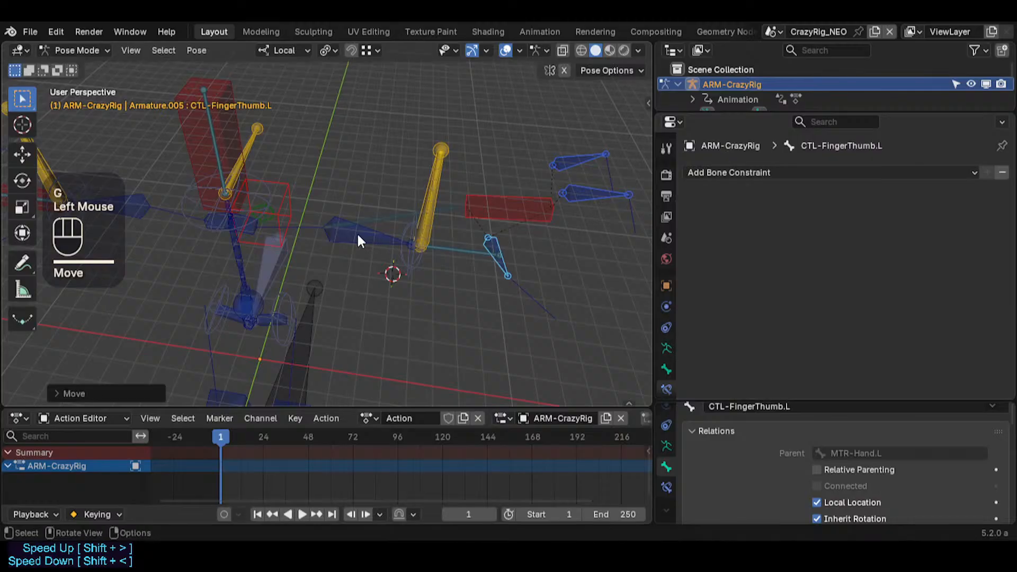
Step: Select CTL-ForeArm.L with the thumb, index and middle finger controls and move them together with Auto IK
click(357, 232)
shift+click(511, 210)
click(370, 234)
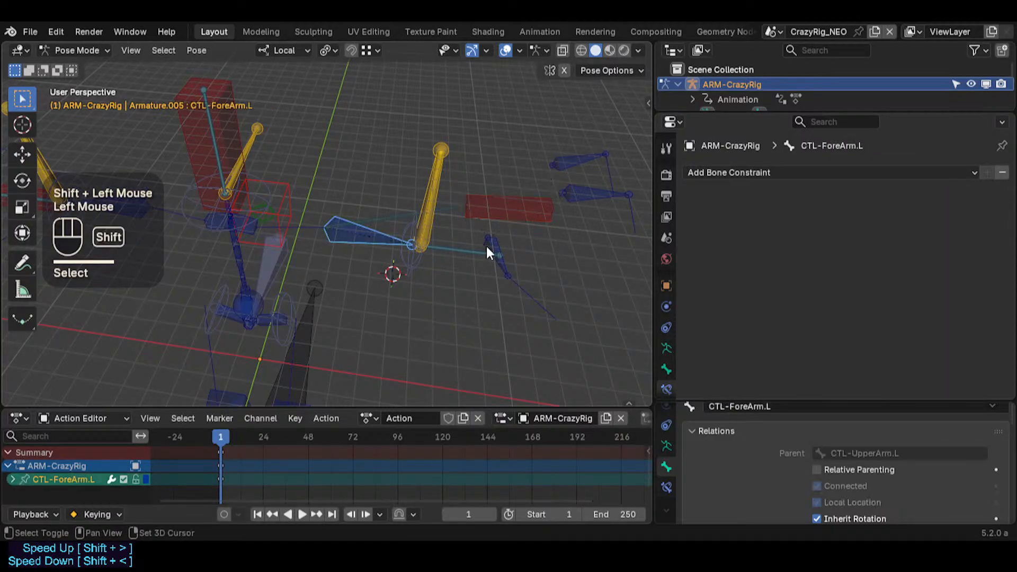
shift+click(488, 248)
shift+click(589, 170)
shift+click(588, 164)
key(g)
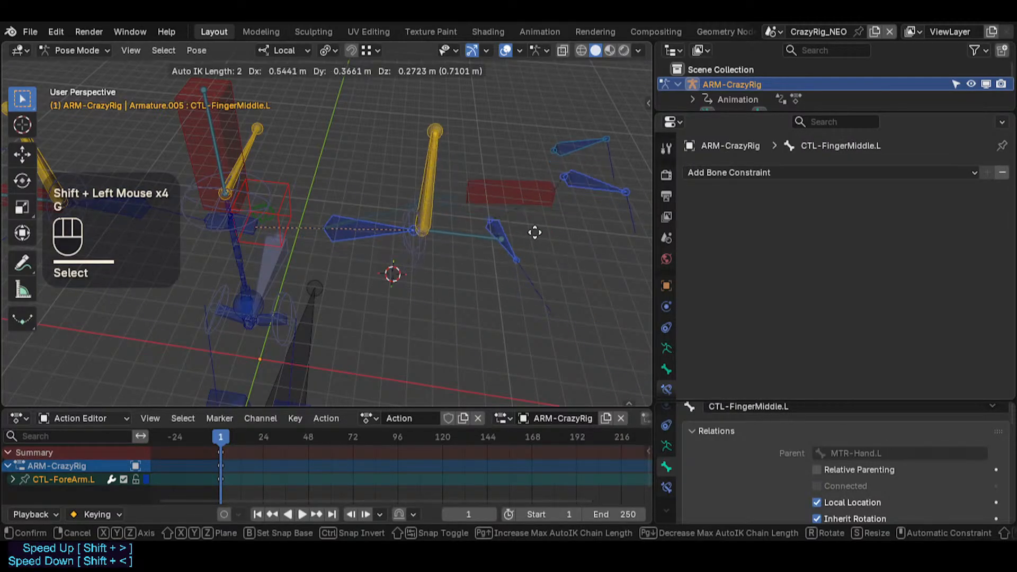
click(530, 254)
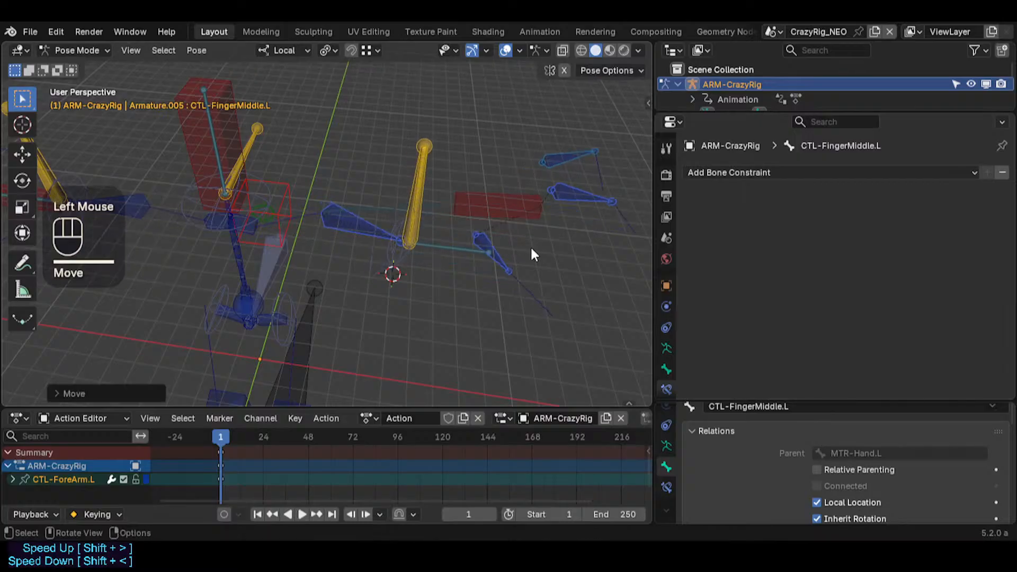
Step: Try a trackball rotation on the forearm and finger selection, and move the selection so the wrist rises
key(g)
key(r)
key(r)
key(Escape)
key(g)
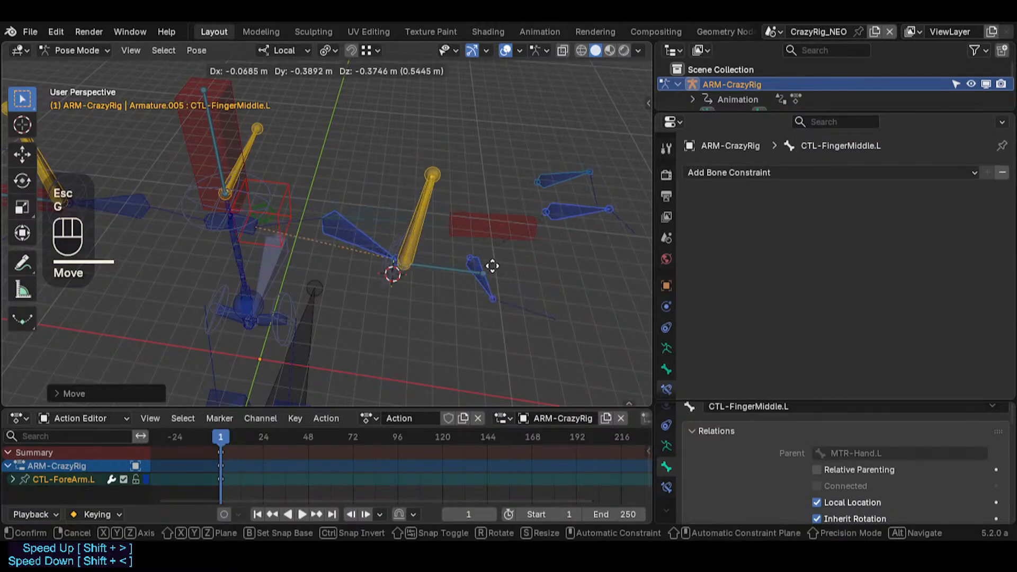
double_click(525, 180)
Step: Select MTR-Hand.L and try trackball-rotating it twice
click(524, 180)
key(g)
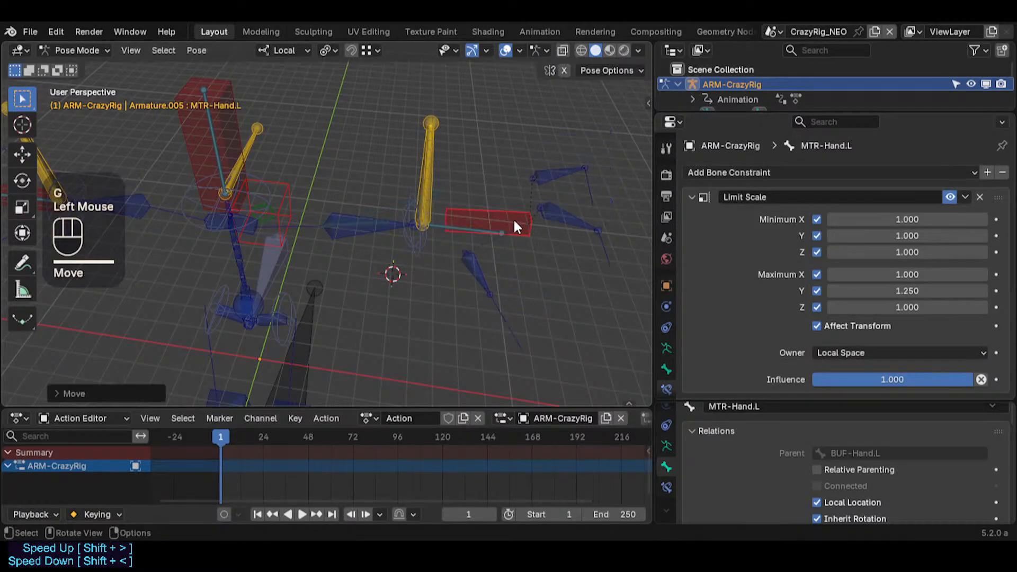
key(r)
key(r)
key(Escape)
key(r)
key(r)
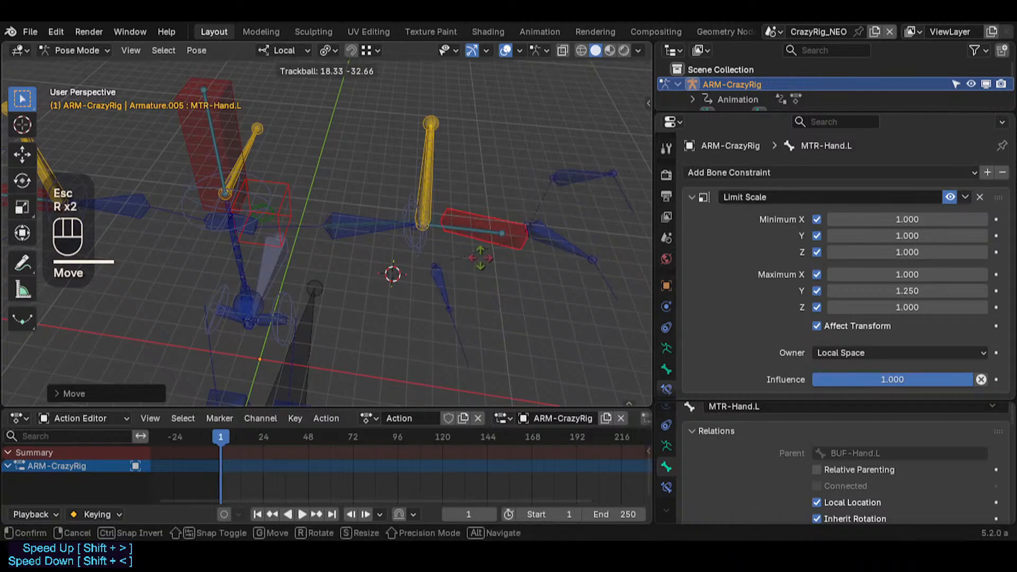
key(Escape)
Step: Move MTR-Hand.L together with CTL-FingerThumb.L, CTL-FingerIndex.L and CTL-FingerMiddle.L slightly downward using Auto IK
shift+click(470, 277)
shift+click(567, 209)
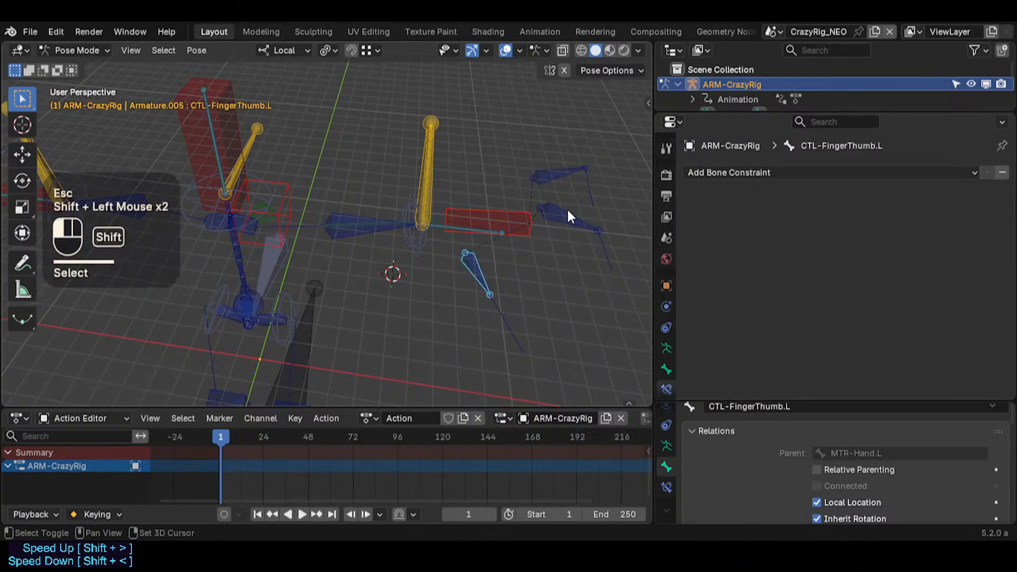
shift+click(564, 183)
key(g)
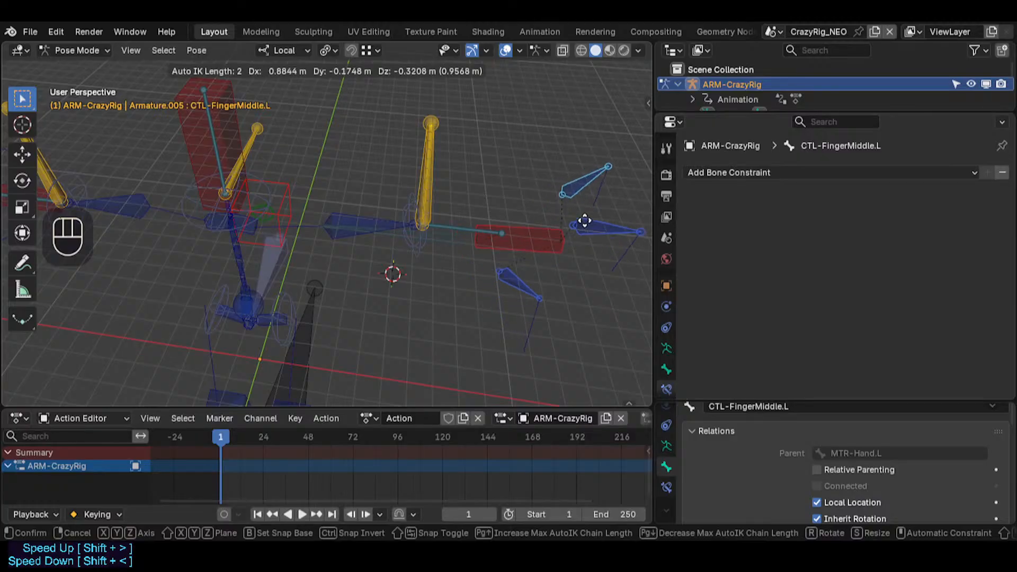
click(567, 229)
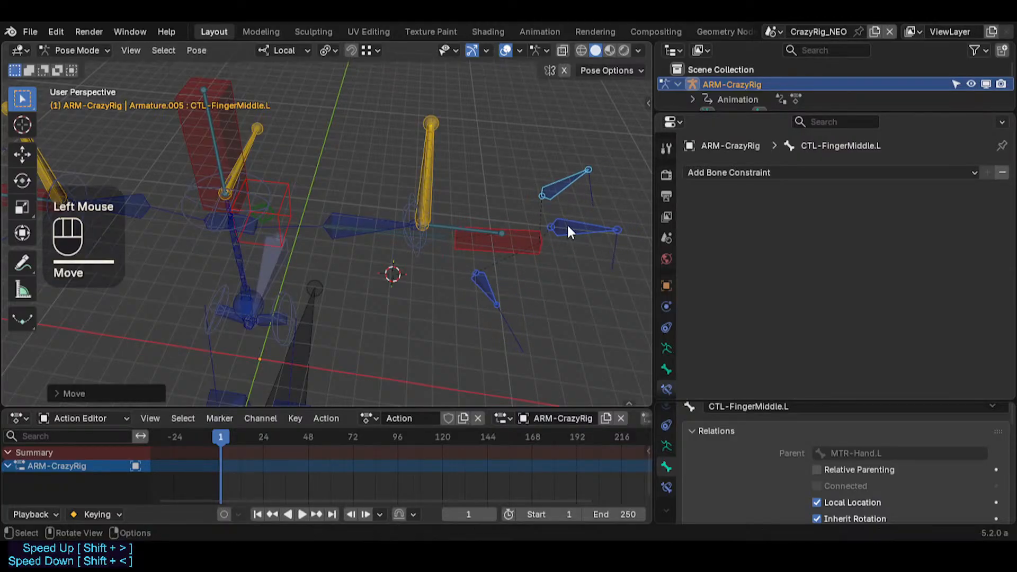
Step: Adjust the tip bones of the index finger, middle finger and thumb one at a time with Auto IK
click(628, 282)
key(g)
click(614, 246)
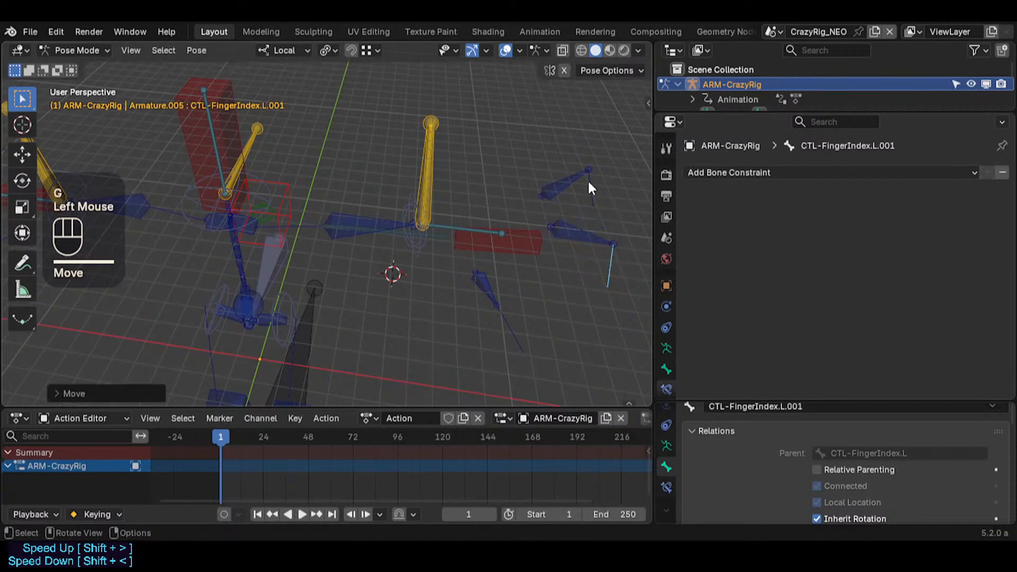
click(587, 179)
key(g)
click(586, 189)
click(499, 337)
key(g)
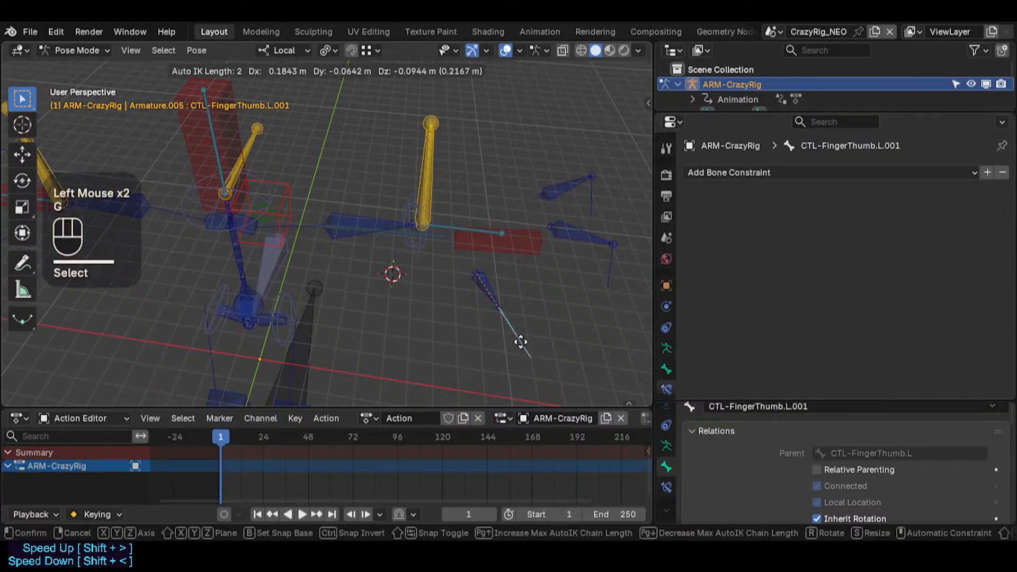
click(506, 314)
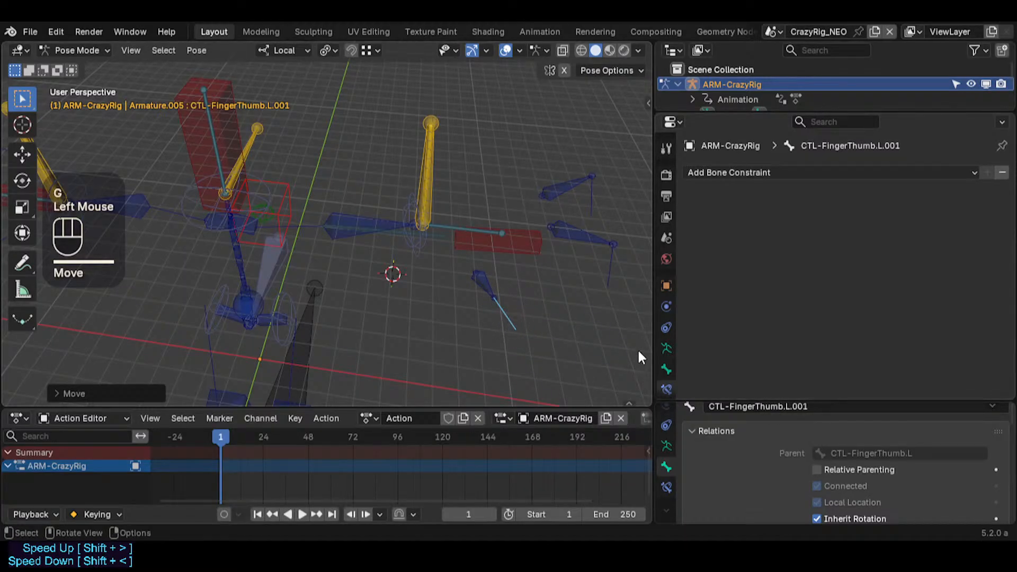
Step: Reset all CrazyRig bones to their rest pose and select CTL-FingerIndex.L
key(a)
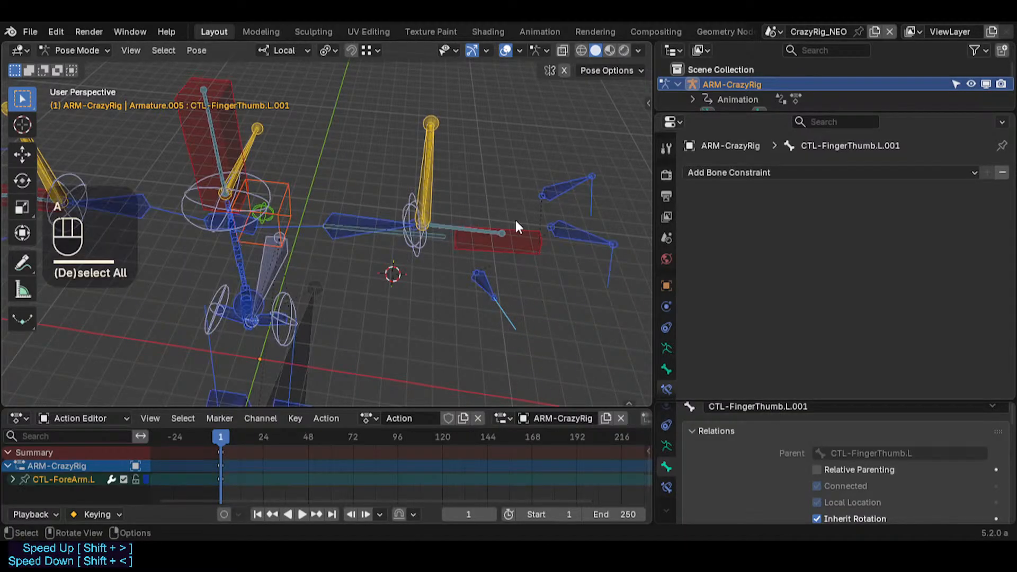
key(alt+q)
click(521, 252)
click(523, 256)
click(523, 255)
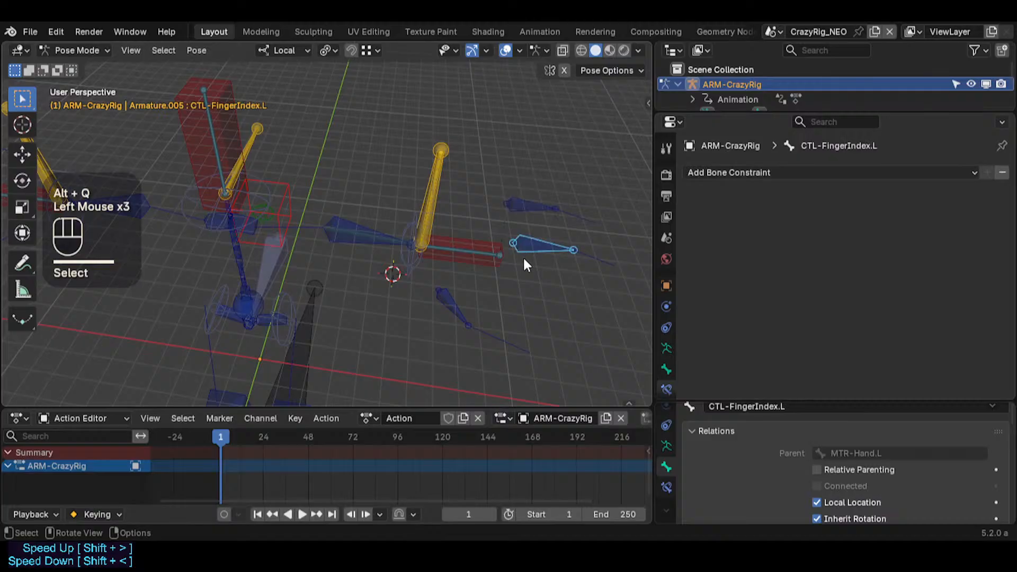
Step: Select CTL-FingerThumb.L, CTL-FingerMiddle.L and CTL-FingerIndex.L together and save the file
click(448, 294)
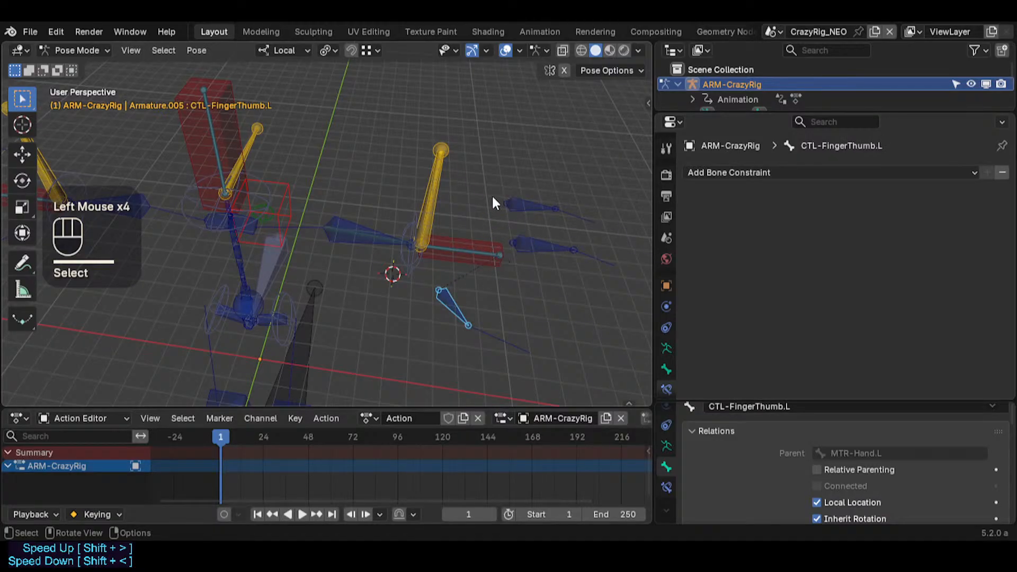
shift+click(498, 259)
shift+click(522, 201)
shift+click(534, 247)
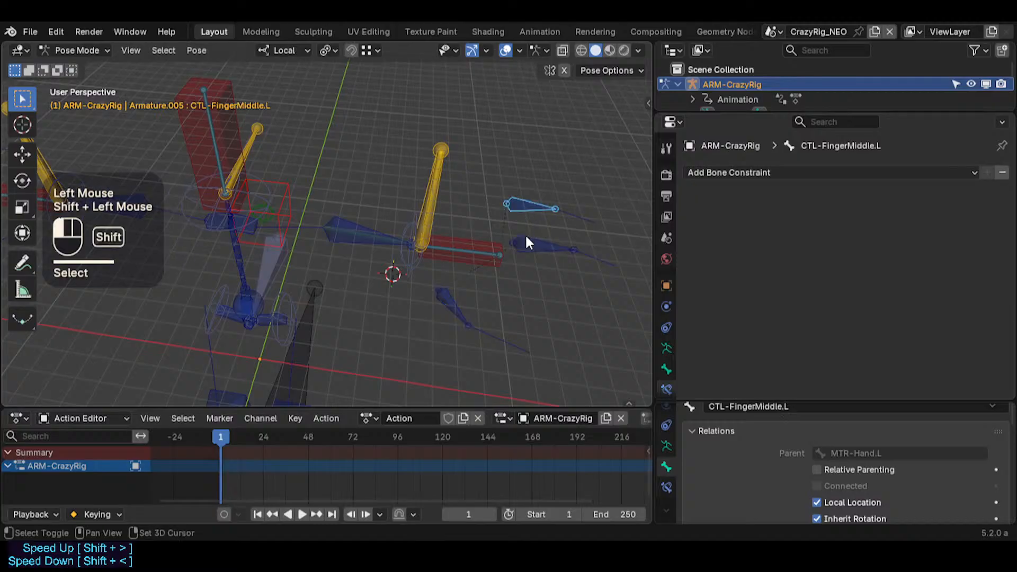
key(ctrl+s)
shift+click(452, 305)
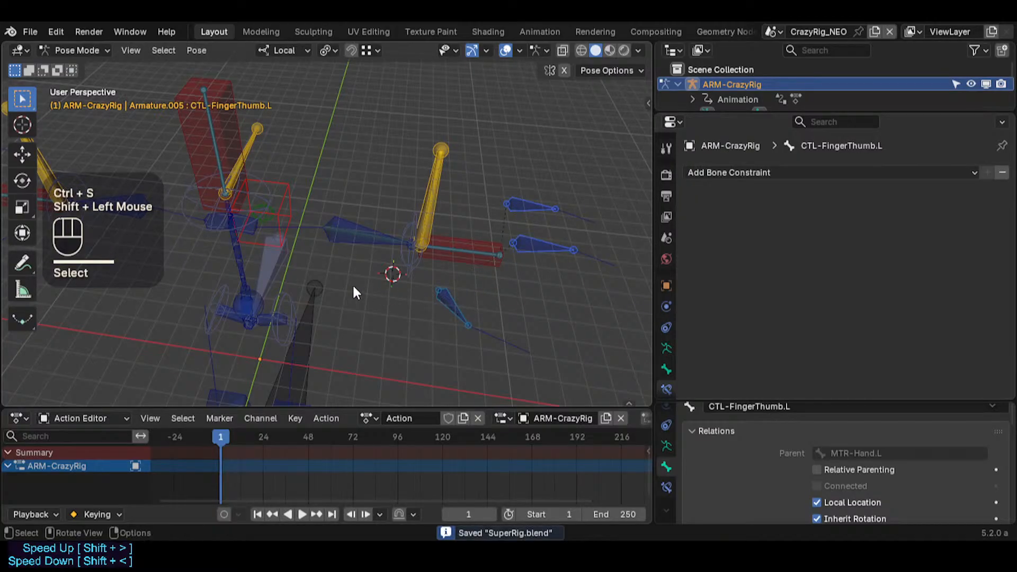
middle_drag(354, 291, 626, 355)
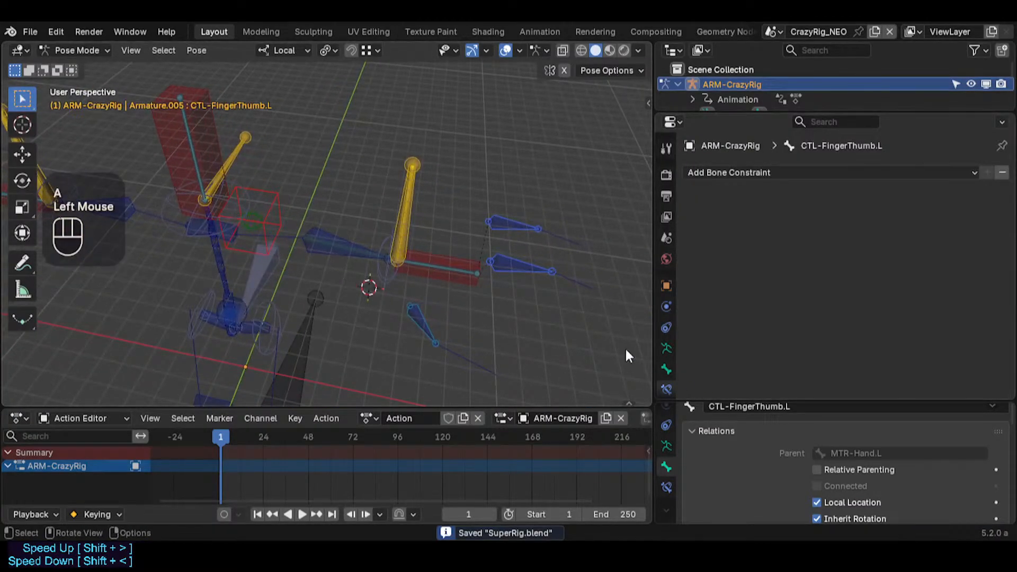
Step: Create a selection set named CTL-Fingers on the CrazyRig armature and save the file
click(666, 349)
scroll(814, 280, down, 2)
scroll(795, 290, up, 2)
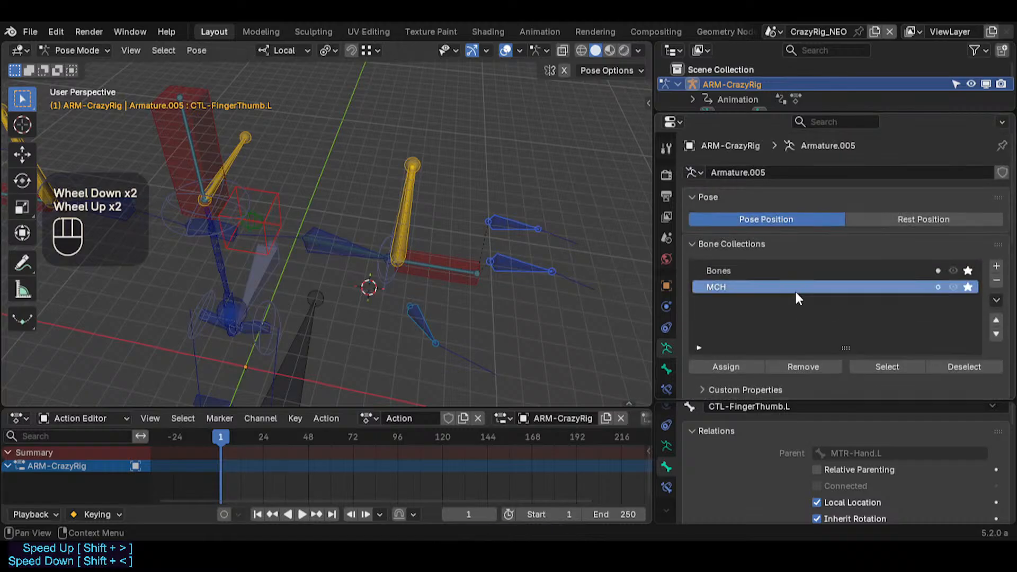
scroll(752, 286, down, 3)
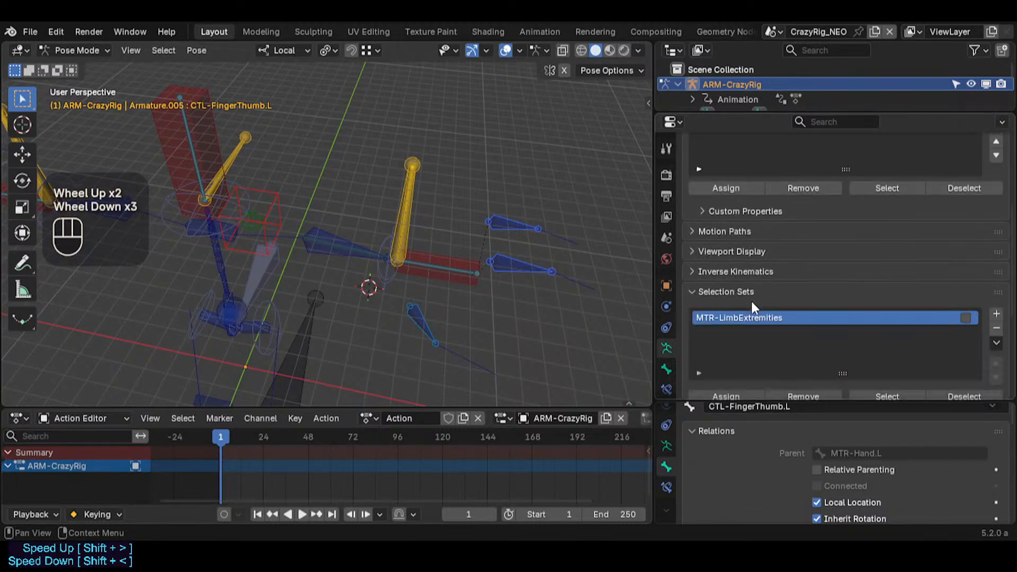
click(995, 313)
double_click(777, 332)
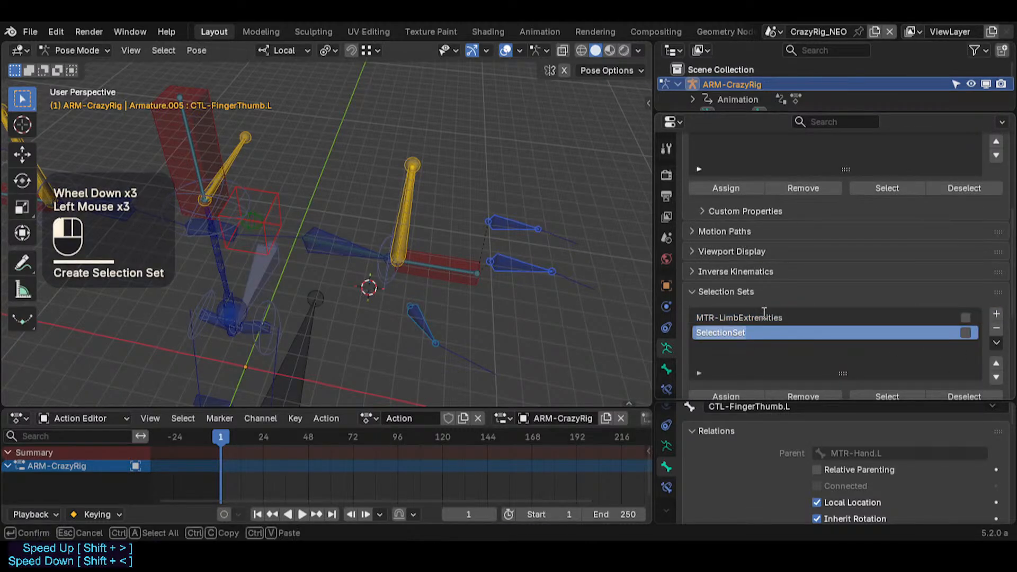
text(F)
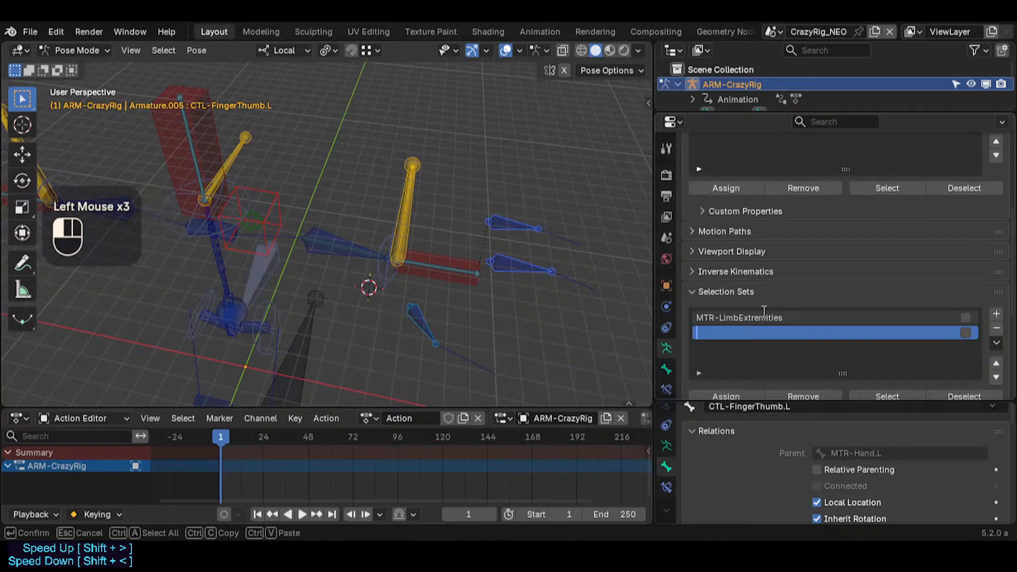
text(CTL-)
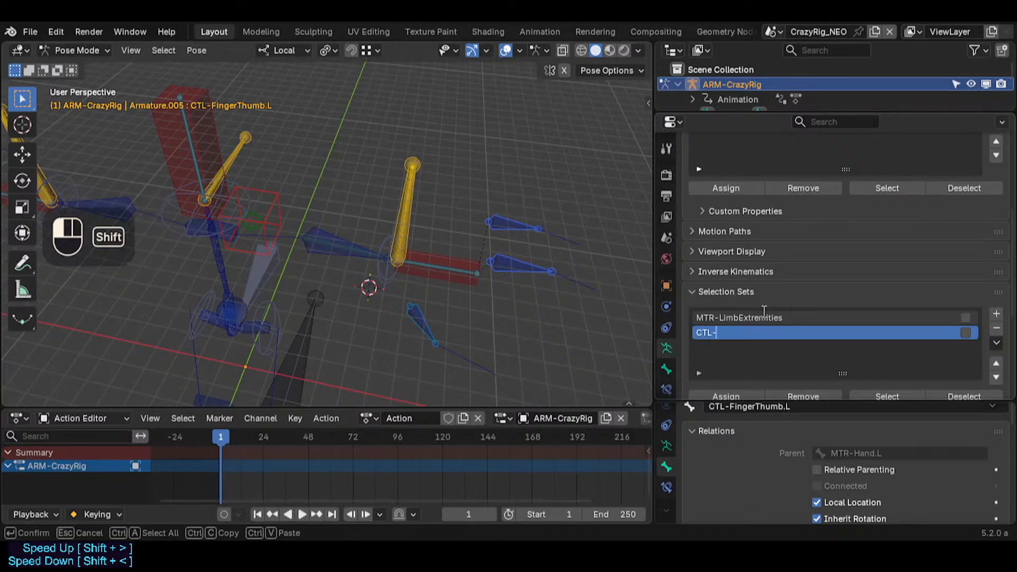
text(Fingers)
key(Return)
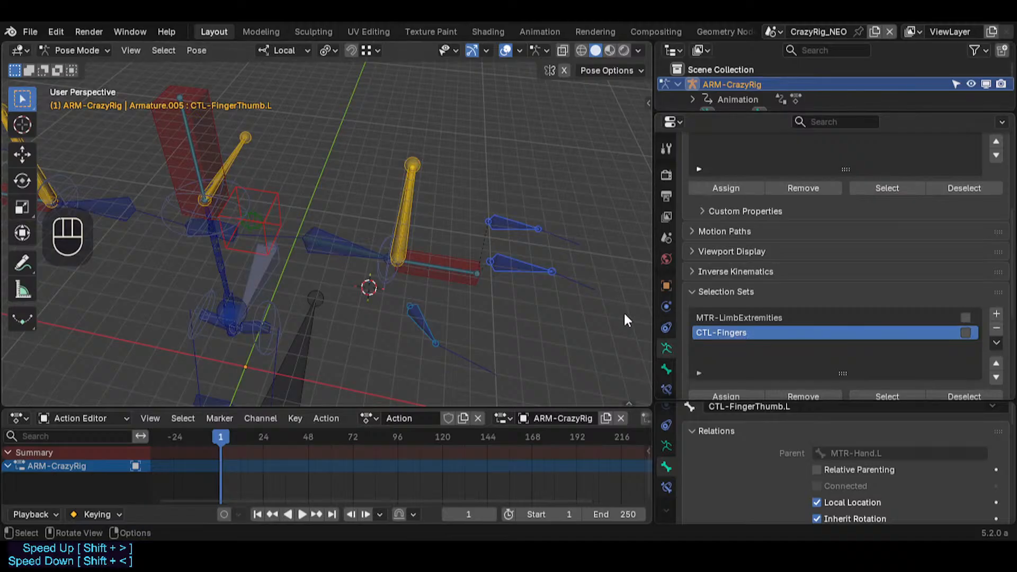
key(ctrl+s)
Step: Assign CTL-FingerIndex.L, CTL-FingerMiddle.L and CTL-FingerThumb.L to the CTL-Fingers selection set and clear the bone selection
click(490, 266)
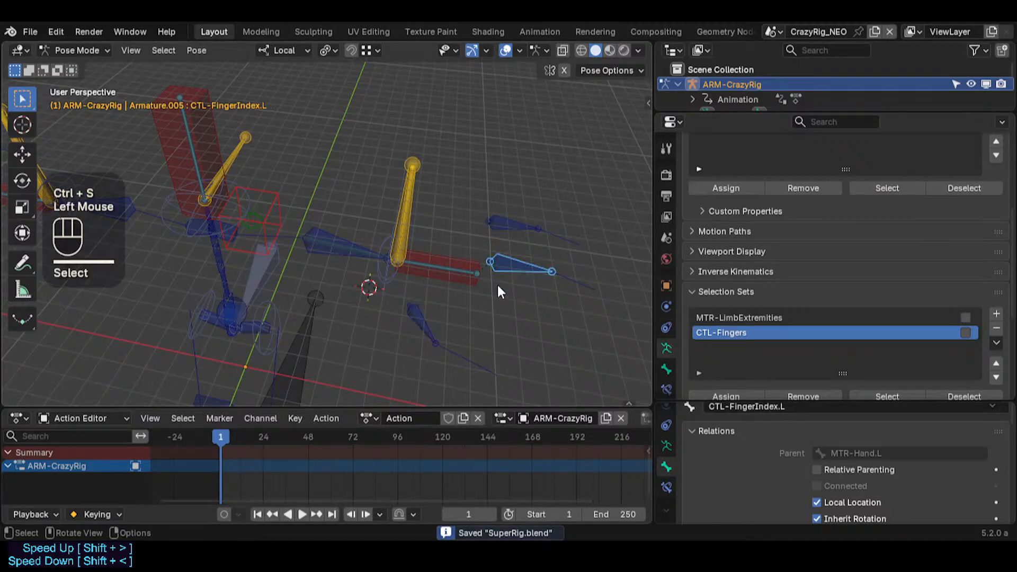
shift+click(502, 224)
shift+click(419, 319)
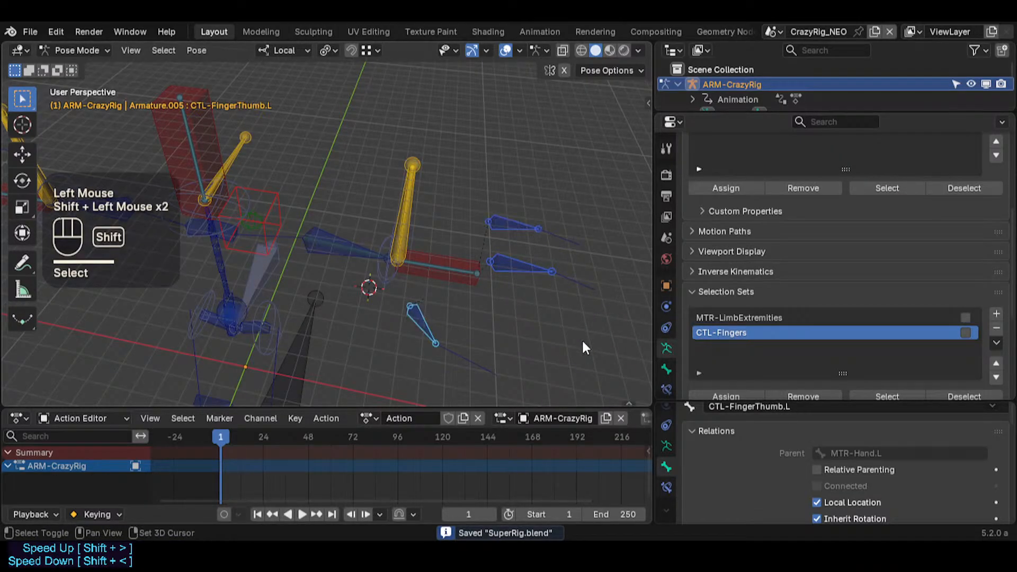
click(737, 396)
key(alt+a)
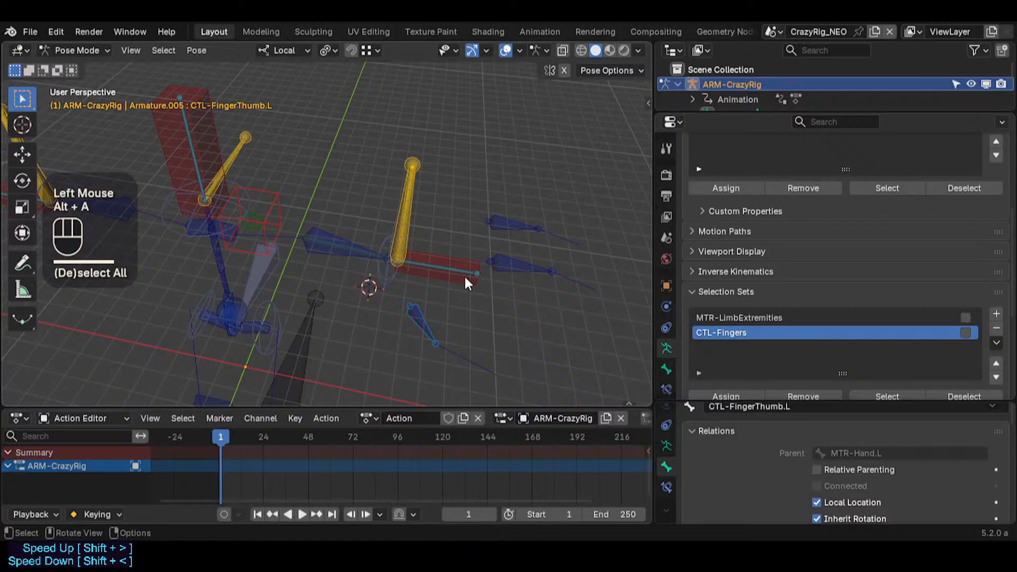
Step: Select MTR-Hand.L and add the bones of the CTL-Fingers selection set to the selection
click(454, 260)
key(shift+t)
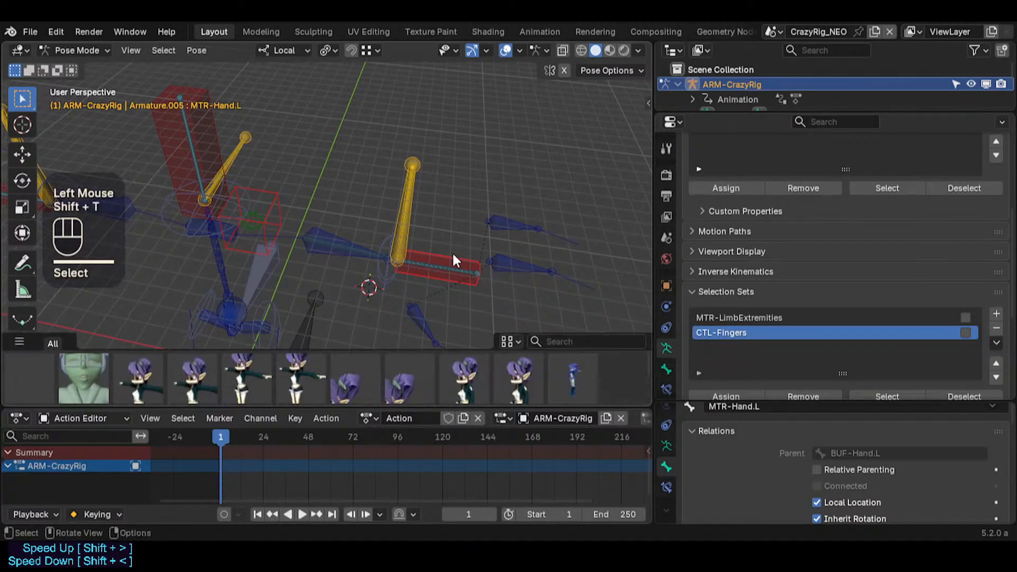
key(Escape)
key(shift+t)
key(shift+a)
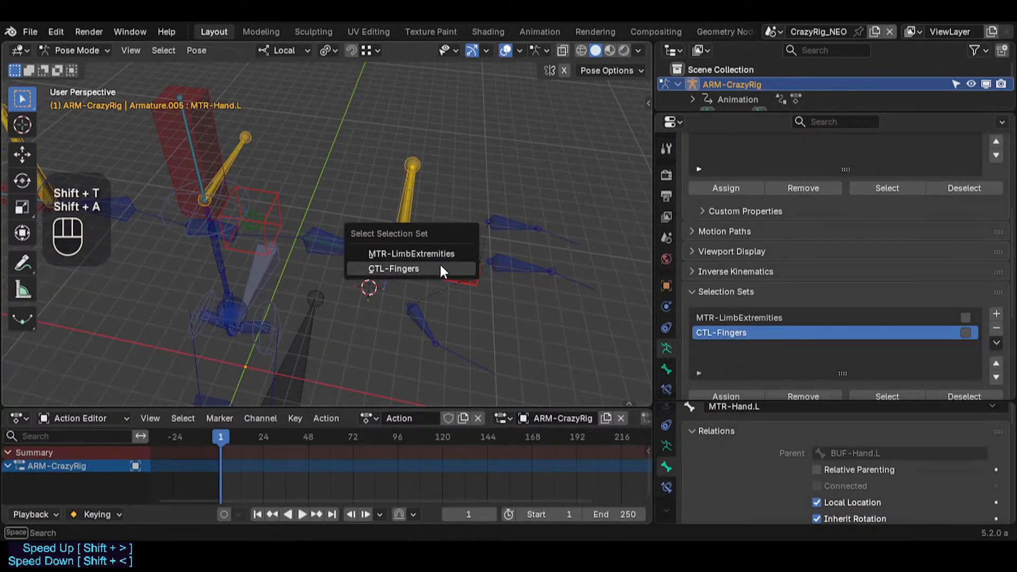
click(444, 267)
Step: Turn on X-axis mirroring for the pose and try moving MTR-Hand.L with its finger controls under Auto IK
key(shift+grave)
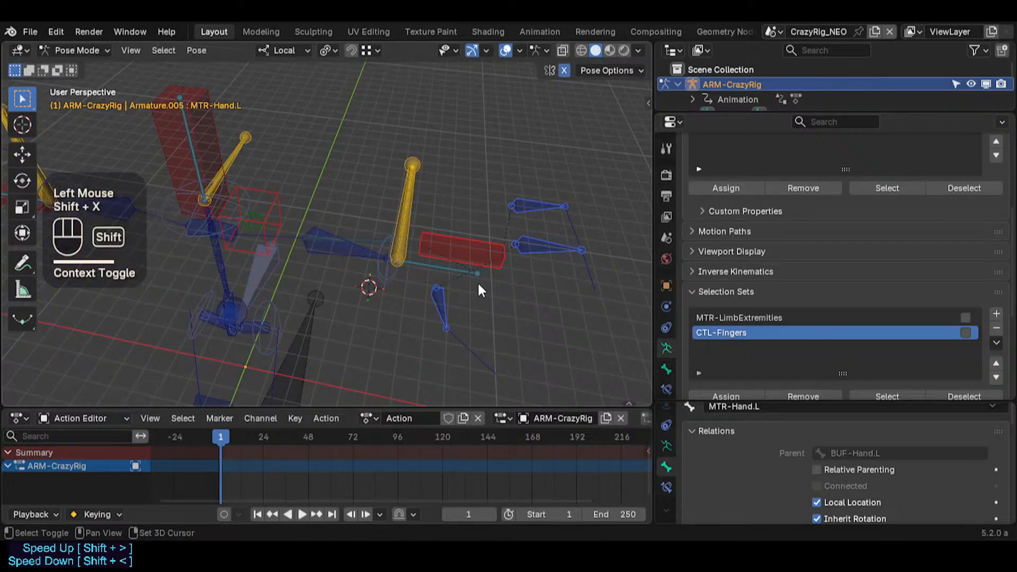
key(s)
click(477, 273)
key(g)
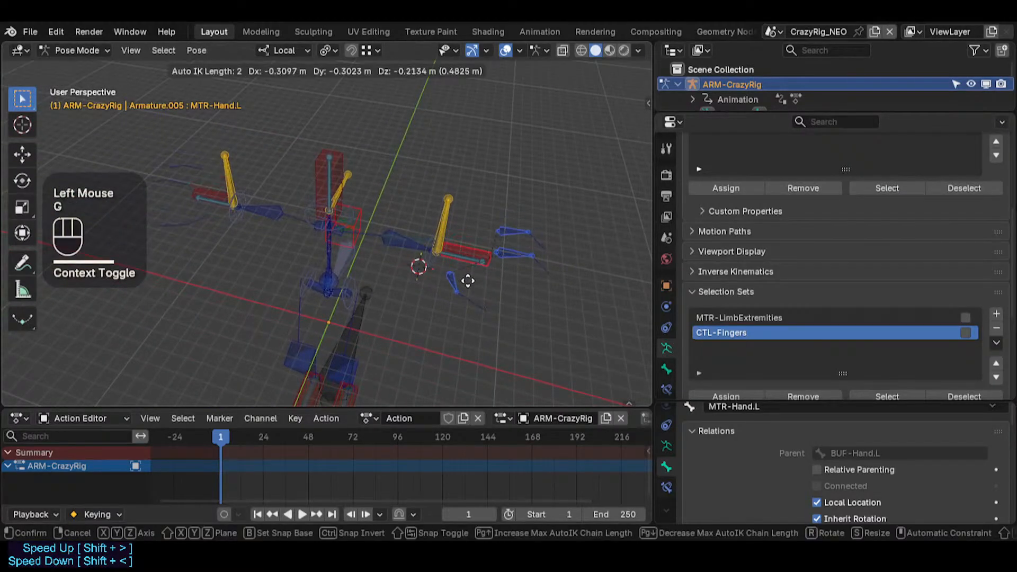
key(Escape)
Step: Extend the selection of MTR-Hand.L and its finger controls to their mirrored right-side counterparts
key(shift+alt+x)
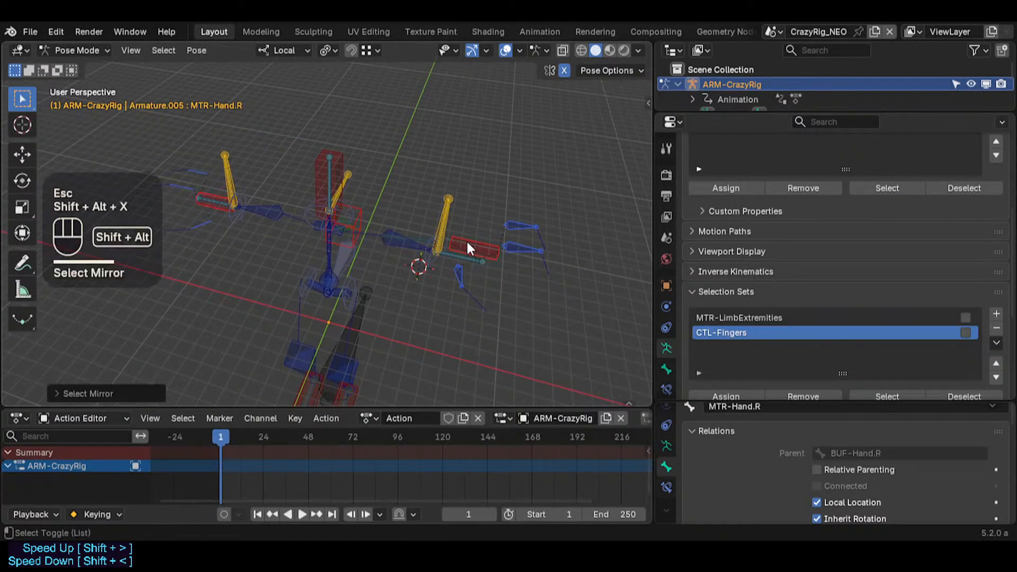
Step: Move the right hand master bone, switch the selection to its mirrored counterpart MTR-Hand.L, and move that bone too
key(g)
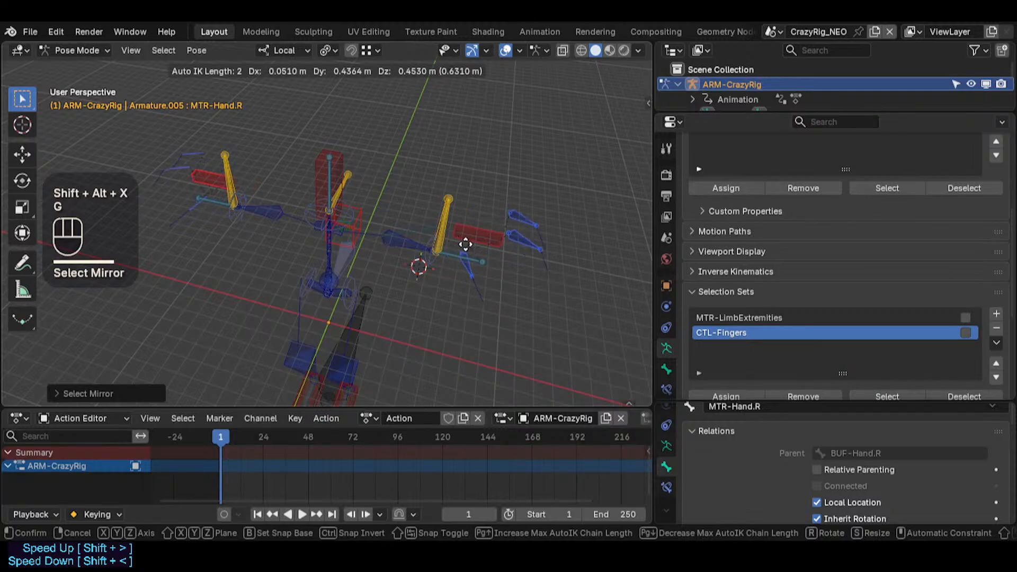
click(466, 250)
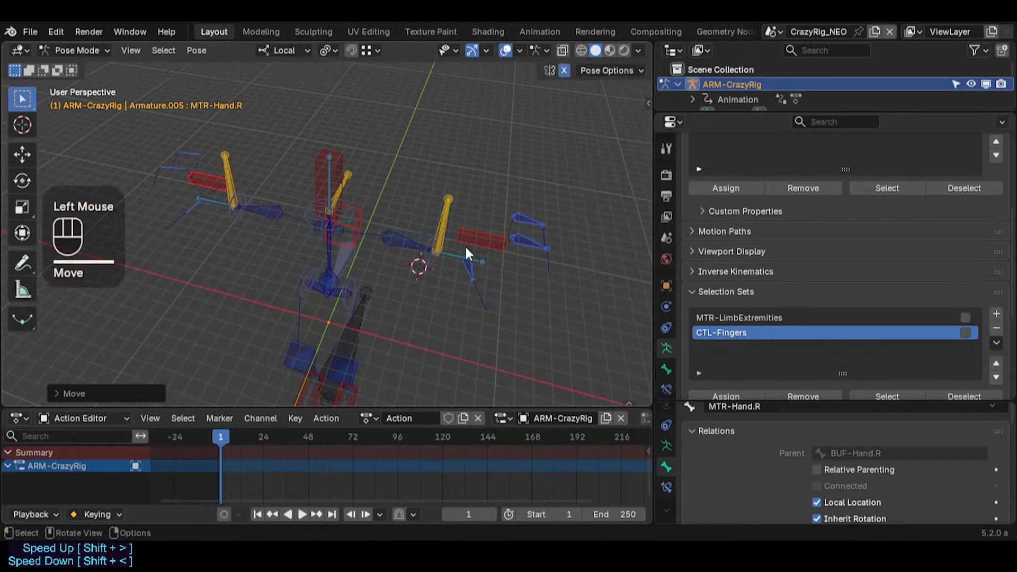
key(shift+alt+x)
key(g)
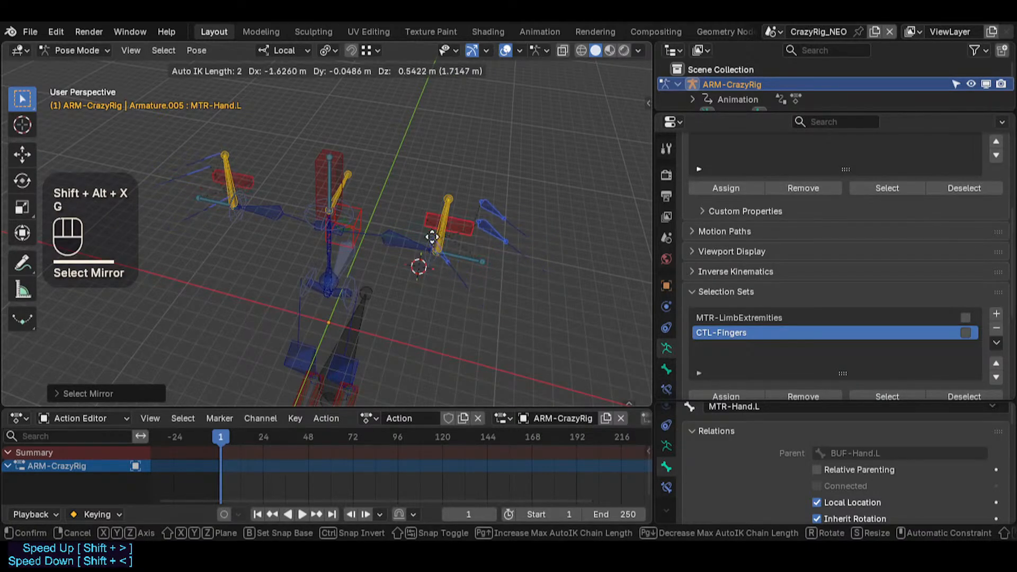
click(440, 250)
Step: Deselect the hand bone on the right arm and try moving MTR-Hand.L
key(c)
shift+click(205, 215)
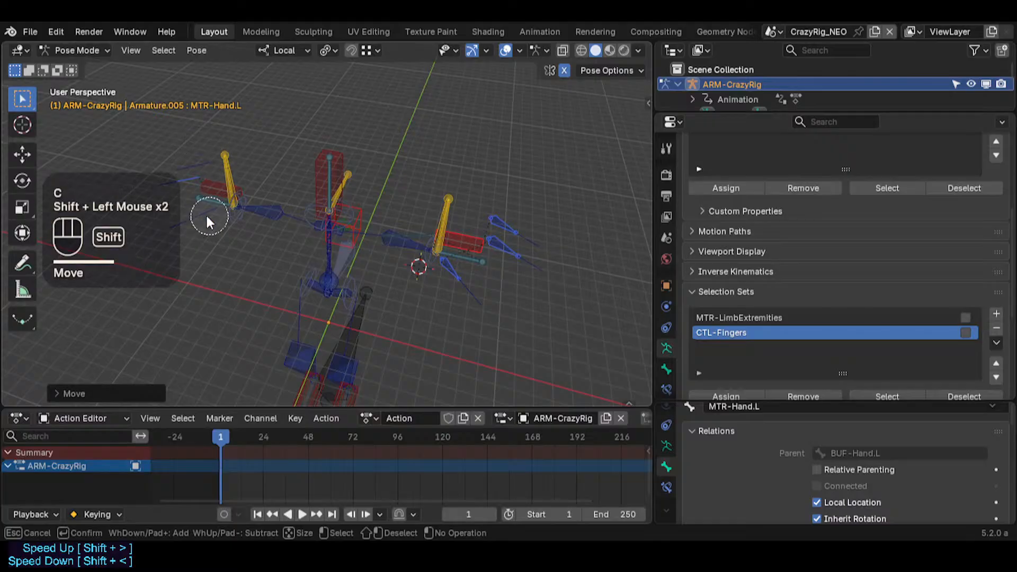
right_click(186, 245)
key(g)
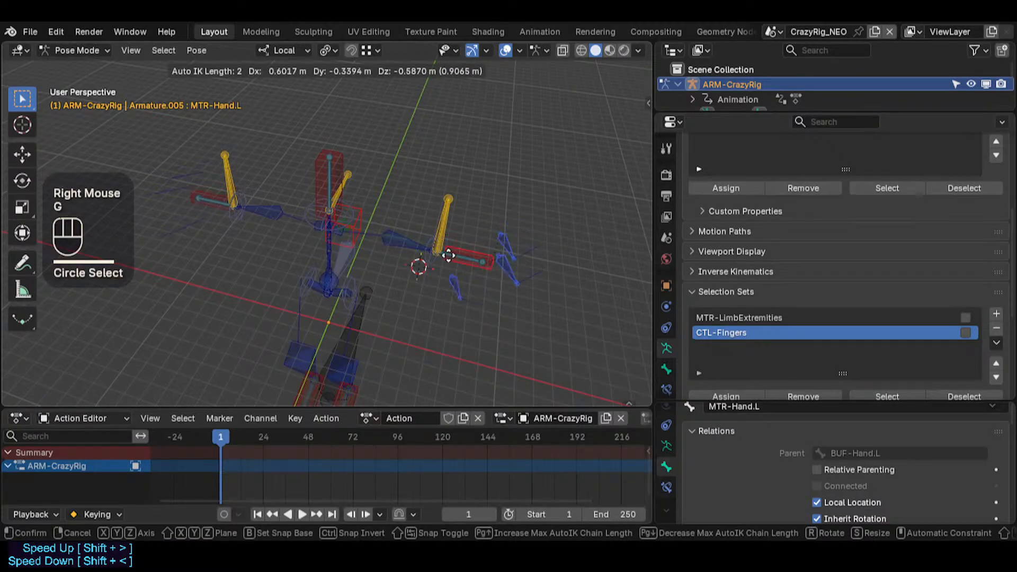
key(Escape)
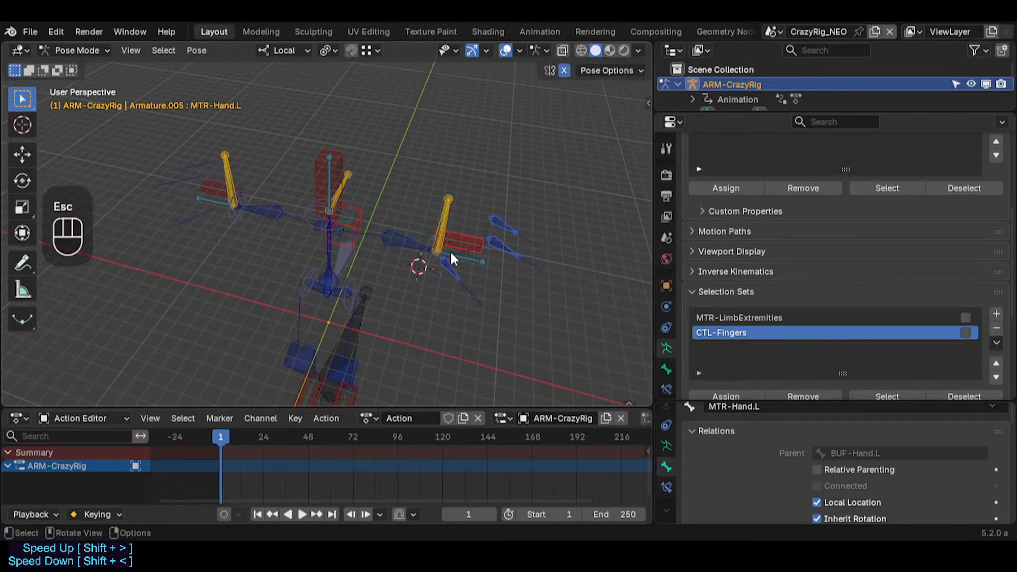
Step: Move and trackball-rotate MTR-Hand.L on its own, without affecting the mirrored hand
key(shift+x)
key(g)
click(495, 255)
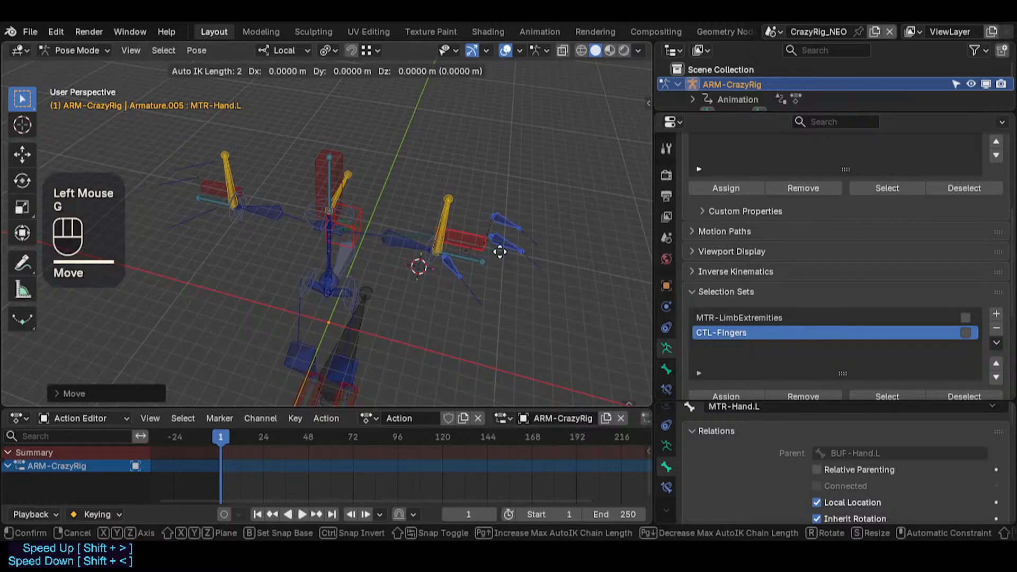
key(g)
key(r)
key(r)
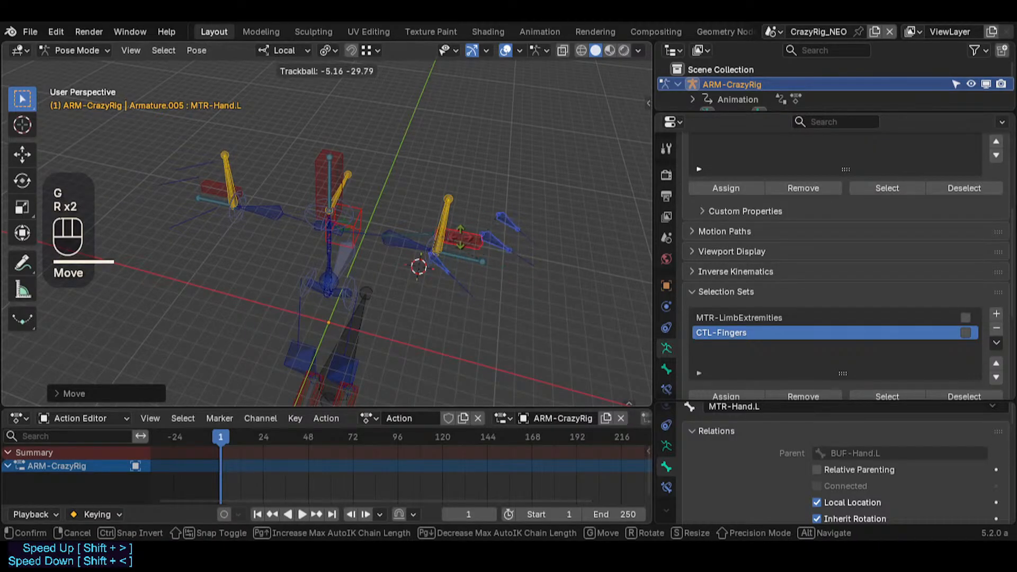
click(506, 249)
key(g)
click(462, 259)
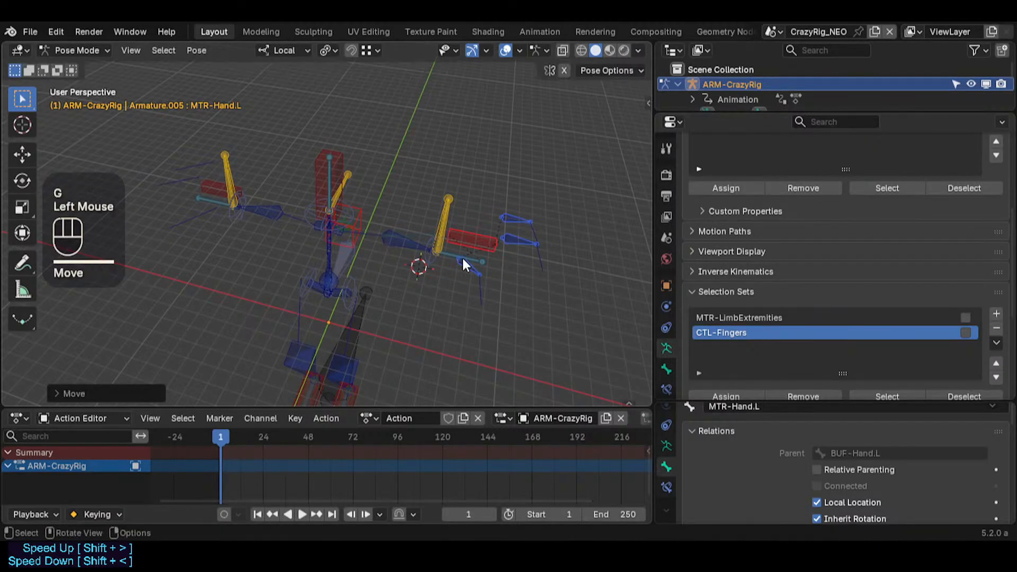
Step: Deselect all bones, rename the CTL-Fingers selection set to CTL-Fingers.L, and save the file
key(alt+a)
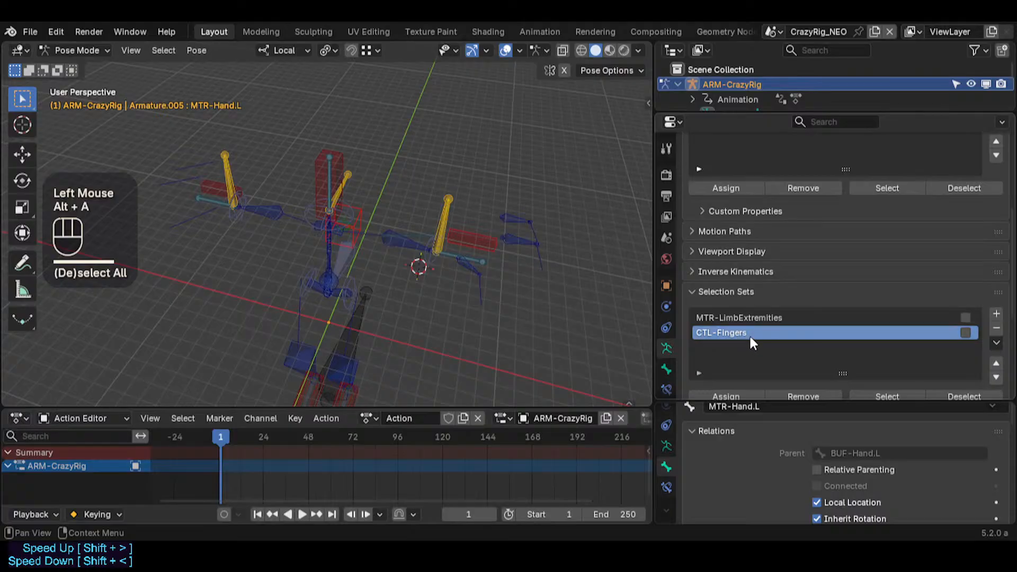
click(768, 336)
double_click(767, 335)
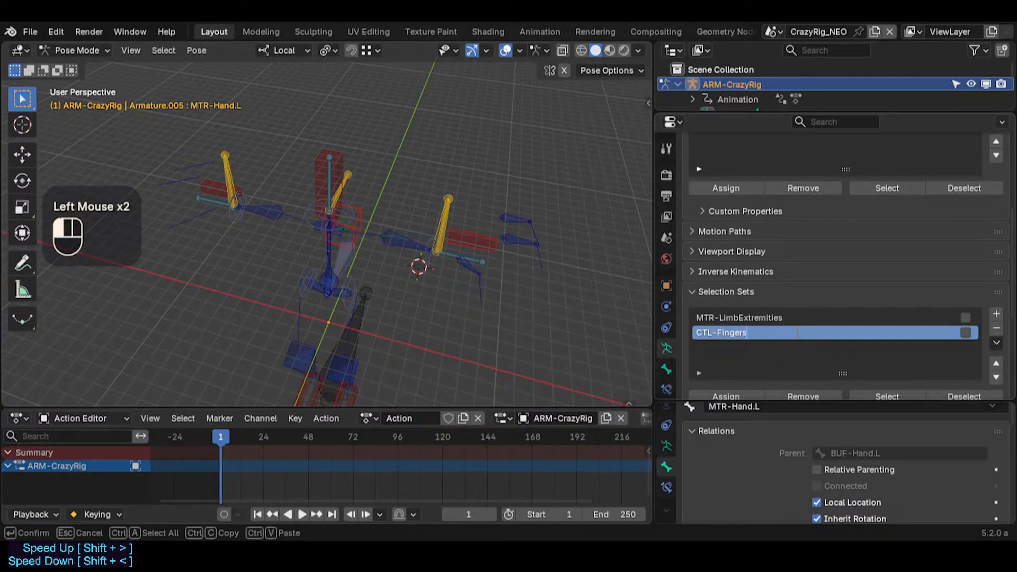
key(Return)
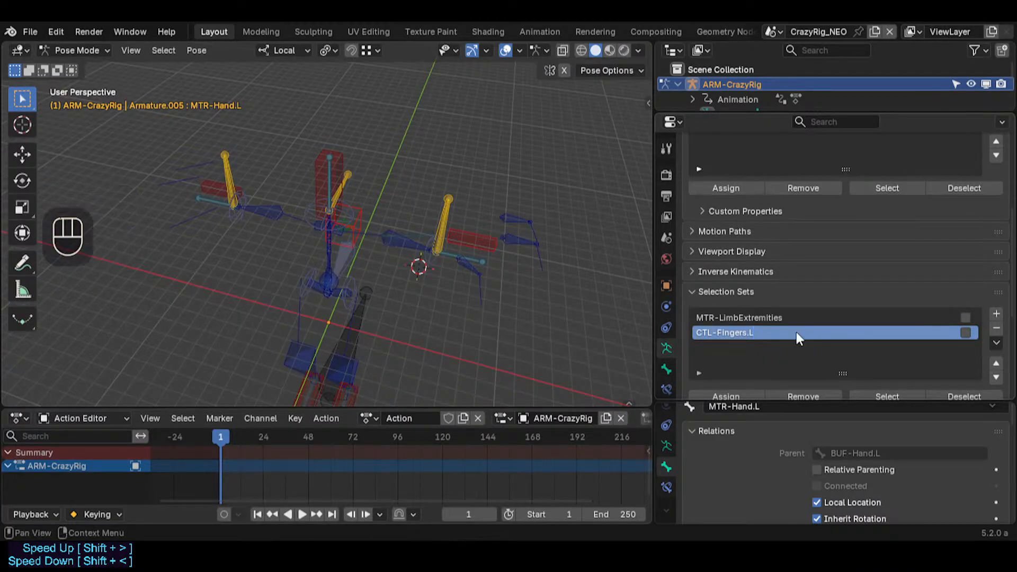
key(ctrl+s)
Step: Select the bones of the MTR-LimbExtremities selection set
middle_drag(531, 262, 517, 275)
key(shift+alt+w)
key(shift+alt+w)
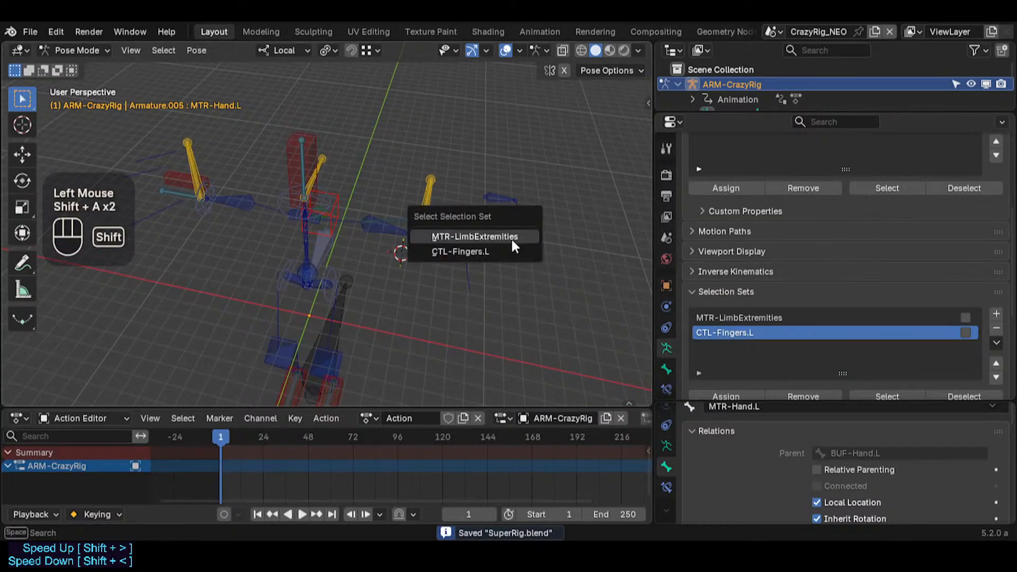
click(512, 237)
Step: Try a trackball rotation of the cube-shaped torso control Bone.008
middle_drag(507, 242, 396, 206)
click(383, 169)
key(r)
key(r)
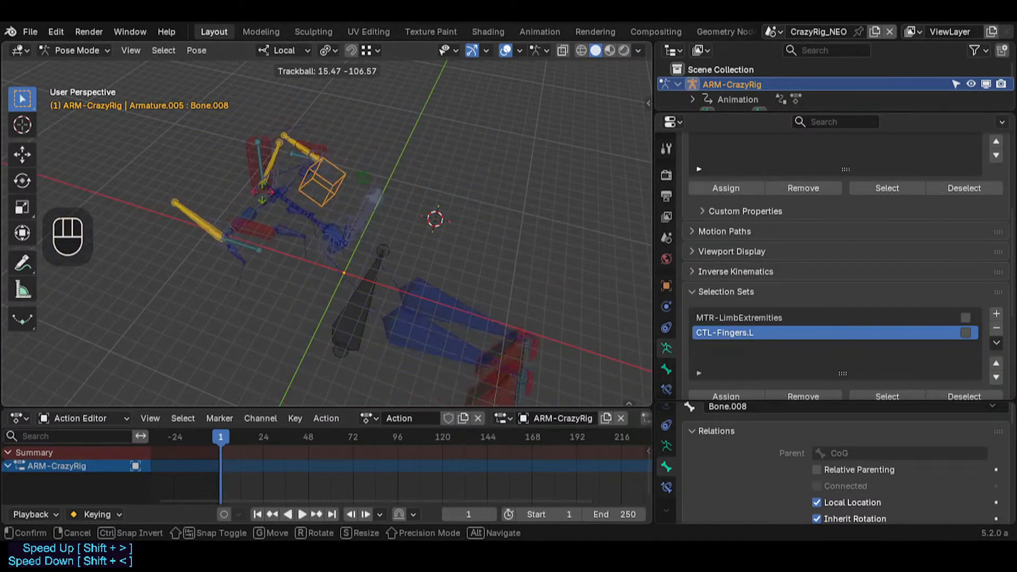
key(Escape)
Step: Clear the pose transforms of all bones in the armature
key(shift+grave)
key(q)
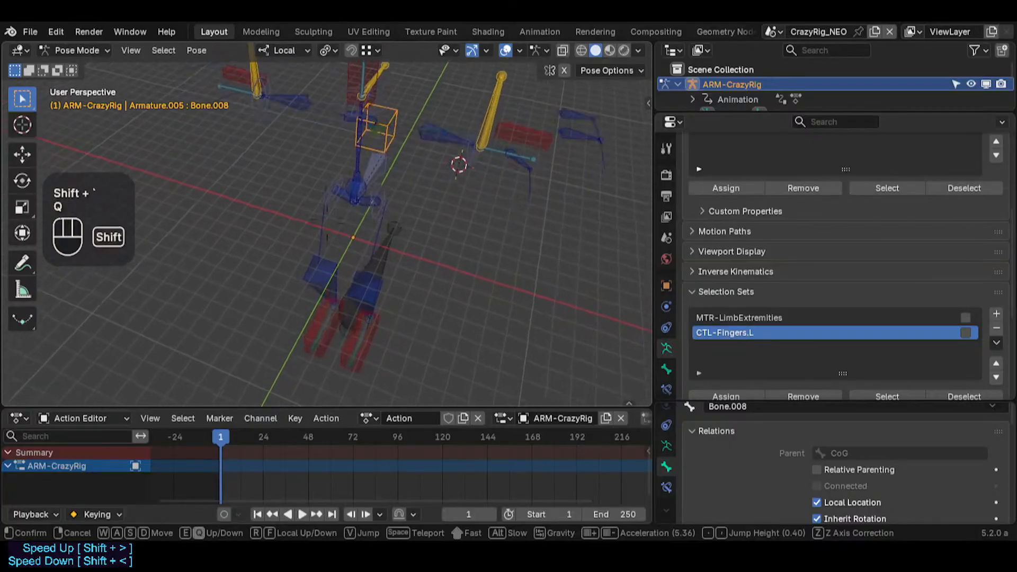
key(shift+q)
key(s)
click(376, 196)
click(458, 142)
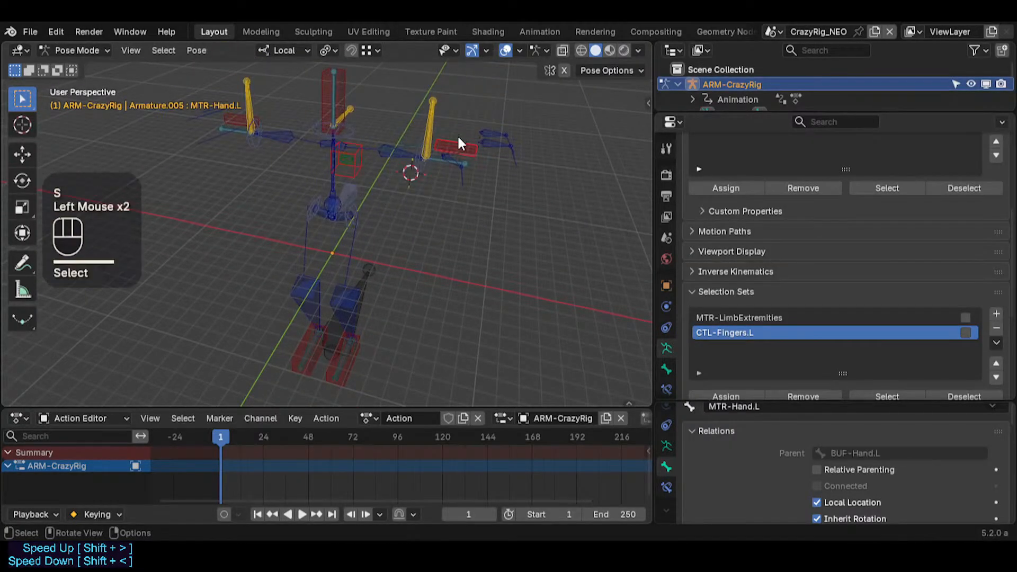
key(a)
key(alt+q)
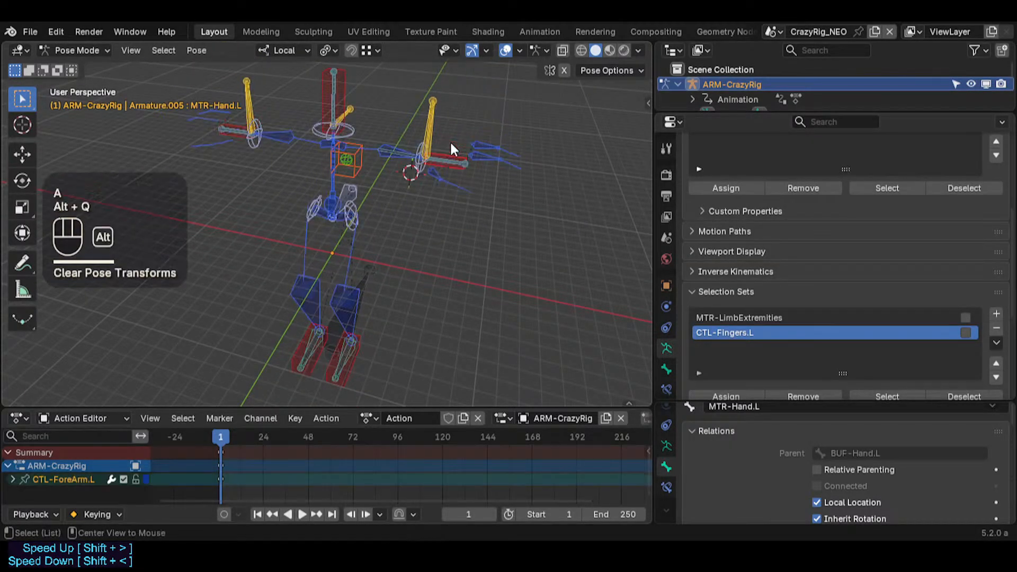
click(452, 152)
click(348, 156)
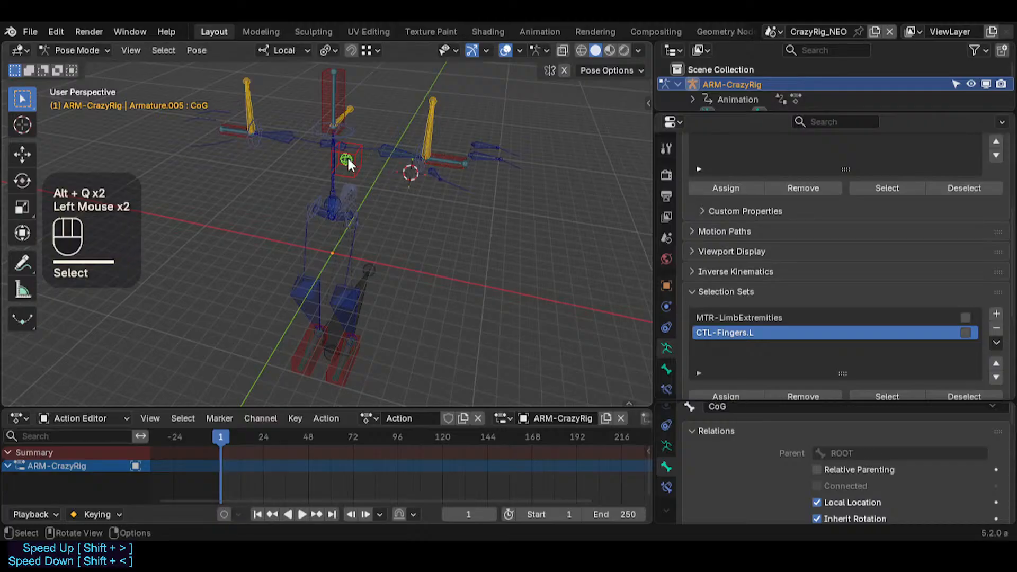
click(426, 154)
click(459, 148)
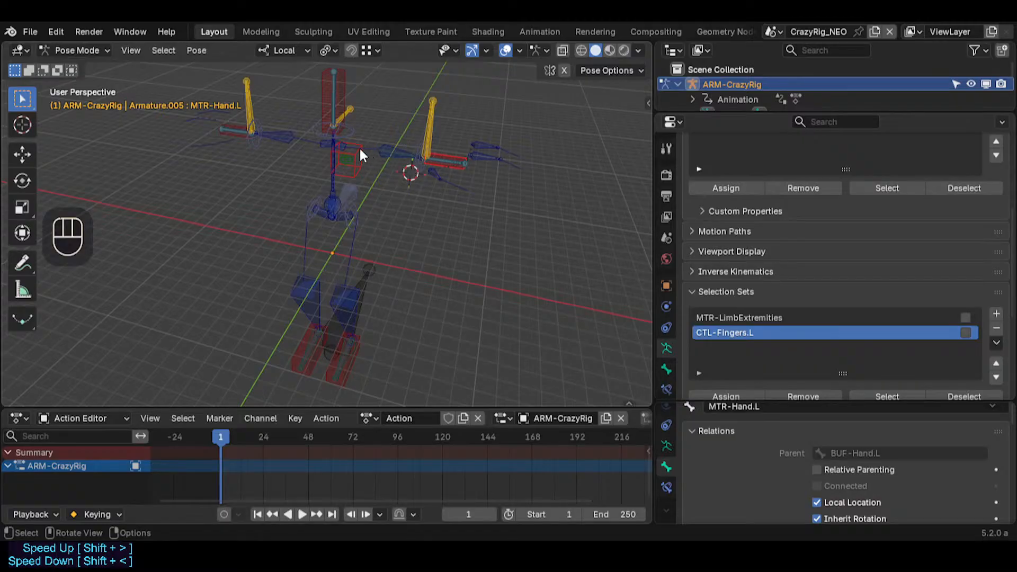
click(359, 154)
click(444, 155)
Step: Reset every bone to the rest pose again and save the file
key(a)
key(alt+q)
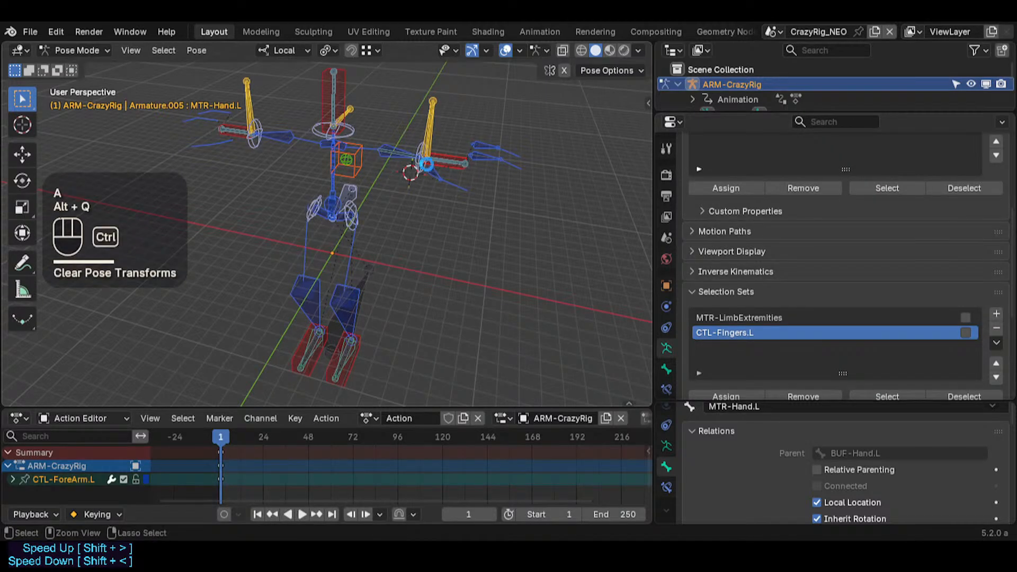
key(ctrl+s)
Step: Try moving the MTR-Hand.L bone away from the arm
click(420, 154)
click(440, 146)
click(440, 146)
key(g)
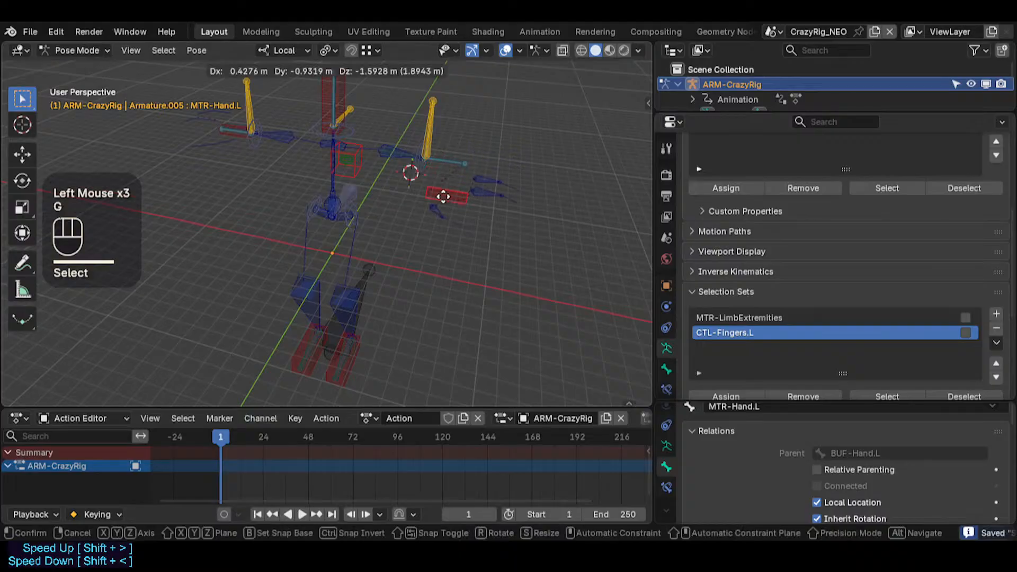
key(Escape)
Step: Try rotating Bone.008 to test how the arms and hands react to the torso
click(377, 161)
key(r)
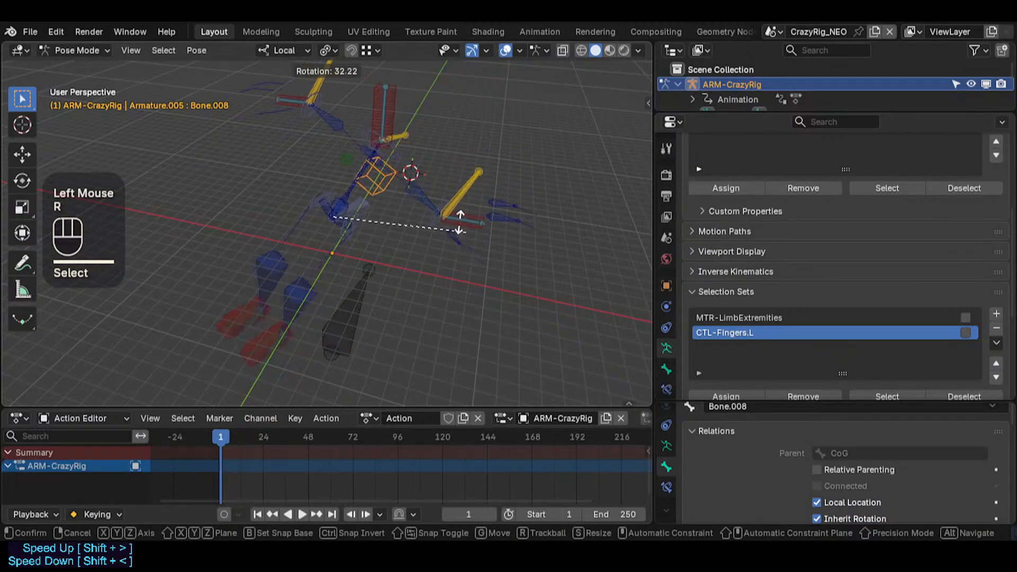
key(Escape)
key(shift+a)
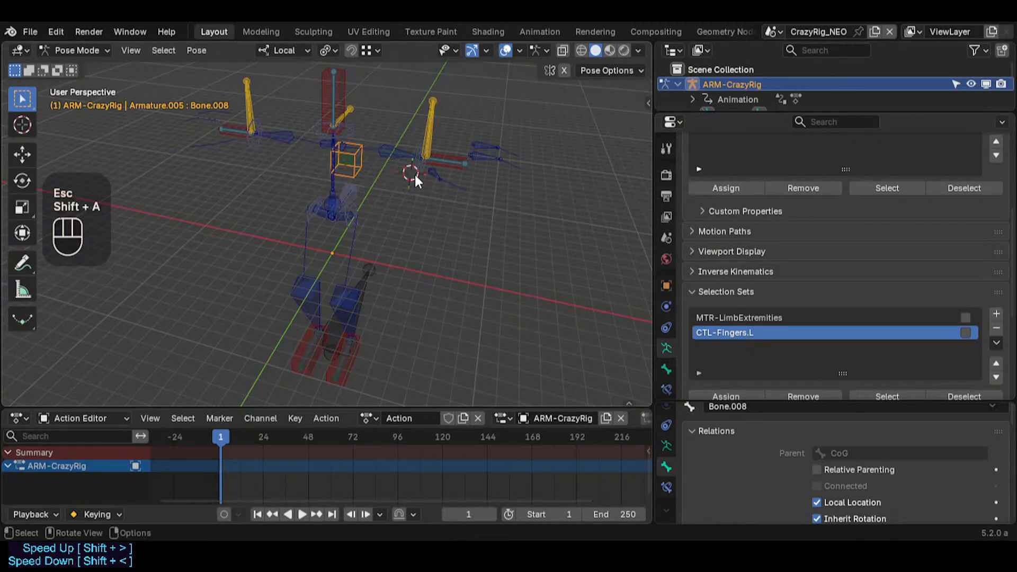
key(r)
key(Escape)
key(shift+a)
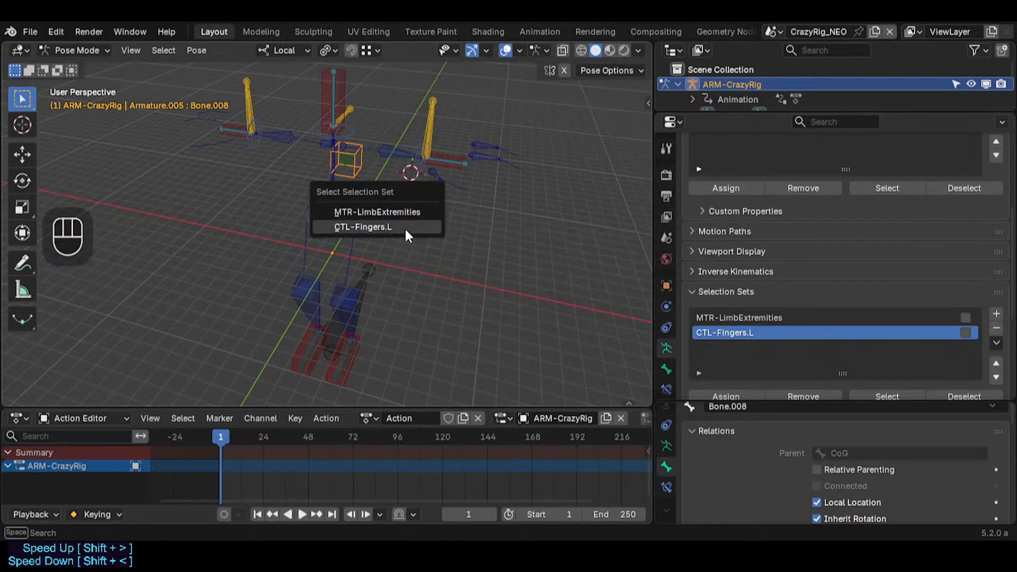
click(405, 227)
key(r)
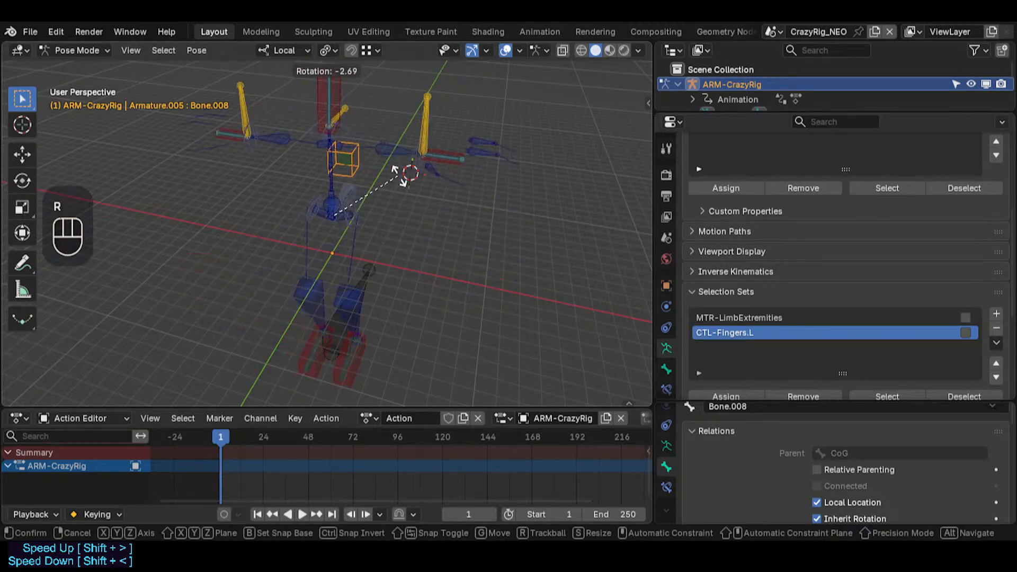
key(Escape)
Step: Calculate the motion path of MTR-Hand.L with In Range display, Scene Frame Range and Heads as bake location
click(450, 160)
click(452, 153)
key(ctrl+t)
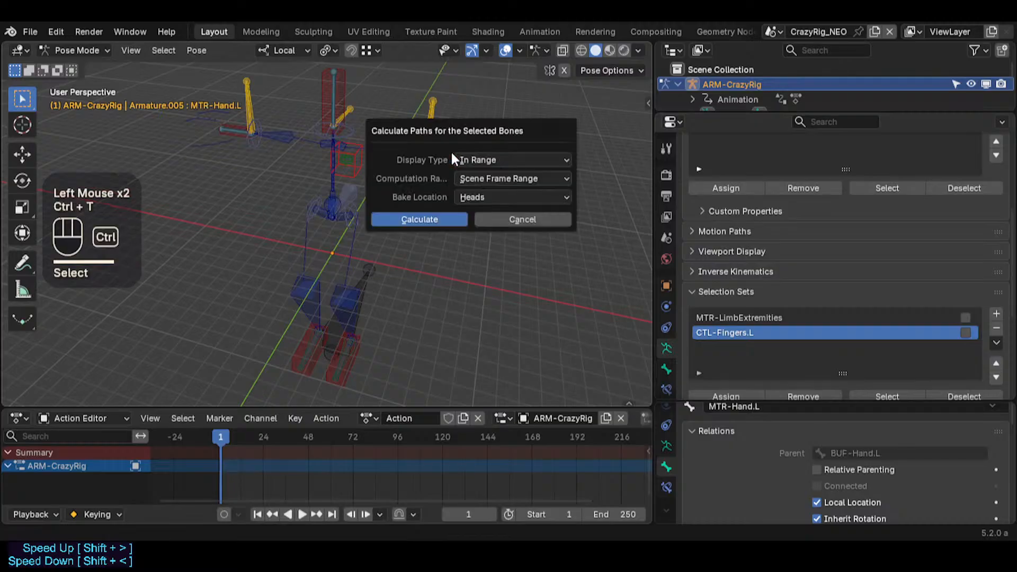
click(420, 222)
key(shift+ctrl+alt+r)
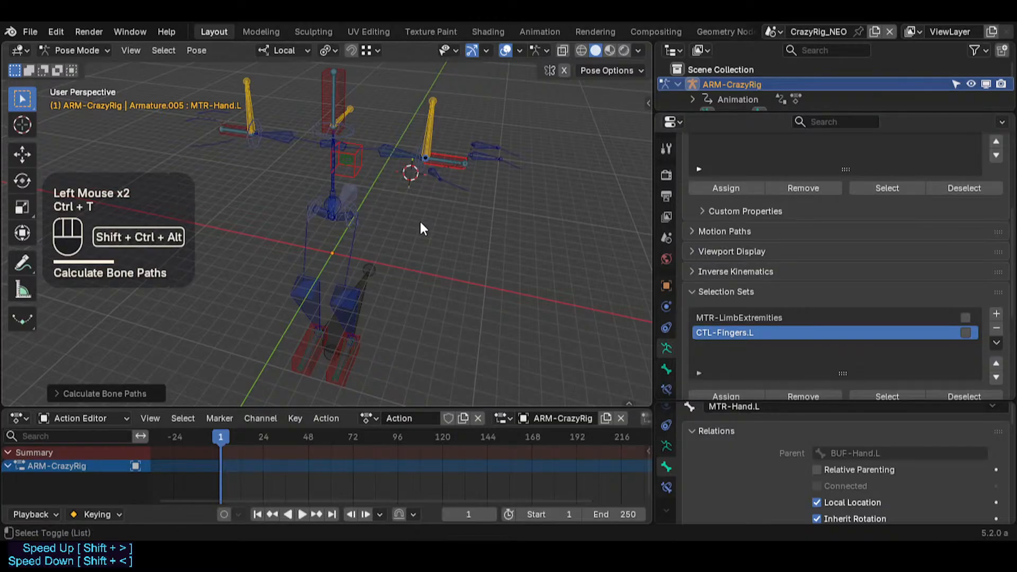
Step: Keyframe Bone.008 at frame 1 and, with auto keying on, rotate it about 31 degrees at frame 47
key(i)
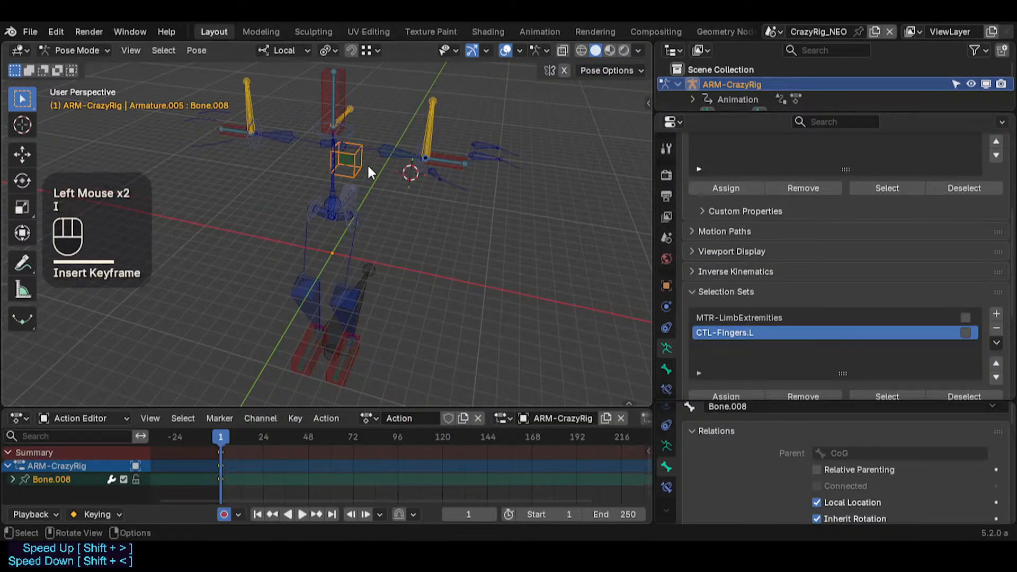
click(306, 452)
key(r)
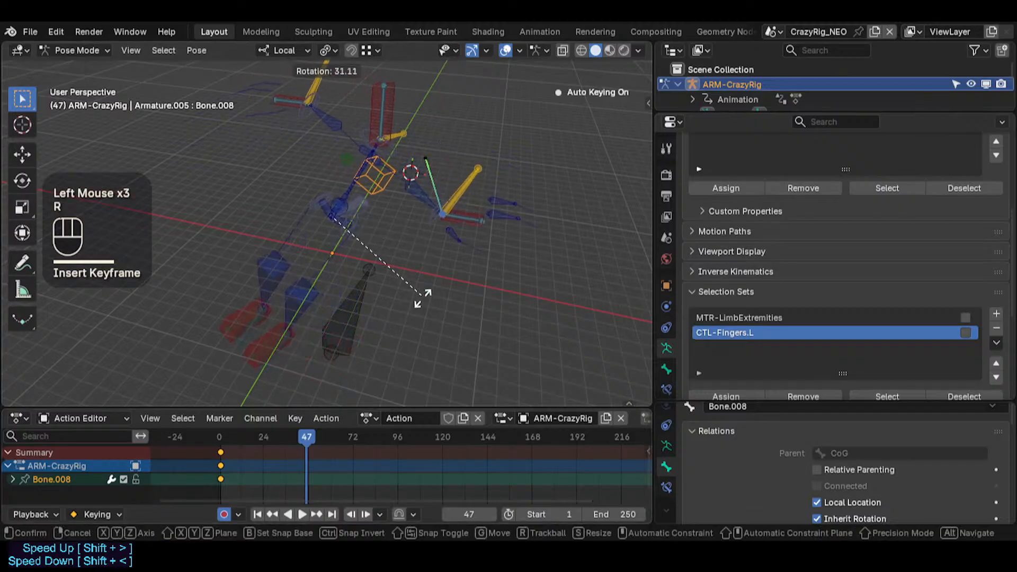
click(422, 264)
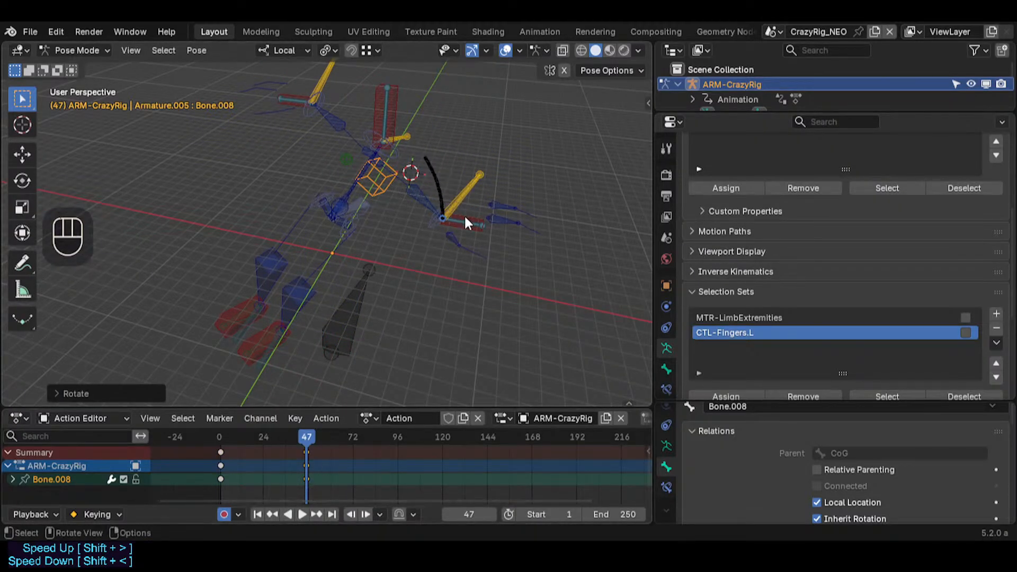
Step: Delete all keyframes of the test rotation, turn off auto keying, and return to frame 1
key(a)
key(x)
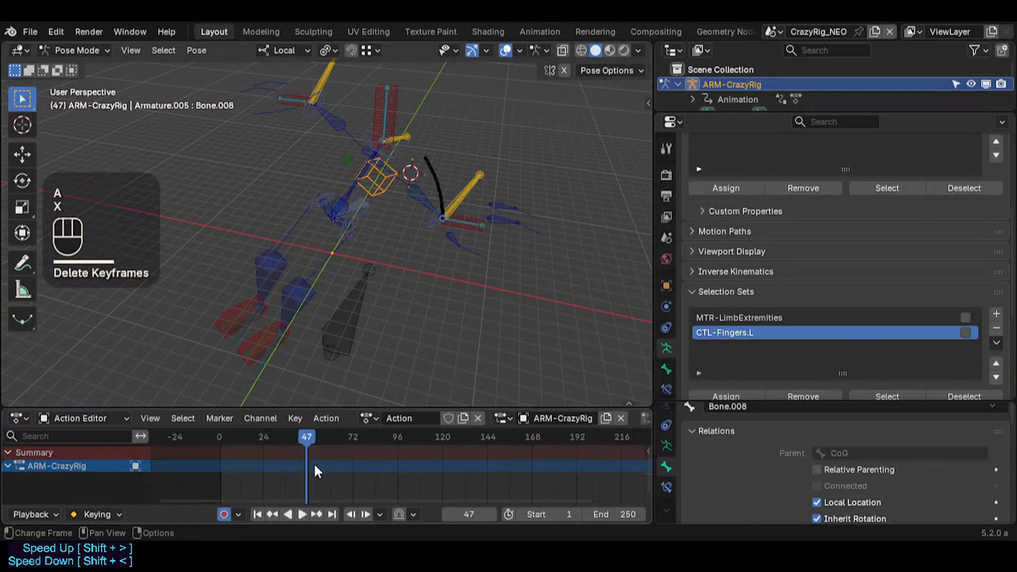
click(224, 514)
key(shift+Left)
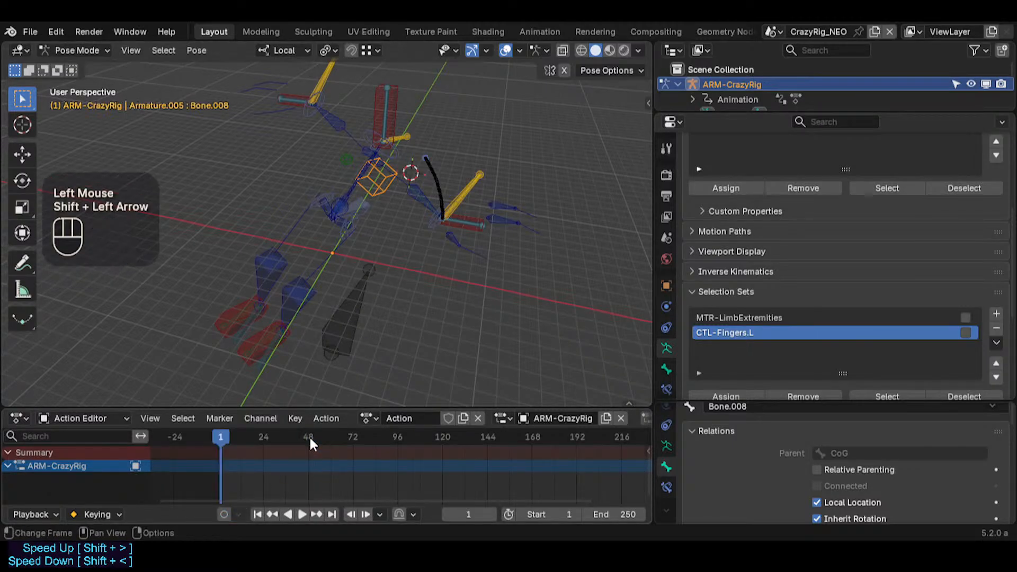
Step: Clear the bone motion paths and save the file
key(alt+t)
key(ctrl+s)
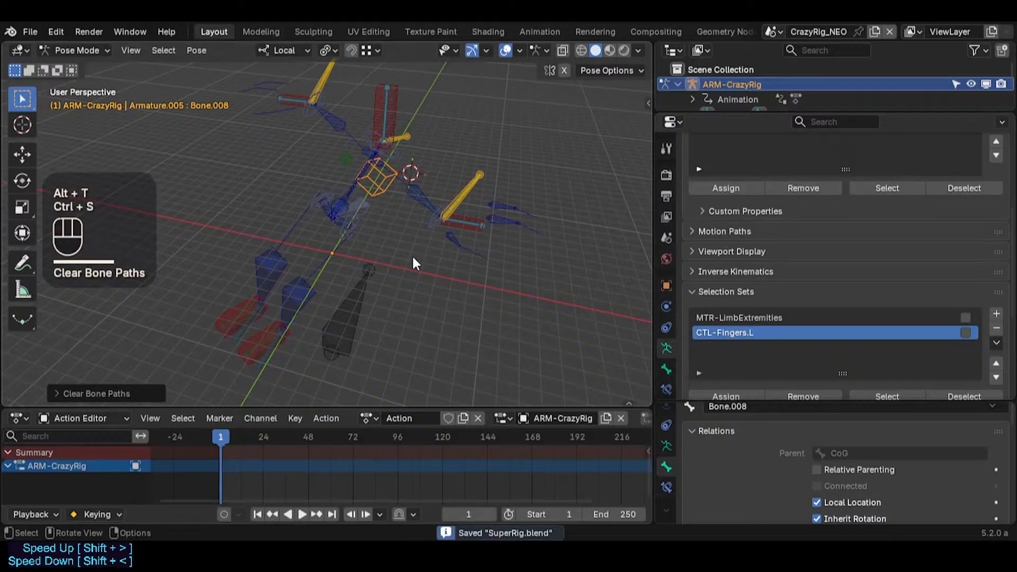
Step: Clear all bones' pose transforms and delete the keyframes left at frame 1
key(a)
key(alt+q)
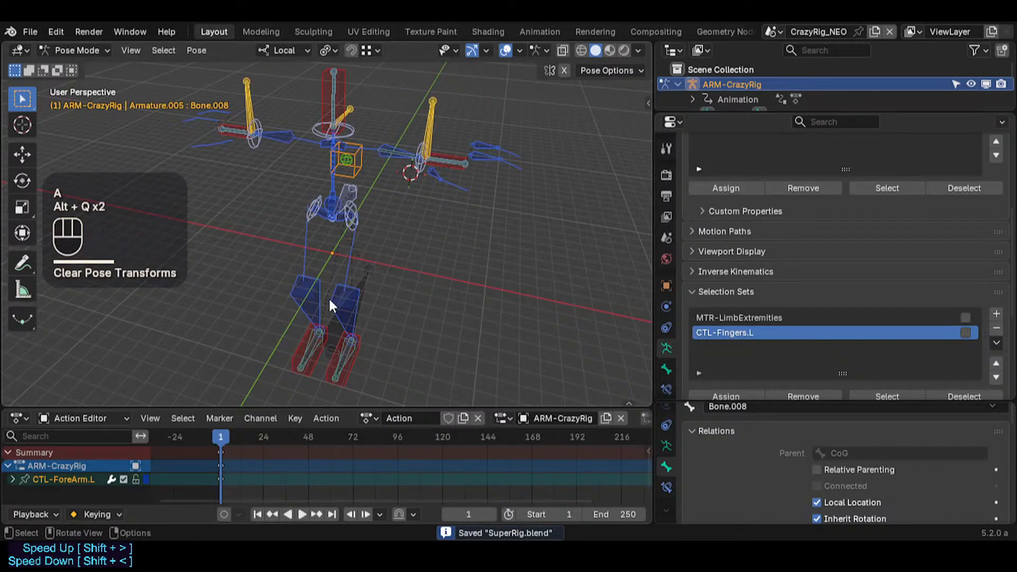
key(a)
key(x)
click(252, 461)
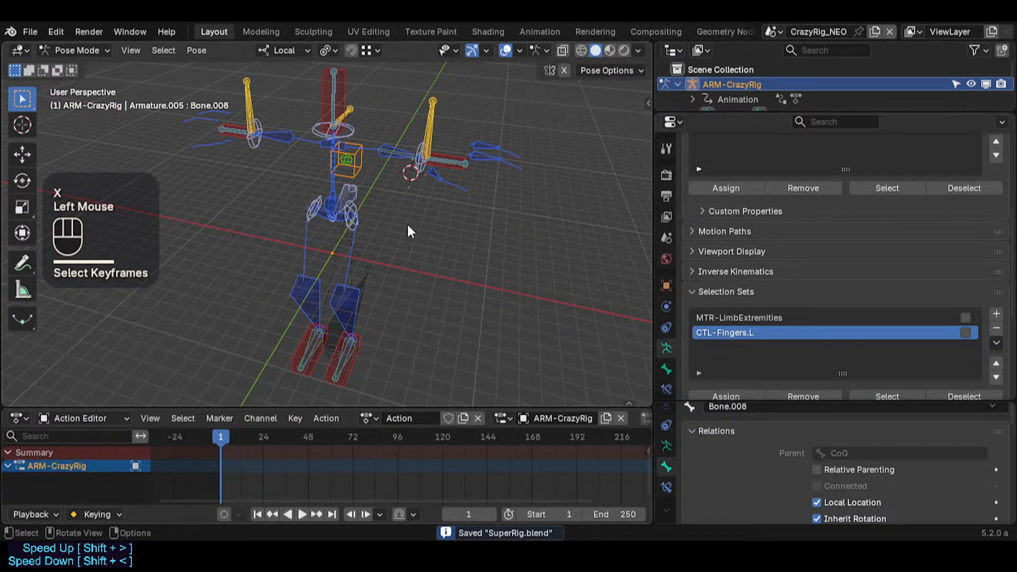
Step: Save the file, select the torso control Bone.008, and try rotating it on its own
key(ctrl+s)
click(354, 139)
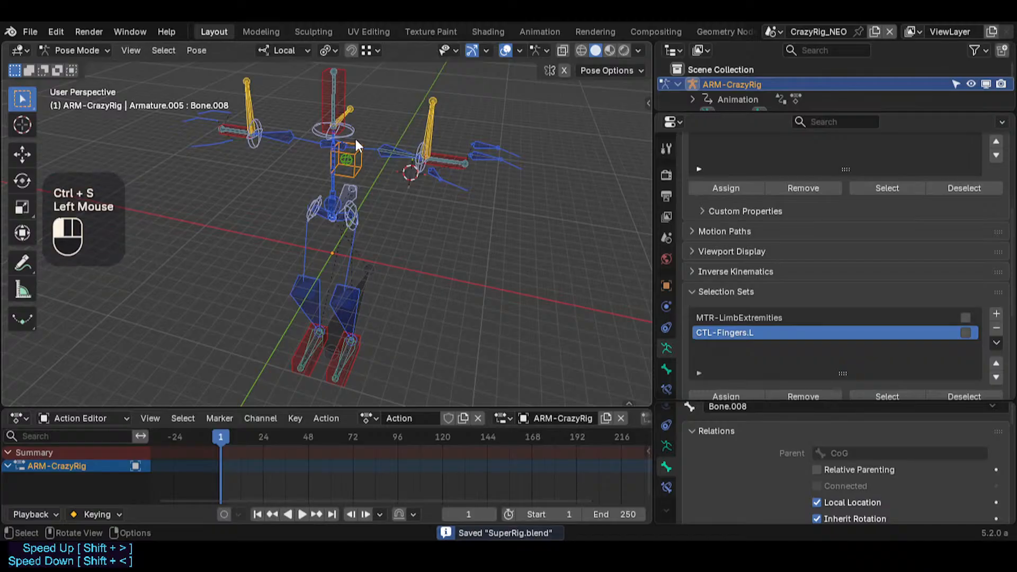
key(r)
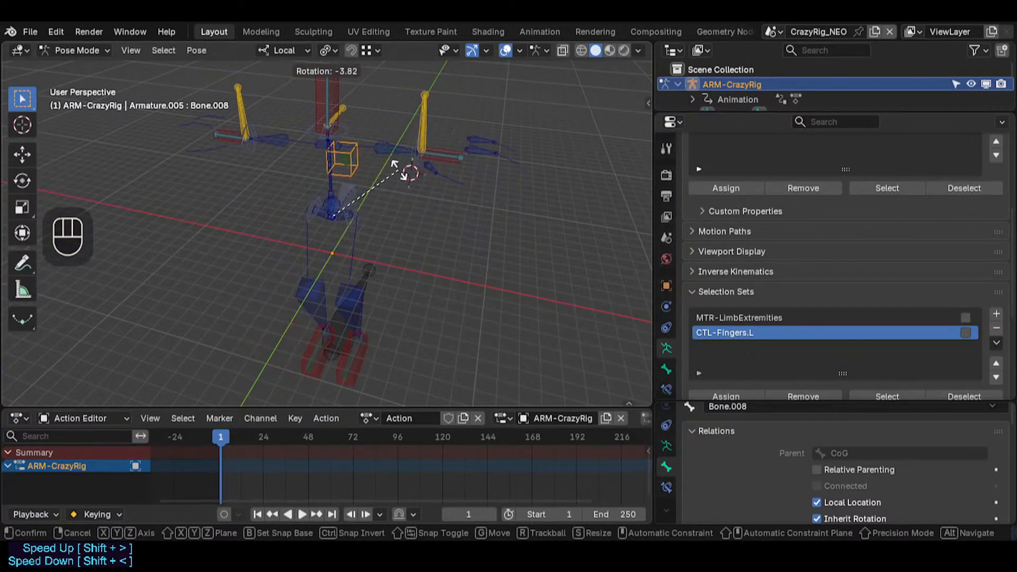
key(Escape)
key(r)
key(Escape)
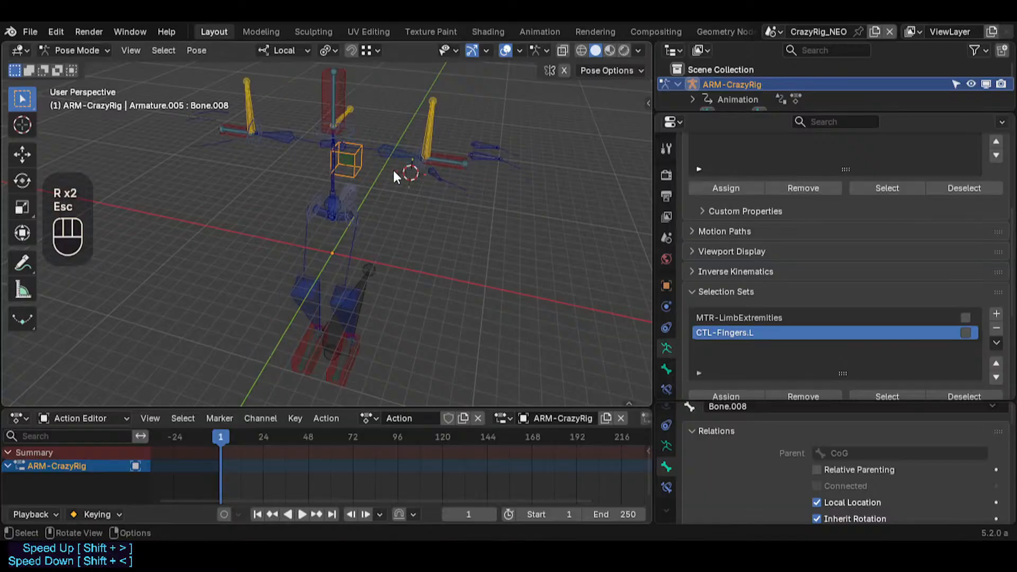
Step: Add the MTR-LimbExtremities selection set to the Bone.008 selection and rotate the bones together with a trackball rotation
key(shift+a)
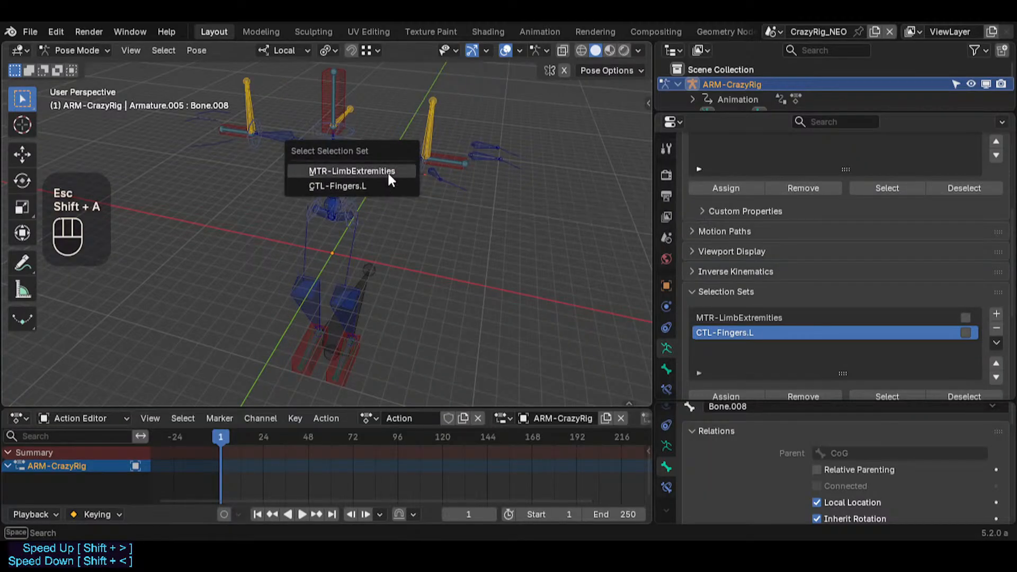
click(386, 170)
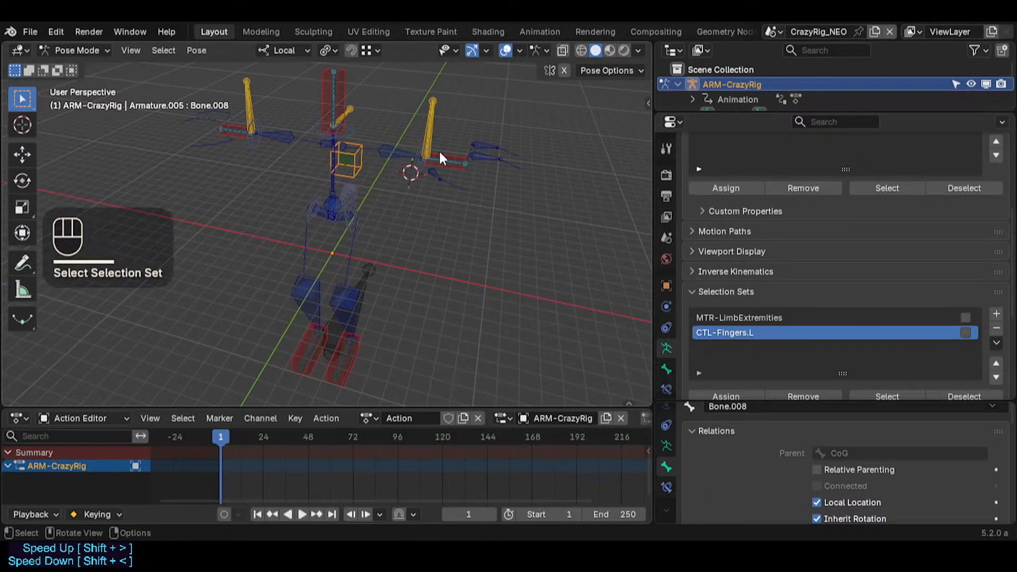
key(r)
key(r)
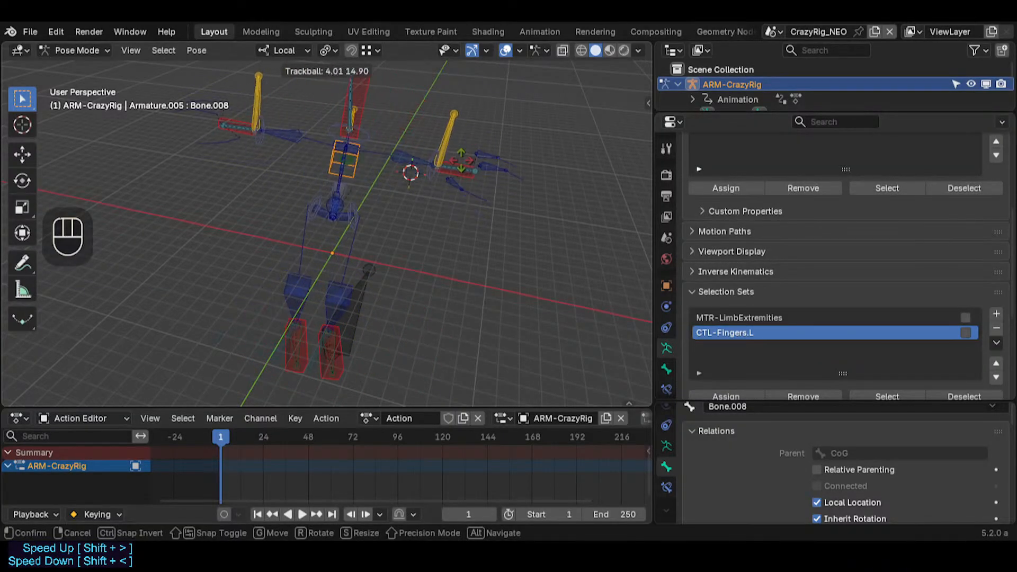
click(288, 305)
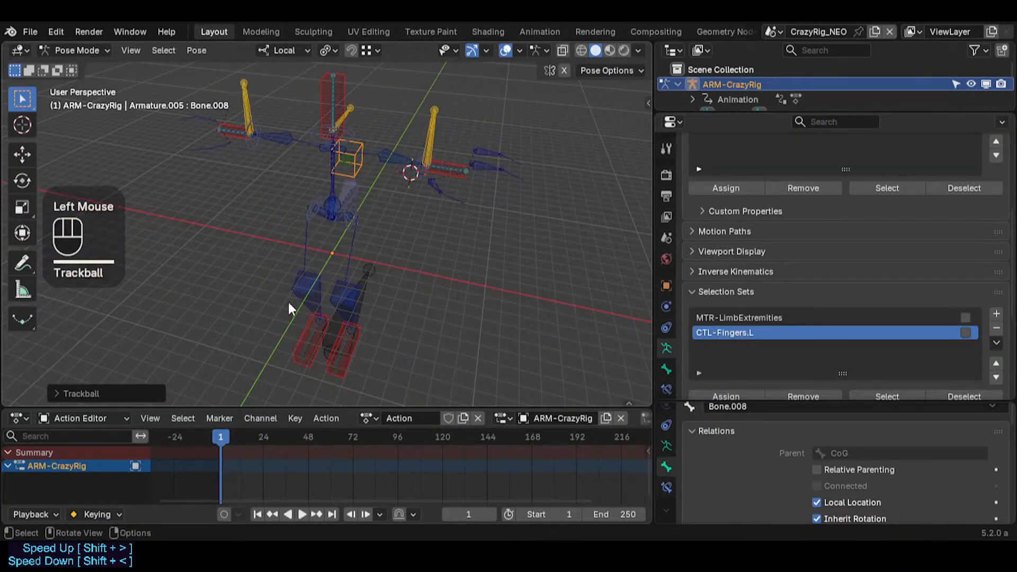
Step: Try rotating the selected torso and limb master bones around their local Z axis and their local Y axis
middle_drag(498, 148, 373, 212)
key(r)
key(z)
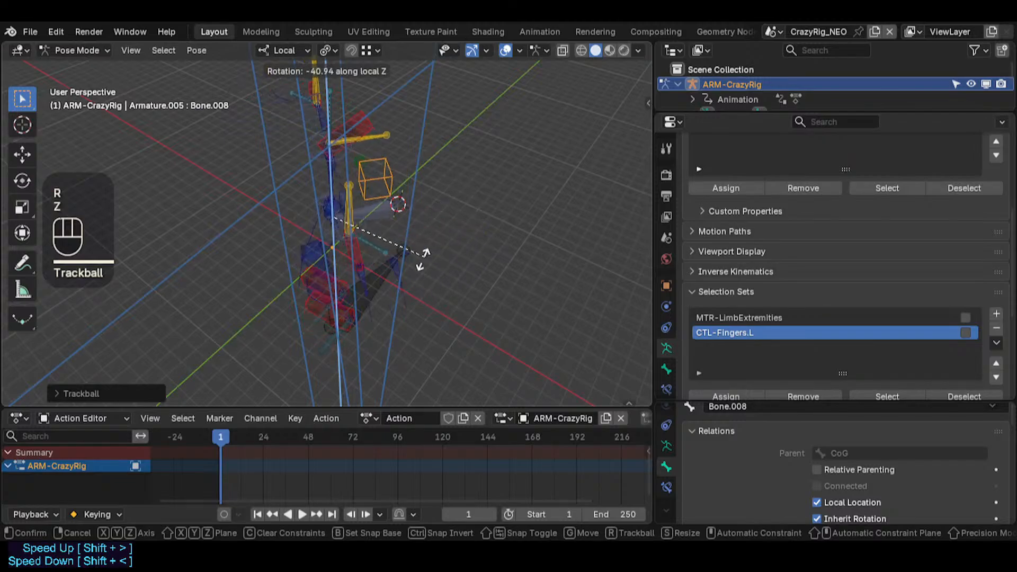
key(Escape)
middle_drag(382, 150, 416, 129)
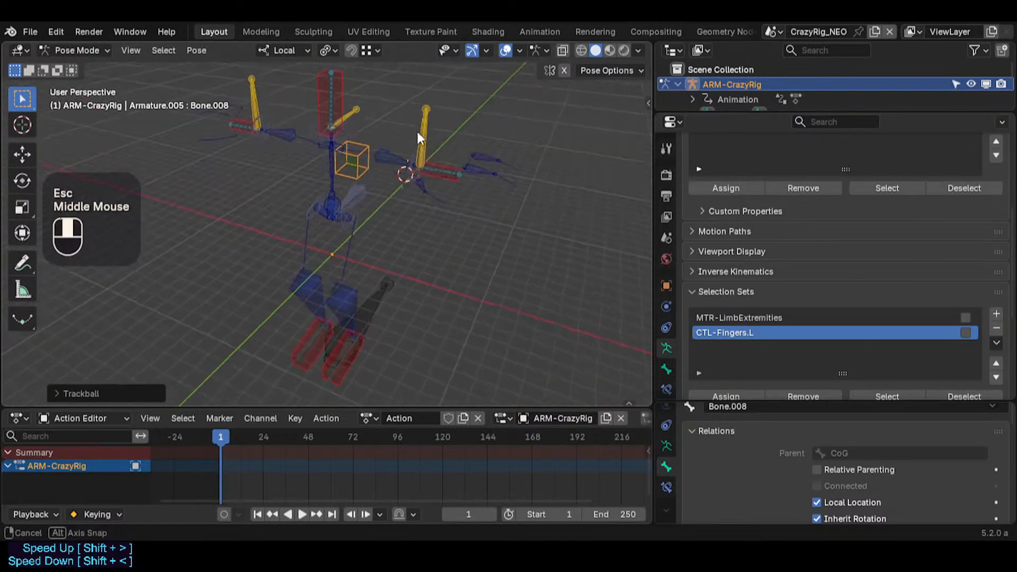
key(r)
key(z)
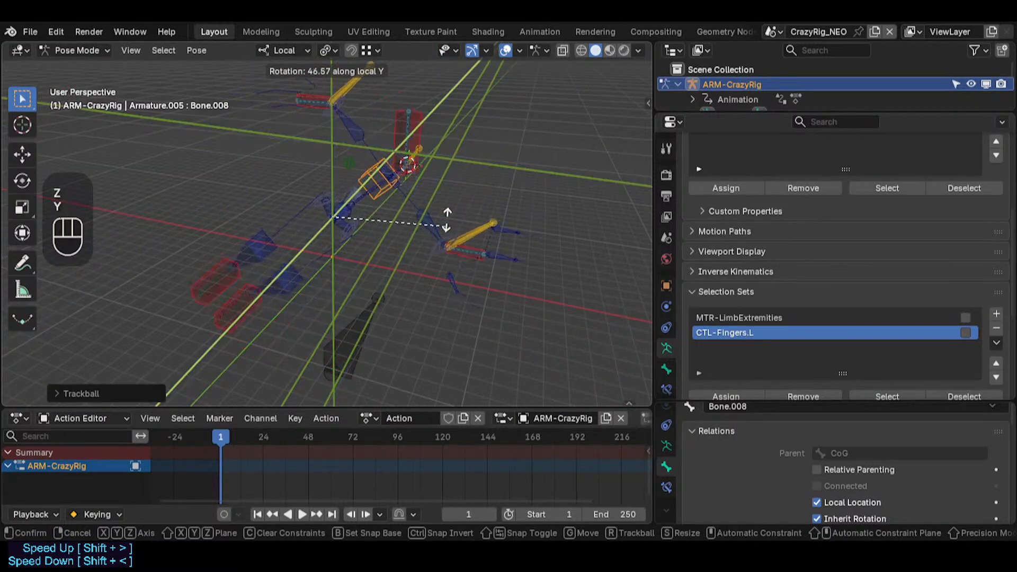
key(y)
key(Escape)
Step: Try selecting the head master and left hand bones individually, and test a rotation of Bone.008 alone
click(346, 92)
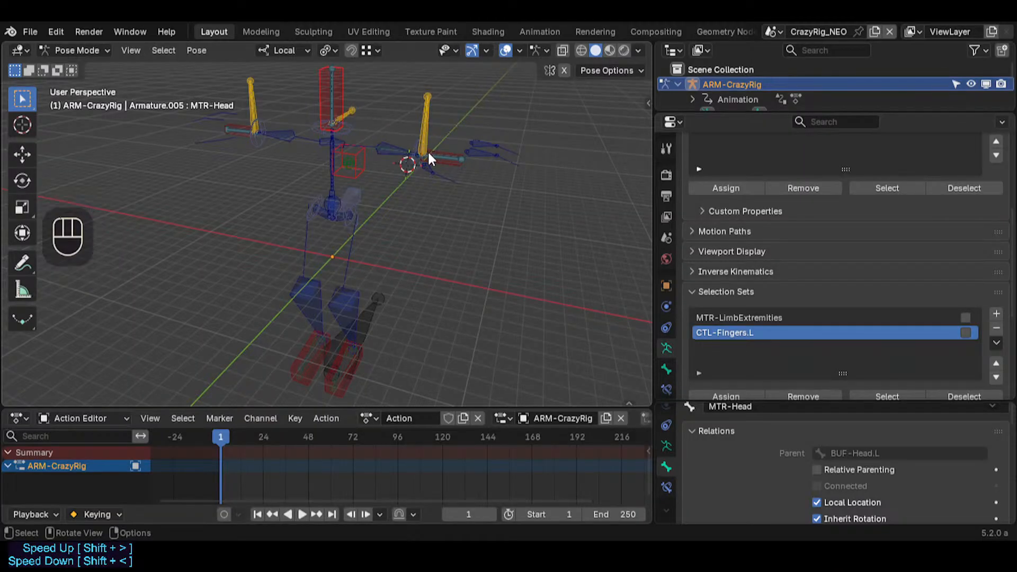
click(360, 154)
click(339, 100)
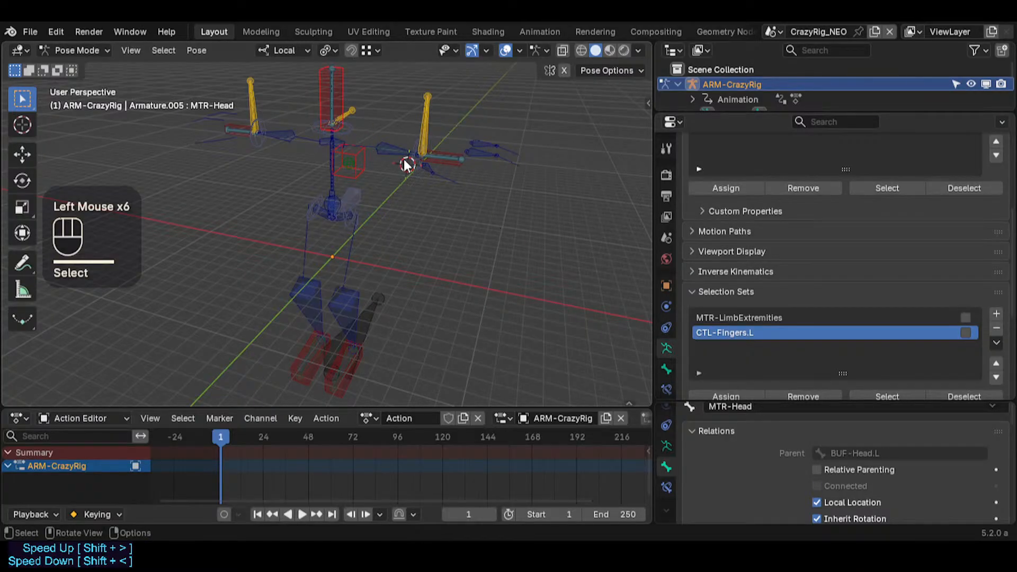
middle_drag(392, 169, 426, 159)
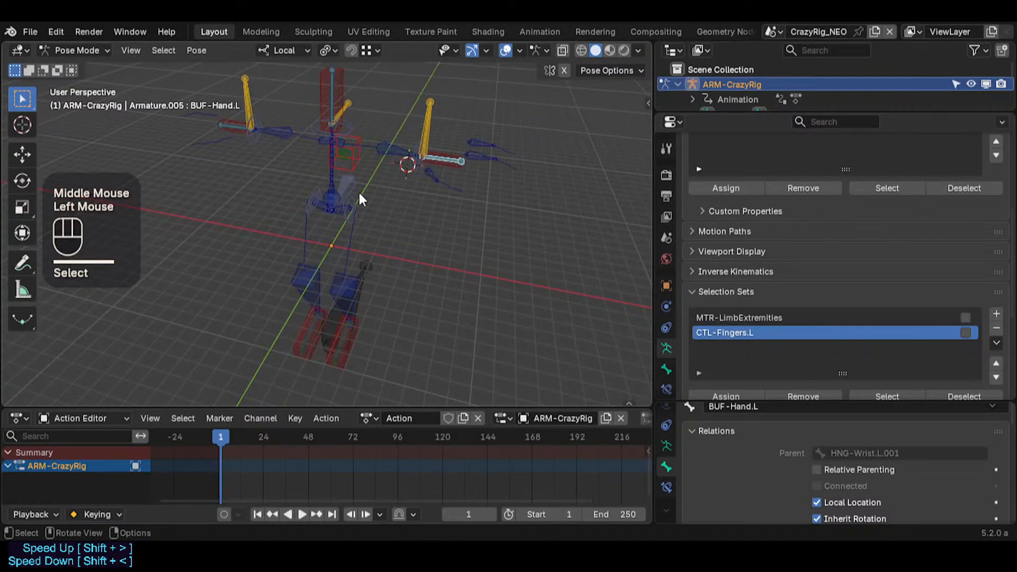
click(356, 154)
key(r)
key(Escape)
Step: Try extending the Bone.008 selection to the left hand and rotating it, and reselect Bone.008 alone
shift+click(449, 159)
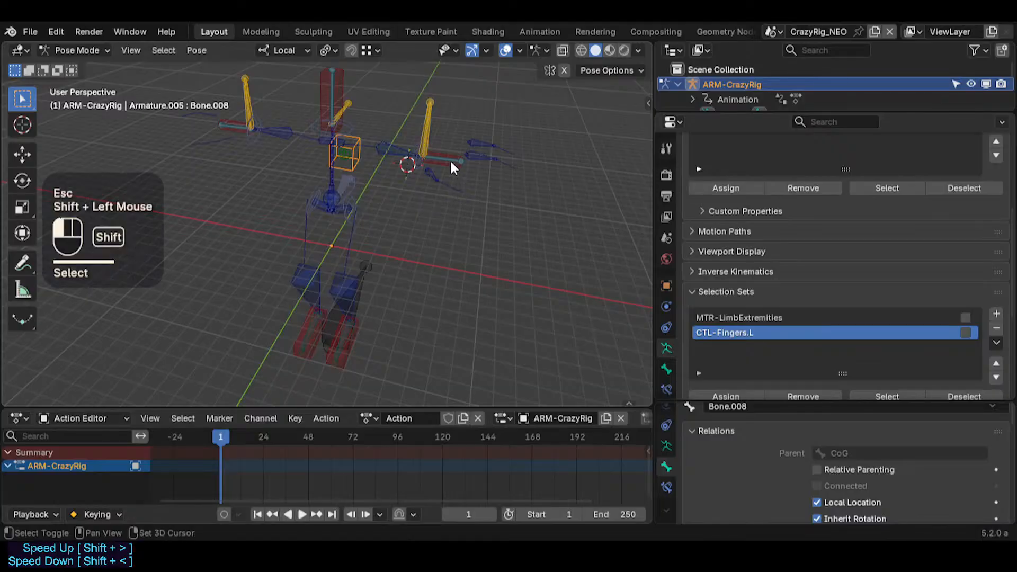
key(r)
key(Escape)
click(363, 157)
click(363, 157)
click(363, 159)
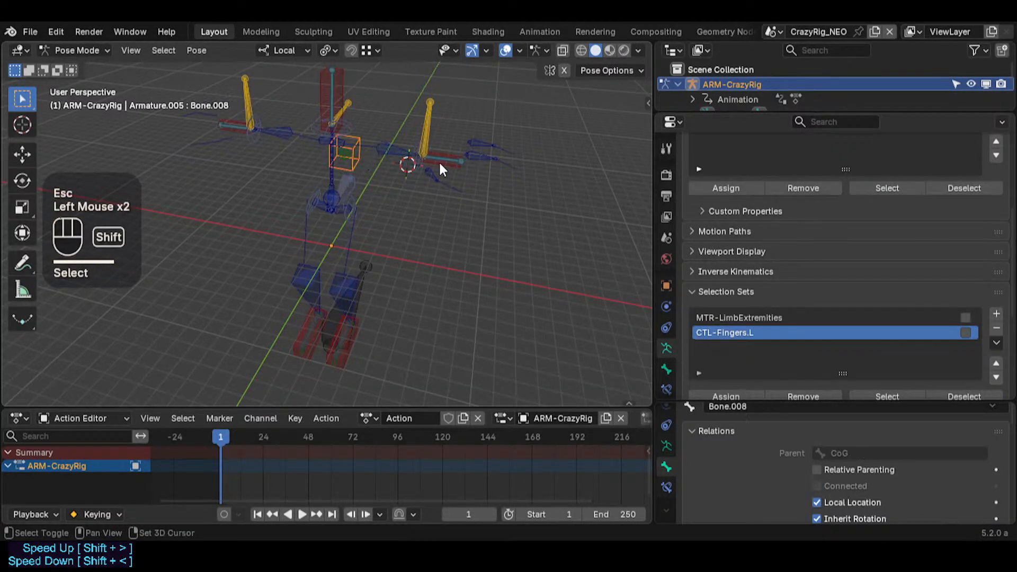
Step: Add the left hand master MTR-Hand.L to the Bone.008 selection and try rotating both
shift+click(439, 161)
click(368, 157)
click(371, 157)
shift+click(452, 165)
shift+click(451, 165)
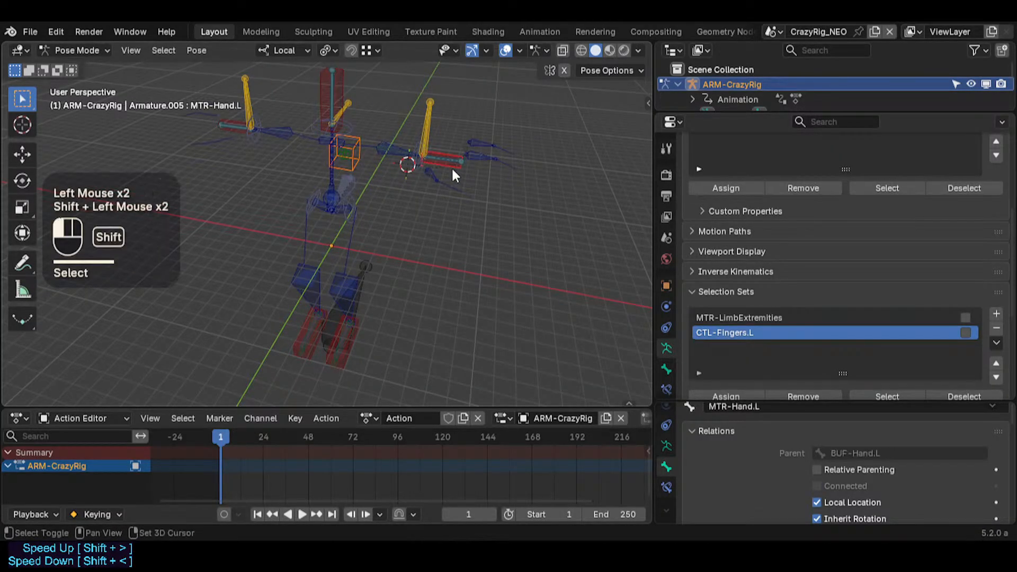
key(r)
key(Escape)
Step: Reselect Bone.008, extend the selection to MTR-Hand.L, and rotate them together as a test of the hand's behaviour
shift+click(448, 164)
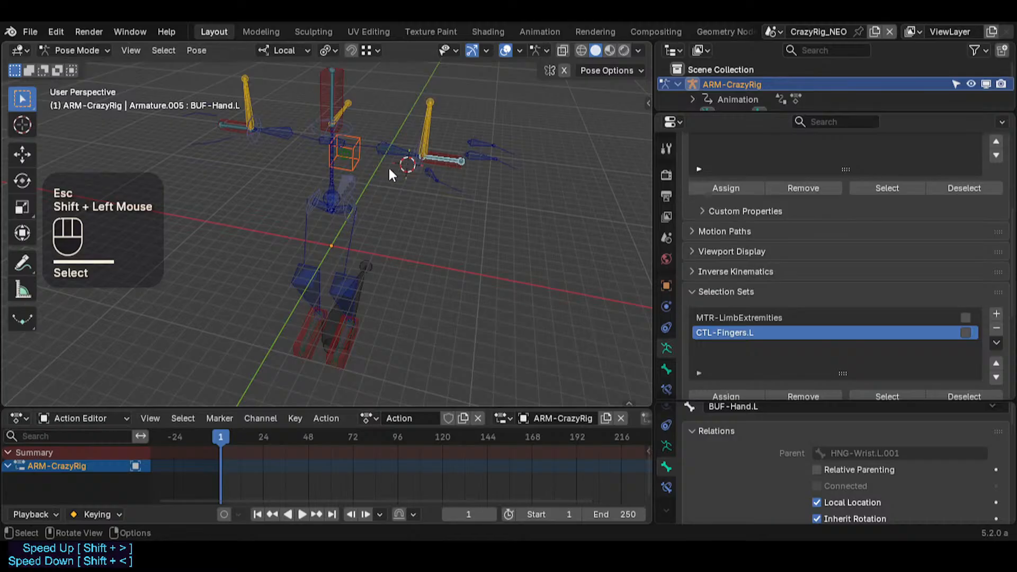
click(352, 159)
click(352, 159)
shift+click(445, 164)
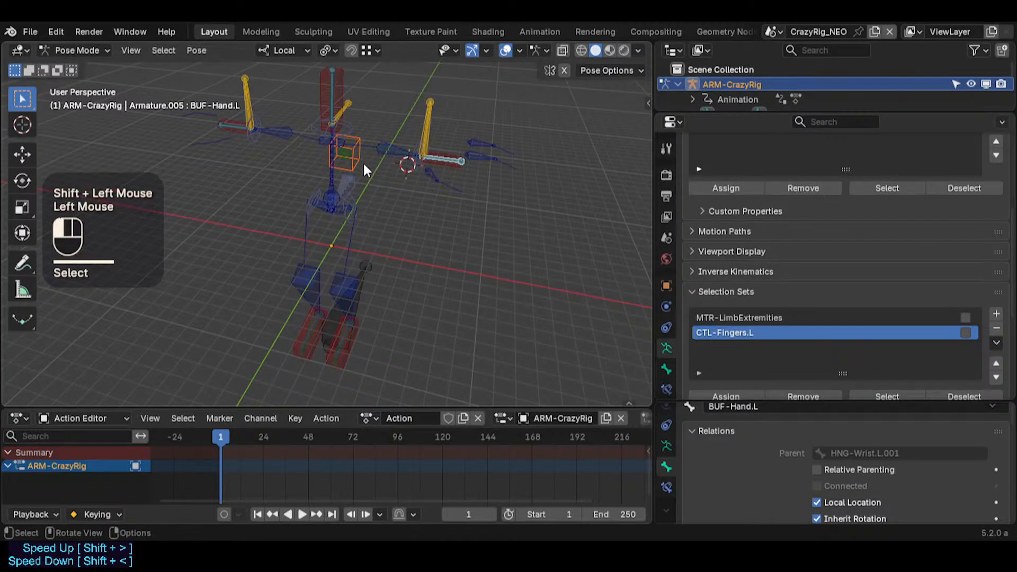
shift+click(449, 166)
key(r)
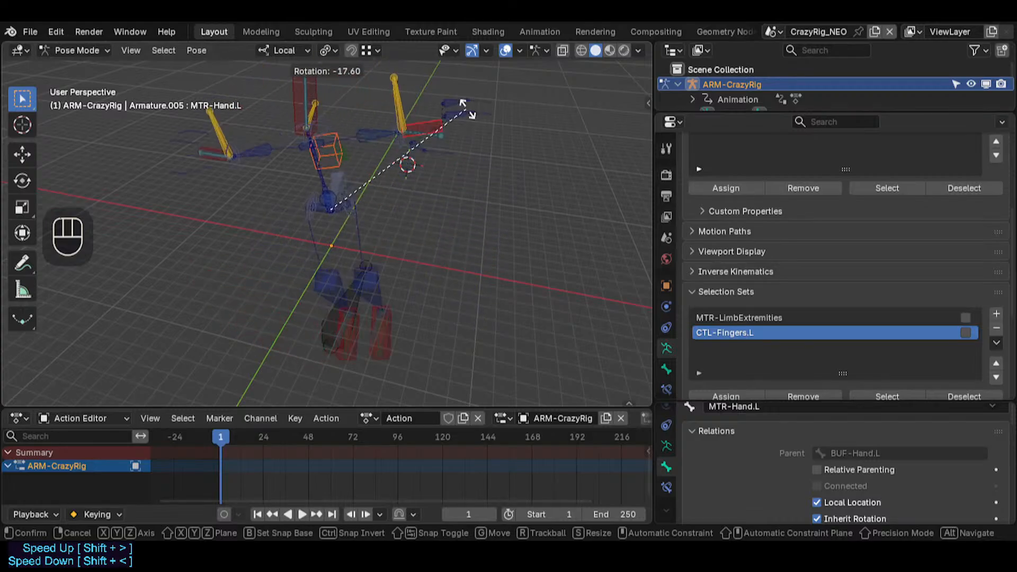
click(448, 199)
key(r)
key(Escape)
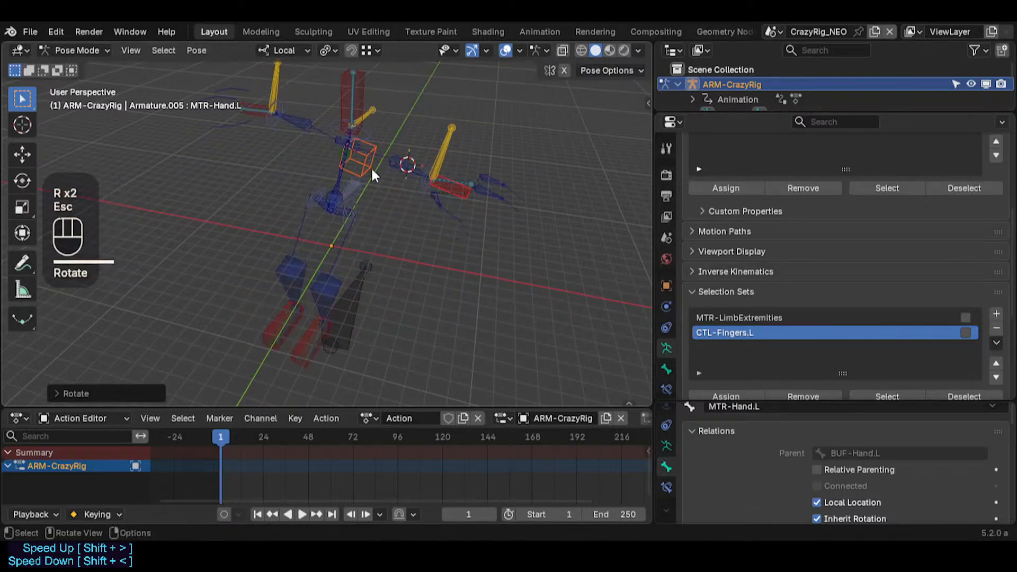
Step: Mirror the selection to MTR-Hand.R, rotate it with Bone.008 in trackball mode, and test a local Y rotation
key(shift+alt+x)
middle_drag(358, 191, 432, 194)
key(r)
key(r)
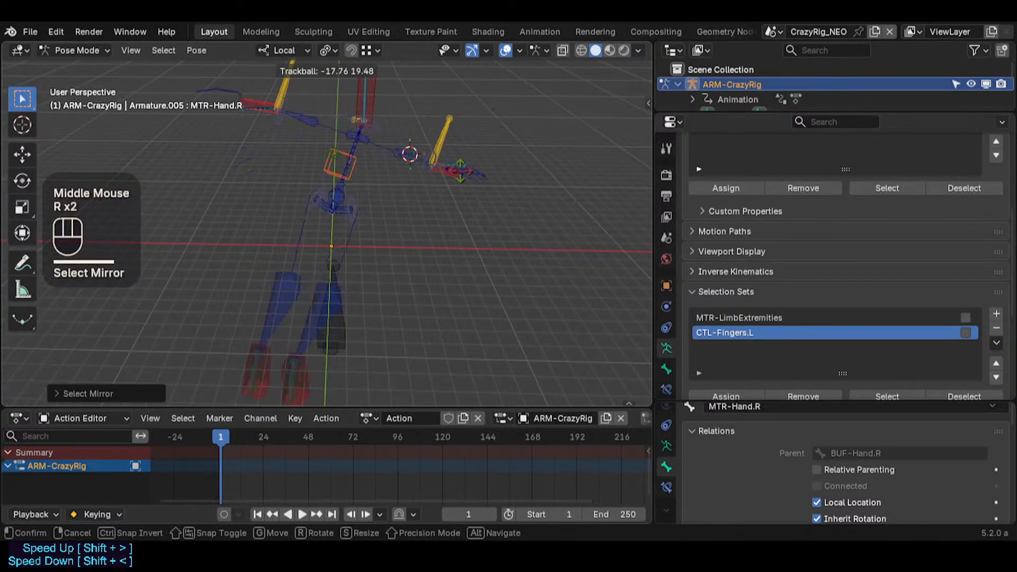
click(431, 157)
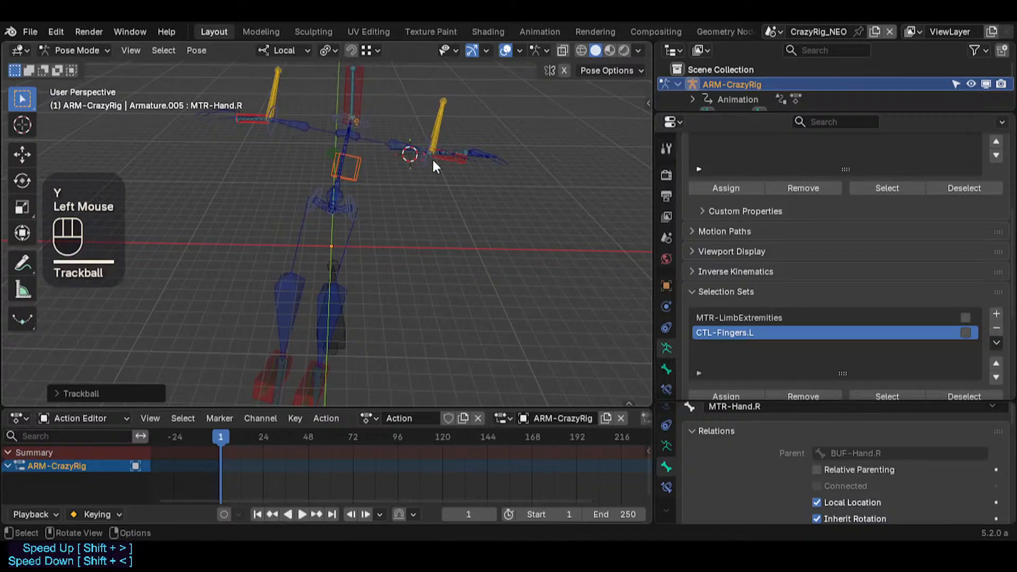
key(r)
key(y)
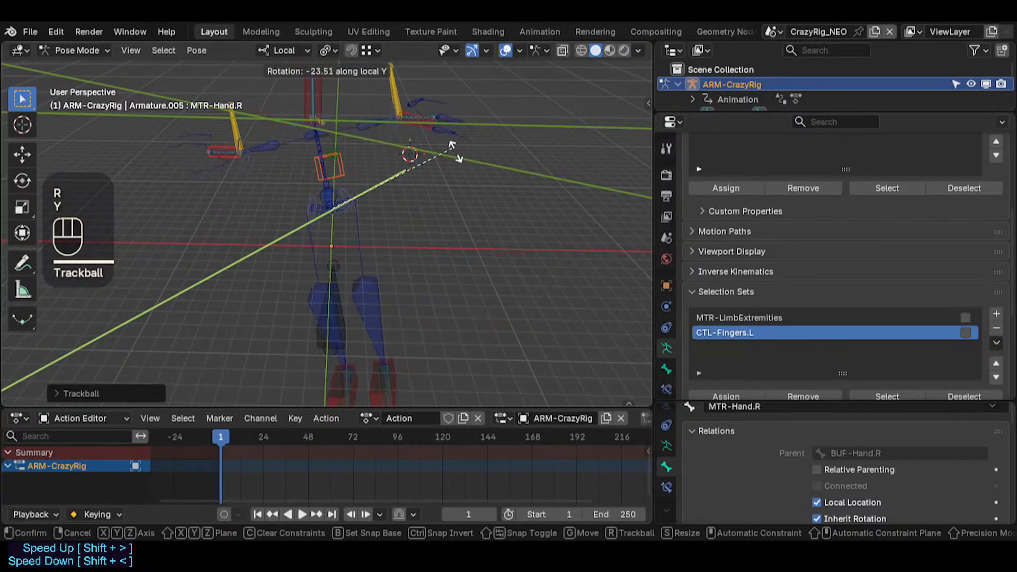
key(Escape)
Step: Select MTR-Hand.L, MTR-Hand.R and Bone.008 together and rotate them, first in the view plane and again in trackball mode
middle_drag(436, 218, 385, 196)
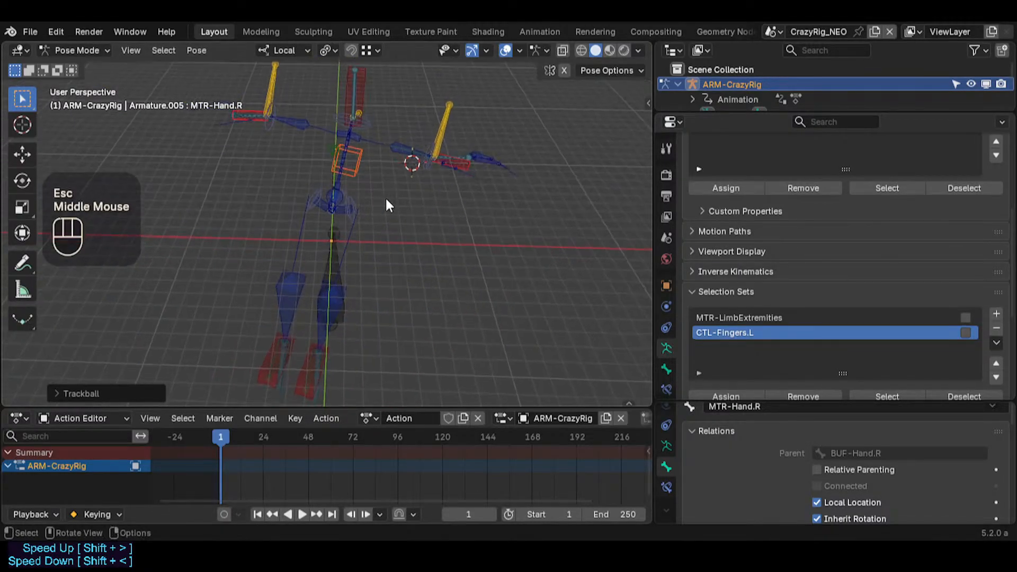
click(371, 167)
click(460, 167)
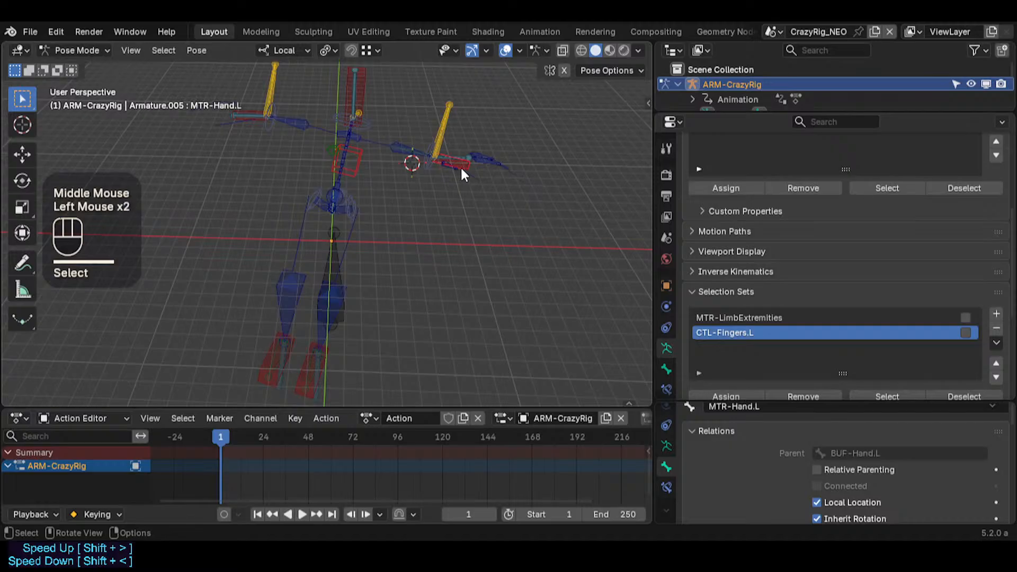
shift+click(246, 106)
shift+click(355, 167)
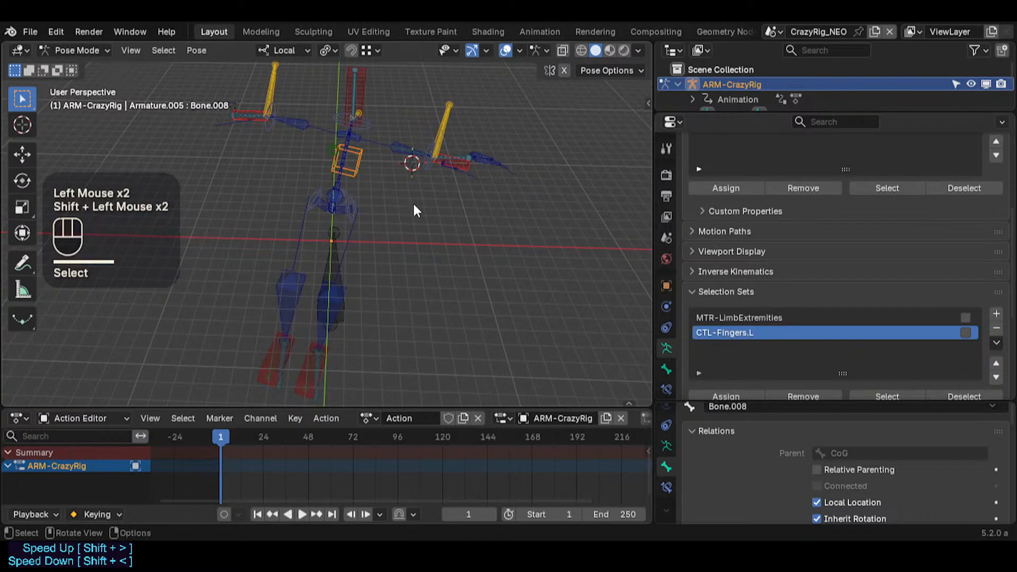
key(r)
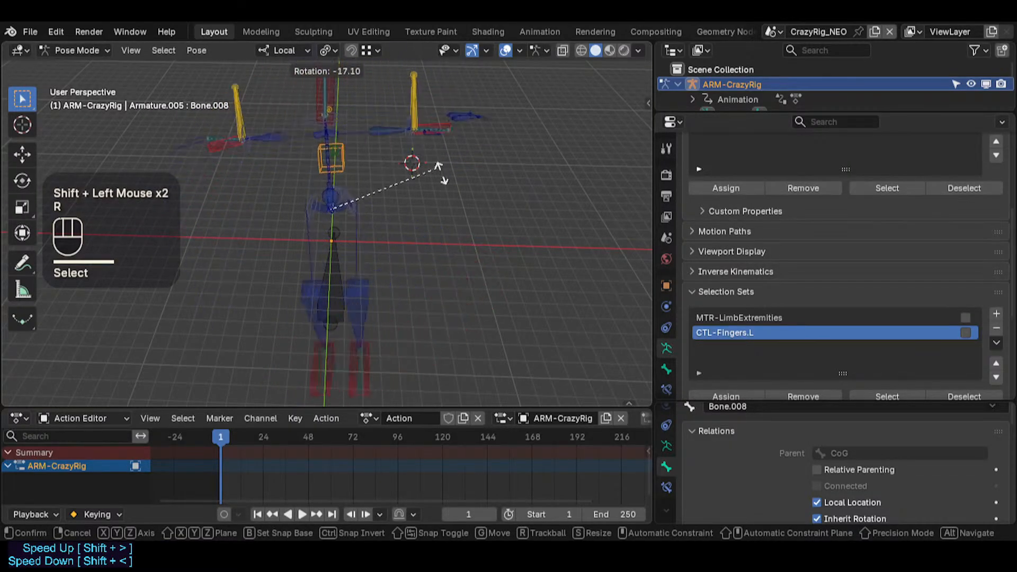
click(416, 188)
key(r)
key(r)
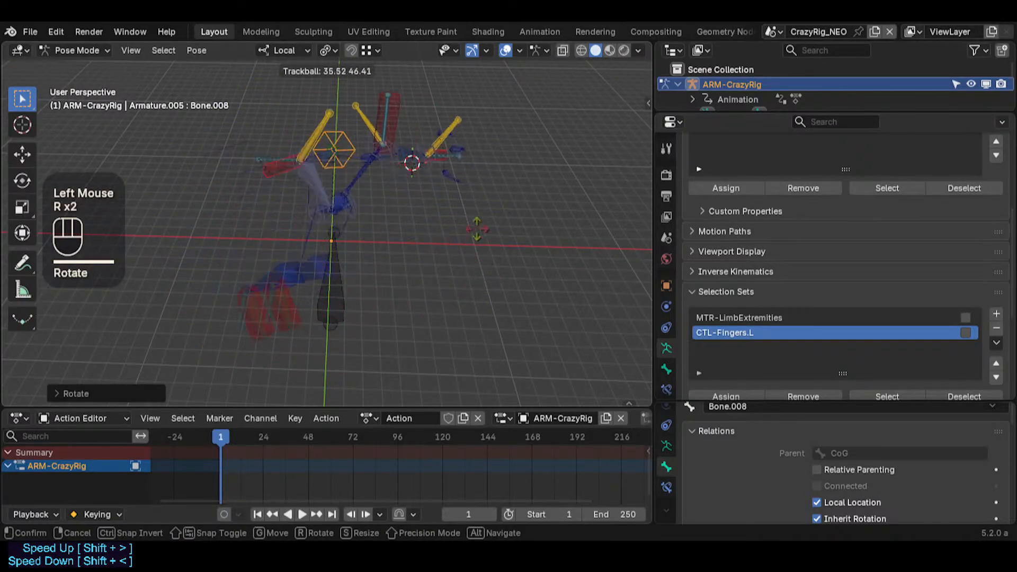
click(452, 167)
Step: Make MTR-Hand.L the active bone in the selection with Bone.008 and apply another trackball rotation
shift+click(470, 166)
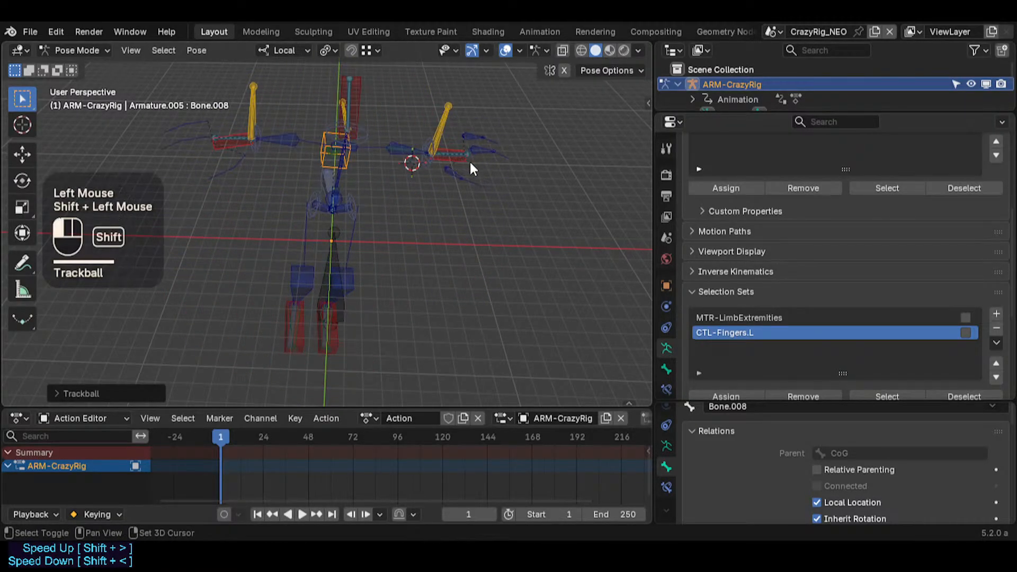
key(ctrl+z)
shift+click(466, 167)
shift+click(466, 168)
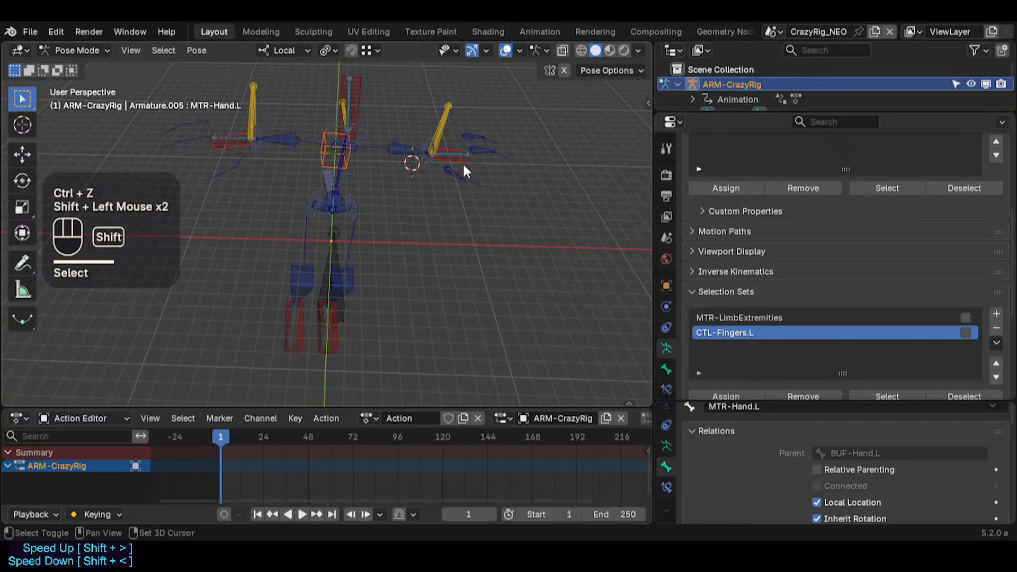
shift+click(466, 164)
key(r)
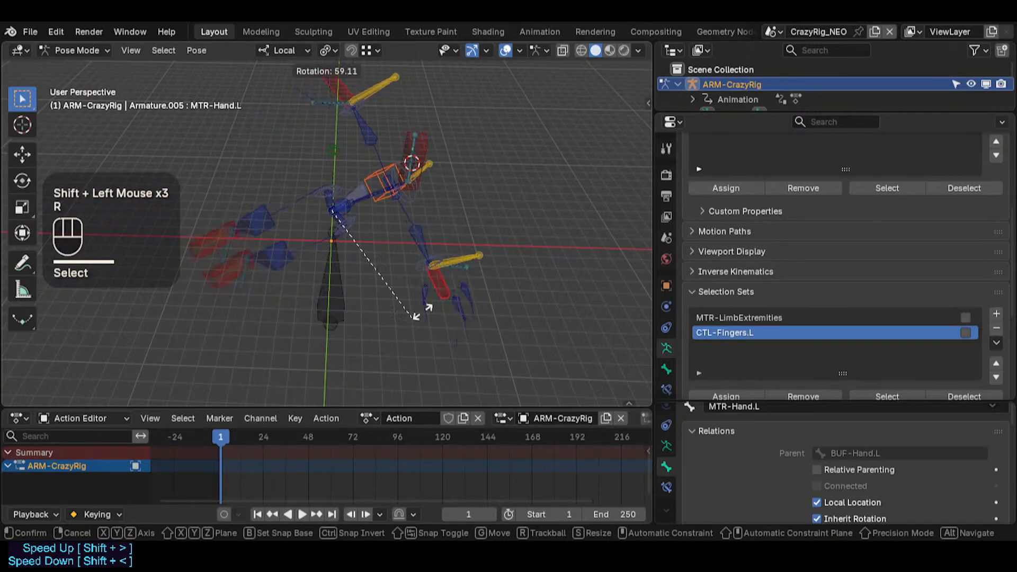
key(r)
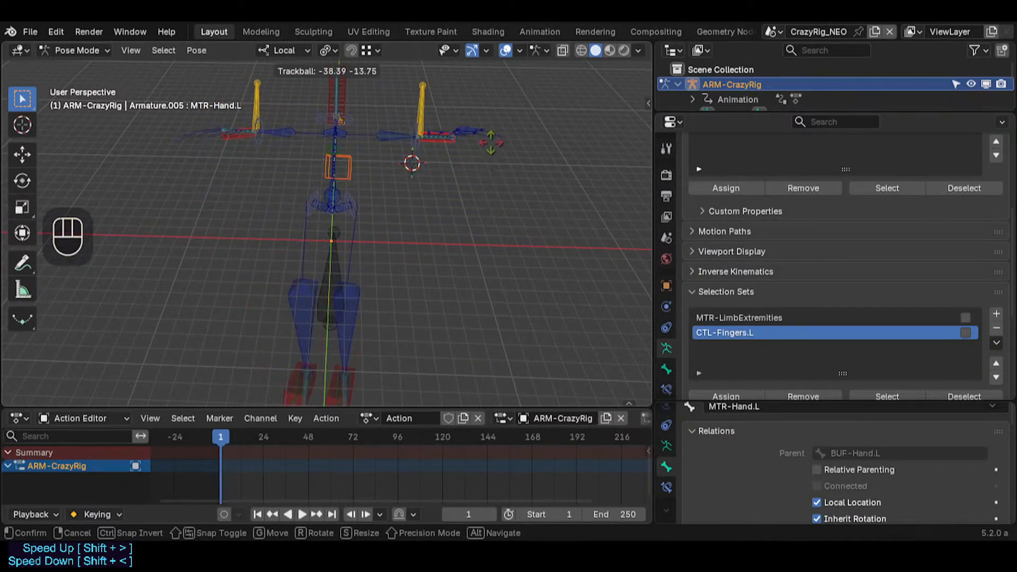
click(531, 198)
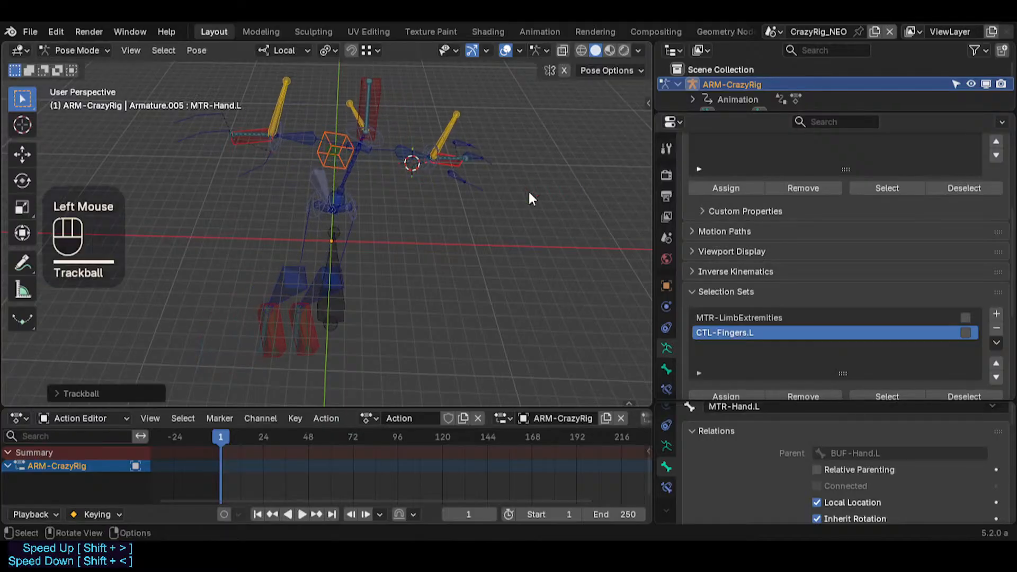
Step: Select all bones and clear their pose transforms
middle_drag(531, 198, 446, 192)
key(a)
key(alt+q)
key(alt+q)
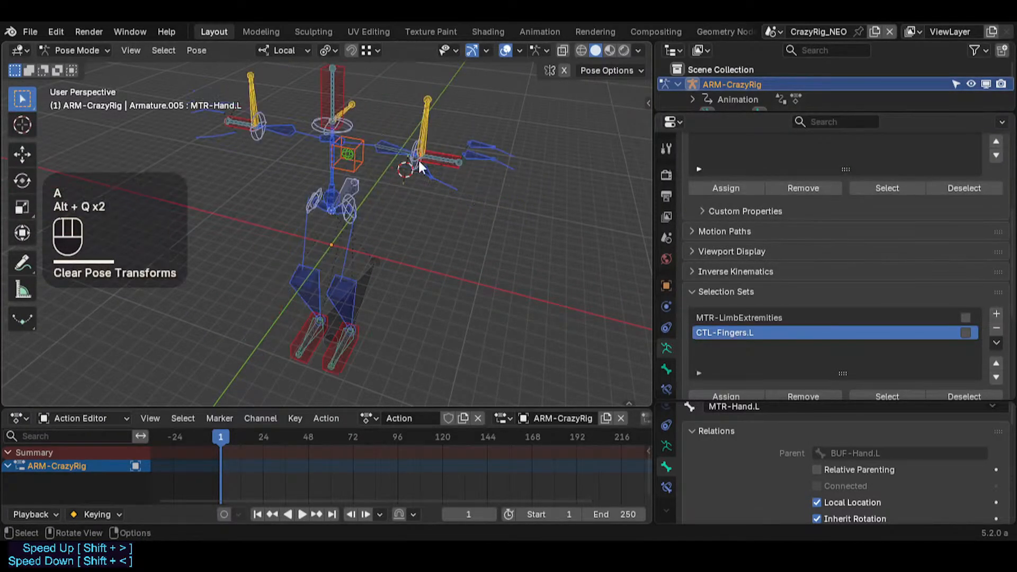
click(352, 160)
click(353, 161)
key(shift+a)
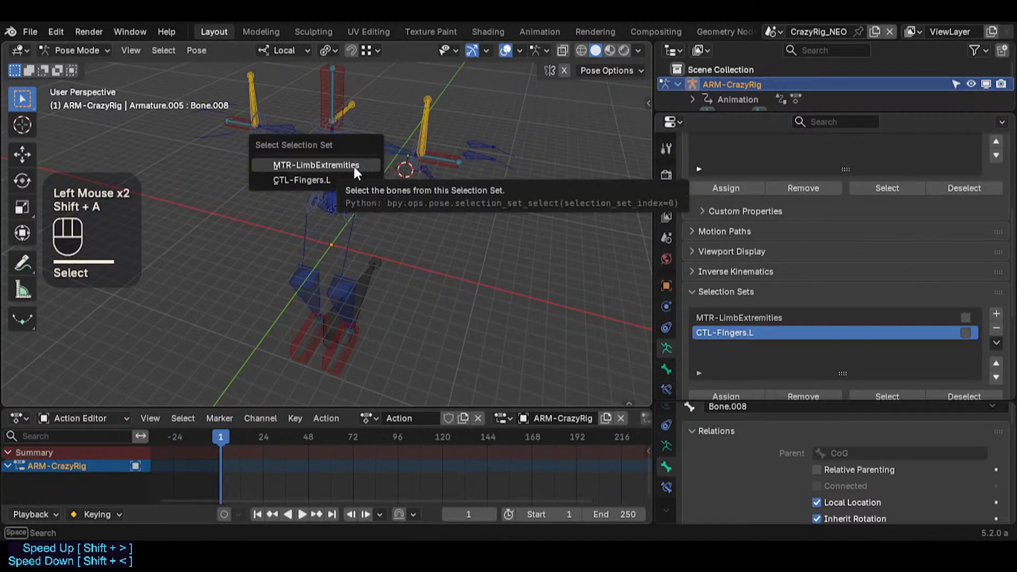
click(353, 166)
shift+click(355, 160)
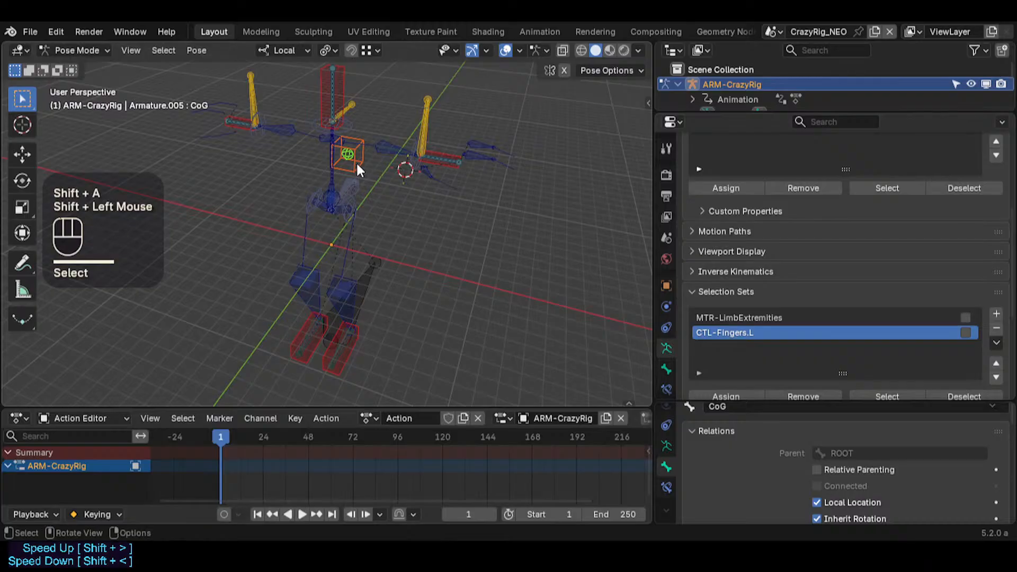
key(alt+a)
click(364, 161)
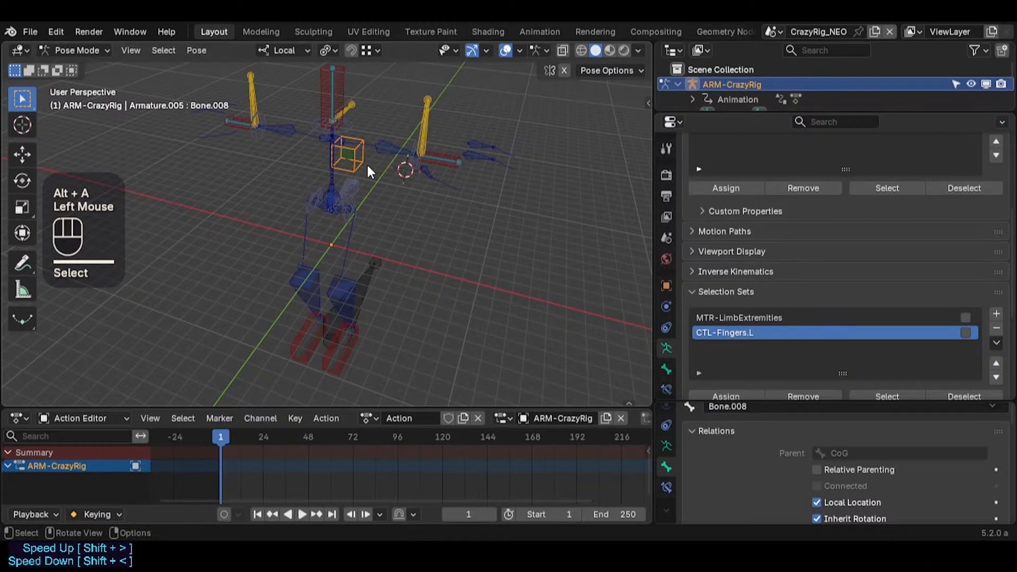
click(347, 157)
click(348, 156)
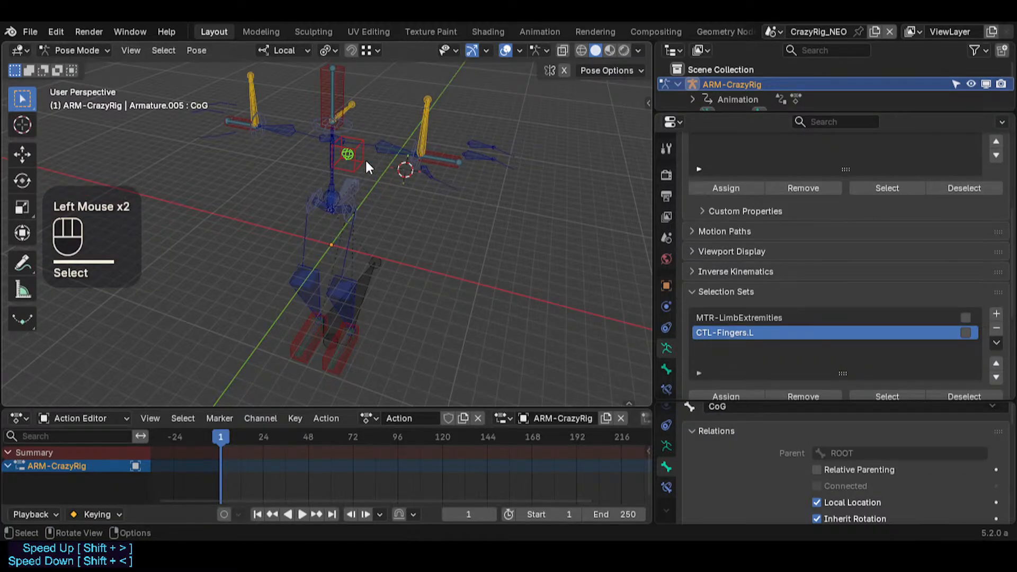
Step: Test moving Bone.008 and rename the bone as MTR-Torso
click(366, 162)
key(g)
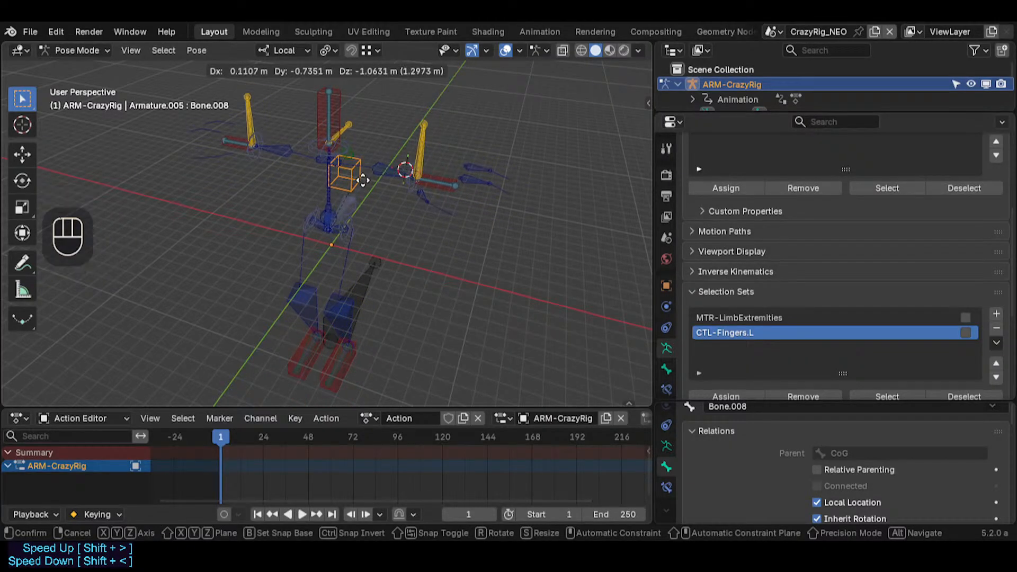
key(F2)
key(Escape)
click(352, 160)
key(F2)
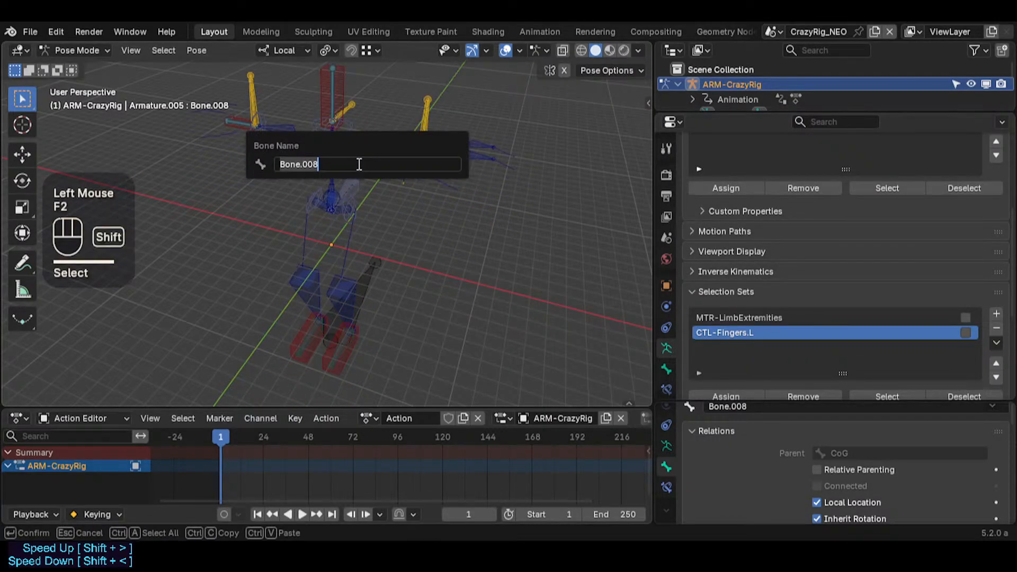
text(MTR-Torso)
key(Return)
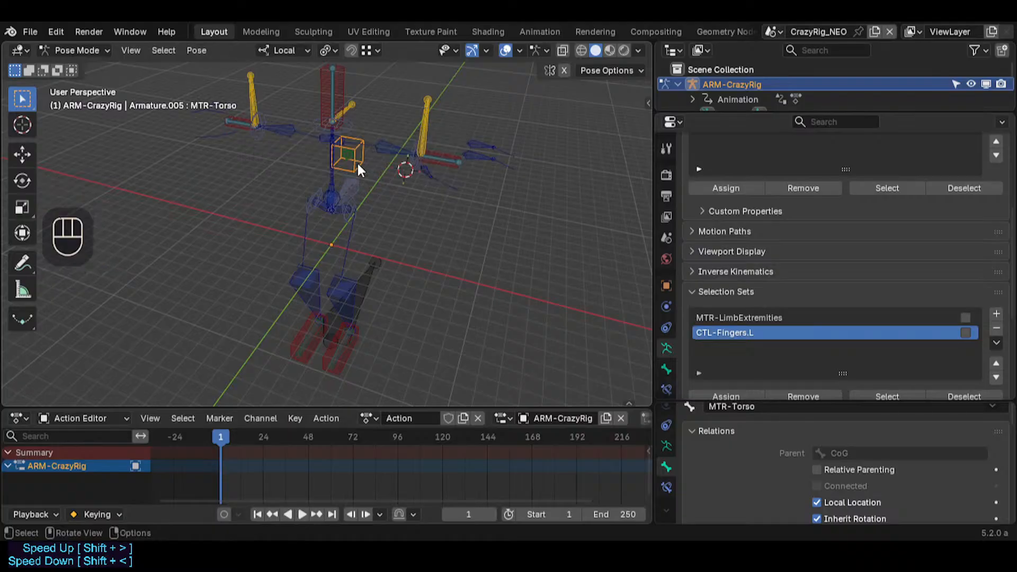
Step: Test a view-plane rotation of the CoG bone and rename it as MTR-CoG
click(351, 152)
key(r)
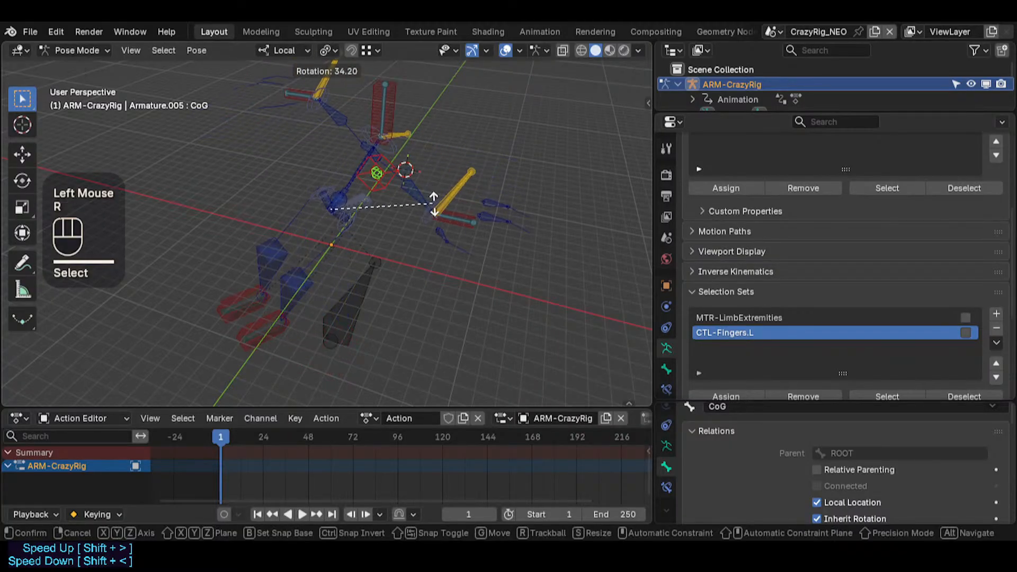
key(Escape)
key(shift+a)
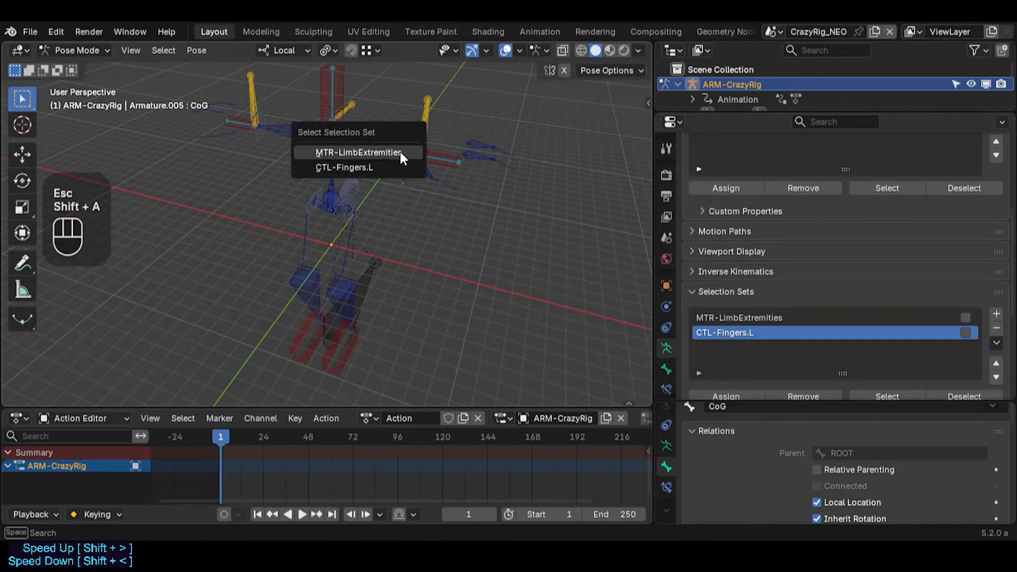
click(399, 153)
key(F2)
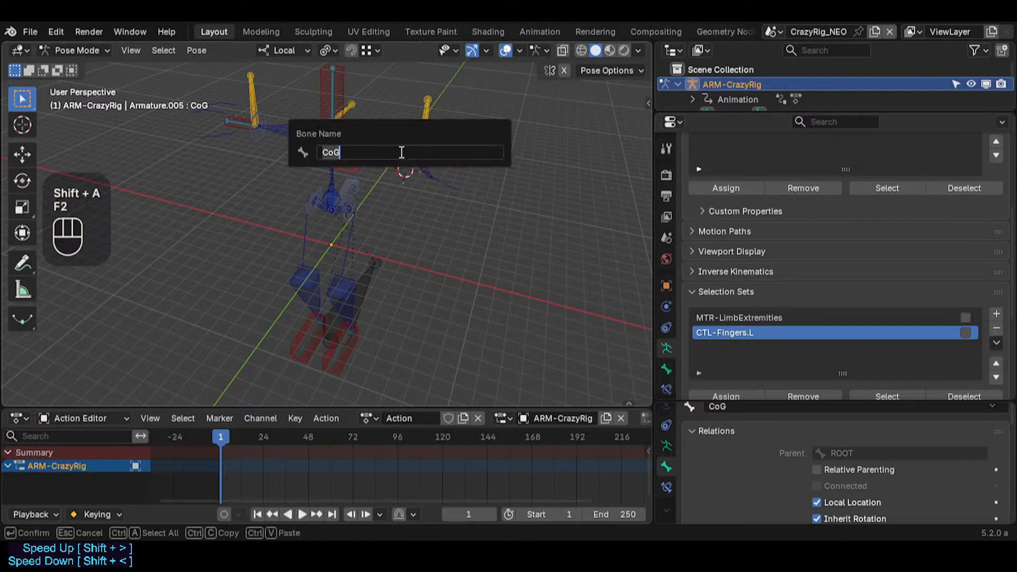
key(Home)
text(MTR-)
key(Return)
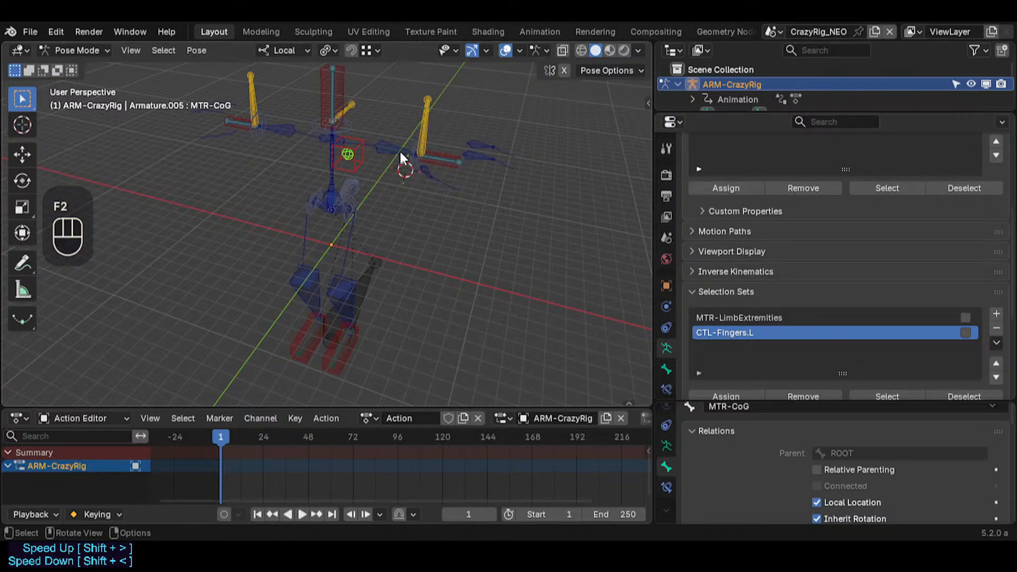
Step: Select MTR-Torso and show its custom shape settings in the bone's viewport display properties
click(374, 154)
click(367, 153)
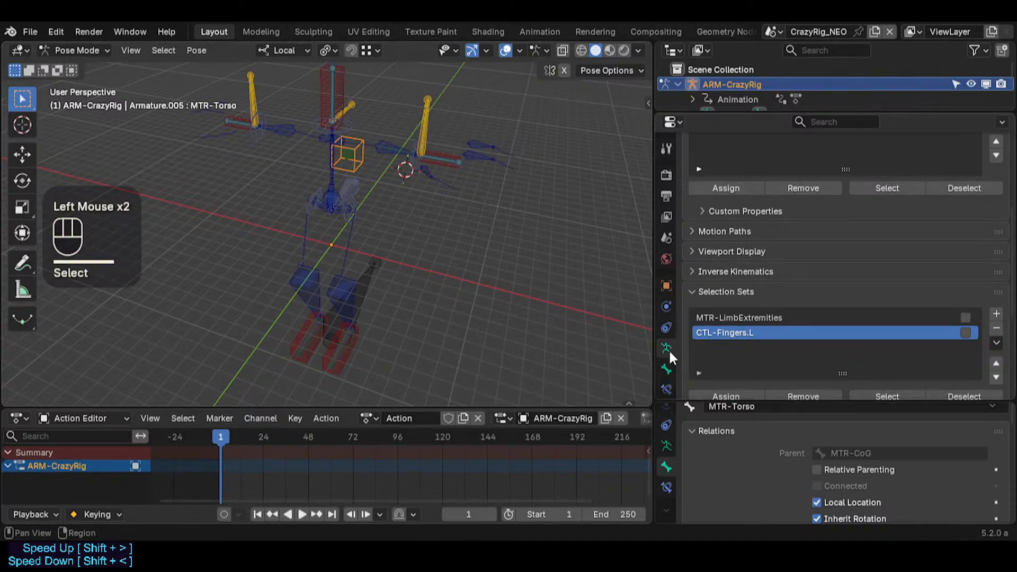
middle_drag(572, 301, 687, 414)
click(666, 370)
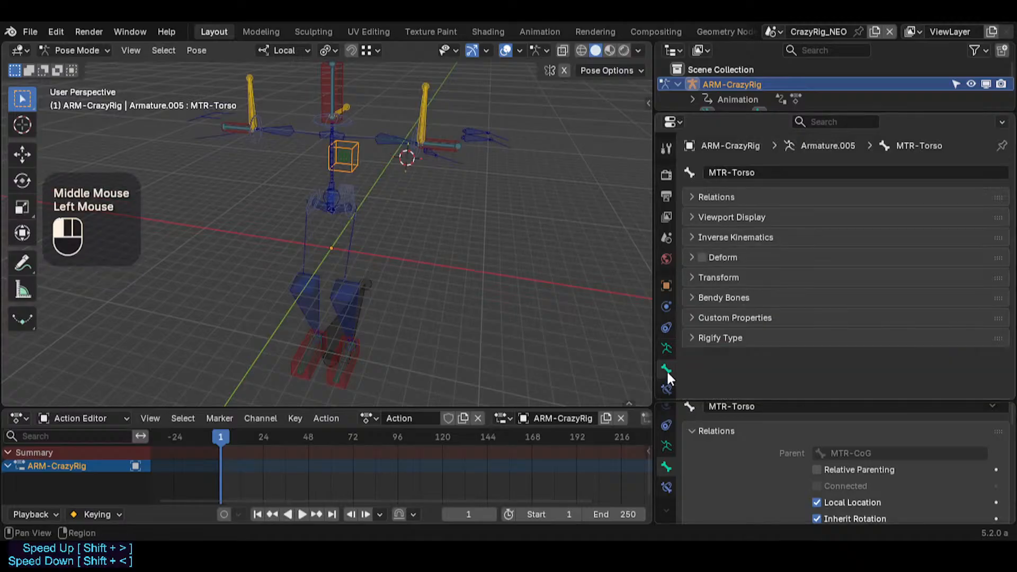
click(733, 215)
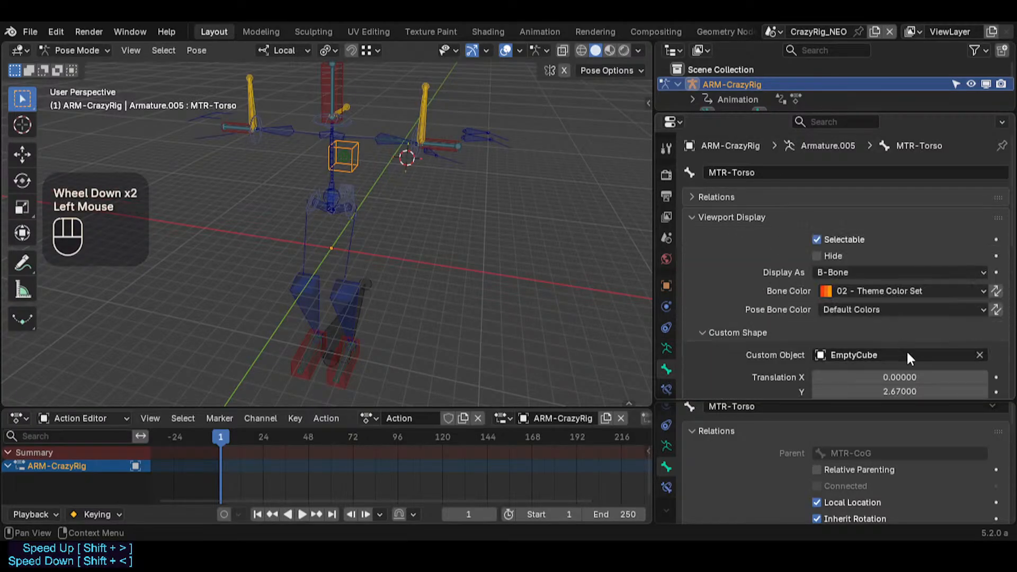
scroll(906, 350, down, 3)
Step: Try a custom shape Y scale of -0.010 on MTR-Torso and undo it
mouse_move(920, 334)
mouse_down()
mouse_move(868, 335)
mouse_move(921, 335)
mouse_up()
key(Return)
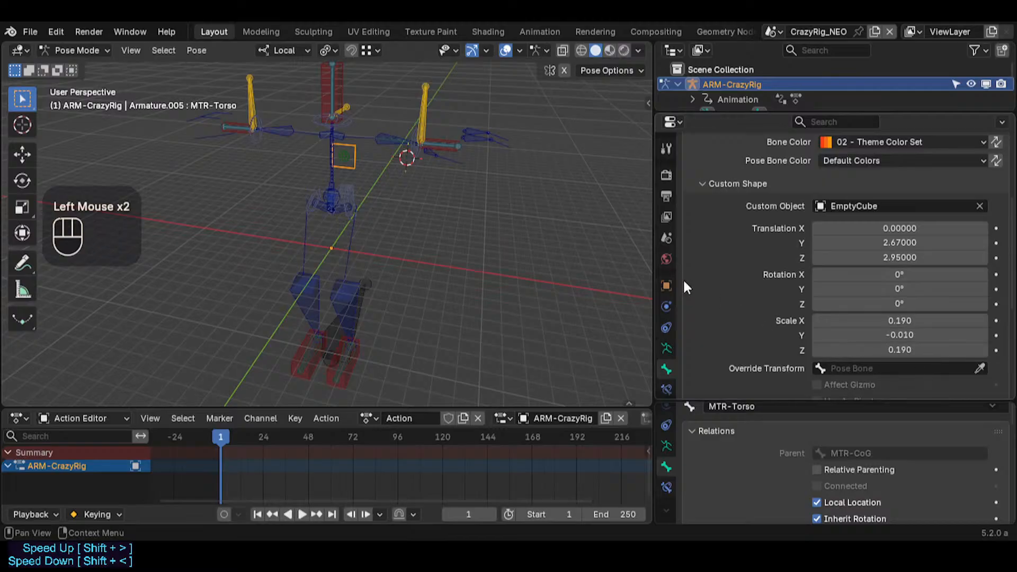
key(ctrl+z)
key(ctrl+z)
Step: Set MTR-Torso's custom shape scale to X 0.600, Y 0.140, Z 0.170 and its Z translation to 1.64500
shift+drag(848, 350, 839, 350)
shift+click(857, 351)
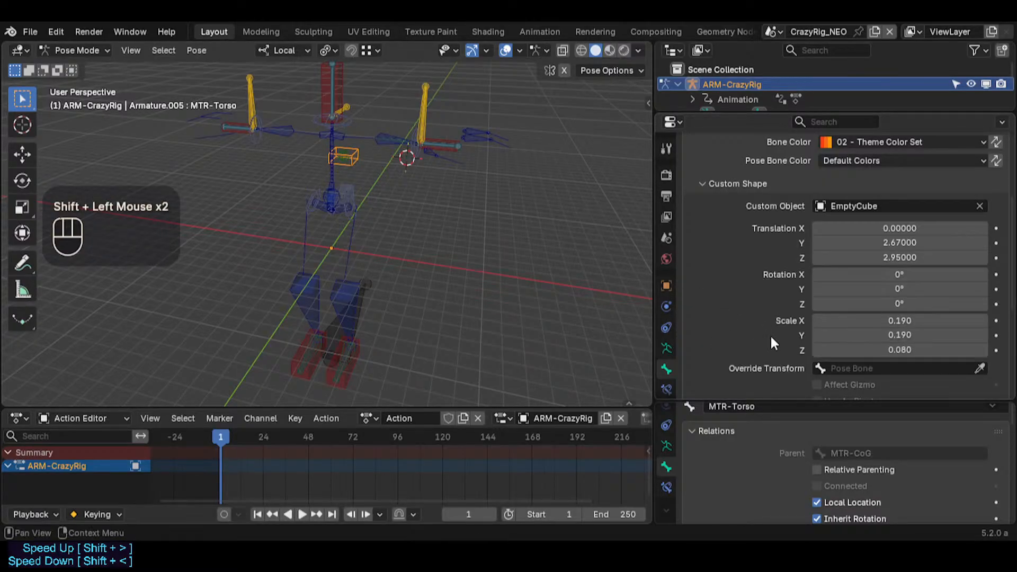
shift+click(878, 354)
shift+drag(854, 355, 907, 350)
shift+click(885, 334)
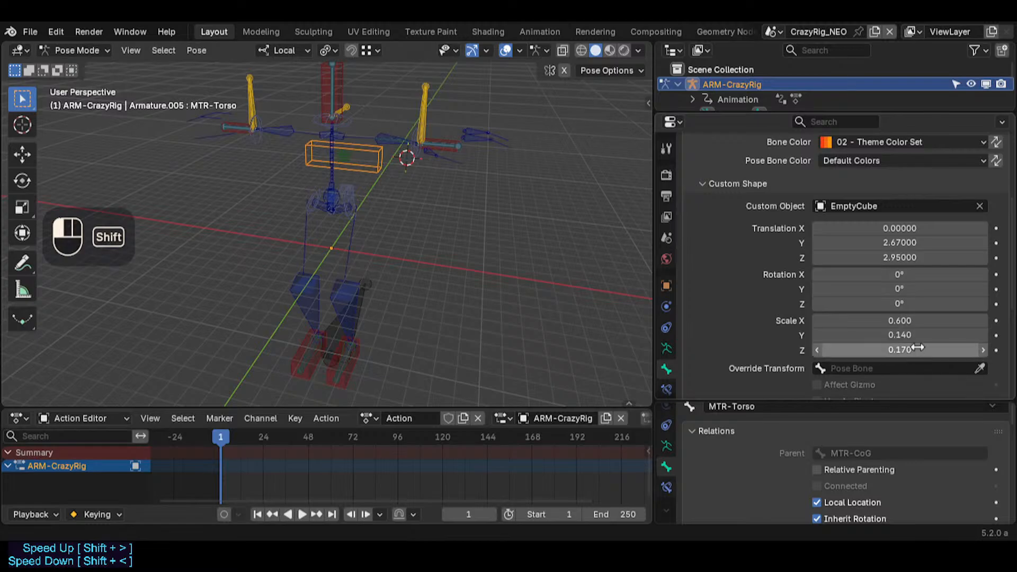
shift+drag(935, 257, 923, 257)
Step: Select the MTR-CoG bone and save the file SuperRig.blend
click(321, 152)
click(320, 150)
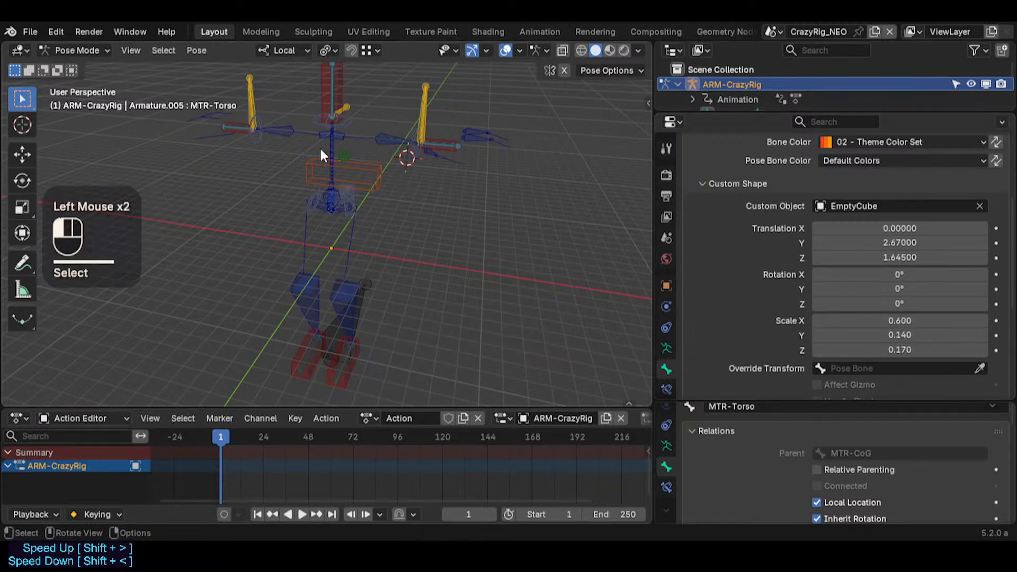
click(335, 152)
click(344, 154)
click(344, 159)
middle_drag(346, 160, 360, 177)
key(ctrl+s)
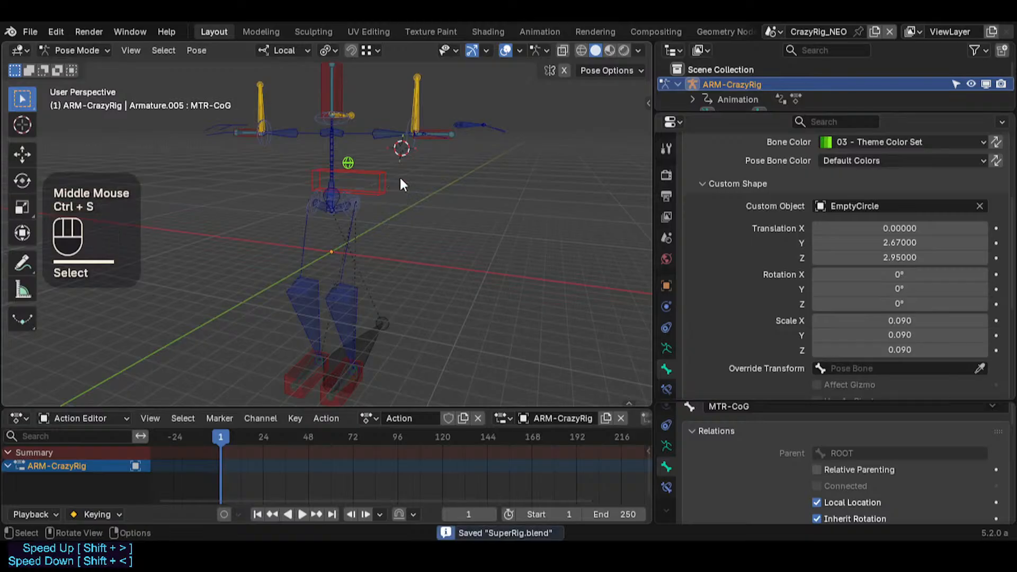
Step: Add the MTR-LimbExtremities selection set to MTR-CoG and rotate them in trackball mode and in the view plane
key(r)
key(Escape)
key(shift+a)
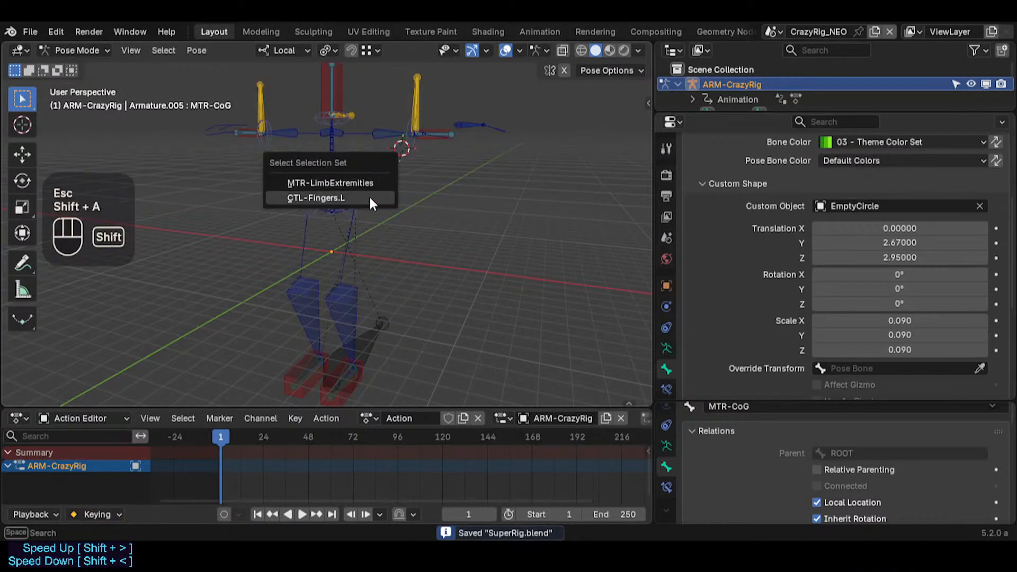
middle_click(339, 183)
key(r)
key(r)
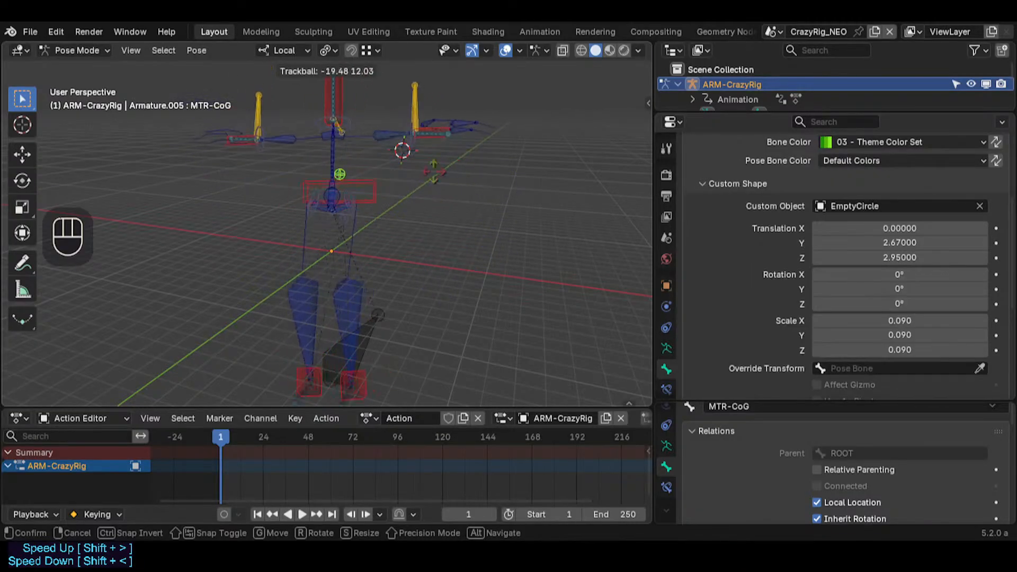
click(481, 201)
key(r)
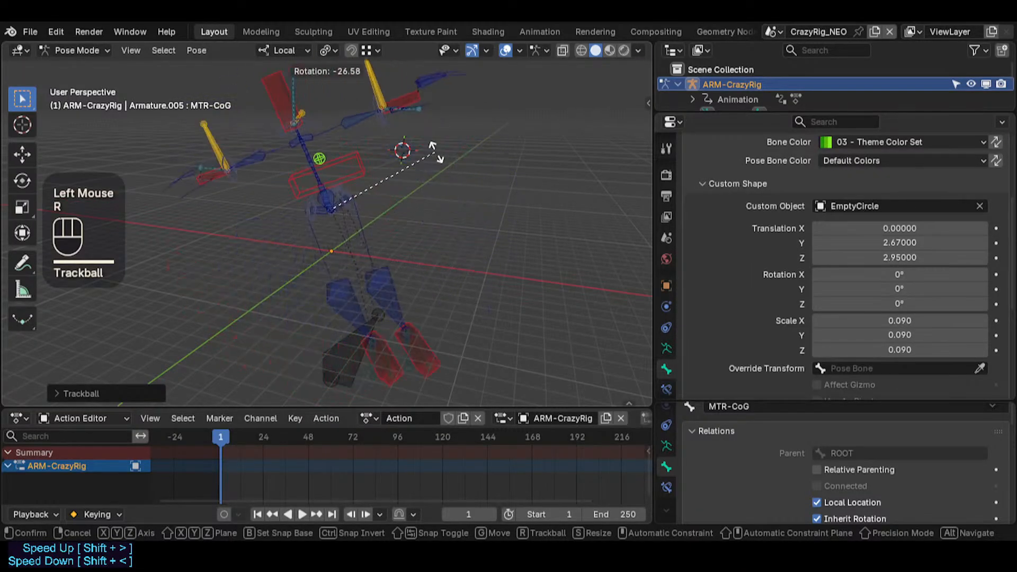
click(456, 230)
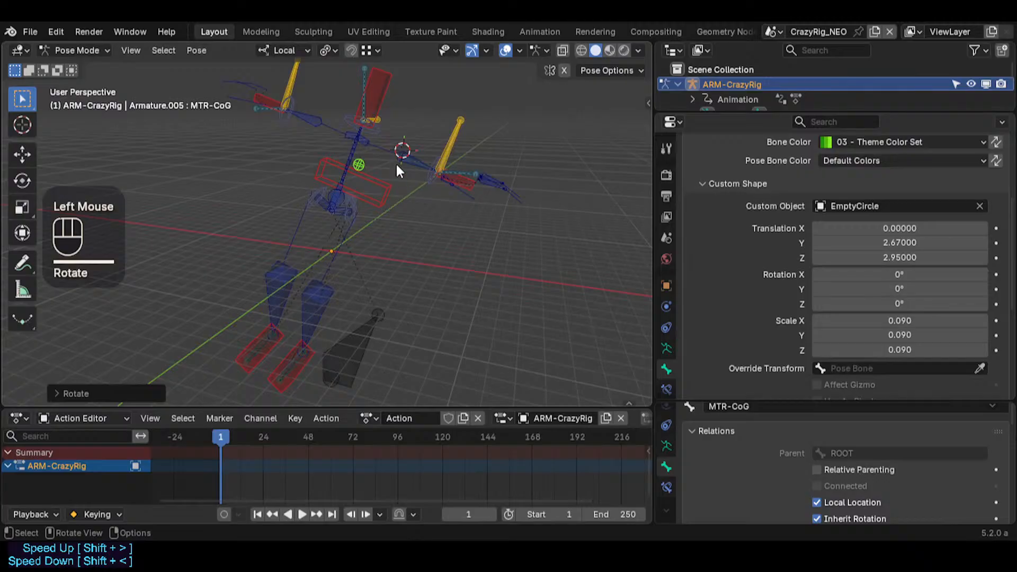
Step: Select MTR-Head, MTR-Hand.L and MTR-Hand.R and calculate their motion paths at the bone heads over the scene frame range
click(386, 98)
key(ctrl+t)
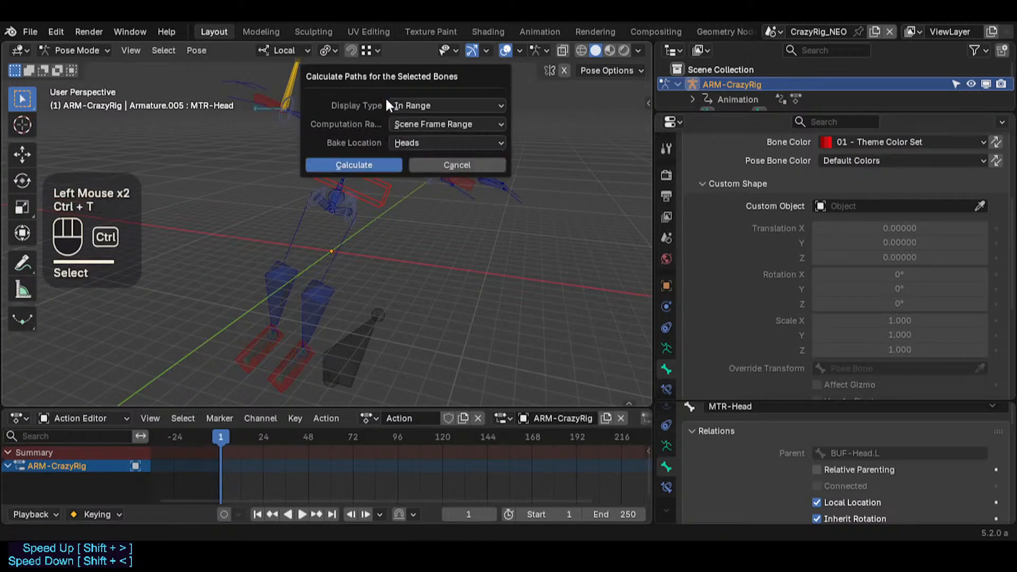
shift+click(469, 180)
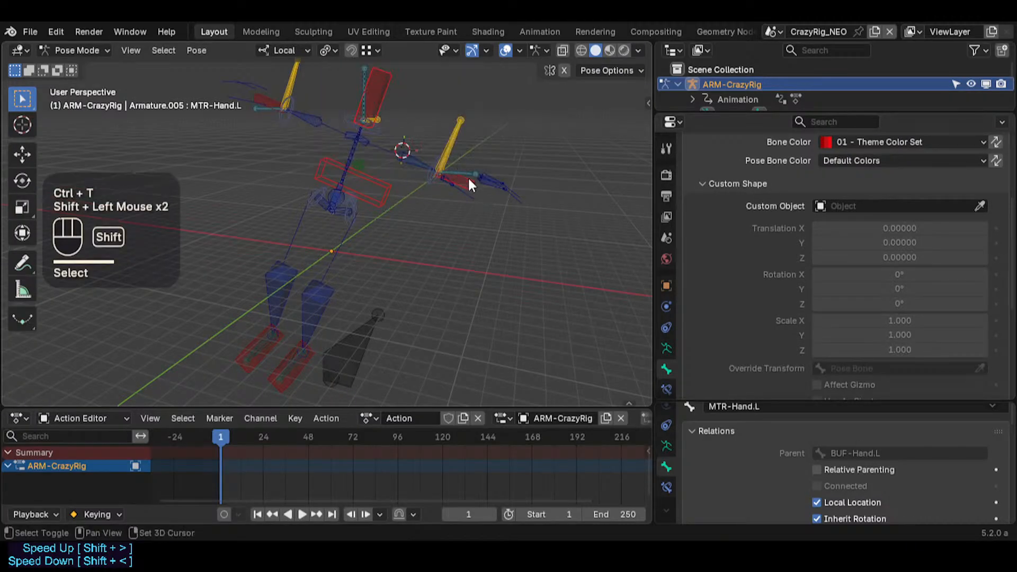
shift+click(272, 96)
shift+click(272, 94)
shift+click(272, 94)
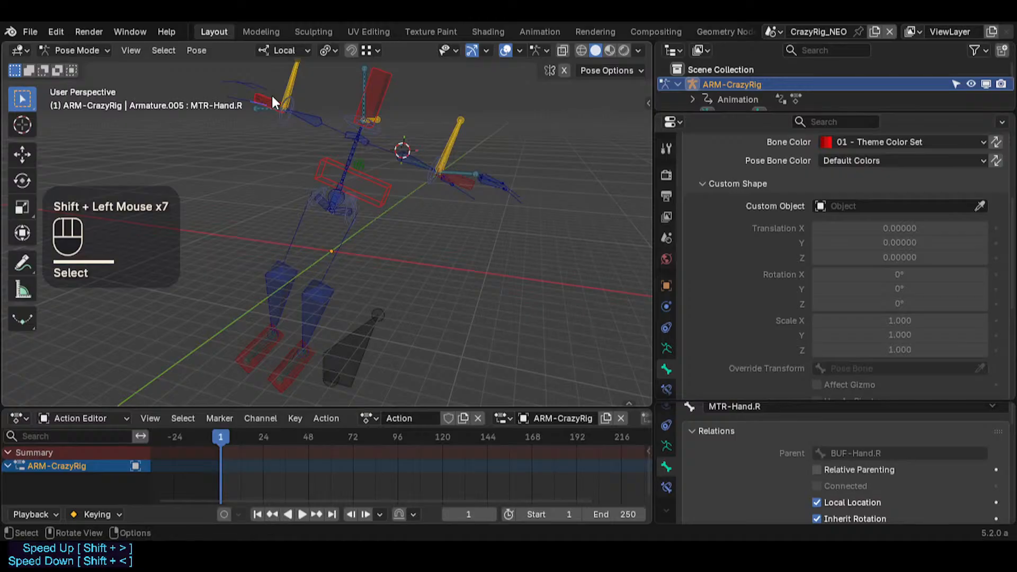
key(ctrl+t)
click(268, 158)
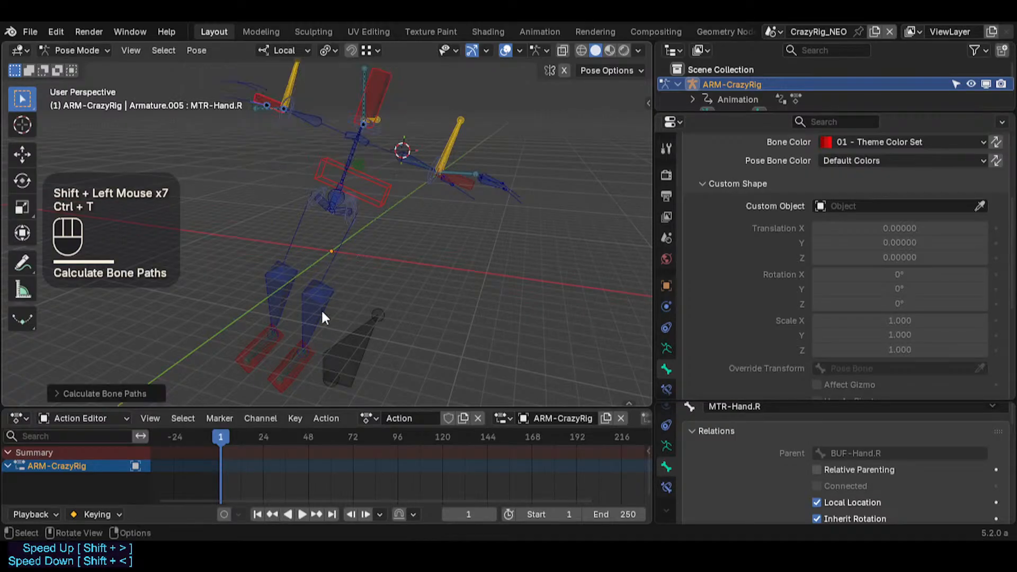
Step: Keyframe MTR-Torso with the MTR-LimbExtremities set at frame 1, and rotate and keyframe them again at frame 77
click(381, 186)
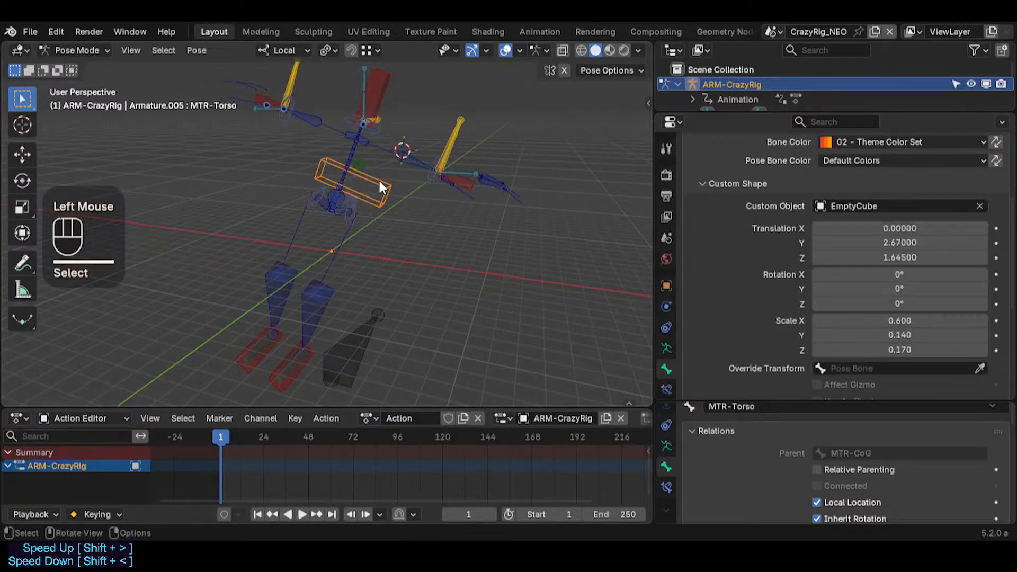
key(shift+a)
click(424, 183)
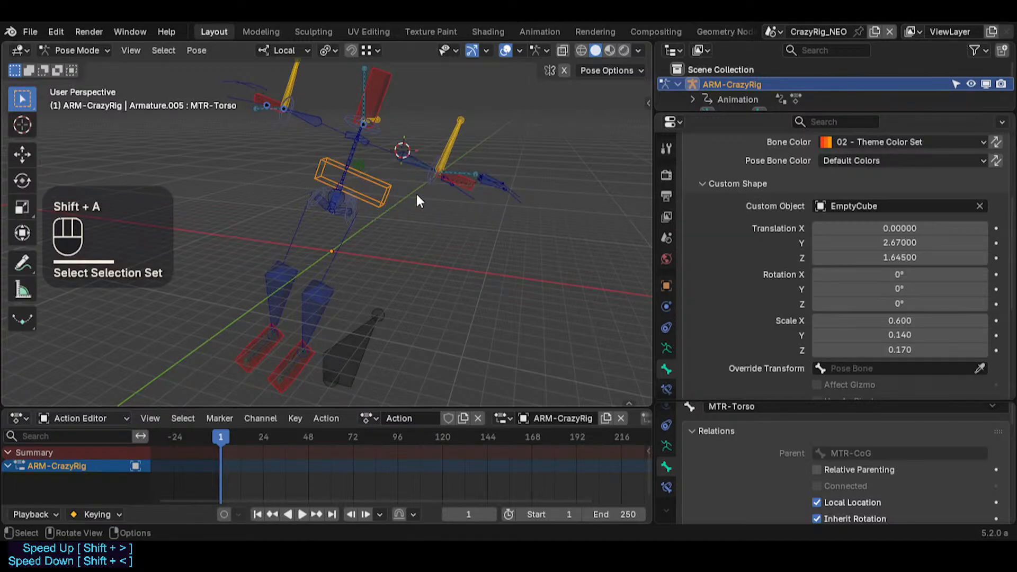
key(i)
drag(228, 448, 362, 439)
key(r)
click(448, 225)
key(i)
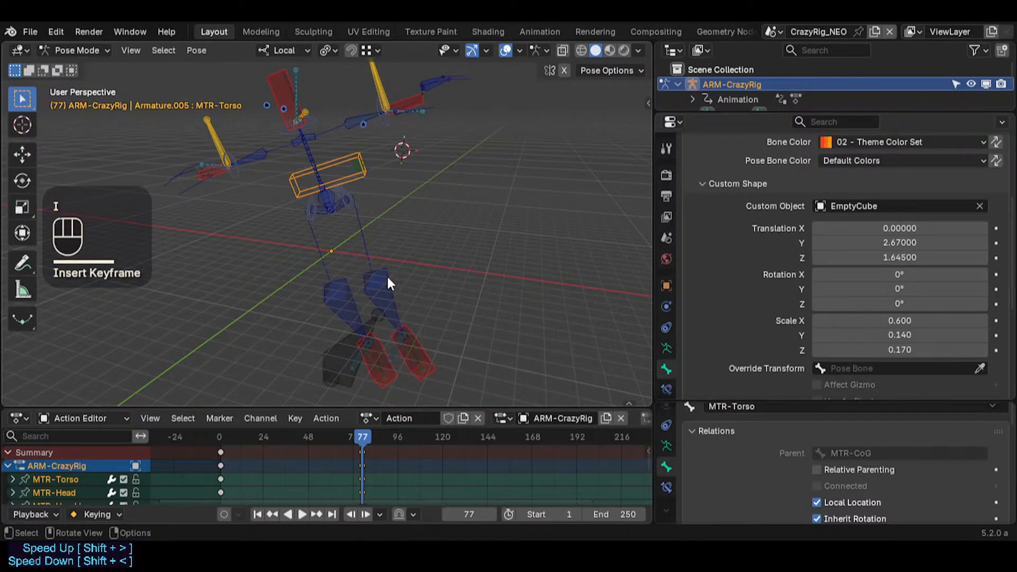
Step: Clear the existing motion paths and recalculate them for MTR-Head, MTR-Hand.R and MTR-Hand.L
middle_drag(339, 293, 355, 303)
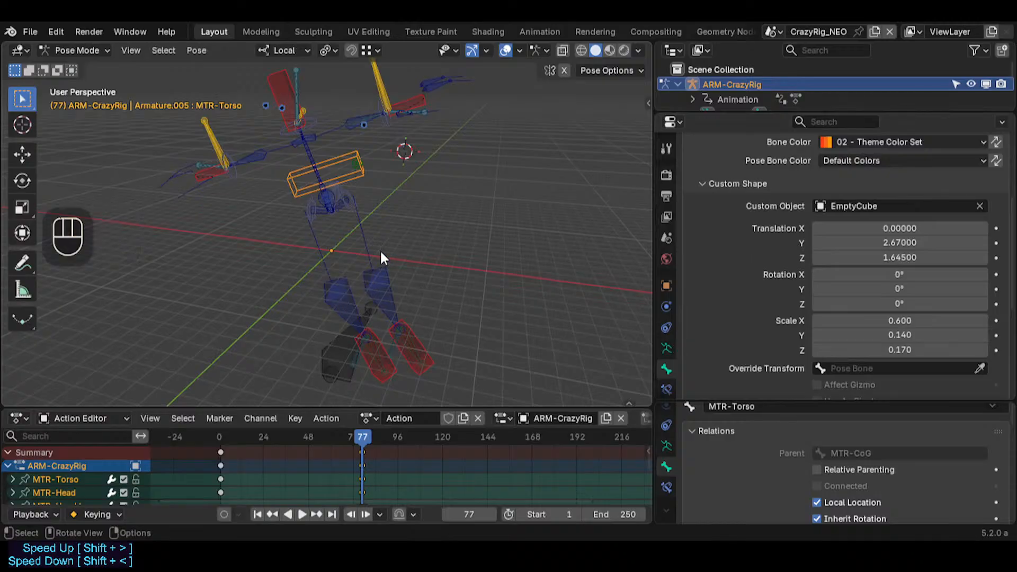
key(alt+t)
click(271, 98)
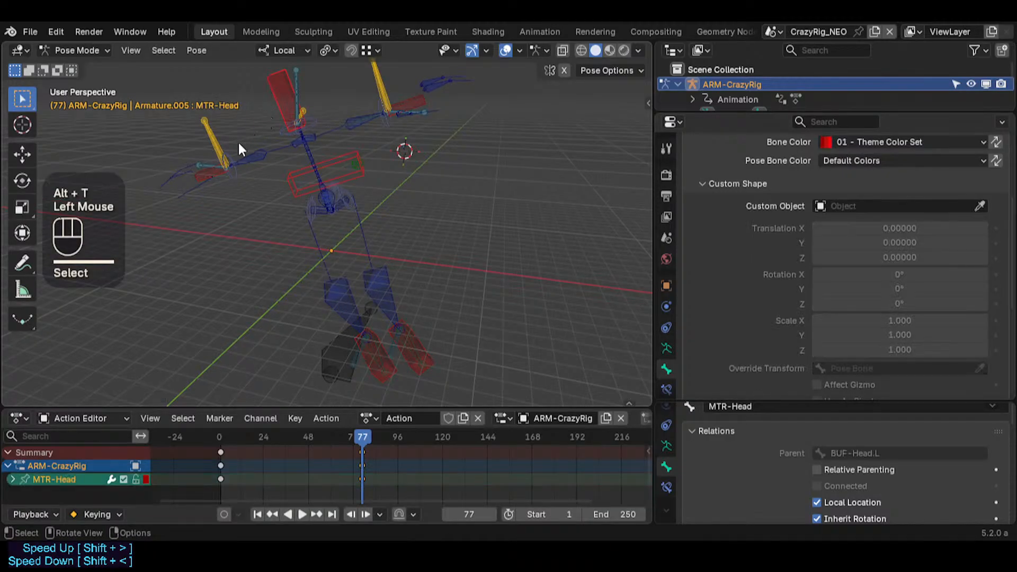
shift+click(374, 124)
shift+click(422, 106)
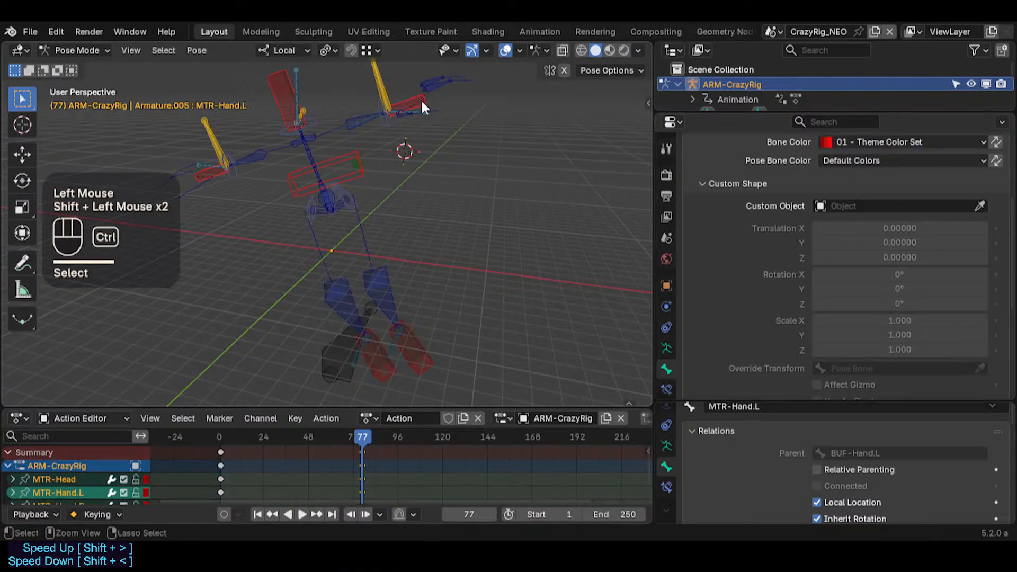
key(ctrl+t)
click(422, 166)
mouse_move(420, 176)
middle_down()
mouse_move(405, 214)
mouse_move(376, 204)
mouse_move(422, 174)
middle_up()
middle_drag(301, 132, 349, 158)
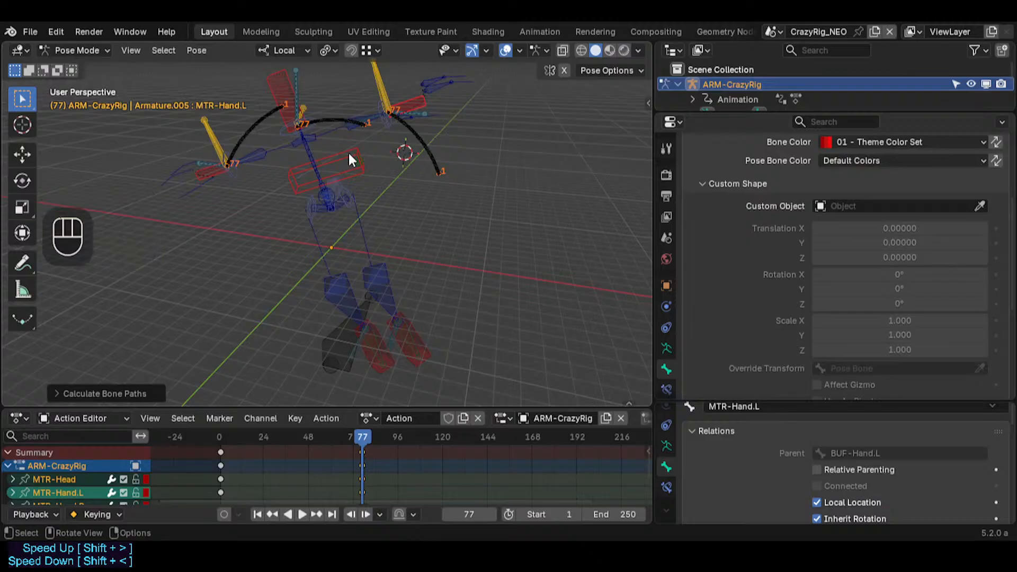
Step: Try rotating MTR-Torso on its own at frame 77
click(358, 160)
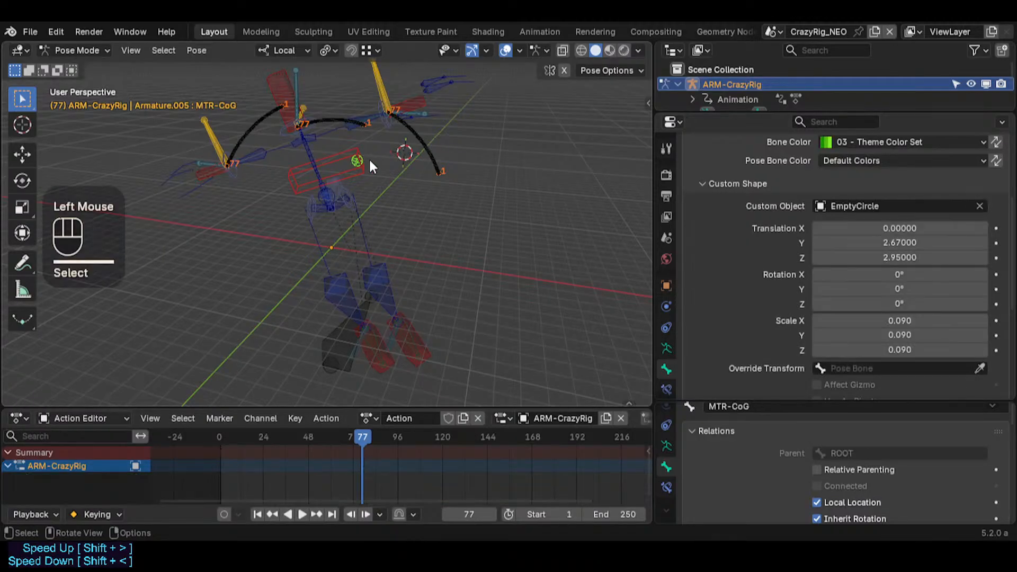
click(357, 149)
key(r)
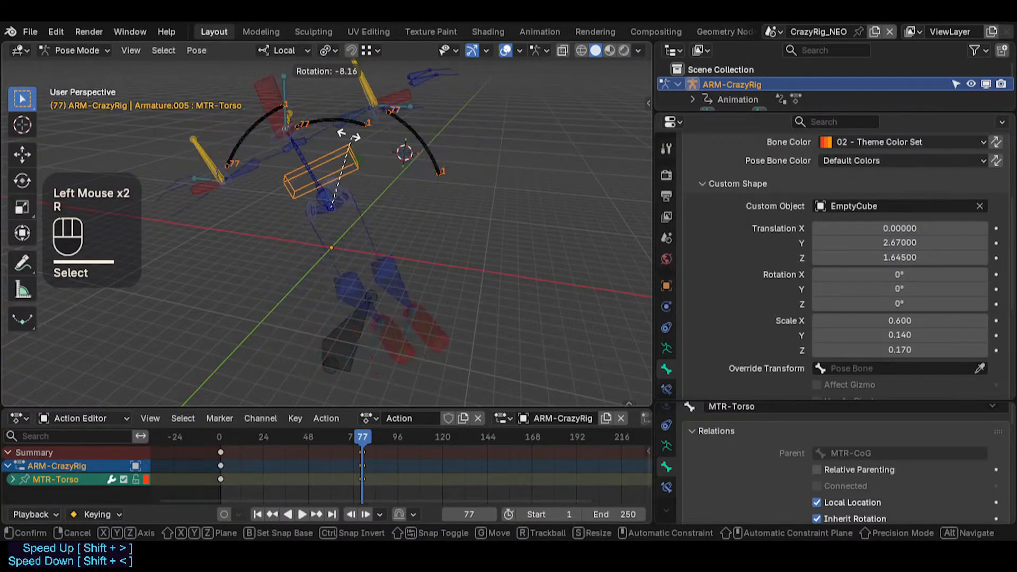
key(Escape)
click(358, 160)
click(354, 157)
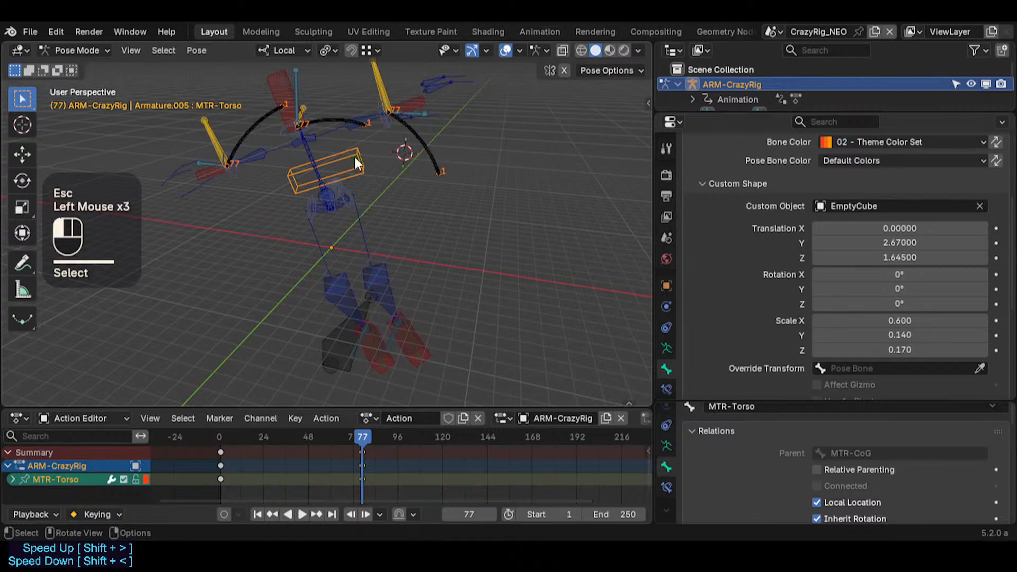
key(r)
key(Escape)
click(345, 165)
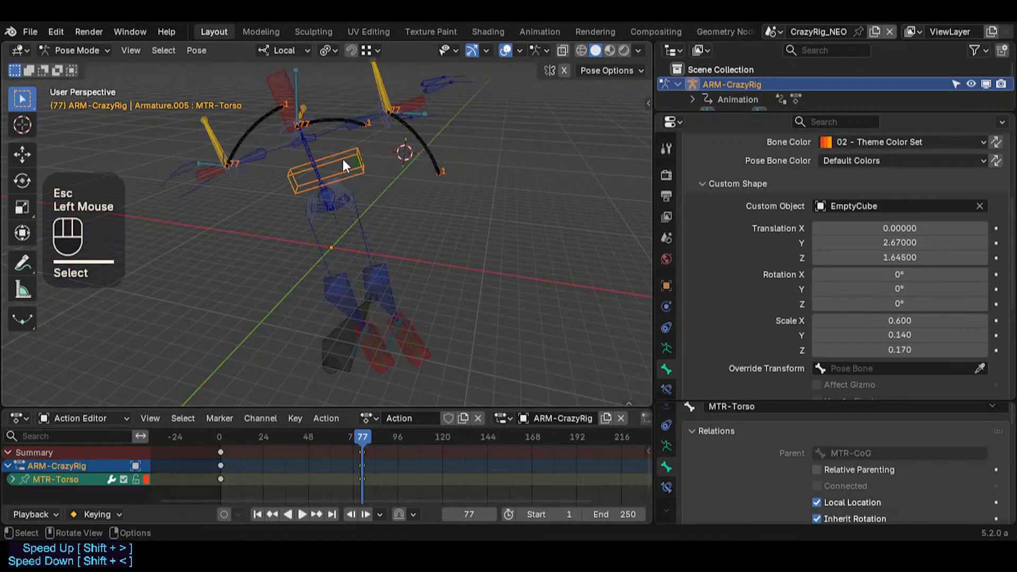
key(r)
key(Escape)
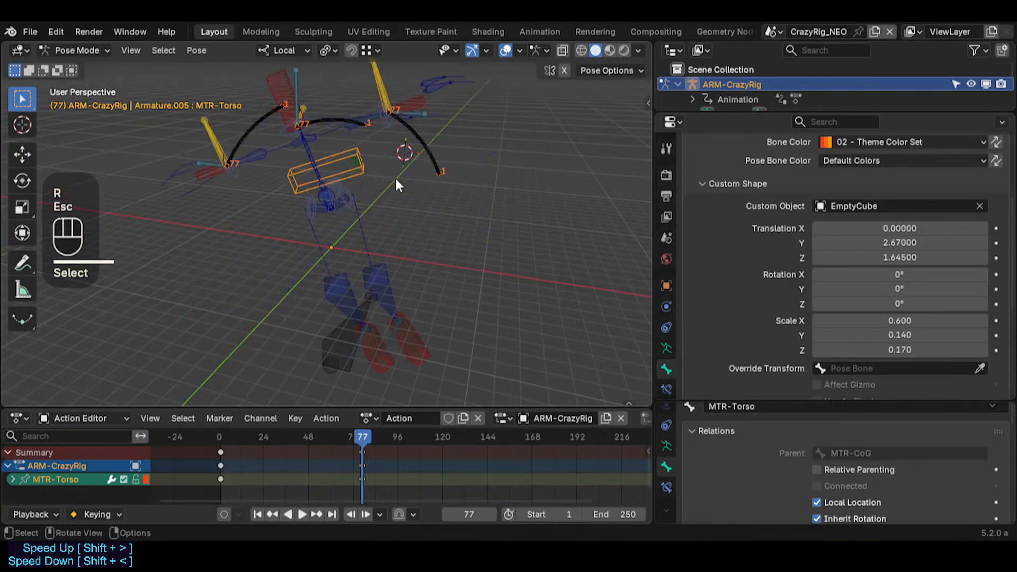
Step: Clear the pose transforms of all bones and delete all keyframes from the action
key(a)
key(alt+q)
key(a)
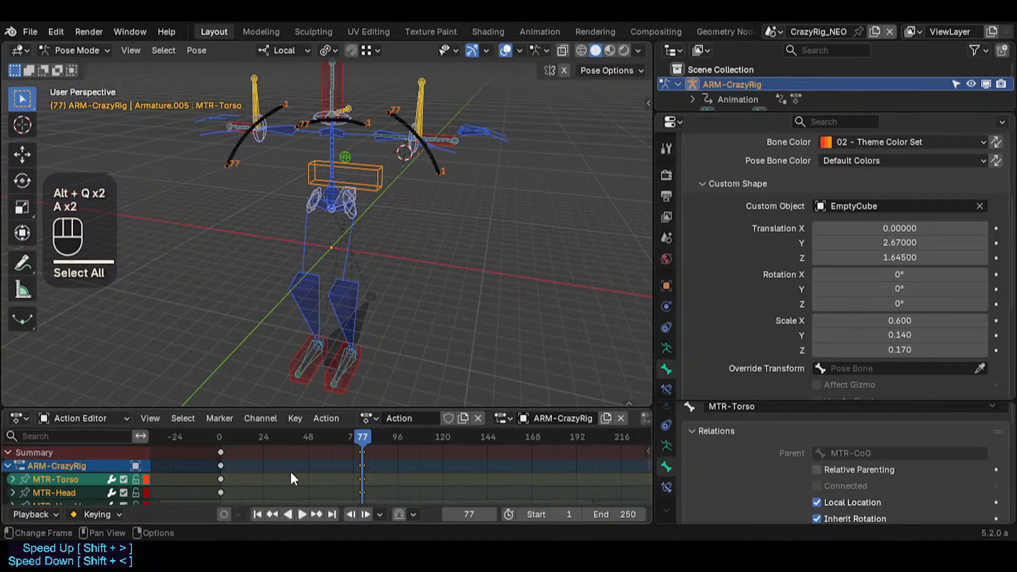
key(x)
key(Escape)
key(x)
click(290, 470)
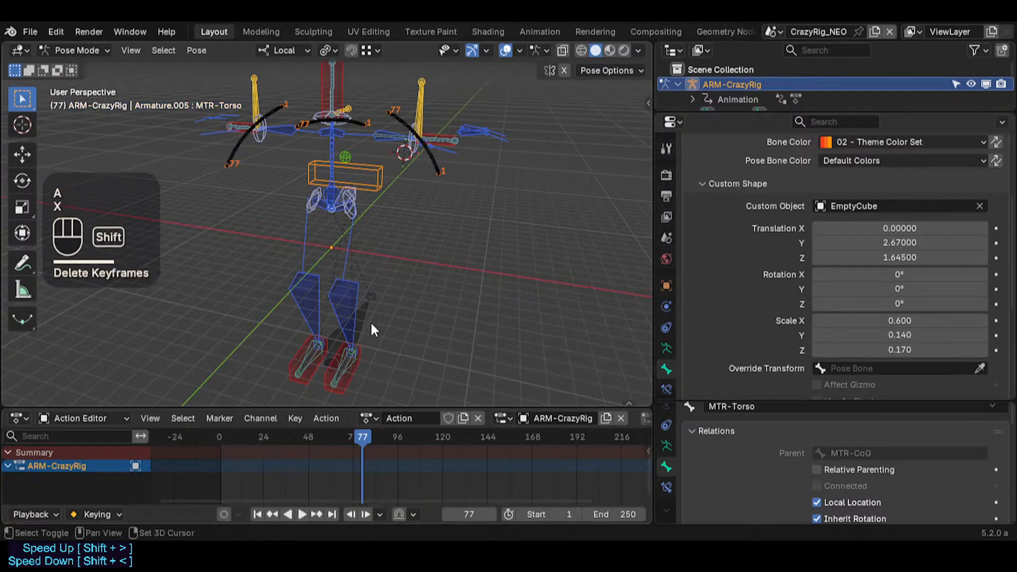
Step: Try moving MTR-Torso alone, and again together with PIN-Hand.L
key(shift+grave)
key(e)
click(373, 321)
click(383, 241)
key(g)
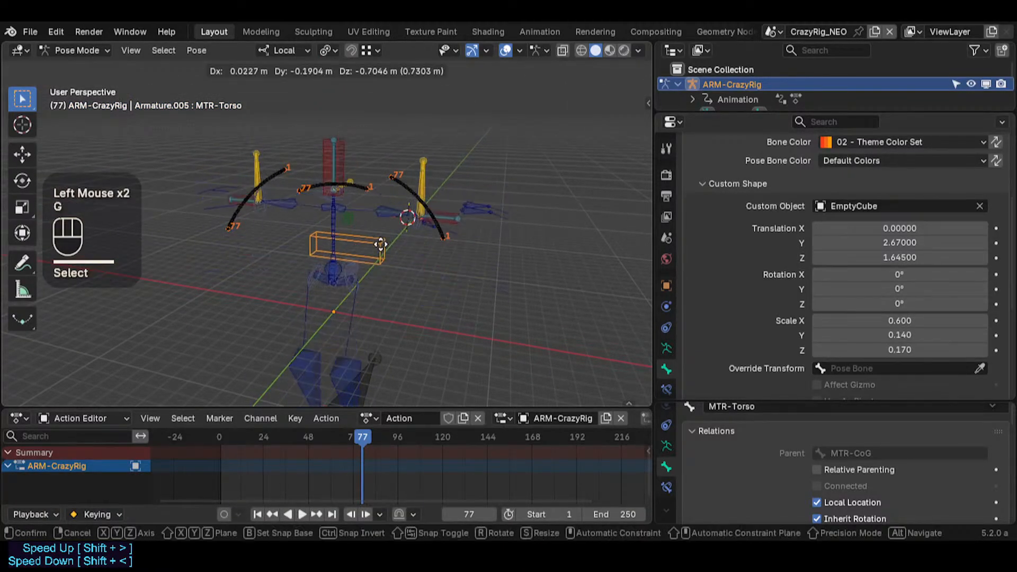
key(Escape)
shift+click(413, 222)
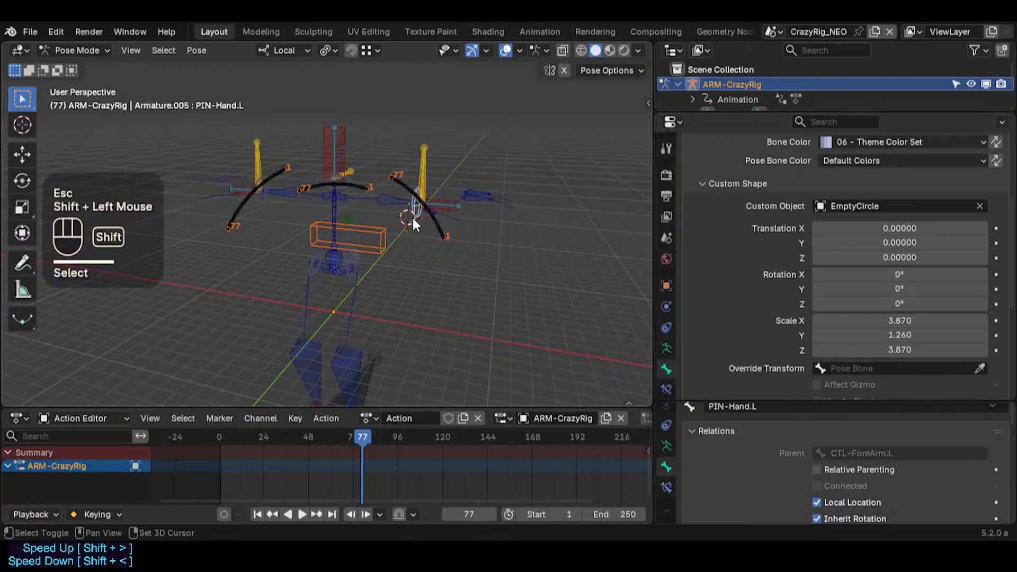
key(g)
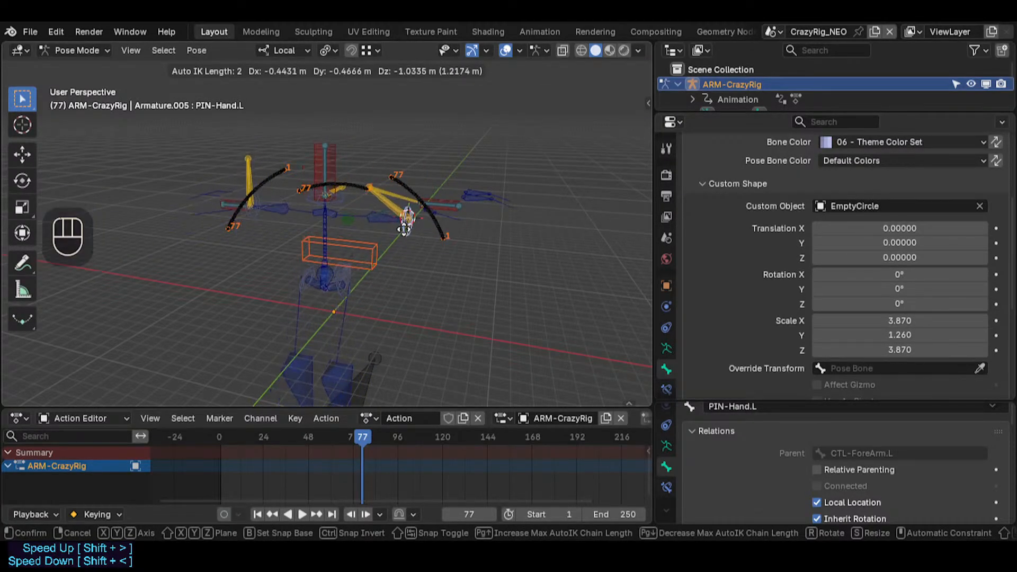
key(Escape)
Step: Move MTR-Torso and PIN-Hand.L together several times, and rotate the pair slightly
key(shift+grave)
key(w)
key(w)
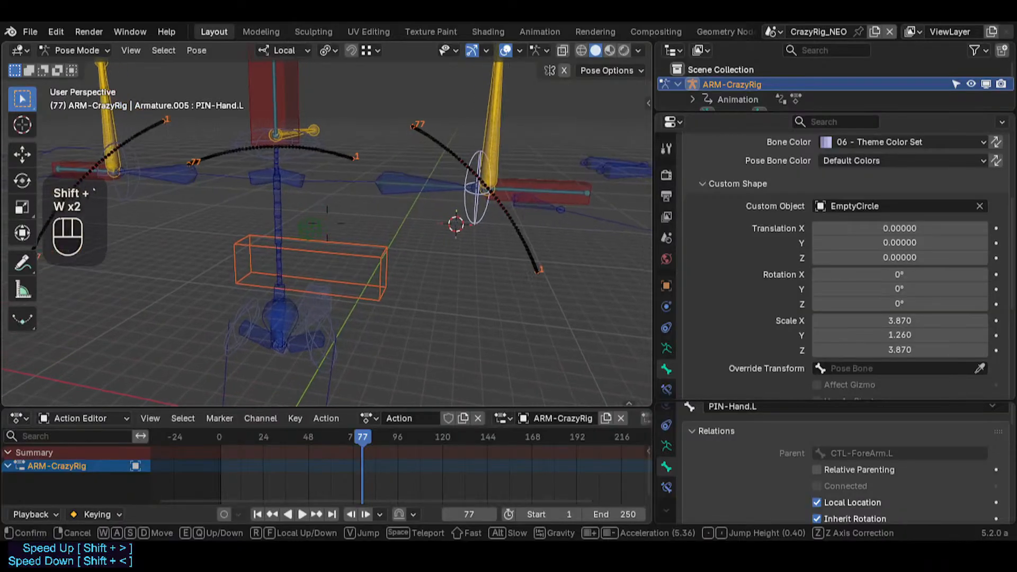
click(403, 225)
key(g)
click(428, 250)
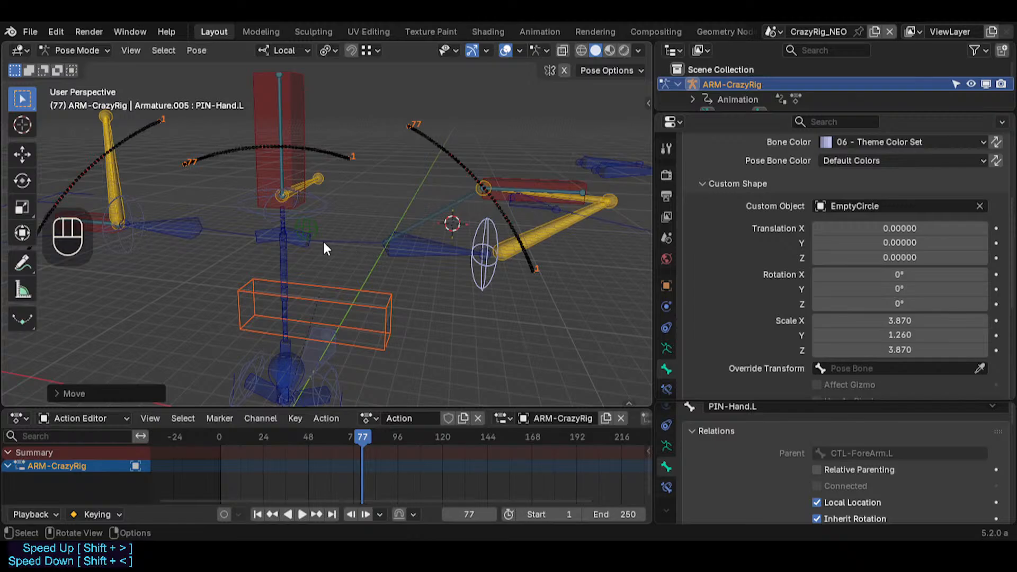
key(g)
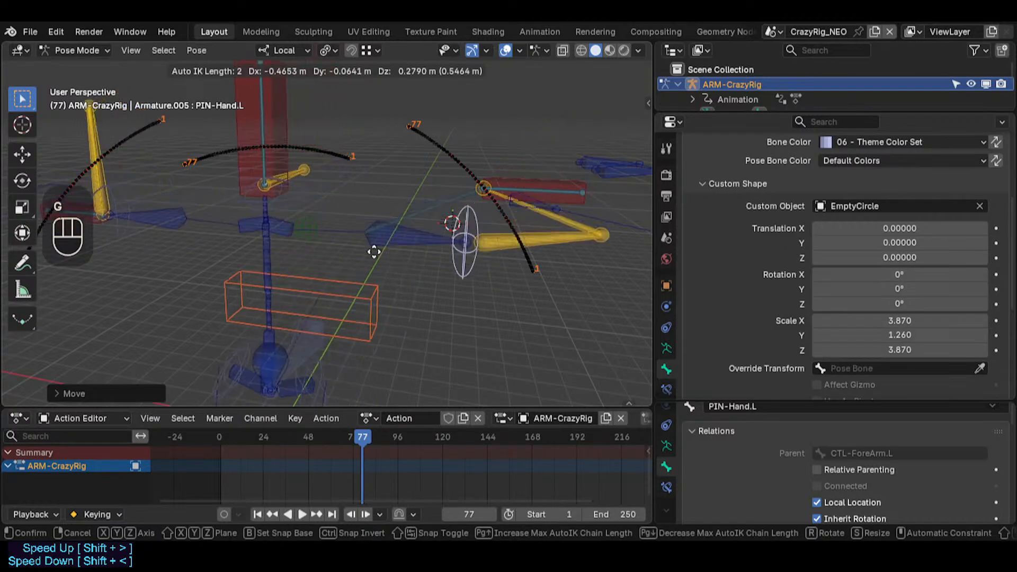
click(442, 273)
key(r)
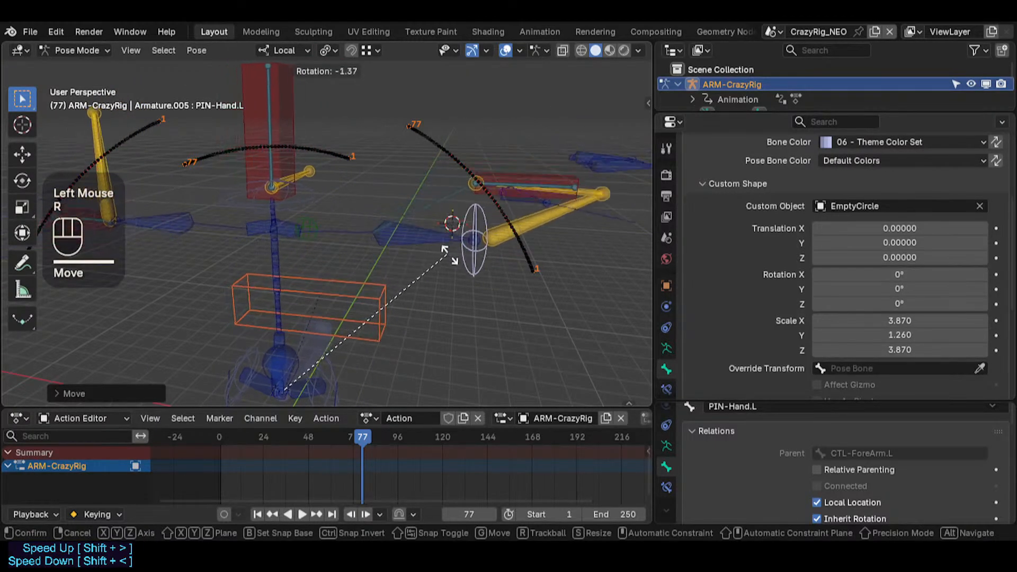
click(397, 256)
key(g)
click(397, 257)
Step: Reset the pose transforms of all bones and clear the bone motion paths
click(376, 276)
key(a)
key(alt+q)
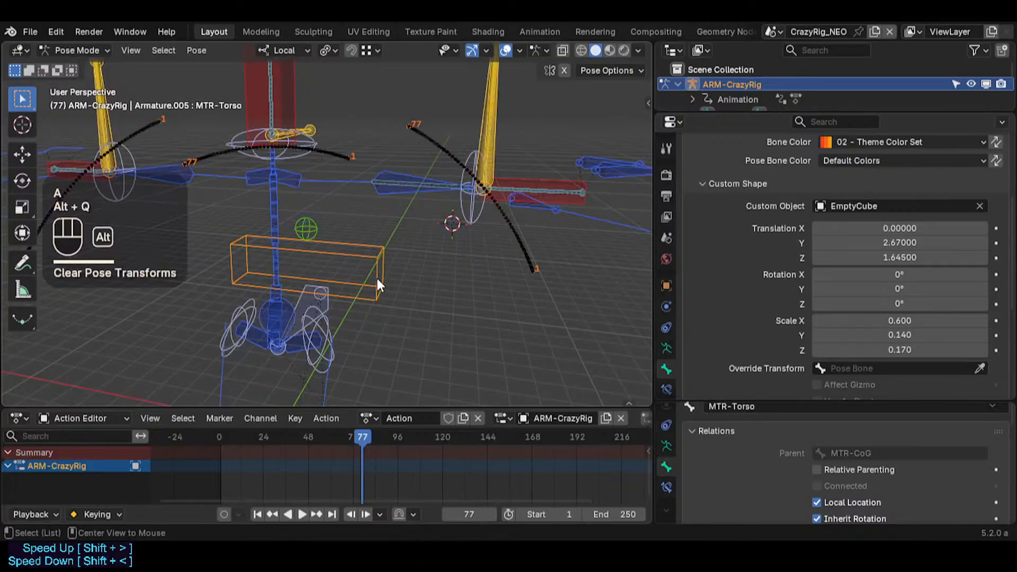
click(360, 259)
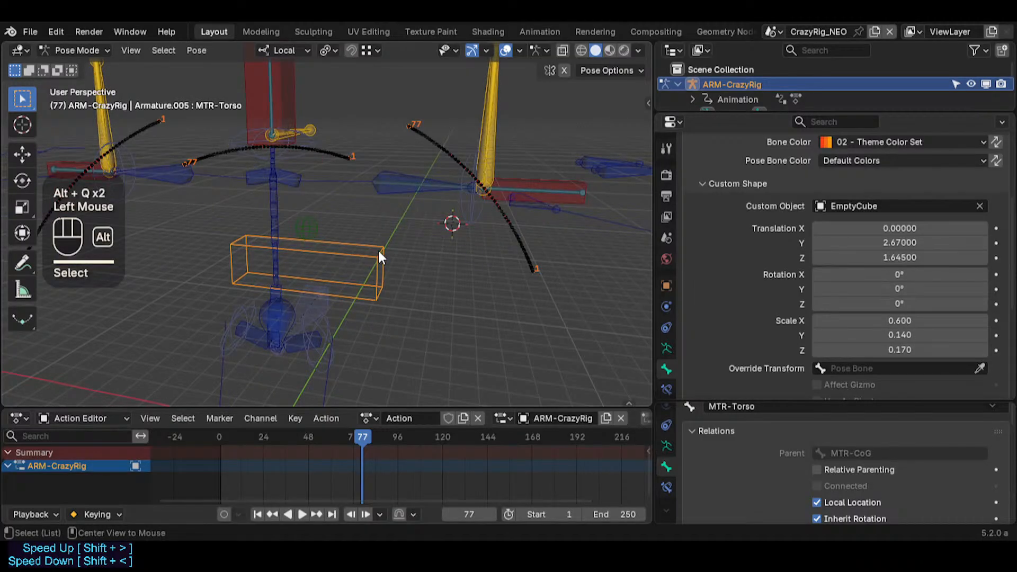
key(alt+t)
key(shift+grave)
key(s)
click(383, 243)
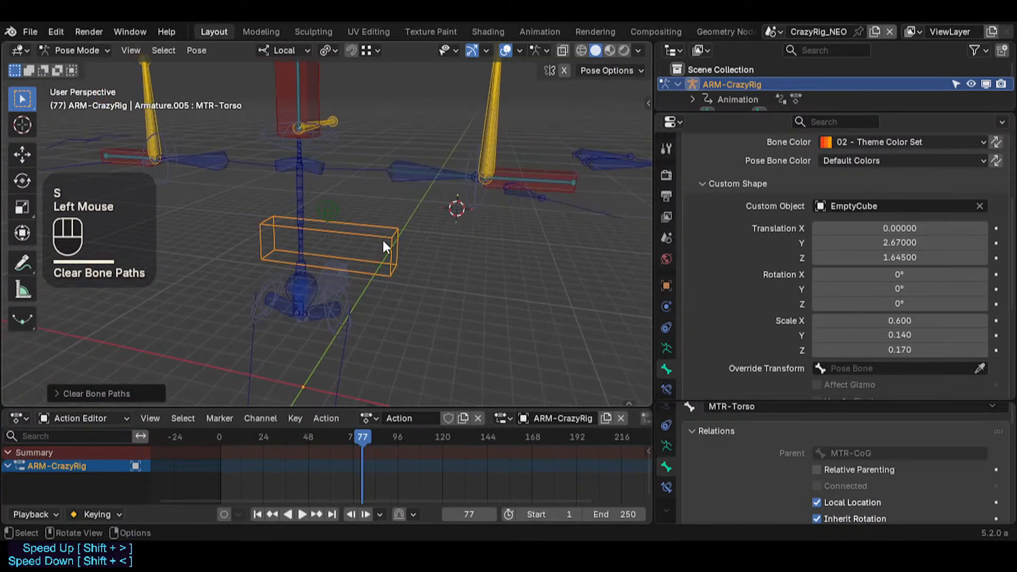
Step: Move MTR-Torso together with a left forearm bone, and try moving MCH-ForeArm.L alone
shift+click(393, 180)
key(g)
click(424, 208)
click(423, 208)
key(g)
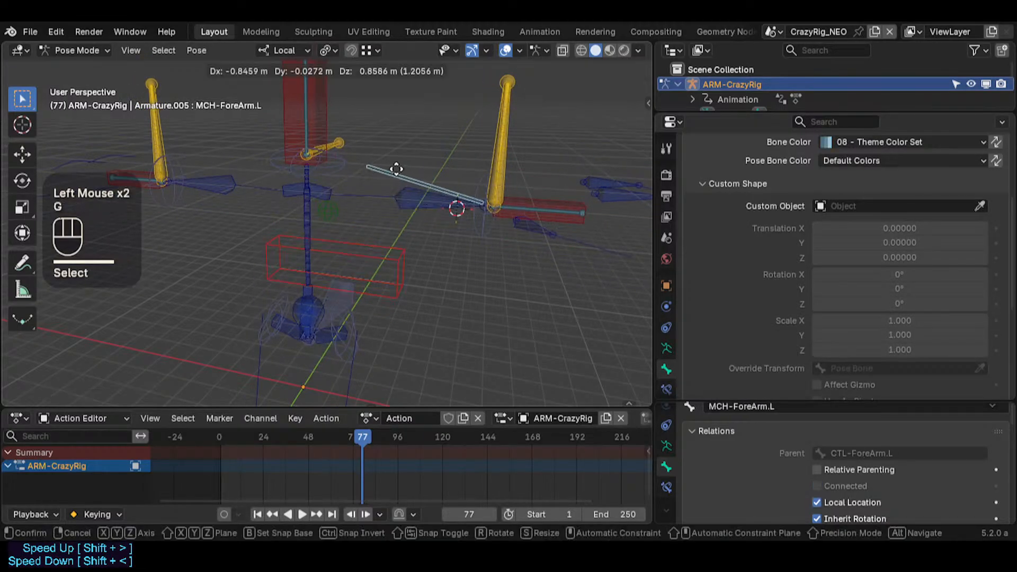
key(Escape)
Step: Rotate CTL-ForeArm.L upward and try moving it together with MTR-Torso
click(413, 202)
key(r)
click(382, 236)
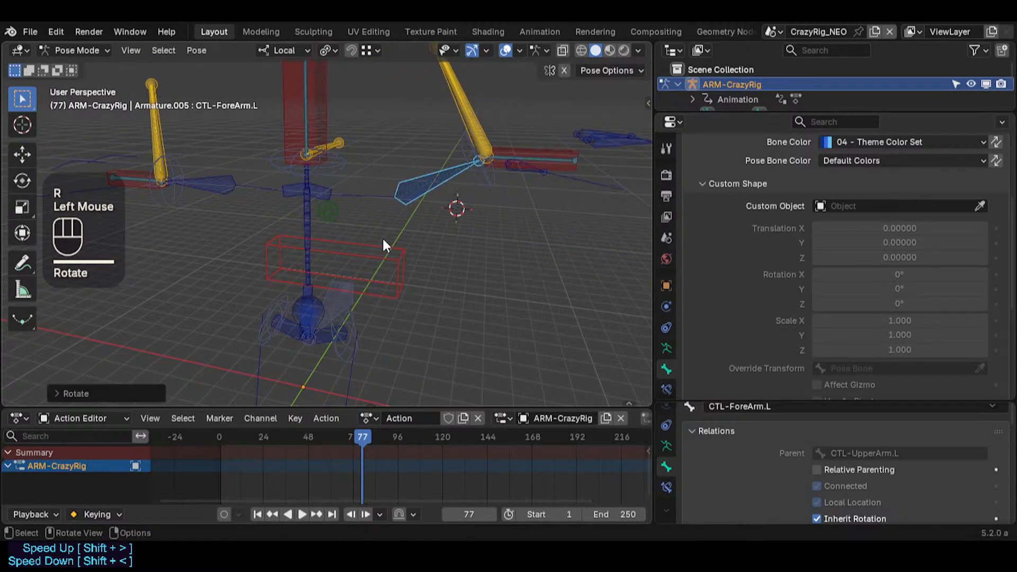
click(408, 196)
shift+click(409, 195)
key(g)
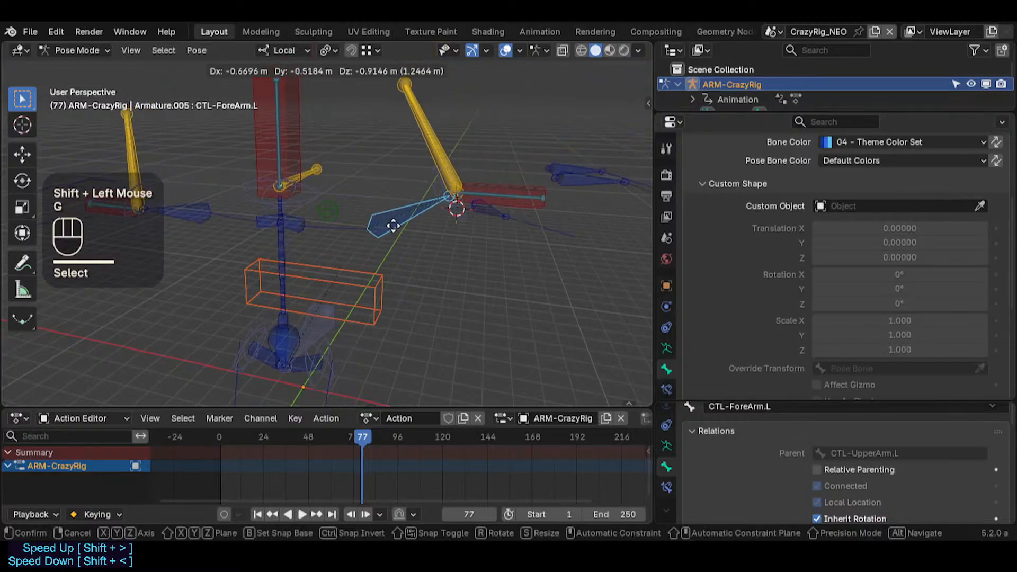
key(Escape)
Step: Move MTR-Torso slightly by itself and rotate CTL-UpperArm.L to raise the left arm
click(365, 247)
key(g)
click(376, 261)
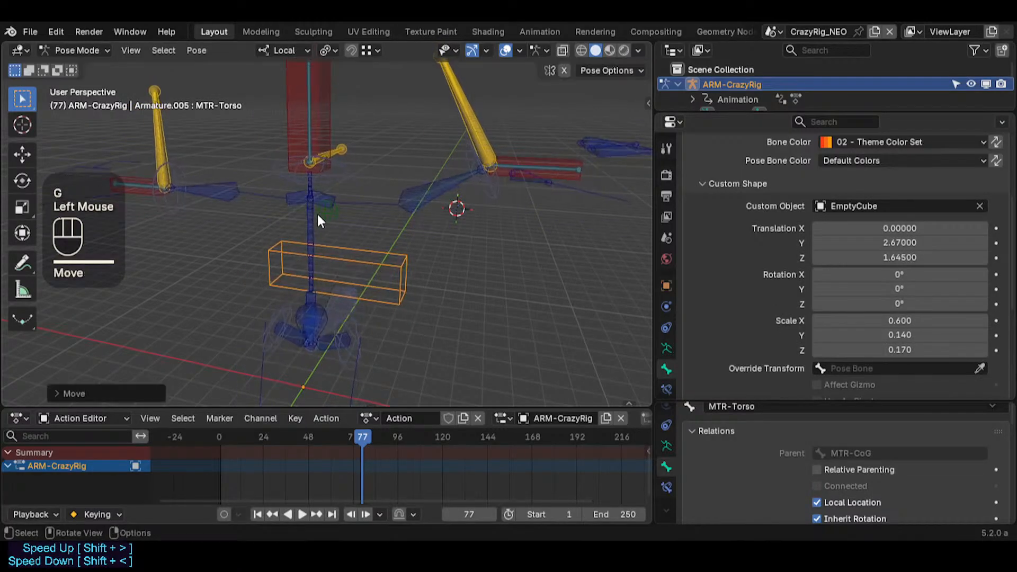
click(344, 204)
key(r)
click(405, 160)
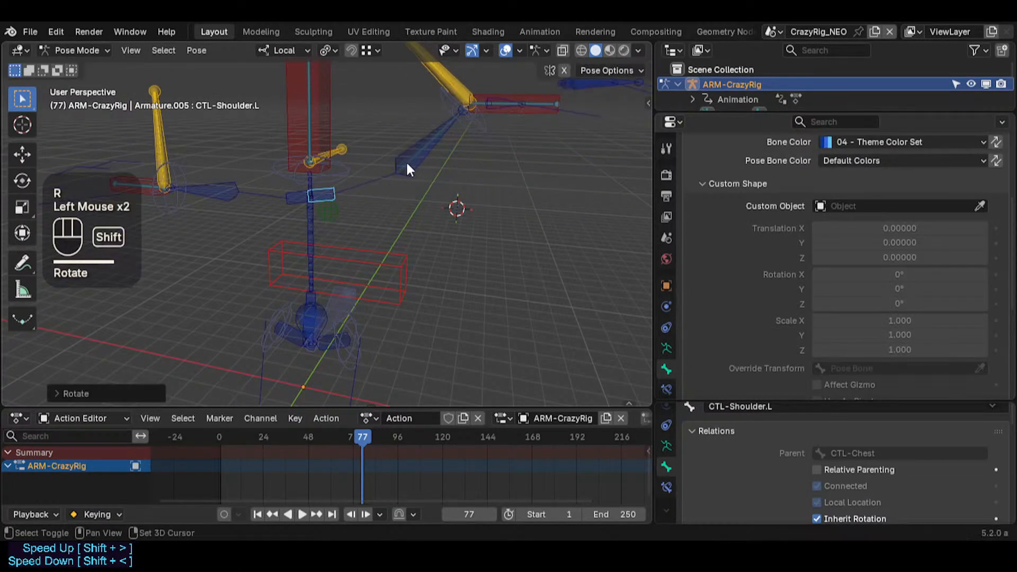
Step: Select CTL-Shoulder.L with CTL-ForeArm.L and move them together with Auto IK so the spine bends
shift+click(428, 163)
double_click(345, 179)
click(333, 188)
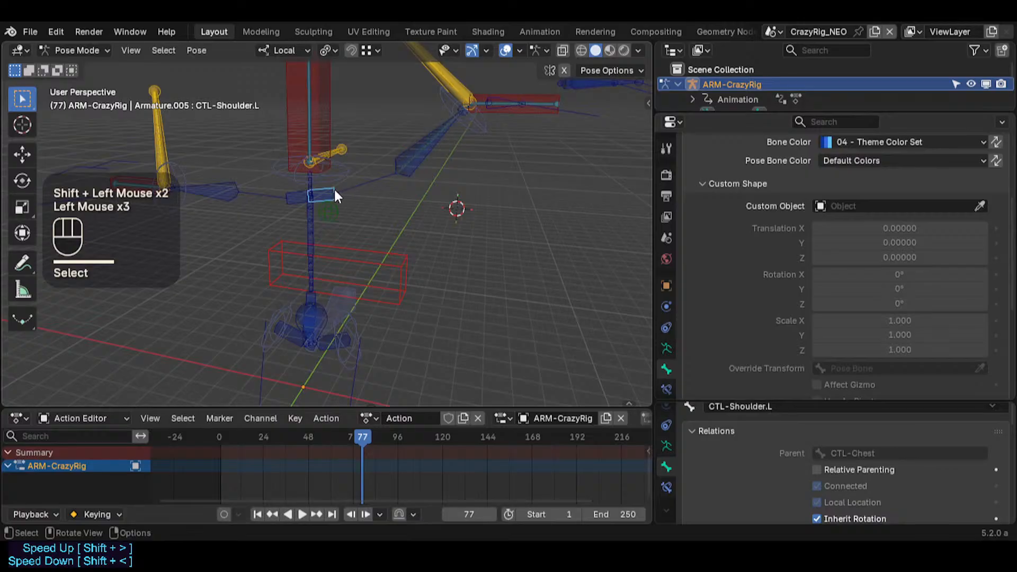
shift+click(416, 151)
key(g)
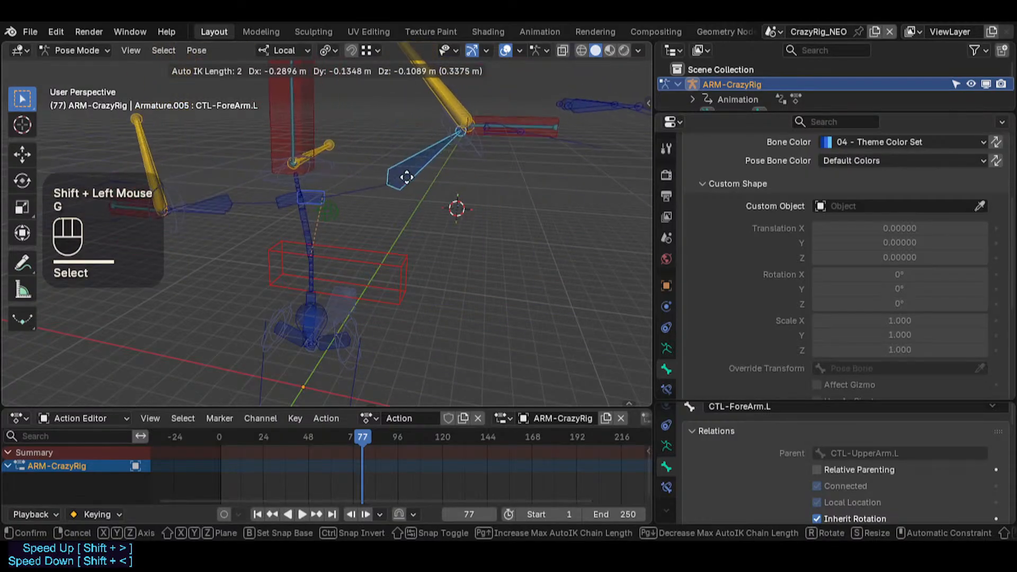
click(417, 177)
Step: Rotate CTL-ForeArm.L inward, swing CTL-UpperArm.L downward, and rotate CTL-ForeArm.L back up
double_click(415, 180)
key(r)
key(Escape)
click(398, 169)
key(r)
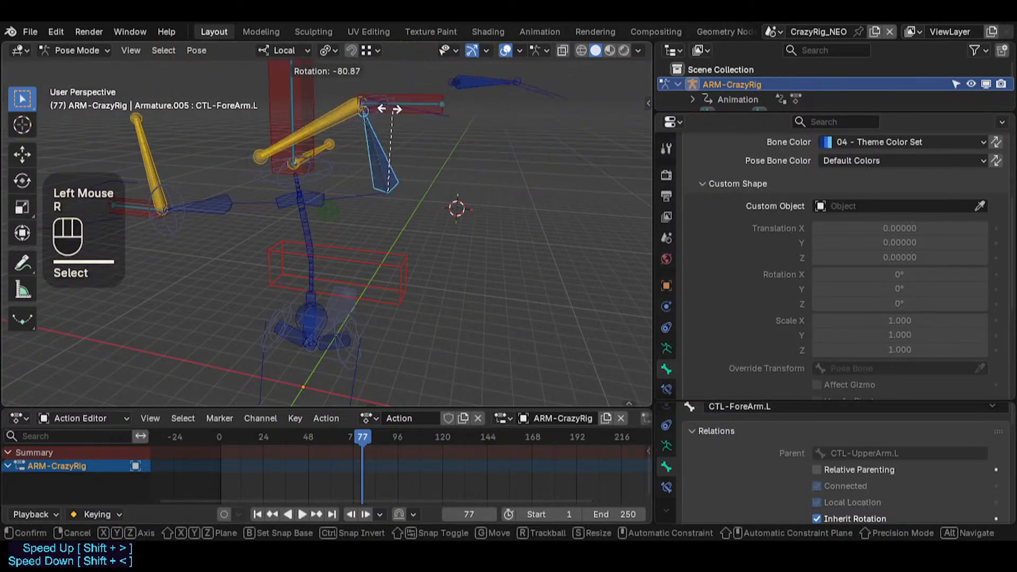
click(382, 179)
click(377, 189)
key(r)
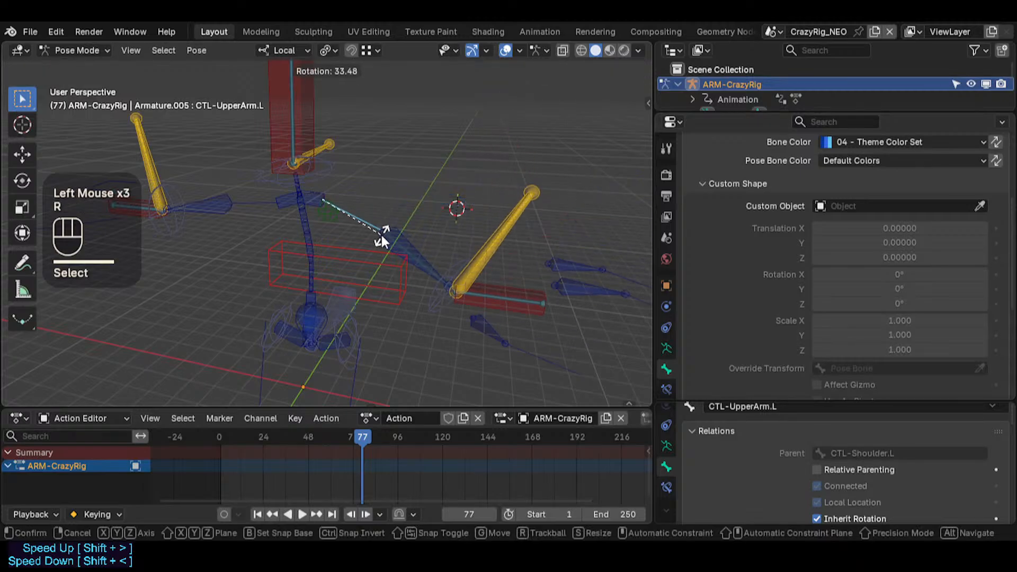
click(384, 235)
click(414, 234)
key(r)
click(424, 181)
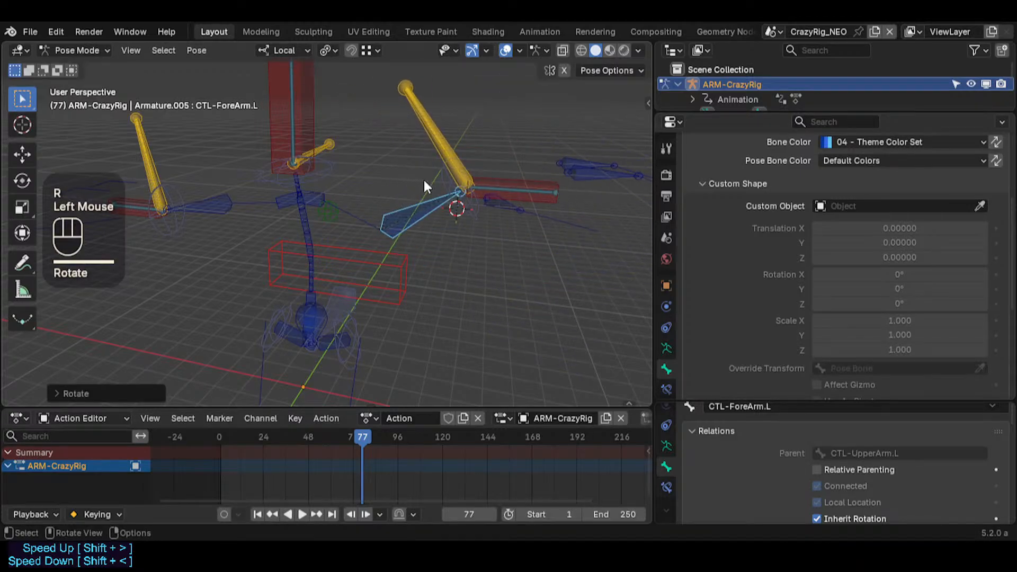
Step: Alternately rotate CTL-UpperArm.L and CTL-ForeArm.L to pose the left arm raised with the elbow bent
double_click(374, 218)
key(r)
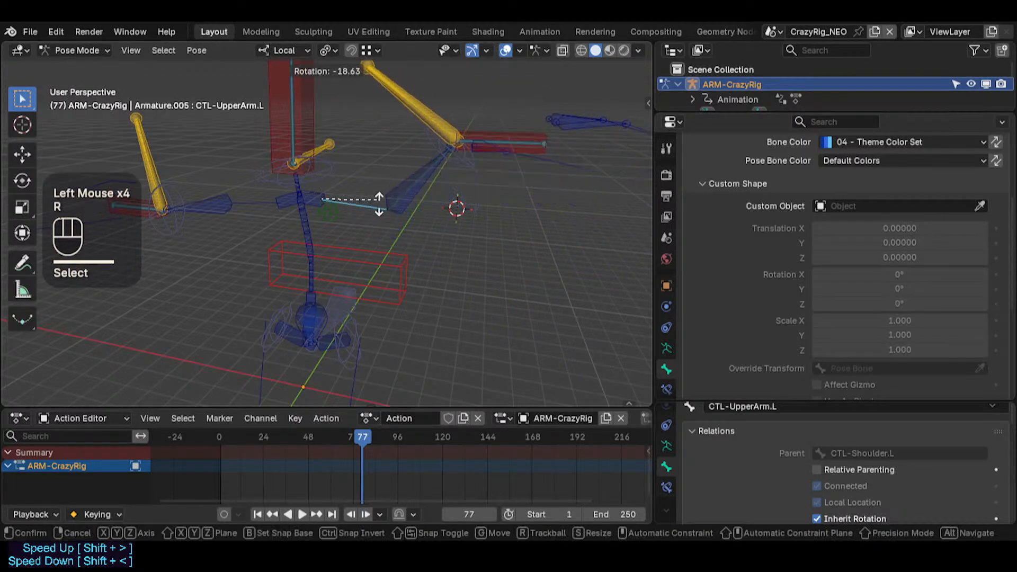
click(384, 248)
key(r)
click(394, 200)
click(402, 192)
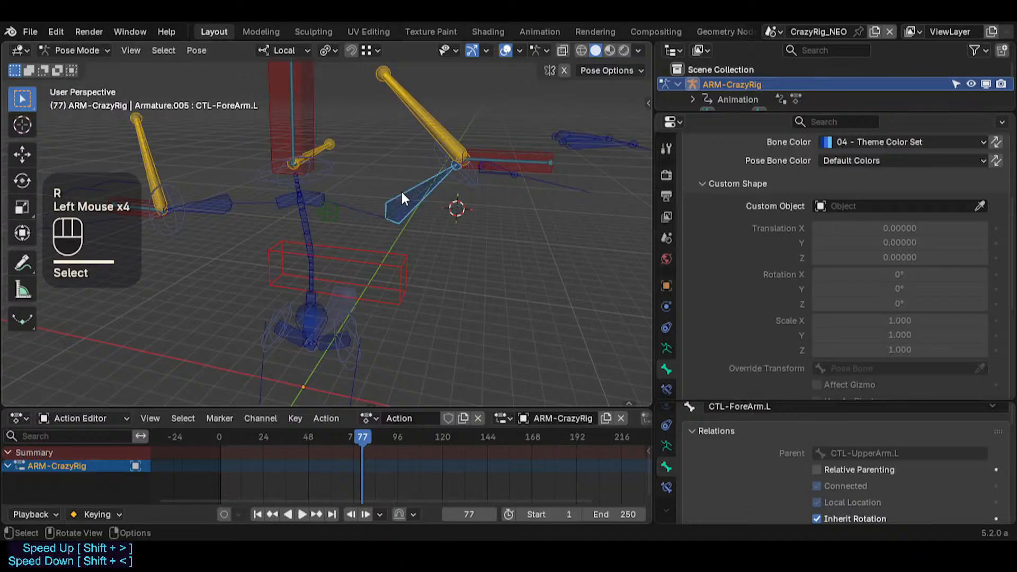
key(r)
click(427, 186)
click(368, 214)
key(r)
click(387, 176)
click(396, 167)
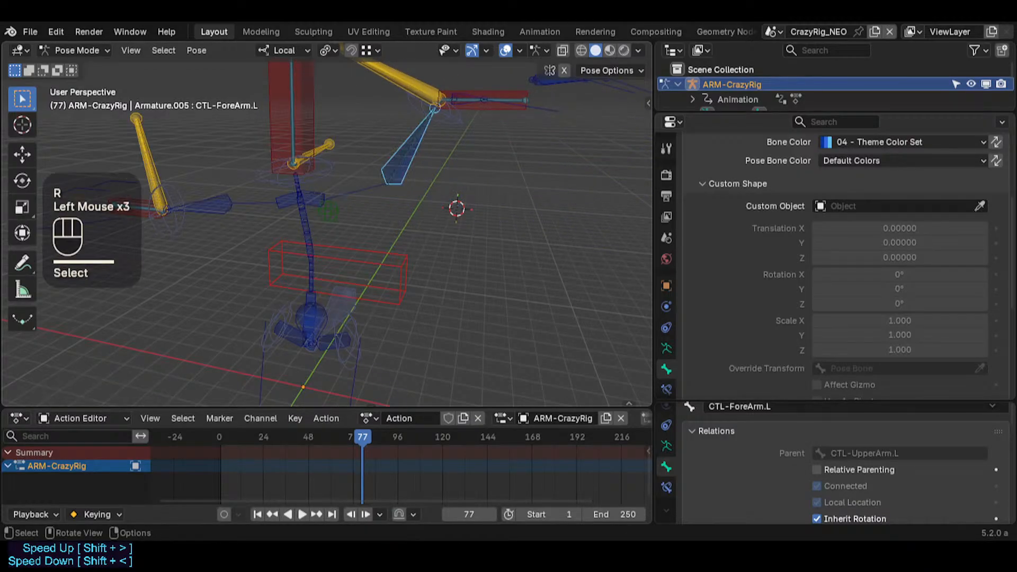
key(r)
click(383, 172)
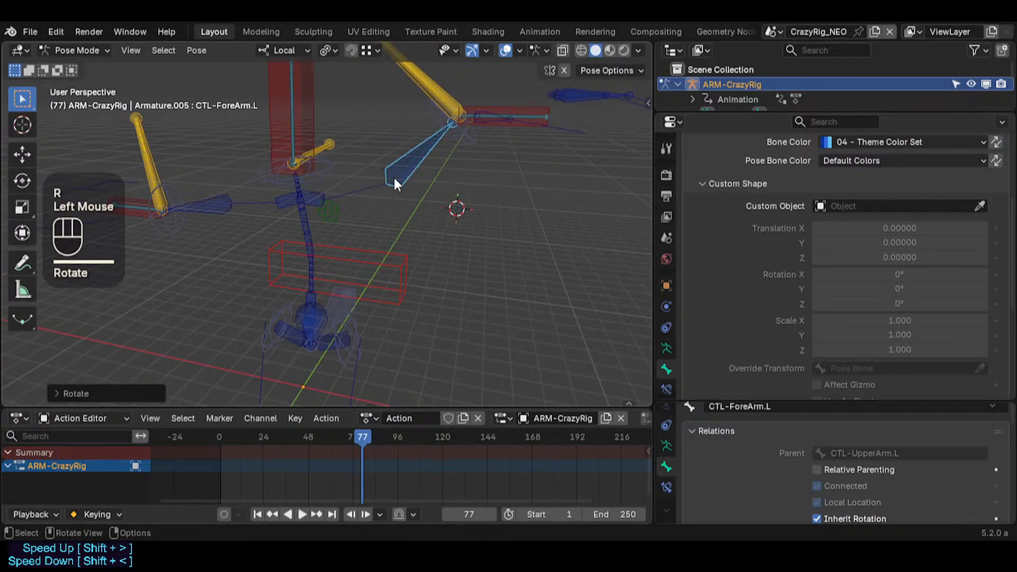
Step: Select CTL-ForeArm.L together with PIN-Hand.L and move the pair slightly downward
click(420, 161)
click(420, 161)
click(453, 140)
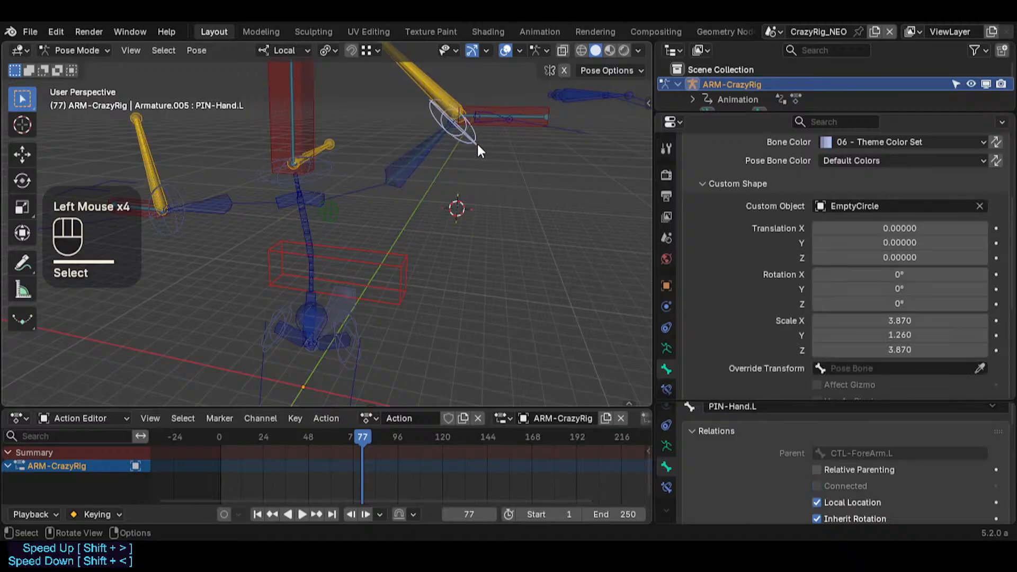
click(432, 160)
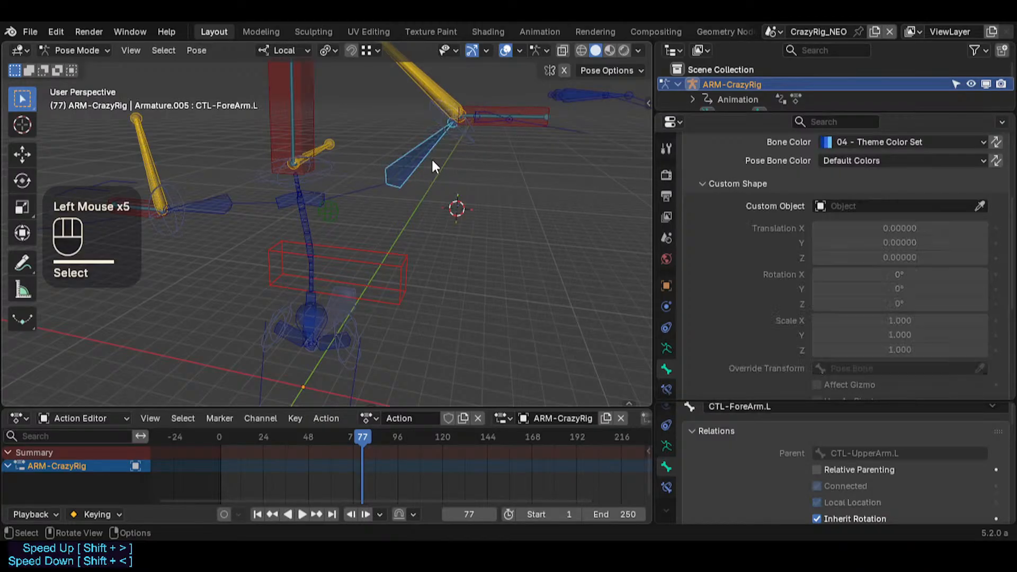
shift+click(456, 140)
shift+click(456, 140)
key(g)
click(462, 149)
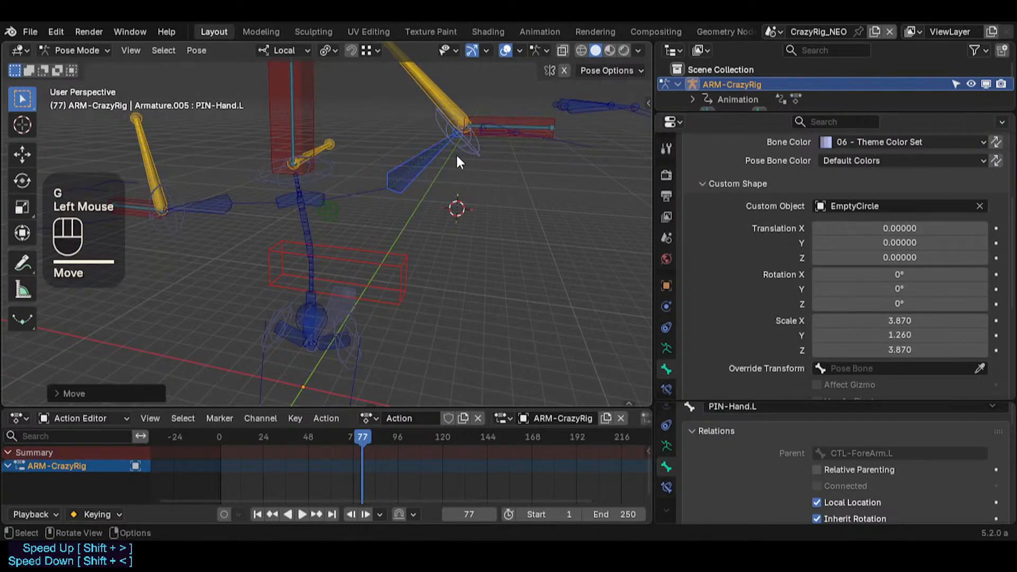
Step: Reselect CTL-ForeArm.L with PIN-Hand.L, move the pair outward, and select CTL-ForeArm.L alone again
click(449, 154)
click(448, 154)
click(449, 154)
shift+click(461, 140)
shift+click(460, 141)
key(g)
click(485, 137)
click(434, 159)
click(434, 158)
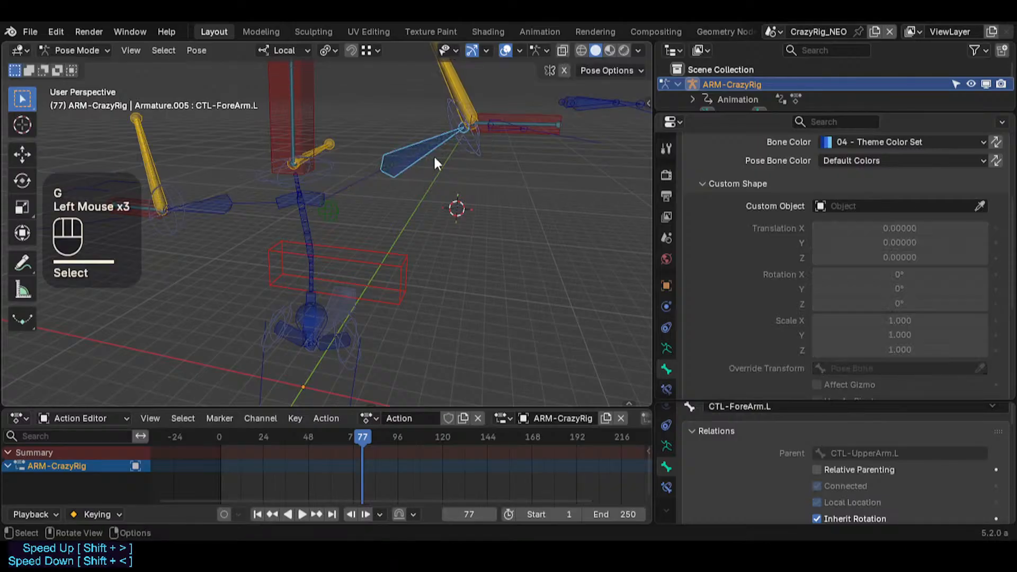
shift+click(466, 152)
shift+click(466, 152)
key(g)
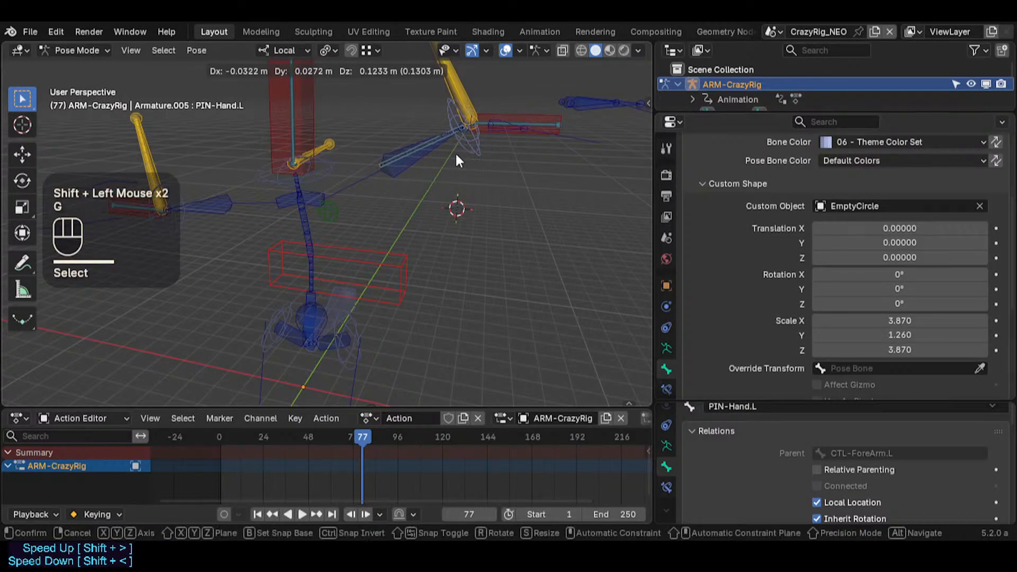
key(Escape)
Step: Move CTL-ForeArm.L and PIN-Hand.L together, trying Auto IK lengths 5 and 4, and place them lower and inward at length 3
click(453, 150)
shift+click(465, 154)
key(g)
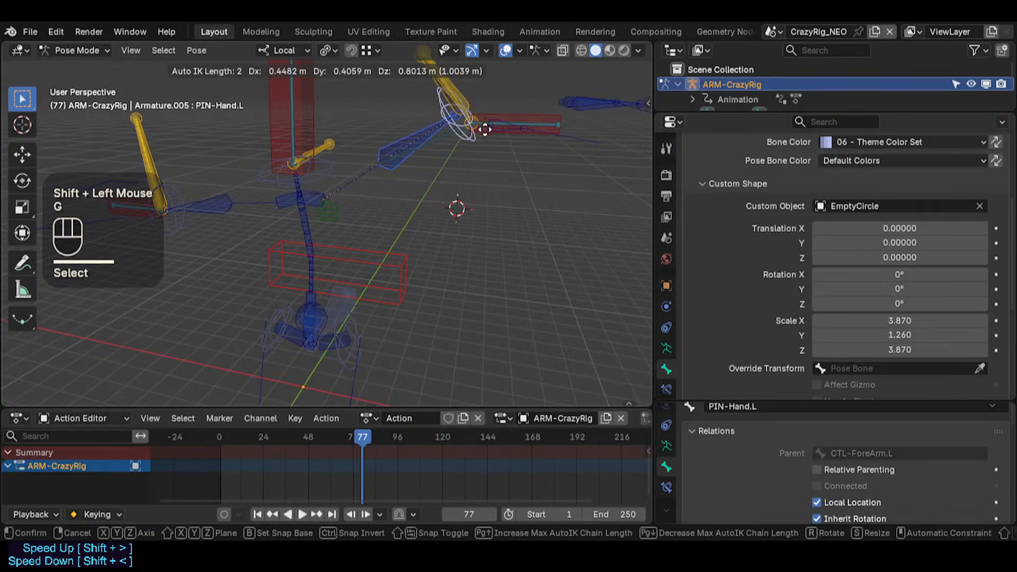
key(Escape)
key(g)
scroll(475, 143, down, 2)
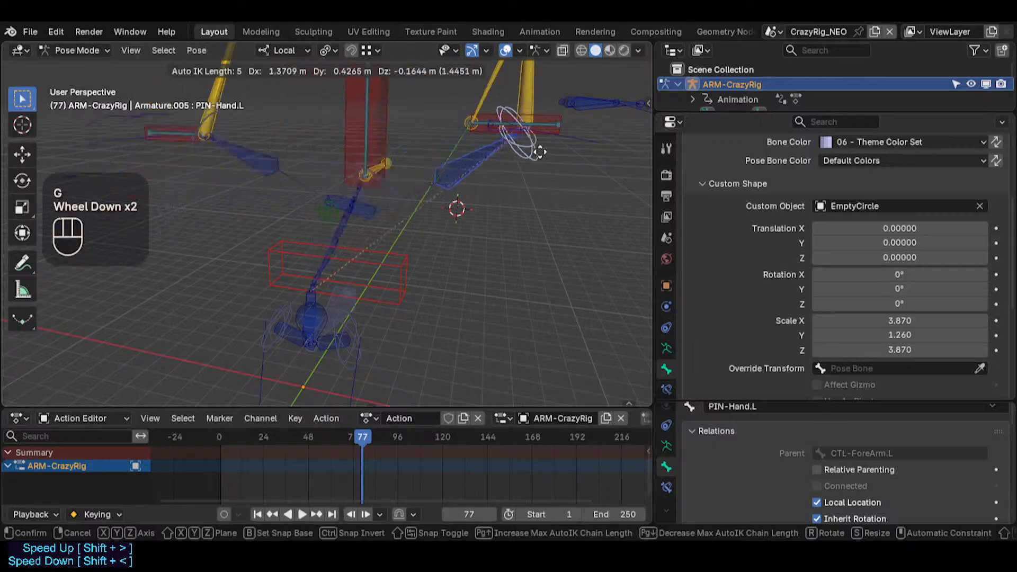
scroll(403, 180, up, 1)
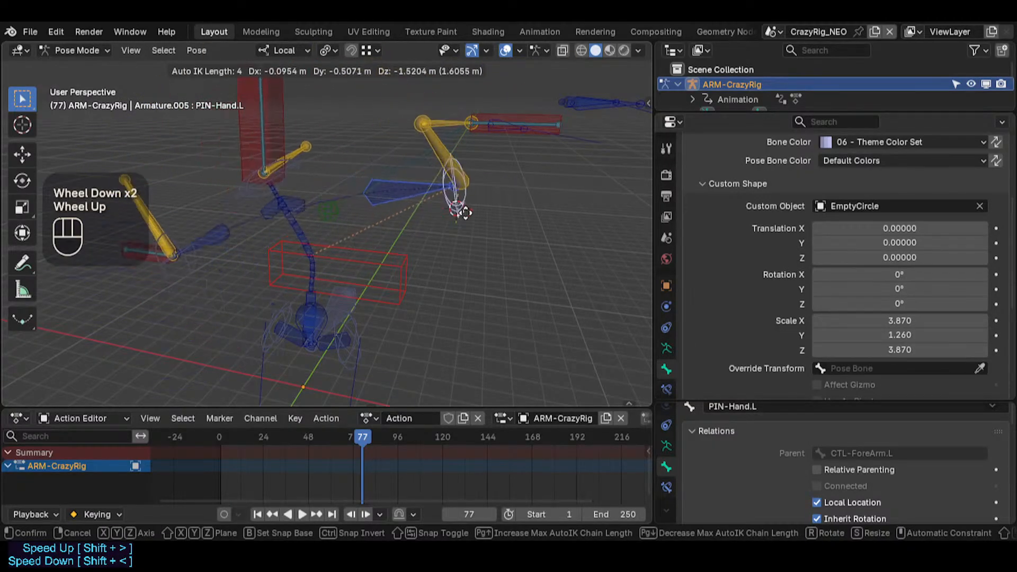
scroll(445, 191, up, 1)
click(440, 180)
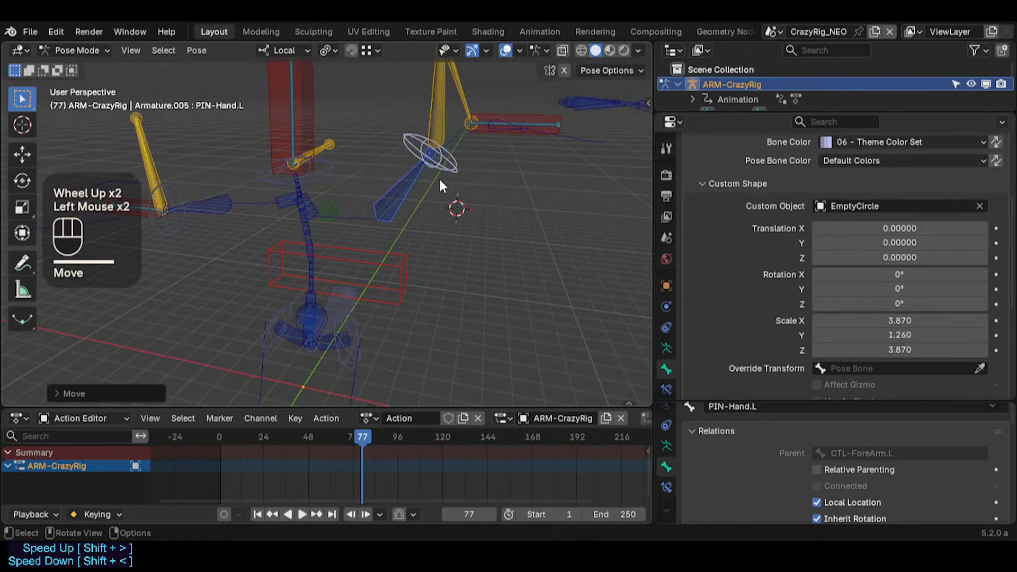
Step: Clear the pose transforms of all bones in the armature and save the file
key(a)
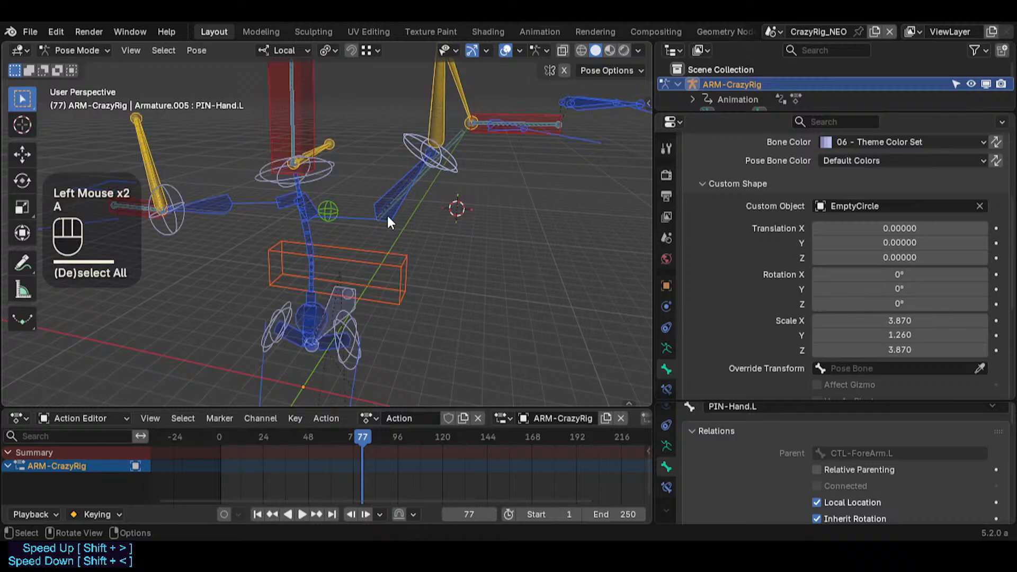
key(alt+g)
key(alt+g)
key(ctrl+s)
Step: Move CTL-ForeArm.L inward with an Auto IK length of 3
click(412, 183)
key(g)
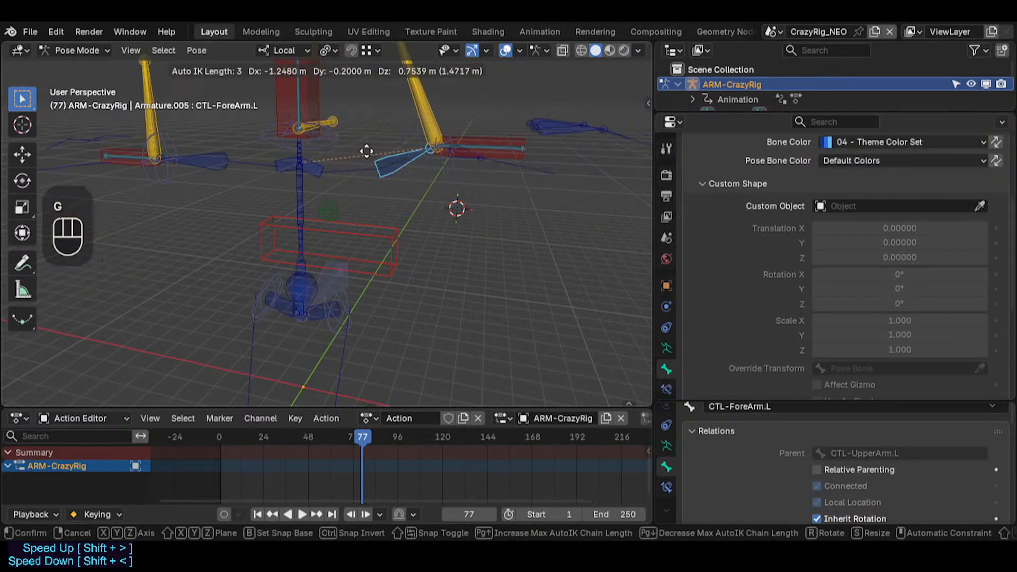
click(389, 158)
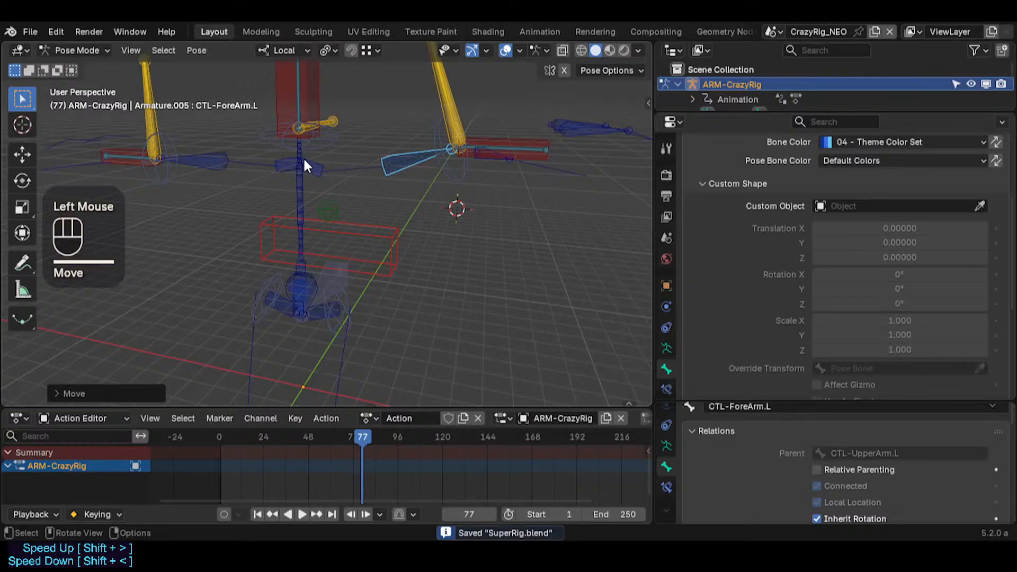
Step: Examine the left wrist bones by selecting PIN-Hand.L, BUF-Hand.L and HNG-Wrist.L.001 in turn
click(445, 144)
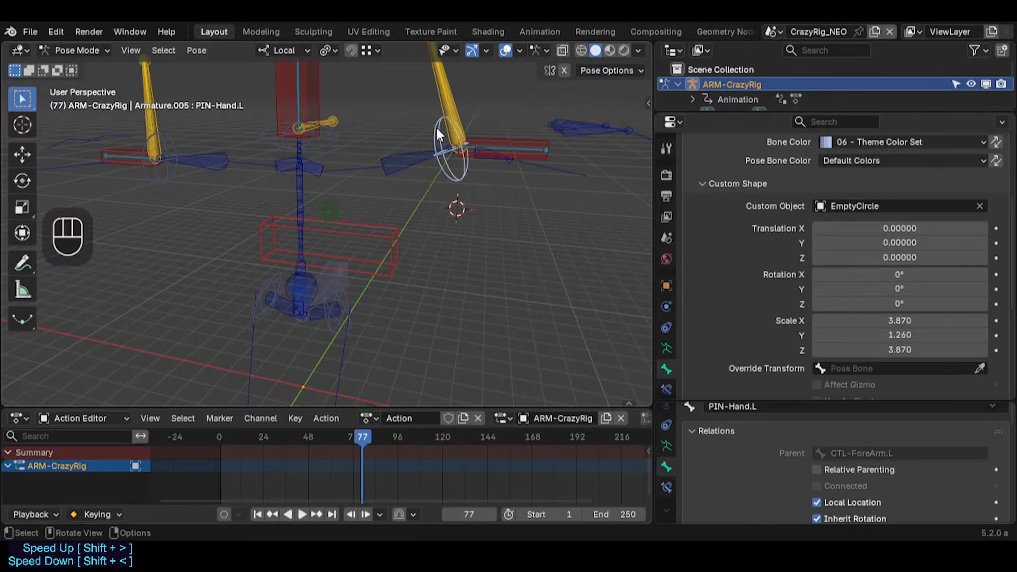
mouse_move(475, 153)
middle_down()
mouse_move(469, 280)
mouse_move(468, 147)
middle_up()
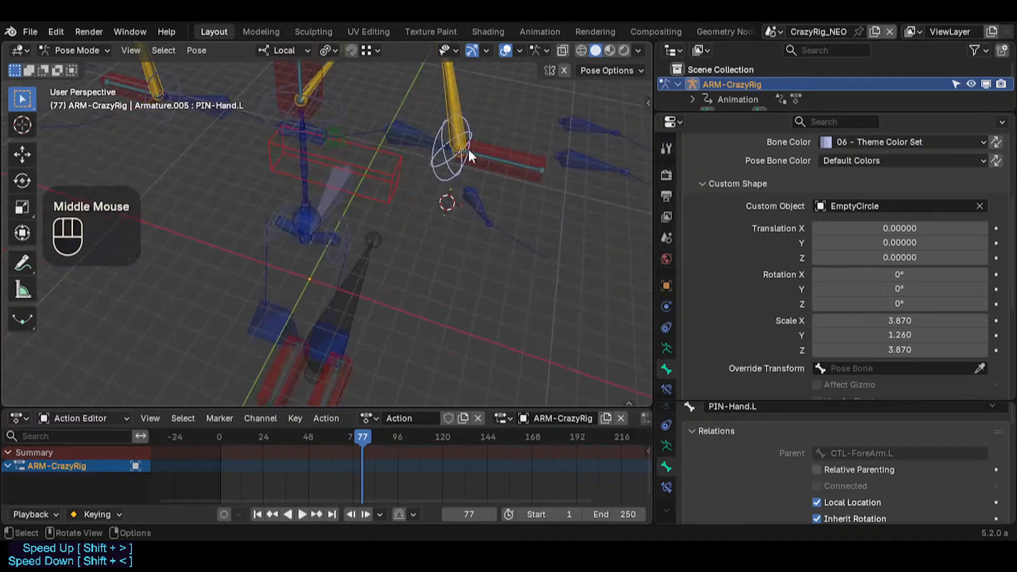
click(430, 69)
key(shift+grave)
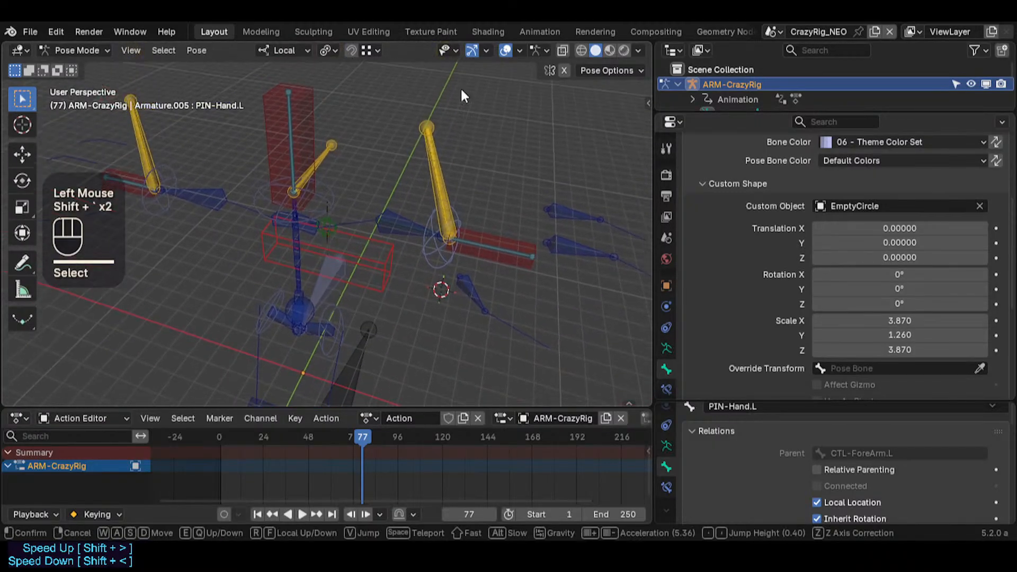
click(460, 87)
click(447, 240)
click(462, 234)
click(464, 237)
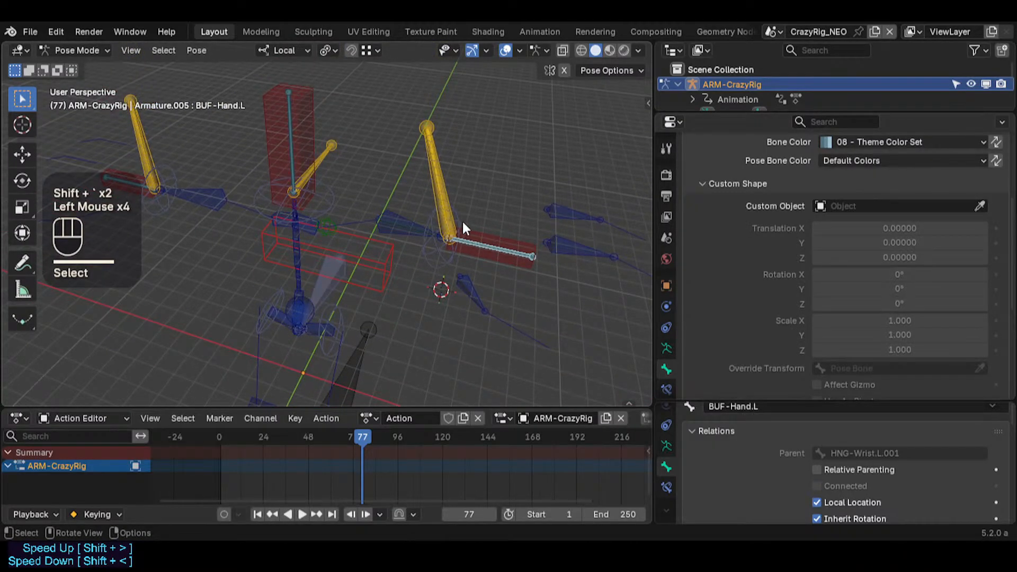
click(434, 164)
click(433, 165)
click(434, 167)
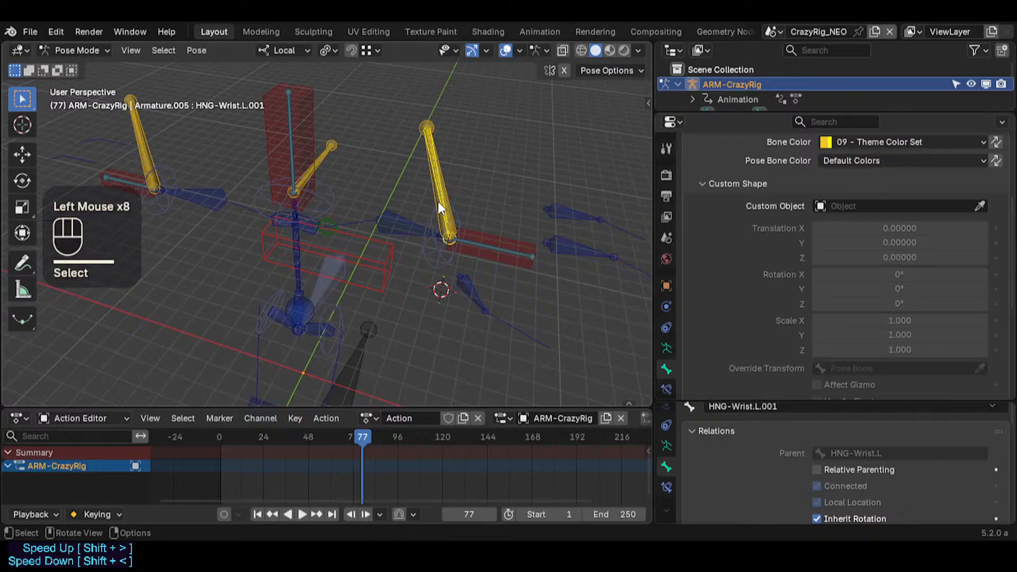
alt+shift+click(469, 240)
click(435, 259)
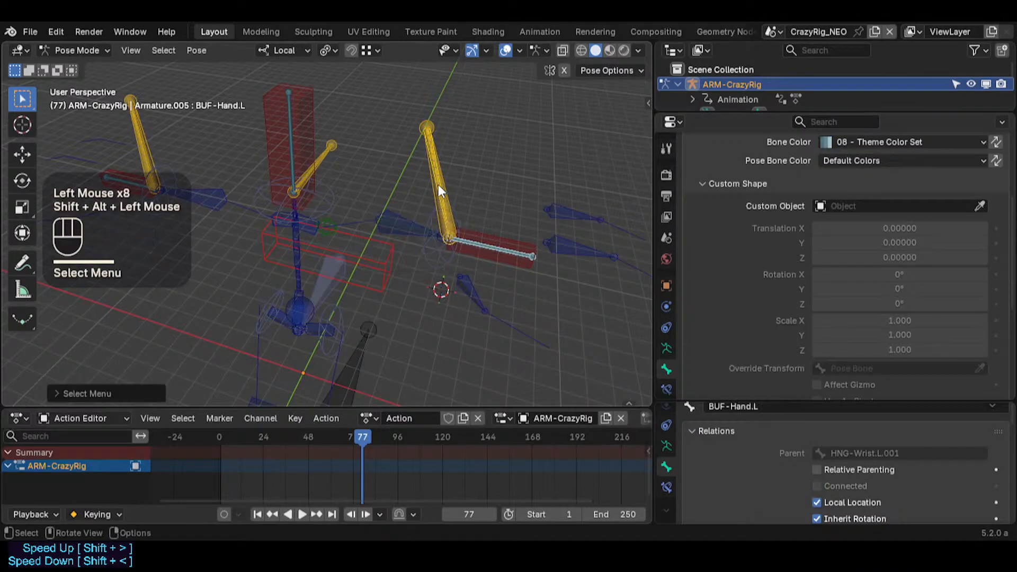
Step: Select CTL-ForeArm.L together with PIN-Hand.L and move the pair with the Auto IK length raised to 7
shift+click(437, 254)
shift+click(422, 231)
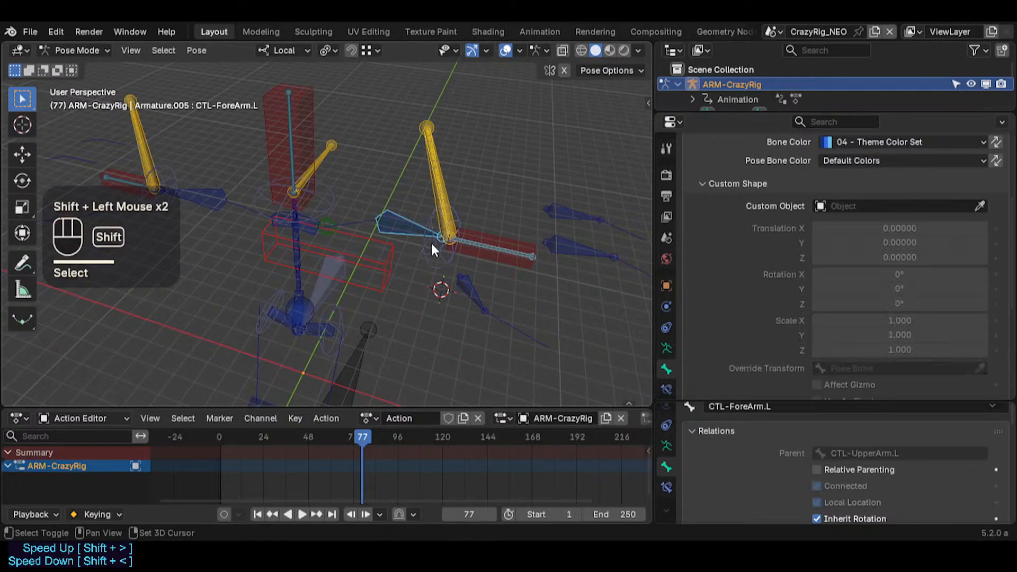
shift+click(432, 244)
click(403, 217)
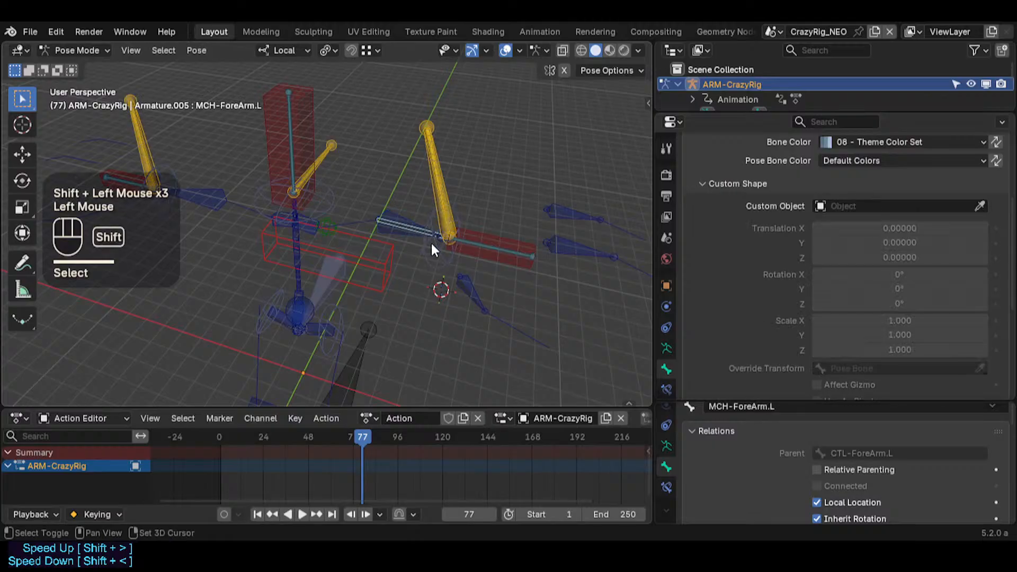
shift+click(430, 240)
click(402, 219)
shift+click(422, 245)
key(g)
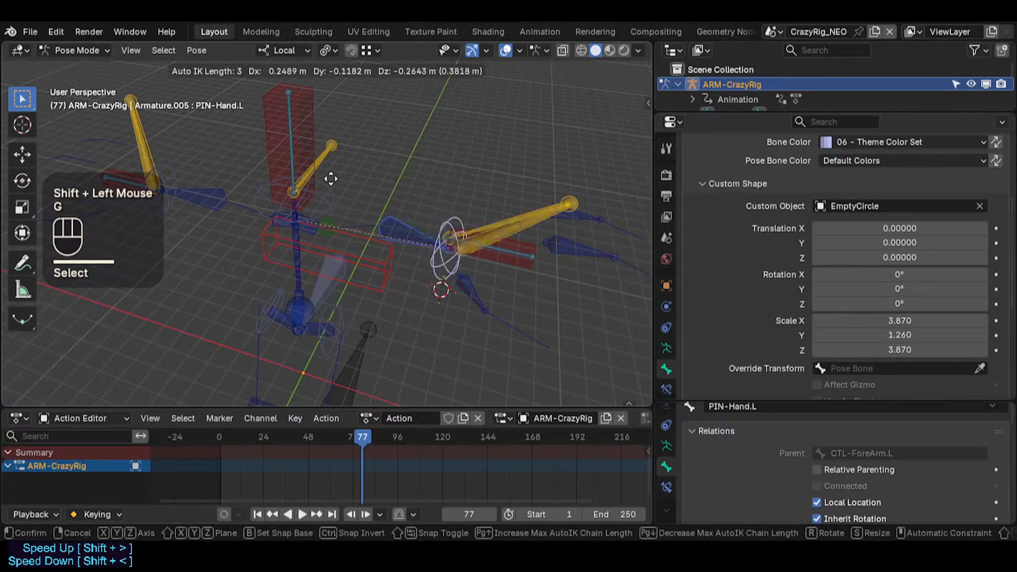
scroll(397, 211, down, 2)
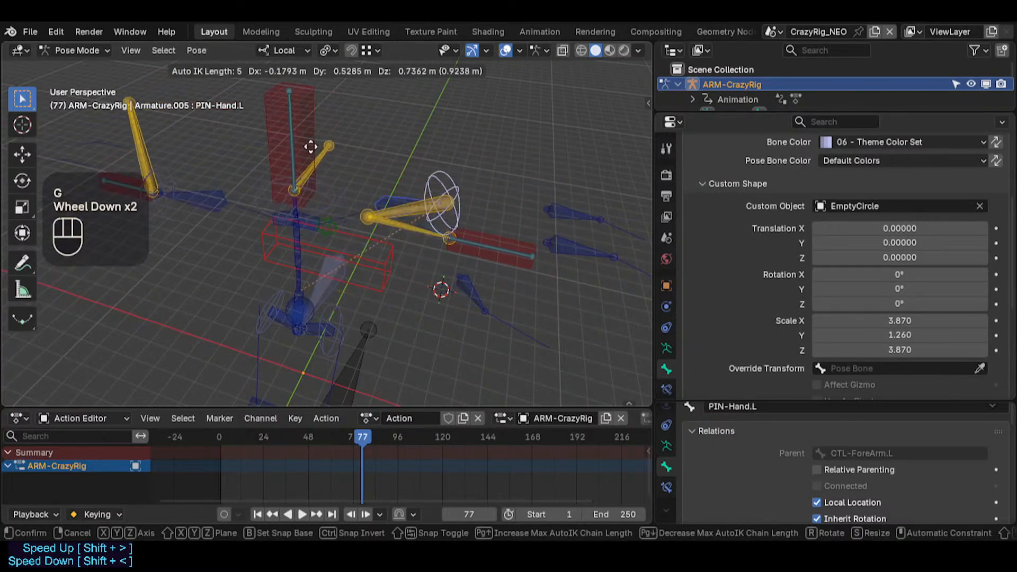
scroll(297, 174, down, 2)
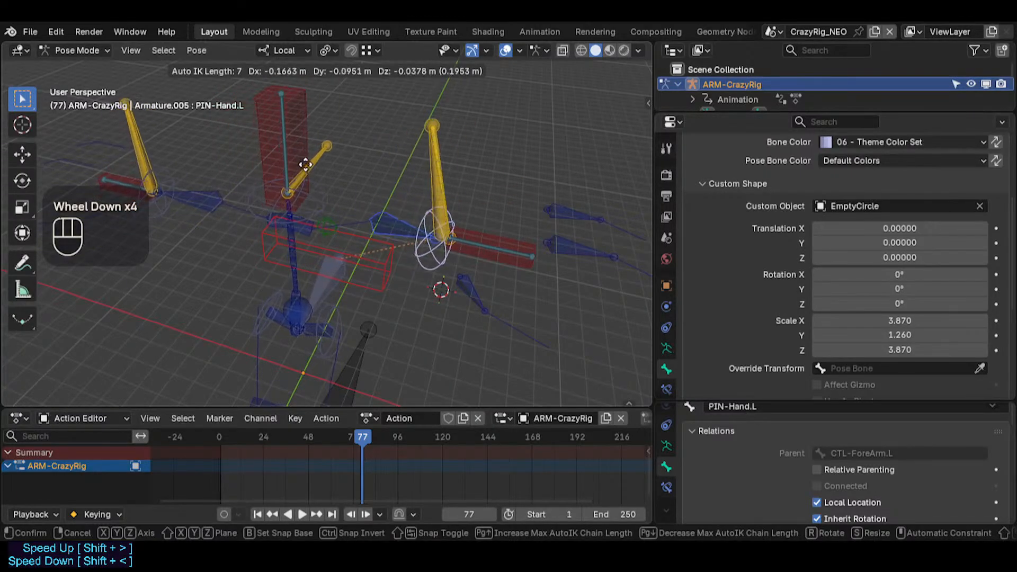
click(285, 201)
Step: Pull the selected CTL-ForeArm.L and PIN-Hand.L down to bend the torso, and move them back up with Auto IK length 7
middle_drag(285, 201, 402, 278)
key(g)
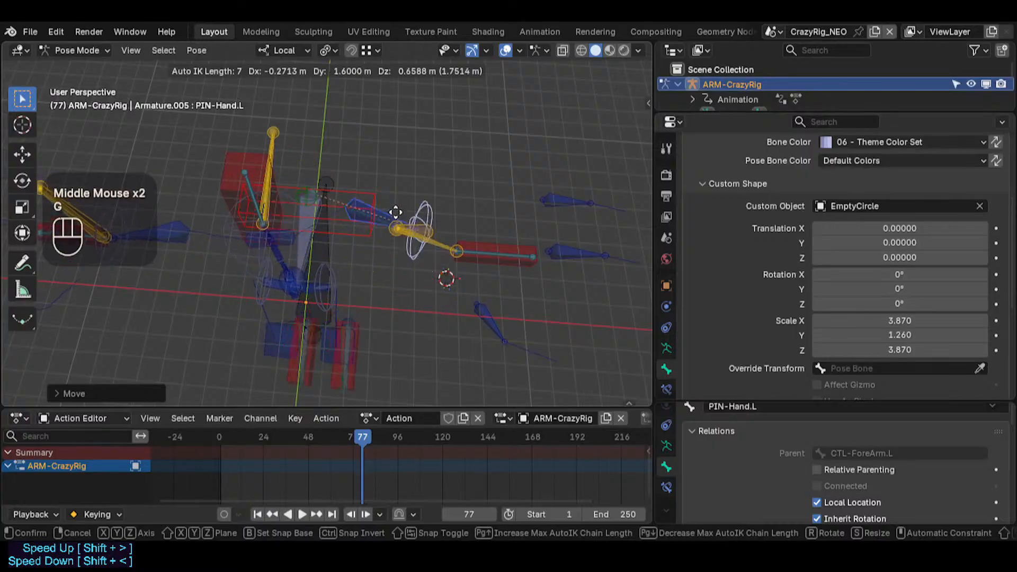
click(404, 304)
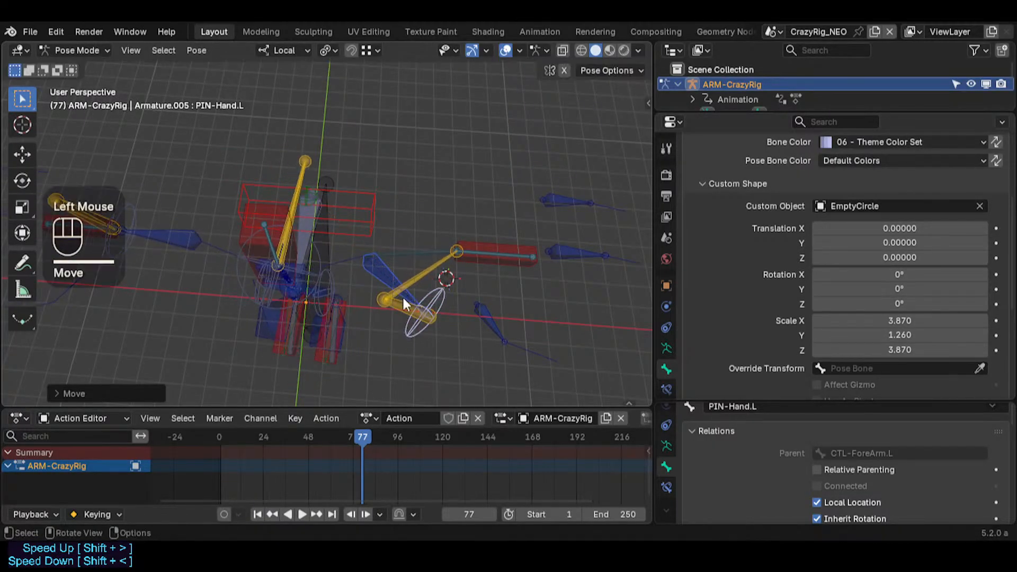
middle_drag(420, 322, 430, 293)
key(g)
click(487, 215)
Step: Move MTR-Hand.L slightly and clear its pose transforms
click(487, 210)
key(g)
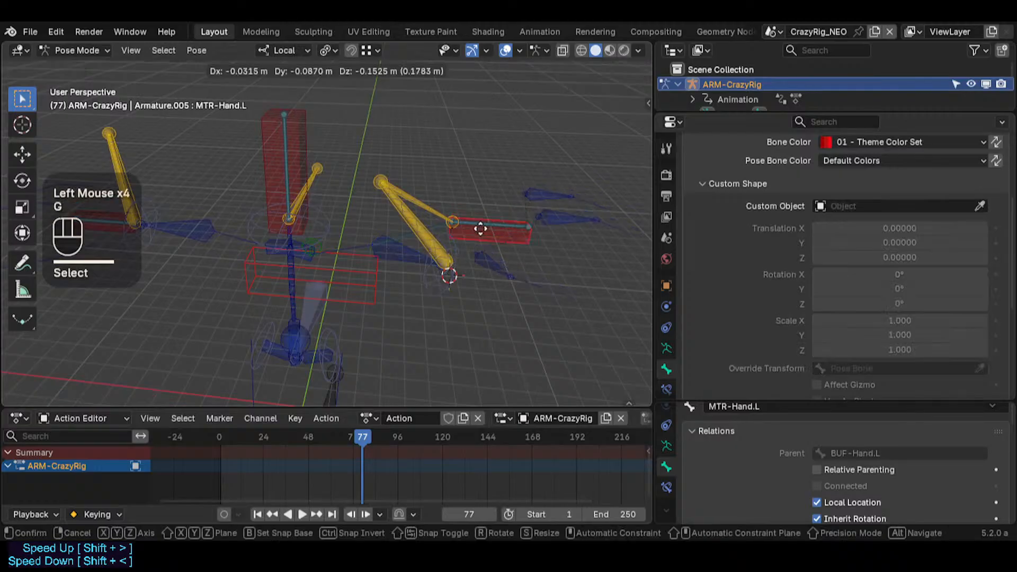
click(499, 226)
key(alt+q)
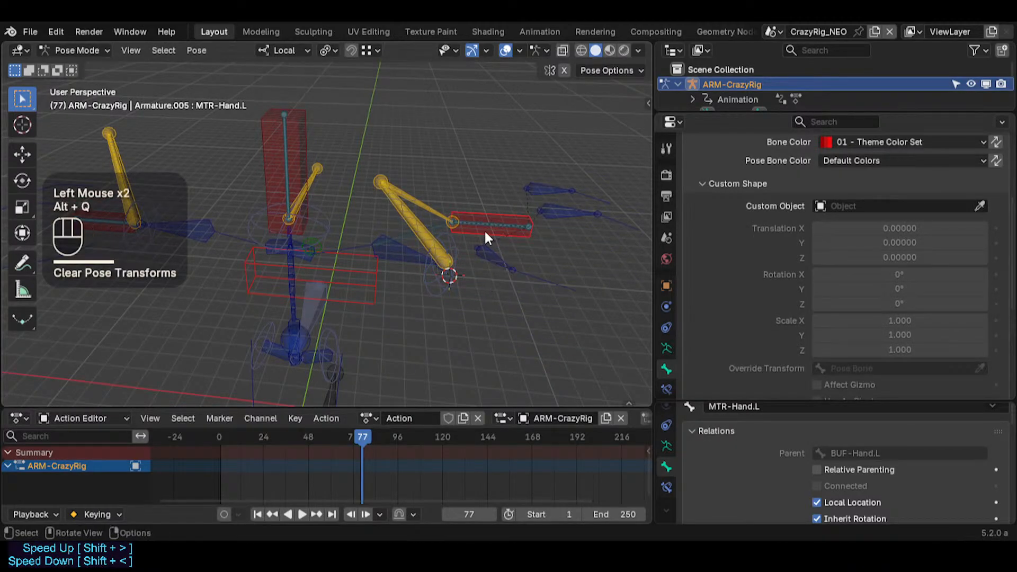
mouse_move(486, 233)
middle_down()
mouse_move(495, 213)
mouse_move(471, 228)
middle_up()
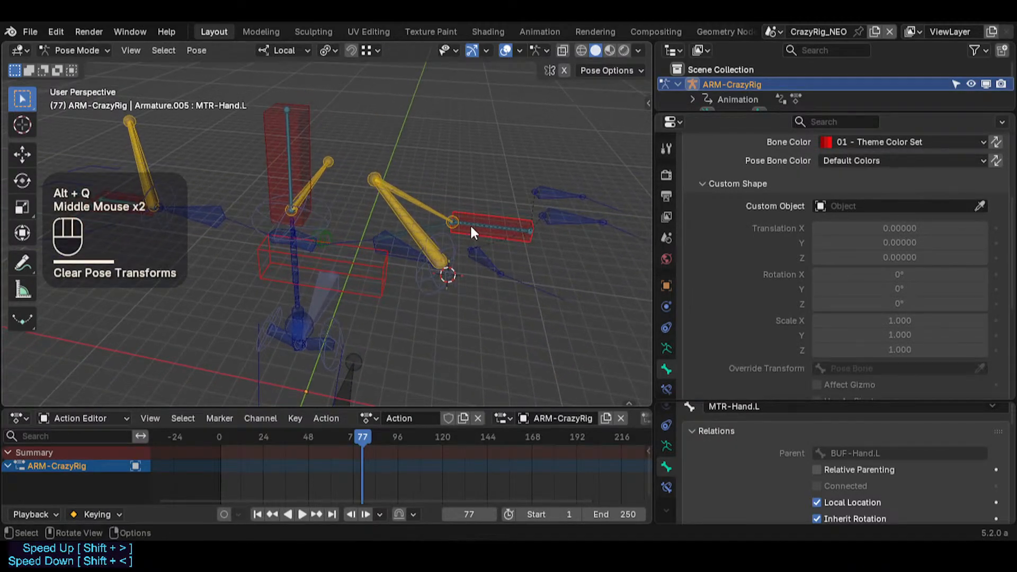
double_click(422, 276)
shift+double_click(424, 287)
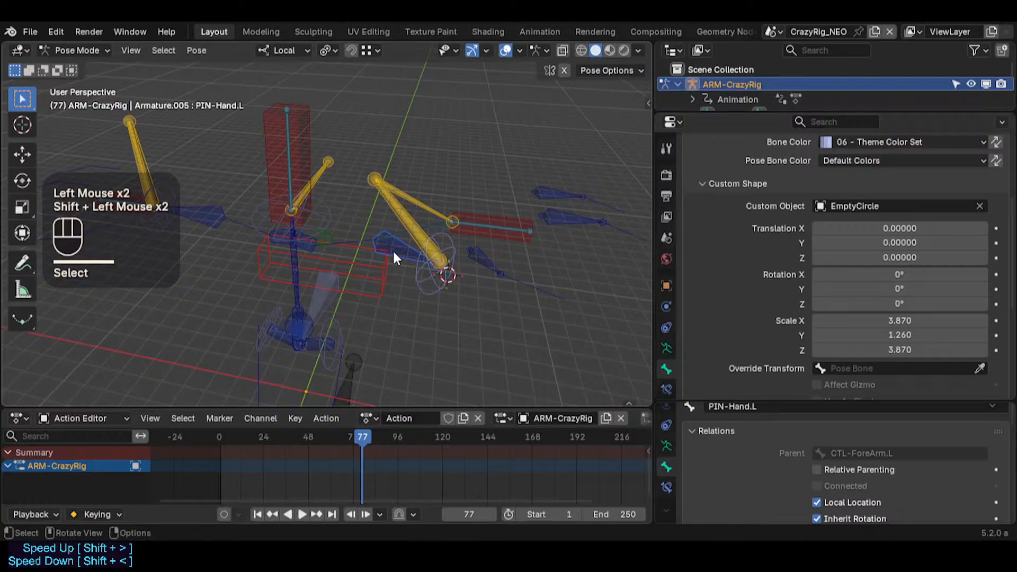
double_click(430, 272)
key(r)
key(Escape)
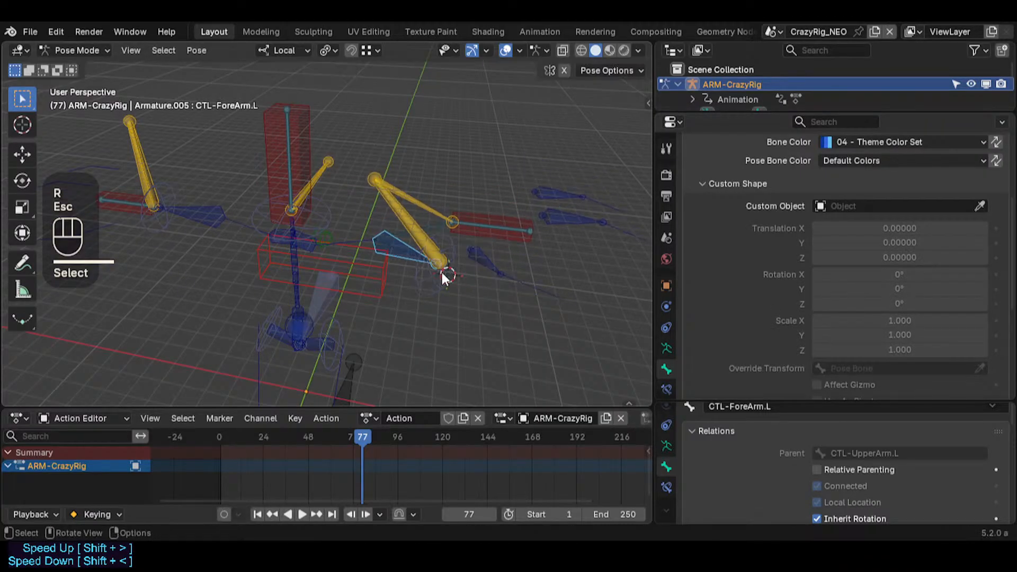
Step: Add PIN-Hand.L to the CTL-ForeArm.L selection and move the pair up beside the left hand master with Auto IK length 7
shift+double_click(438, 288)
shift+click(424, 288)
key(g)
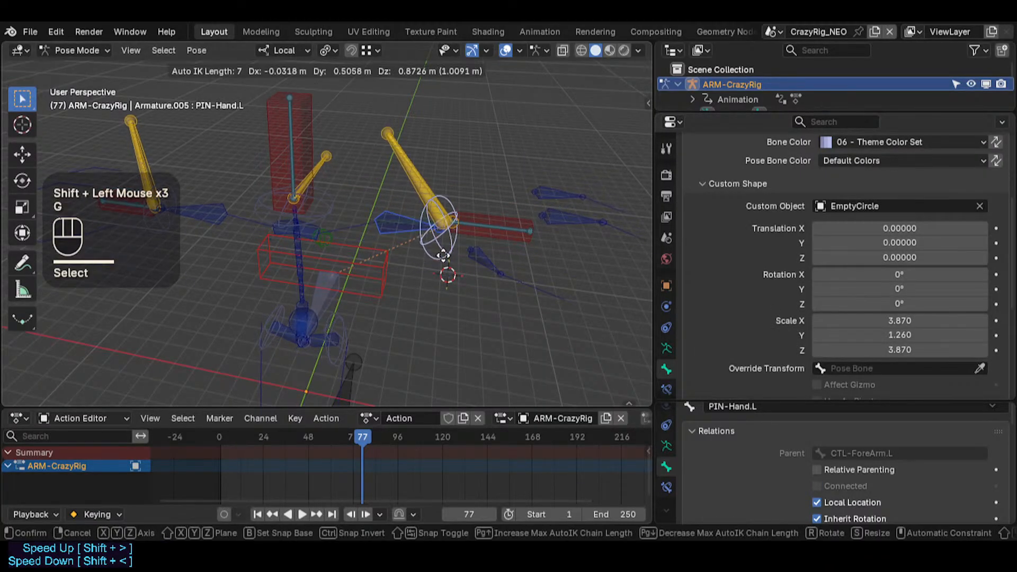
click(411, 211)
Step: Select MTR-Hand.L and clear its pose transforms
double_click(482, 223)
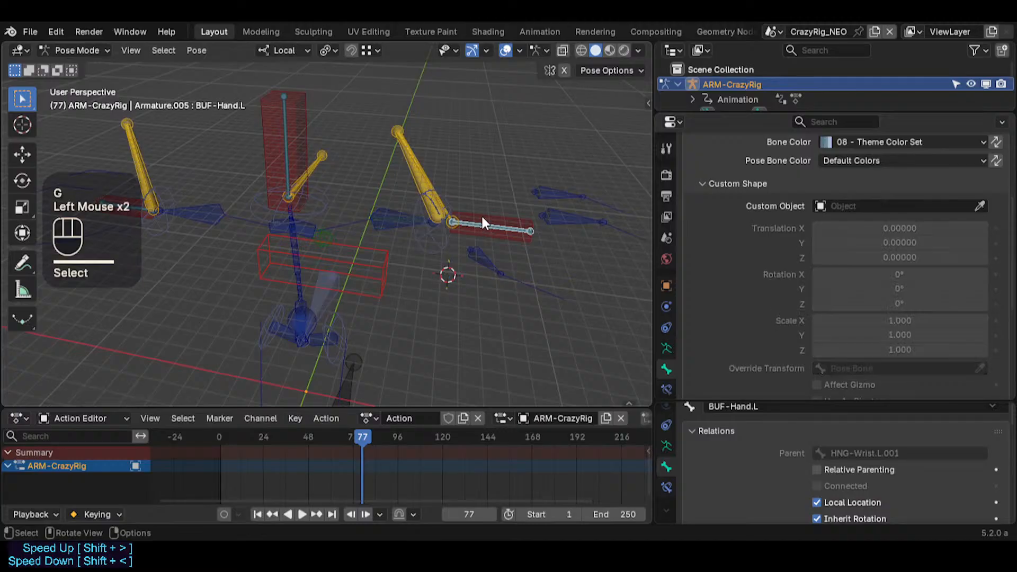
double_click(481, 223)
key(alt+q)
Step: Rotate CTL-ForeArm.L freely with the trackball and move it slightly inward with Auto IK length 7
click(411, 217)
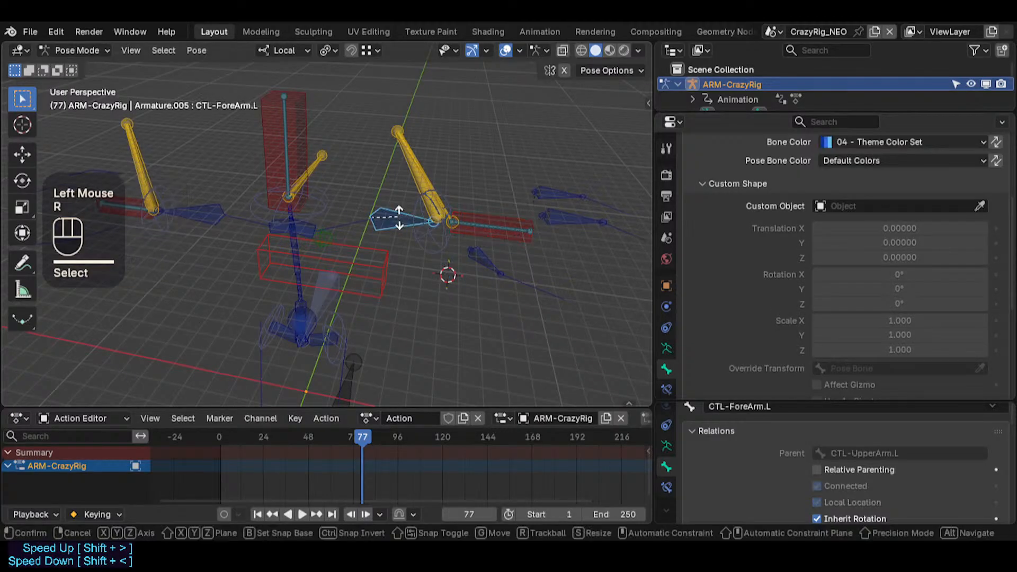
key(r)
key(r)
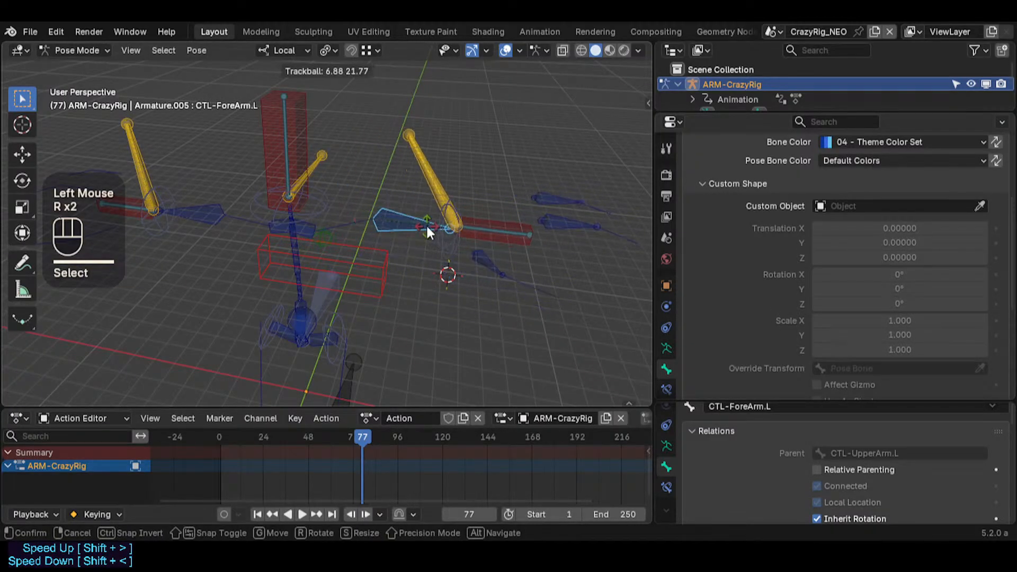
click(427, 228)
middle_drag(500, 220, 453, 239)
key(g)
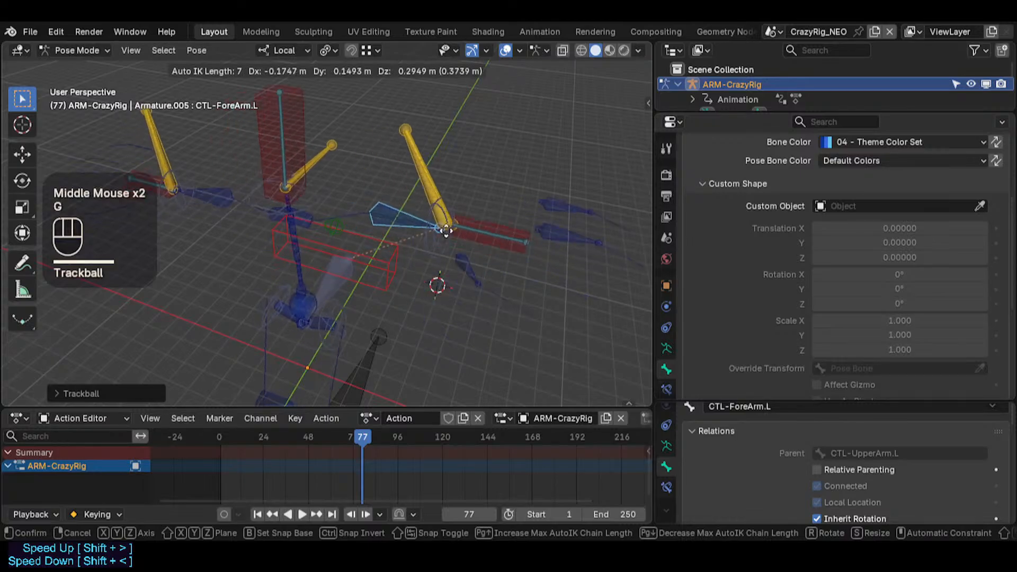
click(444, 230)
Step: Clear the pose transforms of MTR-Hand.L and of every other bone in the rig
double_click(477, 225)
key(alt+q)
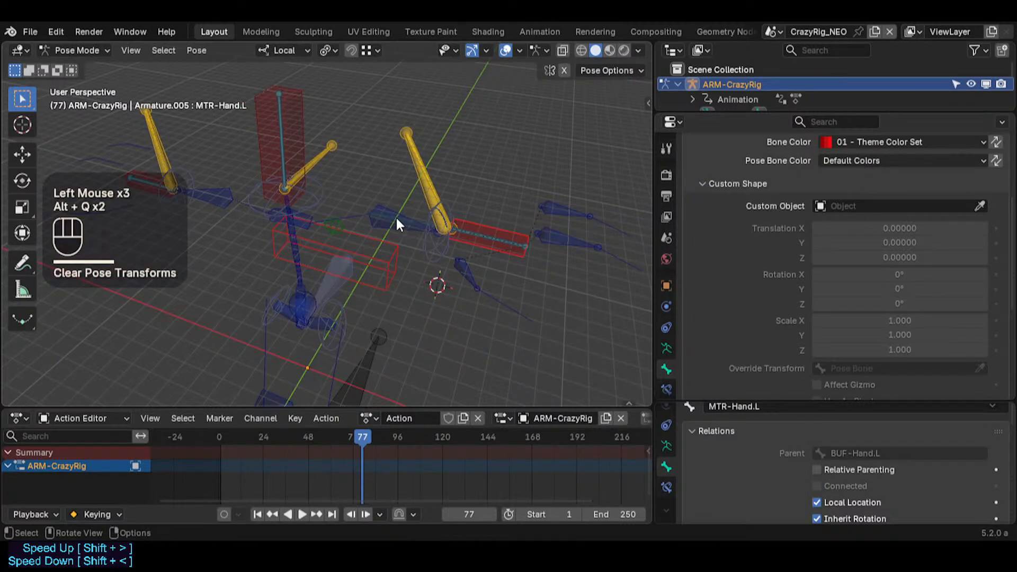
key(a)
key(alt+q)
key(alt+q)
click(428, 236)
shift+double_click(504, 257)
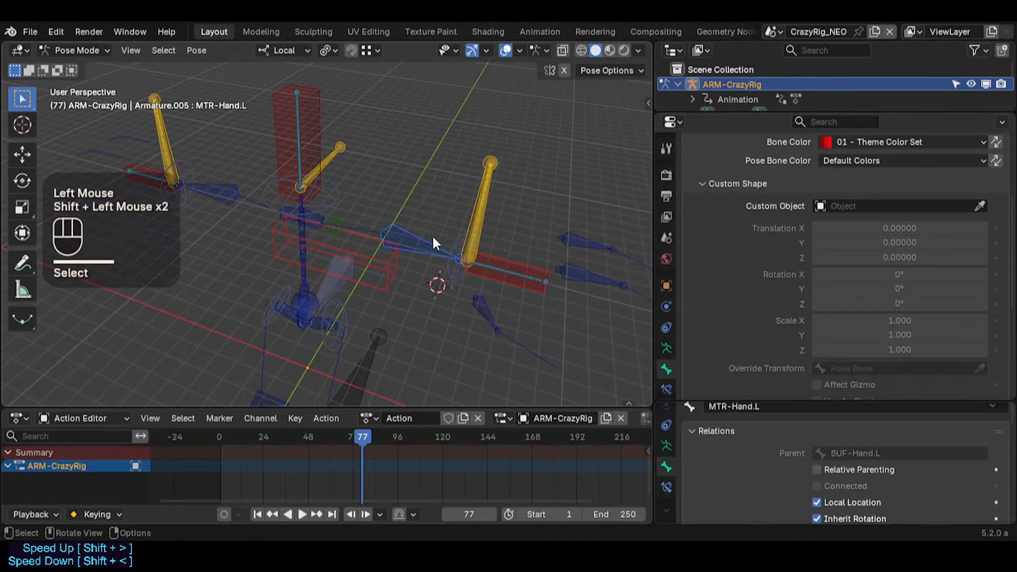
click(433, 242)
key(g)
key(Escape)
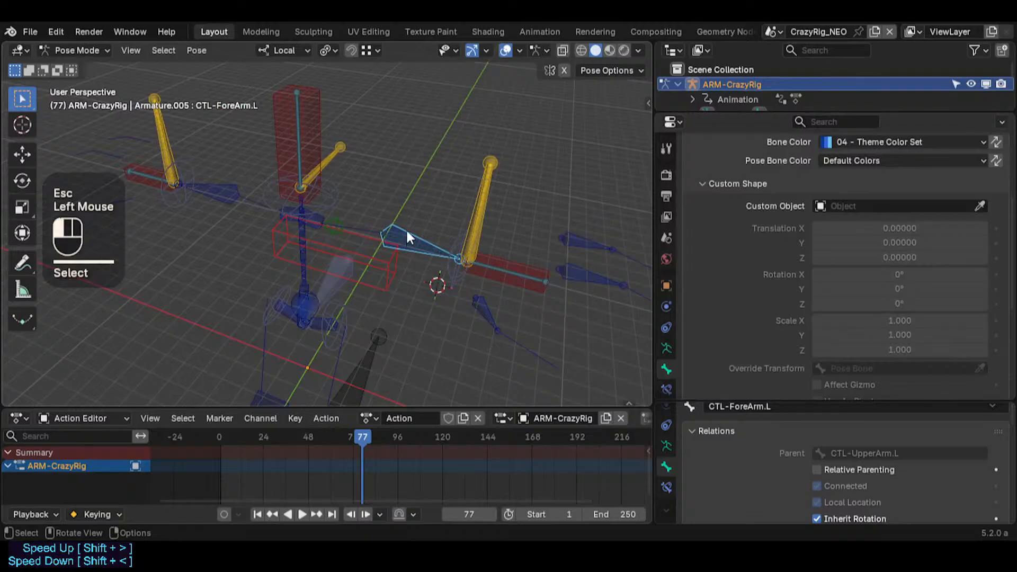
Step: Select CTL-ForeArm.L and move it slightly inward with the Auto IK length reduced to 2
click(407, 237)
key(g)
scroll(396, 245, up, 2)
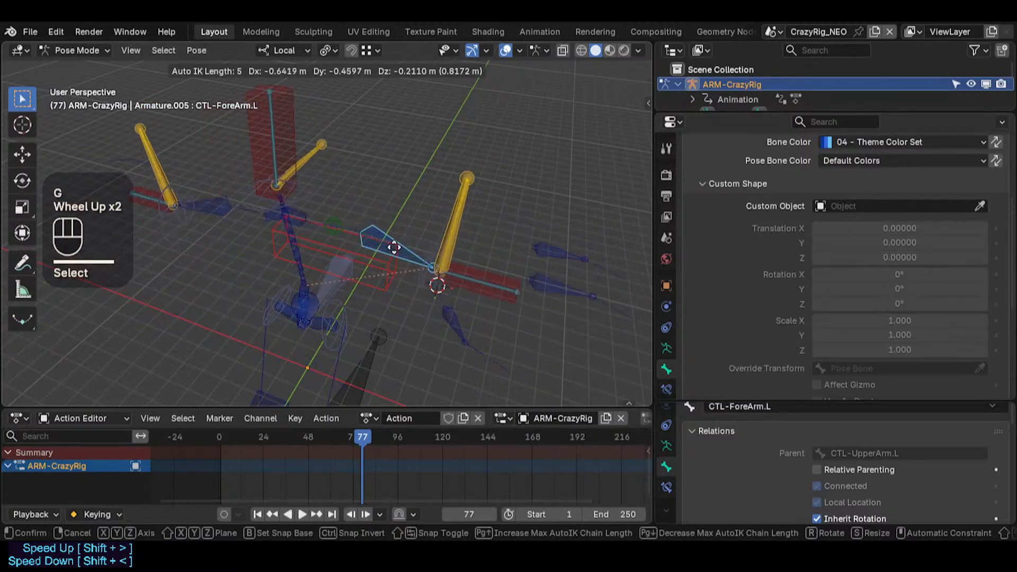
scroll(391, 252, up, 3)
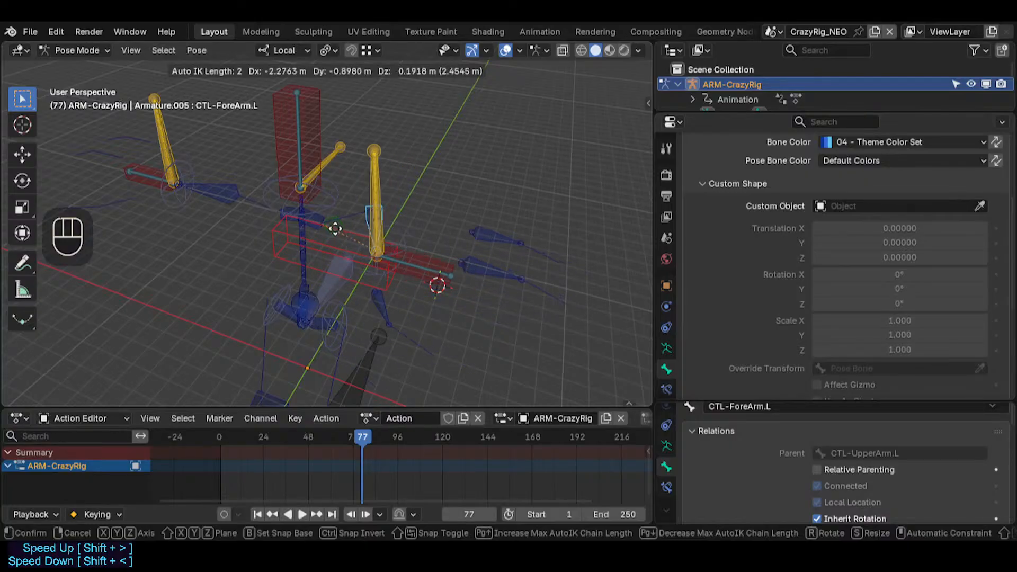
click(466, 269)
Step: Scale up MTR-Hand.L, and swing CTL-ForeArm.L across the body and back out with Auto IK length 2
click(466, 269)
key(s)
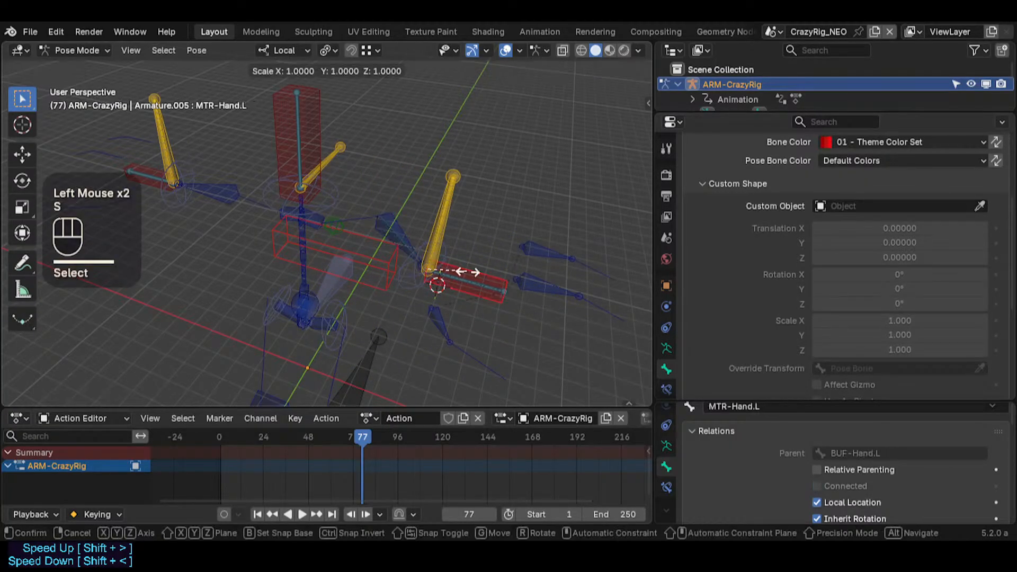
click(508, 291)
click(398, 227)
key(g)
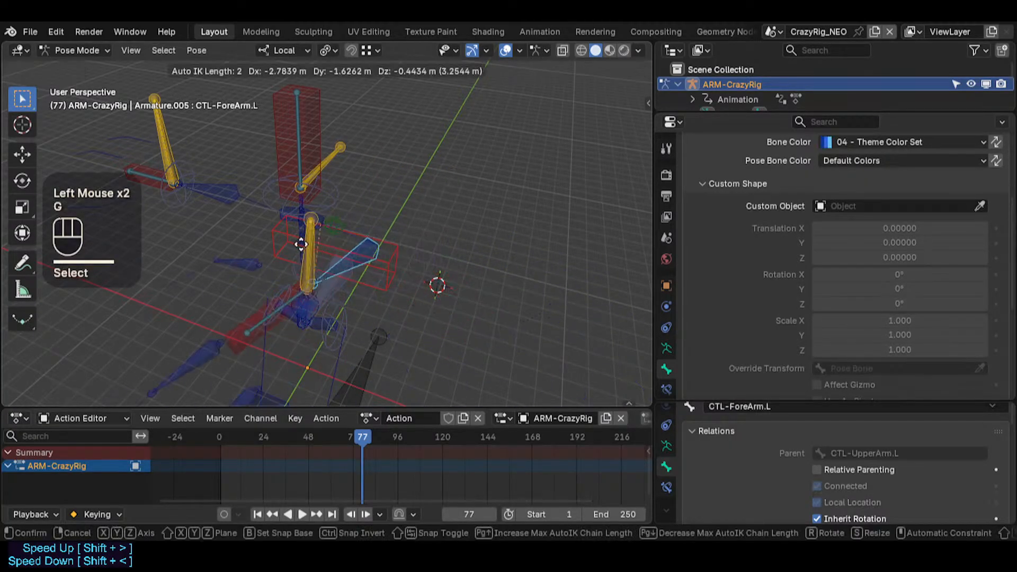
click(459, 246)
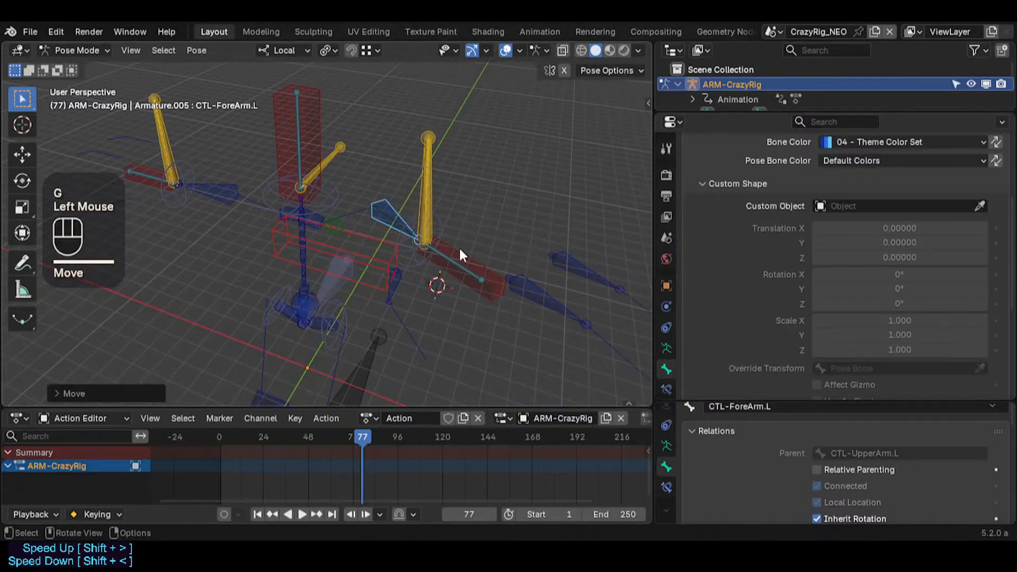
Step: Scale MTR-Hand.L down and back up, and try to move it inward along the forearm
click(460, 250)
key(s)
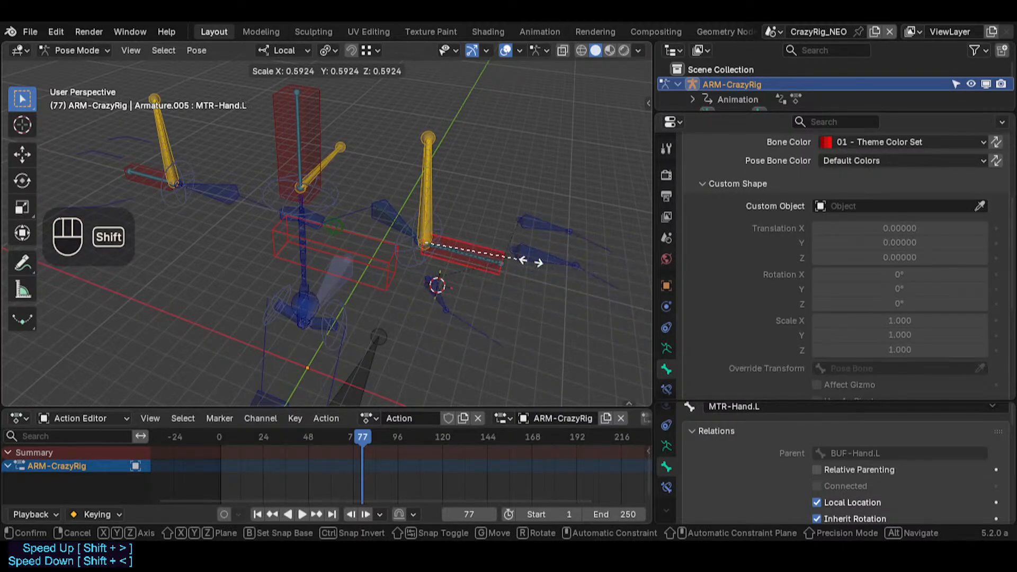
shift+click(259, 288)
key(g)
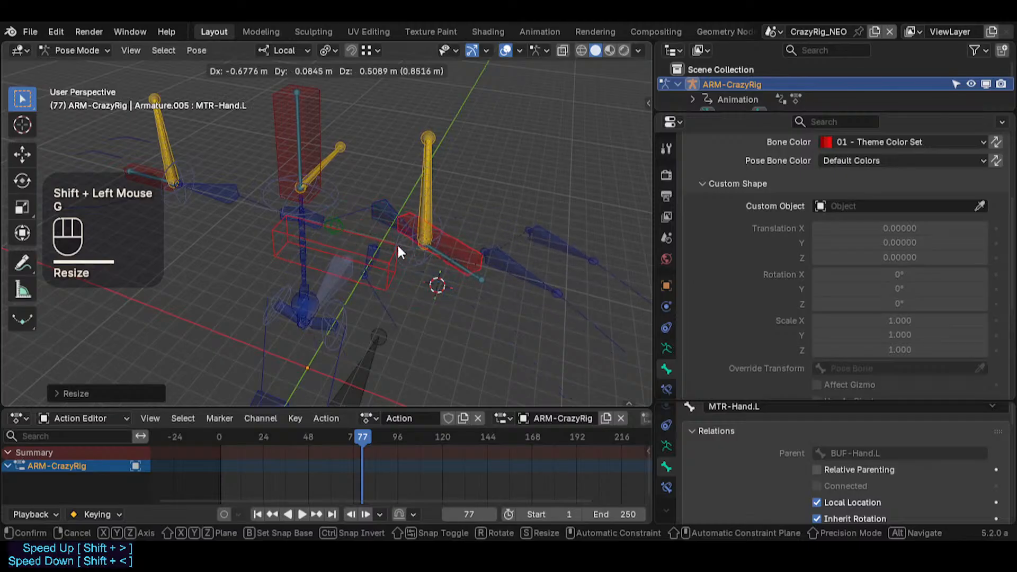
key(Escape)
Step: Inspect the driver expression behind the Limit Rotation influence on BUF-Hand.L
double_click(451, 262)
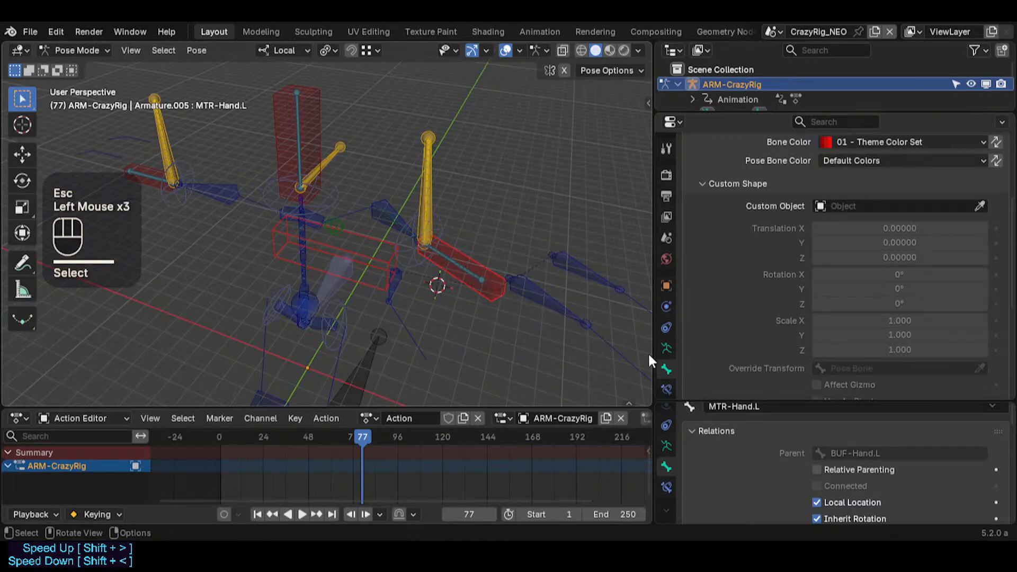
click(666, 386)
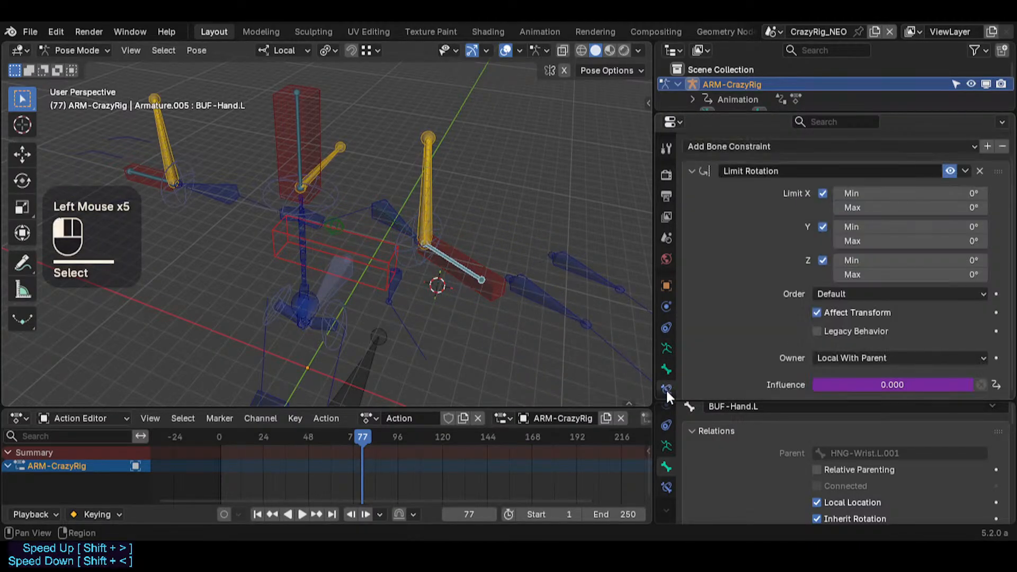
scroll(850, 263, down, 1)
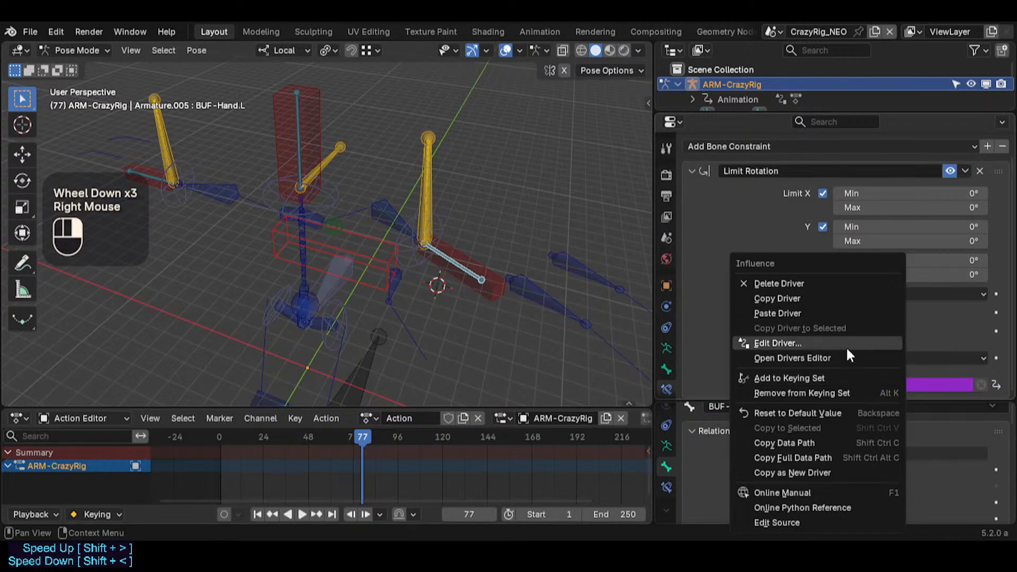
click(846, 344)
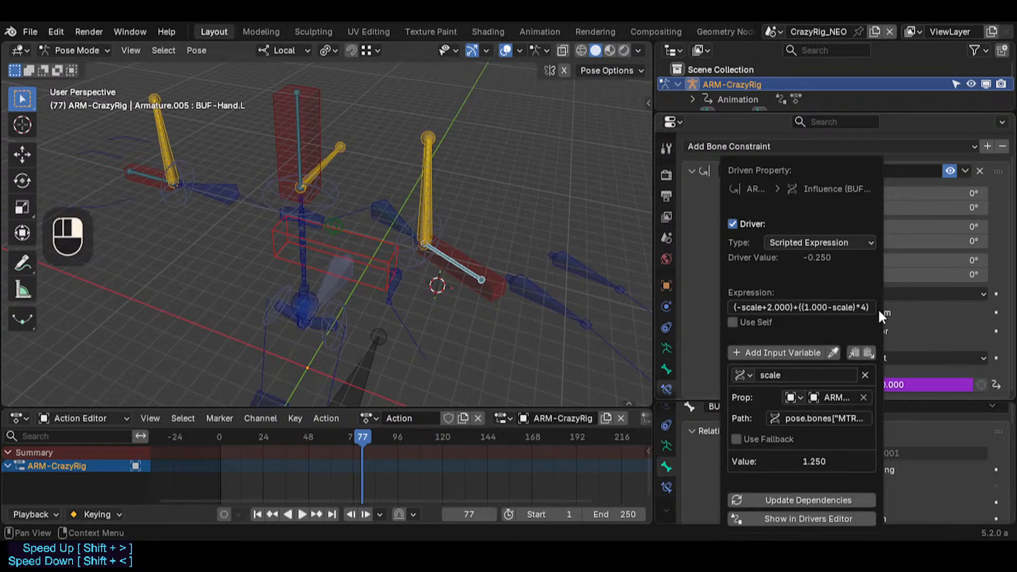
click(853, 306)
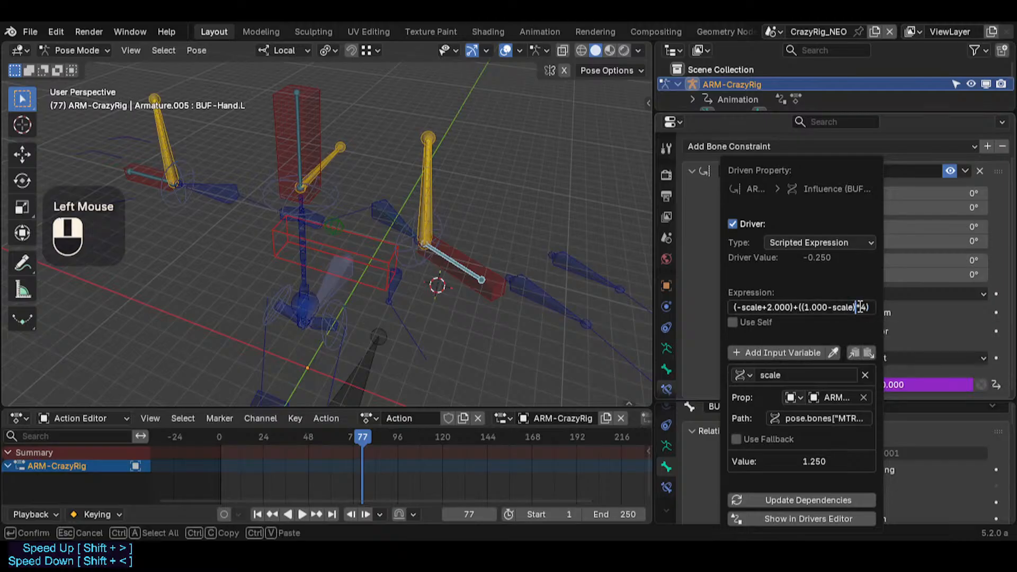
double_click(864, 307)
click(856, 307)
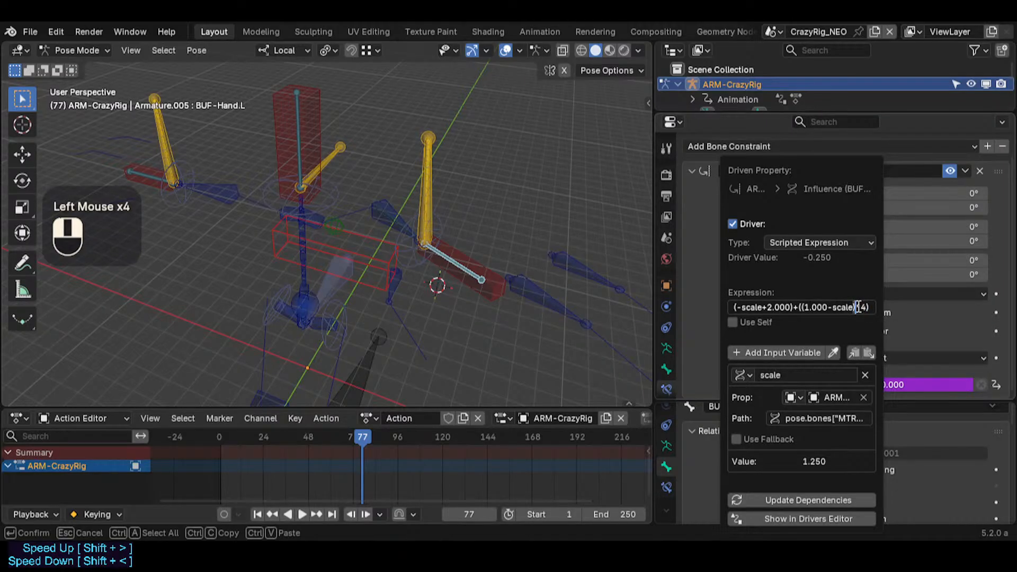
click(917, 307)
Step: Examine the Limit Scale constraint of MTR-Hand.L, including its minimum and maximum Y values
click(472, 265)
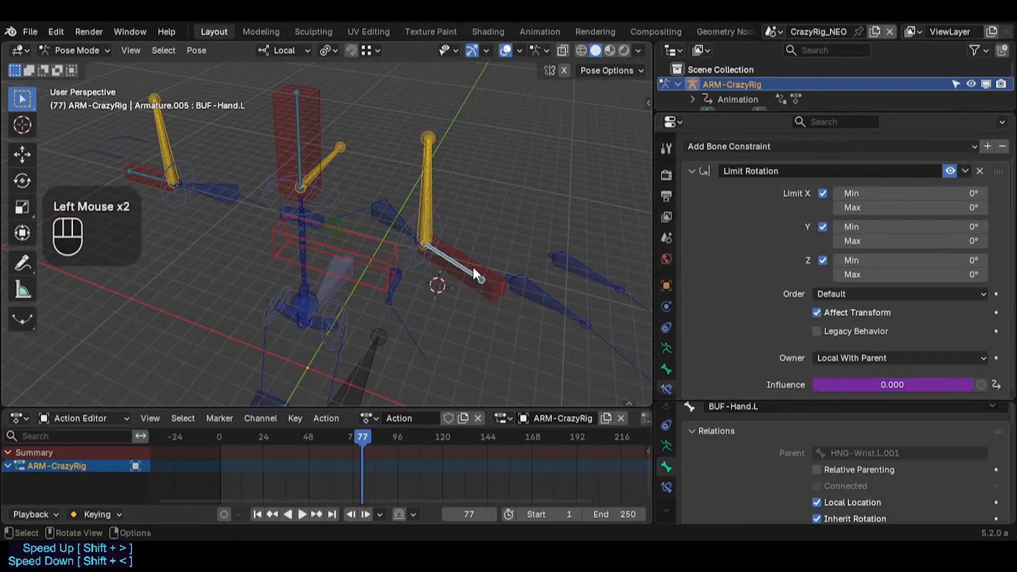
click(483, 263)
click(483, 263)
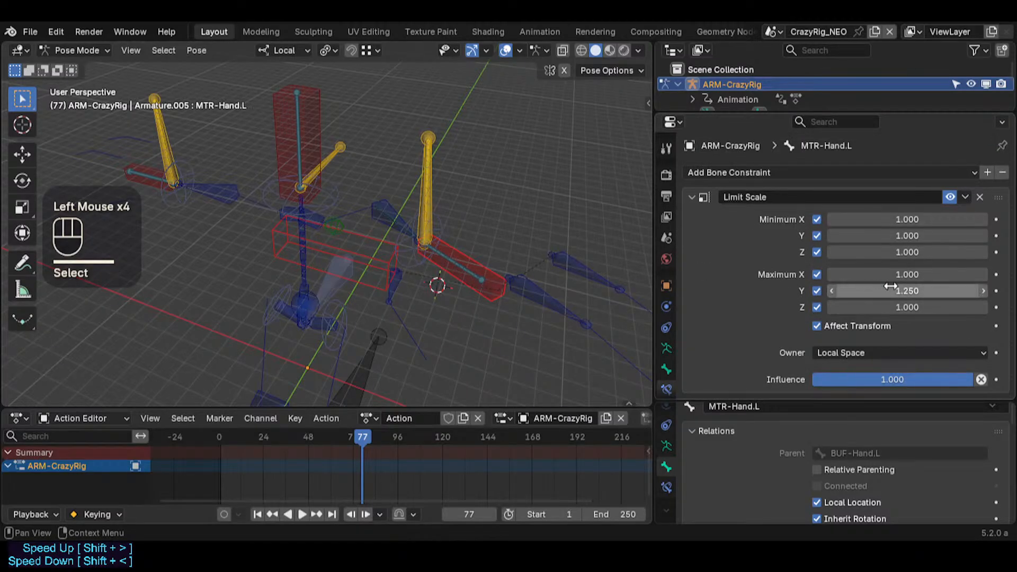
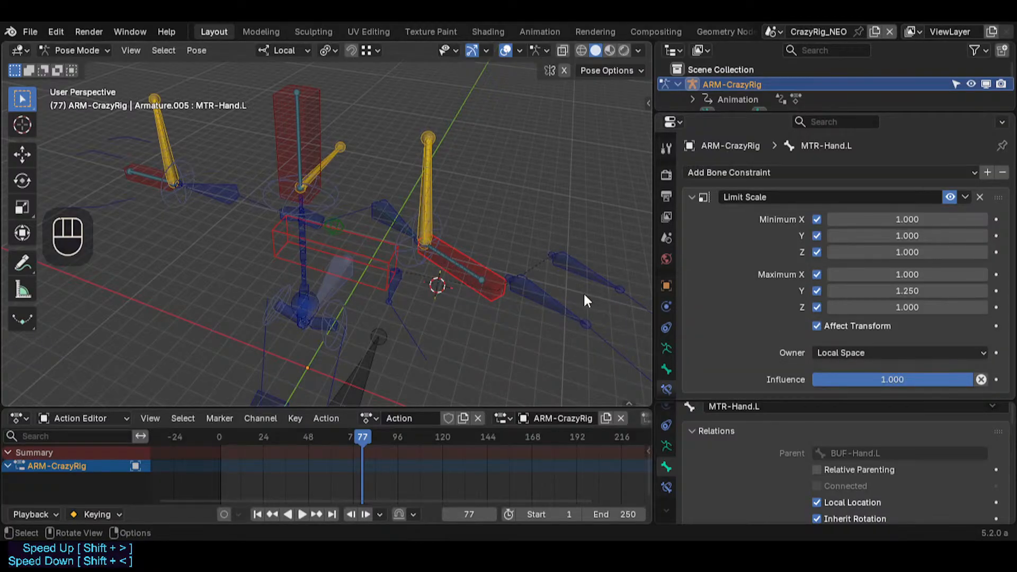
triple_click(477, 267)
triple_click(471, 267)
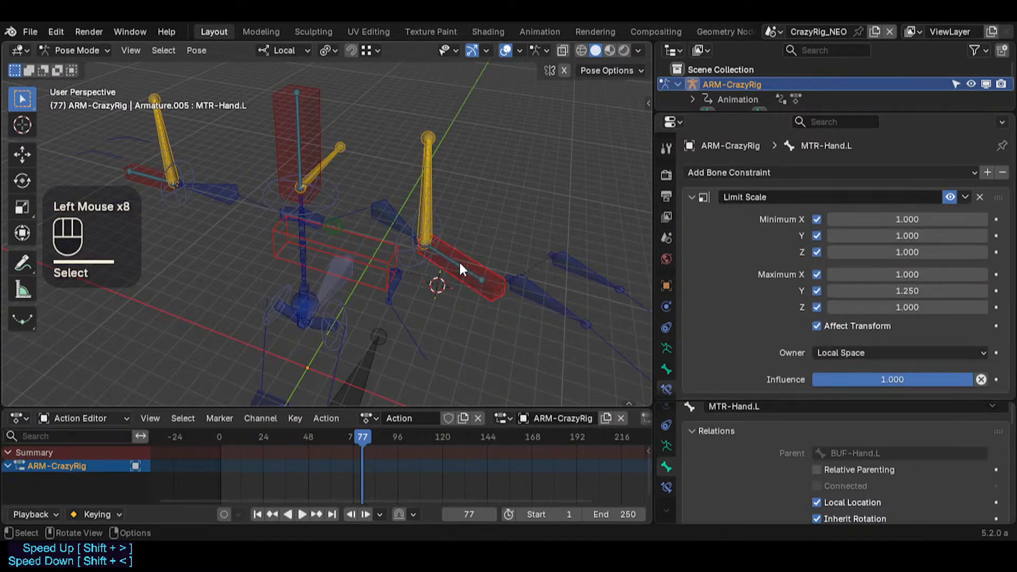
double_click(460, 263)
double_click(460, 263)
click(465, 262)
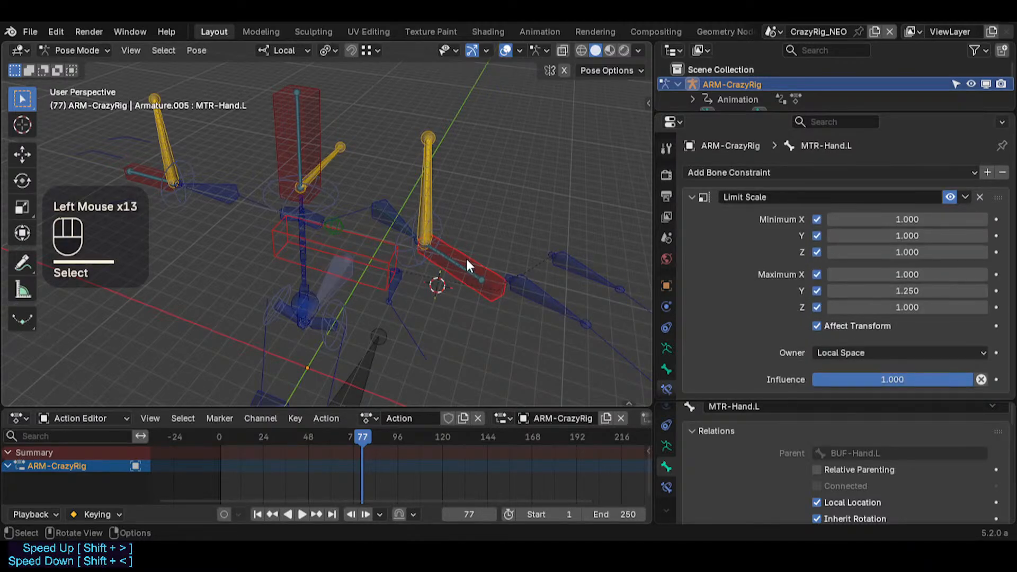
double_click(472, 262)
Step: Clear the pose transforms of MTR-Hand.L
key(s)
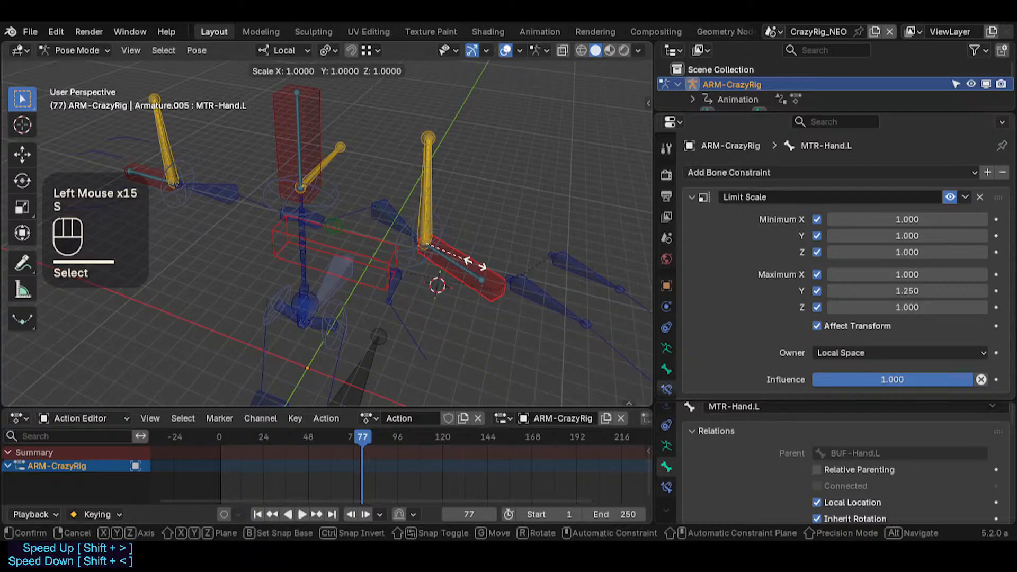
key(Escape)
click(477, 249)
click(478, 249)
key(alt+q)
key(alt+q)
Step: Scale MTR-Hand.L up by a factor of about 2.45
click(477, 243)
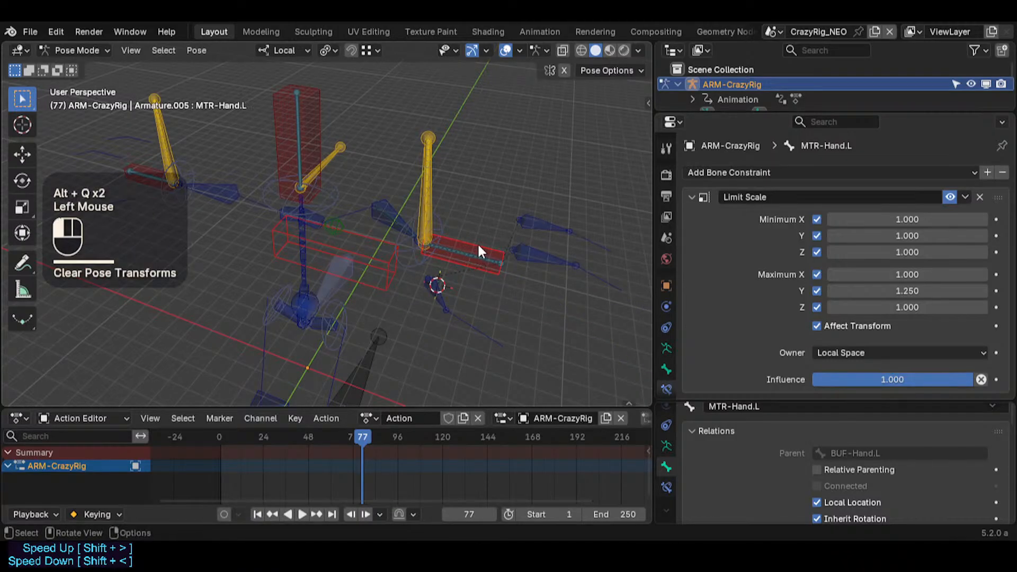
click(478, 243)
key(s)
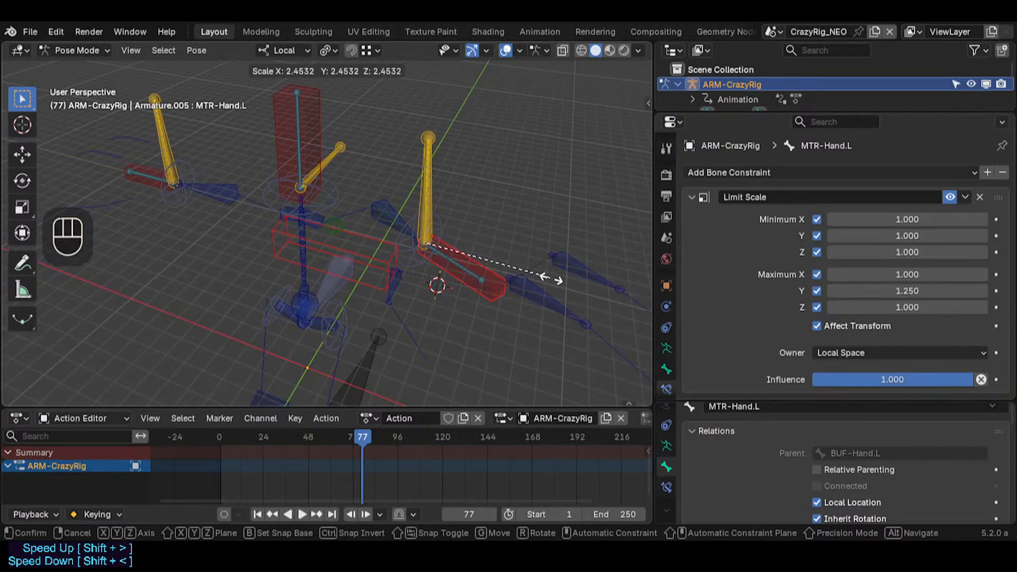
double_click(552, 280)
Step: Select BUF-Hand.L and check the influence of its Limit Rotation constraint
click(462, 269)
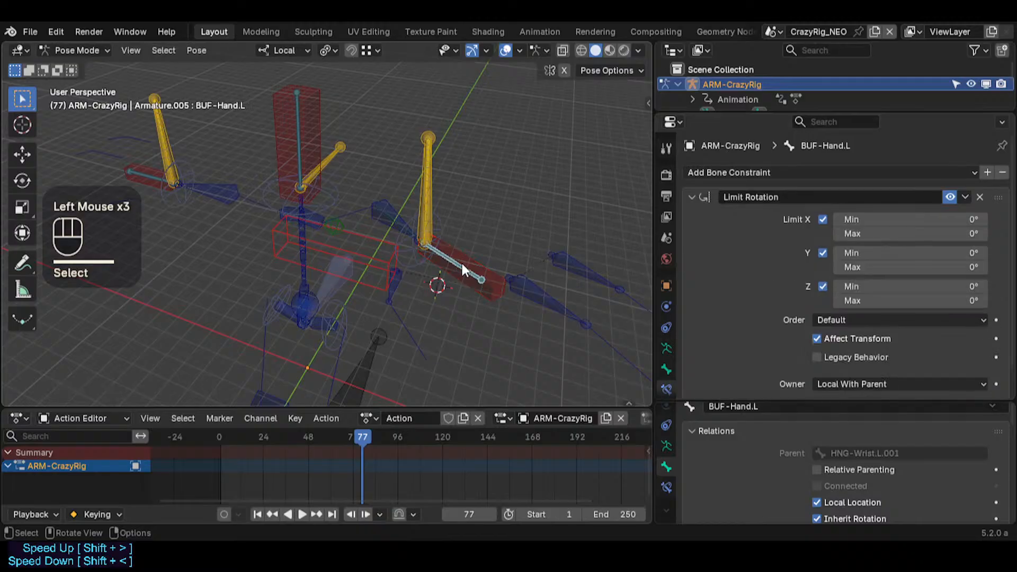
click(507, 278)
click(462, 270)
click(462, 272)
click(462, 271)
scroll(761, 322, down, 3)
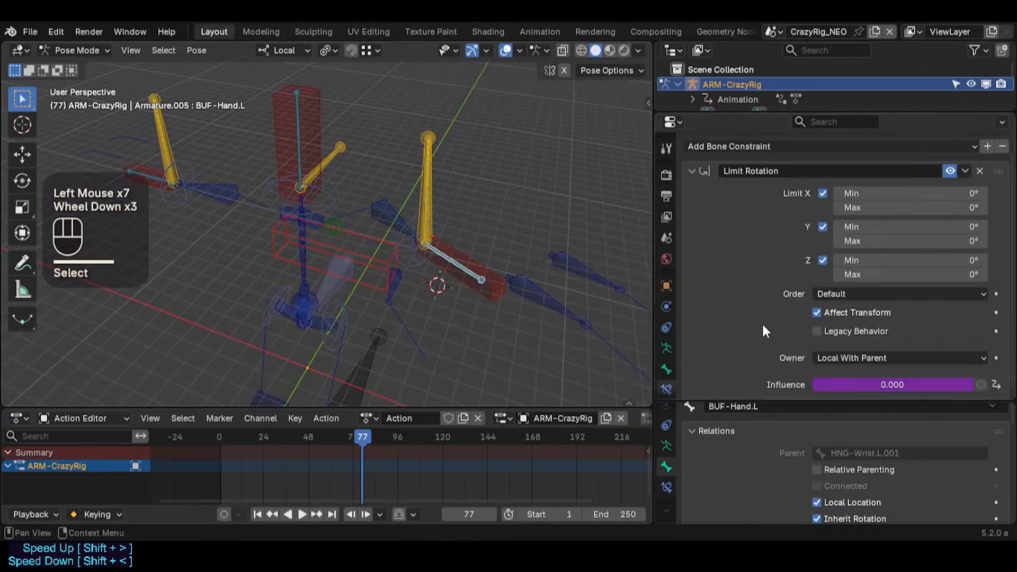
Step: Select MTR-Hand.L and scale it down slightly
double_click(495, 269)
key(s)
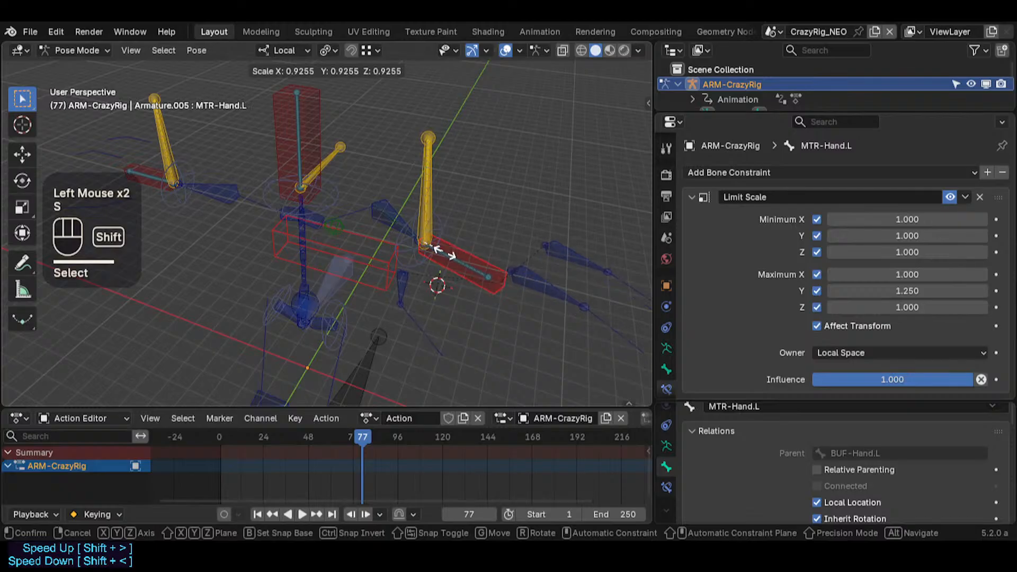
shift+click(457, 262)
Step: Compare the Limit Scale constraint of MTR-Hand.L with the Limit Rotation influence of BUF-Hand.L
click(457, 260)
click(457, 260)
scroll(457, 259, down, 1)
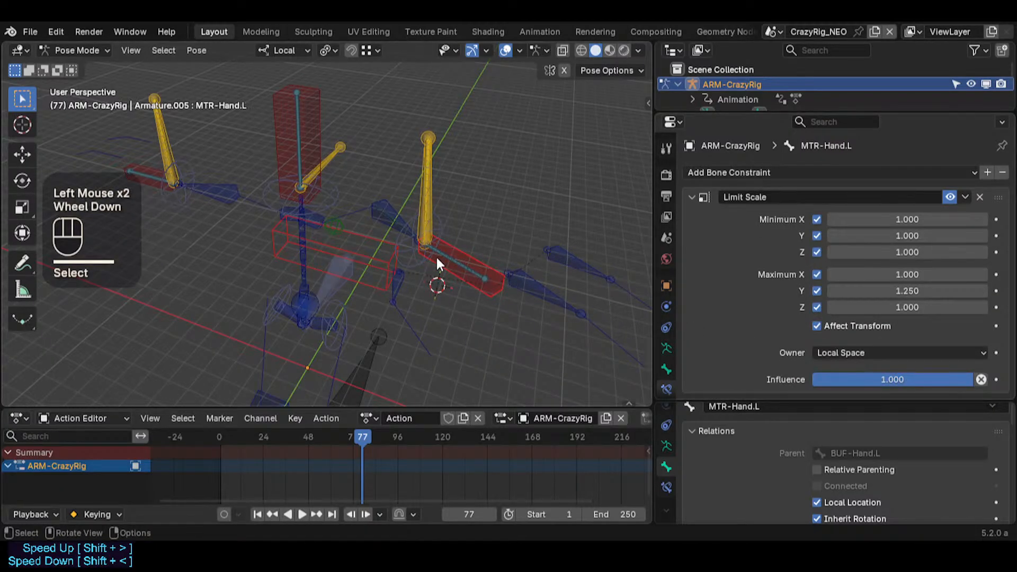
click(457, 257)
click(456, 258)
click(457, 261)
click(458, 261)
click(454, 265)
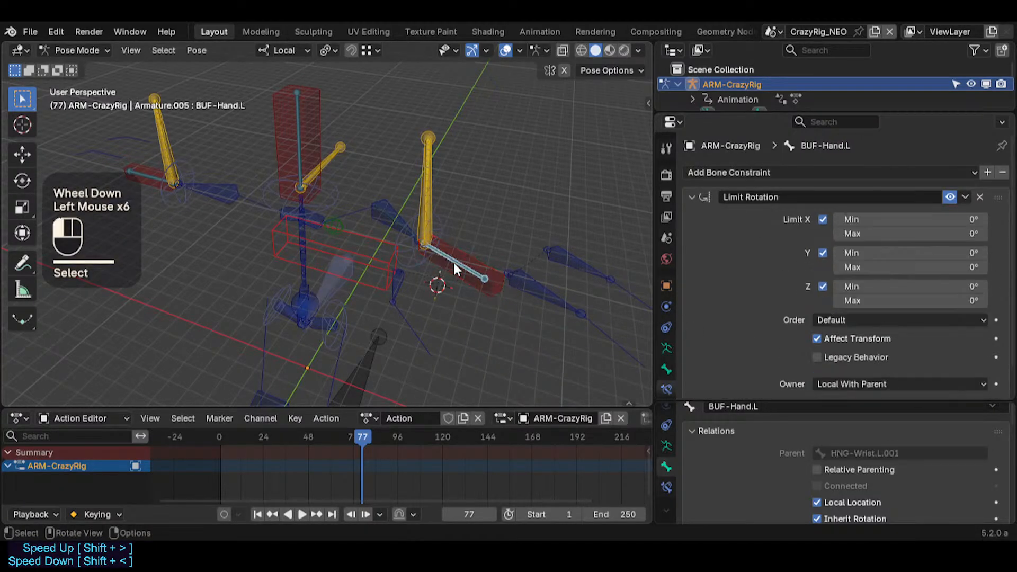
click(464, 266)
click(450, 264)
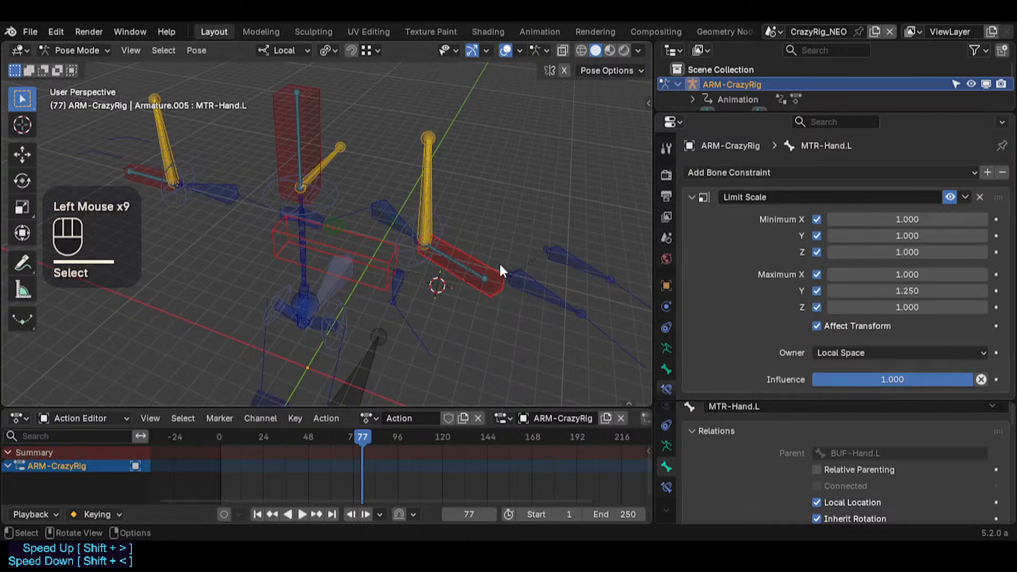
click(475, 269)
click(475, 269)
click(465, 265)
click(465, 266)
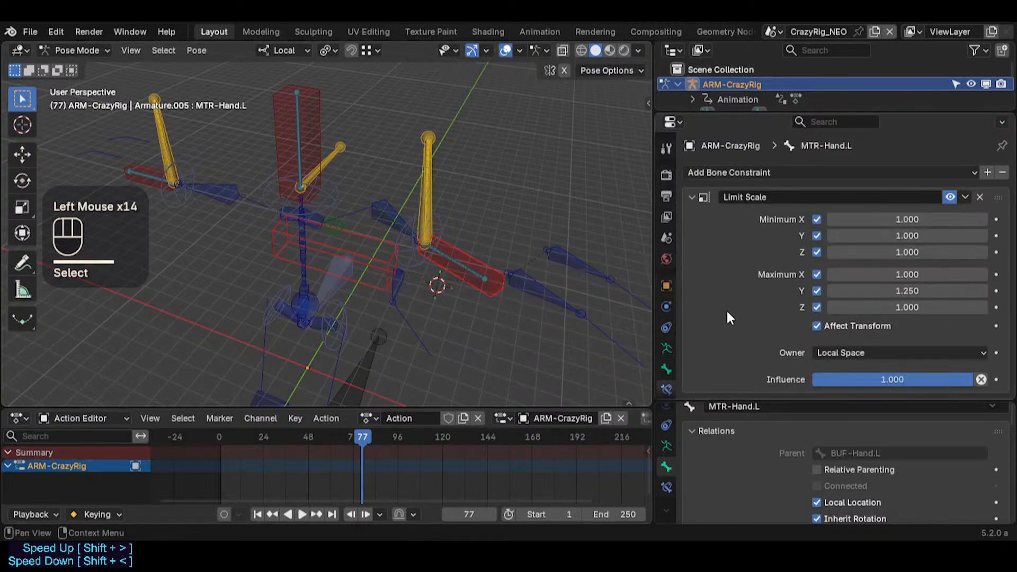
click(463, 266)
scroll(778, 313, down, 2)
scroll(794, 326, down, 2)
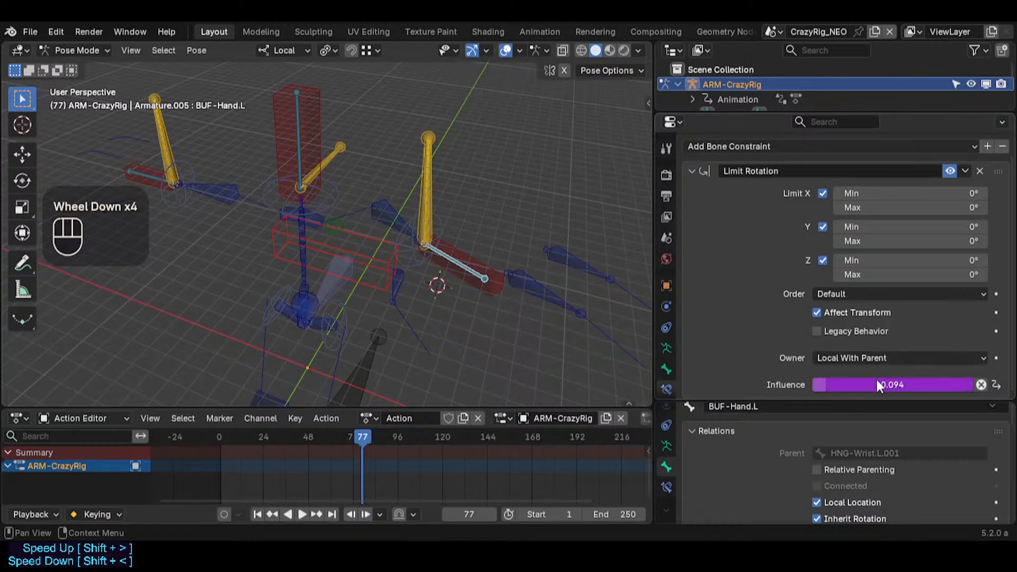
Step: Scale MTR-Hand.L down and back up to its full allowed length
click(479, 264)
key(s)
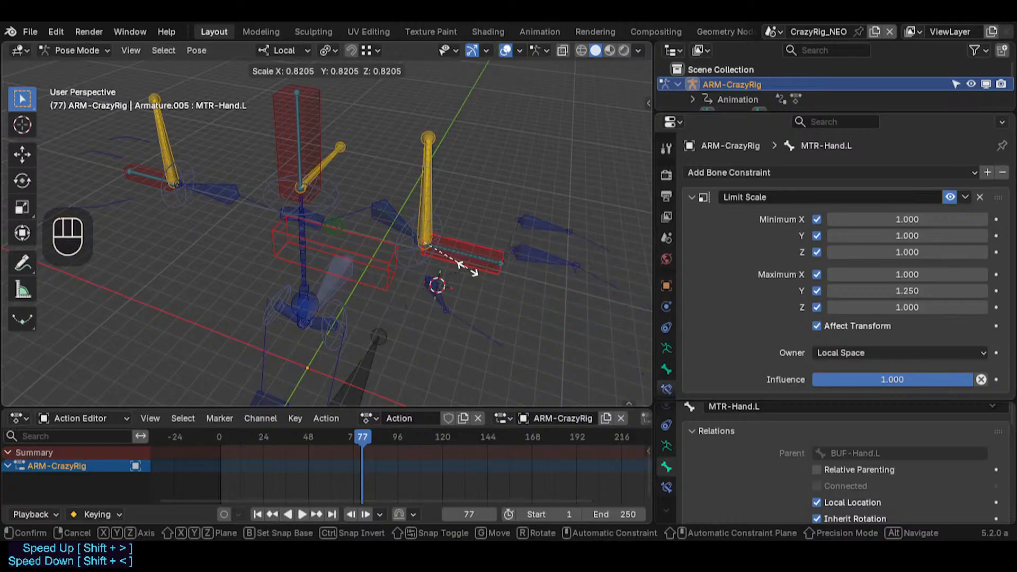
click(481, 272)
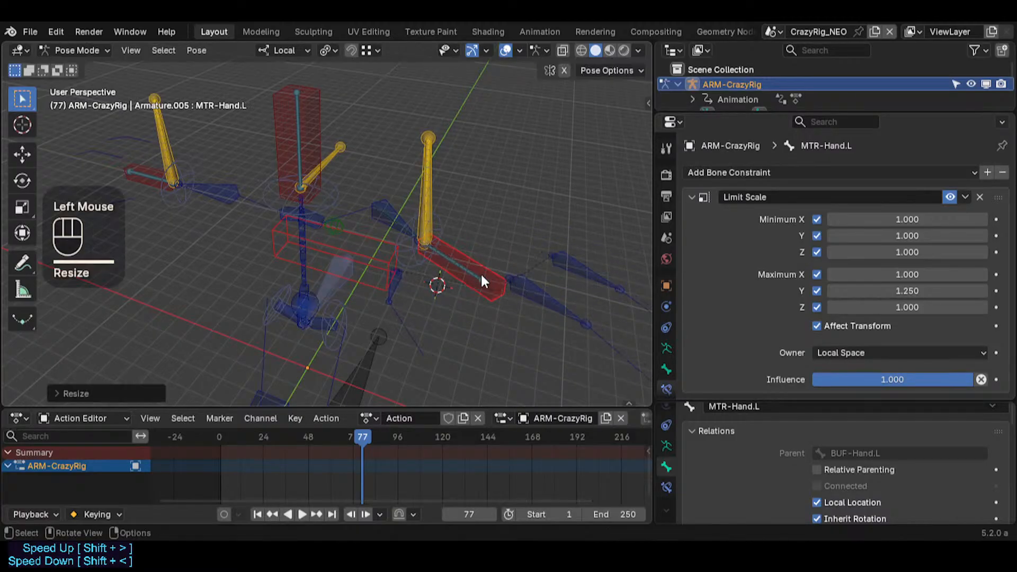
Step: Select BUF-Hand.L and open the driver of its Limit Rotation influence
click(475, 272)
scroll(911, 348, down, 2)
right_click(892, 382)
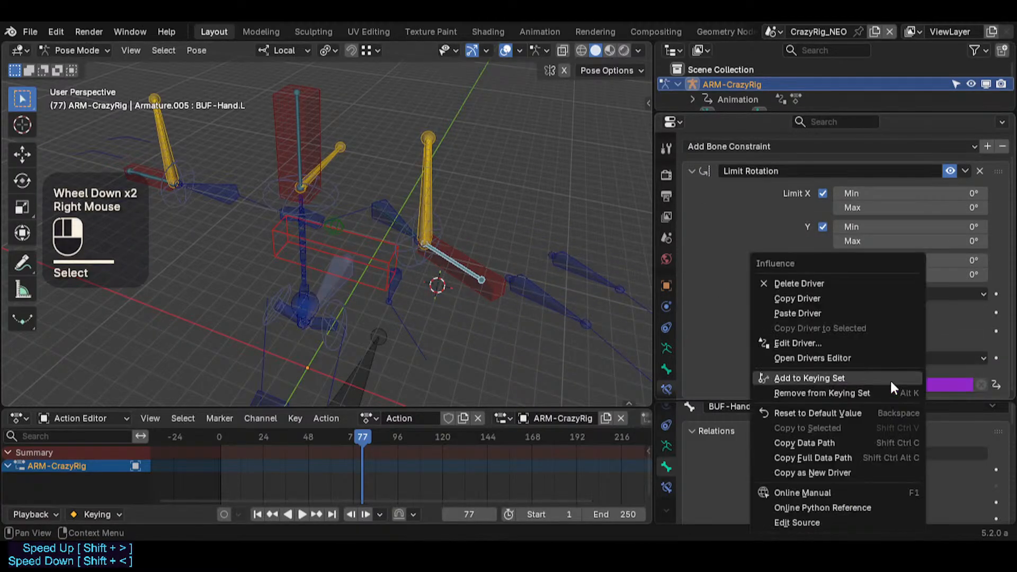
click(826, 340)
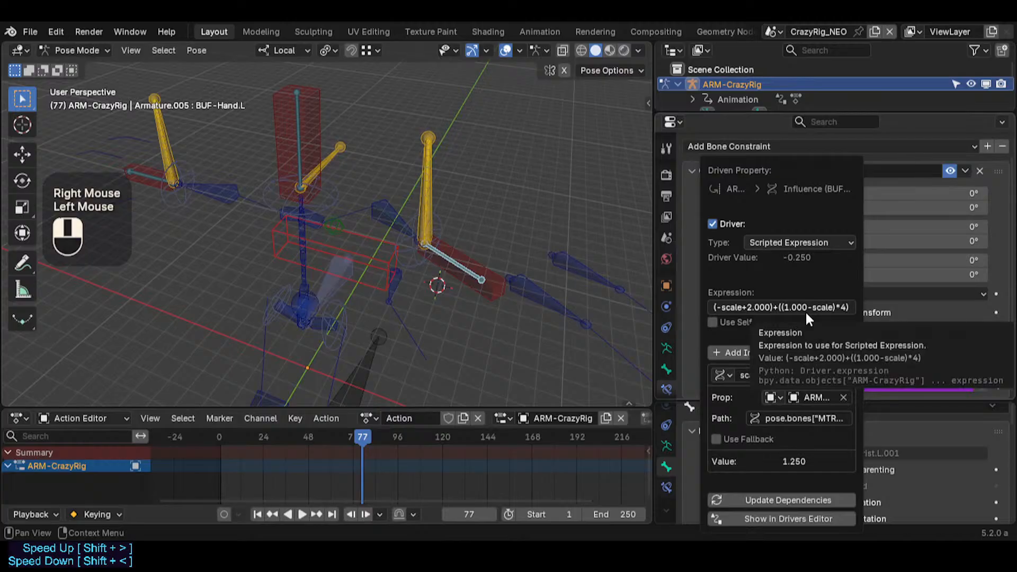
Step: Examine the first term (-scale+2.000) of the influence driver's scripted expression and highlight it
click(790, 307)
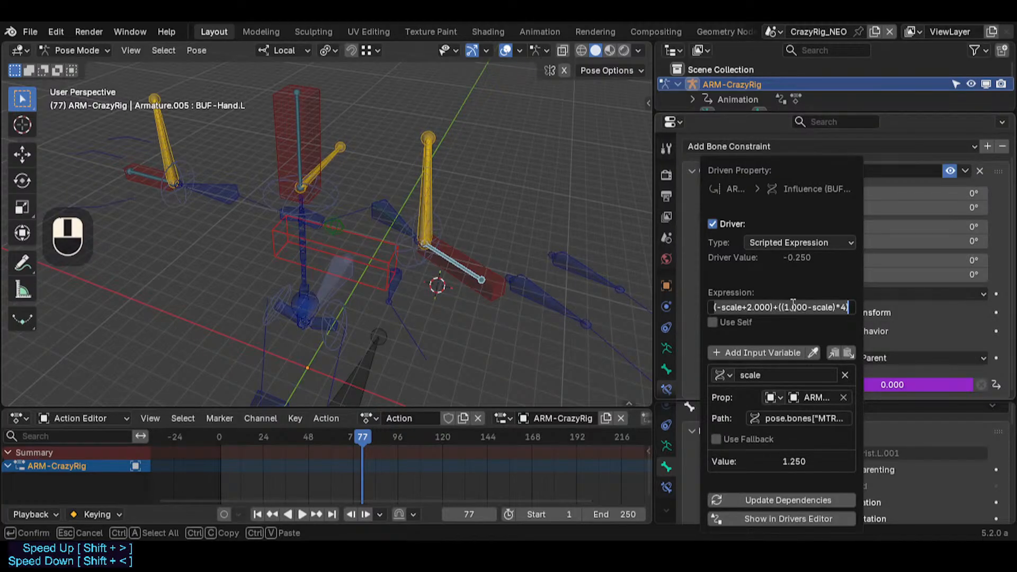
key(Home)
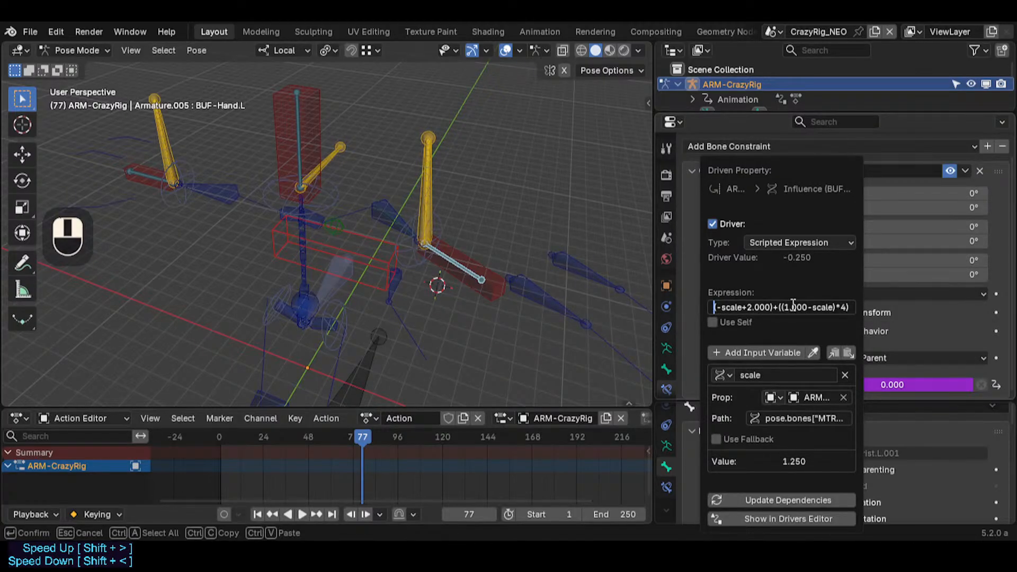
key(Right)
key(Right)
key(Right)
key(Right)
key(Right)
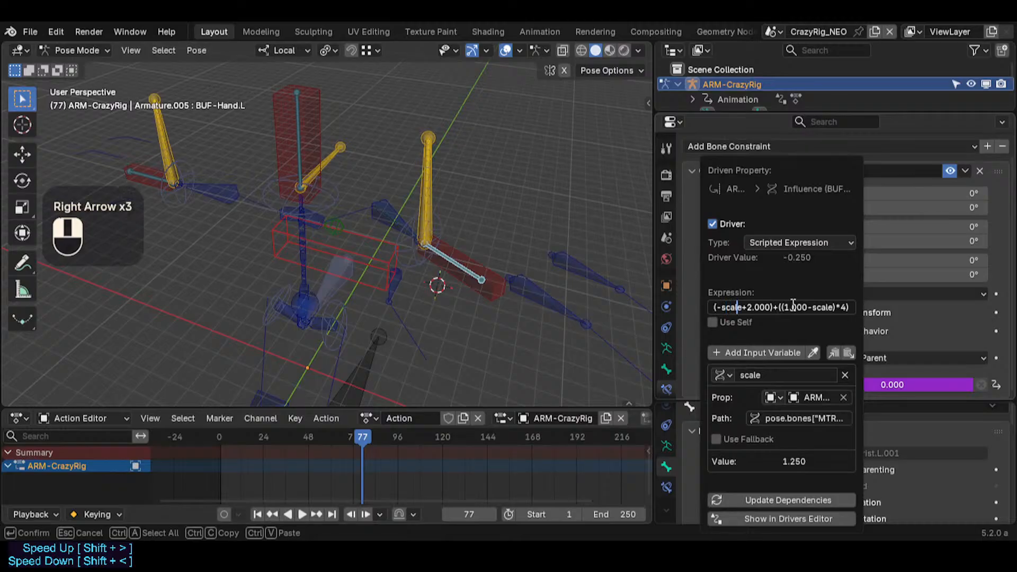
key(Right)
key(Right)
key(Right)
key(Left)
key(Left)
key(Left)
key(Left)
key(Left)
key(Left)
key(Left)
key(Left)
key(Left)
key(Left)
key(Left)
key(Left)
key(Left)
key(Left)
key(Left)
key(Right)
key(Right)
key(Right)
key(Right)
key(Right)
key(Right)
key(Right)
key(Right)
key(Right)
key(Right)
key(Right)
key(Right)
key(Right)
key(Right)
key(Right)
key(Right)
key(Left)
key(Left)
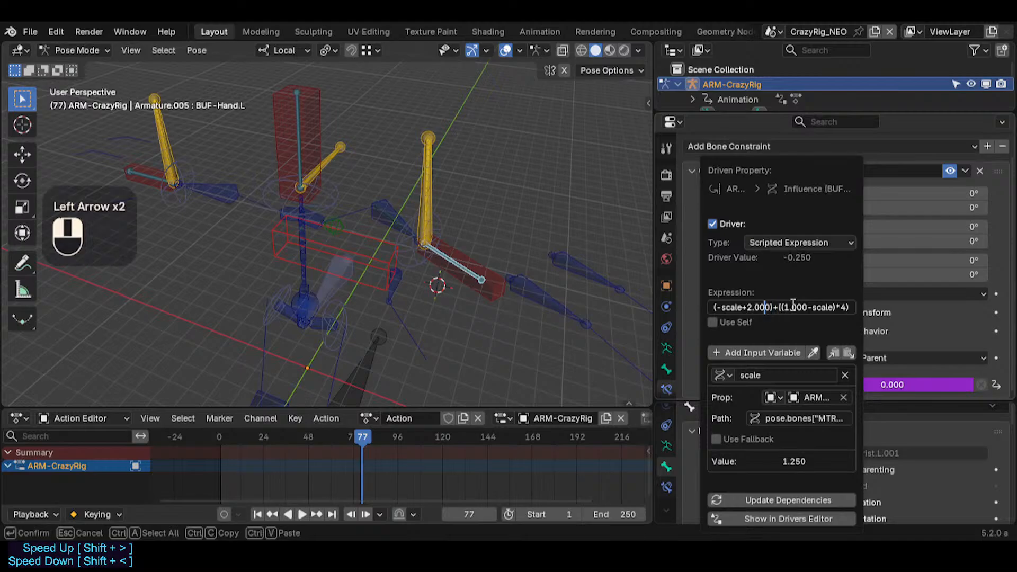
key(Left)
key(Left)
key(Left)
key(Left)
key(Left)
key(Left)
key(Left)
key(Left)
key(Left)
key(Left)
key(Left)
key(Left)
key(Right)
key(Right)
key(Right)
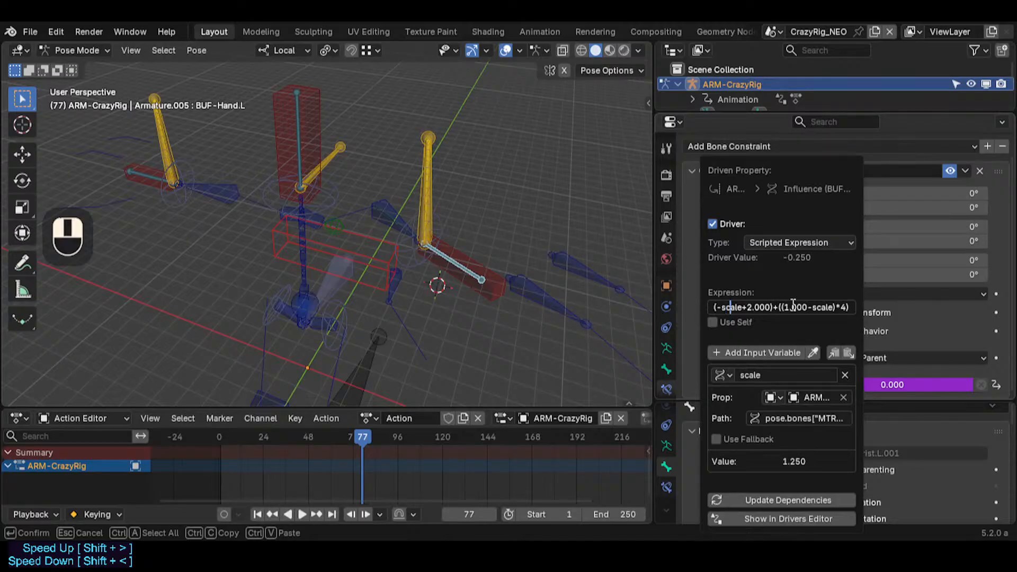
key(Right)
key(Right)
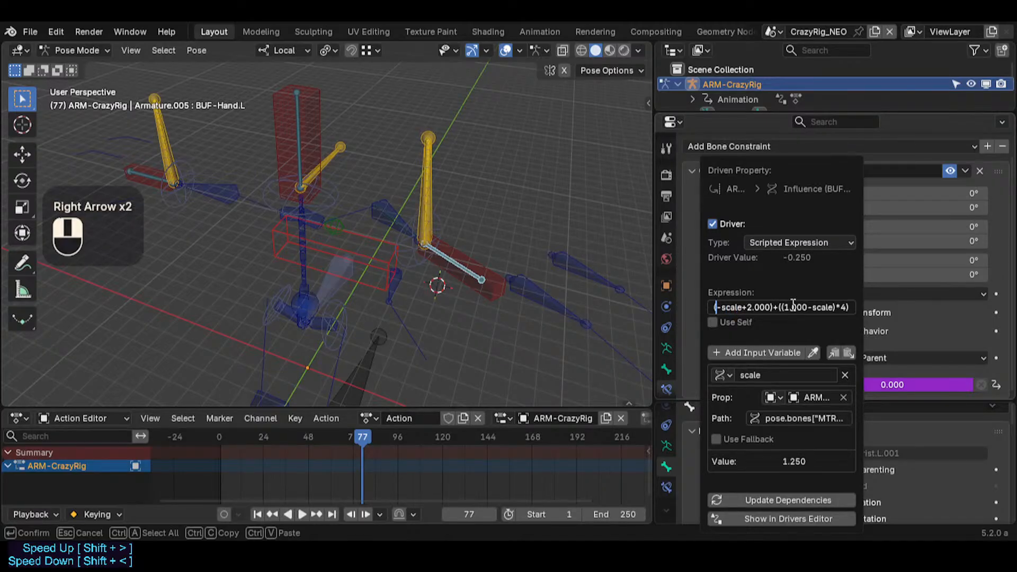
key(Right)
key(Right)
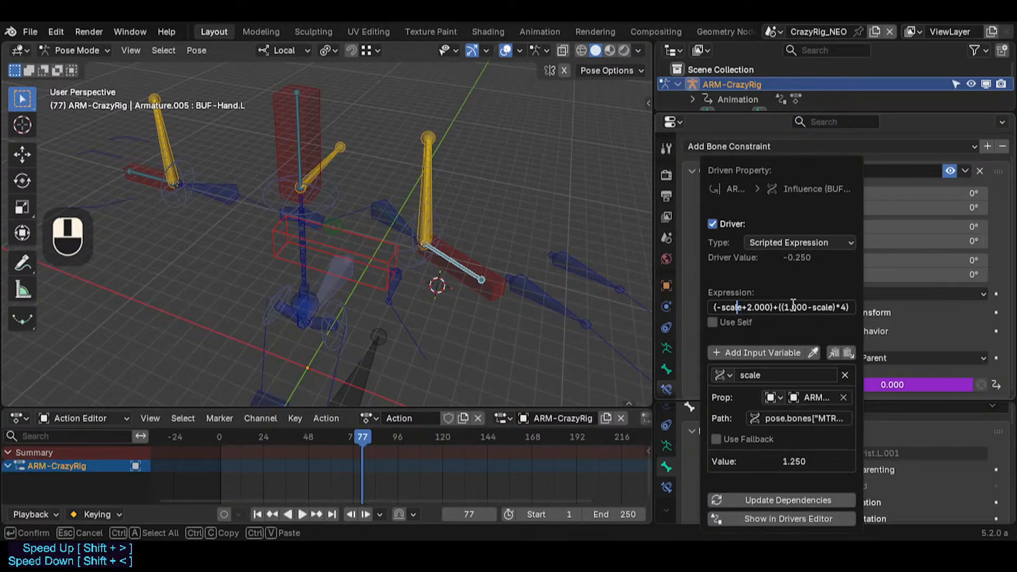
key(Left)
key(Left)
key(Left)
key(Left)
key(Left)
key(Right)
key(Right)
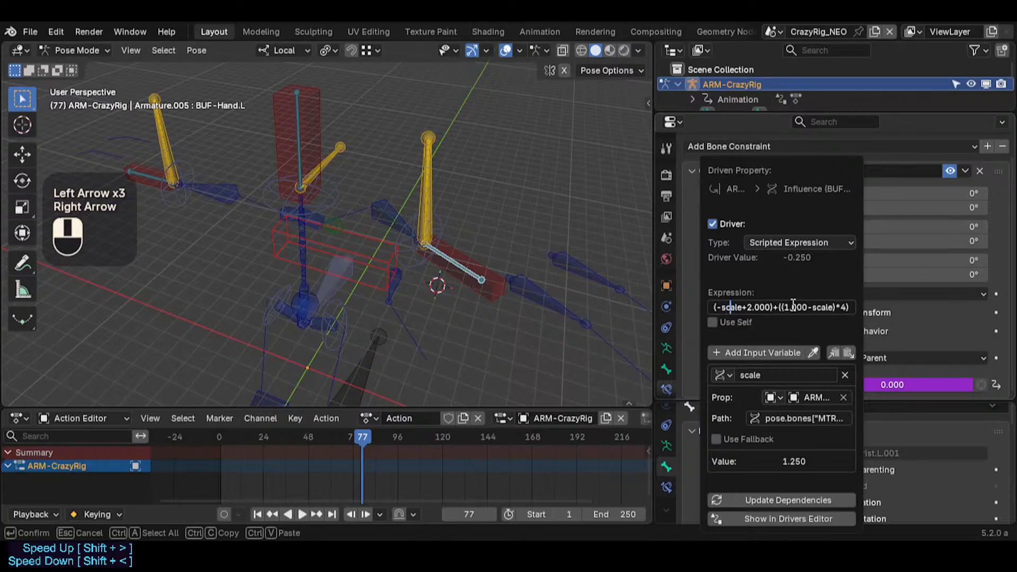
key(Left)
key(Left)
key(Left)
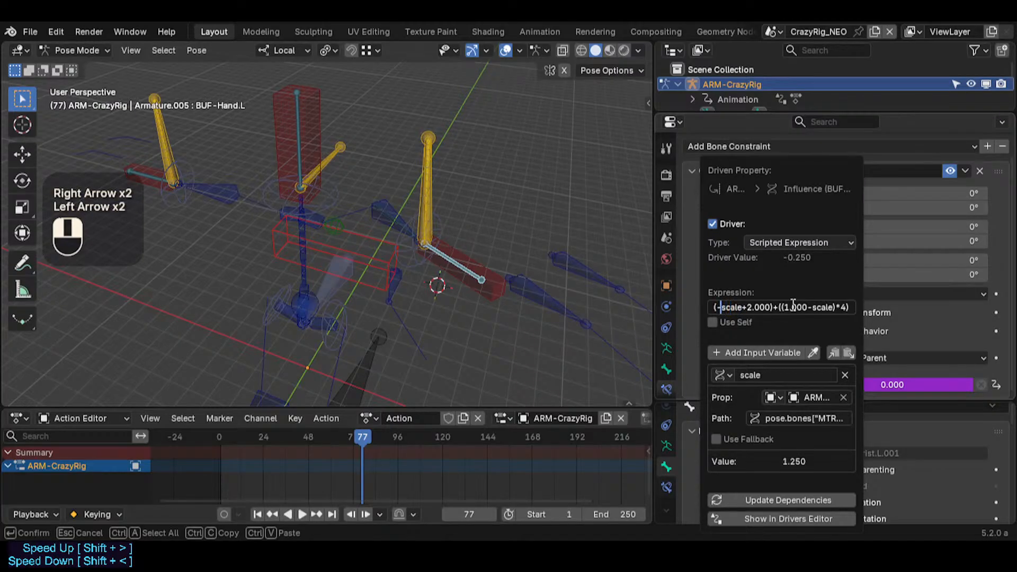
key(Left)
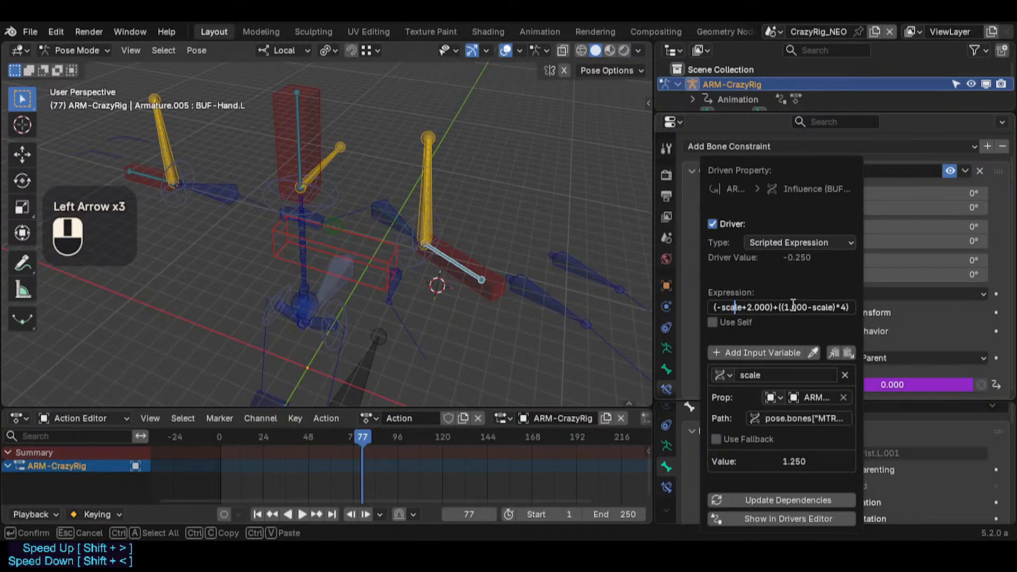
key(Left)
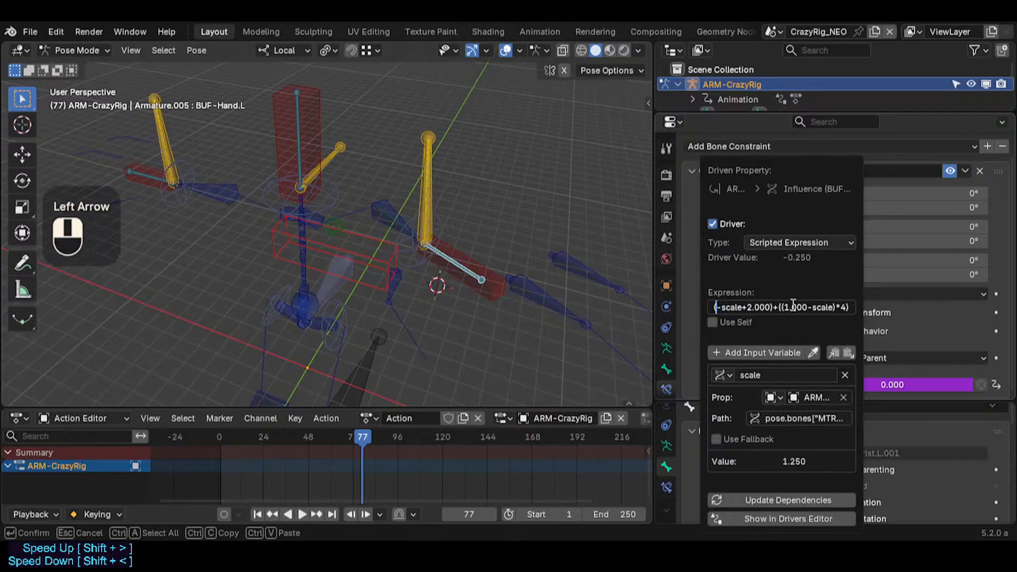
key(Right)
key(Right)
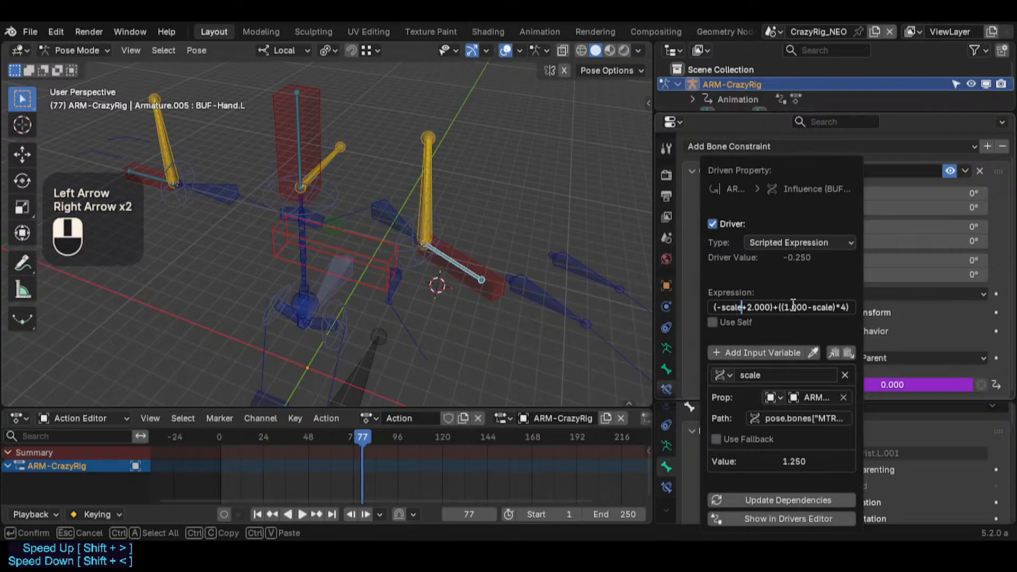
key(Left)
key(Right)
key(Right)
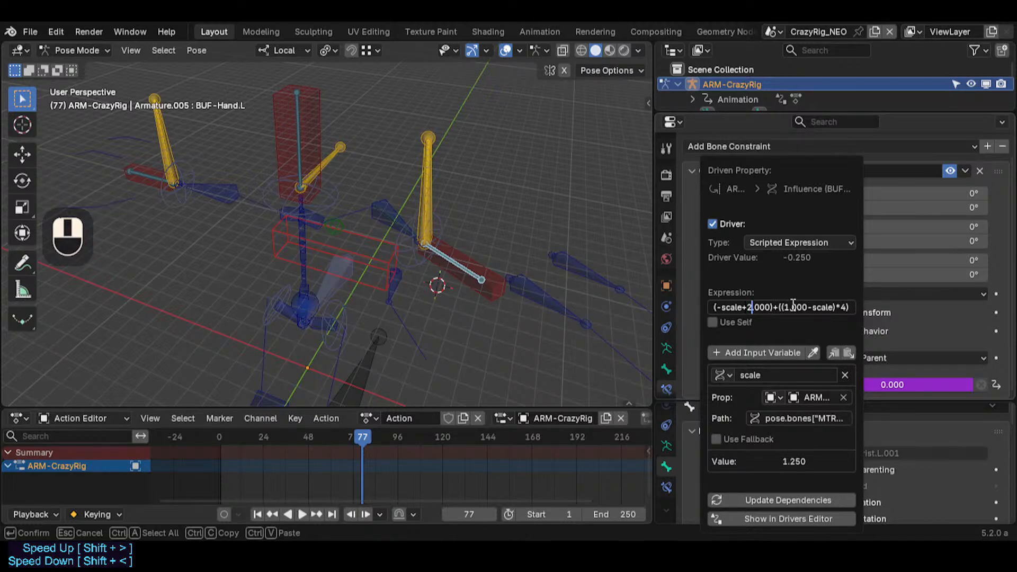
key(Right)
key(Right)
key(Right)
key(Right)
key(Right)
key(Right)
key(shift+Home)
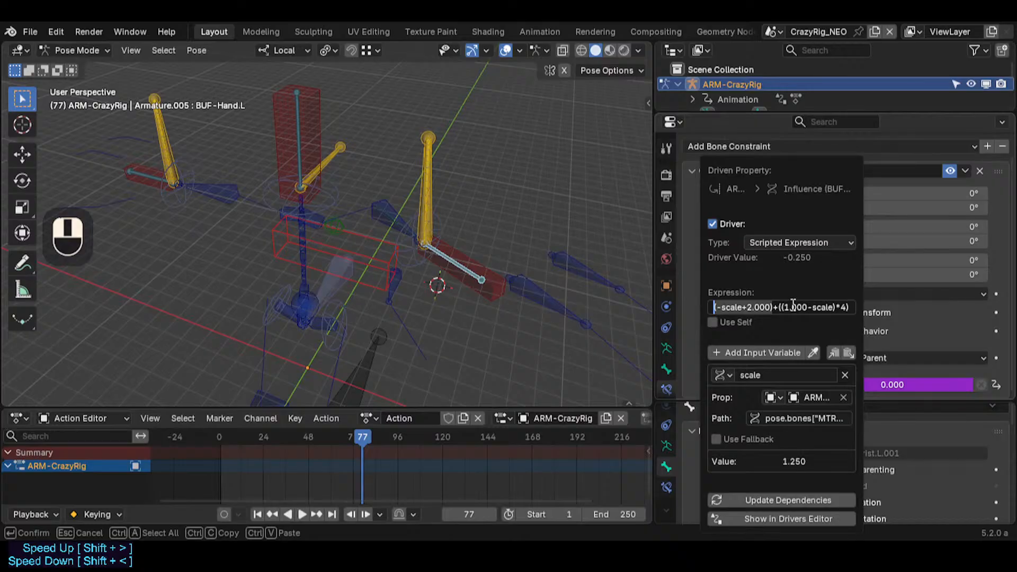
Step: Clear the pose transforms of all the rig's bones
double_click(488, 260)
key(a)
key(alt+q)
key(alt+q)
Step: Reselect BUF-Hand.L and reopen its Limit Rotation influence driver with the rig in its rest pose
click(501, 267)
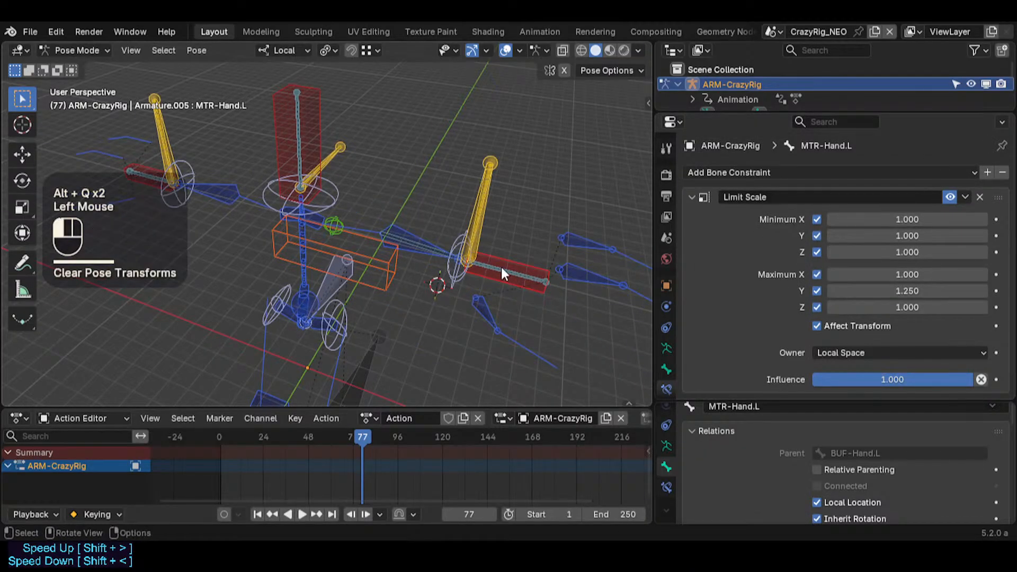
double_click(501, 265)
scroll(832, 373, down, 2)
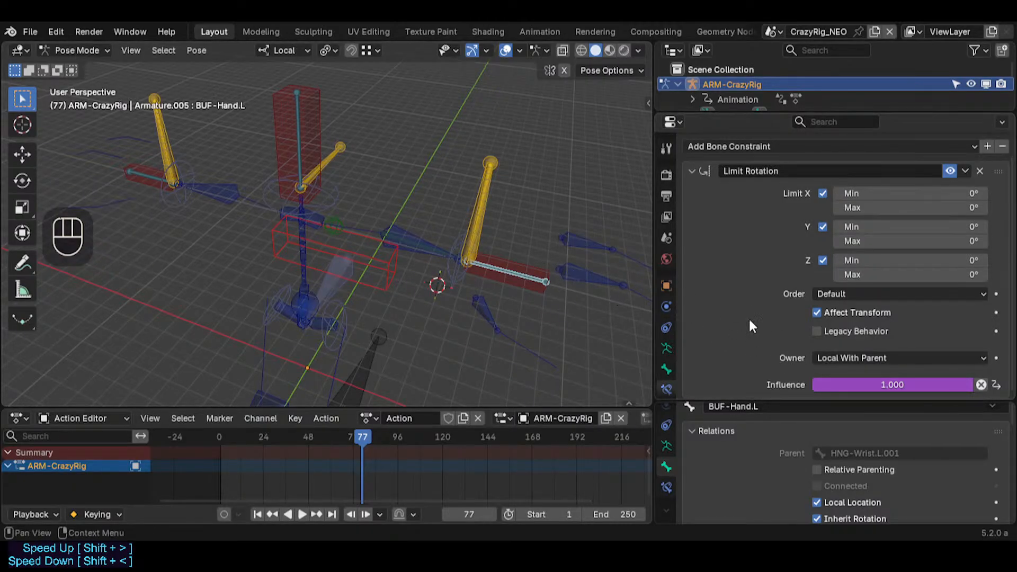
right_click(845, 390)
right_click(847, 385)
click(816, 339)
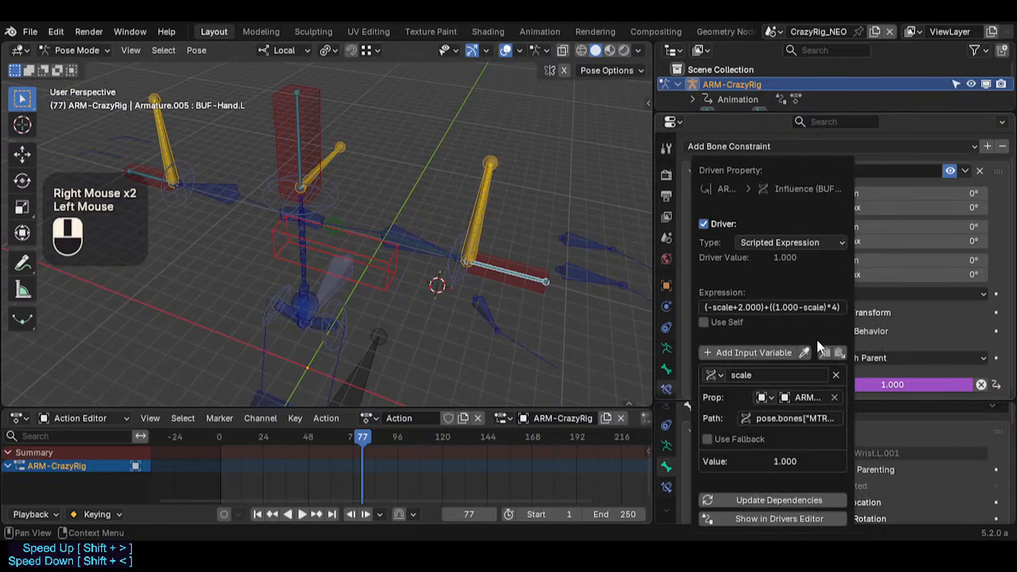
Step: Examine the second term ((1.000-scale)*4) of the influence driver's expression
click(799, 307)
click(768, 307)
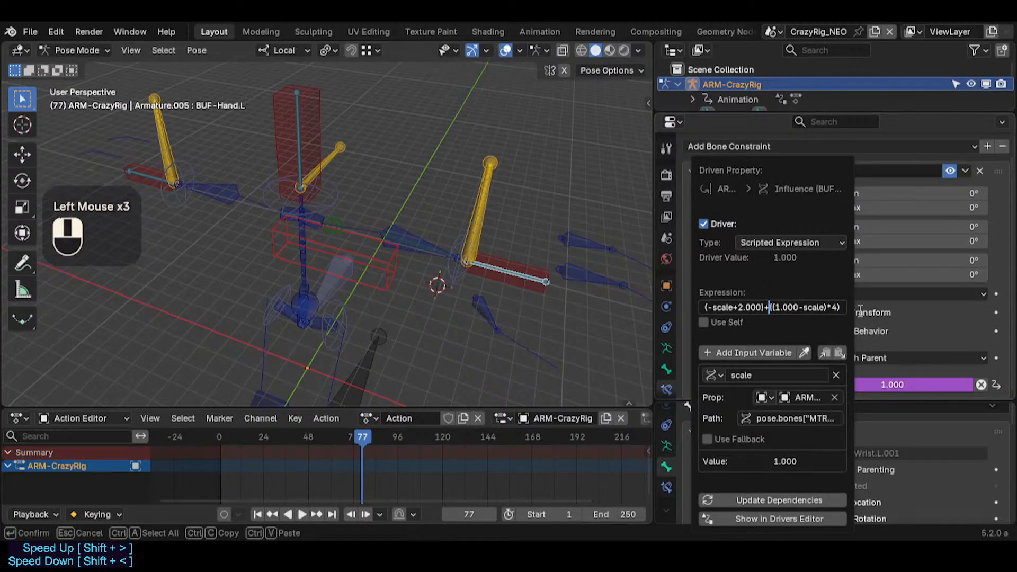
key(Right)
key(Right)
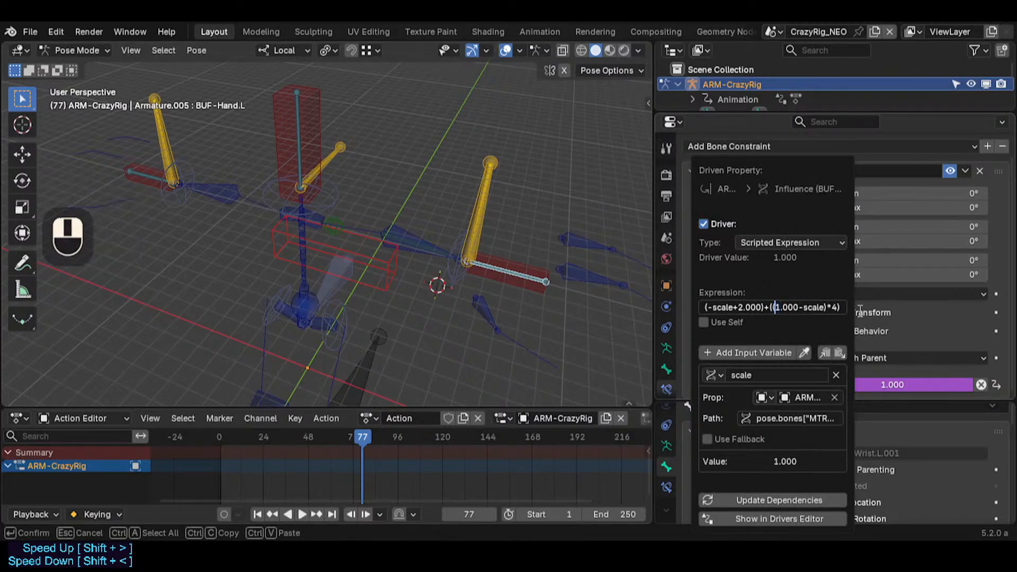
key(Left)
key(Right)
key(Right)
key(Right)
key(Right)
key(Right)
key(Right)
key(Right)
key(Right)
key(Right)
key(Right)
key(Right)
key(Right)
key(Right)
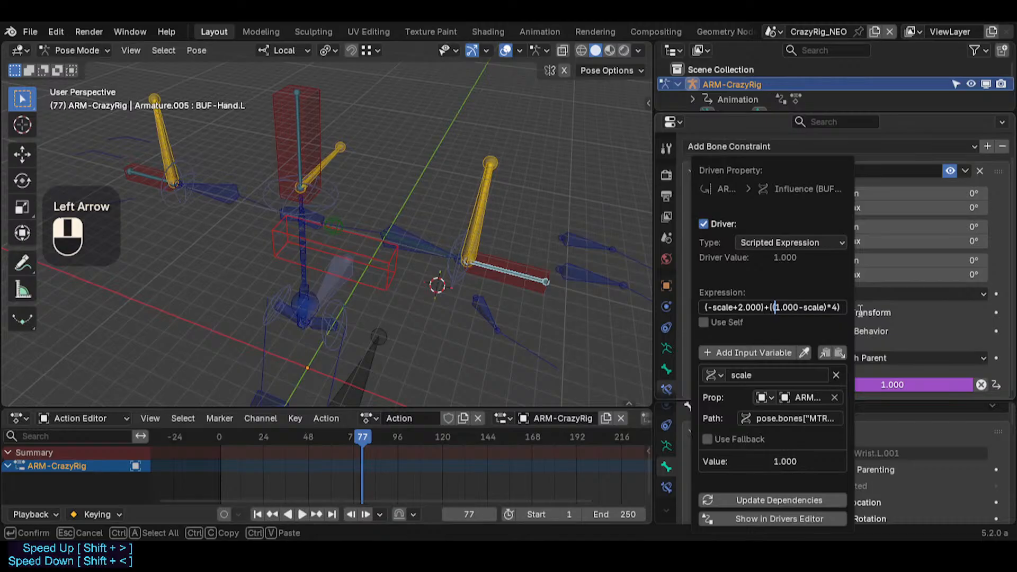
key(Left)
key(Left)
key(Left)
key(Left)
key(Left)
key(Left)
key(Left)
key(Left)
key(Left)
key(Left)
key(Left)
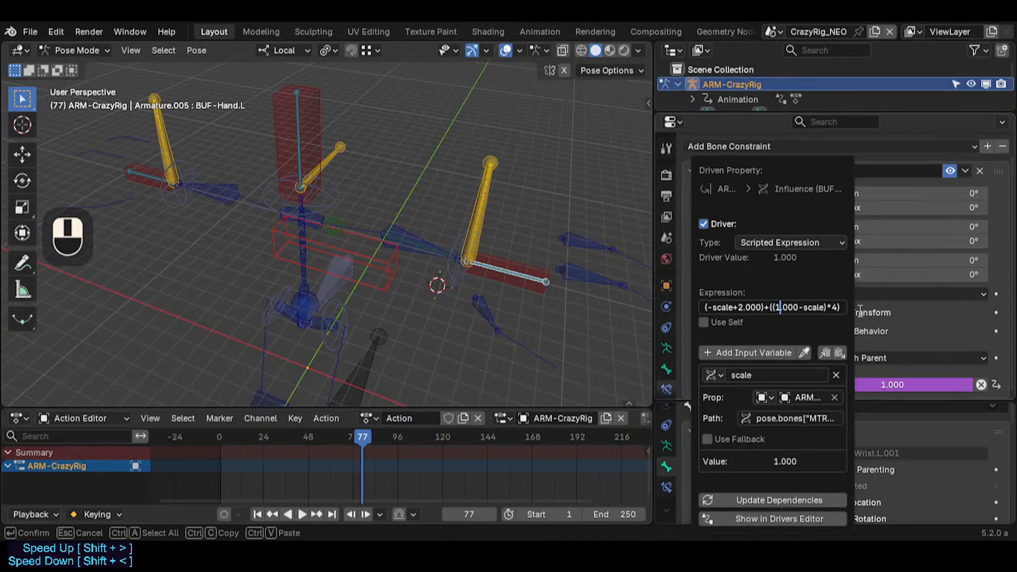
key(Return)
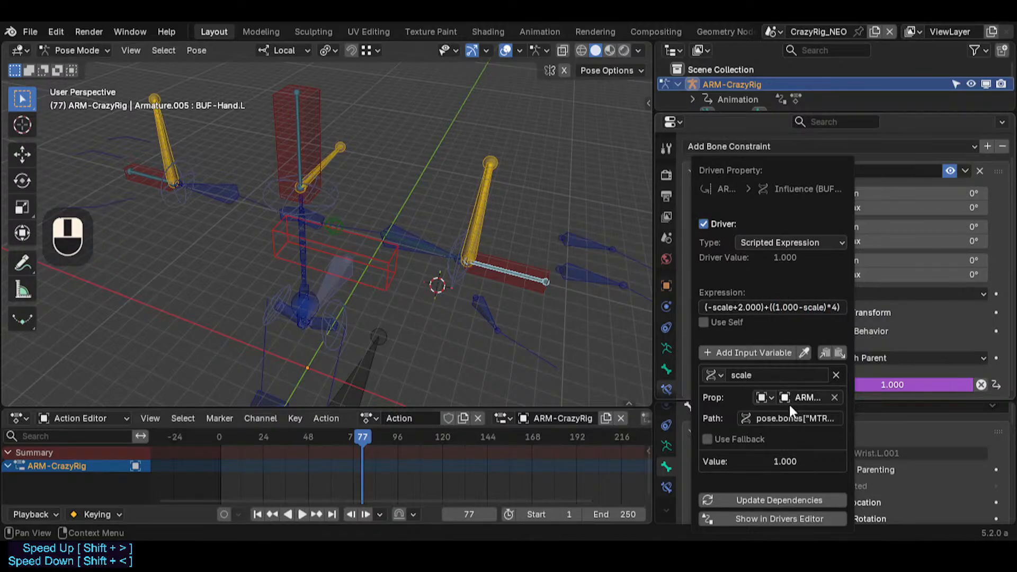
Step: Open the influence driver's scripted expression for editing and highlight 1.000-scale inside the second term
click(742, 495)
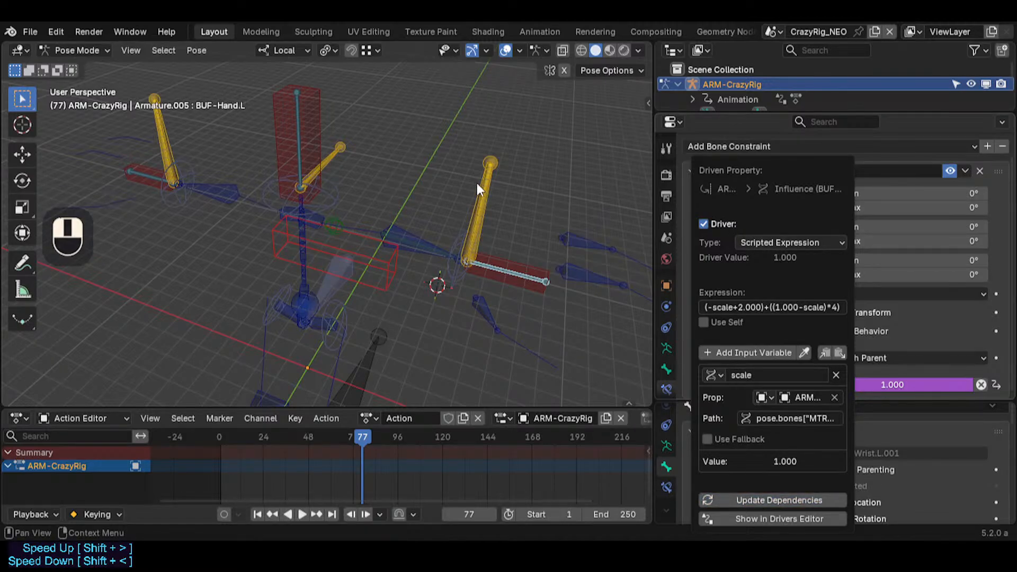
click(793, 307)
click(748, 285)
click(758, 309)
click(774, 308)
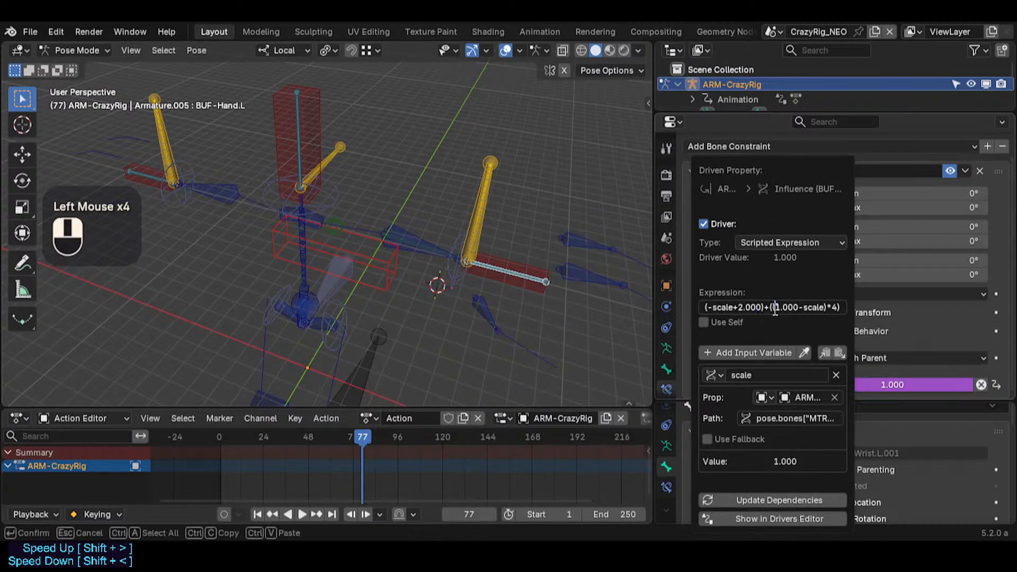
key(Left)
key(Right)
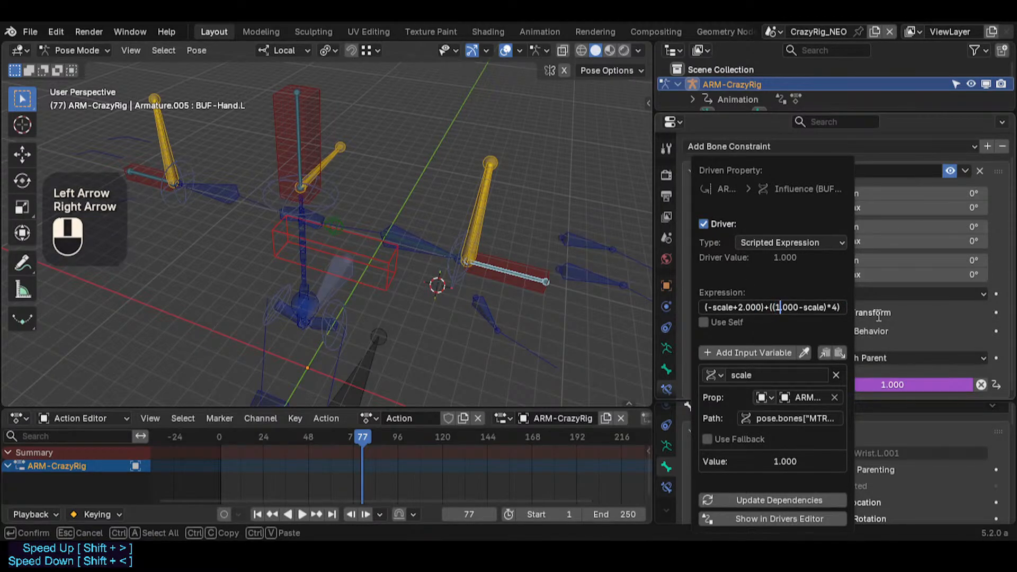
key(Right)
key(Left)
key(Left)
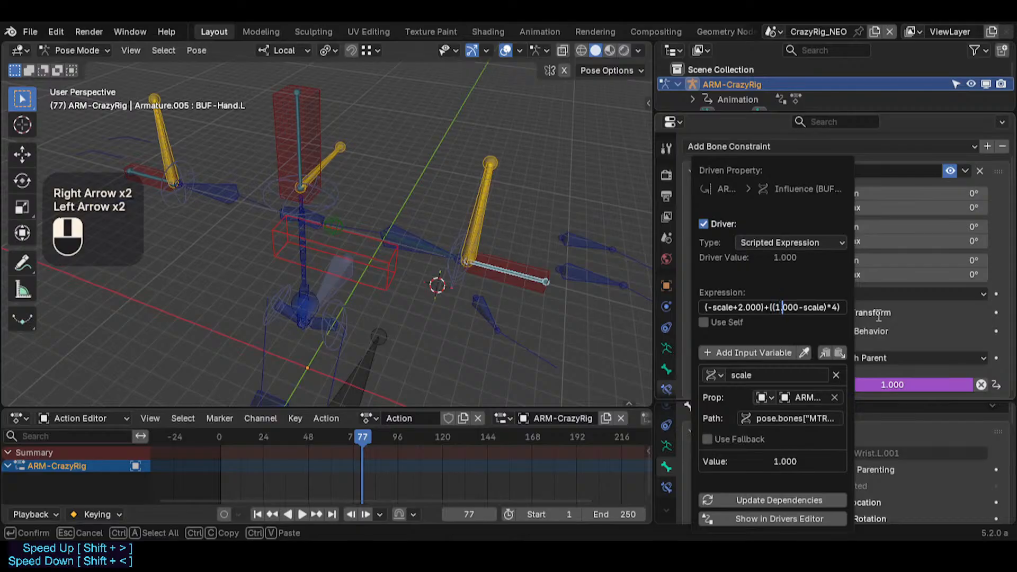
key(Left)
key(Right)
key(Right)
key(Right)
key(Right)
key(Right)
key(Right)
key(Right)
key(Right)
key(Right)
key(Right)
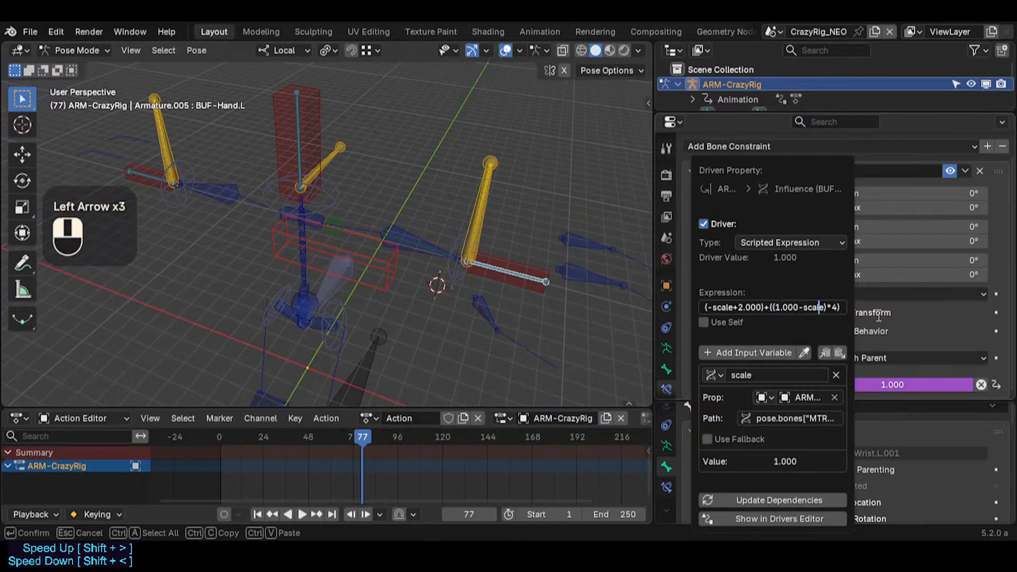
key(Right)
key(shift+Left)
key(shift+Left)
key(shift+Left)
key(shift+Left)
key(shift+Left)
key(shift+Left)
key(shift+Left)
key(shift+Left)
key(shift+Left)
key(shift+Left)
key(shift+Left)
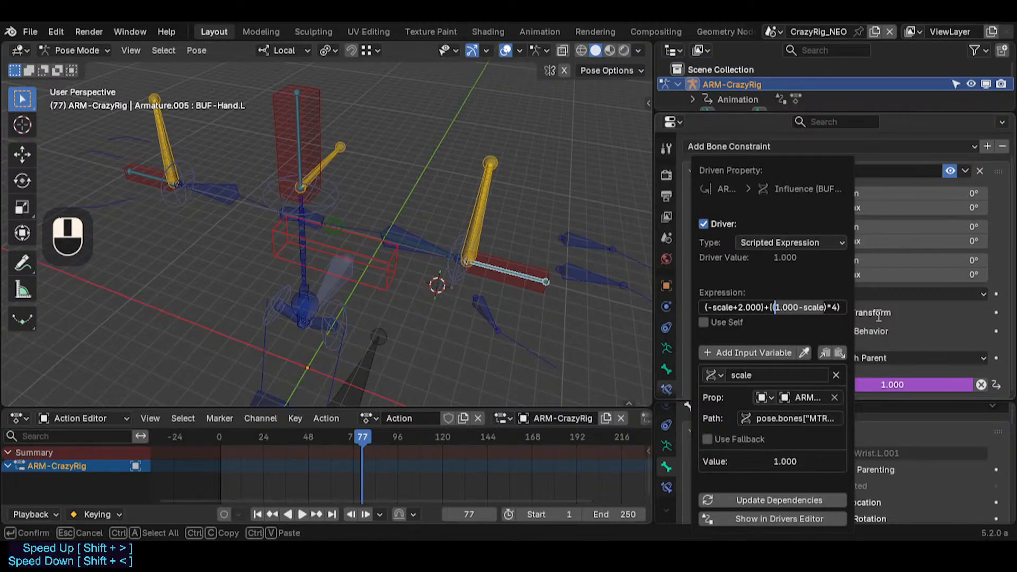
Step: Examine the inner parentheses (1.000-scale) of the second term, from the closing parenthesis back to the subtraction
key(Right)
key(Right)
key(Right)
key(Right)
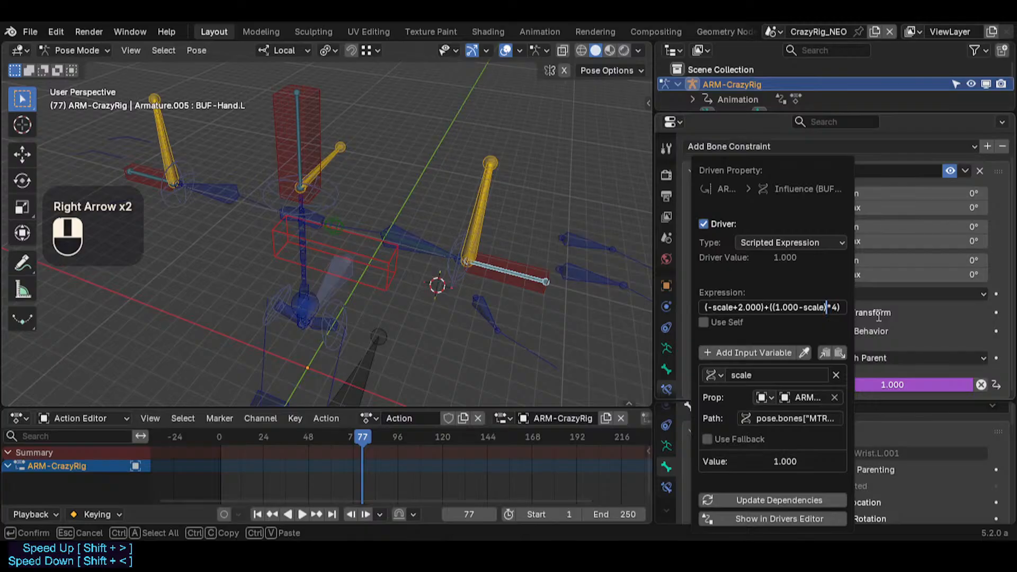
key(Left)
key(Left)
key(Left)
key(Left)
key(Left)
key(Left)
key(Left)
key(Left)
key(Left)
key(Left)
key(Left)
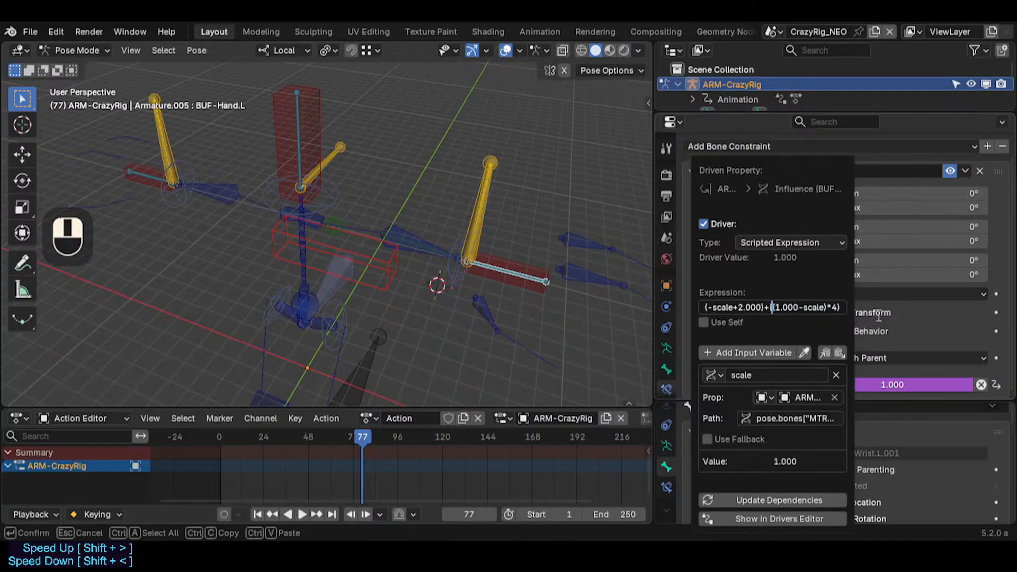
key(Left)
key(Left)
key(Left)
key(Left)
key(Left)
key(Left)
key(Left)
key(Left)
key(Left)
key(Left)
key(Left)
key(Left)
key(Left)
key(Right)
key(Right)
key(Right)
key(Right)
key(Left)
key(Right)
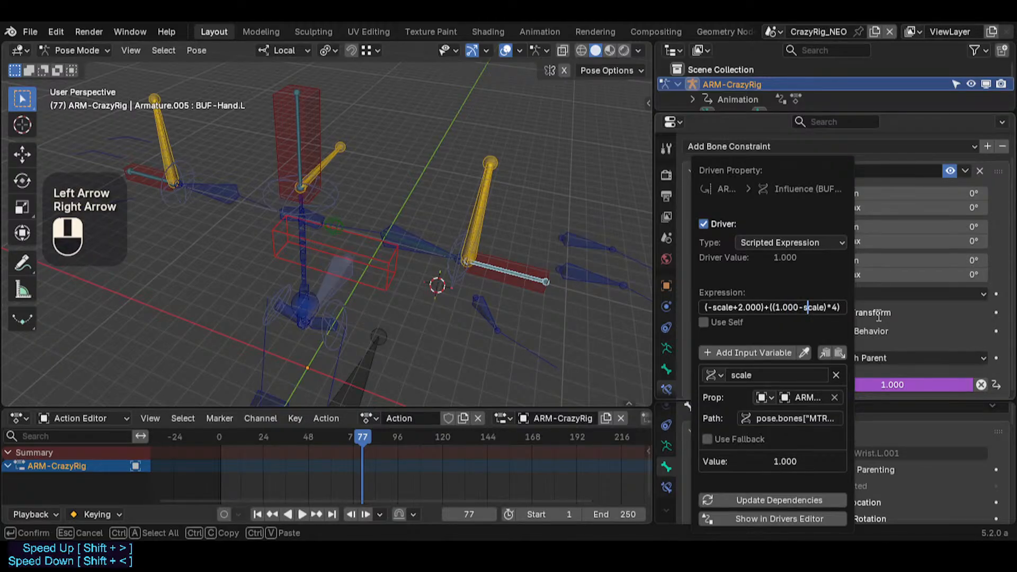
Step: Examine the *4 multiplier applied to (1.000-scale) at the end of the driver expression
key(Left)
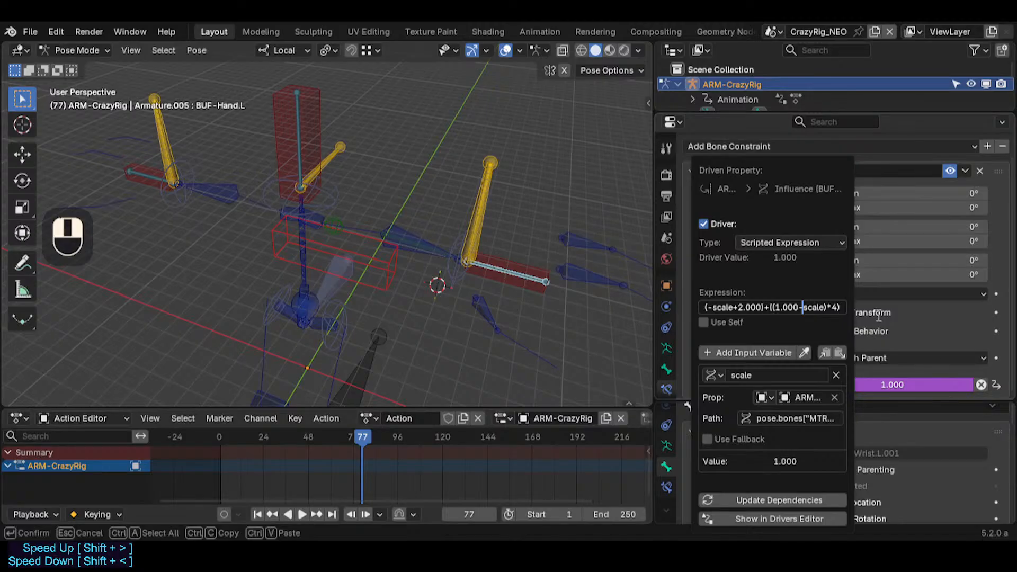
key(Right)
key(Right)
key(Right)
key(Right)
key(Right)
key(Right)
key(Right)
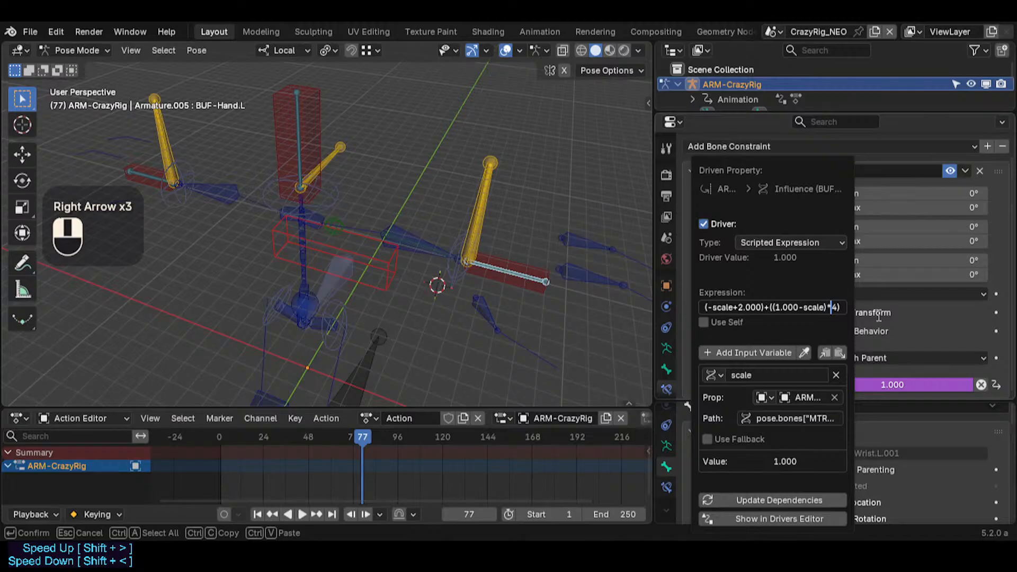
key(Right)
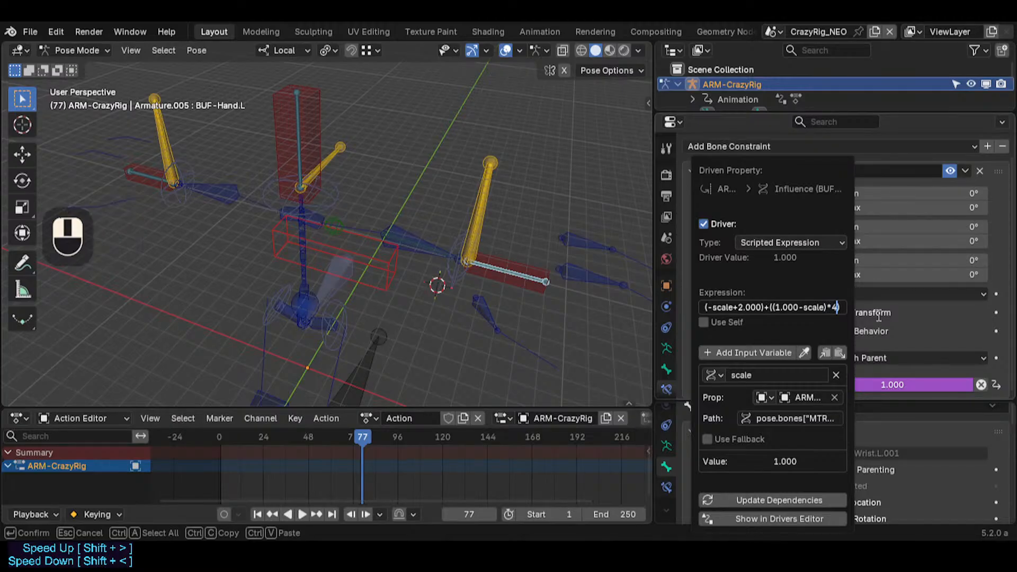
Step: Compare the 1.000 constant with the scale variable subtracted from it in the second term
key(Left)
key(Left)
key(Left)
key(Left)
key(Left)
key(Left)
key(Left)
key(Left)
key(Left)
key(Left)
key(Left)
key(Left)
key(Left)
key(Left)
key(Right)
key(Right)
key(Right)
key(Left)
key(Left)
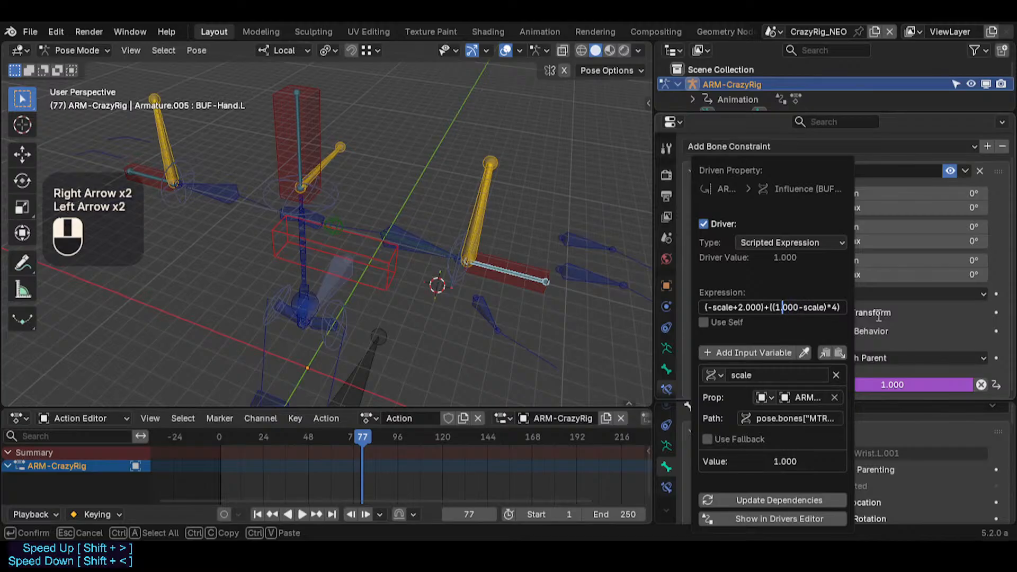
key(Right)
key(Right)
key(Right)
key(Right)
key(Right)
key(Right)
key(Left)
key(Left)
key(Left)
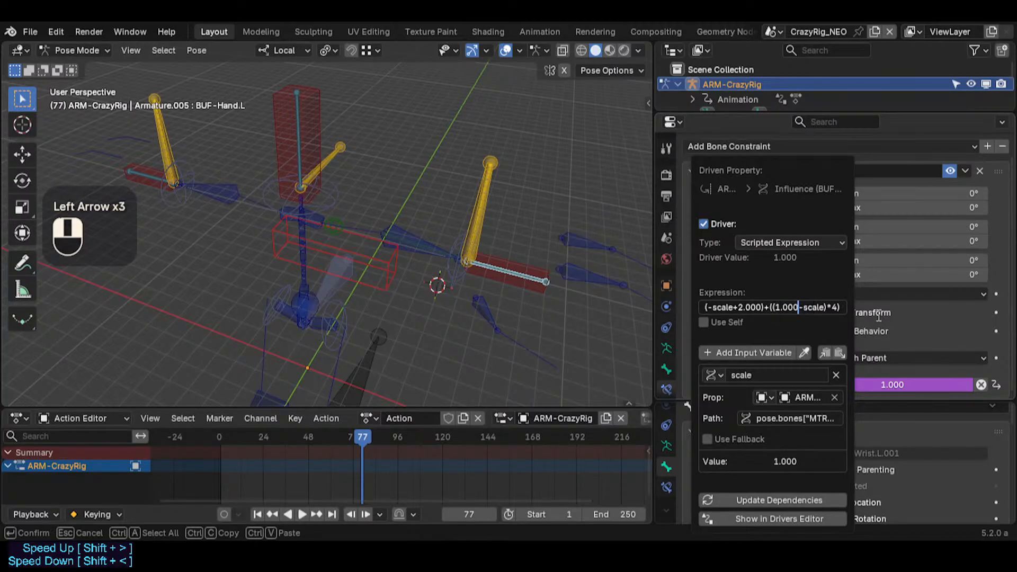
key(Right)
key(Left)
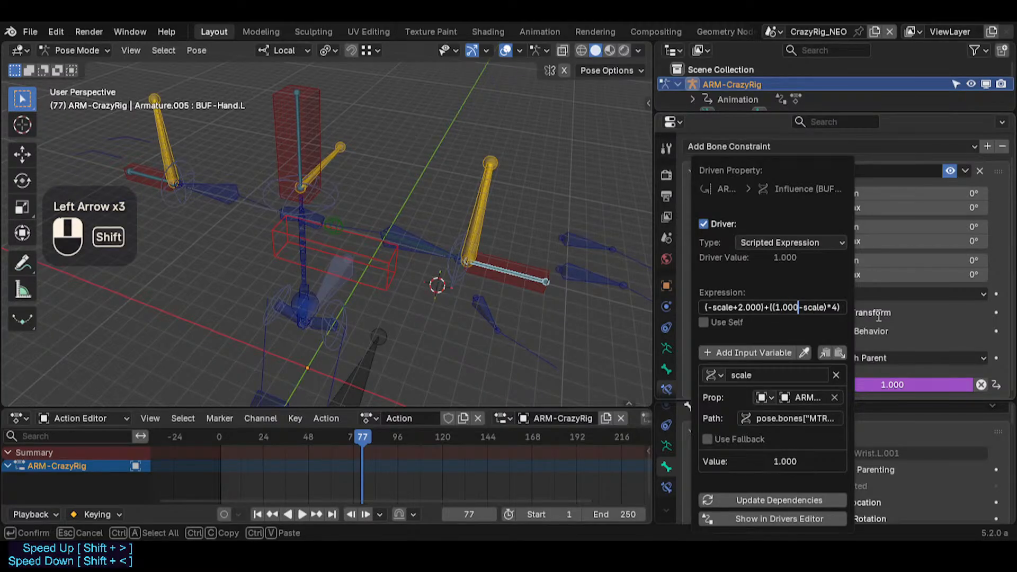
key(Right)
key(Right)
key(Right)
key(Right)
key(Right)
key(Right)
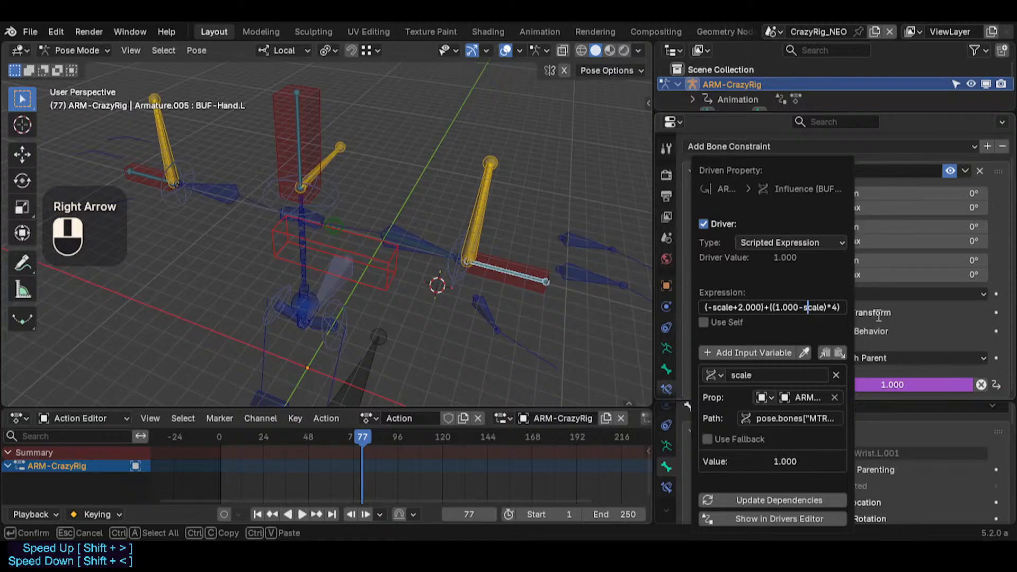
key(Left)
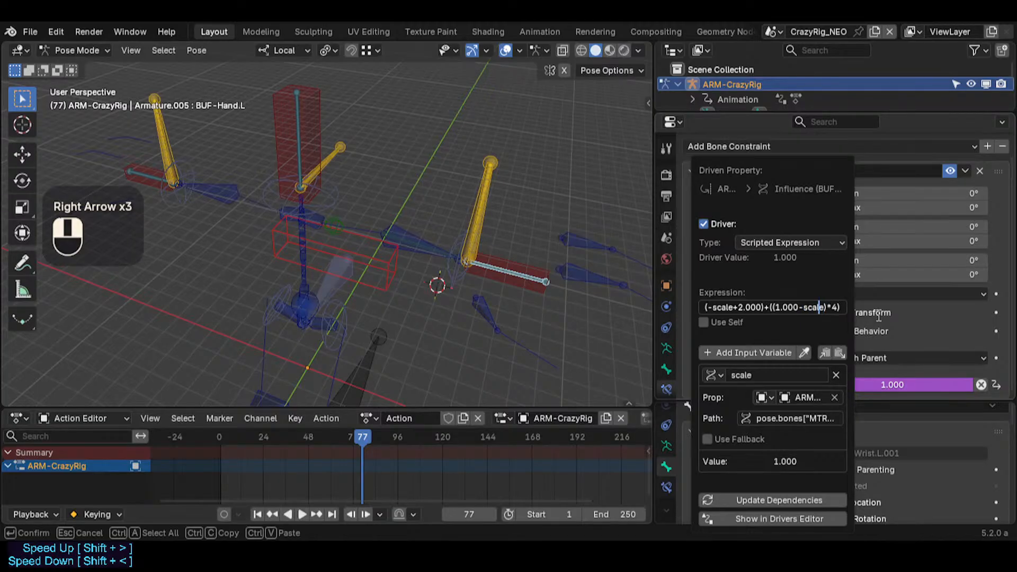
Step: Return to the 1.000 constant in the second term and highlight its decimal digits
key(Left)
key(Left)
key(Left)
key(Left)
key(Left)
key(Left)
key(Left)
key(Left)
key(Left)
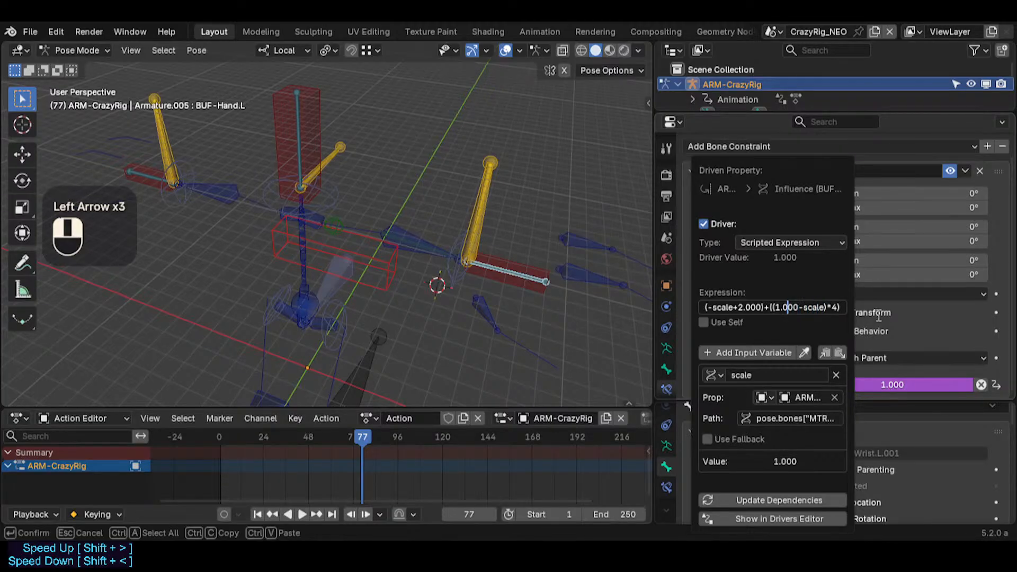
key(shift+Right)
key(shift+Right)
key(shift+Right)
key(shift+Right)
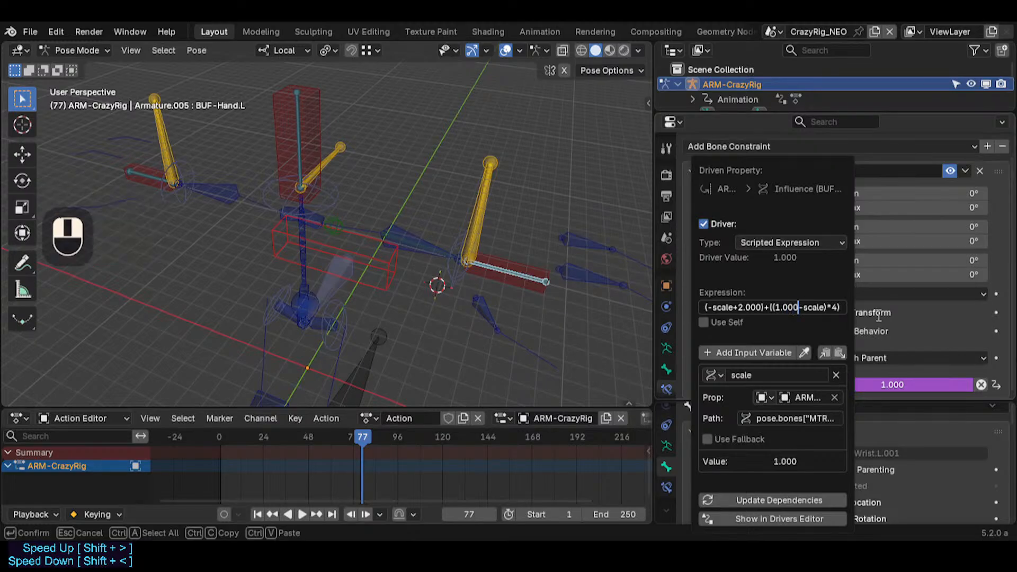
Step: Examine the minus sign between the 1.000 constant and the scale variable in the second term
key(Right)
key(Left)
key(Left)
key(Left)
key(Right)
key(Right)
key(Right)
key(Right)
key(Right)
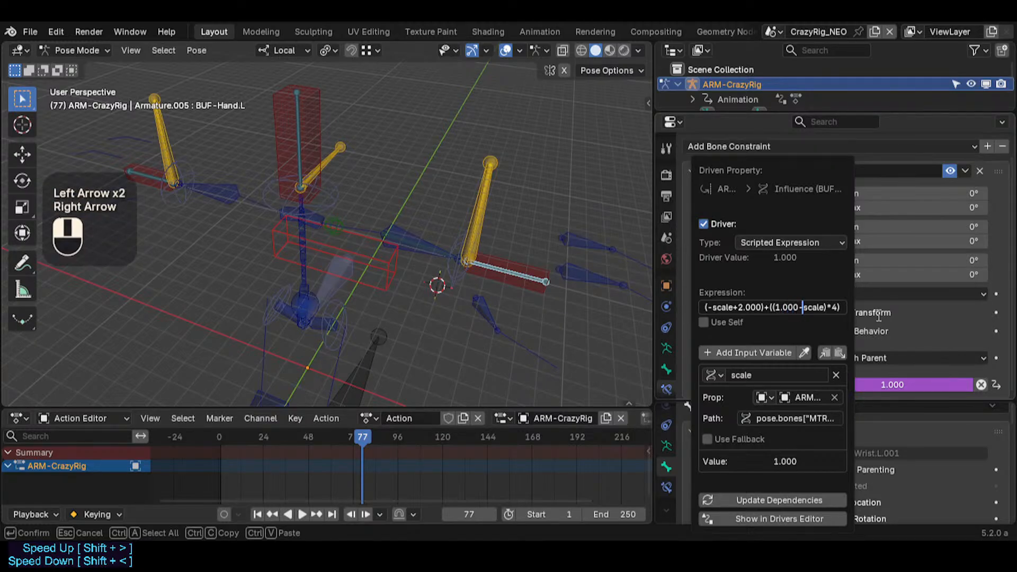
key(Right)
key(Right)
key(Right)
key(Left)
key(Left)
key(Left)
key(Left)
key(Left)
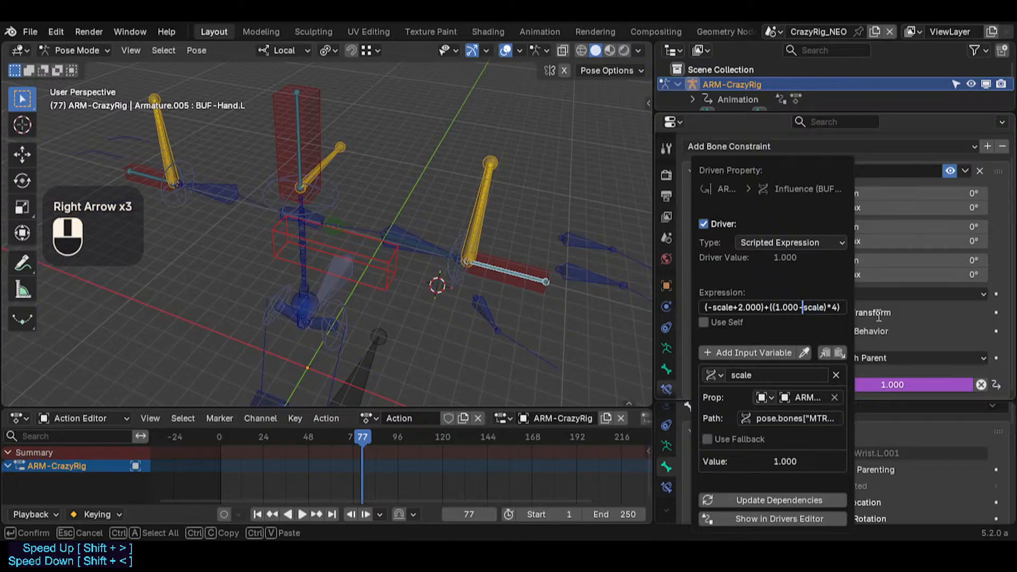
key(Right)
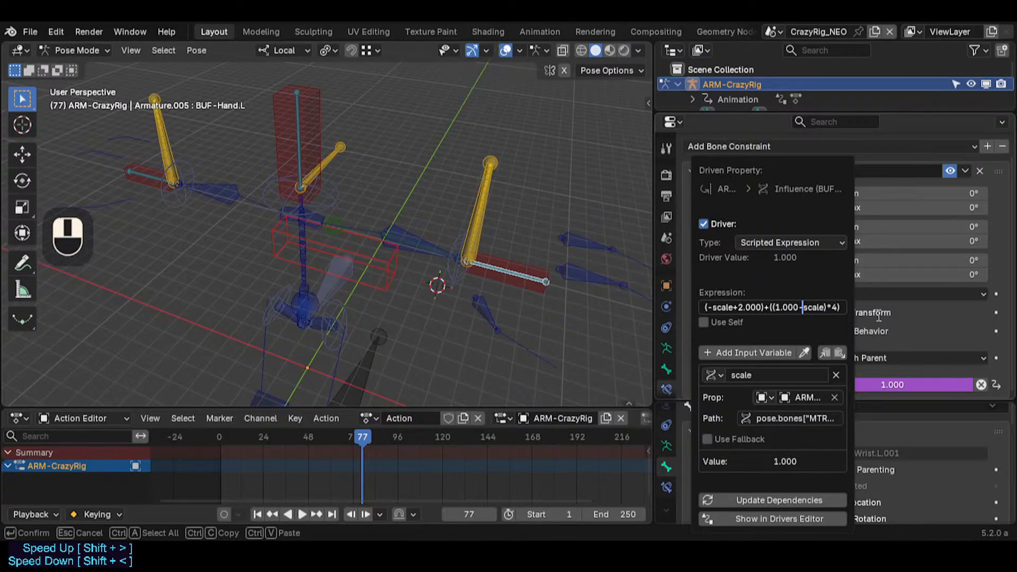
Step: Set the multiplier in the second term of the driver expression to 5
key(End)
key(Left)
key(Left)
key(Left)
key(Left)
key(Left)
key(Left)
key(Left)
key(Left)
key(Left)
key(Left)
key(Left)
key(Left)
key(Left)
key(Right)
key(Right)
key(Right)
key(Right)
key(Right)
key(Right)
key(Right)
key(Right)
key(Right)
key(Right)
key(Right)
key(Right)
key(BackSpace)
text(5)
key(Return)
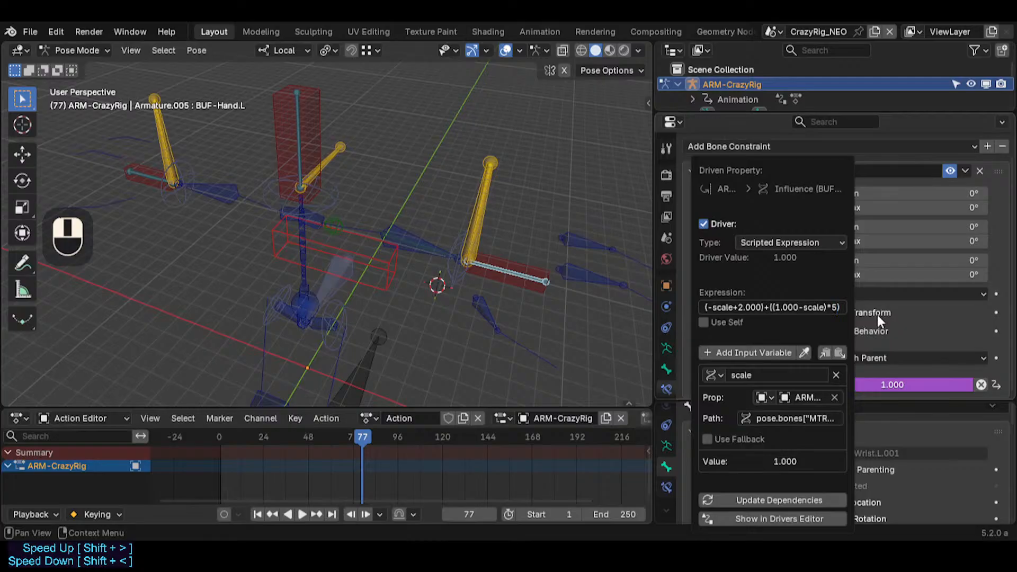
Step: Test scaling and moving the MTR-Hand.L bone, and clear the transforms of all bones between attempts
click(534, 268)
key(s)
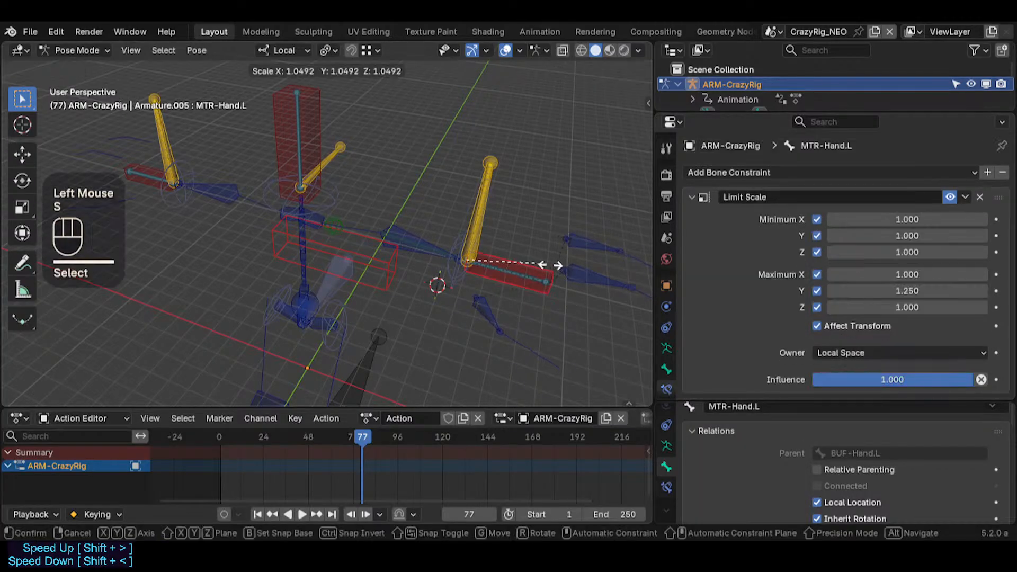
key(Escape)
key(g)
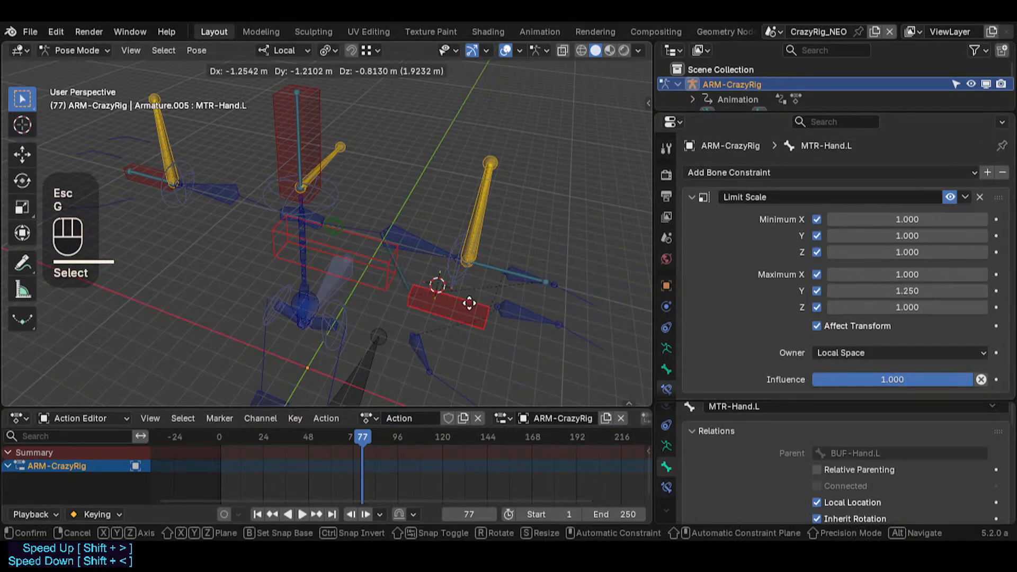
key(Escape)
key(a)
key(alt+g)
key(alt+g)
click(525, 268)
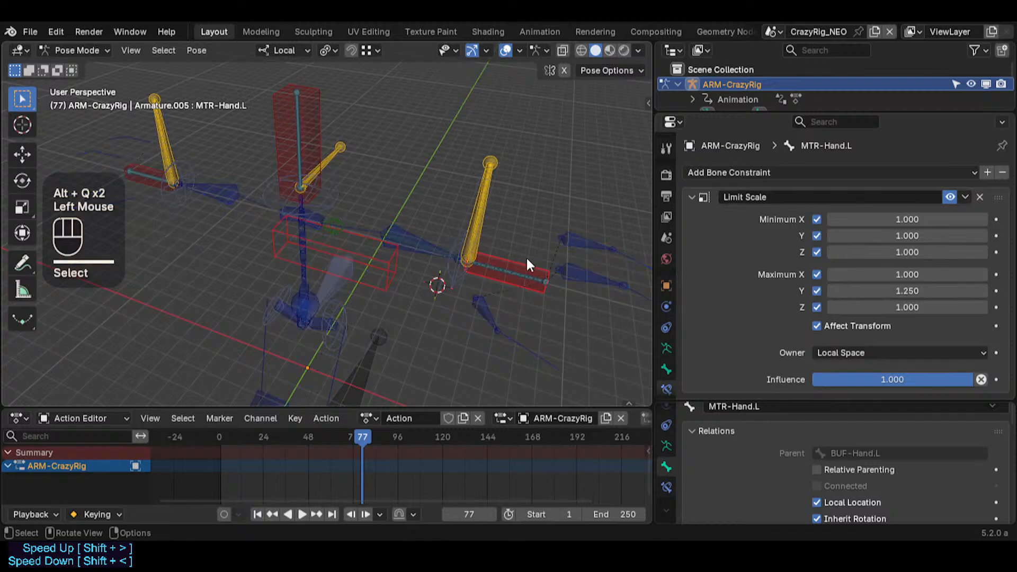
key(s)
key(Escape)
Step: Set the multiplier in the driver expression on BUF-Hand.L's Limit Rotation influence to 4 and update the driver dependencies
click(542, 272)
click(543, 272)
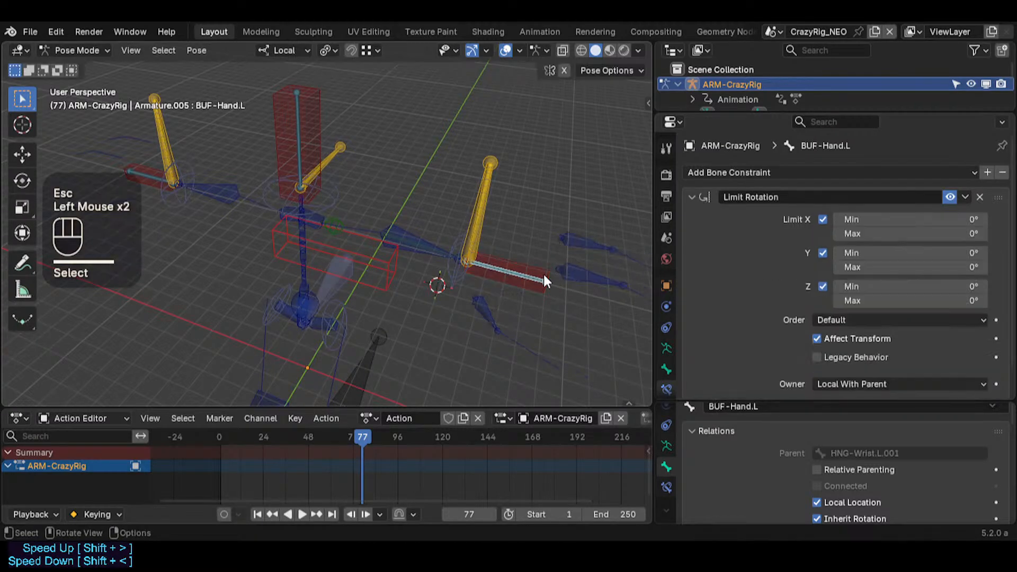
click(532, 276)
click(520, 269)
click(516, 267)
click(516, 267)
click(517, 268)
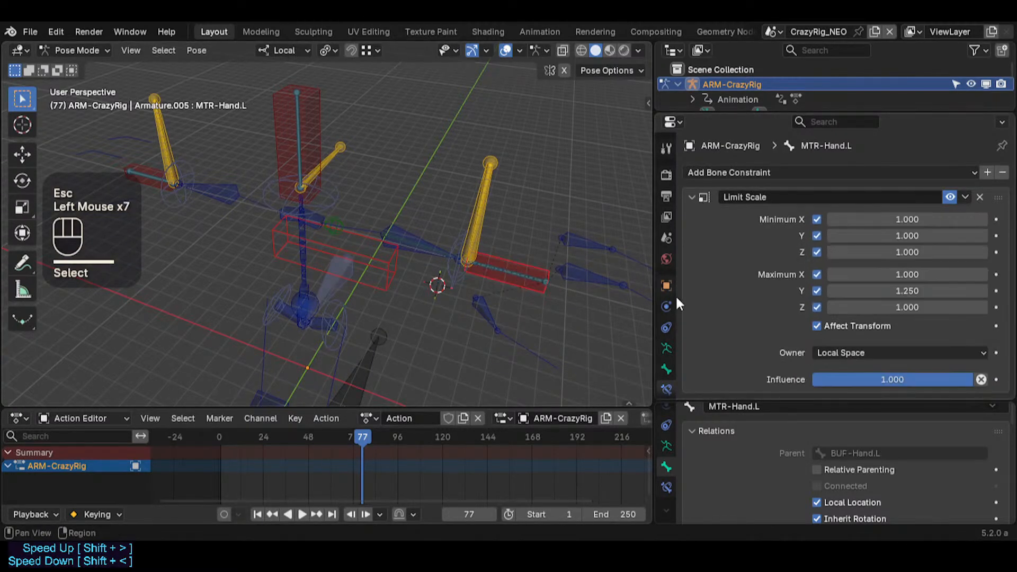
scroll(732, 321, down, 2)
click(520, 275)
click(520, 276)
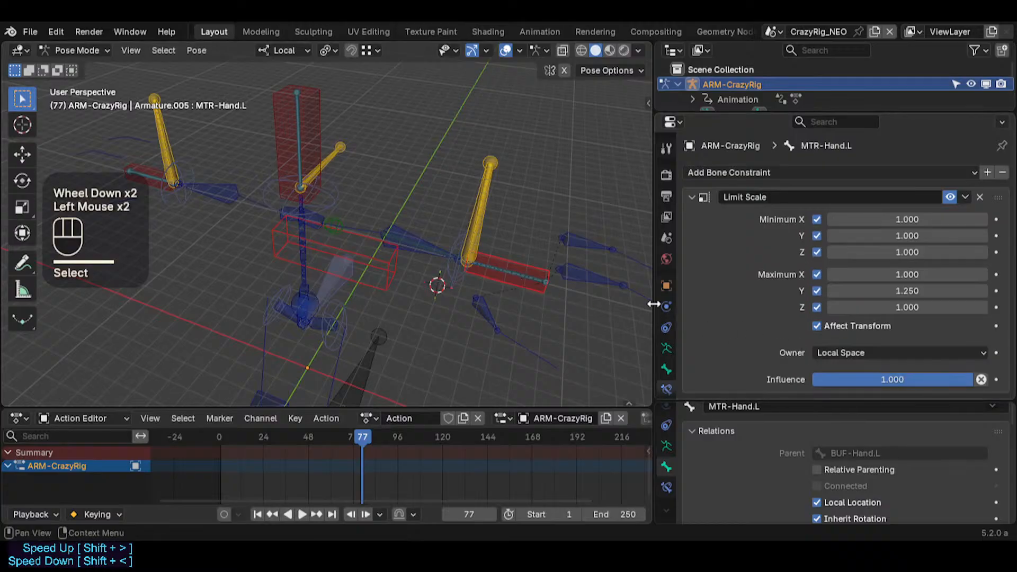
click(518, 275)
click(546, 276)
click(545, 273)
click(520, 272)
click(520, 272)
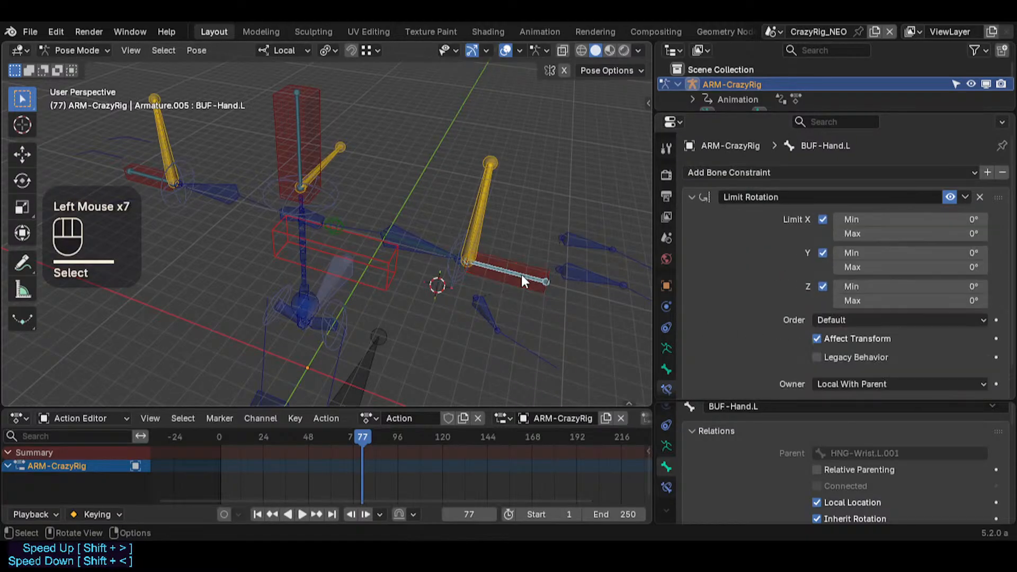
scroll(759, 320, down, 3)
right_click(871, 377)
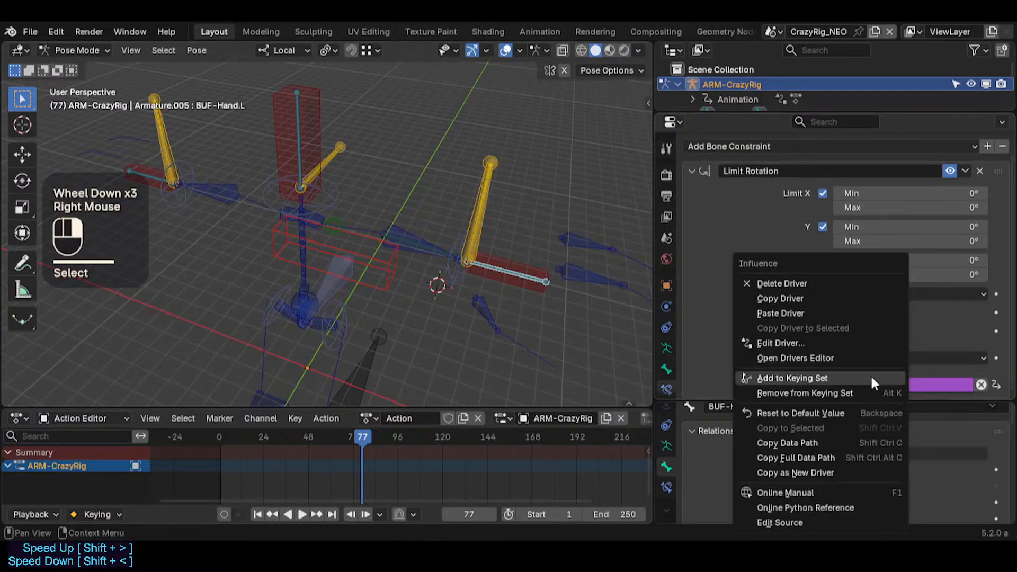
click(831, 345)
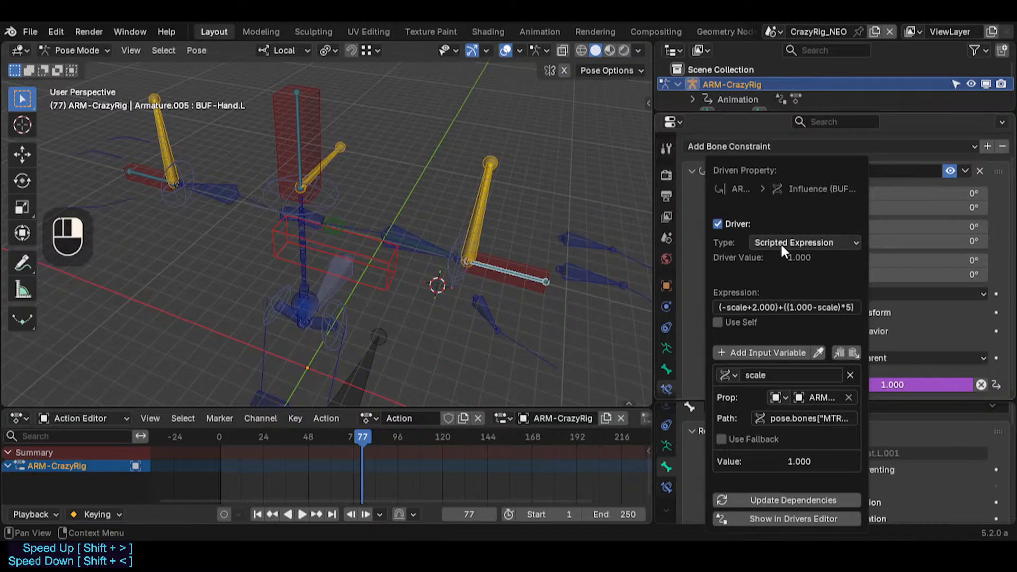
click(839, 307)
drag(840, 307, 917, 310)
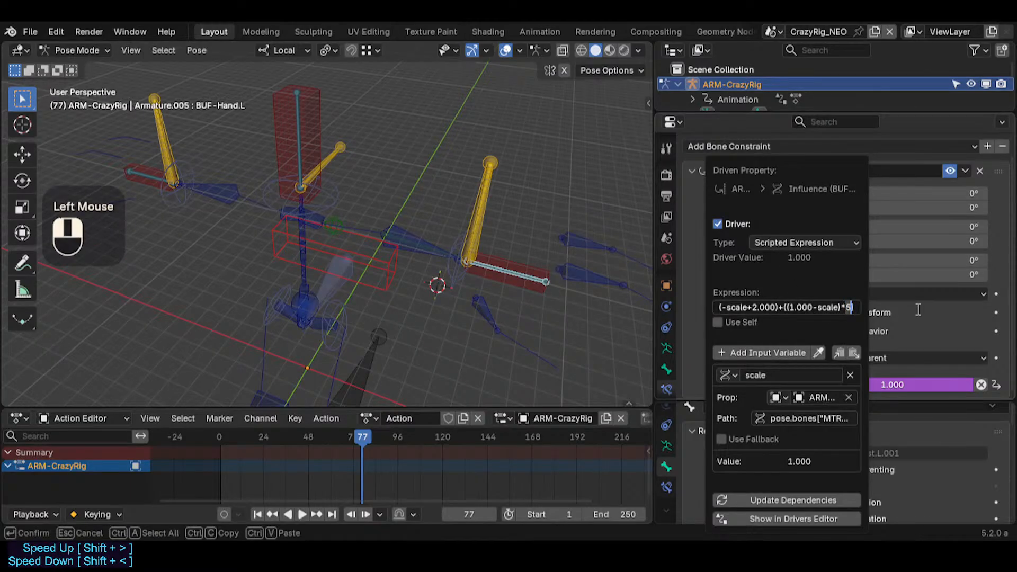
click(917, 308)
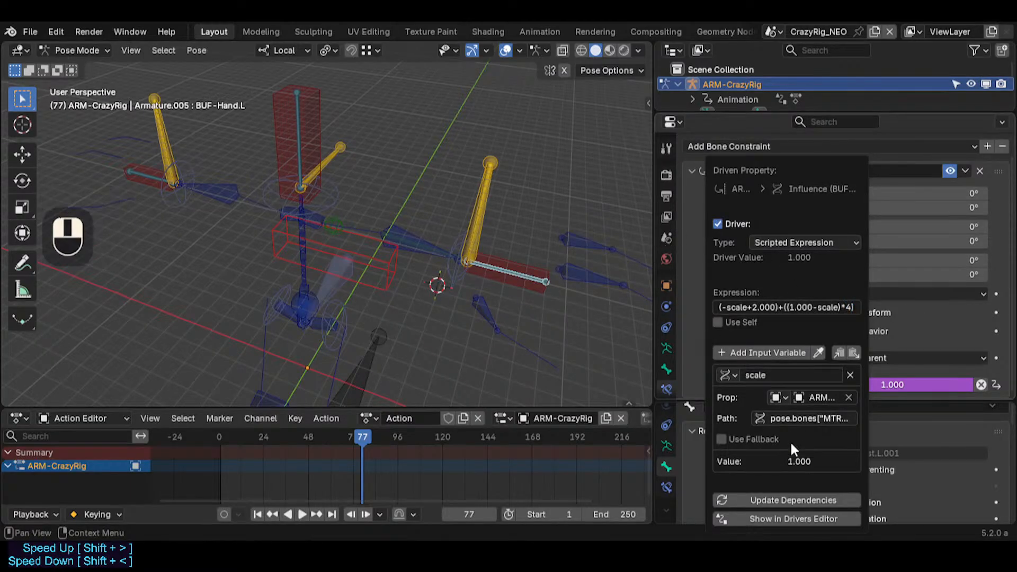
click(774, 500)
Step: Test how the left hand responds to scaling and moving MTR-Hand.L, cancelling both transforms
click(574, 257)
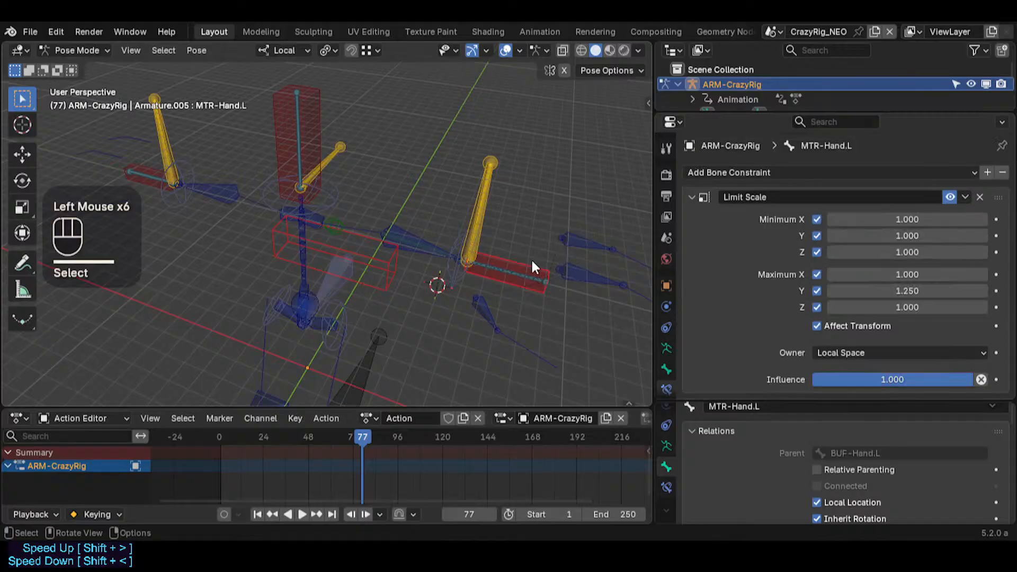
key(s)
key(Escape)
key(g)
key(Escape)
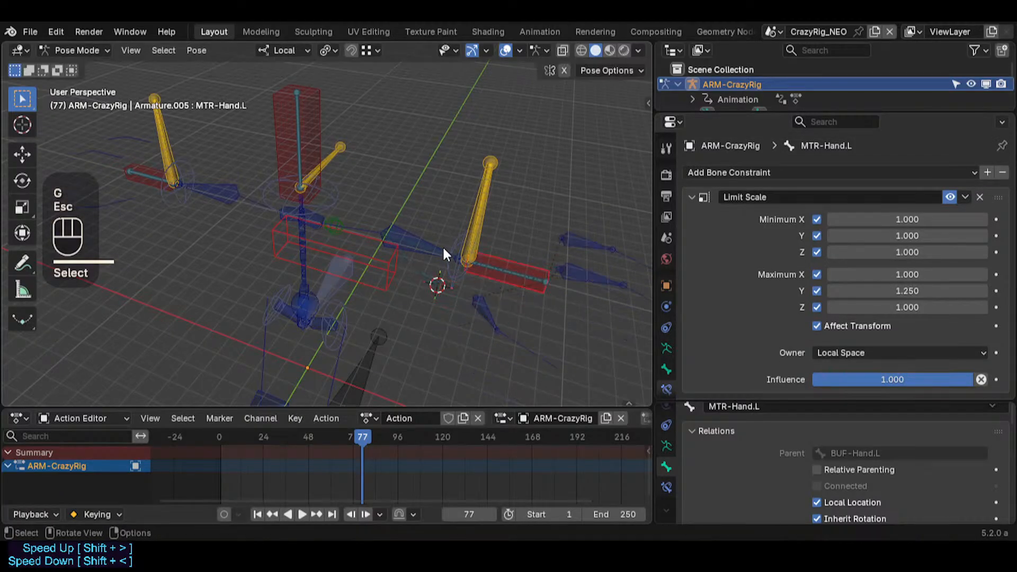
Step: Rotate the CTL-ForeArm.L bone downward to bend the left arm at the elbow
click(443, 246)
key(r)
click(397, 249)
click(473, 306)
click(455, 297)
key(s)
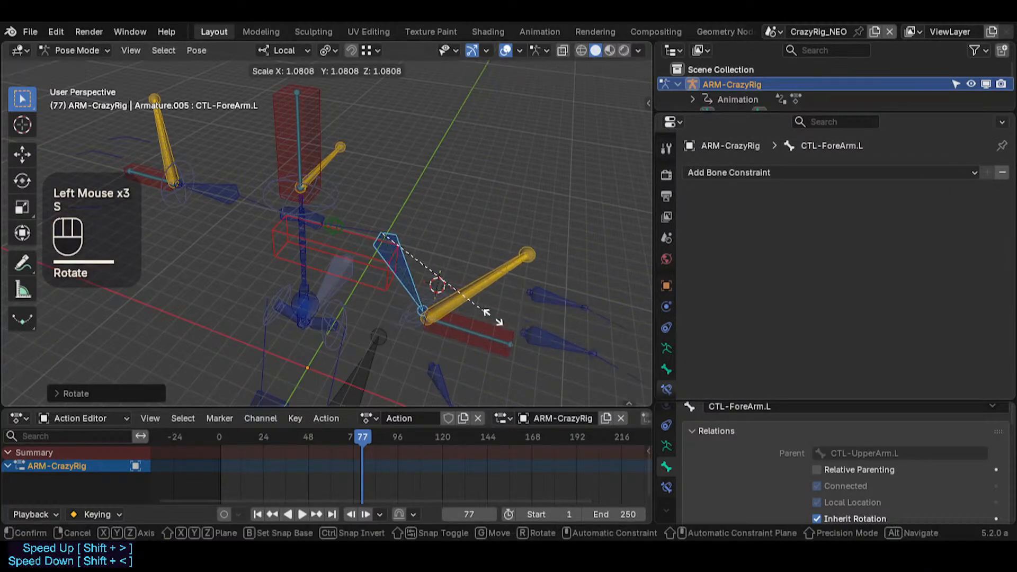
key(Escape)
Step: Scale up the MTR-Hand.L bone with the forearm bent to try unlocking the hand's rotation
click(491, 317)
key(s)
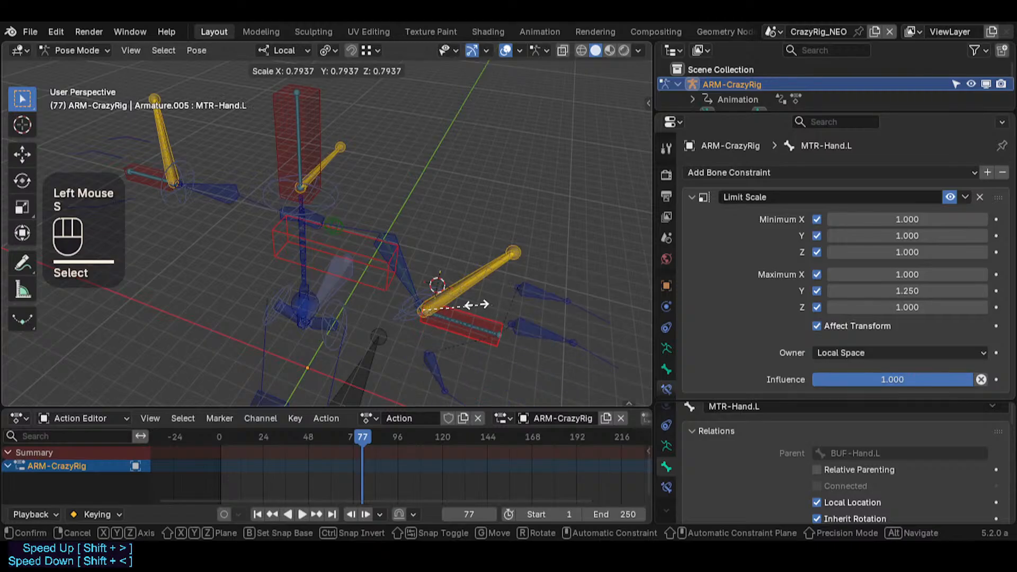
click(527, 328)
shift+middle_drag(527, 328, 510, 265)
key(q)
click(516, 336)
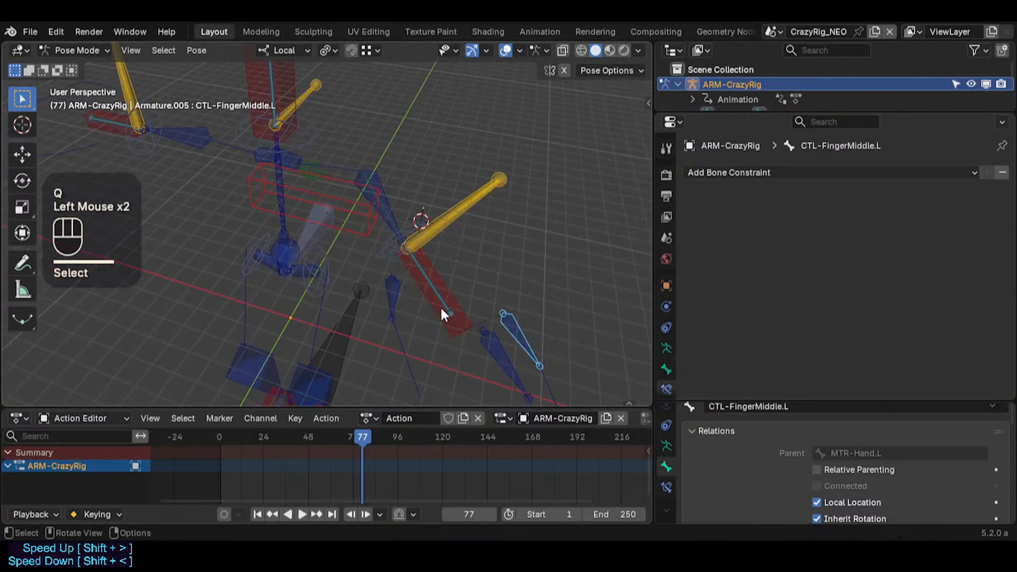
Step: Change the driver expression on BUF-Hand.L's Limit Rotation influence to (-scale+2.000)+((1.000-scale)*5) and update the dependencies
click(446, 305)
scroll(847, 389, down, 2)
right_click(850, 386)
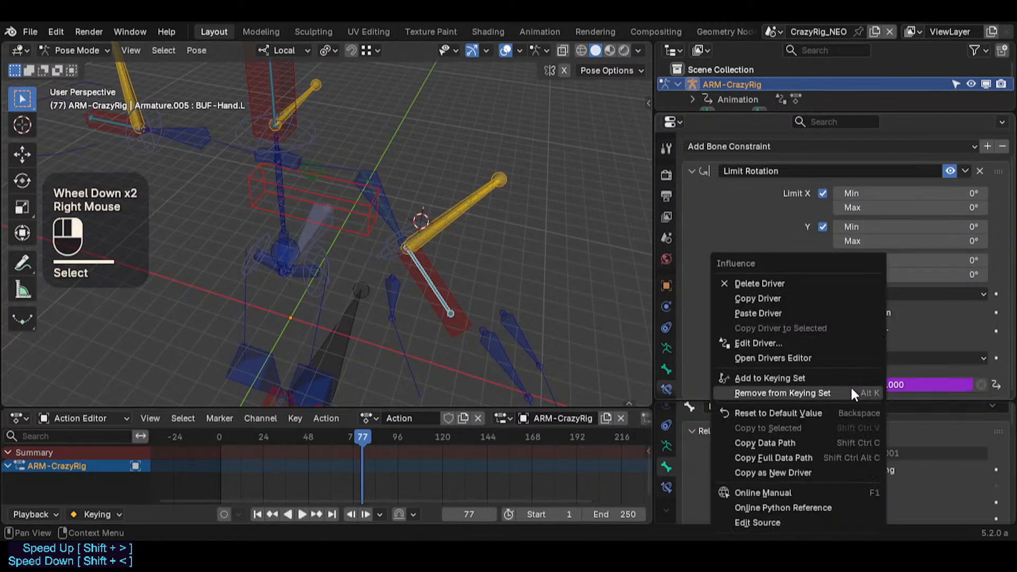
click(773, 344)
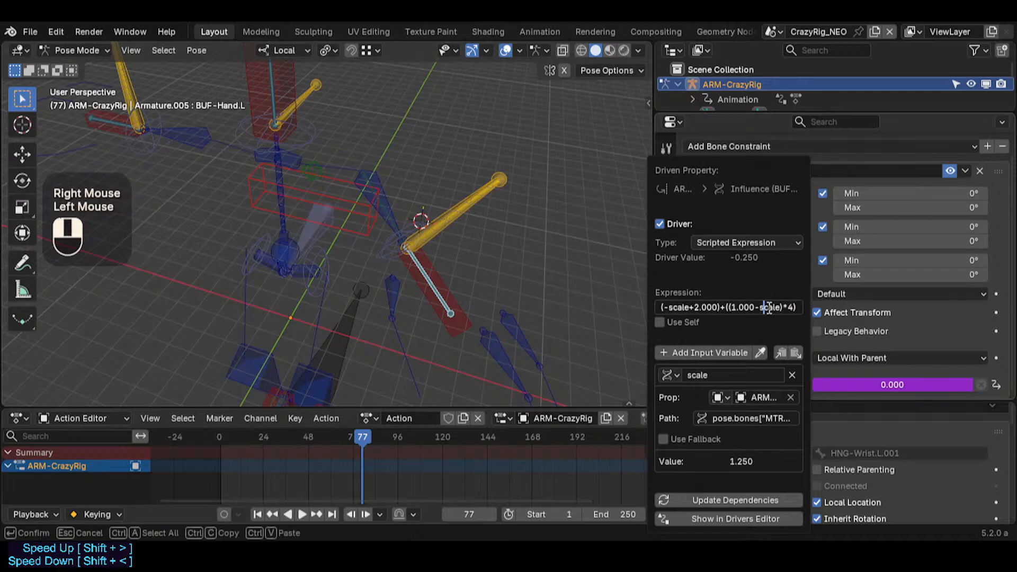
double_click(795, 307)
text(5)
key(Return)
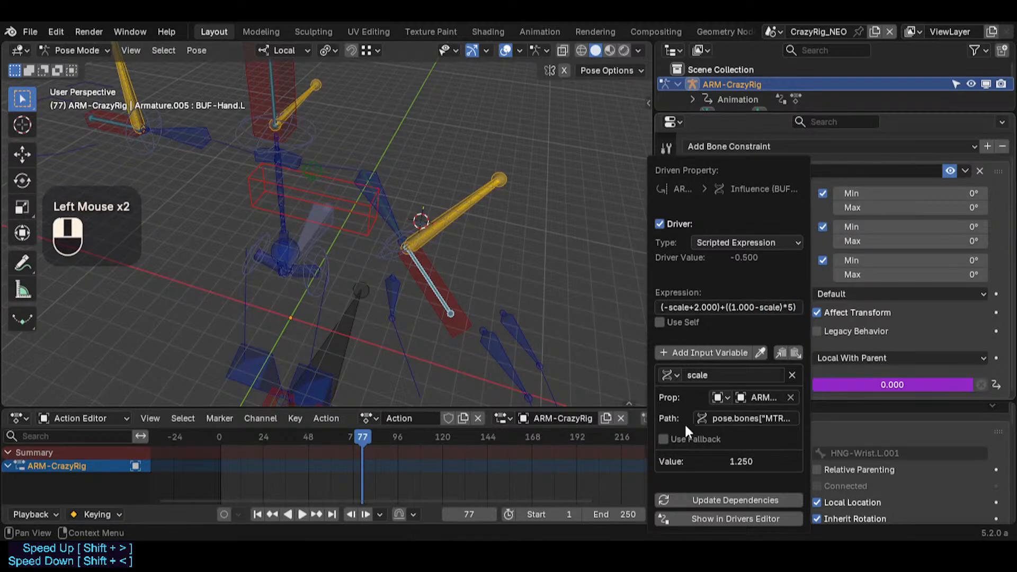
click(723, 500)
Step: Try a slight scale-up of MTR-Hand.L, and reset the transforms of all bones
click(469, 307)
click(468, 310)
key(s)
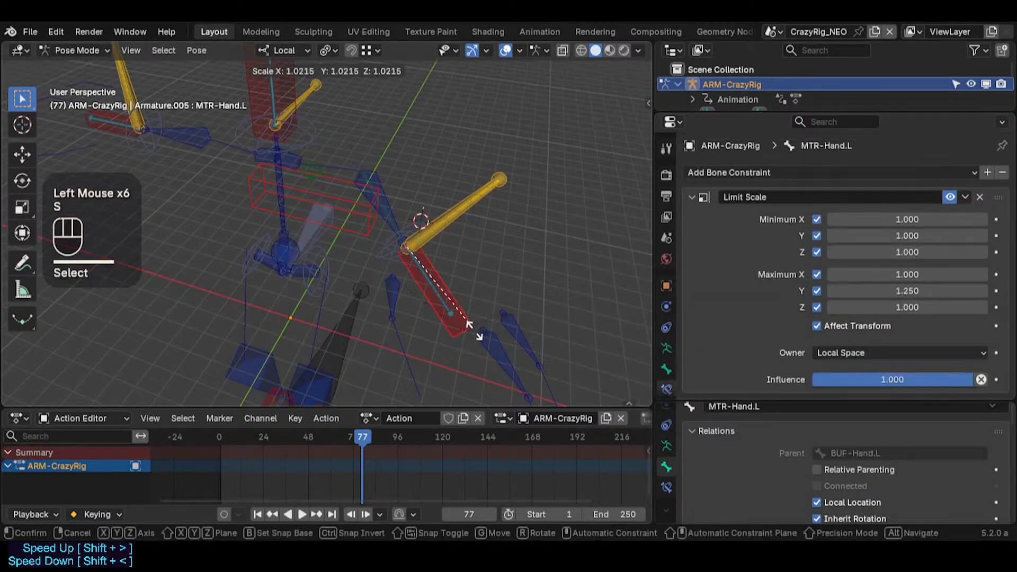
click(481, 335)
key(a)
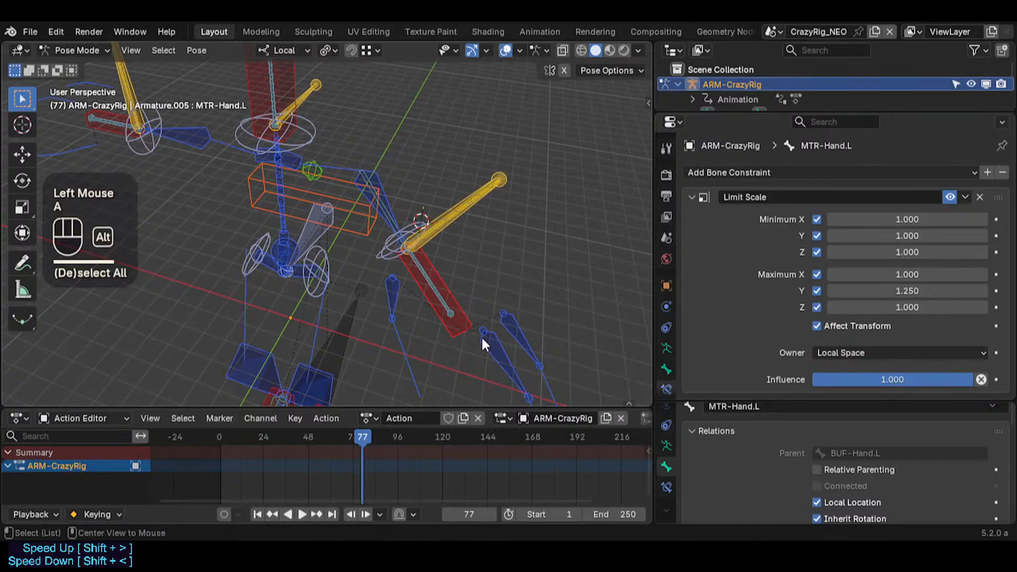
key(alt+q)
key(alt+q)
Step: Bend the left arm again by rotating CTL-ForeArm.L downward from its reset pose
click(518, 187)
click(396, 175)
key(r)
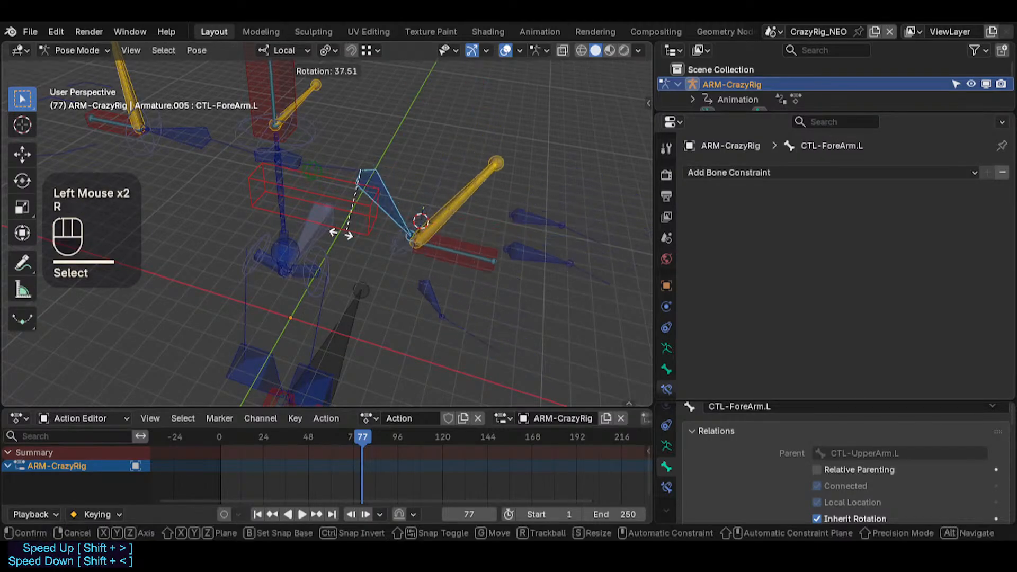
click(439, 257)
Step: Test large and small scale-ups of MTR-Hand.L against the bent forearm, cancelling each one
click(440, 256)
click(439, 256)
key(s)
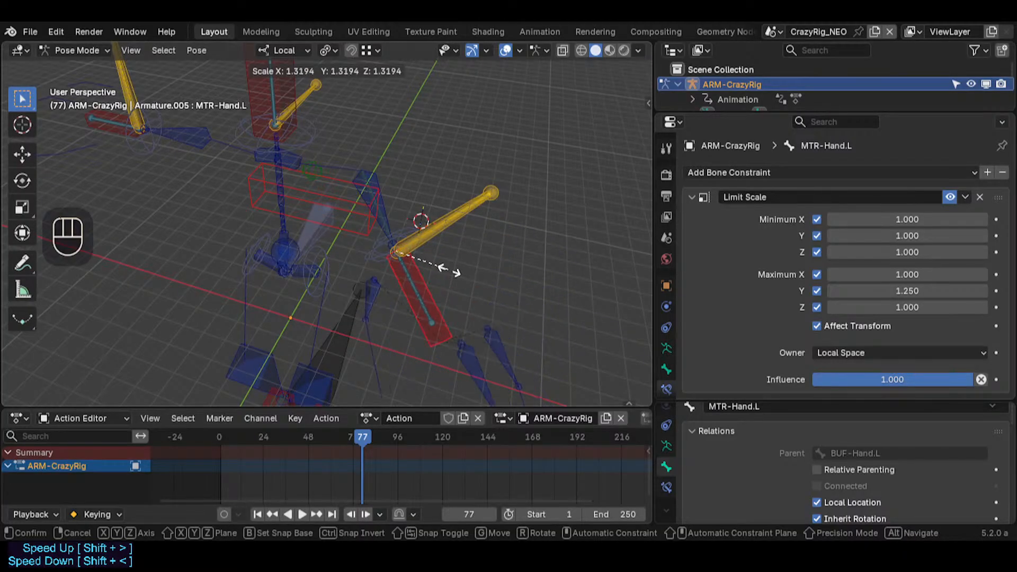
key(Escape)
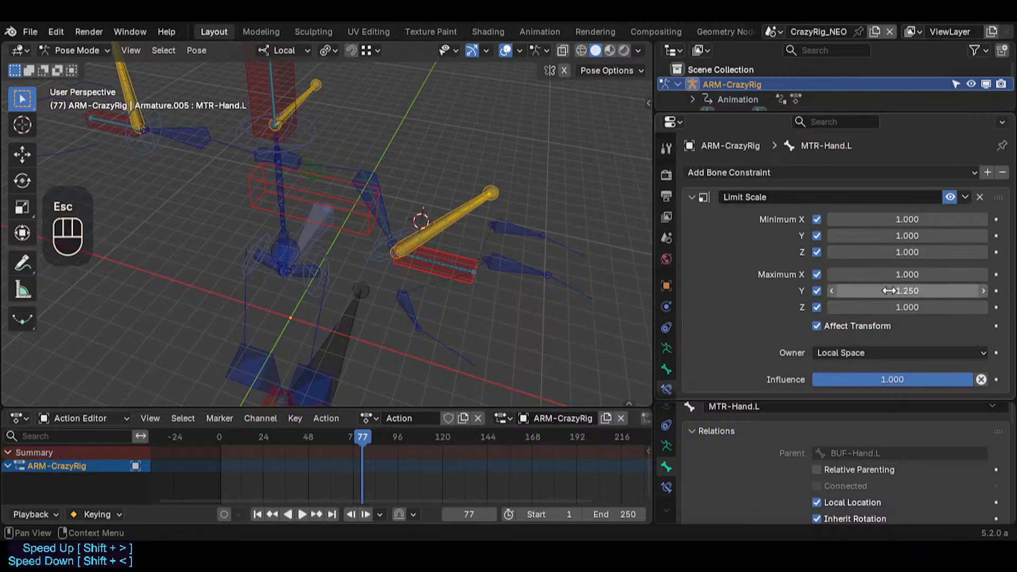
key(s)
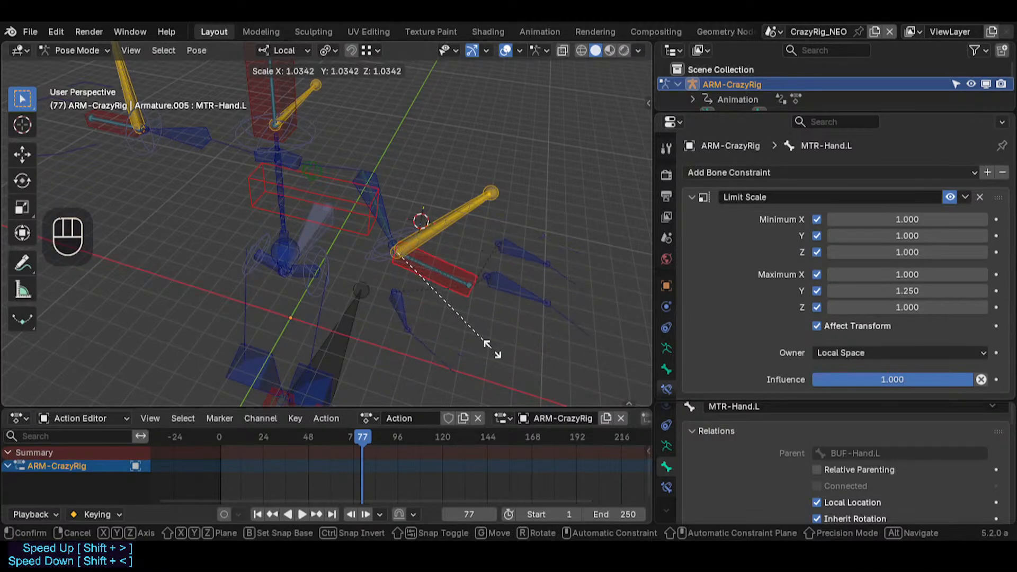
key(Escape)
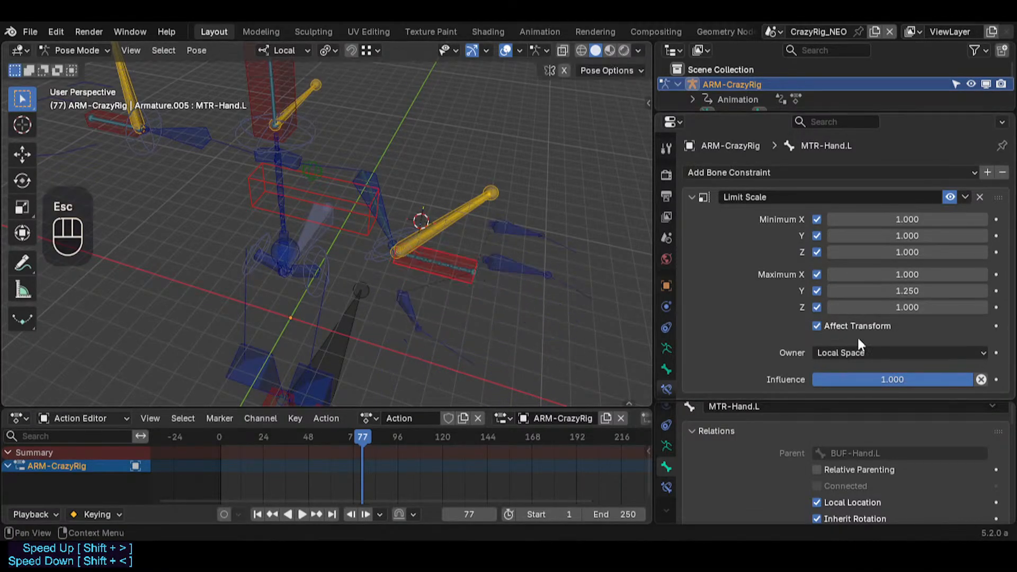
Step: Set the Maximum Y of MTR-Hand.L's Limit Scale constraint to 1.4
click(881, 293)
double_click(883, 293)
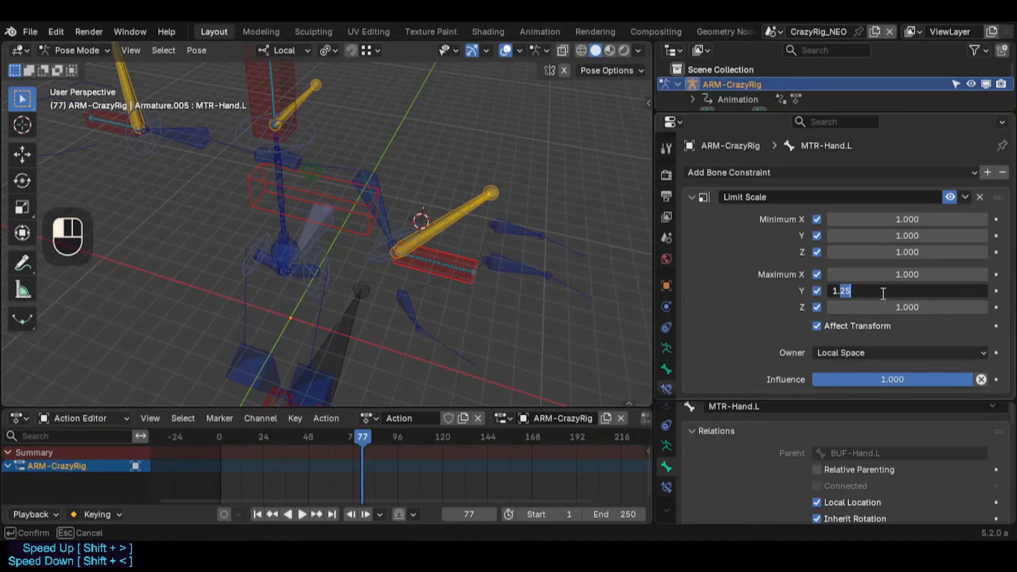
text(1)
key(Return)
click(881, 293)
text(1)
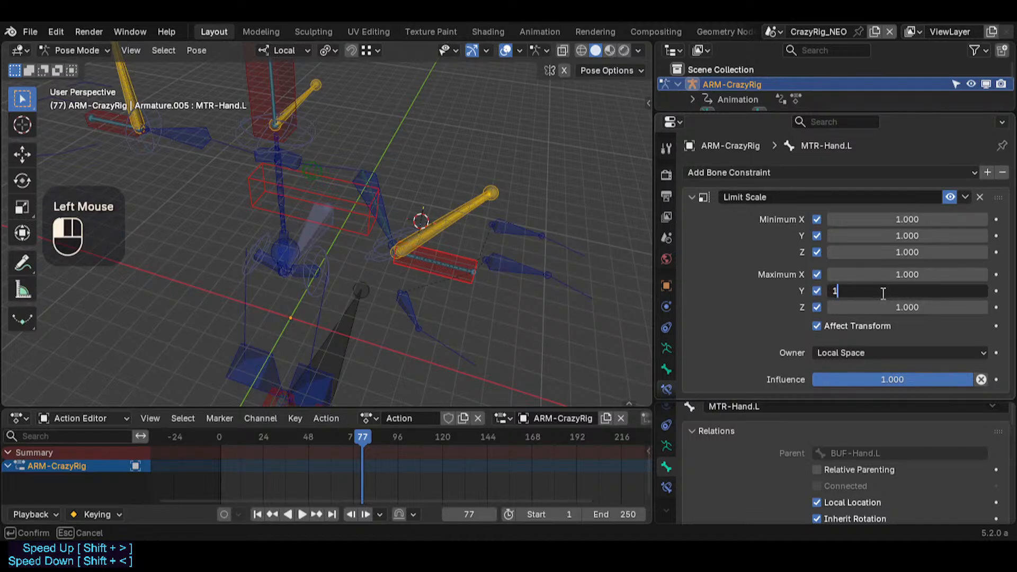
text(.1)
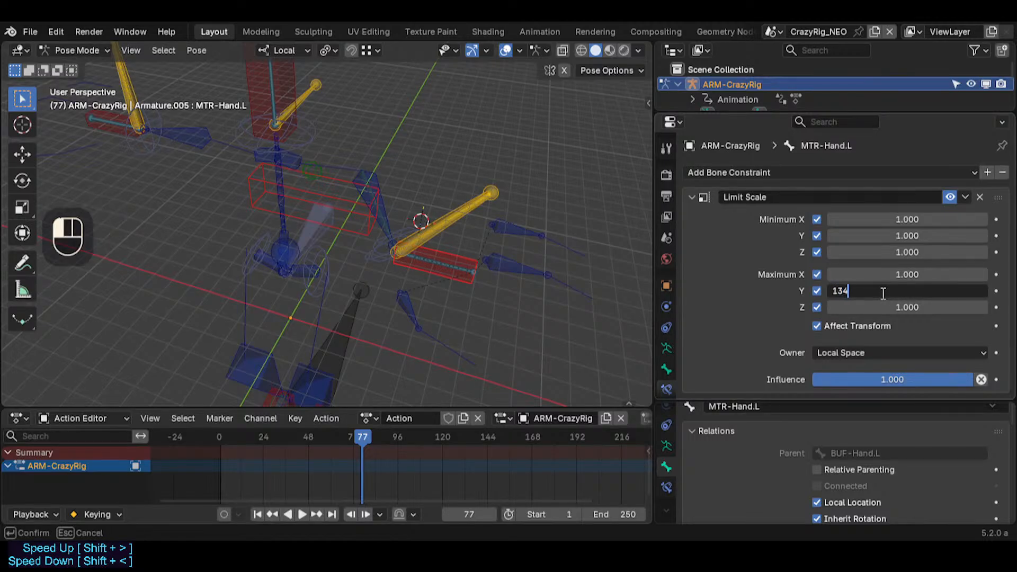
key(BackSpace)
key(BackSpace)
text(.4)
key(Return)
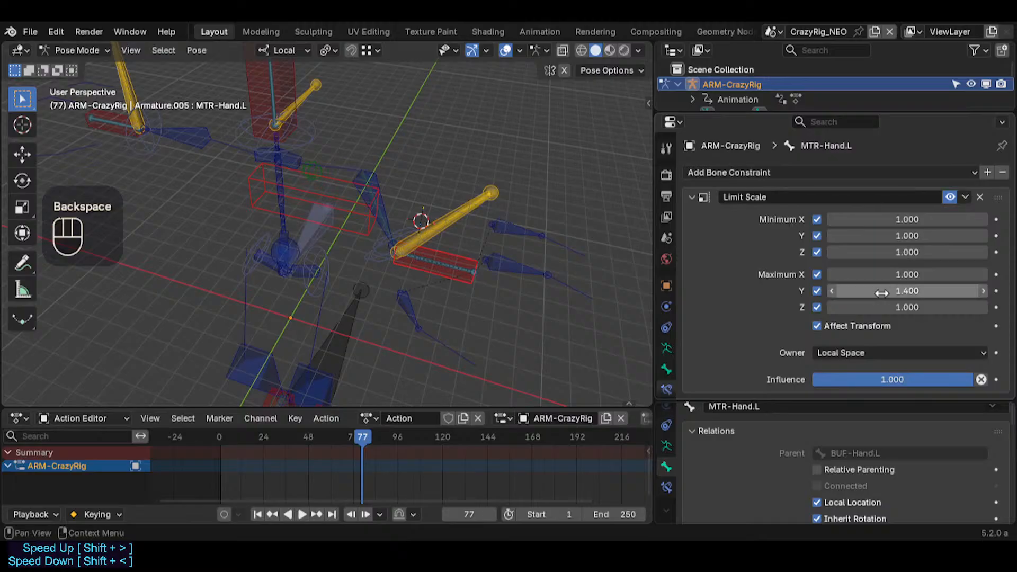
Step: Test scaling MTR-Hand.L up and down against its 1.4 Maximum Y limit, cancelling each attempt
key(s)
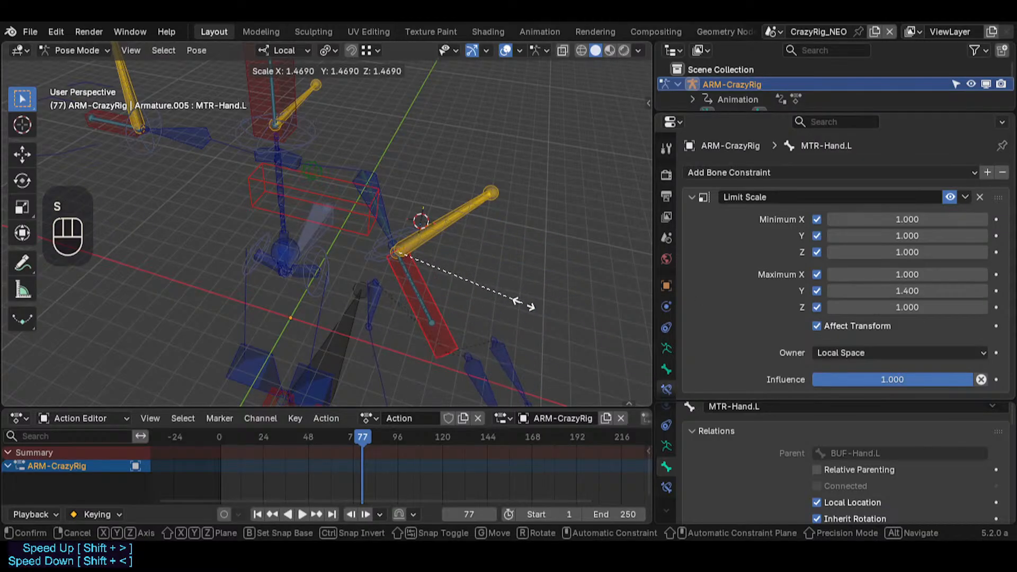
key(Escape)
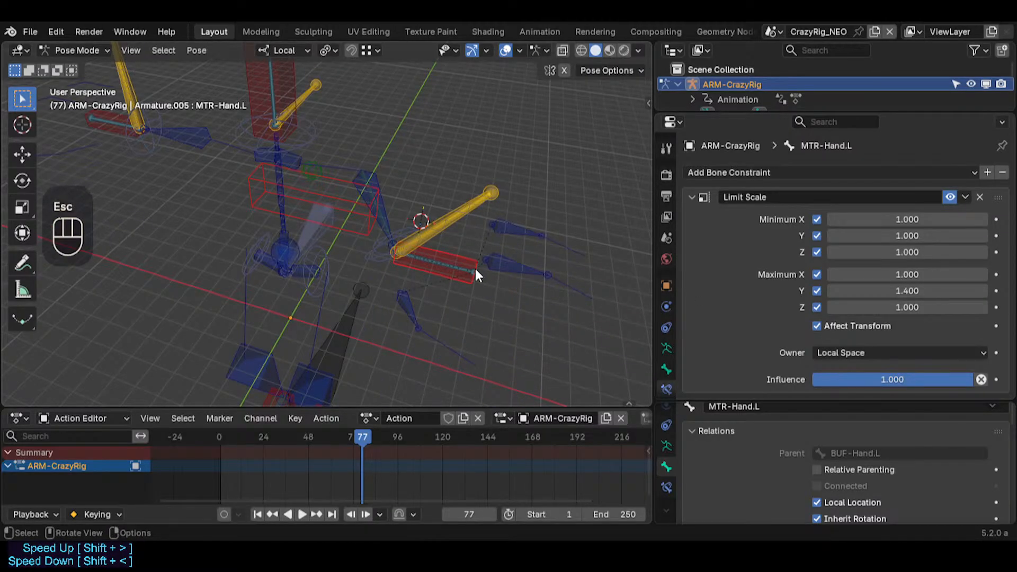
key(s)
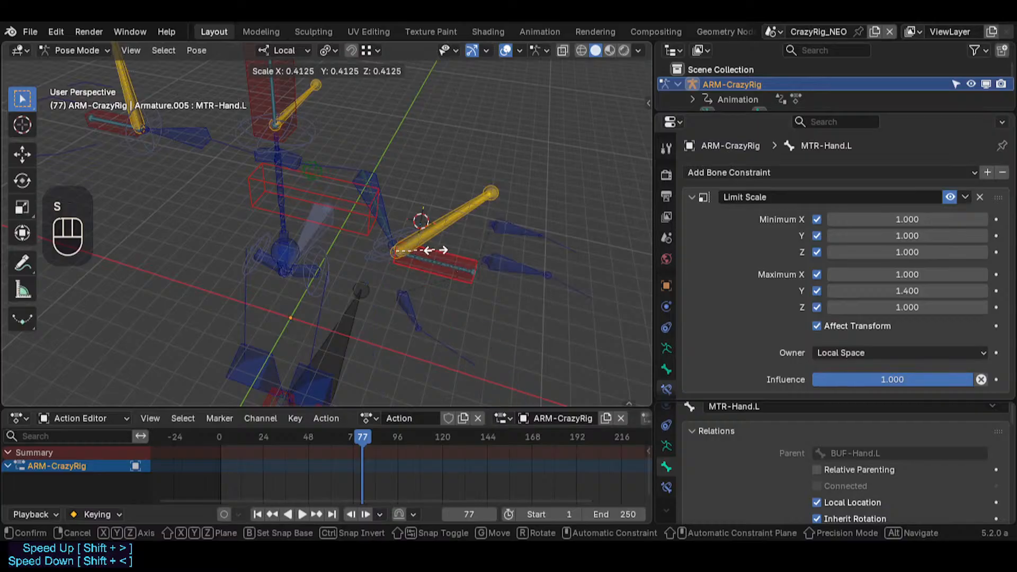
key(Escape)
key(s)
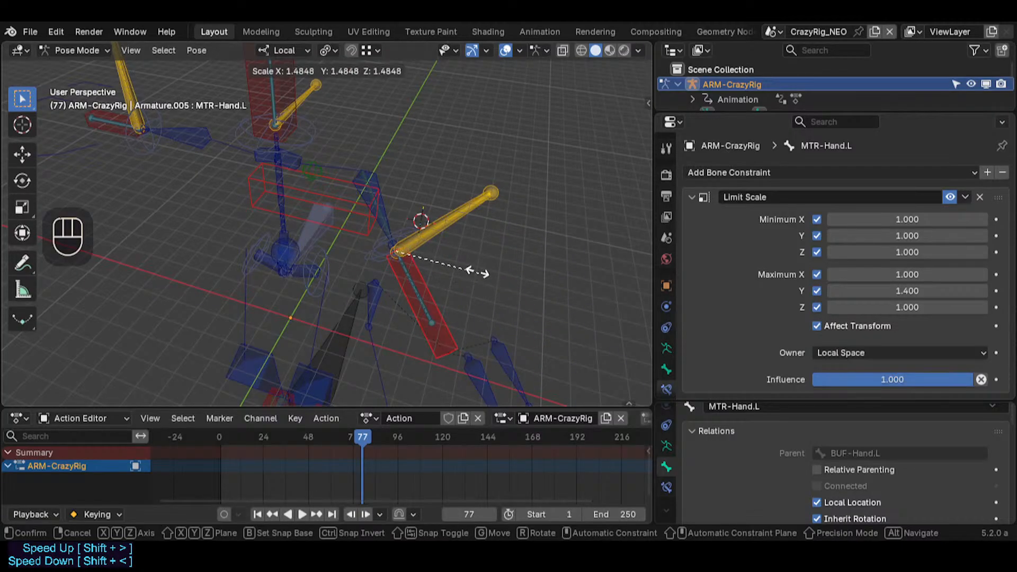
key(Escape)
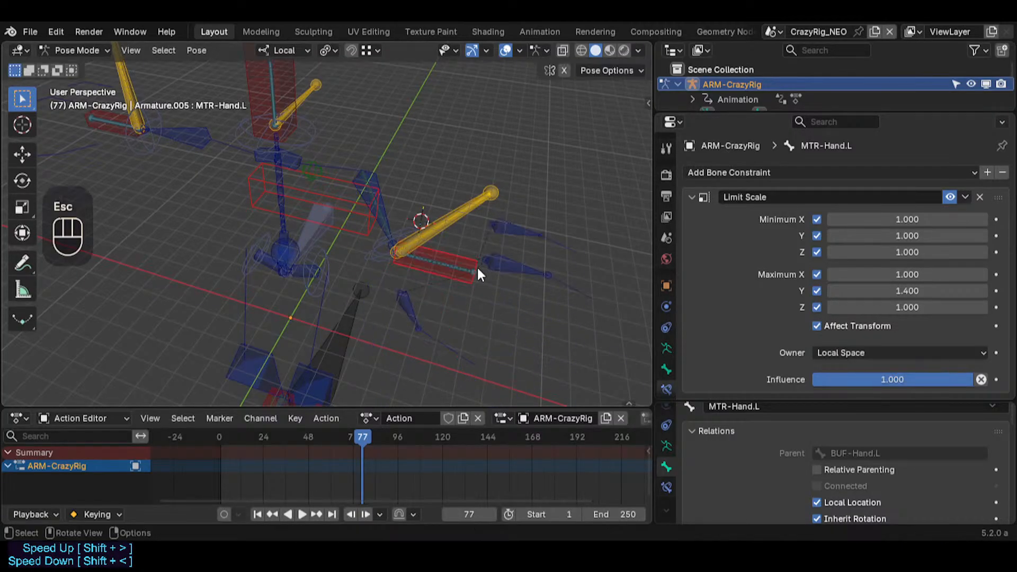
Step: Select BUF-Hand.L and open the driver settings of its Limit Rotation influence
click(456, 264)
right_click(456, 262)
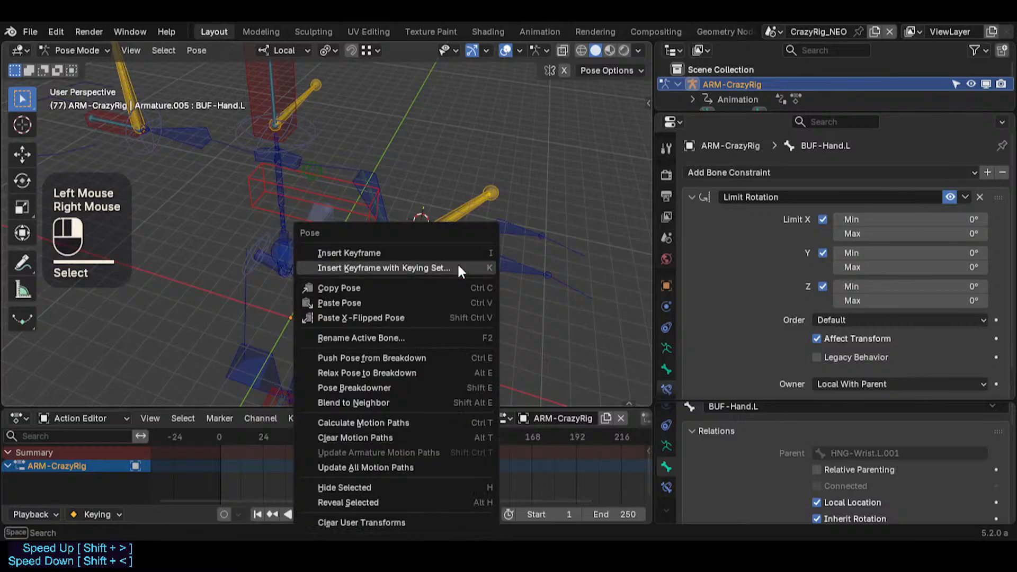
scroll(854, 354, down, 2)
right_click(860, 379)
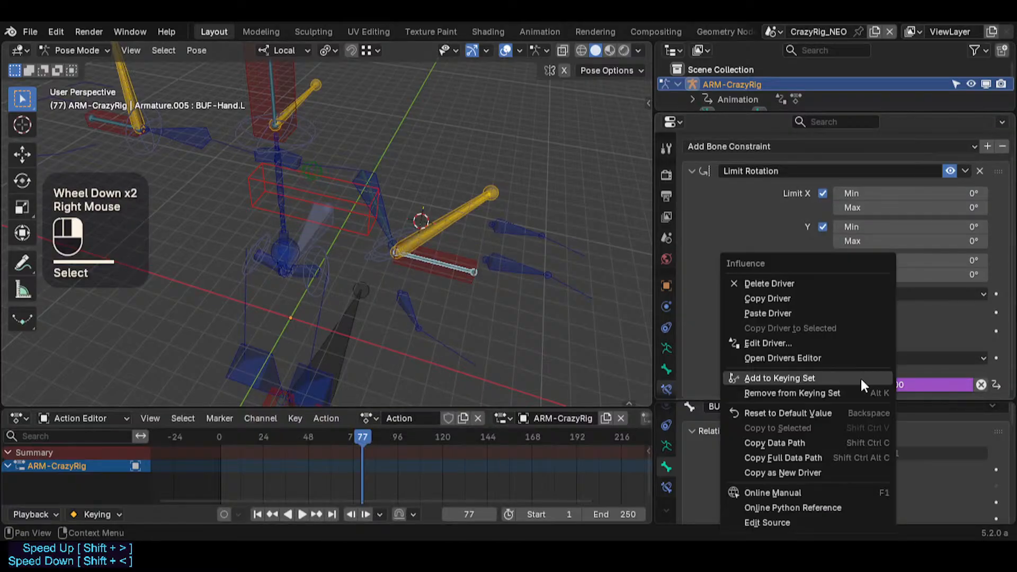
click(793, 336)
Step: Remove the +((1.000-scale)*5) term from the influence driver's expression
click(774, 308)
click(773, 308)
drag(747, 308, 816, 308)
click(847, 309)
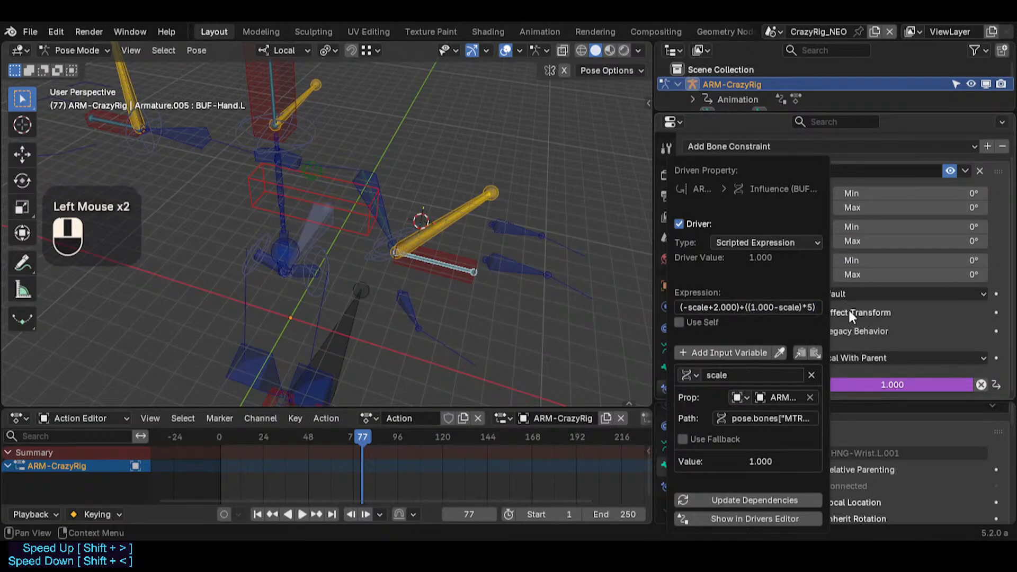
click(744, 307)
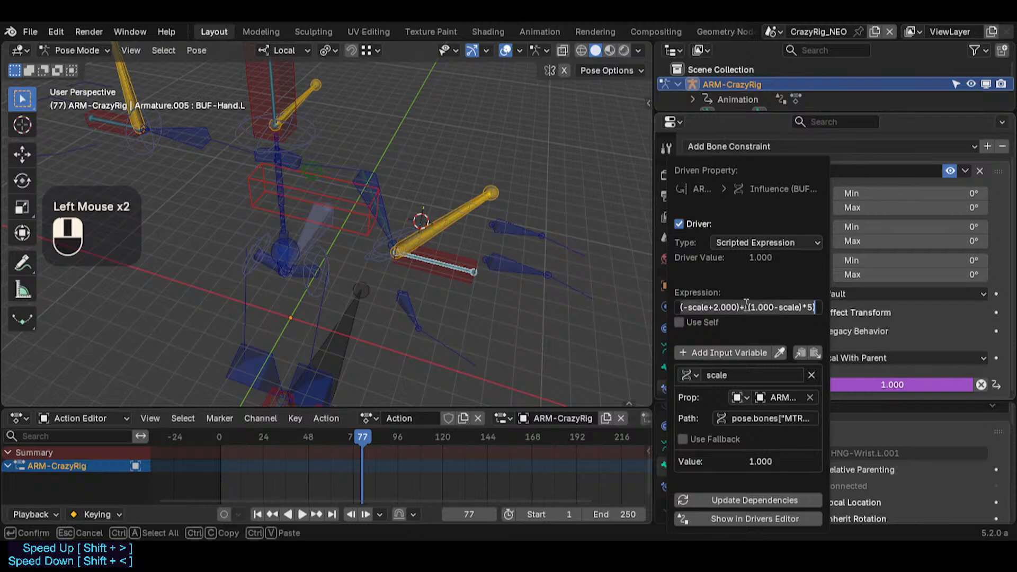
click(744, 307)
key(Left)
shift+click(814, 307)
key(BackSpace)
Step: Strip the enclosing parentheses from the driver expression so that it reads -scale+2.000
key(Home)
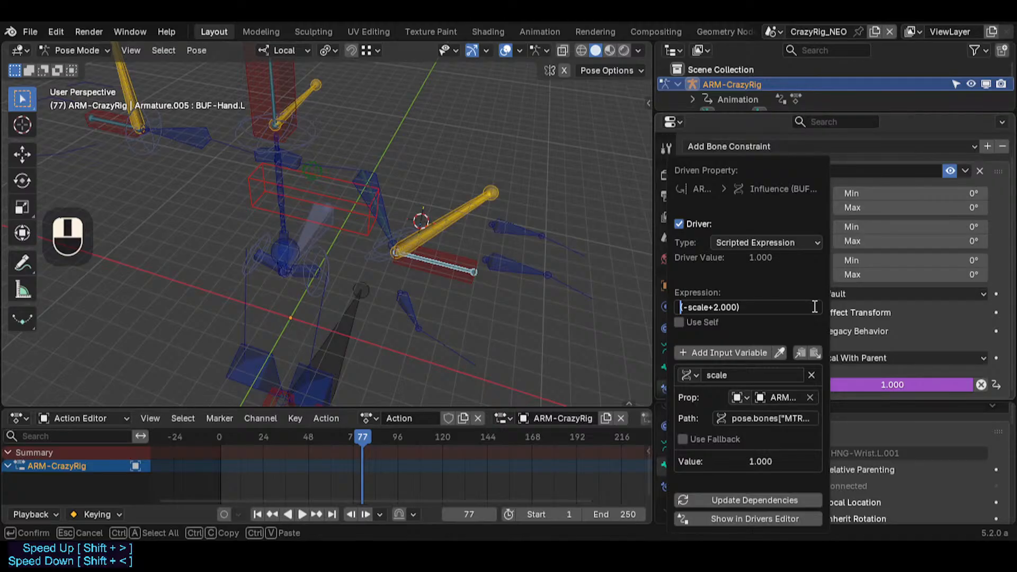
key(shift+Right)
key(Left)
key(Delete)
key(End)
key(BackSpace)
key(Return)
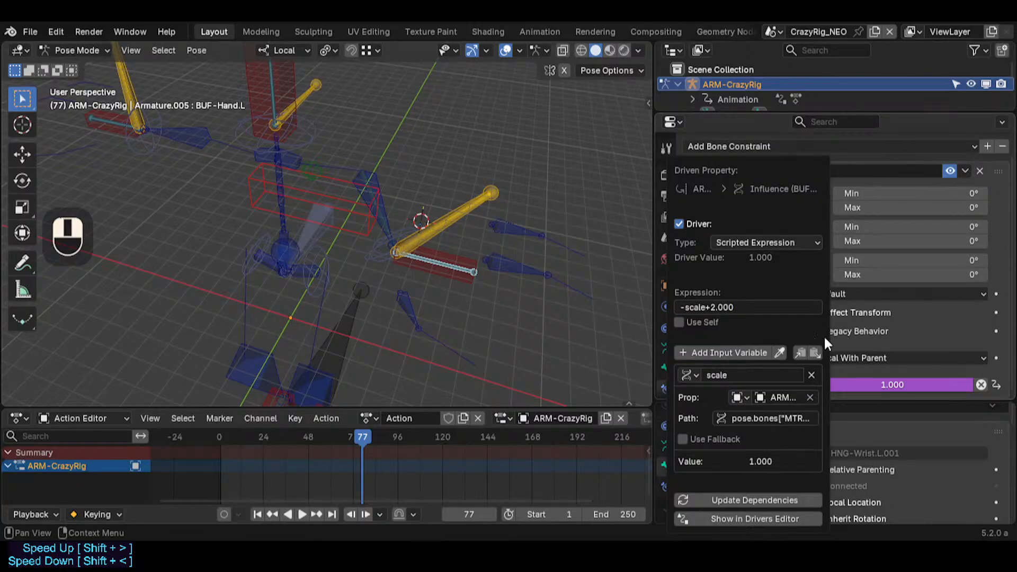
Step: Change the 3D viewport area to the Drivers editor and select BUF-Hand.L's Influence driver channel
key(shift)
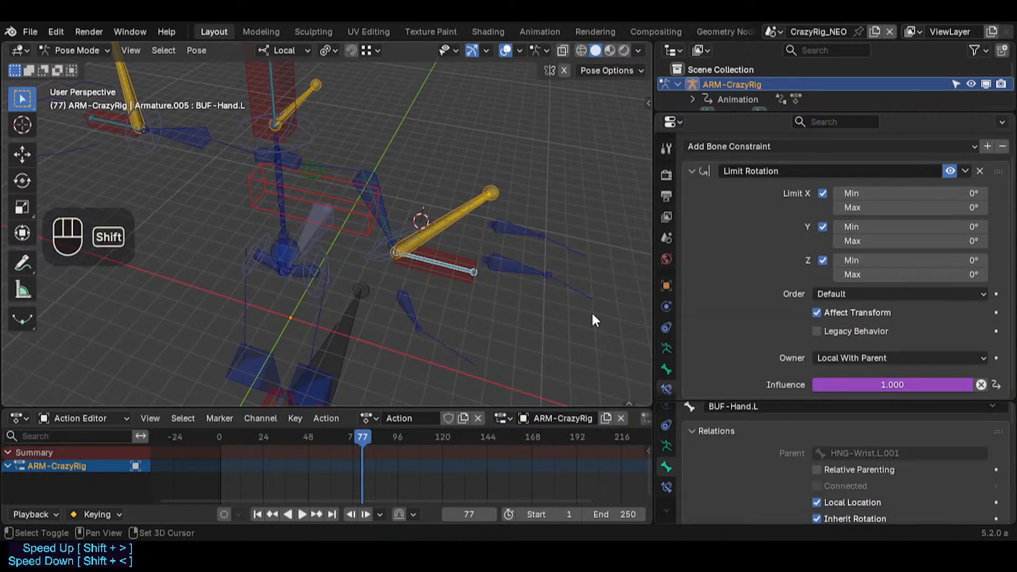
key(shift+F10)
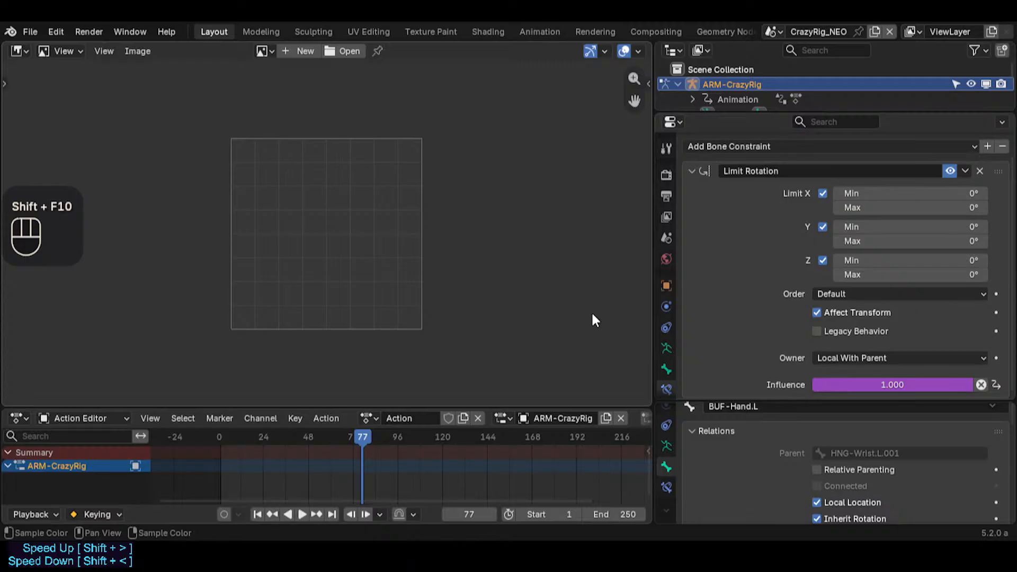
key(shift+F6)
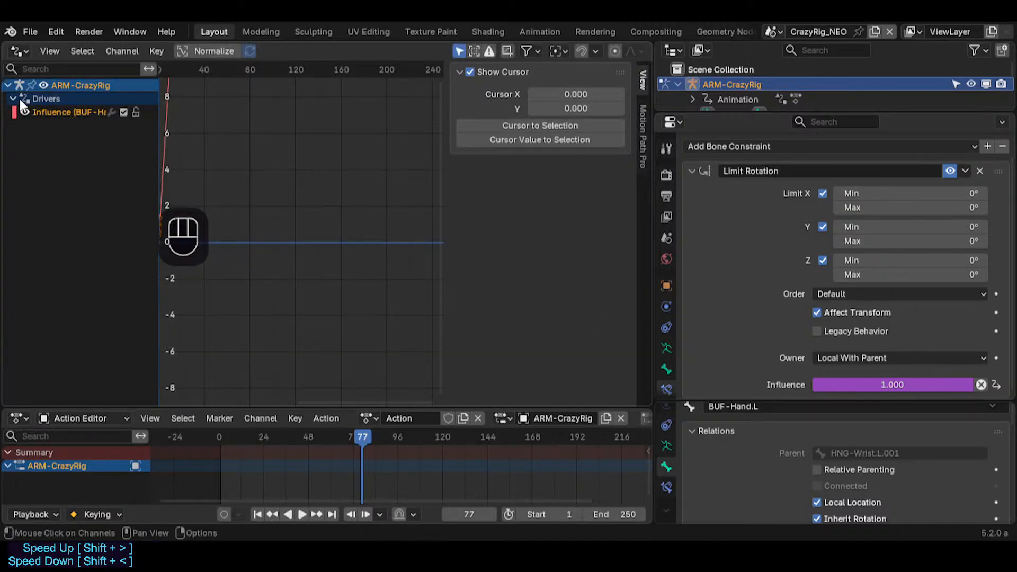
click(48, 112)
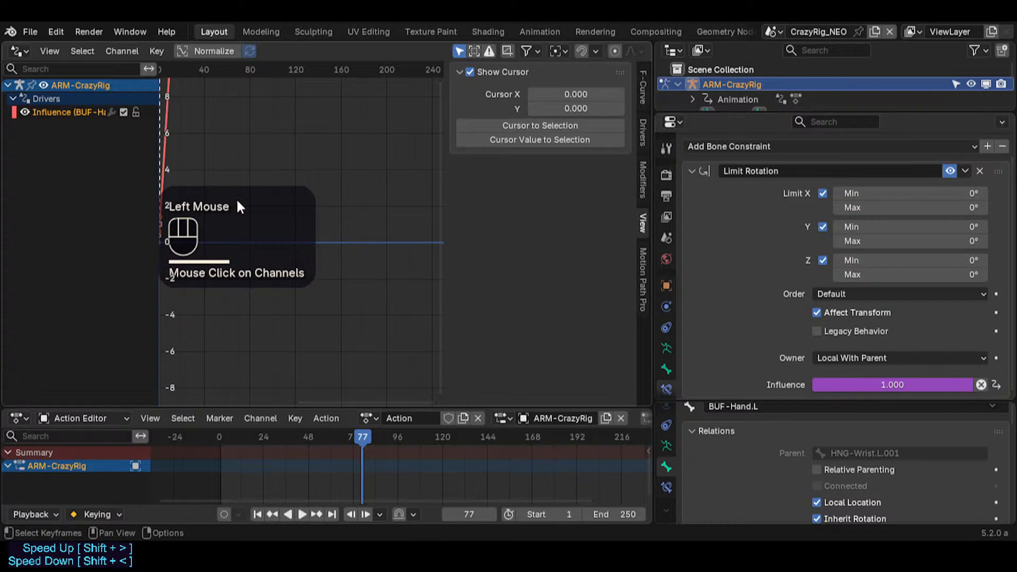
Step: Add a Generator modifier to the driver curve of BUF-Hand.L's influence
click(644, 167)
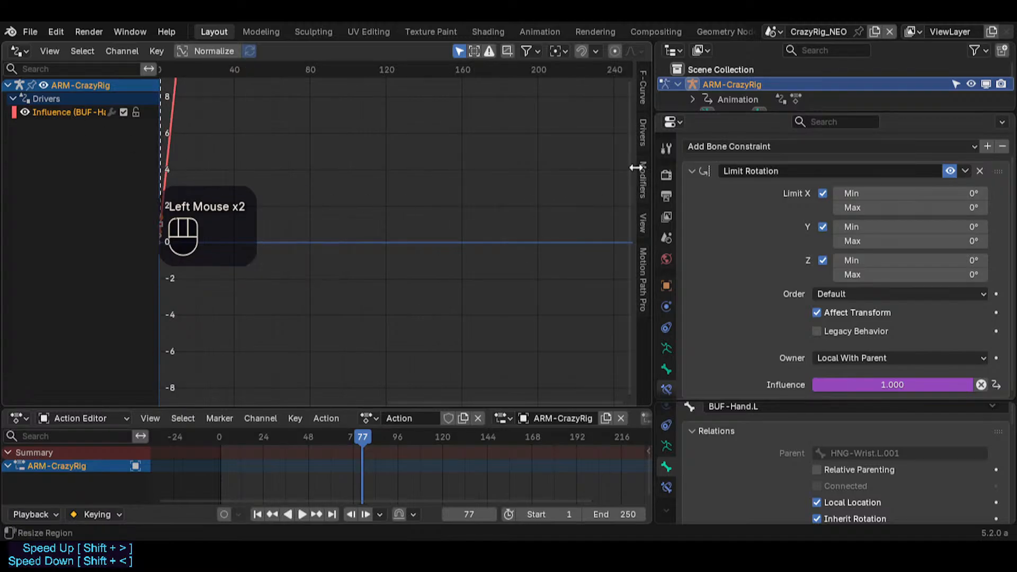
double_click(644, 166)
double_click(643, 167)
double_click(643, 164)
click(643, 167)
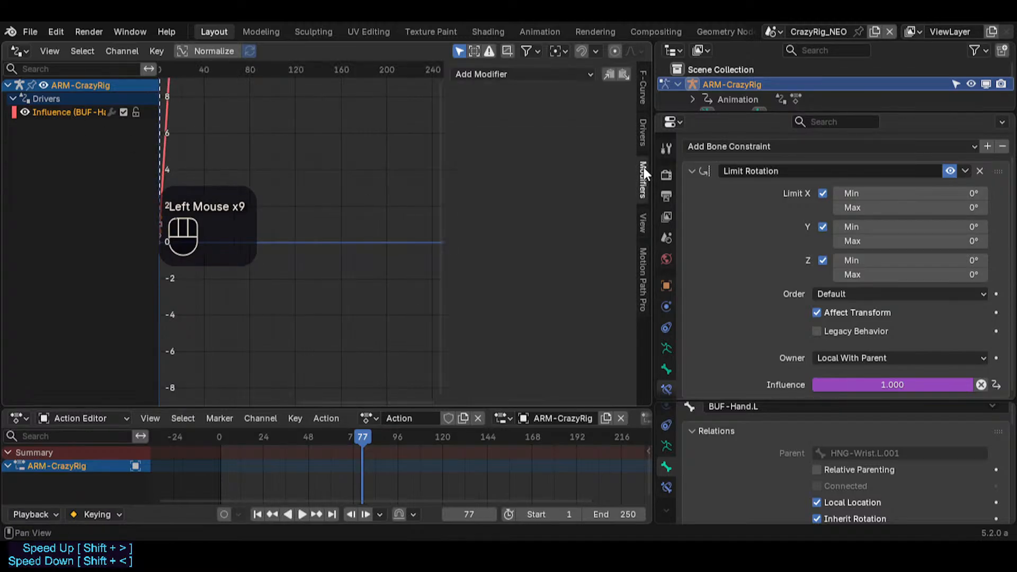
click(501, 75)
click(501, 74)
click(501, 74)
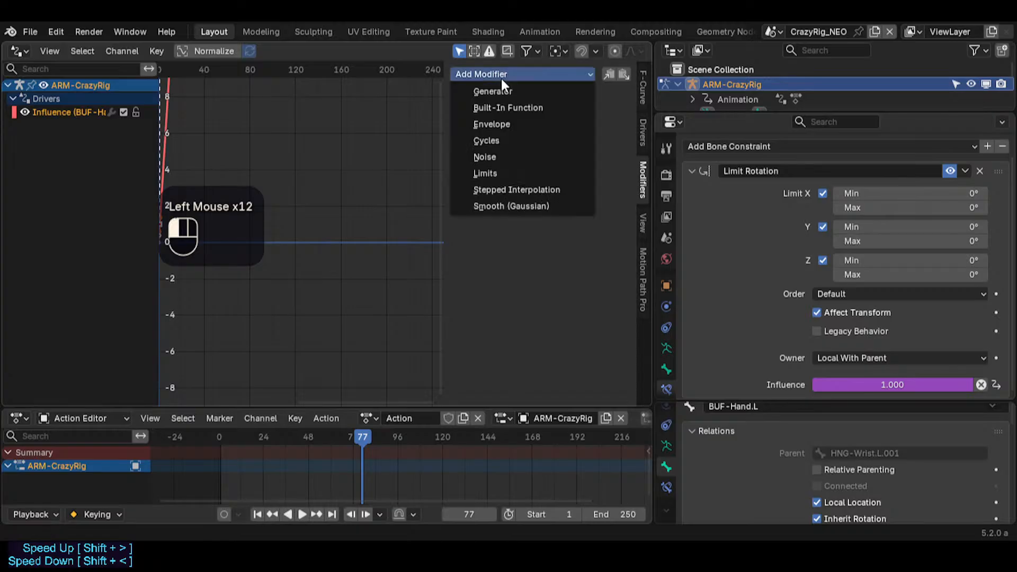
click(501, 91)
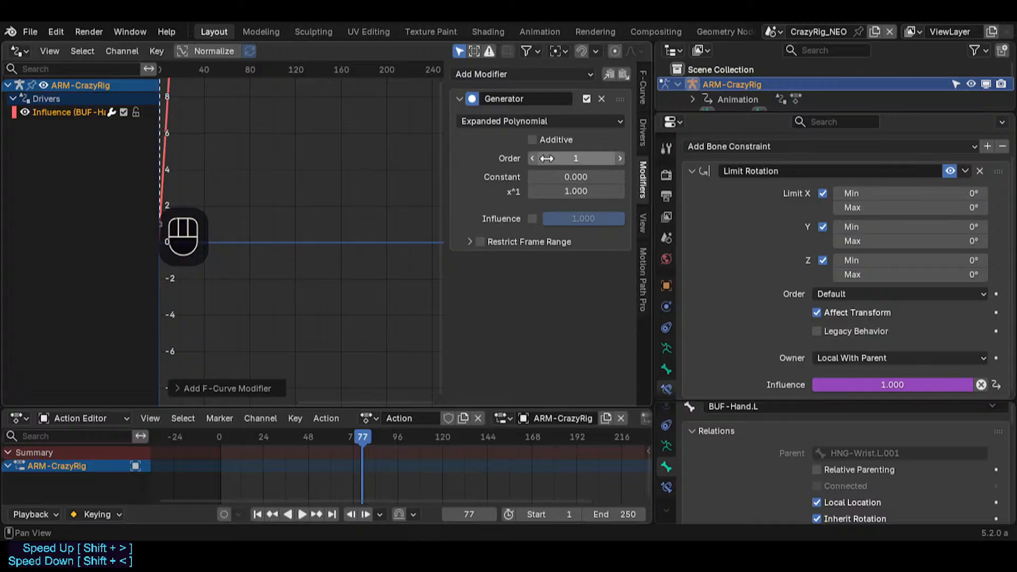
Step: Try lowering the Generator modifier's x^1 coefficient, and restore it to 1.000
drag(580, 193, 500, 192)
shift+click(565, 193)
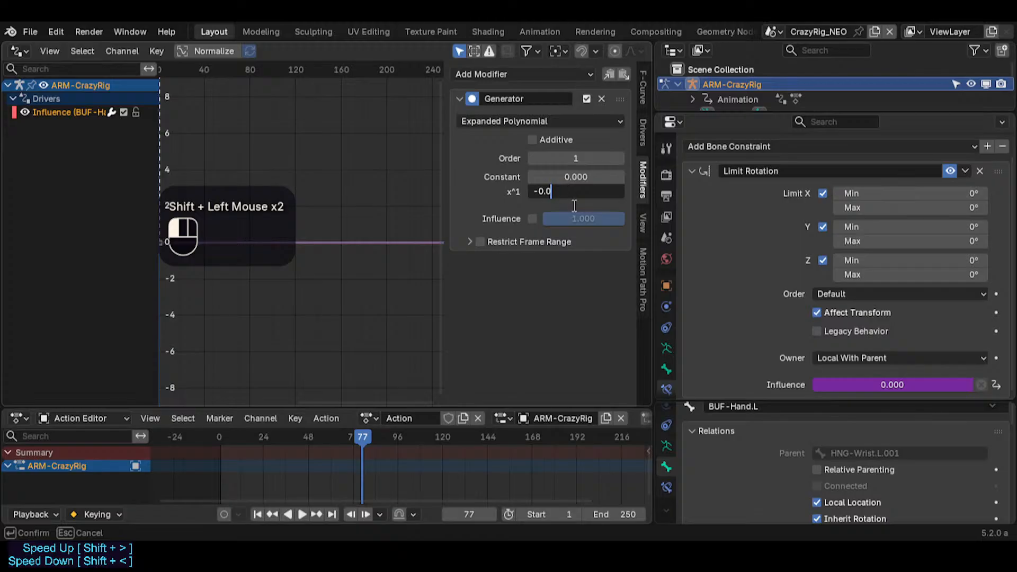
click(574, 208)
key(BackSpace)
click(574, 193)
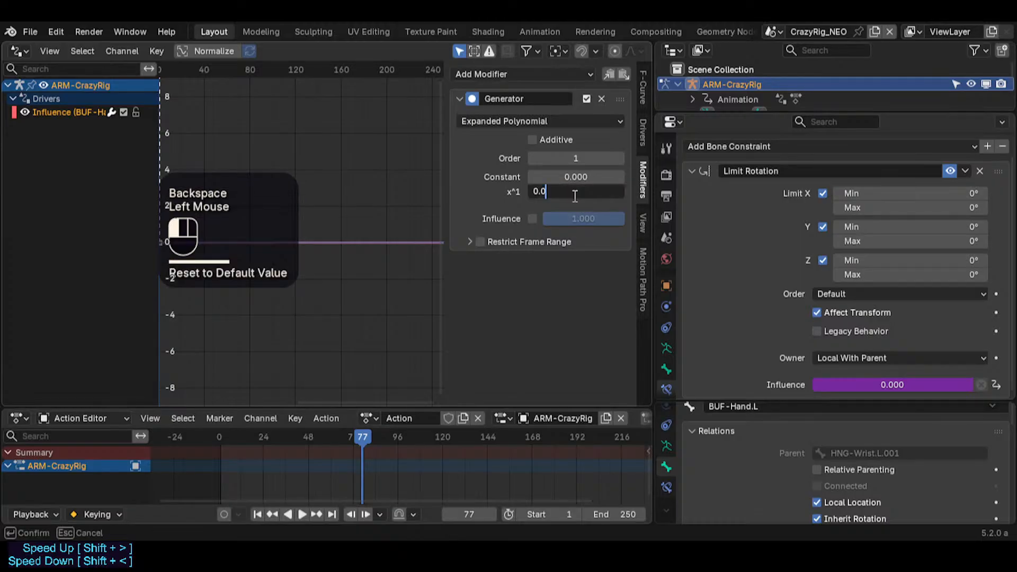
key(BackSpace)
key(BackSpace)
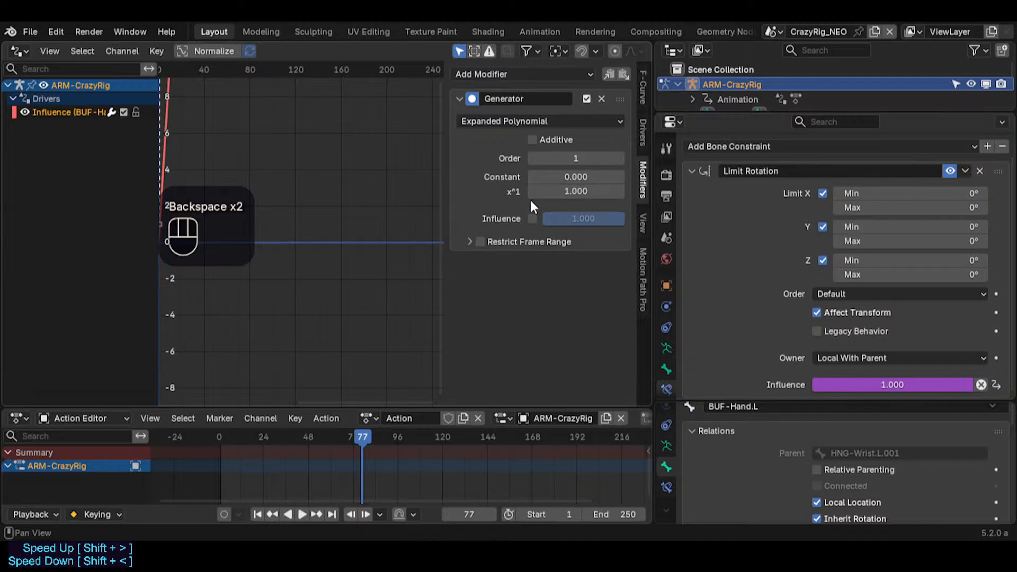
click(1, 44)
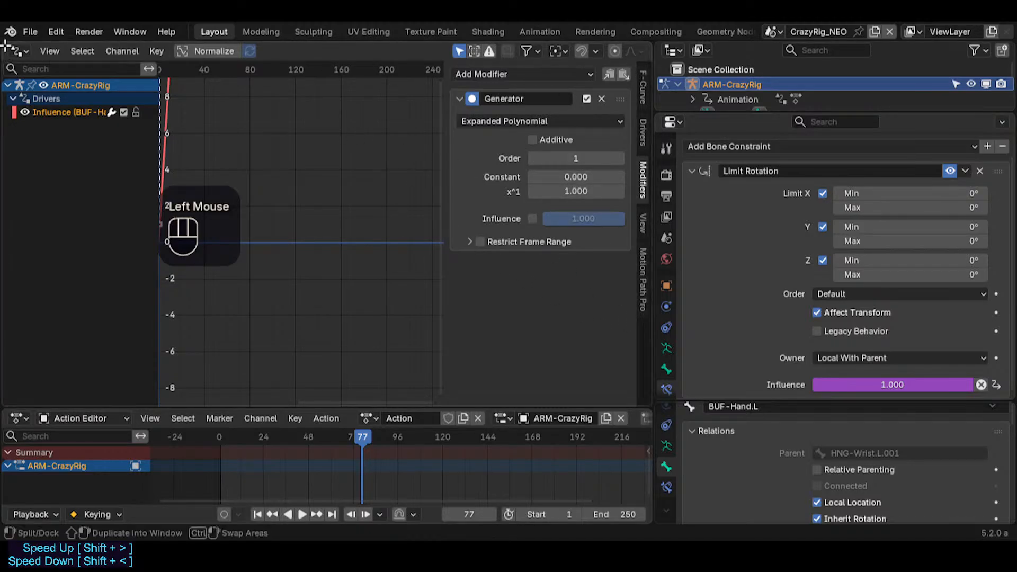
click(3, 47)
click(48, 60)
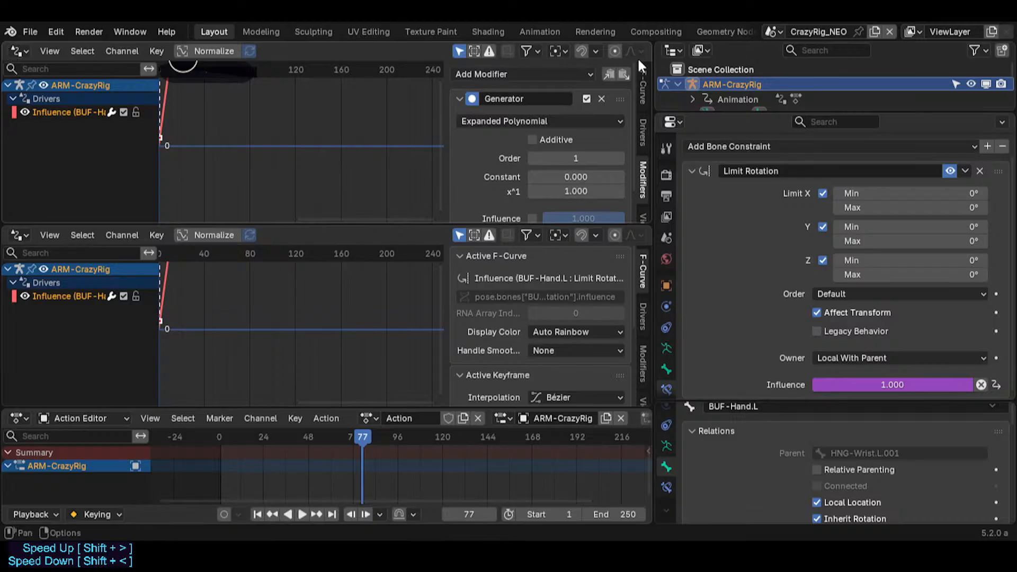
drag(651, 45, 399, 66)
key(Escape)
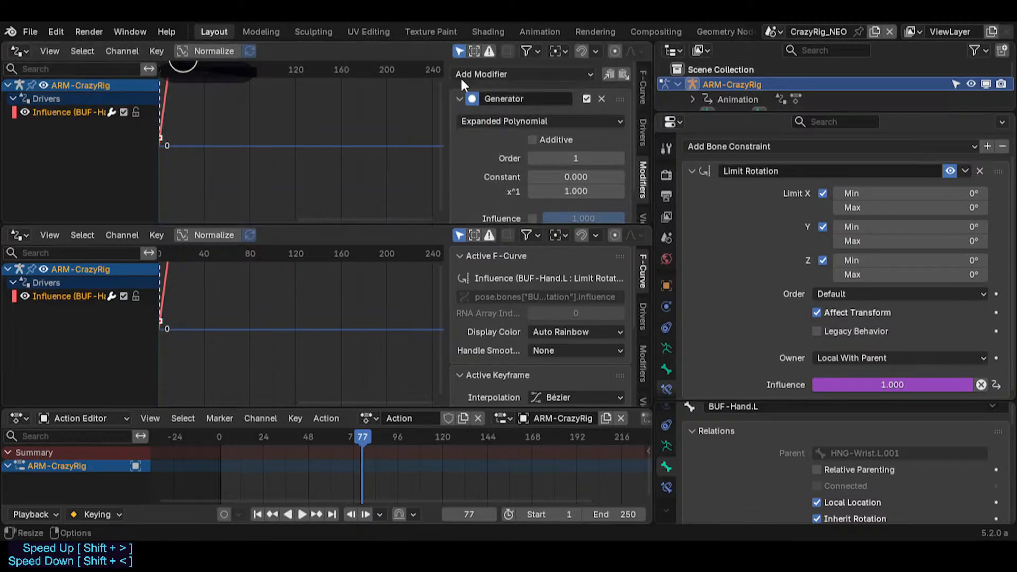
right_click(434, 217)
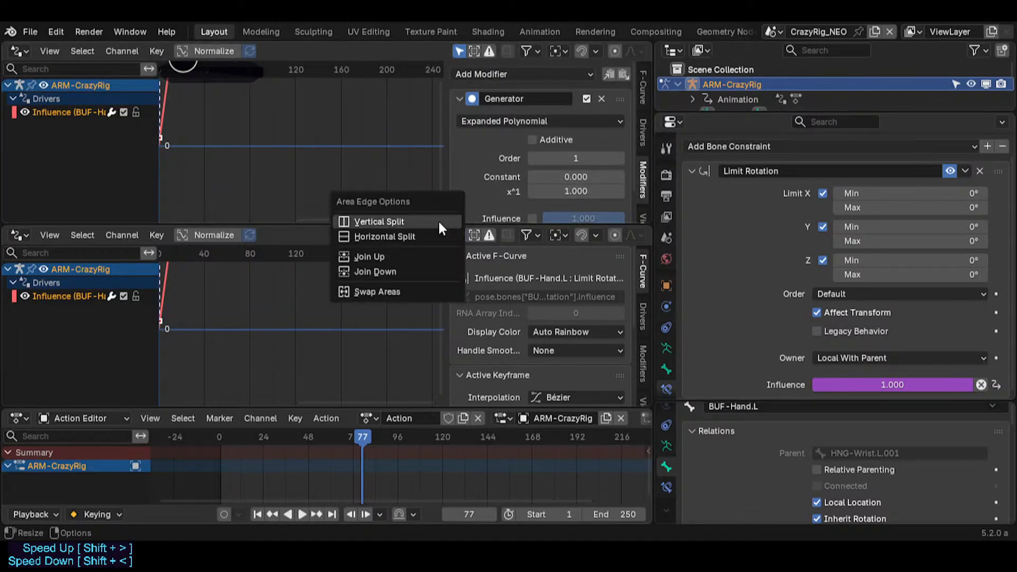
click(405, 256)
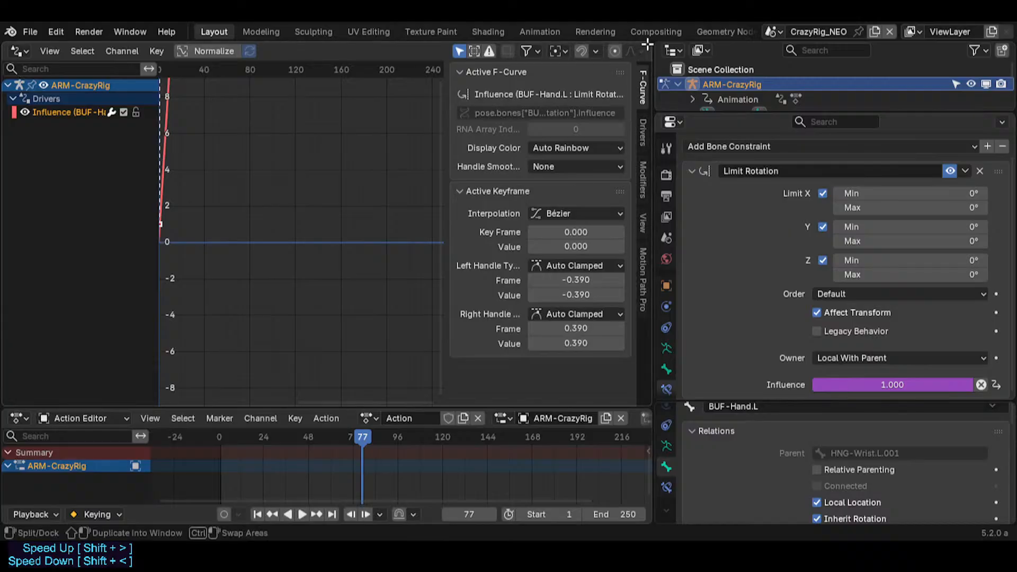
Step: Split the Drivers editor vertically into two side-by-side areas and turn the new area into a 3D Viewport
drag(650, 44, 370, 75)
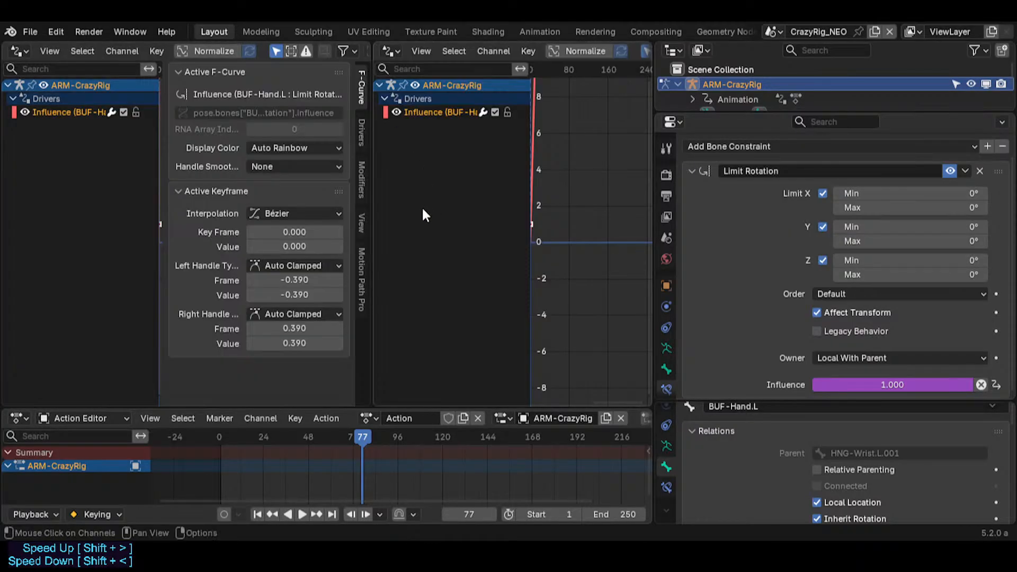
key(n)
key(n)
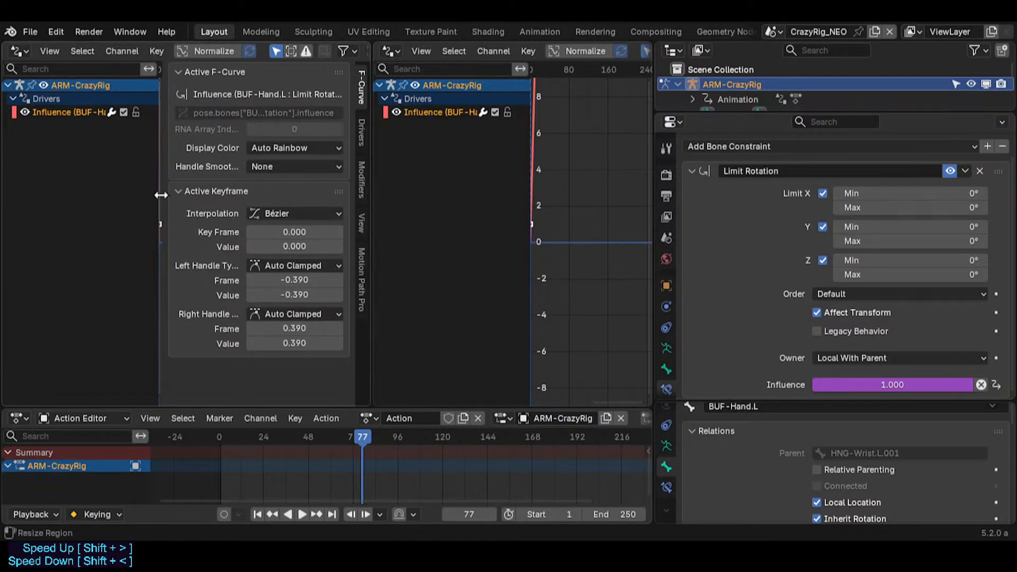
drag(161, 195, 219, 198)
key(n)
key(n)
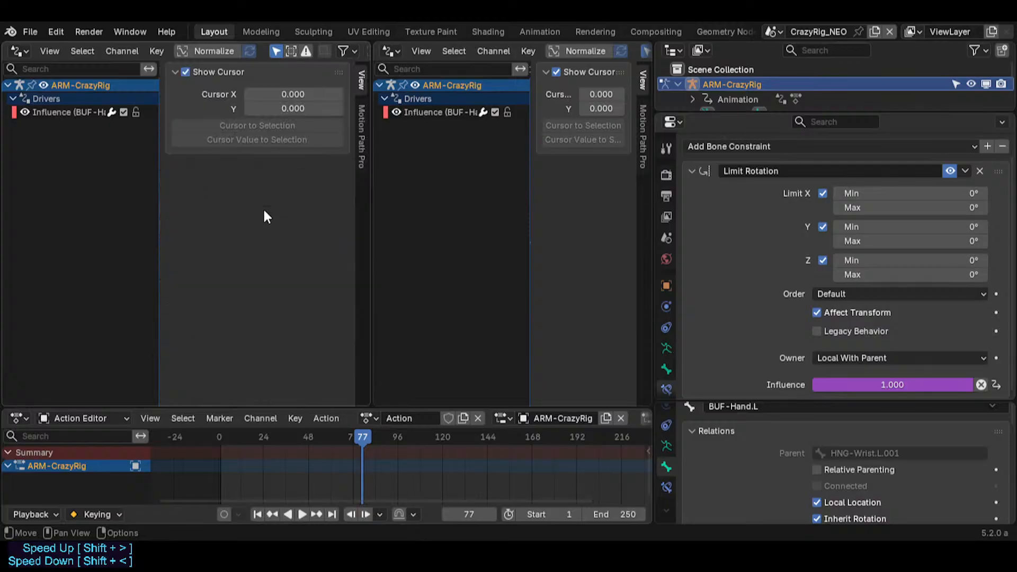
key(n)
key(n)
key(n)
key(shift+F5)
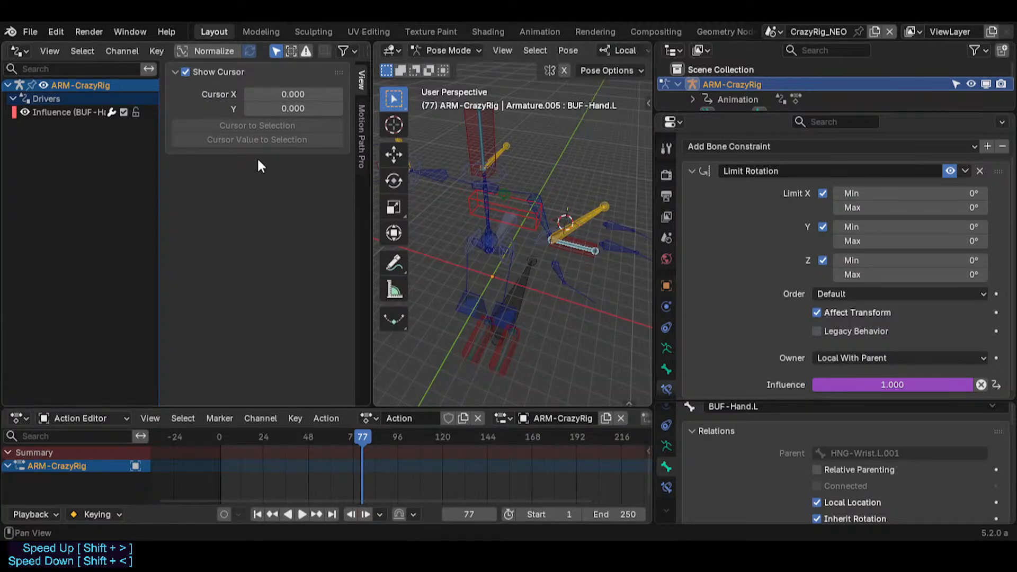
Step: Narrow the Properties editor, widen the Drivers editor beside the 3D viewport, and hide the Drivers editor's sidebar
click(573, 244)
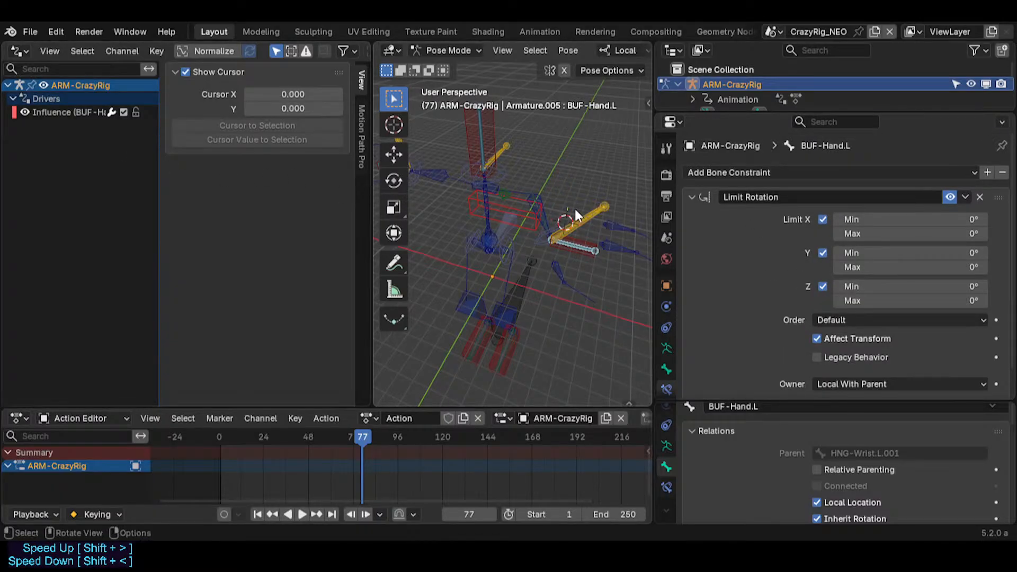
drag(656, 227, 782, 227)
drag(374, 174, 464, 182)
key(n)
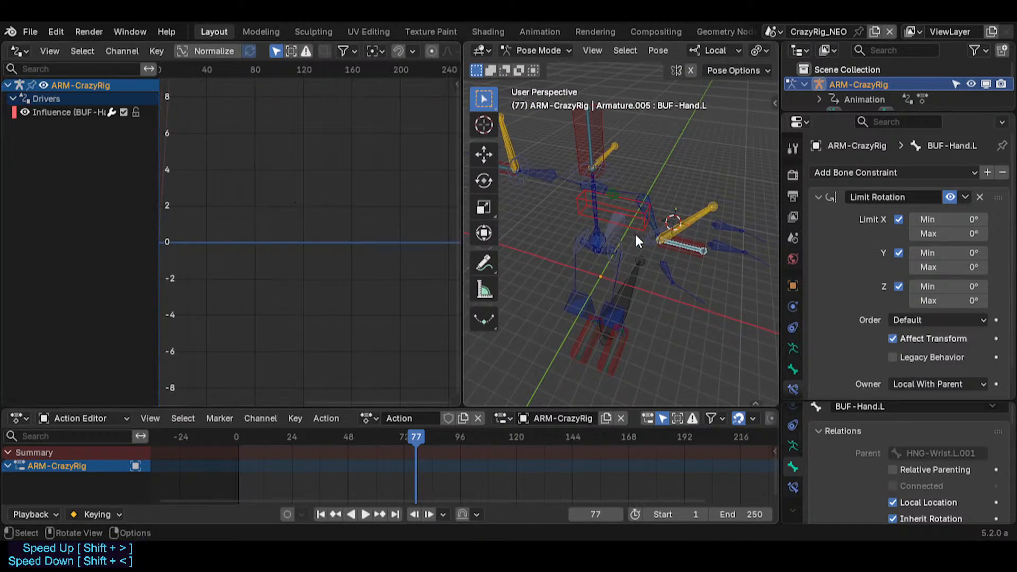
Step: Select the MTR-Hand.L bone and try scaling it
click(690, 236)
click(689, 233)
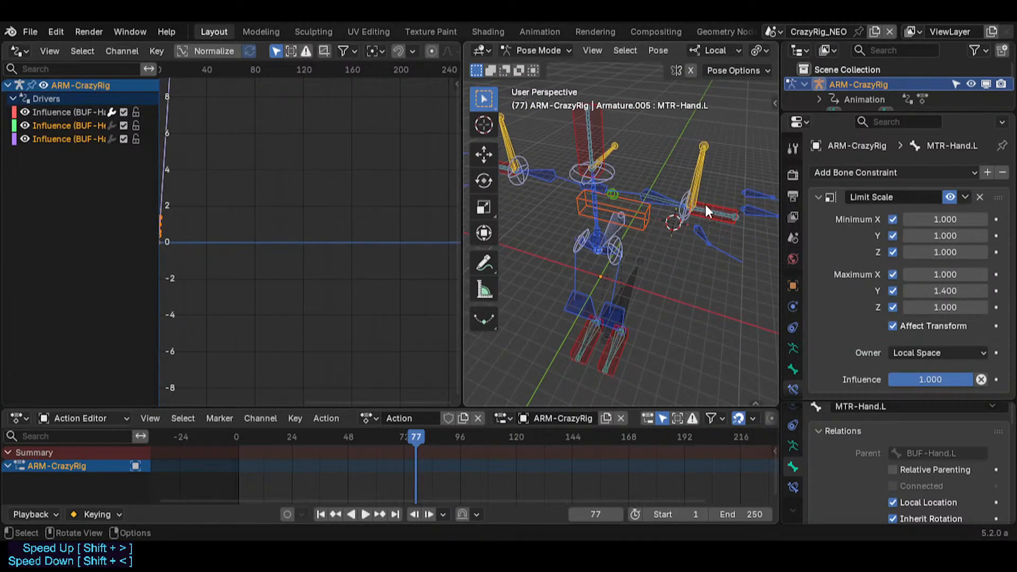
click(705, 203)
key(s)
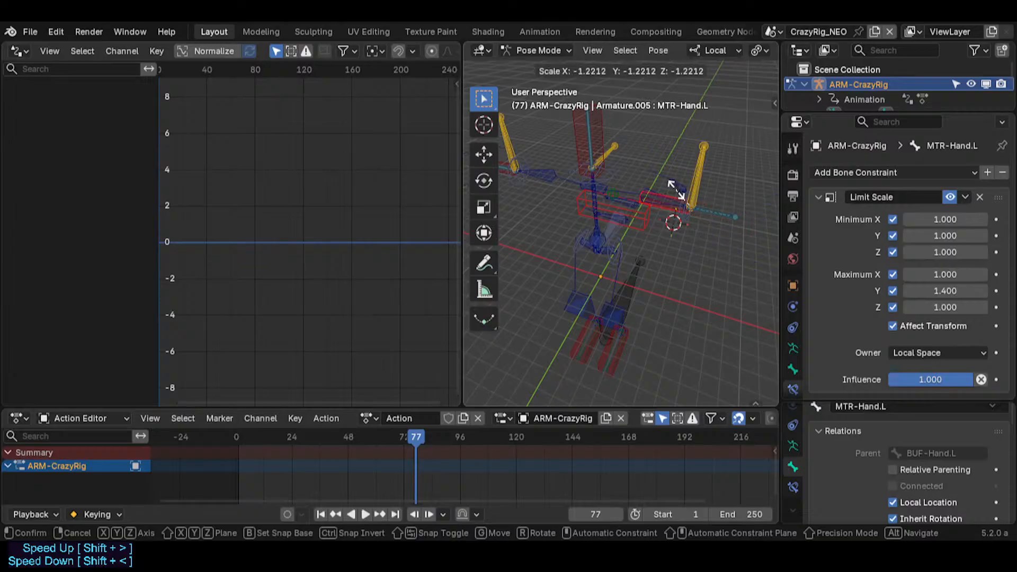
right_click(712, 220)
Step: Select the MCH-ForeArm.L bone and try rotating it
click(670, 198)
click(665, 198)
key(r)
right_click(663, 197)
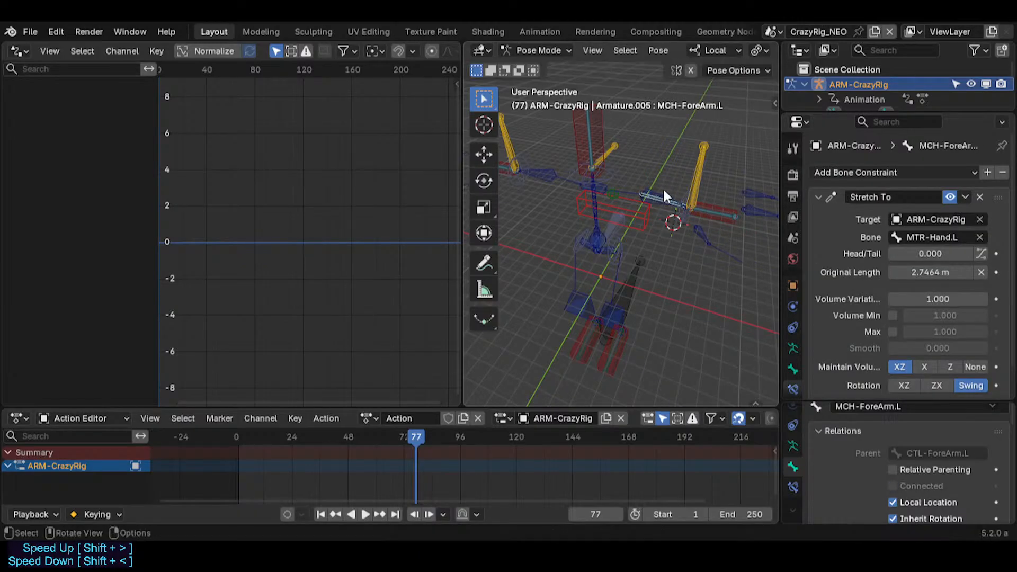
click(664, 198)
key(r)
right_click(651, 233)
Step: Scale MTR-Hand.L repeatedly to test how it straightens the hand, cancelling every transform
click(697, 245)
key(s)
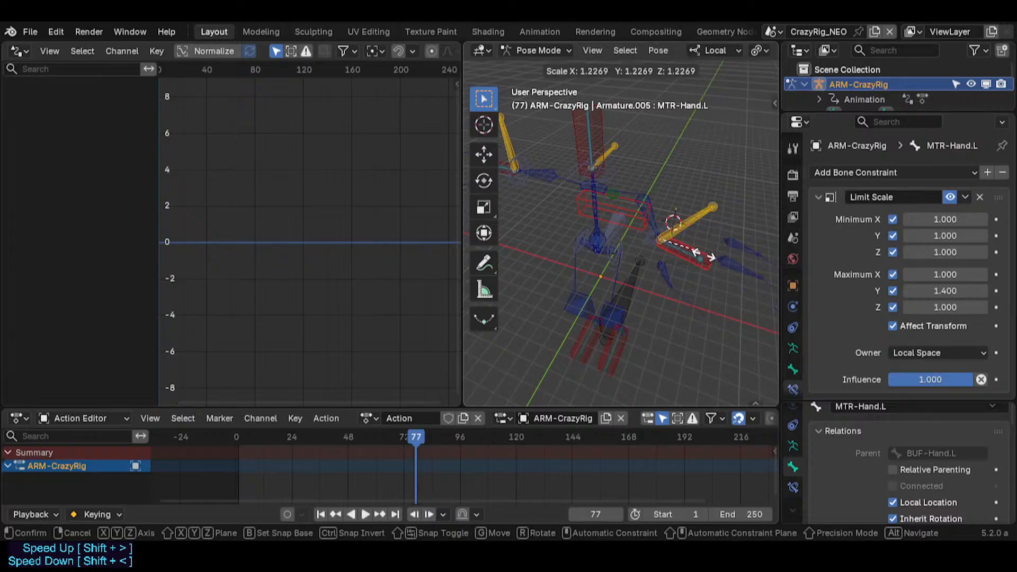
right_click(681, 235)
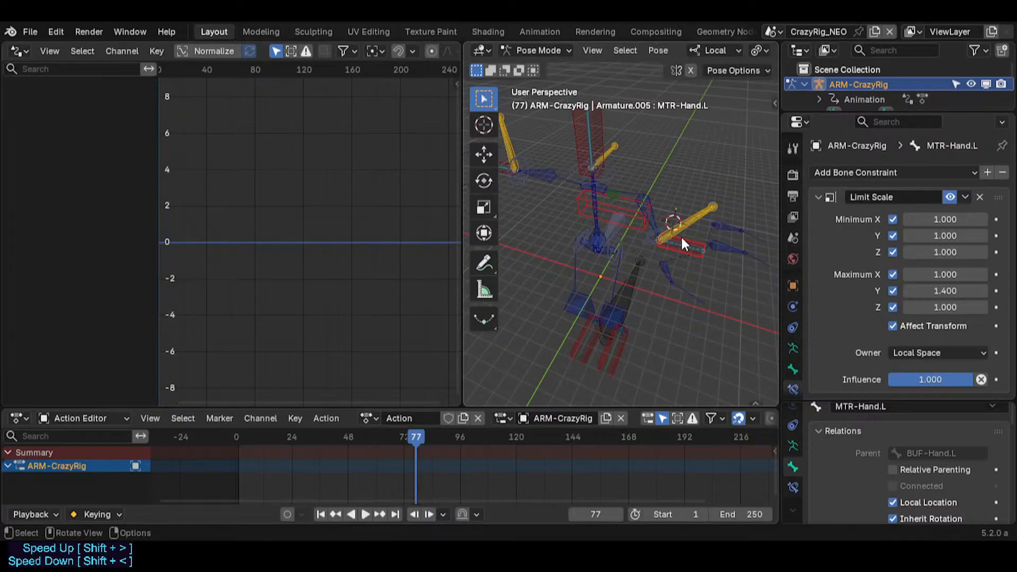
key(s)
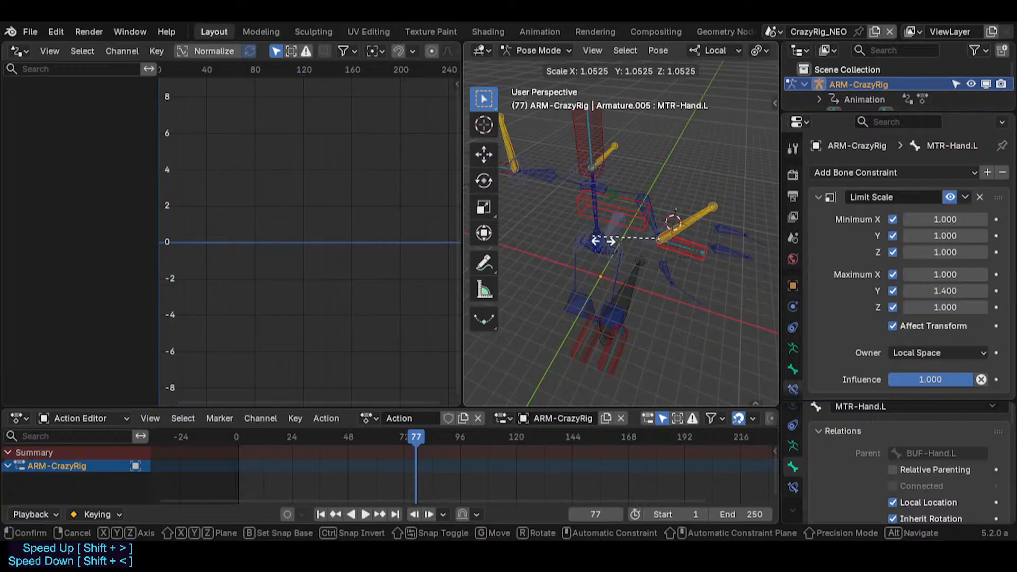
click(710, 259)
key(s)
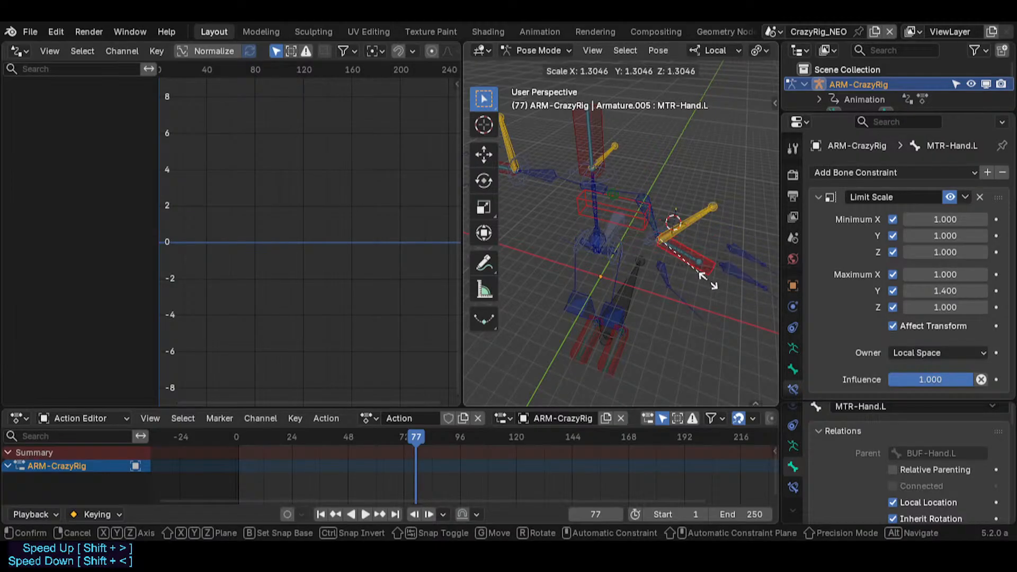
right_click(699, 264)
key(s)
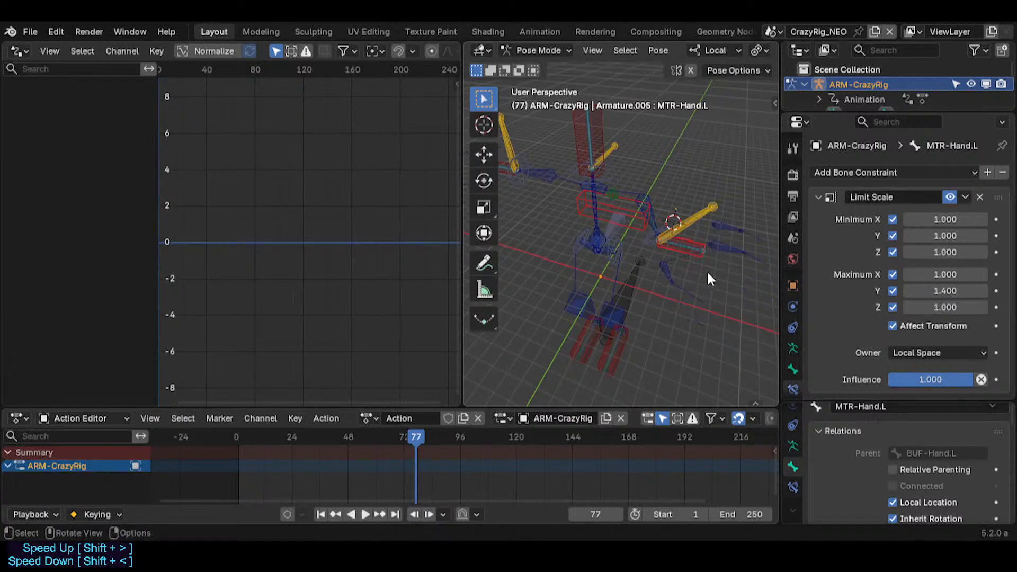
click(681, 265)
key(s)
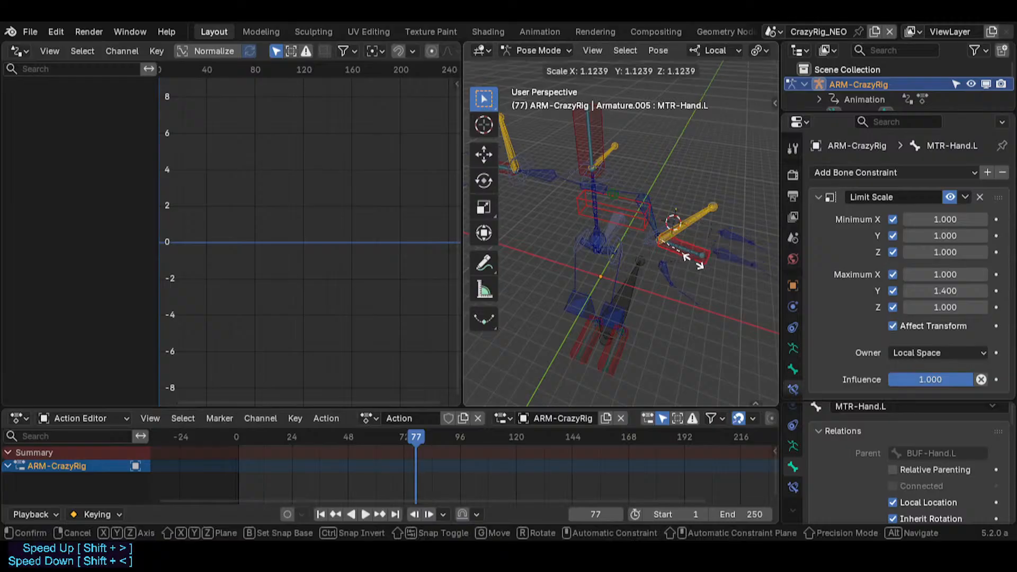
right_click(719, 271)
key(s)
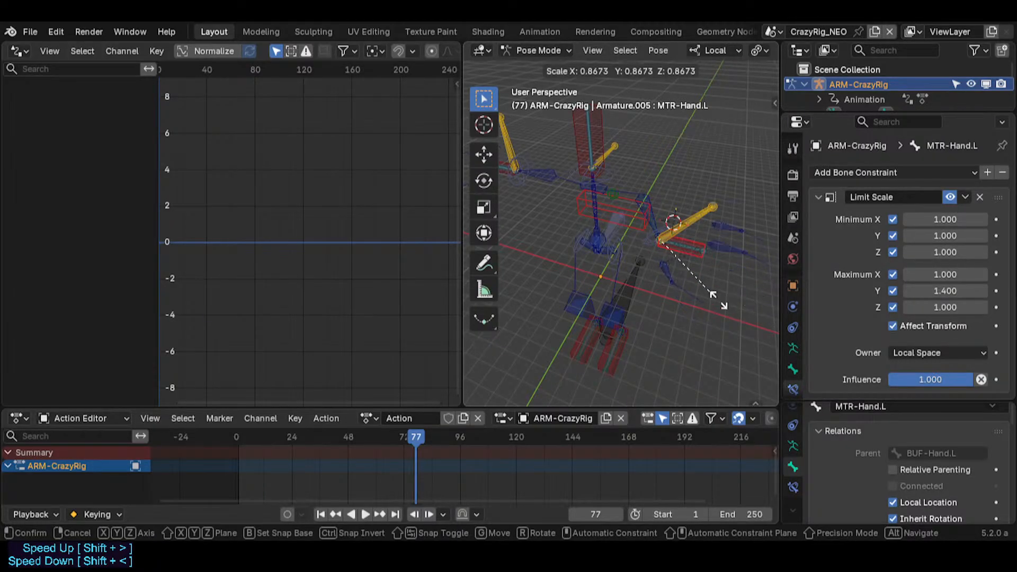
right_click(697, 263)
key(s)
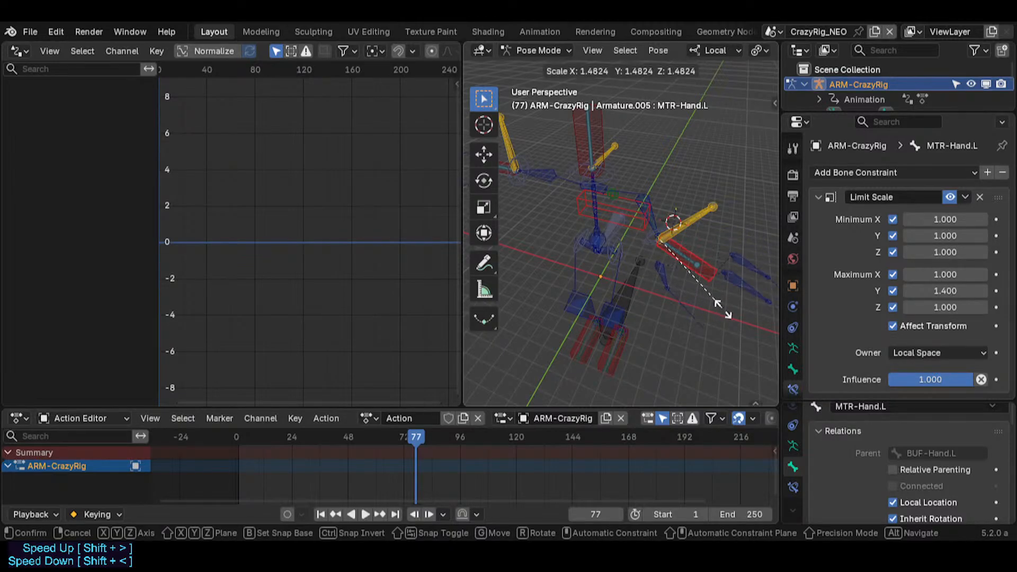
right_click(686, 264)
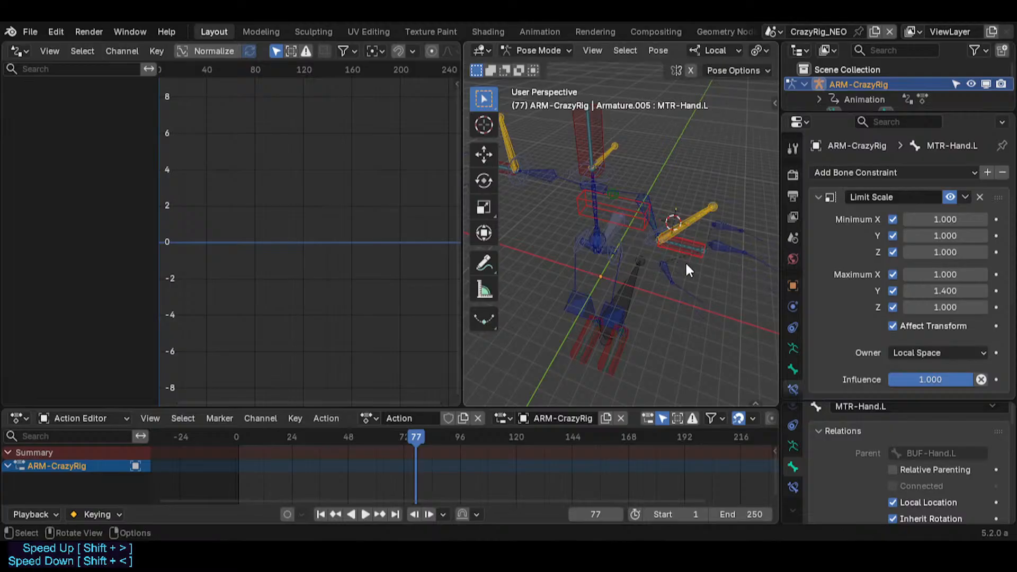
key(s)
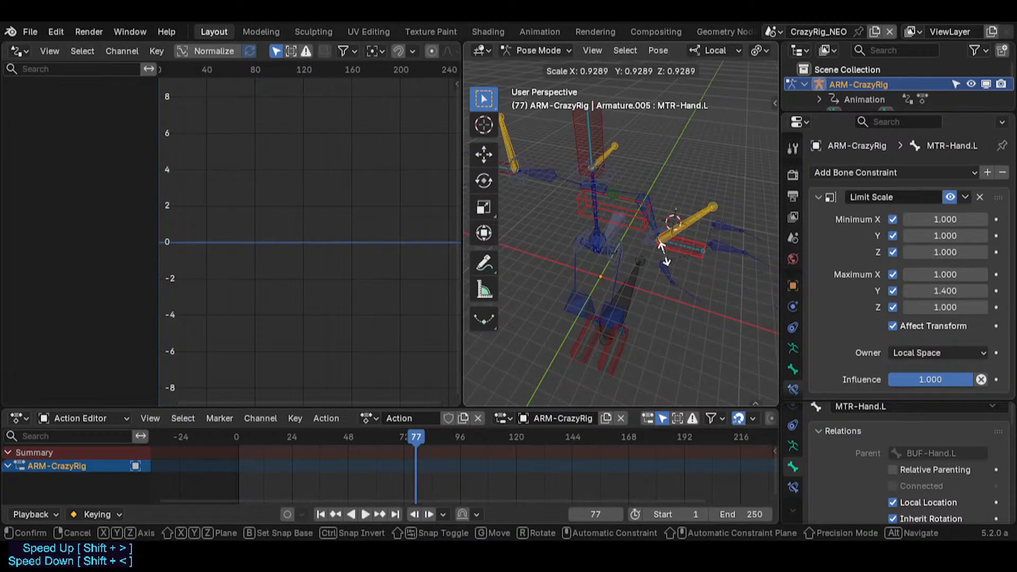
right_click(691, 276)
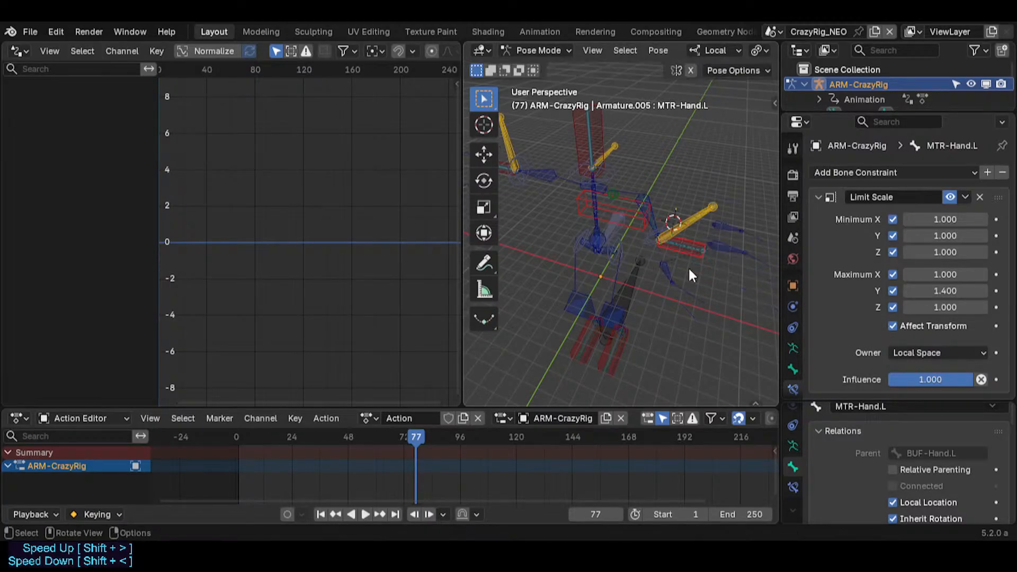
key(n)
key(n)
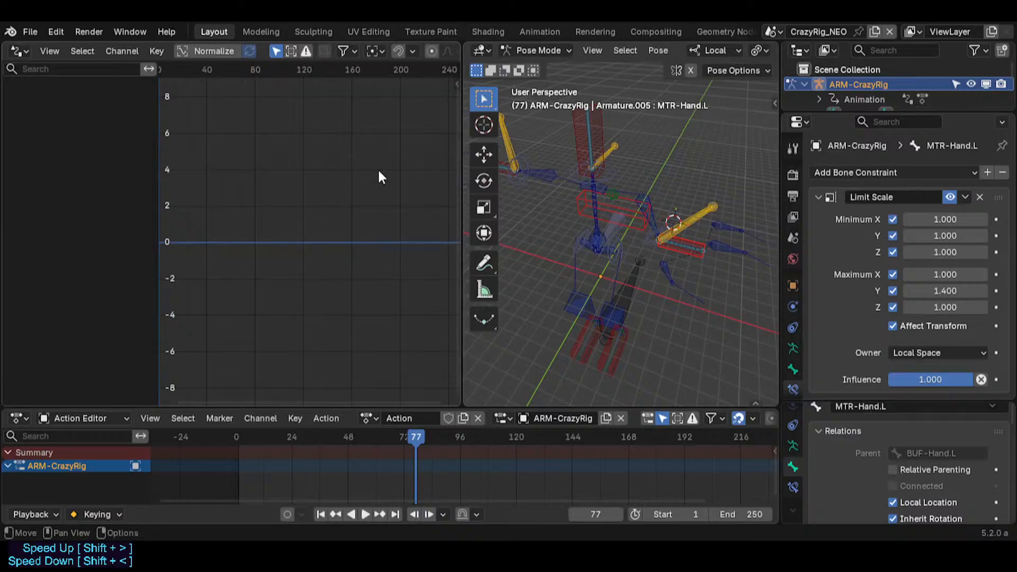
key(s)
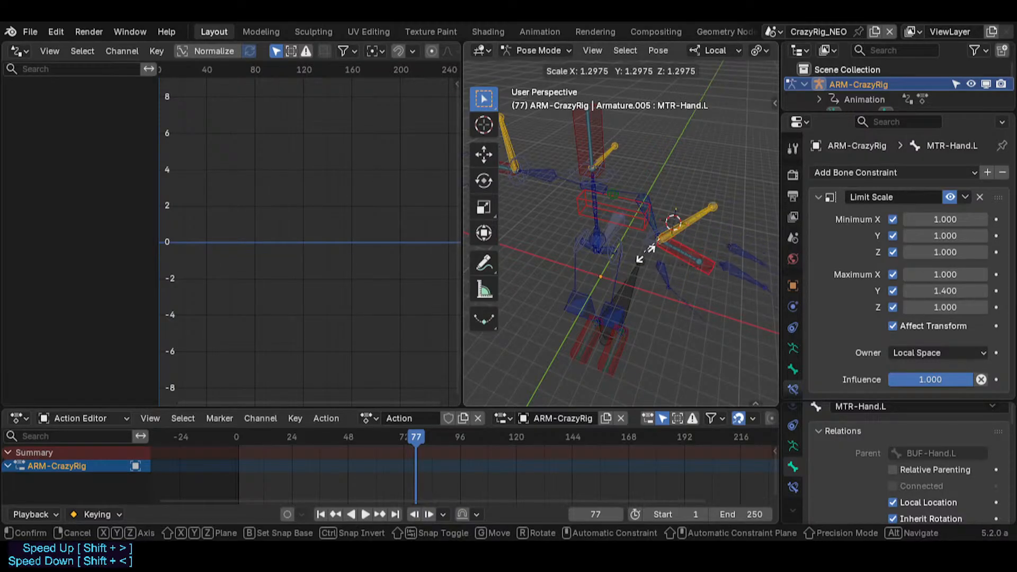
right_click(720, 273)
Step: Scale MTR-Hand.L up past its 1.400 Y limit, and check the driven influence of BUF-Hand.L's Limit Rotation constraint
key(s)
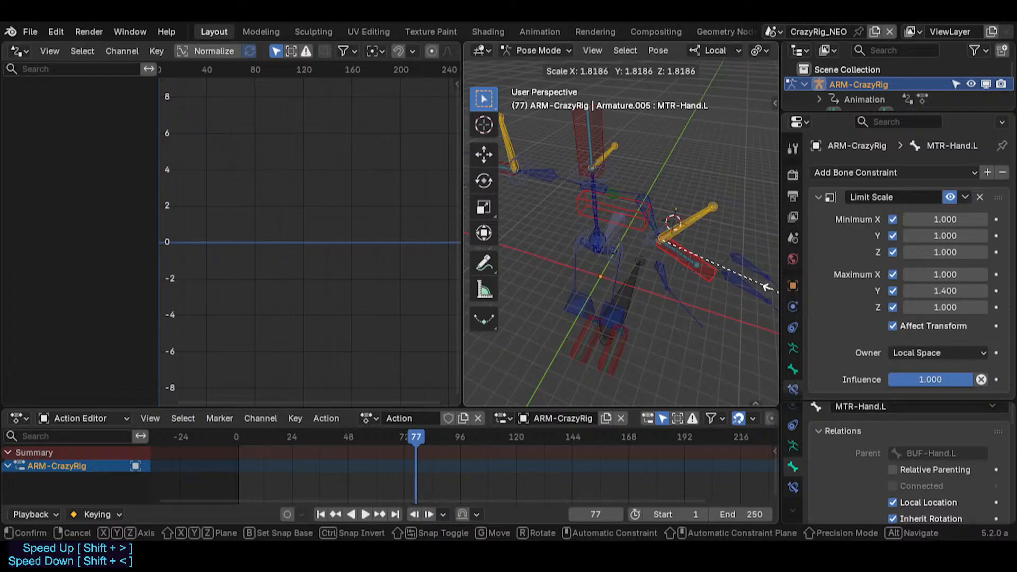
click(706, 274)
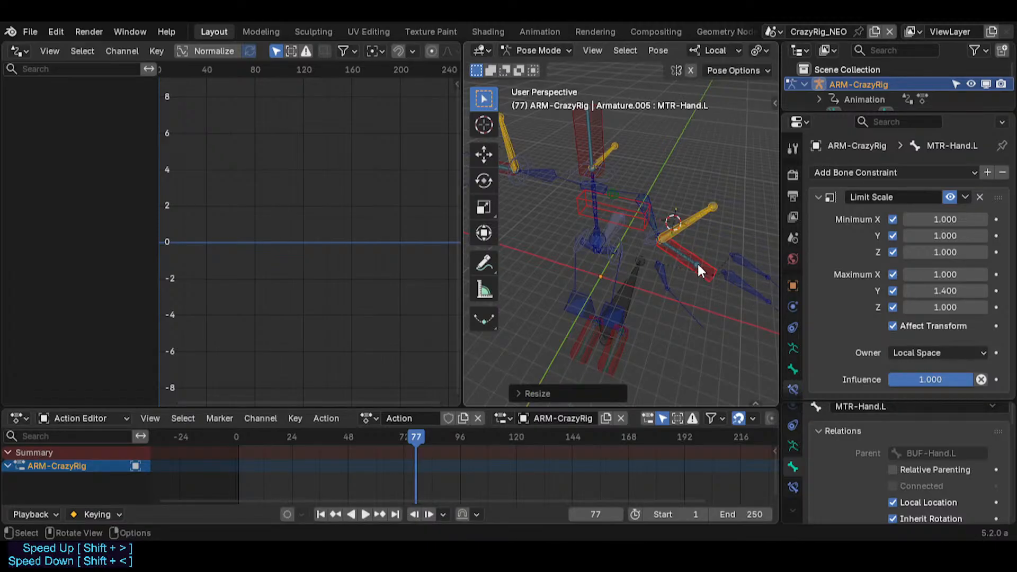
click(694, 257)
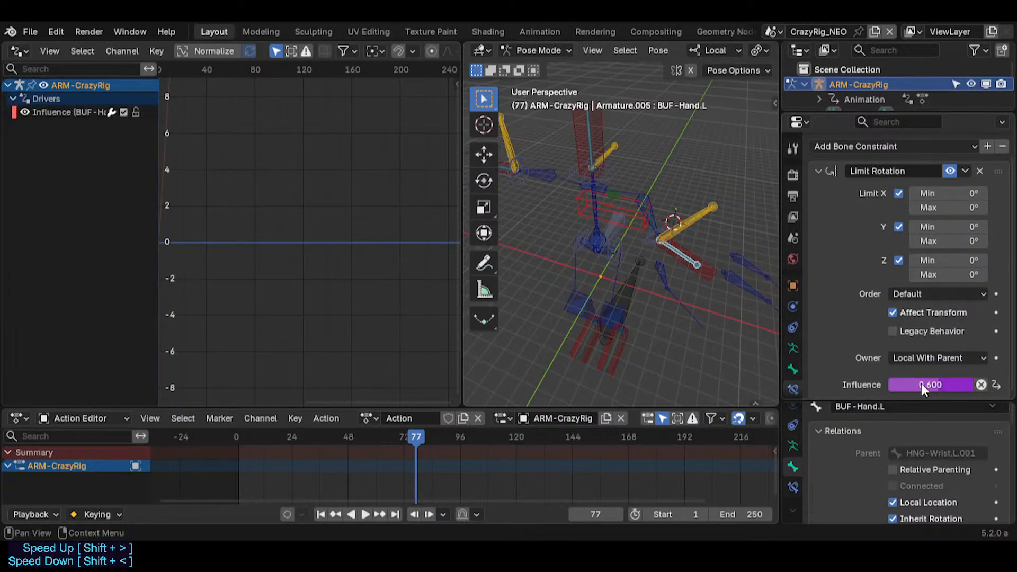
click(703, 277)
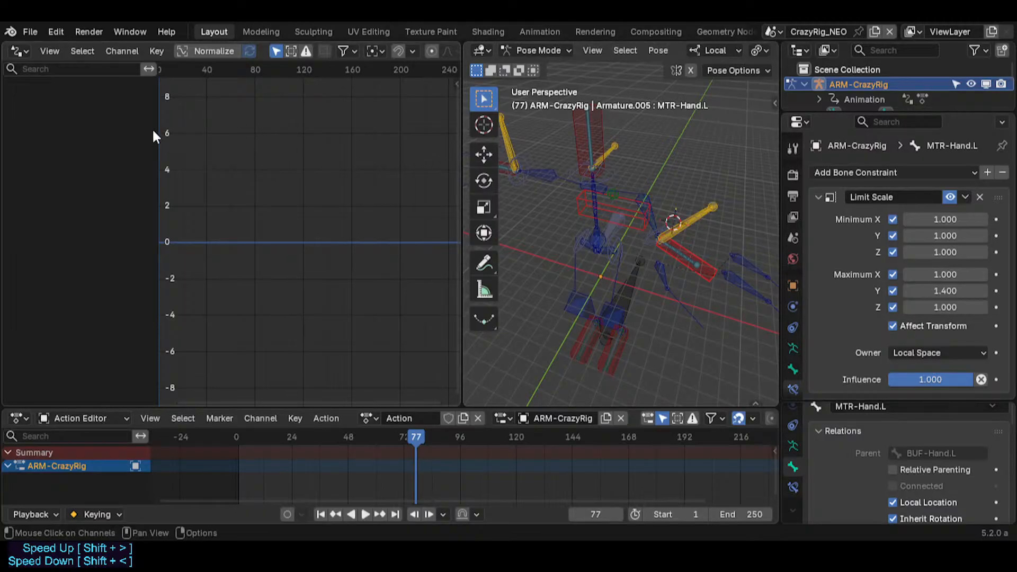
Step: Select BUF-Hand.L and its influence driver curve, and show the curve's modifiers in the Drivers editor sidebar
click(680, 257)
click(681, 253)
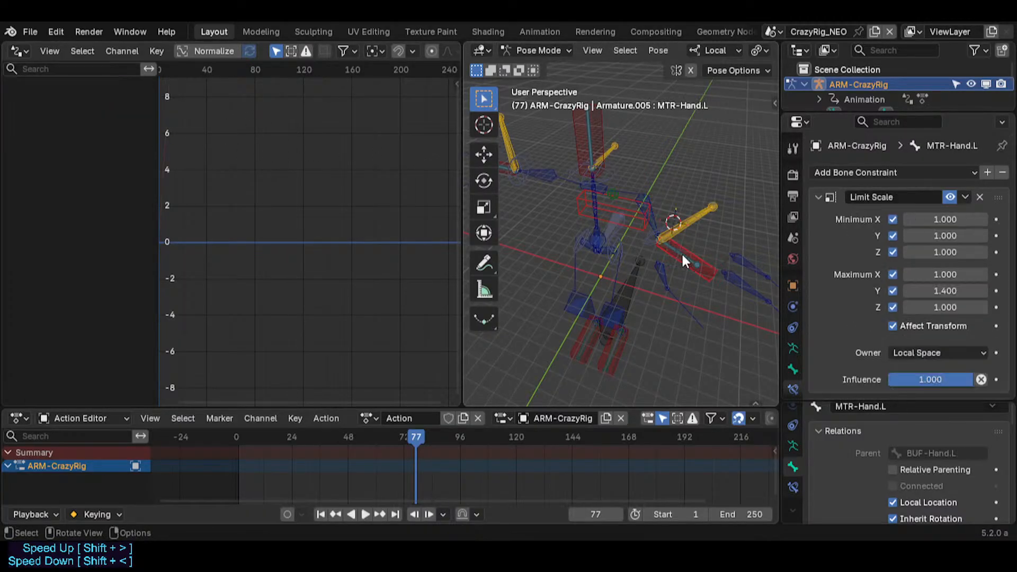
click(681, 252)
key(n)
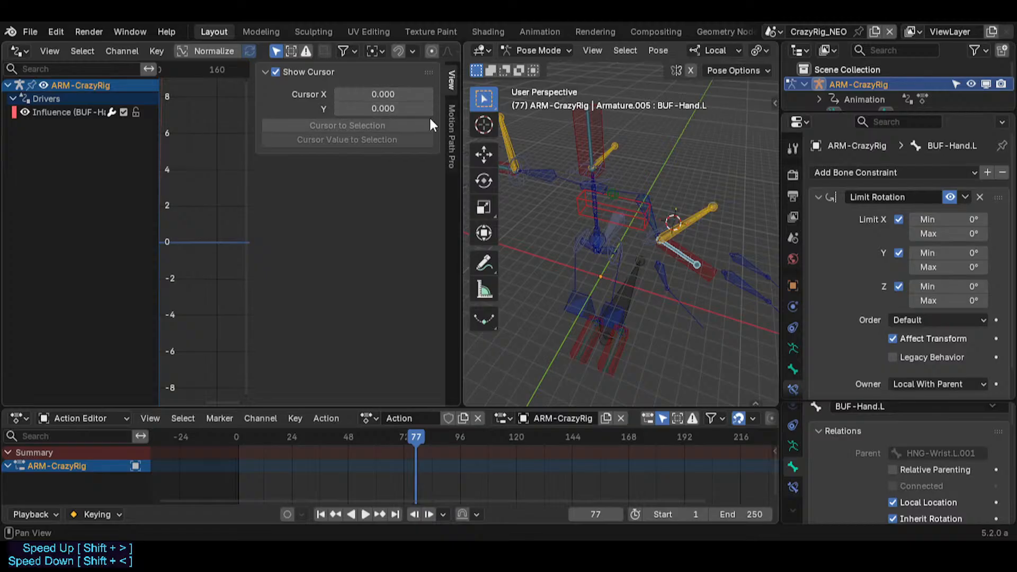
click(59, 112)
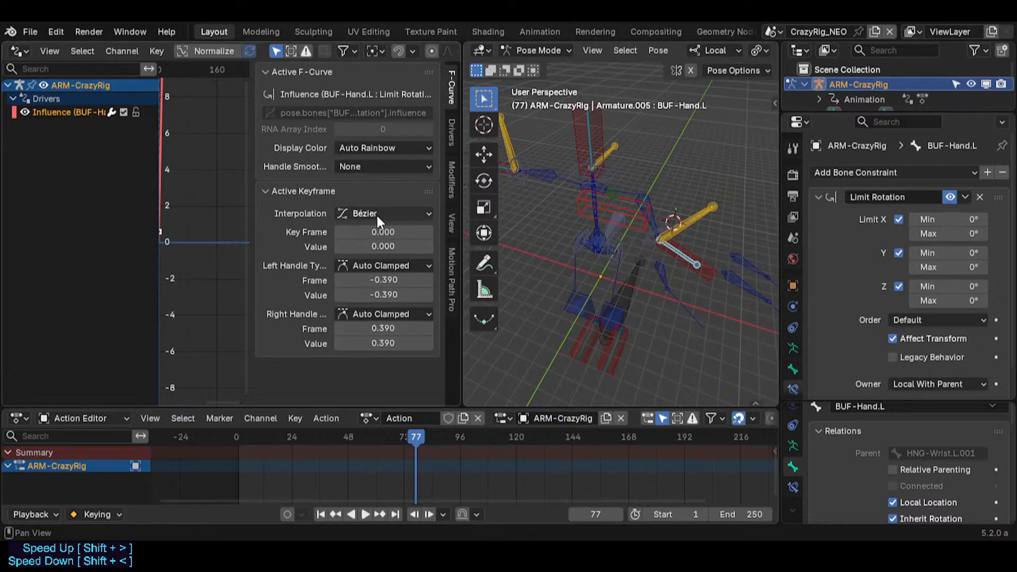
key(n)
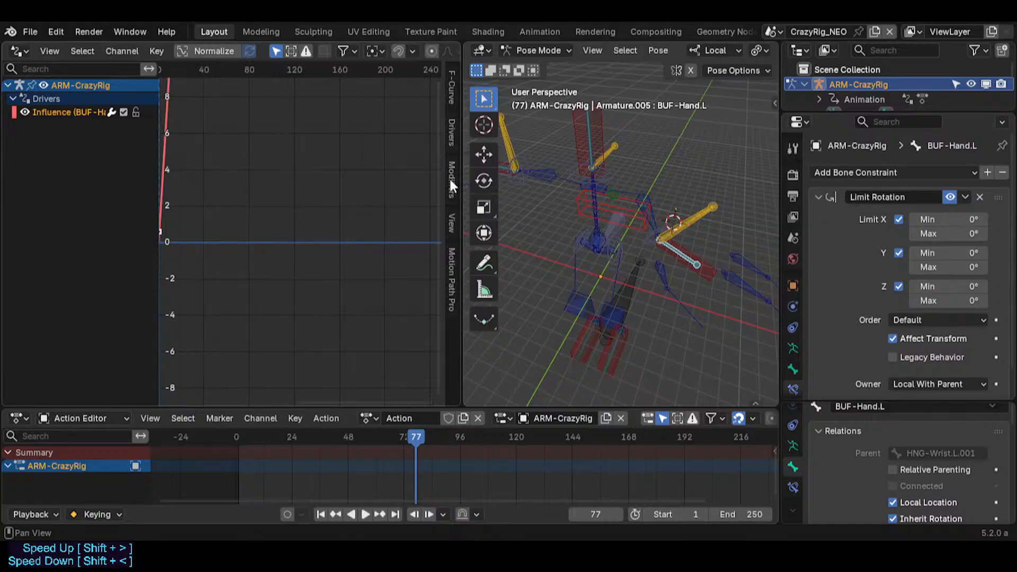
click(449, 179)
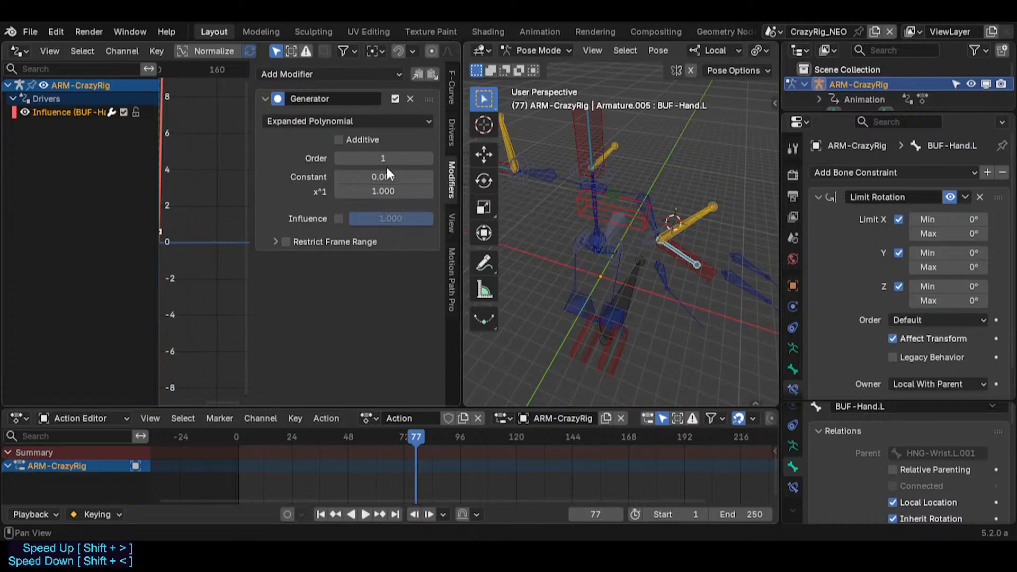
Step: Toggle the Generator modifier's Additive option repeatedly to compare its effect on the hand, and leave it disabled
click(347, 118)
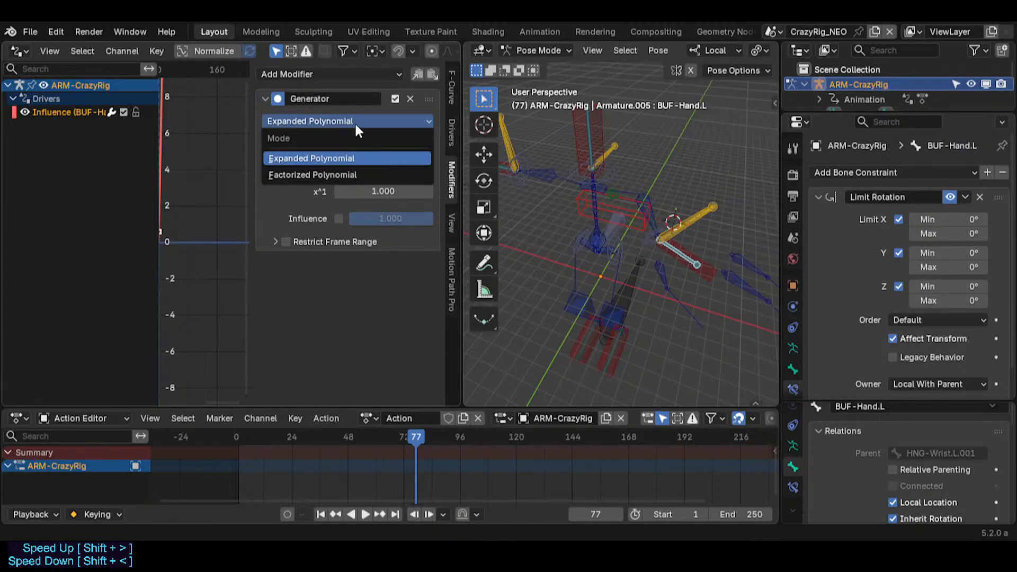
click(354, 121)
click(343, 139)
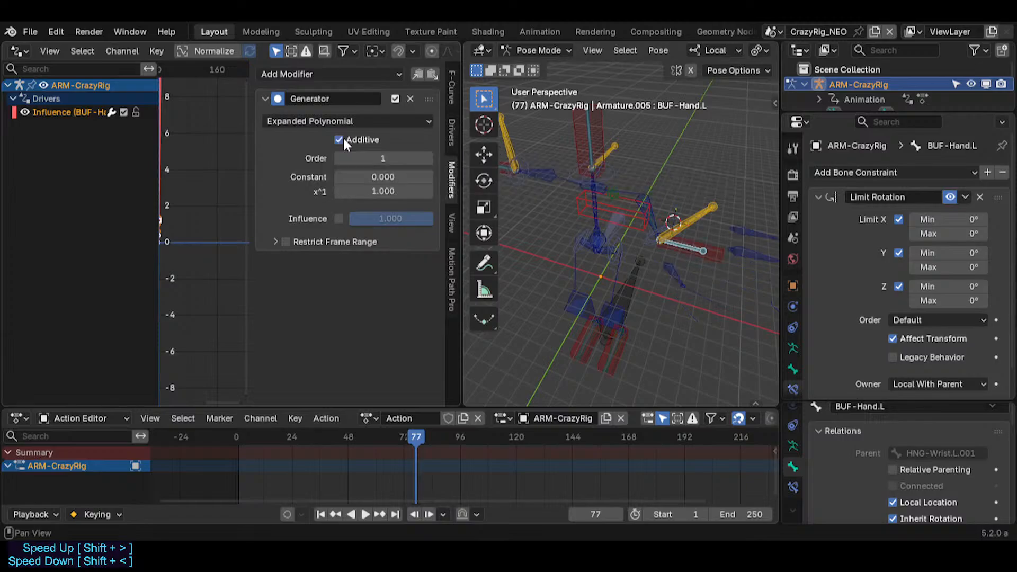
click(343, 138)
click(344, 141)
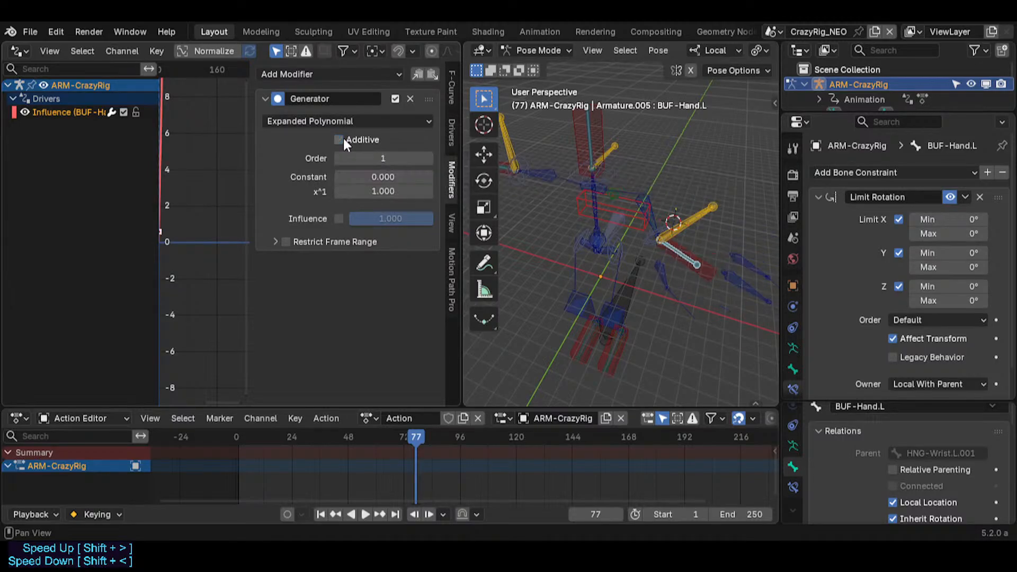
click(342, 136)
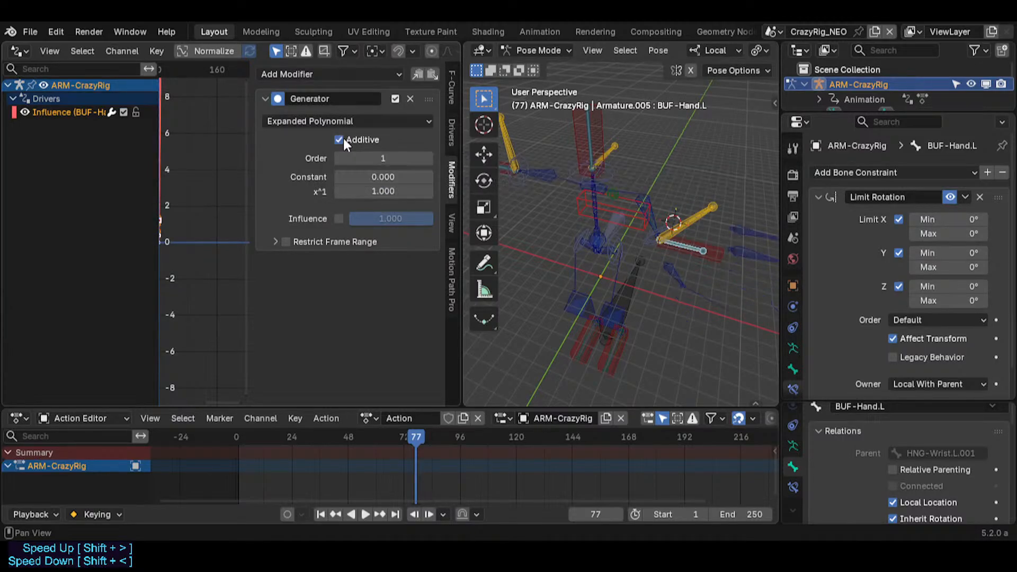
click(342, 136)
click(343, 139)
click(343, 139)
click(343, 139)
click(344, 138)
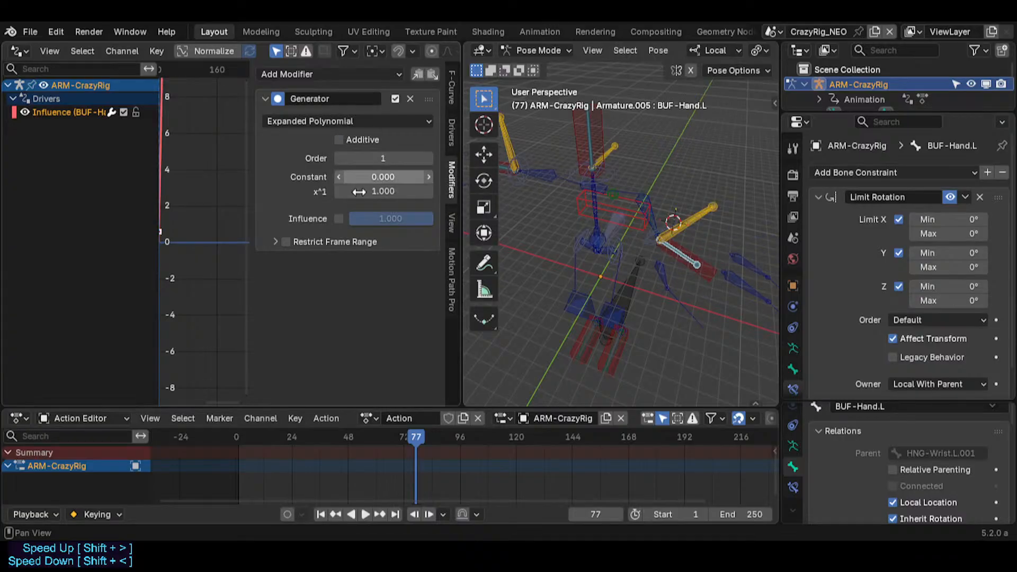
Step: Enable the Generator modifier's influence control, try lowering the Constant to about -1.67, and reset it to 0.000
click(339, 219)
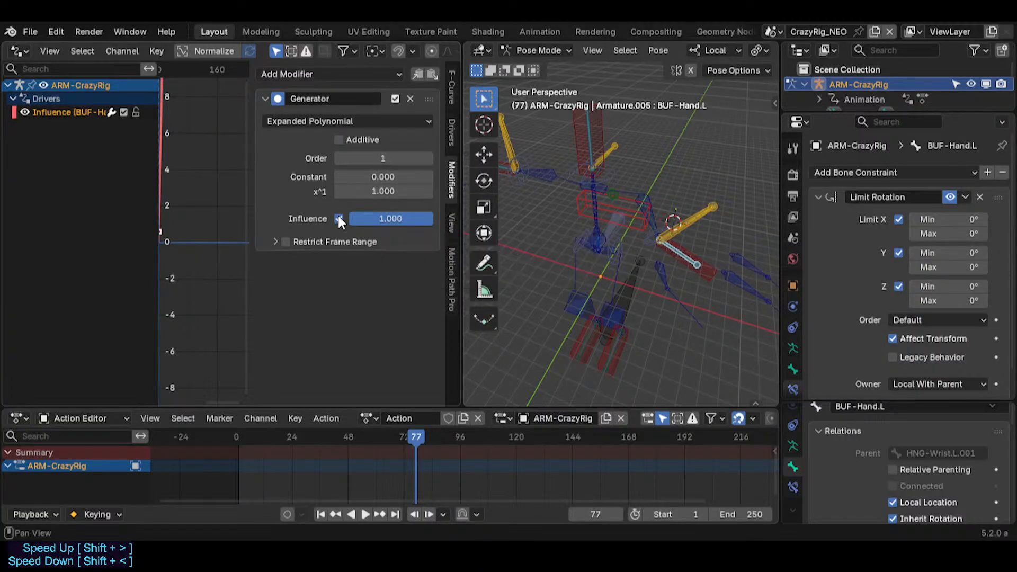
click(313, 242)
drag(371, 177, 272, 176)
click(372, 177)
double_click(373, 178)
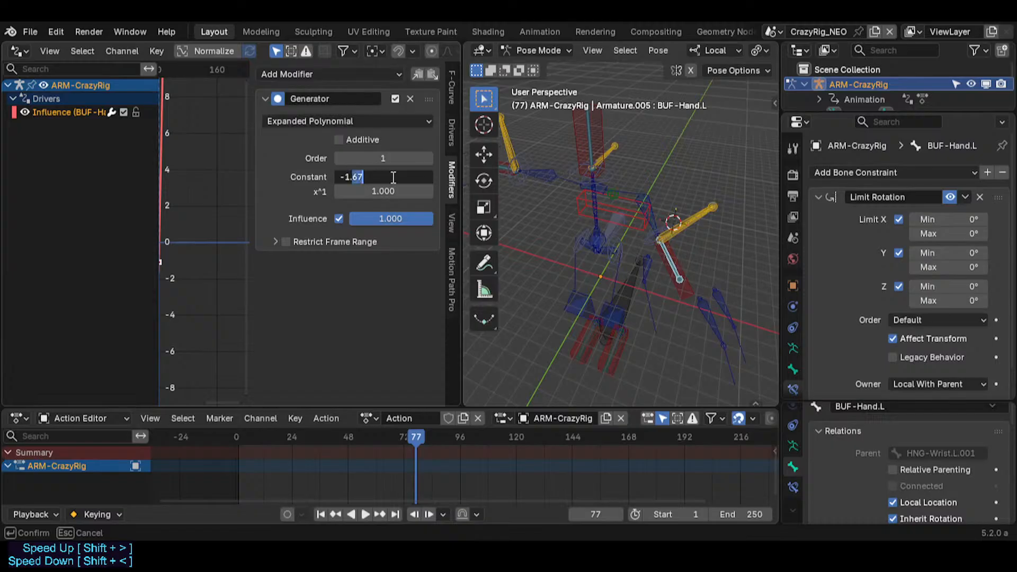
key(Escape)
key(BackSpace)
Step: Set the Generator modifier's x^1 coefficient to 0.000
key(BackSpace)
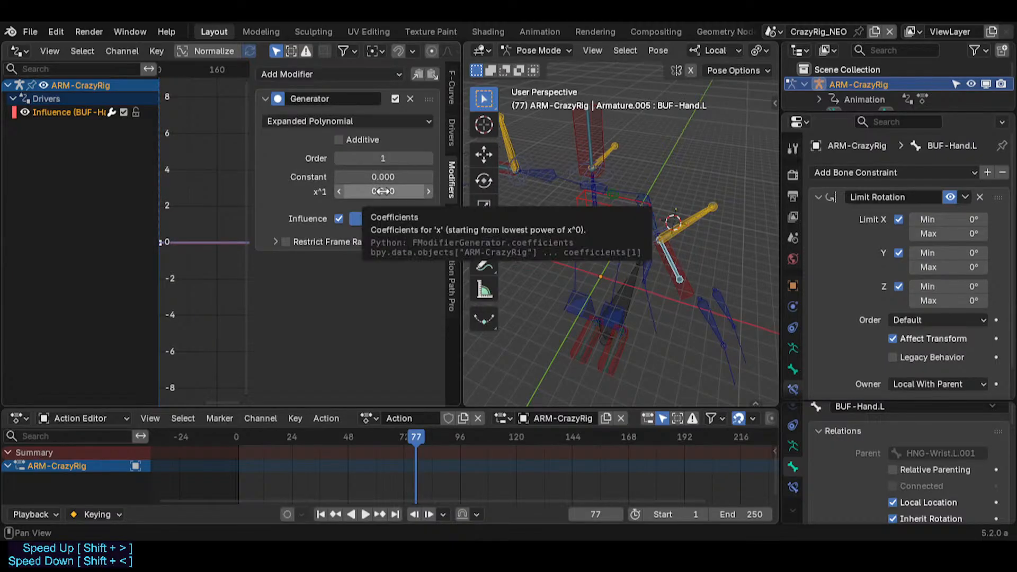
click(397, 191)
key(Return)
click(385, 193)
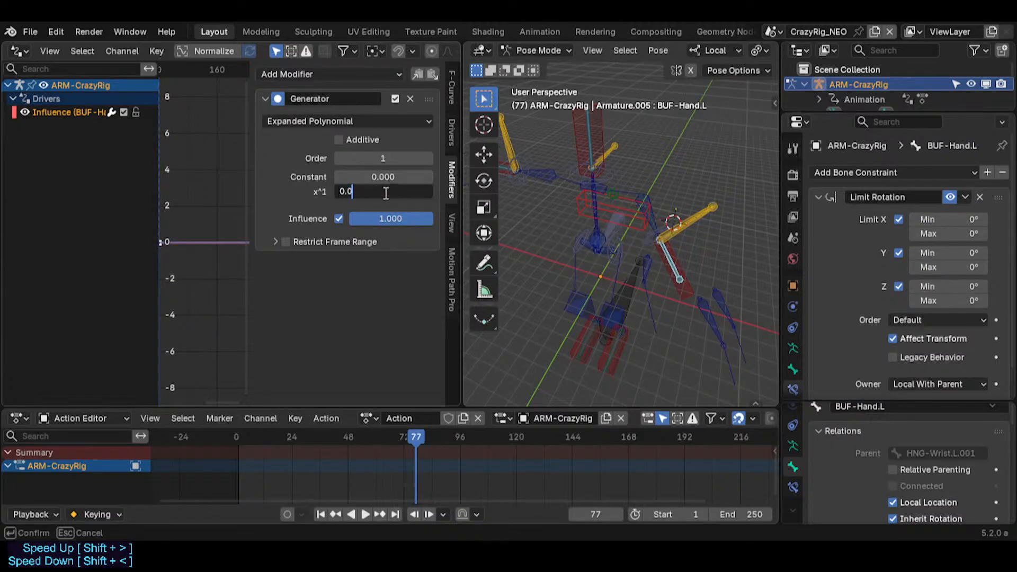
key(Return)
mouse_move(383, 192)
mouse_down()
mouse_move(415, 191)
mouse_move(328, 191)
mouse_move(434, 193)
mouse_move(365, 191)
mouse_up()
click(410, 192)
key(Return)
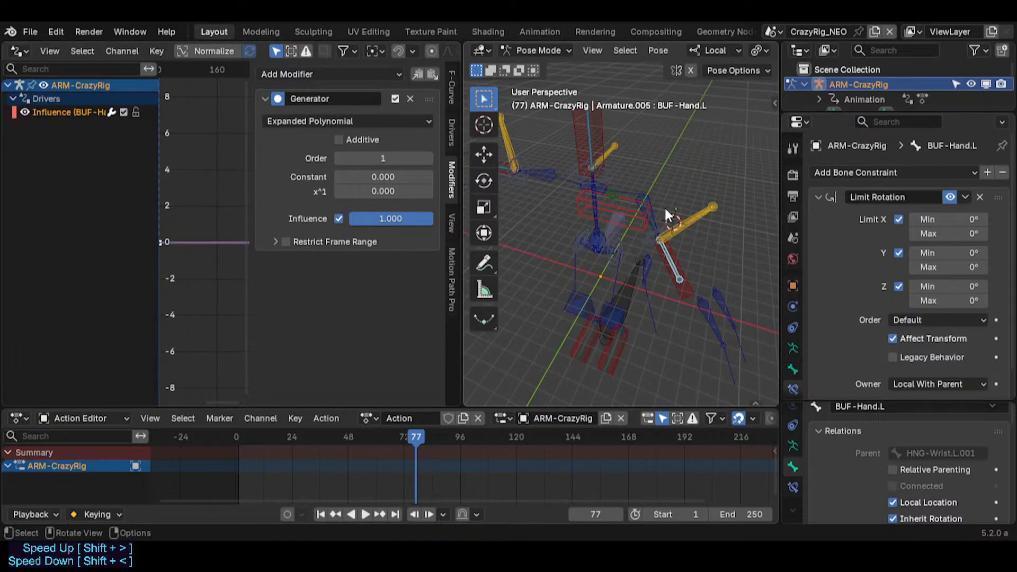
Step: Swing CTL-ForeArm.L up and down several times to test how the left hand follows the forearm
click(650, 208)
drag(650, 208, 717, 243)
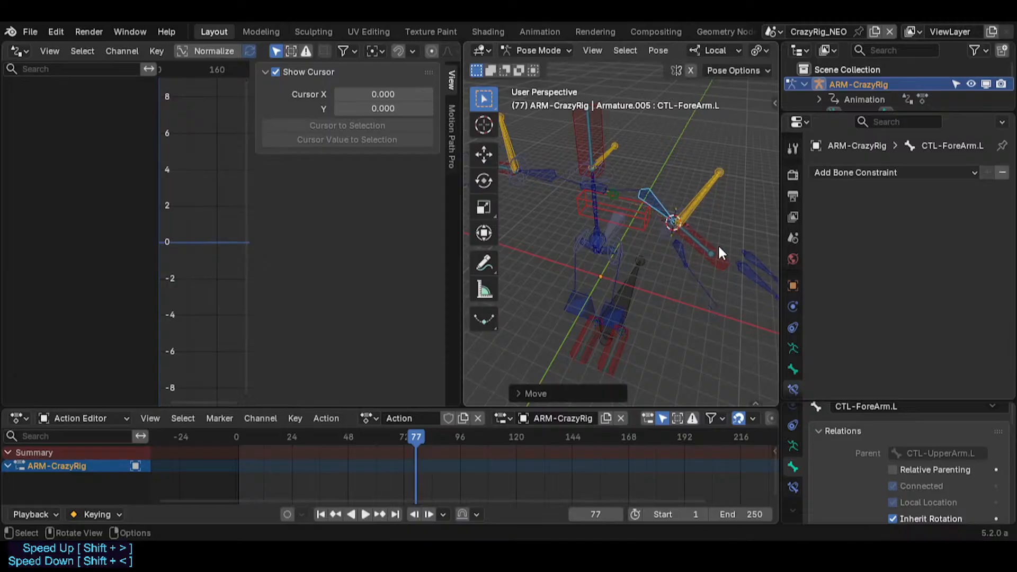
click(719, 261)
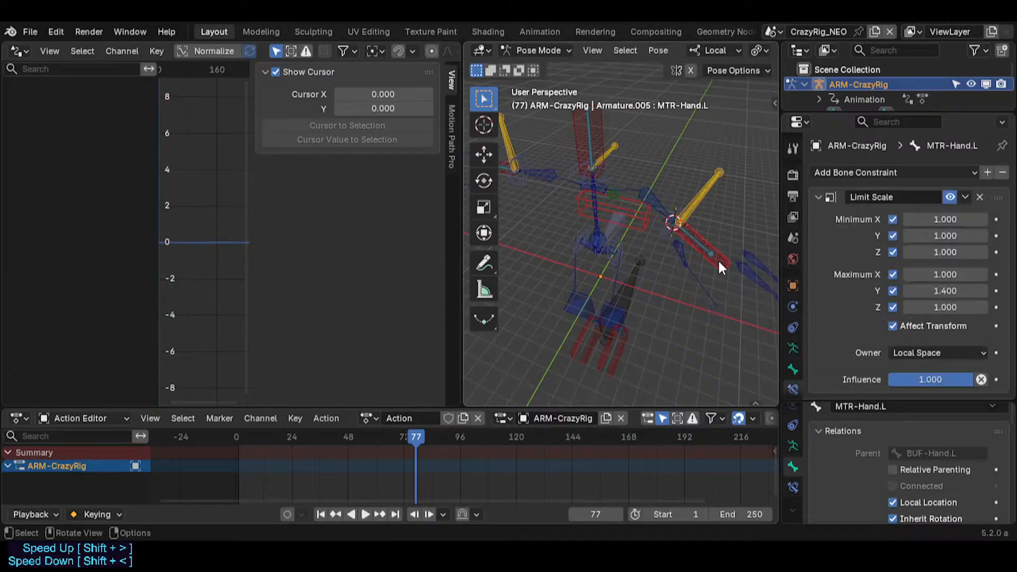
click(666, 197)
key(r)
click(686, 210)
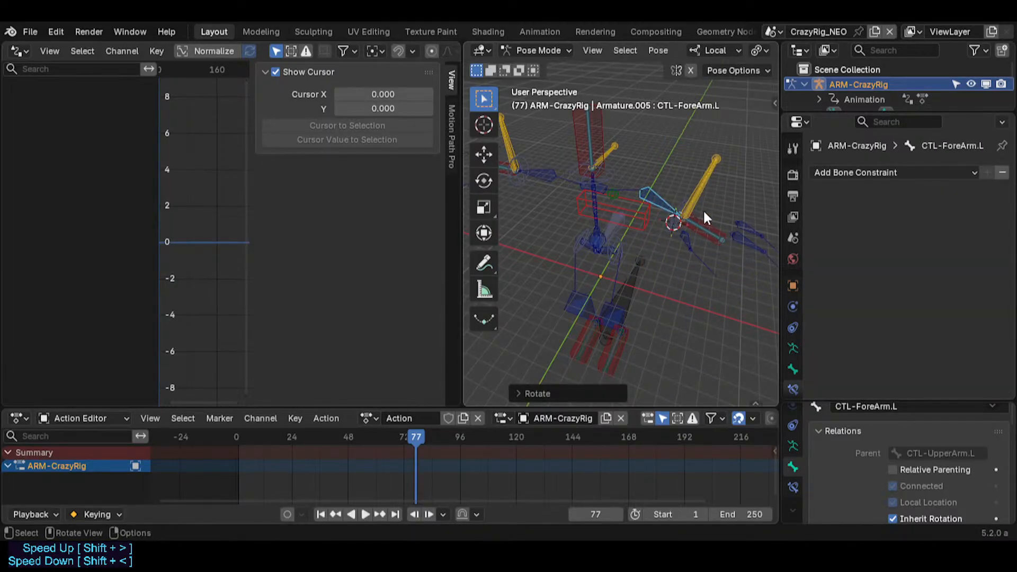
key(r)
click(677, 233)
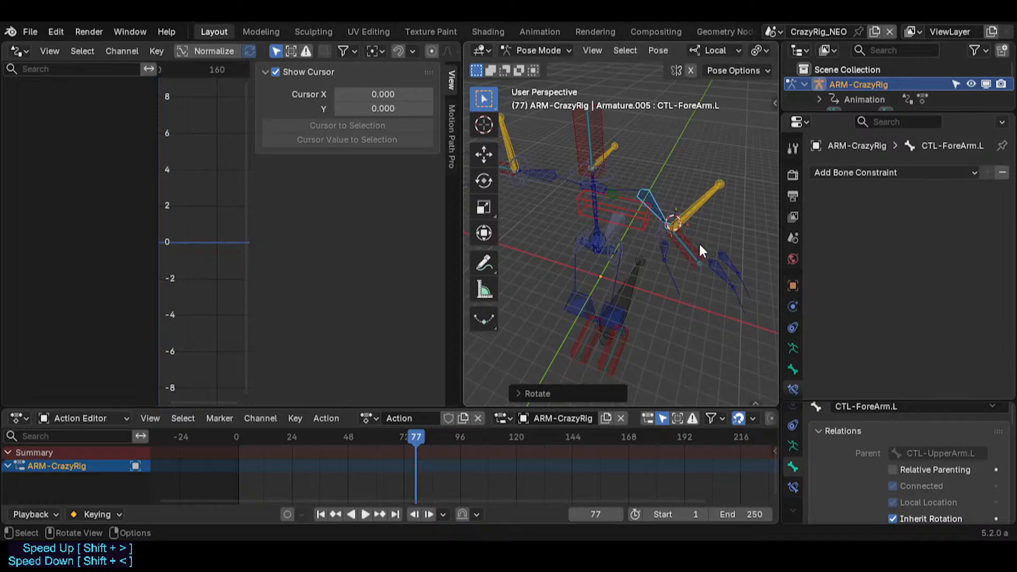
Step: Select MTR-Hand.L and scale it down to its minimum length
click(699, 245)
key(s)
click(690, 214)
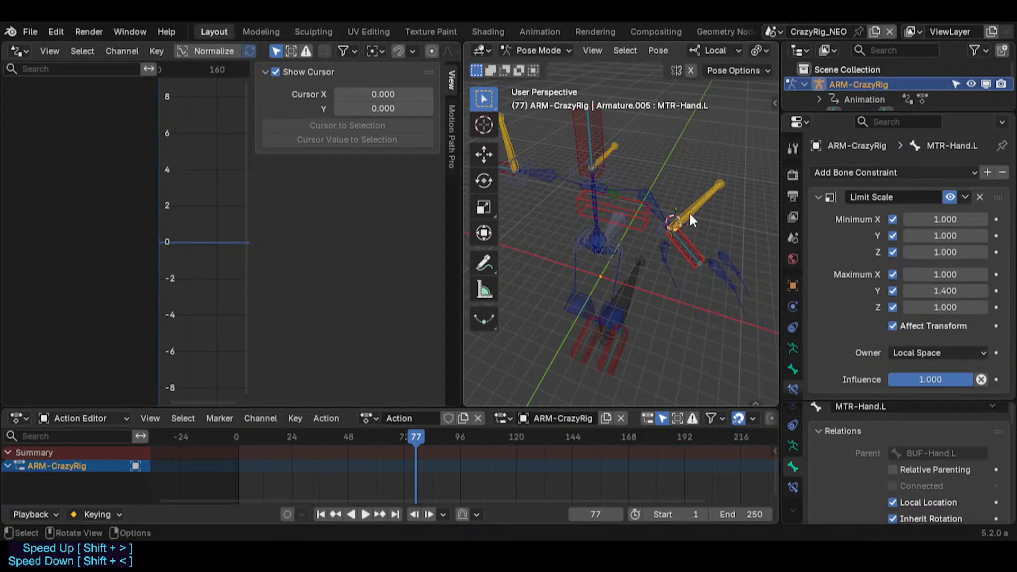
Step: Rotate CTL-ForeArm.L upward and back down to test the hand's rotation, leaving the forearm lowered
click(666, 203)
key(a)
key(alt+r)
click(682, 202)
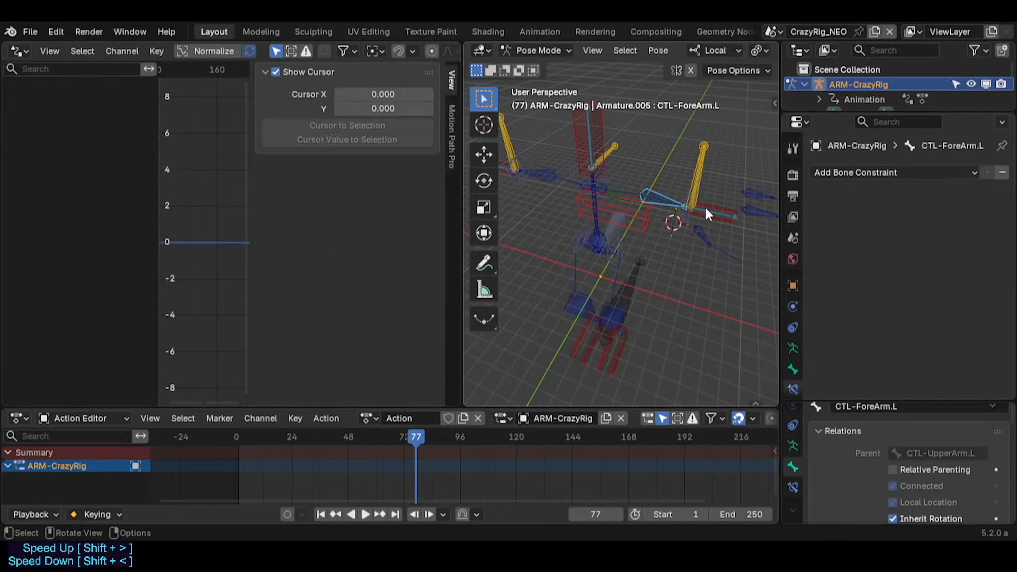
key(r)
click(700, 241)
click(694, 246)
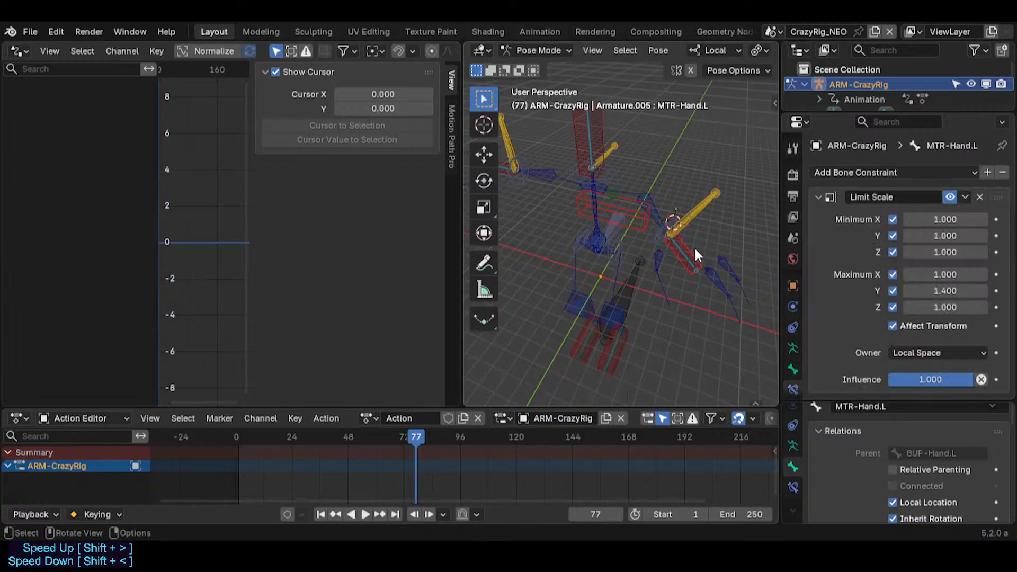
Step: Select BUF-Hand.L, set its Generator modifier's x^1 coefficient to 1, and raise it to 1.600
click(692, 249)
scroll(907, 325, down, 1)
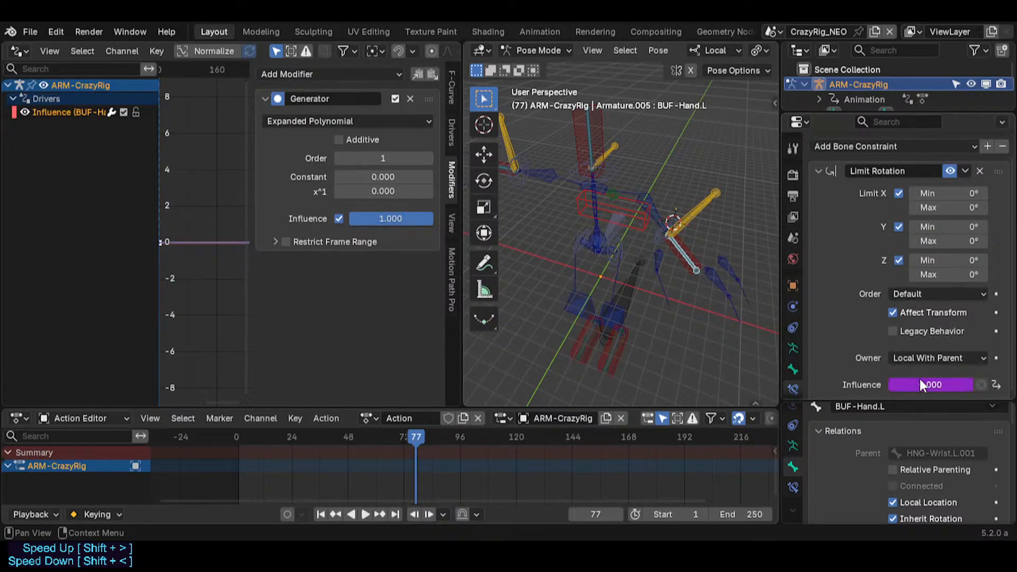
click(379, 191)
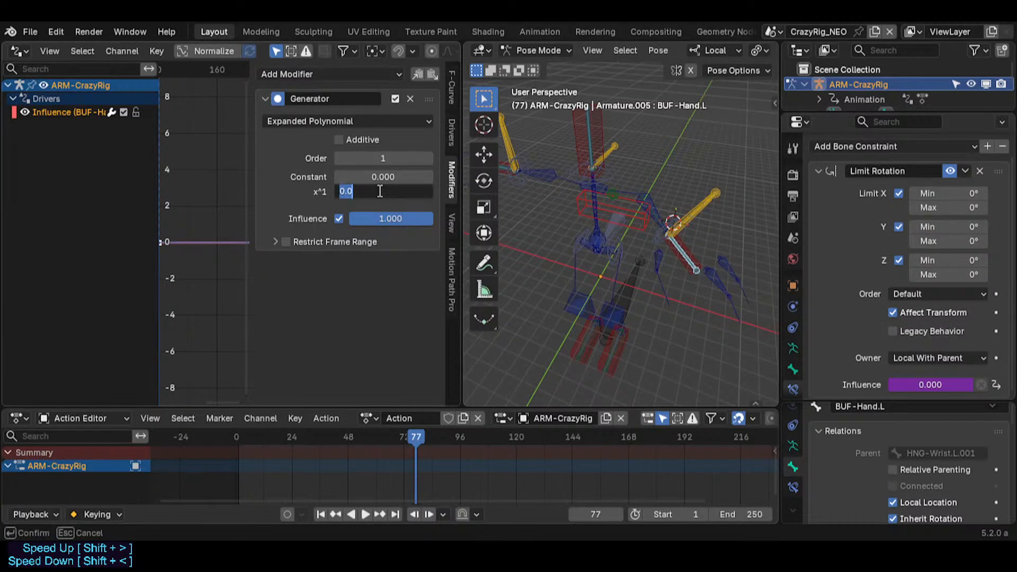
text(1)
key(Return)
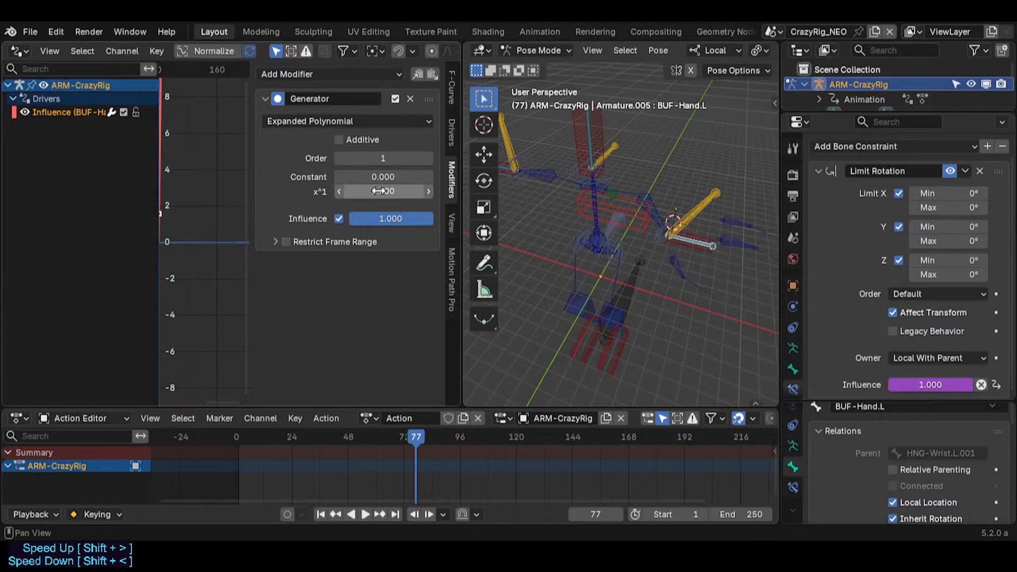
drag(379, 191, 419, 191)
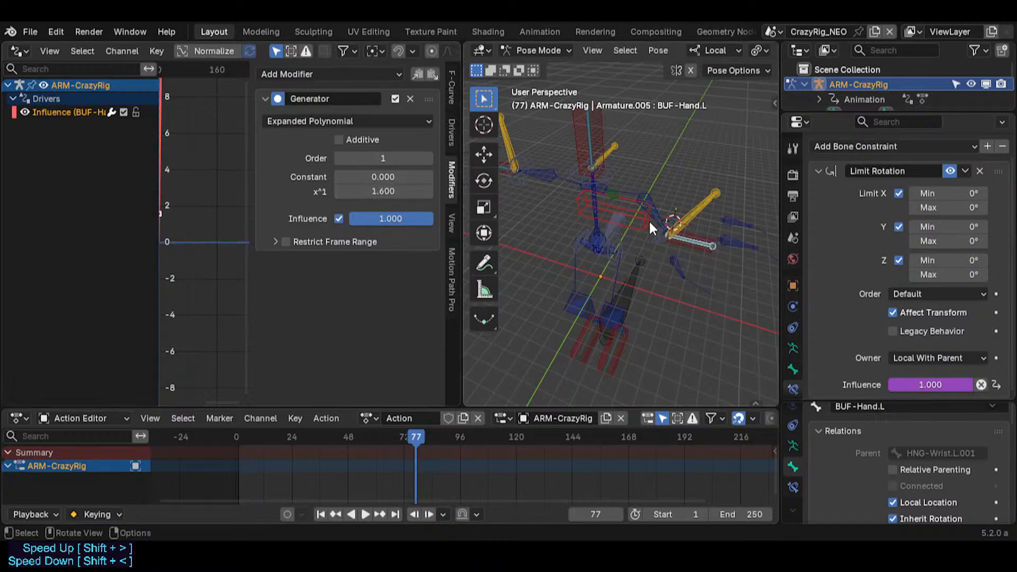
Step: Scale MTR-Hand.L up to test its effect on the hand's rotation lock, and keep the bone selected
click(692, 233)
key(s)
click(735, 253)
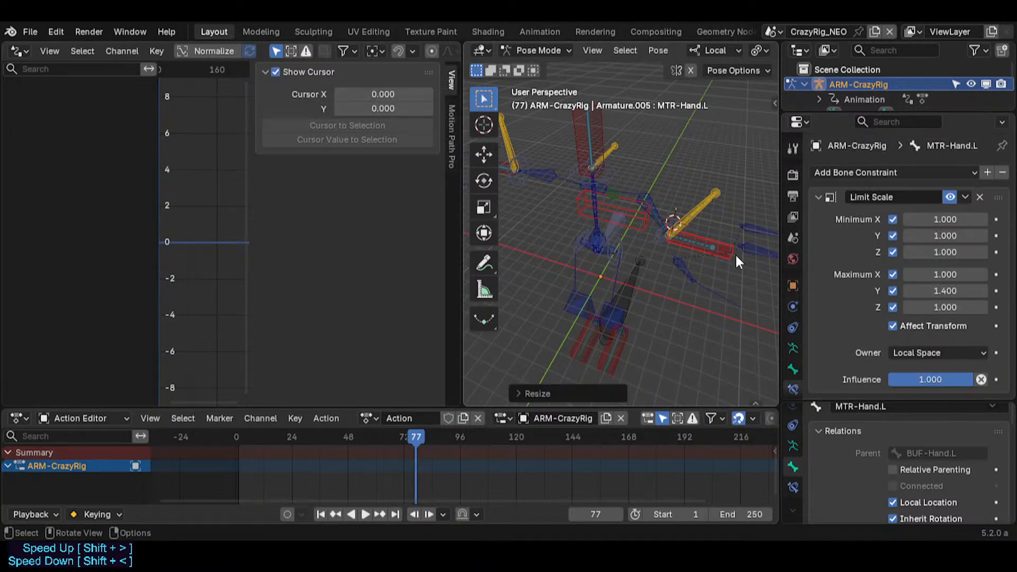
click(658, 203)
click(657, 198)
click(682, 235)
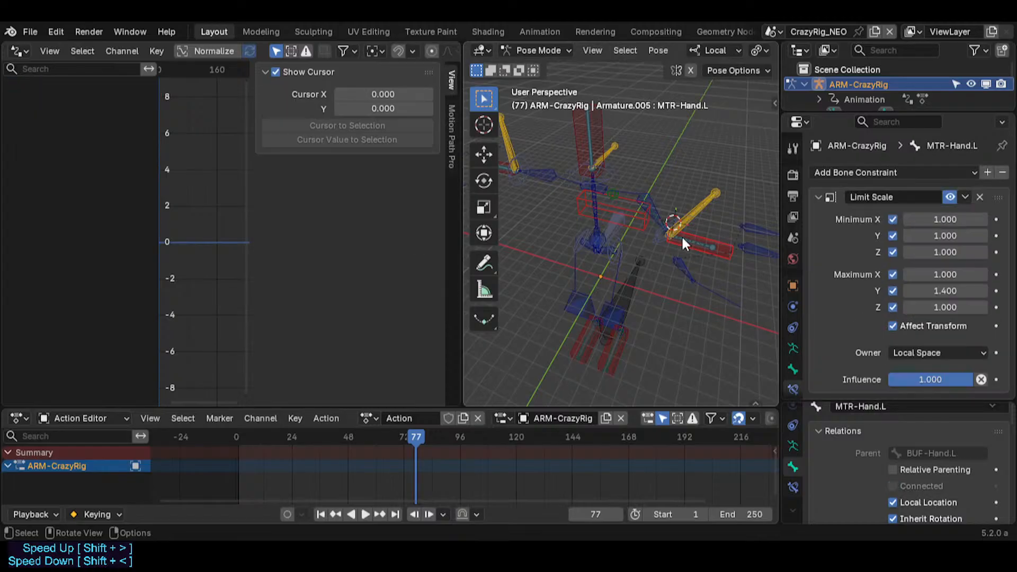
Step: Select BUF-Hand.L, lower the Generator modifier's x^1 coefficient, and set it to exactly 1.000
click(690, 240)
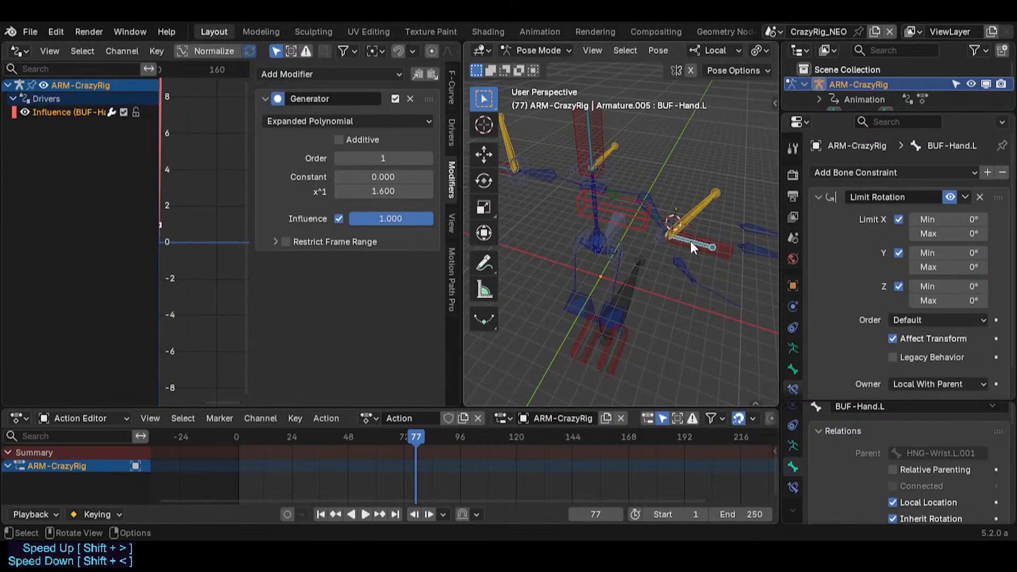
mouse_move(383, 191)
mouse_down()
mouse_move(318, 191)
mouse_move(381, 191)
mouse_move(365, 191)
mouse_up()
double_click(388, 194)
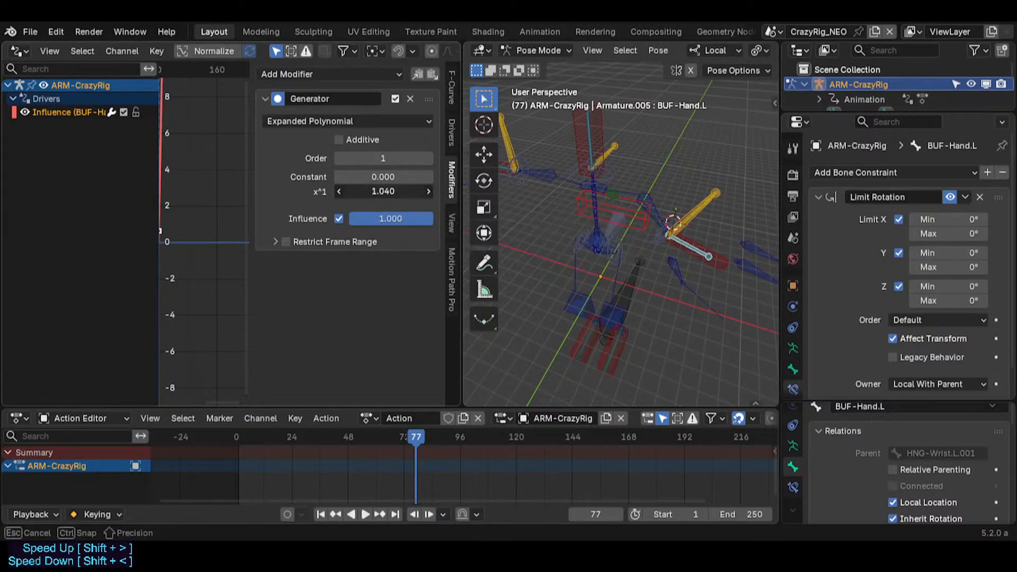
text(1)
key(Return)
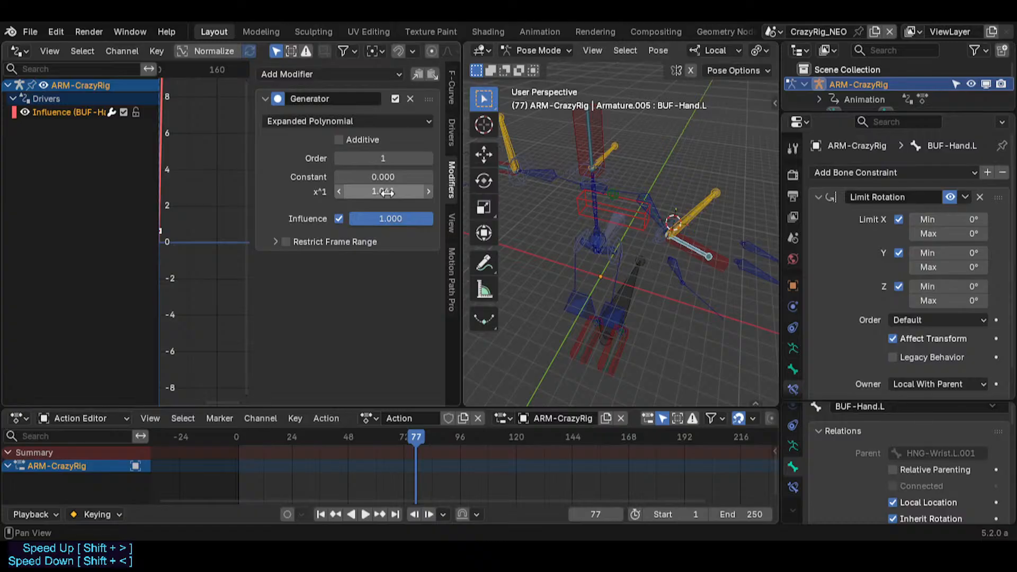
double_click(388, 192)
text(1)
key(Return)
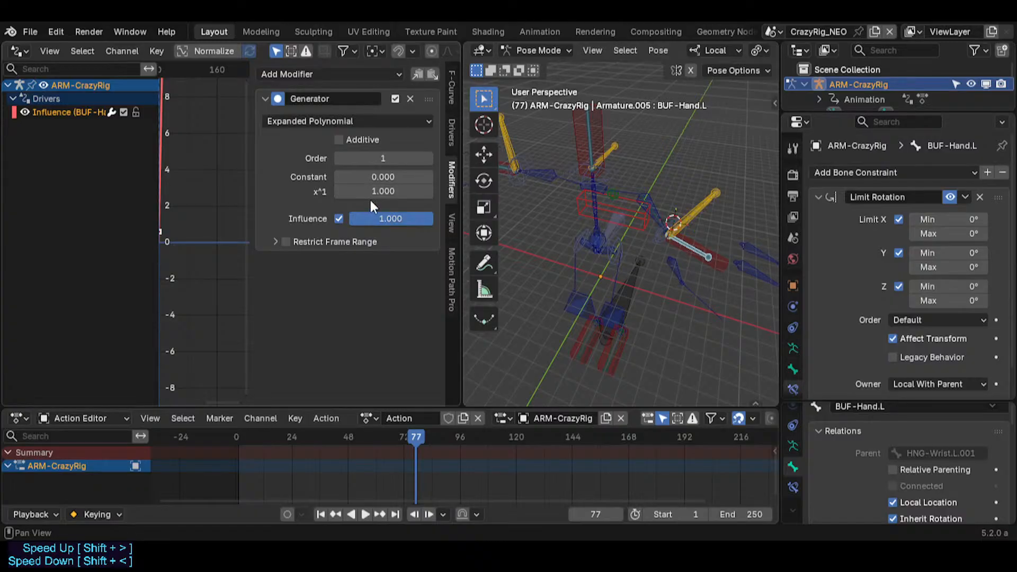
Step: Disable the Generator modifier's influence control and set its x^1 coefficient to -1.000
click(339, 220)
drag(383, 191, 327, 191)
double_click(380, 190)
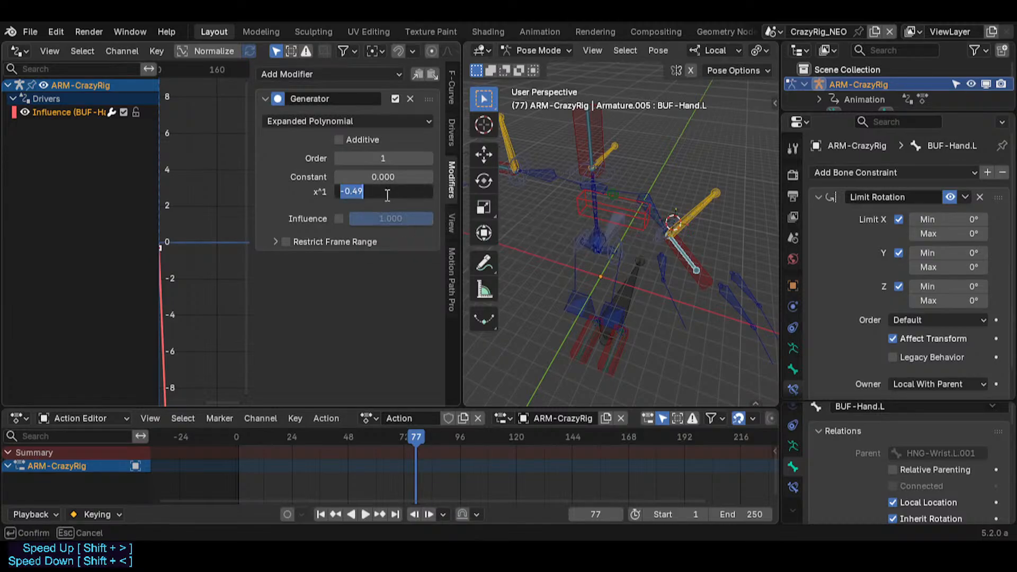
text(-1)
key(Return)
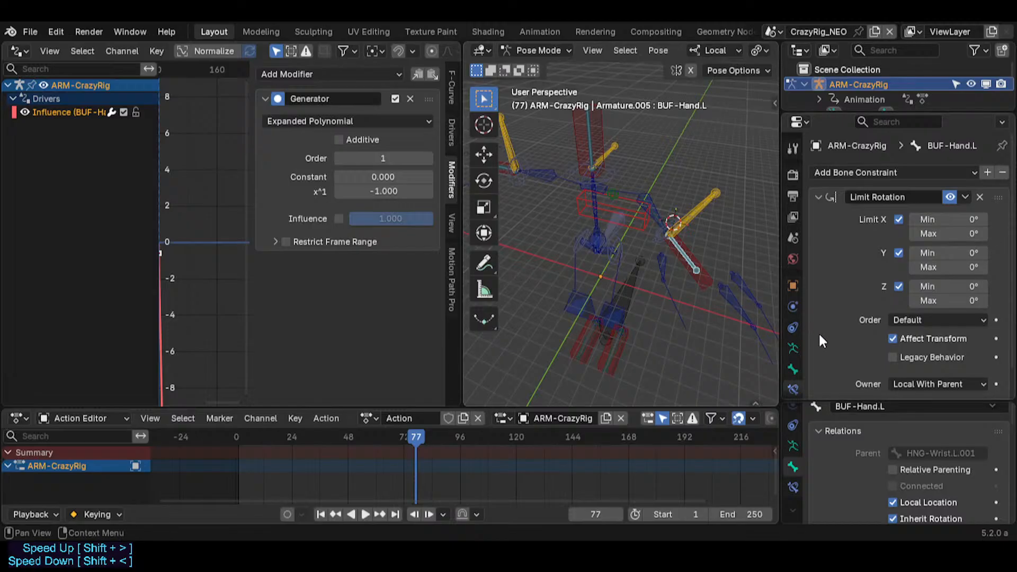
Step: Enlarge the constraint properties area to show the driven Influence, try an x^1 coefficient of 1.070, and set it to 1.000
drag(892, 400, 894, 418)
click(896, 424)
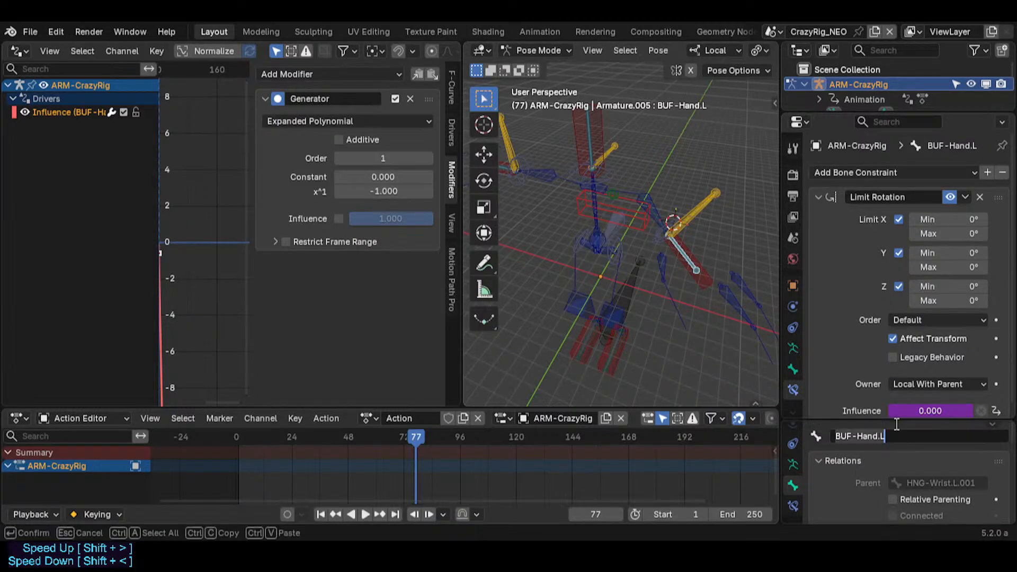
click(380, 207)
mouse_move(380, 192)
mouse_down()
mouse_move(435, 194)
mouse_move(379, 192)
mouse_move(418, 192)
mouse_move(399, 192)
mouse_up()
click(399, 192)
click(399, 193)
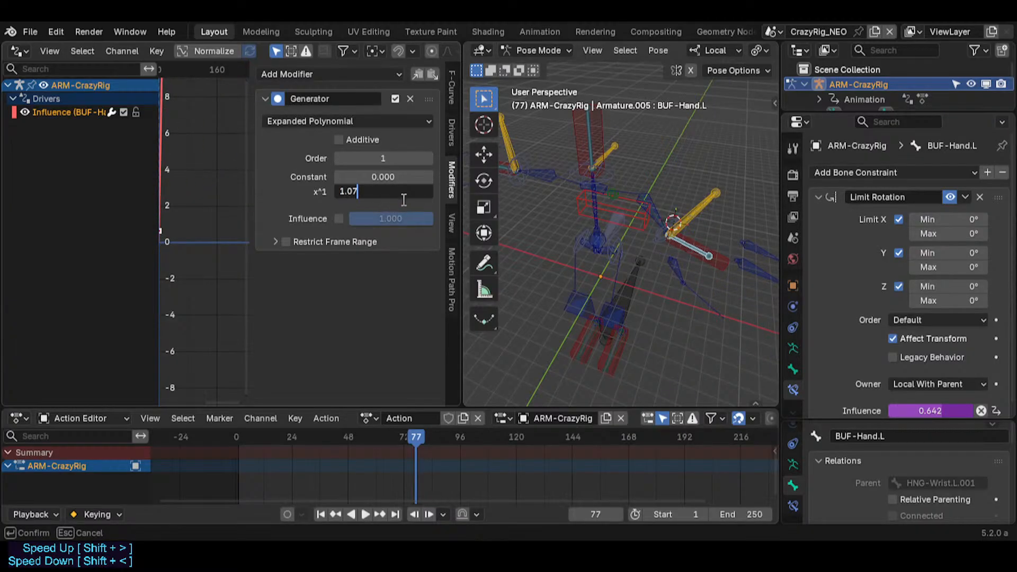
key(Return)
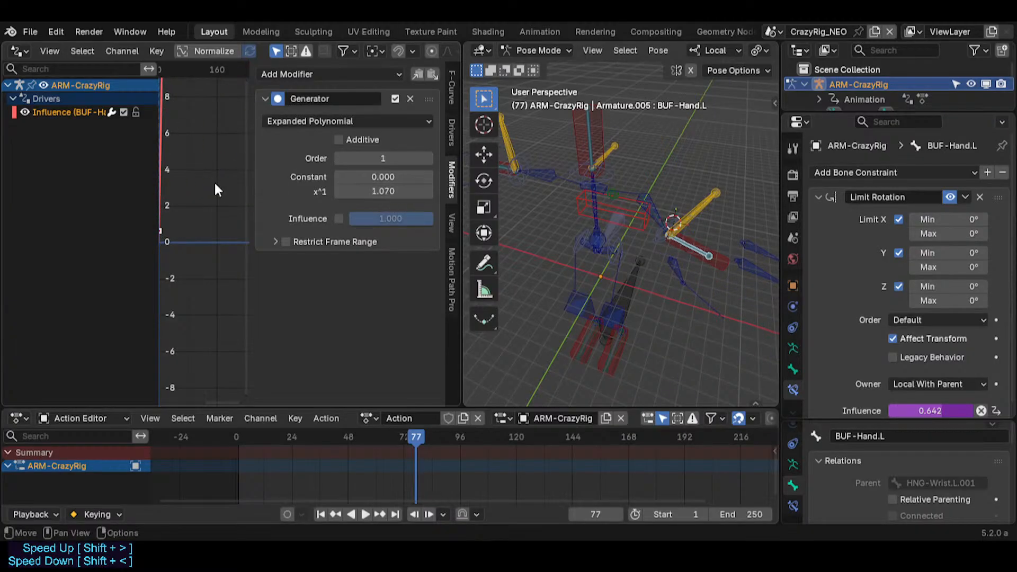
click(392, 194)
text(1)
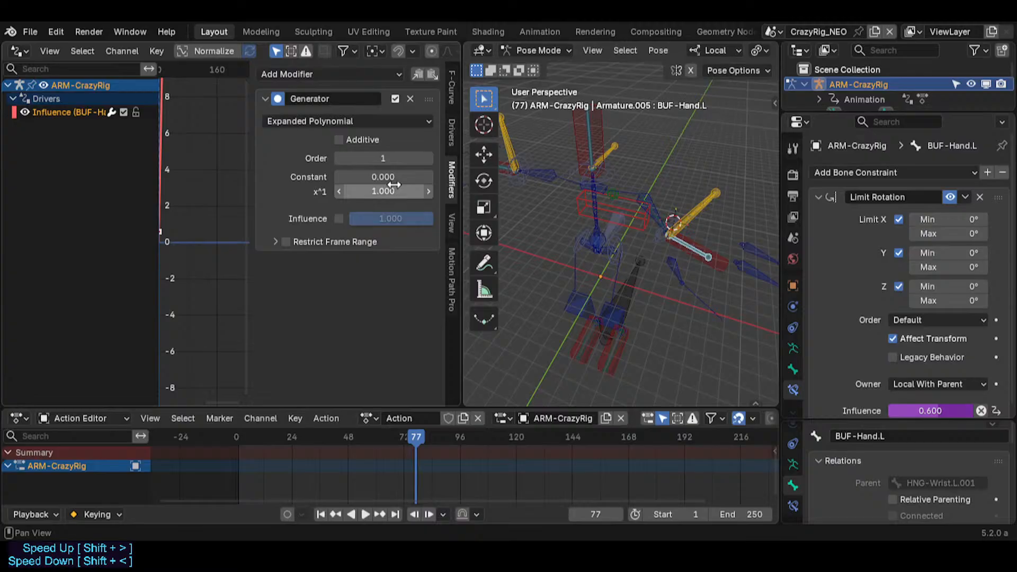
key(Return)
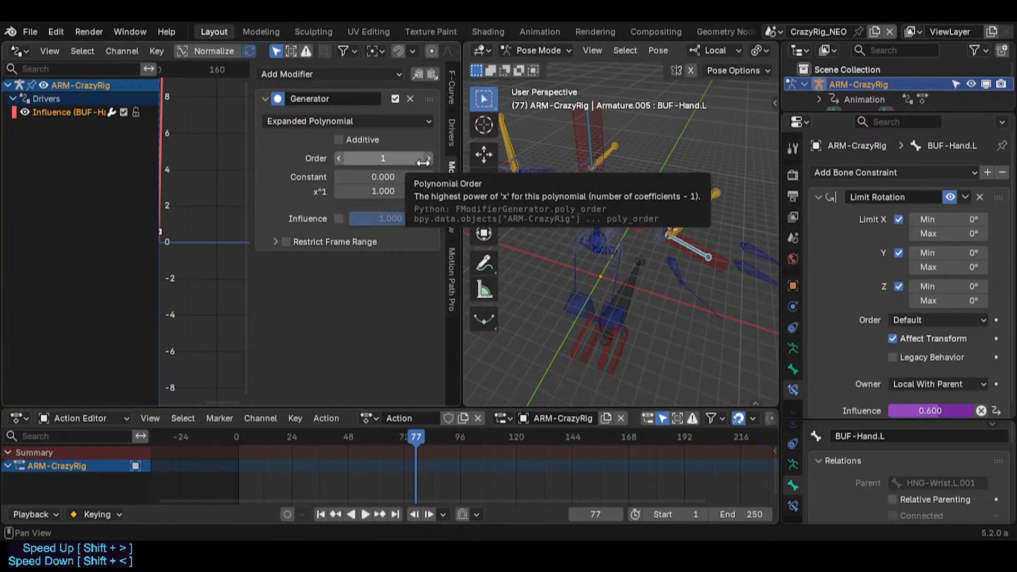
Step: Set the Generator modifier's Constant to 1.000
click(392, 176)
text(1)
key(Return)
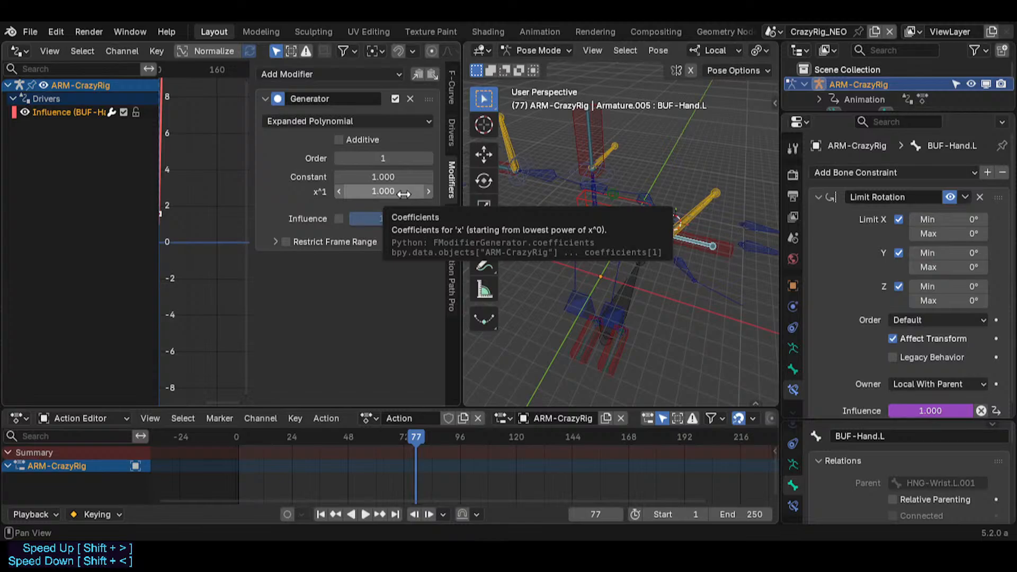
Step: Lower the Generator modifier's x^1 coefficient to about -1.65 and set it to -1.600
drag(400, 191, 295, 192)
double_click(378, 194)
key(Escape)
click(372, 195)
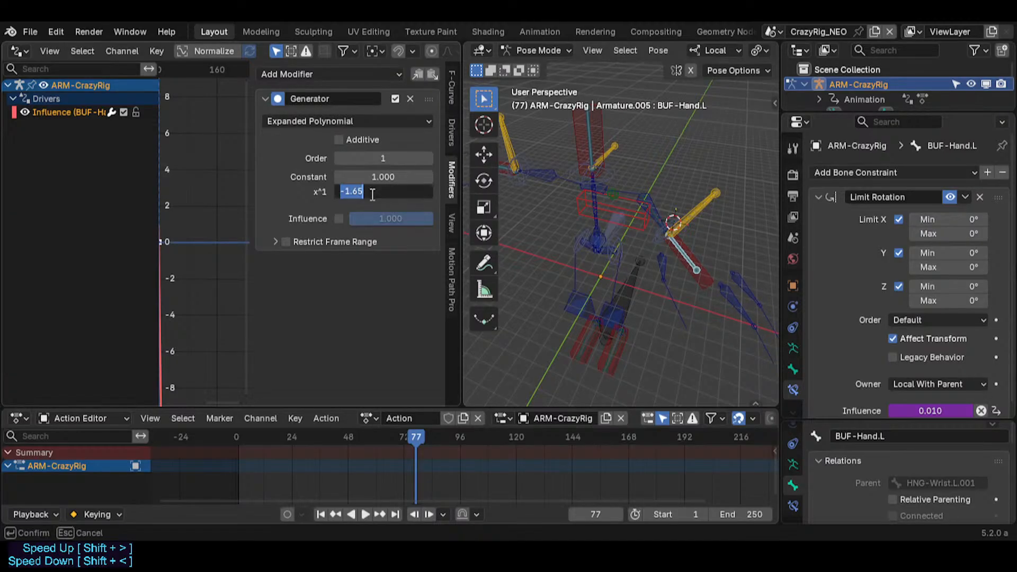
text(-1.6)
key(Return)
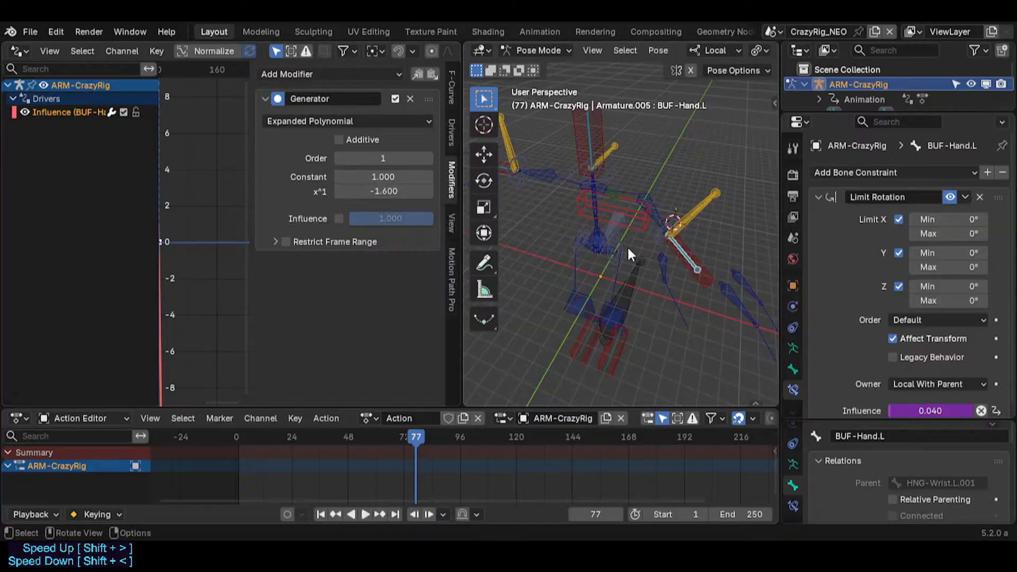
key(n)
key(n)
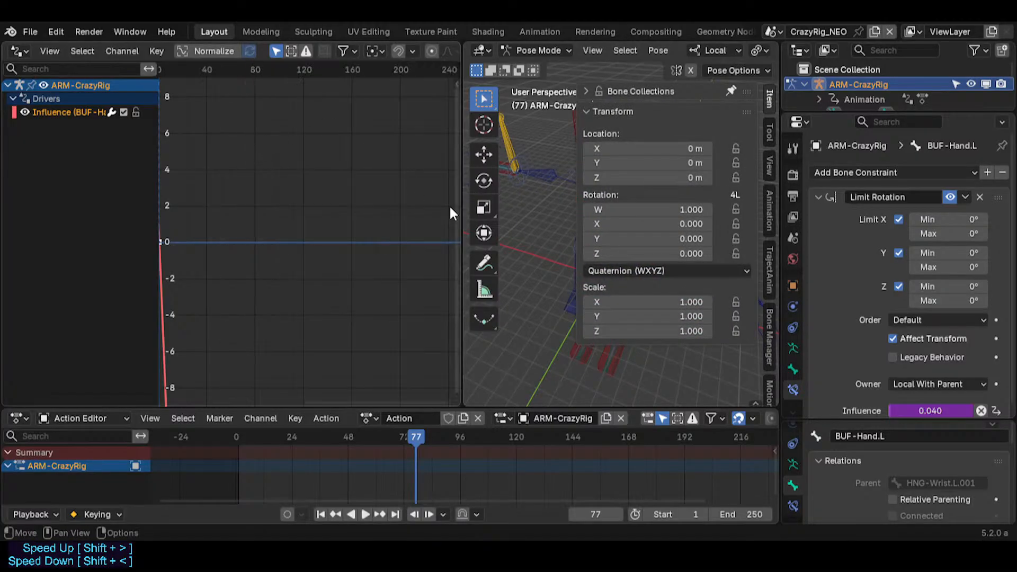
key(n)
key(n)
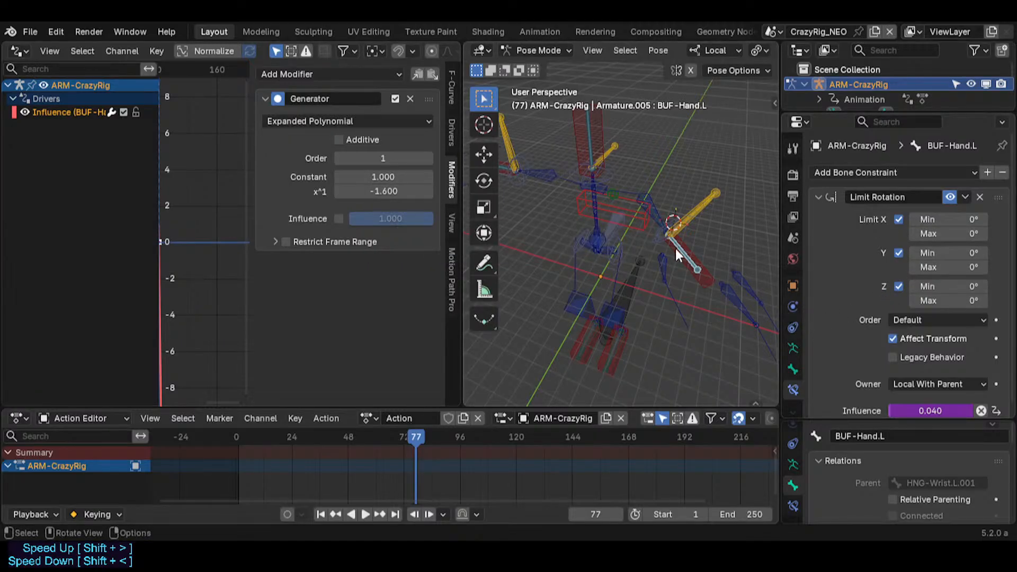
Step: Compare MTR-Hand.L's Limit Scale values with BUF-Hand.L's driver modifier, and scale MTR-Hand.L to test the rotation lock
click(694, 270)
mouse_move(945, 291)
mouse_down()
mouse_move(964, 291)
mouse_move(948, 291)
mouse_up()
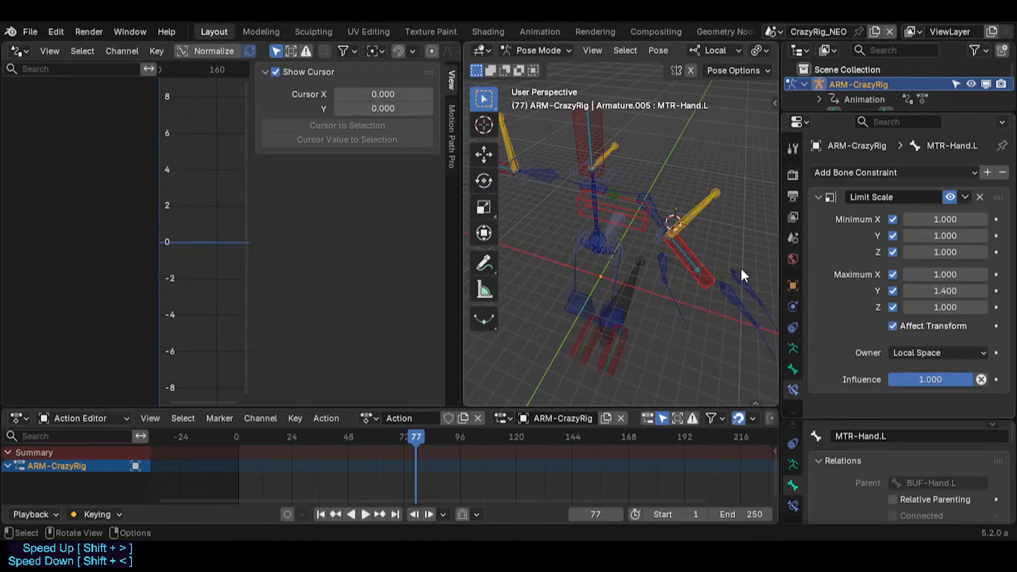
click(691, 260)
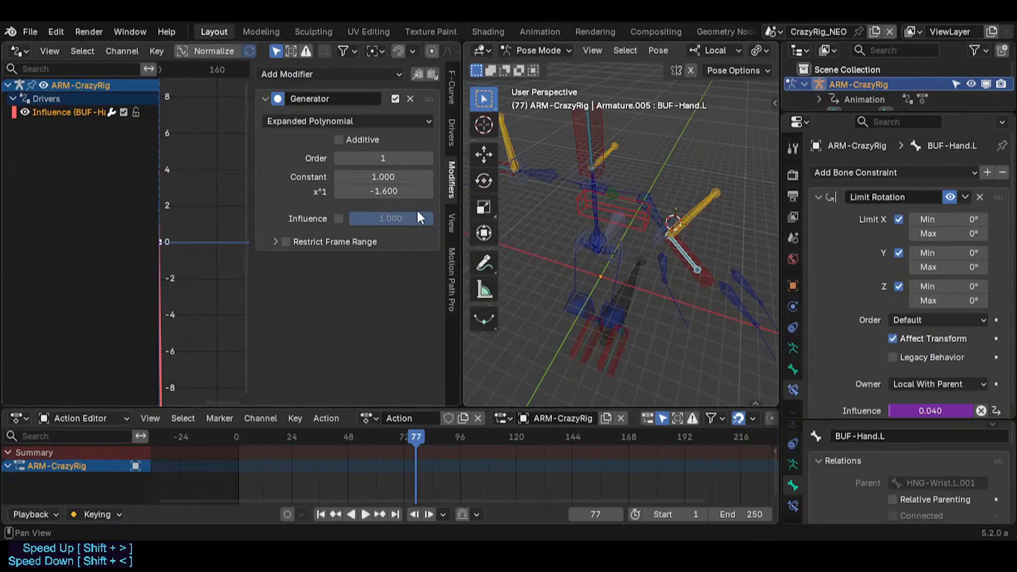
click(710, 271)
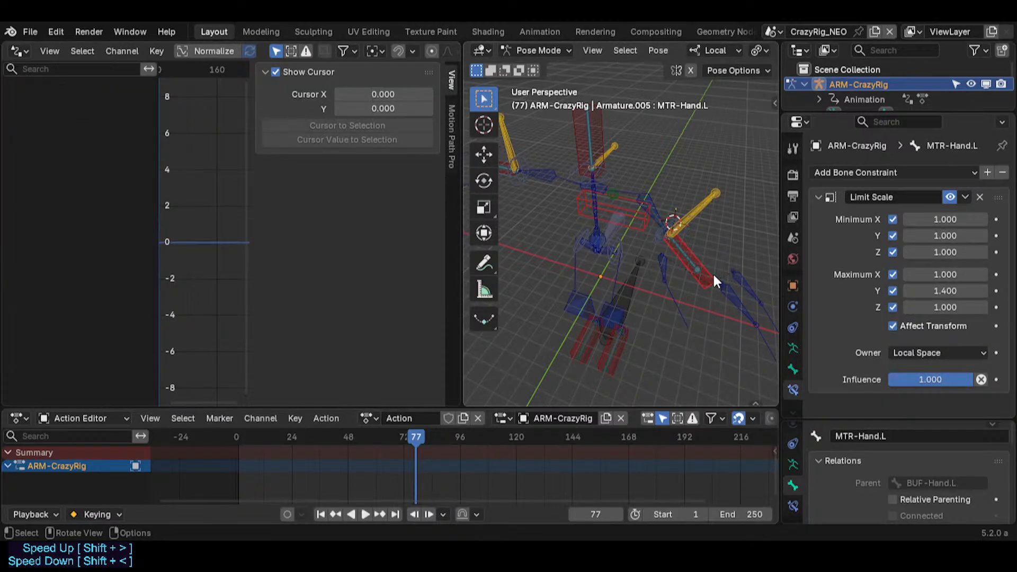
key(s)
click(722, 280)
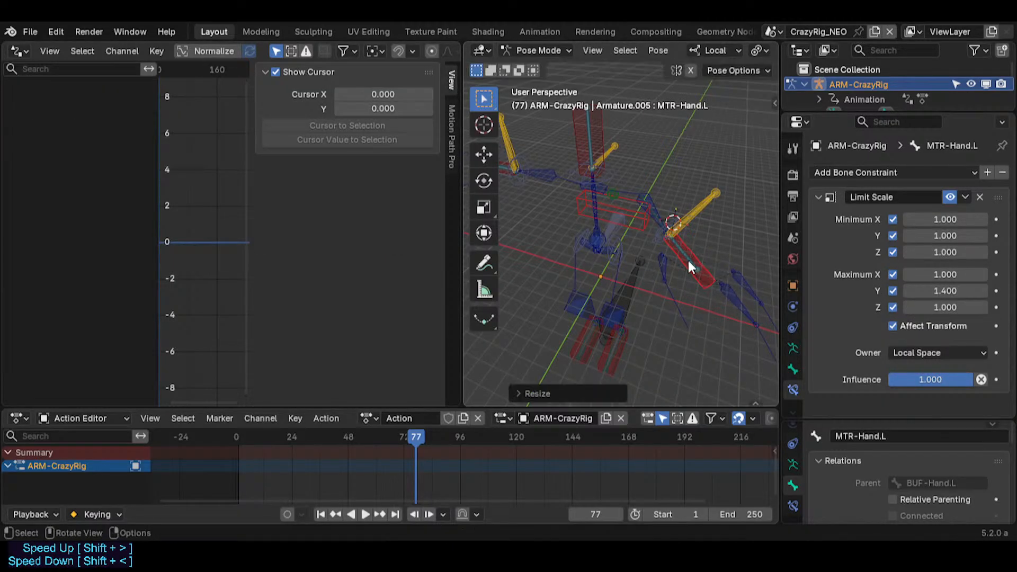
Step: Select the BUF-Hand.L bone and set its Generator modifier's x^1 coefficient to -1.4
click(688, 260)
click(688, 261)
click(688, 260)
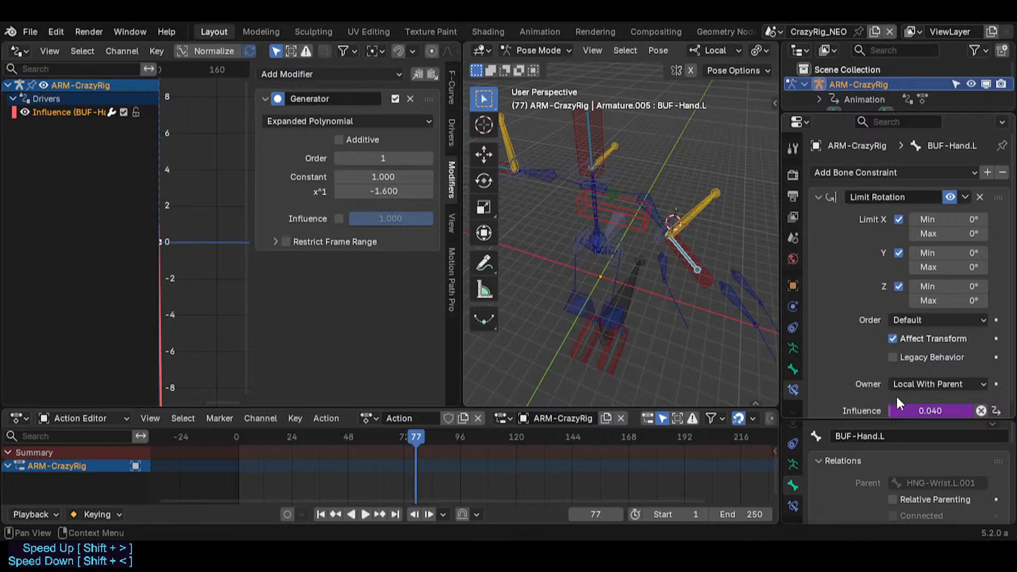
click(396, 194)
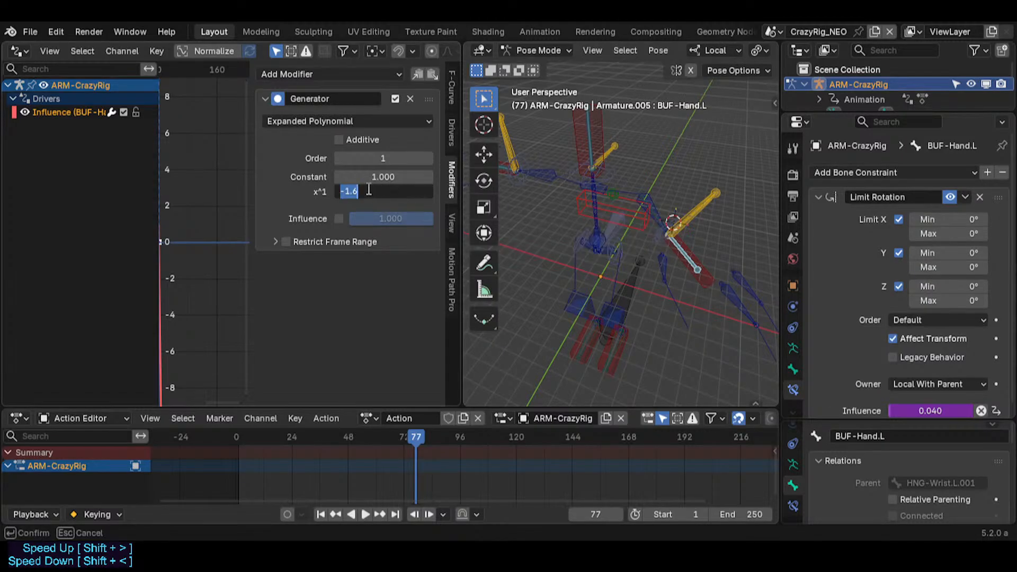
click(347, 188)
text(4)
key(Return)
Step: Try an x^1 coefficient of -1.7 in BUF-Hand.L's Generator modifier
click(381, 189)
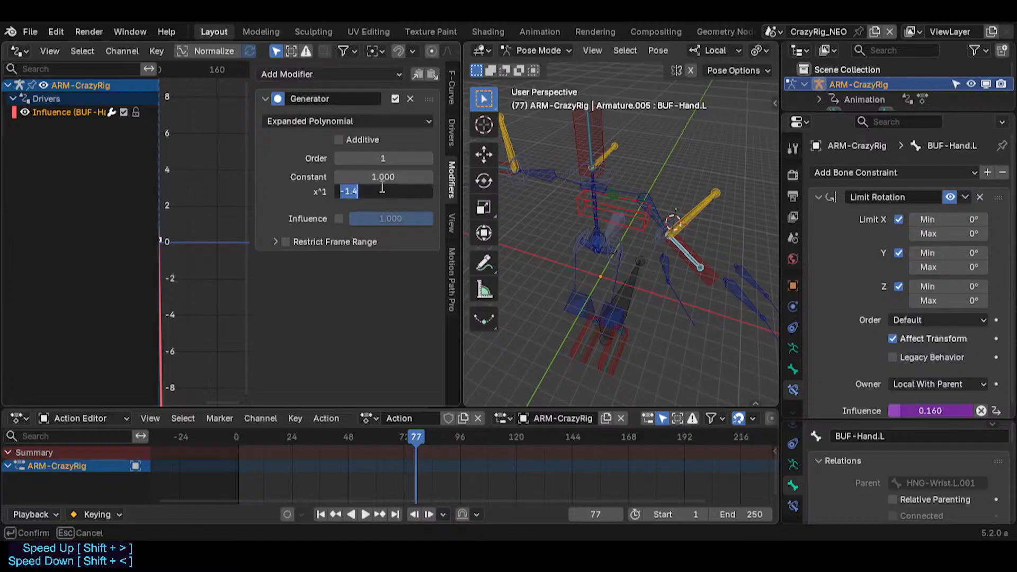
key(End)
key(shift+Left)
text(7)
key(Return)
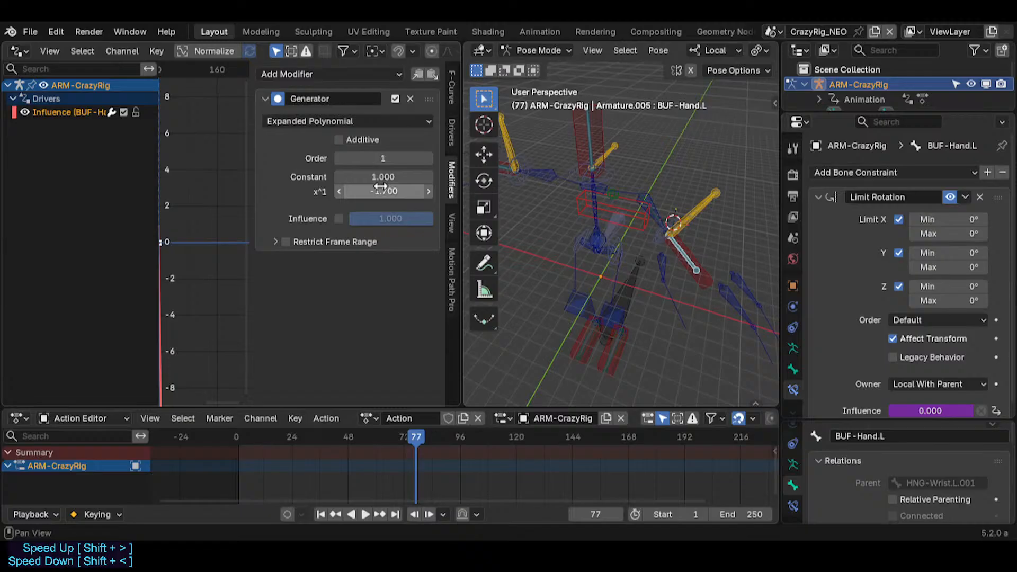
Step: Try x^1 coefficients of -1.65 and -1.66 in the Generator modifier
click(380, 187)
key(End)
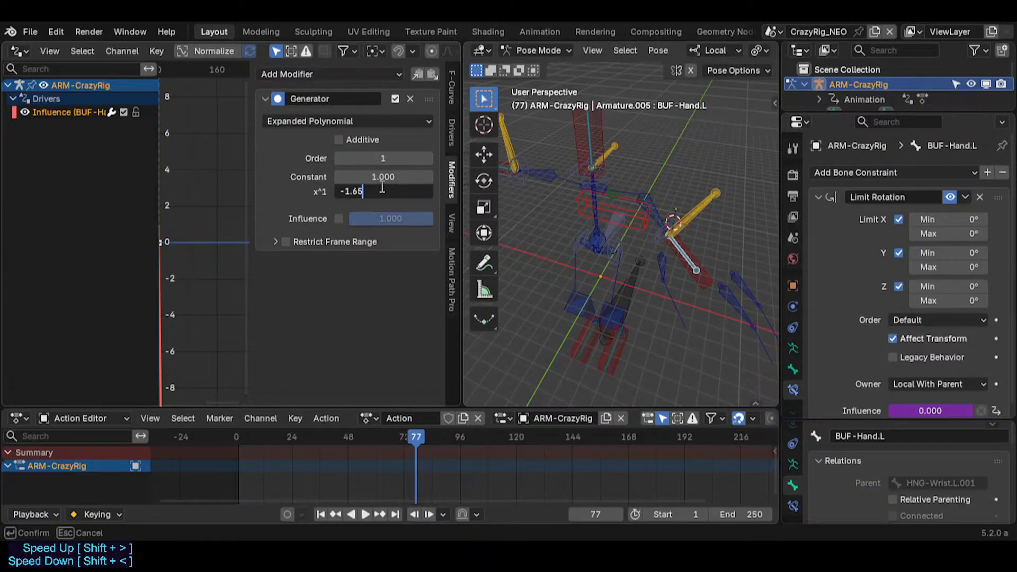
text(65)
key(Return)
click(381, 187)
key(End)
text(6)
key(Return)
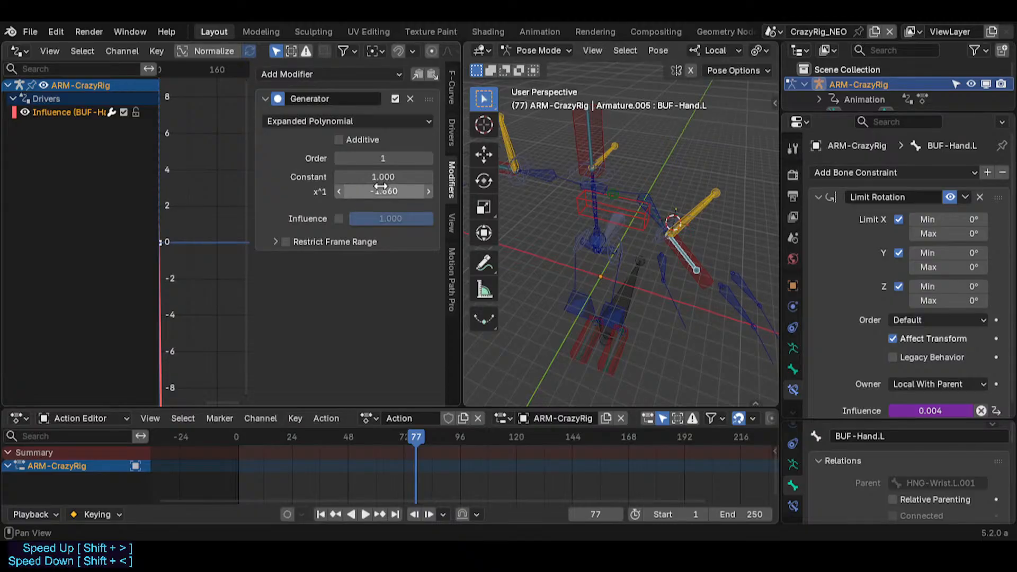
Step: Refine the Generator modifier's x^1 coefficient to -1.666 and on to -1.6666
click(380, 187)
key(End)
text(6)
key(Return)
click(381, 187)
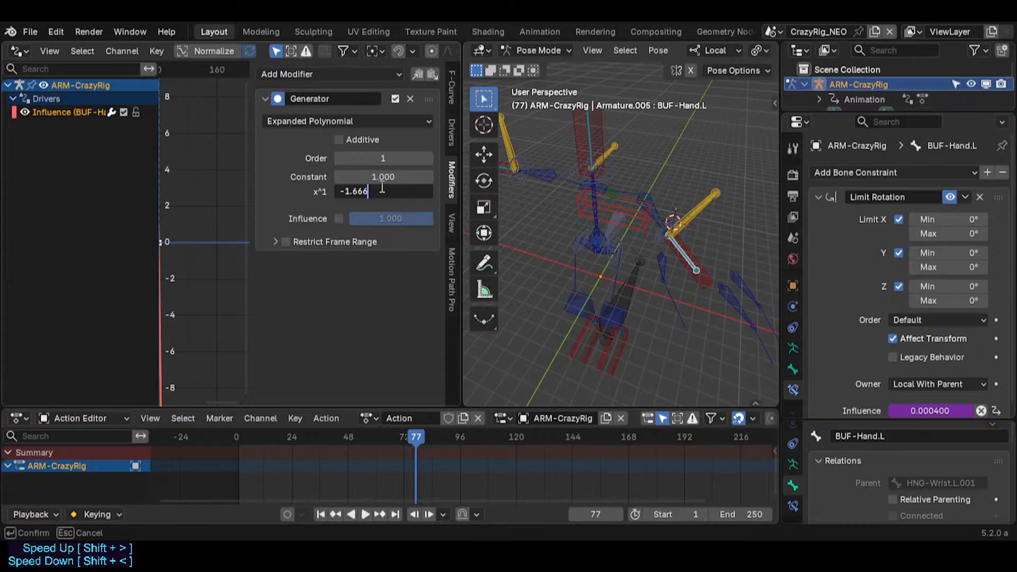
key(Return)
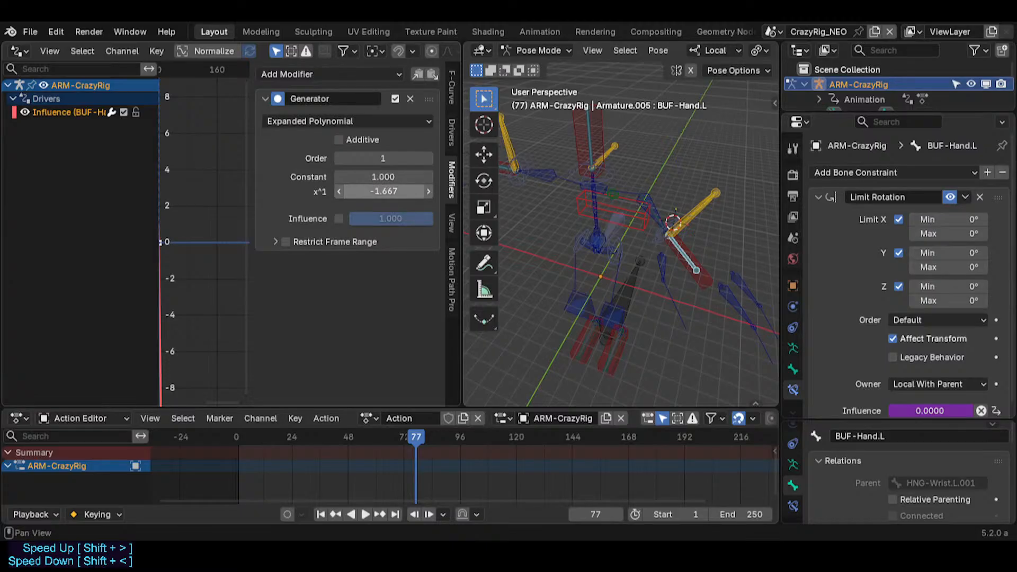
Step: Open the Generator modifier's x^1 coefficient for editing and select its decimal digits
click(380, 190)
key(shift+Left)
key(shift+Left)
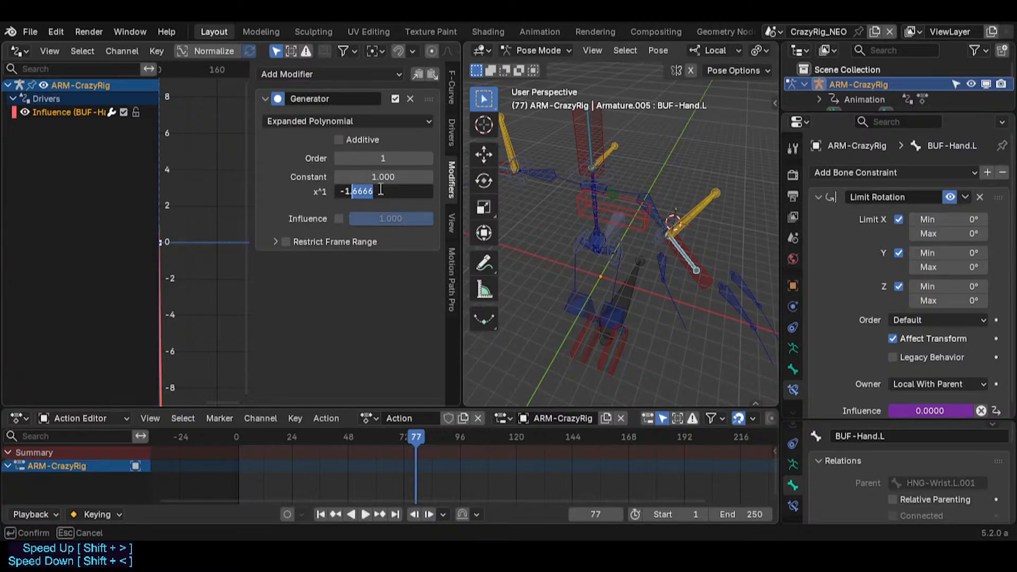
Step: Set the x^1 coefficient of the Generator modifier on BUF-Hand.L's influence driver to -1.7
key(BackSpace)
key(Return)
drag(380, 189, 349, 191)
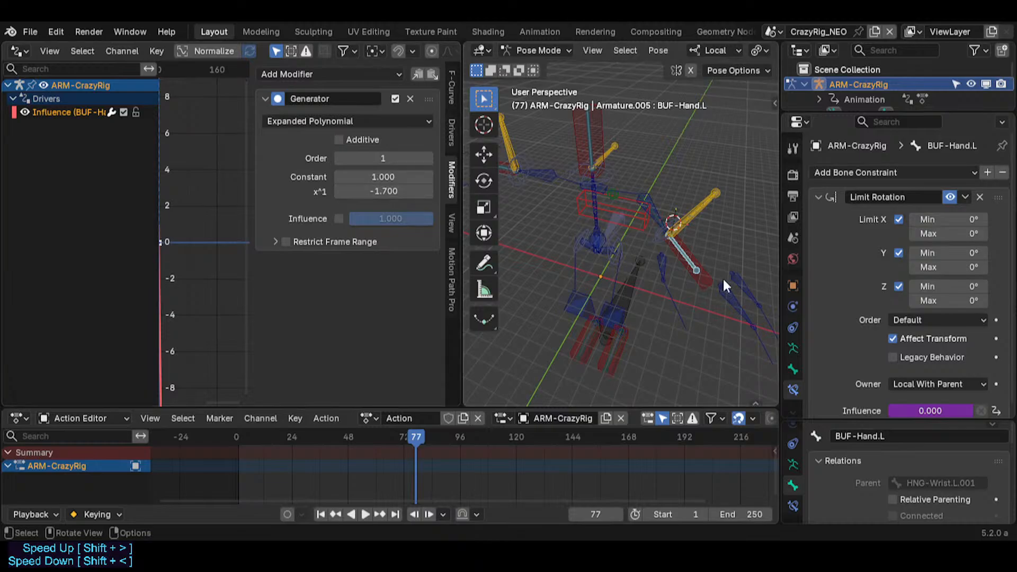
Step: Scale the MTR-Hand.L bone down and back up to test how the hand responds to the driver
click(697, 271)
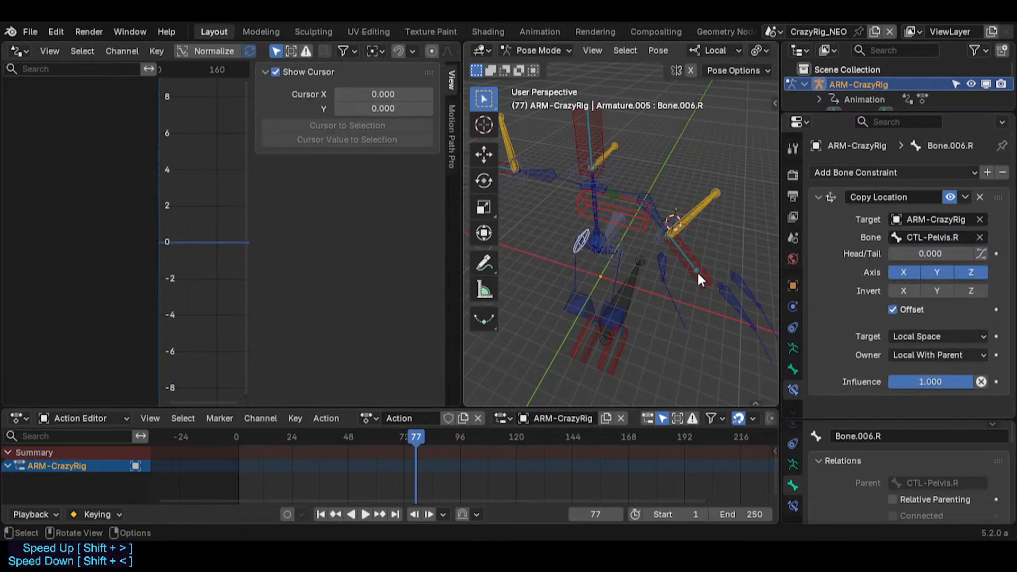
click(701, 275)
key(s)
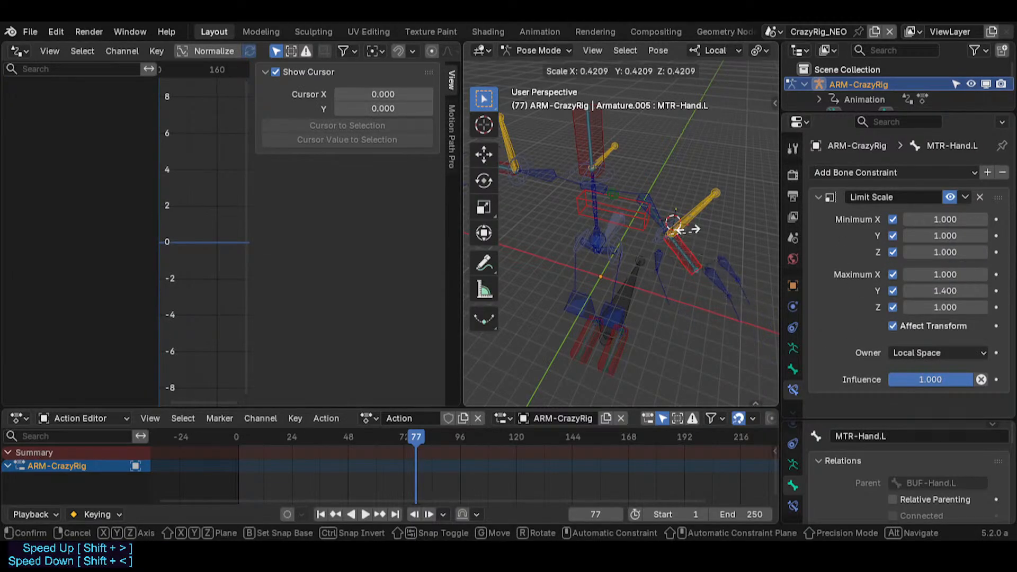
click(702, 260)
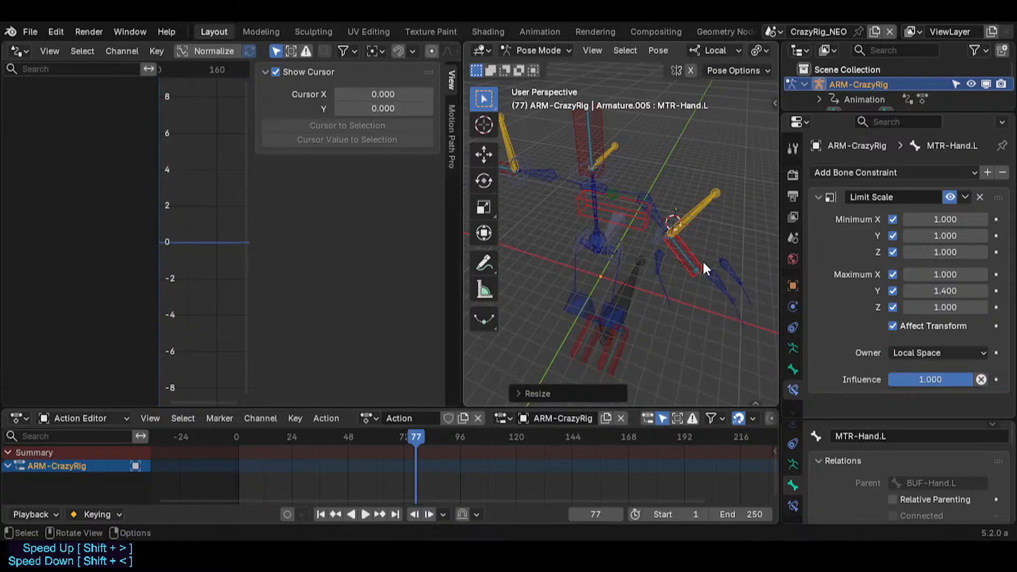
key(s)
click(724, 287)
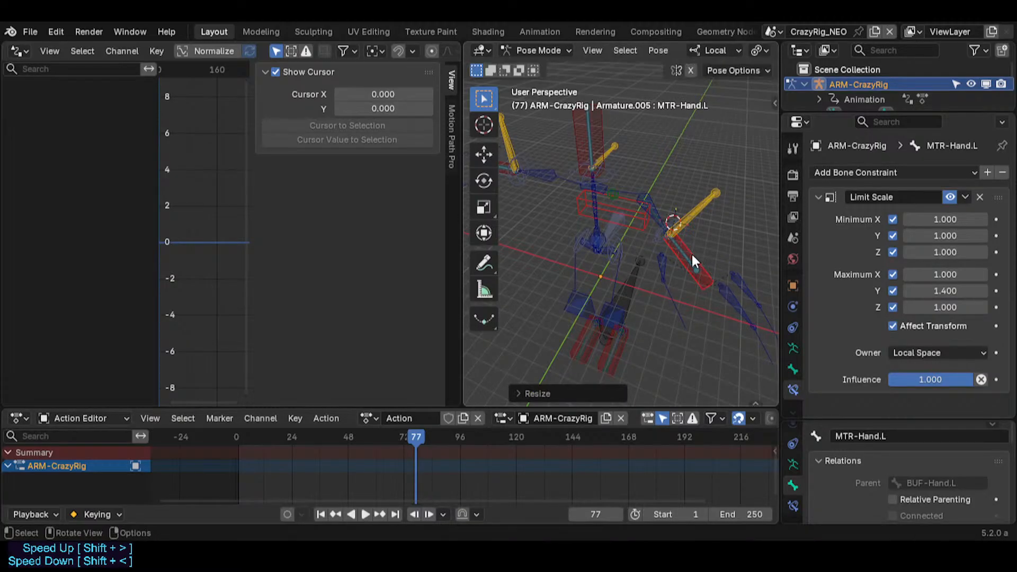
Step: Set the x^1 coefficient of BUF-Hand.L's Generator modifier to -1.666
click(692, 259)
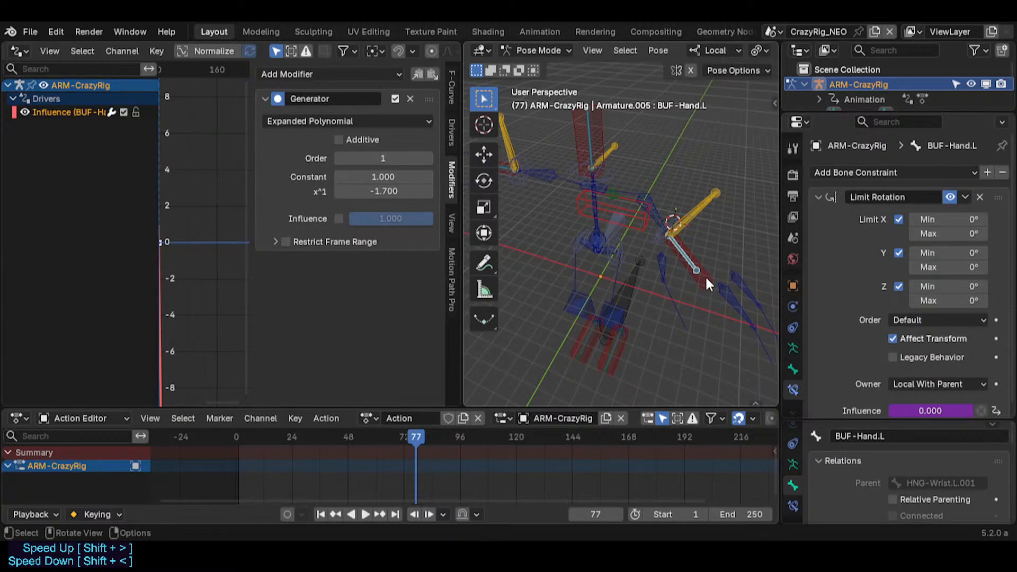
click(408, 191)
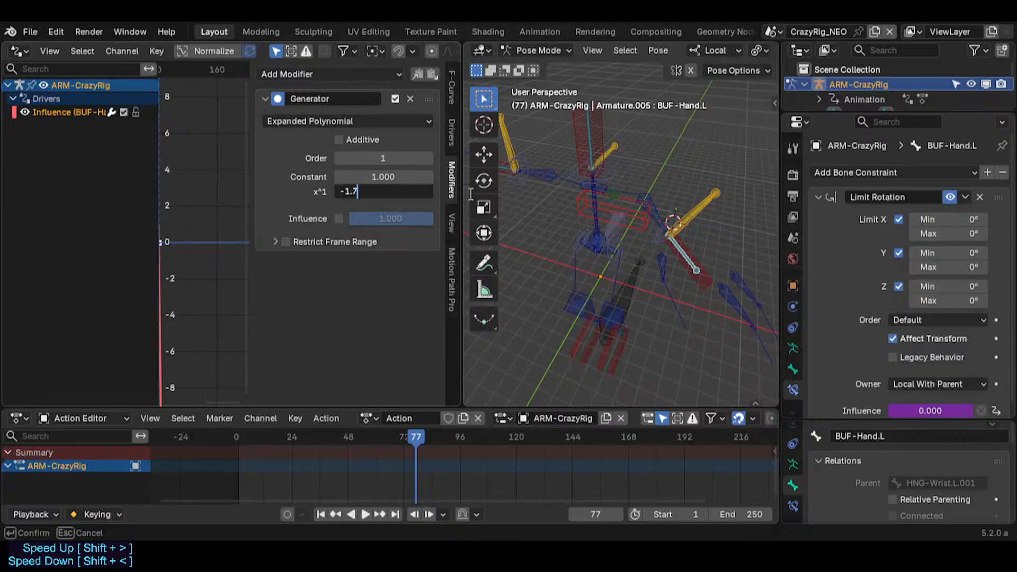
text(6)
key(Return)
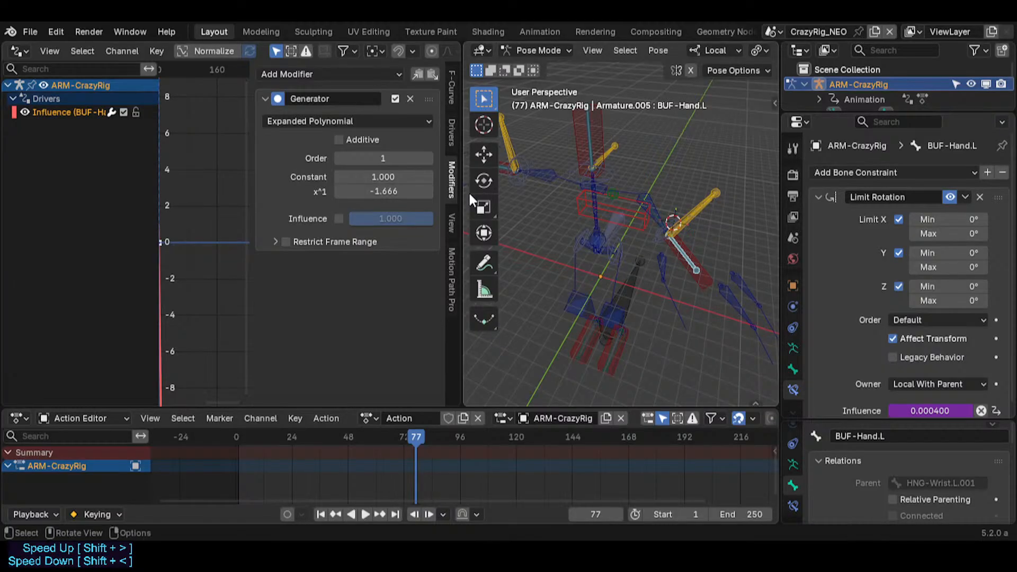
Step: Test-scale the MTR-Hand.L bone with the new driver coefficient
click(710, 290)
key(s)
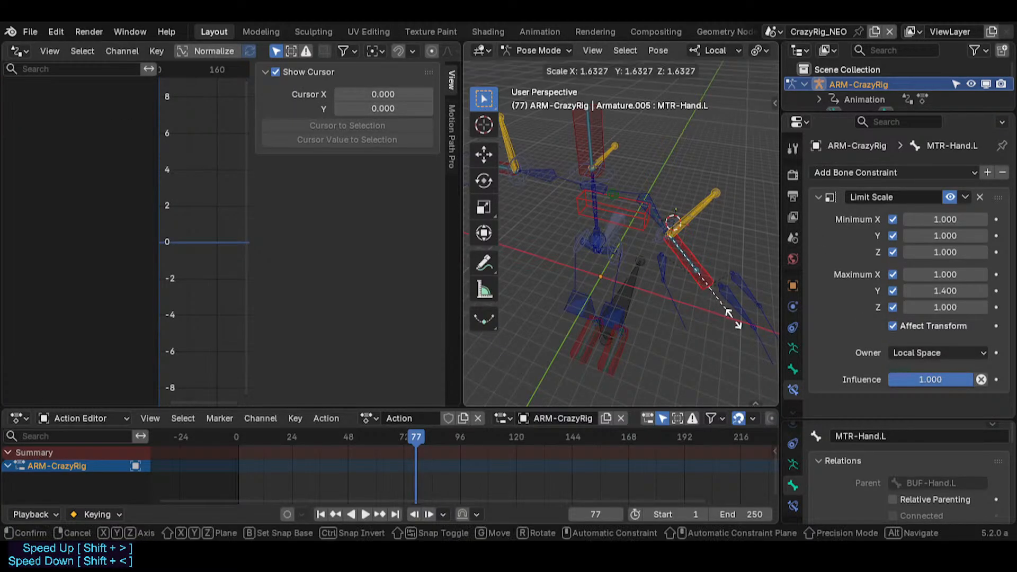
click(695, 255)
Step: Rotate the CTL-ForeArm.L bone so the forearm bends downward
key(a)
click(672, 210)
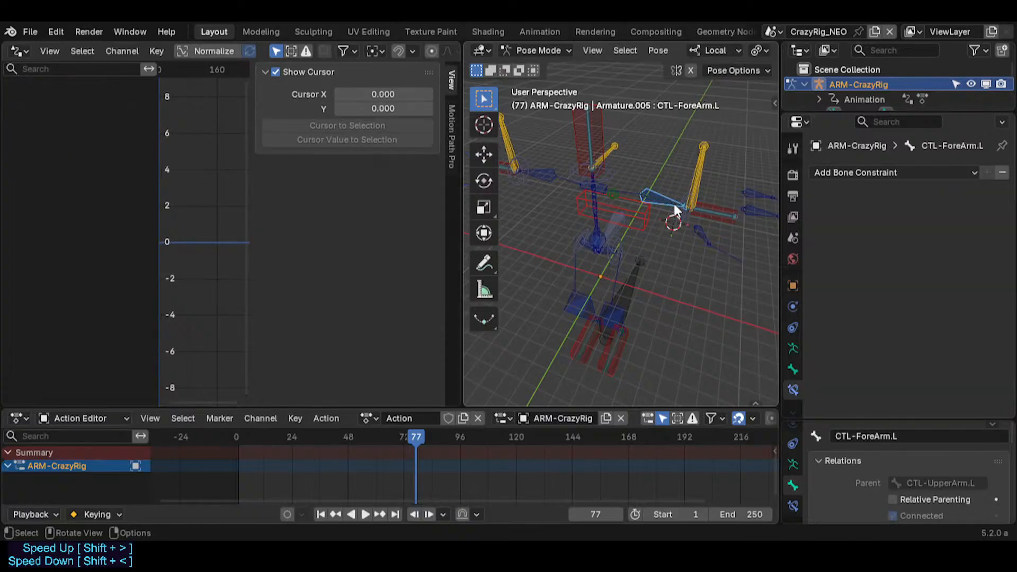
key(r)
click(655, 239)
Step: Test-scale the MTR-Hand.L bone in the bent forearm pose
click(689, 252)
key(s)
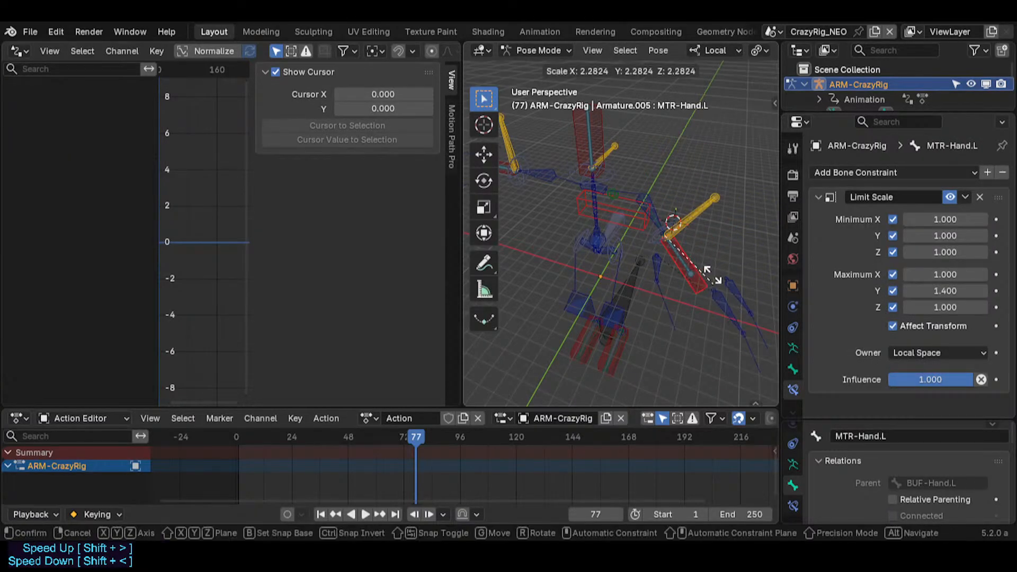
click(685, 261)
click(685, 256)
Step: Try the Generator modifier's Influence option on BUF-Hand.L's driver, test-scaling MTR-Hand.L, and turn the option back off
click(673, 256)
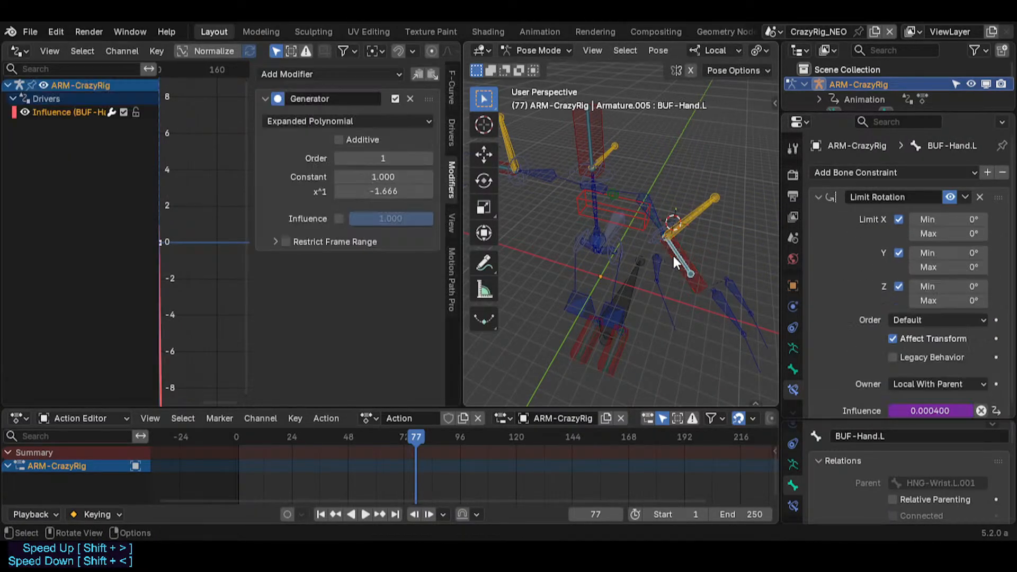
click(659, 244)
click(669, 250)
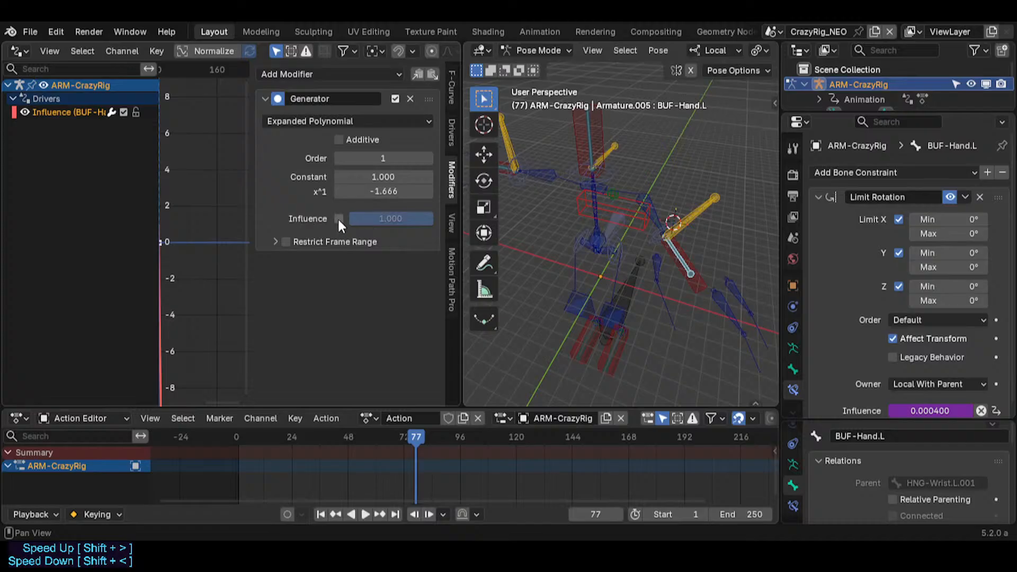
click(690, 255)
key(s)
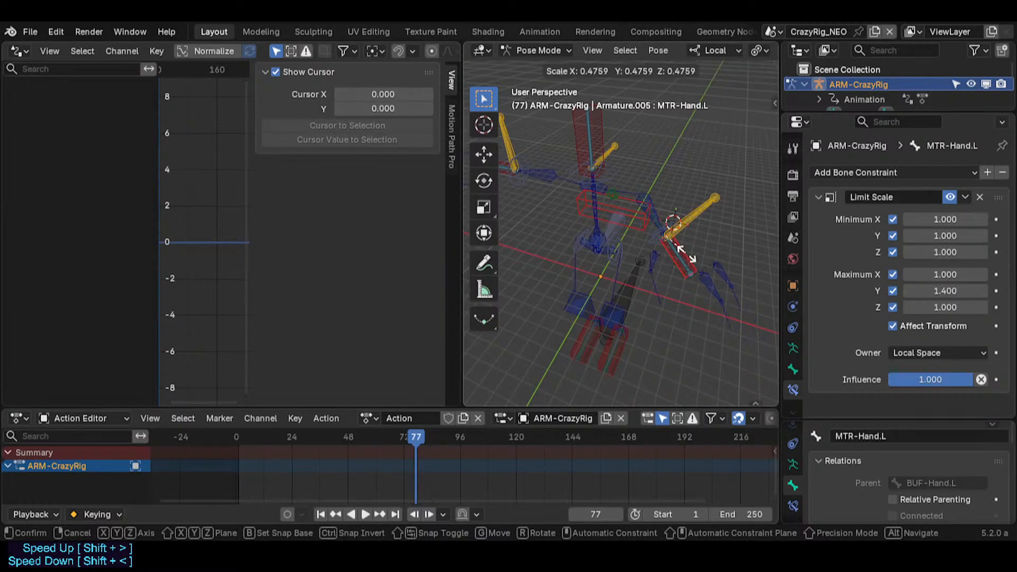
right_click(667, 230)
click(649, 204)
click(670, 245)
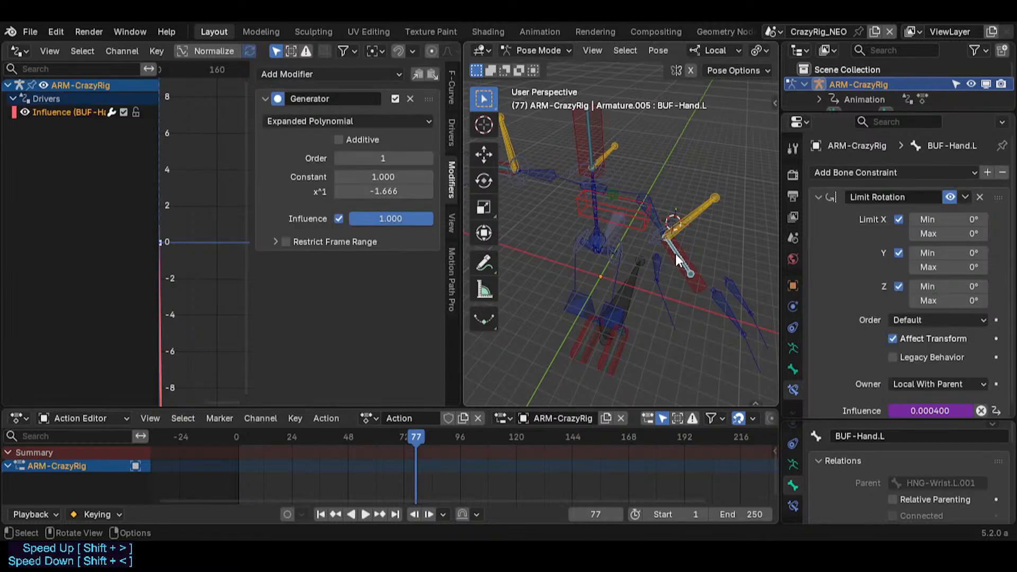
click(340, 219)
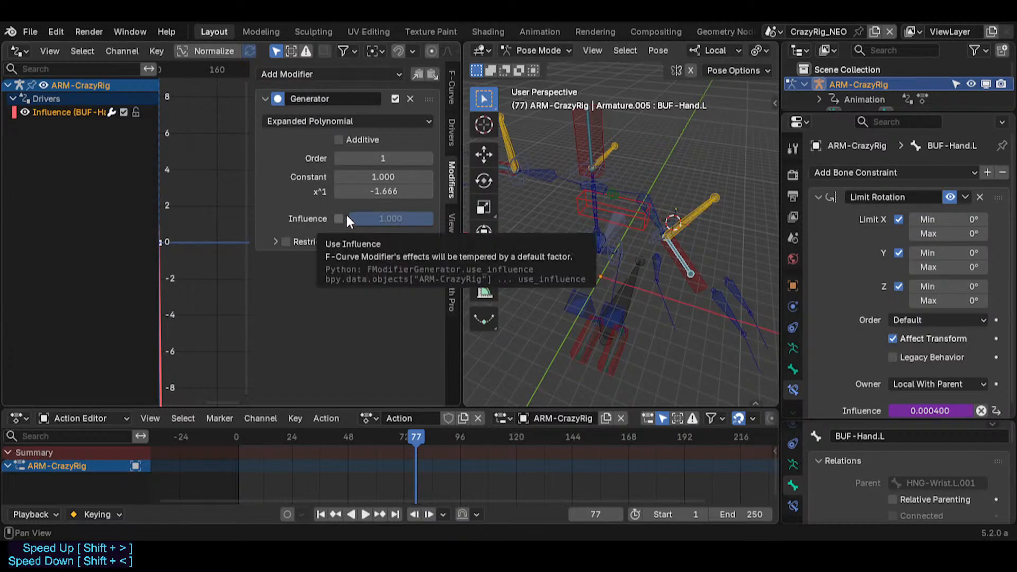
Step: Set the x^1 coefficient of BUF-Hand.L's Generator modifier to -1.6
click(356, 191)
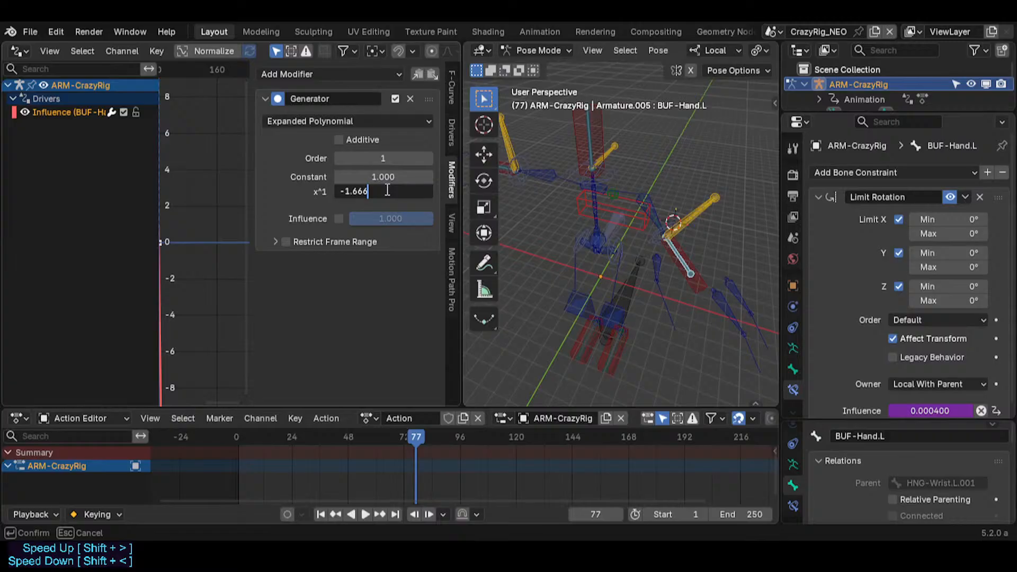
key(BackSpace)
key(BackSpace)
key(BackSpace)
key(Return)
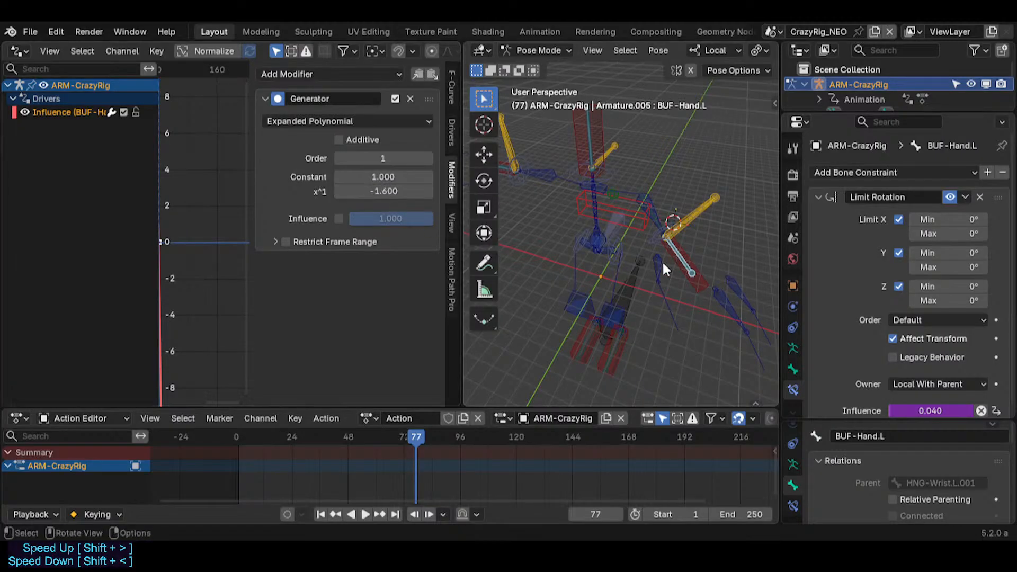
Step: Scale MTR-Hand.L up as a test and reselect BUF-Hand.L to check its constraint influence
click(699, 282)
key(s)
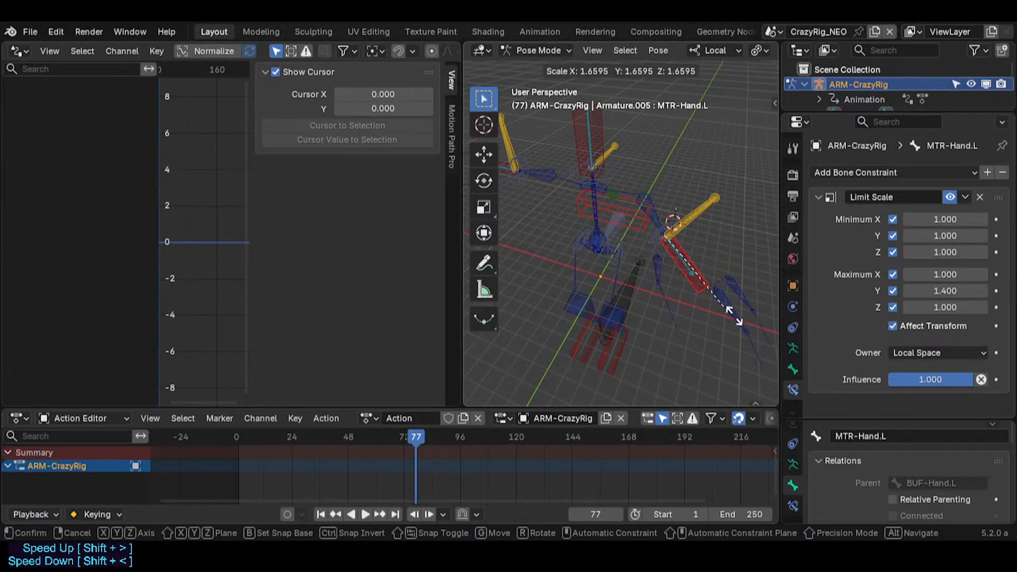
click(723, 319)
click(688, 267)
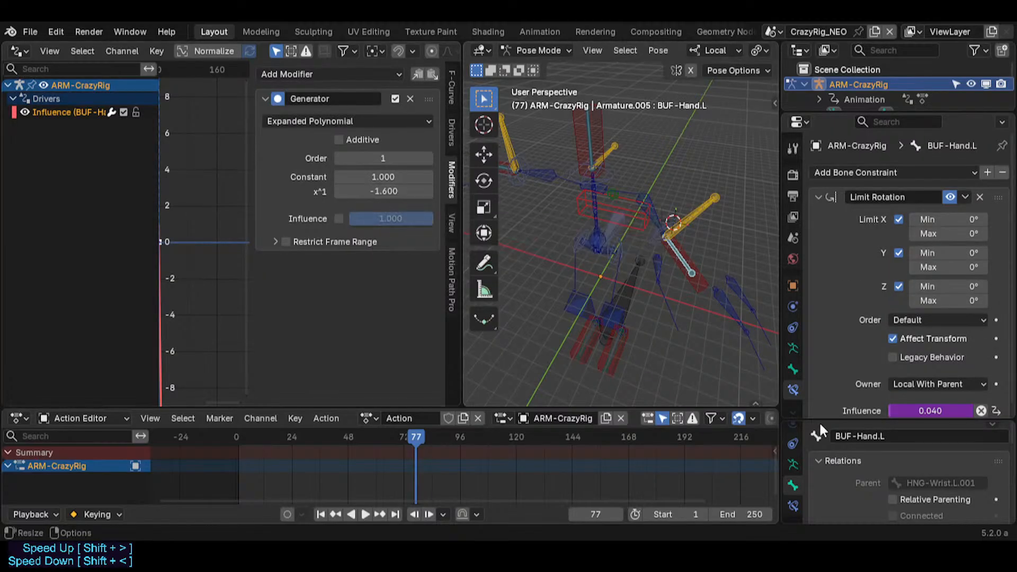
Step: Enable Additive on the Generator modifier of BUF-Hand.L's influence driver
click(709, 286)
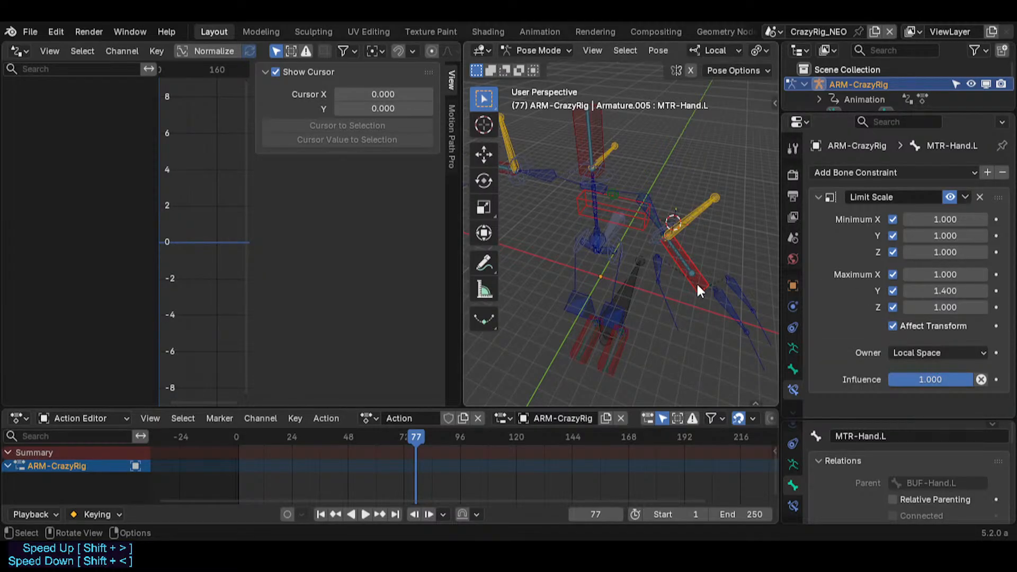
click(678, 246)
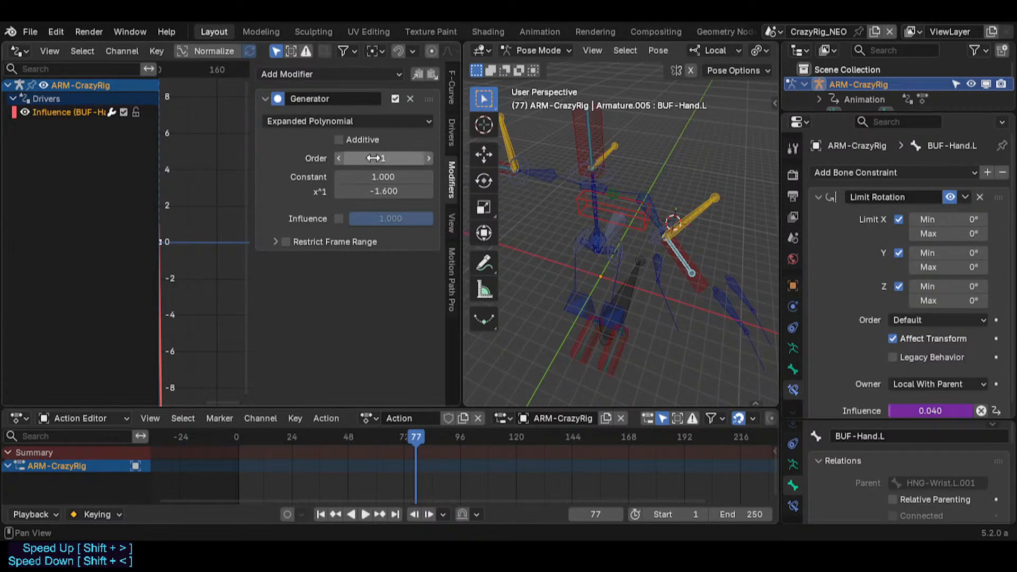
click(344, 137)
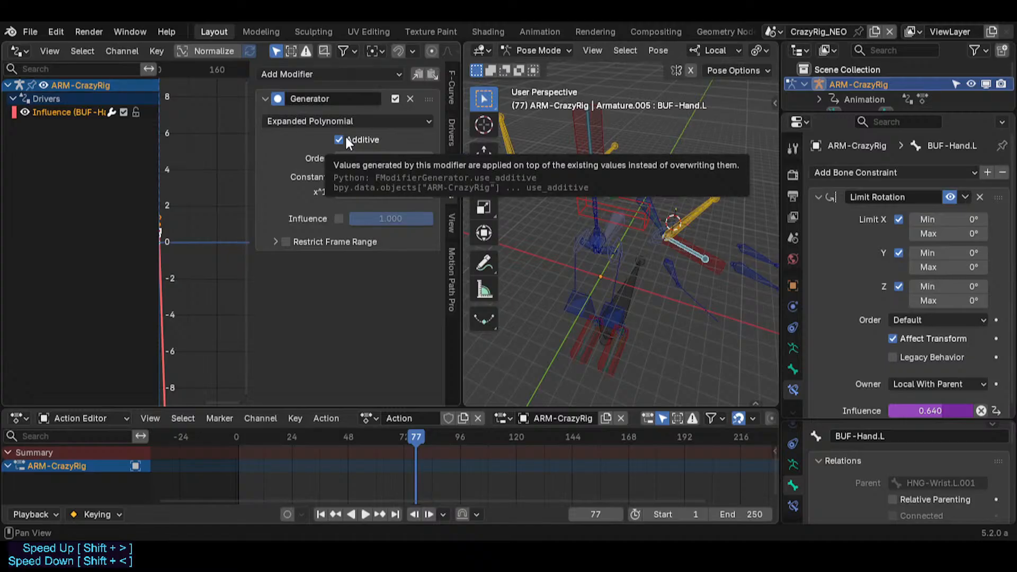
Step: Scale the MTR-Hand.L bone down and back up to test the additive driver
click(709, 262)
key(s)
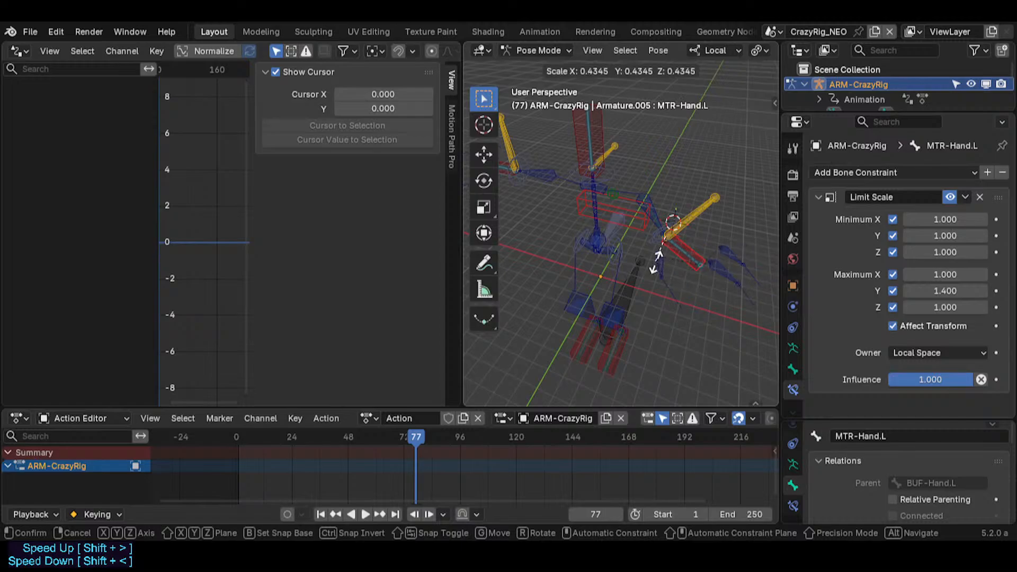
click(583, 220)
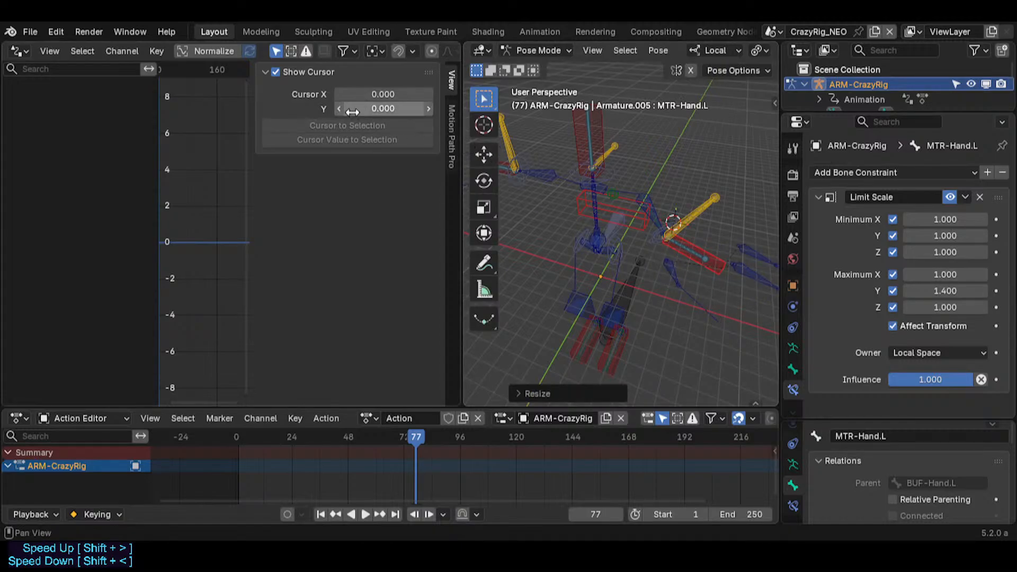
Step: Reselect BUF-Hand.L and switch its Generator modifier's Influence option on and back off
click(691, 253)
click(710, 249)
click(673, 253)
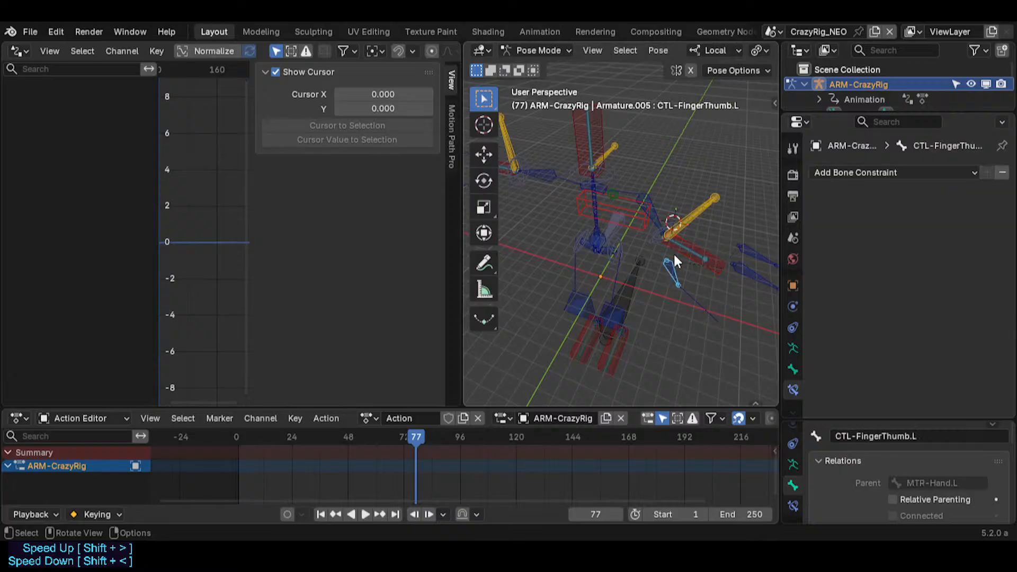
click(684, 250)
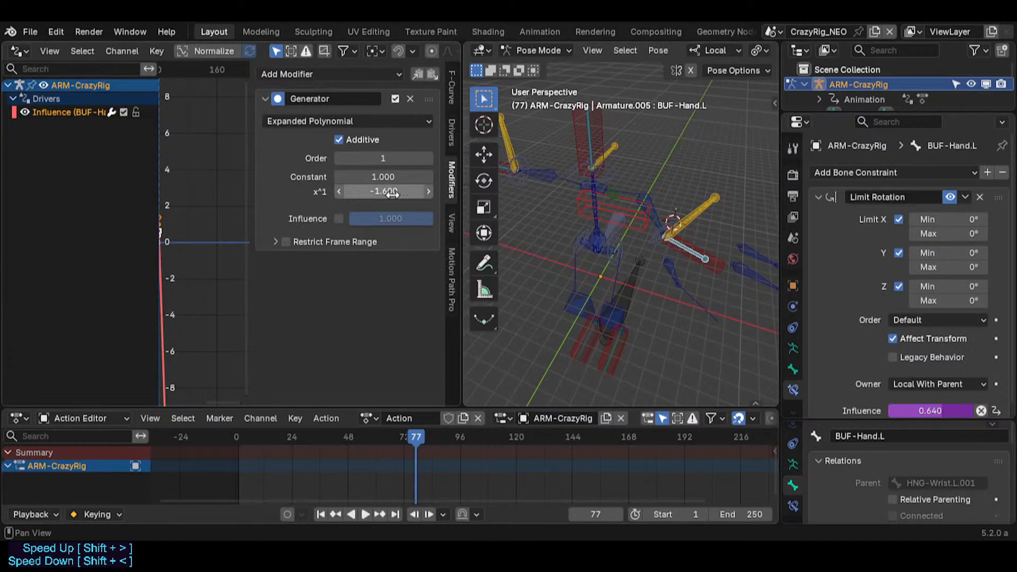
click(339, 219)
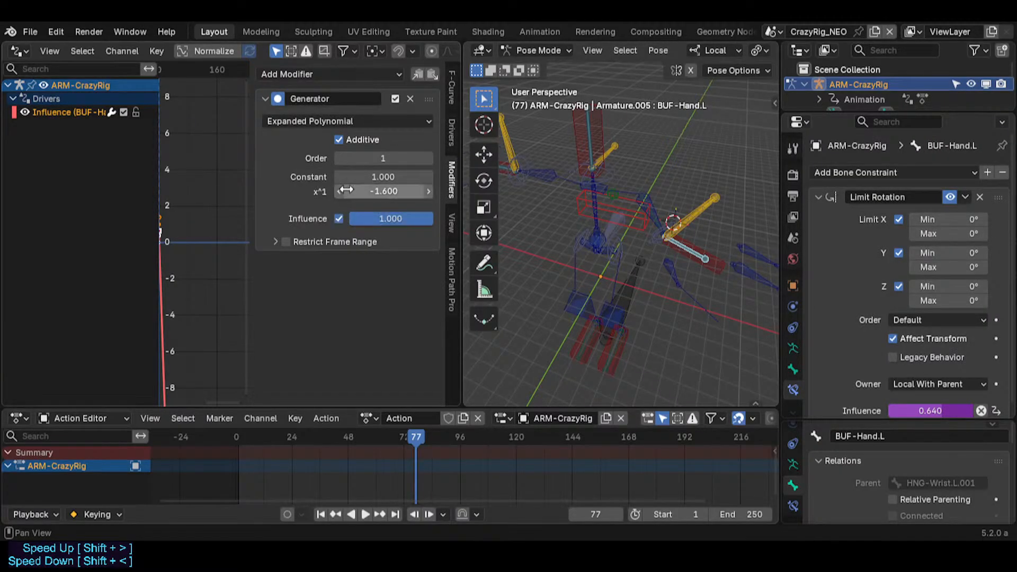
click(339, 218)
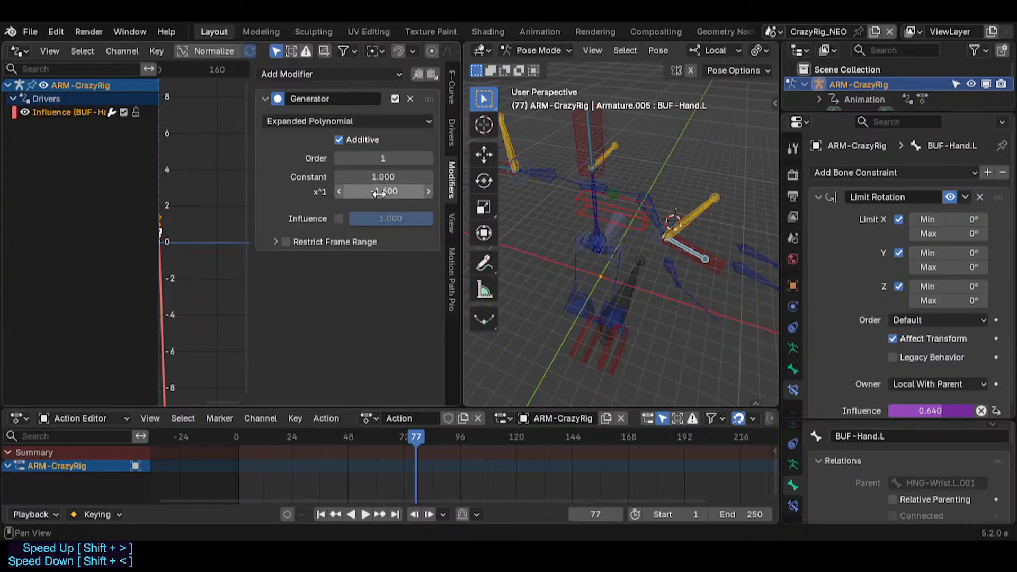
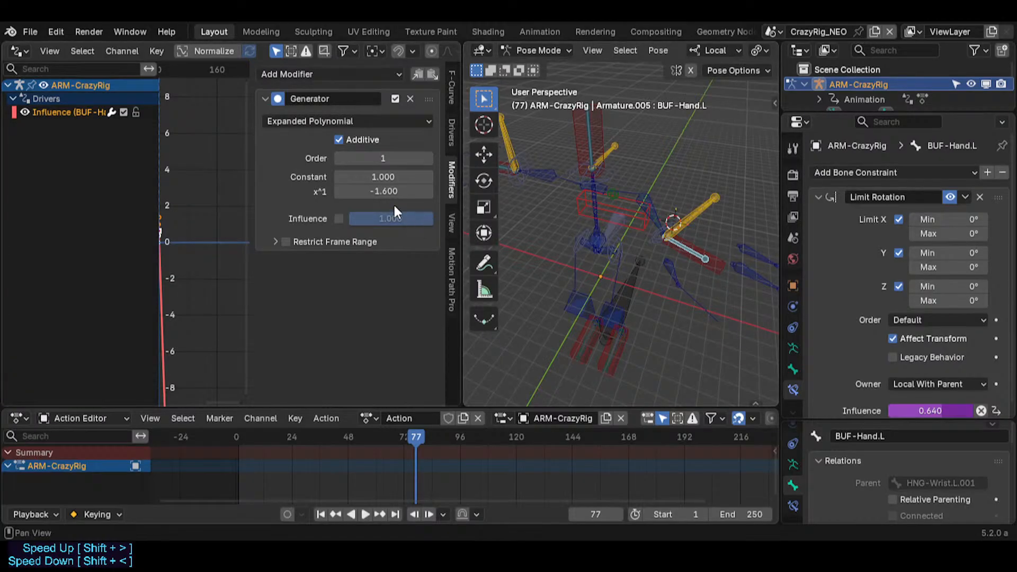
Step: Try x^1 coefficients of -1.82 and -1.33 in BUF-Hand.L's Generator modifier
click(376, 190)
text(-1.82)
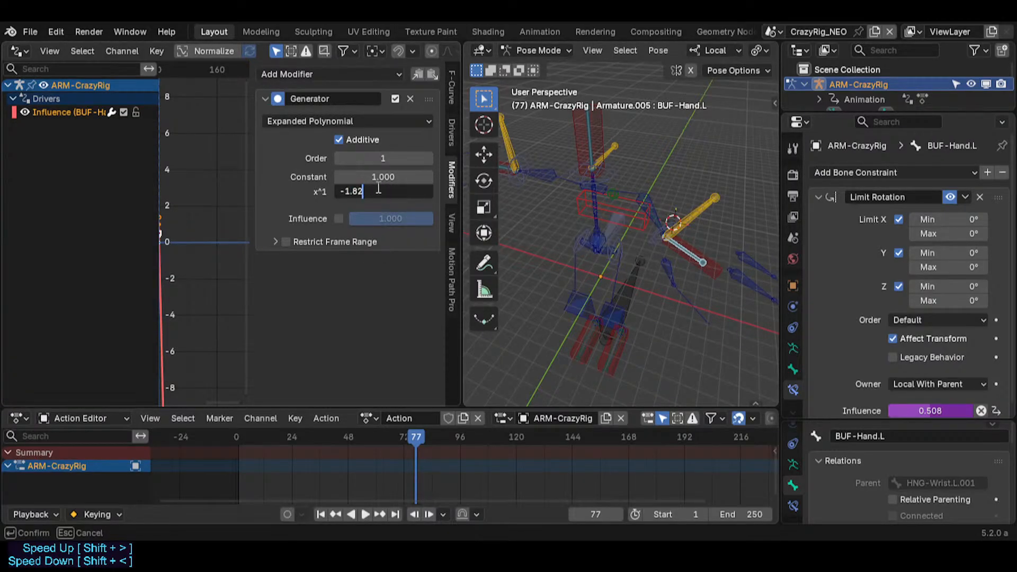
key(Return)
drag(386, 192, 426, 189)
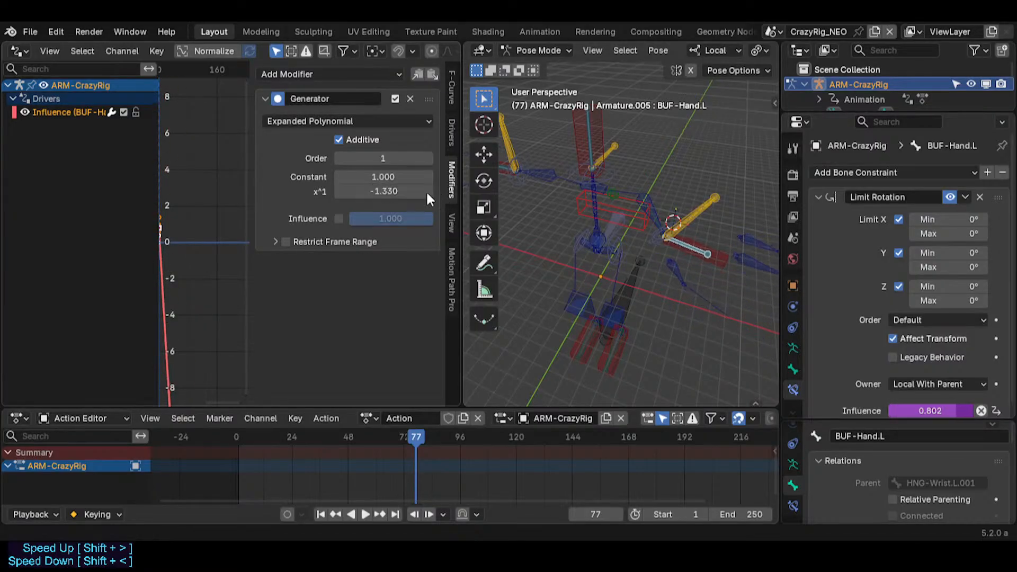
Step: Try x^1 coefficients of 0, -2.52 and -2.6 in BUF-Hand.L's Generator modifier
click(425, 191)
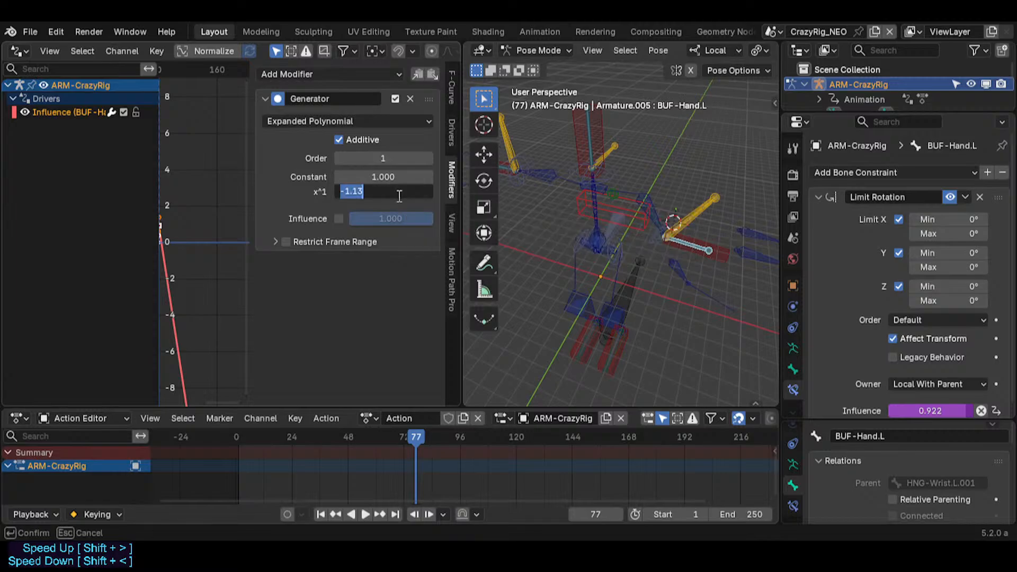
text(0)
key(Return)
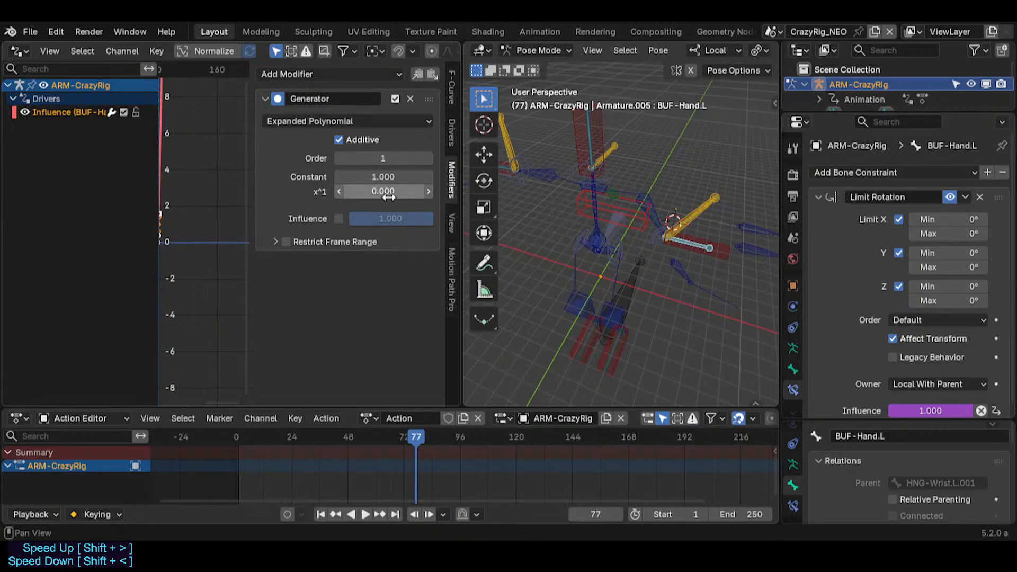
mouse_move(397, 195)
mouse_down()
mouse_move(333, 195)
mouse_move(389, 197)
mouse_up()
click(390, 197)
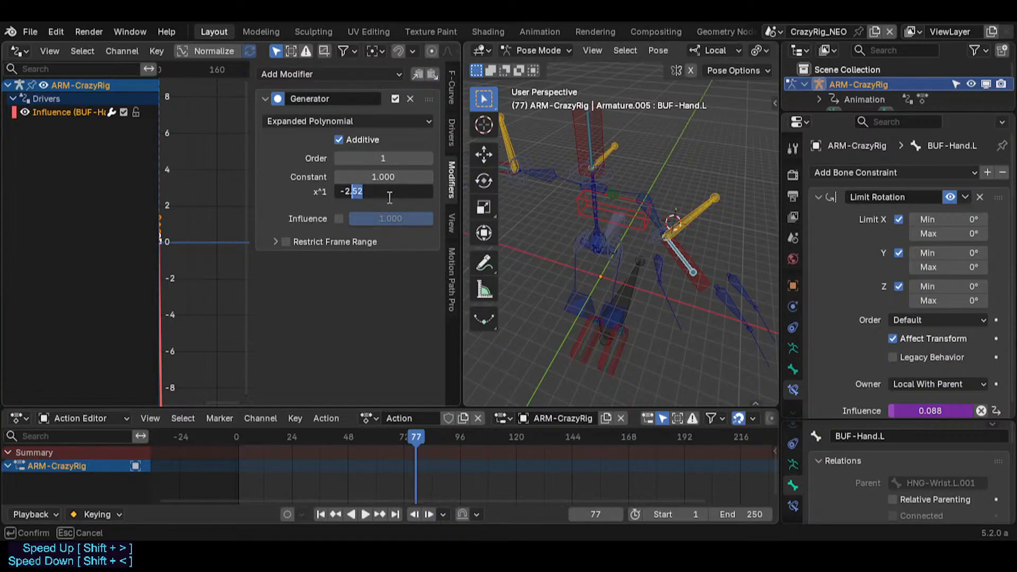
text(6)
key(Return)
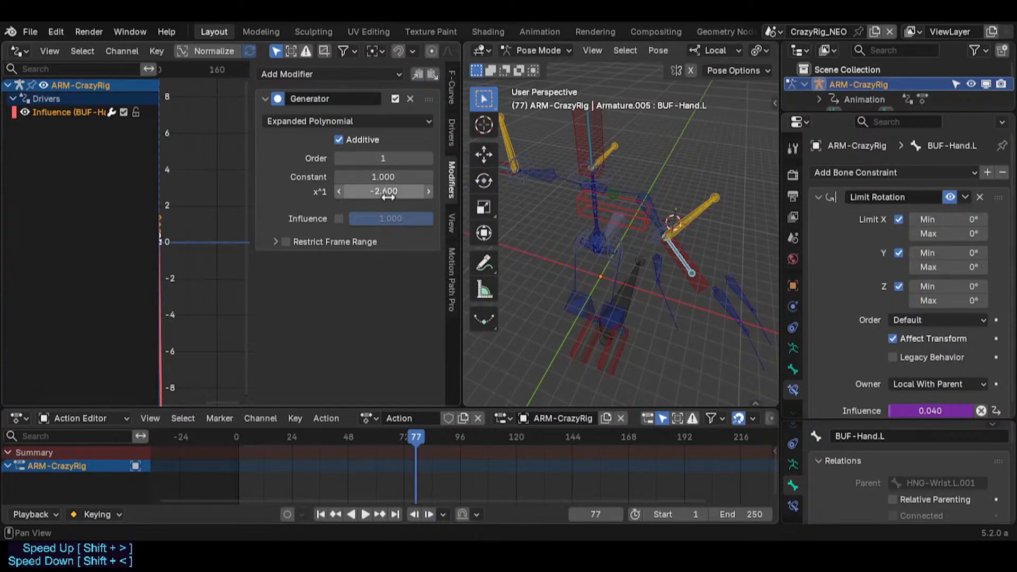
Step: Set the Generator modifier's x^1 coefficient to -2.7 and test it by scaling the MTR-Hand.L bone
click(388, 197)
click(389, 197)
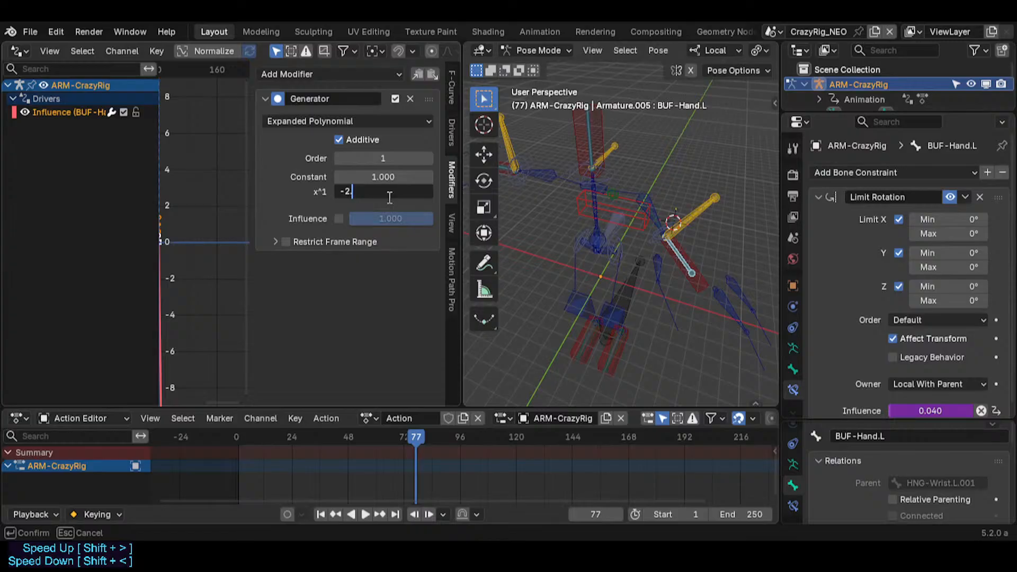
key(Return)
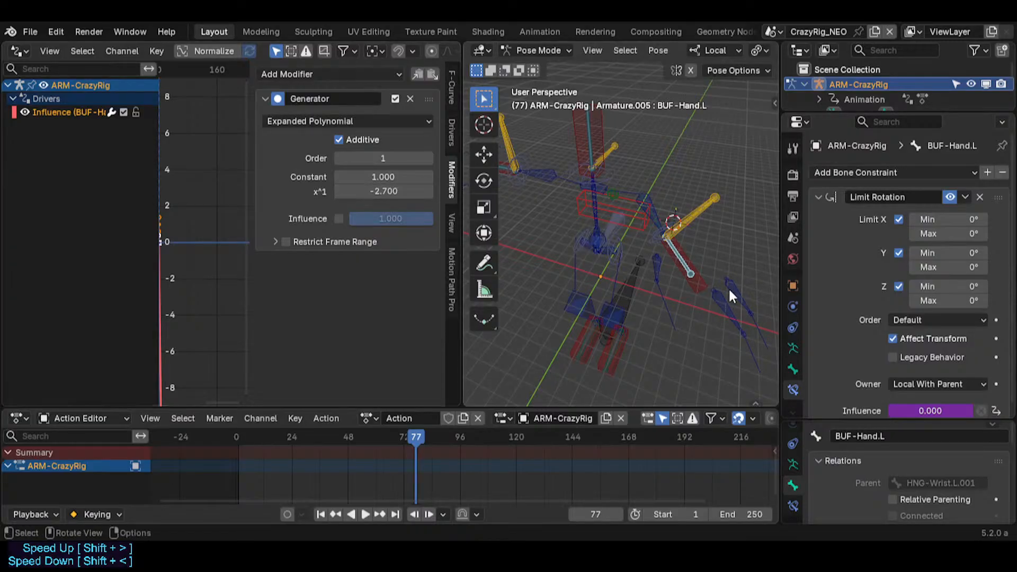
click(698, 292)
key(s)
right_click(719, 318)
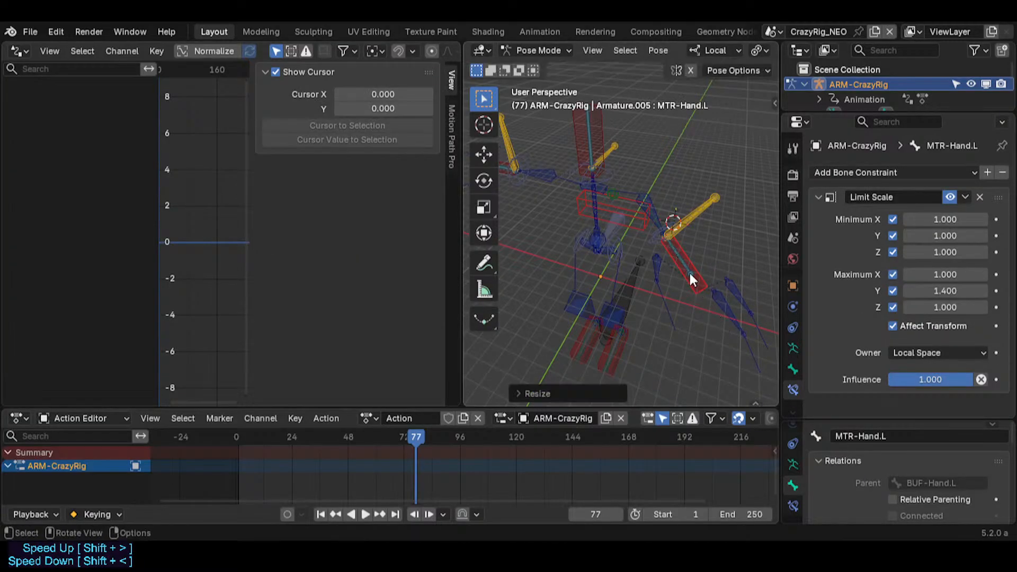
Step: Reselect BUF-Hand.L and try x^1 coefficients of -2.7 and -2.666 in its Generator modifier
click(689, 273)
double_click(384, 191)
key(BackSpace)
text(7)
key(Return)
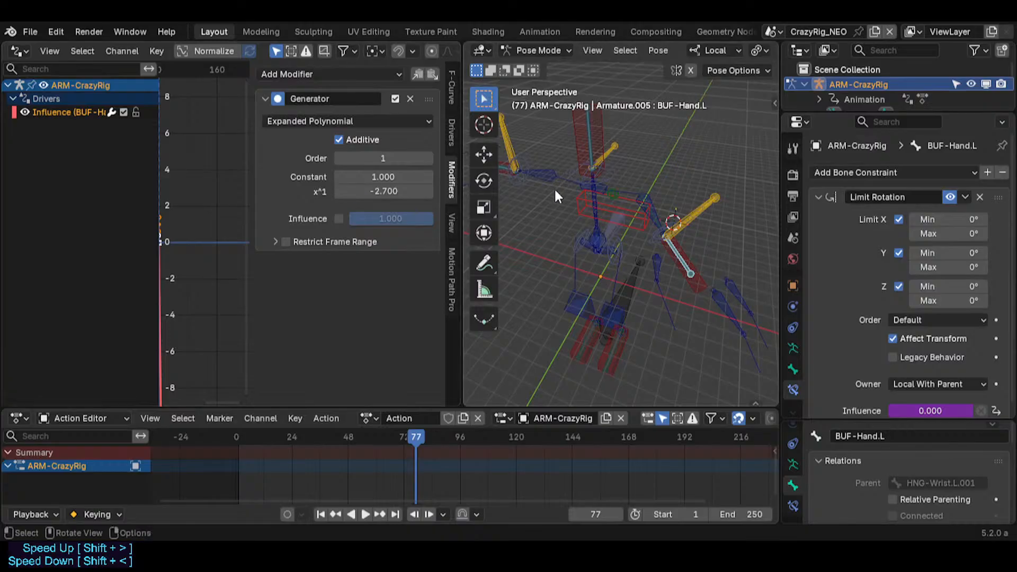
double_click(358, 192)
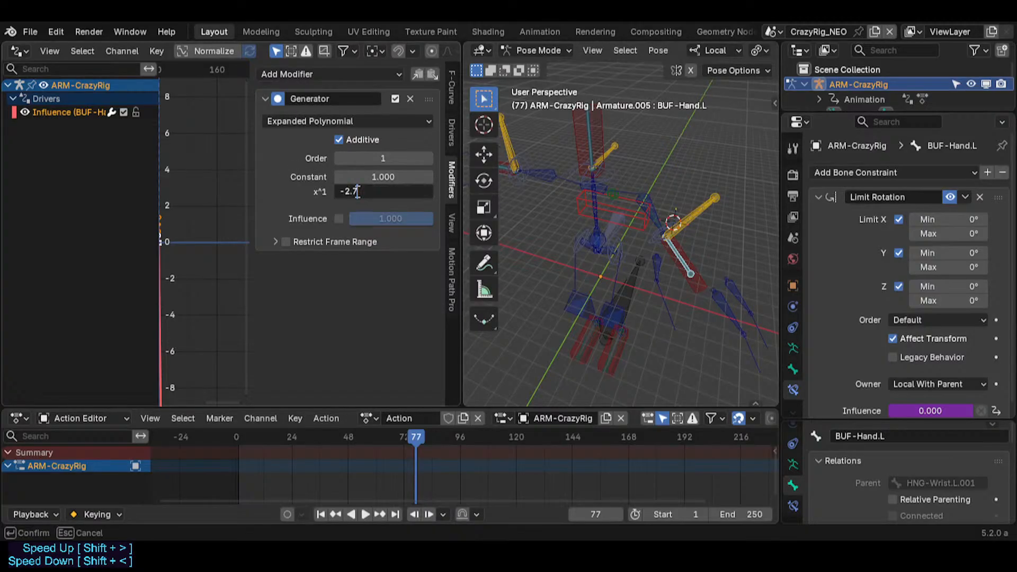
key(Return)
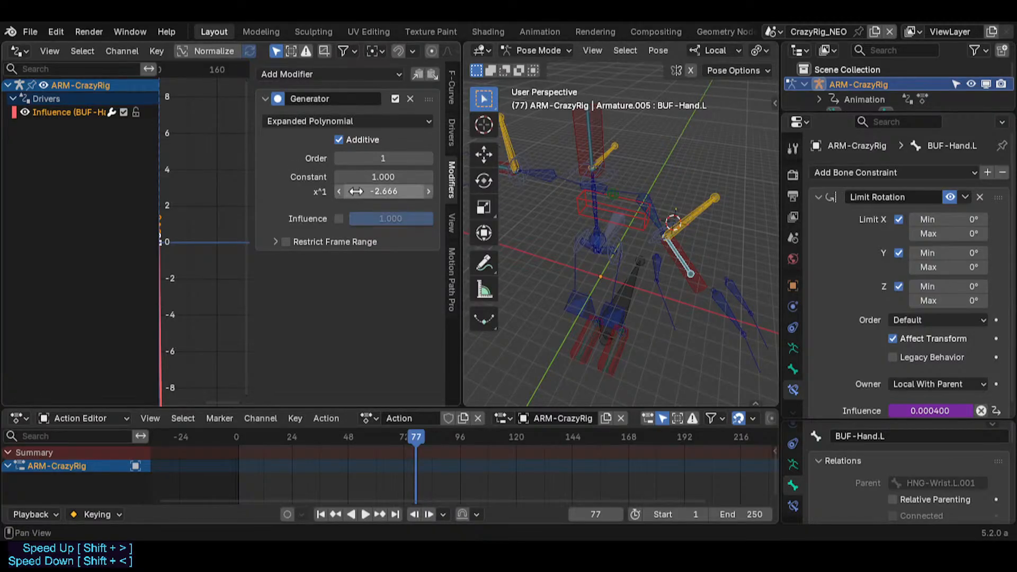
Step: Scale the MTR-Hand.L bone down to test the driver, and undo the scaling
click(693, 285)
key(s)
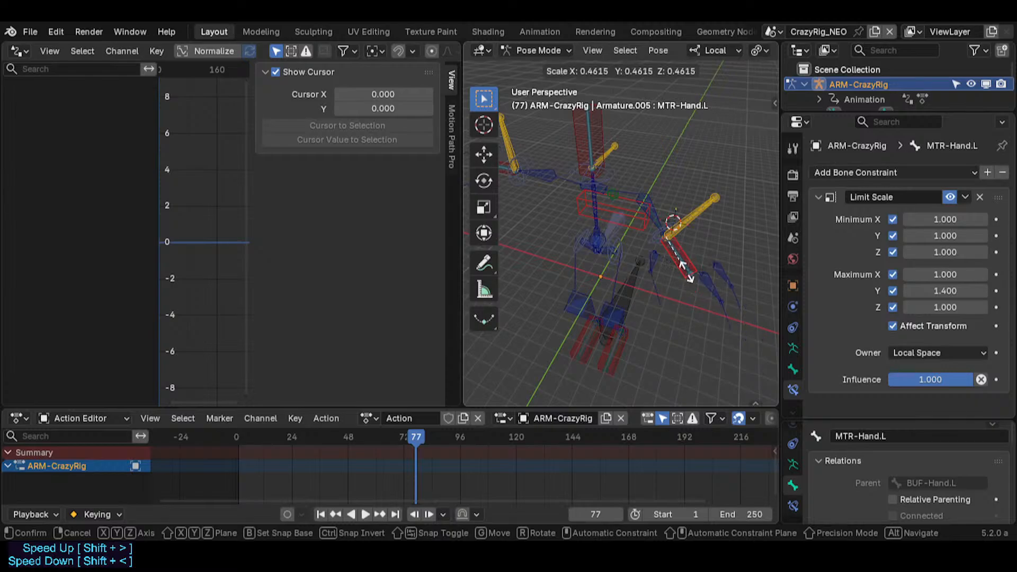
click(690, 274)
key(ctrl+z)
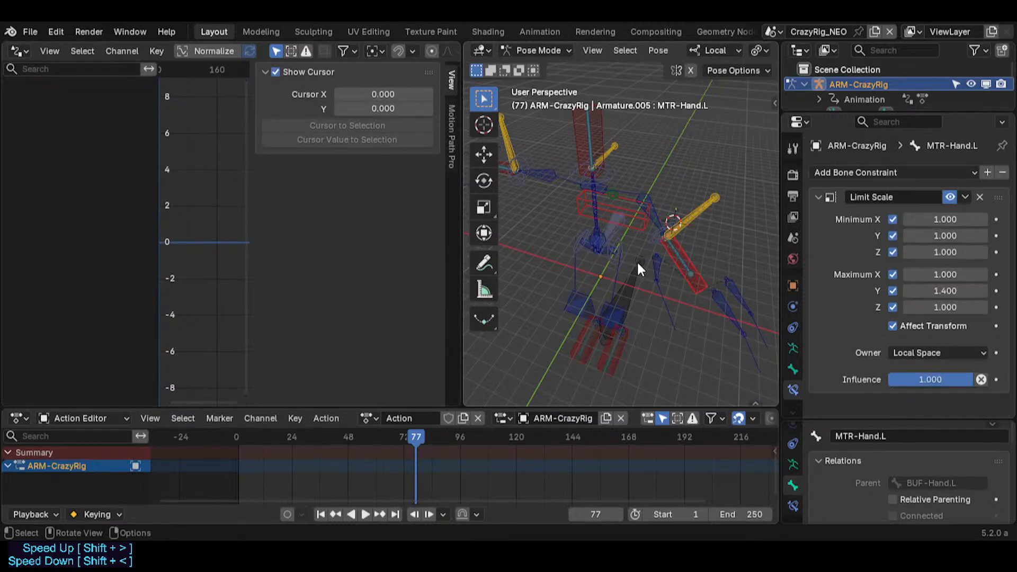
Step: Set BUF-Hand.L's x^1 coefficient to -2.66 and try scaling MTR-Hand.L up to test it
click(677, 253)
double_click(376, 192)
key(shift+Left)
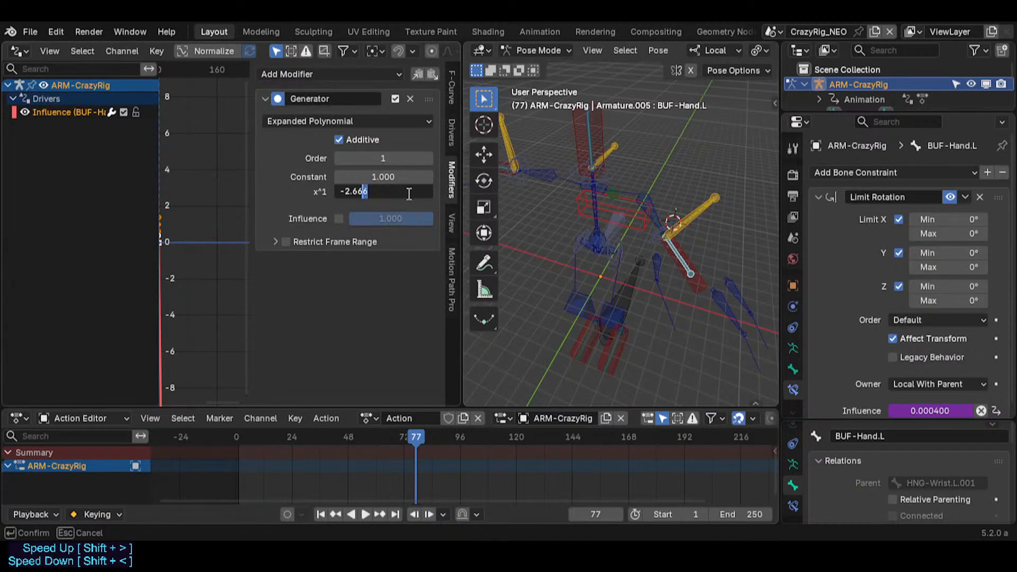
text(0)
key(Return)
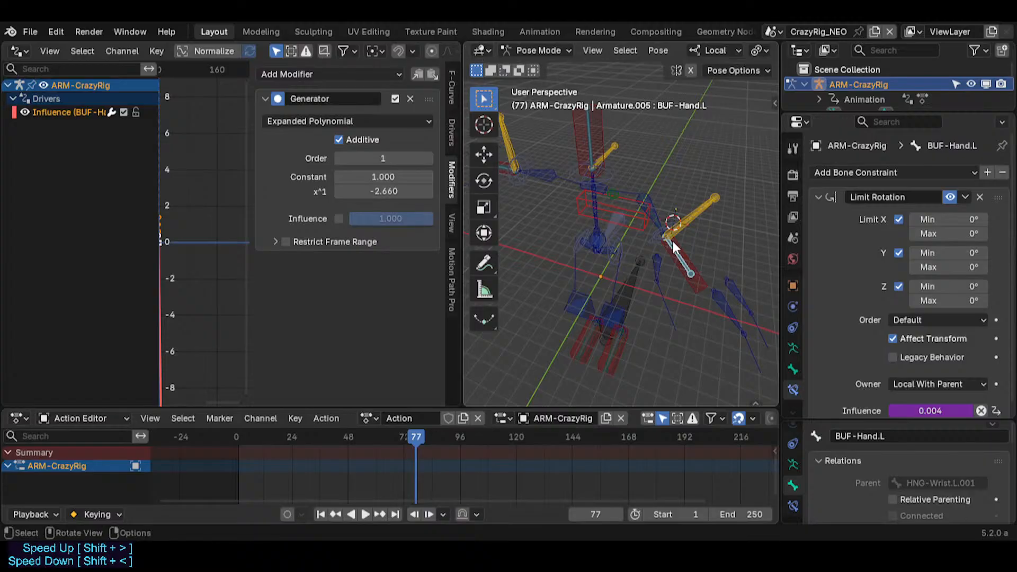
click(699, 284)
key(s)
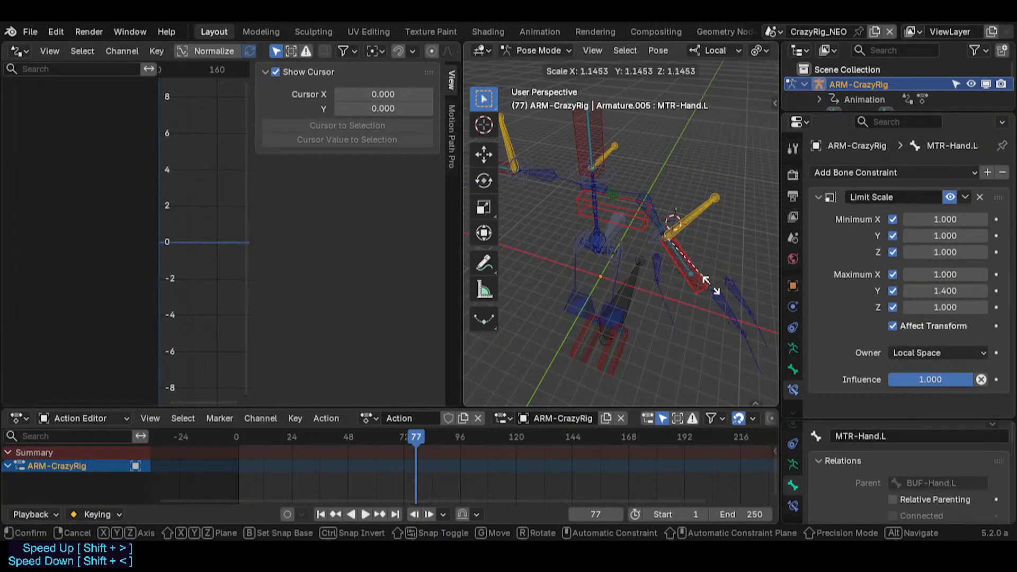
right_click(707, 286)
Step: Set BUF-Hand.L's x^1 coefficient to -2.6 and test it by scaling the MTR-Hand.L bone
click(686, 267)
click(687, 266)
click(682, 250)
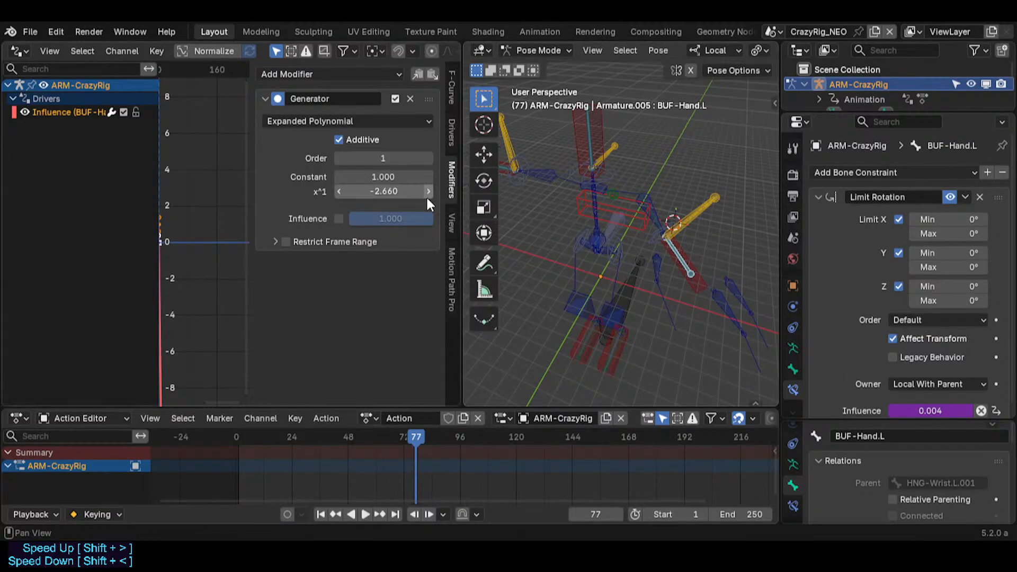
double_click(402, 194)
key(BackSpace)
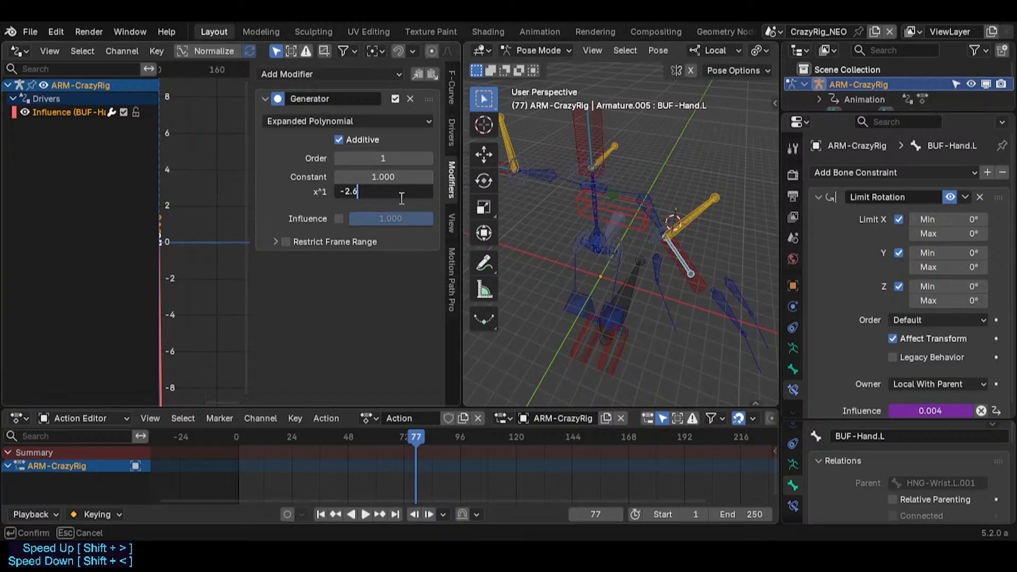
key(Return)
click(697, 281)
key(s)
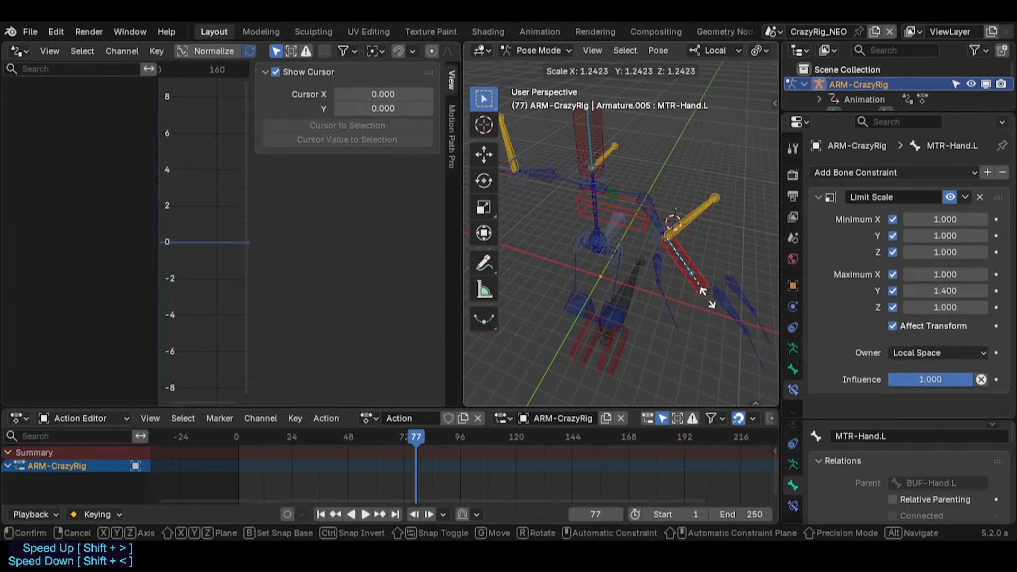
click(679, 274)
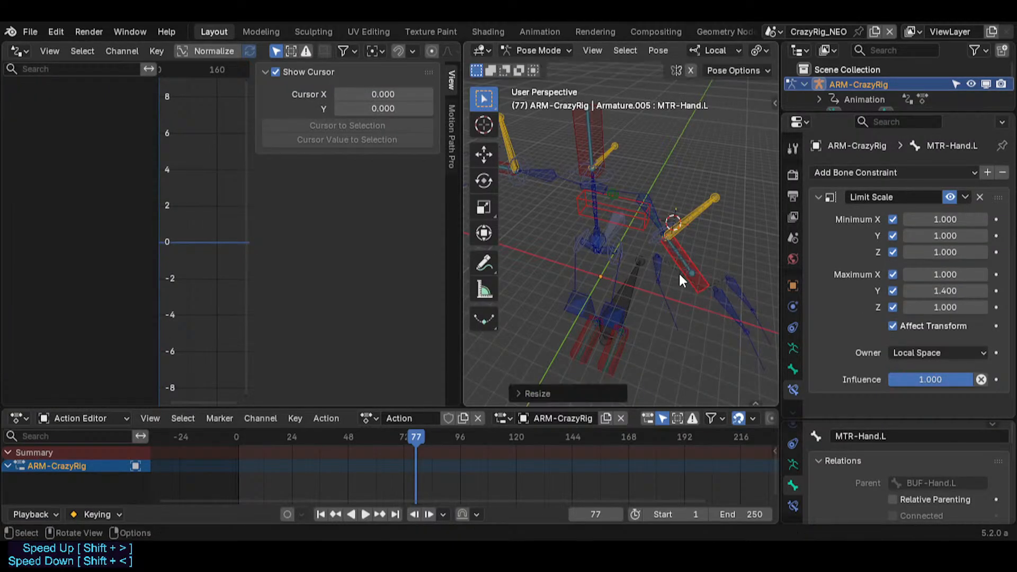
Step: Reselect BUF-Hand.L, reset its Generator modifier's x^1 coefficient to 0 and disable Additive
click(655, 215)
click(698, 265)
click(676, 259)
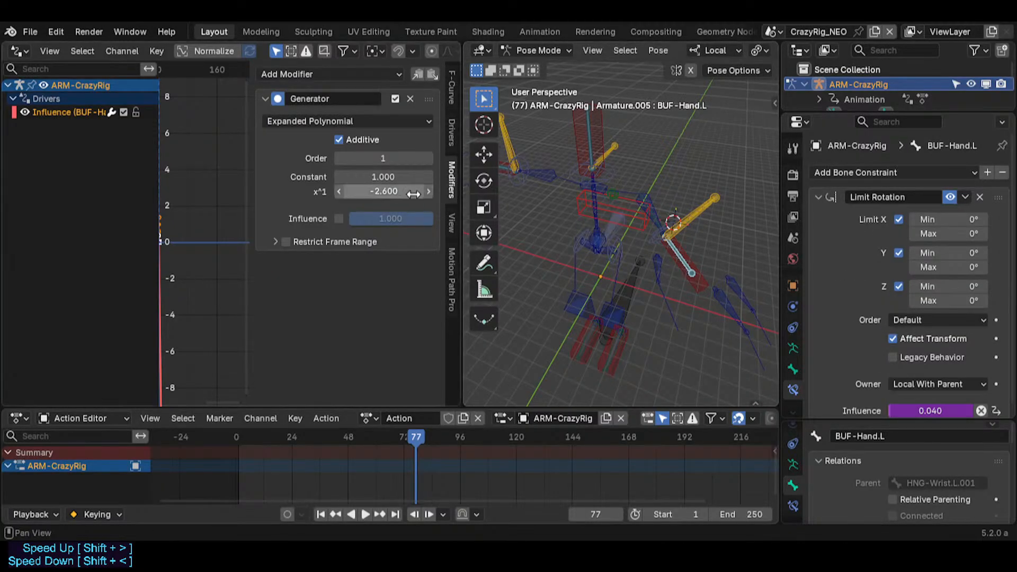
click(396, 192)
text(-2.6)
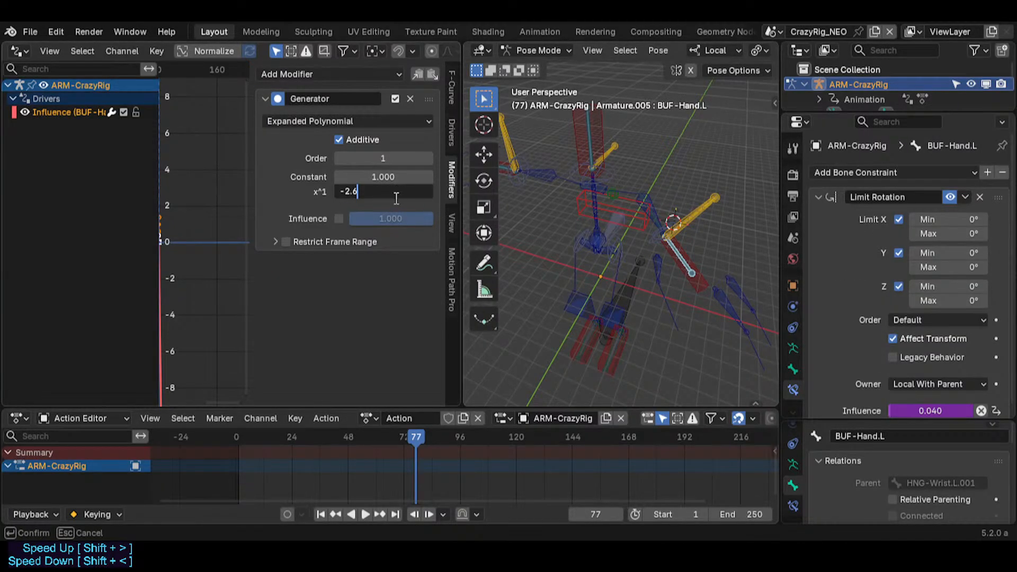
key(BackSpace)
key(BackSpace)
key(BackSpace)
key(Return)
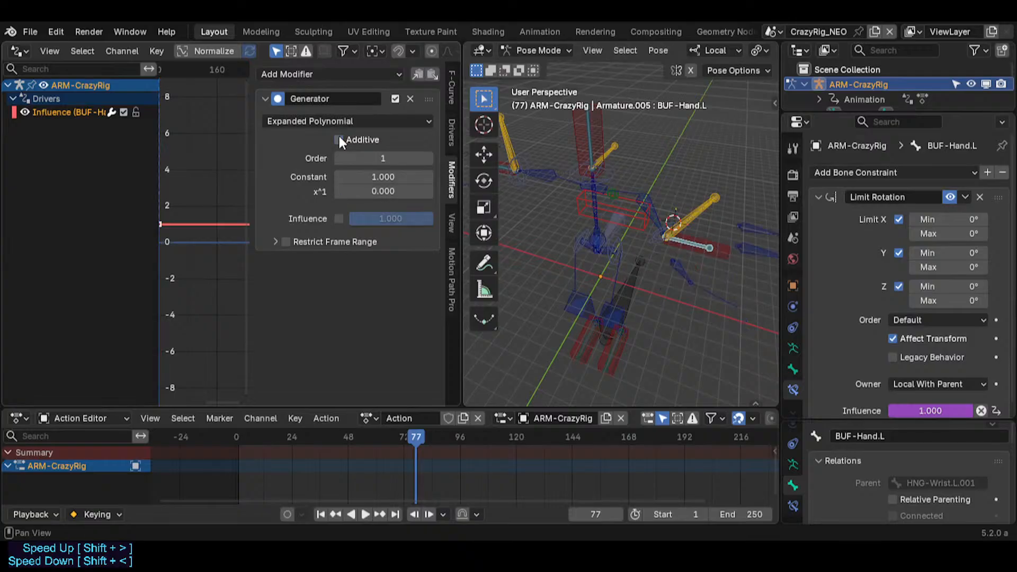
Step: Switch the Generator modifier to Factorized Polynomial and back to Expanded Polynomial
click(338, 121)
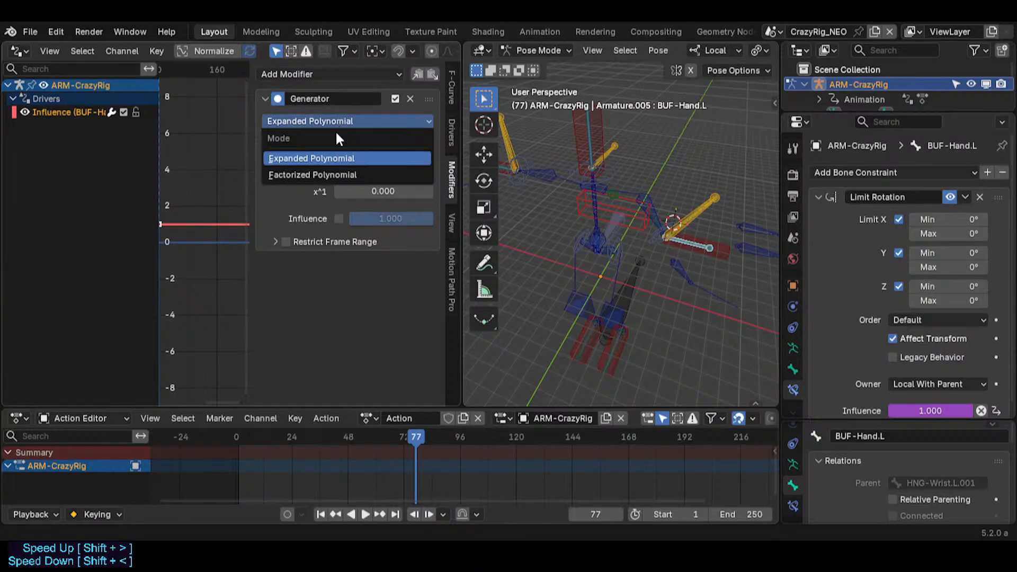
click(336, 174)
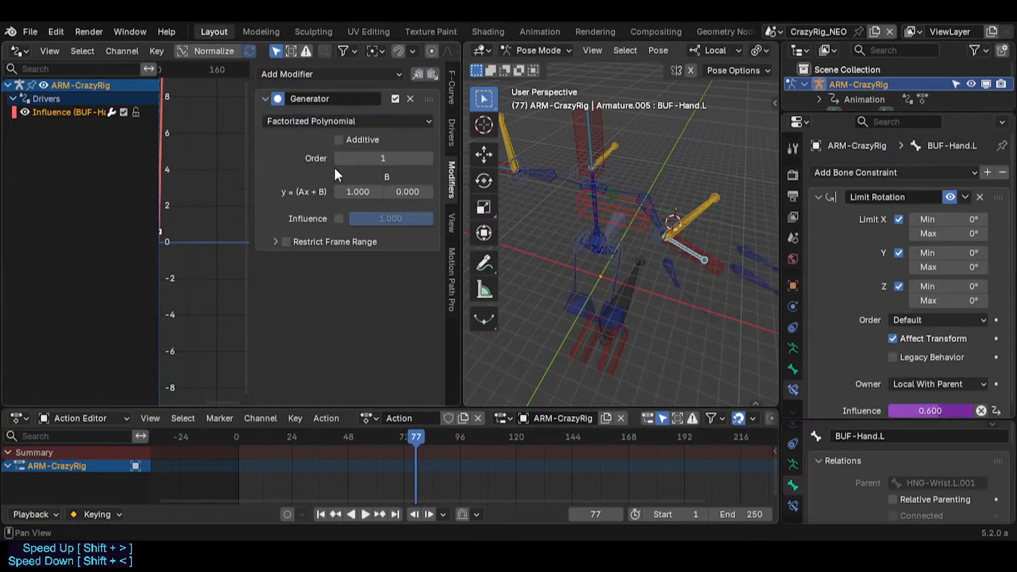
click(363, 124)
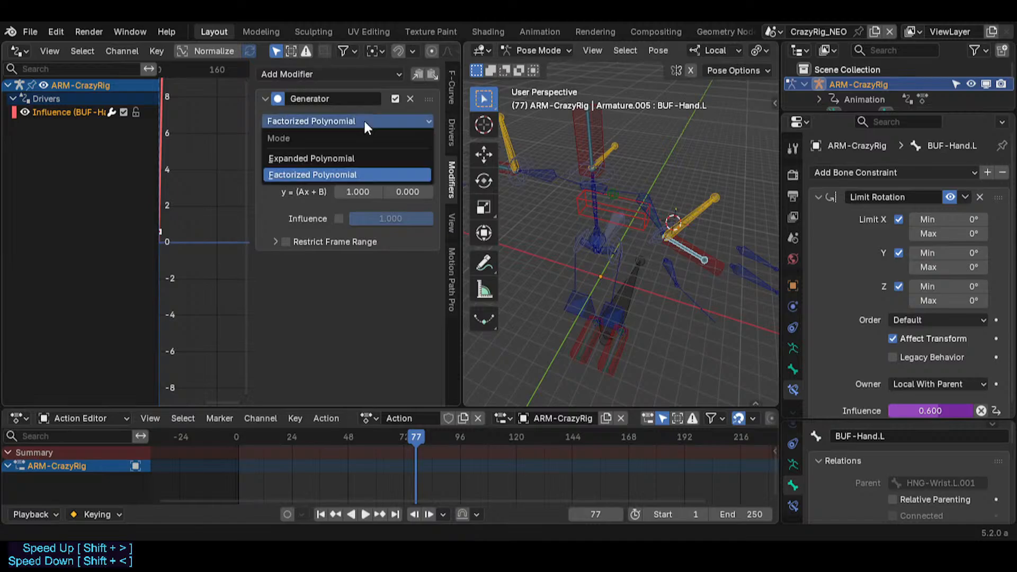
click(356, 158)
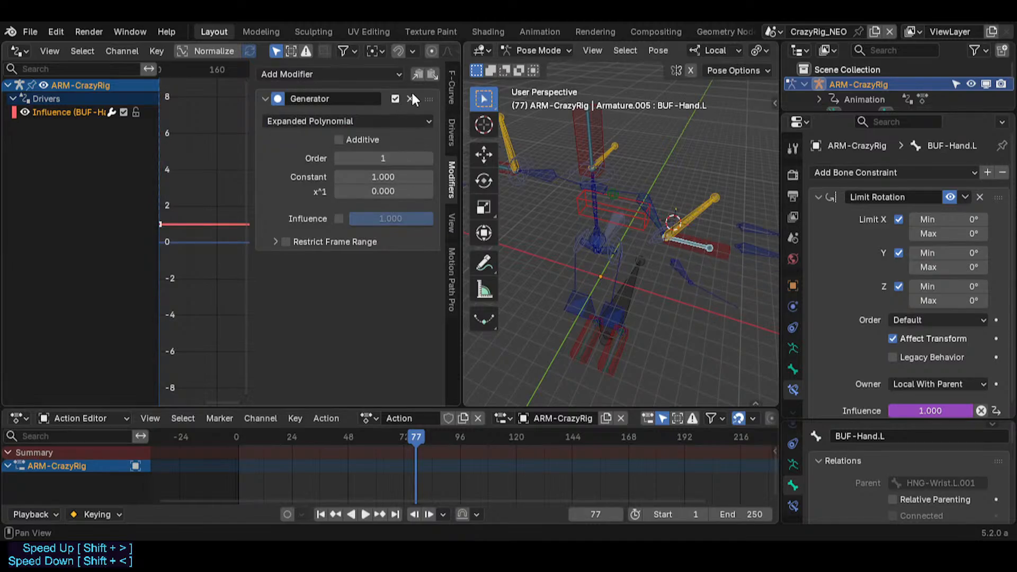
Step: Remove the Generator modifier from BUF-Hand.L's influence driver and hide the Graph Editor's sidebar
click(411, 98)
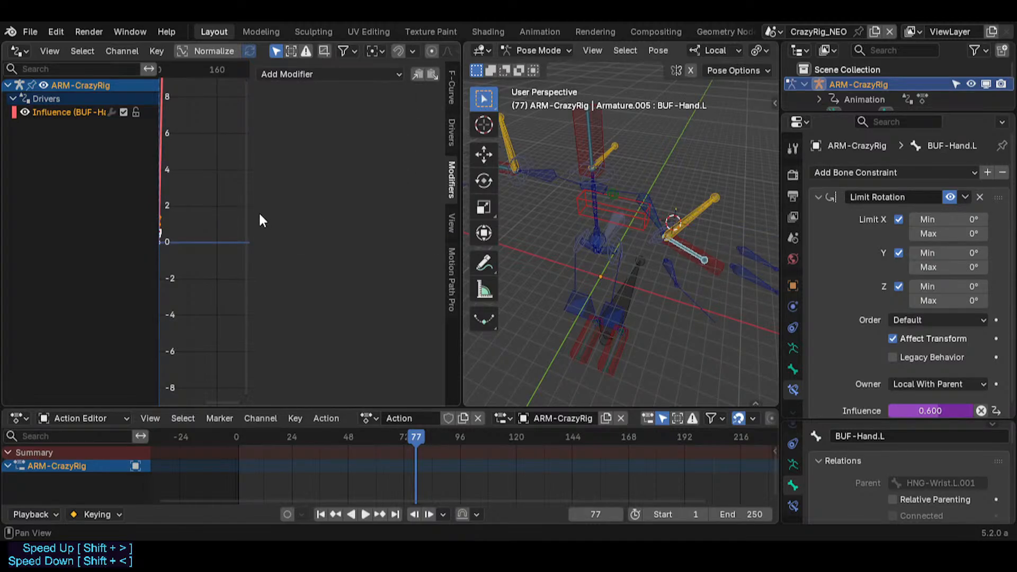
key(n)
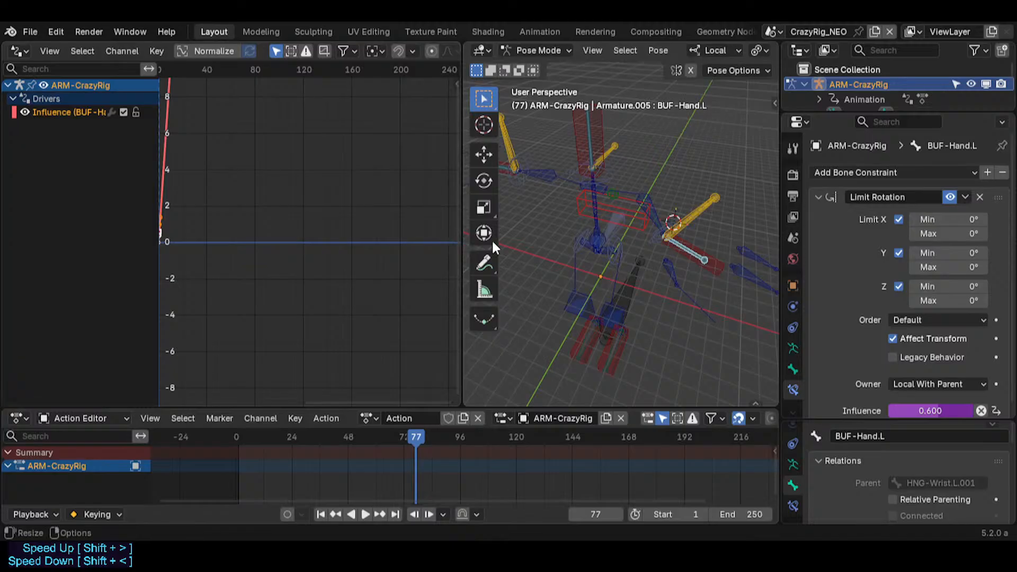
Step: Select the MTR-Hand.L bone and close the Graph Editor by joining its area into the 3D viewport
click(688, 246)
click(691, 248)
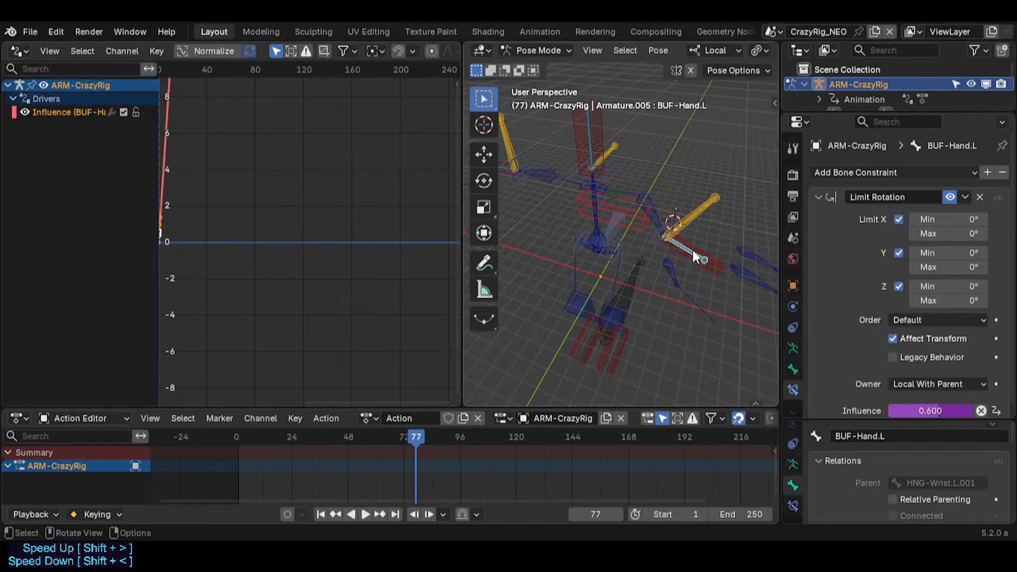
click(712, 270)
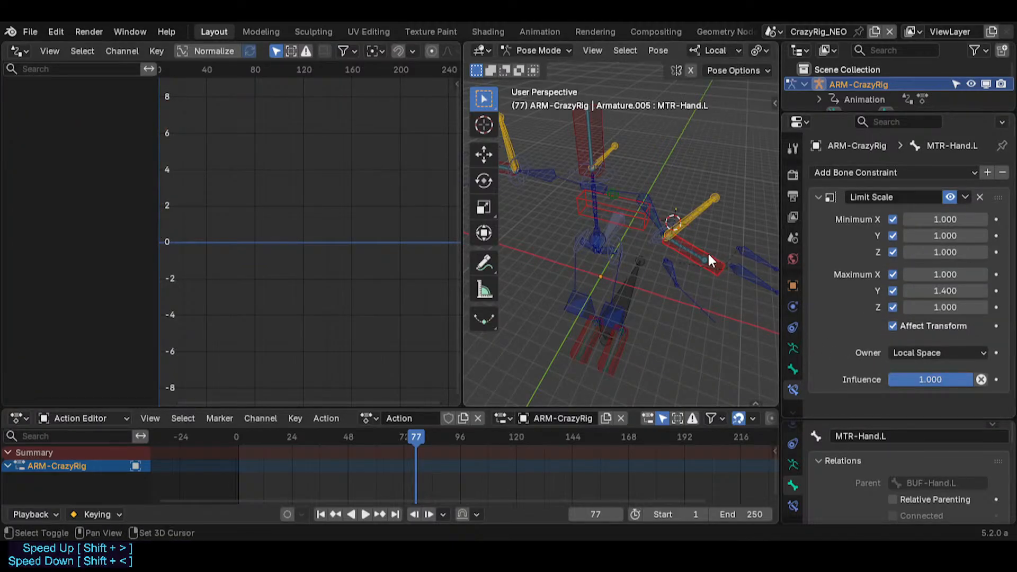
right_click(464, 209)
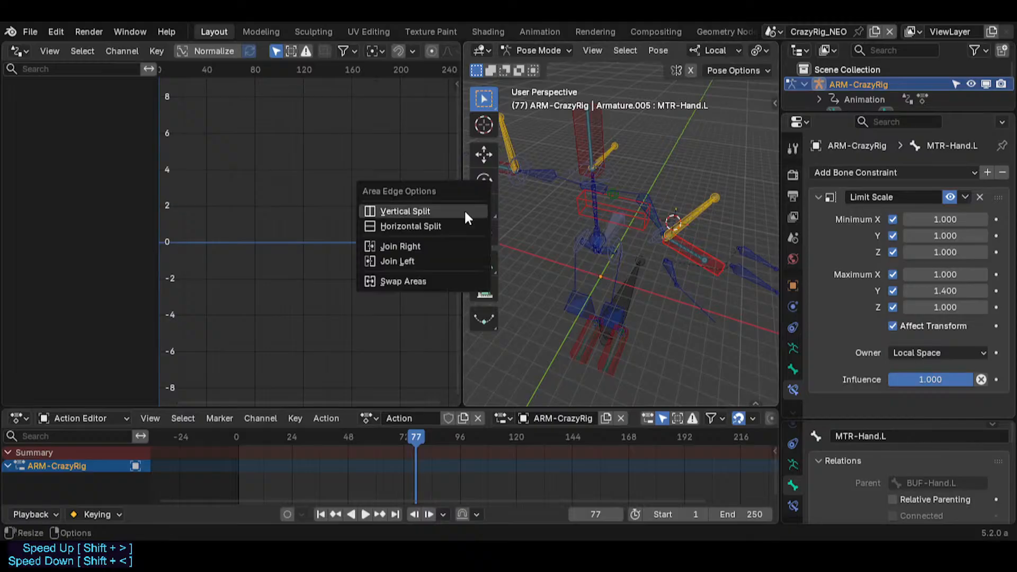
click(428, 243)
Step: Move closer to the left hand and compare the constraint settings of BUF-Hand.L and MTR-Hand.L
key(shift+grave)
key(s)
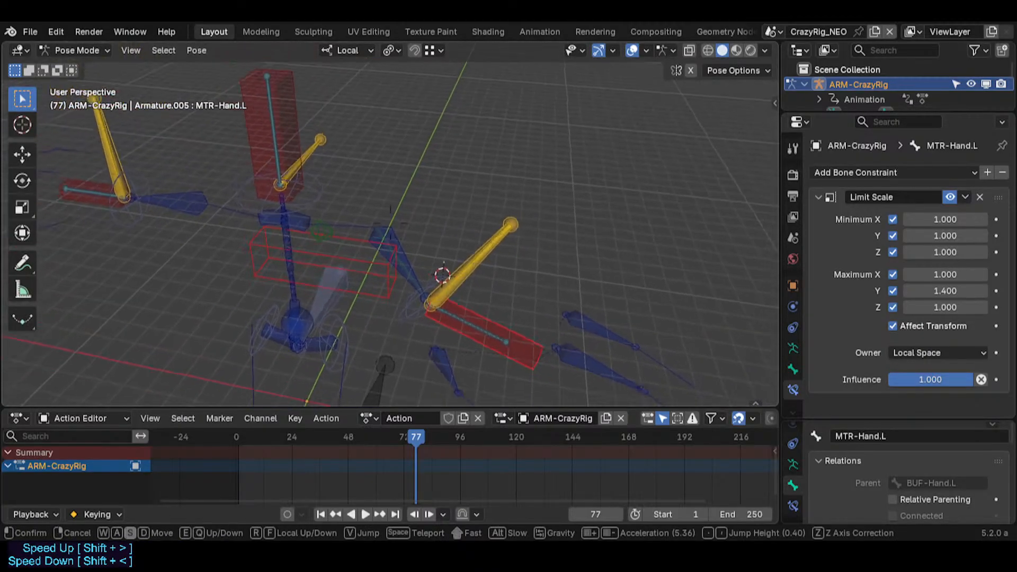
click(427, 293)
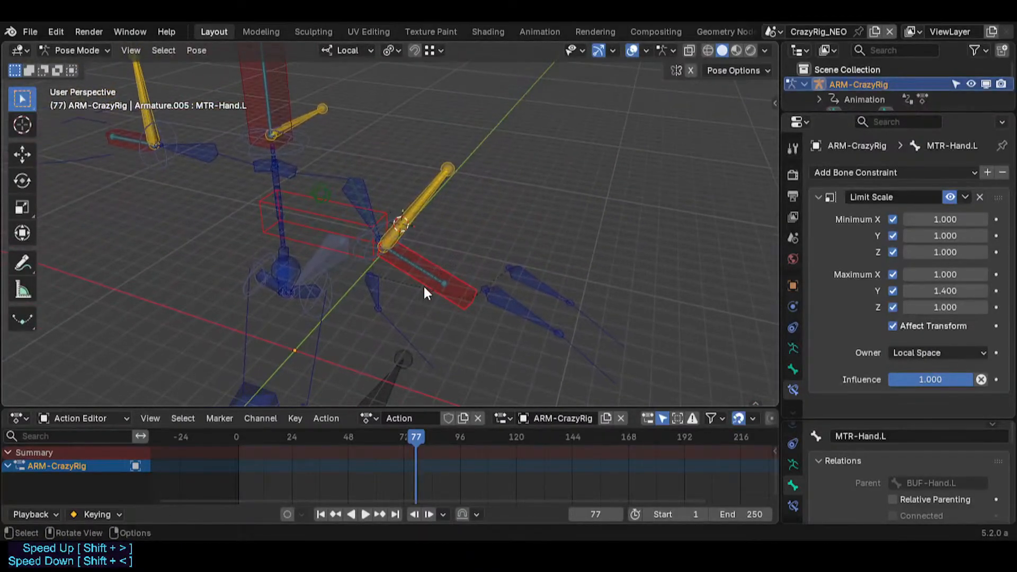
click(426, 286)
scroll(881, 371, down, 1)
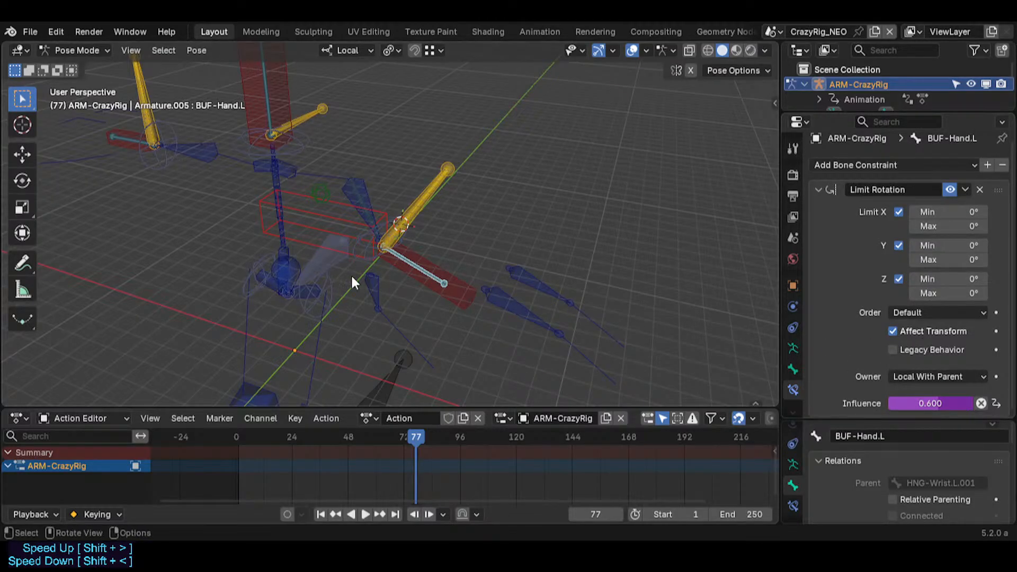
click(452, 281)
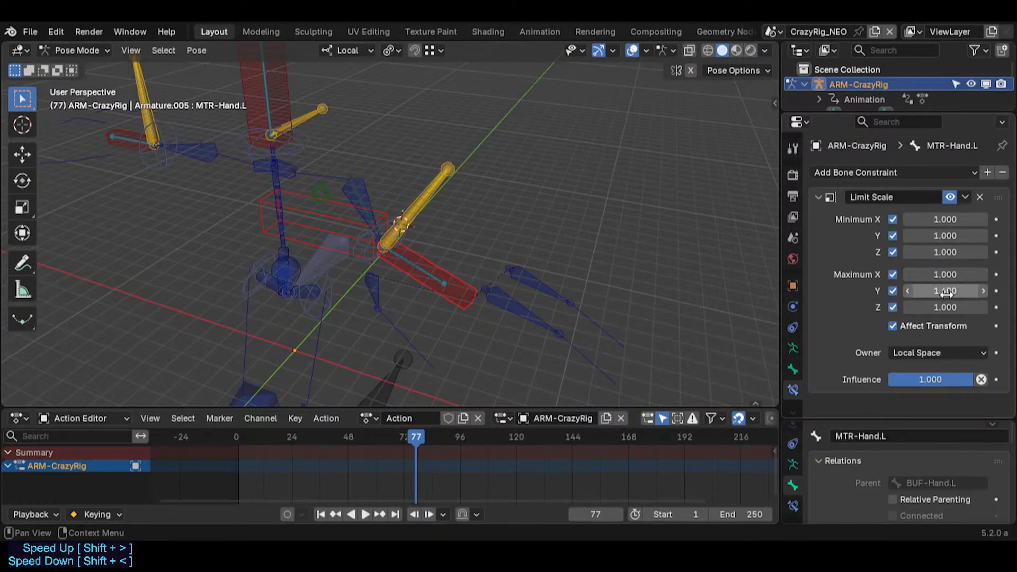
Step: Set the Maximum Y of MTR-Hand.L's Limit Scale constraint to 1.5 and scale the bone up
drag(946, 294, 965, 286)
click(965, 288)
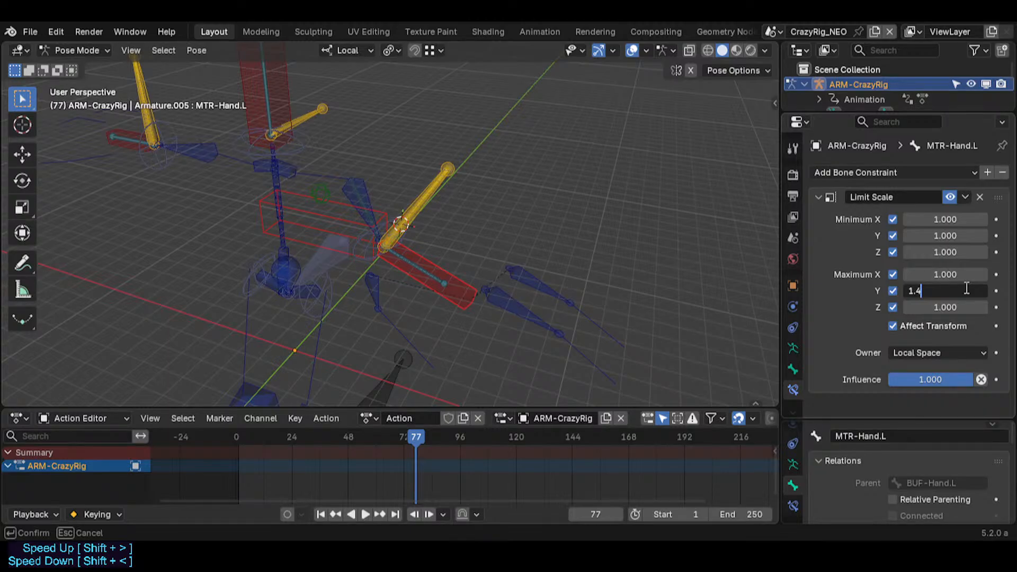
key(BackSpace)
text(5)
key(Return)
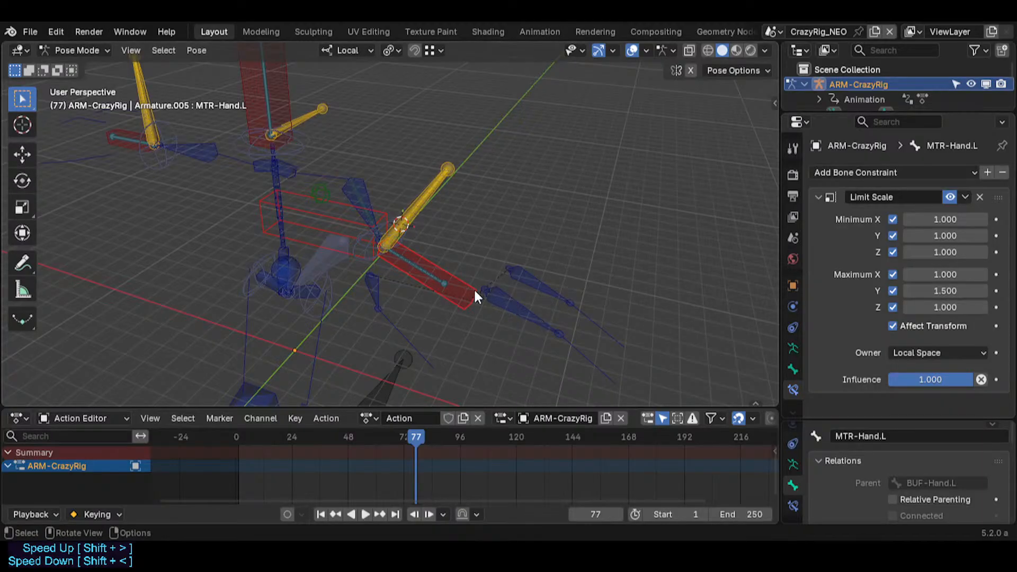
key(s)
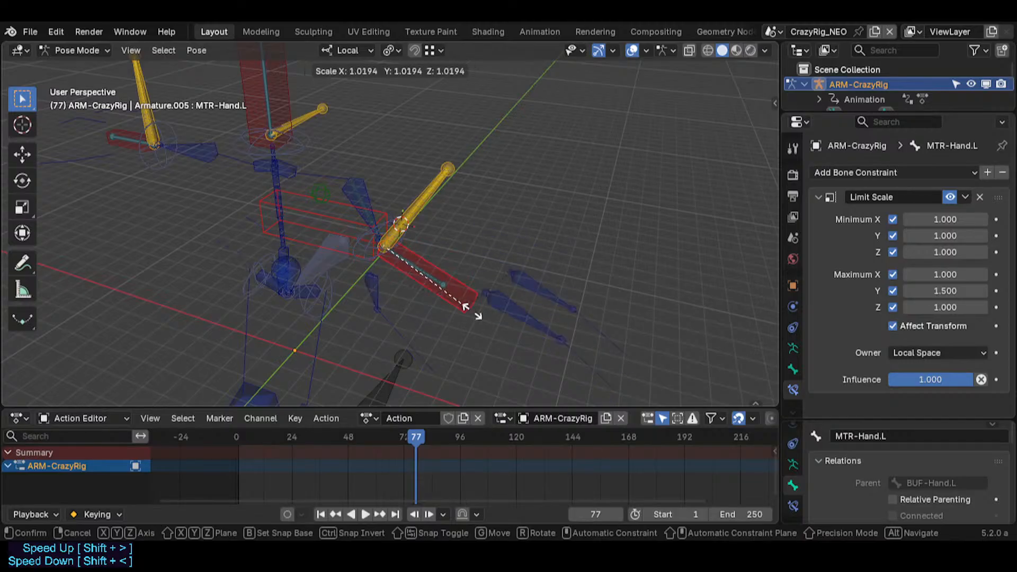
click(487, 317)
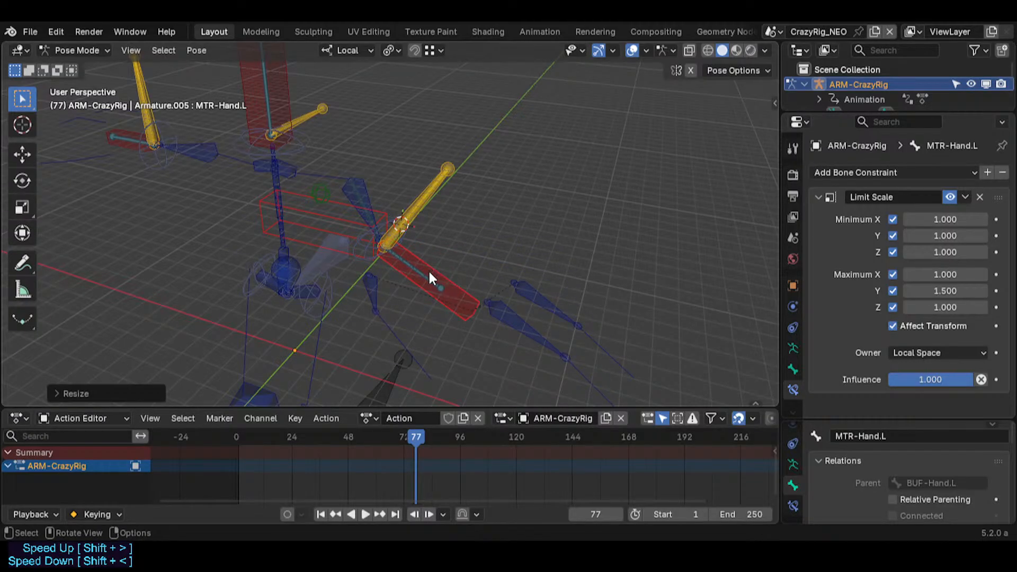
Step: Change the expression of BUF-Hand.L's Limit Rotation influence driver to (-scale+2.000)+((scale-1.000)*2)
click(429, 277)
key(F2)
key(Escape)
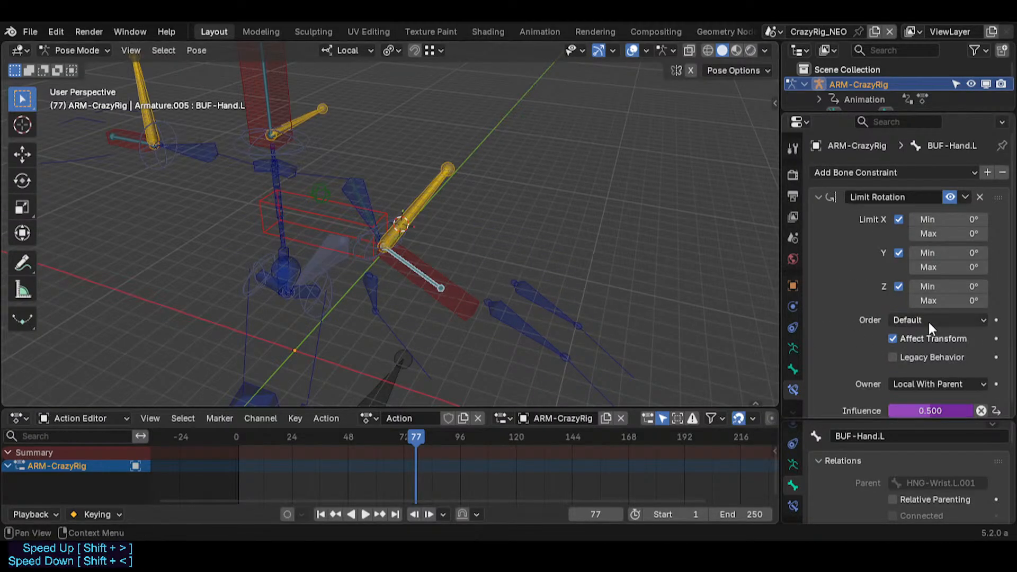
scroll(918, 371, down, 1)
right_click(924, 404)
click(876, 339)
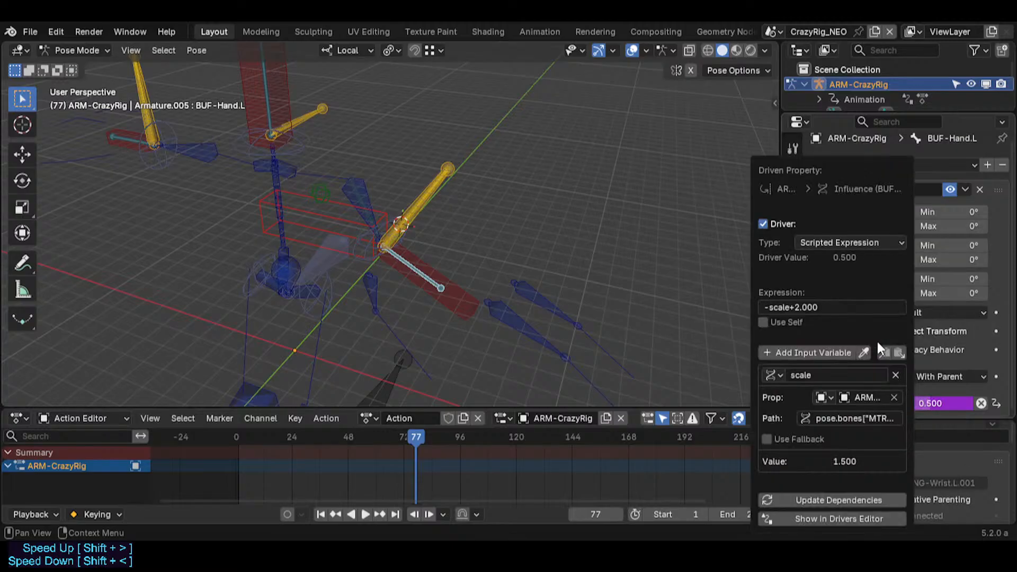
click(825, 306)
click(838, 307)
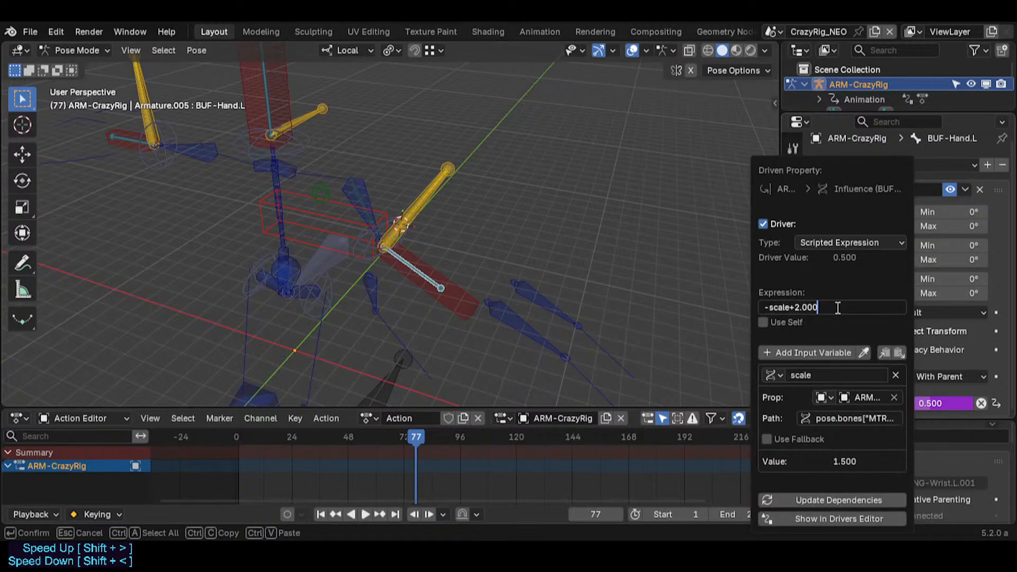
key(Home)
text(()
key(End)
text()+(scale)
key(Left)
key(Left)
key(Left)
key(Left)
key(Left)
key(End)
text(-1.000)
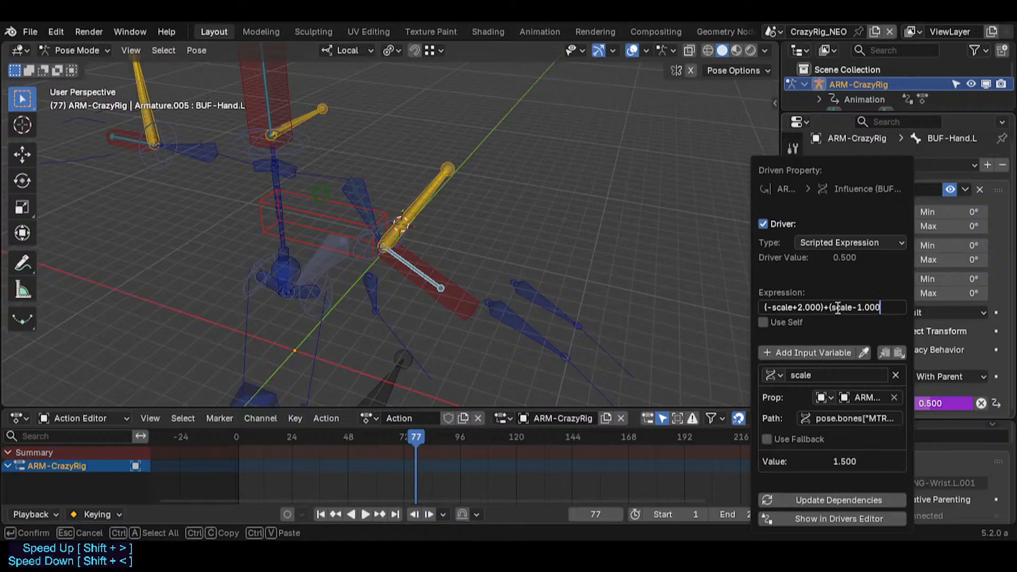
text()*)
key(Left)
key(Left)
key(Left)
key(Left)
key(Left)
key(Left)
key(Left)
key(Left)
key(Left)
key(Left)
key(Left)
key(Left)
key(Left)
key(End)
text(2))
key(Return)
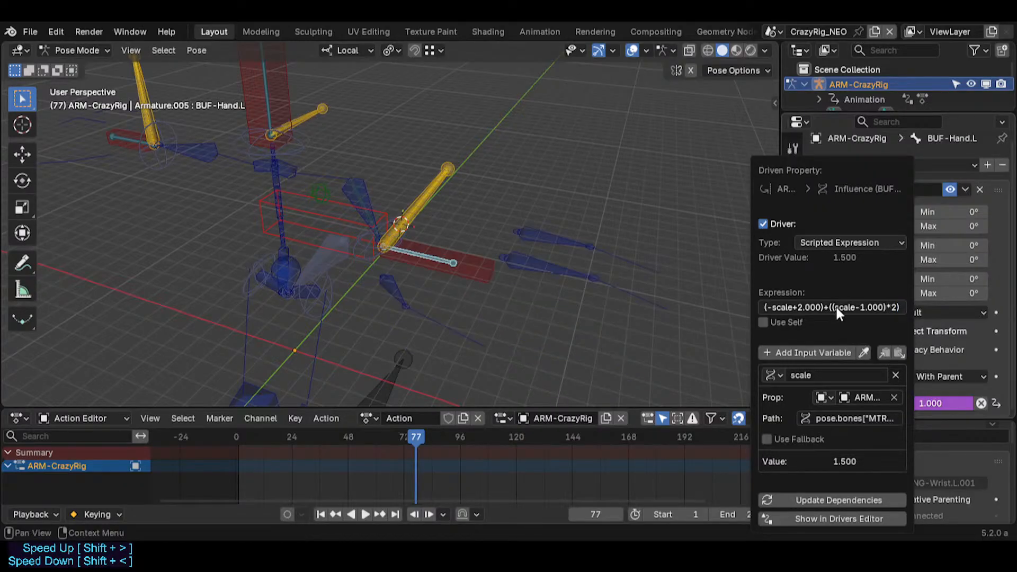
Step: Test the driver from the rest pose by rotating CTL-ForeArm.L and scaling up MTR-Hand.L
click(467, 266)
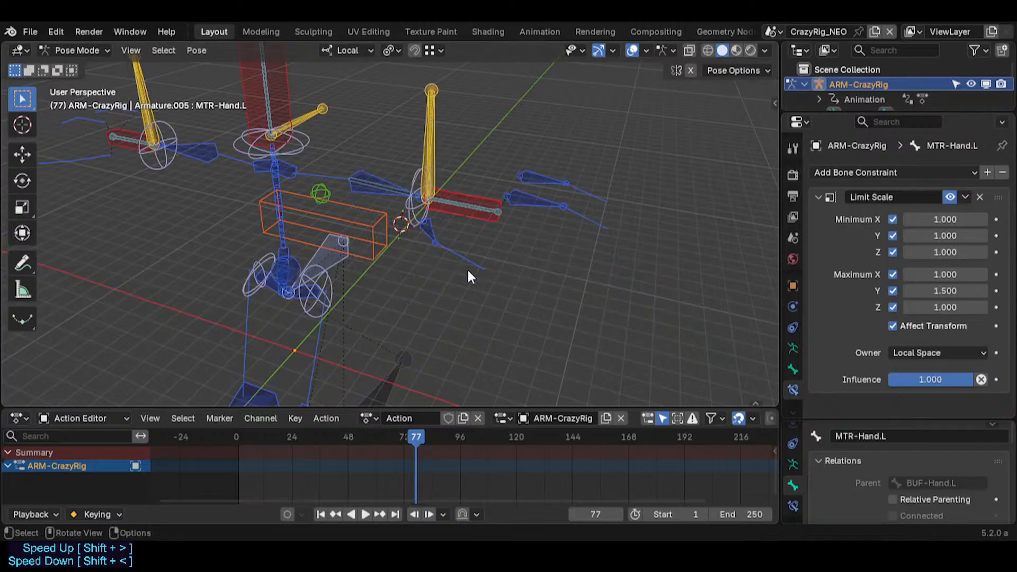
click(377, 178)
key(r)
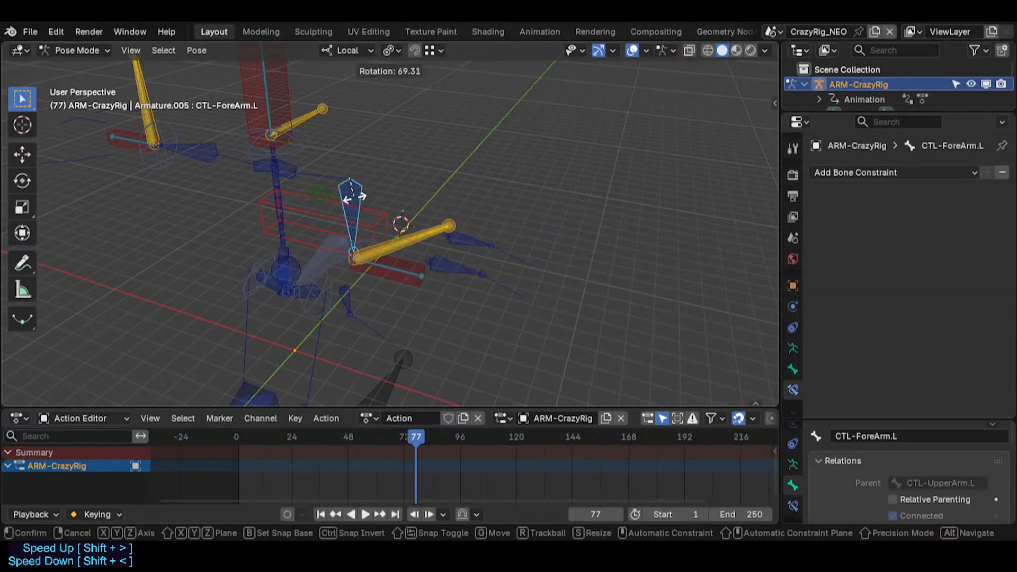
key(Escape)
click(429, 249)
key(s)
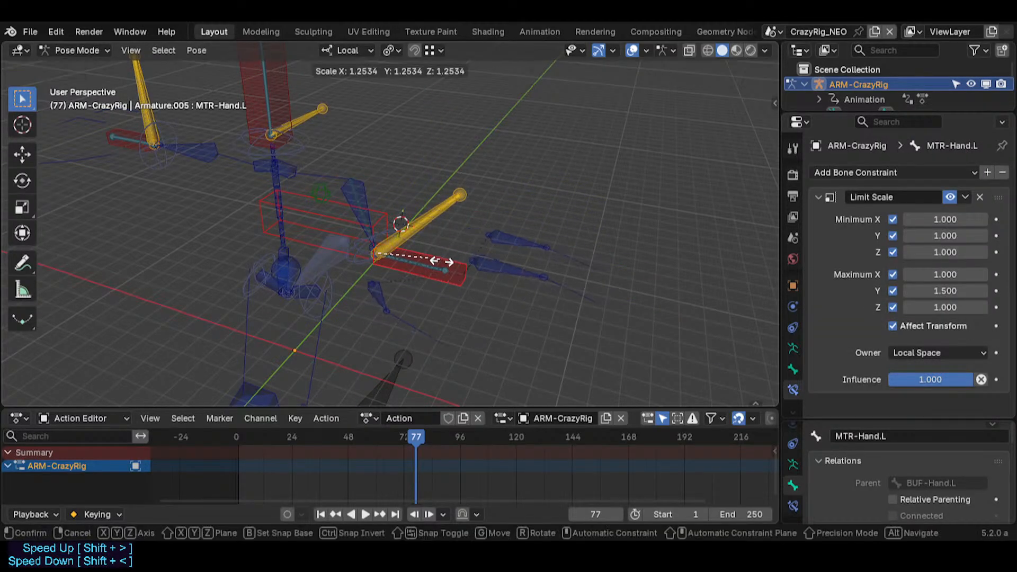
key(Escape)
Step: Try to regroup the parentheses around the doubled scale term in BUF-Hand.L's influence driver expression
click(421, 263)
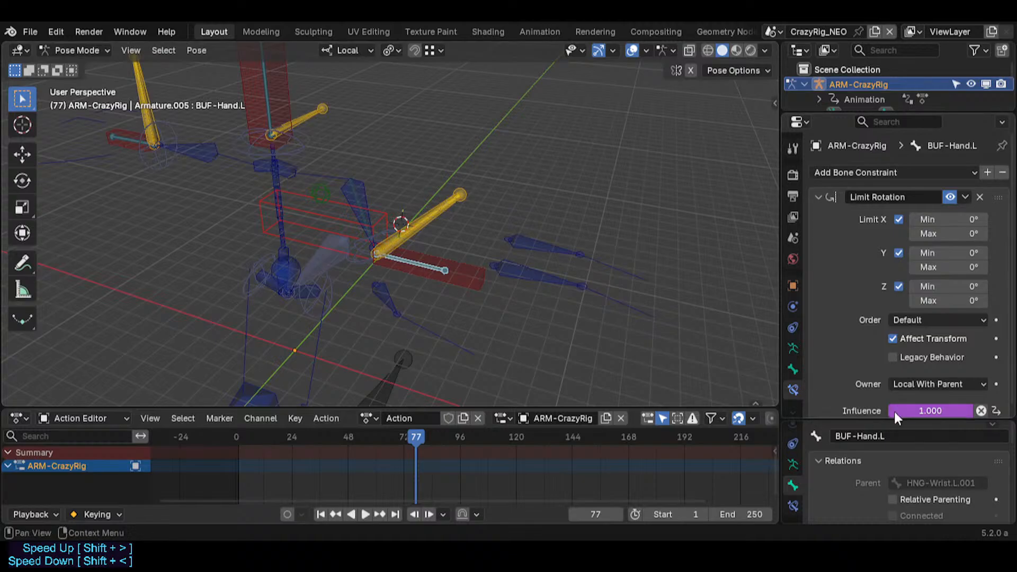
right_click(928, 410)
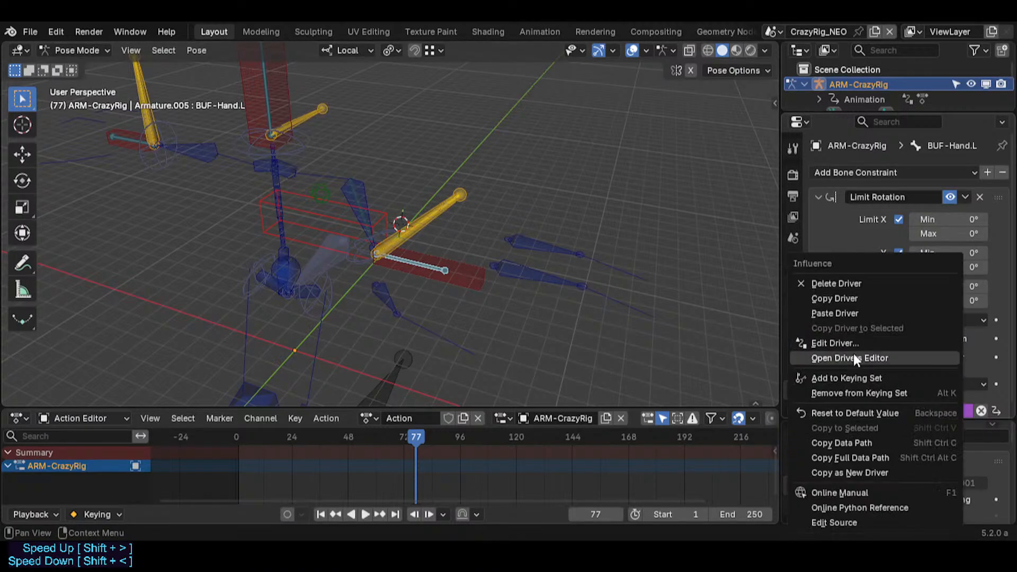
click(850, 342)
click(837, 307)
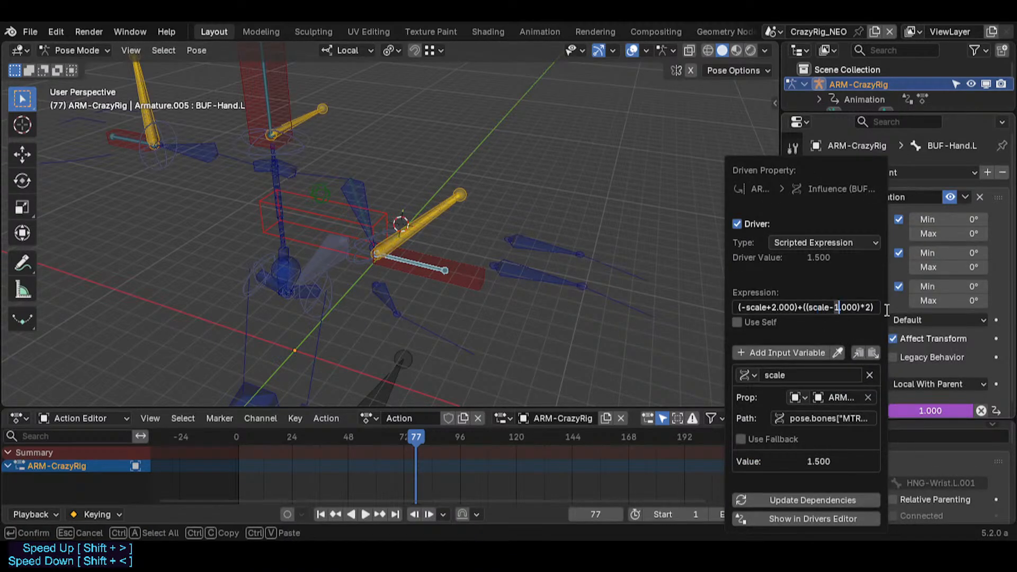
key(Left)
key(Left)
key(Left)
key(Left)
key(Left)
key(Left)
key(Left)
key(Right)
key(Right)
key(Right)
key(Right)
key(Right)
key(Right)
key(Right)
key(Right)
key(Right)
key(Right)
key(Right)
key(Right)
key(Left)
key(Delete)
key(End)
key(Left)
key(Left)
key(Left)
key(Delete)
text()*)
key(Return)
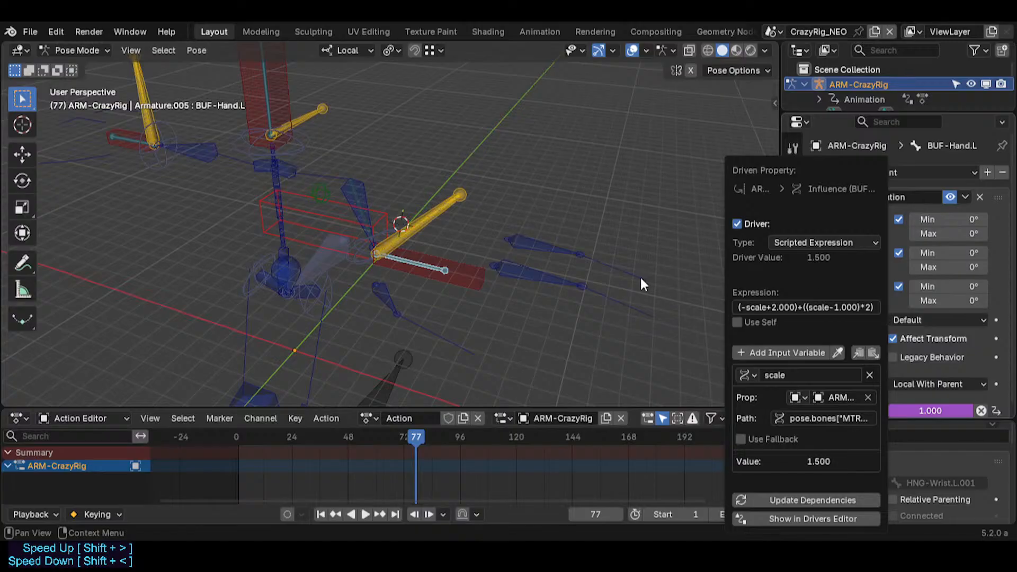
Step: Check how scaling MTR-Hand.L affects the hand, cancelling each trial scale
click(449, 270)
key(s)
right_click(544, 300)
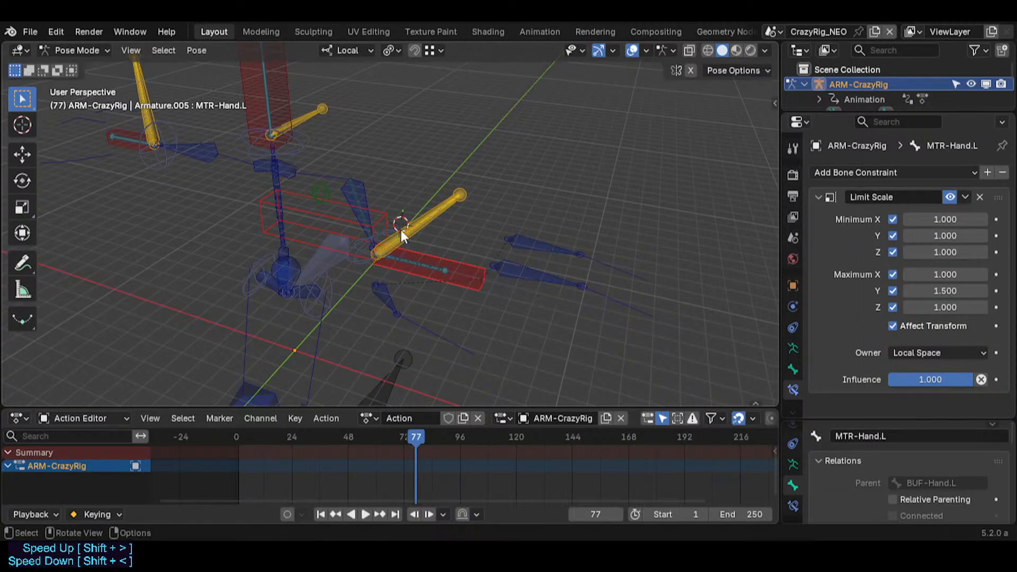
key(s)
right_click(421, 259)
Step: Try negating the scale variable inside the second group of BUF-Hand.L's Limit Rotation influence driver expression
click(421, 258)
right_click(931, 411)
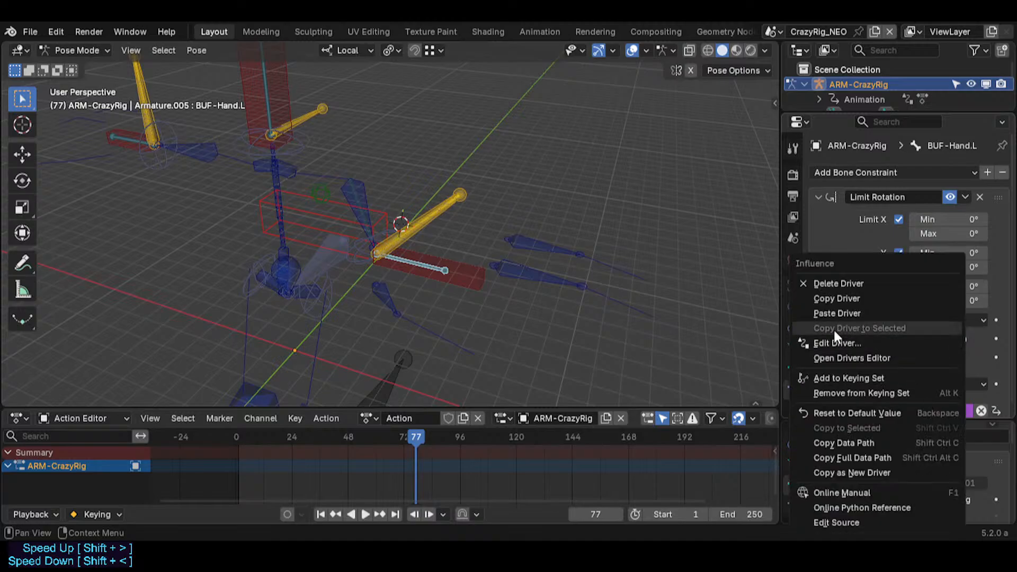
click(833, 338)
click(779, 309)
click(803, 309)
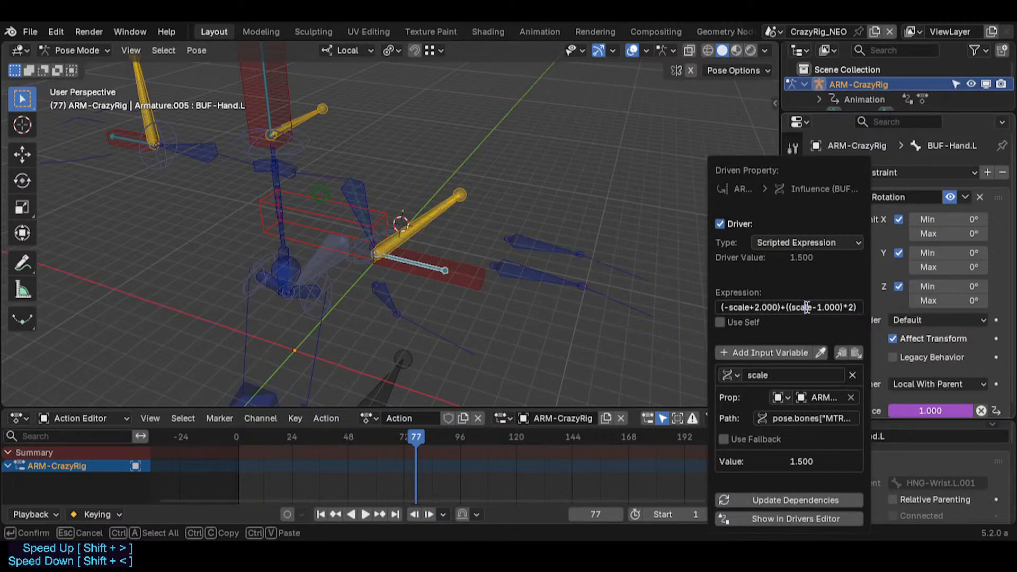
key(Left)
key(Left)
key(Left)
key(Left)
key(Left)
key(Left)
key(Right)
key(Right)
key(Right)
key(Left)
key(Right)
key(BackSpace)
text(-)
key(Right)
key(Right)
key(Right)
key(Right)
key(Right)
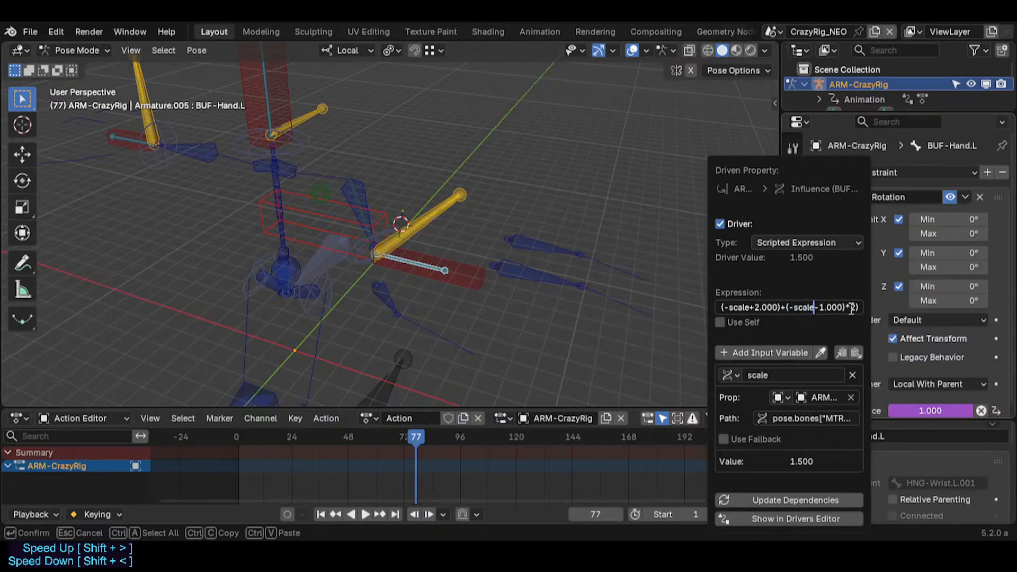
Step: Change the driver expression of BUF-Hand.L's Limit Rotation influence to (-scale+2.000)-((scale+1.000)*2)
key(Delete)
text(+)
key(Left)
key(Left)
key(Left)
key(Left)
key(Right)
key(Right)
key(Right)
key(Right)
key(End)
key(Left)
key(Left)
key(Left)
key(Left)
key(Left)
key(Left)
key(Left)
key(Left)
key(Left)
key(Left)
key(Left)
key(Left)
key(Left)
key(Left)
key(Left)
key(Left)
key(Left)
key(Left)
key(Right)
key(Delete)
key(BackSpace)
text(-()
key(Delete)
click(851, 308)
key(BackSpace)
text())
key(Left)
key(Left)
key(Left)
key(Left)
key(Left)
key(Left)
key(Left)
key(Left)
key(Left)
key(Left)
key(Left)
key(Left)
key(Left)
key(Left)
key(Left)
text(()
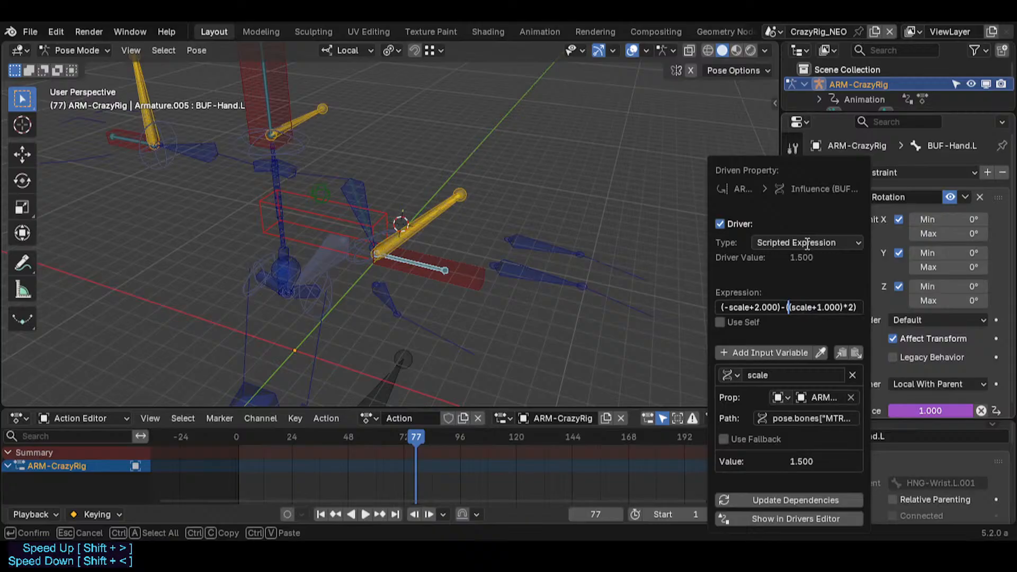
key(Return)
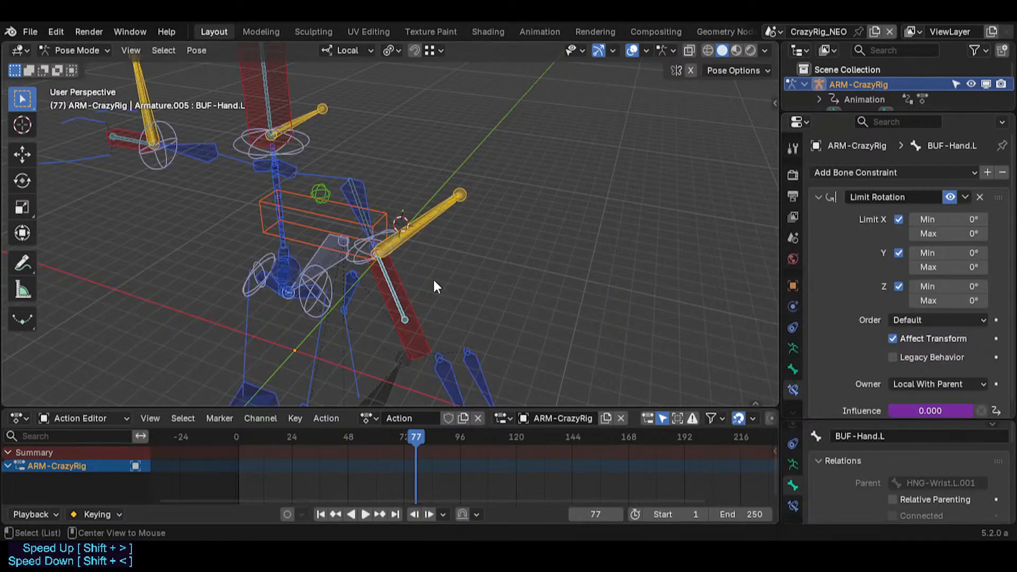
Step: Try scaling MTR-Hand.L up, cancel it, and rotate CTL-ForeArm.L to bend the arm downward
click(478, 197)
key(s)
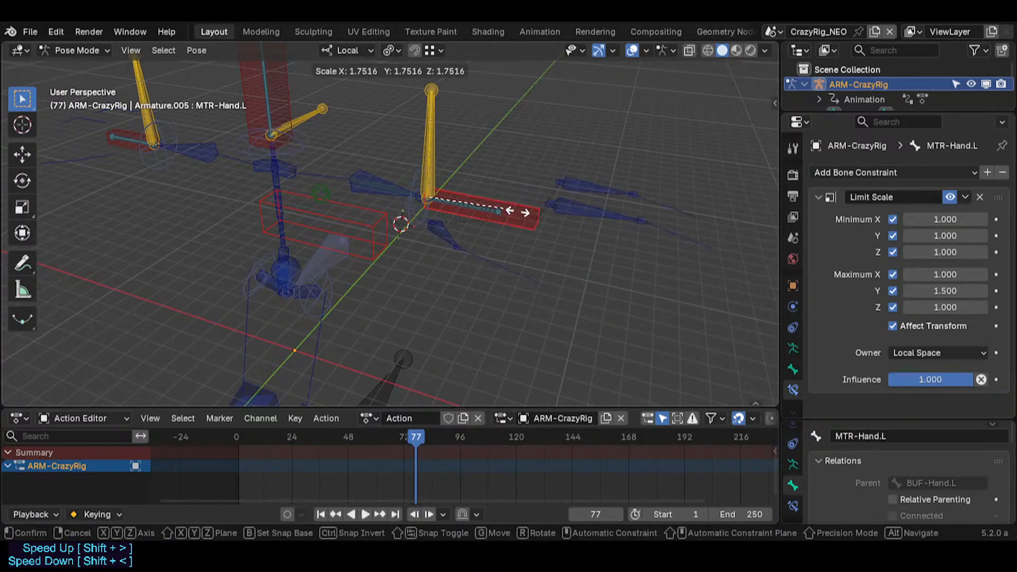
key(Escape)
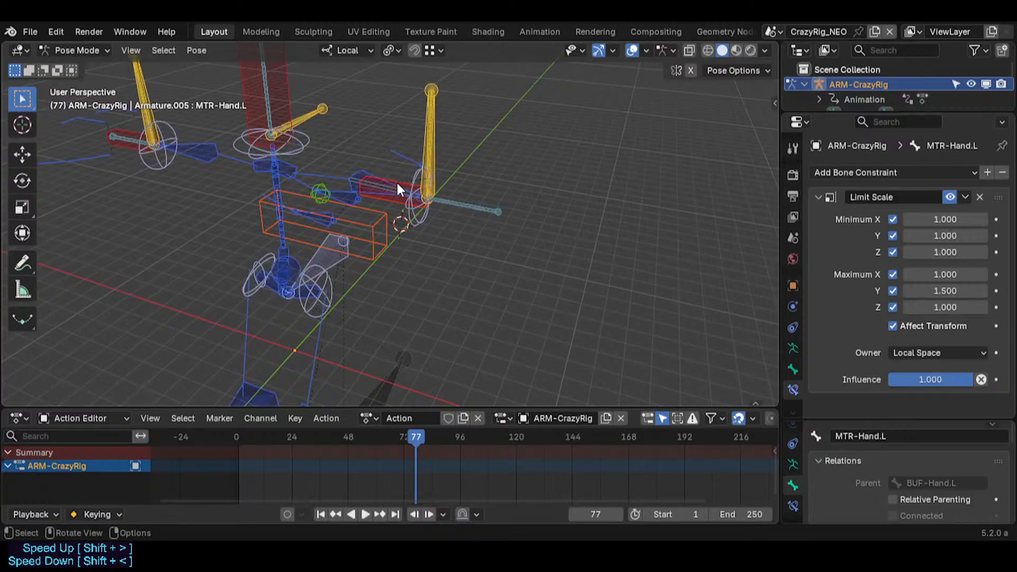
click(396, 179)
key(r)
click(376, 204)
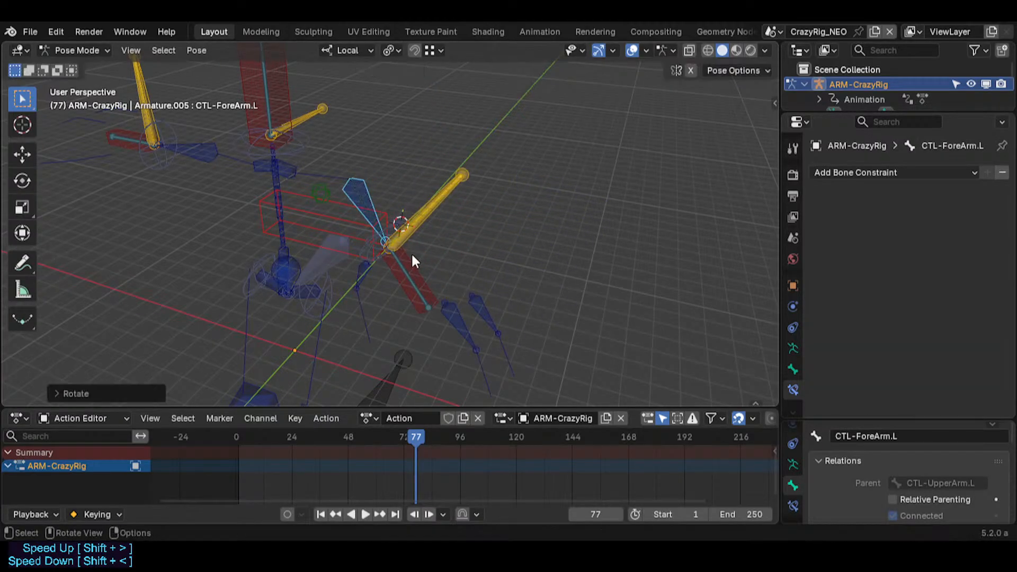
Step: Scale MTR-Hand.L up and down to test how the driver affects BUF-Hand.L's Limit Rotation influence
click(411, 253)
key(s)
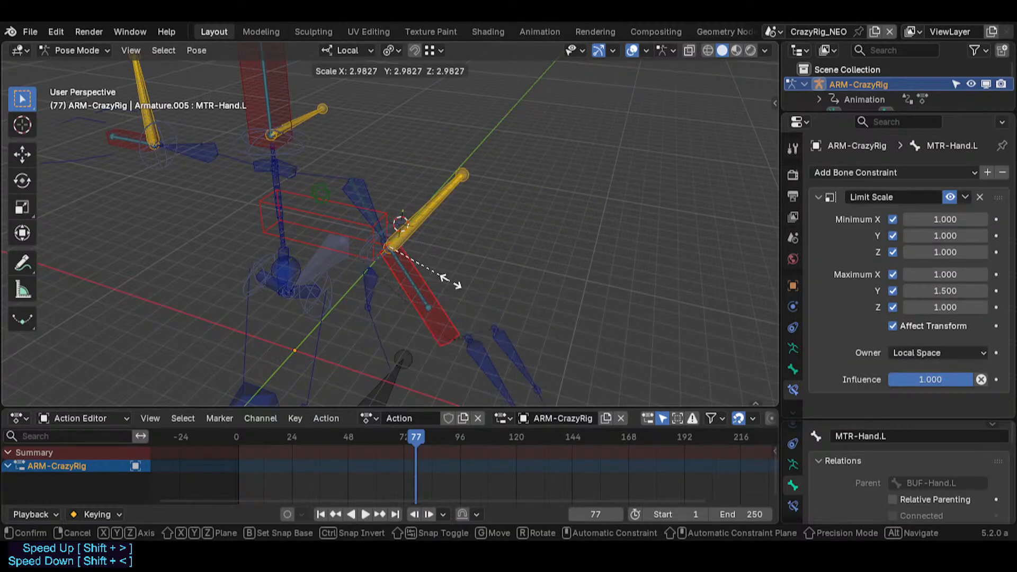
click(422, 288)
click(420, 281)
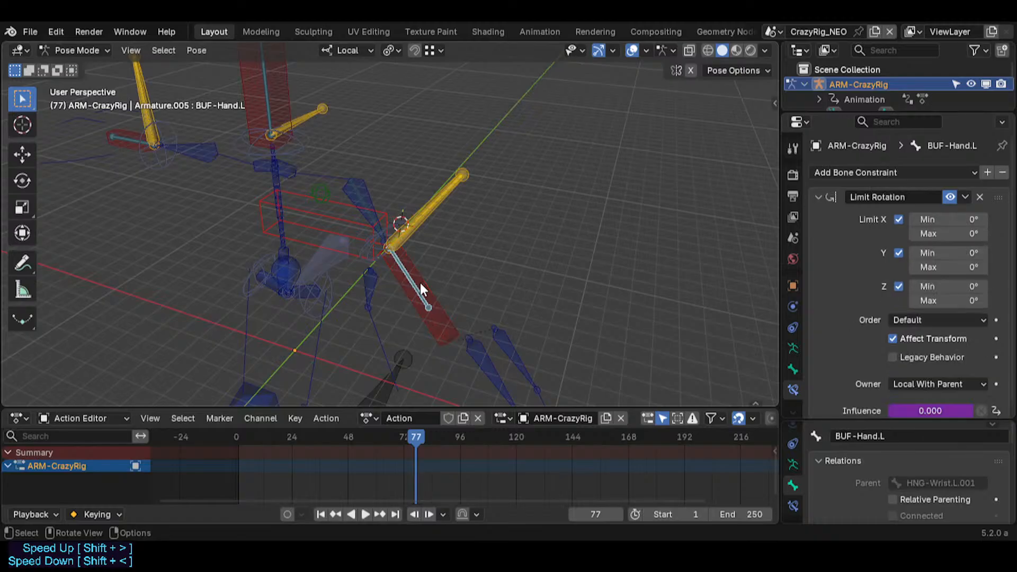
click(428, 284)
key(s)
click(415, 283)
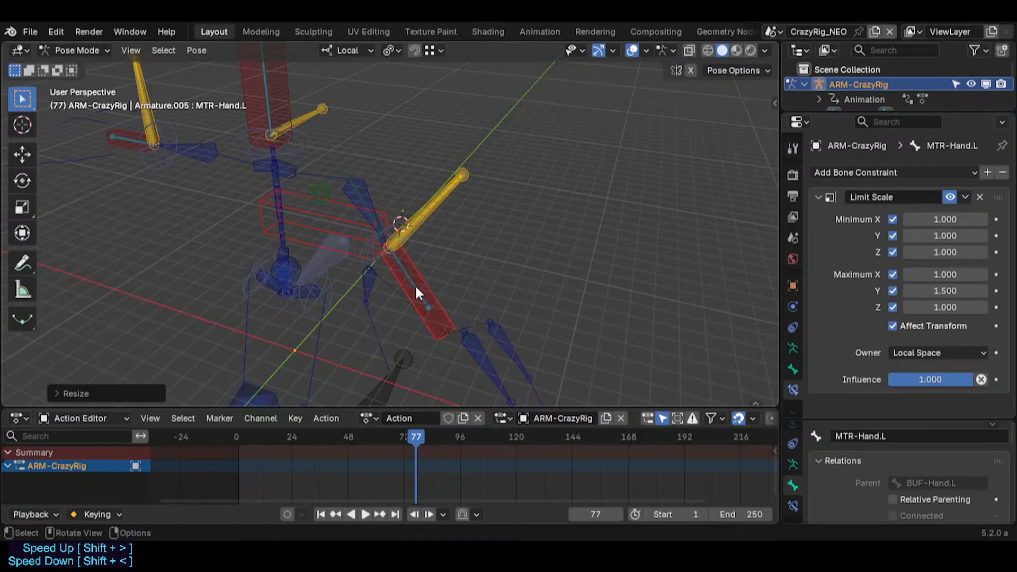
click(410, 285)
right_click(933, 408)
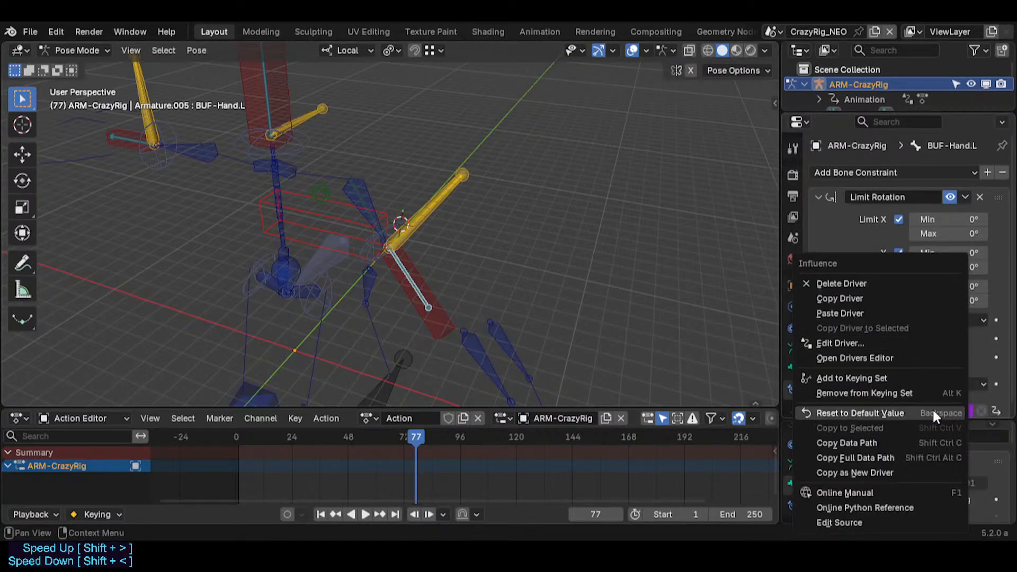
click(878, 354)
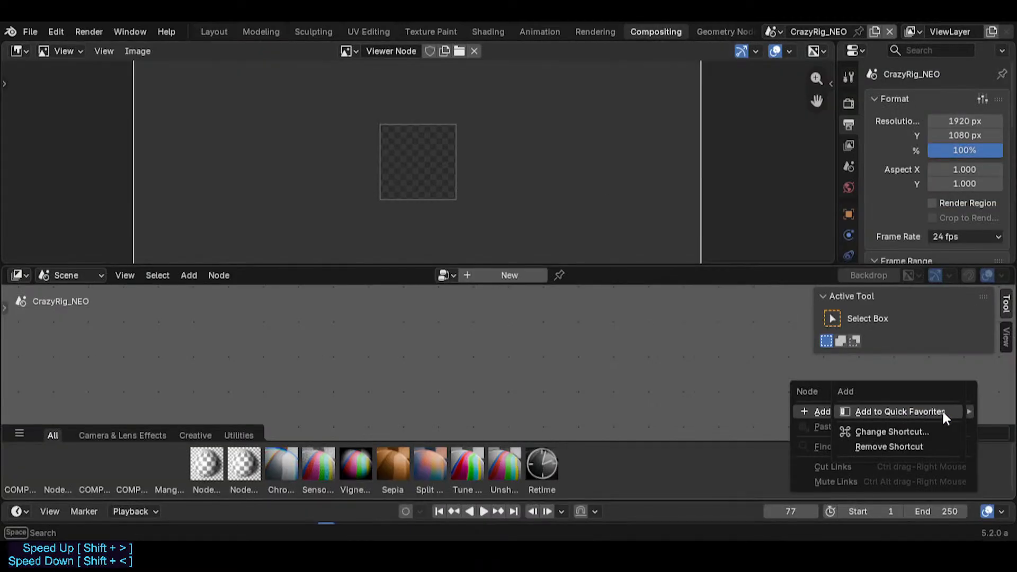
click(914, 410)
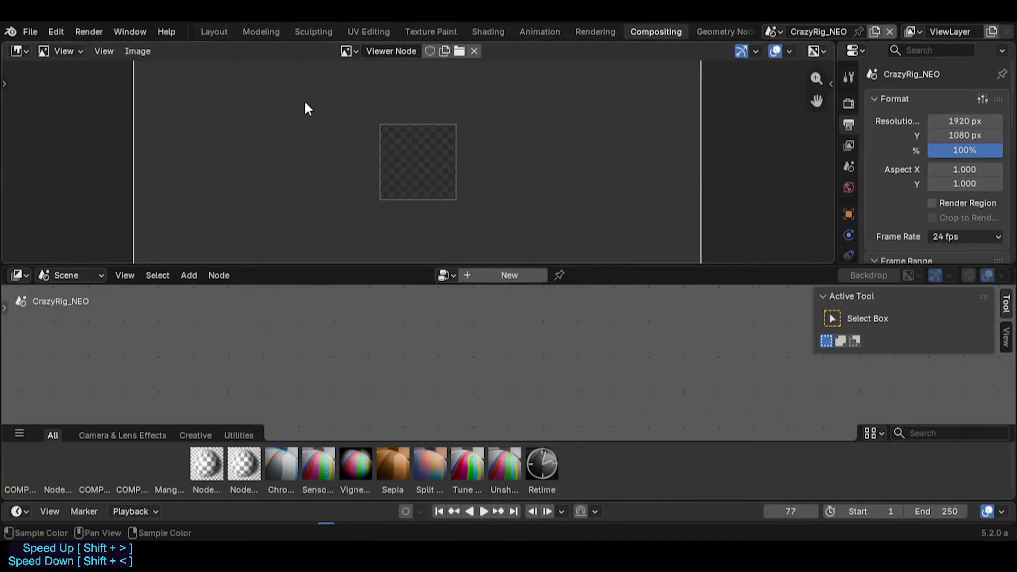
click(217, 32)
click(868, 509)
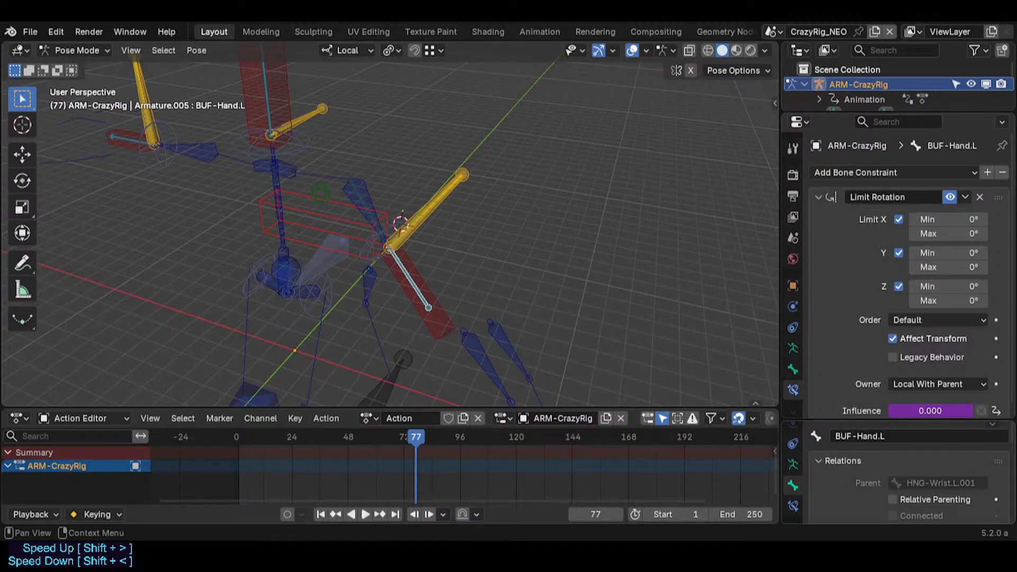
Step: Inspect the driver expression on BUF-Hand.L's Limit Rotation influence without changing it
right_click(911, 408)
click(834, 343)
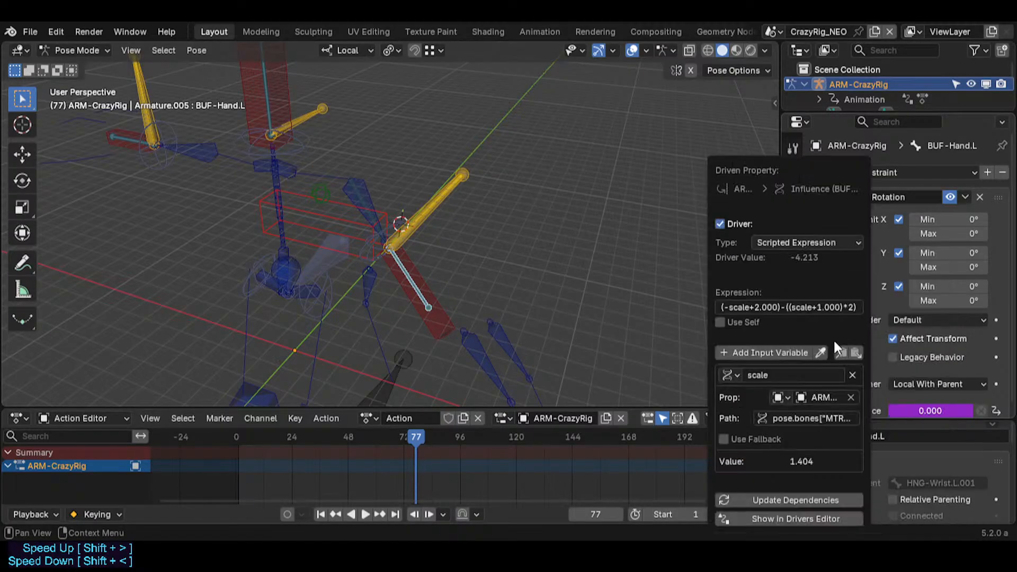
click(842, 312)
click(790, 308)
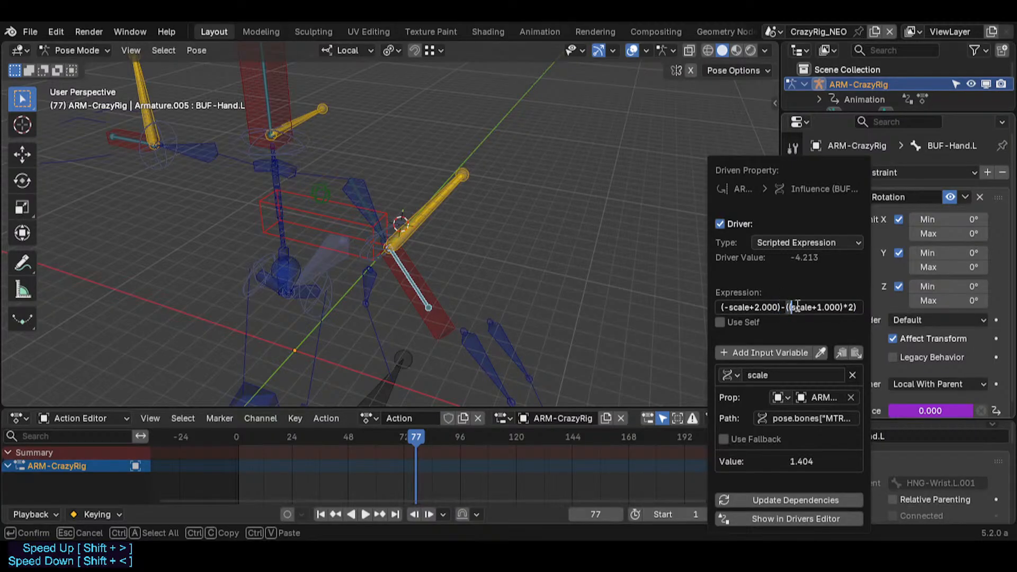
double_click(832, 307)
key(Escape)
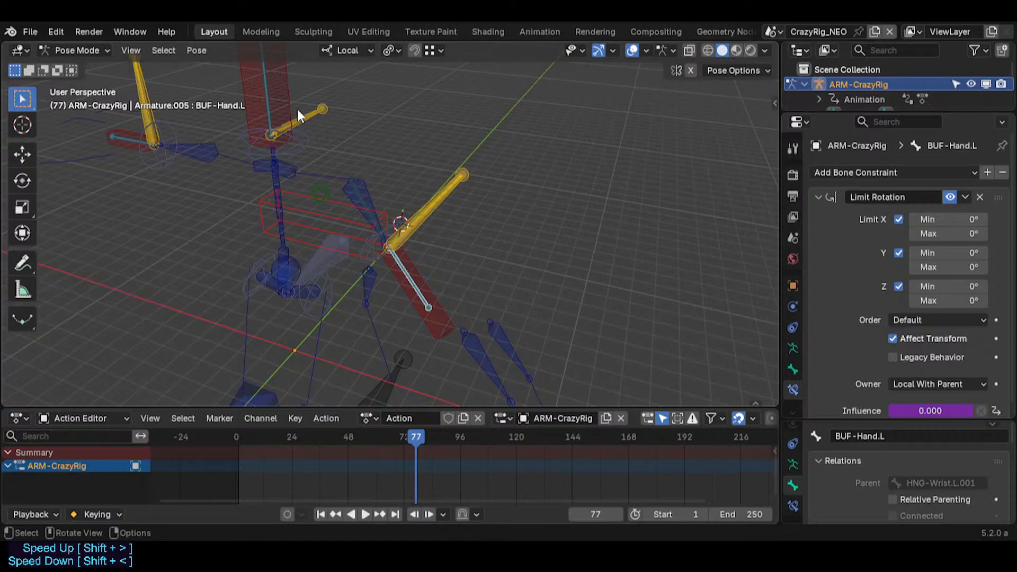
Step: Look up the scripted expression driving BUF-Head.L's Limit Rotation influence as a reference for the hand
click(261, 97)
click(264, 93)
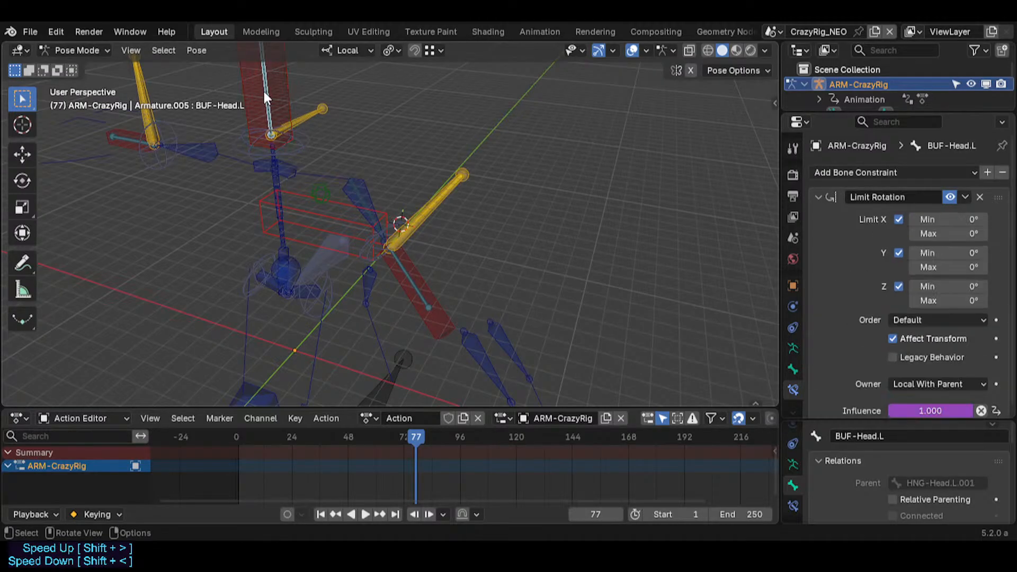
right_click(264, 94)
right_click(916, 414)
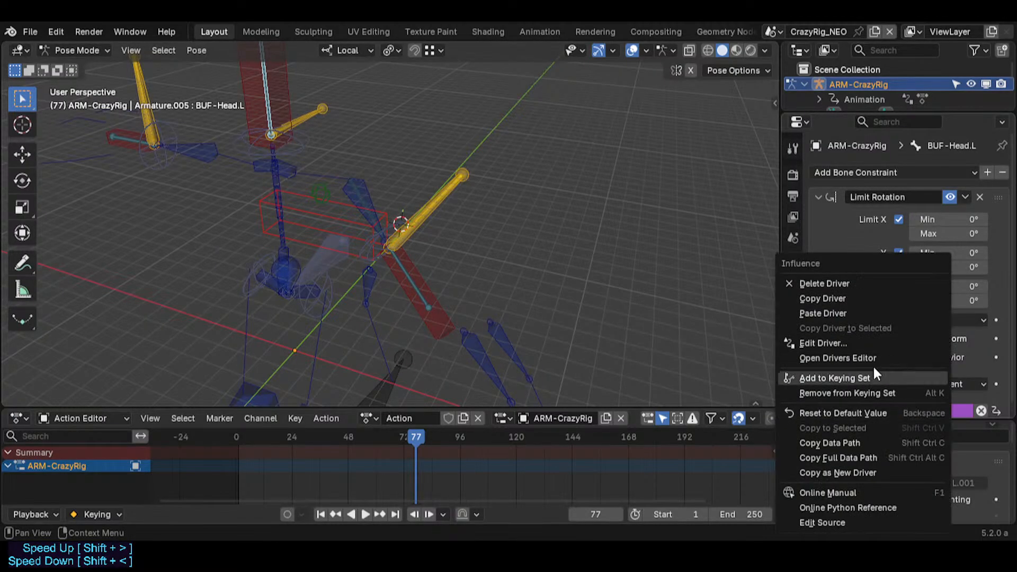
click(864, 342)
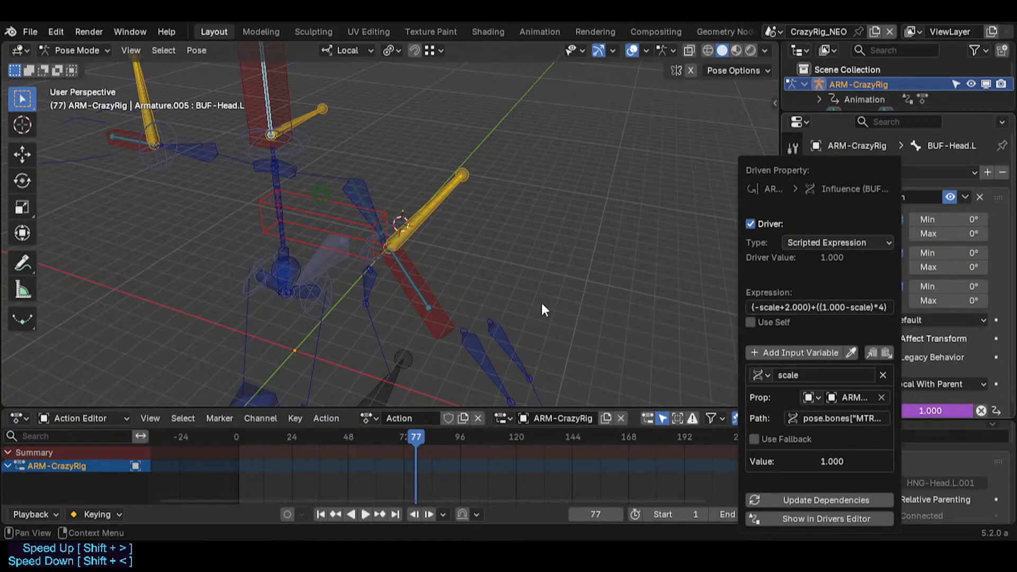
Step: Replace the driver expression of BUF-Hand.L's Limit Rotation influence with (-scale+2.000)+((1.000-scale)*2)
click(404, 286)
right_click(965, 408)
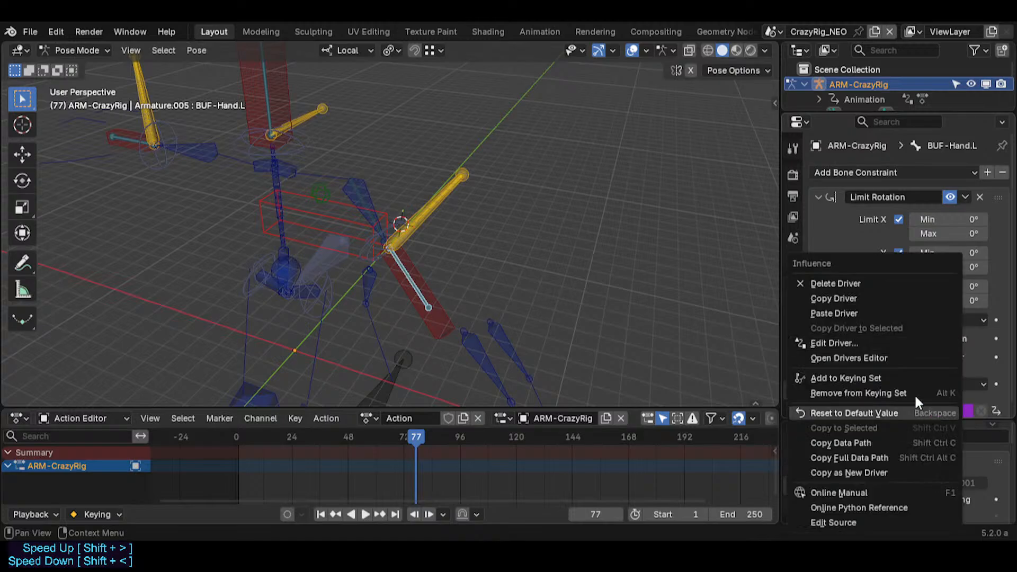
click(854, 343)
key(ctrl+a)
text((-scale+2.000)+((1.000-scale)*4))
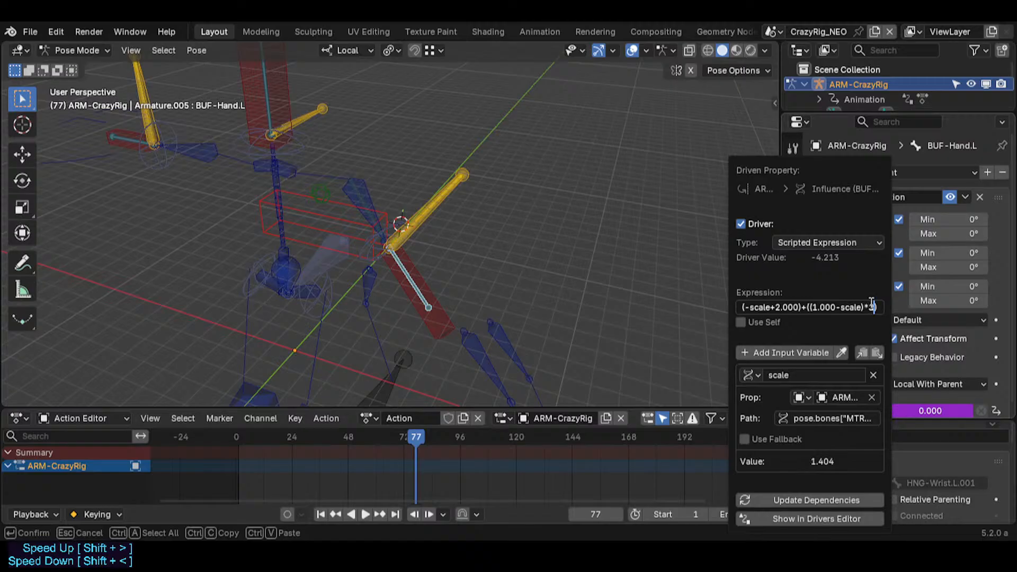
key(BackSpace)
text(2)
key(Return)
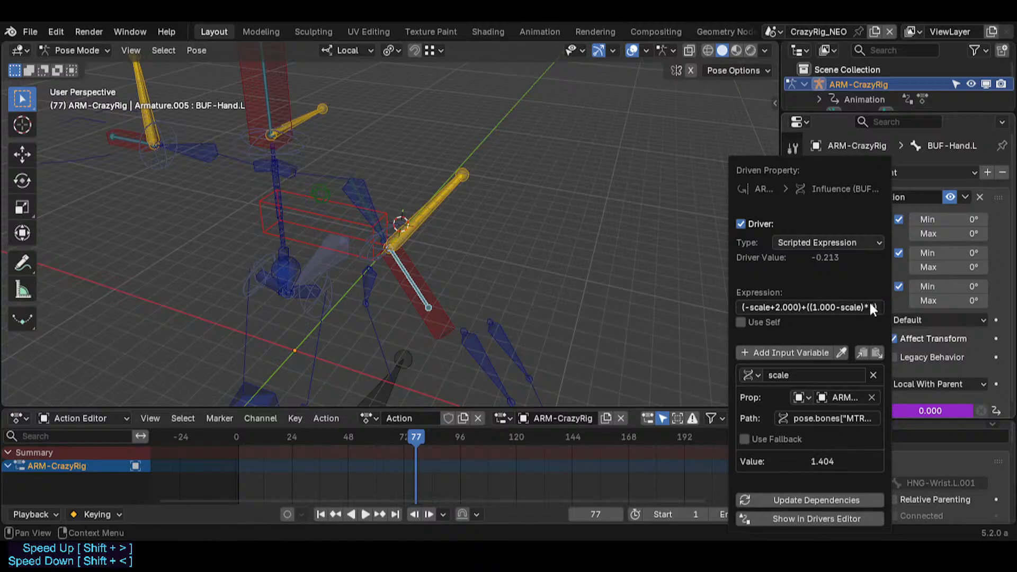
Step: Scale MTR-Hand.L up to its limit and check the driver value on BUF-Hand.L's Limit Rotation influence
click(428, 271)
key(s)
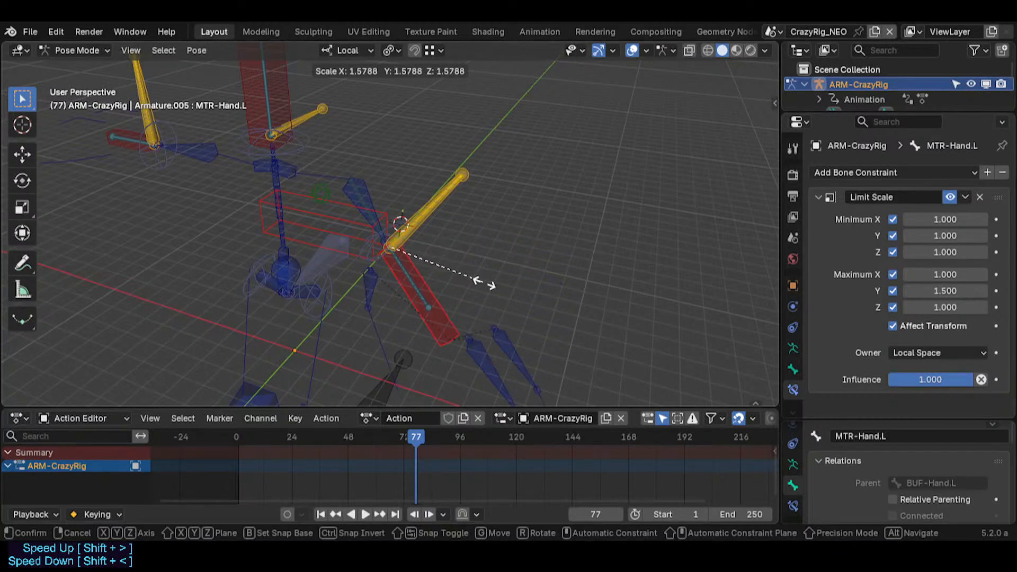
click(453, 300)
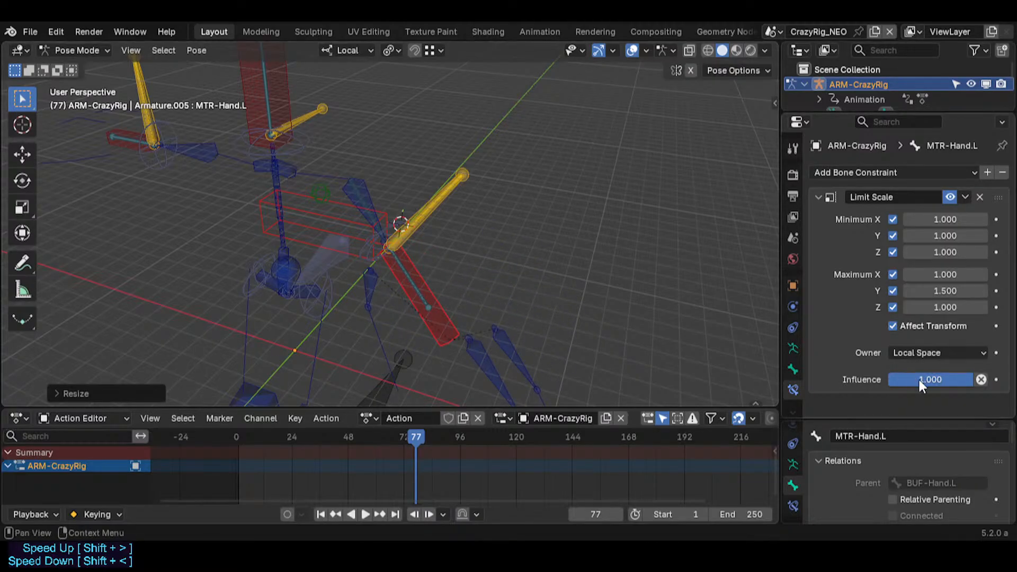
click(409, 275)
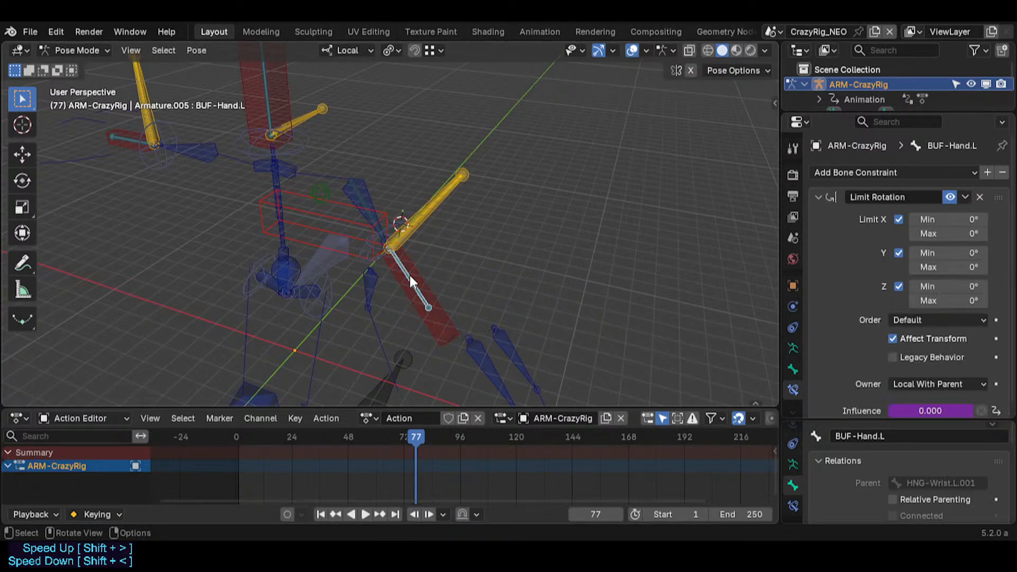
right_click(929, 406)
click(847, 342)
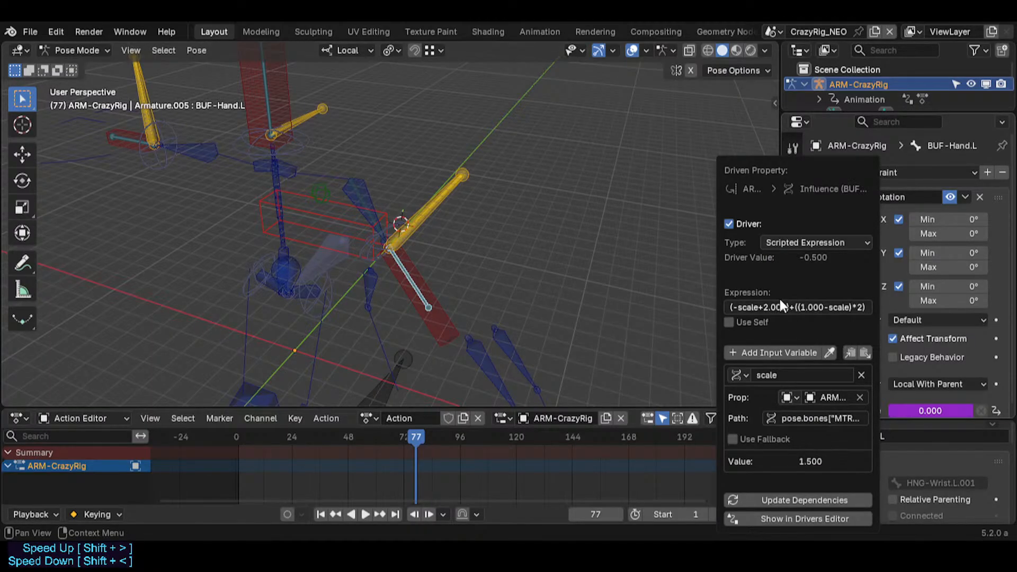
shift+middle_drag(578, 202, 460, 292)
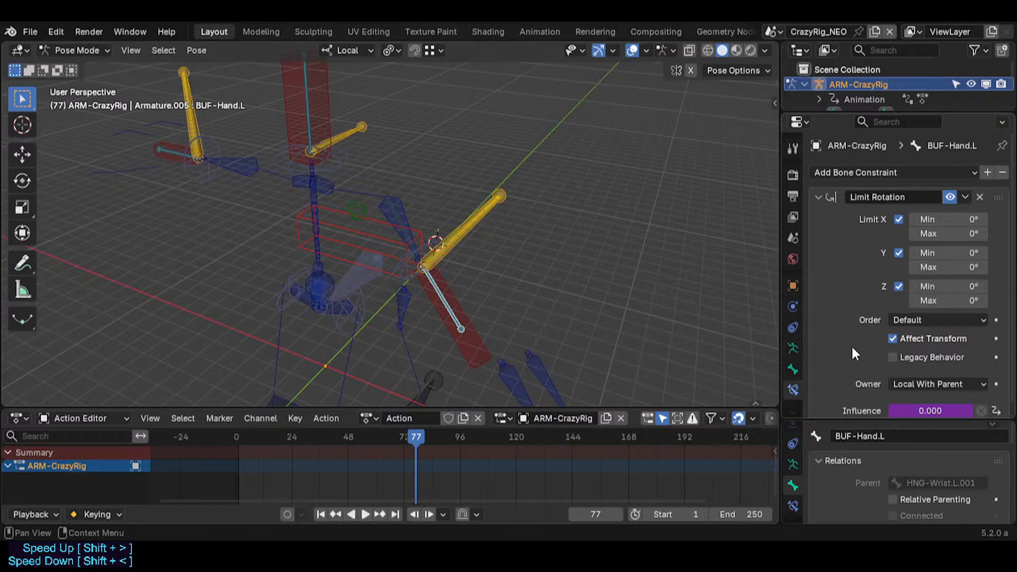
scroll(910, 341, down, 1)
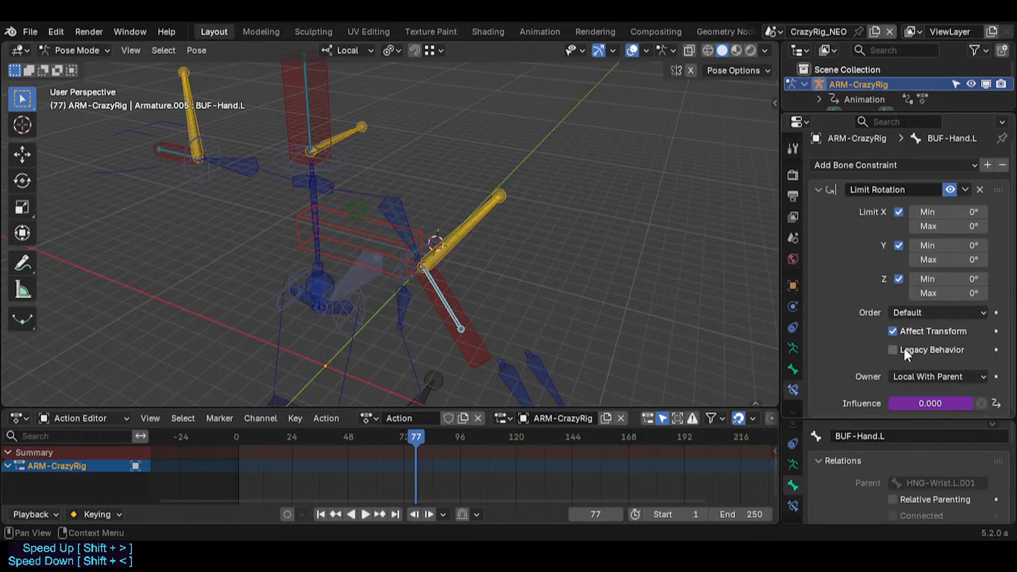
Step: Compare the Limit Scale constraint settings of MTR-Hand.L with those of MTR-Head
click(453, 298)
click(179, 147)
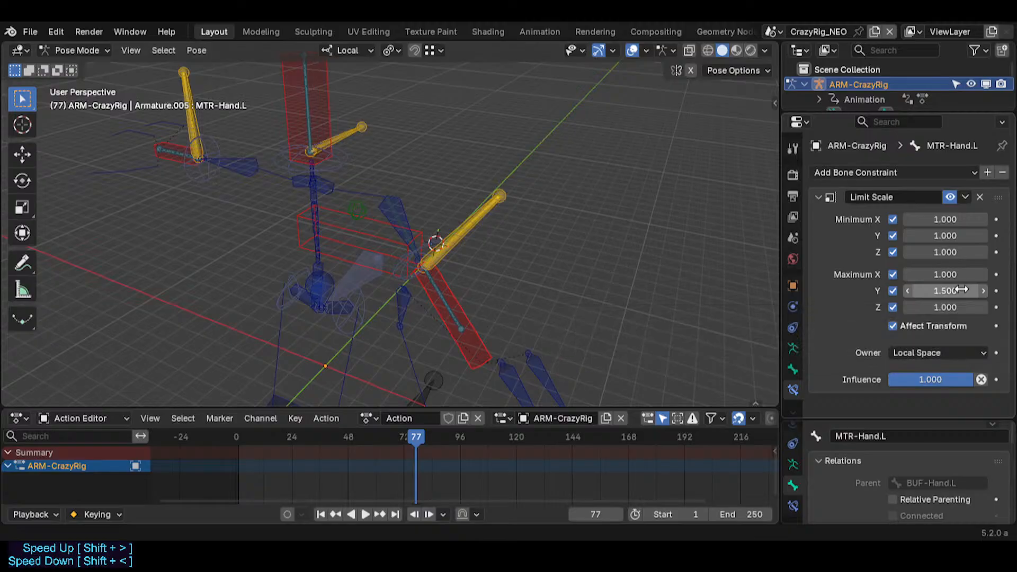
click(319, 100)
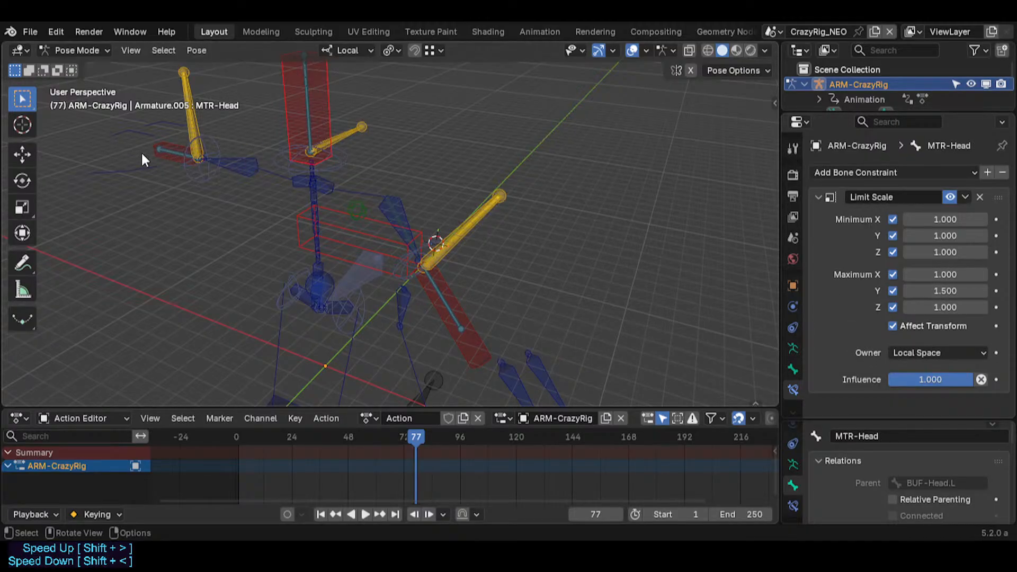
Step: Inspect the scripted driver expression on BUF-Hand.R's Limit Rotation influence
click(165, 156)
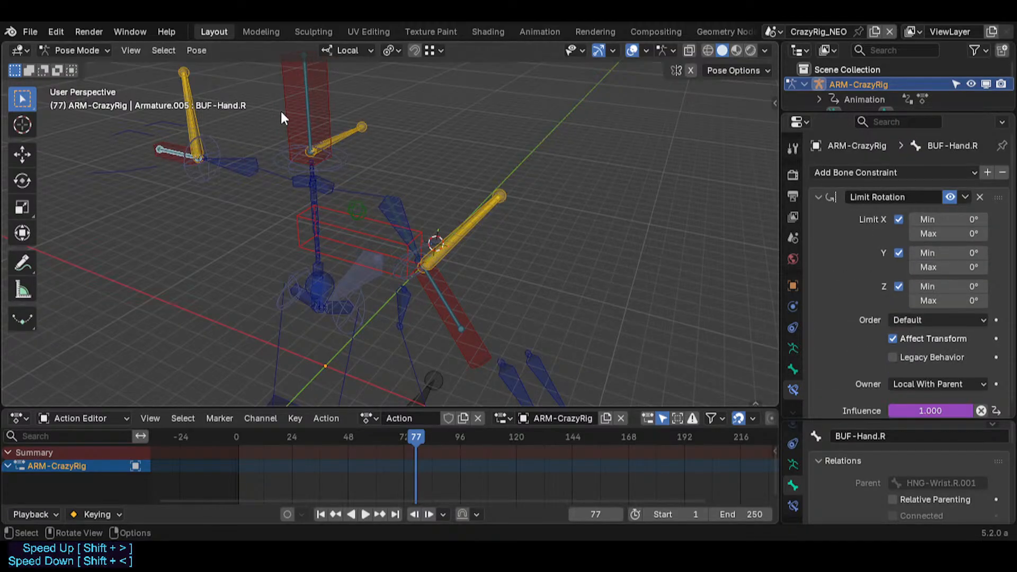
click(168, 142)
click(170, 148)
right_click(932, 411)
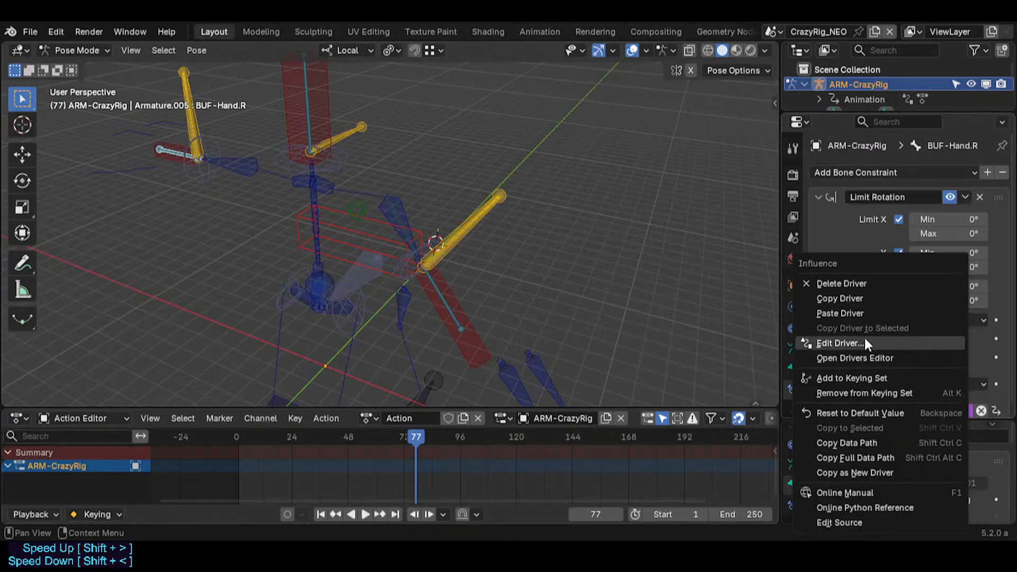
click(863, 336)
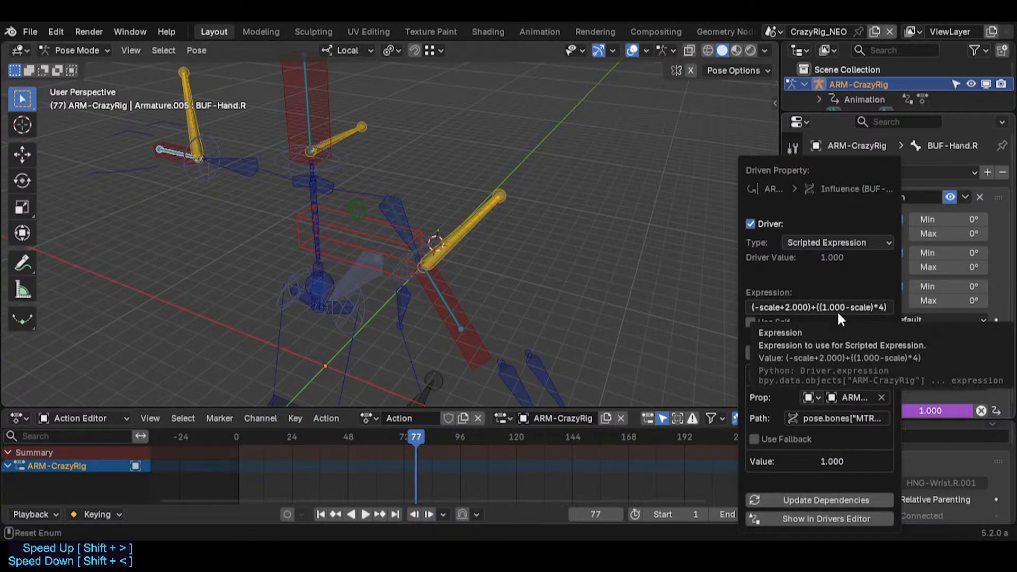
Step: Change the Limit Rotation influence driver expressions on BUF-Hand.R and BUF-Head.L to (-scale+2.000)+((1.000-scale)*2) and save the file
text((-scale+2.000)+((1.000-scale)*2))
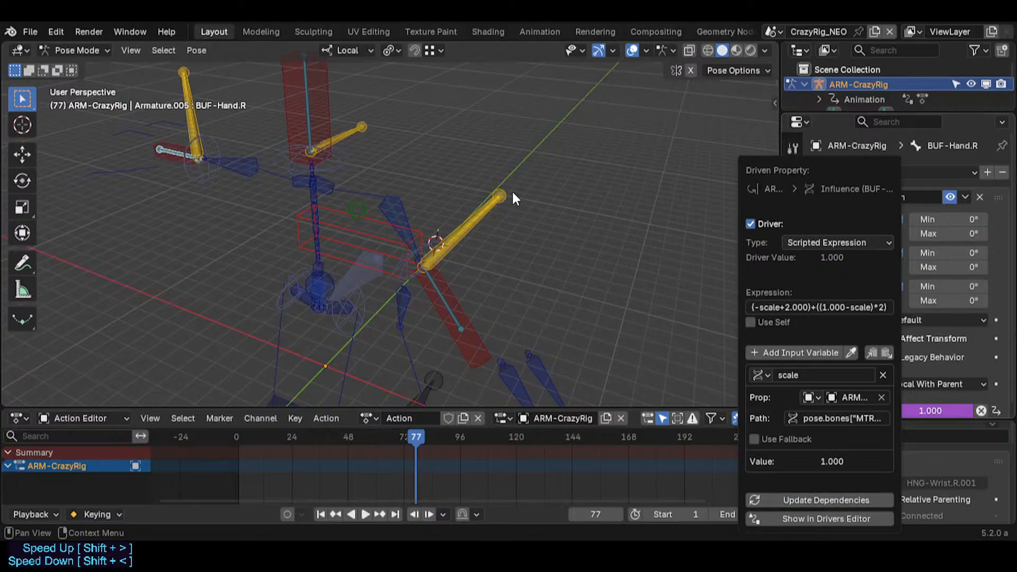
click(314, 103)
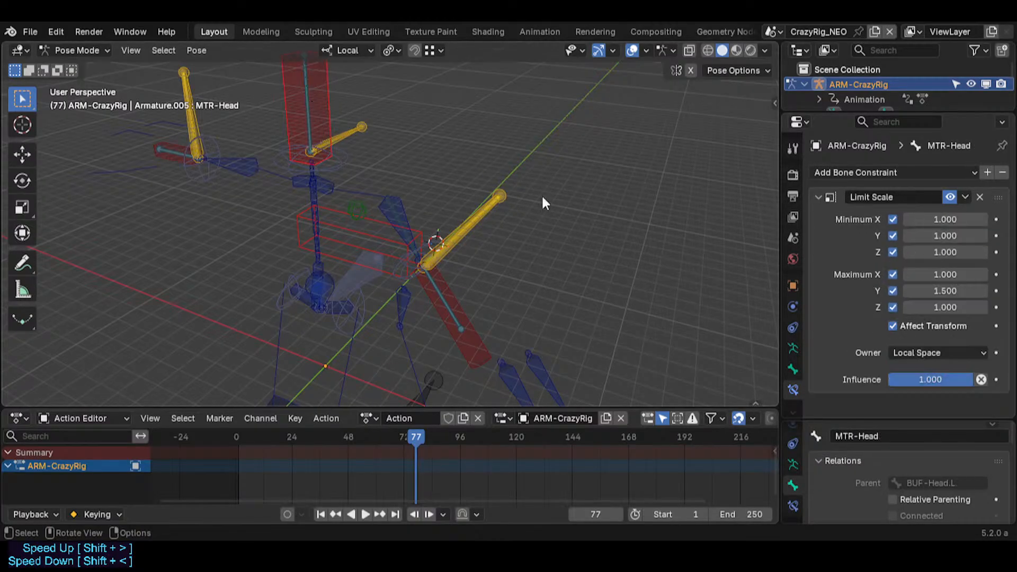
click(306, 91)
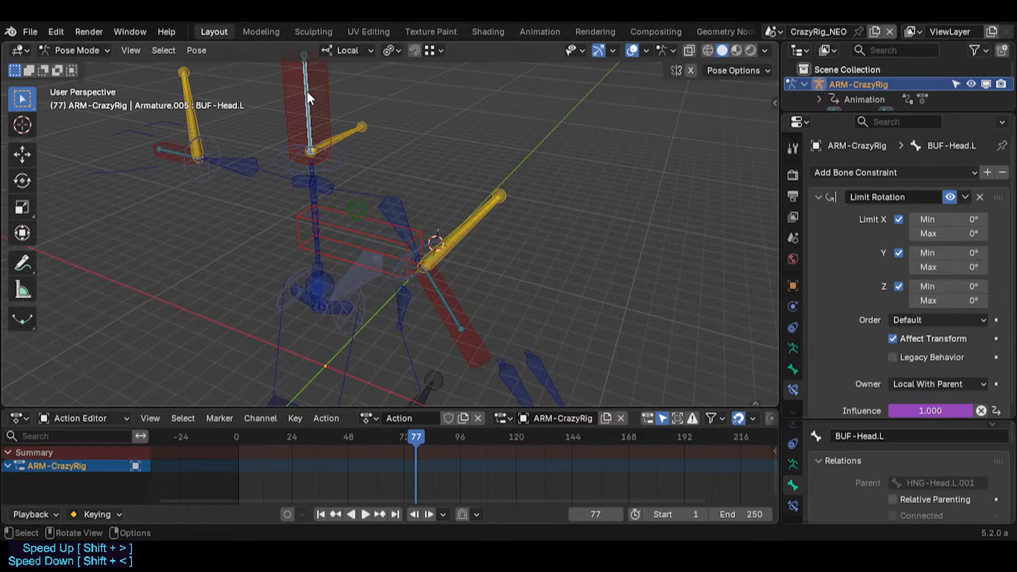
right_click(932, 411)
click(859, 341)
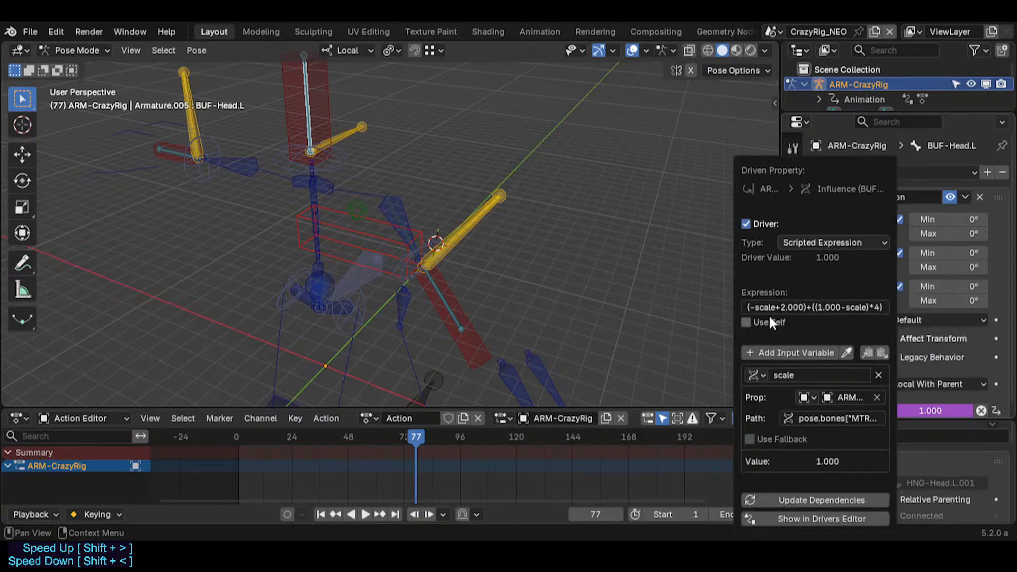
click(764, 499)
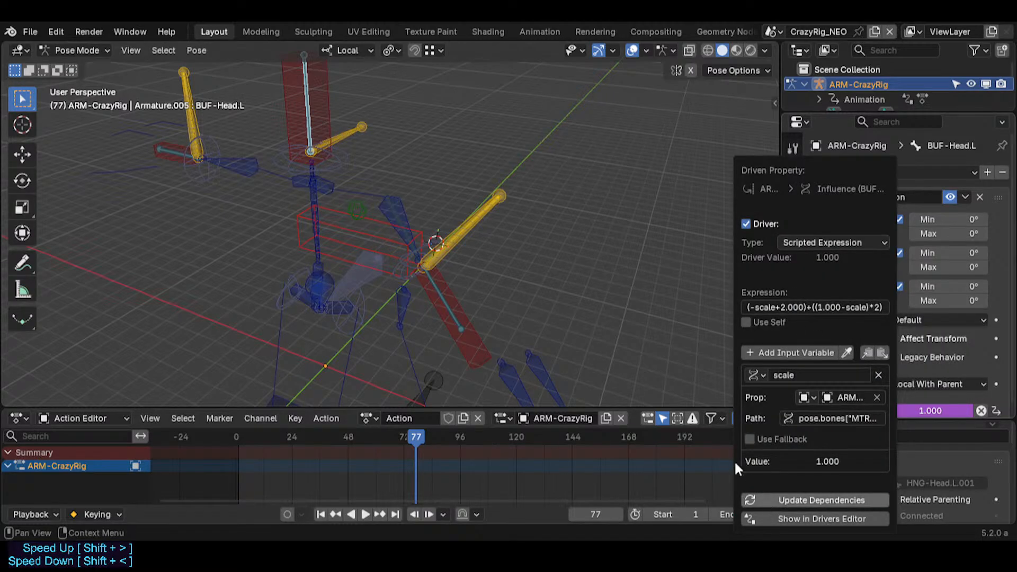
key(ctrl+s)
Step: Inspect the scripted driver expression on BUF-Hand.L's Limit Rotation influence and save the file again
click(440, 294)
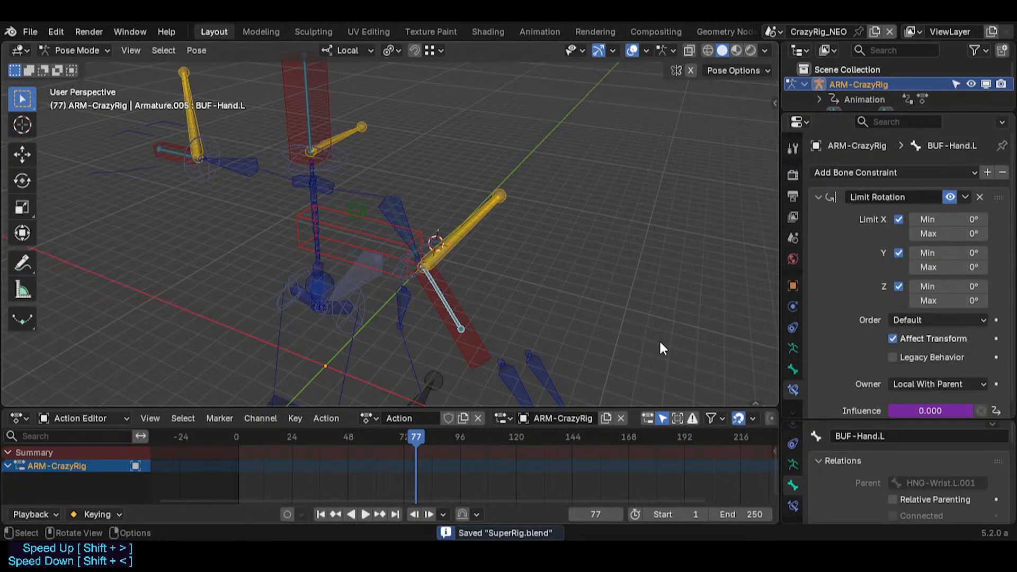
right_click(930, 411)
click(852, 337)
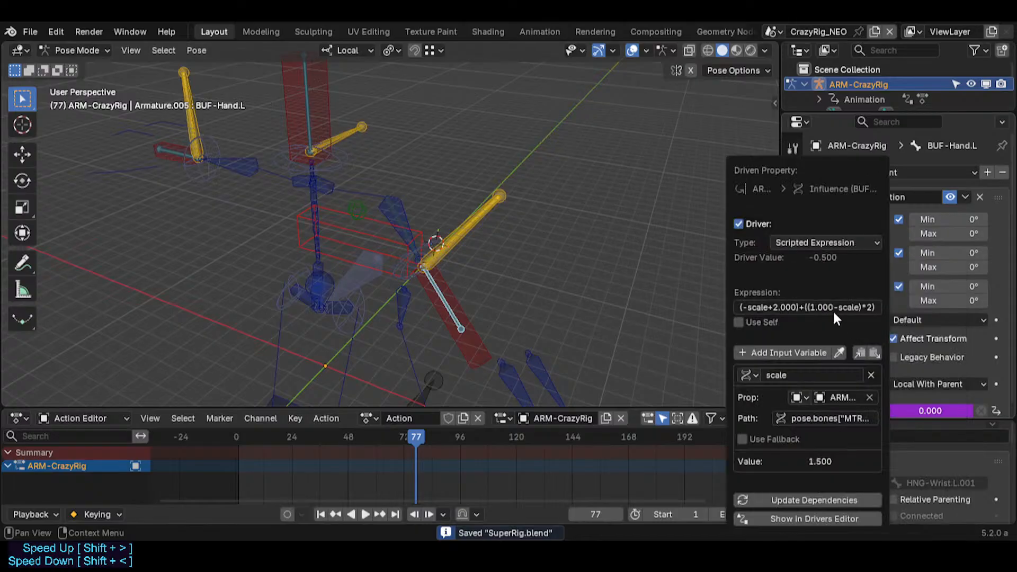
click(773, 493)
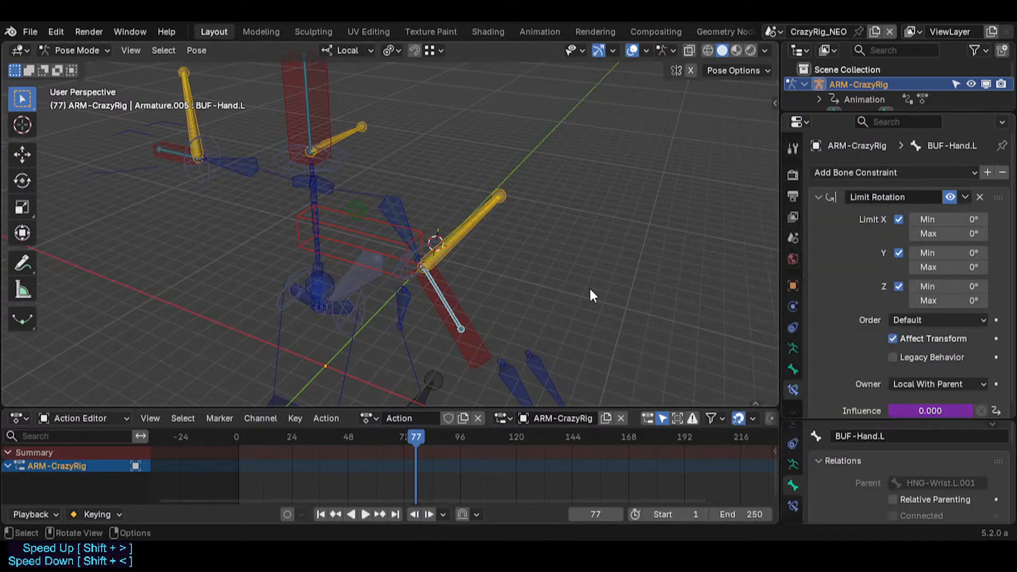
key(ctrl+s)
Step: Rotate CTL-ForeArm.L so the left forearm bends downward, to test the hand's response
click(422, 206)
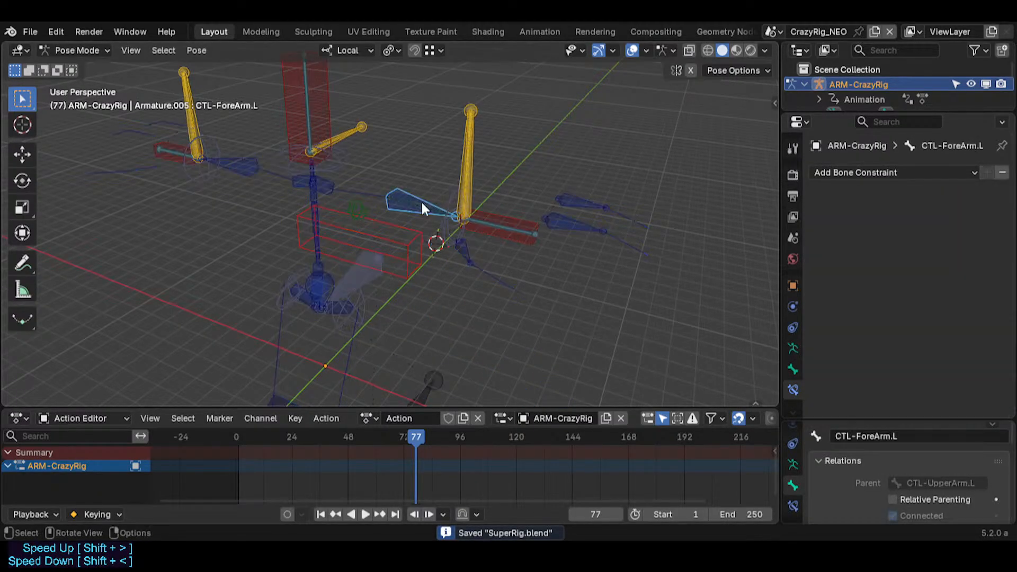
key(r)
click(436, 252)
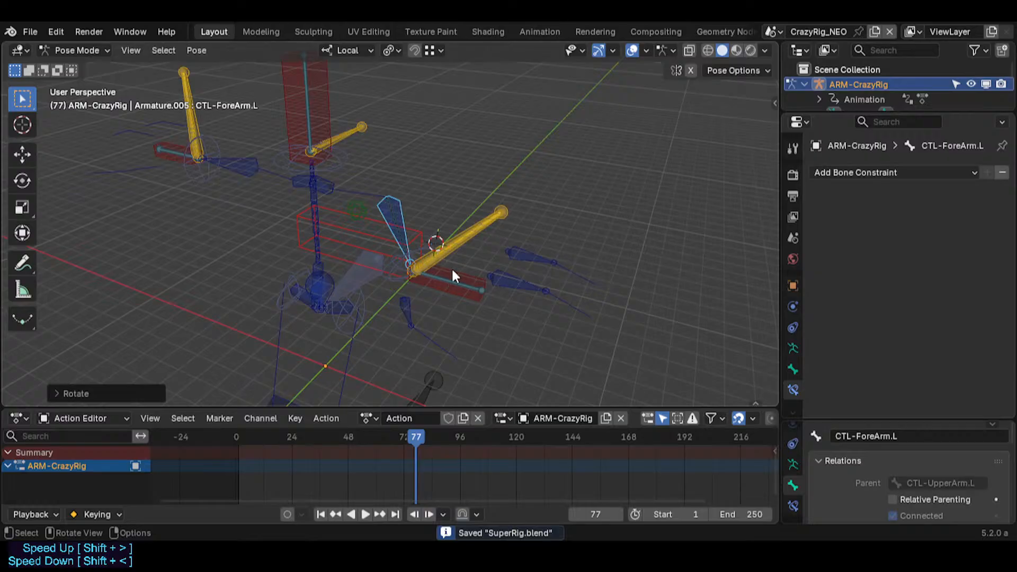
Step: Scale MTR-Hand.L up and down to test how its size switches the left hand's rotation
click(452, 276)
key(s)
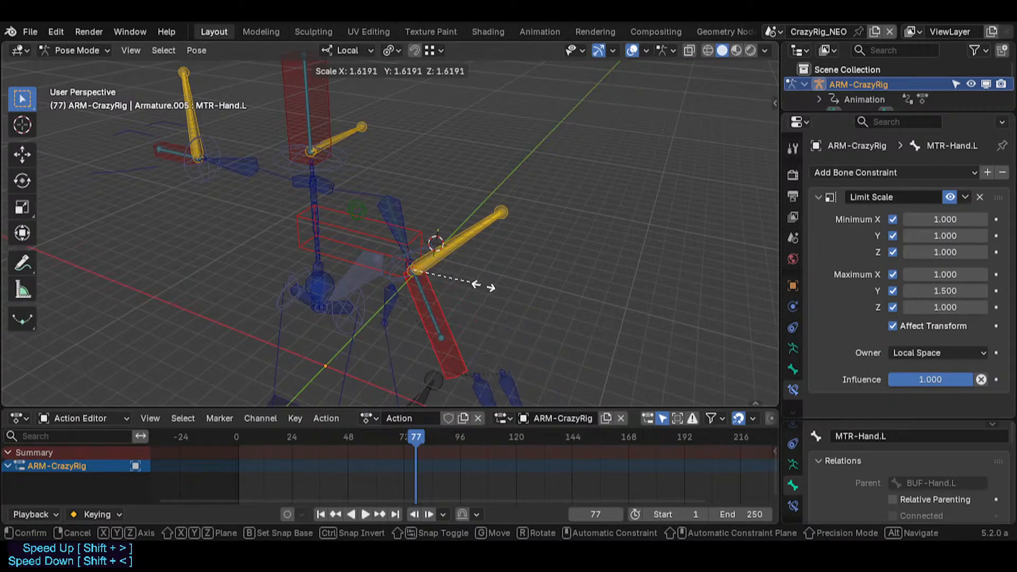
click(505, 304)
click(430, 307)
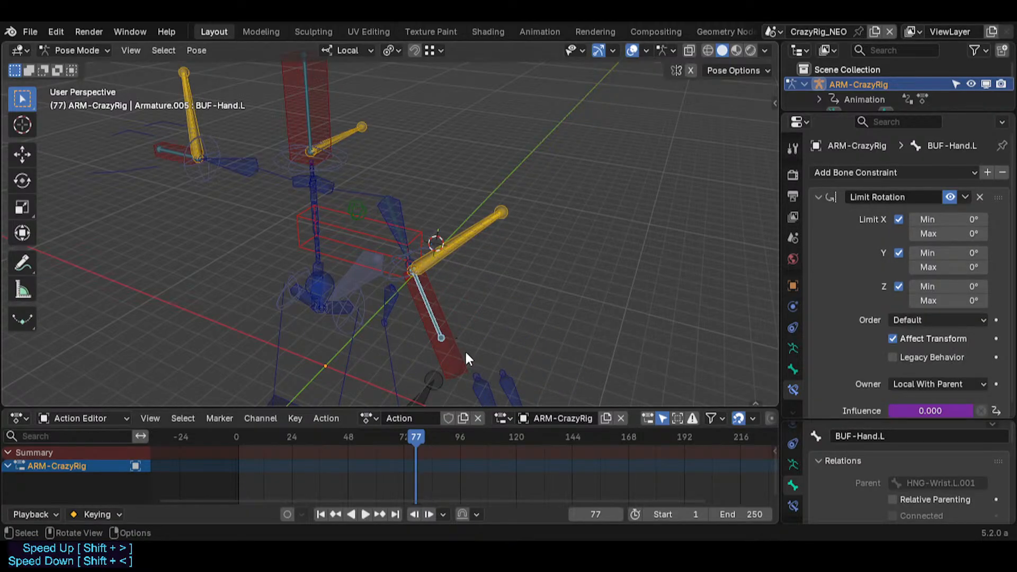
click(466, 355)
key(s)
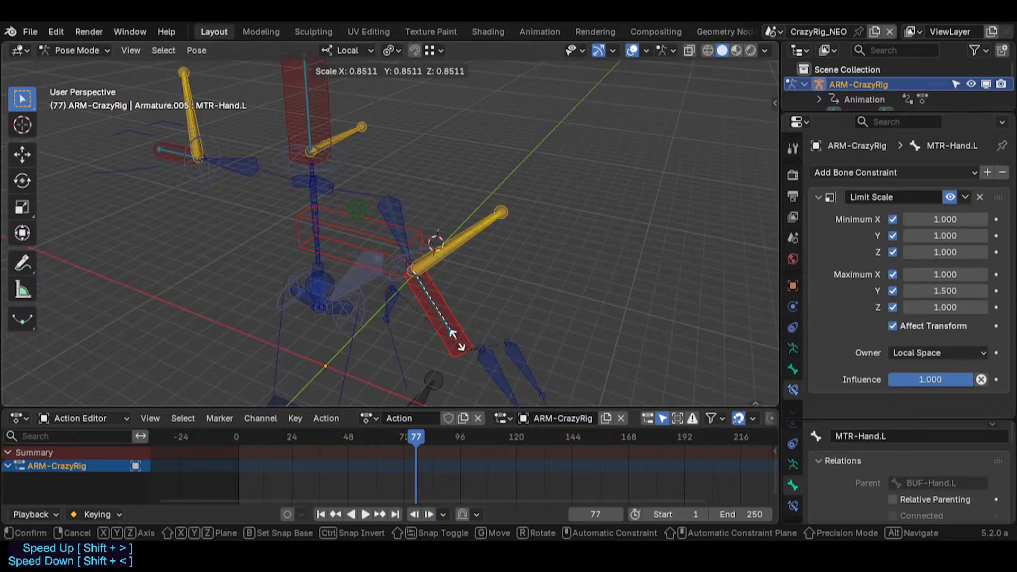
key(Escape)
key(s)
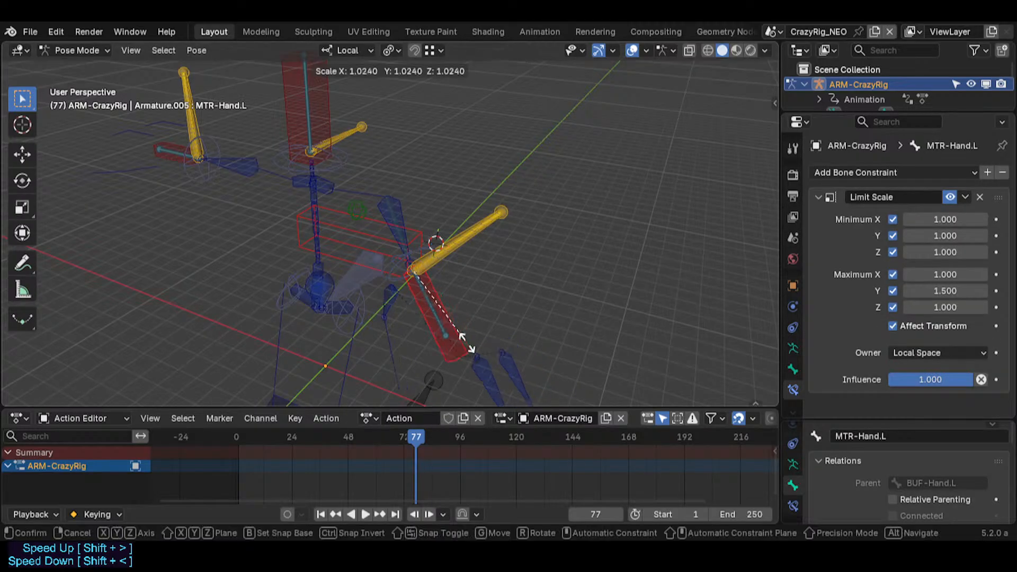
click(496, 361)
Step: Select all pose bones and clear their rotation and scale
key(a)
key(alt+r)
key(alt+s)
Step: Try moving MTR-Torso to see how the rig follows, and cancel the move
middle_drag(477, 242, 386, 249)
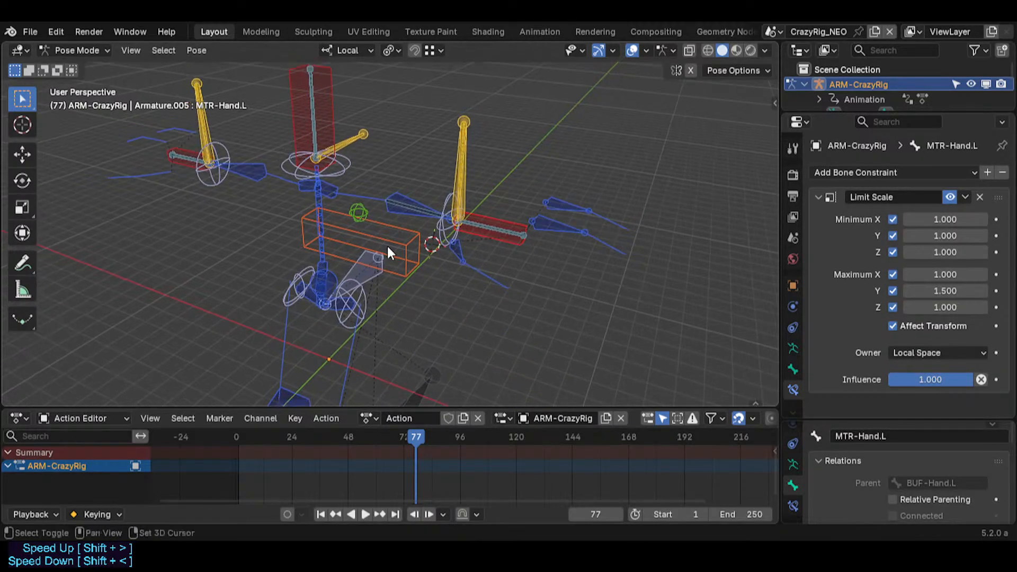
key(shift+grave)
key(s)
key(w)
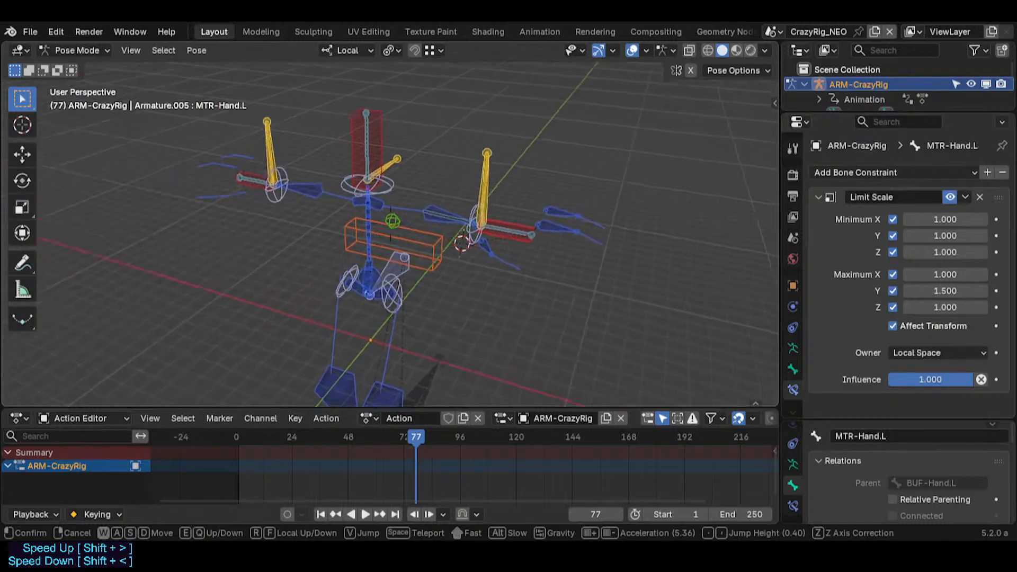
click(388, 243)
click(359, 239)
key(g)
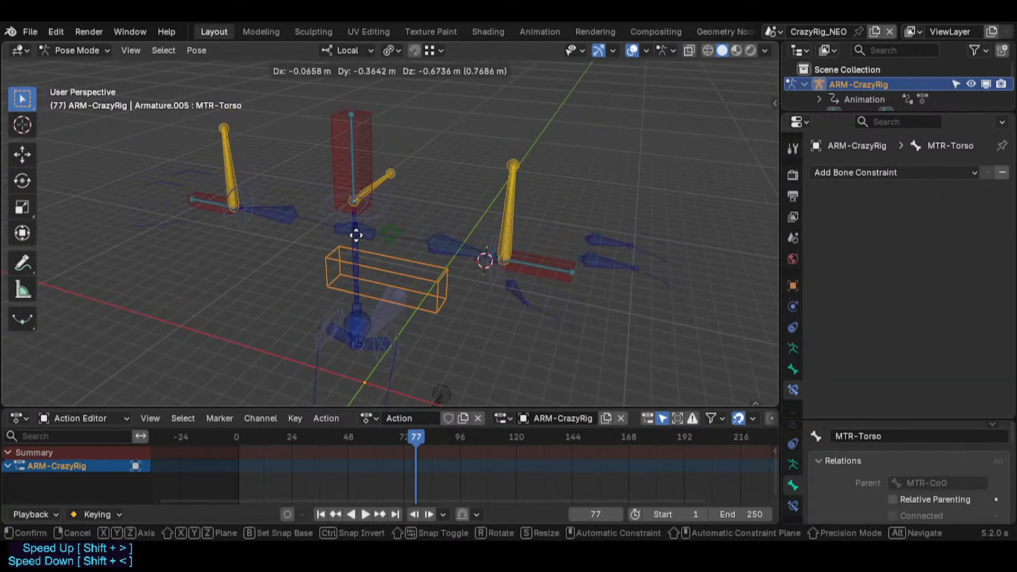
right_click(358, 228)
Step: Try moving CTL-Chest with Auto IK chain lengths of 4, 3 and 2, and cancel the move
click(358, 226)
key(g)
scroll(320, 232, down, 2)
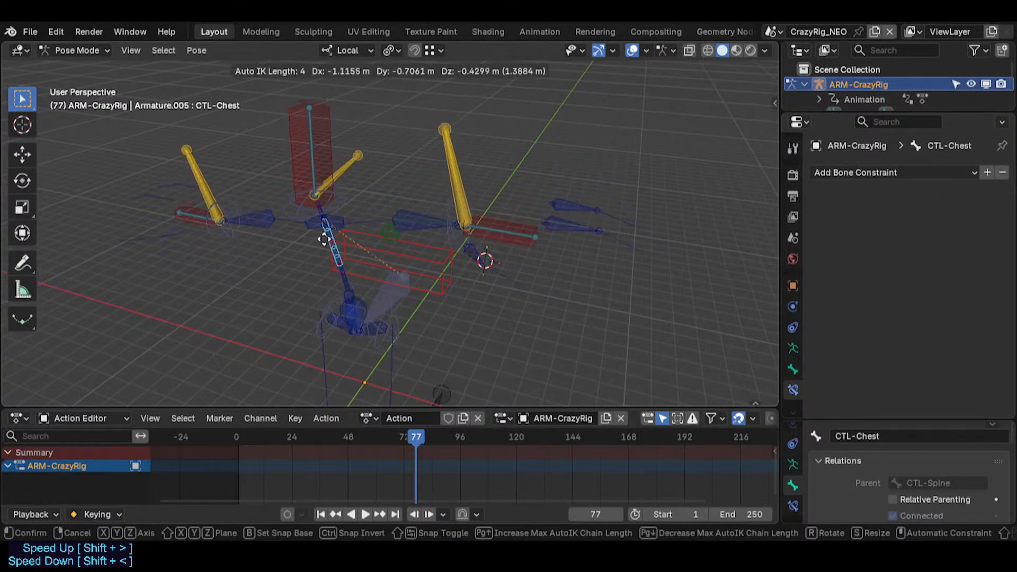
scroll(362, 232, up, 1)
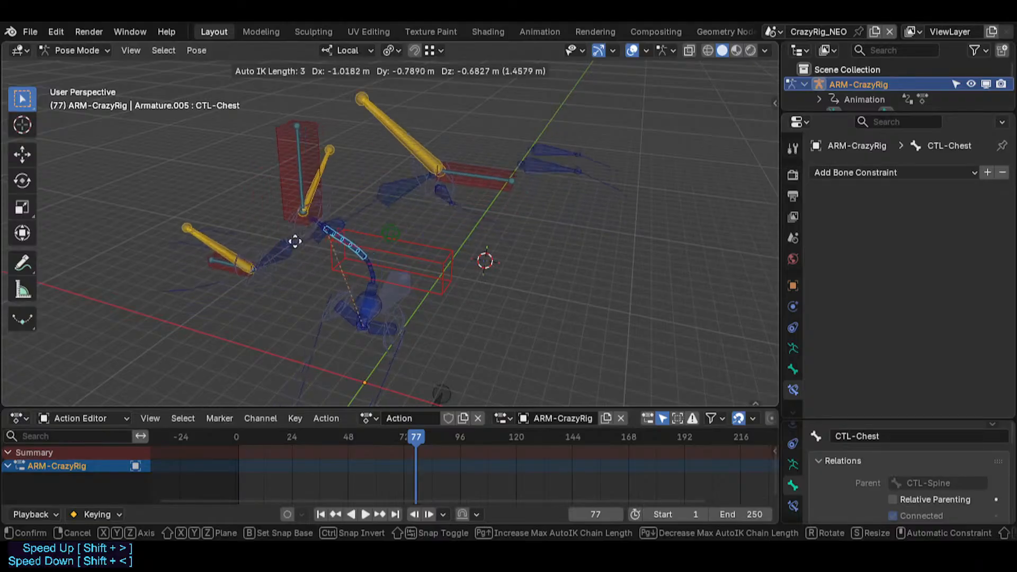
scroll(318, 249, up, 1)
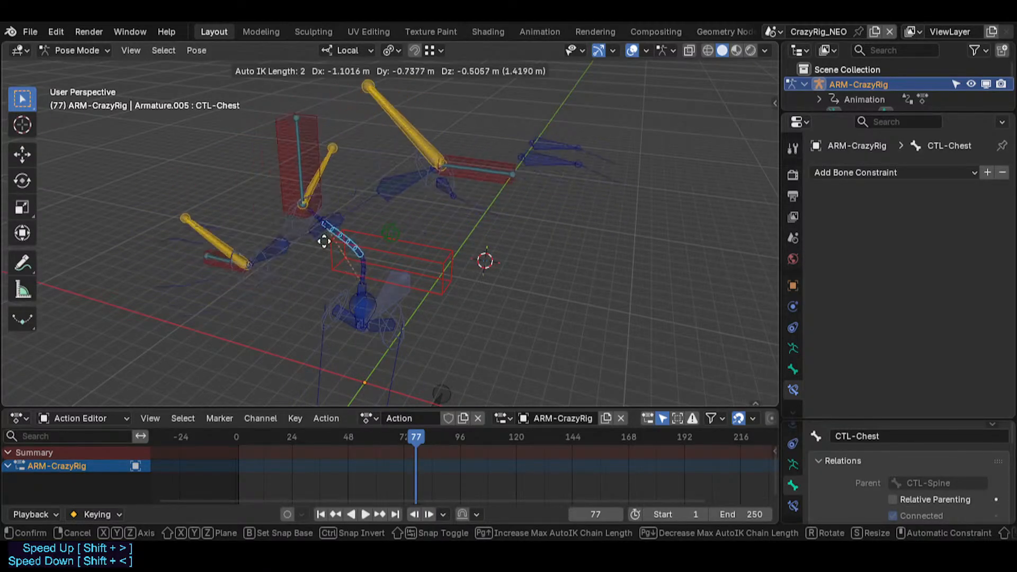
right_click(323, 242)
Step: Delete Bone.006.L and its mirrored counterpart beside the pelvis in the armature's Edit Mode
click(406, 327)
key(Tab)
shift+middle_drag(396, 337, 425, 297)
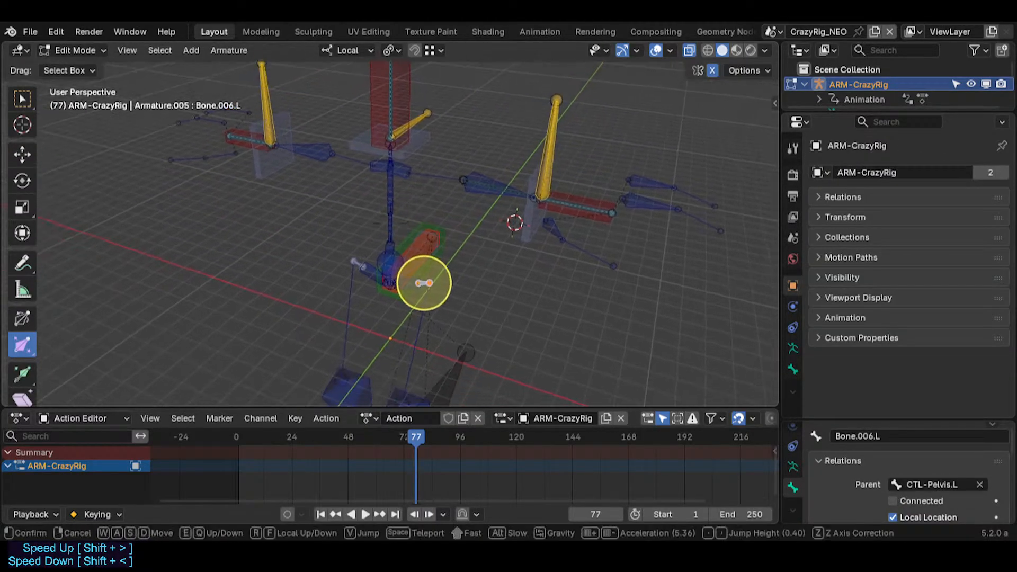
scroll(424, 297, up, 3)
key(x)
click(413, 310)
Step: Pick LOK-PelvisLength.L out of the overlapping bones at the base of the hips and delete it
key(shift+grave)
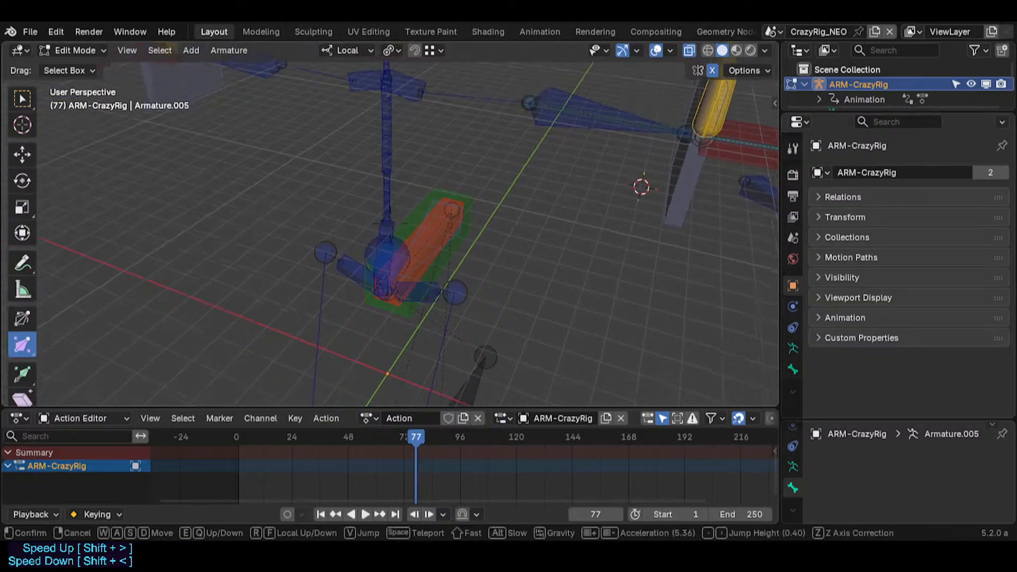
key(d)
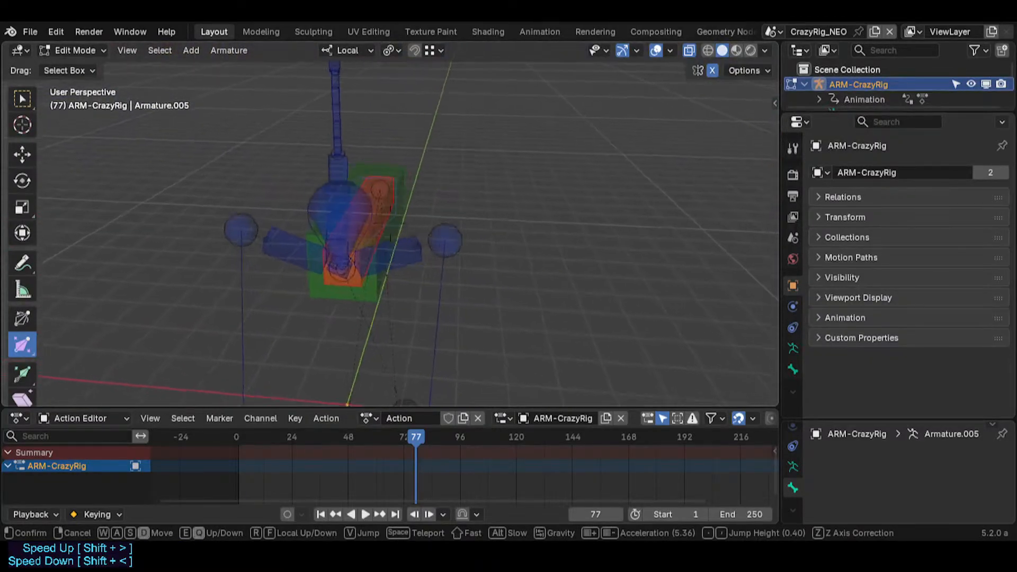
key(w)
click(405, 305)
click(378, 254)
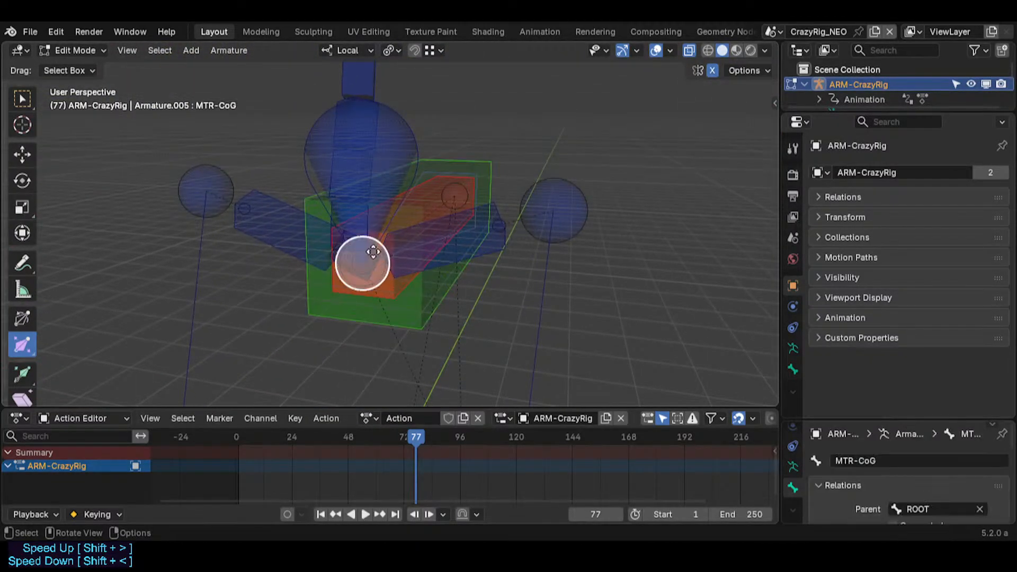
click(378, 253)
click(378, 253)
click(378, 253)
click(378, 254)
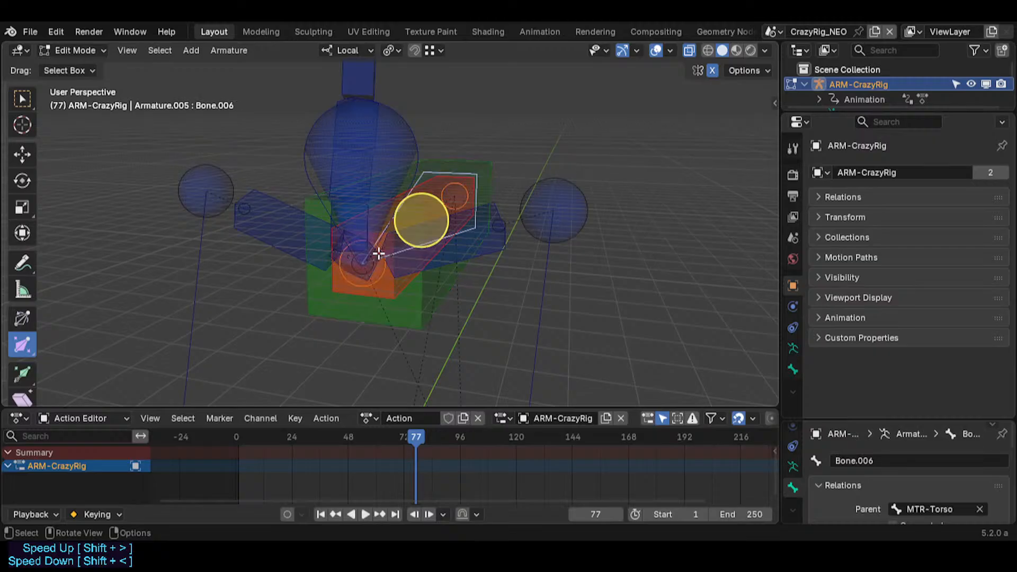
click(378, 253)
click(378, 260)
click(378, 260)
click(378, 260)
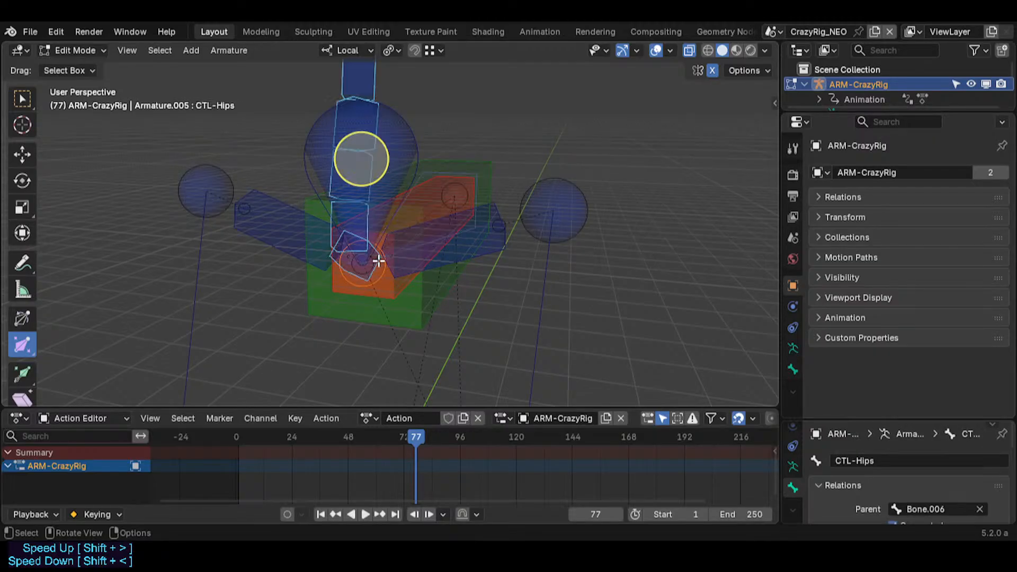
click(378, 260)
key(x)
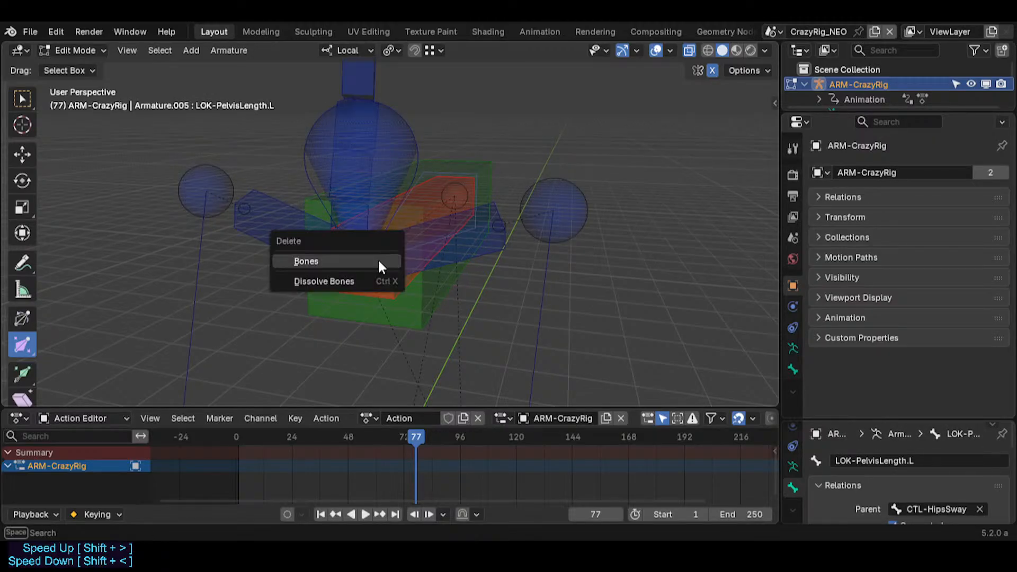
click(380, 264)
Step: Pick LOK-PelvisLength.L.001 out of the overlapping bones at the pelvis and delete it
click(378, 258)
click(378, 258)
click(378, 258)
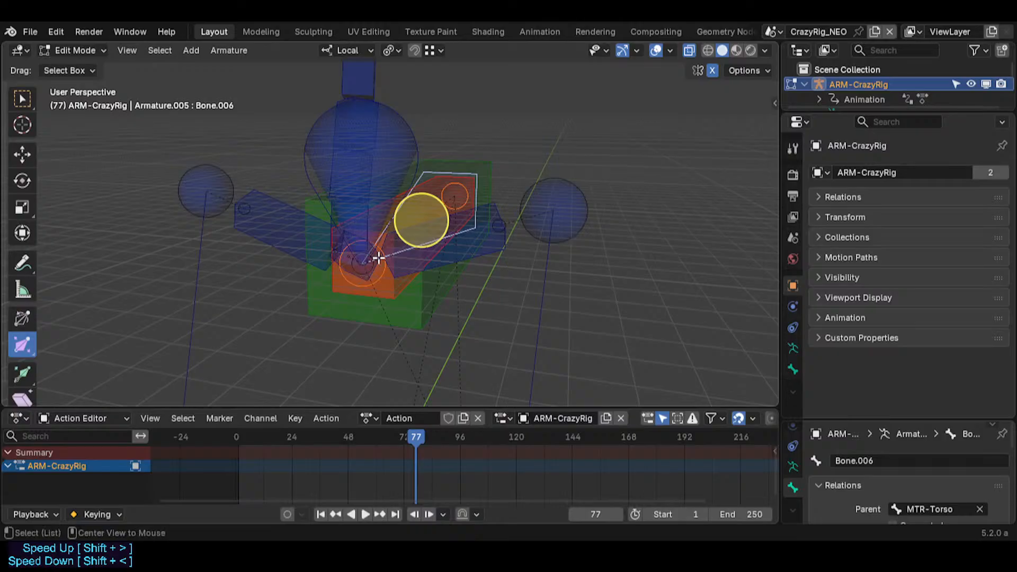
alt+click(378, 258)
alt+click(378, 258)
click(366, 306)
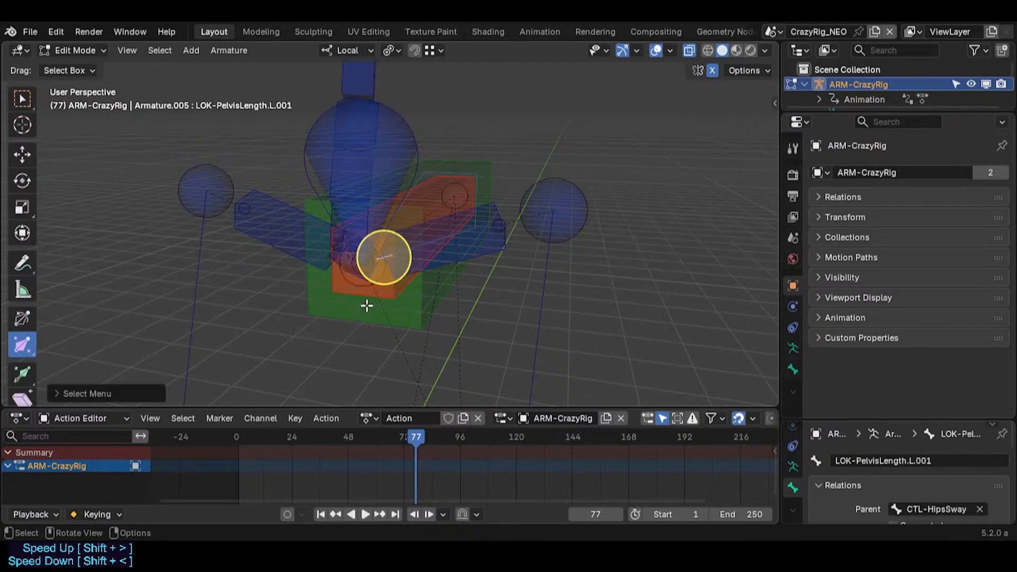
key(x)
click(365, 303)
Step: Move CTL-Pelvis.L outward and down, away from the hip bones, with its mirrored counterpart following
click(389, 259)
click(397, 262)
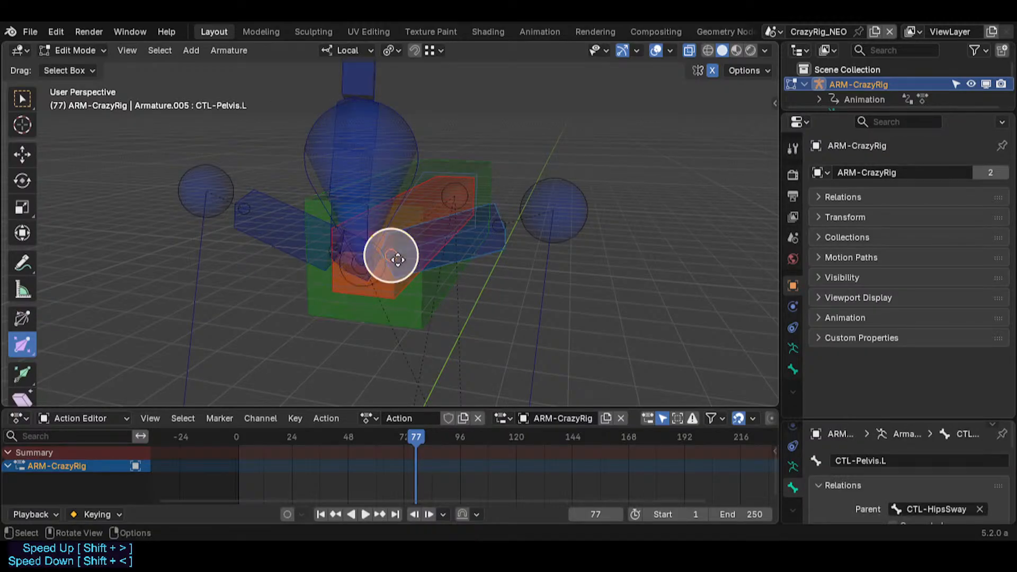
click(397, 258)
click(397, 260)
click(481, 249)
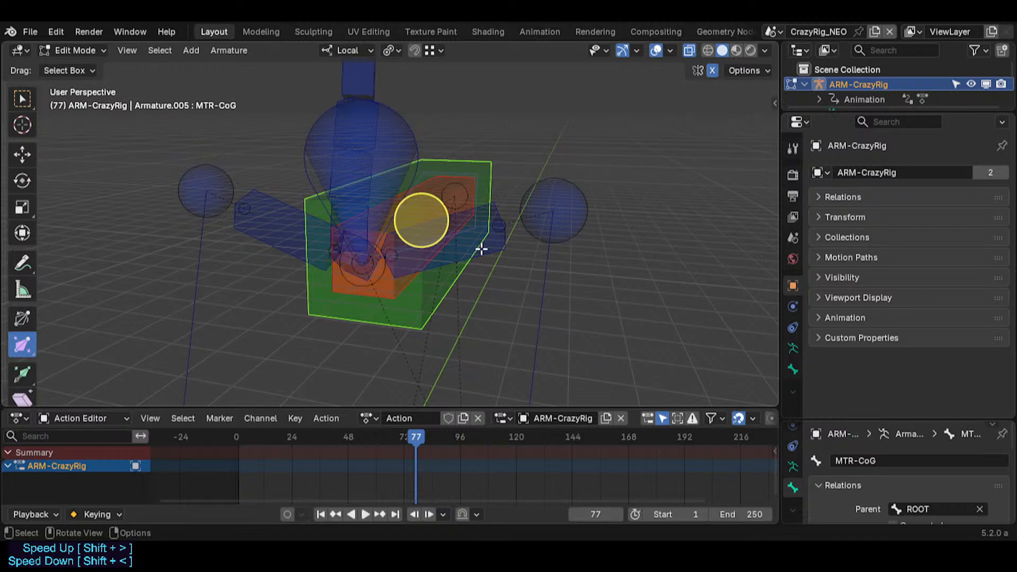
drag(481, 249, 562, 308)
Step: Snap the 3D cursor to the joint at the base of the hips
click(369, 224)
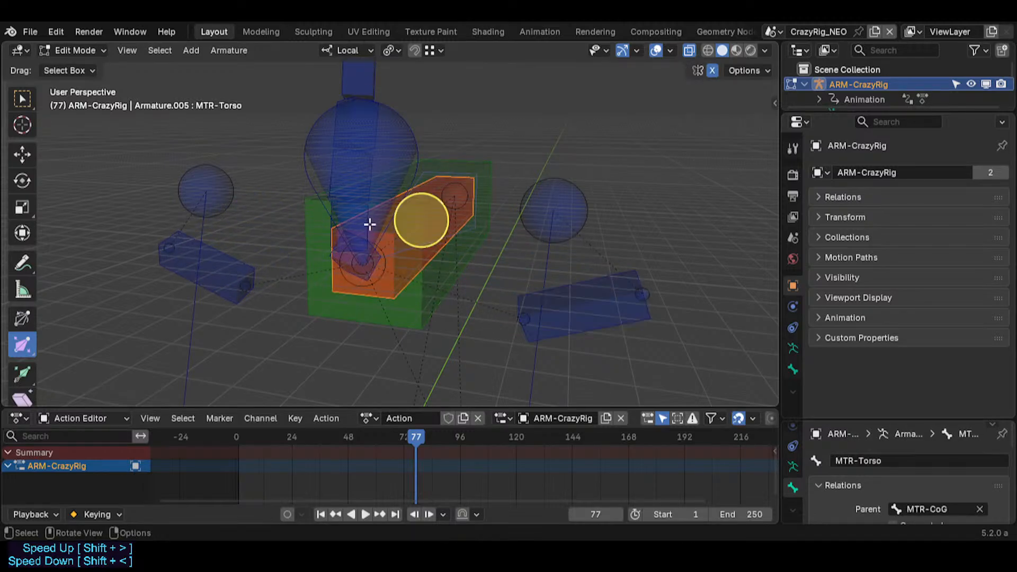
click(406, 148)
key(shift+s)
key(Escape)
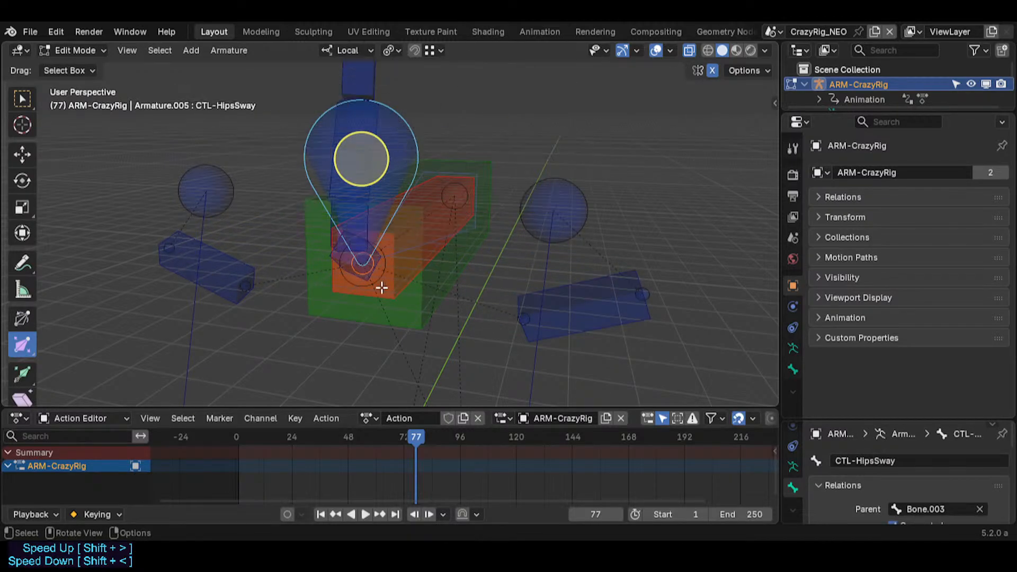
click(380, 285)
click(380, 285)
key(shift+s)
click(490, 330)
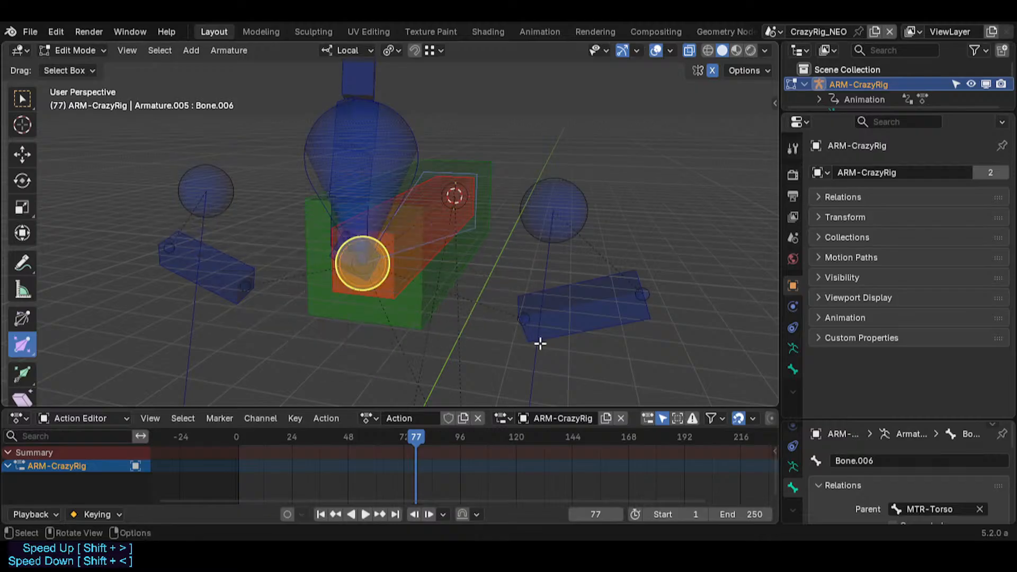
key(shift+s)
click(466, 389)
Step: Snap the inner end of CTL-Pelvis.L to the 3D cursor at the base of the hips
click(516, 326)
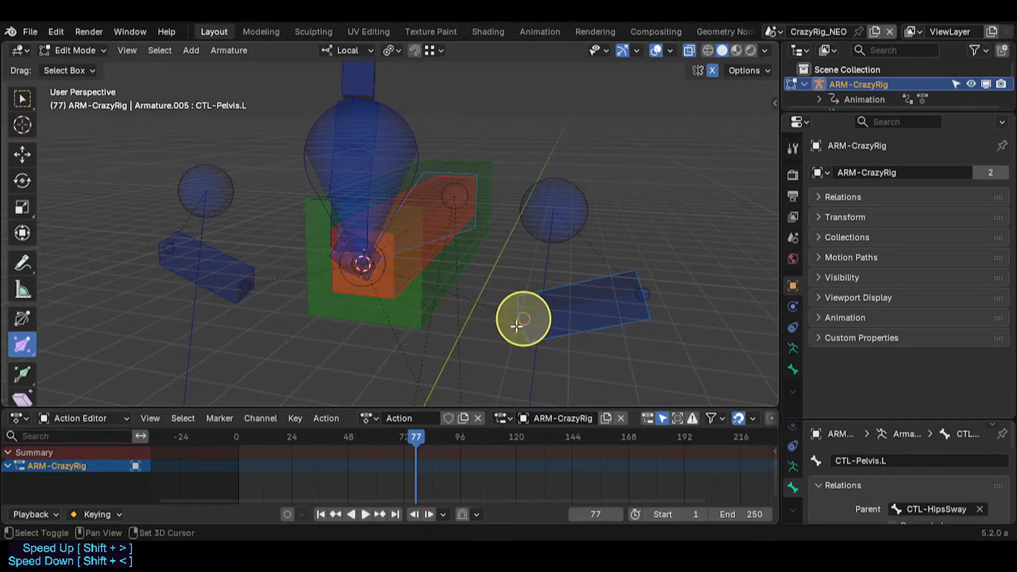
key(shift+s)
key(8)
Step: Raise the outer tip of CTL-Pelvis.L along the Z axis and clear the bone's roll
click(645, 300)
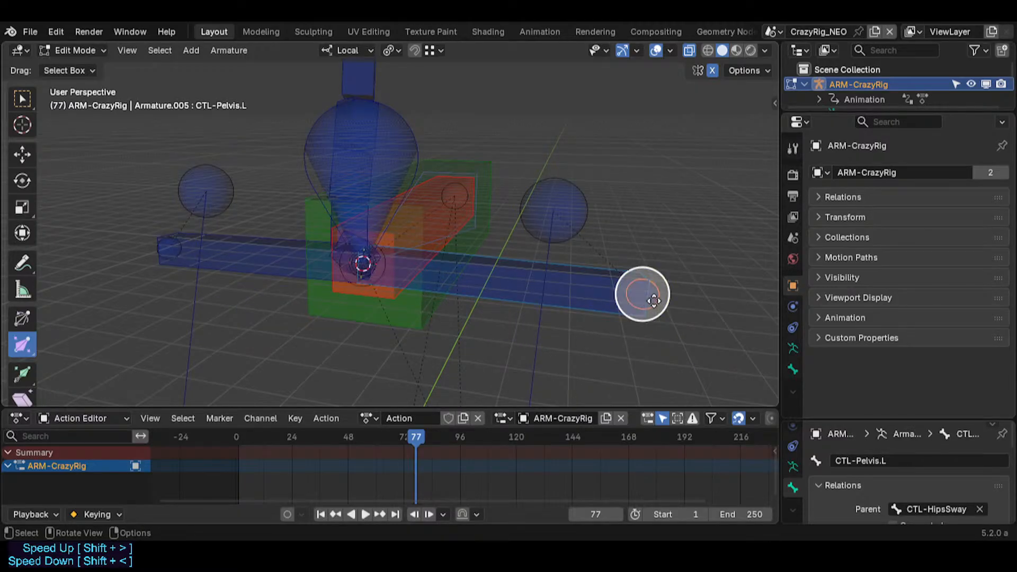
key(g)
key(z)
click(656, 235)
click(479, 263)
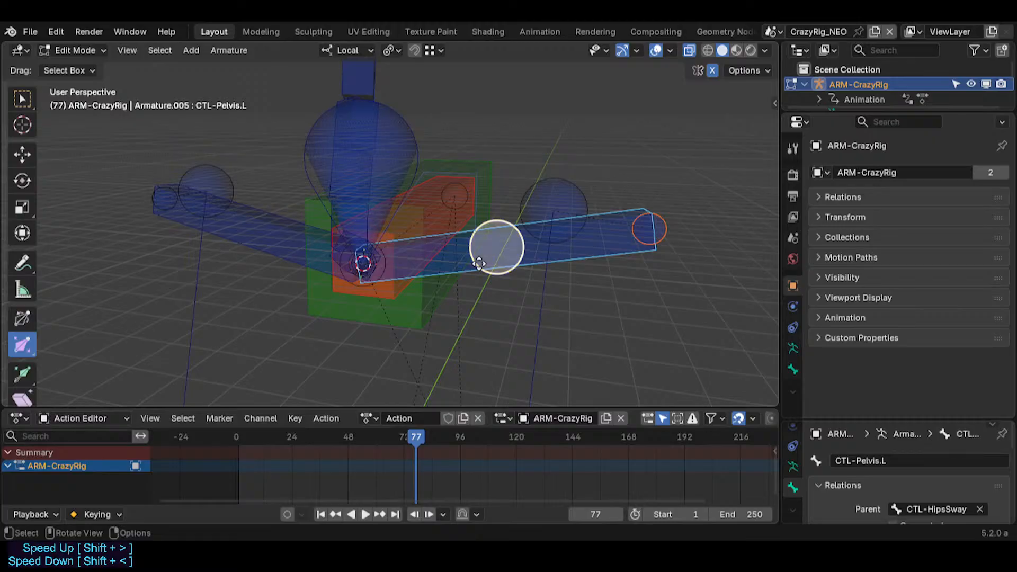
key(F2)
key(Escape)
key(alt+r)
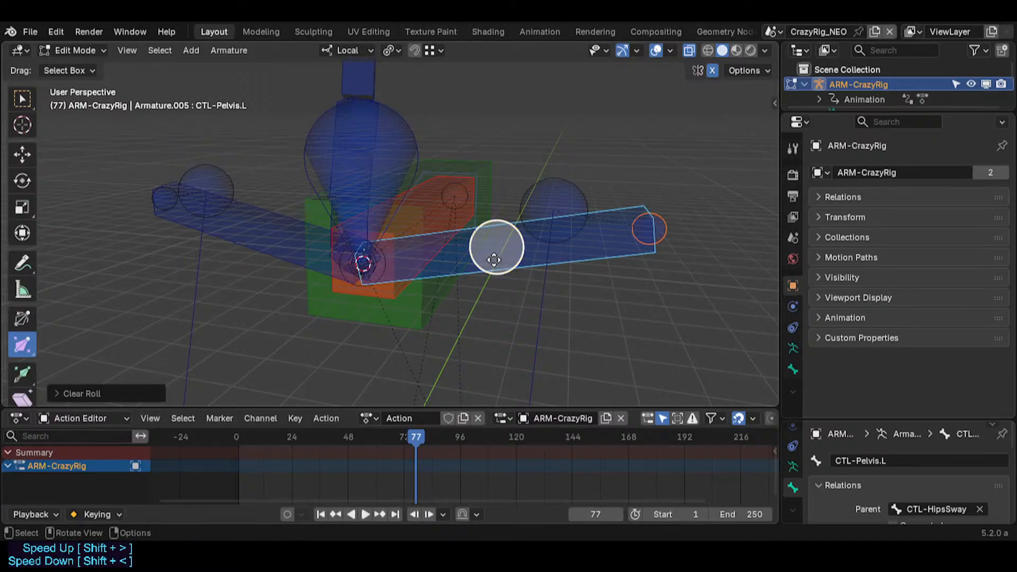
Step: Parent CTL-Pelvis.L to CTL-HipsSway as connected and check the parent relations of CTL-Pelvis.R
click(493, 259)
shift+click(403, 117)
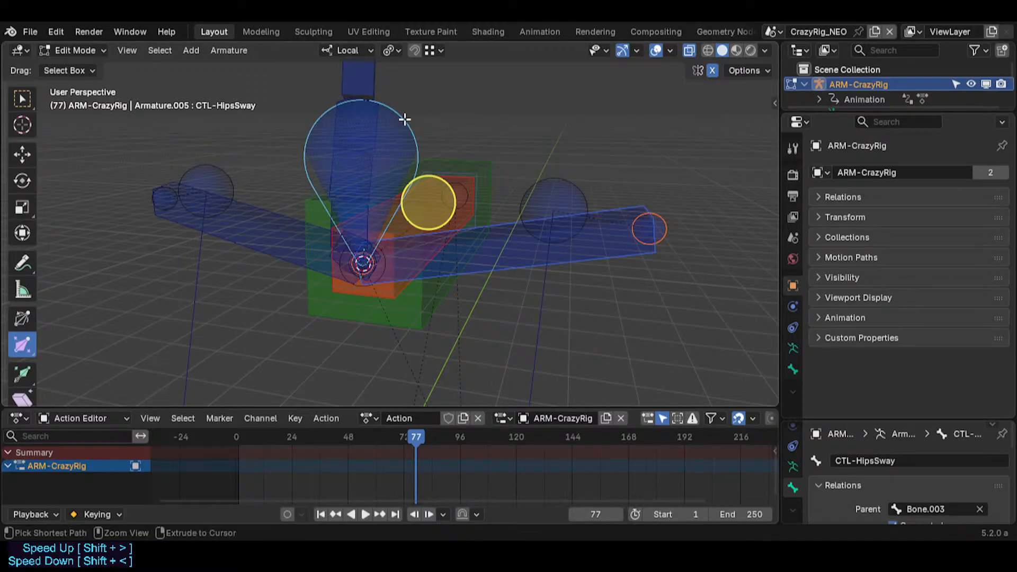
key(ctrl+p)
click(404, 121)
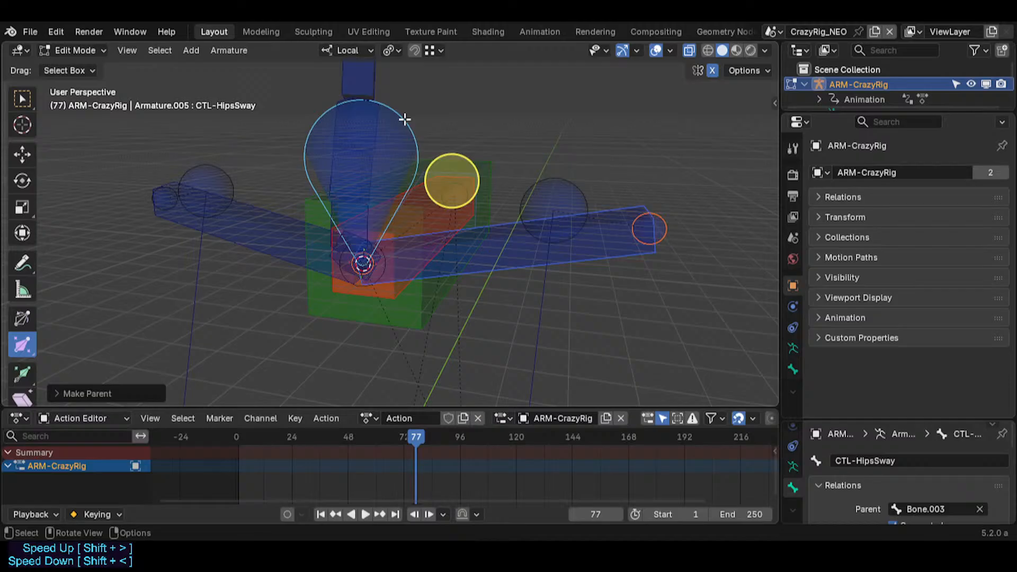
click(271, 227)
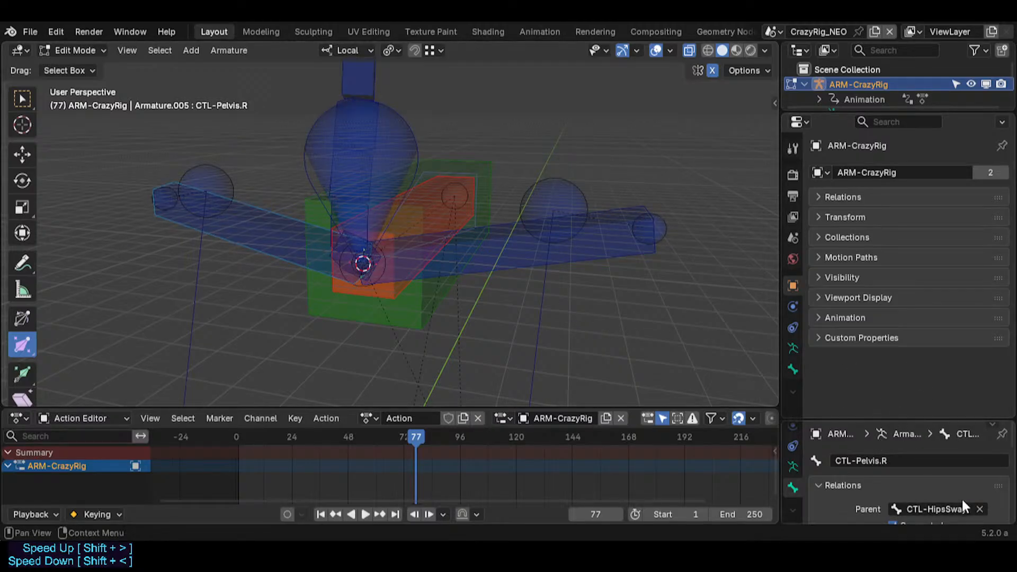
scroll(961, 497, down, 3)
drag(935, 416, 920, 399)
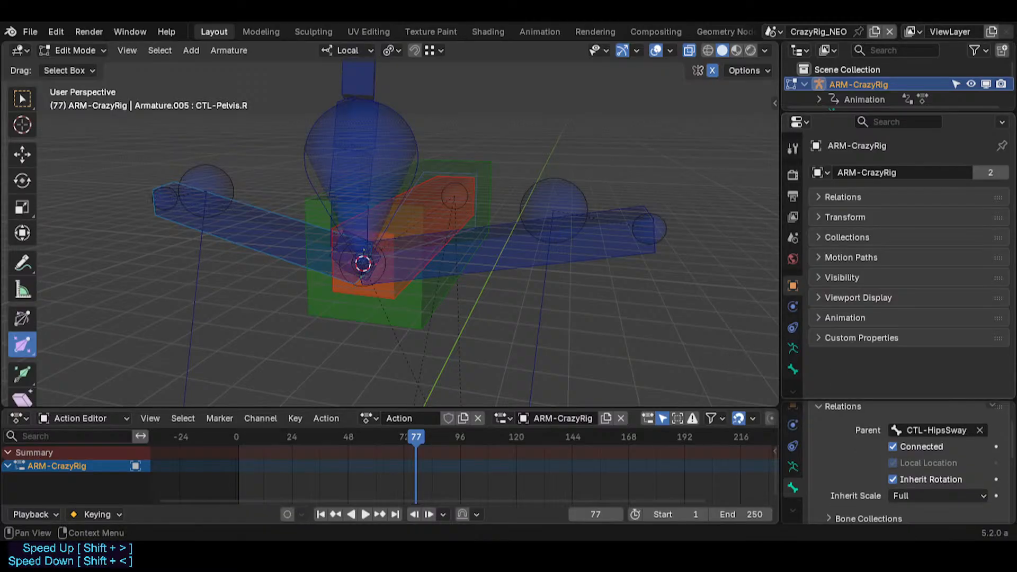
Step: Clear the roll of the CTL-Hips bone
click(336, 175)
click(390, 145)
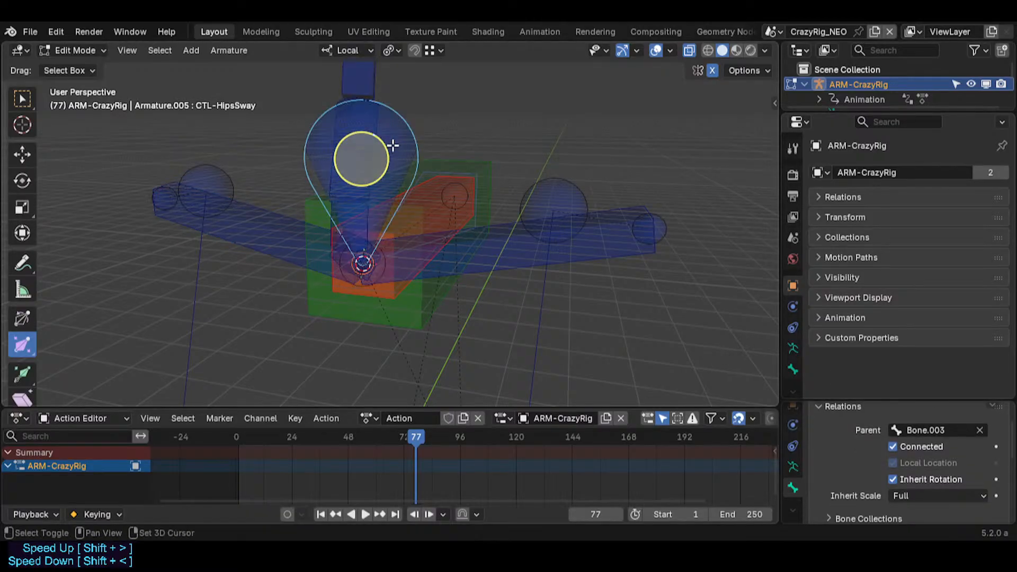
shift+middle_drag(393, 145, 367, 213)
scroll(377, 159, down, 1)
click(360, 163)
key(alt+r)
key(shift+grave)
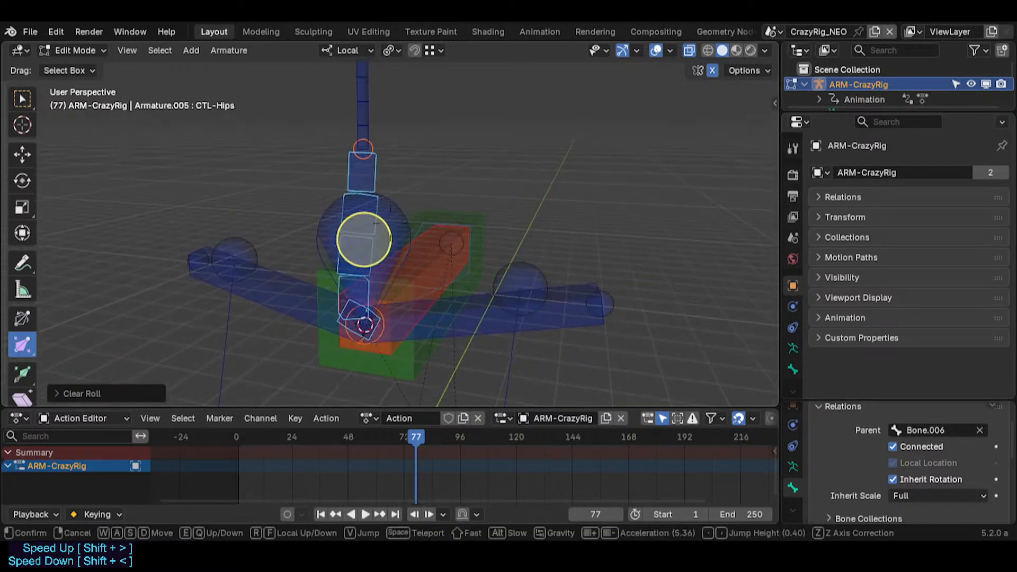
key(s)
click(368, 213)
Step: Set the head X and tail X of CTL-Spine to 0 m
click(356, 137)
click(374, 143)
key(n)
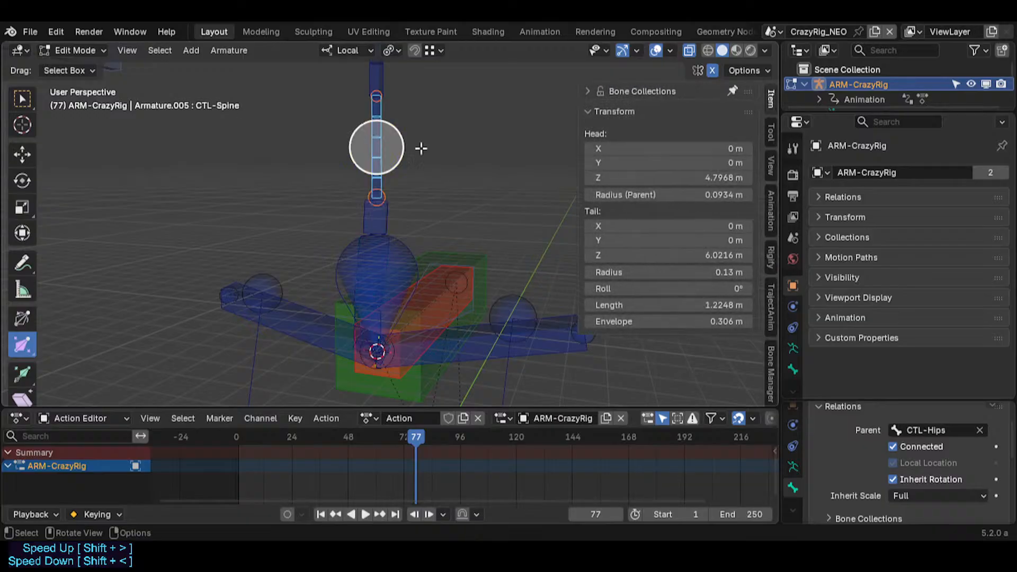
click(670, 148)
key(Return)
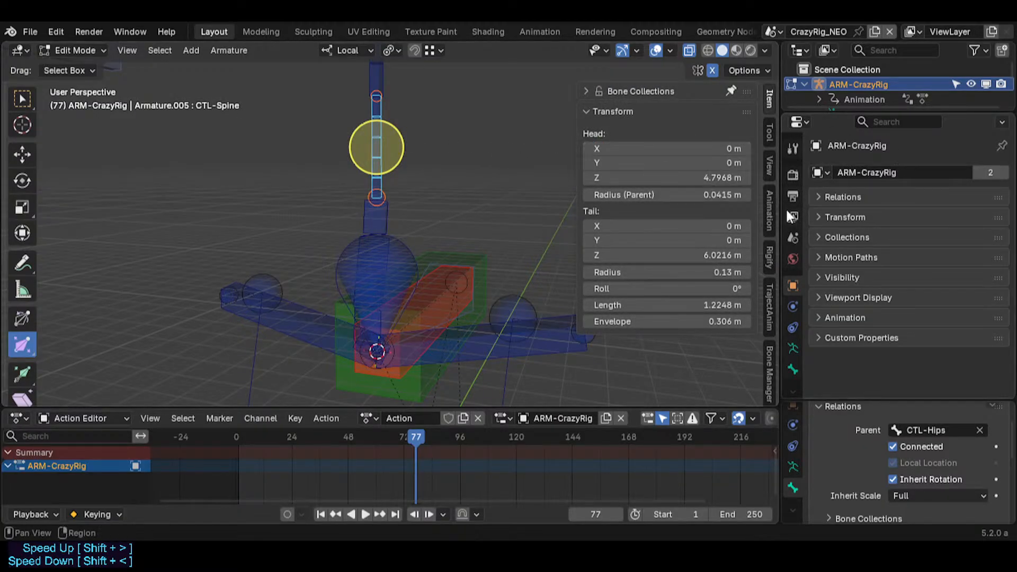
click(709, 226)
key(Return)
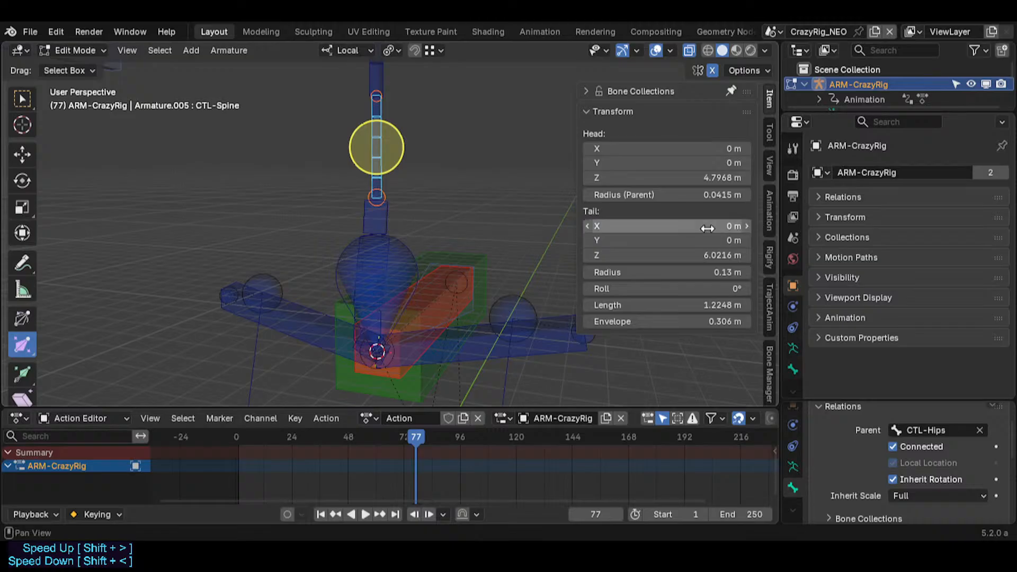
Step: Set the tail X and head X of CTL-Hips to 0 m and save the file
click(379, 227)
click(725, 226)
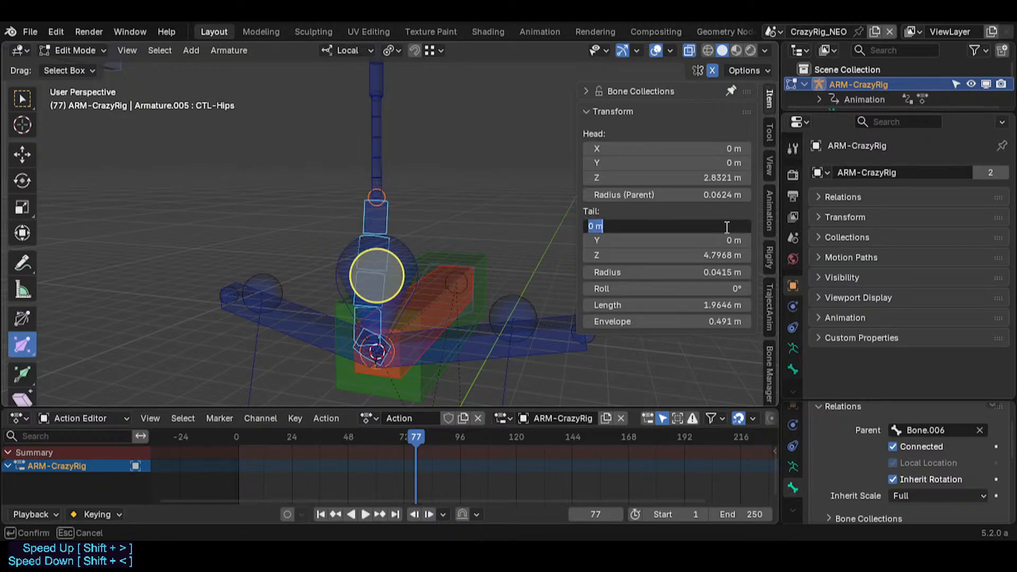
key(Return)
click(695, 149)
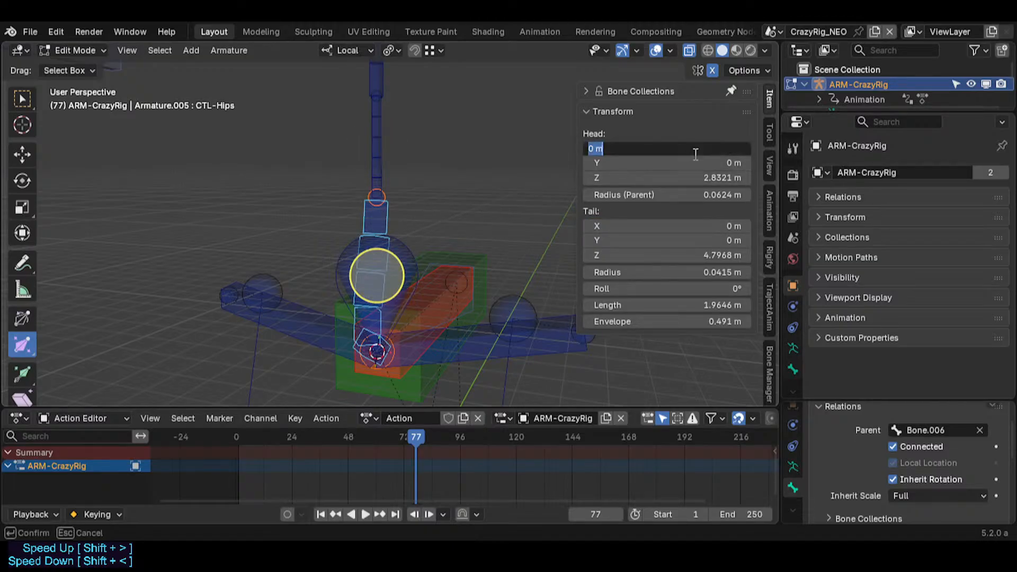
key(Return)
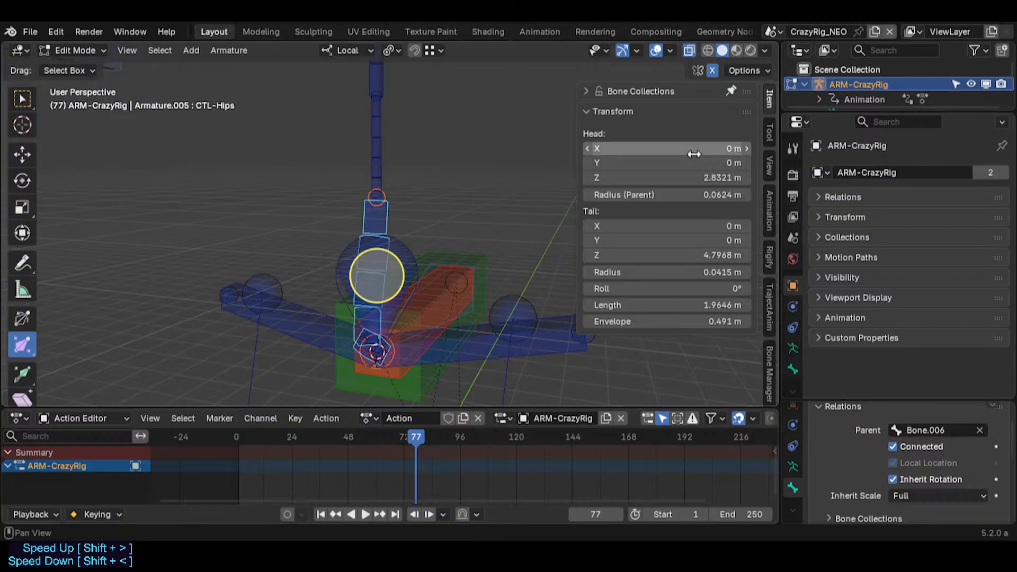
right_click(694, 154)
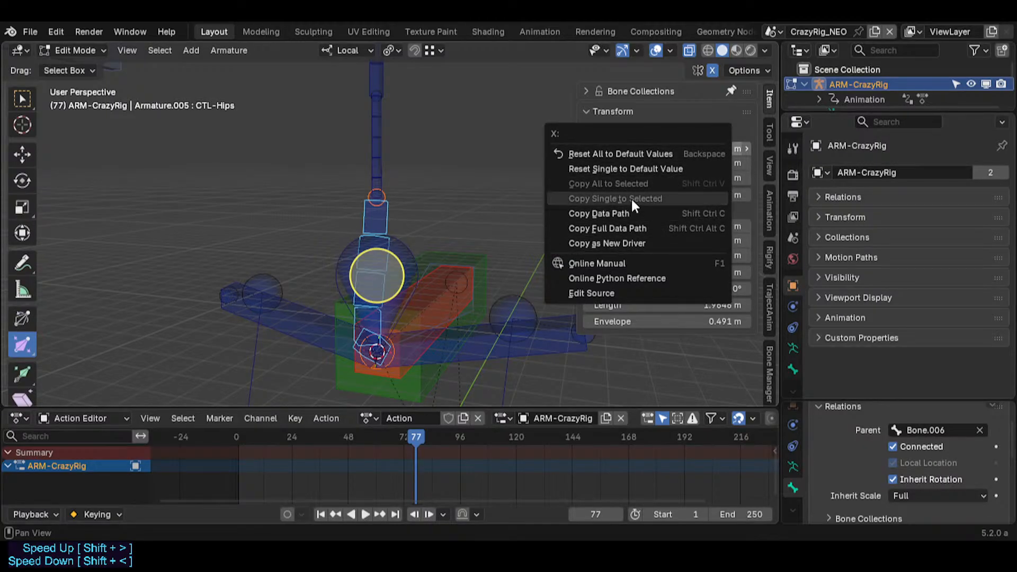
key(Escape)
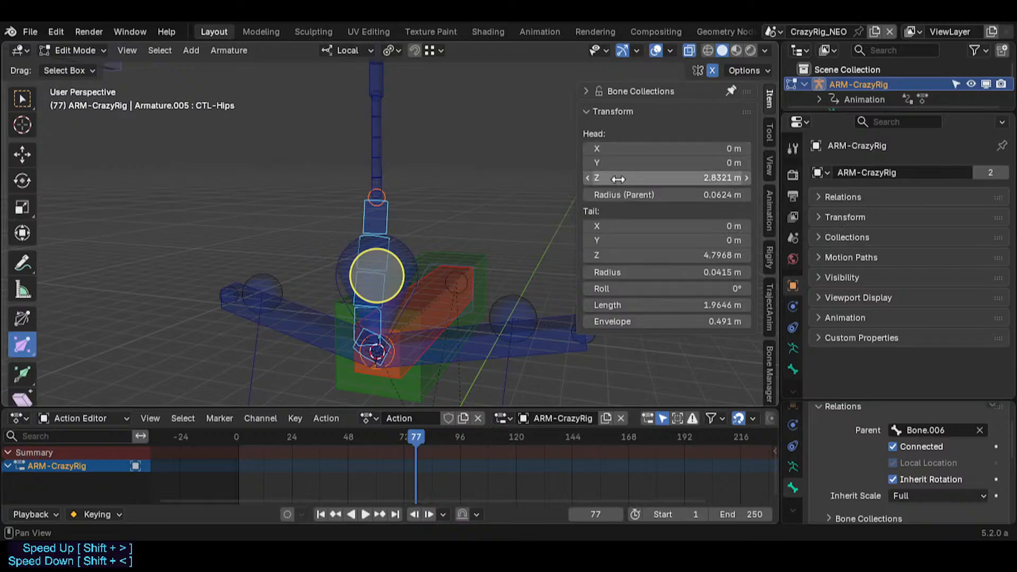
key(ctrl+s)
Step: Try to snap the head of Bone.008.L onto the outer tip of CTL-Pelvis.L
key(shift+grave)
key(s)
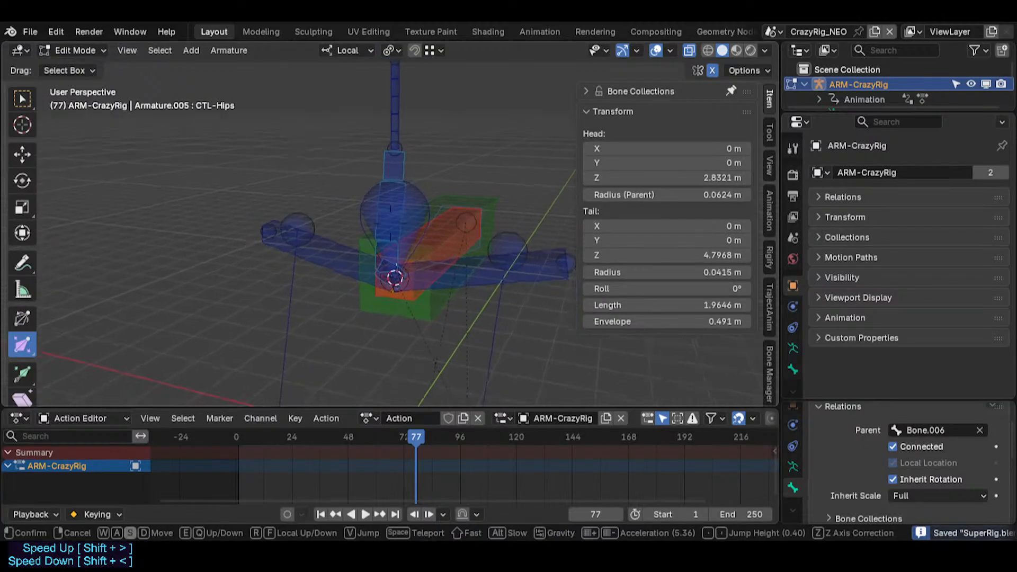
click(460, 205)
click(509, 229)
key(g)
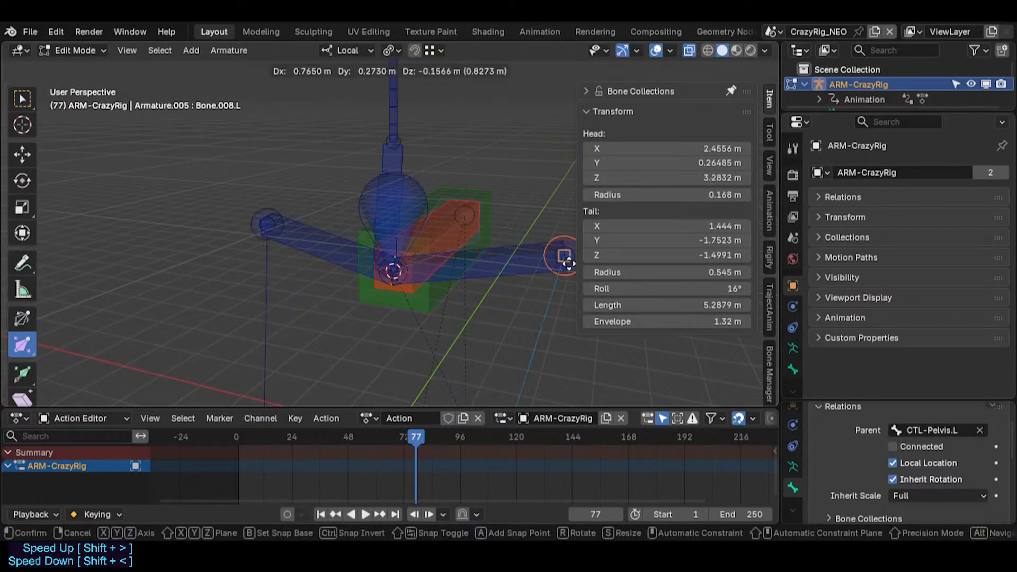
ctrl+click(567, 259)
key(shift+grave)
click(465, 206)
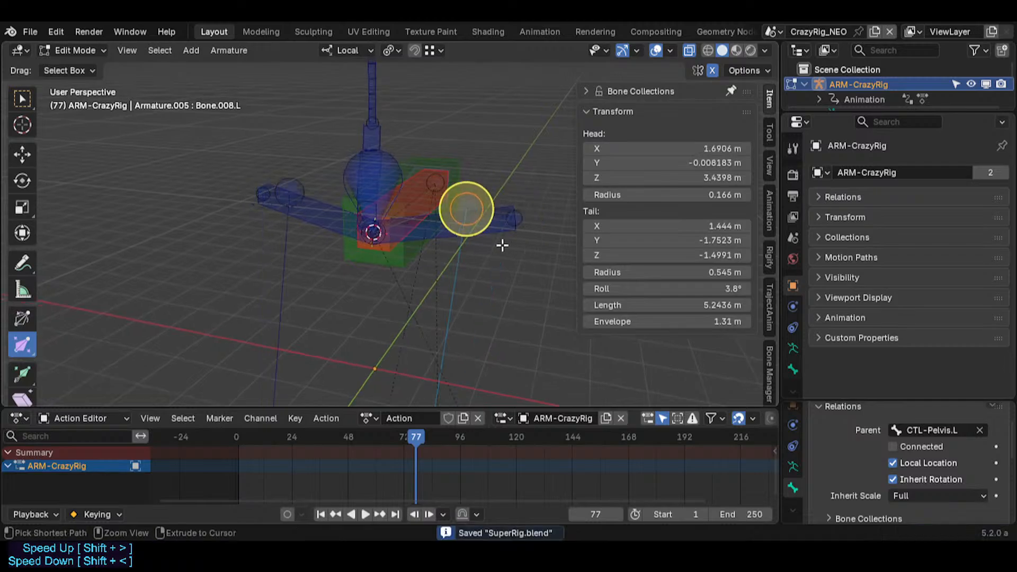
Step: Move the outer tip of CTL-Pelvis.L onto the head of Bone.008.L, with the mirrored side following
click(518, 223)
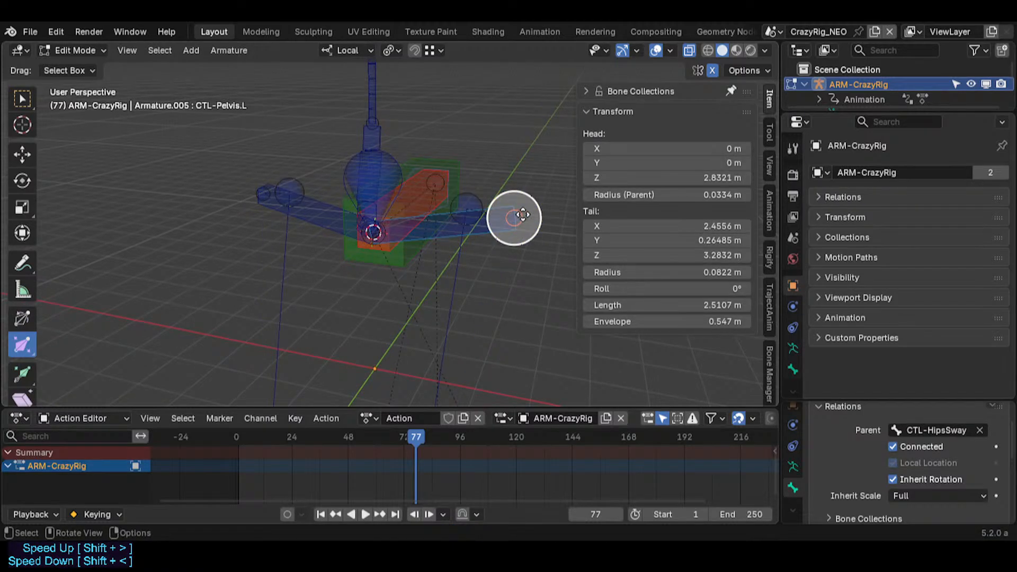
key(g)
click(466, 208)
Step: Parent Bone.008.L to CTL-Pelvis.L as a connected bone
click(443, 359)
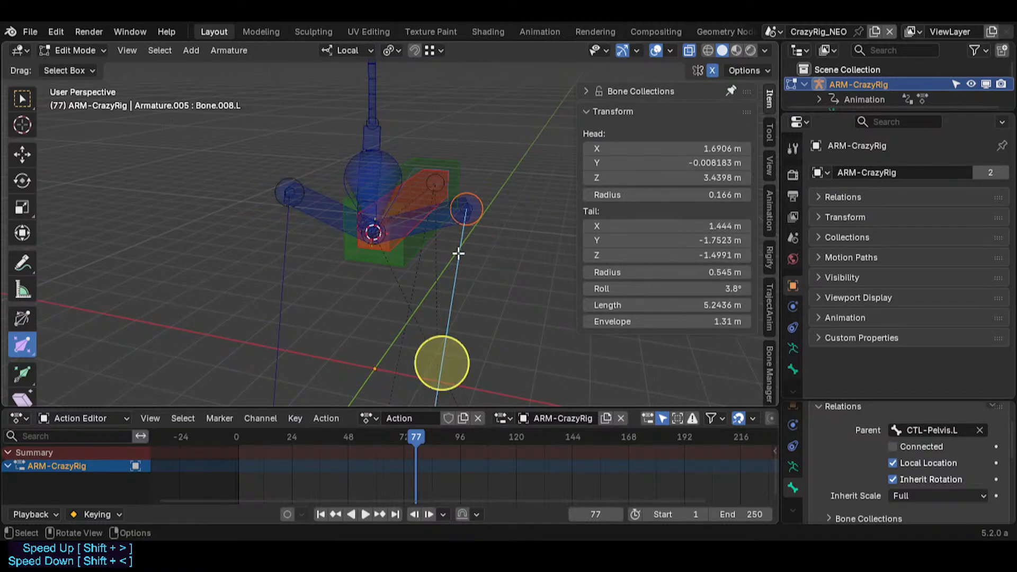
shift+click(450, 226)
key(ctrl+p)
click(447, 224)
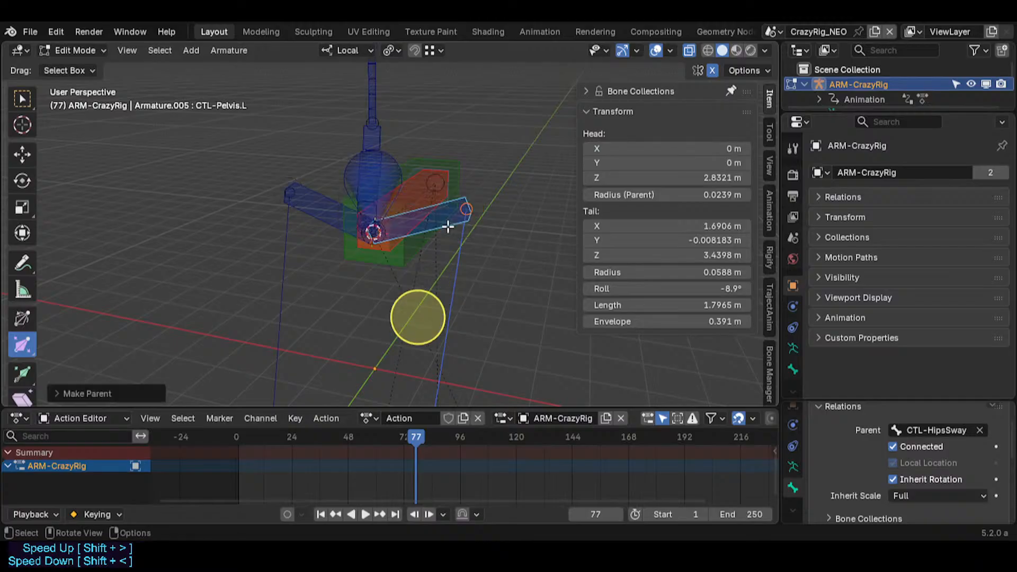
Step: Pick CTL-Hips out of the overlapping hip bones and clear its roll again
click(392, 171)
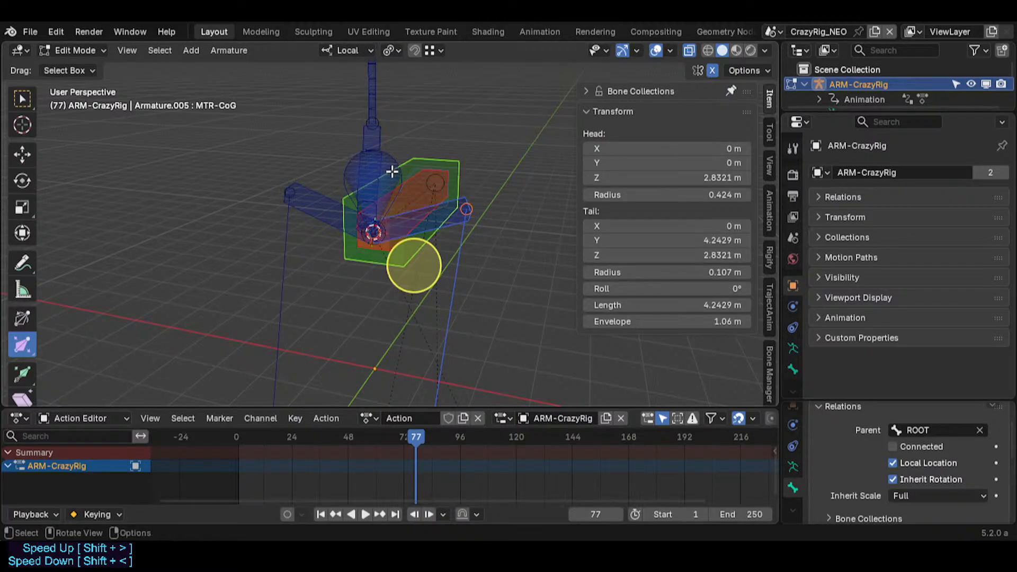
click(373, 161)
key(shift+grave)
key(w)
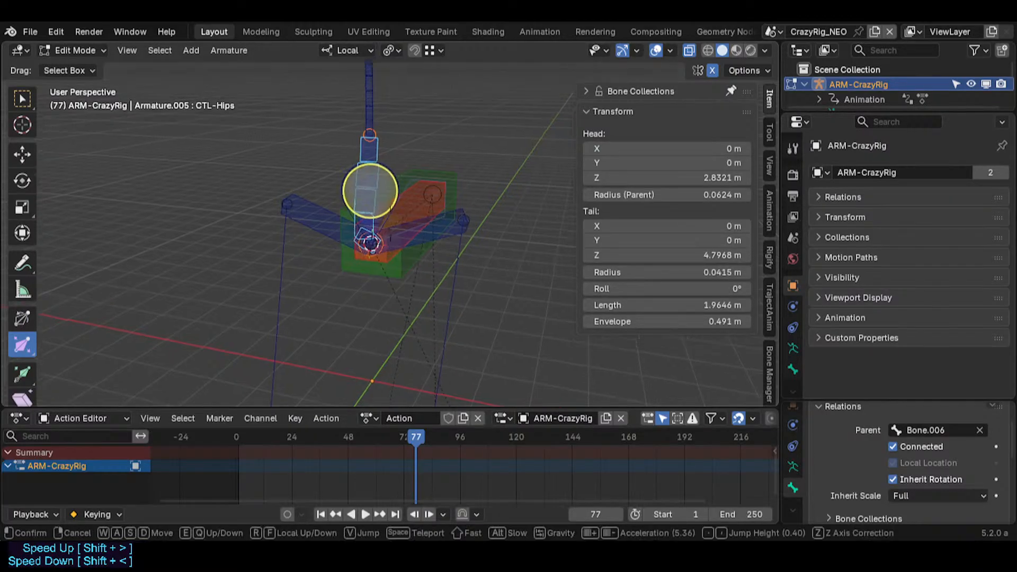
click(435, 278)
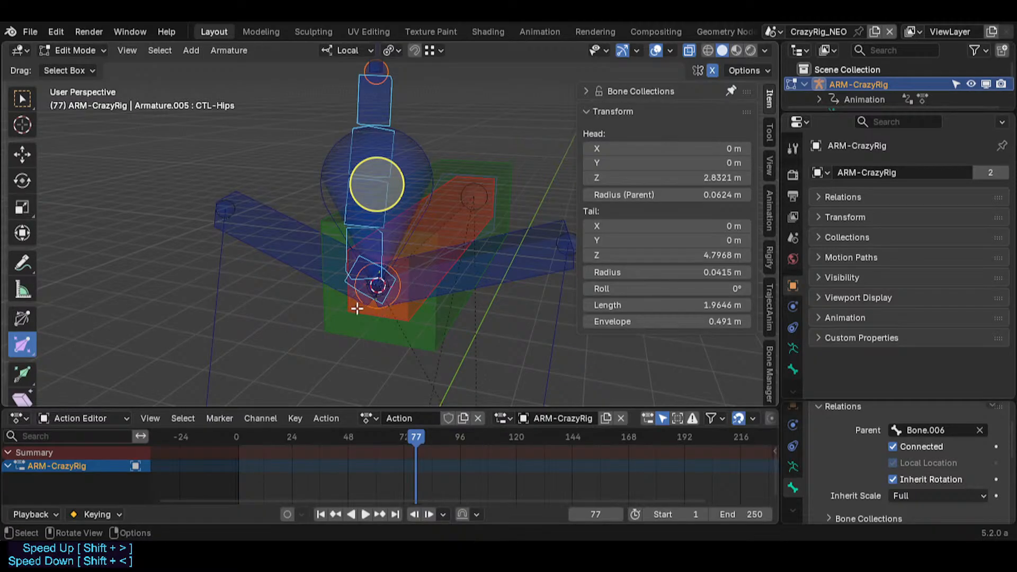
mouse_move(357, 309)
middle_down()
mouse_move(449, 238)
mouse_move(399, 236)
mouse_move(369, 302)
middle_up()
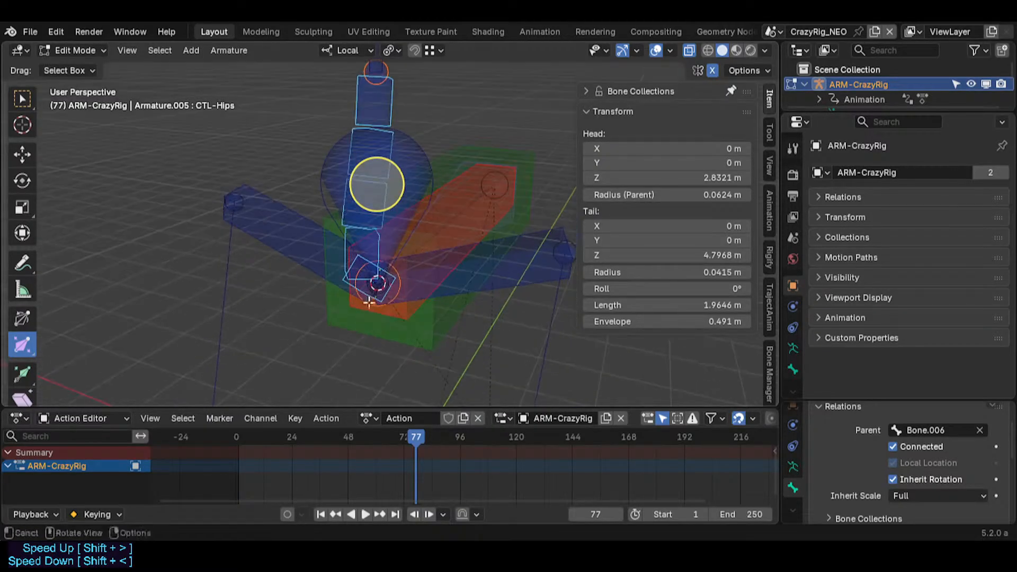
key(alt+r)
key(shift+grave)
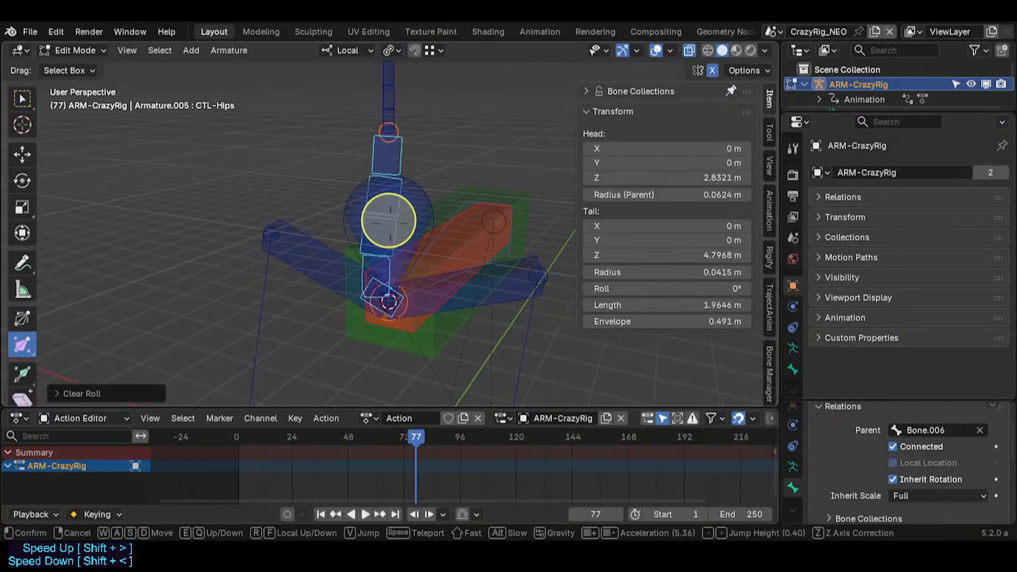
Step: Test moving CTL-Spine, cancel the move, and parent CTL-Spine to CTL-Hips
click(382, 74)
click(381, 74)
click(409, 149)
key(g)
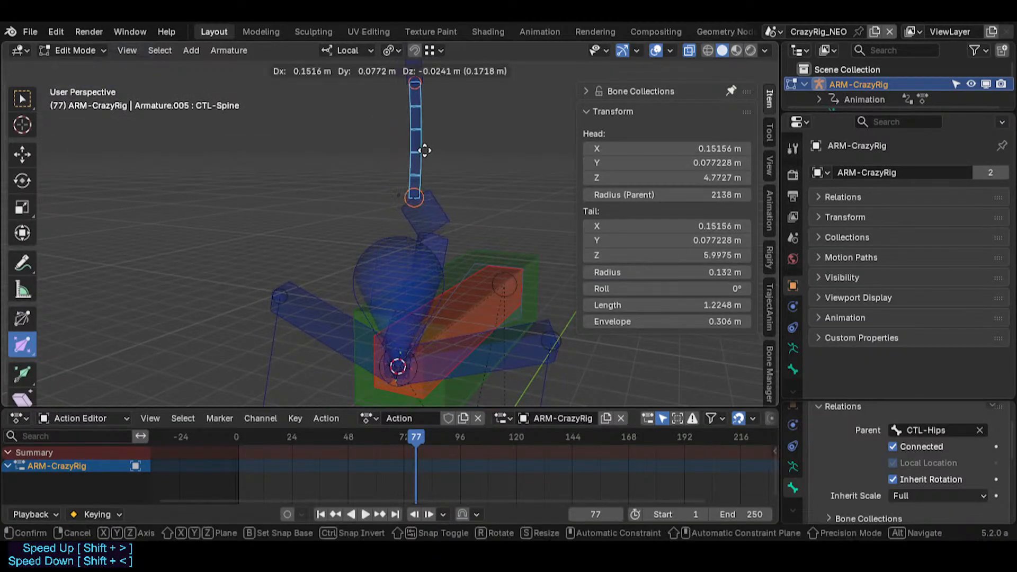
right_click(399, 139)
shift+click(402, 214)
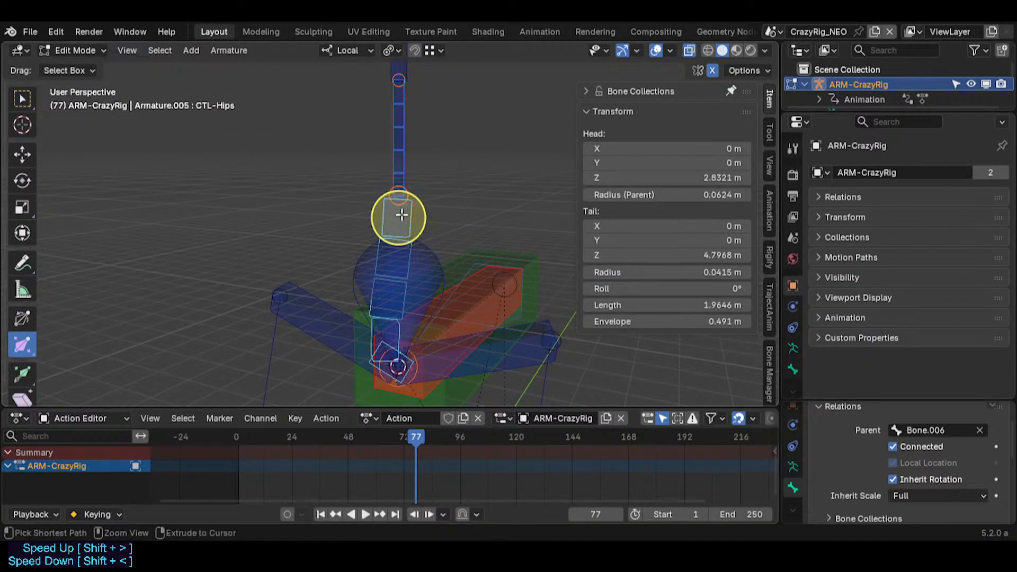
key(ctrl+p)
click(402, 215)
click(389, 298)
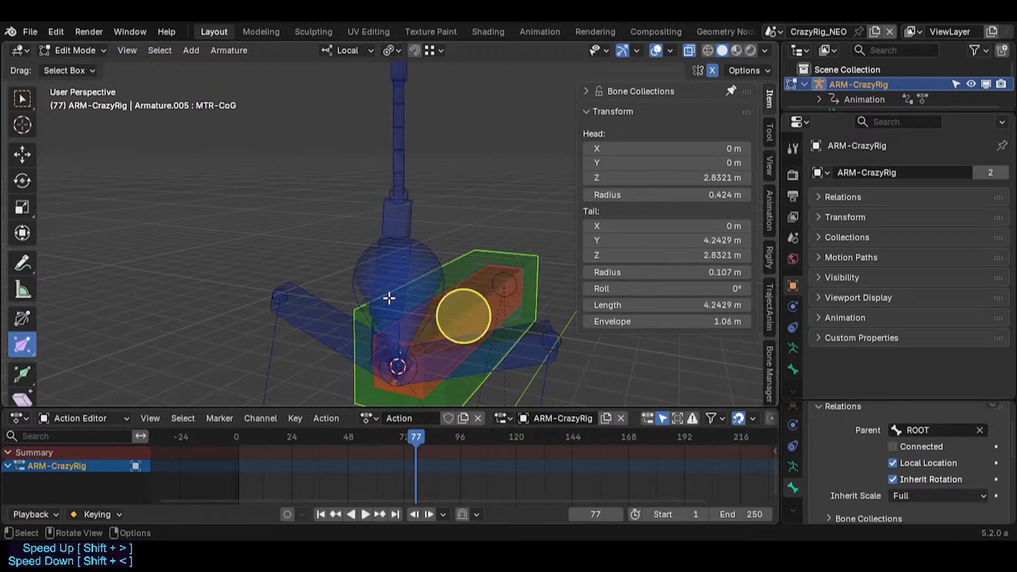
Step: Pick CTL-Hips out of the overlapping hip bones and parent it to Bone.006 as a connected bone
click(389, 298)
click(388, 297)
click(397, 284)
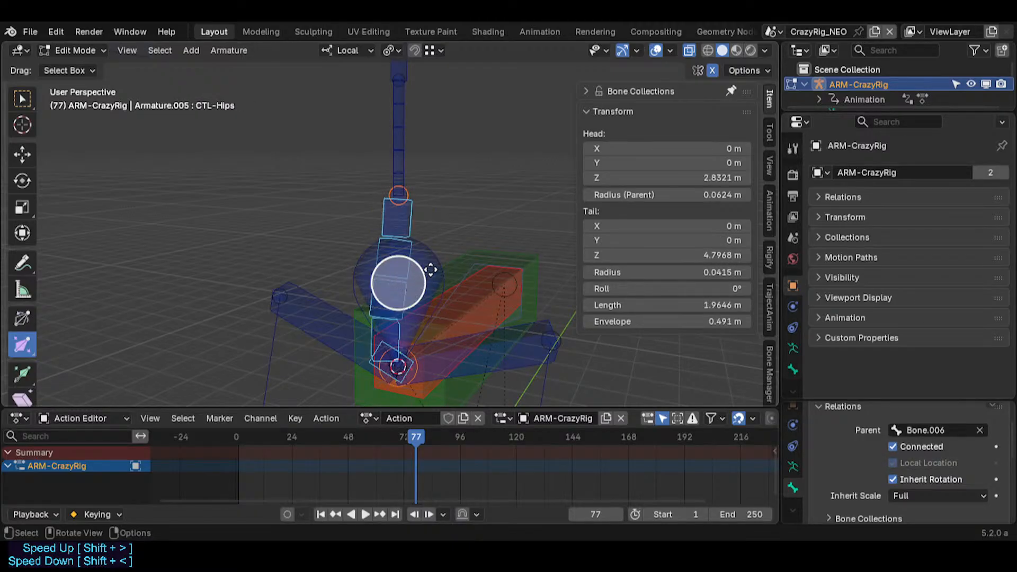
click(381, 258)
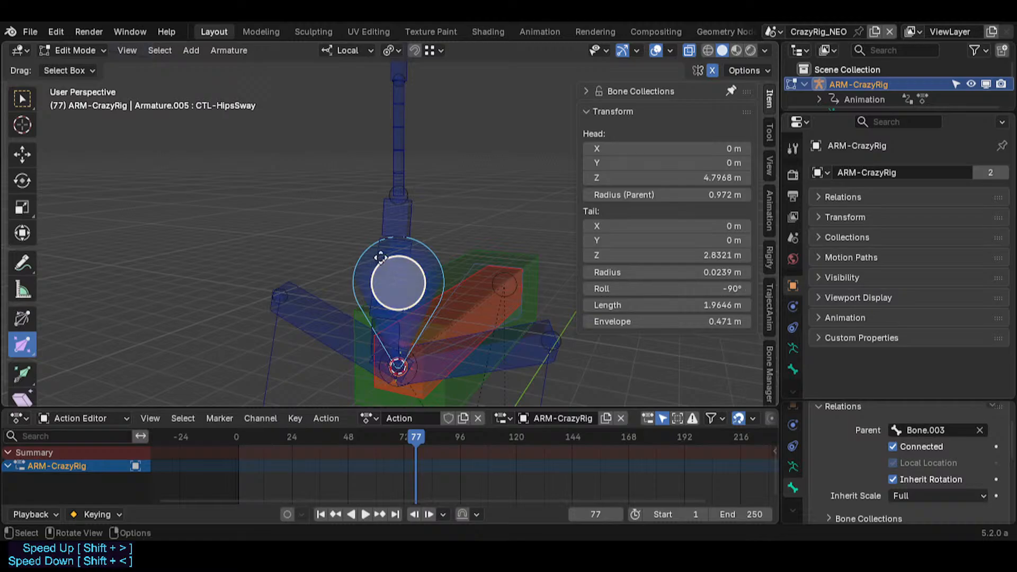
click(391, 279)
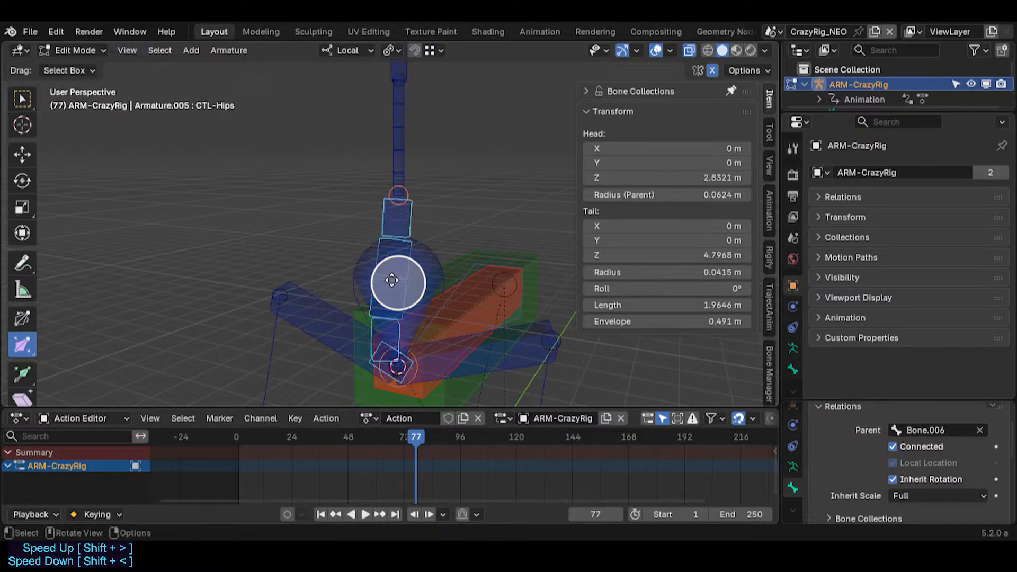
click(391, 279)
click(392, 280)
alt+click(474, 291)
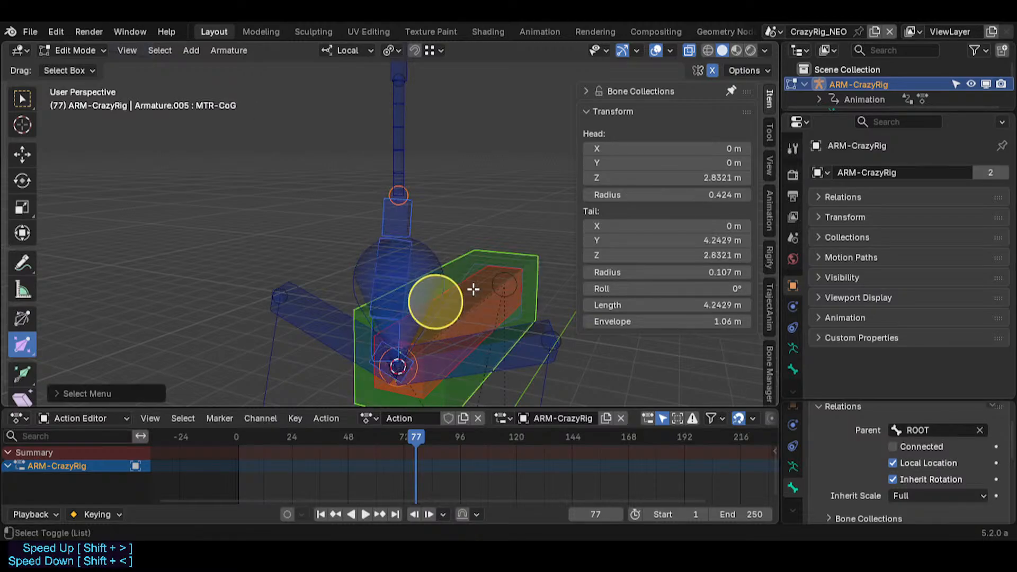
alt+click(459, 289)
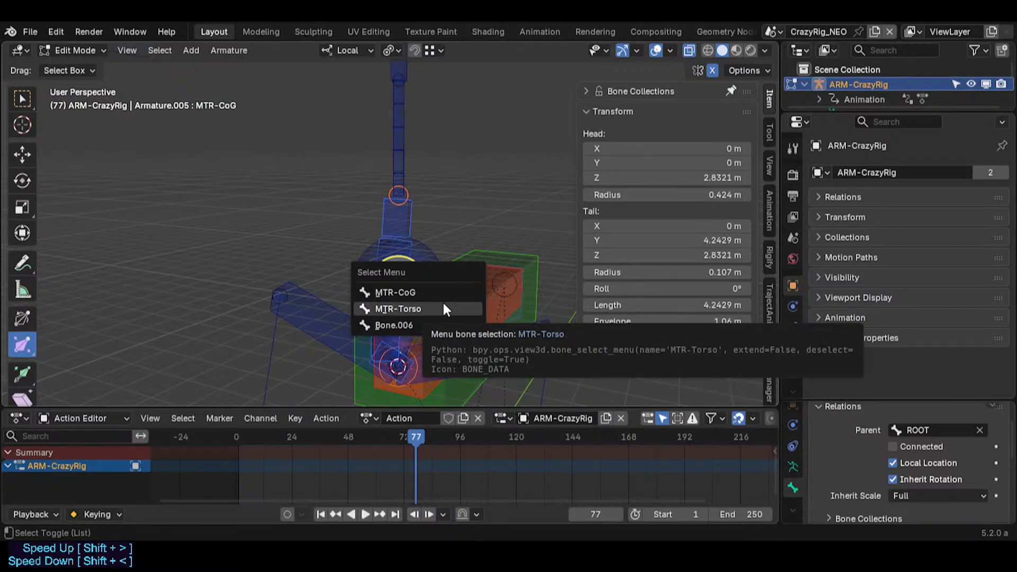
click(437, 322)
key(ctrl+p)
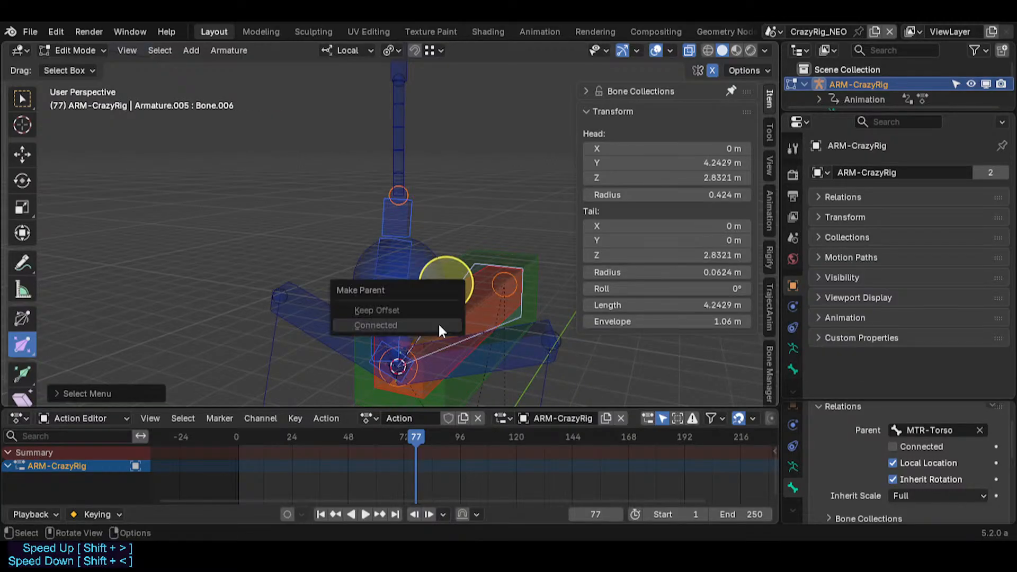
click(439, 325)
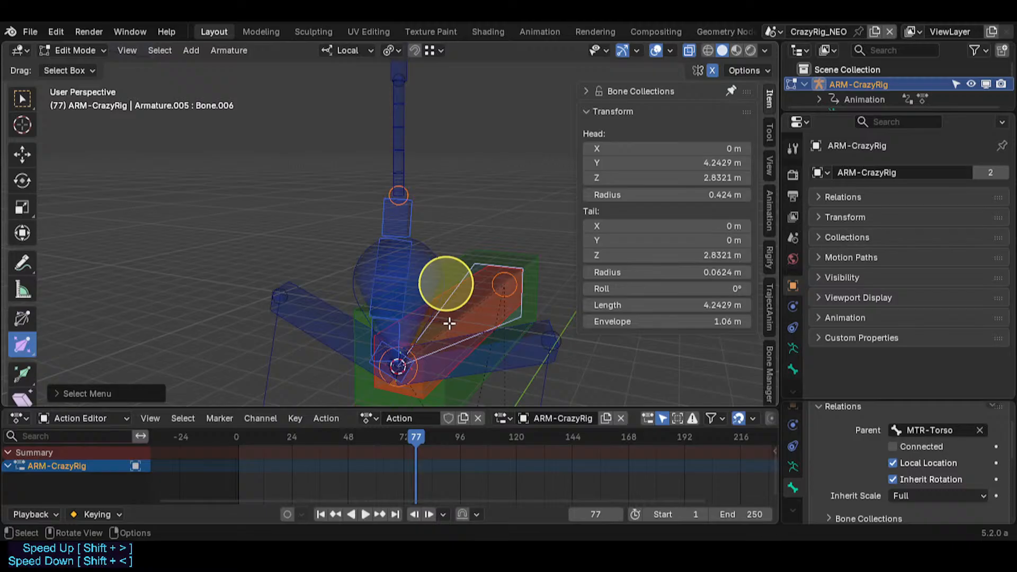
Step: Pick Bone.006 out of the overlapping torso bones and, in Pose Mode, rename it CMD-BodyConnector
click(471, 322)
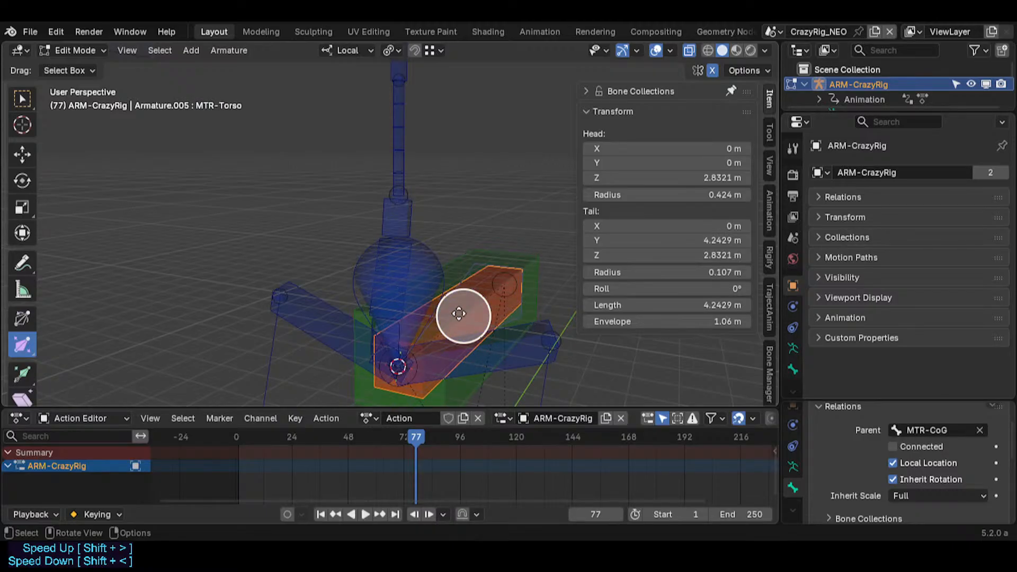
click(458, 314)
click(458, 314)
click(458, 313)
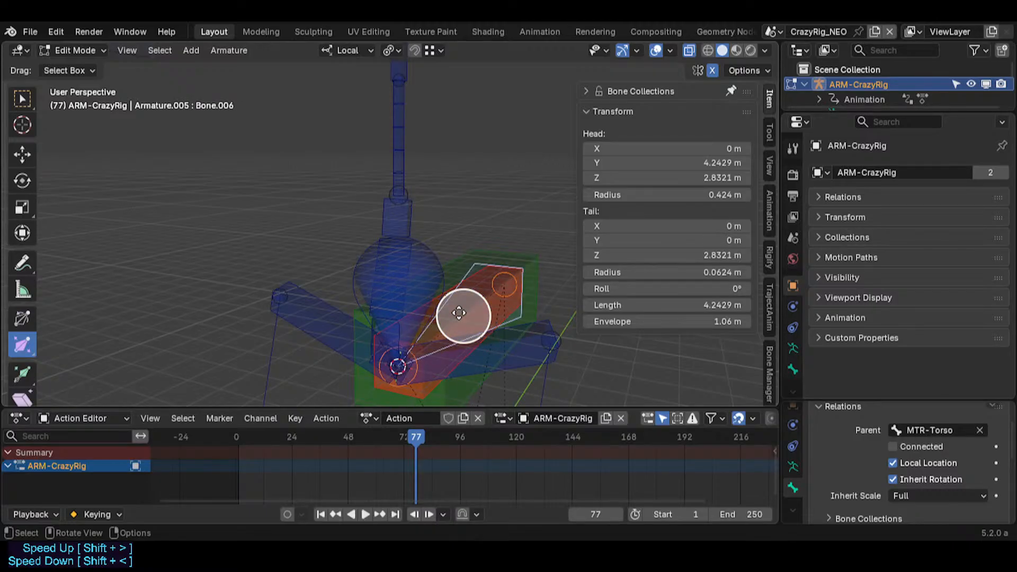
key(ctrl+Tab)
key(F2)
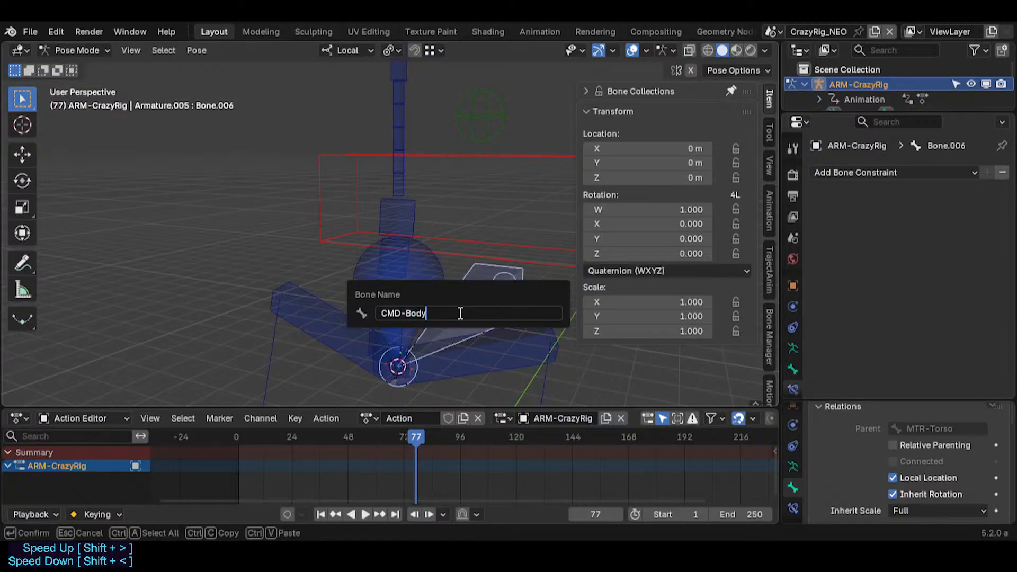
key(Return)
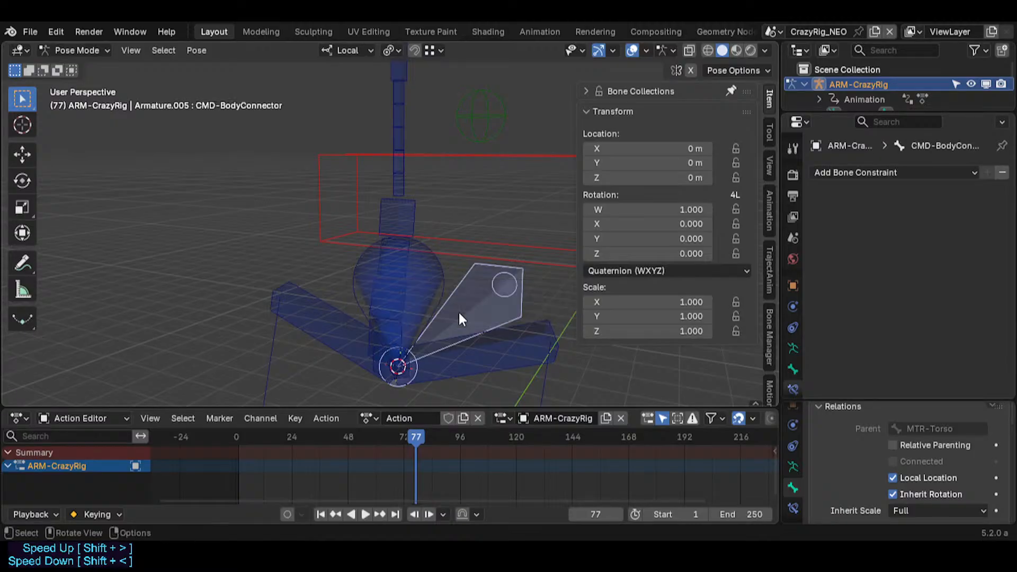
Step: Hide the sidebar, select CMD-BodyConnector and test moving it, cancelling the move
key(n)
click(519, 256)
key(shift+grave)
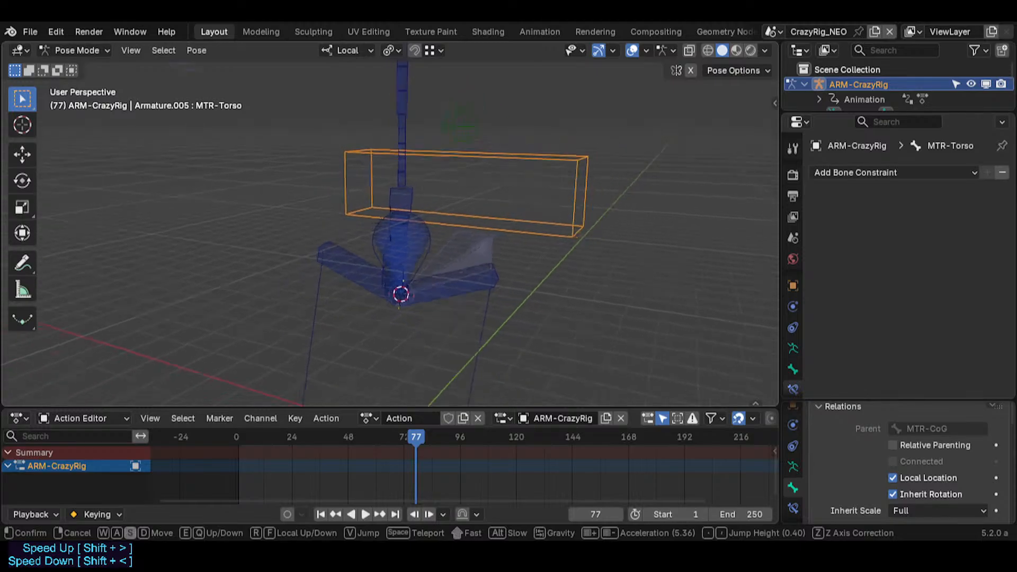
click(519, 273)
click(469, 233)
key(g)
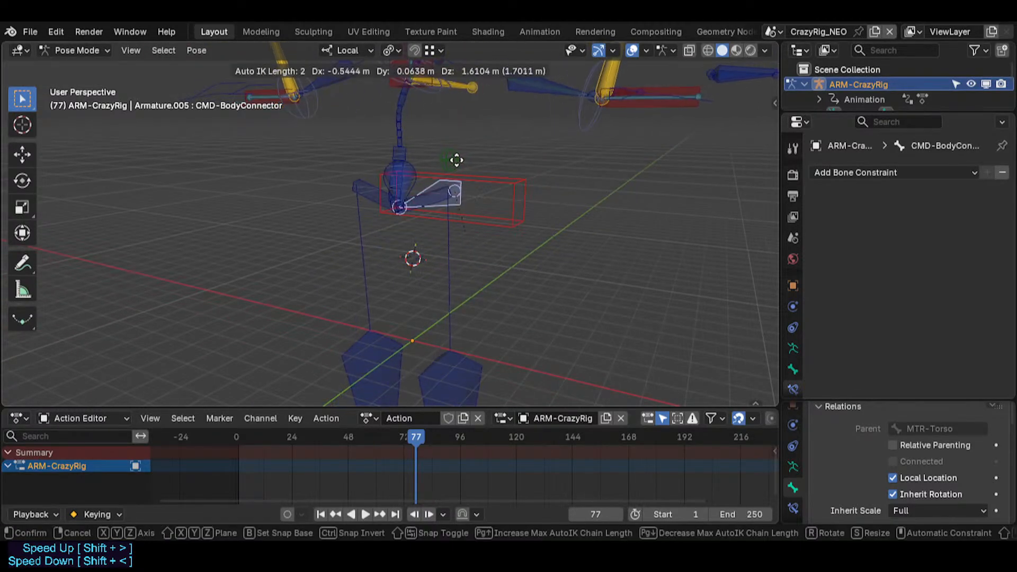
key(Escape)
Step: Move CTL-Chest with an Auto IK length of 3, and try rotating CTL-Hips before cancelling the rotation
click(416, 129)
key(g)
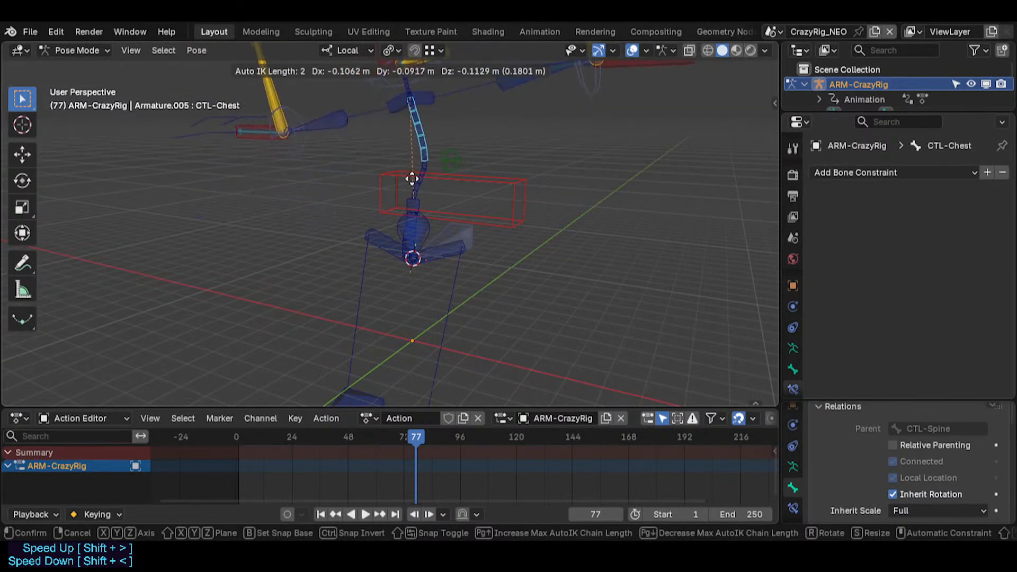
key(Page_Up)
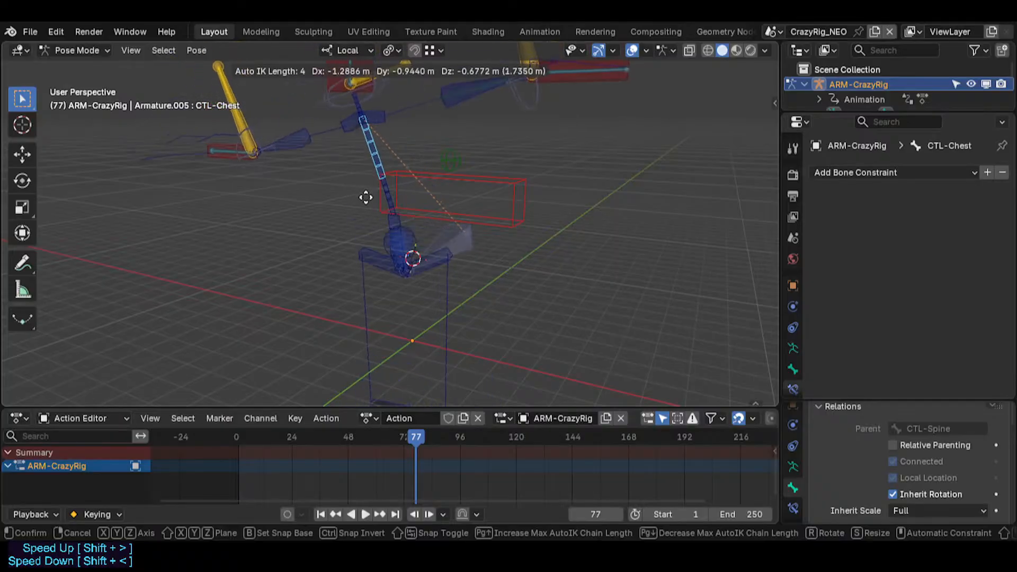
key(Page_Down)
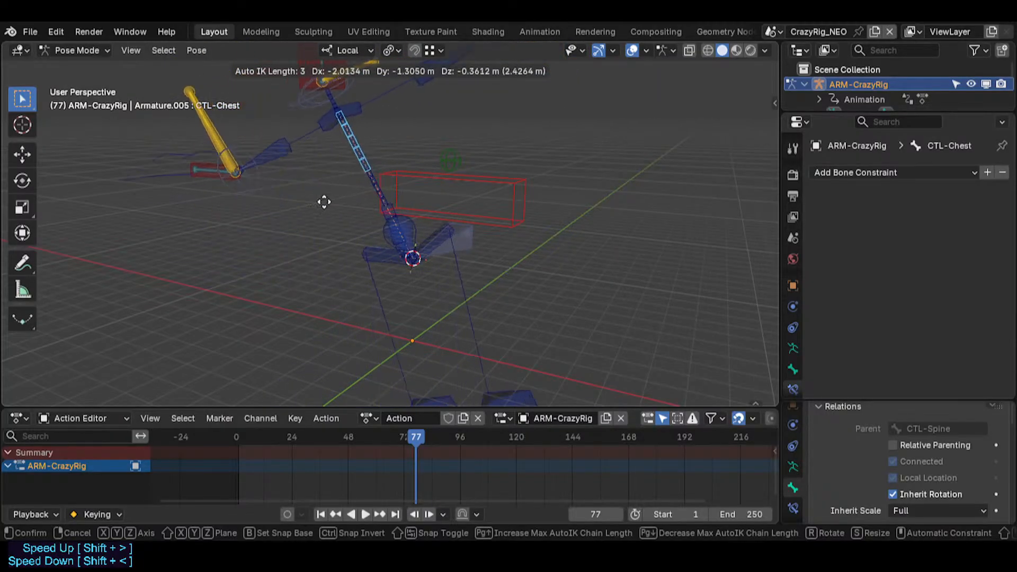
click(430, 223)
click(430, 223)
key(r)
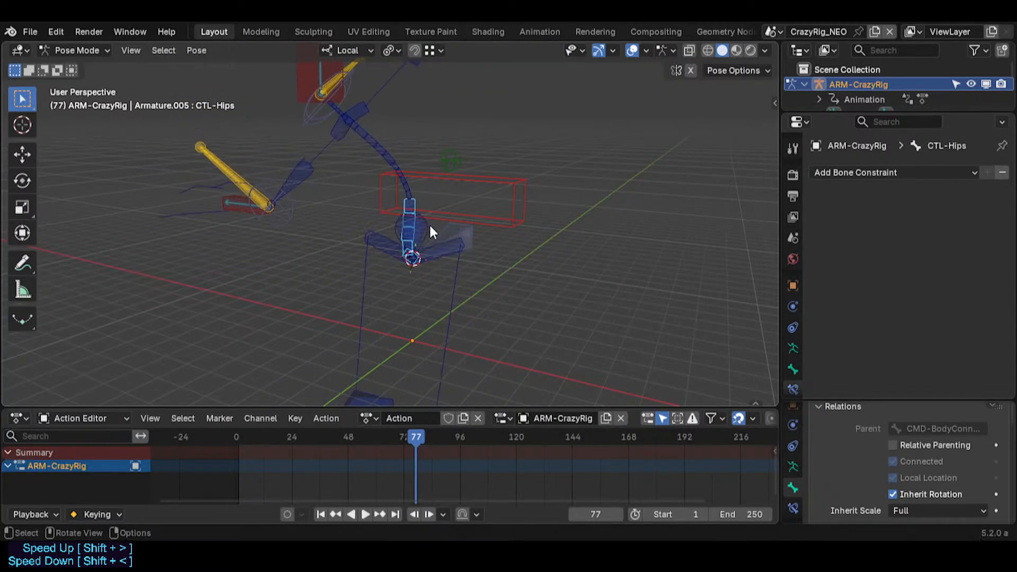
right_click(431, 229)
Step: Pull CTL-Chest around repeatedly to test how the Auto IK chain bends the spine, cancelling the last move
click(381, 137)
key(g)
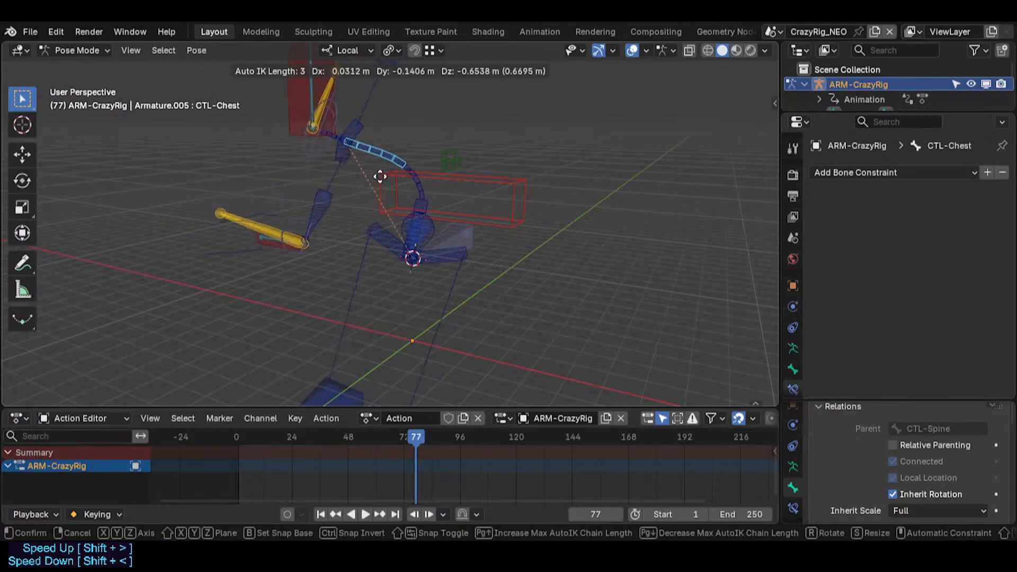
click(408, 218)
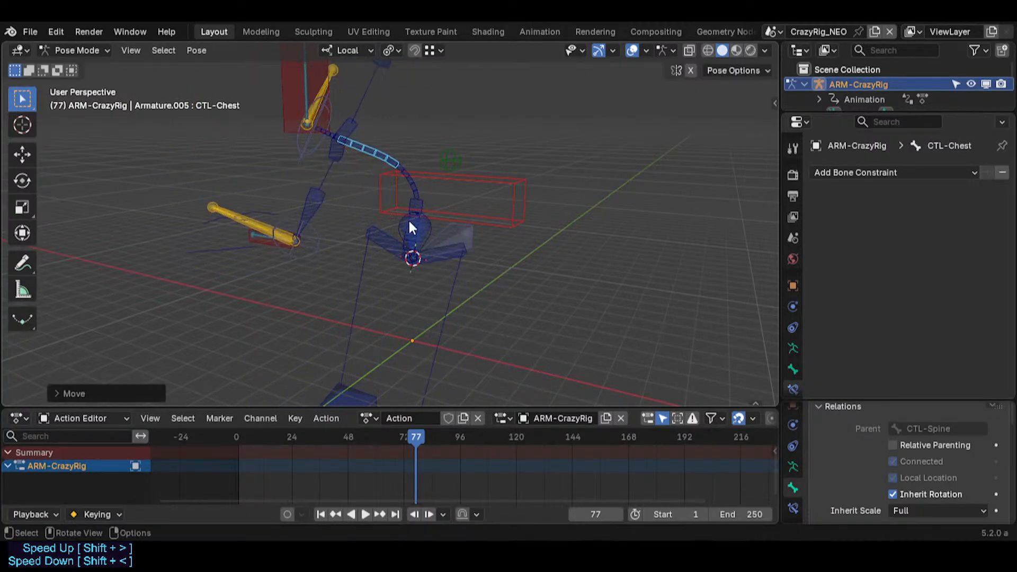
key(g)
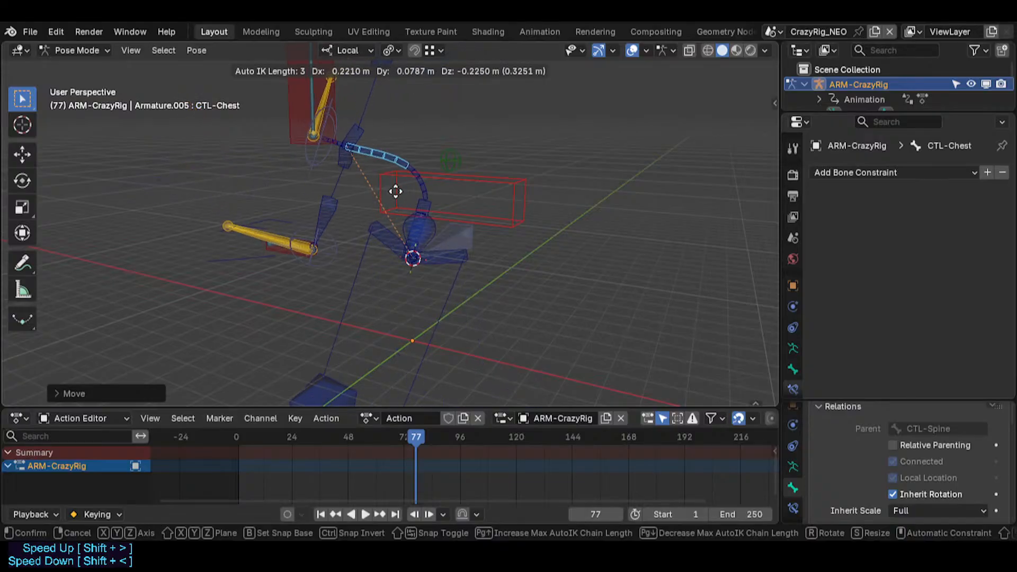
click(390, 183)
middle_drag(392, 196, 400, 221)
key(g)
right_click(422, 180)
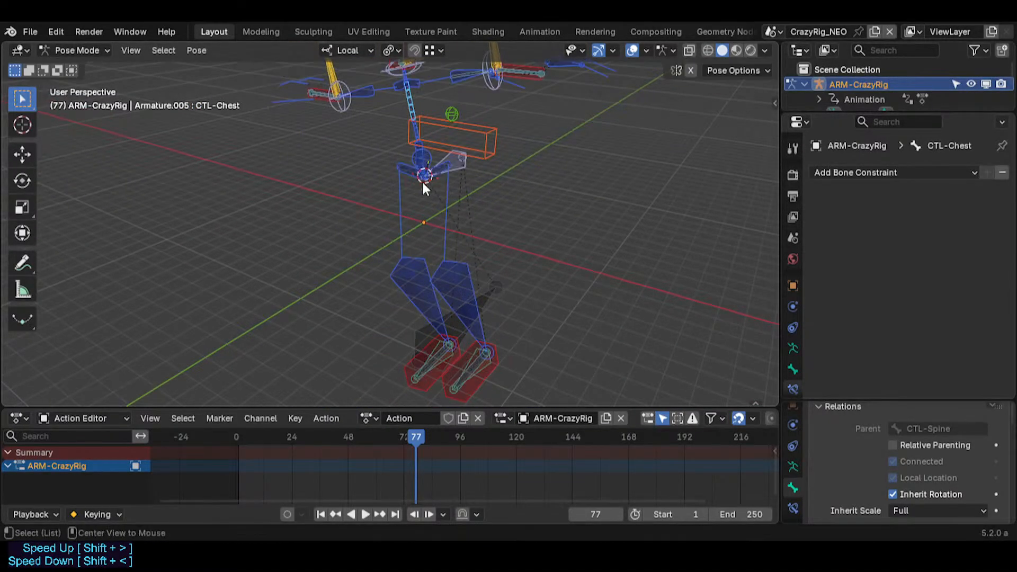
Step: Return to Edit Mode and delete the foot bones TWK-Foot.L and BUF-Foot.L together with their mirrored counterparts
click(436, 362)
key(Tab)
click(428, 364)
click(430, 364)
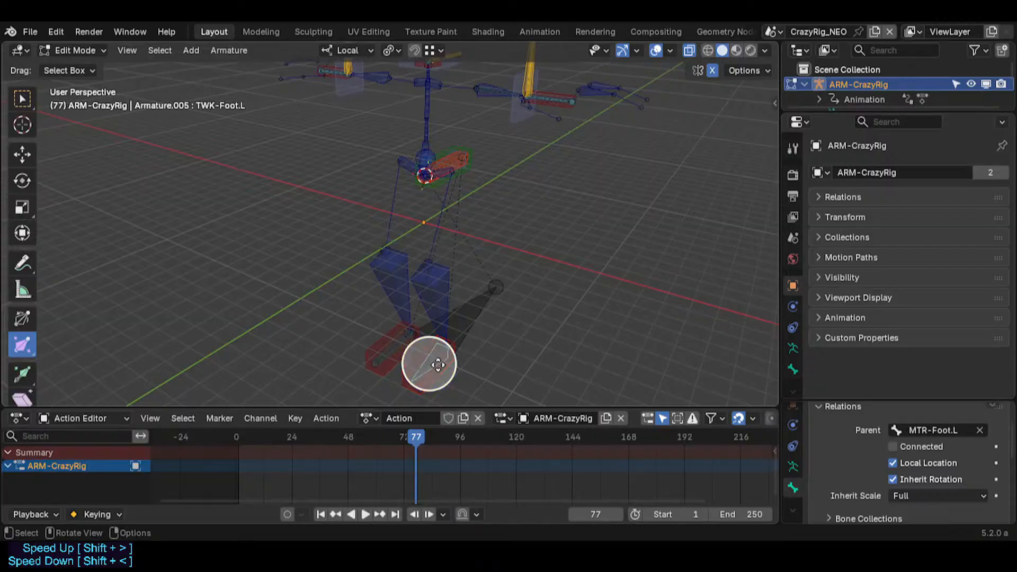
click(437, 364)
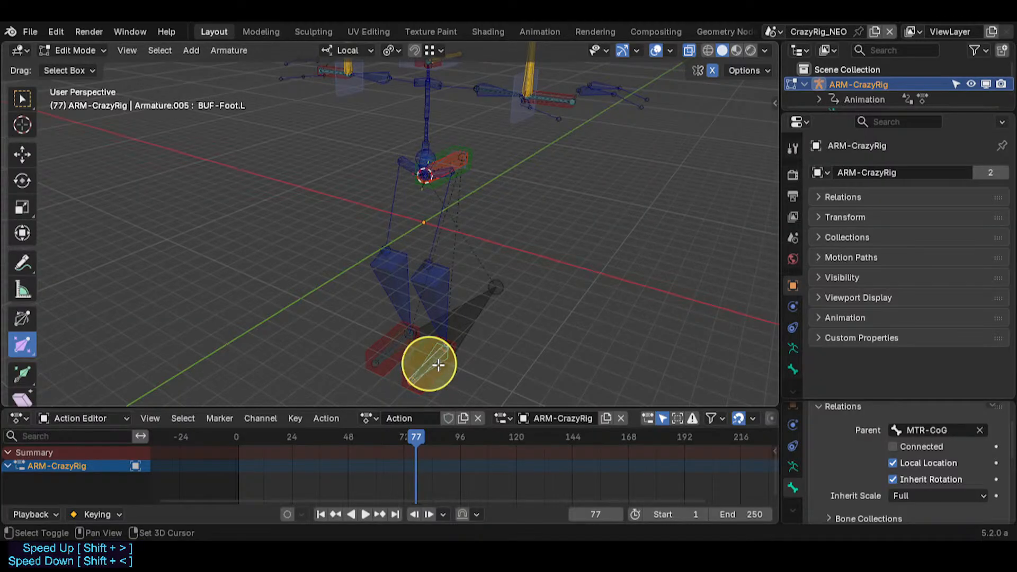
key(x)
click(436, 363)
Step: Hide the ROOT bone and save the file
click(448, 321)
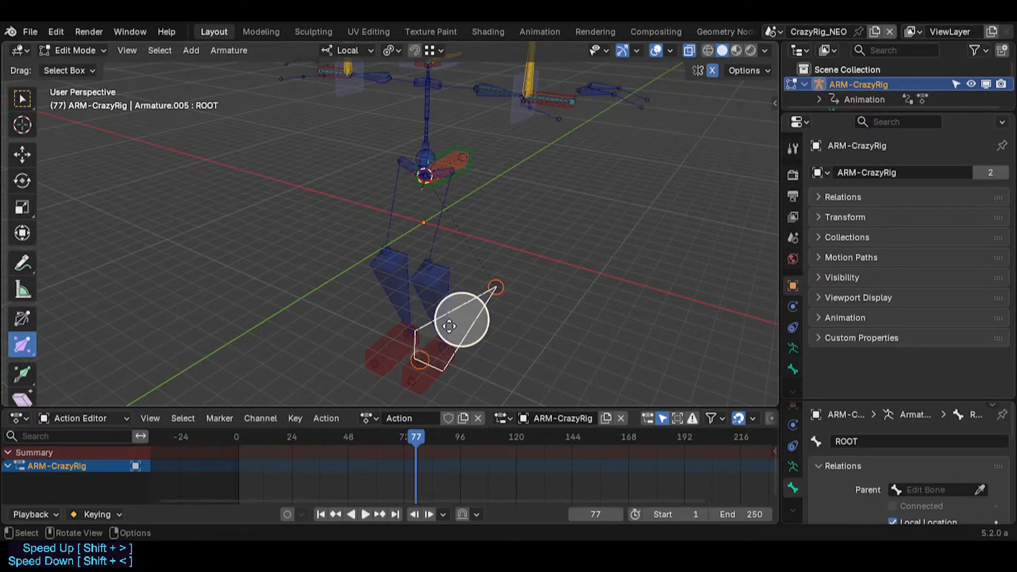
middle_drag(447, 320, 454, 317)
key(h)
key(ctrl+s)
Step: Duplicate PIN-Hand.L with the slim cyan and tall yellow bones of the left hand, and place the copies below the originals
key(shift+grave)
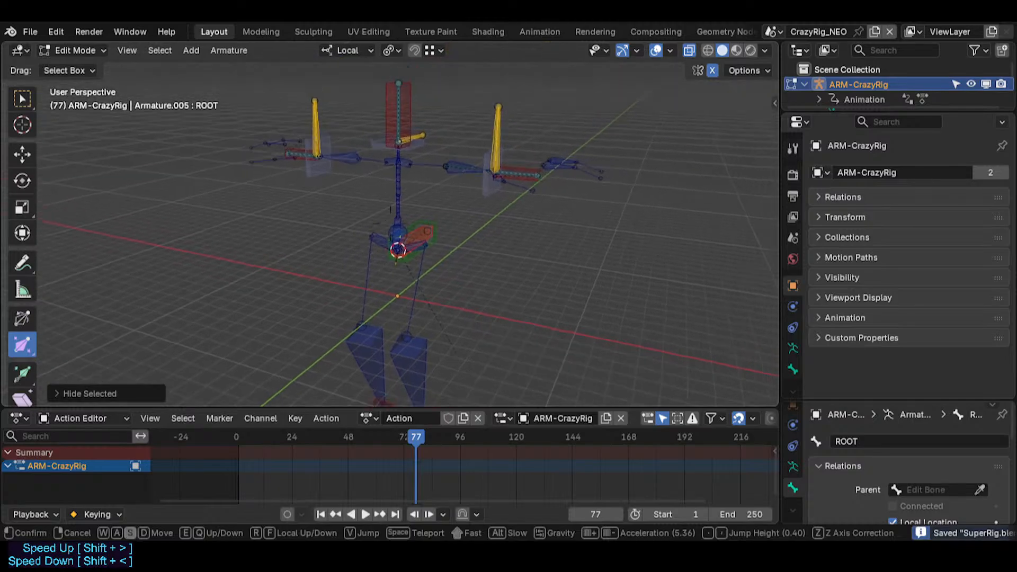
key(s)
click(433, 292)
click(398, 237)
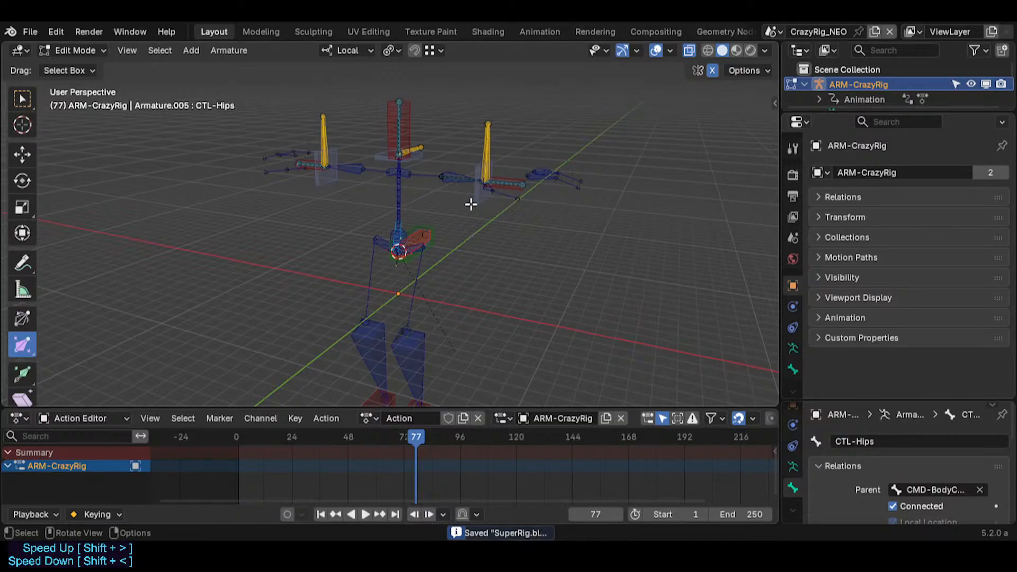
click(483, 183)
mouse_move(507, 173)
middle_down()
mouse_move(398, 170)
mouse_move(500, 173)
middle_up()
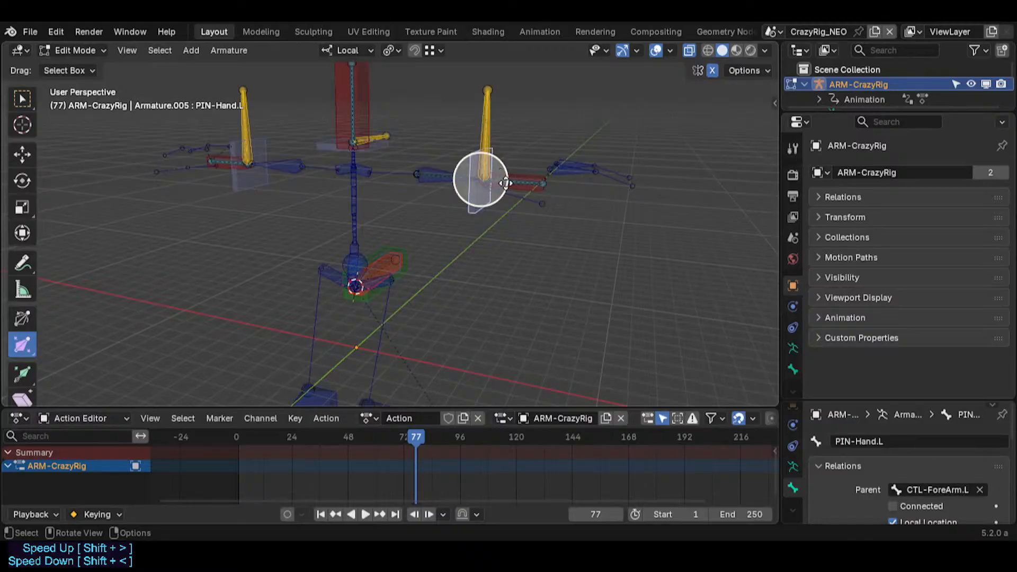
click(510, 183)
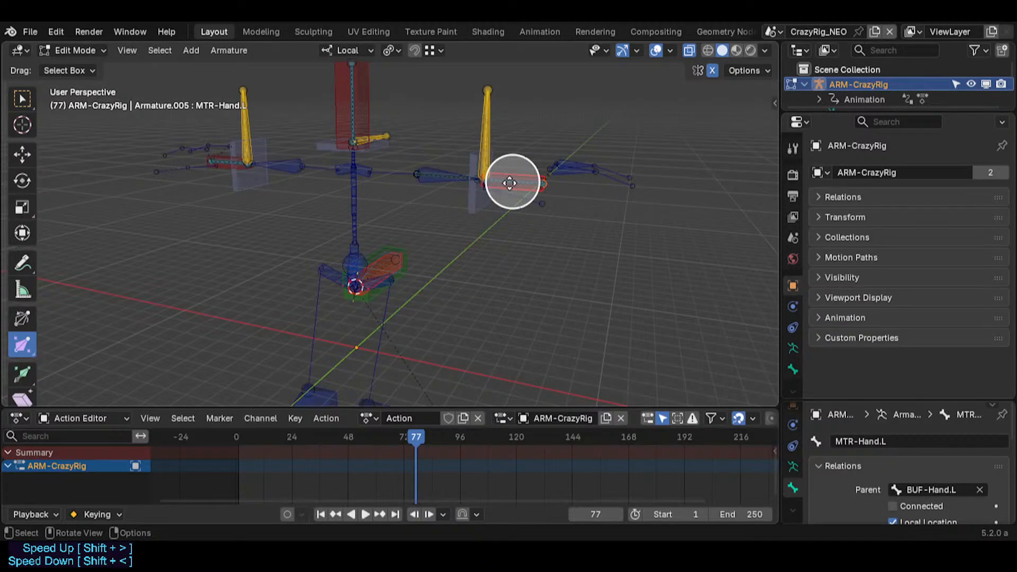
shift+click(509, 183)
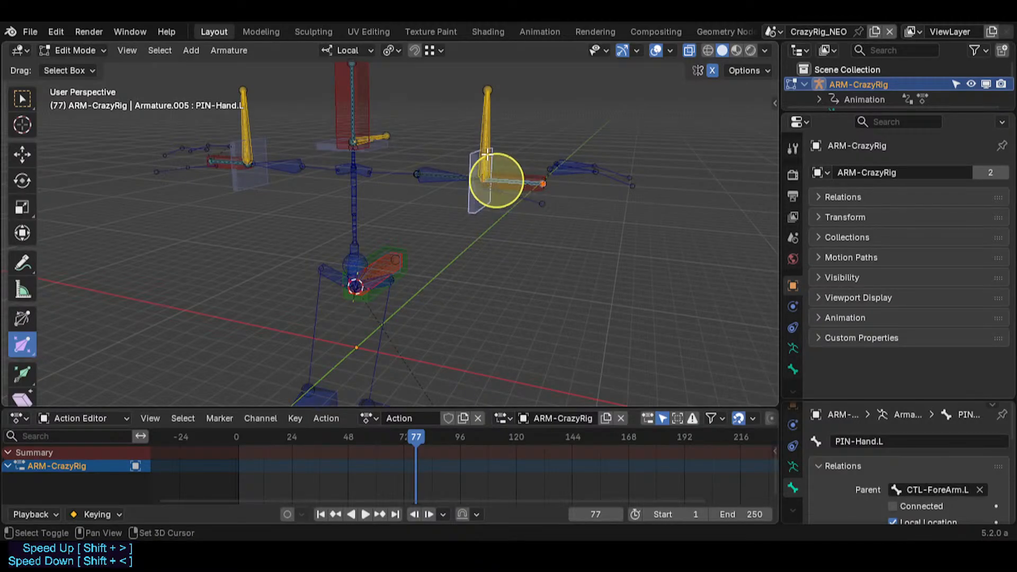
shift+click(492, 166)
key(shift+d)
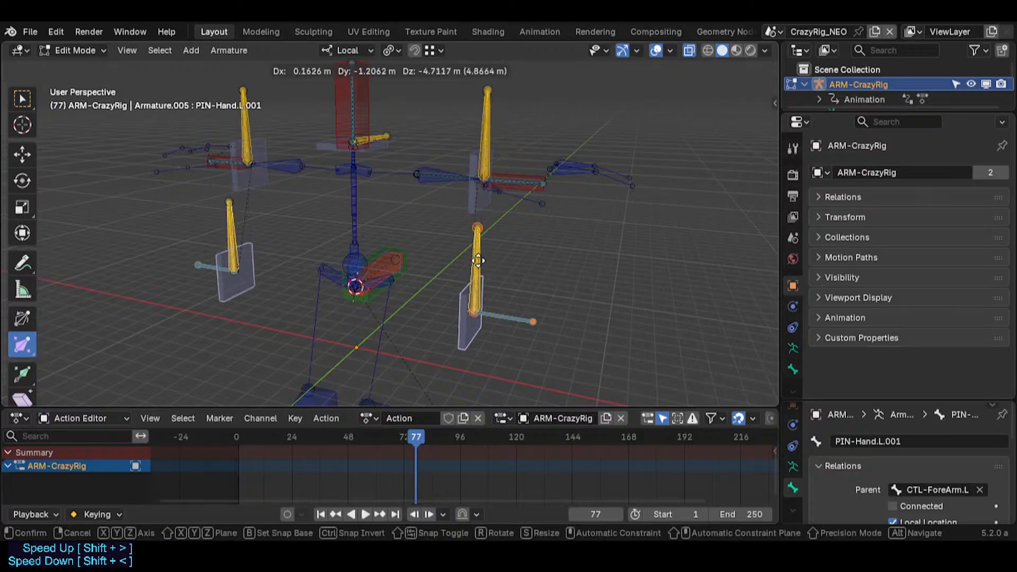
click(448, 301)
Step: Lower the duplicated hand bones along local Z until they sit beside the lower legs
key(shift+grave)
key(s)
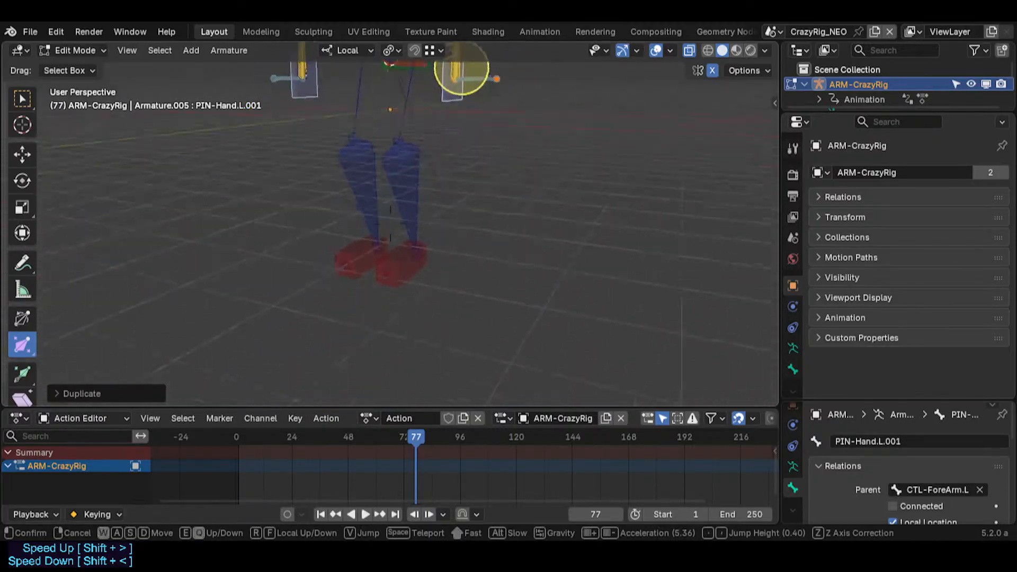
key(w)
click(458, 267)
key(g)
key(z)
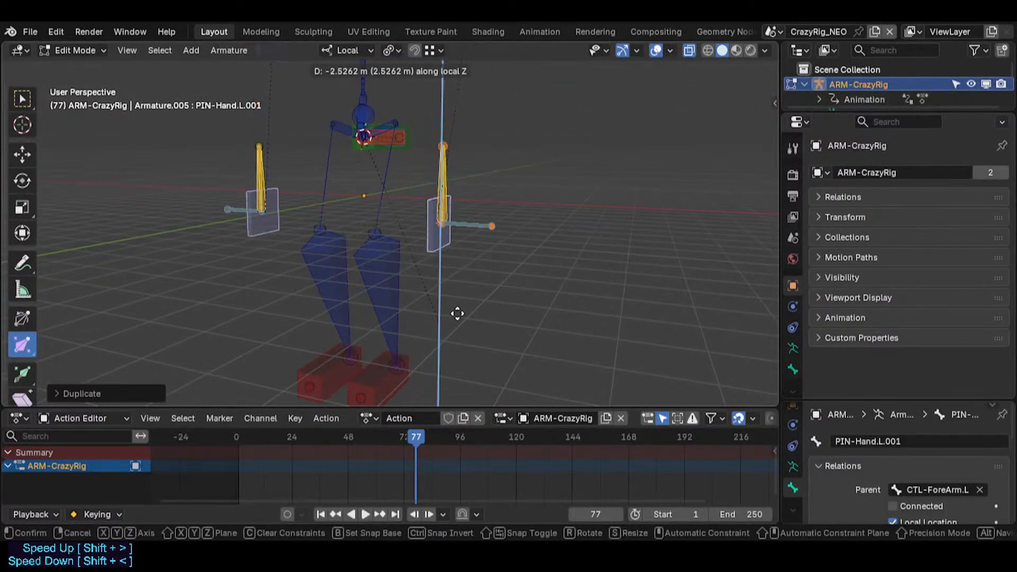
click(452, 326)
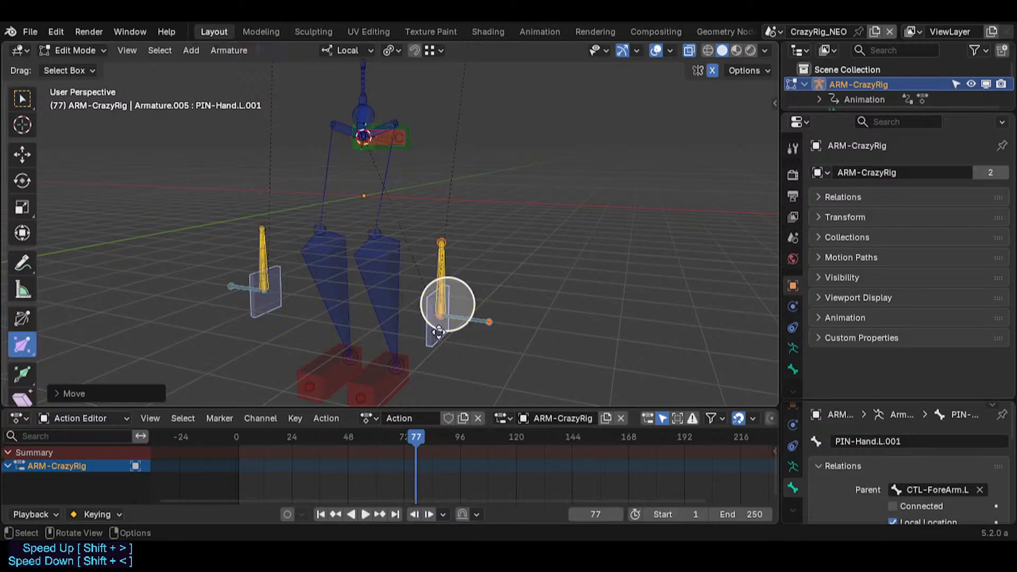
Step: Parent the duplicated hand bones to the lower-leg bone Bone.009.L as connected bones
click(391, 307)
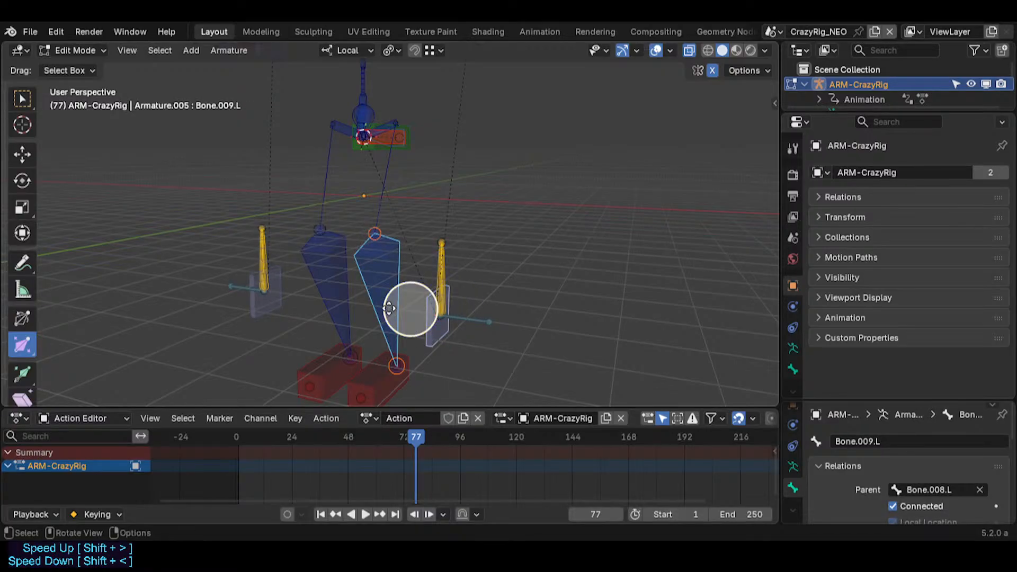
key(ctrl+p)
click(389, 306)
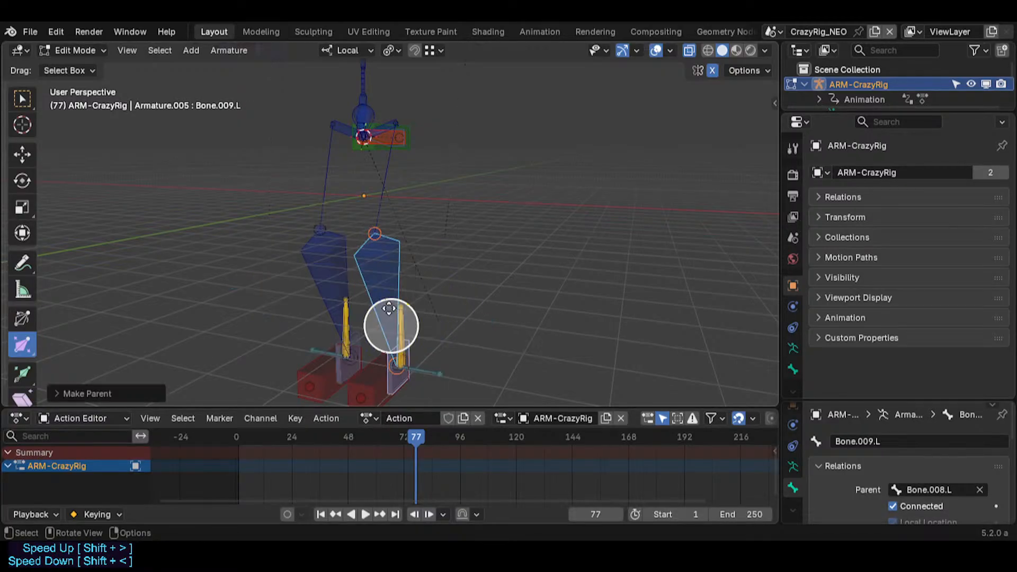
Step: Align the duplicated PIN-Hand bone at the left ankle to the lower-leg bone Bone.009.L
click(411, 380)
click(411, 380)
shift+click(368, 288)
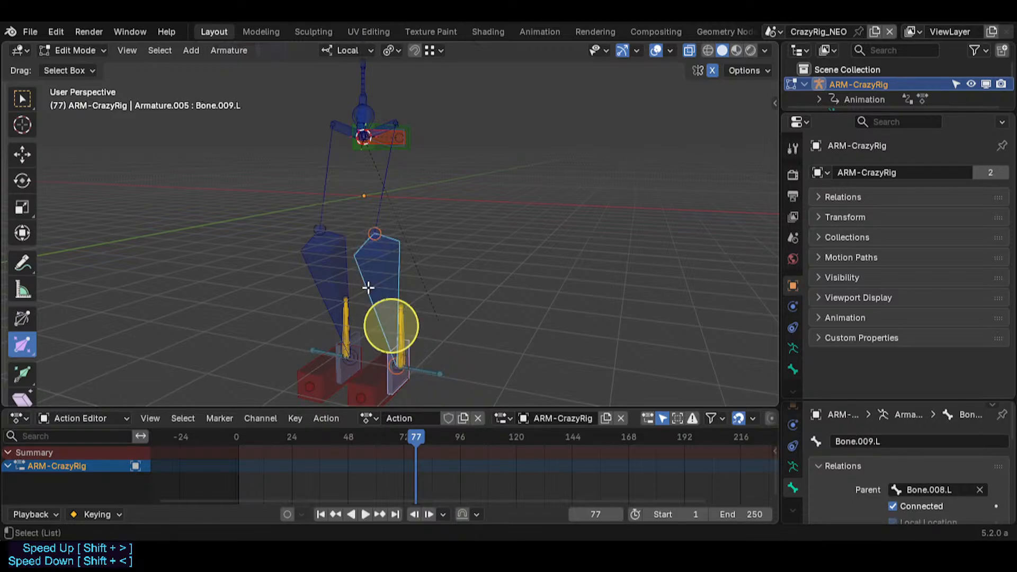
key(ctrl+alt+a)
key(shift+grave)
key(w)
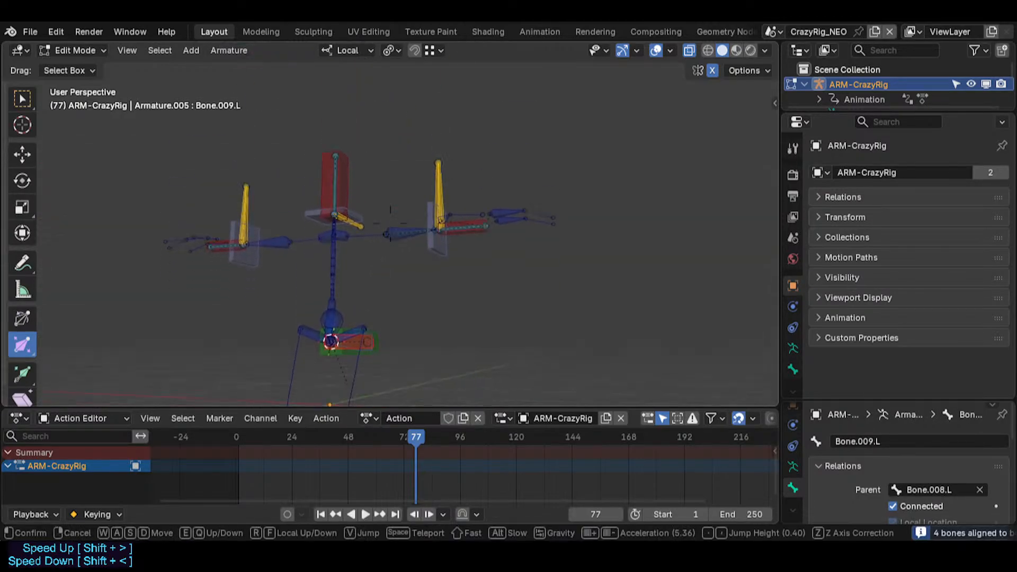
key(d)
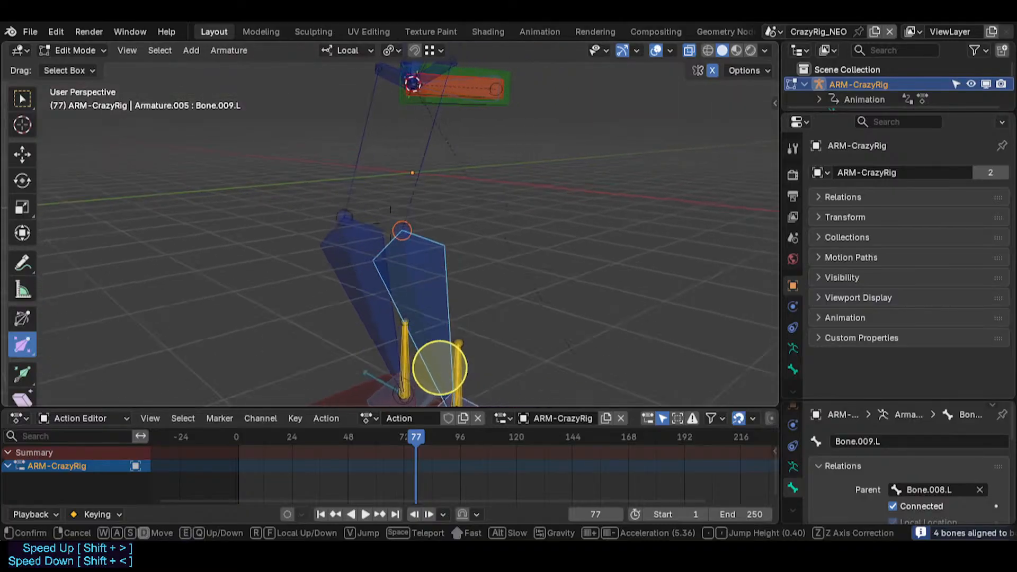
key(d)
key(w)
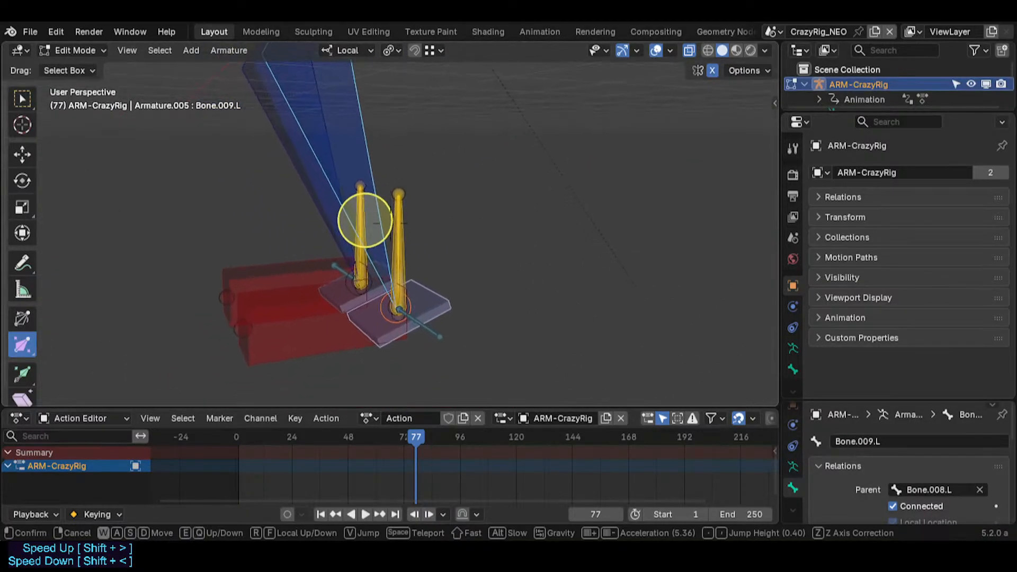
click(465, 362)
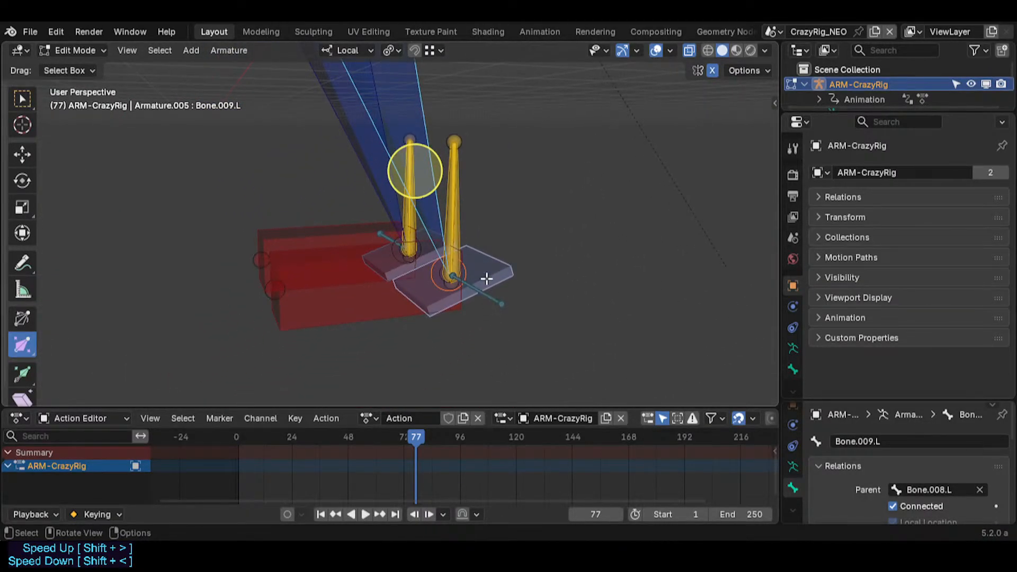
Step: Move the tip of the yellow HNG-Wrist copies at the left ankle backward along local Y, away from the red foot bone
middle_drag(486, 279, 461, 209)
click(456, 204)
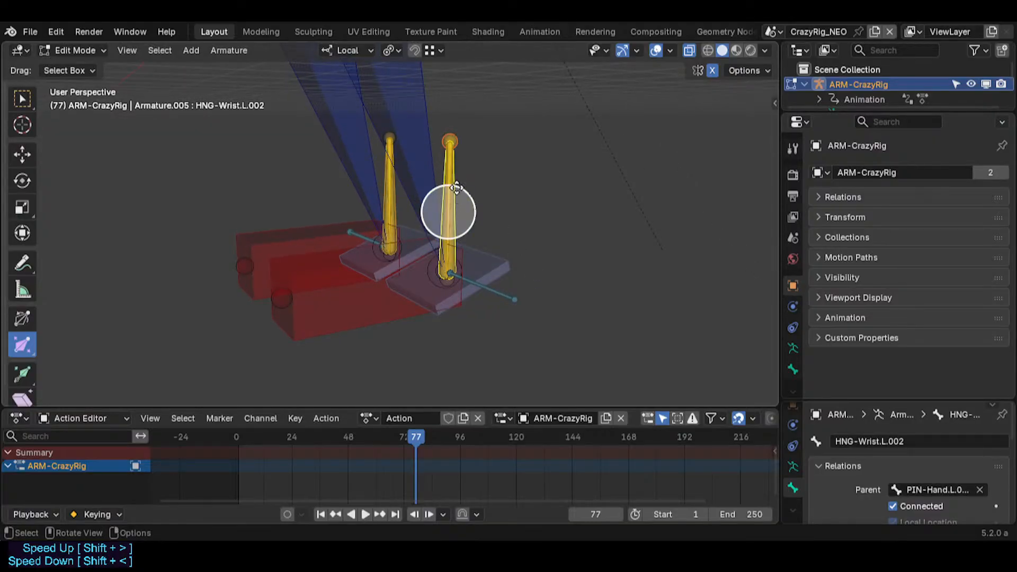
click(454, 180)
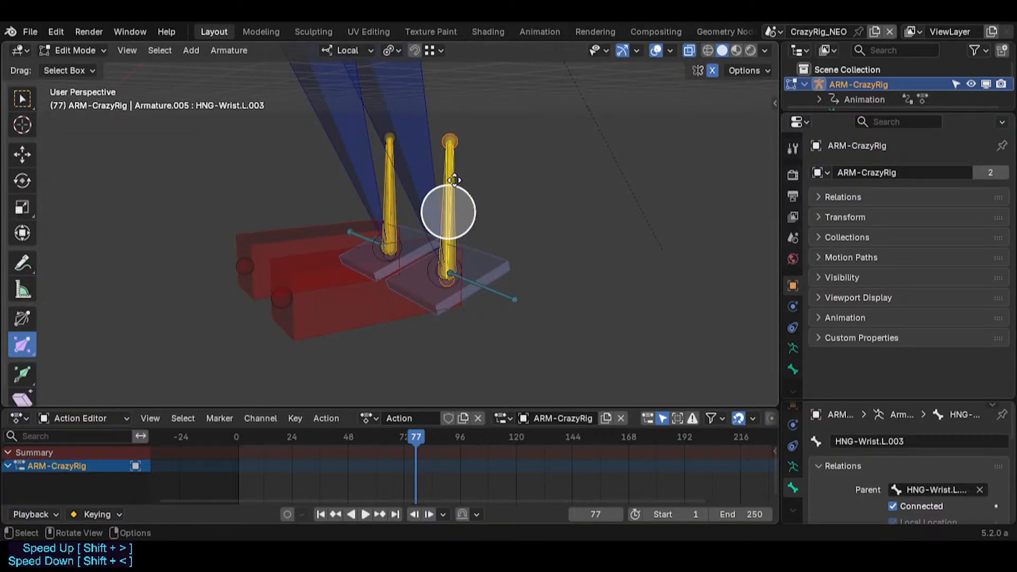
click(454, 180)
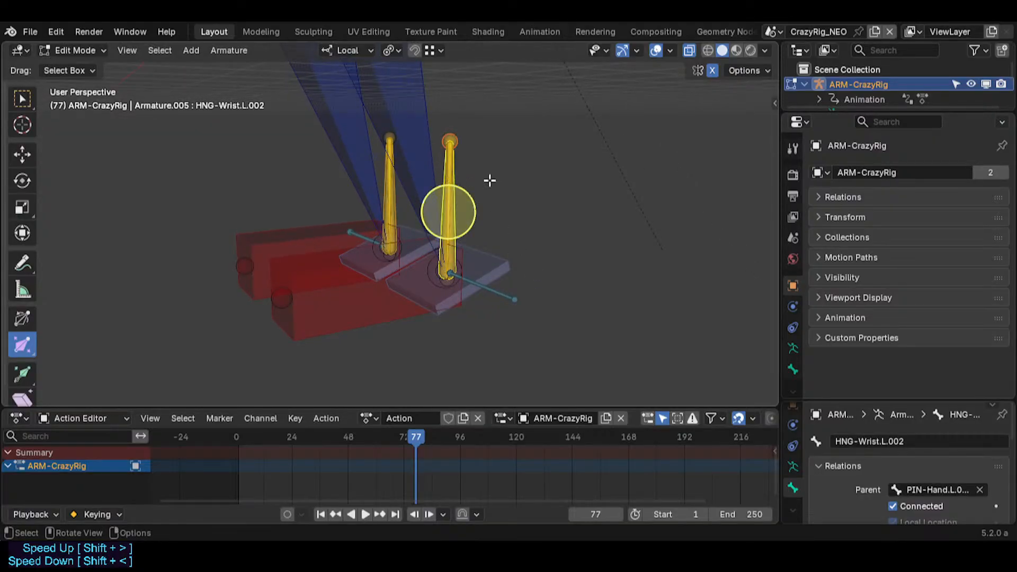
click(453, 138)
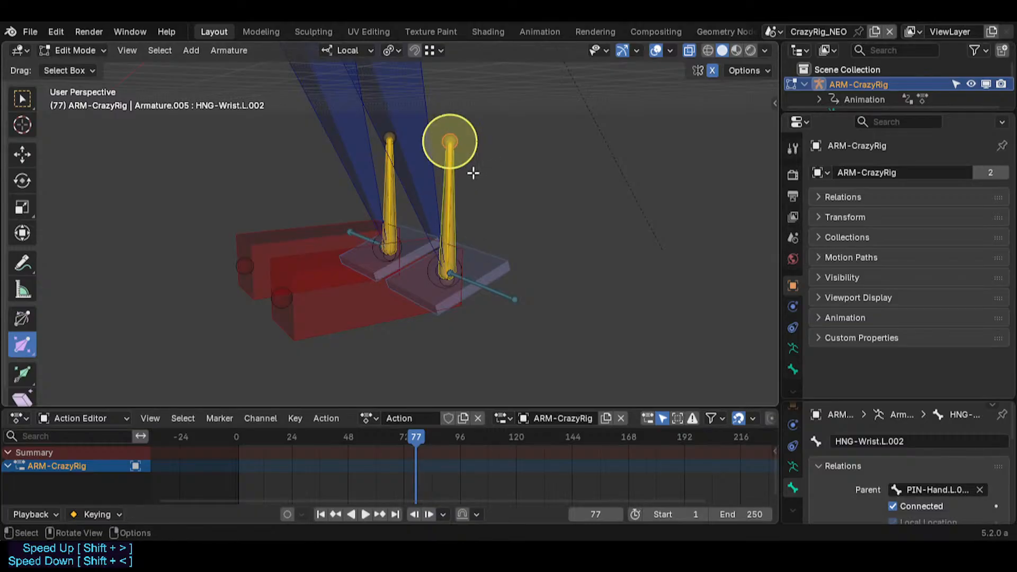
drag(466, 144, 591, 150)
right_click(589, 150)
key(g)
key(y)
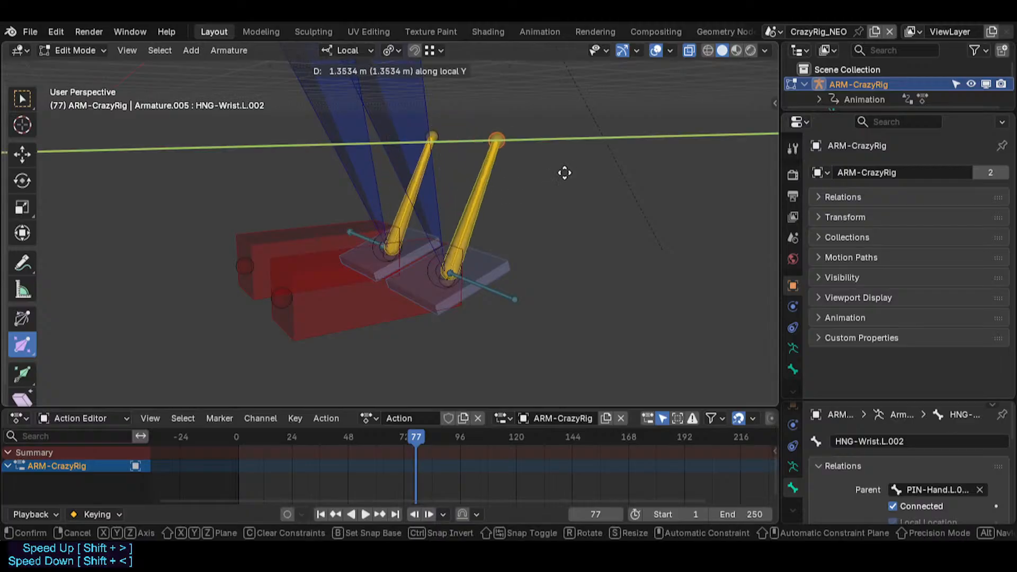
click(644, 162)
key(g)
key(z)
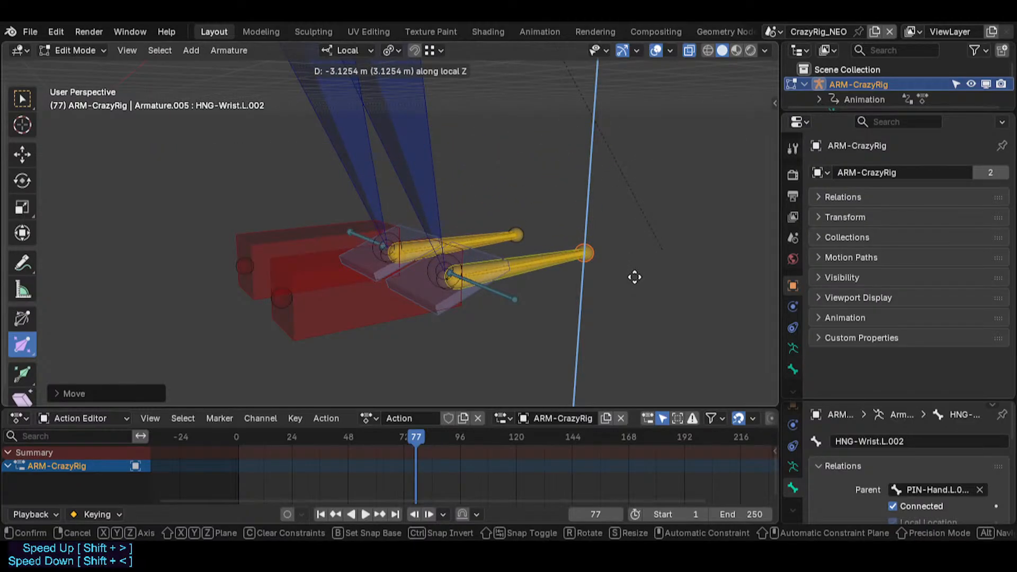
right_click(635, 276)
Step: Set the pivot to the 3D cursor at the left ankle and level the yellow bones by scaling their tip to 0 along global Z
middle_drag(601, 269, 450, 267)
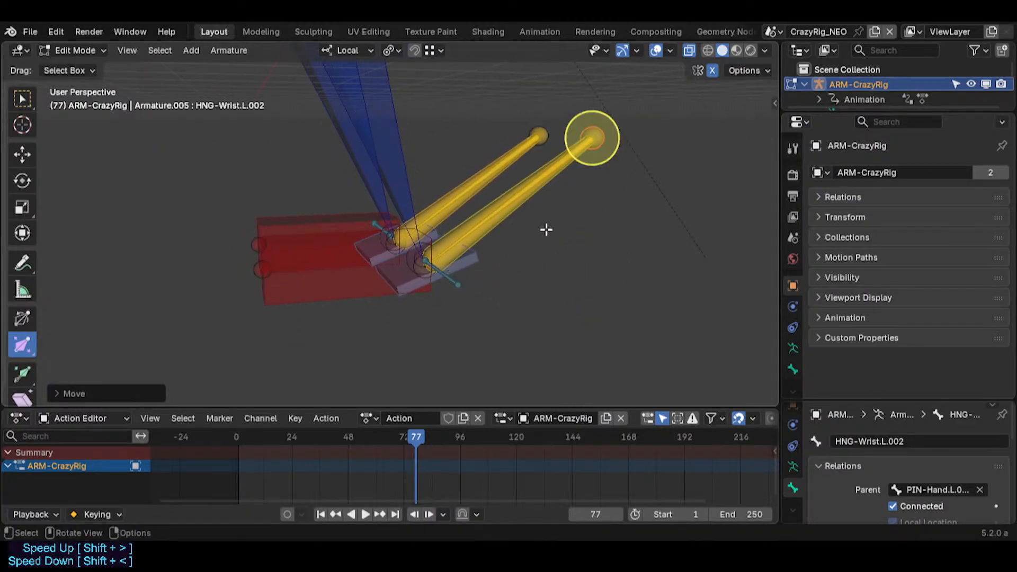
middle_drag(546, 229, 513, 193)
middle_drag(506, 270, 522, 277)
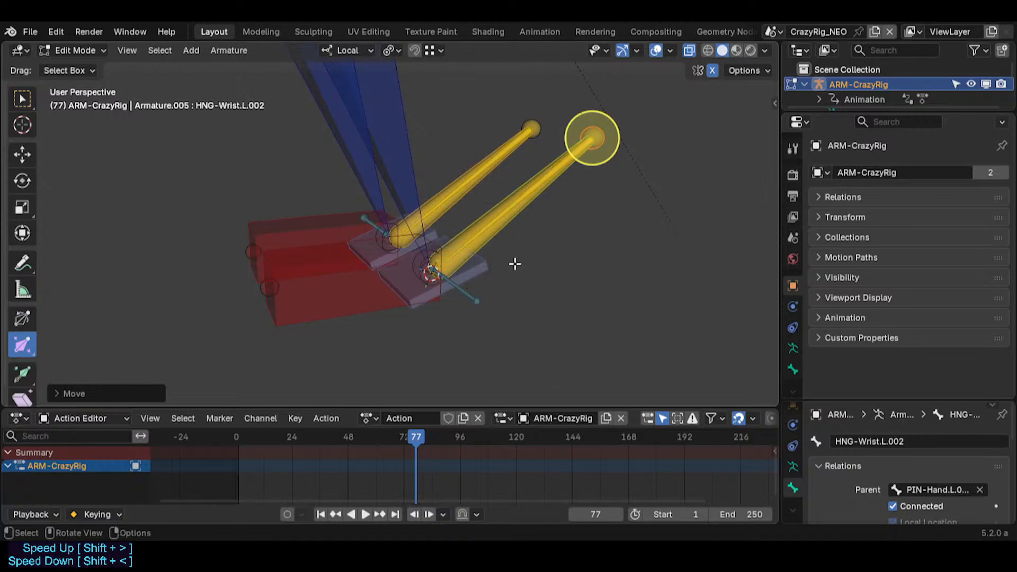
key(period)
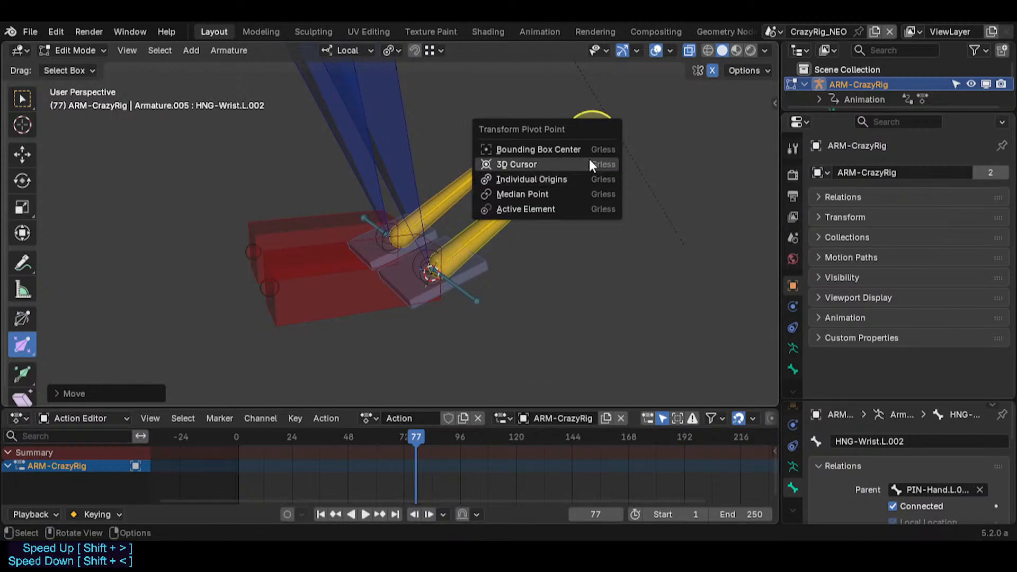
click(583, 162)
key(s)
key(z)
key(z)
key(0)
key(Return)
middle_drag(563, 223, 500, 290)
click(523, 270)
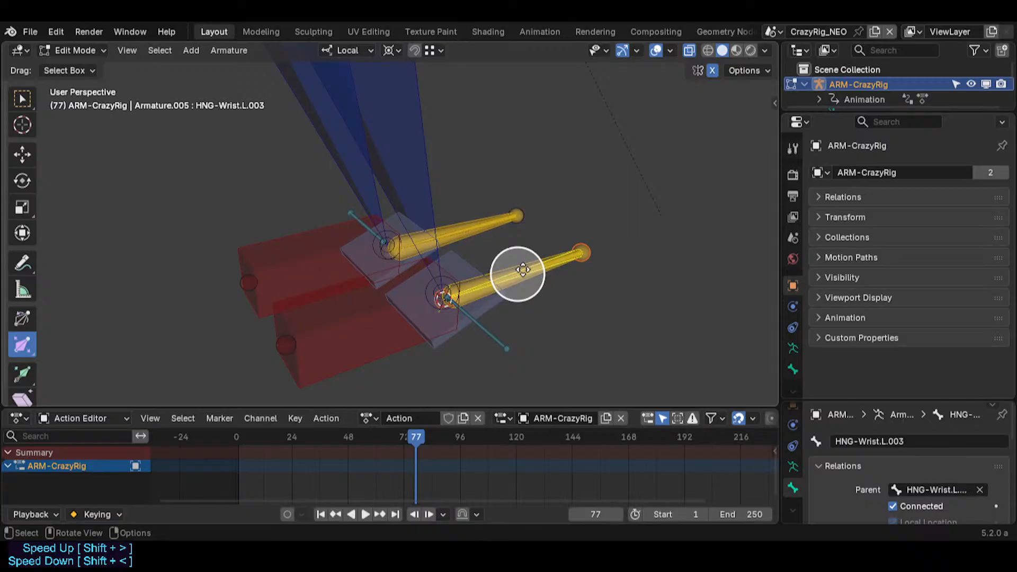
shift+click(468, 223)
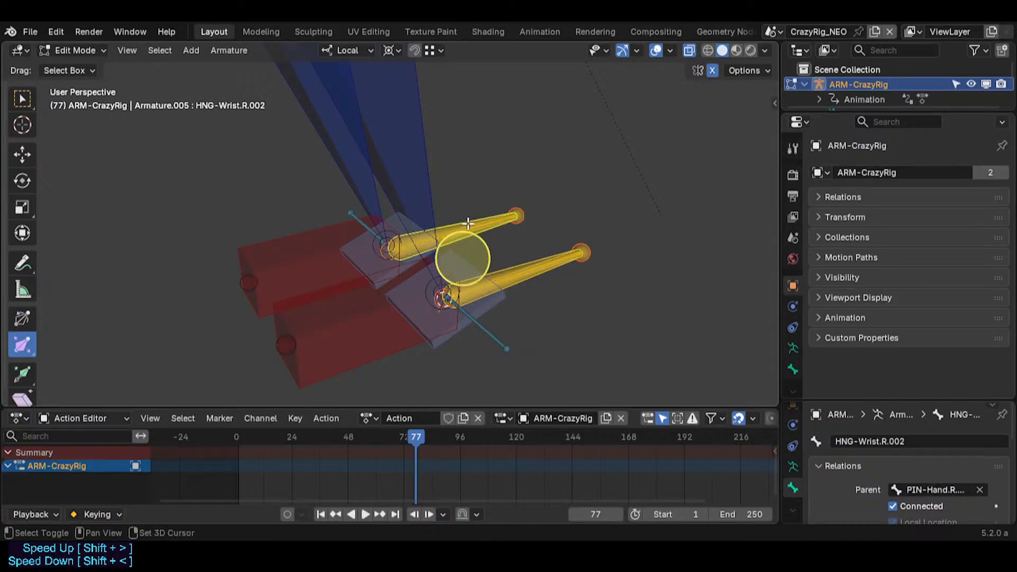
shift+click(469, 226)
shift+click(469, 226)
shift+click(490, 307)
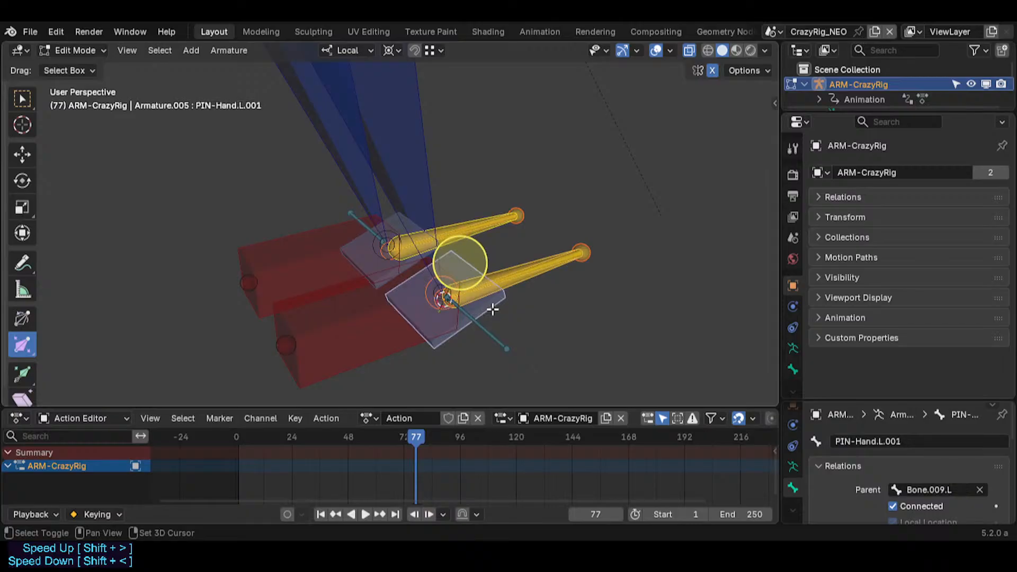
Step: Set up a batch rename for the four yellow HNG-Wrist copies at both feet, replacing Wrist with Ankle
click(526, 276)
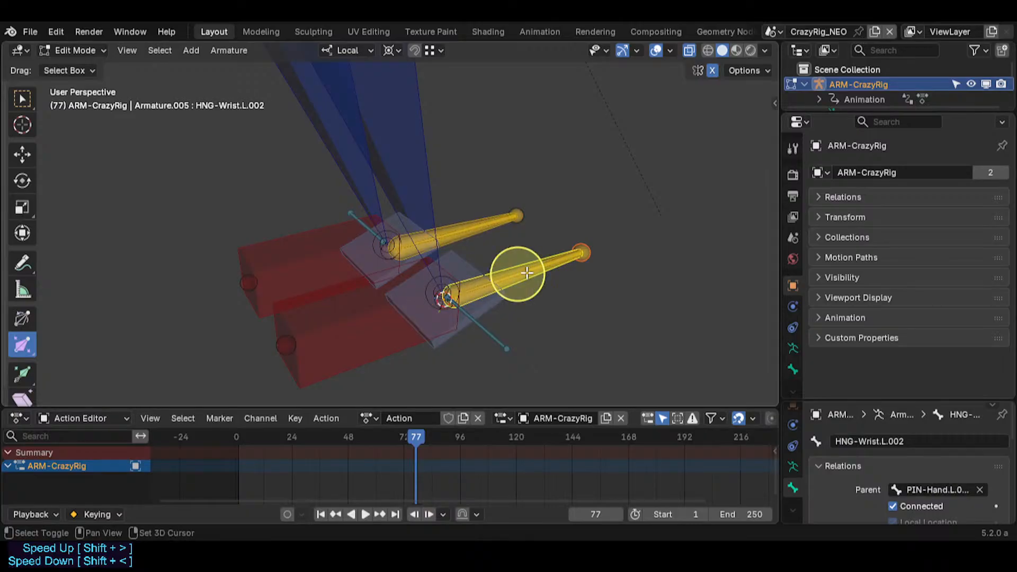
shift+click(527, 273)
shift+click(489, 209)
shift+click(490, 210)
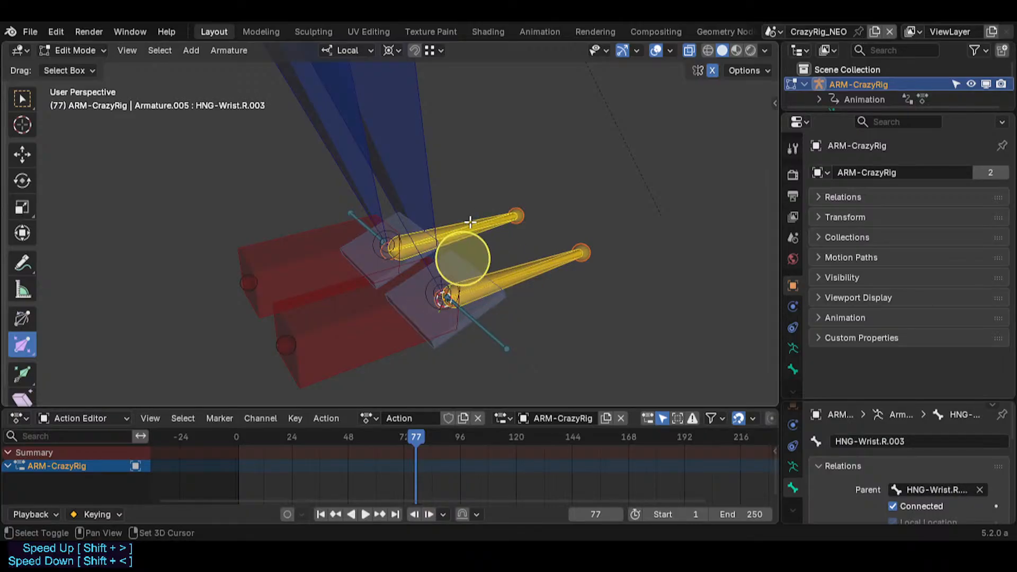
key(ctrl+F2)
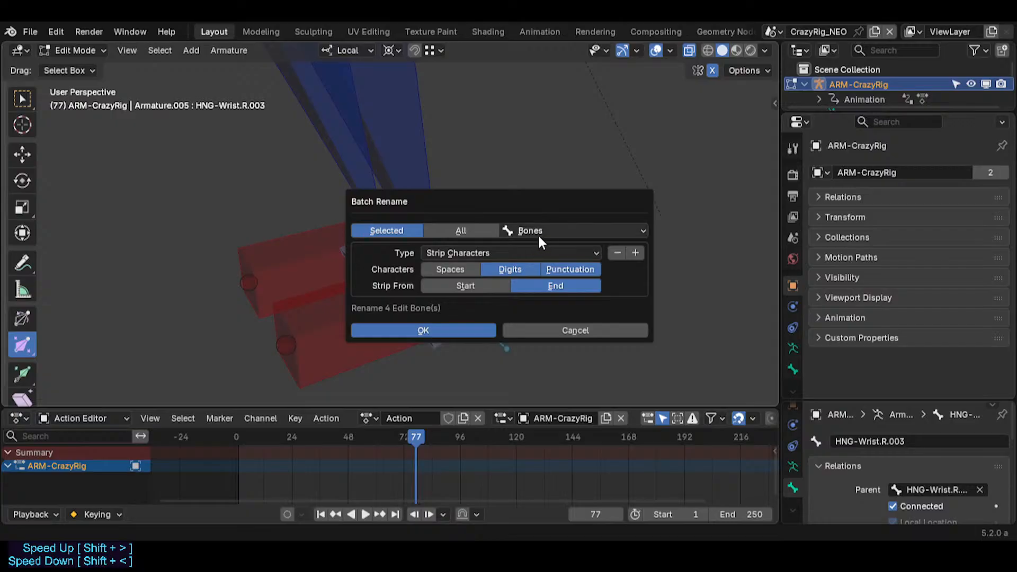
click(635, 253)
click(617, 253)
click(542, 253)
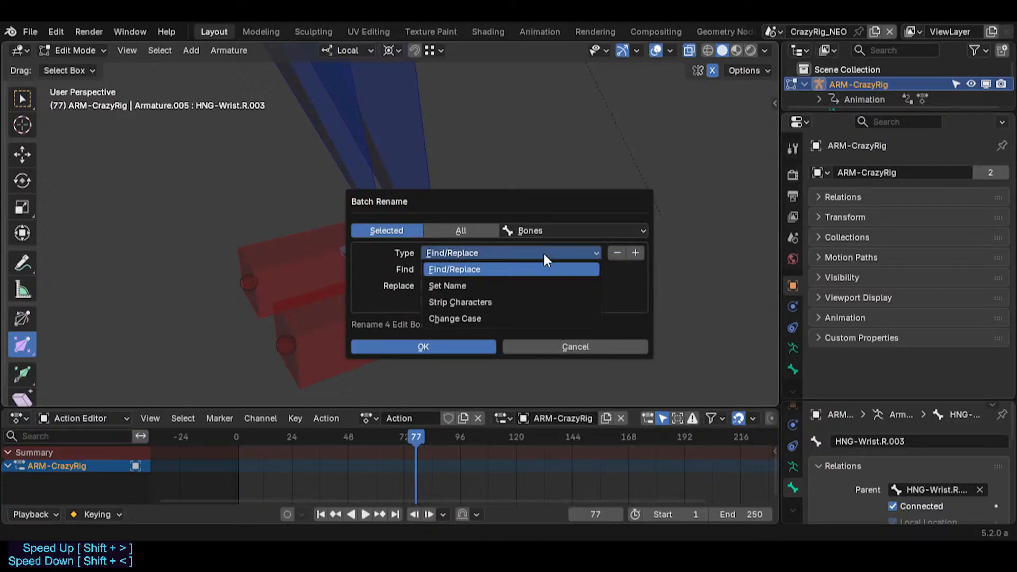
click(497, 286)
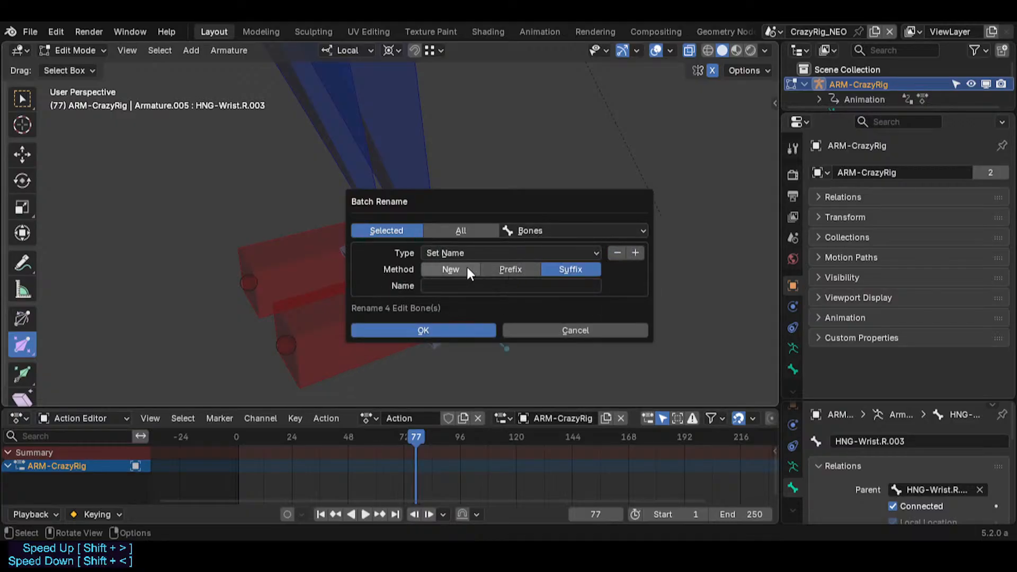
click(467, 271)
click(506, 257)
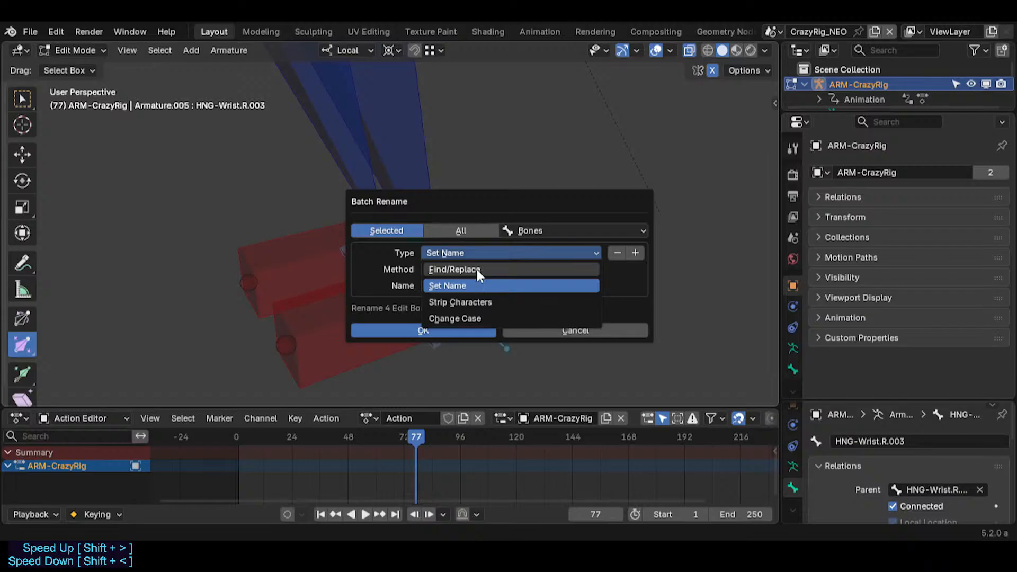
click(476, 269)
click(472, 269)
text(Wrist)
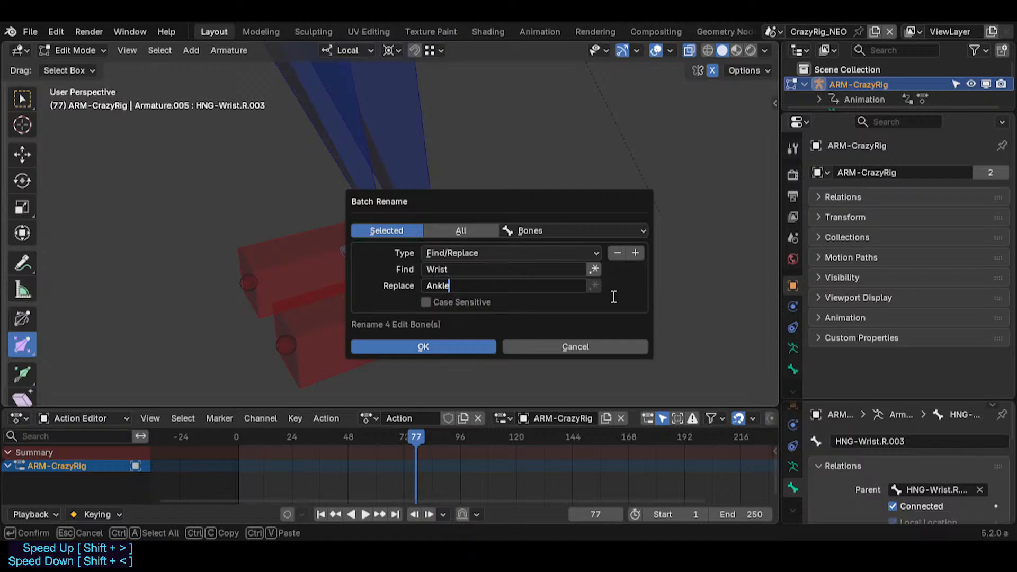
key(Return)
Step: Add a Strip Characters rule to the batch rename and apply it to the selected bones
click(634, 253)
click(456, 328)
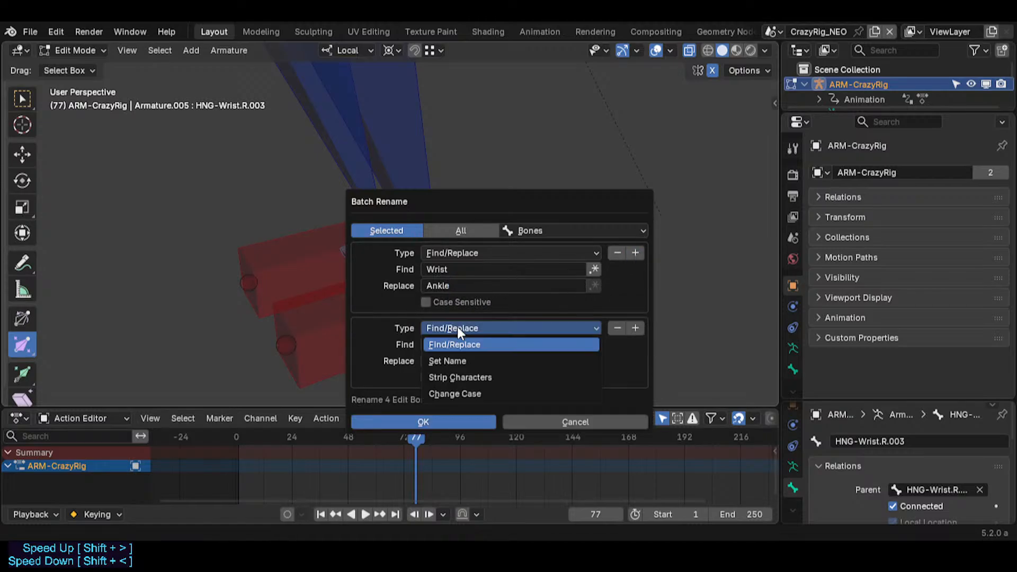
click(458, 377)
click(477, 403)
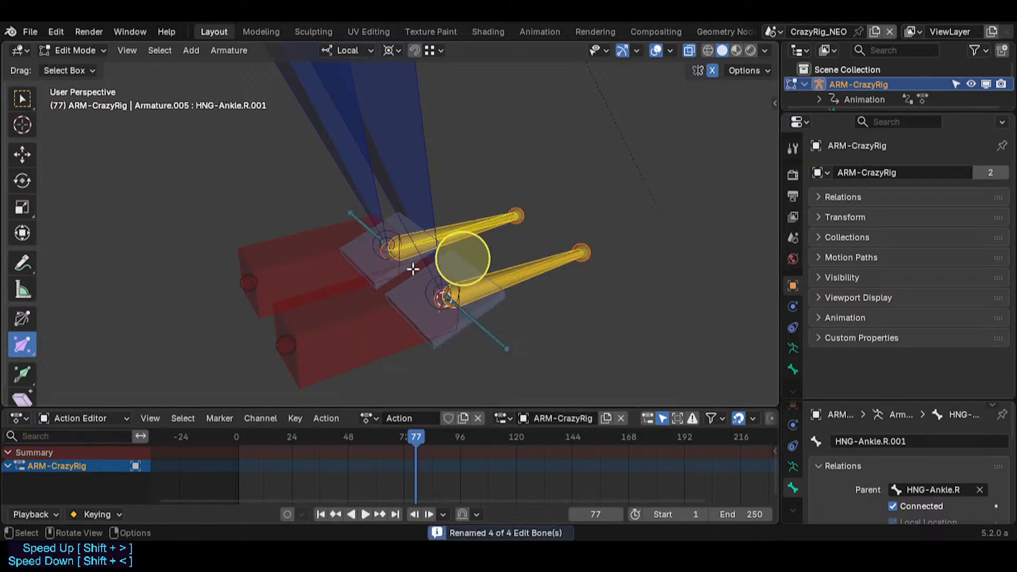
Step: Check the renamed ankle bones and the PIN-Hand copy at the left foot, including a trial move of PIN-Hand.L.001 in Pose Mode
click(470, 219)
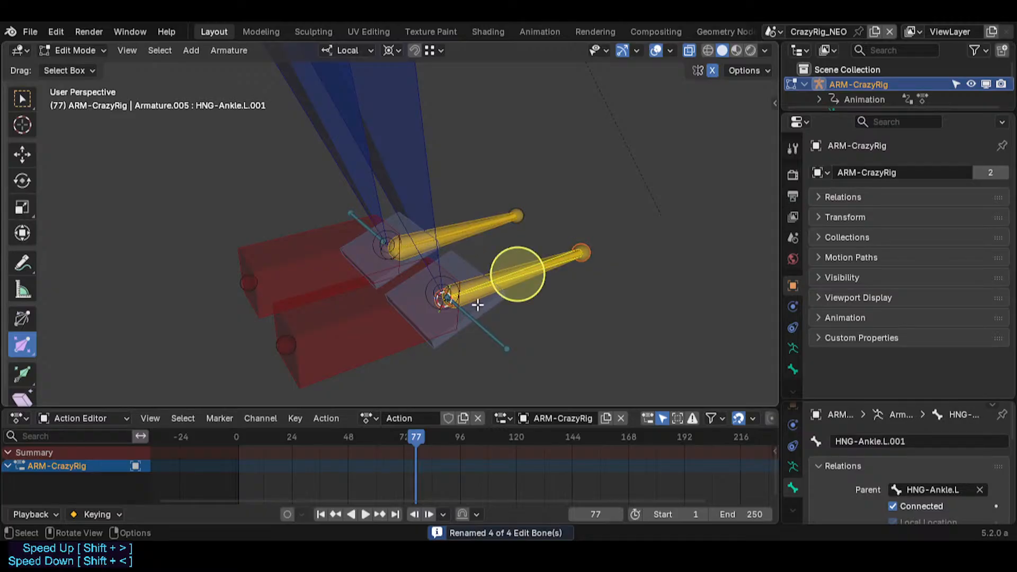
click(502, 303)
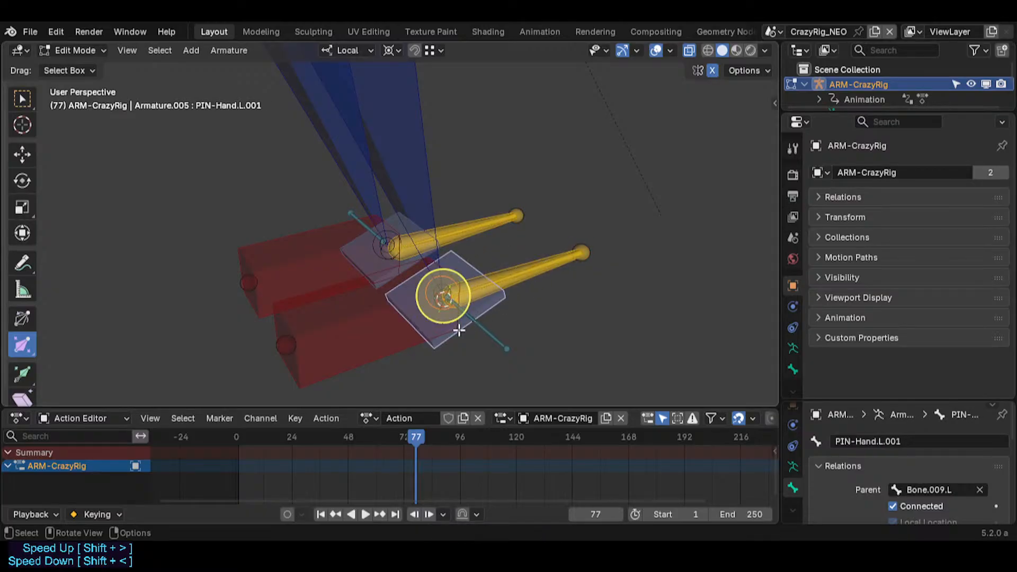
click(459, 330)
click(470, 265)
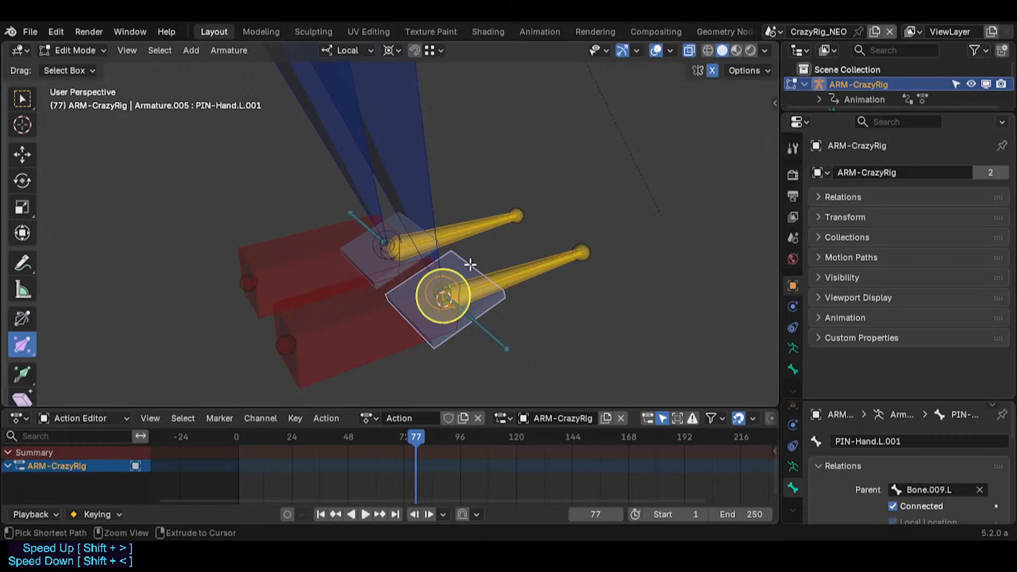
key(ctrl+Tab)
key(o)
key(ctrl+Tab)
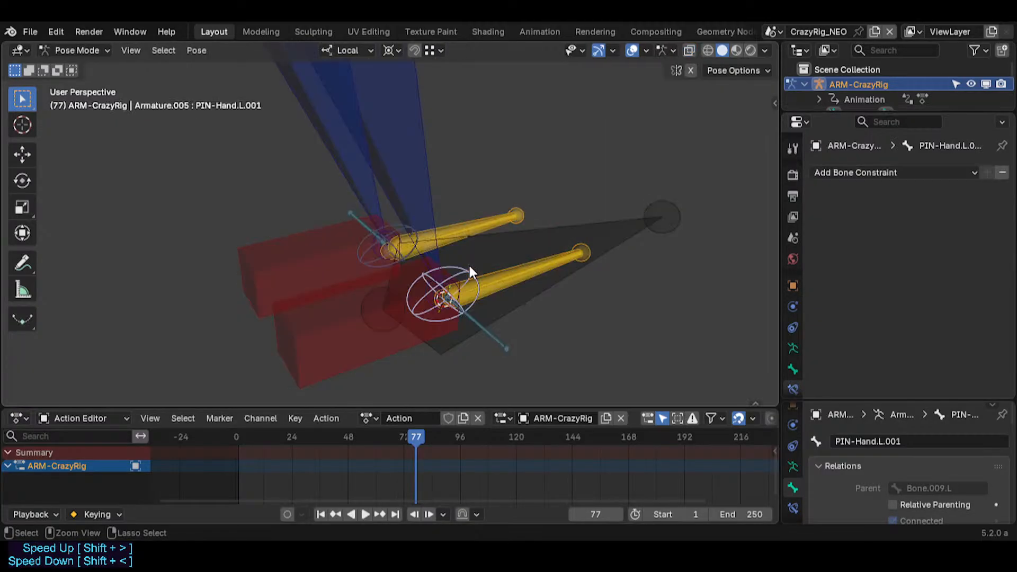
click(506, 243)
middle_drag(508, 241, 488, 290)
click(459, 252)
click(399, 287)
click(472, 246)
key(g)
right_click(451, 281)
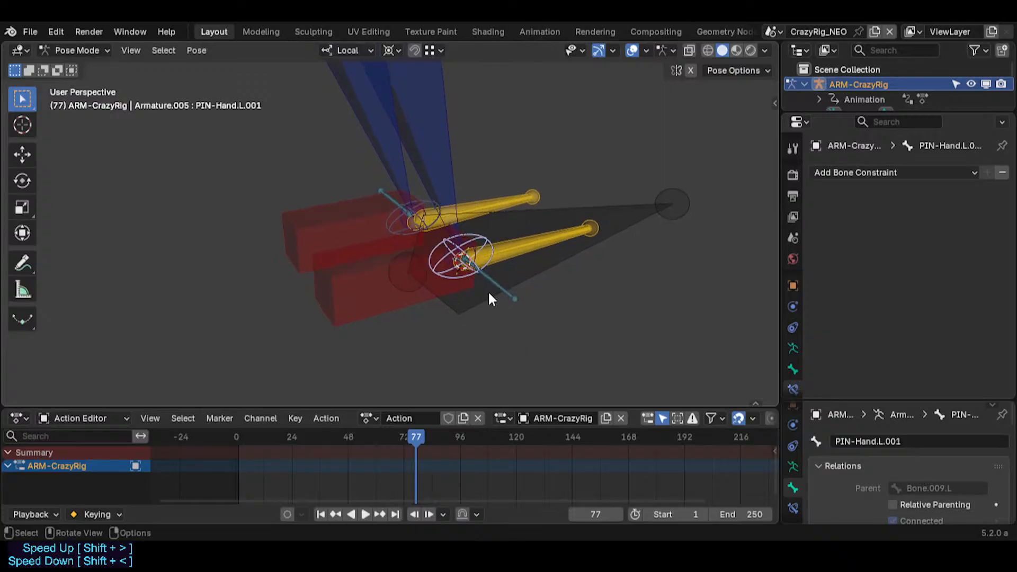
Step: Align the slim cyan bone BUF-Hand.L.001 at the left ankle to the foot bone MTR-Foot.L in Edit Mode
click(496, 282)
click(495, 282)
key(Tab)
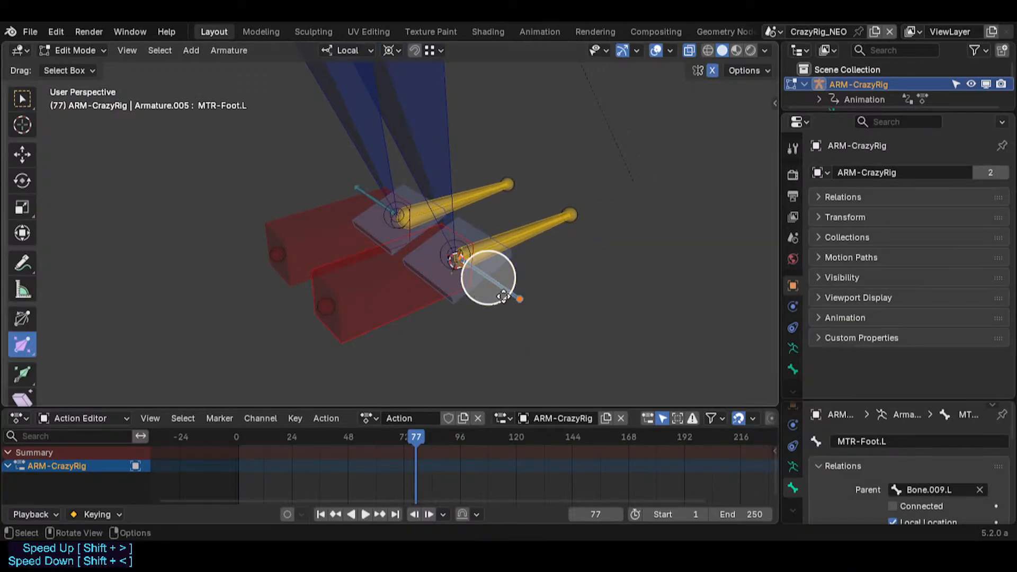
click(519, 299)
click(441, 278)
key(ctrl+alt+a)
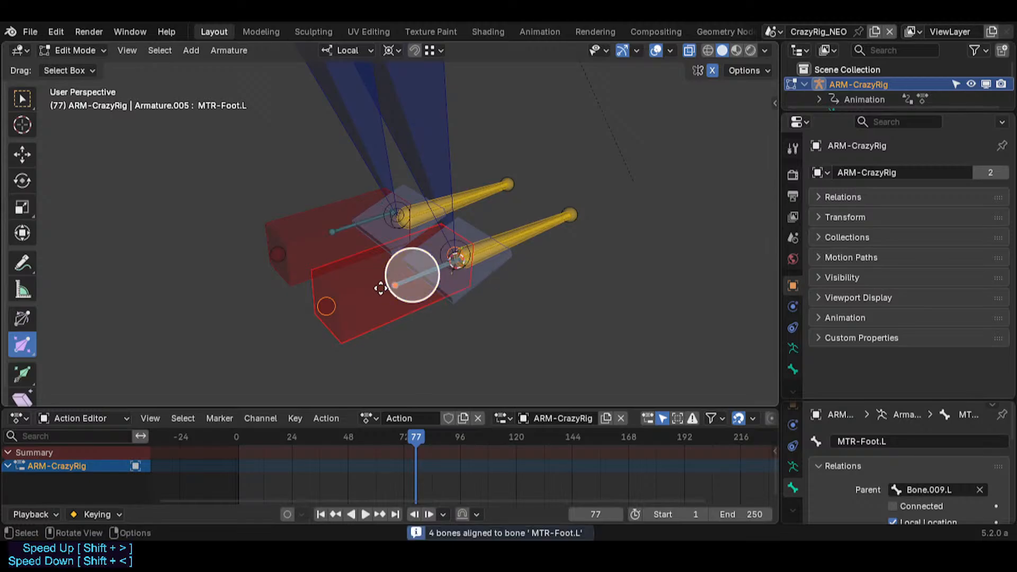
click(393, 285)
key(s)
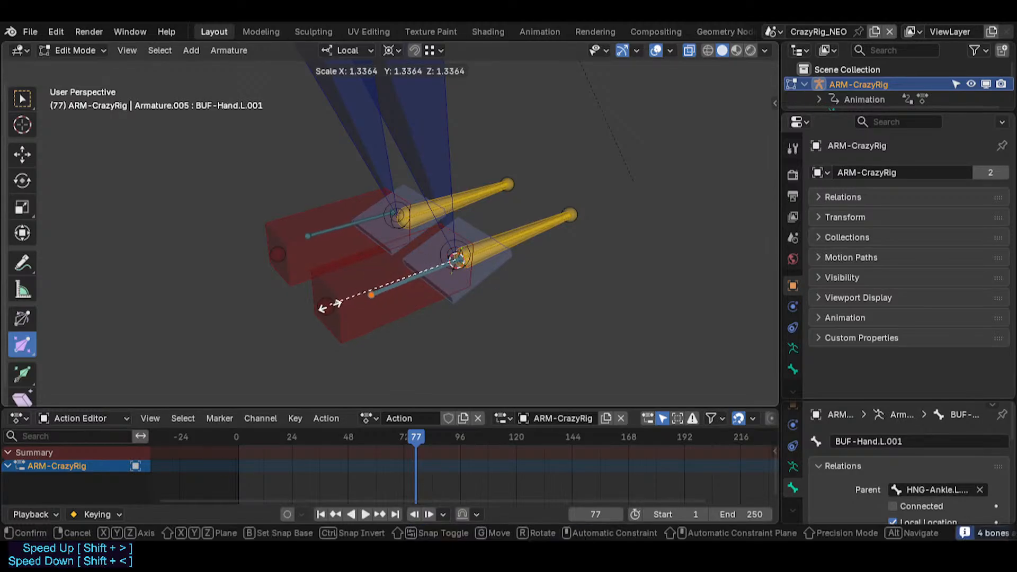
right_click(278, 308)
middle_drag(356, 326, 375, 258)
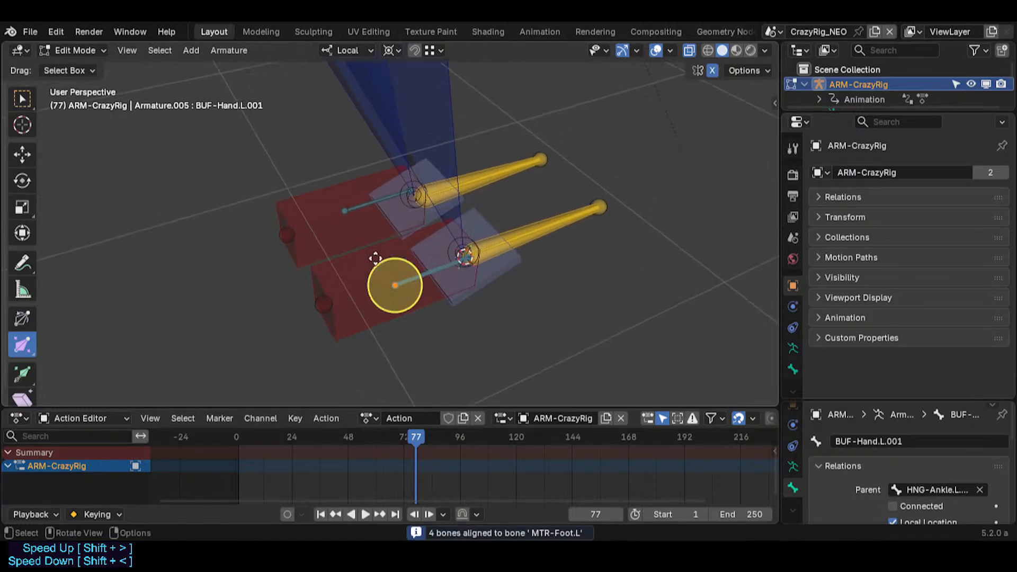
Step: Move the tail of the slim cyan bone BUF-Hand.L.001 onto the front end of the left foot bone MTR-Foot.L
key(g)
click(321, 290)
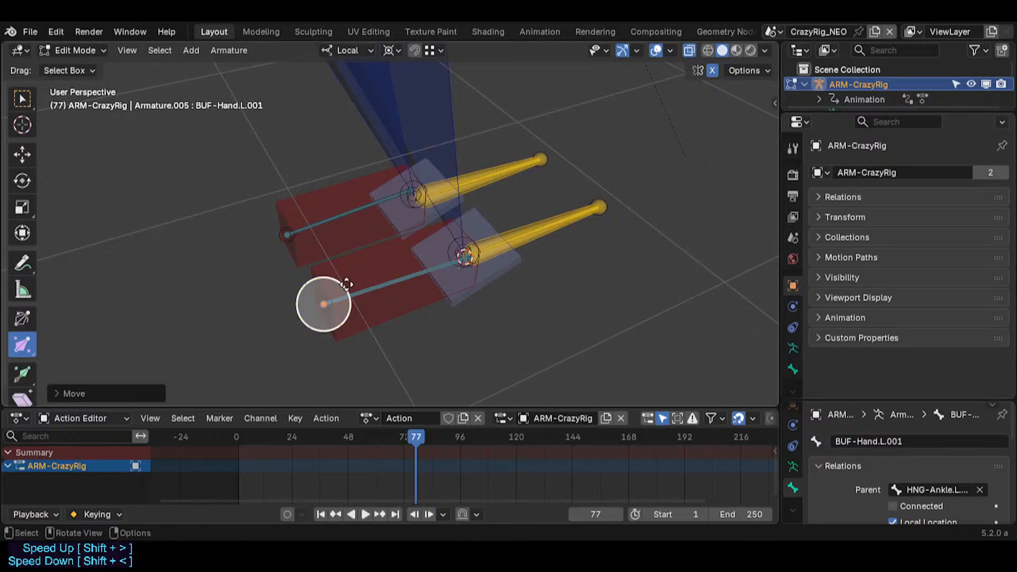
click(396, 276)
click(381, 286)
middle_drag(381, 286, 419, 270)
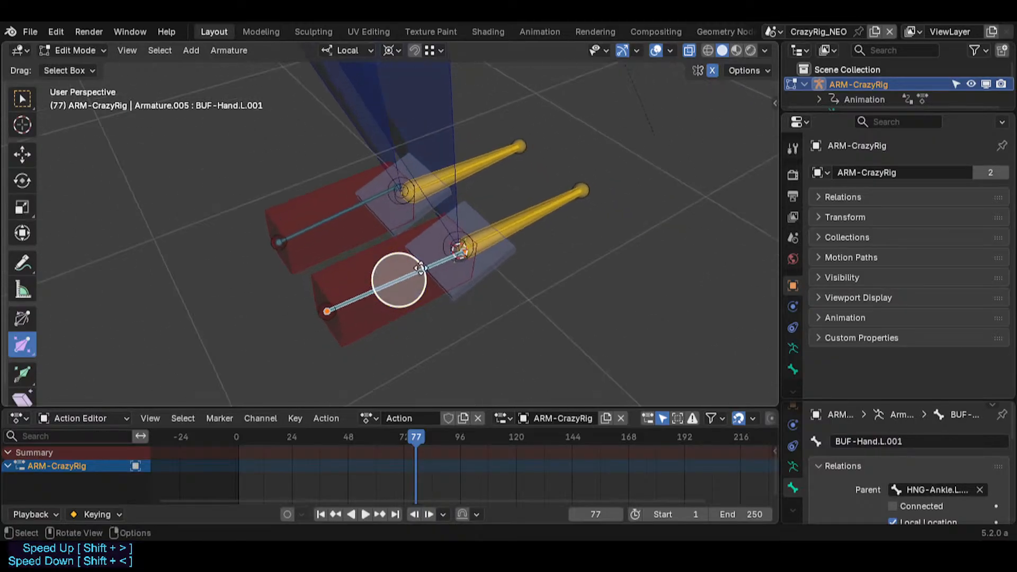
key(shift+s)
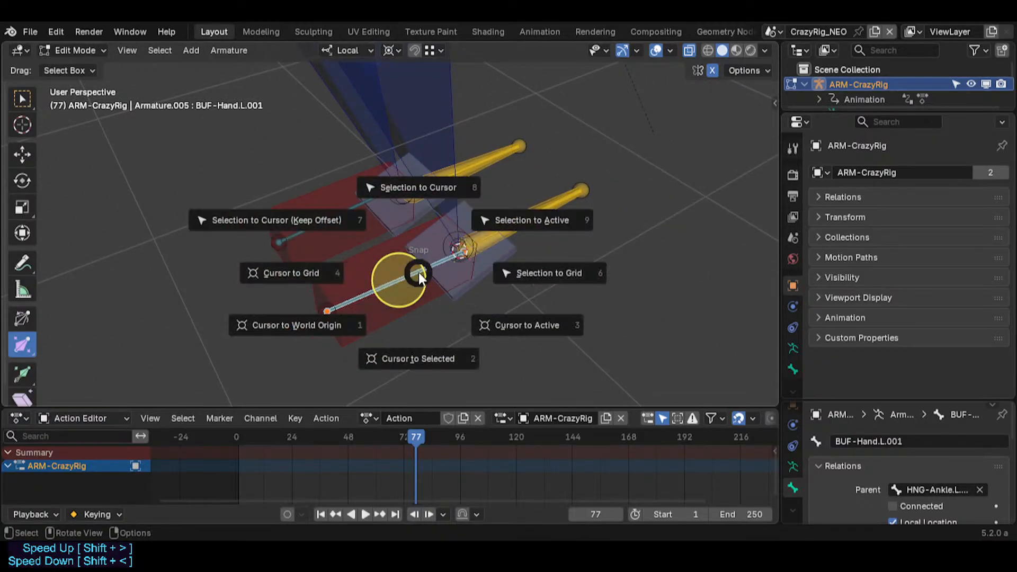
click(408, 186)
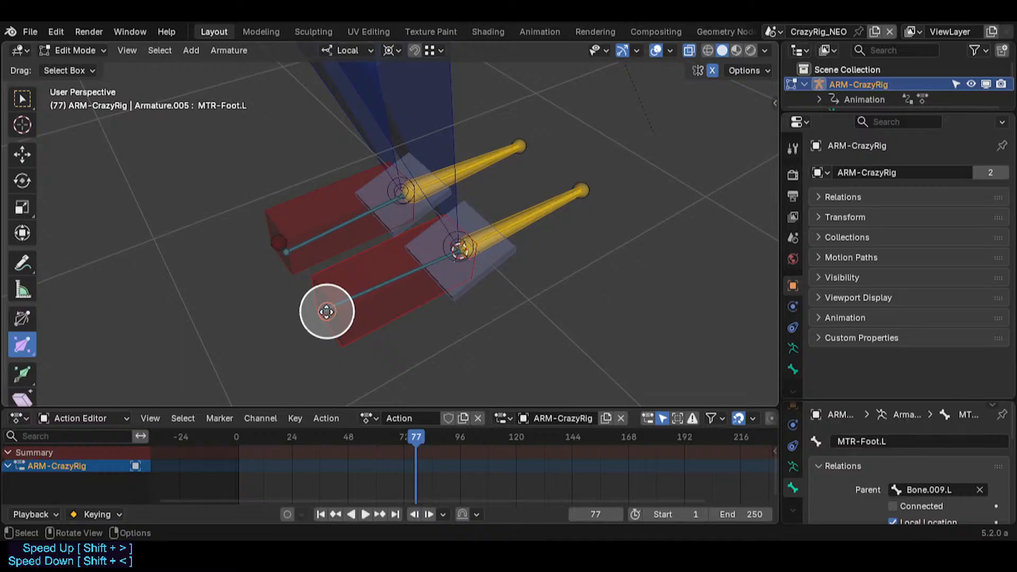
drag(326, 311, 331, 316)
Step: Clear the roll of the overlapping bones MTR-Foot.L and BUF-Hand.L.001 at the left foot
click(353, 300)
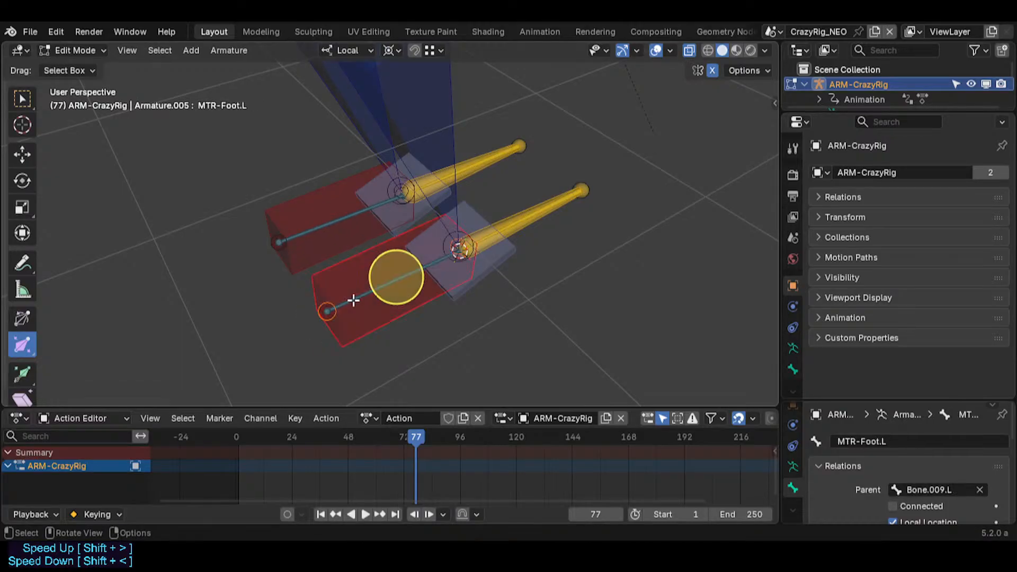
click(351, 300)
click(346, 277)
key(alt+r)
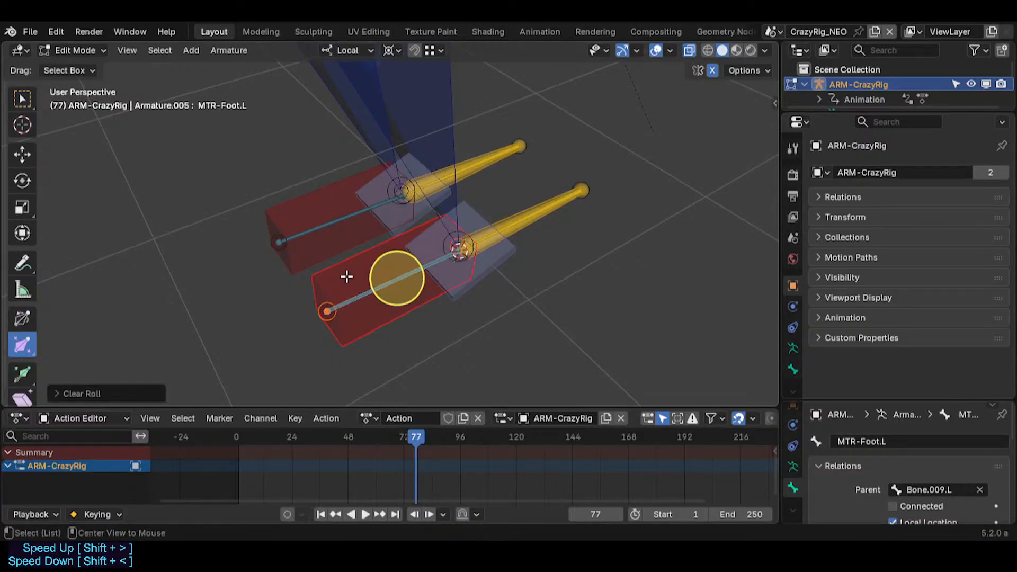
Step: Switch to Pose Mode with BUF-Hand.L.001 selected and check the influence of its Limit Rotation constraint
click(382, 295)
click(396, 282)
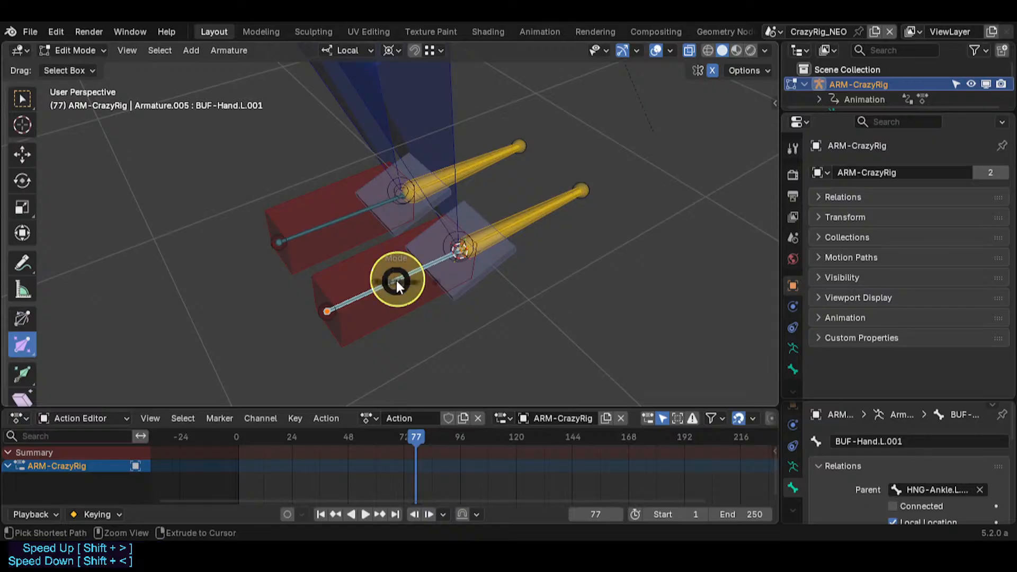
key(ctrl+Tab)
mouse_move(397, 280)
mouse_down()
mouse_move(452, 300)
mouse_move(408, 327)
mouse_move(392, 325)
mouse_move(375, 311)
mouse_move(395, 287)
mouse_up()
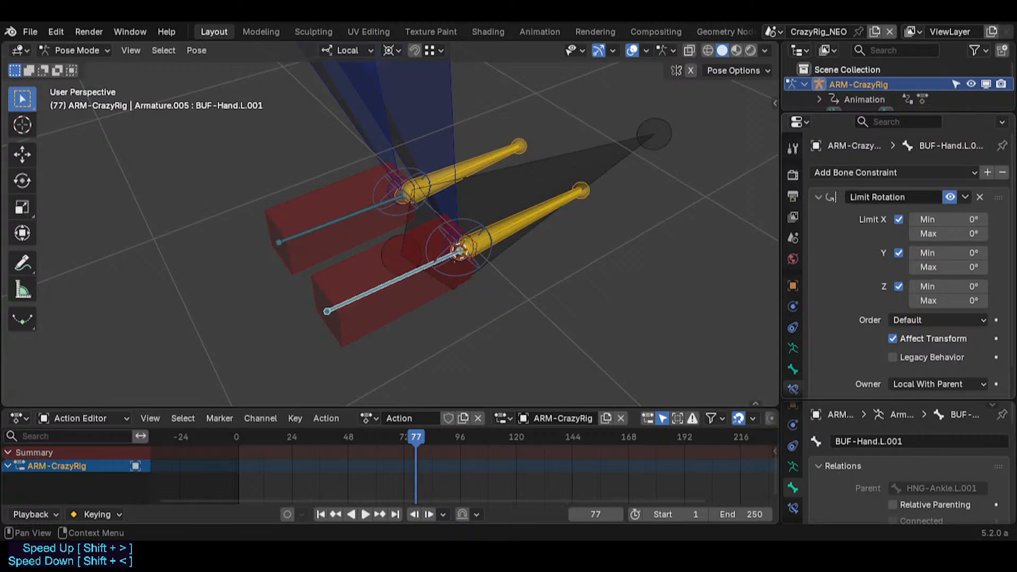
scroll(911, 262, down, 1)
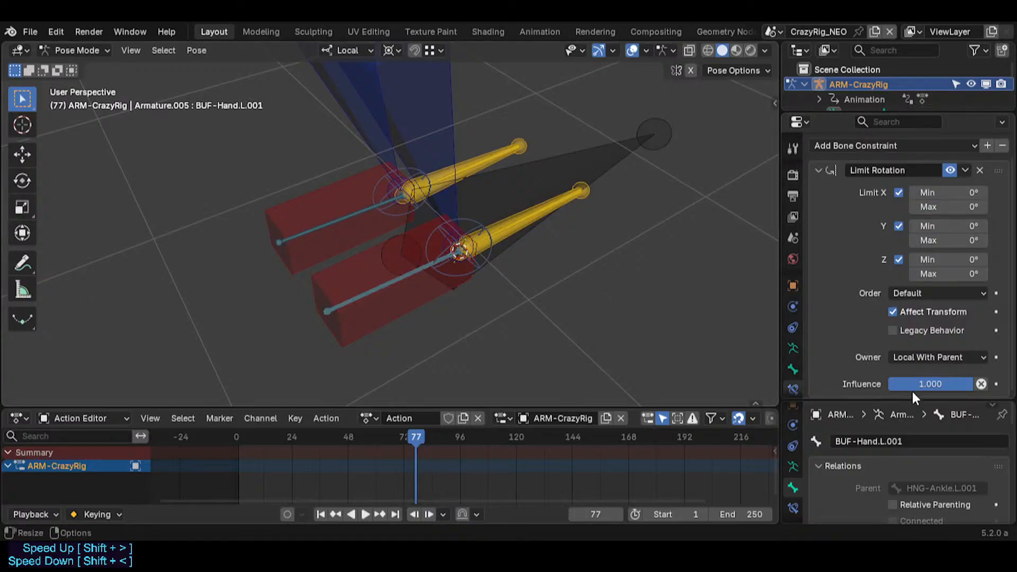
Step: Save the file and copy the driver on the Limit Rotation influence of the left hand bone BUF-Hand.L
key(shift+grave)
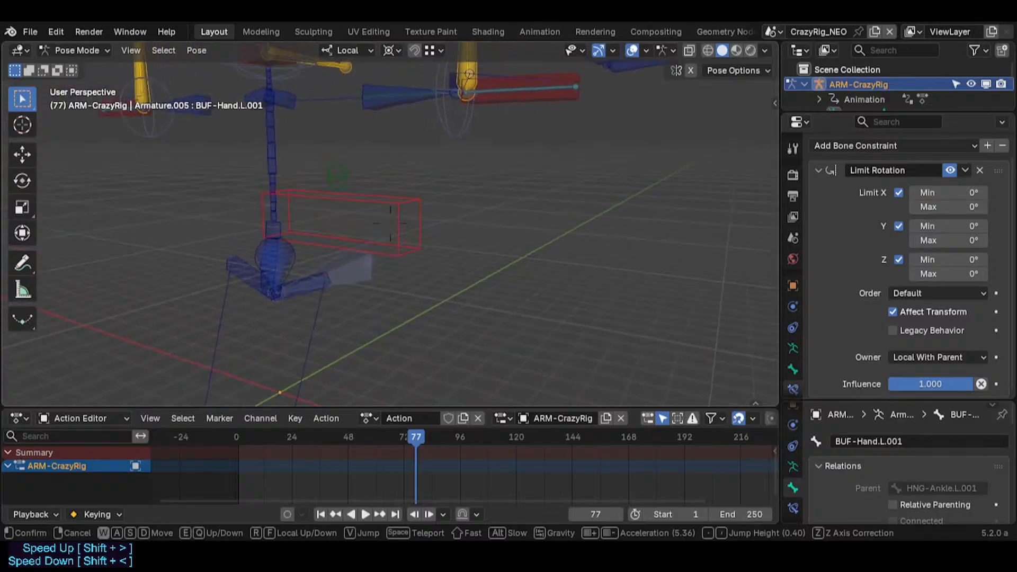
click(539, 80)
key(ctrl+s)
click(539, 82)
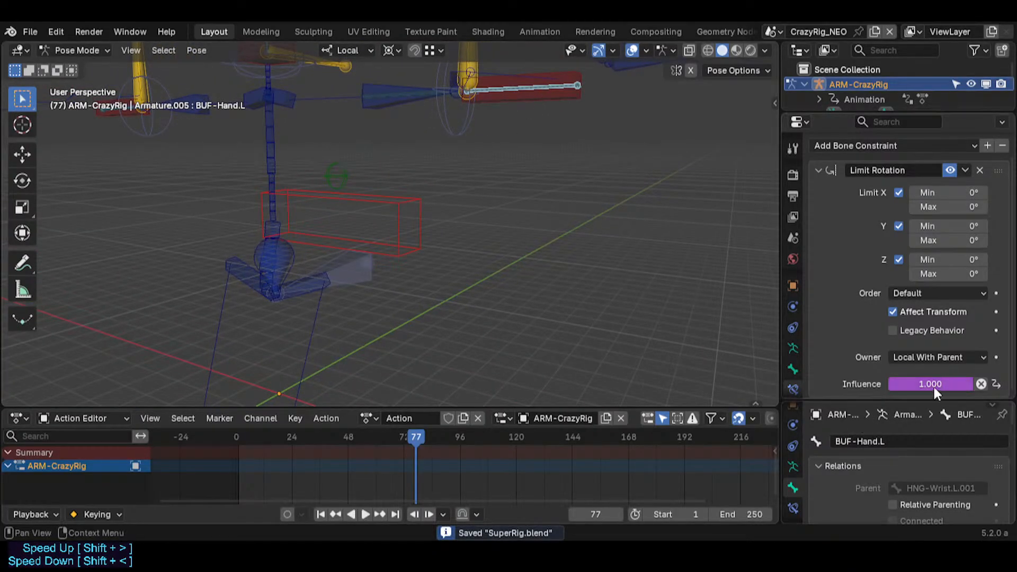
right_click(933, 384)
click(824, 334)
Step: Paste the driver onto the Limit Rotation influence of BUF-Hand.L.001 at the left foot
key(shift+grave)
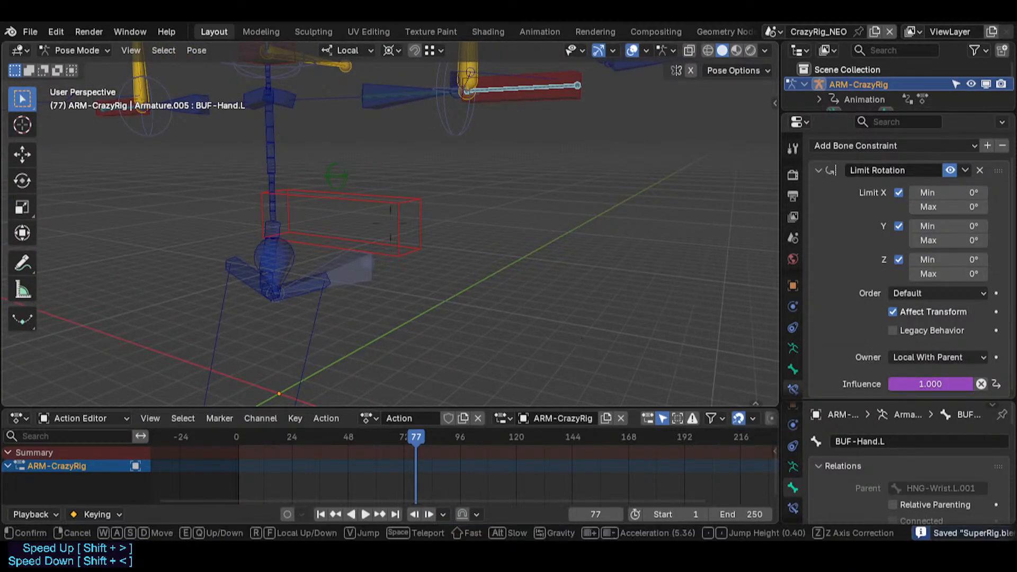
key(w)
click(508, 335)
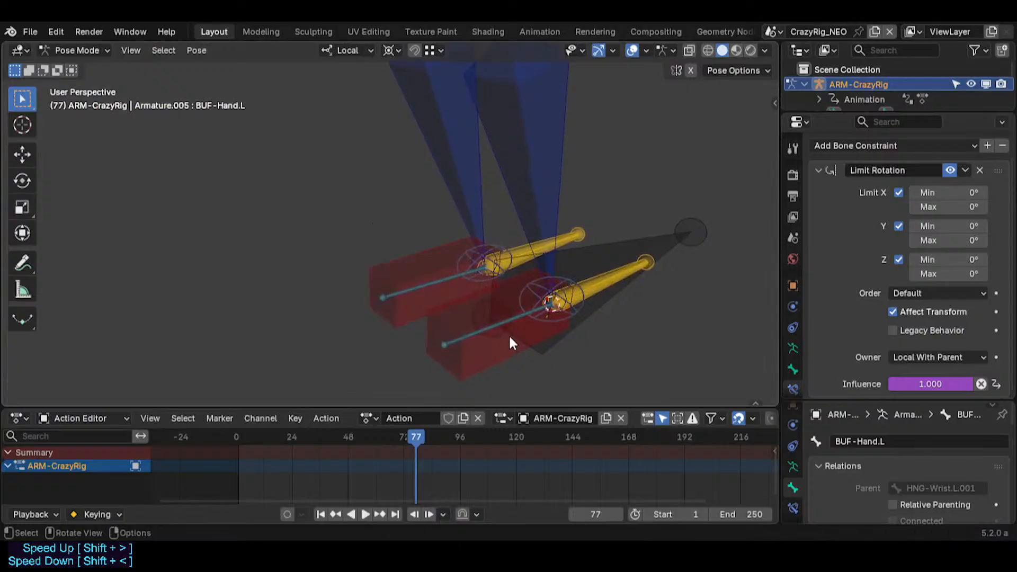
click(493, 330)
click(503, 324)
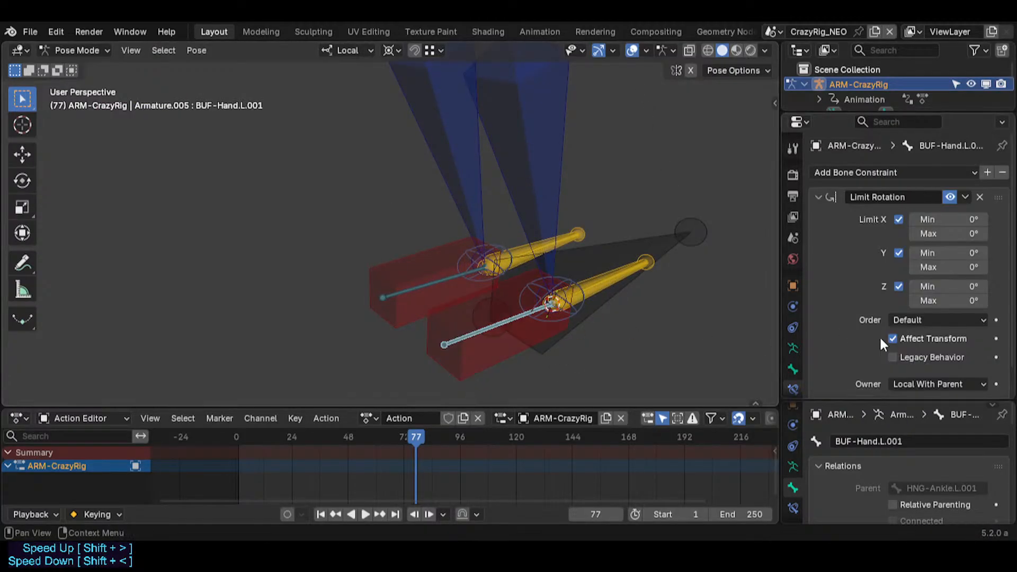
right_click(923, 378)
click(869, 345)
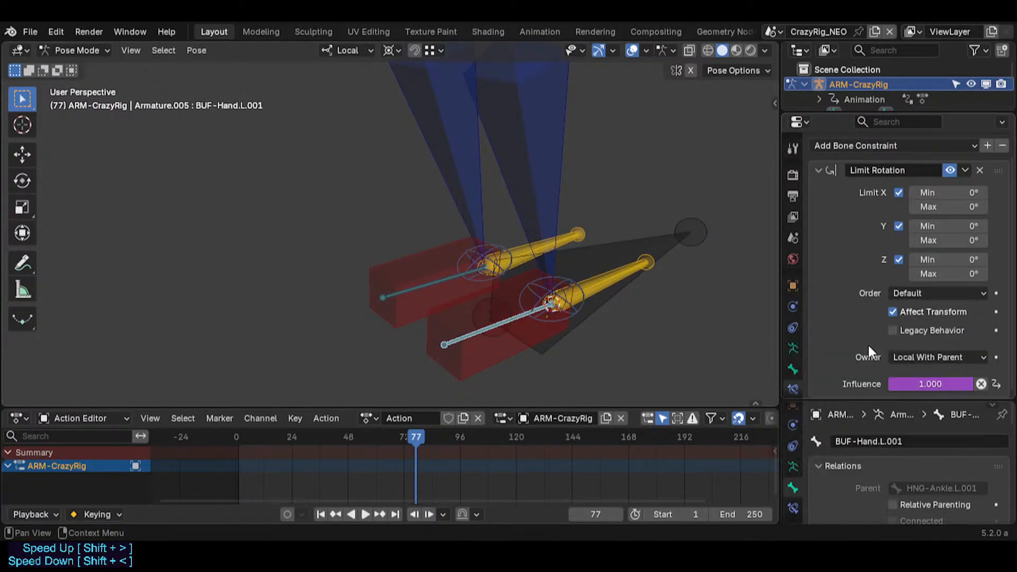
Step: Edit the pasted driver's variable path so that it reads scale[1] of MTR-Foot.L
right_click(933, 380)
click(868, 344)
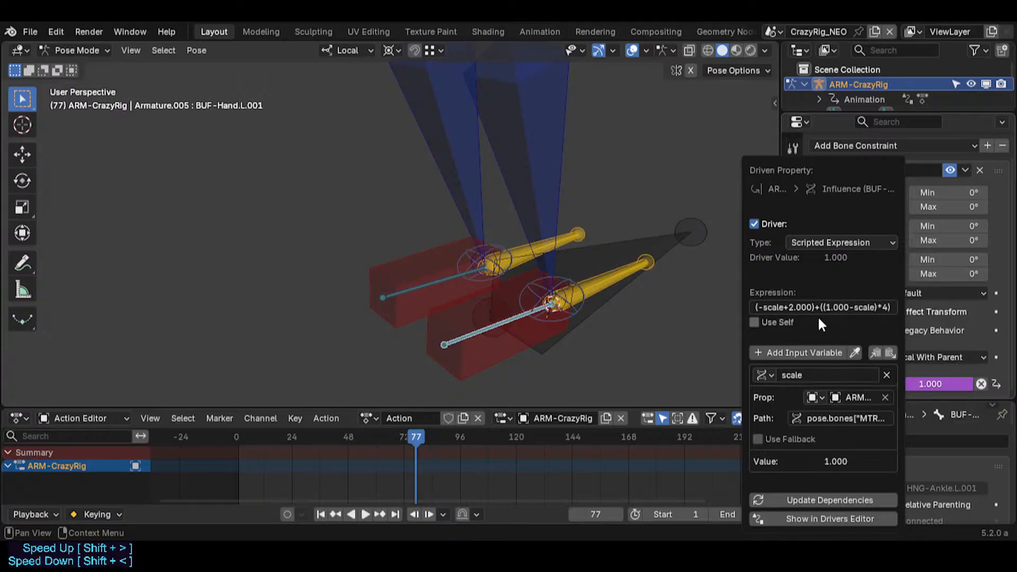
click(854, 415)
click(837, 418)
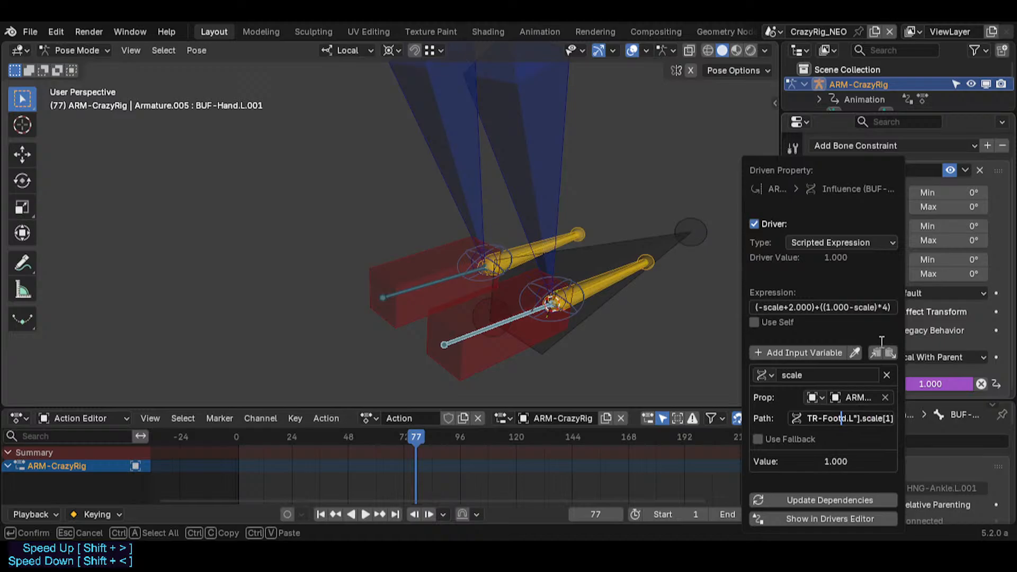
key(Home)
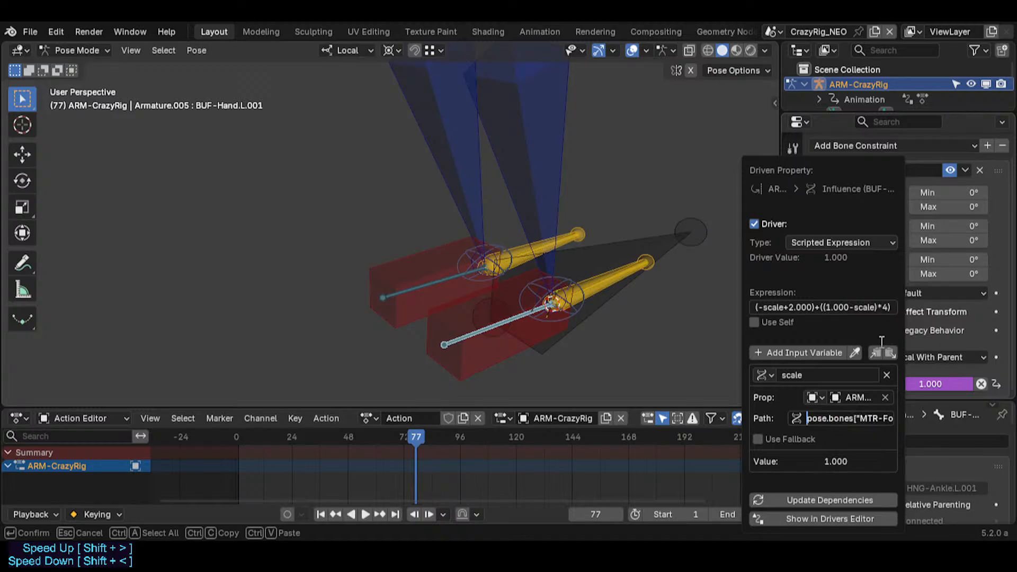
key(End)
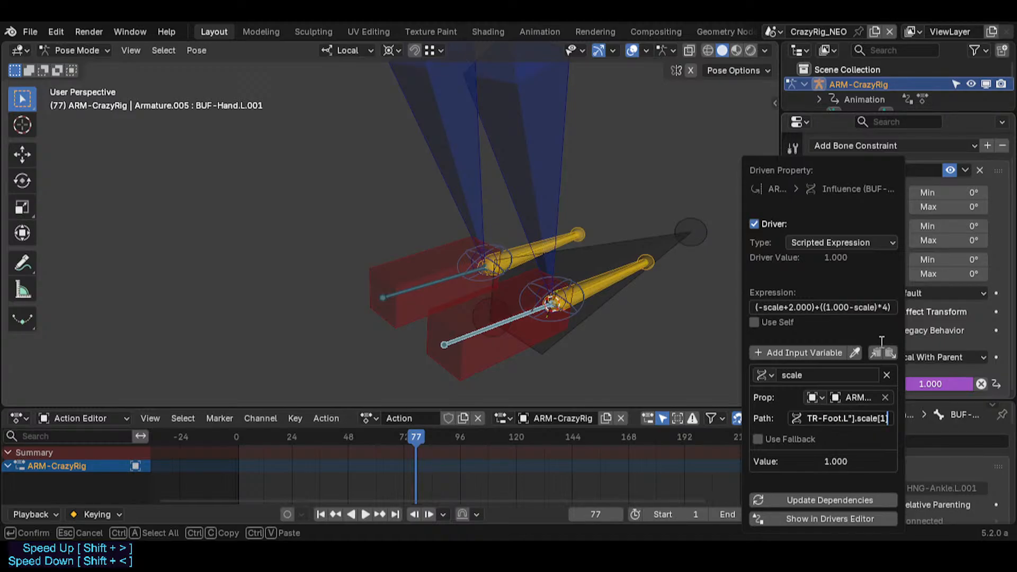
key(Return)
Step: Examine the driver expression on the Limit Rotation influence of the head bone BUF-Head.L
key(shift+grave)
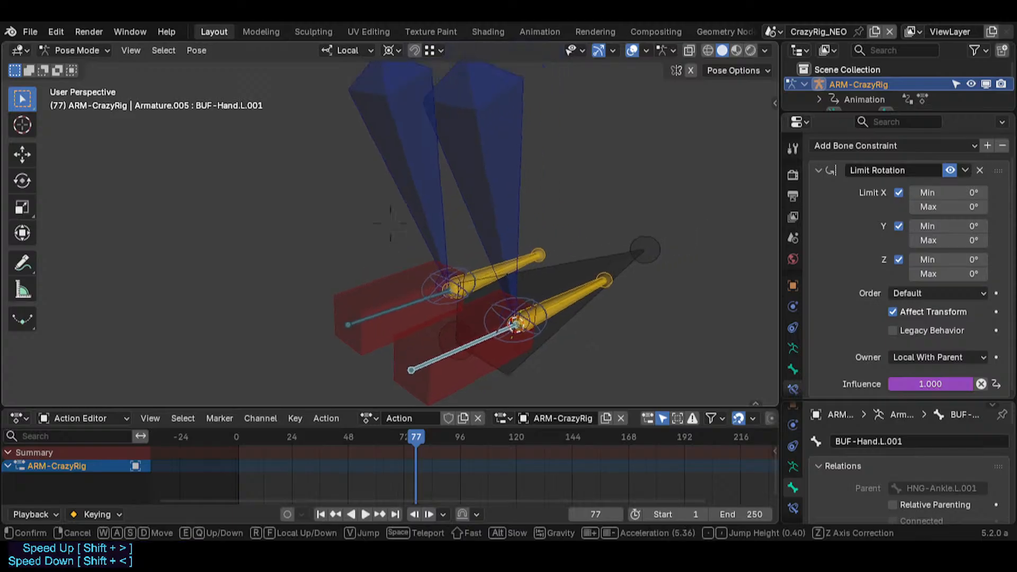
key(w)
key(e)
key(s)
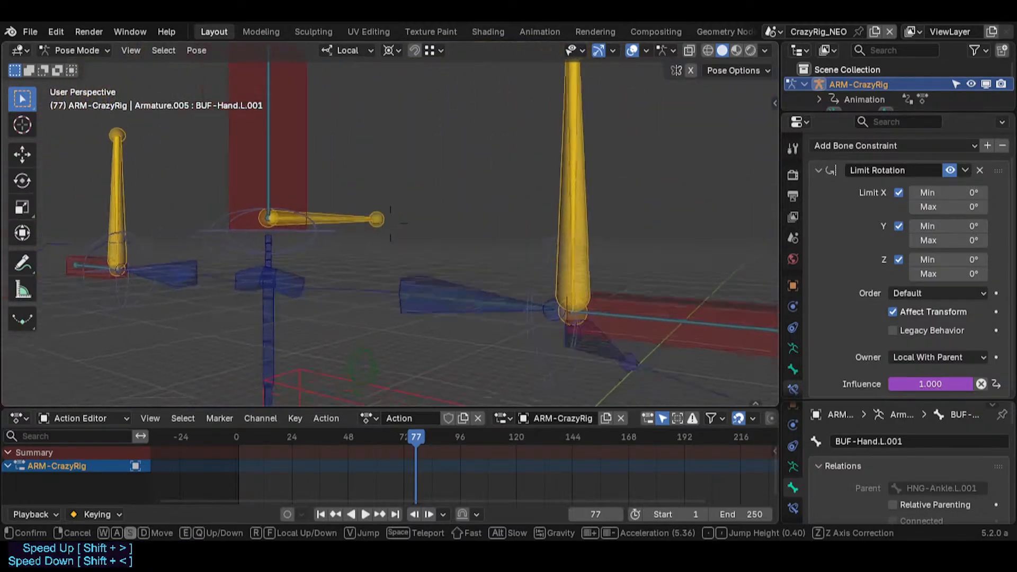
click(390, 223)
click(351, 214)
click(315, 170)
click(513, 236)
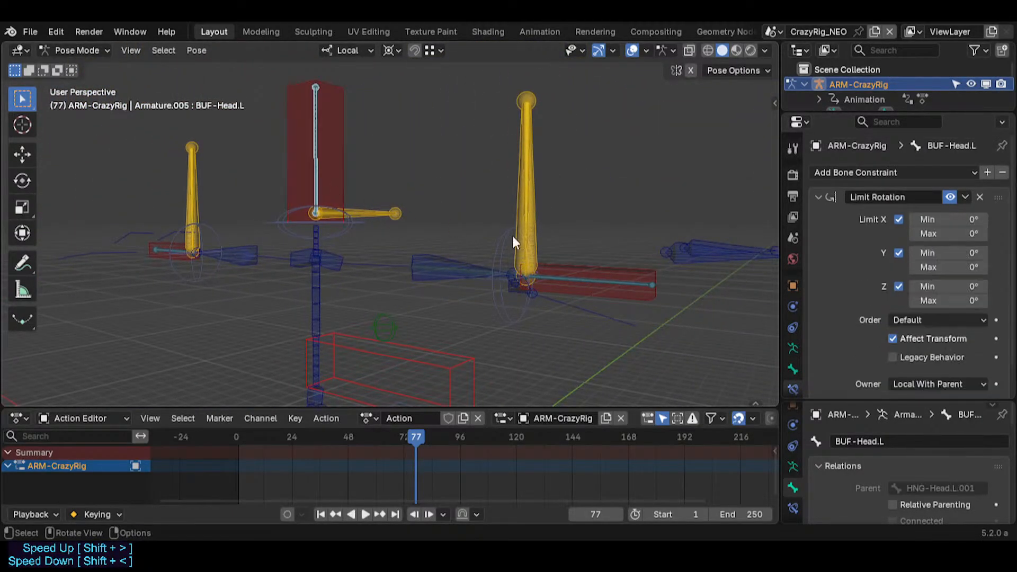
scroll(895, 361, down, 2)
right_click(920, 380)
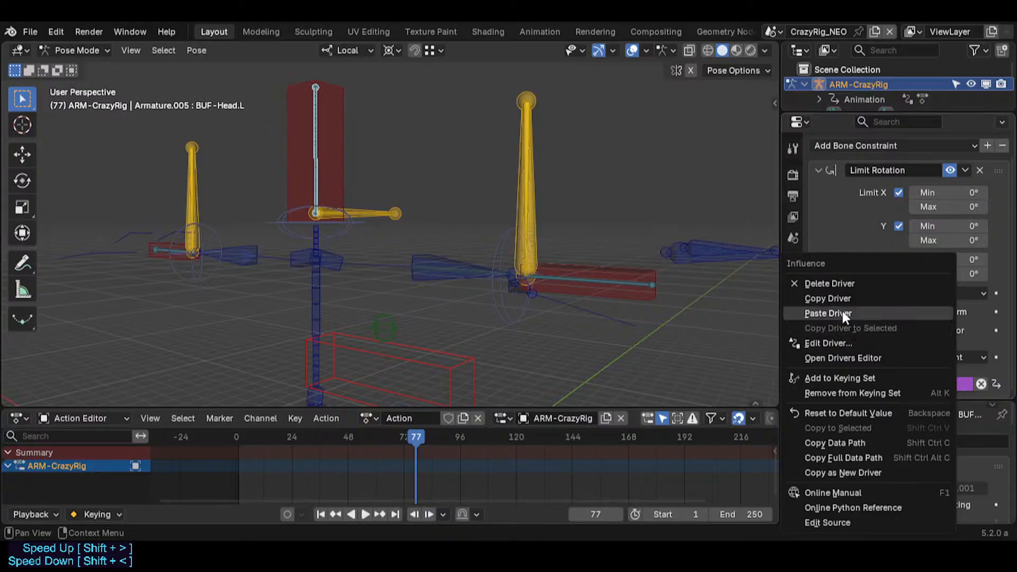
click(841, 342)
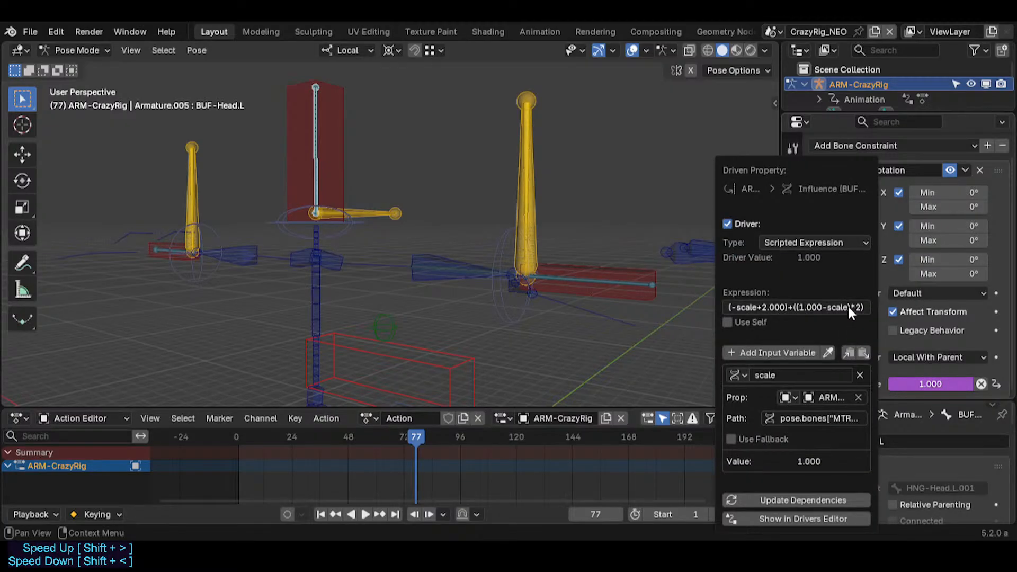
Step: Compare the Limit Rotation influence drivers of the hand bones BUF-Hand.R and BUF-Hand.L without editing their expressions
click(162, 248)
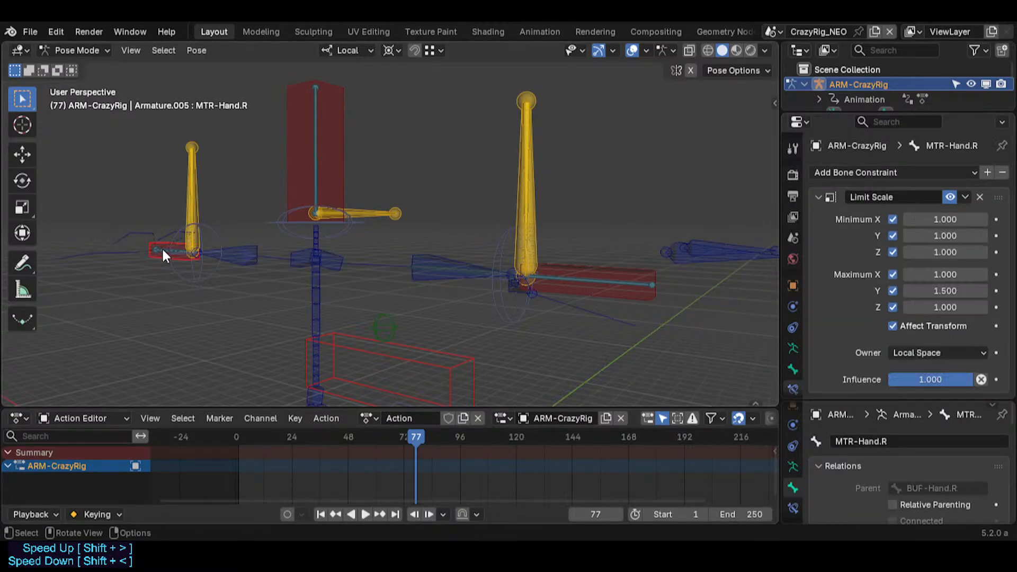
click(161, 247)
scroll(907, 323, down, 2)
right_click(926, 377)
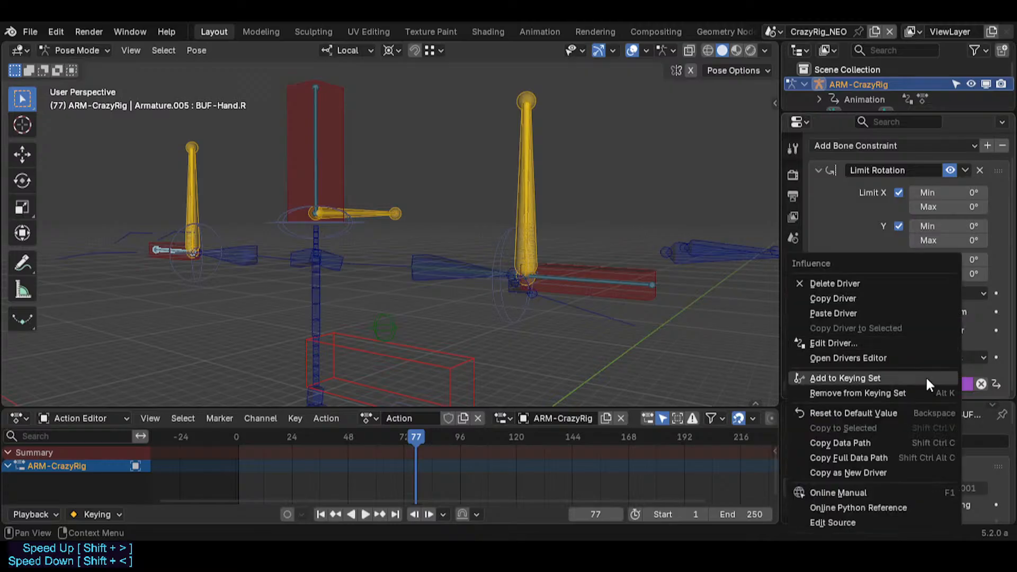
click(862, 341)
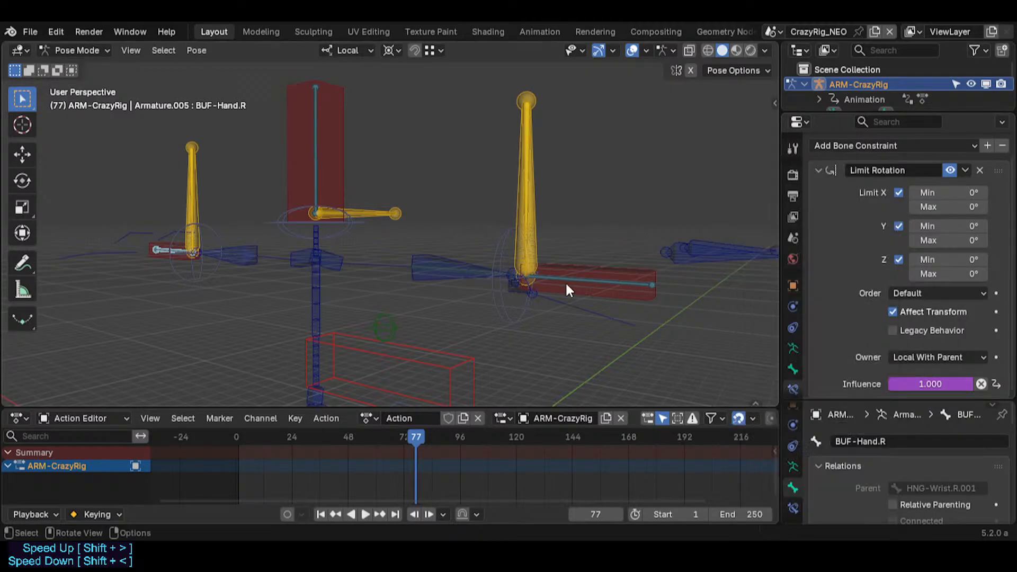
click(565, 281)
right_click(898, 385)
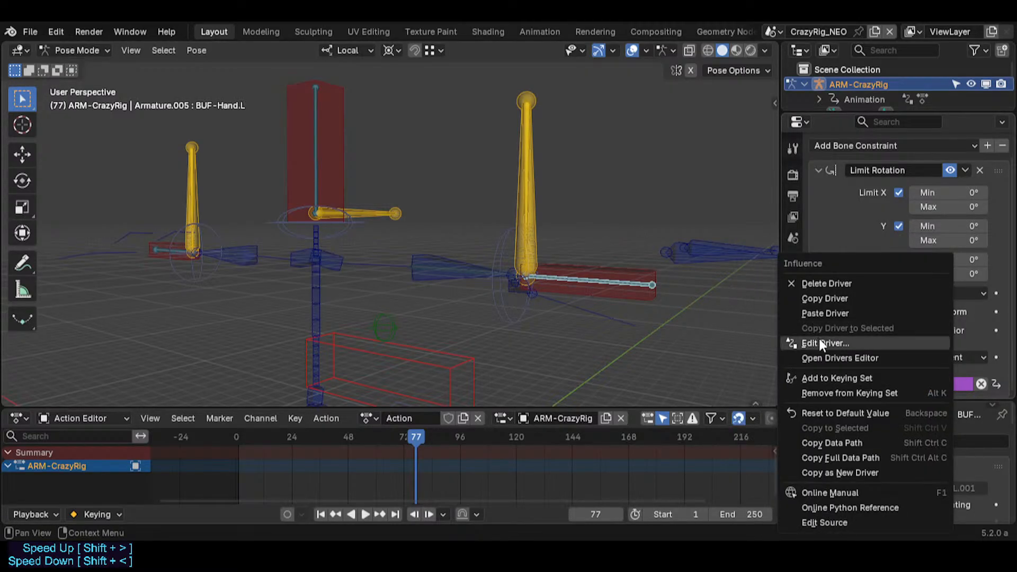
click(818, 337)
click(818, 308)
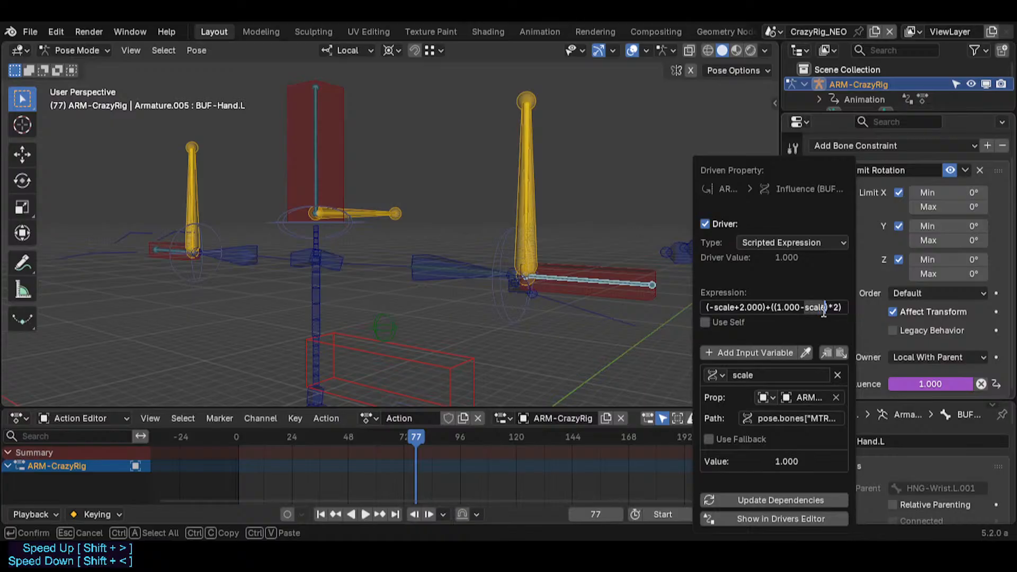
key(Escape)
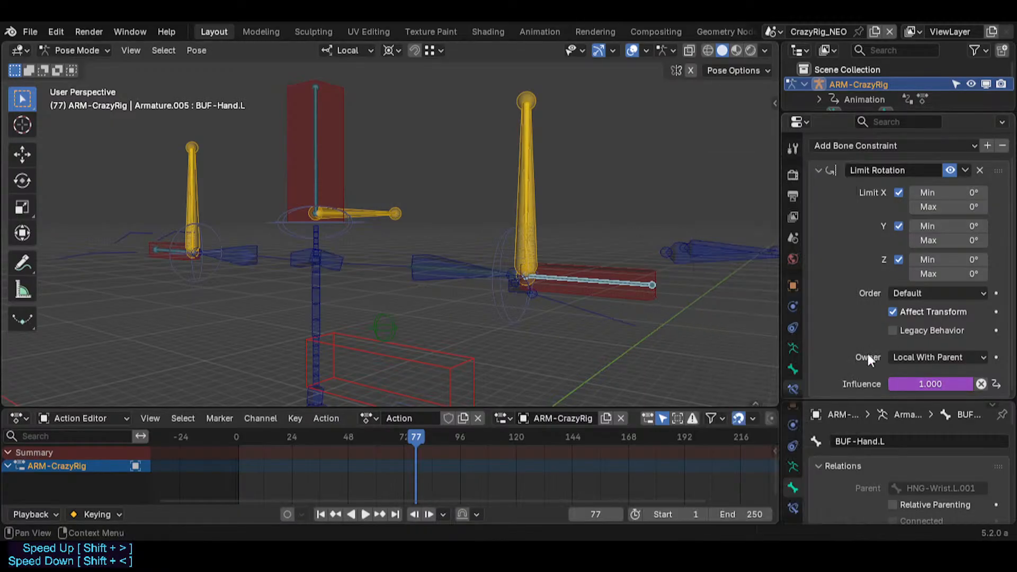
Step: Replace the Limit Rotation influence driver of the foot bone BUF-Hand.L.001 with a copy of the driver from BUF-Hand.L
right_click(932, 391)
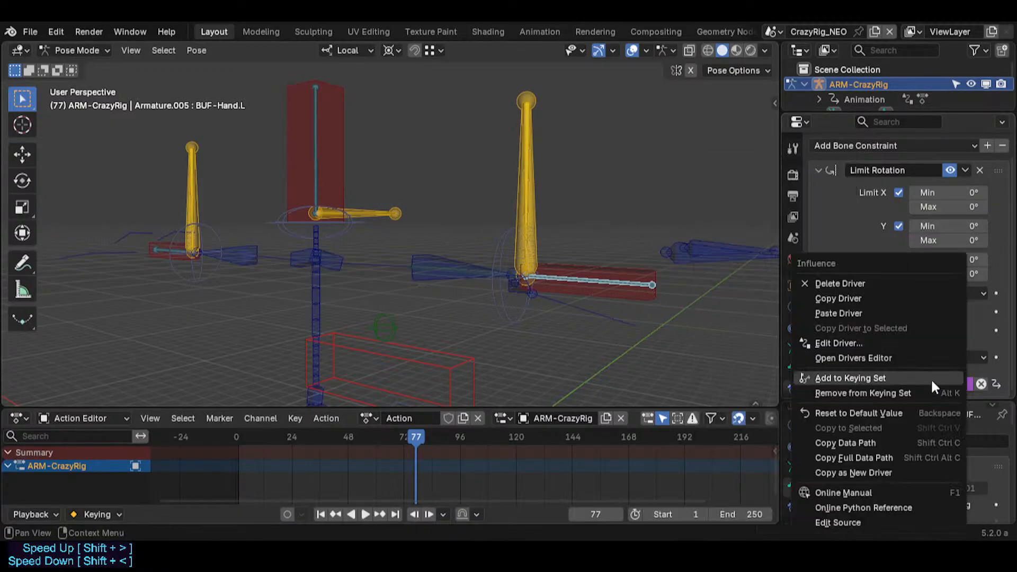
click(866, 301)
key(shift+grave)
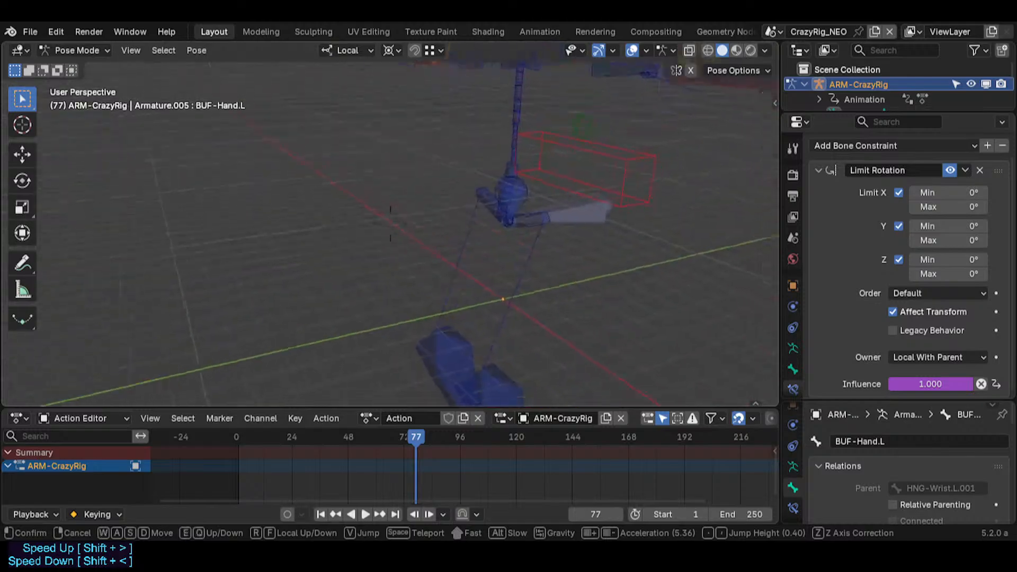
click(465, 282)
click(435, 286)
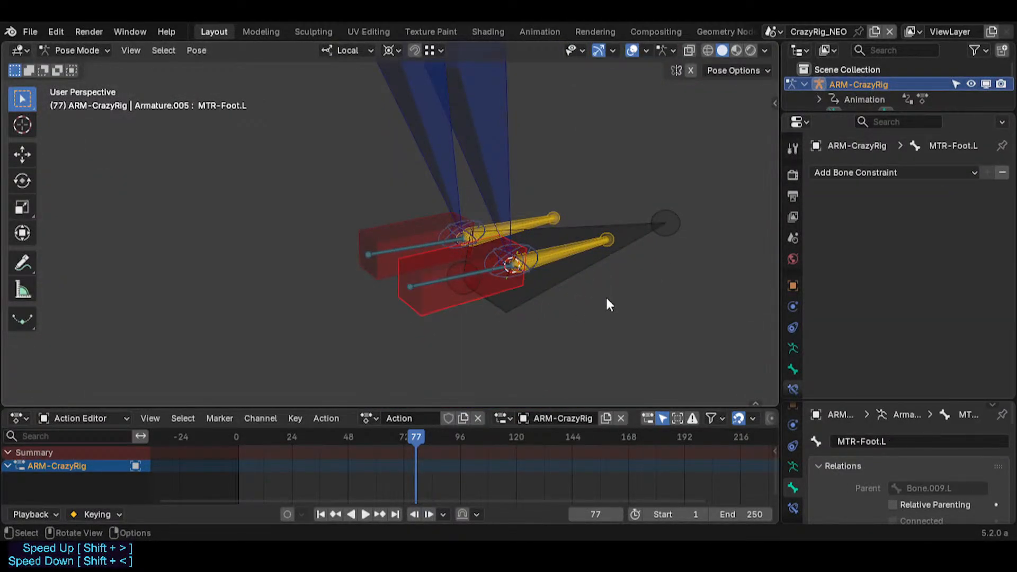
click(451, 276)
scroll(931, 347, down, 1)
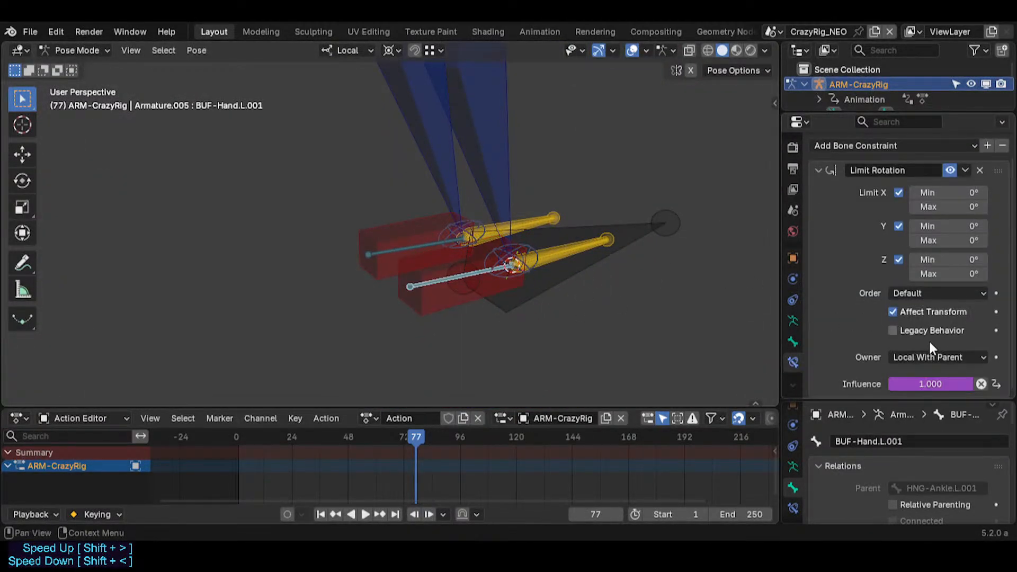
right_click(936, 376)
click(863, 285)
right_click(943, 377)
click(867, 337)
Step: Try to redirect the Limit Rotation influence driver of BUF-Hand.L.001 from MTR-Hand.L to MTR-Foot.L by editing its variable path
right_click(932, 376)
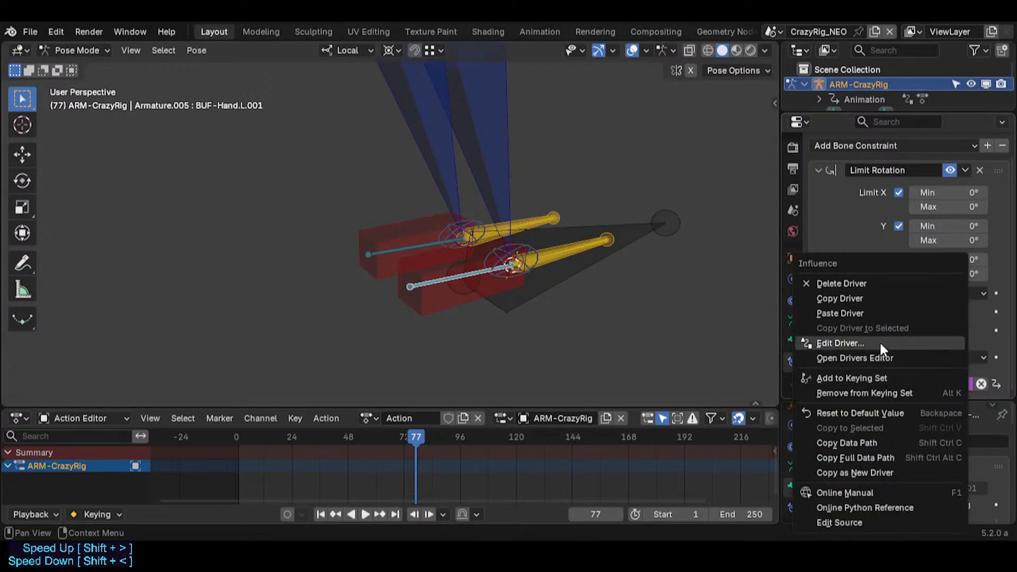
click(868, 343)
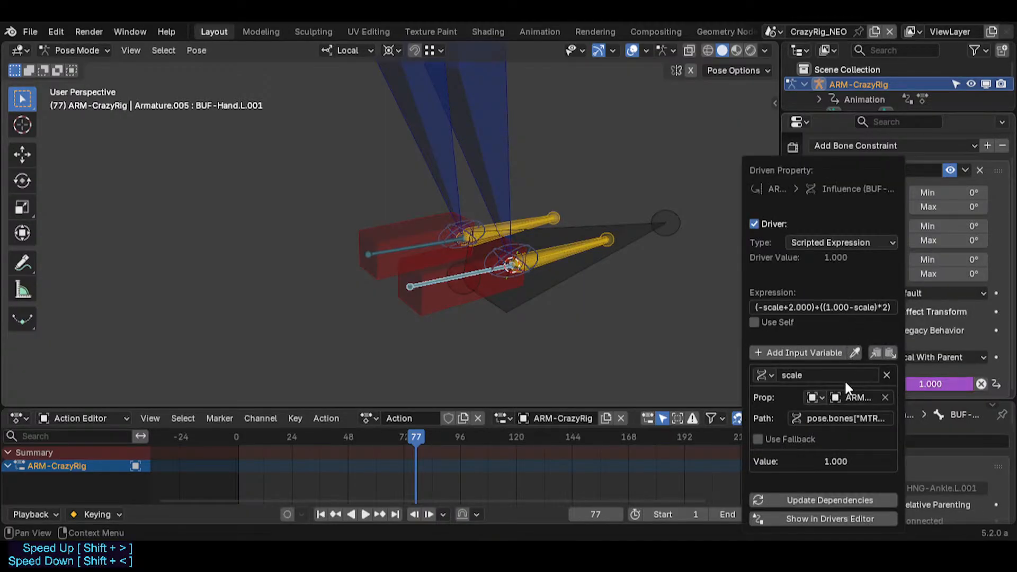
click(824, 418)
click(842, 418)
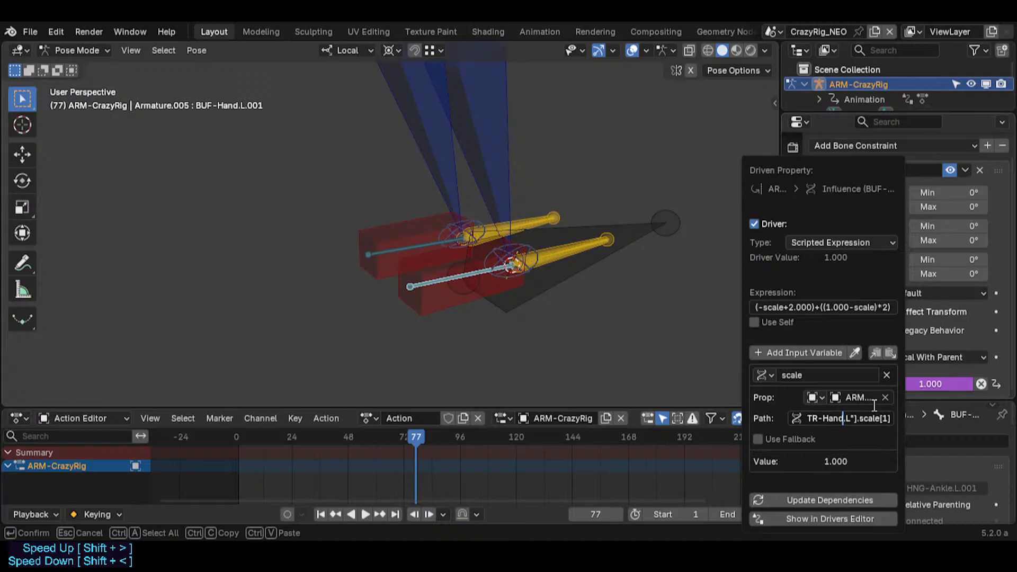
key(Return)
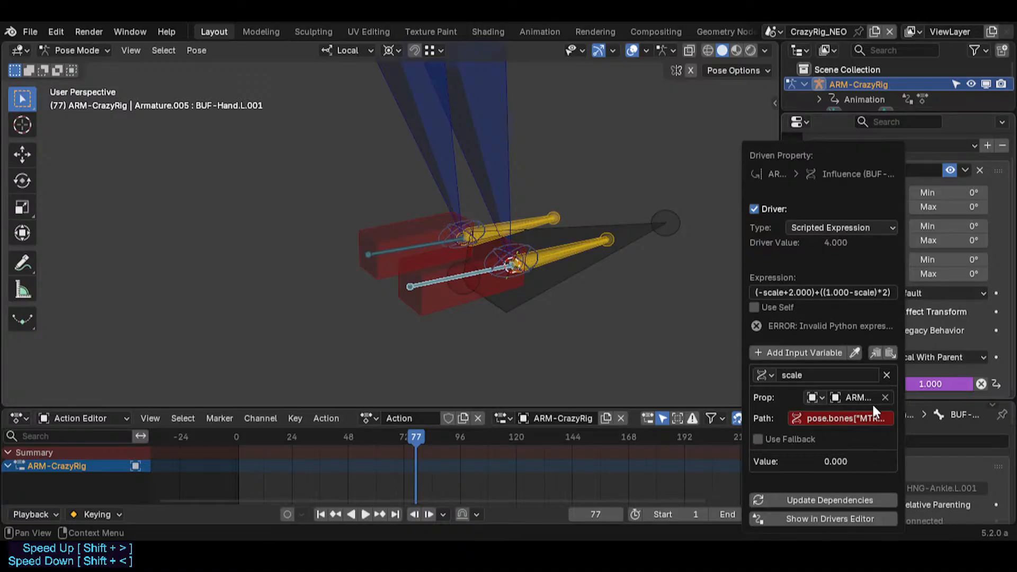
Step: Copy the exact bone name of the left foot control MTR-Foot.L
click(472, 297)
key(ctrl+c)
key(F2)
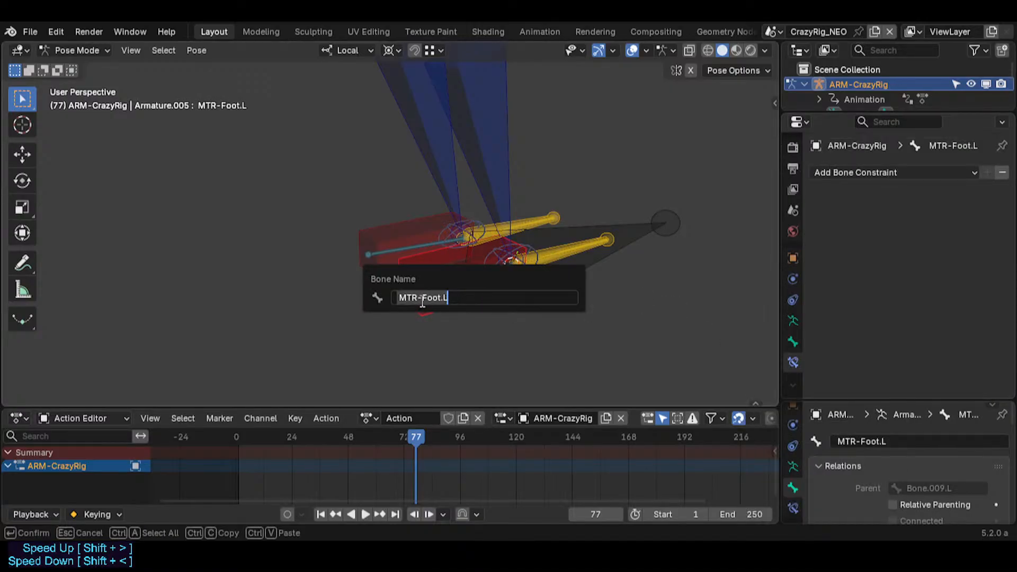
key(Return)
Step: Replace the bone name in the scale variable's path of BUF-Hand.L.001's Limit Rotation influence driver with the copied MTR-Foot.L name
click(510, 274)
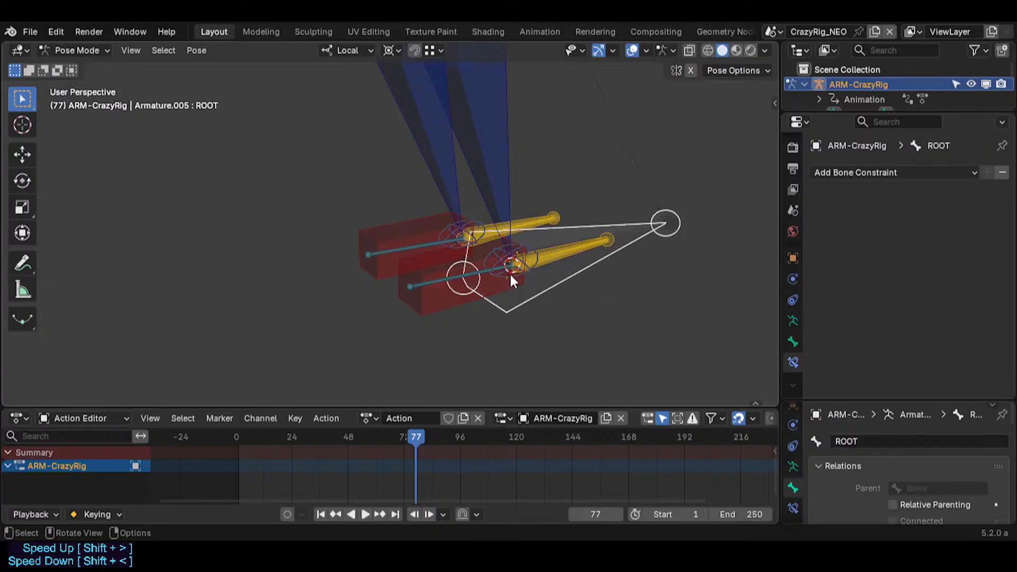
click(510, 275)
click(482, 272)
click(481, 270)
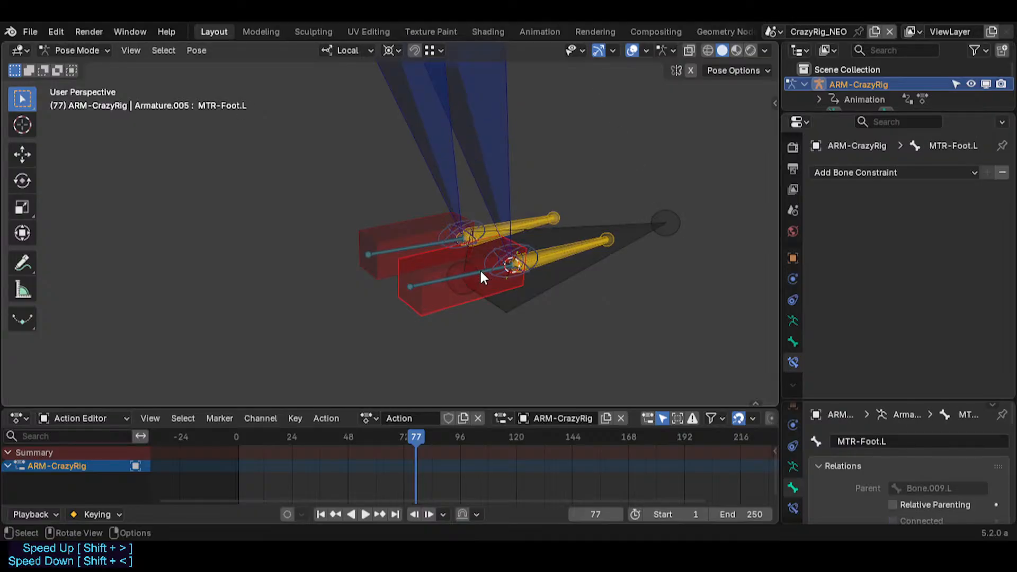
click(453, 280)
scroll(949, 369, down, 2)
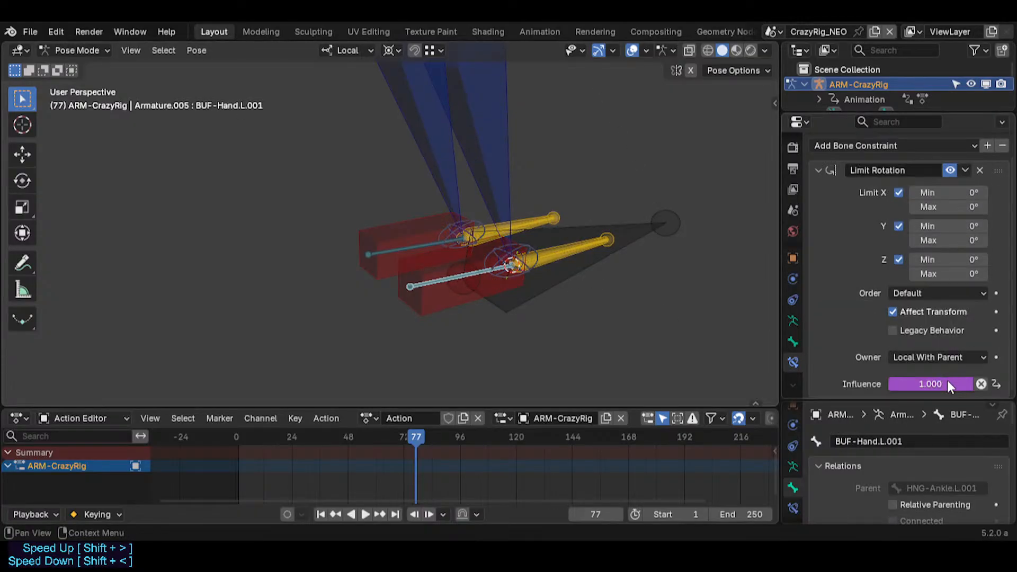
right_click(947, 380)
click(846, 343)
click(824, 418)
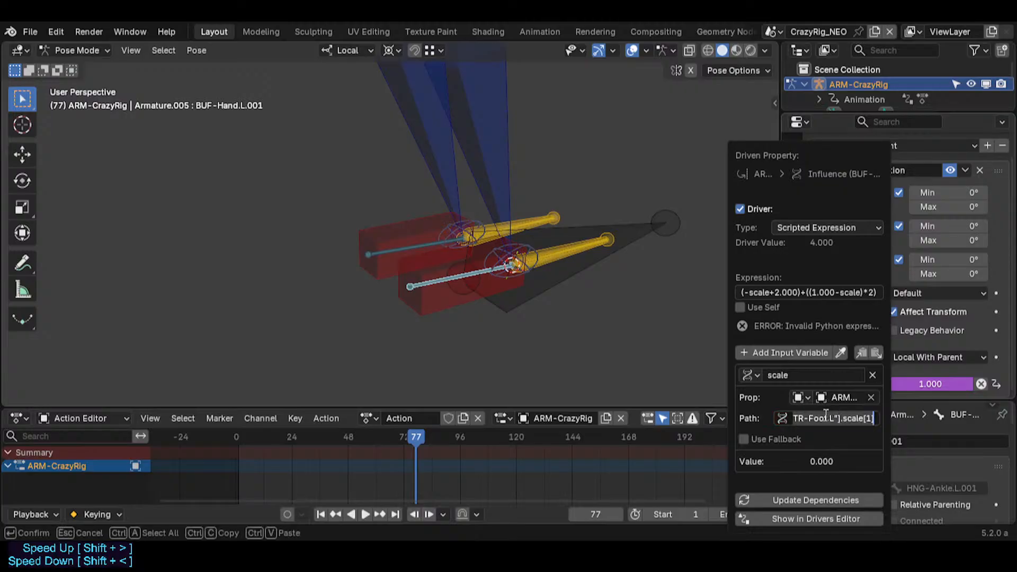
click(823, 416)
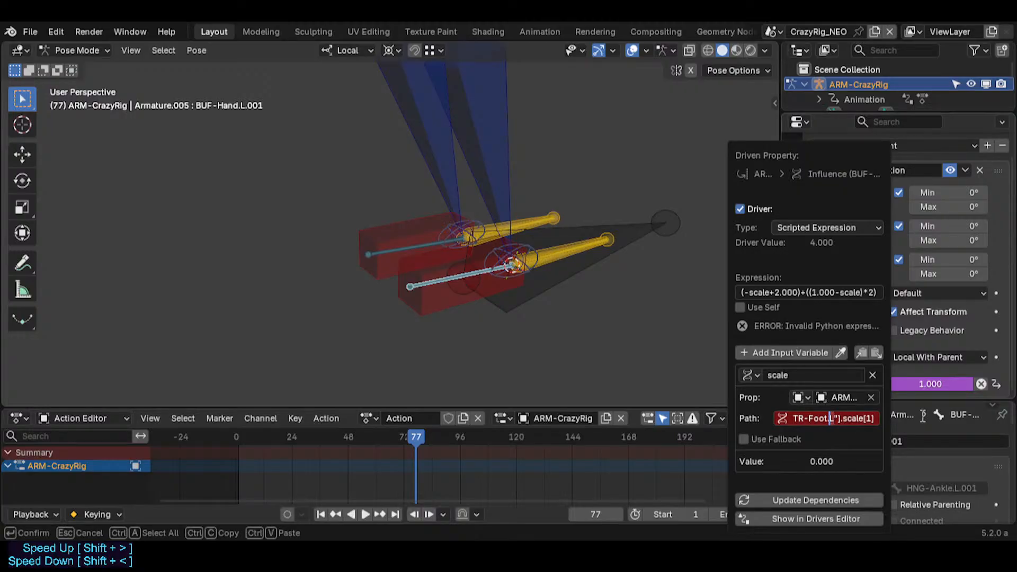
key(Left)
key(Left)
key(Left)
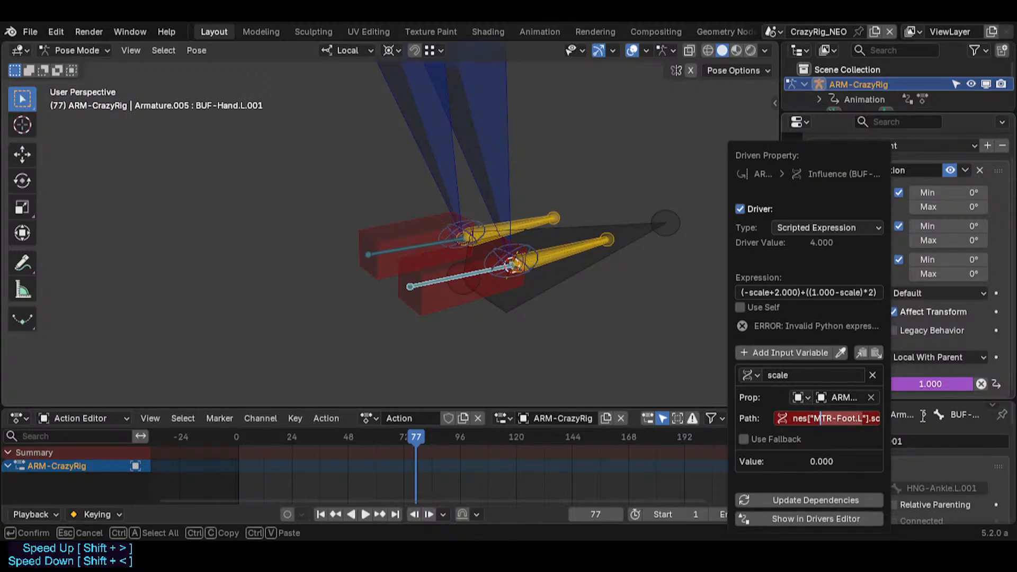
key(ctrl+v)
key(Return)
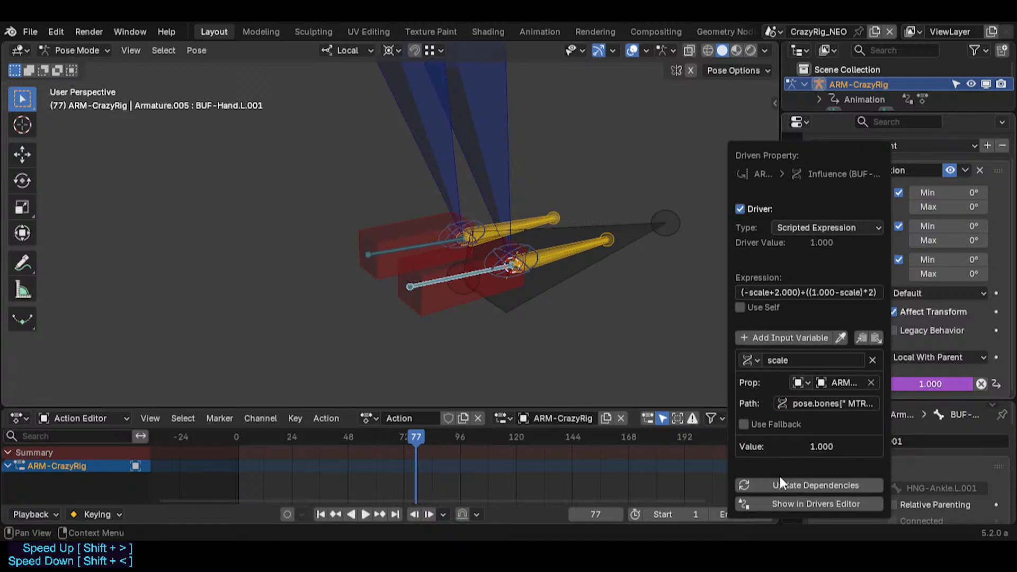
Step: Copy the Limit Rotation influence driver from BUF-Hand.L.001 onto the same constraint of BUF-Hand.R.001
right_click(954, 380)
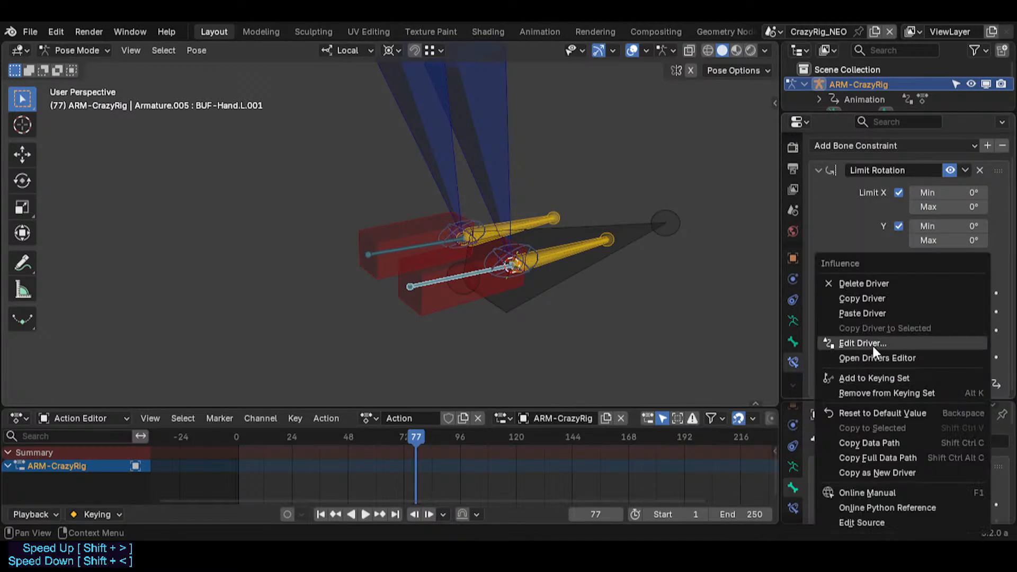
click(864, 297)
click(412, 249)
click(412, 249)
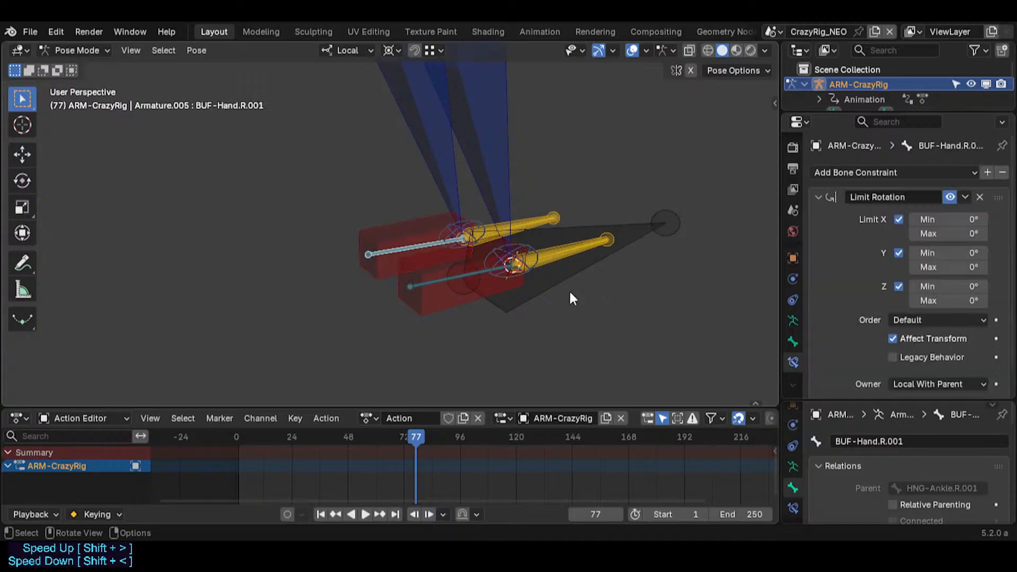
scroll(919, 368, down, 1)
right_click(919, 377)
click(853, 342)
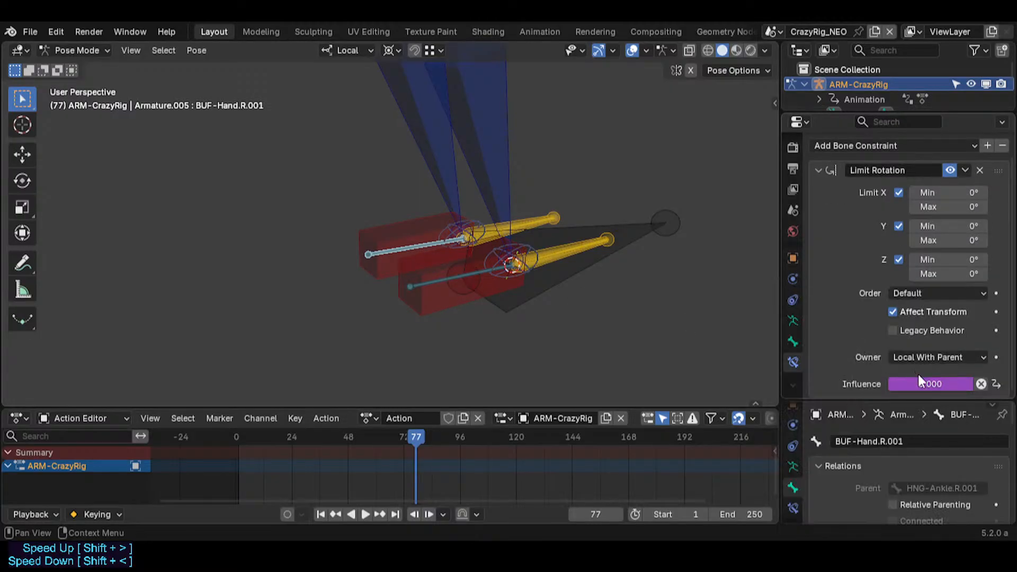
Step: Edit the variable path of BUF-Hand.R.001's Limit Rotation influence driver so that it reads scale[1] of MTR-Foot.R
right_click(932, 386)
click(837, 342)
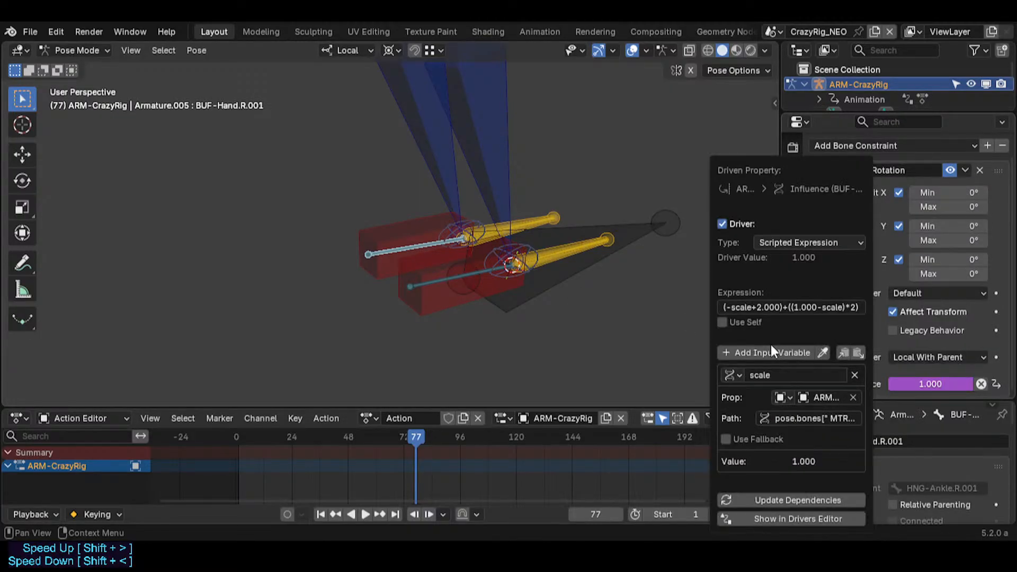
click(815, 307)
key(Return)
click(840, 419)
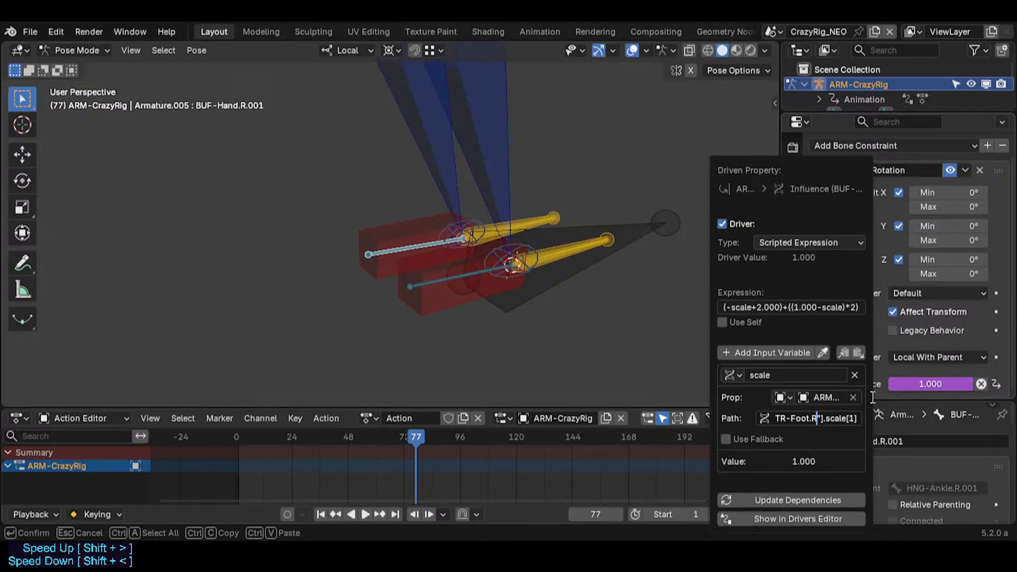
key(Return)
Step: Copy the Limit Scale constraint from MTR-Hand.L to the foot bones MTR-Foot.L and MTR-Foot.R, and save the file
click(436, 301)
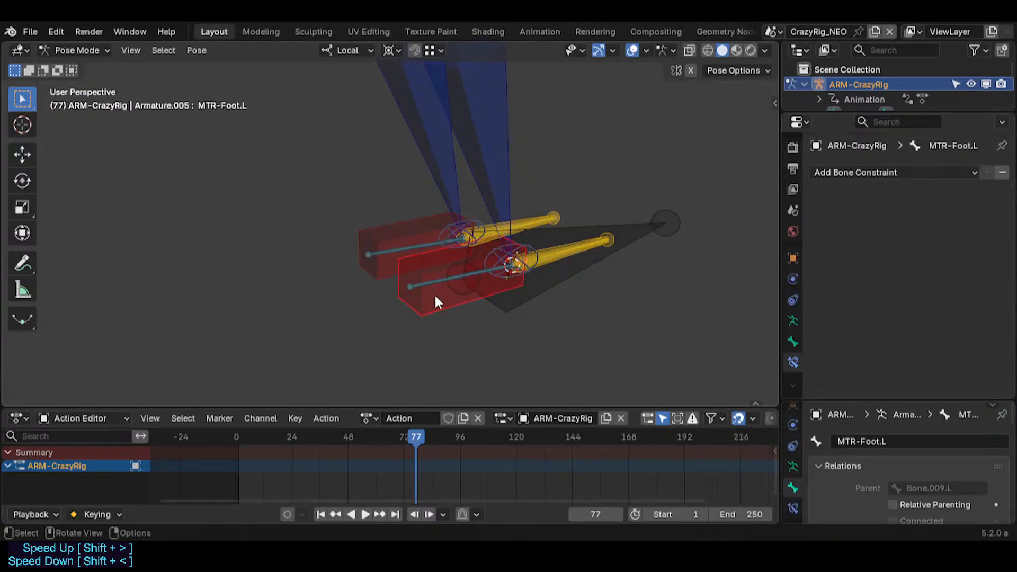
key(shift+grave)
key(s)
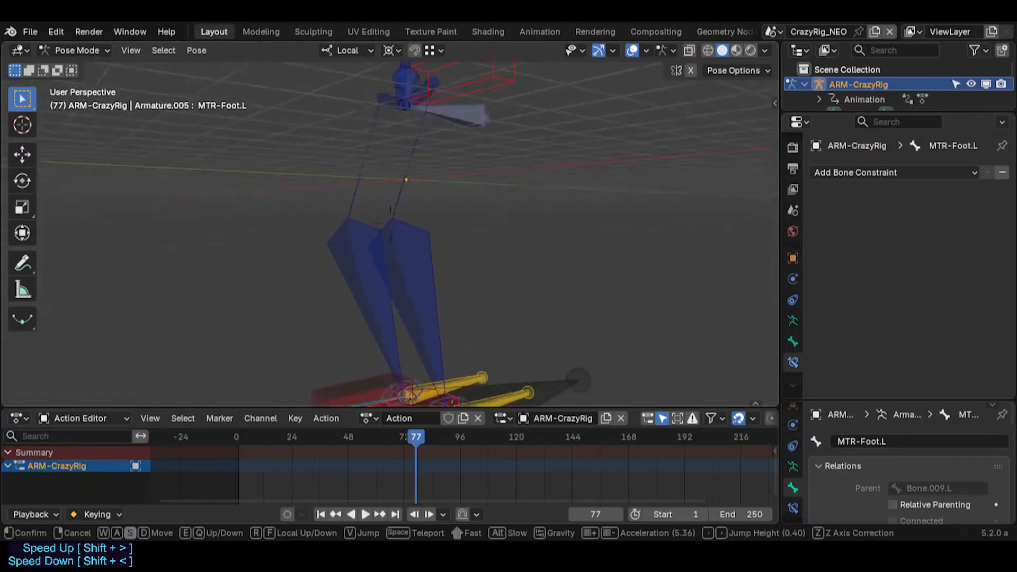
click(431, 336)
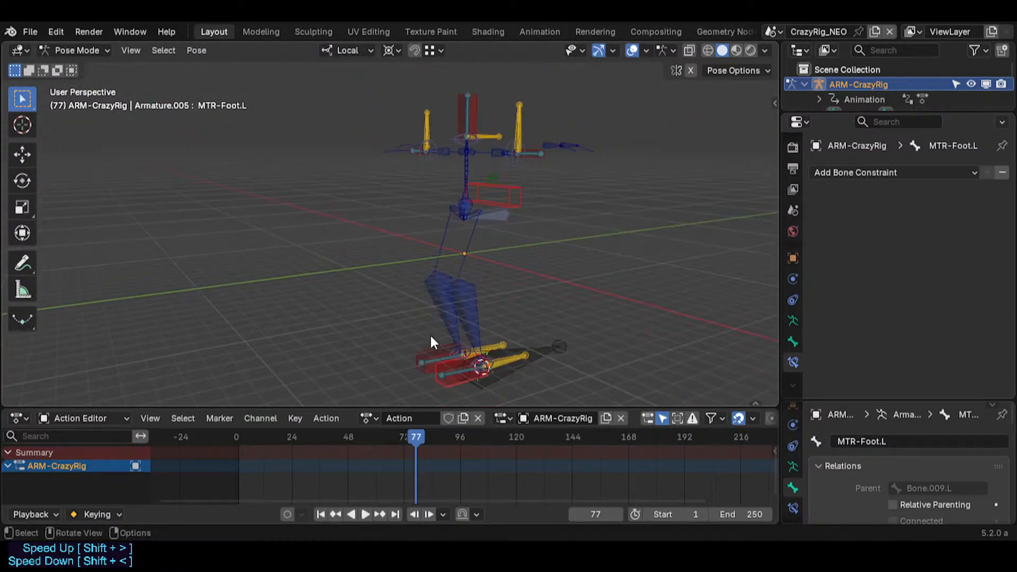
click(455, 339)
click(531, 155)
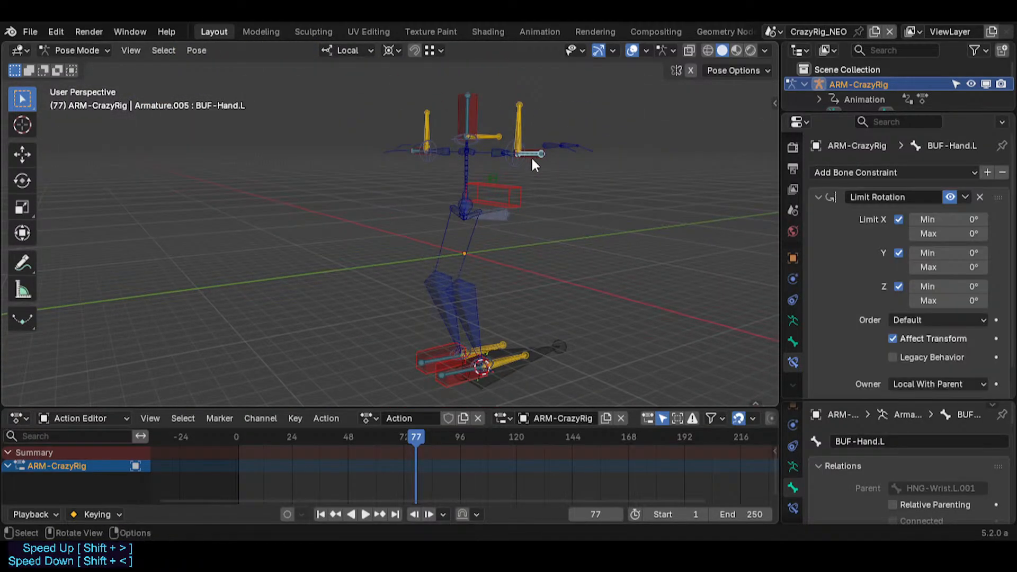
click(531, 157)
click(531, 158)
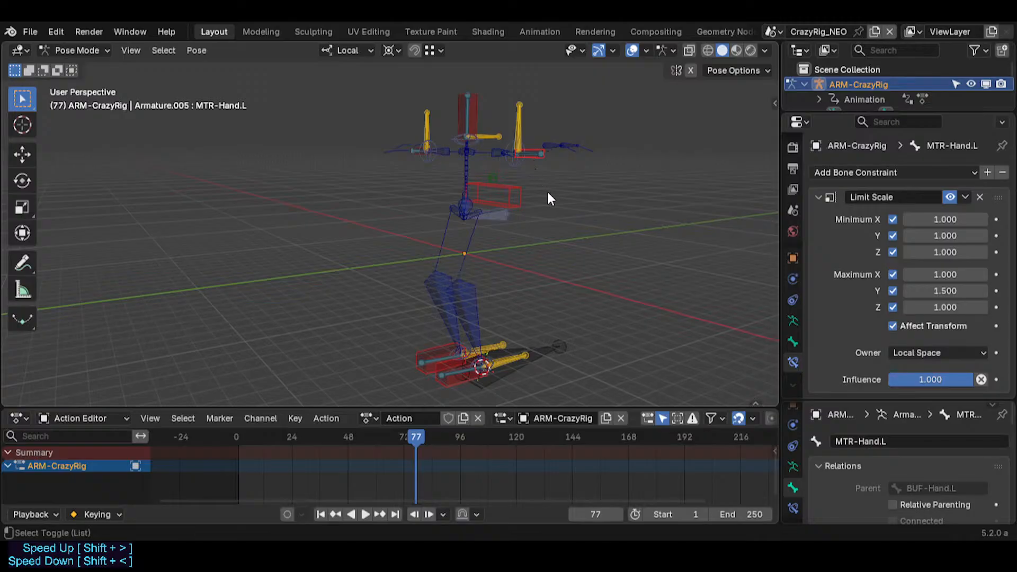
key(shift+grave)
key(w)
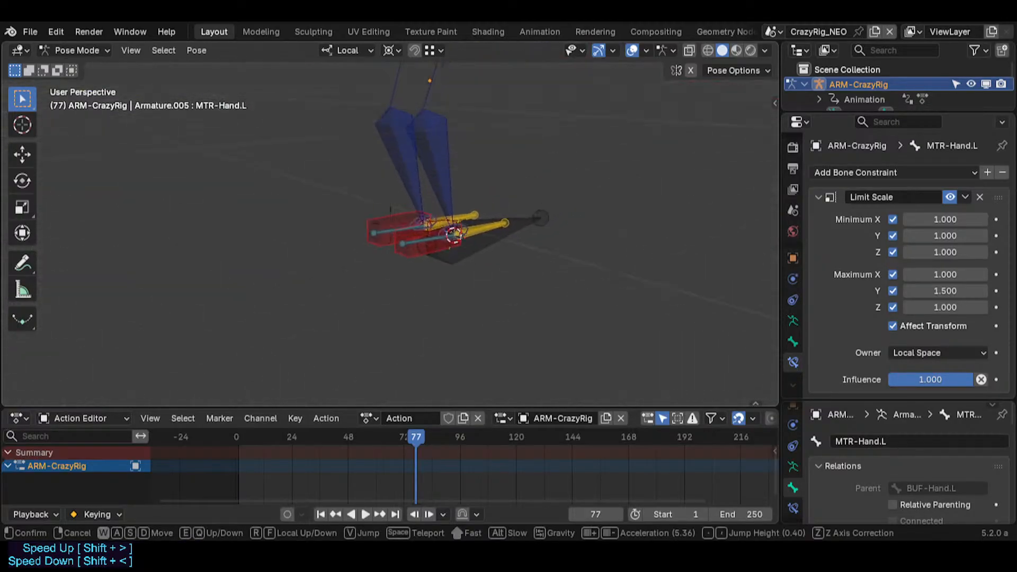
click(391, 223)
click(444, 297)
click(509, 314)
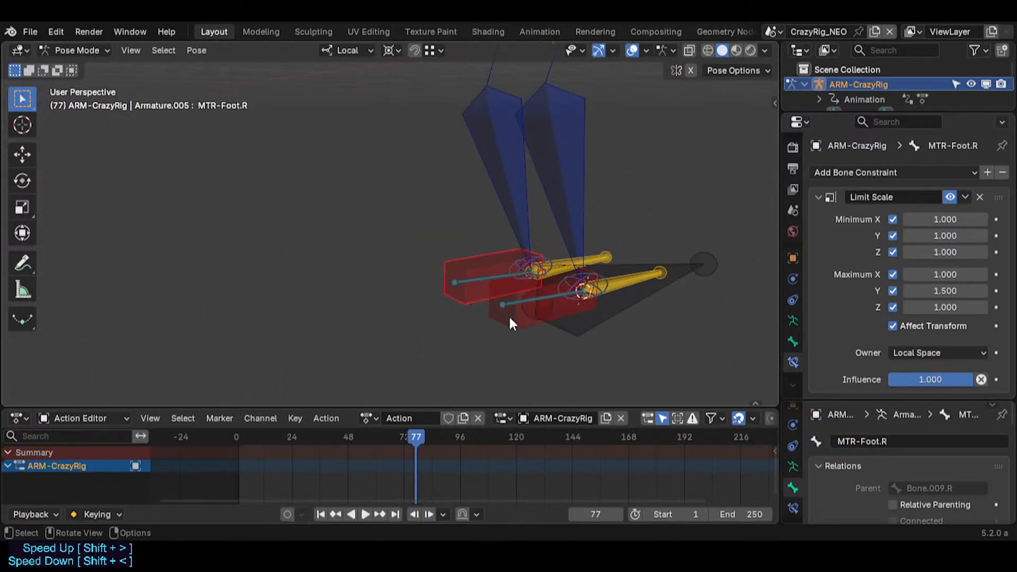
click(470, 296)
click(513, 313)
key(ctrl+s)
click(460, 306)
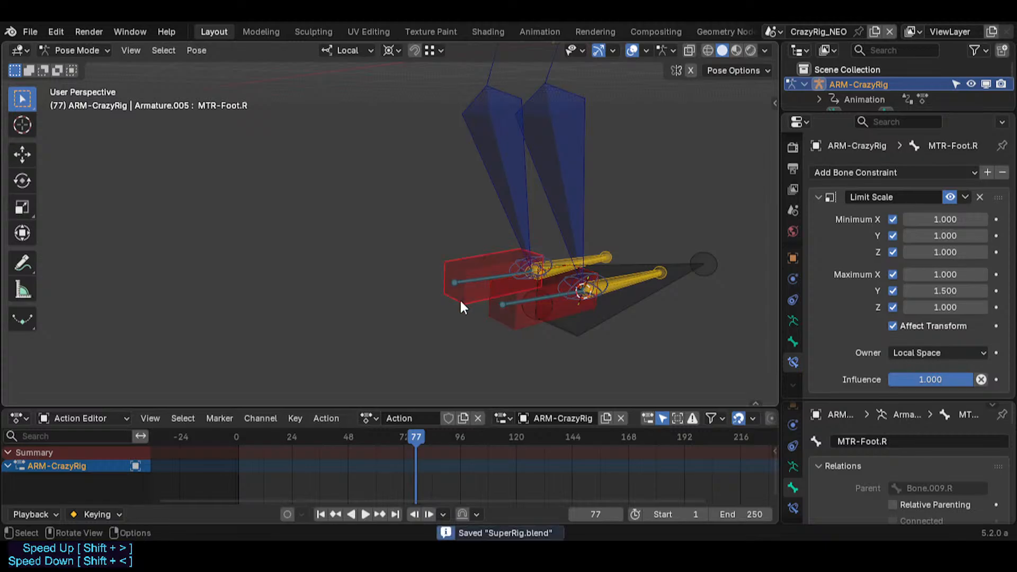
click(566, 233)
key(g)
right_click(579, 234)
Step: Select the left ankle bone PIN-Hand.L.001 and bring up its custom shape scale settings
click(596, 276)
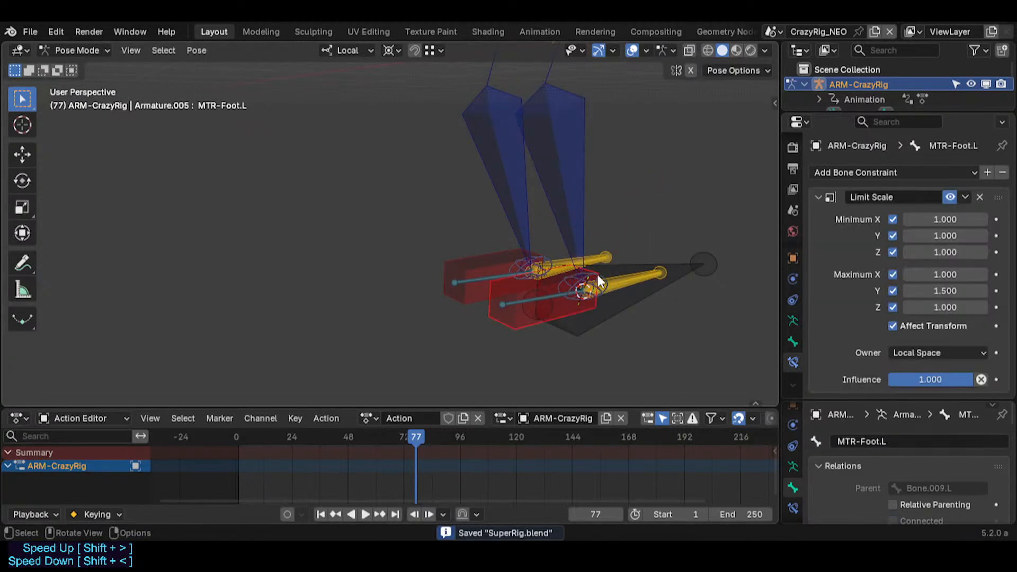
click(597, 281)
key(shift+grave)
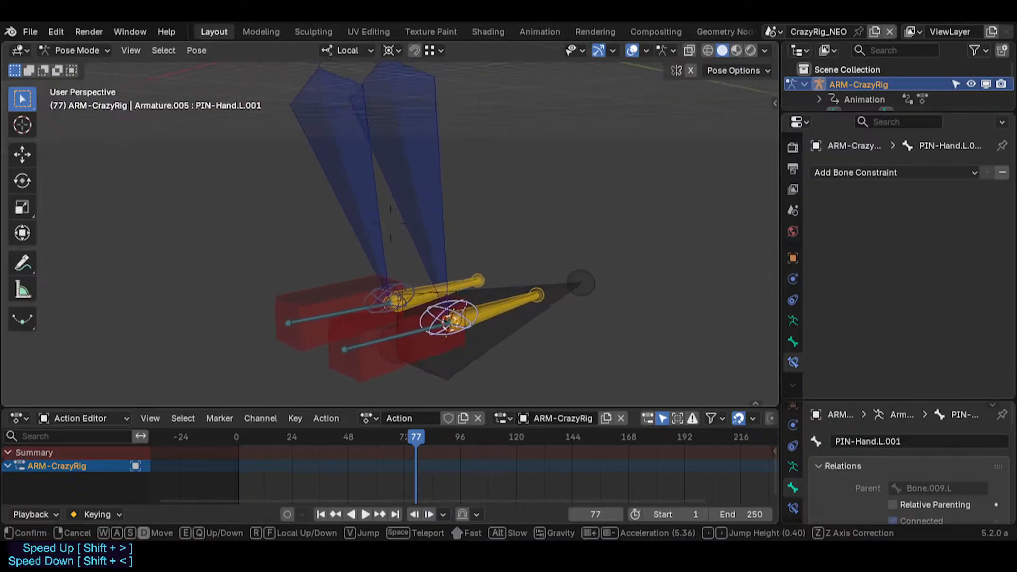
key(a)
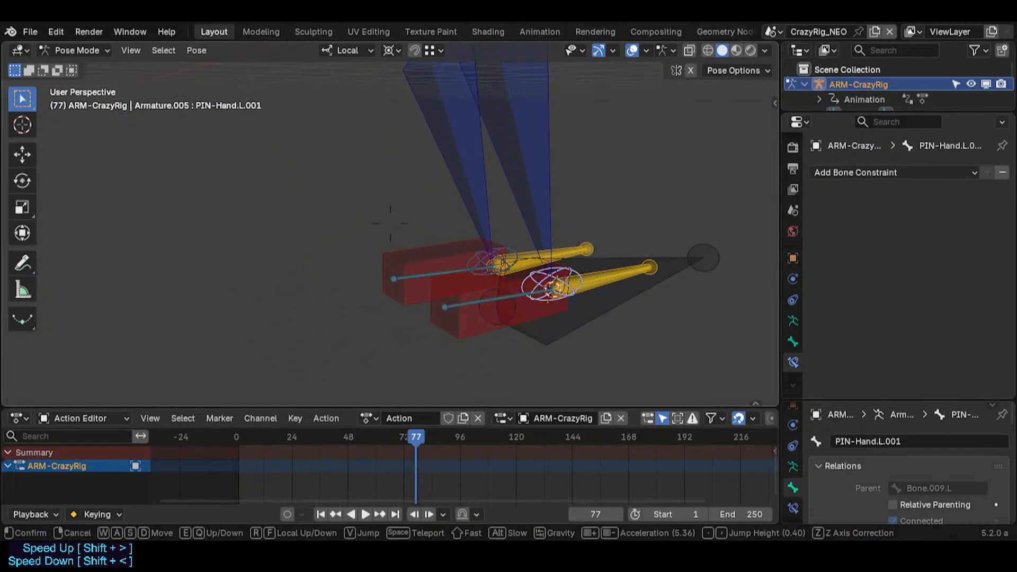
click(707, 303)
click(567, 266)
middle_drag(587, 298, 532, 295)
click(563, 263)
click(564, 267)
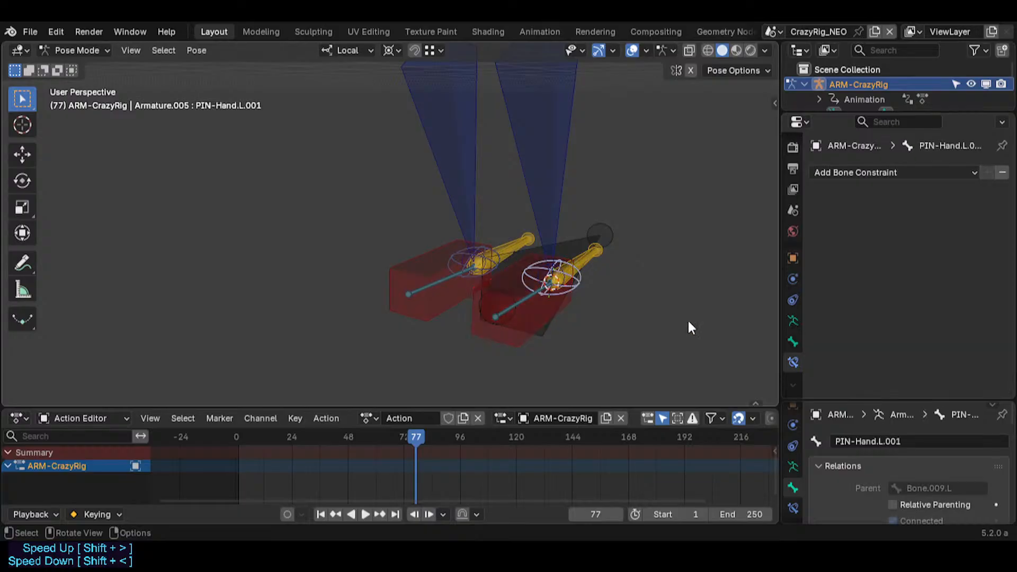
click(793, 342)
scroll(908, 328, down, 5)
scroll(909, 329, down, 6)
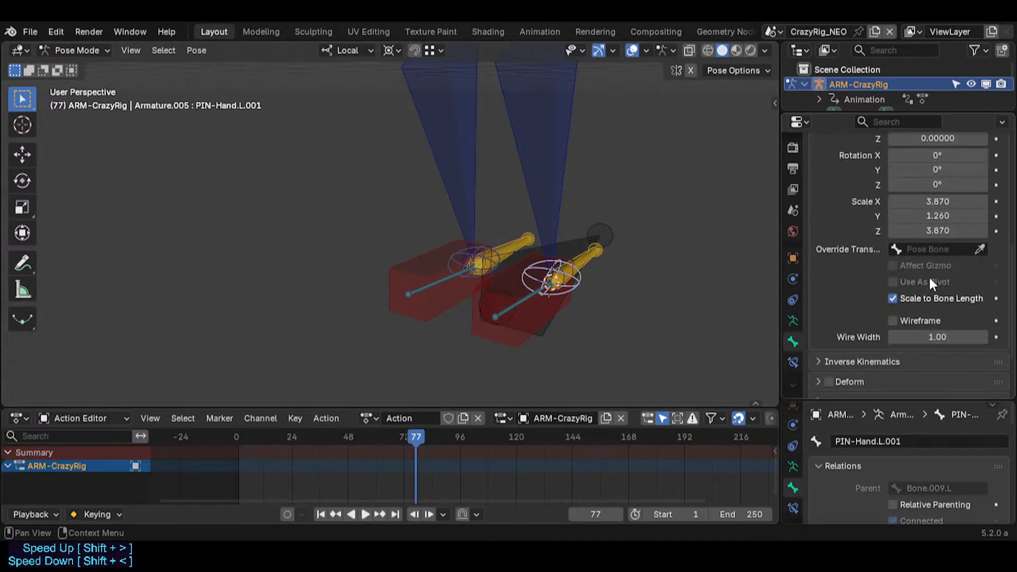
Step: Try a custom shape Z scale of 1.26 on the left ankle bone PIN-Hand.L.001
click(924, 230)
click(858, 210)
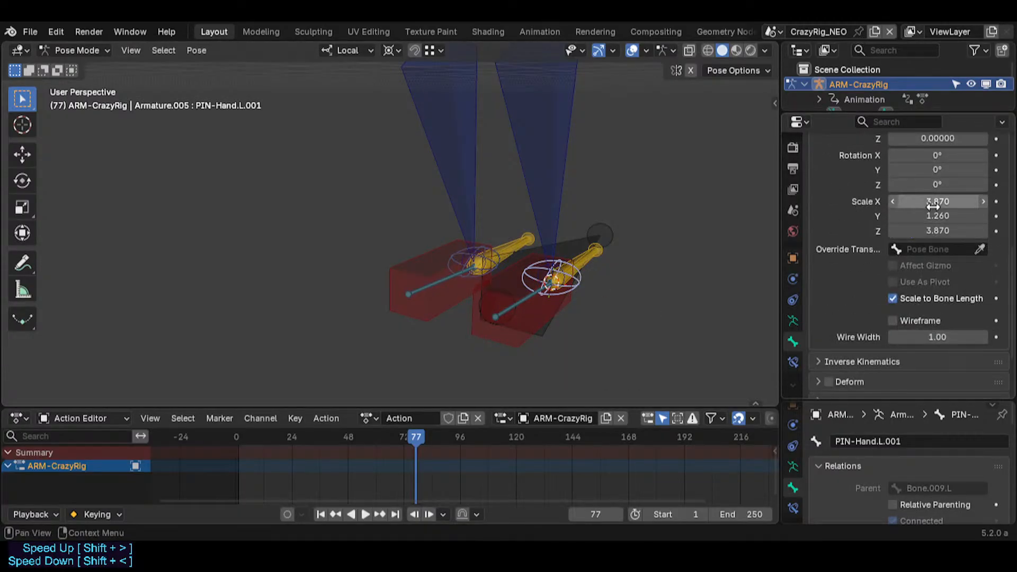
drag(934, 215, 935, 228)
click(842, 201)
click(932, 230)
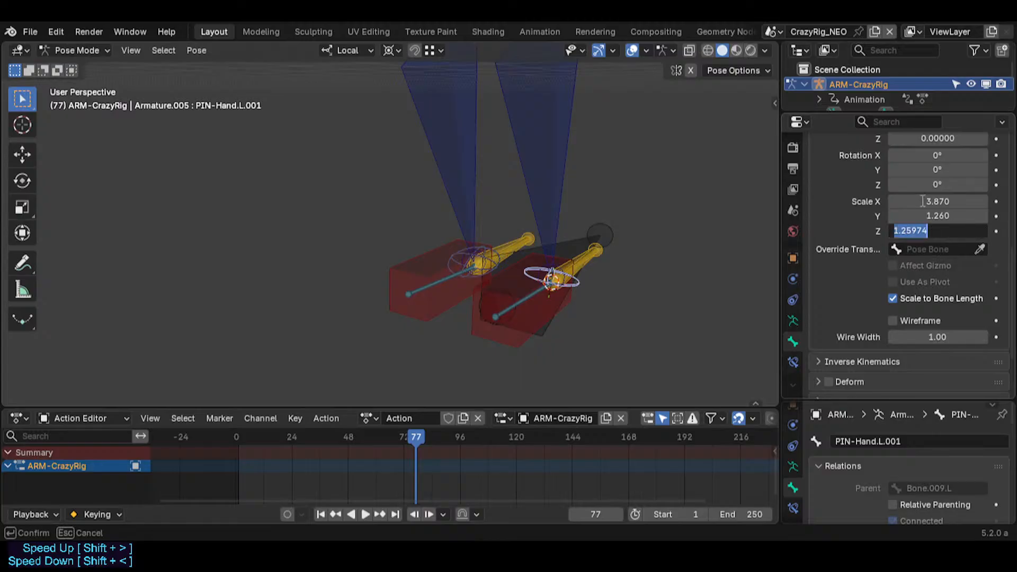
click(843, 204)
key(ctrl+c)
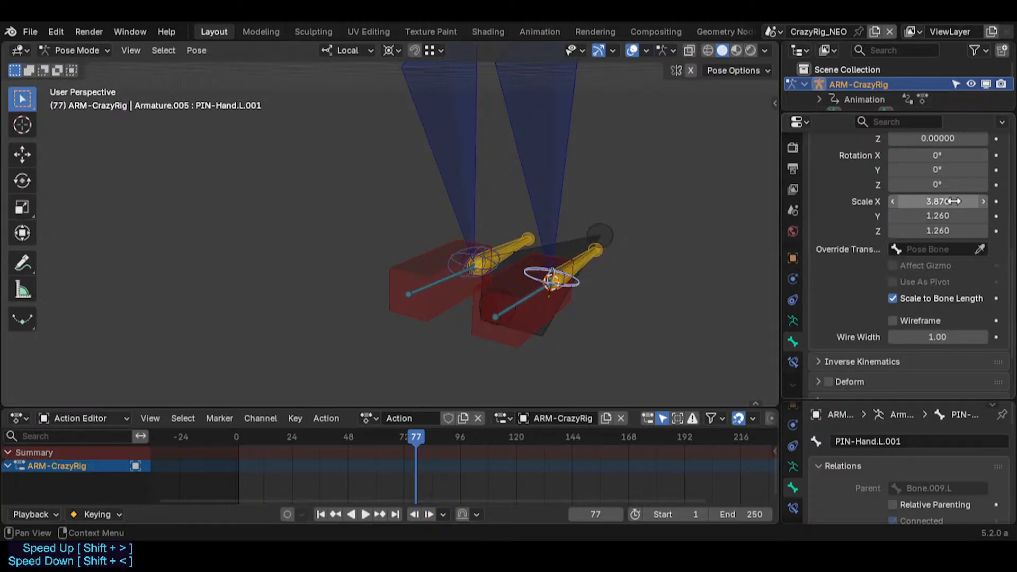
key(ctrl+v)
Step: Enlarge the custom shape of PIN-Hand.L.001 to a scale of X 8.08, Y 1.406 and Z 4.320
drag(925, 205, 946, 230)
drag(925, 205, 1003, 204)
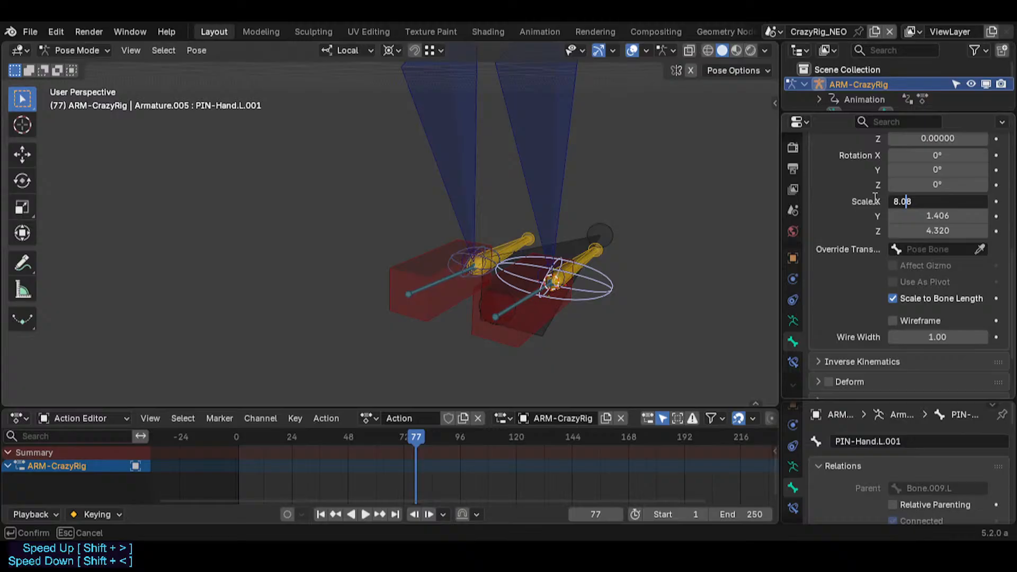
click(793, 231)
click(794, 342)
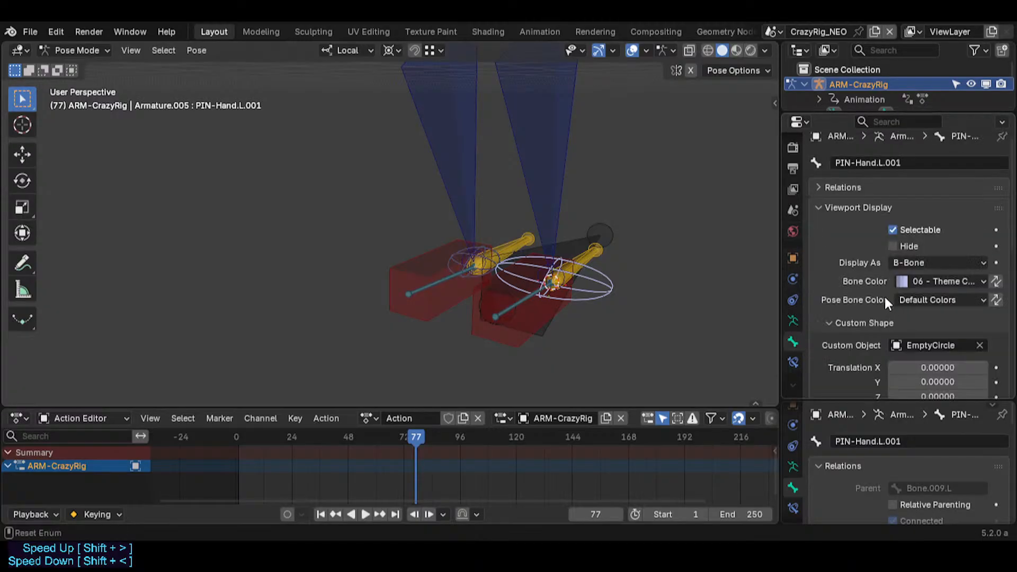
Step: Undo the custom shape's last X enlargement on the left ankle bone PIN-Hand.L.001
scroll(892, 318, down, 8)
key(ctrl+z)
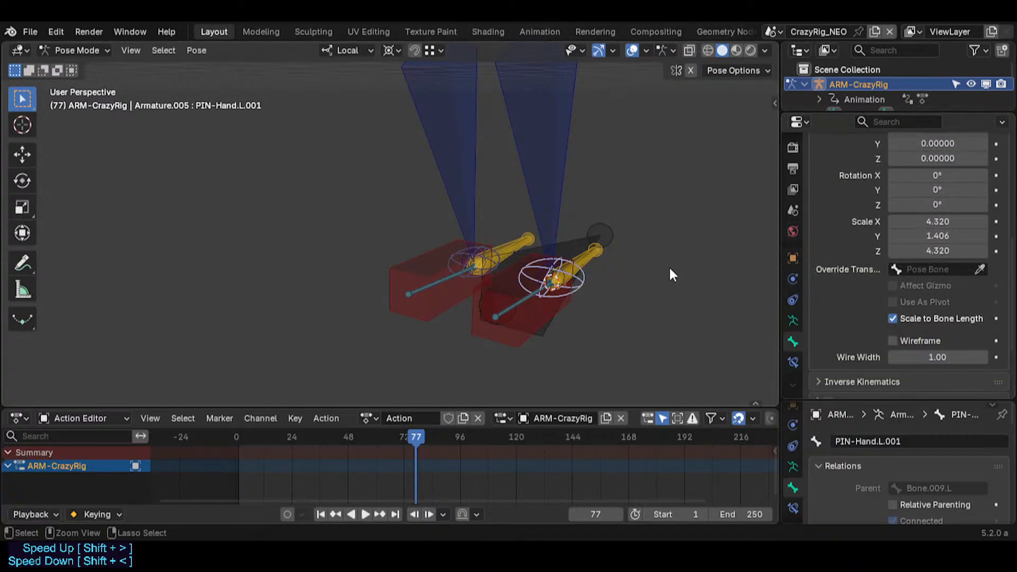
double_click(937, 223)
click(874, 239)
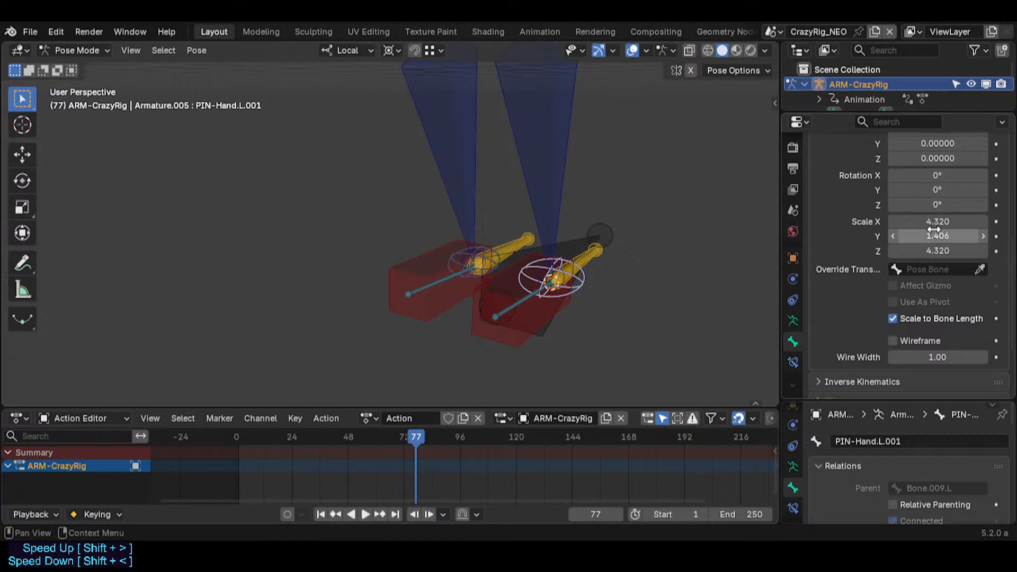
Step: Try a uniform custom shape scale of 4.320 on PIN-Hand.L.001 and undo the Y change
drag(948, 223, 954, 253)
click(856, 226)
click(962, 250)
click(960, 225)
click(837, 251)
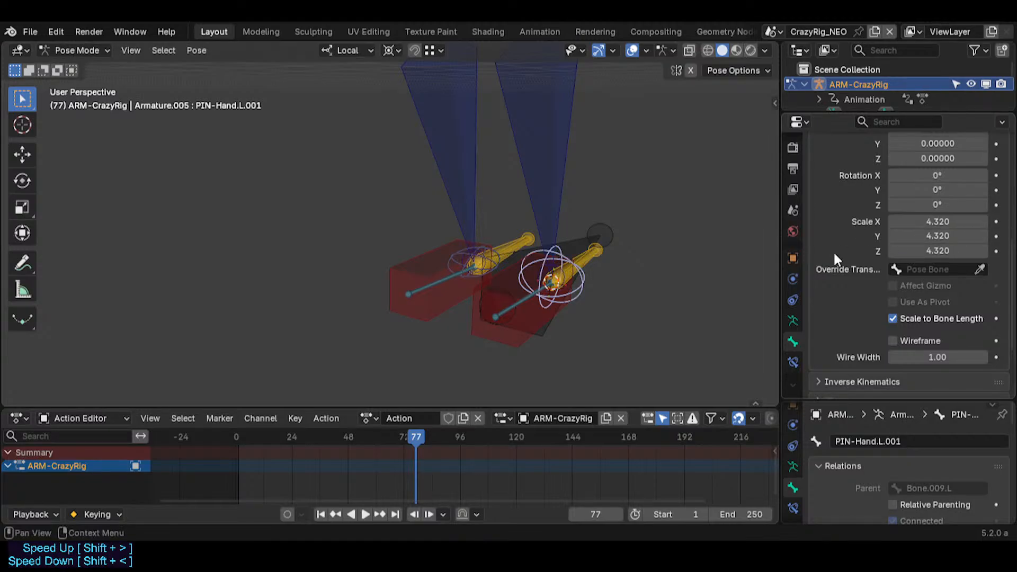
click(677, 224)
key(ctrl+z)
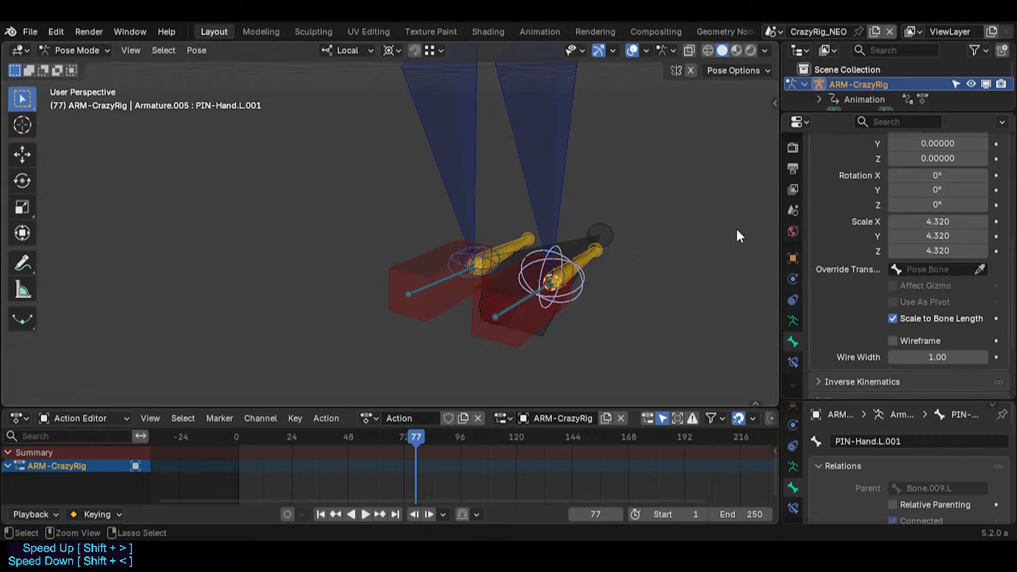
key(ctrl+z)
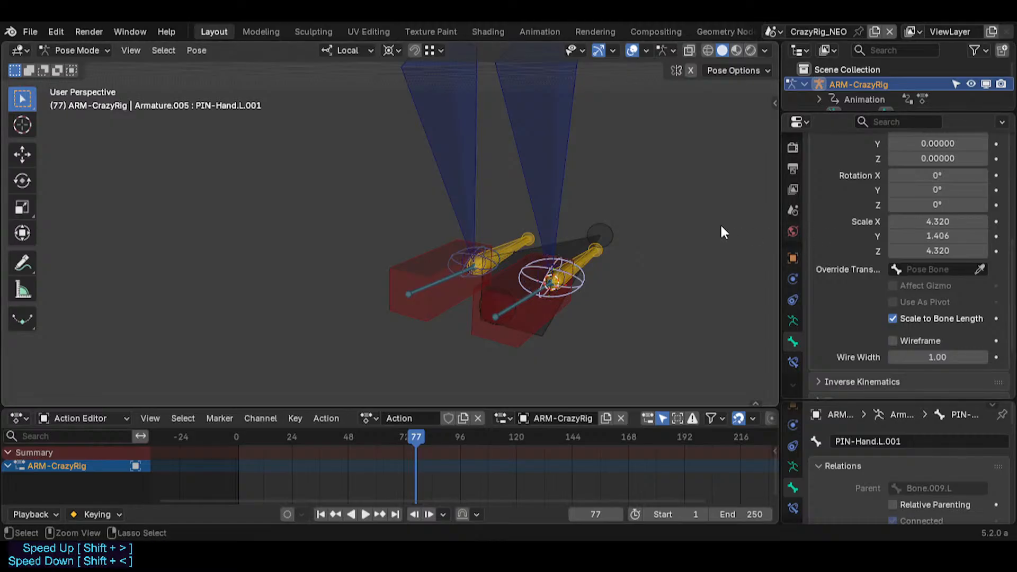
Step: Set the custom shape scale of PIN-Hand.L.001 to 7.000 in X and Z and 2.766 in Y, and save the file
click(948, 224)
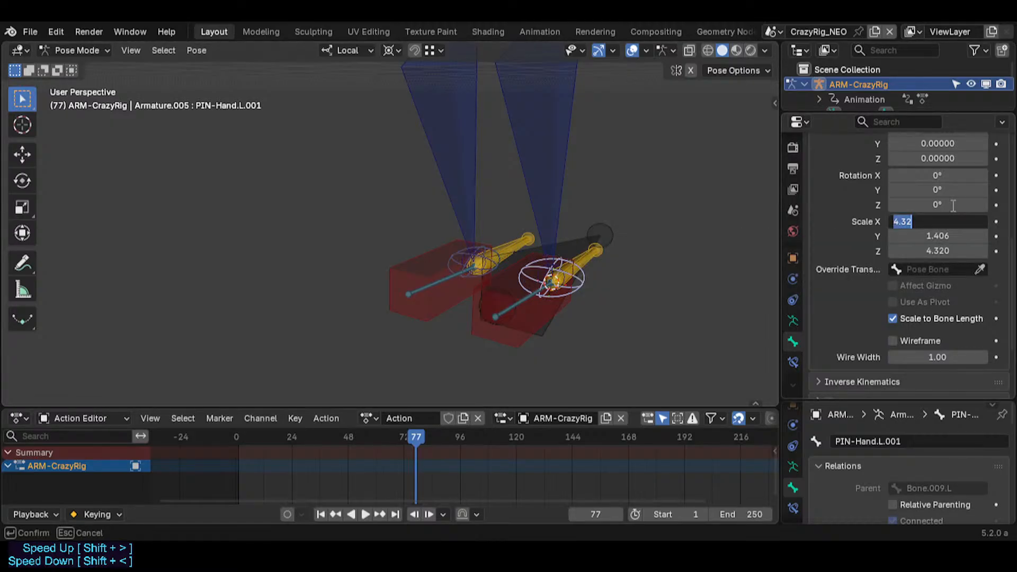
text(7)
key(Return)
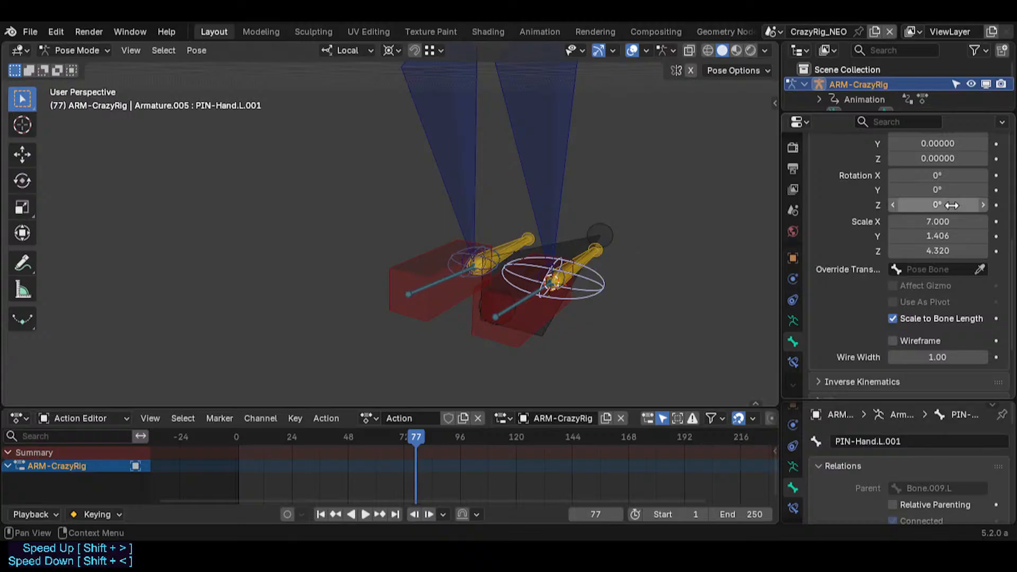
key(ctrl+v)
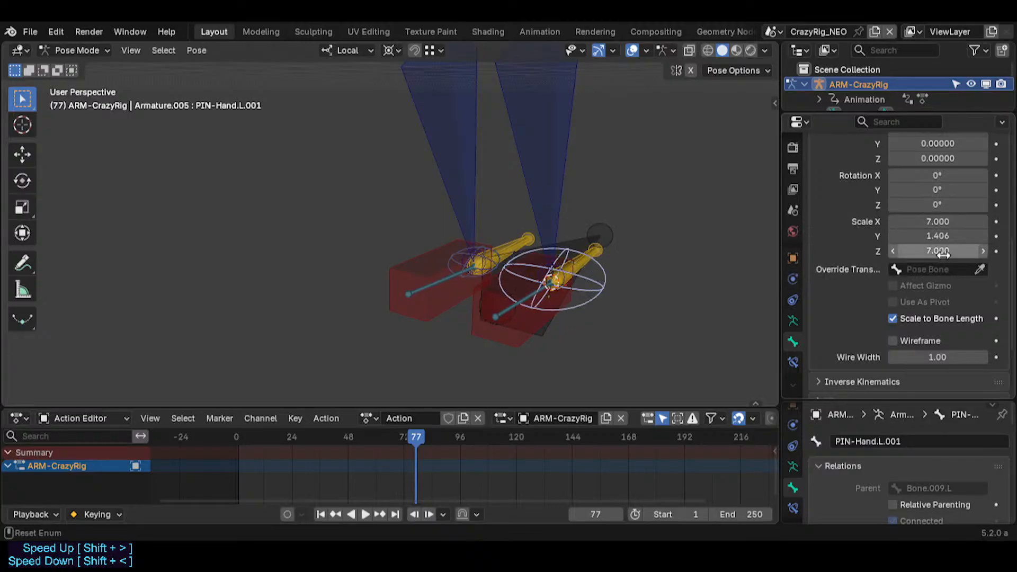
drag(941, 233, 996, 232)
middle_drag(633, 250, 549, 265)
key(ctrl+s)
Step: Test the ankle bone PIN-Hand.L.001 with a cancelled move, and raise the left leg by moving the shin bone Bone.009.L
click(585, 269)
click(593, 293)
key(g)
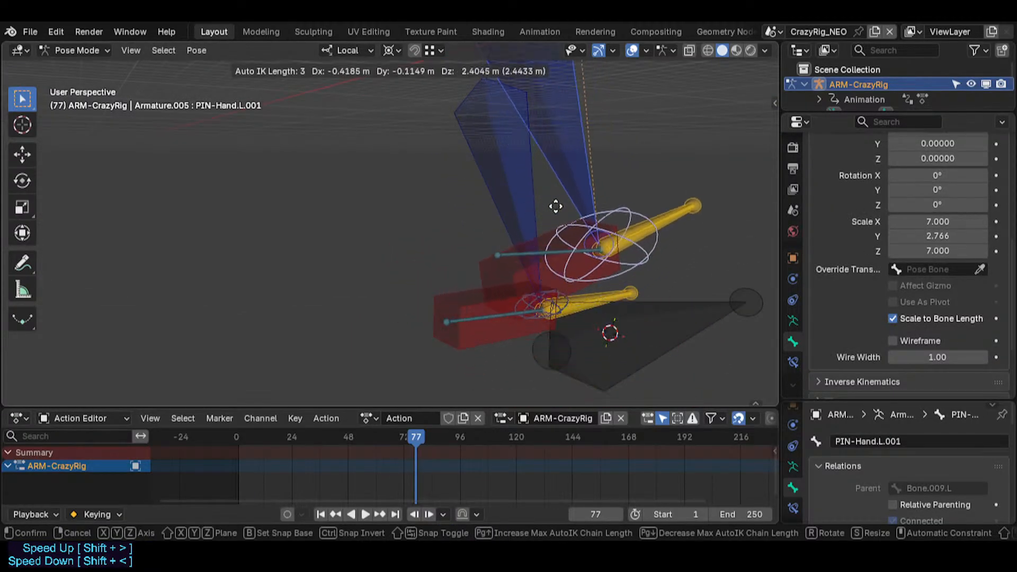
right_click(534, 189)
click(584, 214)
key(g)
click(612, 114)
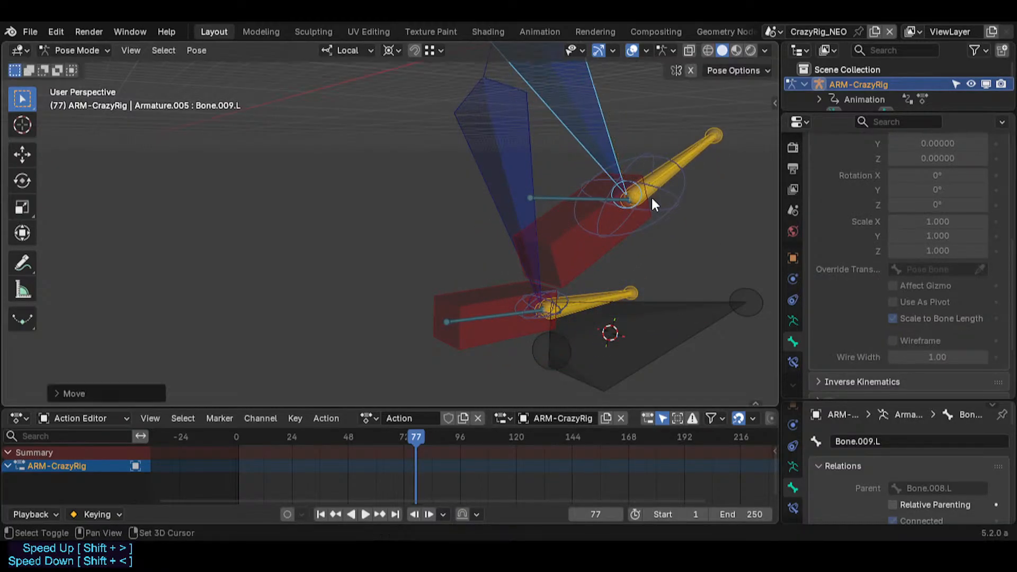
Step: Try moving the ankle hinge HNG-Ankle.L and the ankle bone PIN-Hand.L.001 on the raised left leg
shift+click(652, 196)
click(606, 126)
shift+click(657, 192)
key(g)
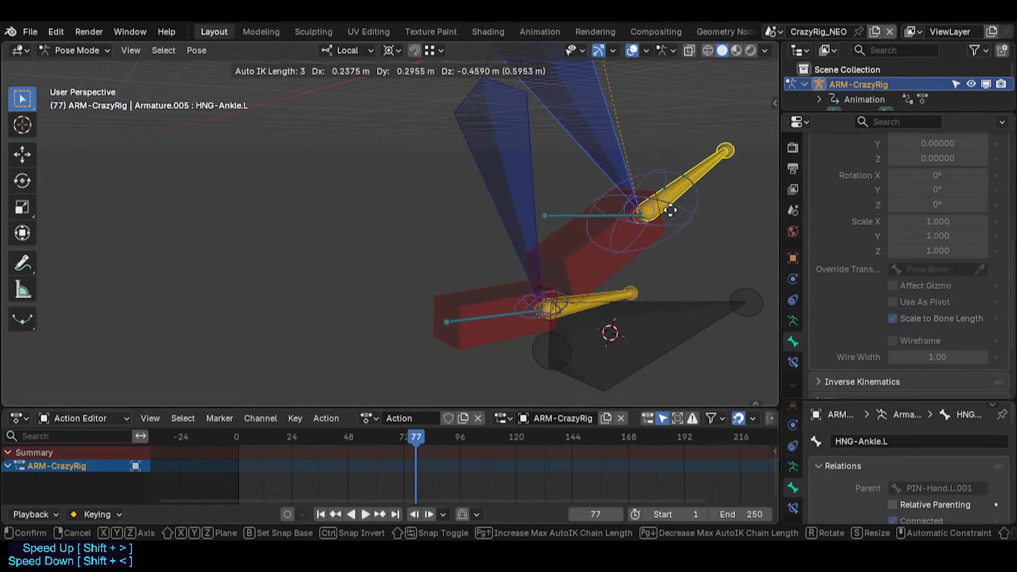
right_click(670, 208)
click(599, 129)
shift+click(673, 204)
key(g)
right_click(671, 211)
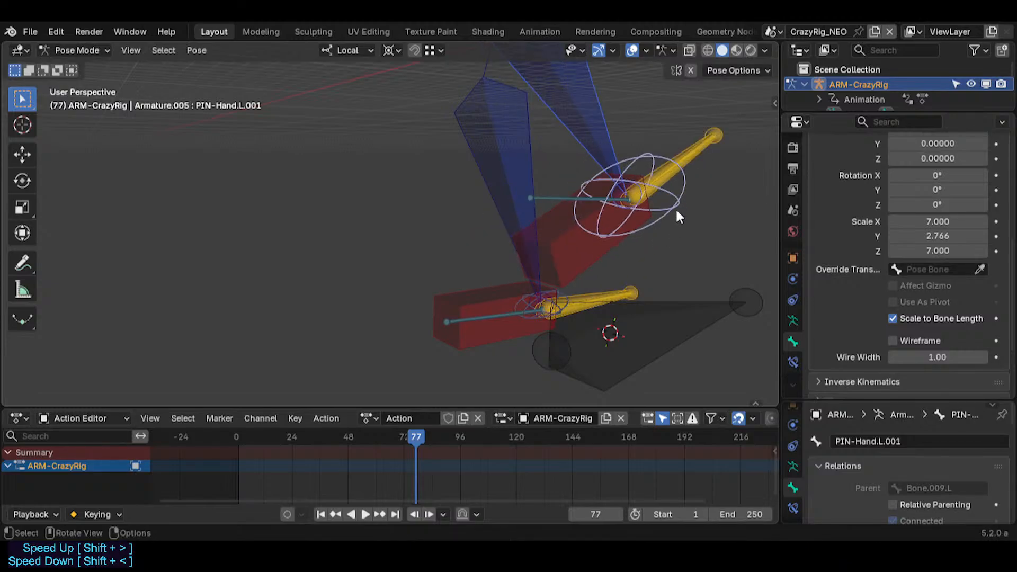
Step: Change the transform pivot point and lower the raised left leg slightly by moving the shin bone Bone.009.L
click(682, 175)
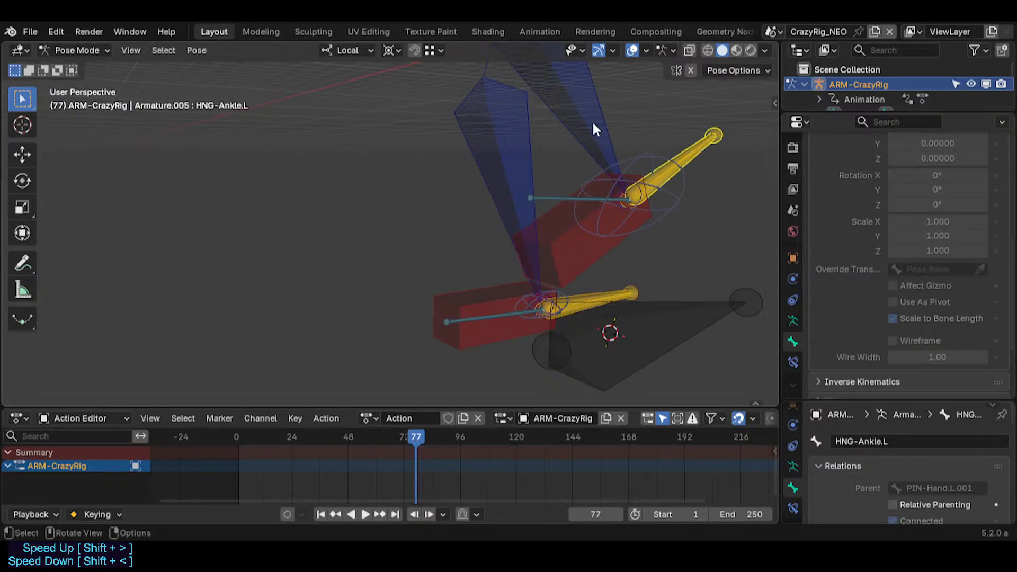
key(period)
click(538, 140)
click(571, 107)
key(r)
right_click(570, 173)
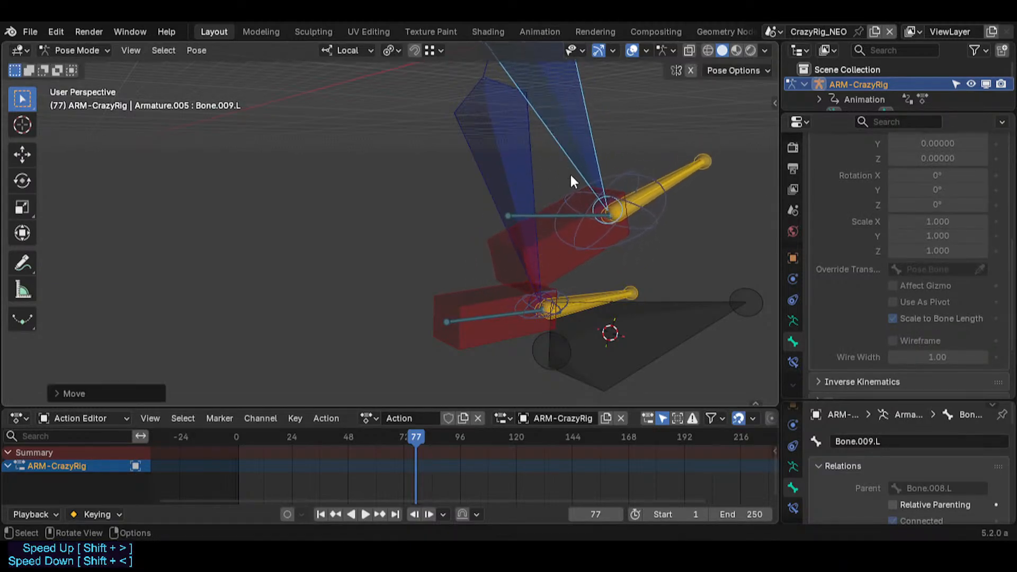
Step: Test the left knee's bending by moving the shin bone Bone.009.L again, finishing with the foot slightly higher
key(shift+grave)
key(s)
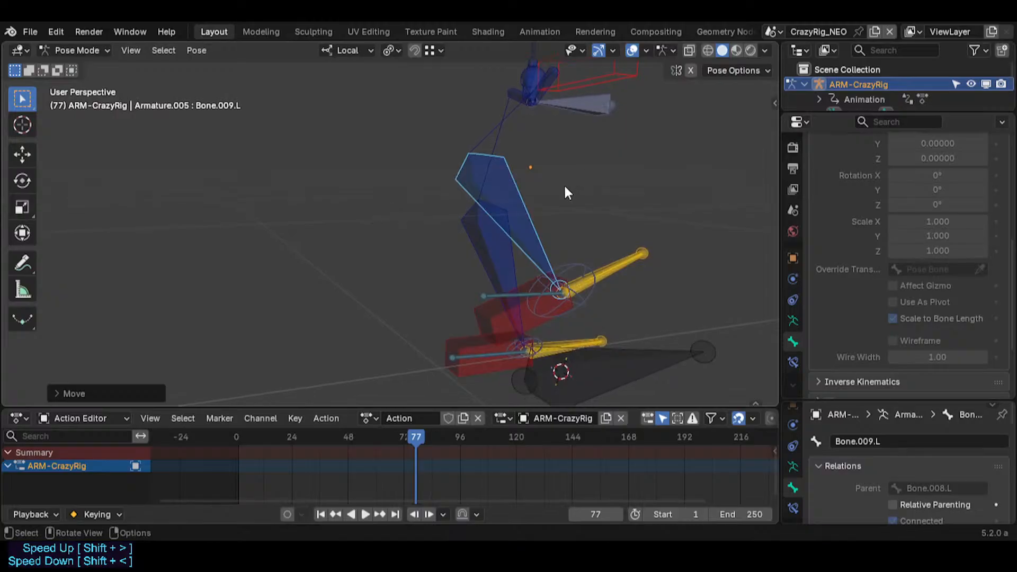
click(563, 183)
key(g)
click(580, 219)
key(g)
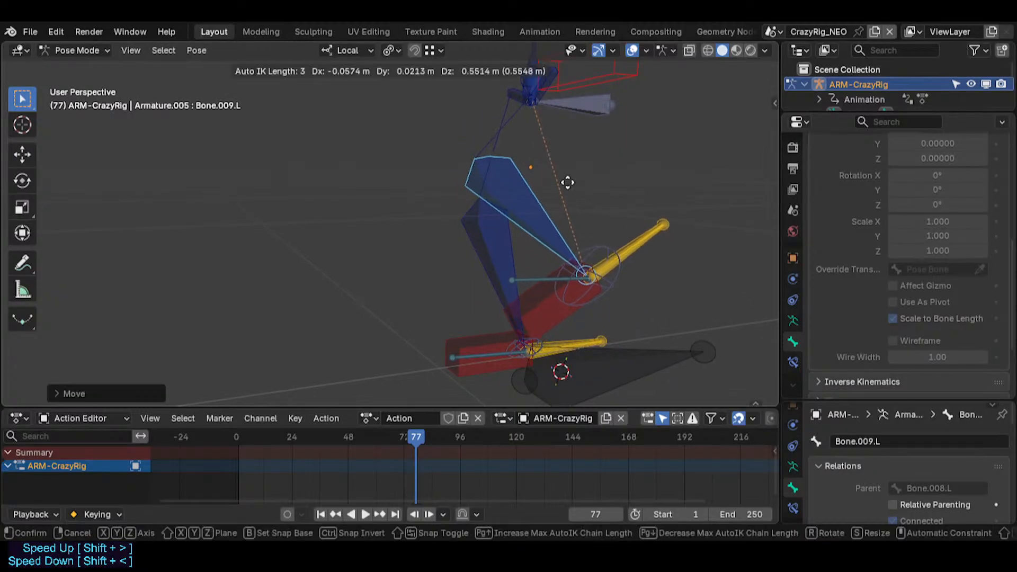
click(574, 221)
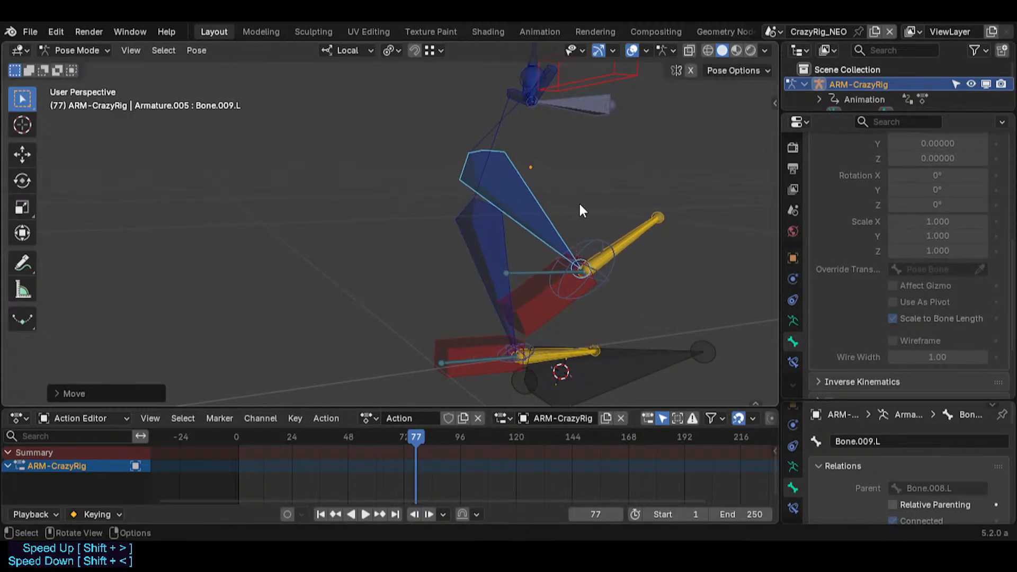
Step: Raise the left ankle bone PIN-Hand.L.001 a little and stretch the foot bone MTR-Foot.L by scaling it up
click(589, 232)
key(g)
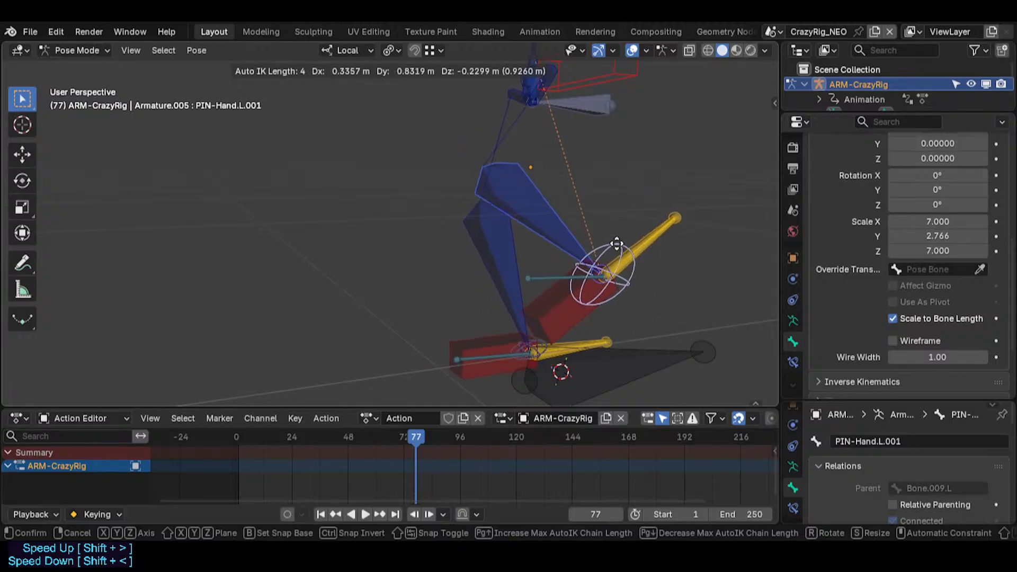
click(563, 259)
click(554, 282)
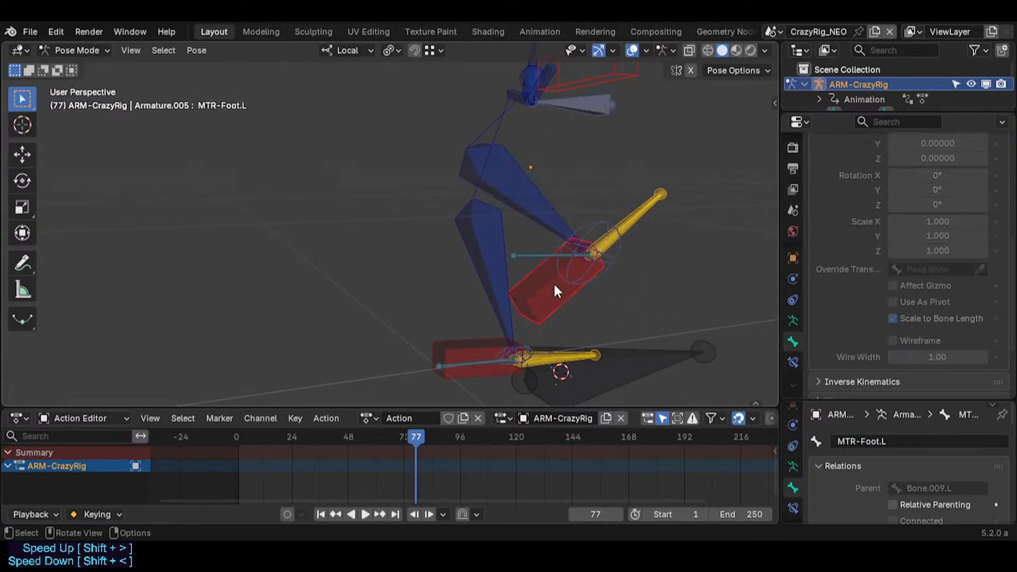
key(s)
click(526, 312)
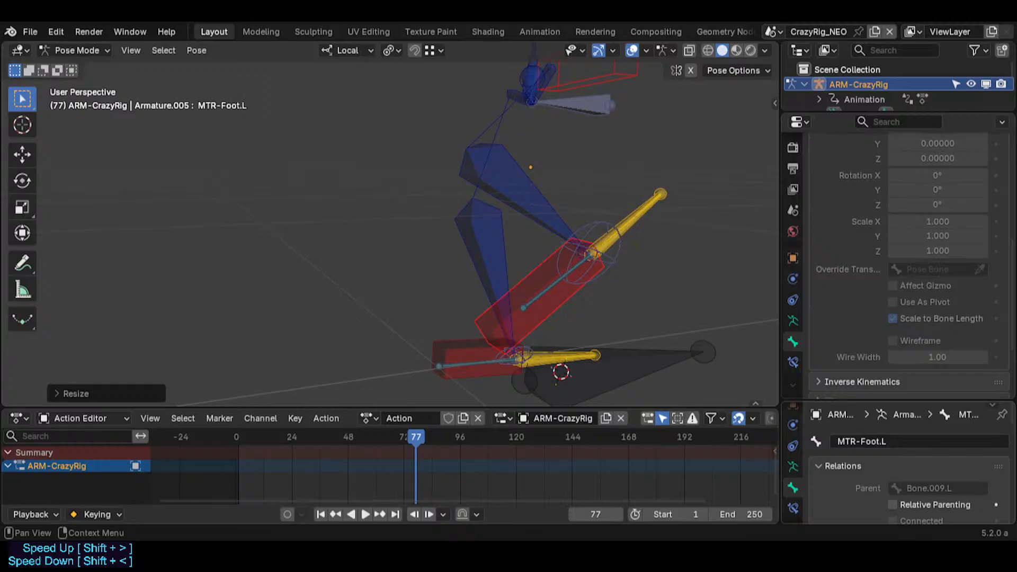
scroll(910, 466, down, 5)
scroll(911, 466, up, 4)
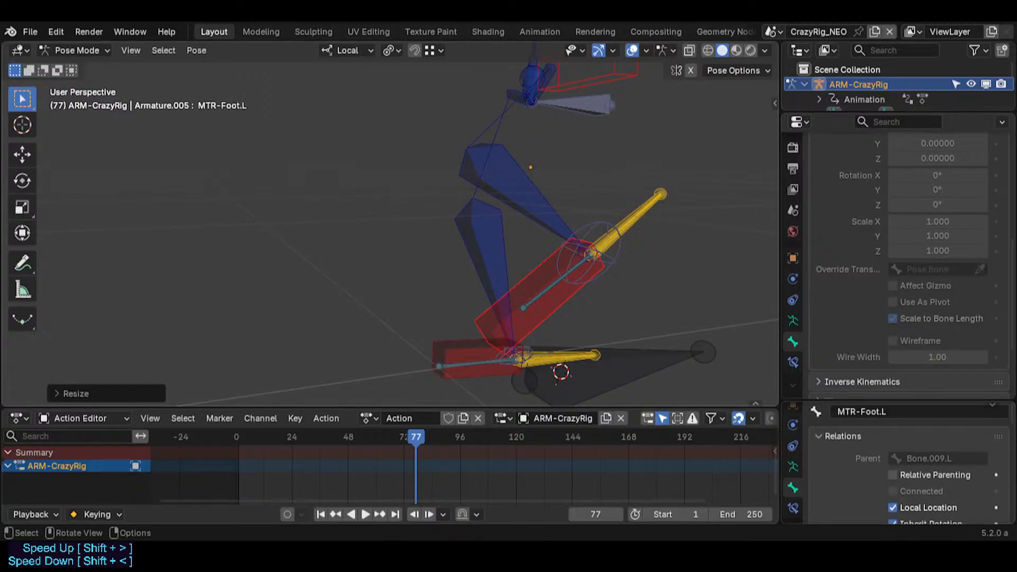
Step: Rename the left shin bone Bone.009.L as CTL-Shin.L
click(558, 215)
key(F2)
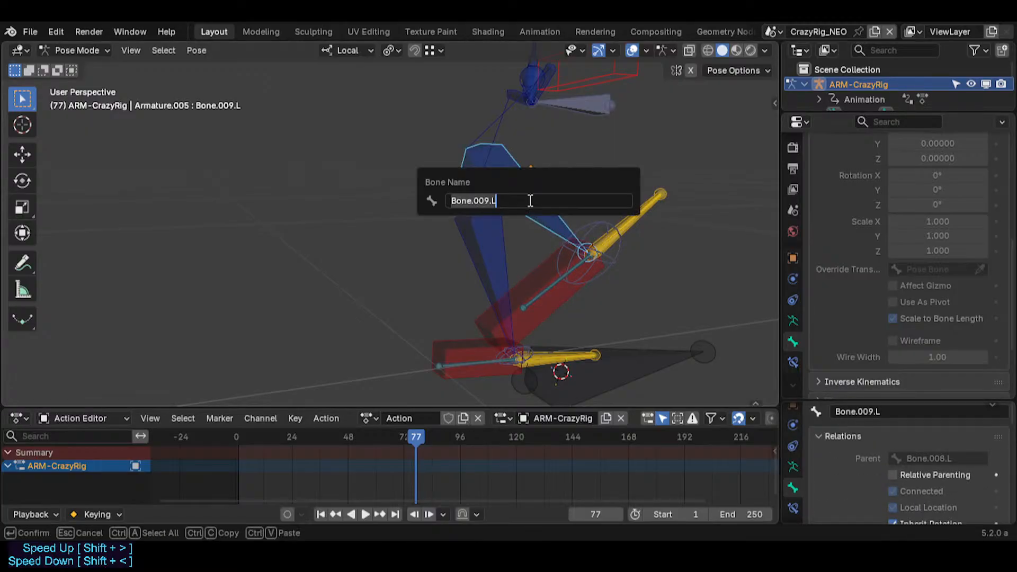
text(Cl)
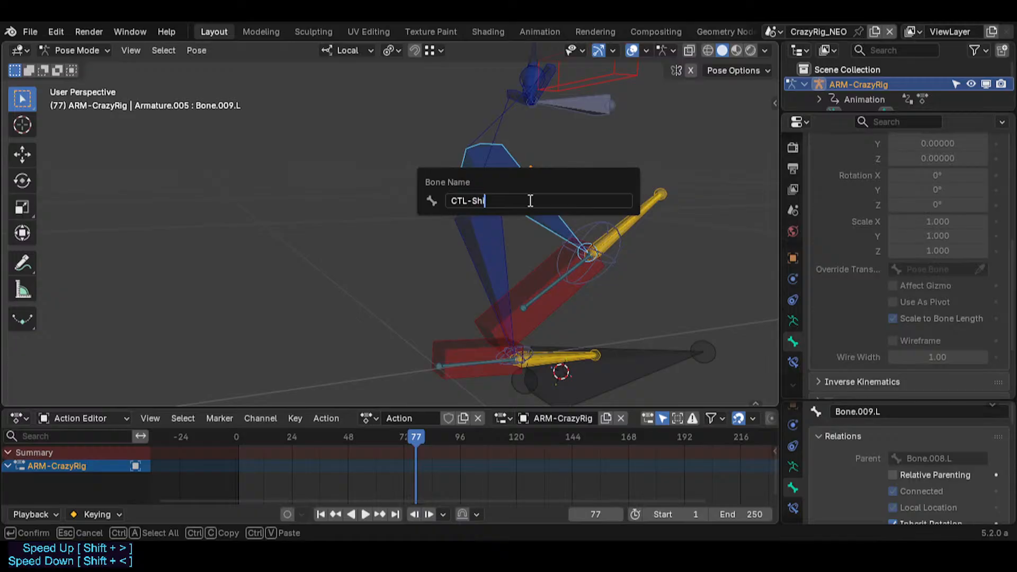
text(L-Shin.L)
key(Return)
Step: Reuse the left shin's name to rename the opposite shin bone as CTL-Shin.R
key(F2)
key(ctrl+c)
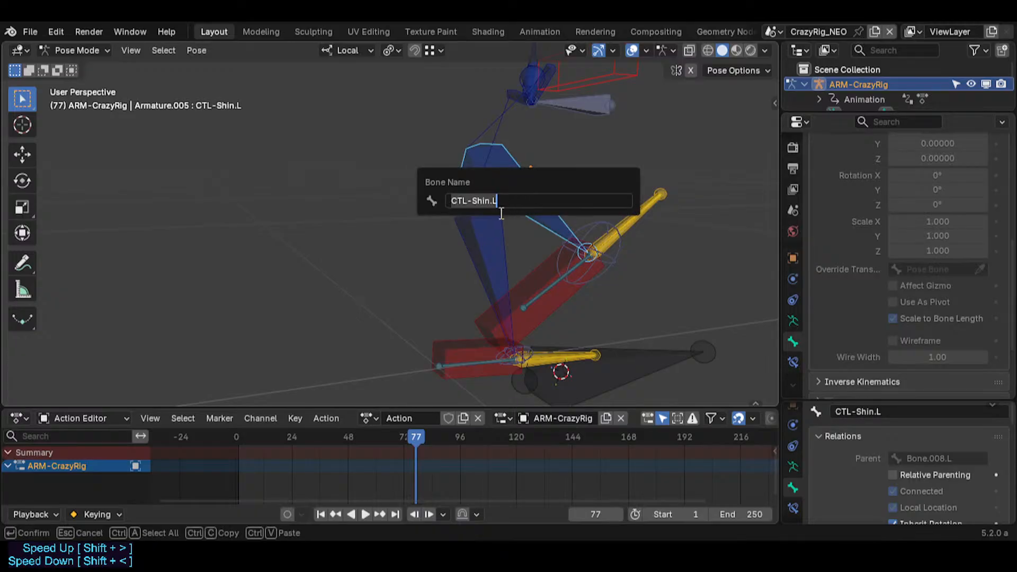
click(476, 230)
key(F2)
text(CTL-Shin.R)
key(Return)
Step: Rename the left thigh bone Bone.008.L as CTL-Thigh.L and copy the new name
key(shift+grave)
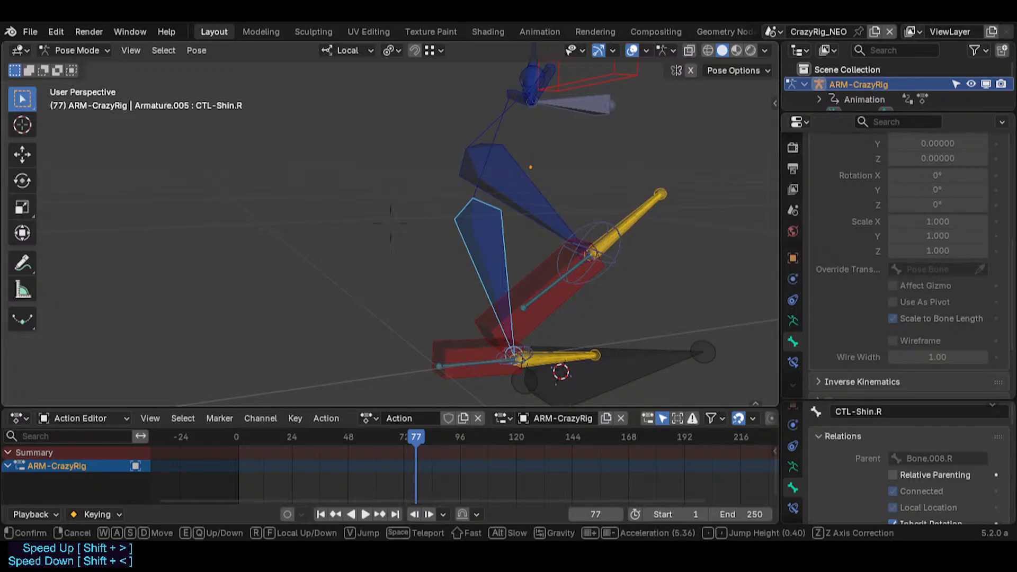
click(442, 183)
click(441, 183)
key(F2)
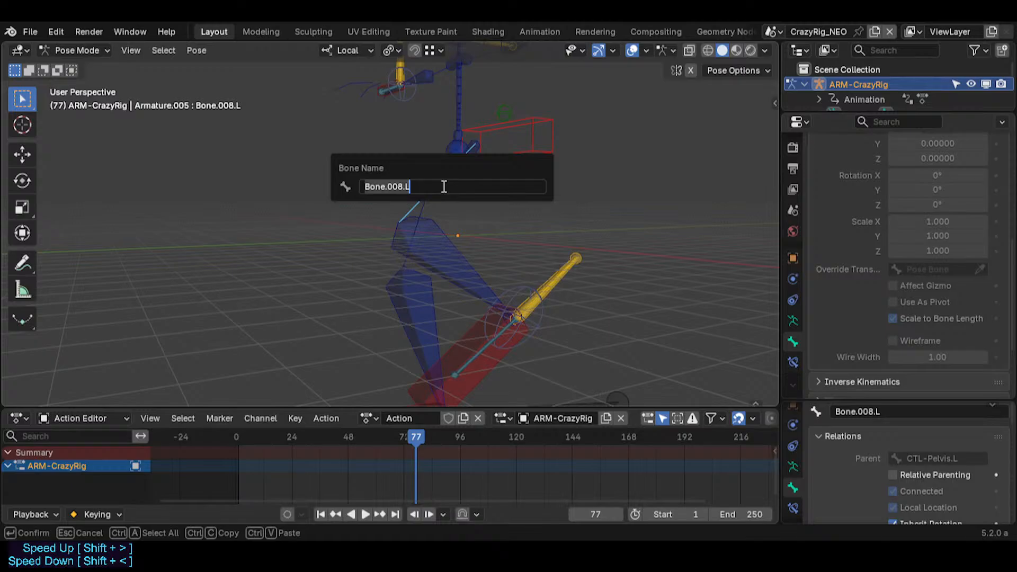
key(ctrl+v)
key(Home)
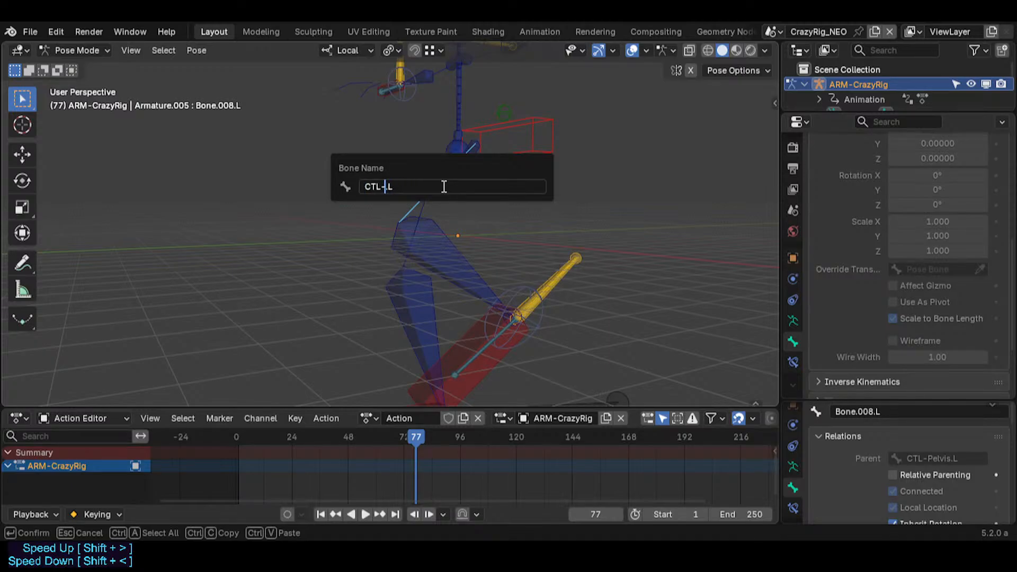
key(ctrl+a)
key(ctrl+c)
key(Return)
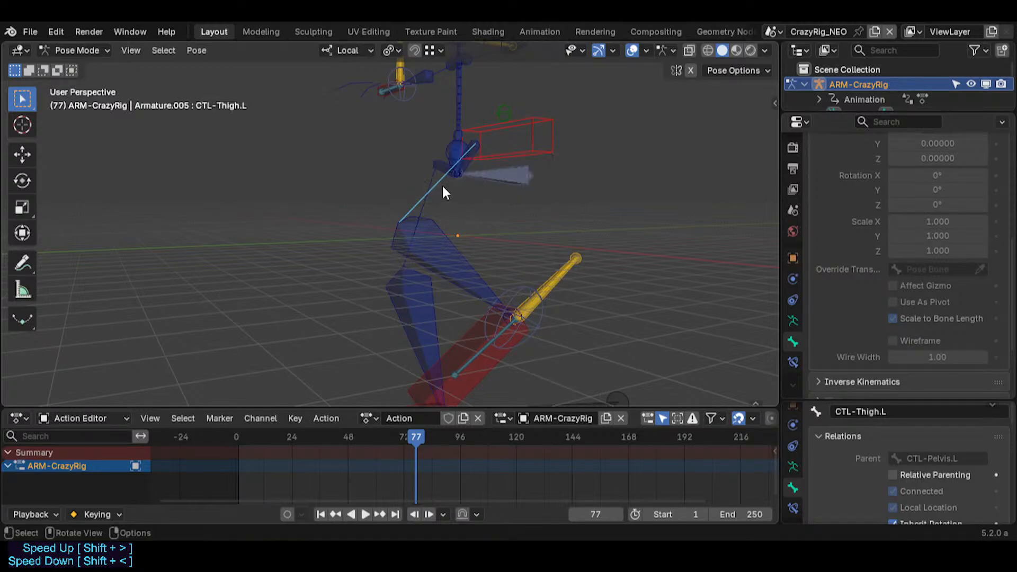
Step: Rename the opposite thigh bone as CTL-Thigh.R
click(427, 186)
key(F2)
key(ctrl+v)
key(Return)
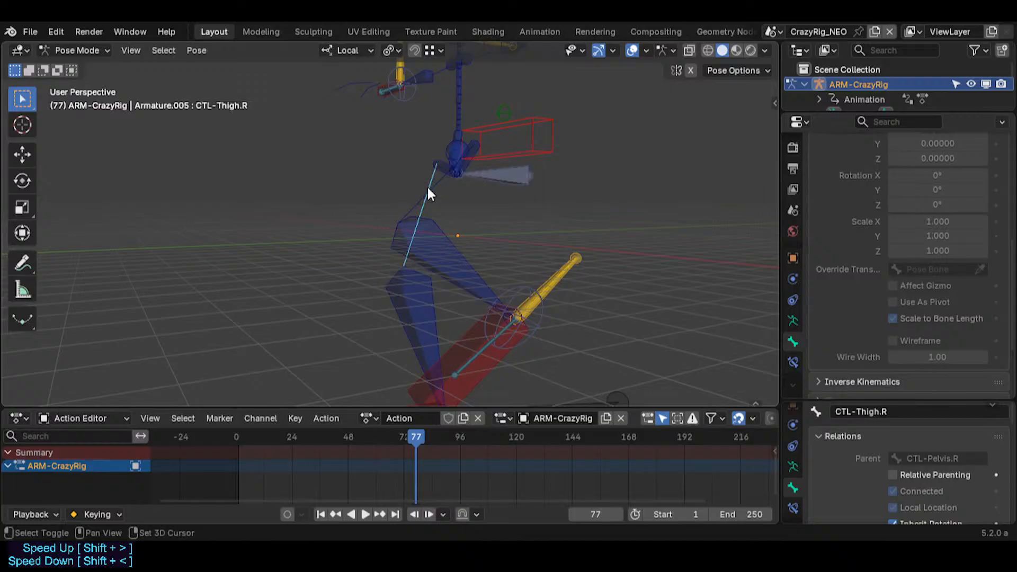
Step: Check the names of the left pelvis bone and its mirrored counterpart
key(shift+grave)
click(399, 200)
click(400, 205)
key(F2)
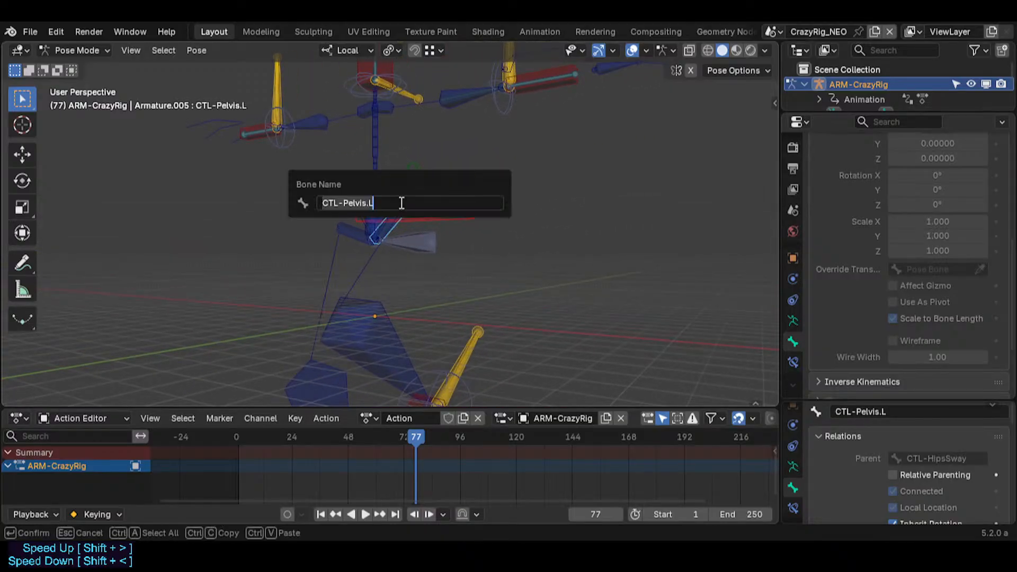
key(ctrl+c)
key(Return)
key(ctrl+shift+m)
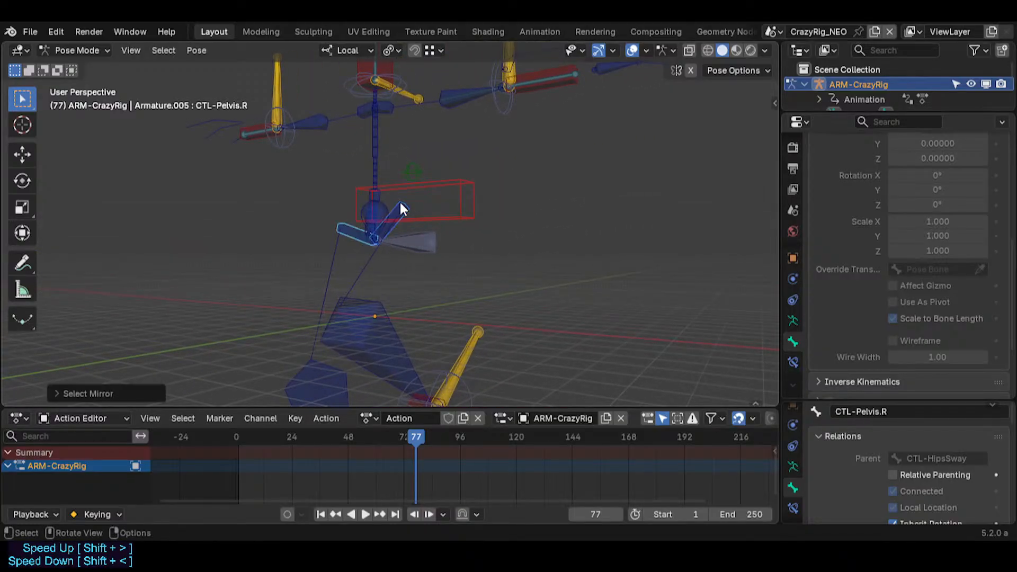
Step: Check the names of the hips, head, shoulder, red box and center-of-gravity control bones by selecting each one
click(386, 212)
click(380, 209)
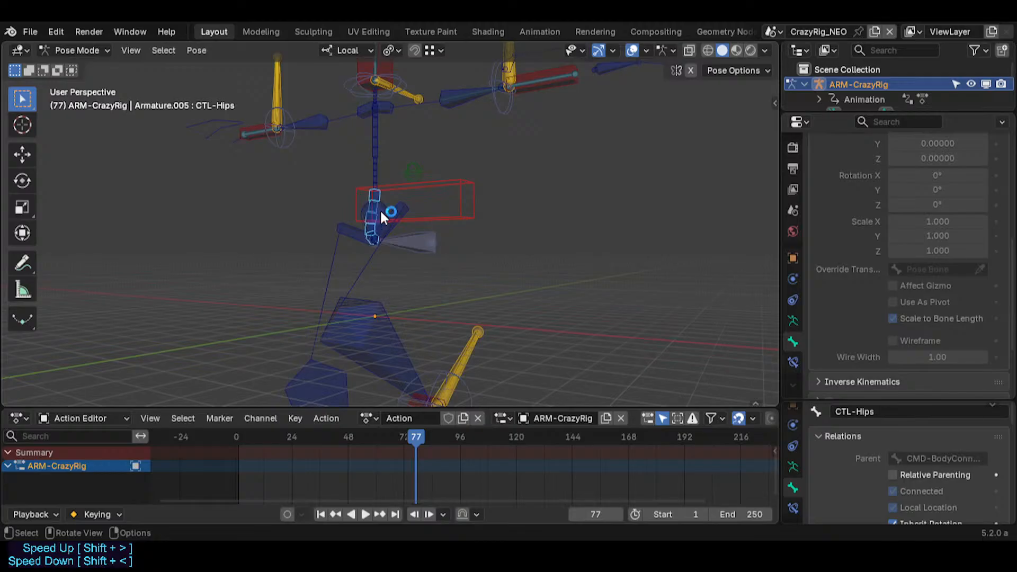
click(371, 110)
click(370, 95)
click(372, 98)
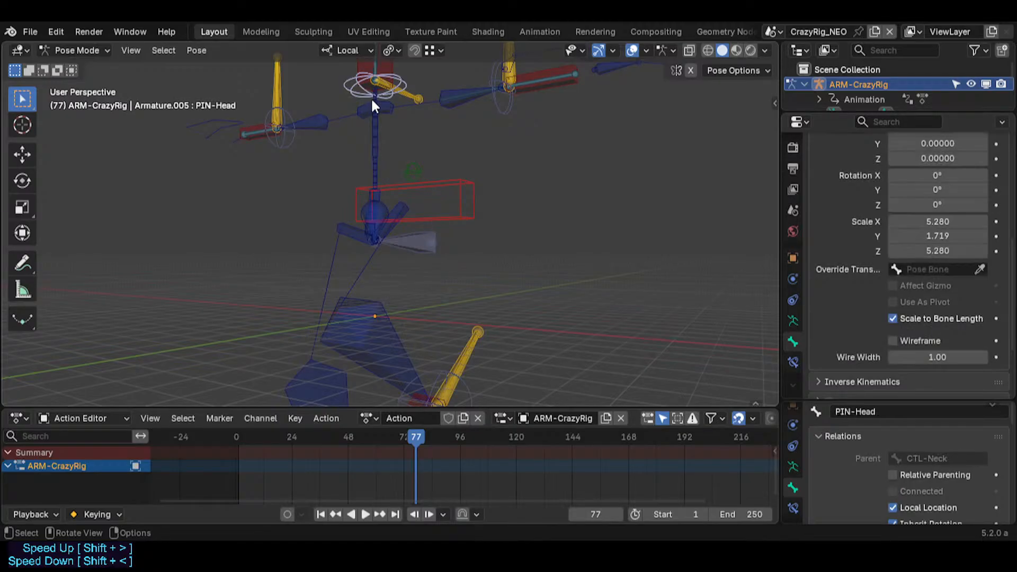
click(373, 103)
key(ctrl)
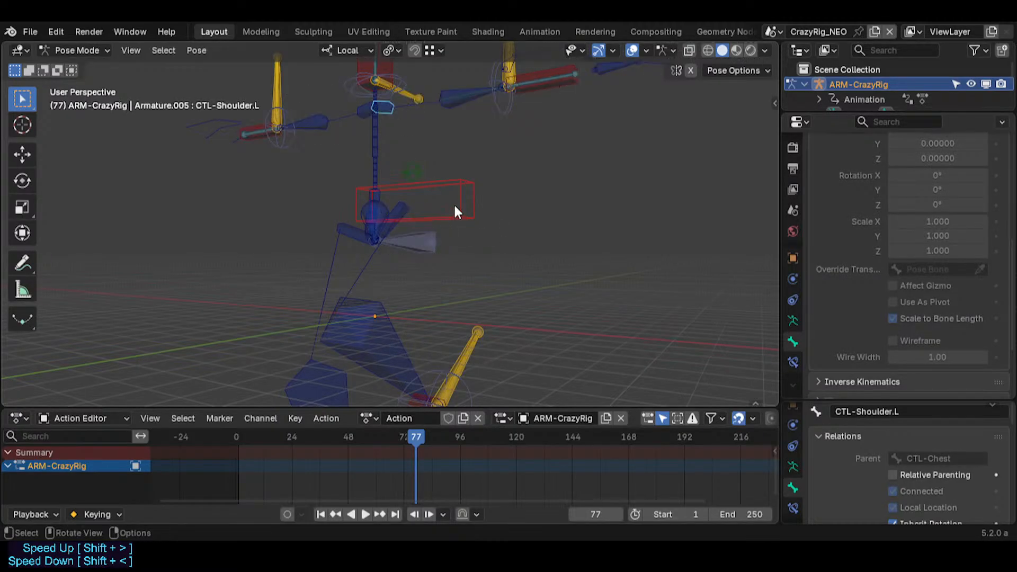
click(453, 202)
key(F2)
key(Escape)
click(413, 168)
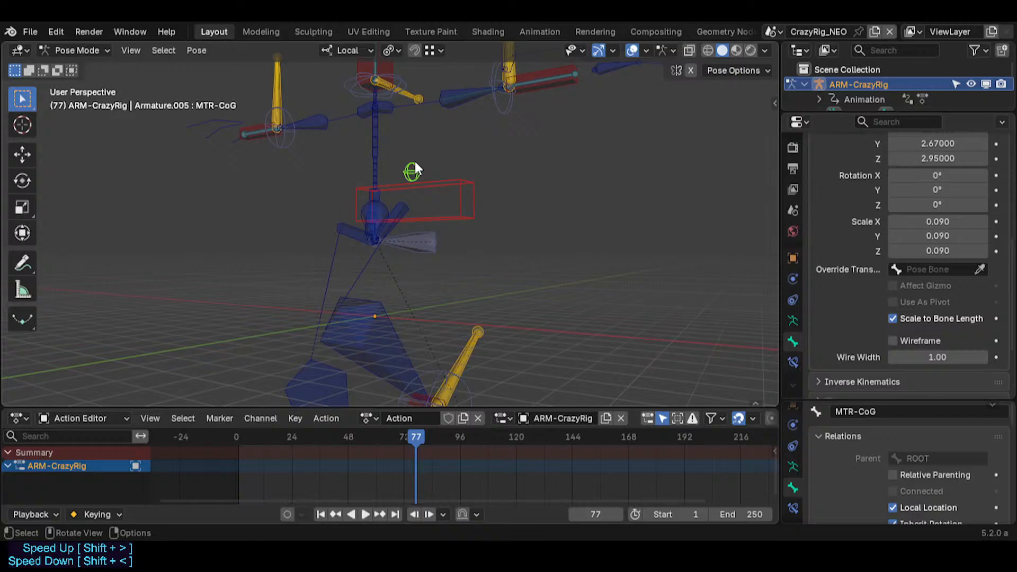
Step: Show the bone names and check which bones overlap around the torso box, hips and left pelvis
click(411, 202)
key(ctrl)
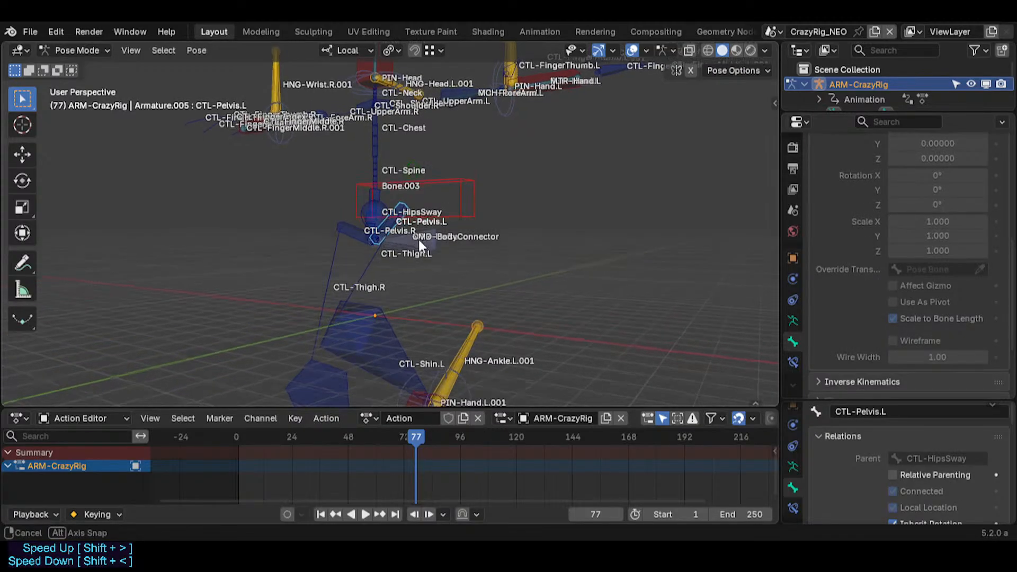
click(392, 194)
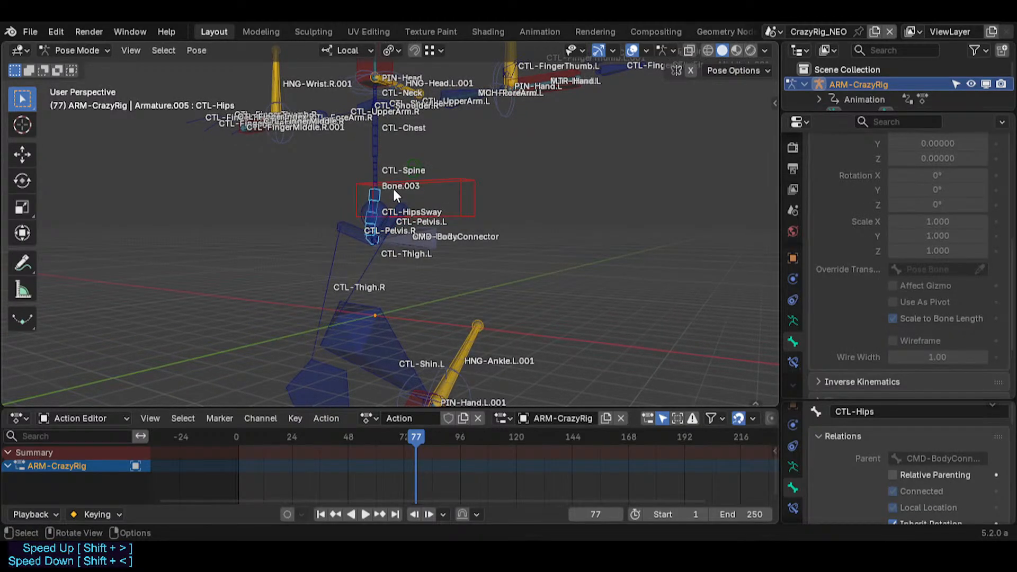
click(387, 193)
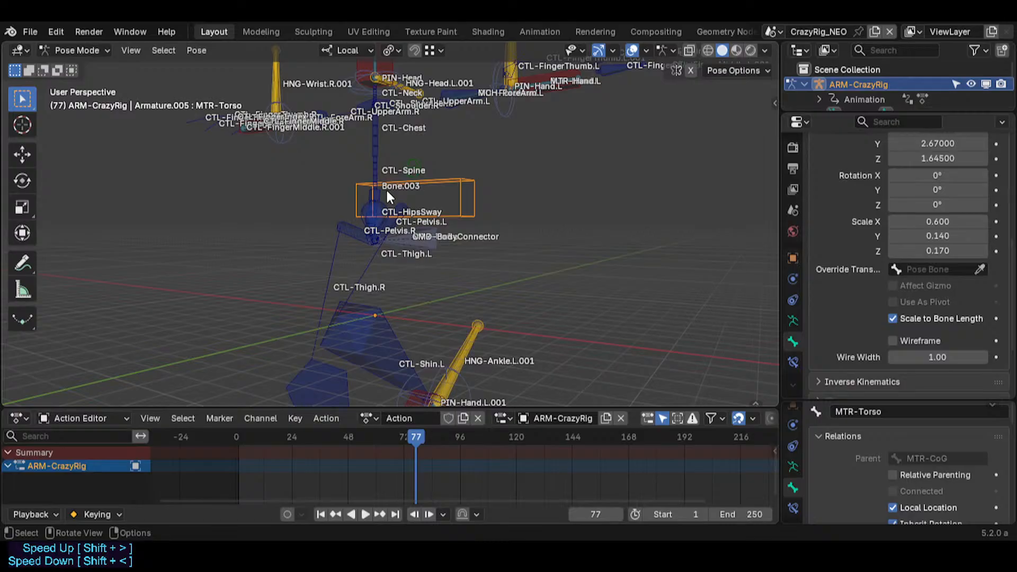
alt+click(384, 192)
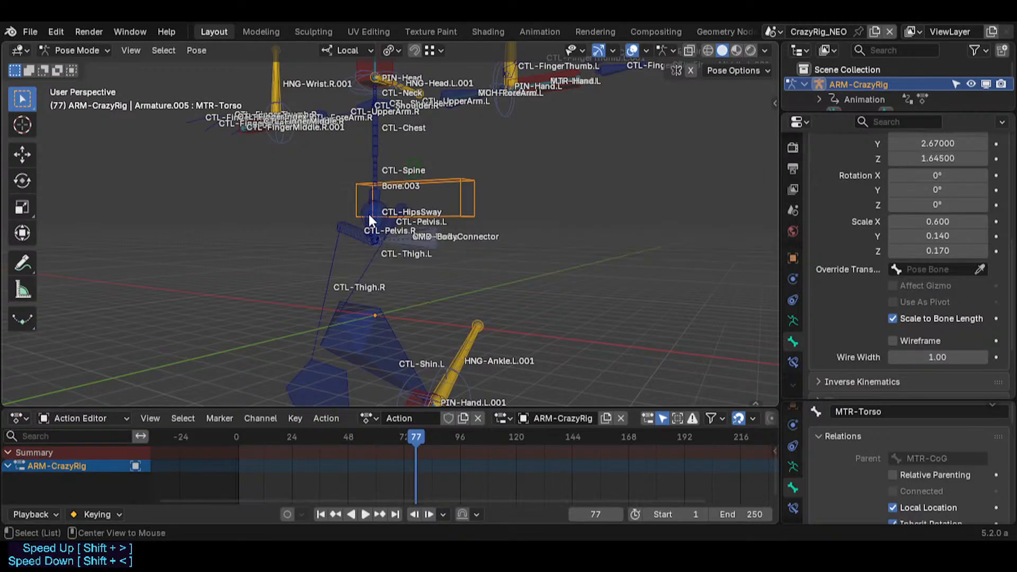
alt+click(369, 216)
key(Escape)
alt+click(380, 222)
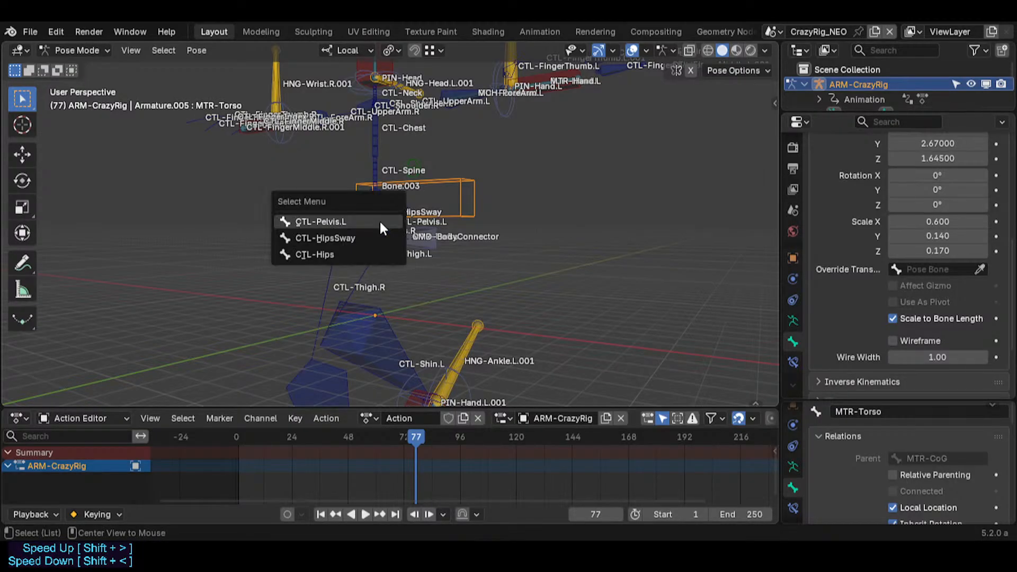
key(Escape)
middle_drag(379, 222, 438, 206)
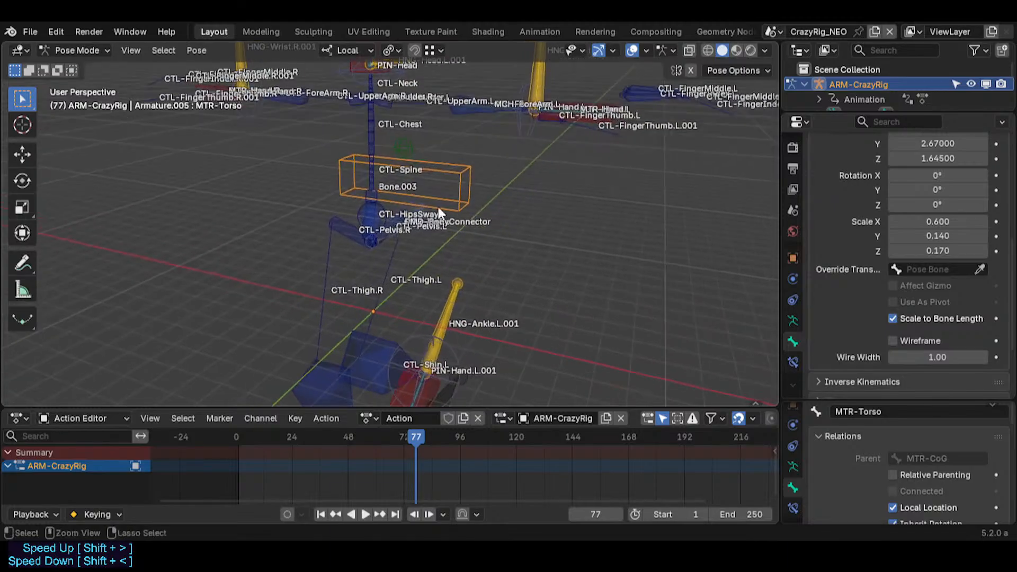
Step: Check the names of the body connector bone and the bones overlapping the torso box at the lower spine
key(ctrl+a)
middle_drag(339, 204, 476, 217)
key(ctrl+n)
key(ctrl+a)
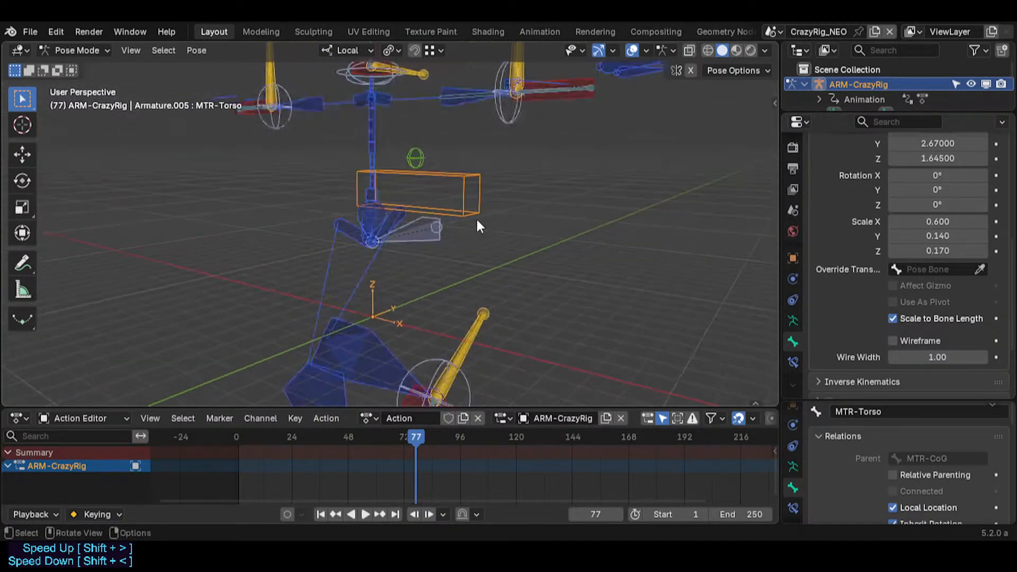
click(421, 240)
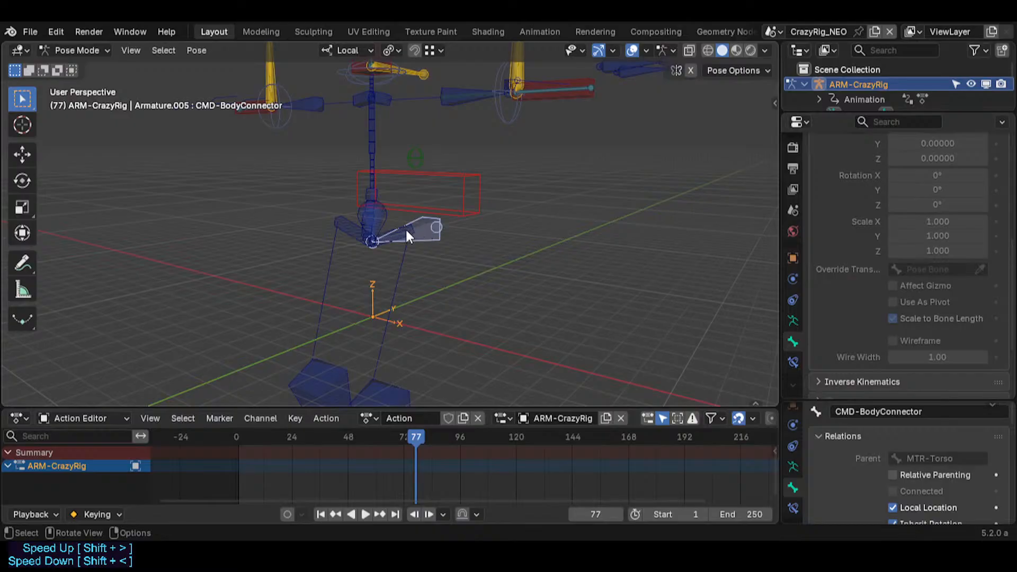
key(ctrl+n)
click(376, 185)
click(374, 186)
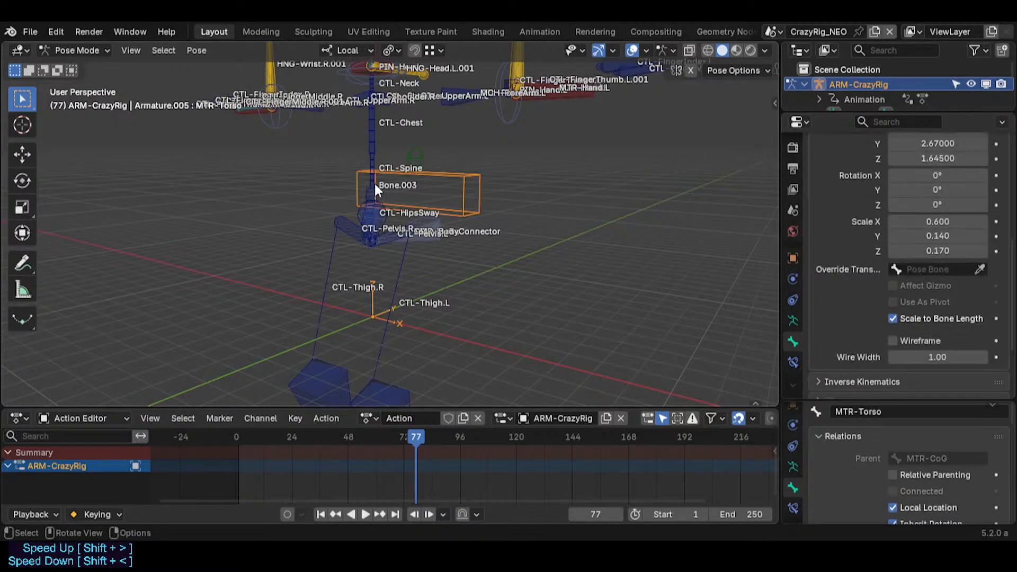
alt+click(374, 181)
key(Escape)
alt+click(373, 171)
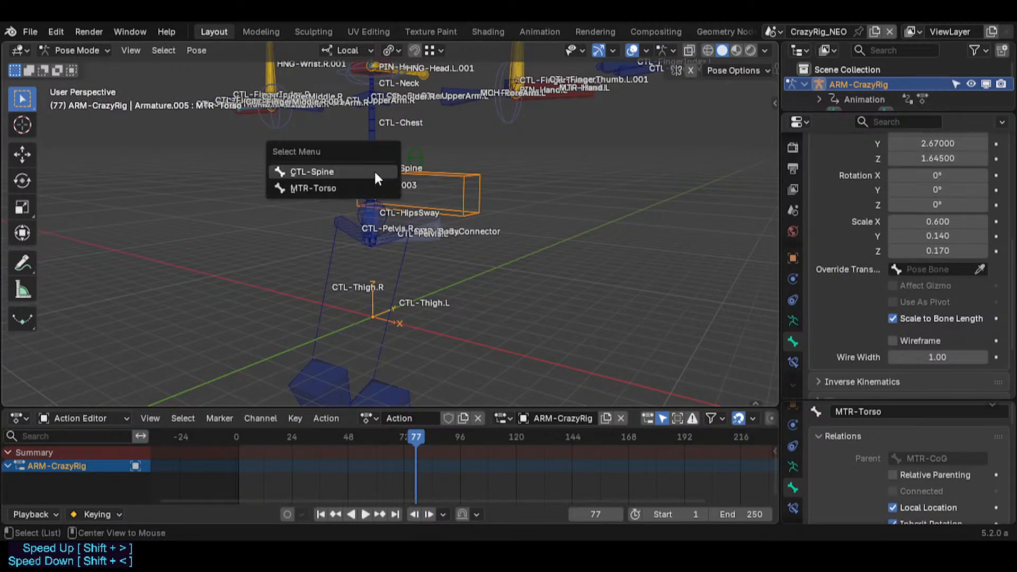
key(Escape)
Step: Switch off the custom bone shapes and identify the spine, hips and chest bones by selecting each one
key(ctrl+b)
alt+click(371, 191)
click(368, 202)
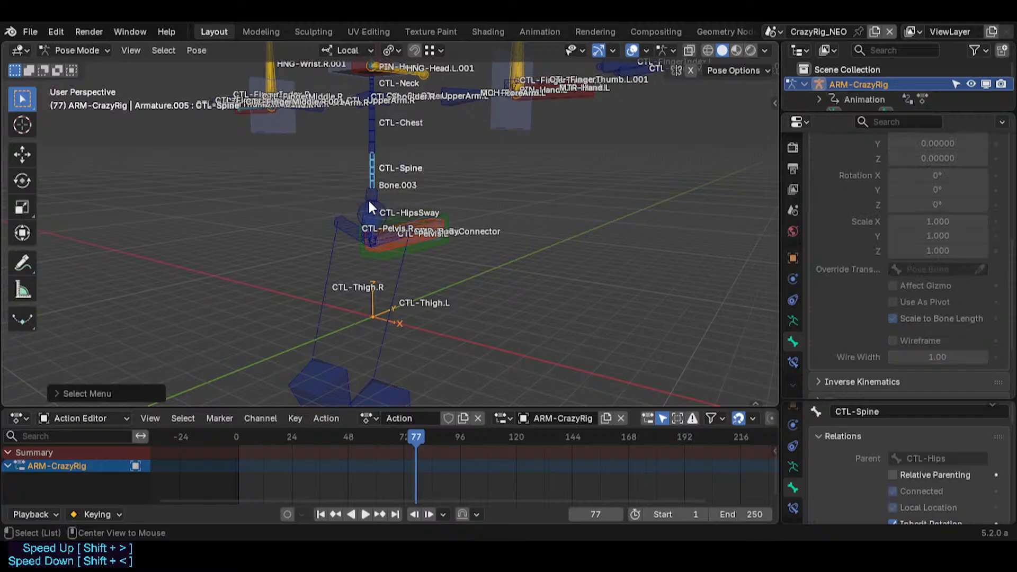
alt+click(369, 202)
click(371, 213)
alt+click(374, 215)
click(381, 217)
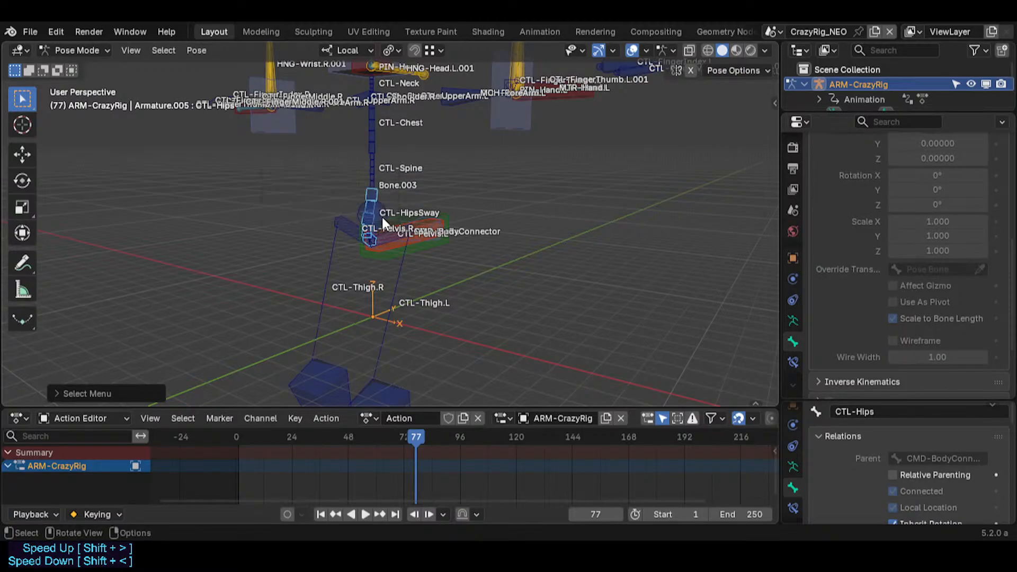
alt+click(380, 220)
click(373, 144)
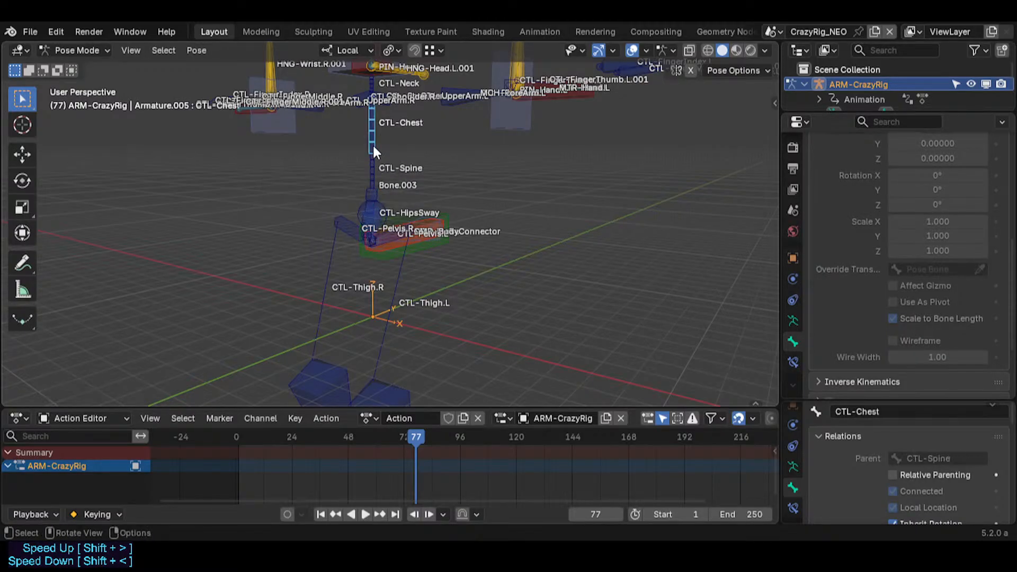
Step: Examine the hips bone in the pelvis area and the left thigh bone with the bone names shown
key(alt+n)
click(409, 208)
click(373, 196)
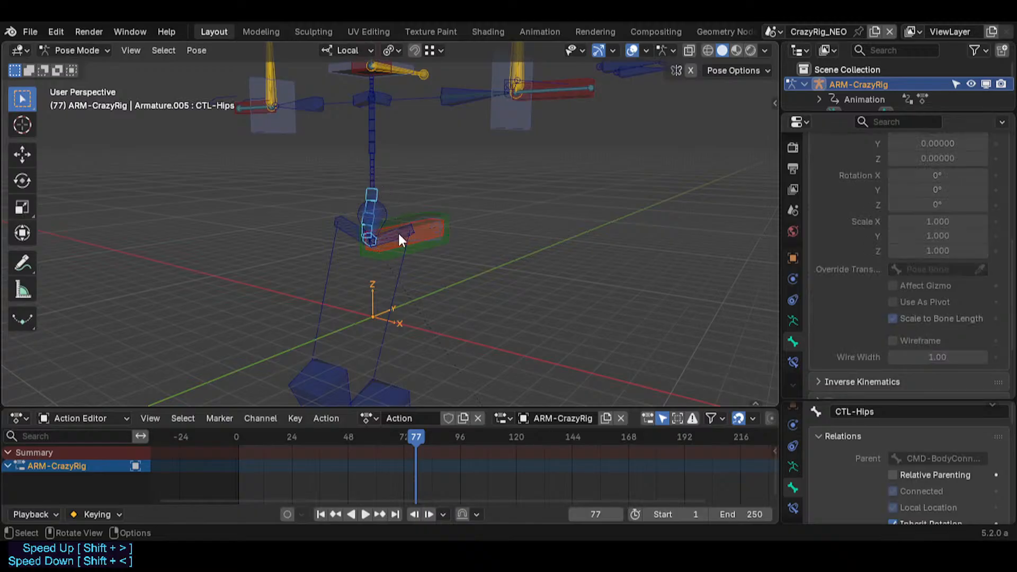
key(shift+grave)
click(381, 282)
key(alt+n)
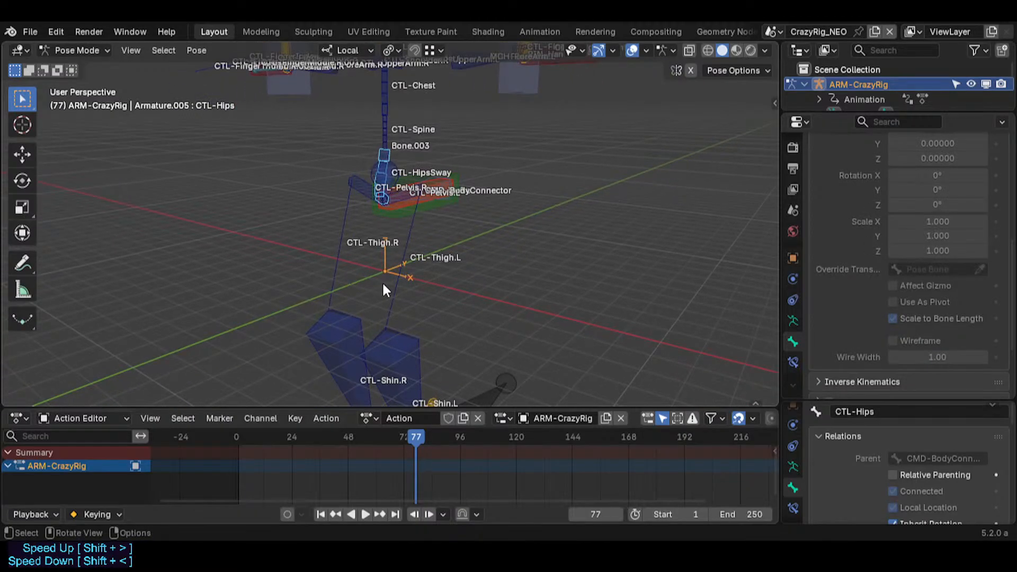
key(shift+grave)
key(s)
click(431, 307)
key(Tab)
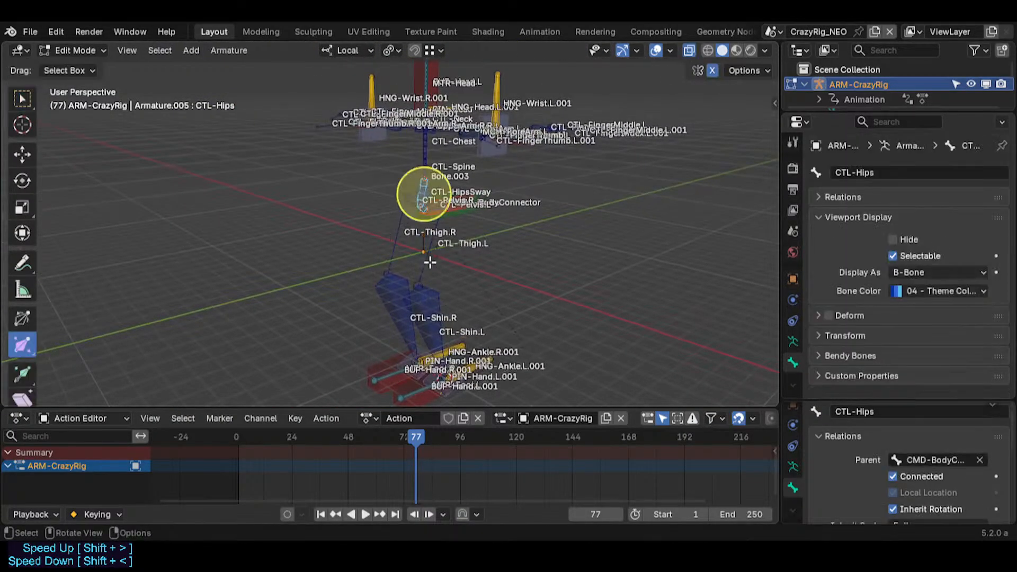
key(Tab)
click(429, 253)
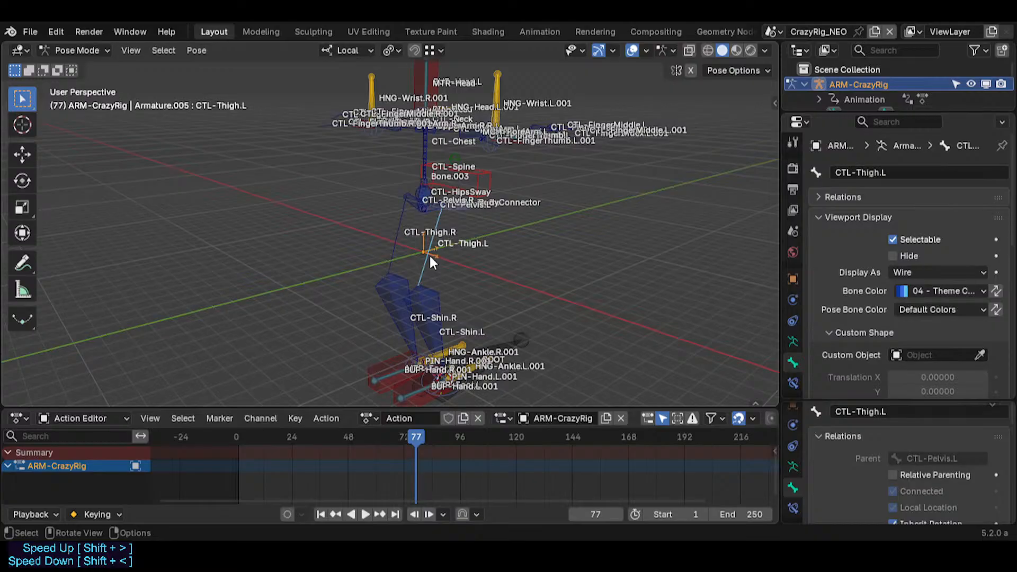
Step: Inspect the left thigh bone in Edit Mode and reveal the armature's hidden bones
key(Tab)
key(alt+a)
click(429, 249)
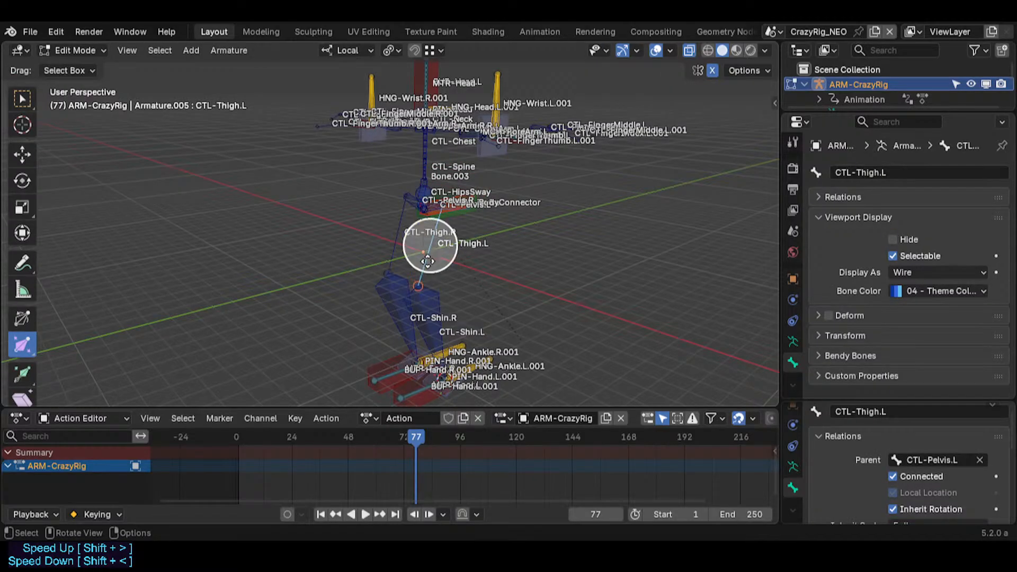
middle_drag(427, 262, 527, 268)
key(alt+a)
key(c)
click(412, 246)
key(Escape)
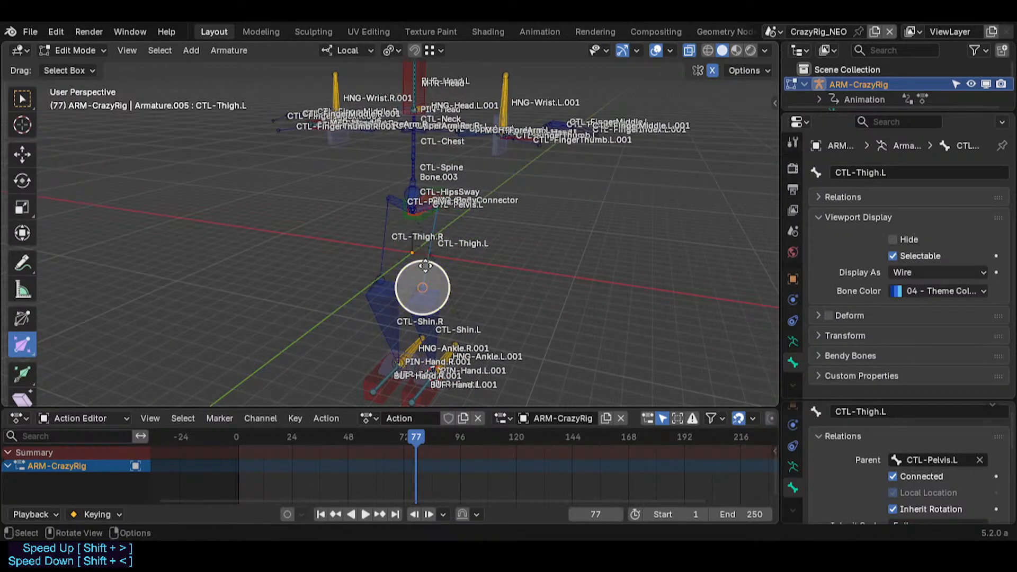
middle_drag(424, 266, 502, 277)
key(alt+h)
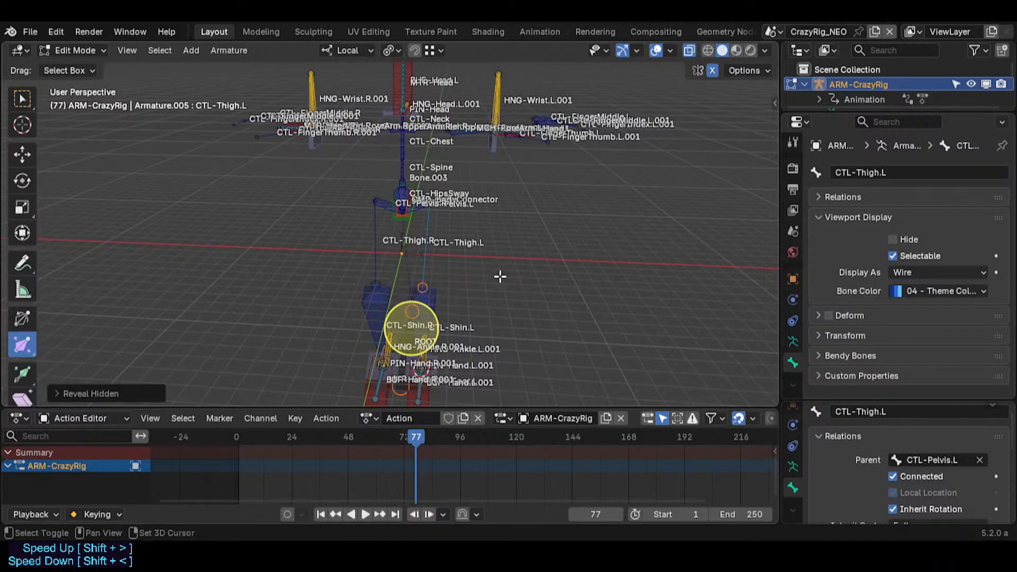
Step: Examine the left thigh bone in Edit Mode from several angles for overlapping or hidden bones
key(shift+grave)
key(q)
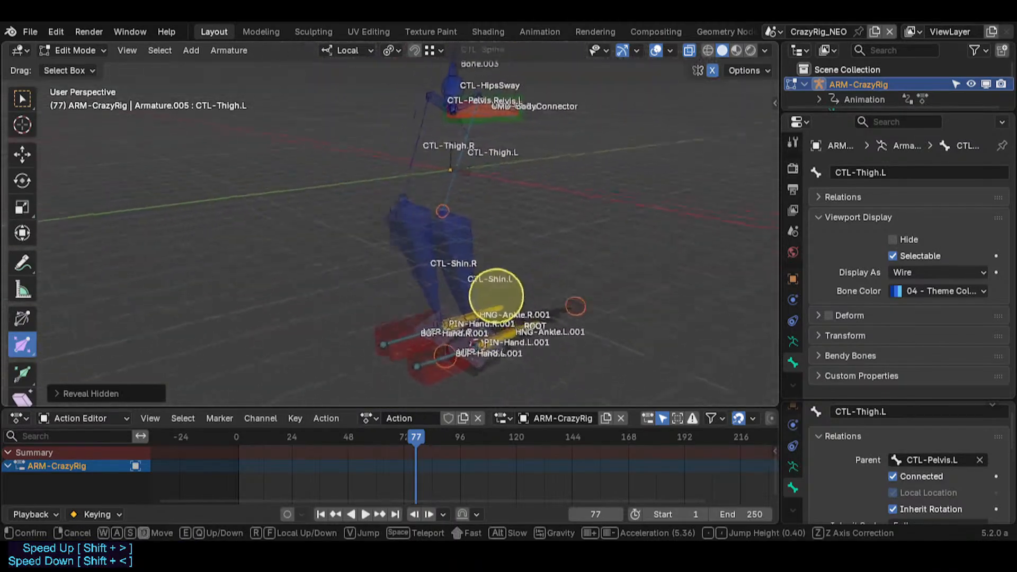
click(483, 254)
key(alt+a)
key(c)
click(451, 172)
key(Escape)
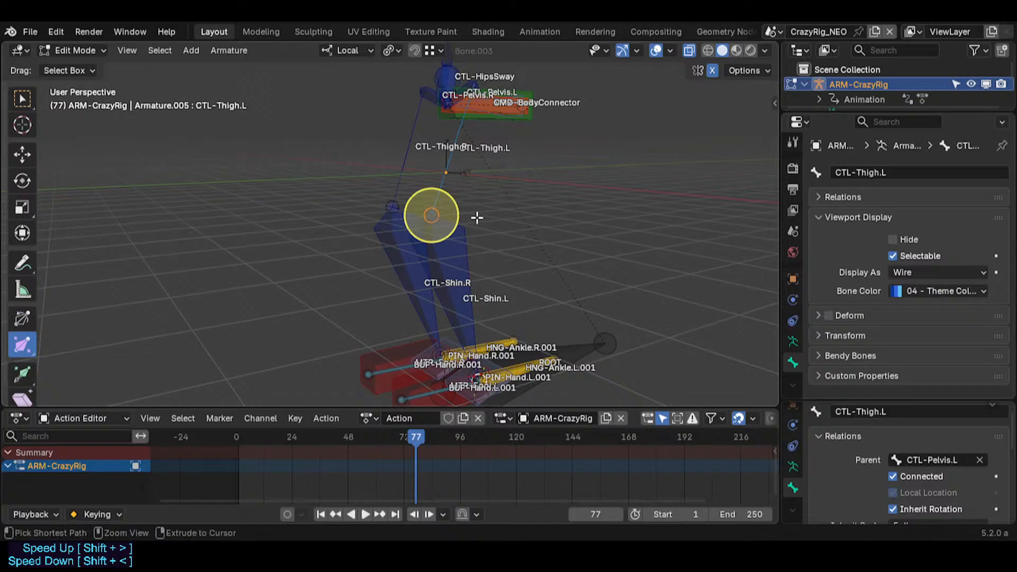
key(Tab)
key(Tab)
key(alt+a)
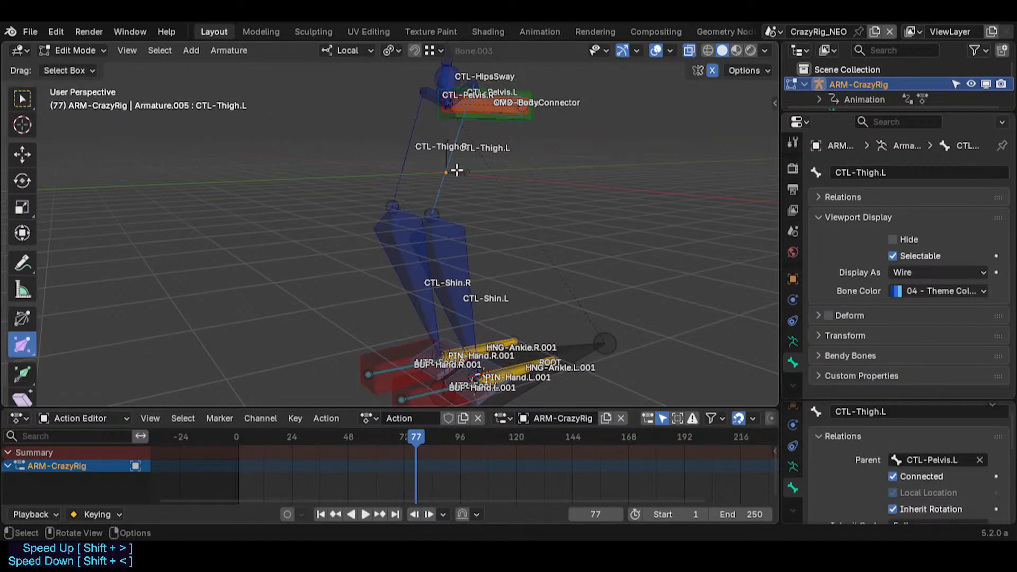
key(c)
click(441, 175)
key(Escape)
middle_drag(480, 163, 436, 161)
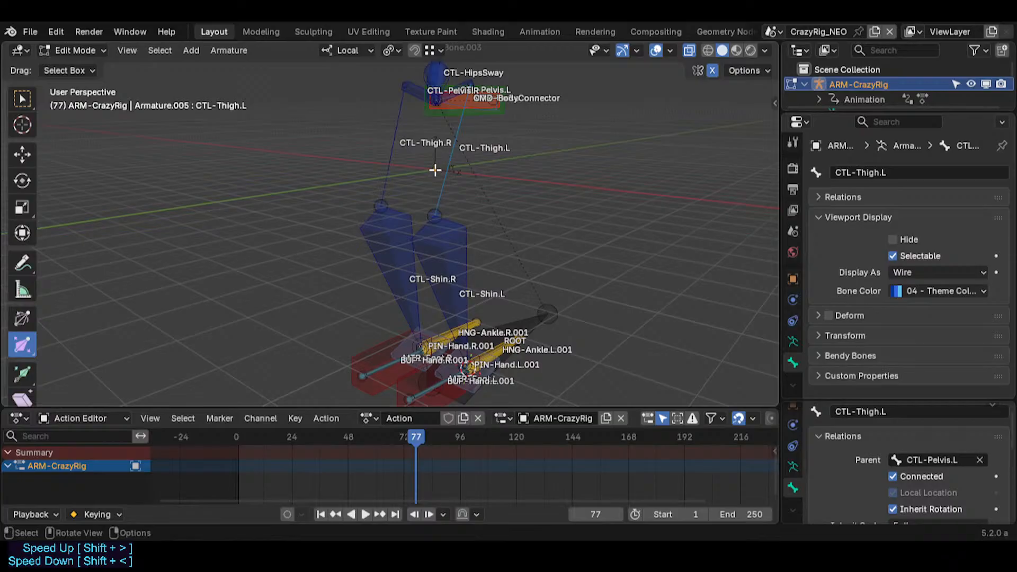
key(alt+h)
middle_drag(392, 202, 441, 151)
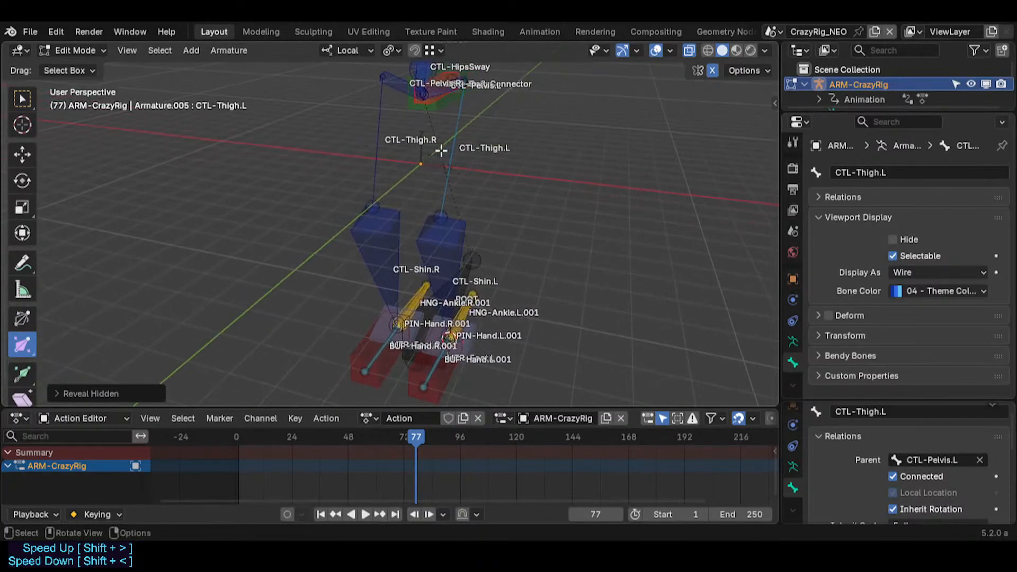
Step: Hide and reveal the armature in Object Mode, save the file, and return to Pose Mode
key(Tab)
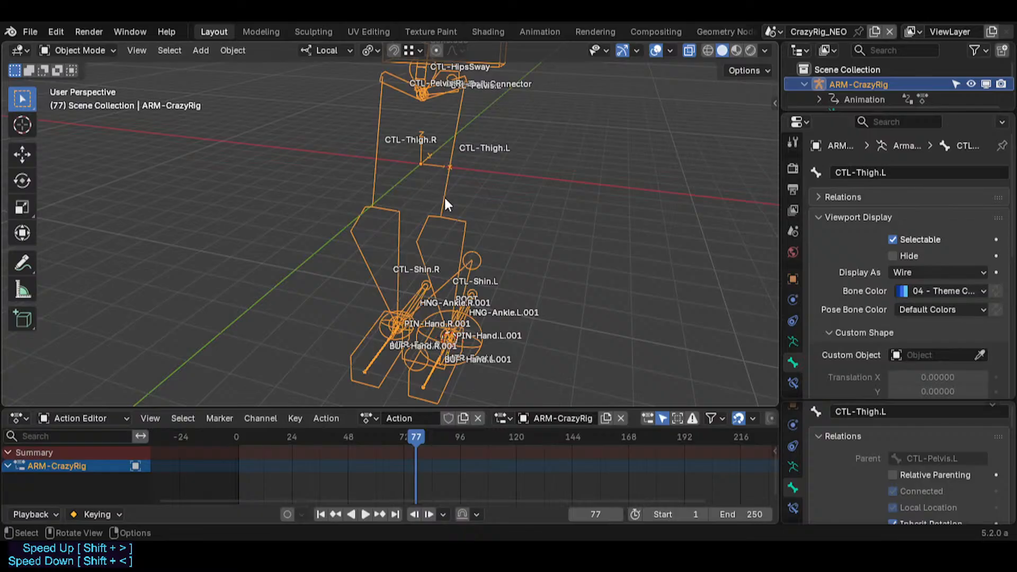
key(h)
key(alt+h)
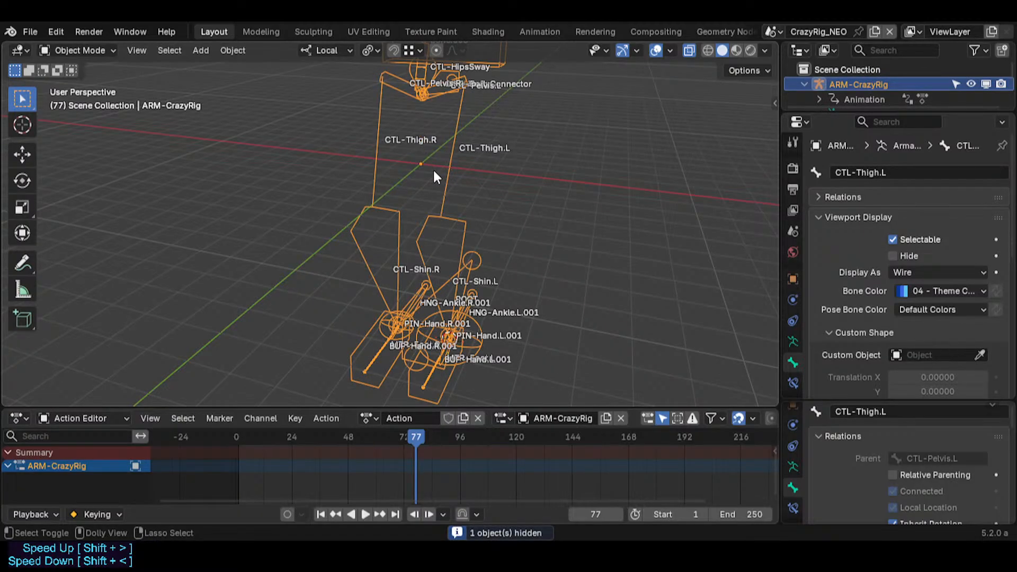
key(ctrl+s)
key(ctrl+Tab)
Step: Hide the bone names and box-select the foot and ankle bones of both legs
key(shift+grave)
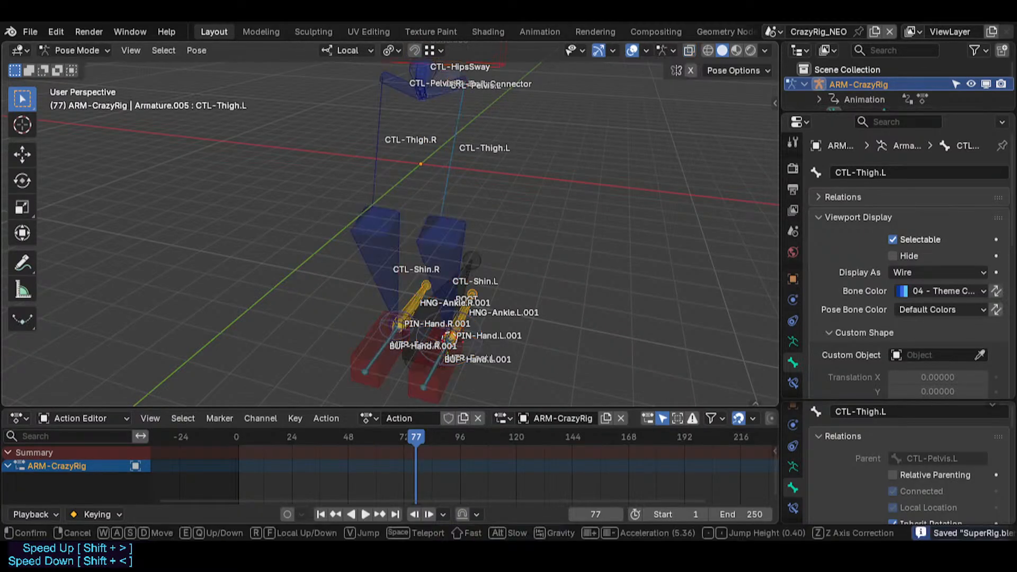
key(w)
key(d)
click(458, 260)
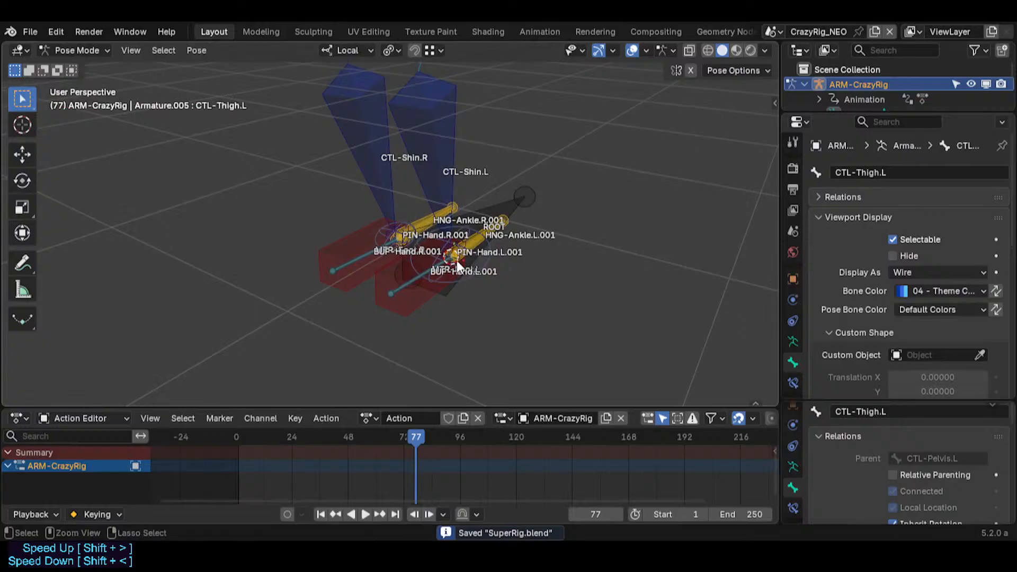
middle_drag(493, 336, 465, 290)
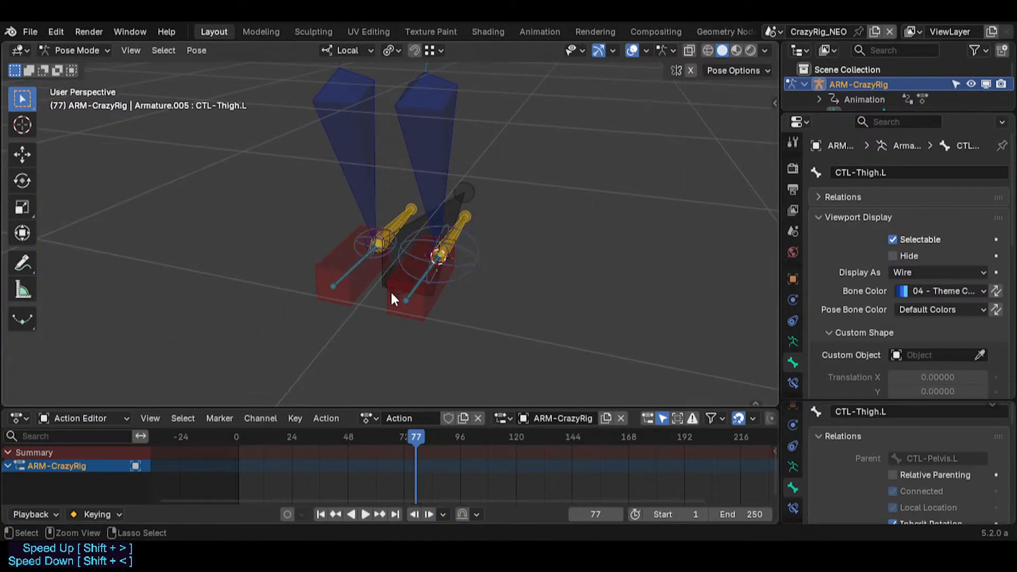
key(b)
drag(308, 312, 501, 171)
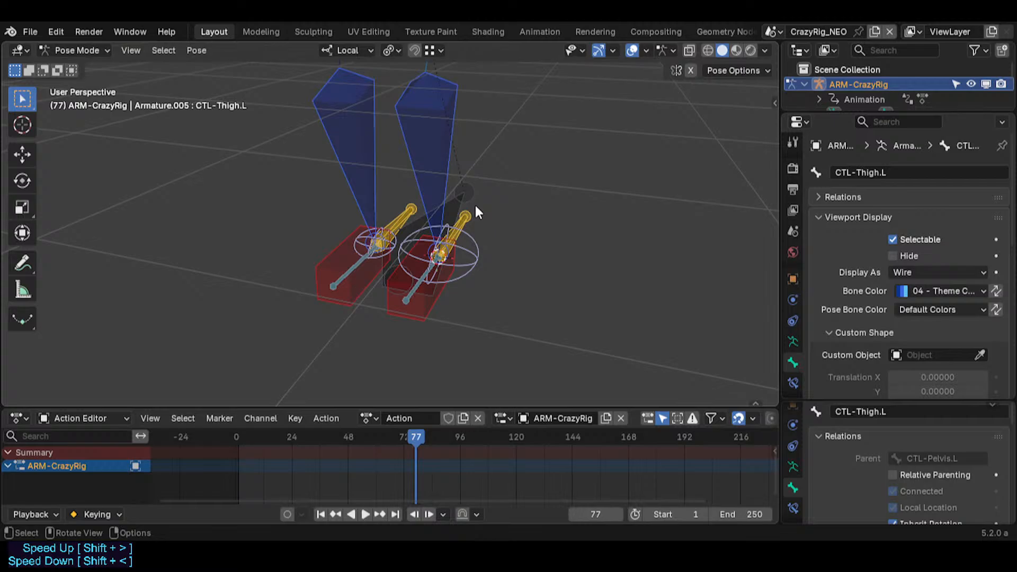
Step: Batch-rename the selected bones with only trailing digits and punctuation stripped, dropping the Wrist-to-Ankle replacement, and undo the changes
key(ctrl+F2)
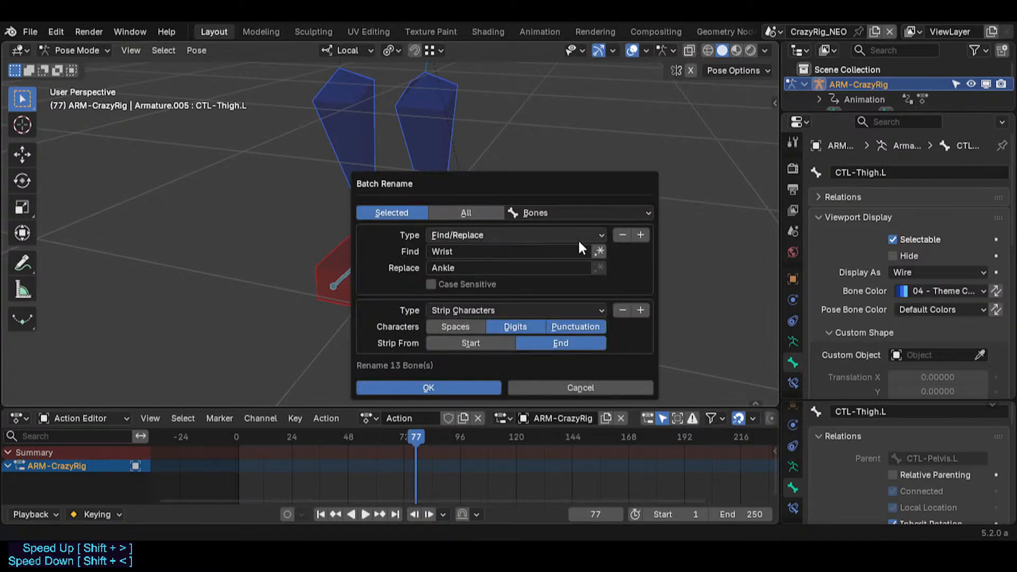
click(621, 235)
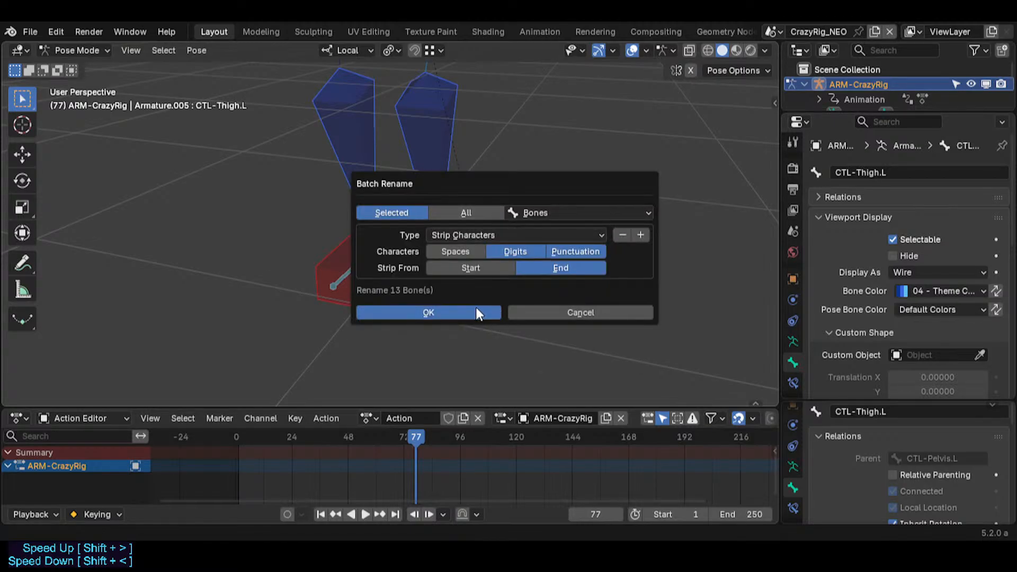
click(476, 307)
mouse_move(453, 272)
middle_down()
mouse_move(427, 272)
mouse_move(464, 282)
middle_up()
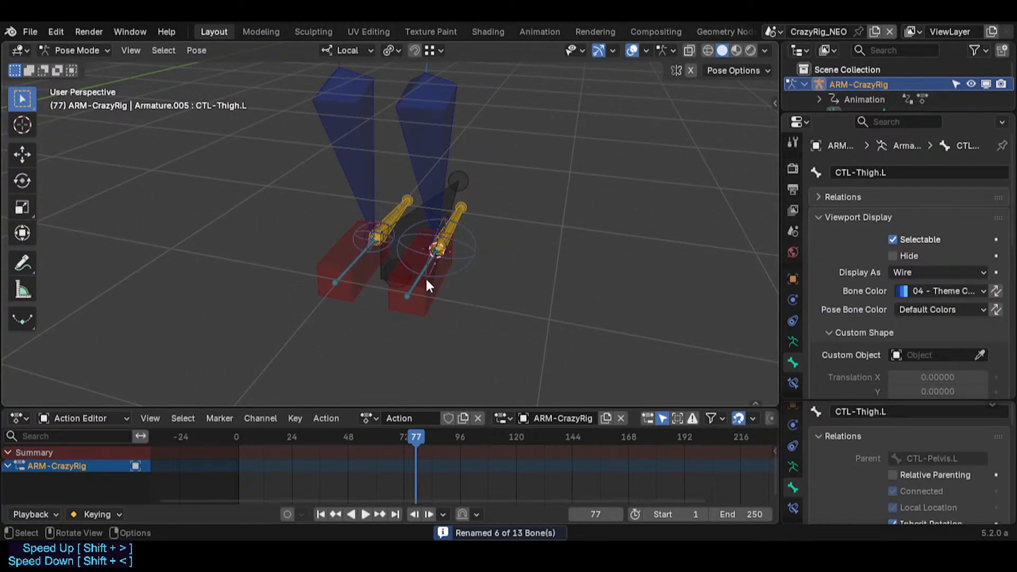
key(ctrl+z)
key(ctrl+z)
key(ctrl+z)
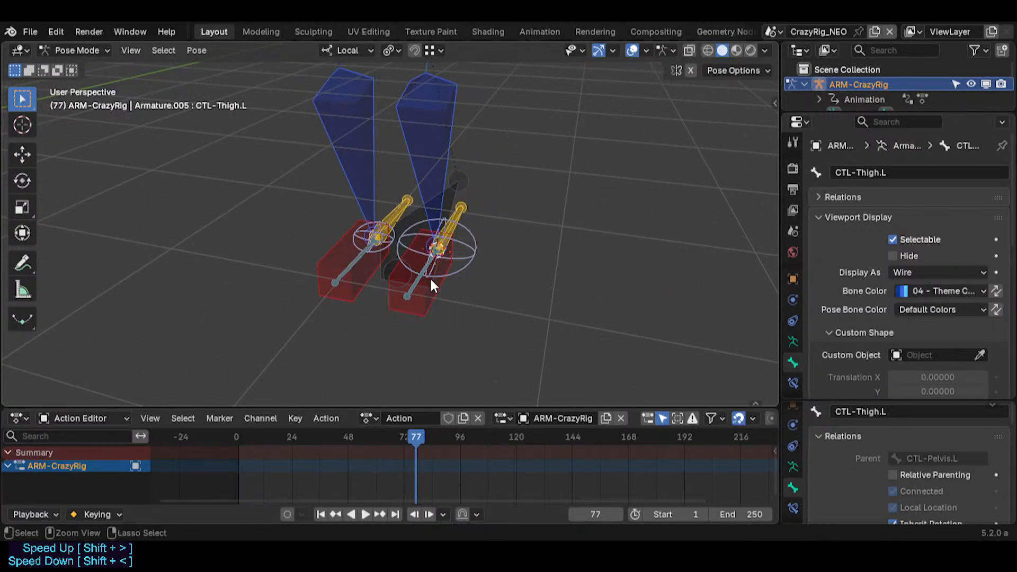
Step: Run Batch Rename again on the selected leg and foot bones
key(ctrl+F2)
click(437, 377)
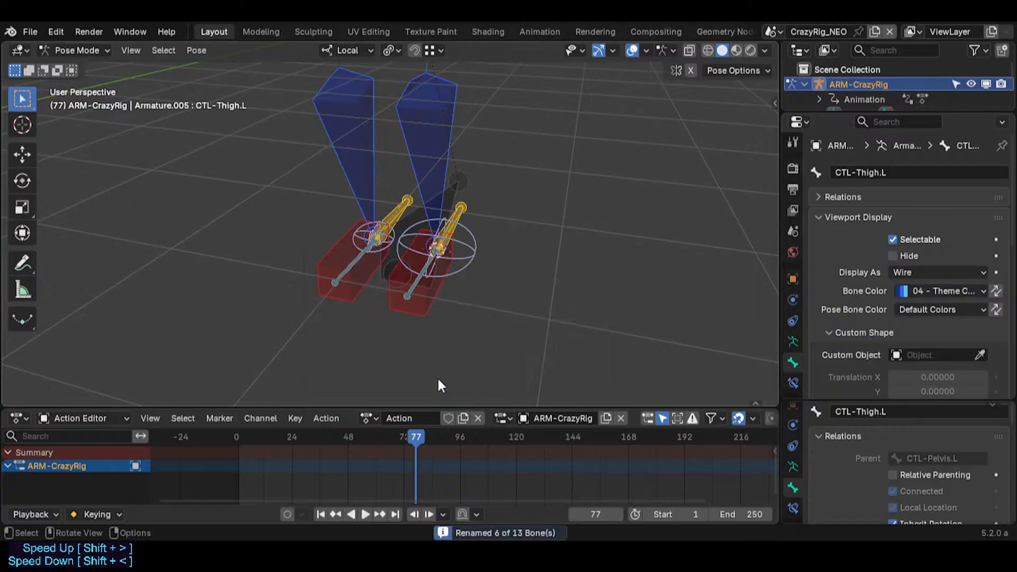
Step: Check the names of the red foot master bones on both sides
click(429, 276)
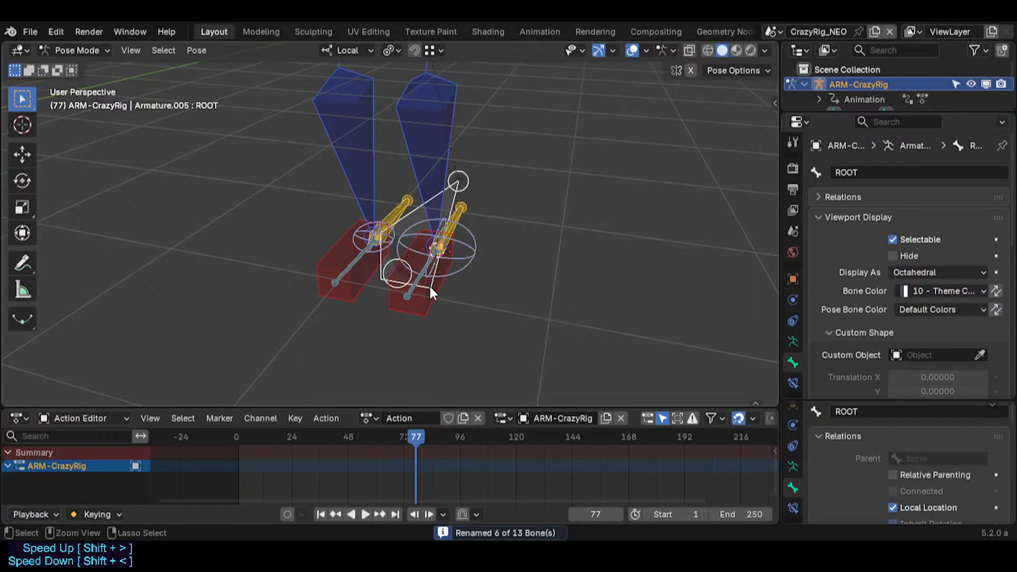
click(424, 301)
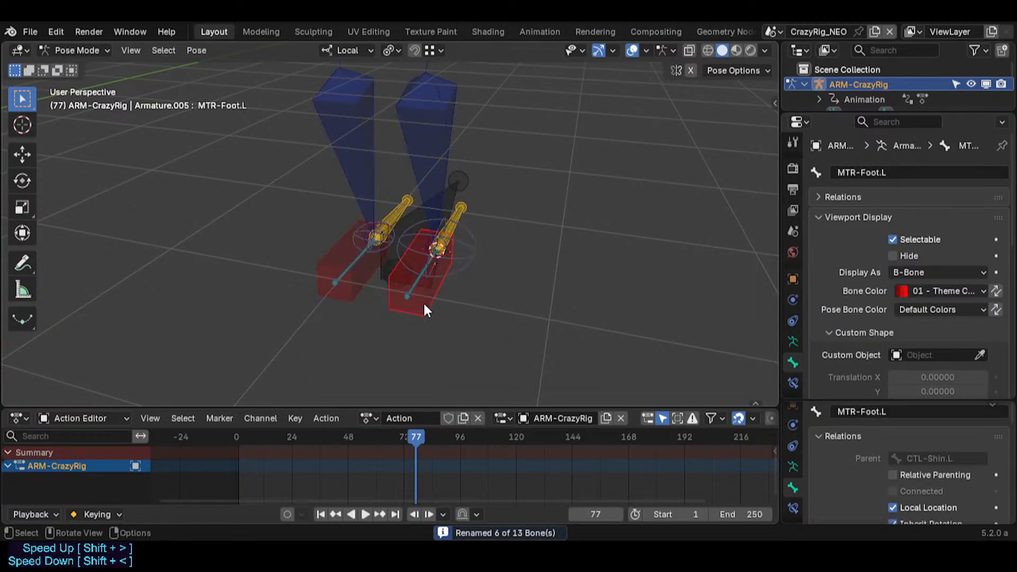
key(F2)
key(Escape)
click(366, 280)
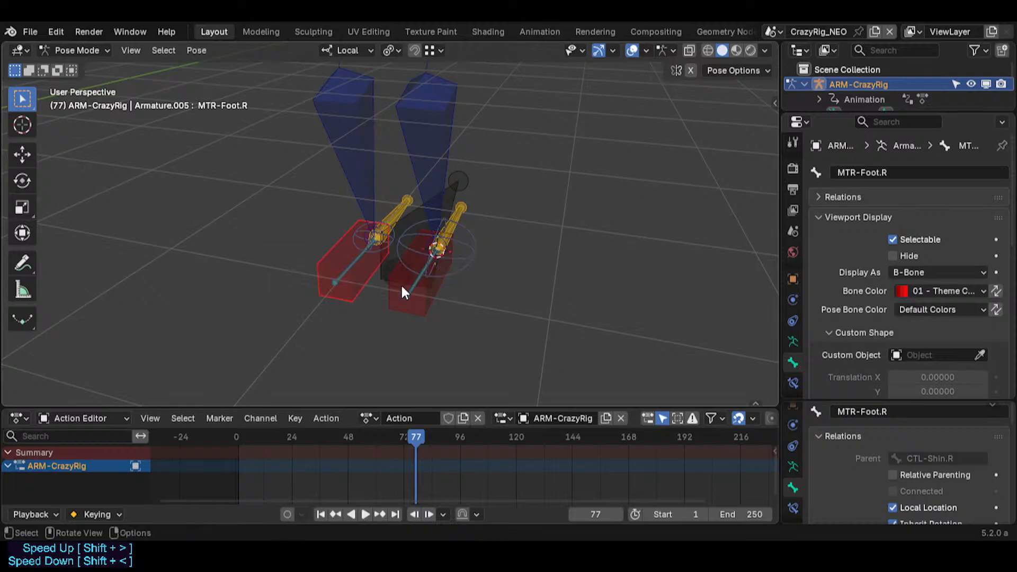
Step: Rename the left foot's stick bone BUF-Hand.L.001 to BUF-Foot.L
click(411, 290)
click(412, 291)
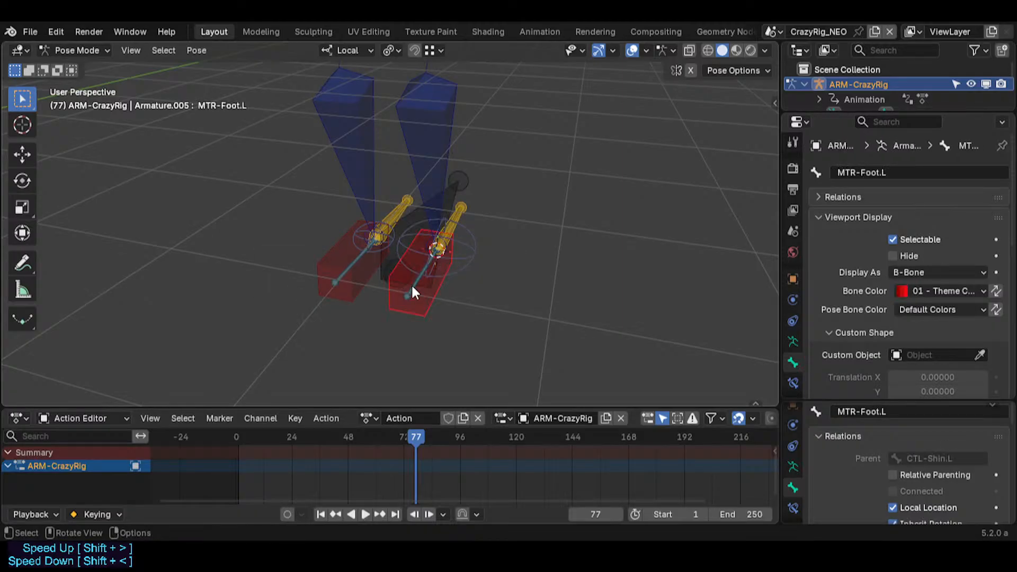
click(412, 288)
key(F2)
click(372, 286)
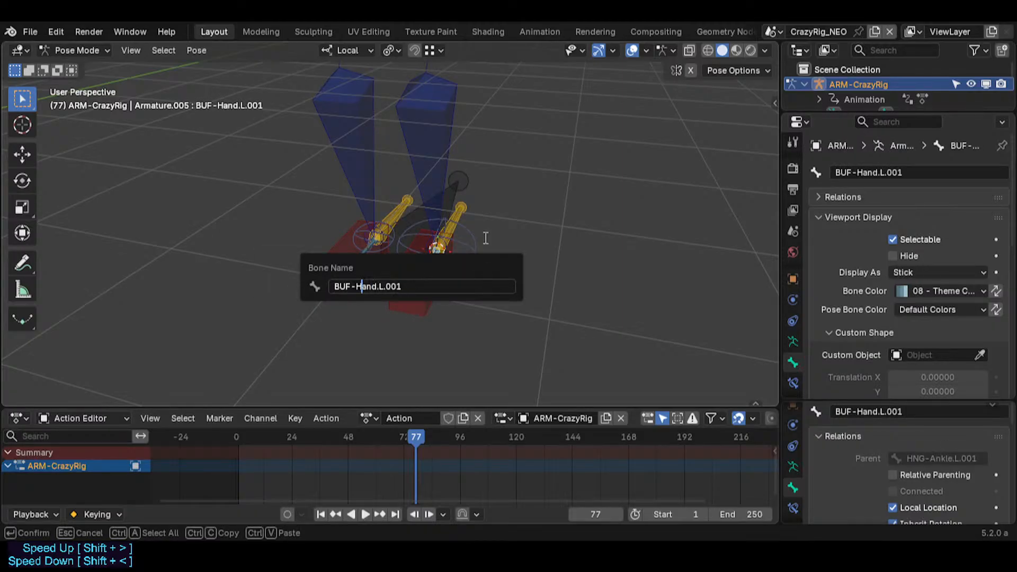
text(Fo)
key(Delete)
text(ot.L)
key(Return)
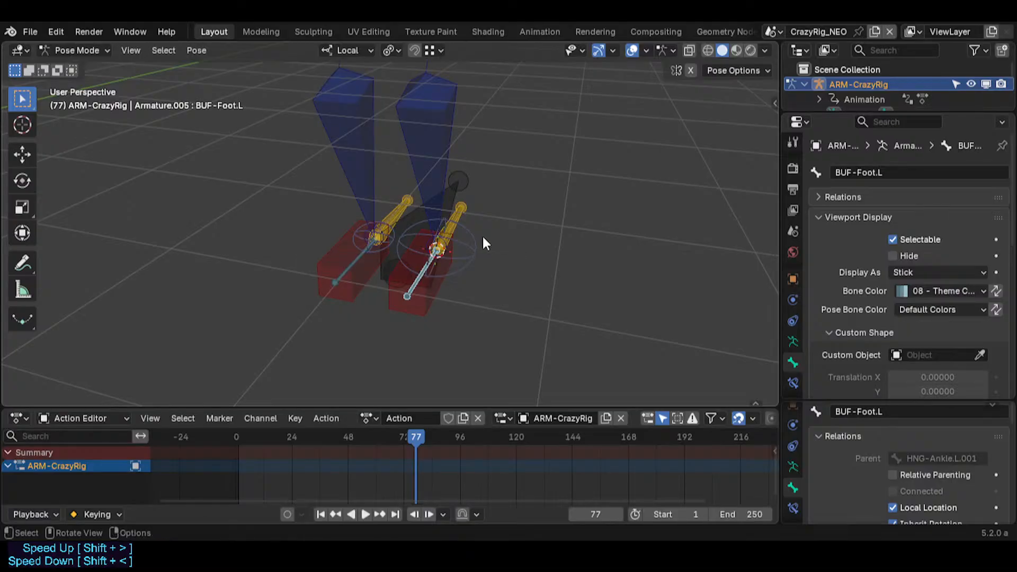
Step: Rename the opposite stick bone BUF-Hand.R.001 to its BUF-Foot counterpart
click(352, 268)
key(F2)
text(BUF-Foot.L)
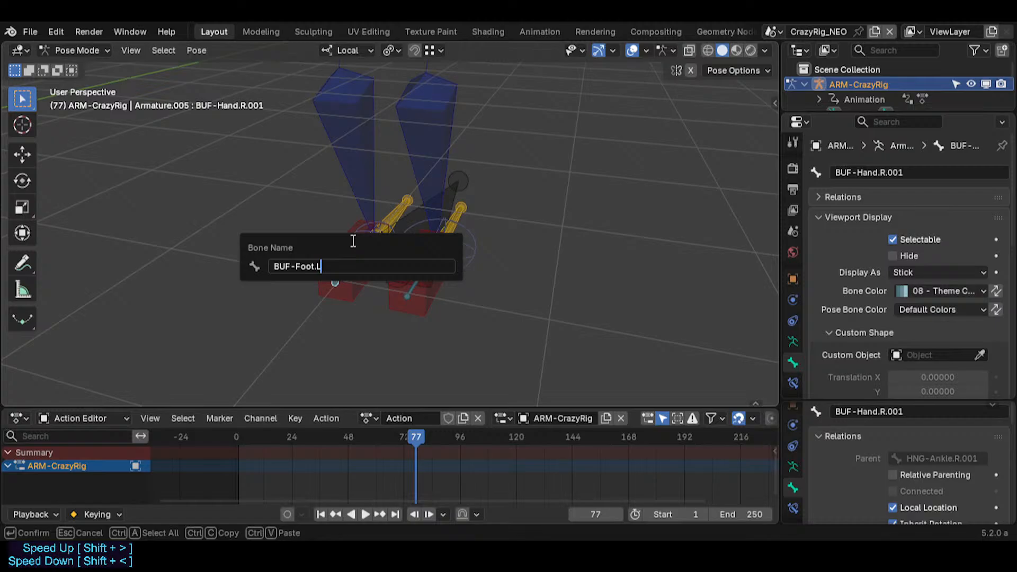
key(Return)
Step: Rename the circular control bone PIN-Hand.L.001 at the left ankle to PIN-Foot.L
click(466, 249)
key(F2)
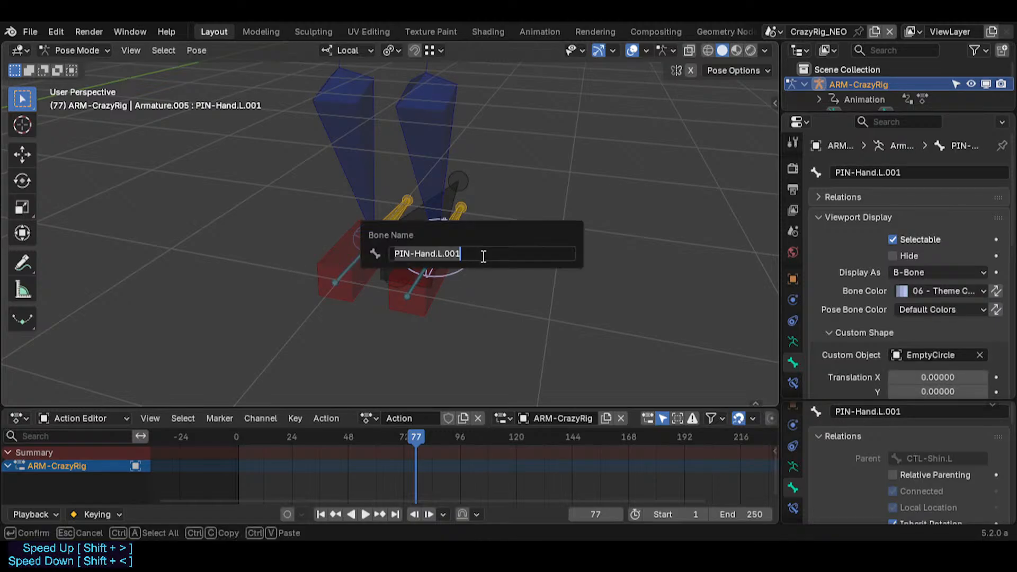
text(BUF-Foot.L)
key(Escape)
key(F2)
click(410, 253)
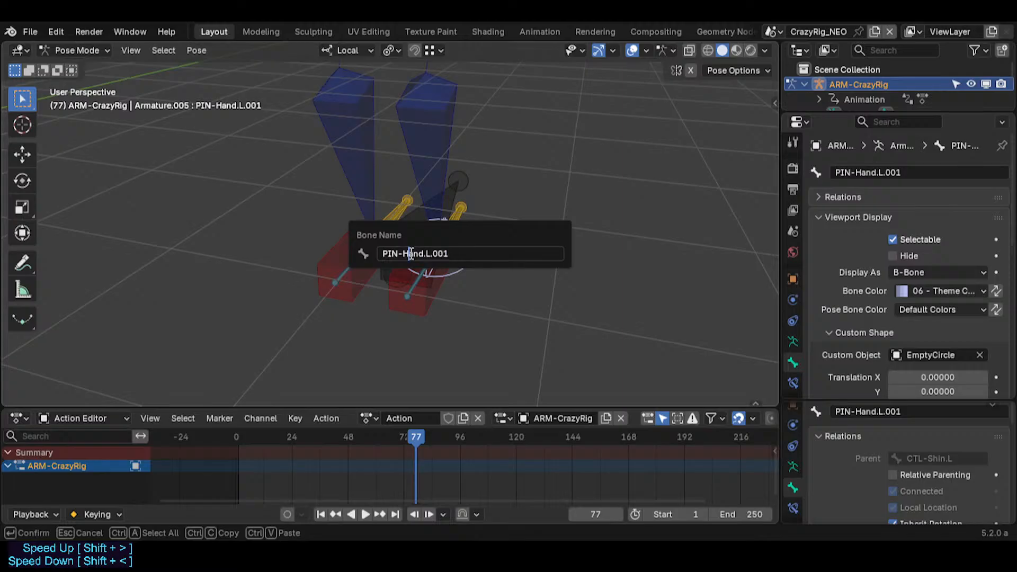
key(BackSpace)
text(Foot.L)
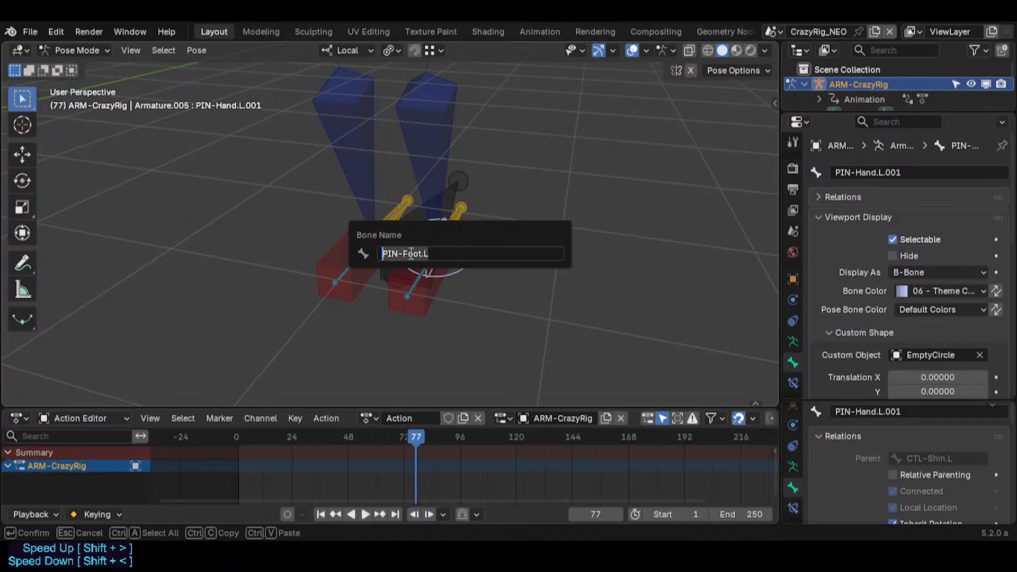
key(Return)
Step: Rename the circular control bone PIN-Hand.R.001 at the right ankle to PIN-Foot.R
click(383, 248)
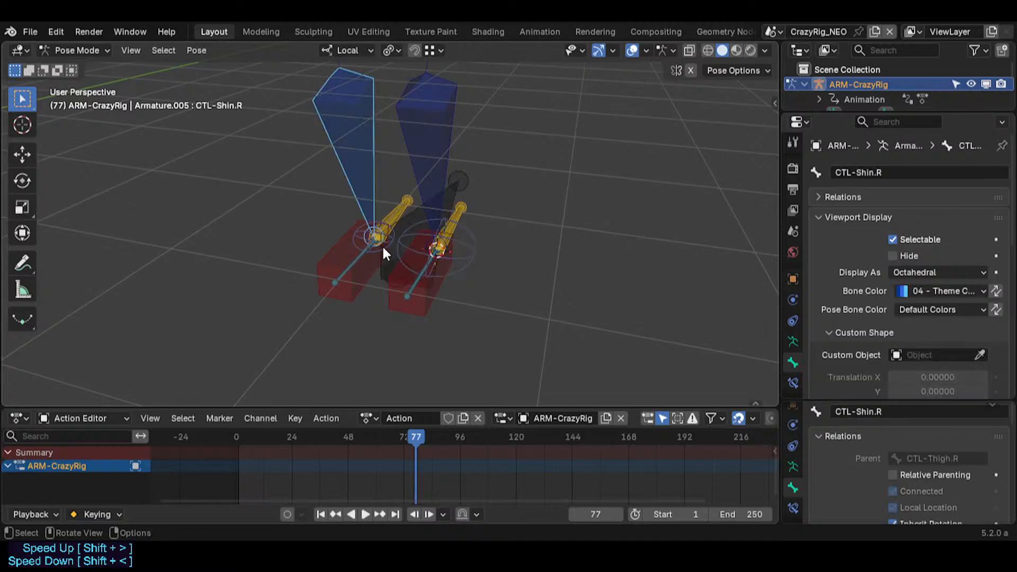
click(383, 248)
click(383, 248)
key(F2)
text(PIN-Foot.L)
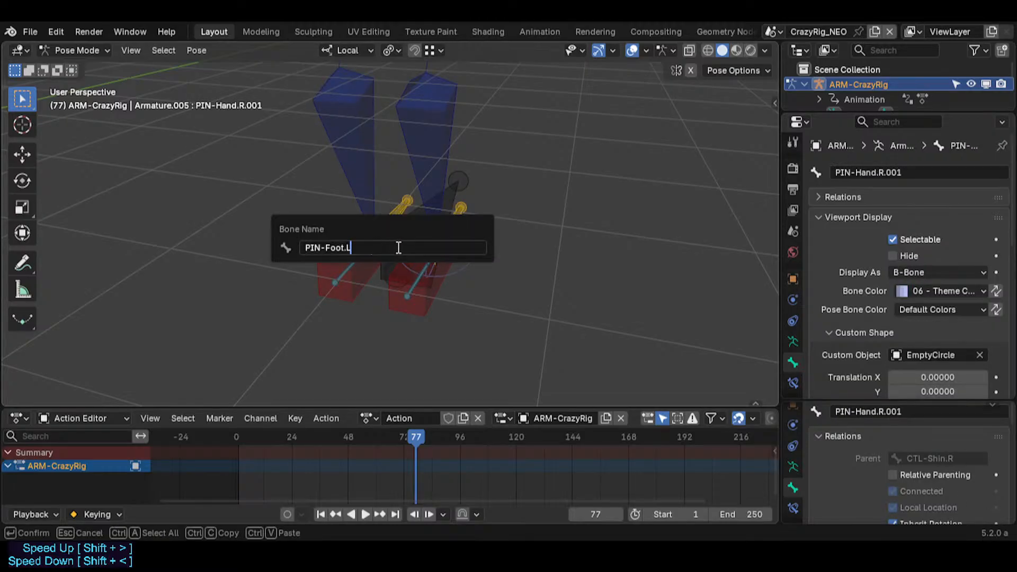
key(Return)
Step: Symmetrize the PIN-Foot.L bone in Edit Mode so its right-side counterpart matches
click(479, 242)
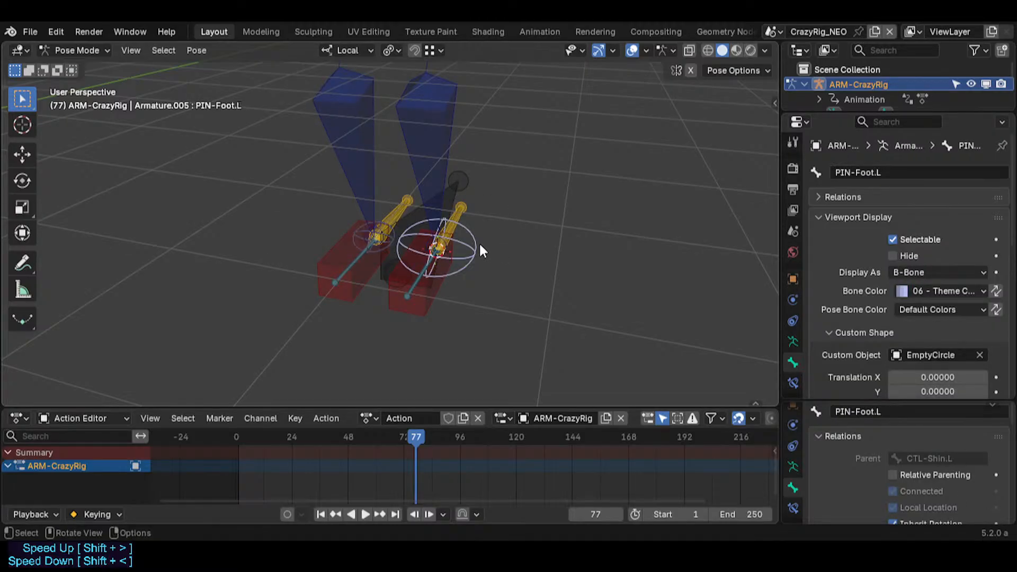
key(Tab)
right_click(459, 243)
click(461, 245)
key(Tab)
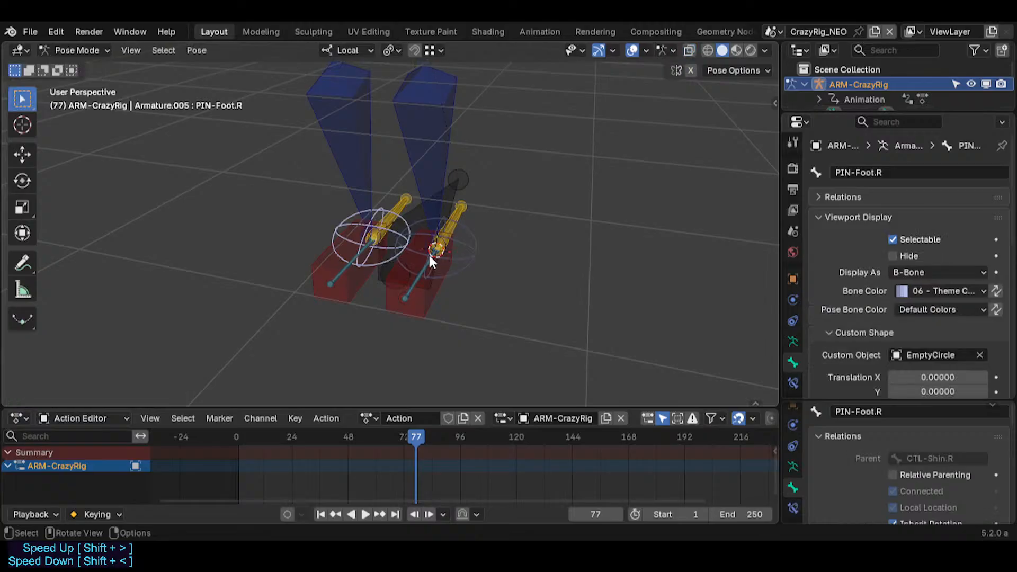
Step: Check the names of the left ankle hinge bones and the left shin bone
click(453, 212)
click(455, 214)
click(455, 215)
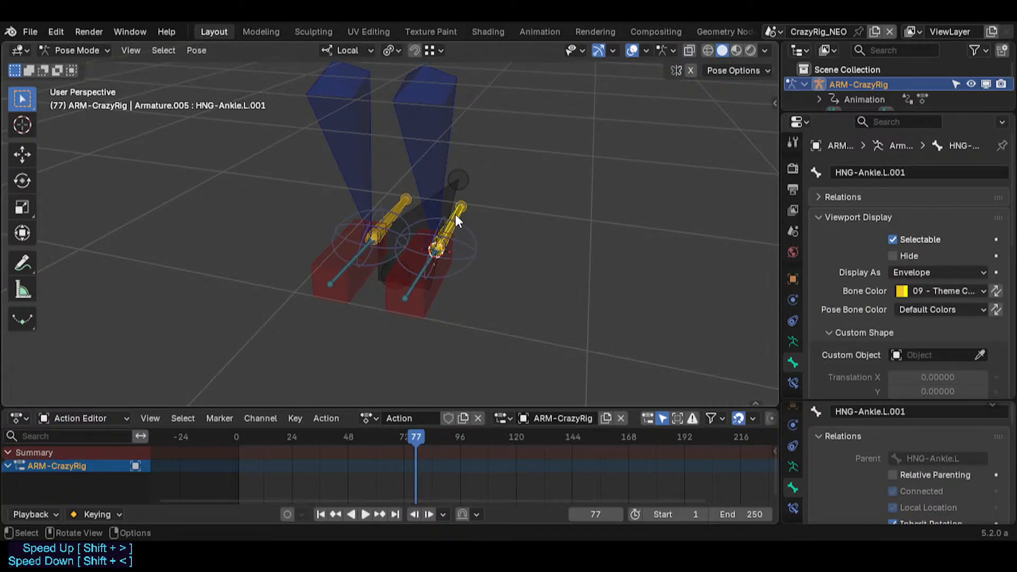
click(444, 198)
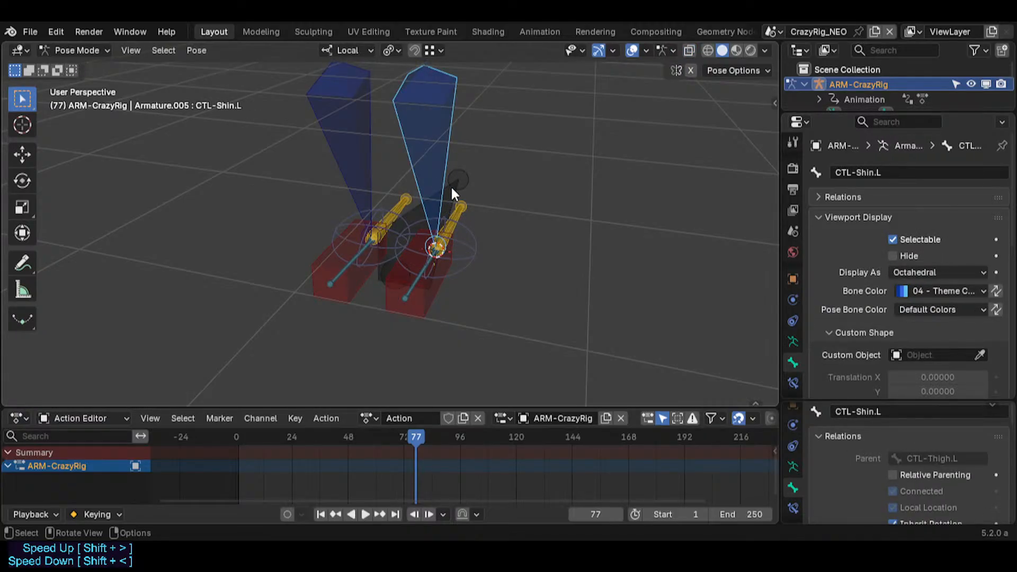
click(451, 188)
click(427, 167)
Step: Check the armature object's name in Object Mode and return to Pose Mode
key(Tab)
key(Tab)
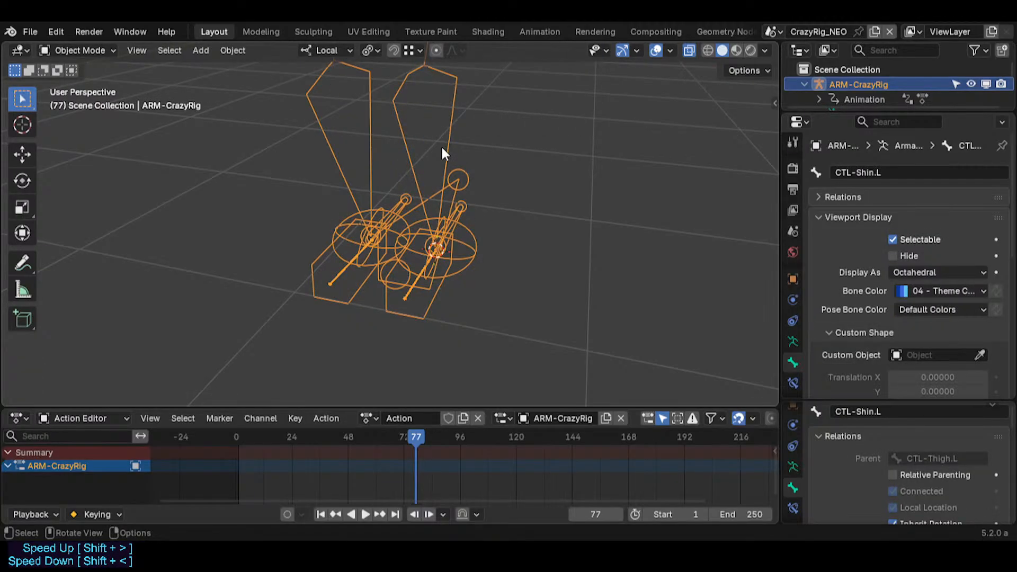
key(F2)
click(447, 148)
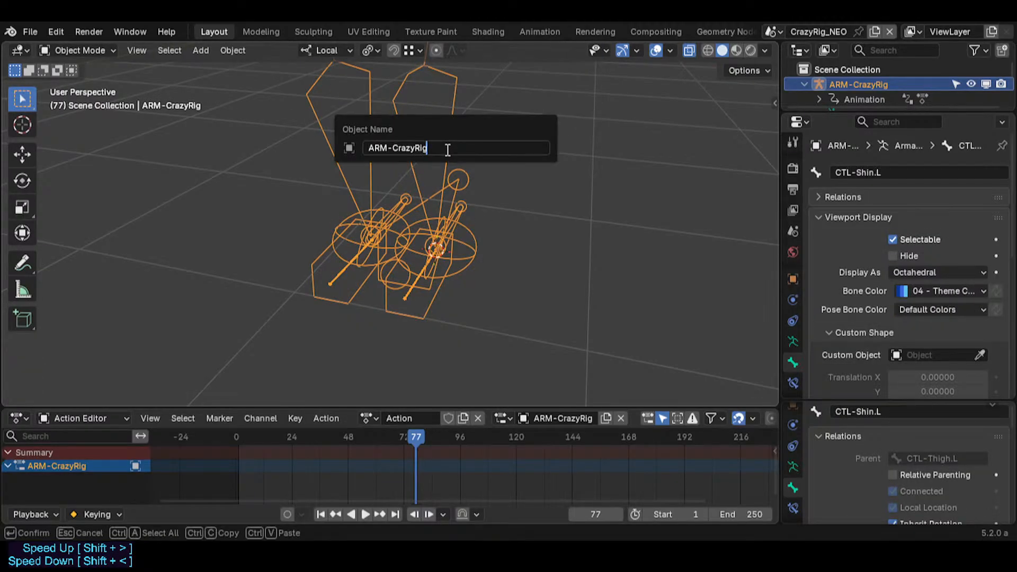
key(Return)
key(ctrl+Tab)
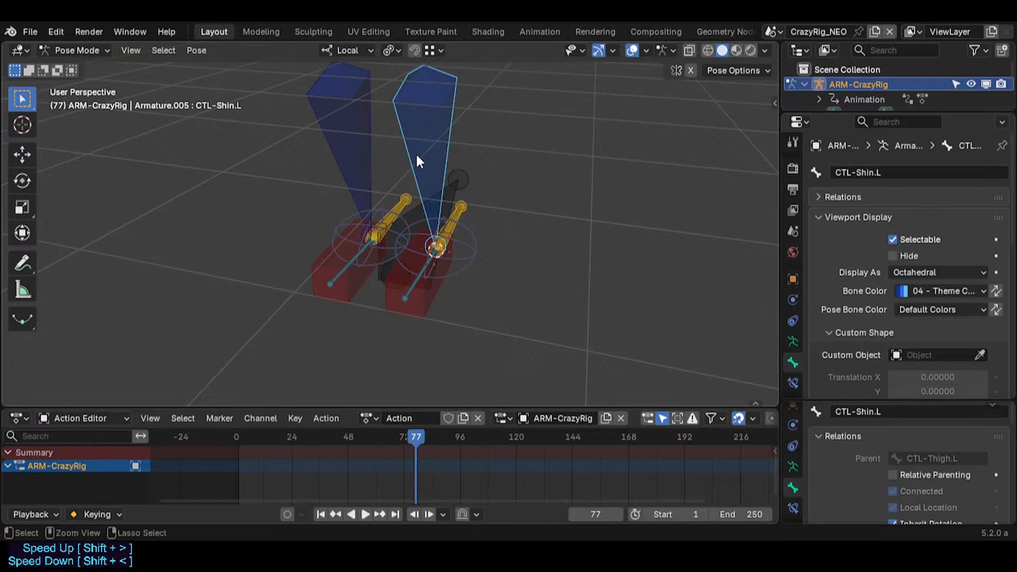
Step: Rename the armature data Armature.005 to SKL-CrazyRig in the outliner and save the file
key(ctrl+s)
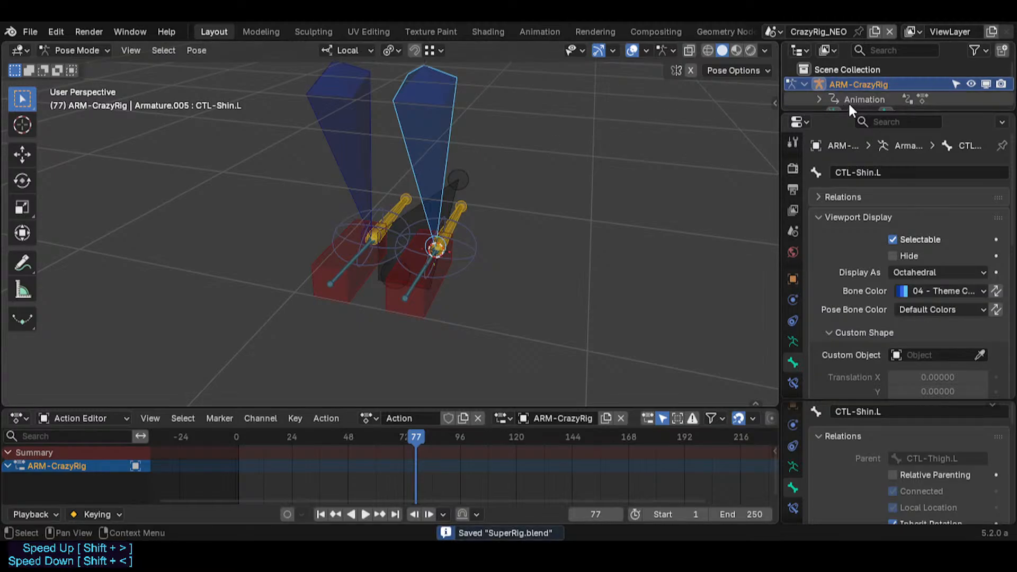
drag(853, 110, 857, 127)
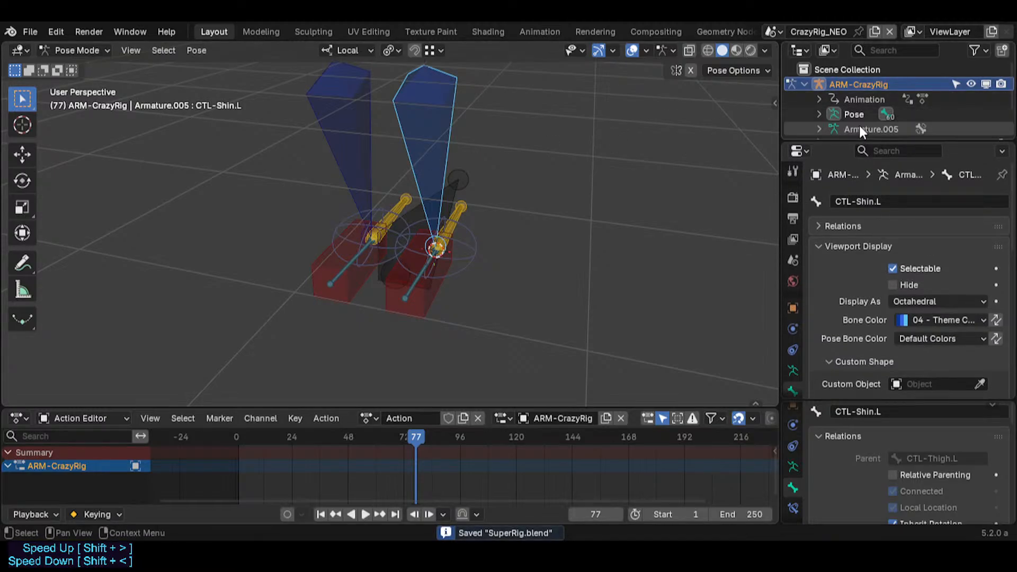
double_click(860, 129)
text(Ar)
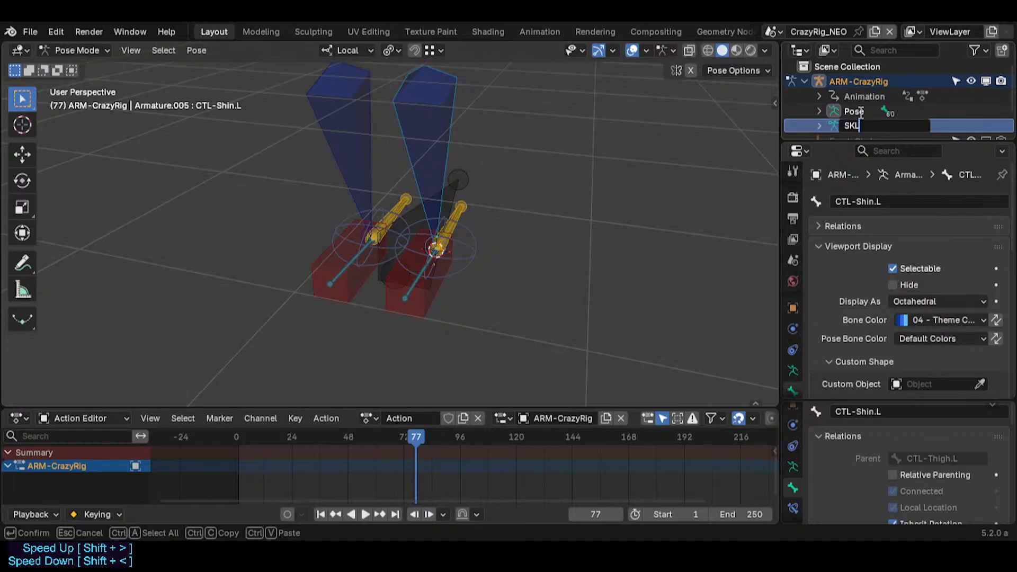
text(L-CrazyRig)
key(Return)
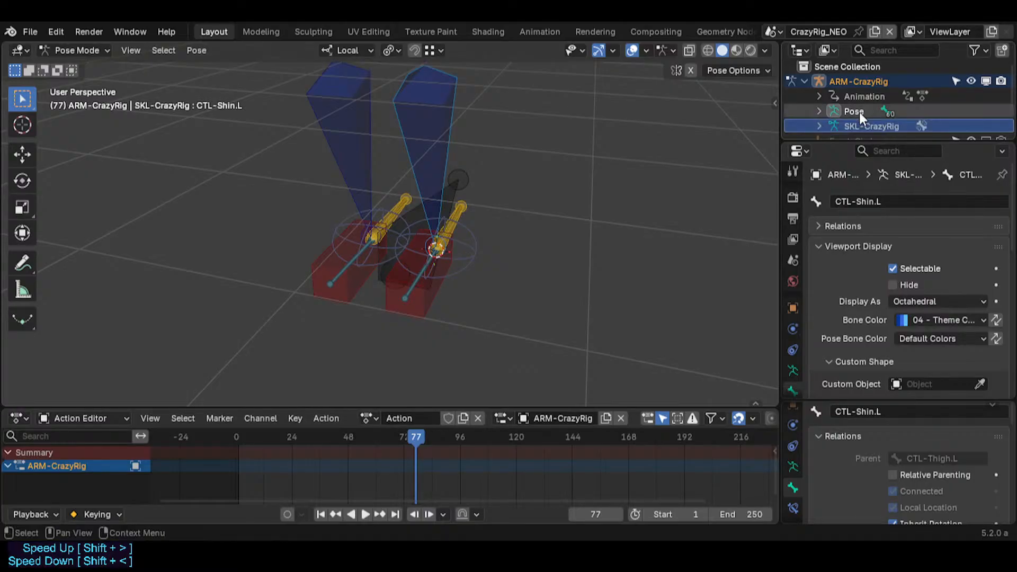
key(ctrl+s)
Step: Move the CTL-Shin.L bone in Pose Mode to test how the leg follows with Auto IK
key(ctrl+Tab)
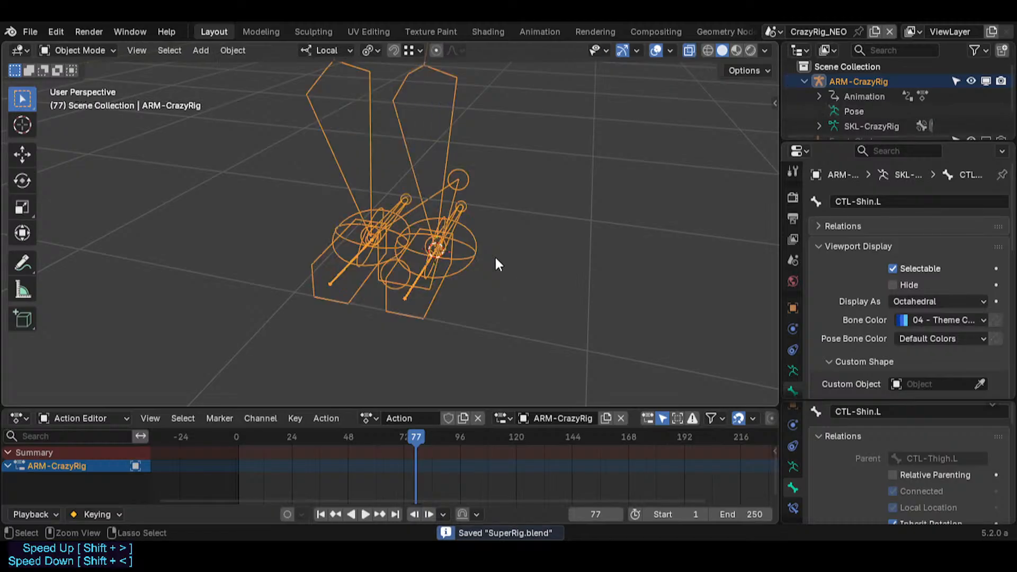
middle_drag(489, 245, 434, 236)
key(ctrl+Tab)
key(g)
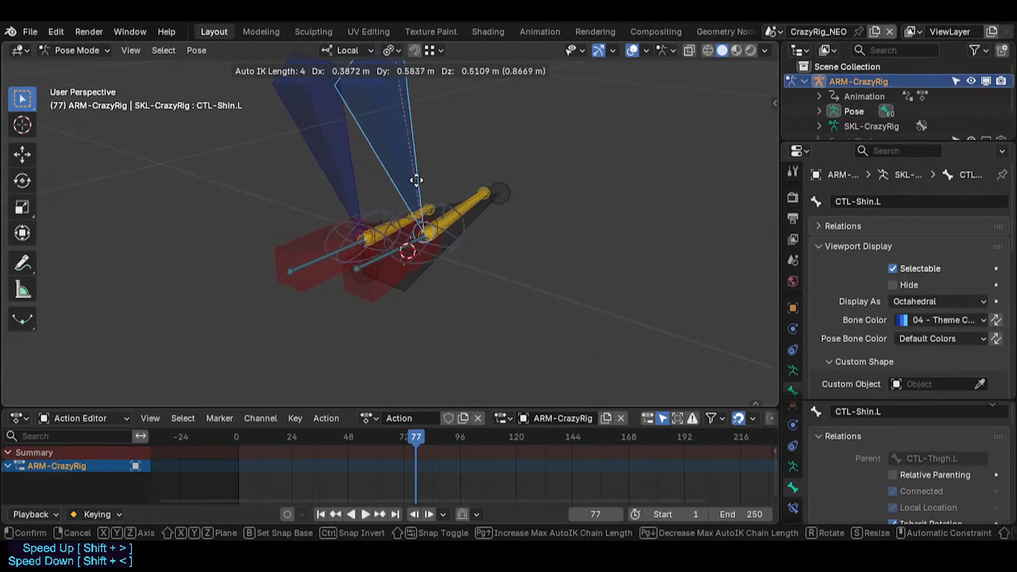
key(Escape)
key(g)
click(478, 168)
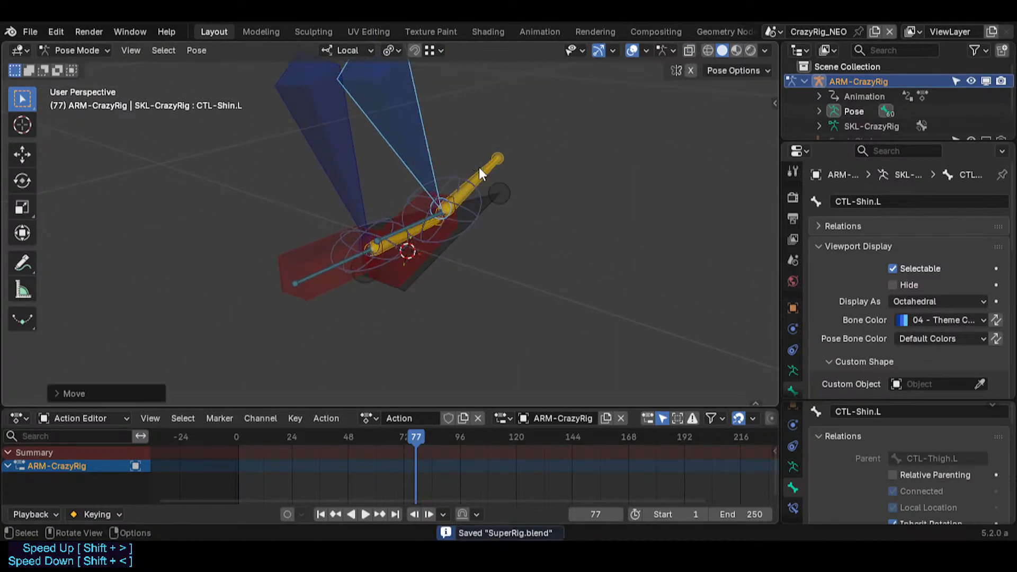
Step: Move the PIN-Foot.L bone outward twice, raising the Auto IK chain length to 6 for the second move
shift+click(454, 164)
key(g)
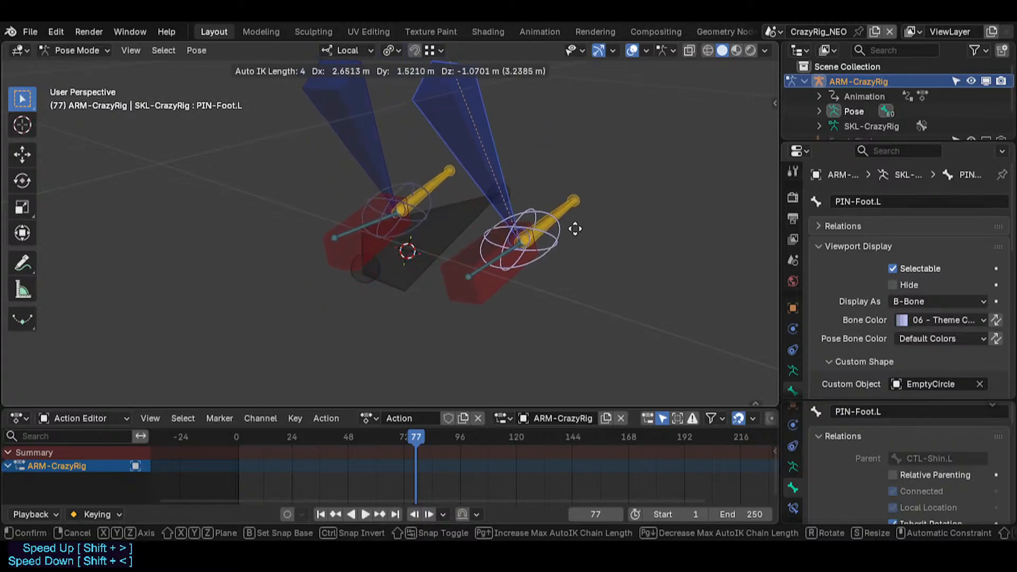
click(568, 213)
key(g)
key(Page_Up)
key(Page_Up)
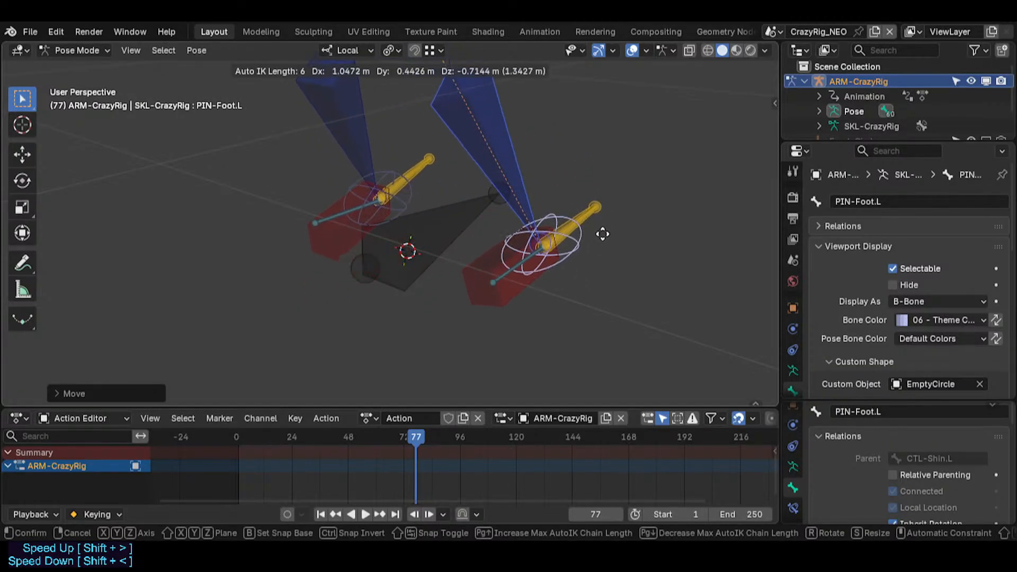
click(592, 241)
click(581, 218)
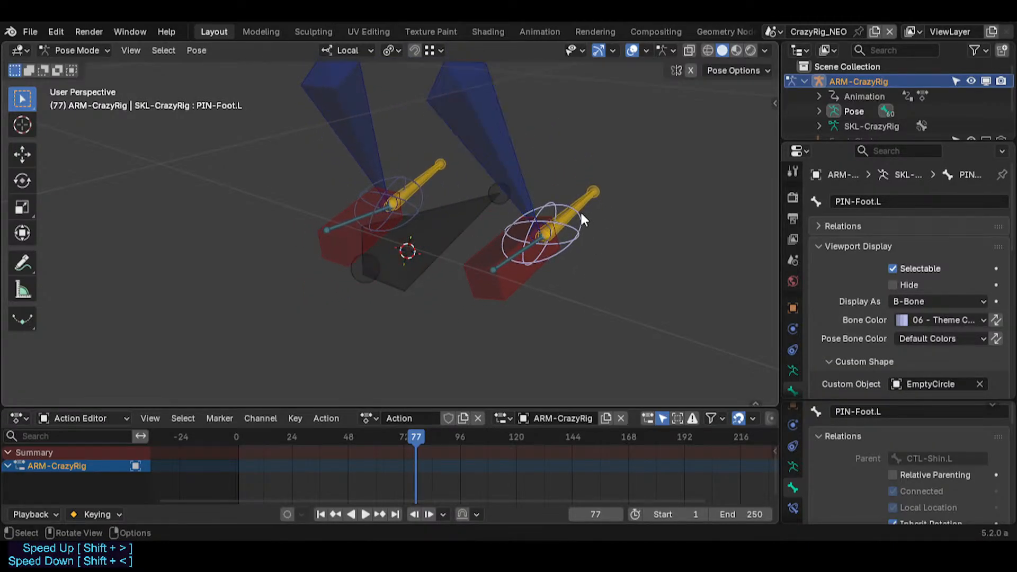
Step: Shift the left lower leg slightly by moving its shin bone
click(523, 194)
key(g)
click(534, 225)
Step: Try moving the MTR-Foot.L and PIN-Foot.L bones in Pose Mode, cancelling each move
click(540, 242)
key(g)
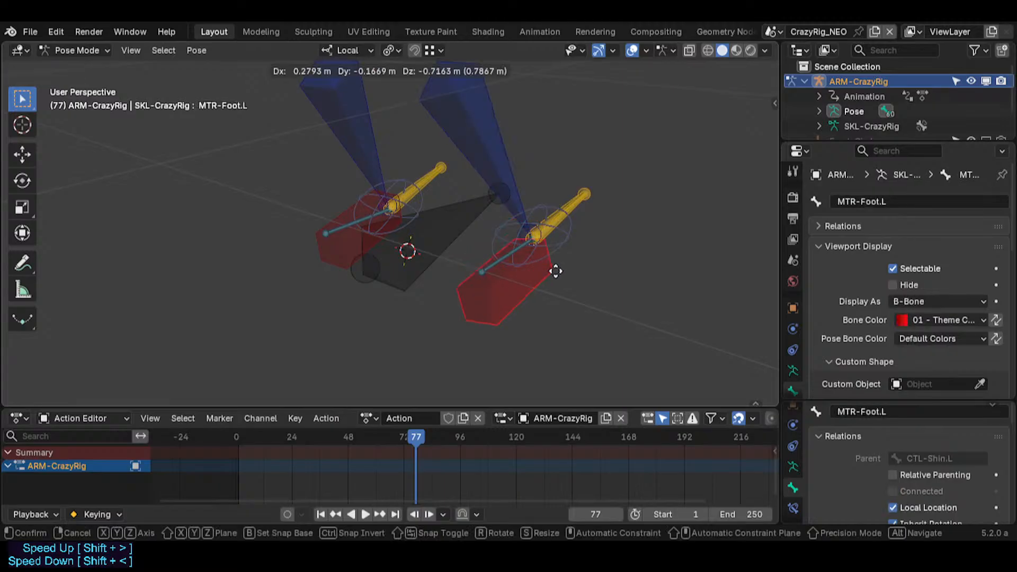
right_click(561, 252)
key(g)
right_click(530, 240)
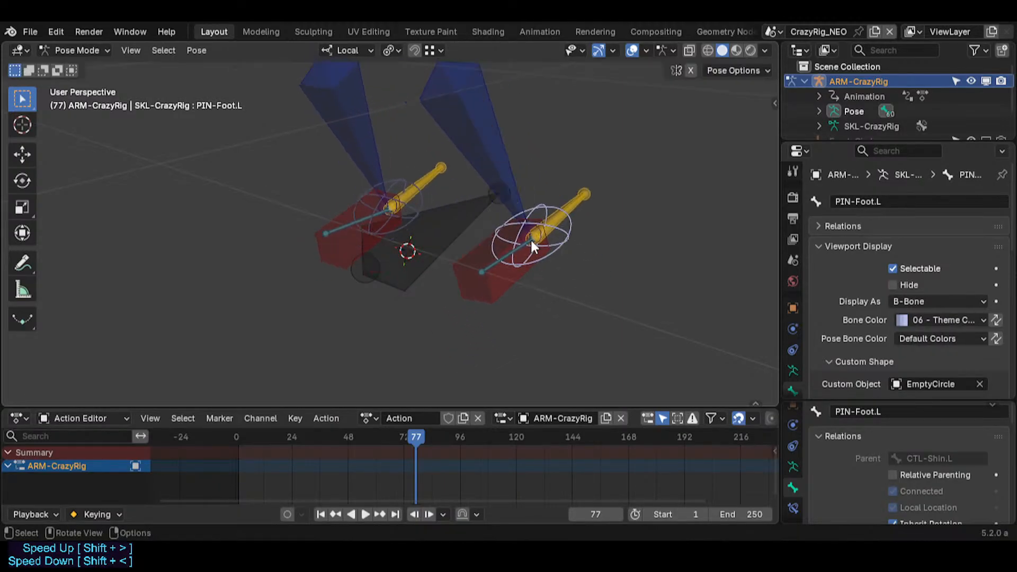
Step: Examine the bone constraints and parent relations of the HNG-Ankle.L bone
click(558, 199)
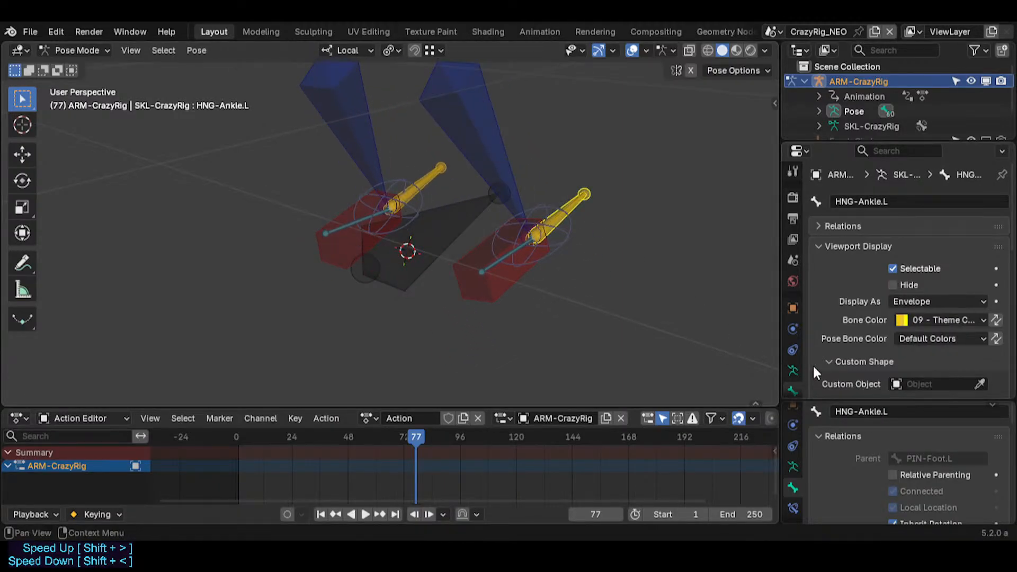
scroll(813, 367, down, 4)
click(793, 363)
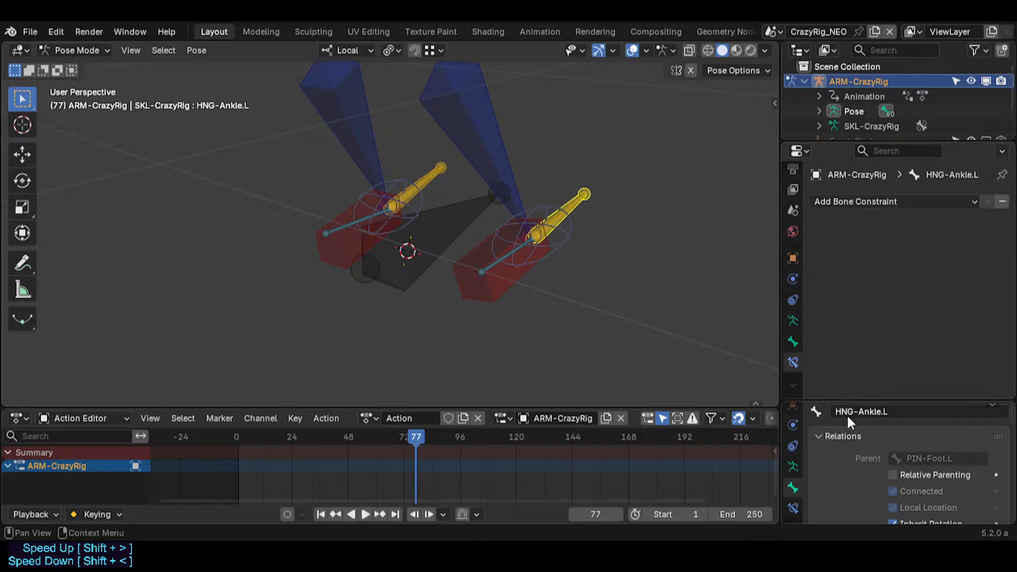
scroll(882, 476, down, 8)
scroll(882, 475, up, 10)
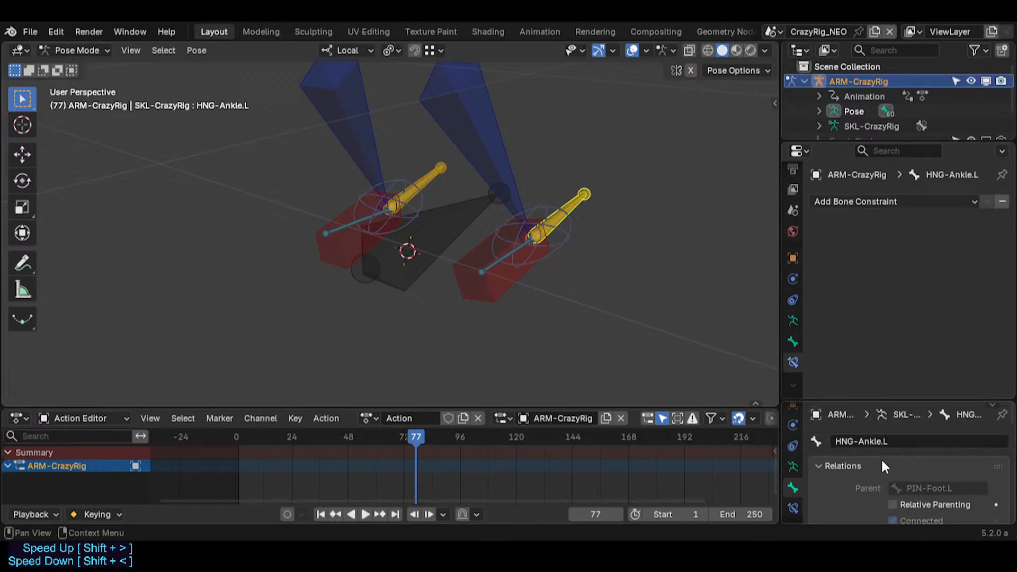
scroll(932, 492, down, 1)
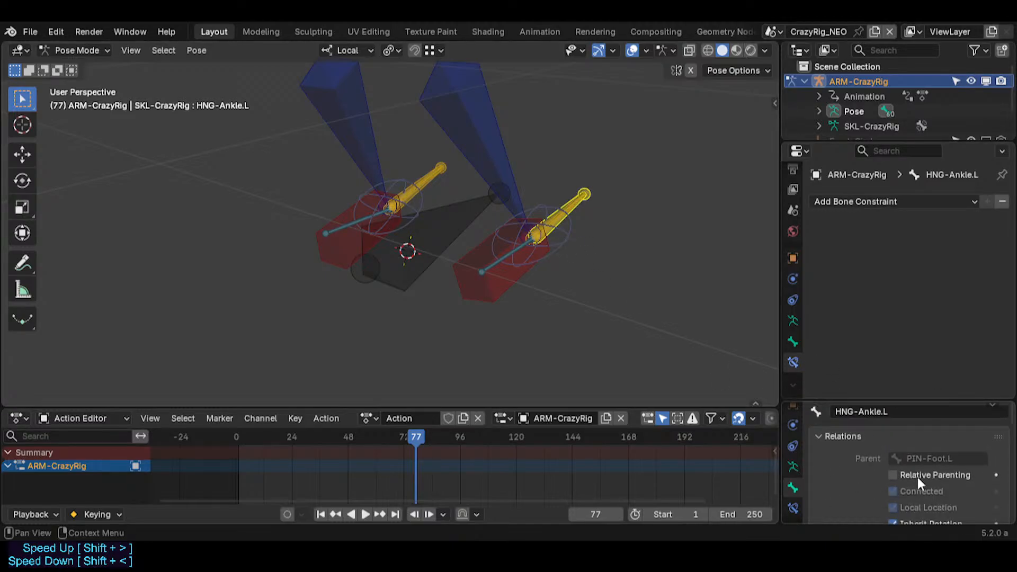
Step: Move the CTL-Shin.L bone slightly upward with Auto IK and check its bone constraints
click(510, 176)
key(g)
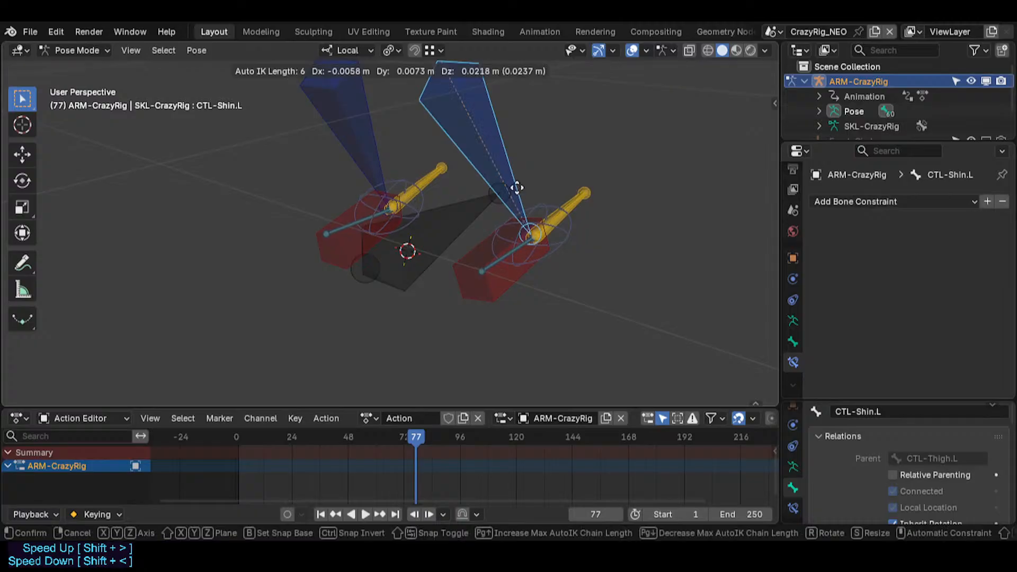
click(517, 168)
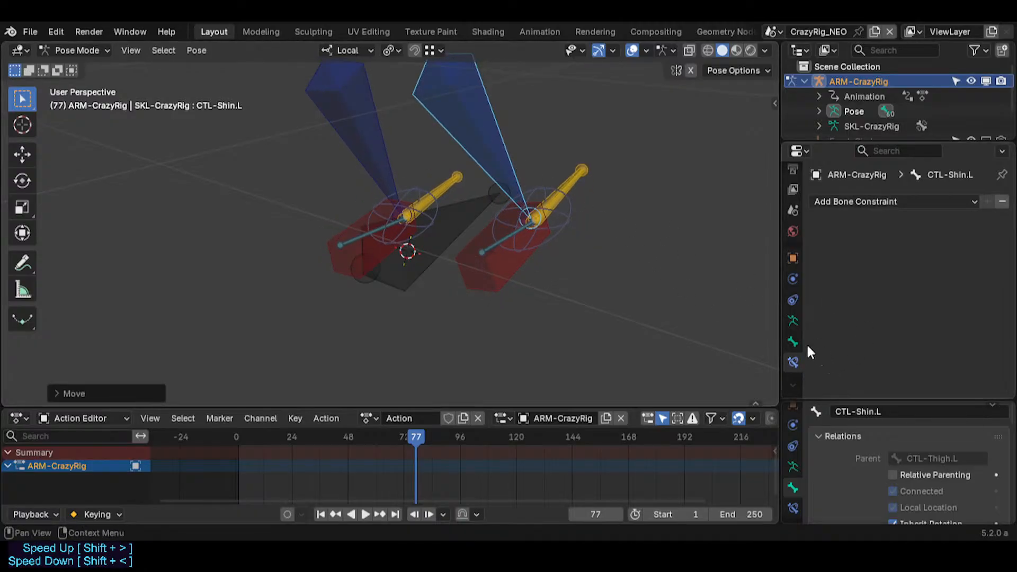
click(795, 342)
click(795, 361)
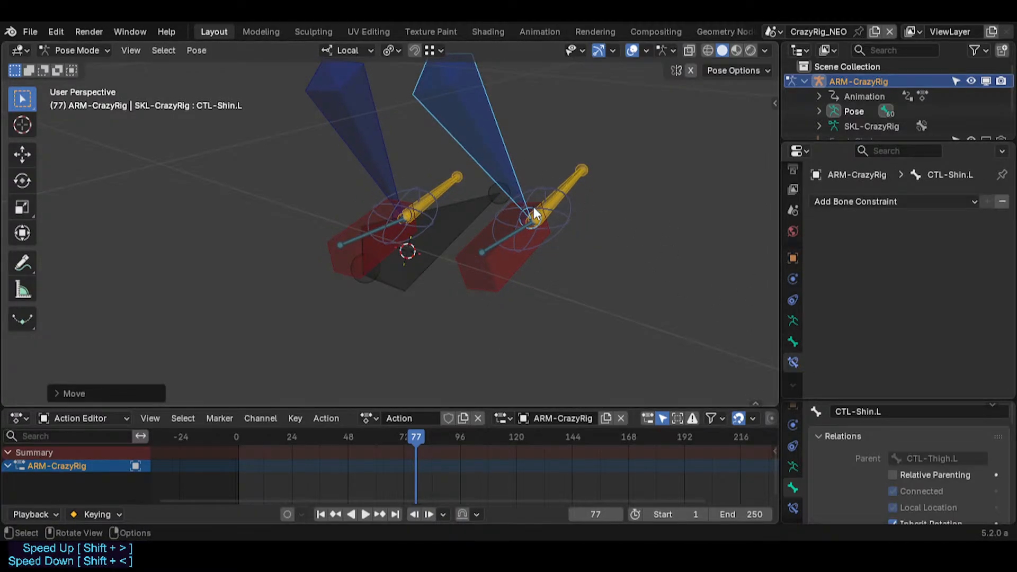
Step: Disconnect the PIN-Foot.L bone from its parent CTL-Shin.L in Edit Mode while keeping the parenting
middle_drag(532, 207, 582, 306)
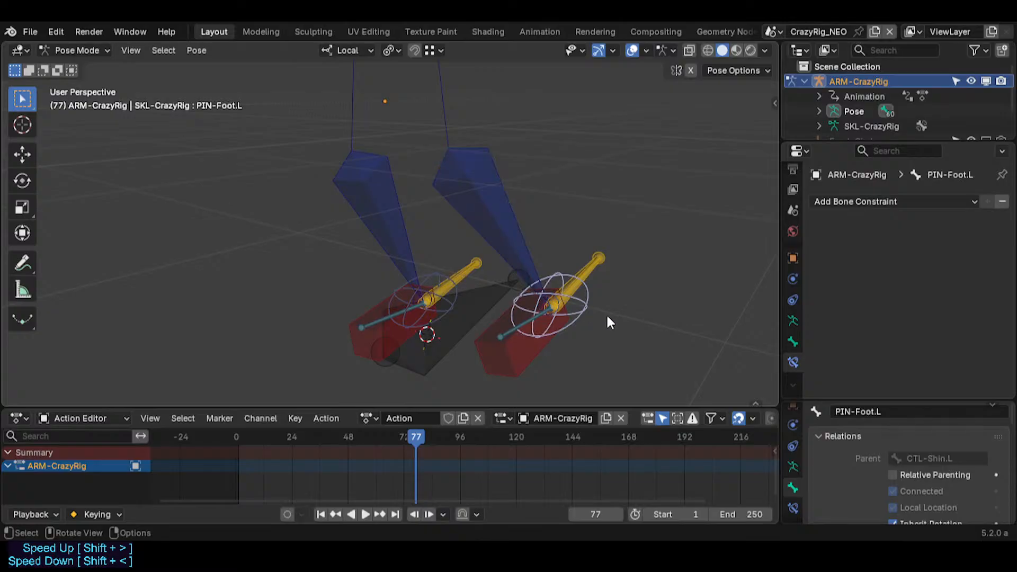
key(Tab)
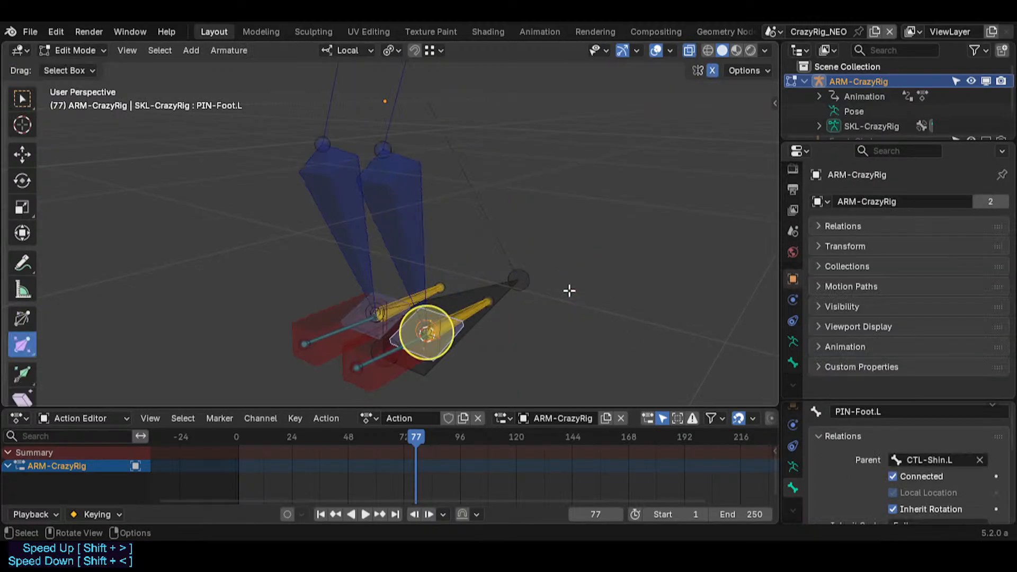
key(g)
key(Escape)
key(alt+p)
click(412, 249)
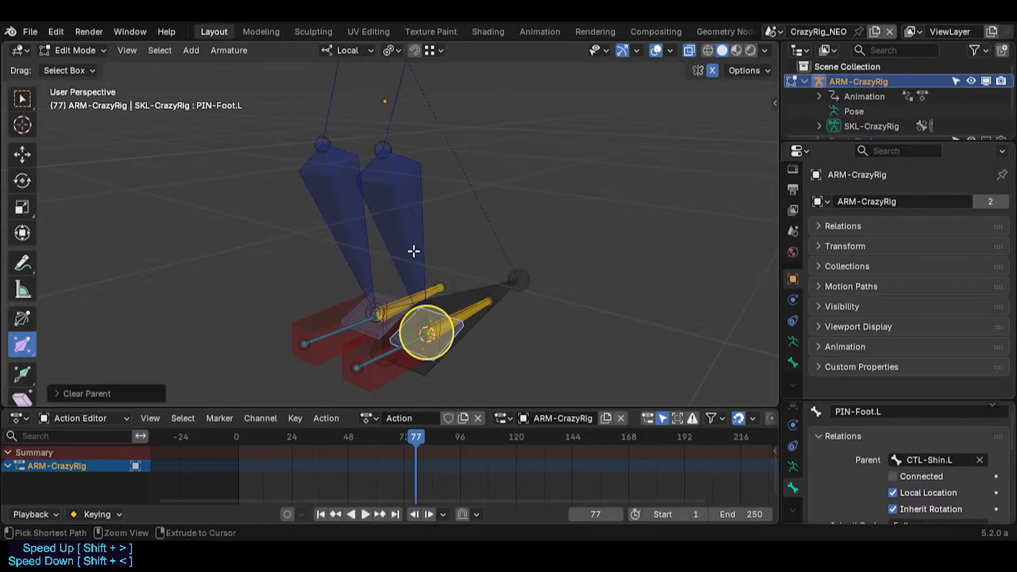
Step: Clear the location and rotation of all bones in Pose Mode
key(Tab)
key(a)
key(alt+g)
key(alt+r)
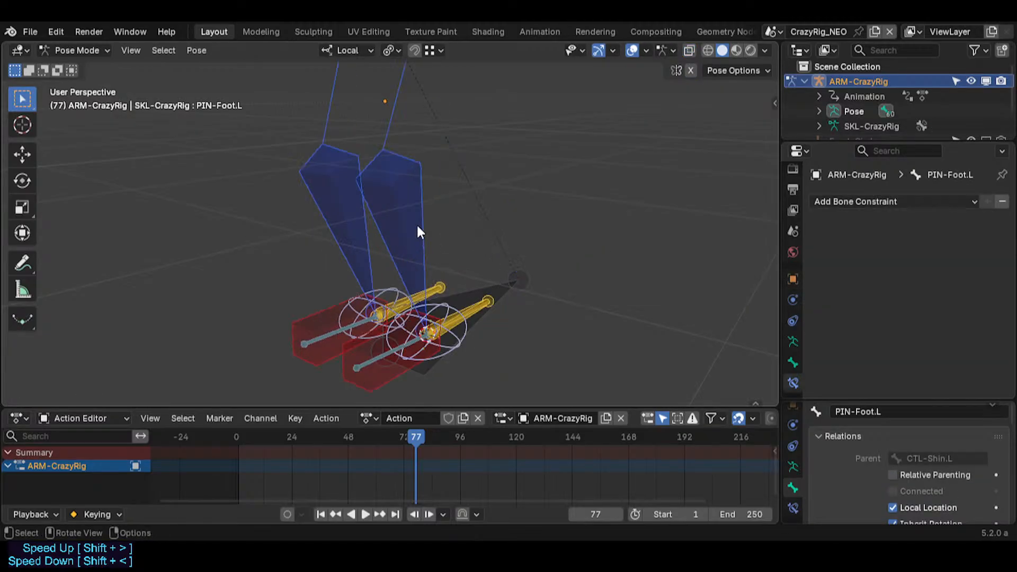
click(416, 223)
key(g)
key(Escape)
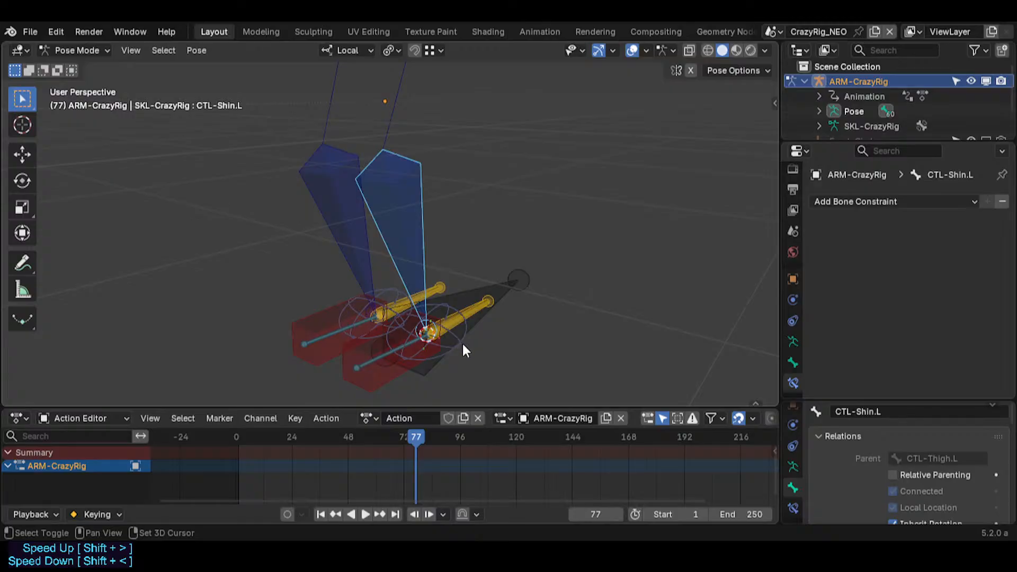
Step: Move the PIN-Foot.L bone up off the ground in two moves to test the disconnected foot with Auto IK
click(462, 342)
key(g)
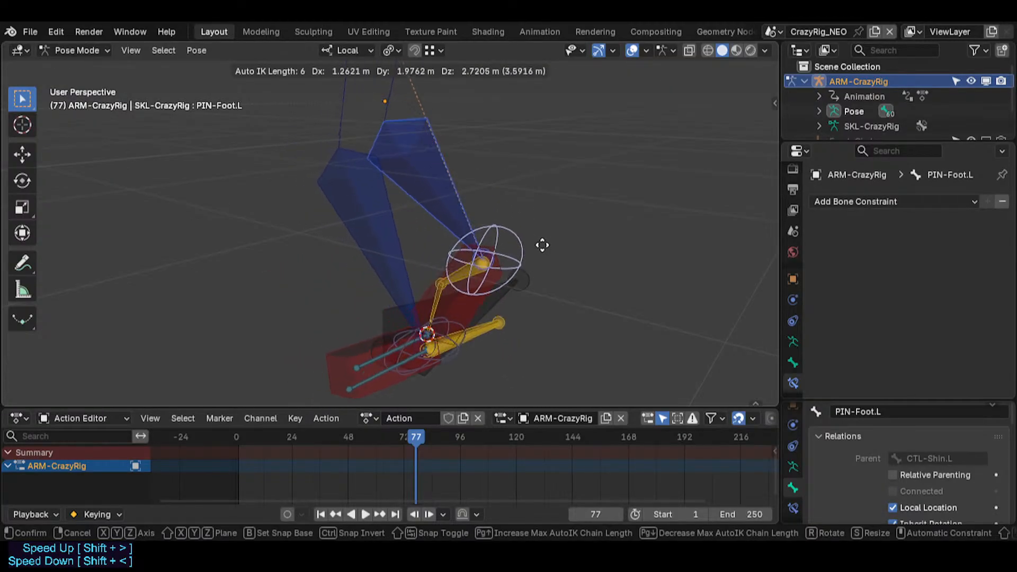
click(521, 219)
key(g)
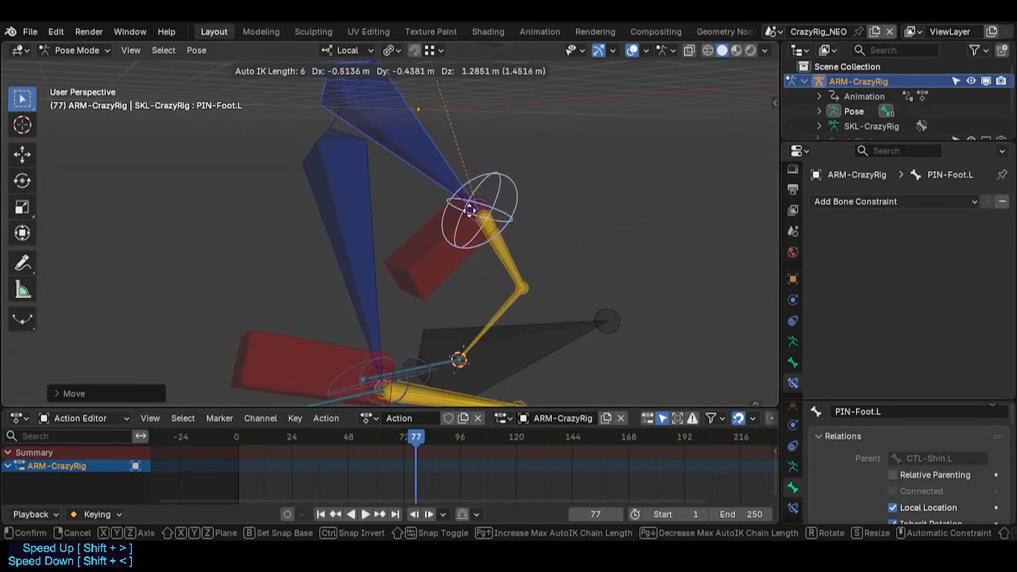
key(Return)
Step: Move the PIN-Foot.L bone twice more to test the foot hinges, and clear its location
key(shift+grave)
key(s)
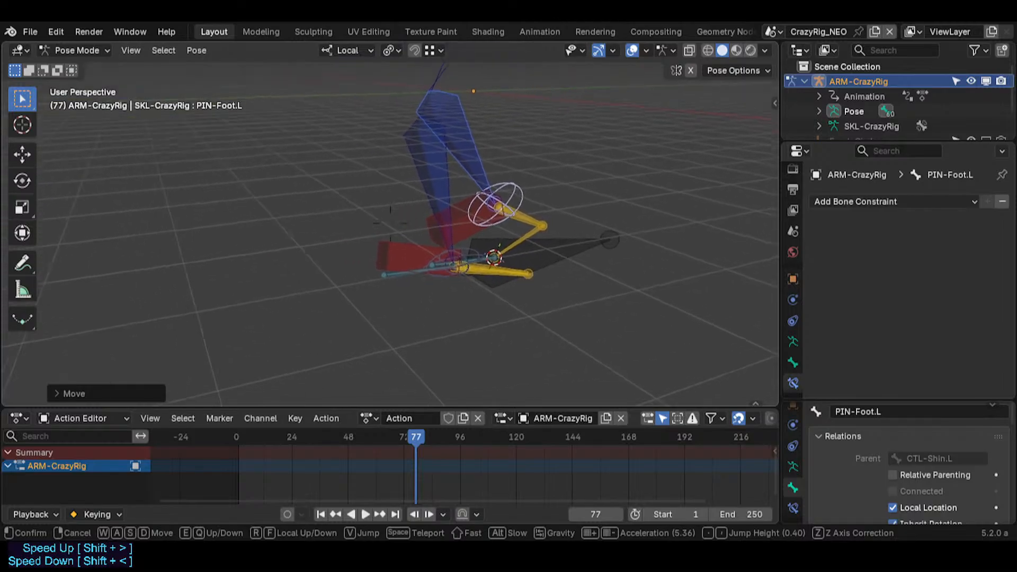
click(431, 289)
key(g)
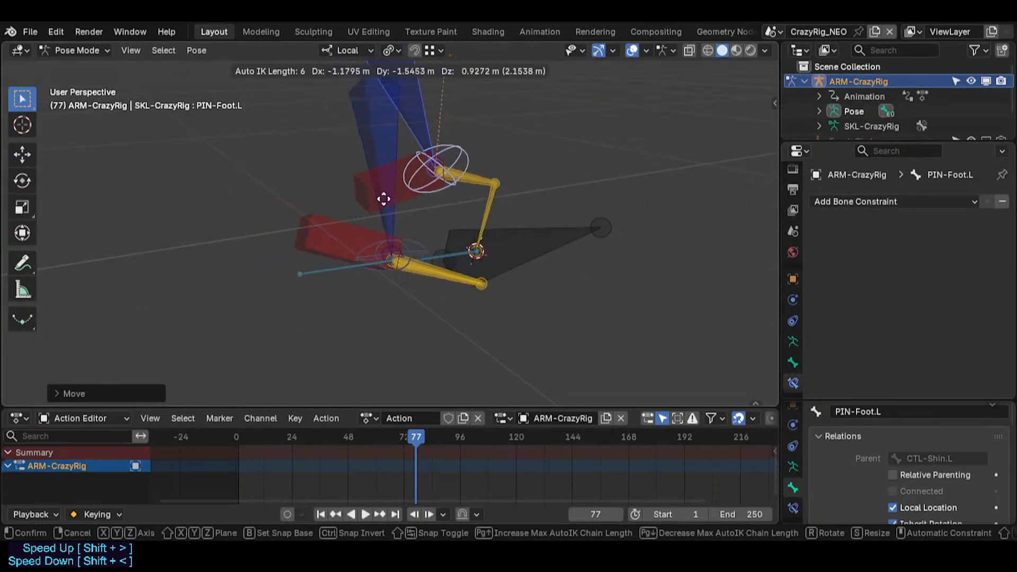
click(434, 221)
key(g)
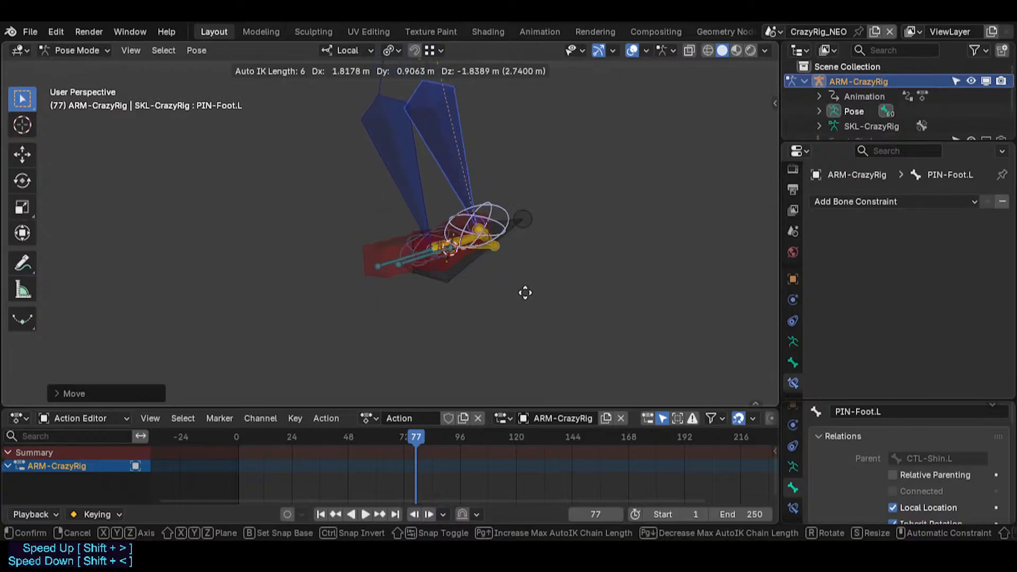
click(511, 282)
key(alt+g)
Step: Parent the MTR-Foot.L bone to BUF-Foot.L in Edit Mode, keeping its offset, and return to Pose Mode
click(434, 250)
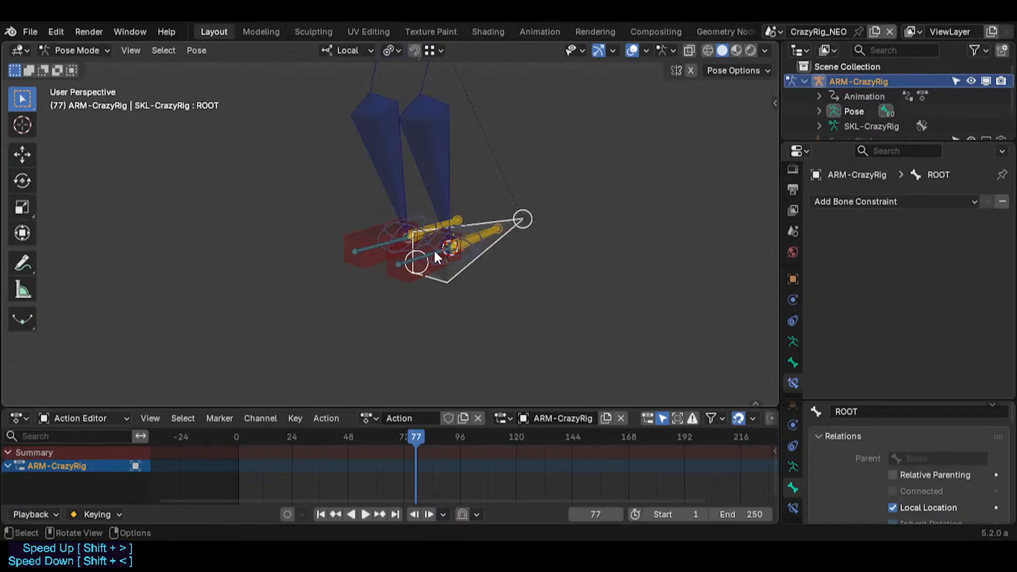
click(433, 249)
click(434, 250)
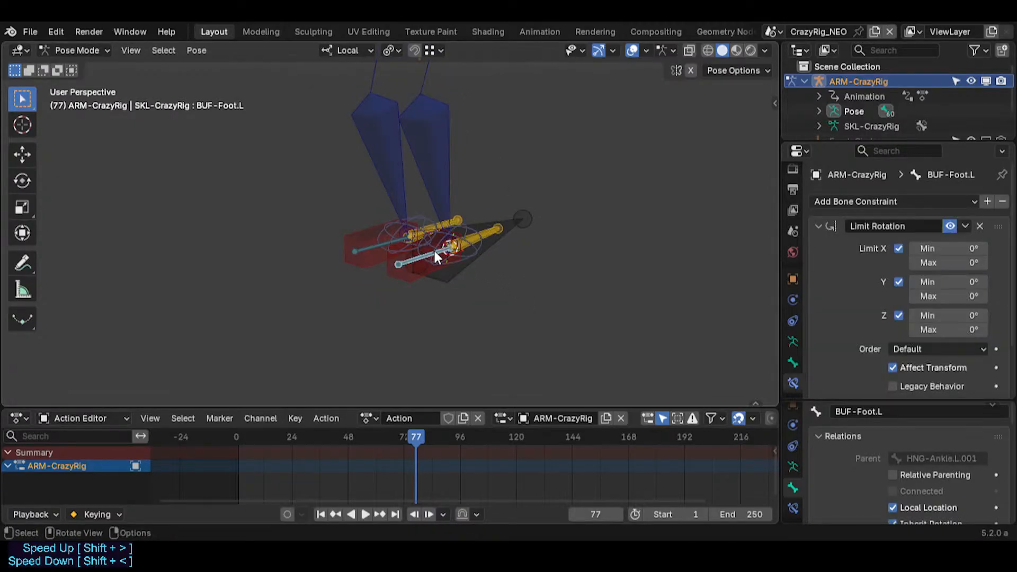
click(403, 280)
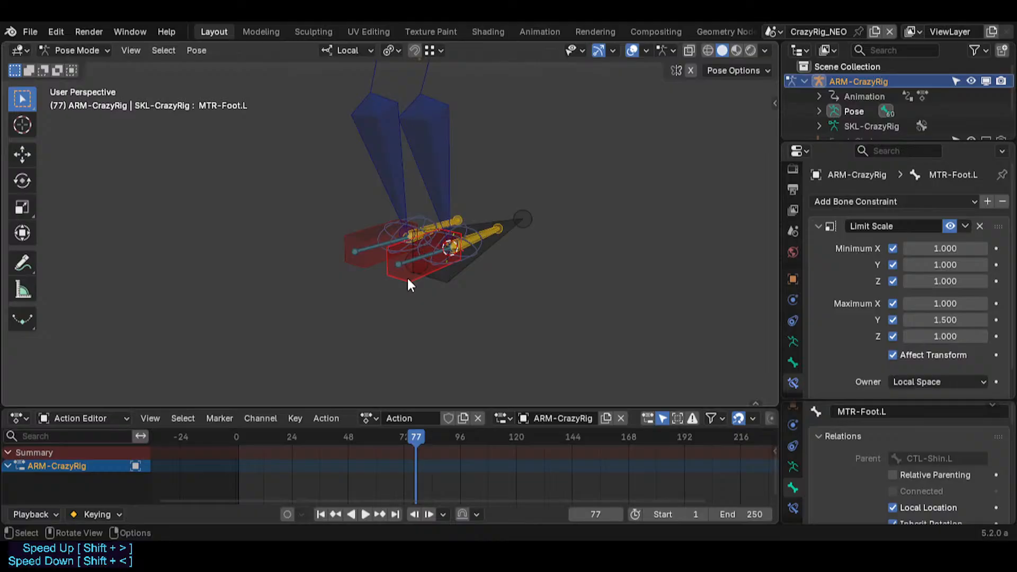
key(shift+grave)
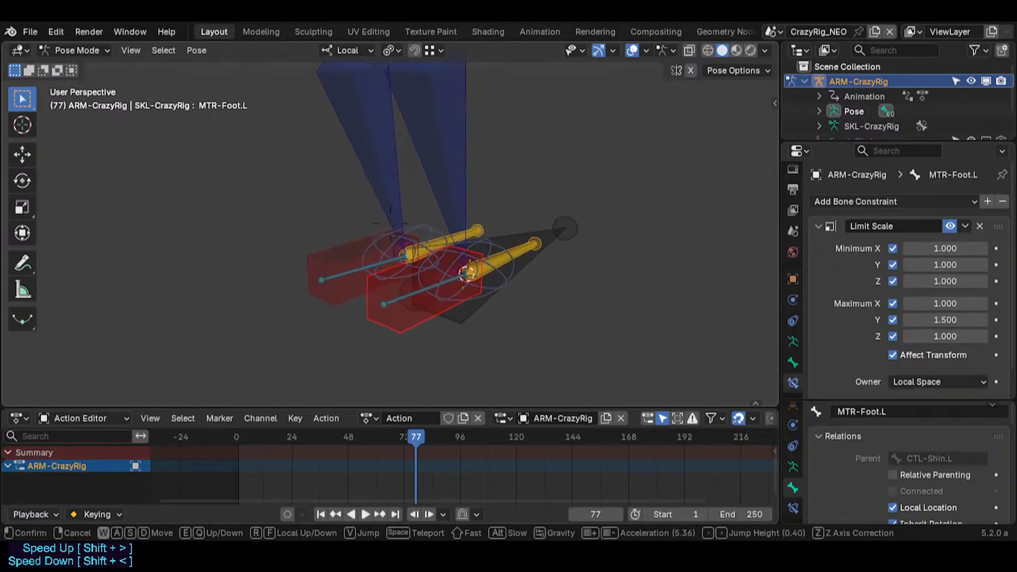
click(399, 282)
shift+click(404, 272)
key(Tab)
key(ctrl+p)
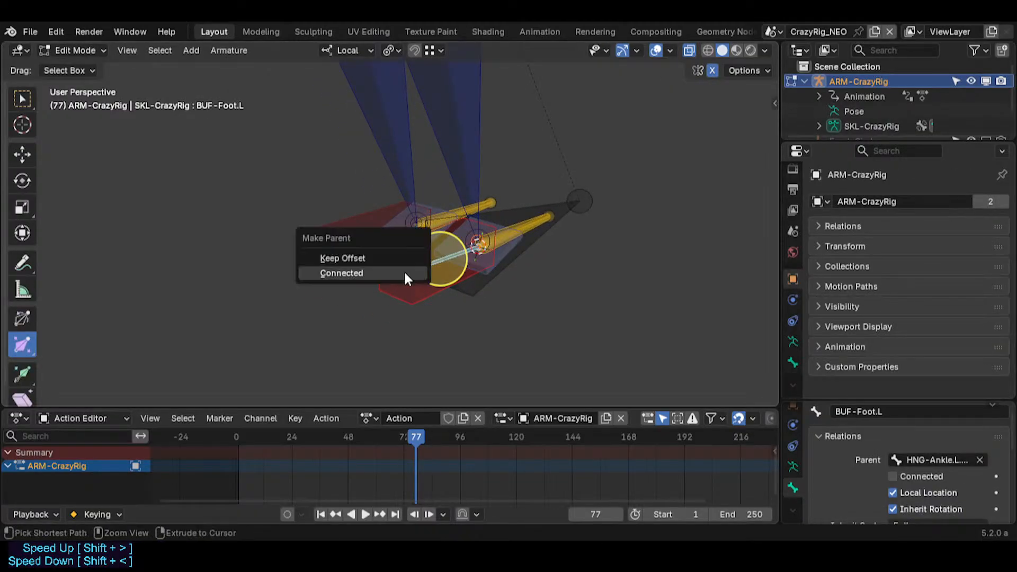
click(341, 273)
key(ctrl+Tab)
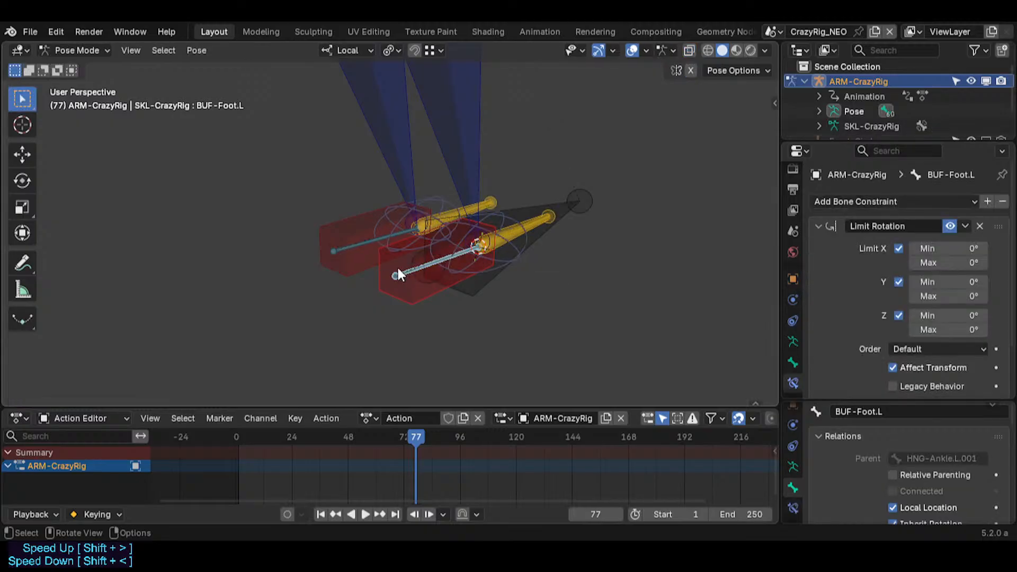
key(a)
click(465, 173)
shift+click(507, 258)
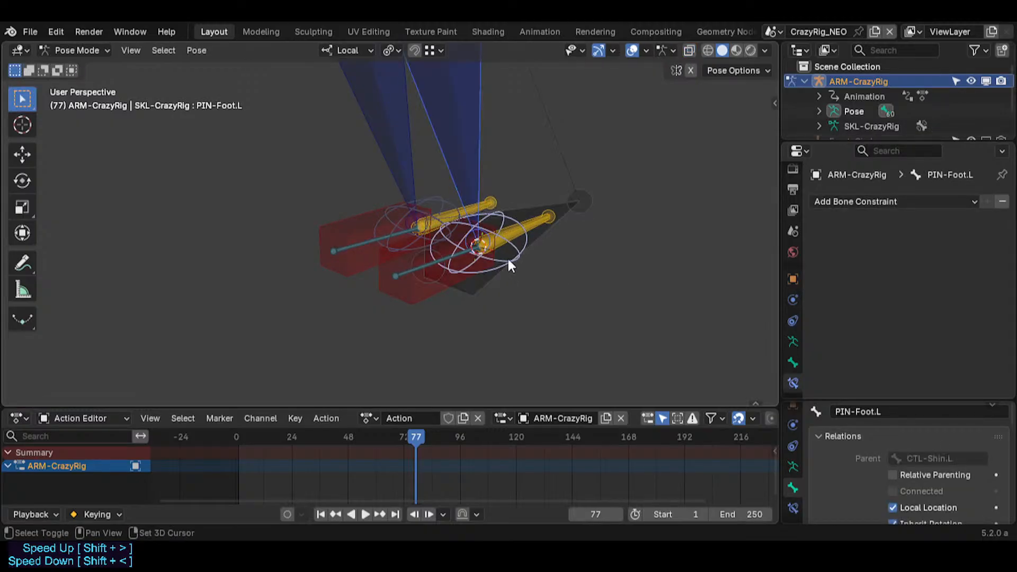
middle_drag(507, 282, 522, 288)
key(ctrl+z)
Step: Move the ROOT bone down about 5.6 m along its local Z axis in Edit Mode and save the file
key(Tab)
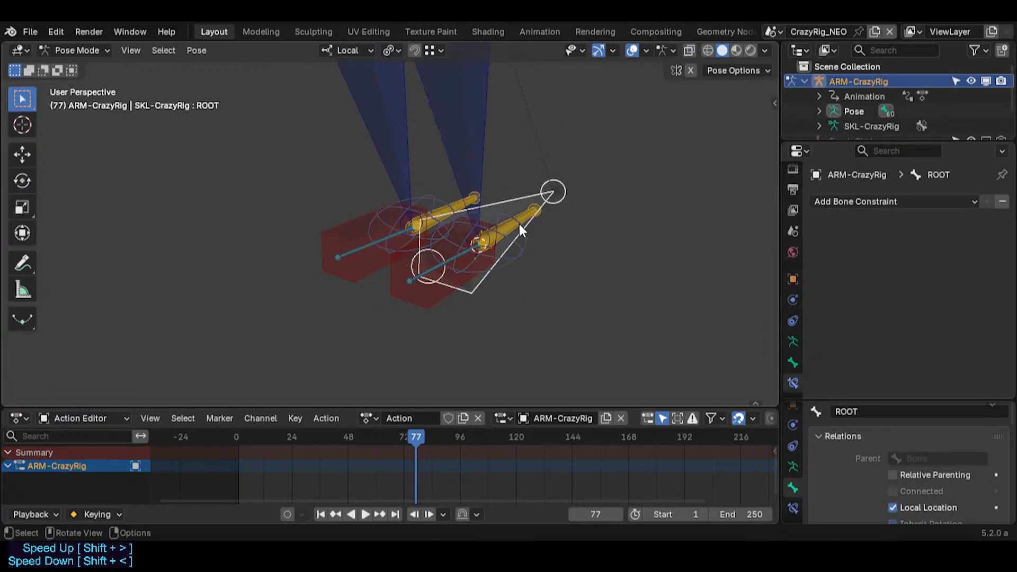
key(q)
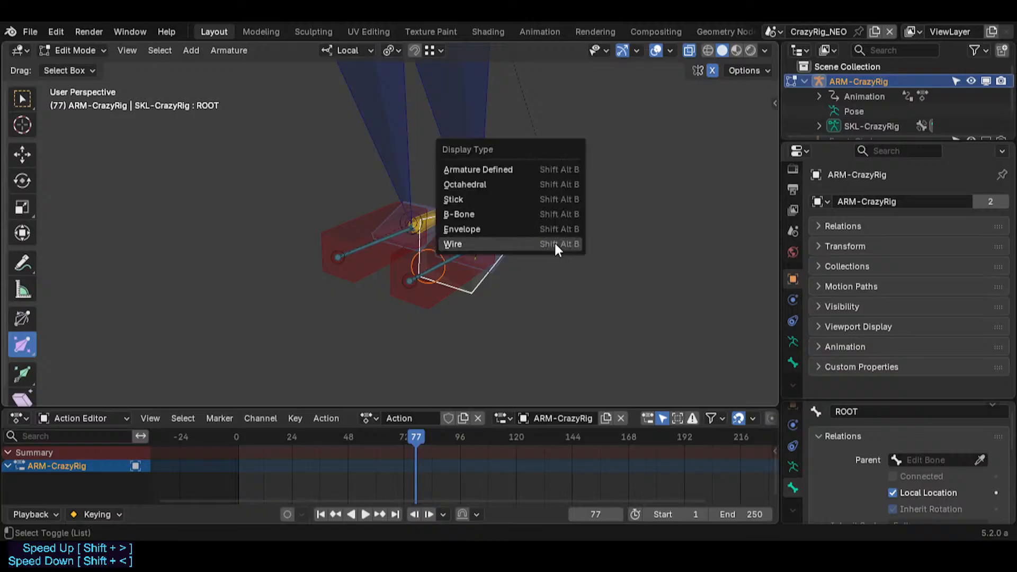
key(Escape)
middle_drag(581, 300, 481, 277)
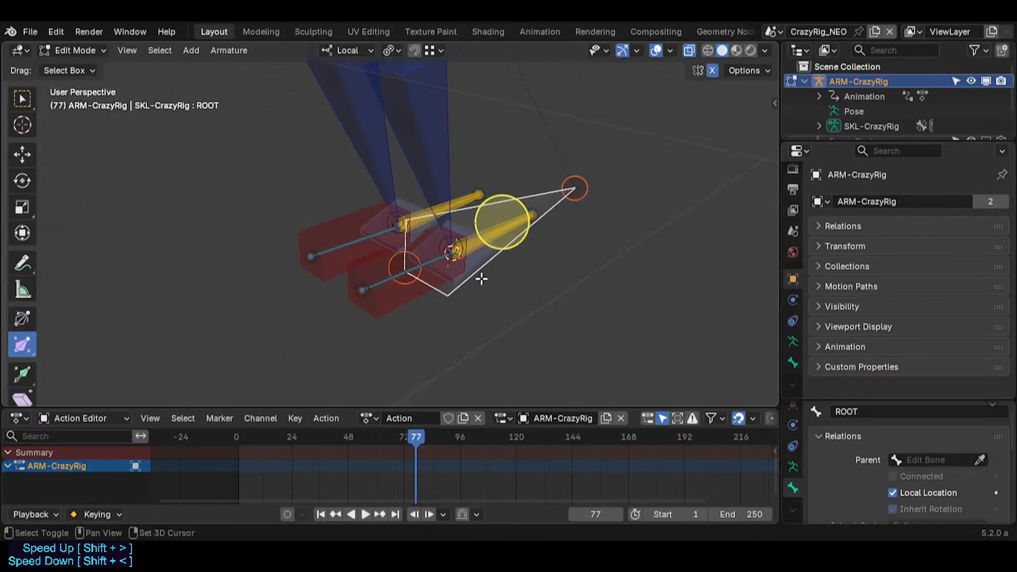
key(shift+alt+b)
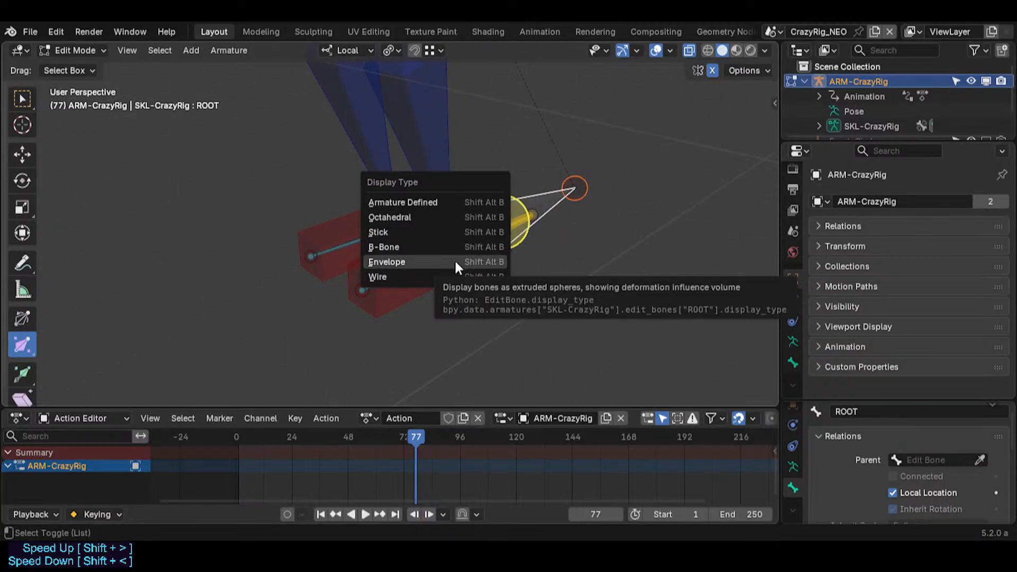
key(Escape)
key(g)
key(z)
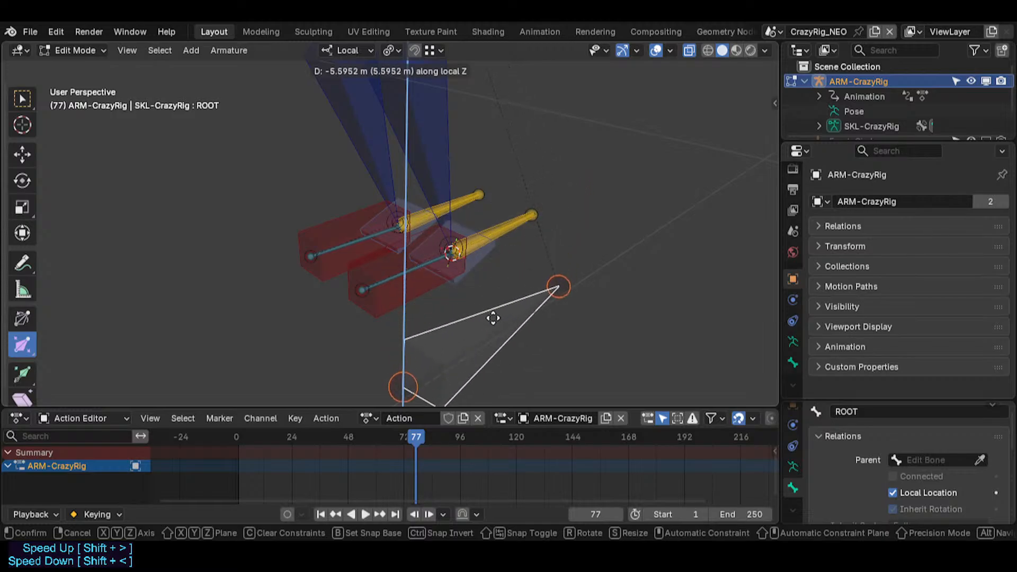
click(494, 318)
middle_drag(464, 264, 505, 238)
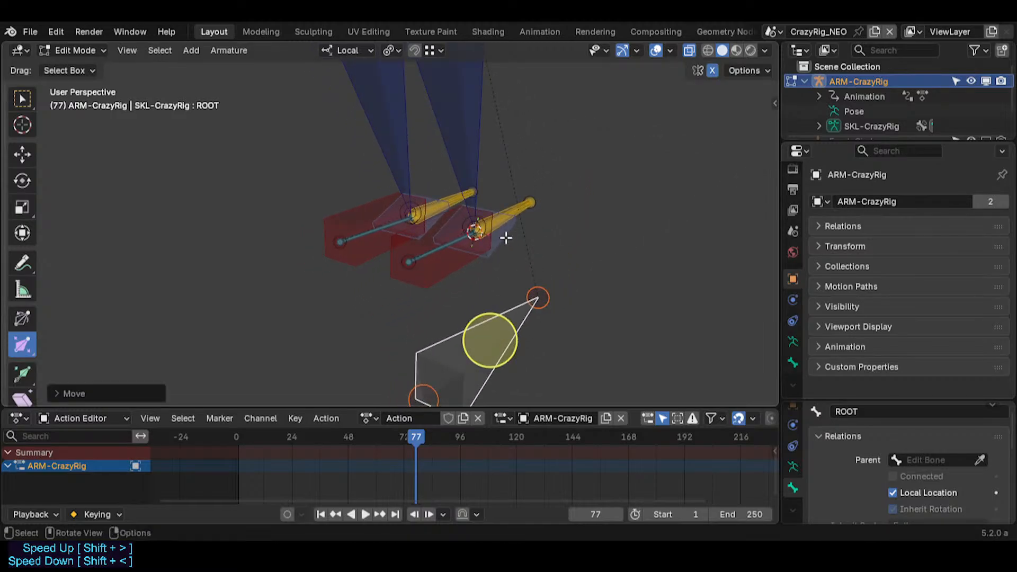
key(ctrl+s)
Step: Check the parent and constraints of the MTR-Foot.L bone in Pose Mode
key(ctrl+Tab)
click(488, 250)
key(ctrl+Tab)
click(441, 245)
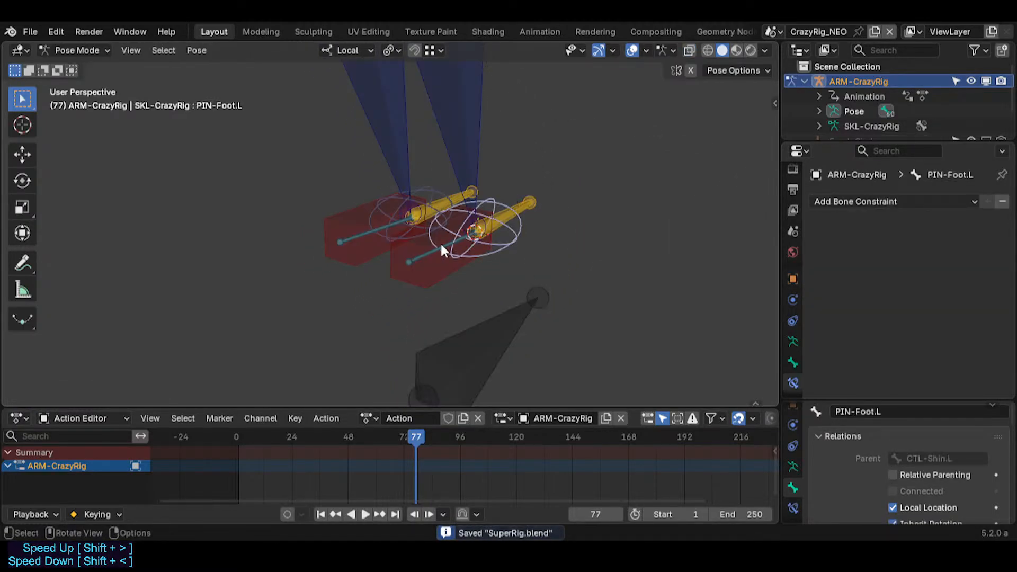
click(442, 247)
middle_drag(465, 261, 499, 289)
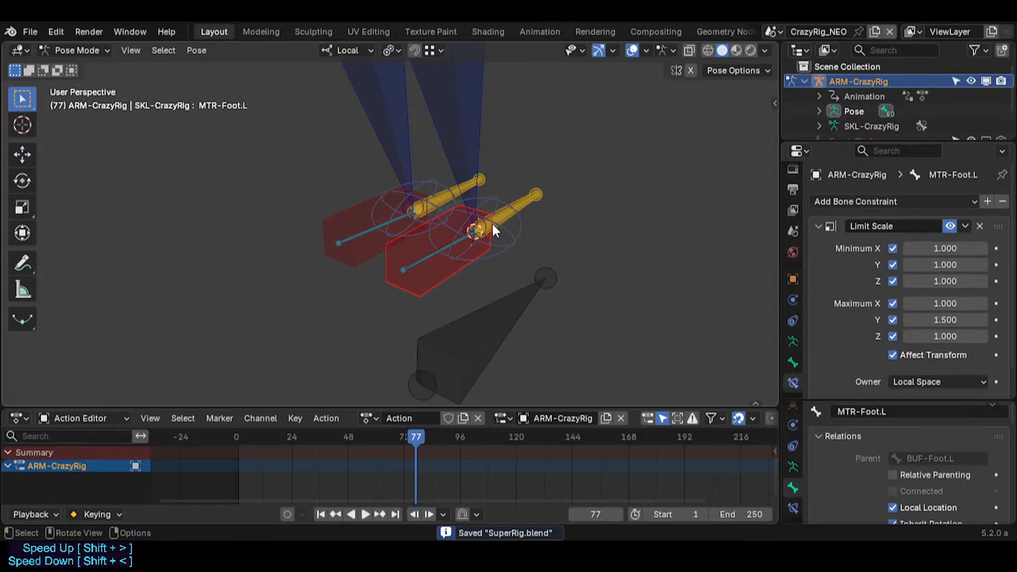
Step: Select all bones of the rig and clear their rotation
click(476, 126)
middle_drag(477, 127, 495, 150)
drag(490, 306, 525, 250)
click(438, 150)
key(a)
key(alt+r)
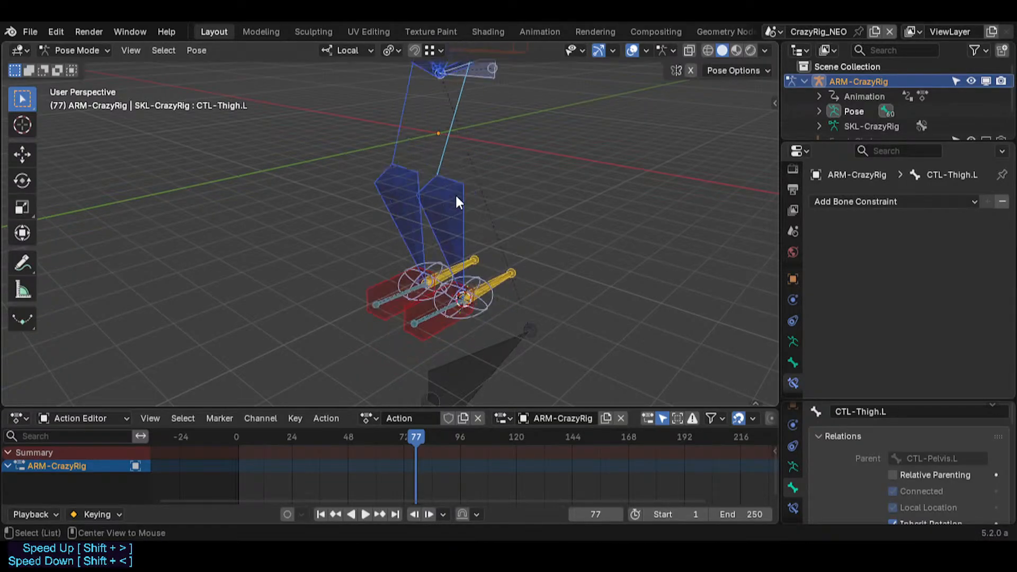
Step: Duplicate the MCH-ForeArm.L bone in Edit Mode and place the copy down beside the left thigh
key(shift+grave)
key(w)
click(390, 224)
click(473, 109)
key(Tab)
key(alt+z)
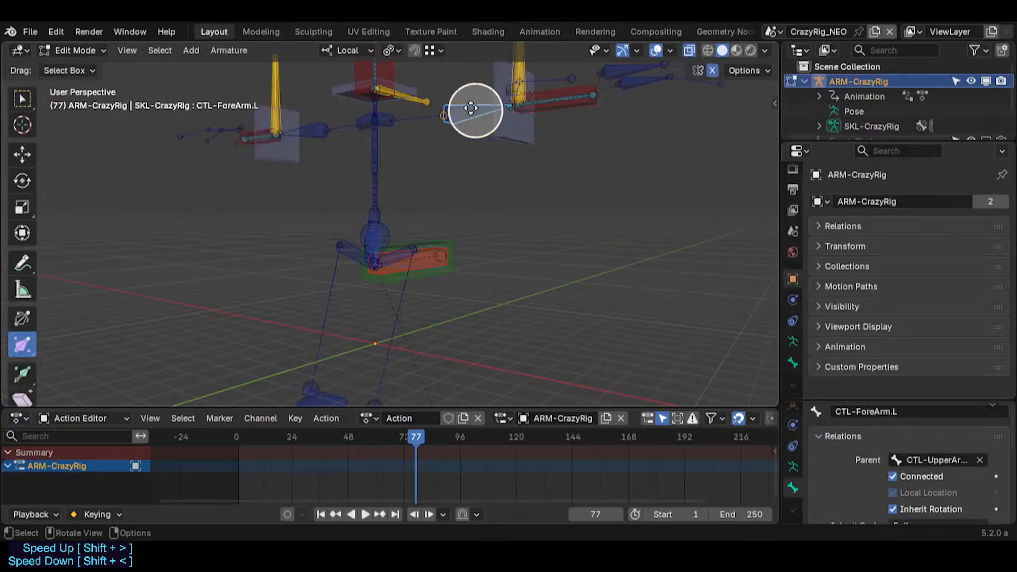
key(shift+d)
click(470, 332)
Step: Align the duplicated MCH-ForeArm.L.001 bone to the CTL-Shin.L bone
middle_drag(470, 331, 496, 235)
shift+click(466, 263)
key(ctrl+alt+a)
click(497, 227)
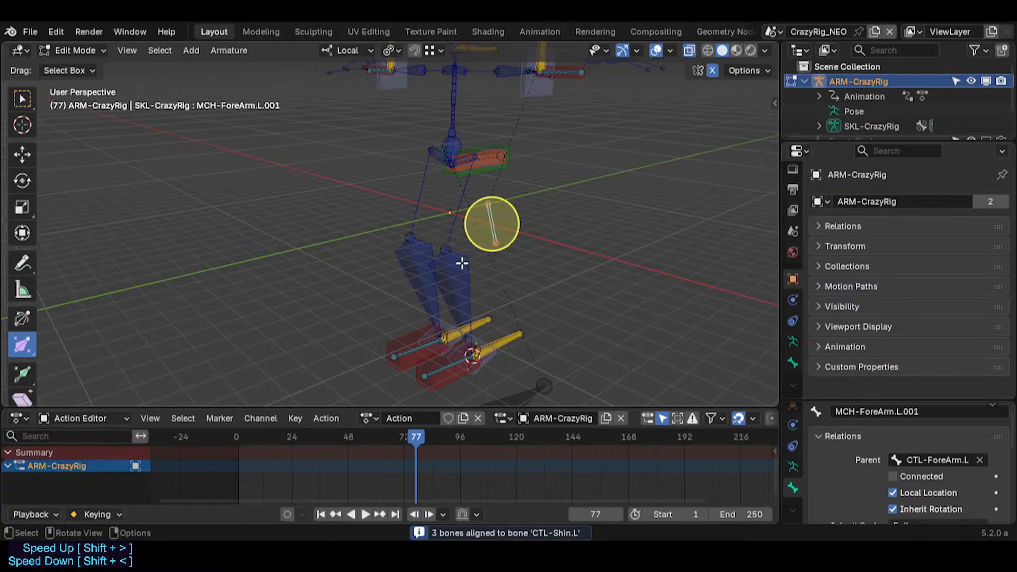
Step: Set the 3D cursor at the left knee joint and snap the duplicated forearm bone to it
click(445, 250)
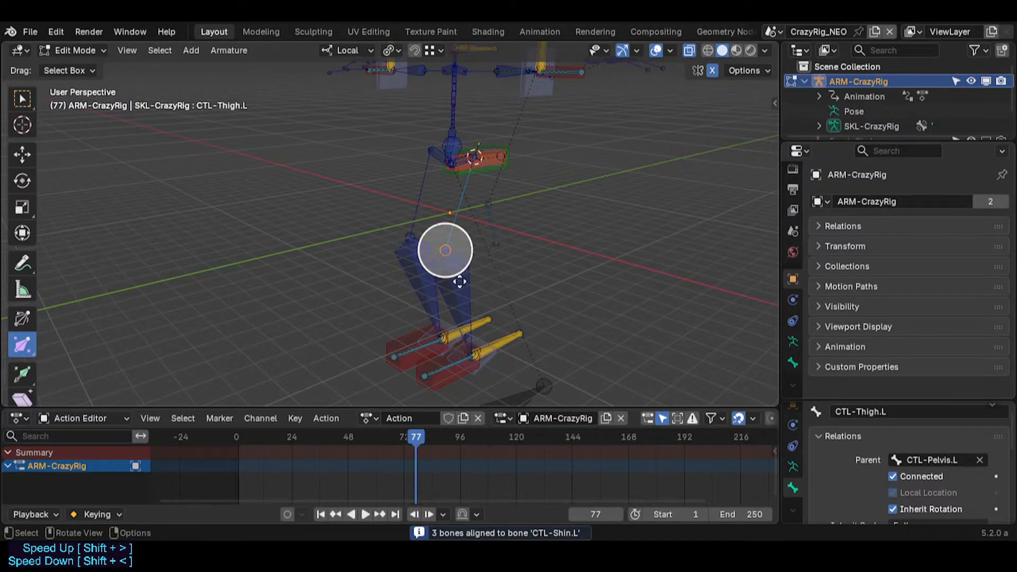
key(shift+s)
key(2)
click(488, 225)
key(shift+s)
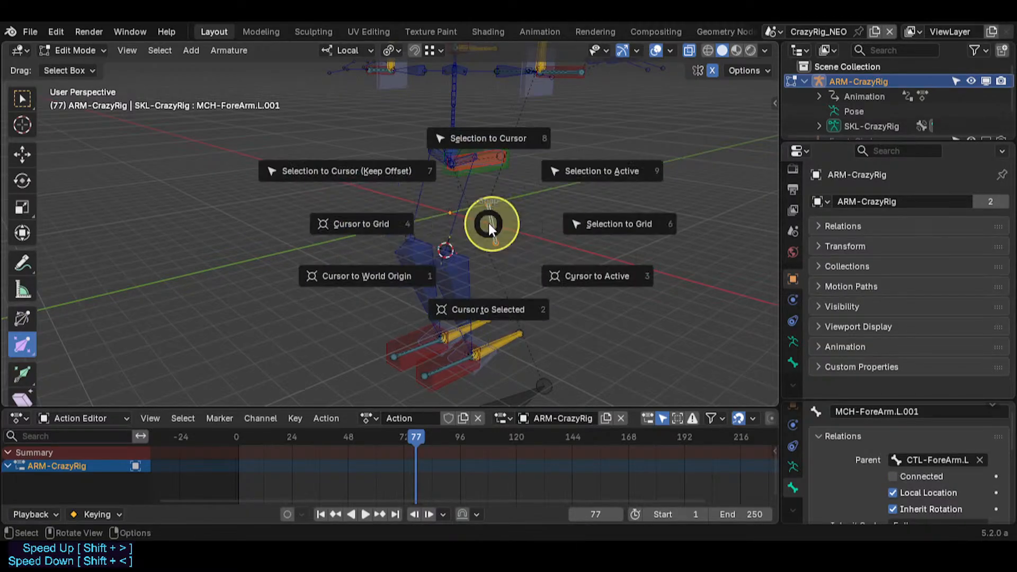
key(8)
Step: Isolate the duplicated bone with CTL-Shin.L and snap the duplicate's tail to the shin's ankle end using the 3D cursor
shift+click(472, 274)
key(shift+h)
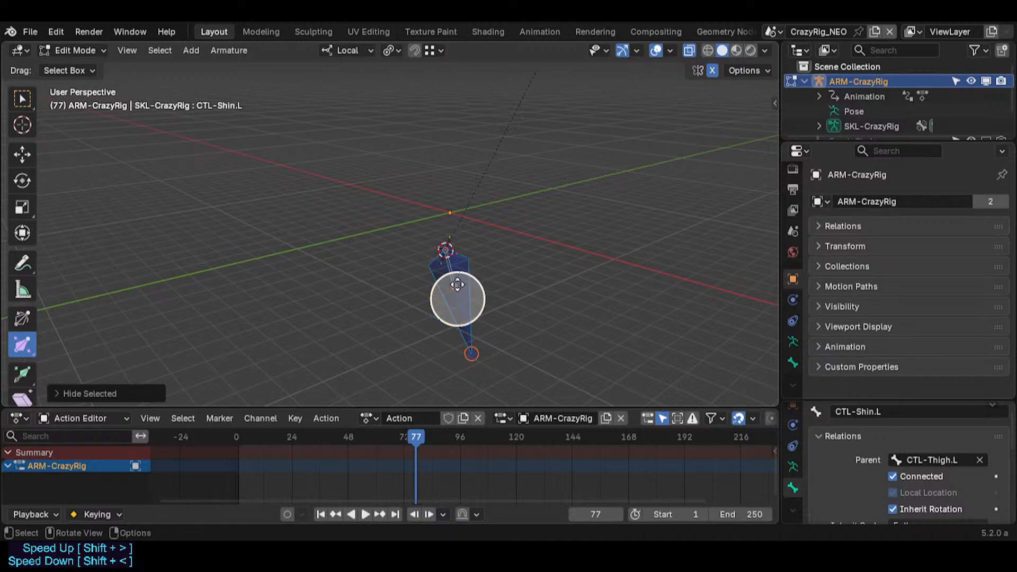
key(ctrl+z)
key(ctrl+z)
click(472, 354)
key(shift+s)
key(2)
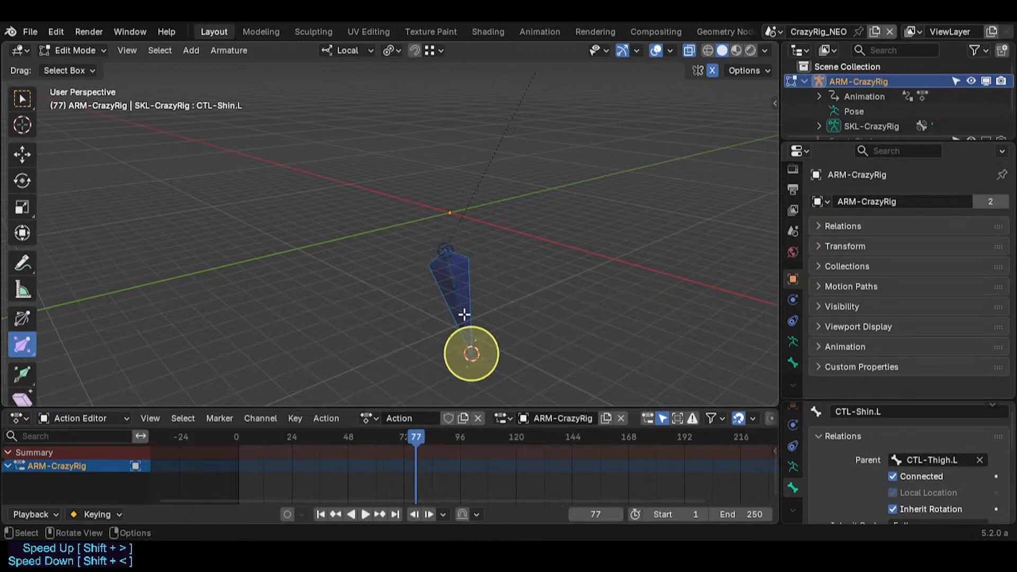
click(454, 291)
key(shift+s)
key(8)
click(460, 305)
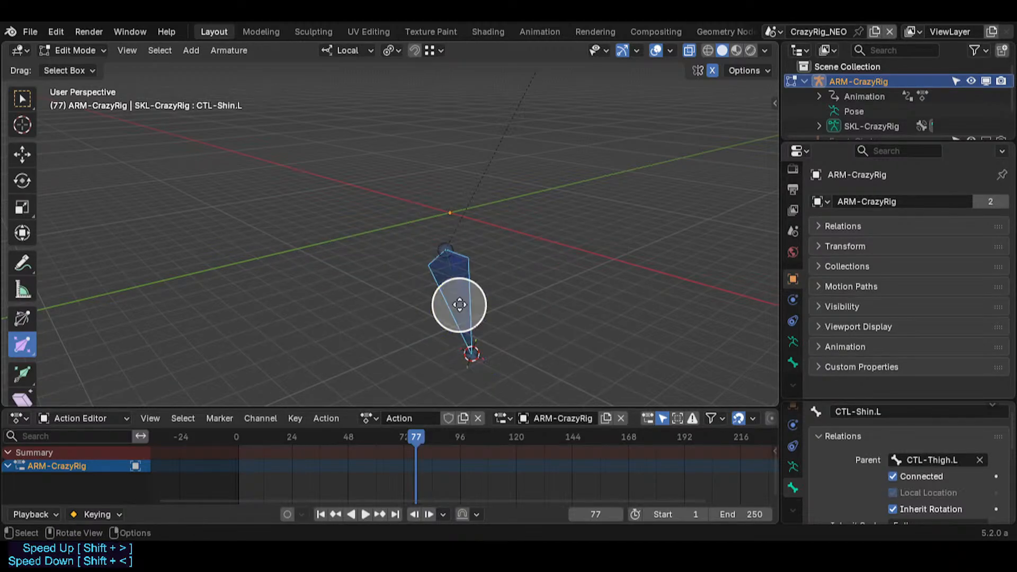
Step: Realign the duplicated bone to CTL-Shin.L and parent it to that bone, keeping its offset
click(462, 279)
shift+click(465, 272)
key(ctrl+alt+a)
click(462, 279)
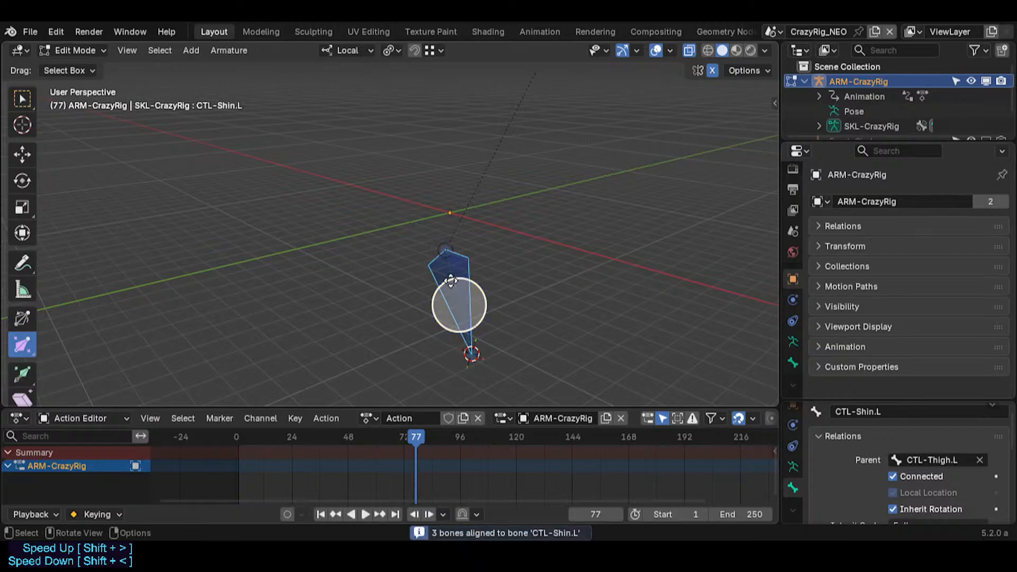
click(463, 279)
shift+click(464, 272)
key(ctrl+p)
click(464, 270)
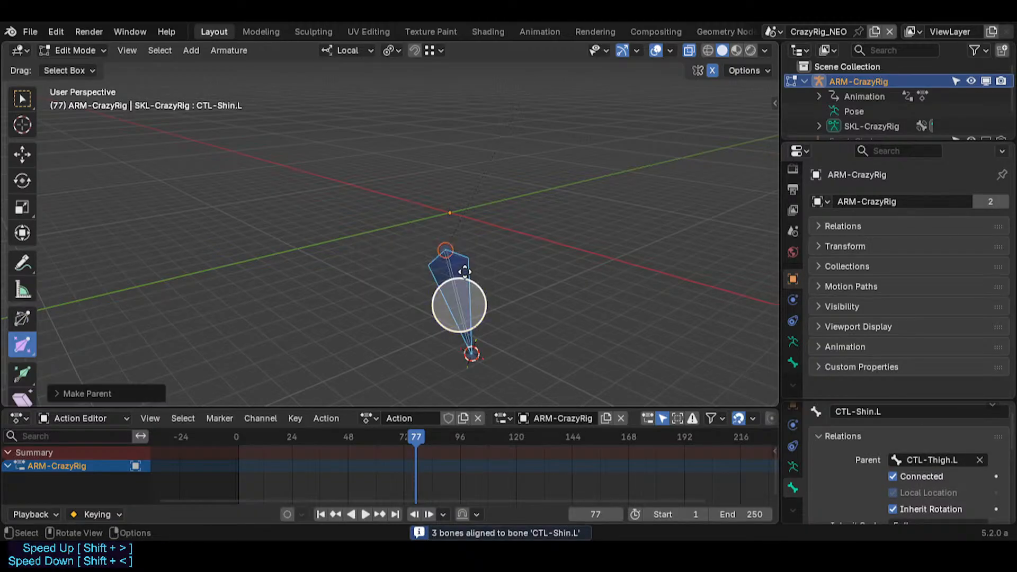
Step: Remove the Stretch To constraint from the duplicated MCH-ForeArm.L.001 bone in Pose Mode
key(ctrl+Tab)
key(2)
click(461, 215)
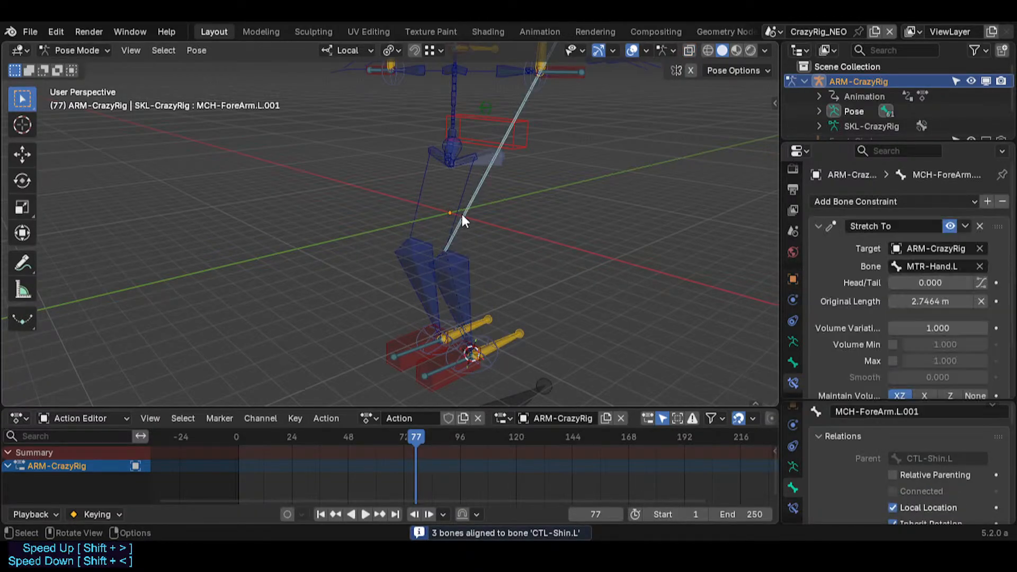
click(979, 226)
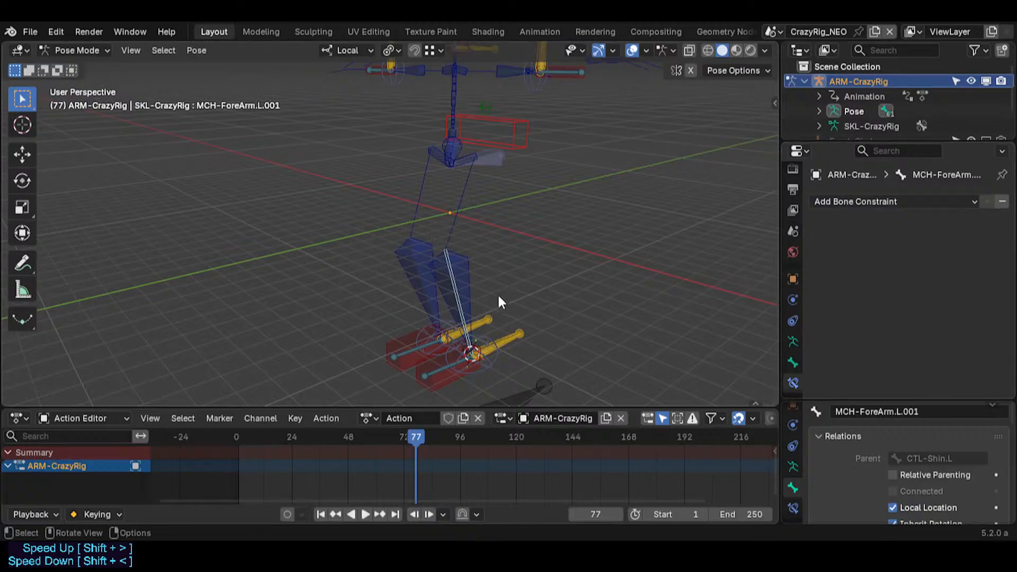
Step: Rename the duplicated bone inside the left shin as MCH-Shin.L
click(448, 274)
click(449, 275)
key(F2)
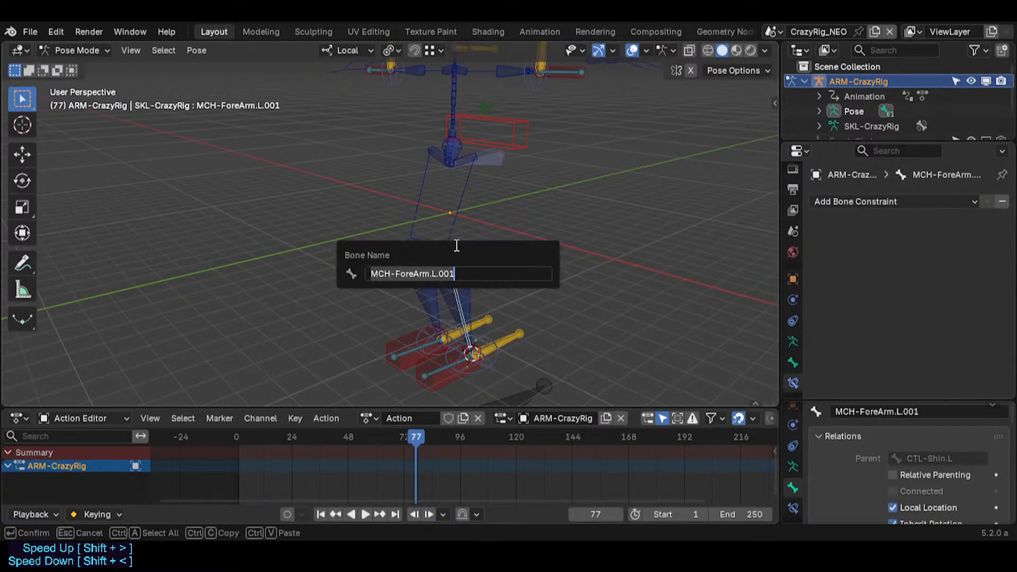
key(Home)
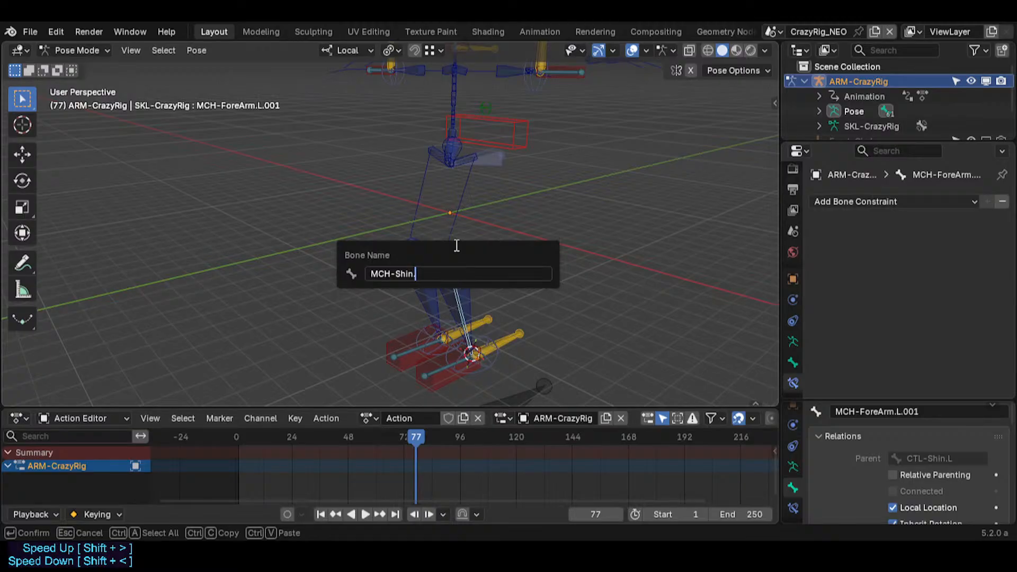
text(L)
key(Return)
click(454, 289)
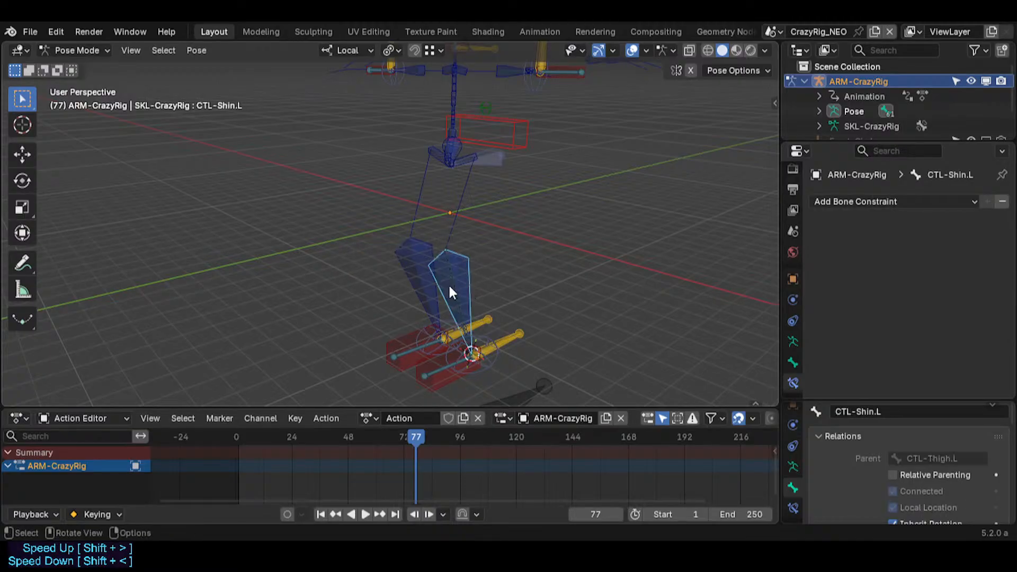
click(451, 289)
key(F2)
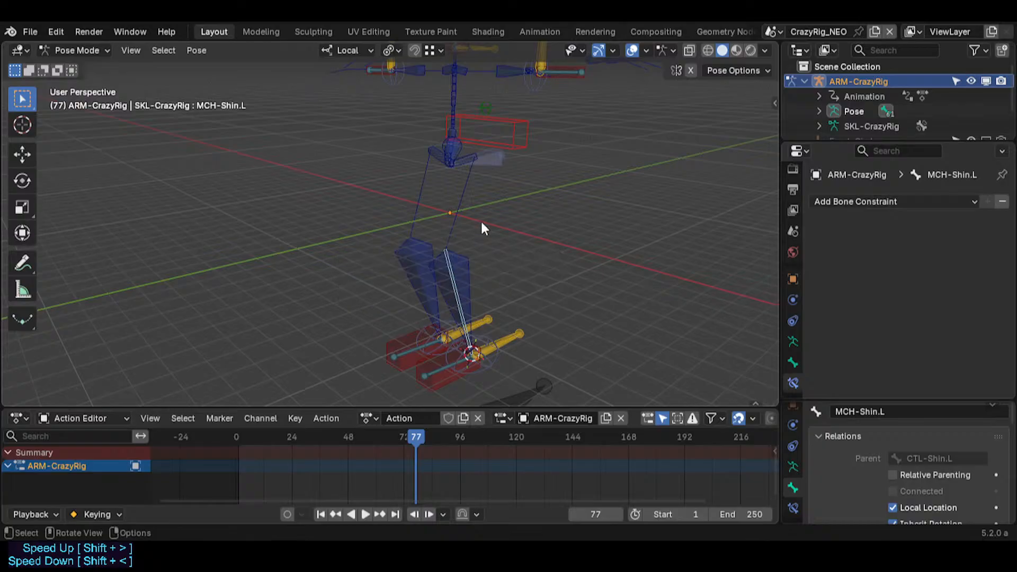
Step: Reveal all hidden bones of the armature in Edit Mode and return to Pose Mode
key(shift+grave)
click(521, 83)
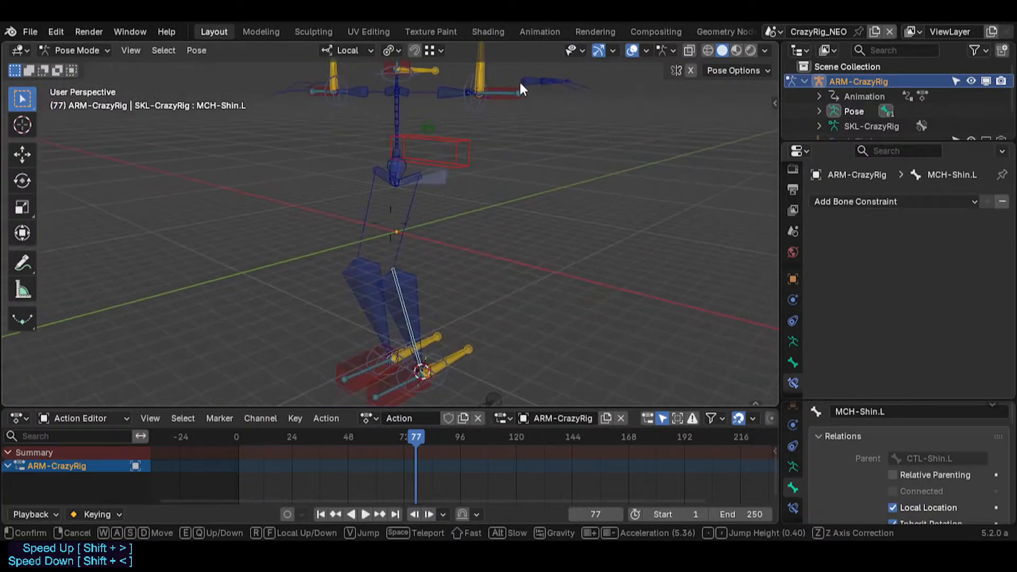
key(Tab)
key(g)
key(Escape)
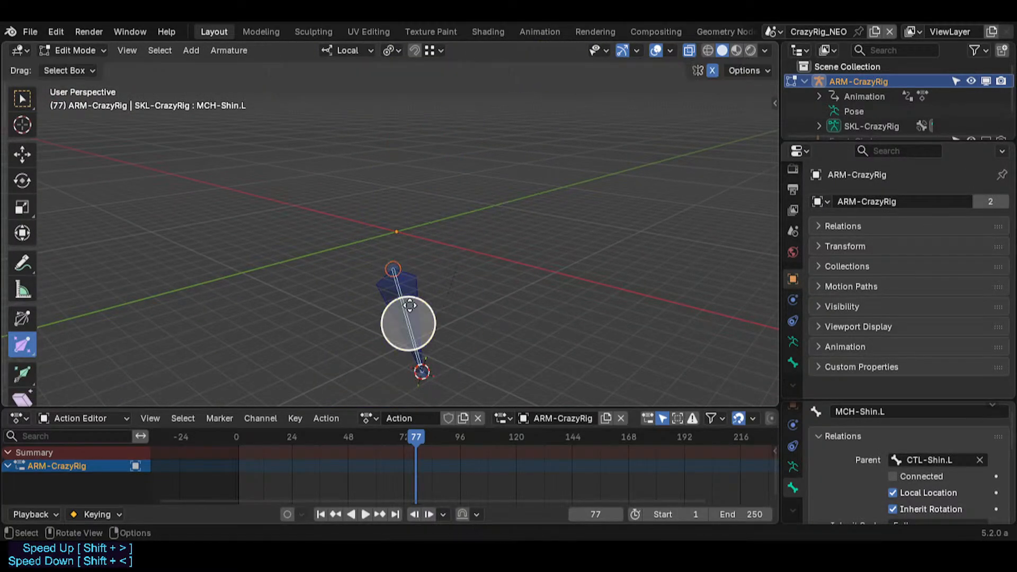
key(alt+h)
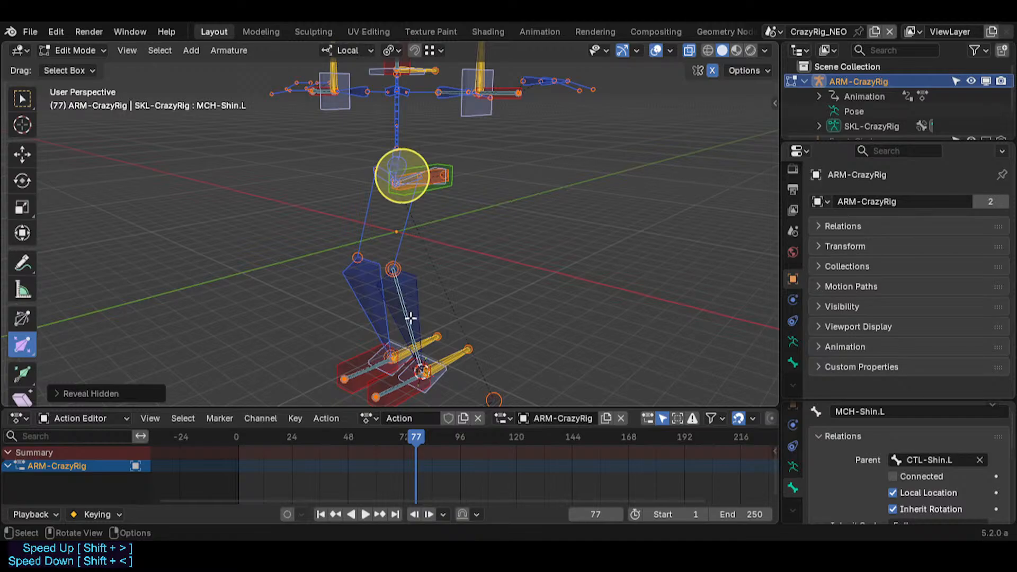
key(Tab)
Step: Hide the CTL-Shin.L bone in Pose Mode to expose MCH-Shin.L inside it
click(402, 382)
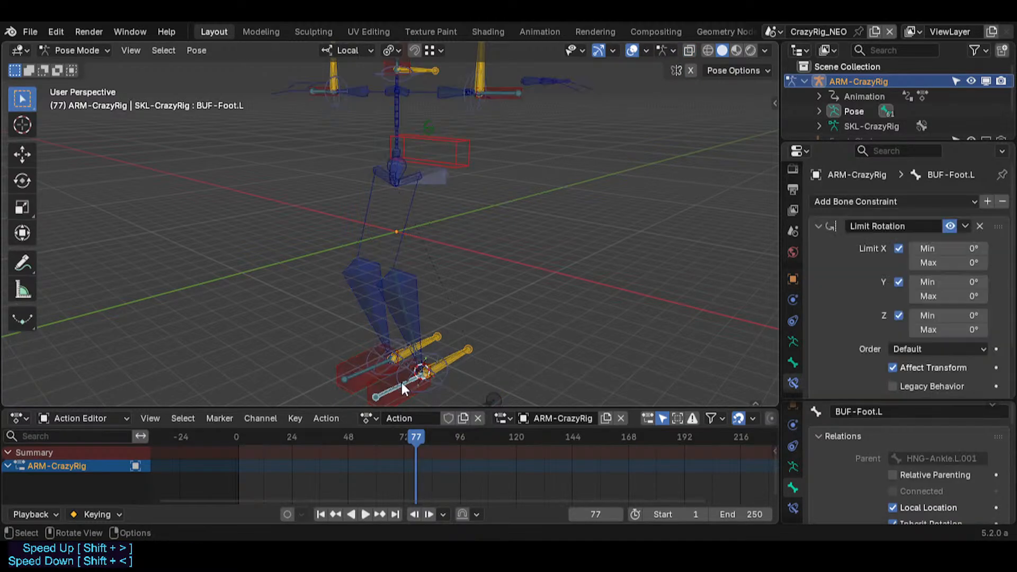
click(399, 389)
click(411, 331)
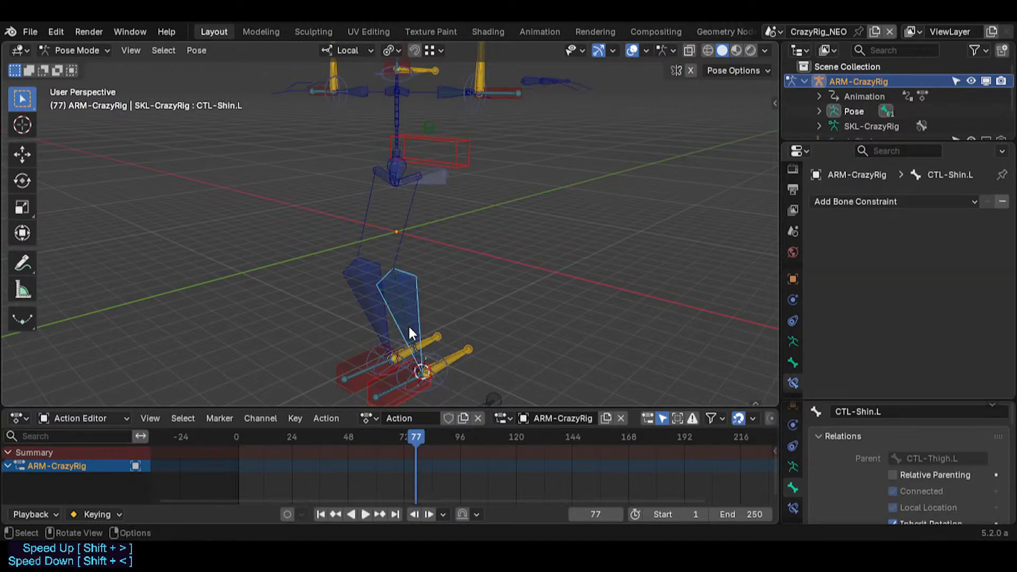
shift+click(410, 332)
click(387, 390)
click(411, 313)
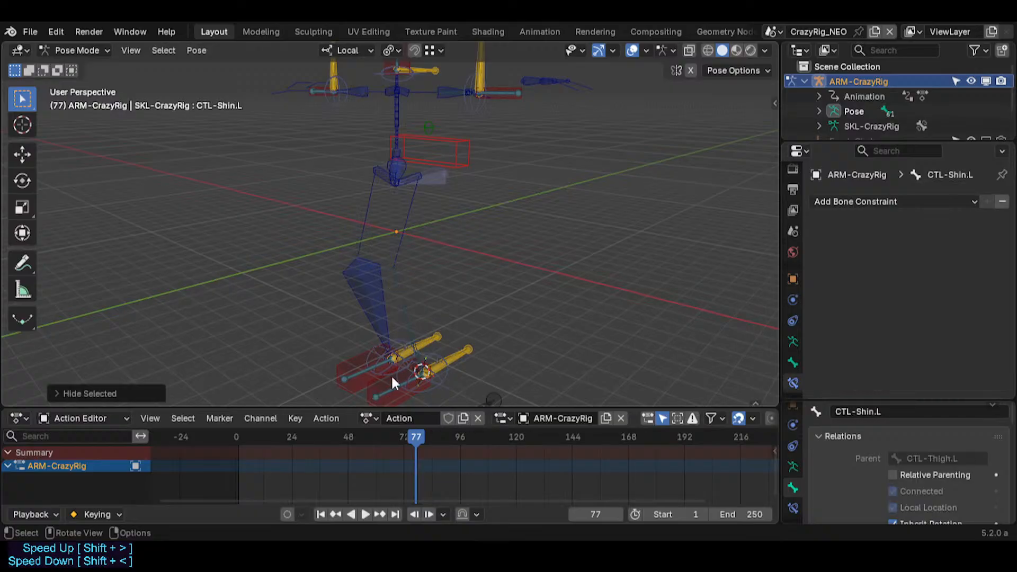
Step: Add a Stretch To constraint to MCH-Shin.L with MTR-Foot.L as its target bone, and reveal the hidden bones
click(387, 384)
click(395, 388)
click(394, 392)
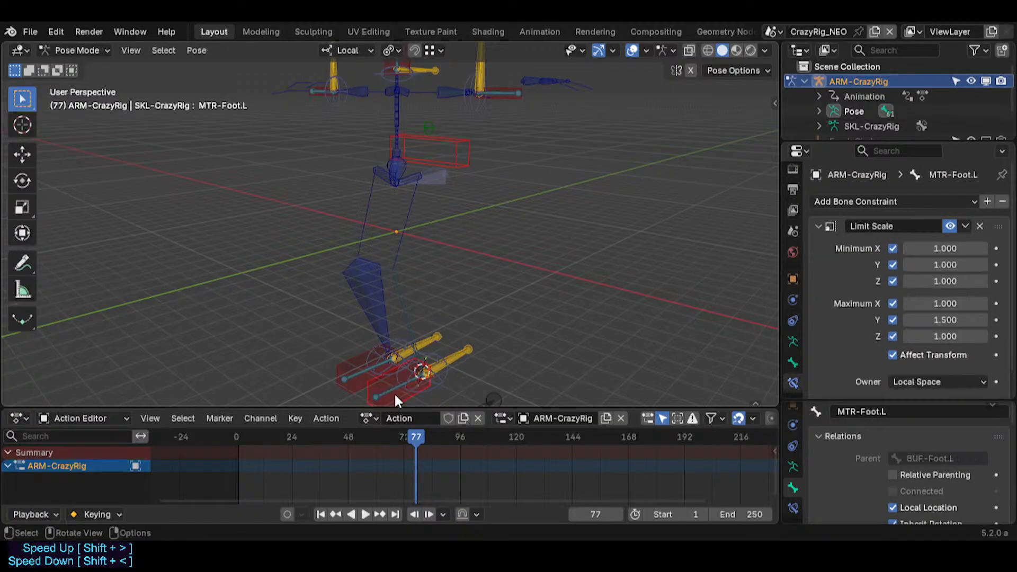
click(399, 387)
click(401, 387)
shift+click(408, 310)
key(shift+ctrl+c)
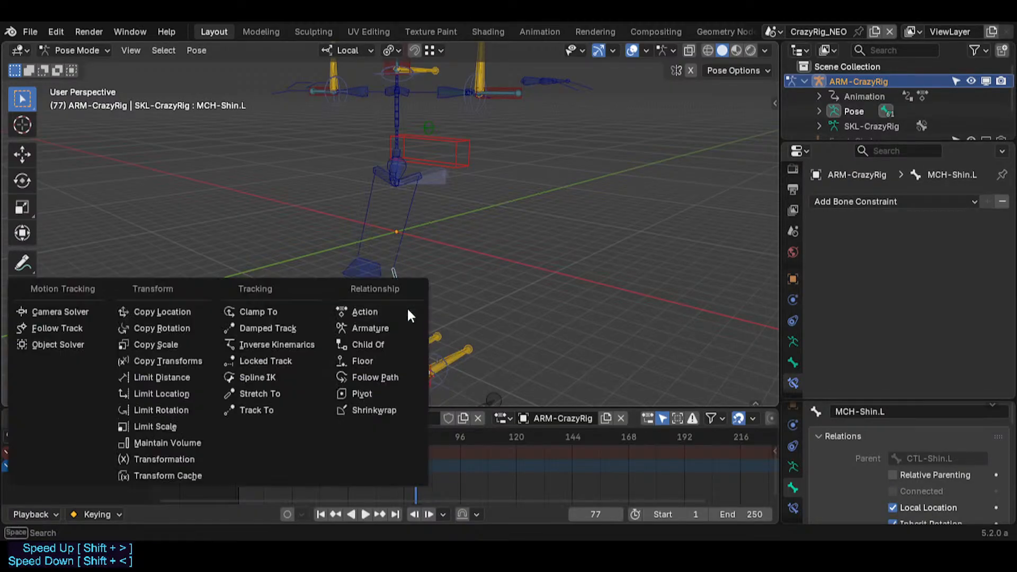
click(297, 395)
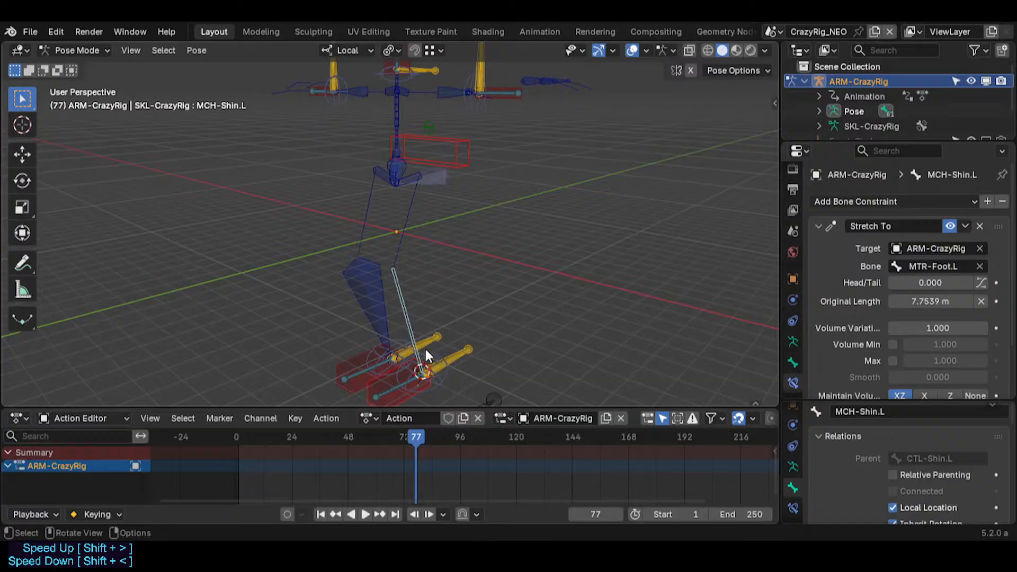
key(alt+h)
key(alt+a)
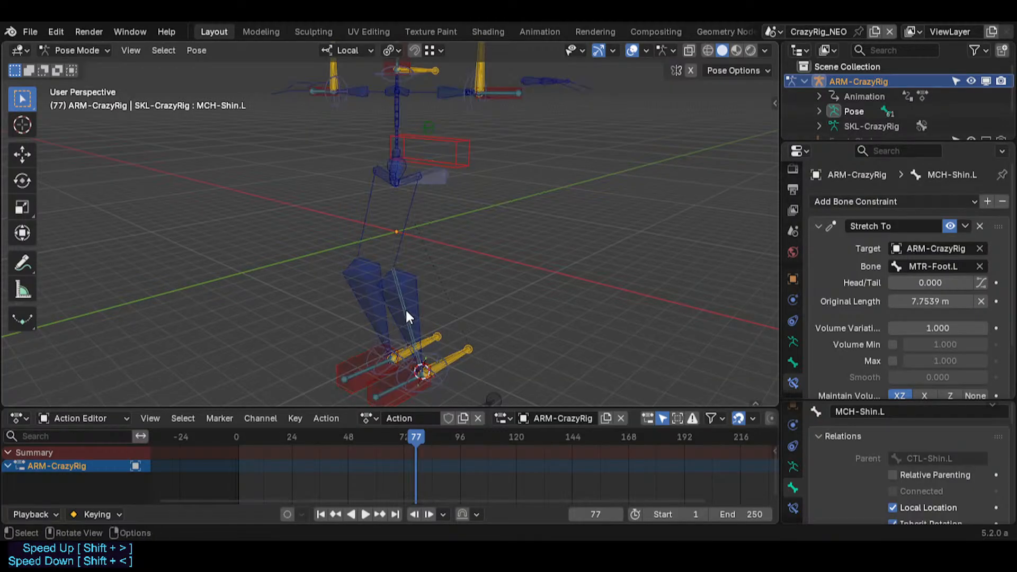
Step: Symmetrize the MCH-Shin.L bone to the right leg in Edit Mode, return to Pose Mode and save the file
click(396, 304)
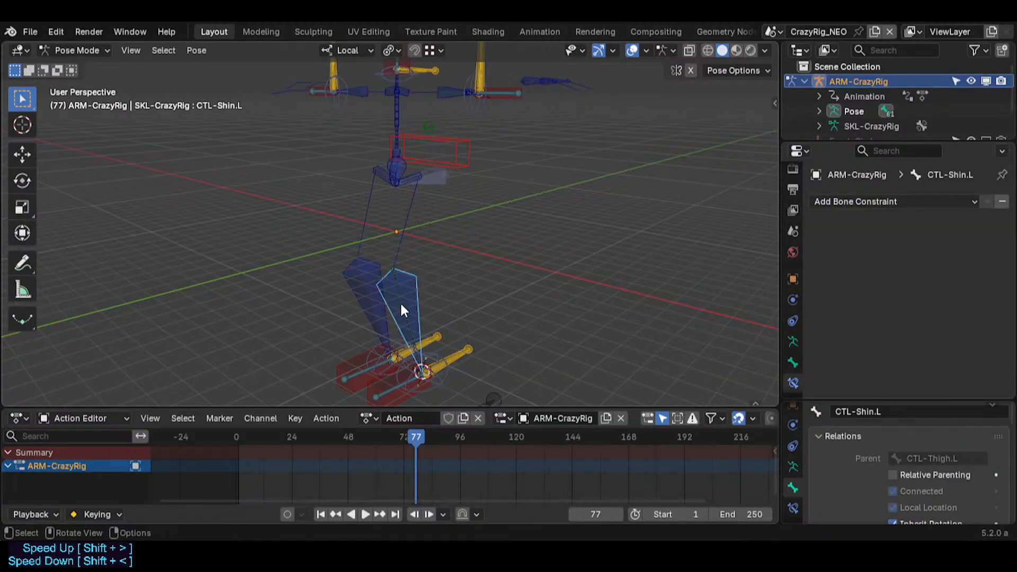
key(Tab)
right_click(399, 301)
click(399, 302)
key(Tab)
key(ctrl+s)
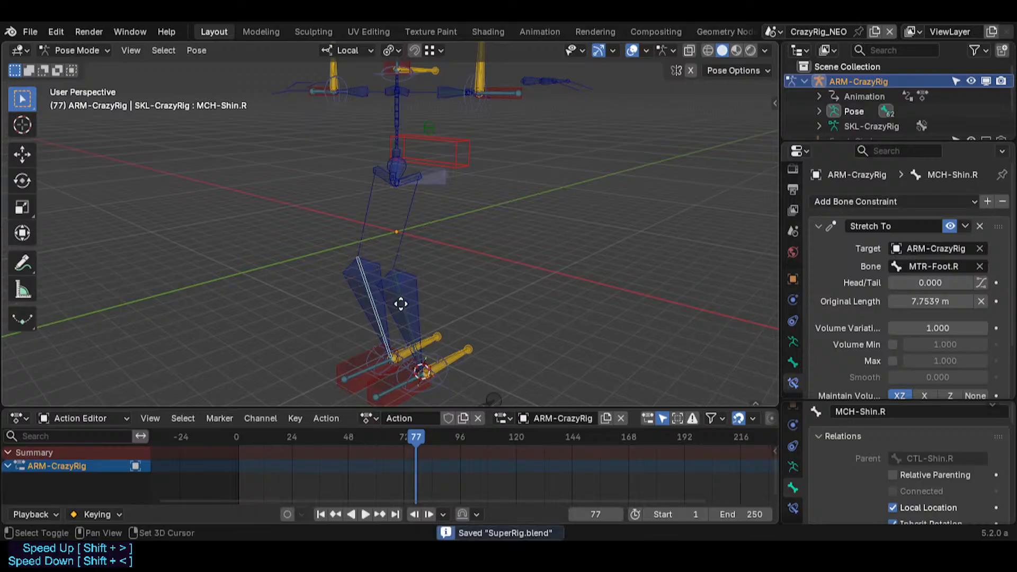
Step: Try moving the left leg controls, including the PIN-Foot.L bone, and cancel the moves
shift+middle_drag(399, 302, 417, 248)
click(438, 222)
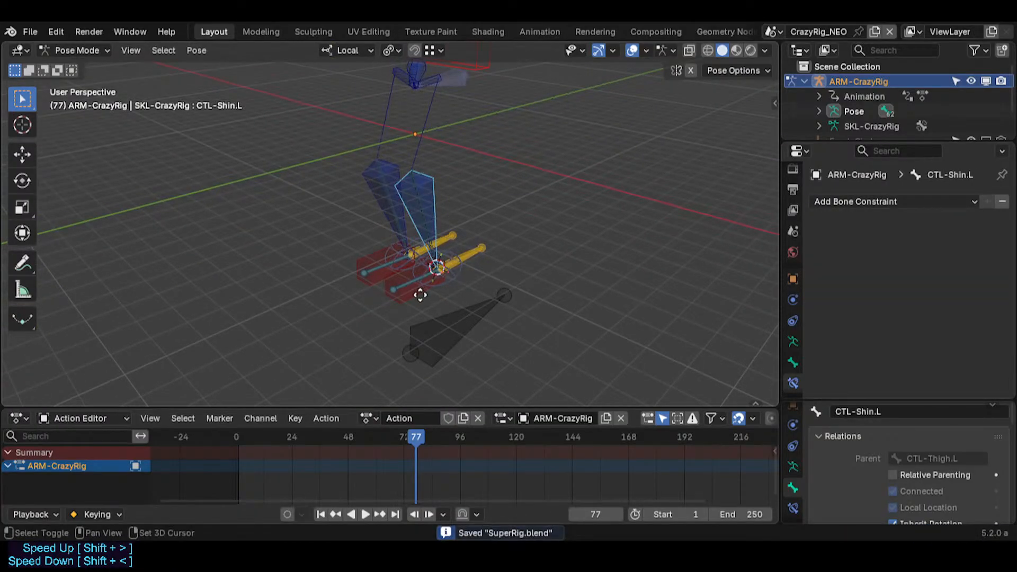
shift+click(420, 294)
key(g)
right_click(458, 277)
key(alt+a)
click(431, 199)
click(465, 277)
key(g)
right_click(476, 243)
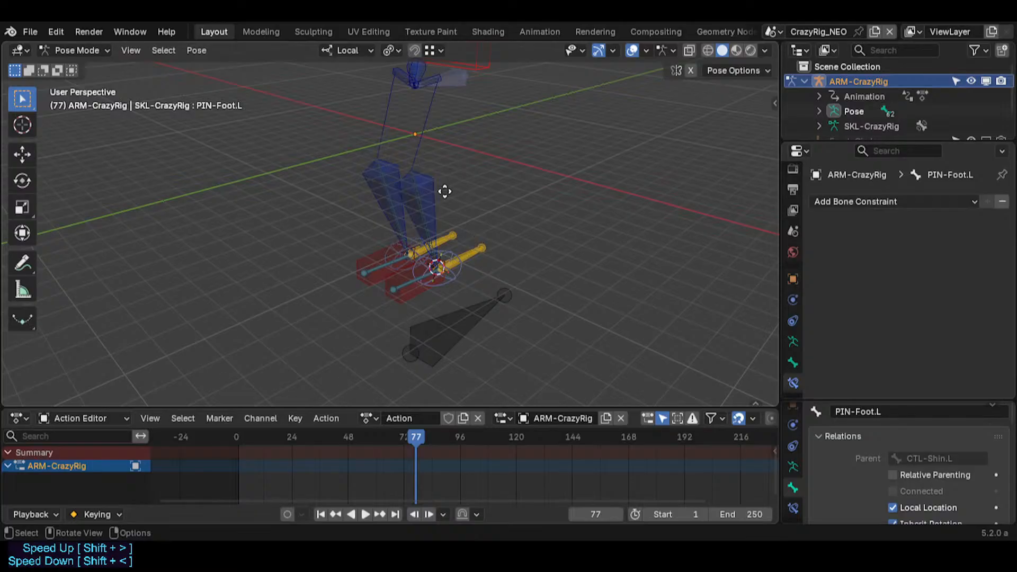
Step: Move the PIN-Foot.L bone up off the ground to test how MCH-Shin.L stretches toward the foot
key(g)
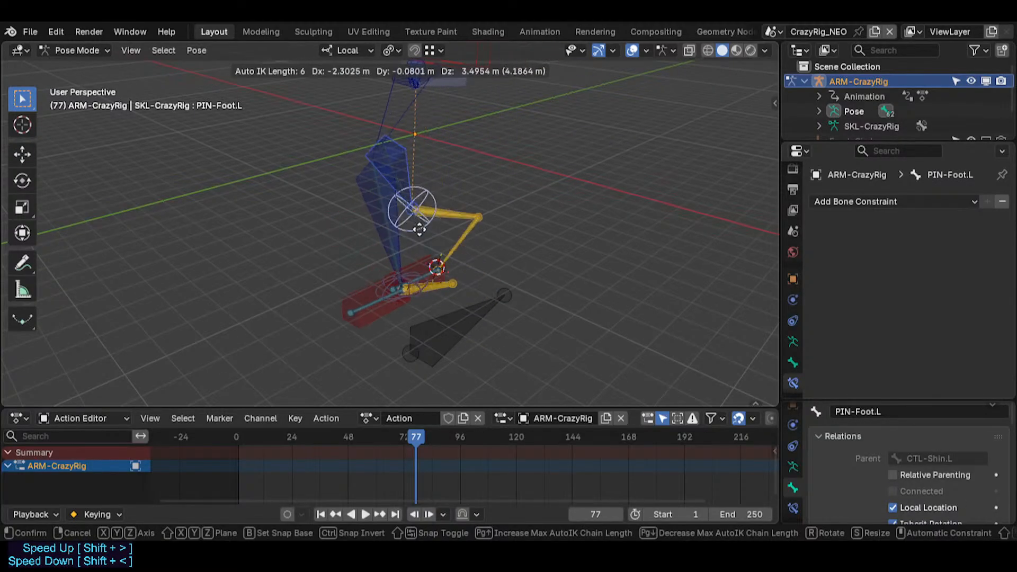
click(452, 261)
key(g)
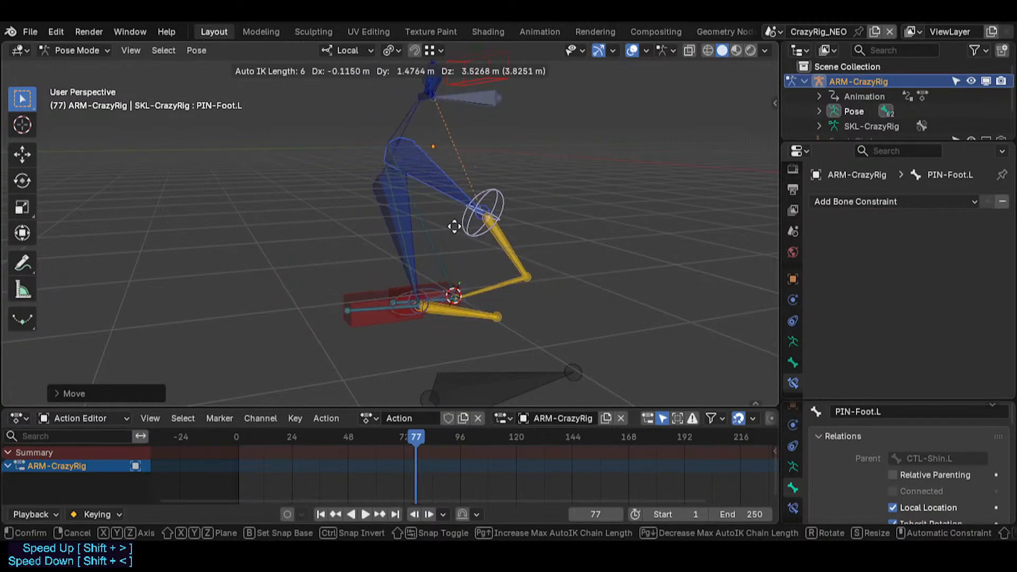
click(455, 221)
Step: Scale up the MCH-Shin.L bone in the bent left leg
click(434, 222)
key(s)
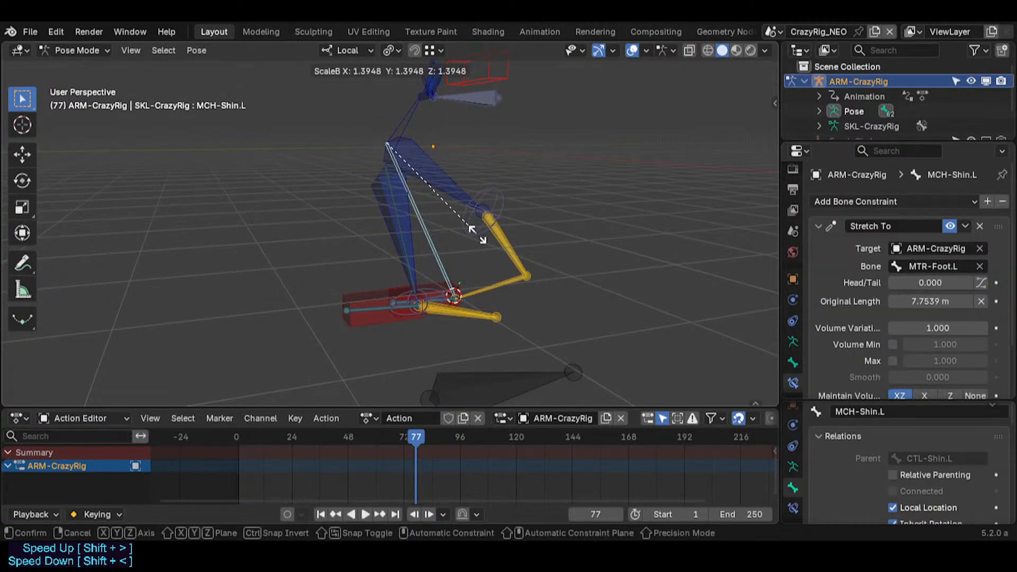
click(691, 279)
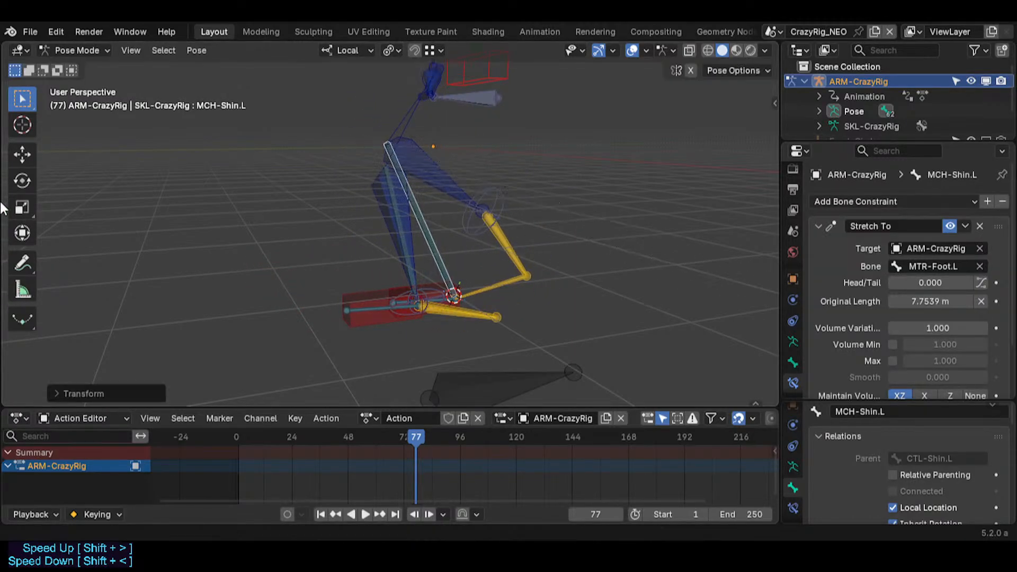
Step: Reposition the PIN-Foot.L bone lower and closer to the right shin to test the leg again
click(384, 169)
key(g)
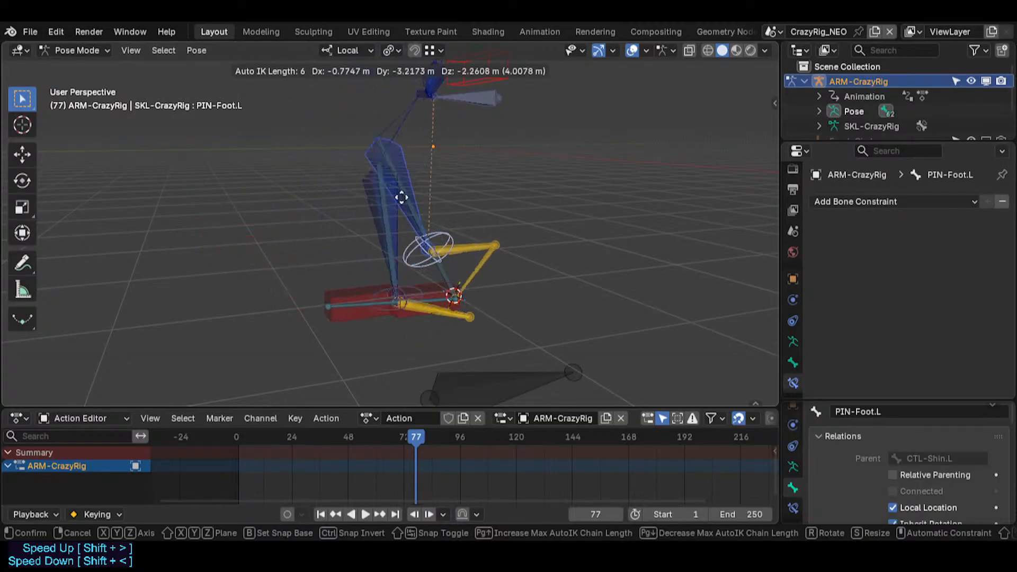
click(424, 234)
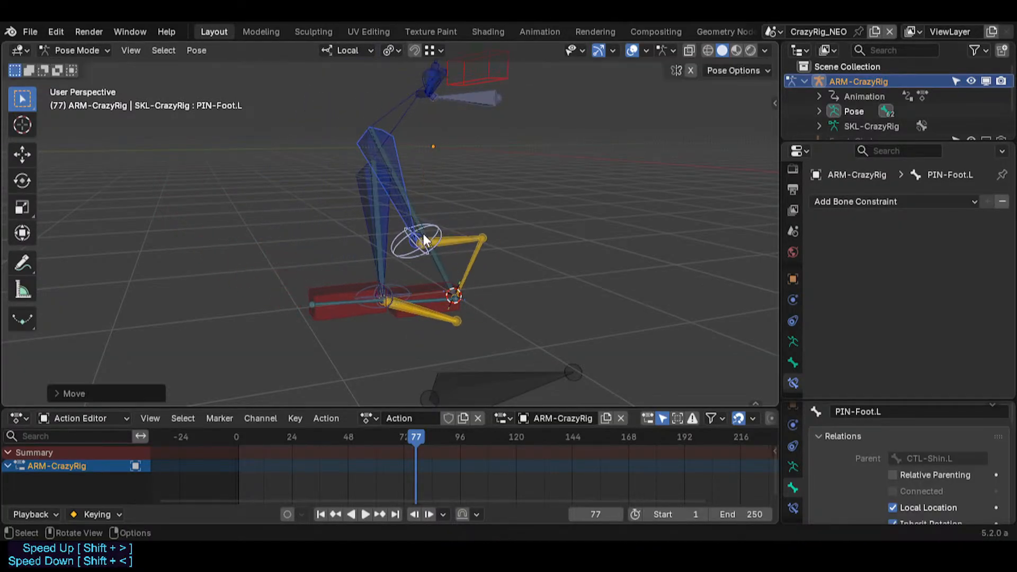
Step: Reposition the PIN-Foot.L bone twice more to test the lifted left leg from another angle
middle_drag(424, 233, 492, 233)
key(g)
click(410, 203)
key(g)
click(445, 239)
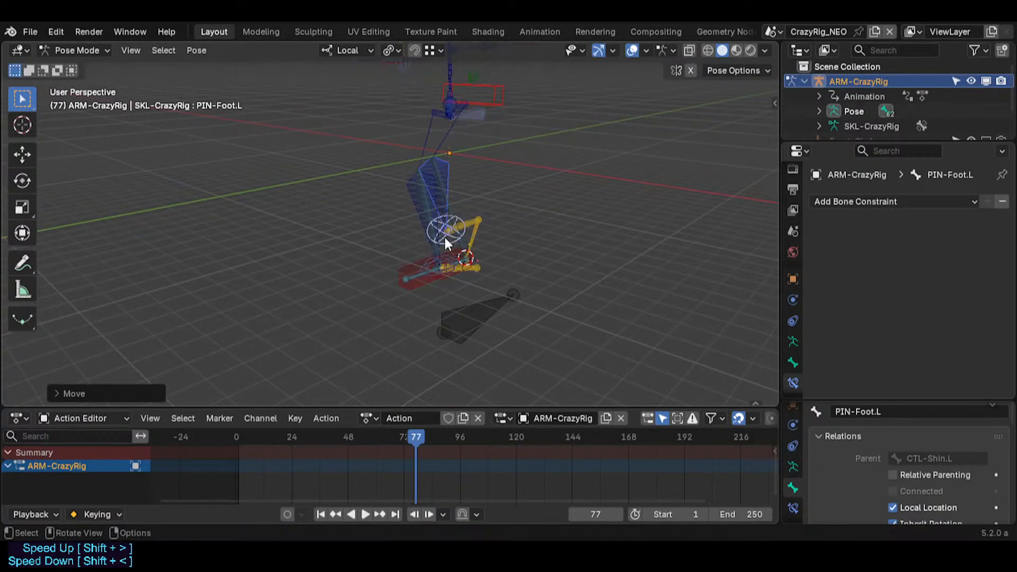
middle_drag(427, 256, 443, 233)
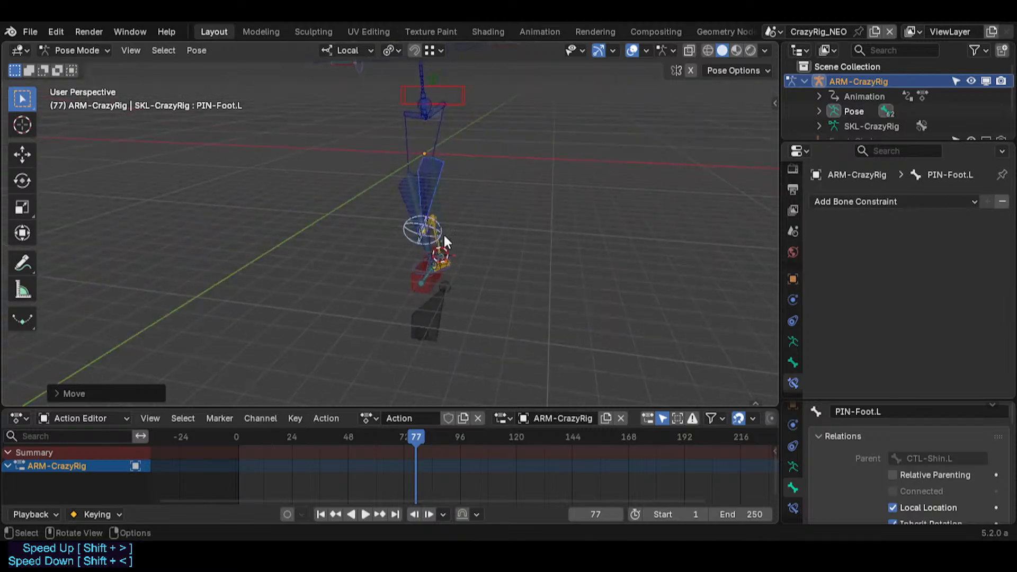
Step: Enlarge the PIN-Foot.L bone's custom shape by setting its Scale X and Z to 12
key(Tab)
key(Tab)
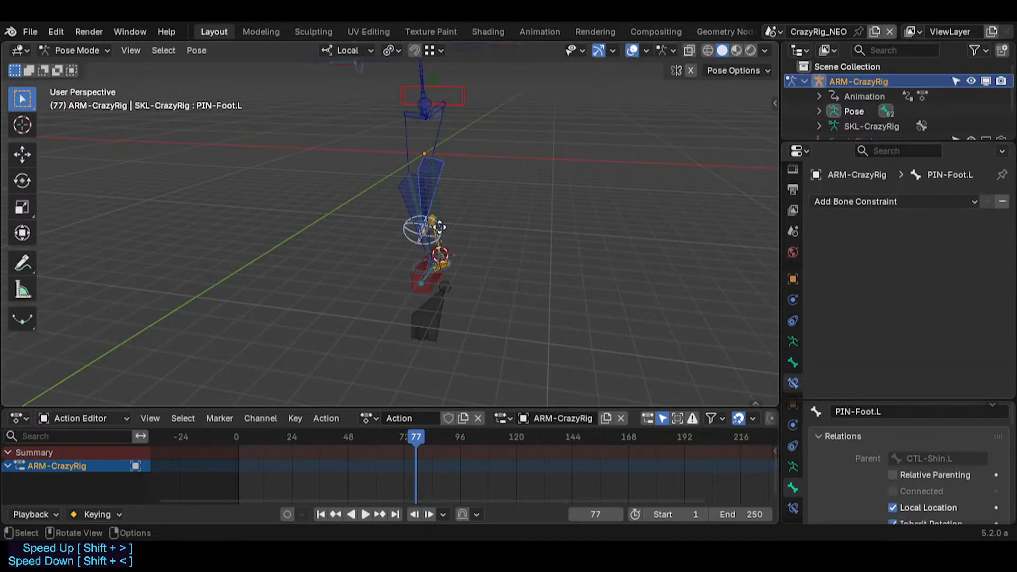
click(439, 226)
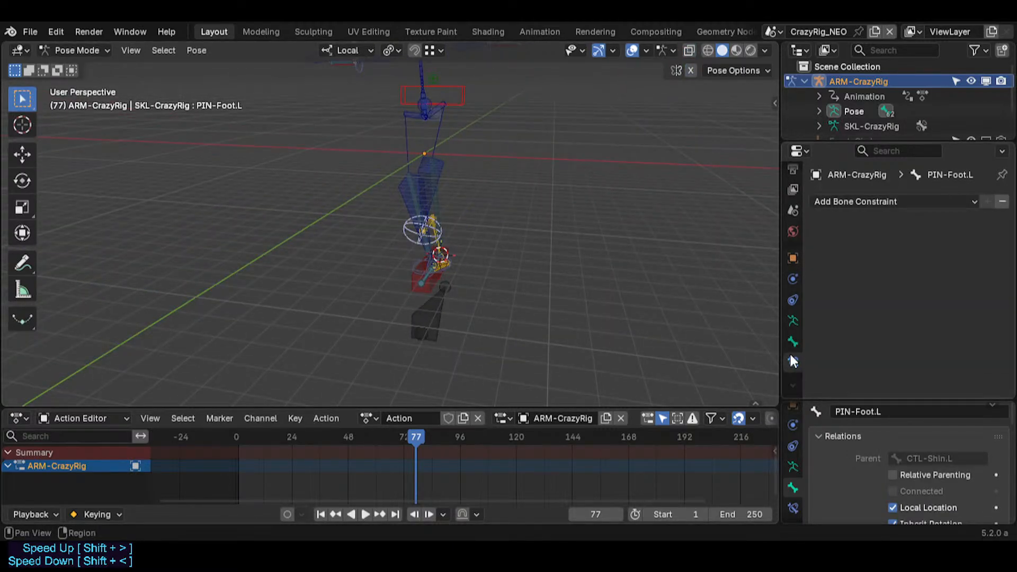
click(789, 352)
scroll(885, 338, down, 6)
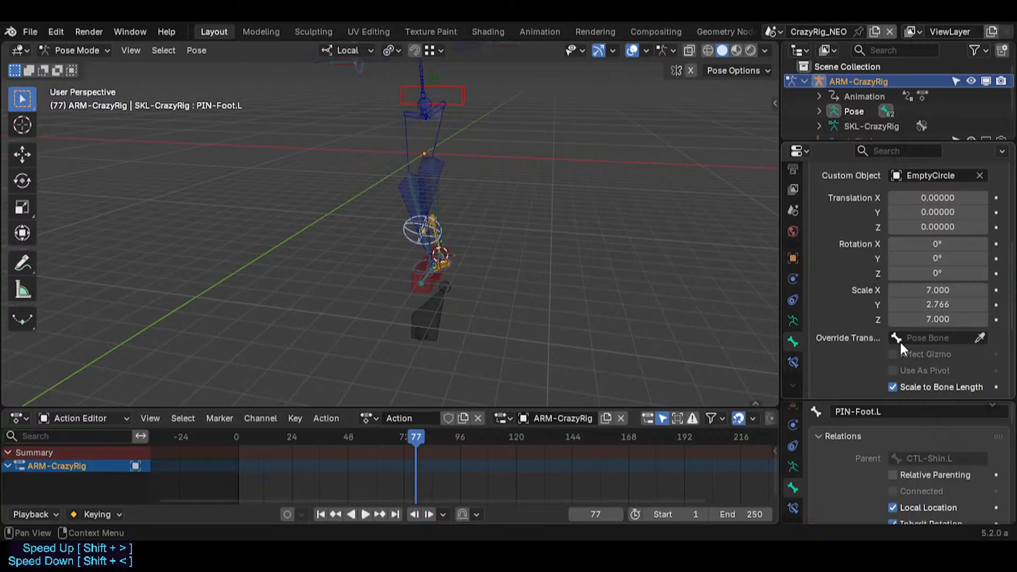
click(933, 290)
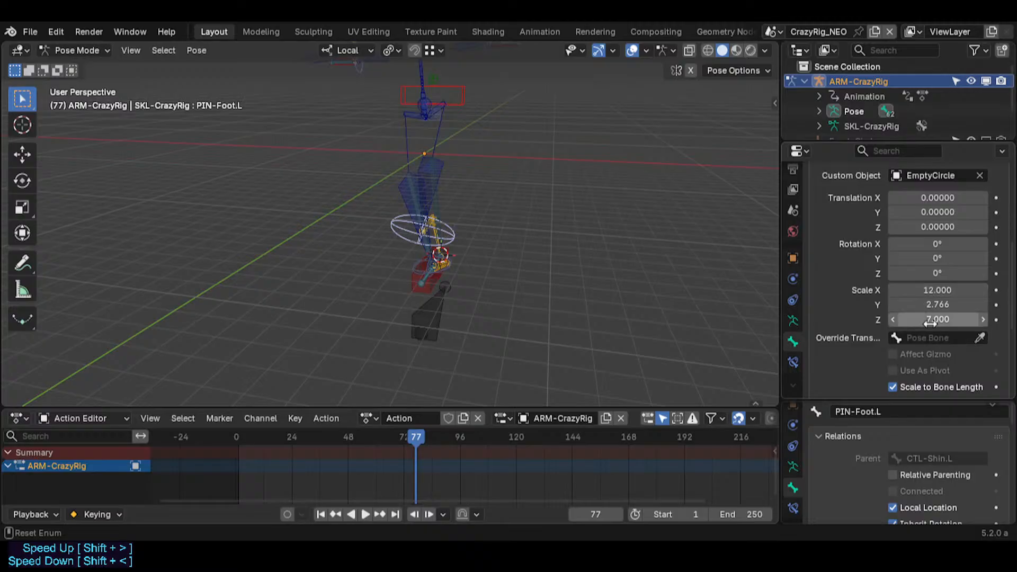
Step: Reset the leg pose, symmetrize the PIN-Foot.L bone to the right leg in Edit Mode, and return to Pose Mode
middle_drag(554, 256, 507, 227)
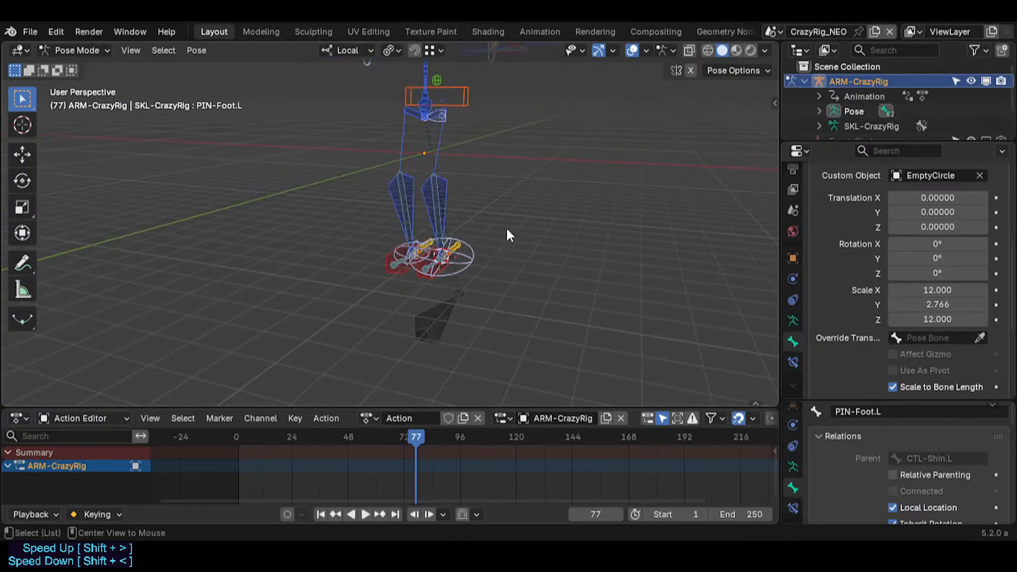
key(Tab)
right_click(461, 254)
click(462, 255)
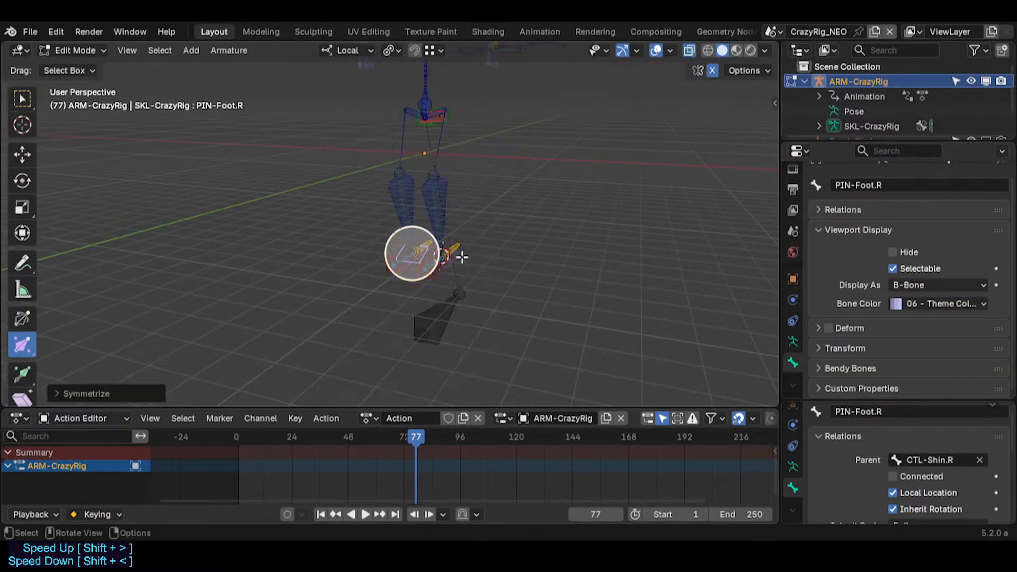
key(Tab)
middle_drag(461, 254, 427, 250)
Step: Move the CTL-Shin.L bone outward with Auto IK to test how both legs follow
click(423, 189)
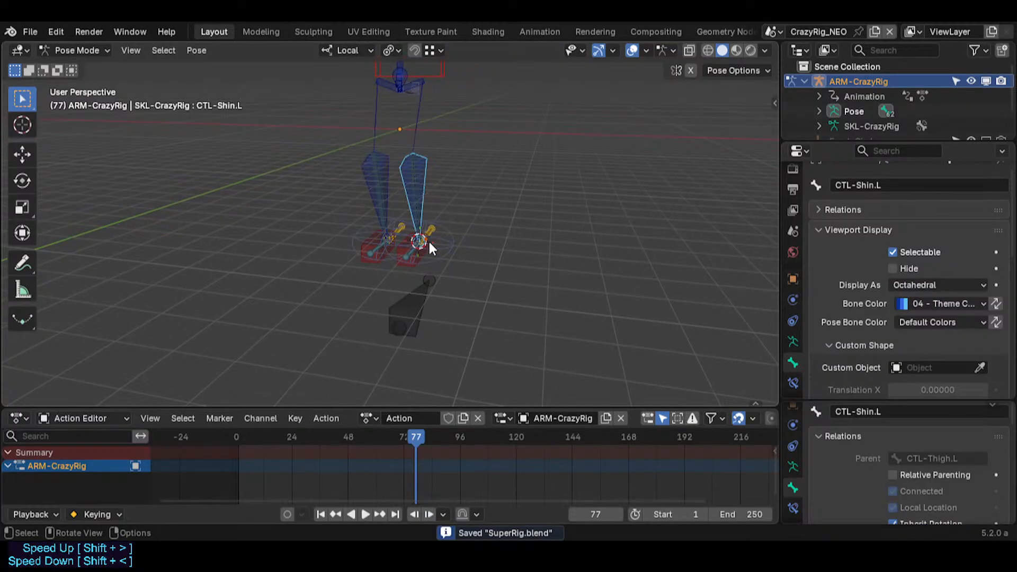
key(g)
click(516, 203)
key(g)
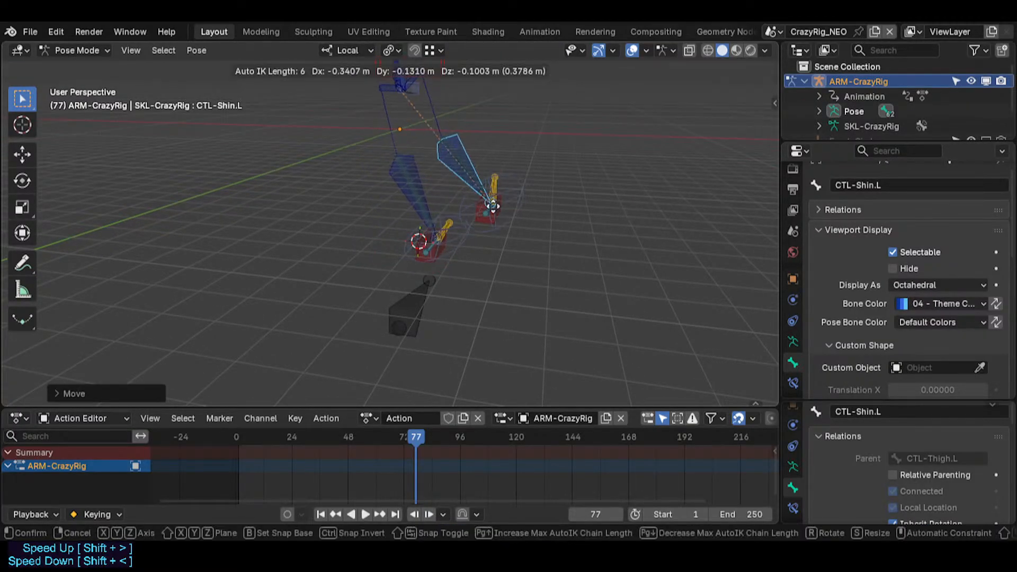
click(515, 204)
key(shift+grave)
click(461, 218)
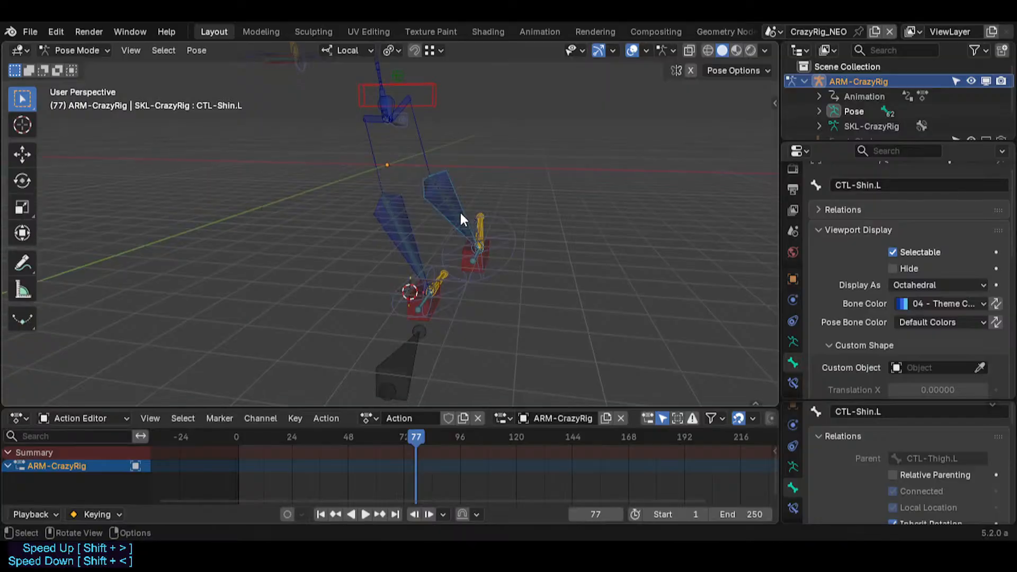
Step: Move the CTL-Shin.L bone with the Auto IK chain length set to 3, lifting the left leg
key(g)
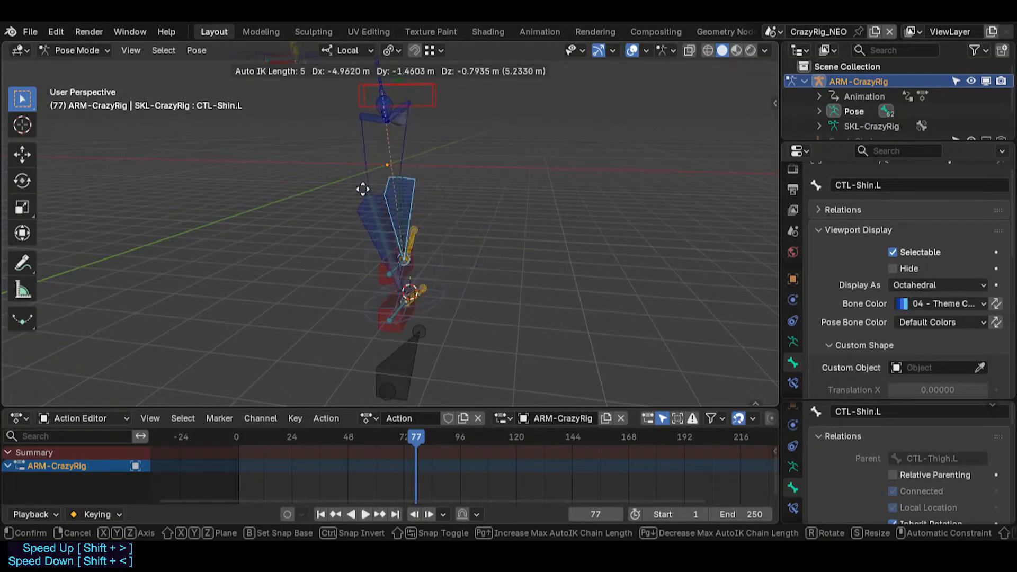
key(Page_Up)
key(Page_Up)
key(Page_Up)
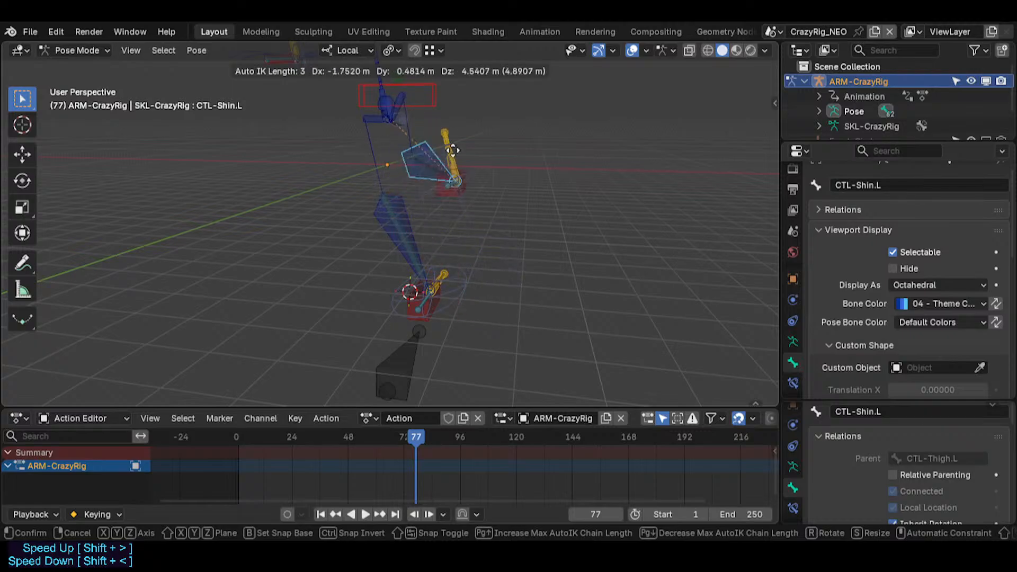
click(508, 199)
Step: Move the PIN-Foot.L and CTL-Shin.L bones around the raised left leg to test the foot attachment
click(529, 217)
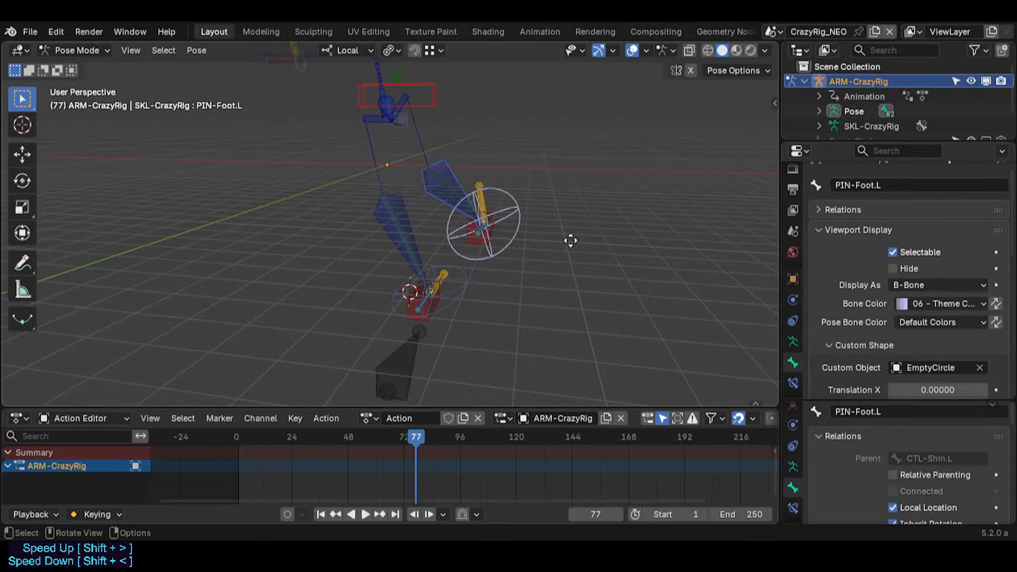
key(g)
click(549, 223)
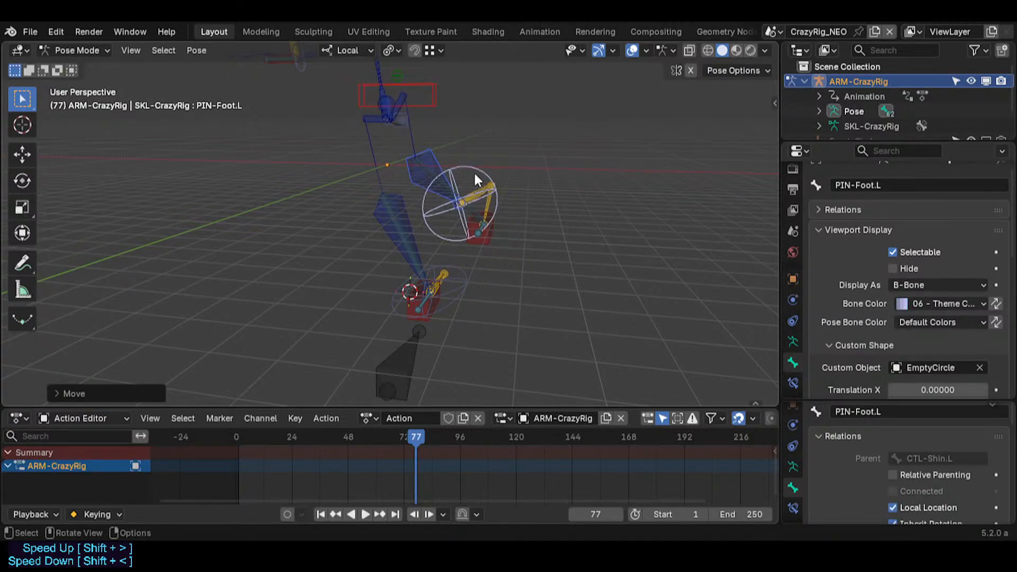
key(g)
click(445, 168)
click(466, 212)
key(g)
click(570, 210)
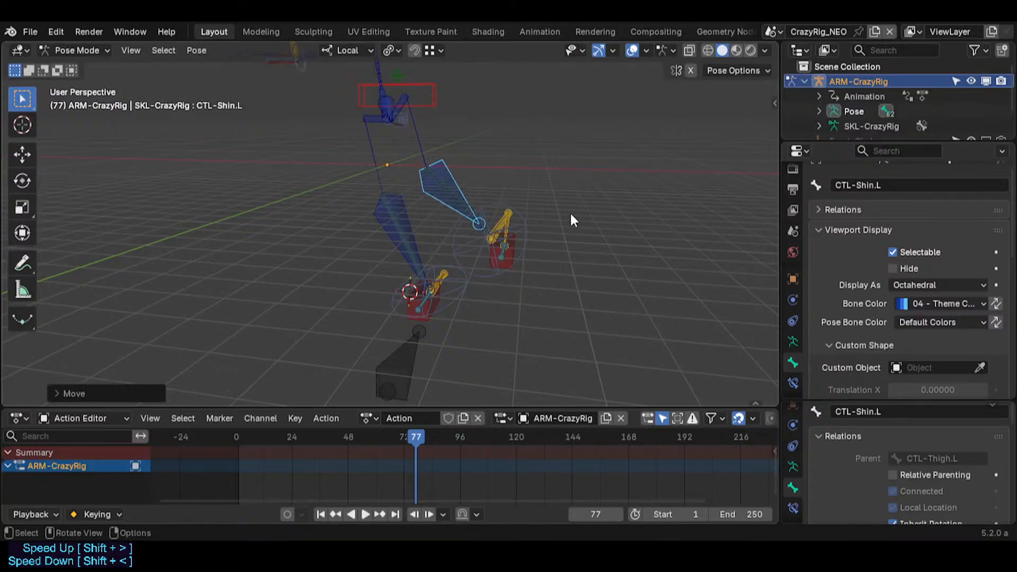
Step: Rotate the CTL-Shin.L bone about its local X axis to swing the left shin up and down
key(r)
key(x)
click(391, 284)
key(r)
key(x)
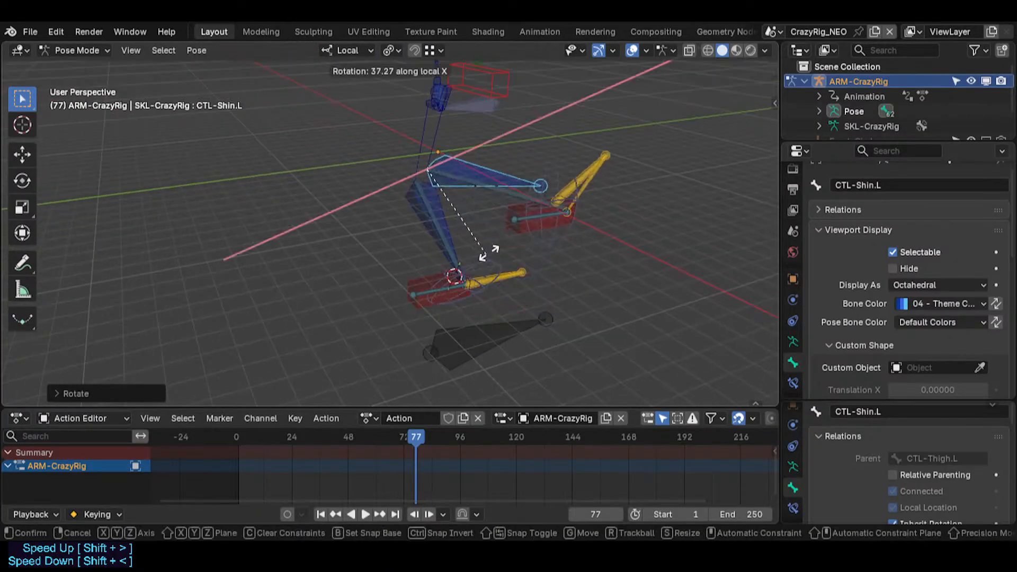
click(461, 324)
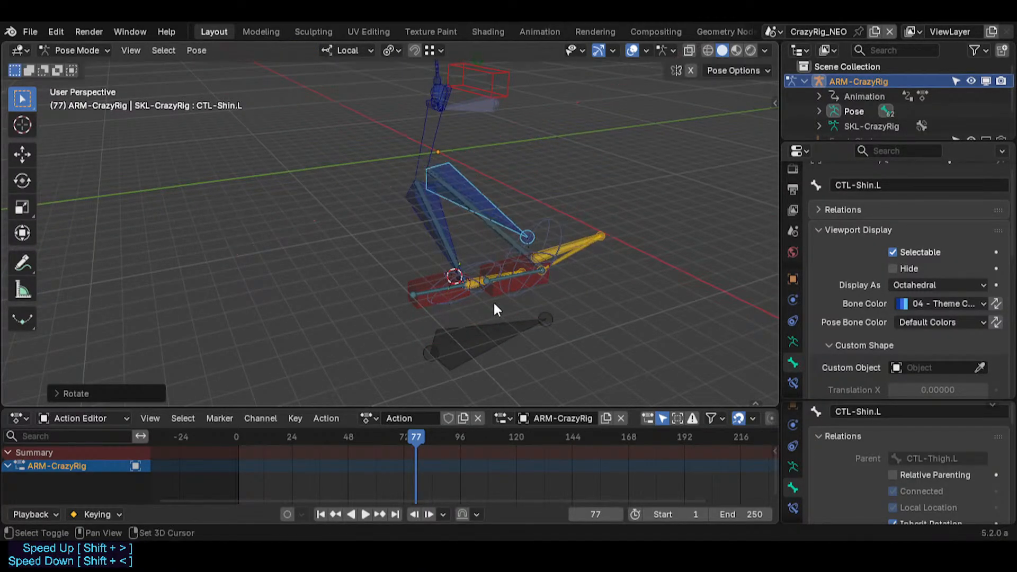
Step: Try to rotate the MTR-Foot.L bone together with the left shin about the local X axis
click(495, 300)
key(r)
key(x)
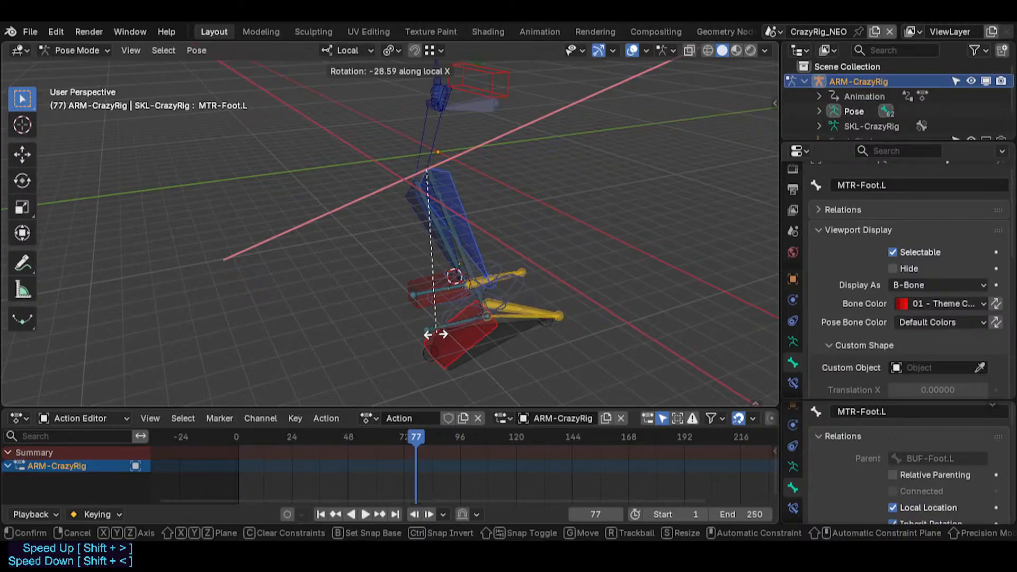
key(Escape)
Step: Rotate the CTL-Shin.L bone upward to raise the left foot behind the body
click(499, 217)
click(499, 217)
key(r)
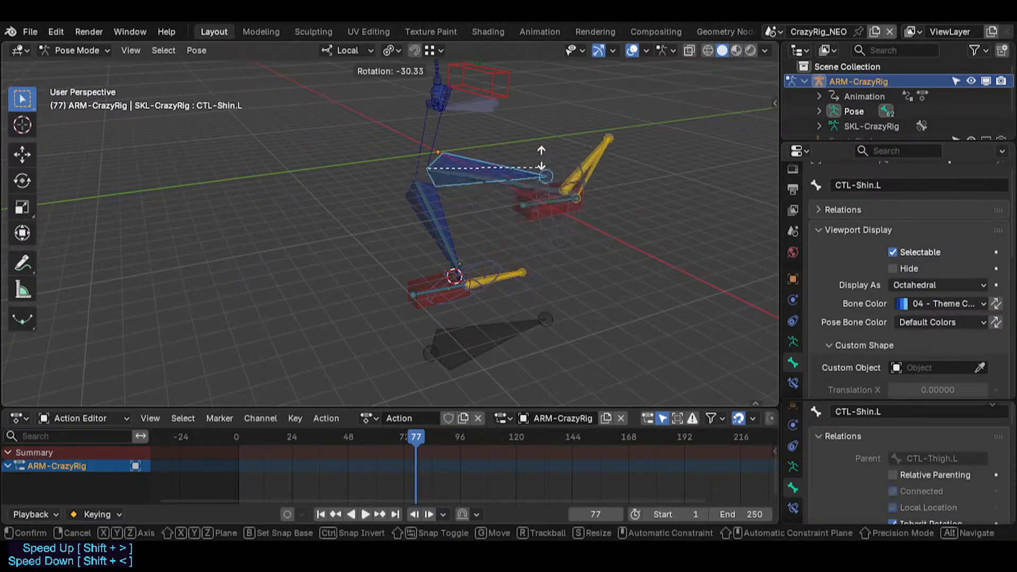
click(531, 195)
Step: Scale up the MTR-Foot.L bone to test the size of the left foot
click(529, 217)
key(s)
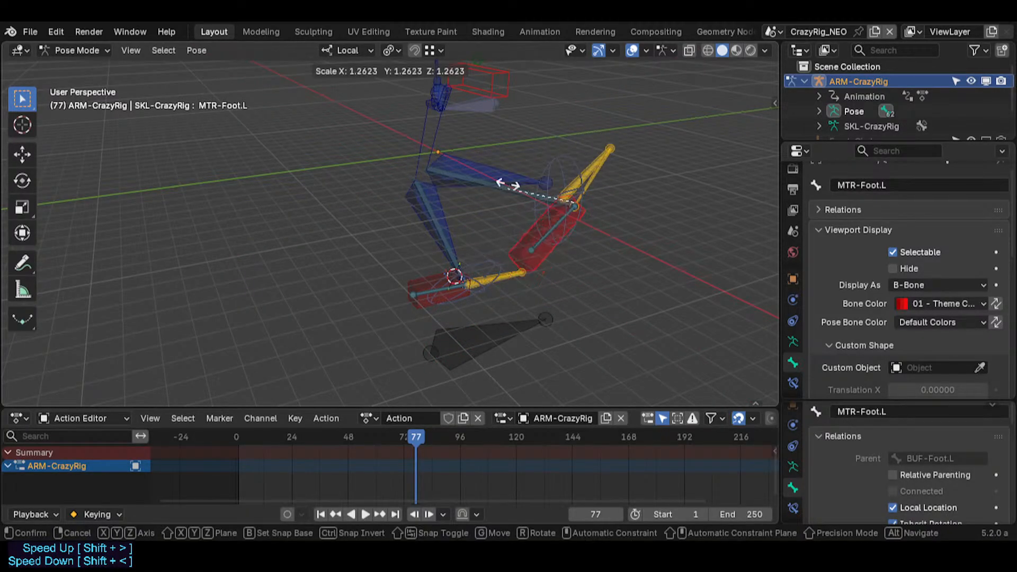
click(513, 190)
key(s)
click(488, 272)
Step: Rotate the CTL-Shin.L bone back down to check how the enlarged foot follows
click(504, 173)
key(r)
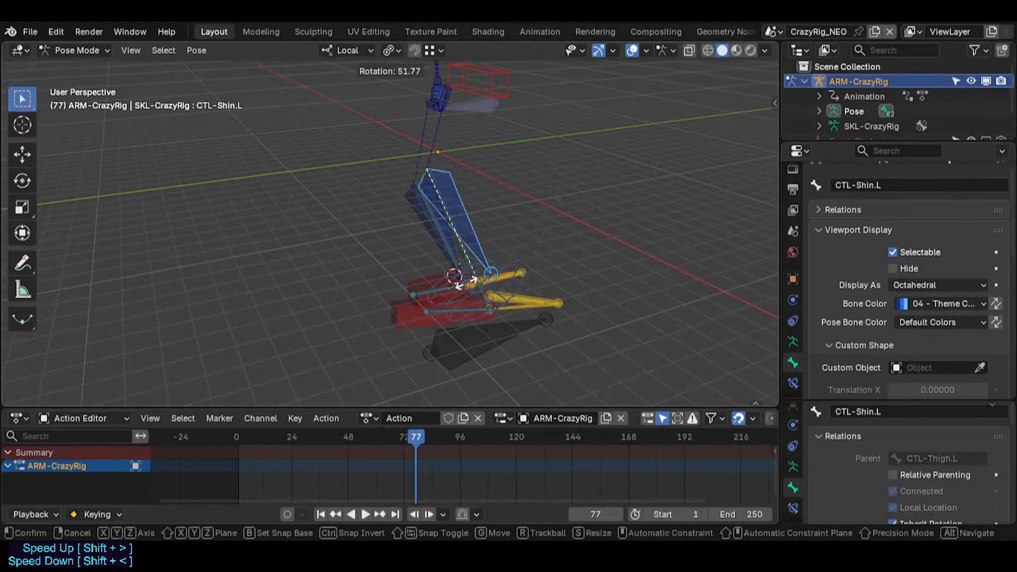
click(522, 240)
Step: Move the CTL-Shin.L bone with the Auto IK chain length set to 2 to test bending only the left leg
middle_drag(521, 239, 438, 196)
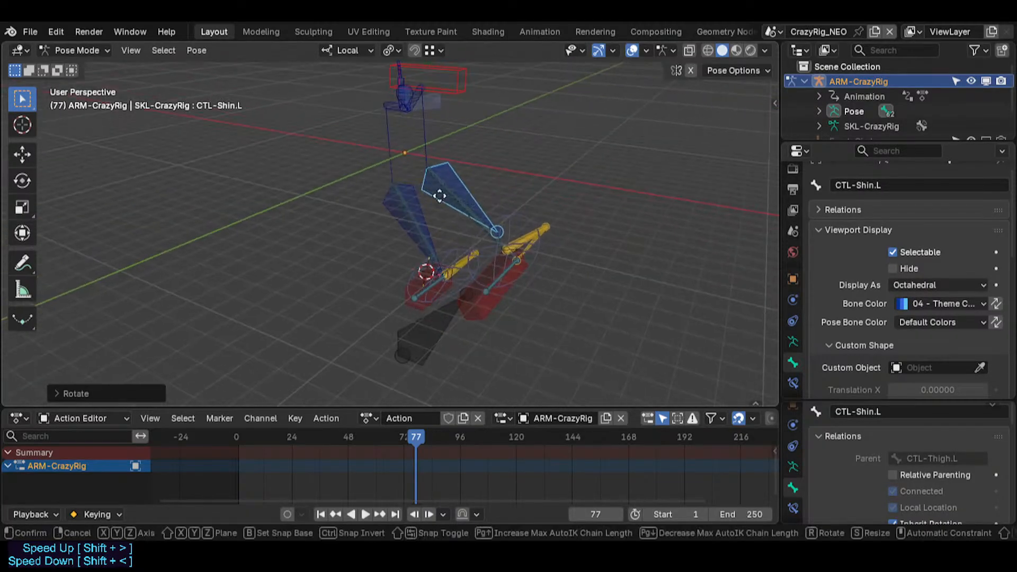
key(g)
key(Page_Down)
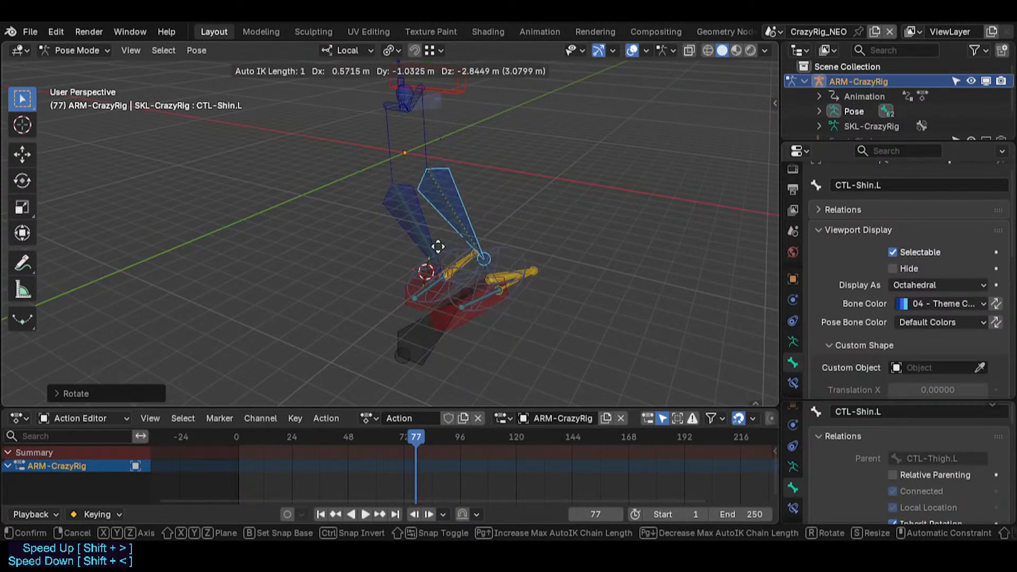
key(Page_Down)
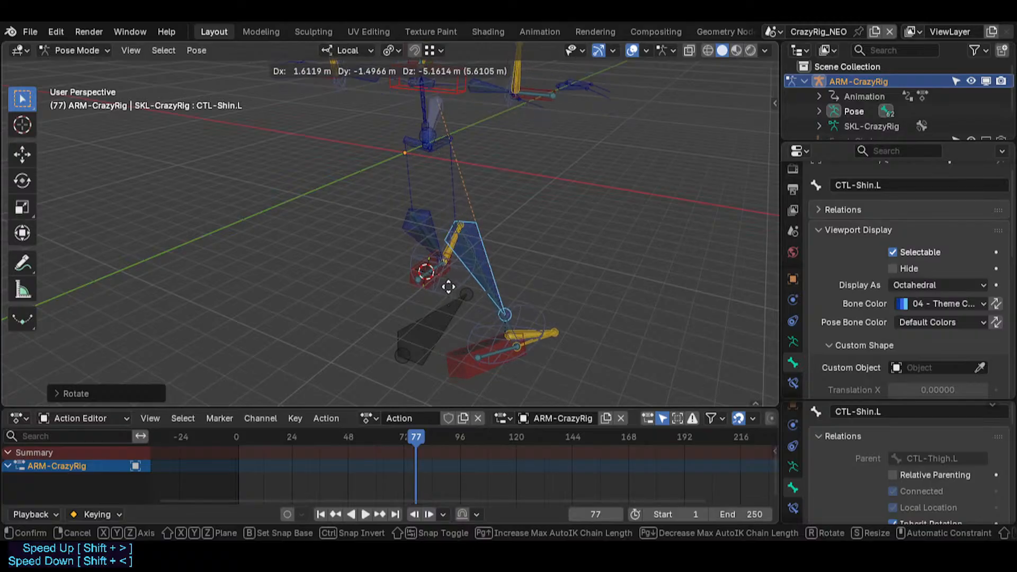
key(Page_Up)
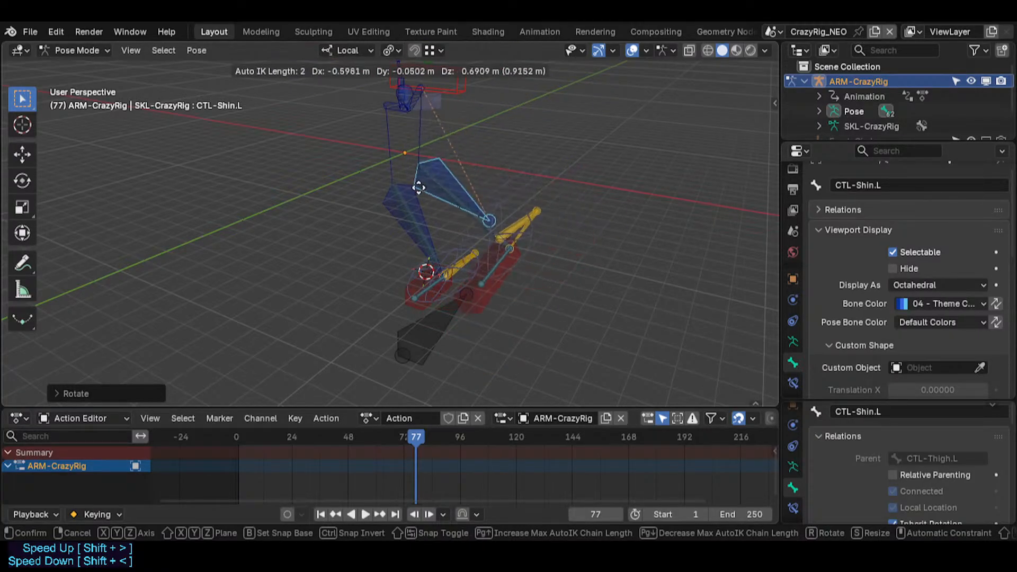
click(354, 215)
middle_drag(354, 214, 295, 269)
key(g)
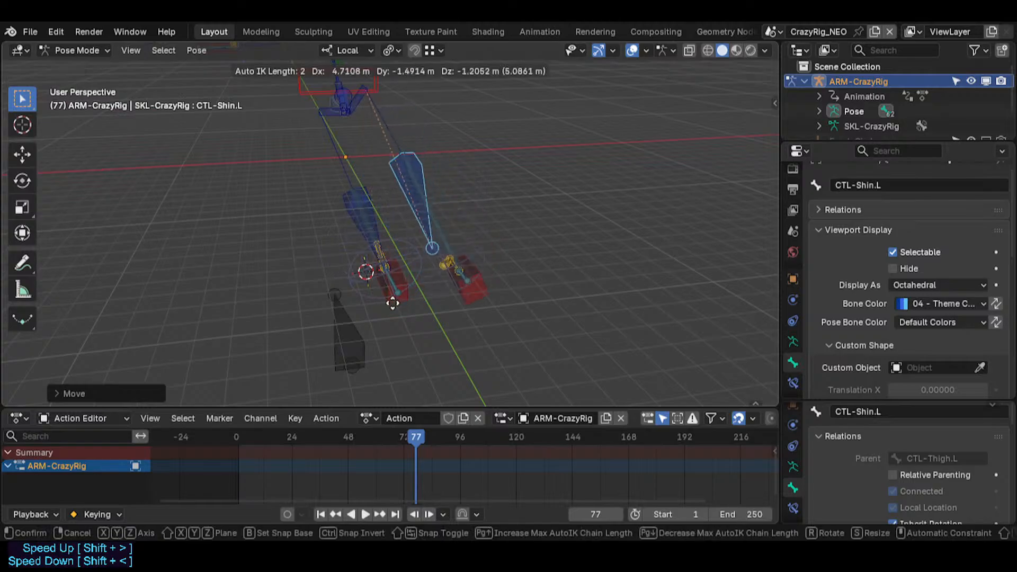
click(386, 151)
Step: Rotate the CTL-Thigh.L bone about its local X and Z axes to test swinging the whole left leg
click(387, 151)
middle_drag(497, 187, 273, 240)
key(r)
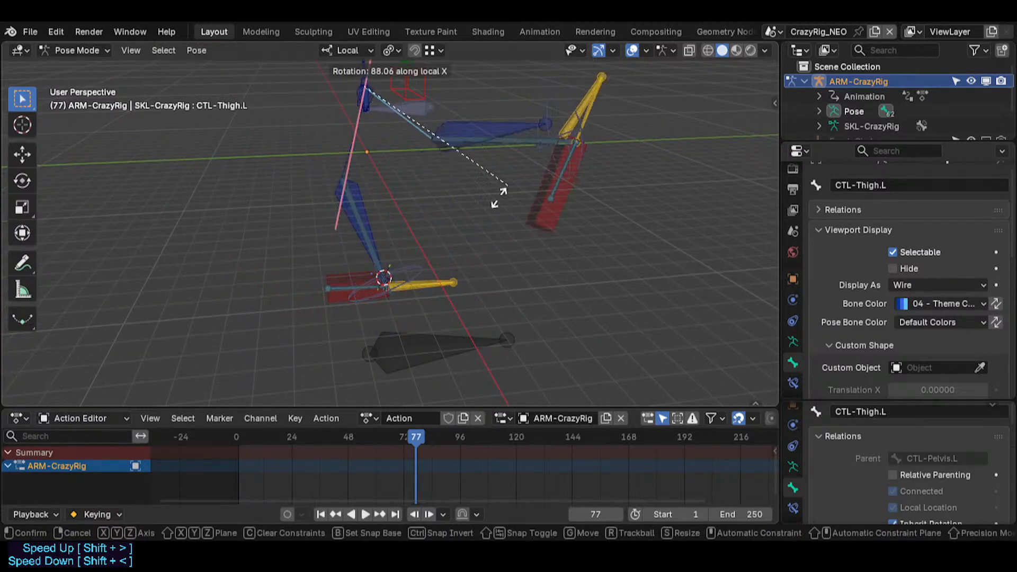
click(488, 188)
middle_drag(488, 189, 320, 249)
key(r)
key(z)
click(393, 217)
middle_drag(393, 218, 563, 166)
key(r)
click(469, 169)
Step: Rotate the CTL-Shin.L bone about its local X axis to bend the left knee
click(469, 165)
middle_drag(470, 167, 514, 196)
key(r)
key(x)
click(449, 108)
Step: Move the CTL-Shin.L bone with Auto IK to test lifting and lowering the left leg
middle_drag(449, 109, 492, 166)
middle_drag(401, 213, 325, 269)
key(g)
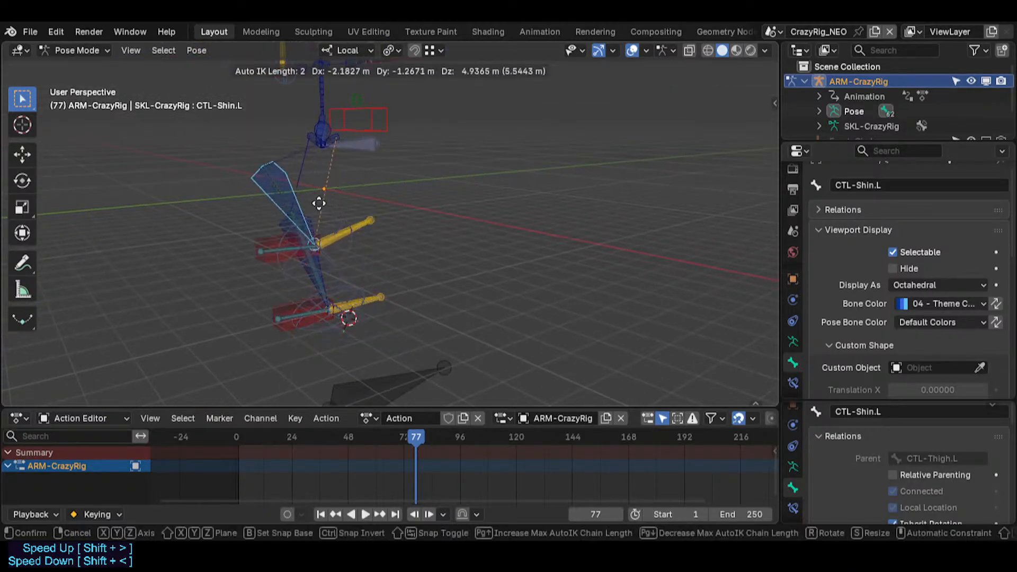
click(434, 253)
Step: Rotate the CTL-Thigh.L bone to swing the left leg away from the right one
click(335, 188)
key(r)
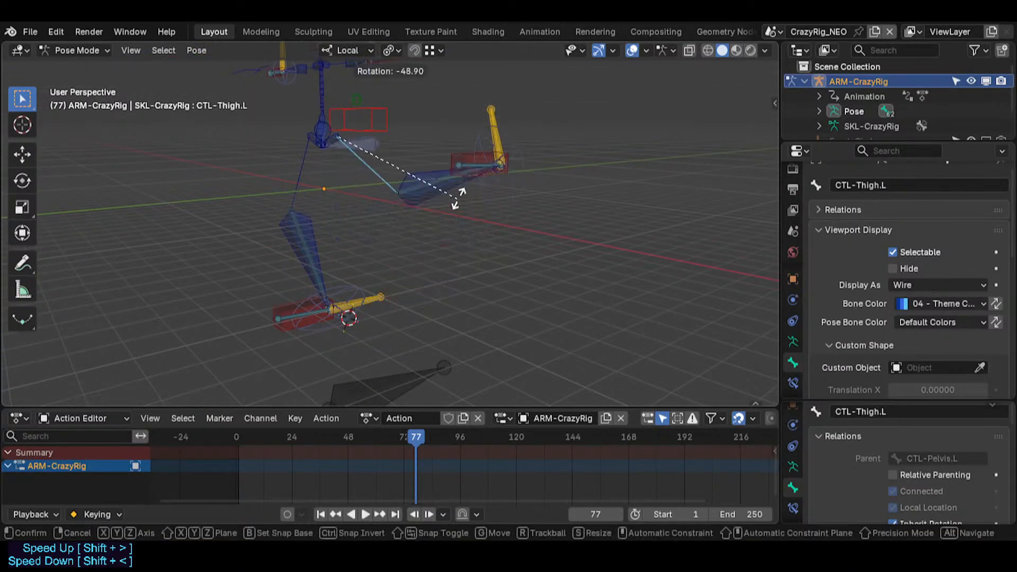
click(418, 227)
key(r)
Step: Rotate the CTL-Shin.L bone downward to lower the left foot toward the ground
click(397, 225)
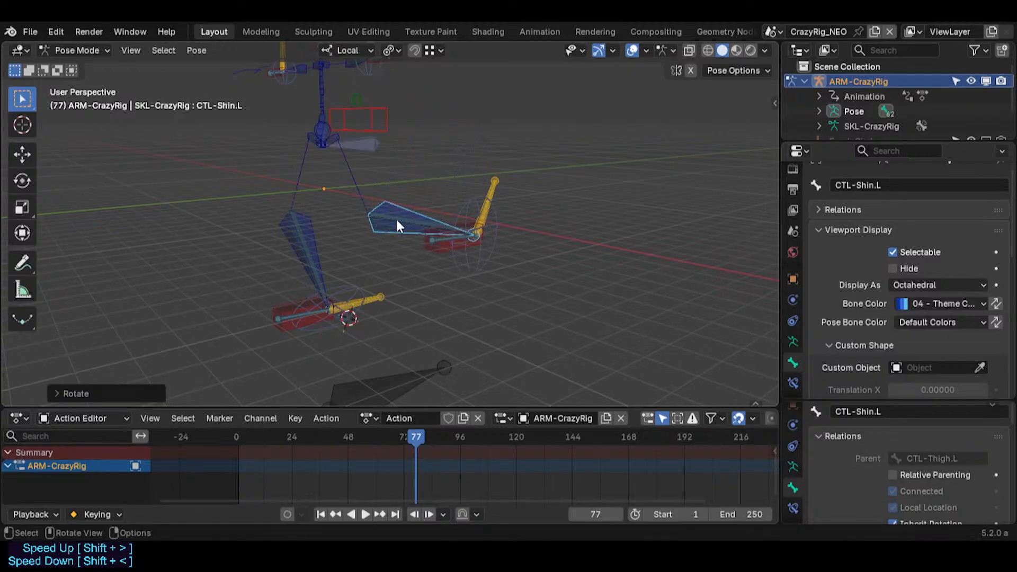
middle_drag(479, 173, 469, 212)
key(r)
click(462, 265)
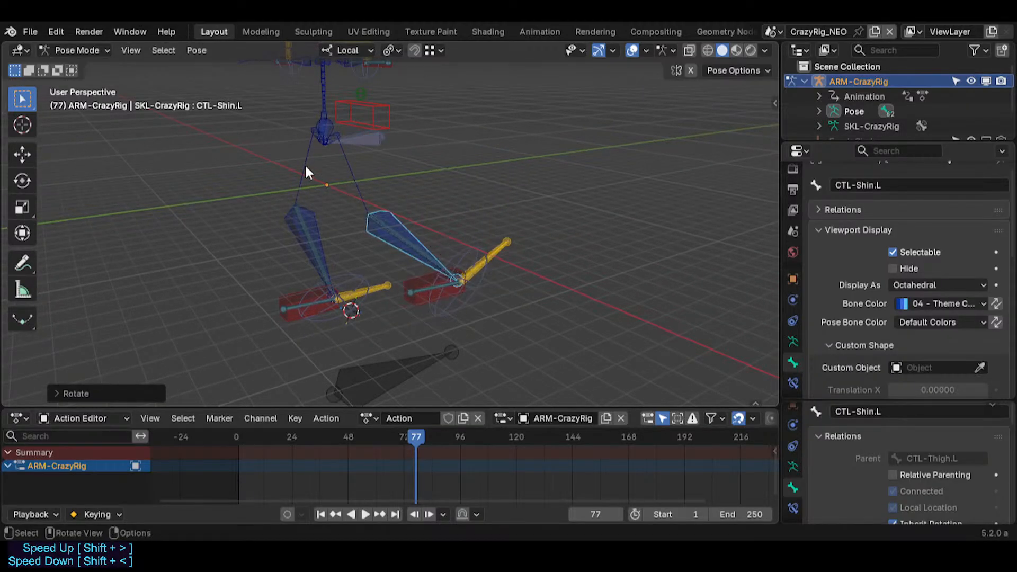
Step: Rotate the CTL-Thigh.L bone to raise the left leg, and pull the CTL-Shin.L bone back toward the body
key(r)
click(444, 195)
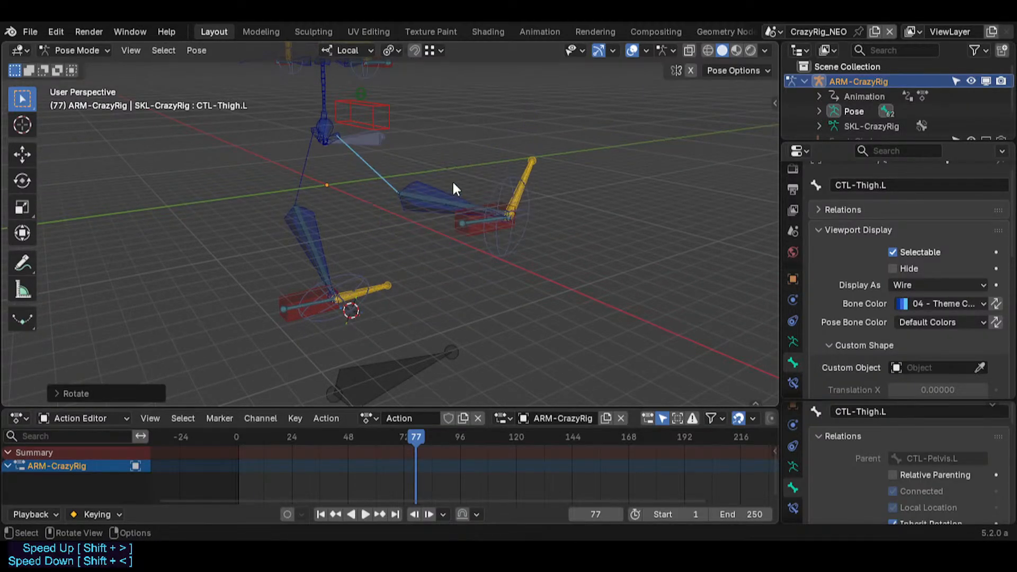
click(440, 201)
key(g)
click(355, 225)
Step: Select the overlapping MCH-Shin.L and CTL-Shin.L bones in turn to compare them in the bent left leg
middle_drag(350, 222, 407, 204)
click(418, 211)
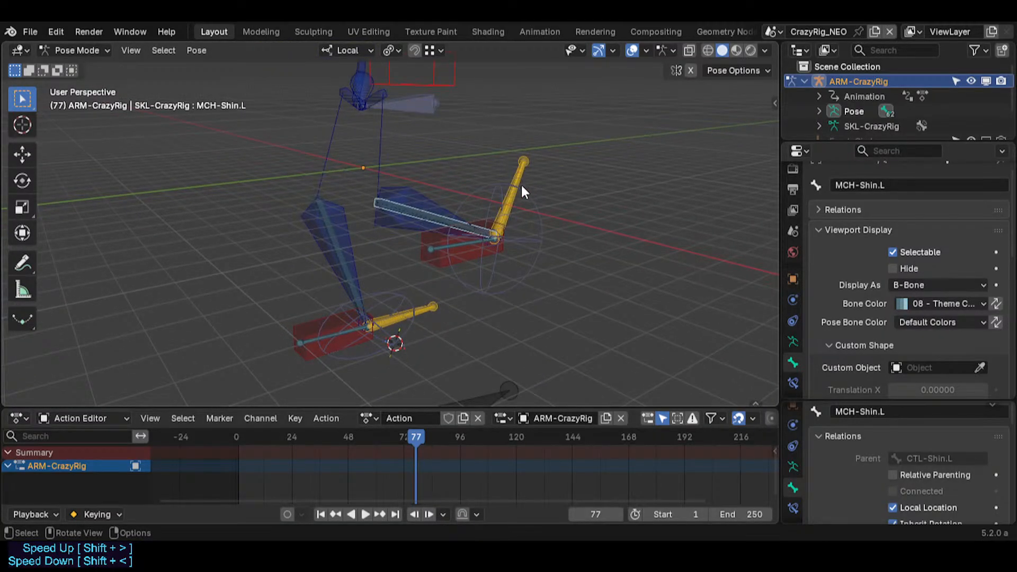
click(506, 224)
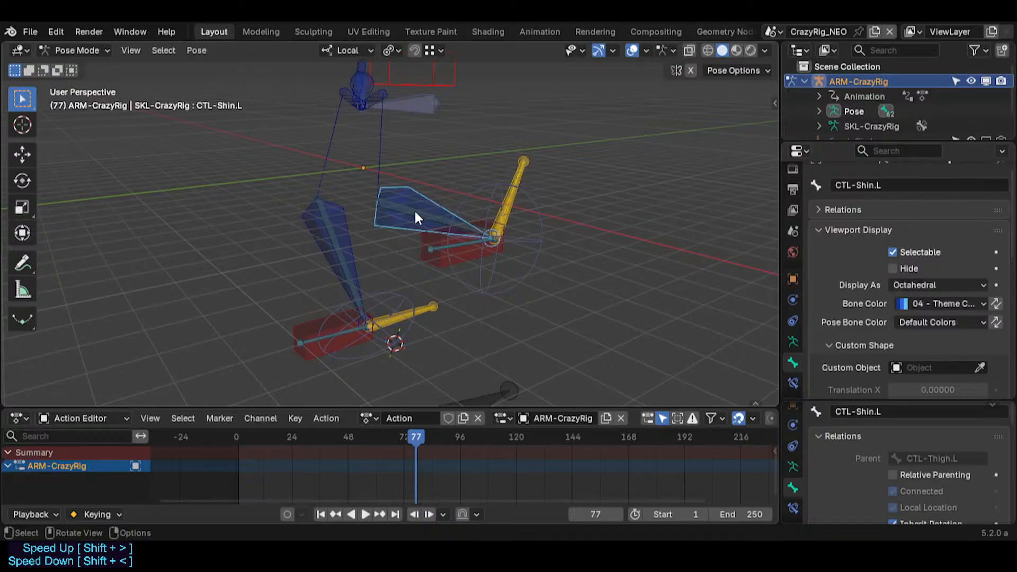
Step: Move the CTL-Shin.L bone several times to test how the left leg bends and stretches with Auto IK
click(433, 215)
shift+middle_drag(466, 219, 466, 225)
click(428, 215)
key(g)
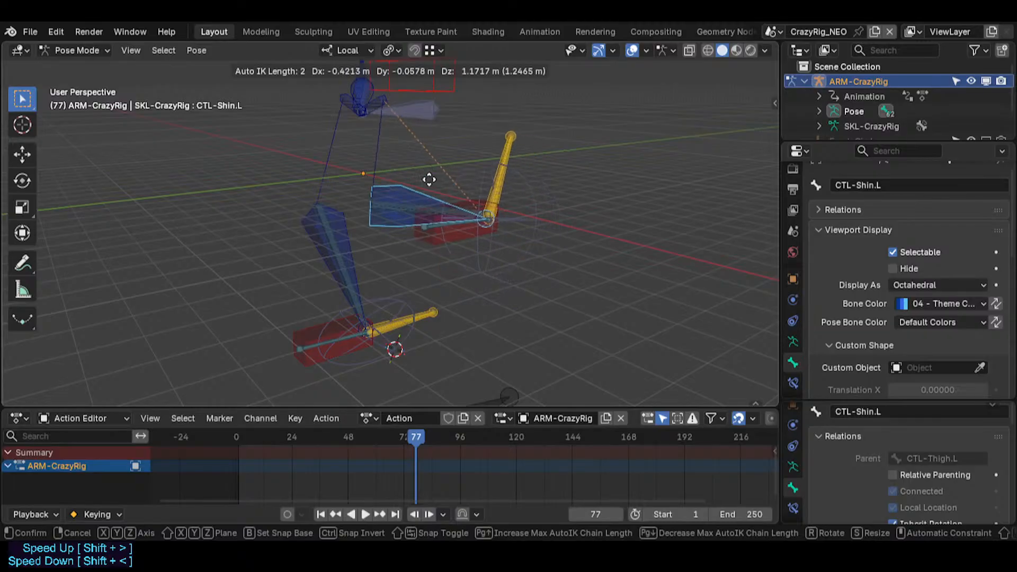
click(464, 233)
key(g)
click(457, 208)
shift+middle_drag(457, 205, 491, 224)
key(g)
click(479, 259)
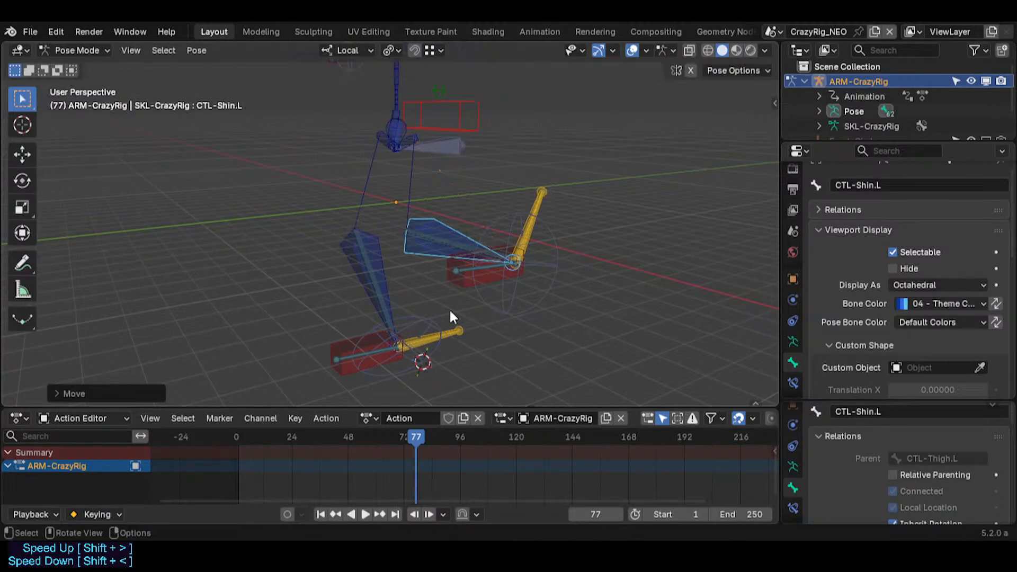
Step: Move the CTL-Shin.R bone upward to lift the right foot off the ground
click(390, 289)
key(g)
click(369, 246)
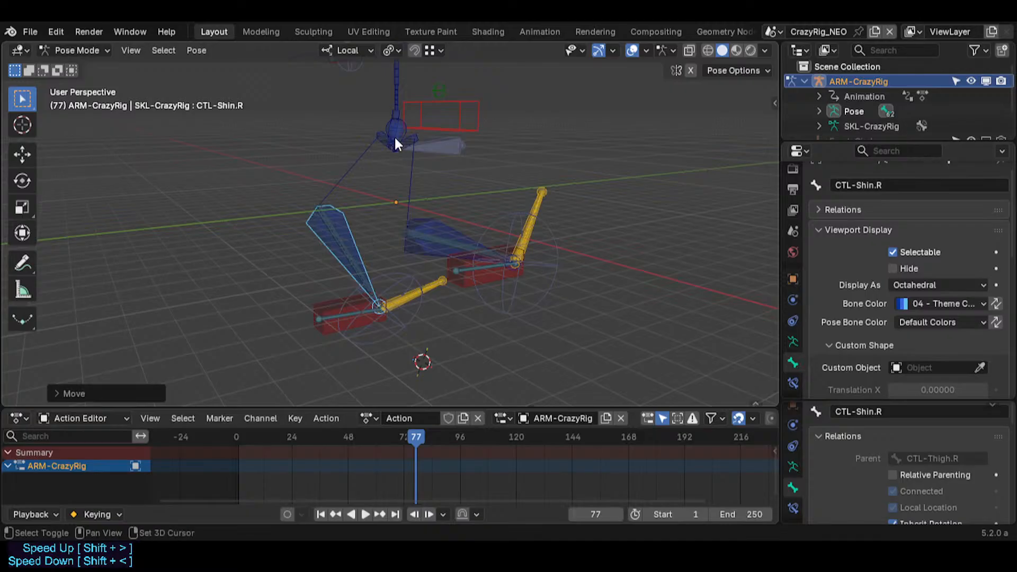
shift+scroll(395, 143, up, 3)
click(441, 132)
key(g)
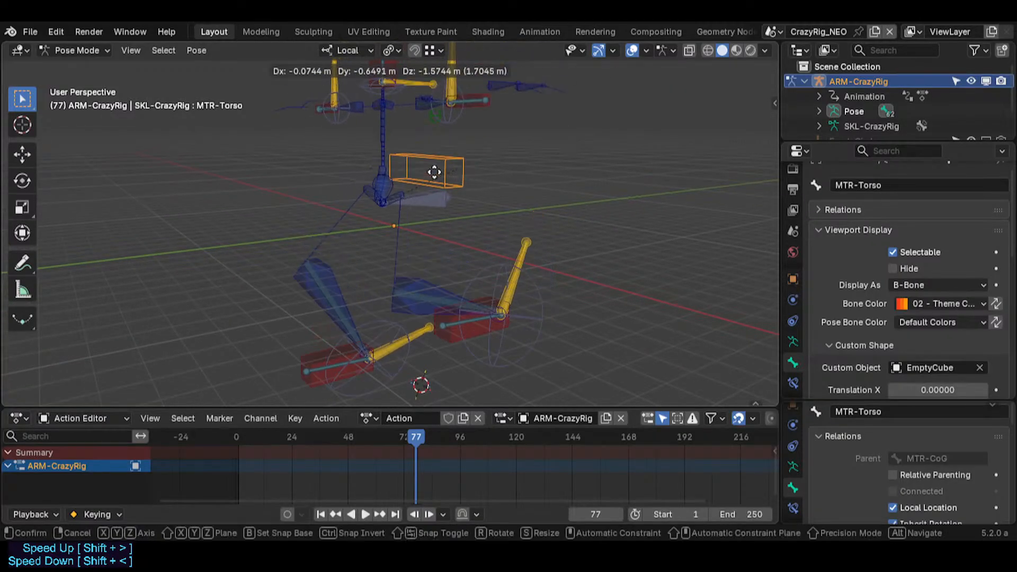
key(Escape)
Step: Move the PIN-Foot.L control to test how it drives the left leg
shift+click(405, 286)
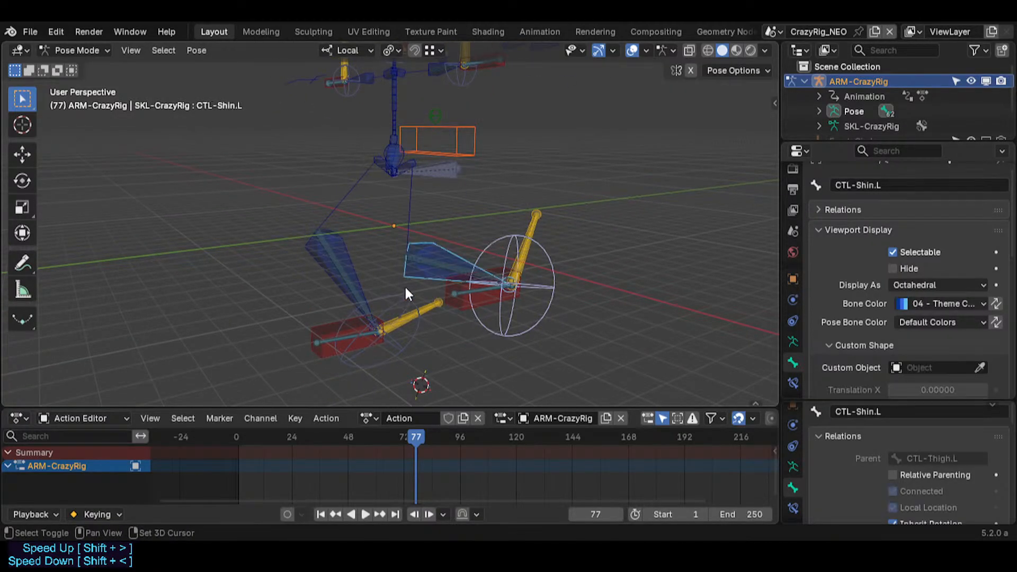
click(473, 263)
key(g)
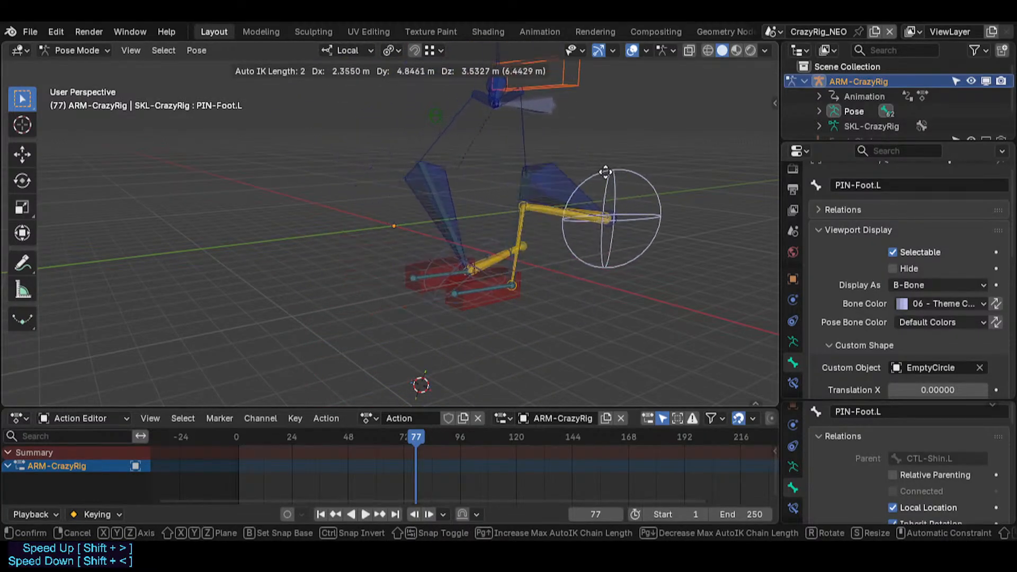
click(506, 195)
Step: Move the PIN-Foot.L control with both CTL-Shin bones temporarily hidden, and unhide them
key(h)
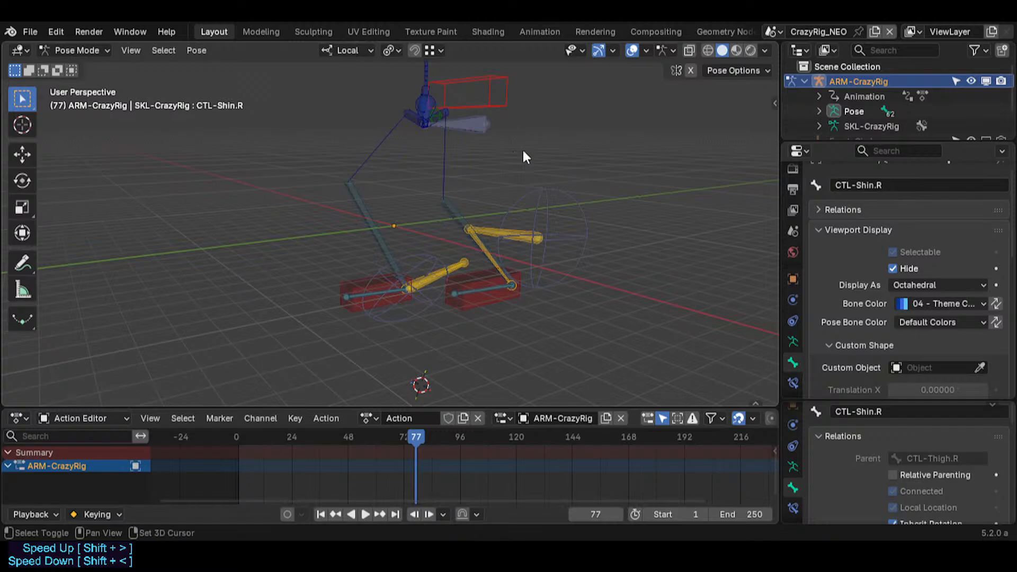
click(539, 210)
click(551, 204)
key(g)
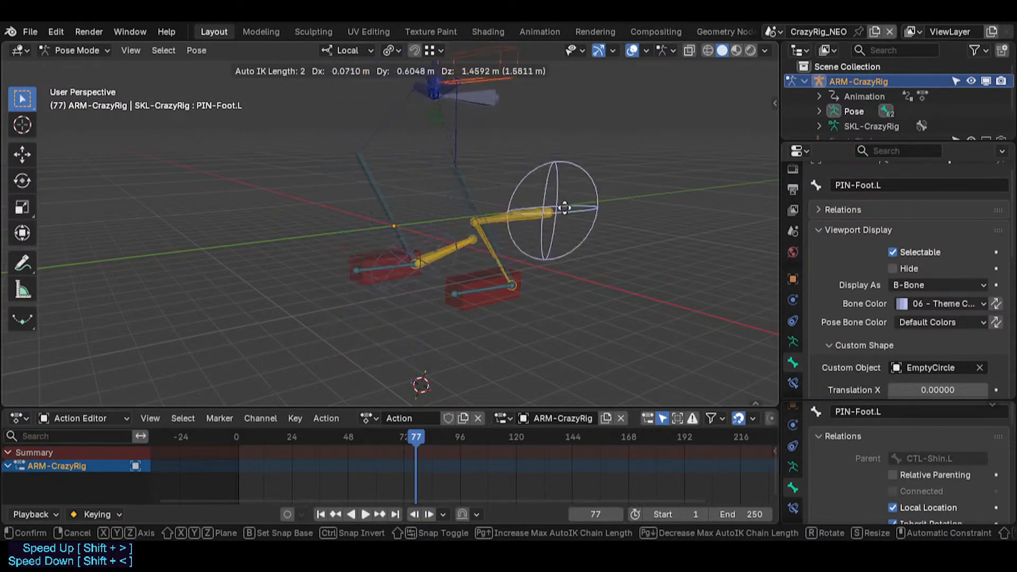
click(537, 241)
key(alt+h)
Step: Select the CTL-Shin and CTL-ForeArm bones on both sides and set their Display As option to Wire
click(448, 231)
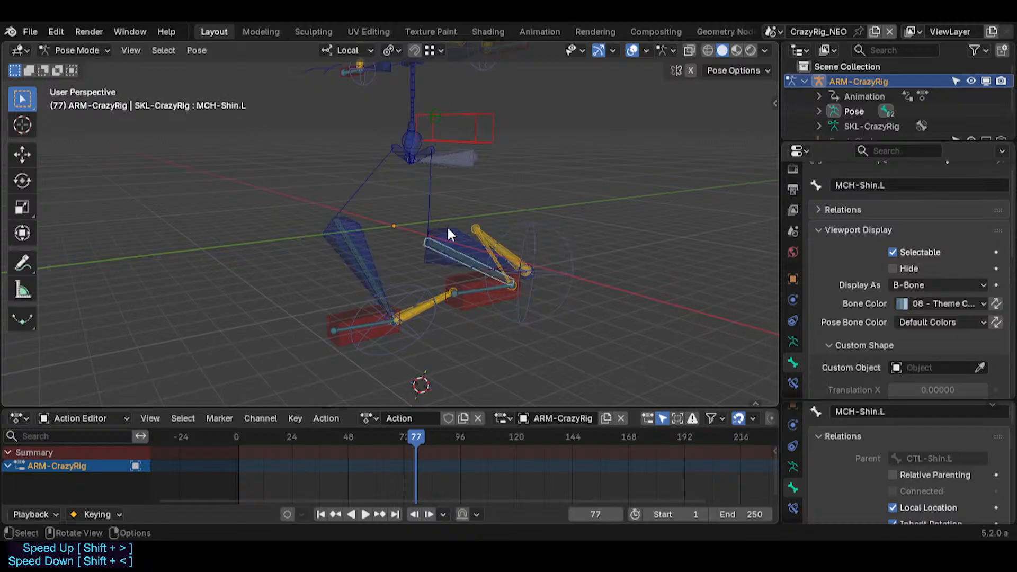
shift+click(356, 235)
shift+middle_drag(356, 236, 356, 350)
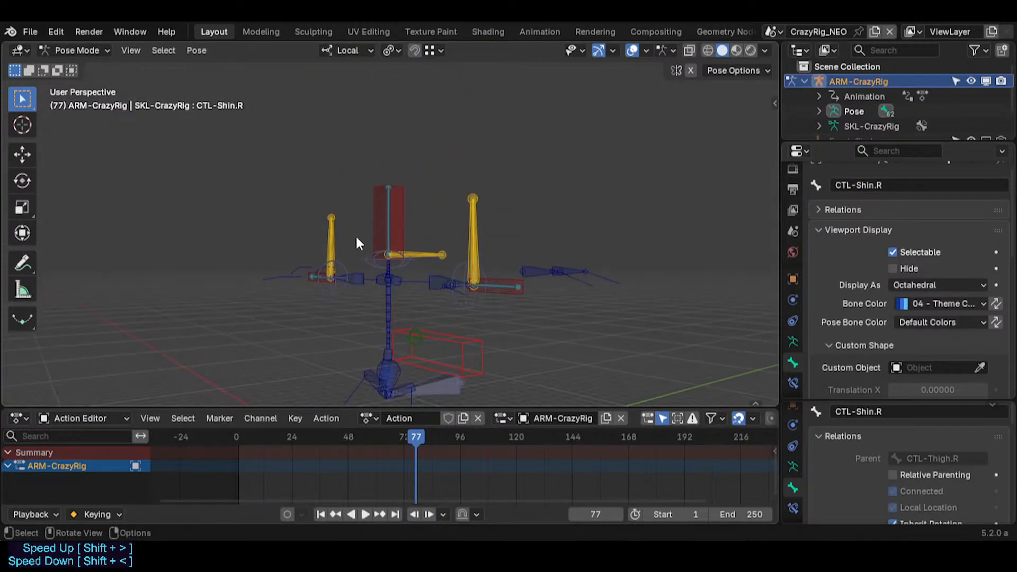
click(425, 290)
middle_drag(363, 294, 383, 298)
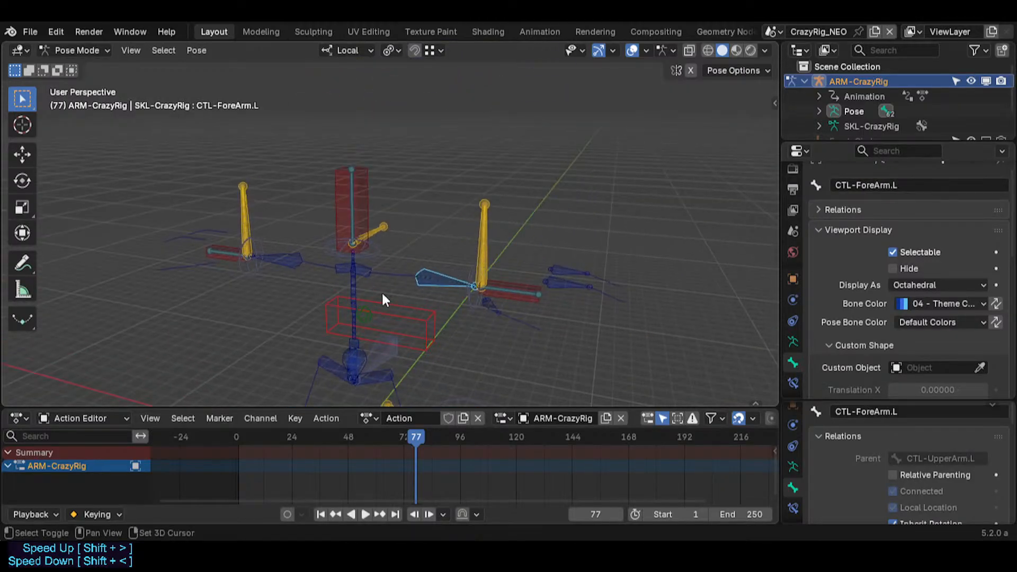
shift+click(290, 255)
key(shift+alt+s)
click(278, 255)
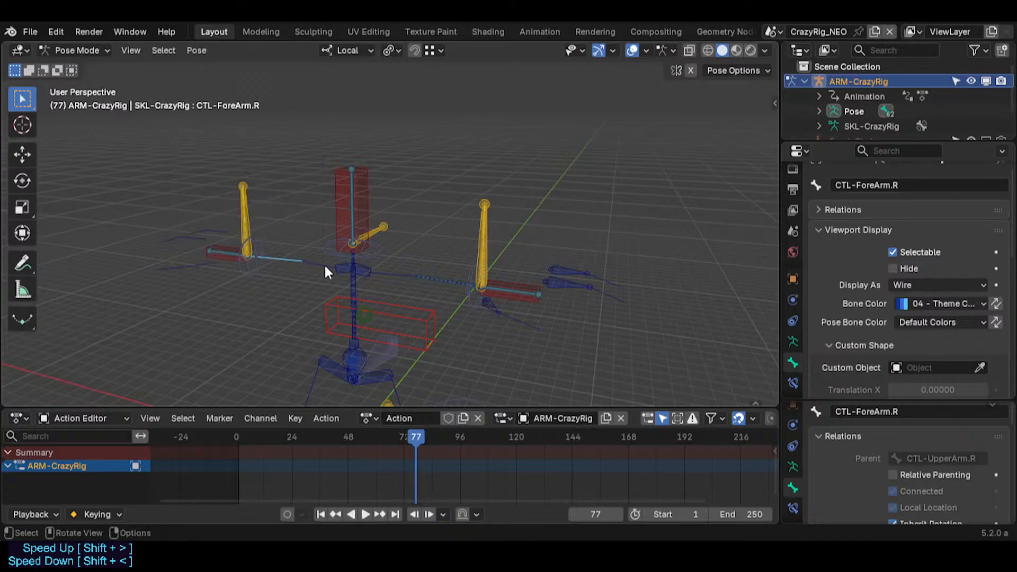
Step: Return the rig's bones to their rest pose and select the MTR-Foot.L control
key(shift+grave)
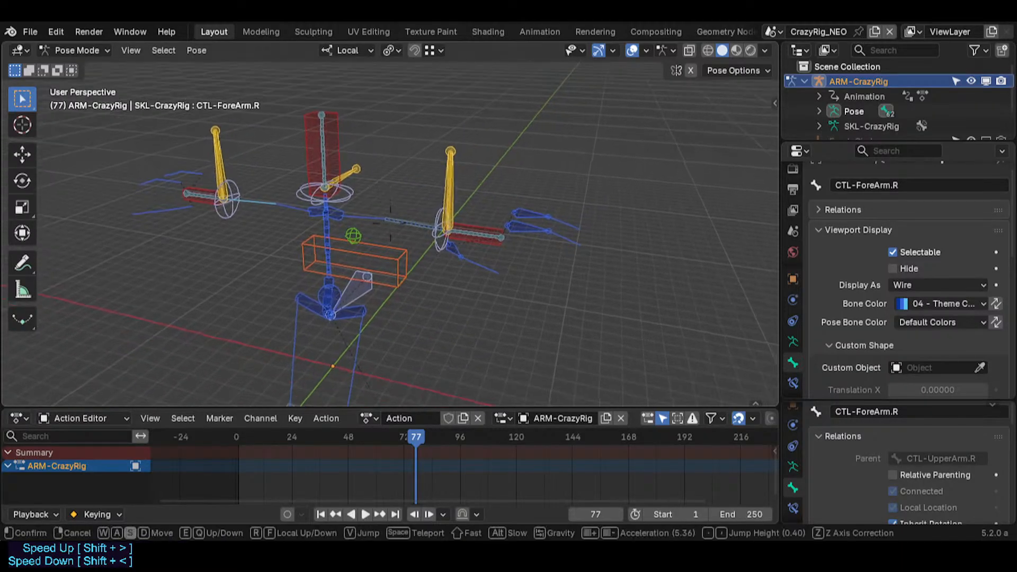
key(q)
key(w)
click(389, 298)
click(389, 298)
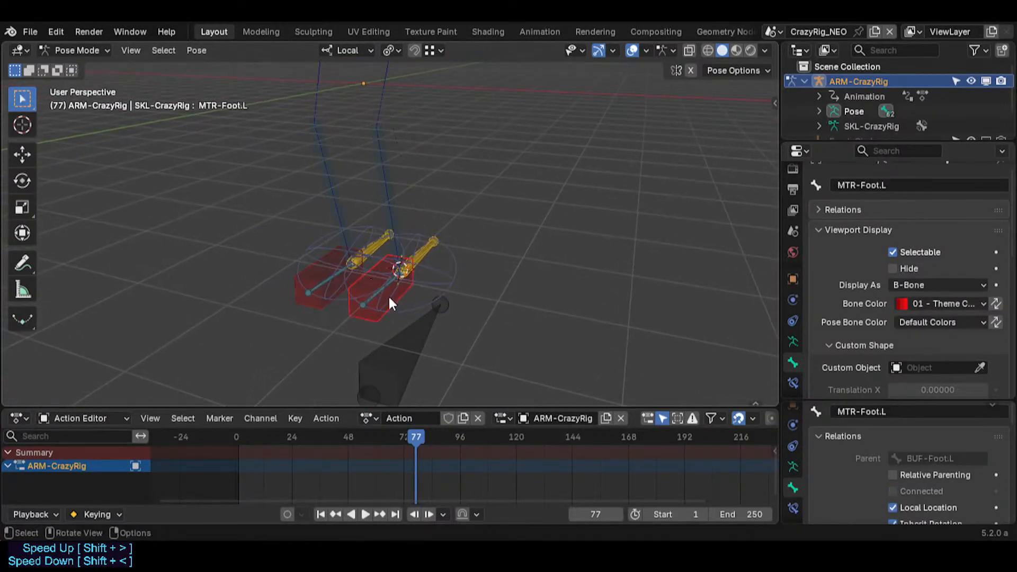
Step: Move the CTL-Shin.L bone together with the PIN-Foot.L control to test the left leg's stretching
click(412, 293)
shift+click(388, 201)
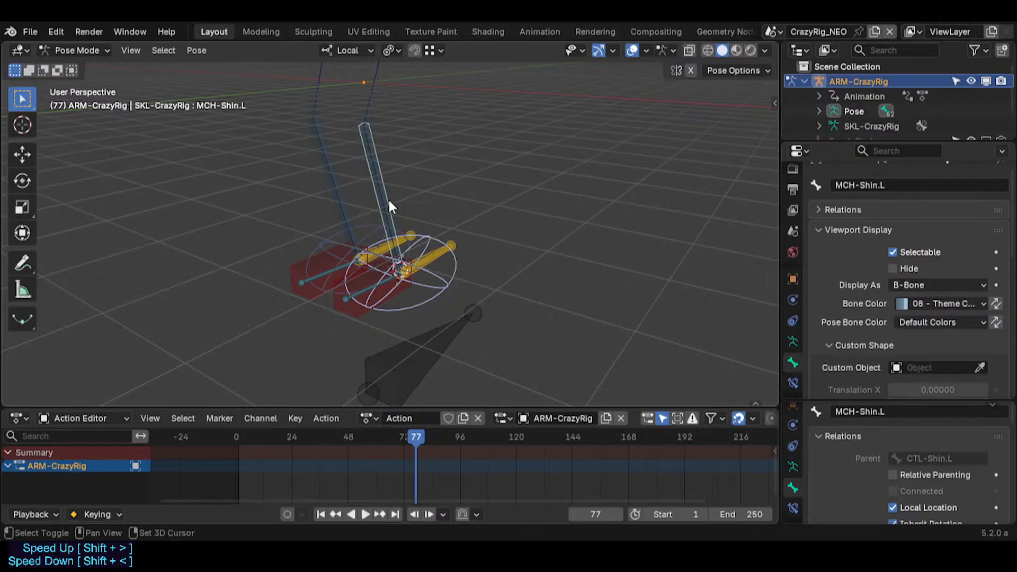
click(389, 200)
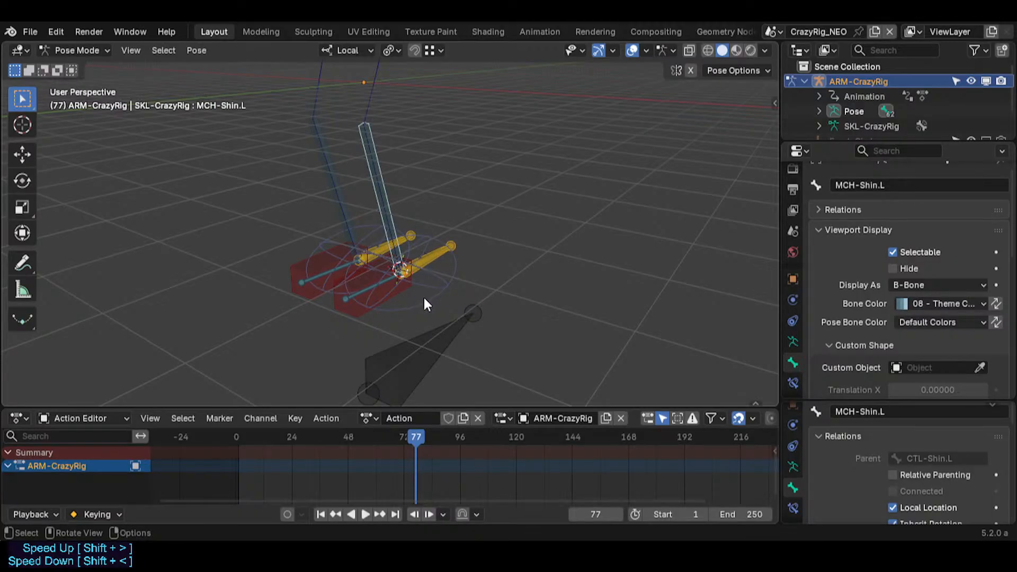
click(423, 298)
shift+click(385, 206)
key(g)
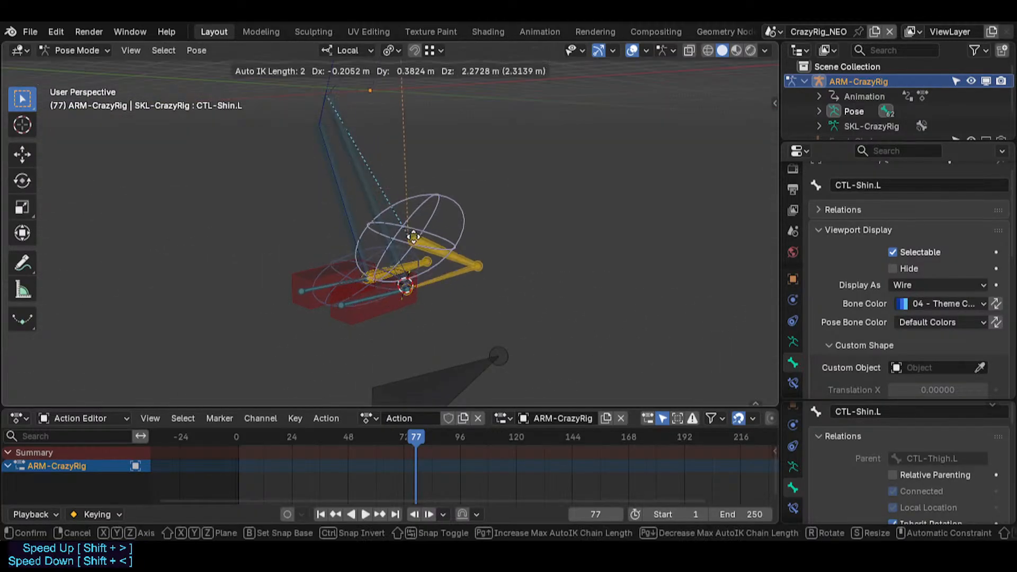
click(479, 212)
key(shift+grave)
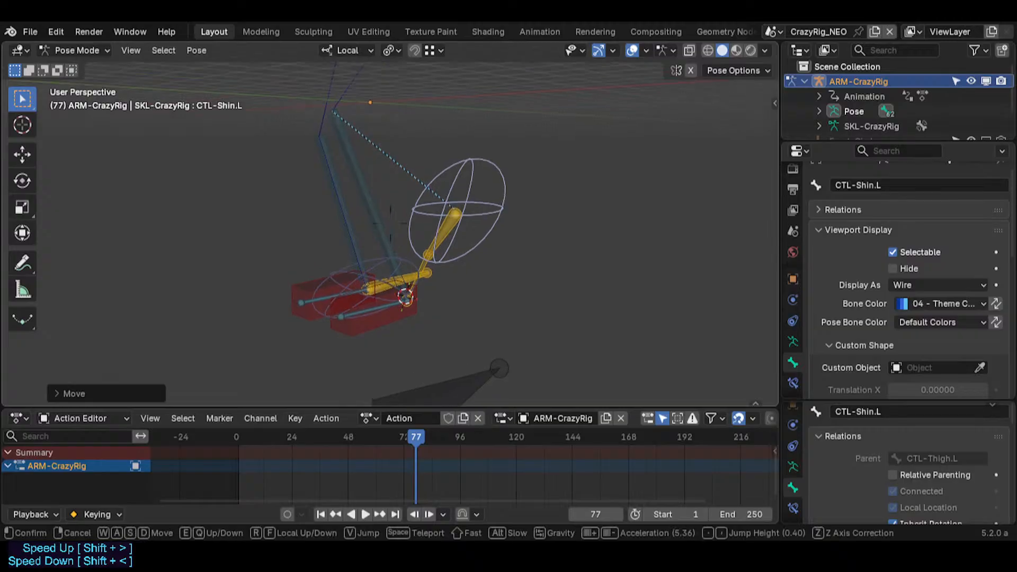
click(460, 194)
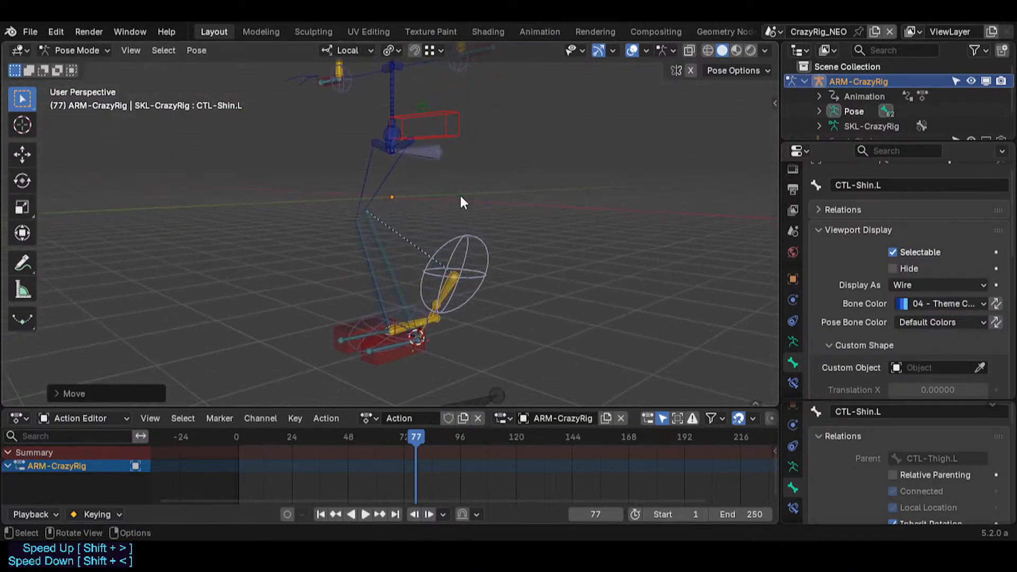
middle_drag(396, 282, 413, 289)
key(g)
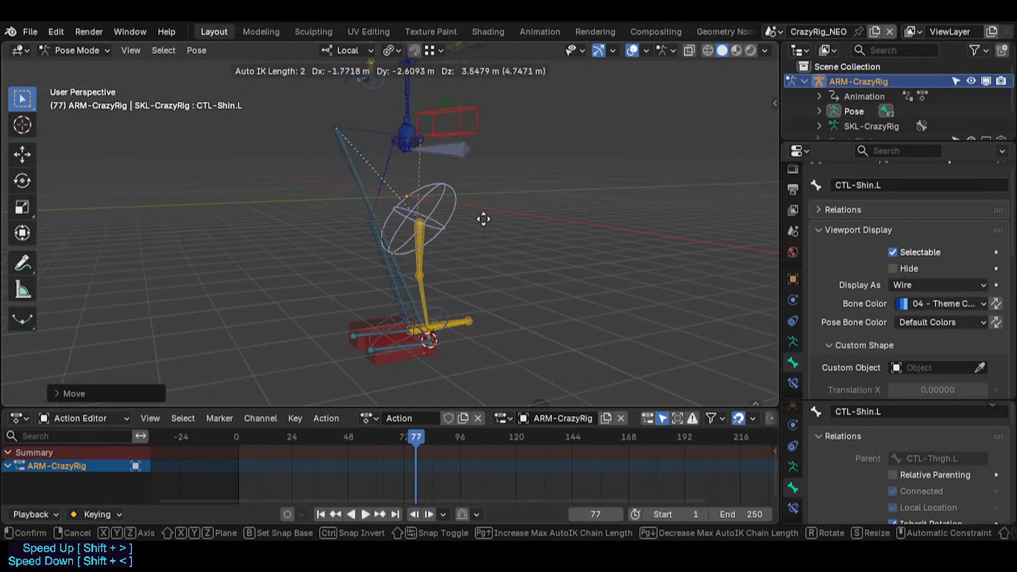
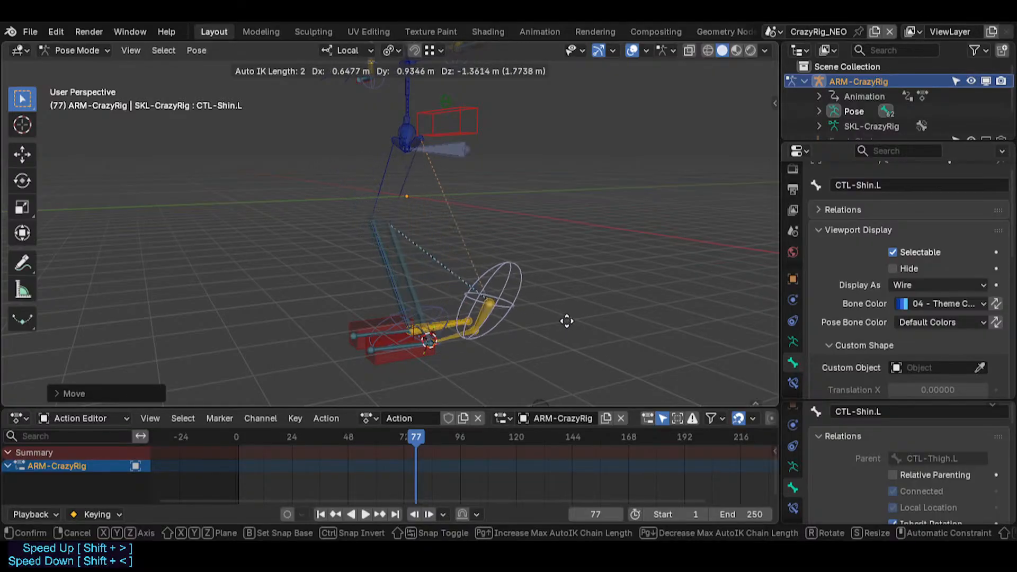
right_click(568, 318)
click(411, 97)
click(414, 80)
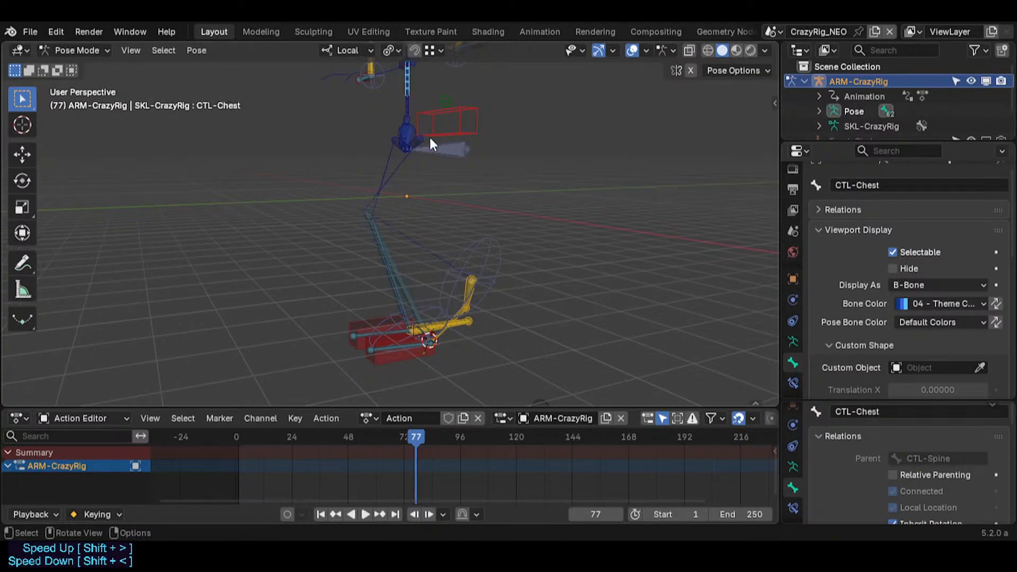
key(g)
right_click(460, 207)
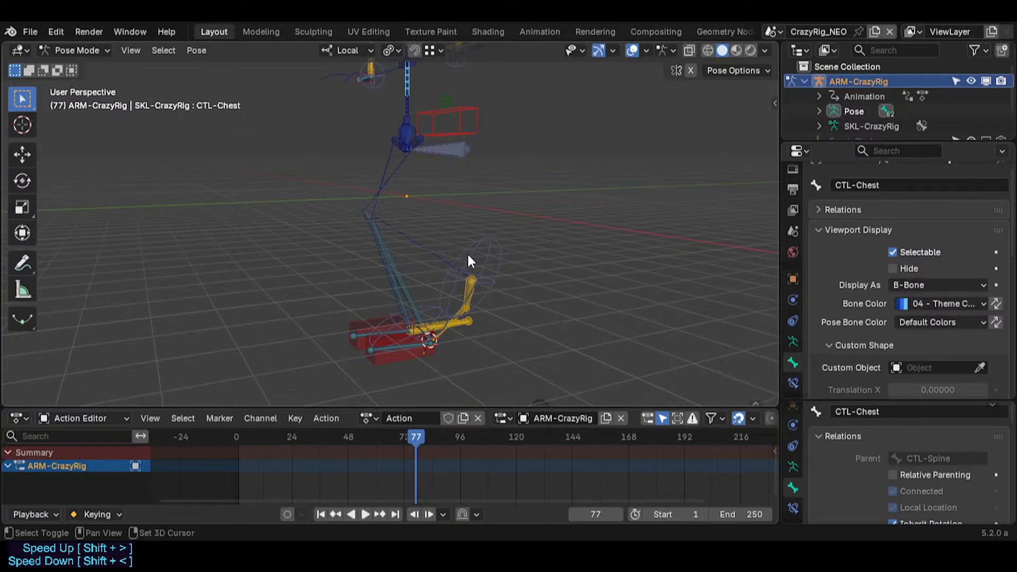
shift+click(467, 254)
key(g)
right_click(459, 256)
click(410, 86)
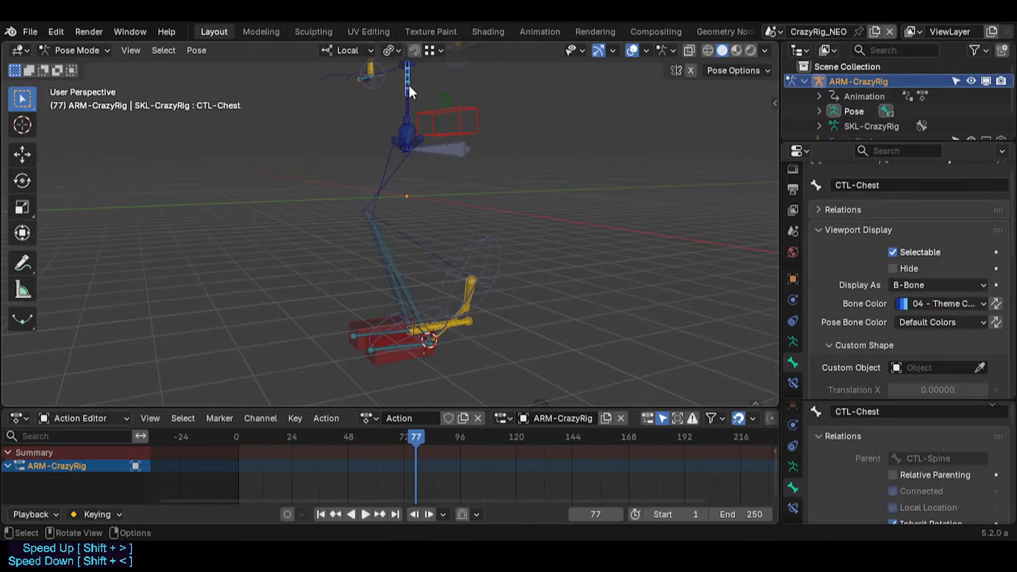
Step: Move the PIN-Foot.L control repeatedly with an Auto IK length of 7, and 6 for the last move, to test the longer chain
click(472, 250)
key(g)
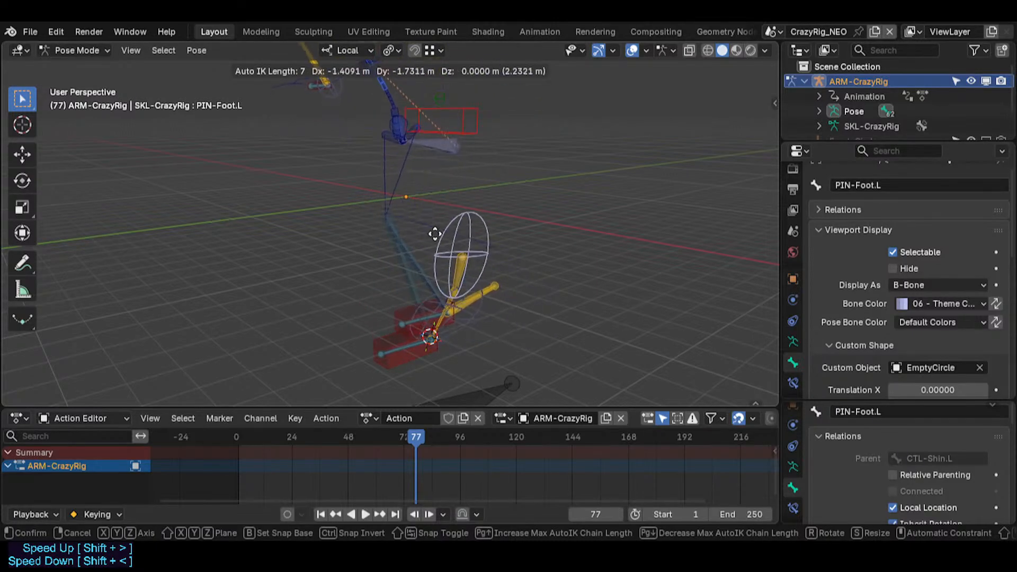
click(402, 260)
middle_drag(397, 258, 468, 263)
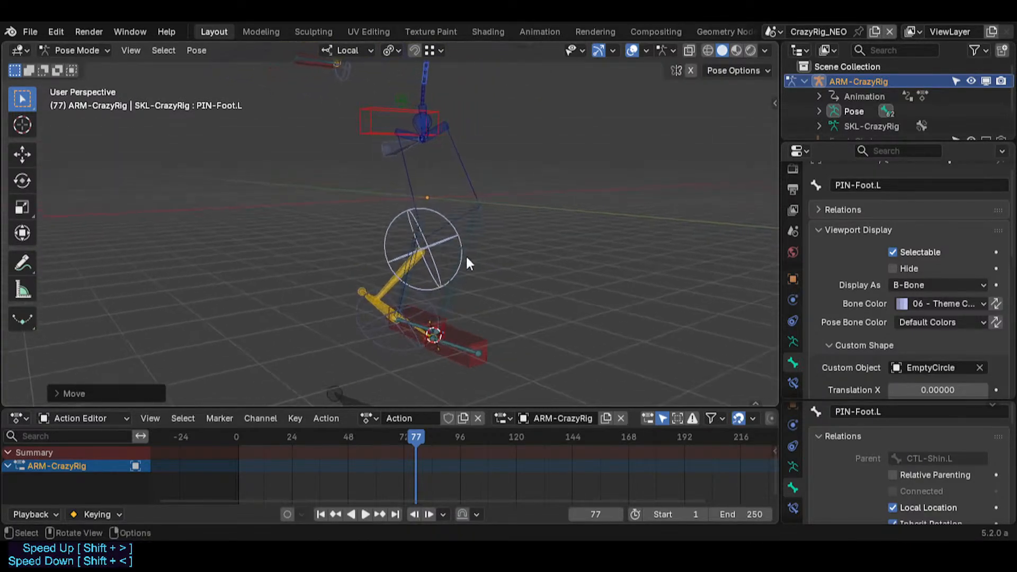
key(g)
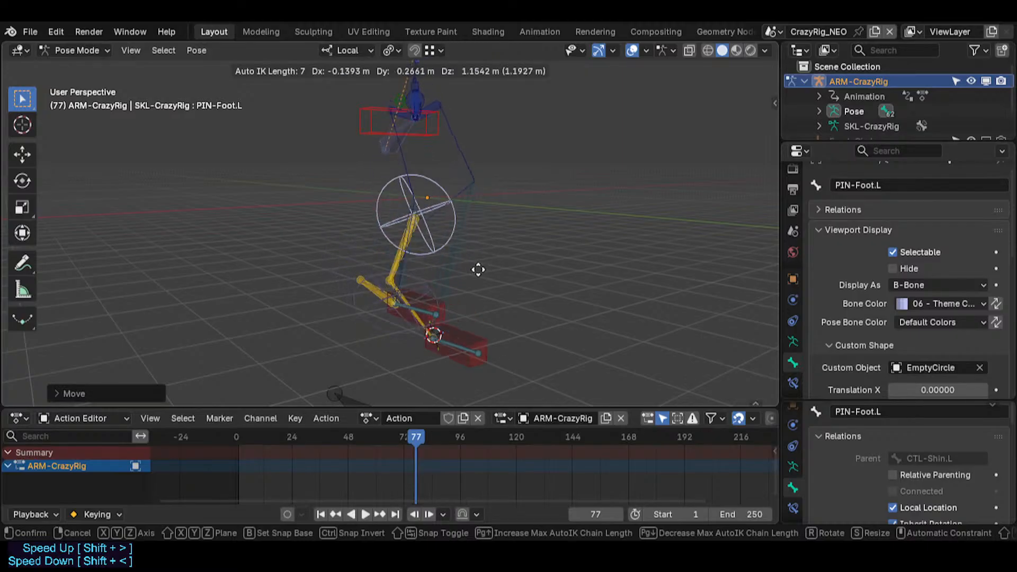
click(479, 230)
middle_drag(527, 227, 389, 199)
key(g)
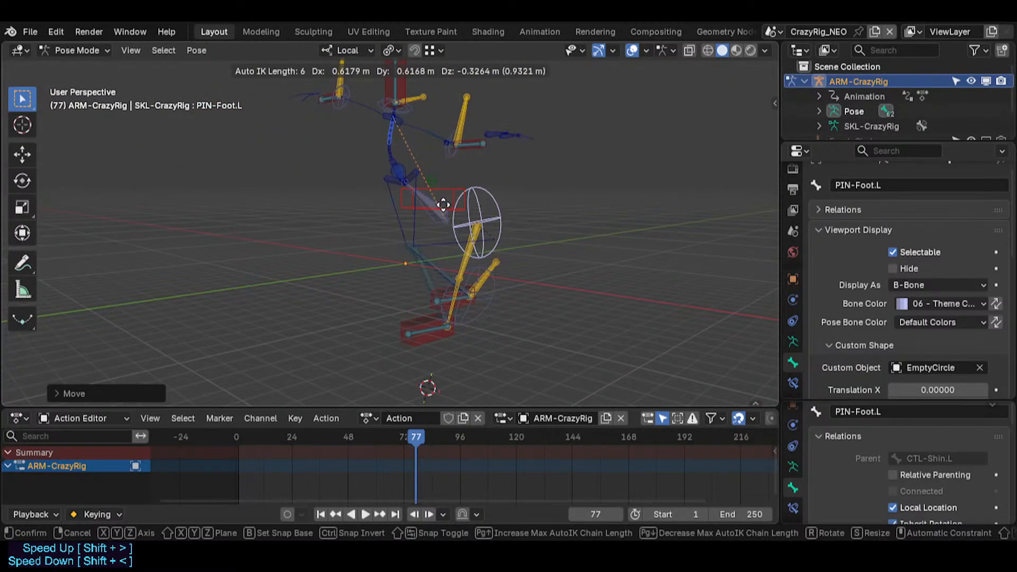
click(437, 228)
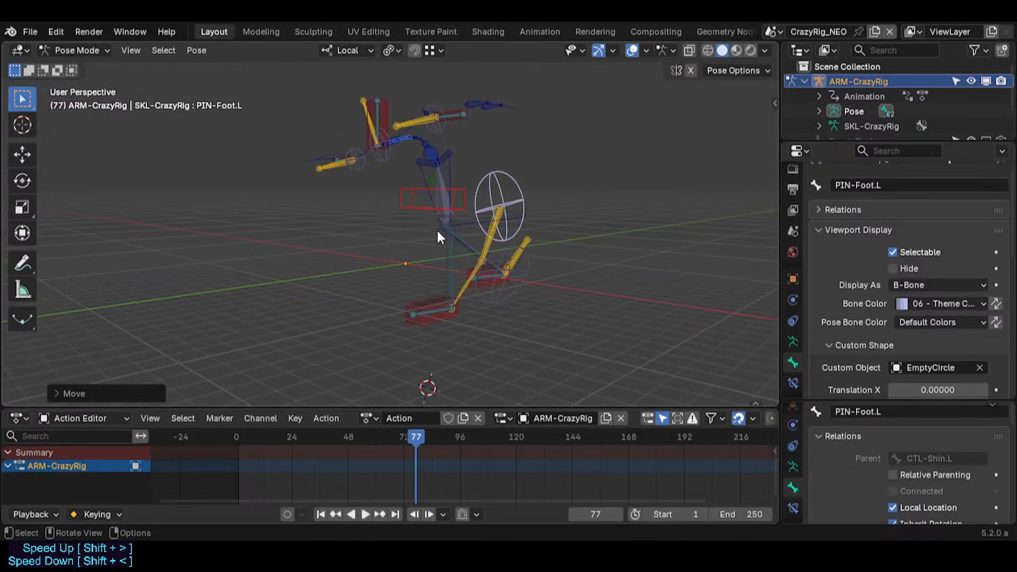
Step: Clear the pose location and rotation of all bones in the armature
key(a)
key(alt+g)
key(alt+r)
middle_drag(436, 230, 409, 246)
shift+middle_drag(405, 316, 402, 262)
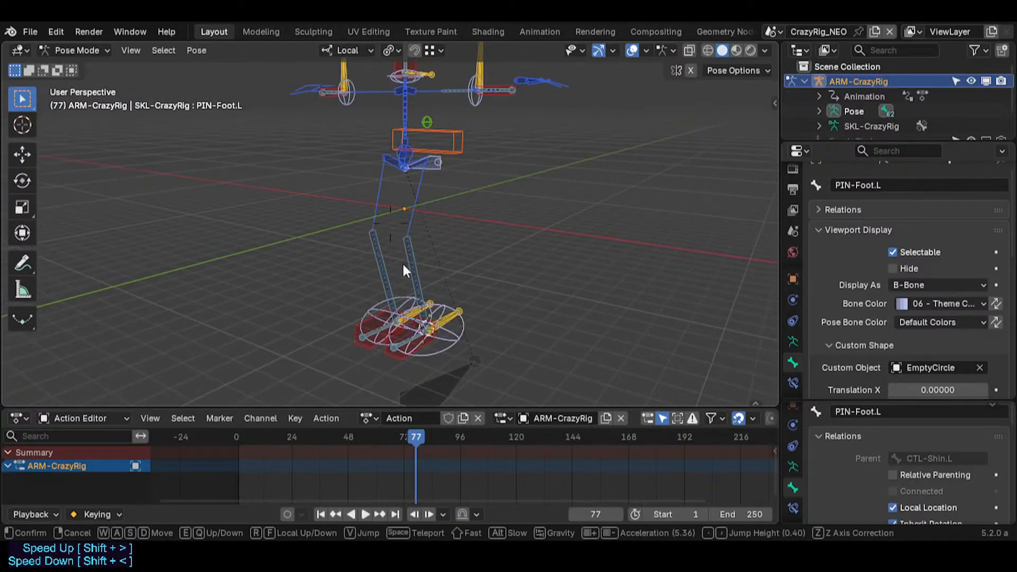
click(439, 136)
click(428, 127)
key(g)
right_click(442, 138)
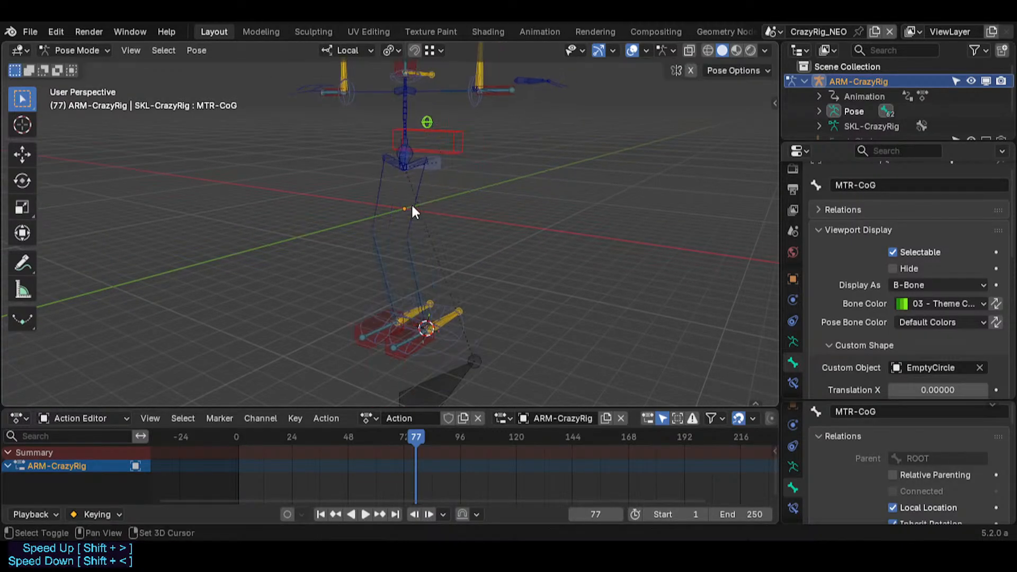
click(448, 347)
key(g)
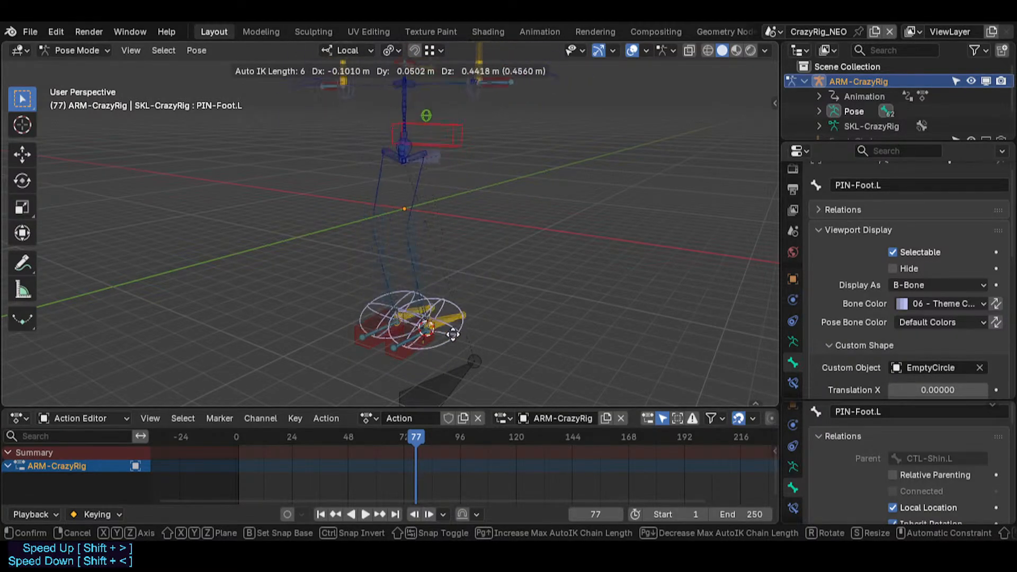
right_click(483, 281)
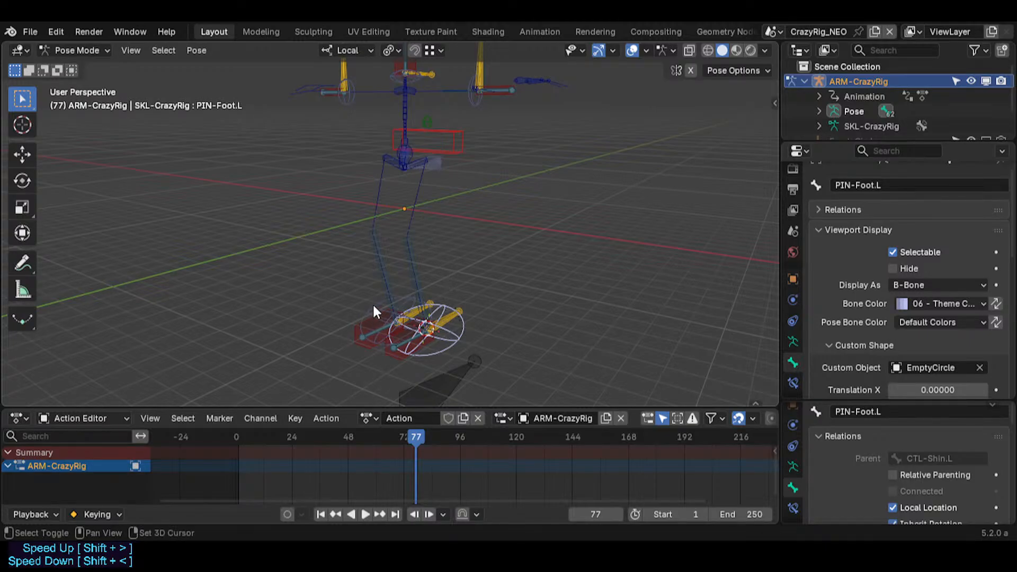
Step: Select the foot, hand and head PIN controls, add a selection set named PIN-LimbExtremities, and place CTL-Fingers.L below it
key(shift+ctrl+m)
shift+scroll(376, 207, down, 2)
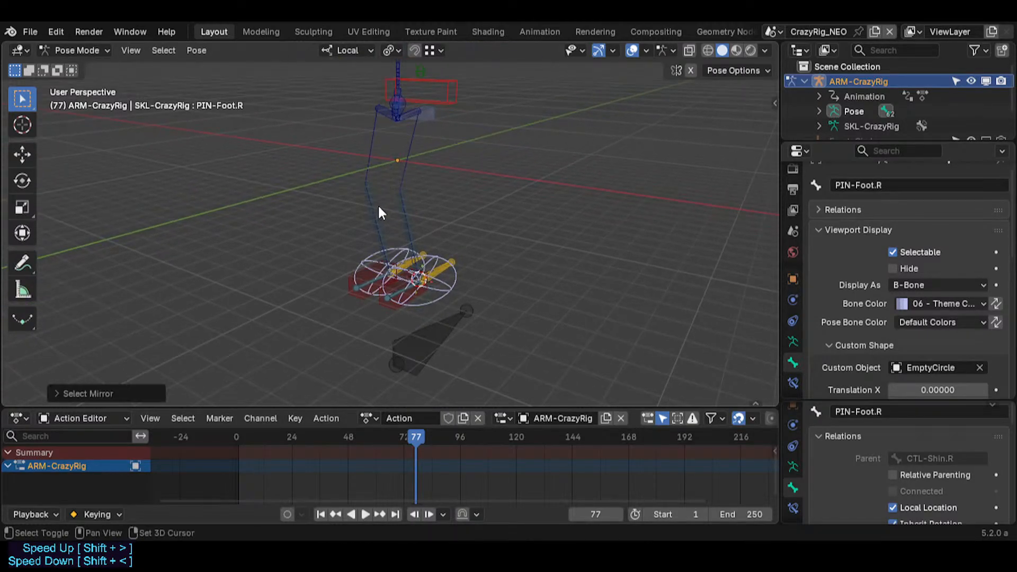
shift+scroll(379, 212, up, 4)
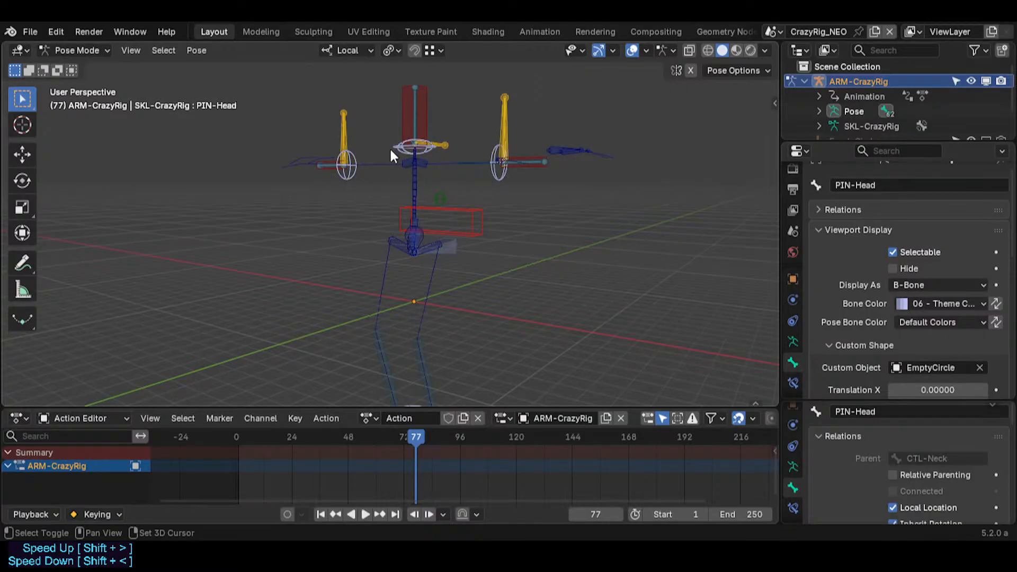
scroll(843, 392, down, 12)
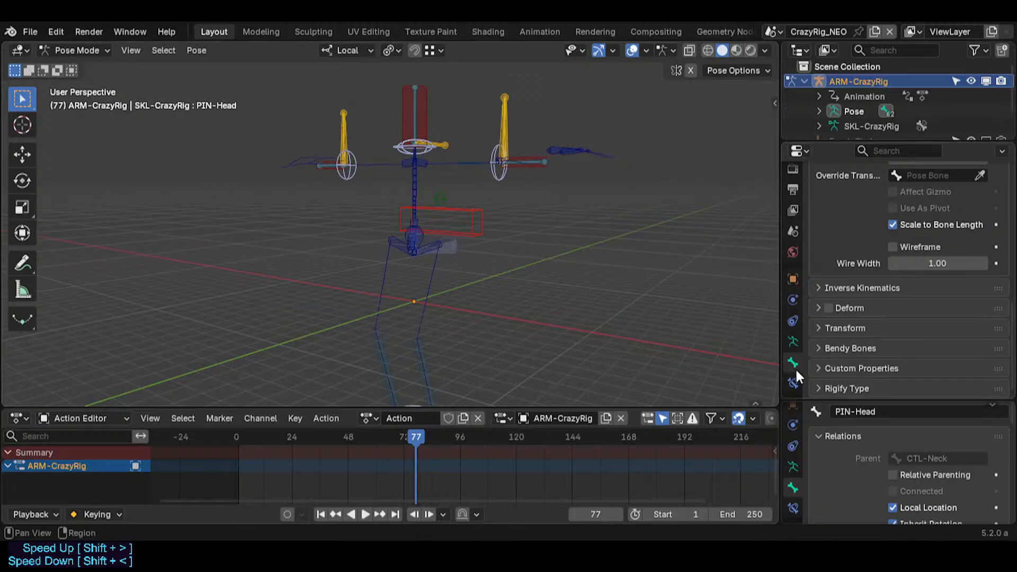
click(793, 342)
scroll(888, 280, up, 4)
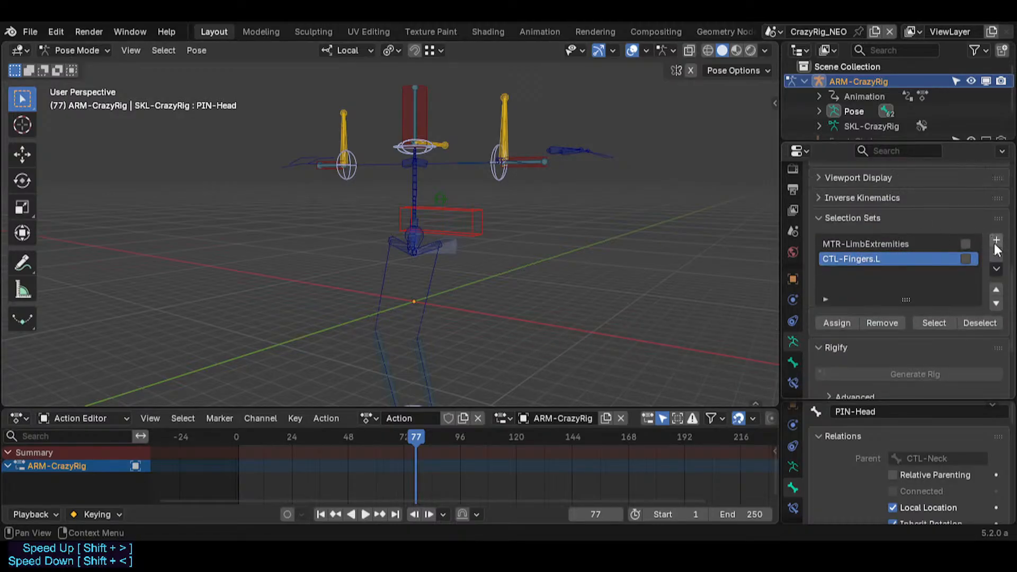
click(996, 241)
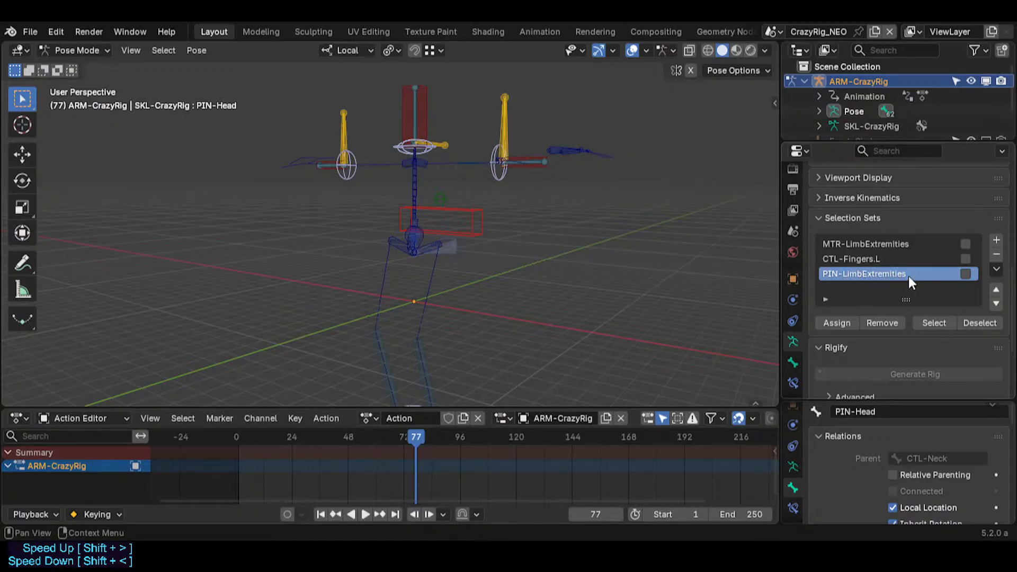
click(865, 257)
click(997, 303)
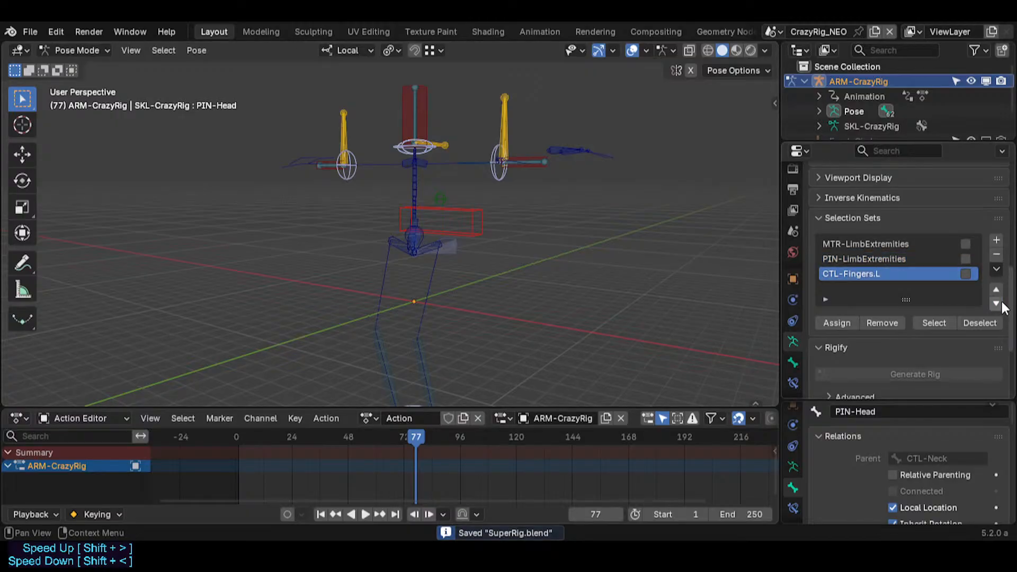
Step: Try to move the MTR-CoG control together with the PIN-LimbExtremities selection set
click(506, 222)
key(shift+grave)
key(Escape)
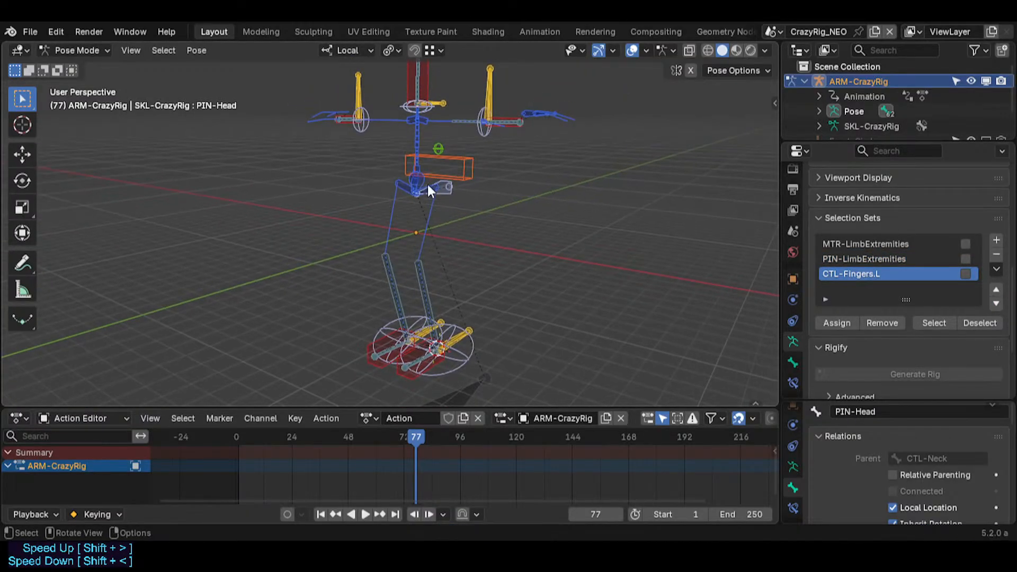
click(450, 150)
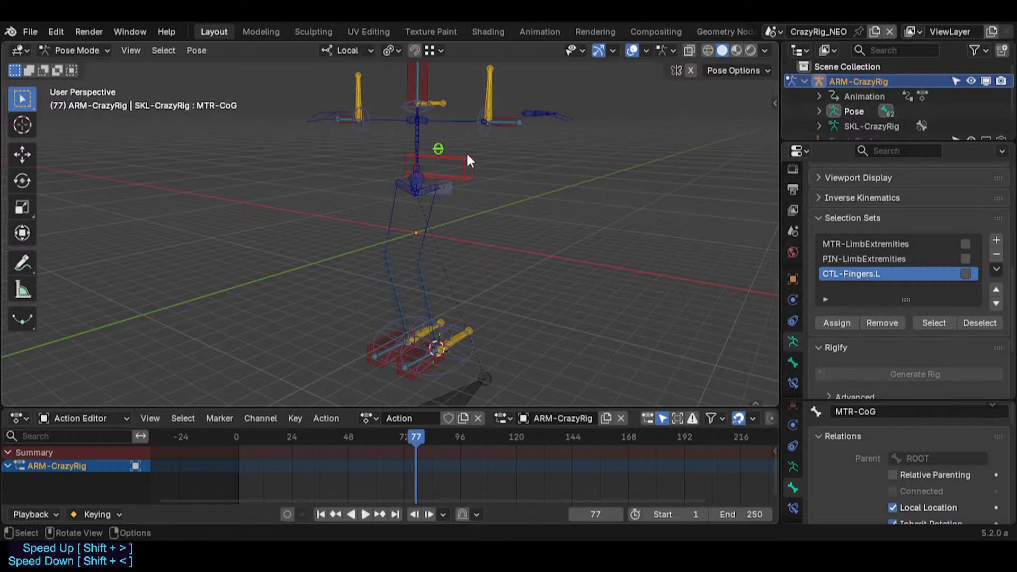
key(shift+alt+w)
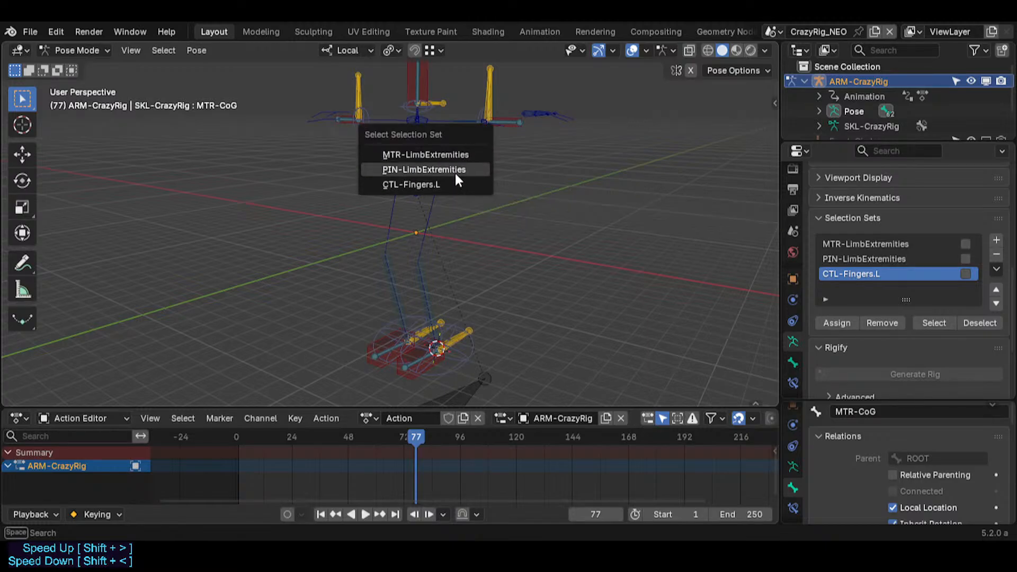
click(455, 170)
key(g)
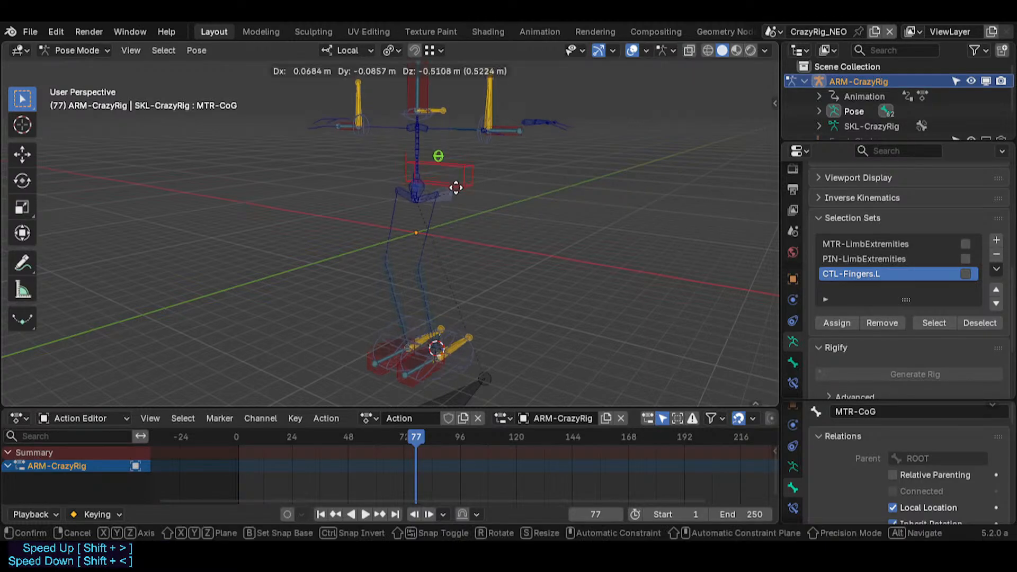
key(Escape)
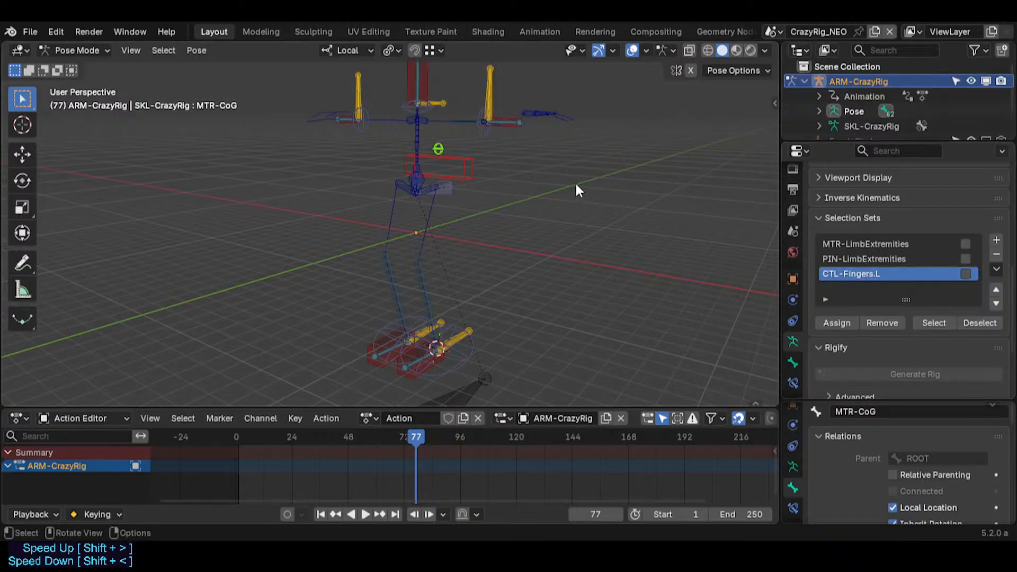
Step: Select the PIN controls again and assign them to the PIN-LimbExtremities selection set
shift+click(398, 108)
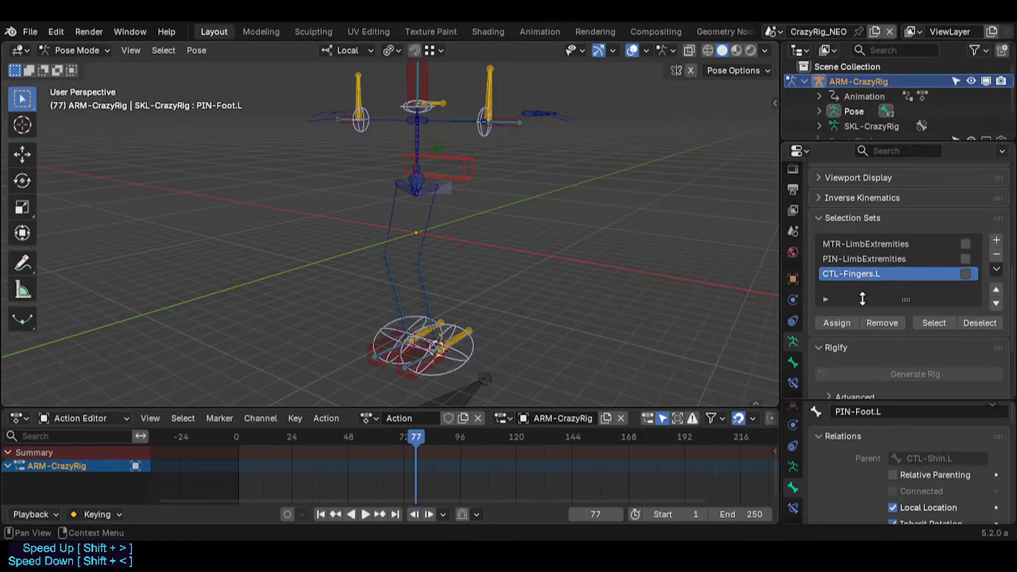
click(857, 259)
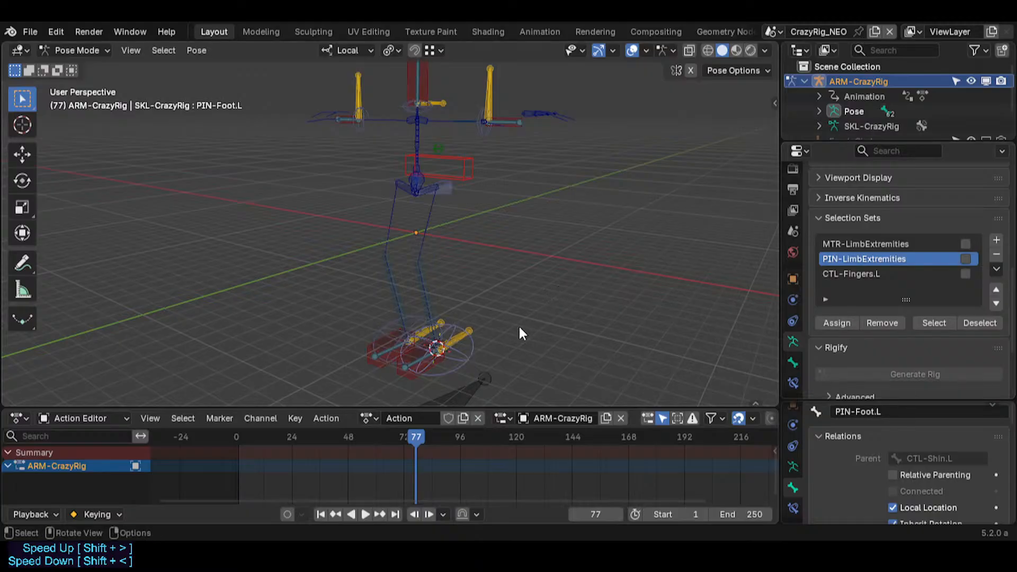
Step: Move and trackball-rotate MTR-CoG together with the PIN-LimbExtremities selection set to test the assigned bones
key(shift+alt+w)
click(440, 148)
key(g)
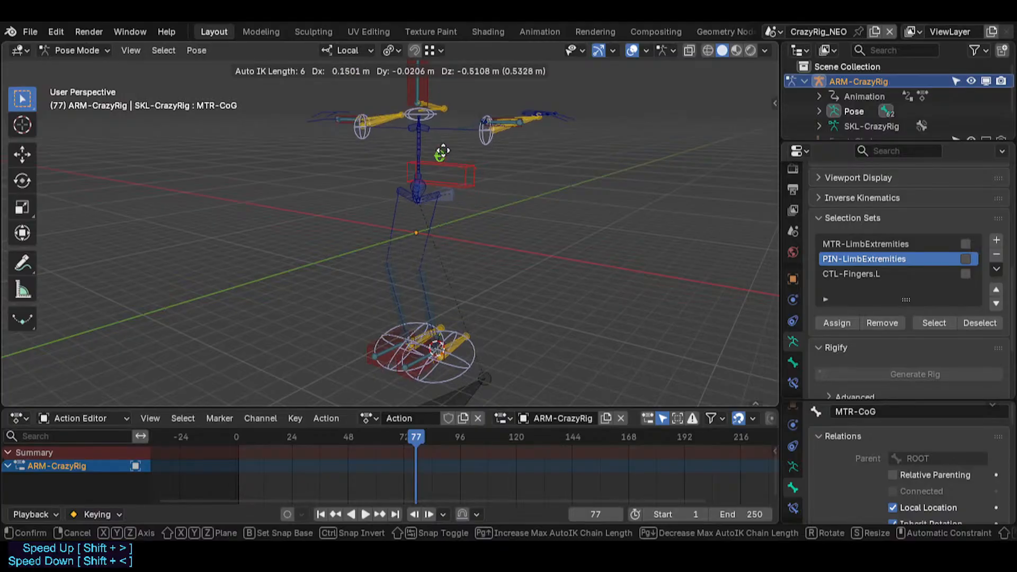
click(442, 151)
key(r)
key(r)
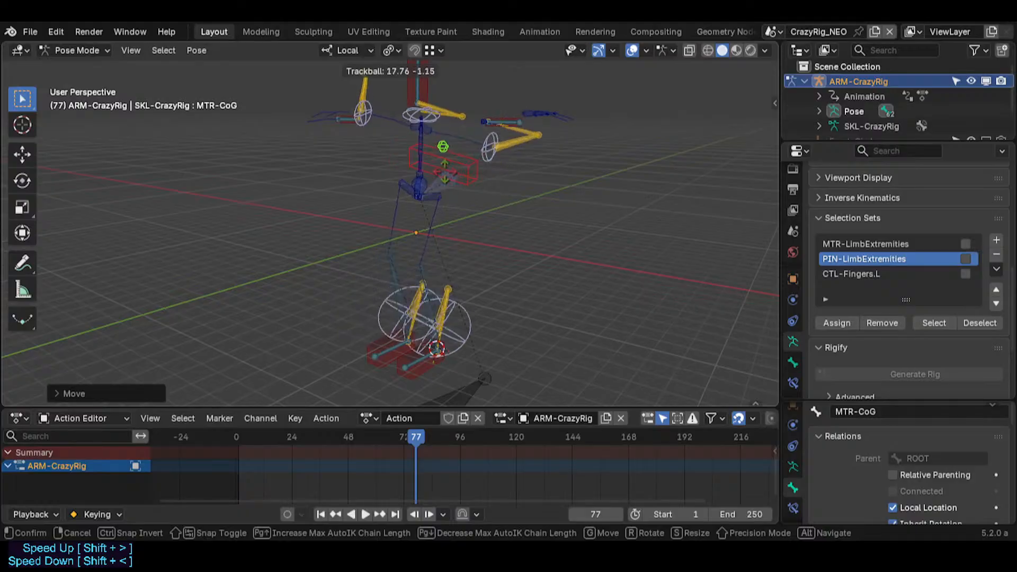
click(414, 185)
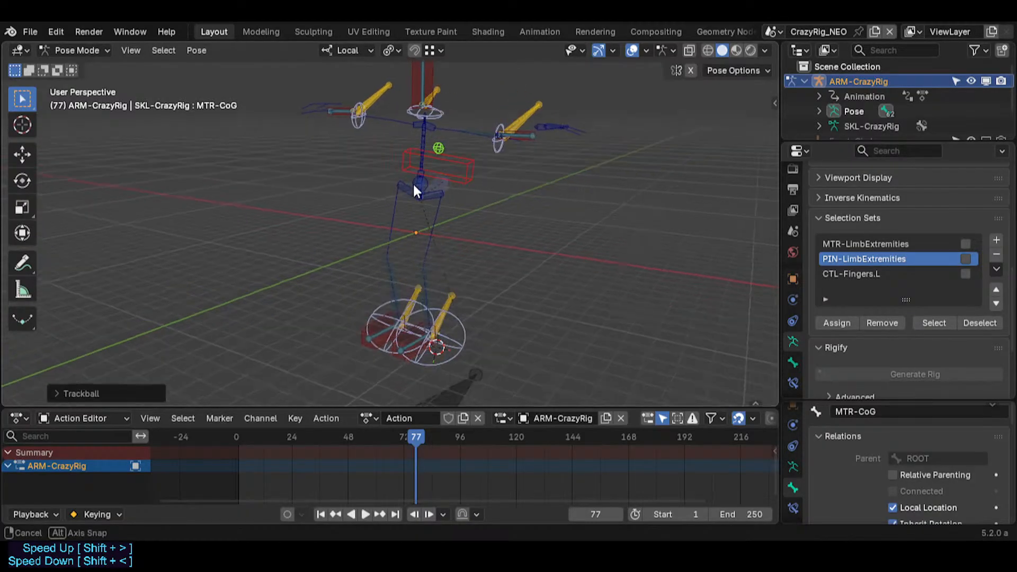
key(g)
middle_drag(413, 184, 439, 161)
click(415, 185)
Step: Rotate the CTL-Chest bone, alone and together with the MTR-LimbExtremities selection set, to test the extremities' behaviour
click(426, 138)
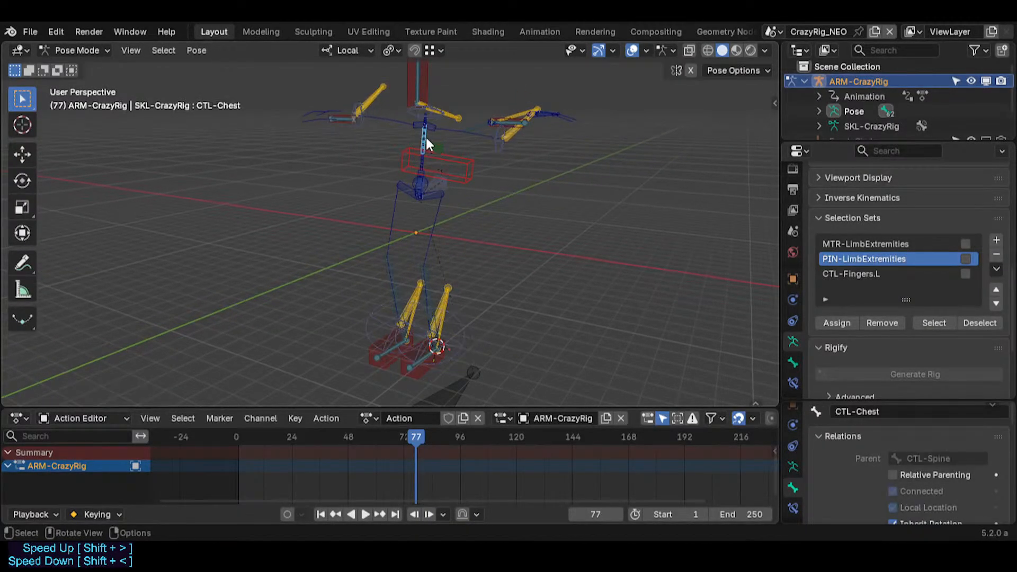
key(r)
click(502, 180)
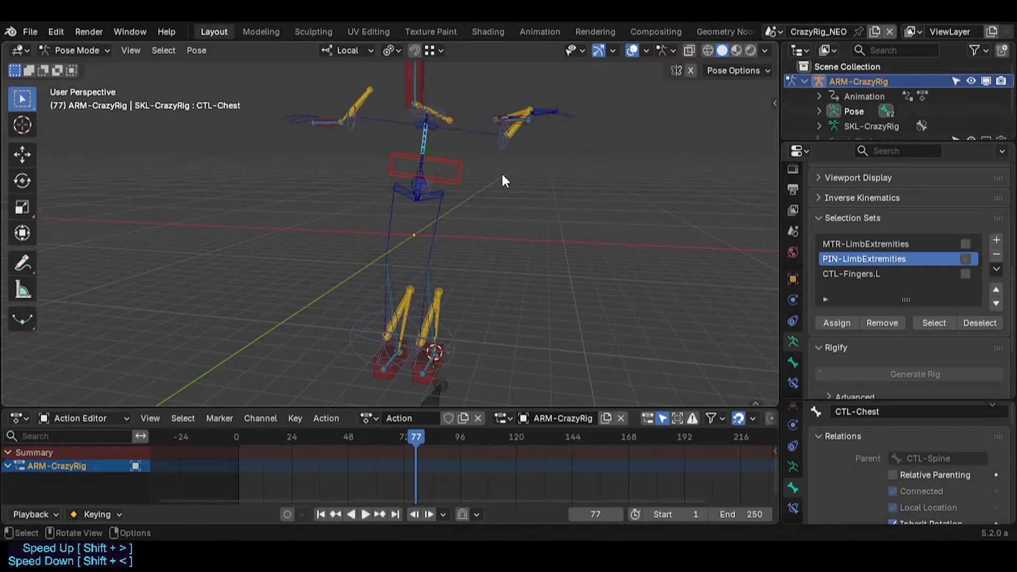
key(shift+alt+w)
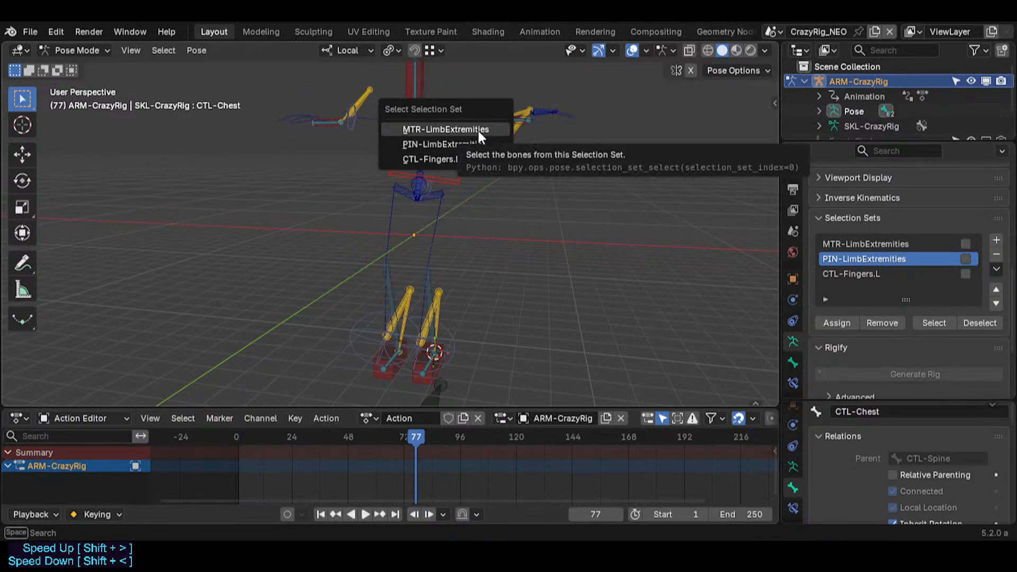
click(478, 128)
key(r)
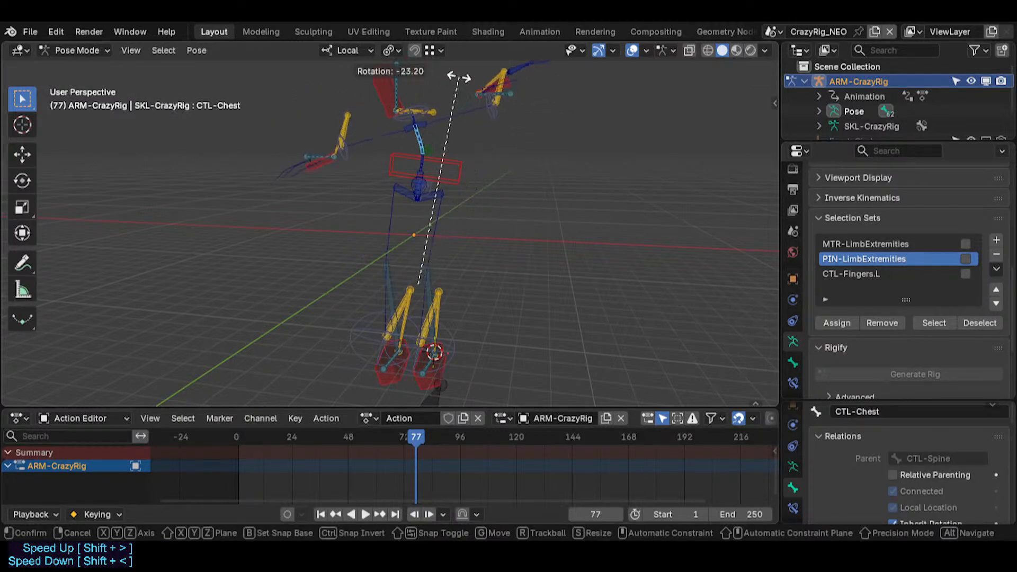
click(506, 159)
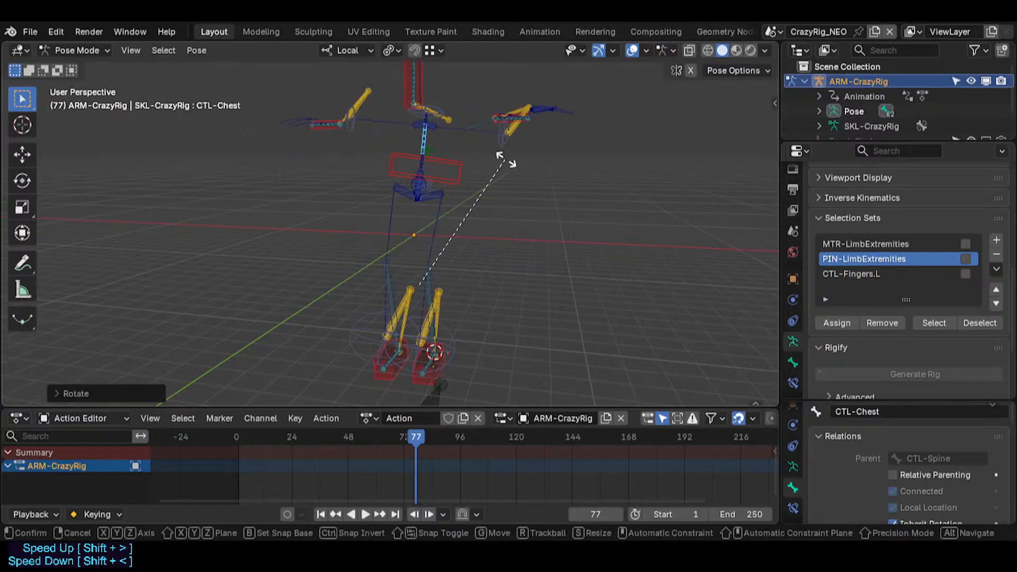
key(r)
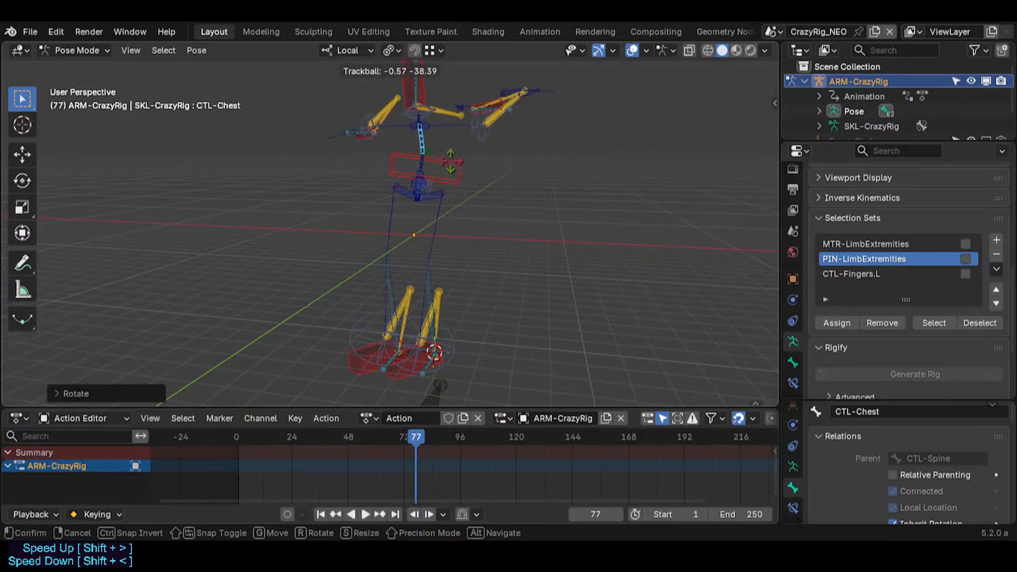
key(Escape)
Step: Examine the bone constraints on the MTR-Foot.L, PIN-Foot.L and BUF-Foot.L bones
click(441, 371)
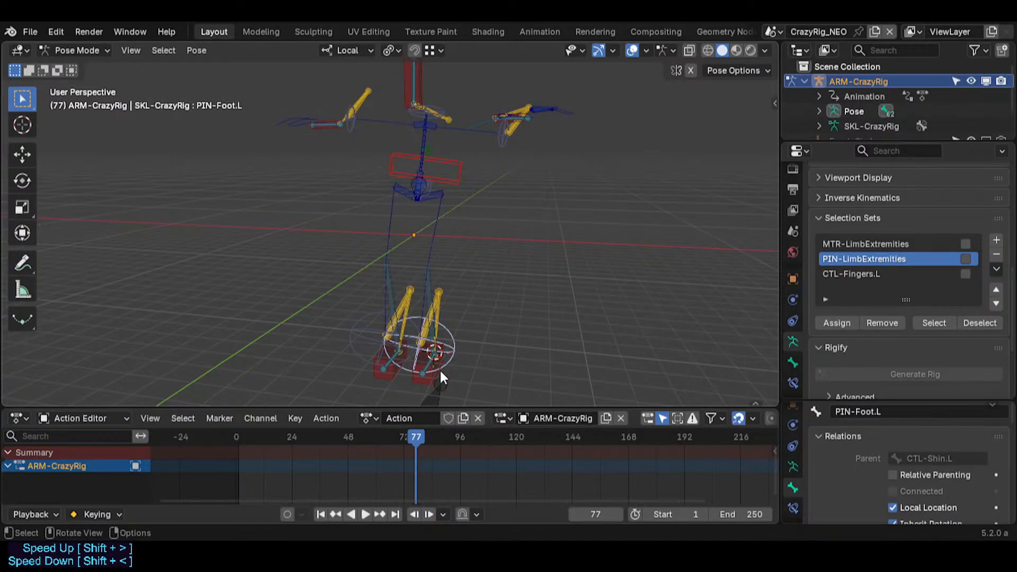
click(441, 371)
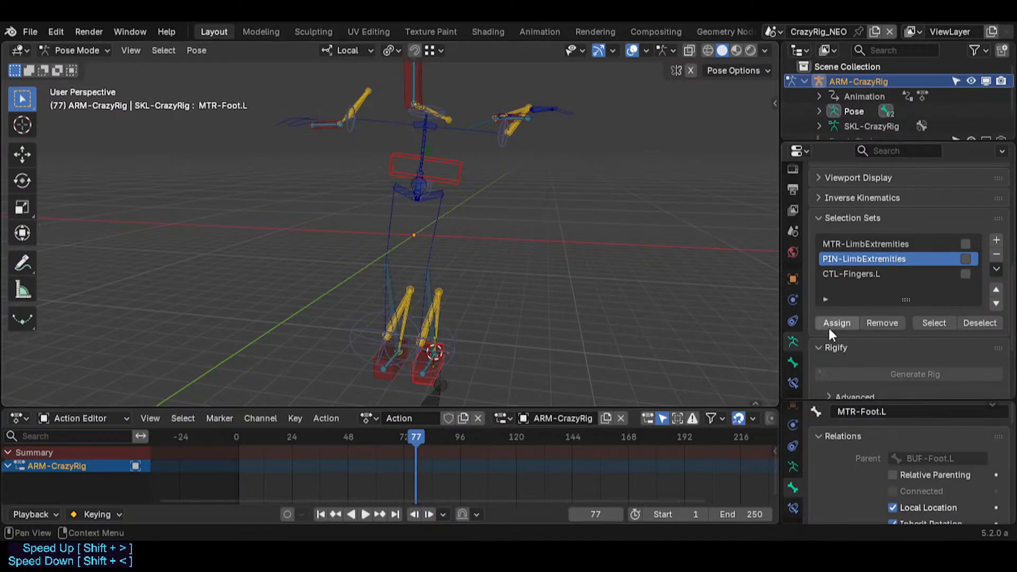
click(796, 385)
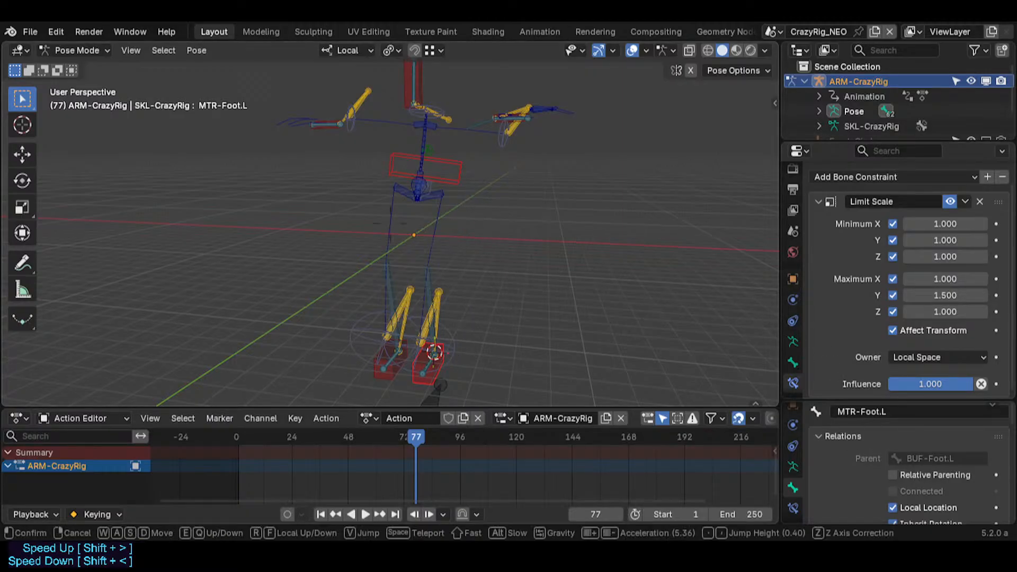
shift+middle_drag(427, 314, 461, 286)
click(453, 339)
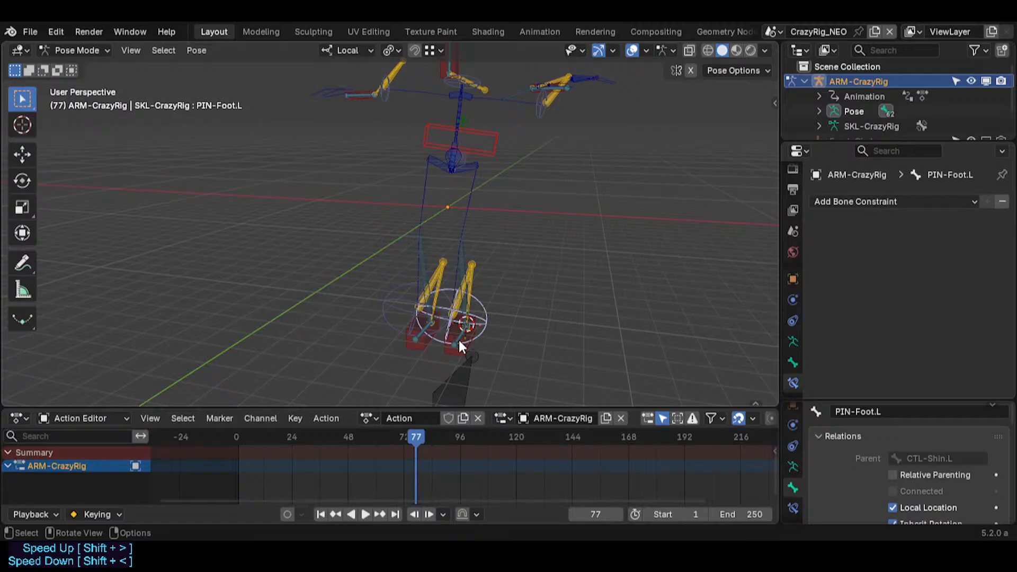
click(459, 344)
scroll(927, 282, down, 3)
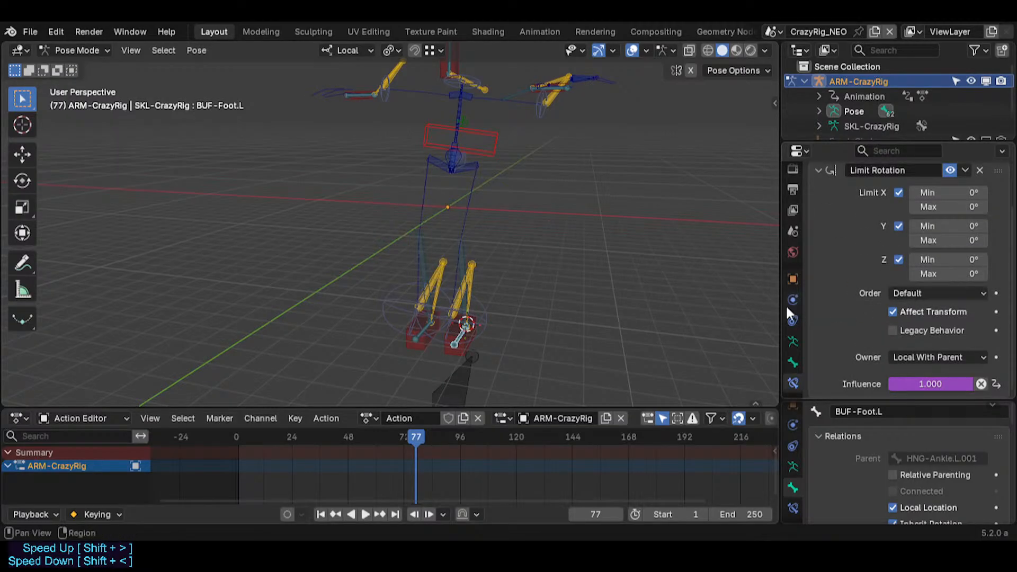
Step: Select MTR-Foot.L and return all bones of the armature to their rest pose
key(shift+grave)
click(521, 328)
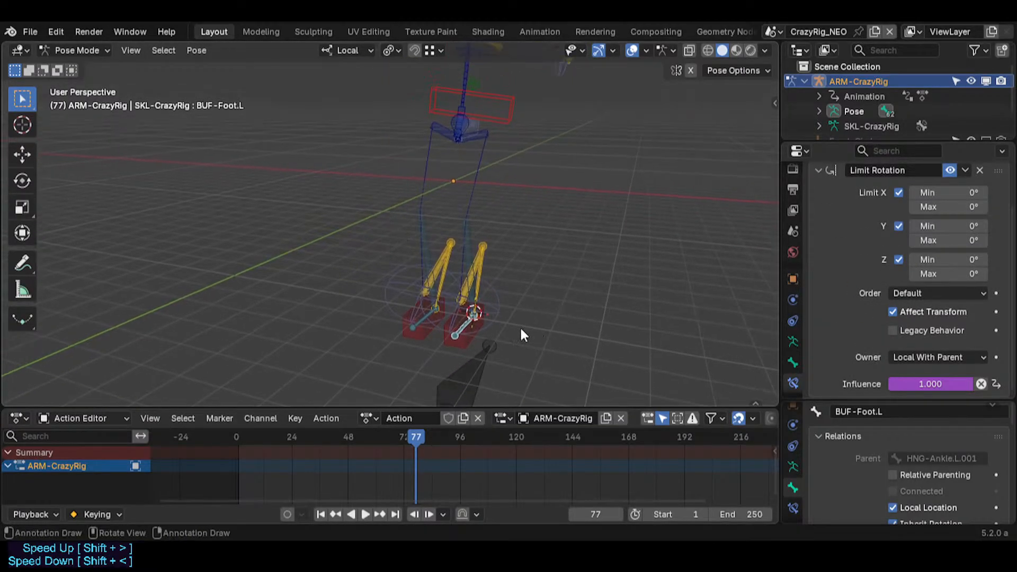
click(461, 331)
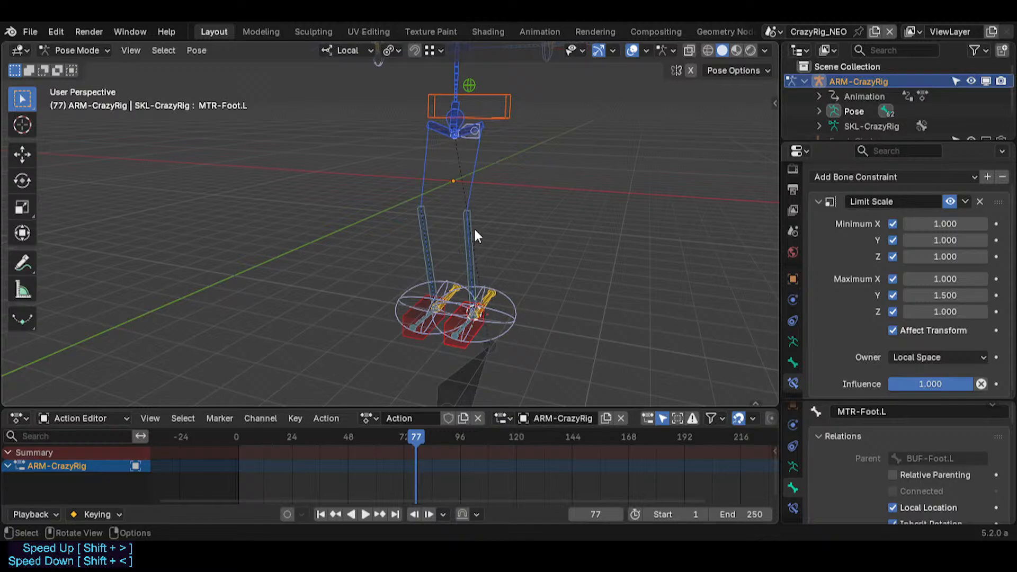
Step: Rotate the MTR-Torso control on its own to test the rig, and clear its rotation
click(501, 100)
key(r)
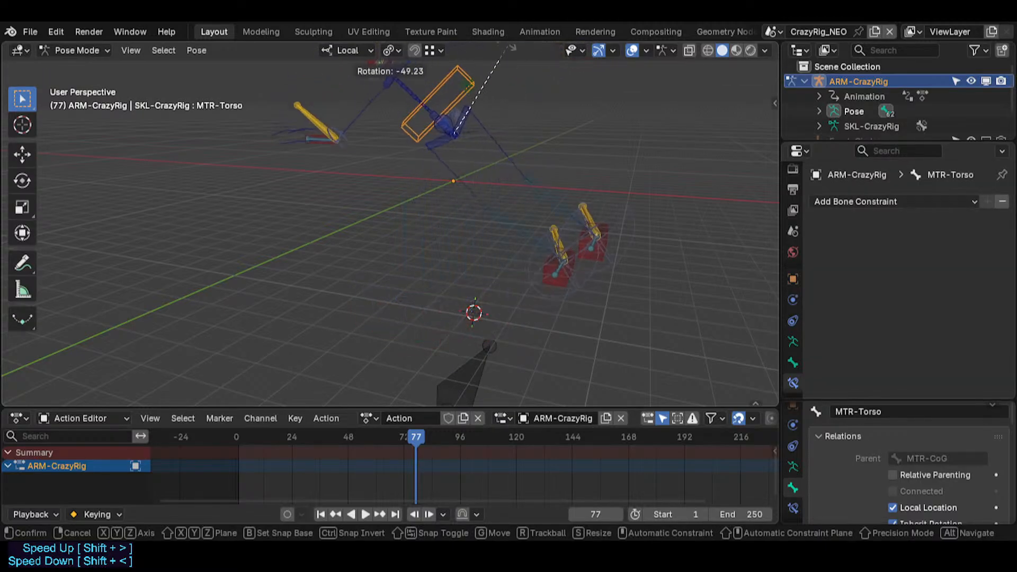
click(502, 80)
key(shift+grave)
click(502, 80)
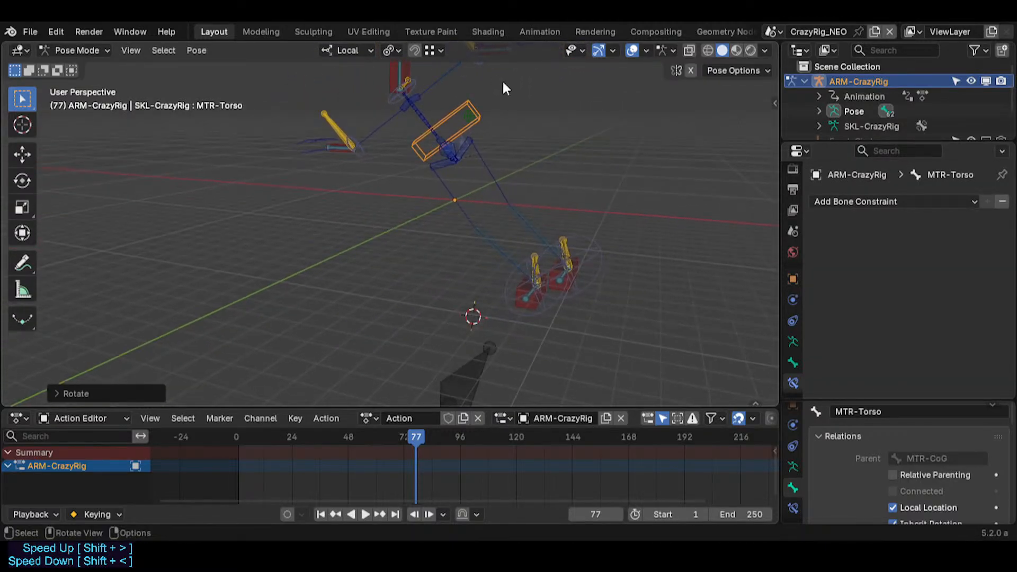
key(alt+r)
Step: Rotate the MTR-CoG control on its own and again together with the MTR-LimbExtremities selection set
click(474, 115)
key(r)
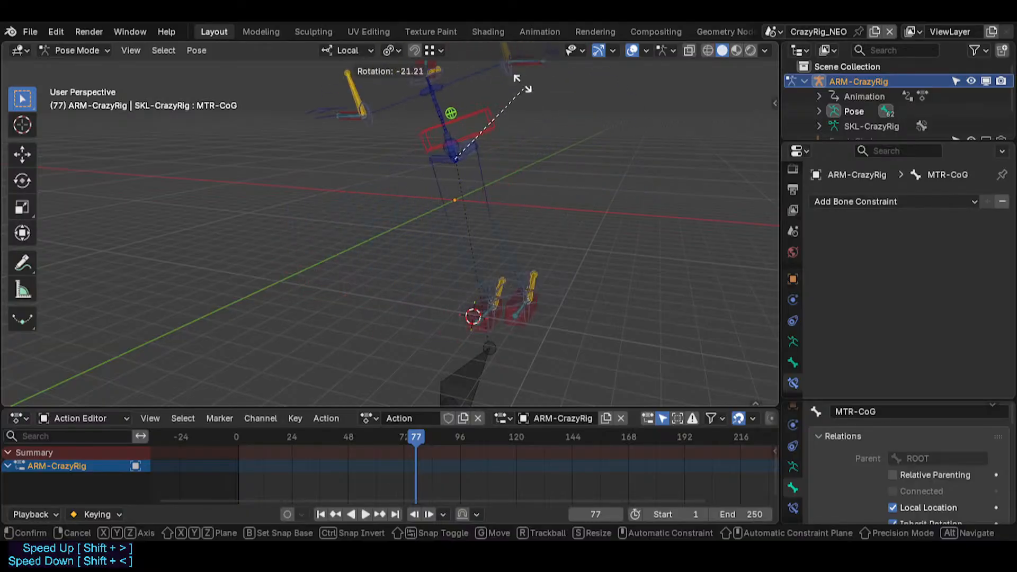
click(544, 118)
key(alt+shift+w)
click(545, 118)
key(r)
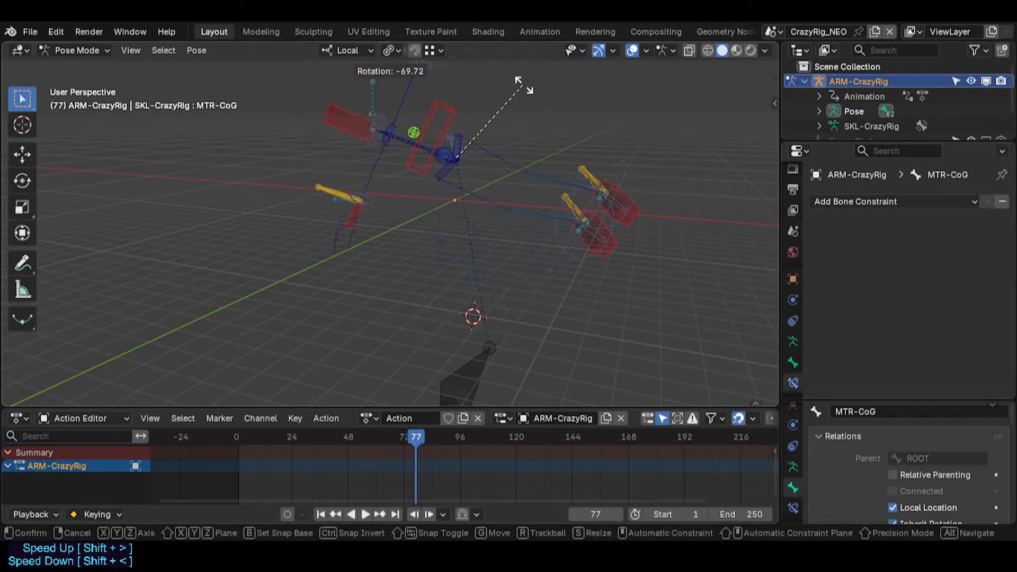
click(520, 227)
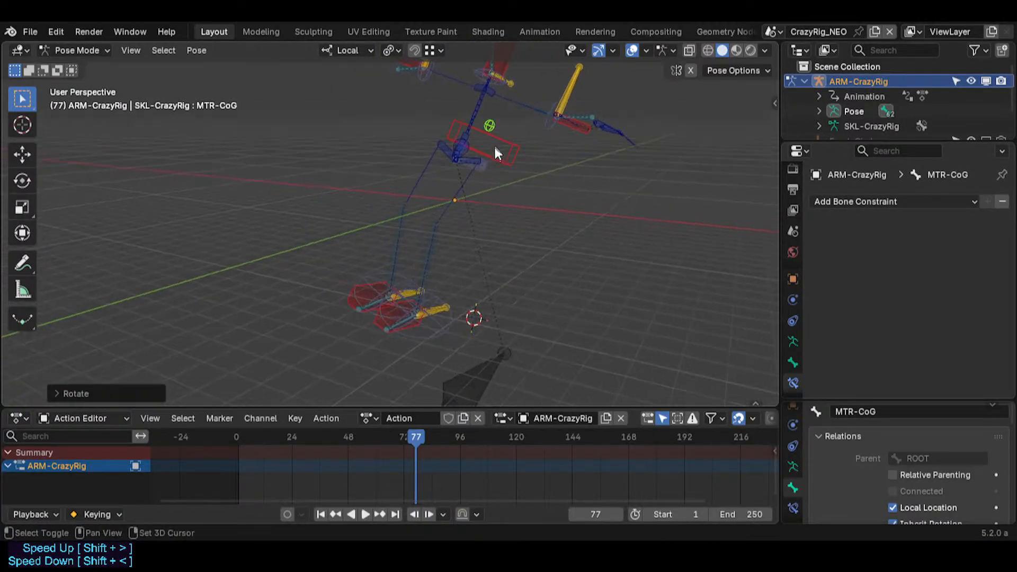
Step: Rotate the MTR-CoG control around its local X axis and freely to test the rig, and undo the rotations
key(shift+grave)
click(518, 197)
key(r)
key(x)
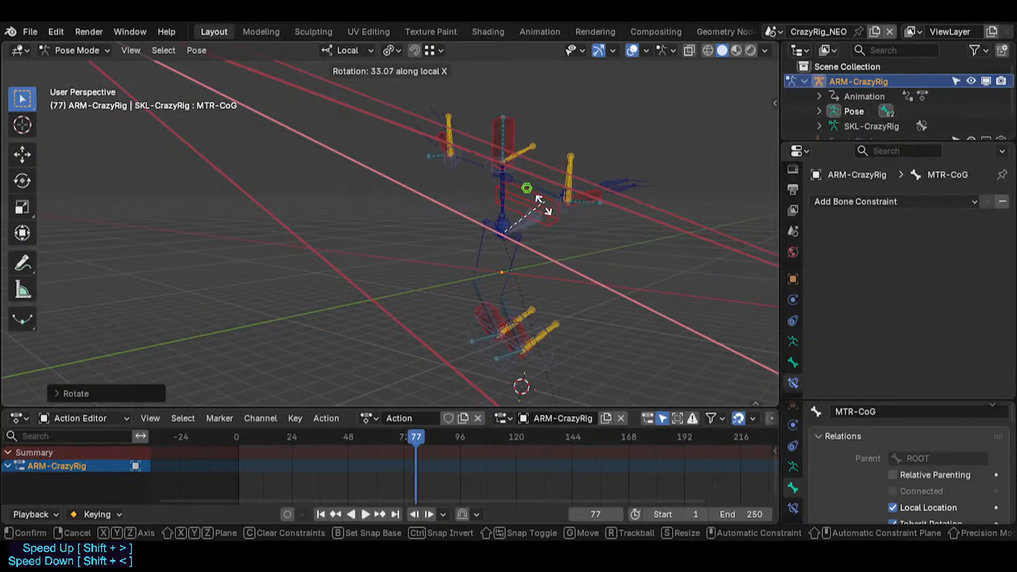
click(548, 204)
key(r)
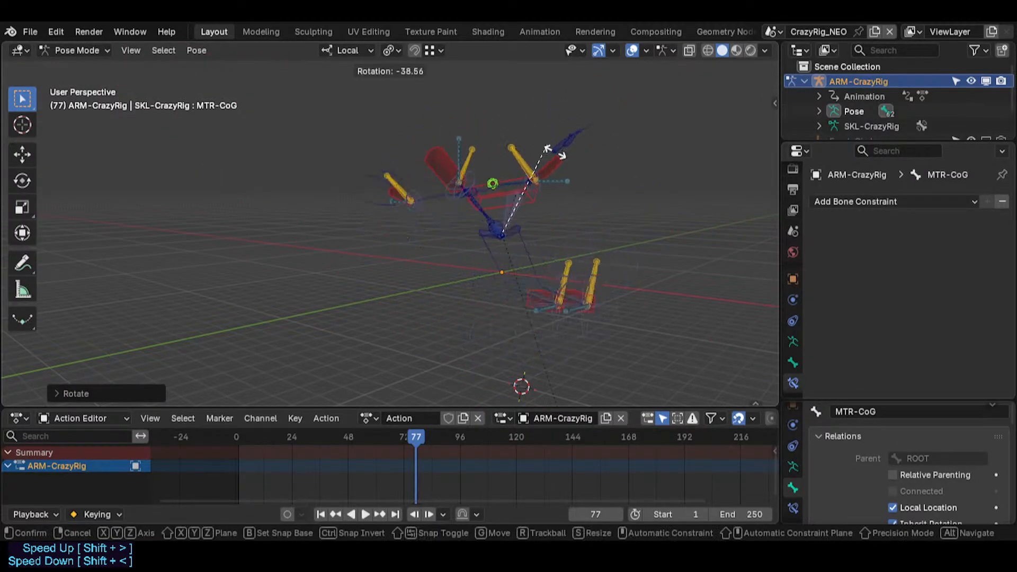
click(548, 158)
key(ctrl+z)
key(ctrl+z)
key(ctrl+z)
Step: Move the CTL-Chest bone with Auto IK to bend the torso, settling on an Auto IK chain length of 3
key(shift+grave)
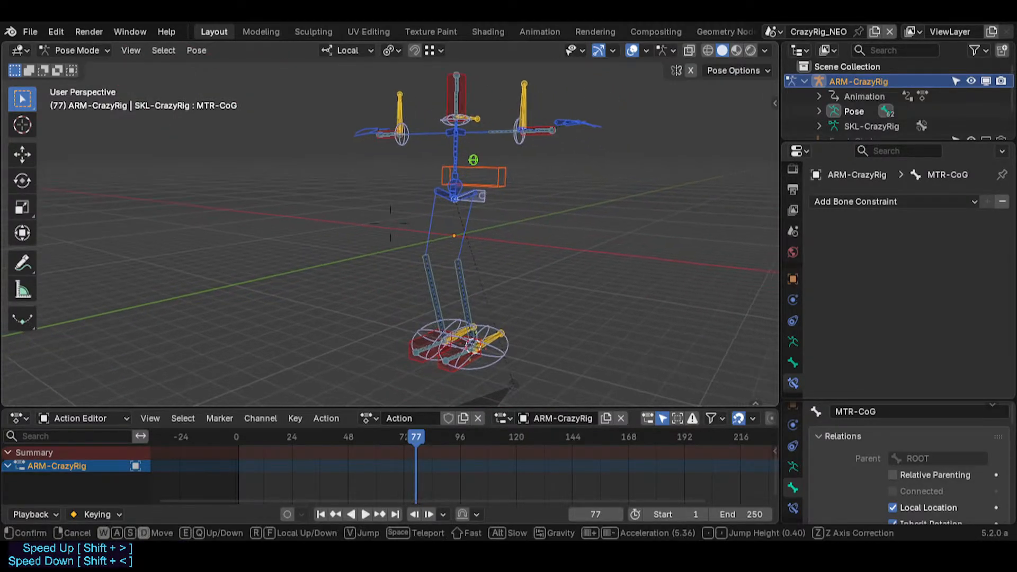
click(414, 141)
click(411, 132)
key(g)
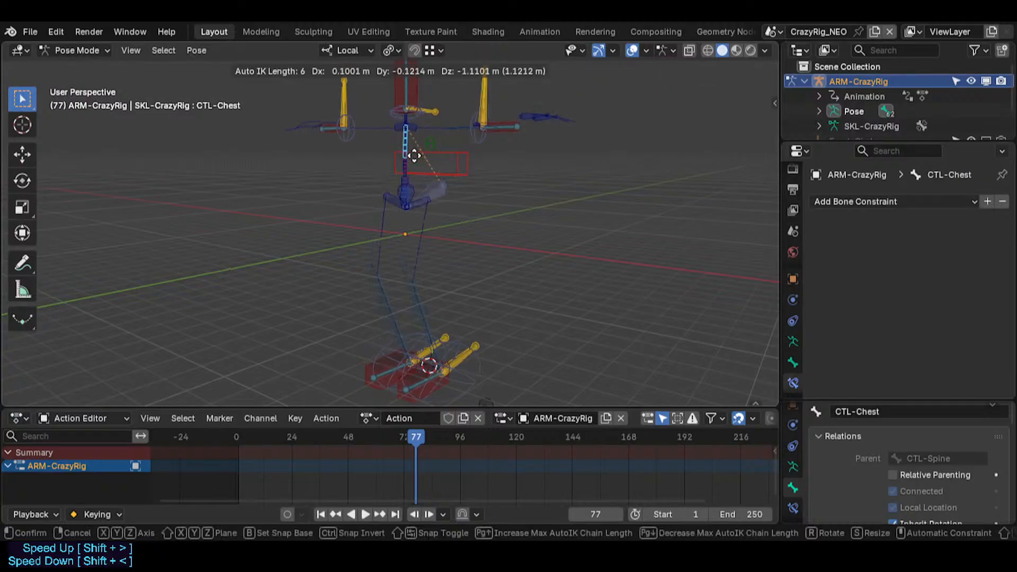
key(Page_Down)
key(Page_Down)
key(Page_Down)
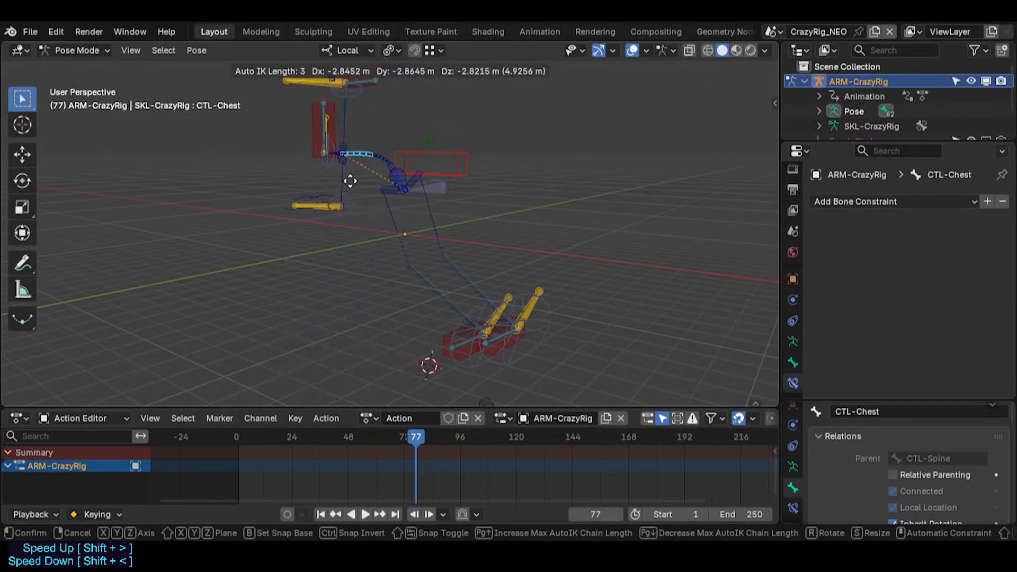
key(Page_Up)
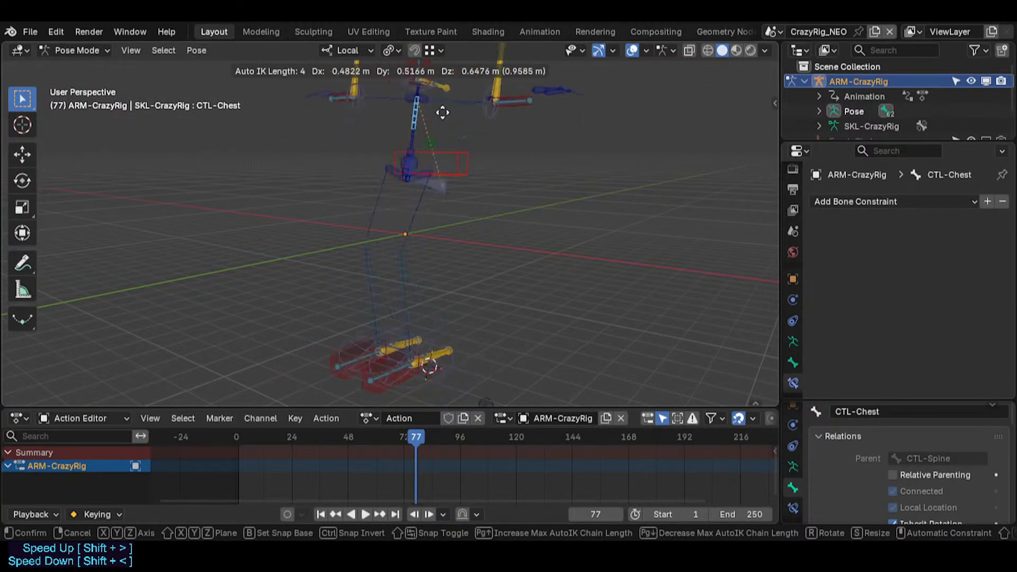
key(Page_Down)
key(Page_Down)
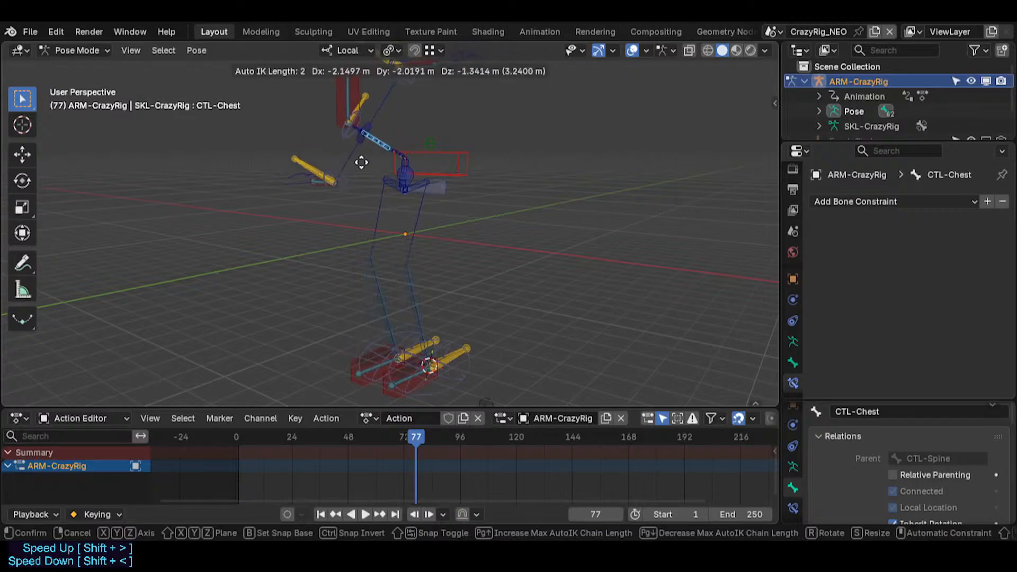
key(Page_Up)
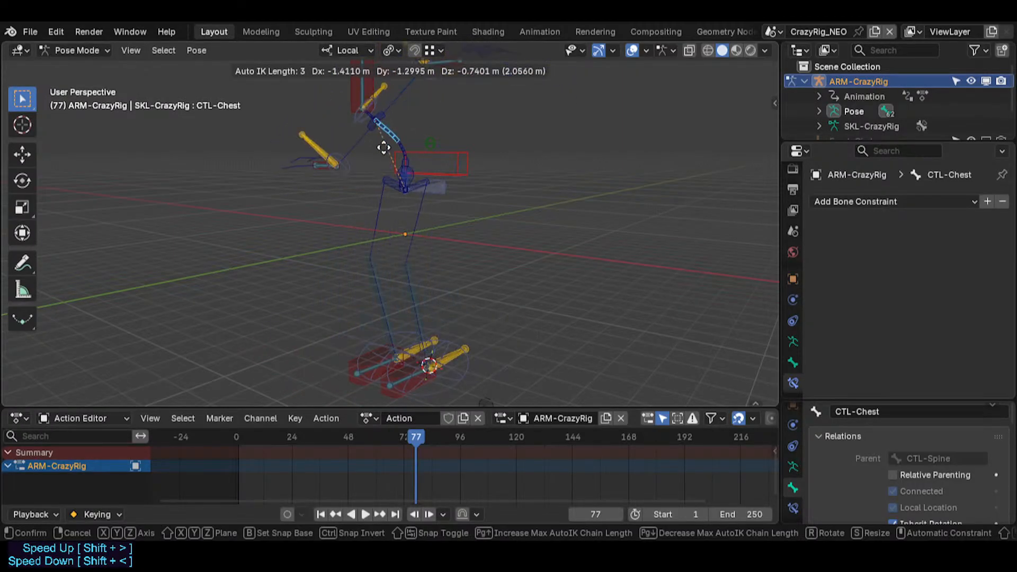
click(383, 148)
Step: Select the PIN-Foot controls of both feet and move them together with Auto IK to test the legs
click(412, 330)
shift+click(458, 381)
key(g)
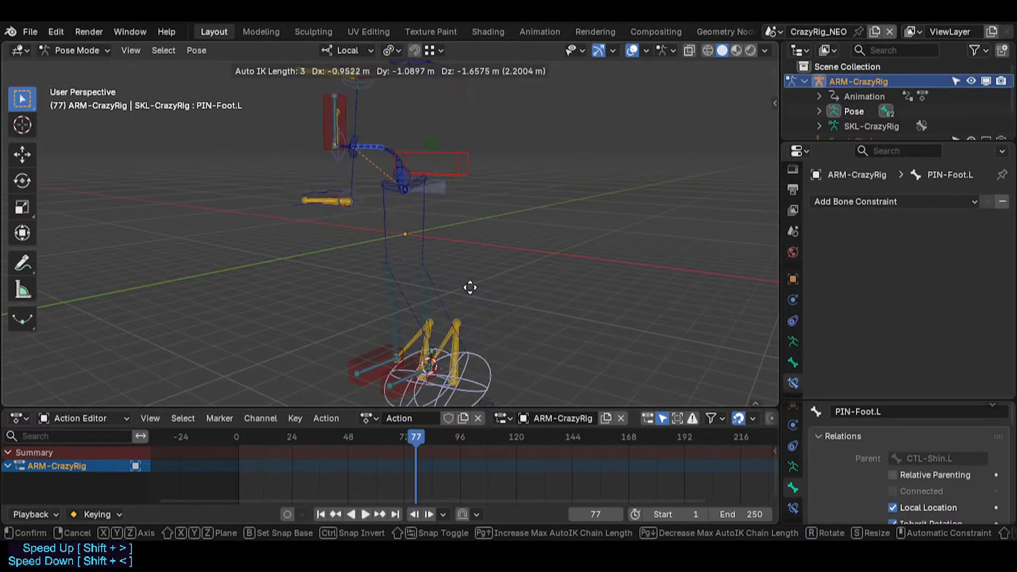
click(469, 287)
Step: Rotate PIN-Foot.L and PIN-Foot.R together, and test moving them with an Auto IK chain length of 3
click(407, 176)
click(407, 180)
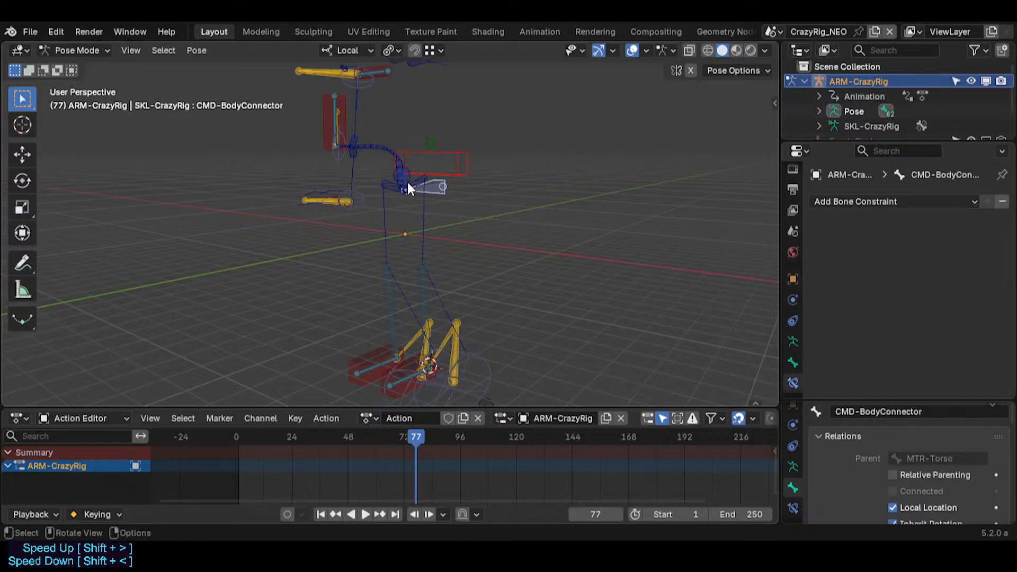
click(405, 173)
drag(406, 176, 431, 275)
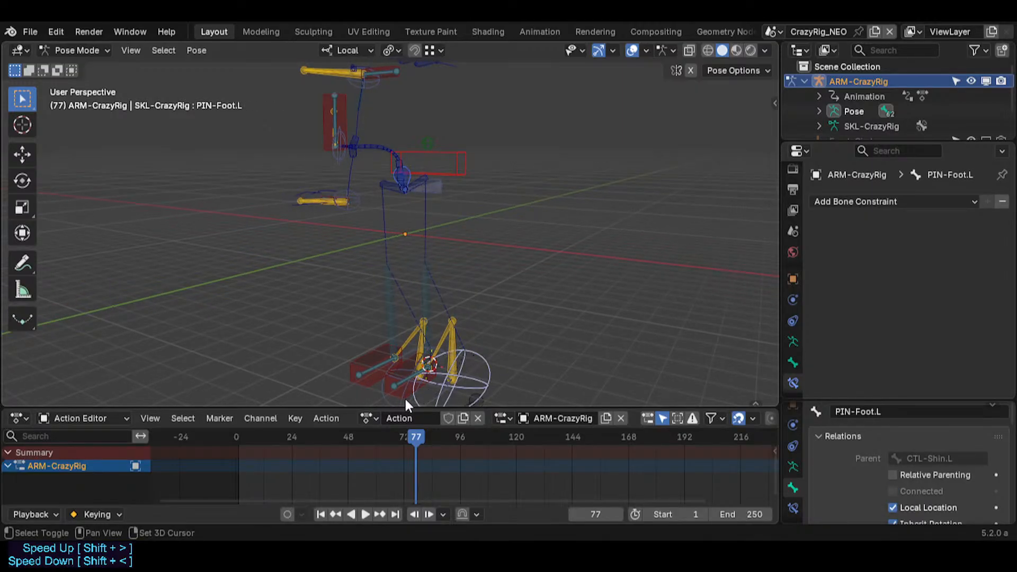
click(384, 396)
key(r)
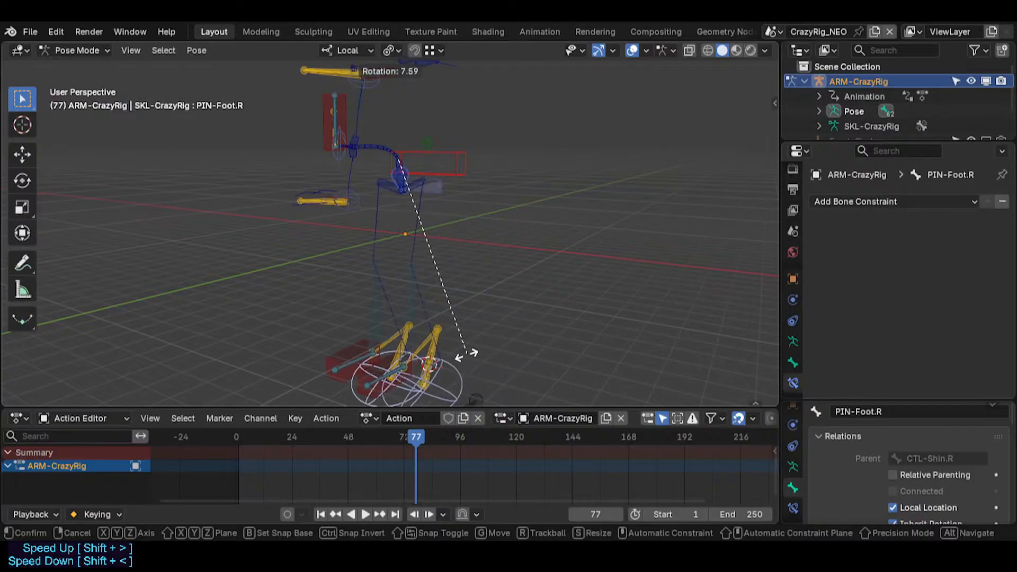
click(461, 341)
key(g)
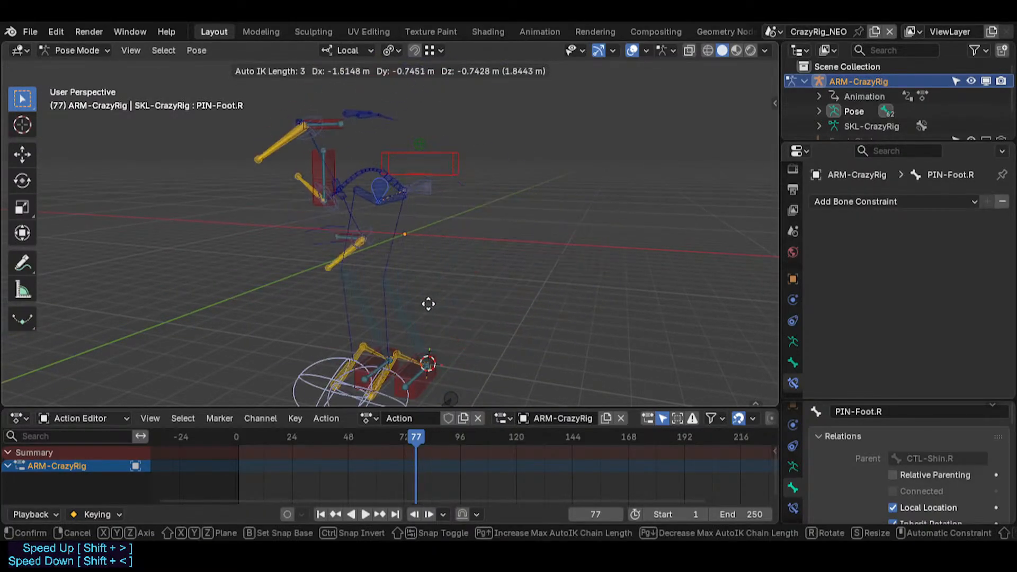
key(r)
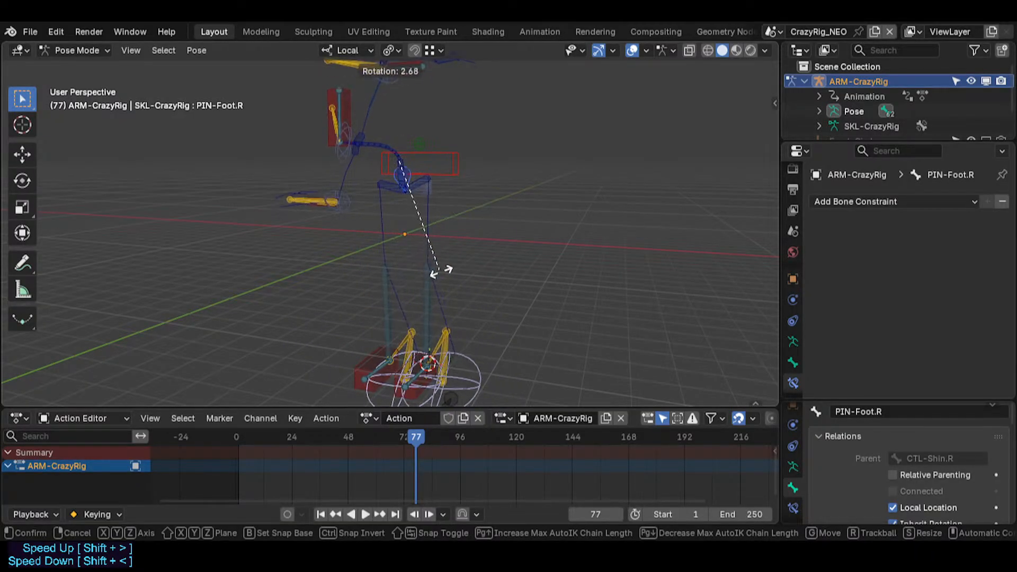
click(436, 245)
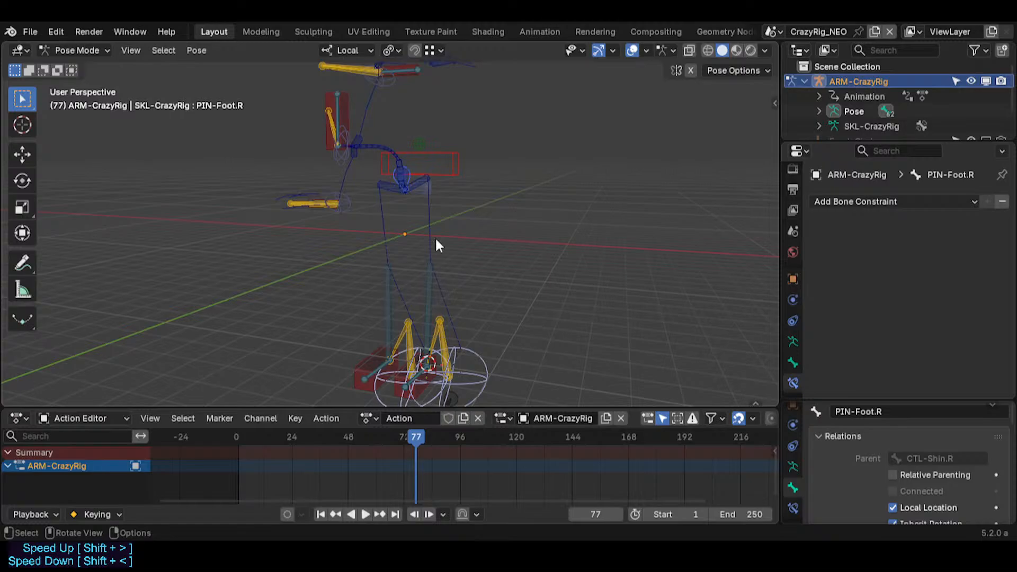
Step: Try rotating the CTL-HipsSway bone to test how the legs follow the hips
click(416, 179)
click(423, 182)
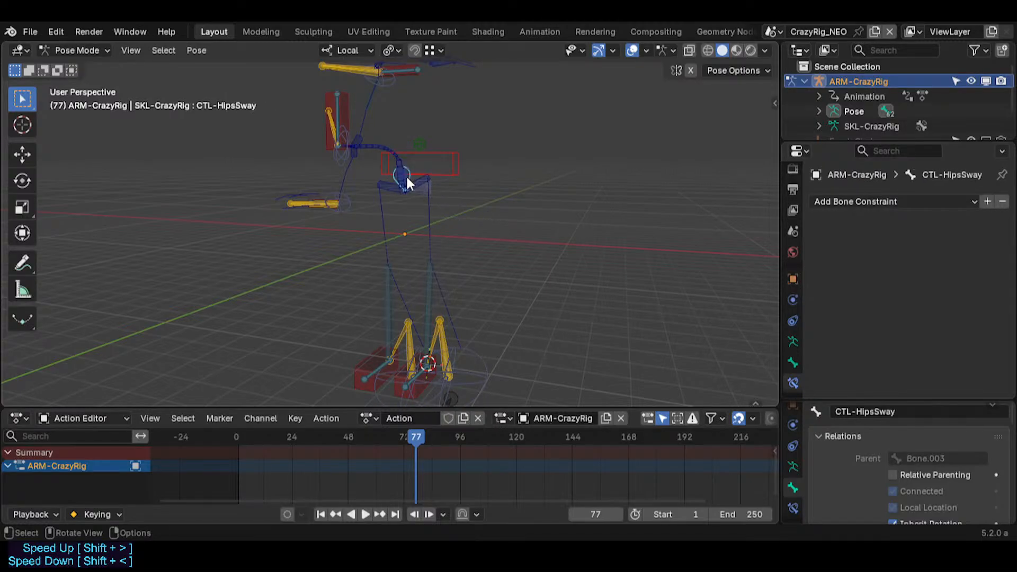
key(r)
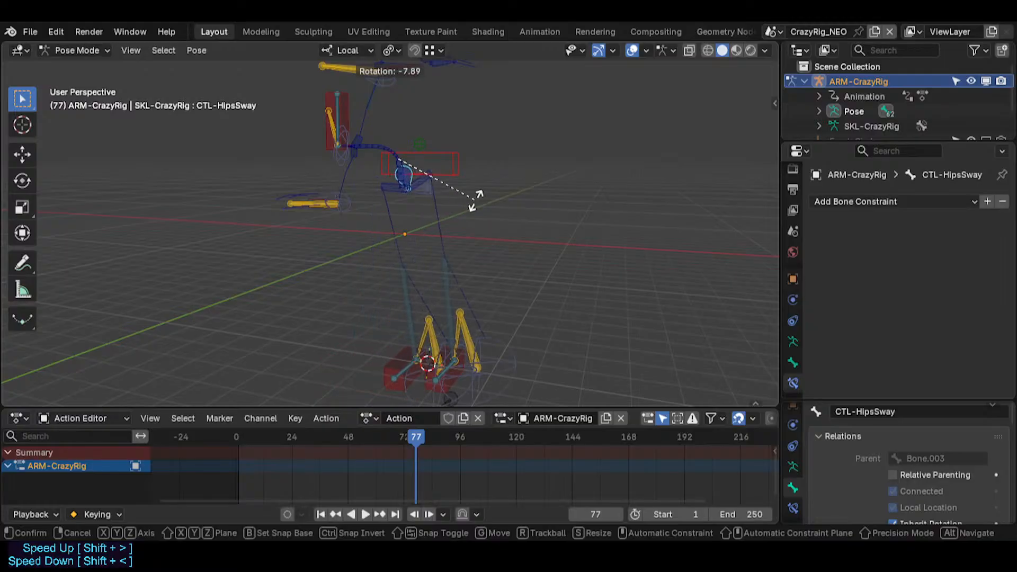
Step: Rotate both PIN-Foot controls, test moving them with Auto IK off, and return all bones to their rest pose
click(461, 323)
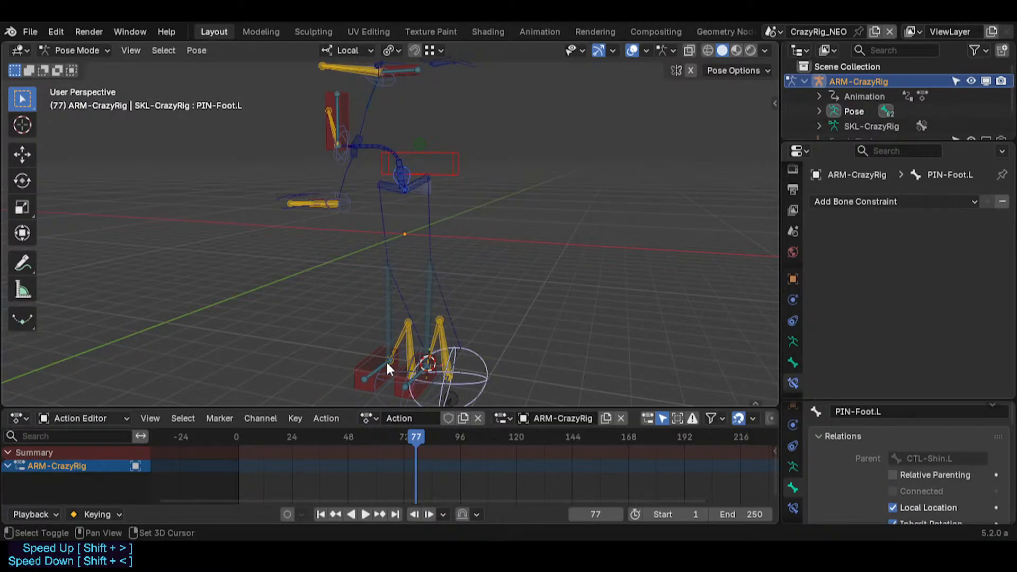
click(378, 395)
key(r)
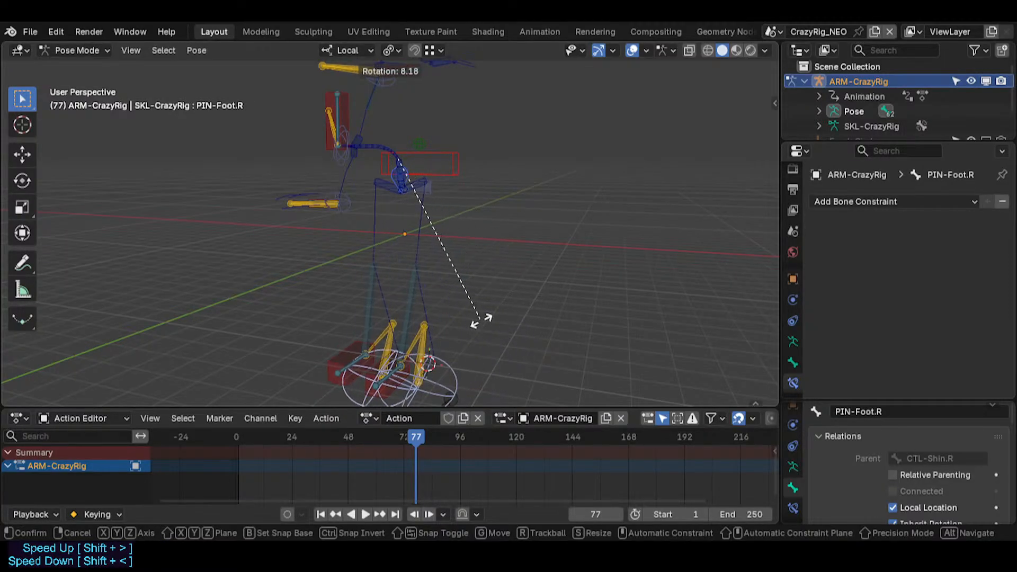
click(511, 291)
key(g)
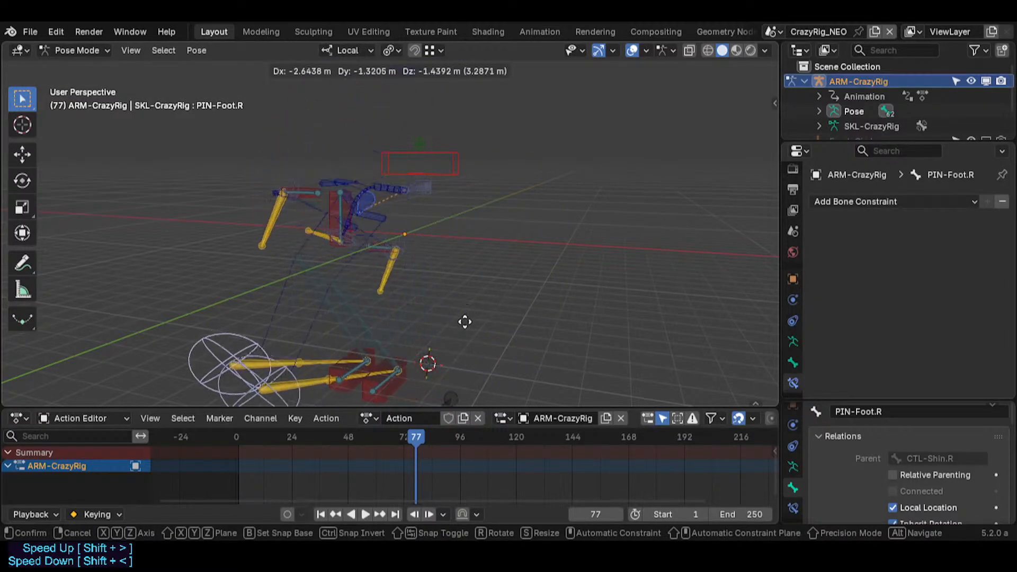
click(498, 302)
Step: Select the CTL-Hips bone and switch the armature to Edit Mode
key(shift+grave)
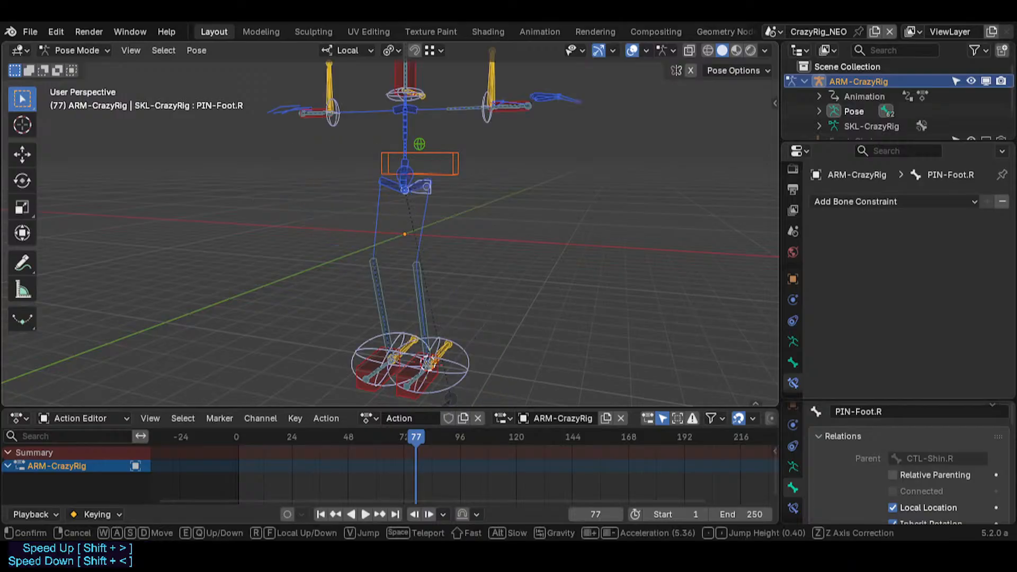
key(w)
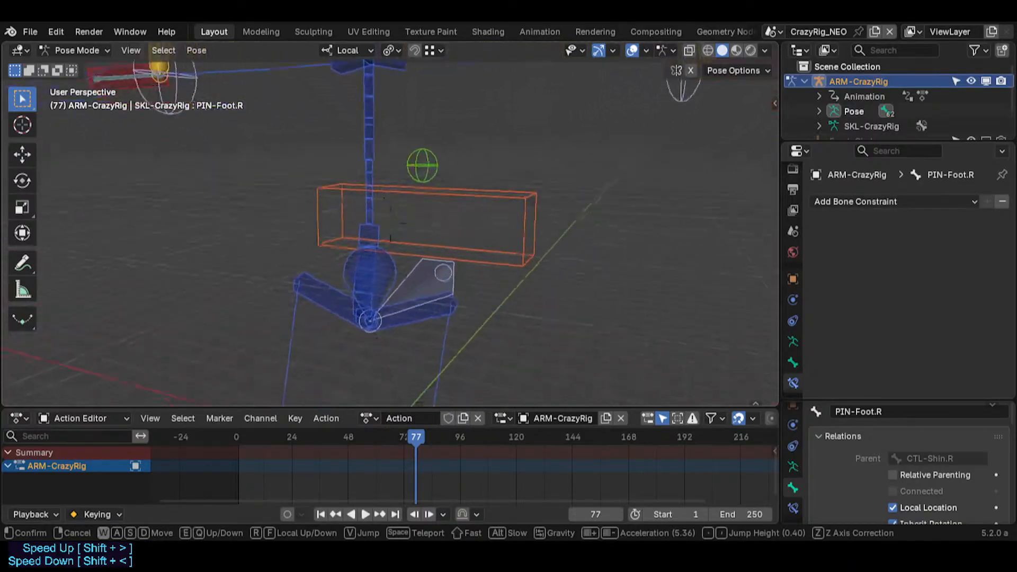
click(370, 198)
click(363, 180)
click(364, 180)
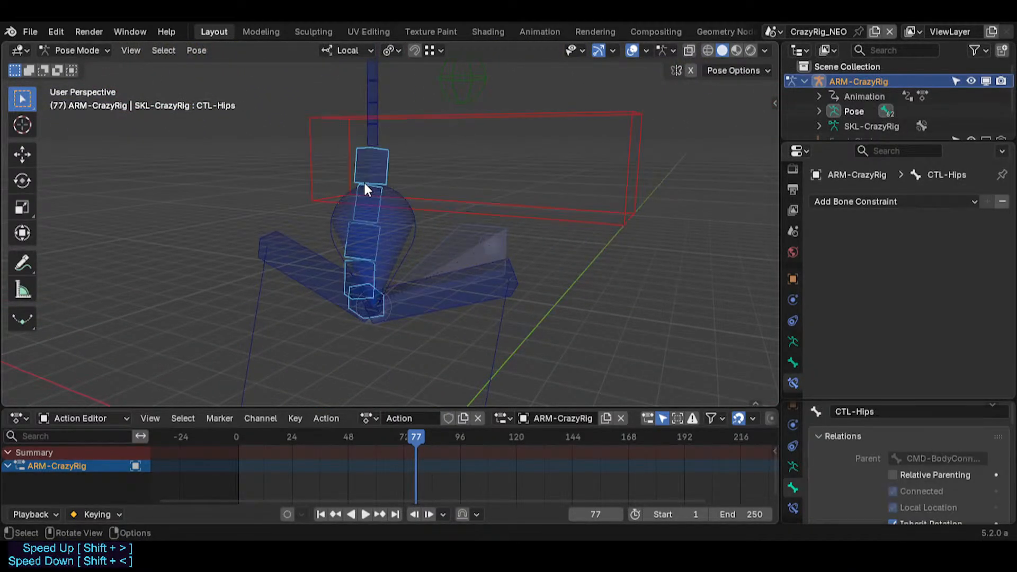
key(Tab)
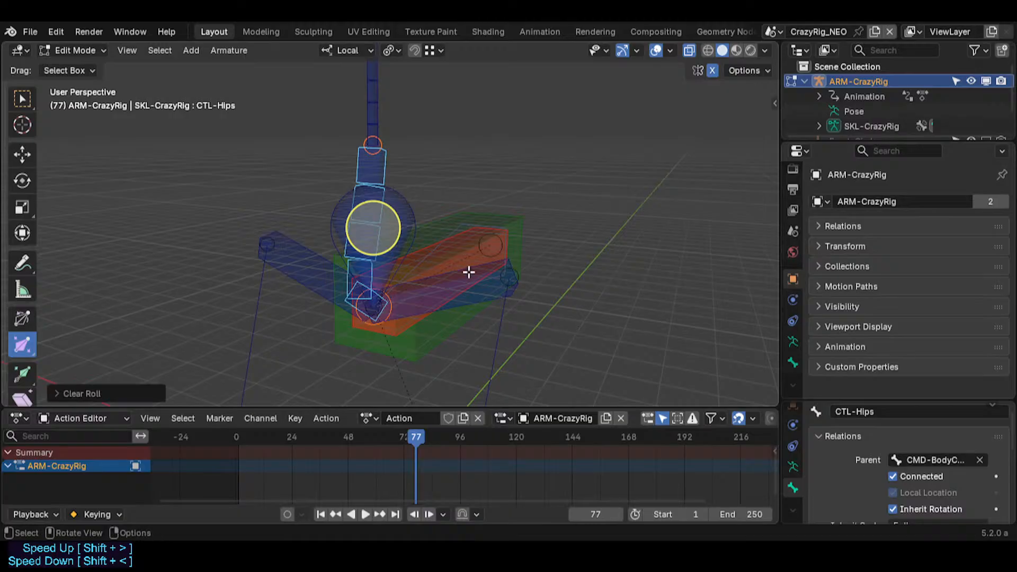
Step: Display the bone axes and clear the roll of the CTL-Hips bone
key(ctrl+z)
key(g)
right_click(487, 175)
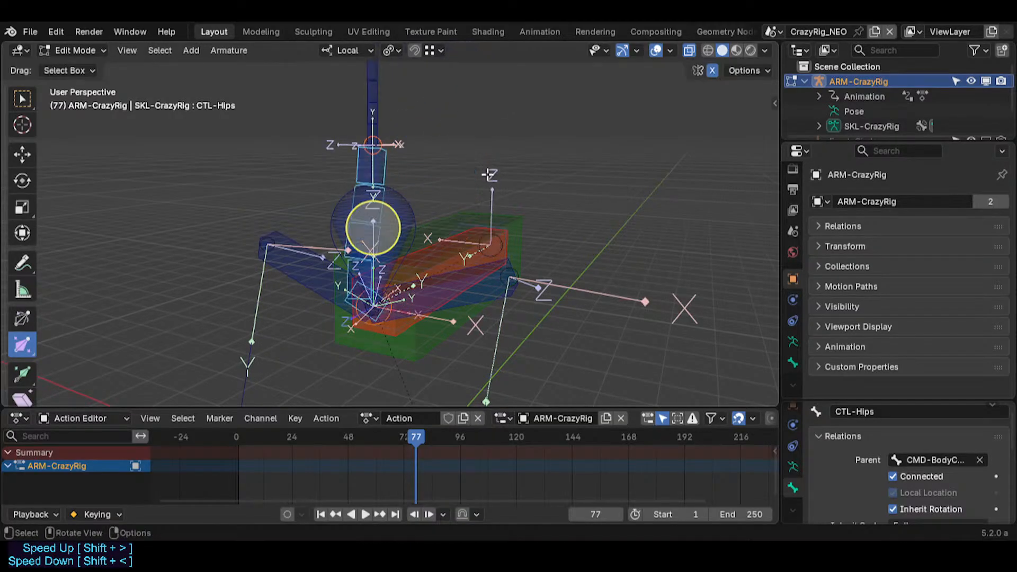
click(374, 111)
click(374, 164)
key(g)
right_click(449, 211)
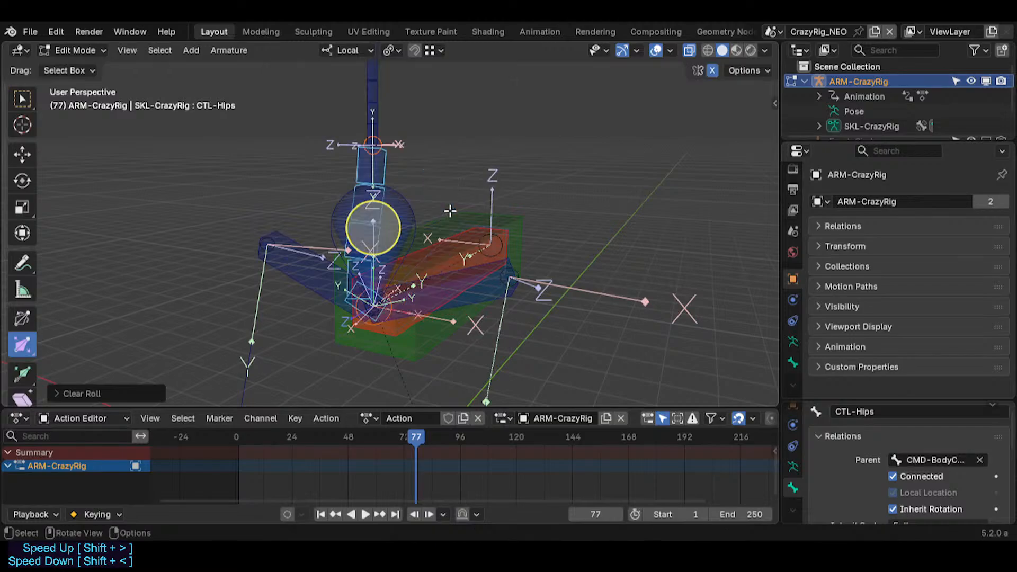
Step: Select the MTR-CoG bone among the overlapping hip bones and clear its roll
click(459, 248)
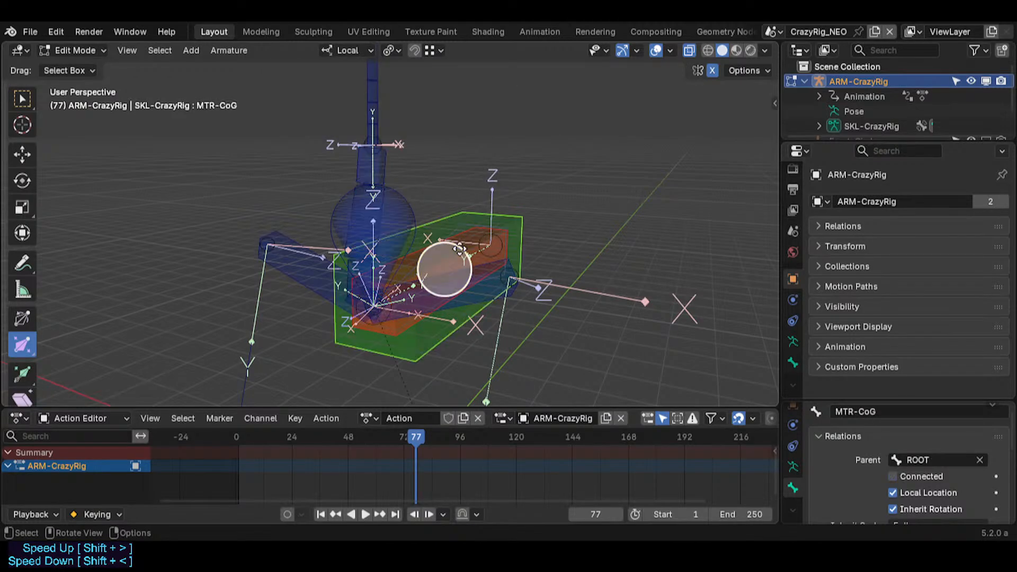
click(460, 248)
click(459, 248)
click(460, 248)
click(460, 248)
click(460, 249)
key(alt+r)
click(375, 320)
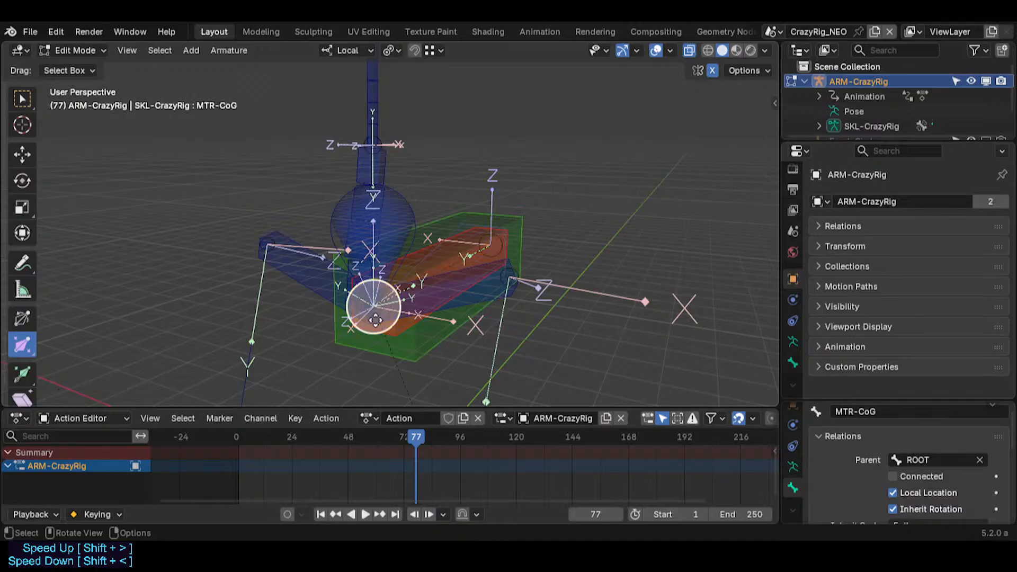
click(376, 280)
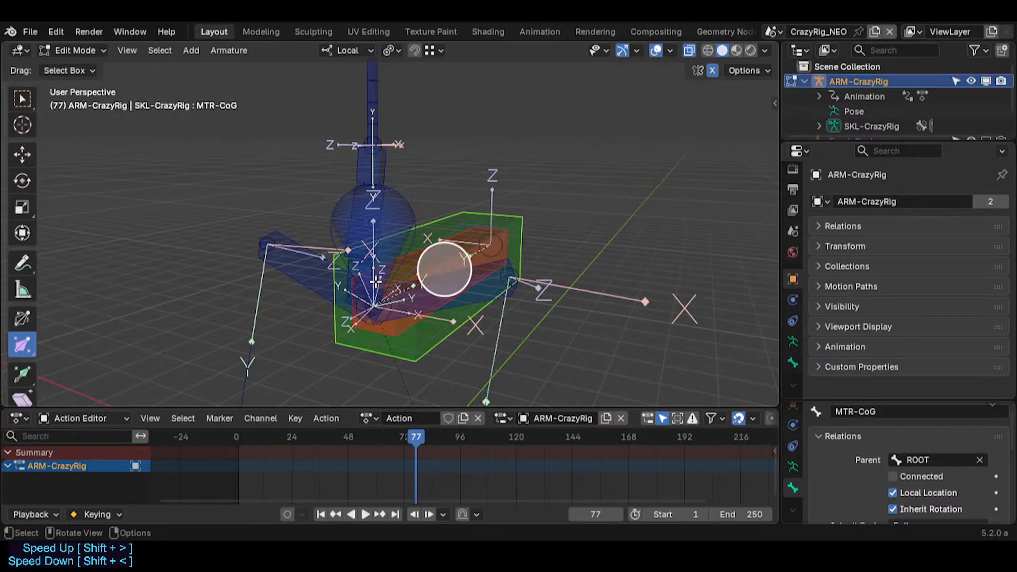
Step: Snap the 3D cursor to the base of the CTL-Hips bone and hide the bone axes
click(362, 179)
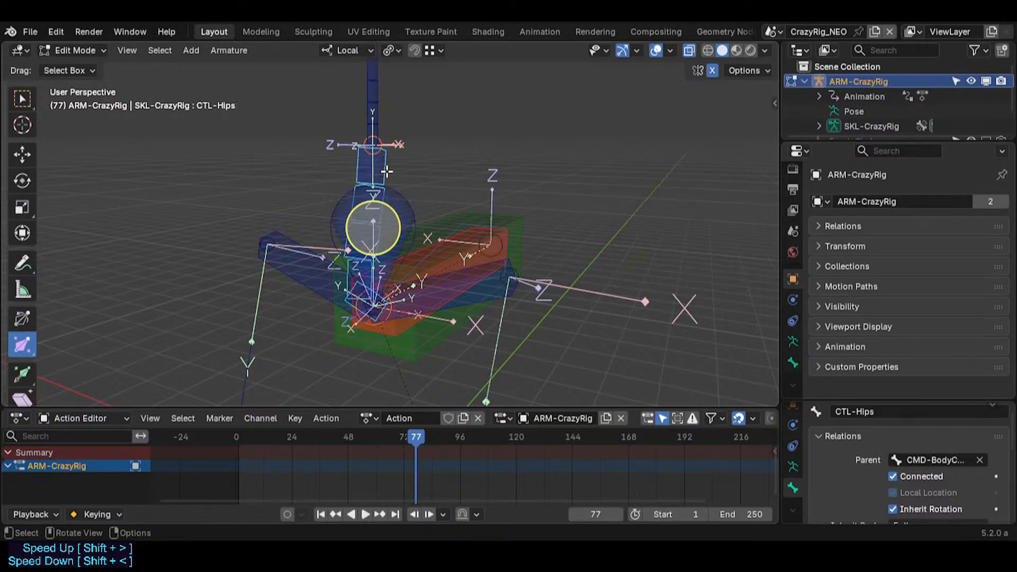
key(shift+s)
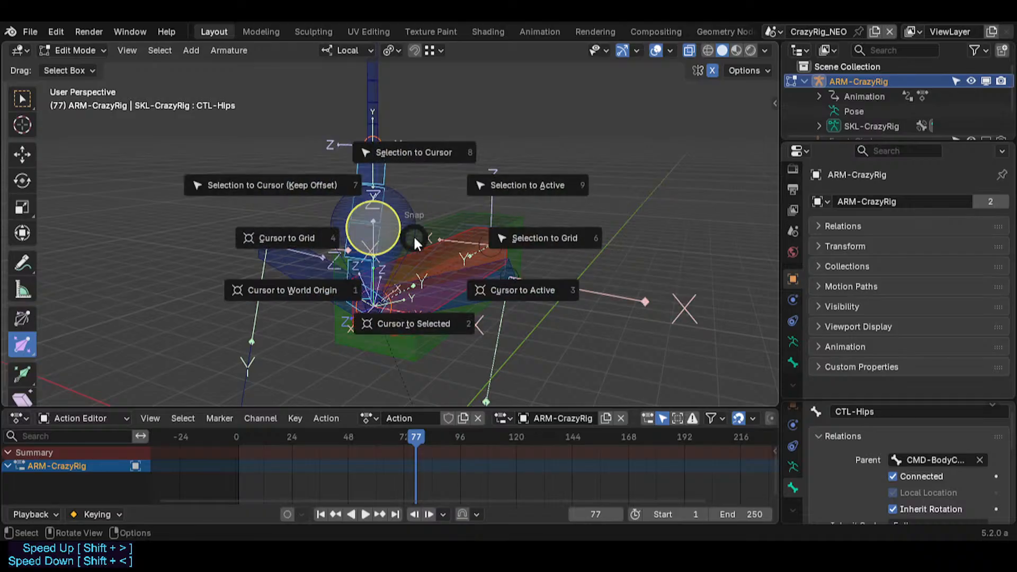
key(Escape)
key(ctrl+a)
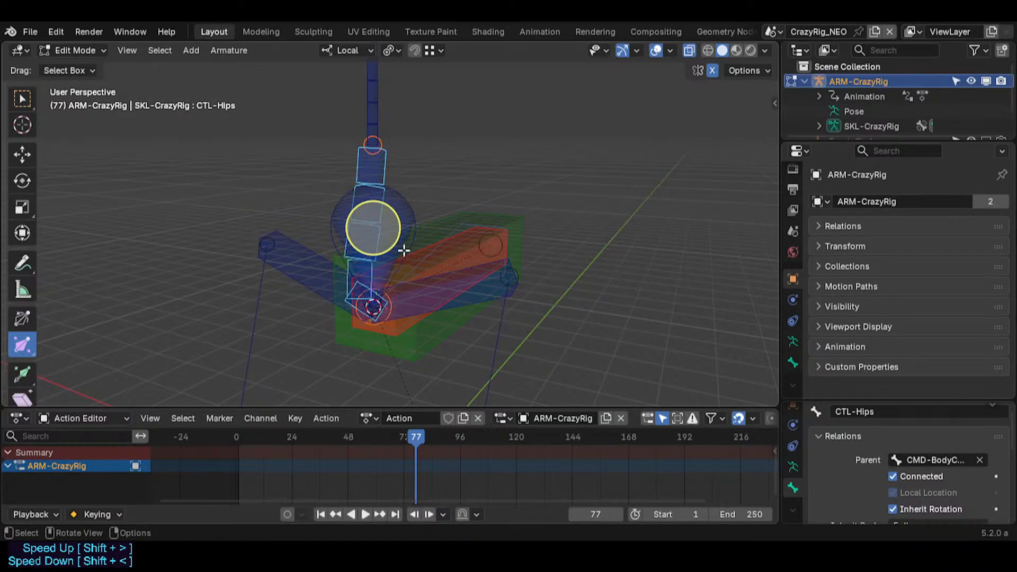
click(403, 244)
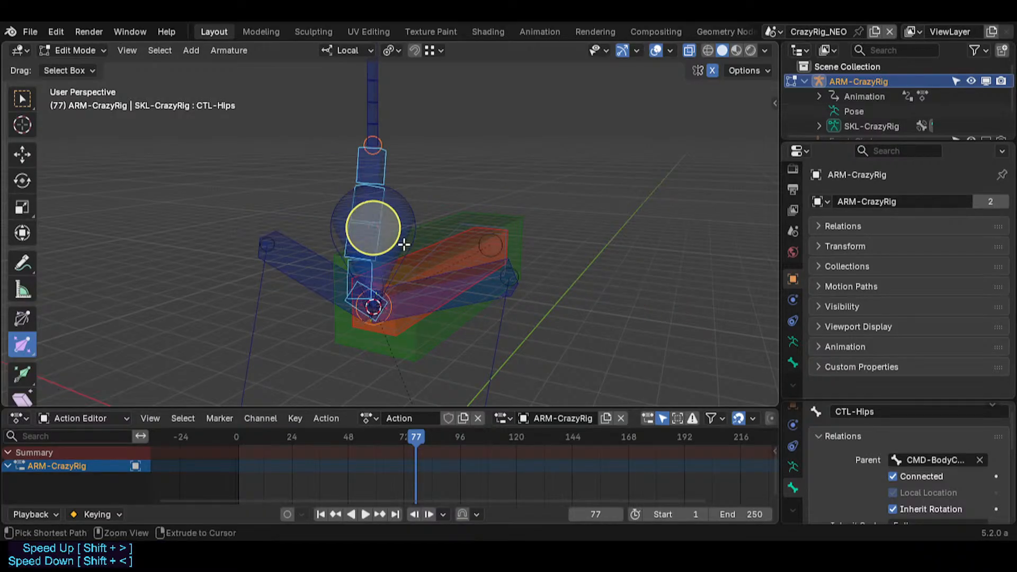
Step: Make Bones the active bone collection and deselect the CTL-Hips bone
key(n)
click(629, 116)
click(633, 92)
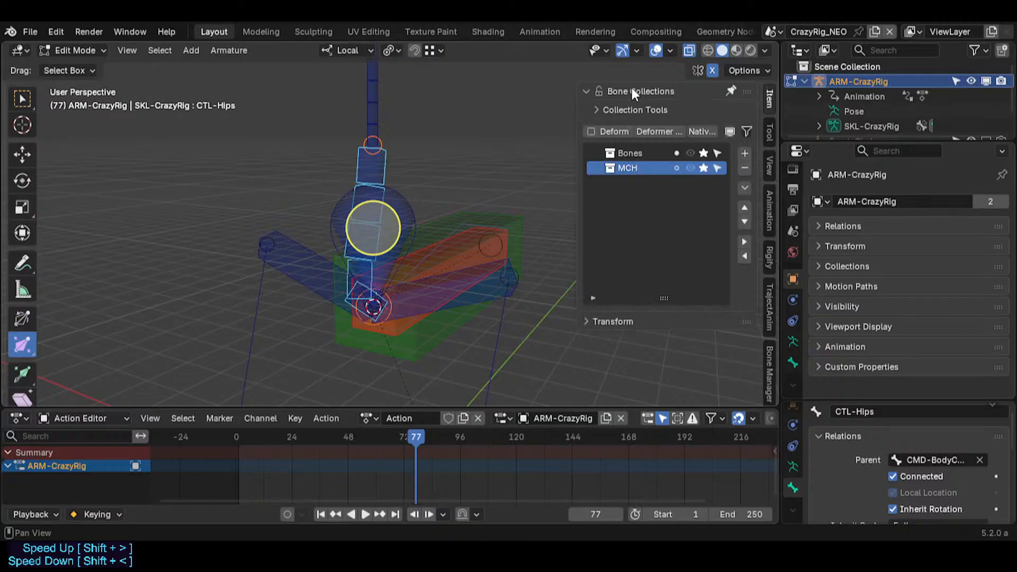
click(648, 154)
key(n)
click(469, 176)
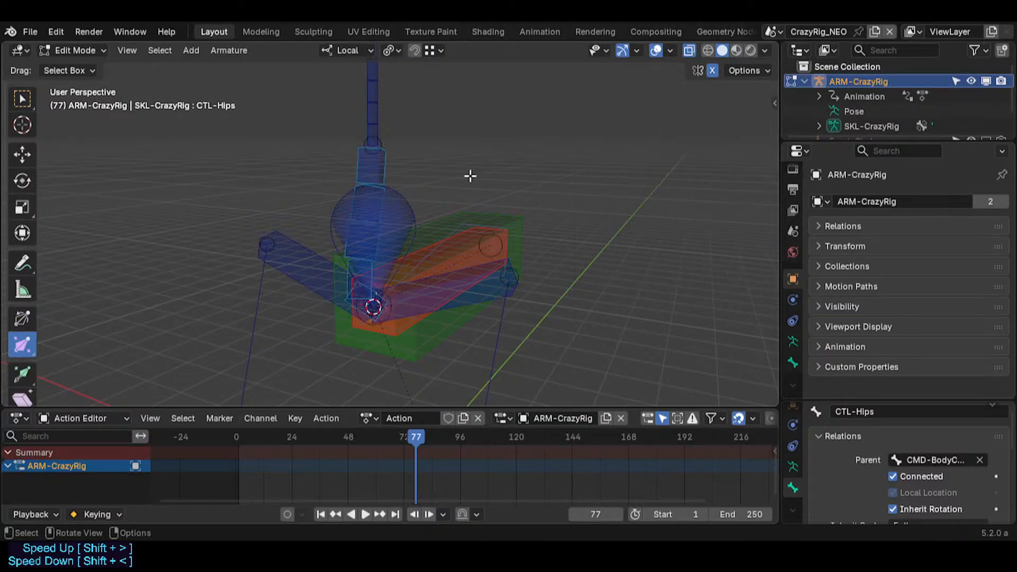
Step: Add a new bone at the 3D cursor on the hips and lower its tip to the top of the CTL-Hips bone
click(374, 166)
key(shift+a)
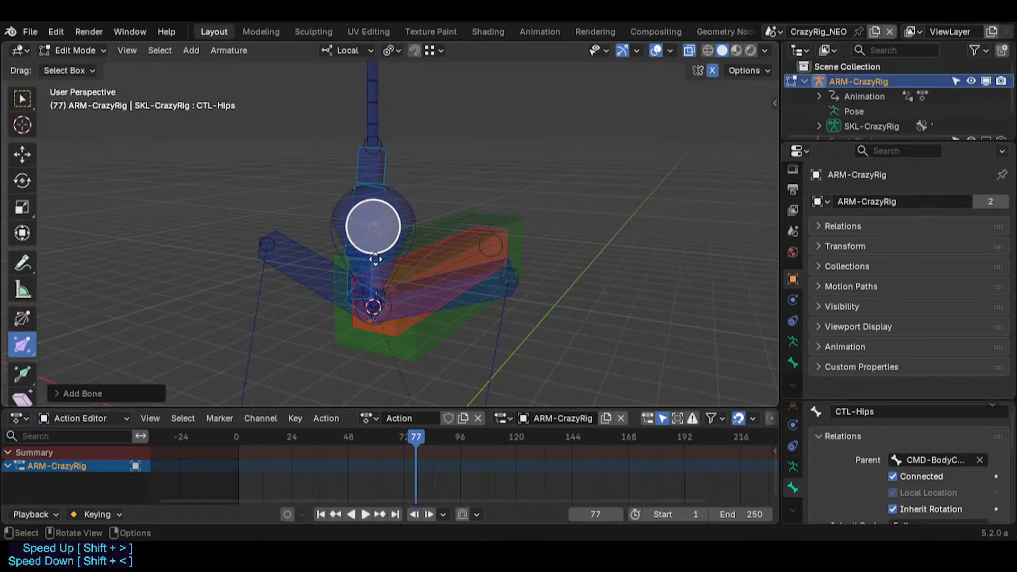
click(374, 272)
click(374, 274)
click(374, 273)
click(374, 274)
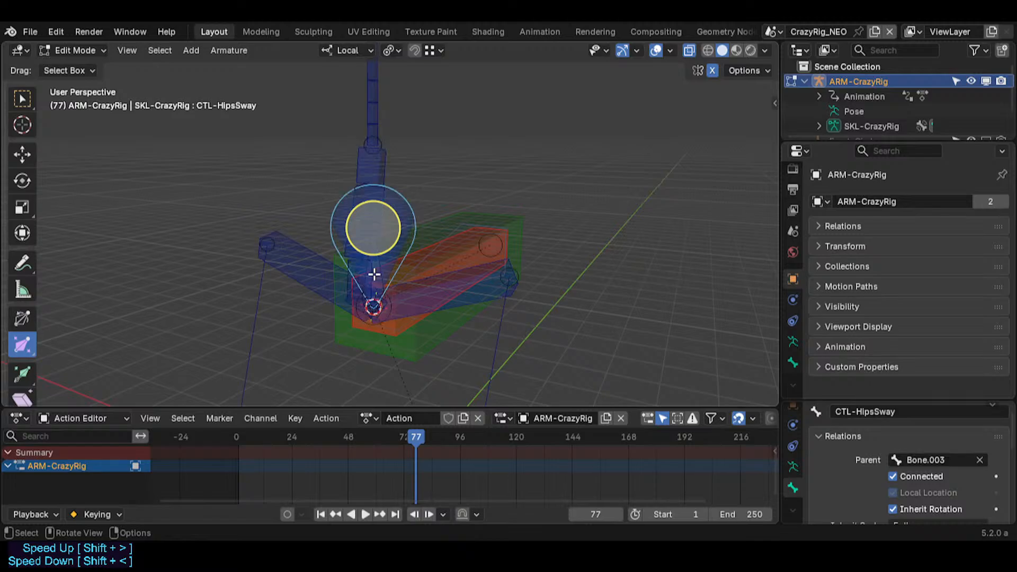
click(374, 274)
key(s)
click(383, 218)
click(384, 239)
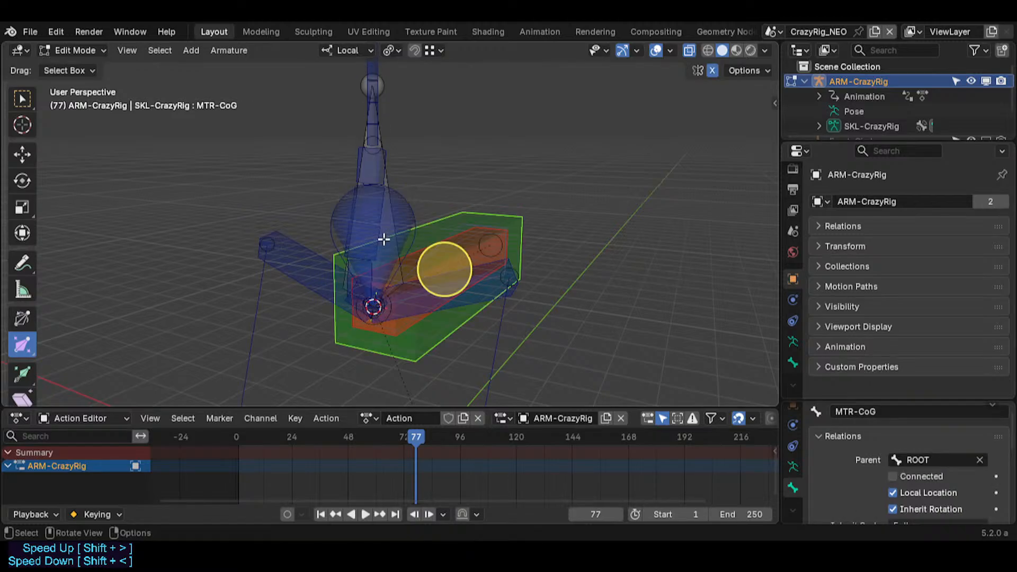
click(390, 101)
drag(392, 97, 379, 154)
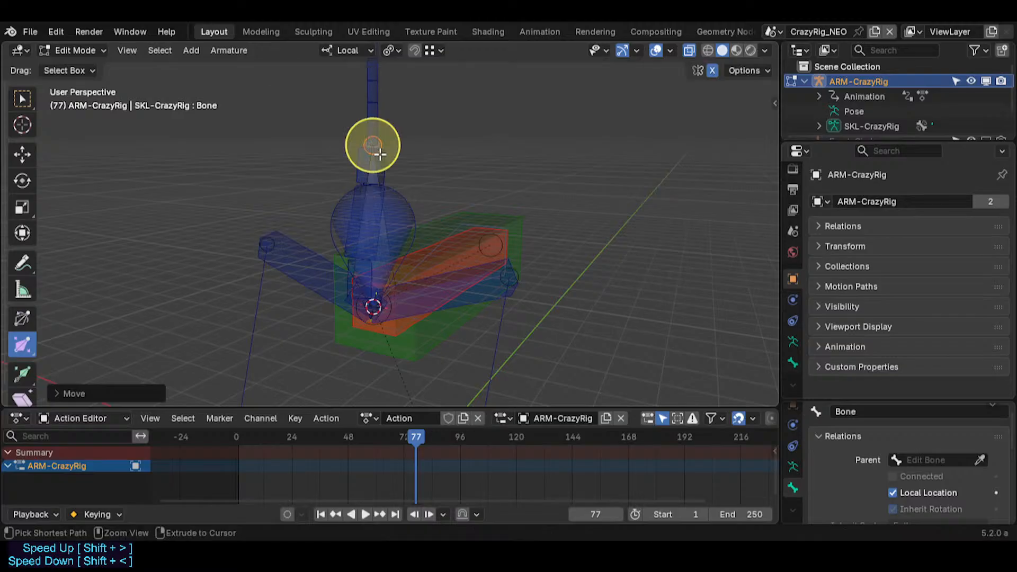
Step: Select the CTL-Hips bone among the overlapping hip bones and save the file
click(371, 222)
click(443, 265)
click(381, 246)
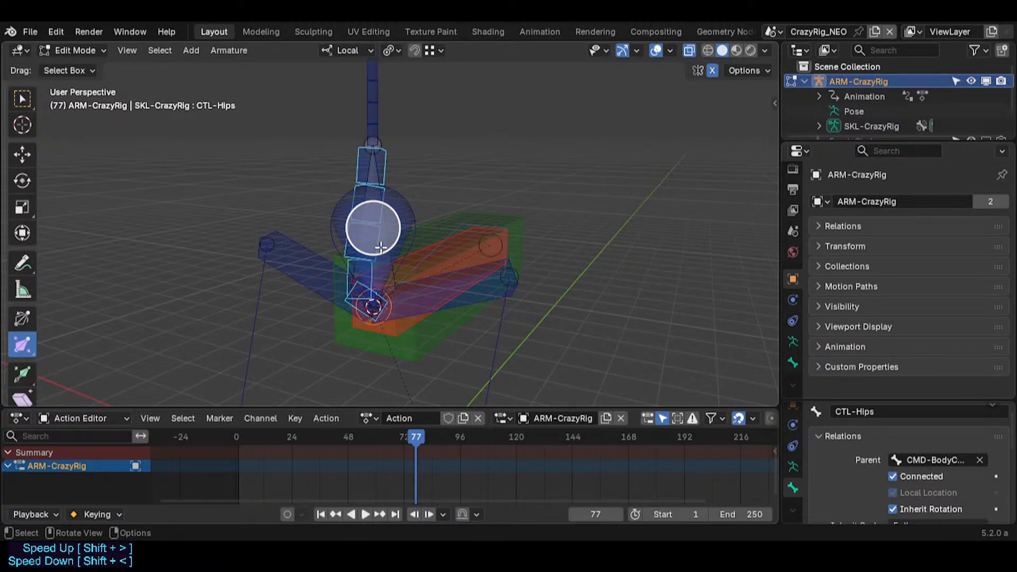
key(ctrl+s)
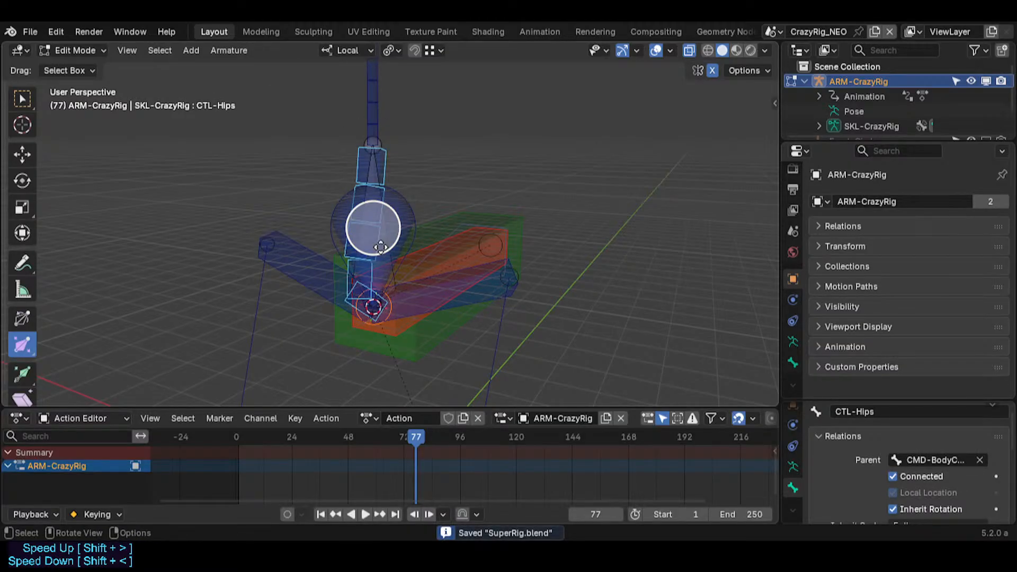
Step: Select the new upright hip bone and clear its roll
click(371, 301)
click(371, 301)
key(alt+r)
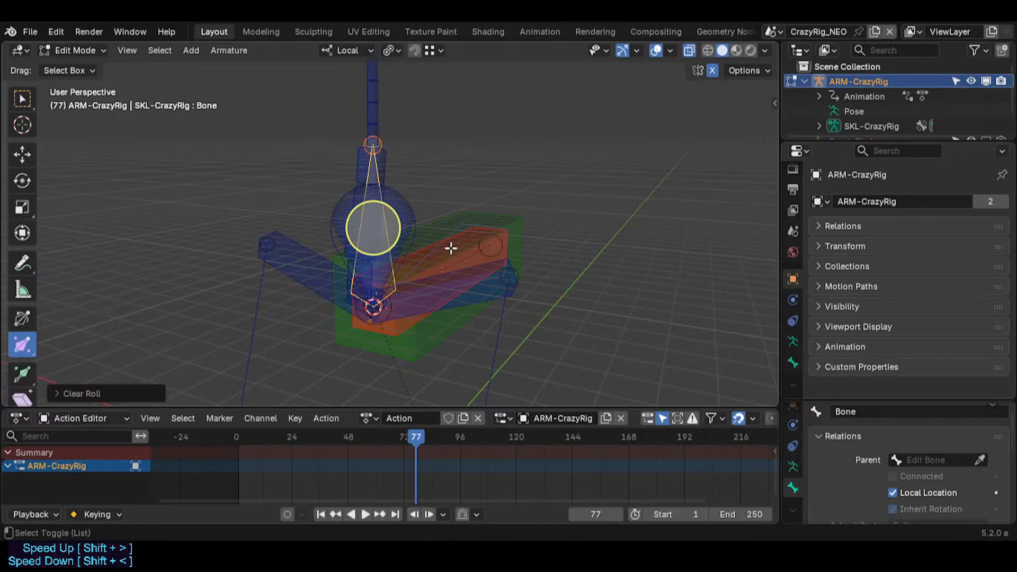
Step: Parent the new upright hip bone to CMD-BodyConnector as a connected child
alt+click(422, 275)
click(421, 274)
shift+click(420, 273)
key(ctrl+p)
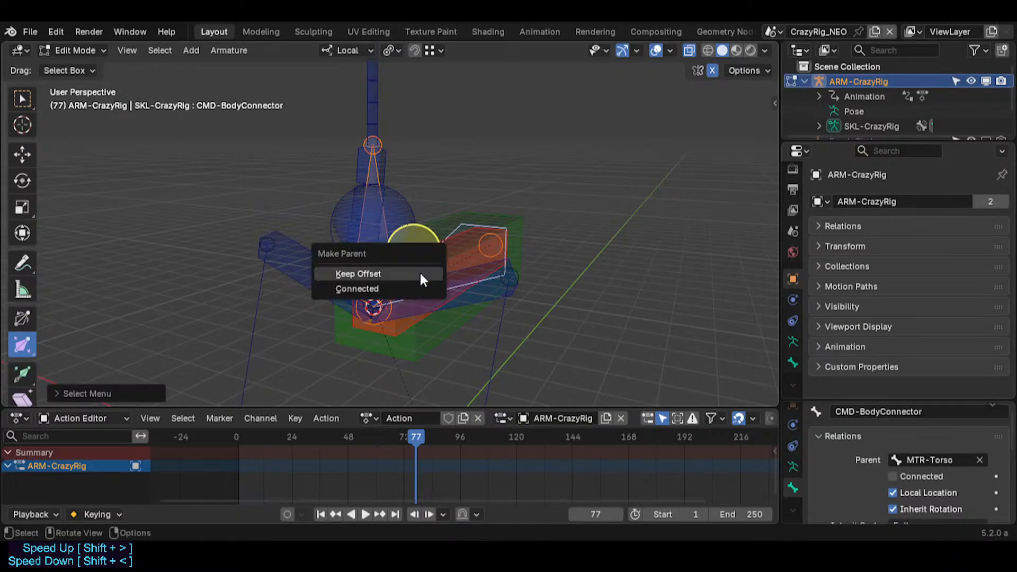
key(Return)
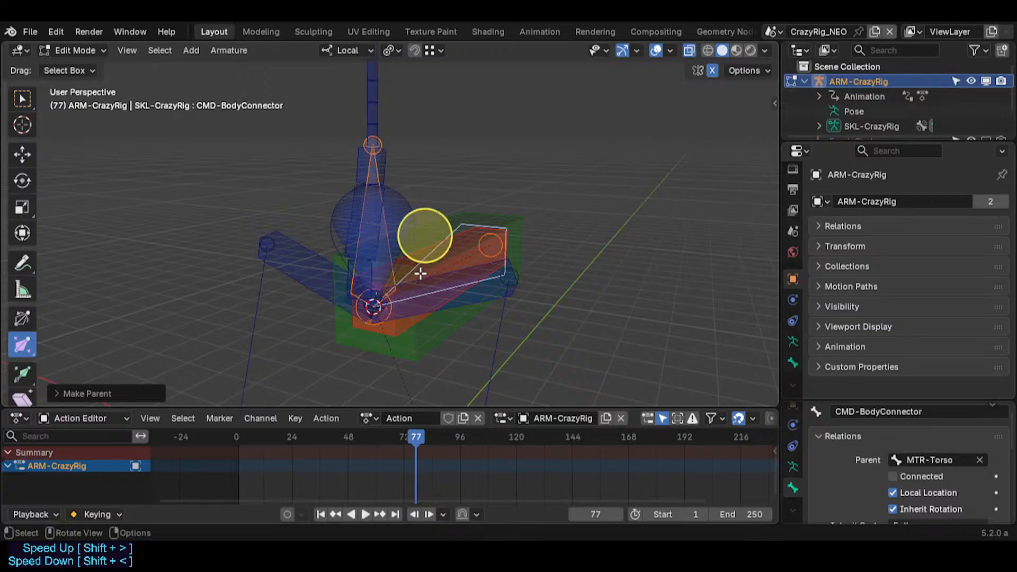
Step: Display the new upright hip bone as Wire and rename it LOK-HipsSway
click(360, 193)
click(370, 169)
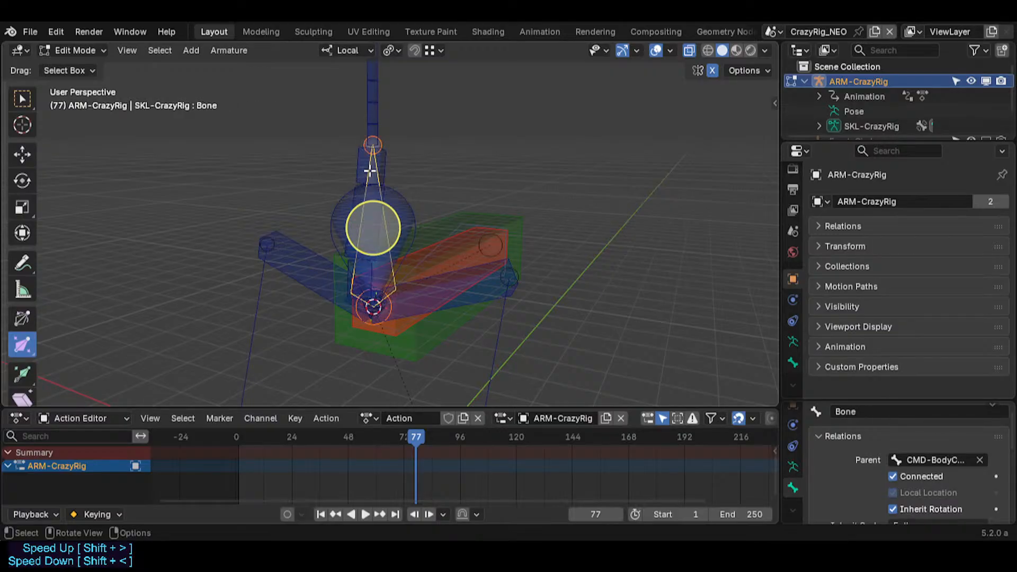
key(q)
click(338, 168)
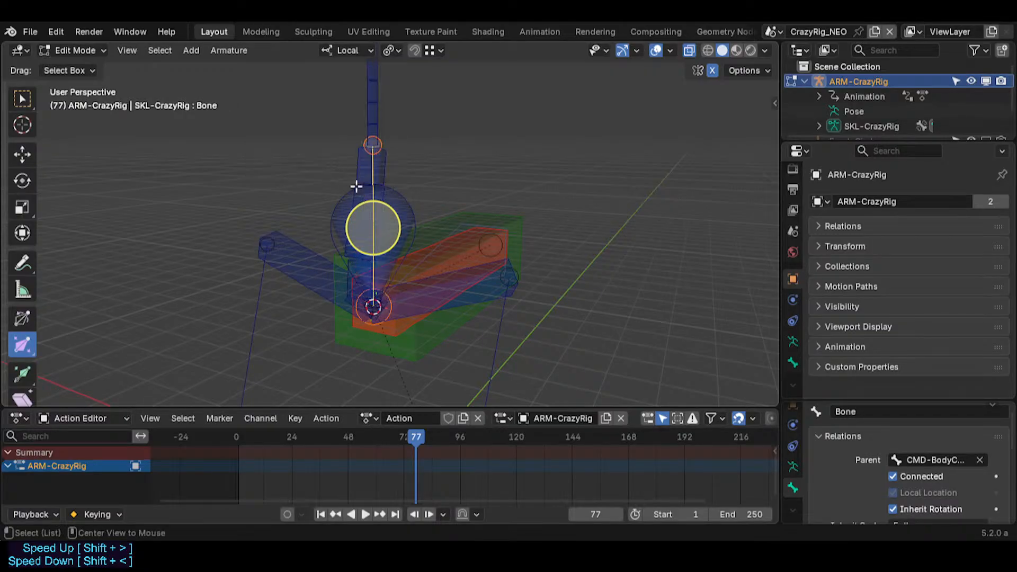
key(F2)
text(LOK-Hips)
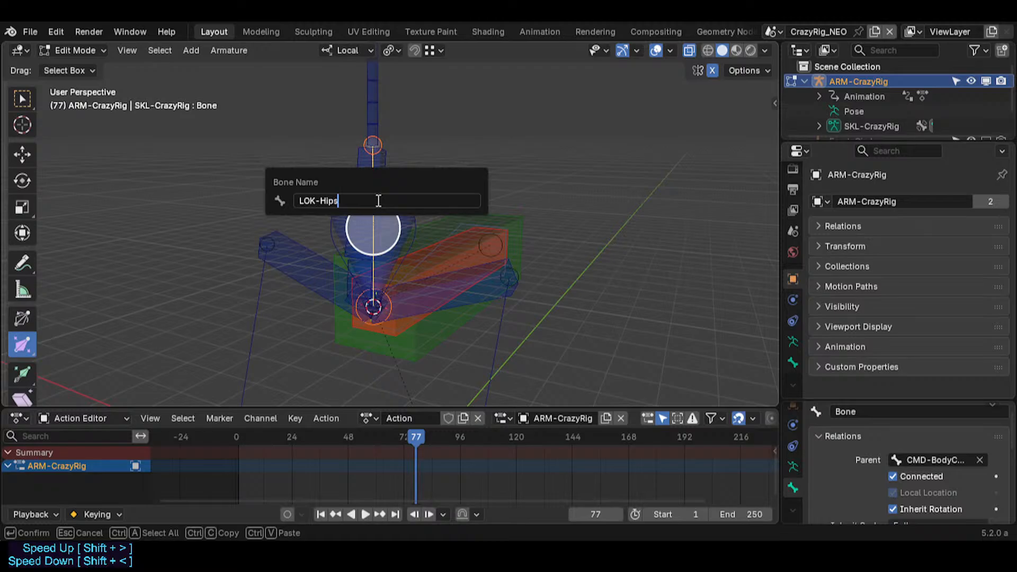
text(Sway)
key(Return)
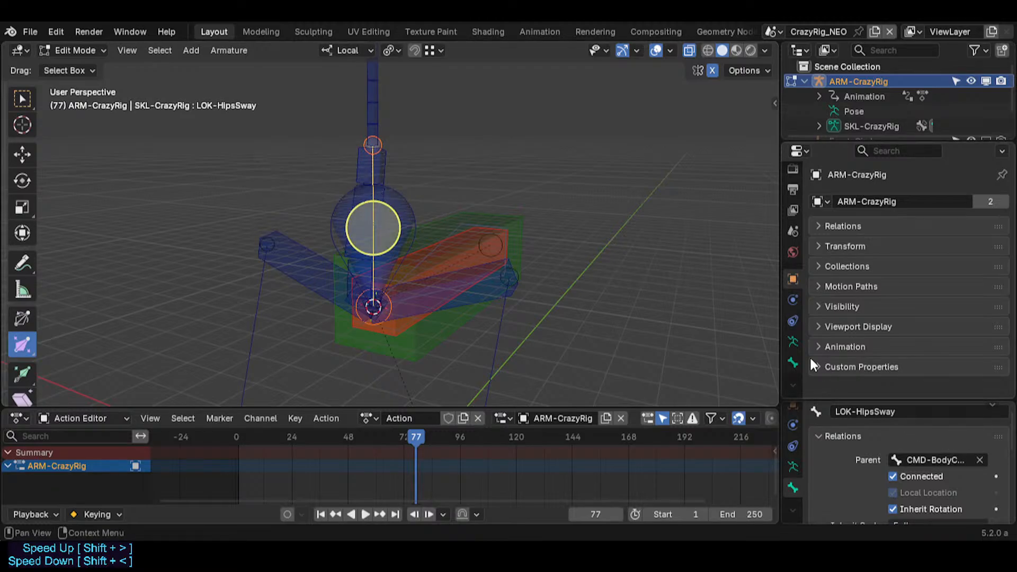
Step: Set the bone color of LOK-HipsSway to 06 - Theme Color Set
click(792, 360)
scroll(912, 316, down, 1)
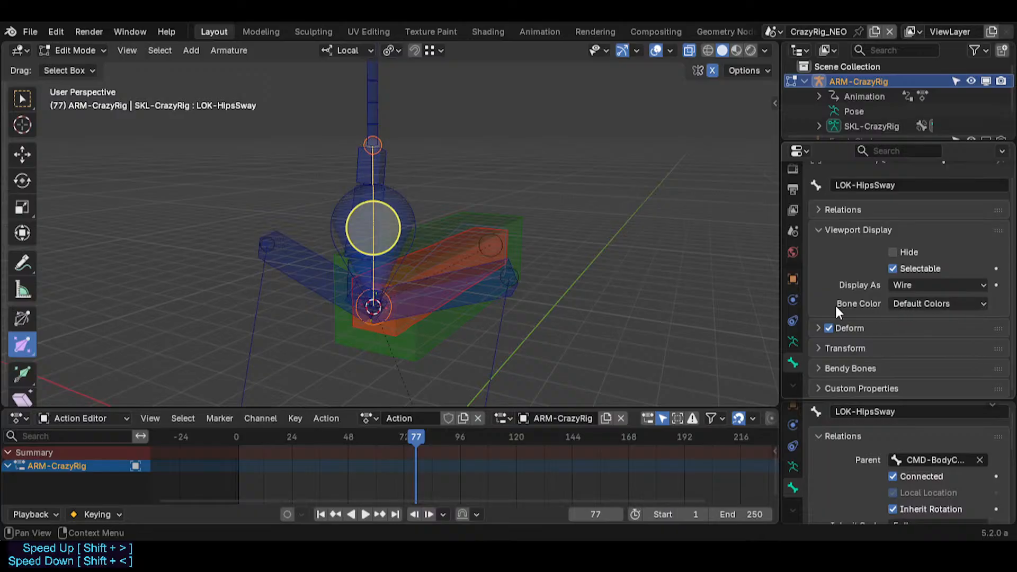
click(924, 302)
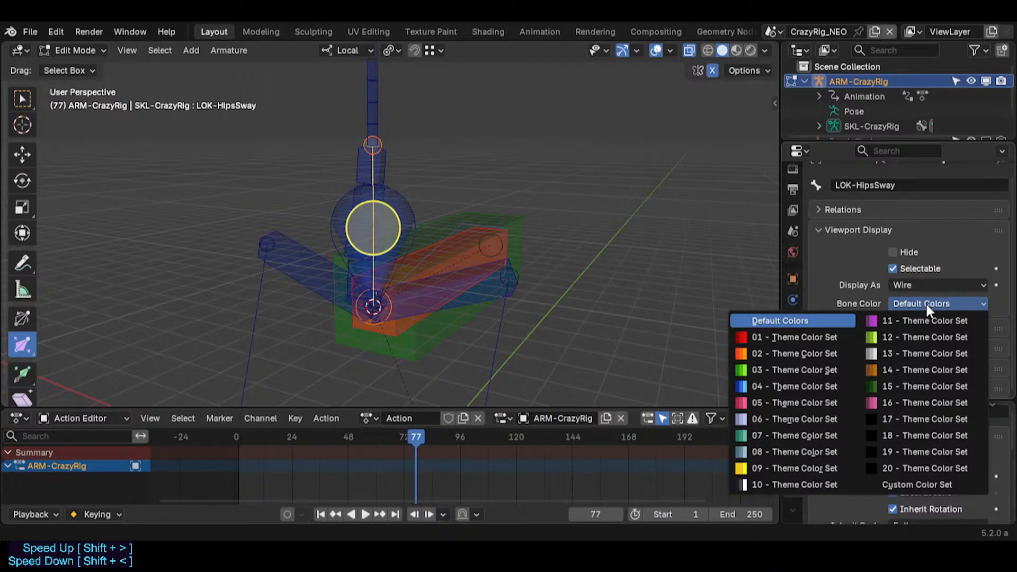
click(793, 387)
click(408, 194)
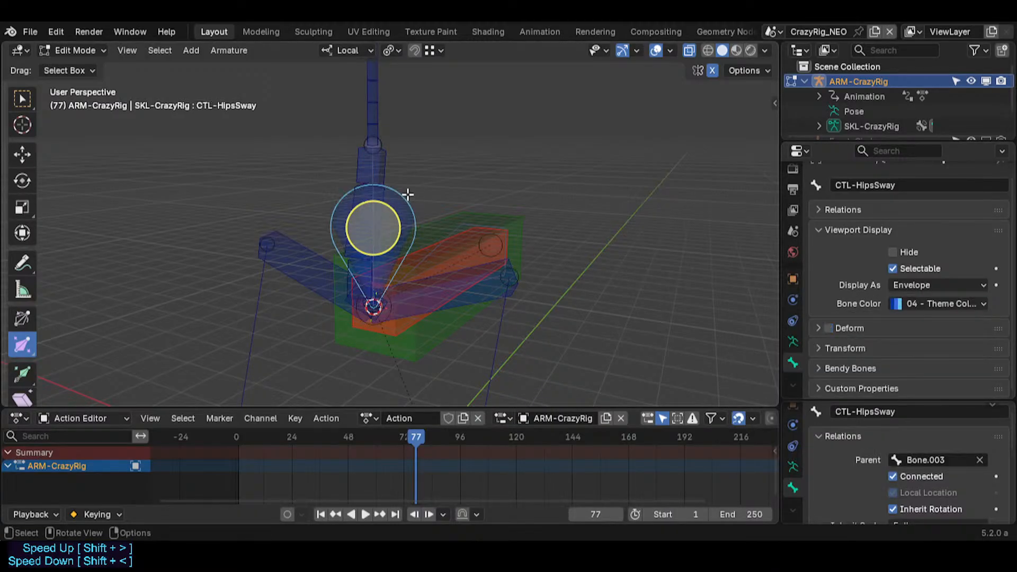
click(405, 210)
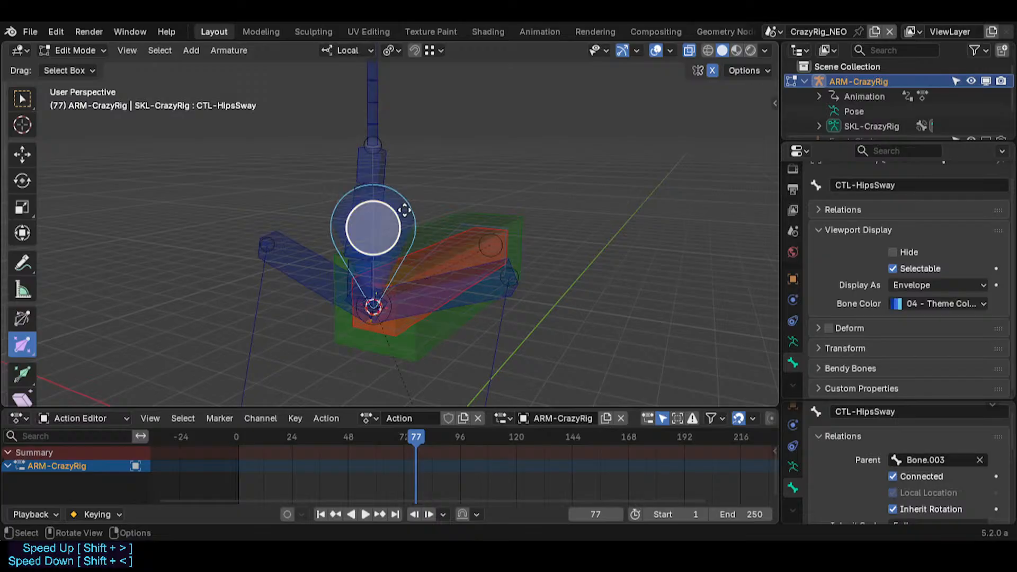
drag(404, 210, 463, 180)
key(Escape)
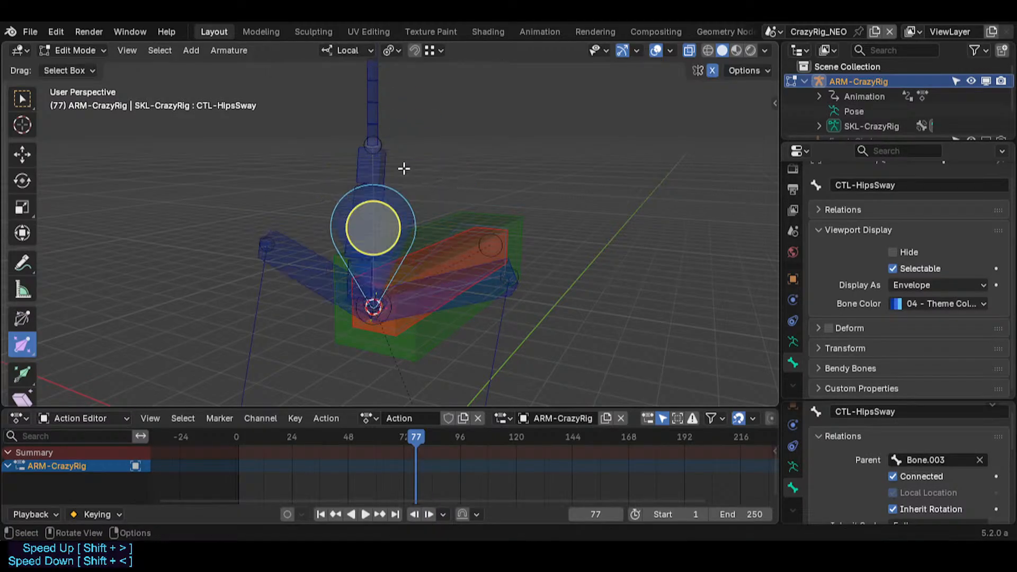
Step: Select CTL-HipsSway and parent it to LOK-HipsSway as a connected child
click(371, 177)
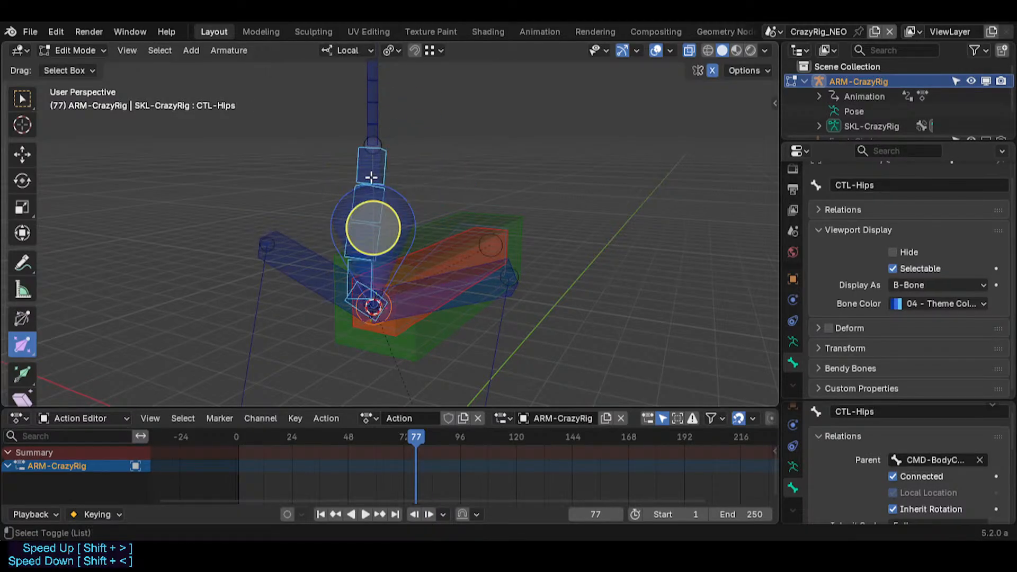
click(391, 207)
alt+shift+click(372, 167)
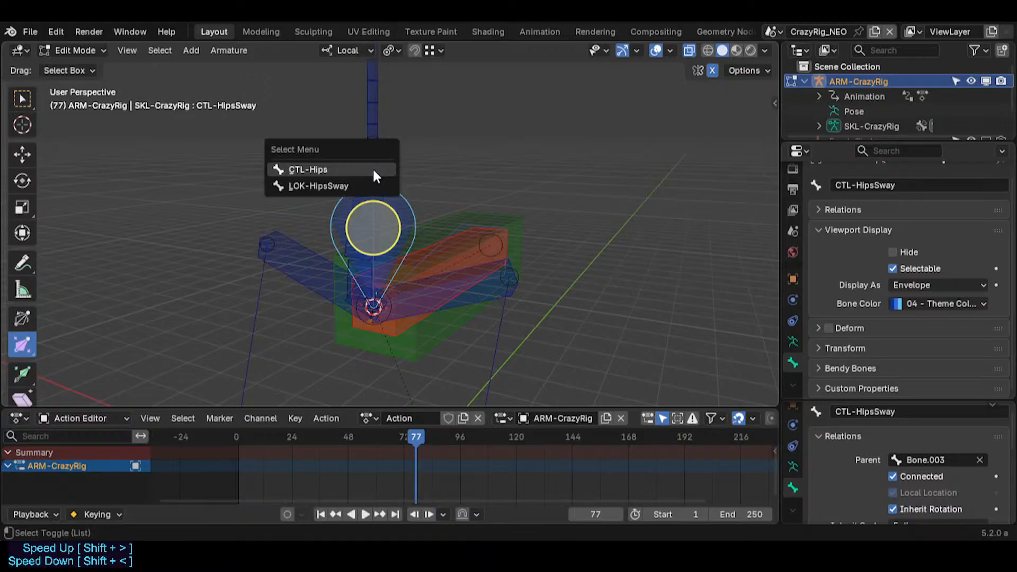
click(370, 185)
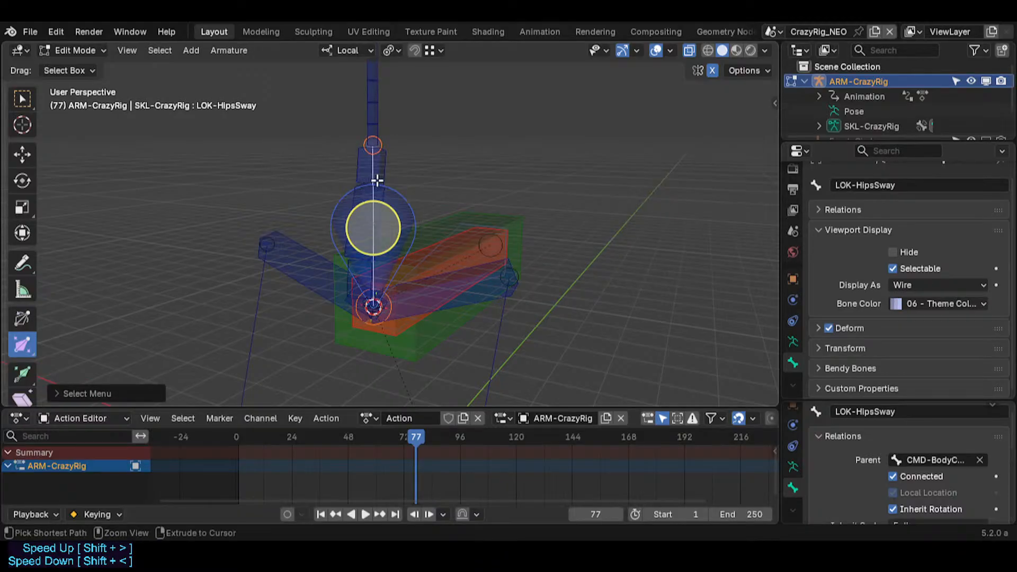
key(ctrl+p)
click(376, 180)
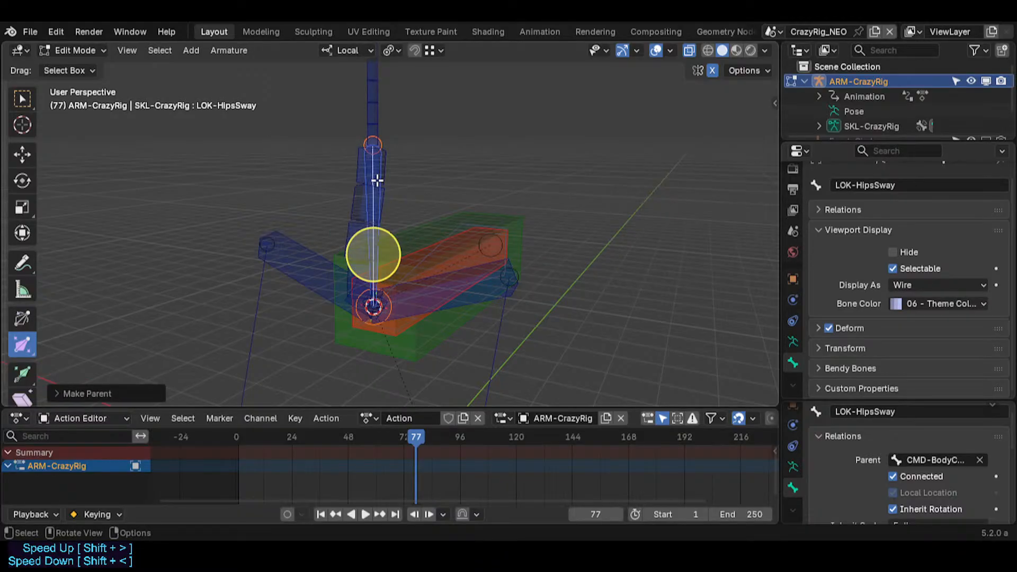
Step: Inspect the parent relations of the CTL-Hips, CMD-BodyConnector and CTL-Pelvis.L bones
click(378, 191)
middle_drag(383, 241, 477, 256)
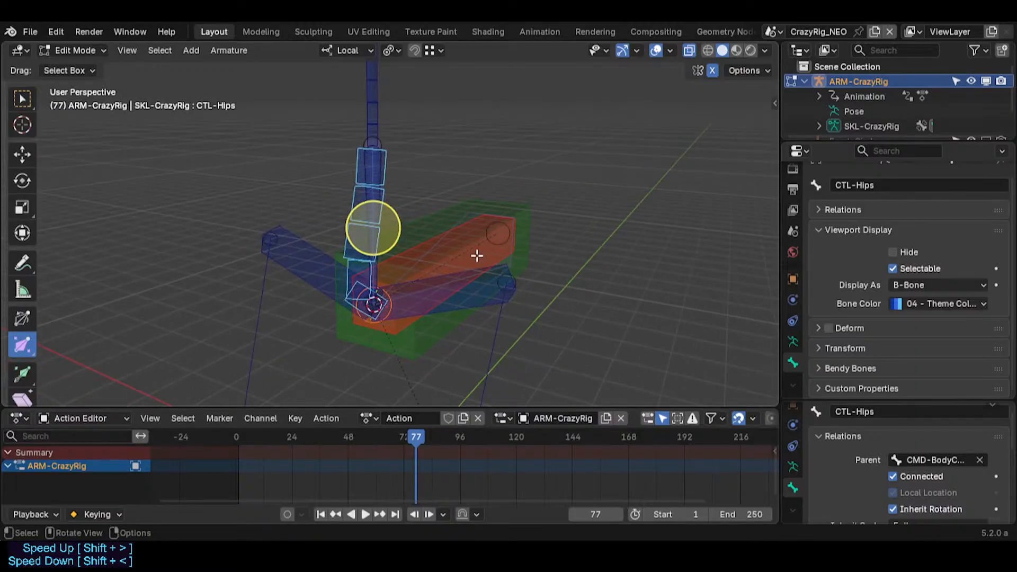
click(487, 211)
click(477, 215)
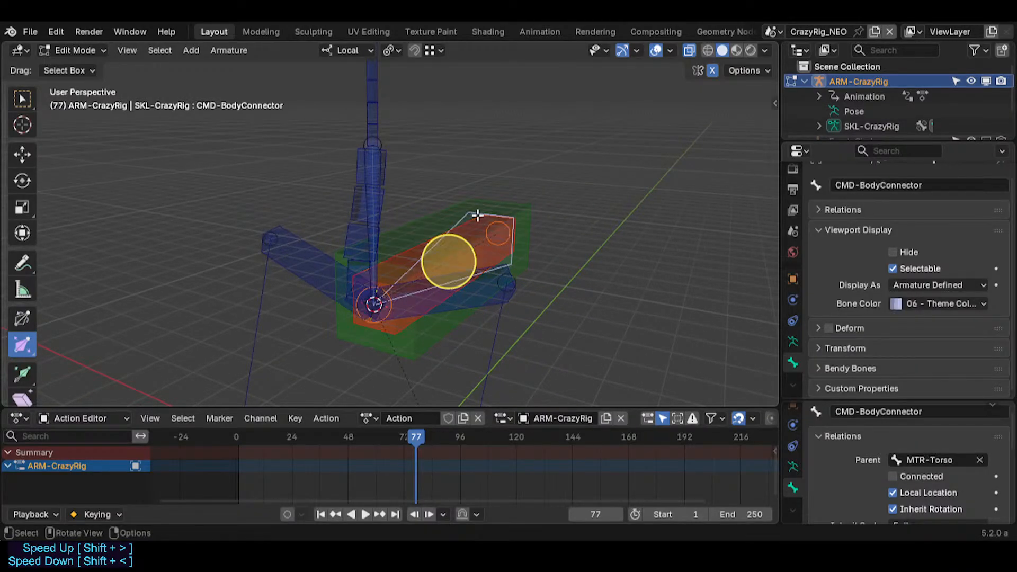
click(471, 303)
click(471, 303)
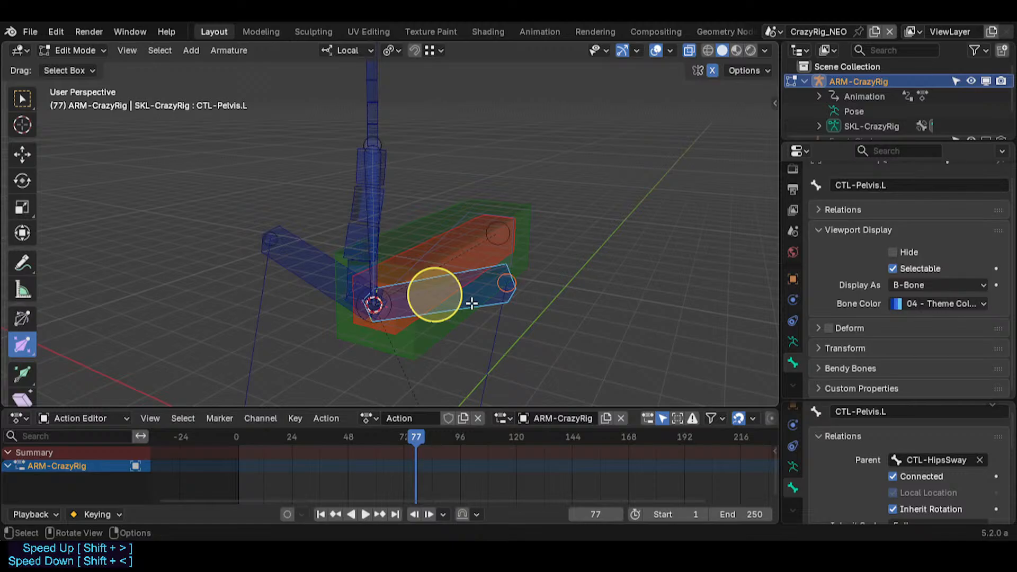
Step: Try moving the CTL-Hips bone away from the other hip bones
click(357, 231)
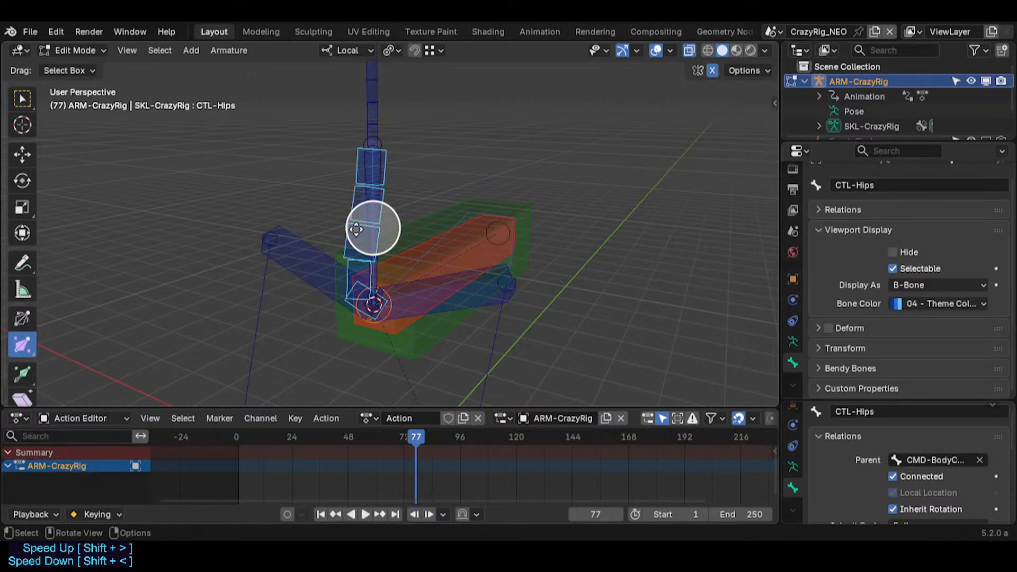
middle_drag(357, 281, 392, 284)
key(g)
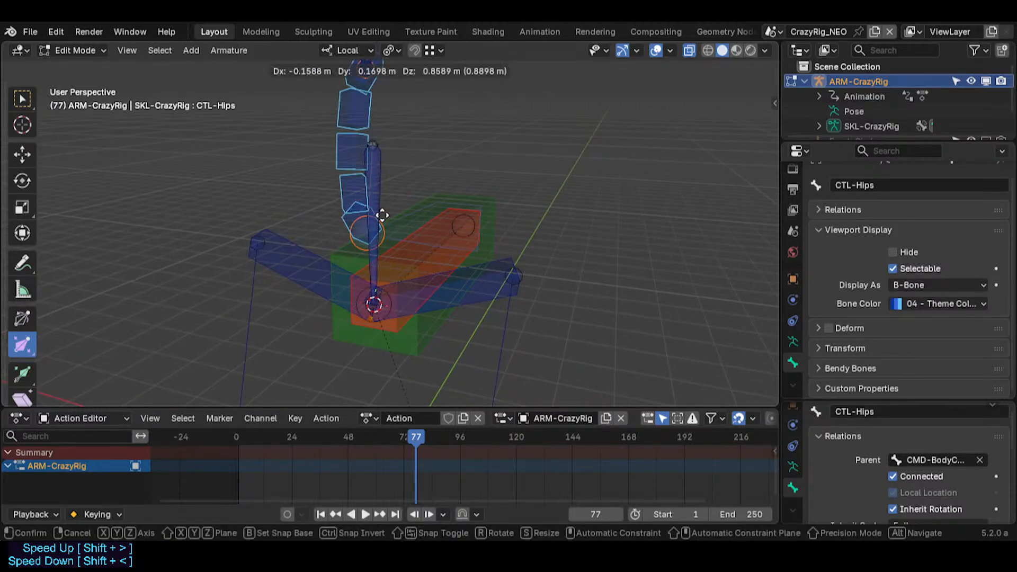
right_click(370, 268)
middle_drag(370, 268, 479, 279)
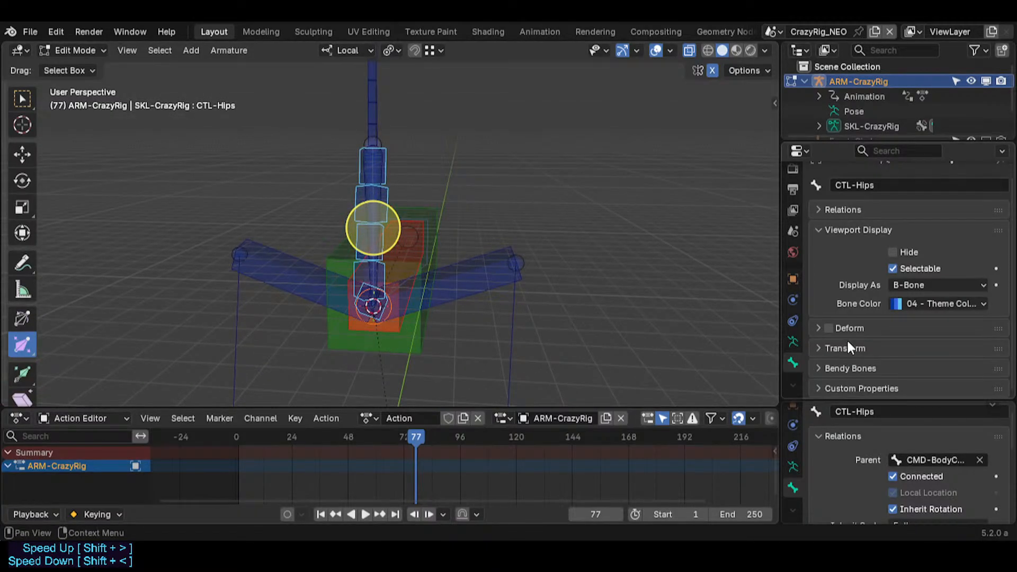
Step: Expand the Bendy Bones settings of CTL-Hips and bring up its start and end handle options
click(846, 368)
scroll(899, 334, down, 5)
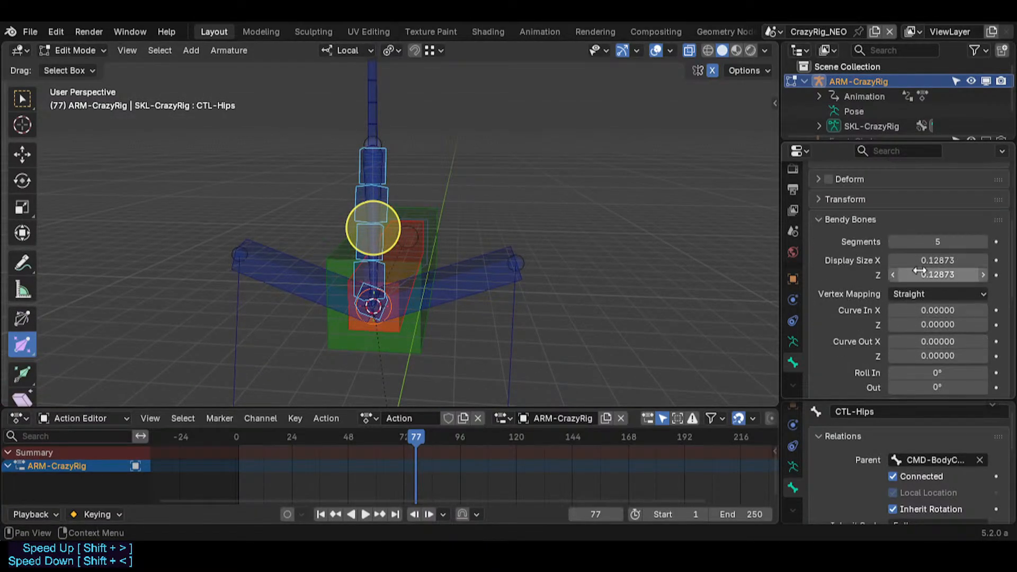
scroll(933, 236, down, 5)
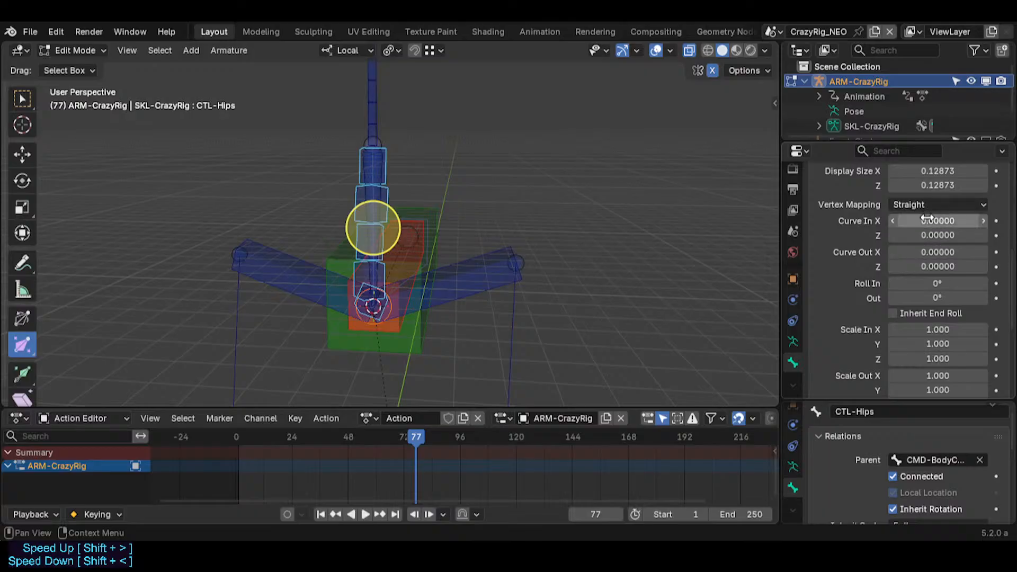
scroll(918, 272, down, 5)
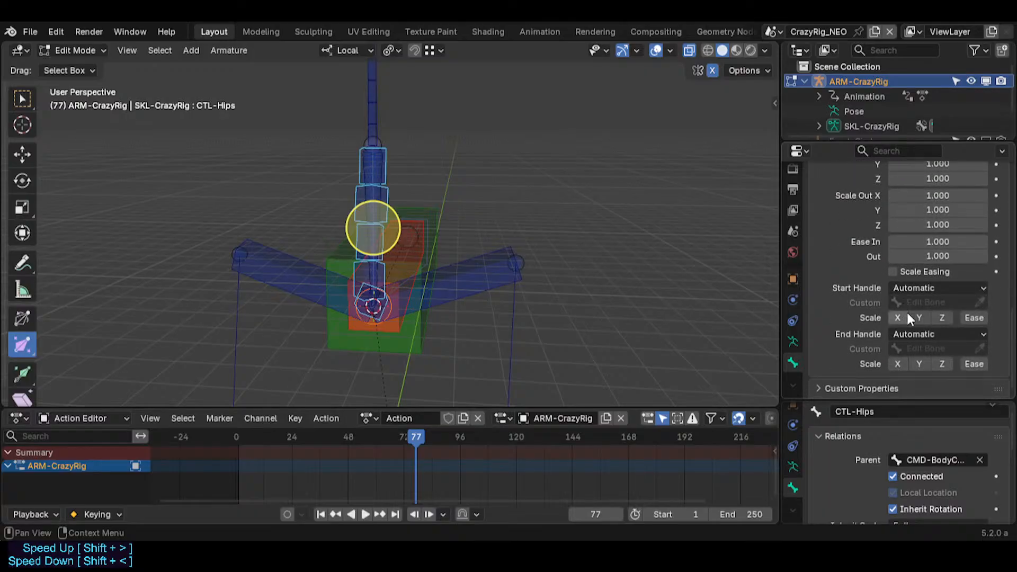
middle_drag(481, 293, 298, 329)
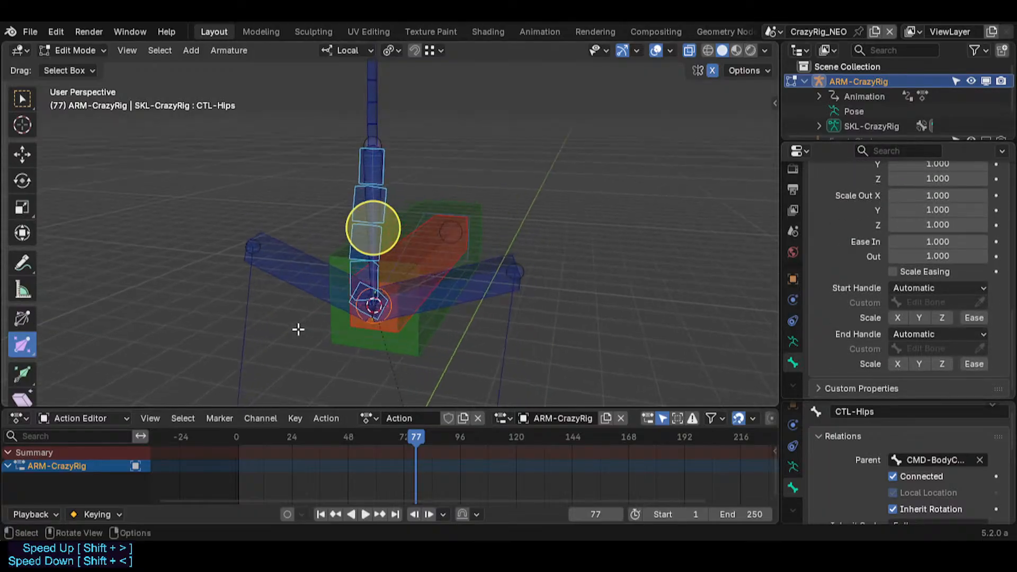
Step: Check the name of the CMD-BodyConnector bone without renaming it
click(416, 247)
click(415, 246)
key(F2)
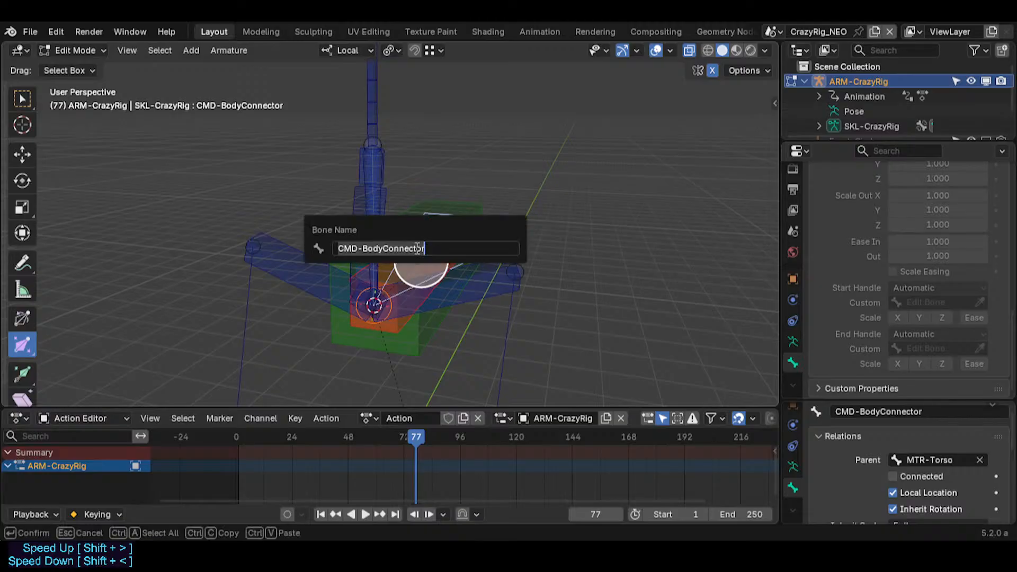
key(Escape)
Step: Set the start handle of the CTL-Hips bone to Absolute with CMD-BodyConnector as its custom handle bone
click(356, 270)
click(353, 258)
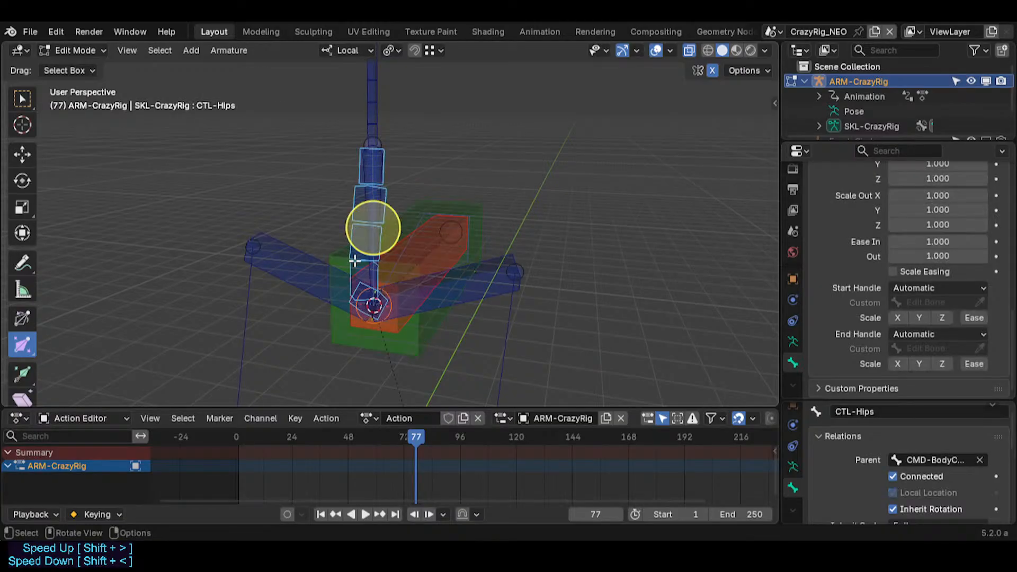
click(901, 289)
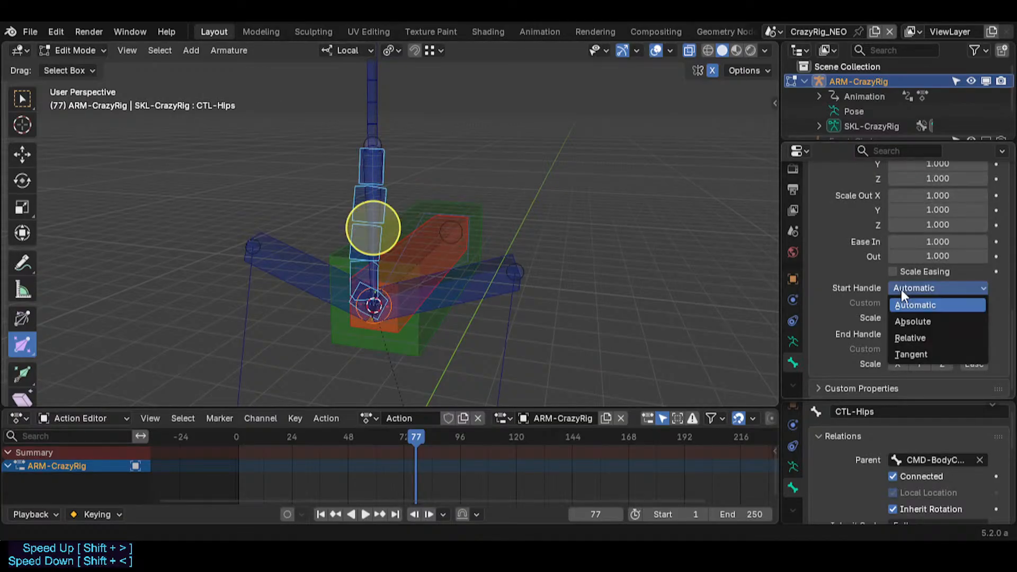
click(914, 324)
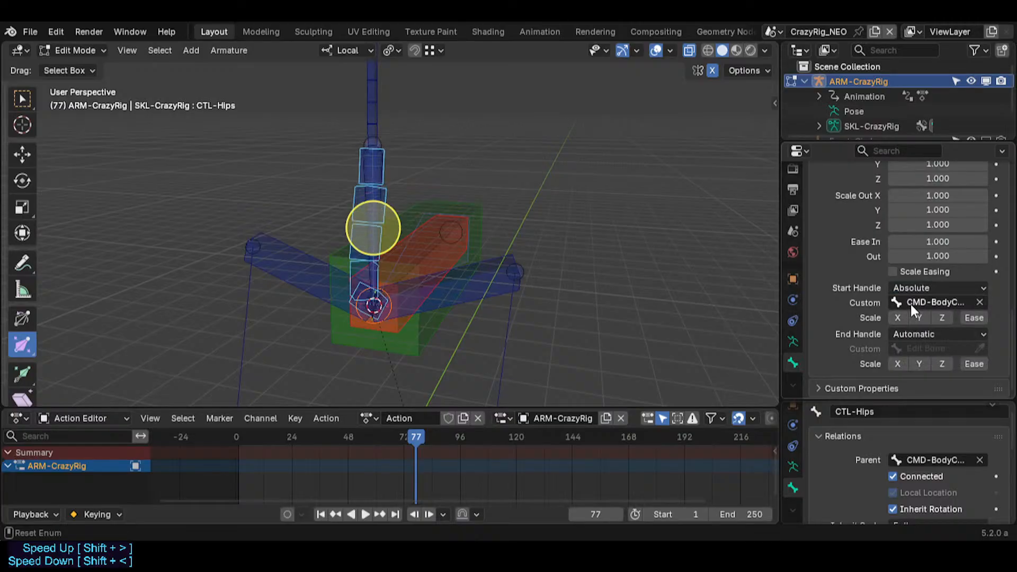
Step: Copy the CTL-Spine bone's name, set its end handle to Absolute, and assign CTL-Spine as the custom handle
middle_drag(627, 275, 548, 207)
click(377, 109)
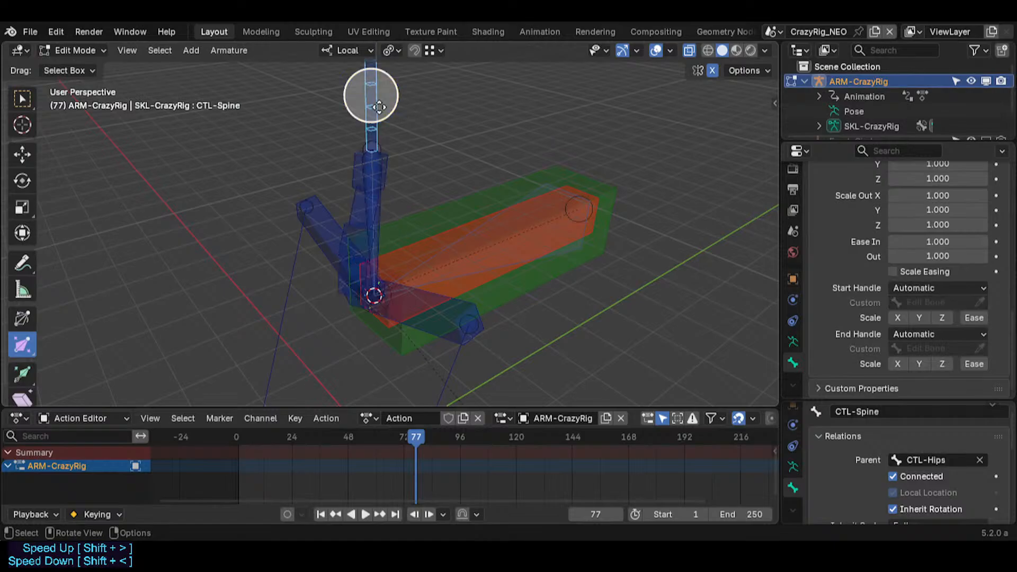
key(F2)
key(ctrl+c)
key(Escape)
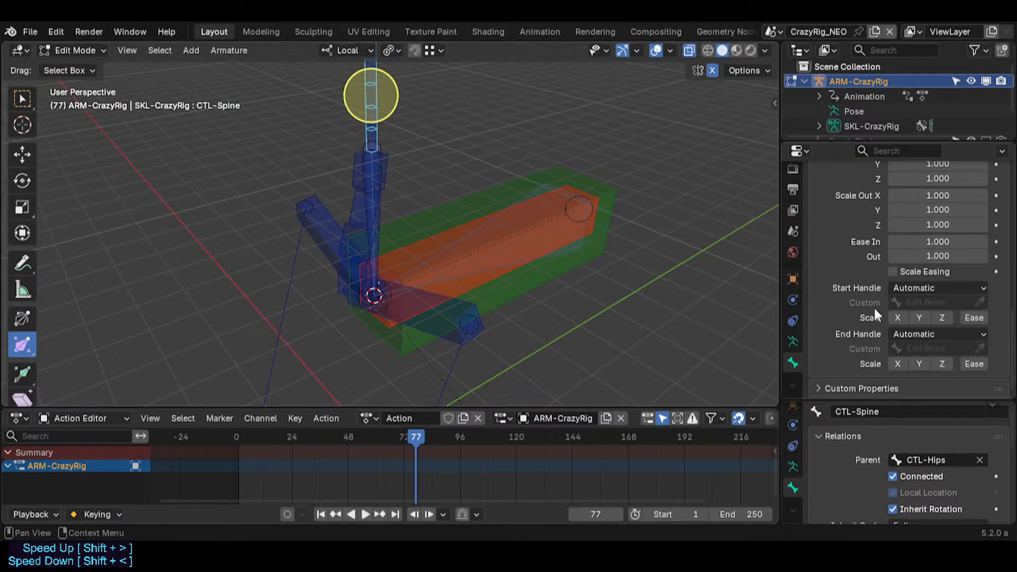
click(936, 334)
key(Escape)
click(937, 333)
click(915, 363)
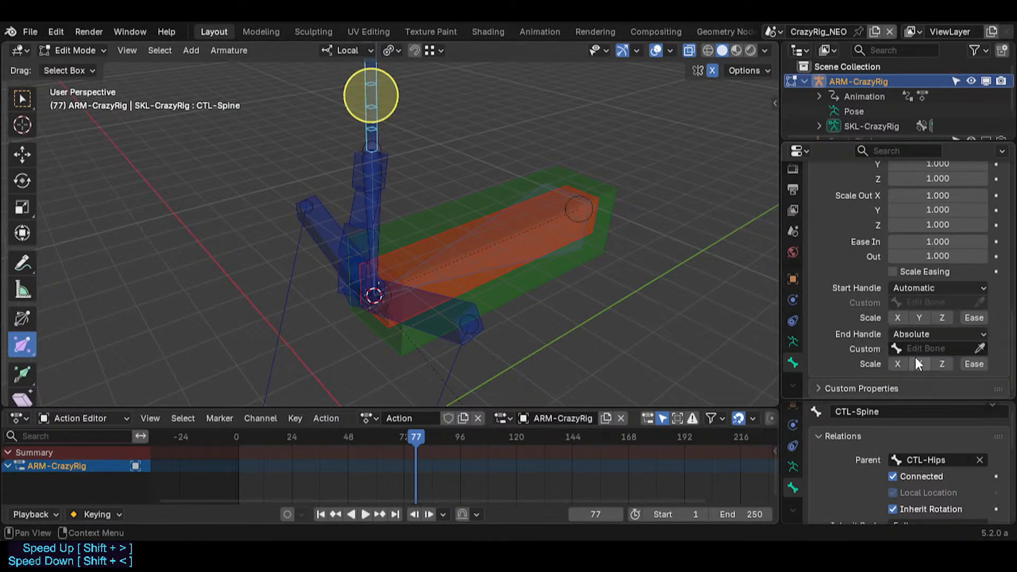
key(ctrl+v)
Step: Check the CTL-Hips, MTR-CoG and CTL-Pelvis.L bones one after another, and save the file
middle_drag(401, 225, 375, 254)
click(372, 210)
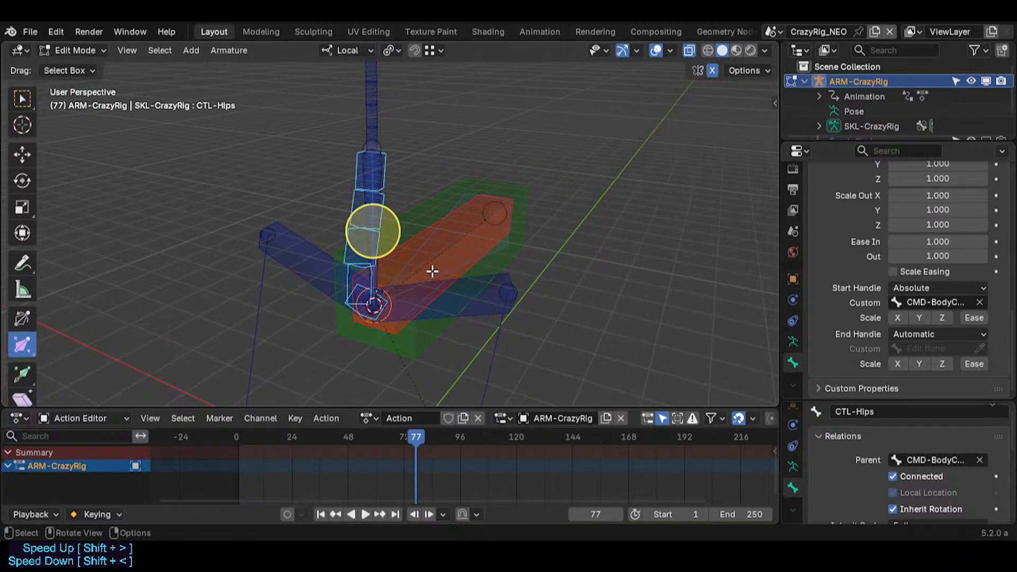
click(432, 291)
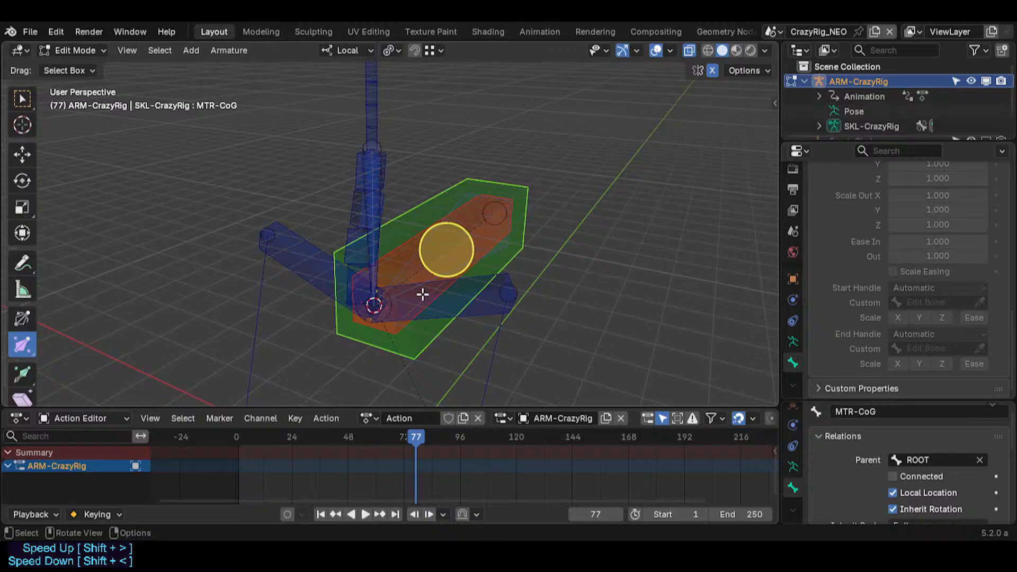
click(350, 229)
click(448, 312)
click(457, 316)
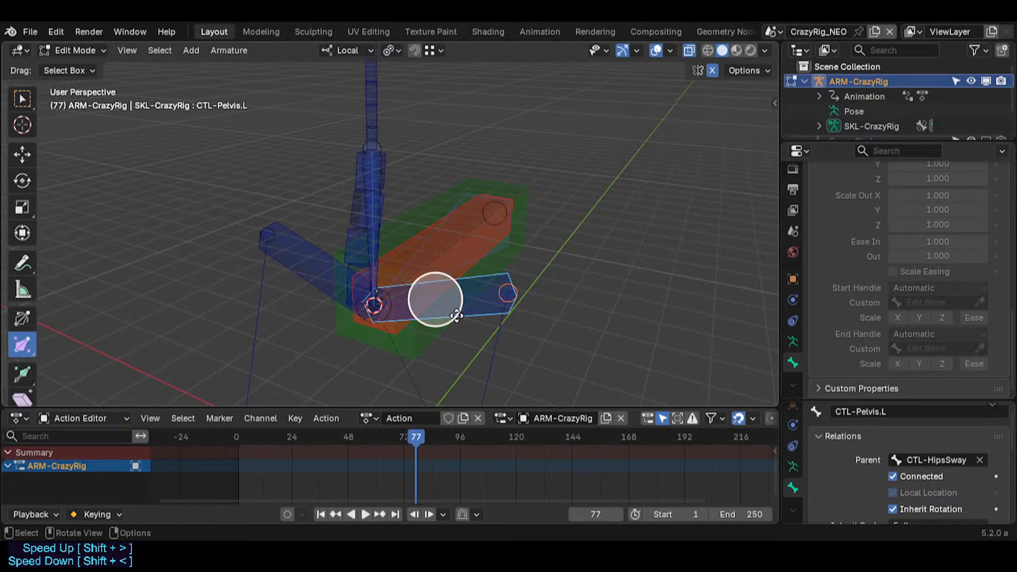
key(ctrl+s)
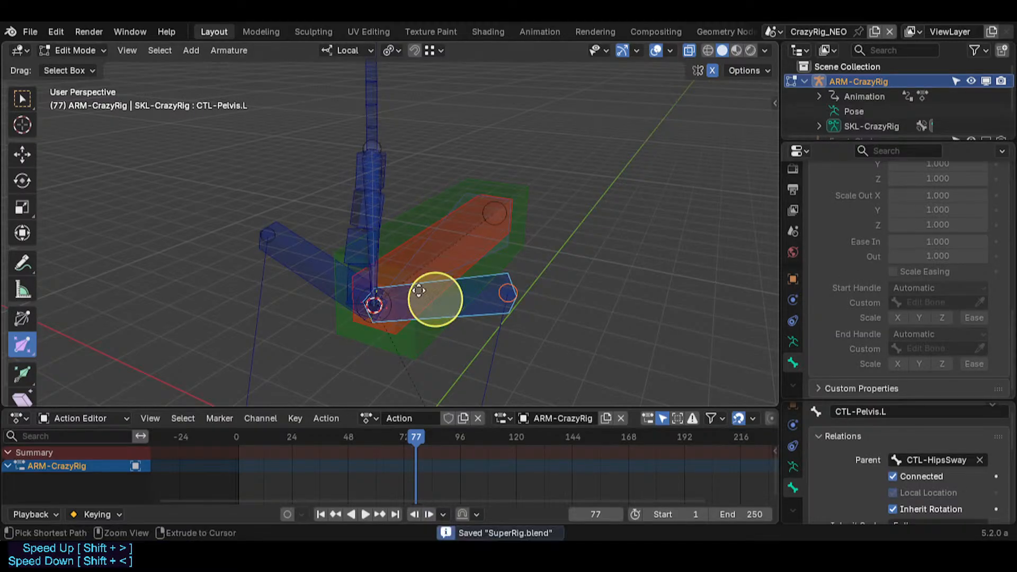
Step: Delete the pelvis control bones along with the orange and green bones surrounding CMD-BodyConnector
key(x)
click(424, 303)
key(ctrl+z)
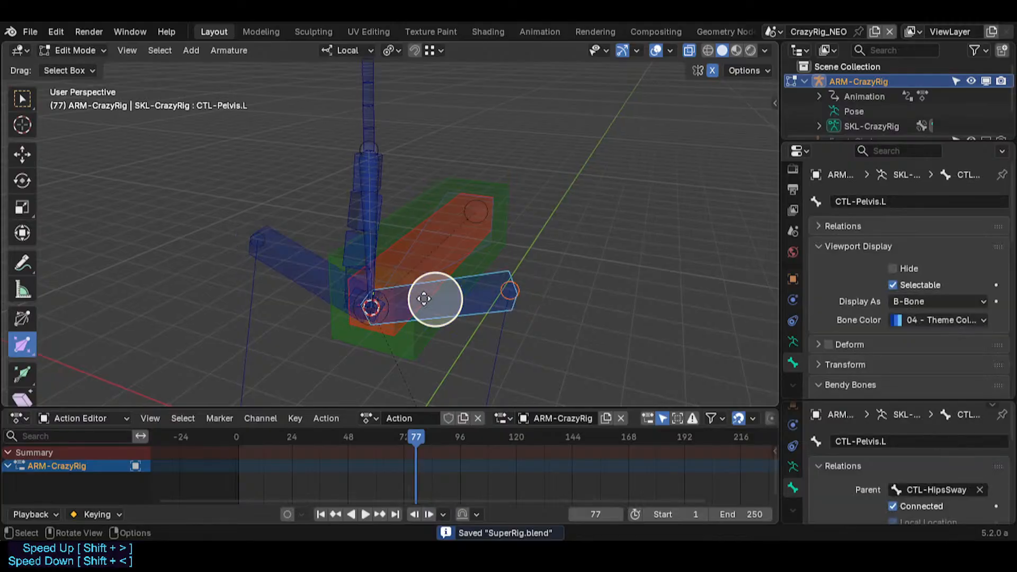
click(430, 266)
click(432, 267)
click(435, 270)
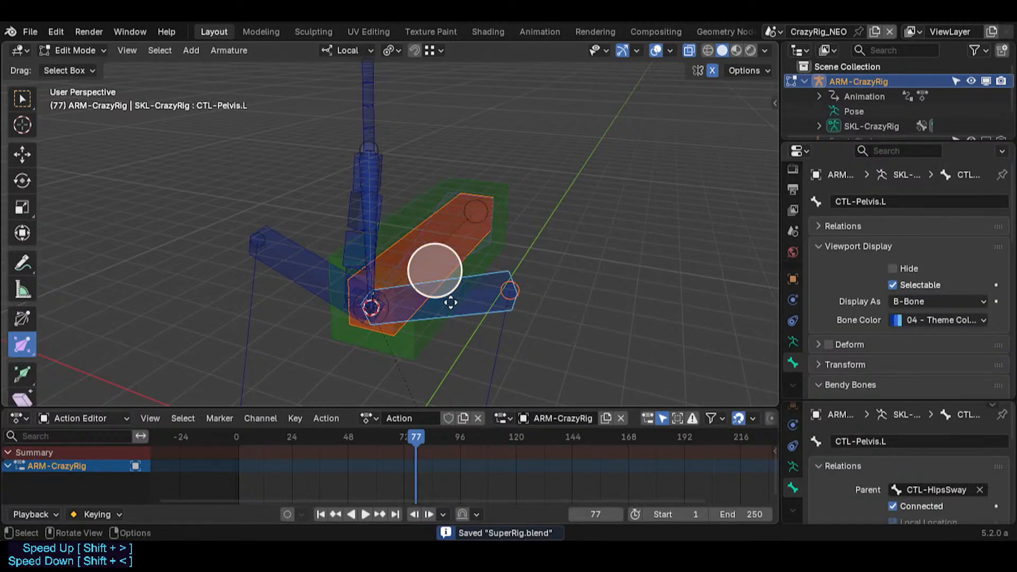
shift+click(391, 236)
key(x)
click(392, 235)
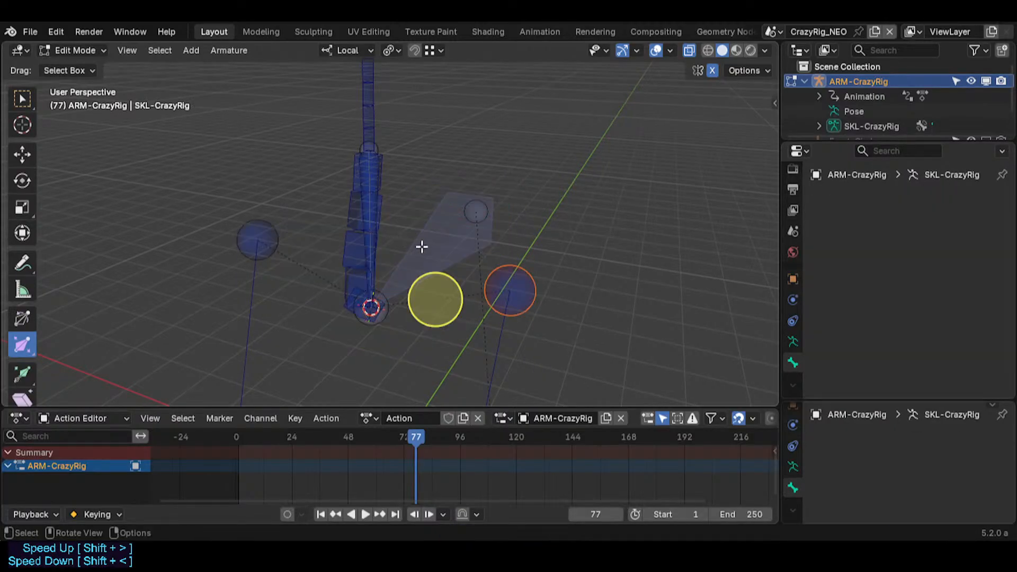
Step: Try deleting the CMD-BodyConnector bone, and undo all the recent bone deletions
click(422, 246)
key(x)
click(421, 245)
key(ctrl+z)
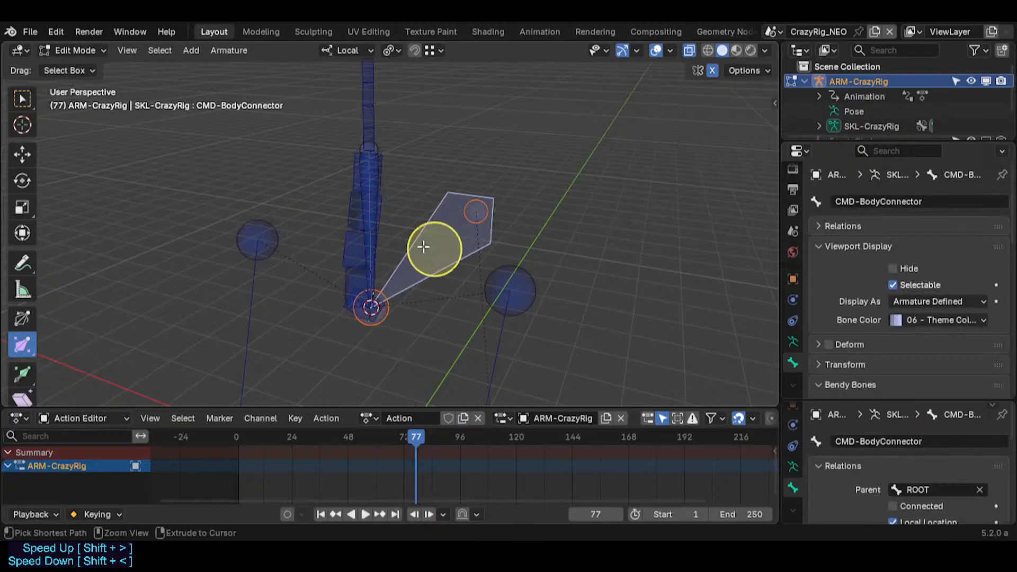
key(ctrl+z)
key(ctrl+z)
Step: Clear the roll of the CMD-BodyConnector bone and of the CTL-Hips bone
click(428, 203)
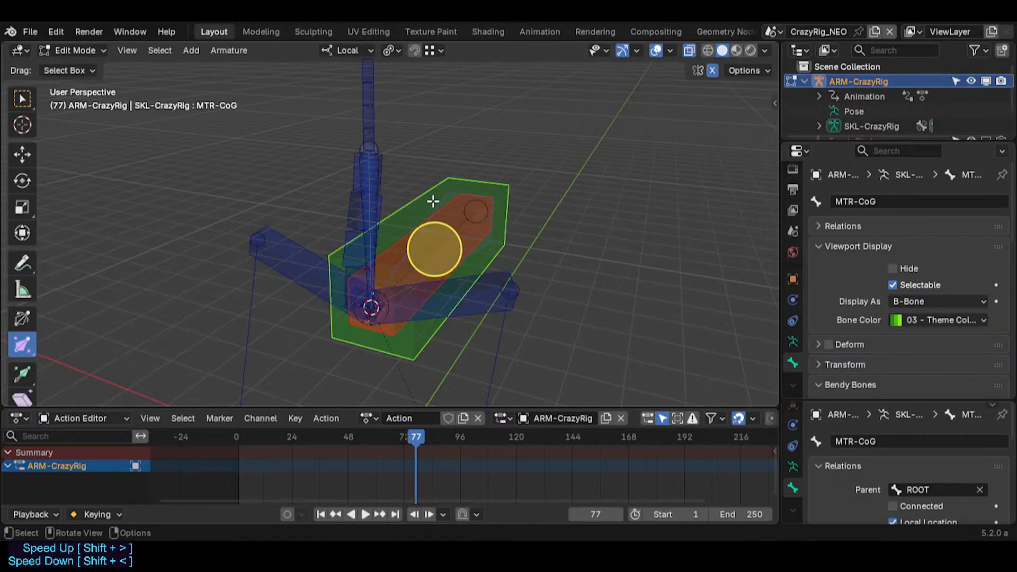
click(437, 201)
key(alt+r)
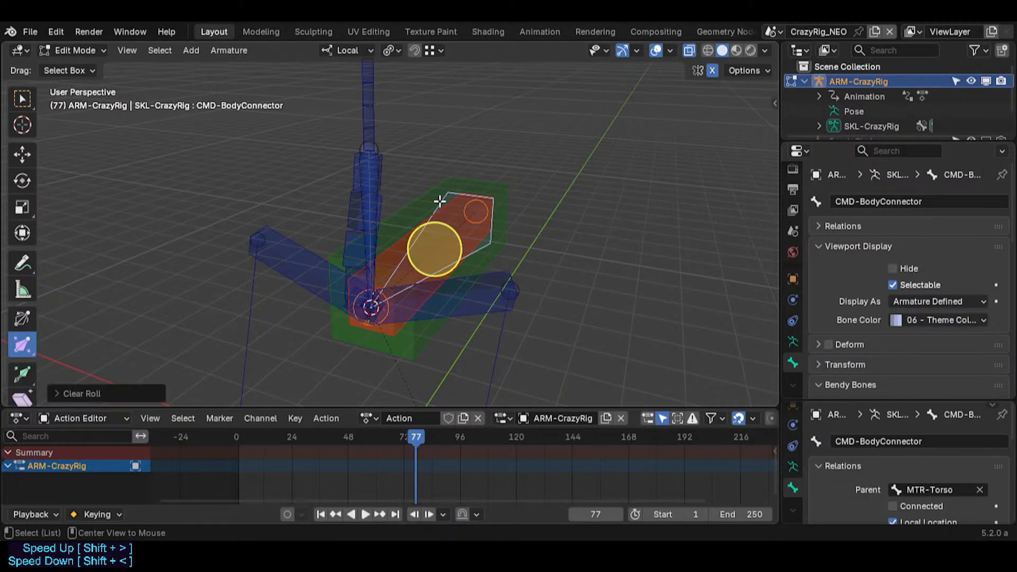
click(355, 235)
click(356, 235)
click(356, 235)
key(alt+r)
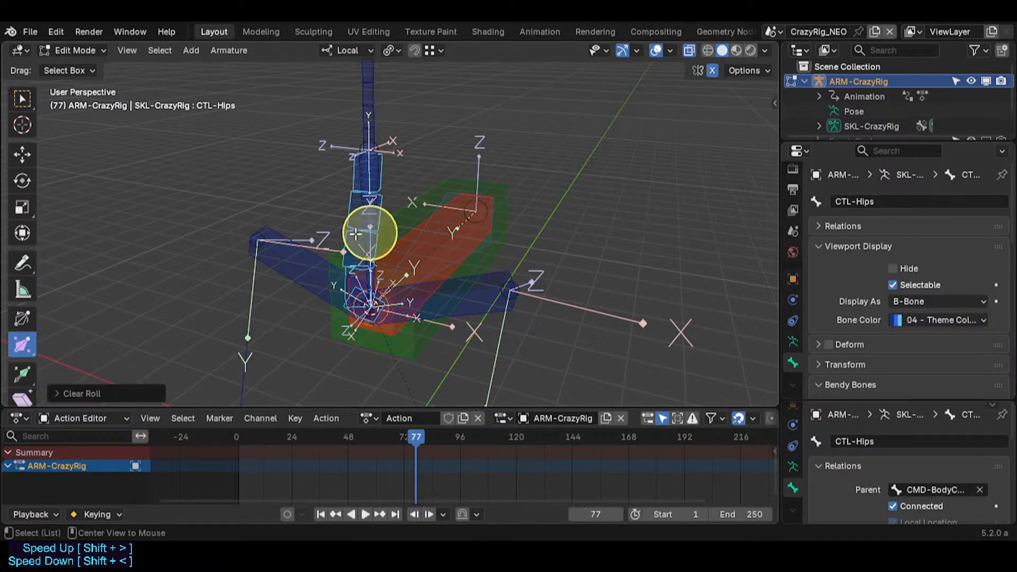
Step: Clear the custom start handle bone of CTL-Hips and set its start handle to Tangent
middle_drag(355, 236, 249, 243)
middle_drag(354, 239, 302, 241)
scroll(856, 336, down, 6)
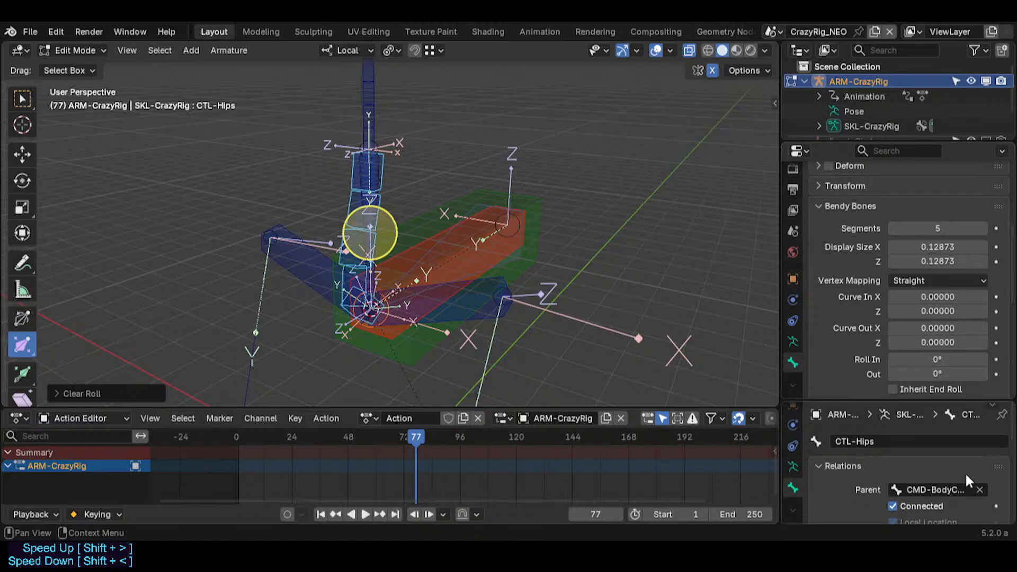
scroll(883, 332, down, 10)
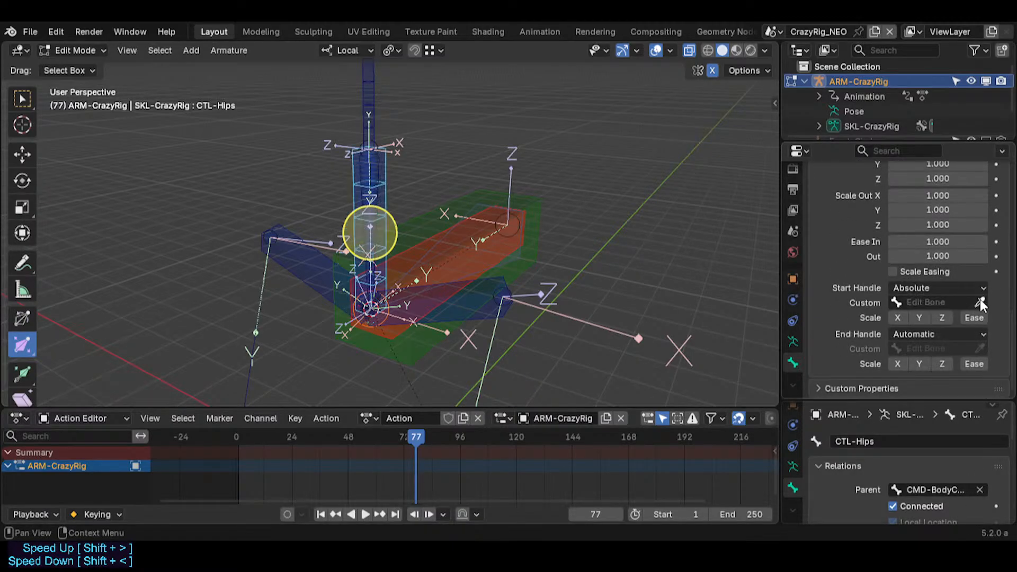
click(980, 302)
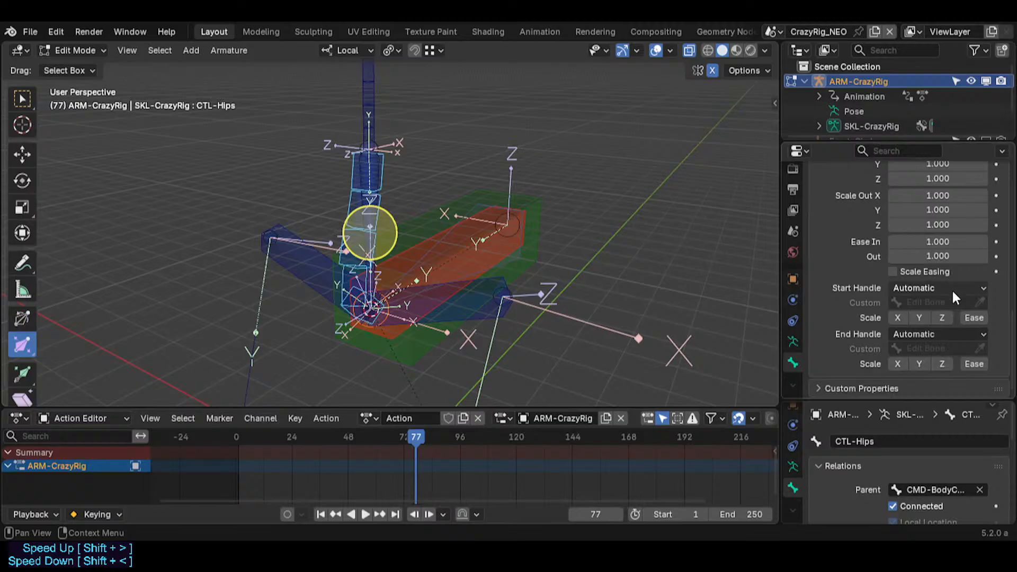
click(951, 288)
click(941, 352)
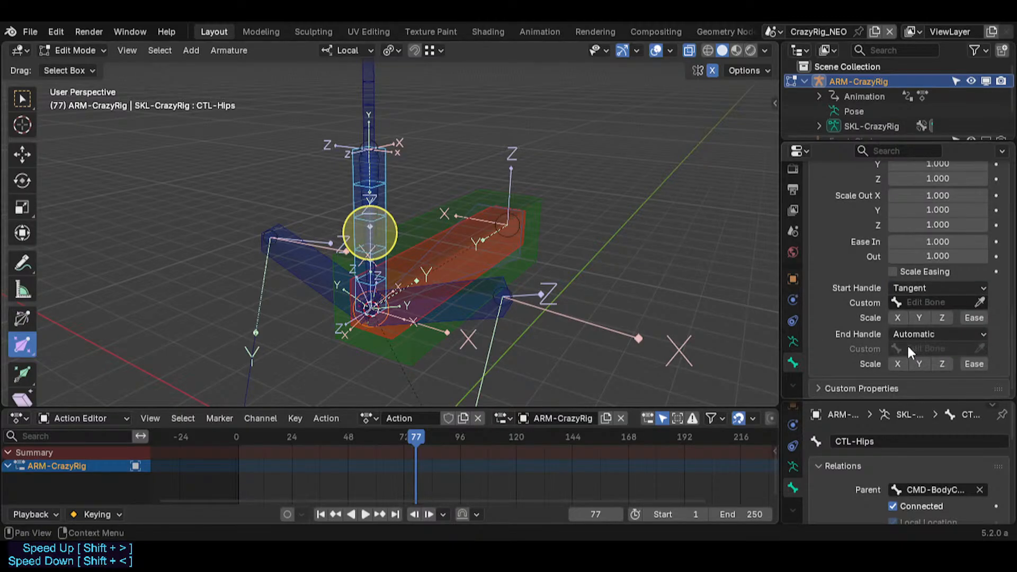
click(964, 306)
click(363, 175)
click(388, 173)
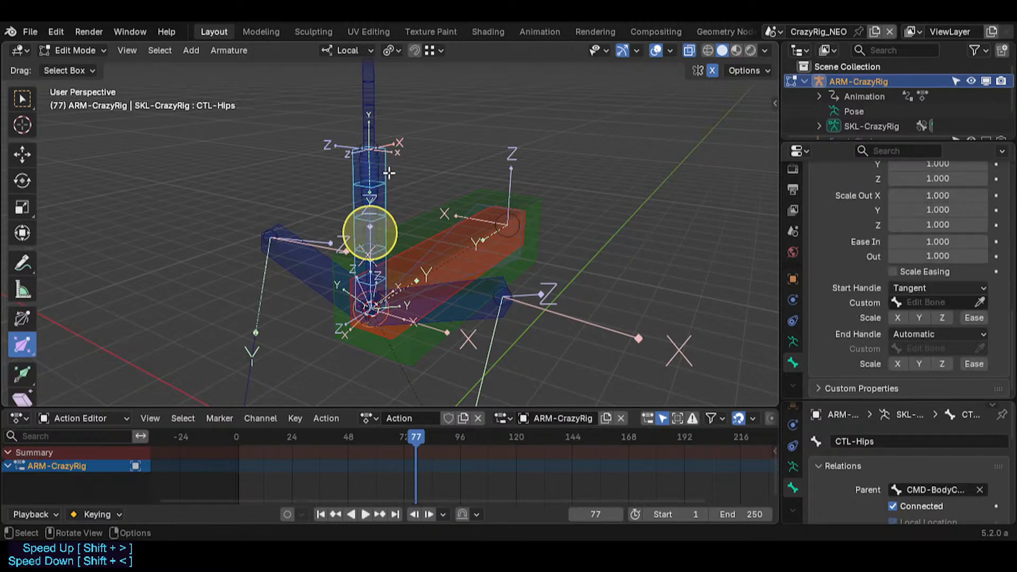
Step: Clear the roll of the isolated CTL-Hips bone, and unhide the rest of the armature
key(ctrl+a)
key(shift+h)
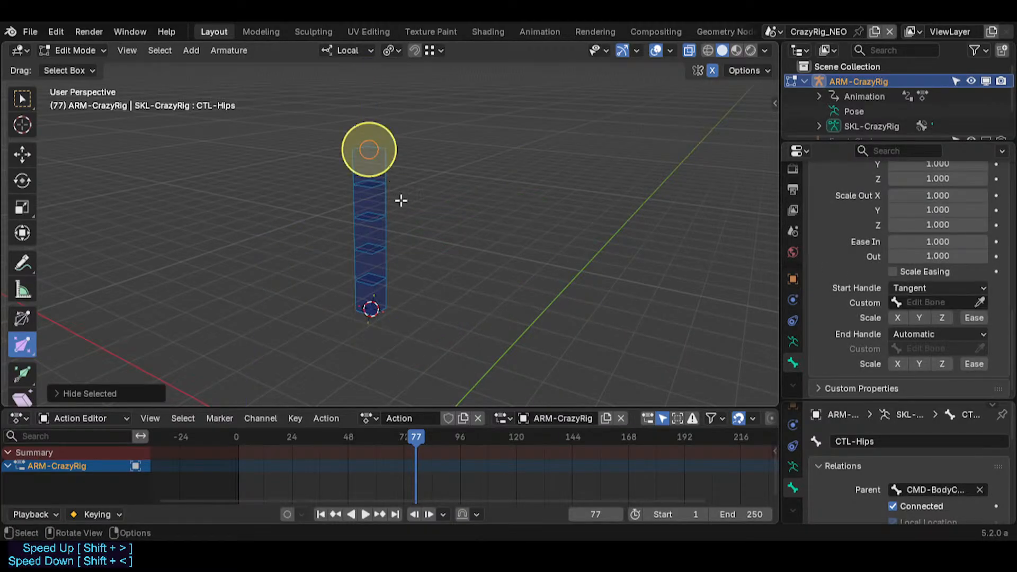
key(ctrl+a)
key(alt+r)
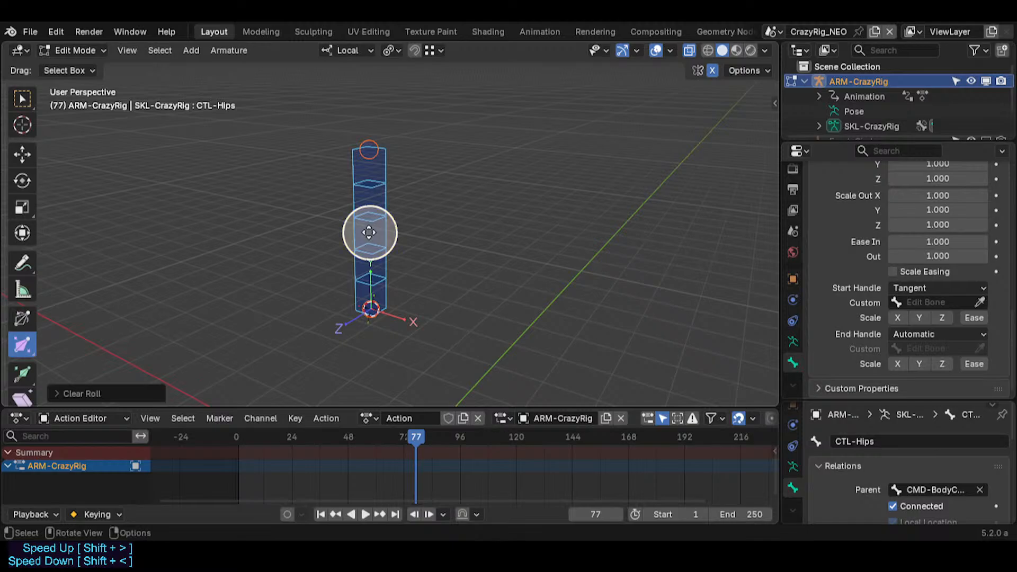
key(alt+h)
Step: Briefly isolate the CTL-HipsSway bone, and try moving CTL-Hips away from the other hip bones
click(372, 163)
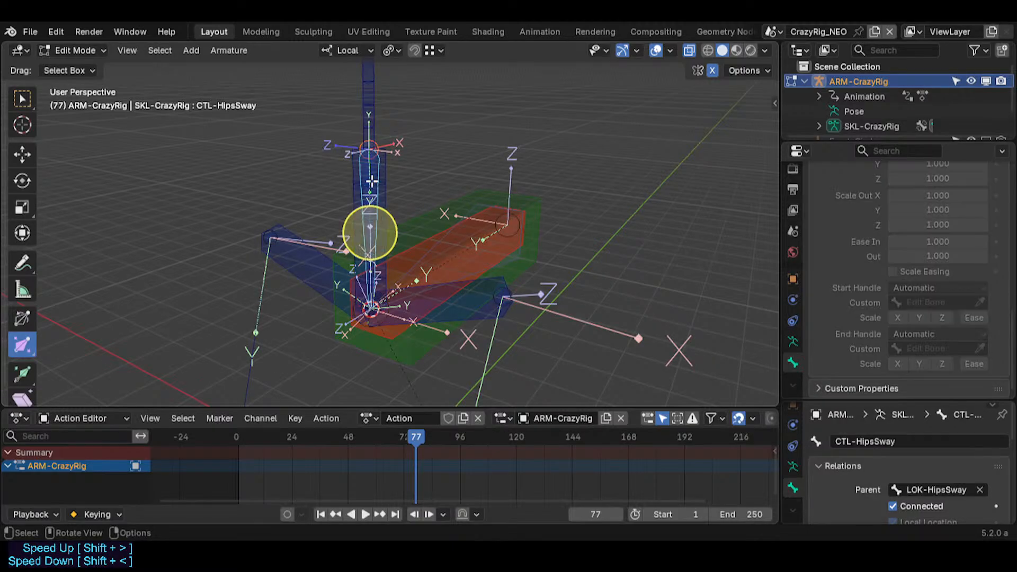
key(shift+h)
key(alt+h)
click(377, 174)
key(g)
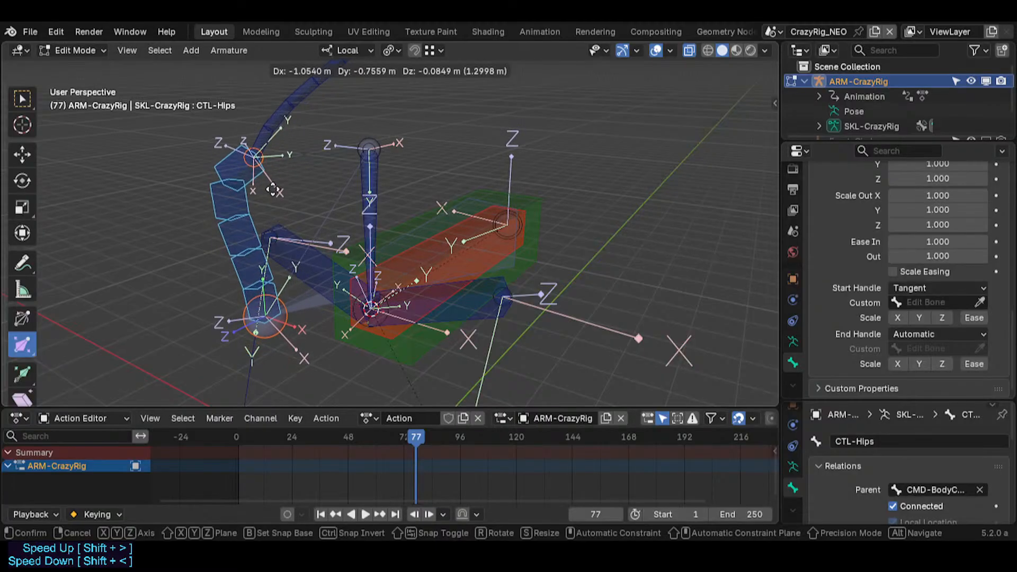
key(Escape)
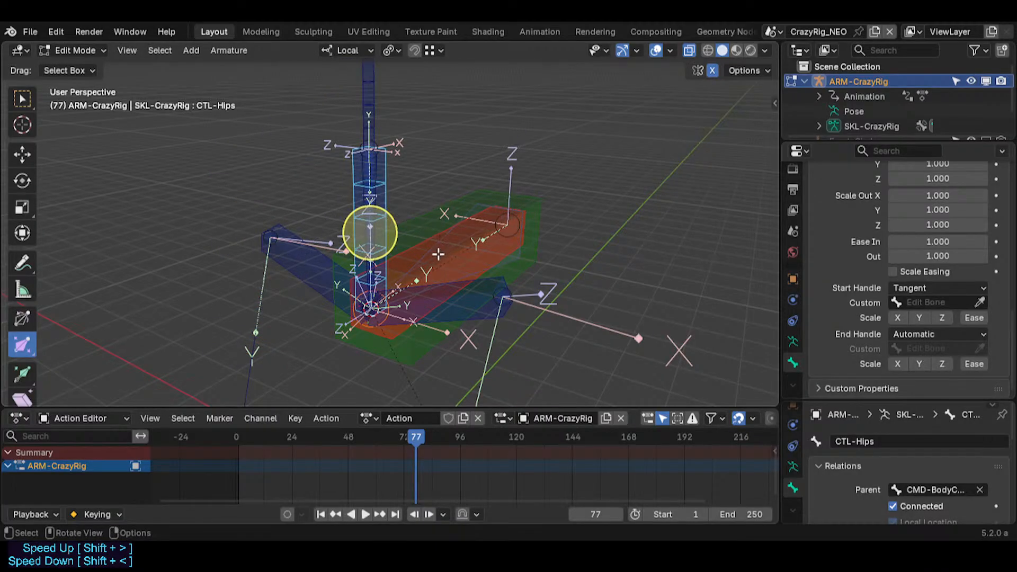
Step: Hide the bone axes of the armature while staying in Edit Mode
key(ctrl+Tab)
click(422, 333)
key(Tab)
key(ctrl+z)
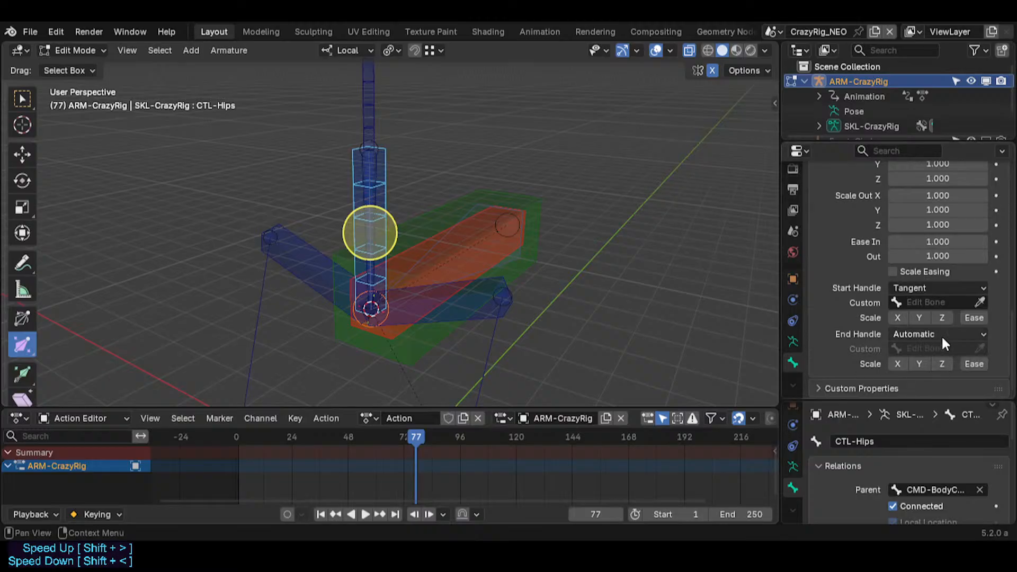
Step: Set the start handle of CTL-Hips to Automatic and view the bone's curve from another angle
click(960, 288)
click(938, 303)
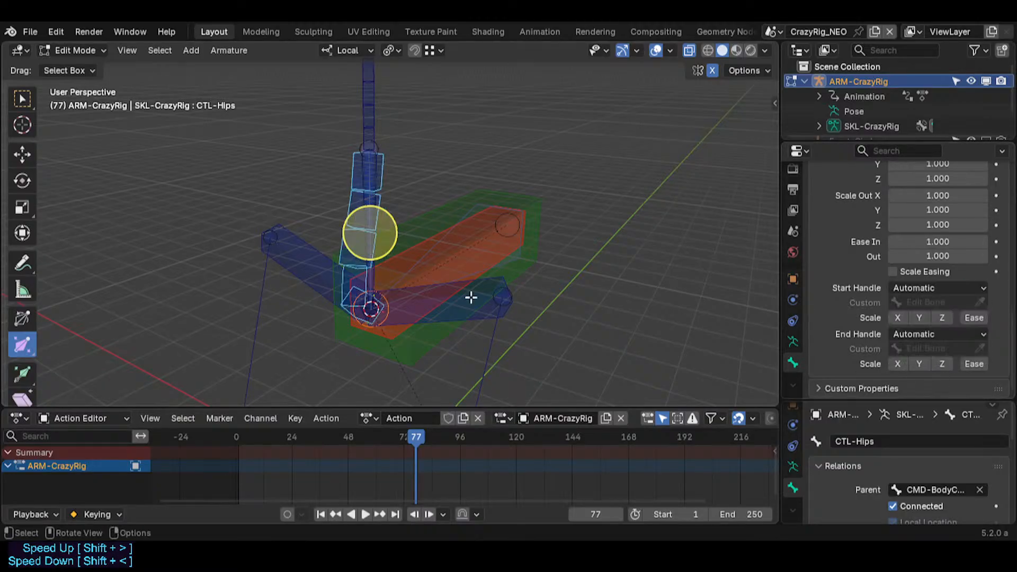
middle_drag(415, 321, 318, 269)
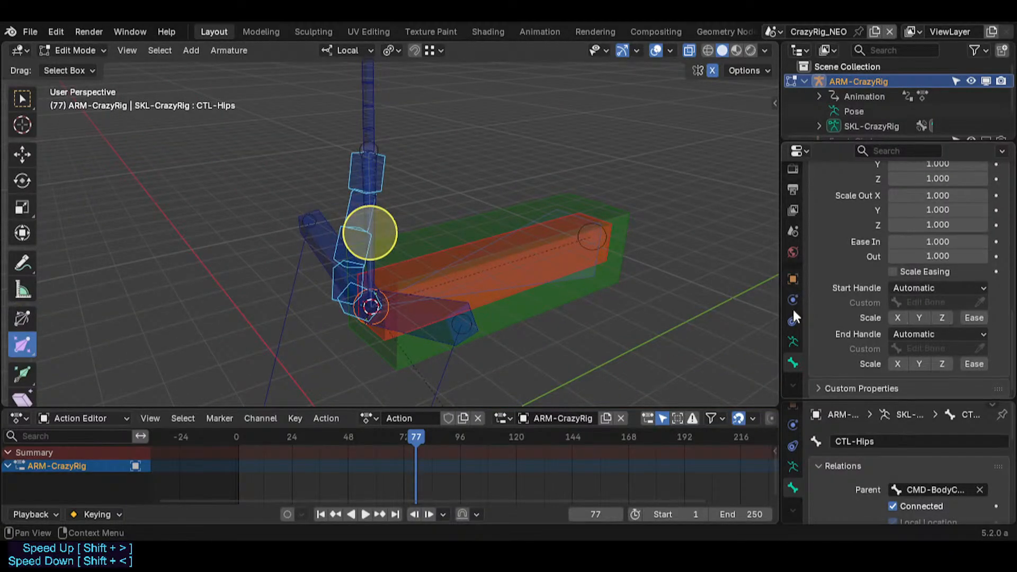
Step: Set the end handle of CTL-Hips to Tangent with CTL-Spine as its custom handle bone
click(367, 130)
key(F2)
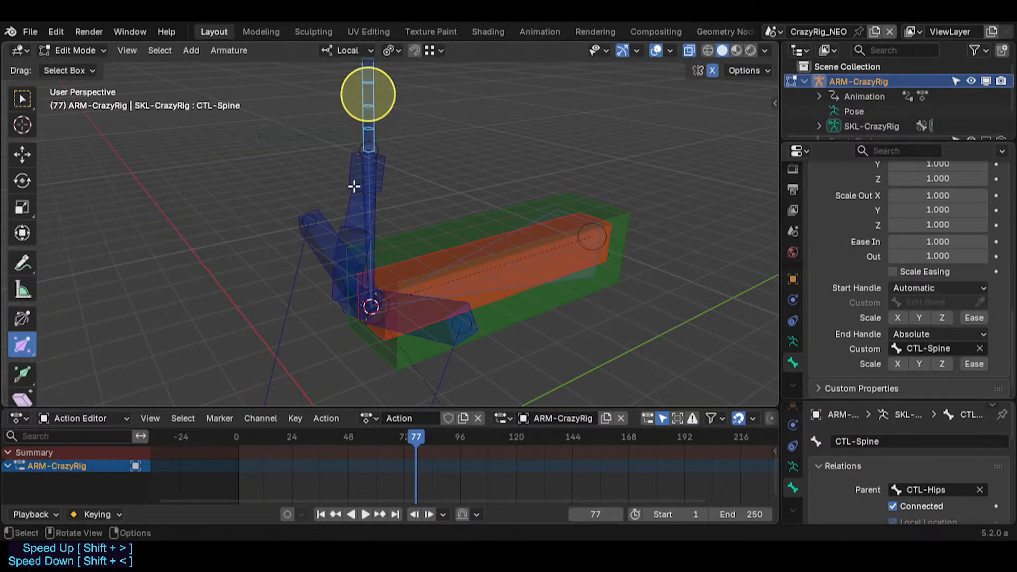
click(354, 186)
click(898, 334)
click(908, 352)
click(912, 336)
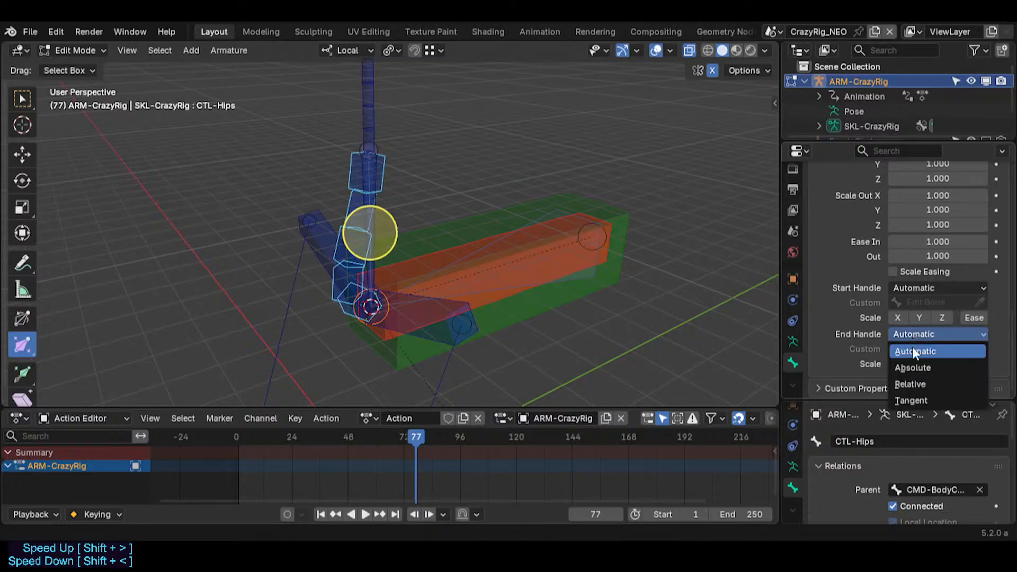
click(911, 399)
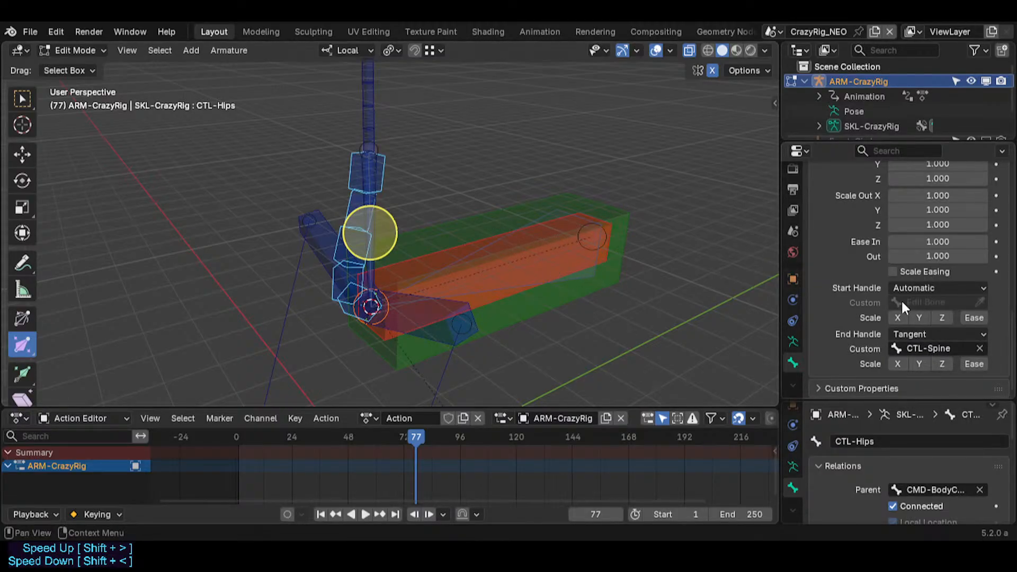
Step: Set the start handle of CTL-Hips to Tangent without a custom handle bone
click(916, 284)
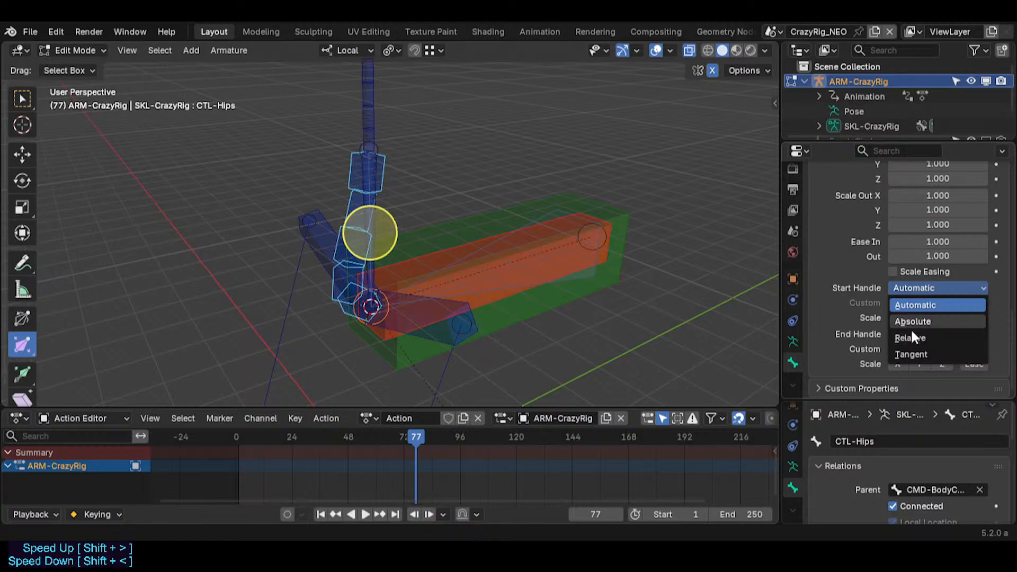
click(912, 355)
middle_drag(408, 281, 435, 260)
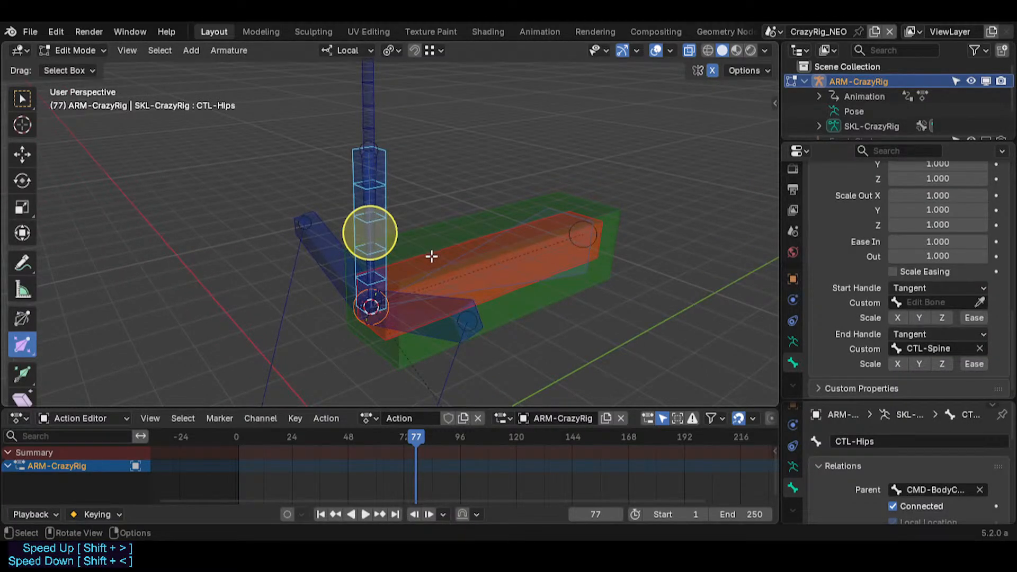
Step: Set CMD-BodyConnector as the custom start handle bone of CTL-Hips
click(446, 270)
click(446, 269)
click(447, 270)
key(F2)
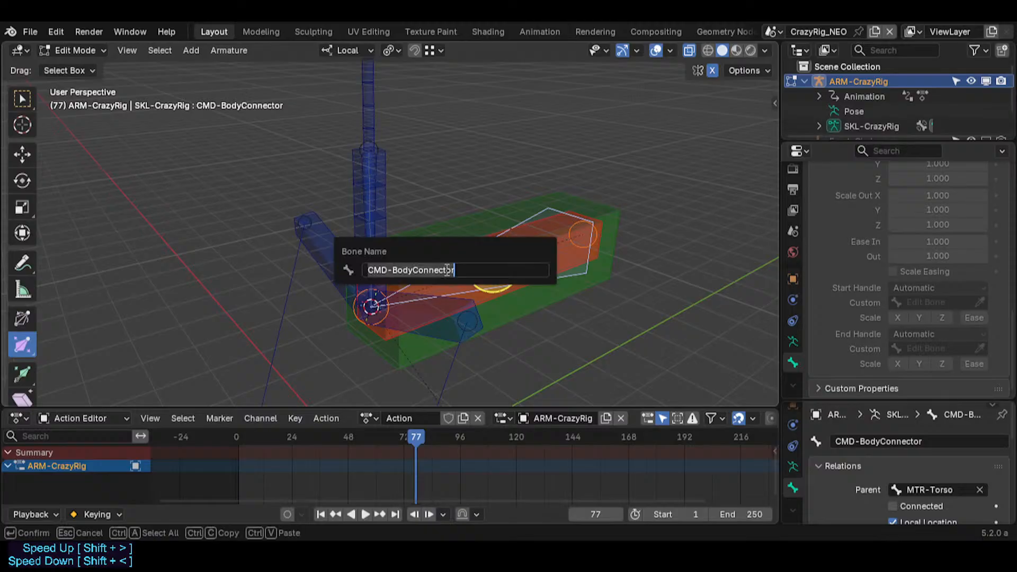
click(374, 200)
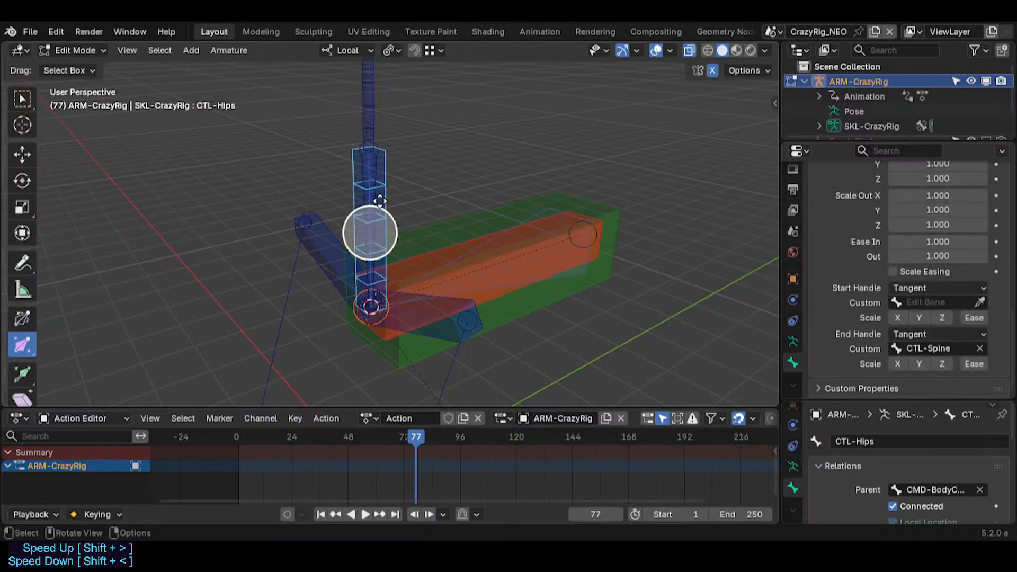
text(CMD-BodyConnector)
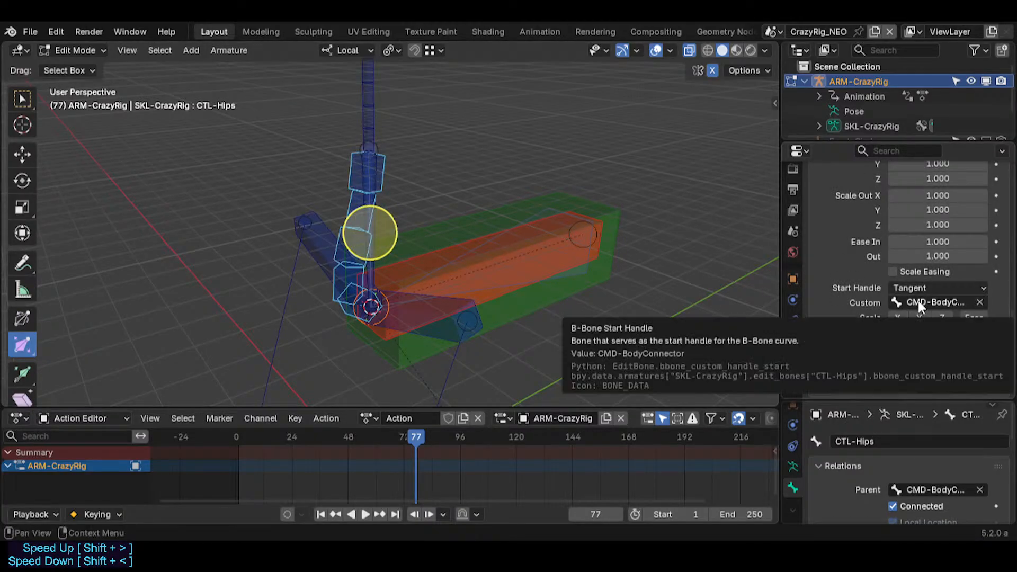
Step: Delete the CMD-BodyConnector bone from the armature
click(565, 274)
click(566, 274)
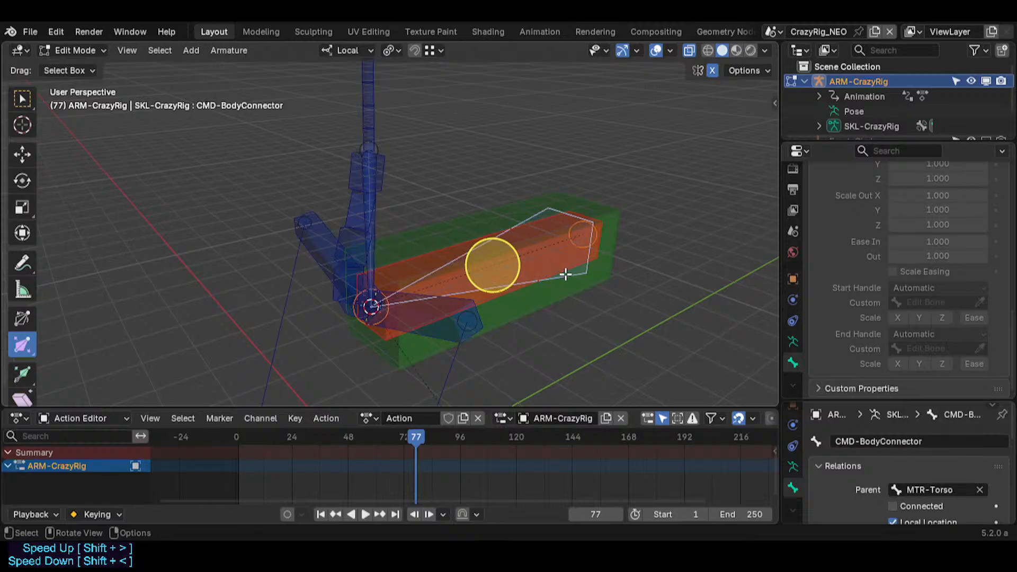
key(x)
click(566, 274)
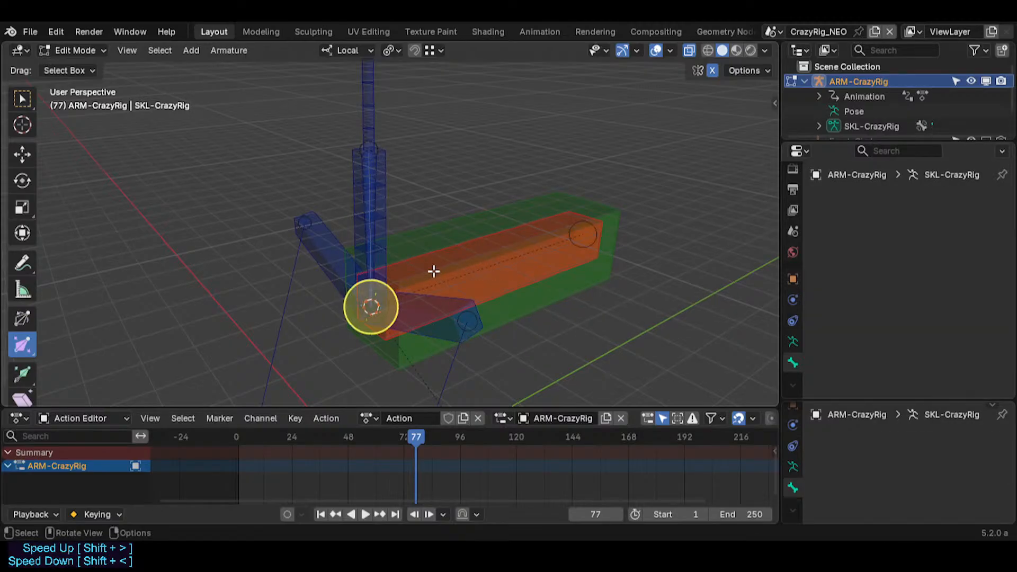
Step: Add a bone running from the 3D cursor at the hip base to the far end of the green bone, and clear its roll
click(392, 233)
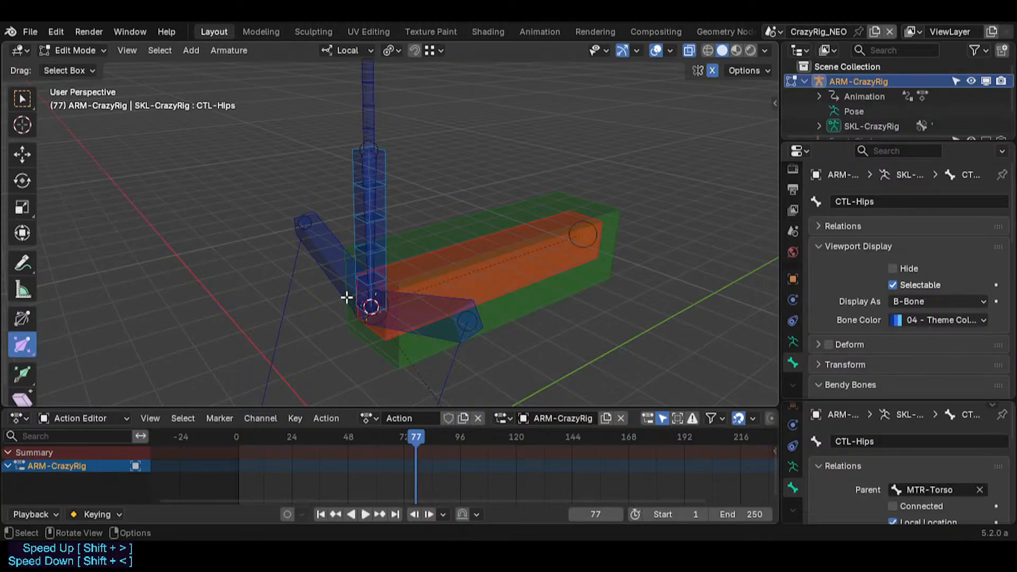
key(shift+a)
key(ctrl+z)
key(shift+a)
click(375, 271)
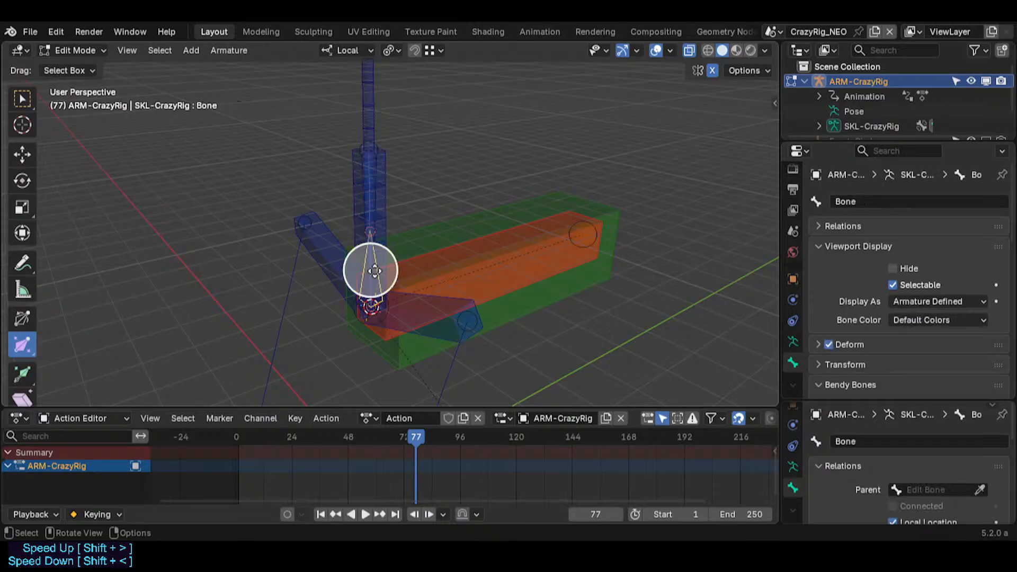
drag(375, 271, 626, 208)
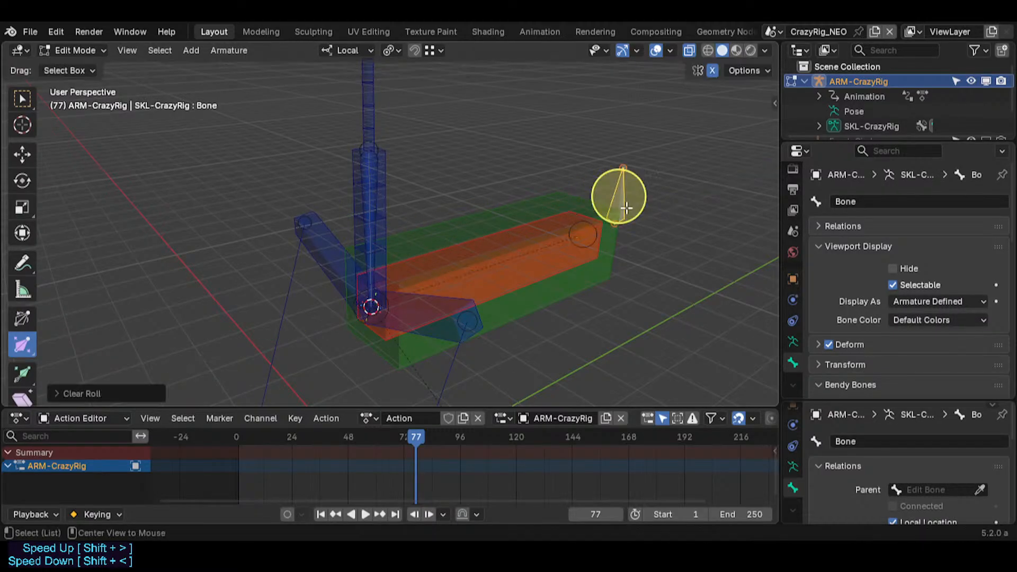
drag(626, 170, 371, 307)
click(616, 180)
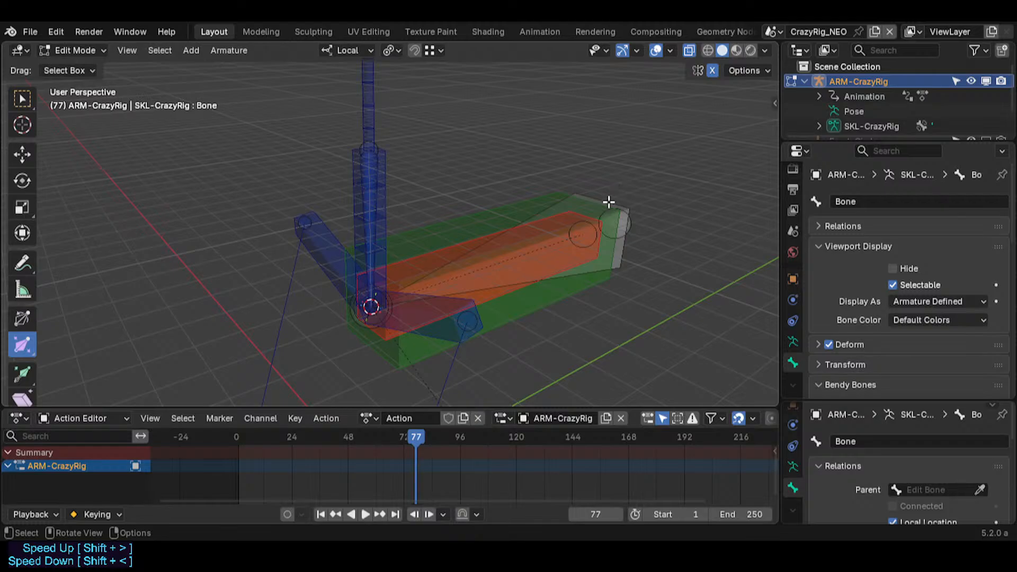
click(609, 200)
click(608, 197)
key(alt+r)
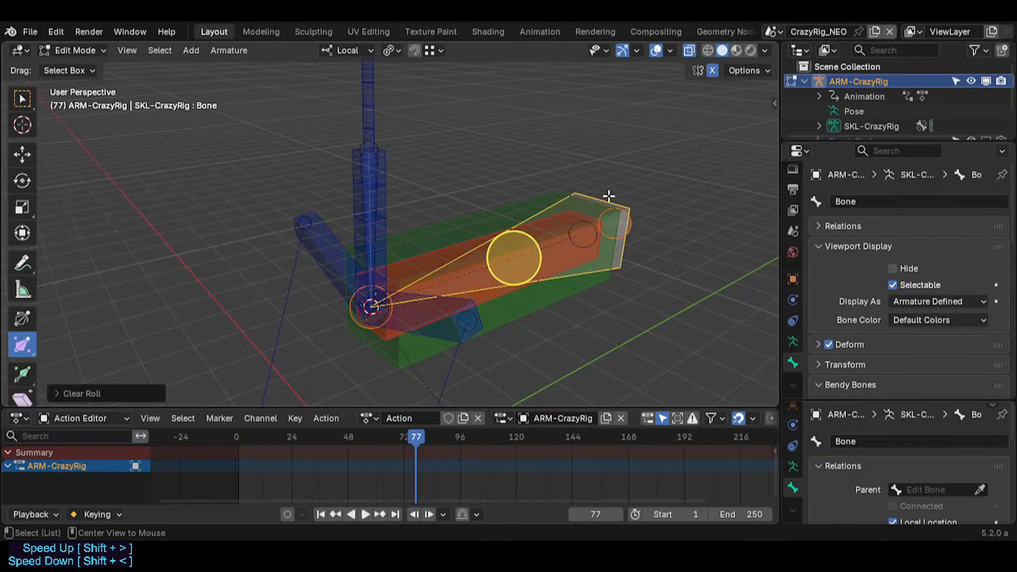
Step: Parent CTL-Hips to the new bone with a connected relationship
click(381, 227)
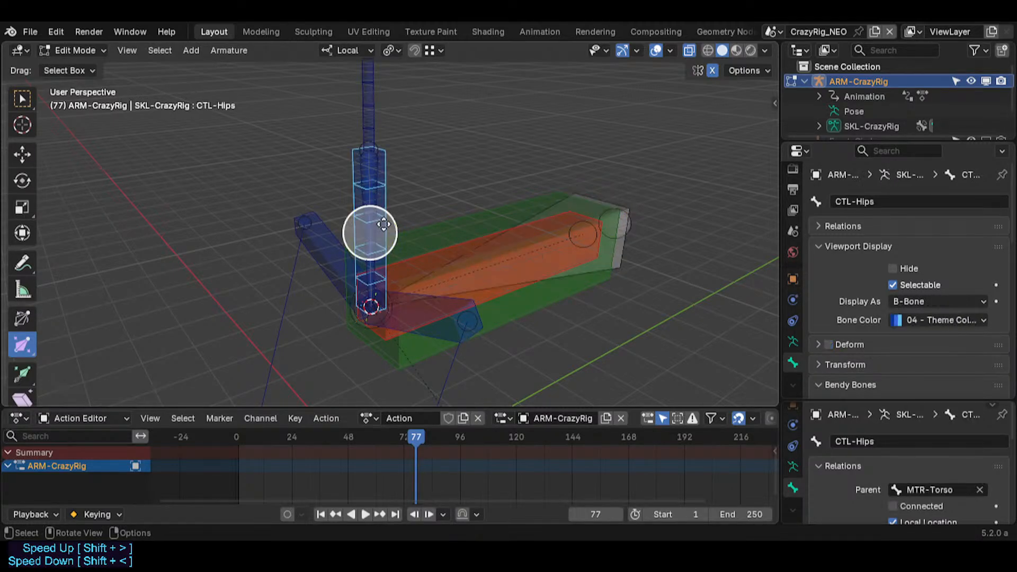
click(615, 193)
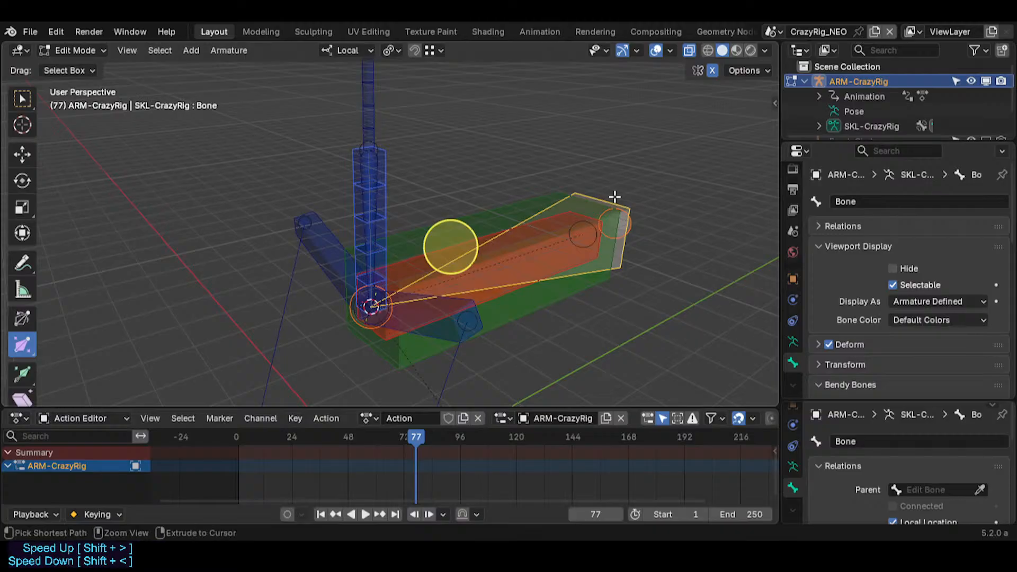
key(ctrl+p)
click(614, 197)
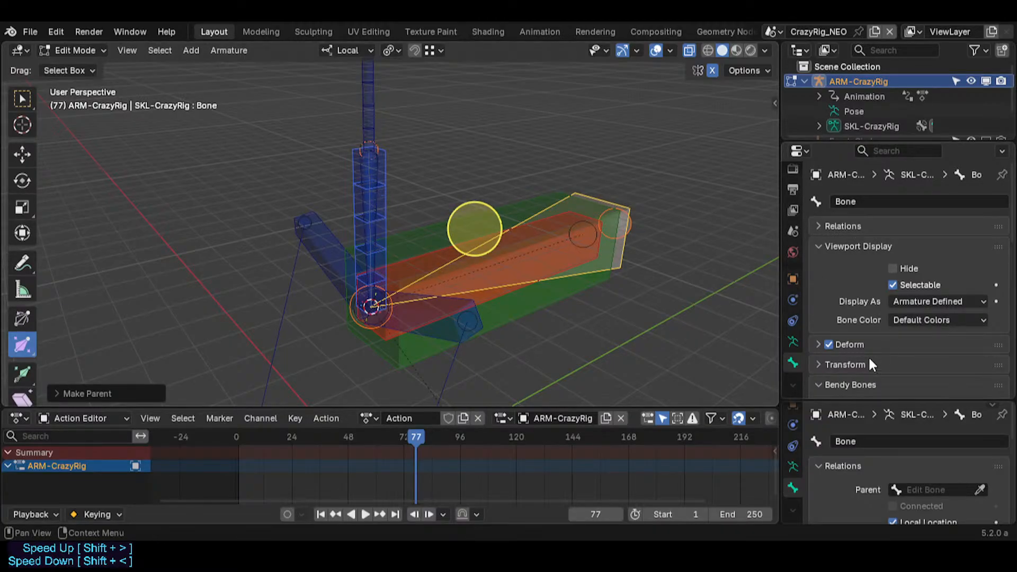
Step: Remove CTL-Spine as the custom end handle of CTL-Hips and set both its start and end handles to Automatic
scroll(874, 345, down, 15)
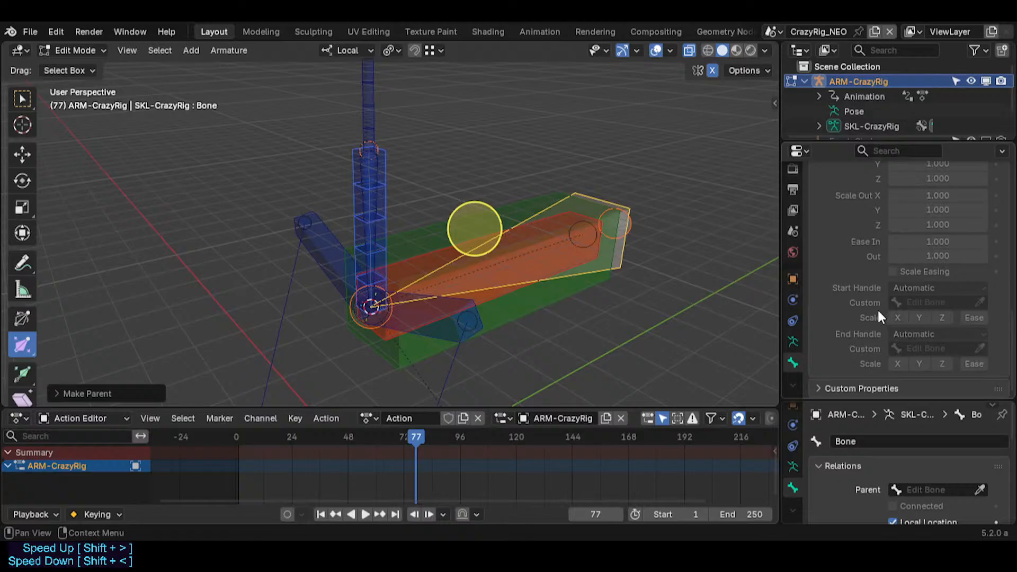
click(389, 218)
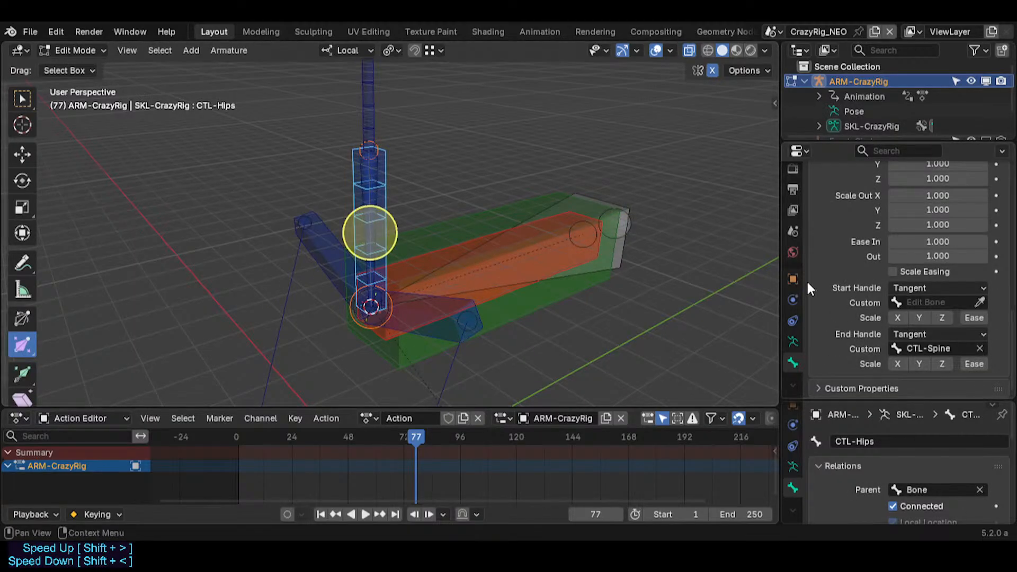
click(979, 348)
click(976, 333)
click(938, 349)
click(930, 288)
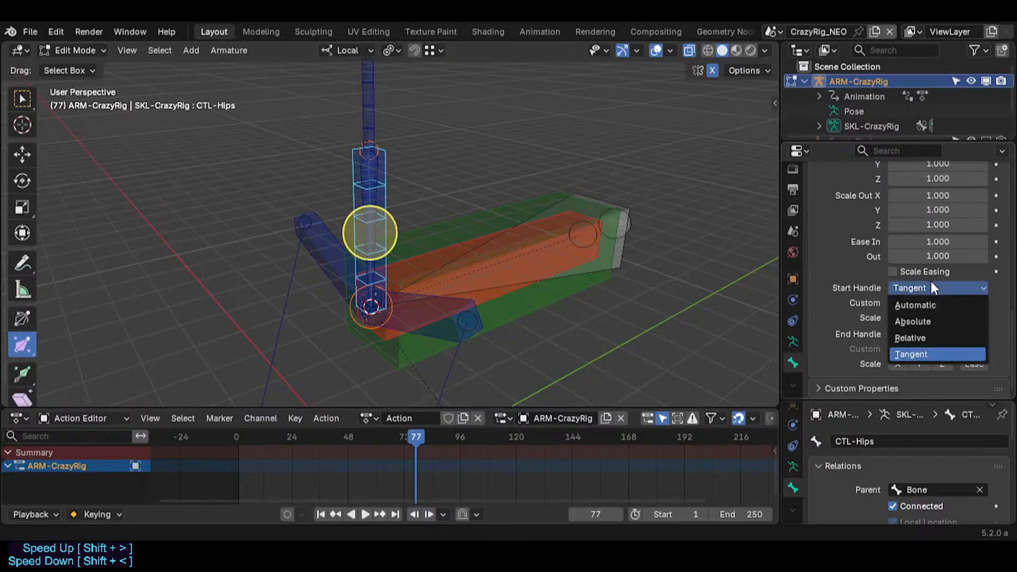
click(928, 302)
Step: In Pose Mode, set the display type of CTL-Hips to Octahedral and save the file
mouse_move(386, 289)
middle_down()
mouse_move(501, 282)
mouse_move(391, 316)
mouse_move(472, 336)
mouse_move(528, 312)
mouse_move(404, 280)
middle_up()
click(370, 318)
key(ctrl+Tab)
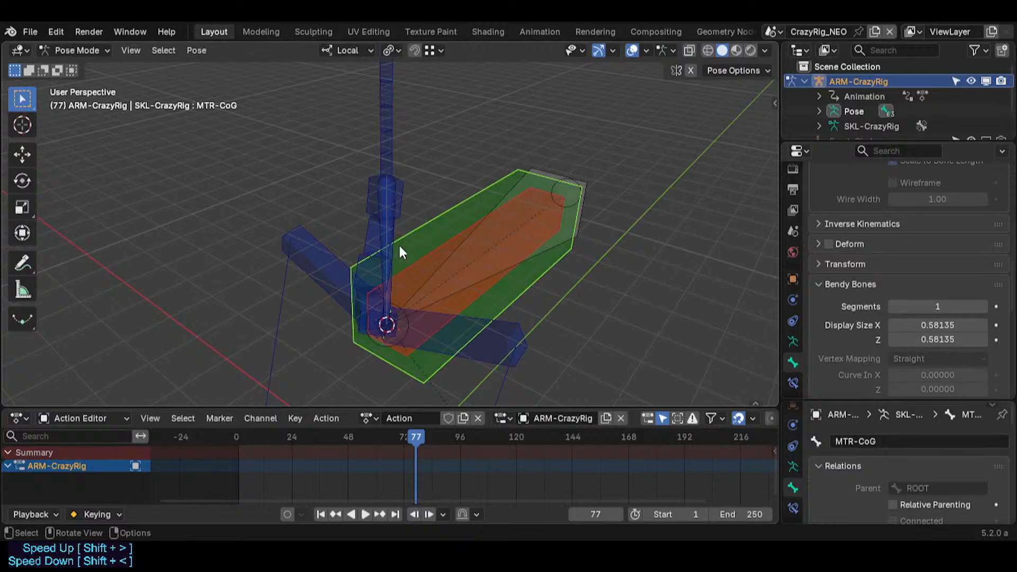
click(373, 243)
key(shift+alt+b)
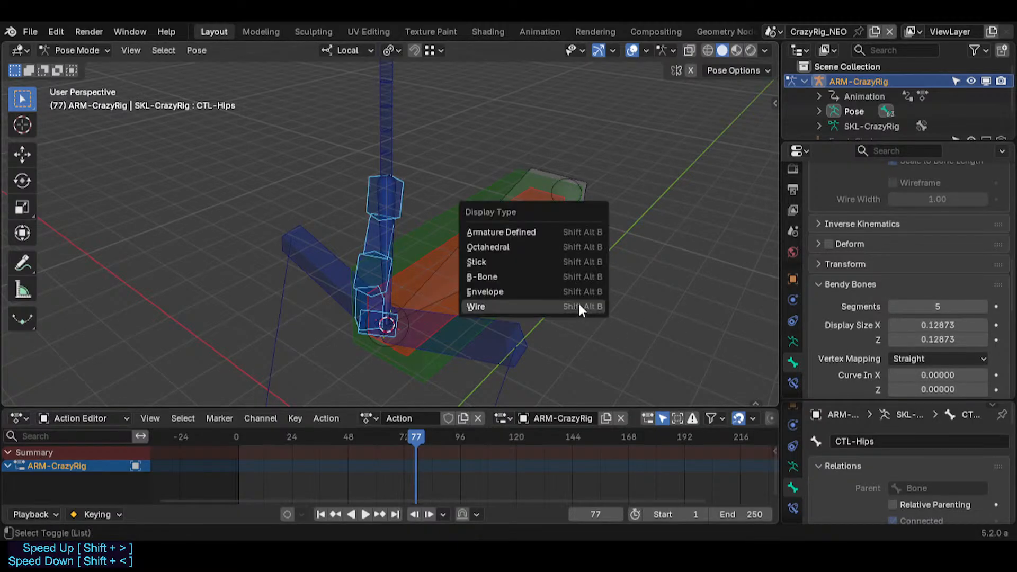
click(555, 245)
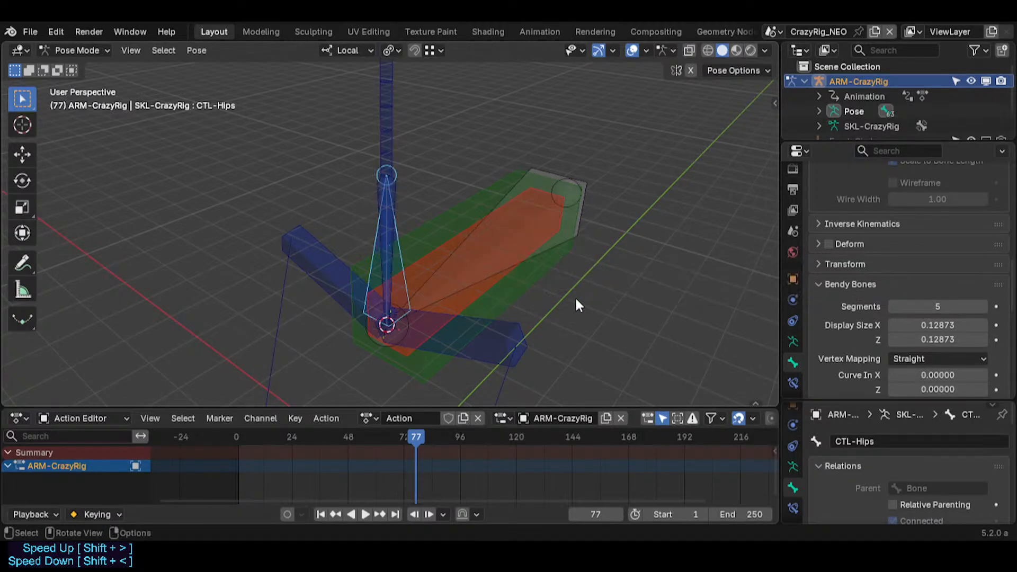
key(ctrl+s)
Step: Test the spine's response by moving the new parent bone of CTL-Hips with Auto IK
middle_drag(558, 316, 427, 274)
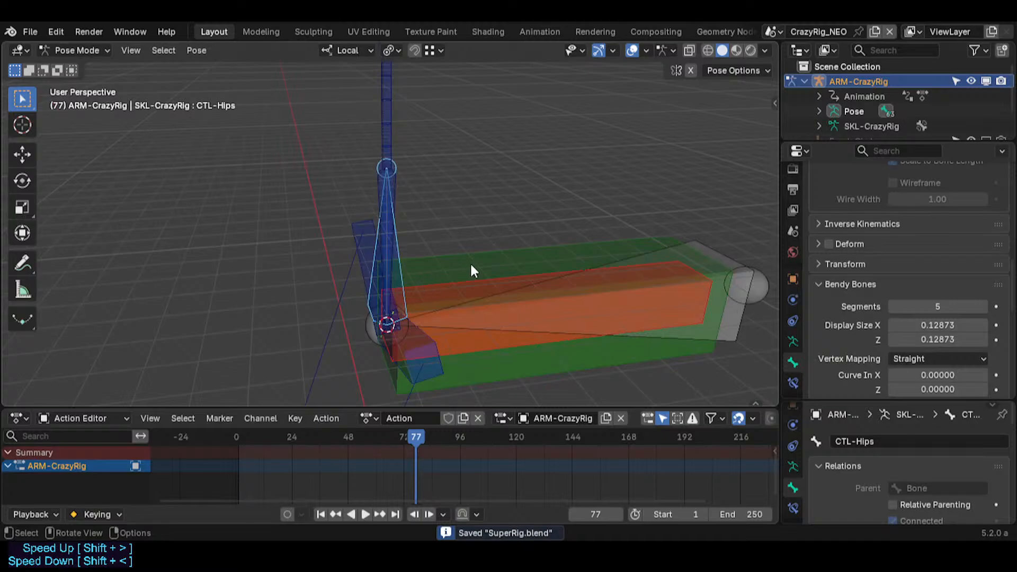
click(593, 279)
click(726, 250)
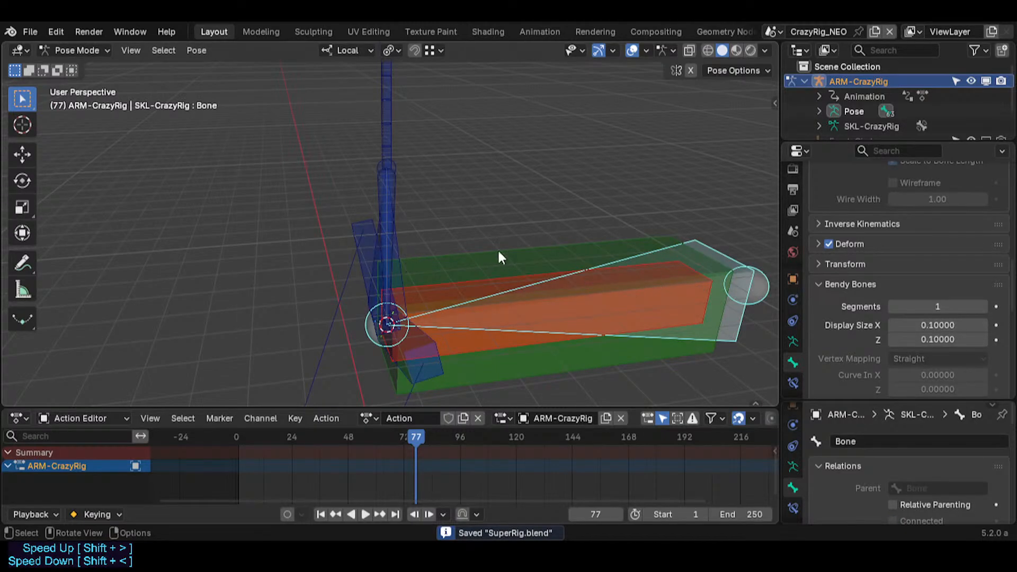
key(g)
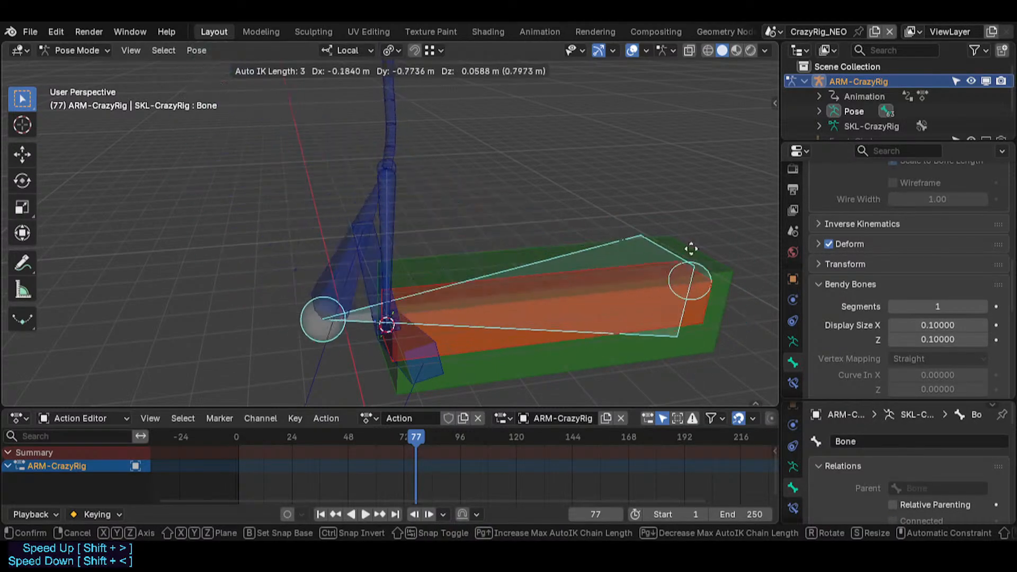
click(749, 174)
Step: Lock IK on the X, Y and Z axes of the LOK-HipsSway bone and save the file
click(391, 217)
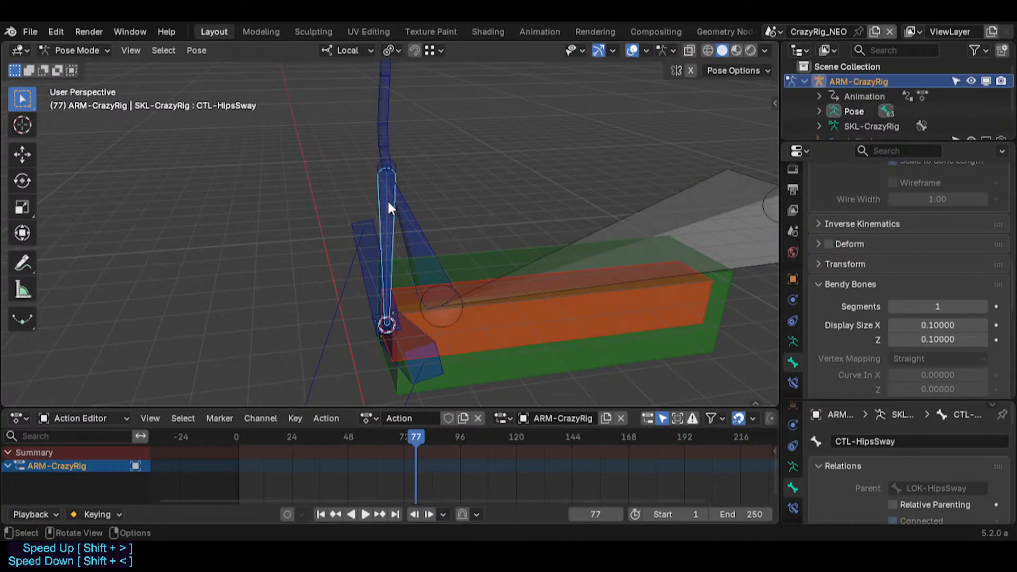
click(388, 202)
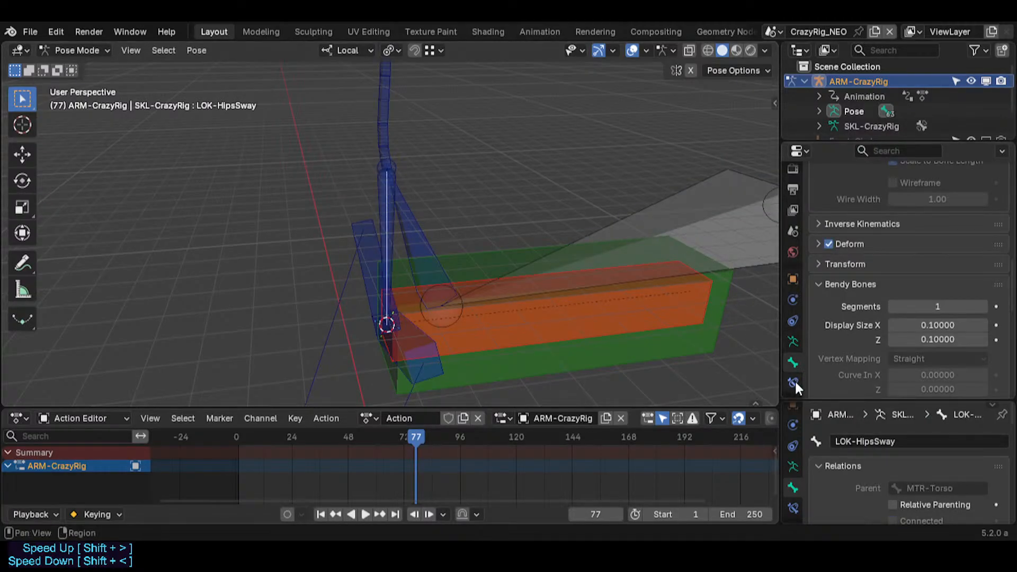
scroll(794, 380, down, 1)
scroll(859, 350, down, 10)
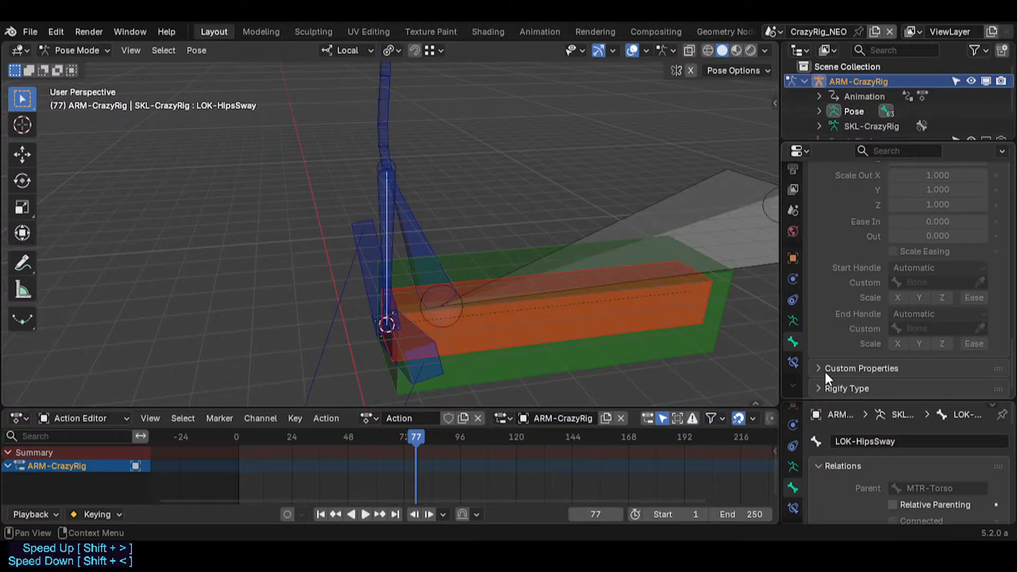
scroll(837, 374, up, 10)
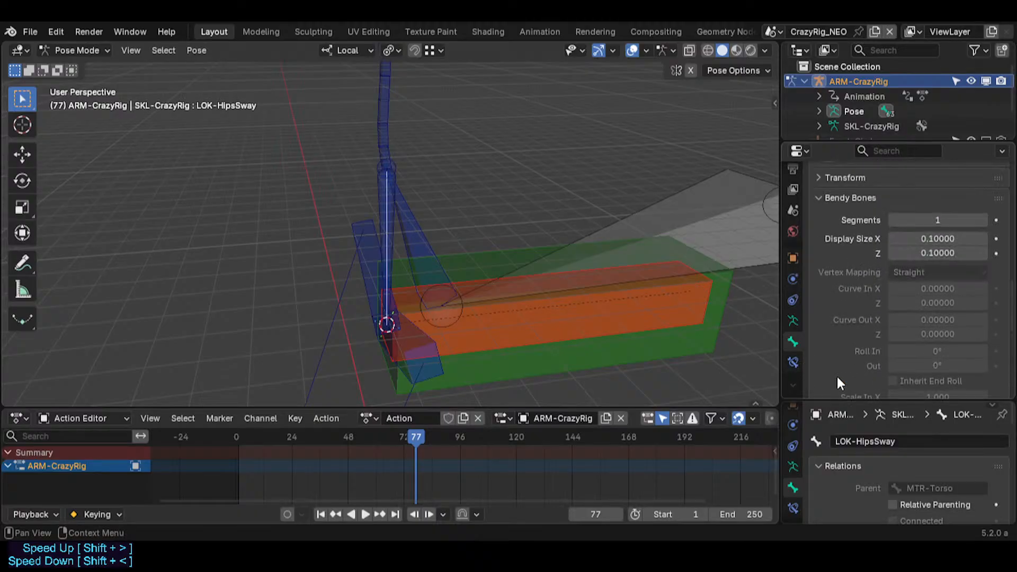
scroll(864, 326, up, 15)
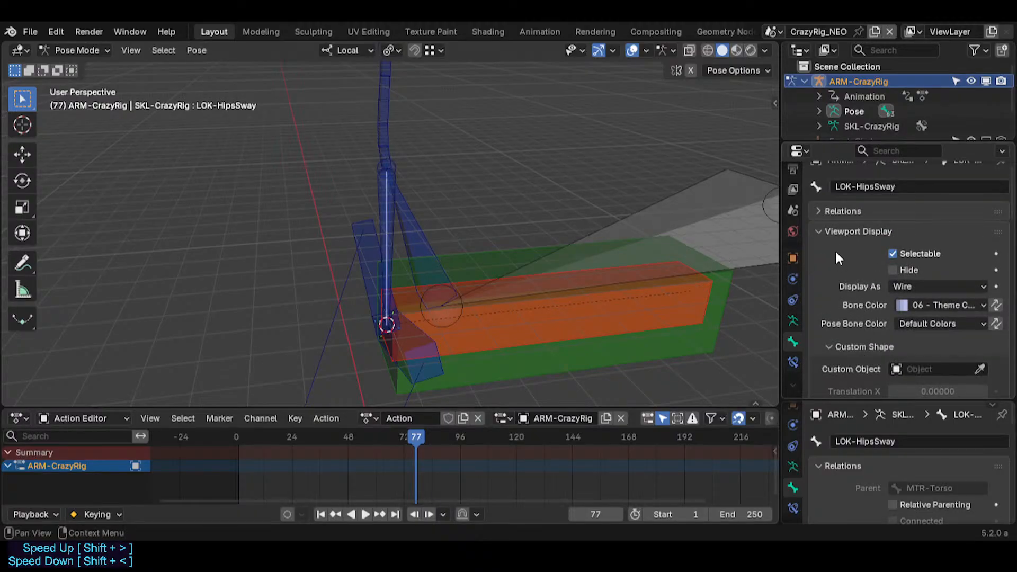
click(843, 233)
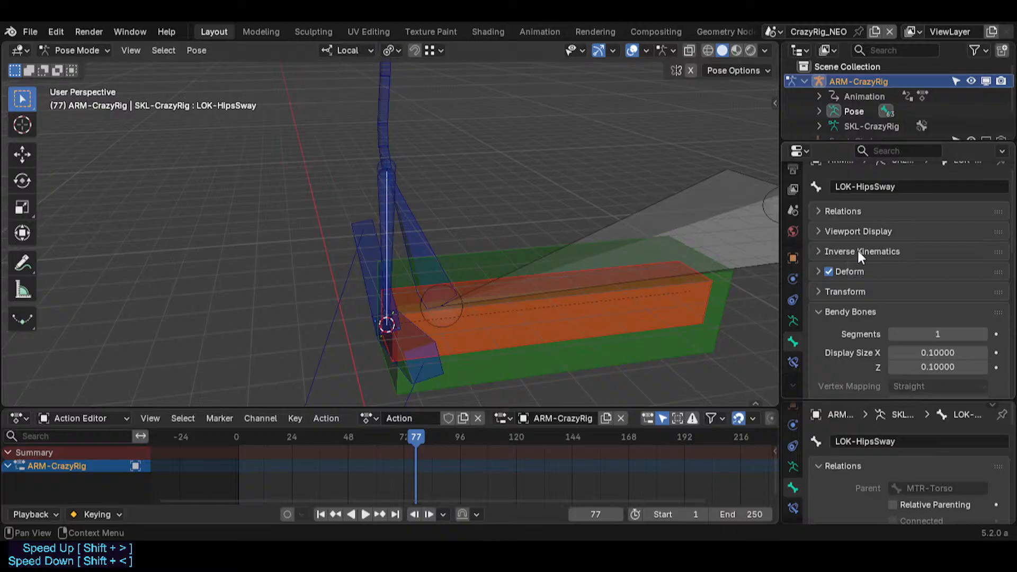
click(857, 250)
drag(926, 306, 928, 330)
click(930, 348)
click(874, 321)
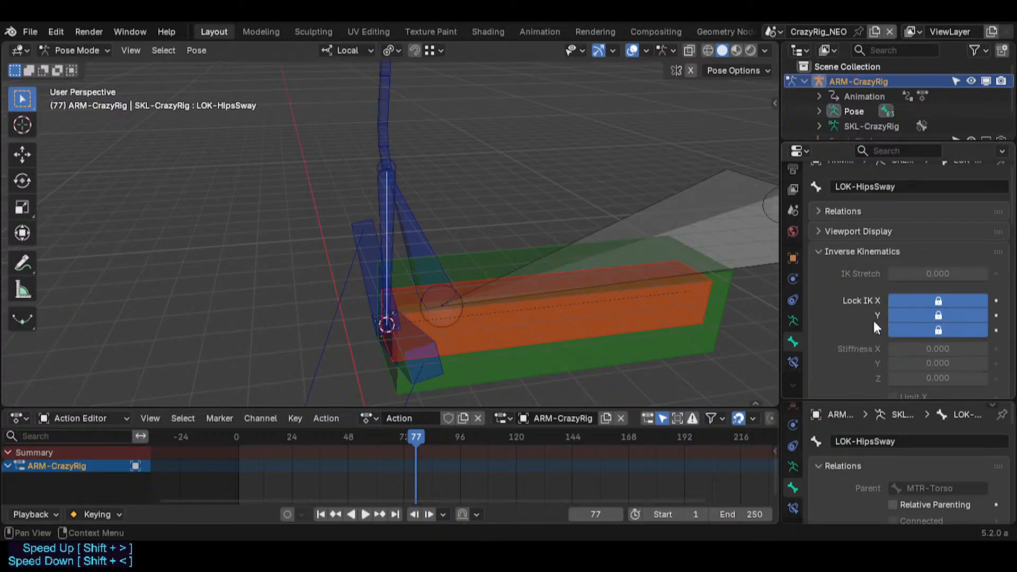
scroll(532, 317, down, 3)
key(ctrl+s)
Step: Clear the pose rotation of all the armature's bones
key(shift+grave)
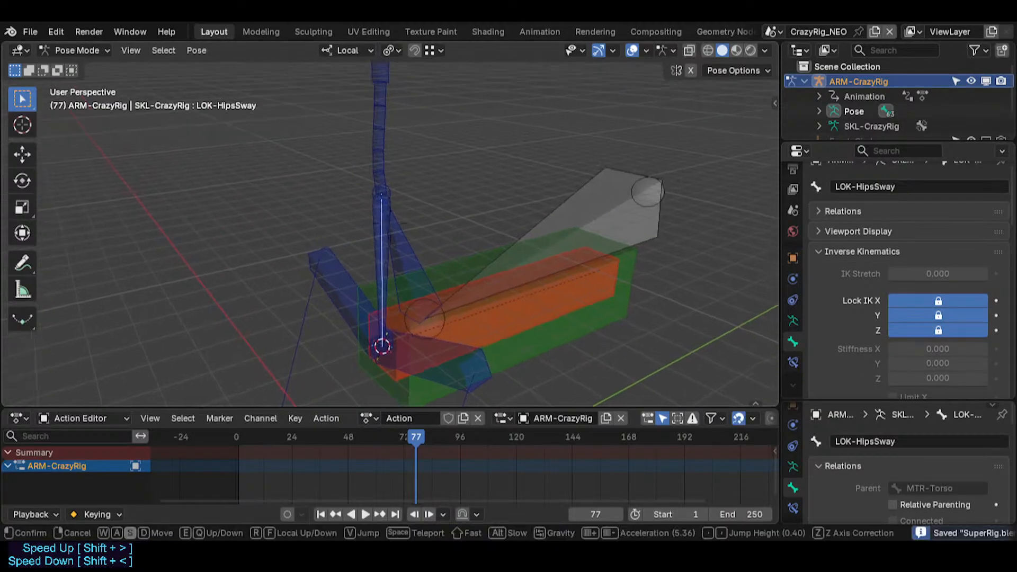
click(555, 281)
key(alt+r)
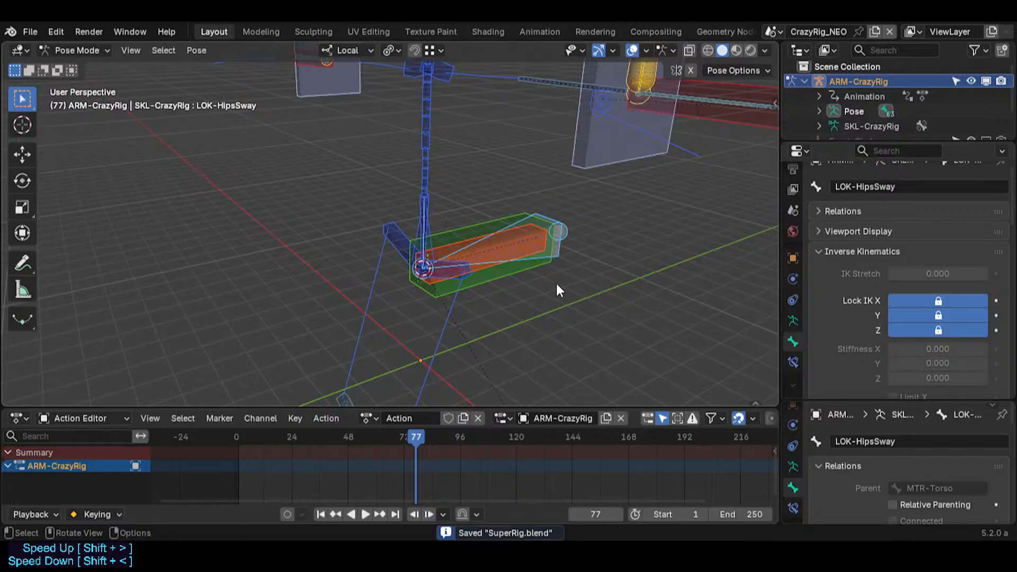
Step: Test moving CTL-Chest with the Auto IK chain length increased to 4
key(shift+grave)
click(466, 213)
click(437, 207)
click(436, 162)
key(g)
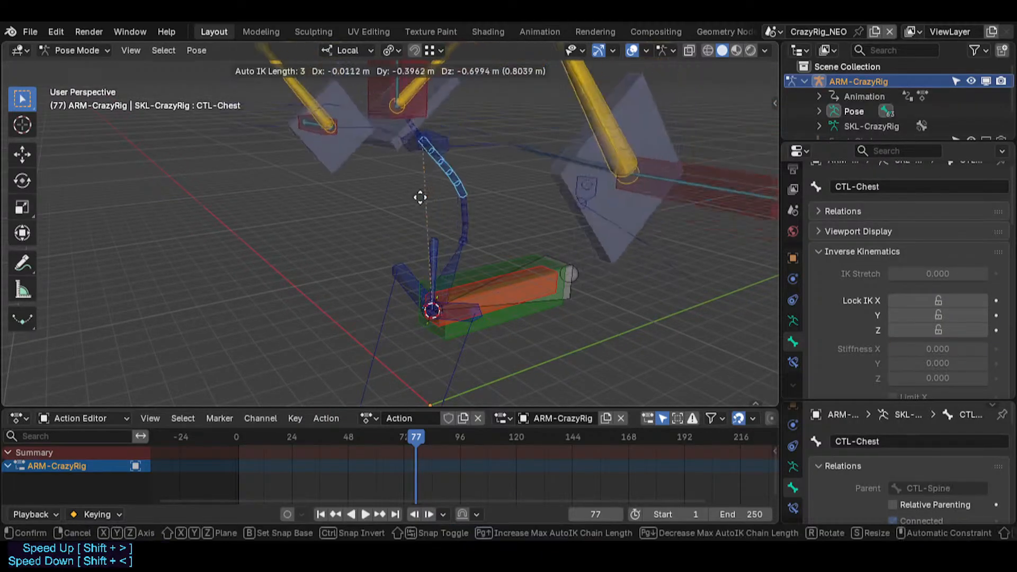
key(Page_Up)
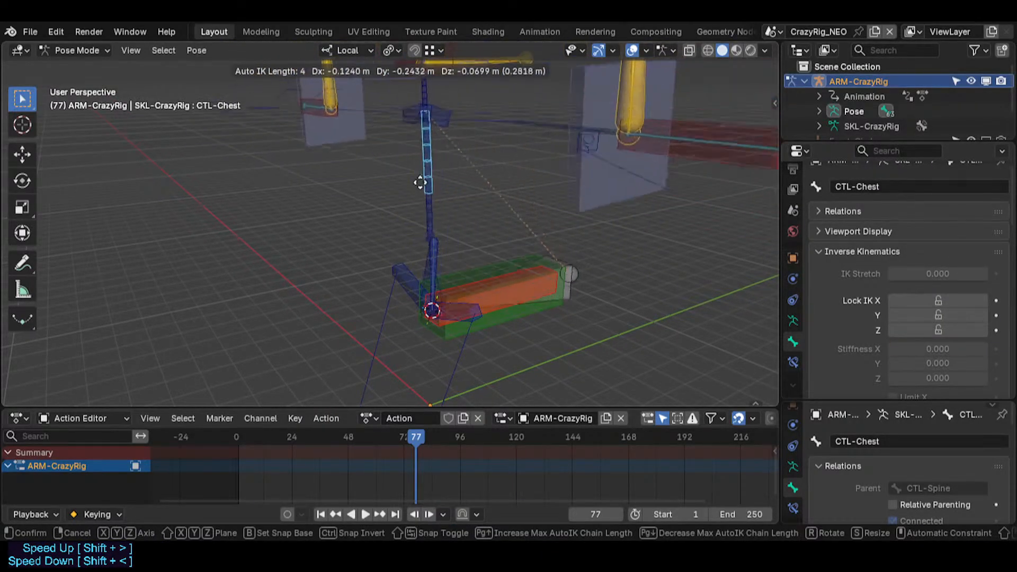
click(450, 131)
Step: Select the LOK-HipsSway bone from the overlapping hip bones and switch the armature to Edit Mode
click(439, 256)
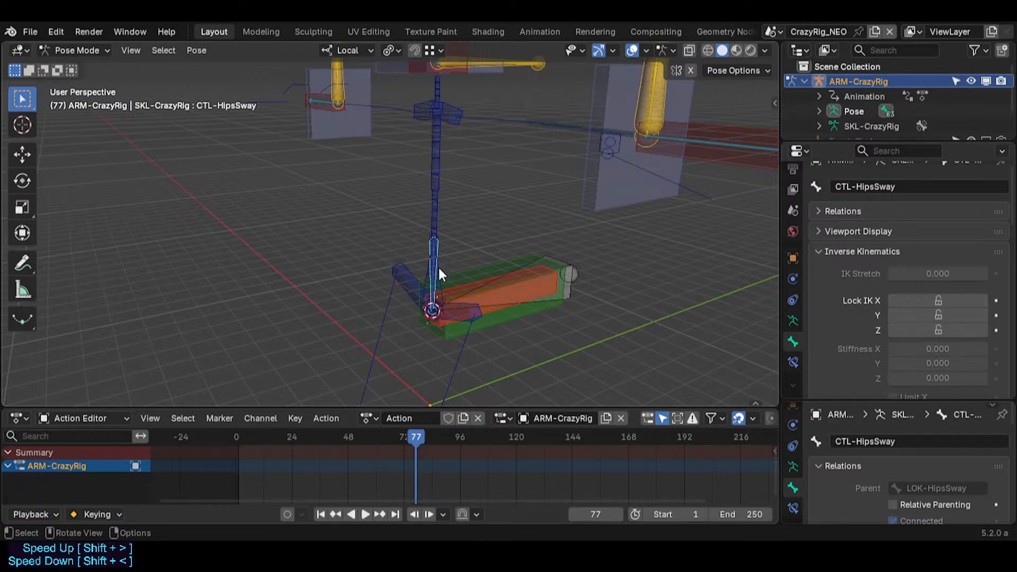
key(shift+grave)
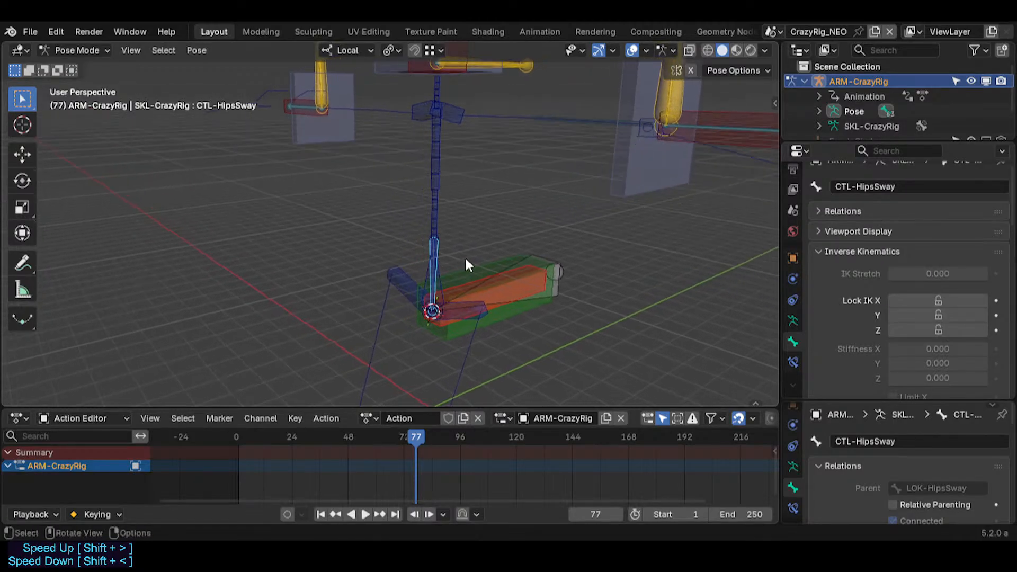
key(w)
click(446, 260)
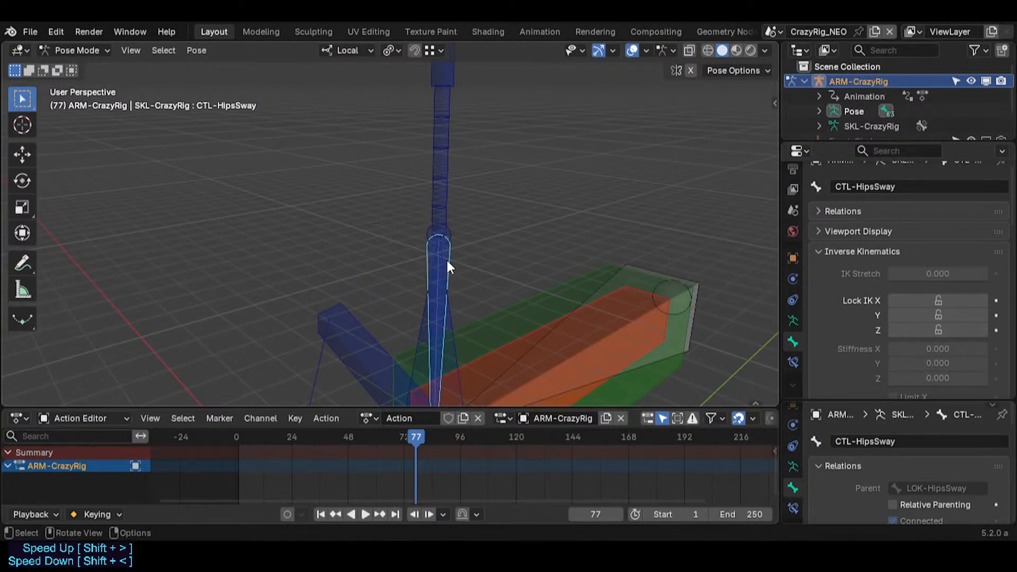
alt+click(437, 254)
click(436, 258)
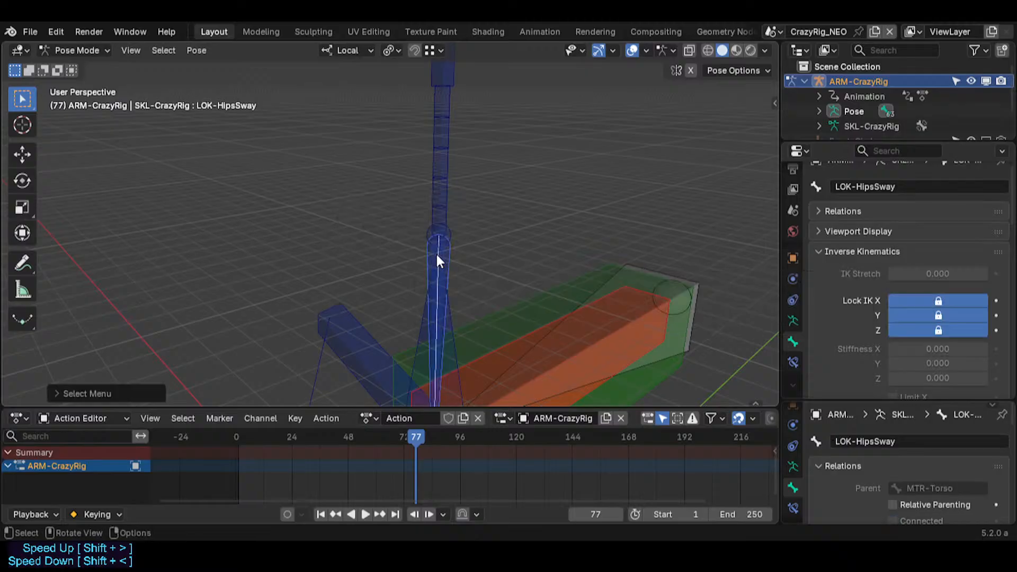
key(Tab)
key(ctrl+p)
click(436, 253)
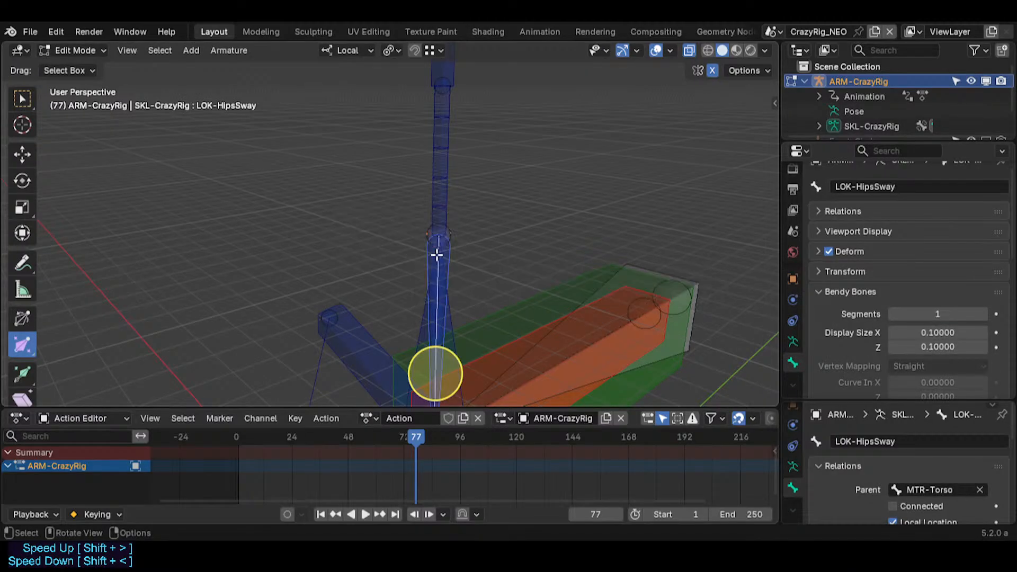
key(ctrl+z)
key(ctrl+shift+z)
key(ctrl+z)
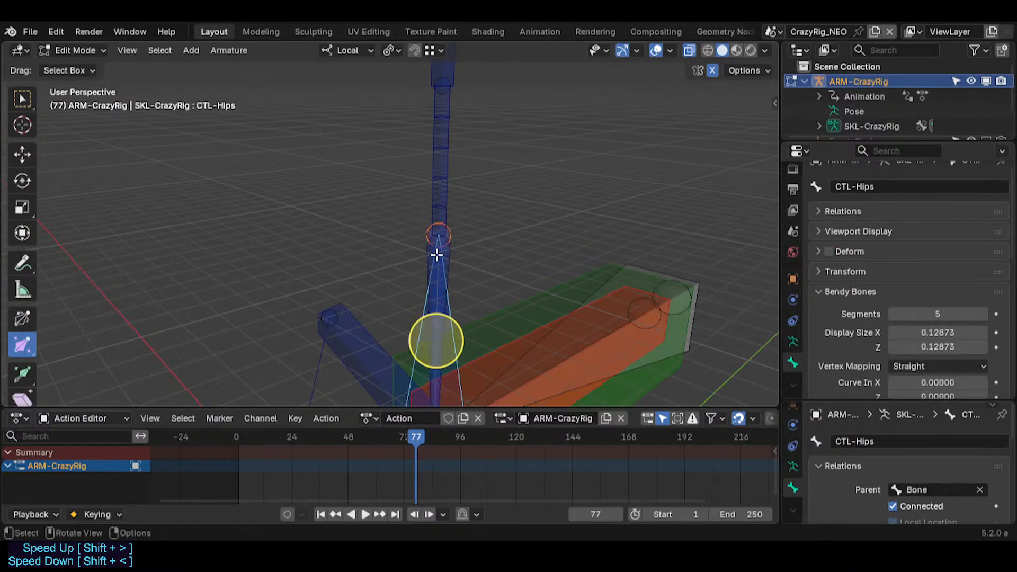
key(ctrl+z)
Step: Parent LOK-HipsSway to the bone named Bone and return to Pose Mode
shift+click(645, 268)
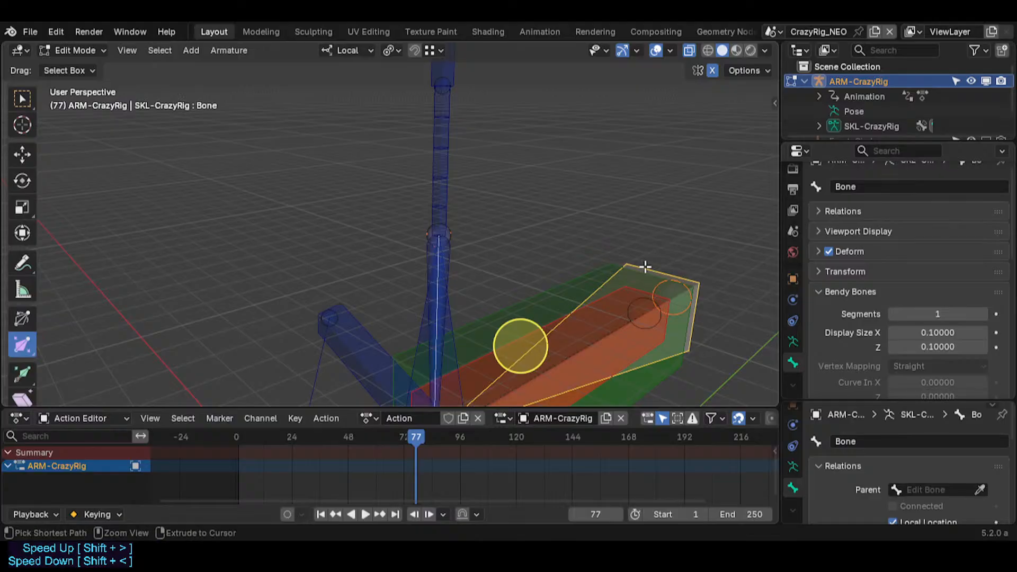
key(ctrl+p)
click(645, 268)
key(ctrl+Tab)
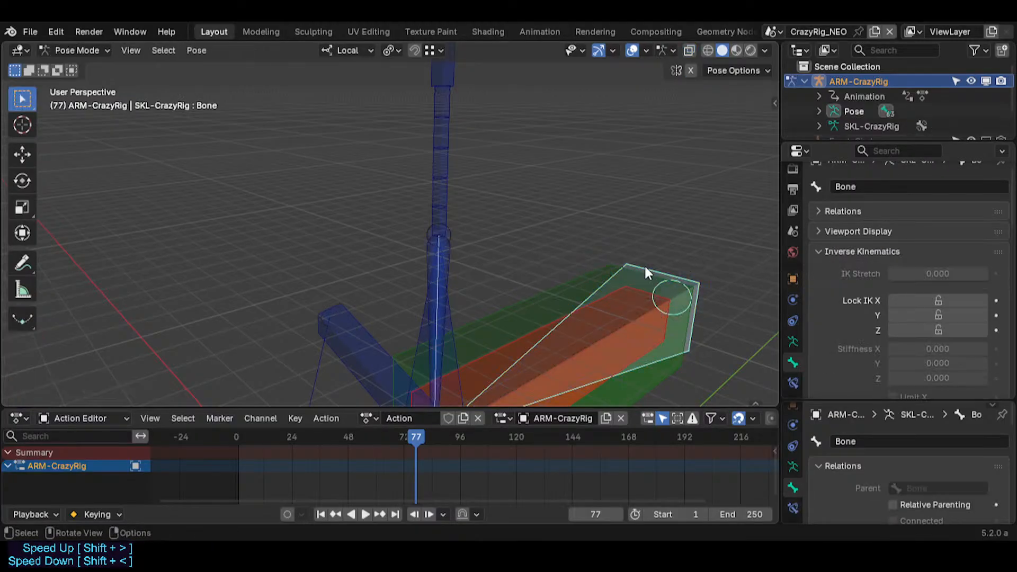
Step: Test moving the bone named Bone with Auto IK, using chain lengths of 4 and 7
scroll(644, 265, down, 5)
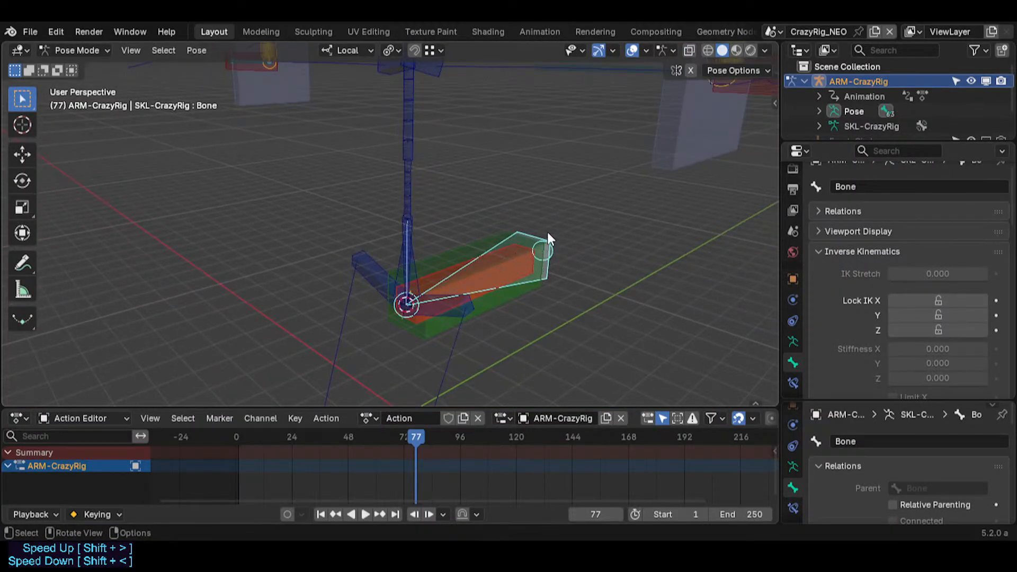
key(g)
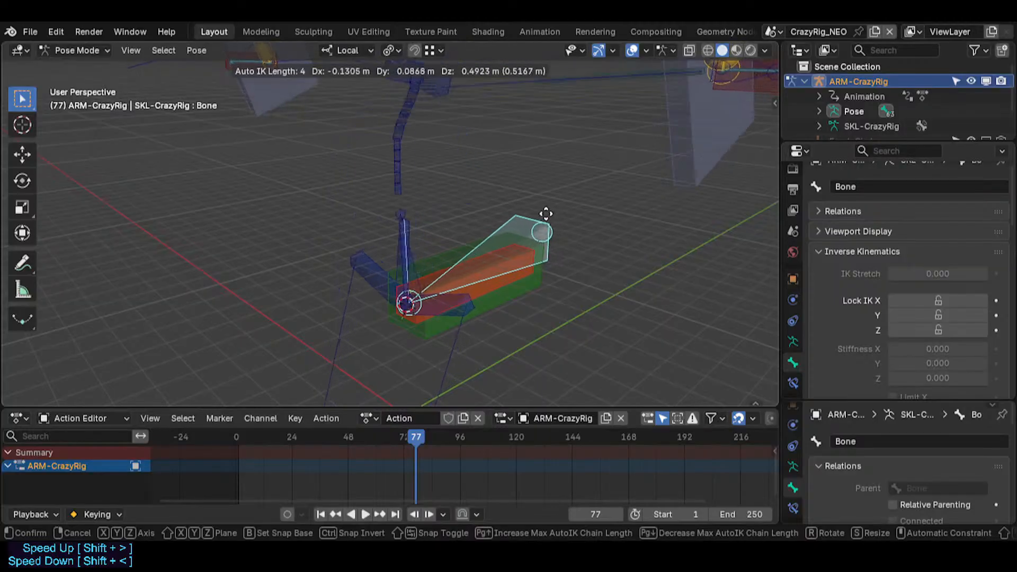
click(545, 213)
click(403, 228)
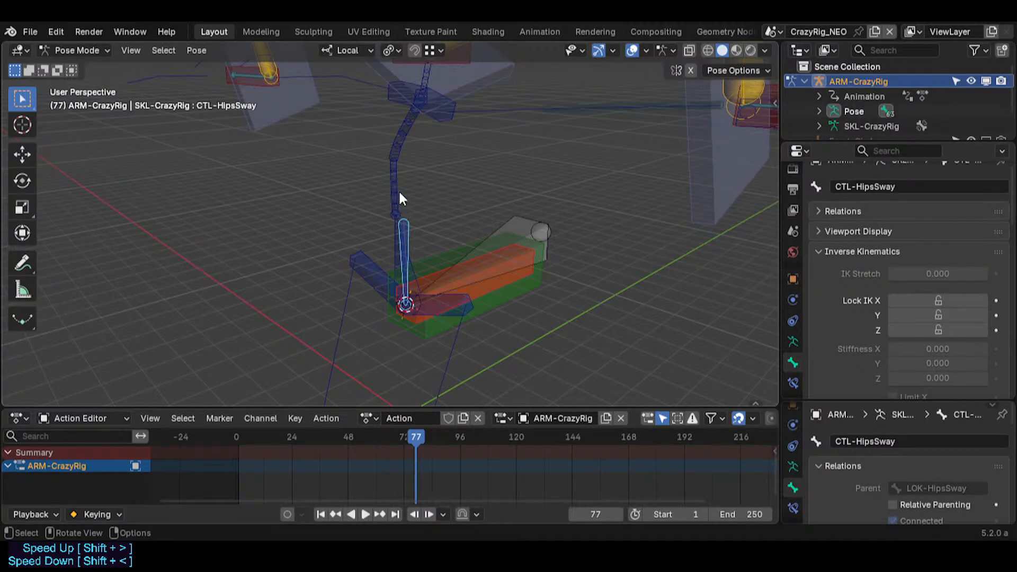
click(508, 222)
key(g)
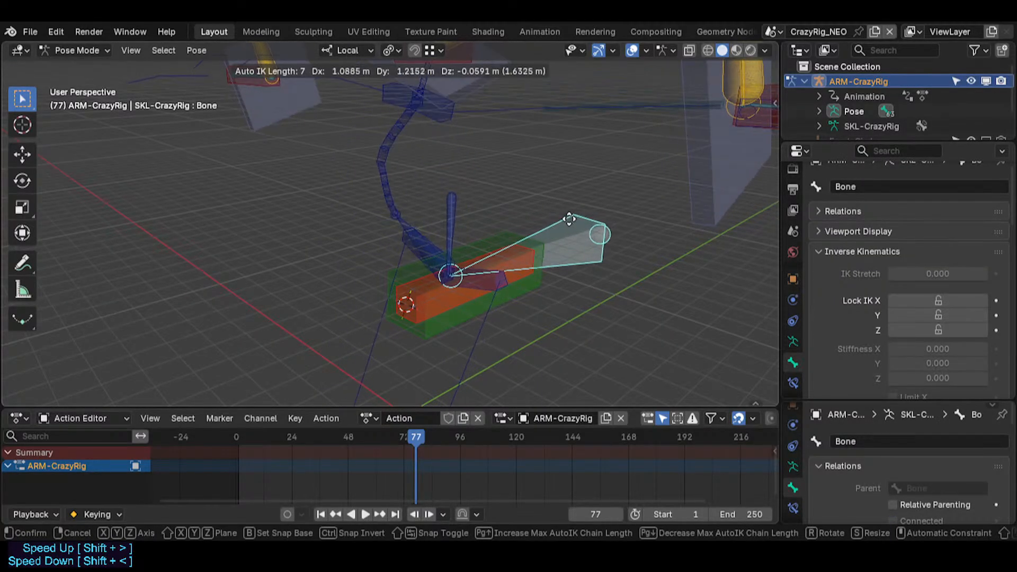
click(526, 249)
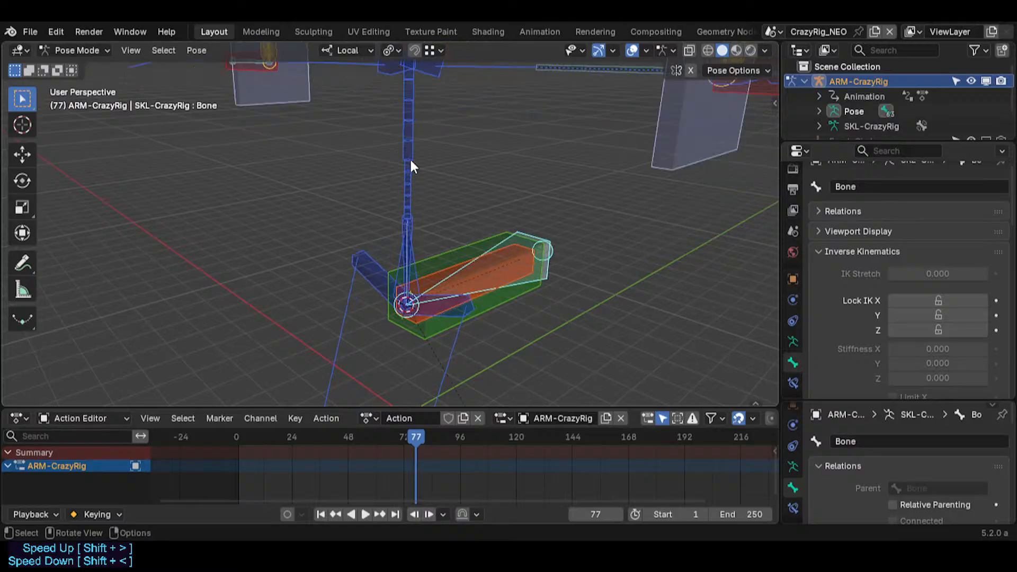
Step: Move CTL-Chest with the Auto IK chain length reduced to 3 to test the spine's bending
click(408, 117)
key(g)
key(Page_Down)
key(Page_Down)
key(Page_Down)
key(Page_Down)
key(Page_Down)
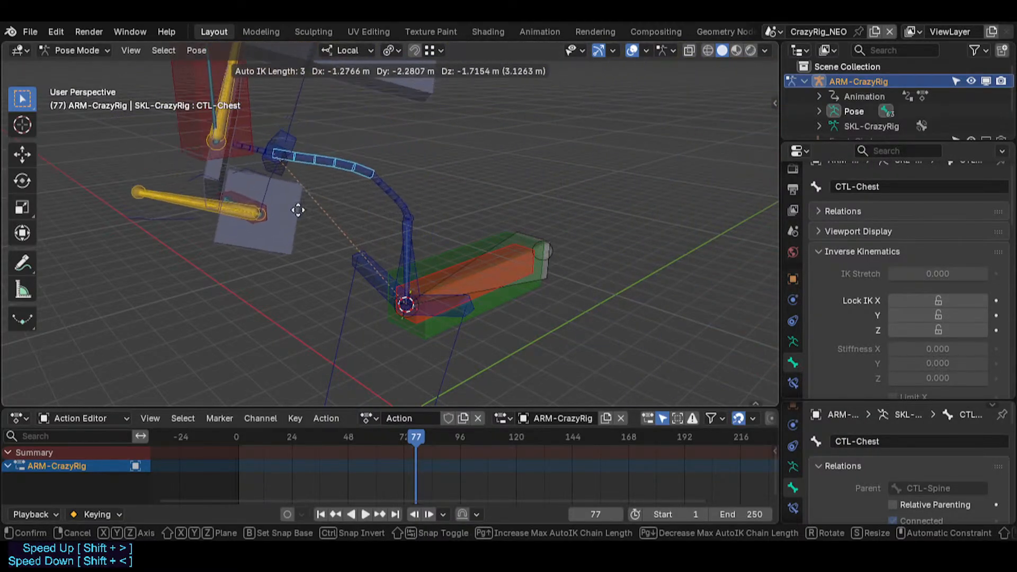
click(468, 78)
Step: Repeat the CTL-Chest move, raising the Auto IK chain length to 5 so the hips follow the spine
middle_drag(540, 118, 635, 199)
key(g)
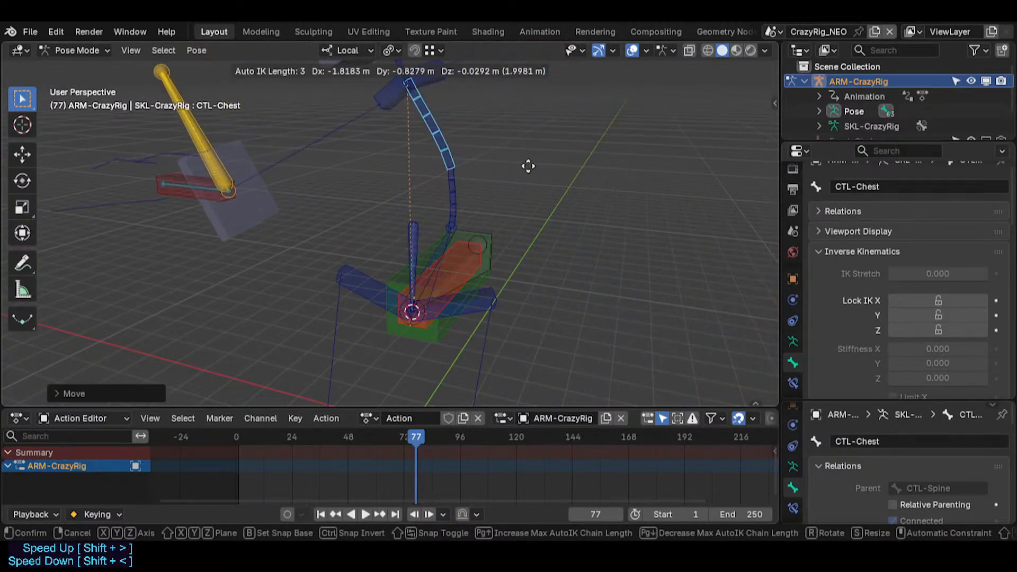
key(Escape)
key(g)
key(Escape)
key(g)
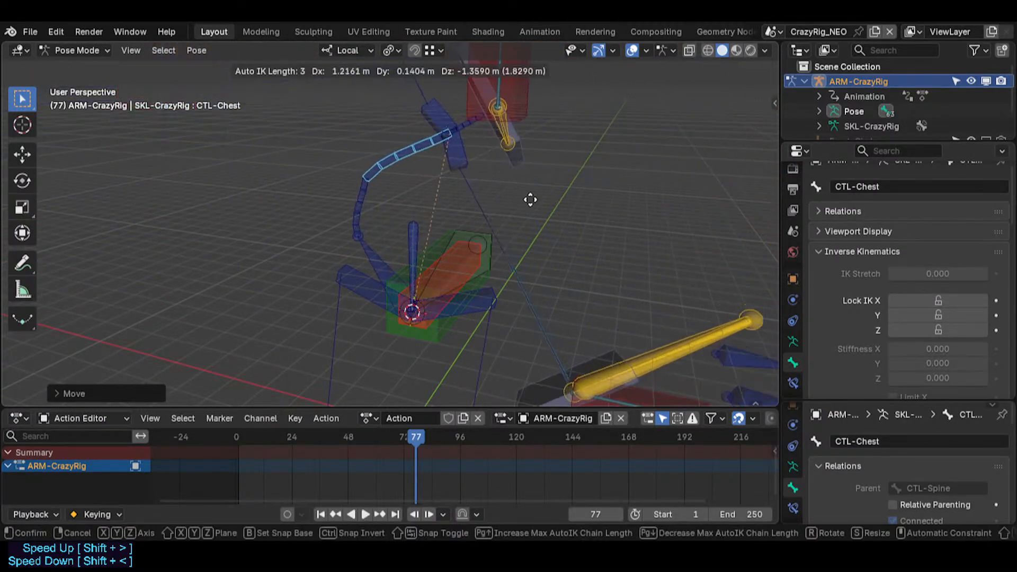
key(Page_Up)
key(Page_Up)
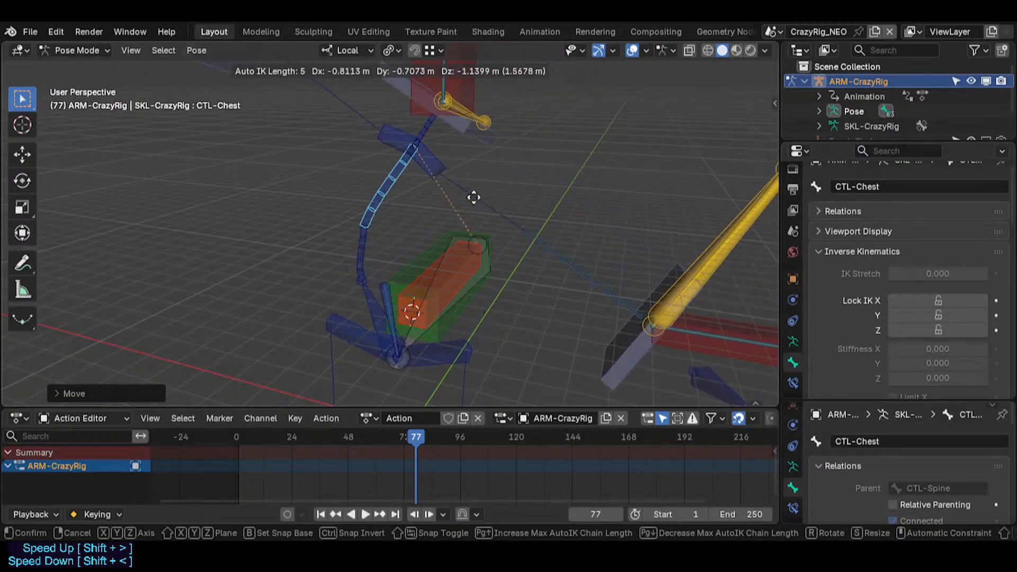
click(444, 151)
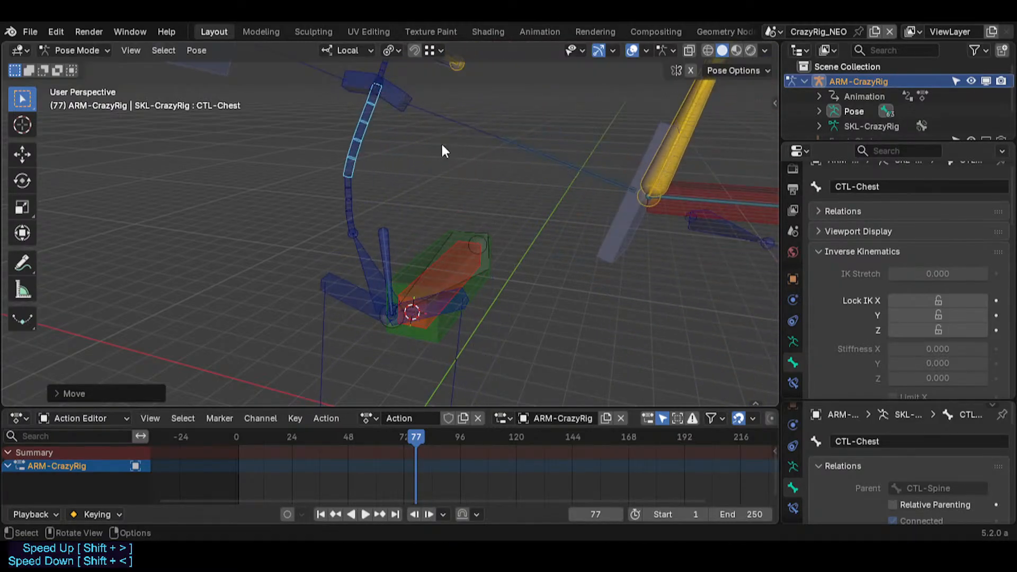
Step: Set the transform pivot to Individual Origins and try rotating LOK-HipsSway and CTL-HipsSway
click(388, 239)
key(r)
key(Escape)
key(period)
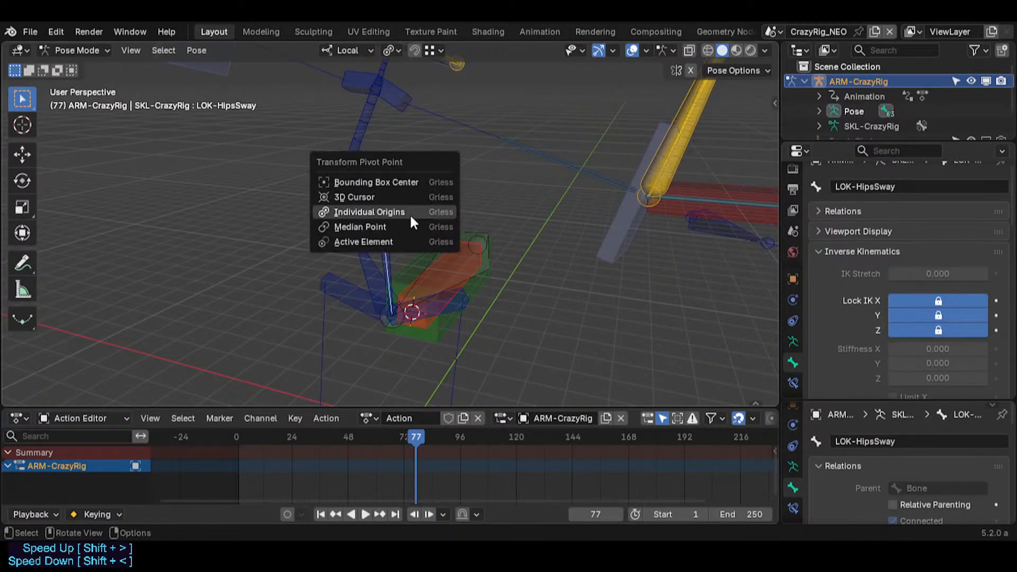
click(411, 218)
key(r)
click(481, 210)
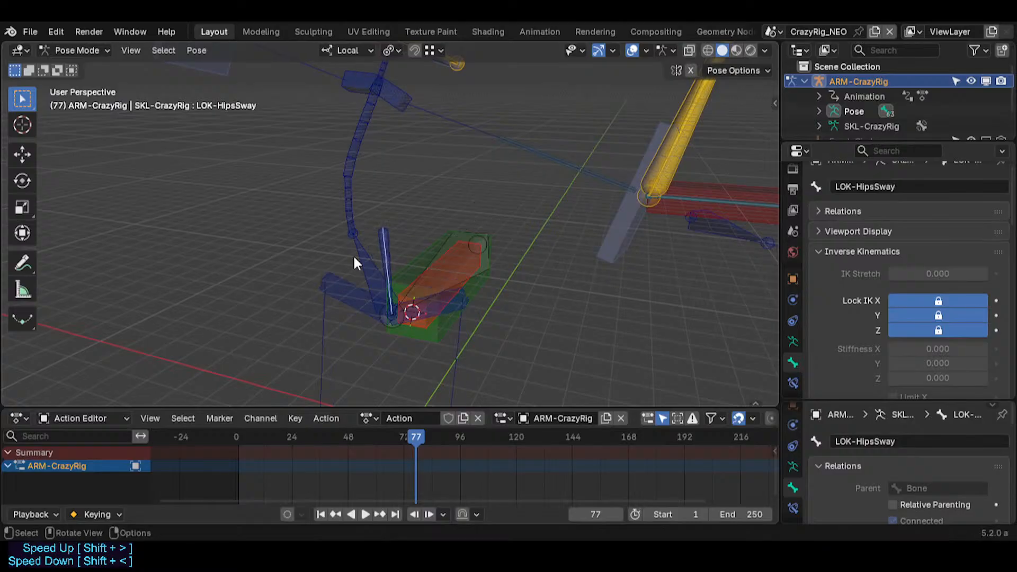
click(395, 242)
key(r)
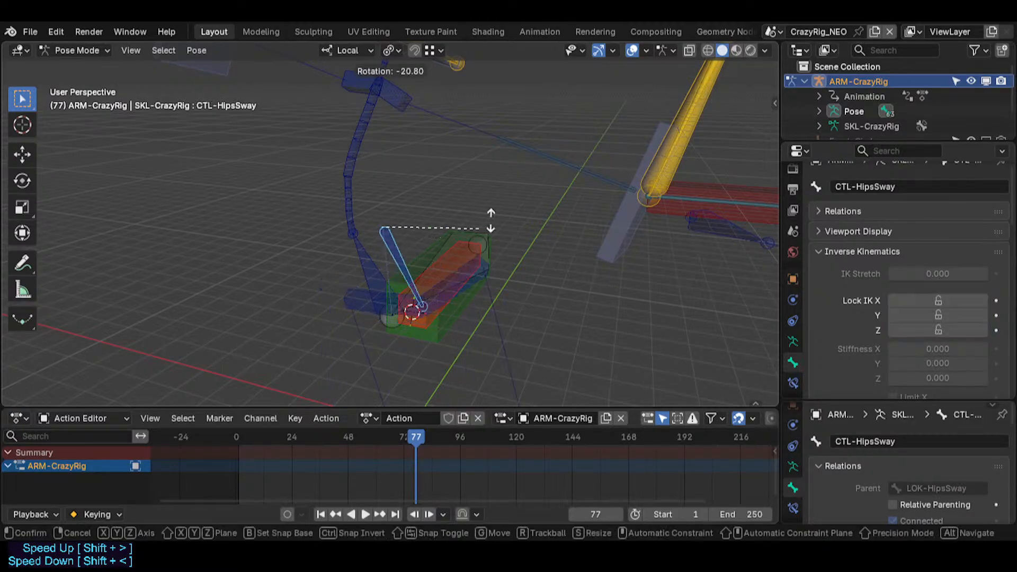
key(Escape)
Step: Enlarge the envelope radius at the tip of CTL-HipsSway in Edit Mode and return to Pose Mode
key(Tab)
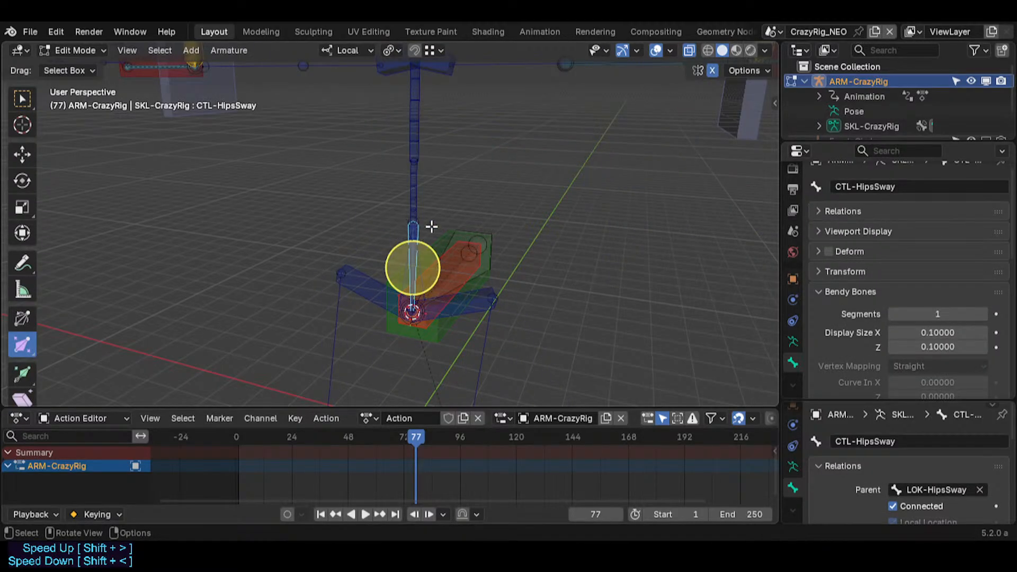
drag(428, 245, 572, 239)
key(Tab)
Step: Rotate CTL-HipsSway in the pose to test swaying the hips independently of the spine
key(r)
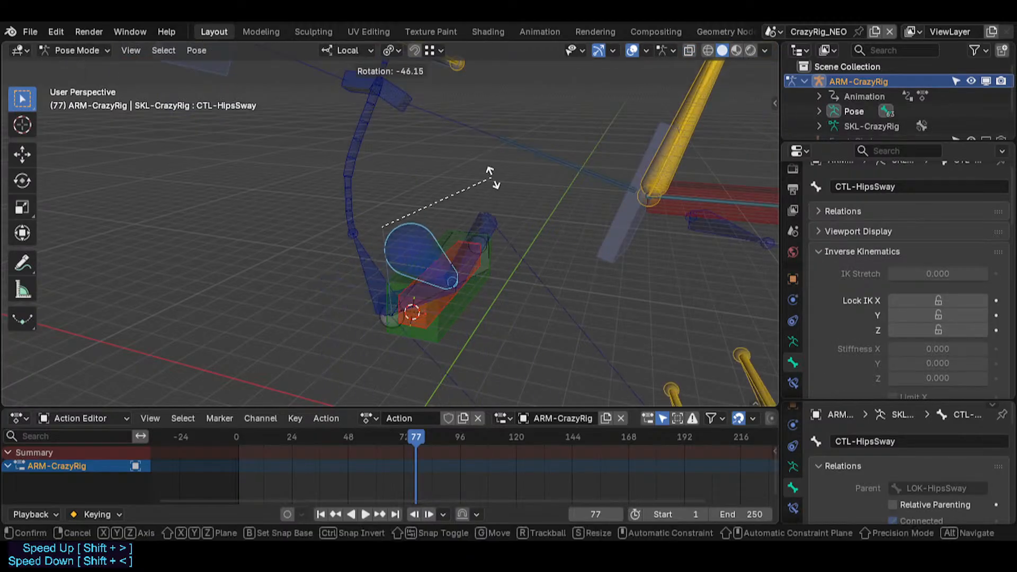
click(463, 212)
key(r)
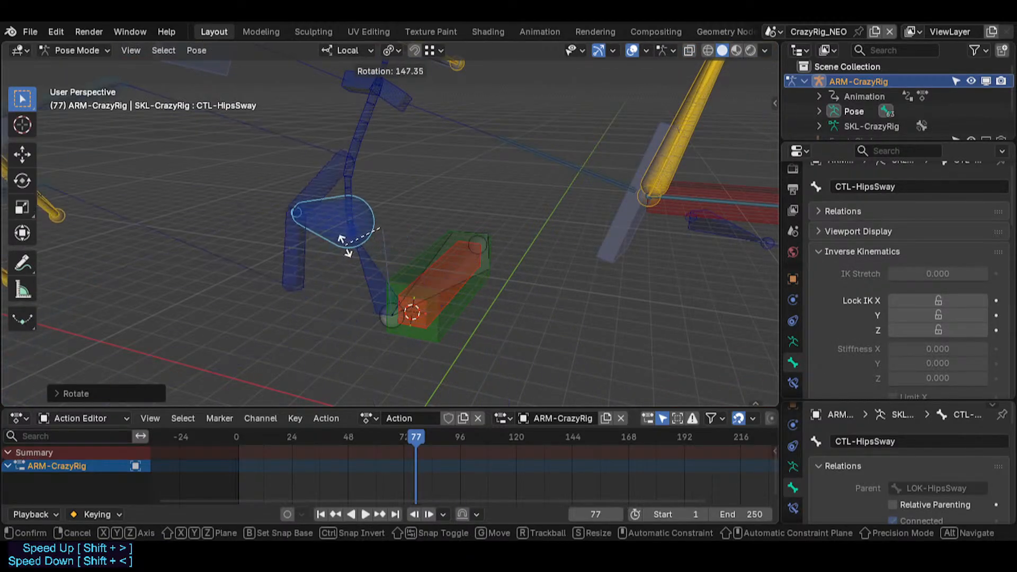
right_click(439, 255)
Step: Select the chest bone CTL-Chest and scale its B-Bone display thickness
click(378, 257)
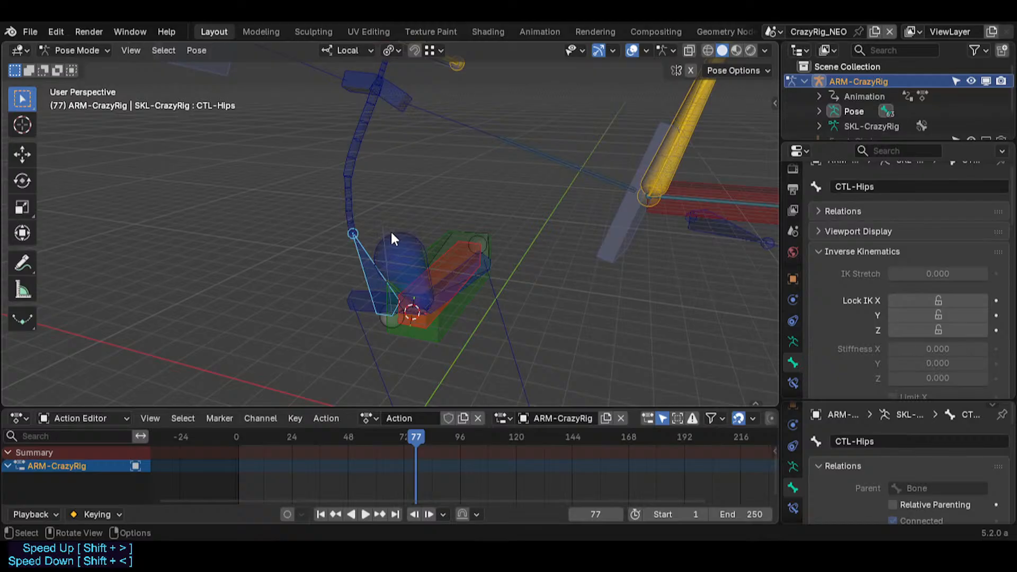
click(383, 236)
click(369, 249)
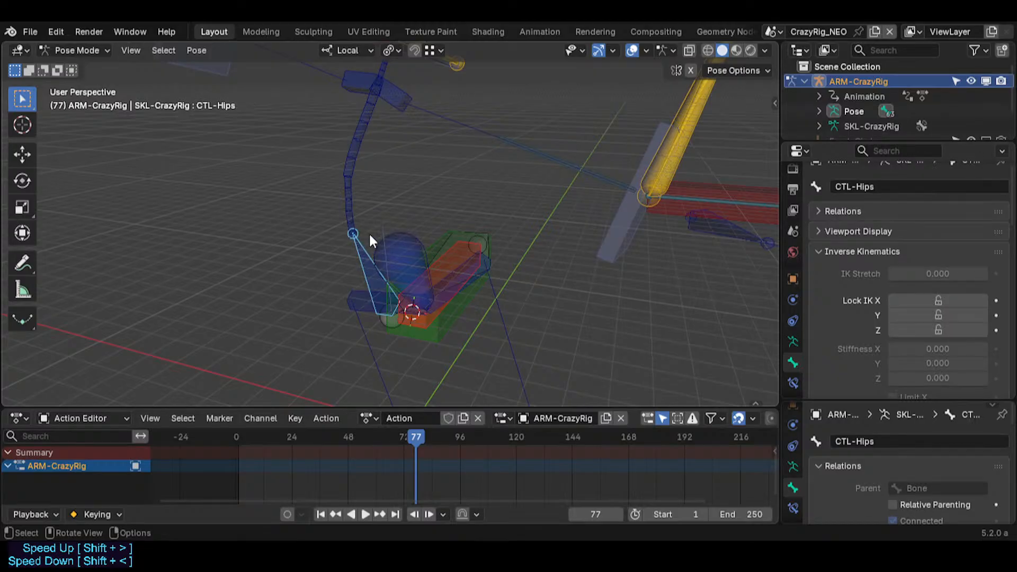
click(351, 194)
click(357, 139)
key(s)
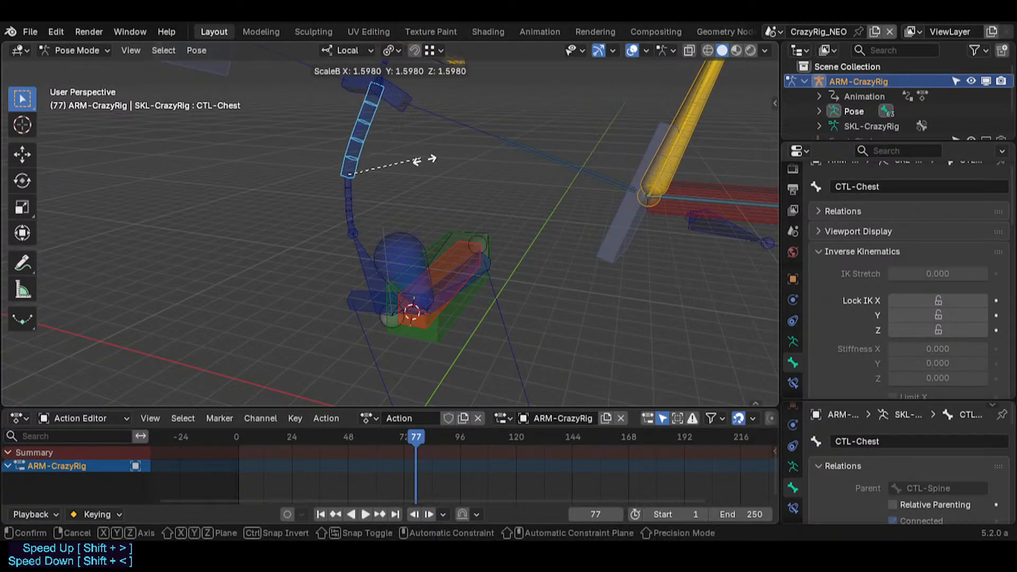
click(348, 162)
Step: Enlarge the B-Bone display thickness of CTL-Spine and CTL-Chest and save the file
click(350, 206)
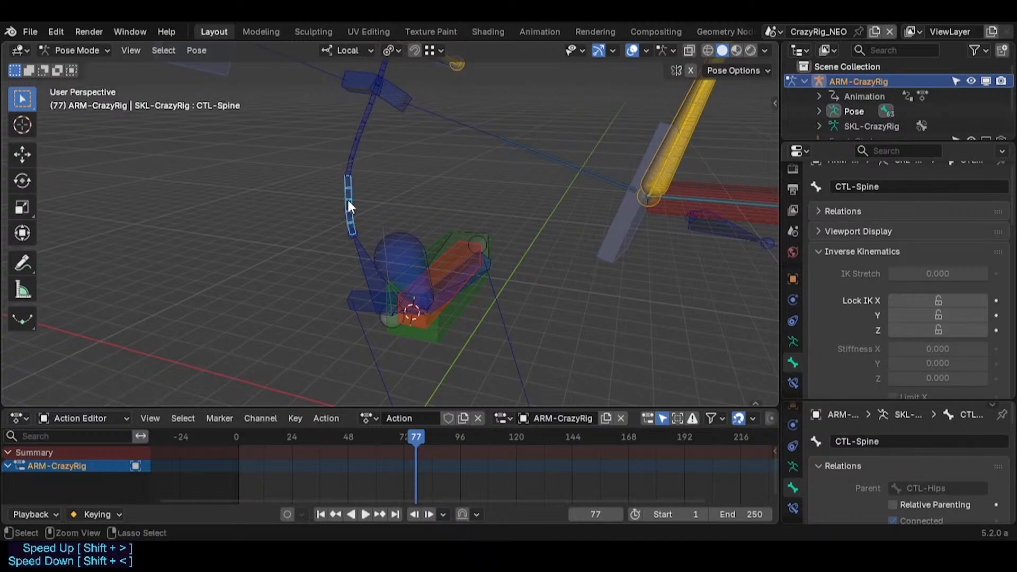
key(s)
click(422, 195)
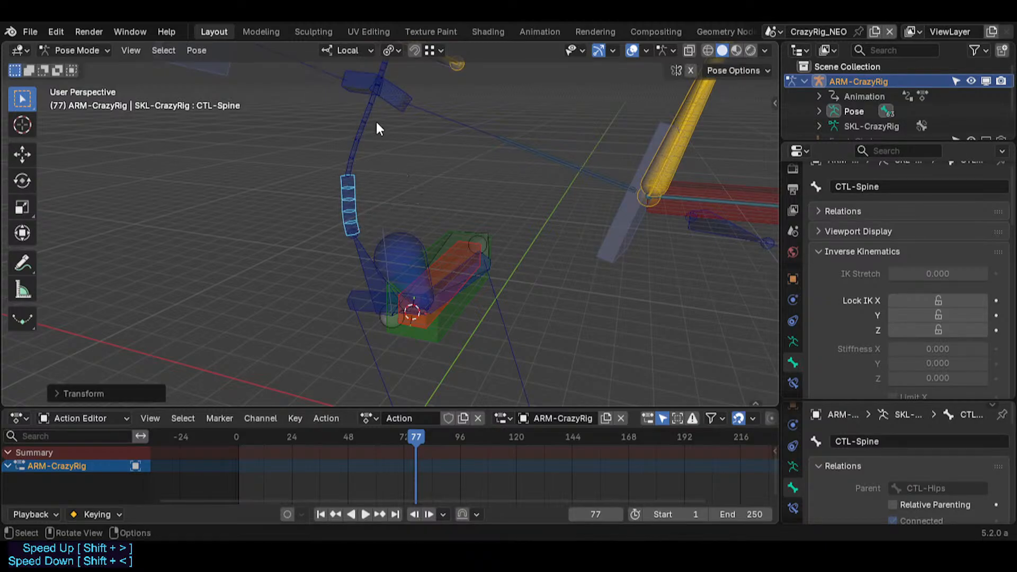
click(367, 116)
key(s)
click(607, 168)
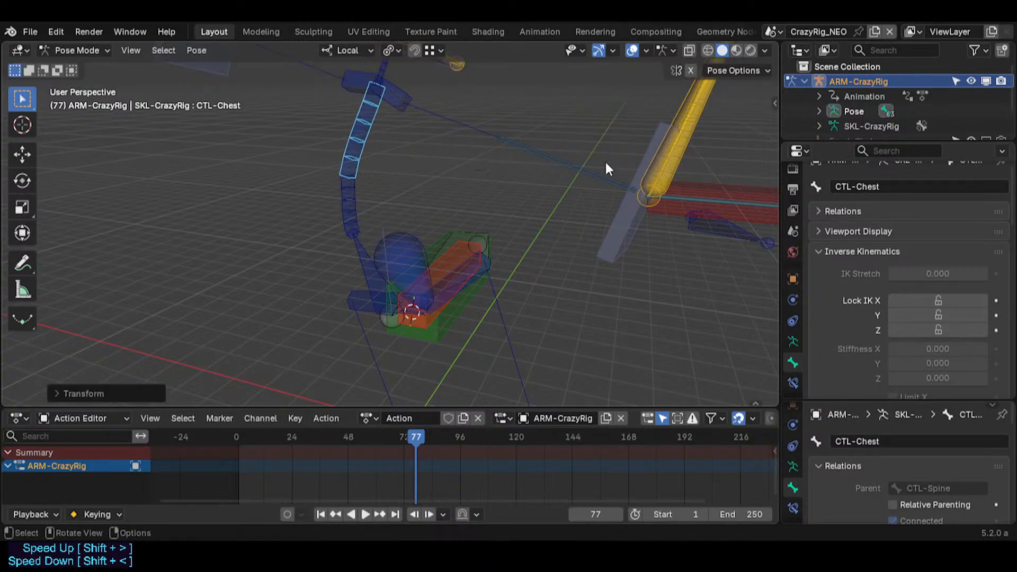
key(ctrl+s)
key(ctrl+s)
Step: Clear the armature's pose back to rest and select the LOK-HipsSway bone
shift+middle_drag(434, 170, 437, 139)
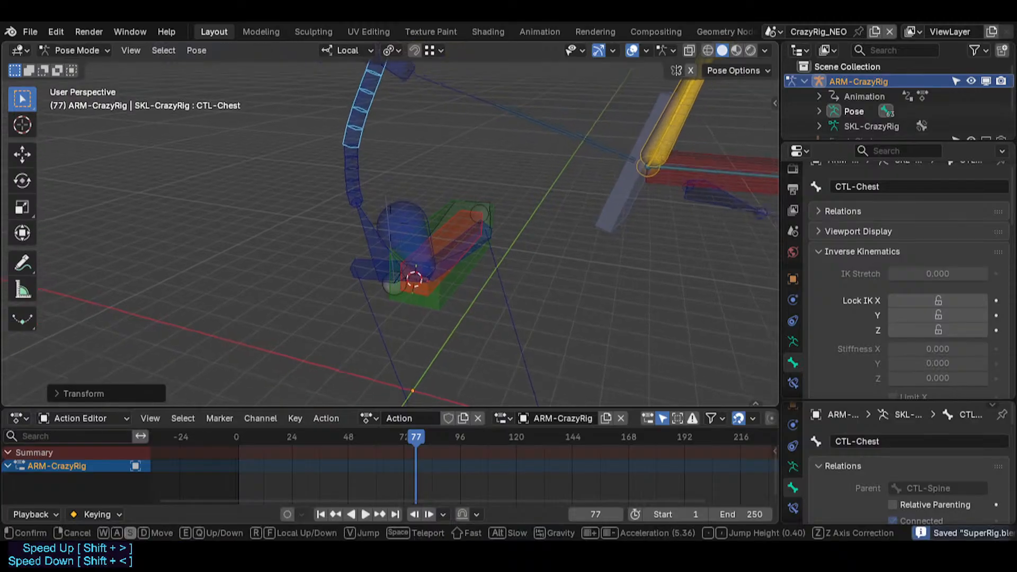
scroll(434, 170, down, 1)
middle_drag(398, 223, 476, 161)
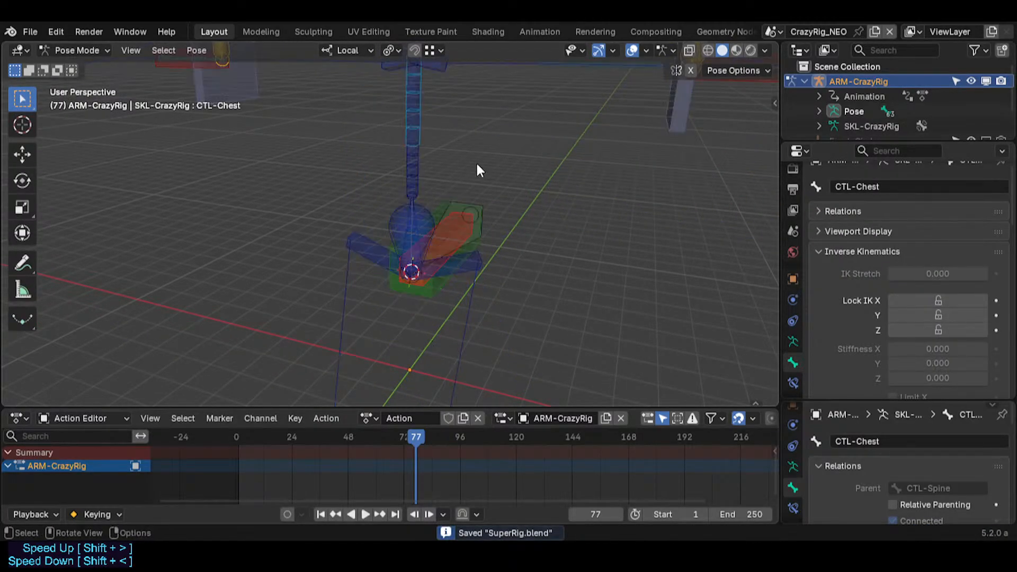
click(414, 220)
click(416, 211)
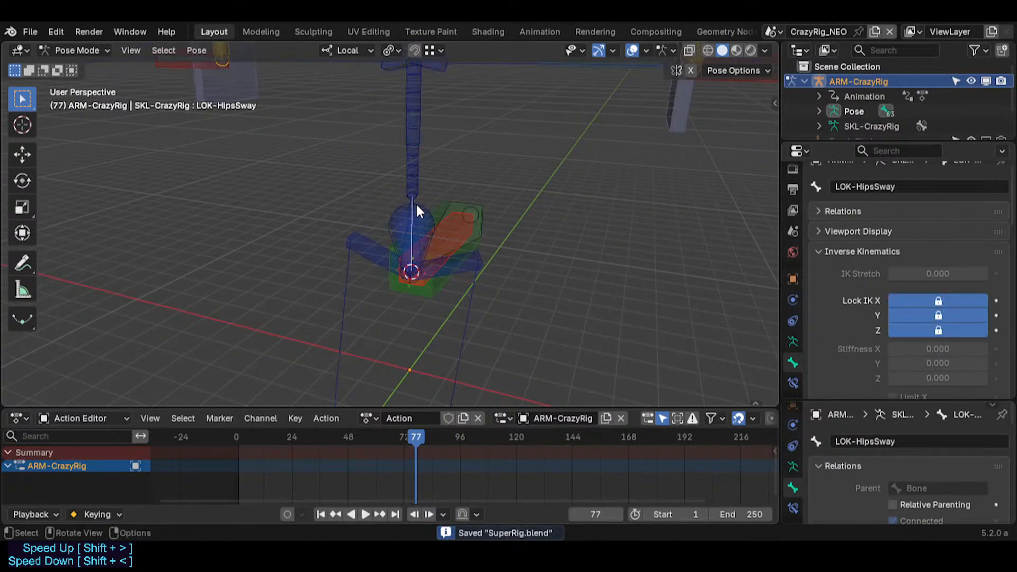
Step: Open the Dorothy character file to bring up its finished rig
click(30, 28)
key(Escape)
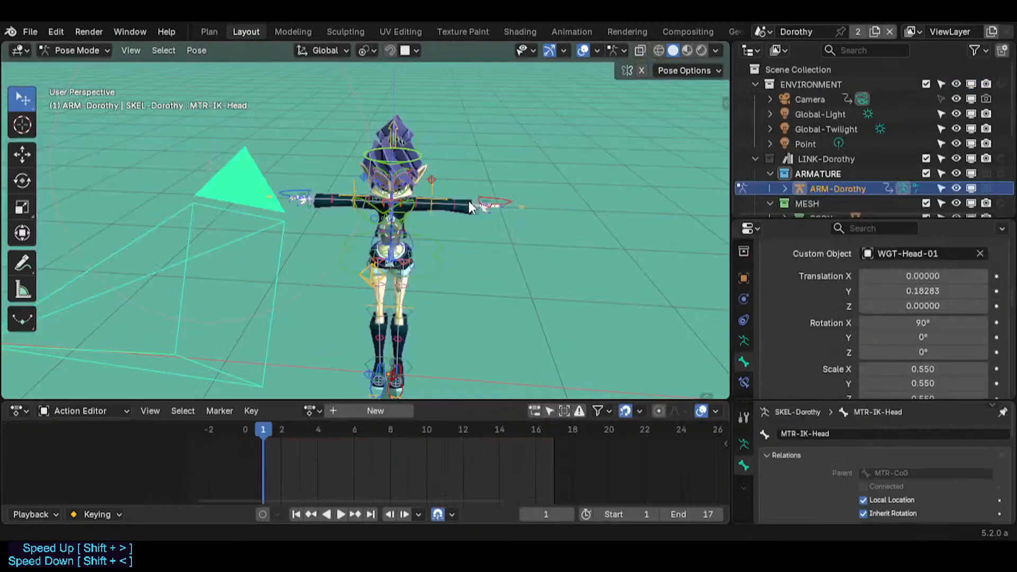
click(444, 201)
middle_drag(444, 201, 382, 249)
Step: Examine Dorothy's rig controls from the legs up to the head, then select individual controls around the hips and torso
key(shift+grave)
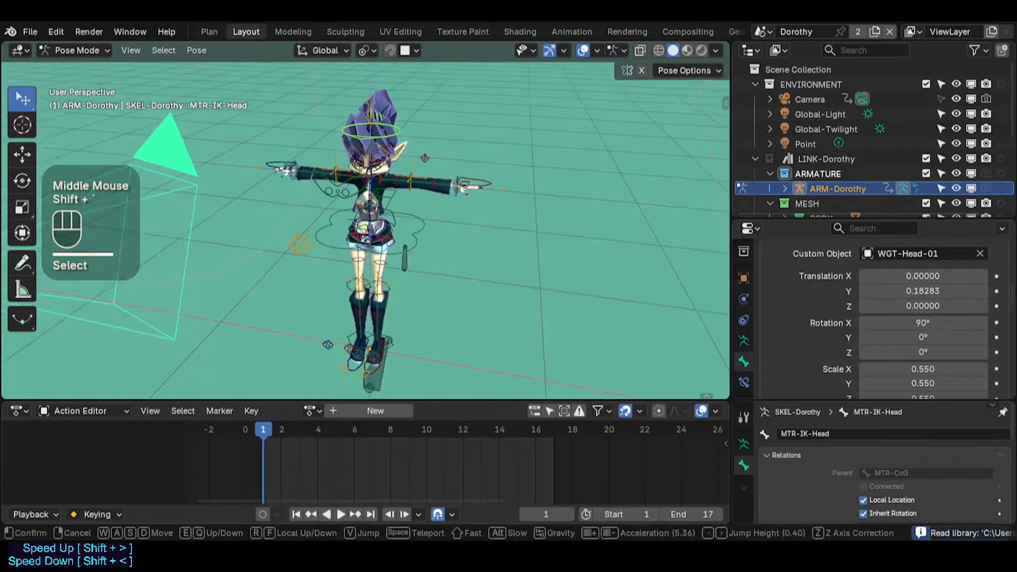
key(w)
key(s)
key(w)
key(w)
key(q)
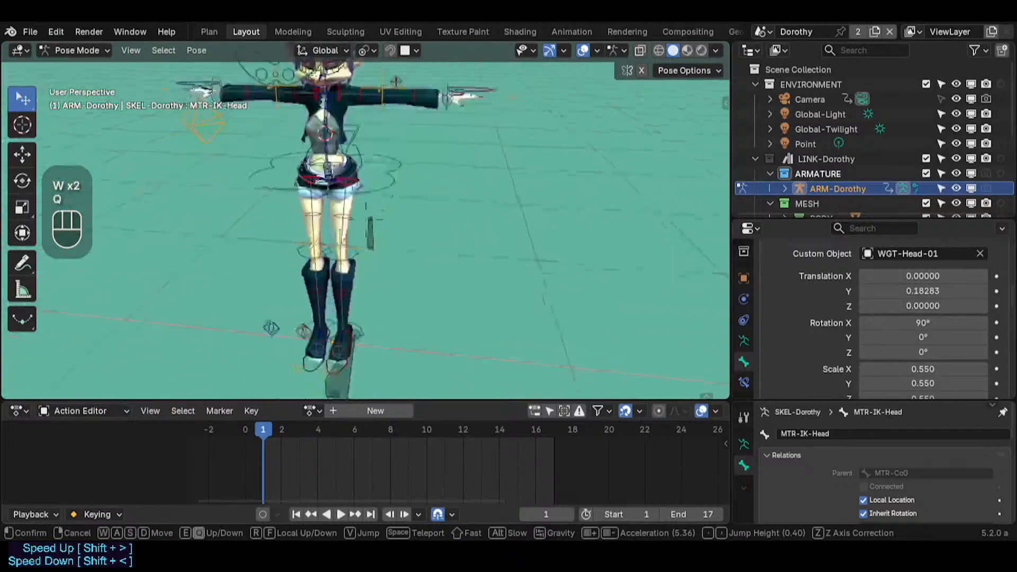
key(w)
key(e)
key(s)
key(e)
key(q)
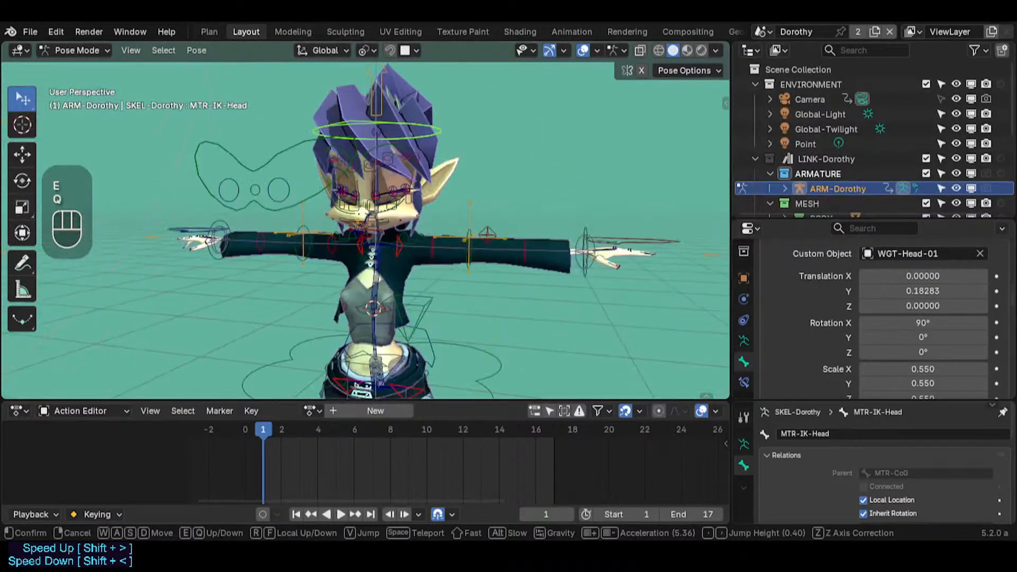
key(q)
key(w)
click(398, 252)
key(q)
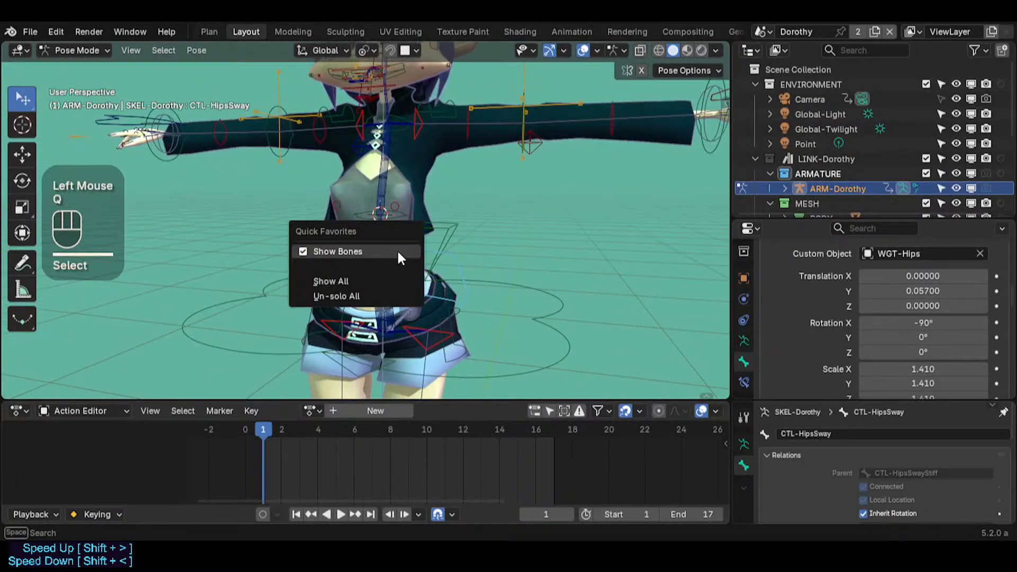
click(366, 282)
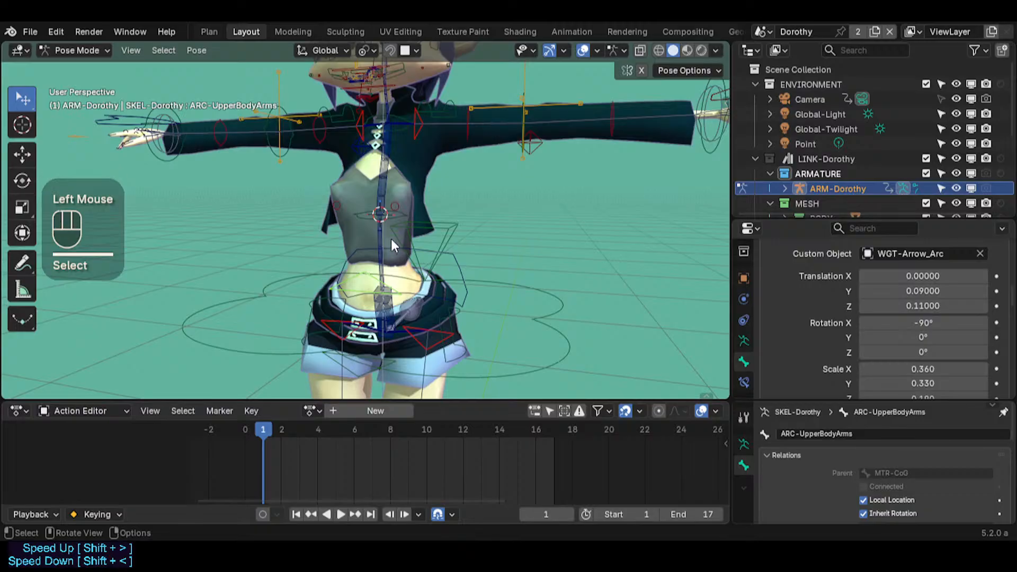
Step: Move the left hand IK control MTR-IK-Hand.L slightly inward and down to test the arm
key(shift+grave)
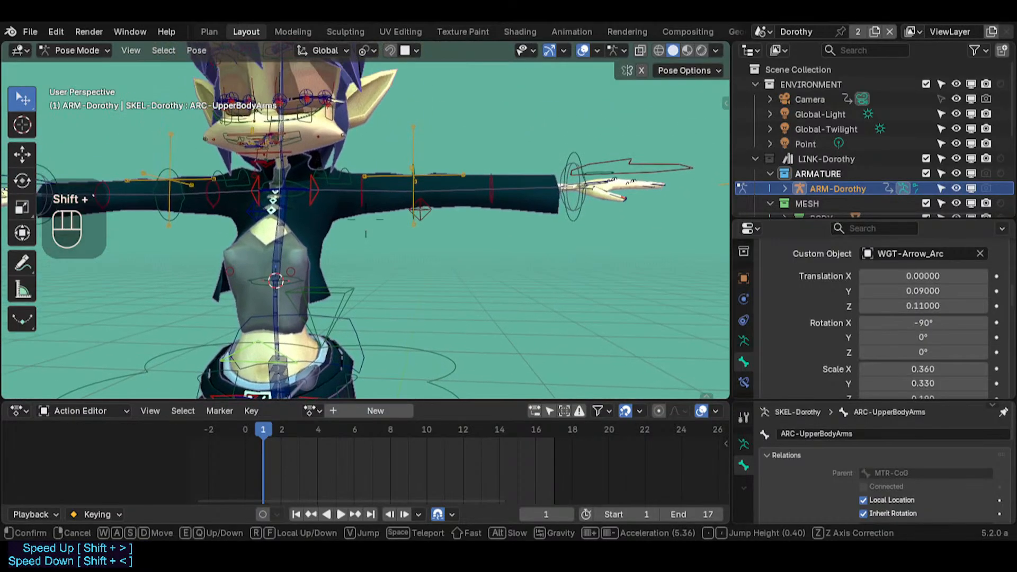
key(s)
key(w)
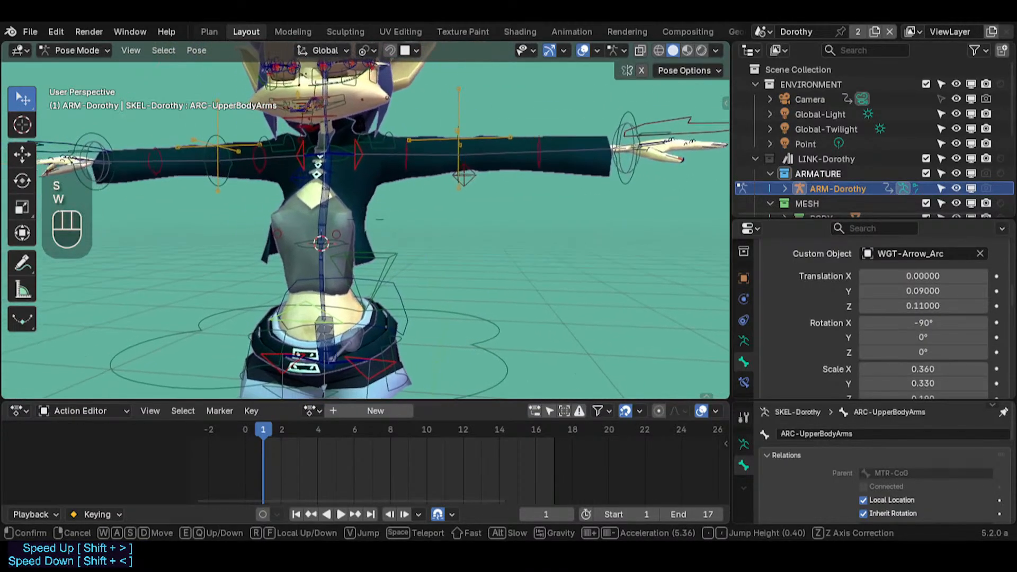
double_click(569, 132)
click(689, 125)
key(g)
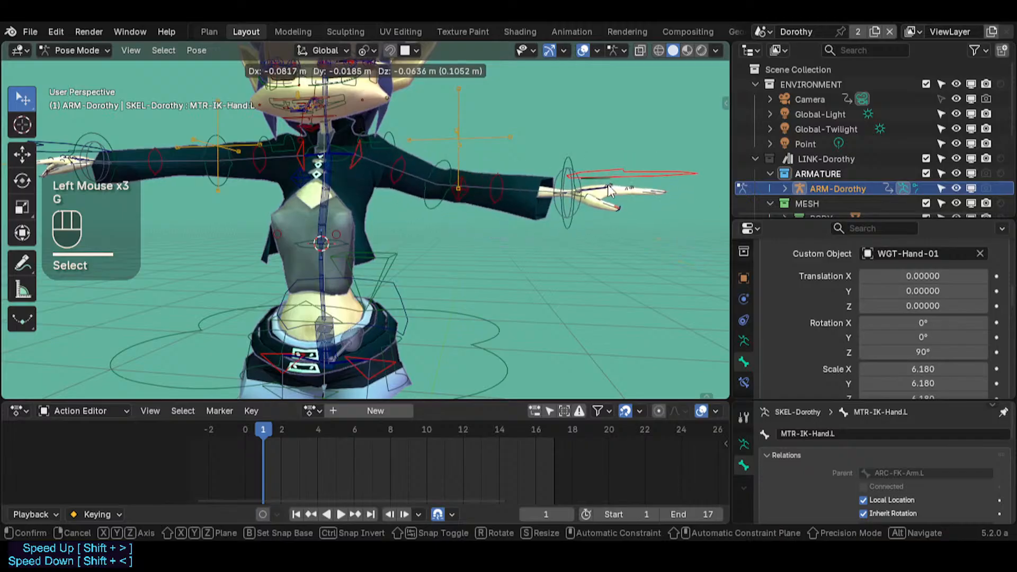
click(621, 167)
Step: Select Dorothy's torso control MTR-Torso around the hips
key(shift+grave)
click(483, 191)
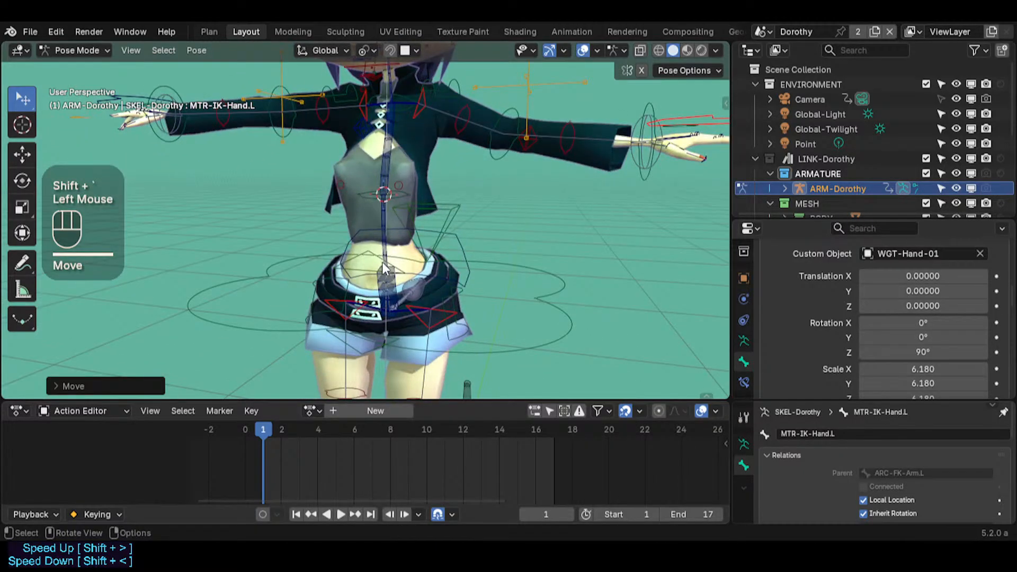
click(429, 252)
key(shift+grave)
click(518, 256)
click(585, 138)
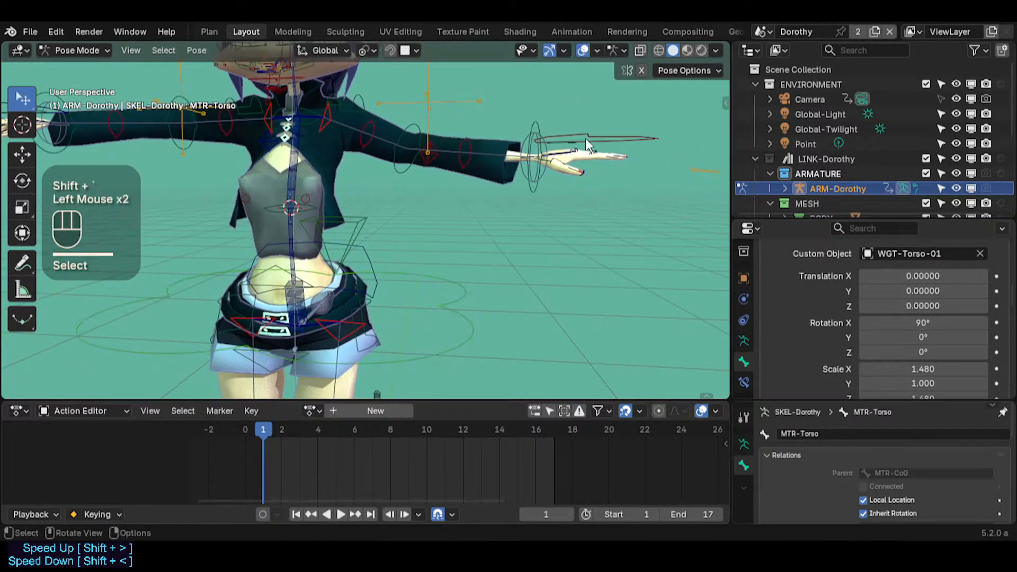
click(586, 138)
shift+click(549, 172)
shift+click(548, 171)
key(g)
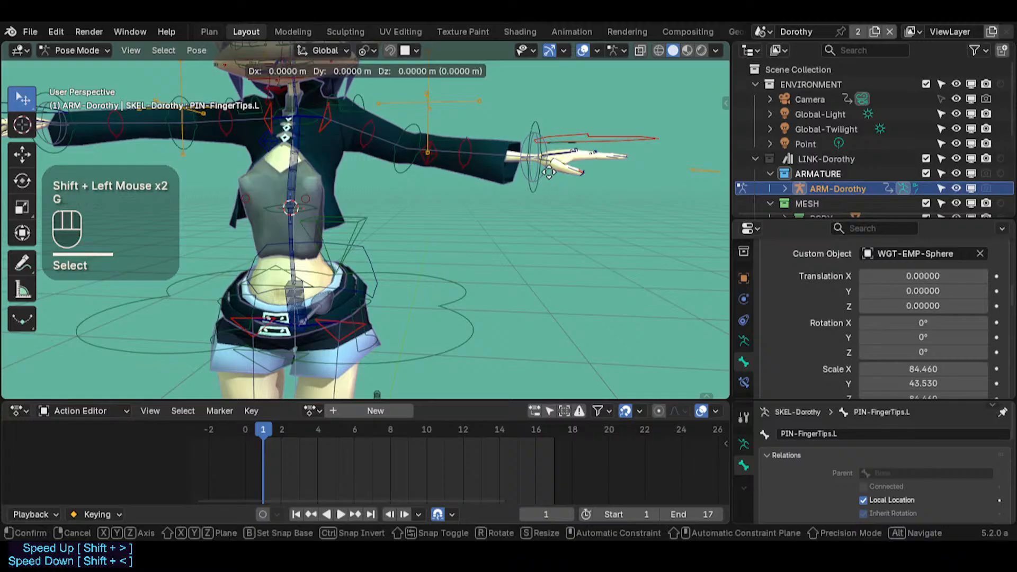
key(Escape)
Step: Select MTR-IK-Hand.L together with PIN-FingerTips.L and move both to test the hand with Auto IK
shift+click(562, 149)
shift+click(563, 149)
click(544, 183)
click(545, 183)
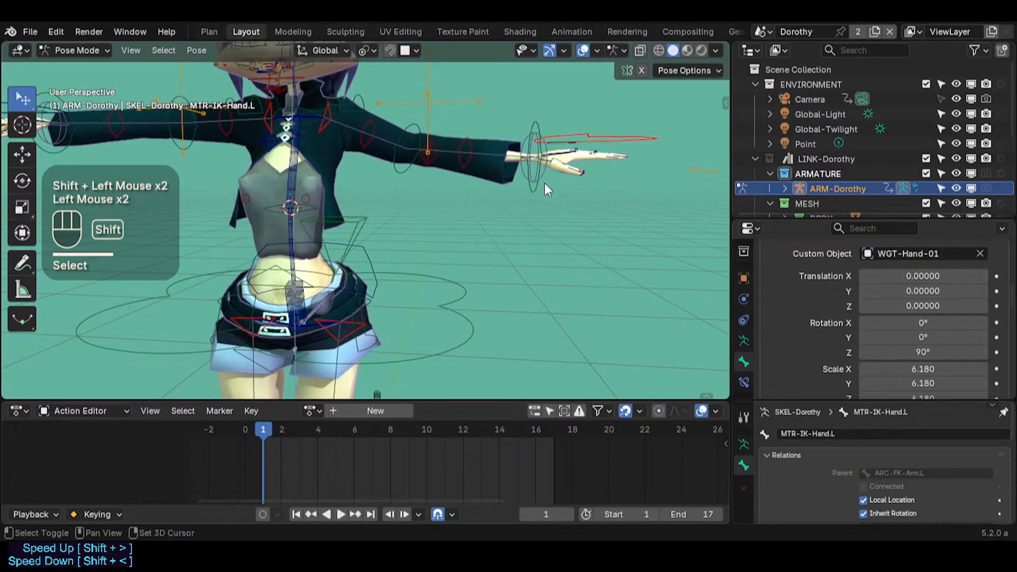
shift+click(545, 175)
key(g)
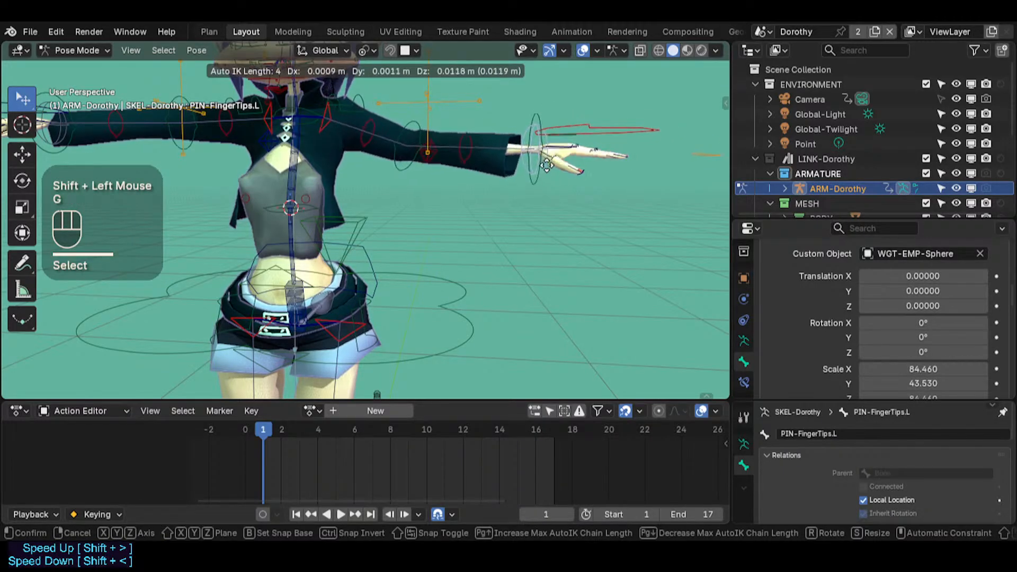
click(592, 181)
Step: Try a free trackball rotation of the selected left hand and fingertip controls
key(r)
key(r)
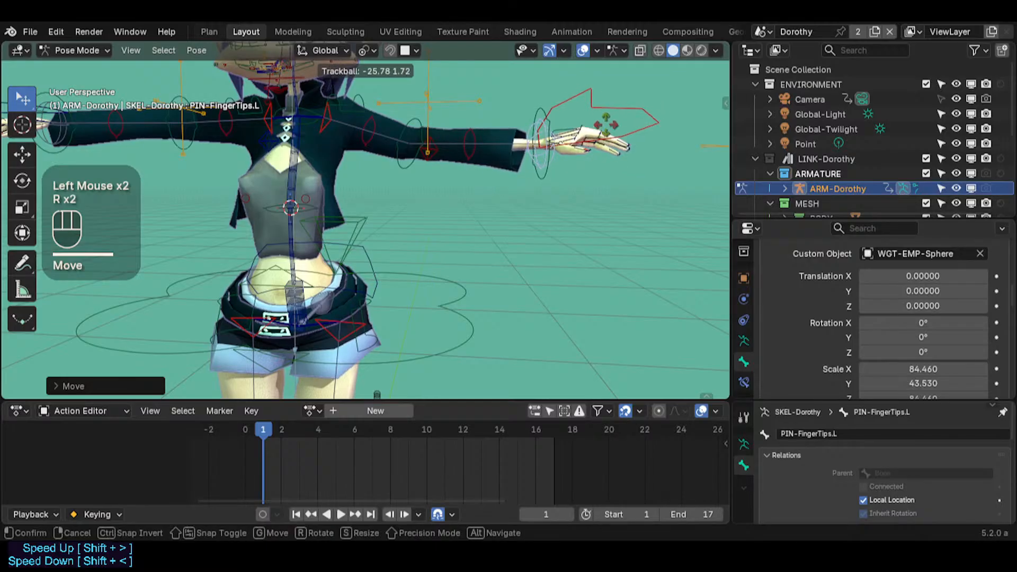
key(Escape)
Step: Examine the spine and hip bones around Dorothy's waist up close
key(shift+grave)
key(shift+w)
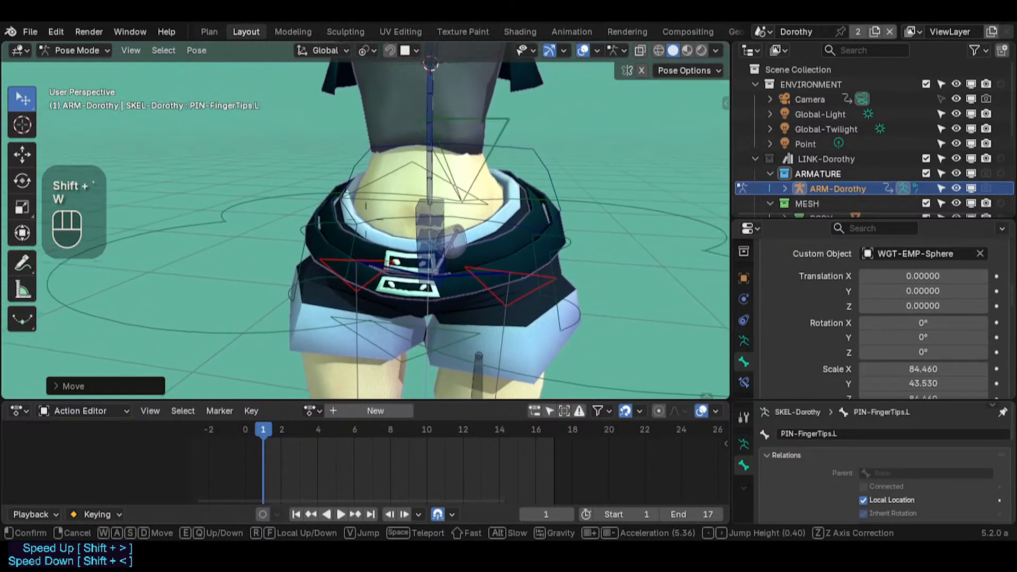
Step: Select the PIN-FingerTips.L bone at the character's left hand
key(s)
click(541, 180)
click(539, 146)
click(539, 146)
click(539, 146)
click(538, 146)
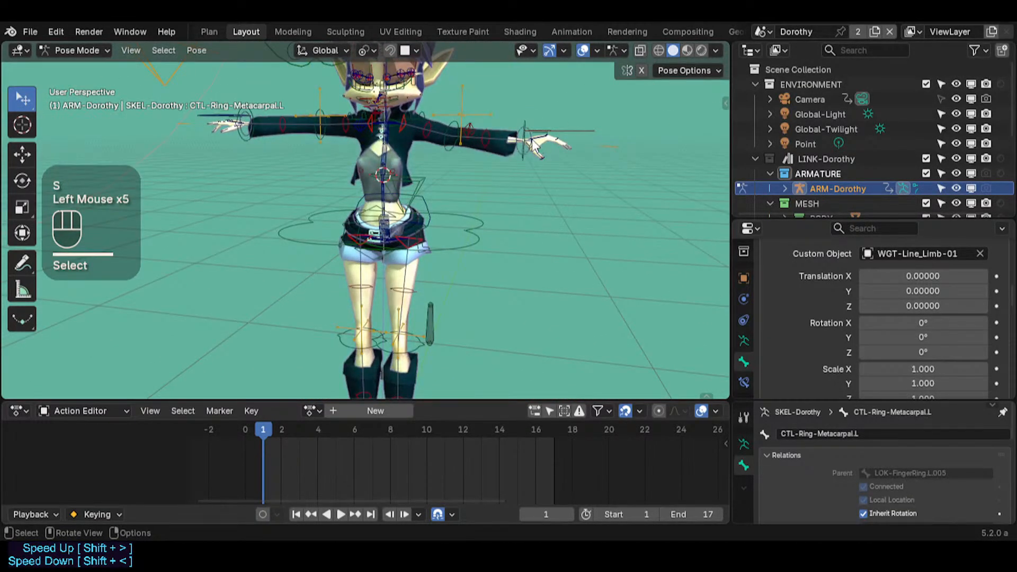
click(531, 151)
click(532, 151)
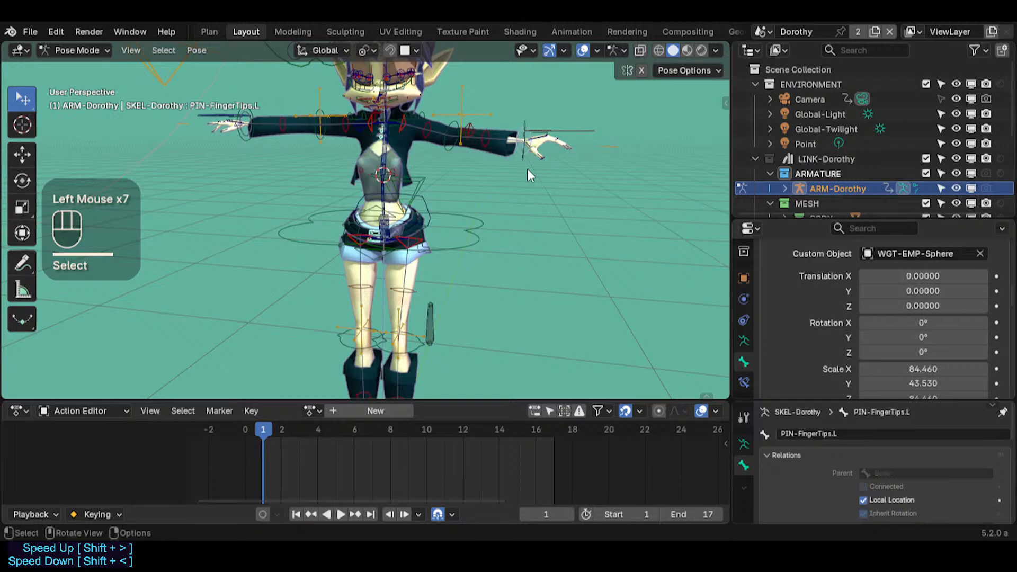
Step: Select the CTL-Hips control at the character's waist and un-solo all bone collections
key(shift+grave)
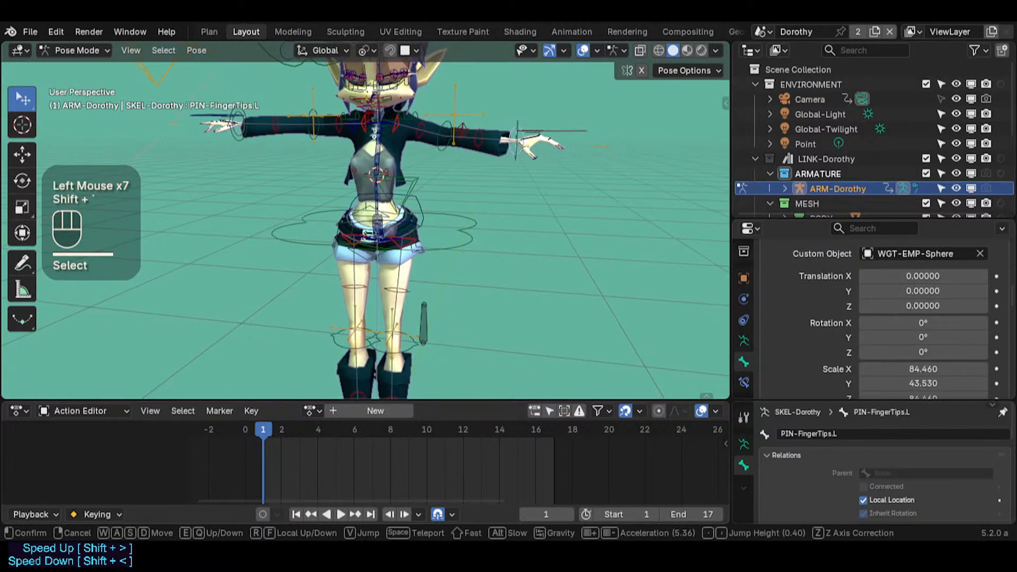
key(w)
key(s)
click(382, 248)
click(383, 247)
key(q)
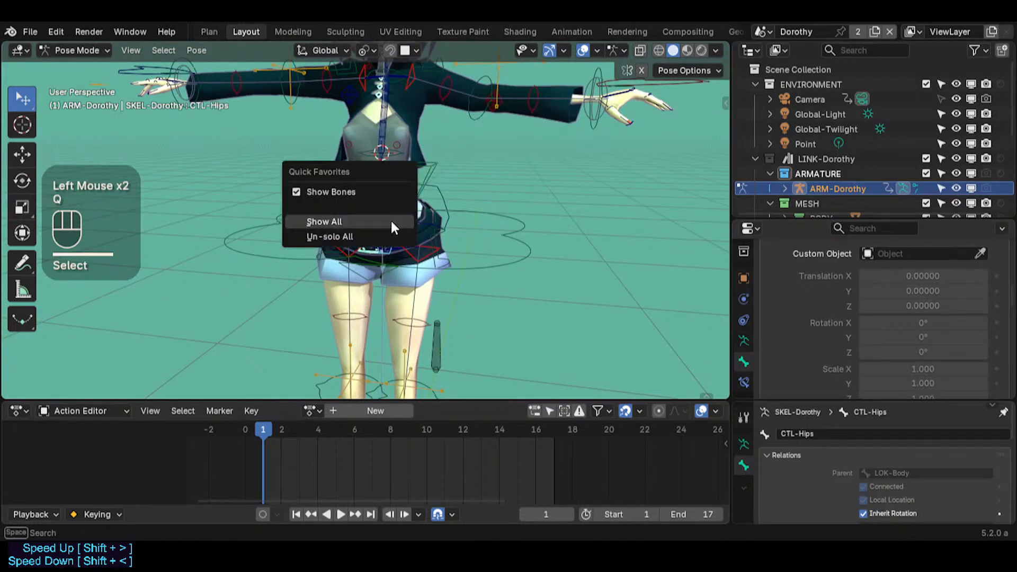
click(377, 233)
Step: Examine the overlapping bones around the character's hips in a close front view
key(shift+grave)
key(w)
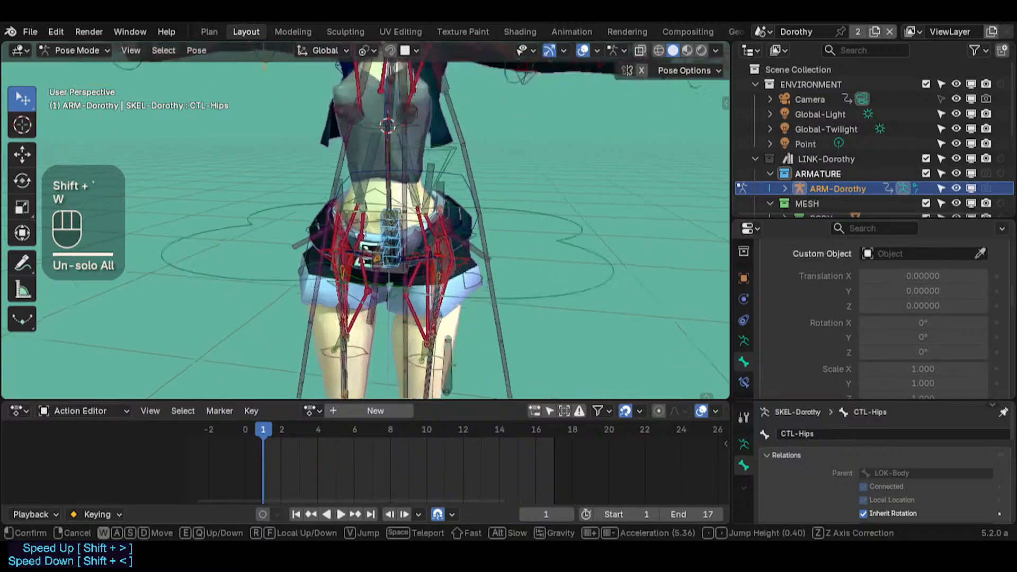
click(391, 234)
key(s)
click(391, 236)
key(shift+s)
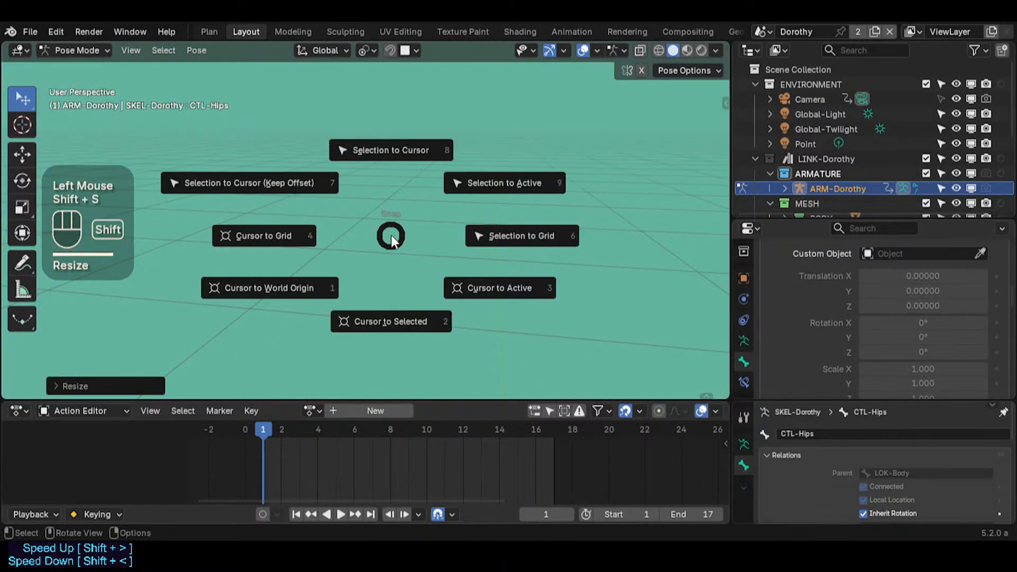
key(shift+grave)
key(s)
key(w)
key(w)
key(e)
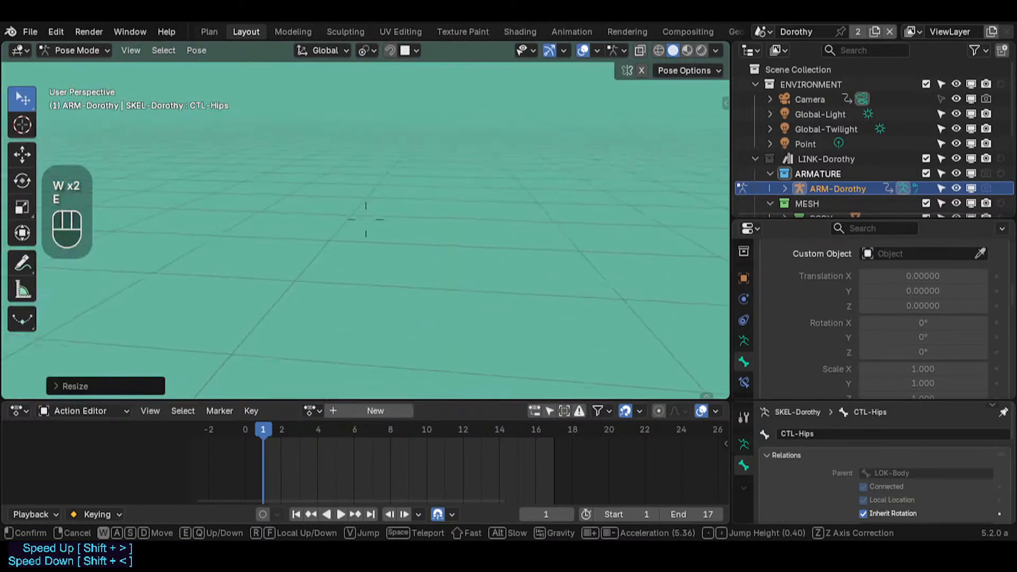
key(q)
key(s)
key(a)
key(q)
key(w)
key(w)
key(w)
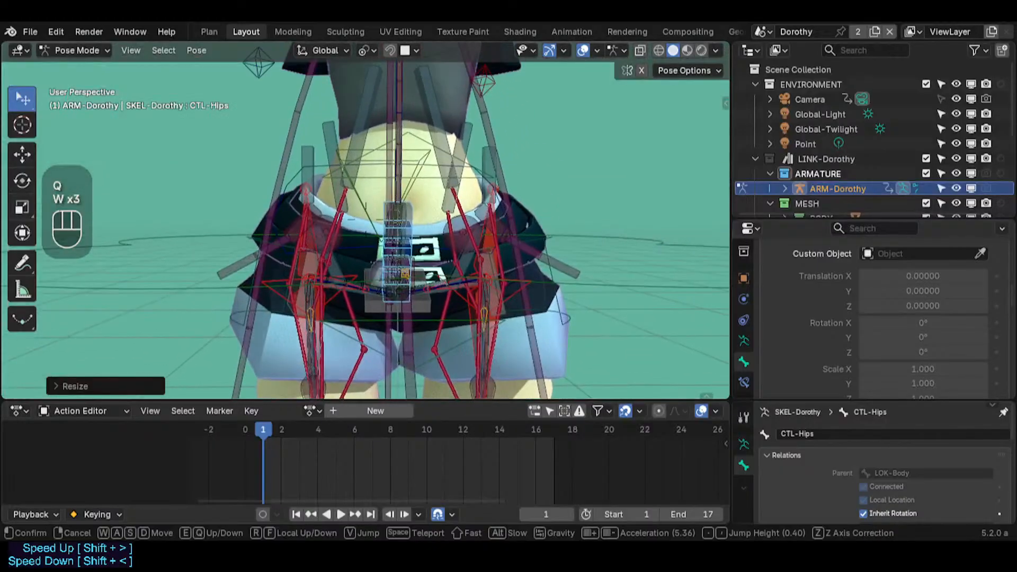
click(387, 234)
Step: Select the MCH-Hips bone from the stacked bones at the pelvis
key(shift+alt)
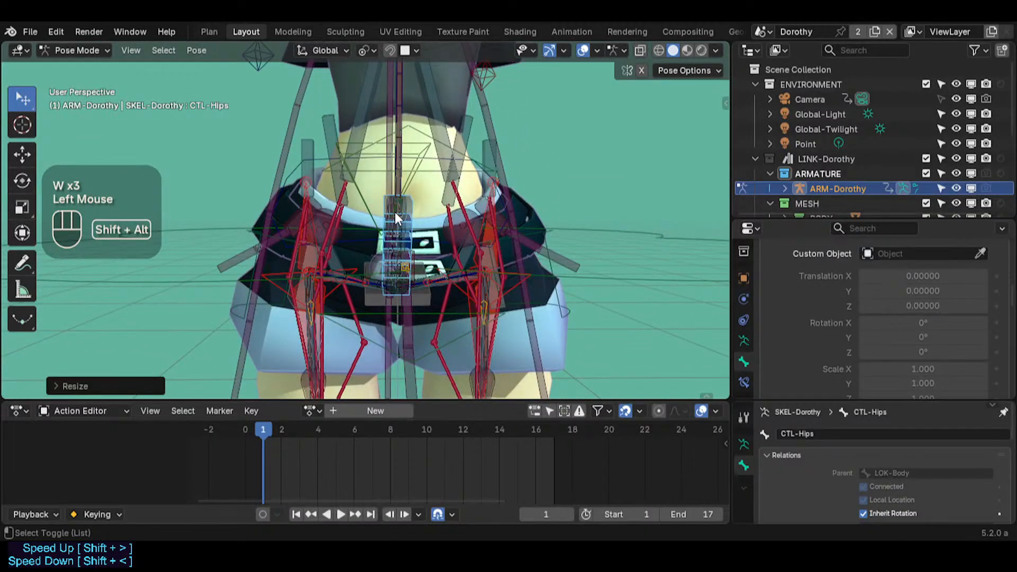
alt+shift+click(395, 212)
alt+shift+click(394, 210)
alt+shift+click(395, 212)
alt+shift+click(395, 212)
alt+shift+click(395, 212)
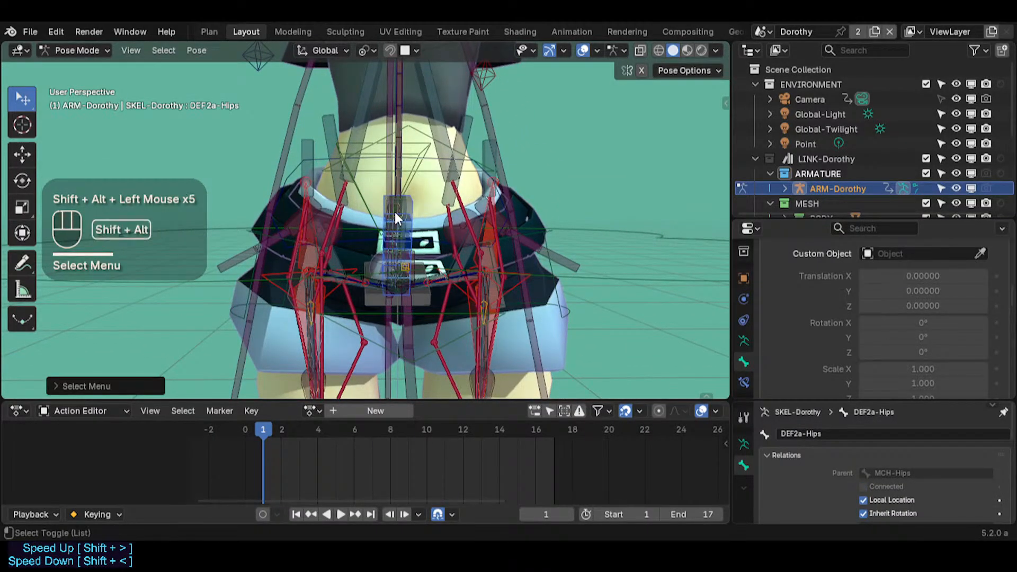
alt+shift+click(395, 212)
alt+shift+click(394, 210)
alt+shift+click(395, 212)
alt+shift+click(395, 212)
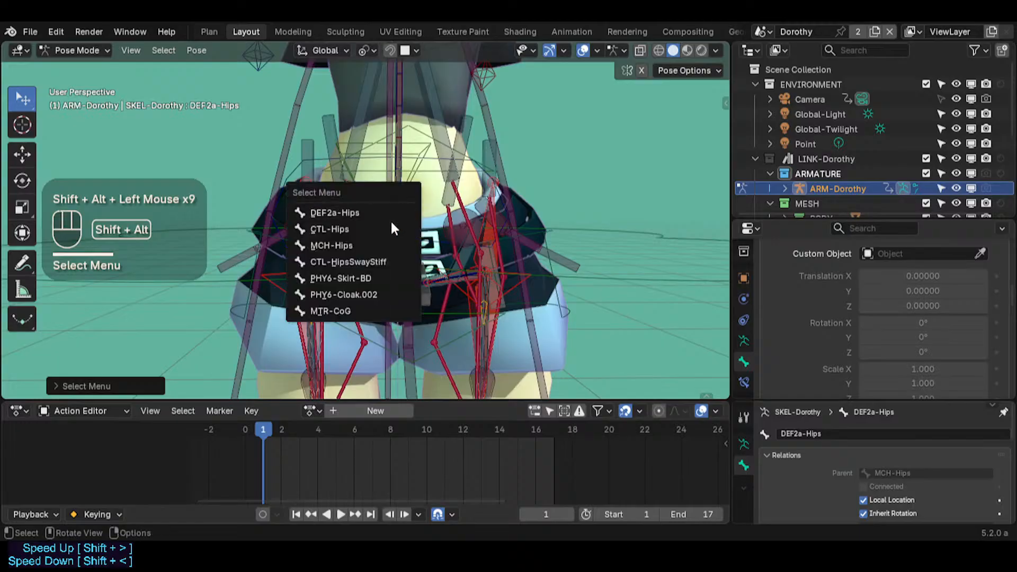
click(379, 245)
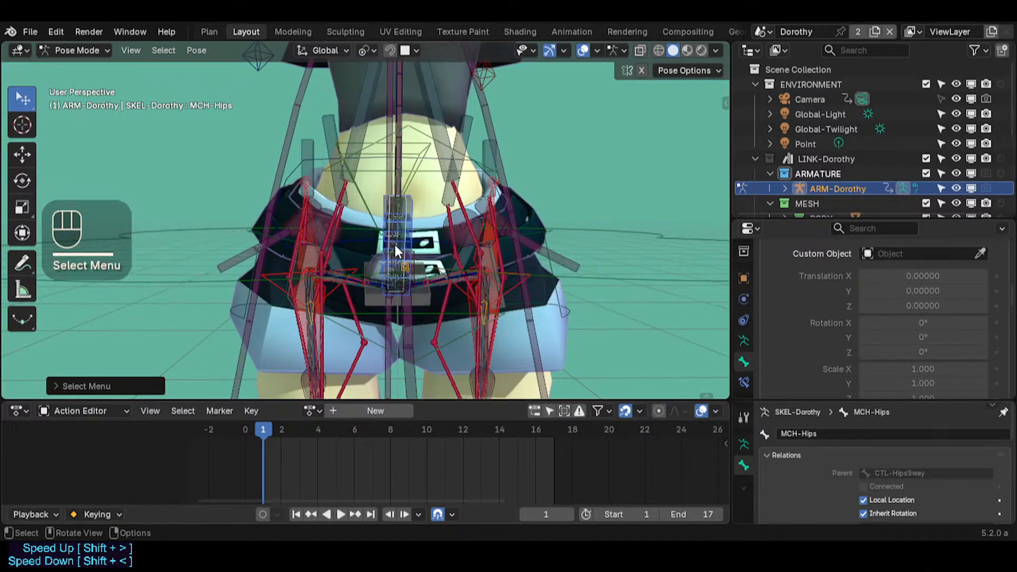
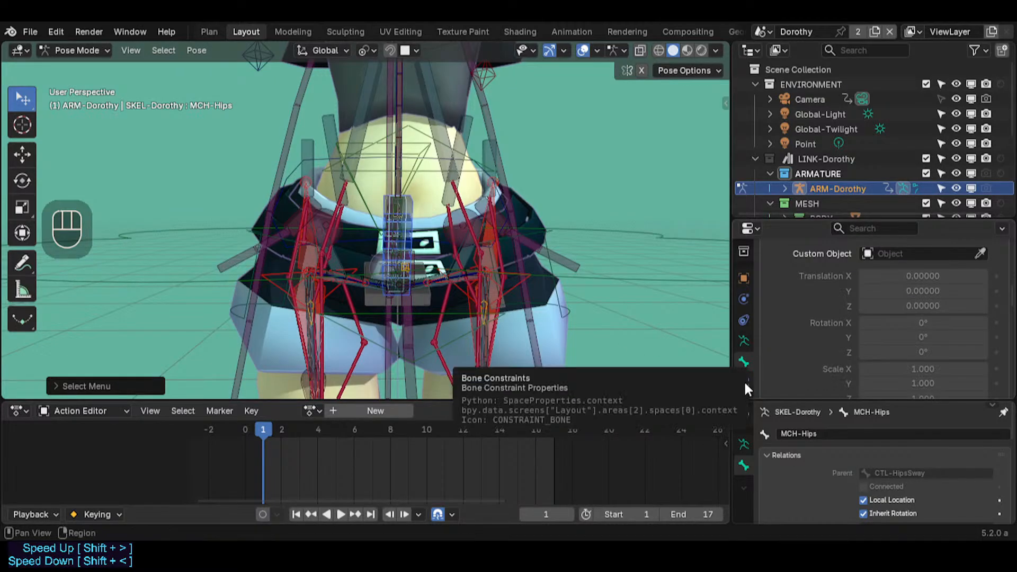
Step: Show the bone constraints of MCH-Hips and examine the target, bone and mix settings of its Copy Transforms constraint
click(745, 384)
scroll(829, 334, up, 2)
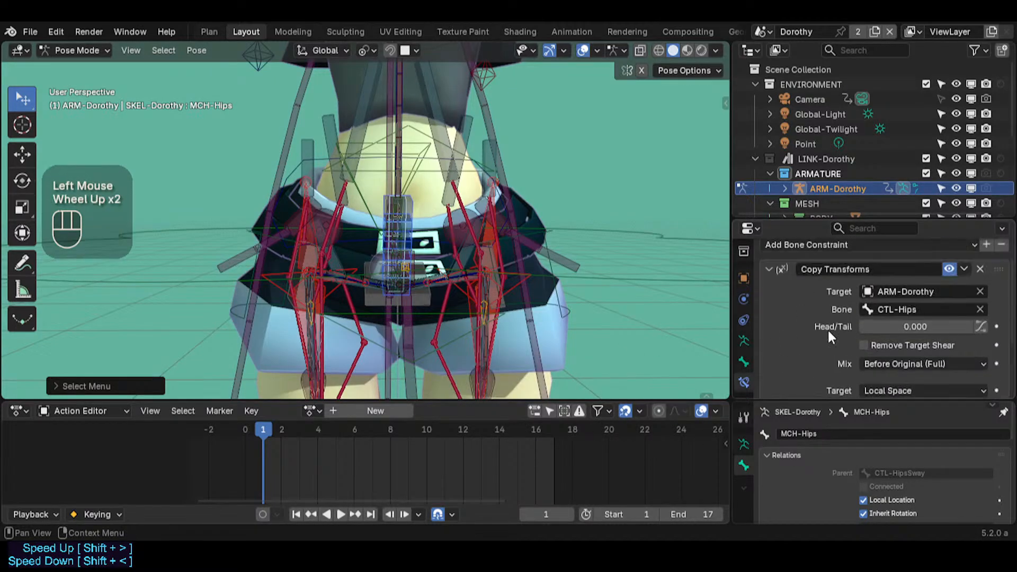
scroll(826, 315, down, 3)
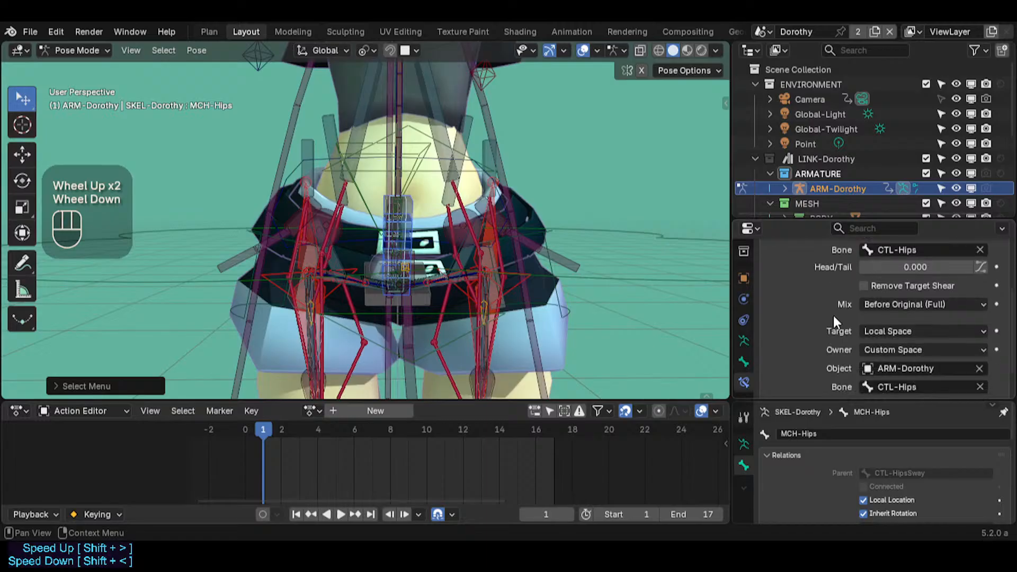
scroll(833, 318, up, 4)
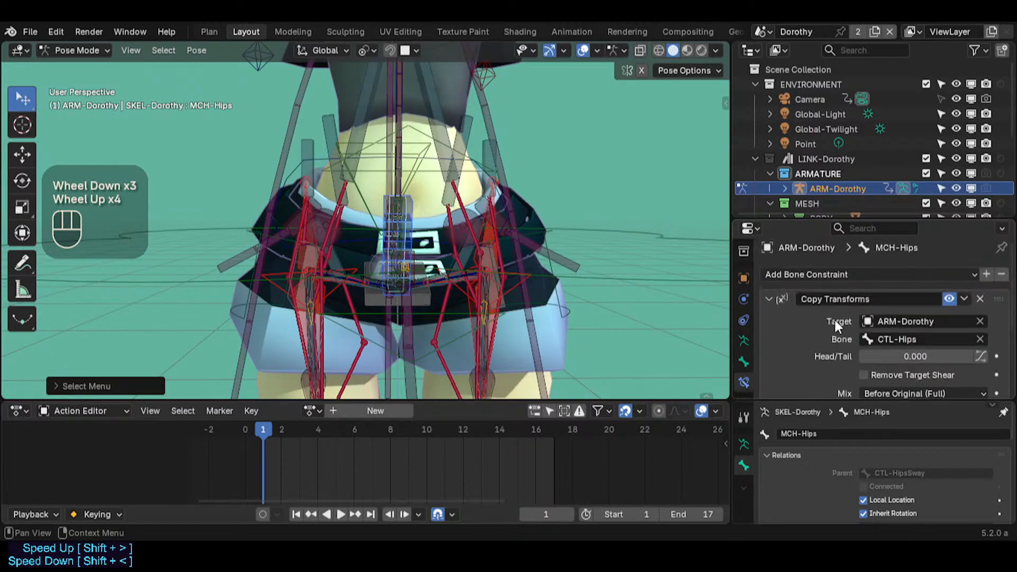
scroll(832, 302, down, 2)
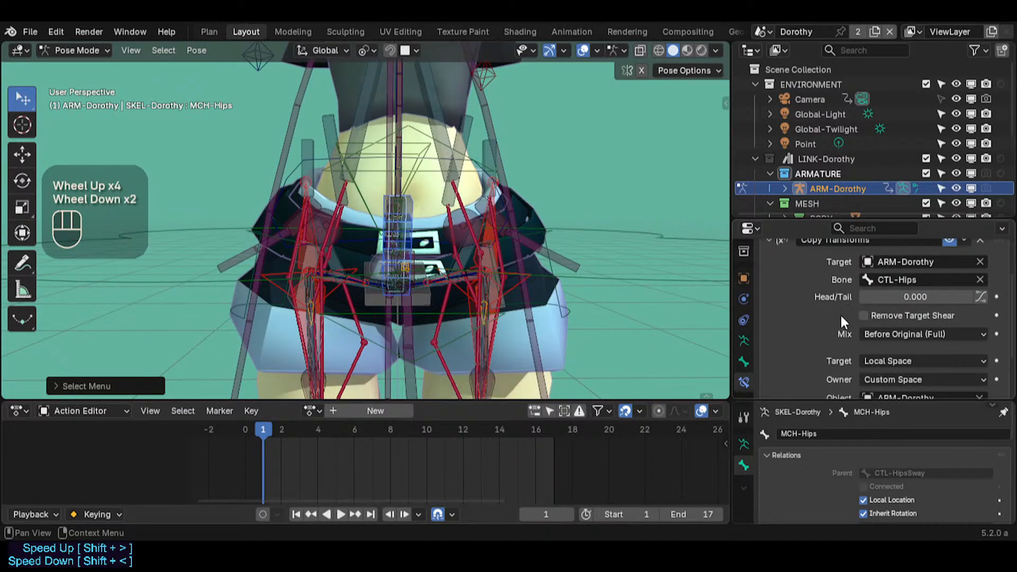
scroll(840, 315, down, 3)
scroll(836, 326, up, 3)
scroll(844, 308, up, 1)
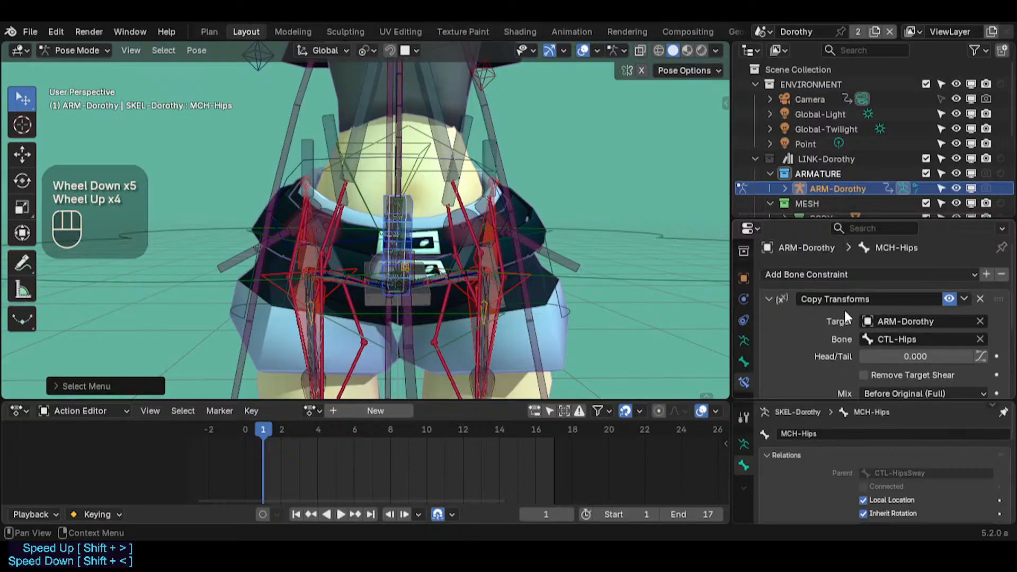
scroll(841, 311, down, 5)
scroll(845, 314, up, 1)
scroll(844, 309, up, 1)
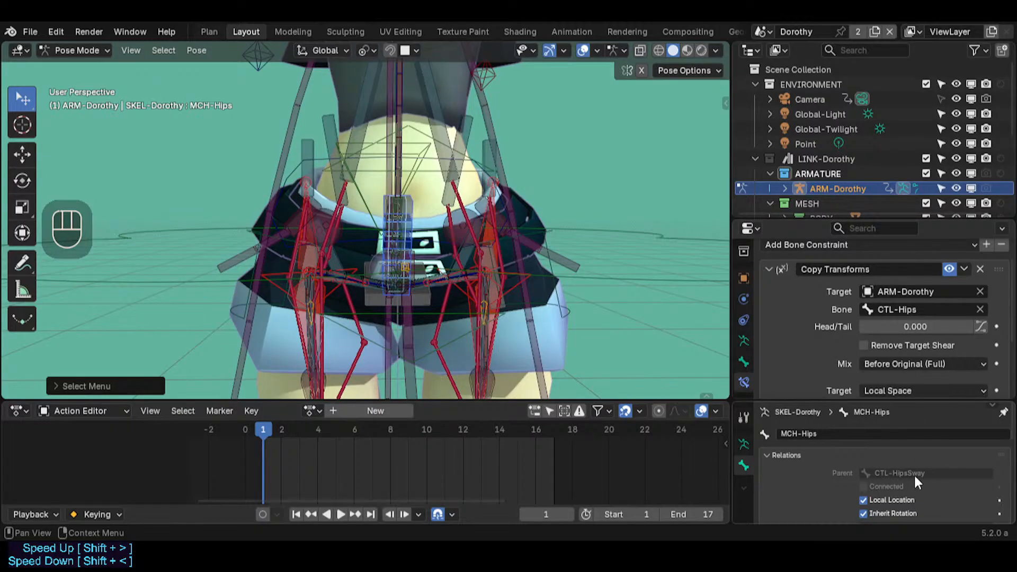
Step: Examine how the MCH-Hips Copy Transforms constraint combines its target space with the owner's custom space object and bone
scroll(847, 299, down, 3)
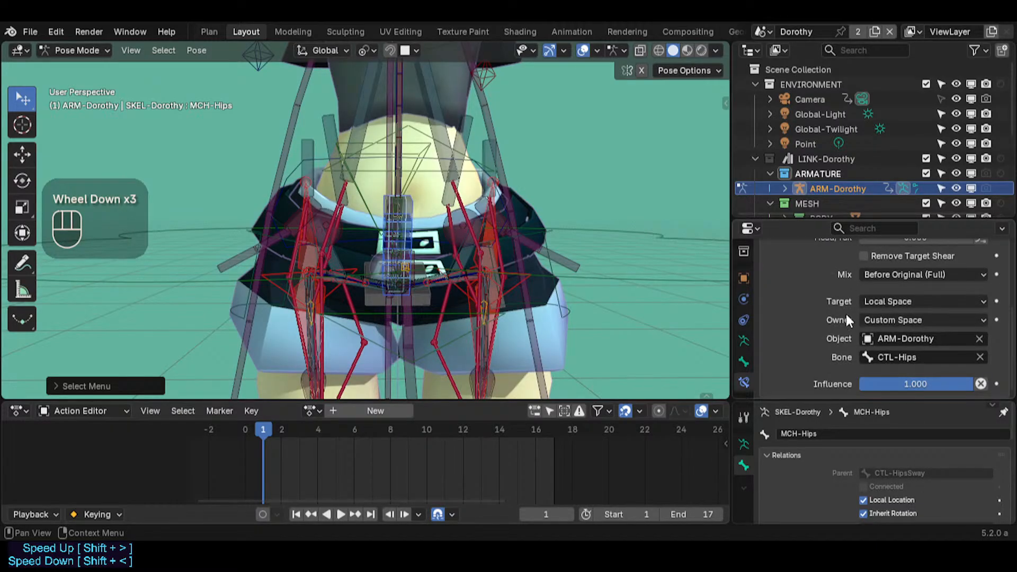
scroll(847, 313, up, 2)
scroll(895, 365, down, 3)
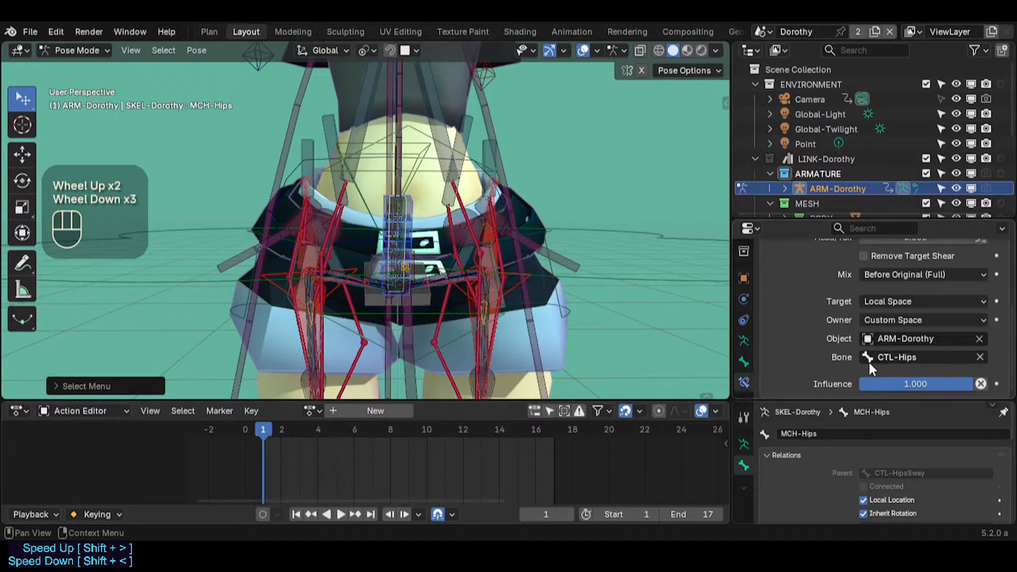
scroll(867, 310, up, 1)
scroll(868, 317, down, 1)
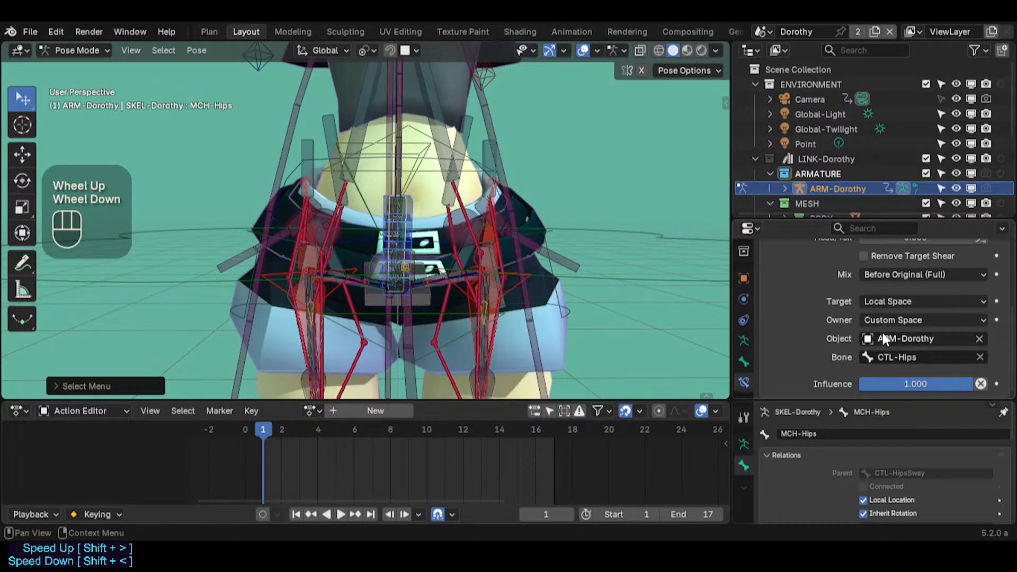
scroll(893, 333, down, 1)
scroll(894, 323, up, 1)
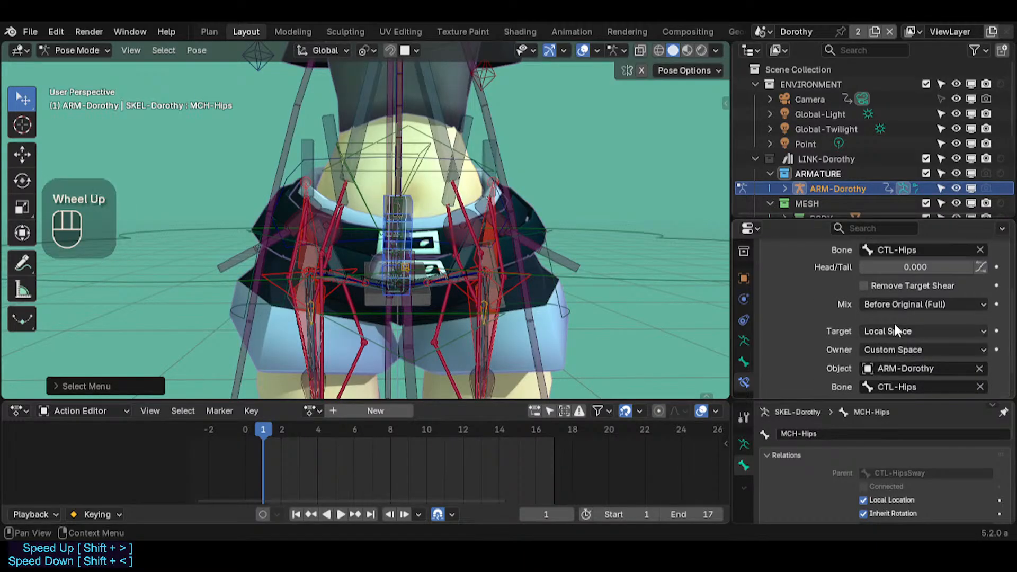
scroll(902, 328, up, 1)
scroll(895, 343, up, 1)
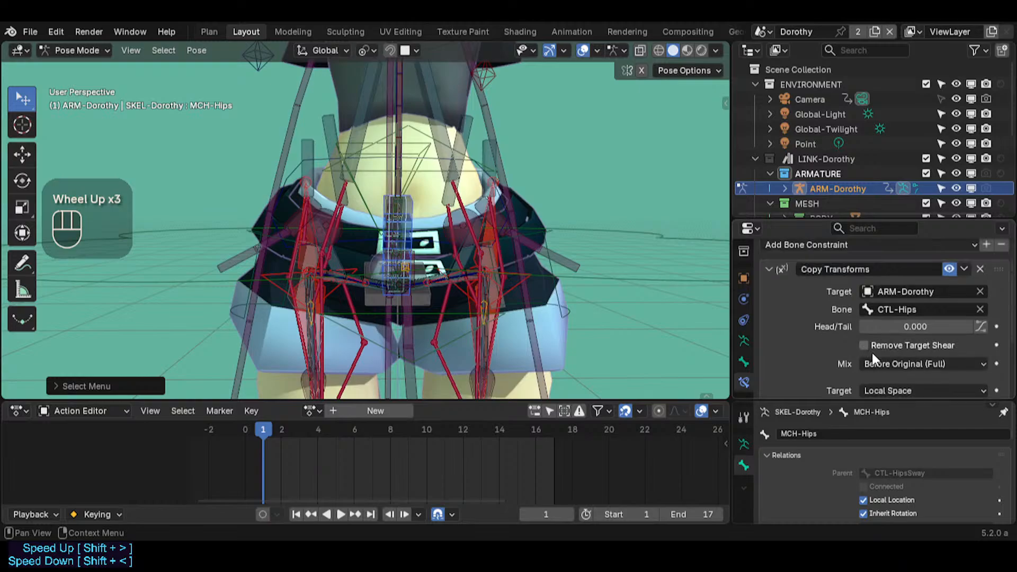
scroll(874, 350, down, 1)
scroll(887, 329, up, 1)
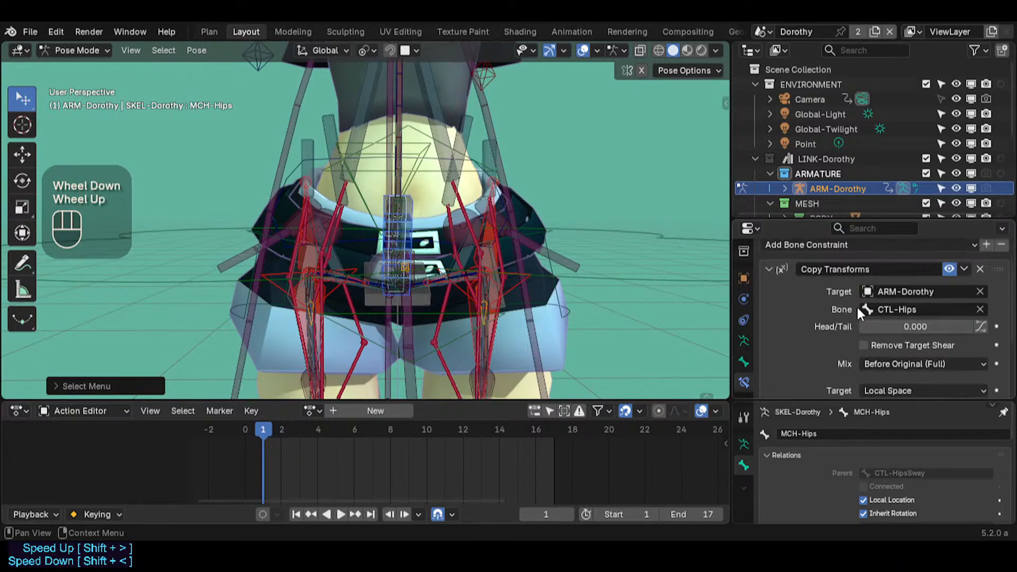
scroll(901, 328, up, 1)
scroll(901, 328, down, 2)
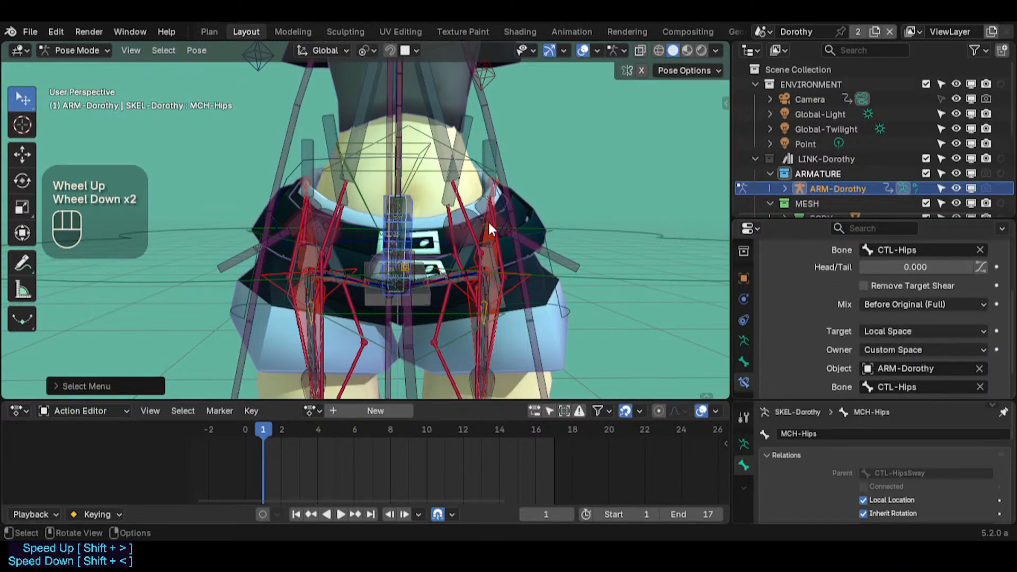
Step: Select the CTL-Hips control and test moving and rotating it, cancelling each transform
click(419, 204)
click(420, 204)
key(g)
key(Escape)
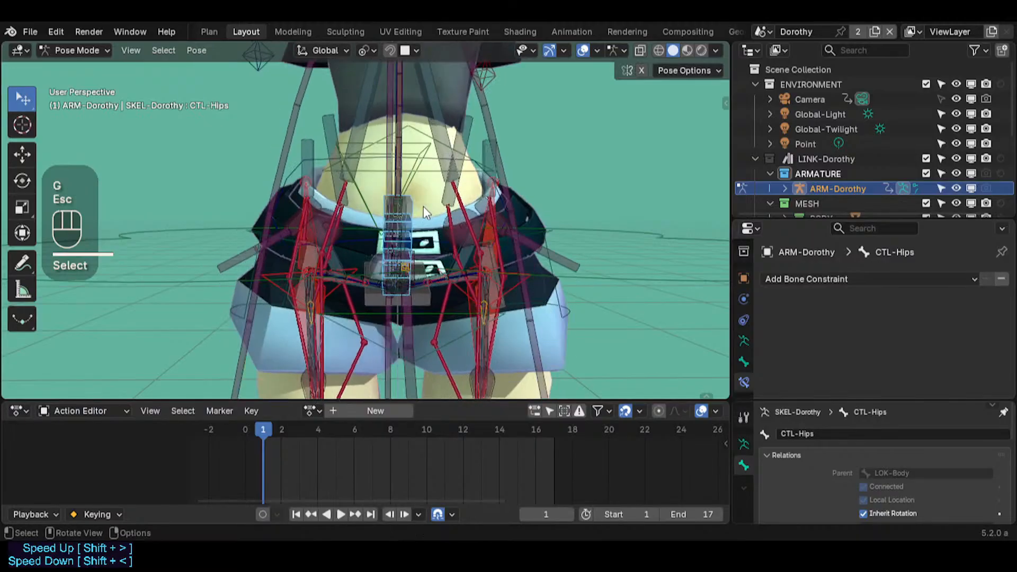
key(r)
key(Escape)
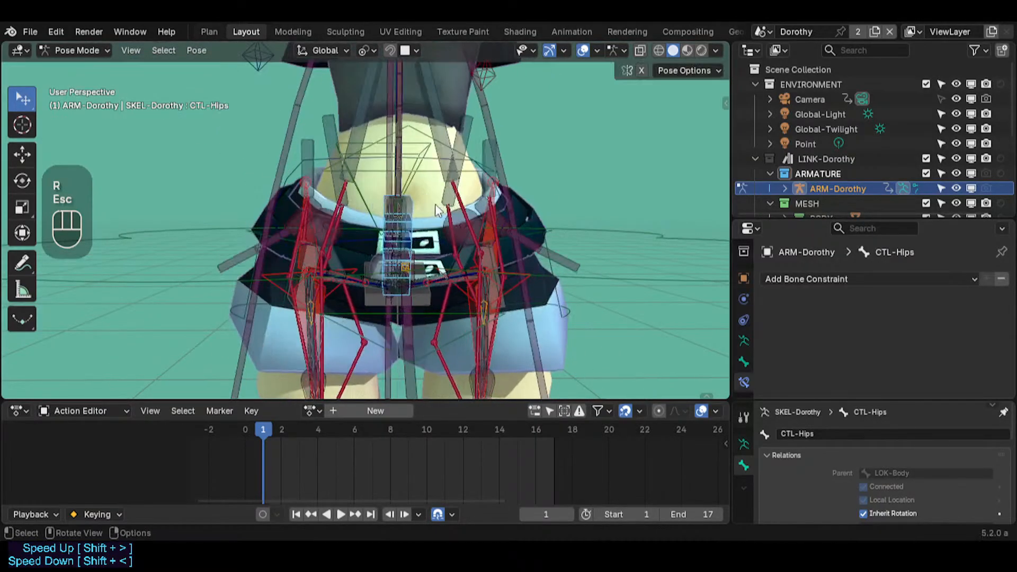
click(30, 32)
click(43, 66)
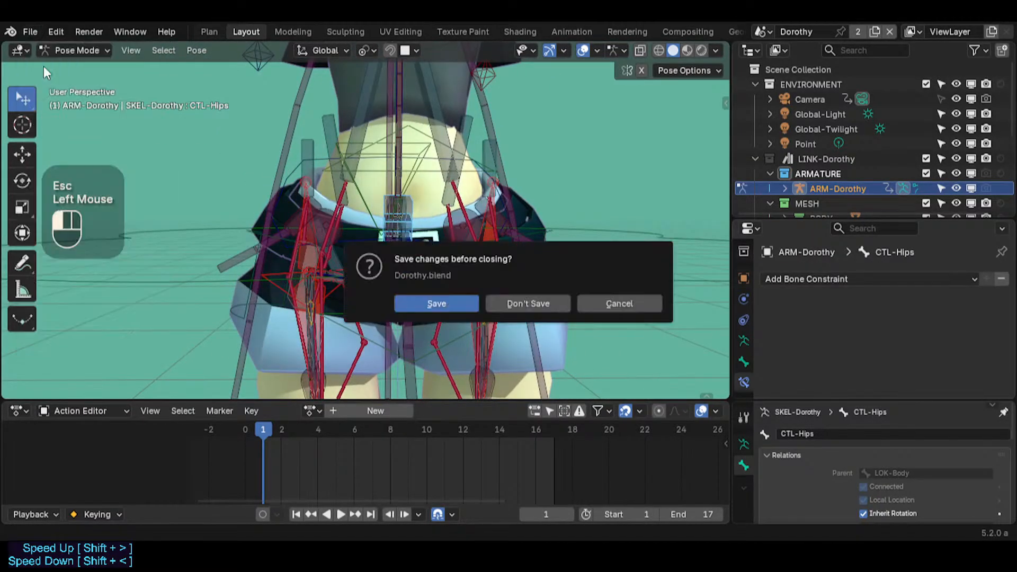
click(619, 303)
click(34, 36)
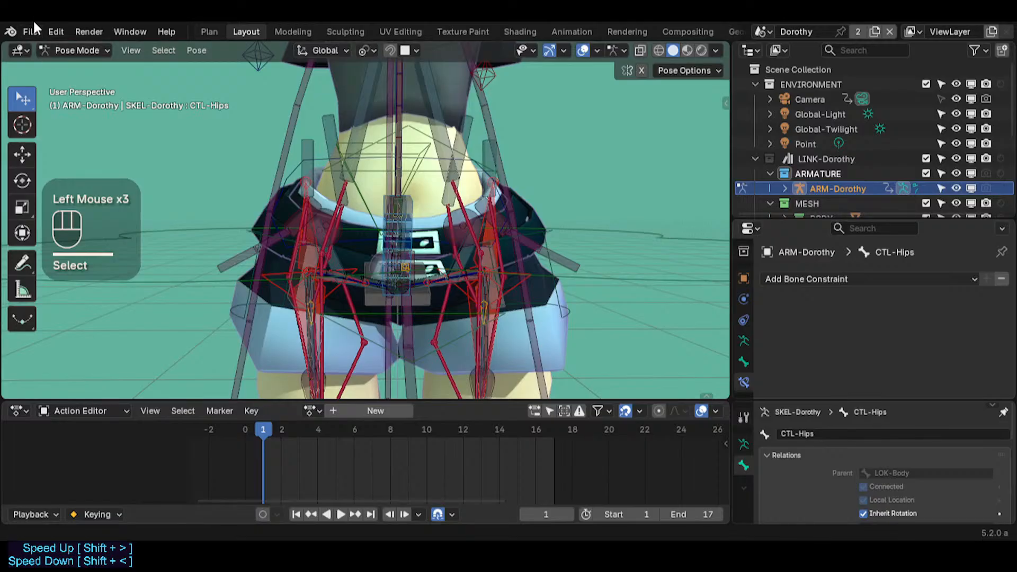
click(46, 59)
click(615, 302)
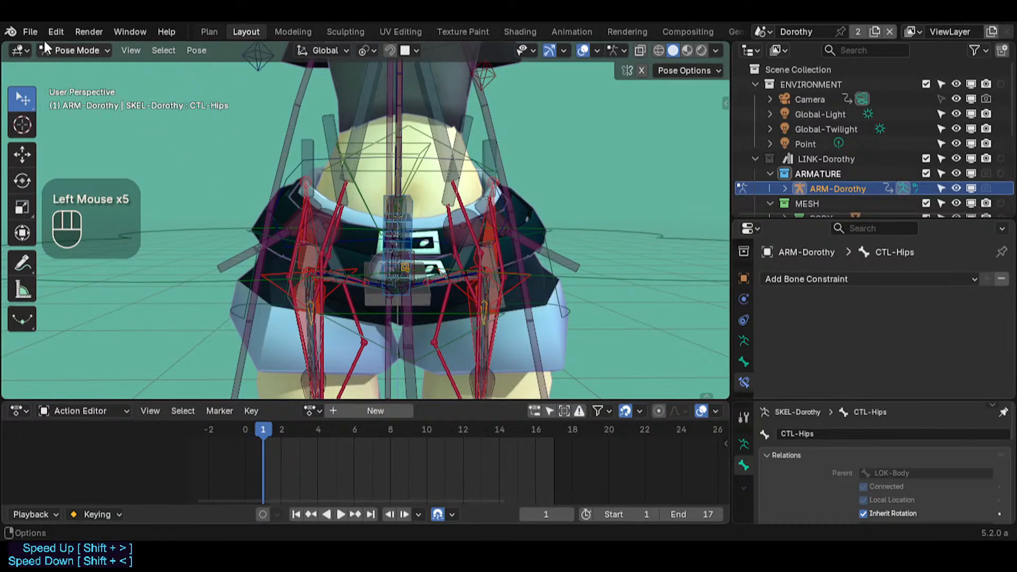
Step: Open the CrazyRig file, discarding the unsaved changes to Dorothy.blend
click(30, 32)
click(43, 66)
click(502, 299)
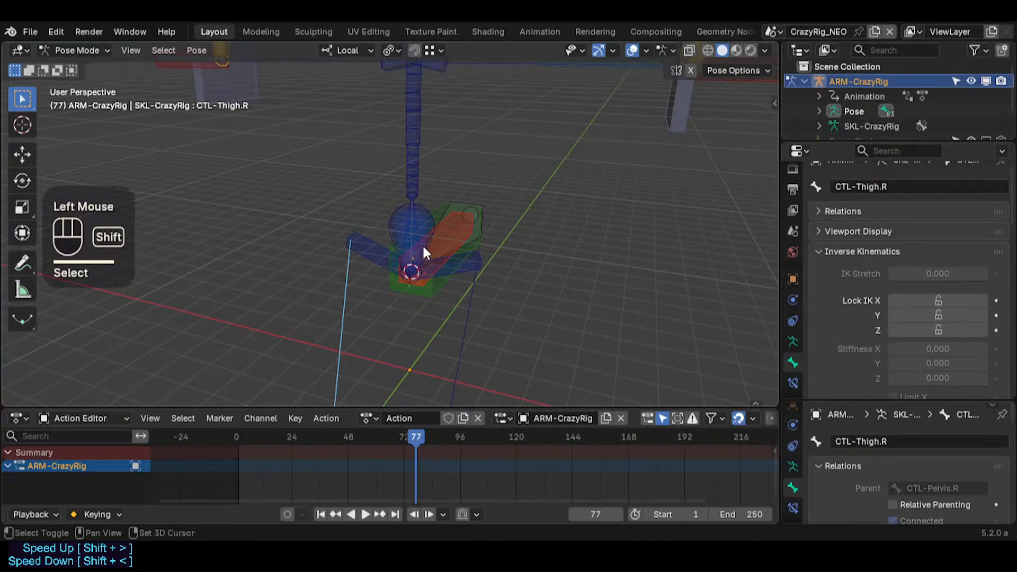
Step: Select the MTR-CoG bone at the pelvis of the CrazyRig armature
key(shift+grave)
key(s)
key(s)
click(436, 268)
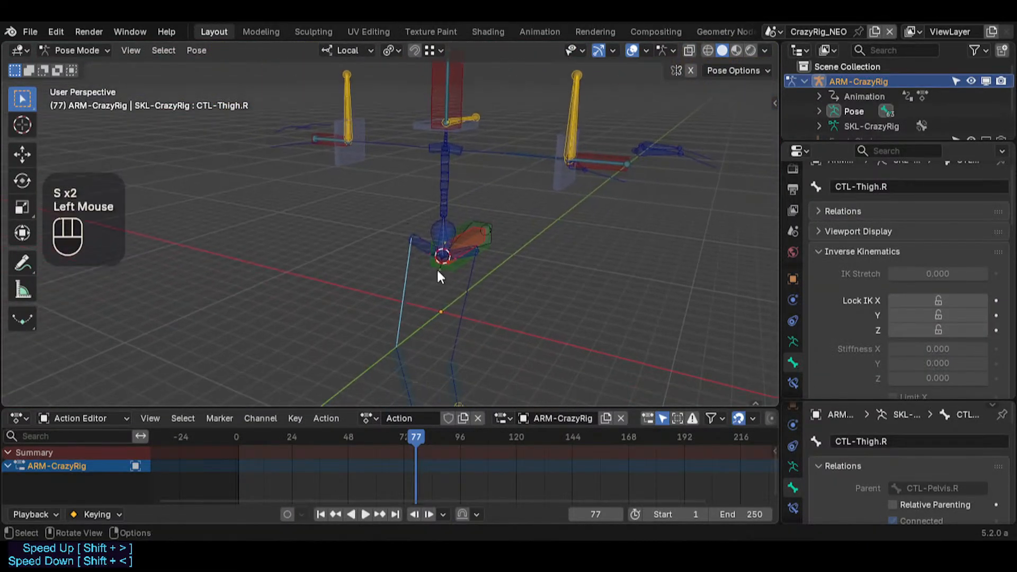
click(437, 267)
click(463, 186)
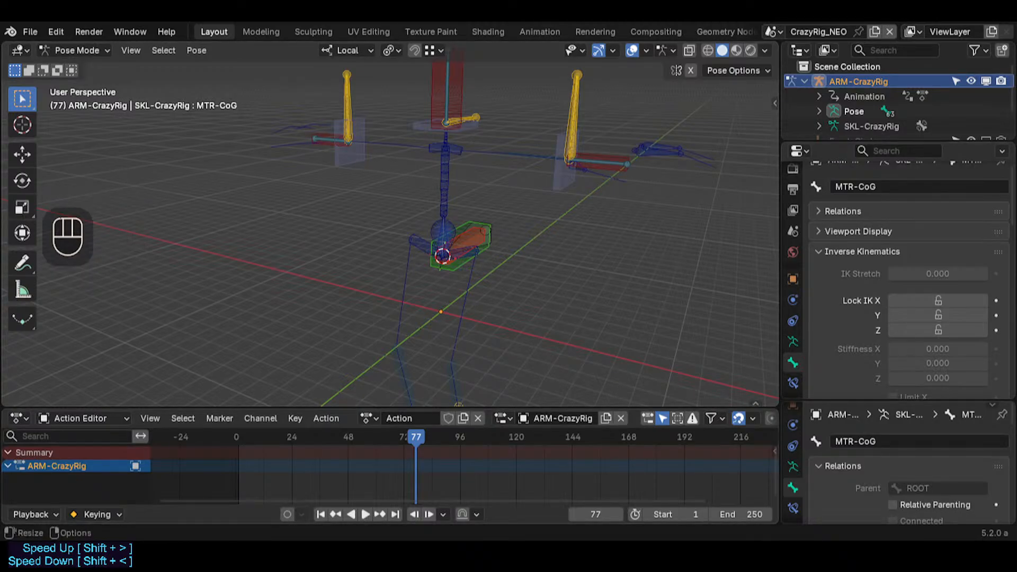
click(761, 167)
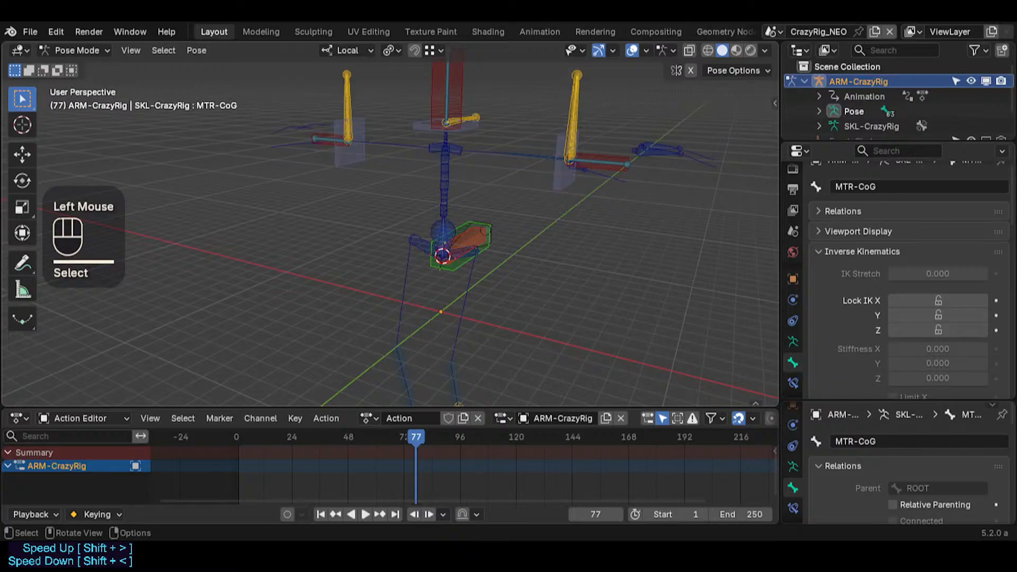
Step: Duplicate the MCH-ForeArm.L bone in Edit Mode and place the copy beside the pelvis
click(576, 135)
click(576, 136)
click(545, 144)
click(542, 151)
click(543, 151)
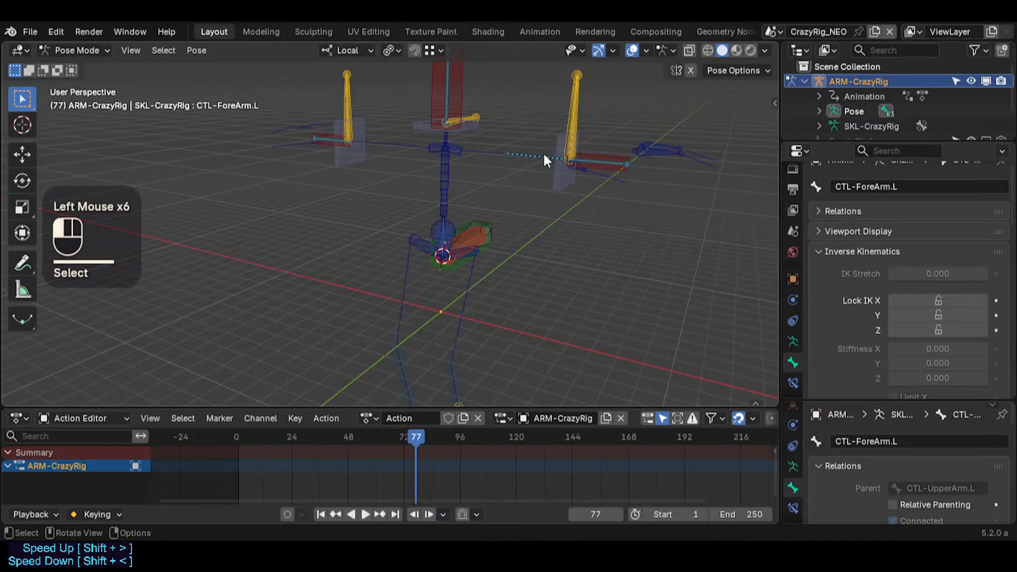
key(Tab)
key(shift+d)
click(526, 208)
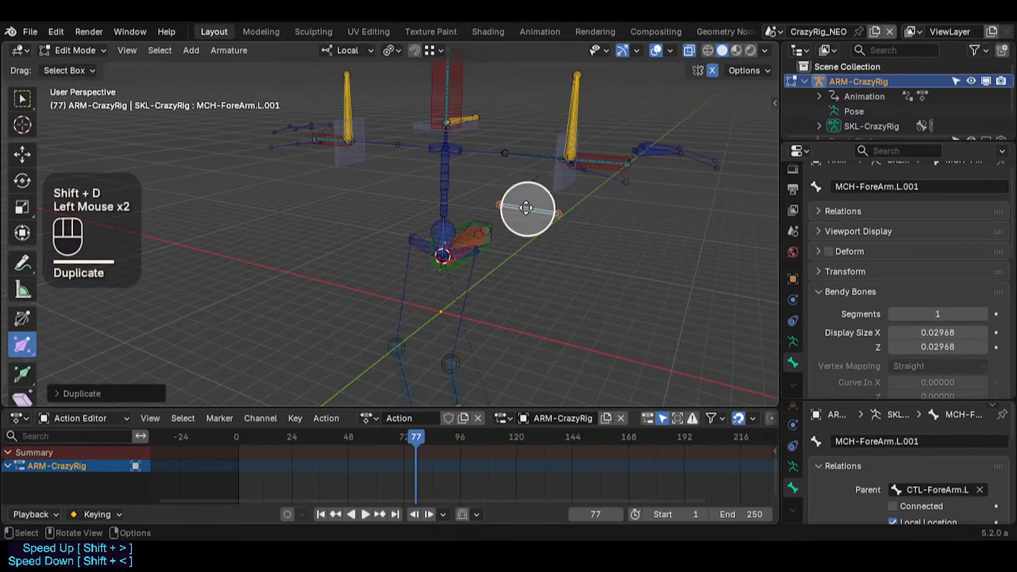
Step: Try to align the hip sway bone to the duplicated forearm bone, and undo the alignment
shift+click(443, 233)
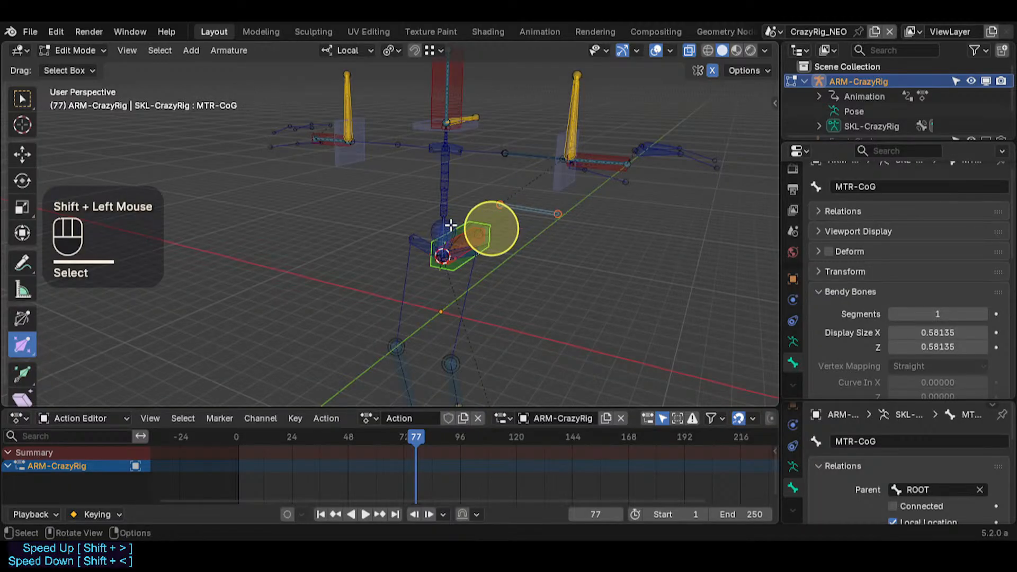
click(442, 236)
click(442, 236)
shift+click(521, 212)
key(ctrl+alt+a)
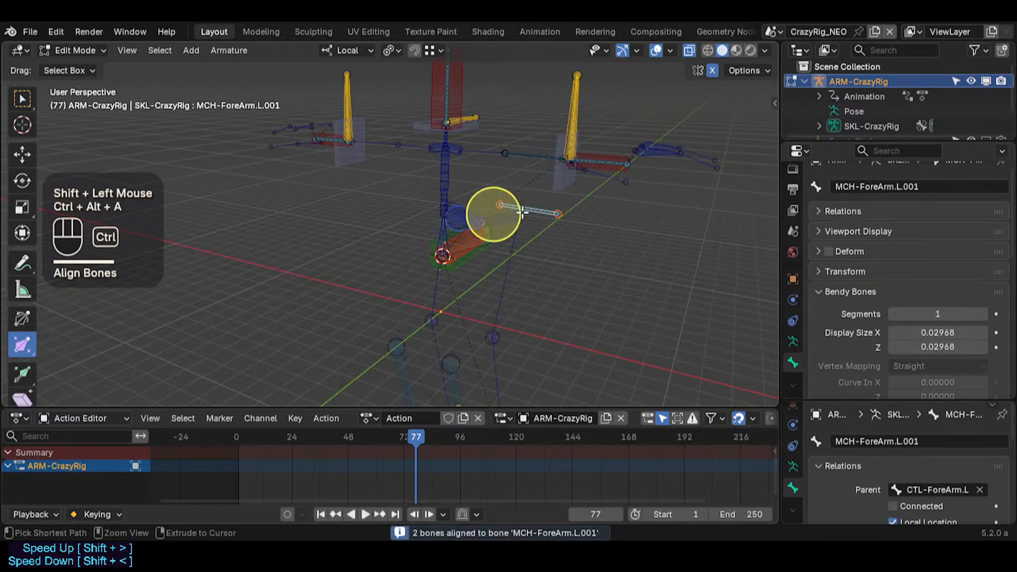
key(ctrl+z)
Step: Align the duplicated forearm bone to the CTL-HipsSway bone
click(522, 213)
shift+click(444, 222)
shift+click(444, 223)
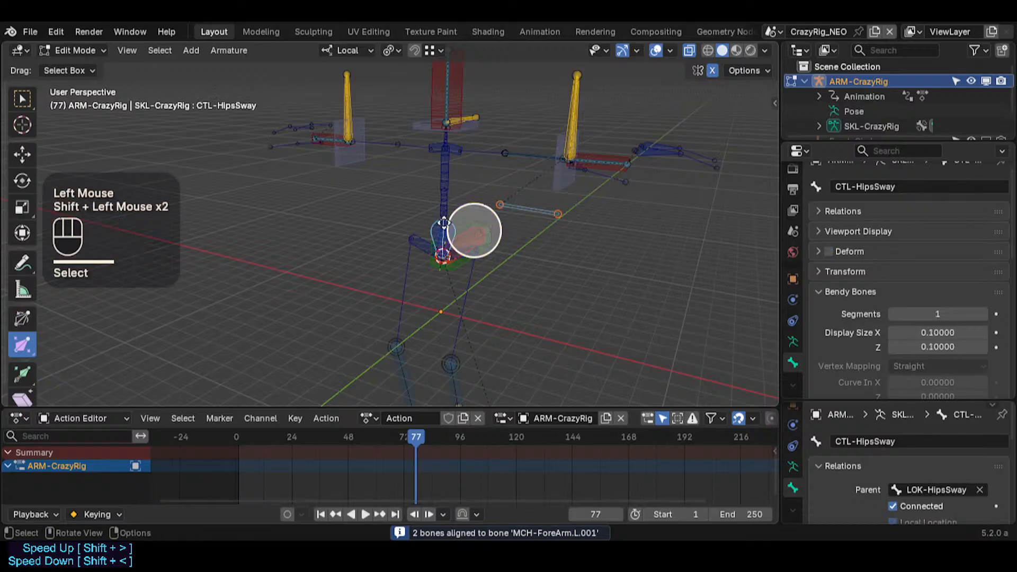
click(531, 210)
shift+click(430, 227)
shift+click(430, 226)
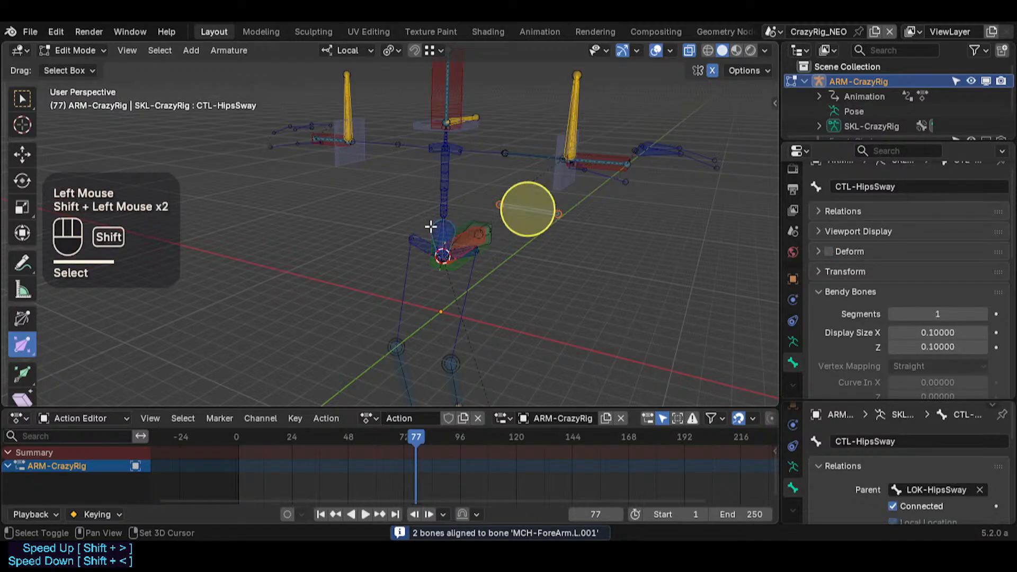
shift+click(430, 227)
key(ctrl+alt+a)
Step: Select the duplicated forearm bone together with the CTL-Hips bone
key(shift+grave)
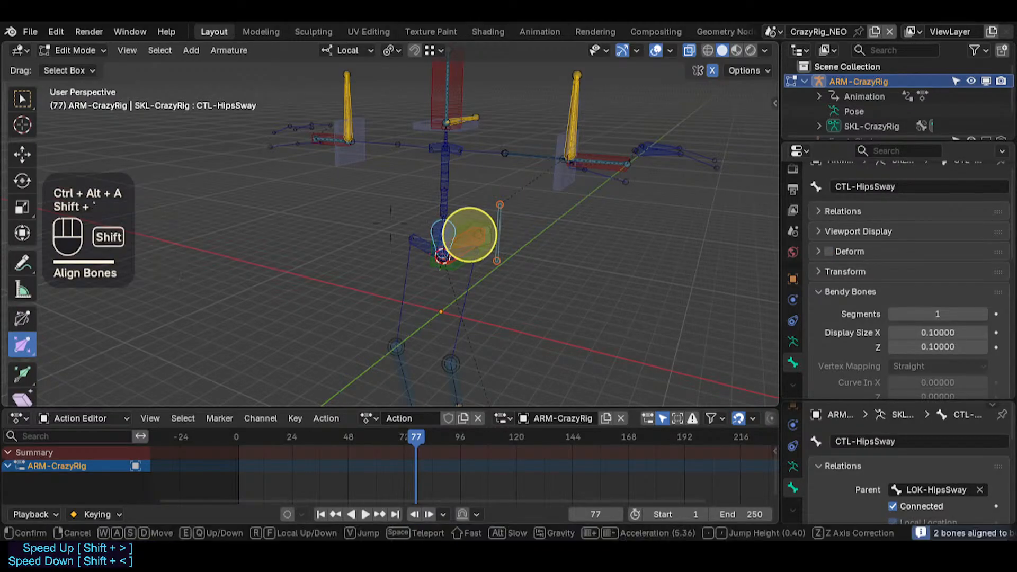
key(w)
key(w)
key(w)
click(464, 242)
click(417, 249)
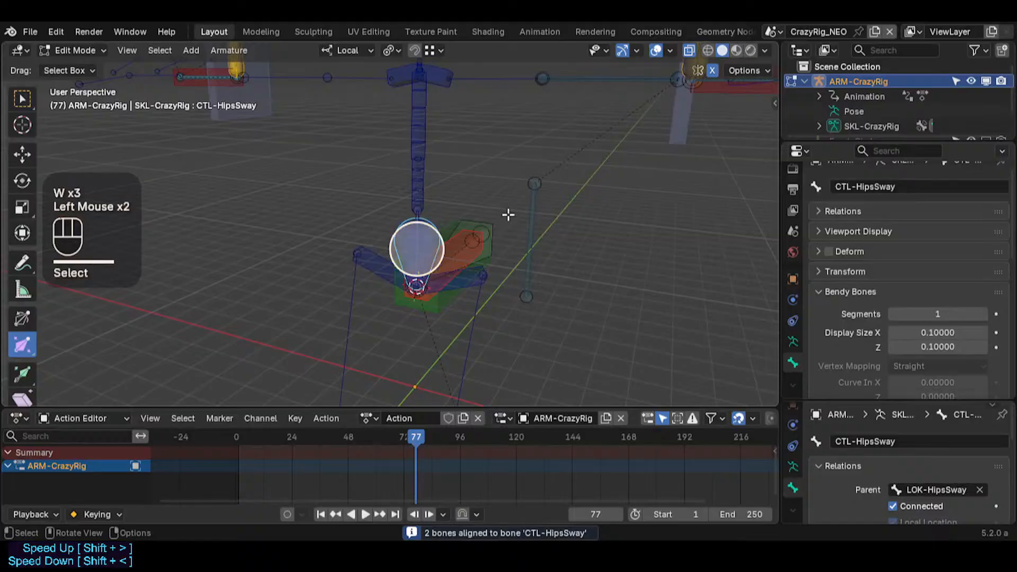
click(532, 183)
click(527, 239)
click(526, 238)
shift+click(423, 231)
shift+click(422, 230)
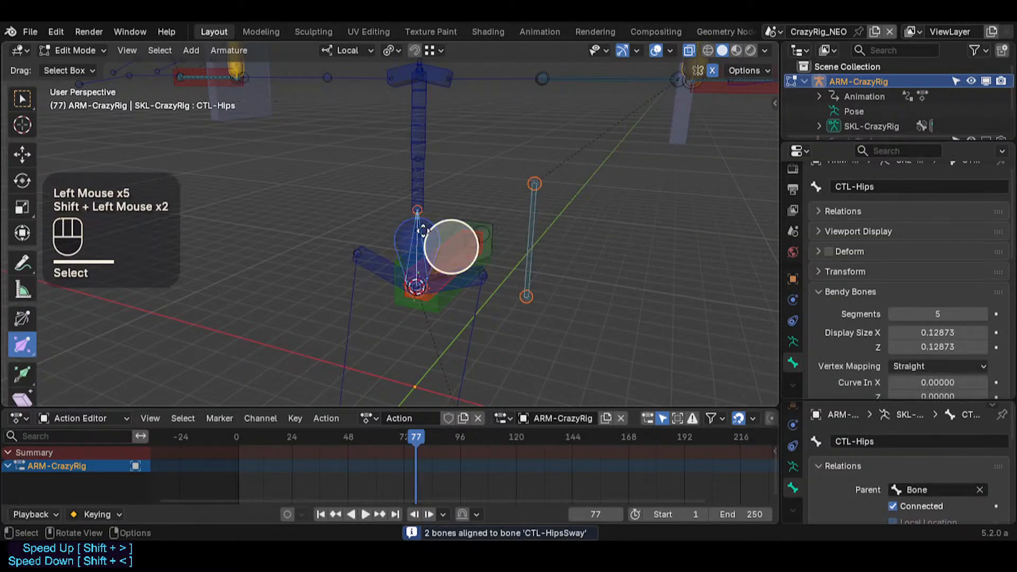
Step: Snap the upper and lower joints of the duplicated bone onto the matching ends of the CTL-Hips bone
click(536, 182)
click(535, 183)
click(535, 182)
click(535, 183)
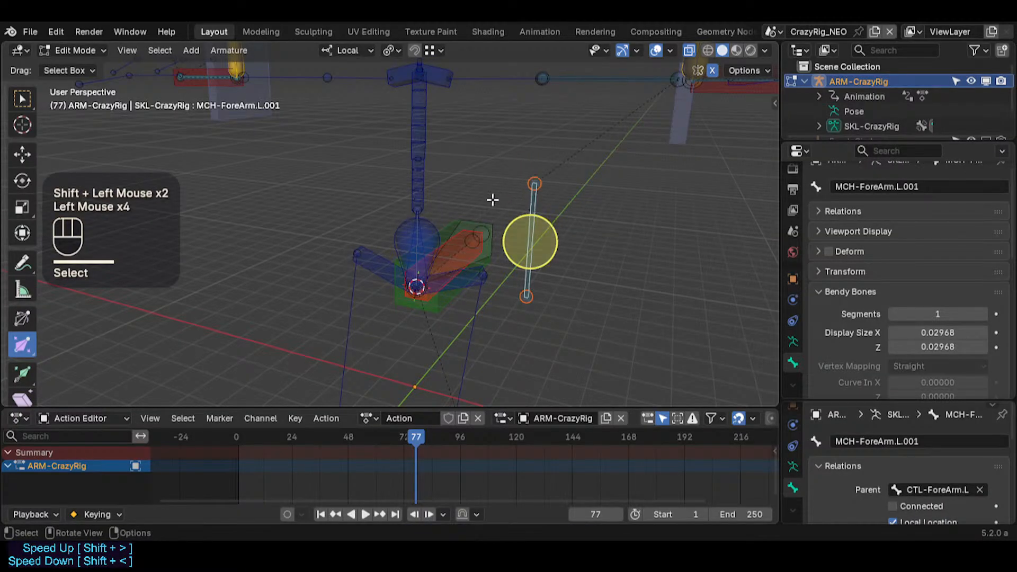
click(534, 184)
key(g)
ctrl+click(416, 207)
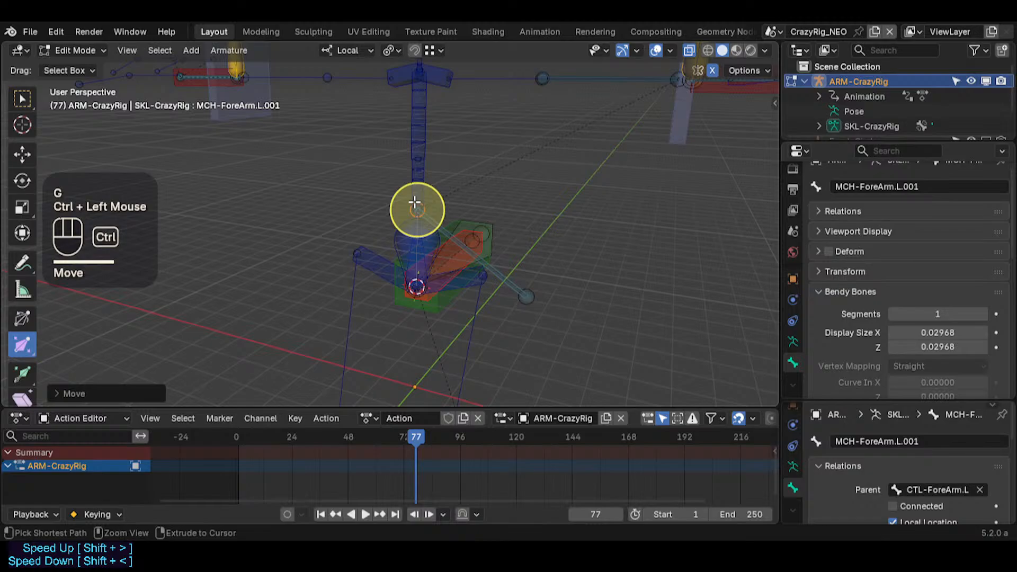
double_click(524, 295)
key(g)
ctrl+click(414, 288)
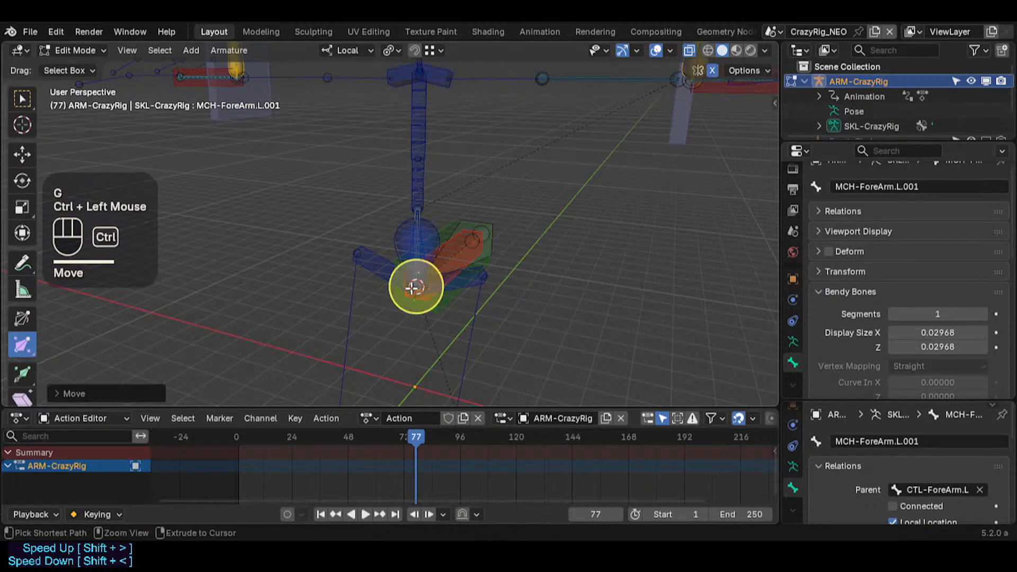
Step: Scale the duplicated bone's display size up to about 0.145
click(416, 285)
click(416, 285)
click(417, 284)
click(417, 285)
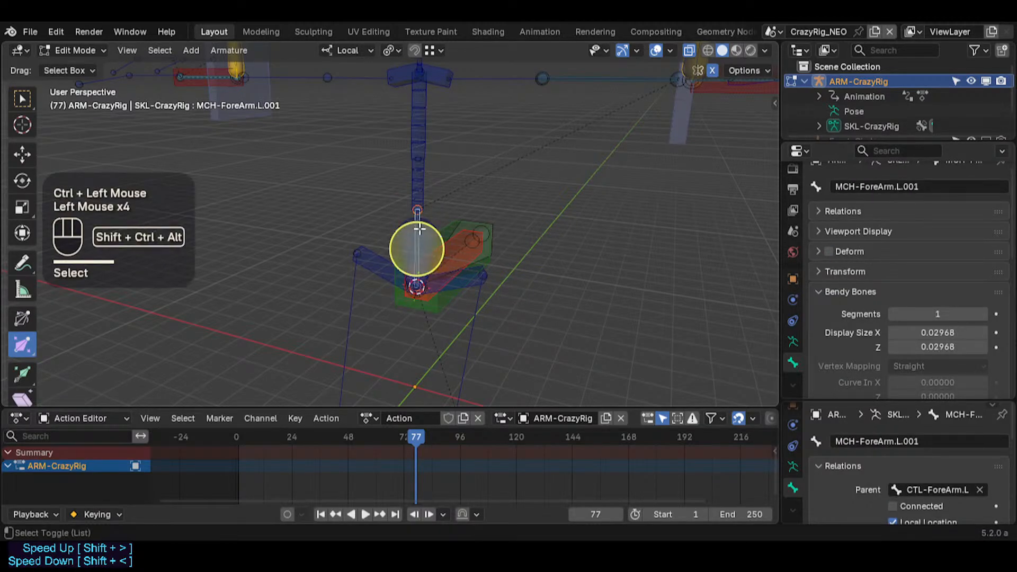
key(shift+ctrl+alt+a)
click(508, 235)
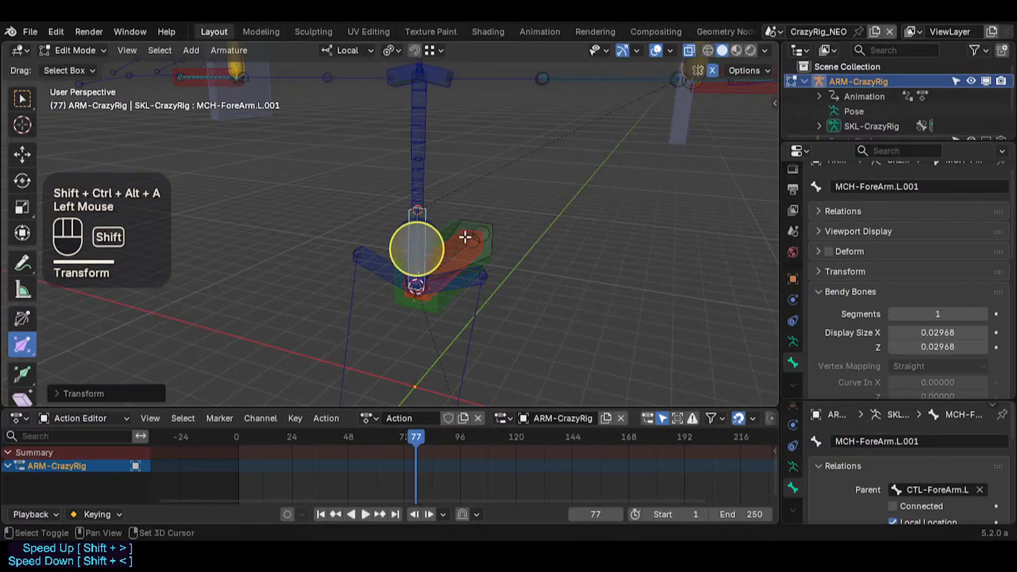
Step: Rename the duplicated bone to MCH-Hips
key(shift+grave)
key(w)
key(w)
click(465, 238)
key(F2)
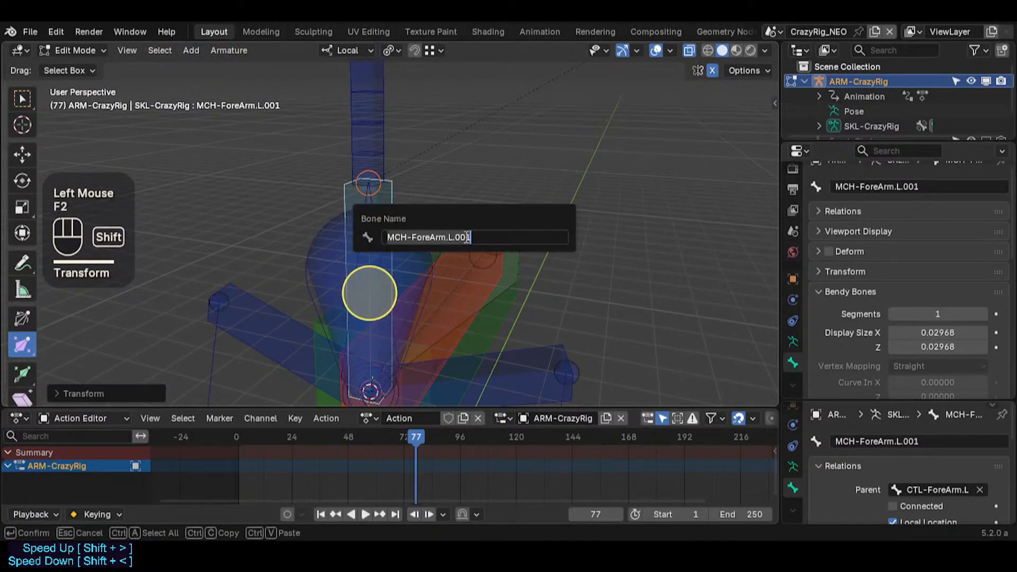
text(KCH-Hips)
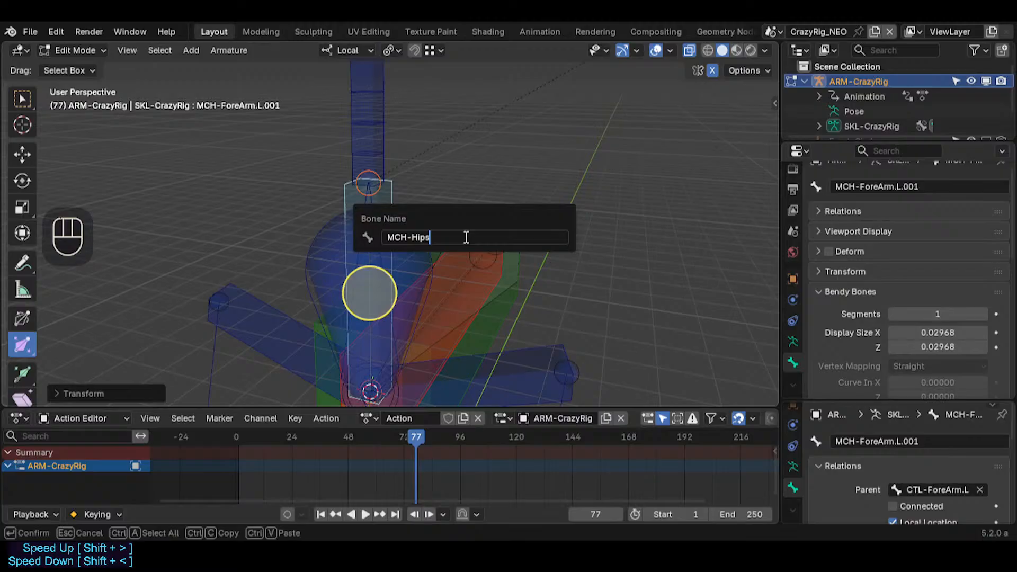
key(Return)
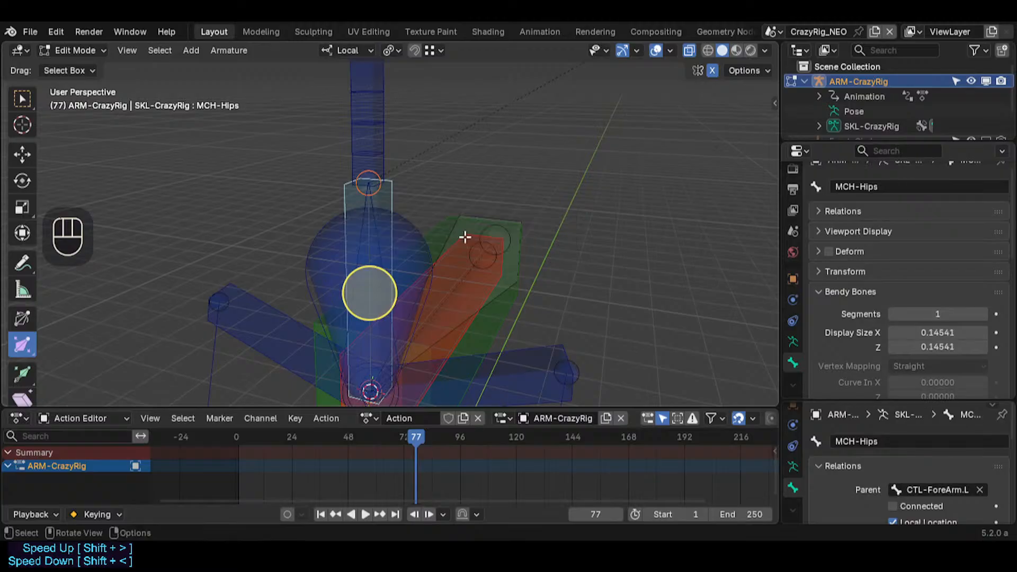
Step: Show the bone axes and clear the roll of MCH-Hips
middle_drag(342, 240, 313, 241)
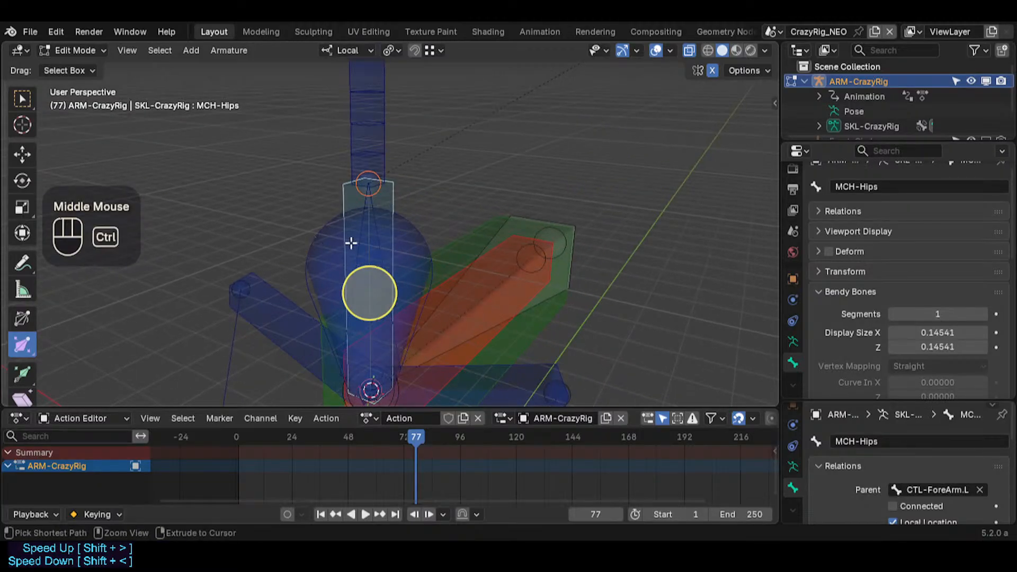
key(ctrl+3)
key(alt+r)
key(alt+r)
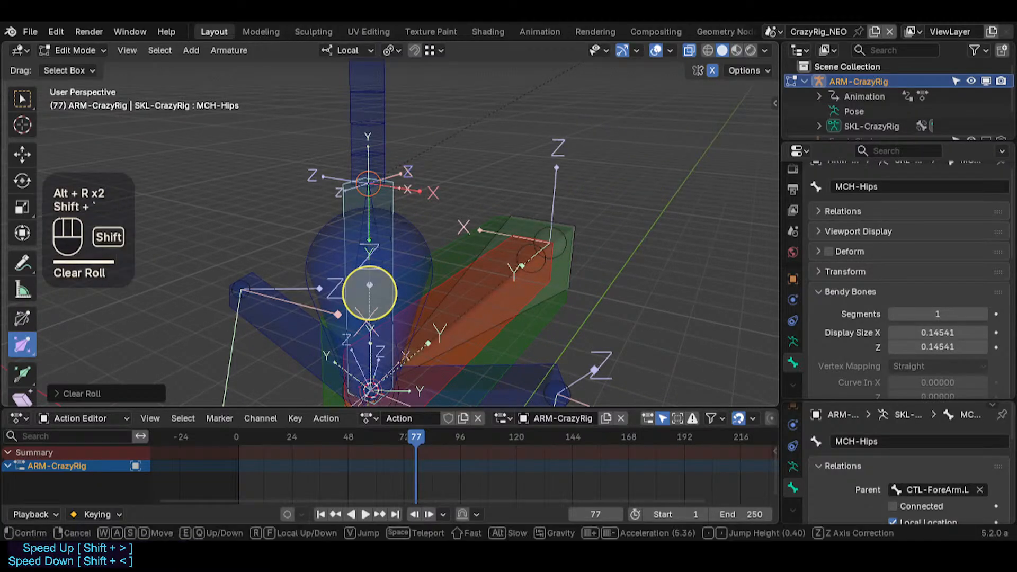
shift+middle_drag(351, 243, 375, 238)
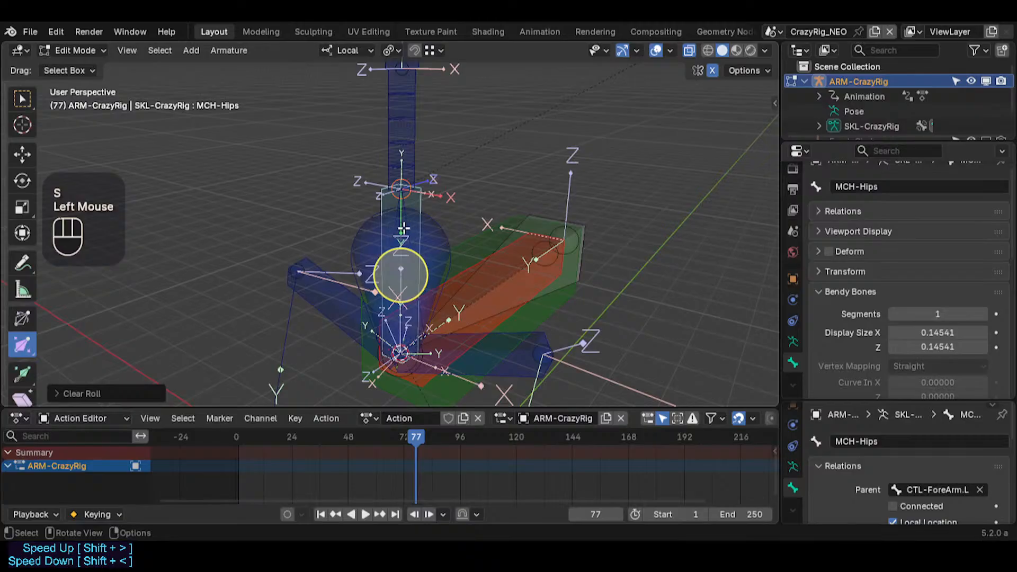
Step: Remove the Stretch To constraint from MCH-Hips in Pose Mode and hide the bone axes
key(ctrl+Tab)
click(437, 250)
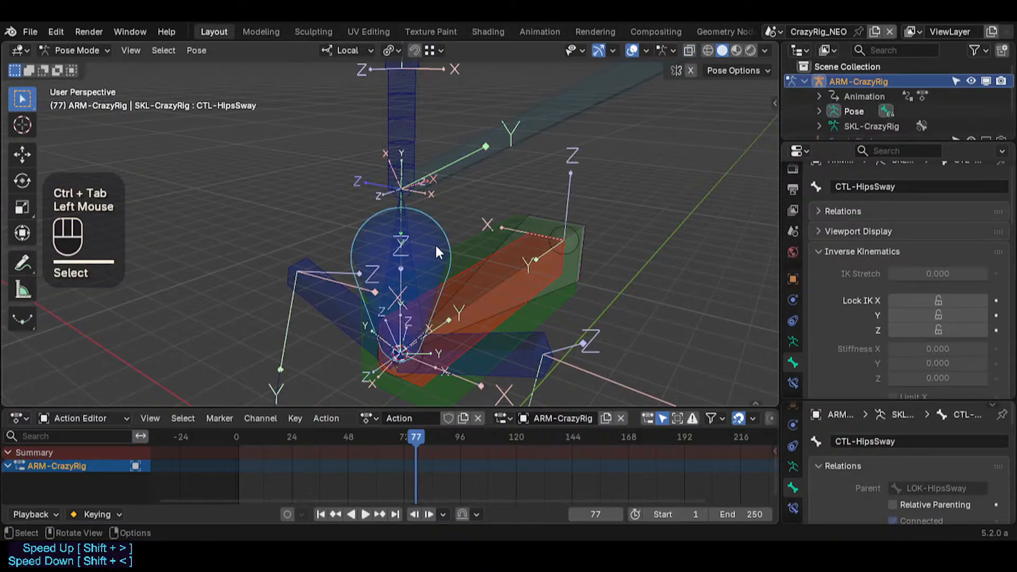
double_click(464, 150)
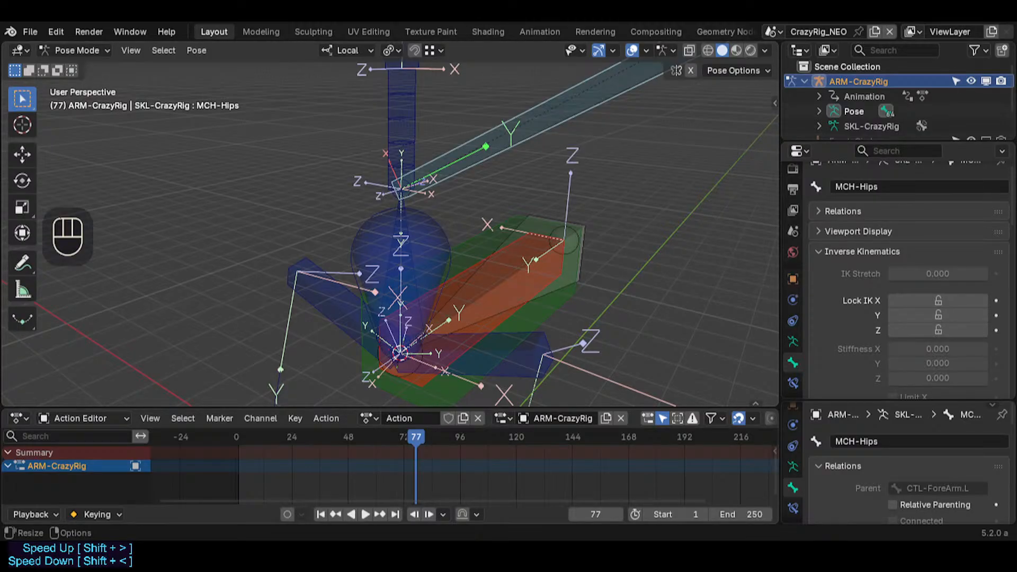
click(793, 383)
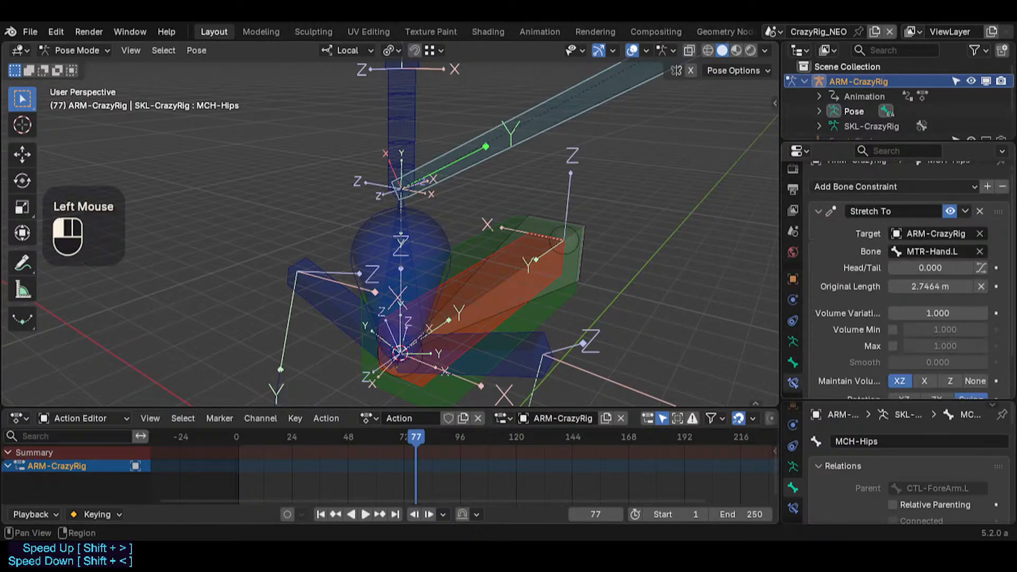
click(980, 211)
key(ctrl+3)
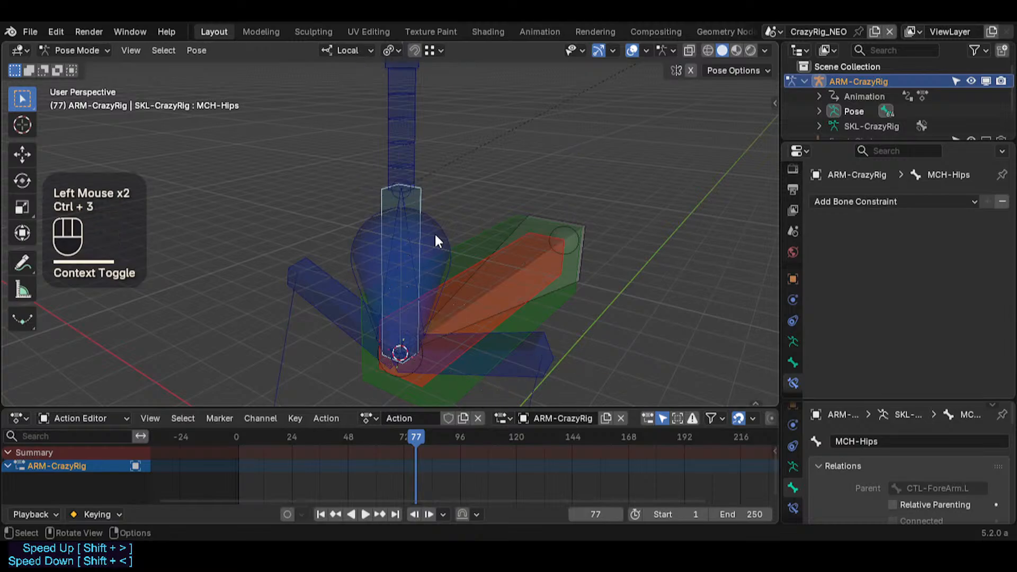
click(435, 236)
key(r)
key(Escape)
Step: Test moving the CTL-Spine bone with an Auto IK length of 4
click(412, 146)
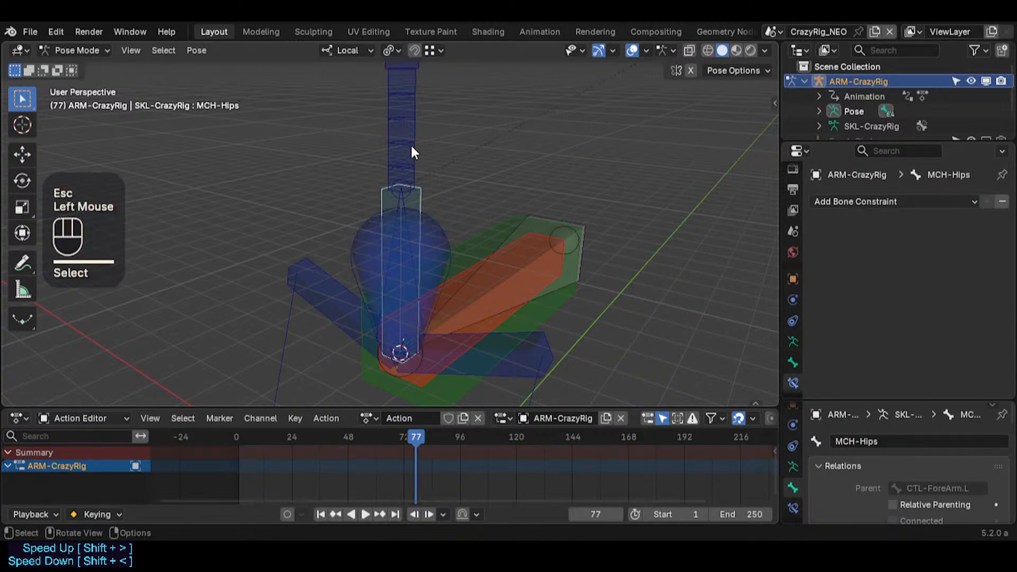
click(411, 146)
key(g)
scroll(297, 175, up, 2)
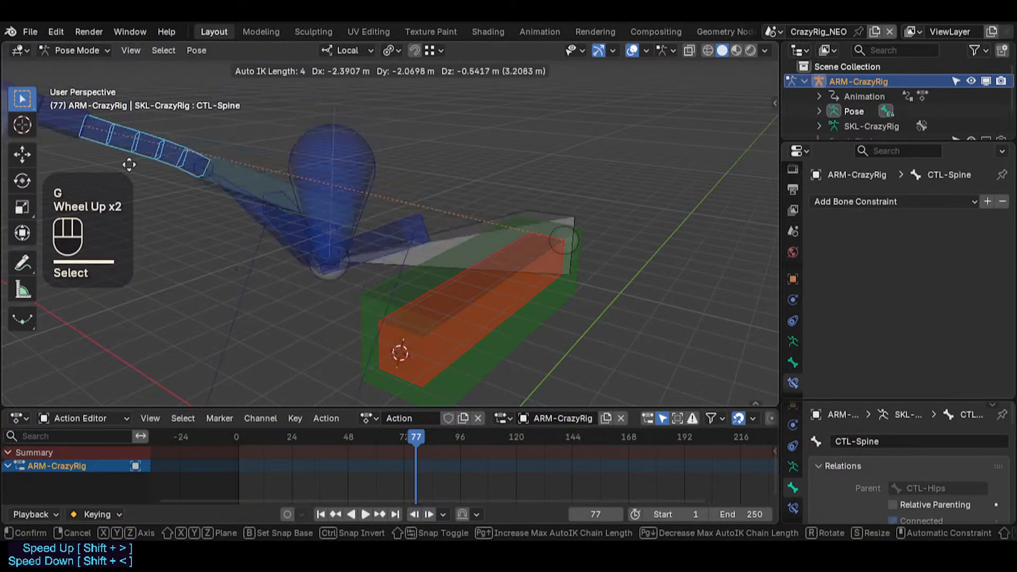
click(448, 102)
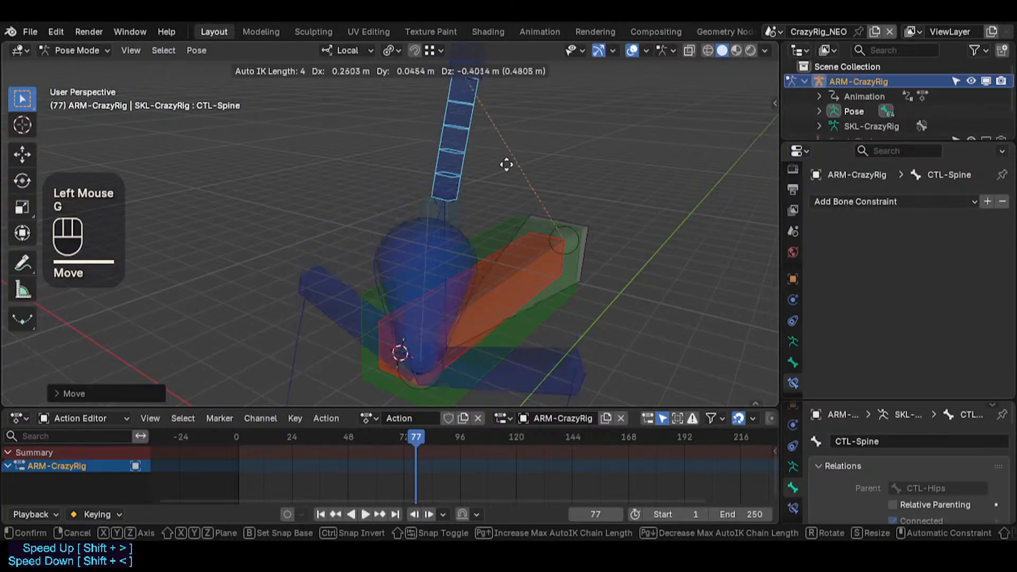
Step: Try different Auto IK lengths while moving CTL-Spine, and bend the spine sideways with a length of 2
scroll(478, 170, up, 3)
scroll(406, 159, down, 1)
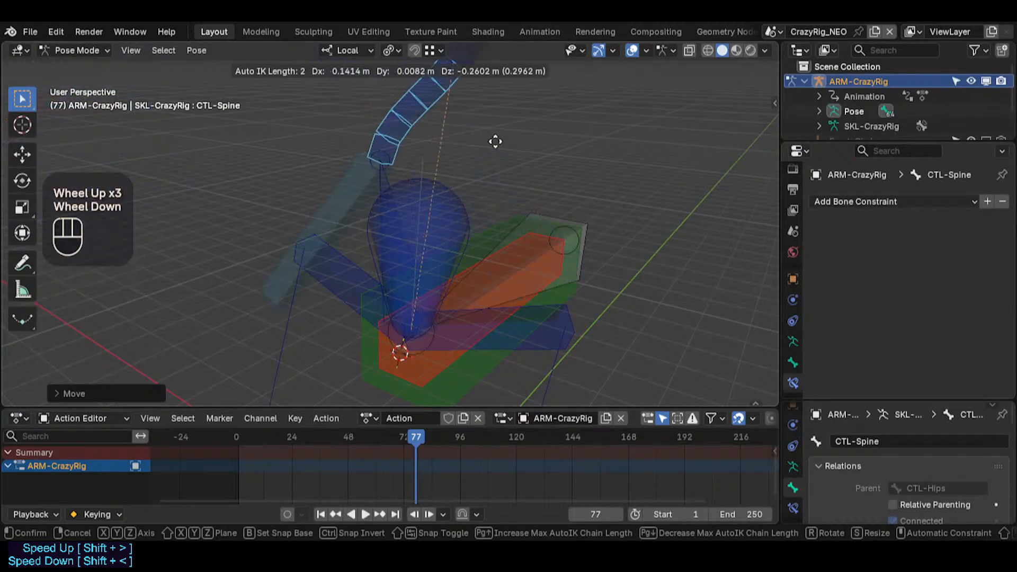
scroll(316, 150, down, 1)
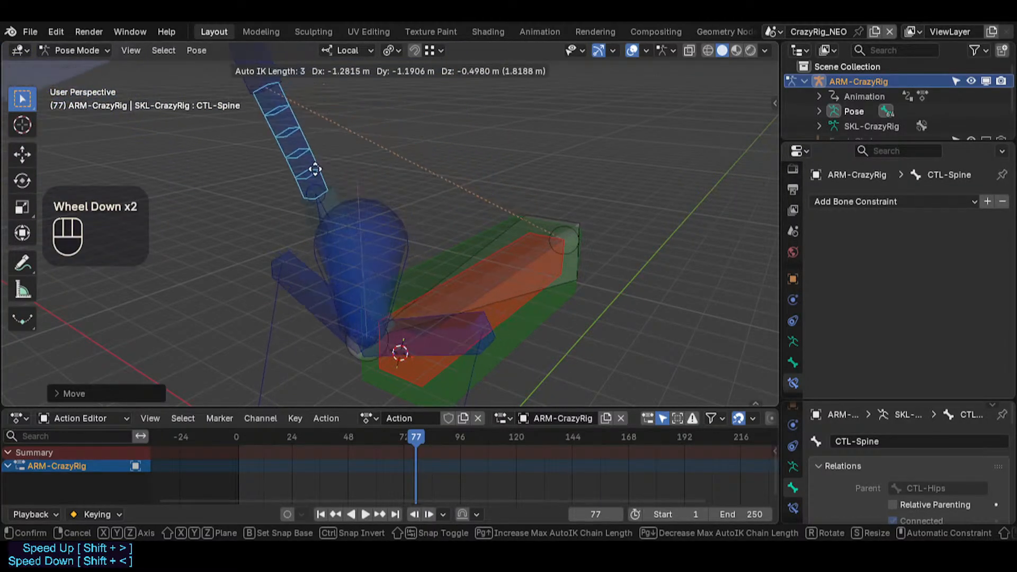
scroll(395, 170, down, 1)
scroll(422, 166, up, 1)
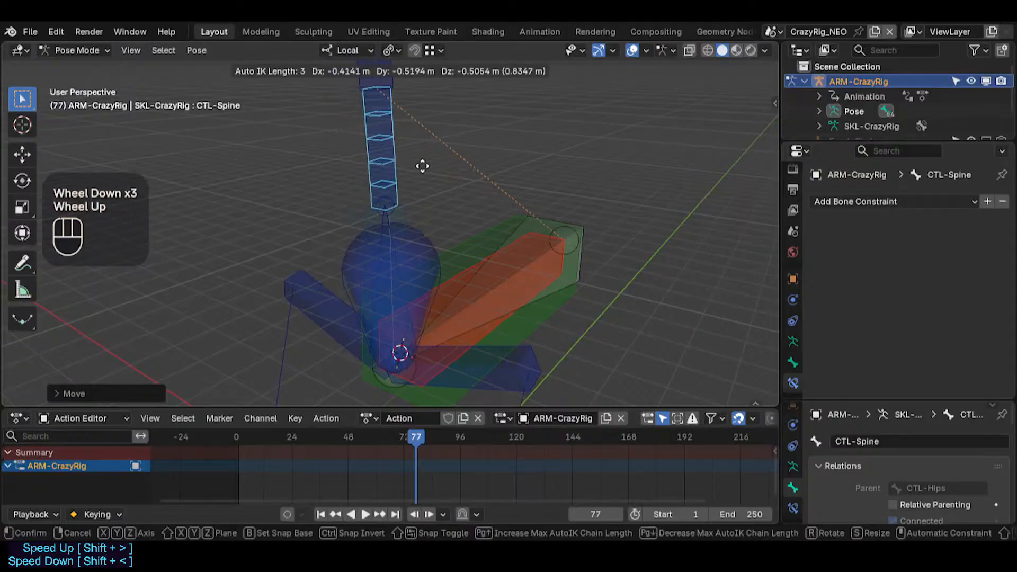
scroll(422, 164, up, 1)
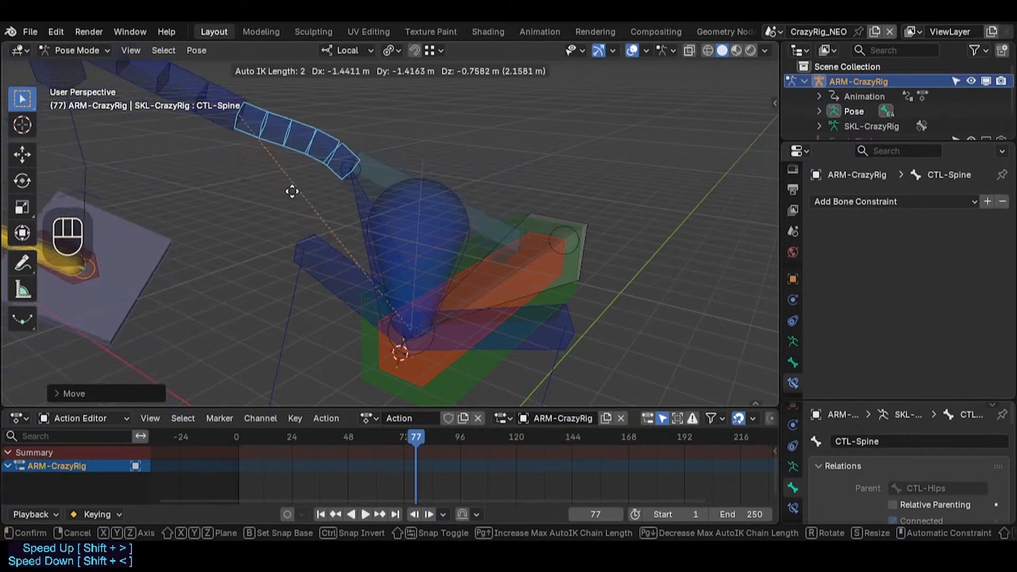
click(309, 192)
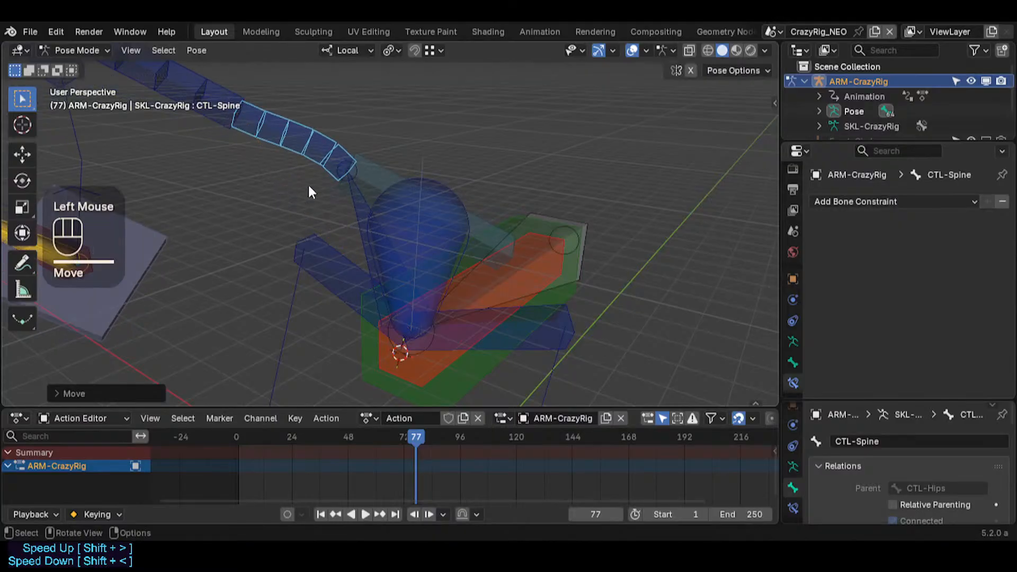
Step: Select the MCH-Hips bone and add CTL-Hips to the selection as the active bone
click(367, 172)
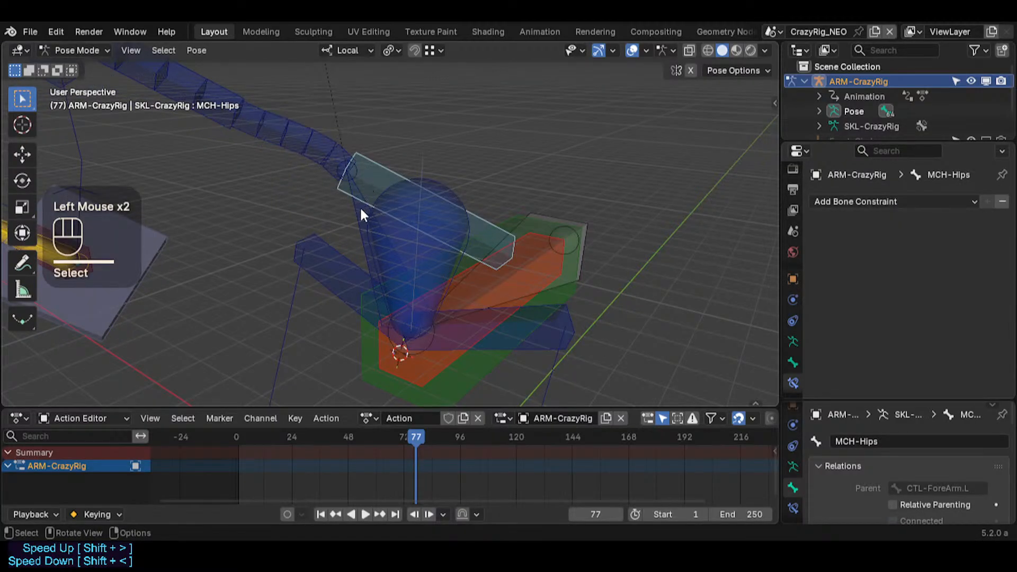
click(369, 177)
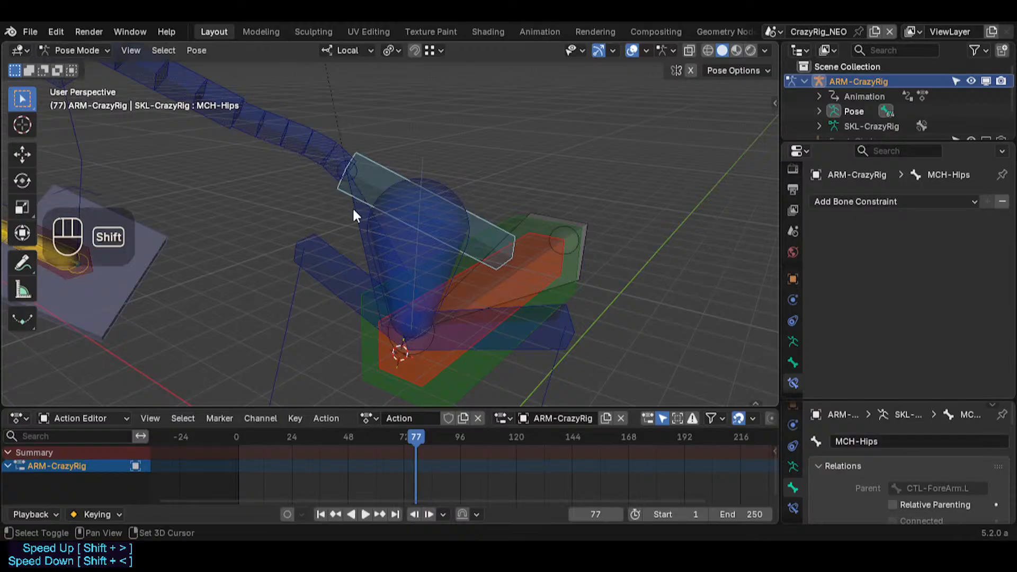
shift+double_click(351, 207)
click(367, 176)
shift+double_click(348, 197)
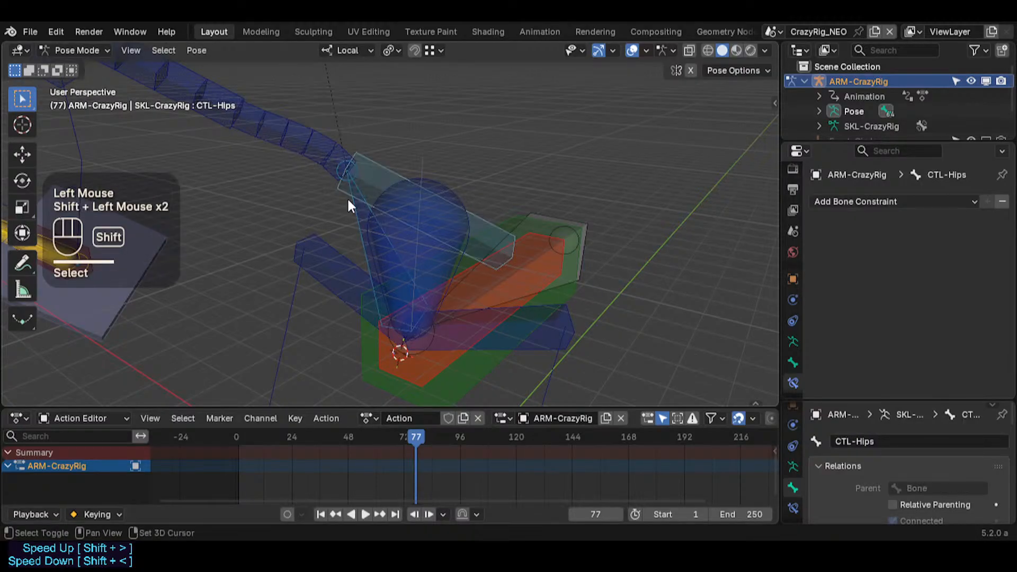
Step: Parent MCH-Hips to CTL-HipsSway with Keep Offset in Edit Mode and return to Pose Mode
click(373, 168)
shift+click(426, 184)
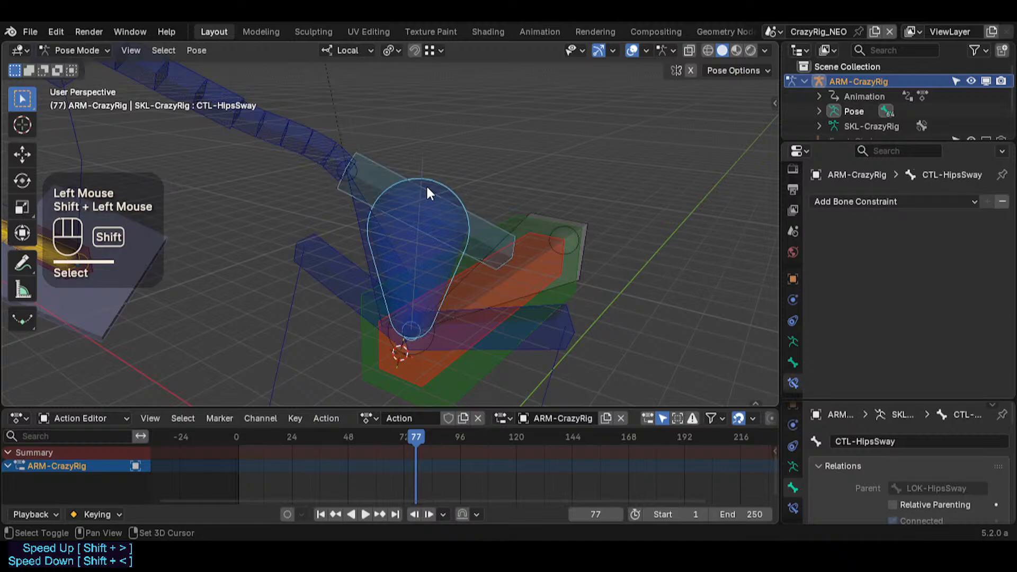
key(Tab)
key(ctrl+p)
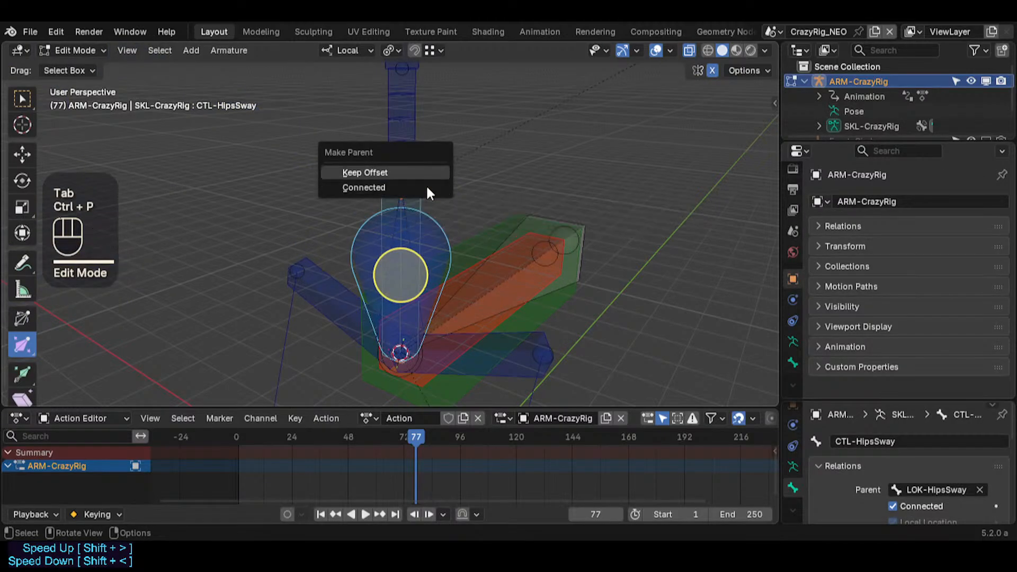
click(427, 188)
key(ctrl+Tab)
click(426, 188)
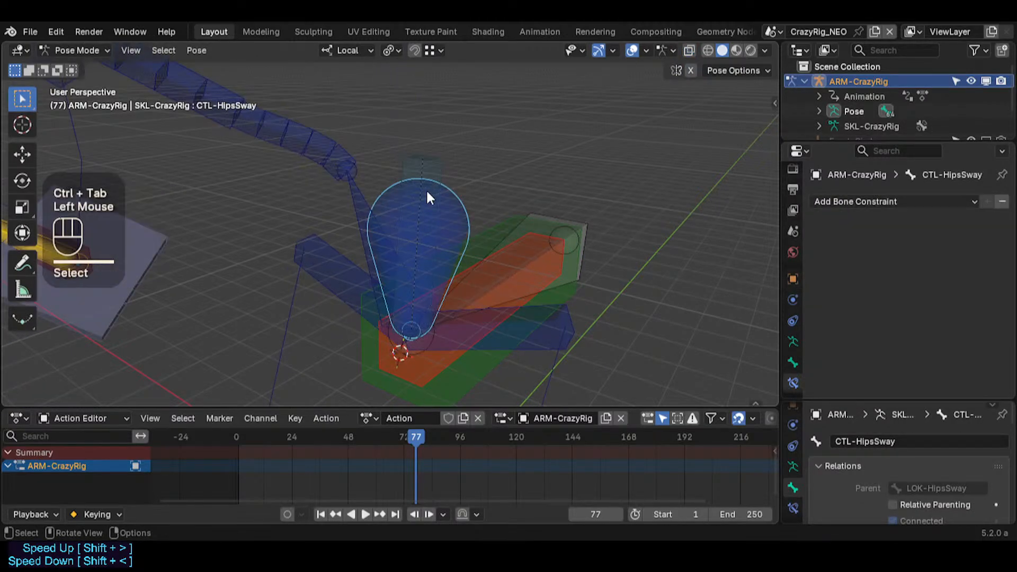
Step: Test the new parenting by moving CTL-Spine sideways with an Auto IK length of 2 and rotating CTL-HipsSway
key(a)
key(alt+g)
key(alt+g)
click(396, 117)
key(g)
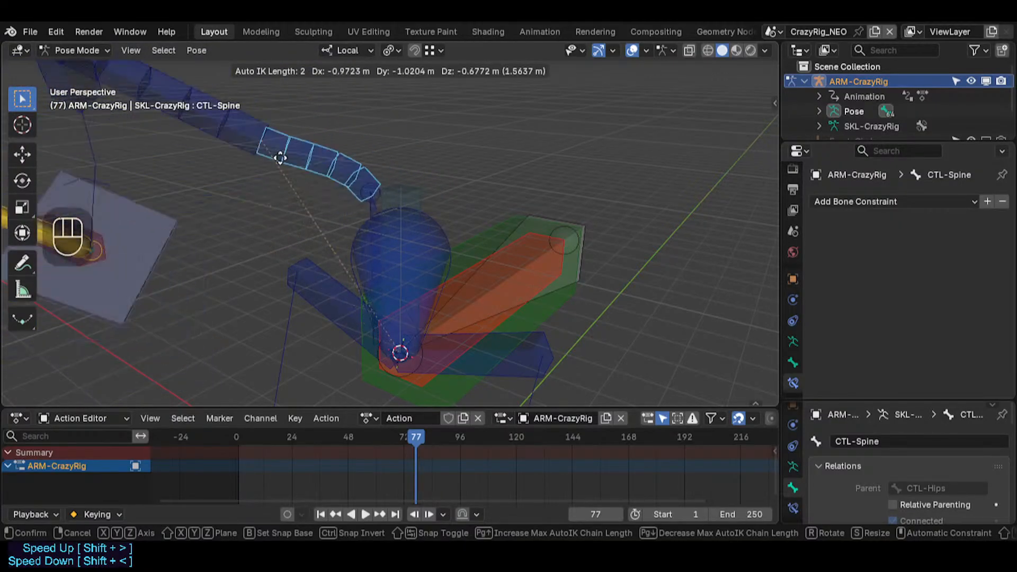
click(270, 201)
click(424, 234)
key(r)
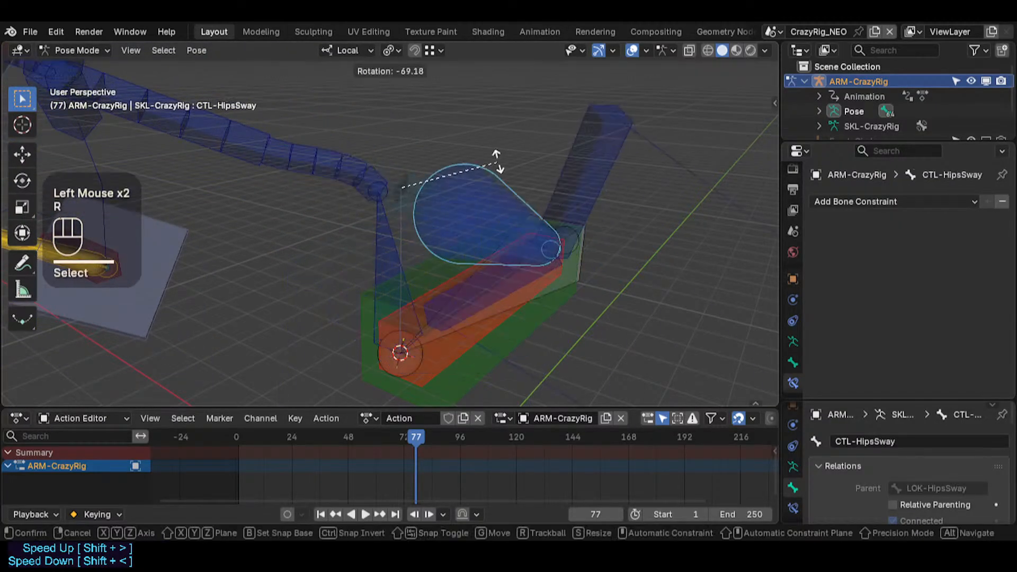
key(Escape)
Step: Add a Copy Transforms constraint to MCH-Hips that targets the CTL-Hips bone
click(376, 223)
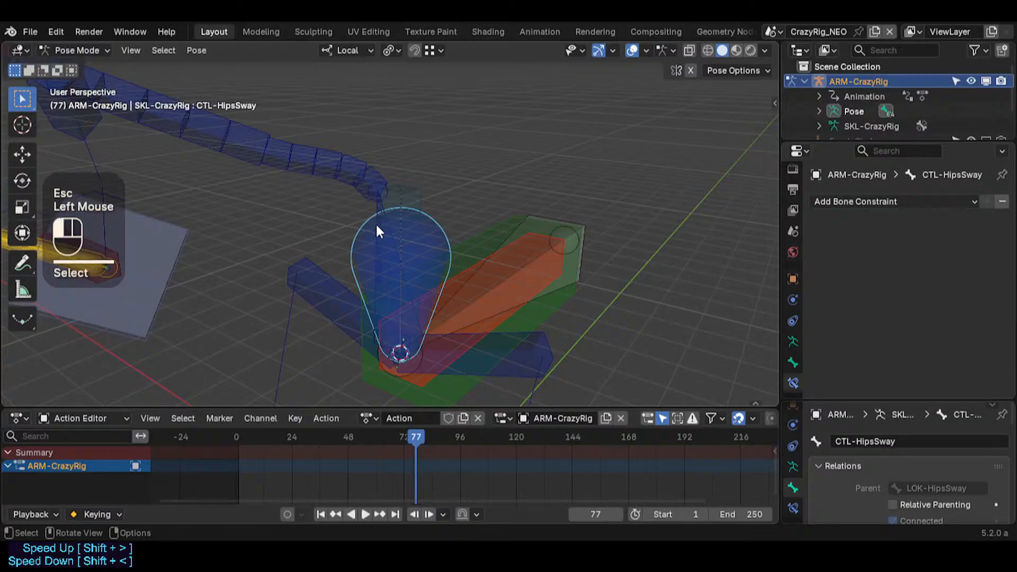
shift+click(408, 195)
shift+click(414, 187)
shift+click(414, 190)
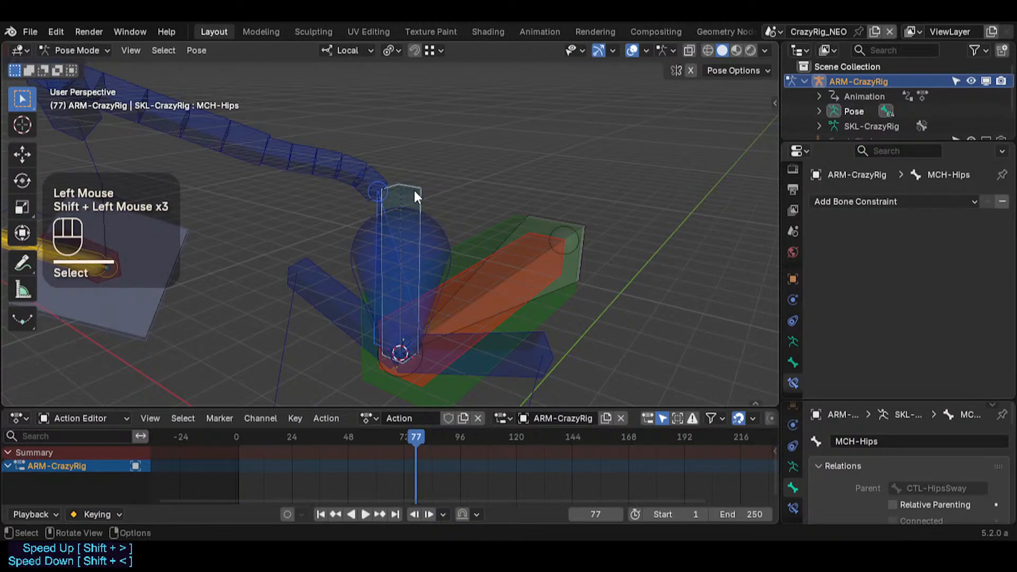
key(shift+ctrl+c)
click(166, 242)
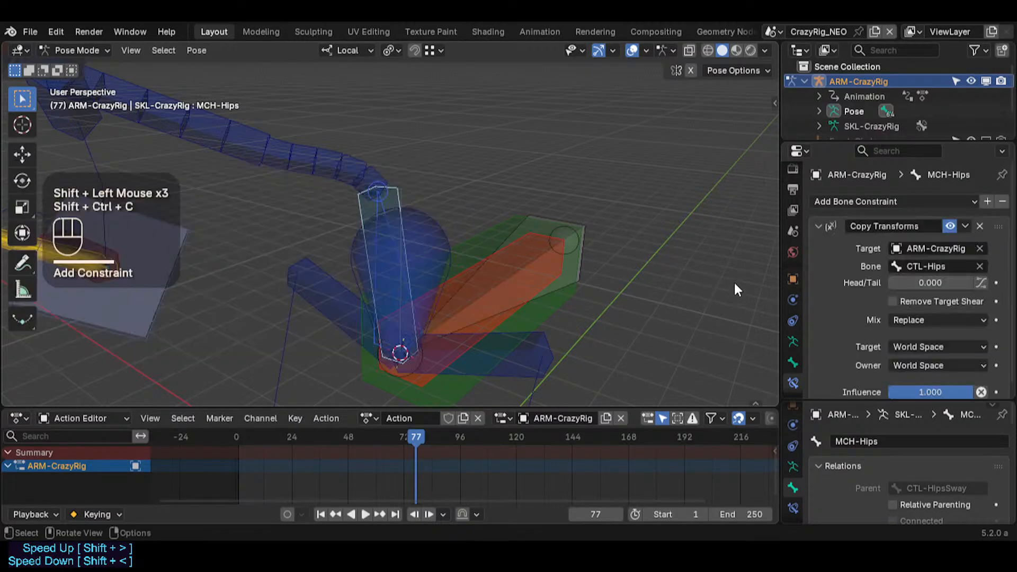
Step: Set the Copy Transforms mix to Before Original (Full) and its target space to Local Space
scroll(935, 300, down, 1)
click(923, 307)
click(890, 352)
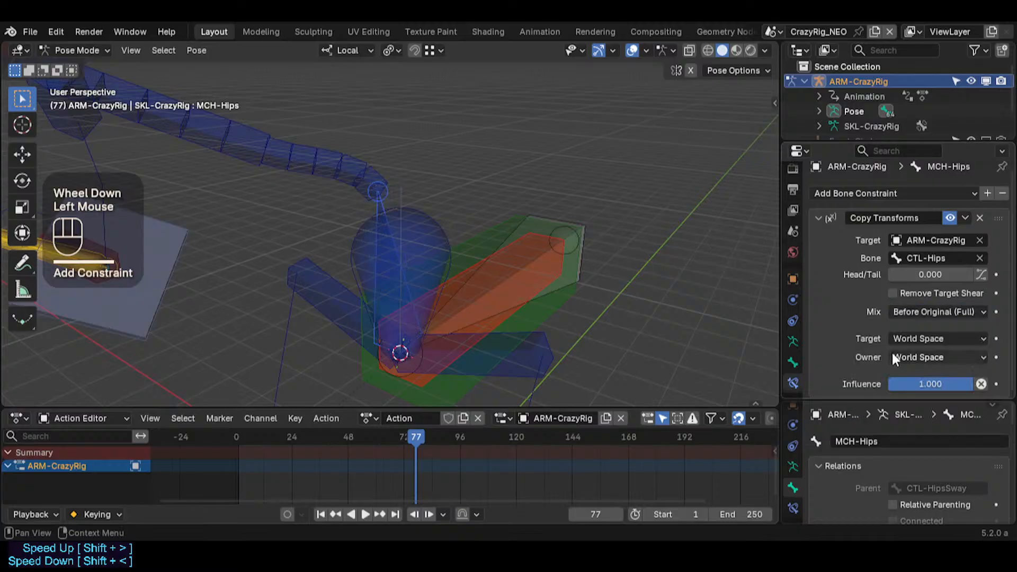
click(932, 338)
click(907, 430)
Step: Set the constraint's owner space to Custom Space, using ARM-CrazyRig as the object and CTL-Hips as the bone
click(927, 357)
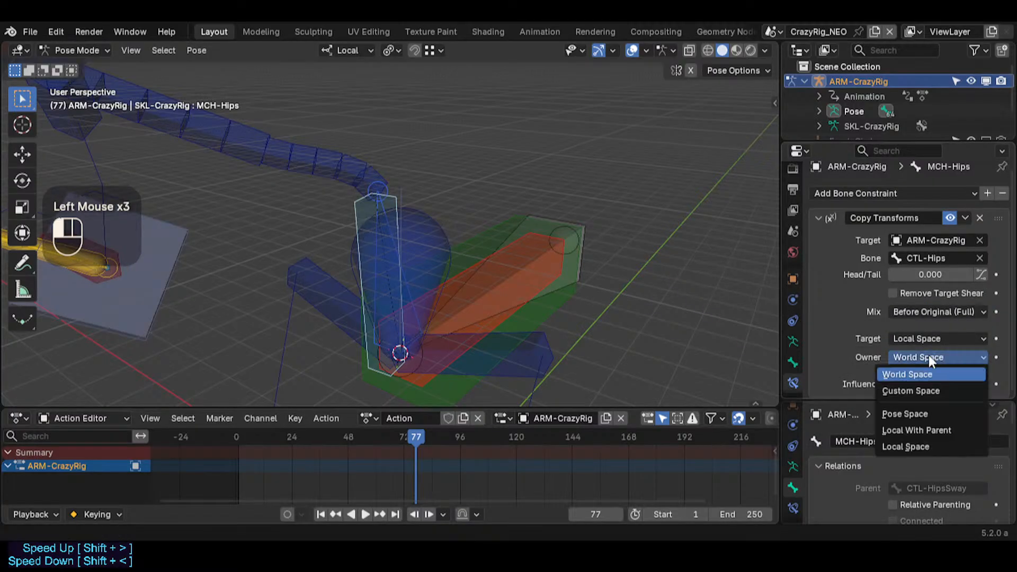
click(921, 391)
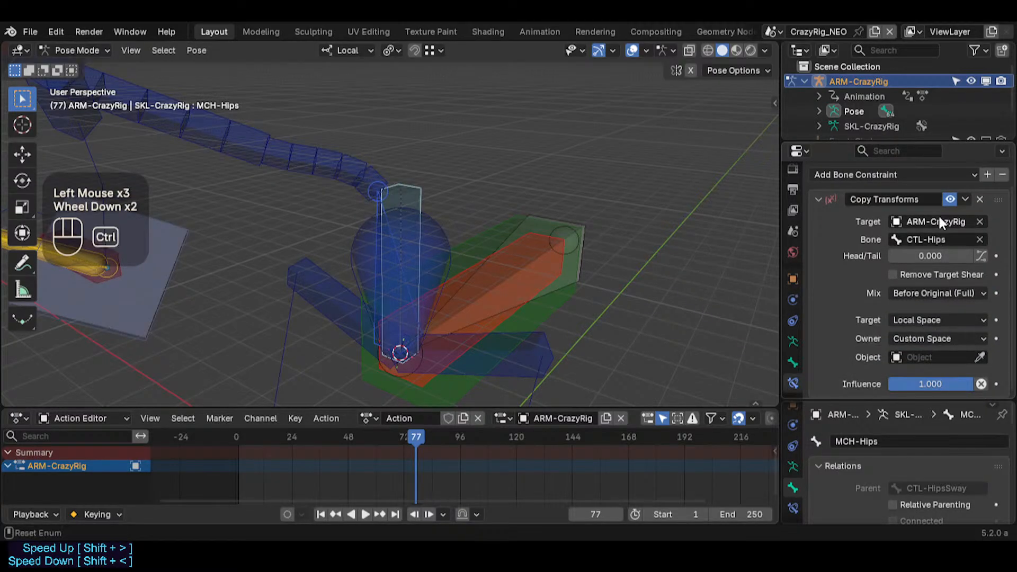
key(ctrl+c)
scroll(951, 243, down, 2)
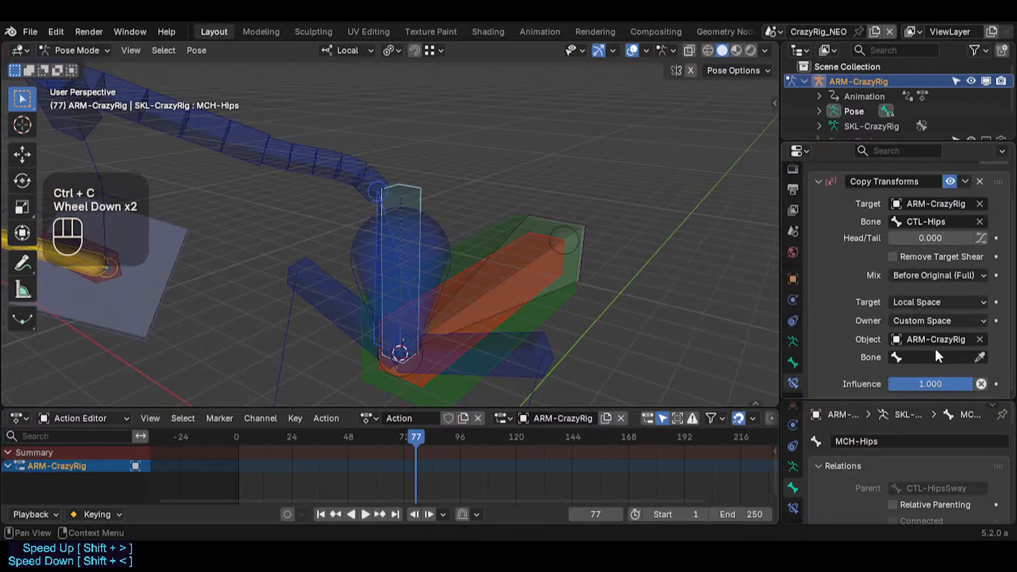
key(ctrl+v)
Step: Clear the pose transforms of all bones and test the constraint by rotating CTL-HipsSway and CTL-Hips
key(a)
key(alt+q)
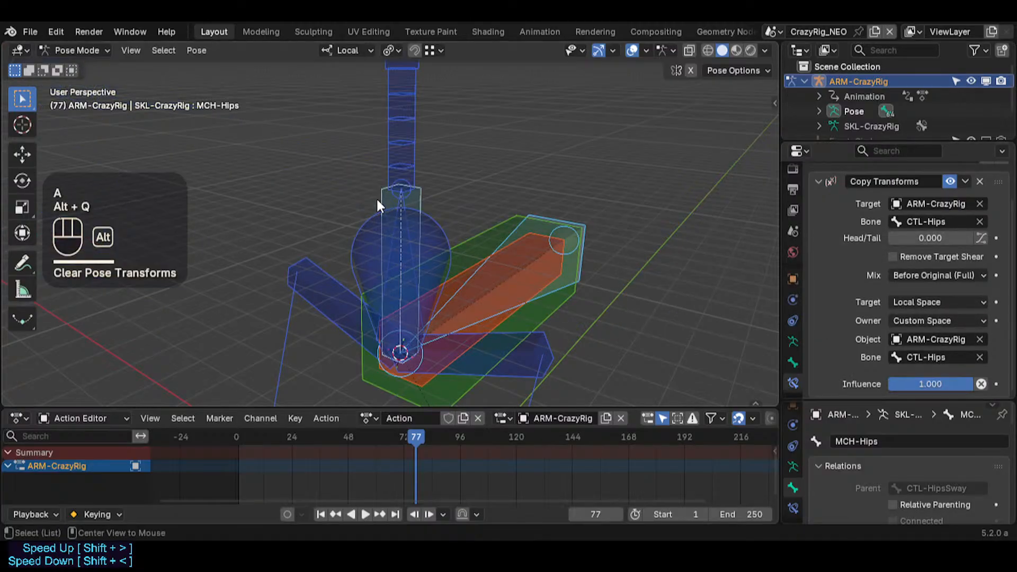
click(430, 232)
key(r)
click(444, 201)
click(435, 218)
click(436, 218)
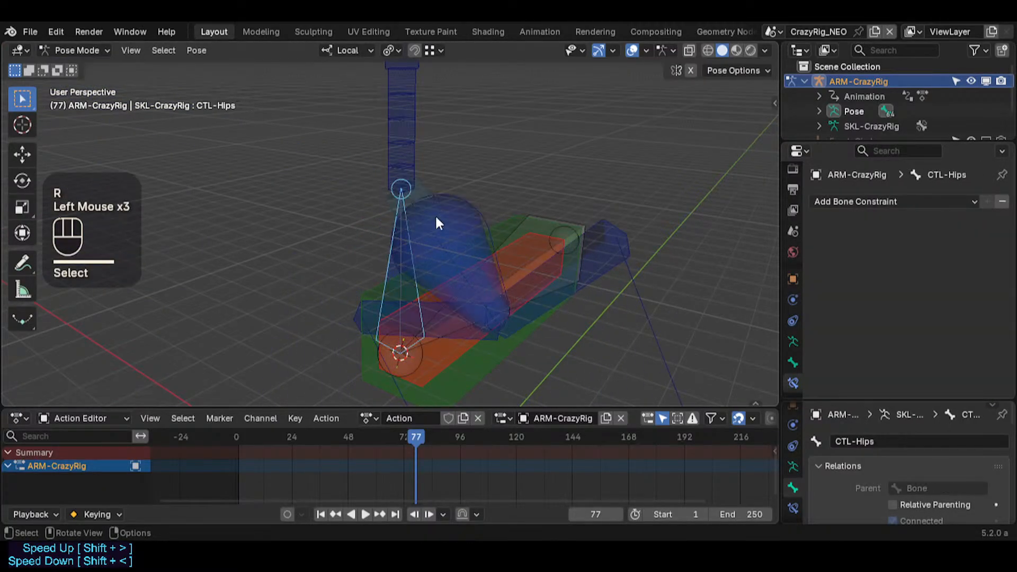
key(r)
click(371, 167)
key(Escape)
Step: Rotate CTL-Hips further to lean the spine, and rotate CTL-HipsSway back towards the centre of the body
key(shift+grave)
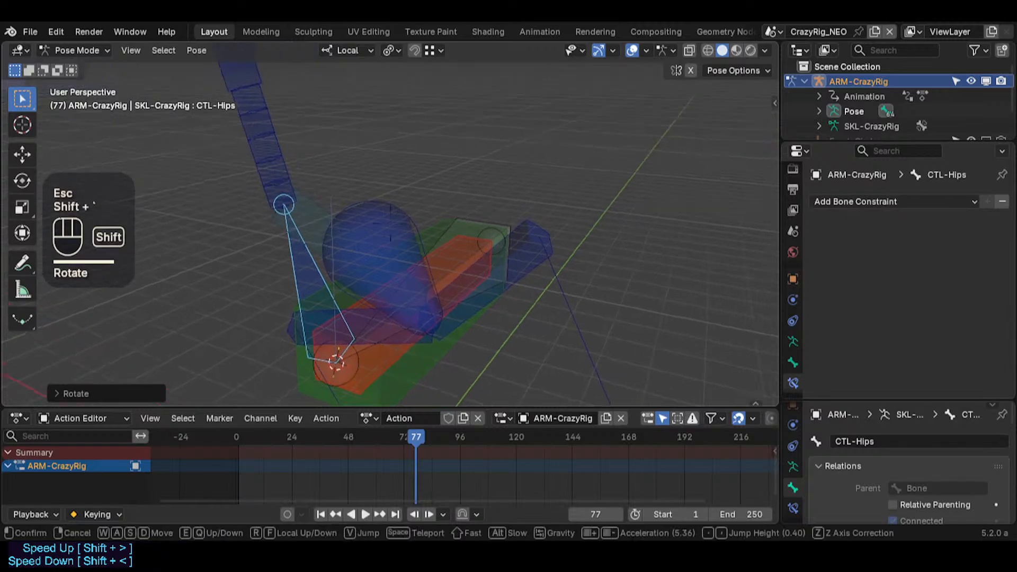
key(shift+s)
click(373, 175)
click(370, 248)
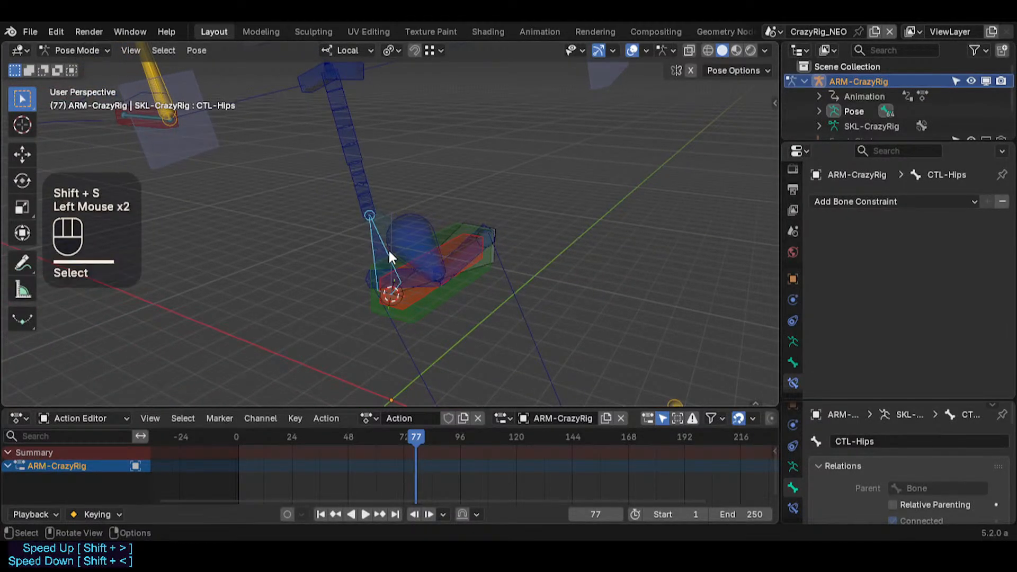
key(r)
click(404, 227)
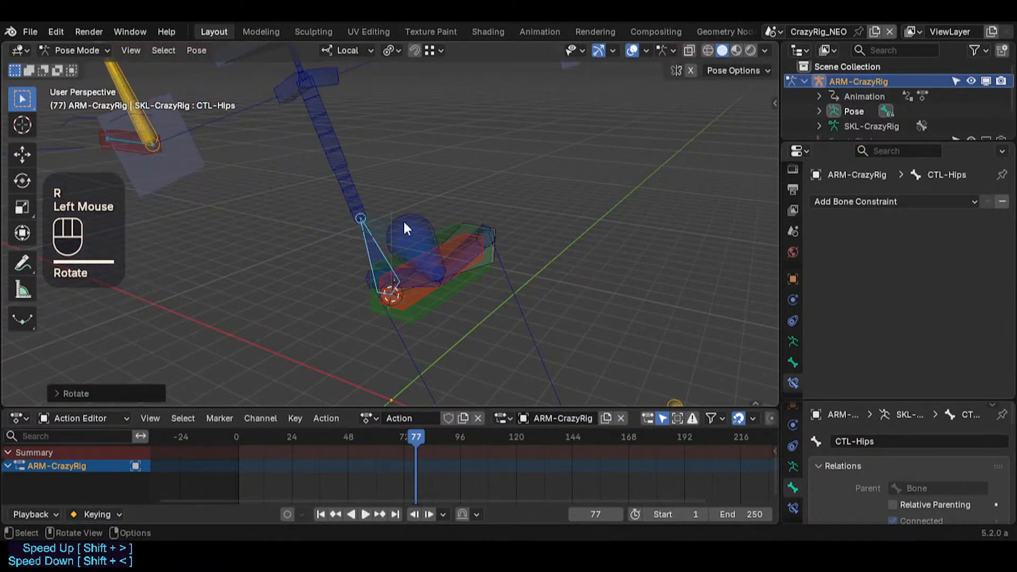
click(409, 234)
key(r)
click(408, 245)
Step: Bend the spine by moving CTL-Chest, trying Auto IK lengths of 4 and 3
click(347, 146)
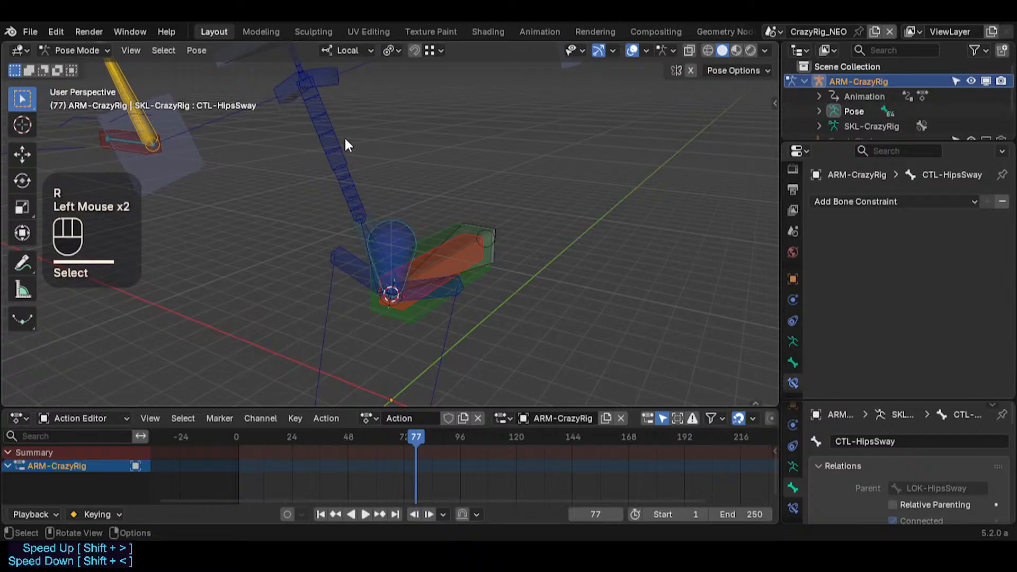
key(g)
scroll(333, 119, down, 2)
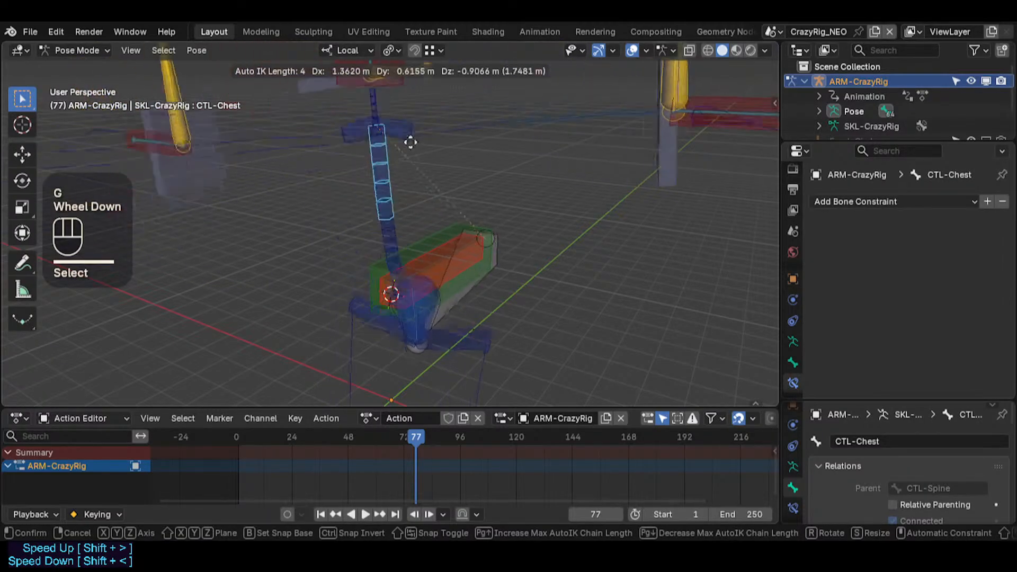
scroll(331, 185, down, 1)
scroll(370, 127, up, 2)
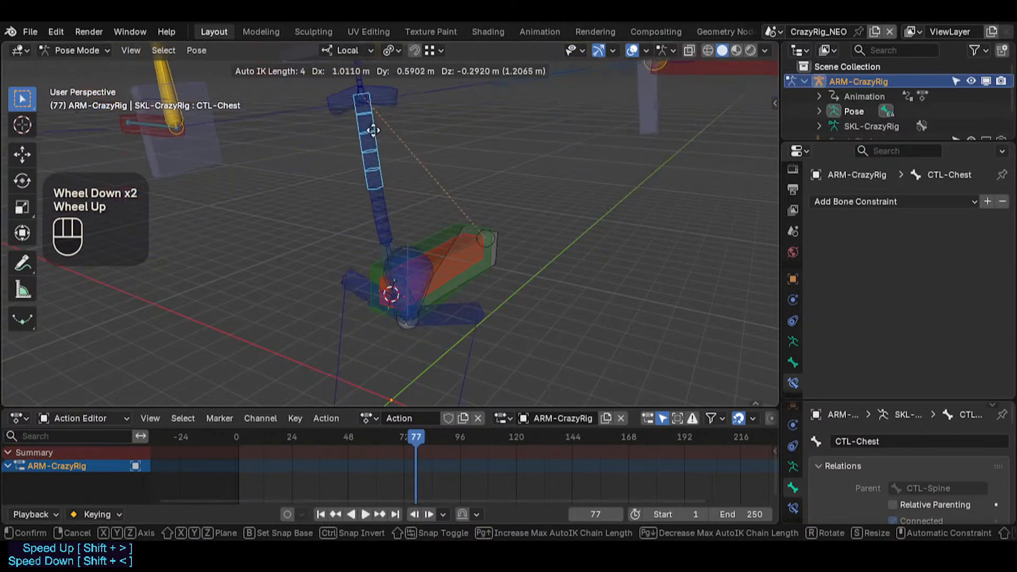
click(438, 108)
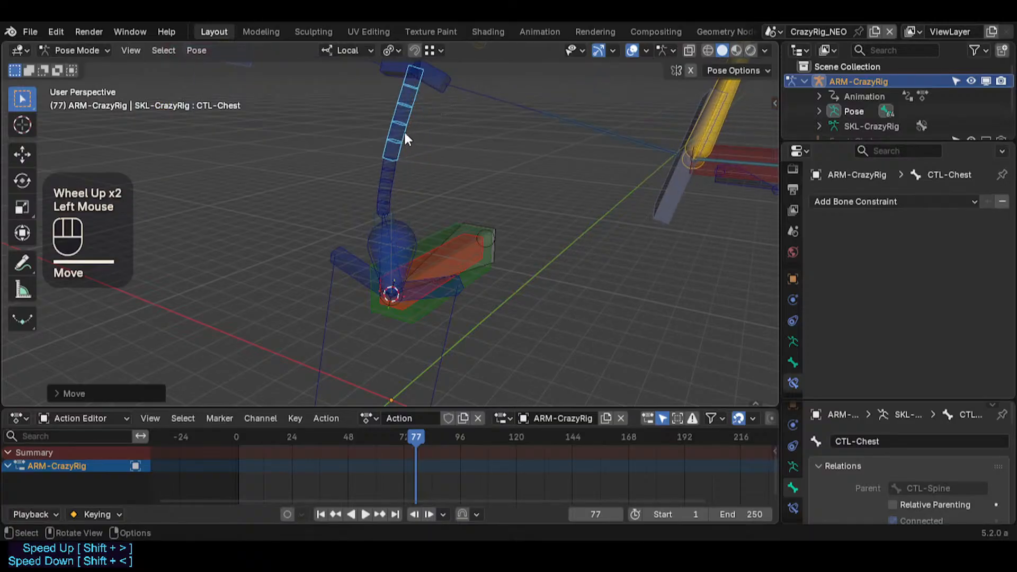
key(g)
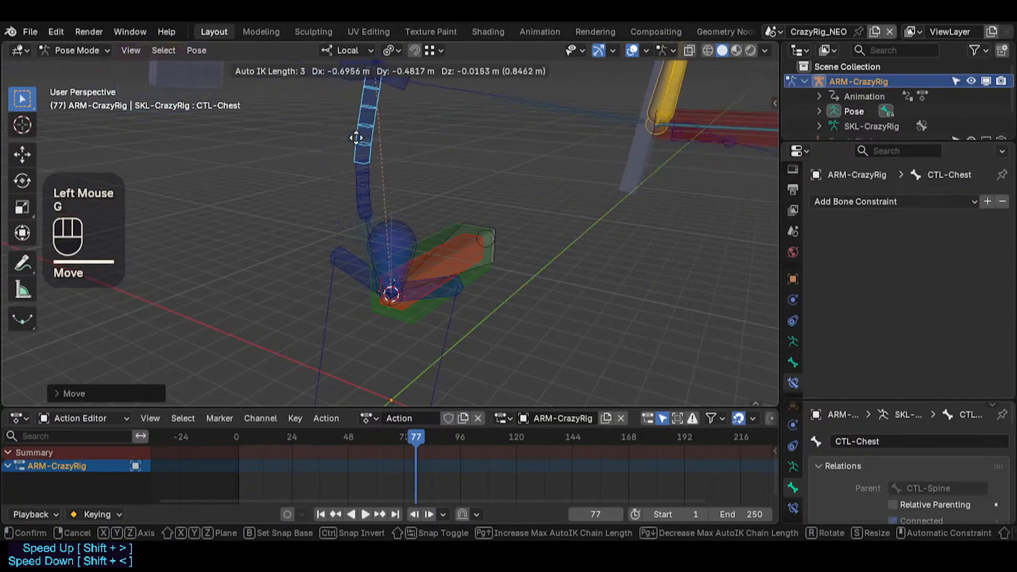
click(335, 145)
Step: Rotate CTL-HipsSway to test swaying the hips beneath the bent spine
click(392, 212)
click(392, 211)
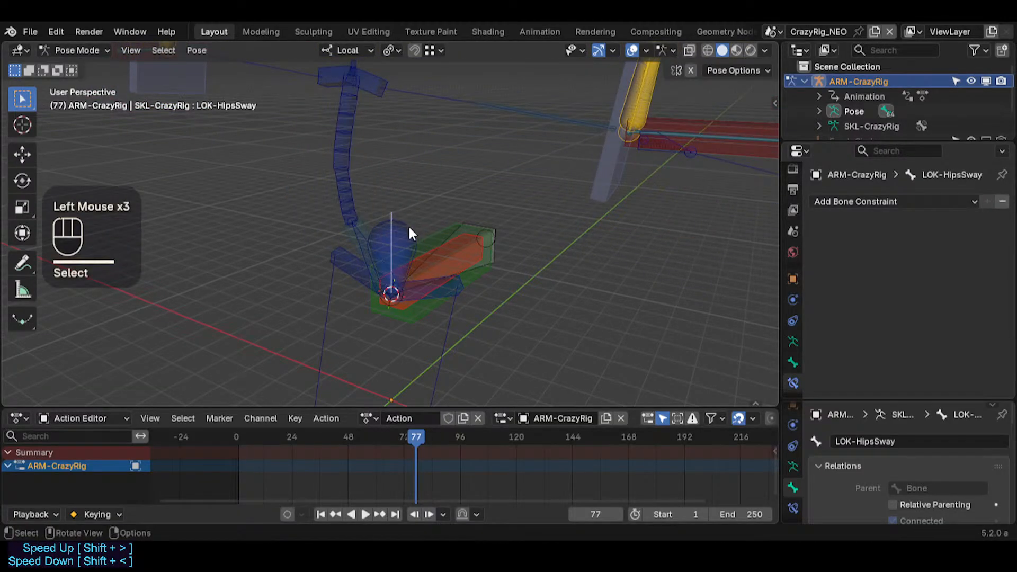
key(r)
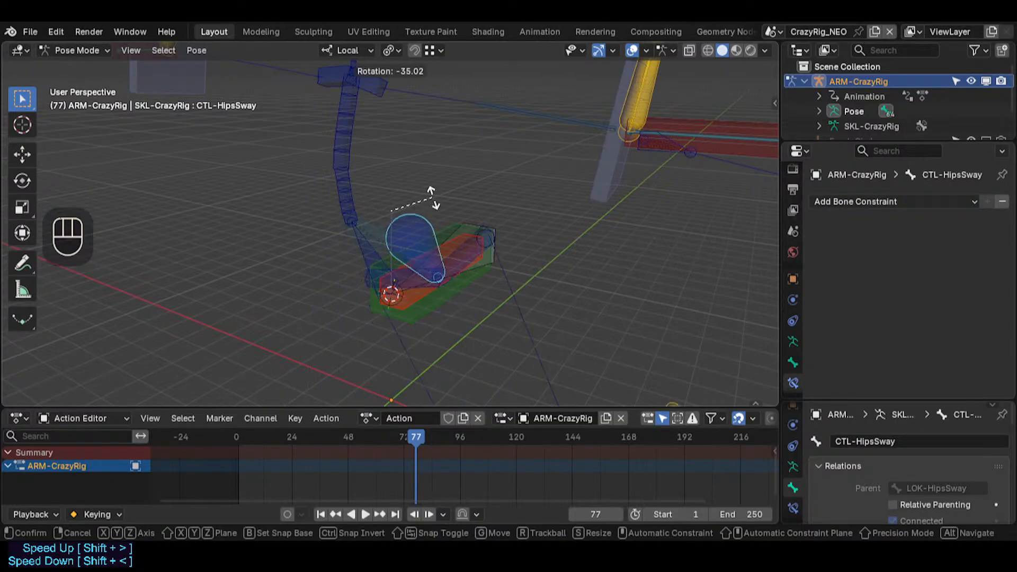
click(433, 207)
Step: Rename the bone called Bone at the base of the hips to PIN-BodyConnector
click(397, 225)
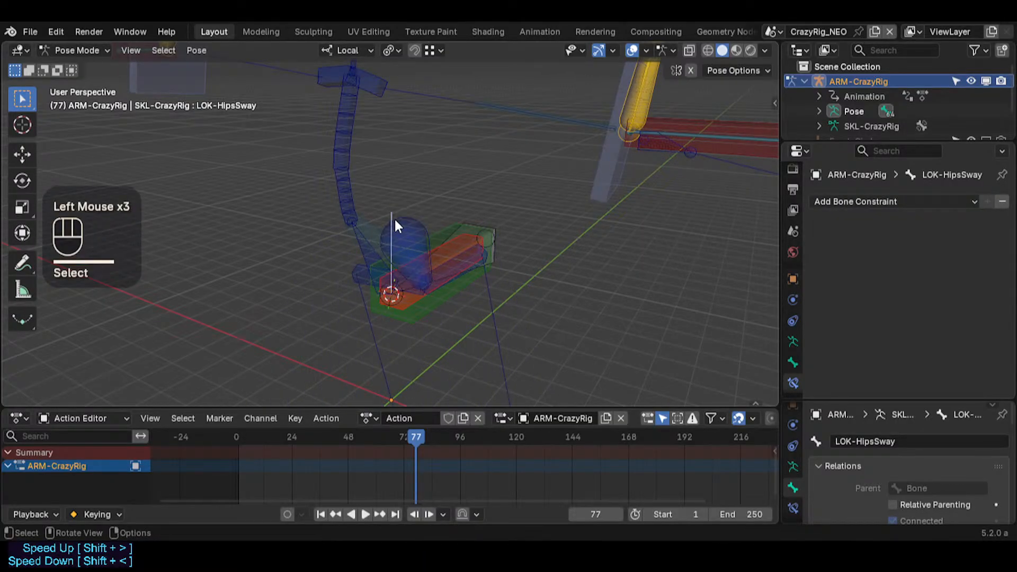
shift+middle_drag(403, 246, 413, 212)
scroll(413, 212, up, 2)
click(428, 208)
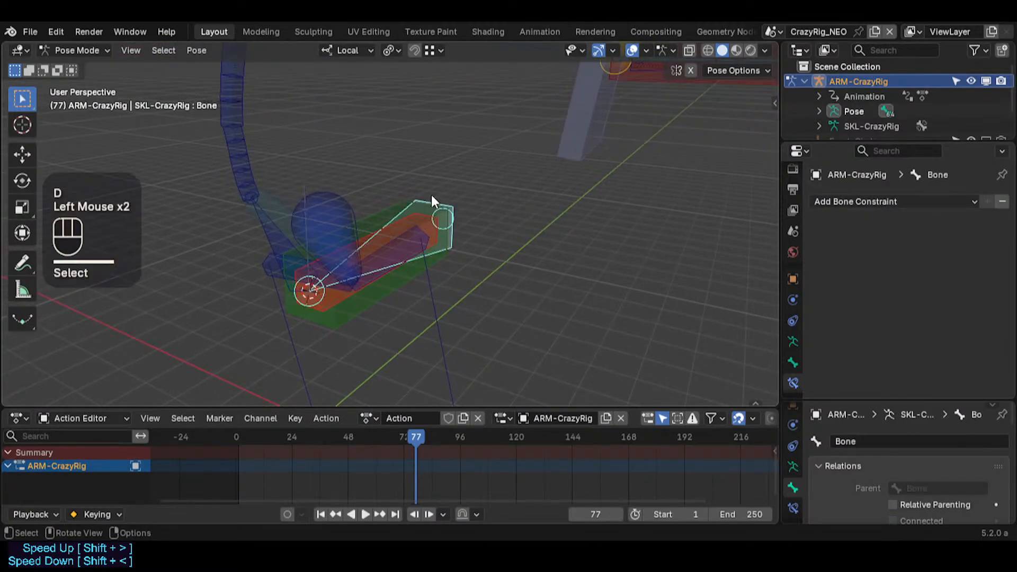
key(F2)
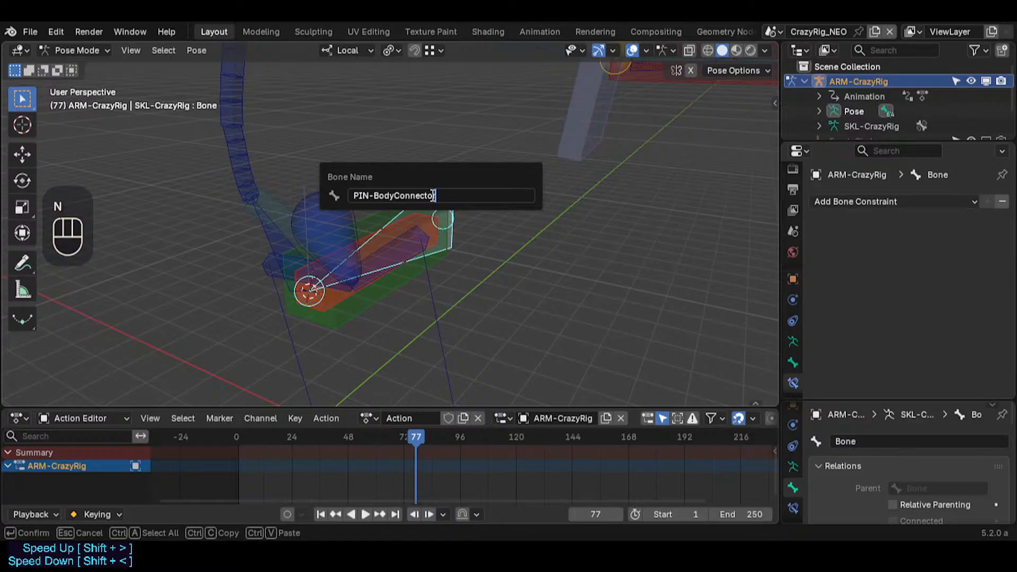
text(r)
key(Return)
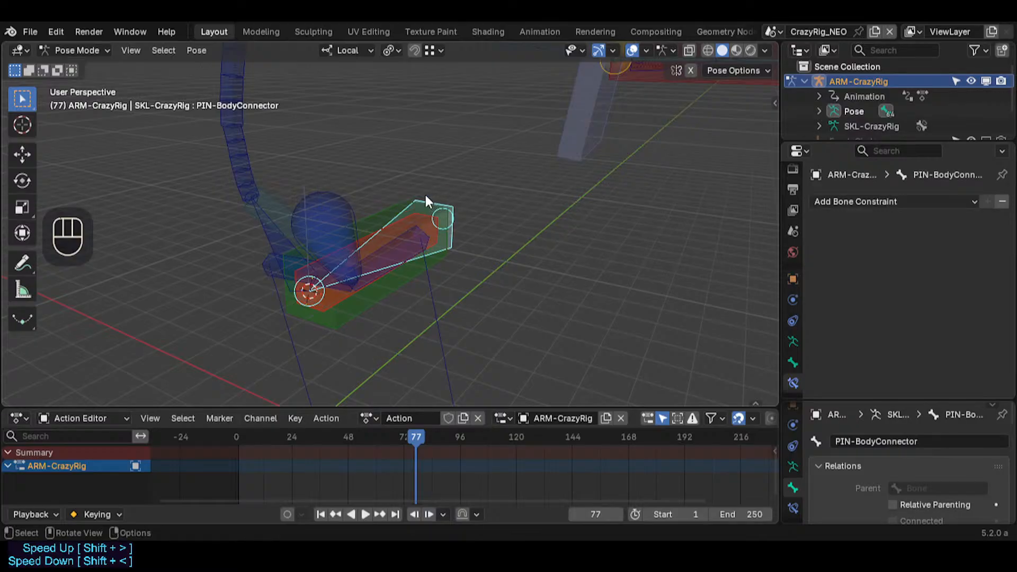
Step: Examine the hip bone hierarchy by selecting LOK-HipsSway, CTL-HipsSway and MCH-Hips in turn and checking their parents and constraints
click(271, 228)
click(312, 216)
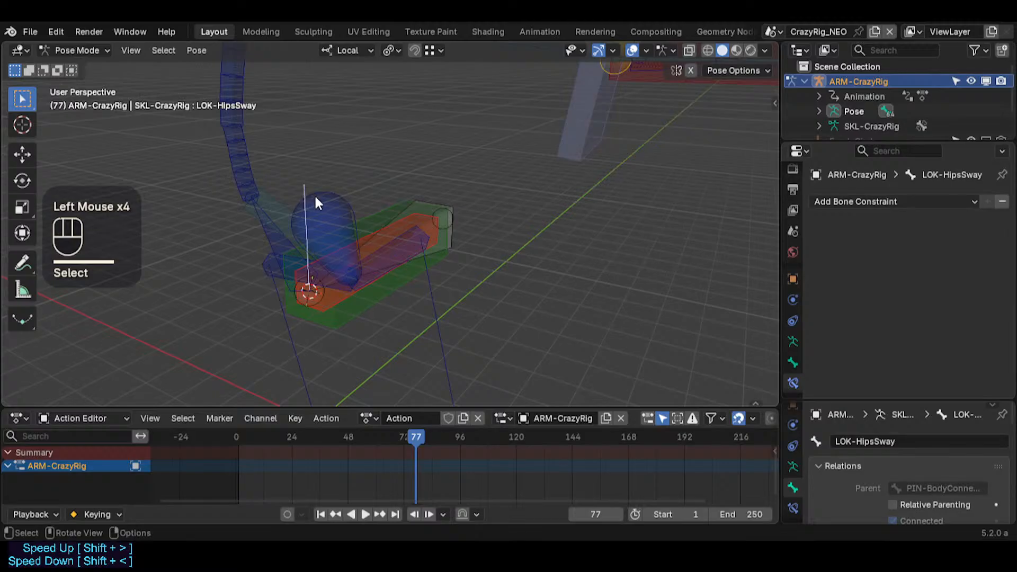
click(319, 203)
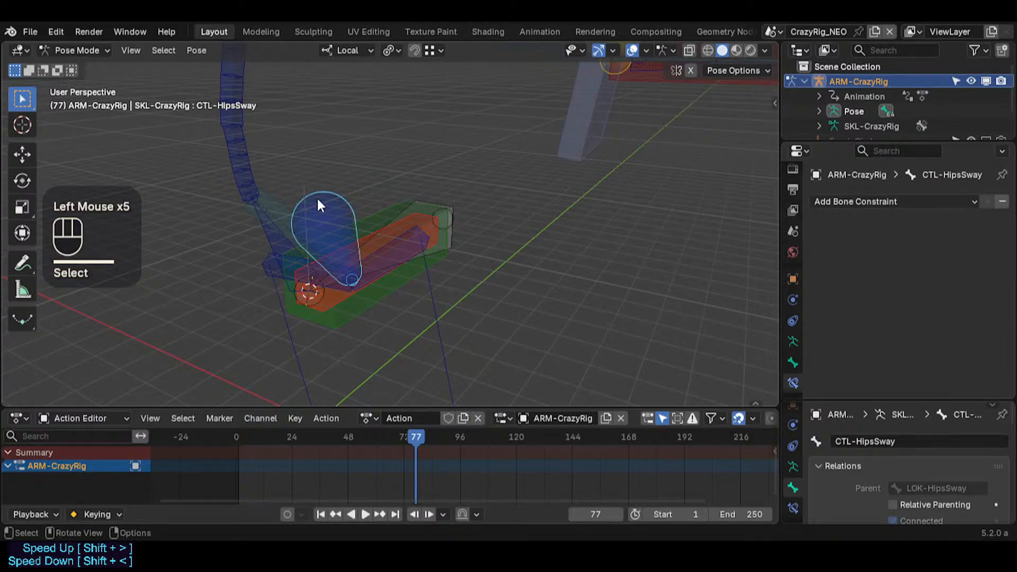
click(307, 185)
click(306, 186)
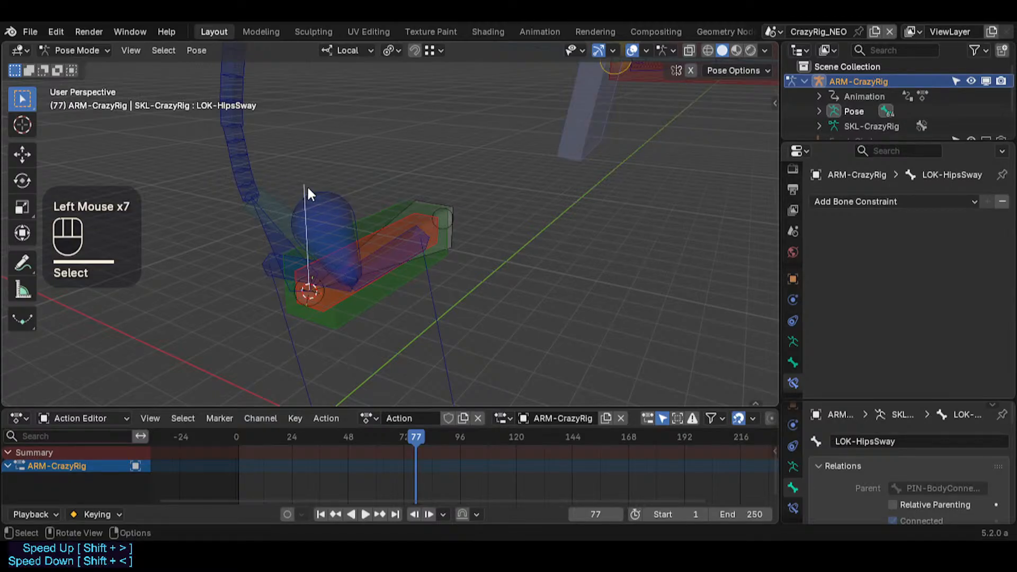
click(318, 194)
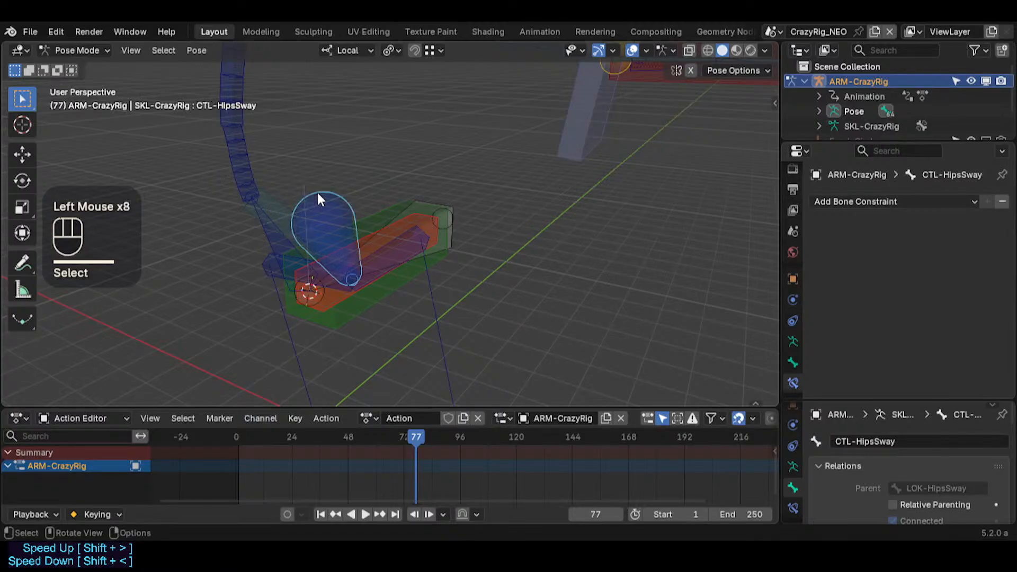
click(271, 220)
click(271, 219)
click(271, 220)
click(270, 220)
click(270, 222)
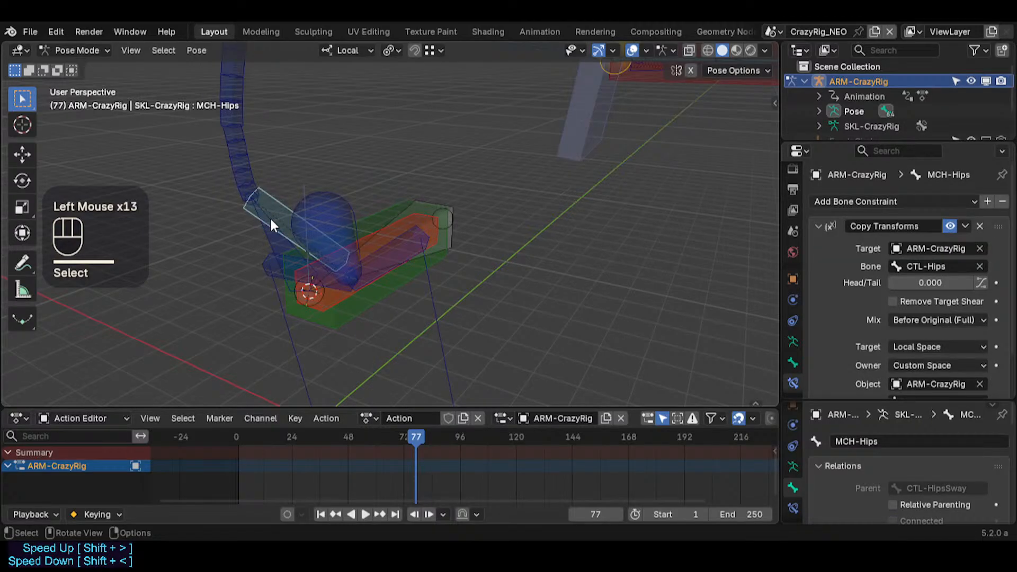
Step: Clear the pose transforms of all bones and select the PIN-BodyConnector bone
key(a)
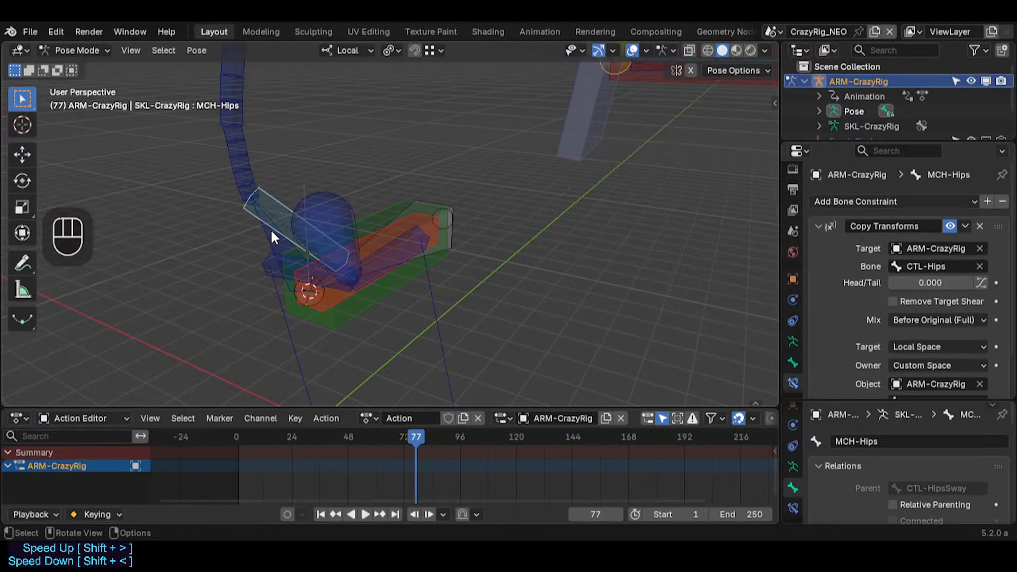
key(alt+q)
key(alt+q)
click(433, 197)
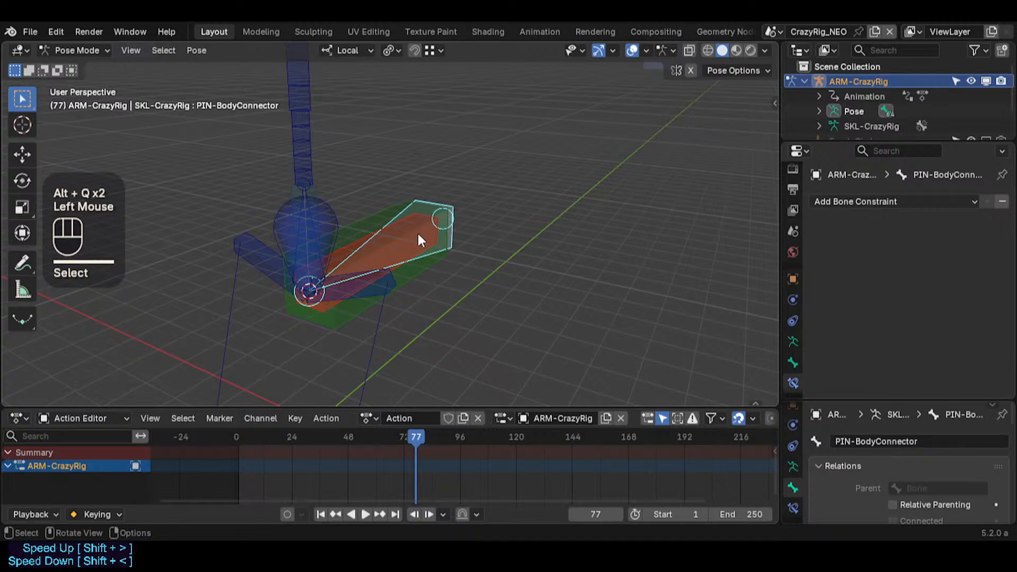
Step: In Edit Mode, snap the tail of PIN-BodyConnector onto the shared tip of the MTR-CoG and MTR-Torso bones
key(Tab)
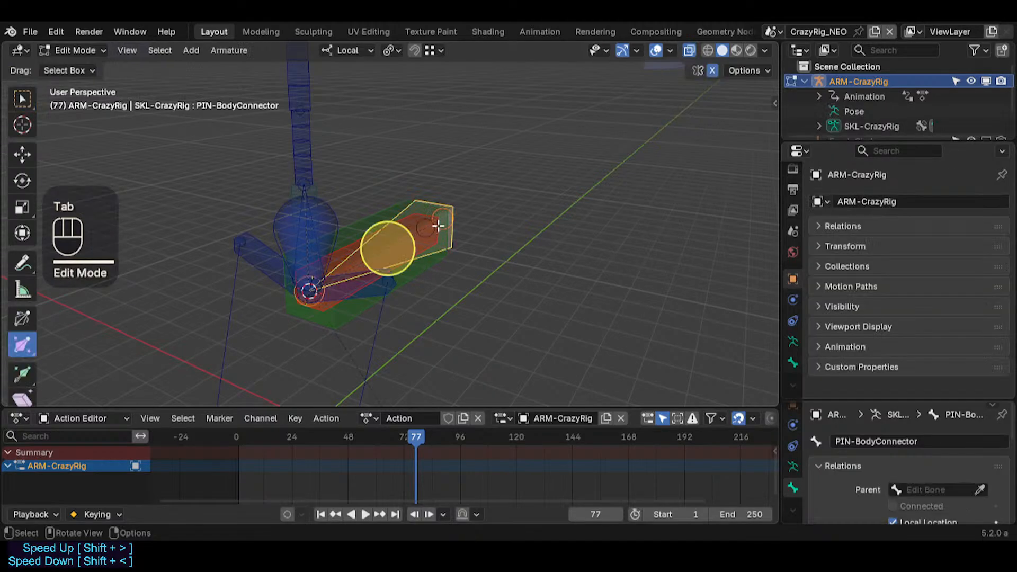
click(446, 215)
click(452, 209)
click(445, 214)
key(g)
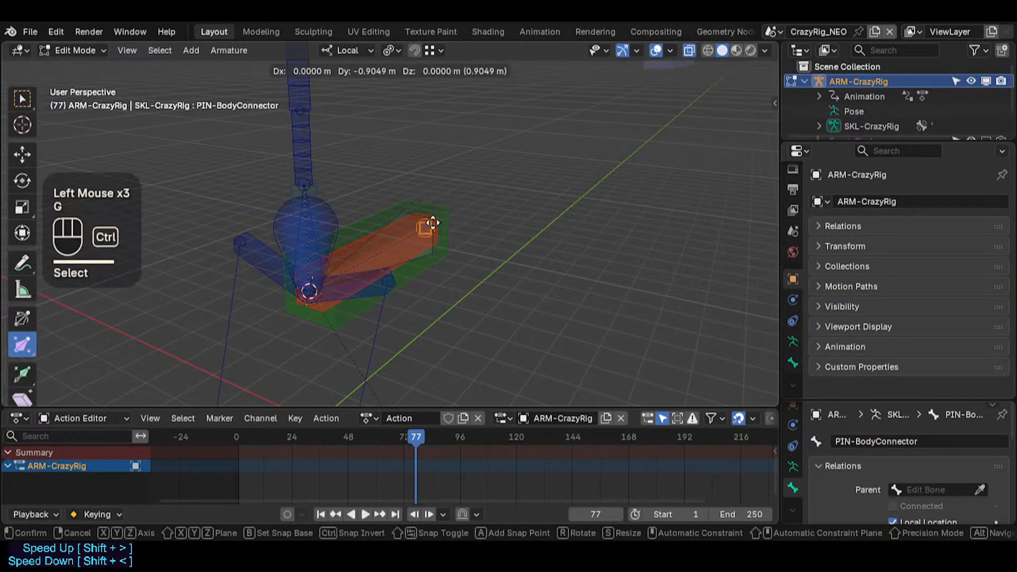
ctrl+click(430, 225)
Step: Select PIN-BodyConnector from the overlapping bones and open its bone properties
middle_drag(424, 248, 355, 240)
click(368, 256)
click(417, 226)
click(418, 227)
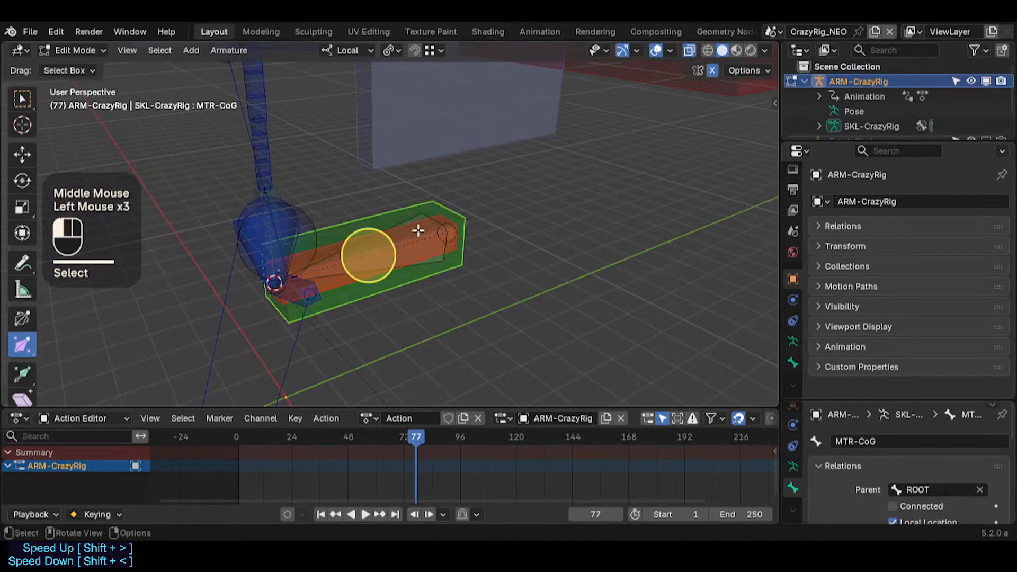
click(417, 226)
click(418, 226)
click(418, 226)
click(418, 226)
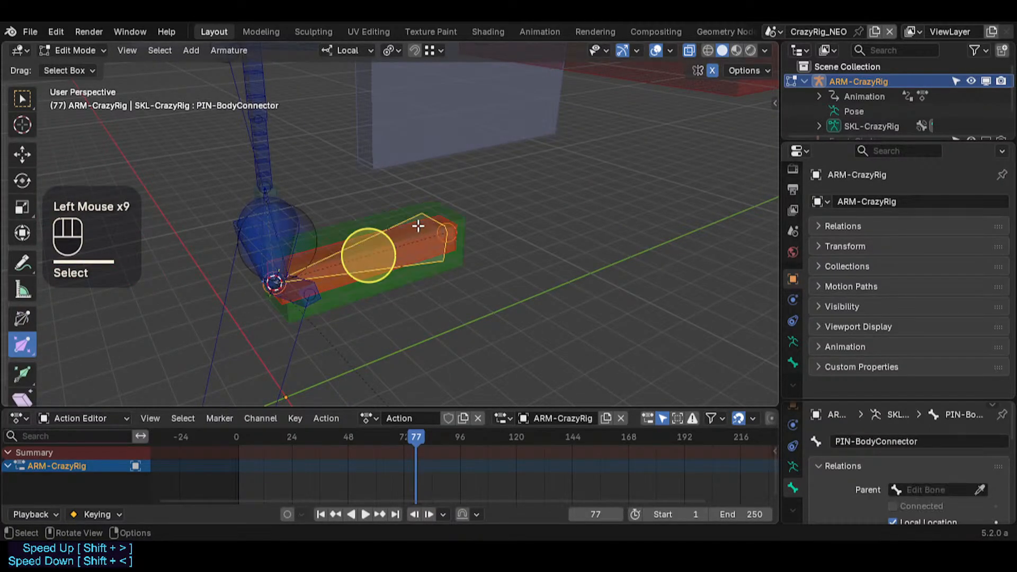
click(794, 362)
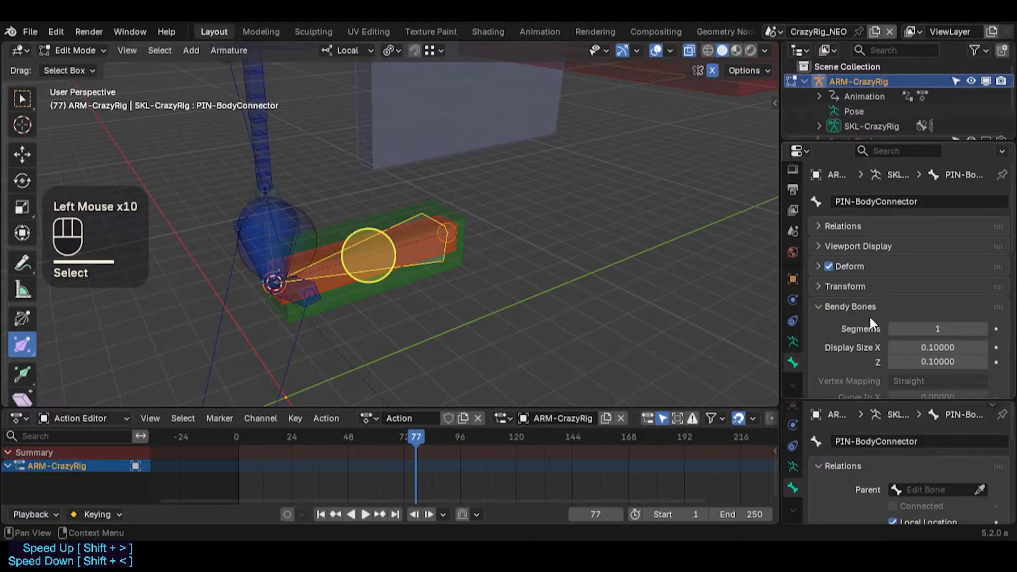
scroll(850, 314, down, 4)
scroll(851, 319, up, 5)
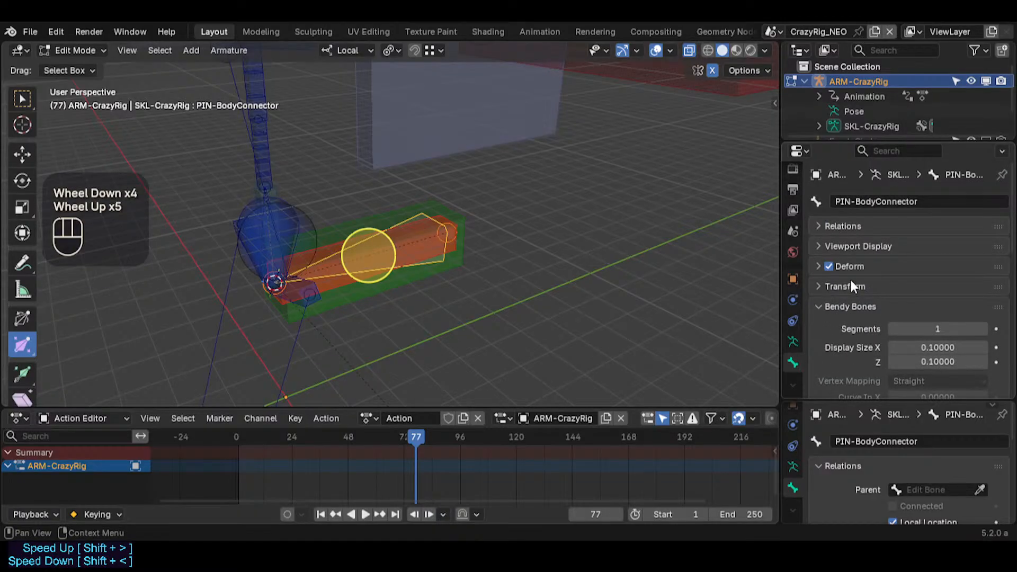
Step: Set the bone color of PIN-BodyConnector to 06 - Theme Color Set
click(850, 245)
click(858, 246)
click(862, 248)
click(861, 245)
scroll(874, 233, down, 2)
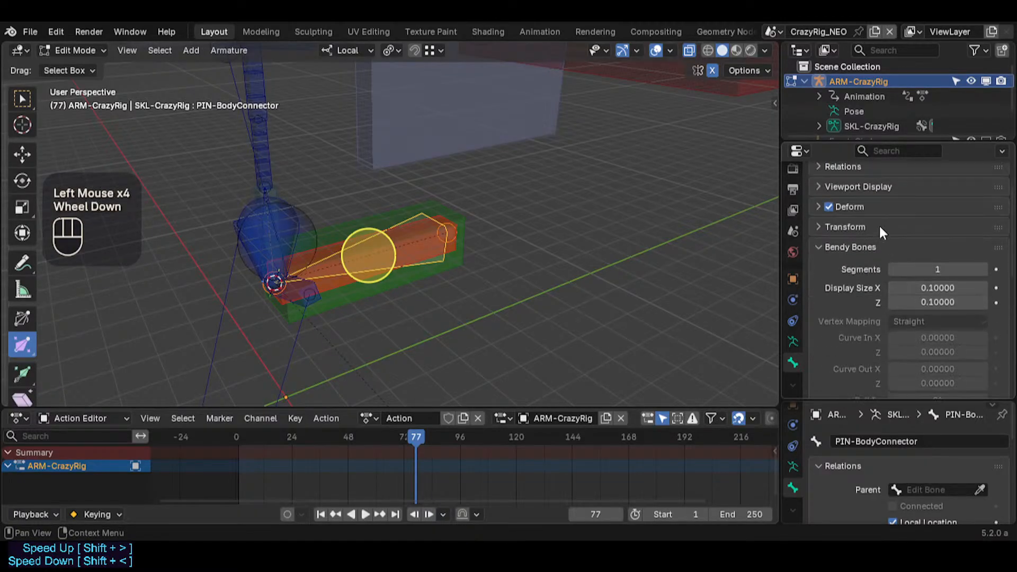
scroll(871, 209, up, 1)
click(864, 216)
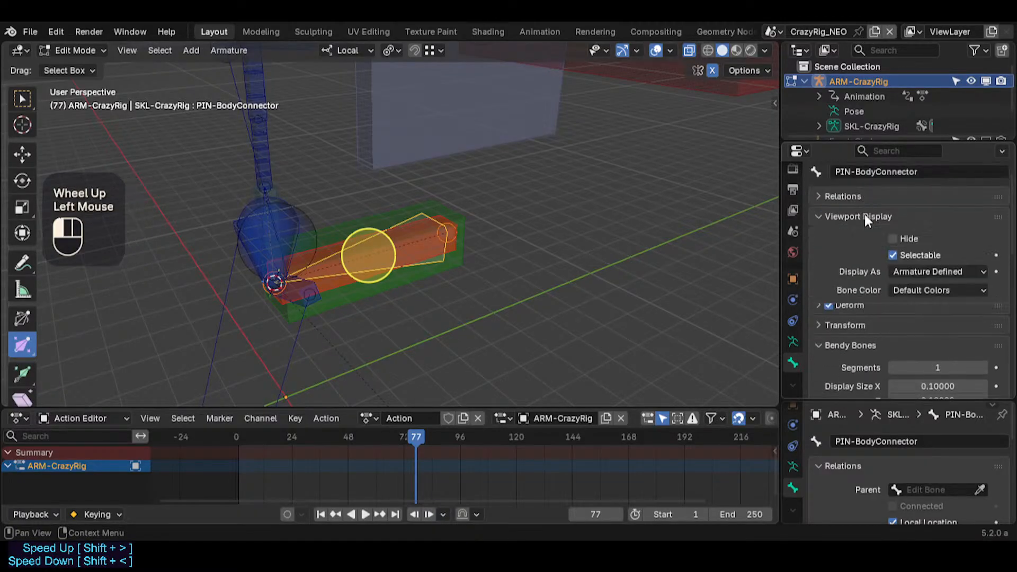
click(912, 271)
click(912, 271)
click(912, 271)
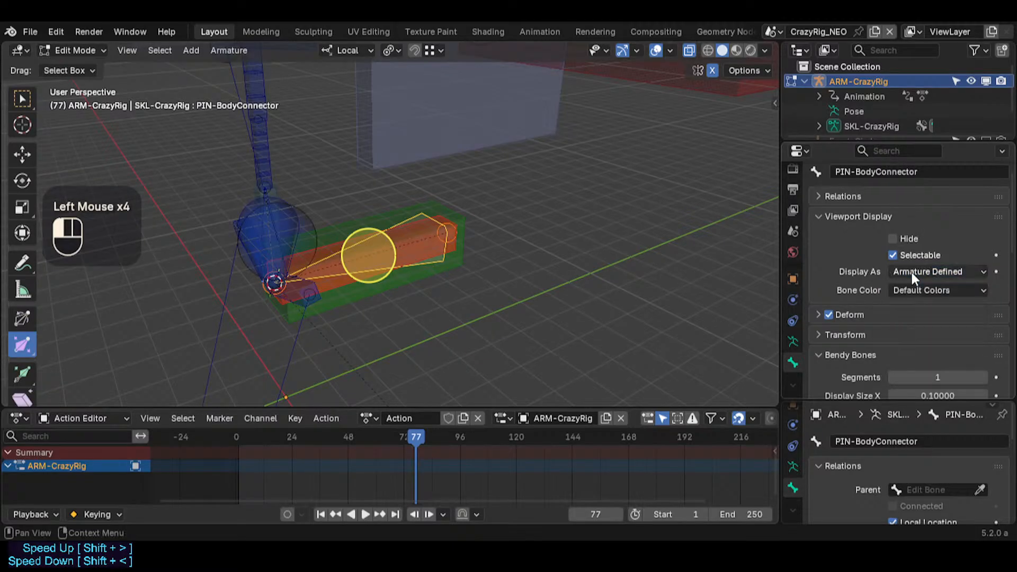
click(909, 290)
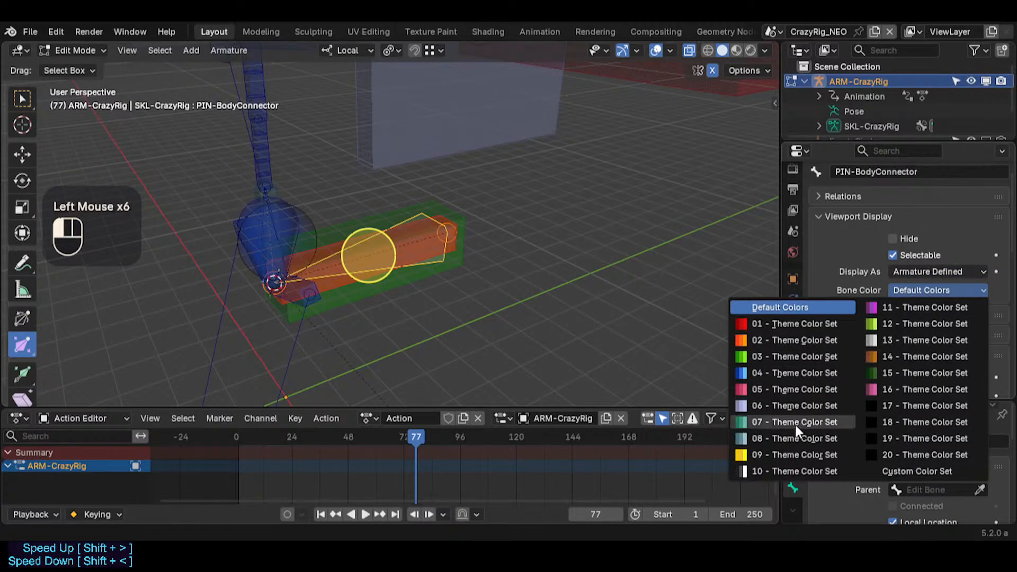
click(397, 251)
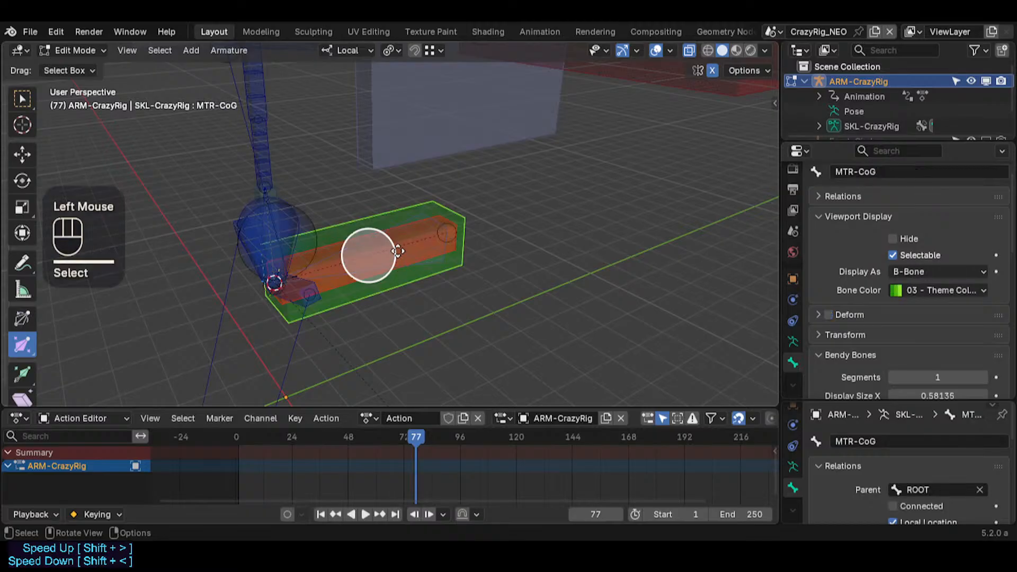
click(397, 251)
click(401, 251)
click(402, 251)
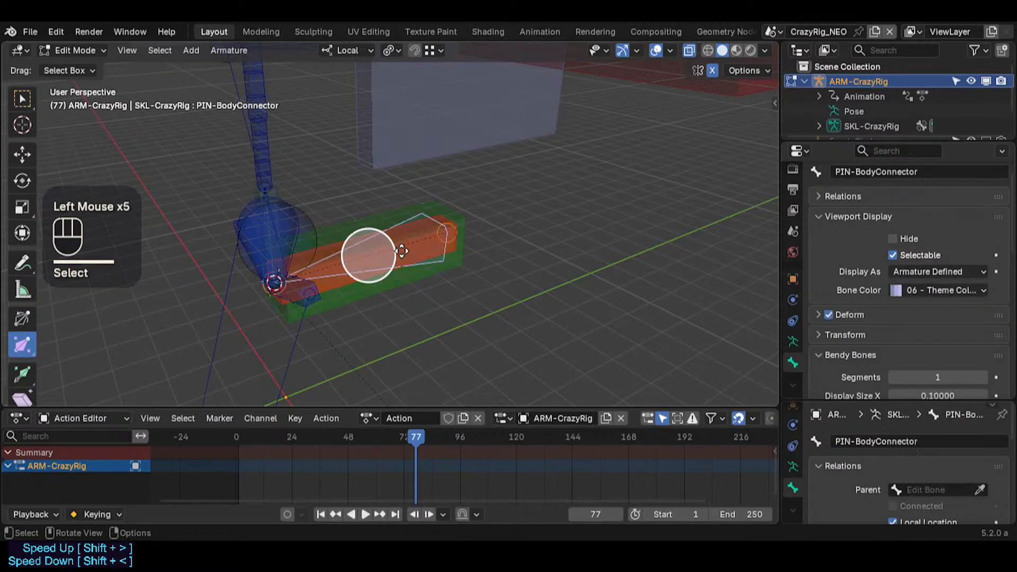
alt+shift+click(434, 255)
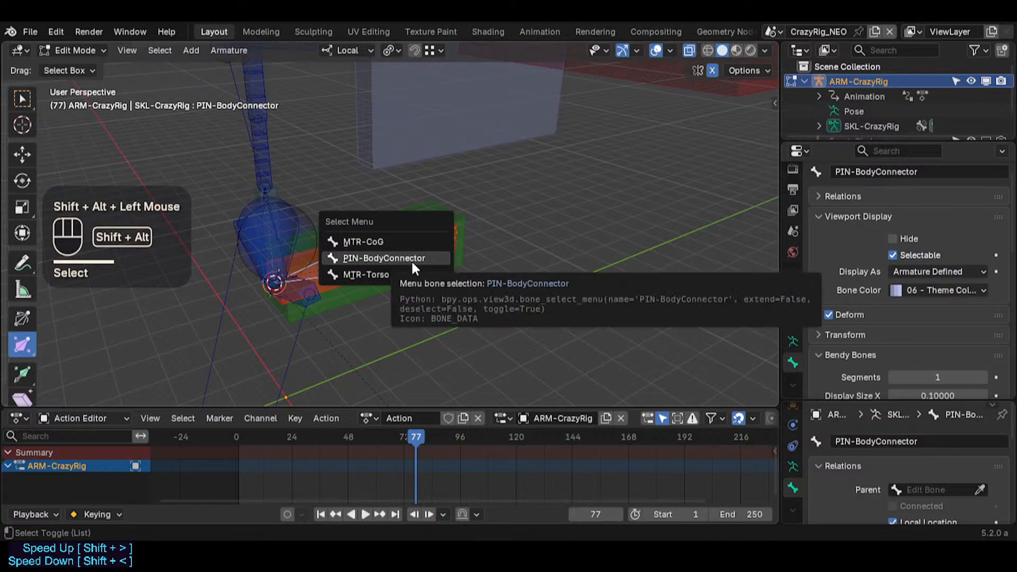
click(413, 259)
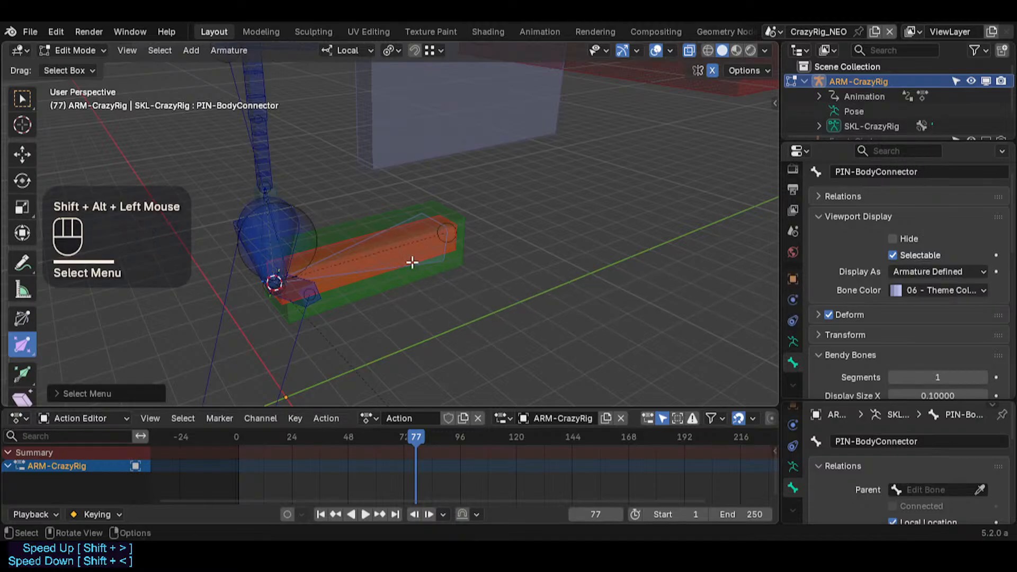
key(ctrl+p)
click(412, 261)
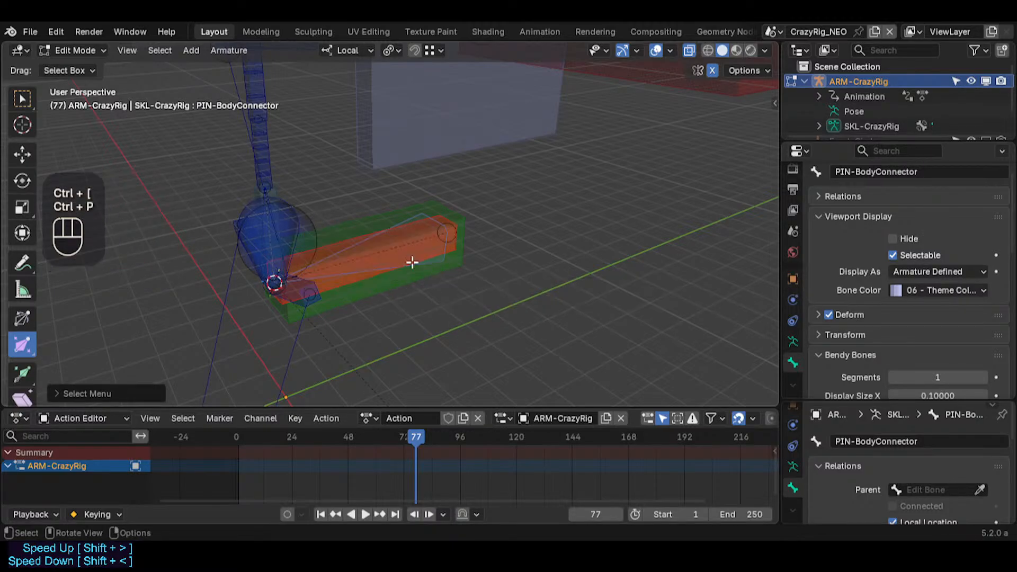
click(412, 262)
click(412, 262)
click(412, 262)
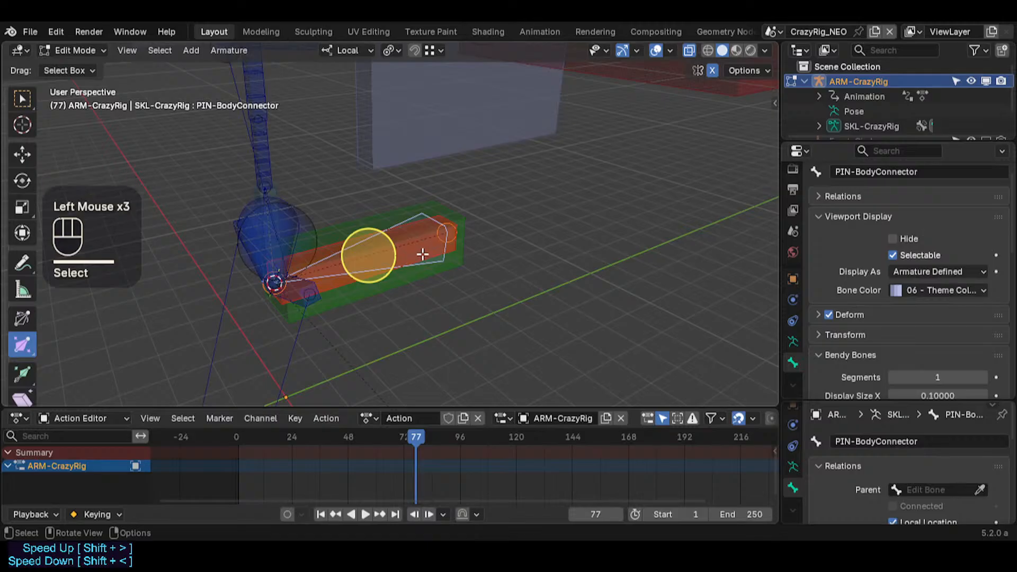
alt+shift+click(430, 249)
alt+shift+click(431, 249)
alt+shift+click(431, 249)
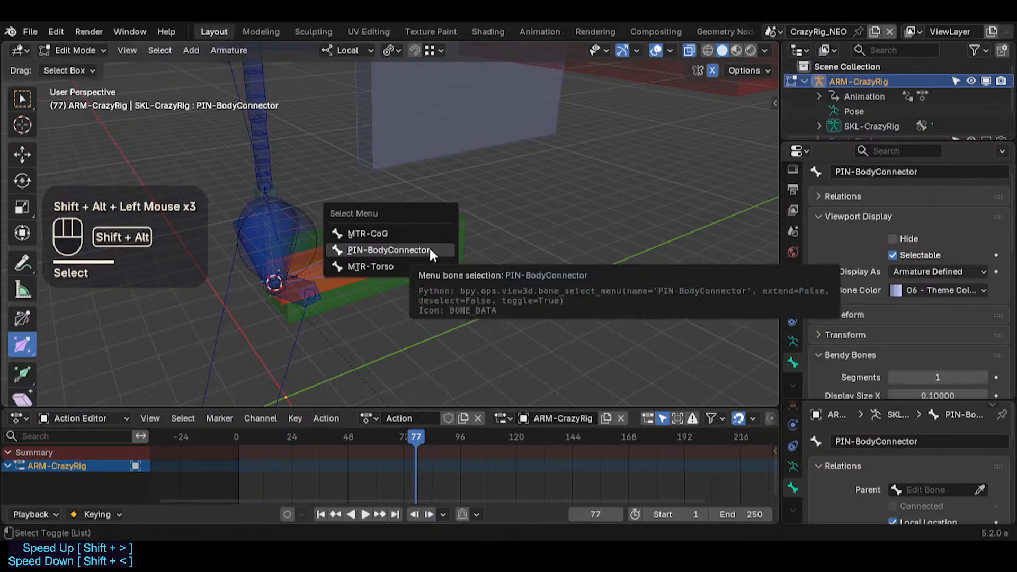
click(416, 267)
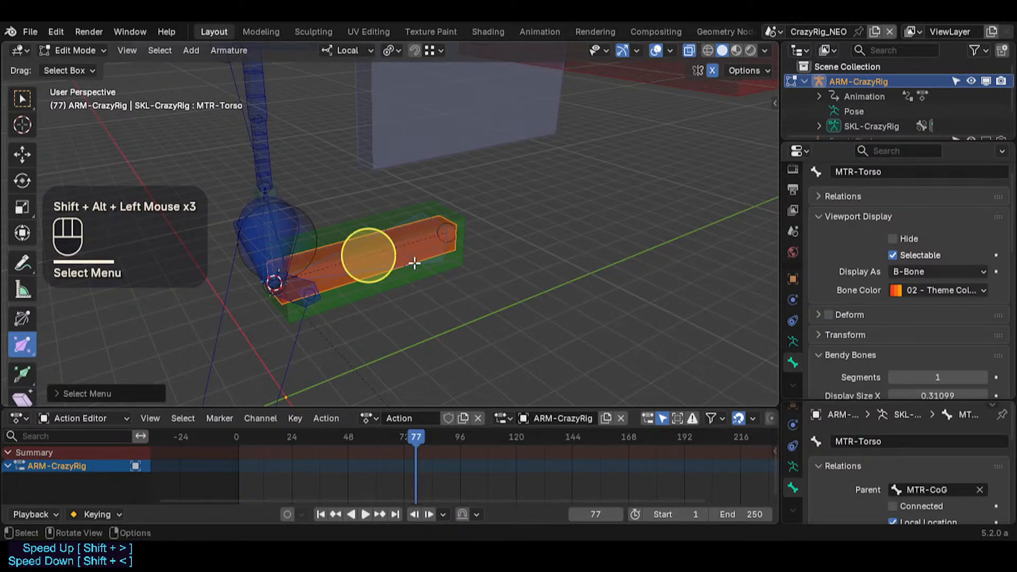
Step: Parent PIN-BodyConnector to MTR-CoG as an unconnected child
click(422, 248)
click(423, 246)
click(422, 246)
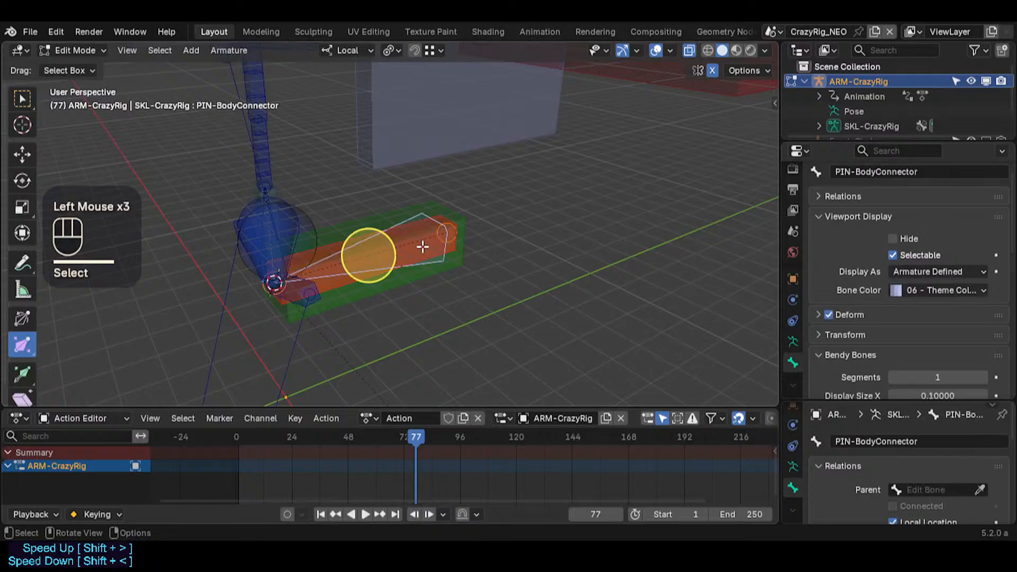
shift+click(439, 271)
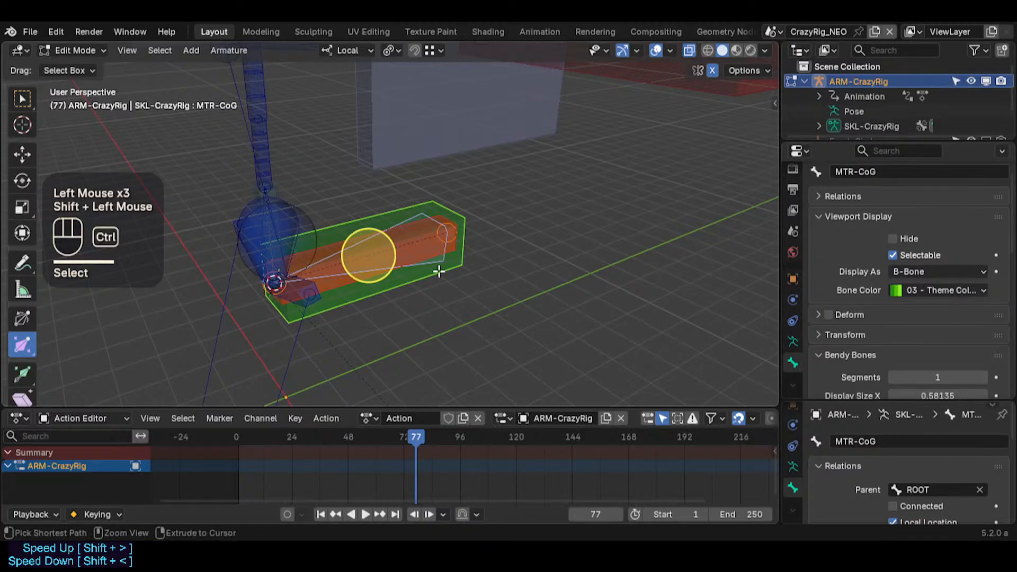
key(ctrl+p)
click(439, 271)
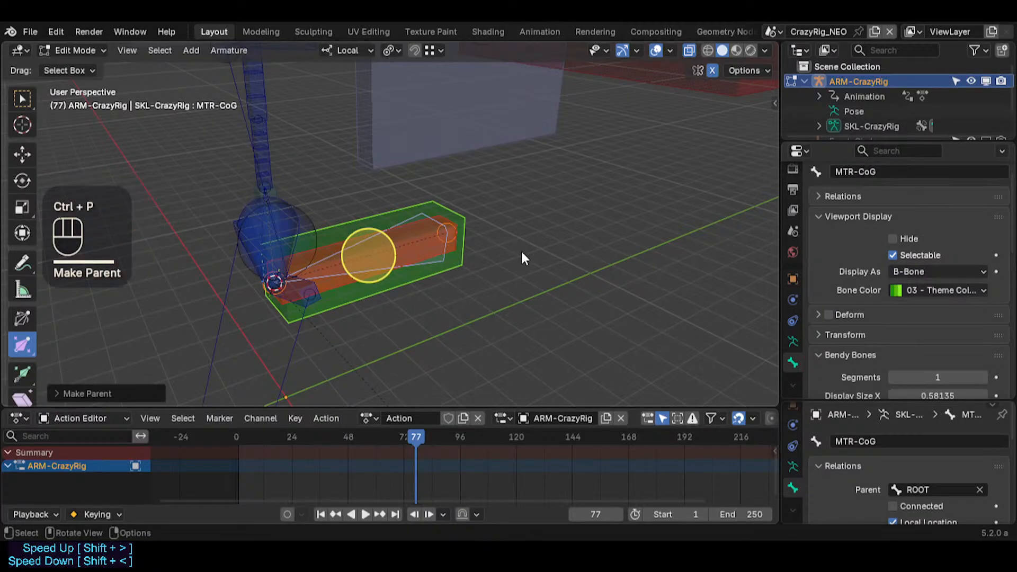
click(452, 237)
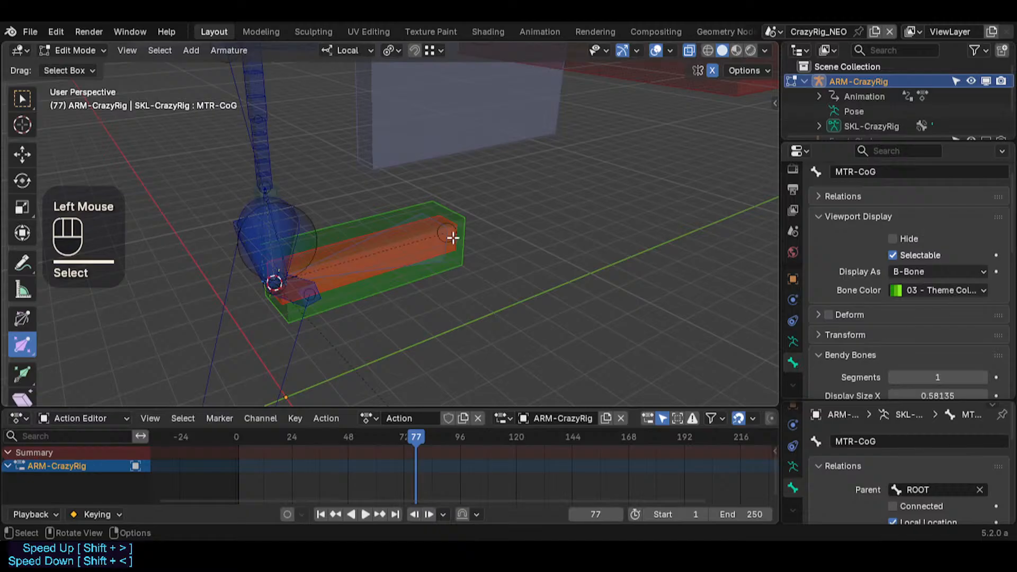
Step: Save the rig file and return to Pose Mode with PIN-BodyConnector selected and the whole rig in view
key(ctrl+s)
click(424, 216)
click(424, 215)
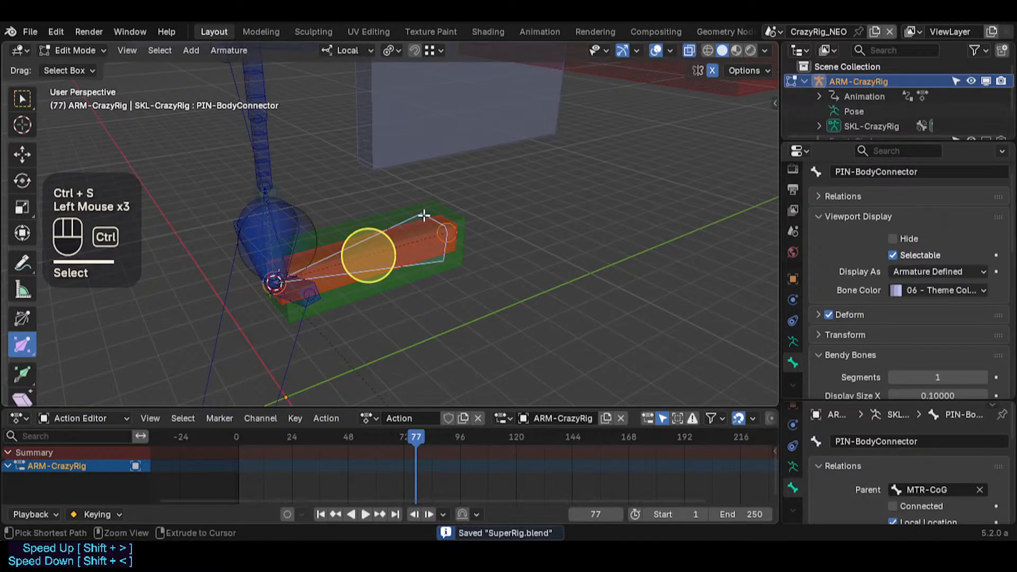
key(ctrl+Tab)
key(shift+grave)
key(s)
key(s)
key(shift+a)
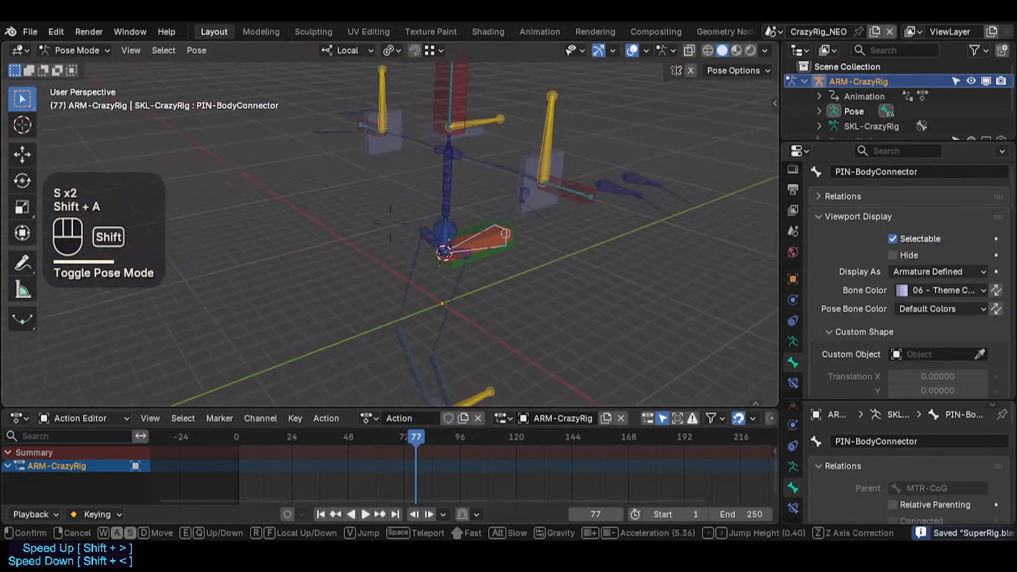
key(shift+q)
click(430, 212)
key(shift+grave)
key(shift+a)
click(430, 194)
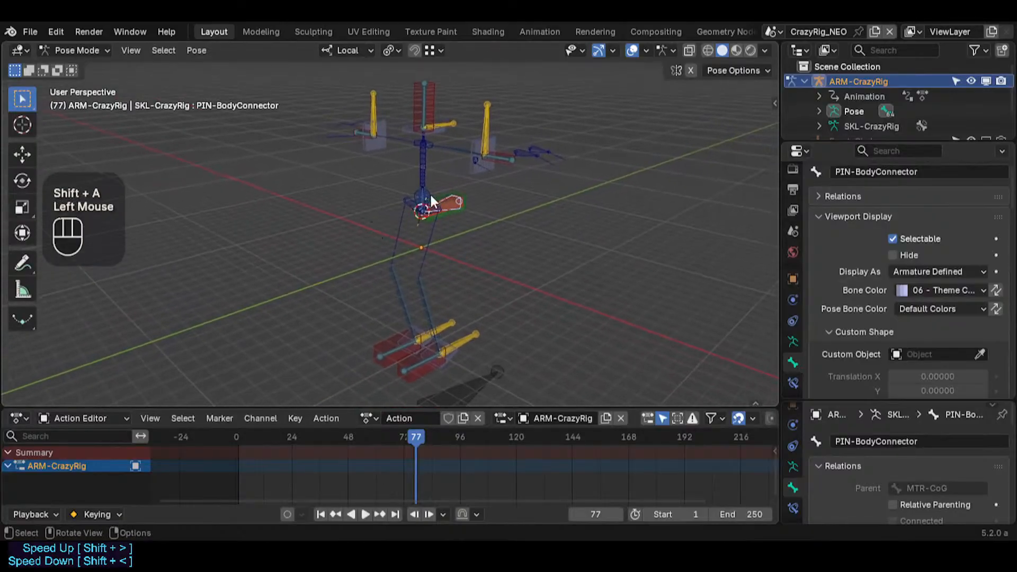
Step: Move CTL-Chest with Auto IK, trying different chain lengths and reducing the length to 3
click(417, 158)
key(g)
scroll(415, 162, down, 4)
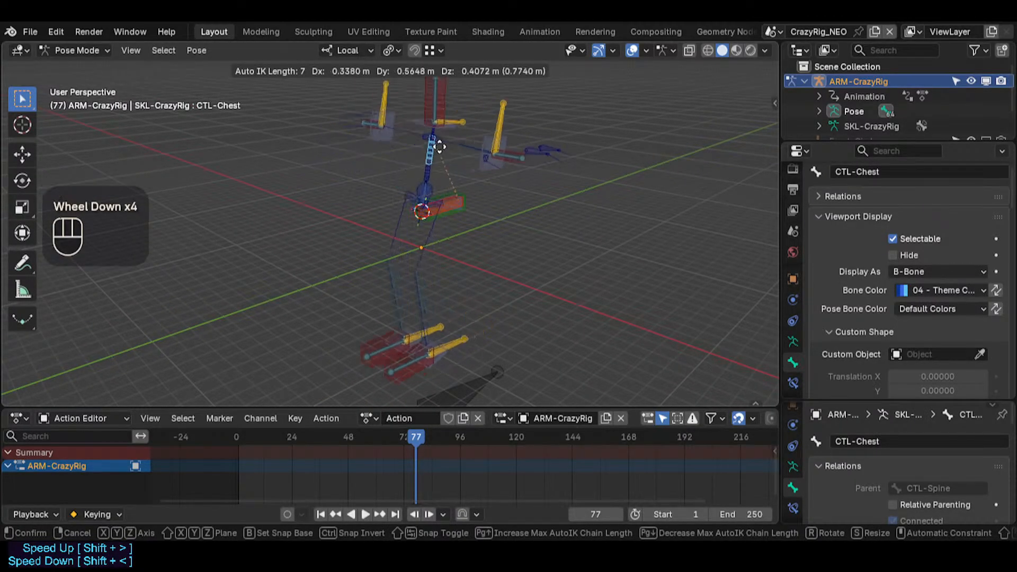
scroll(444, 152, up, 1)
scroll(450, 156, up, 2)
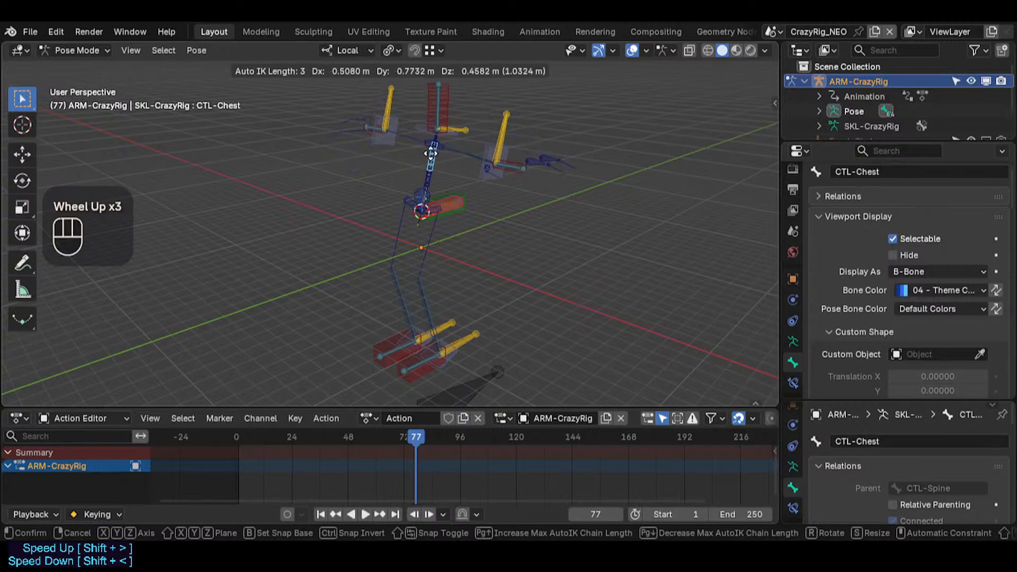
click(460, 160)
Step: Reposition CTL-Chest with an Auto IK length of 3 to test bending only the upper spine
key(g)
click(442, 150)
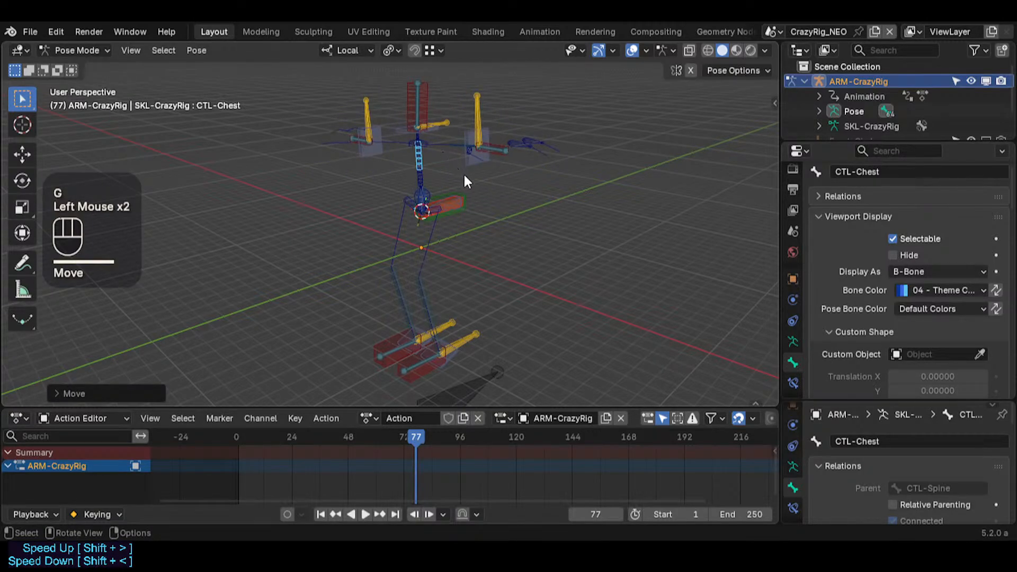
key(g)
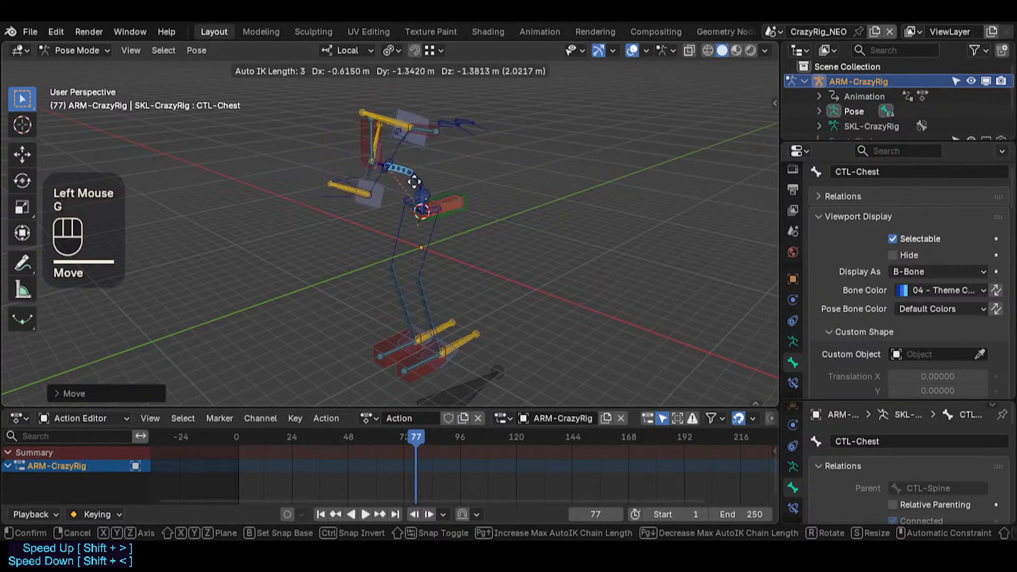
click(419, 170)
Step: Finish the CTL-Chest move, and reposition PIN-Foot.L with Auto IK, trying chain lengths of 2 and 4
scroll(438, 331, up, 1)
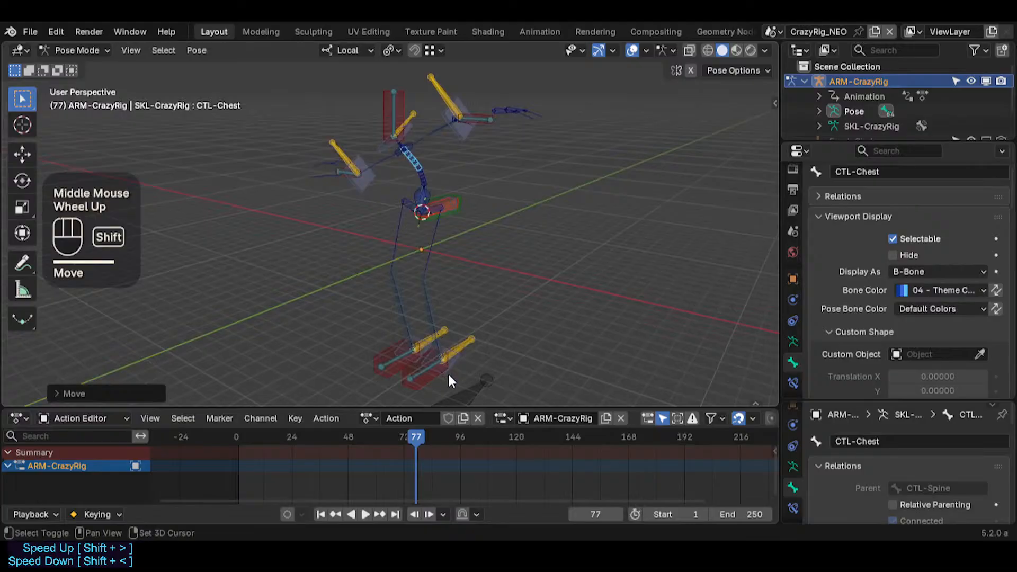
shift+click(459, 356)
key(g)
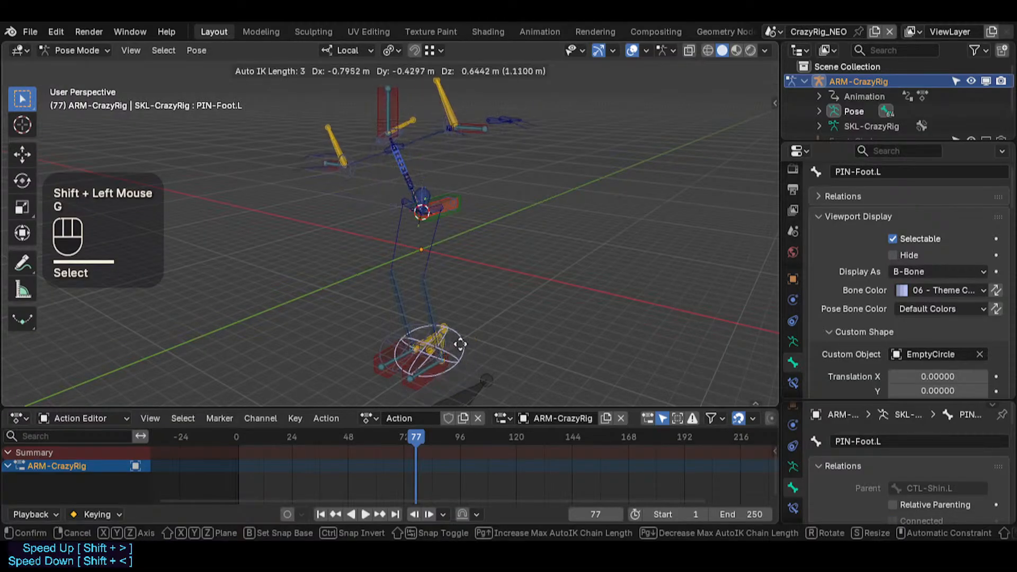
scroll(474, 335, up, 1)
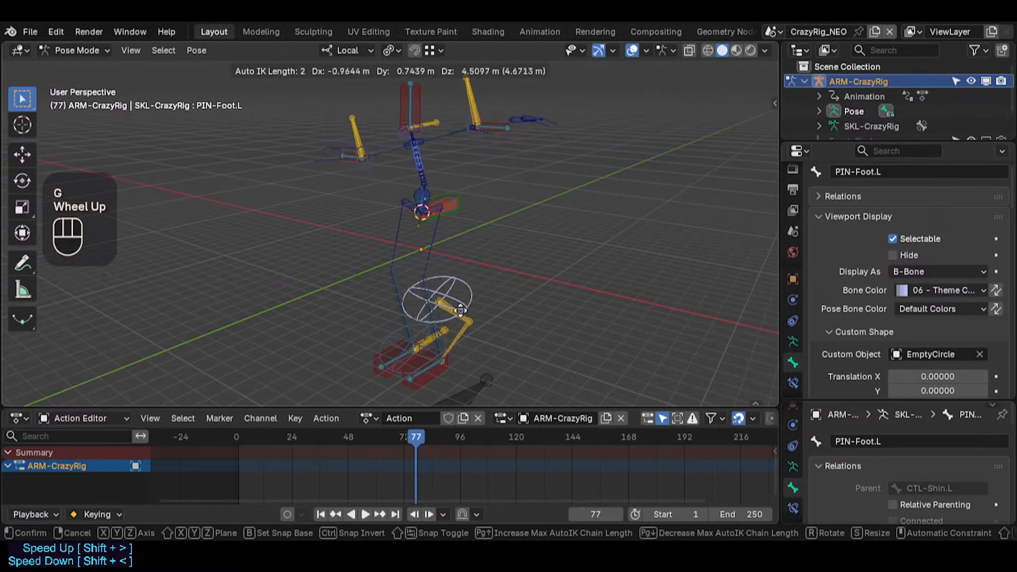
scroll(461, 288, down, 2)
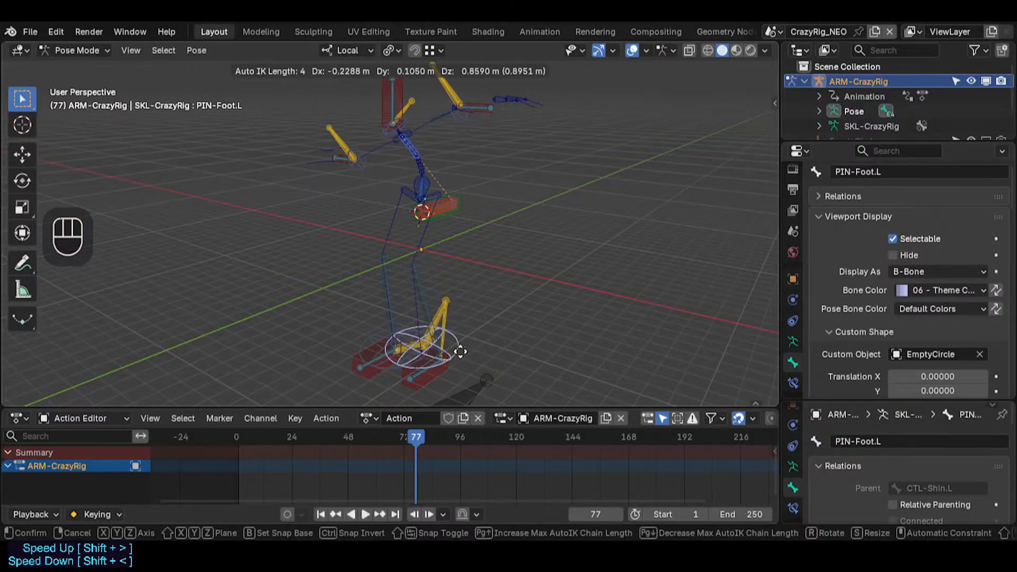
click(424, 333)
middle_drag(423, 333, 478, 242)
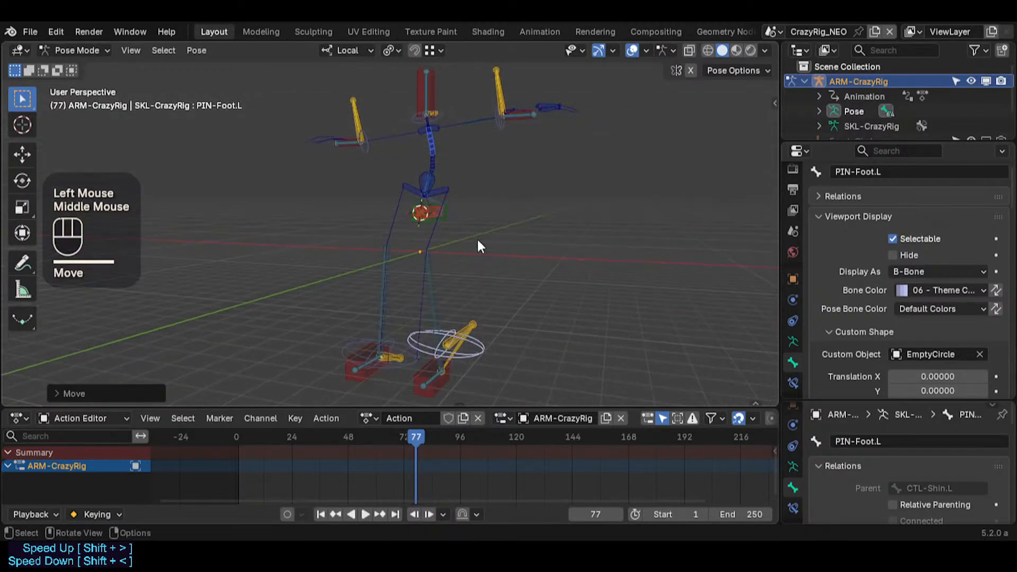
Step: Move PIN-Foot.L alone, and then together with PIN-Foot.R, using an Auto IK length of 4
key(g)
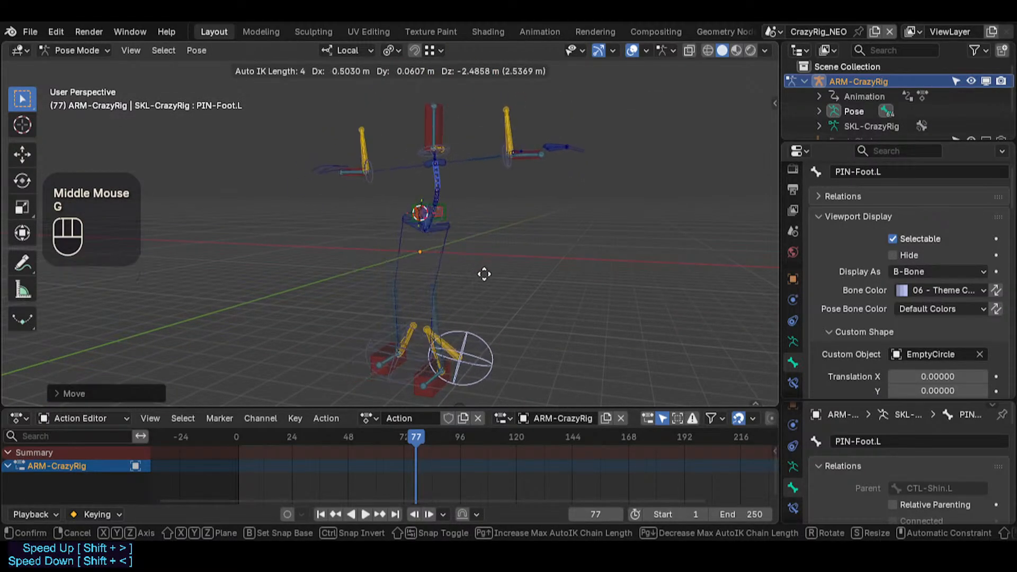
click(475, 258)
shift+click(364, 337)
key(g)
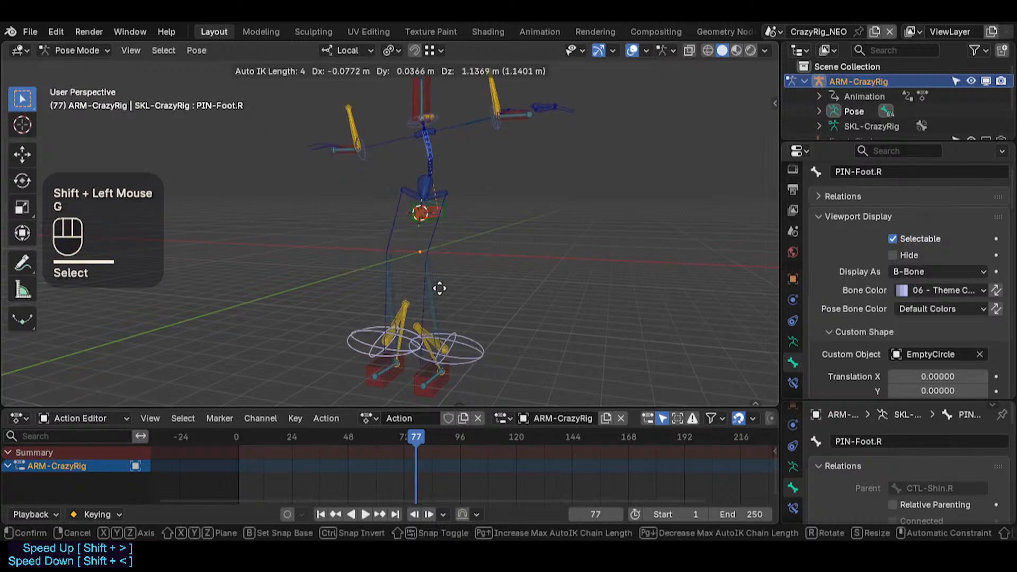
click(439, 324)
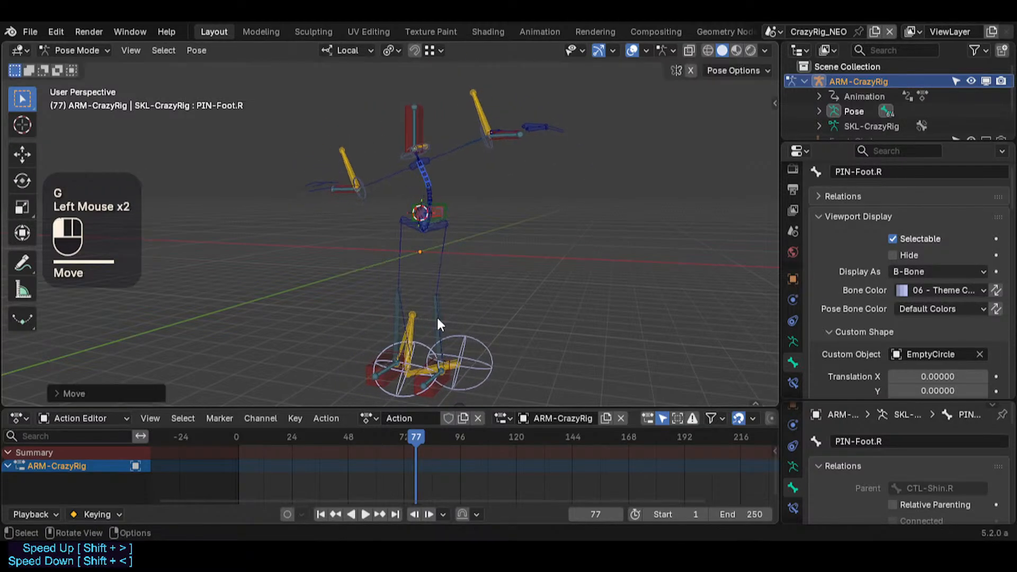
Step: Rotate CTL-Pelvis.L to swing the left leg outward
click(443, 231)
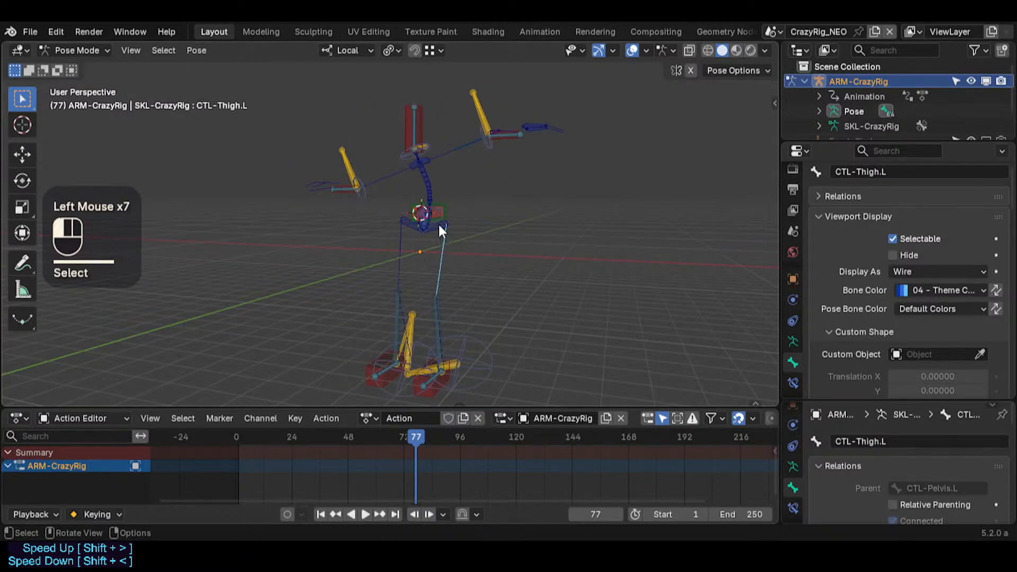
click(447, 218)
click(444, 227)
click(441, 232)
click(437, 228)
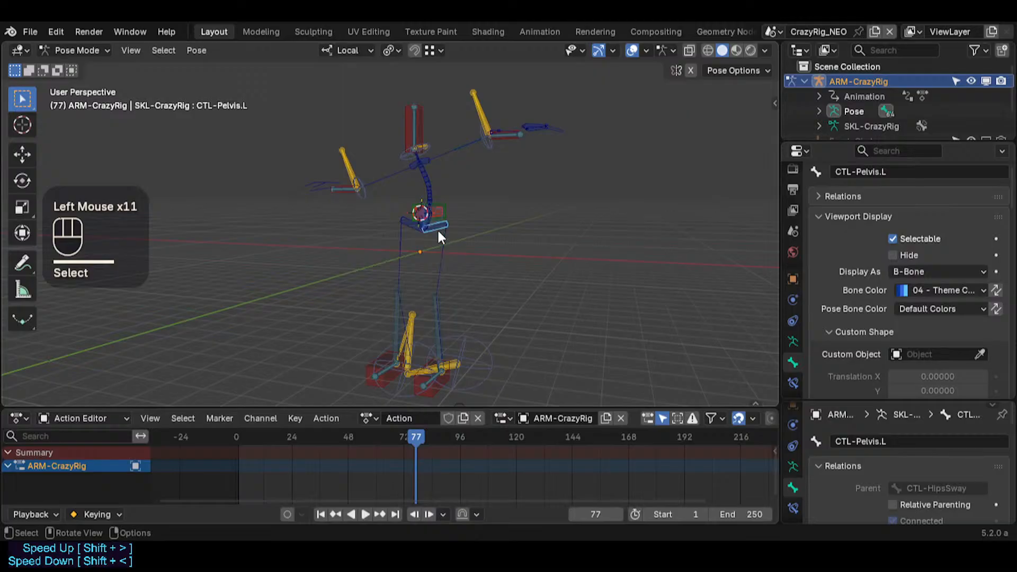
key(r)
click(443, 219)
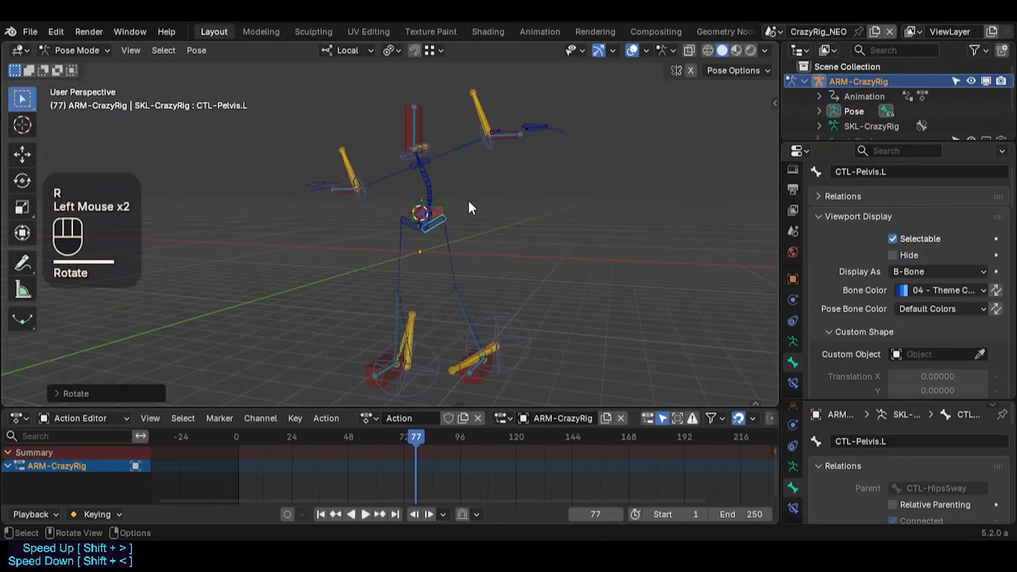
middle_drag(469, 202, 453, 242)
Step: Move CTL-Chest with Auto IK, comparing chain lengths from 1 to 4 and placing it with length 4
click(509, 312)
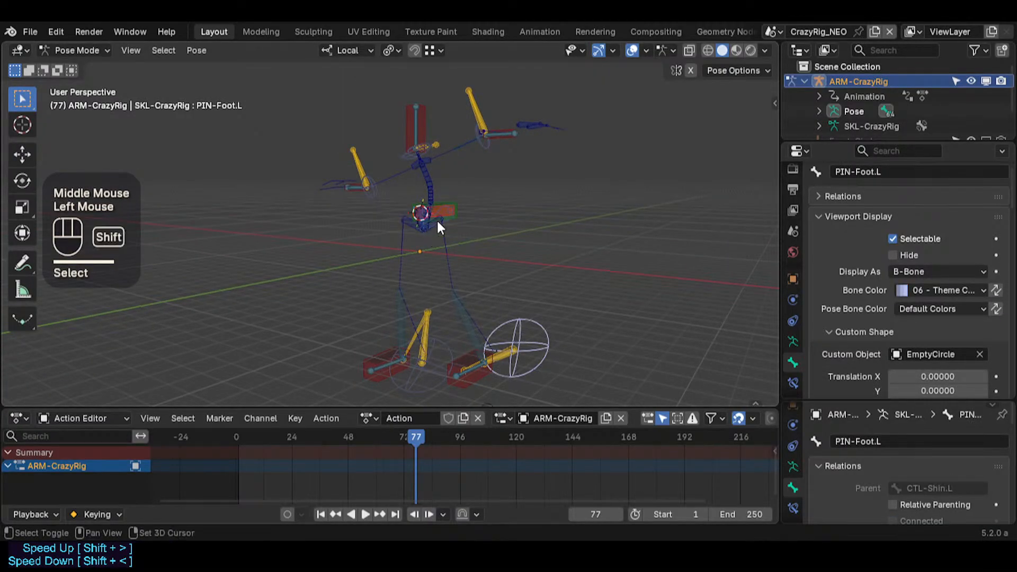
shift+click(438, 220)
click(420, 226)
middle_drag(420, 226, 447, 180)
click(440, 183)
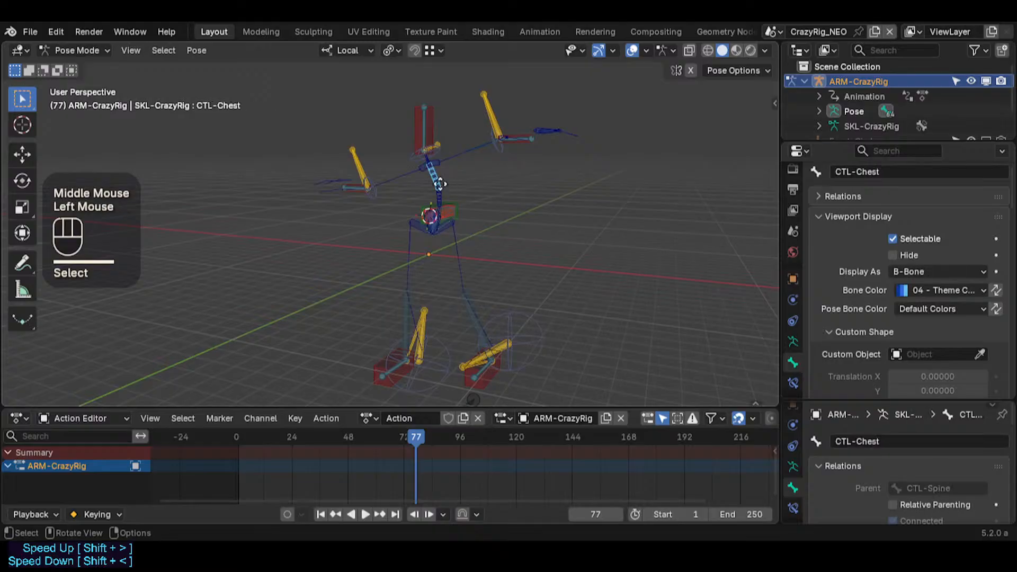
key(g)
key(Escape)
key(g)
scroll(423, 196, up, 2)
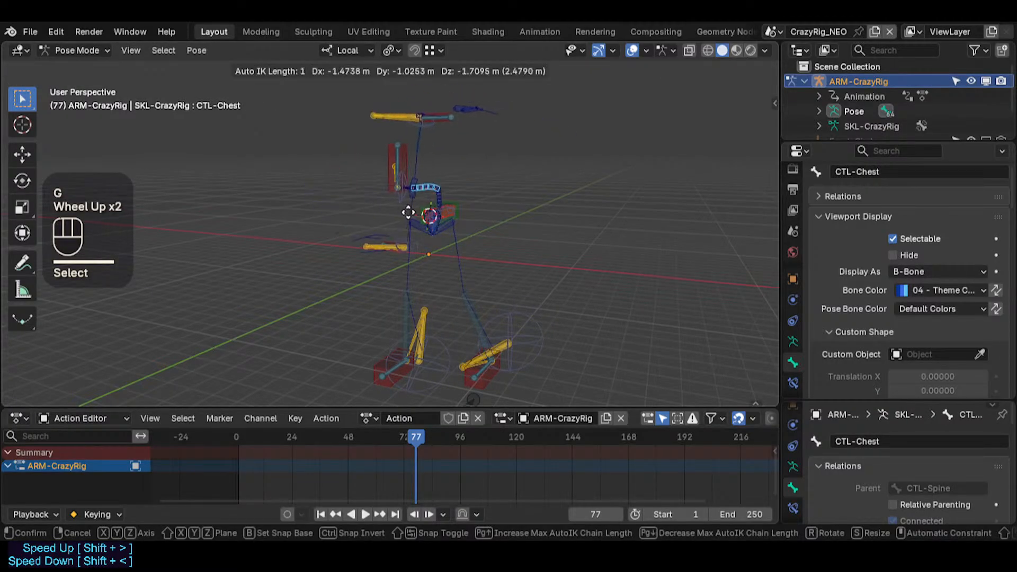
scroll(392, 204, down, 3)
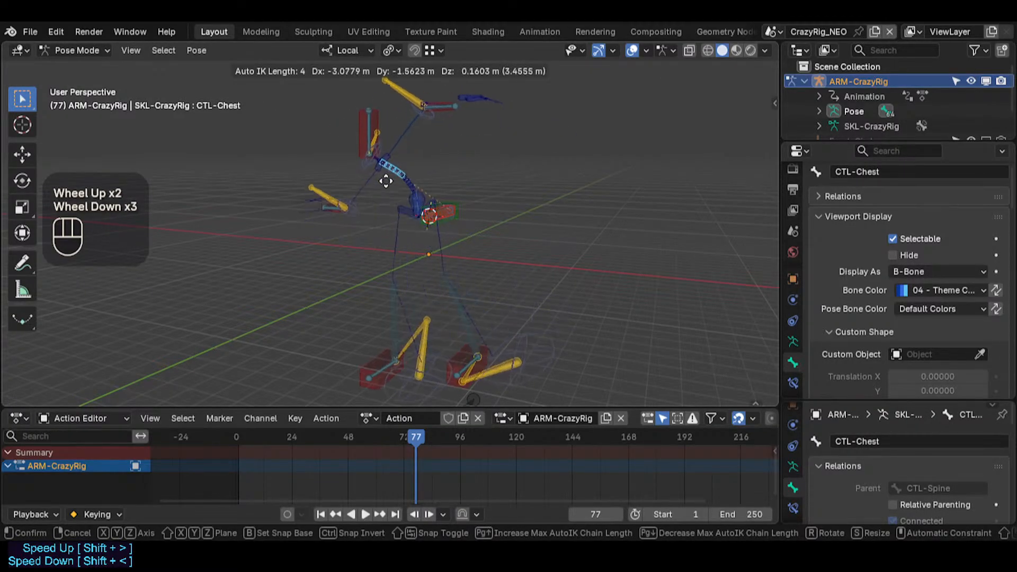
scroll(392, 188, up, 2)
scroll(392, 199, down, 1)
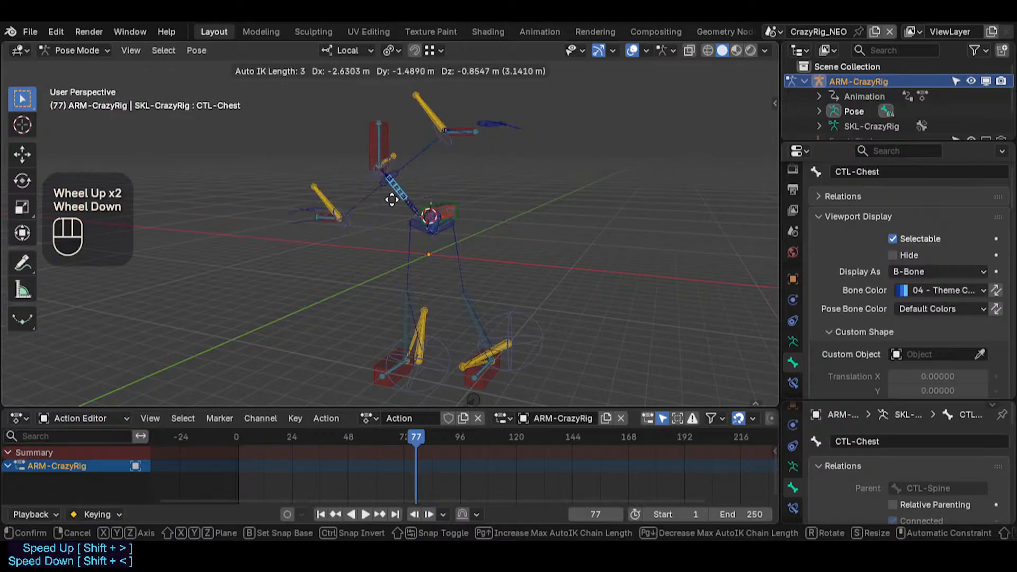
scroll(360, 222, down, 1)
click(511, 260)
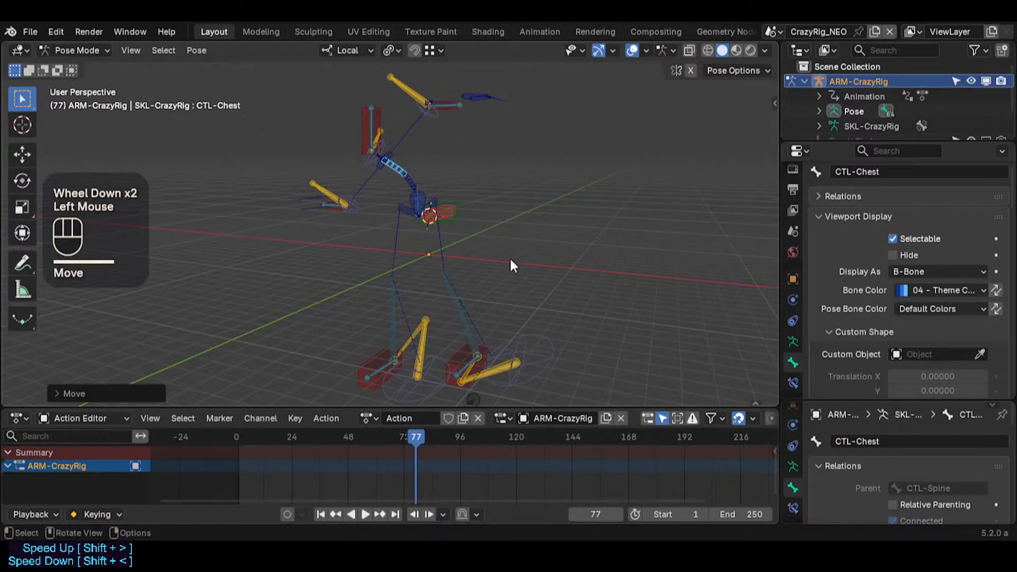
Step: Move PIN-Foot.L with Auto IK, trying shorter chains and raising the length to 5
shift+click(551, 329)
key(g)
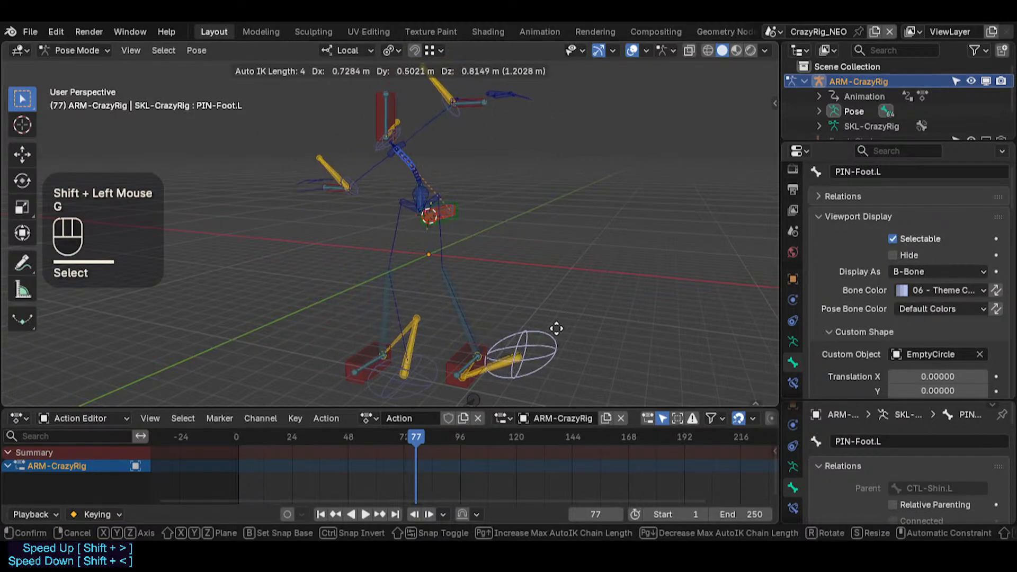
scroll(556, 328, up, 2)
scroll(542, 339, down, 2)
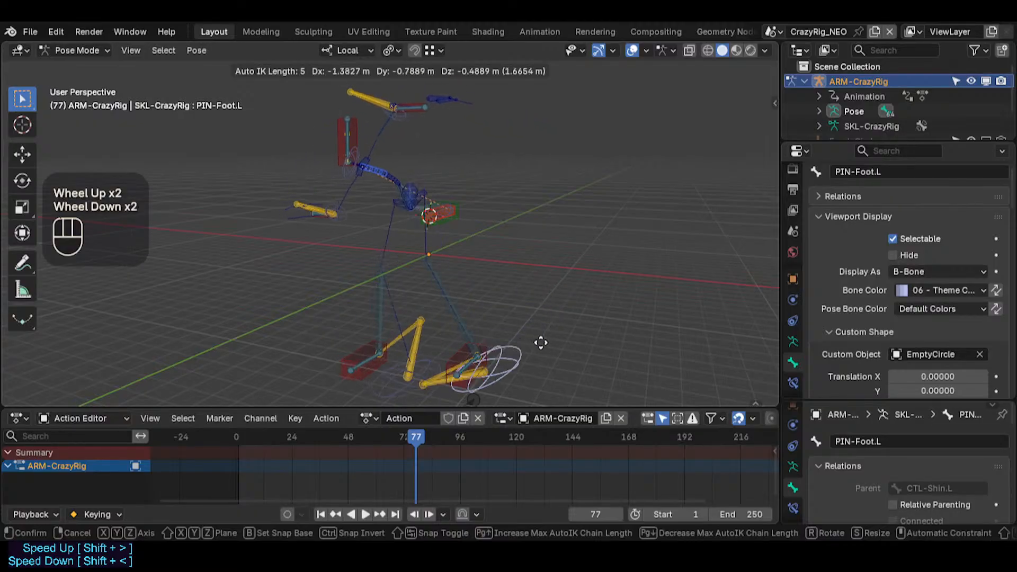
click(545, 307)
Step: Add PIN-Foot.R to the selection and move both foot pins with an Auto IK length of 5
shift+click(371, 345)
key(g)
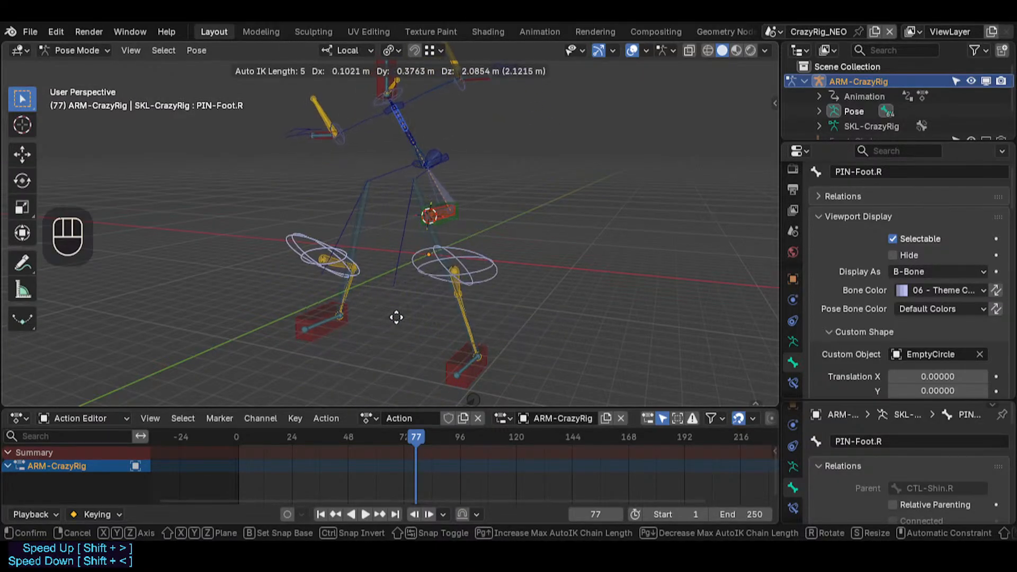
click(386, 349)
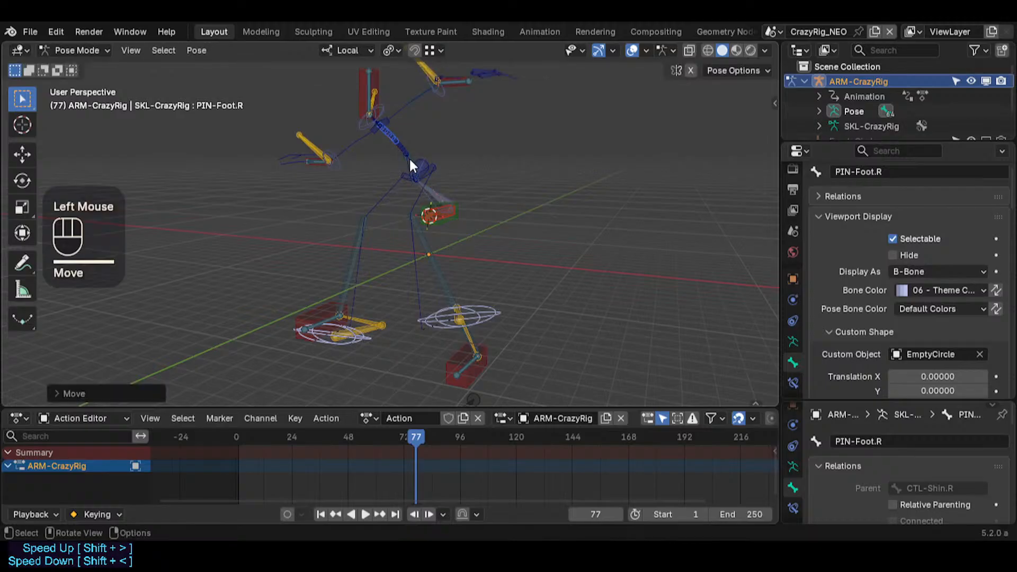
Step: Try rotating CTL-HipsSway in the current pose
click(416, 160)
key(r)
key(Escape)
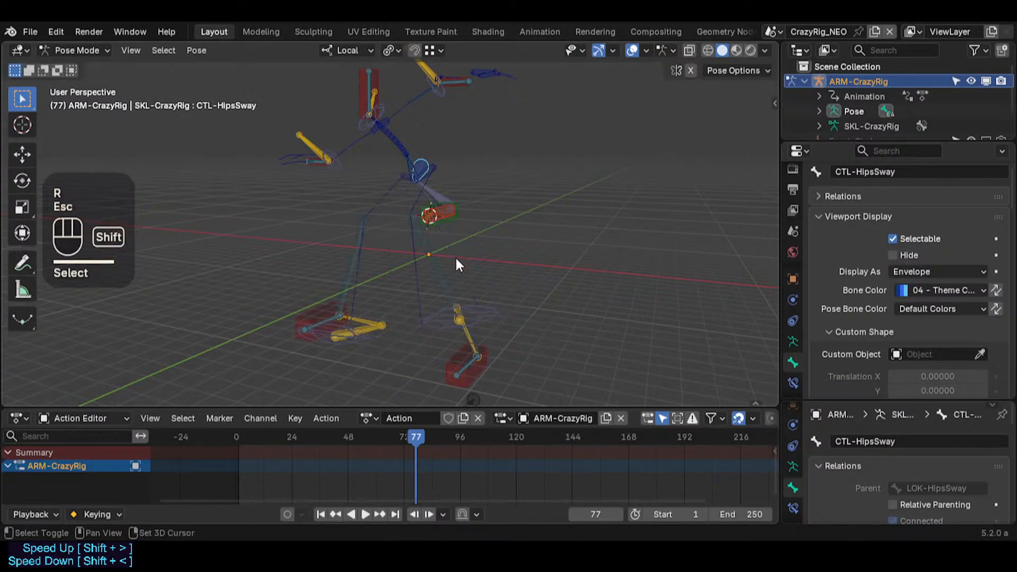
Step: Select PIN-Foot.L and PIN-Foot.R and try moving and freely rotating both pins together
shift+click(430, 326)
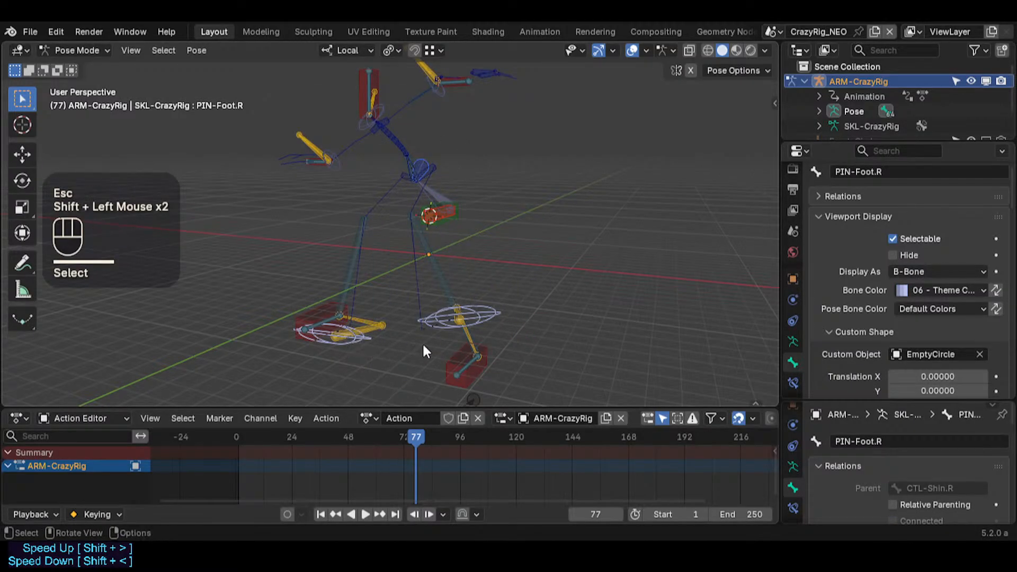
key(g)
key(r)
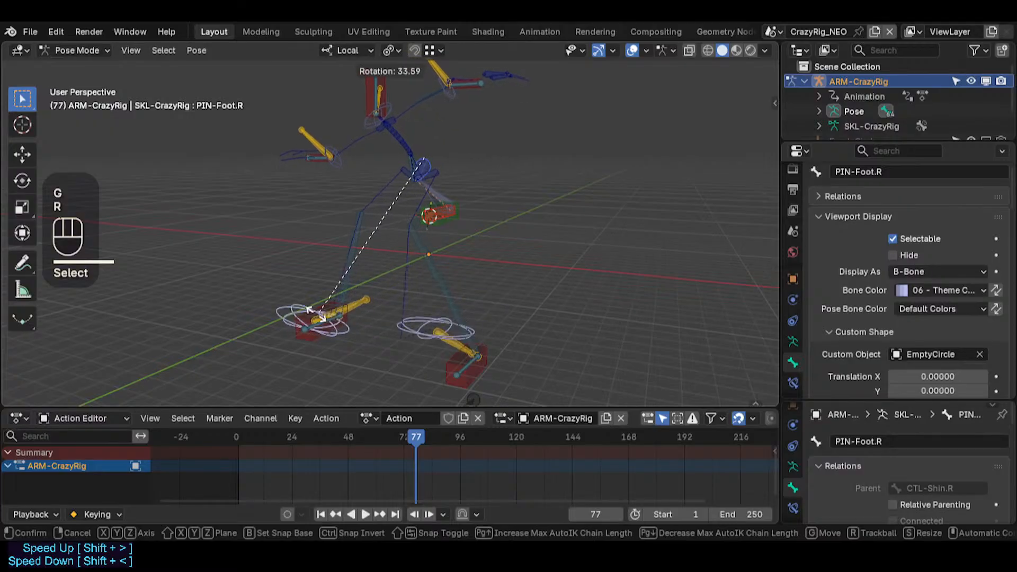
key(Escape)
middle_drag(472, 293, 470, 292)
key(r)
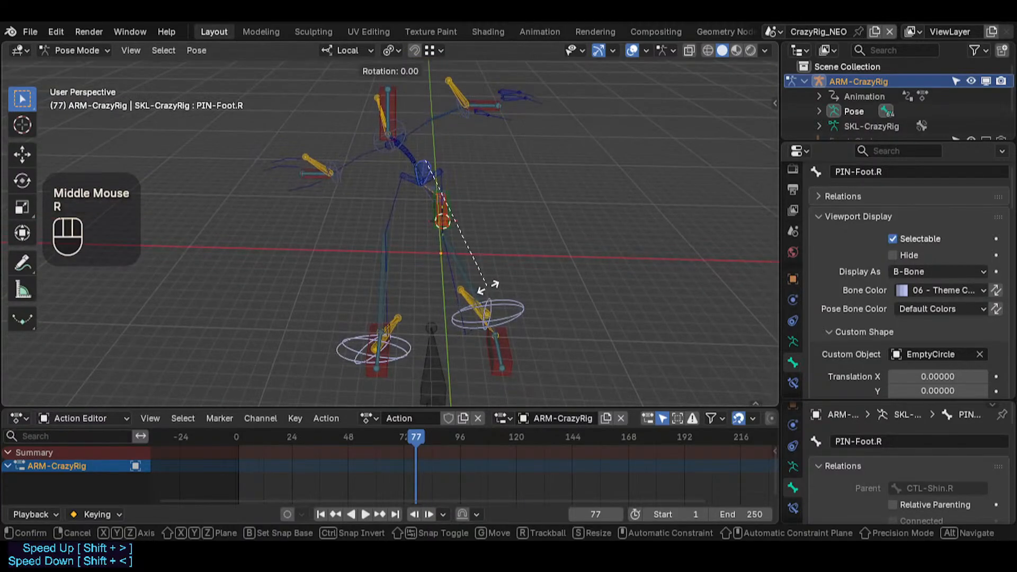
key(Escape)
Step: Try rotating both foot pins constrained to the Z, local X, global X and Y axes
key(g)
key(r)
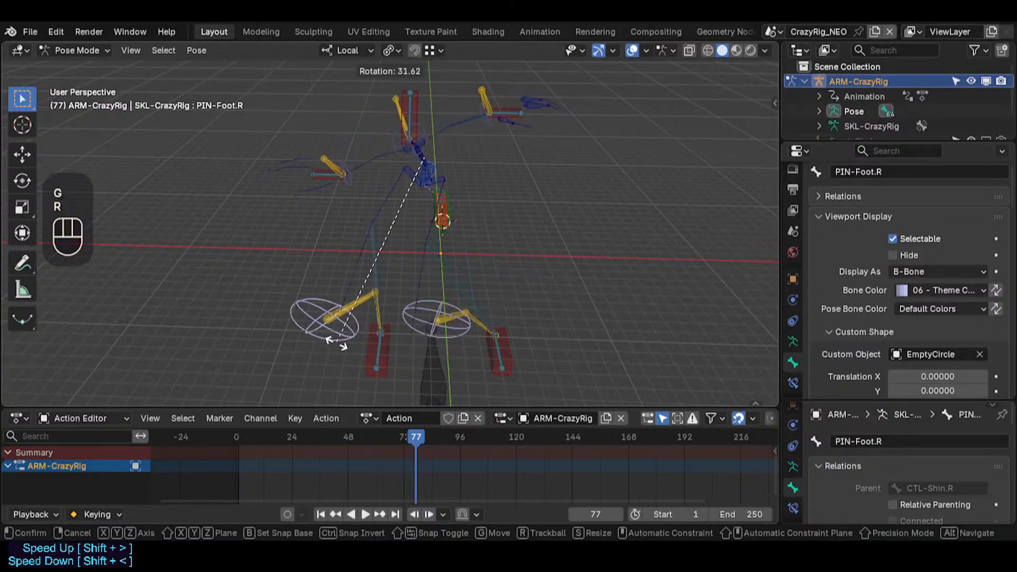
key(z)
key(x)
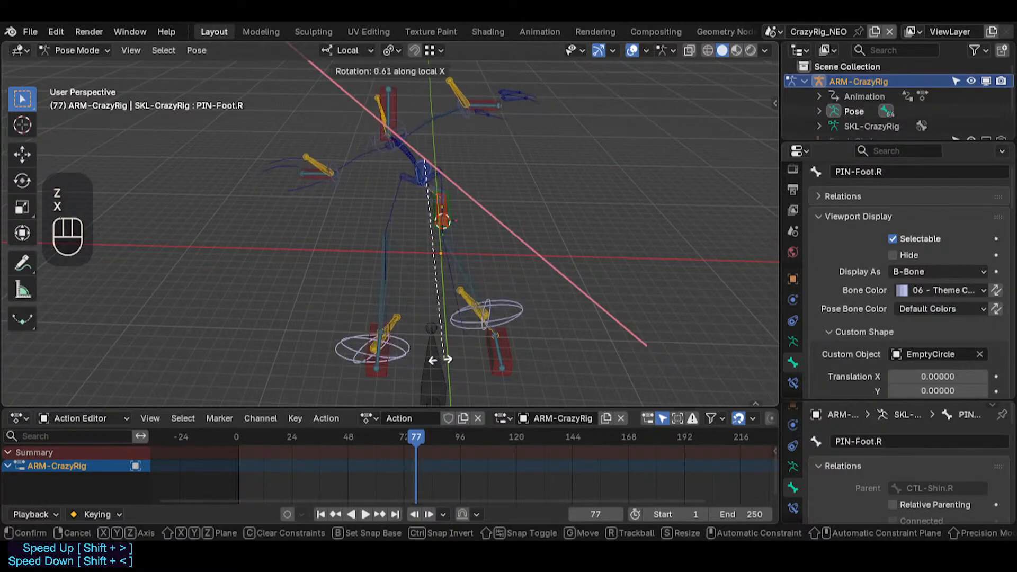
key(x)
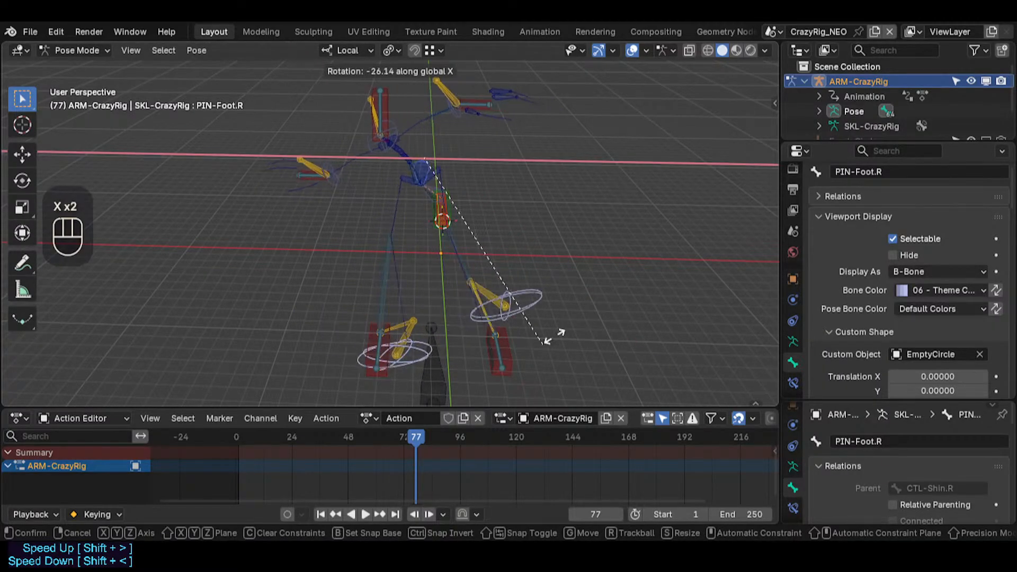
key(y)
key(Escape)
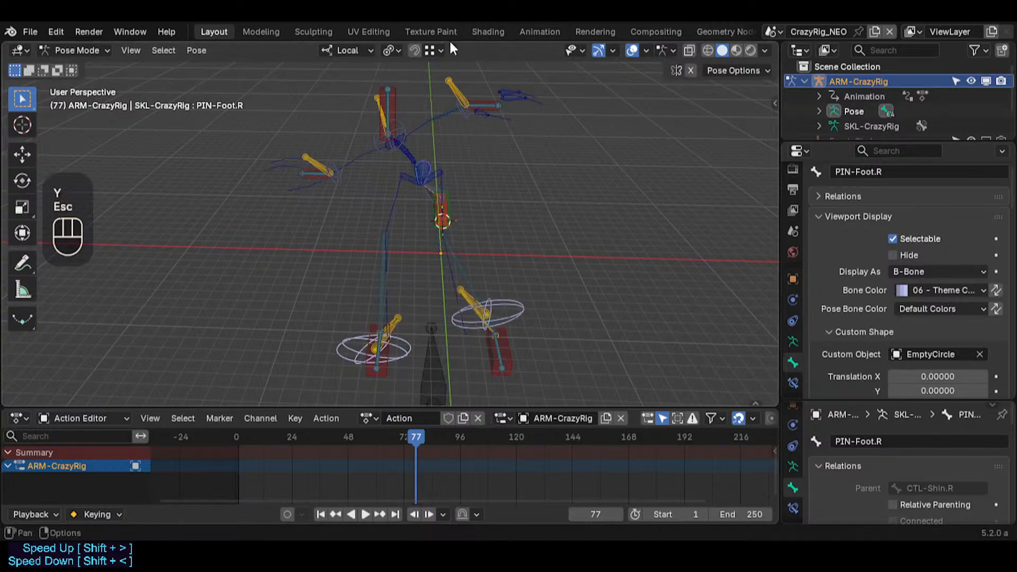
Step: Select all bones and reset the whole rig to its rest pose
key(a)
key(alt+q)
key(alt+q)
Step: Lower CTL-Chest by about 1.5 m with an Auto IK length of 5 to bend the knees
click(452, 174)
click(452, 168)
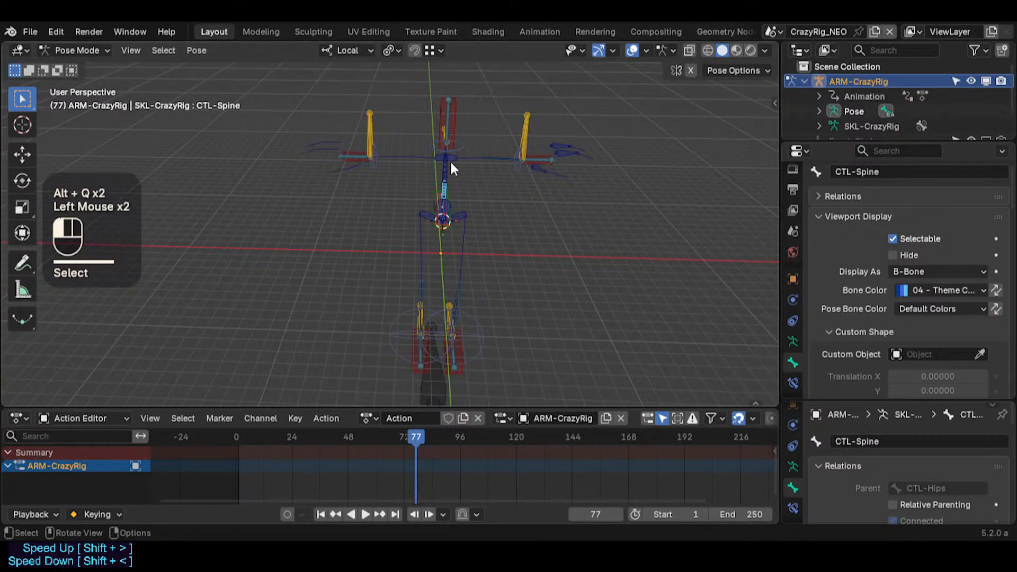
mouse_move(452, 168)
middle_down()
mouse_move(427, 163)
mouse_move(461, 180)
middle_up()
key(g)
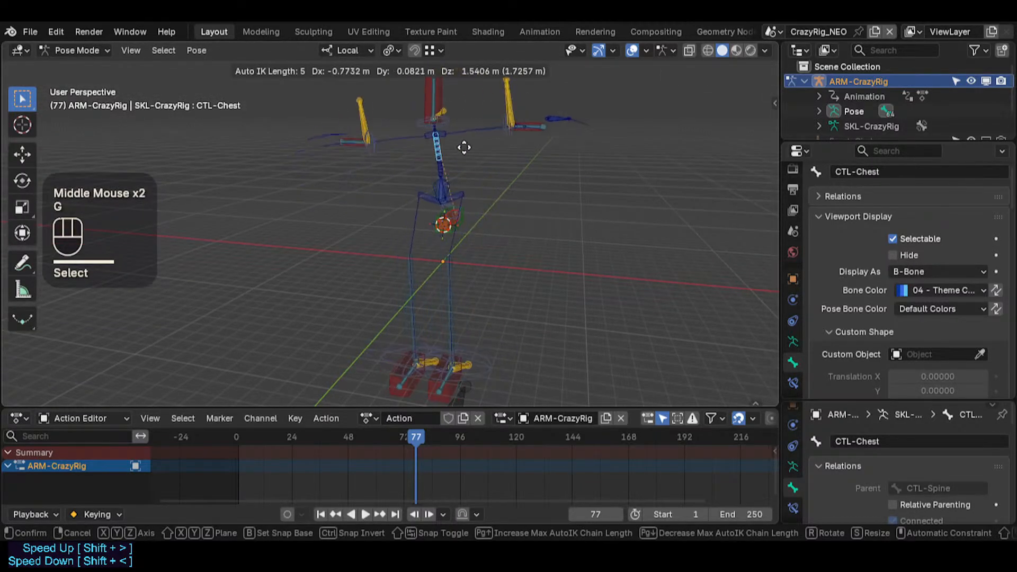
key(Escape)
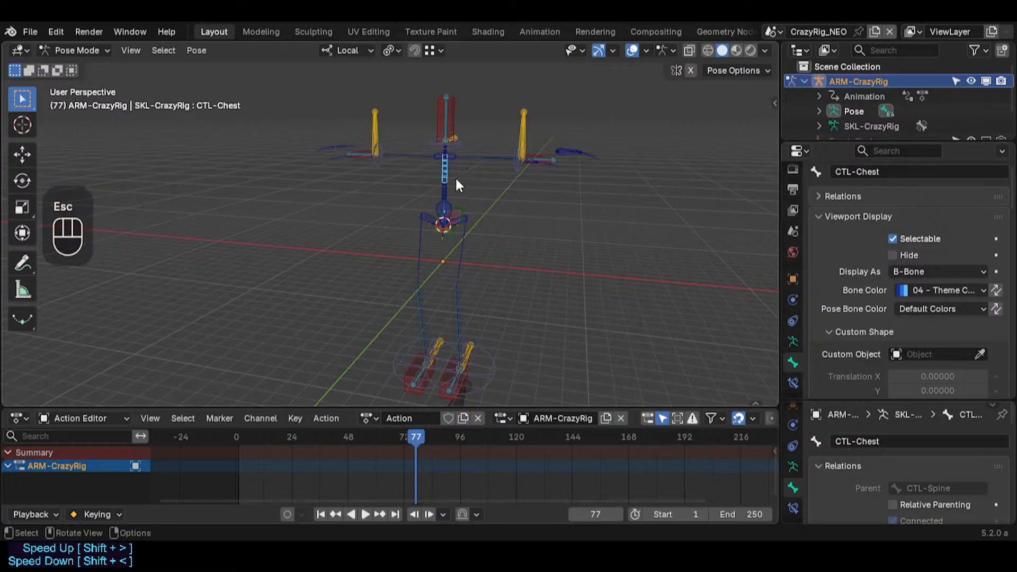
middle_drag(457, 196, 377, 224)
key(g)
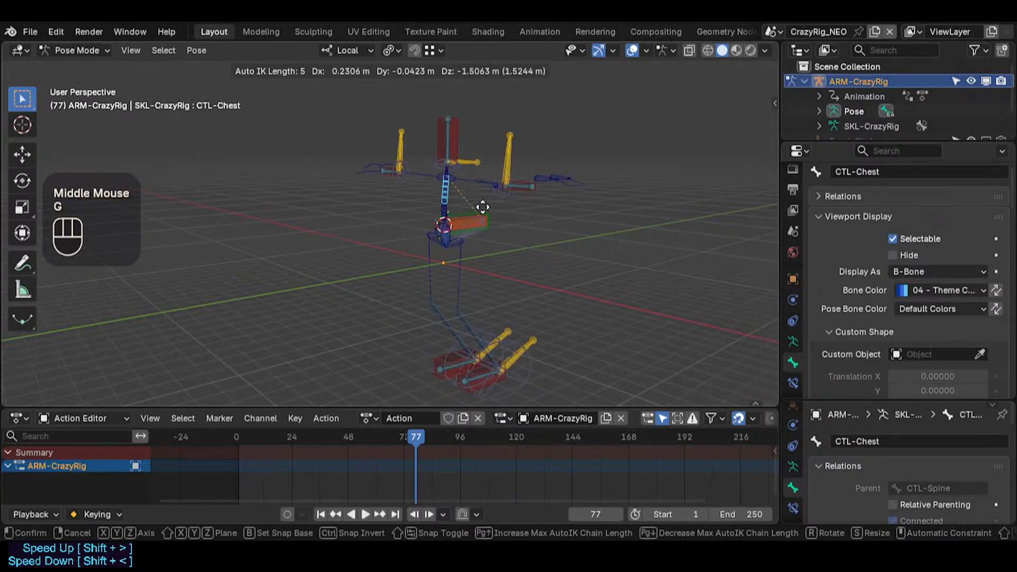
click(433, 178)
Step: Try moving PIN-Head, and make CTL-Chest the active bone again
shift+double_click(451, 173)
key(g)
key(Escape)
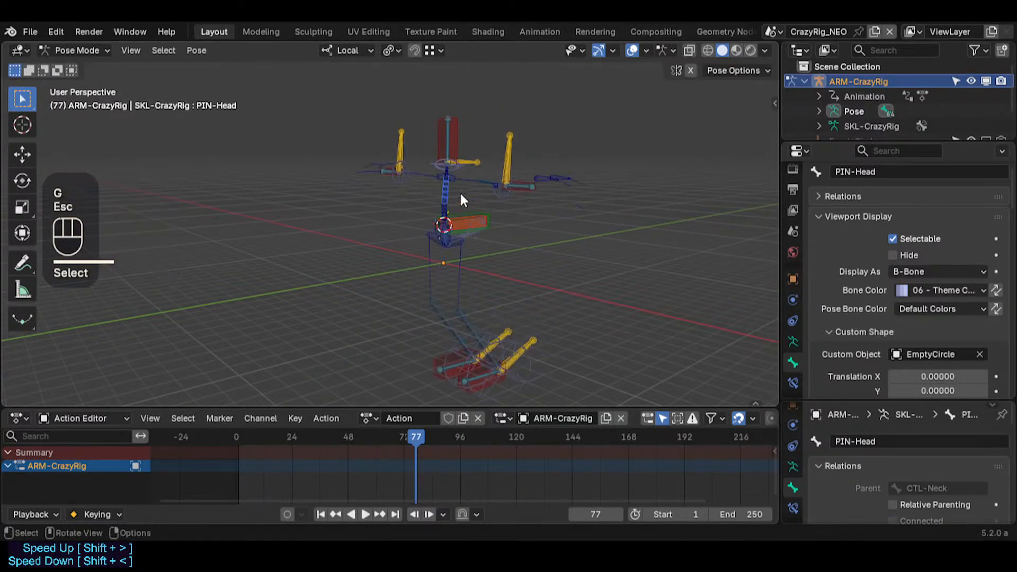
double_click(446, 201)
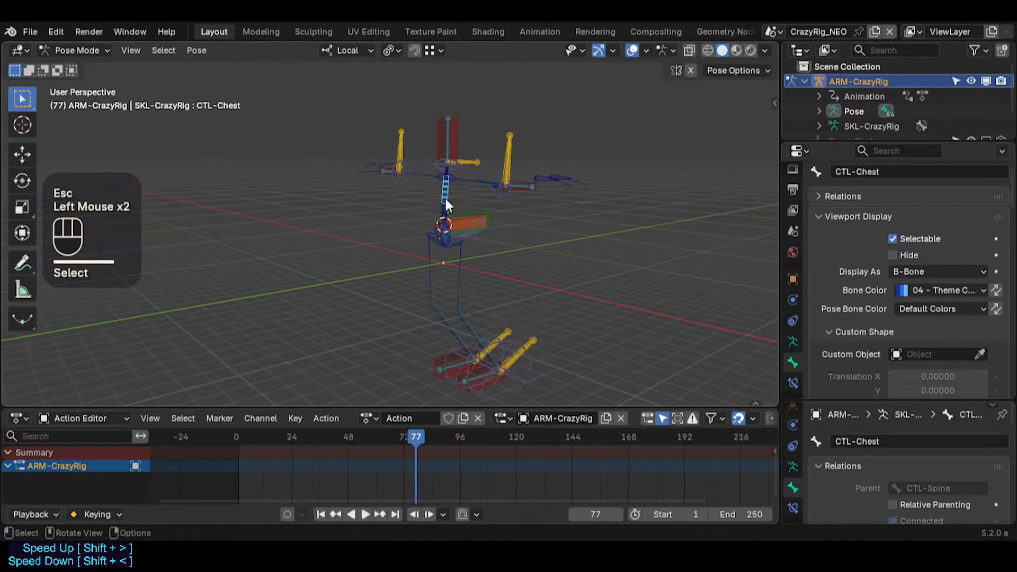
Step: Try moving CTL-Pelvis.L and PIN-Head with an Auto IK length of 5
click(462, 246)
key(g)
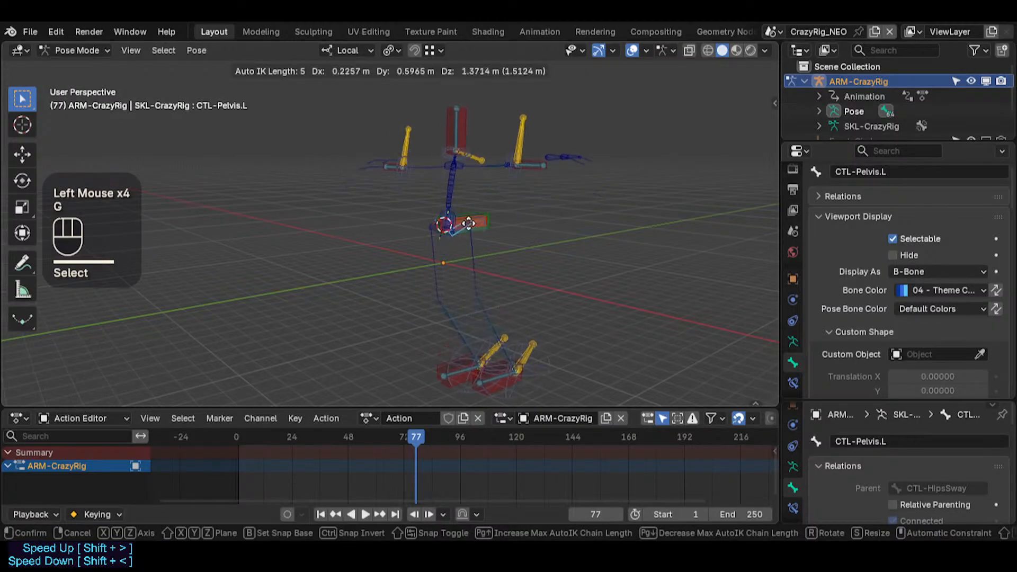
click(473, 219)
shift+click(445, 158)
key(g)
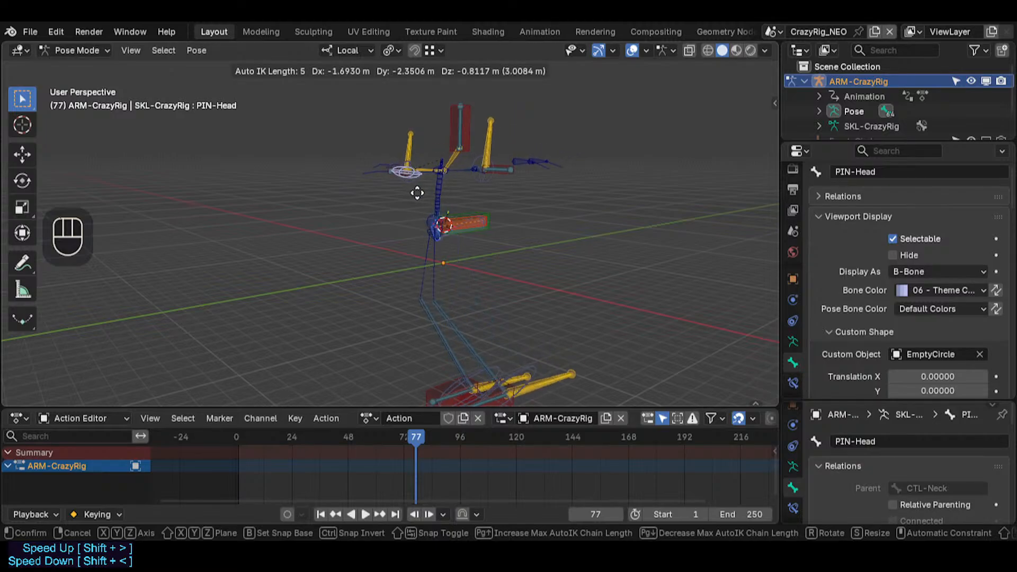
click(441, 173)
Step: Rotate the CTL-Neck bone, and try moving it as well
click(456, 149)
key(r)
click(495, 171)
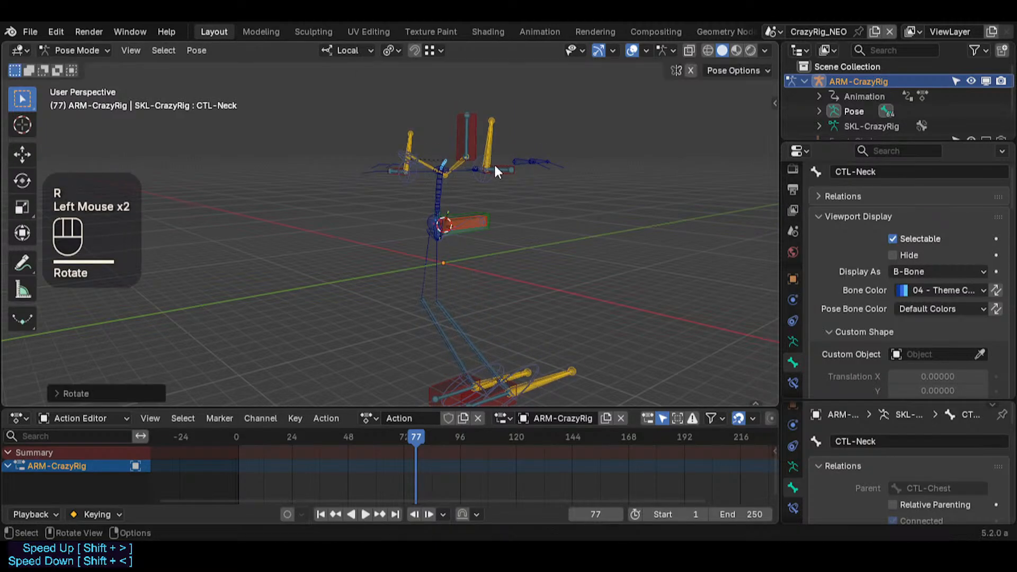
key(g)
click(502, 141)
Step: Shift the MTR-Head bone sideways, away from its connector bones and over the neck
middle_drag(502, 141, 454, 163)
key(shift+grave)
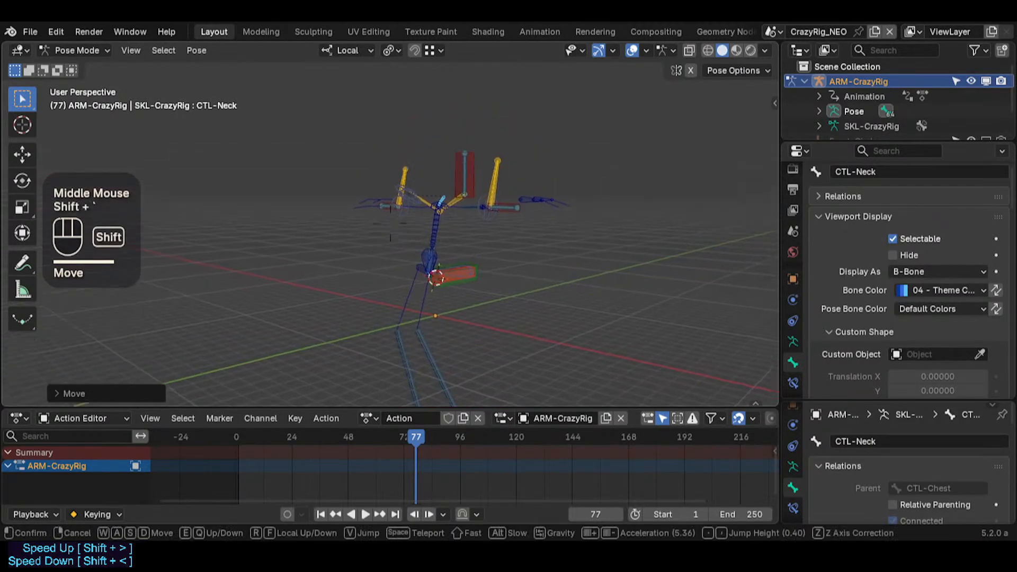
key(shift+w)
key(shift+w)
key(shift+w)
click(459, 105)
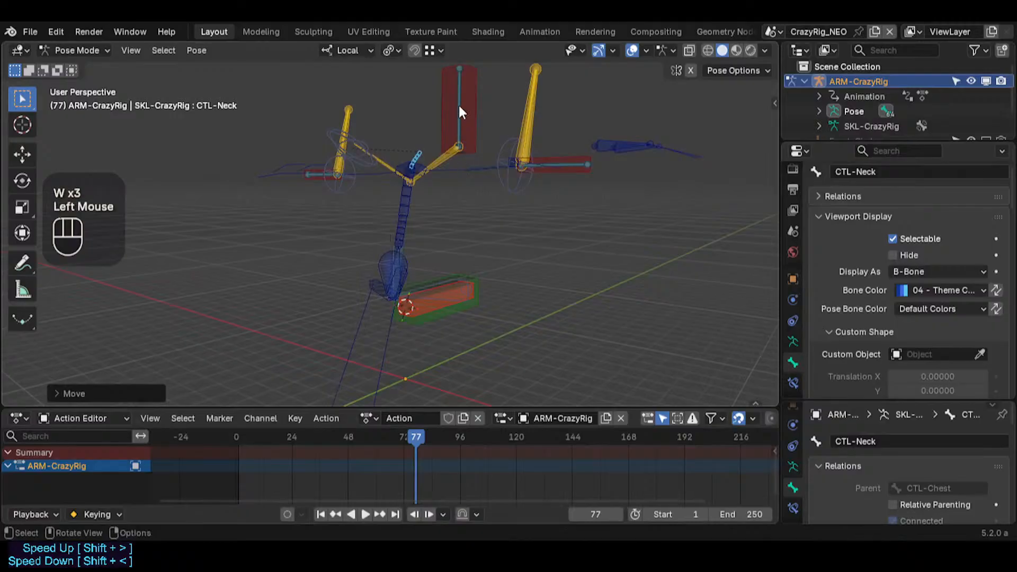
click(458, 105)
click(442, 107)
key(g)
click(427, 107)
click(412, 107)
middle_drag(412, 107, 443, 197)
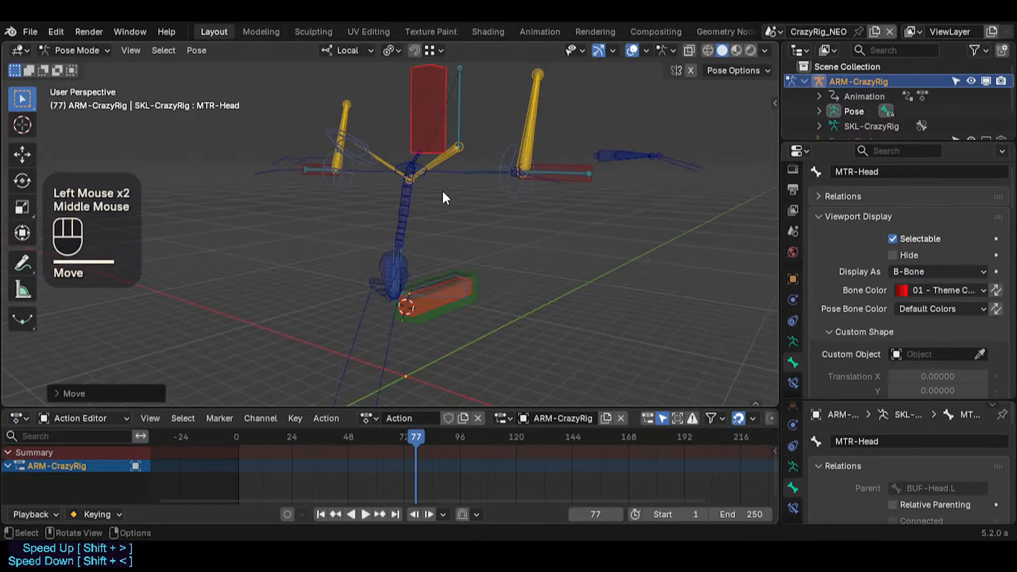
Step: Check the CTL-Chest and CTL-Neck bones by selecting each, and move MTR-Head slightly further sideways
click(419, 154)
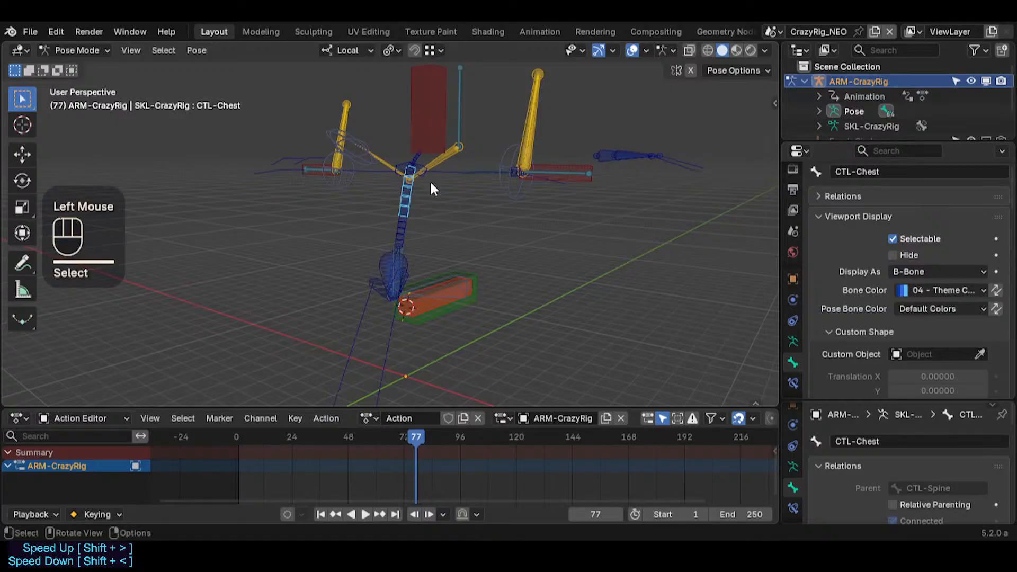
click(419, 158)
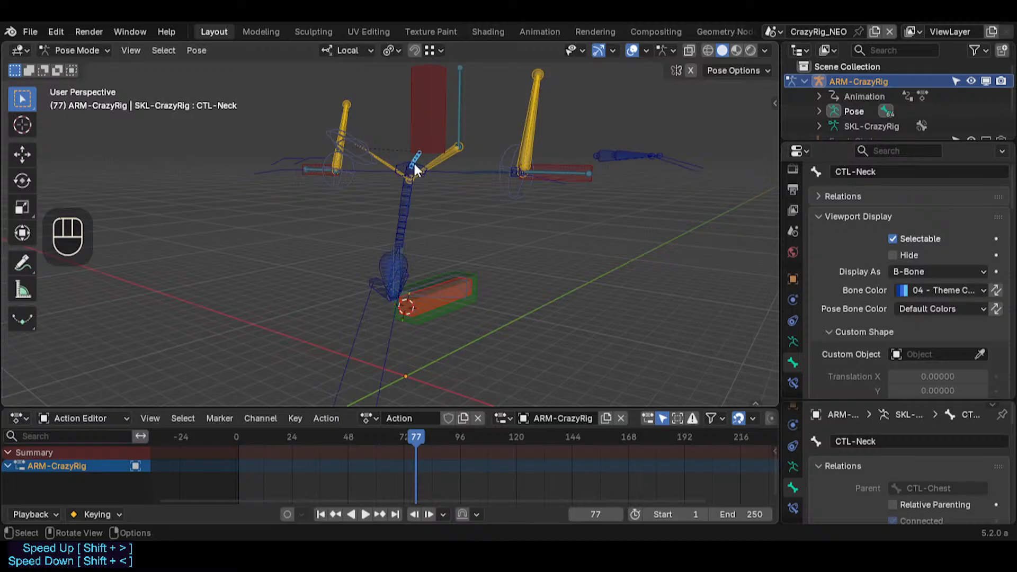
click(429, 144)
key(g)
click(405, 114)
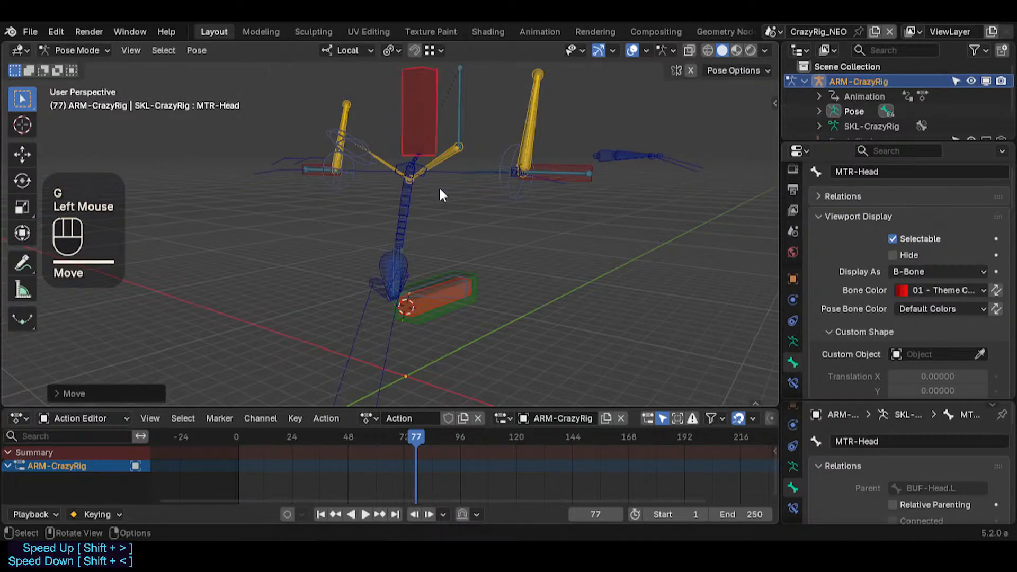
Step: Select all bones and reset the moved head, neck and pelvis to the rest pose
key(a)
key(alt+q)
key(alt+q)
Step: Try rotating CTL-Shoulder.L
click(424, 177)
key(r)
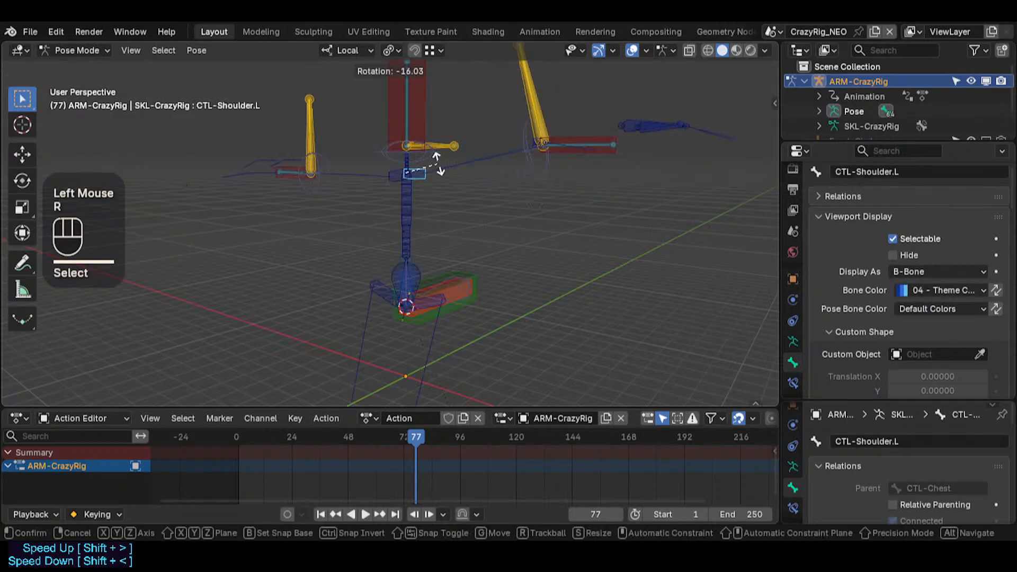
key(Escape)
Step: Select the left hand pin together with CTL-ForeArm.L and move them inward with an Auto IK length of 5
click(532, 177)
shift+click(517, 179)
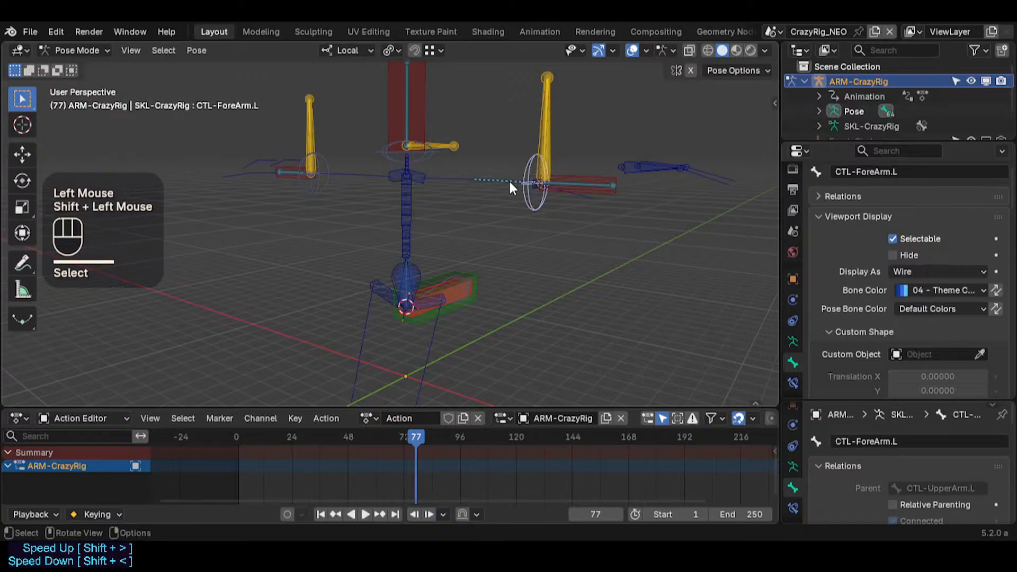
middle_drag(508, 179, 504, 269)
key(g)
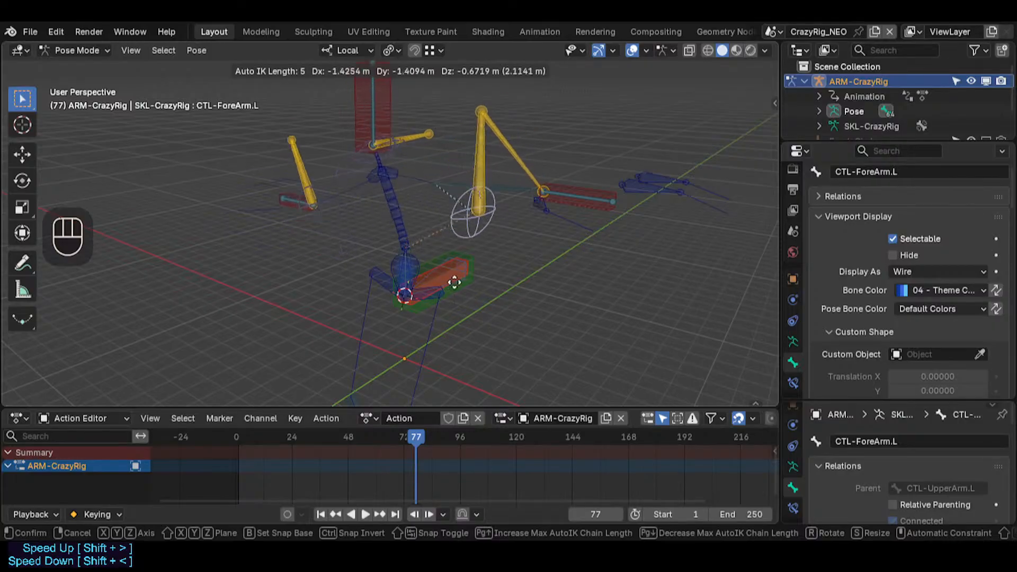
click(452, 248)
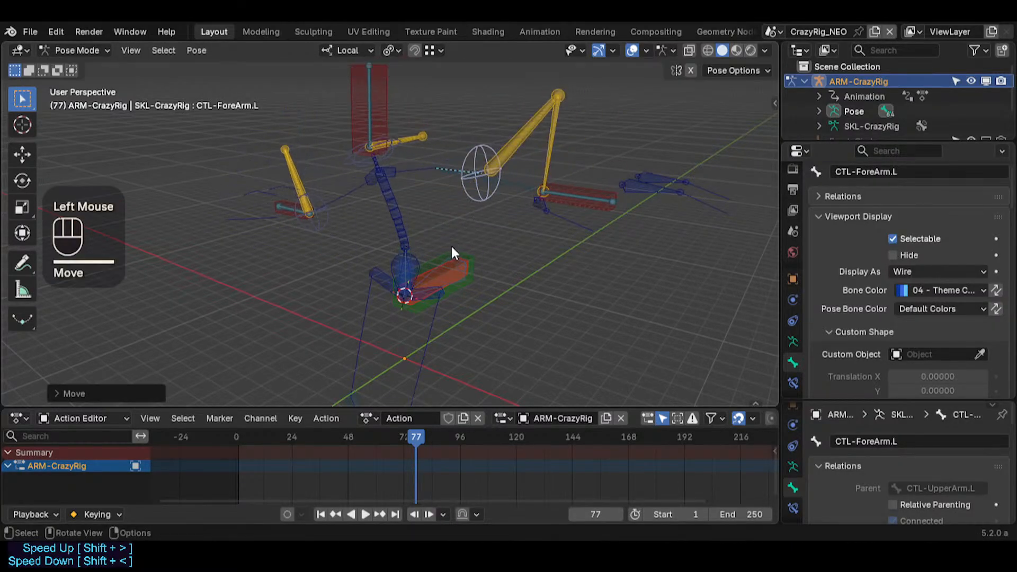
Step: Select all bones and reset the arm and spine to the rest pose
key(a)
middle_drag(453, 204, 506, 265)
key(alt+q)
key(alt+q)
Step: Move PIN-Hand.L together with CTL-ForeArm.L, testing Auto IK lengths of 3, 4 and 5 and finishing at 4
click(540, 206)
key(shift+grave)
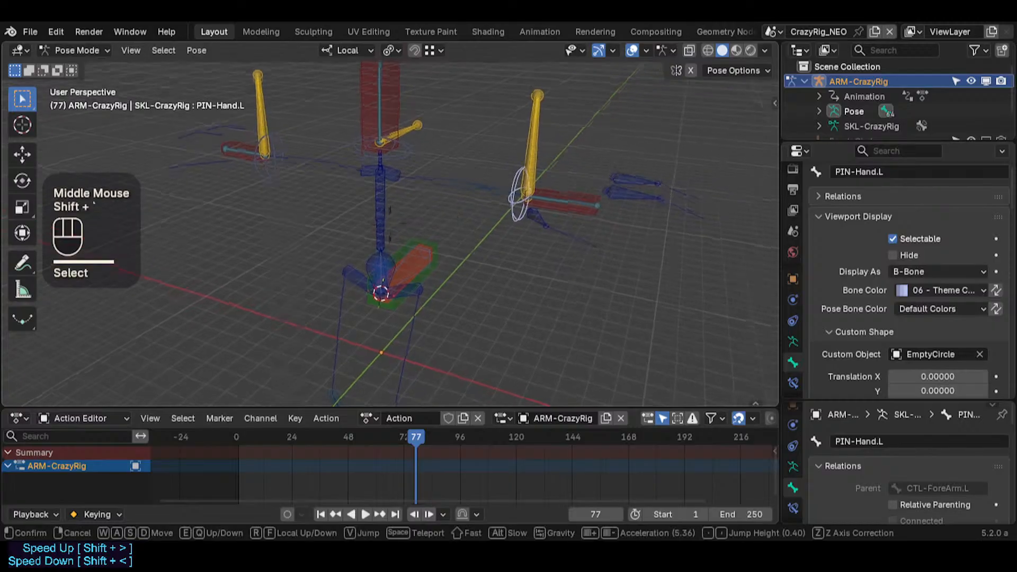
click(484, 188)
click(504, 182)
click(510, 179)
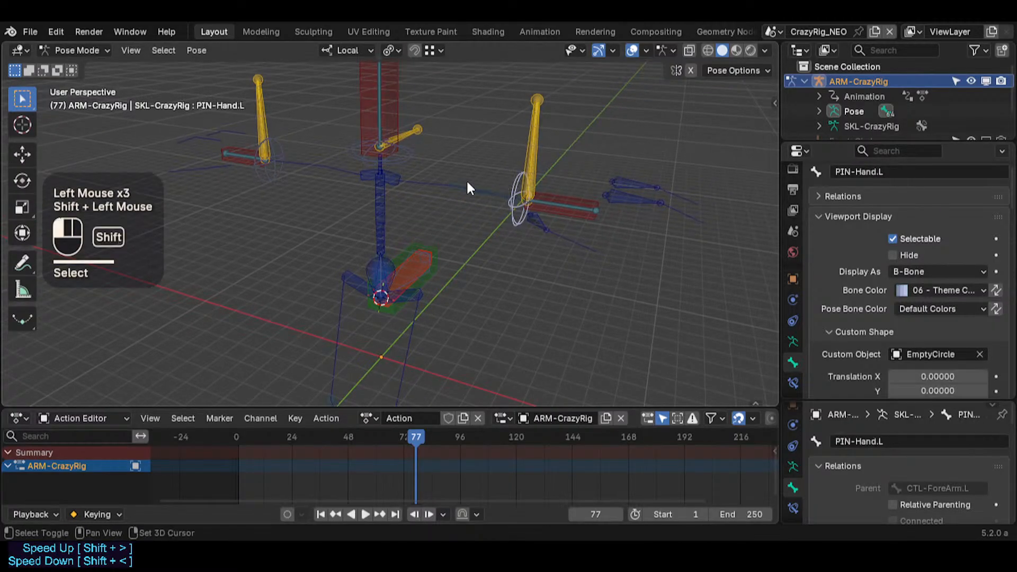
shift+click(463, 188)
key(g)
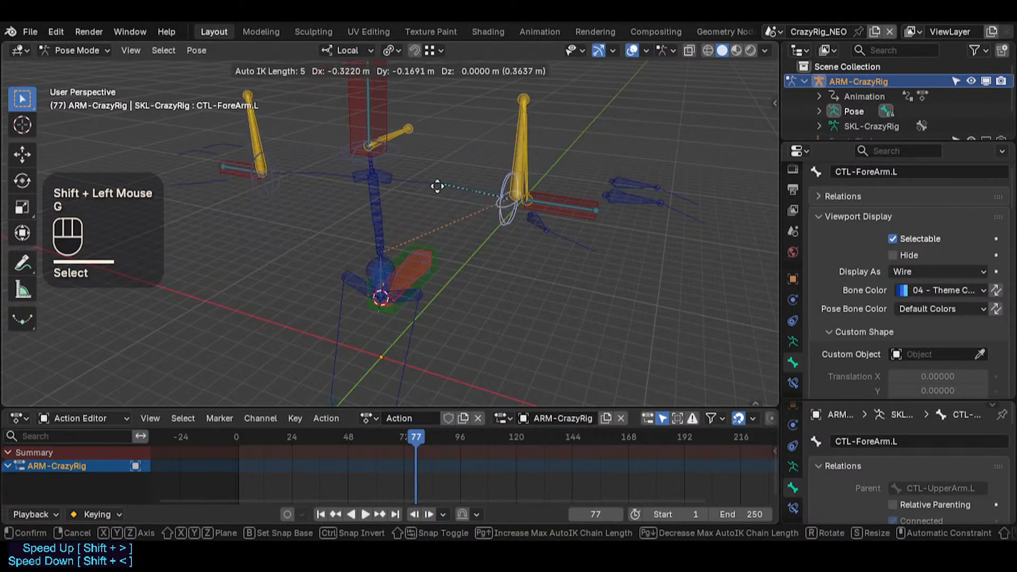
scroll(415, 196, up, 1)
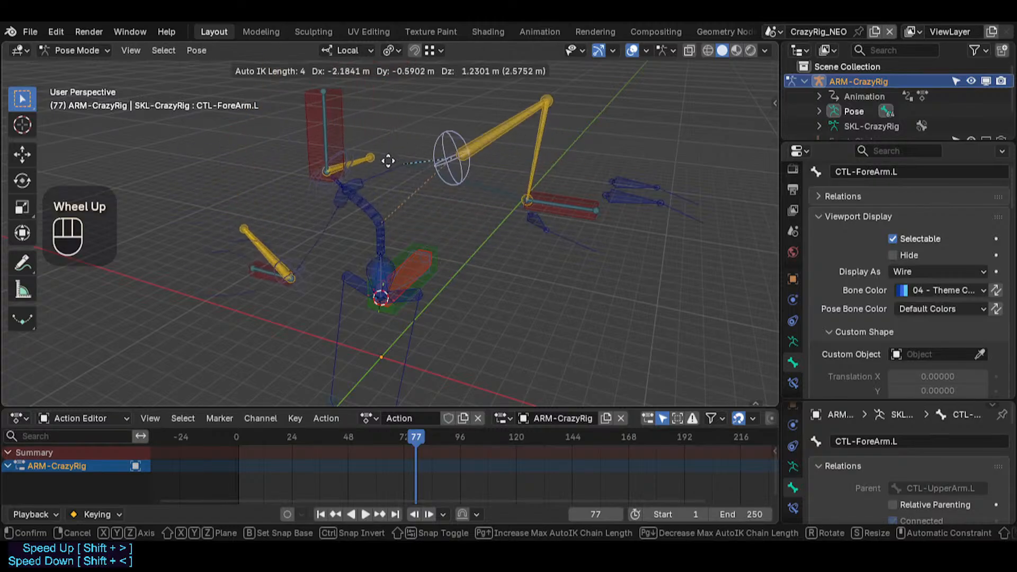
scroll(402, 174, down, 1)
scroll(378, 202, up, 2)
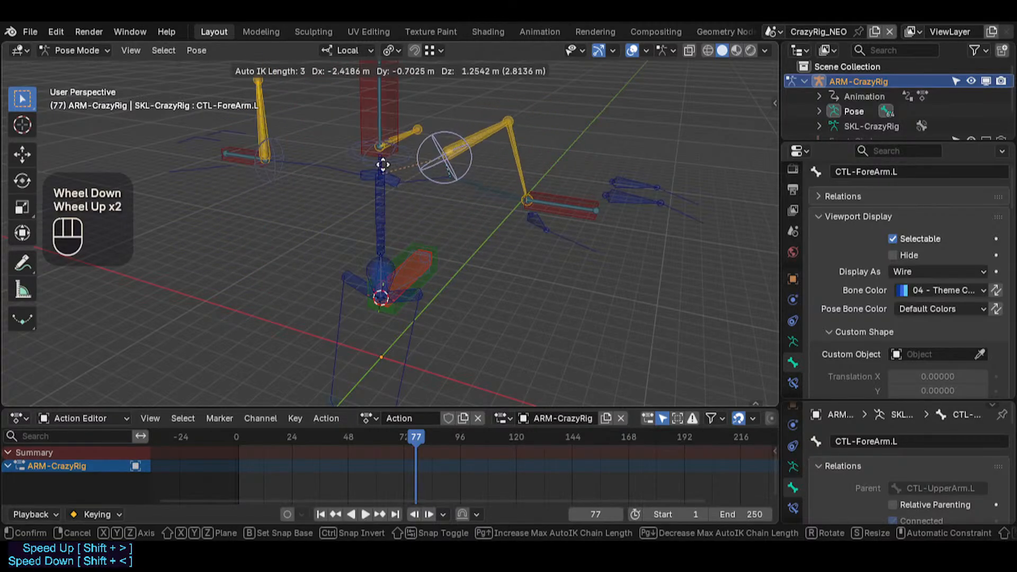
scroll(386, 175, down, 1)
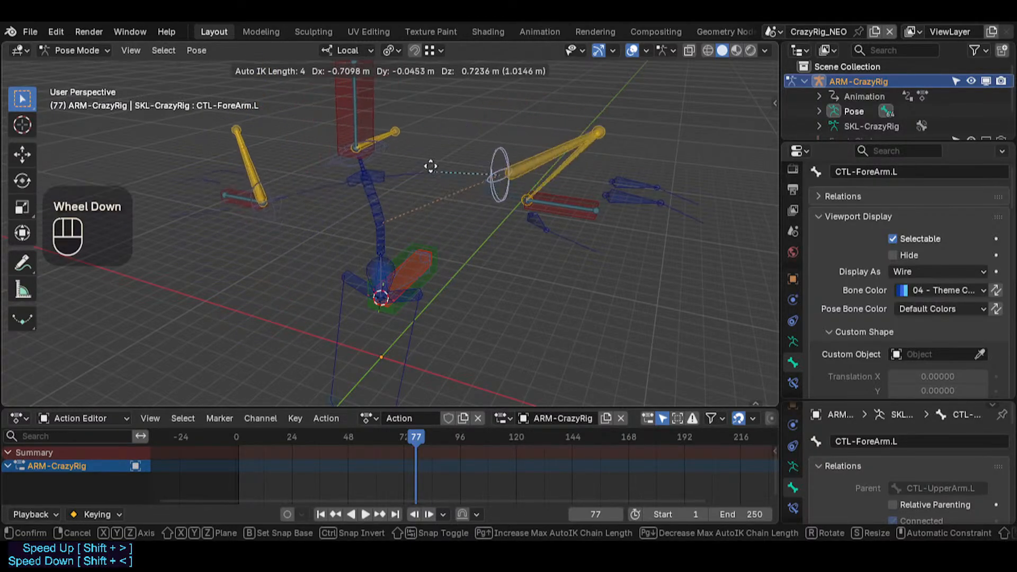
scroll(414, 168, down, 1)
scroll(371, 217, up, 1)
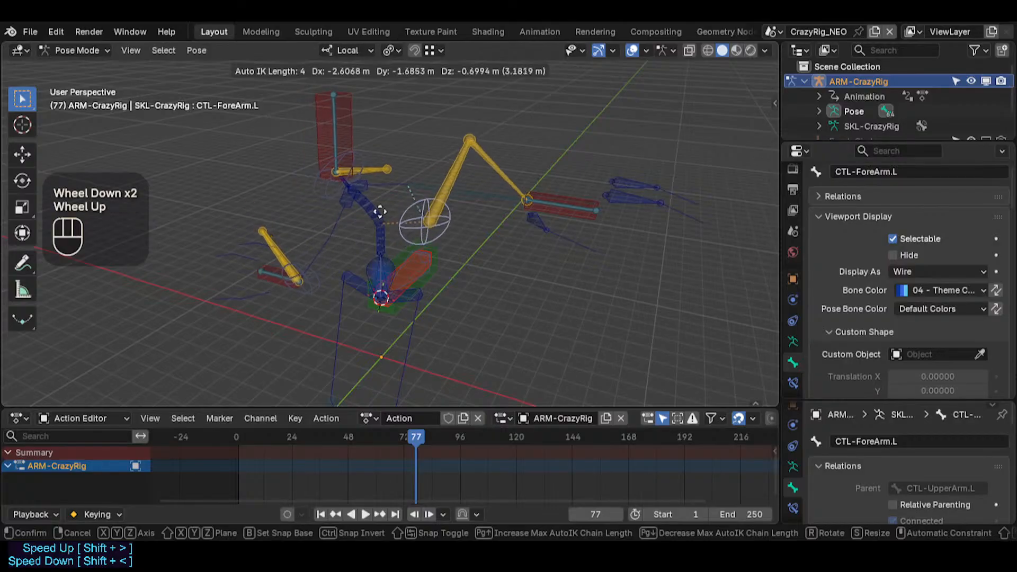
scroll(408, 179, up, 2)
scroll(302, 221, down, 1)
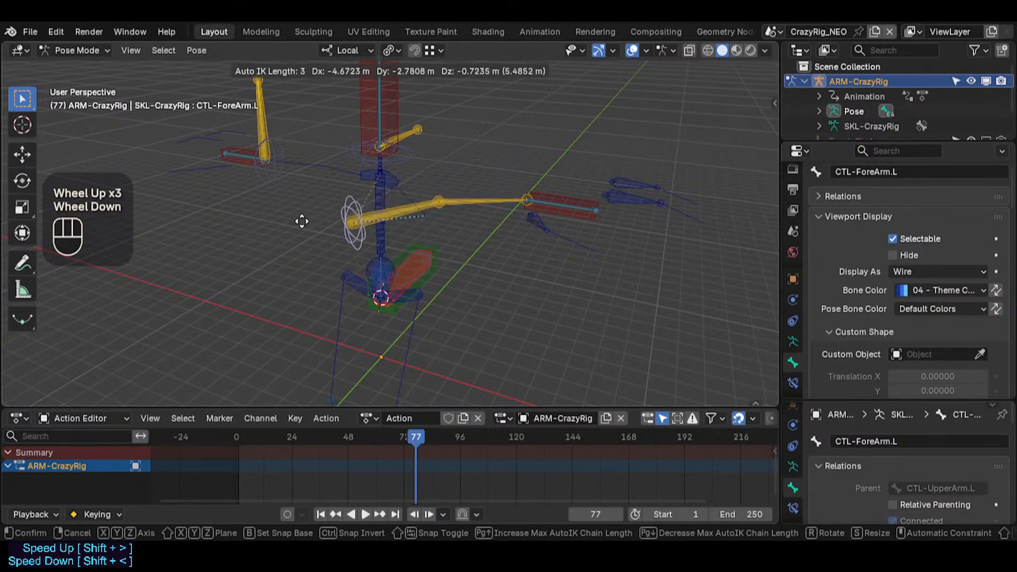
scroll(356, 195, down, 2)
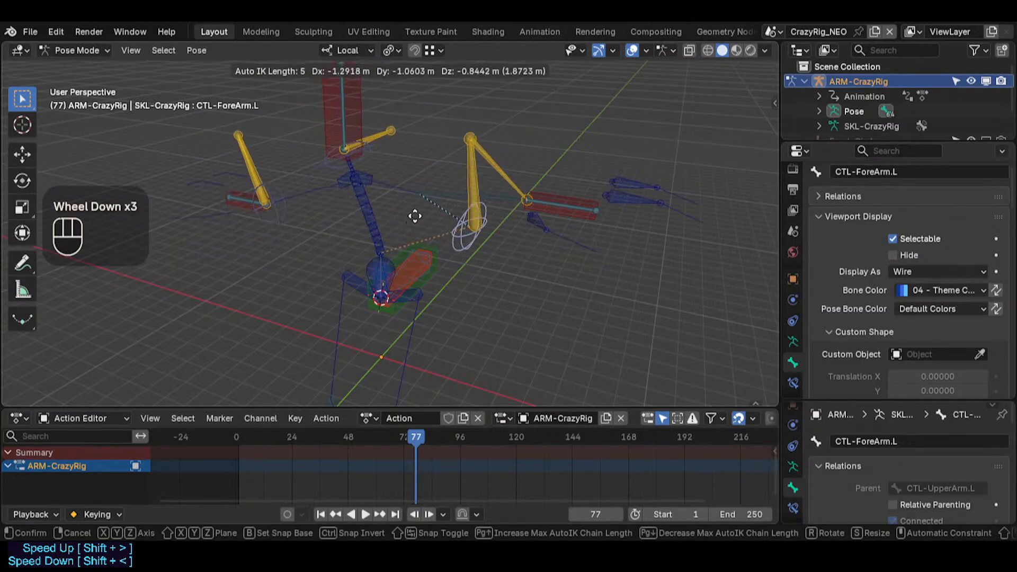
scroll(391, 193, down, 1)
scroll(389, 193, up, 3)
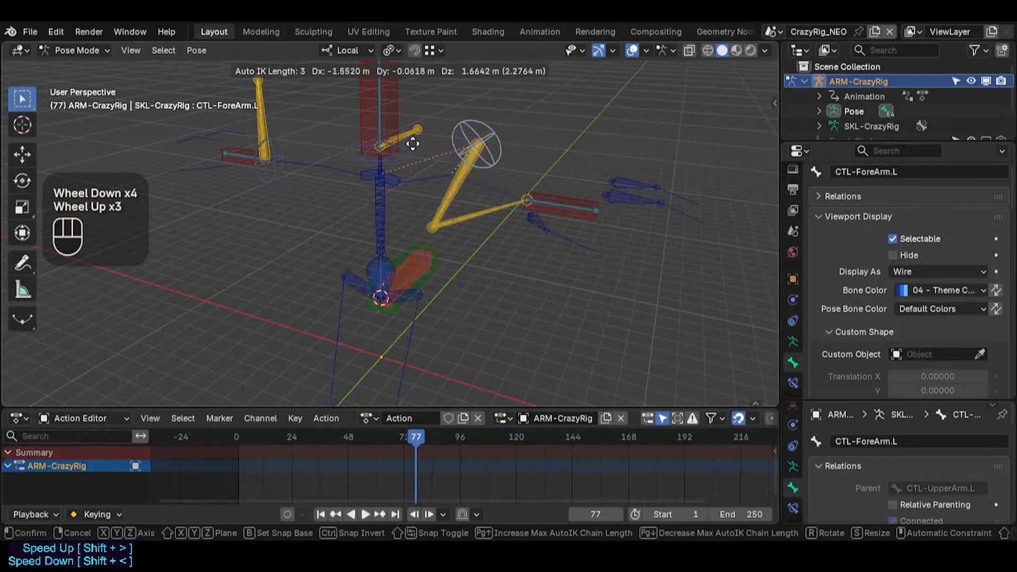
scroll(405, 141, down, 1)
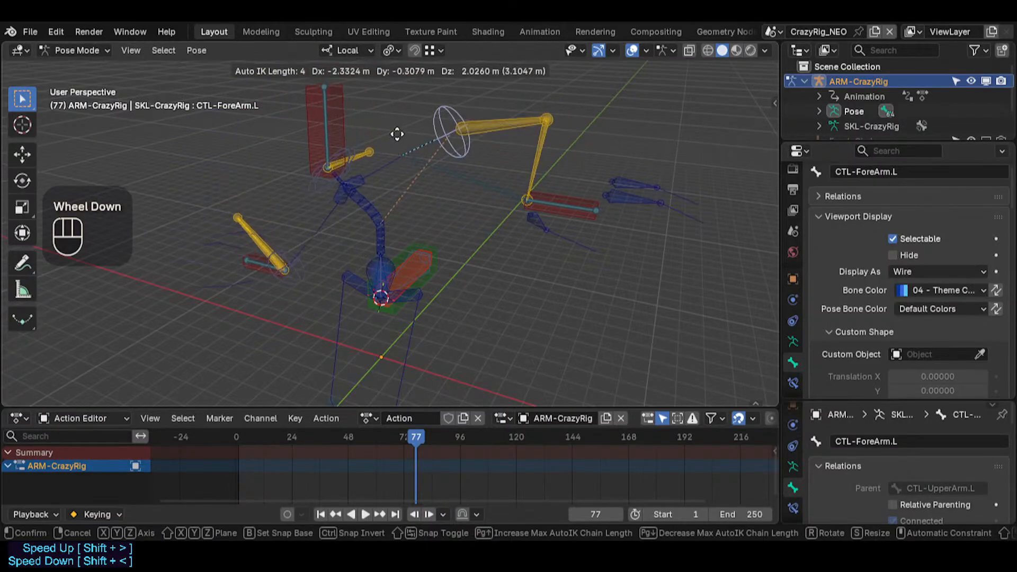
click(441, 172)
Step: Rotate CTL-Thigh.L around its X axis to swing the whole left leg out and raise the thigh
key(shift+grave)
key(s)
click(448, 217)
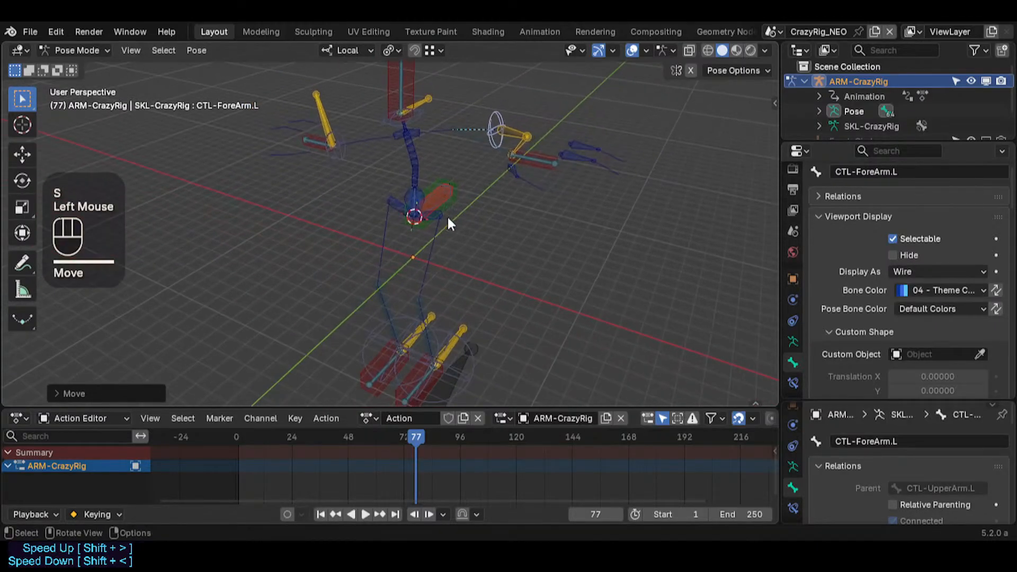
key(shift+grave)
key(s)
key(shift+q)
key(w)
click(457, 331)
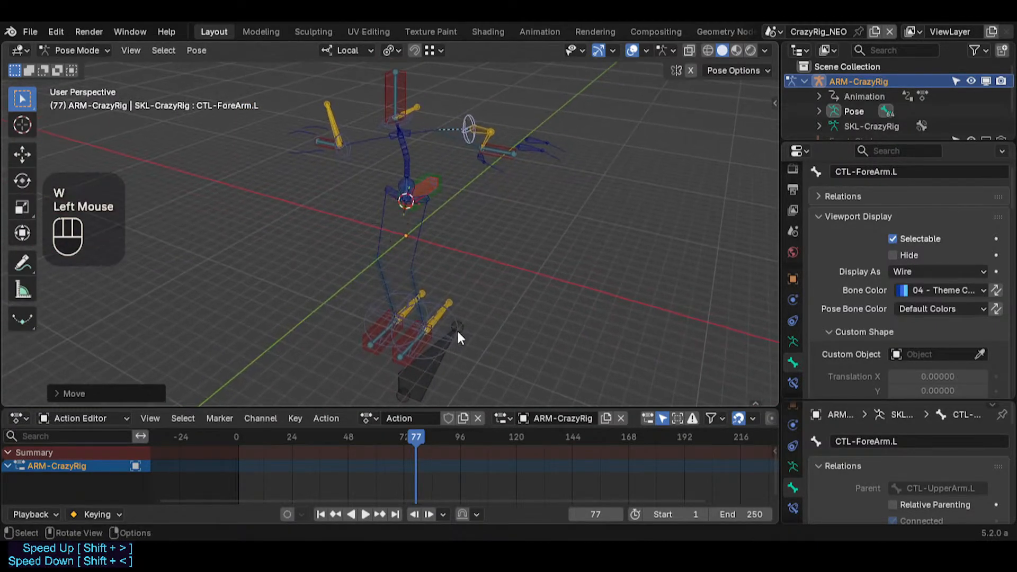
click(421, 240)
key(g)
key(Escape)
middle_drag(454, 220, 389, 267)
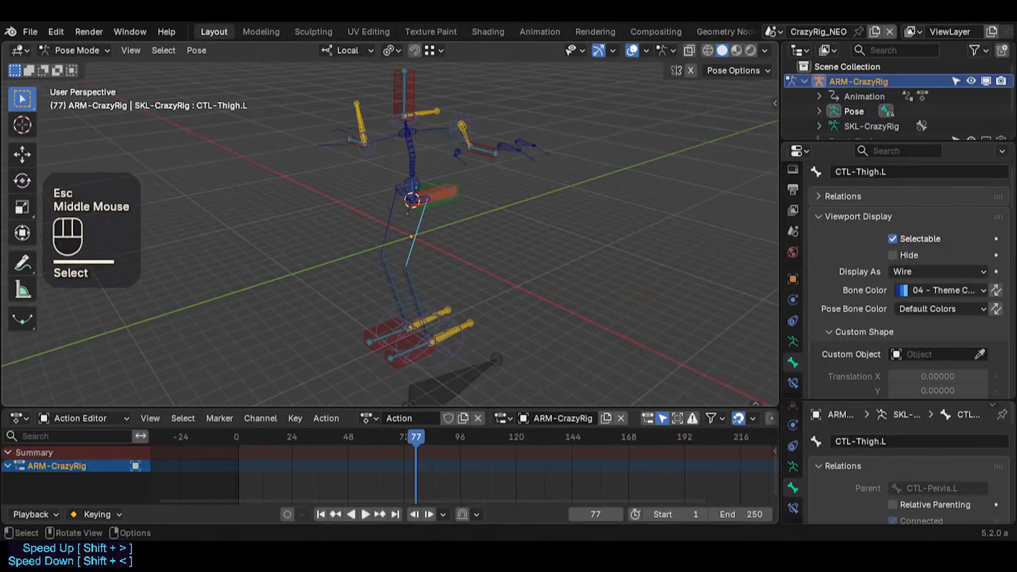
key(r)
key(x)
click(395, 277)
Step: Try rotating MCH-Shin.L, and try moving CTL-Thigh.L with an Auto IK length of 4
click(355, 263)
click(345, 260)
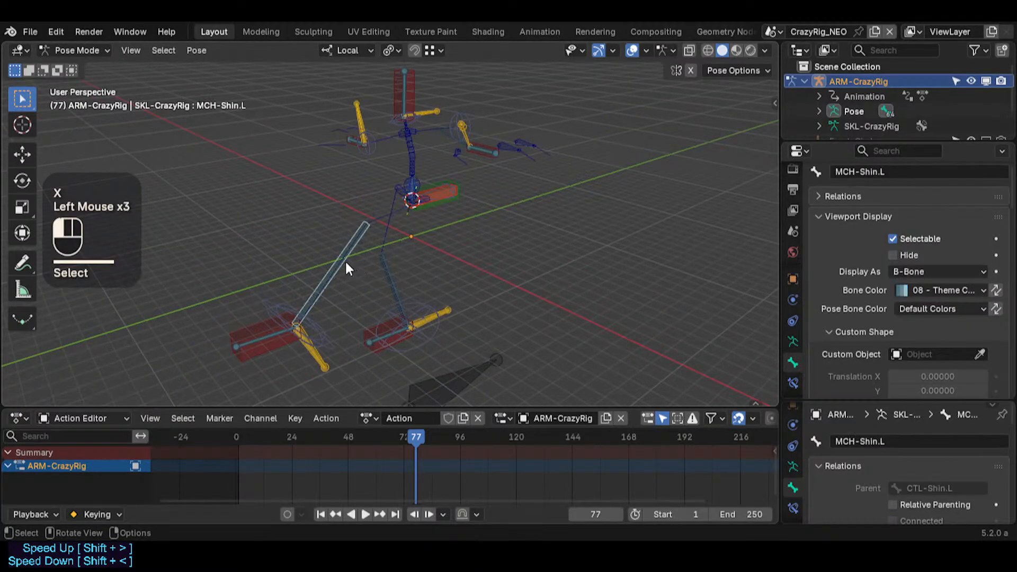
click(329, 273)
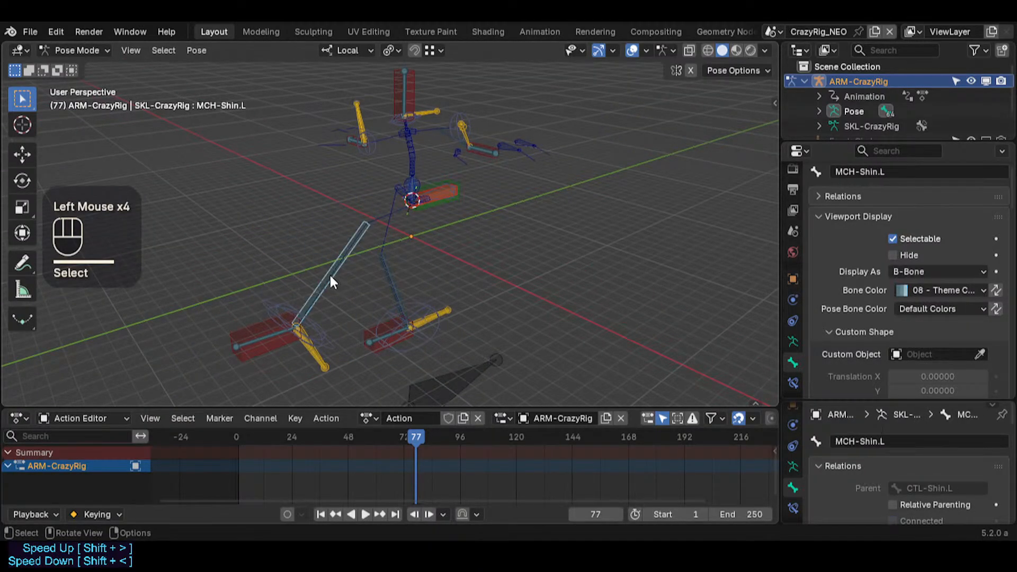
key(r)
key(Escape)
click(385, 223)
key(g)
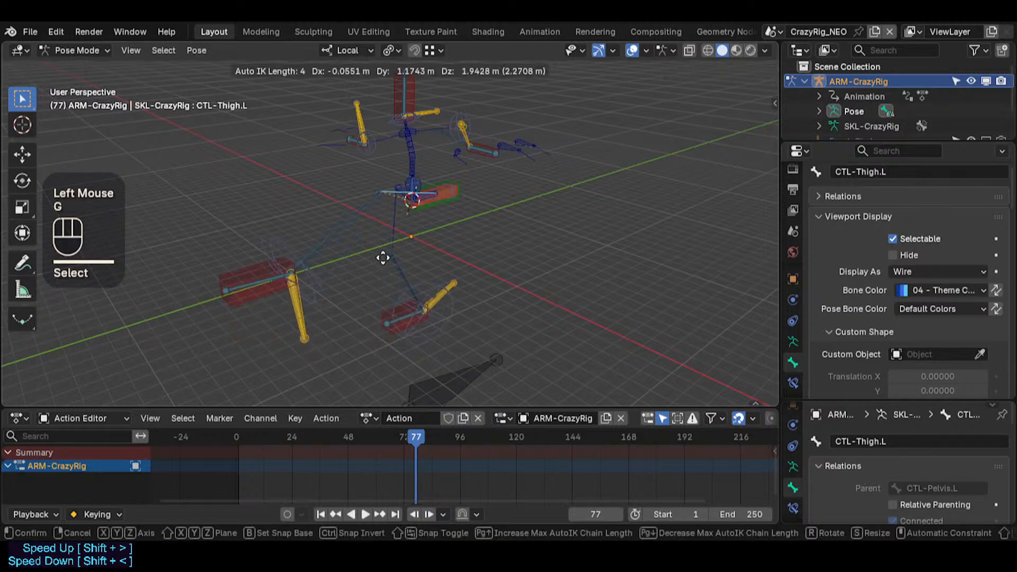
key(Escape)
Step: Move CTL-Shin.L by about 2.4 m with the Auto IK length reduced to 2, bringing the left foot closer
click(290, 311)
click(282, 344)
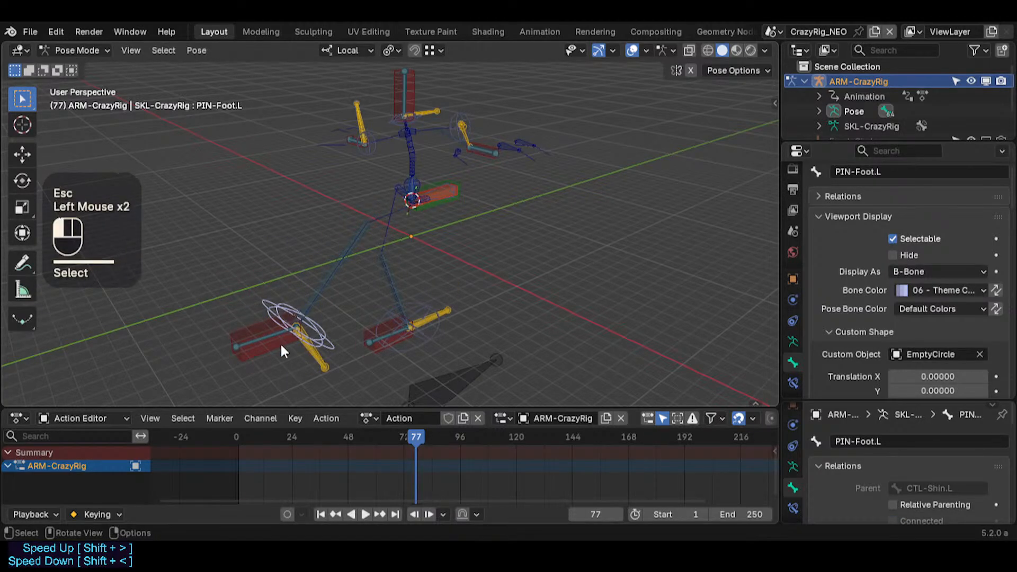
click(322, 296)
click(324, 304)
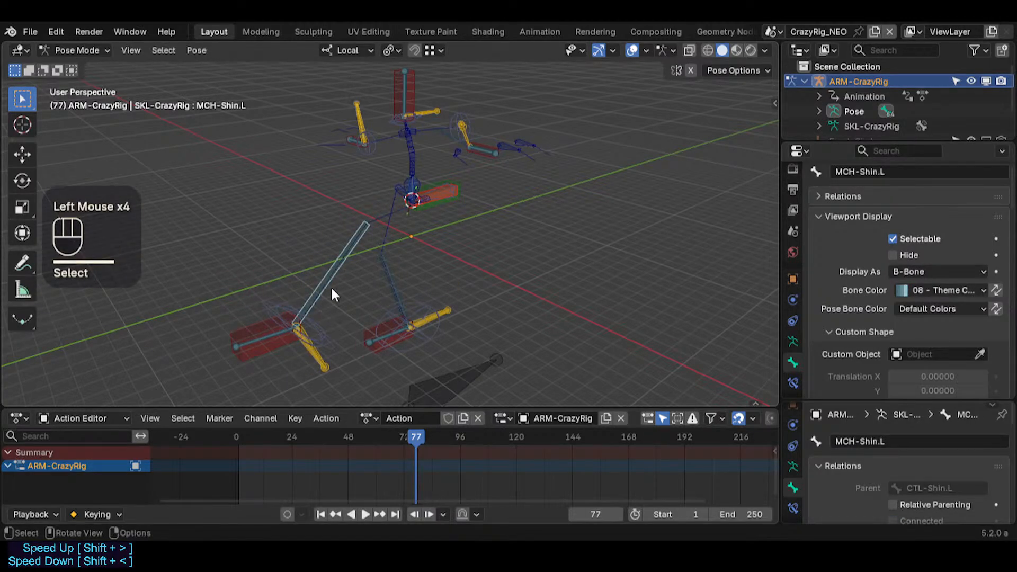
click(320, 290)
key(g)
scroll(389, 311, up, 1)
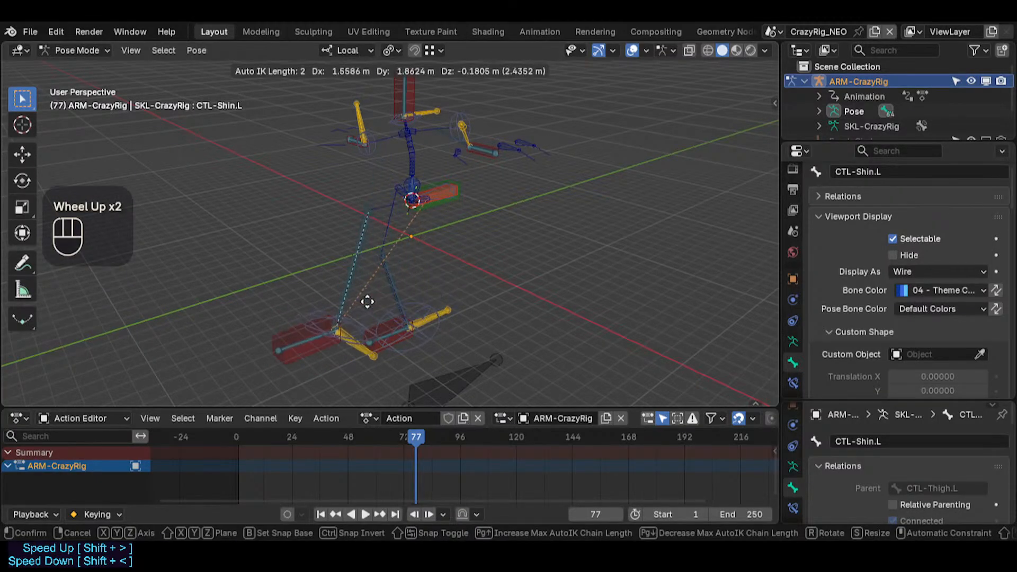
click(367, 301)
Step: Rotate CTL-Thigh.L by about 3.5° along its local X axis, and select PIN-Foot.L
click(389, 196)
key(r)
key(x)
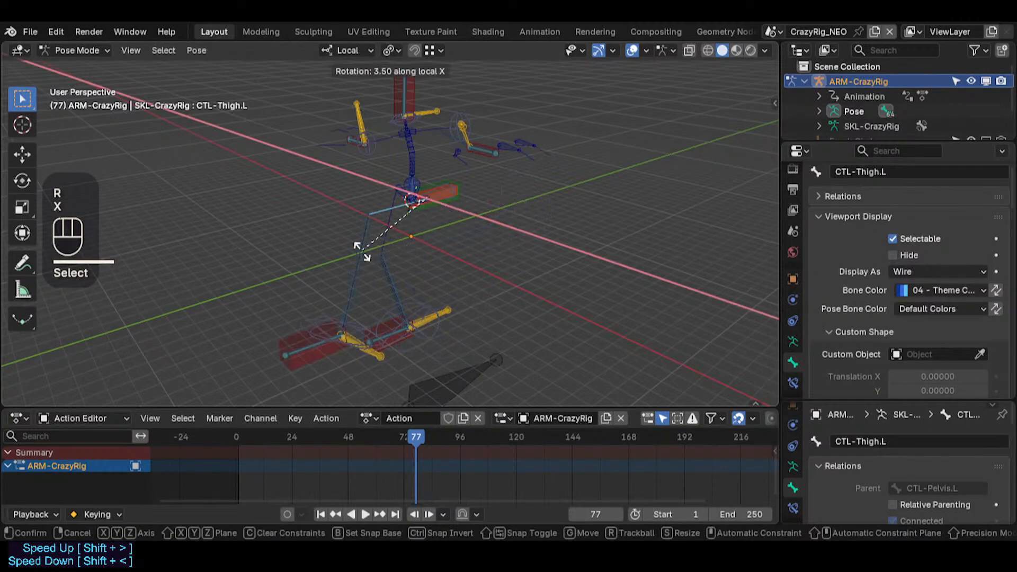
click(362, 251)
click(316, 319)
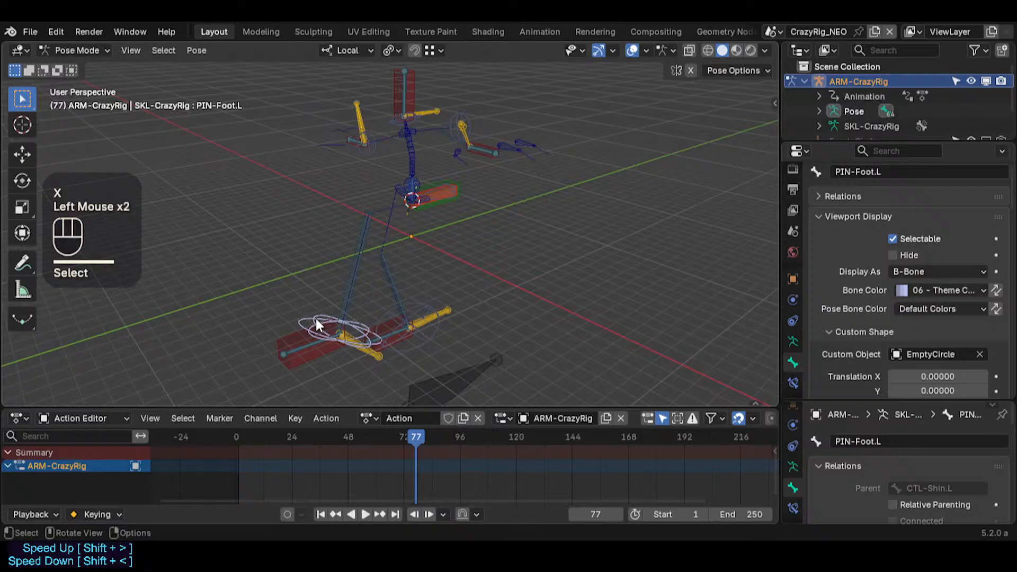
Step: Move CTL-Shin.L with an Auto IK length of 2 to bend the left leg and lift its knee
shift+click(350, 286)
key(g)
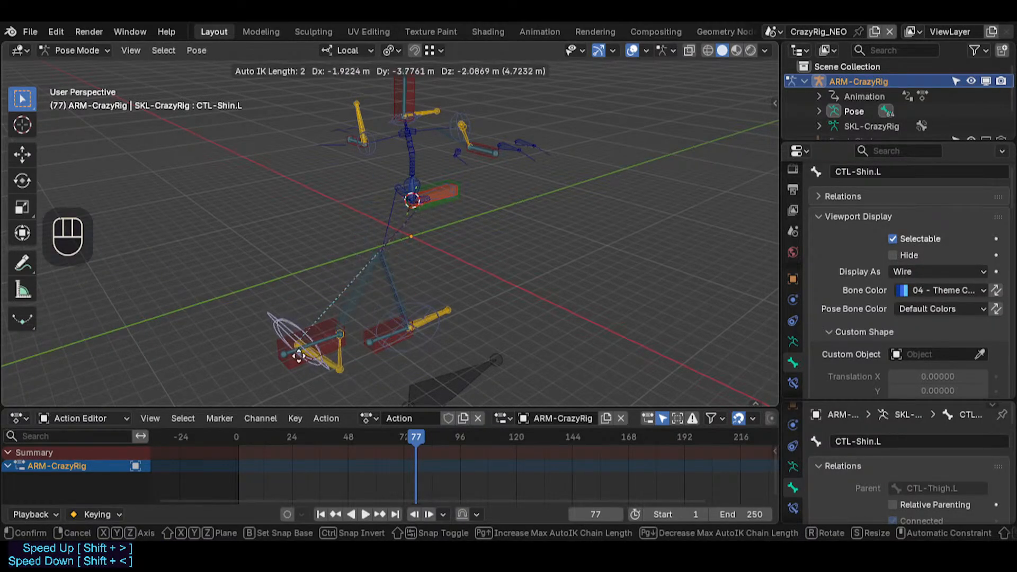
middle_drag(399, 316, 441, 333)
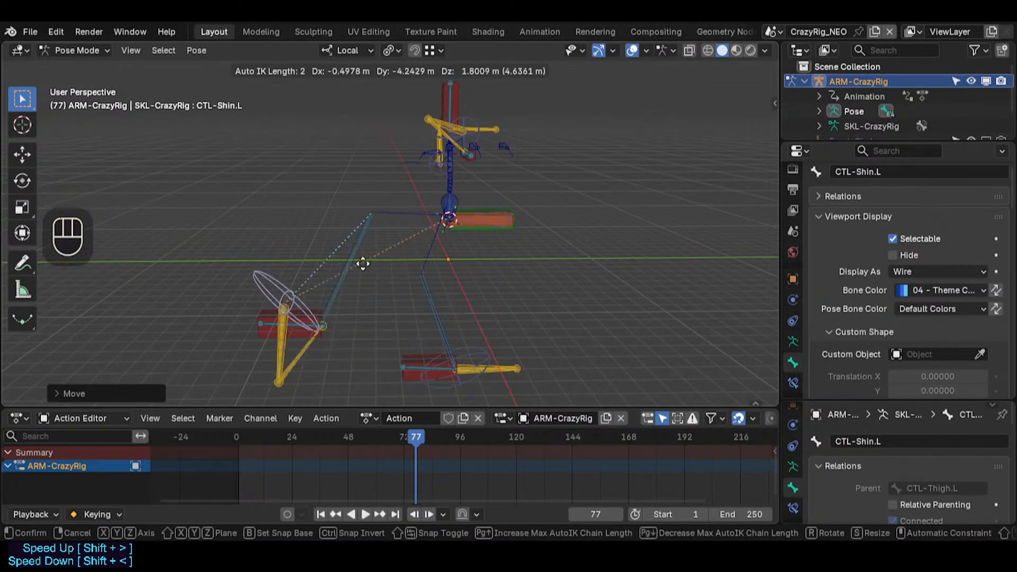
click(446, 228)
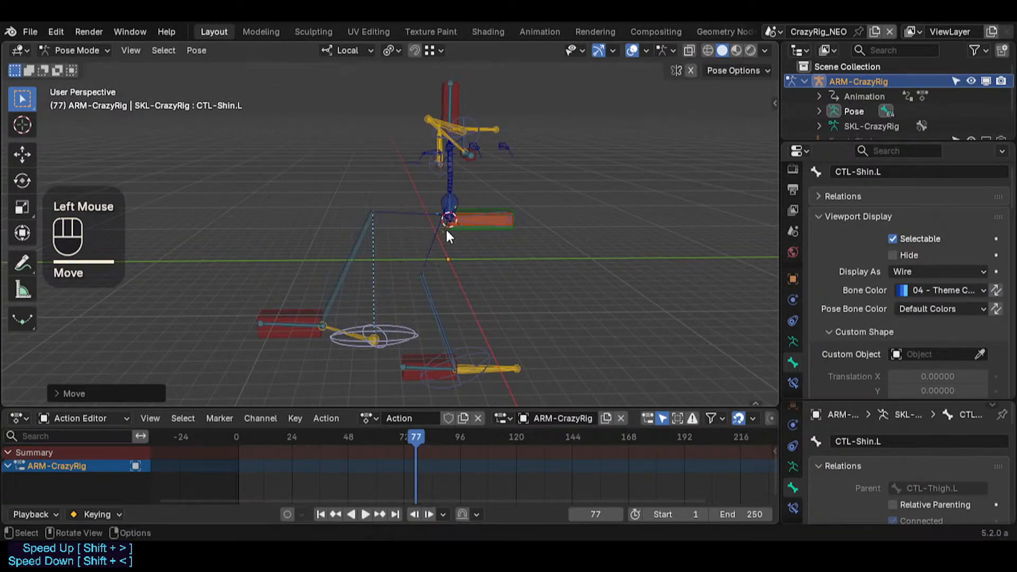
Step: Select CTL-HipsSway, try rotating it, and add PIN-Foot.L and PIN-Foot.R to the selection
middle_drag(446, 228, 473, 241)
click(416, 195)
click(416, 196)
key(r)
key(Escape)
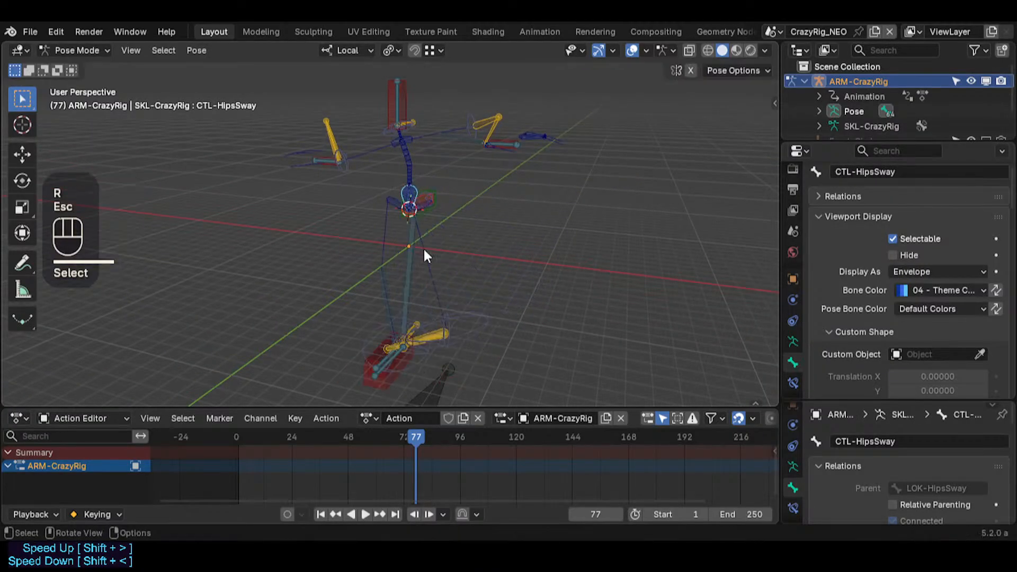
shift+click(387, 332)
shift+click(368, 327)
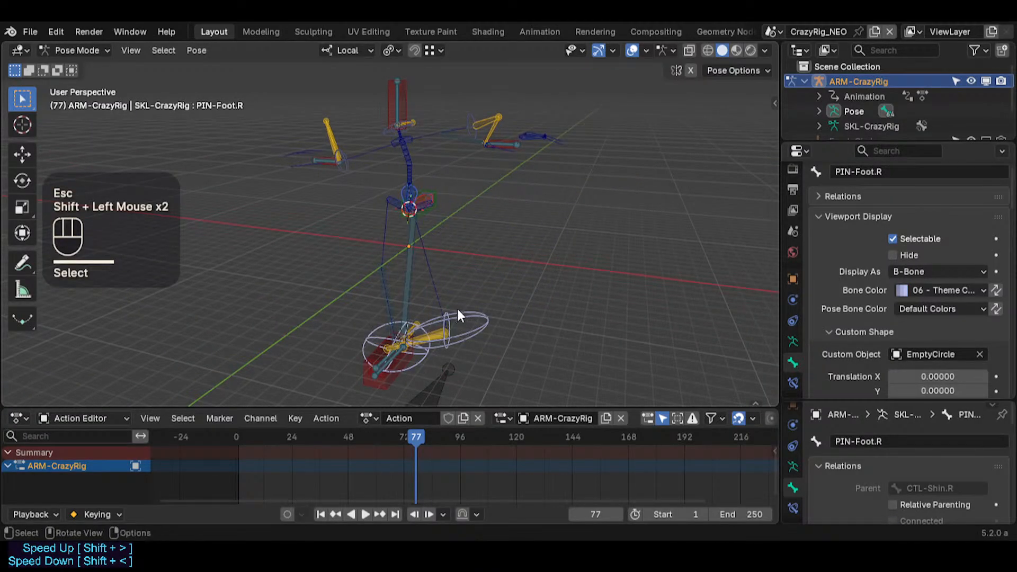
Step: Try moving CTL-HipsSway together with both foot pins at an Auto IK length of 2, checking from two angles
key(g)
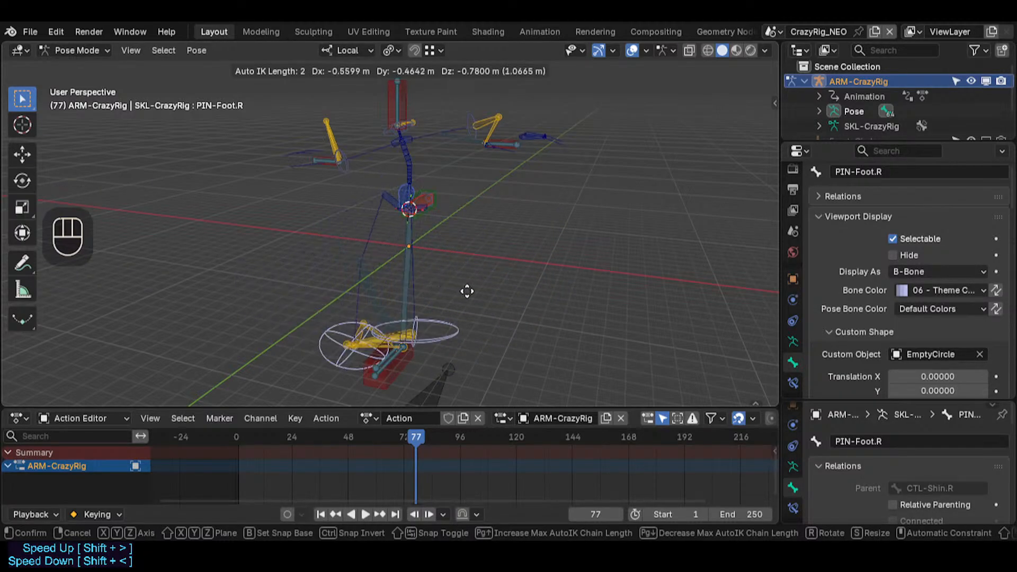
key(Escape)
middle_drag(379, 295, 472, 297)
key(g)
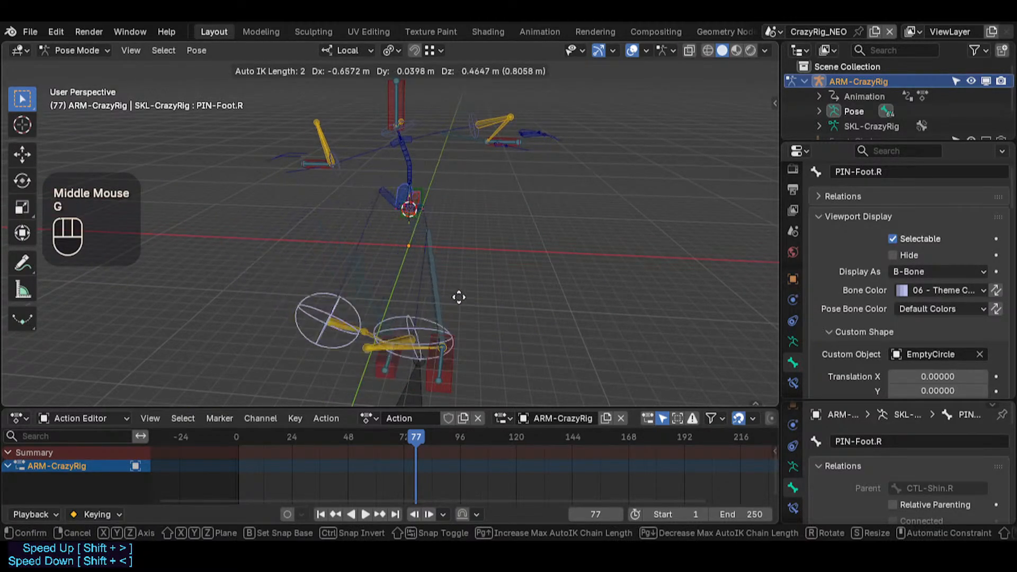
key(Escape)
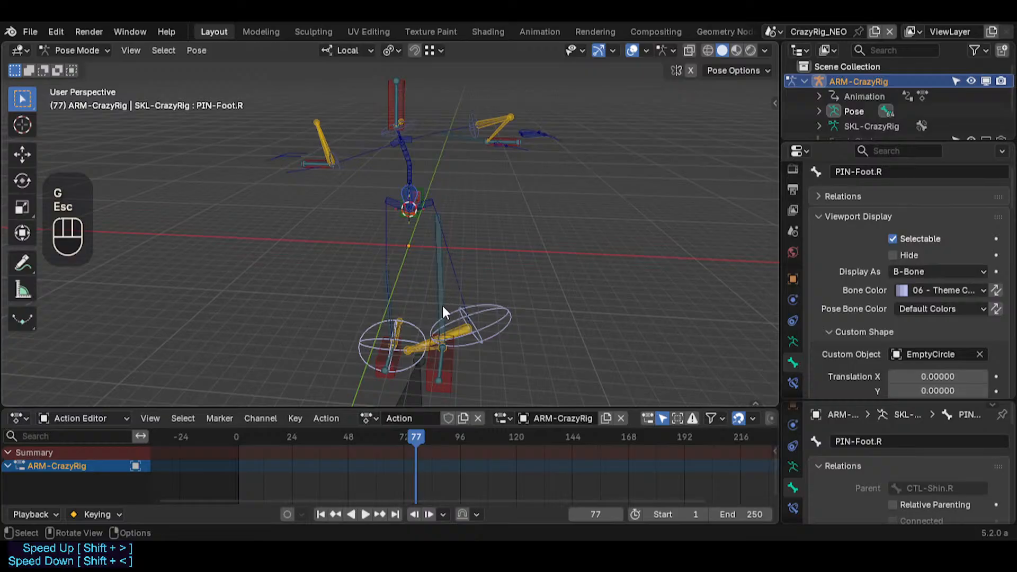
Step: Rotate CTL-HipsSway and both foot pins together with a free trackball rotation
key(g)
key(r)
key(r)
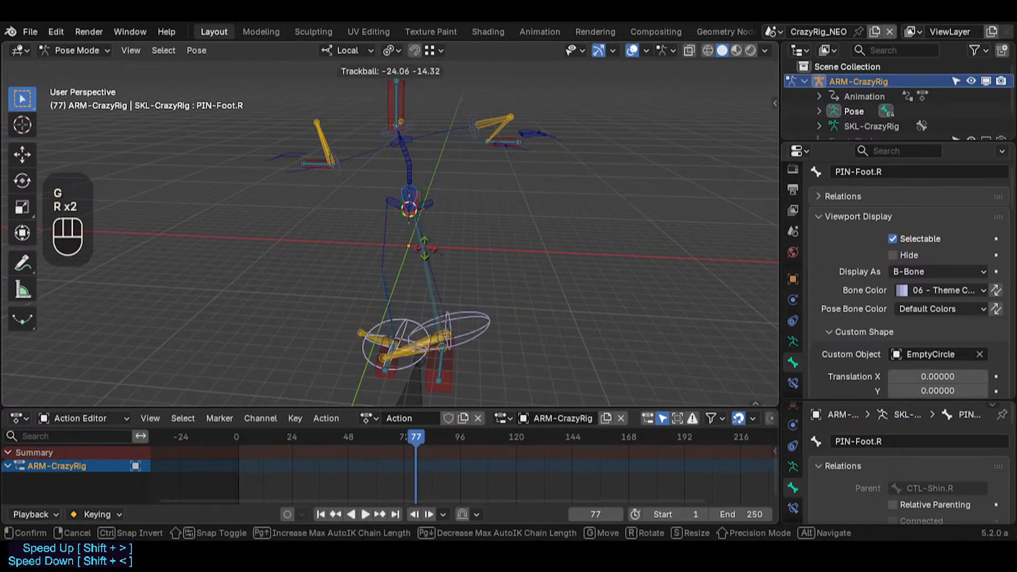
click(469, 298)
Step: Reset the pose of all the rig's bones to rest, and clear the selection
key(a)
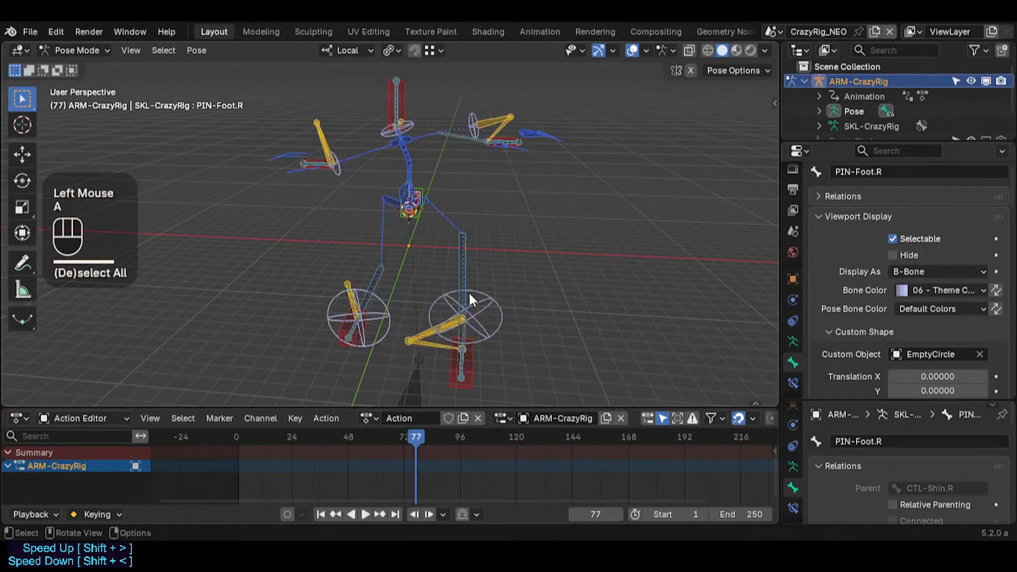
key(alt+q)
key(alt+q)
click(445, 269)
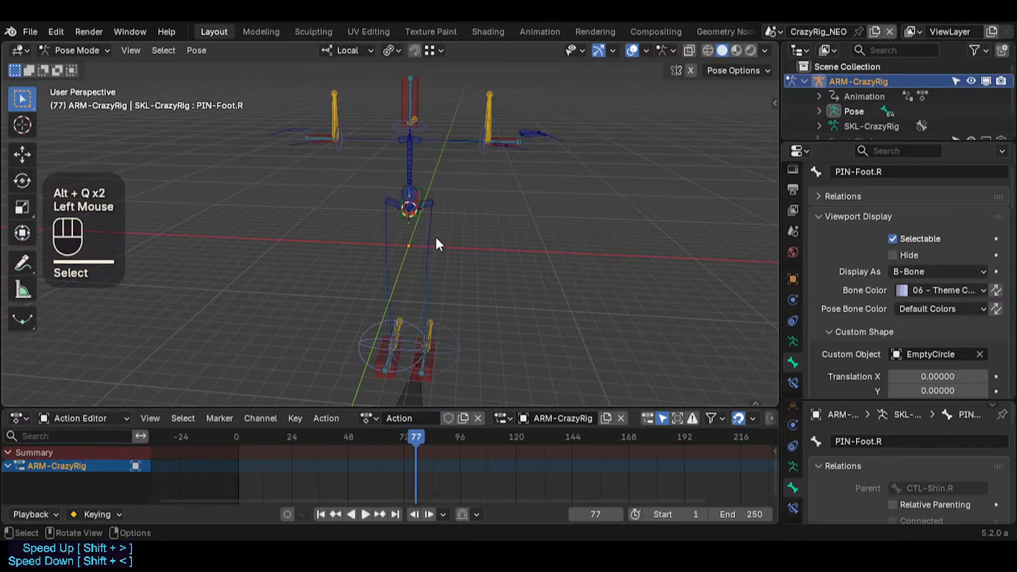
Step: Select the MTR-Torso and MTR-CoG bones at the hips in turn
click(424, 208)
key(shift+grave)
key(w)
key(shift+s)
click(440, 222)
click(440, 221)
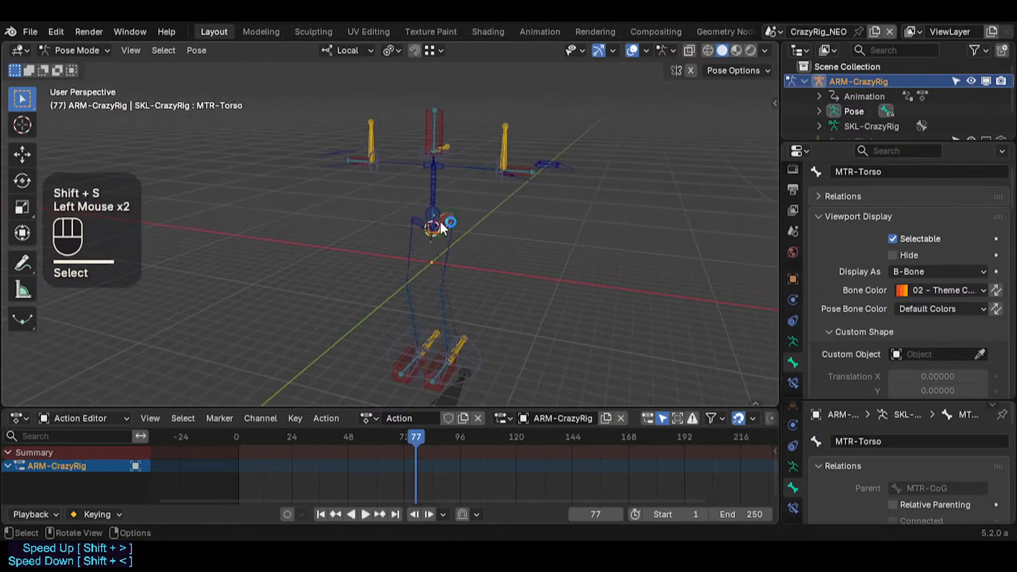
click(450, 212)
middle_click(434, 218)
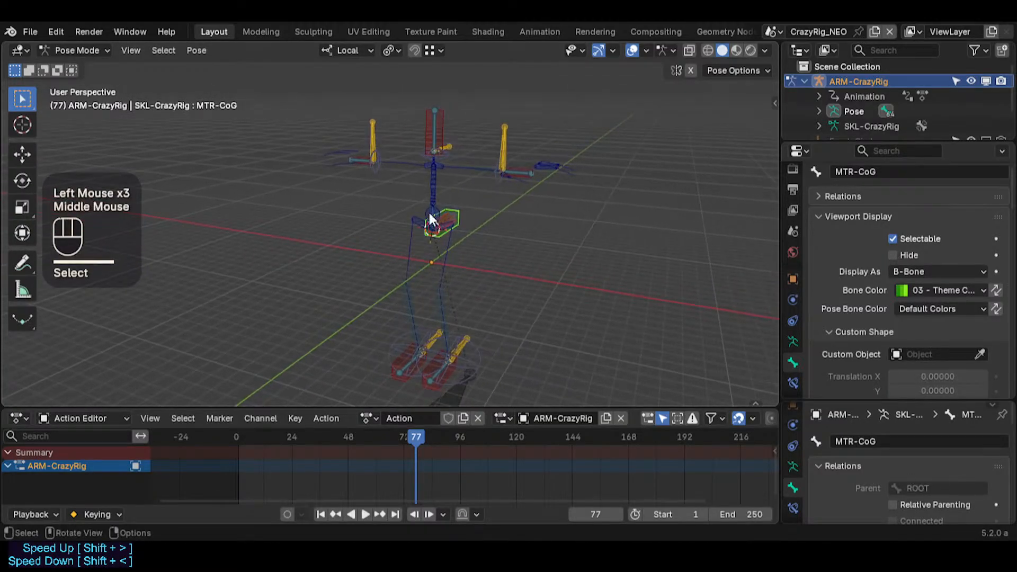
Step: Move CTL-Chest with the Auto IK length raised to 6 so the hips and legs follow the spine
click(435, 174)
click(435, 174)
key(g)
scroll(398, 180, down, 4)
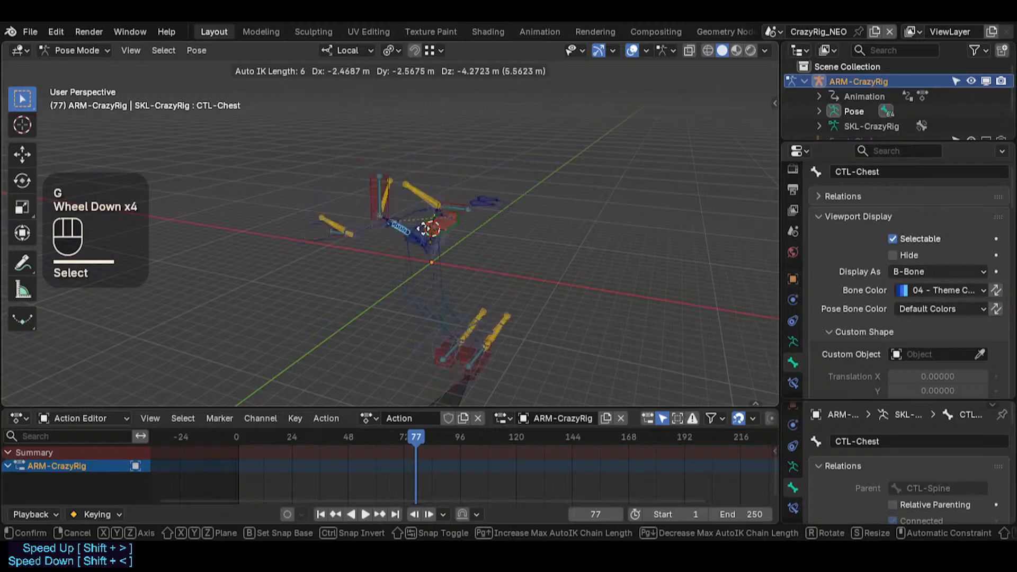
click(411, 167)
Step: Reposition CTL-Chest several times with the Auto IK length reduced to 3, bending only the spine
key(g)
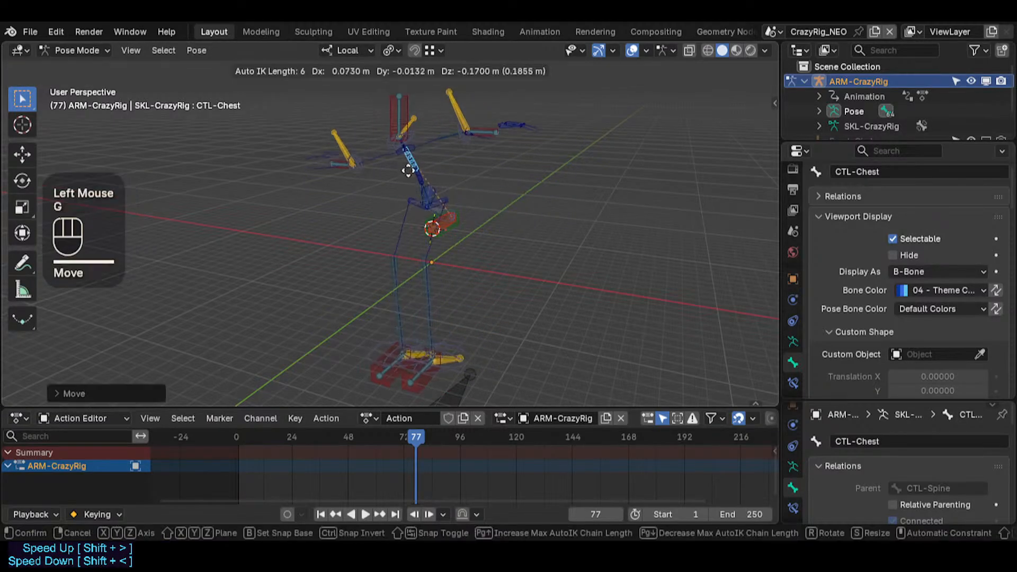
scroll(425, 178, up, 2)
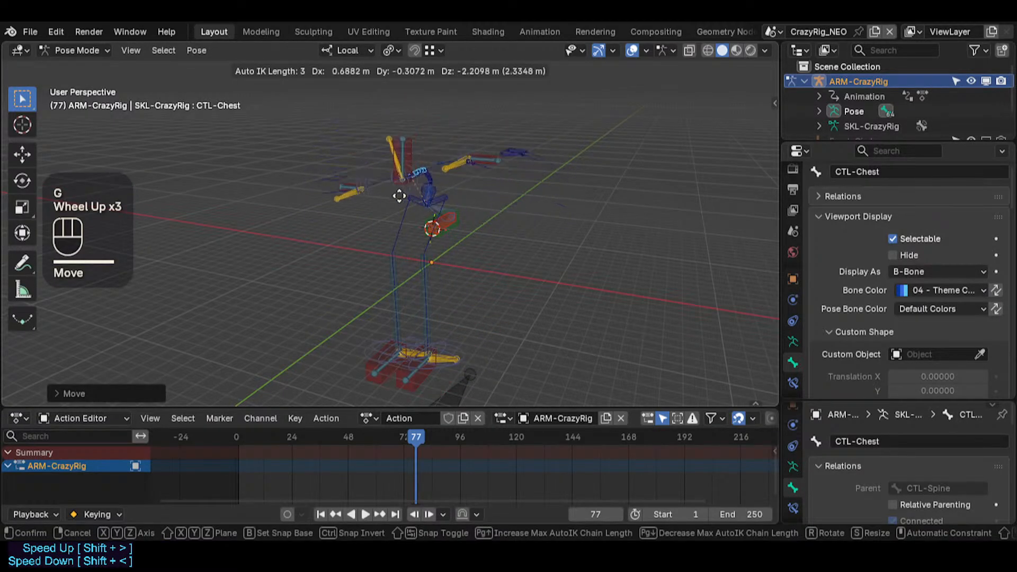
click(415, 154)
key(g)
click(472, 133)
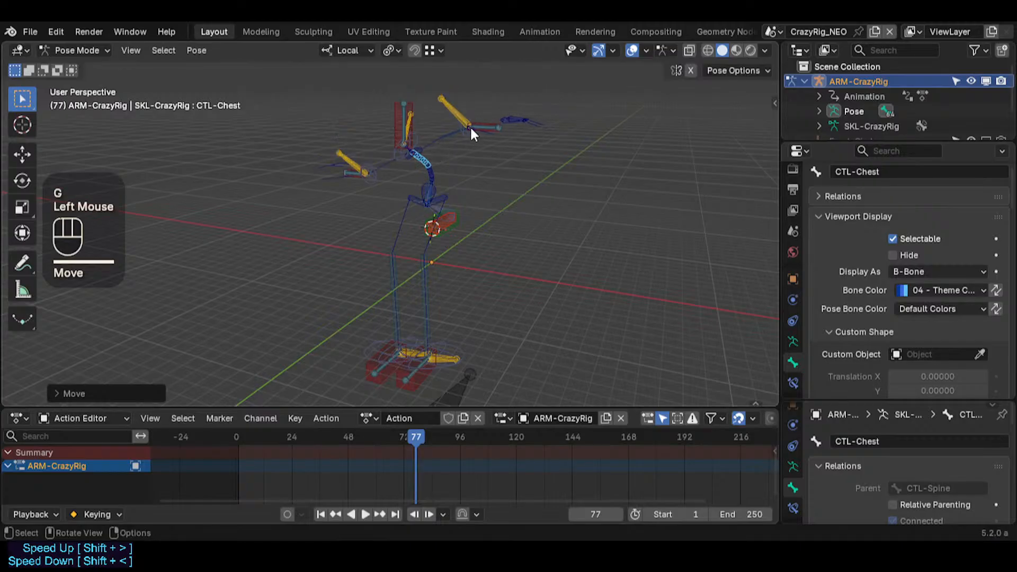
key(g)
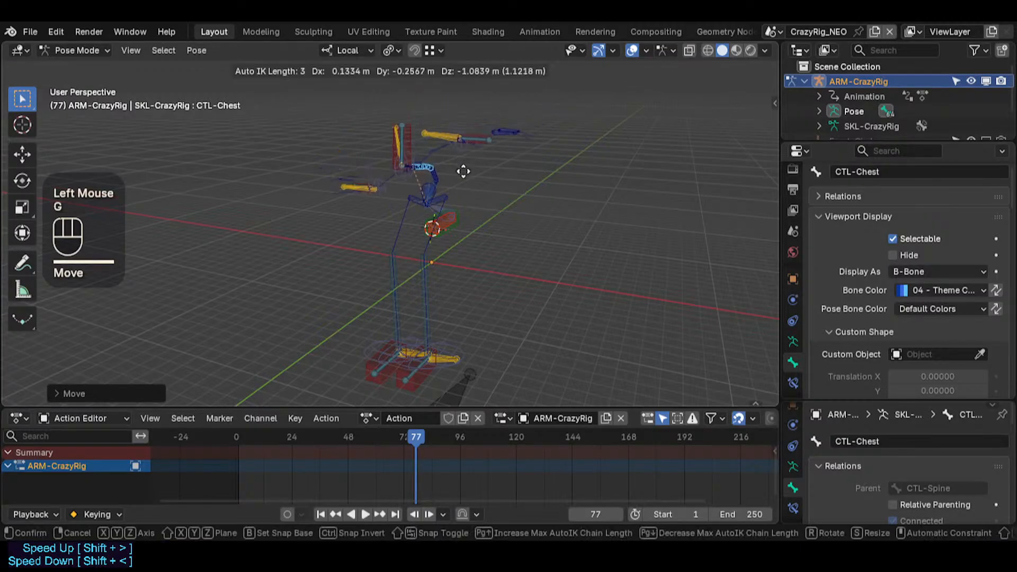
click(466, 153)
key(g)
click(461, 147)
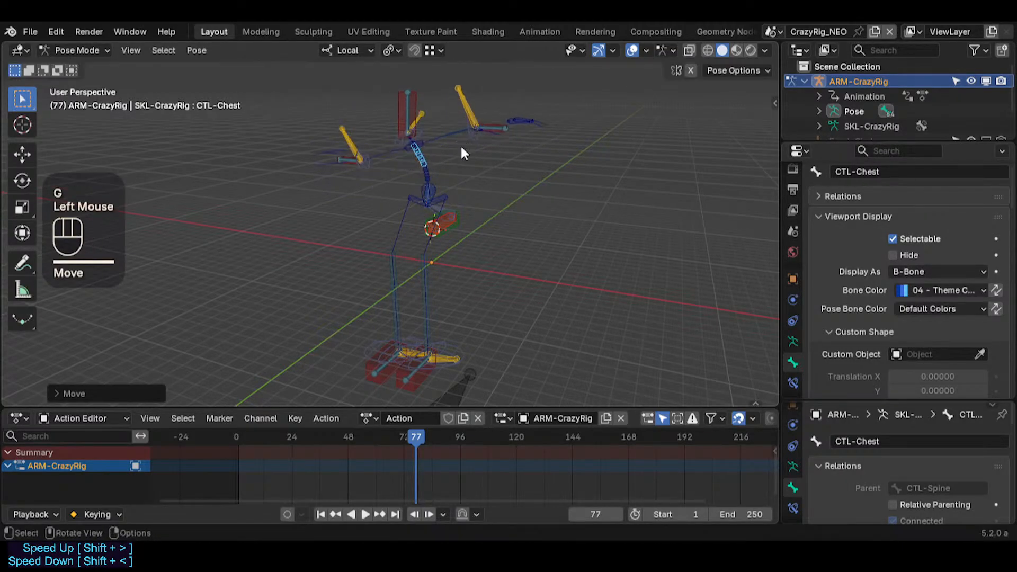
key(g)
click(457, 181)
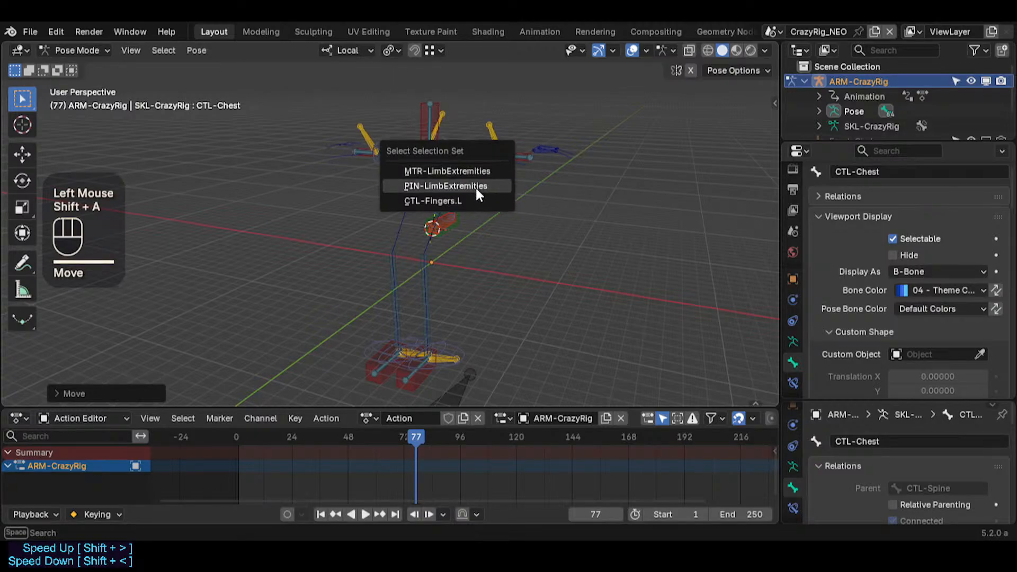
Step: Add the PIN-LimbExtremities selection set to the selected CTL-Chest, and try moving them together
click(475, 186)
key(g)
key(Escape)
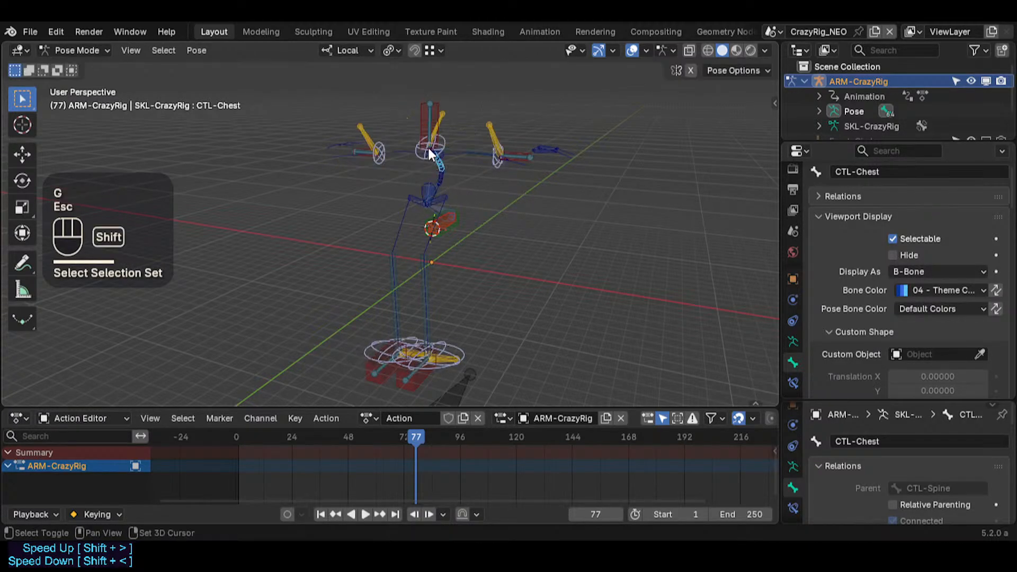
Step: Take PIN-Head out of the selection, and move CTL-Chest with the hand and foot pins at an Auto IK length of 3
shift+click(418, 156)
shift+click(417, 157)
key(ctrl+z)
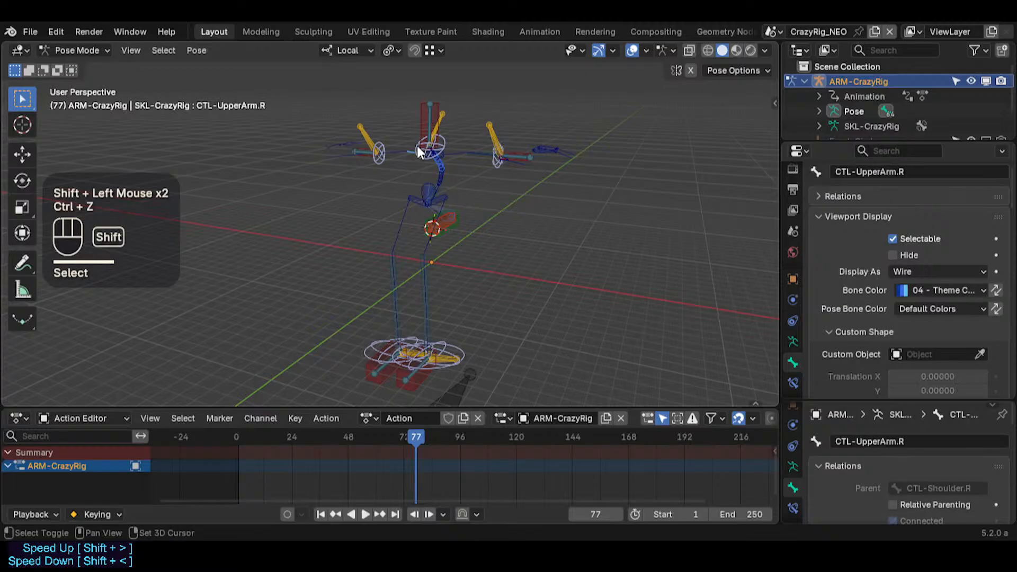
shift+click(417, 149)
shift+click(418, 148)
shift+click(418, 148)
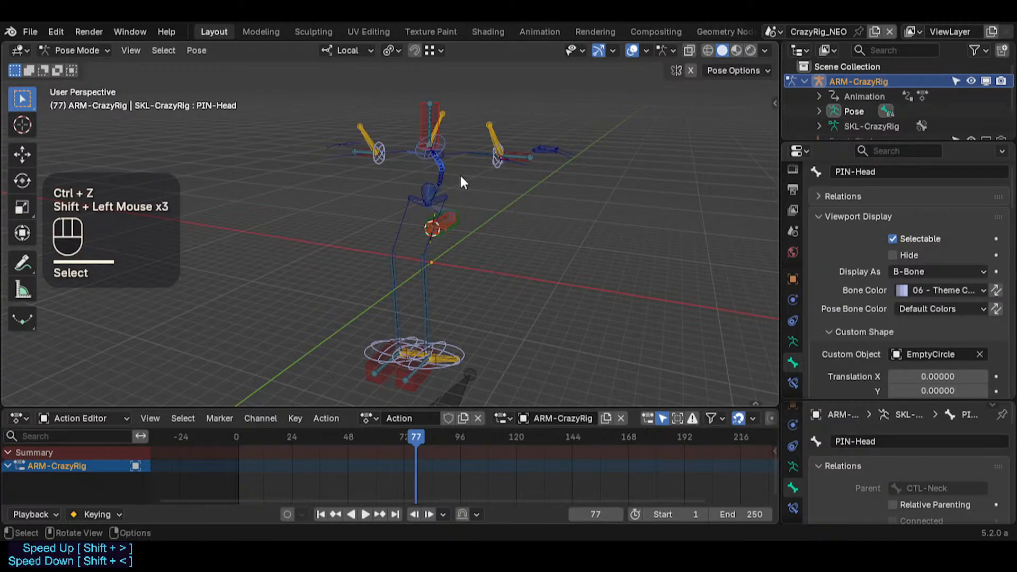
key(g)
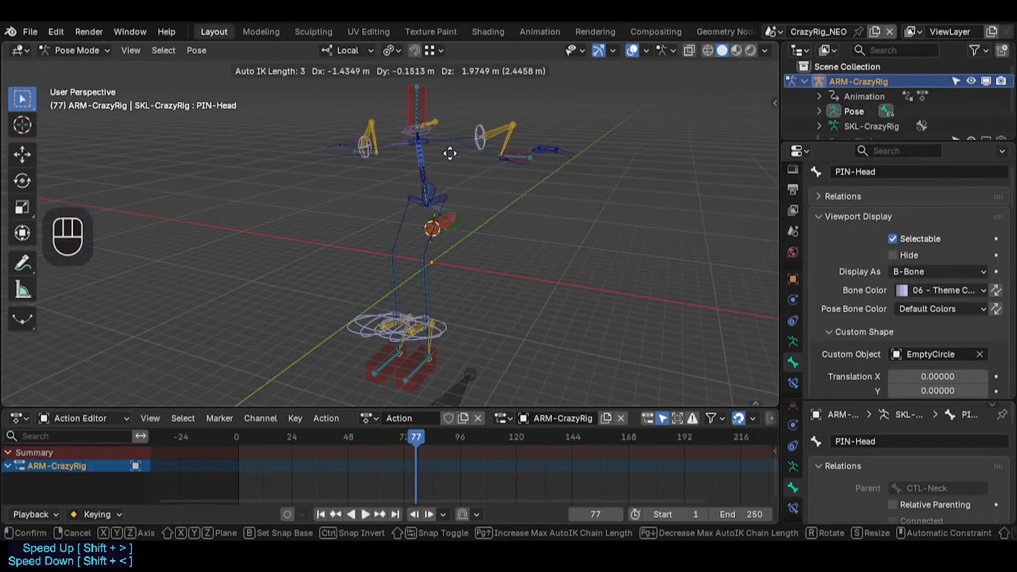
click(469, 139)
Step: Examine the moved chest, hand pins and wrist hinge bones up close and from above the rig
key(shift+grave)
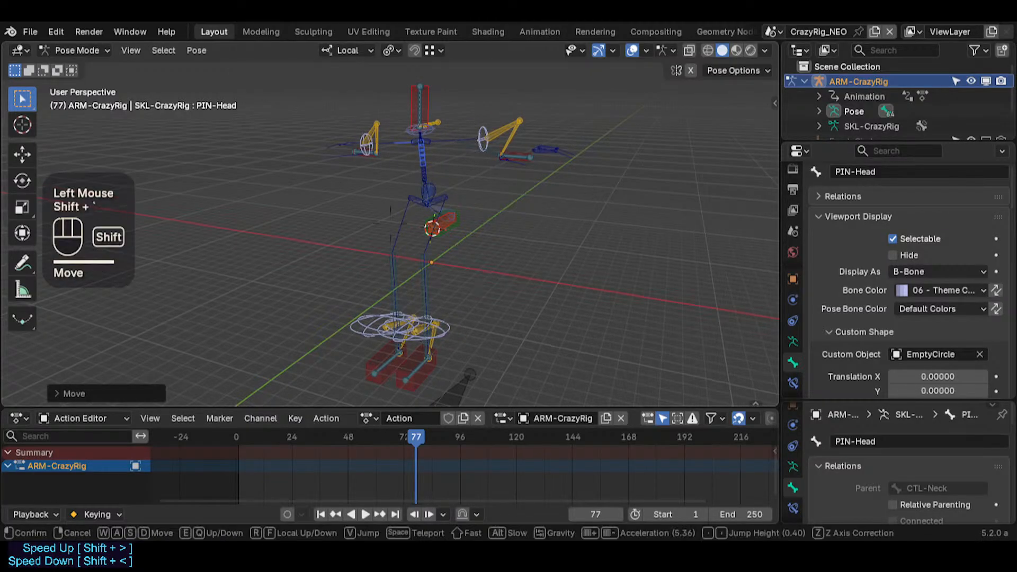
key(w)
click(406, 117)
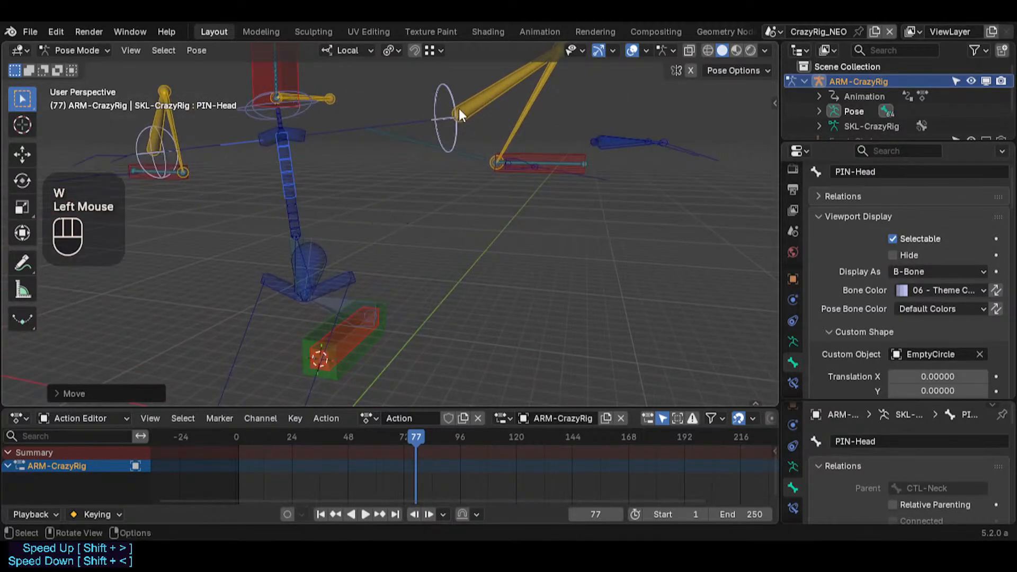
key(shift+grave)
key(s)
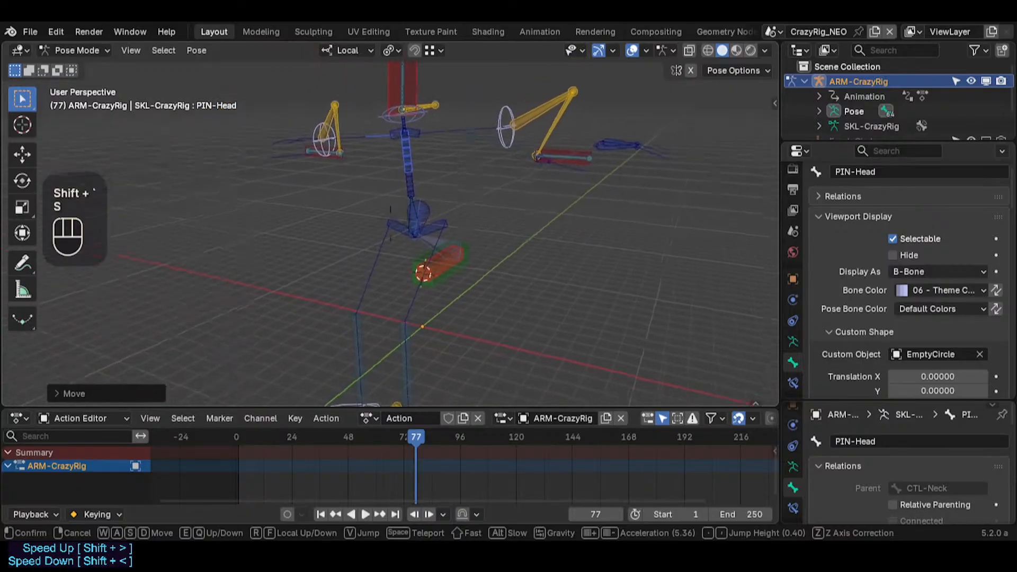
key(w)
key(e)
key(a)
click(431, 86)
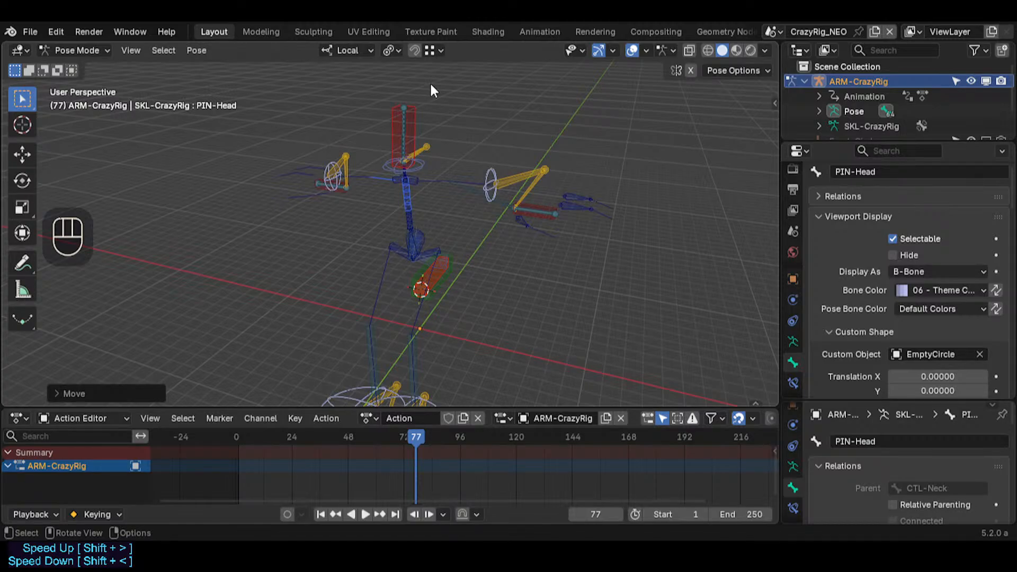
Step: Inspect the left wrist's bones by selecting PIN-Hand.L, HNG-Wrist.L.001 and HNG-Wrist.L in turn
click(410, 253)
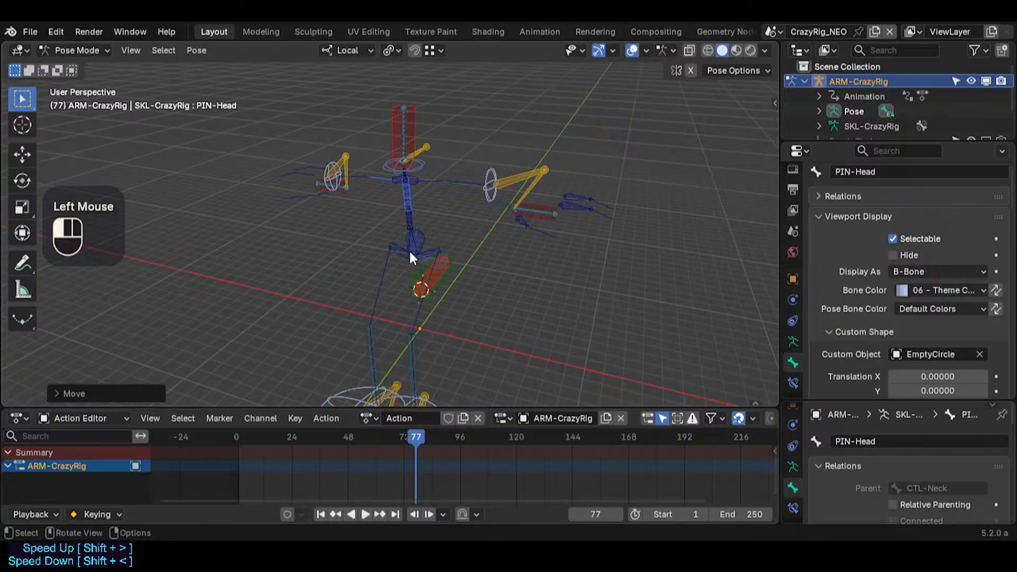
click(486, 180)
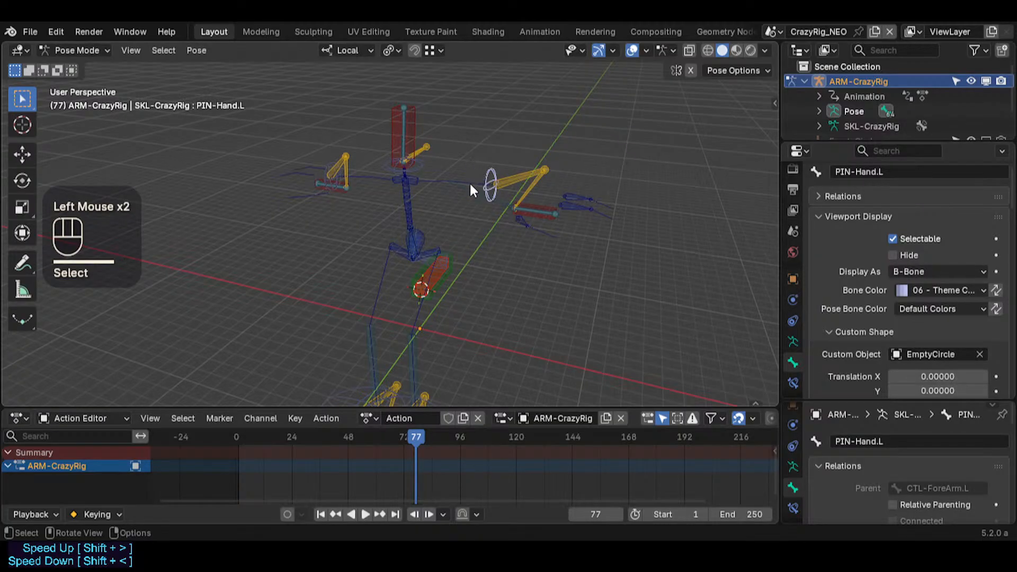
middle_drag(469, 182, 514, 182)
click(503, 172)
click(536, 174)
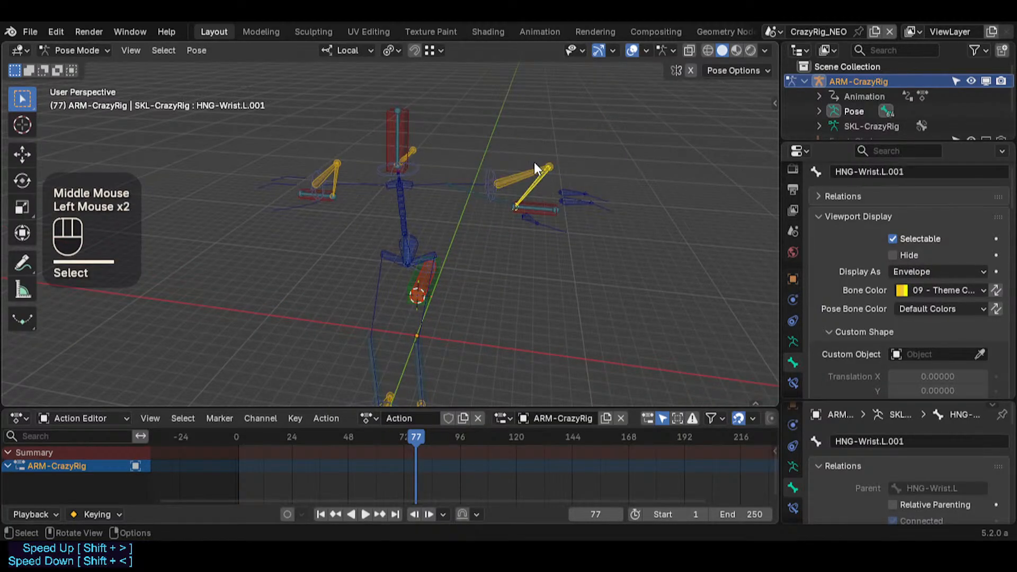
click(511, 170)
click(536, 175)
click(536, 169)
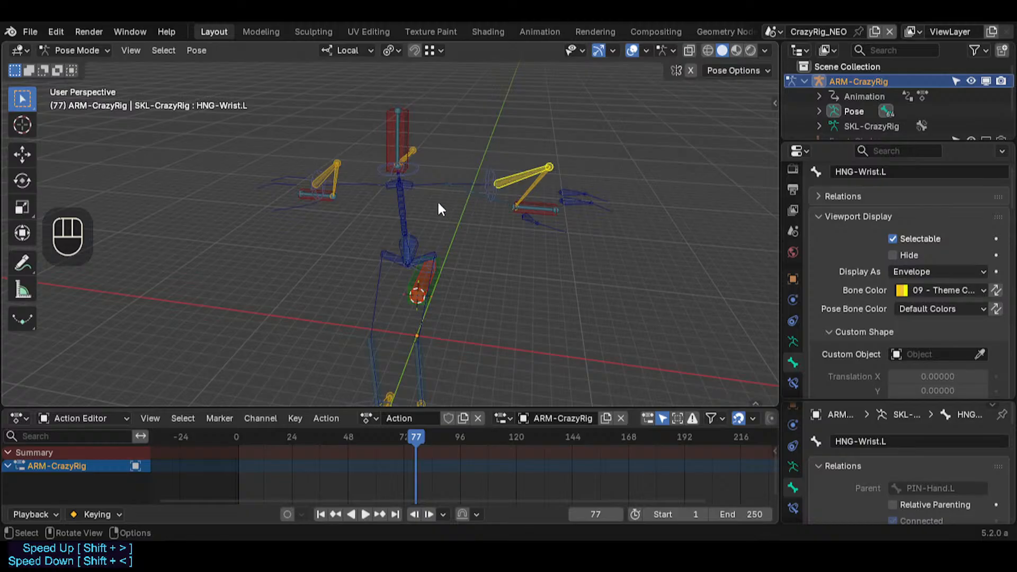
Step: Select CTL-HipsSway, CTL-Chest and HNG-Wrist.L one after another to point out their roles
click(405, 247)
click(408, 241)
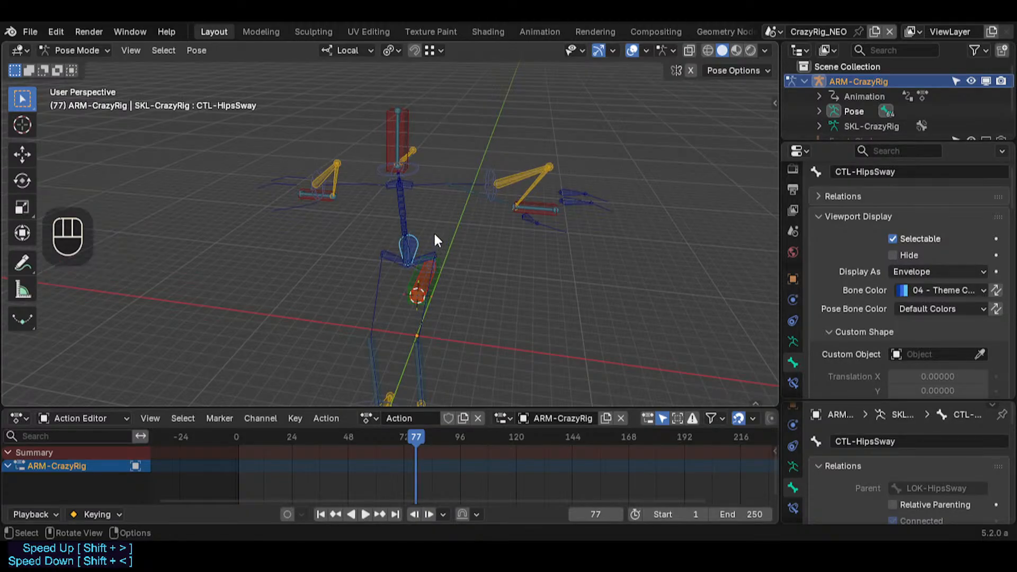
click(409, 208)
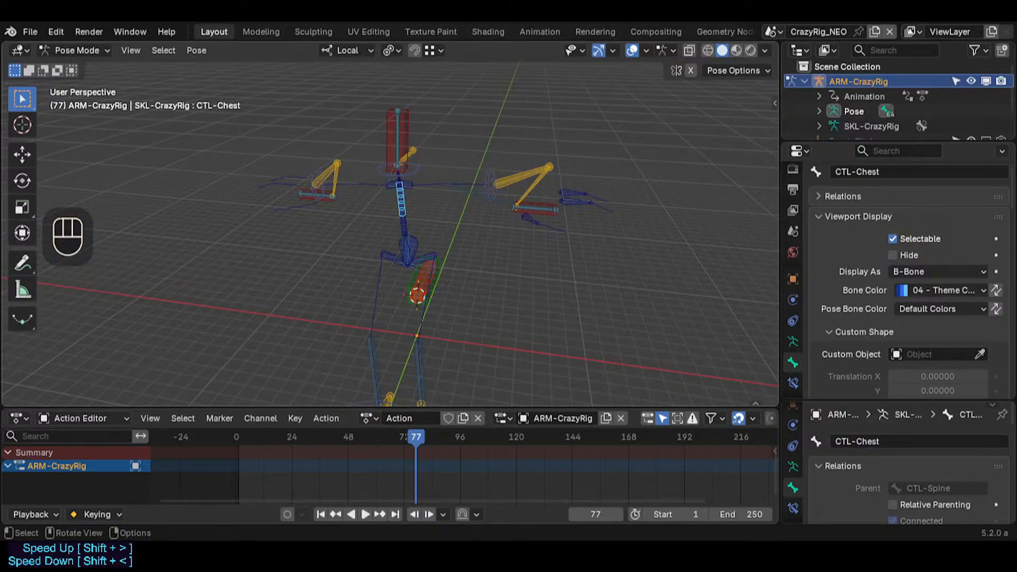
click(527, 173)
Step: Open the file containing the Dorothy character rig, and bring the ARM-Dorothy armature into view
click(27, 31)
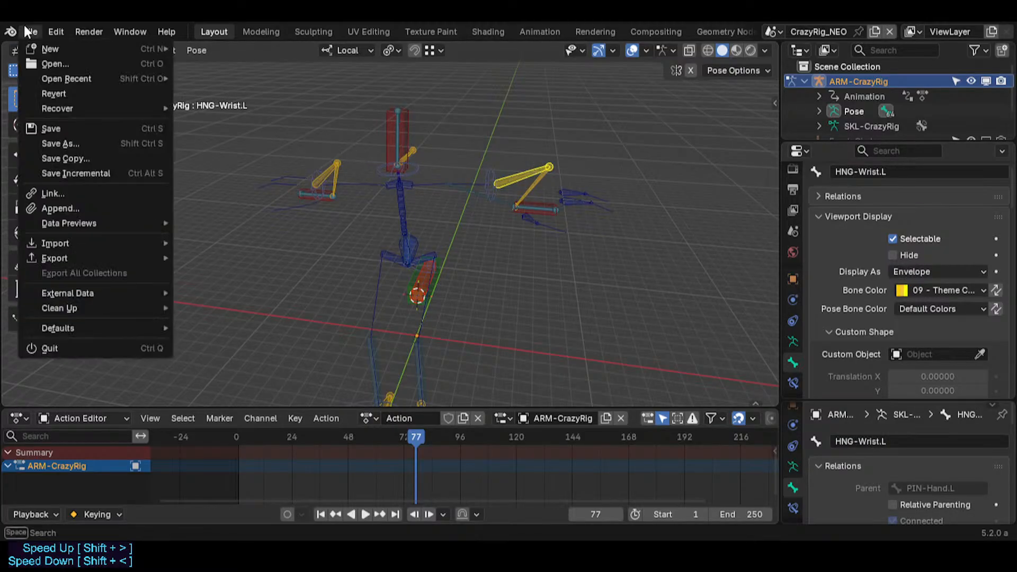
click(69, 63)
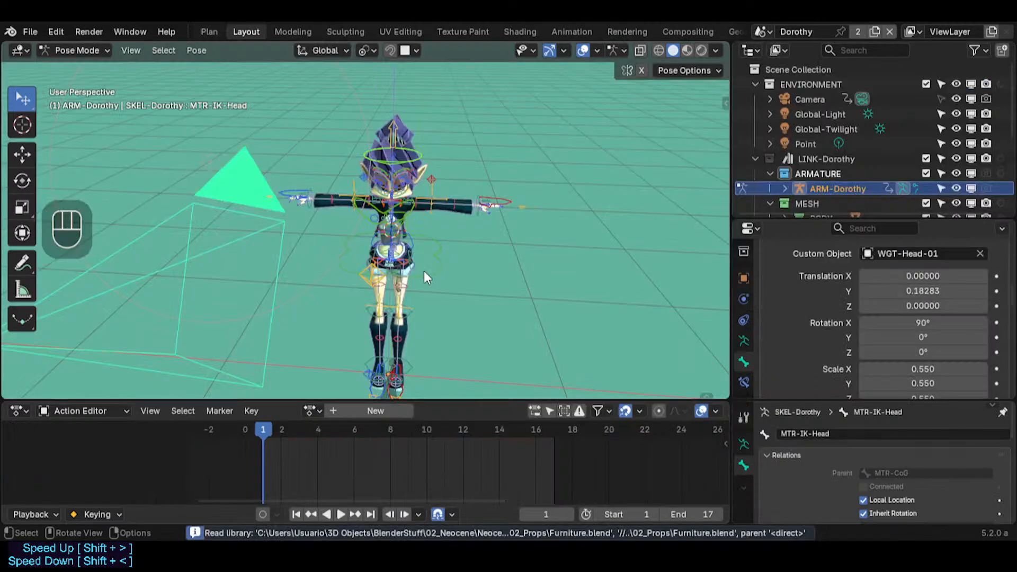
middle_drag(424, 271, 356, 274)
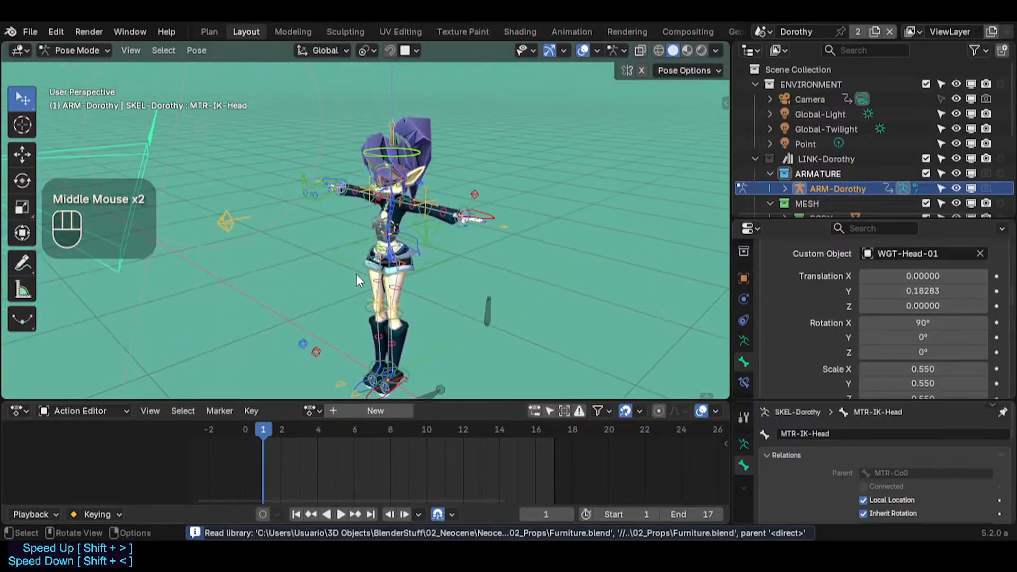
scroll(356, 274, up, 2)
scroll(355, 274, down, 1)
scroll(356, 274, down, 3)
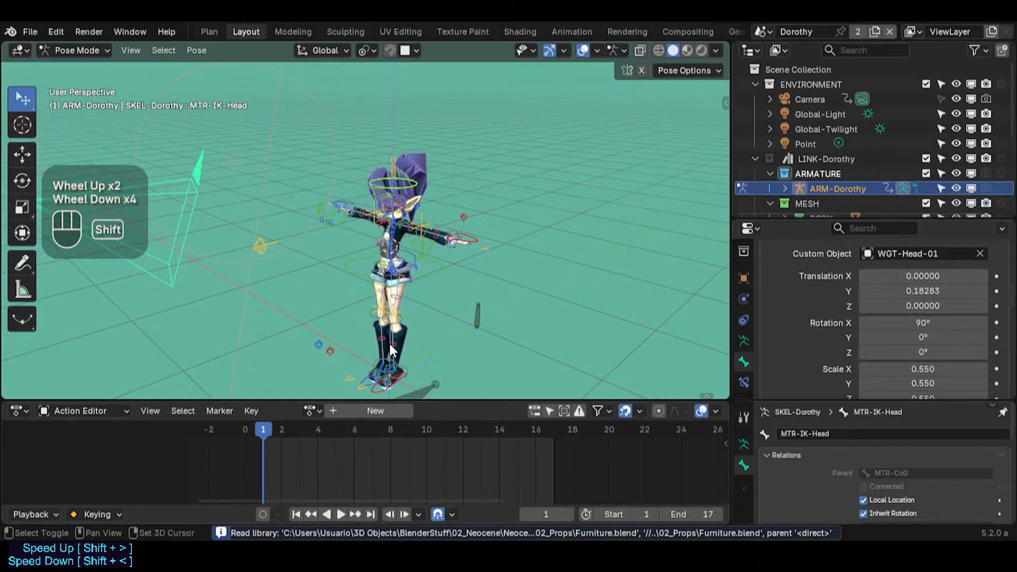
Step: Examine the Dorothy rig by flying around the character, from far away to a close frontal view of the upper body
key(shift+grave)
key(w)
key(shift+q)
key(s)
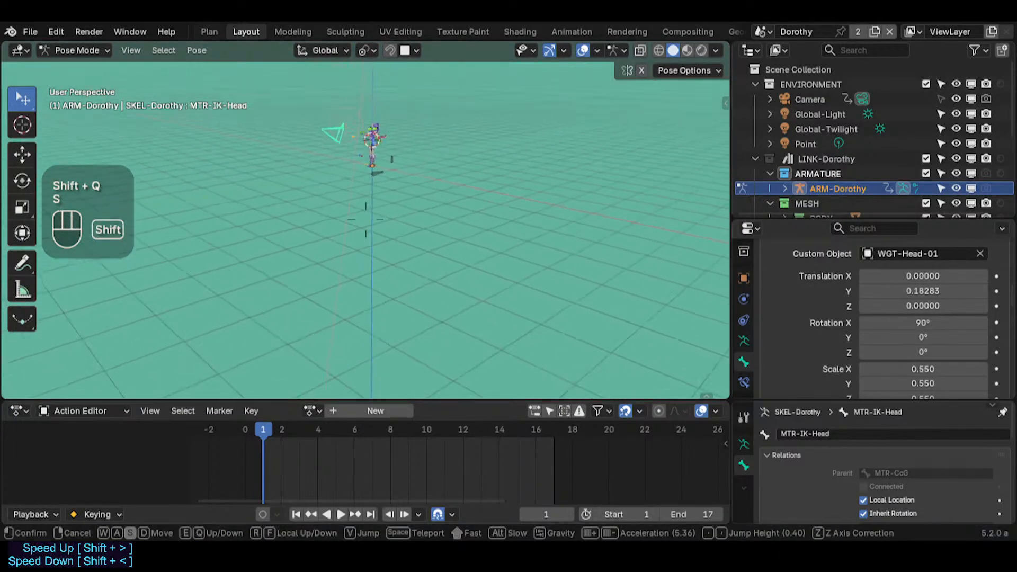
key(shift+w)
key(shift+e)
key(shift+w)
key(shift+q)
key(shift+e)
key(e)
key(w)
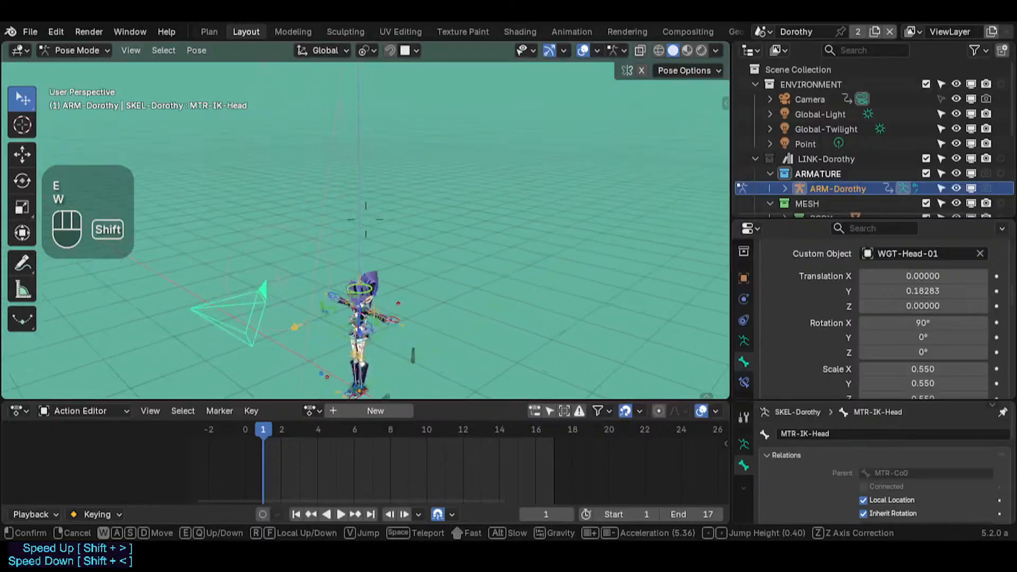
key(shift+q)
key(shift+w)
key(w)
key(e)
key(a)
key(w)
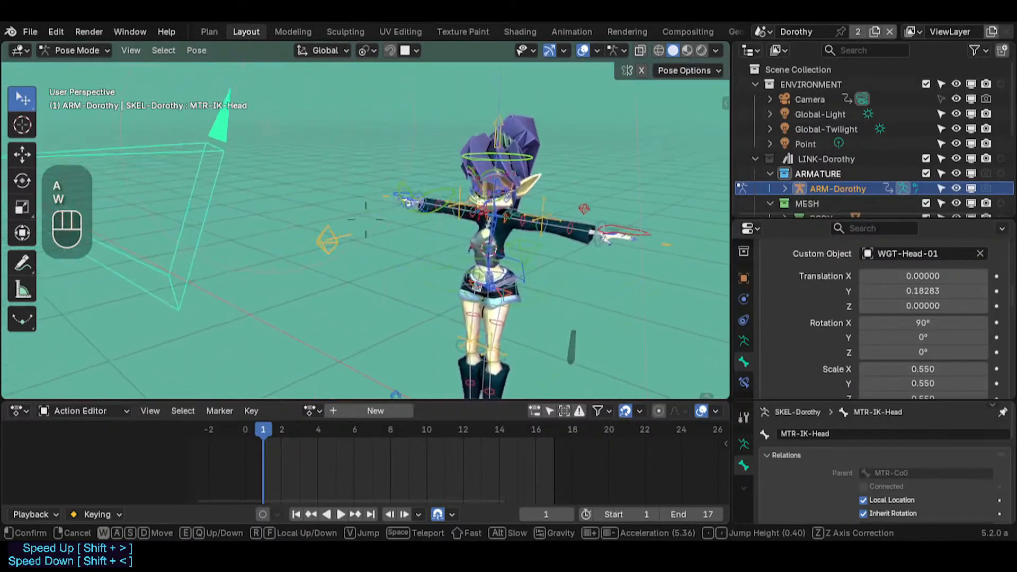
key(q)
key(e)
key(d)
key(s)
key(e)
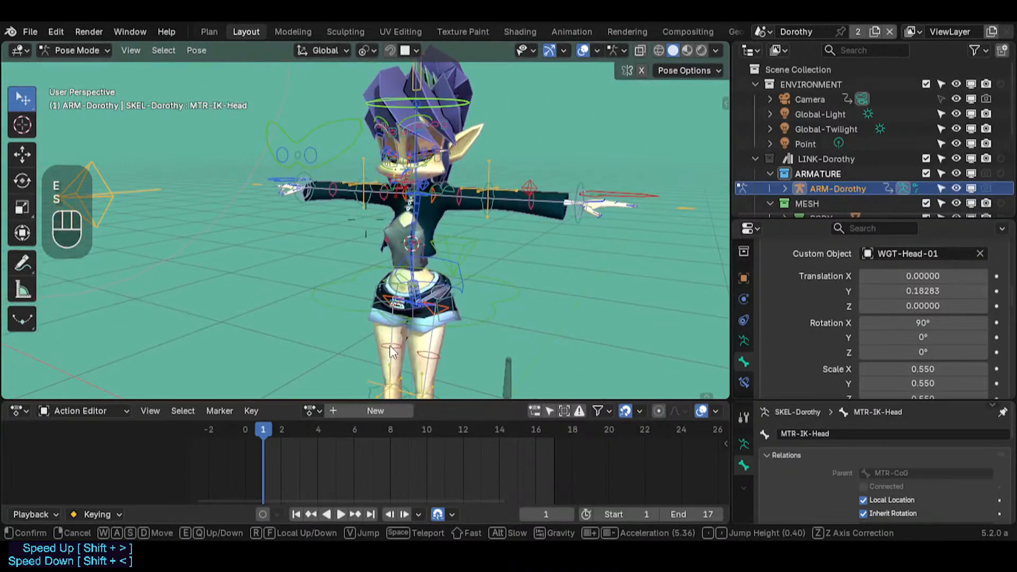
click(389, 346)
Step: Select ARC-UpperBodyArms at the hips and try rotating it to swing both arms, cancelling each rotation
middle_drag(389, 346, 317, 360)
click(392, 281)
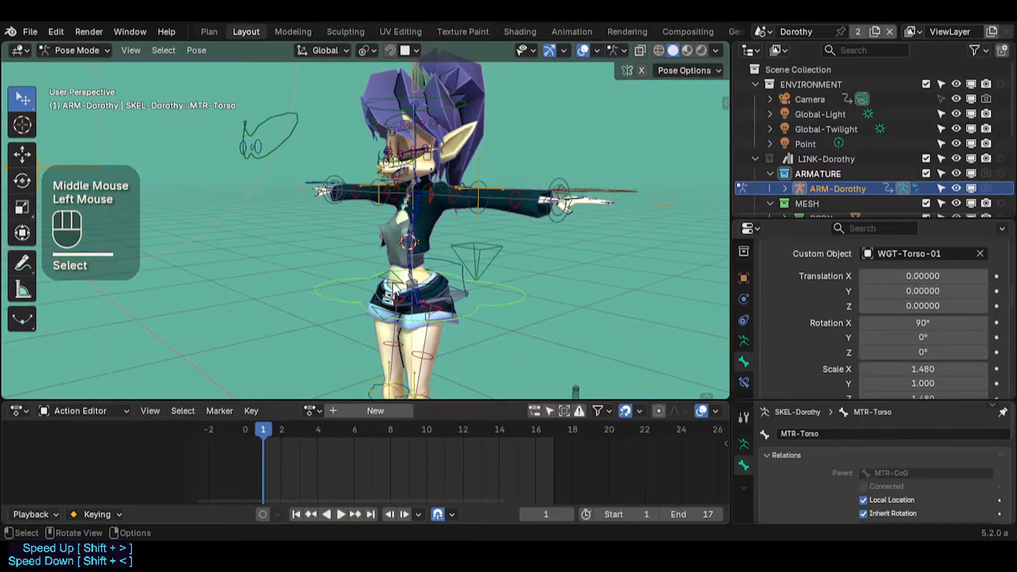
double_click(394, 289)
key(r)
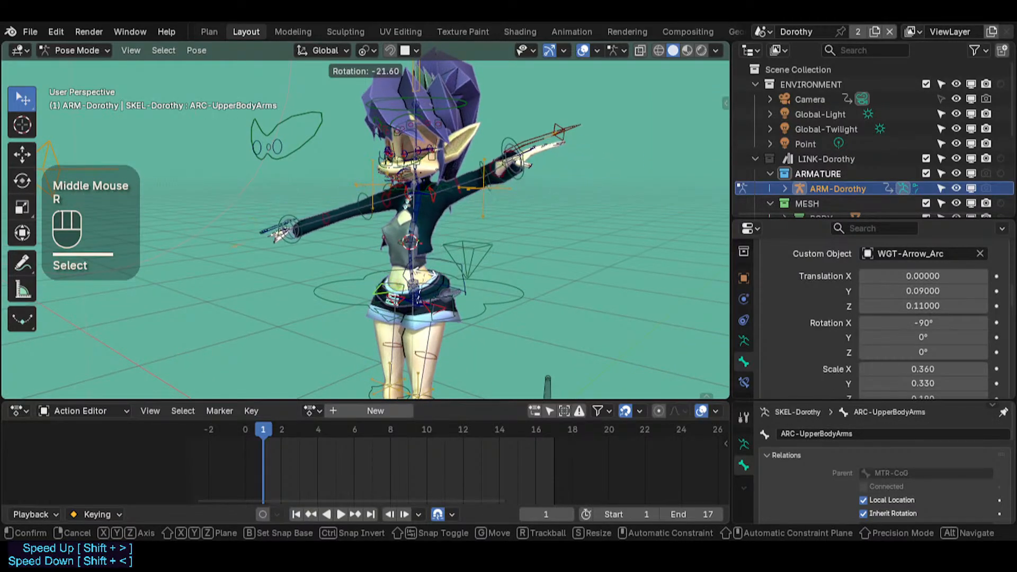
key(Escape)
key(r)
key(Escape)
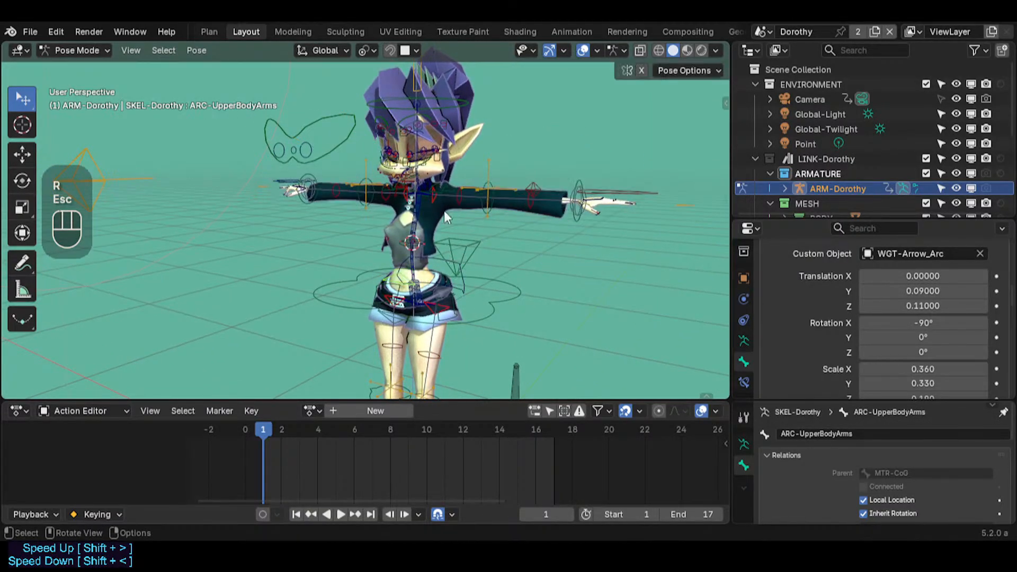
Step: Add ARC-FK-Arm.L and ARC-FK-Arm.R to the selection to point out the two arm arcs
shift+click(431, 202)
shift+click(406, 198)
shift+click(406, 198)
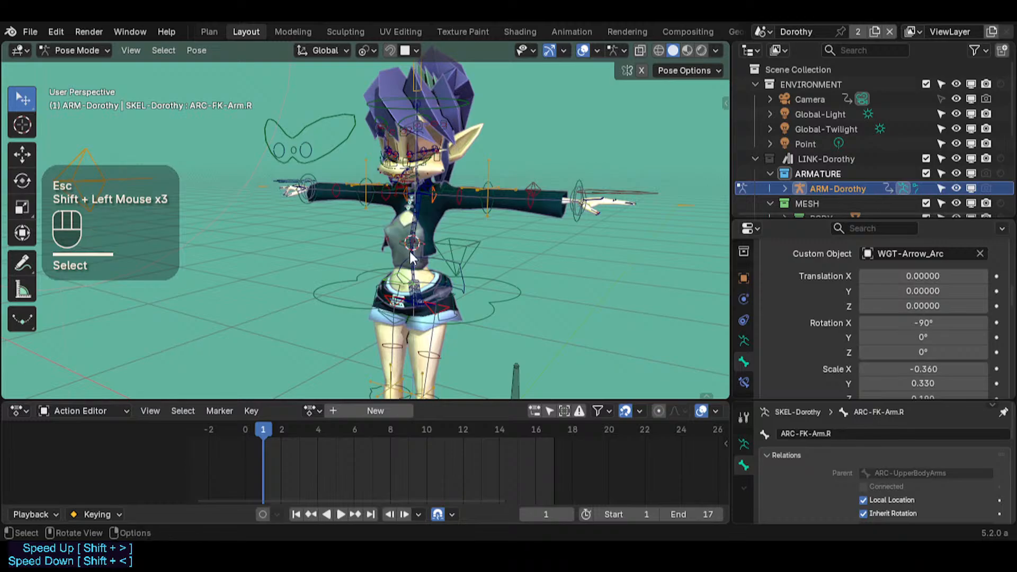
Step: Try rotating ARC-UpperBodyArms first with the custom bone shapes shown and again with them hidden
click(396, 288)
click(396, 287)
key(r)
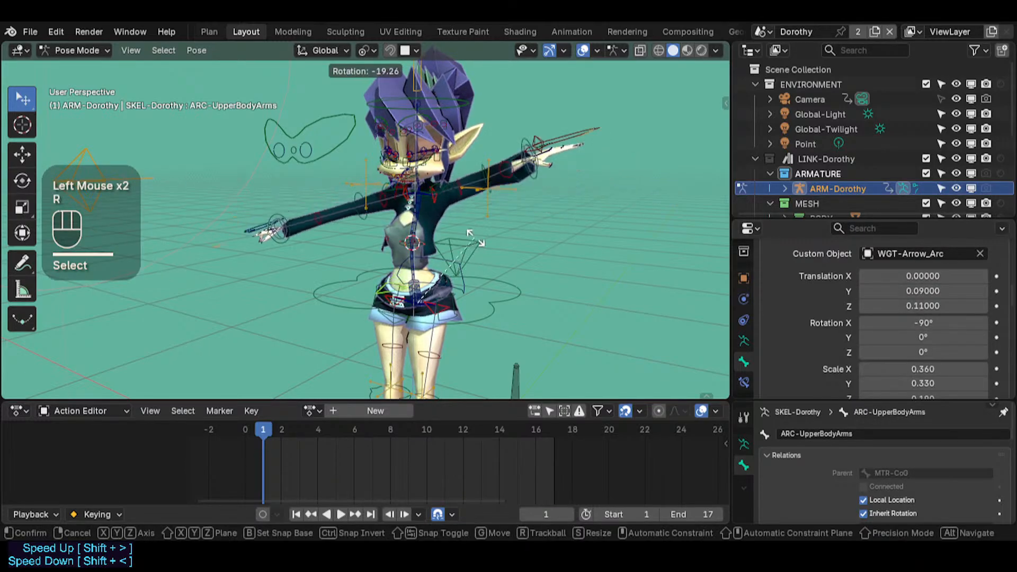
key(Escape)
key(ctrl+4)
key(r)
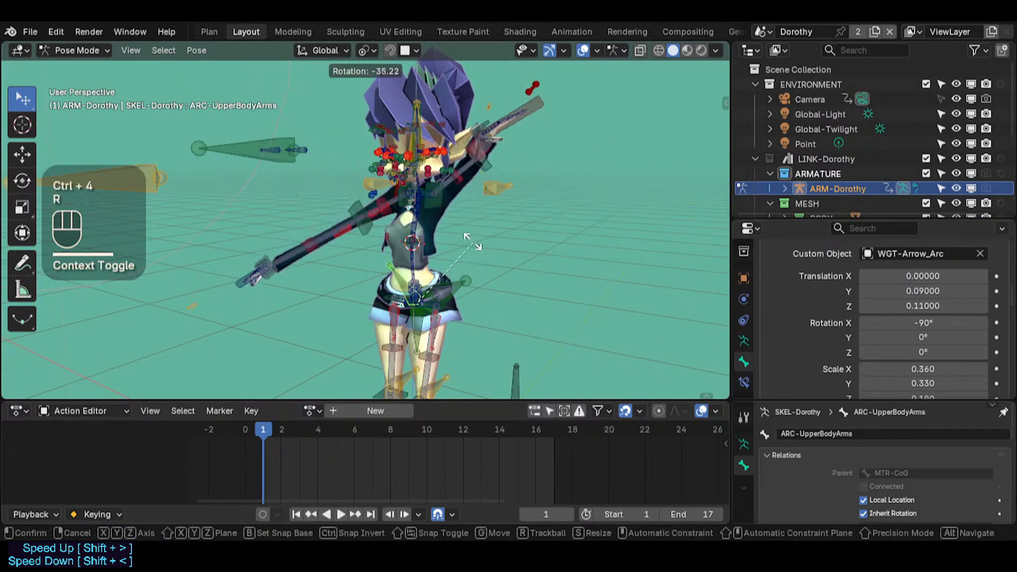
key(Escape)
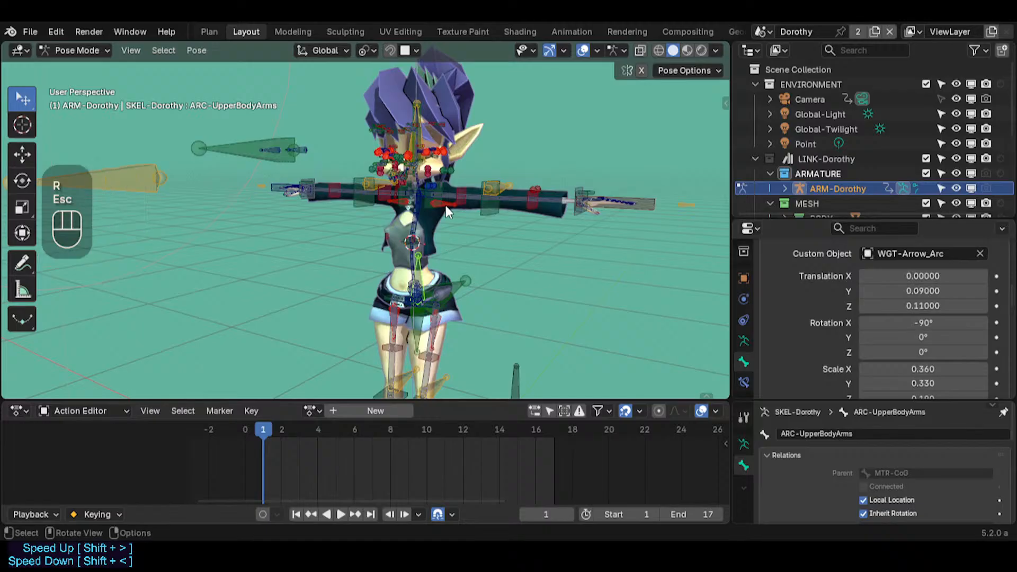
Step: Add the left and right FK arm arcs to the selection, and turn the custom bone shapes back on
shift+click(411, 209)
shift+click(401, 216)
shift+click(402, 215)
key(ctrl+4)
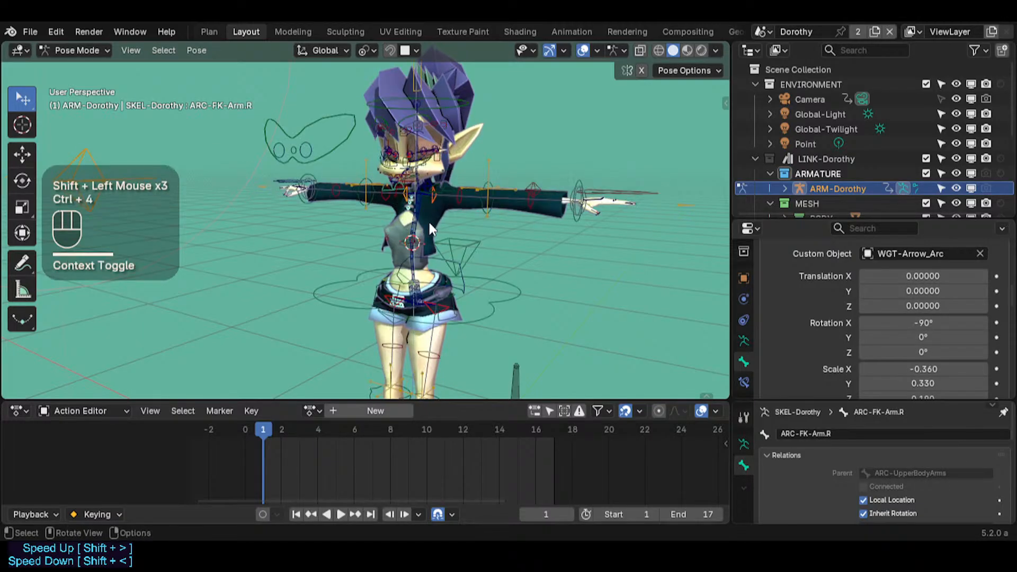
Step: Try rotating ARC-FK-Arm.L alone to raise the left arm, and cancel the rotation
click(437, 204)
key(r)
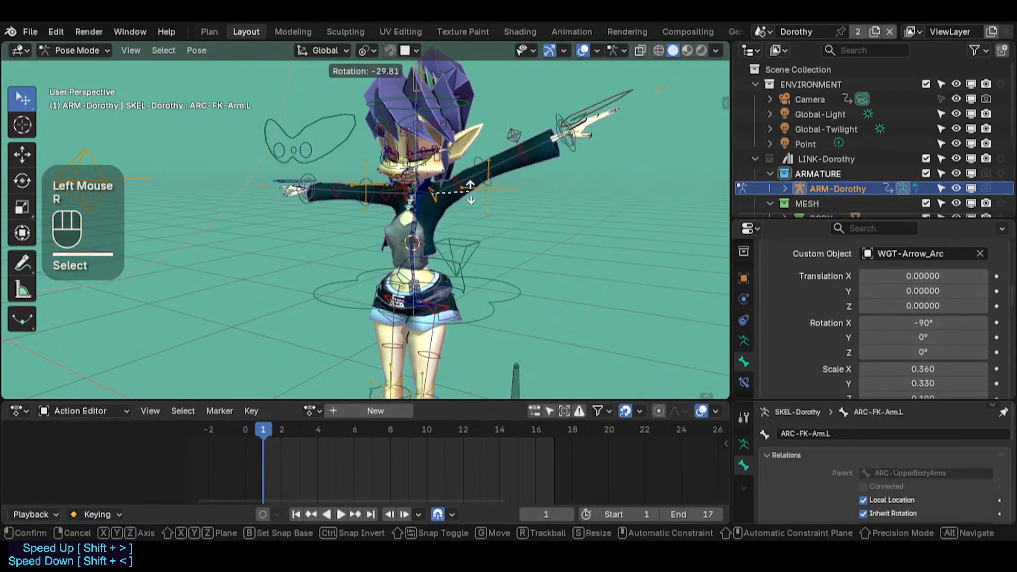
key(Escape)
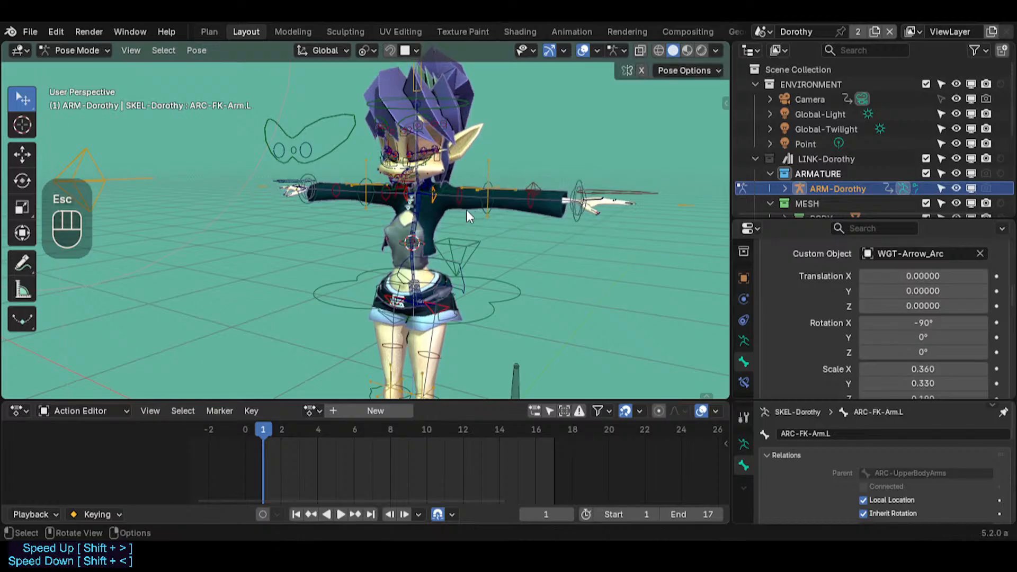
Step: Try rotating MTR-CoG alone and together with ARC-FK-Arm.L using trackball rotation, cancelling both
click(471, 243)
key(r)
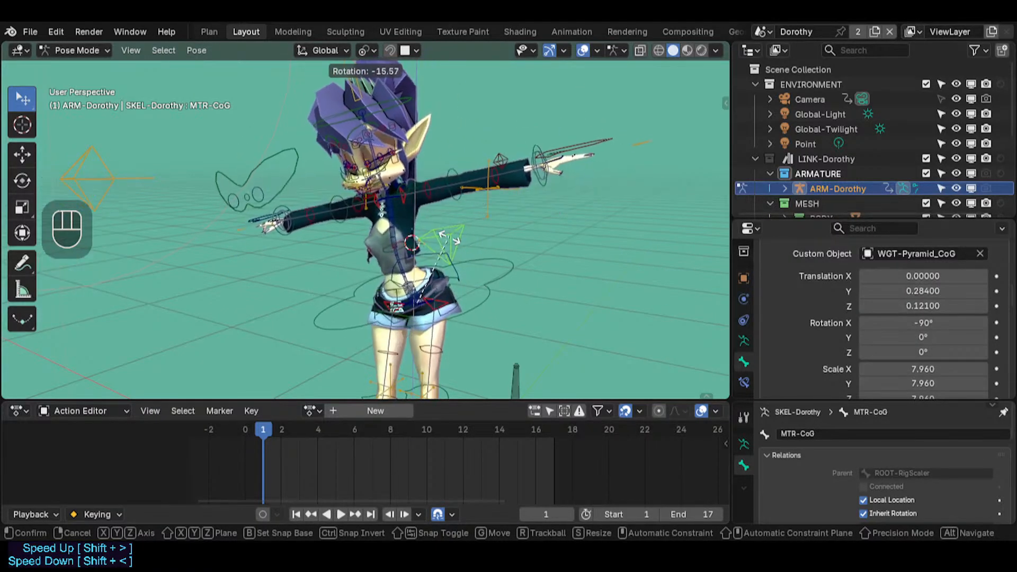
key(Escape)
shift+click(434, 202)
key(r)
key(r)
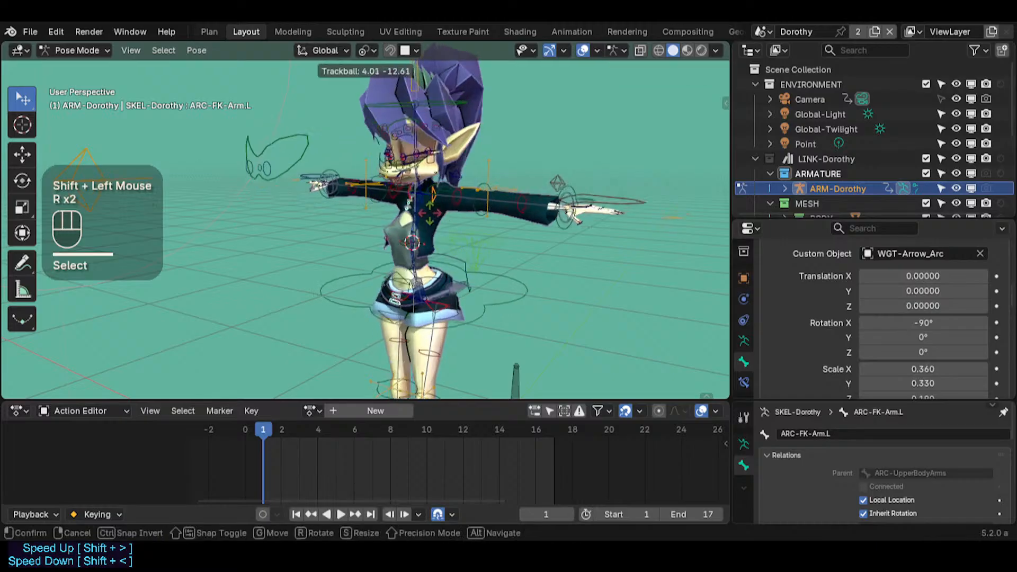
key(Escape)
Step: Trackball-rotate only ARC-FK-Arm.L so the left arm swings slightly down and forward
click(433, 201)
key(r)
key(r)
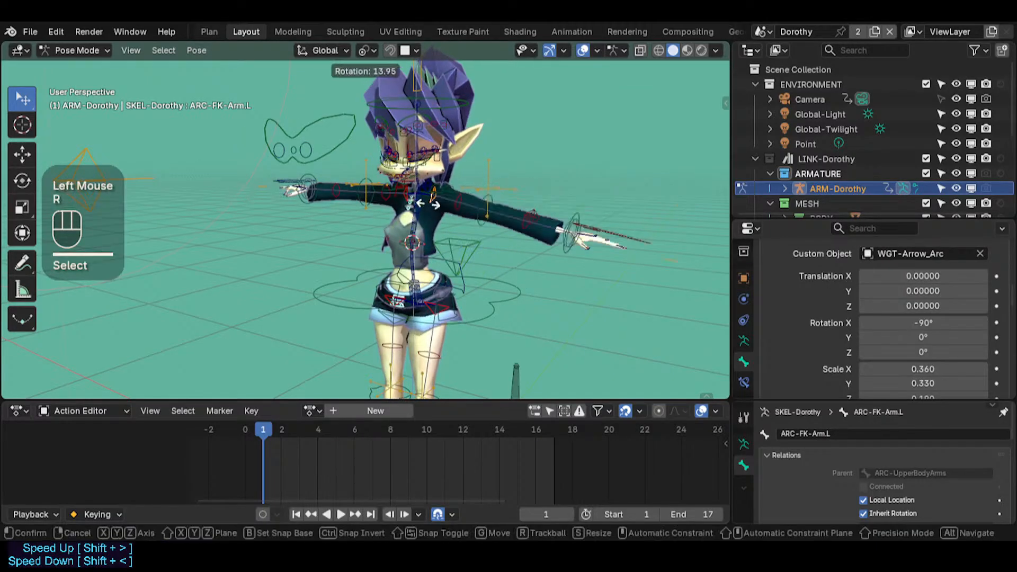
key(Escape)
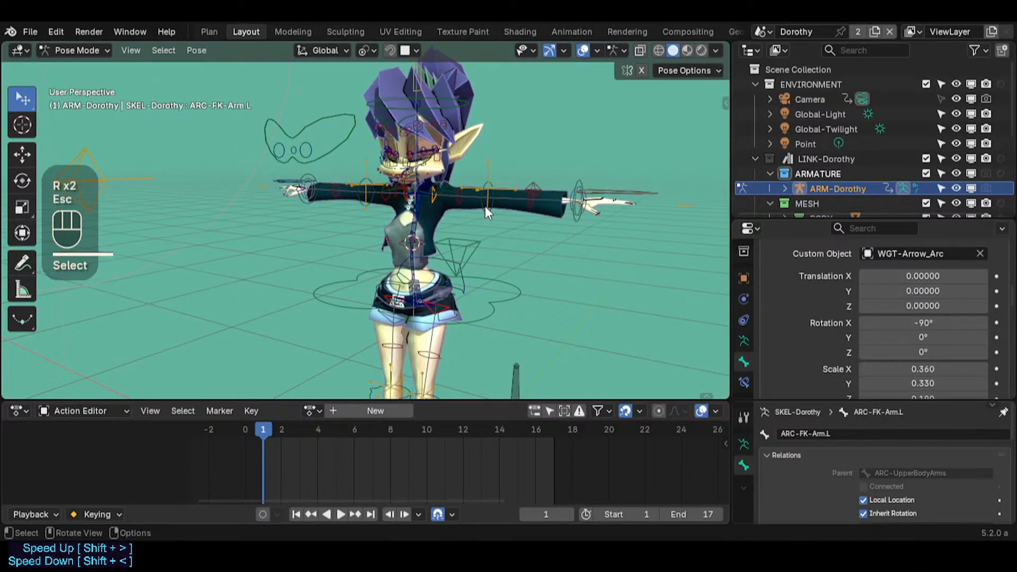
key(r)
key(r)
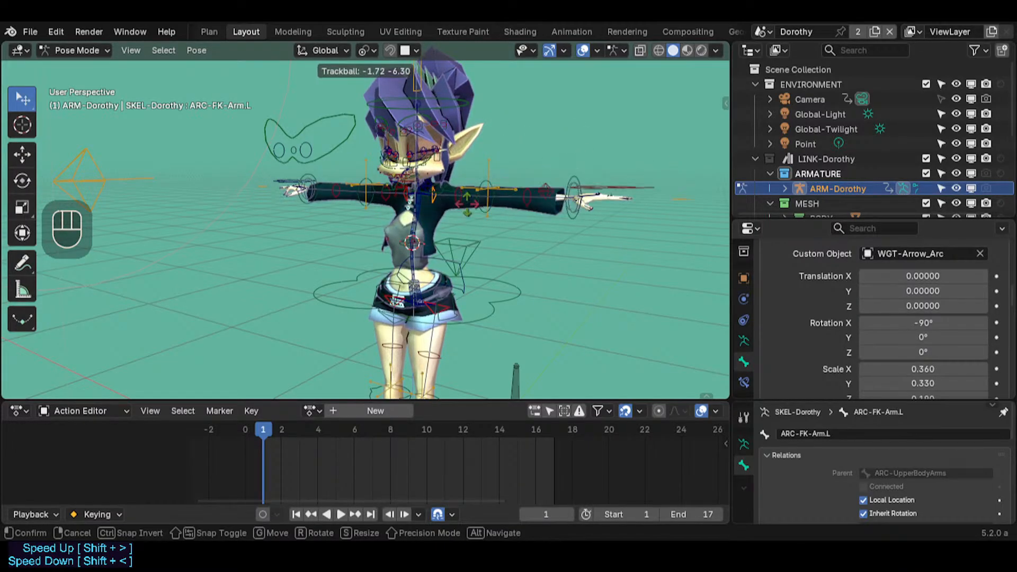
click(436, 197)
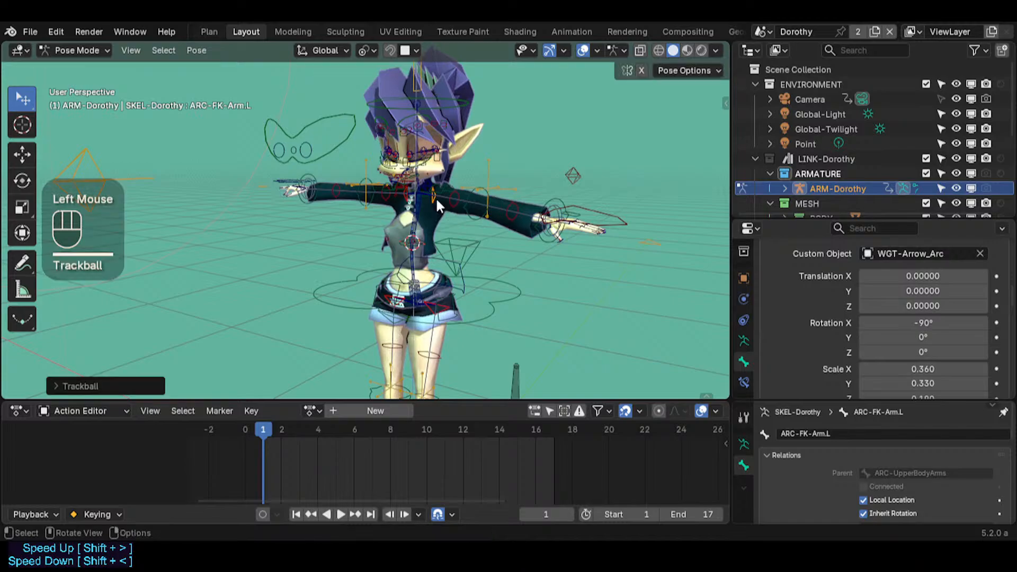
Step: Select MTR-CoG and try moving it with the left arm posed, cancelling the move
click(447, 202)
click(447, 202)
click(447, 202)
click(447, 203)
click(458, 247)
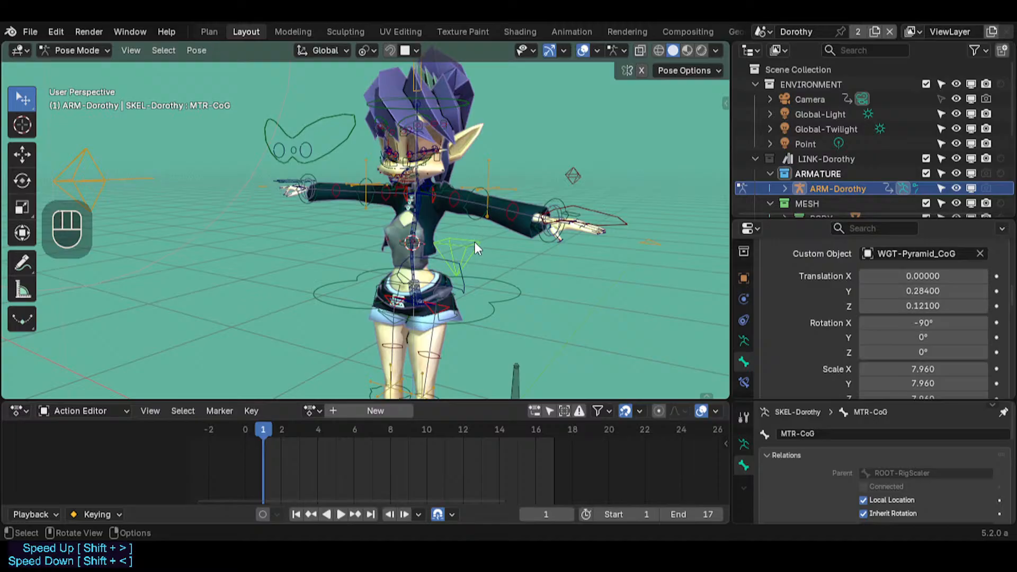
key(g)
key(Escape)
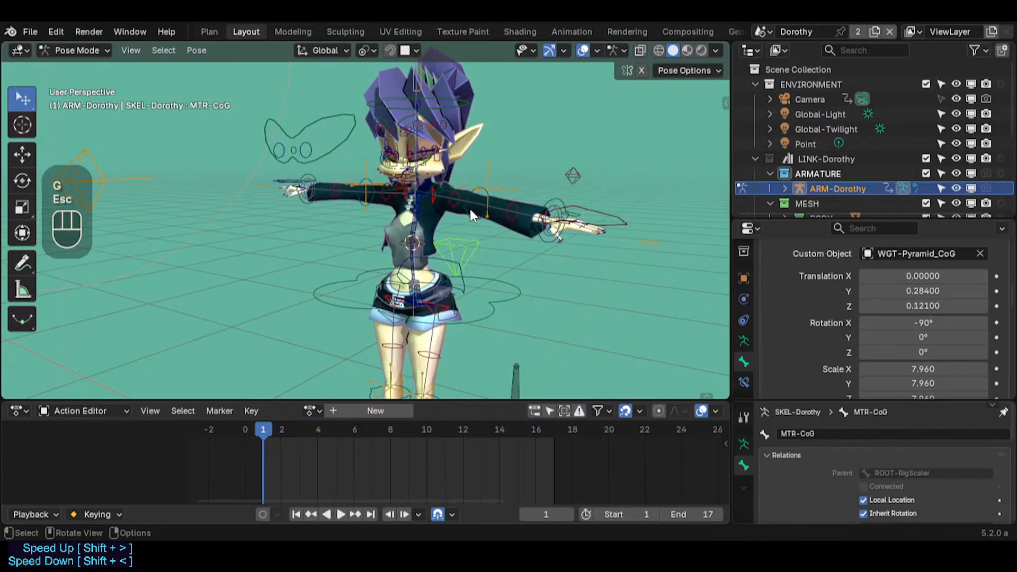
Step: Select TWK-Elbow.L and try moving the left elbow to bend the arm, cancelling each move
click(469, 208)
key(g)
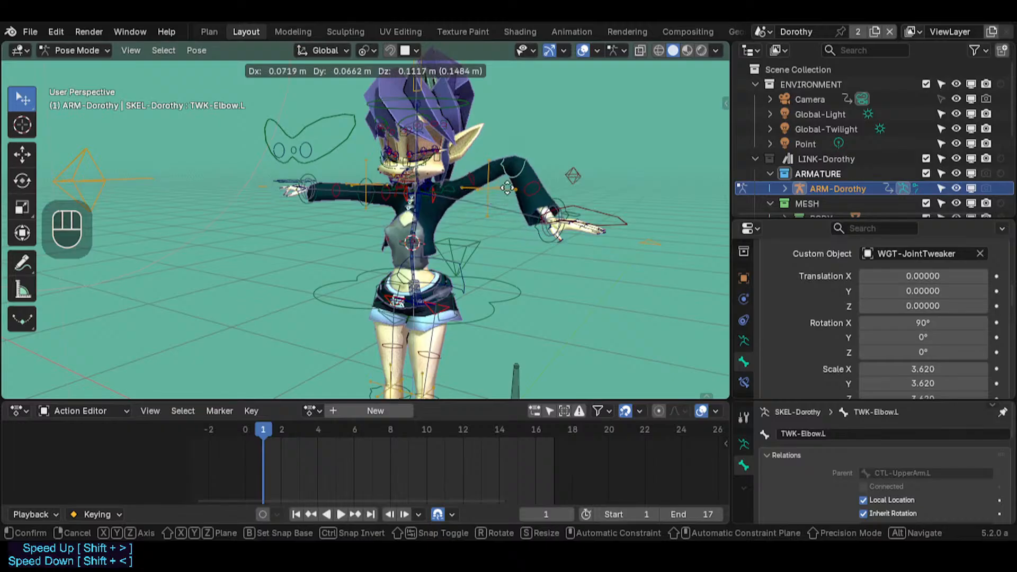
key(Escape)
key(g)
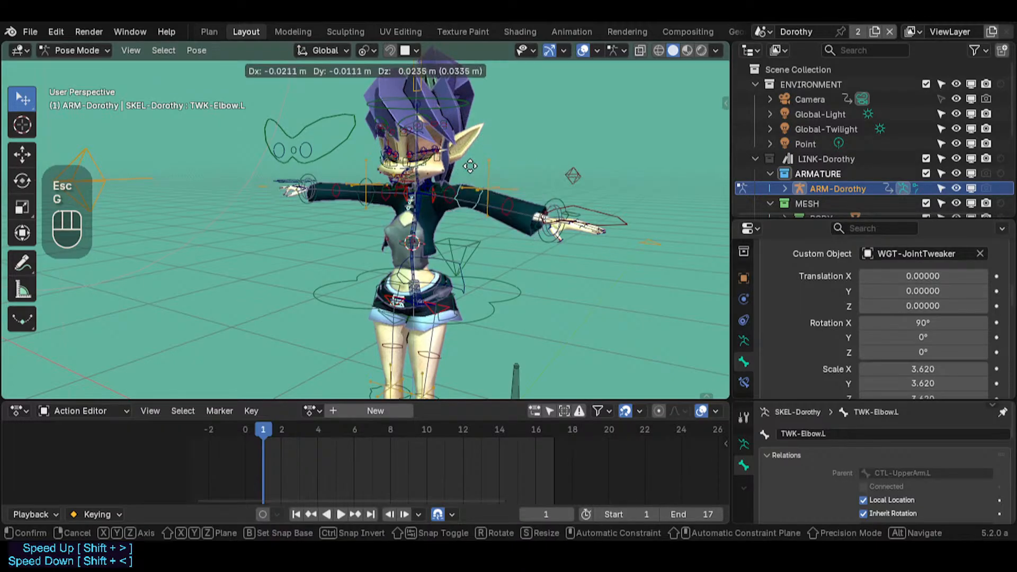
key(Escape)
Step: Select CTL-Chest from a closer view and try rotating the chest with the left hand held in place
key(shift+grave)
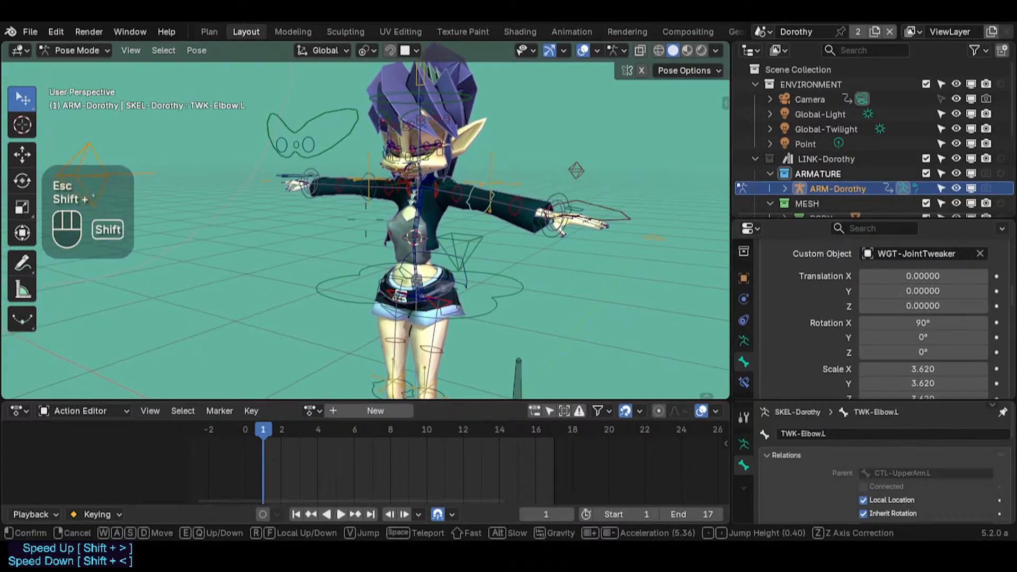
key(shift+w)
key(s)
click(406, 215)
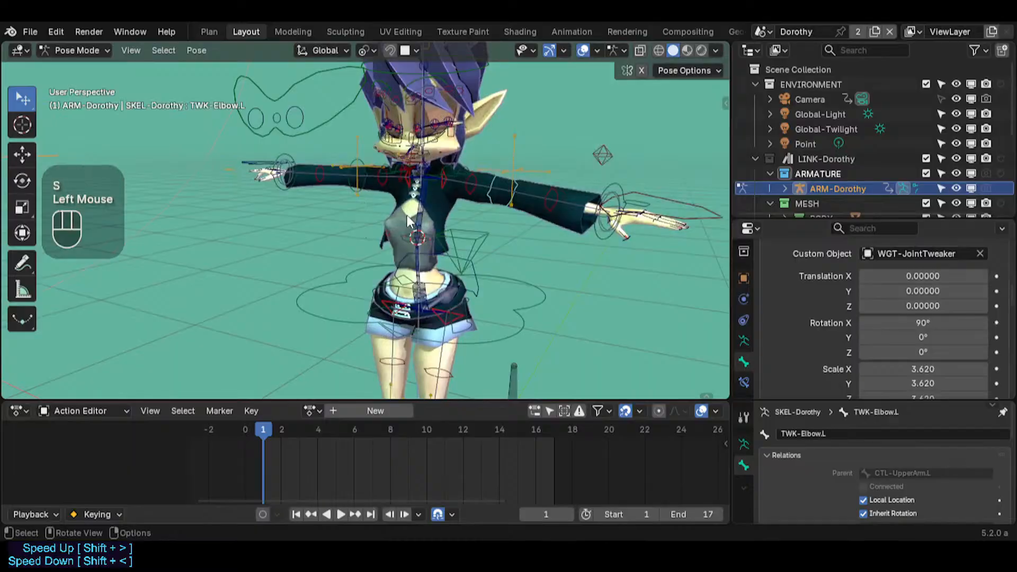
click(419, 213)
middle_drag(548, 185, 476, 213)
key(r)
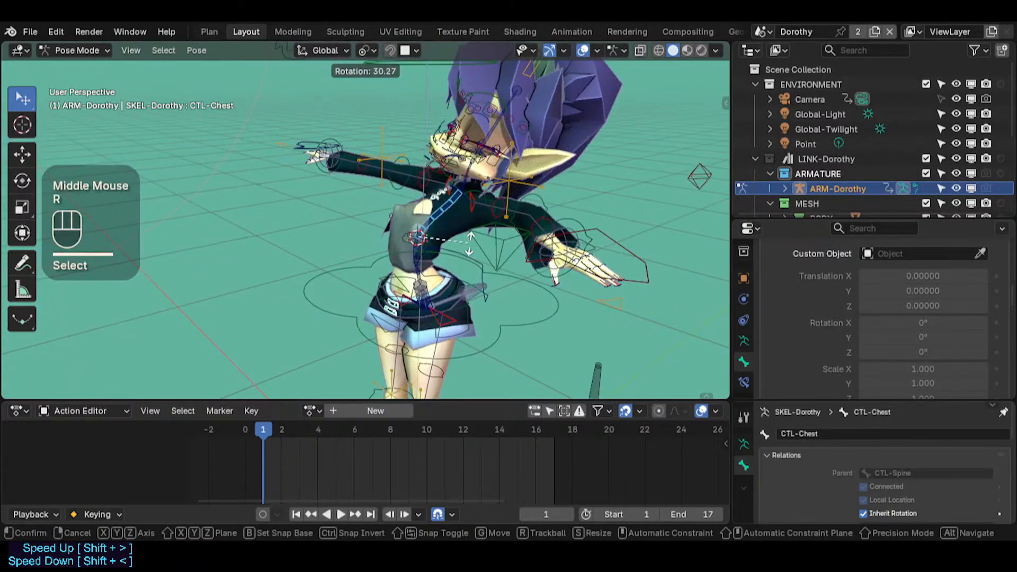
key(Escape)
Step: Clear the pose transforms of all bones, and move MTR-IK-Hand.L toward the body to bend the left arm
key(a)
key(alt+q)
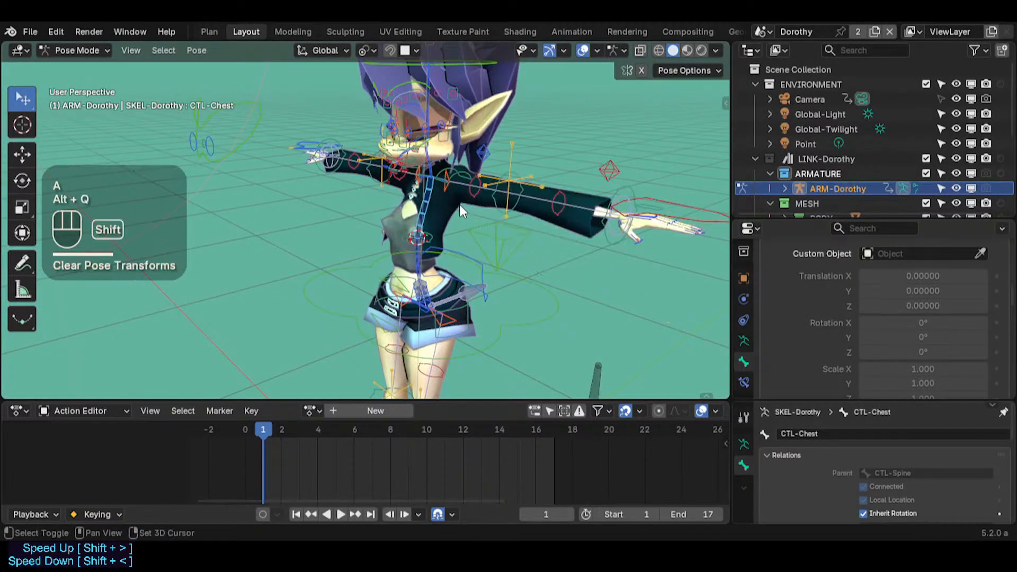
shift+middle_drag(459, 205, 369, 208)
click(574, 197)
key(g)
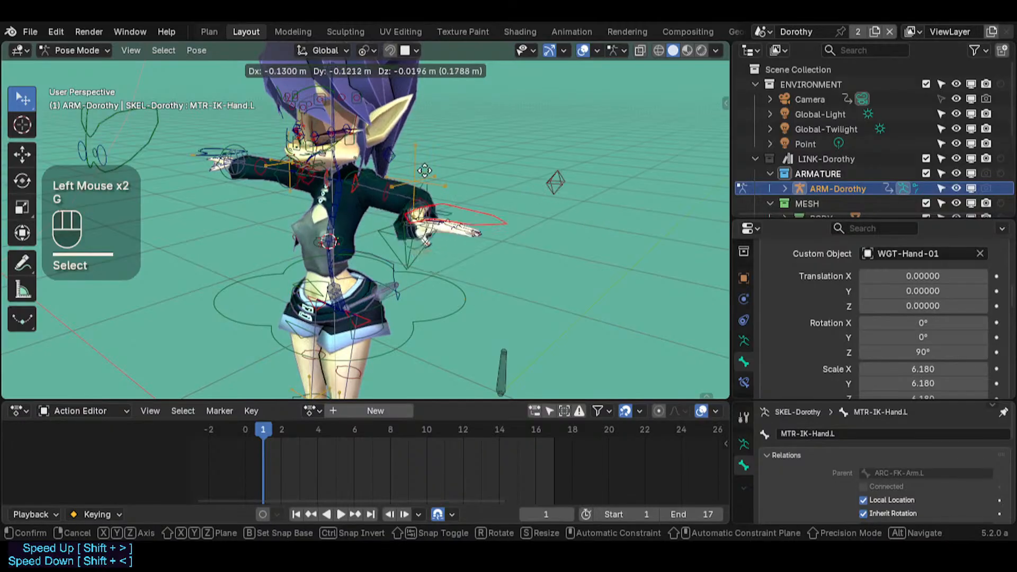
click(442, 198)
key(g)
click(430, 167)
click(430, 167)
Step: Select PIN-Elbow.L and scale it down with the left arm bent, and clear the pose transforms of all bones
click(411, 220)
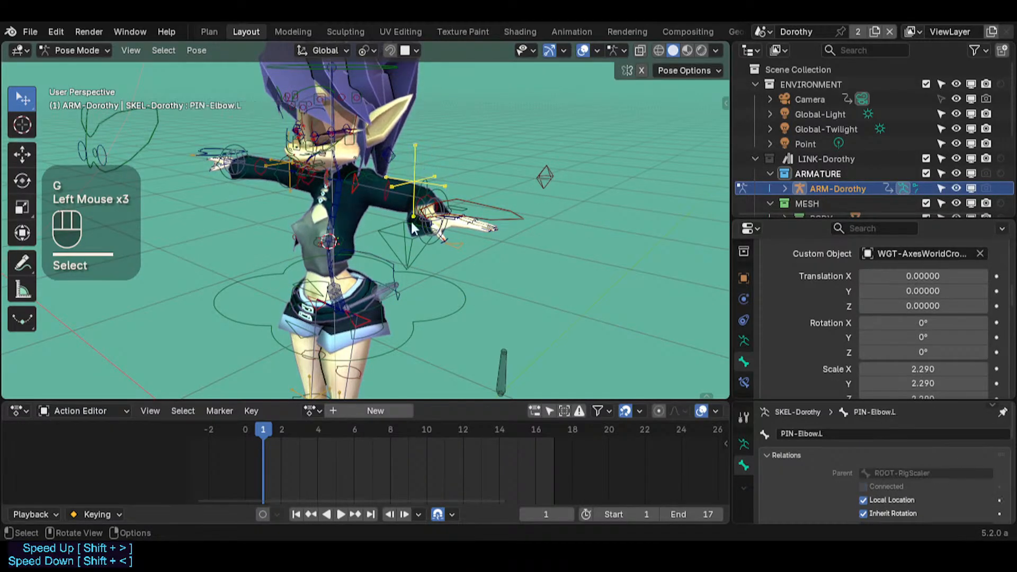
middle_drag(412, 222, 482, 228)
key(s)
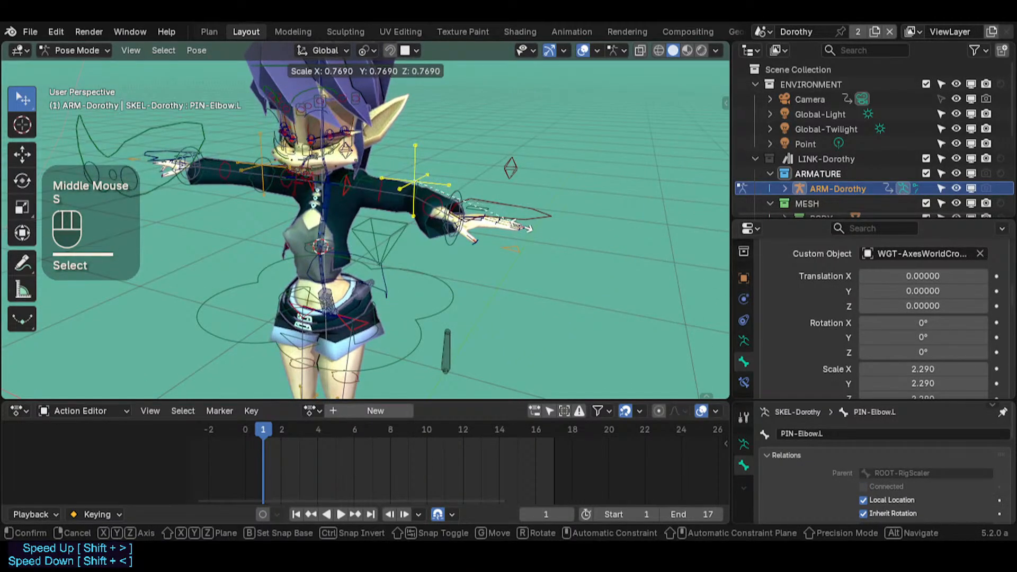
click(558, 208)
key(a)
key(alt+q)
Step: Look over the Dorothy rig down to the feet and select MTR-IK-Foot.L
key(shift+grave)
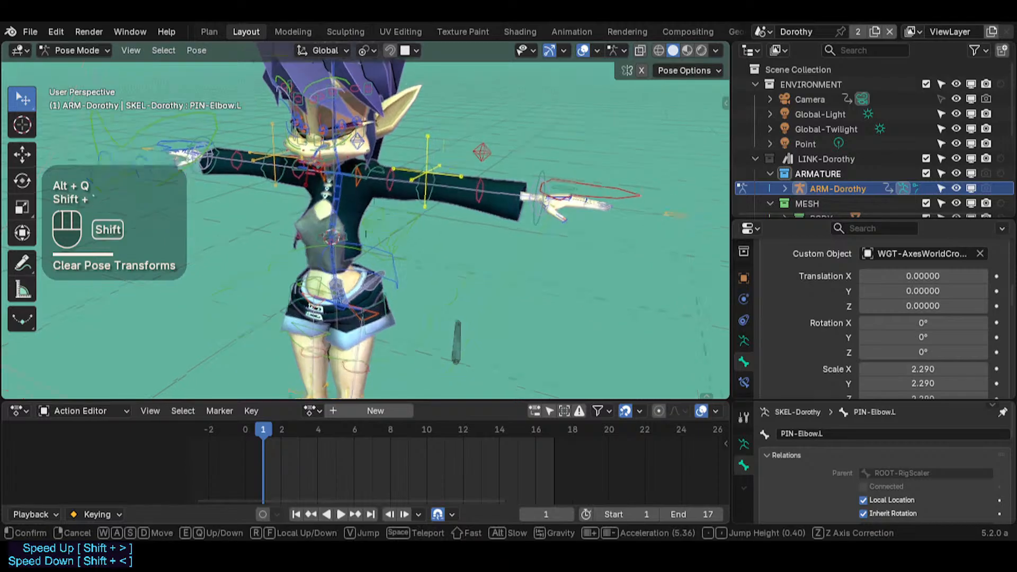
key(shift+q)
key(e)
key(s)
key(s)
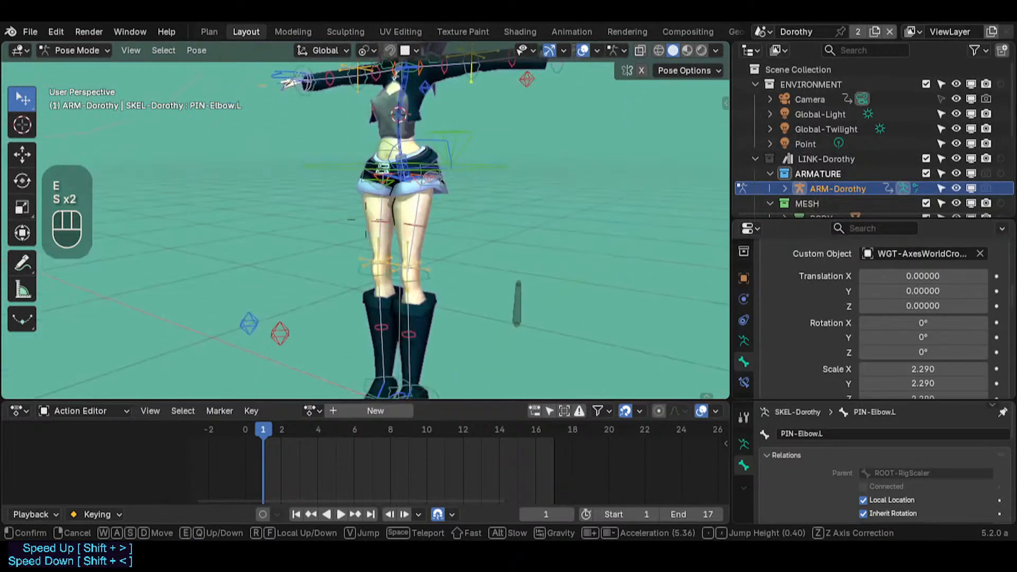
click(468, 233)
key(shift+grave)
key(s)
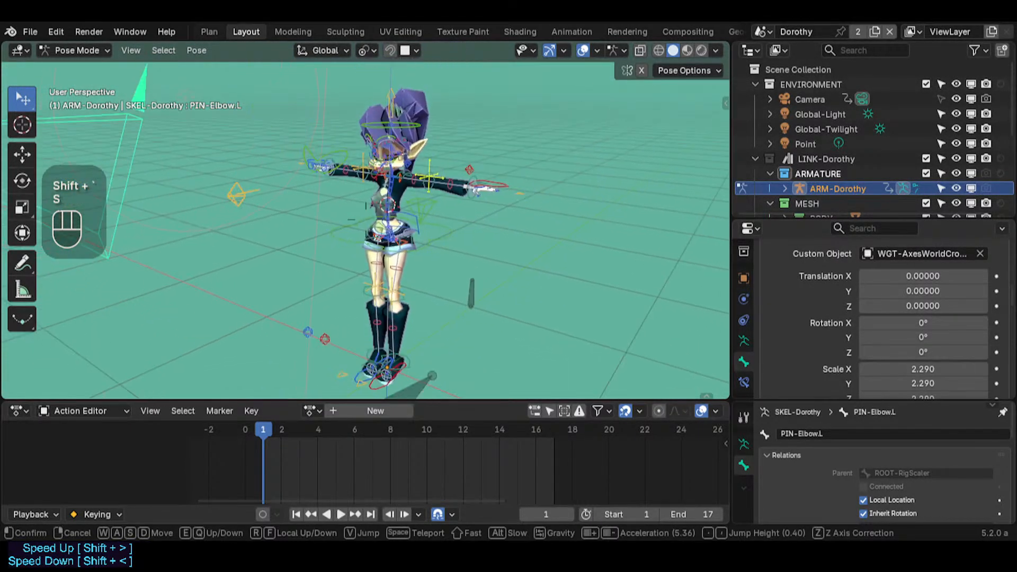
key(q)
key(w)
click(350, 339)
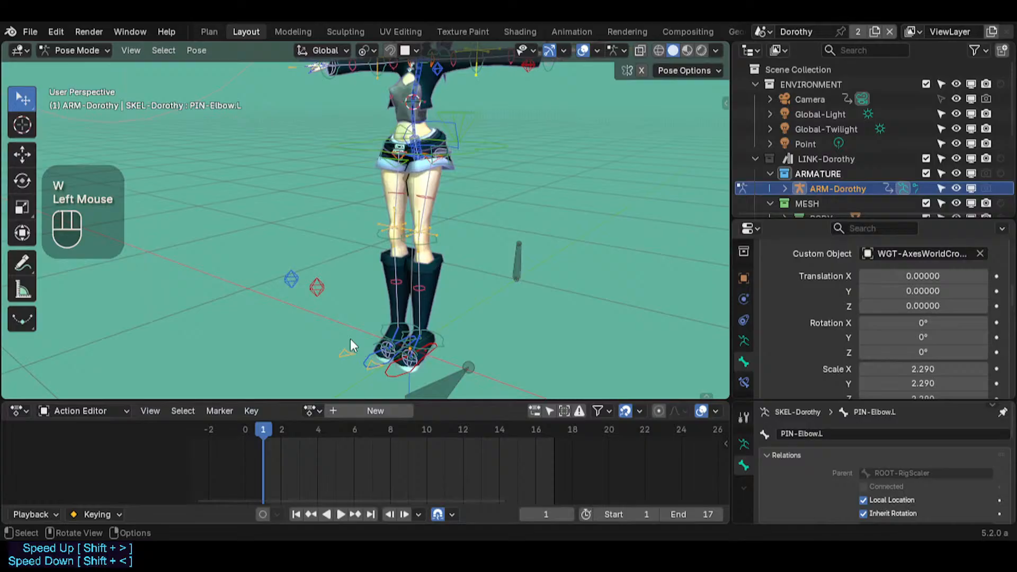
click(383, 377)
Step: Examine the Dorothy rig's control shapes from the head and arms down to the hips and legs
middle_click(455, 327)
key(shift+grave)
key(shift+e)
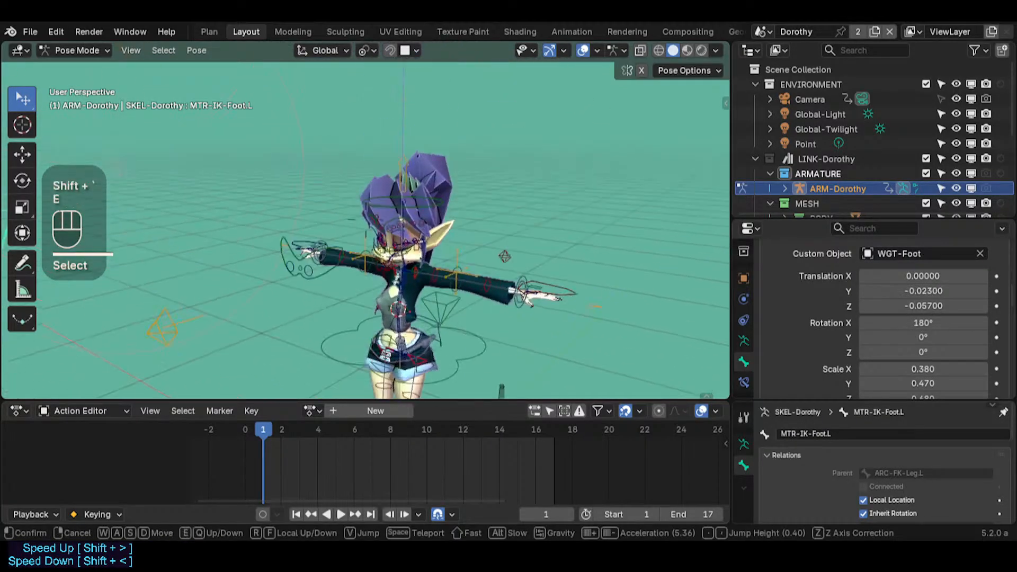
key(w)
key(e)
key(s)
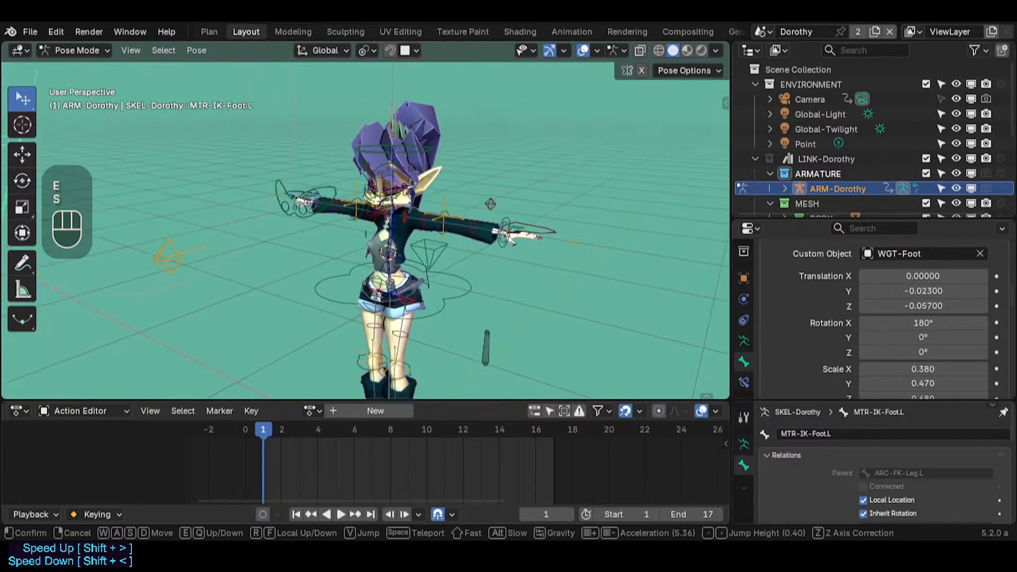
key(w)
key(e)
key(e)
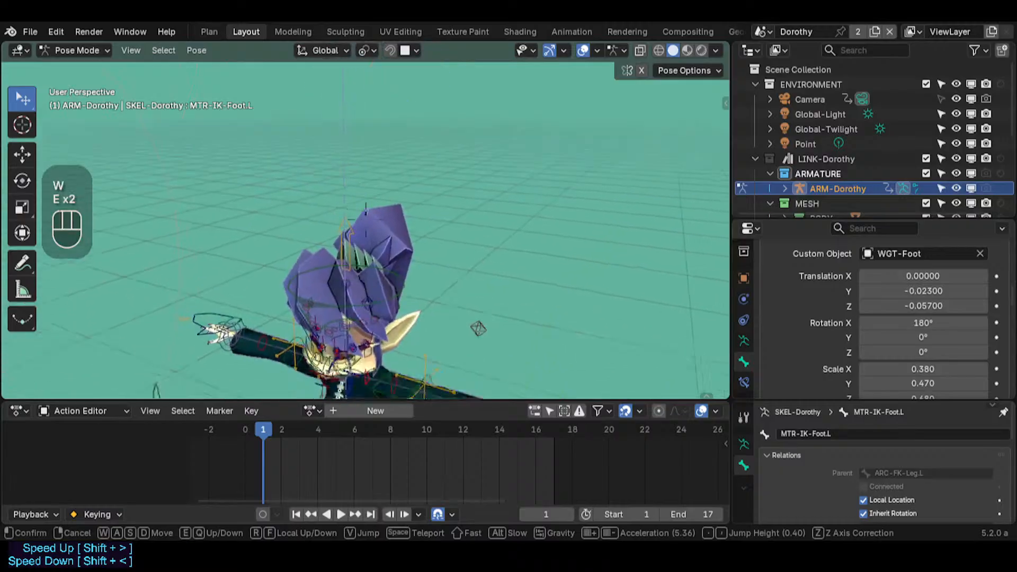
key(q)
key(w)
key(s)
key(q)
key(w)
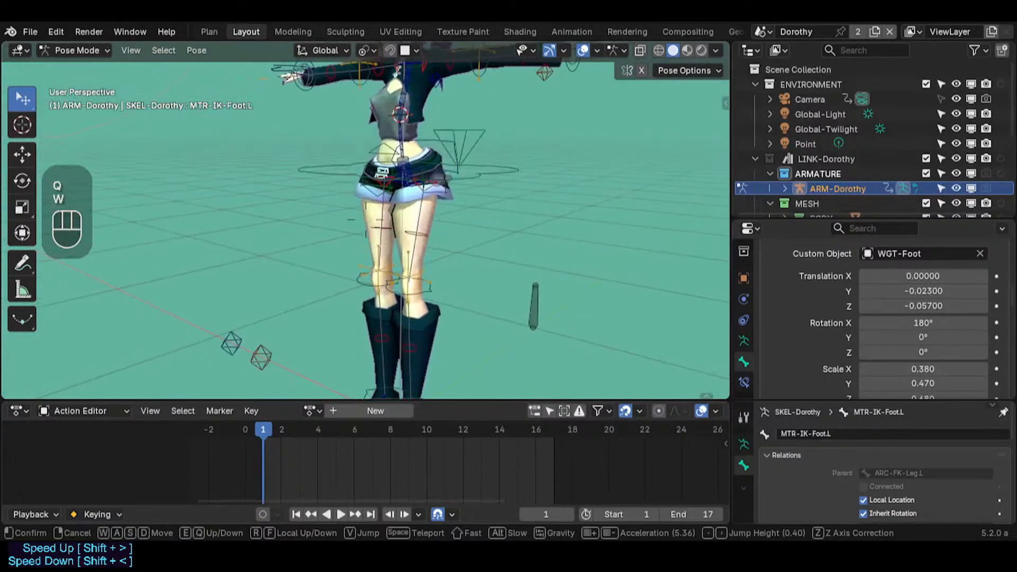
Step: Select the upper-body arc controls ARC-FK-Arm.L and ARC-FK-Arm.R one after the other
key(e)
click(398, 217)
click(421, 236)
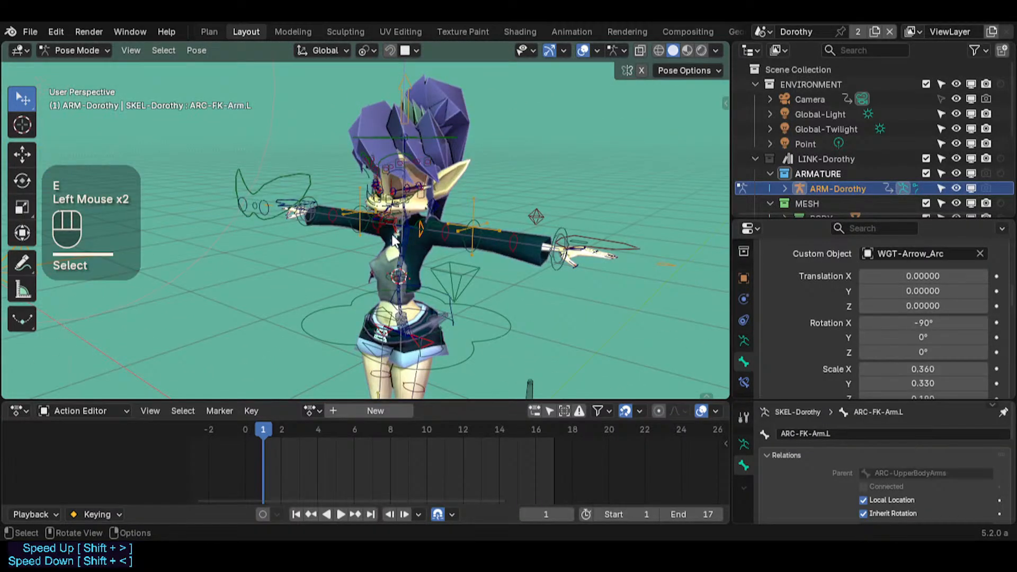
click(398, 236)
Step: Go to the feet and select the left ankle control CTL-IKT-LeverageAnkle.L
key(shift+grave)
key(q)
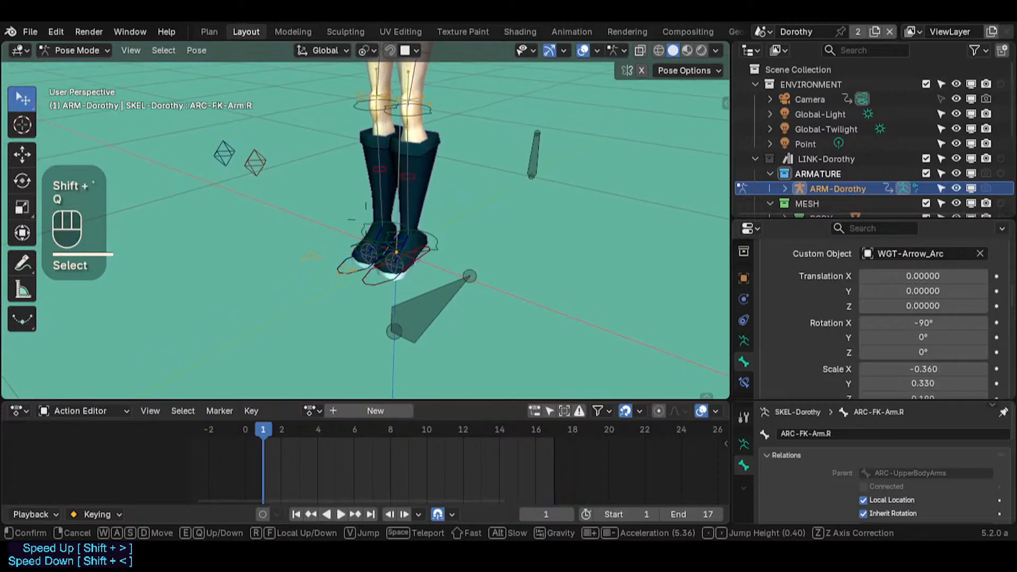
click(376, 256)
click(402, 250)
click(414, 238)
click(411, 236)
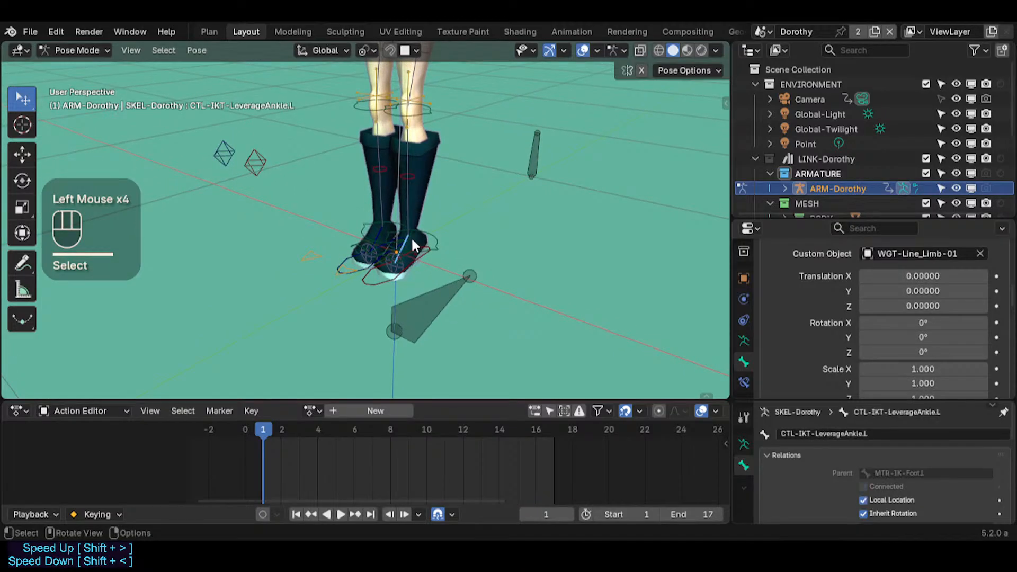
Step: Place the 3D cursor at the toe of Dorothy's left foot
middle_drag(422, 243, 345, 230)
key(shift+grave)
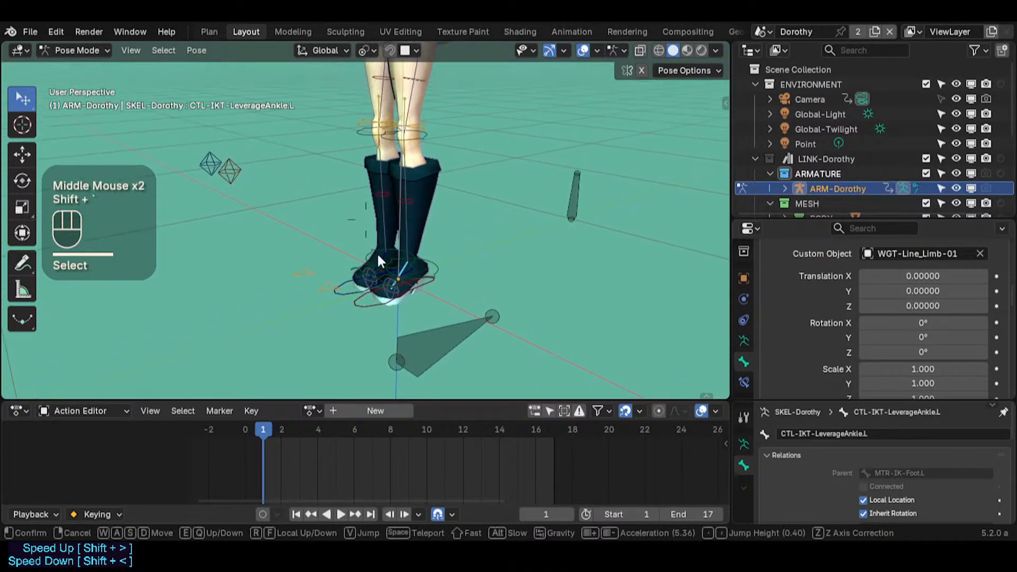
click(376, 253)
shift+right_click(366, 301)
Step: Select MTR-IK-Foot.L and try rotating it around the X axis, cancelling the rotation
click(424, 290)
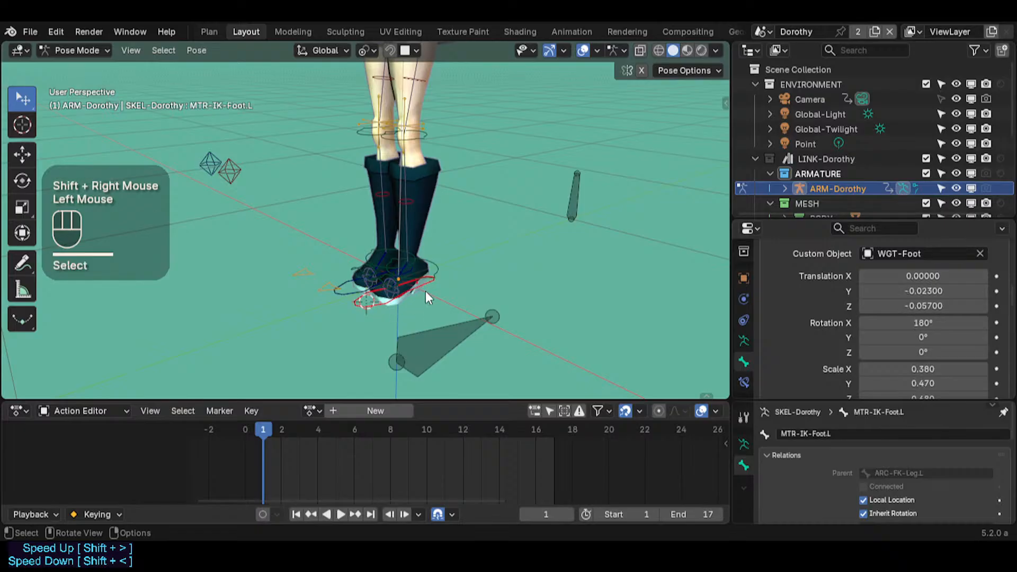
key(r)
key(x)
key(Escape)
Step: Set the transform pivot point to 3D Cursor
key(shift+grave)
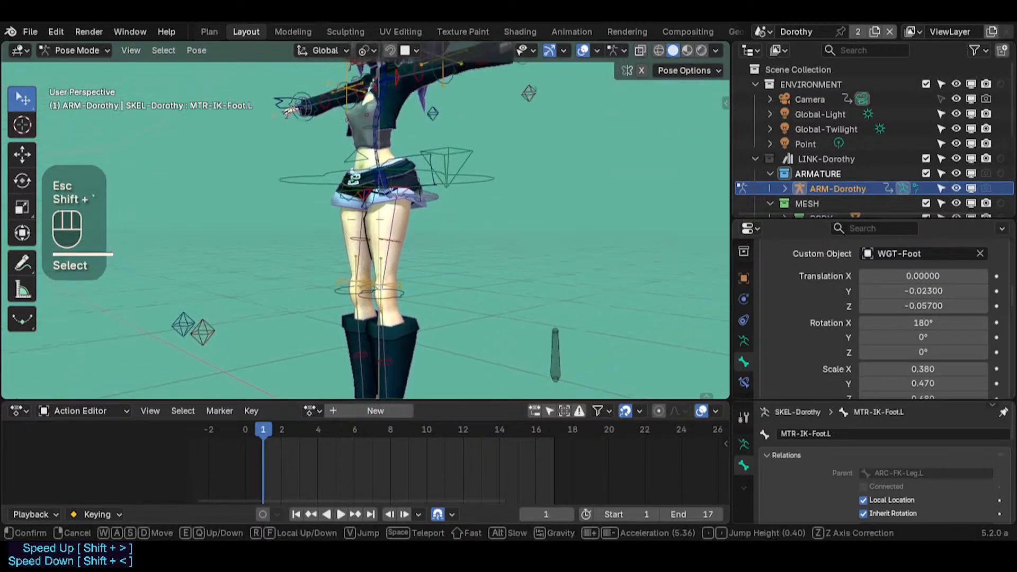
key(w)
click(393, 74)
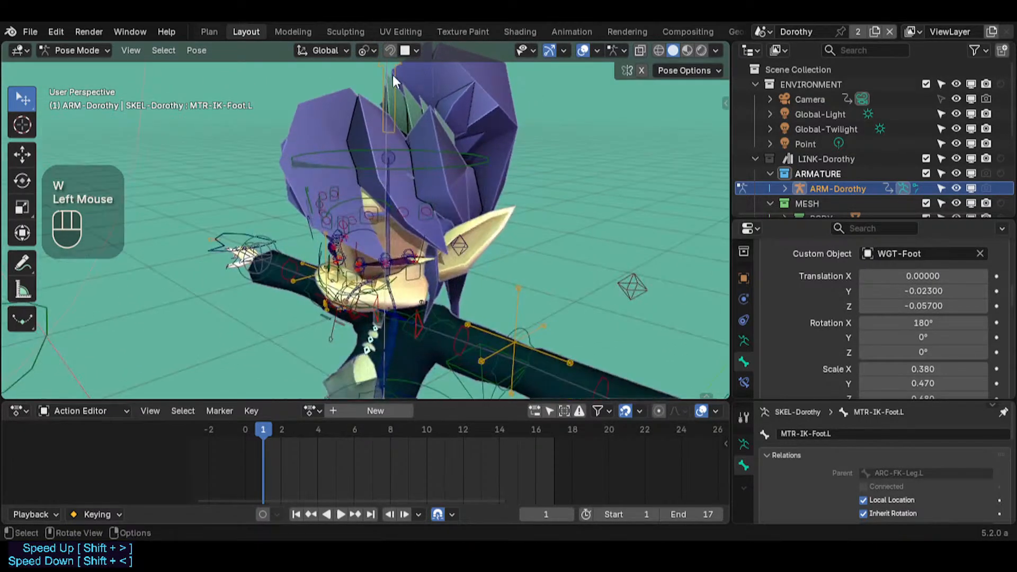
click(358, 48)
key(less)
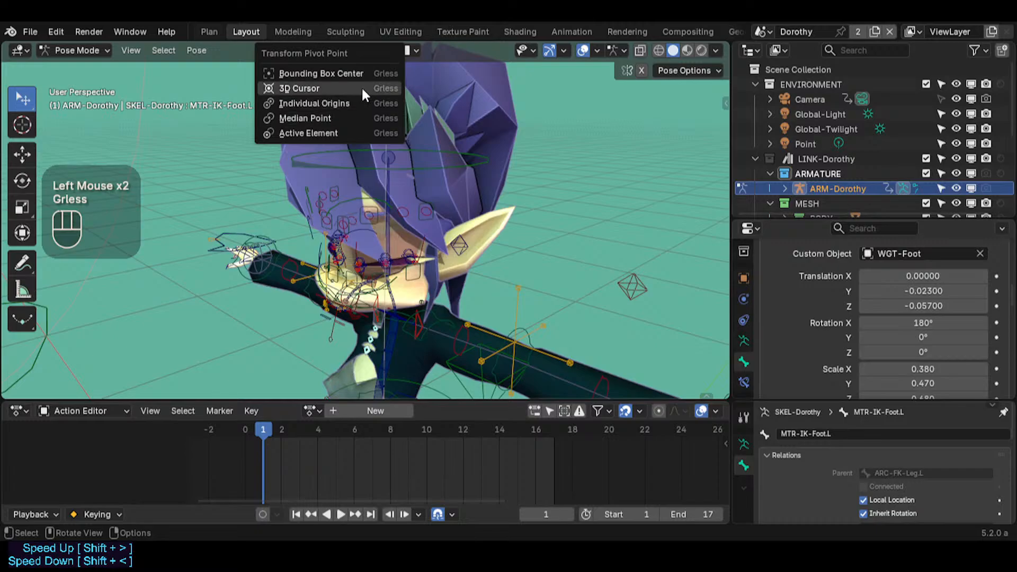
click(362, 86)
key(shift+grave)
click(370, 157)
click(363, 50)
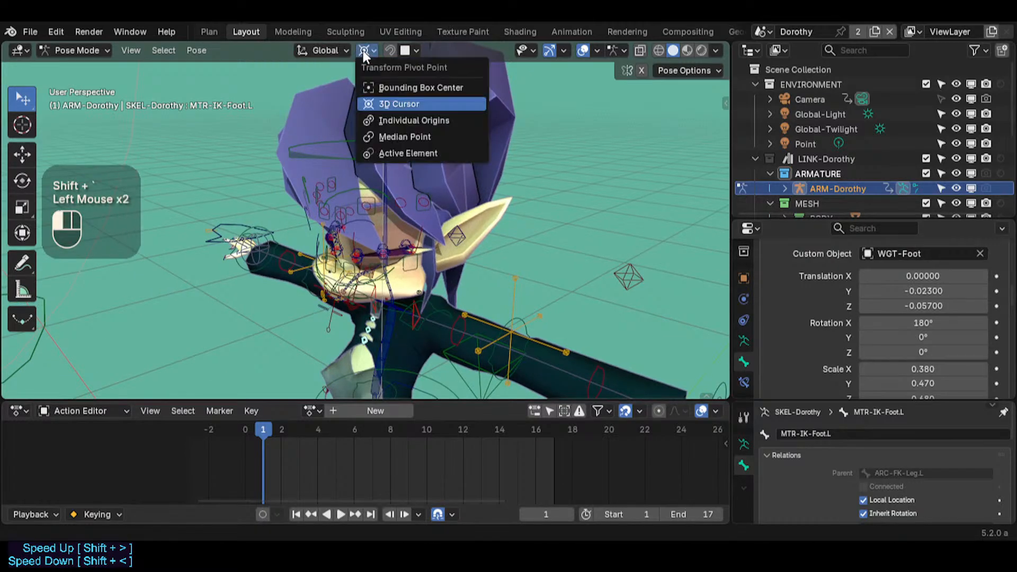
click(364, 50)
key(shift+grave)
key(s)
click(408, 233)
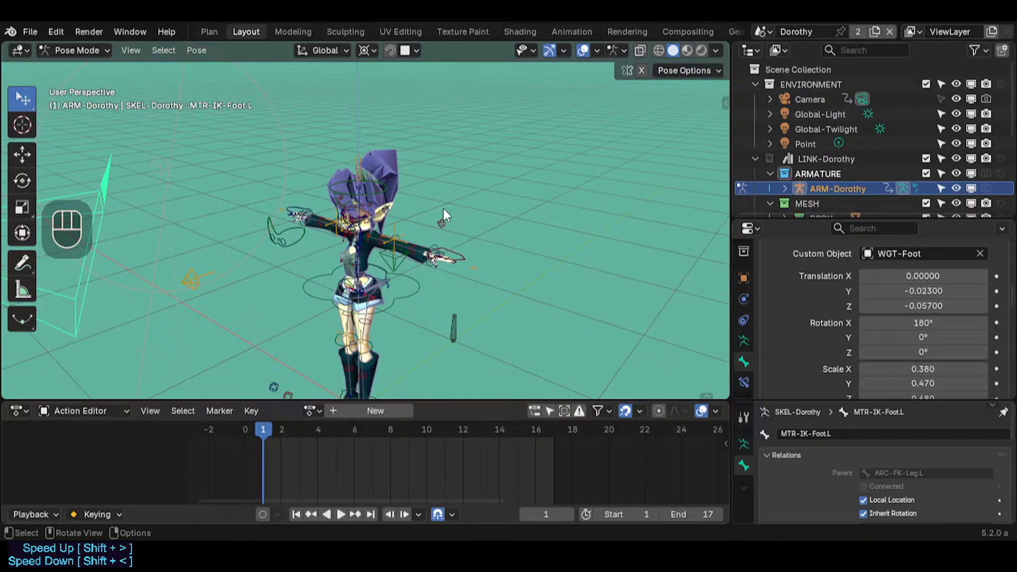
click(644, 128)
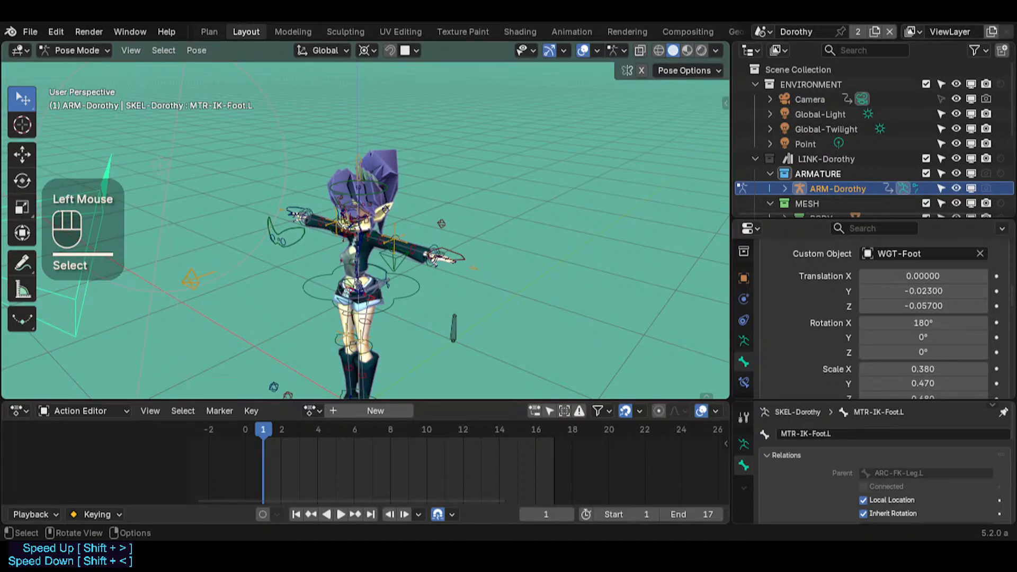
click(482, 138)
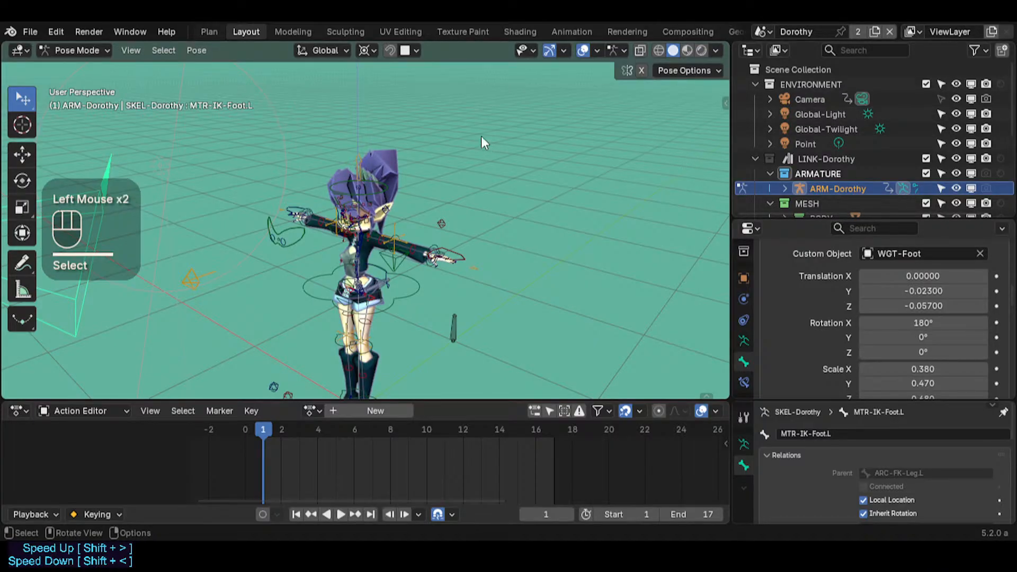
Step: Set the transform pivot point to Individual Origins
click(364, 51)
click(380, 121)
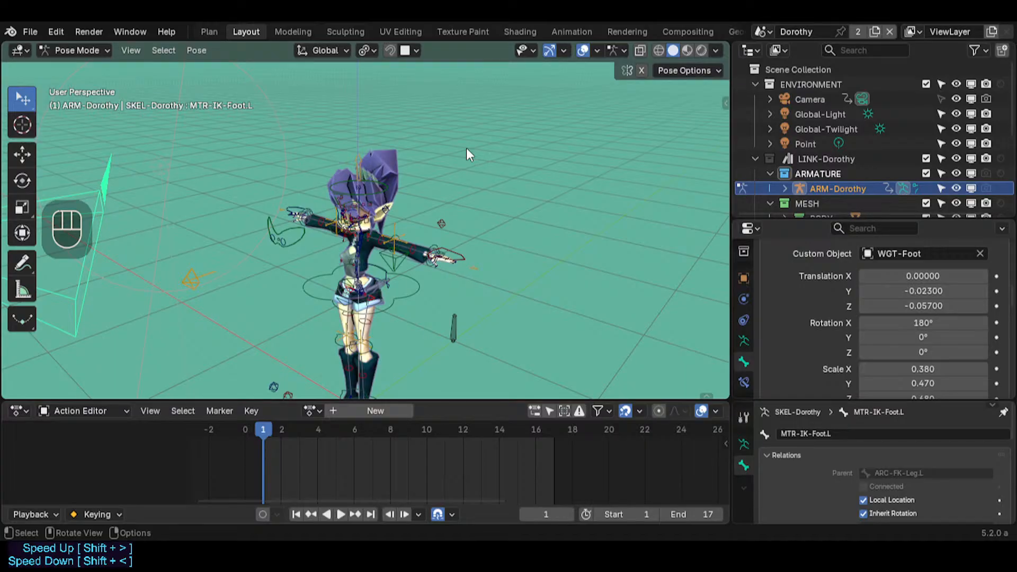
scroll(366, 252, up, 4)
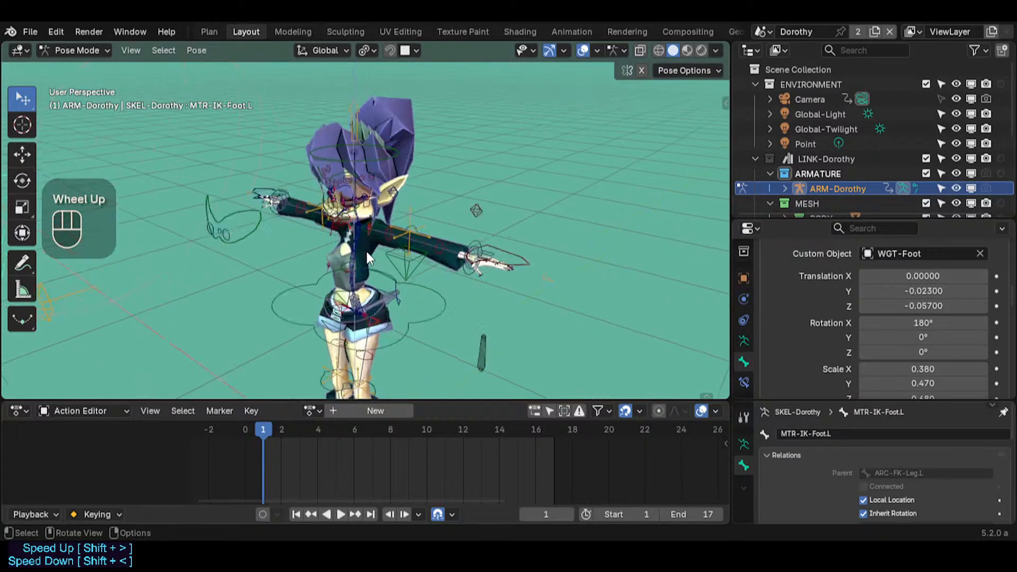
Step: Select CTL-Chest and move it forward and down using Auto IK with a chain length of 5
key(shift+grave)
click(359, 231)
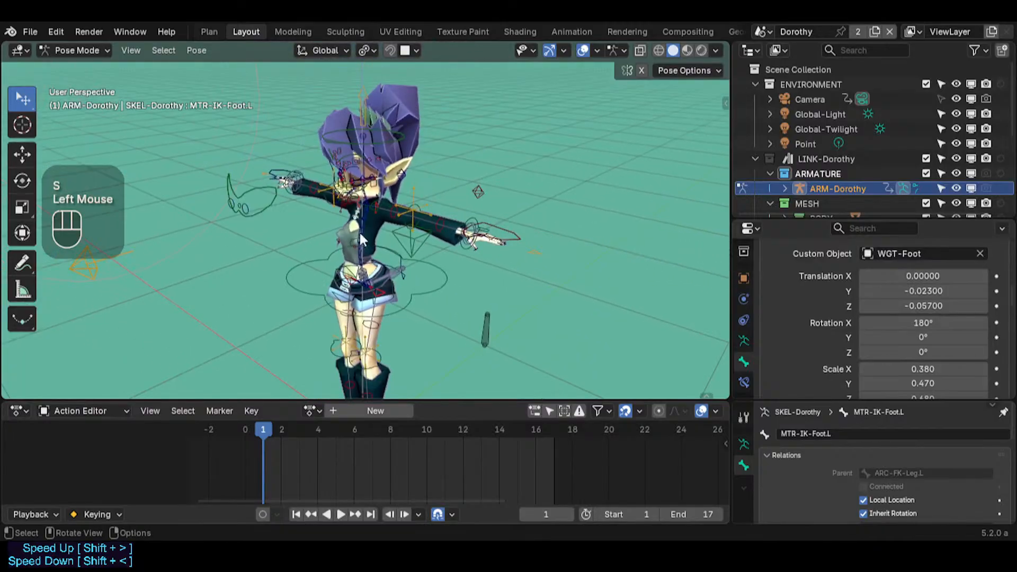
click(359, 231)
key(r)
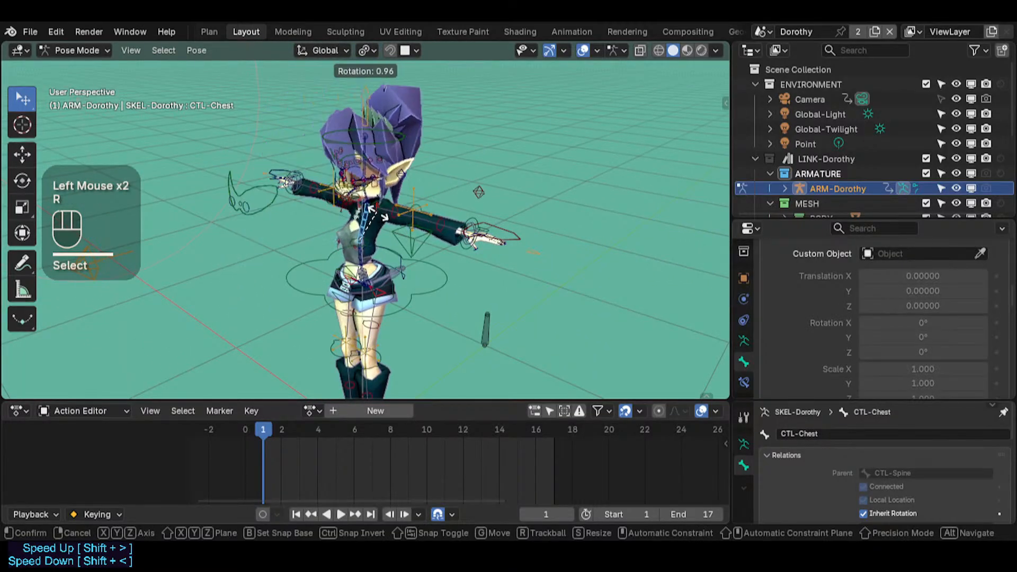
key(g)
key(Escape)
key(g)
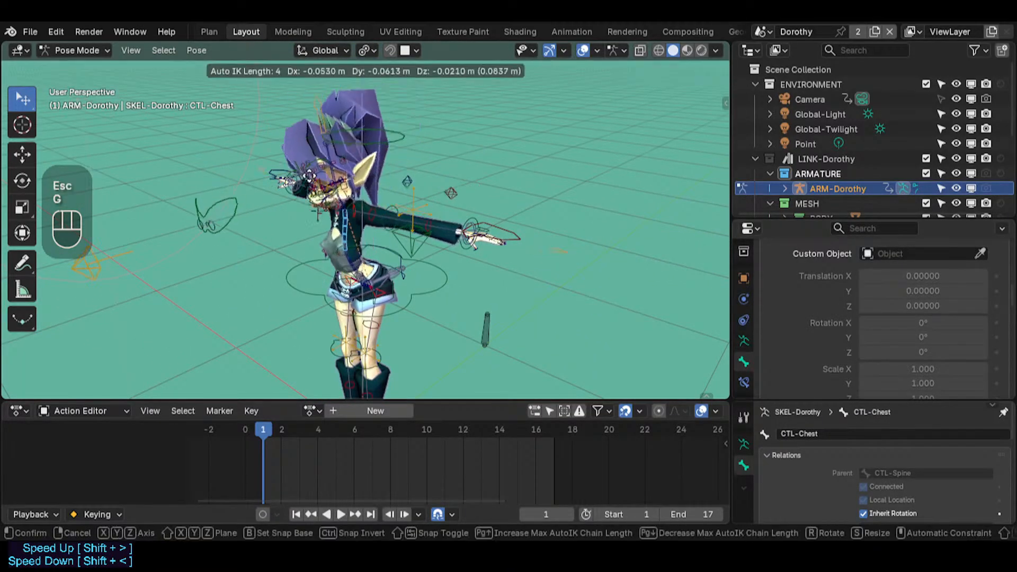
scroll(355, 182, down, 2)
scroll(345, 166, up, 2)
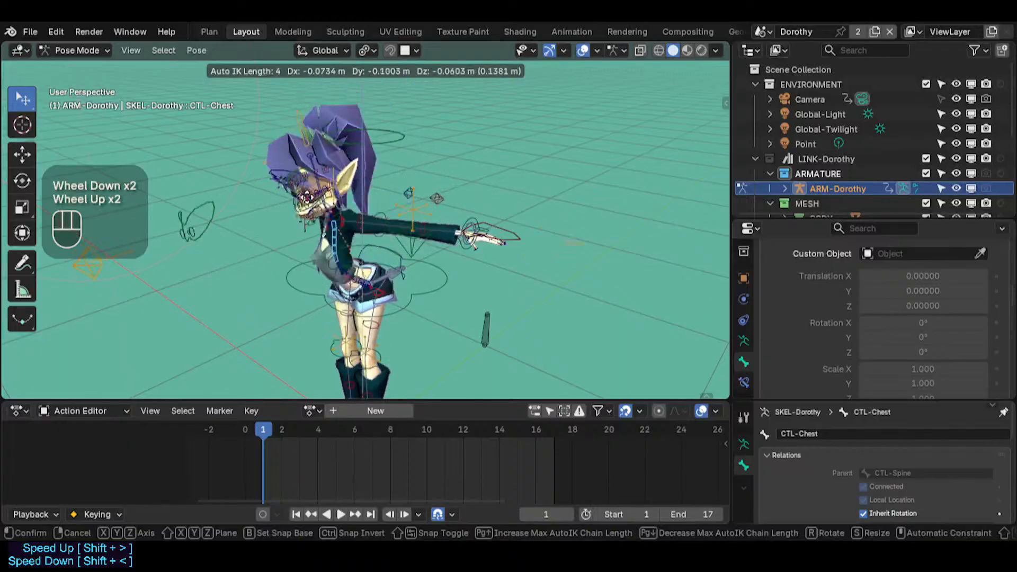
scroll(249, 204, down, 1)
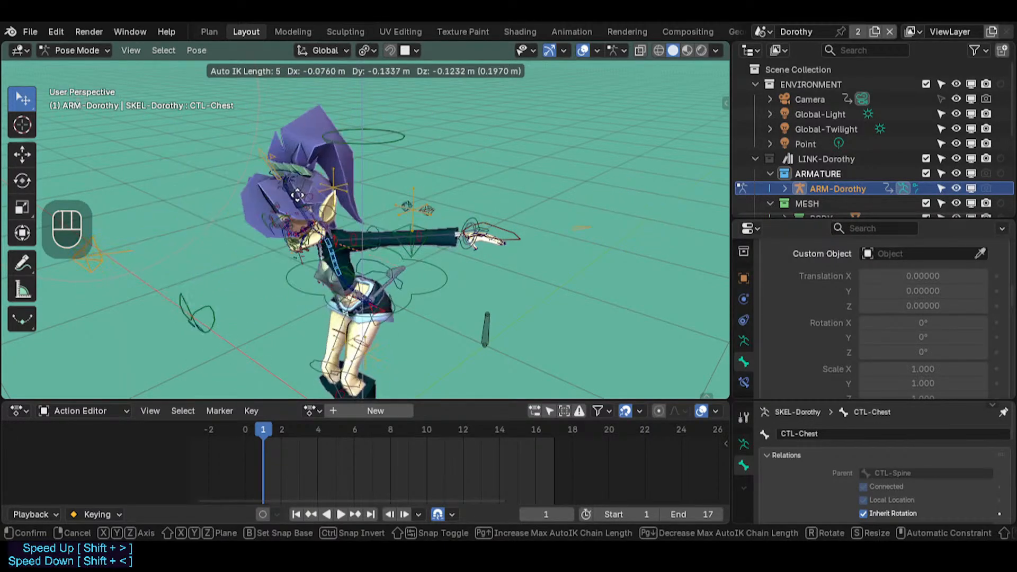
click(288, 220)
Step: Rotate CTL-Chest freely with trackball rotations, and lean the chest over with a plain view-axis rotation
middle_drag(288, 219, 371, 168)
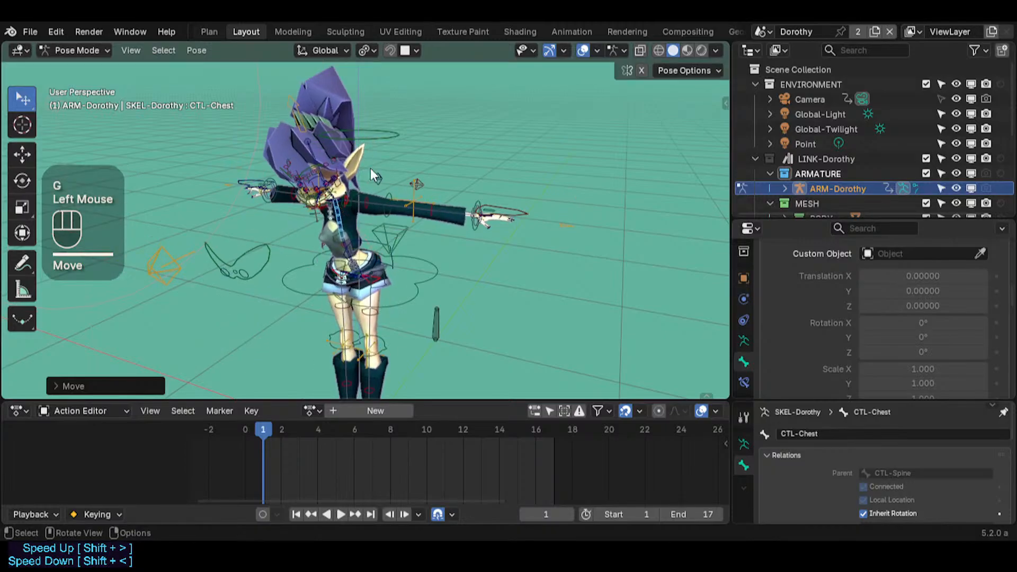
key(r)
key(r)
click(413, 186)
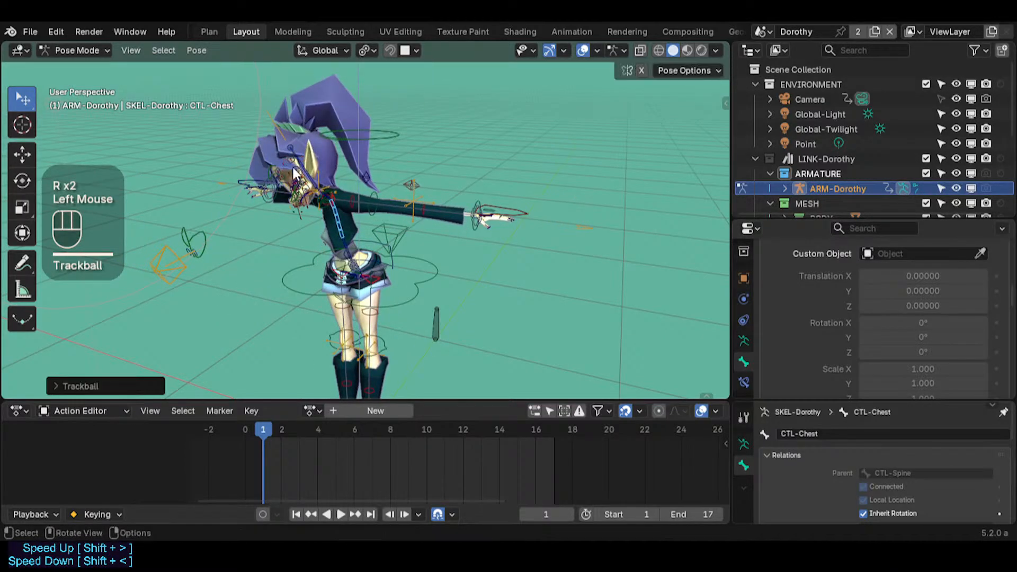
key(r)
key(r)
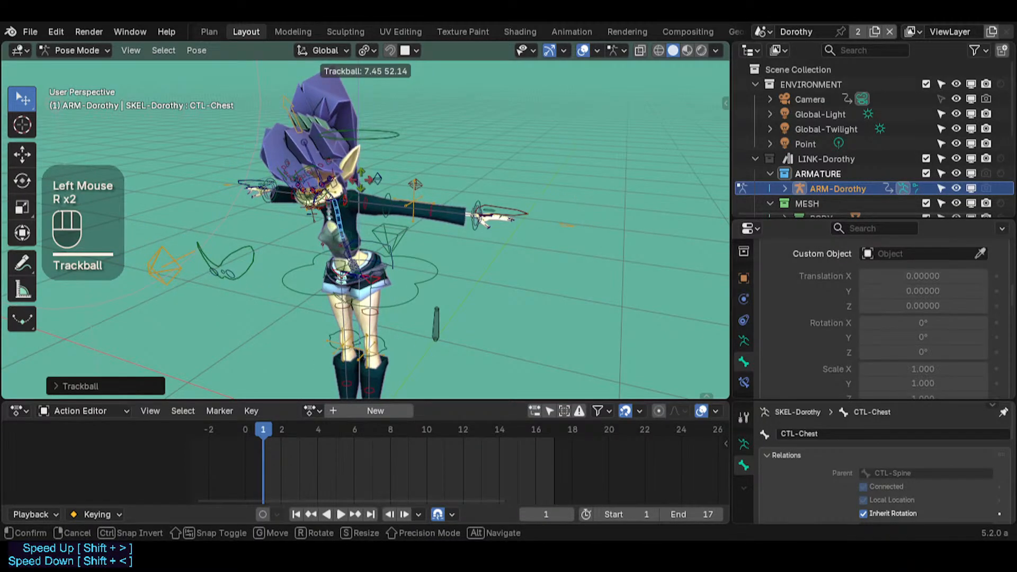
click(357, 182)
key(r)
click(366, 218)
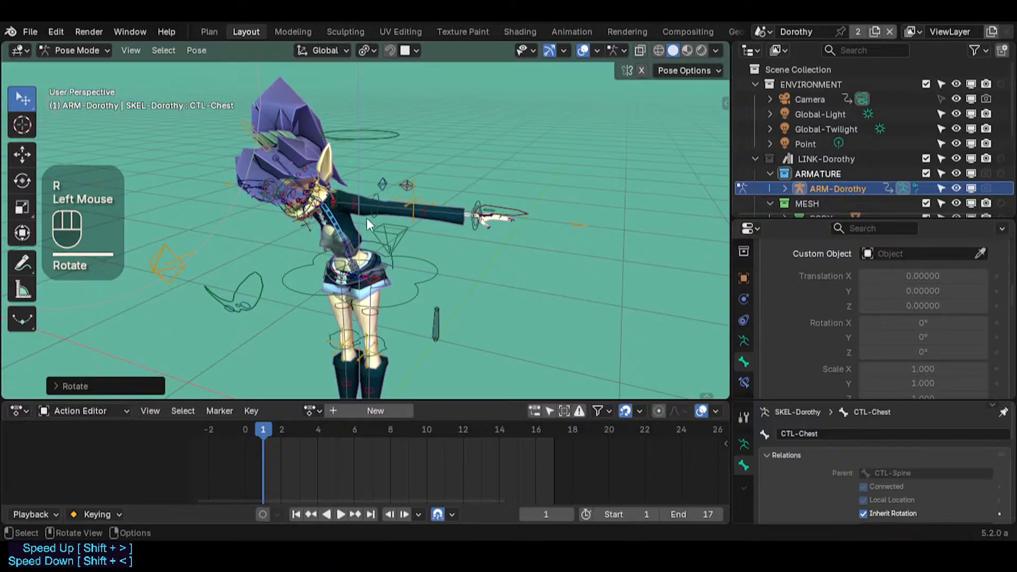
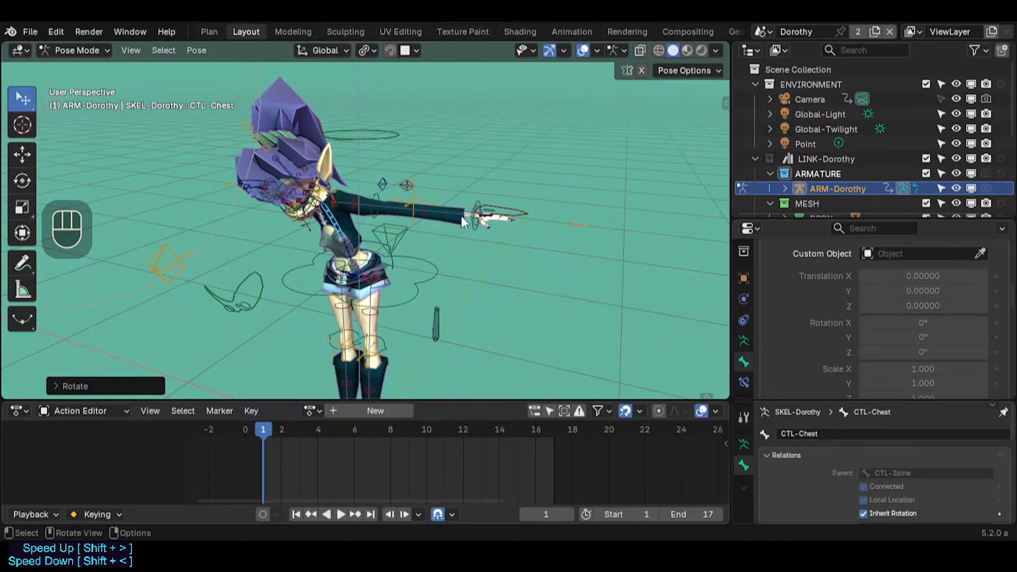
Step: Select the MTR-Torso control around the hips and rotate it to tilt the torso
click(426, 258)
middle_drag(427, 259, 457, 247)
key(r)
click(460, 244)
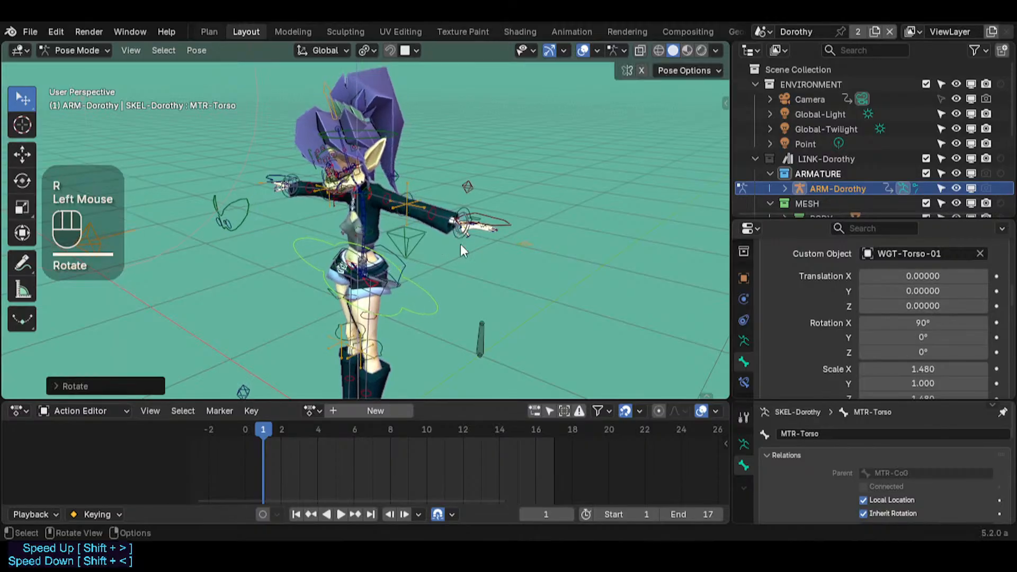
Step: Move the MTR-Torso control, then clear the pose transforms of all bones
key(g)
click(385, 267)
key(a)
key(alt+q)
key(alt+q)
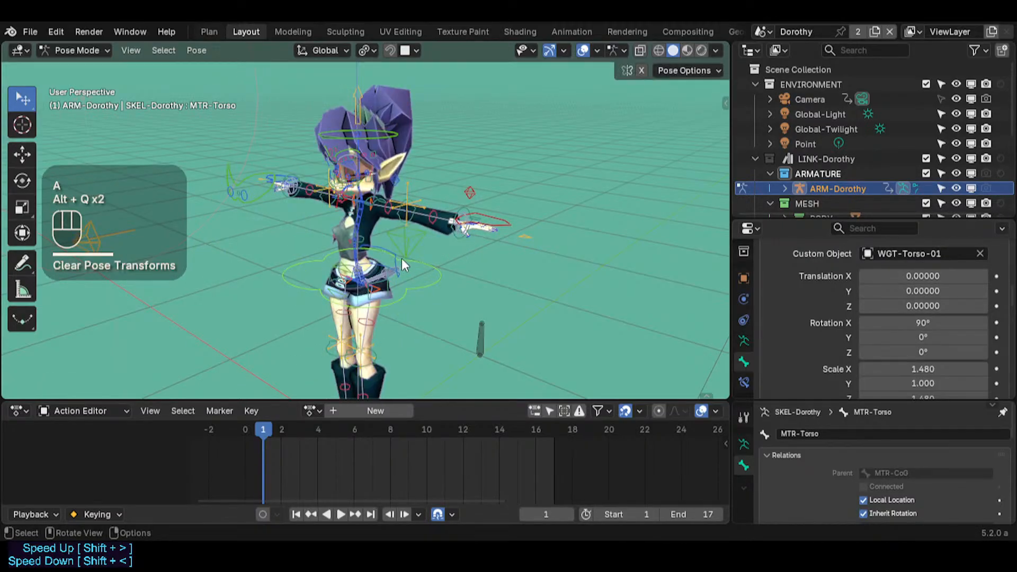
Step: Select CTL-Chest and move it forward and down using Auto IK with a chain length of 4
click(353, 221)
key(g)
scroll(334, 207, up, 1)
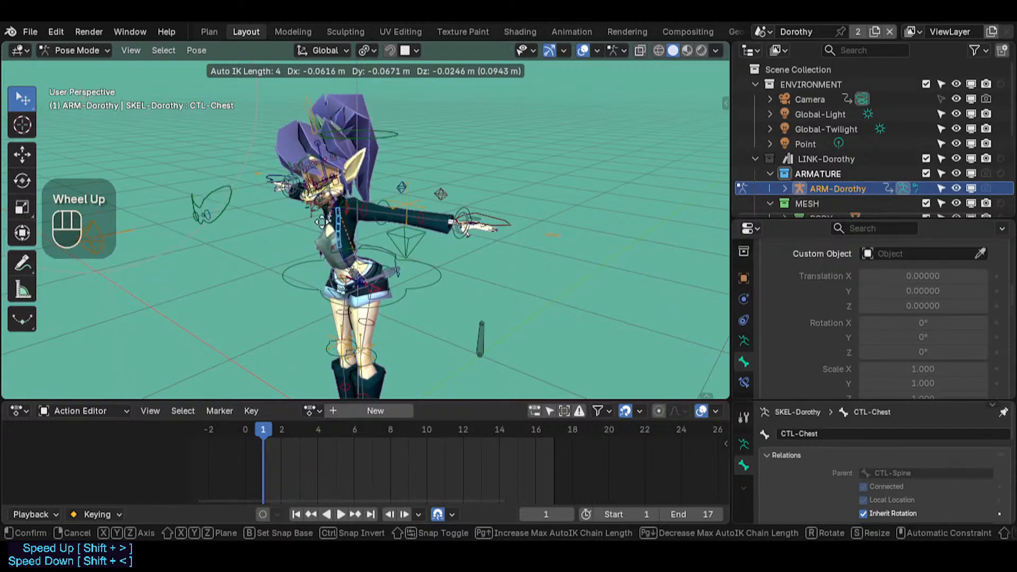
click(304, 223)
key(g)
click(295, 253)
middle_drag(318, 252, 334, 253)
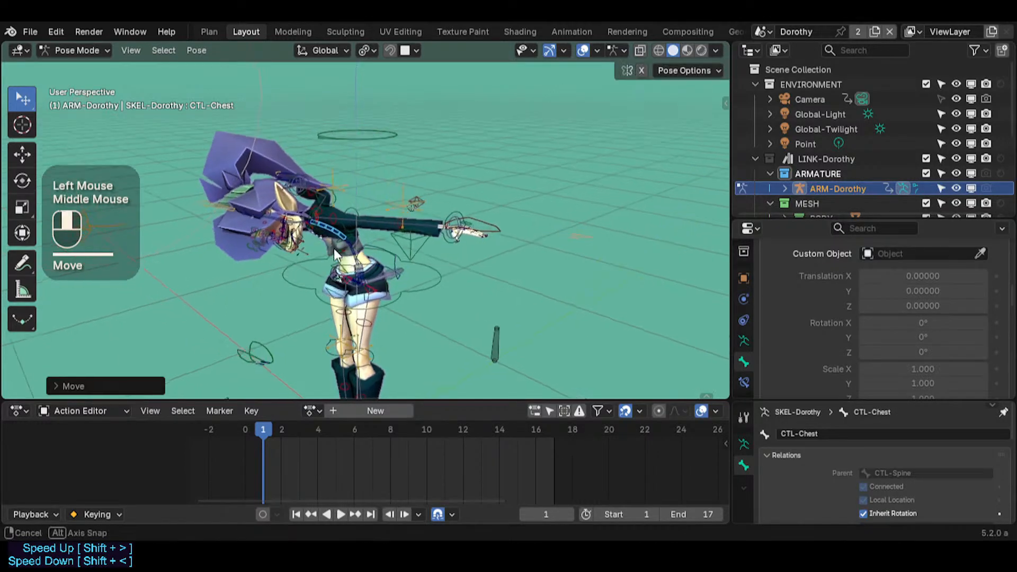
Step: Swing CTL-Chest back up and over to the character's left with Auto IK, and try to move the TWK-Shoulder.L control
key(g)
click(371, 212)
key(g)
click(385, 202)
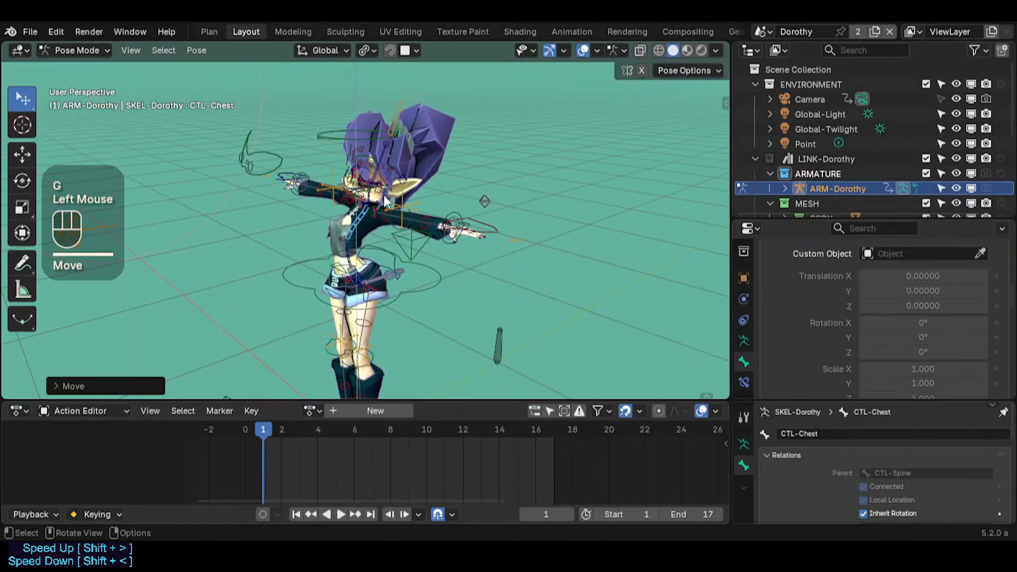
key(g)
click(393, 200)
click(397, 201)
key(g)
key(Escape)
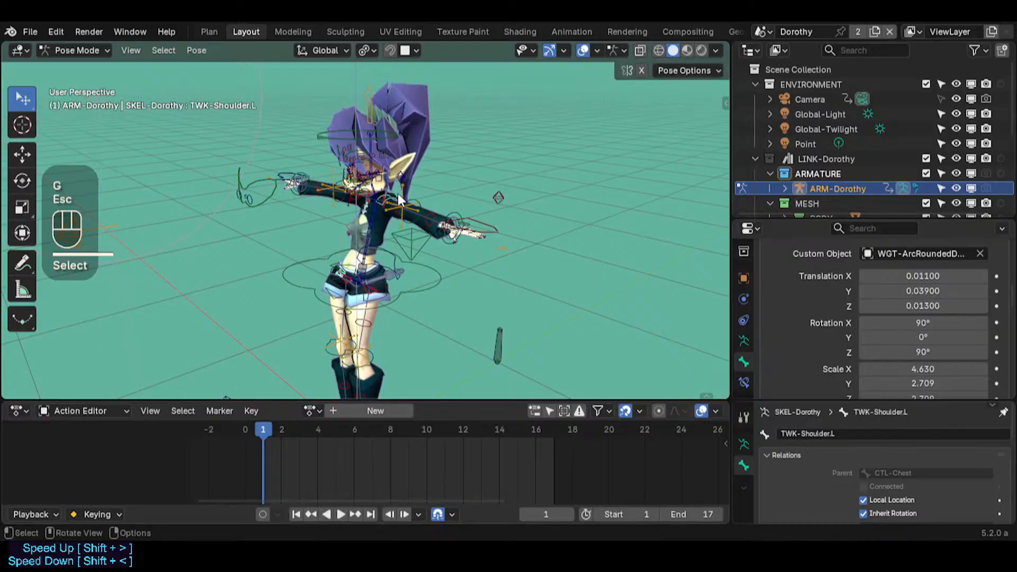
Step: Reselect CTL-Chest and rotate it around the view axis to test how the upper body leans
click(383, 201)
click(374, 205)
middle_drag(408, 202, 425, 198)
key(r)
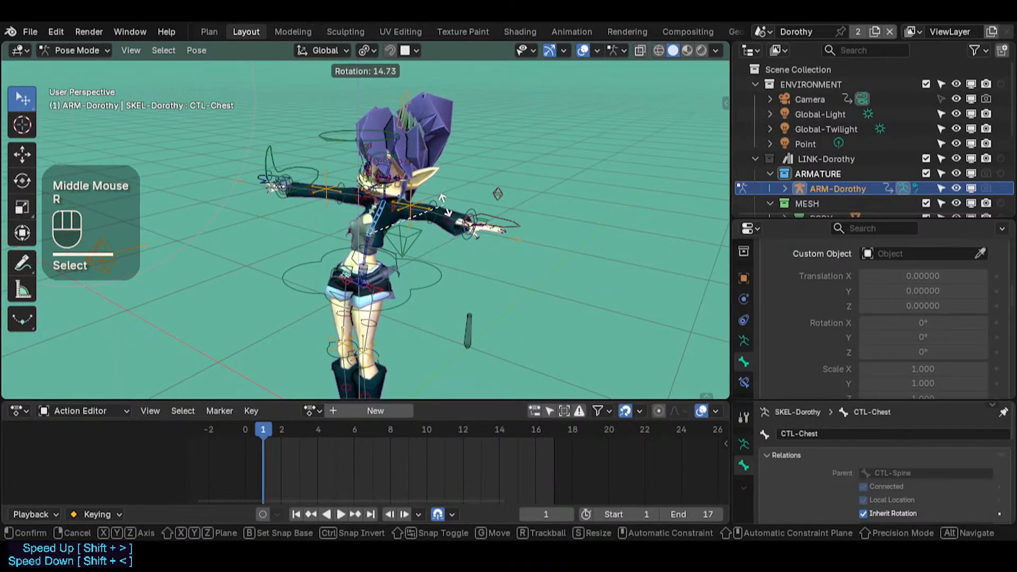
click(444, 214)
click(446, 215)
middle_drag(366, 208, 378, 214)
click(377, 222)
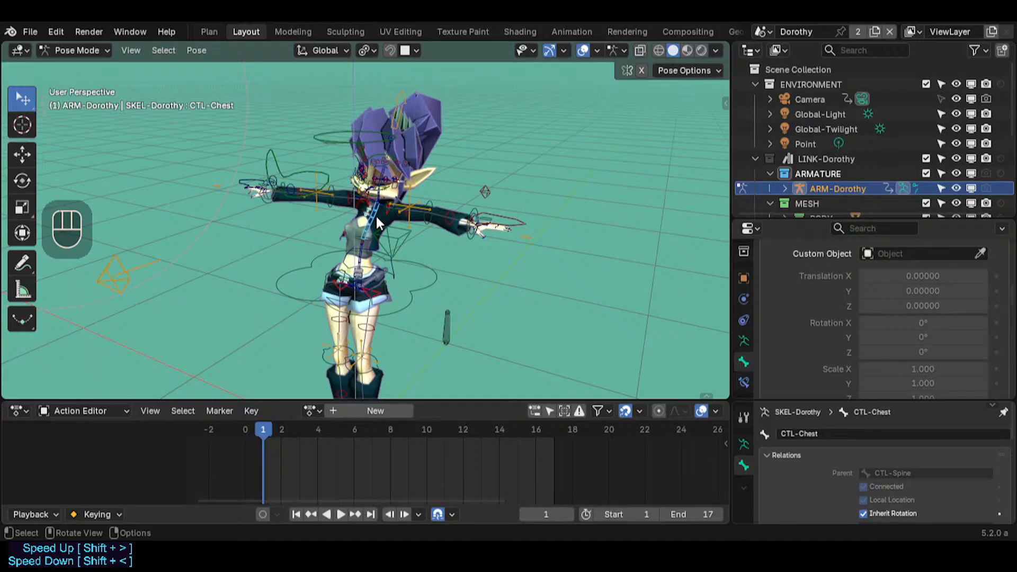
key(r)
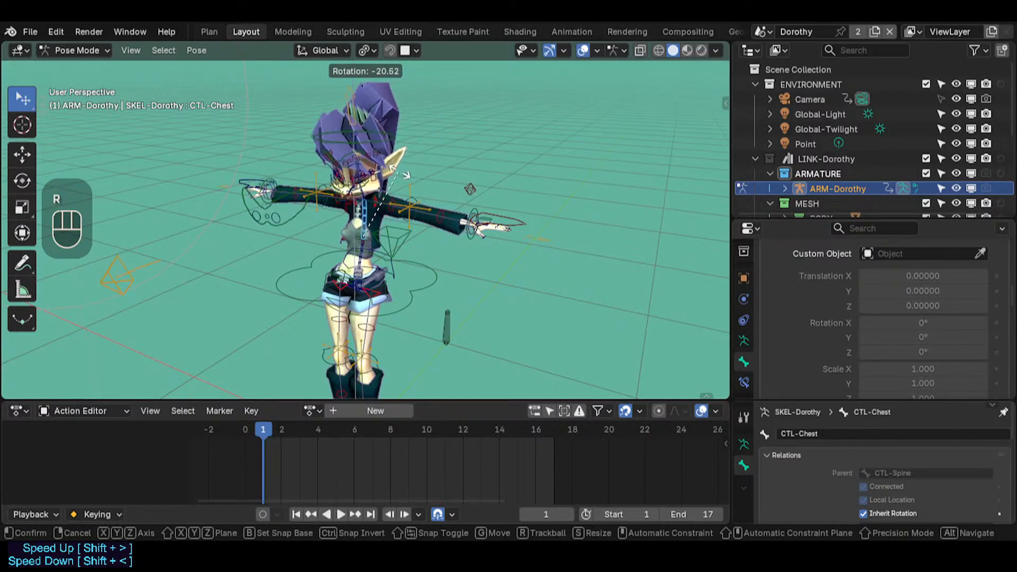
key(Escape)
Step: Select the MTR-IK-Hand.L control and move it in toward the body to bend the left arm
key(shift+grave)
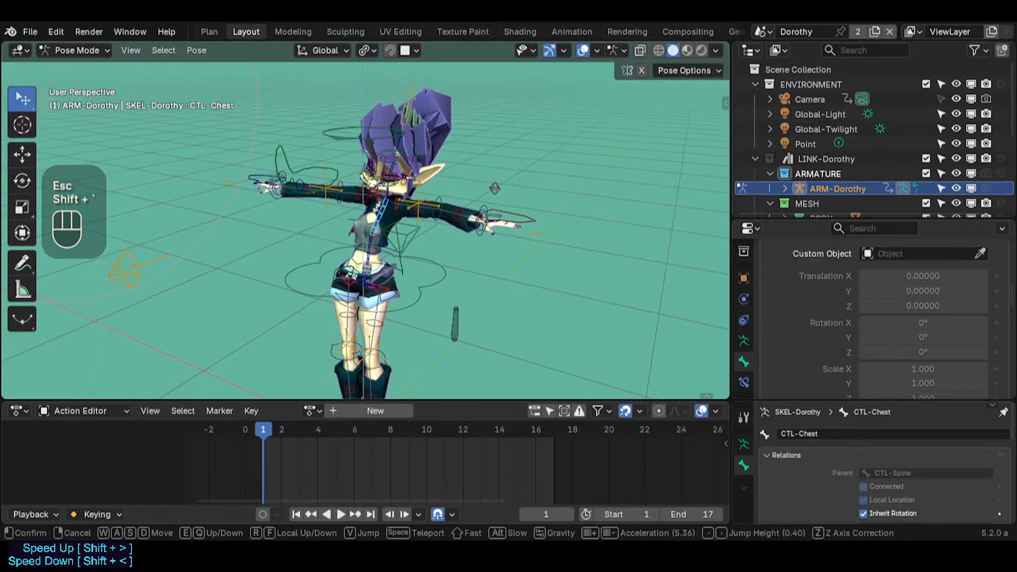
key(w)
key(w)
click(401, 197)
click(527, 237)
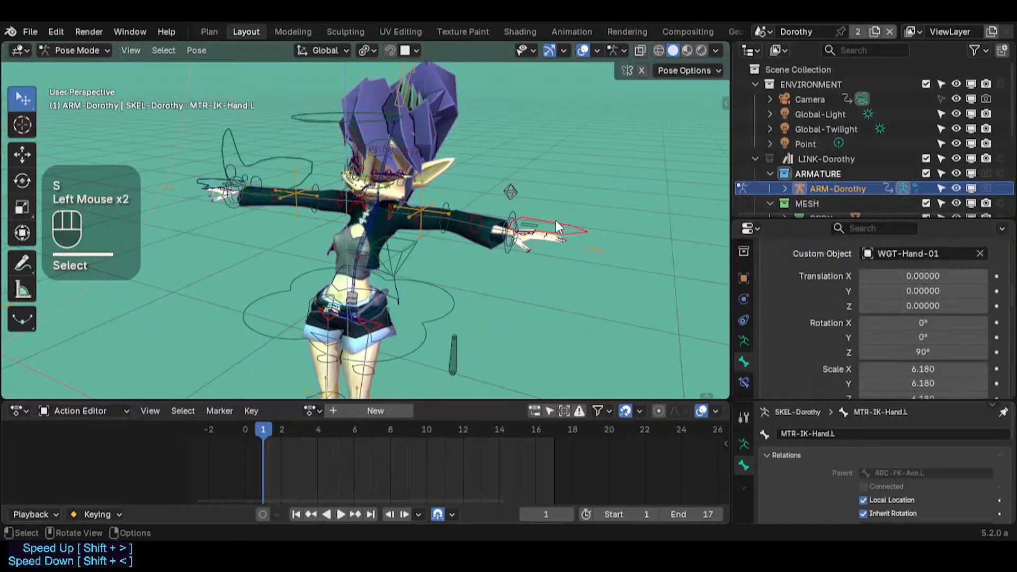
scroll(527, 237, up, 1)
key(g)
click(526, 236)
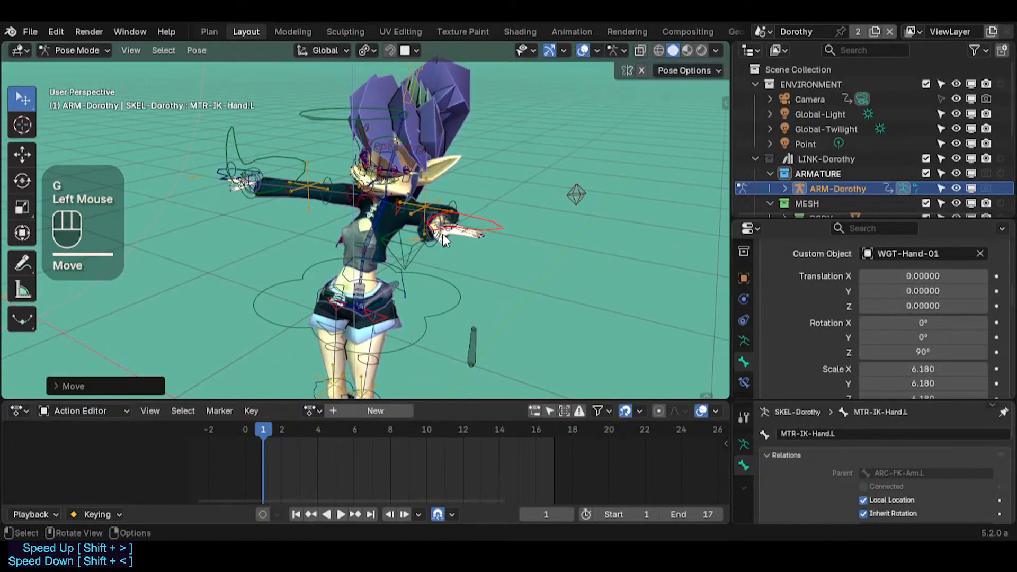
Step: Rotate CTL-Chest around the view axis with the left arm bent, and try a rotation on MTR-IK-Hand.L
click(379, 208)
key(r)
click(450, 175)
key(r)
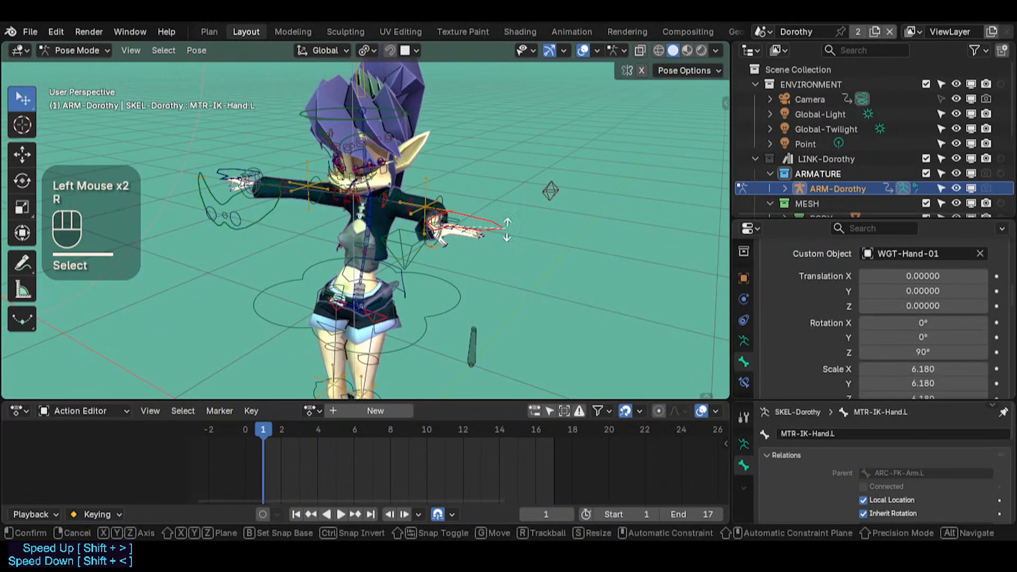
key(Escape)
Step: Reselect CTL-Chest and turn the upper body with a trackball rotation
click(387, 209)
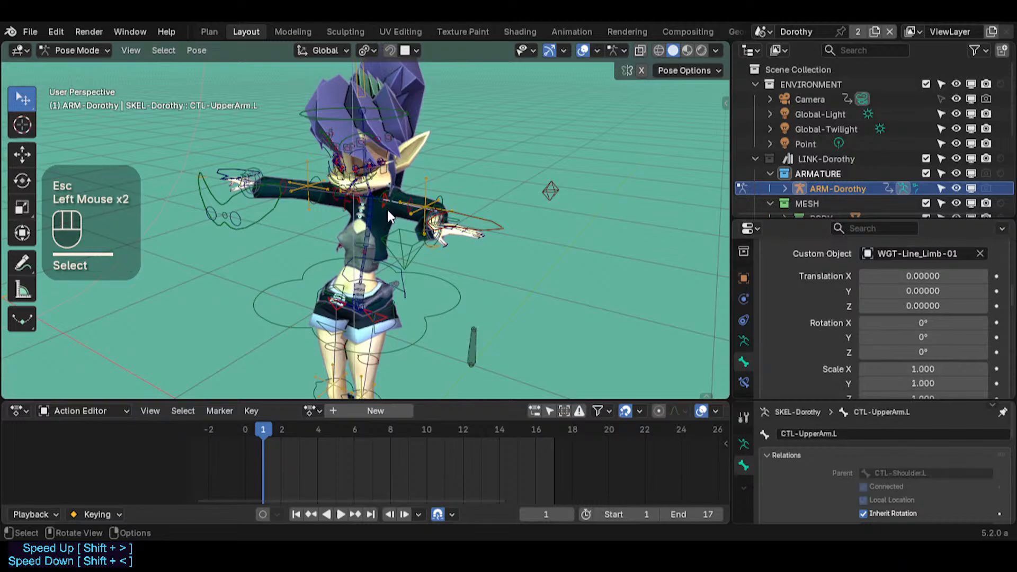
click(373, 211)
middle_drag(373, 211, 389, 212)
key(r)
key(r)
click(374, 203)
Step: Try a trackball rotation on ARC-FK-Arm.R, then apply another trackball rotation to CTL-Chest
click(359, 201)
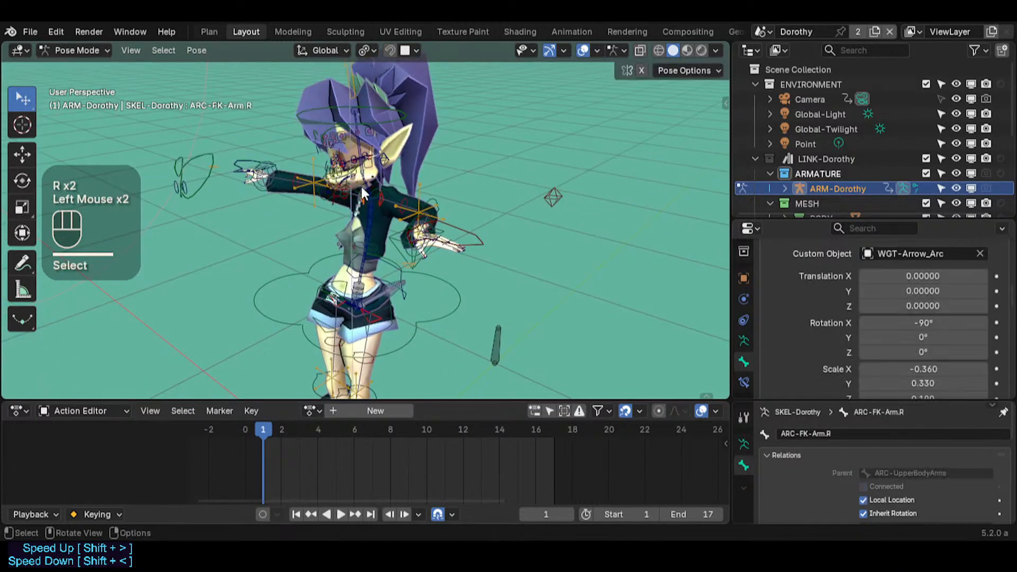
key(r)
key(r)
key(Escape)
click(370, 196)
key(r)
key(r)
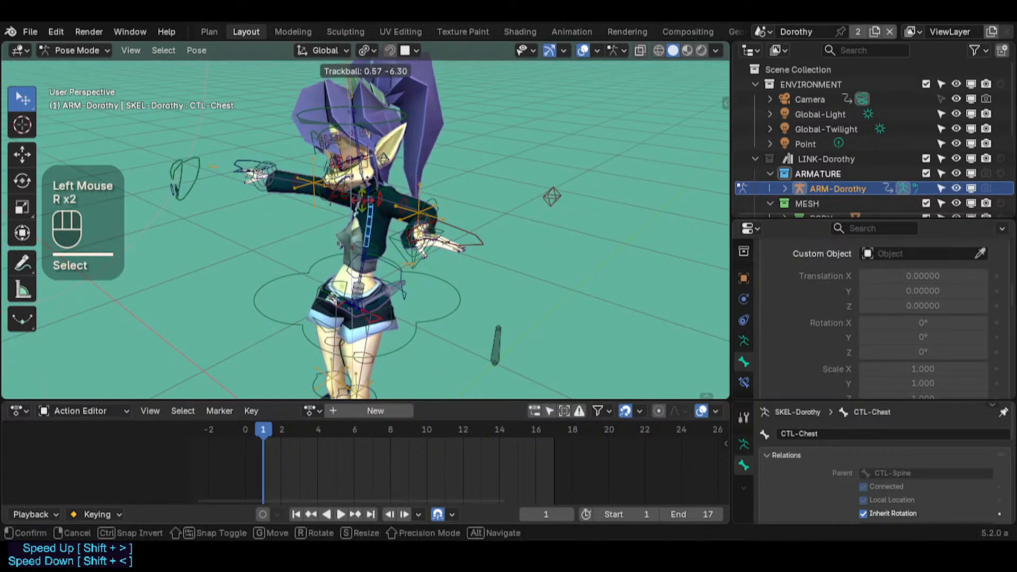
click(341, 210)
Step: Select all bones of the Dorothy rig and clear their pose transforms
double_click(376, 210)
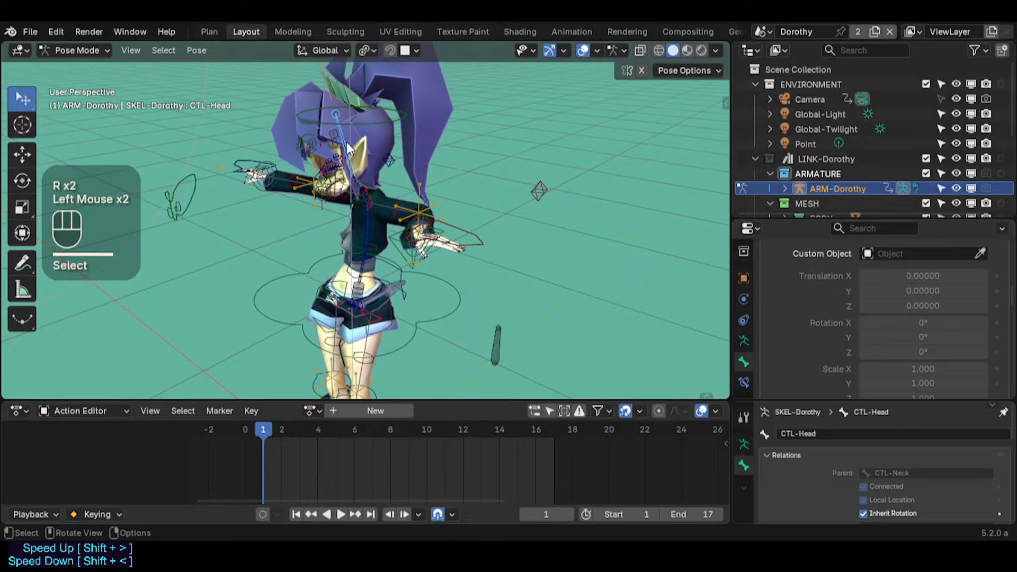
middle_drag(329, 307, 438, 263)
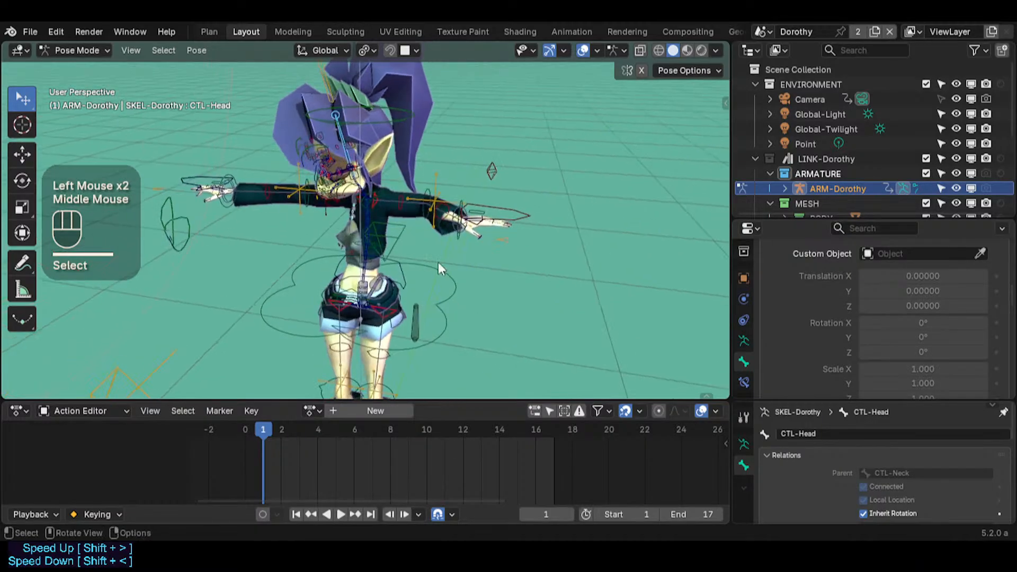
double_click(360, 221)
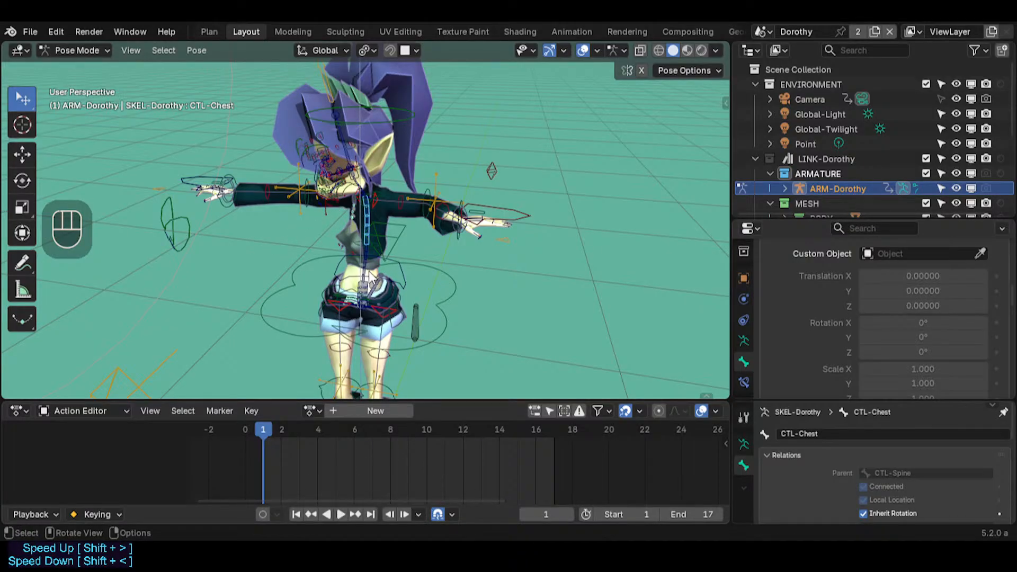
key(a)
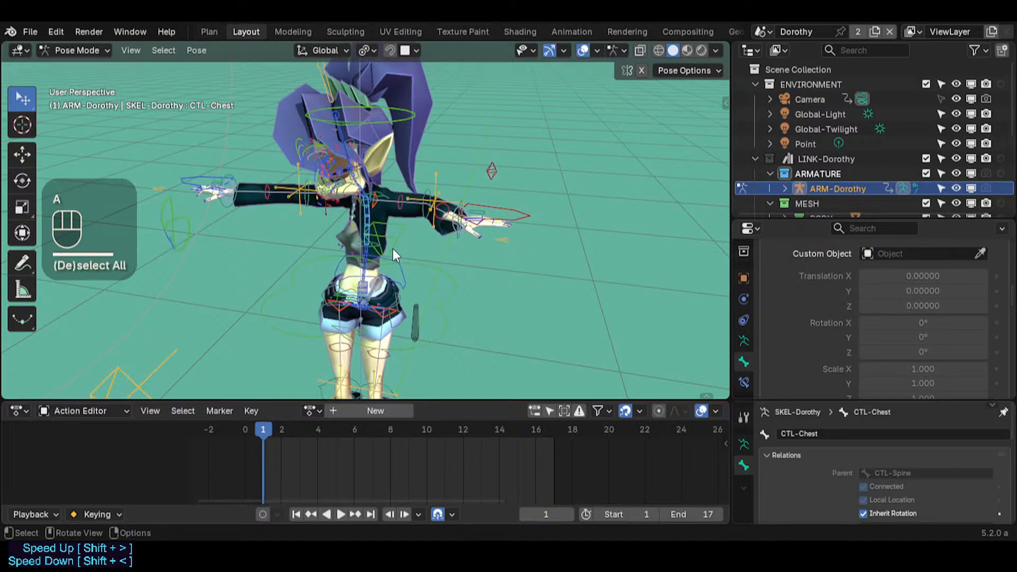
key(alt+g)
key(alt+g)
Step: Move MTR-IK-Hand.L in toward the body to test the arm IK, then clear the pose transforms of all bones
click(548, 210)
click(548, 214)
middle_drag(548, 214, 529, 267)
key(g)
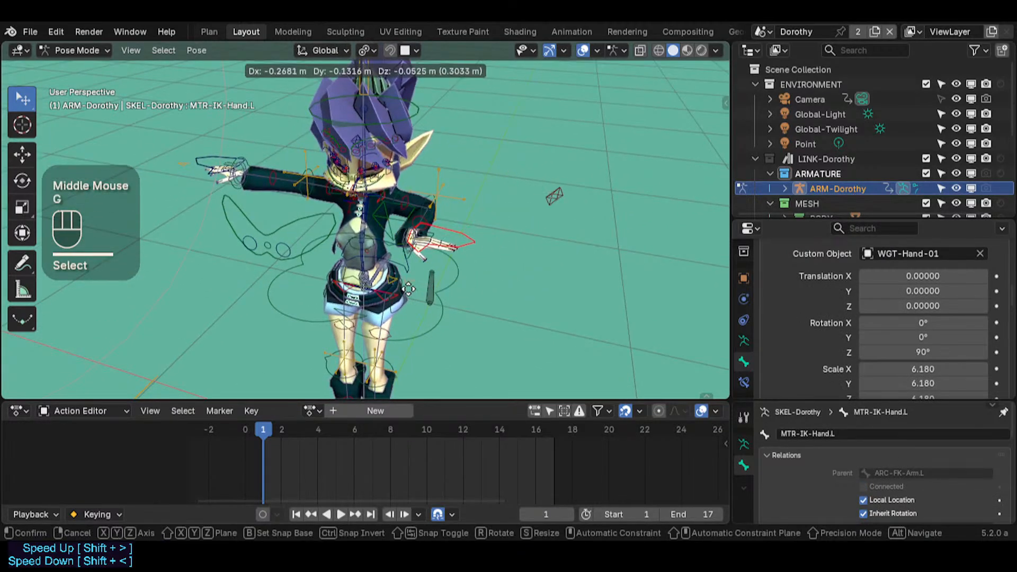
click(459, 288)
click(461, 285)
key(g)
key(Escape)
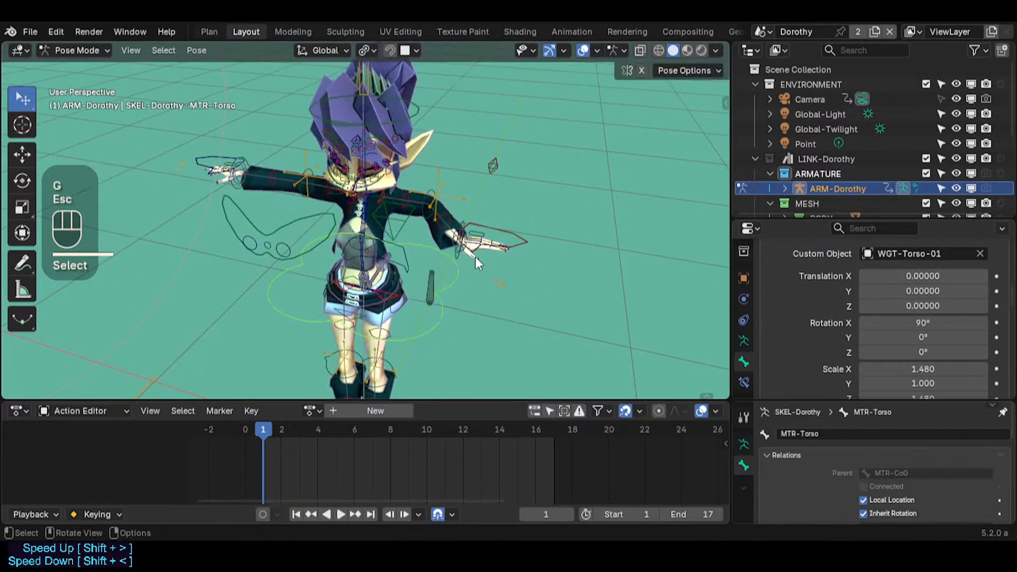
key(a)
key(alt+g)
Step: Move MTR-IK-Hand.L down and inward, and turn the hand with a trackball rotation
click(546, 220)
key(g)
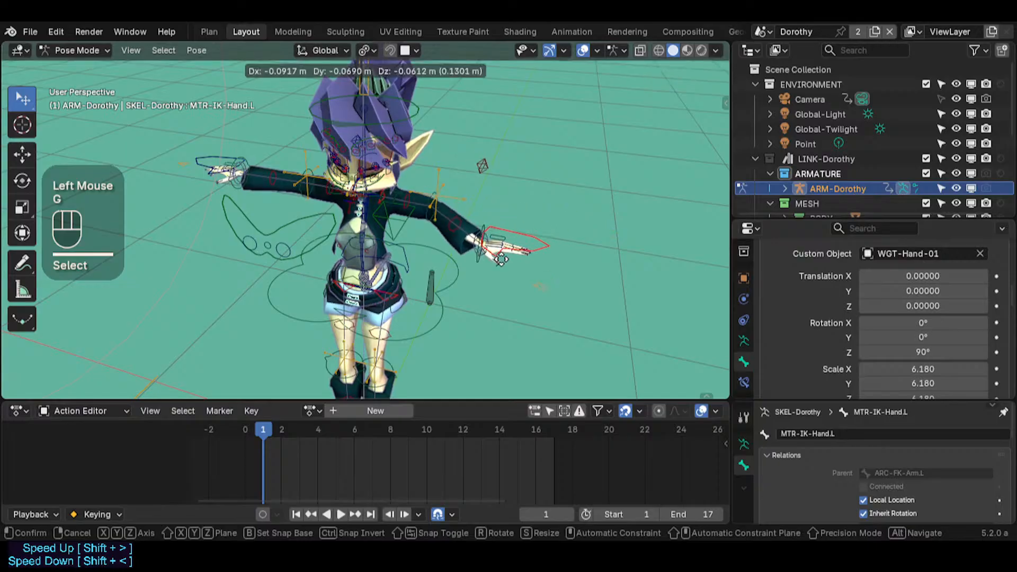
click(477, 260)
key(r)
key(r)
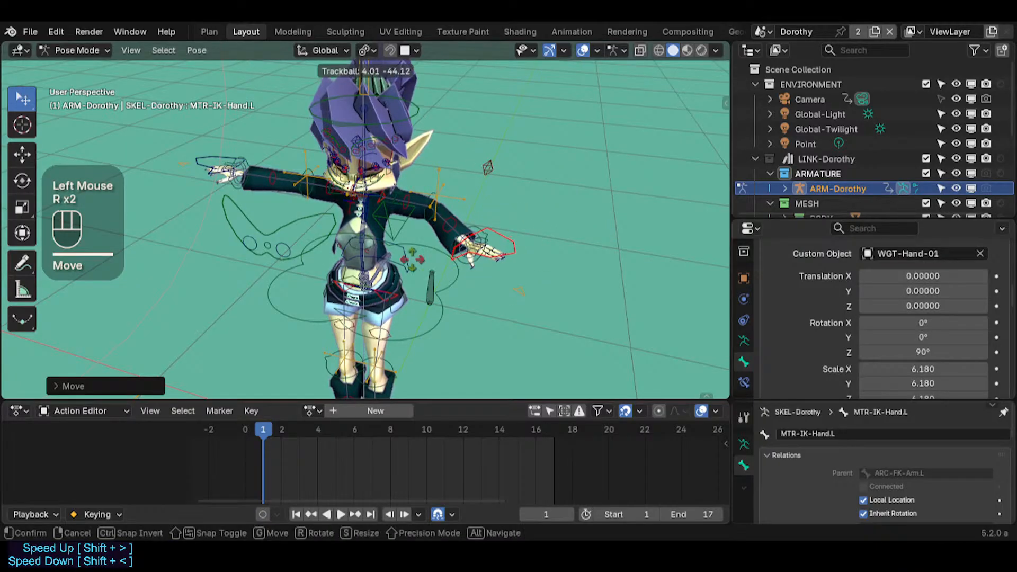
click(439, 228)
Step: Examine the chest, the bent left arm and the rotated hand control up close
key(shift+grave)
key(w)
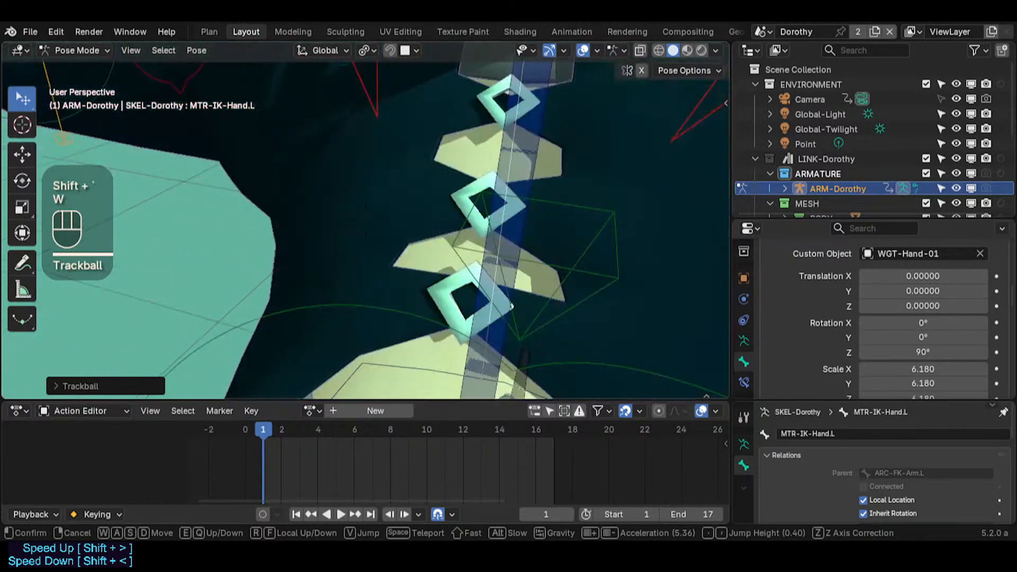
key(s)
scroll(366, 220, down, 2)
key(q)
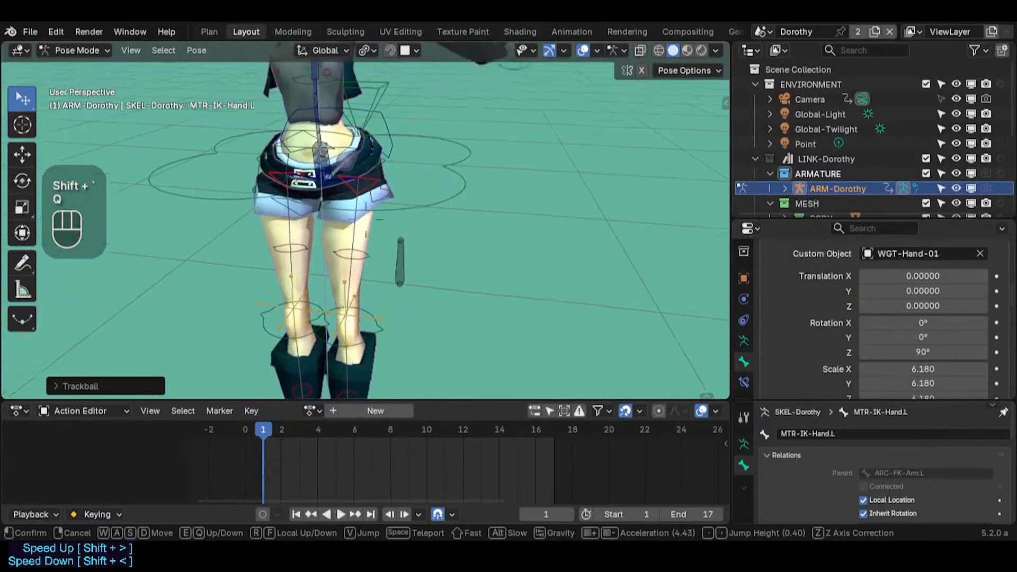
key(e)
key(w)
click(436, 241)
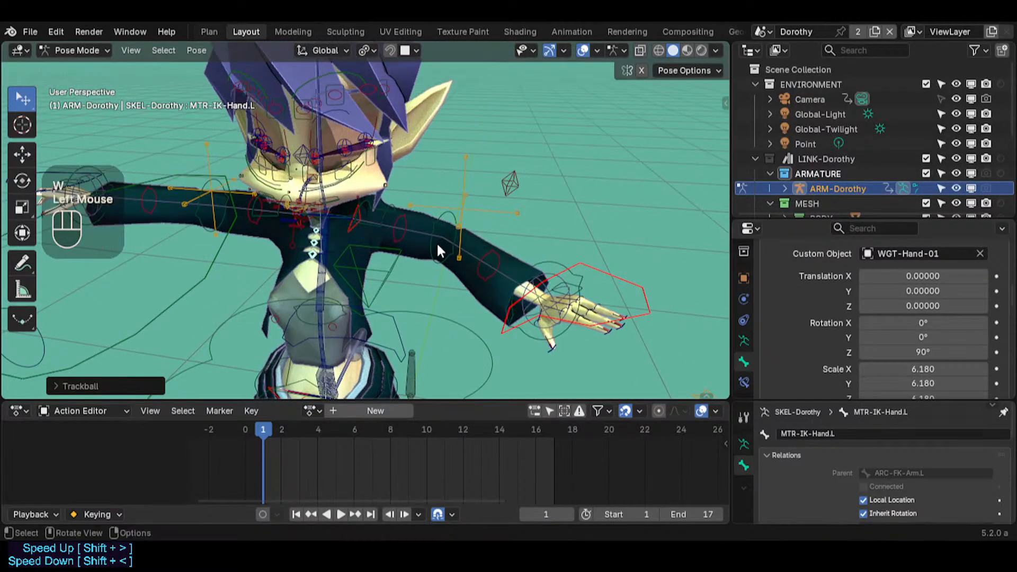
key(shift+grave)
key(w)
key(s)
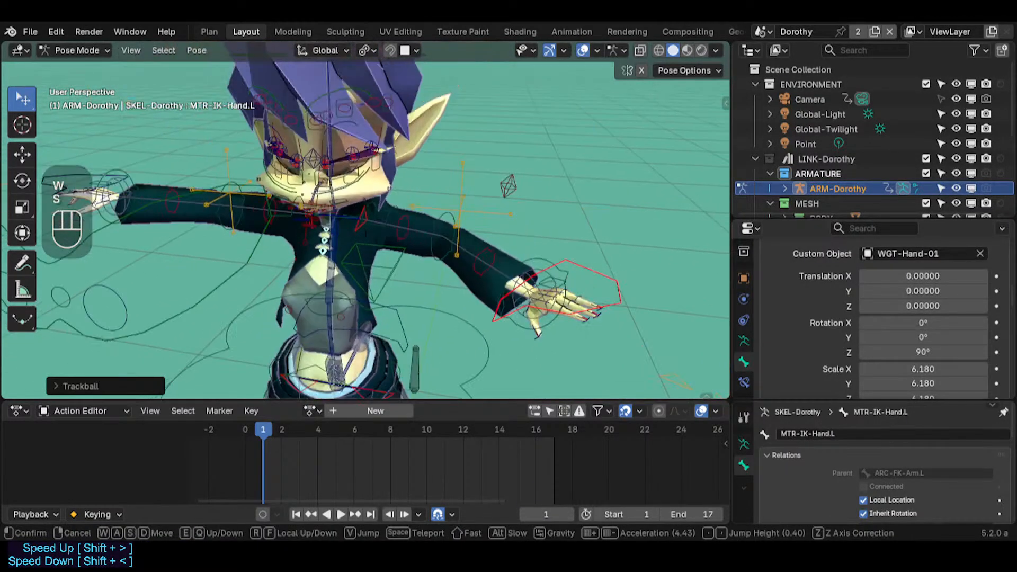
click(434, 263)
Step: Select CTL-Chest and rotate it with a trackball rotation, followed by plain view-axis rotations
click(371, 239)
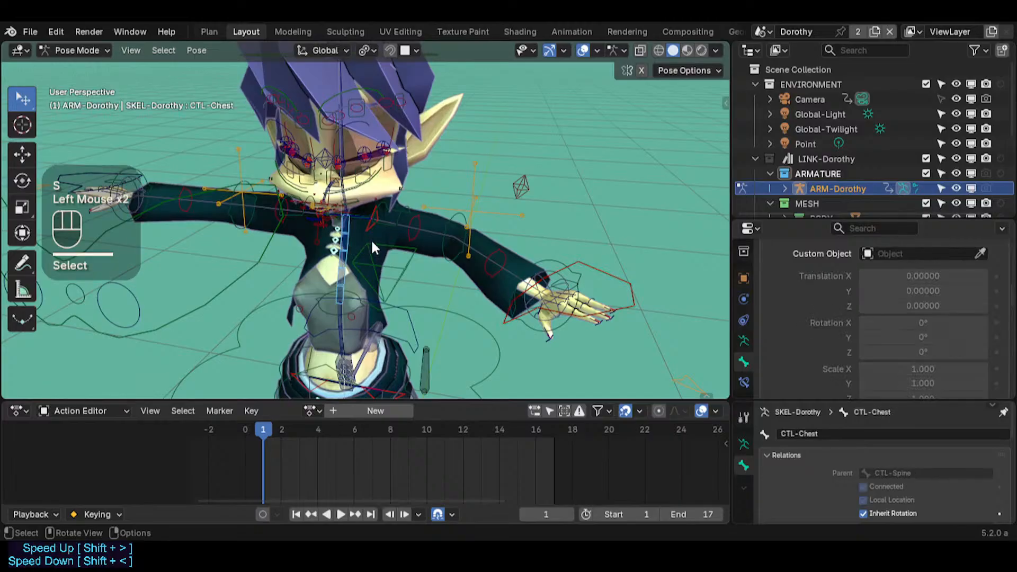
key(r)
key(r)
click(455, 233)
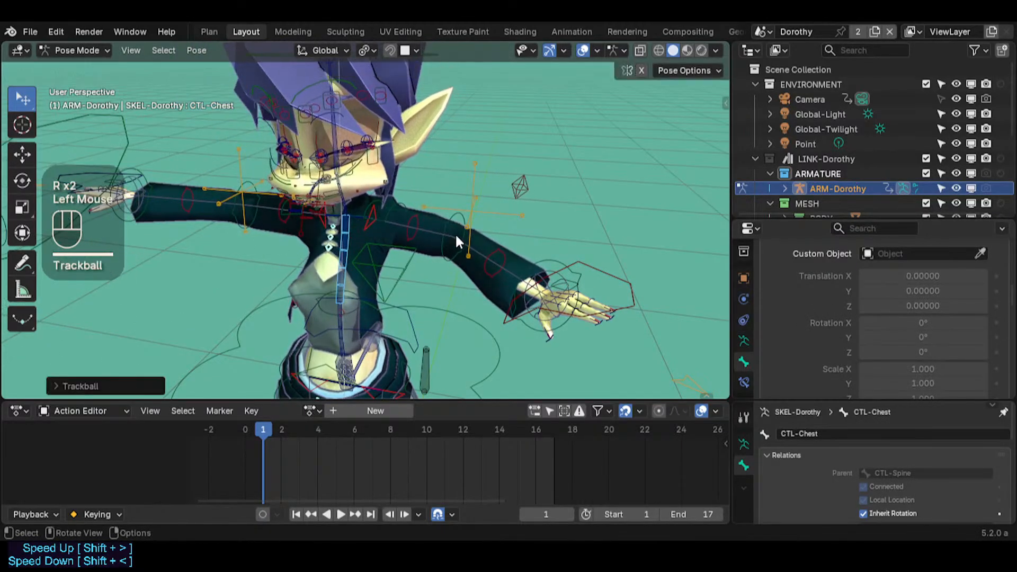
key(r)
click(458, 257)
key(r)
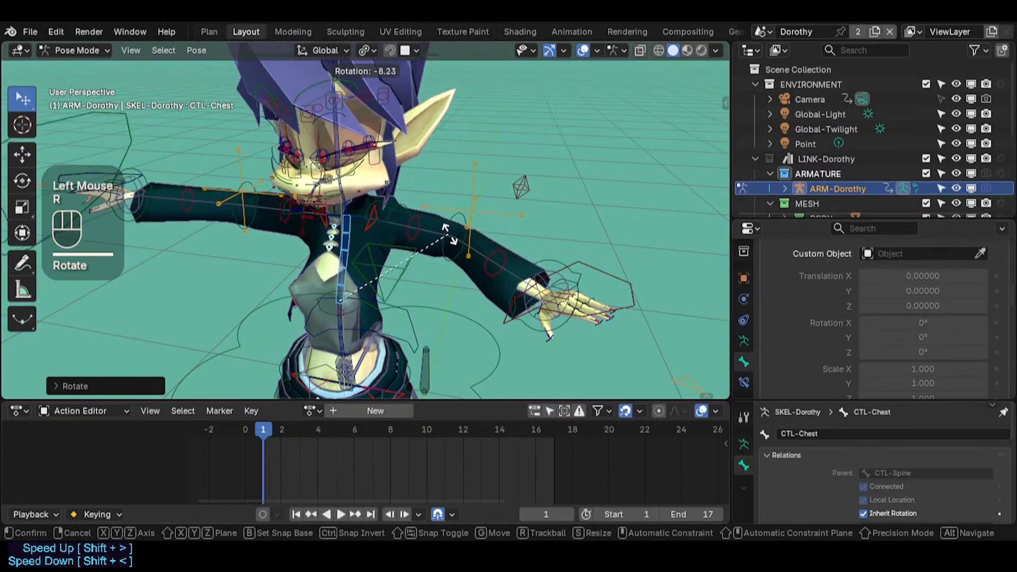
click(444, 227)
Step: Move CTL-Chest toward the character's left, and try to move the TWK-UpperArmMid.L tweak control
key(g)
click(426, 233)
click(437, 227)
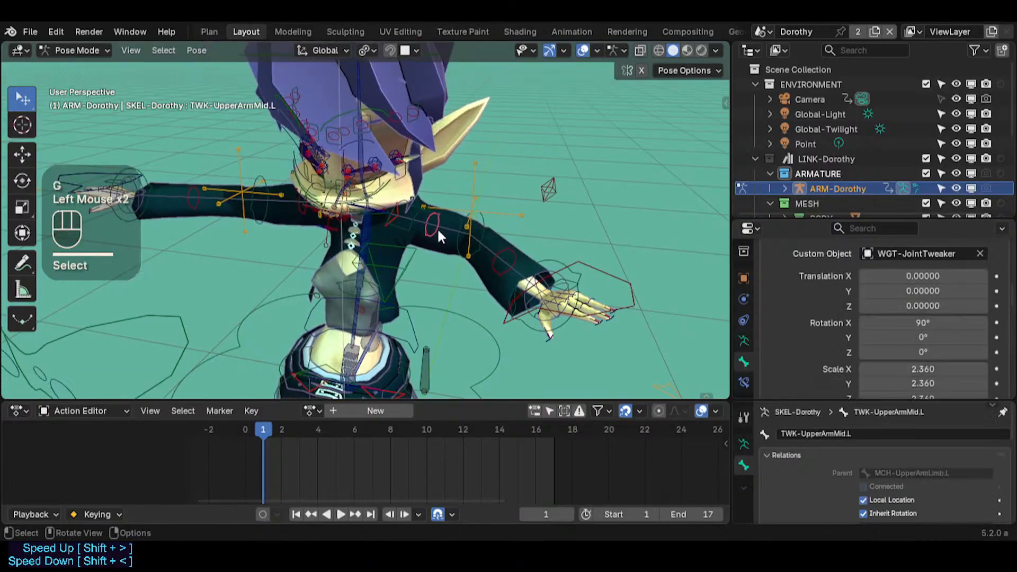
key(g)
key(Escape)
Step: Select every bone and reset the whole pose to its rest transforms
key(a)
key(alt+g)
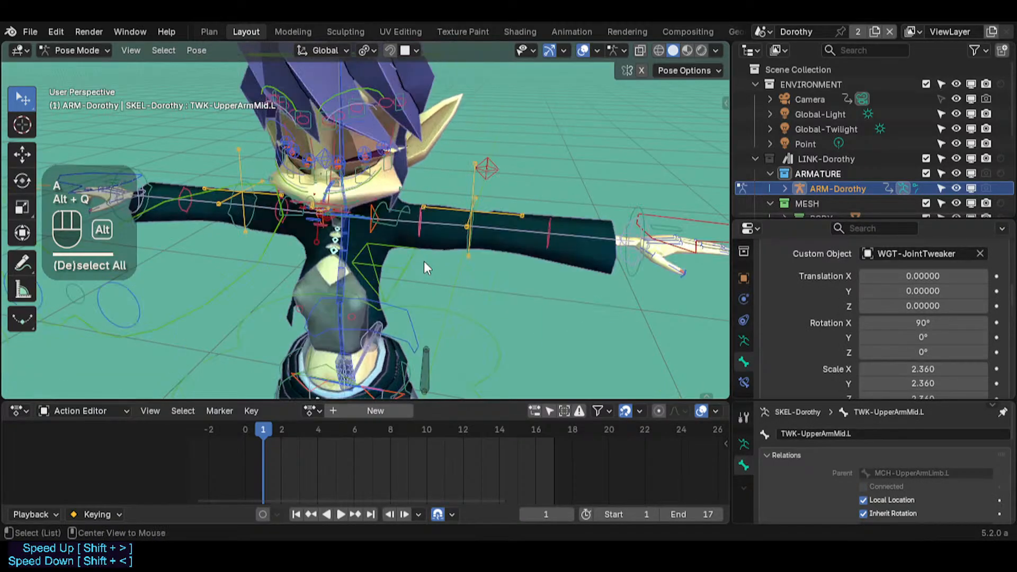
key(alt+g)
Step: Select CTL-Chest and rotate it around the view axis to lean the chest toward the character's left
key(shift+grave)
key(s)
key(w)
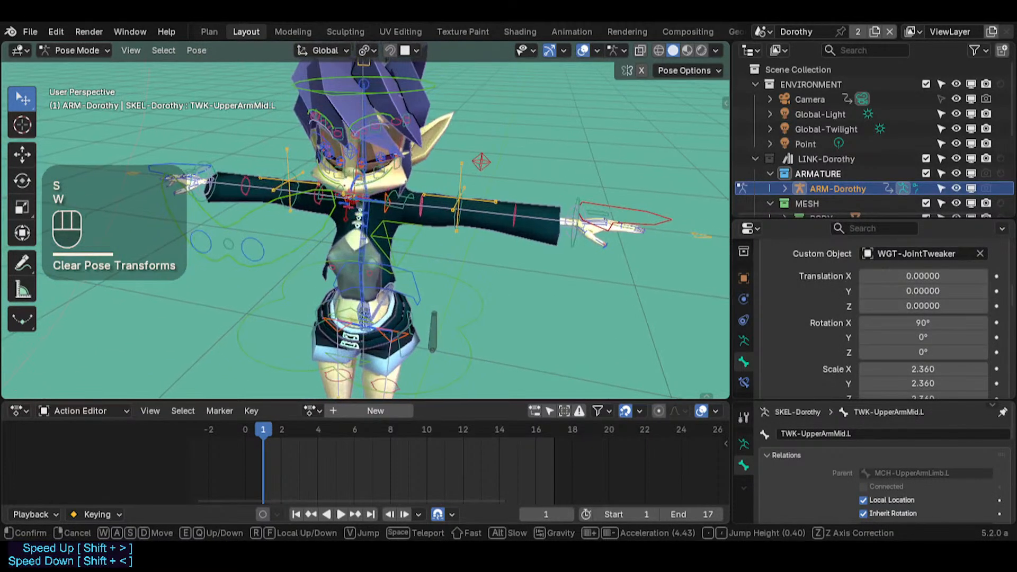
key(d)
key(w)
click(384, 265)
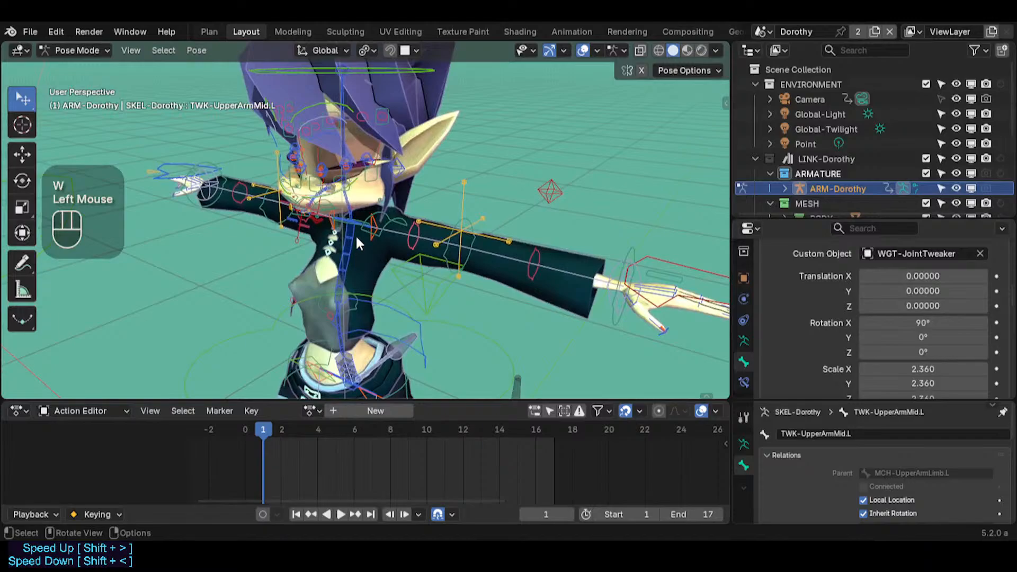
click(357, 241)
key(r)
click(379, 251)
Step: Scrub the timeline to frame 7, and reset all bones of the pose to their rest transforms
drag(218, 436, 392, 431)
drag(423, 430, 403, 431)
click(373, 430)
key(alt+a)
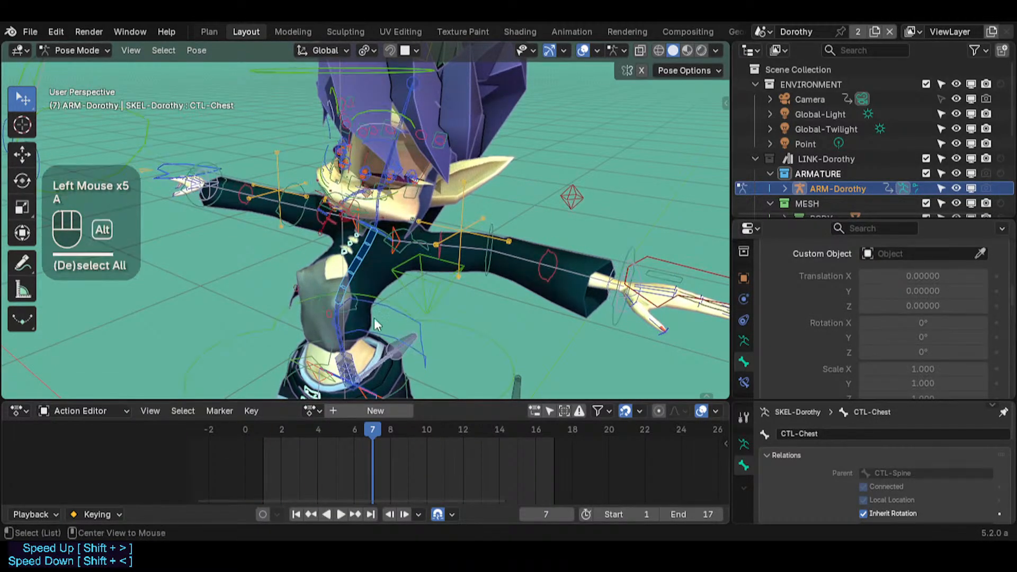
key(alt+q)
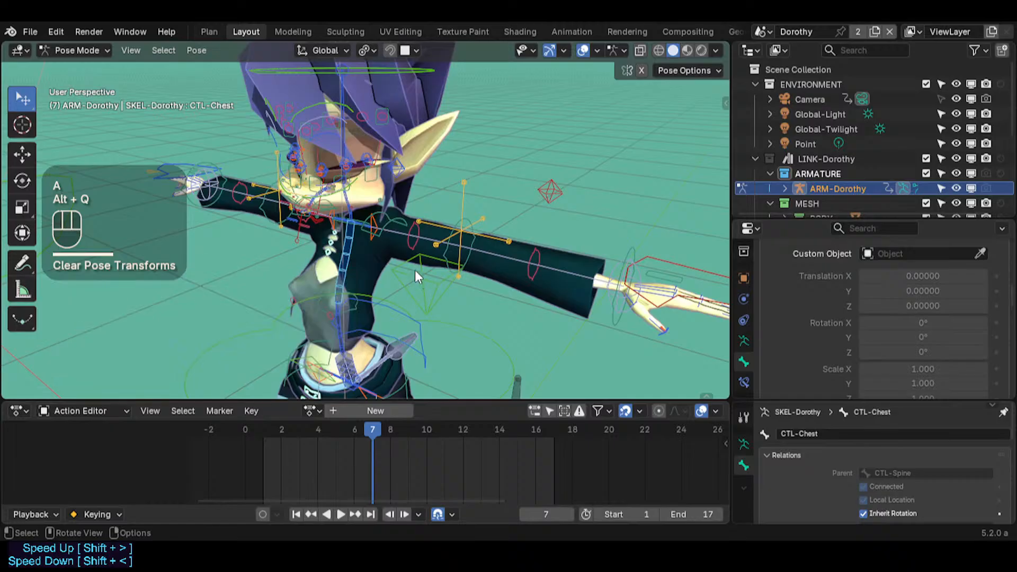
Step: Select CTL-Chest and activate the Breakdowner tool
click(349, 244)
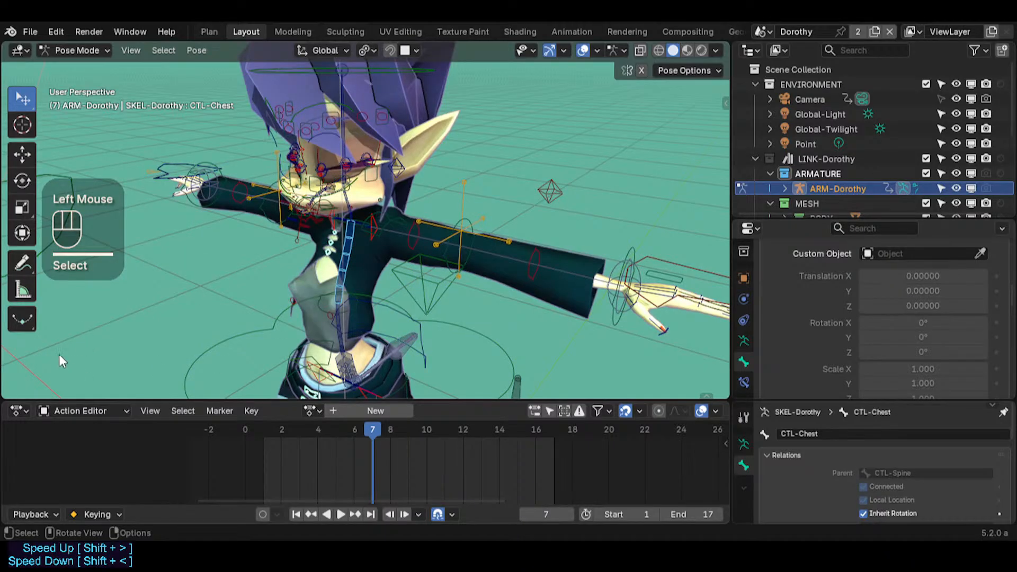
click(25, 312)
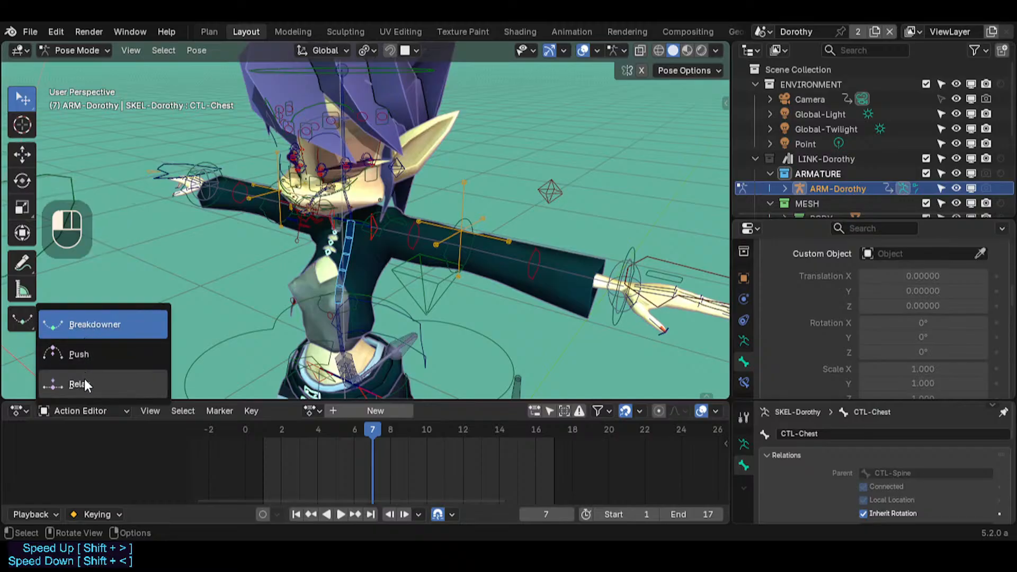
click(75, 326)
double_click(26, 318)
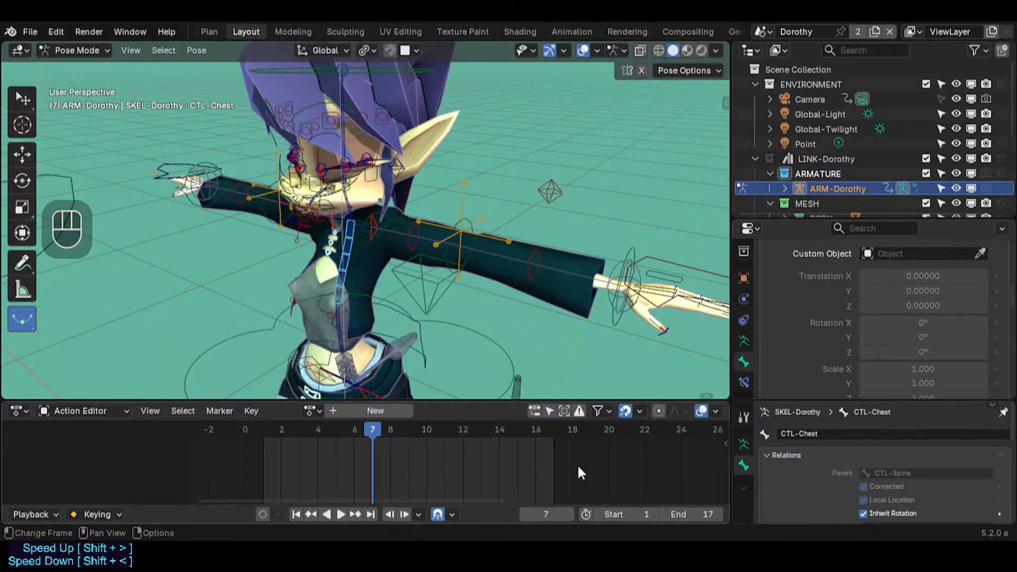
Step: Scrub the timeline to frame 4 with the whole upper body in view
key(shift+grave)
key(s)
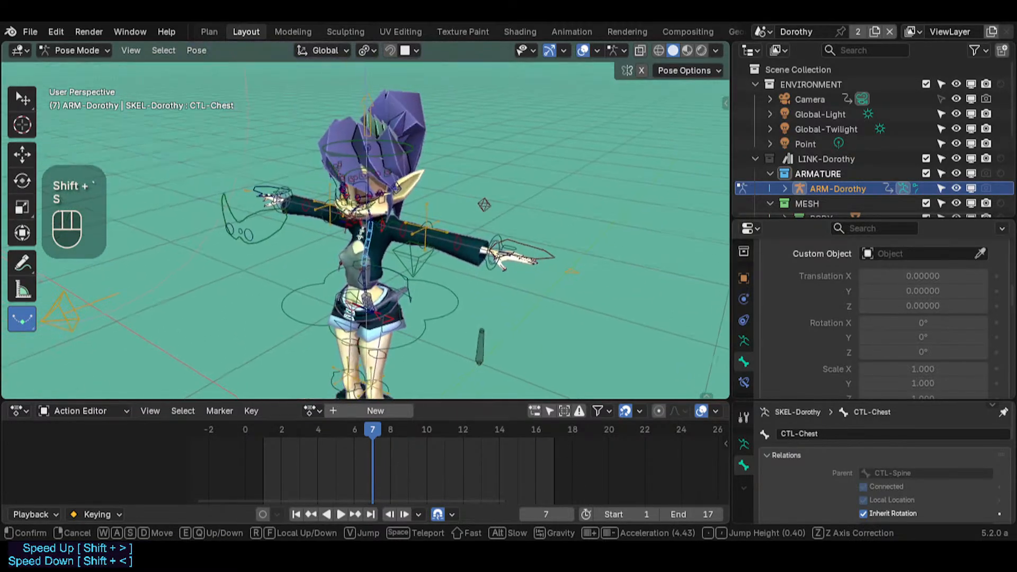
click(345, 318)
click(305, 428)
click(301, 429)
mouse_move(301, 430)
mouse_down()
mouse_move(354, 430)
mouse_move(262, 429)
mouse_move(392, 434)
mouse_move(295, 433)
mouse_move(354, 434)
mouse_move(311, 429)
mouse_up()
shift+middle_drag(421, 308, 362, 301)
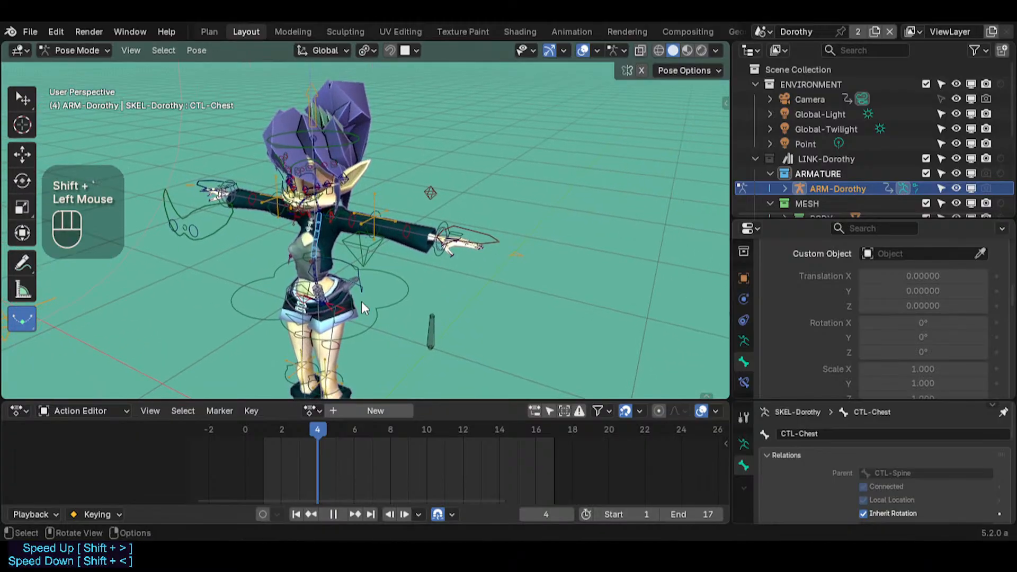
Step: Select every bone and clear all pose transforms at frame 4
key(a)
key(alt+q)
key(alt+q)
key(alt+q)
Step: Select CTL-Chest and turn the chest and head with a trackball rotation of about 11° and -14°
key(shift+grave)
key(w)
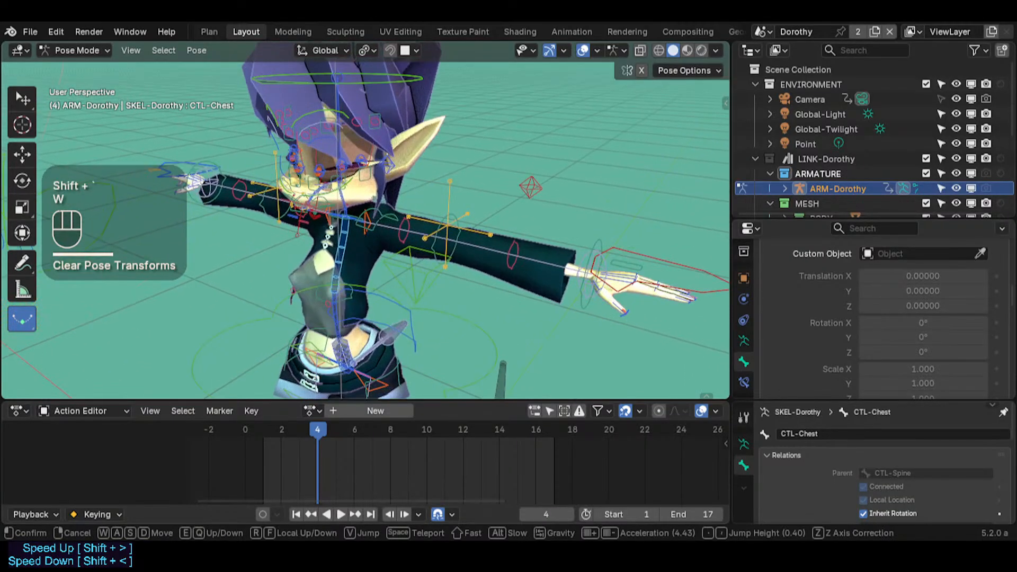
key(q)
key(s)
click(351, 306)
key(shift+grave)
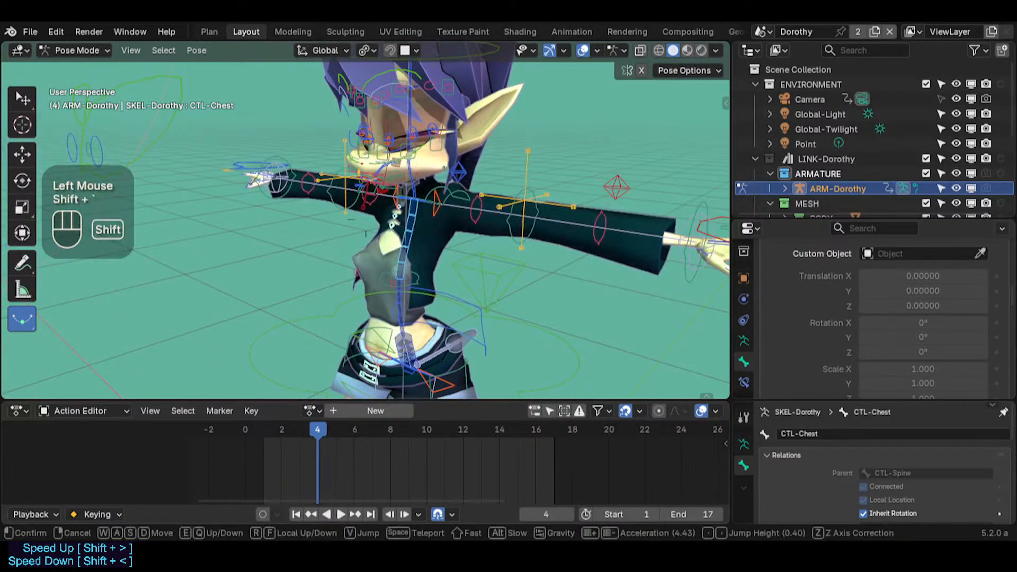
key(s)
key(w)
click(376, 310)
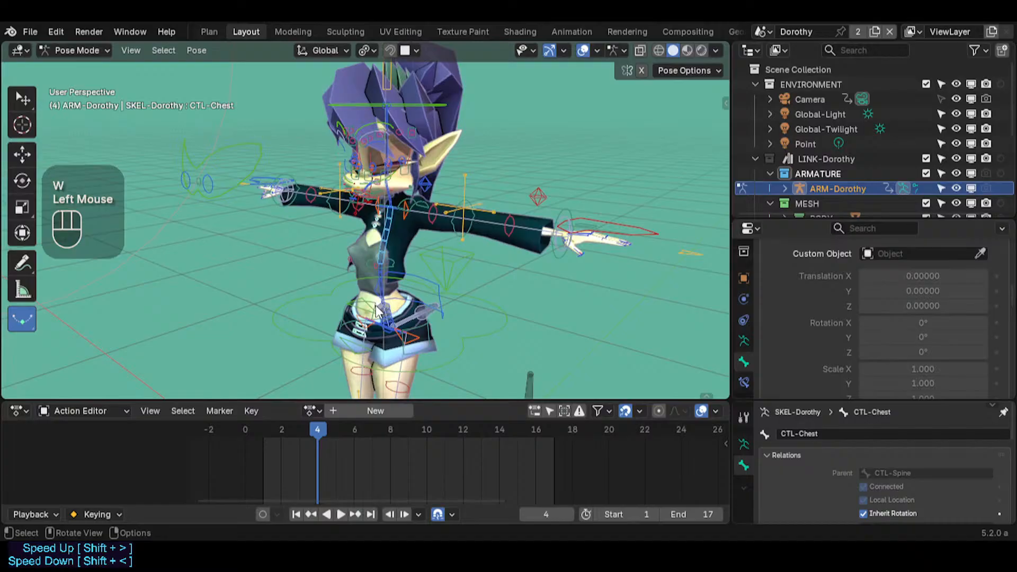
middle_drag(376, 253, 383, 228)
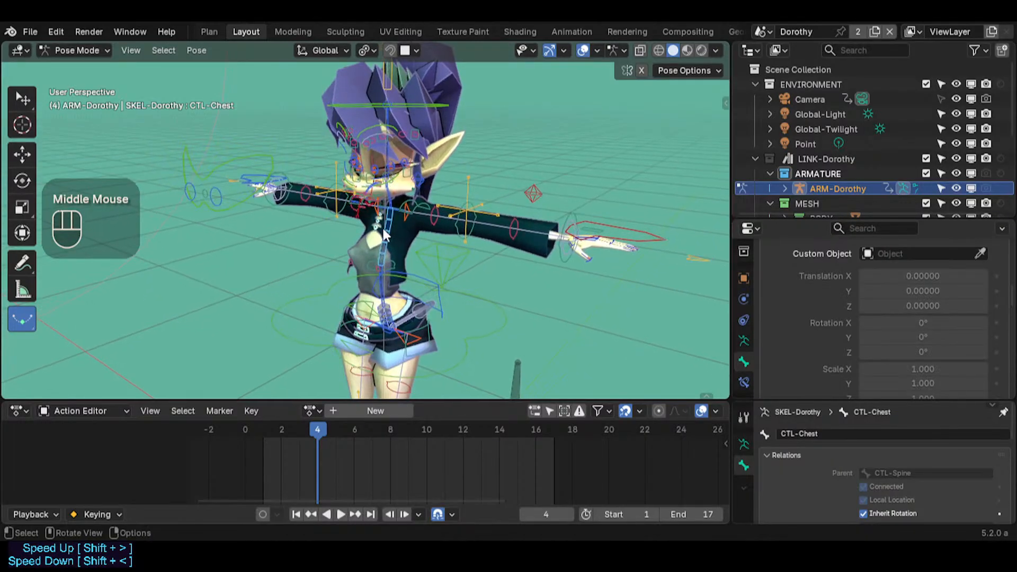
click(409, 291)
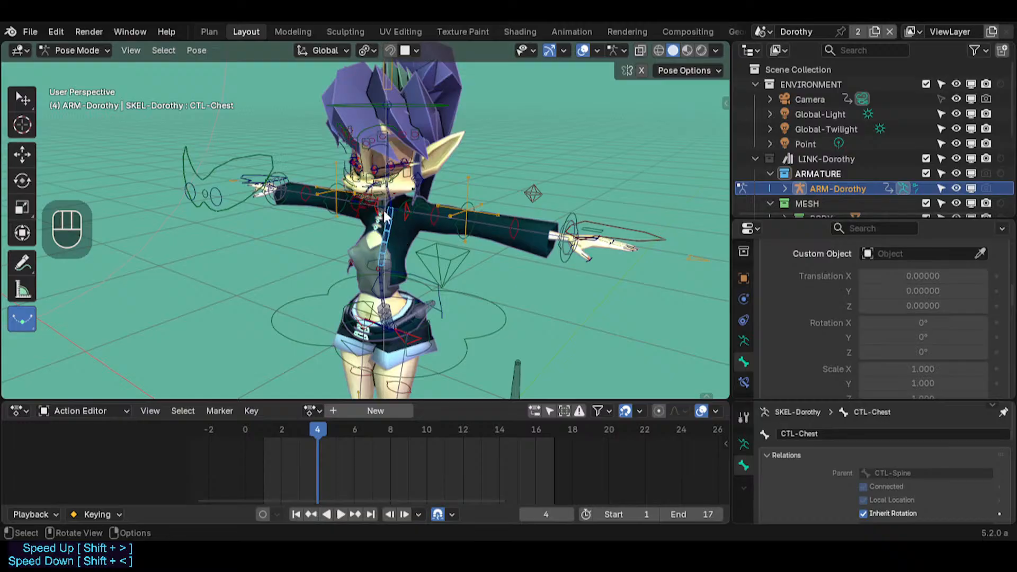
key(r)
key(r)
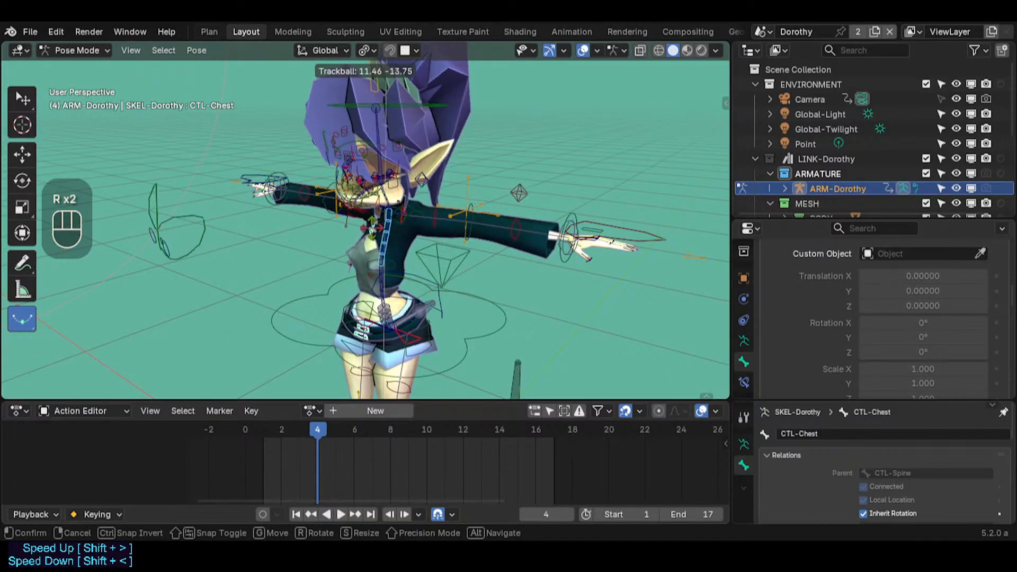
click(367, 239)
key(r)
key(r)
key(Escape)
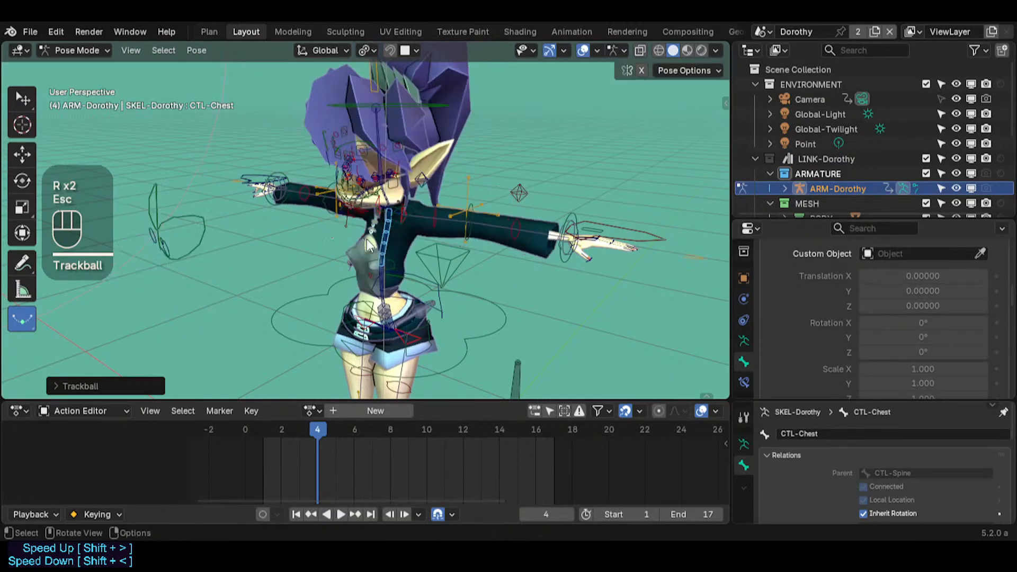
Step: Examine how the arms and shoulders follow the rotated chest, from close up and from farther away
key(shift+grave)
key(w)
key(s)
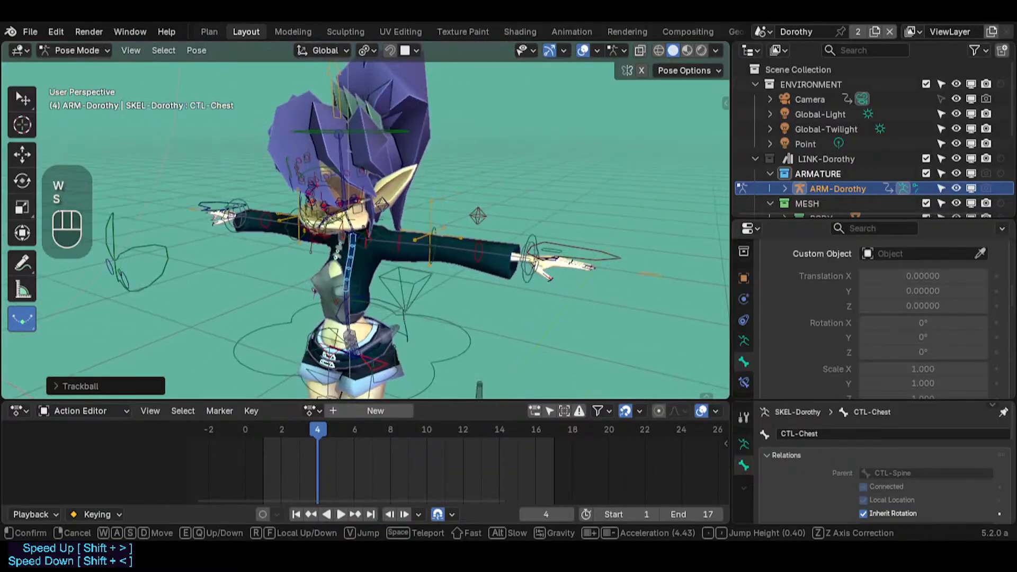
key(s)
key(q)
key(w)
key(w)
key(e)
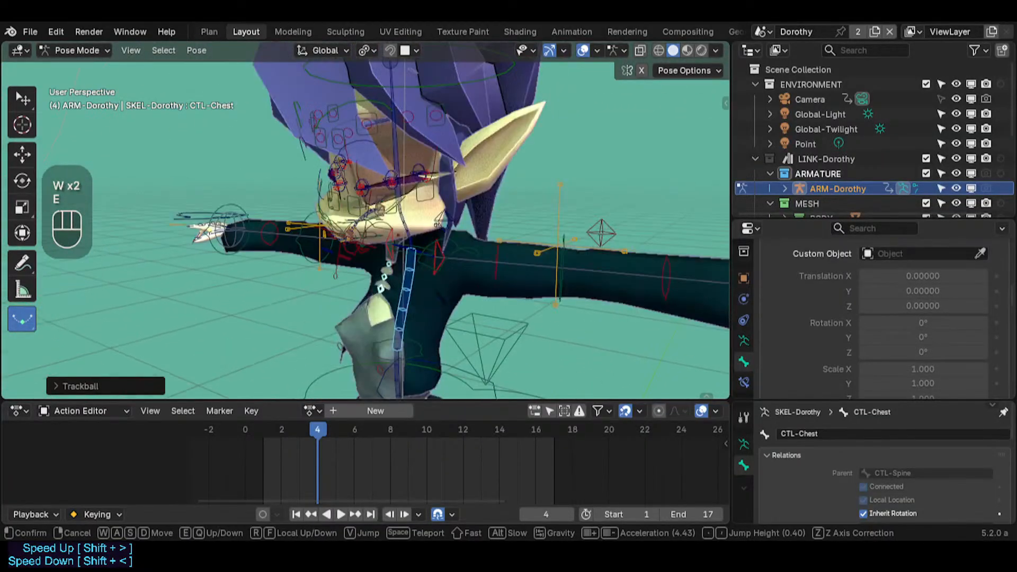
key(s)
click(427, 249)
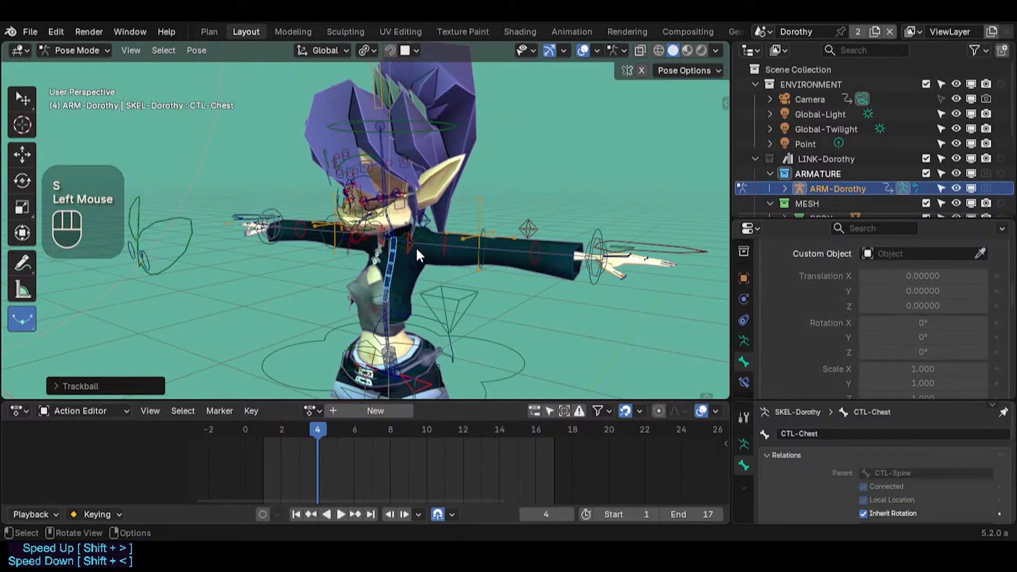
middle_drag(415, 246, 451, 265)
Step: Select the left hand IK control MTR-IK-Hand.L and move it inward and slightly down to bend the elbow
key(shift+grave)
key(s)
key(w)
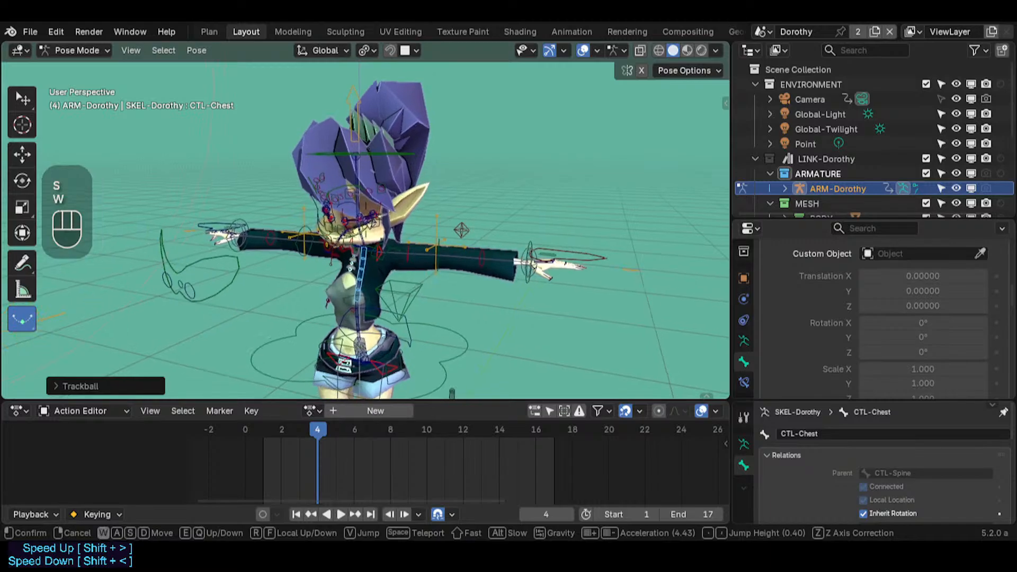
click(611, 257)
click(611, 257)
click(602, 258)
middle_drag(602, 258, 581, 271)
key(g)
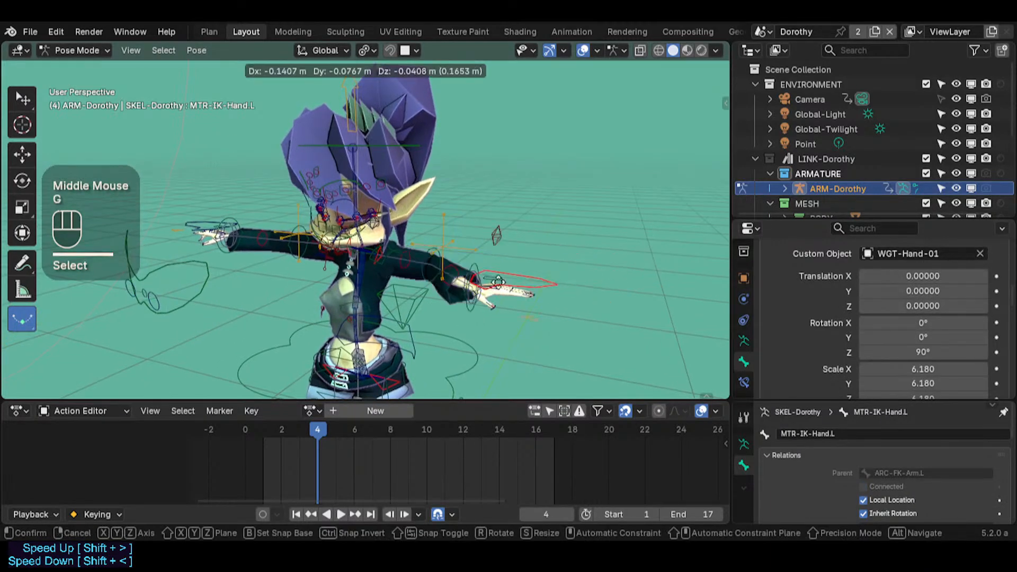
click(496, 281)
Step: Turn the left hand inward by giving MTR-IK-Hand.L a trackball rotation
middle_drag(482, 288, 400, 330)
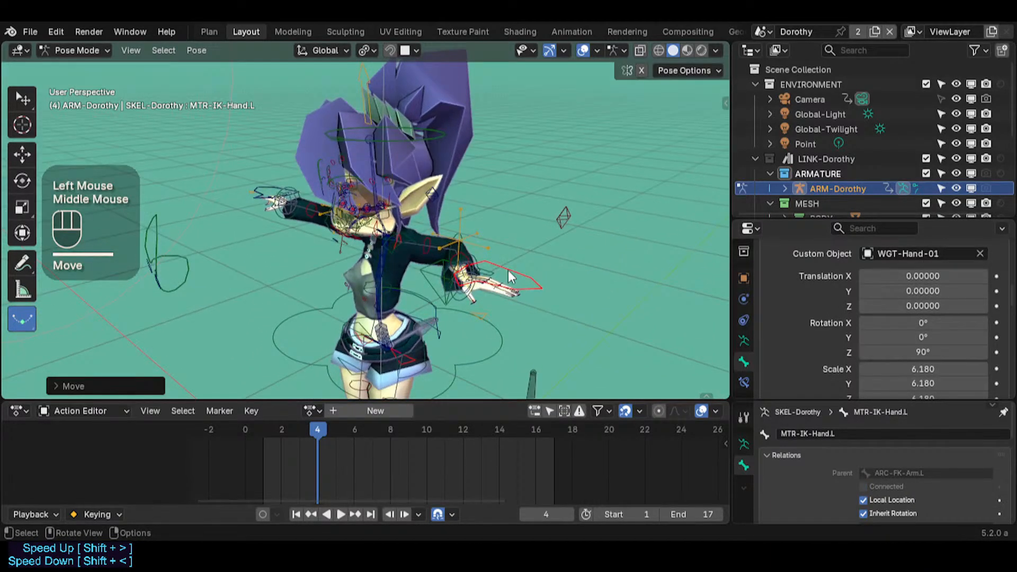
double_click(507, 270)
key(r)
key(r)
click(427, 307)
Step: Move MTR-IK-Hand.L repeatedly around the character's left side, leaving the hand lowered and slightly away from the hip
key(g)
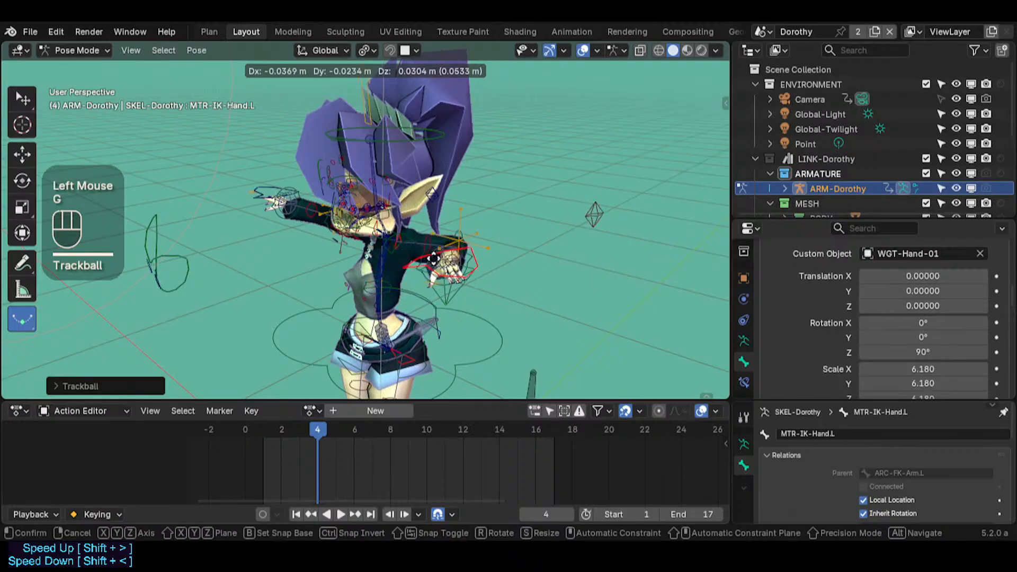
click(455, 286)
key(g)
click(479, 286)
key(g)
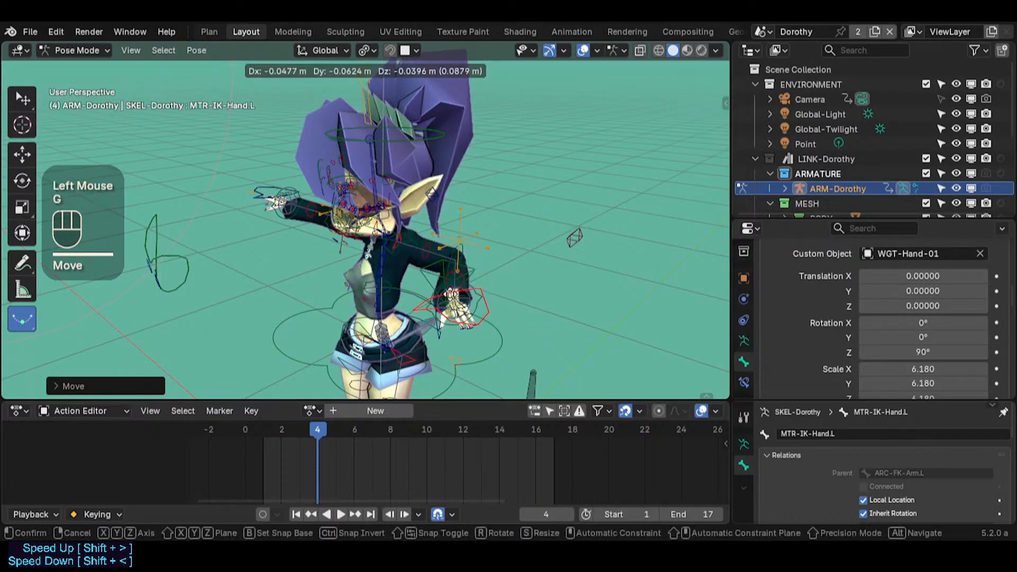
click(436, 302)
key(g)
click(426, 304)
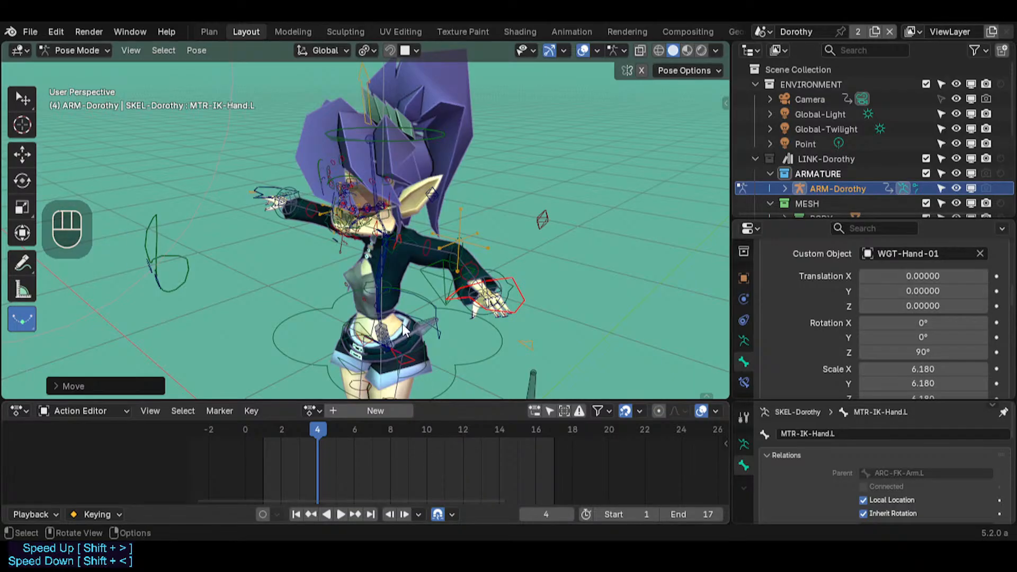
Step: Reselect MTR-IK-Hand.L and move the left hand across the front of the torso
key(shift)
key(shift+grave)
click(404, 347)
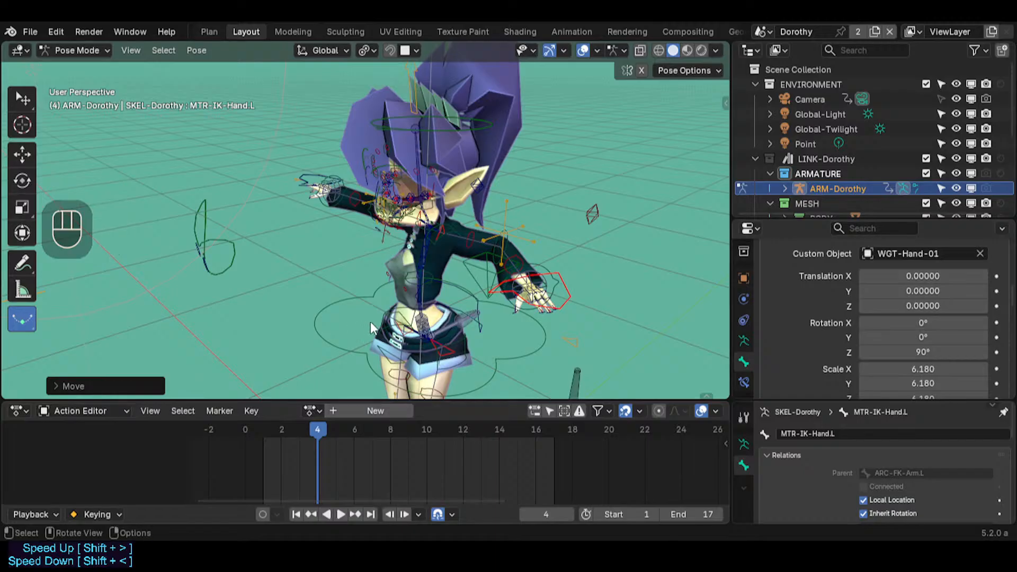
key(shift+grave)
key(w)
key(s)
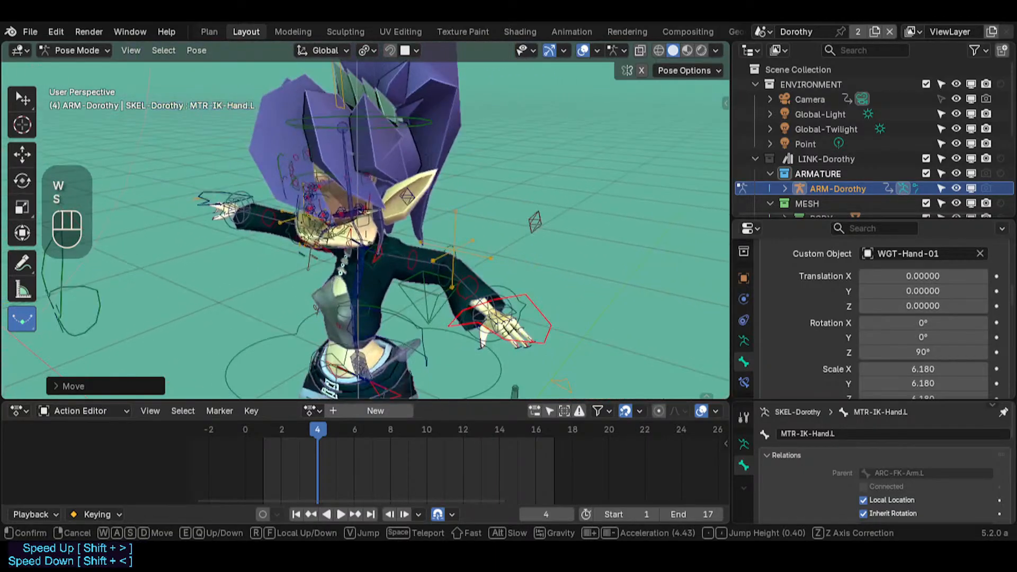
click(382, 323)
click(382, 323)
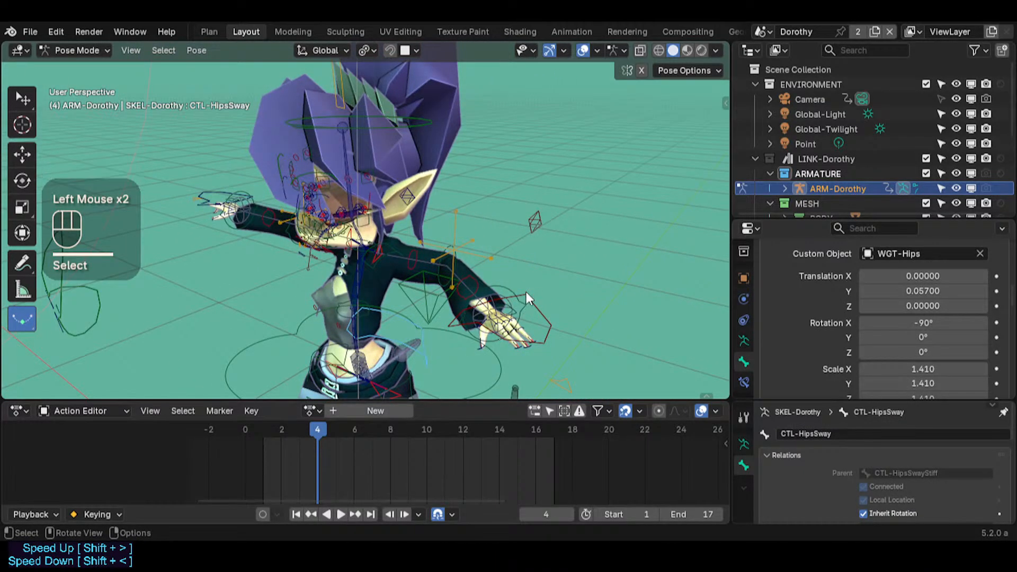
click(544, 303)
key(g)
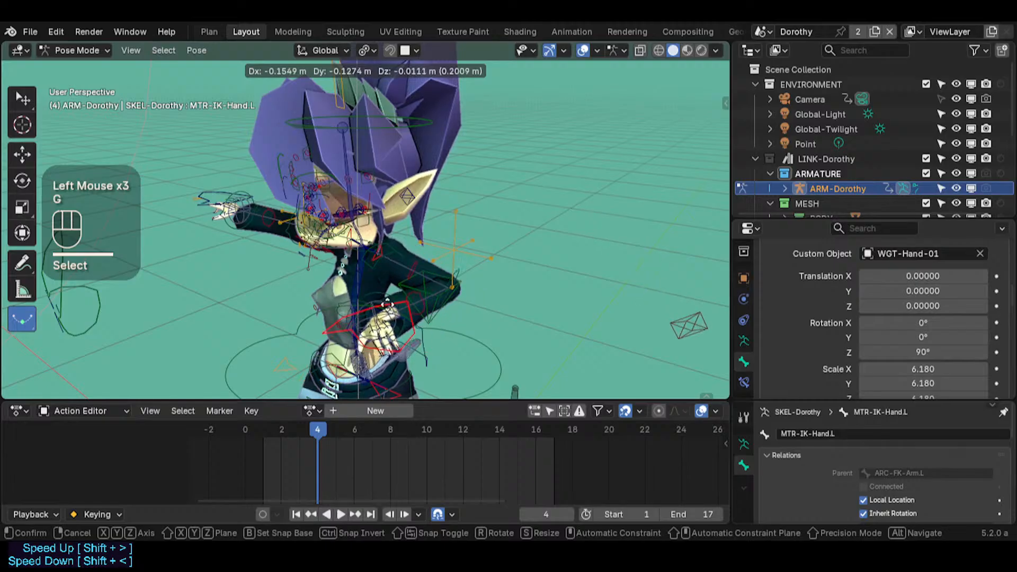
click(351, 307)
Step: Rotate MTR-IK-Hand.L with a trackball rotation so the left hand points outward in front of the body
key(r)
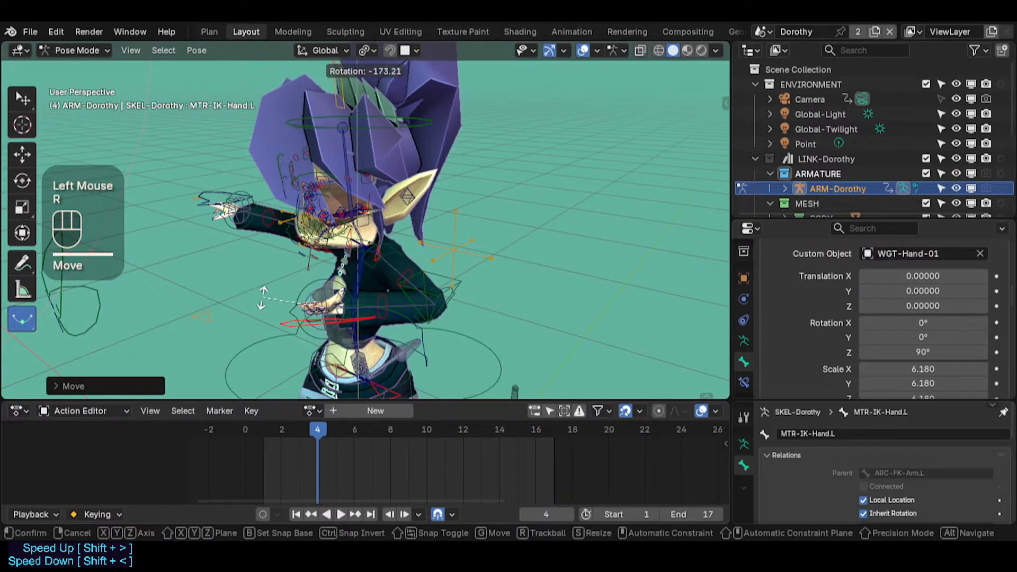
key(Escape)
key(r)
key(r)
click(297, 326)
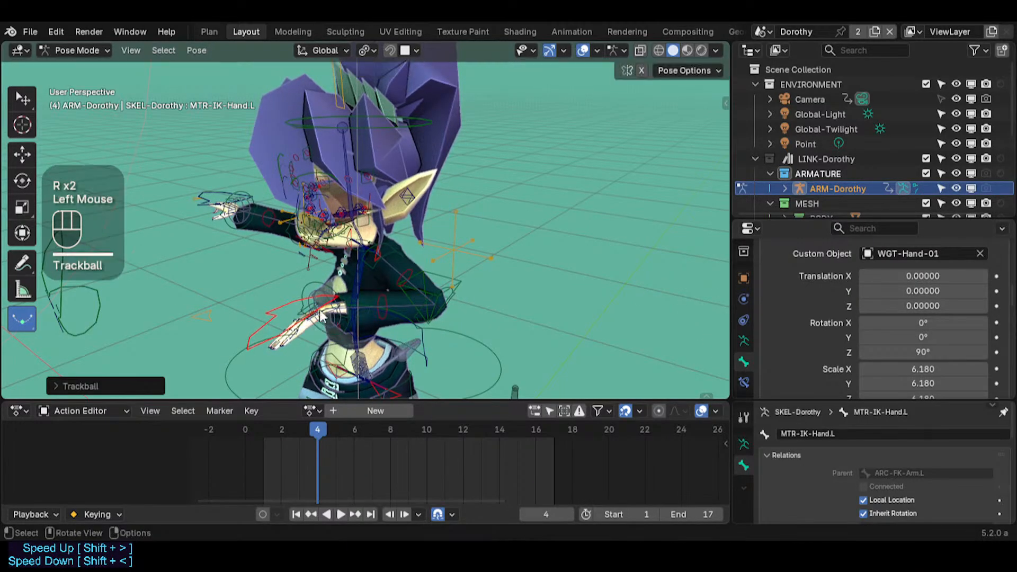
Step: Move MTR-IK-Hand.L back to the character's left side, close to the bent elbow
key(g)
click(418, 284)
key(shift+grave)
key(s)
click(431, 300)
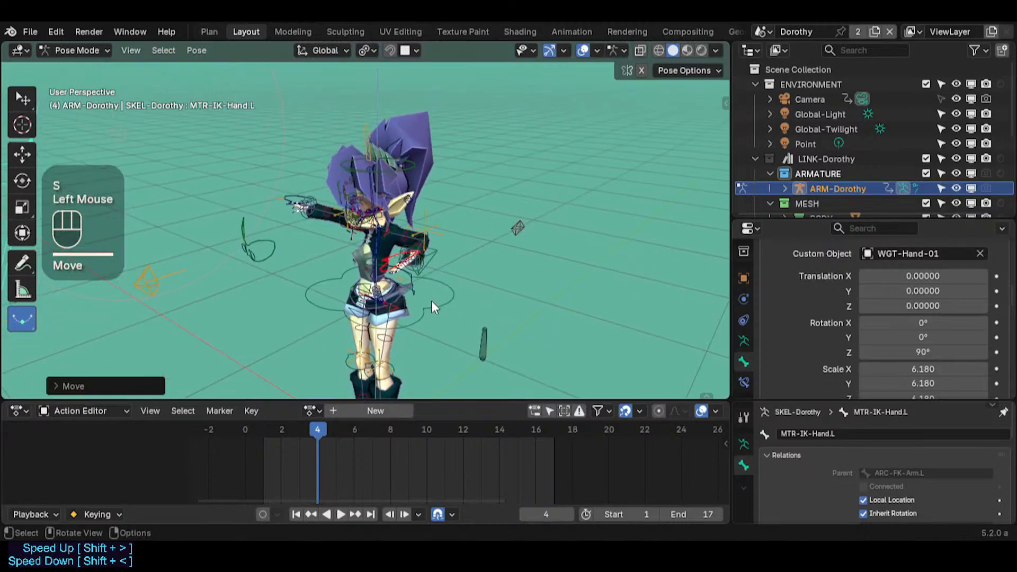
Step: Select the MTR-Torso control around the character's hips
click(445, 306)
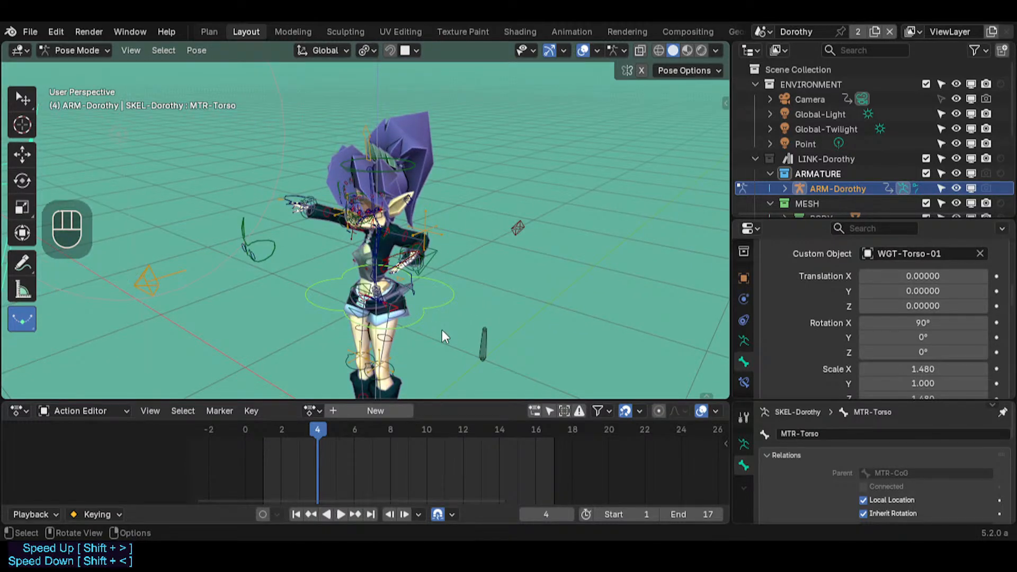
key(shift+grave)
key(w)
key(q)
key(e)
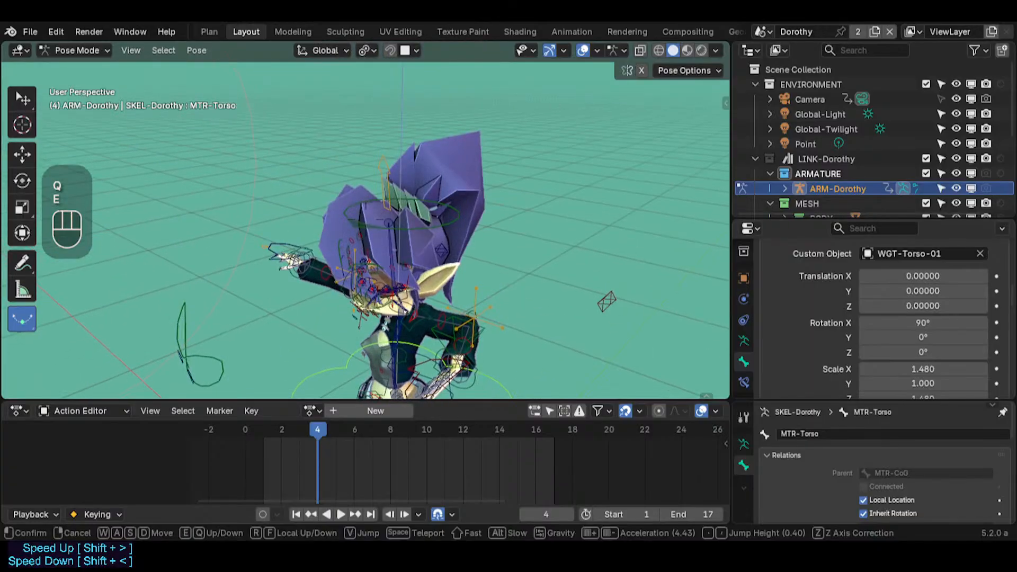
key(q)
click(434, 317)
click(434, 316)
click(475, 313)
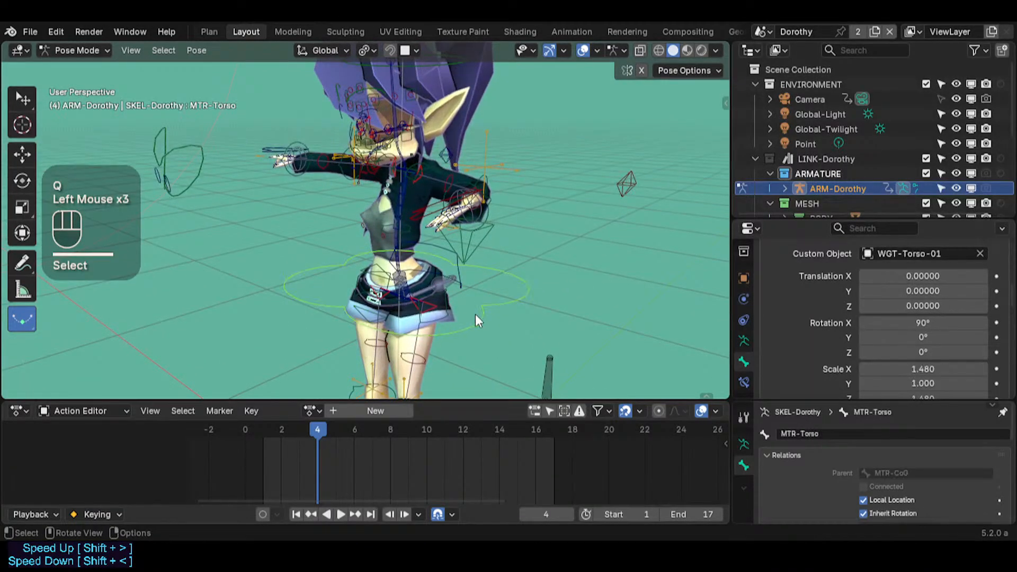
Step: Try to rotate MTR-Torso around the view axis and with a trackball rotation
key(r)
key(Escape)
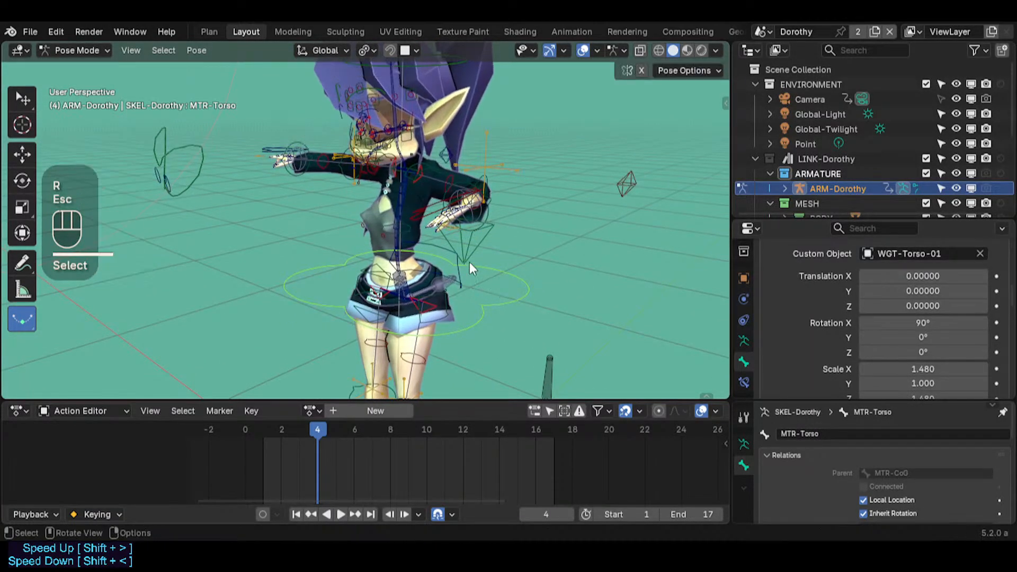
key(r)
key(r)
key(Escape)
key(shift+grave)
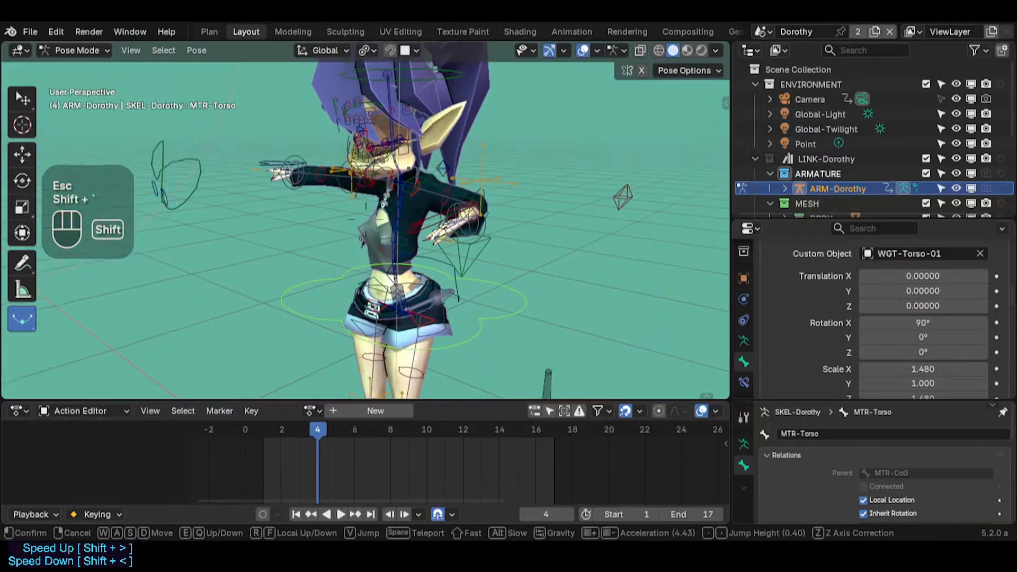
Step: Select the PIN-Elbow.L control at the character's bent left elbow
key(e)
key(s)
click(448, 256)
click(448, 256)
key(shift+grave)
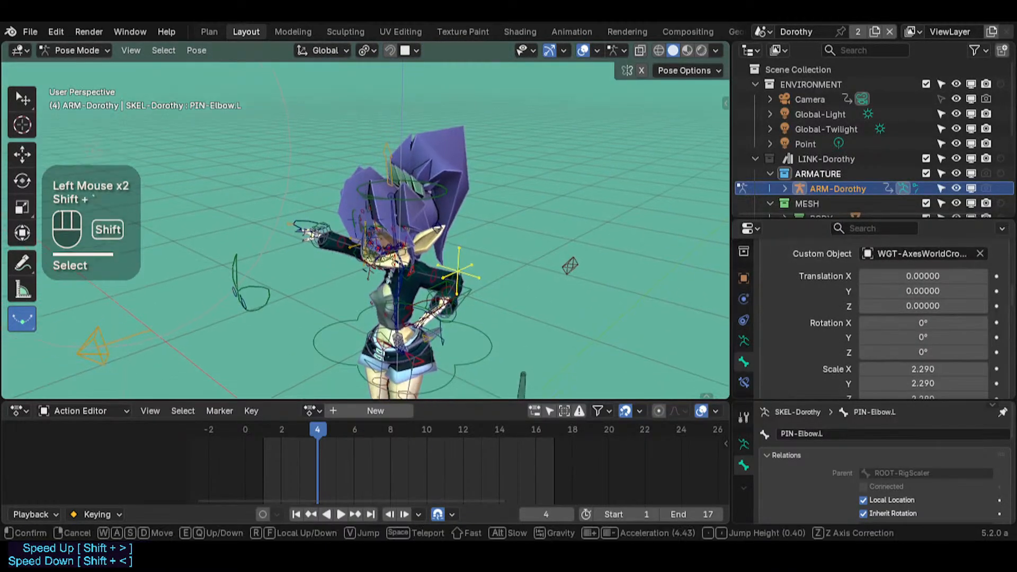
key(q)
key(e)
click(441, 266)
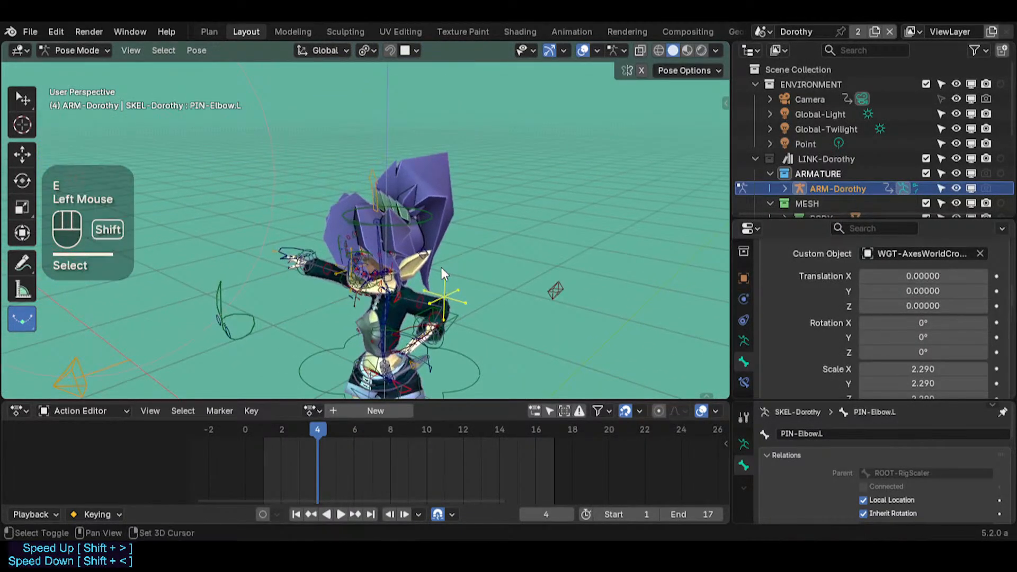
key(shift+grave)
click(442, 267)
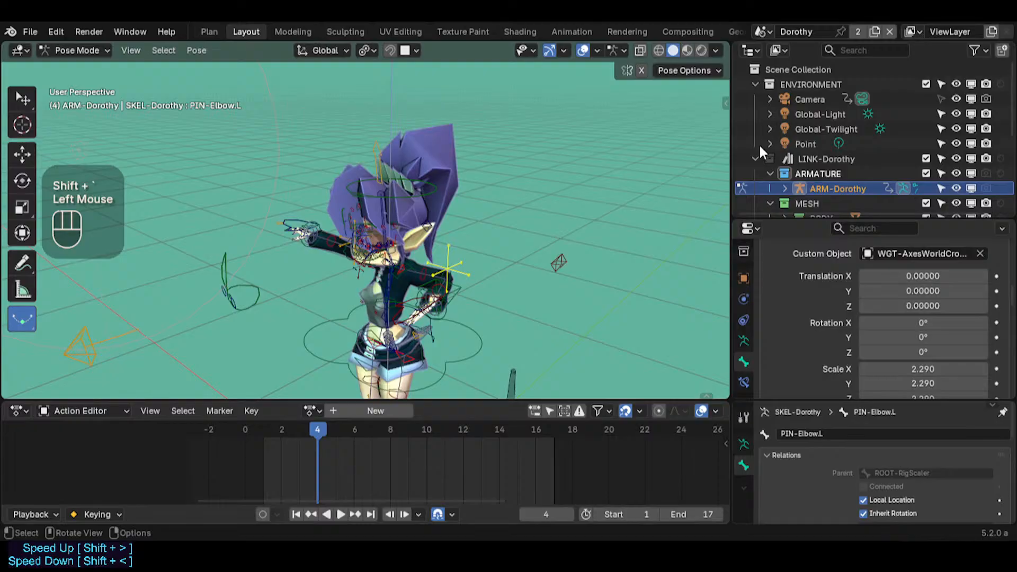
Step: Reset the transforms of all of Dorothy's pose controls to the rest pose and clear the selection
click(433, 215)
click(433, 215)
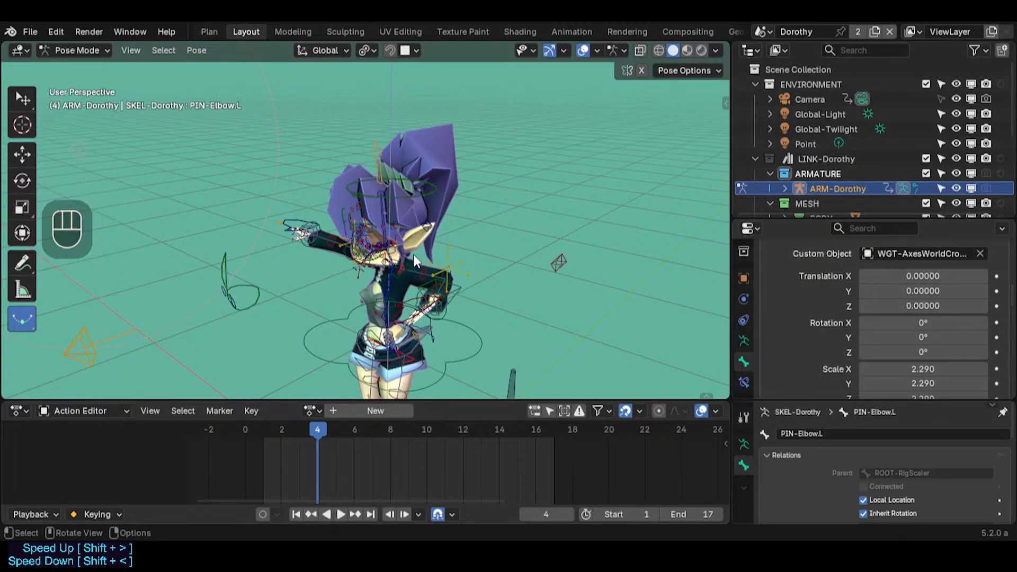
key(a)
key(alt+q)
key(alt+q)
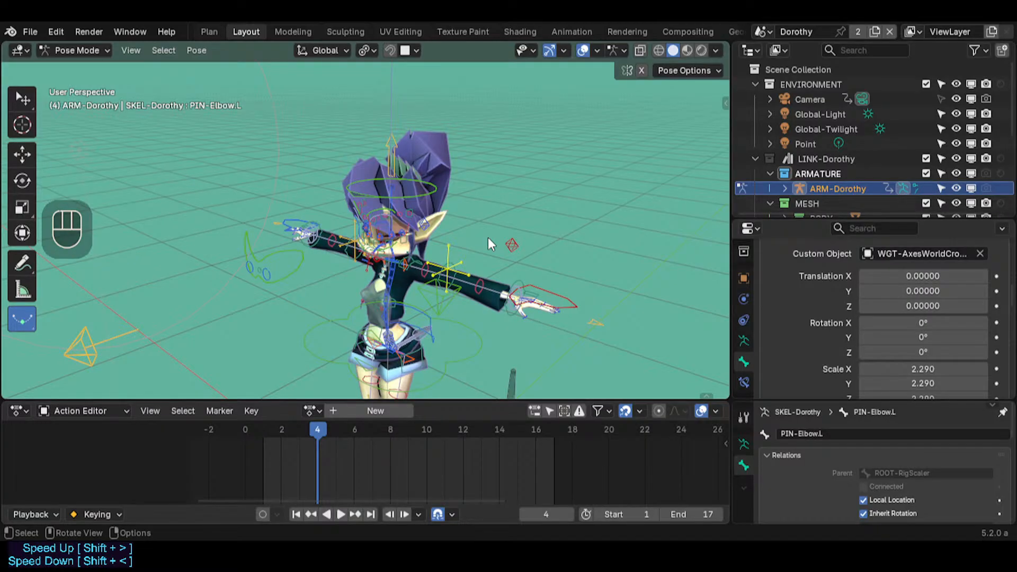
click(207, 113)
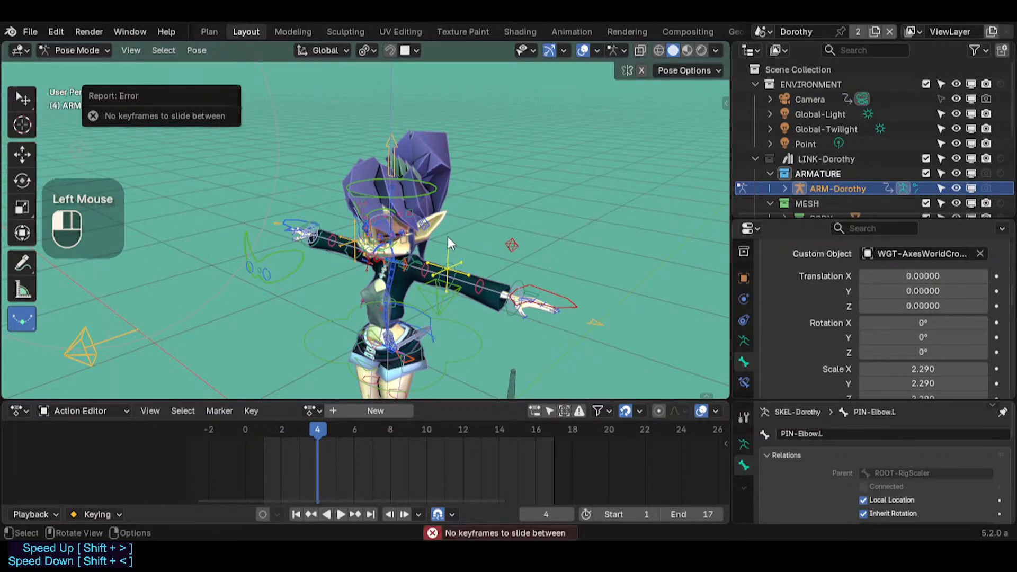
click(226, 113)
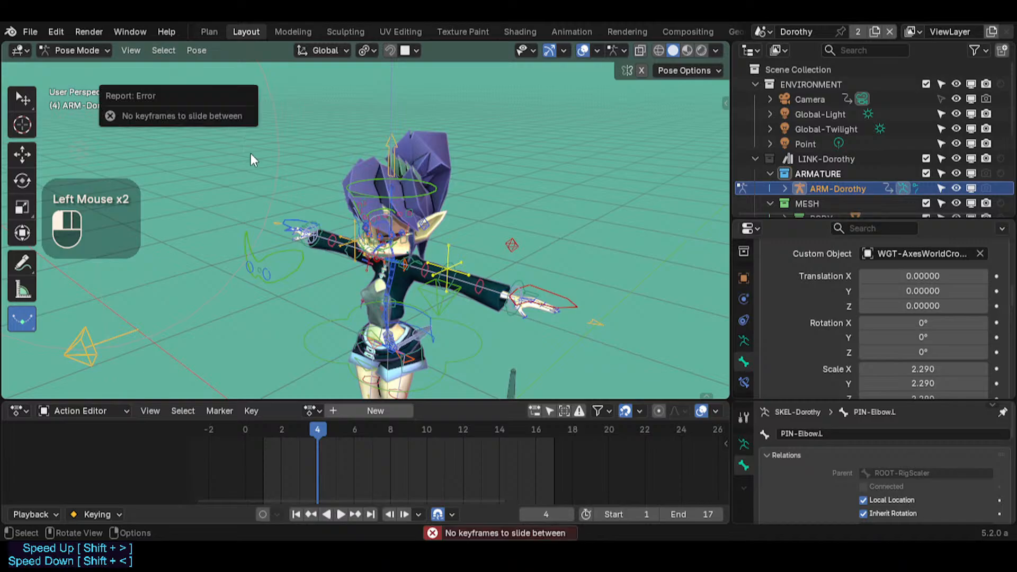
click(233, 150)
double_click(211, 125)
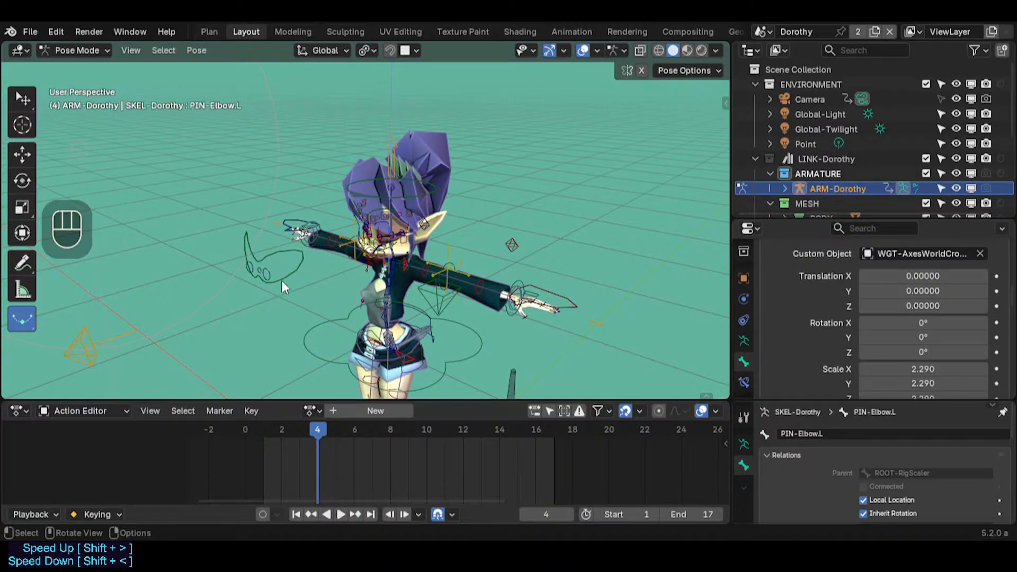
Step: Select the MTR-TrackEyes control floating in front of the character's face
click(297, 269)
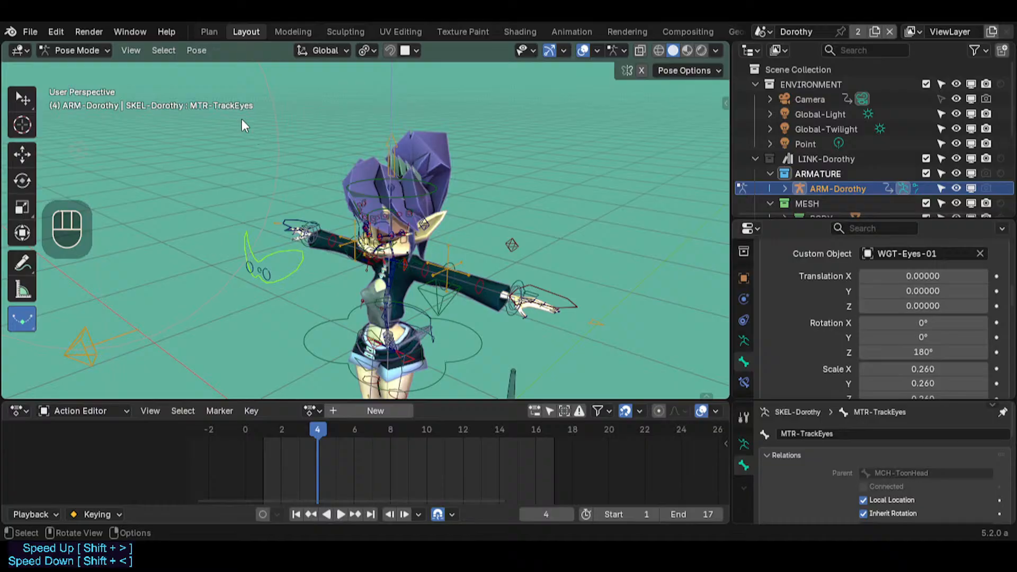
click(358, 205)
click(262, 159)
click(211, 90)
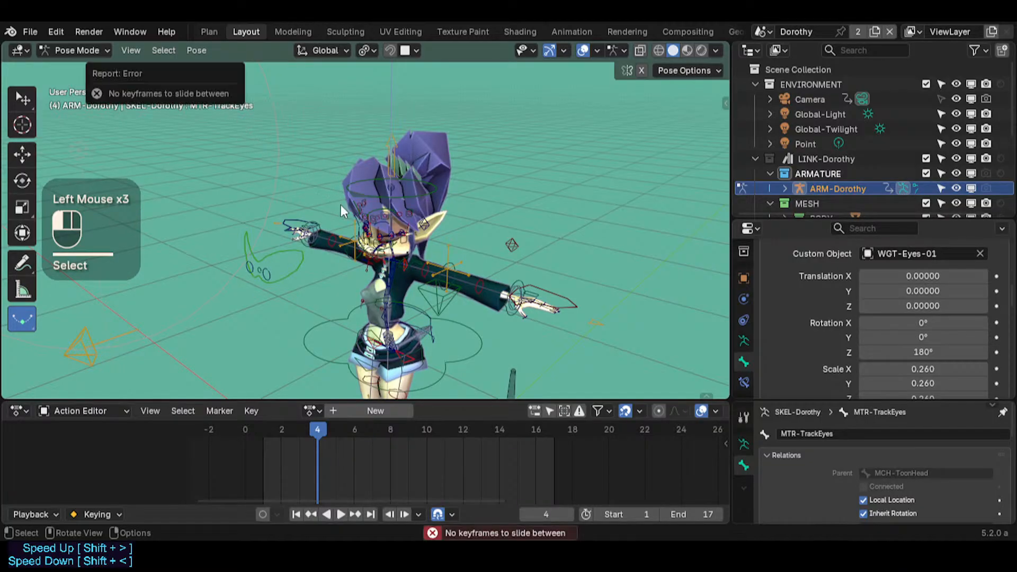
Step: Box-select the controls around Dorothy's head, arms and torso and clear the selection again
double_click(241, 158)
key(b)
drag(204, 118, 602, 389)
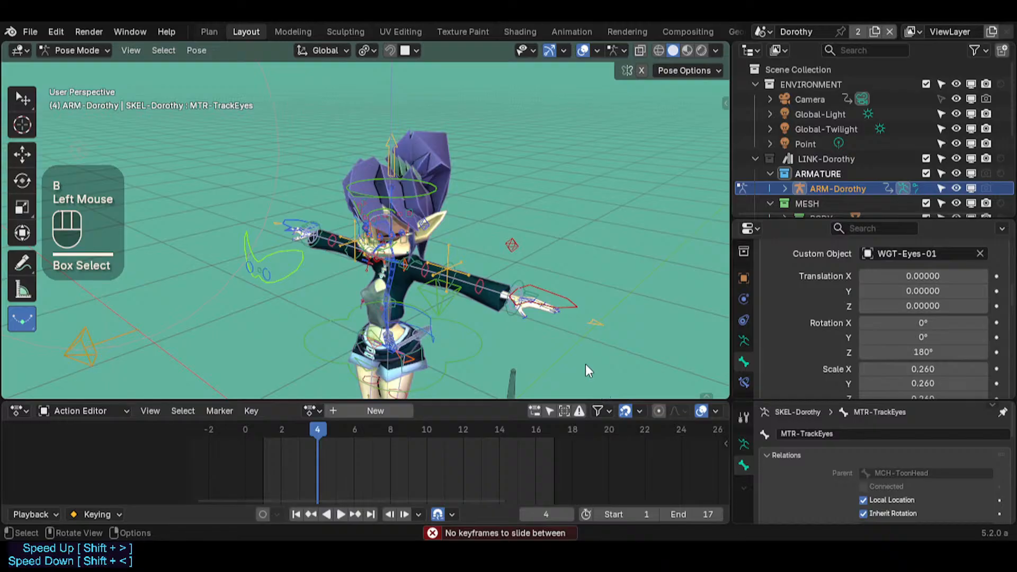
click(582, 310)
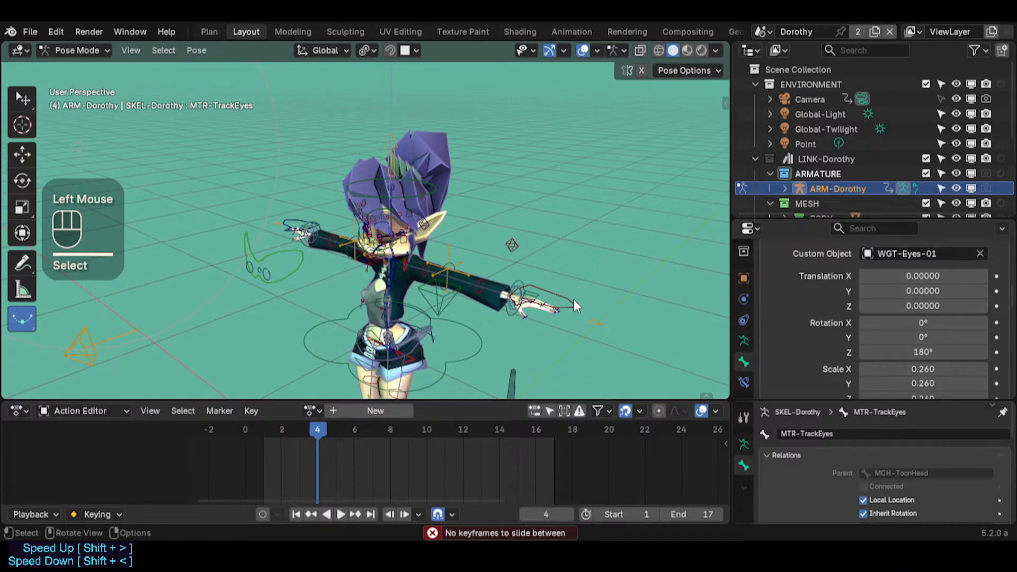
click(576, 306)
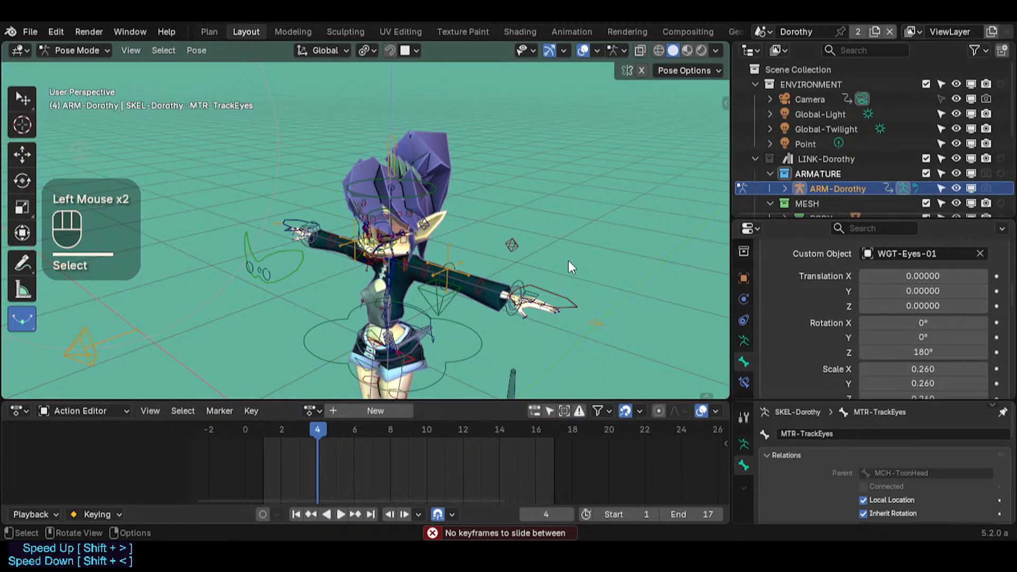
click(568, 261)
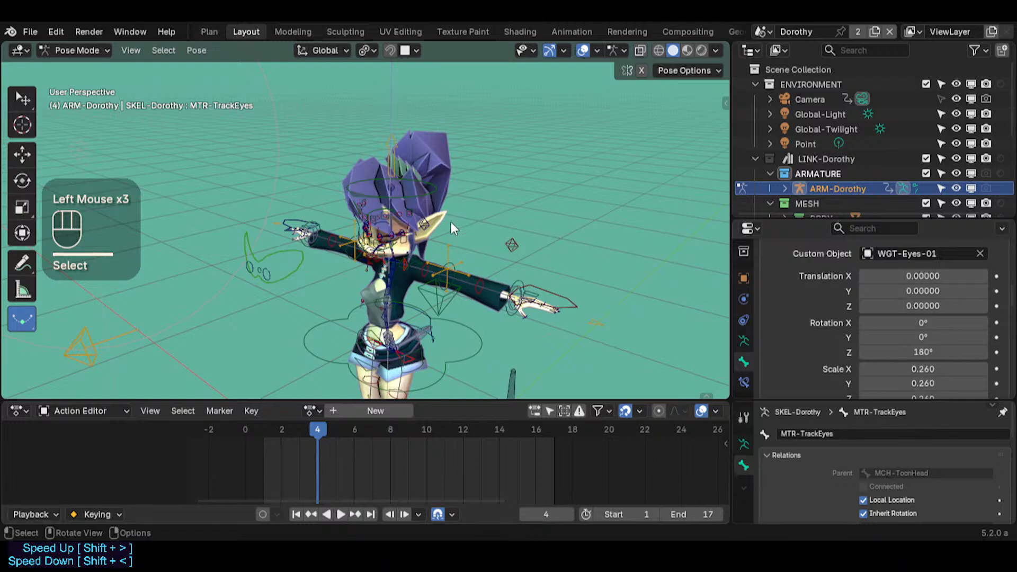
click(551, 157)
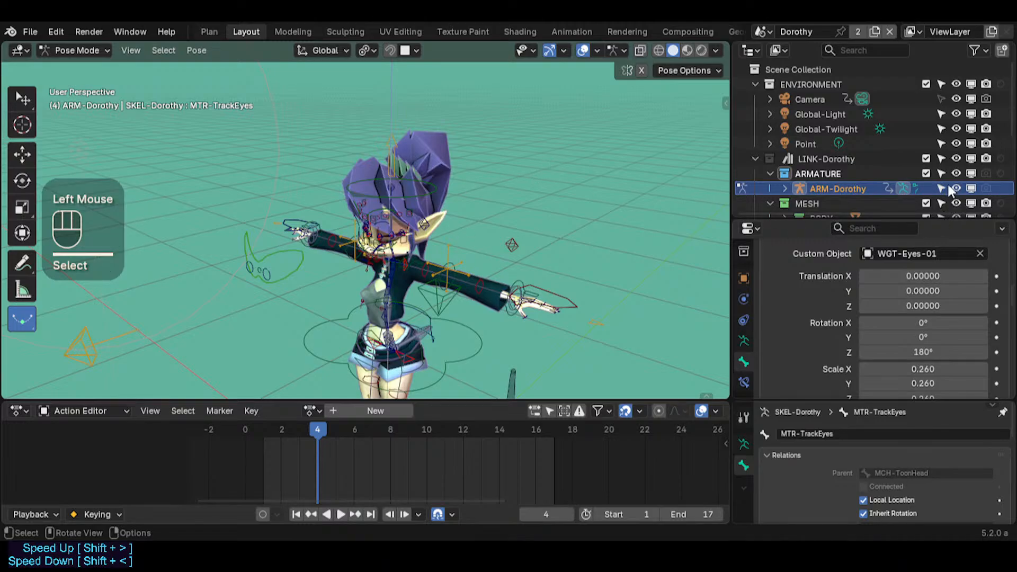